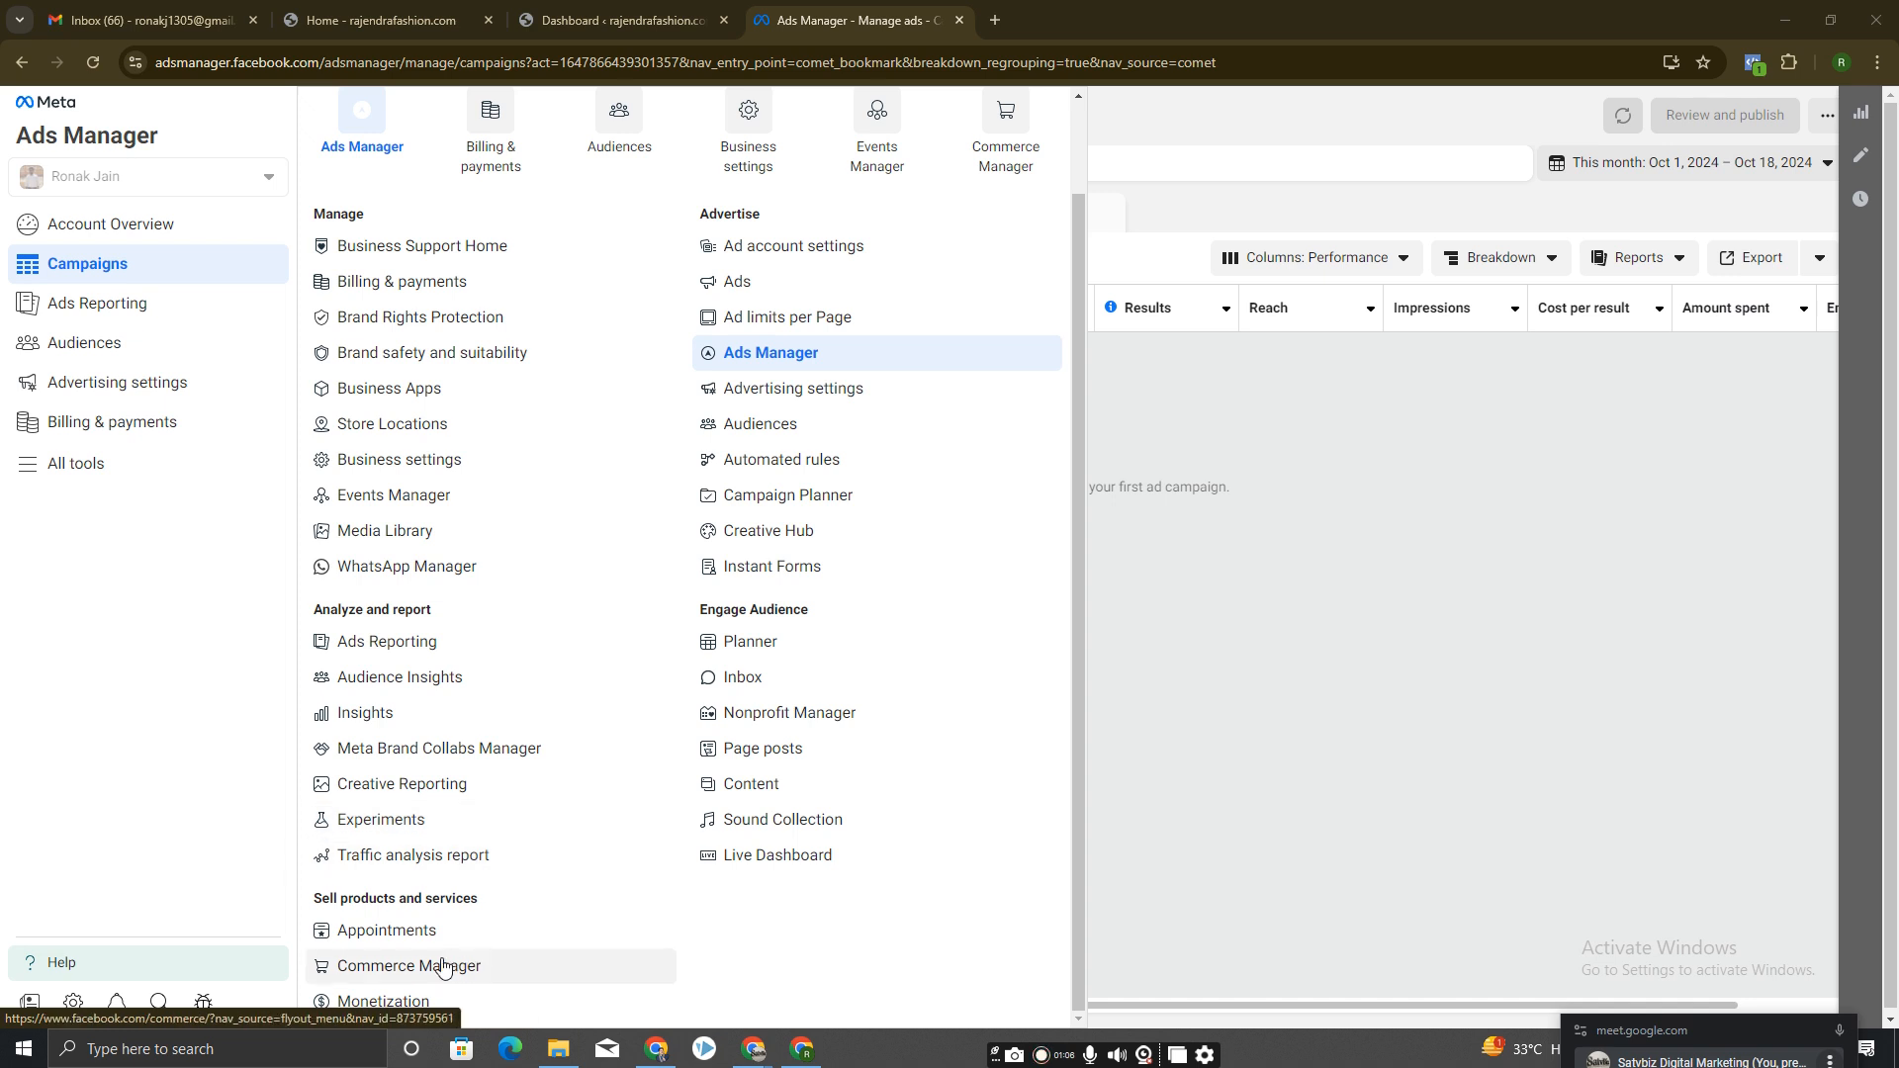
Open Commerce Manager from the list of Meta business tools.
scroll(747, 868, "up", 1)
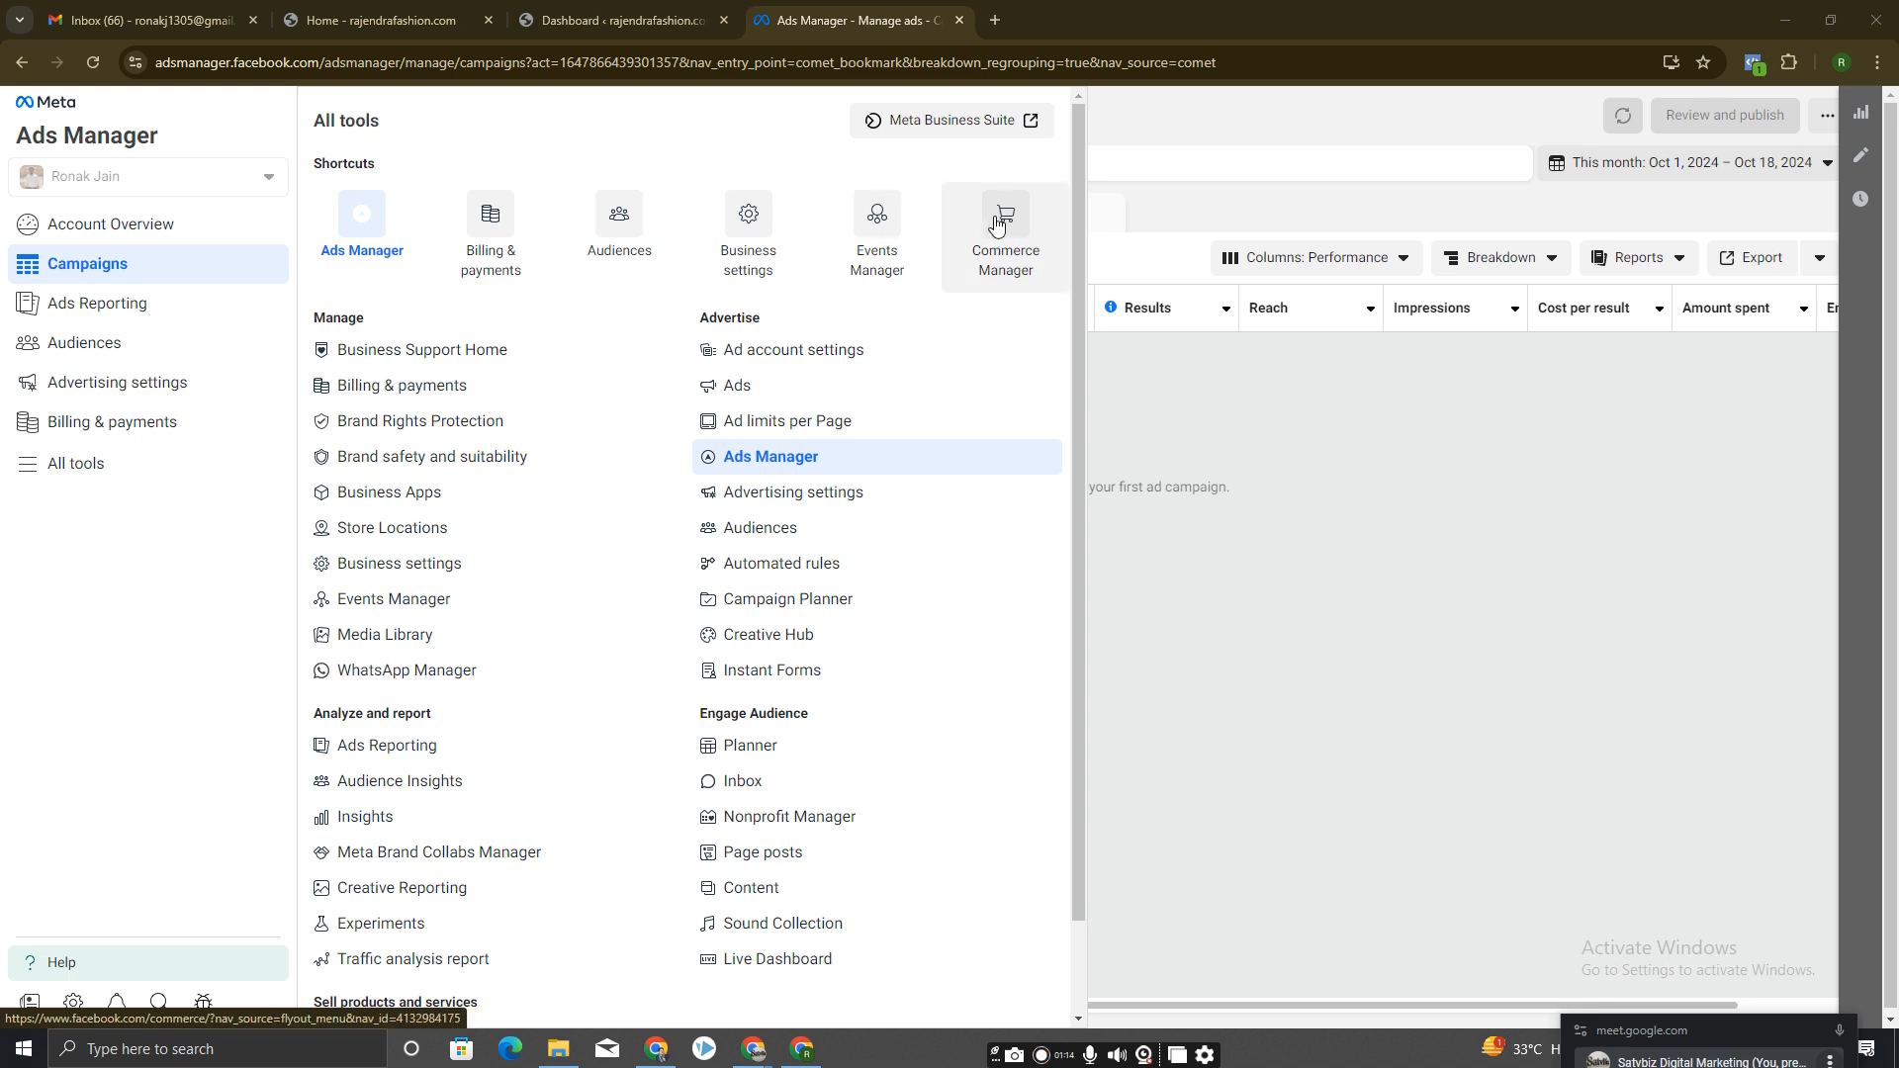
scroll(821, 693, "down", 1)
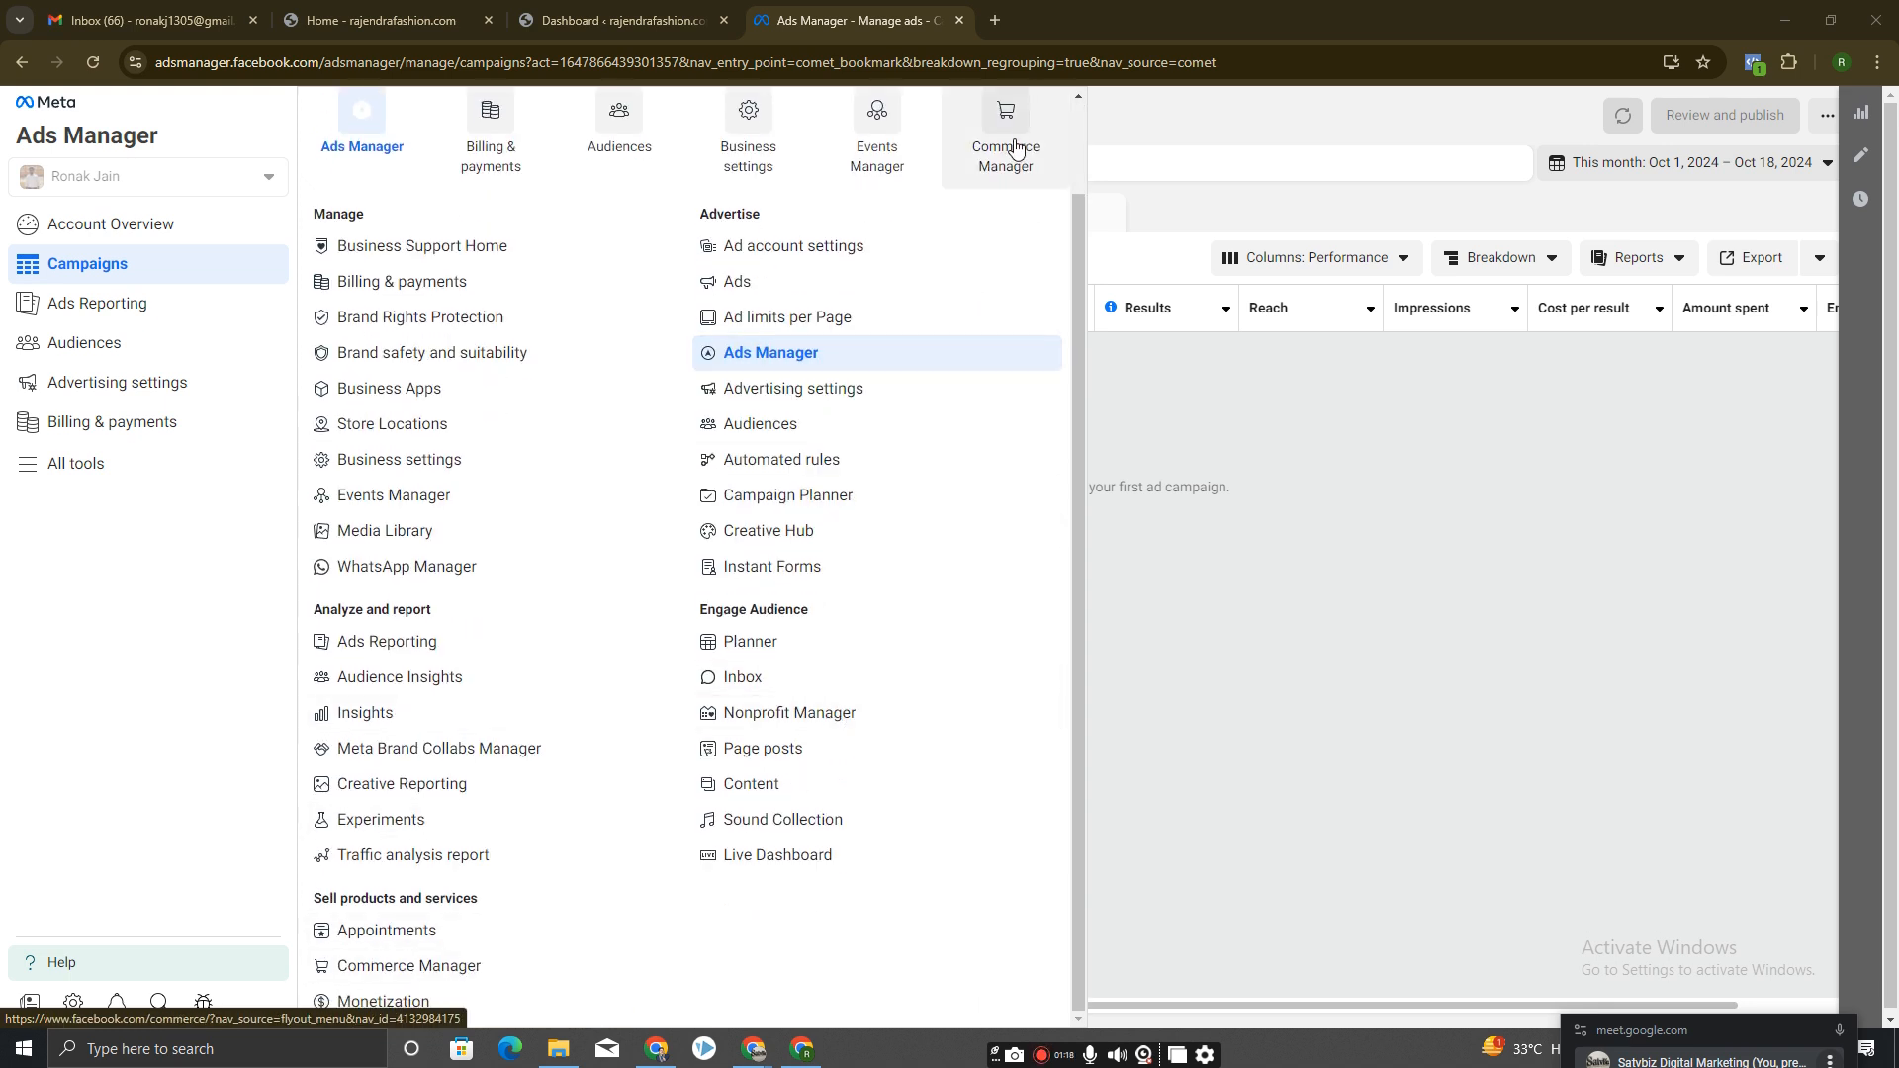
left_click(1014, 135)
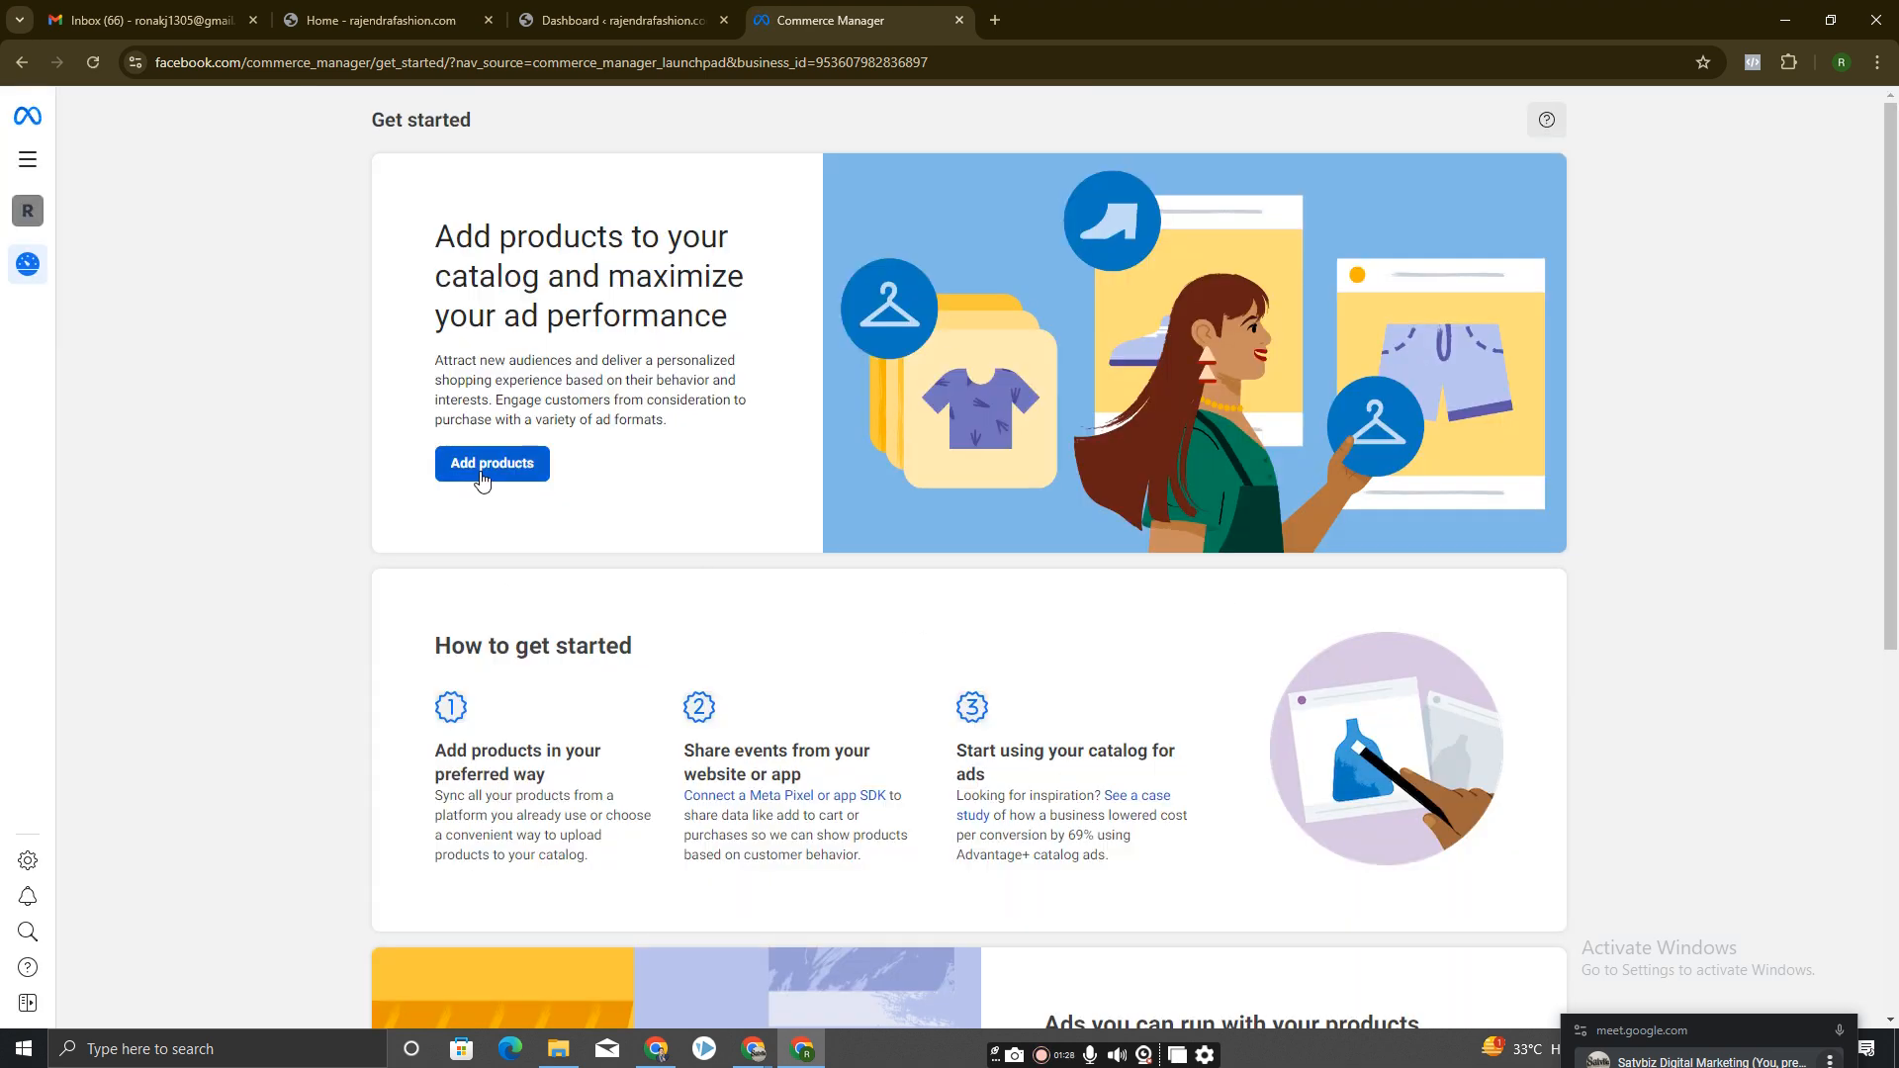
Review the catalog introduction page and start adding products to a new catalog.
scroll(631, 603, "down", 6)
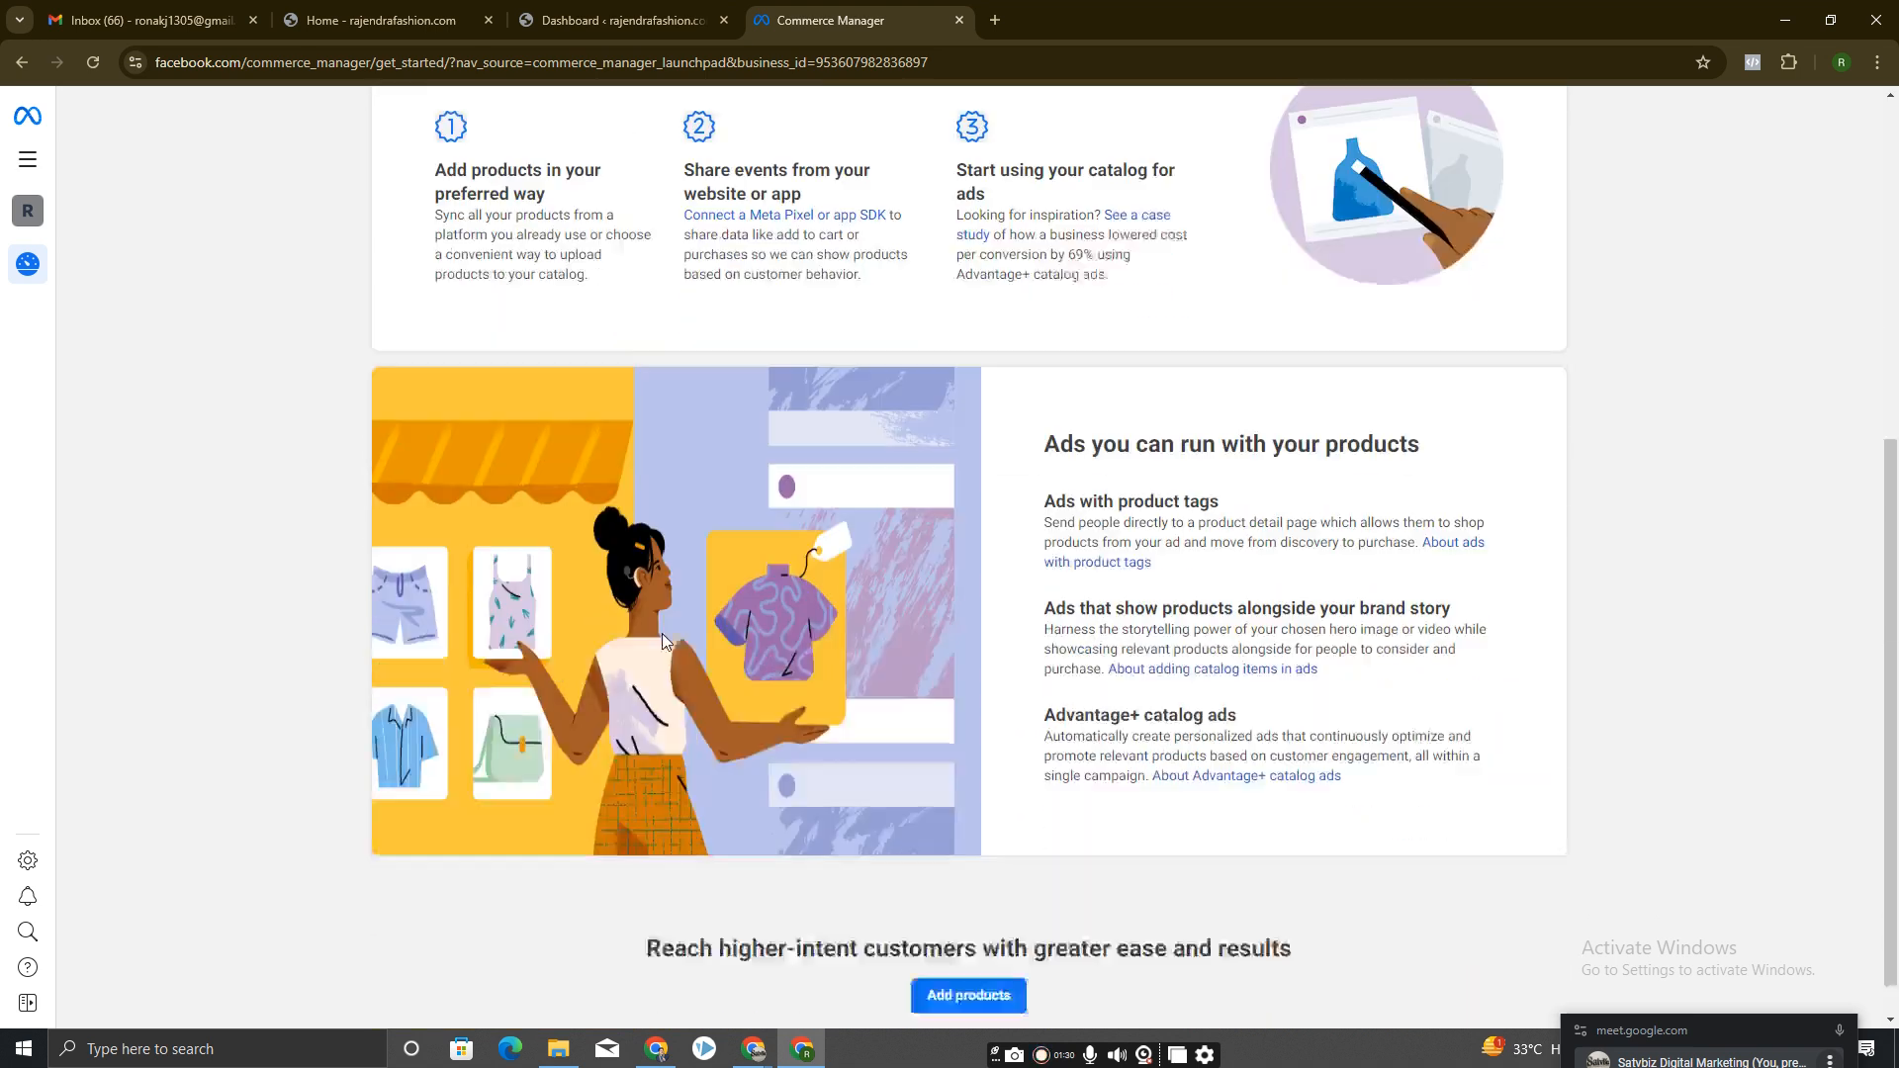
scroll(615, 810, "up", 4)
scroll(624, 856, "down", 4)
scroll(634, 851, "up", 7)
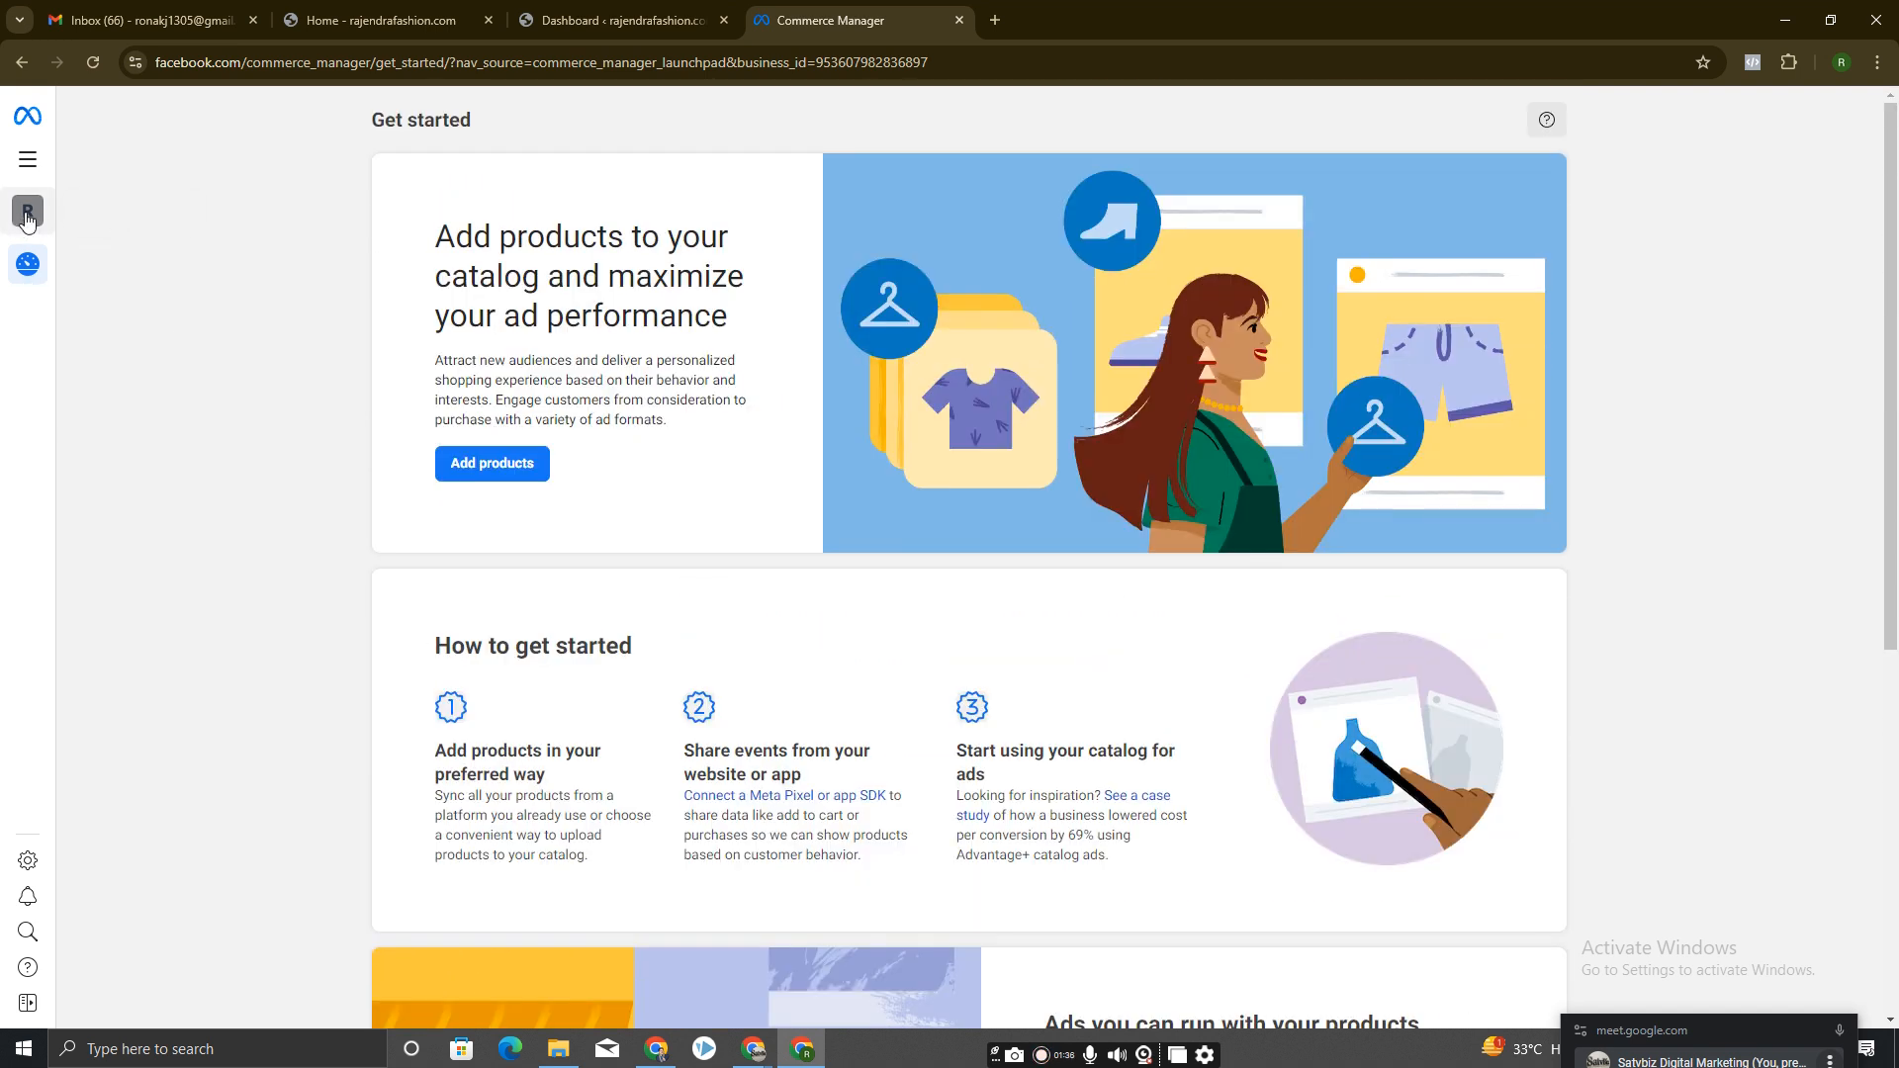
scroll(595, 627, "down", 6)
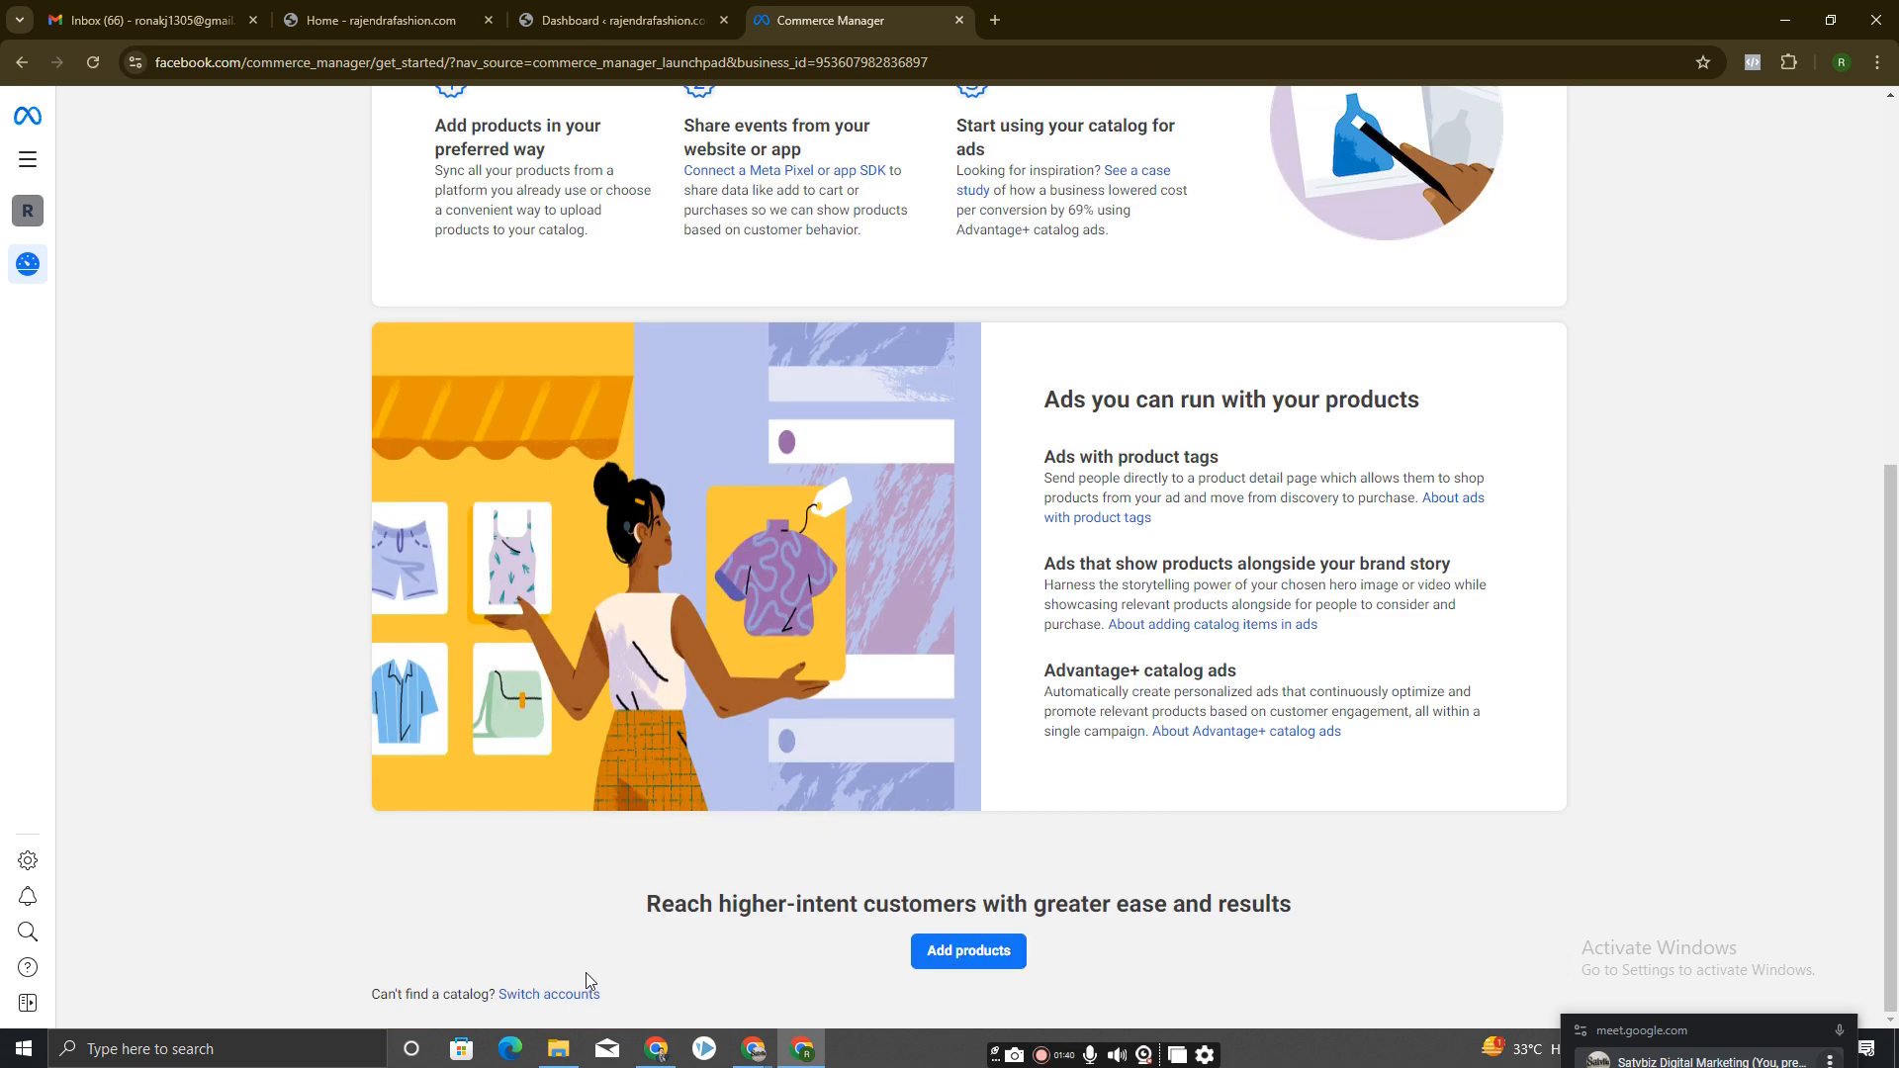
scroll(617, 696, "up", 6)
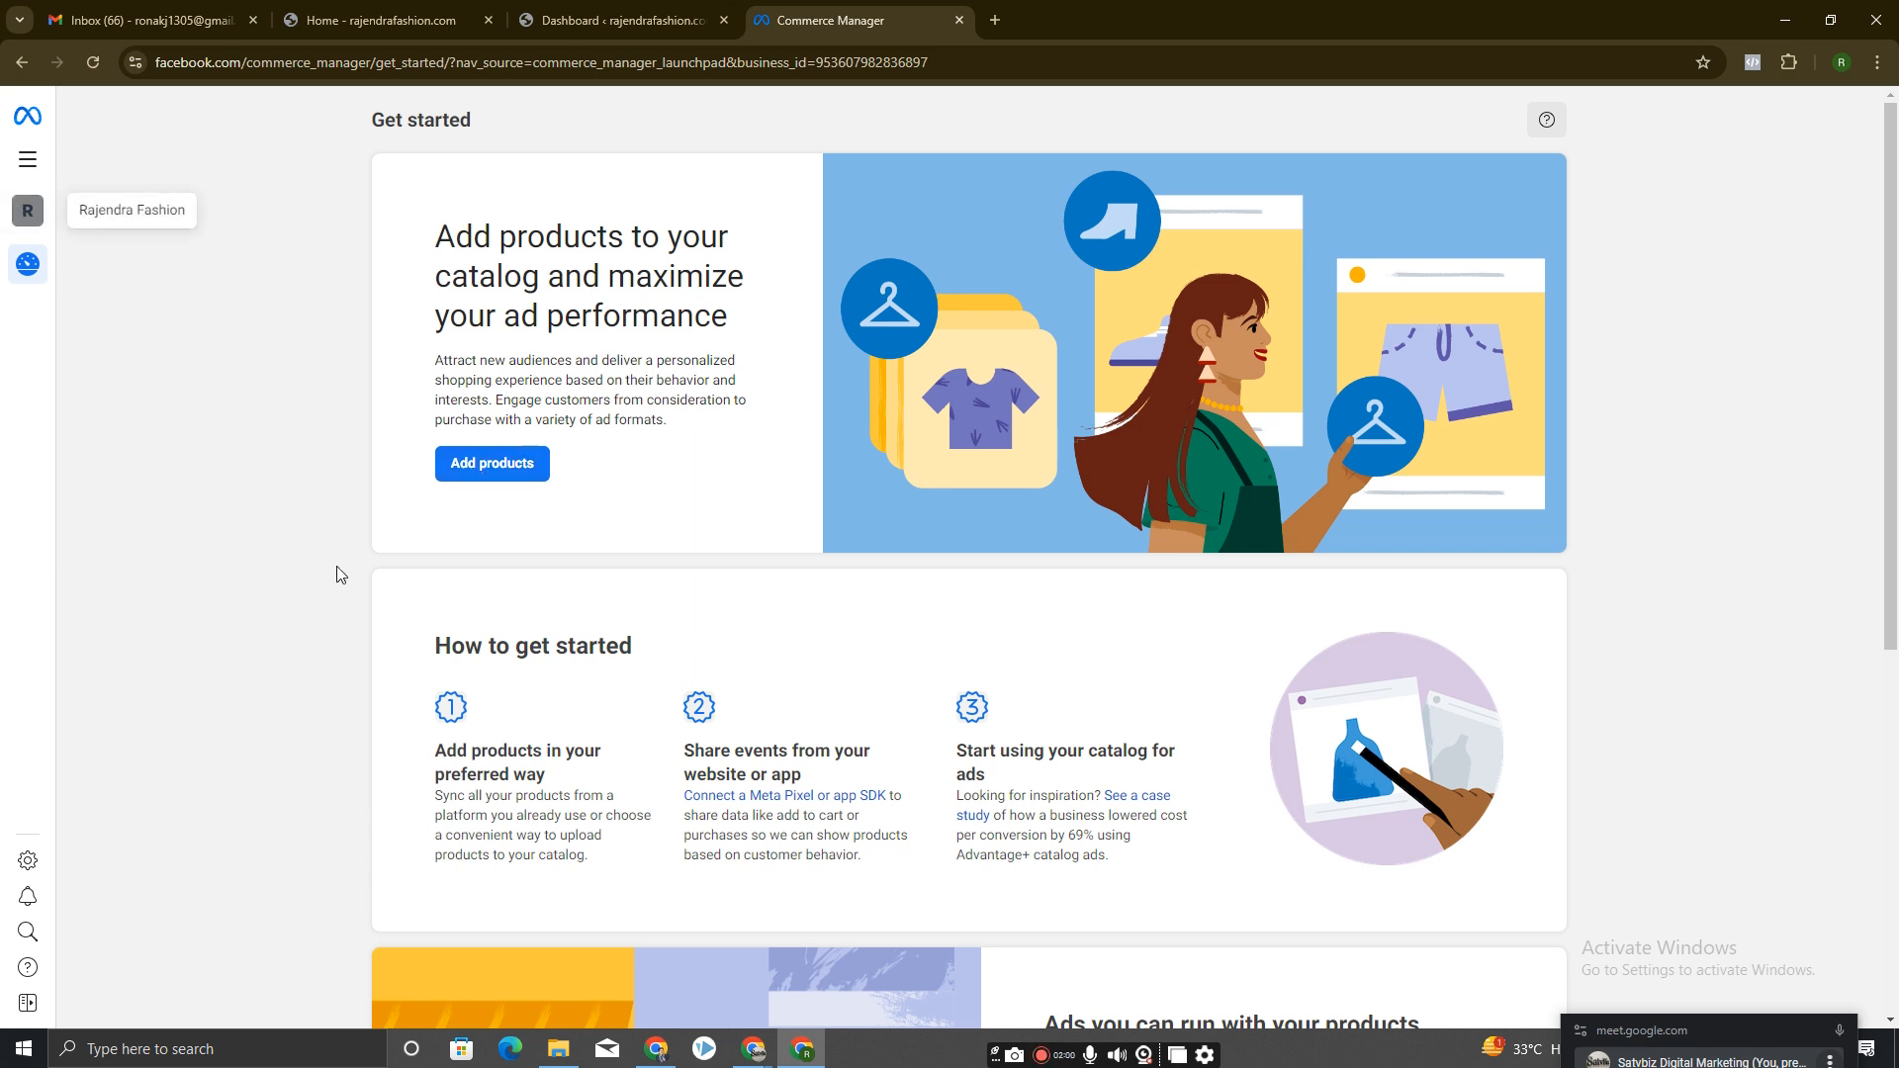
left_click(500, 475)
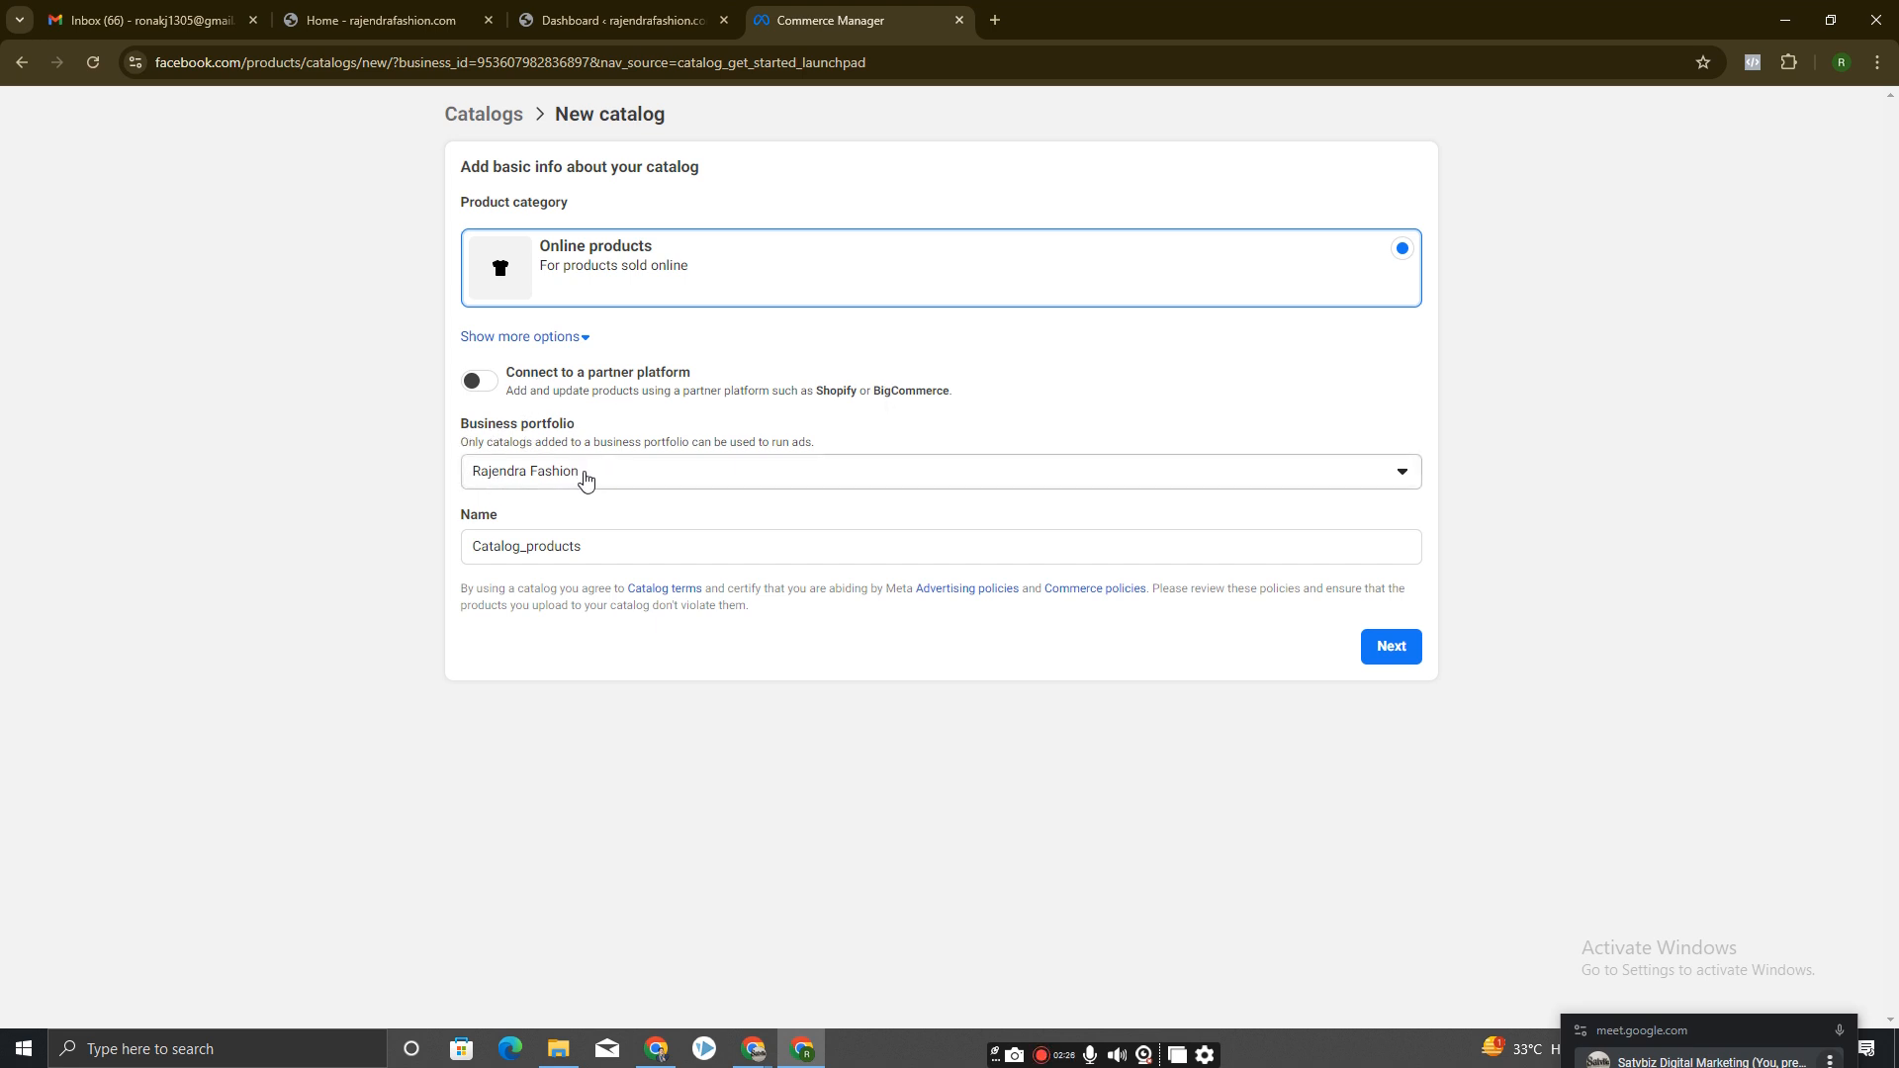
Name the new online products catalog "Rajendra Fashion", copied from the business portfolio, and continue to event tracking.
left_click_drag(598, 552, 383, 551)
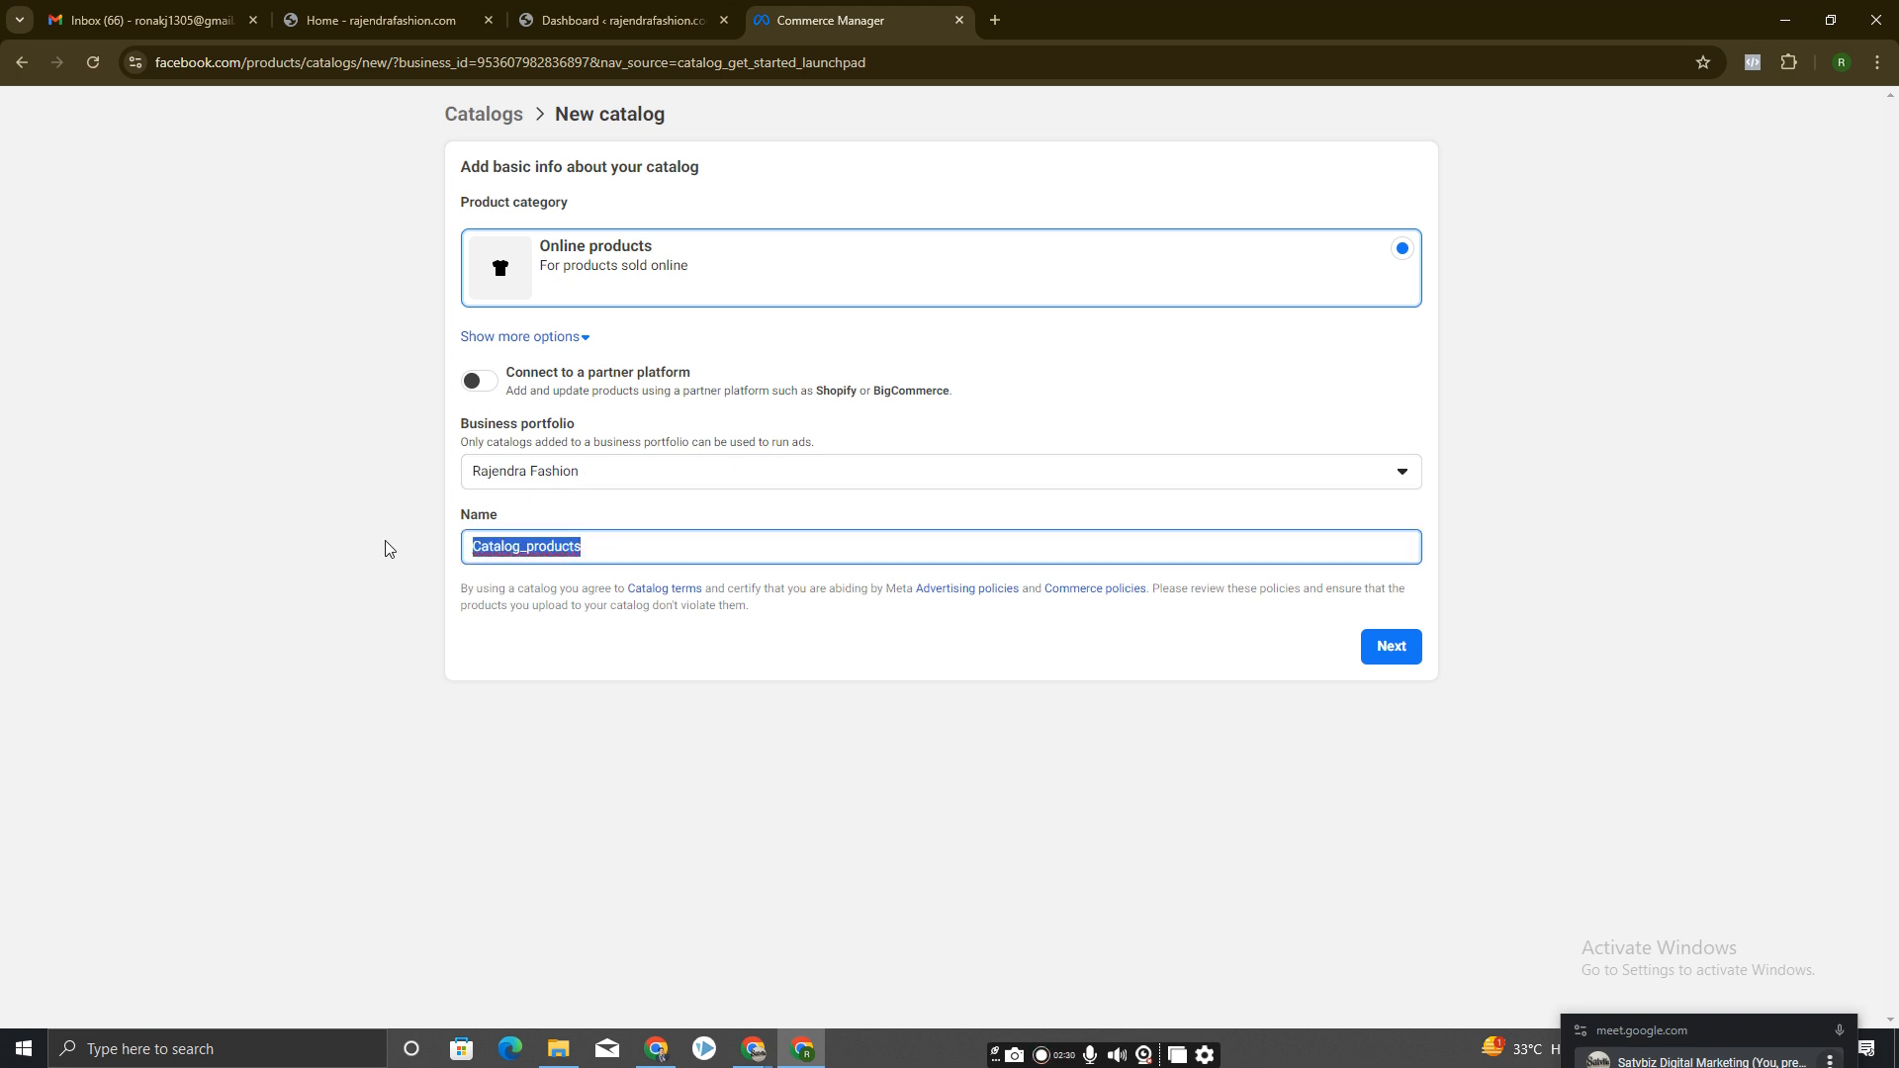
left_click_drag(605, 544, 347, 546)
left_click(602, 482)
left_click_drag(602, 482, 447, 482)
key("ctrl+c")
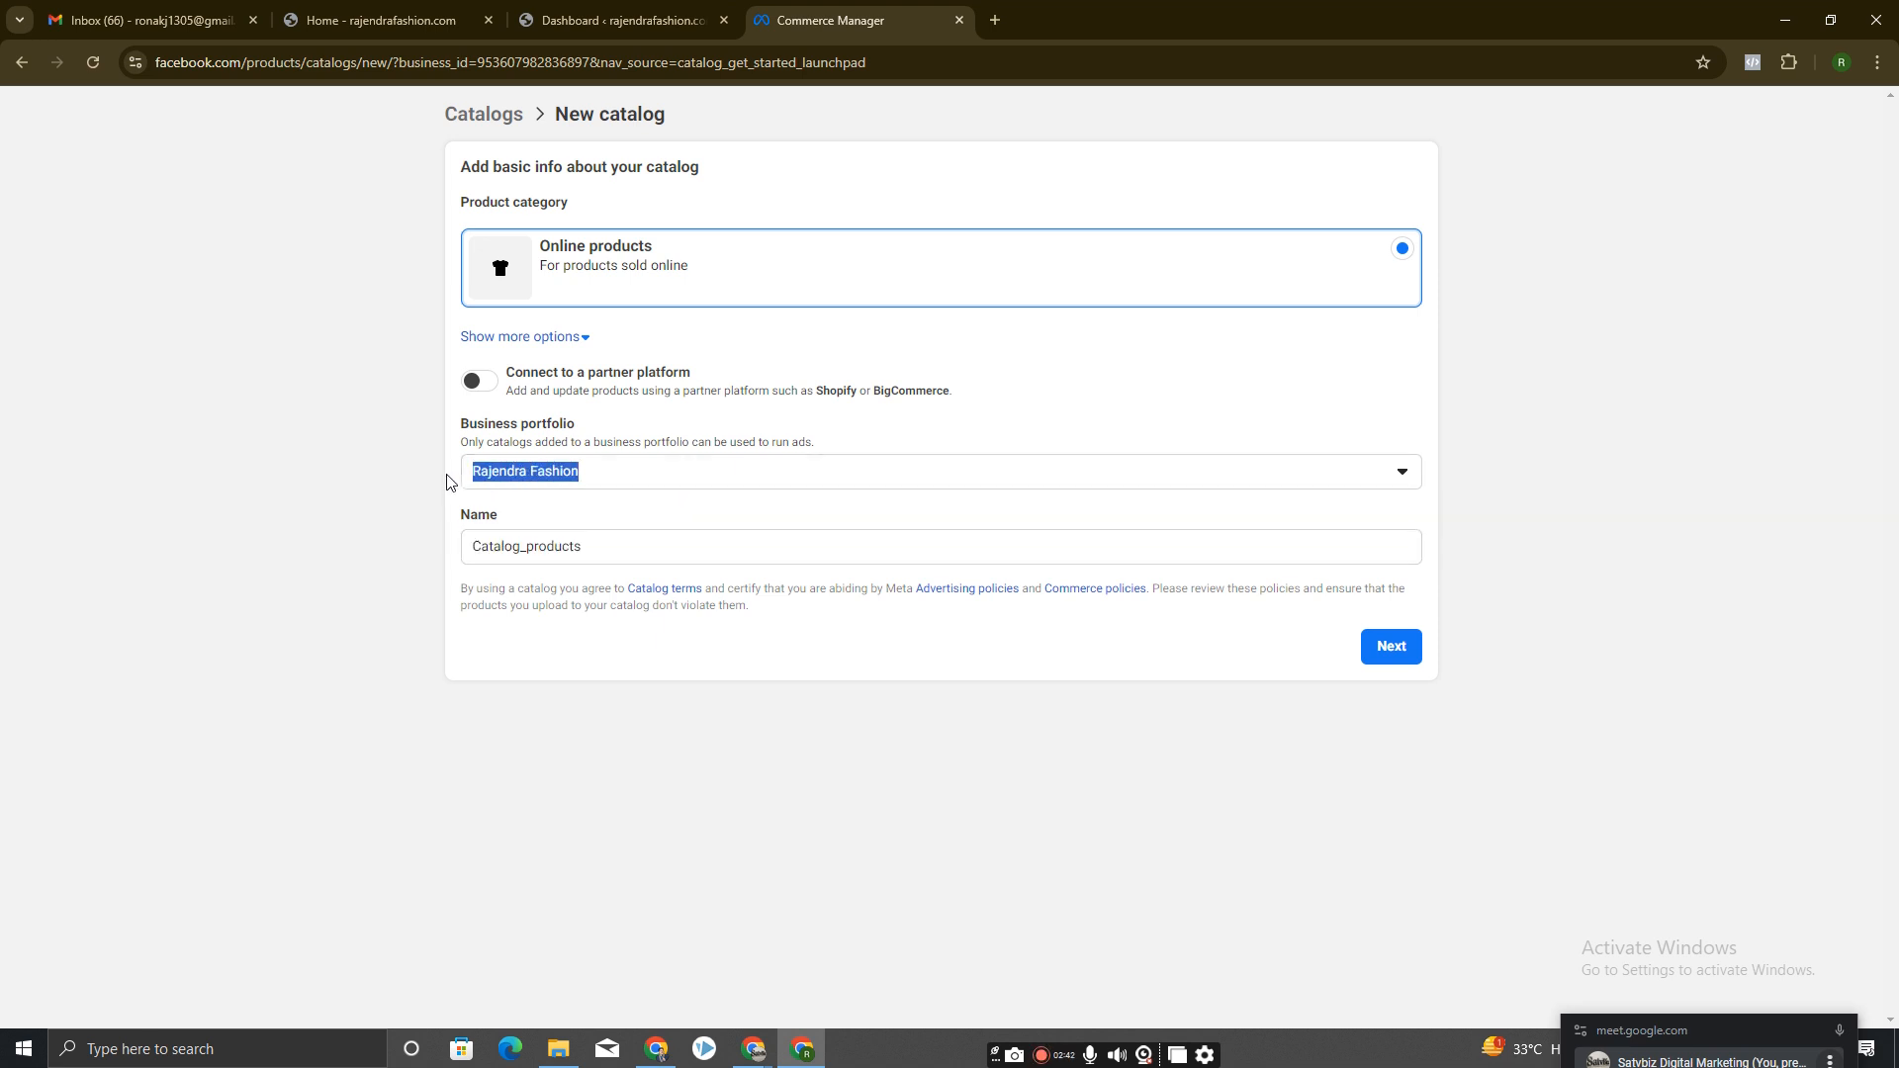
left_click_drag(582, 546, 372, 543)
key("ctrl+v")
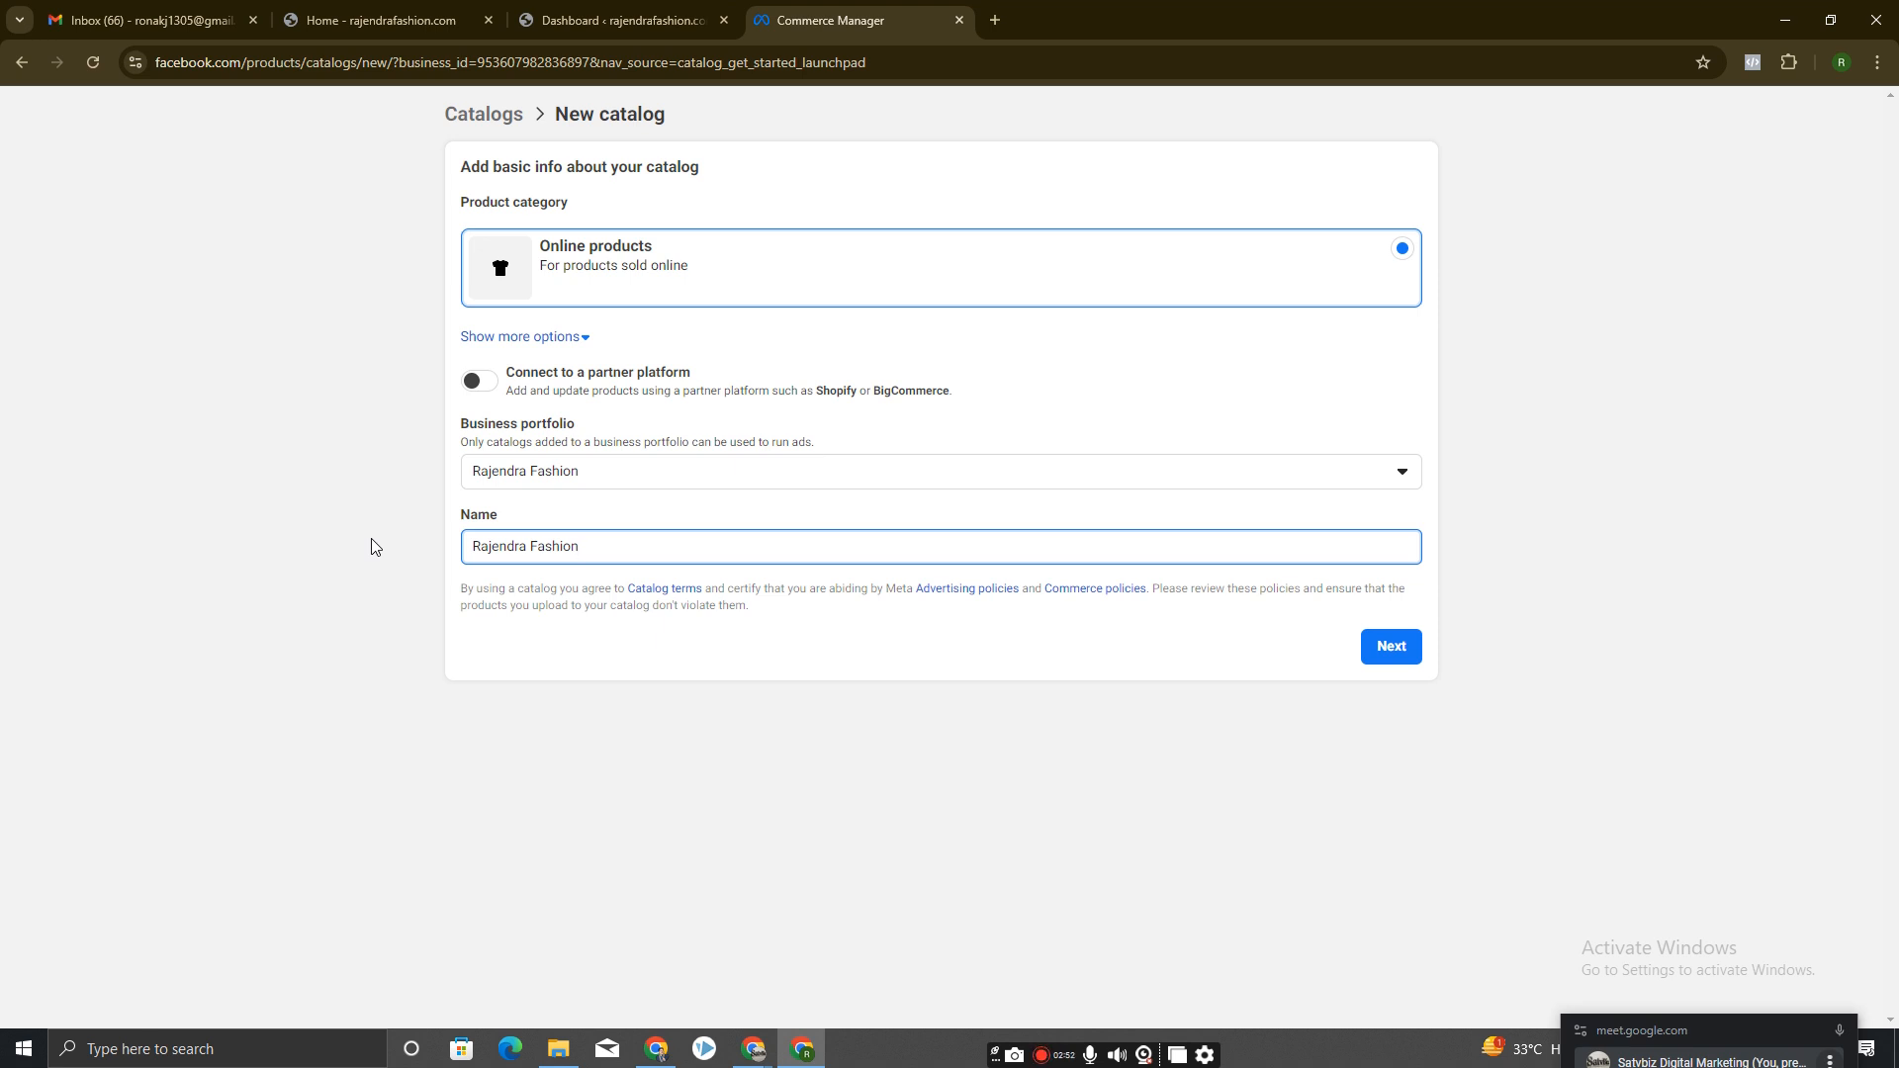
left_click(1385, 657)
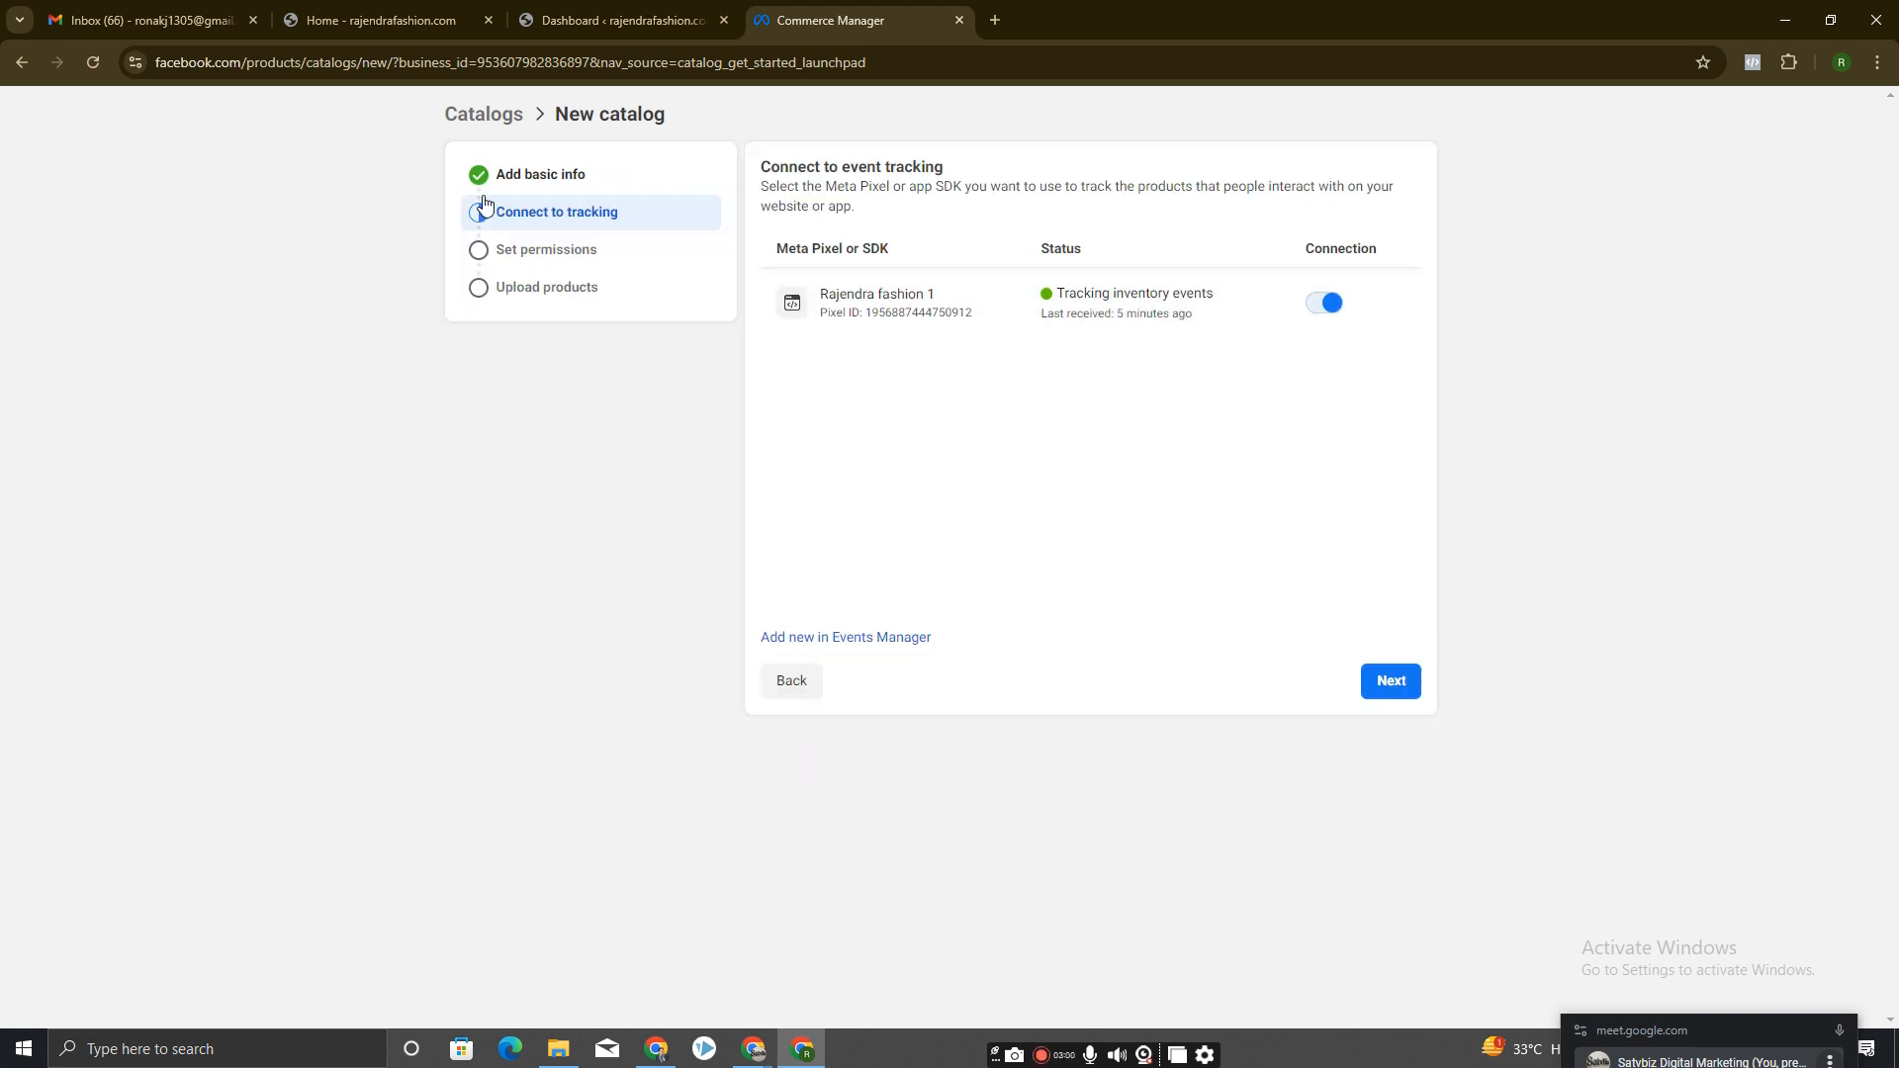
Keep the Rajendra fashion 1 pixel connected, review the assigned person's catalog permissions, and proceed to the product upload stage.
left_click_drag(821, 295, 979, 326)
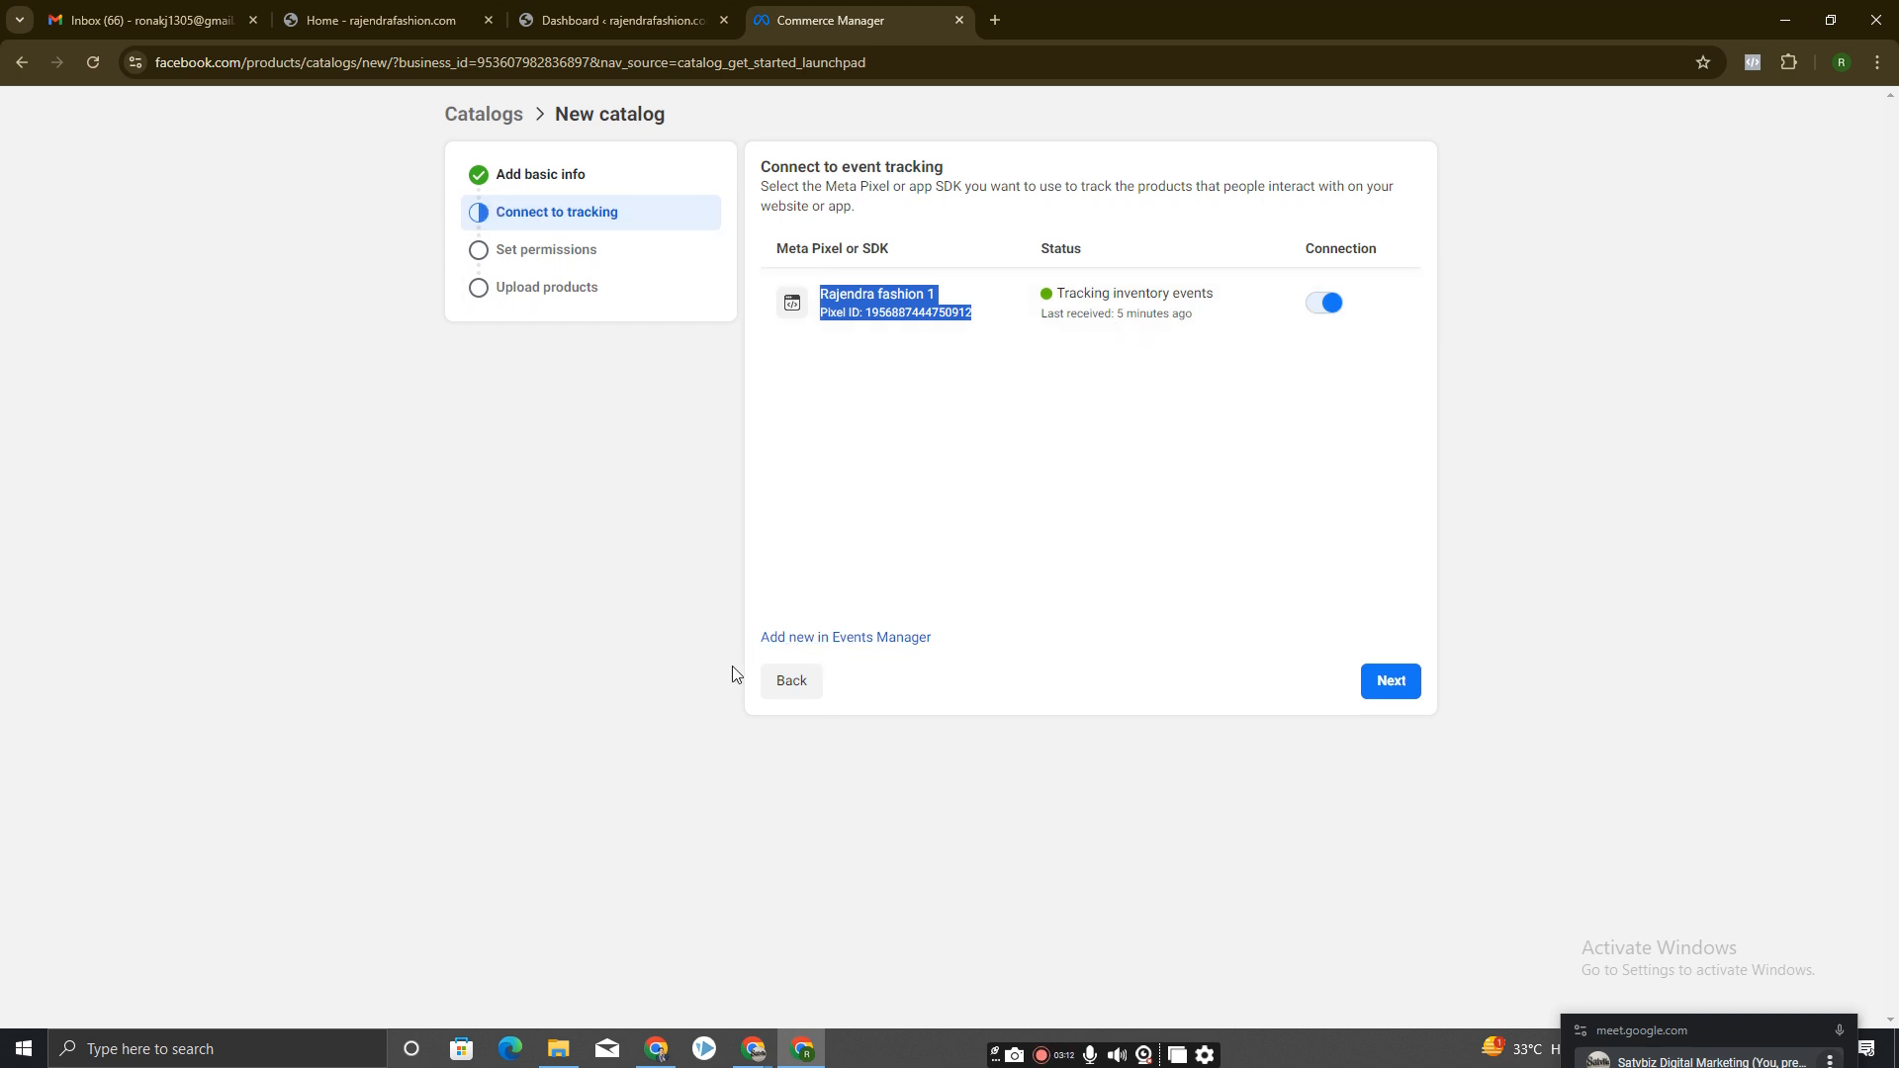
left_click(1391, 682)
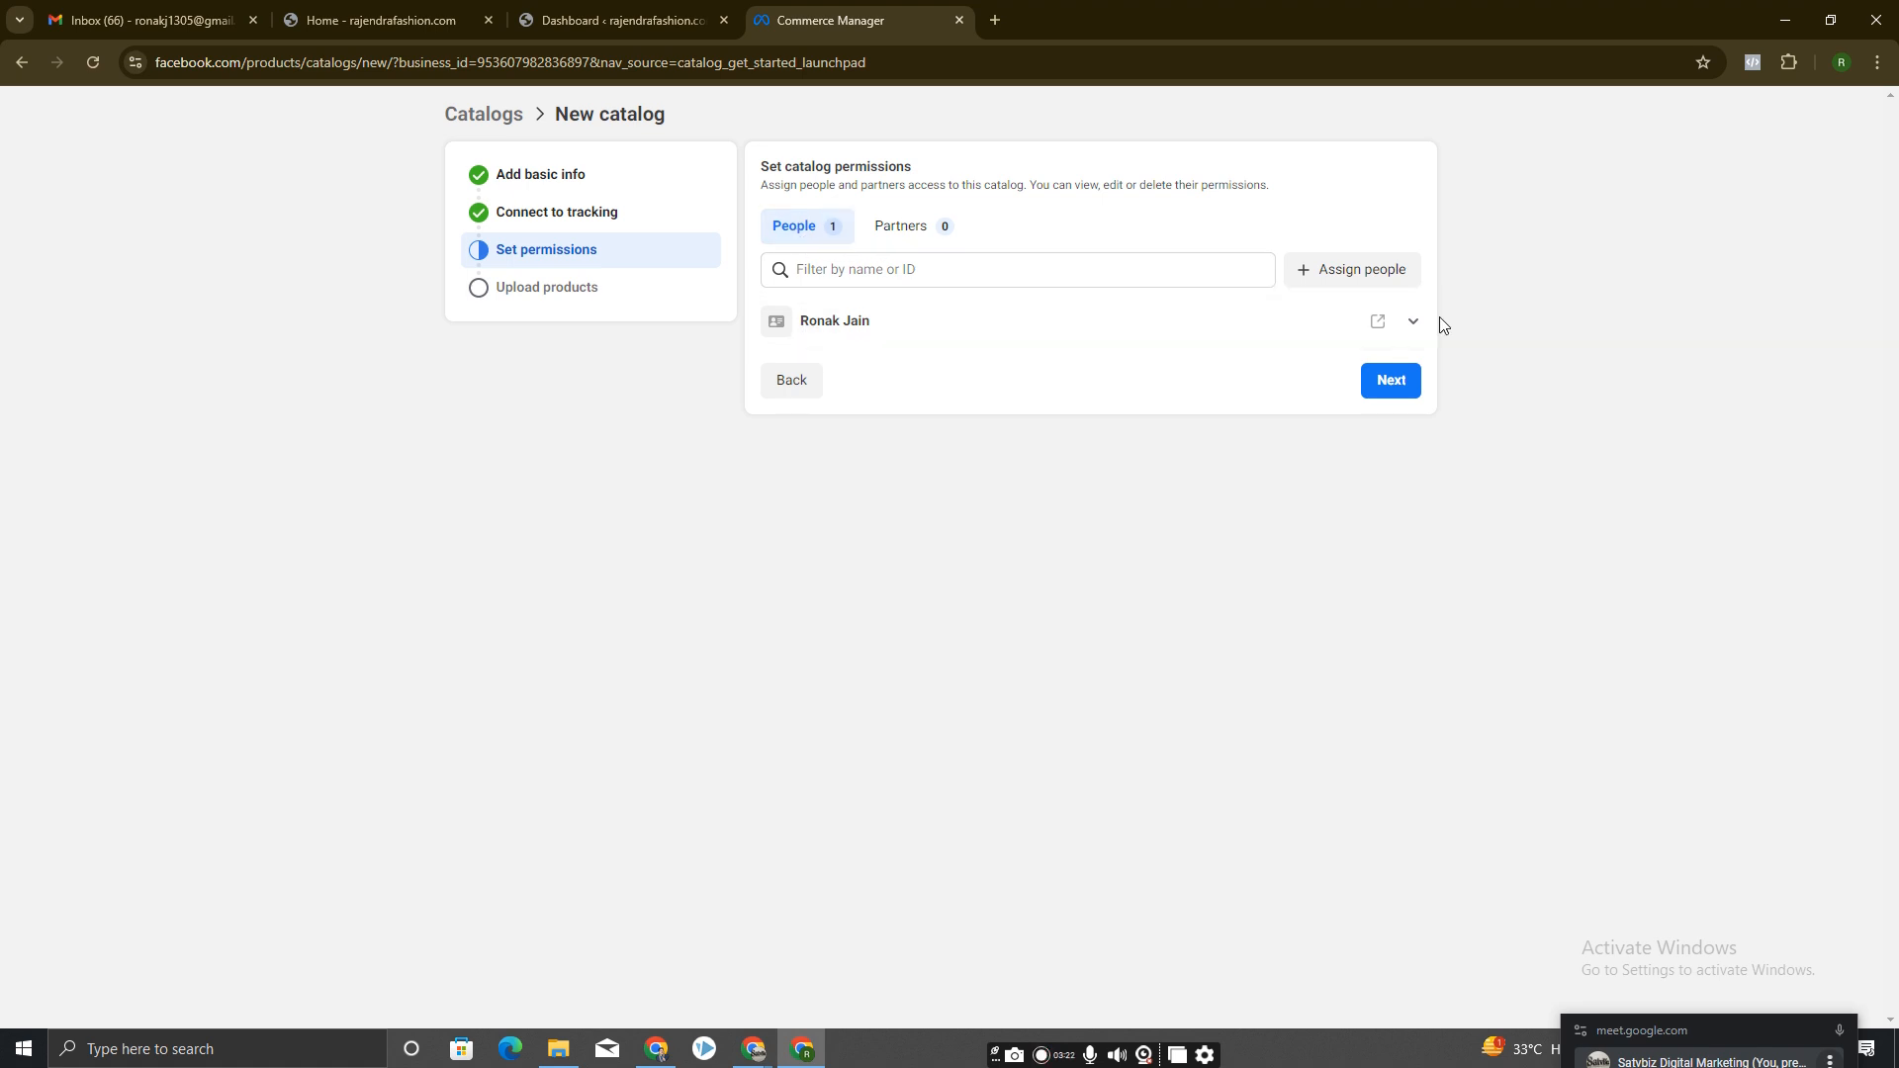
left_click(1415, 321)
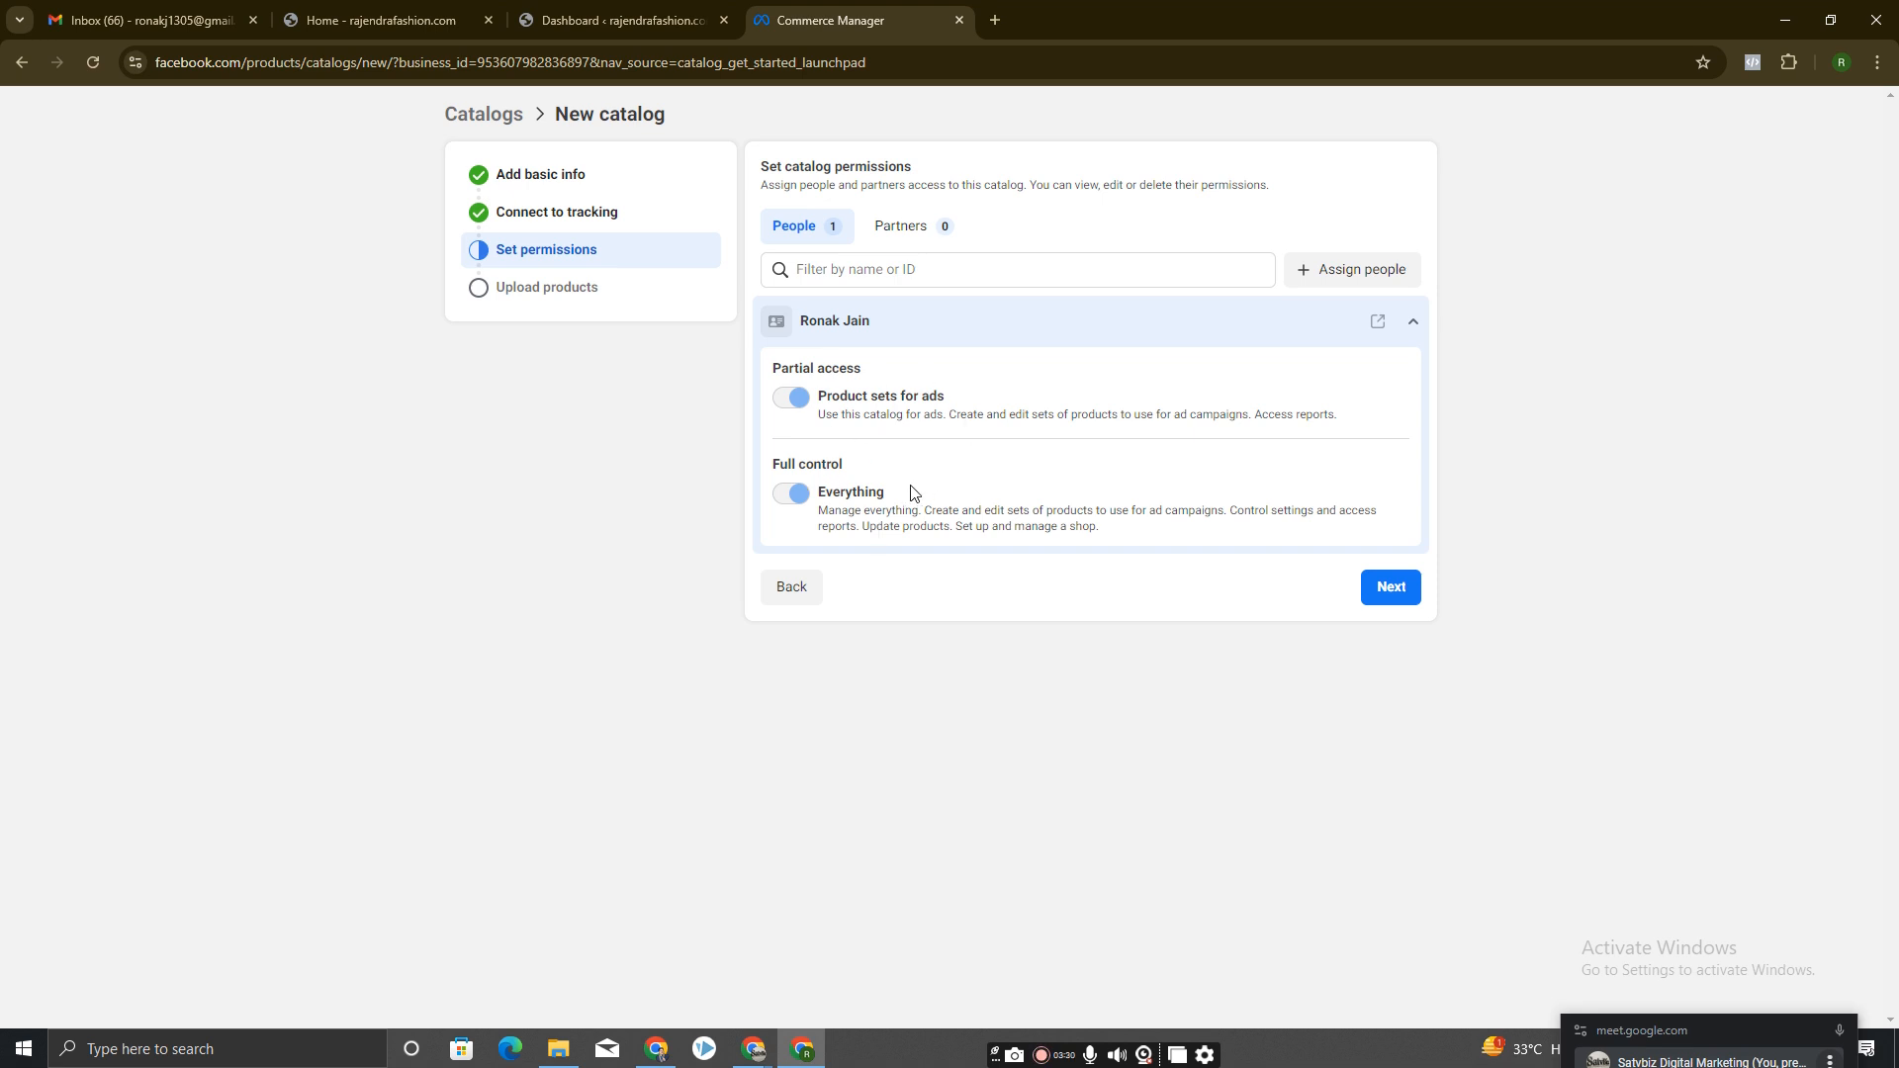
left_click(1394, 592)
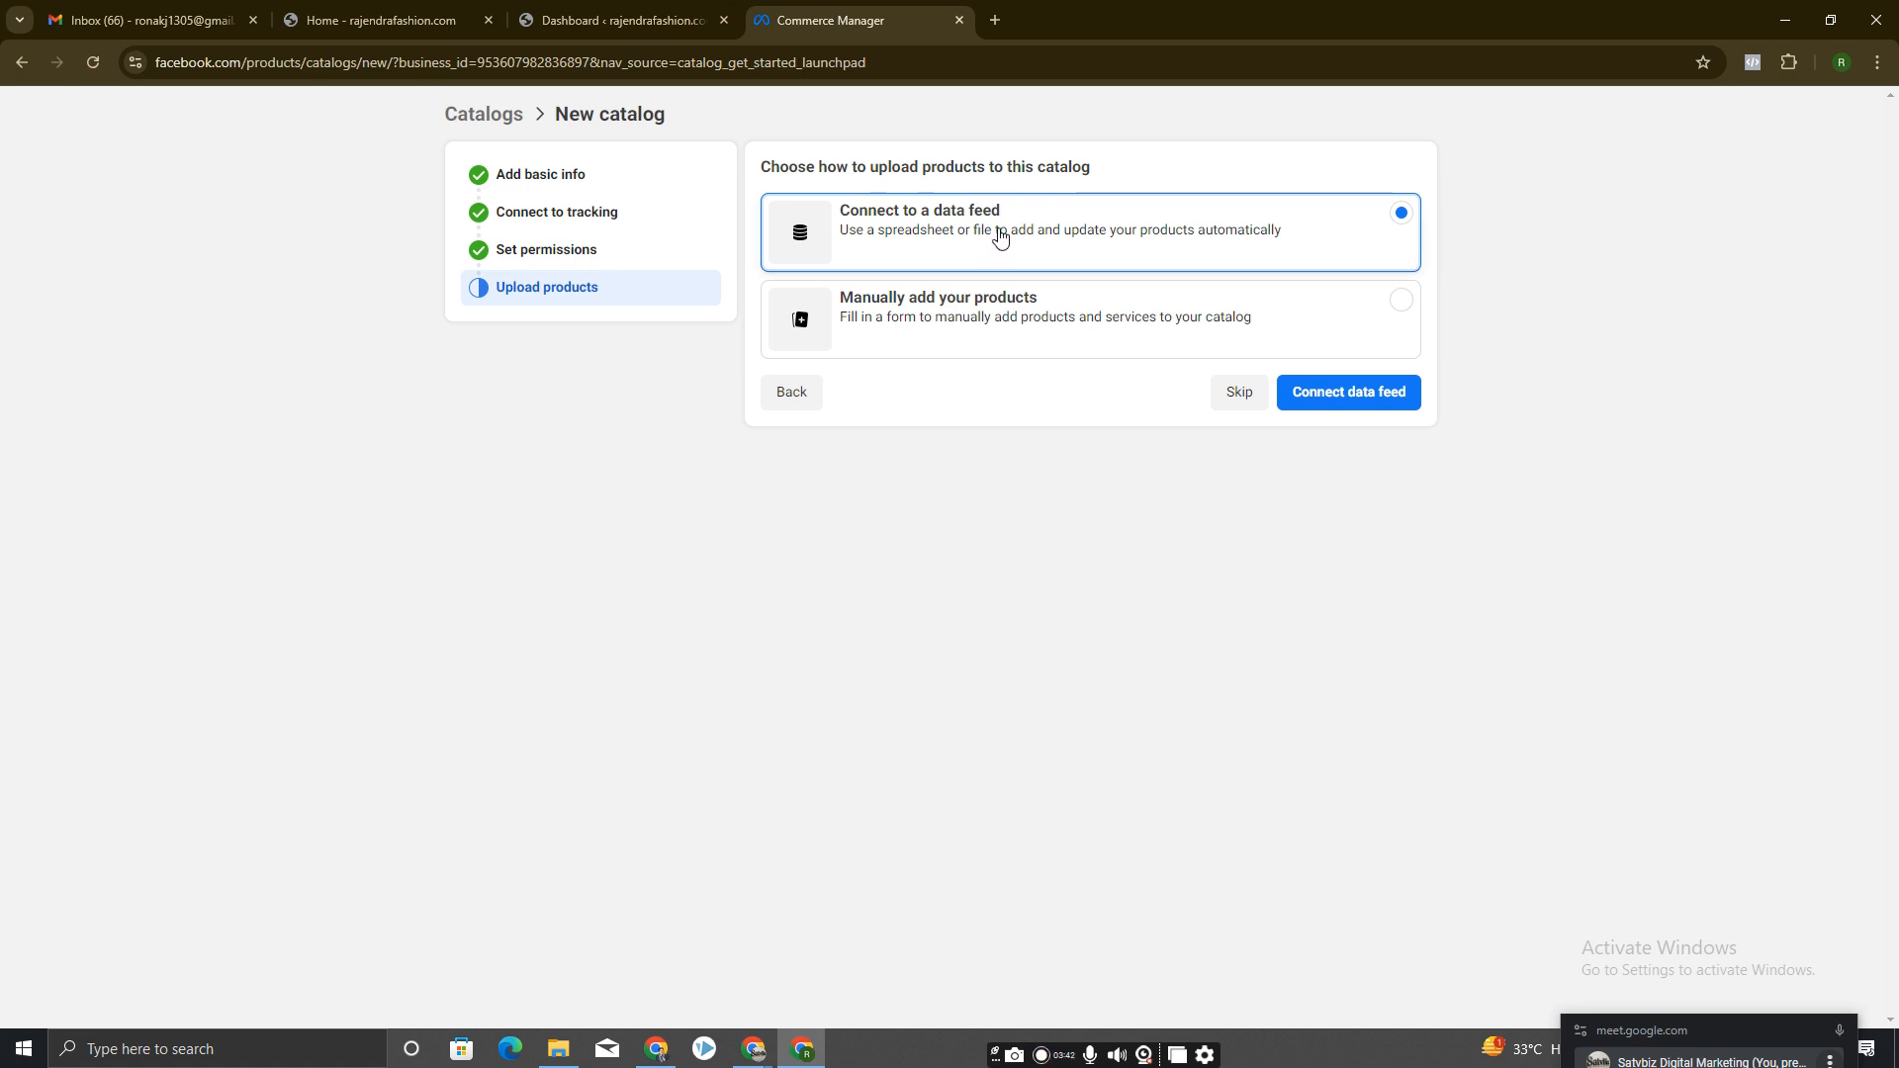
Choose to add the products manually and open the product entry form.
left_click(927, 322)
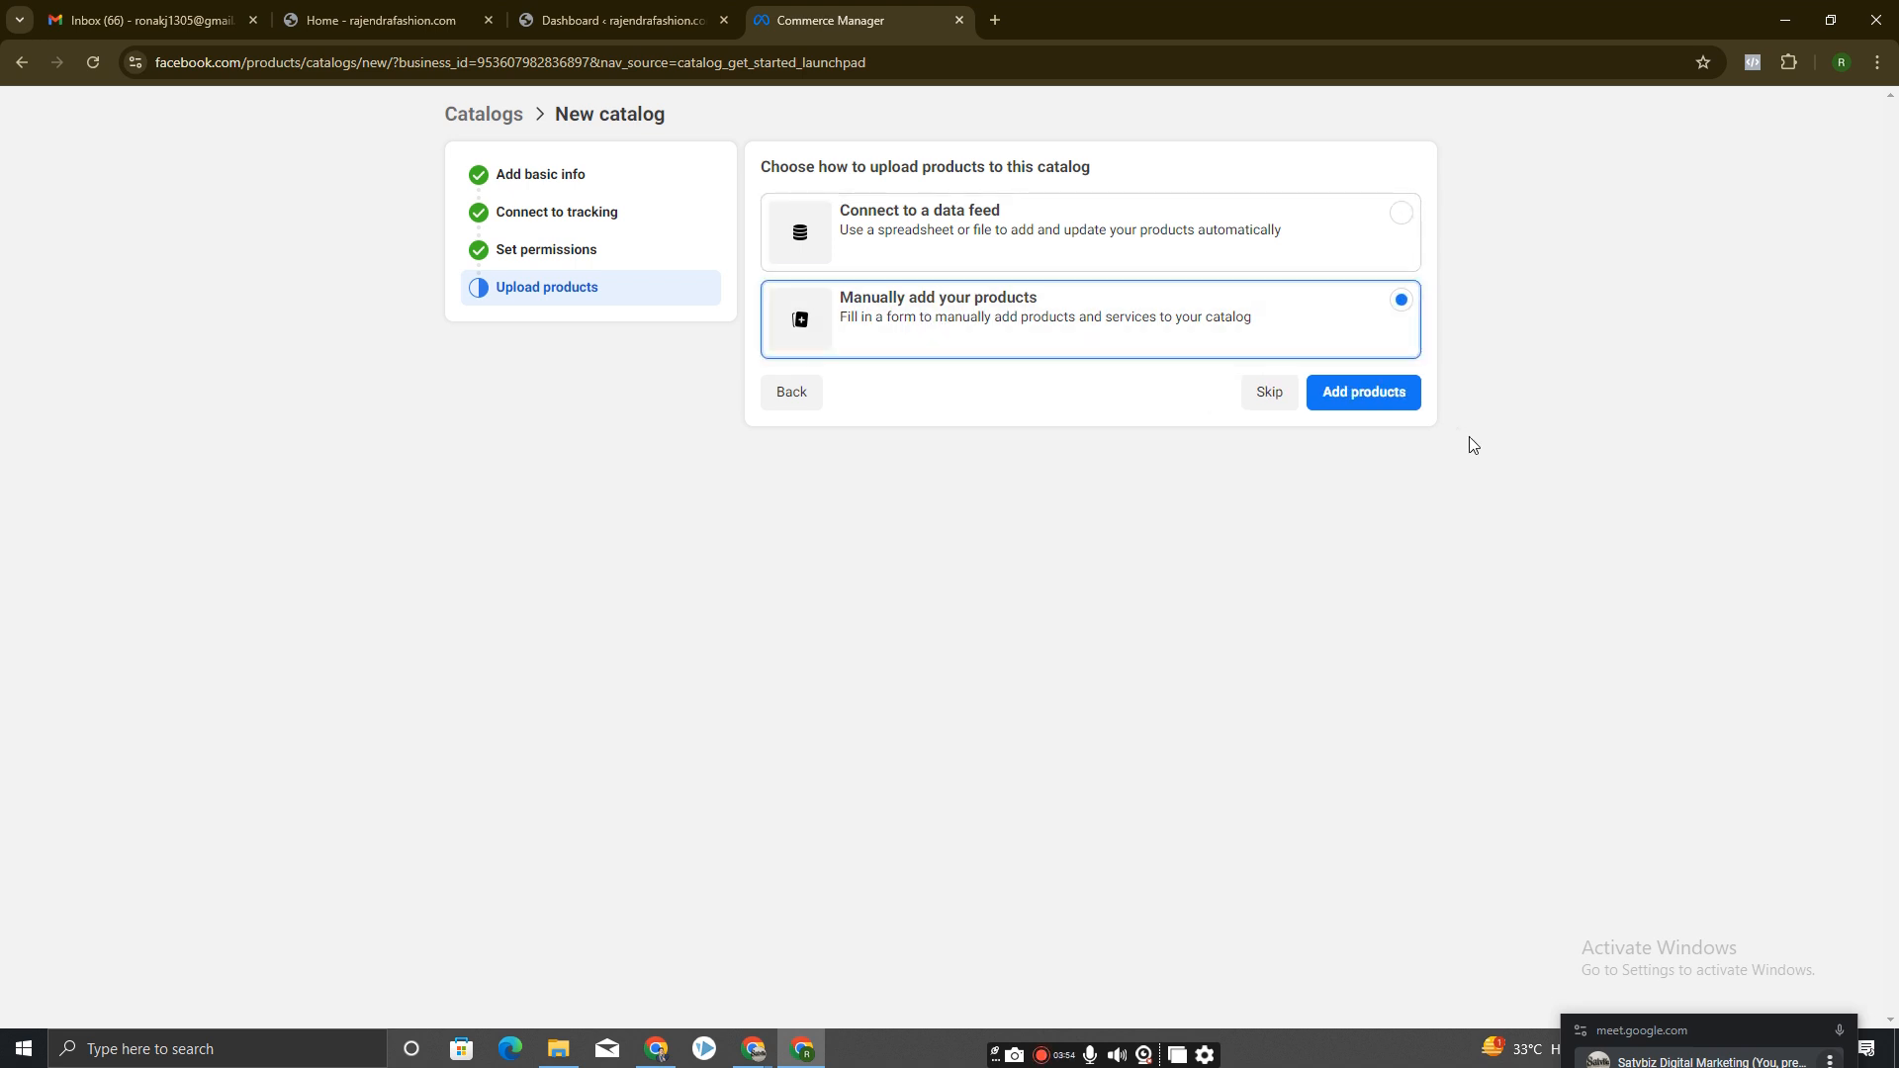
left_click(1361, 398)
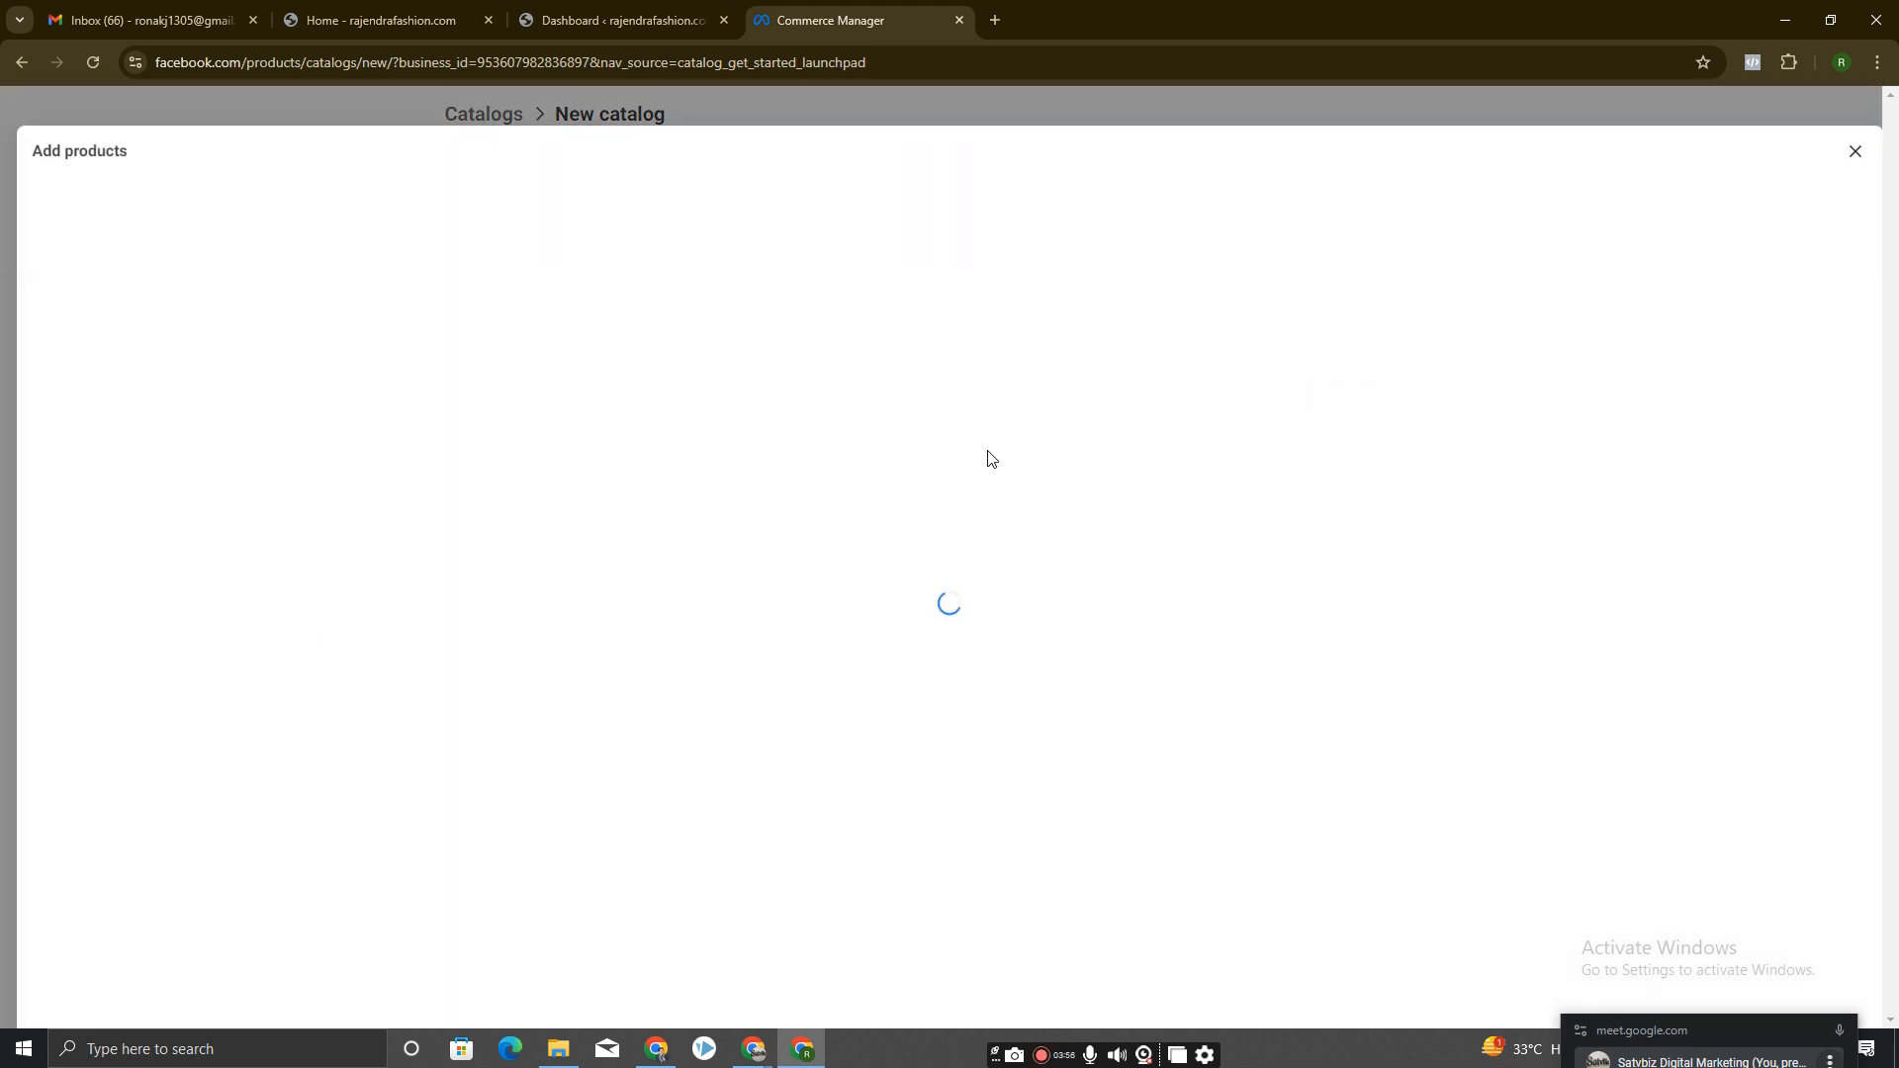
Switch to the rajendrafashion.com store and open the Frocks & Gowns category under Girl's Wear.
left_click(587, 13)
left_click(411, 19)
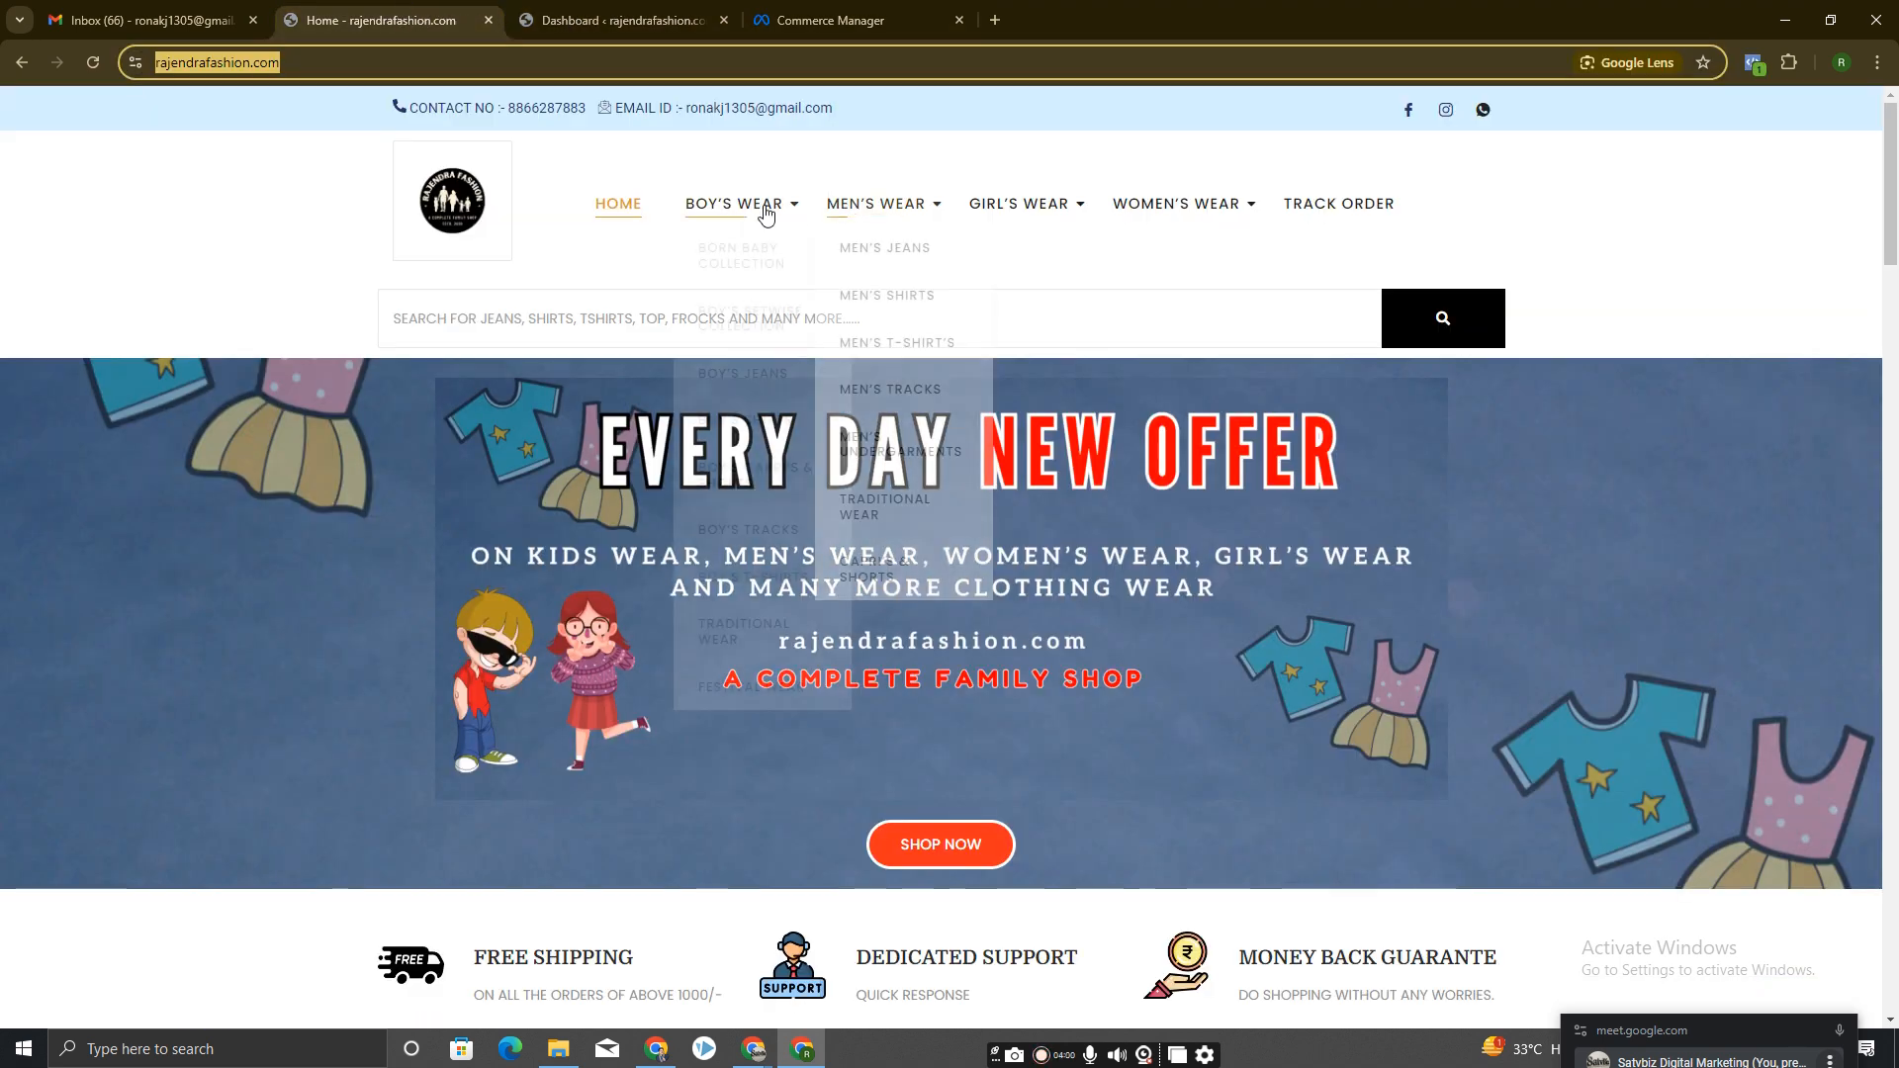
scroll(772, 483, "down", 3)
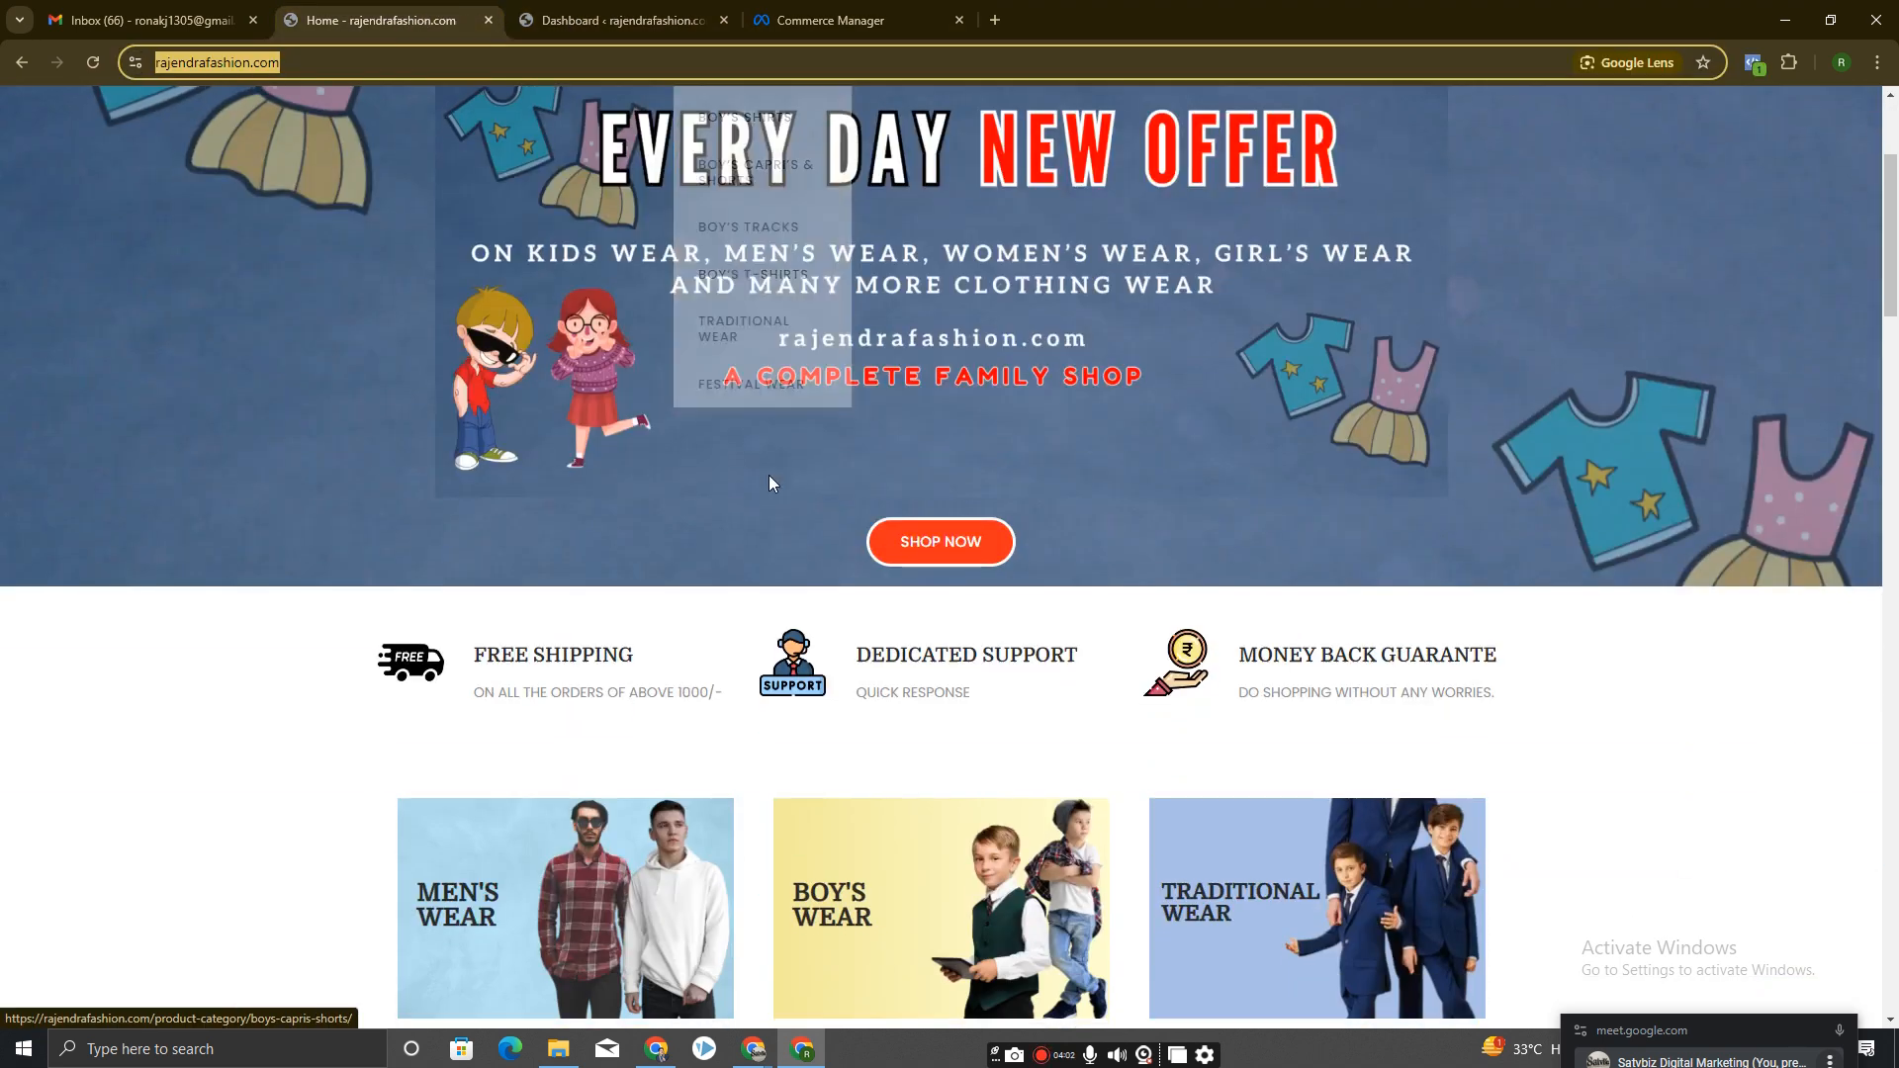
scroll(772, 480, "down", 4)
scroll(775, 477, "up", 7)
mouse_move(746, 206)
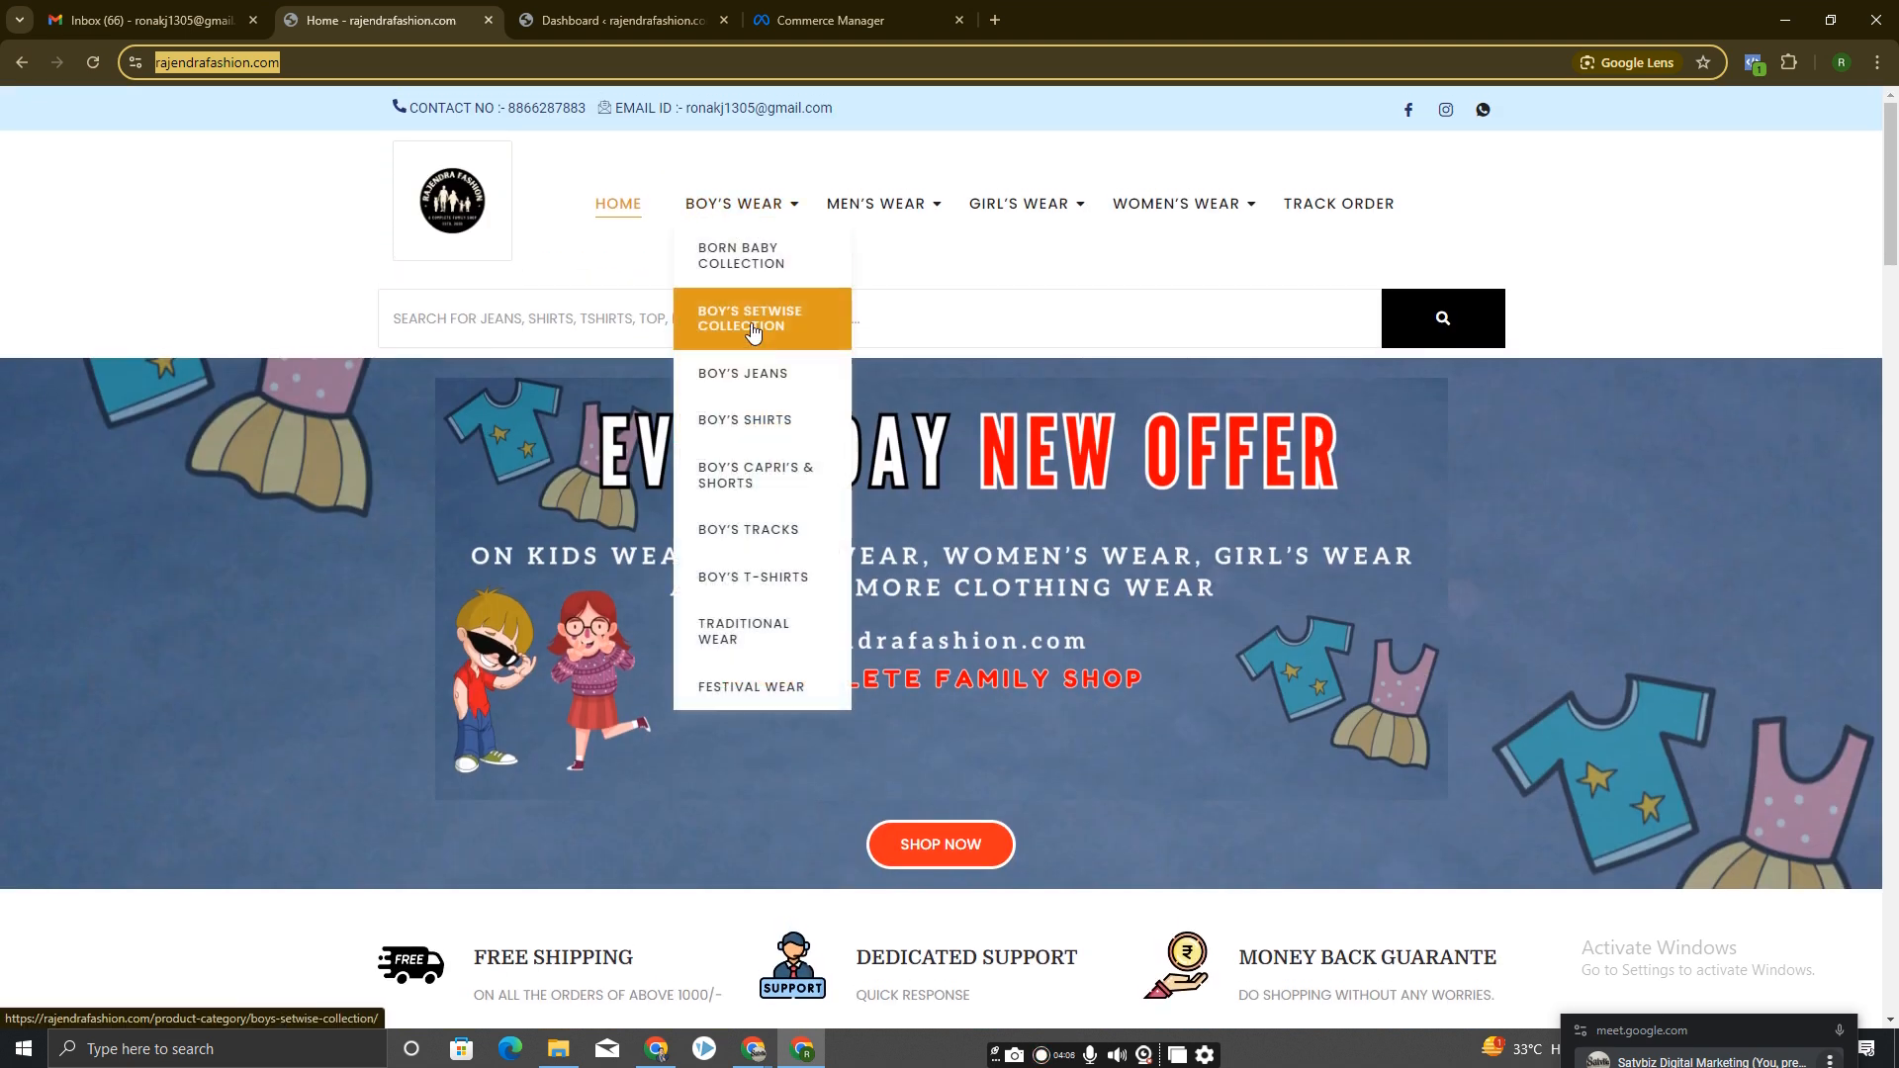
mouse_move(1017, 206)
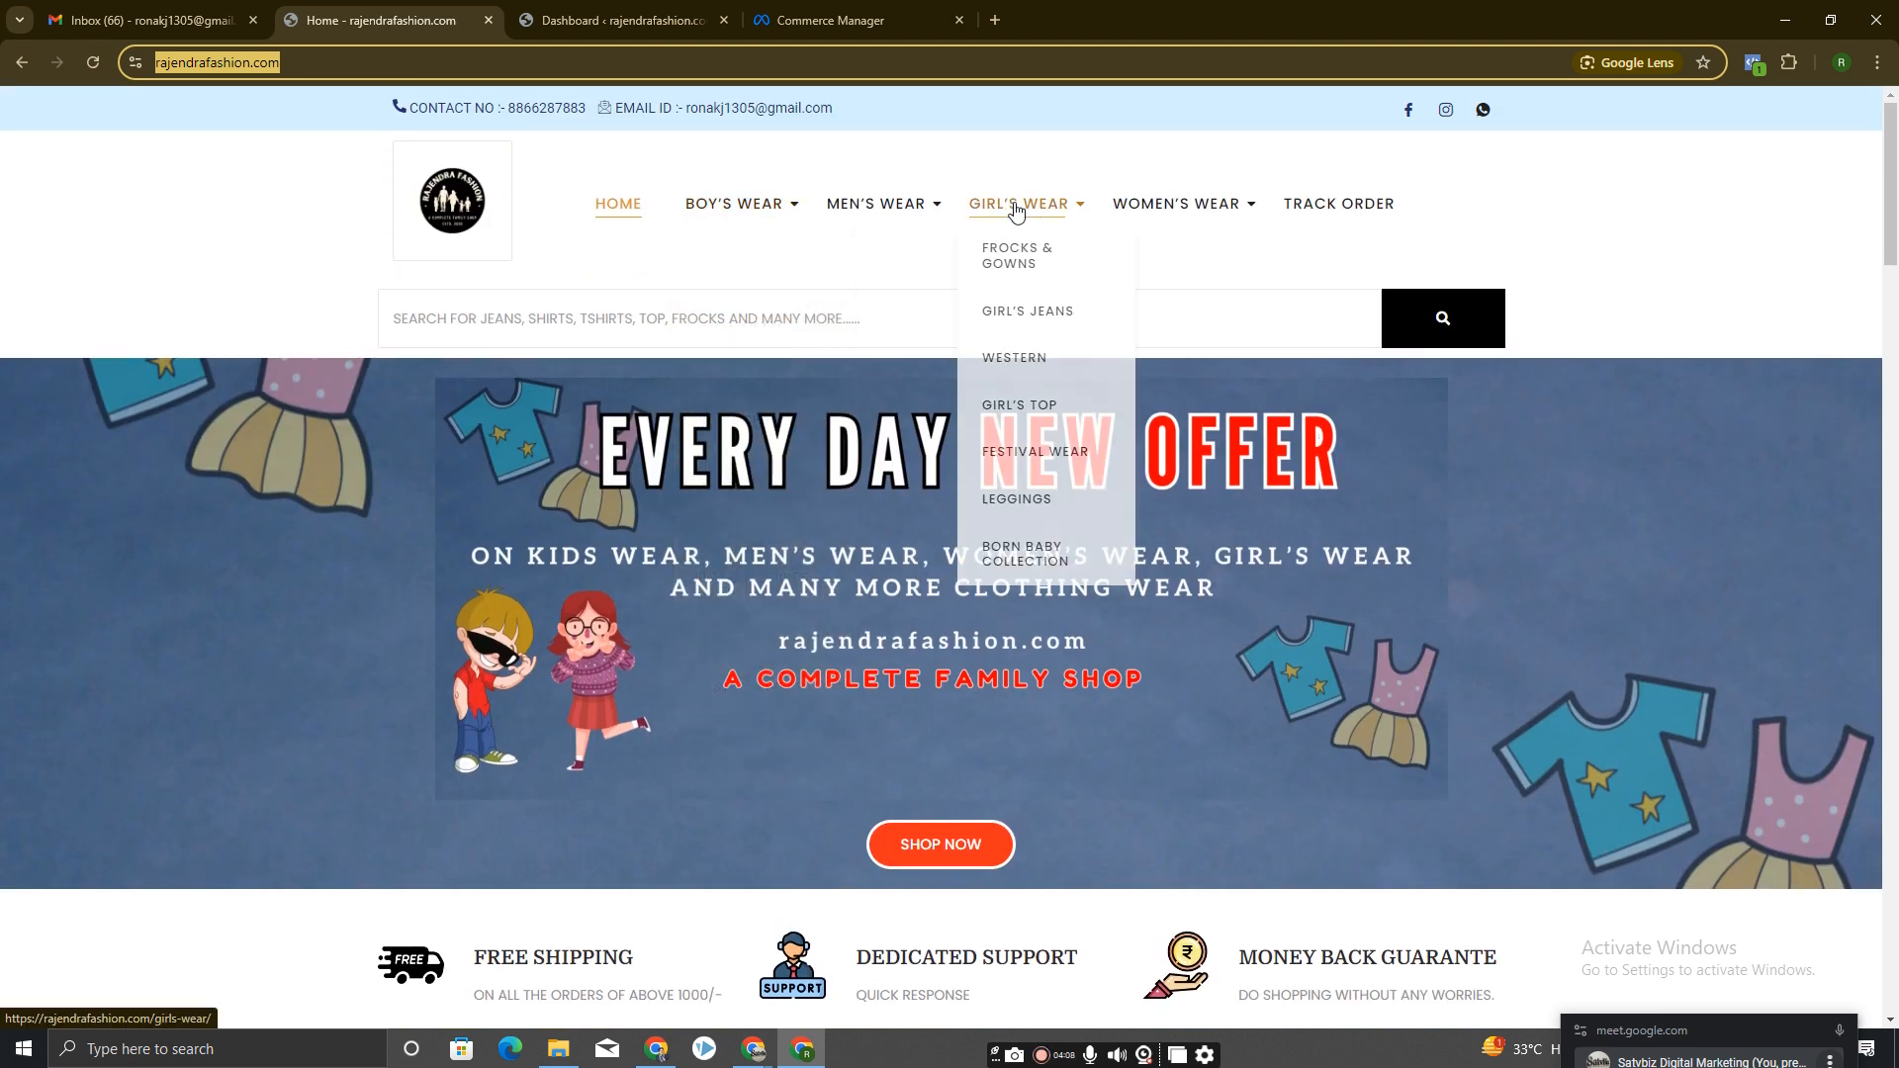
left_click(1019, 265)
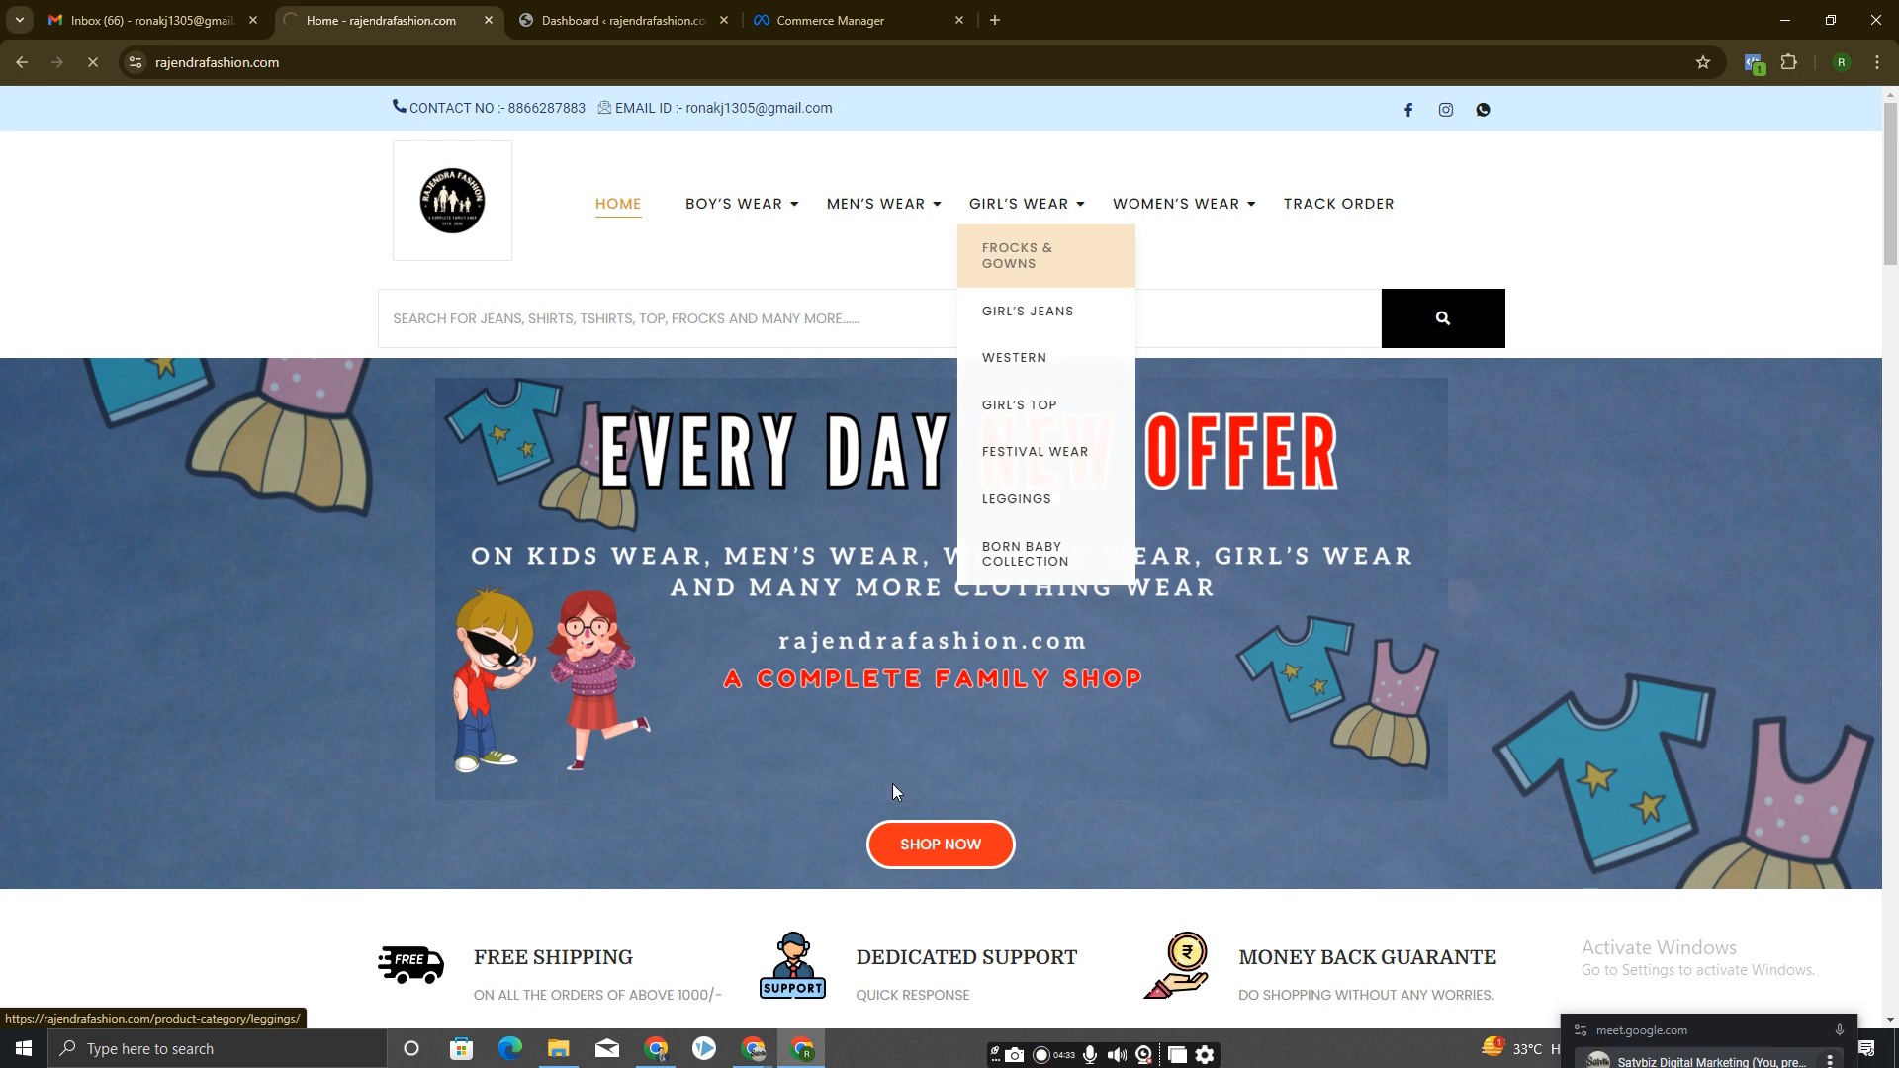
Look through the Frocks & Gowns products and open the Cotton Frock product page.
scroll(882, 792, "down", 20)
scroll(878, 718, "up", 5)
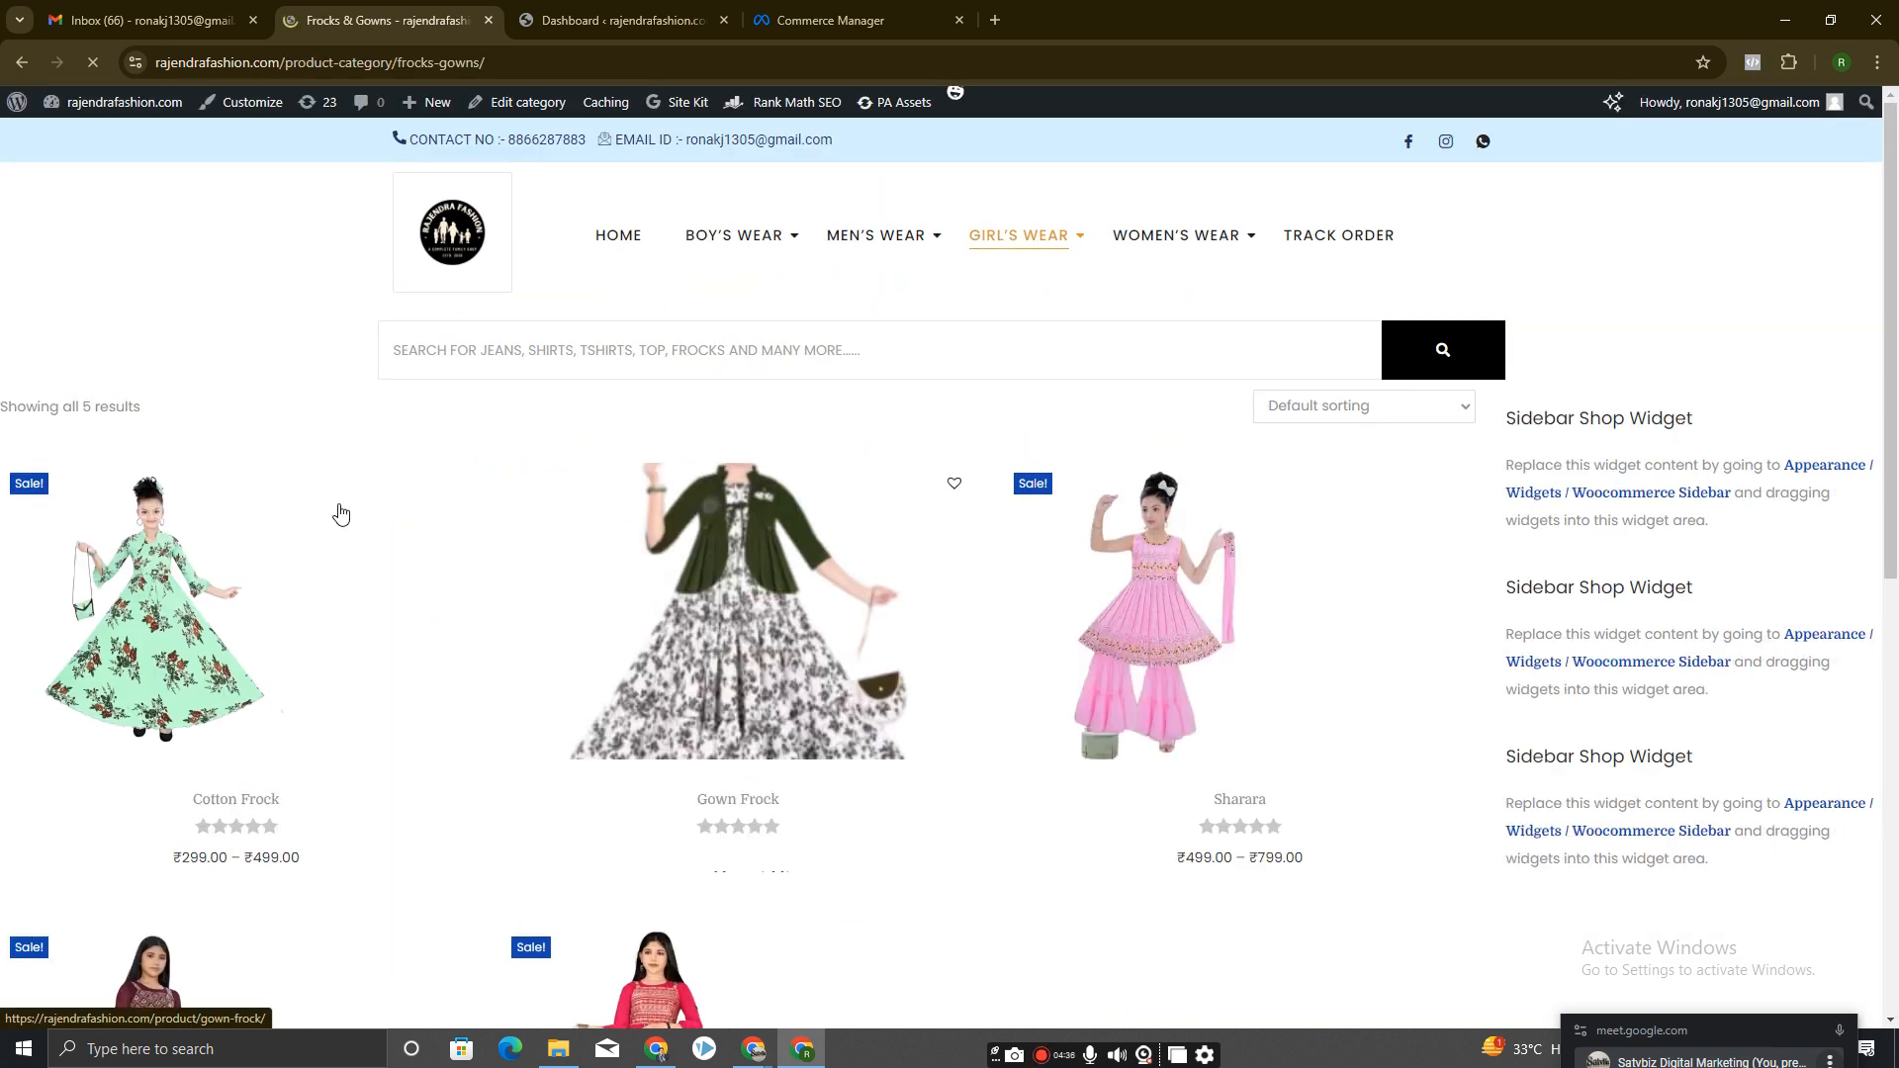
scroll(191, 627, "down", 4)
scroll(436, 481, "up", 3)
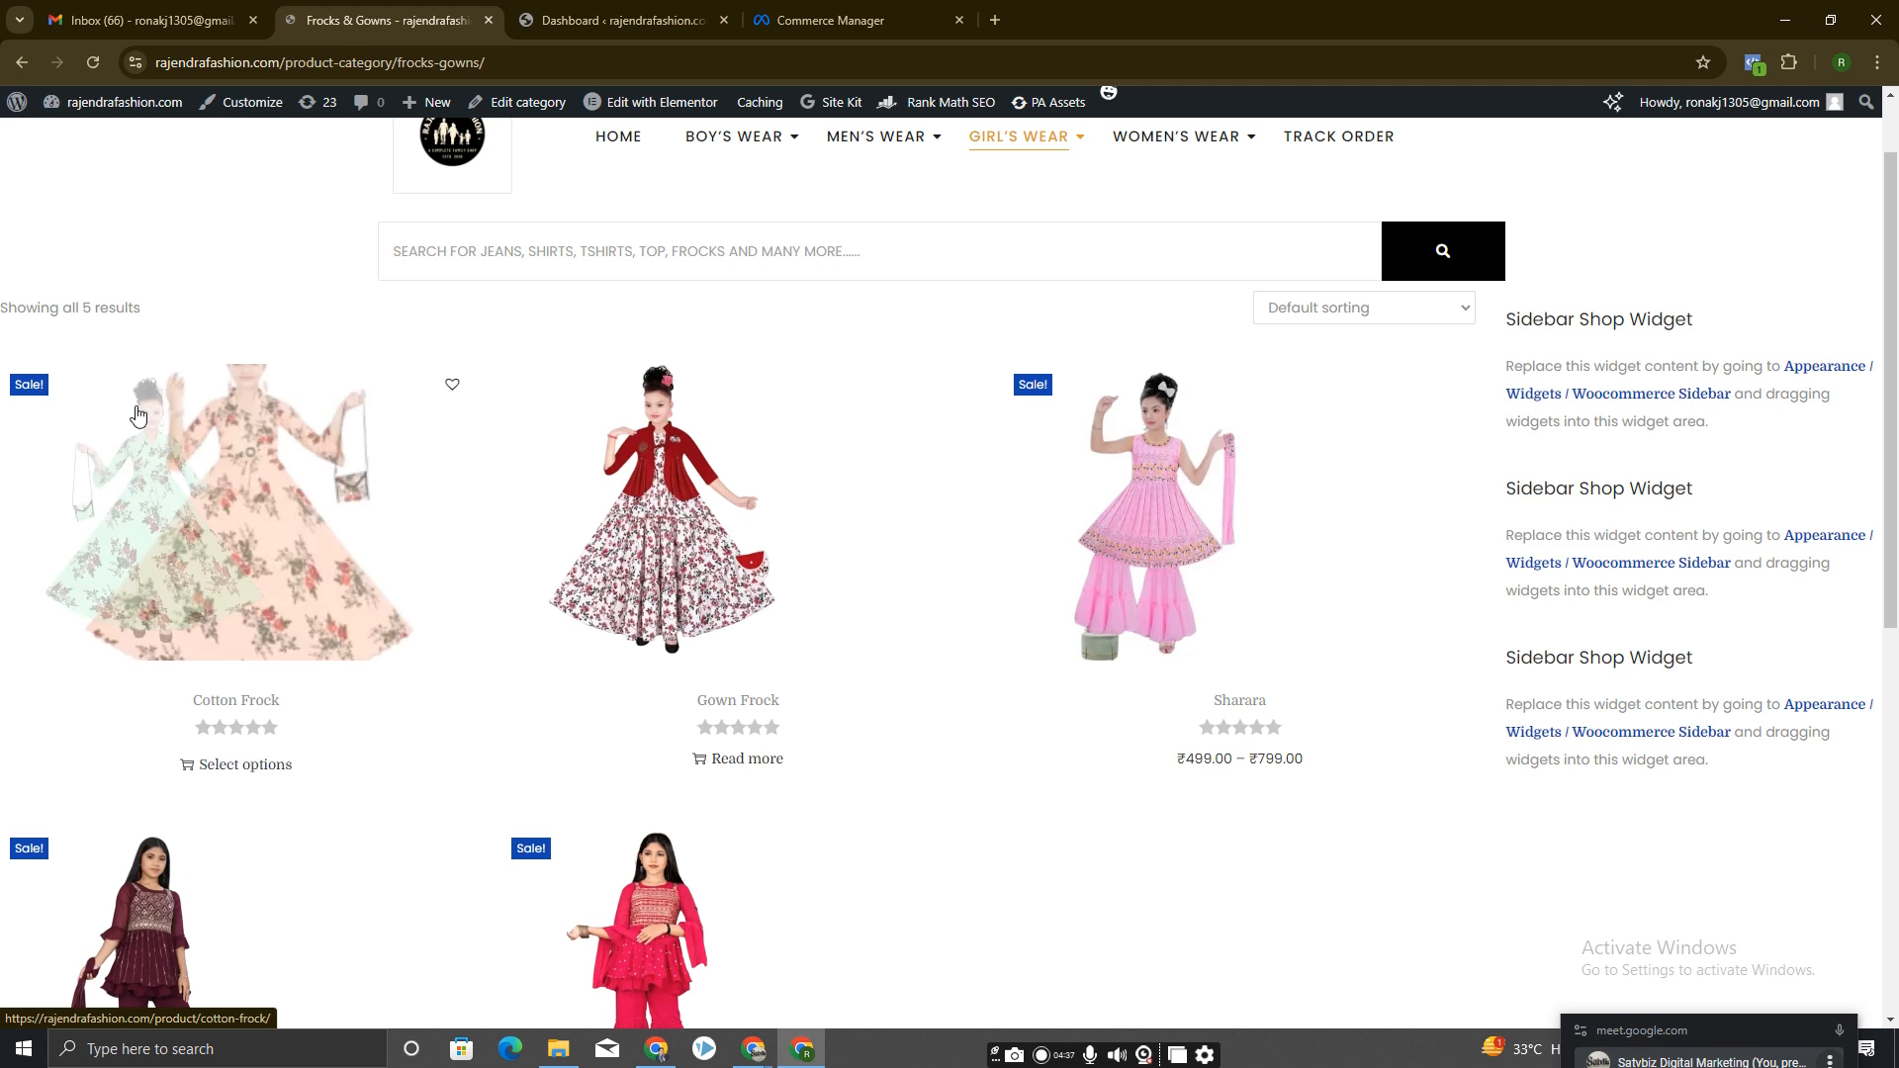
left_click(239, 557)
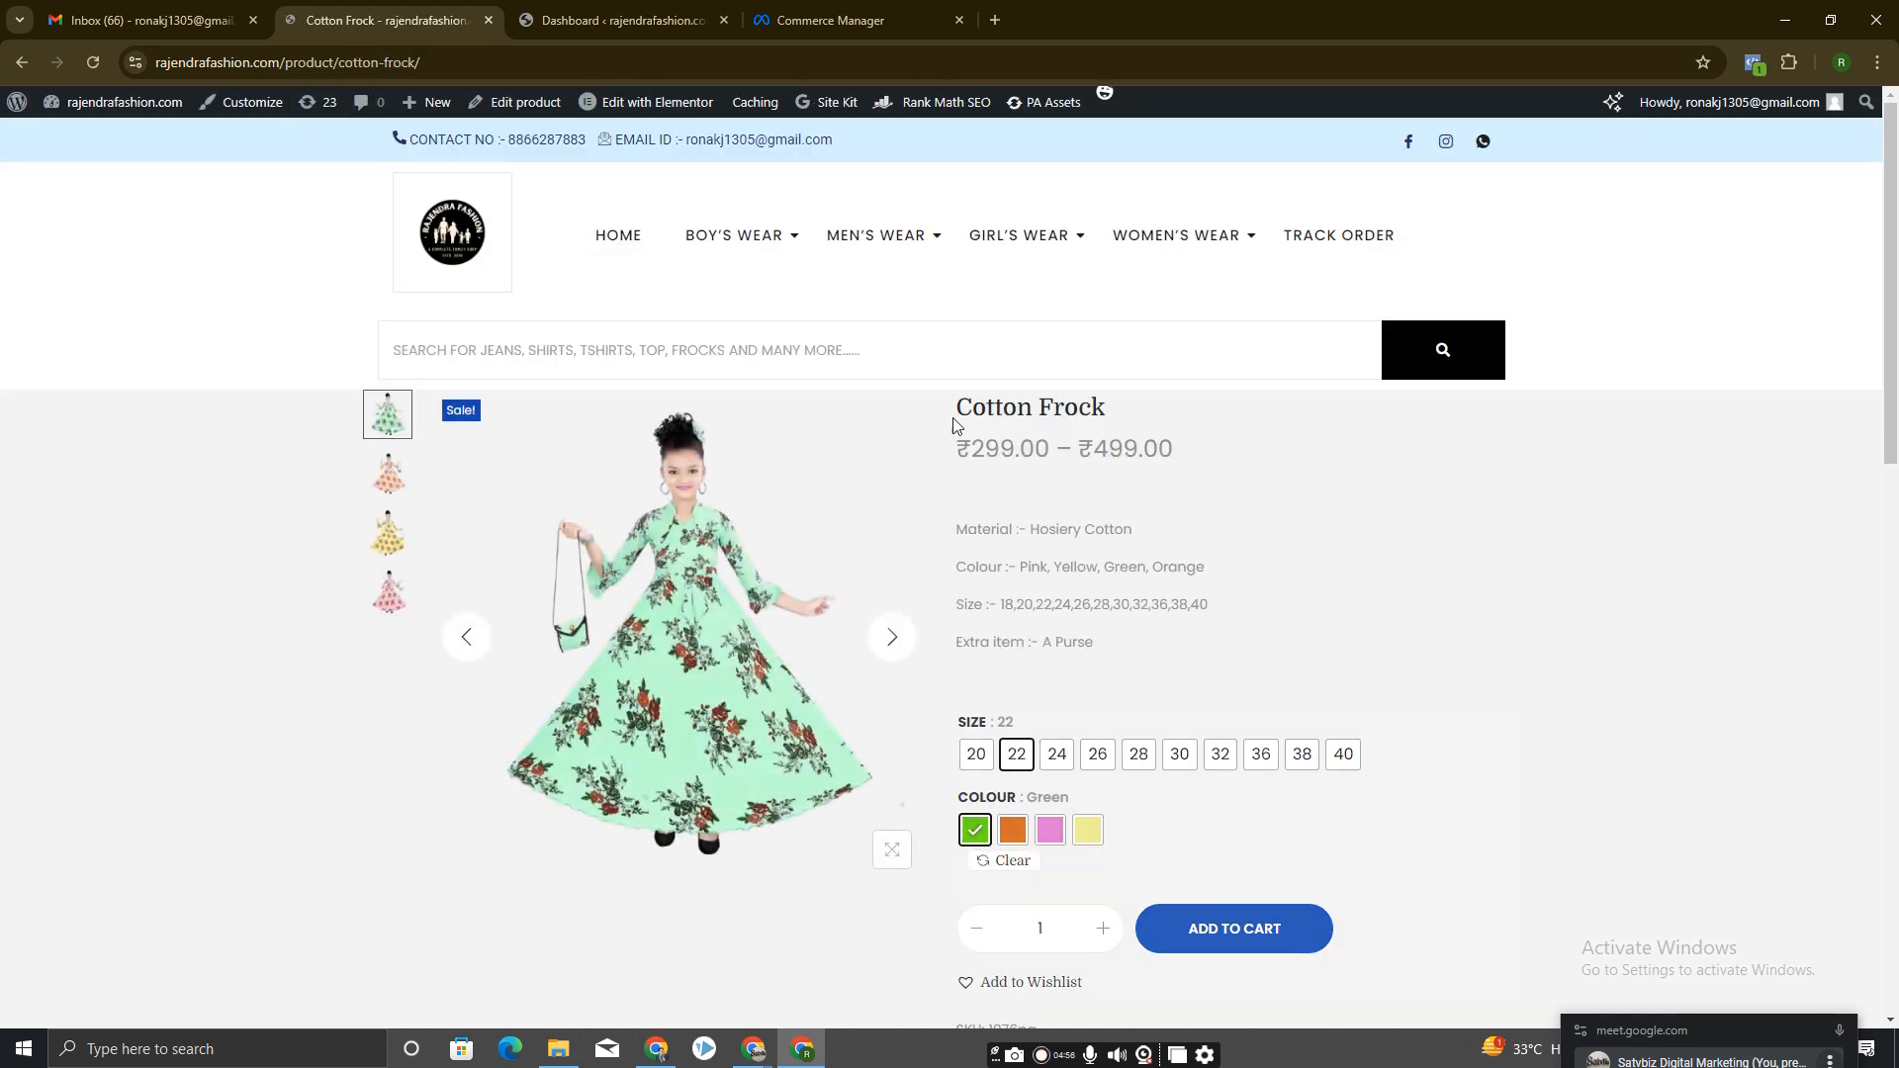
Compare the Cotton Frock product page with the fields of the catalog's product entry form.
left_click_drag(954, 415, 1116, 421)
left_click(825, 19)
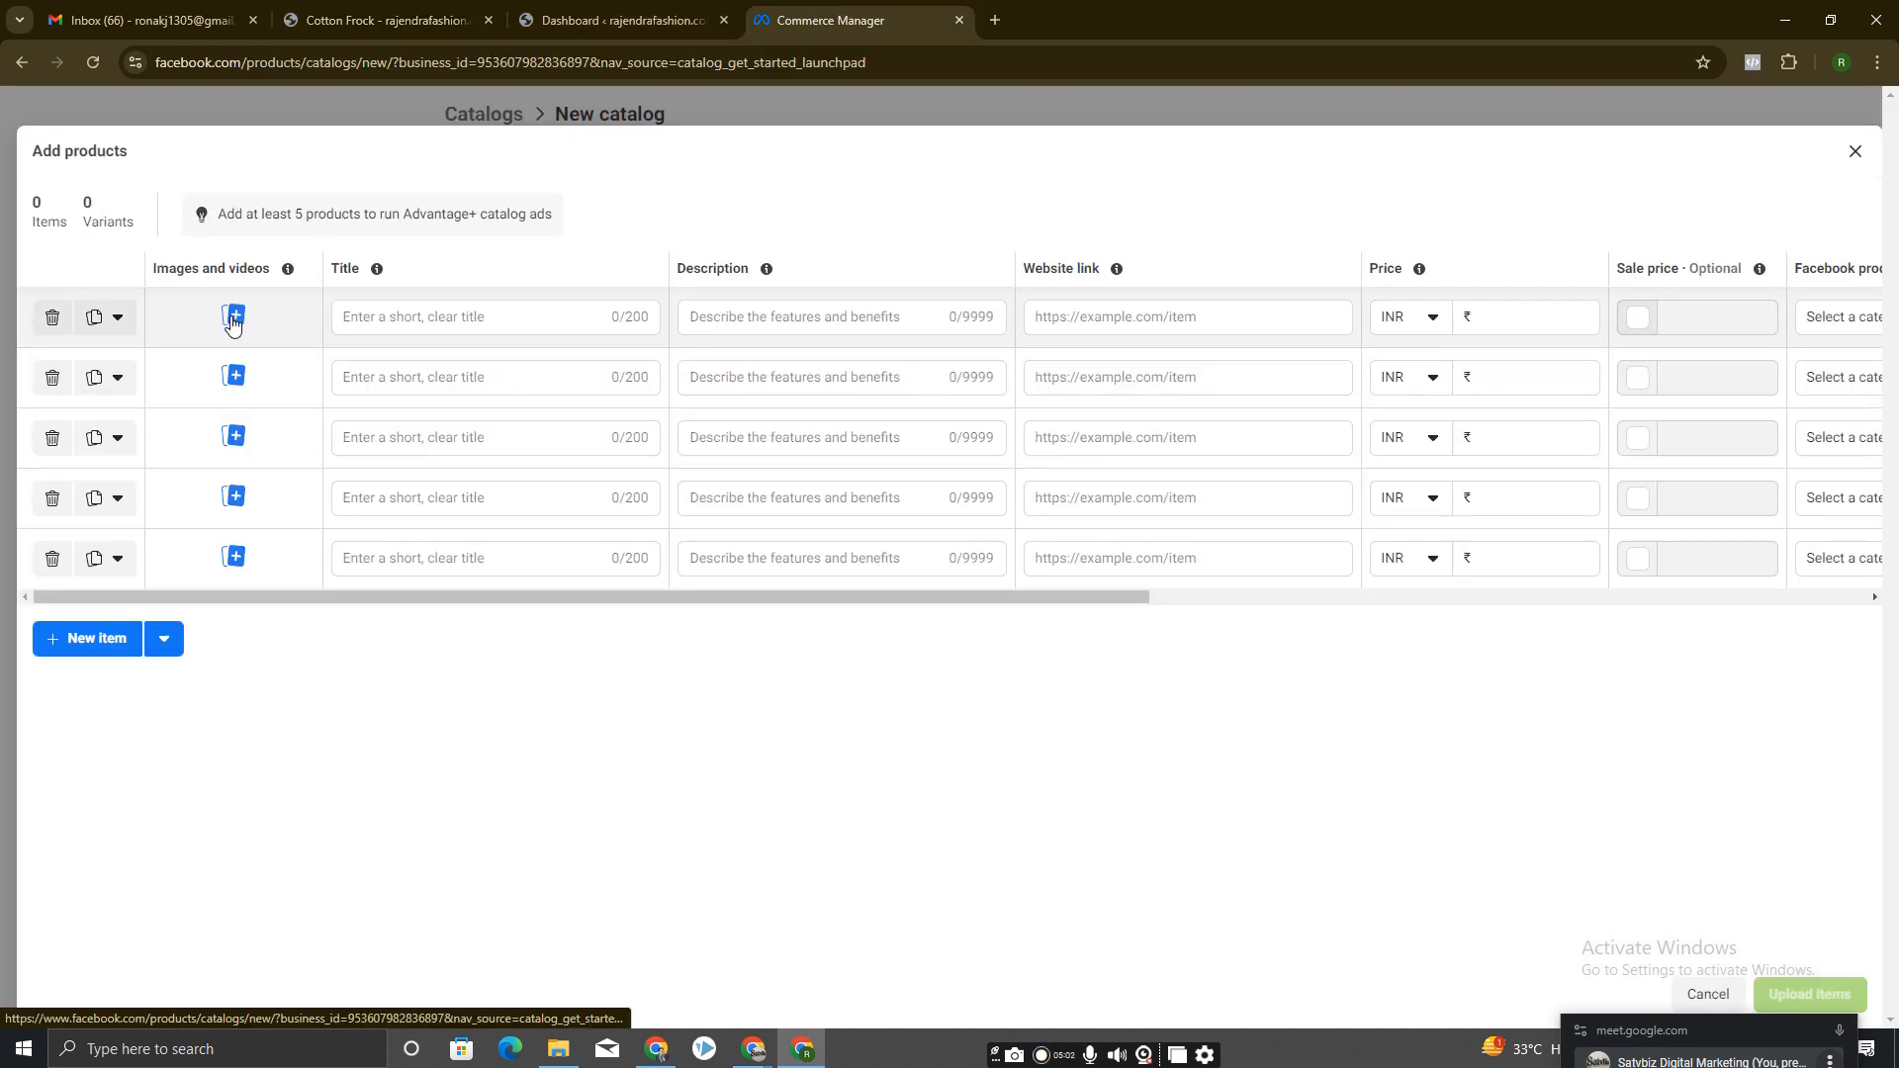
left_click(643, 19)
left_click(755, 14)
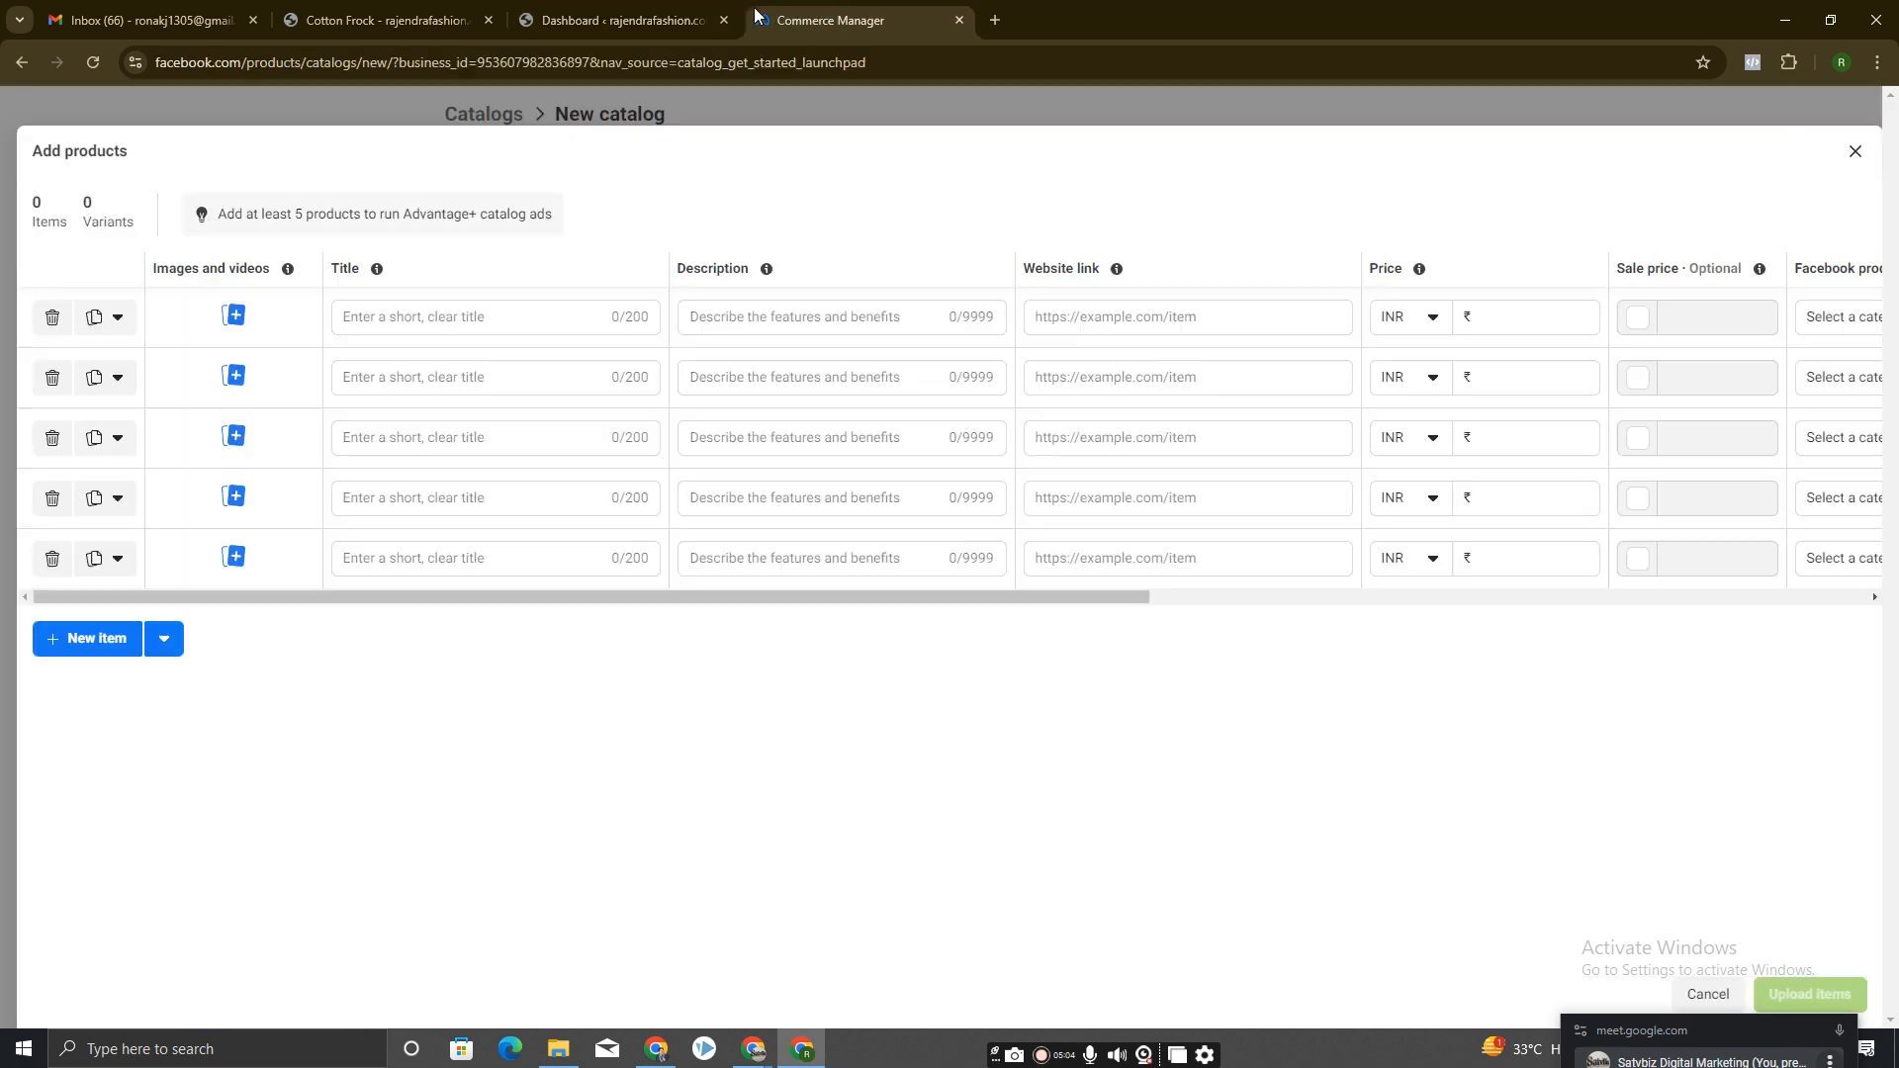
left_click(394, 16)
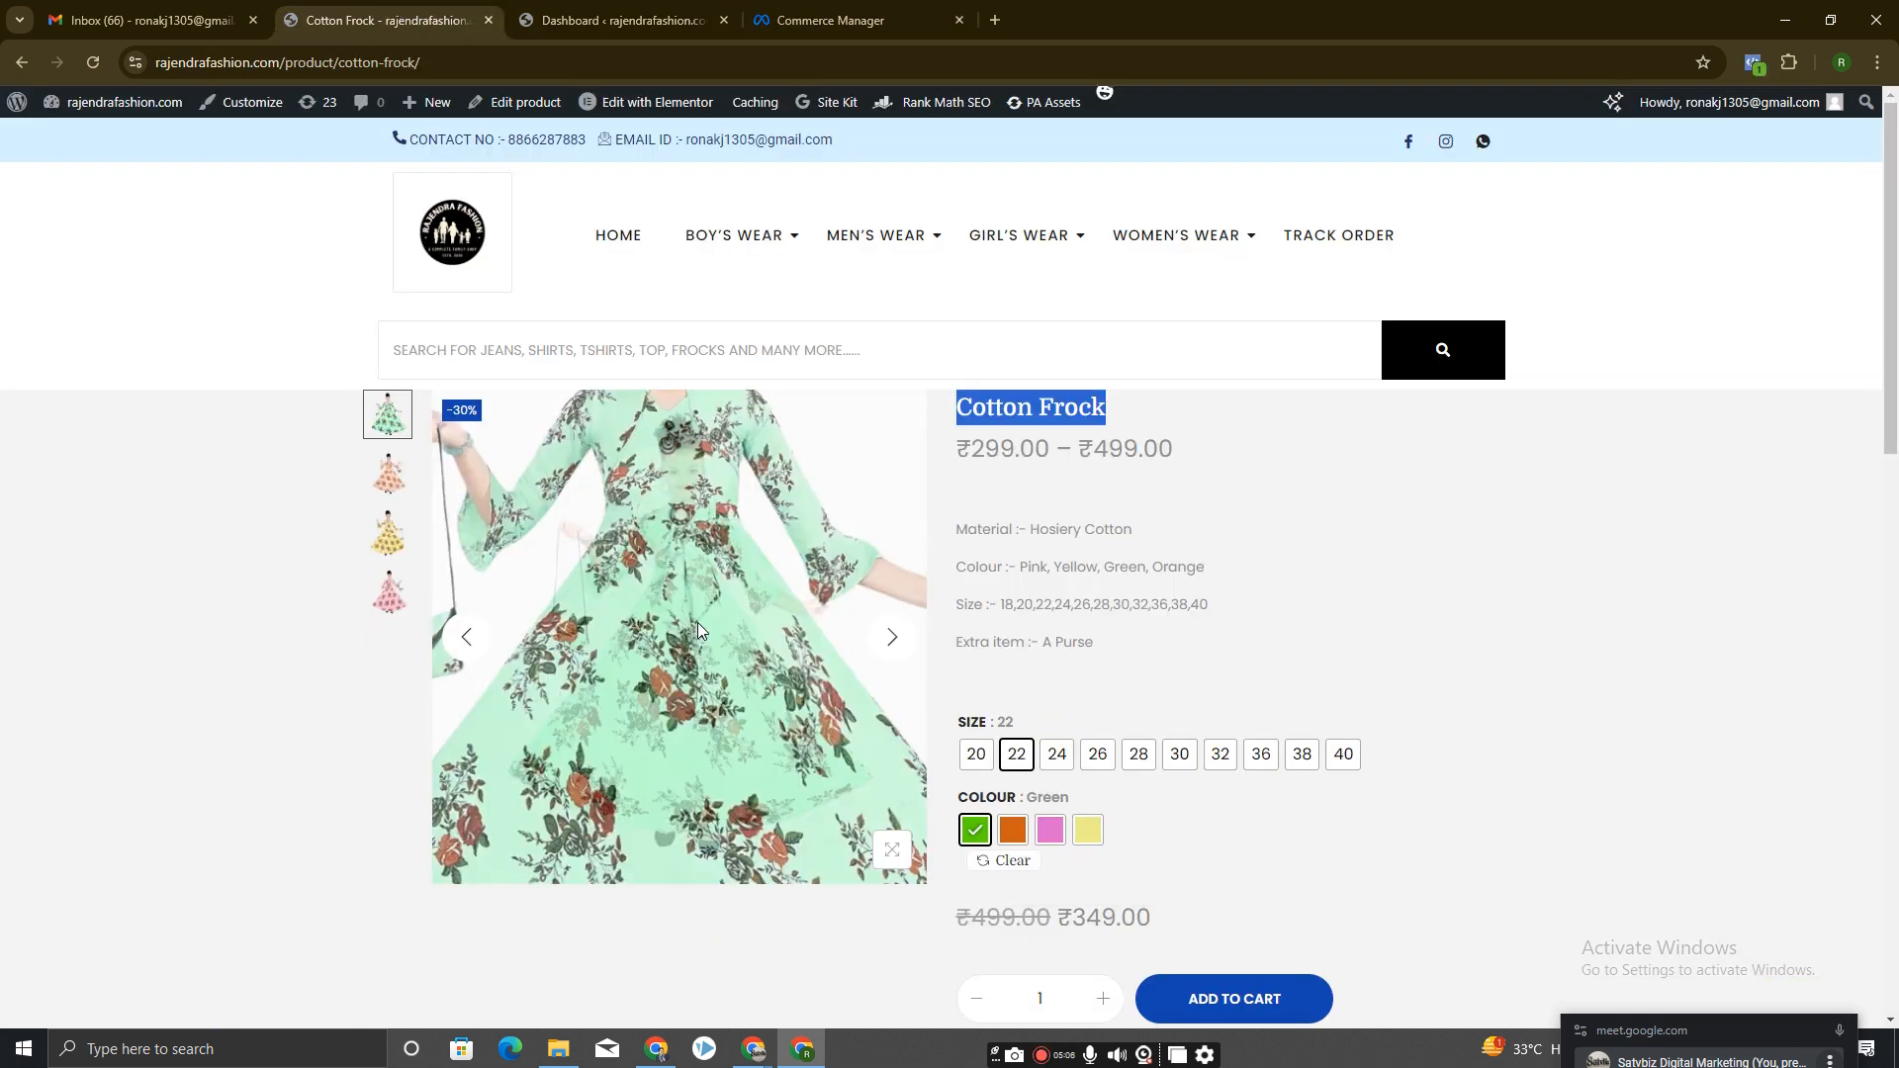
Save the green Cotton Frock image to the Desktop as the WEBP file RIYON-FROCK and return to Commerce Manager.
right_click(697, 621)
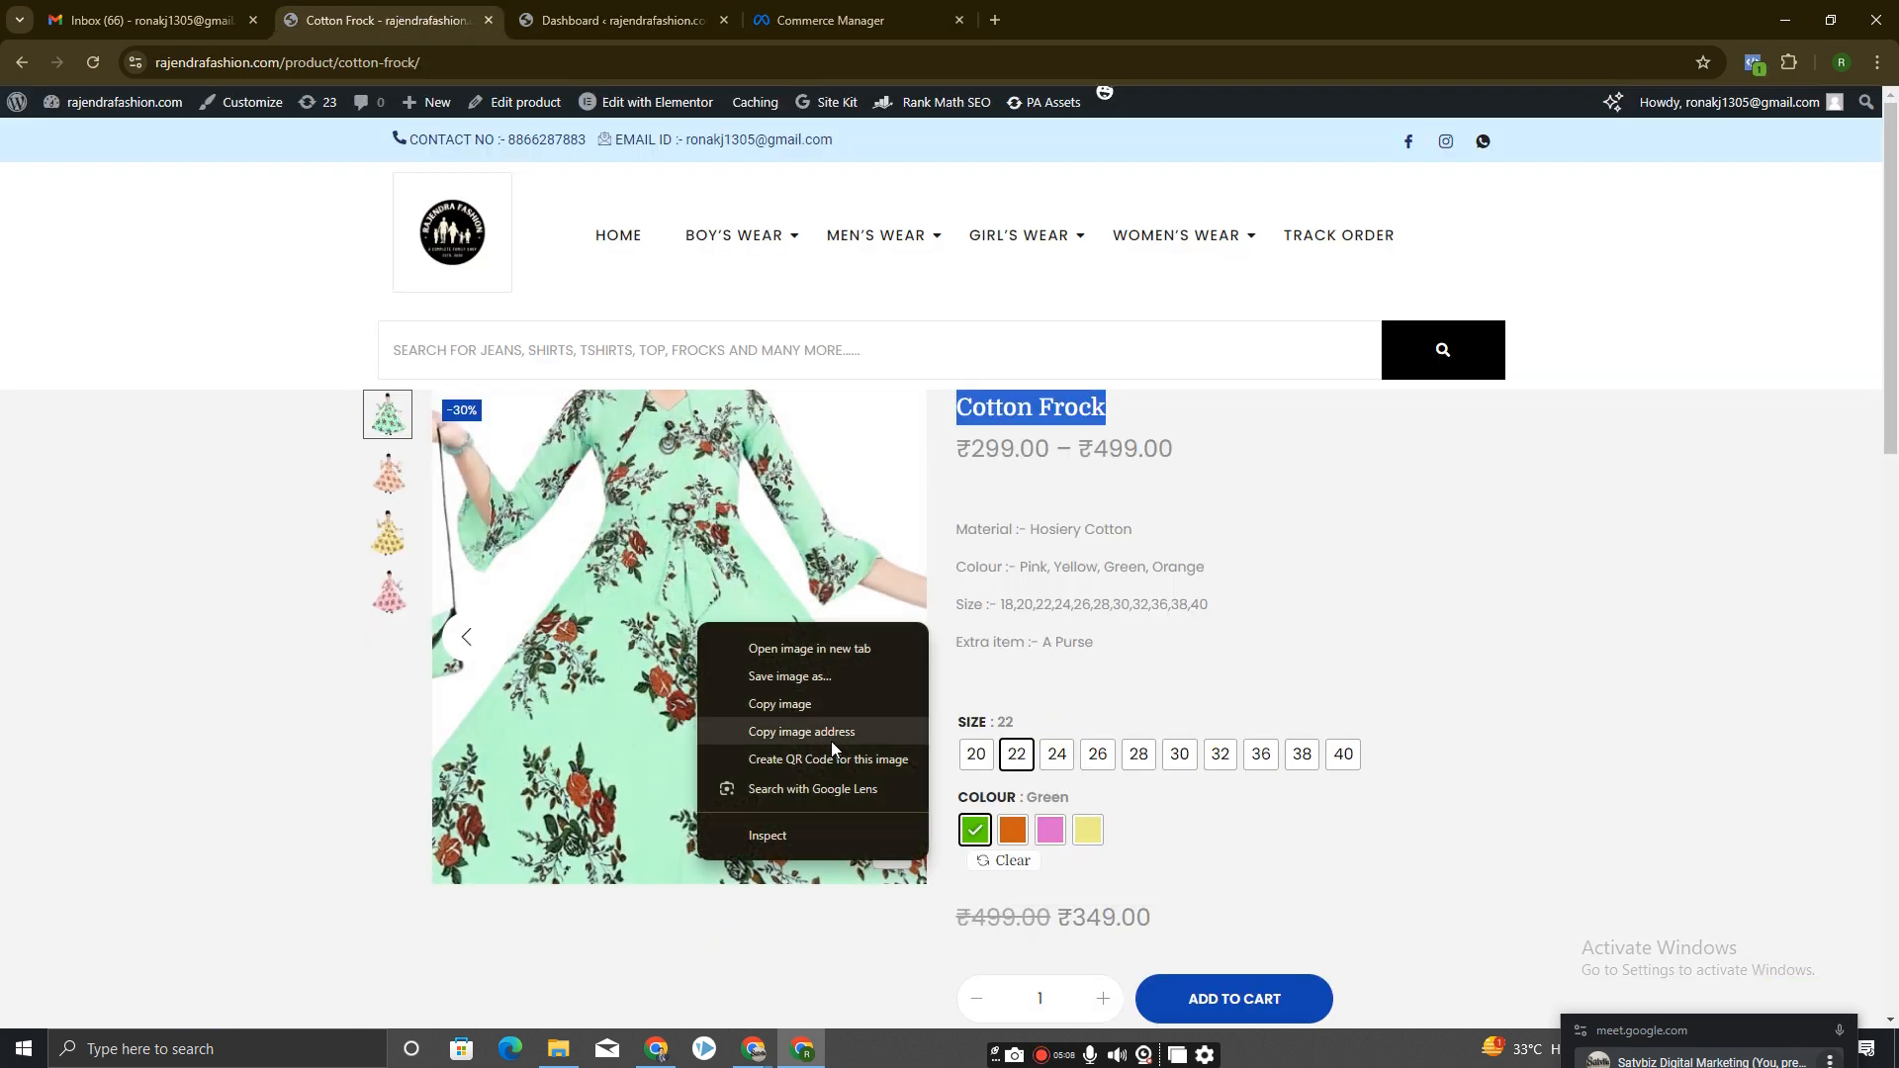
left_click(803, 678)
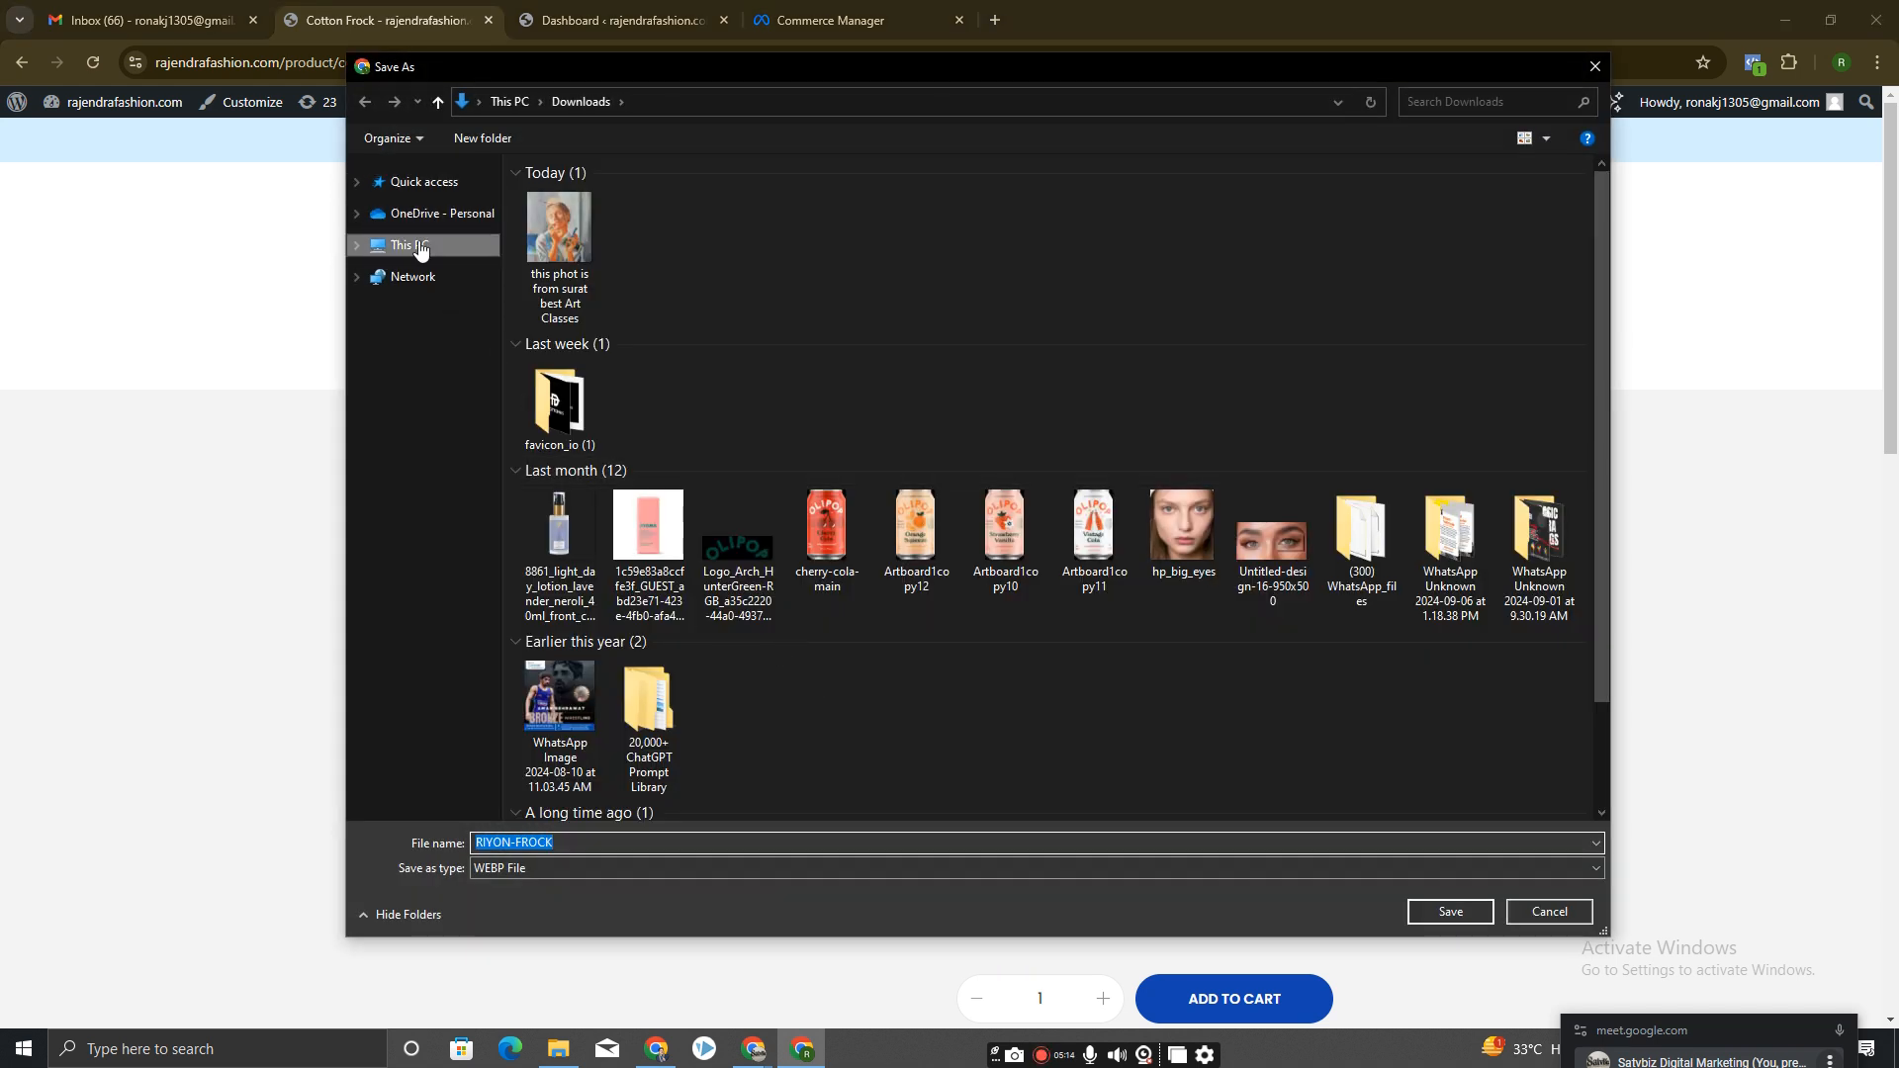
left_click(420, 247)
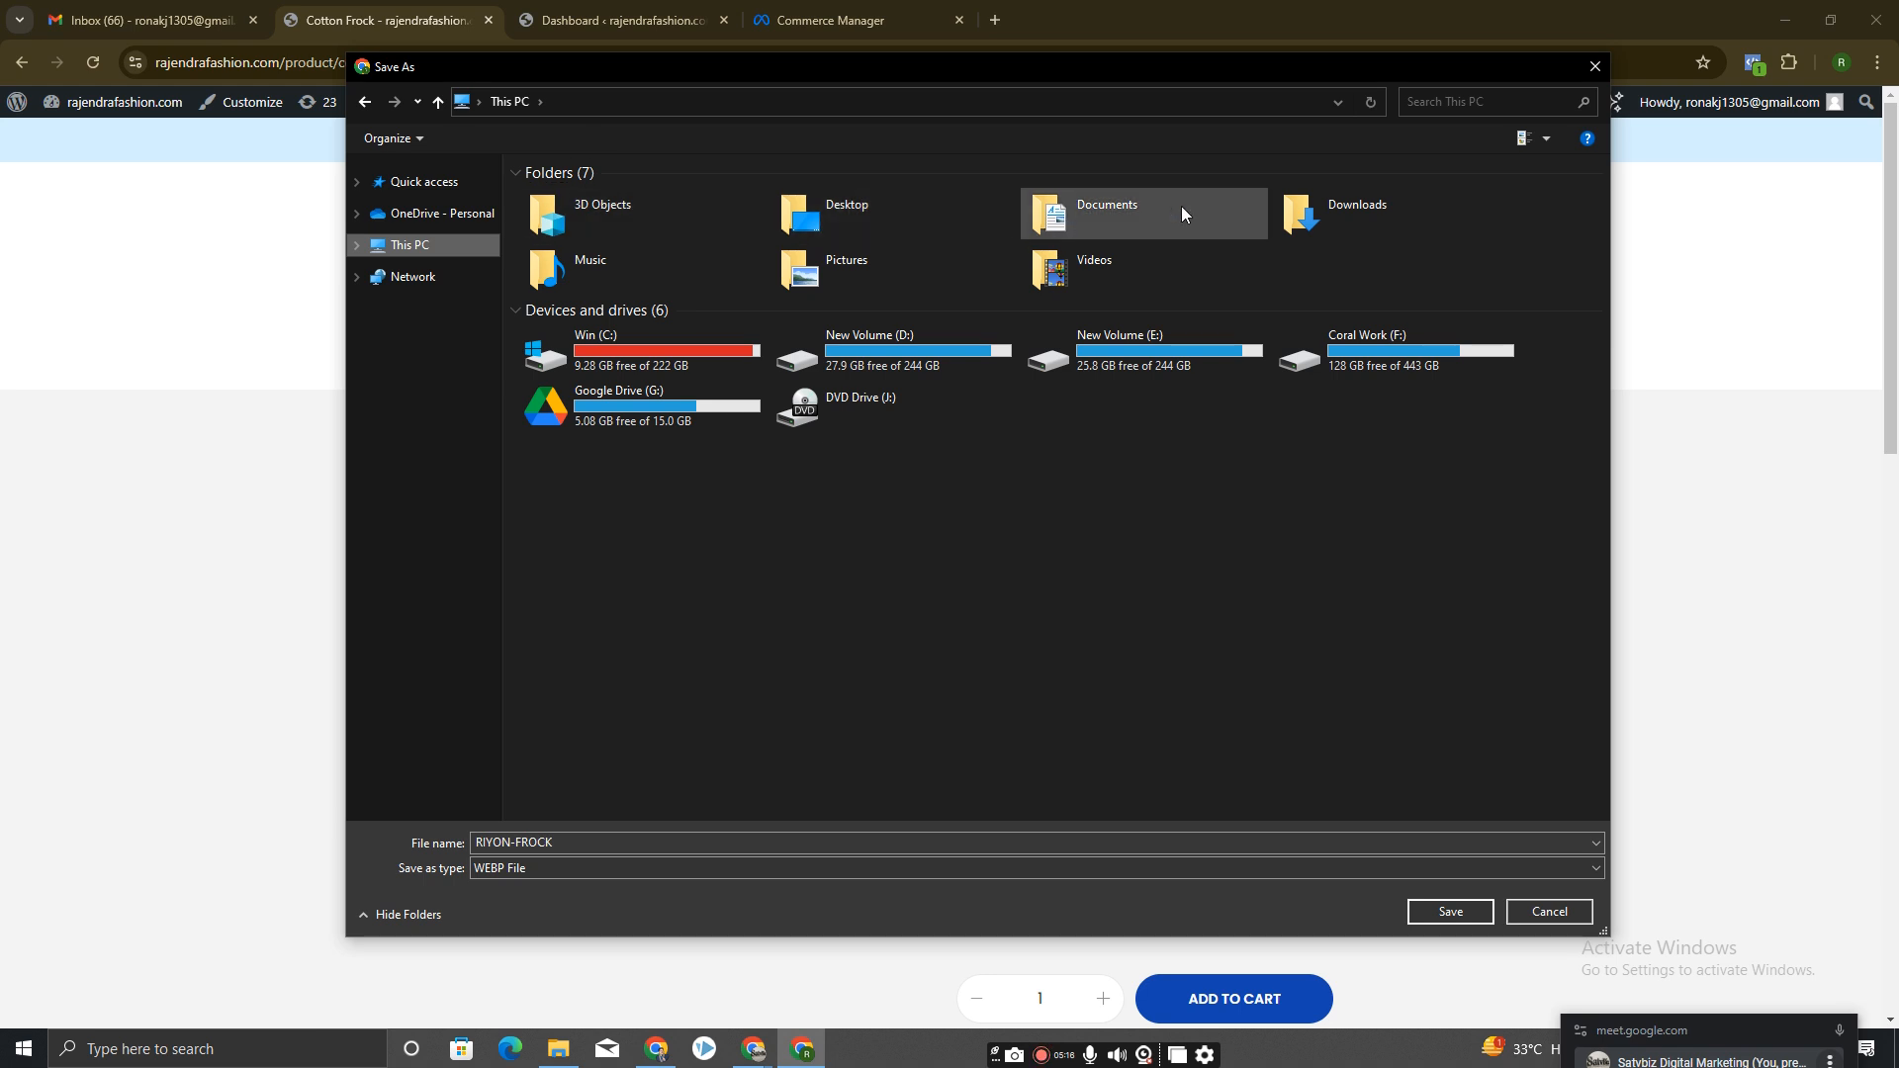
left_click(1309, 212)
double_click(861, 216)
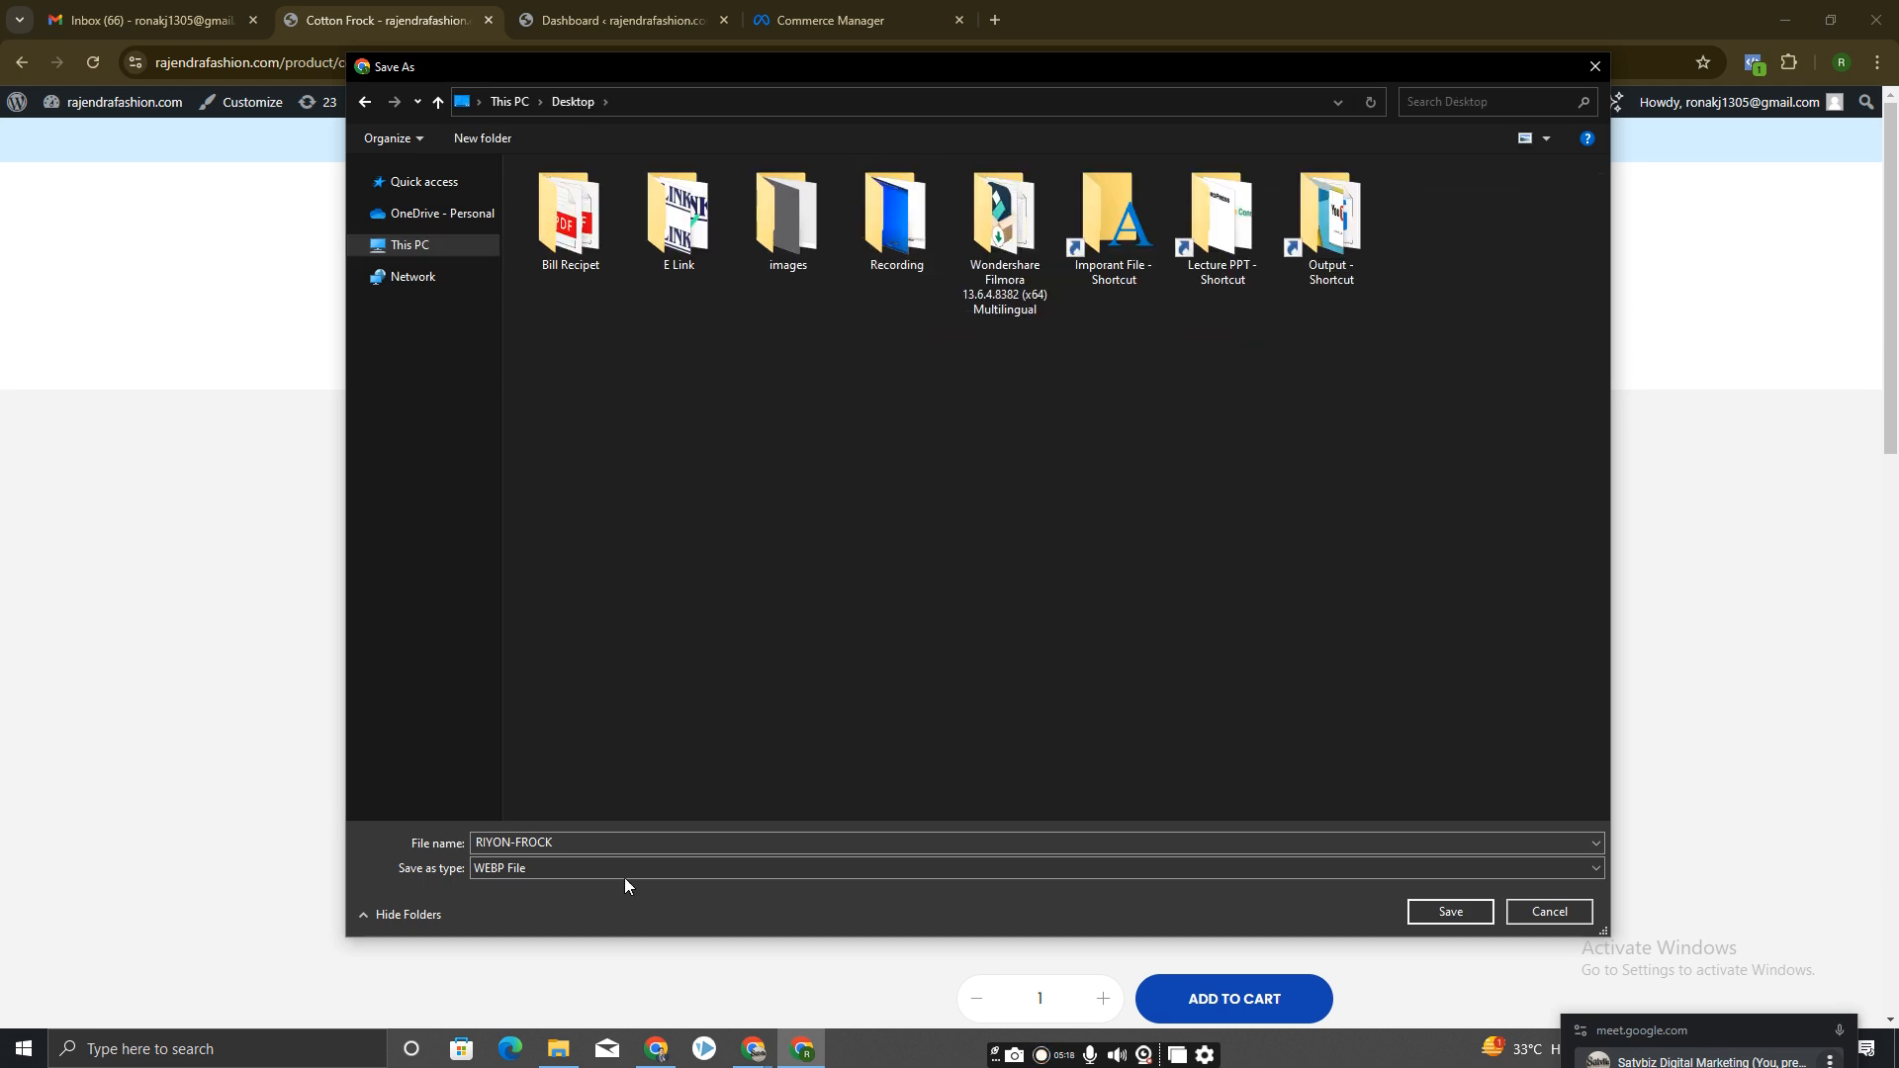
left_click(584, 846)
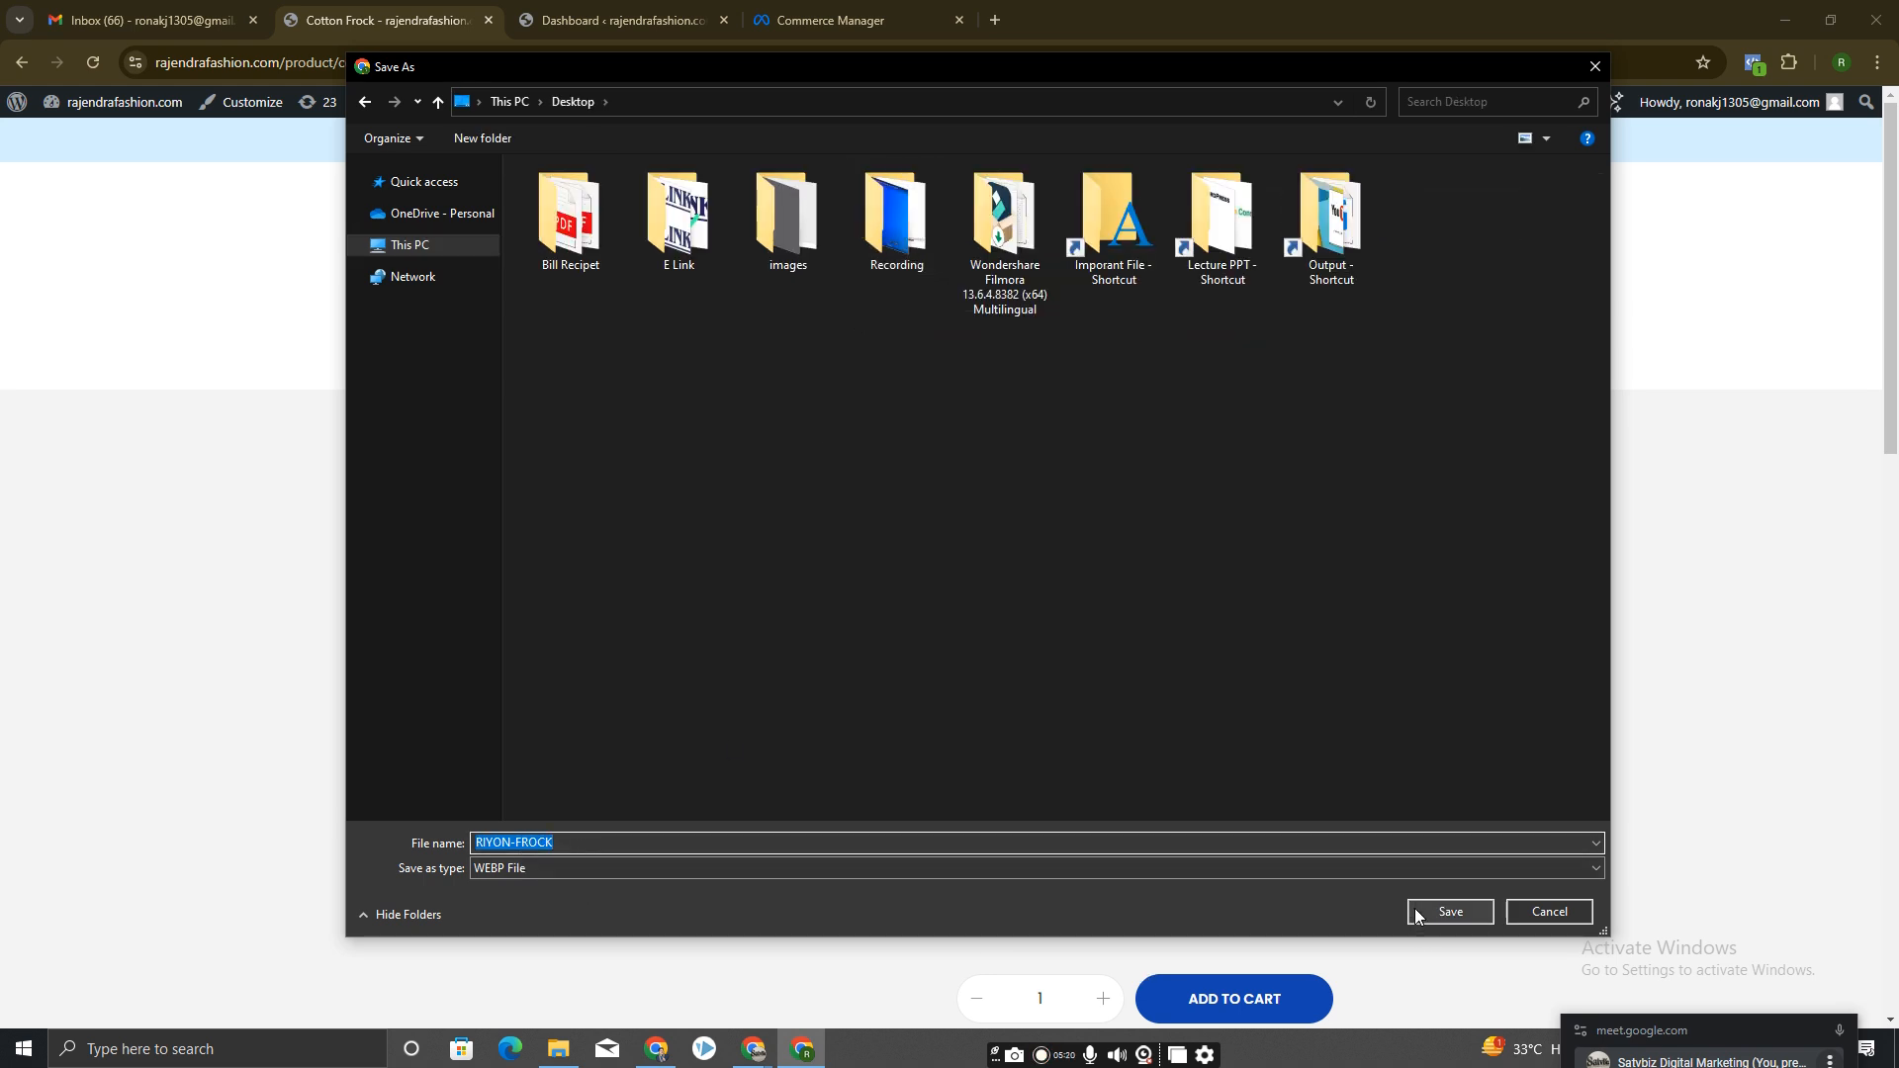
left_click(1446, 911)
left_click(826, 20)
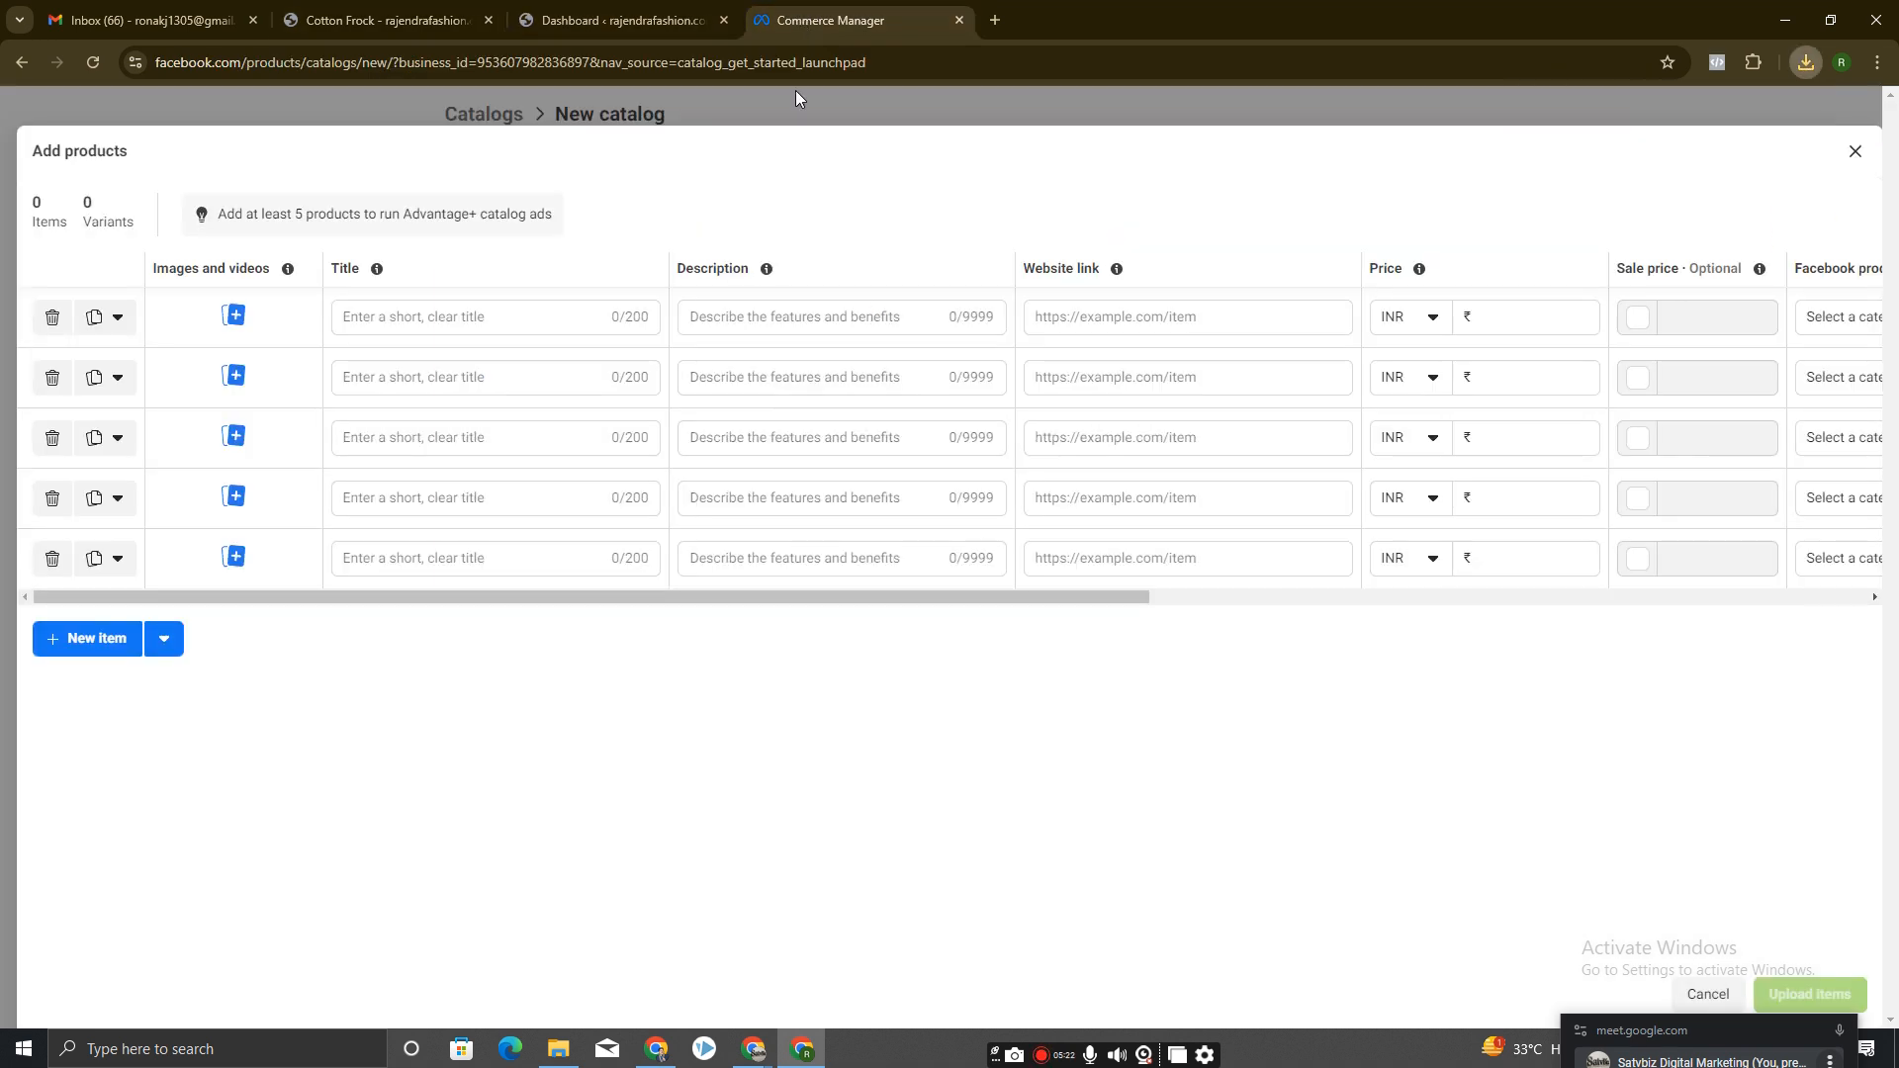
Try to upload the RIYON-FROCK WEBP file from the Desktop as the first catalog item's image.
left_click(232, 316)
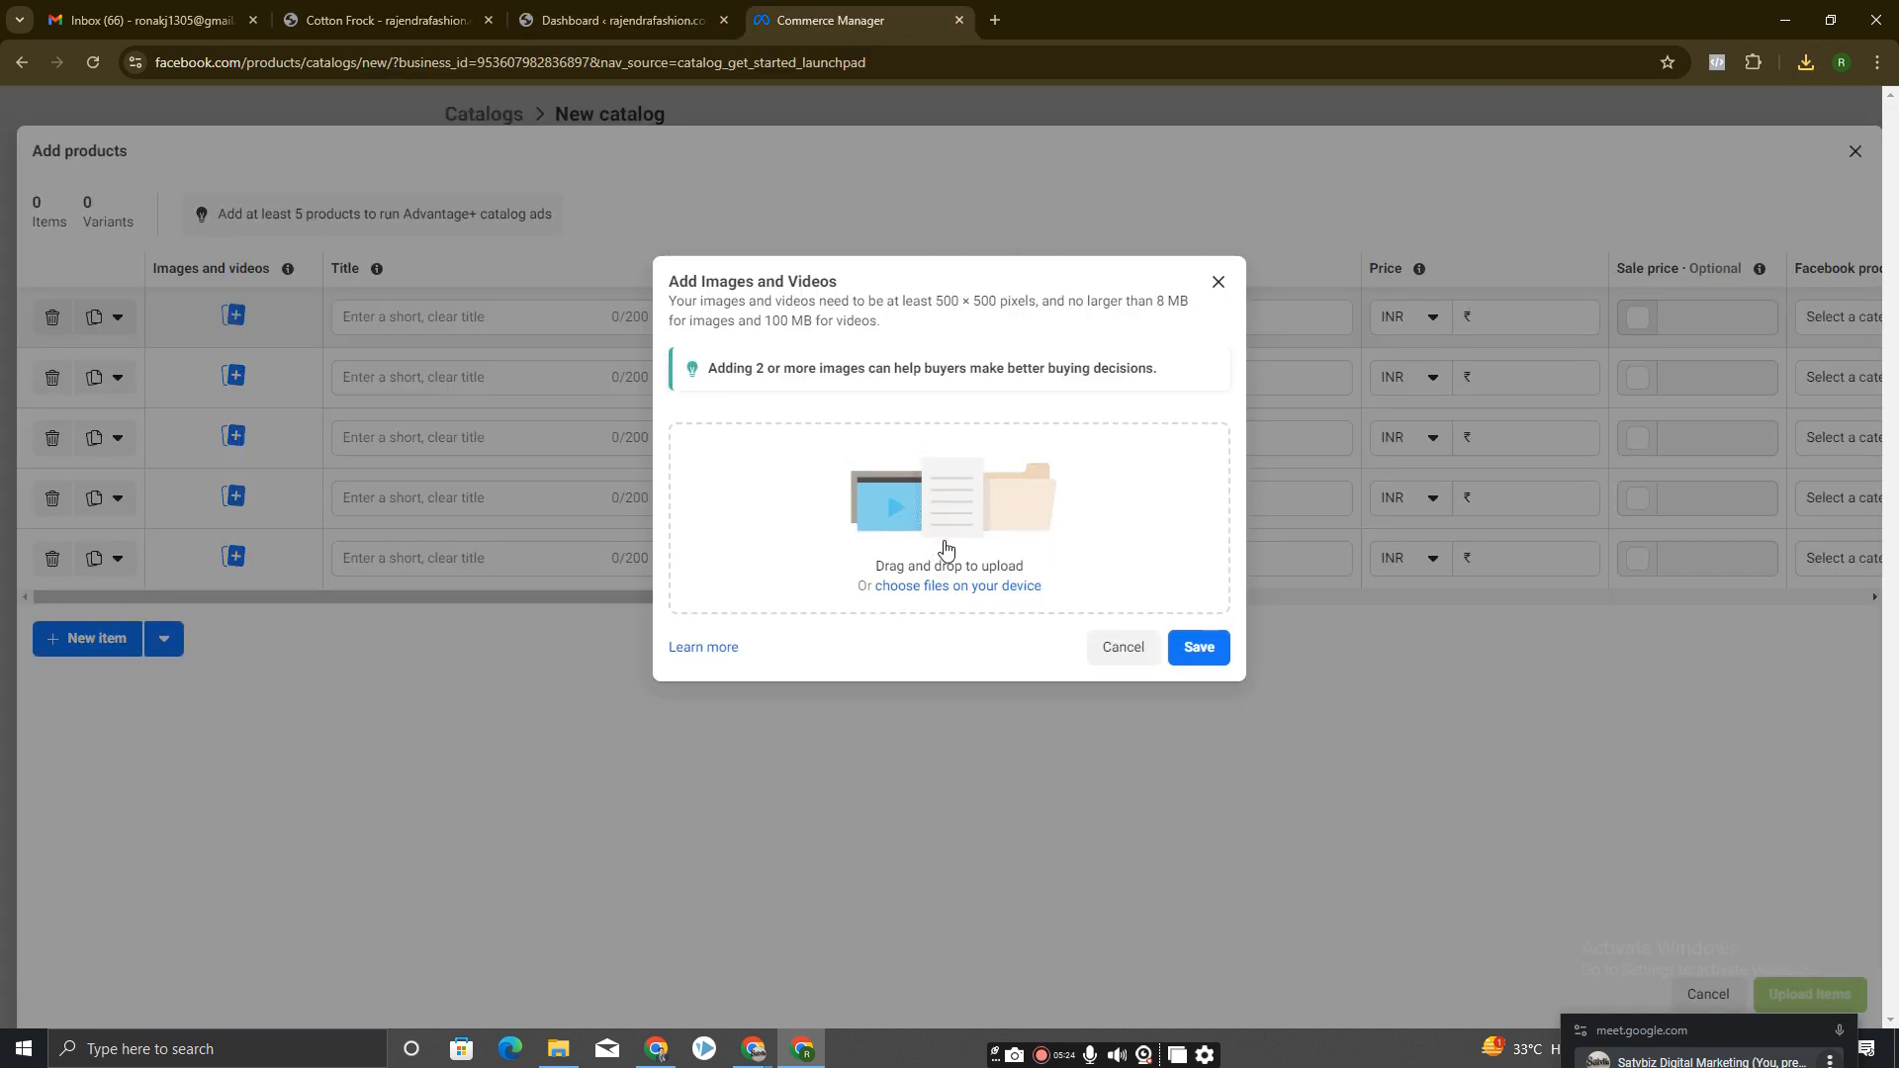
left_click(945, 586)
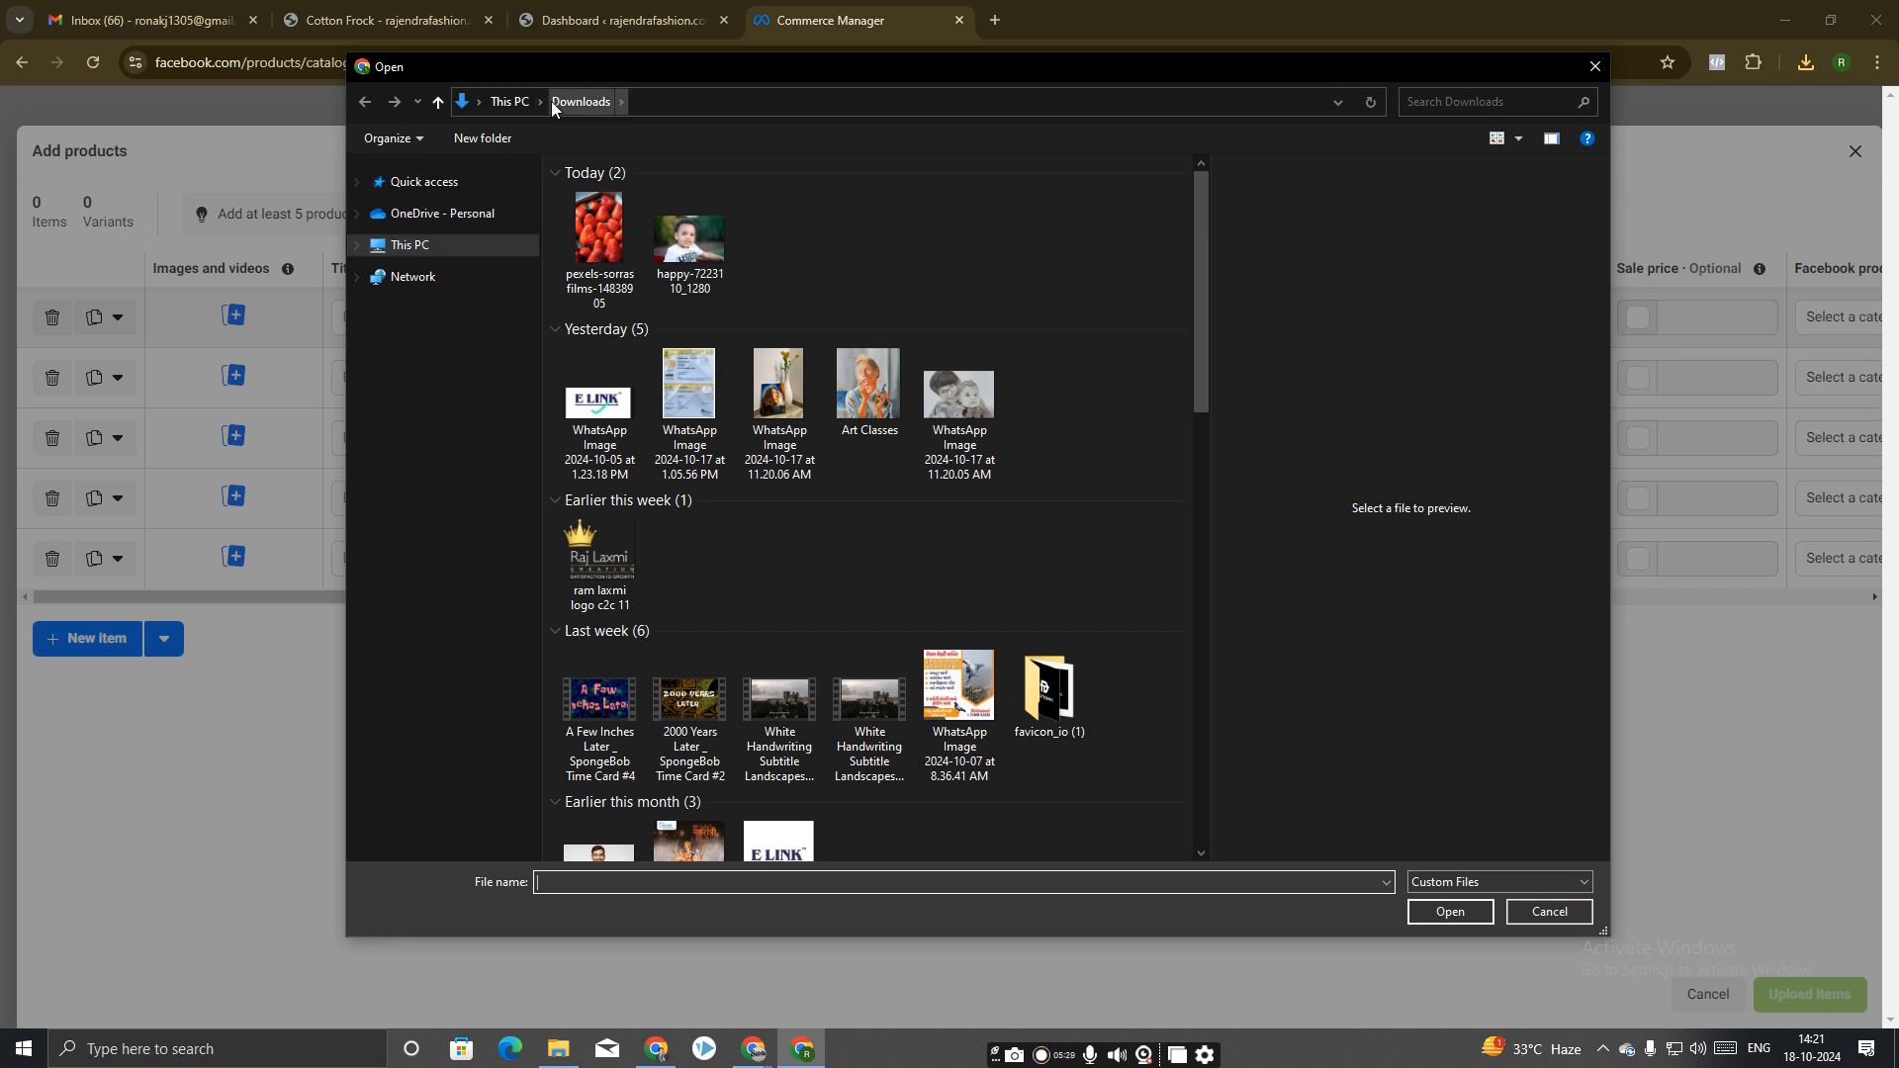
left_click(505, 101)
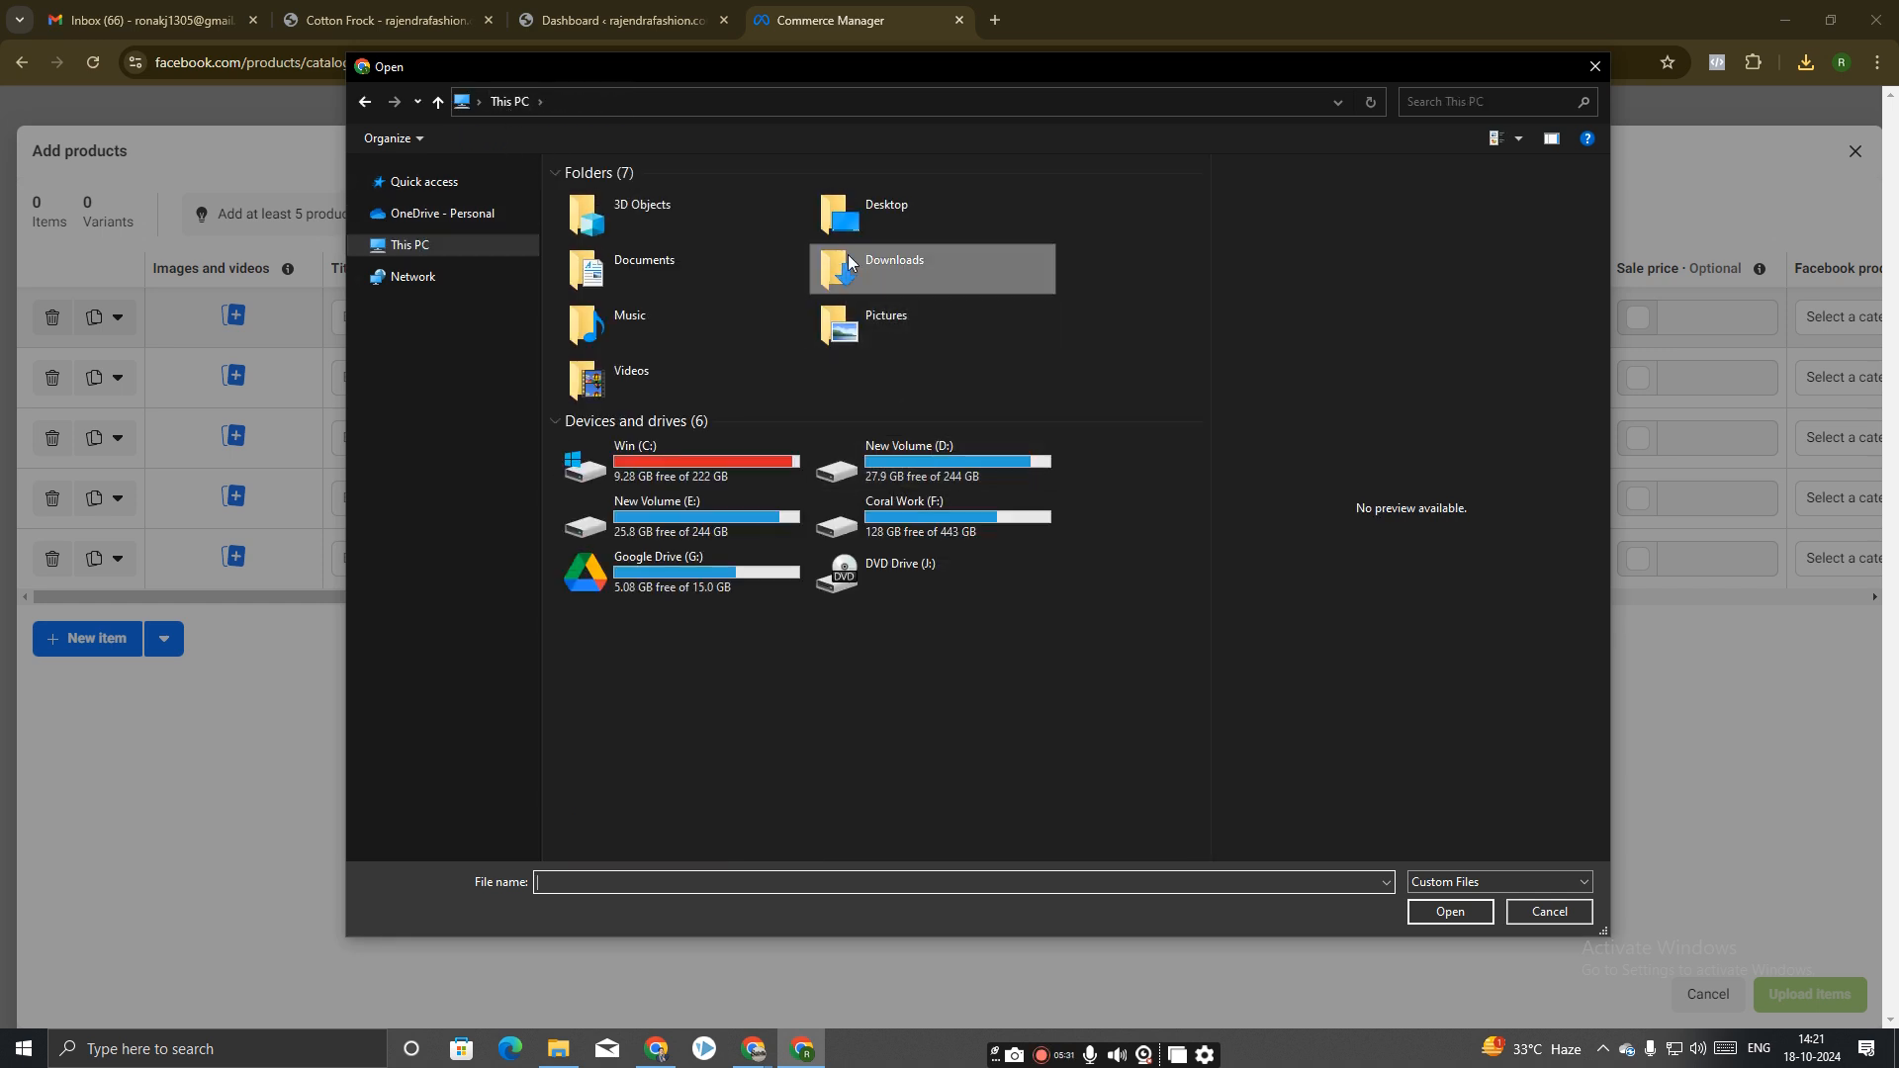
double_click(883, 204)
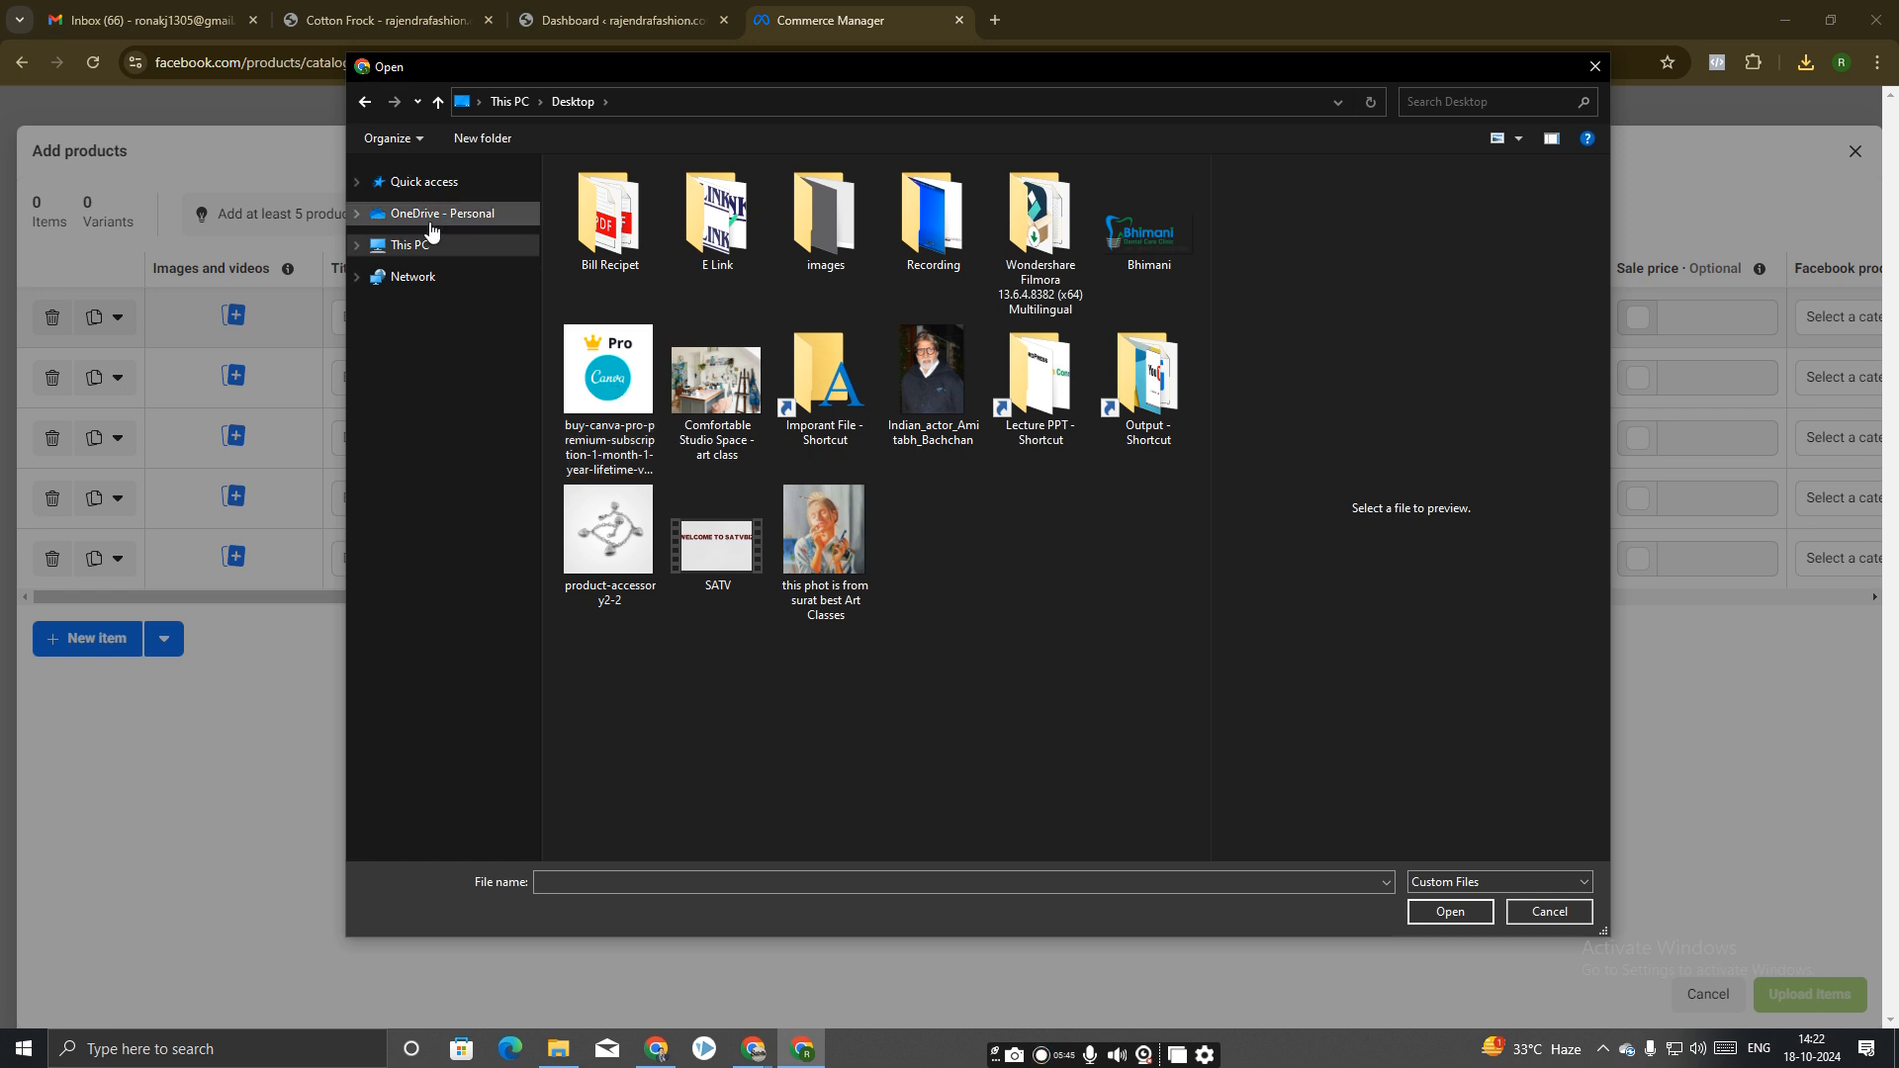
left_click(1516, 879)
left_click(1499, 916)
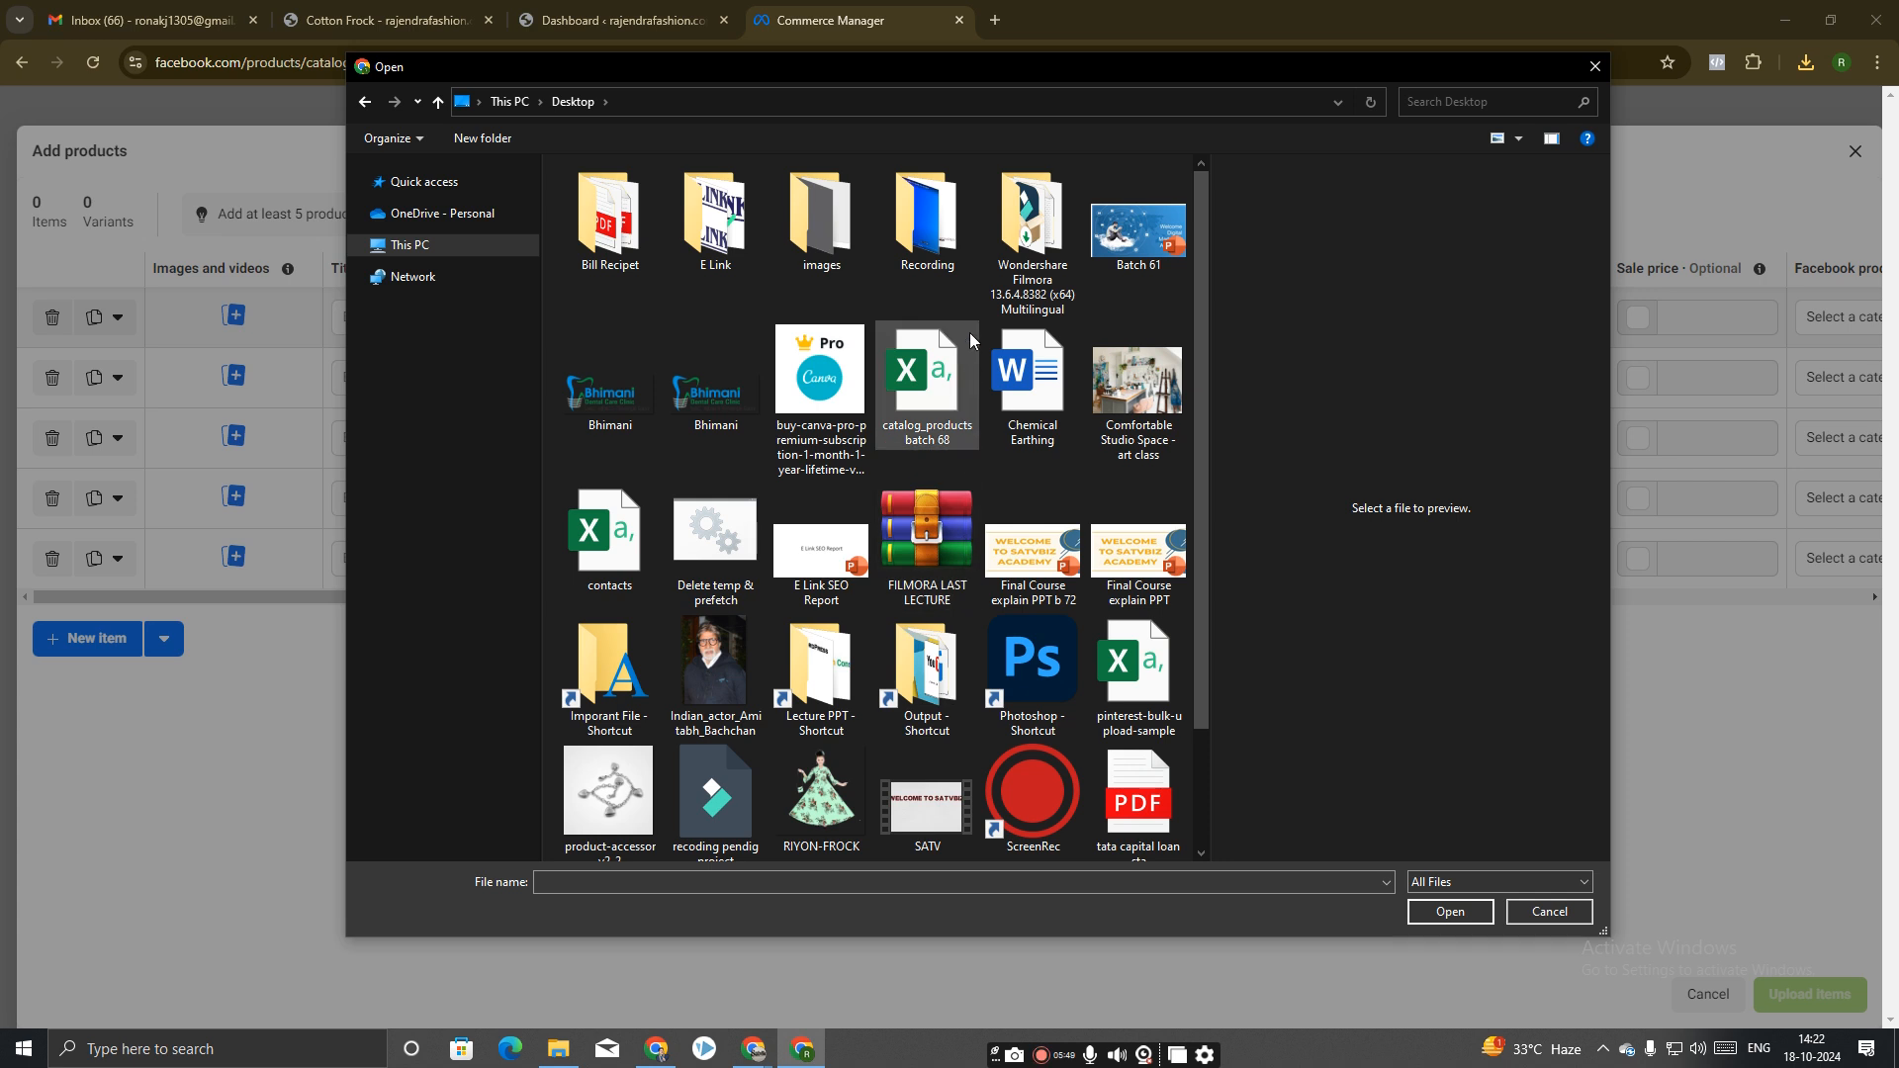
left_click(818, 683)
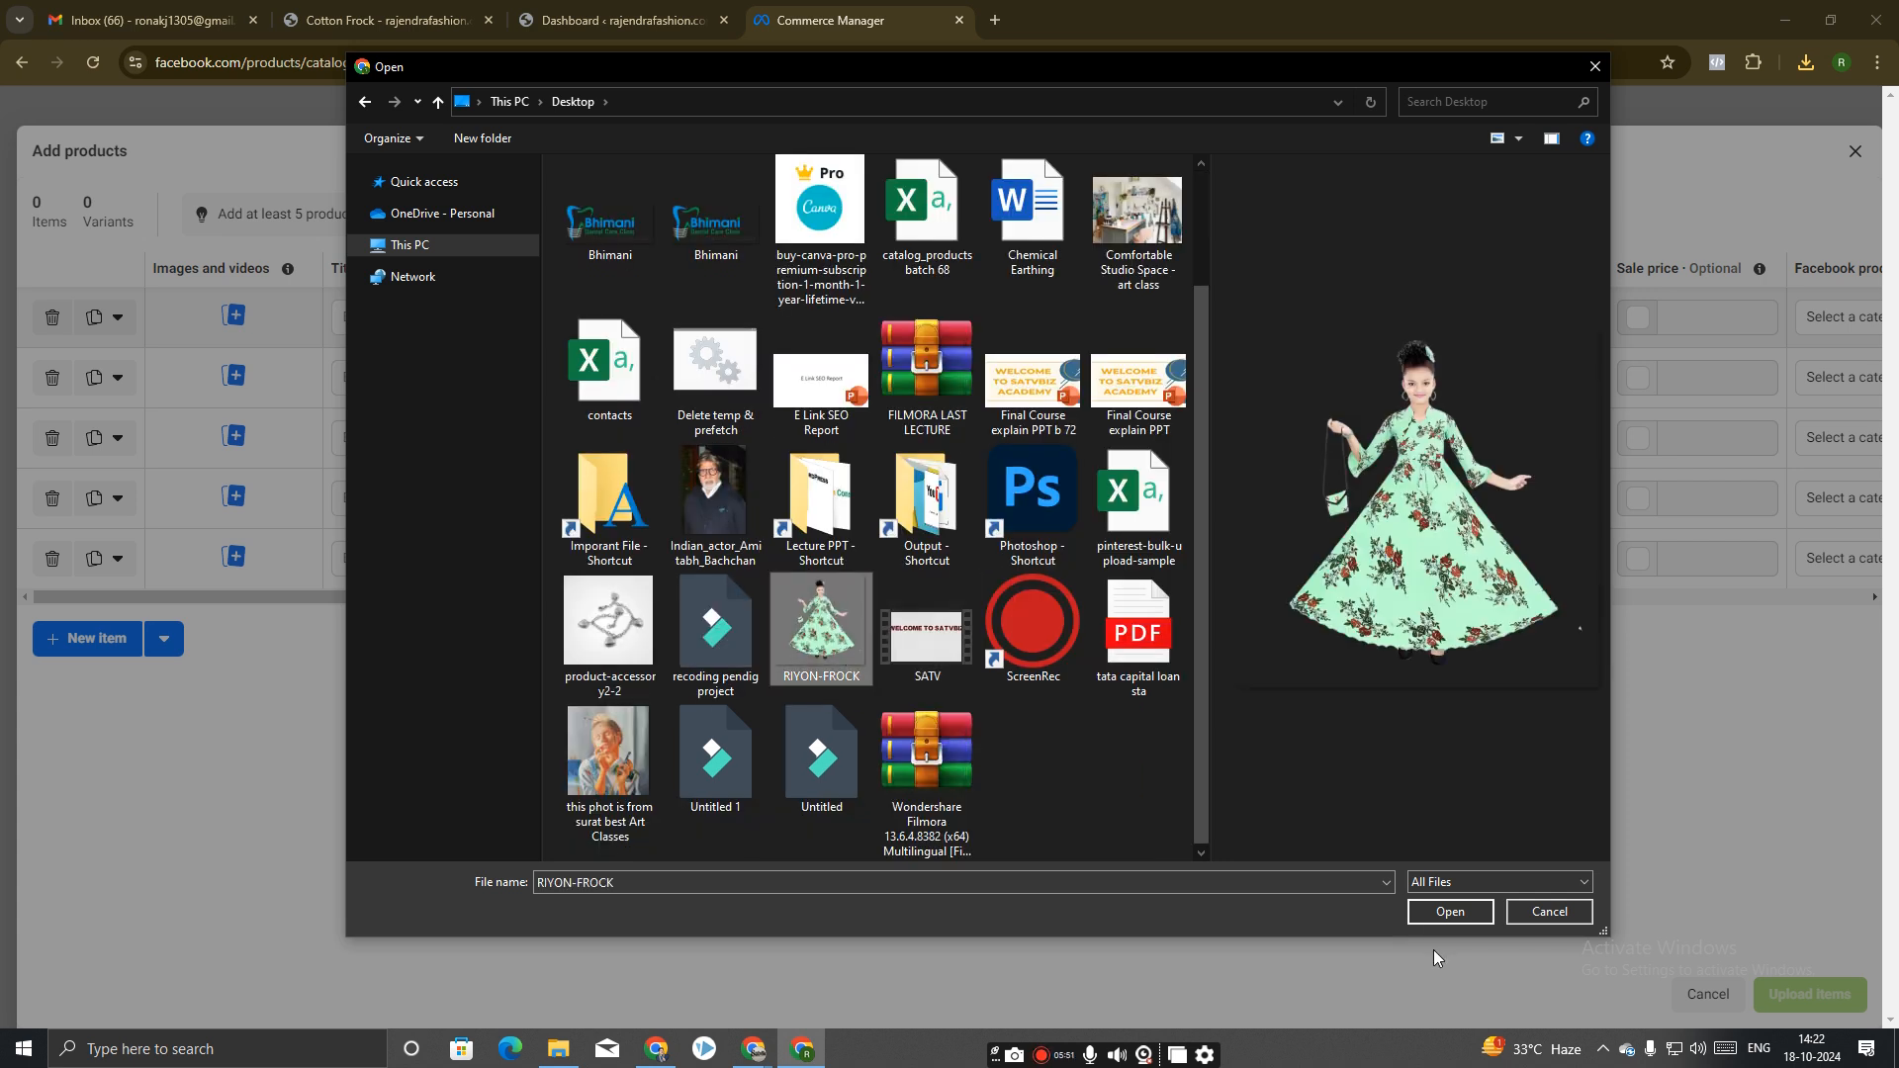
left_click(1429, 912)
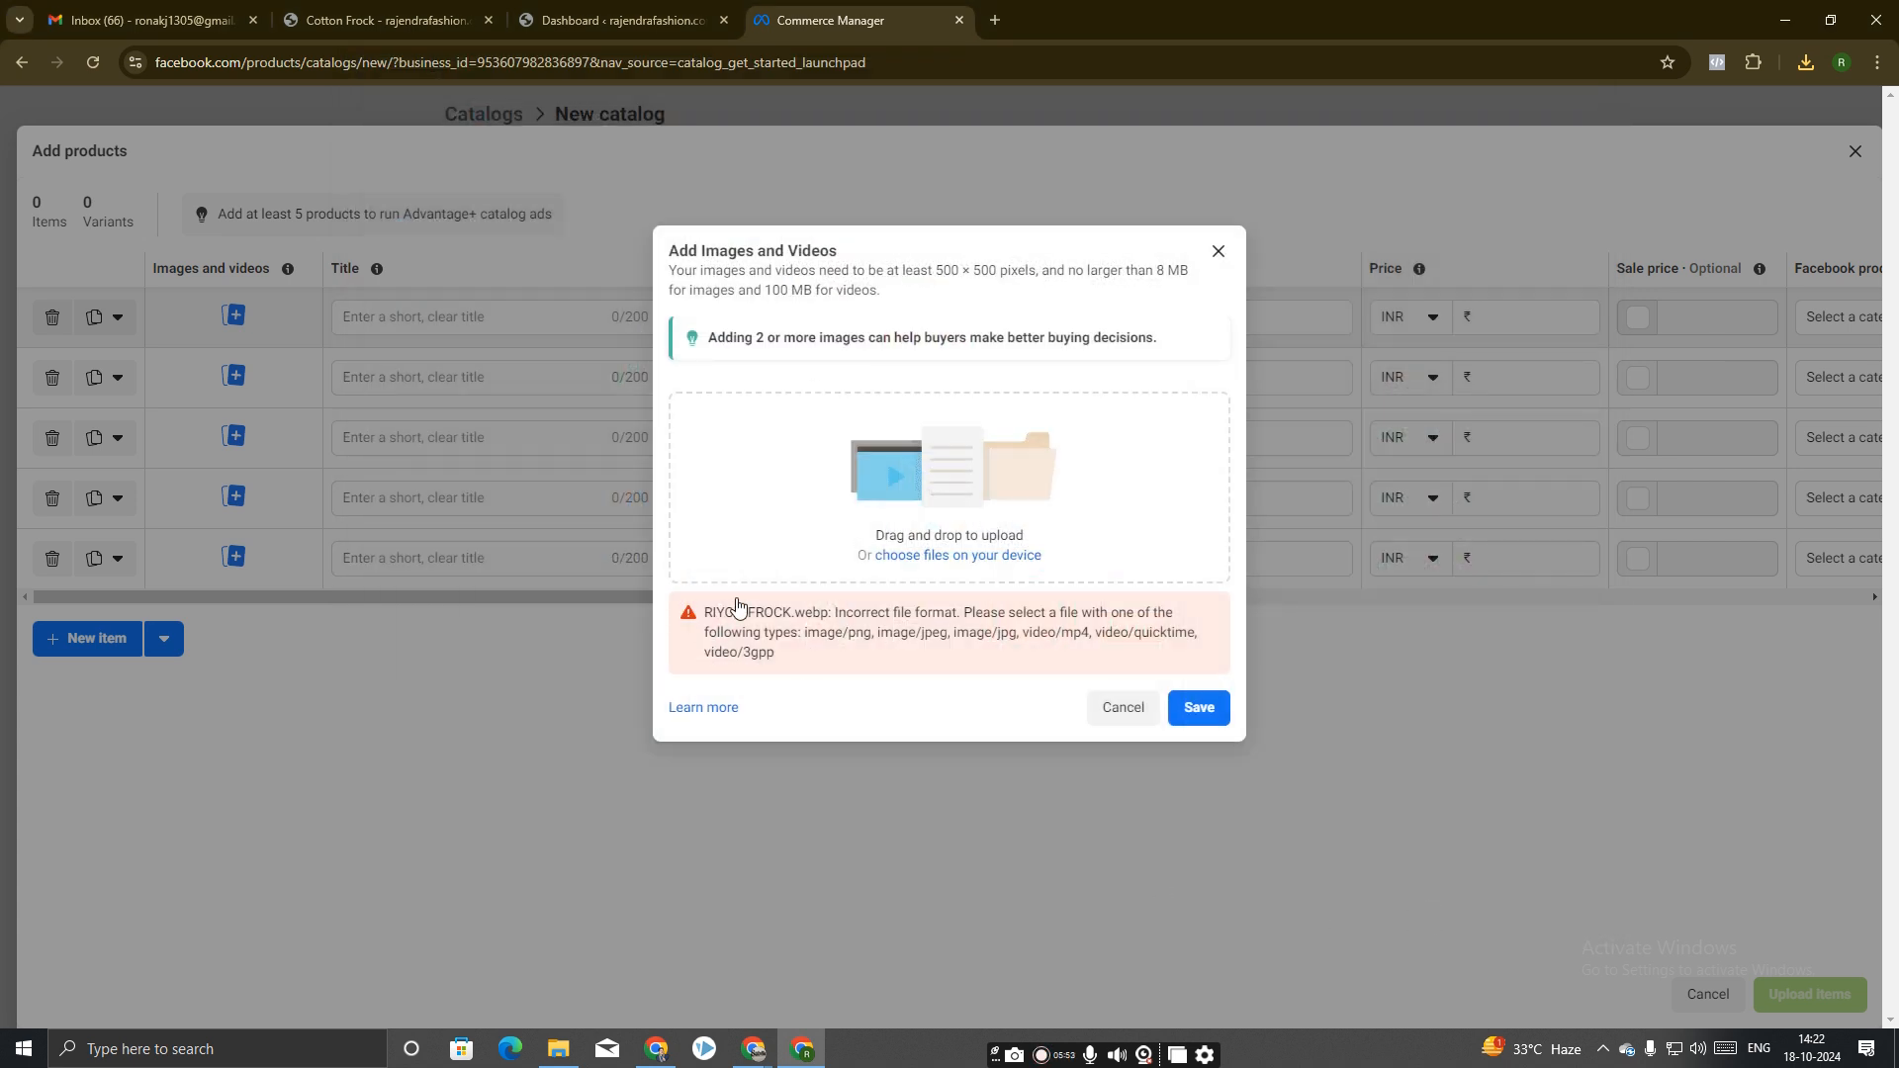
left_click(1120, 710)
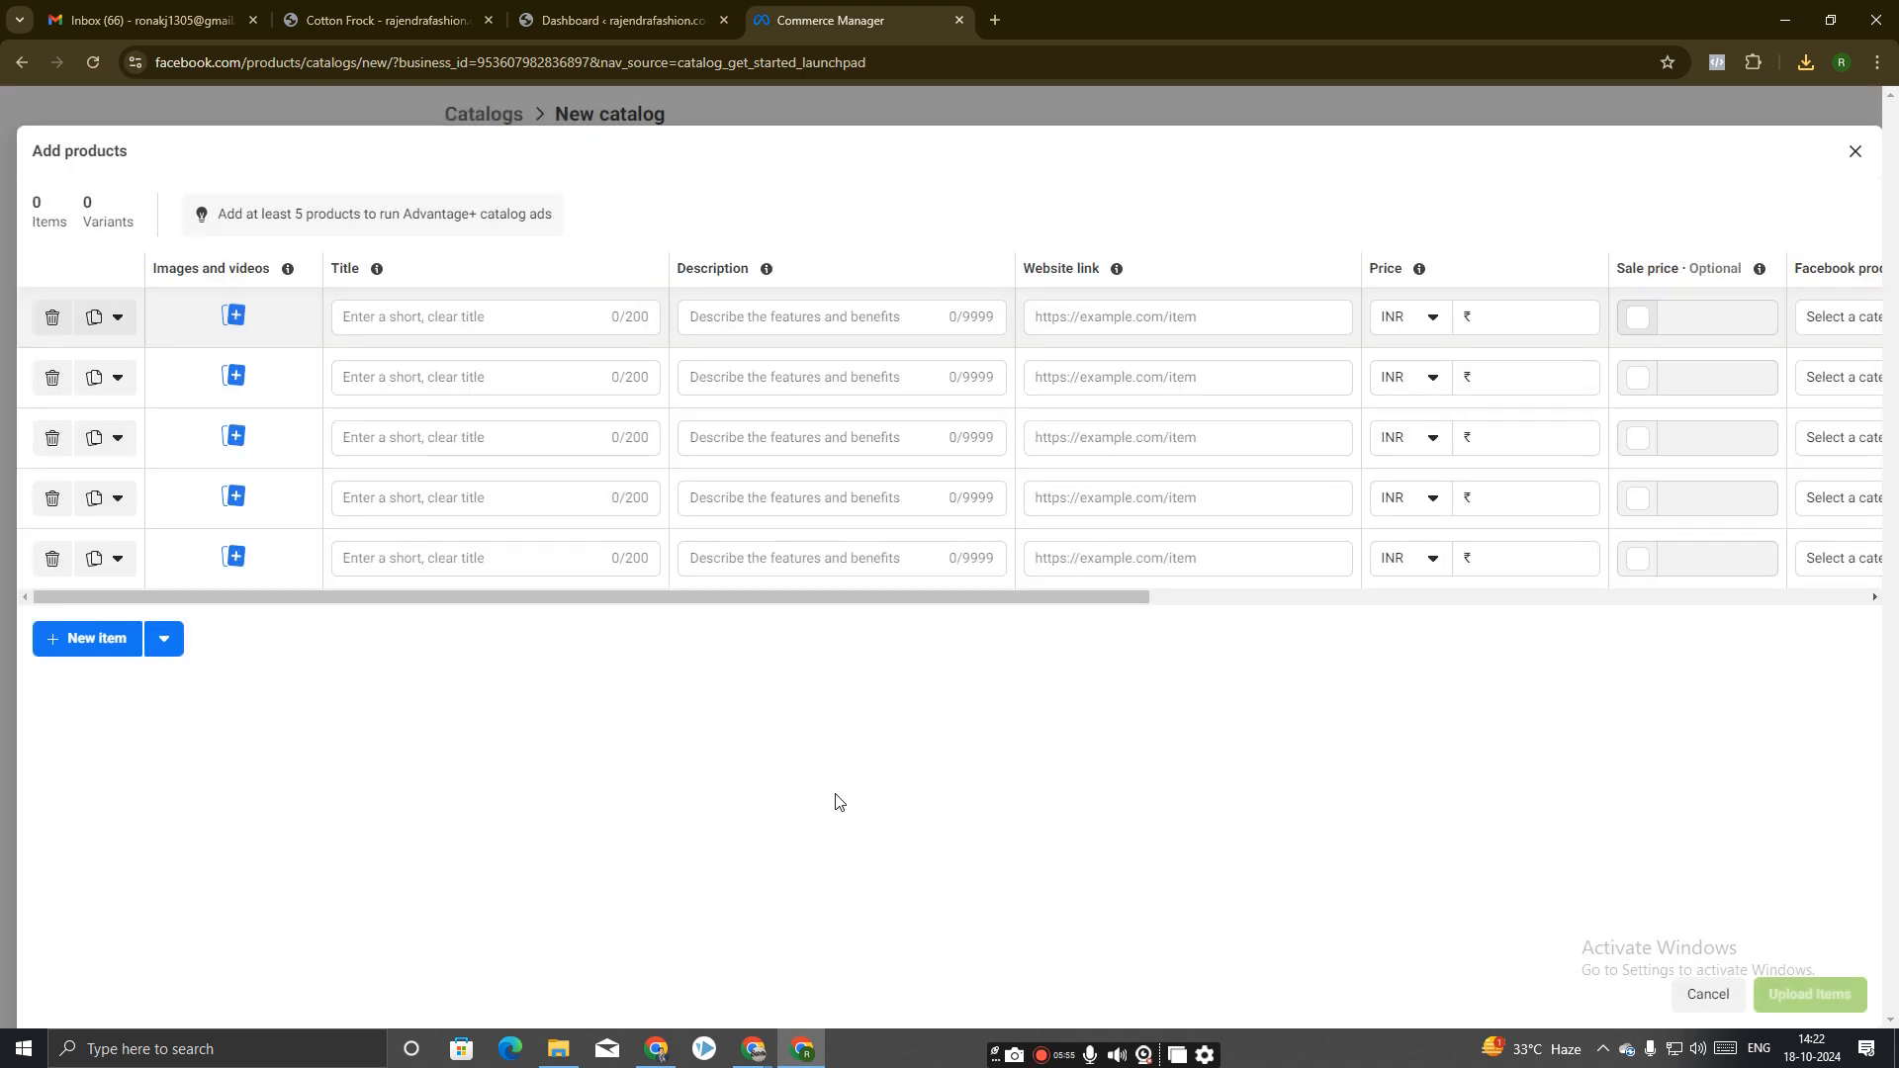
Switch to the Windows desktop and check the file type of the RIYON-FROCK image in its properties.
left_click(1794, 20)
left_click(1794, 18)
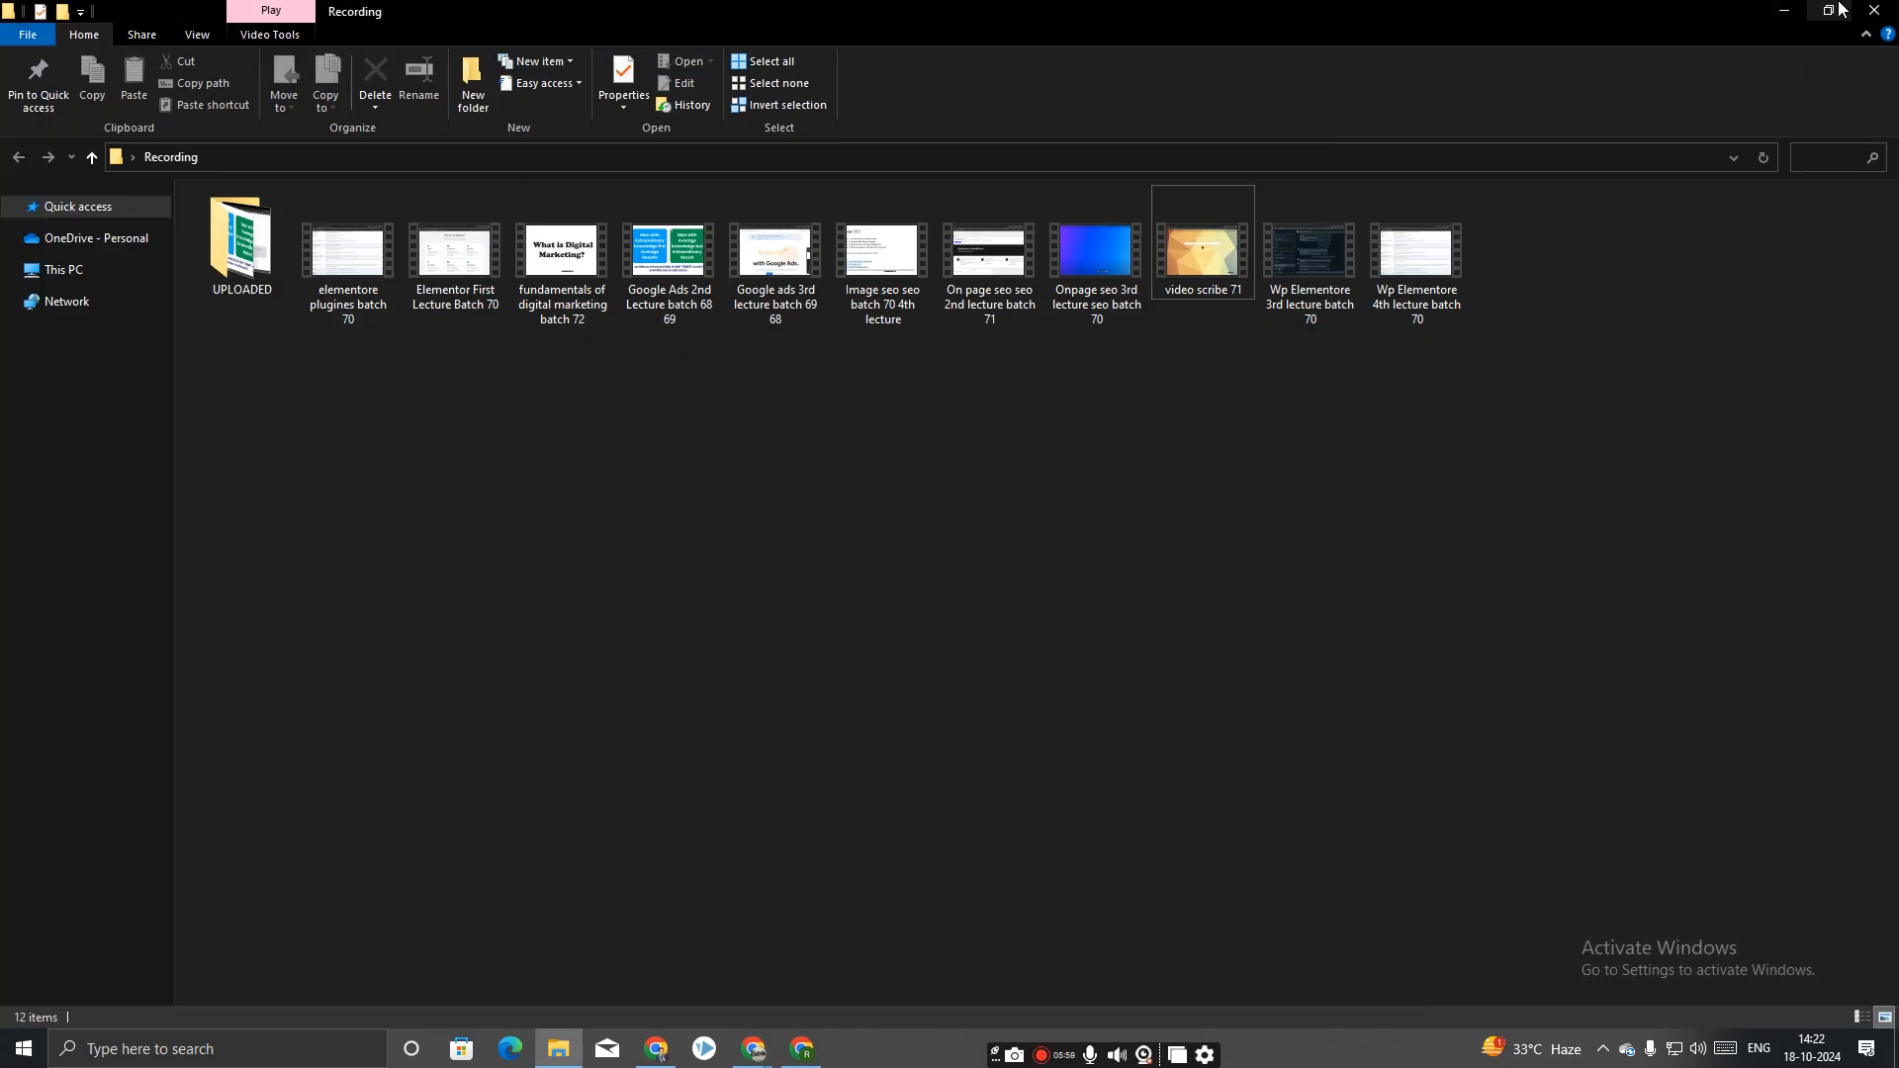
left_click(1786, 15)
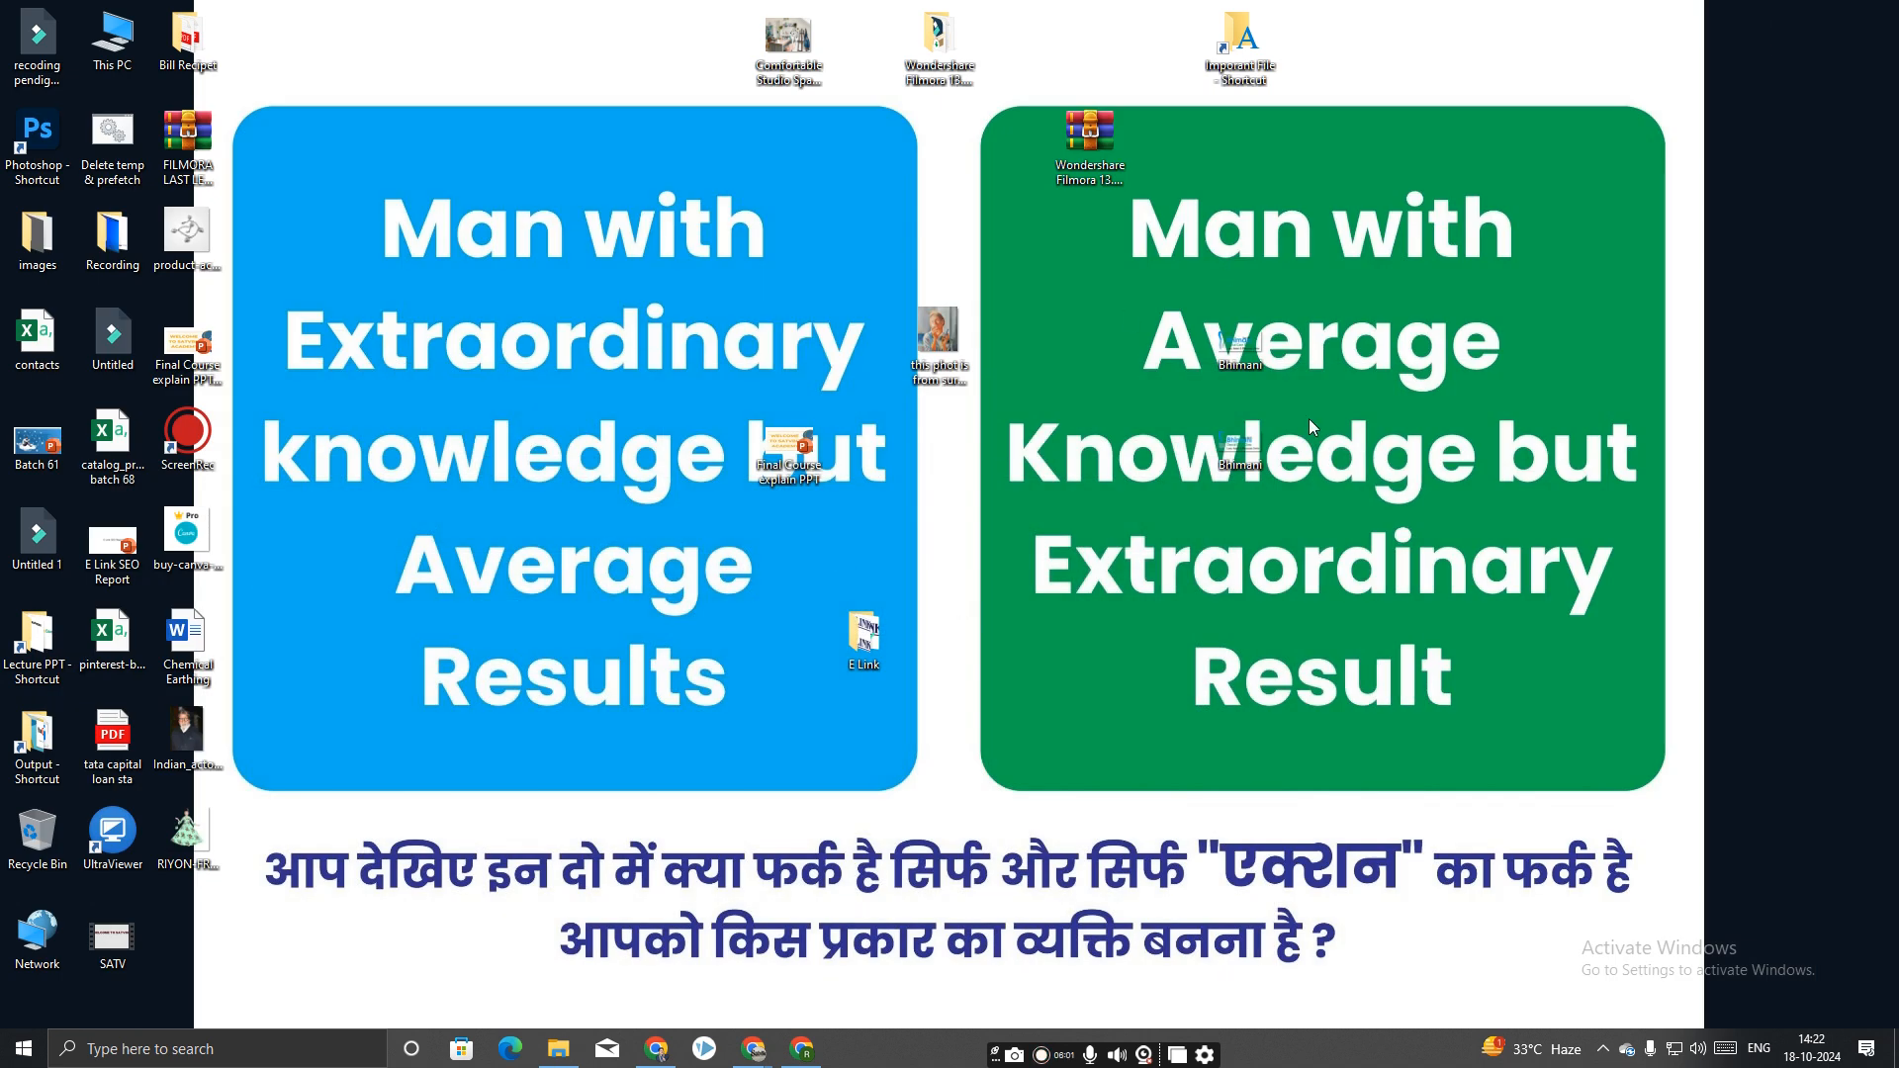
right_click(188, 829)
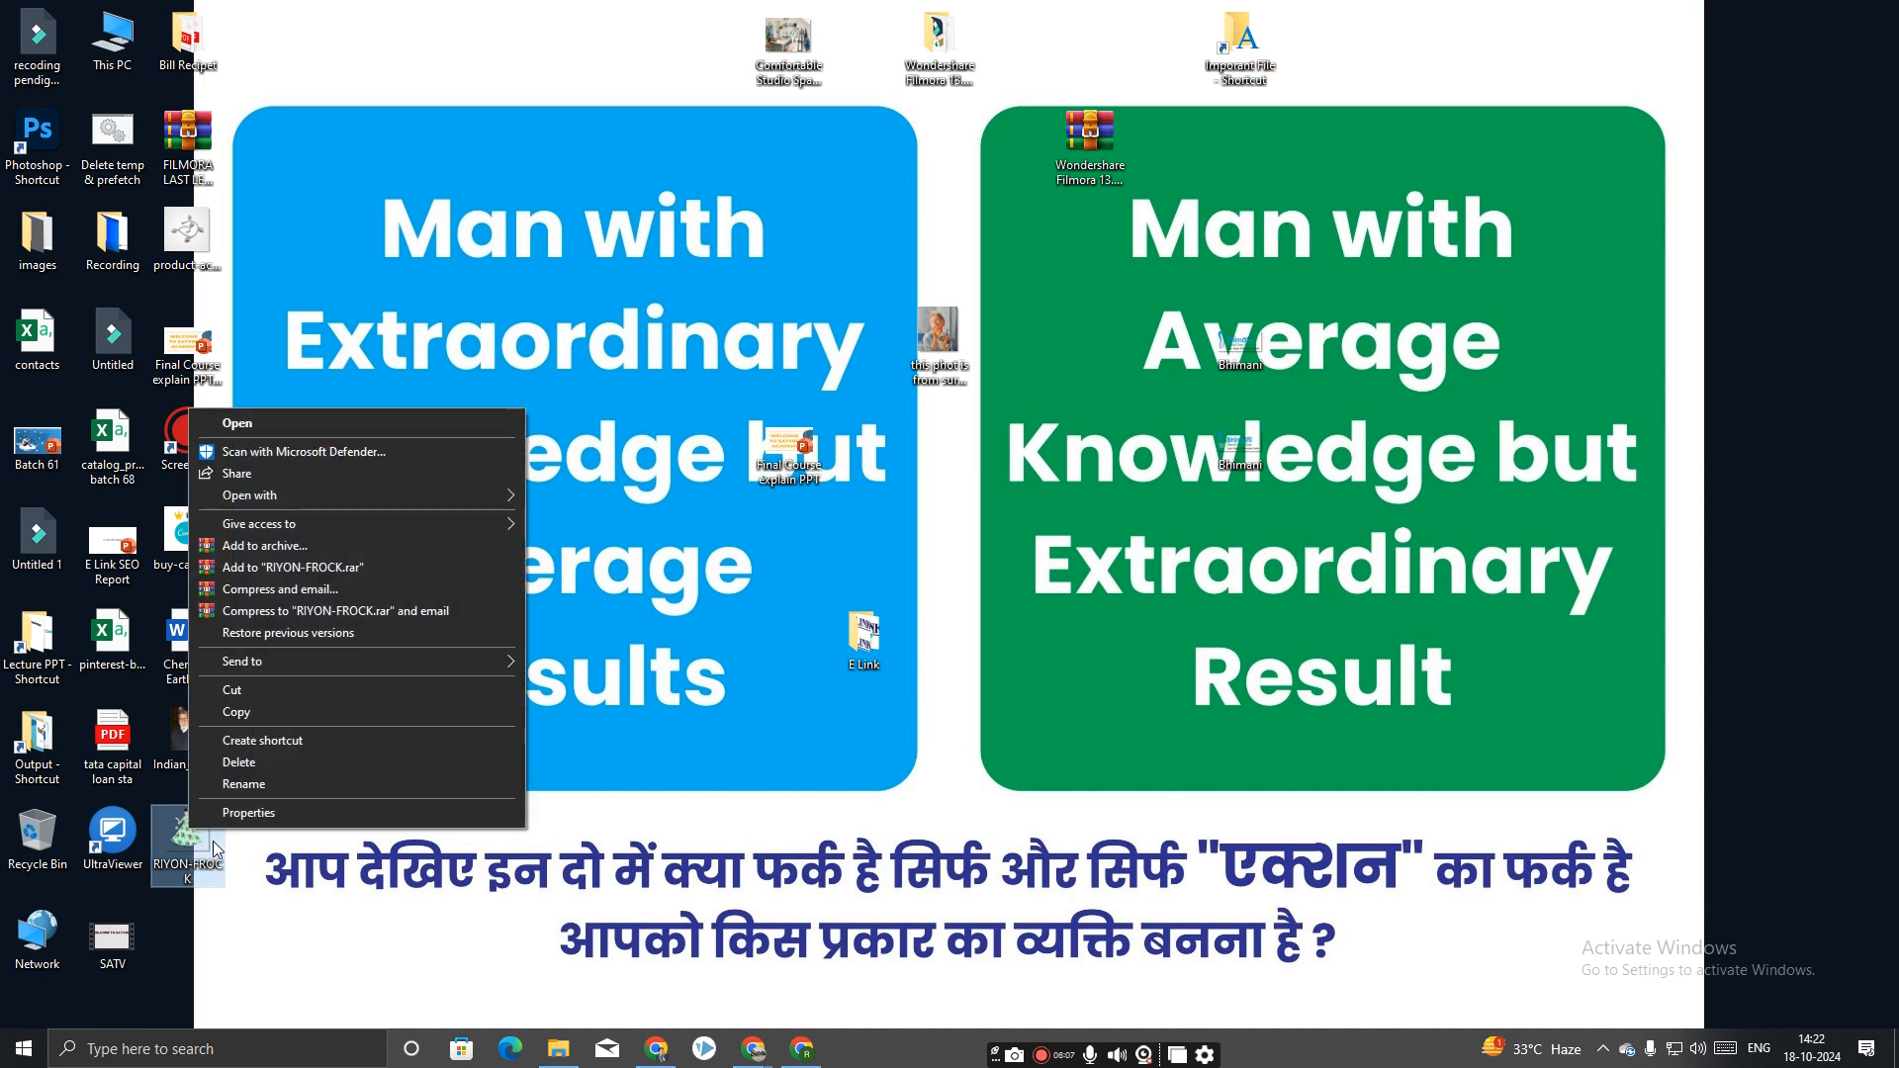
left_click(259, 814)
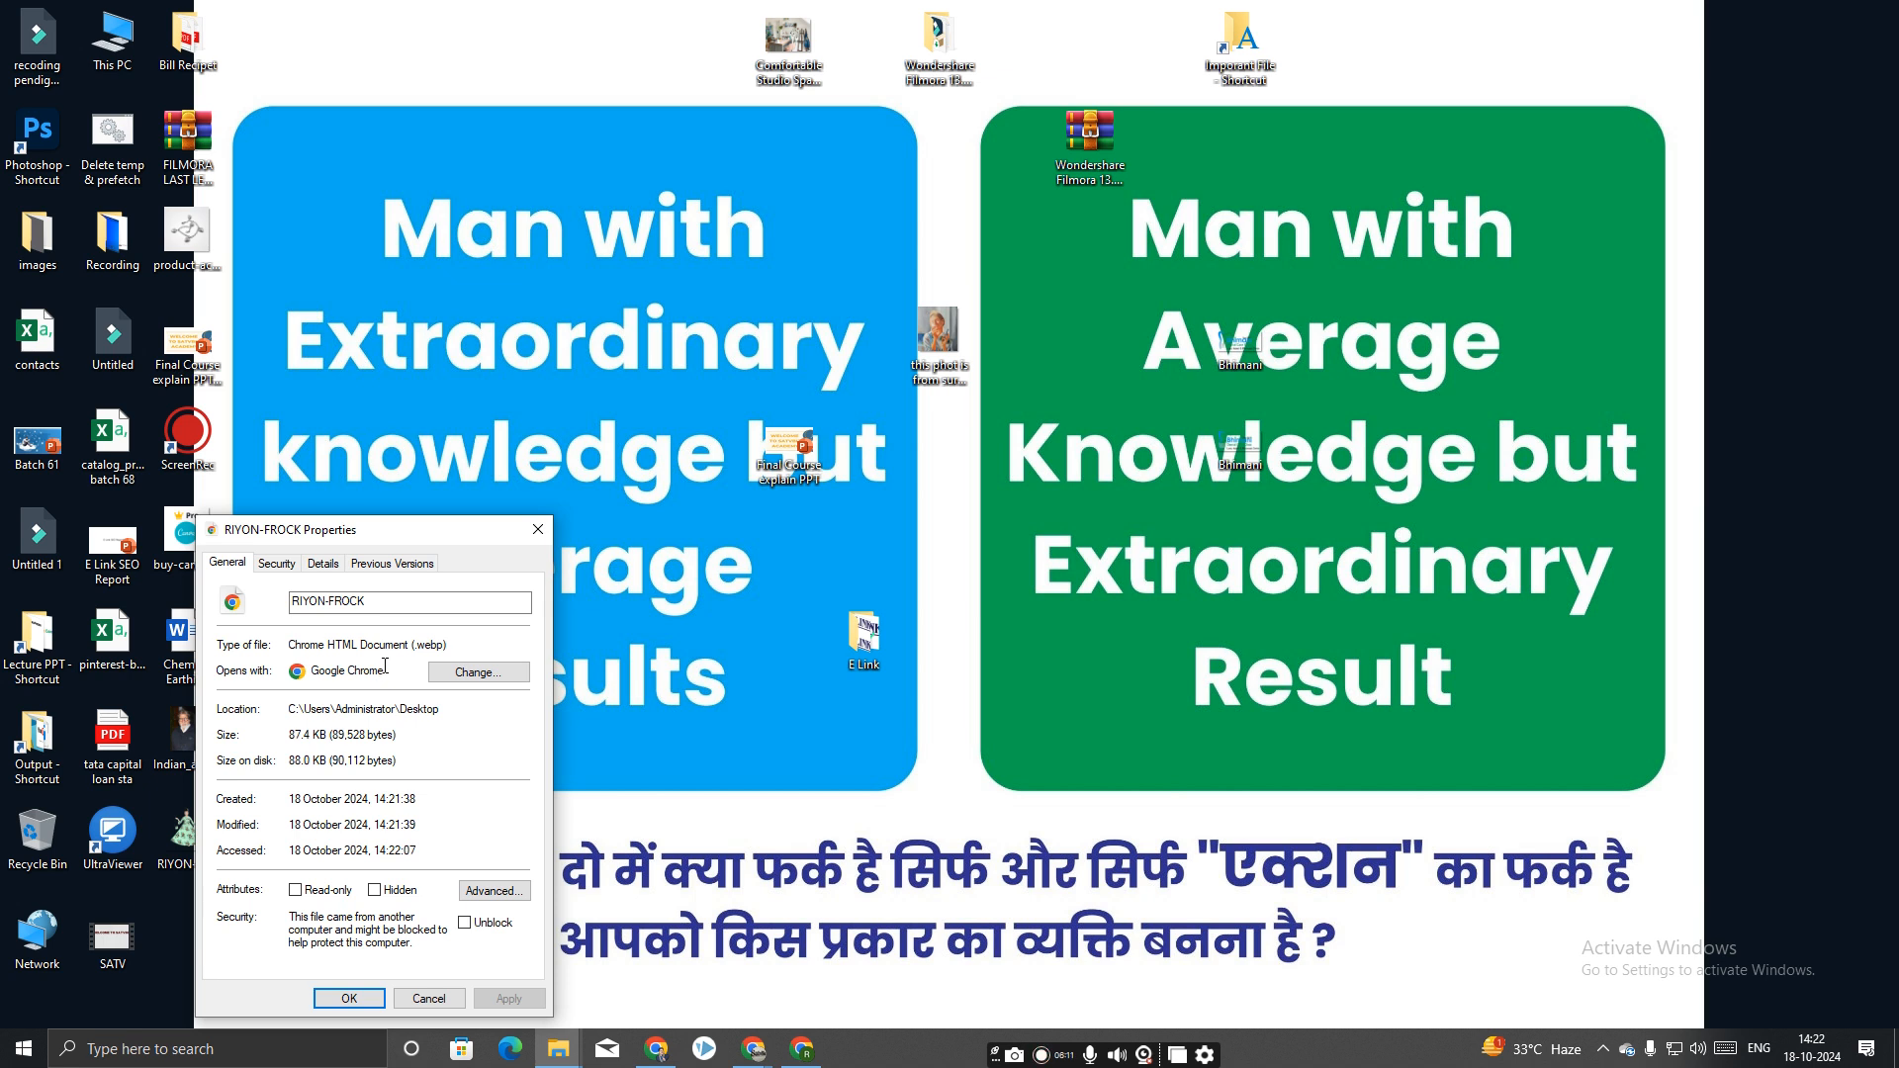
left_click(428, 998)
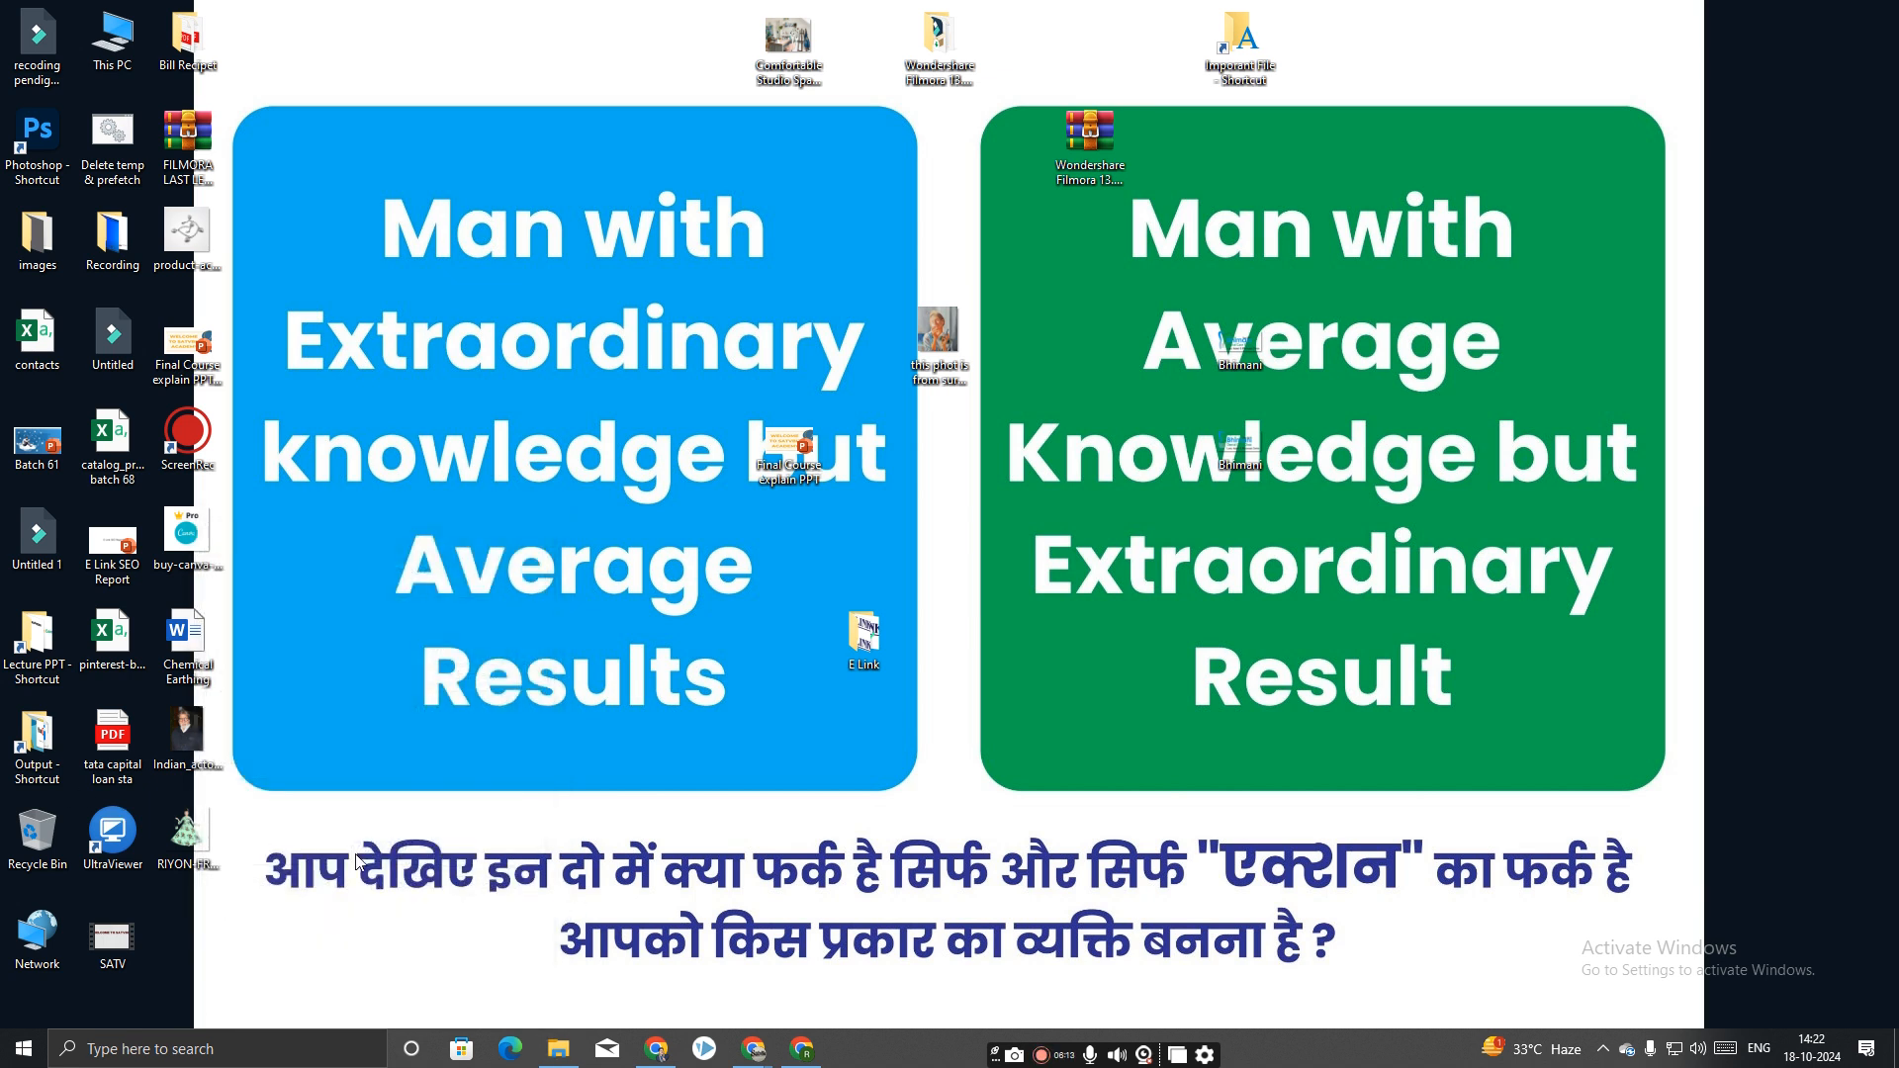
Open the RIYON-FROCK image in Paint and save it to the Desktop as the JPEG file RIYON-FROCK 1.
right_click(173, 836)
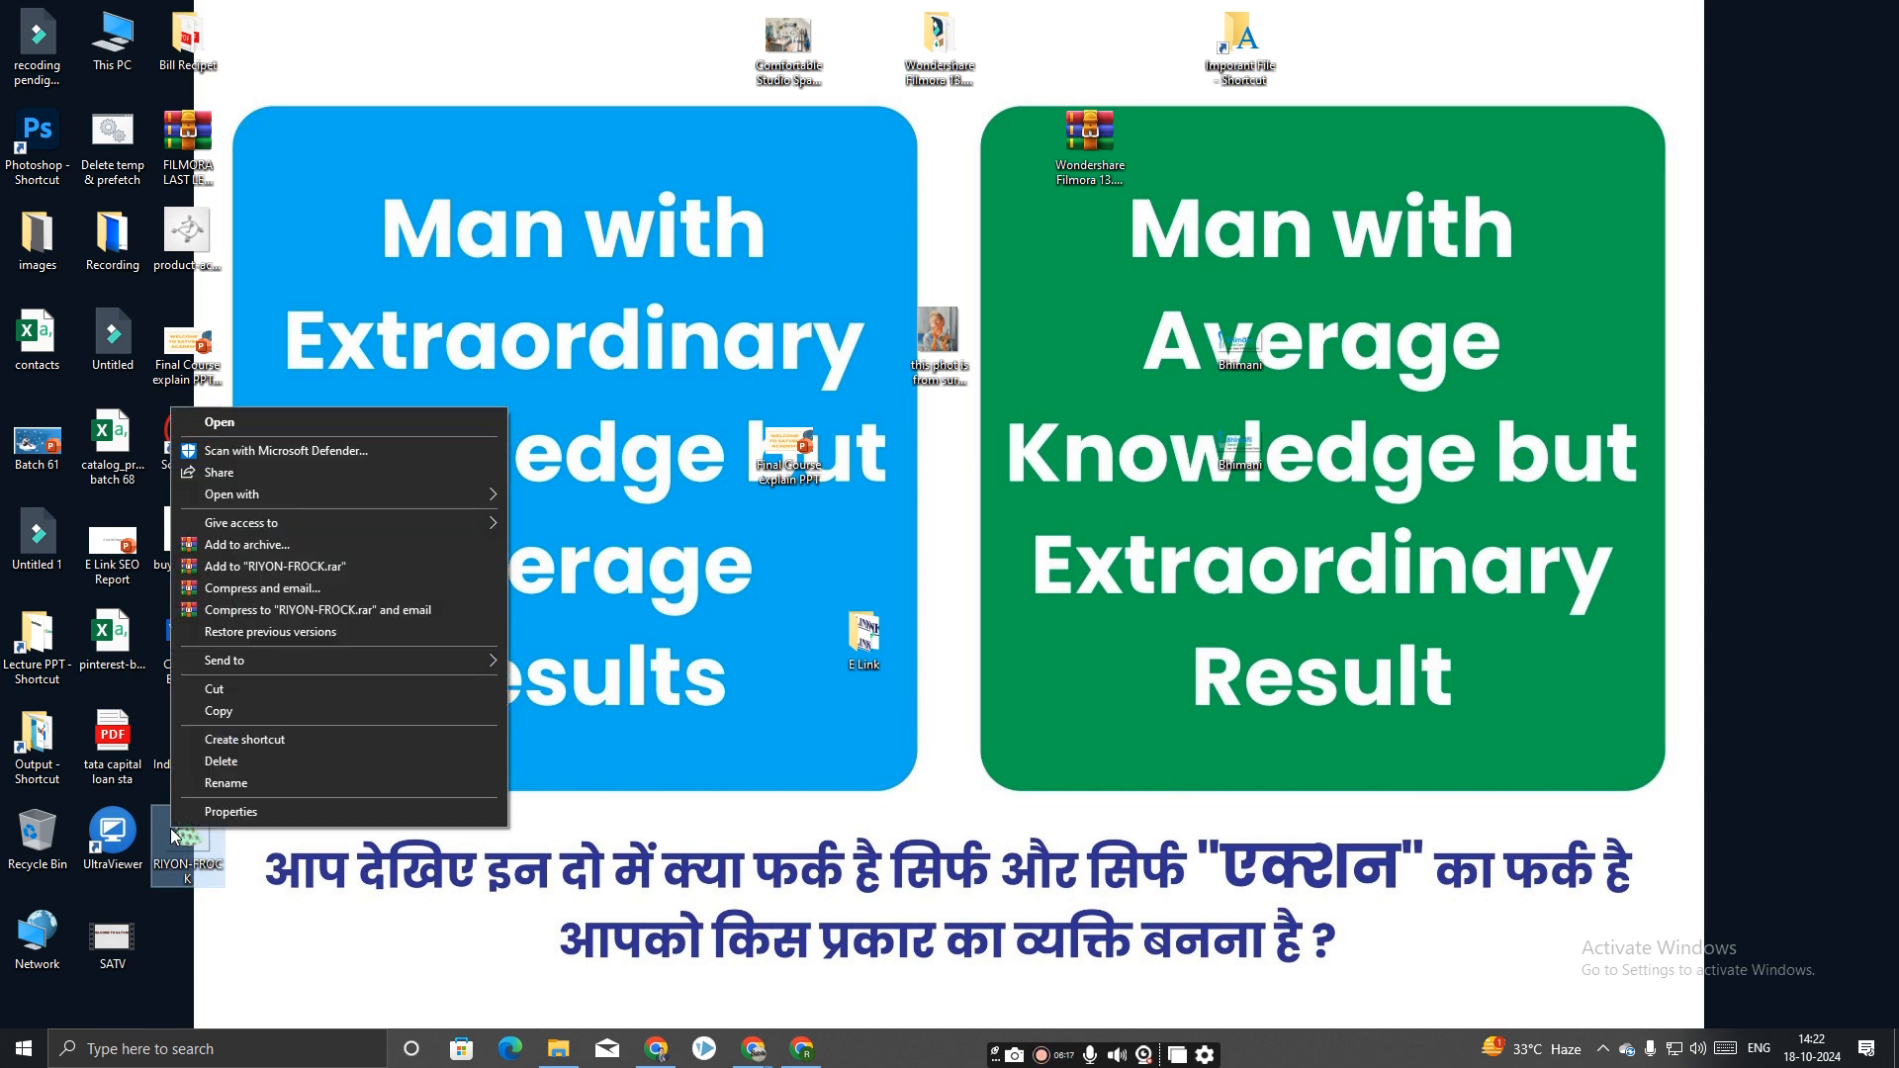
mouse_move(489, 492)
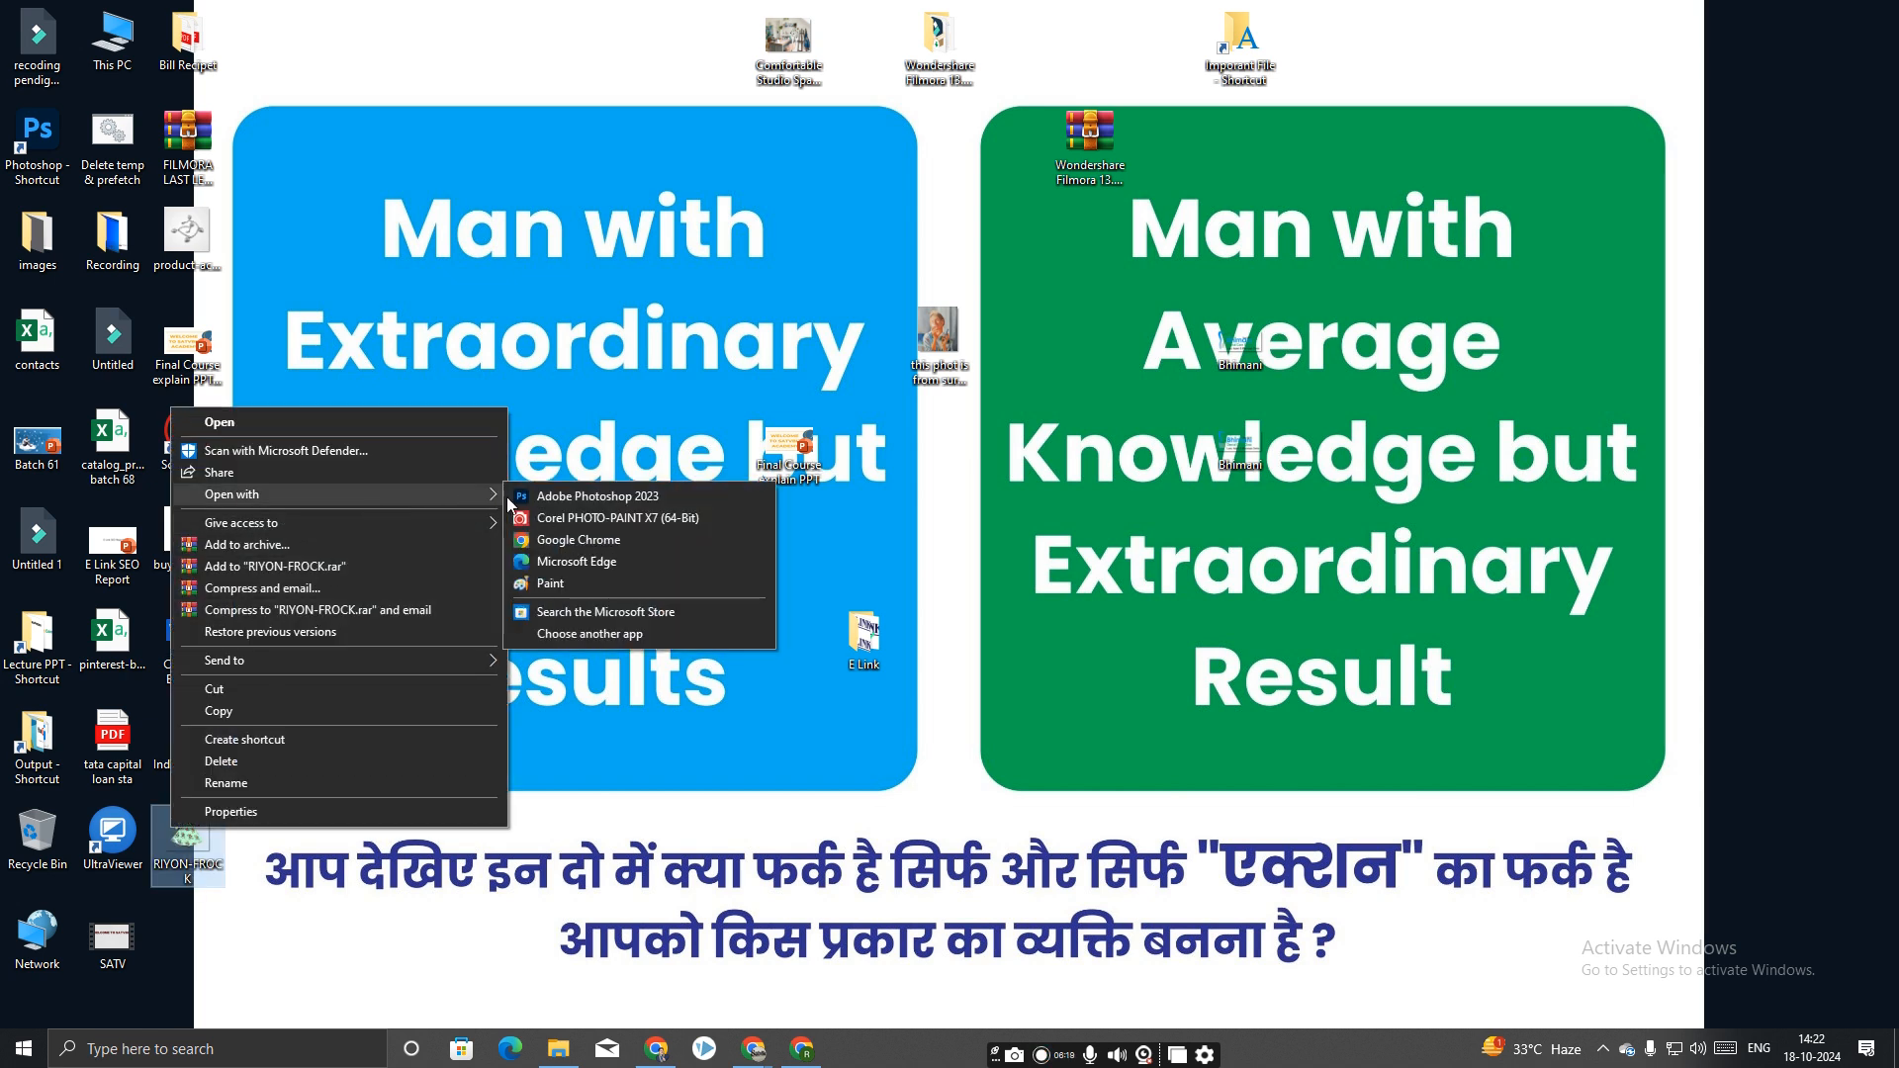
left_click(633, 585)
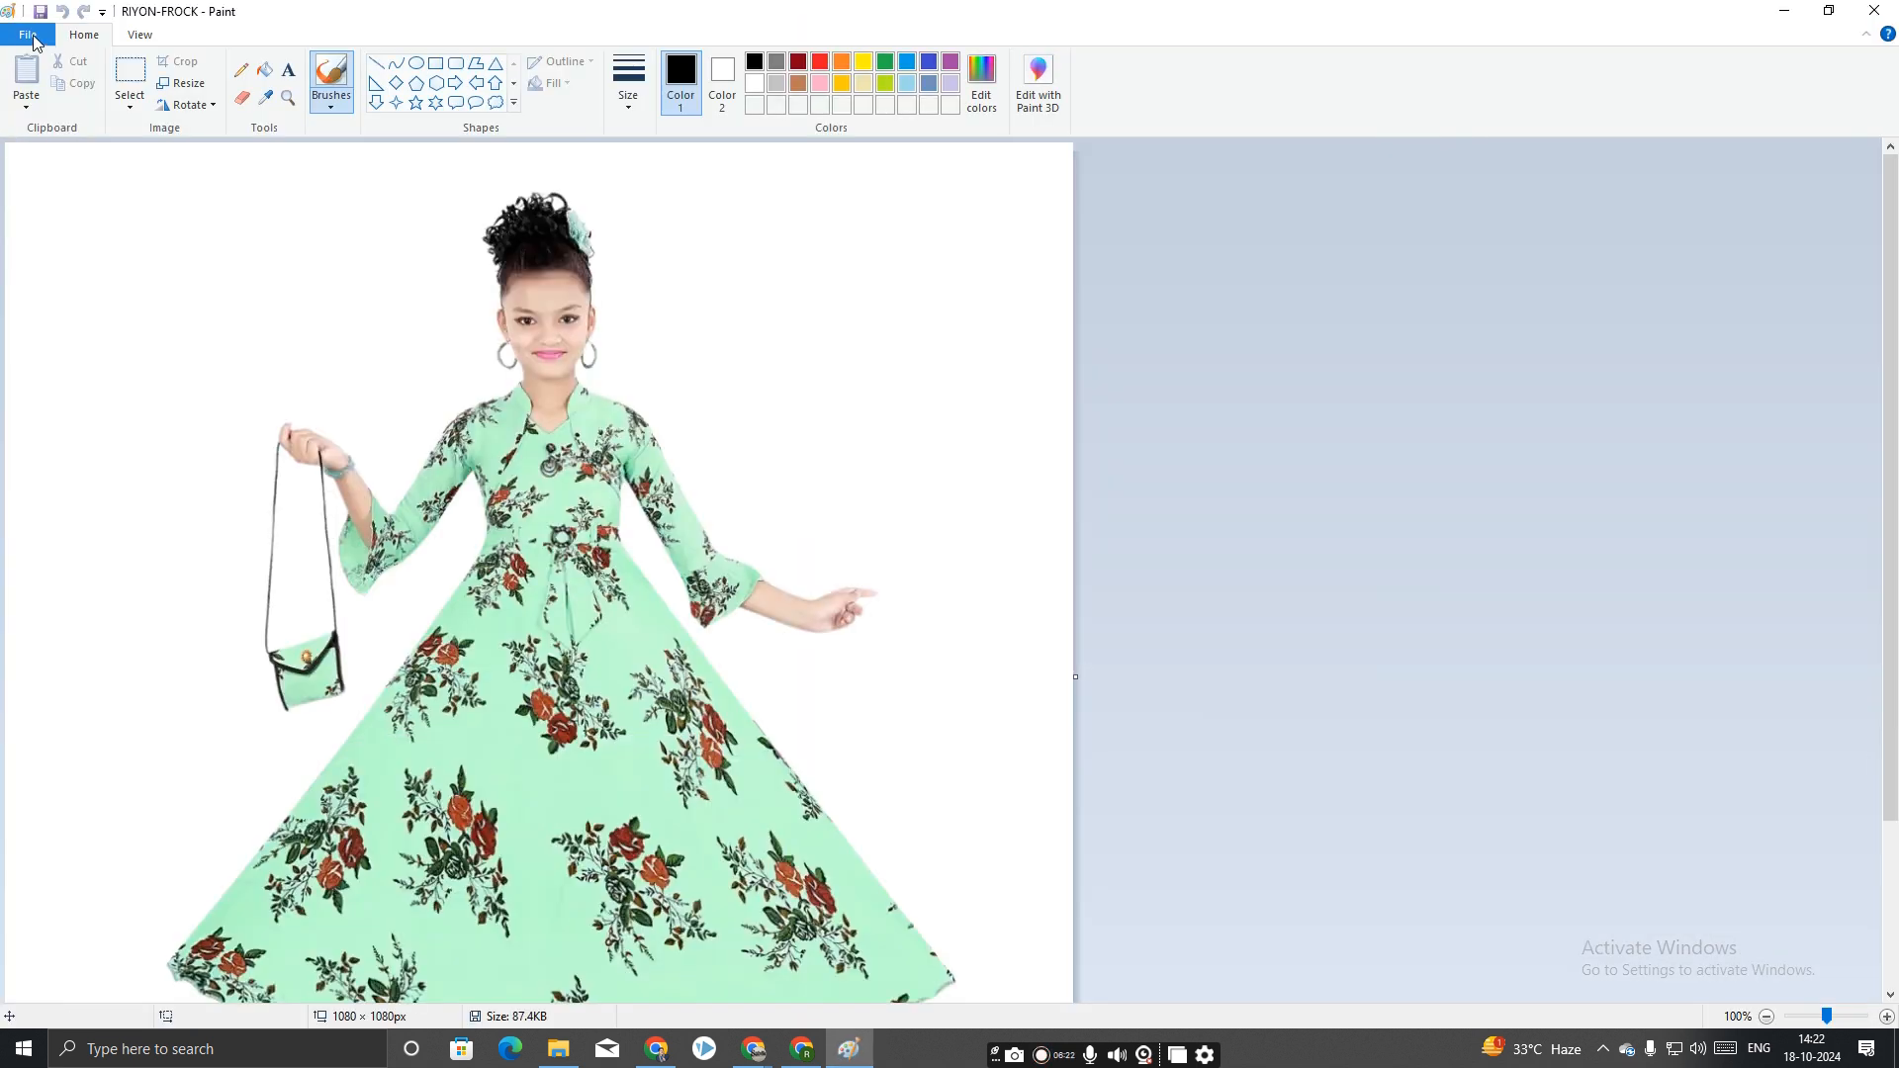
left_click(29, 38)
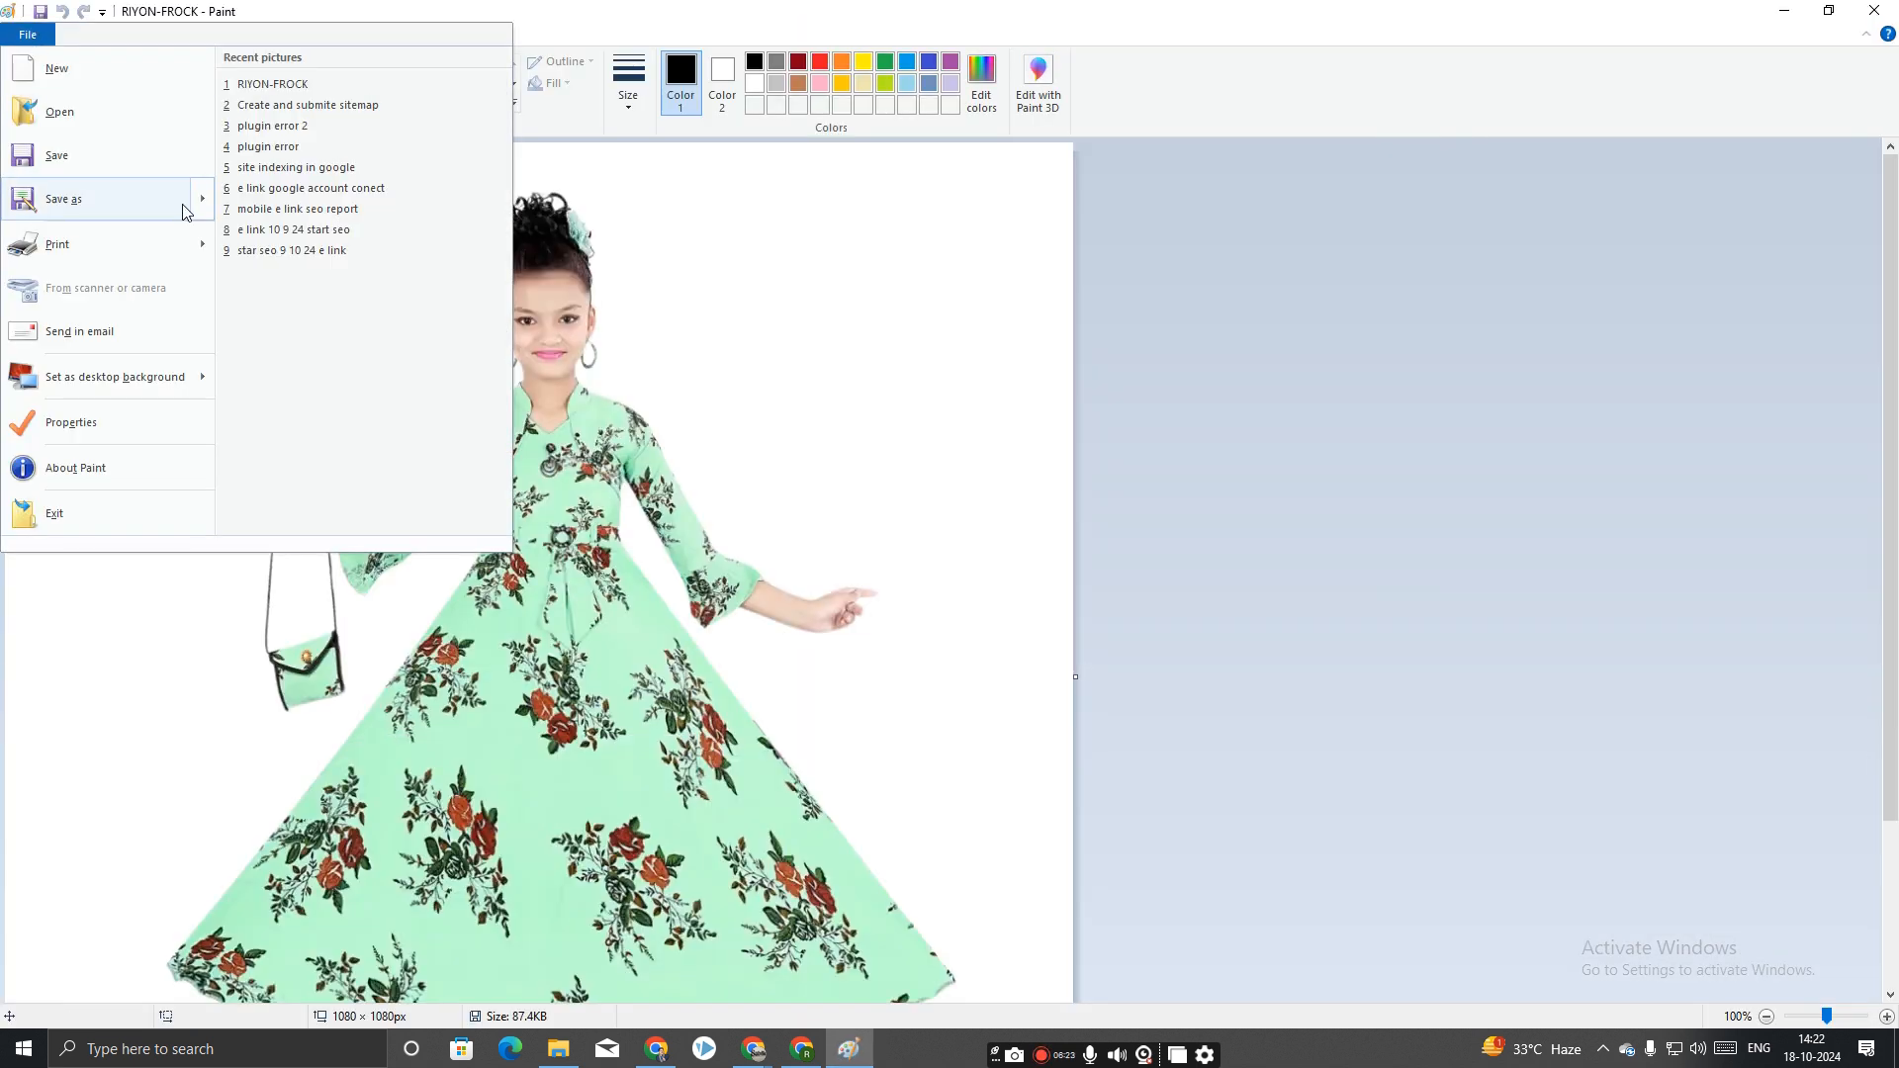
left_click(1342, 497)
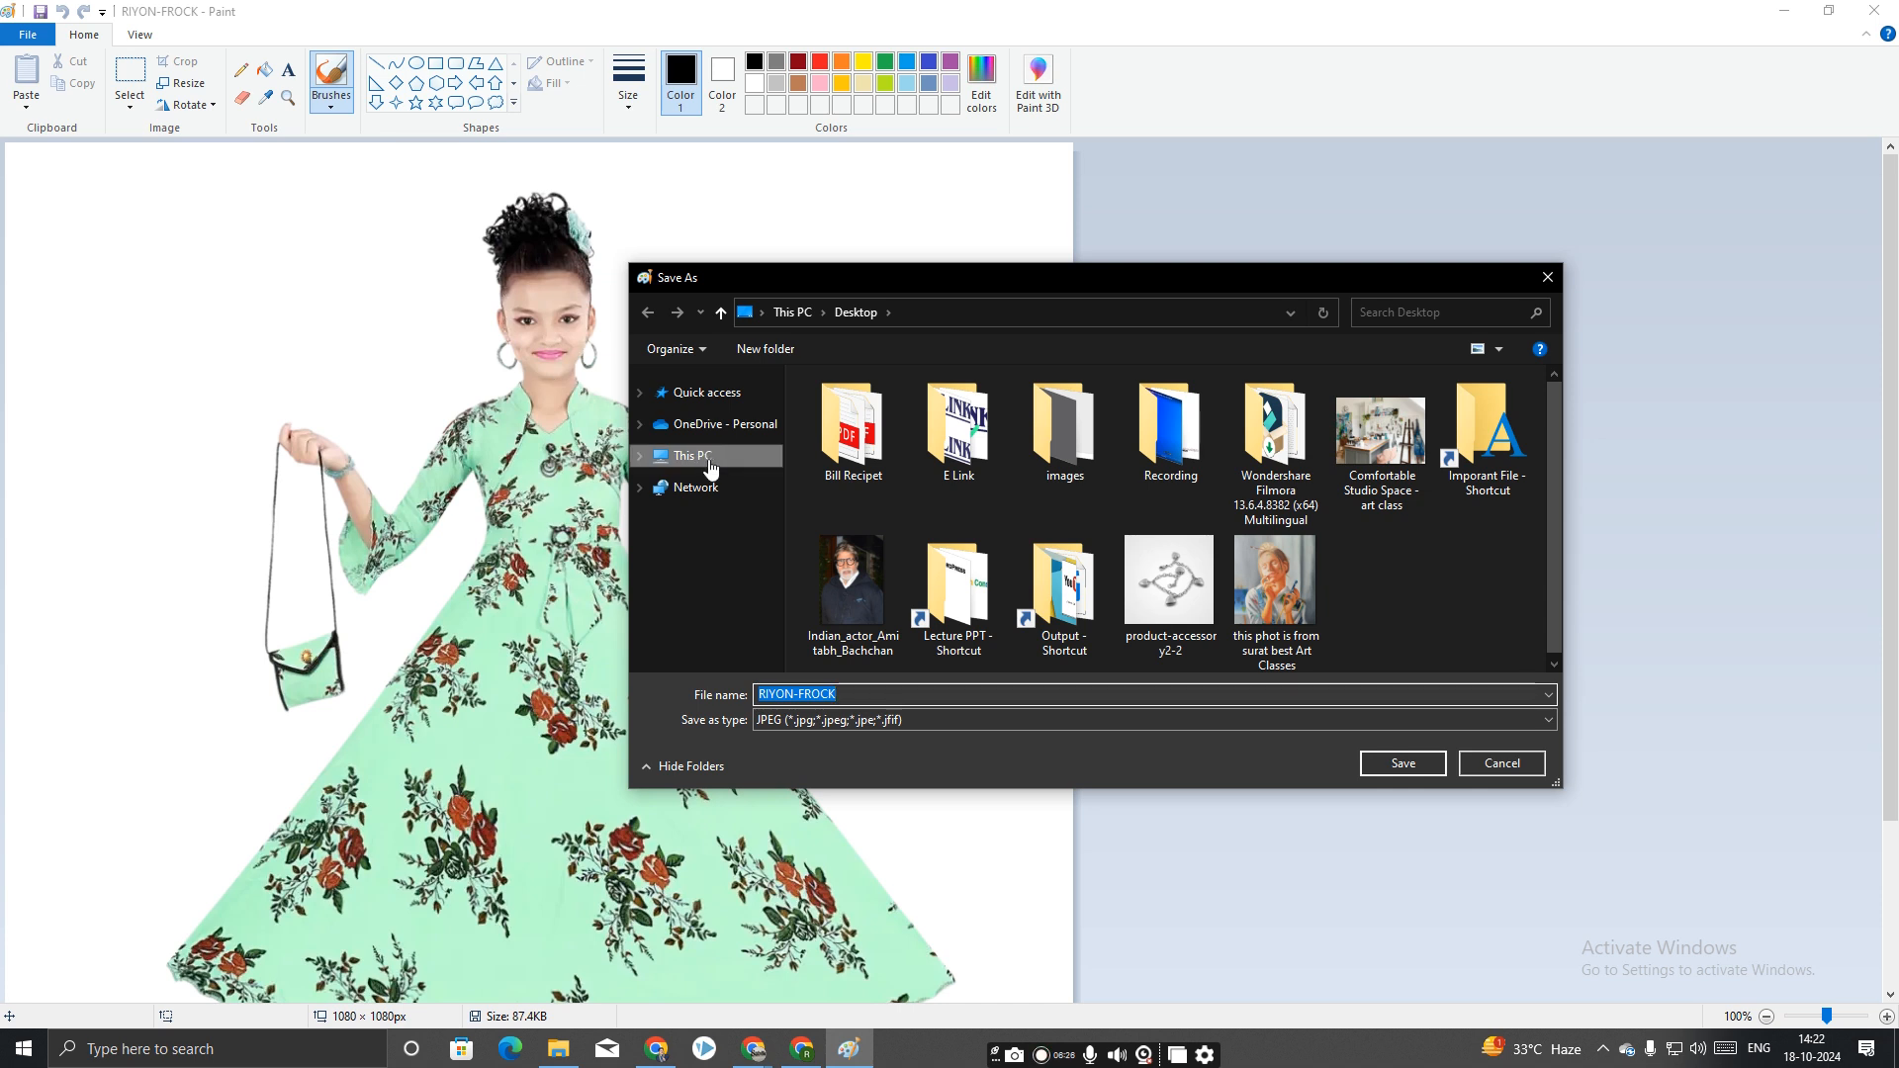
left_click(907, 693)
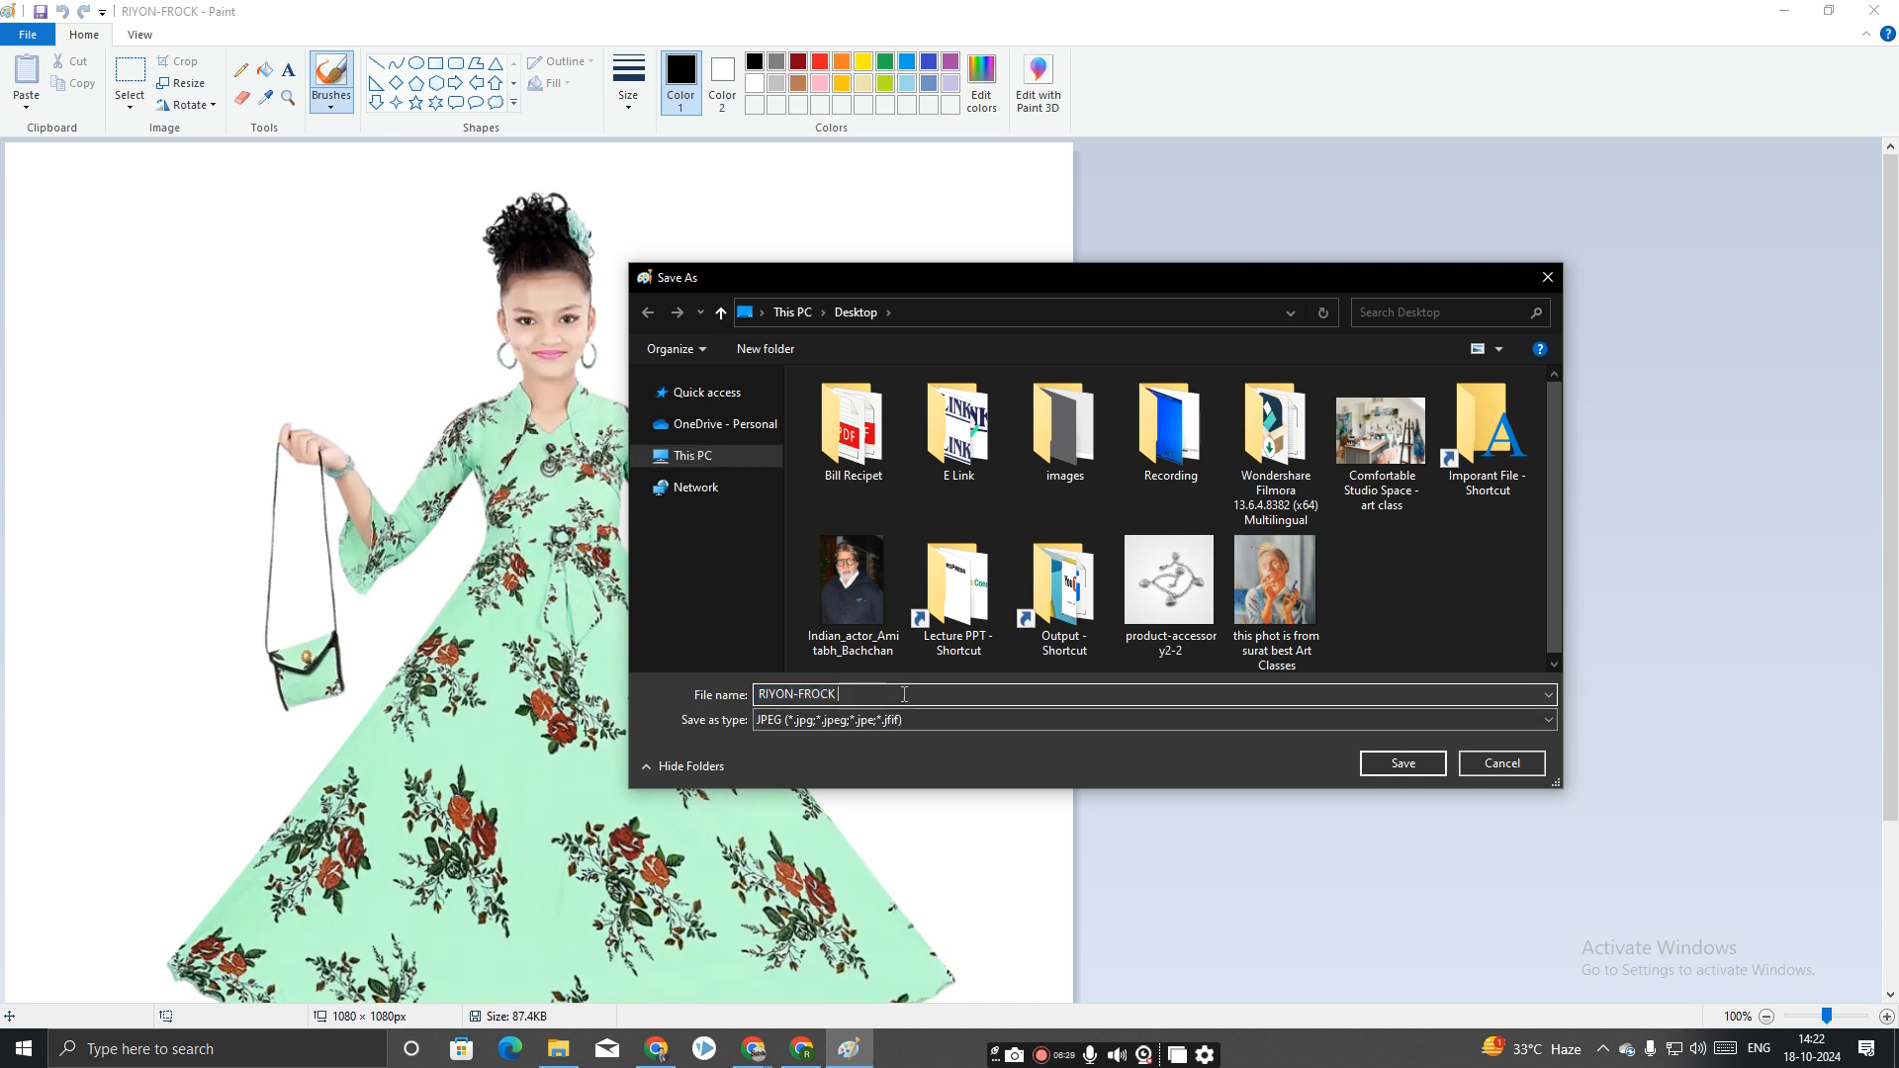
left_click(1403, 763)
left_click(1015, 565)
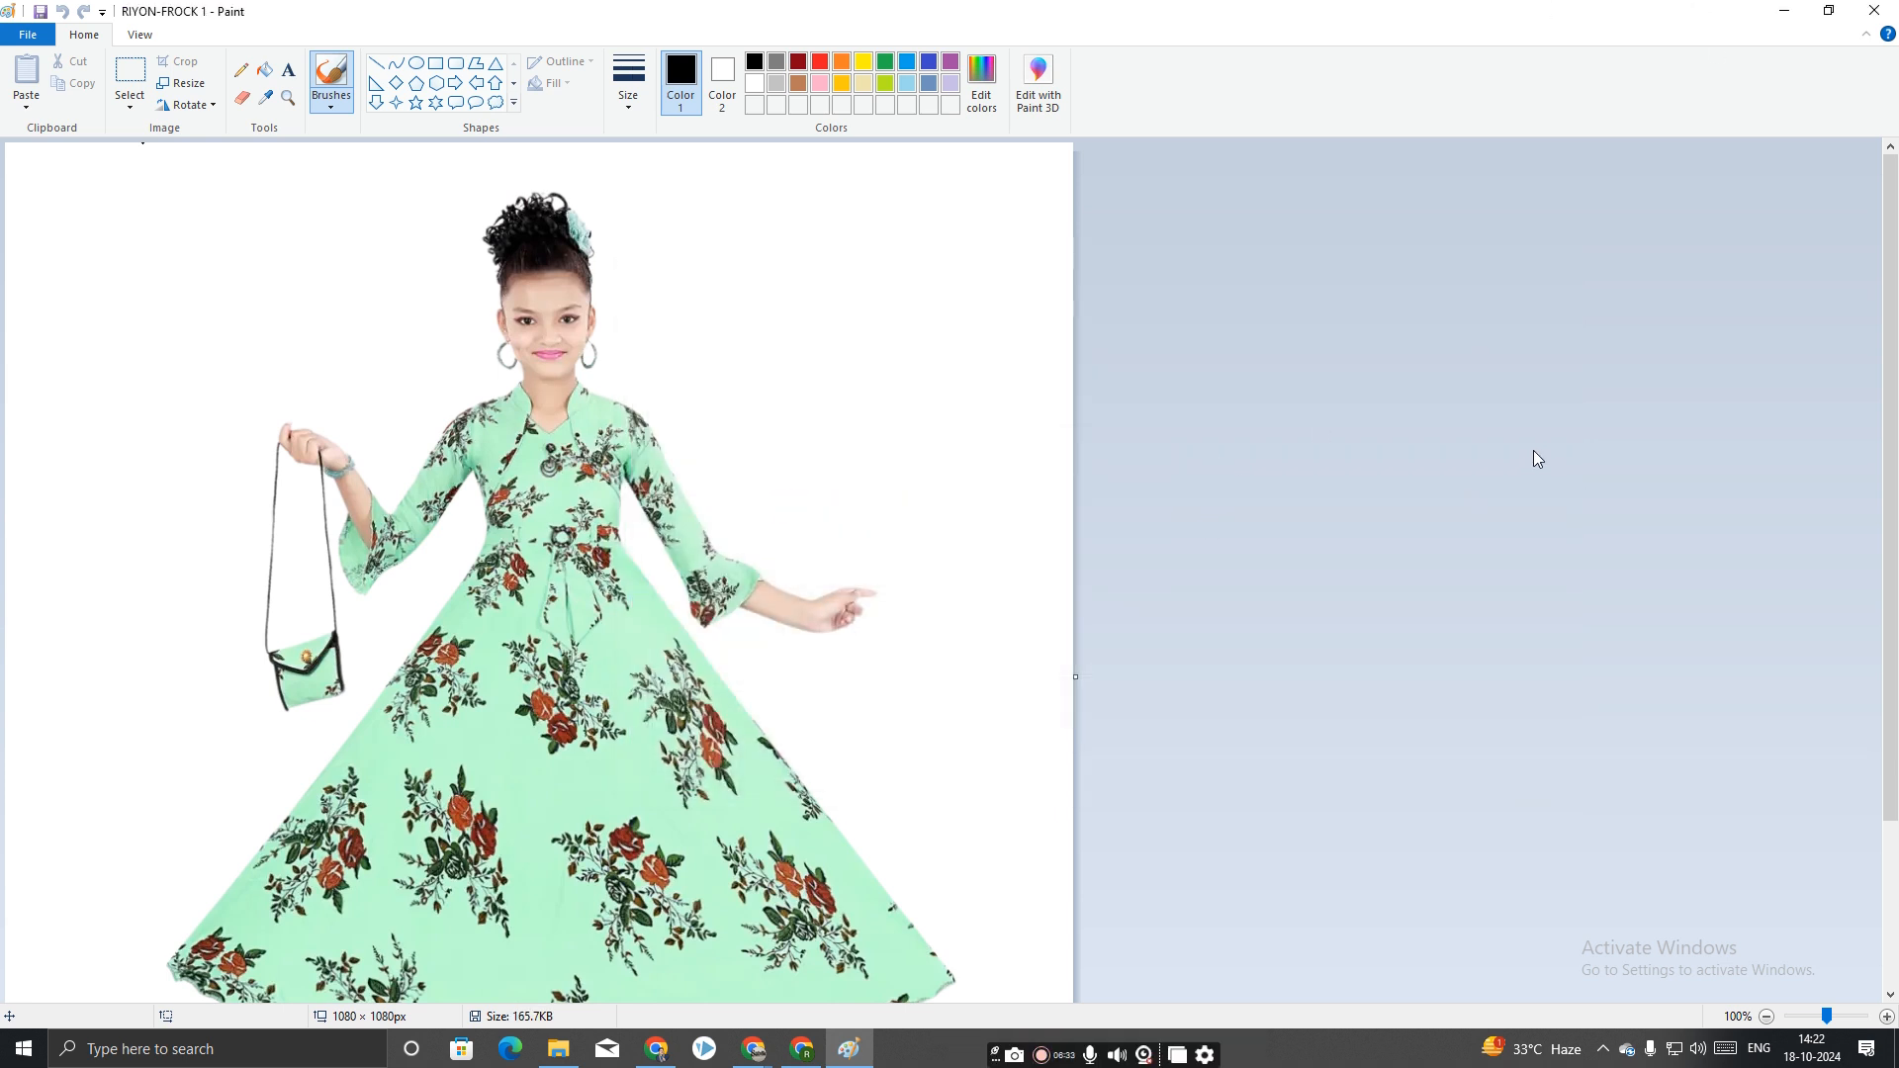
left_click(1872, 14)
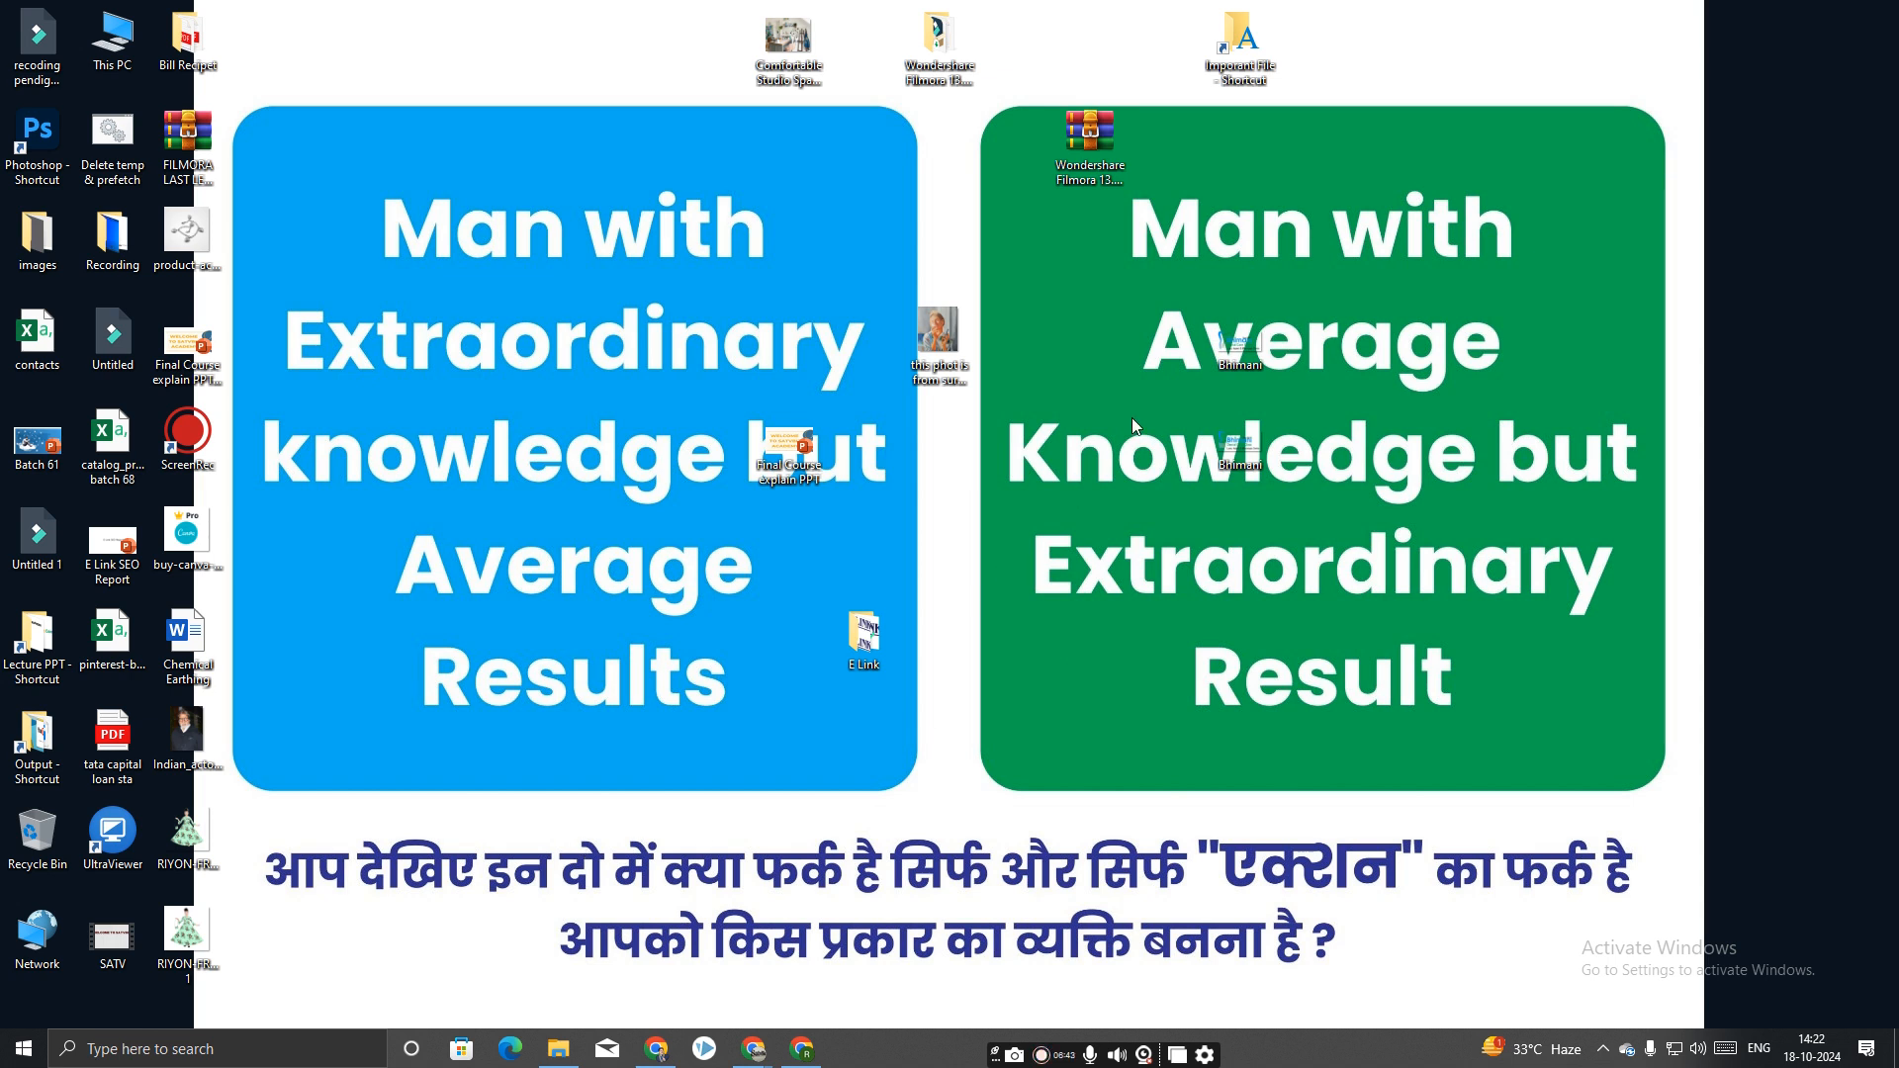
Move RIYON-FROCK 1 toward the middle of the desktop and upload it in Commerce Manager as the first item's image.
left_click_drag(188, 925, 930, 800)
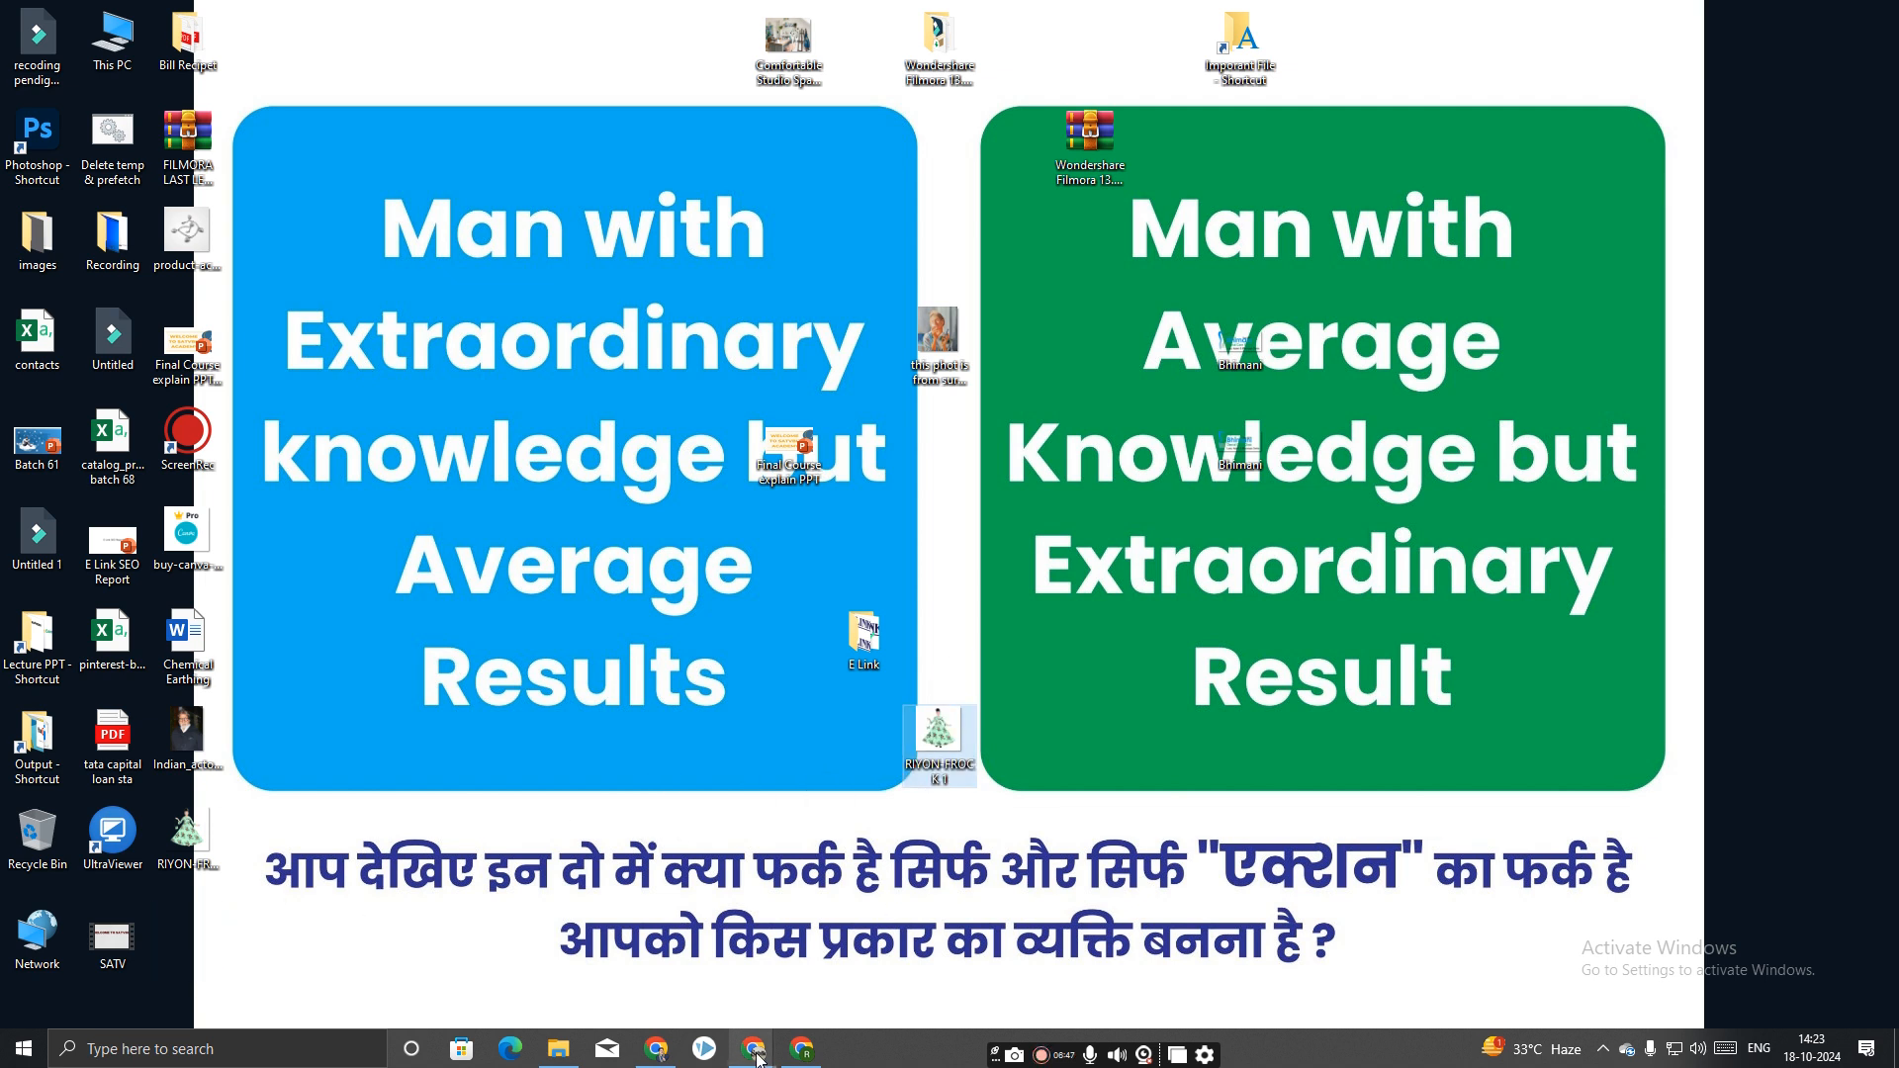
left_click(803, 1051)
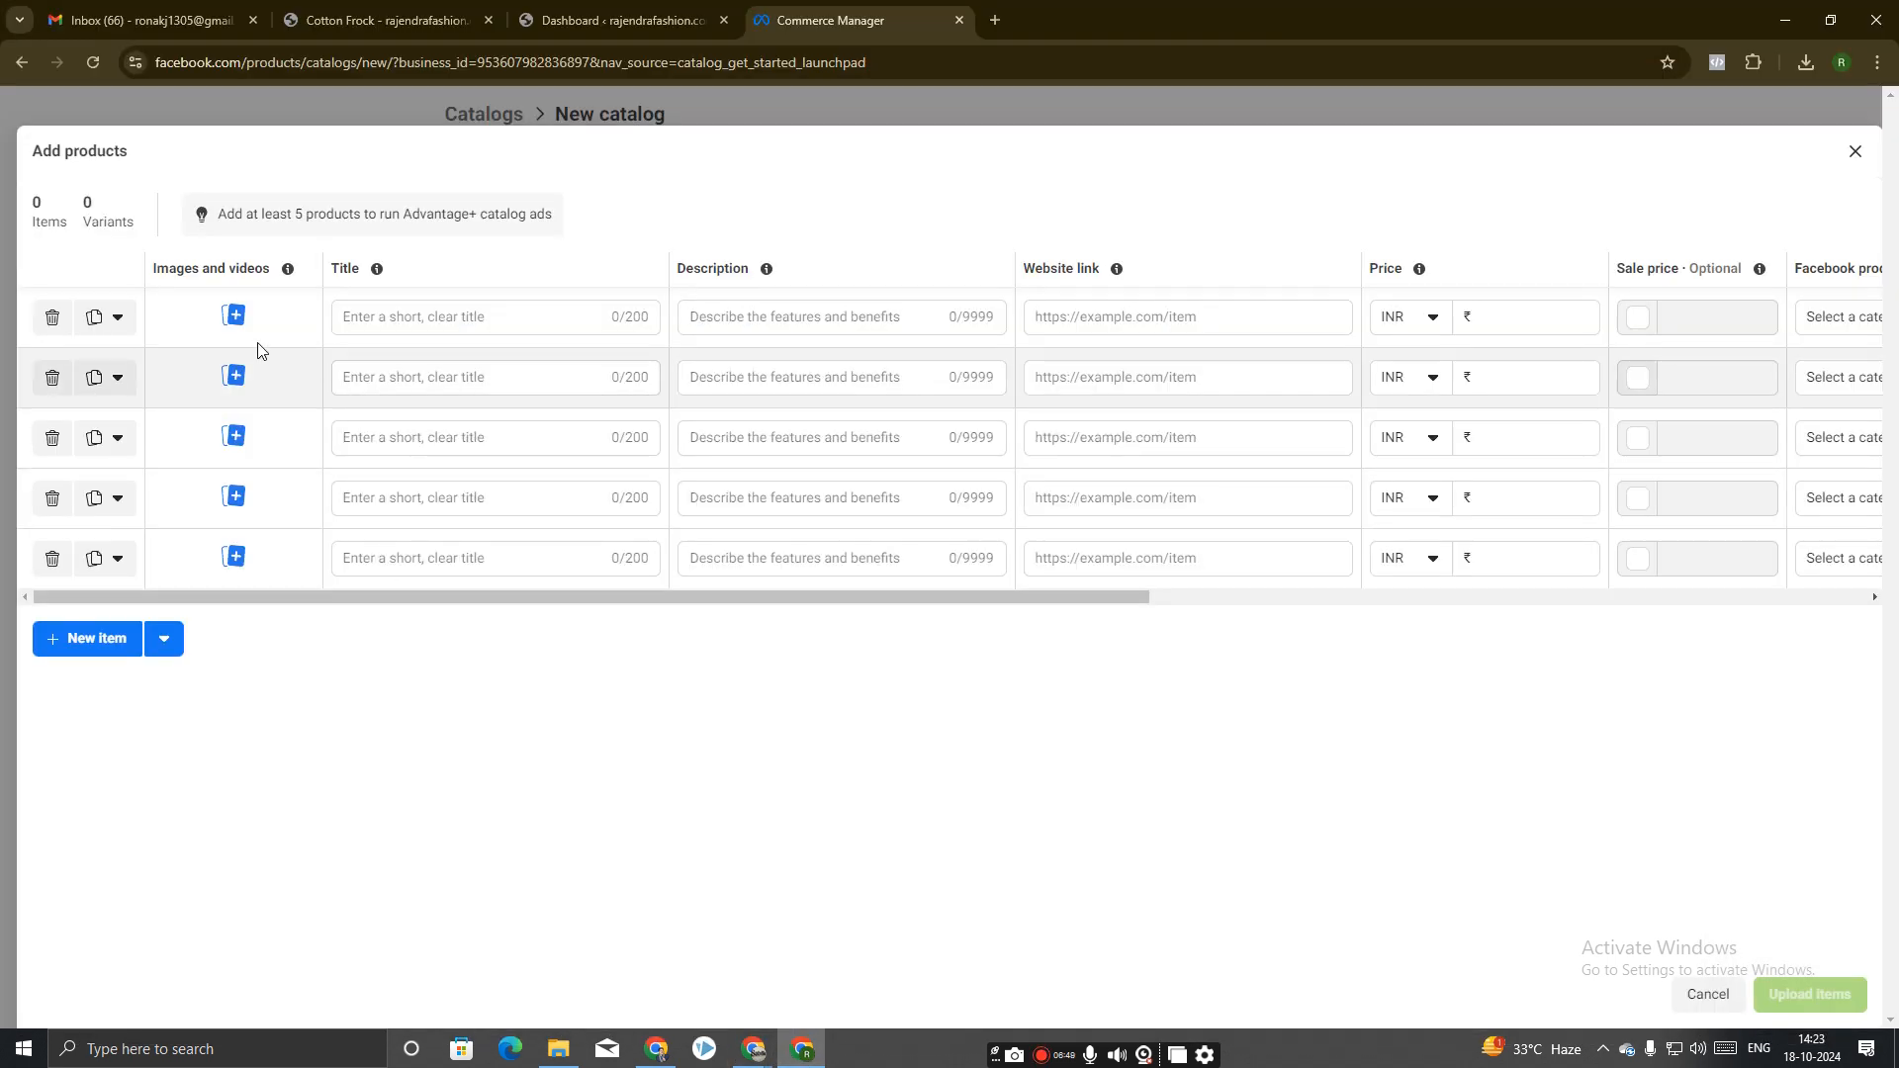
left_click(233, 317)
left_click(938, 587)
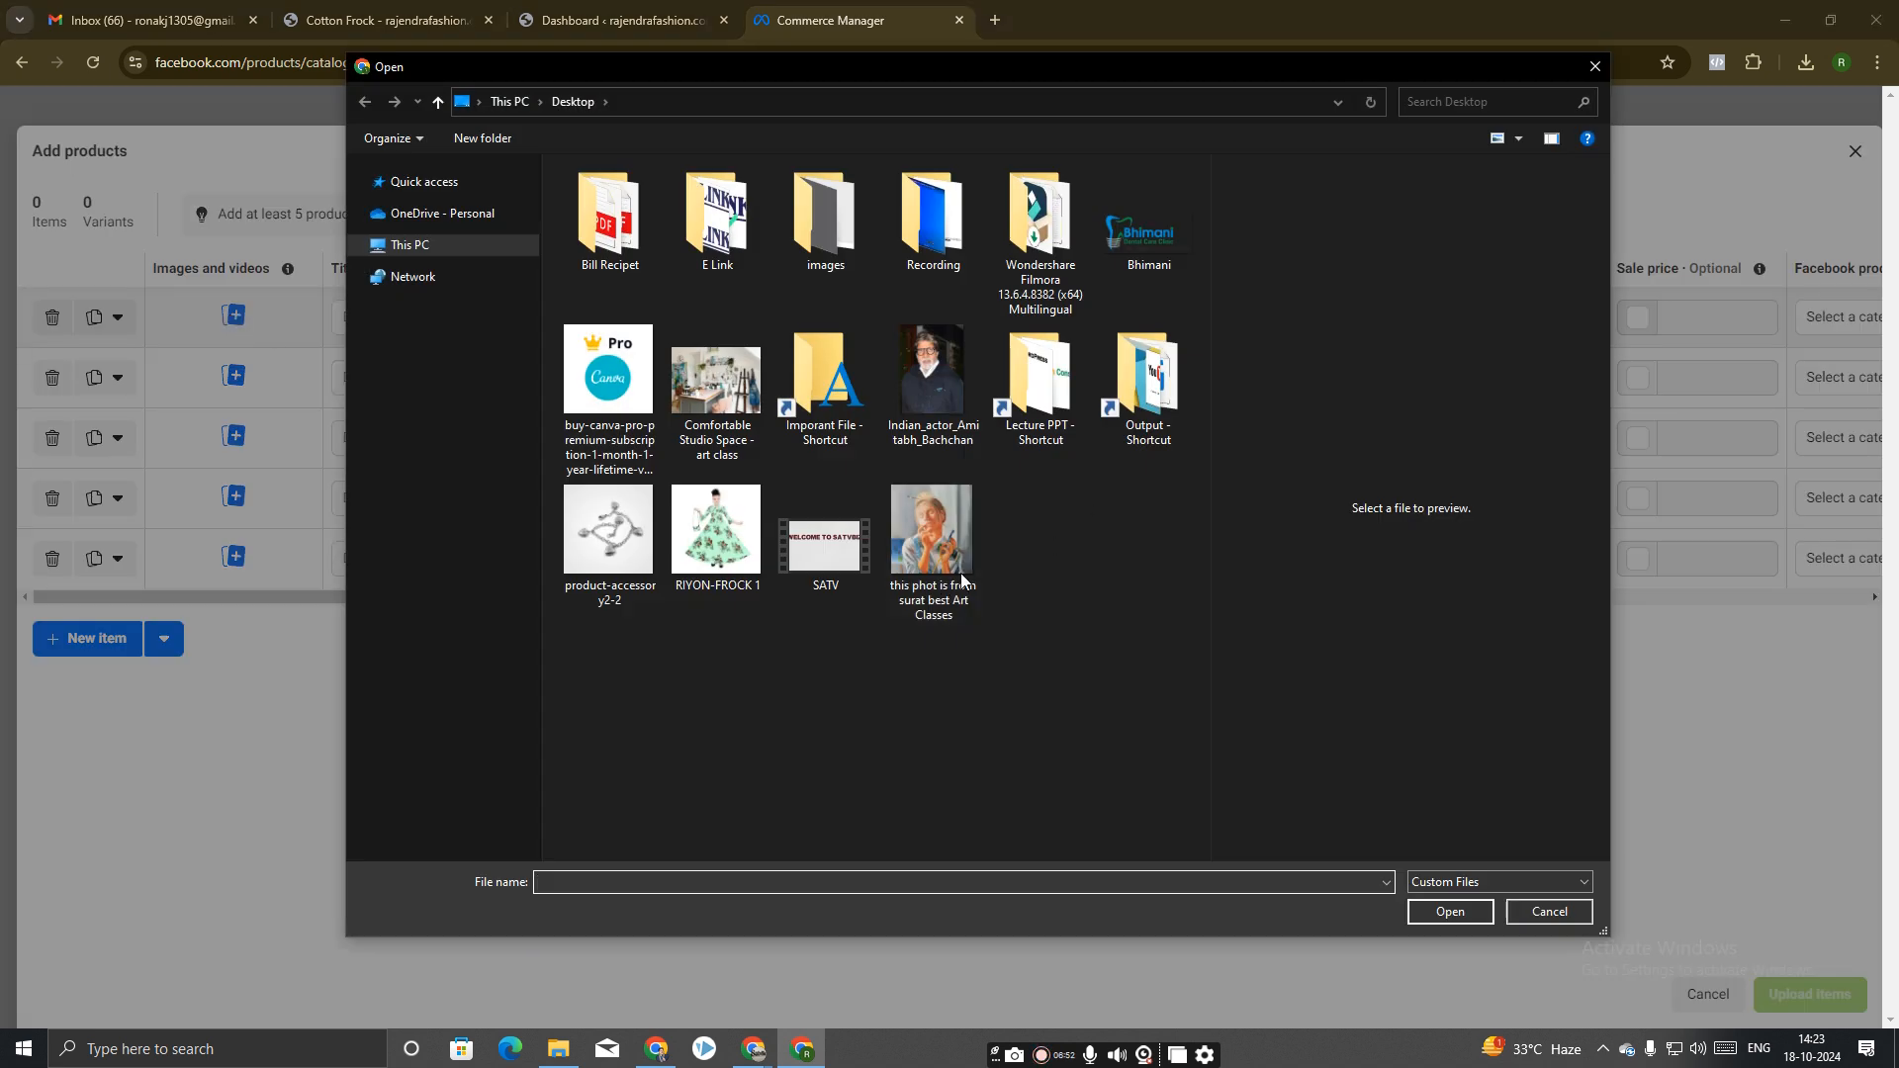
left_click(715, 529)
left_click(1436, 912)
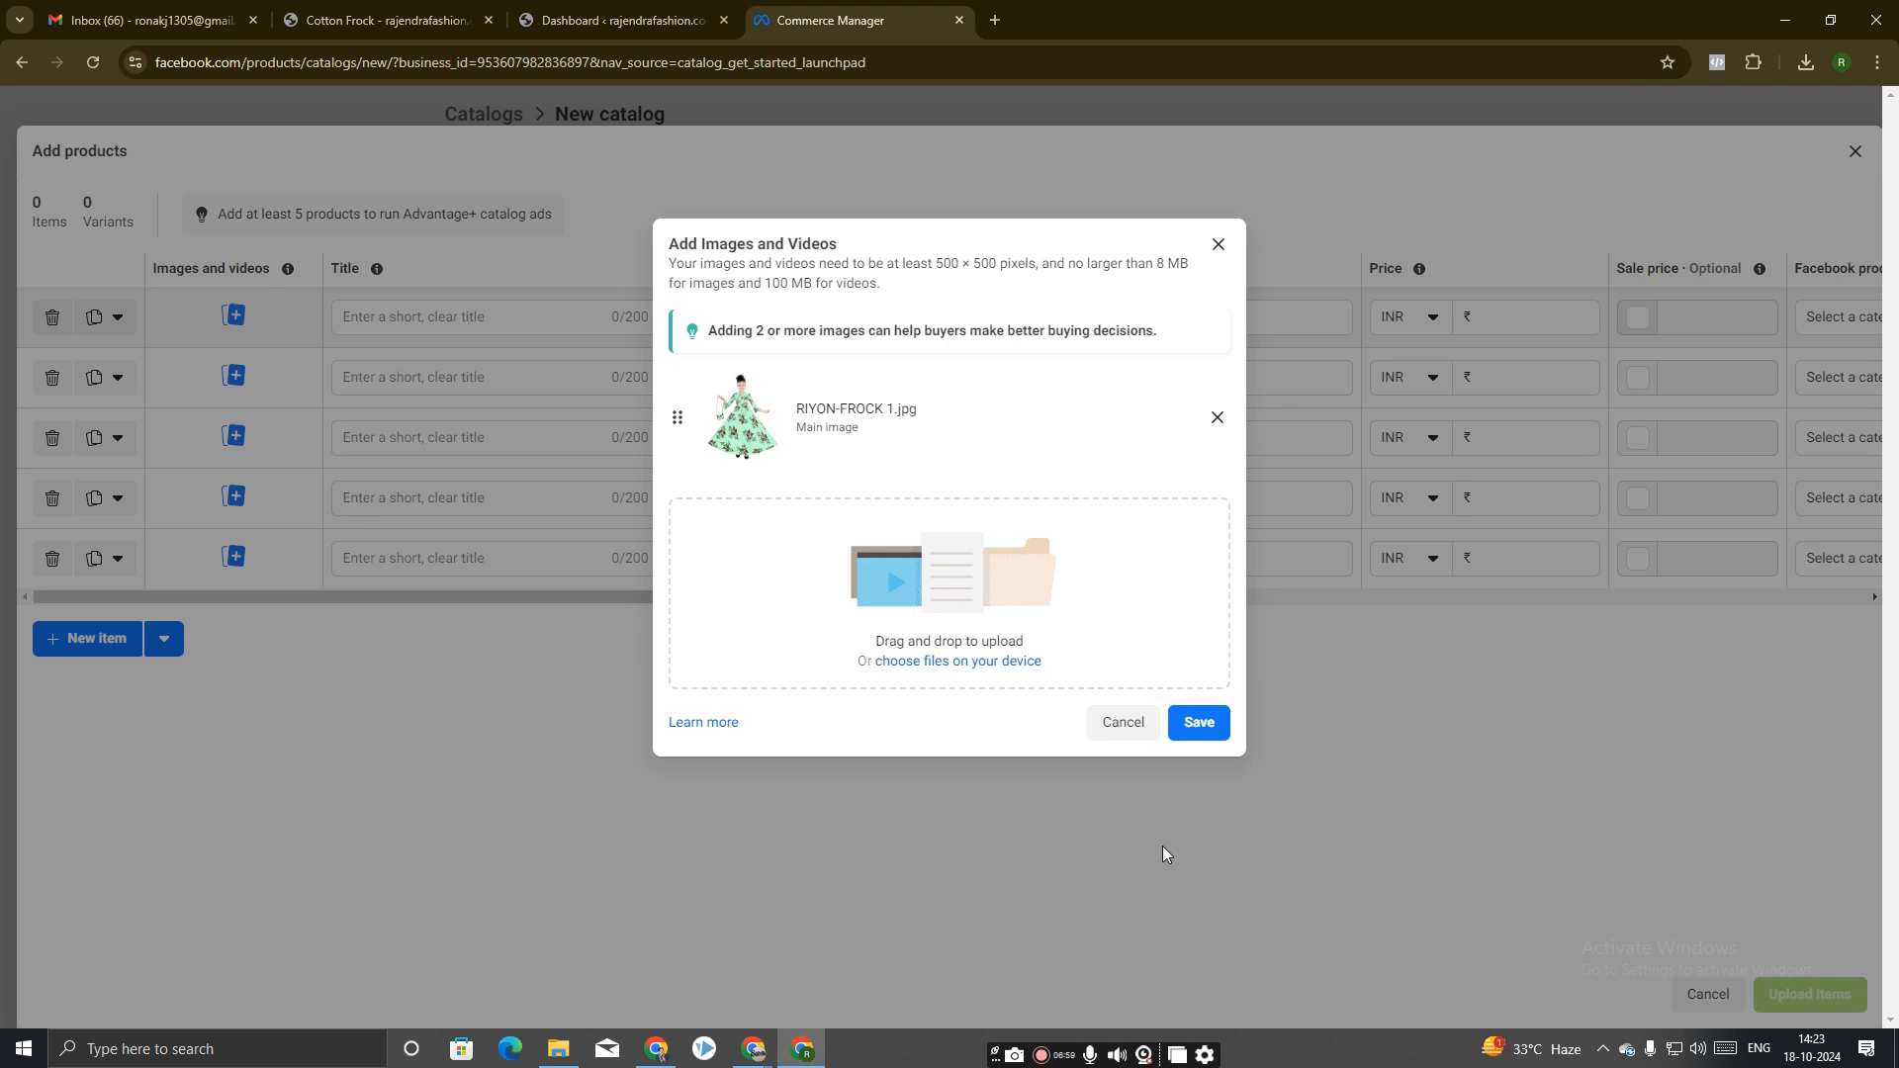
left_click(1194, 725)
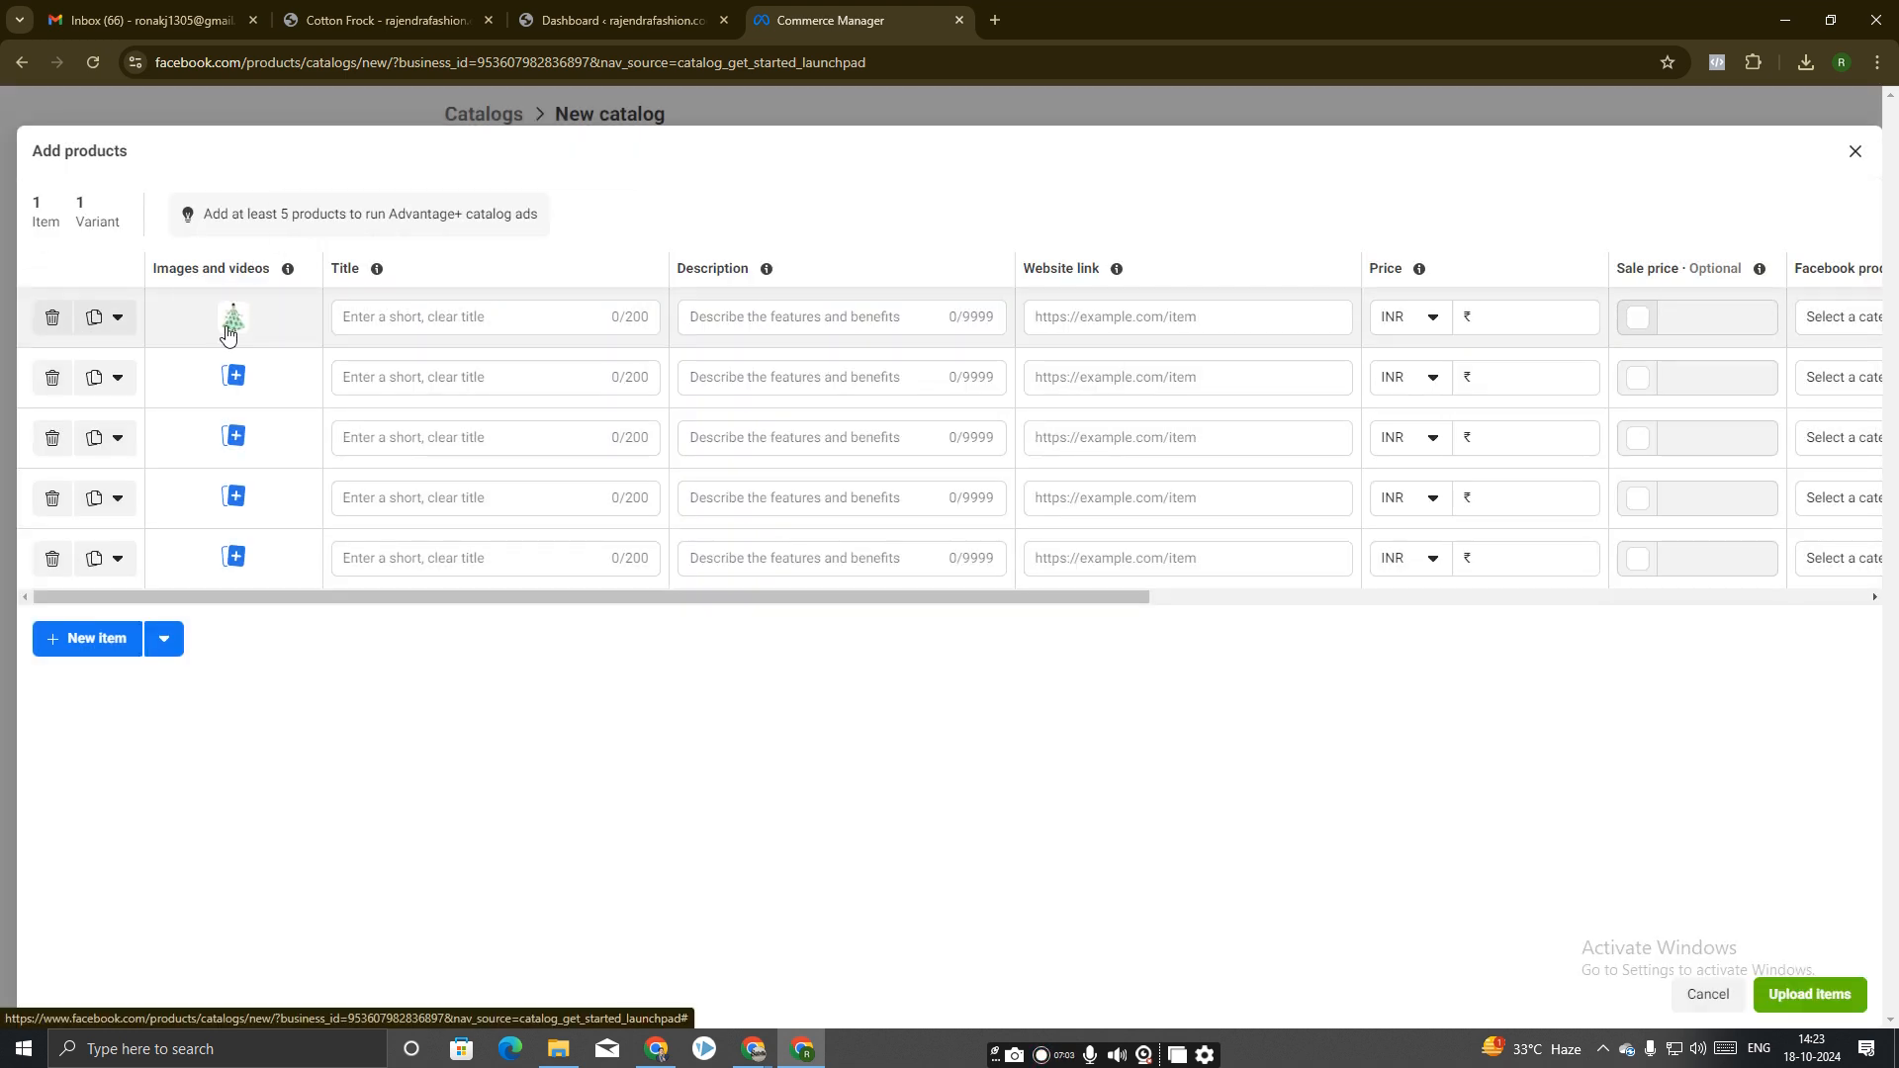
Copy the product name Cotton Frock from the store's product page and use it as the first item's title.
left_click(472, 318)
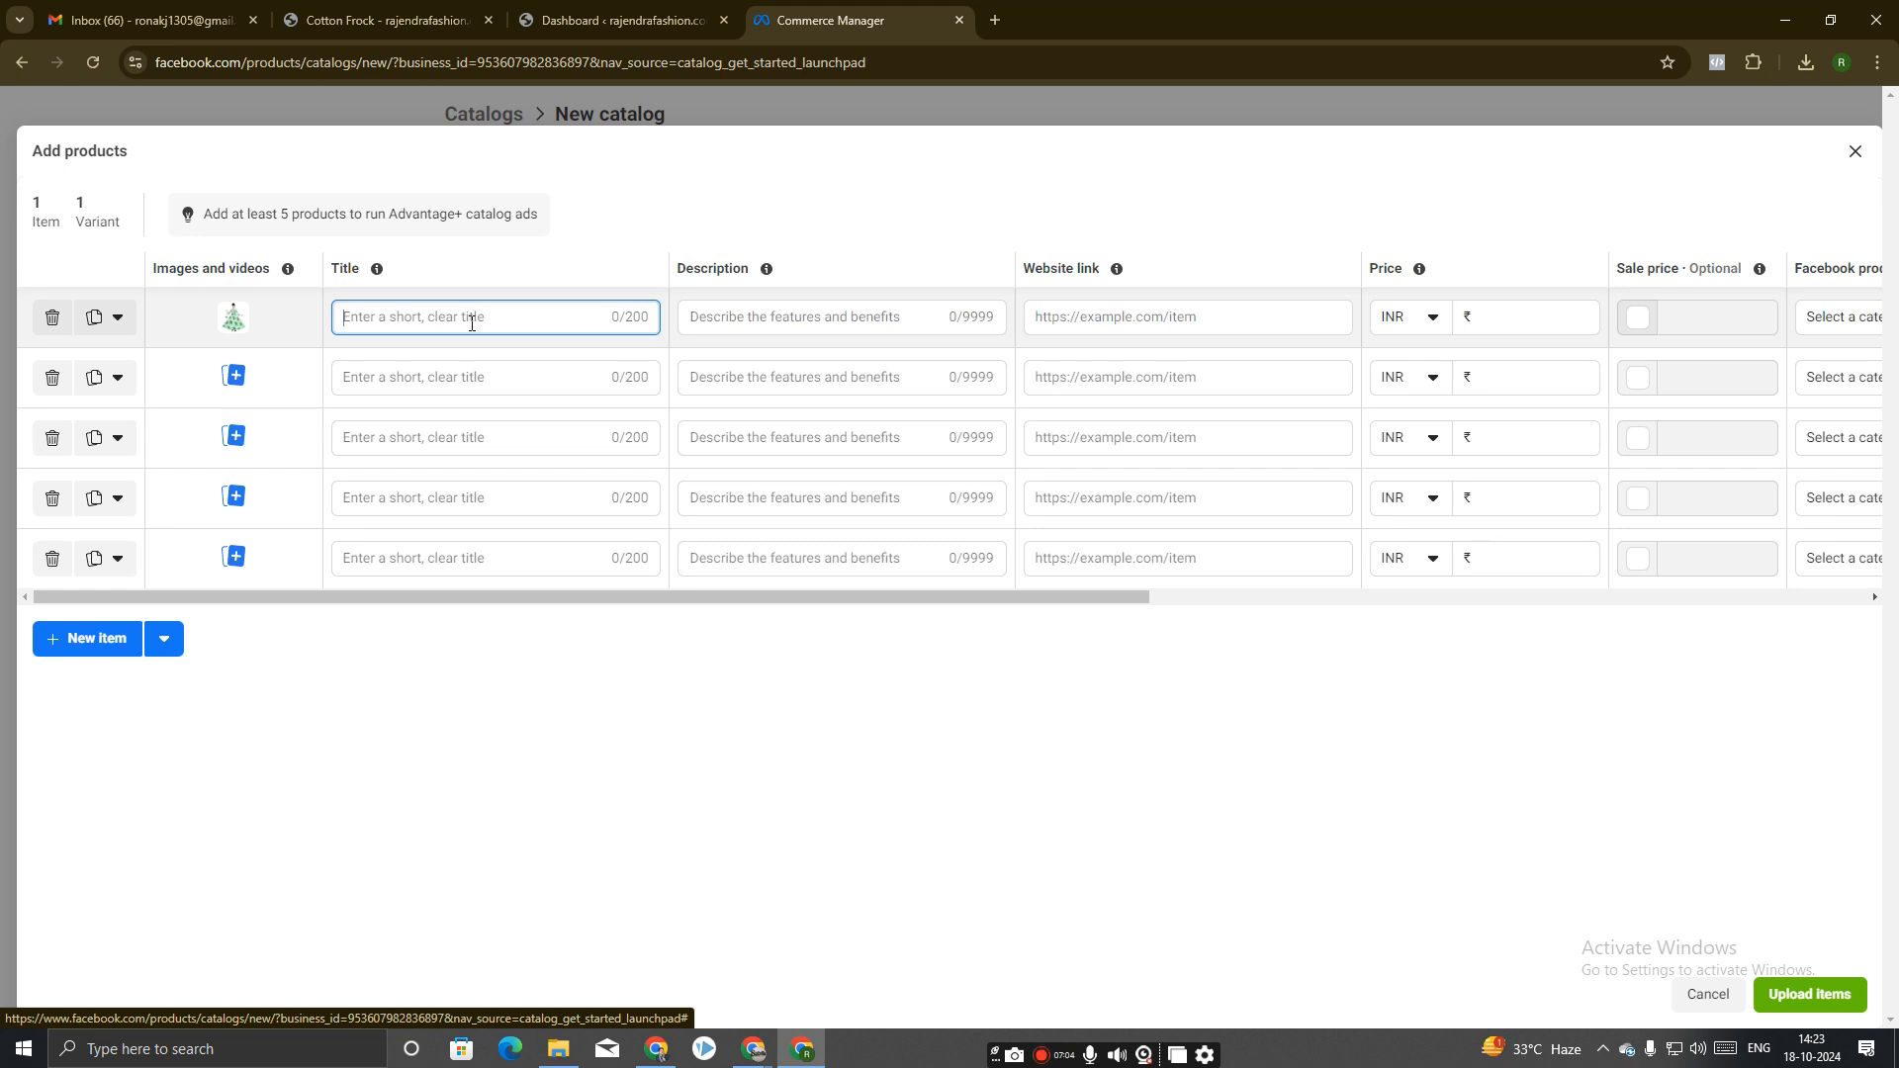
left_click(606, 20)
left_click_drag(411, 8, 887, 12)
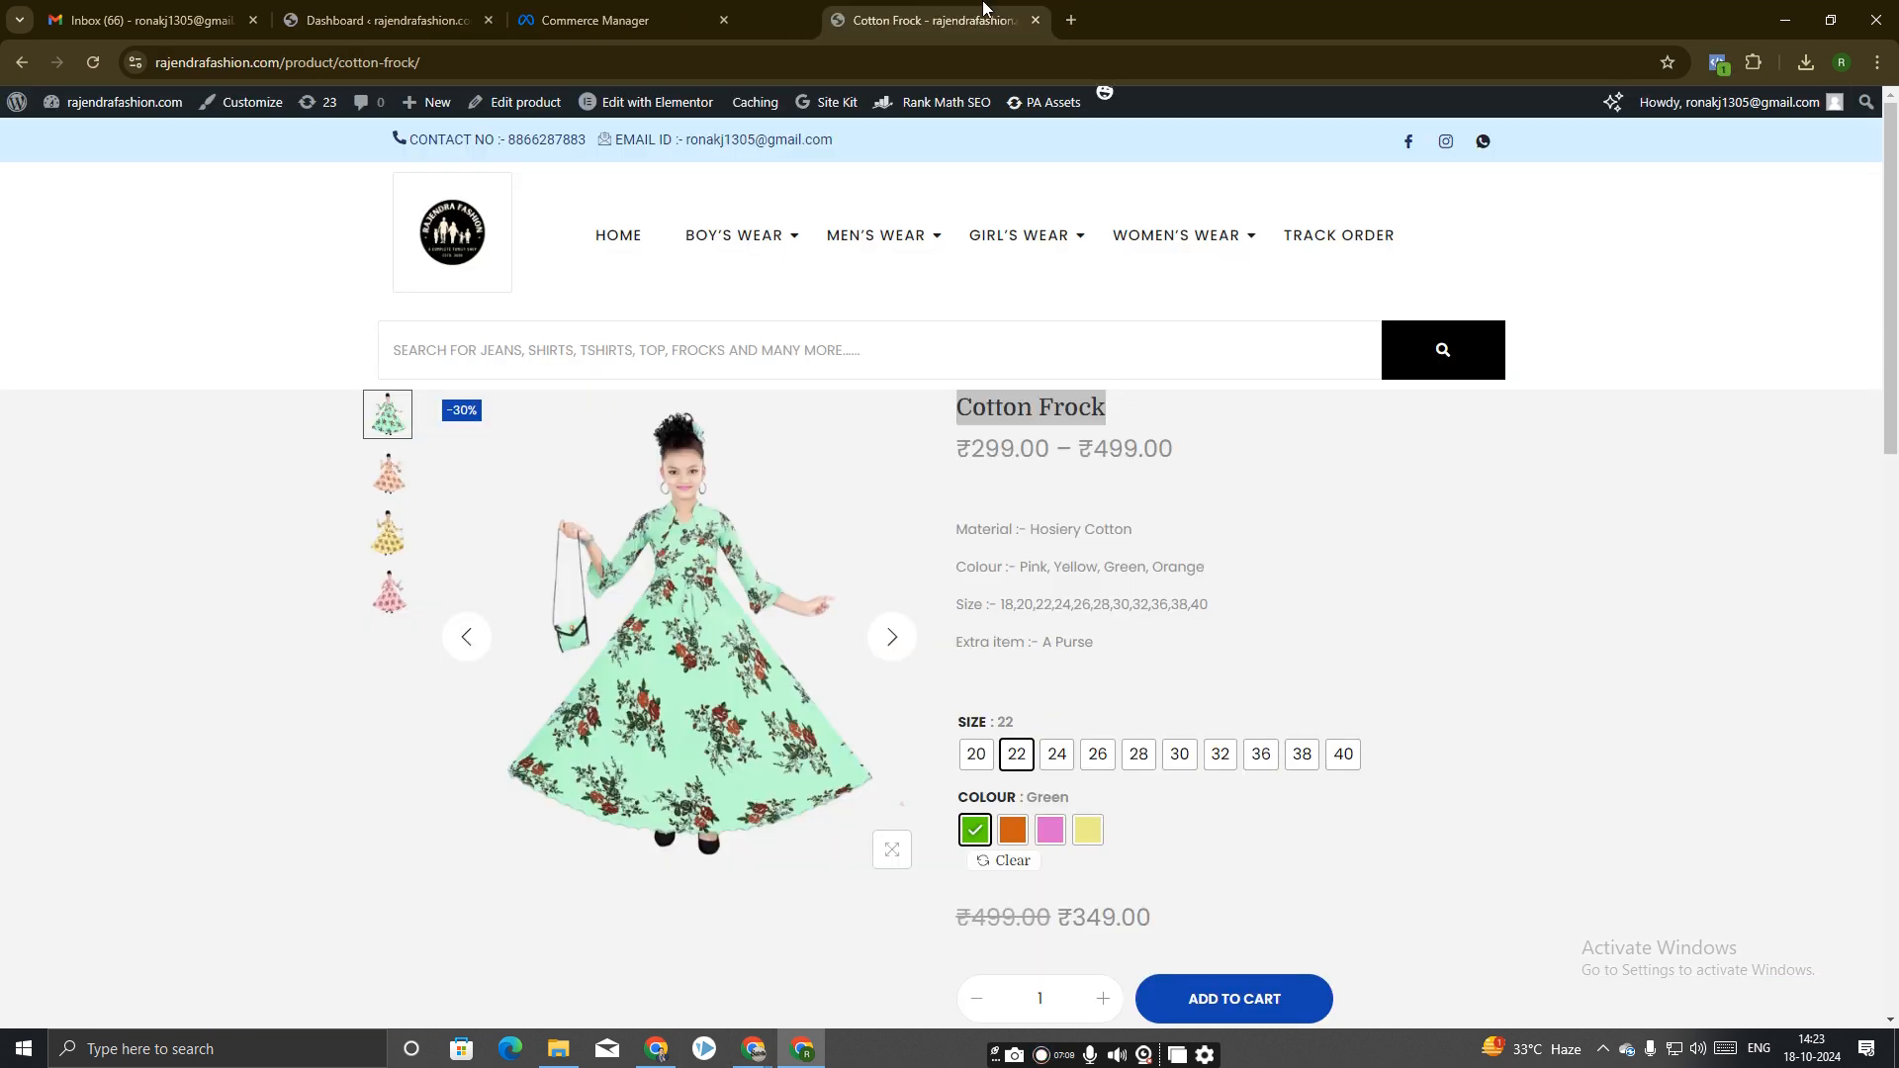
right_click(1035, 420)
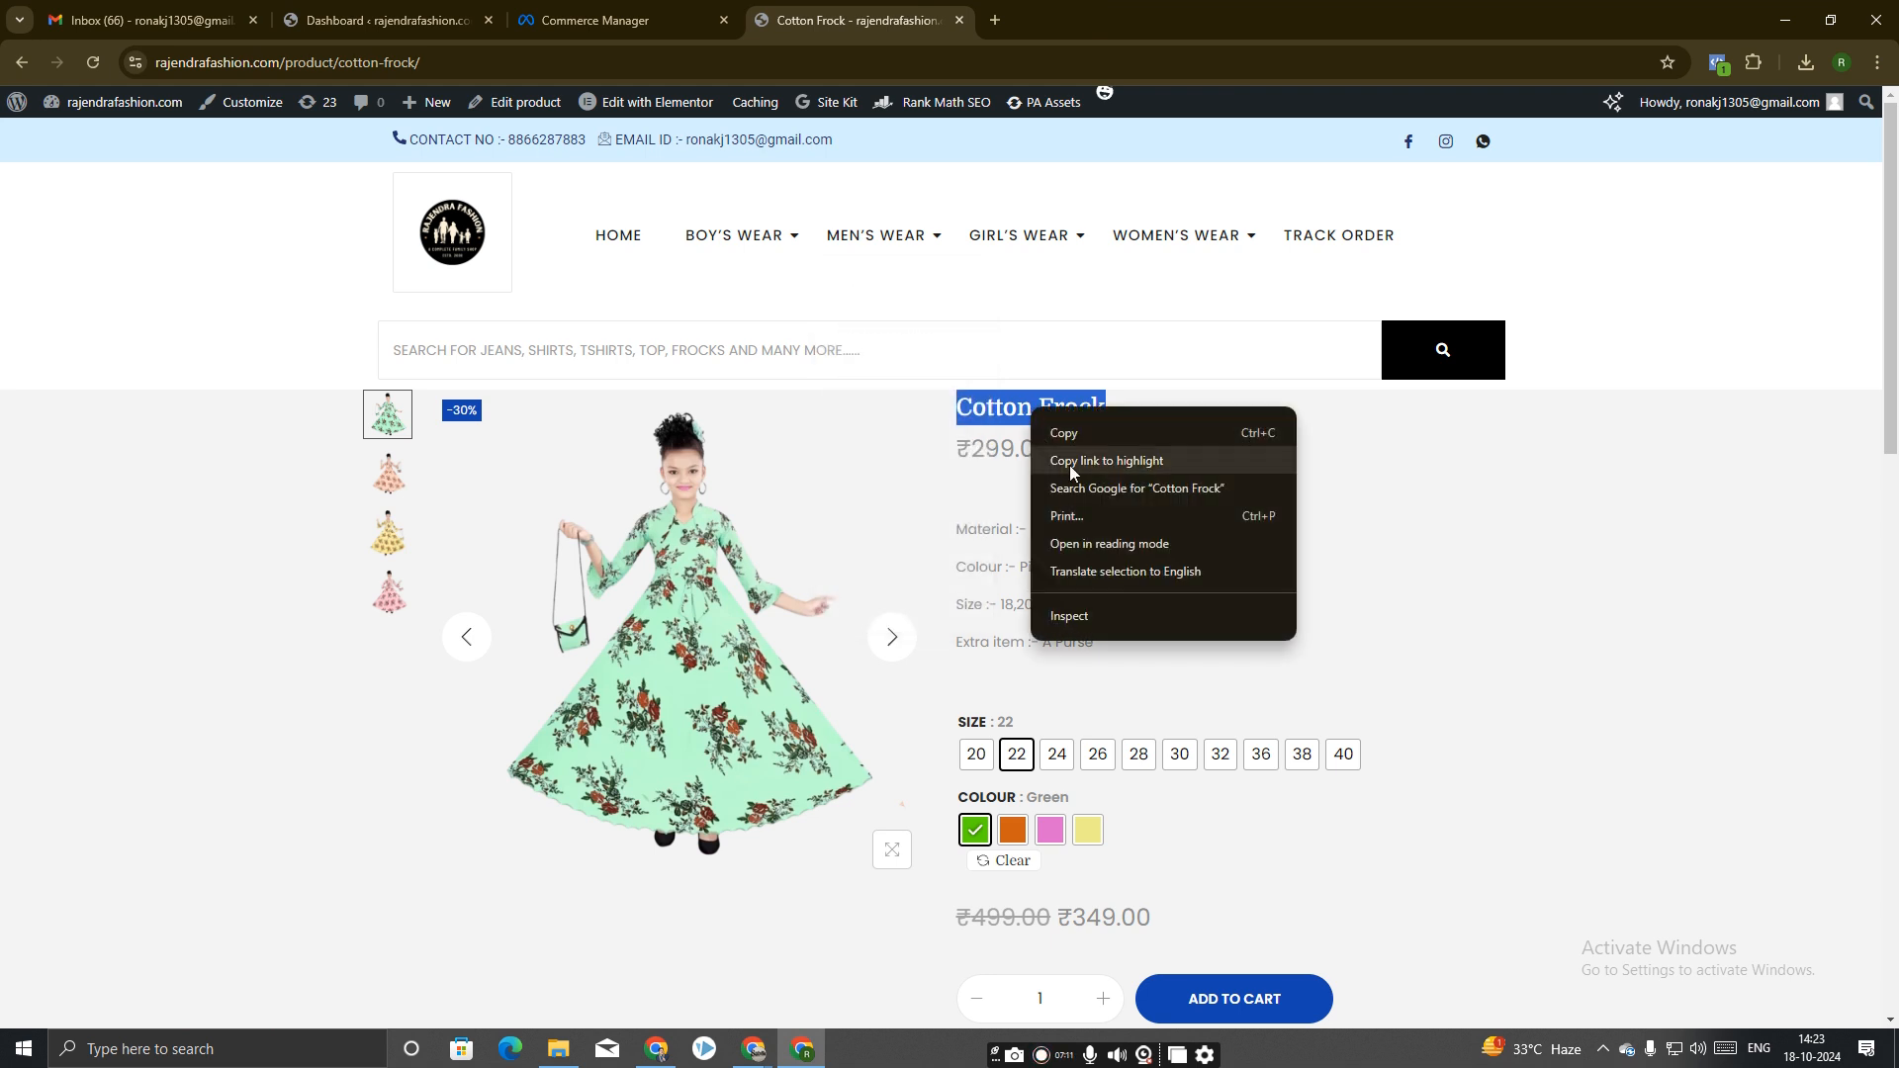
left_click(1074, 435)
left_click(415, 13)
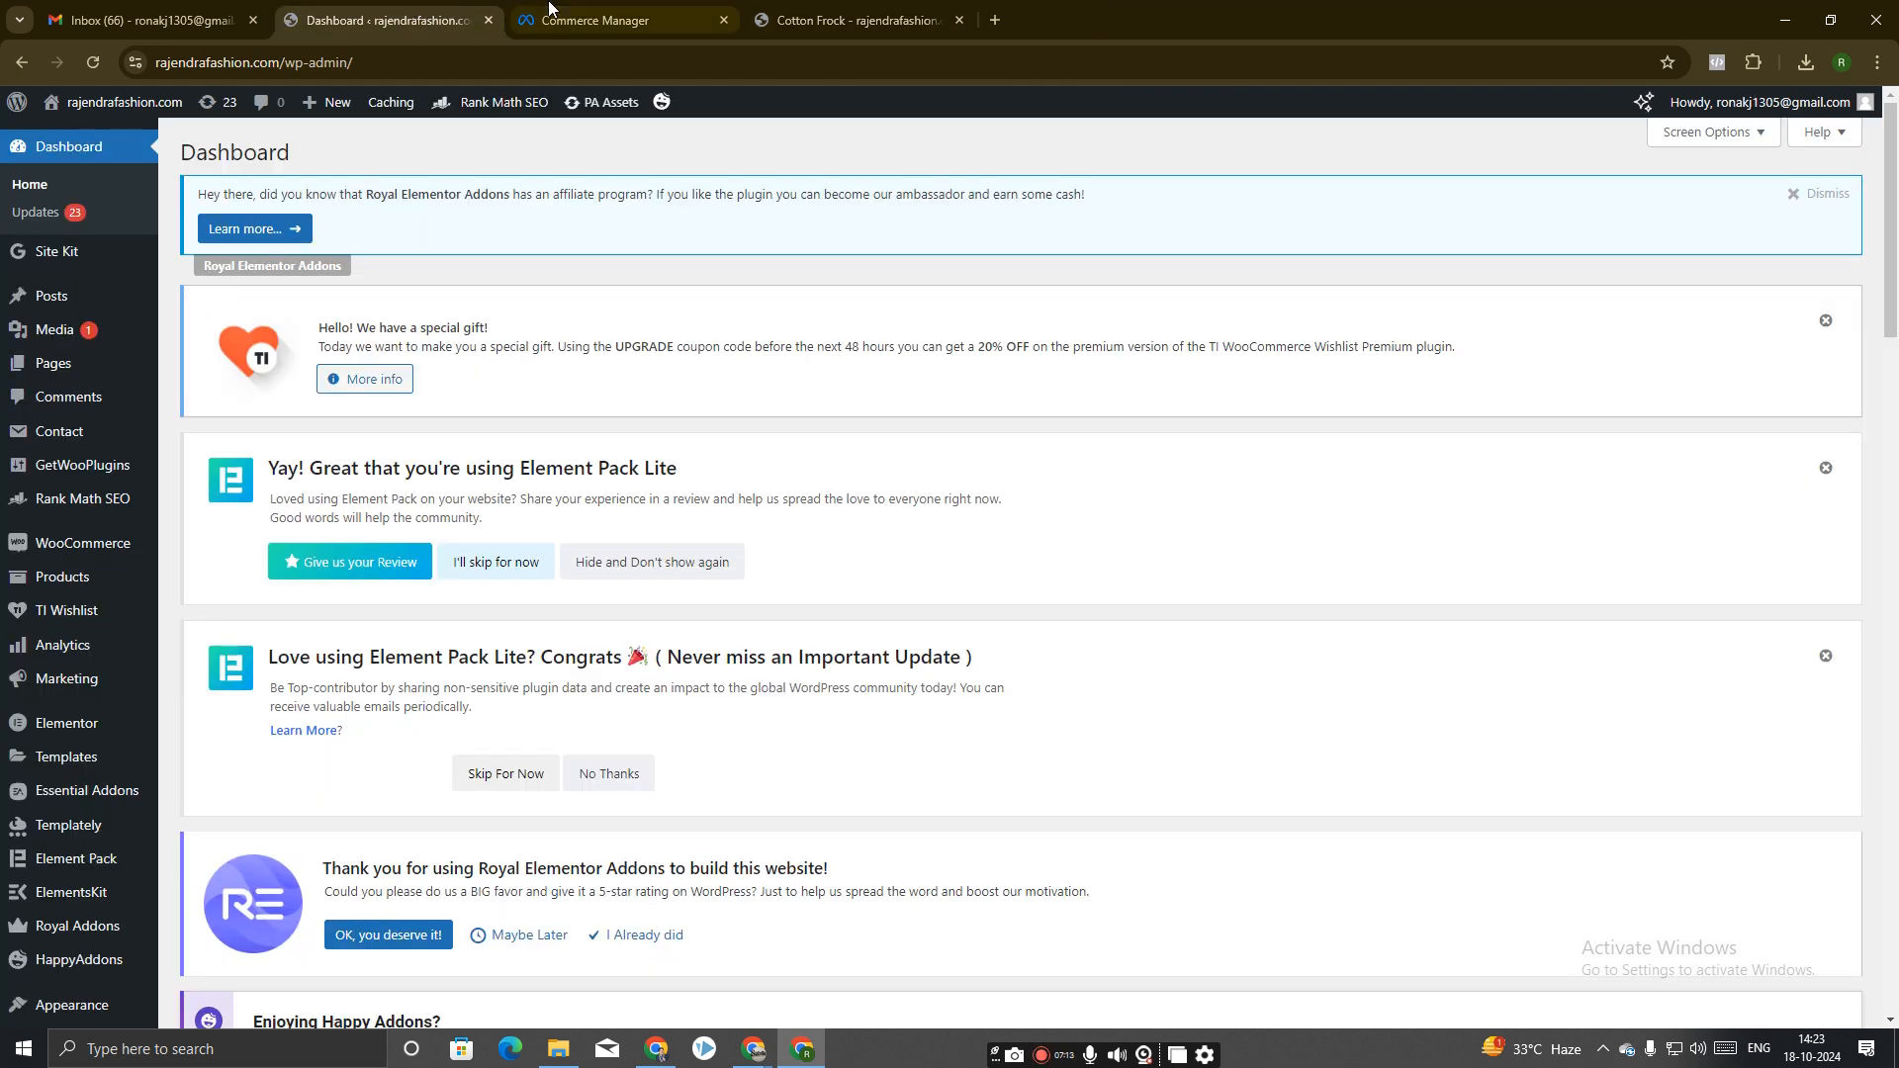
left_click(594, 20)
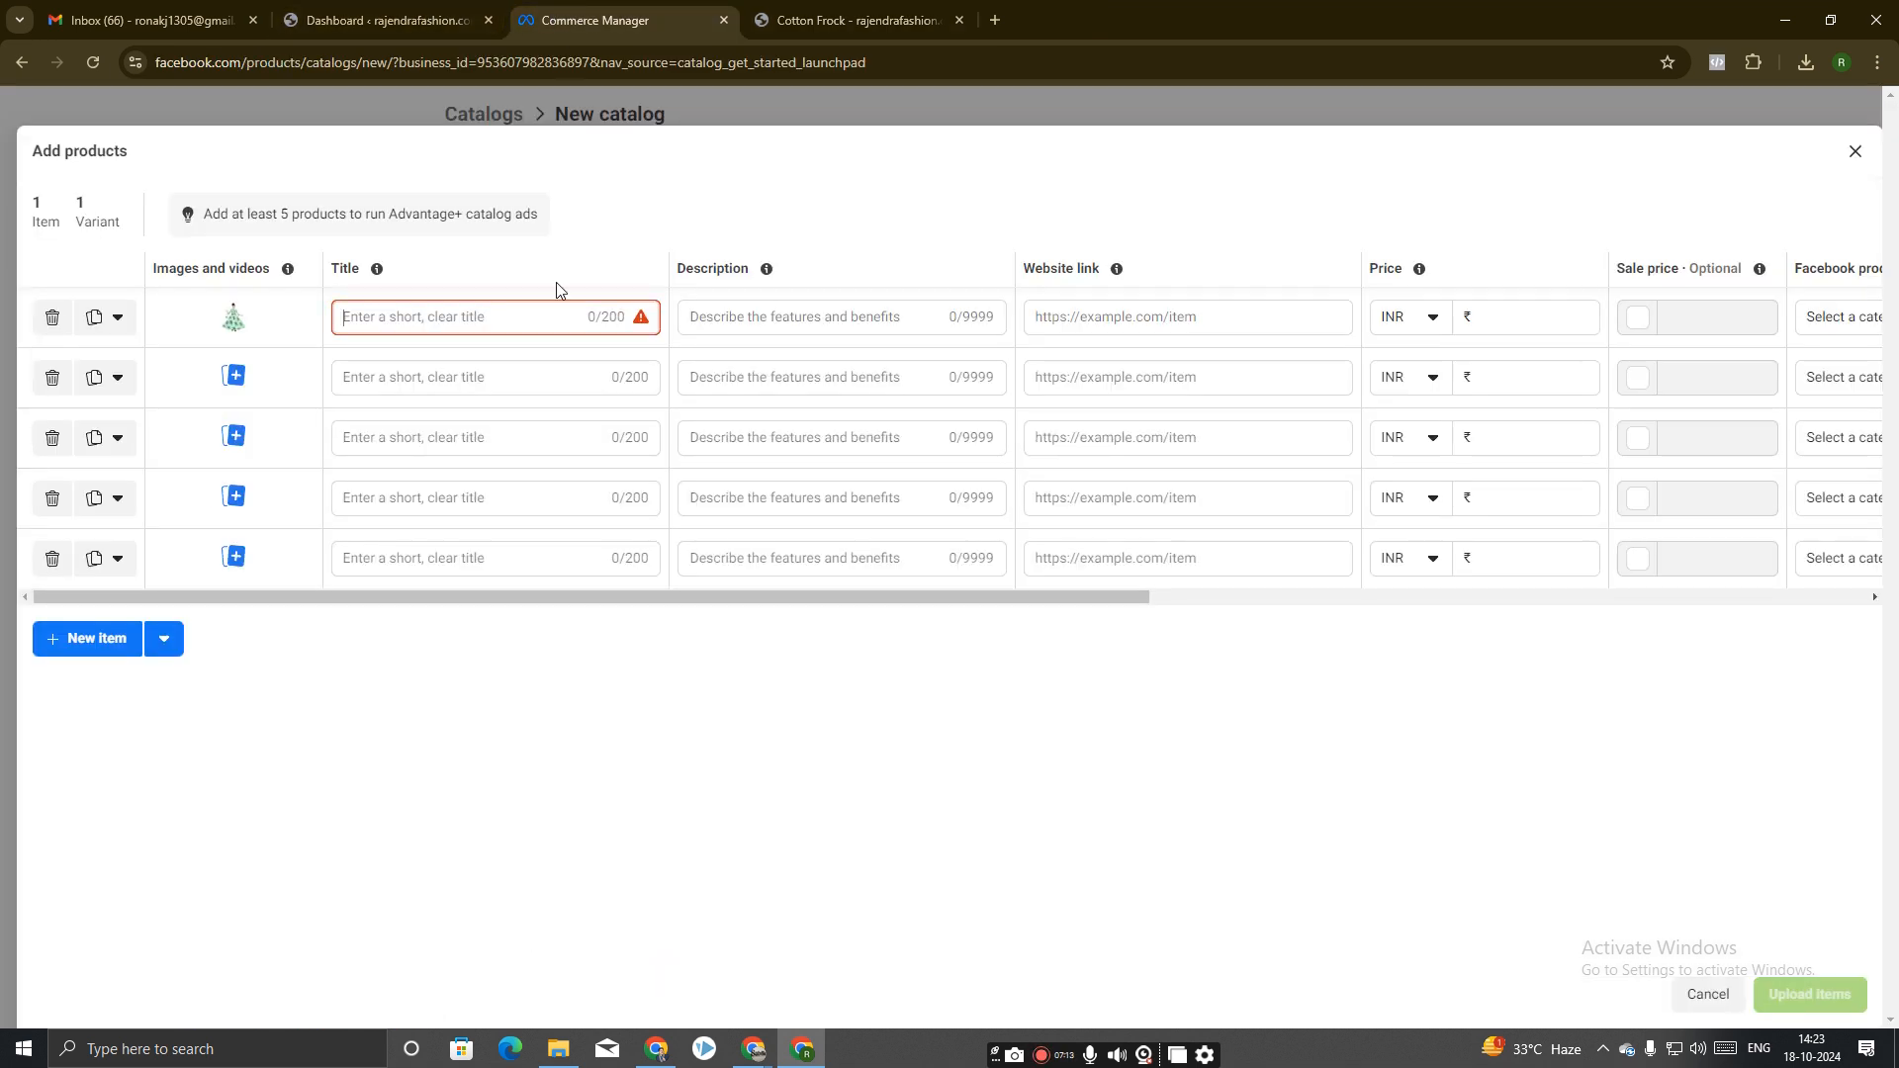
right_click(490, 324)
left_click(556, 525)
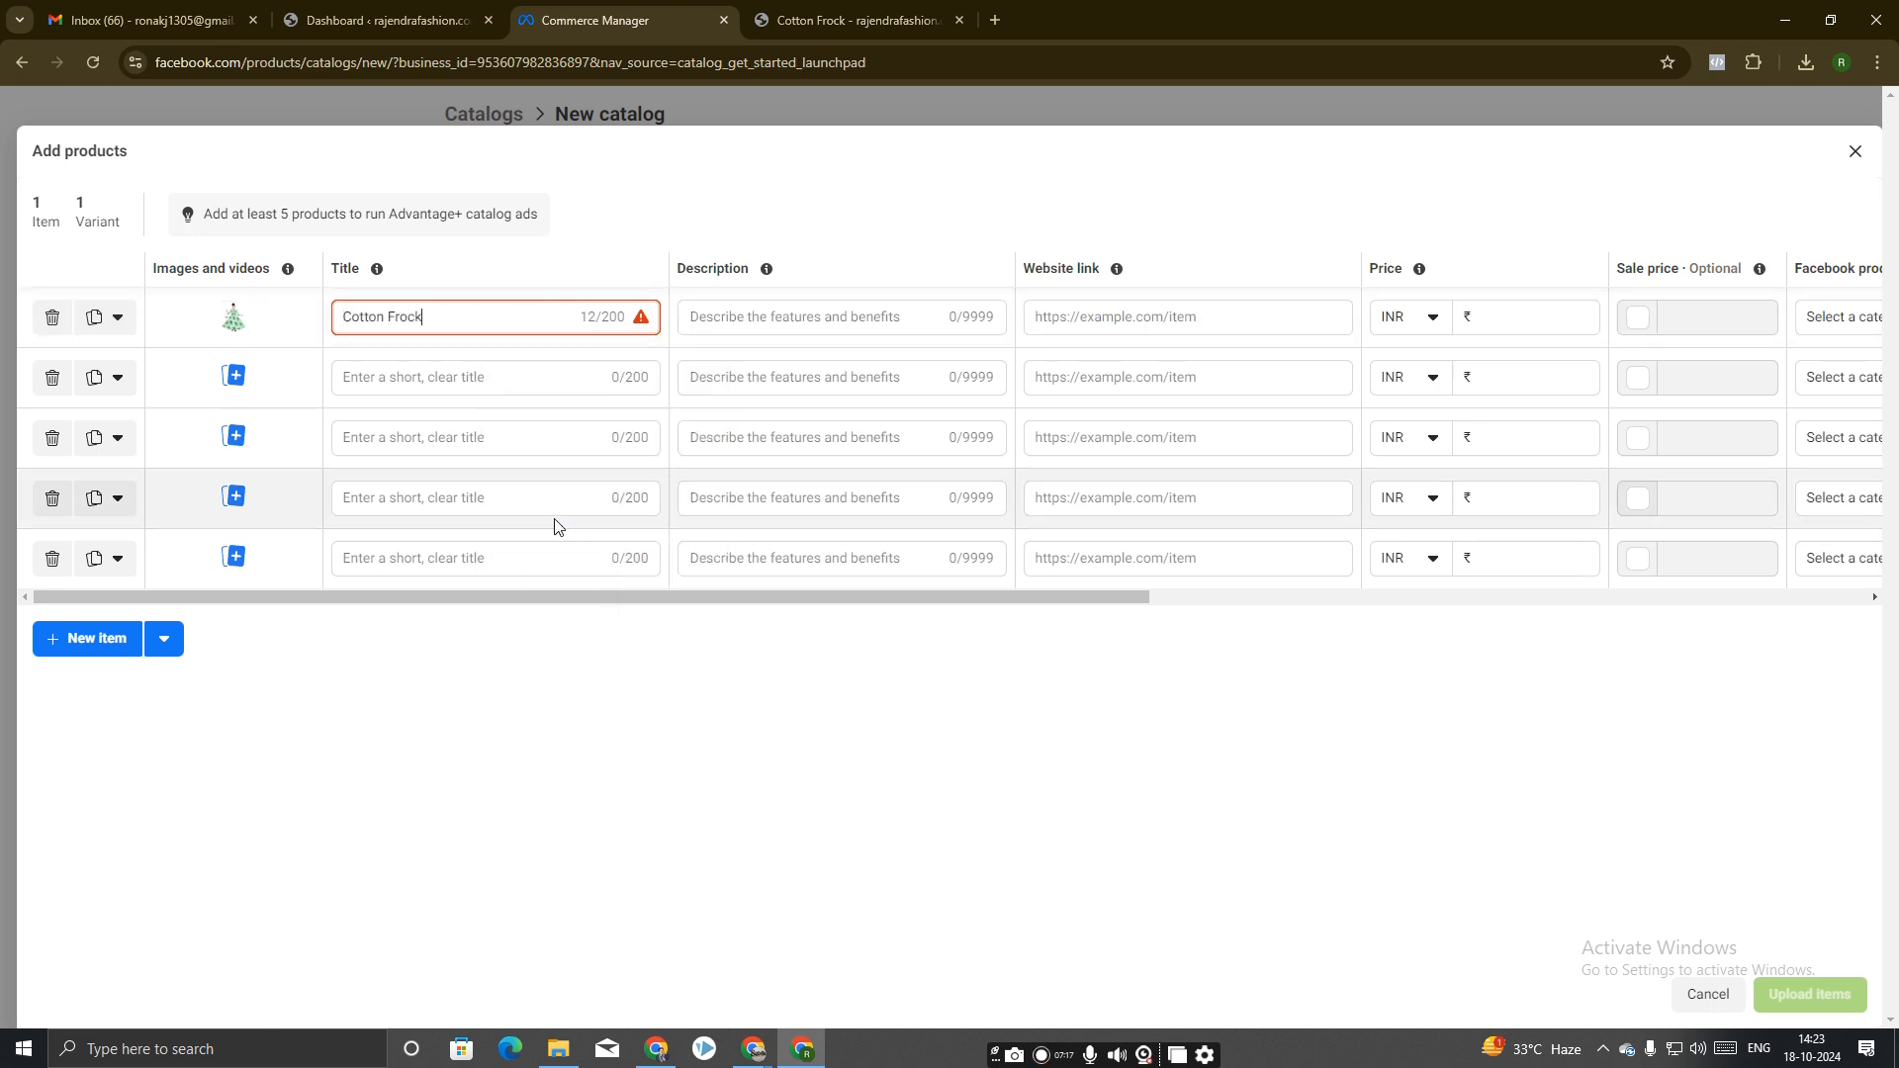
left_click(769, 326)
left_click(479, 312)
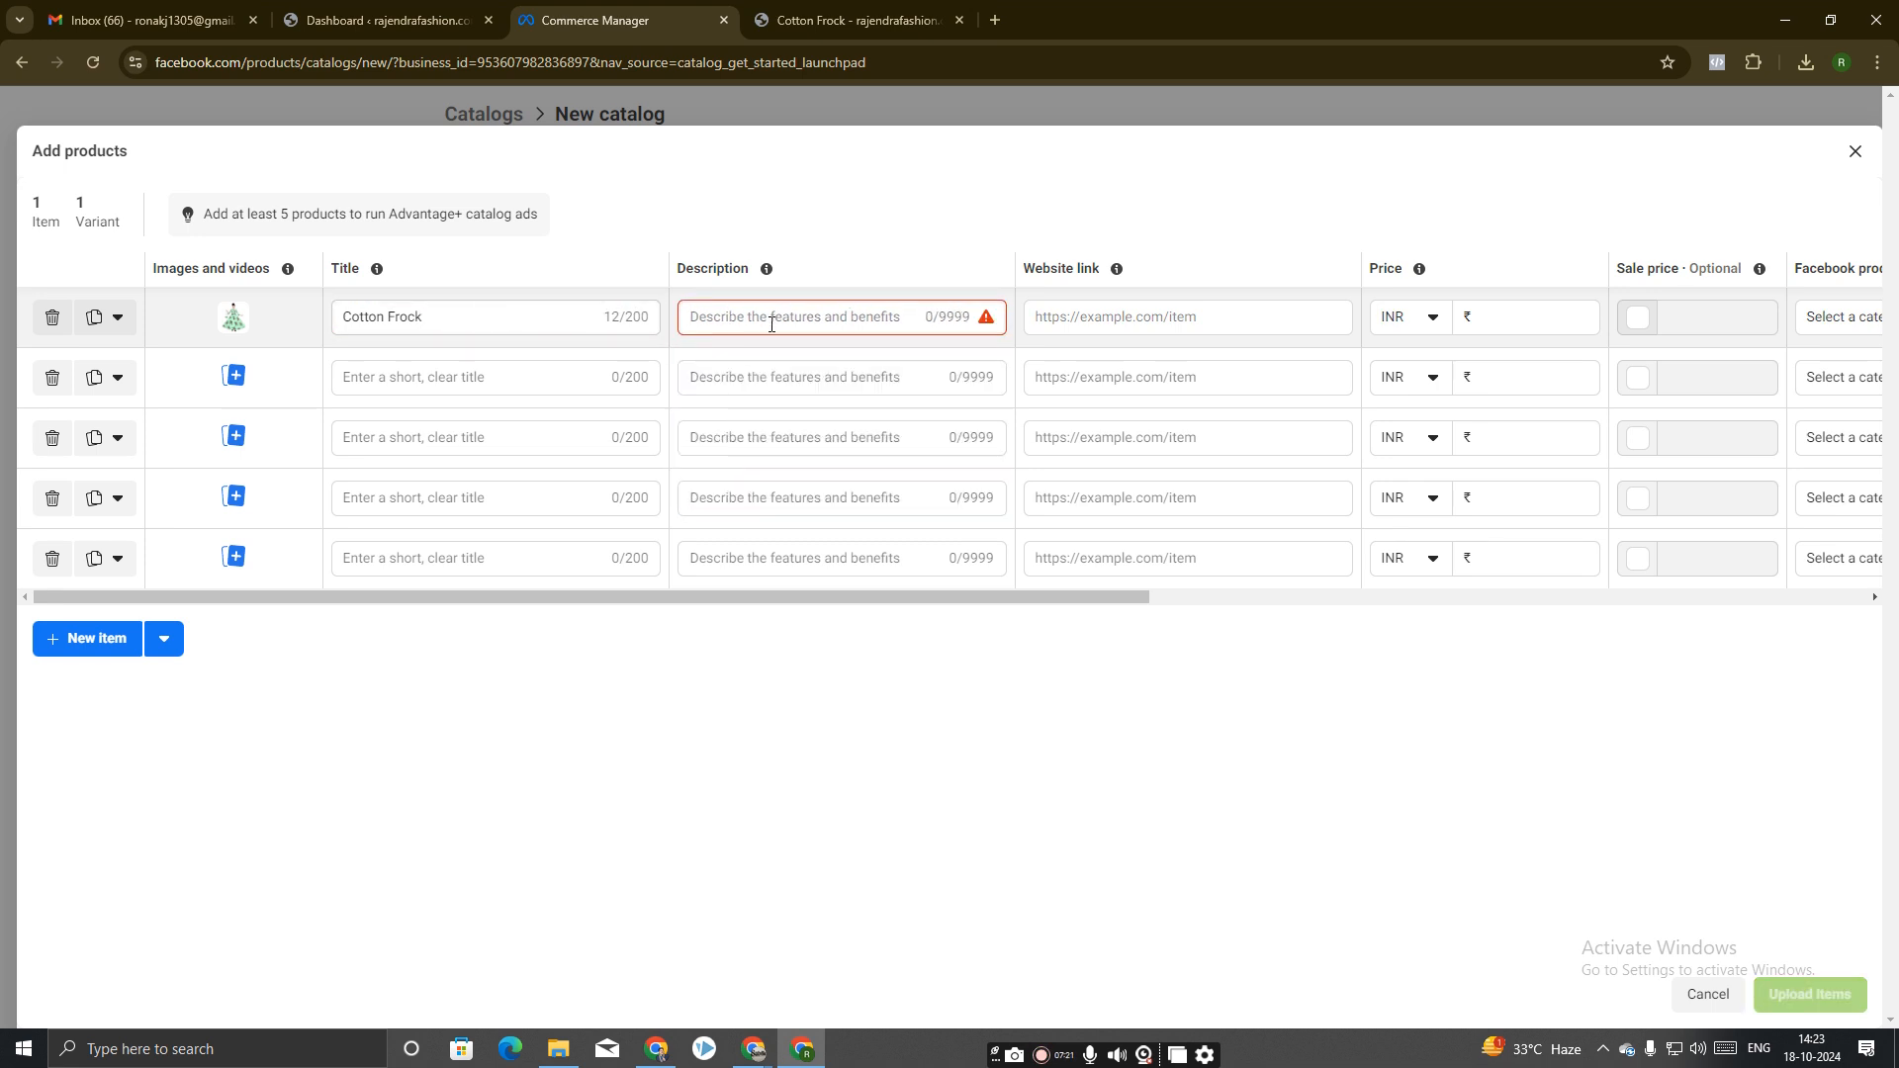
left_click(479, 313)
mouse_move(987, 327)
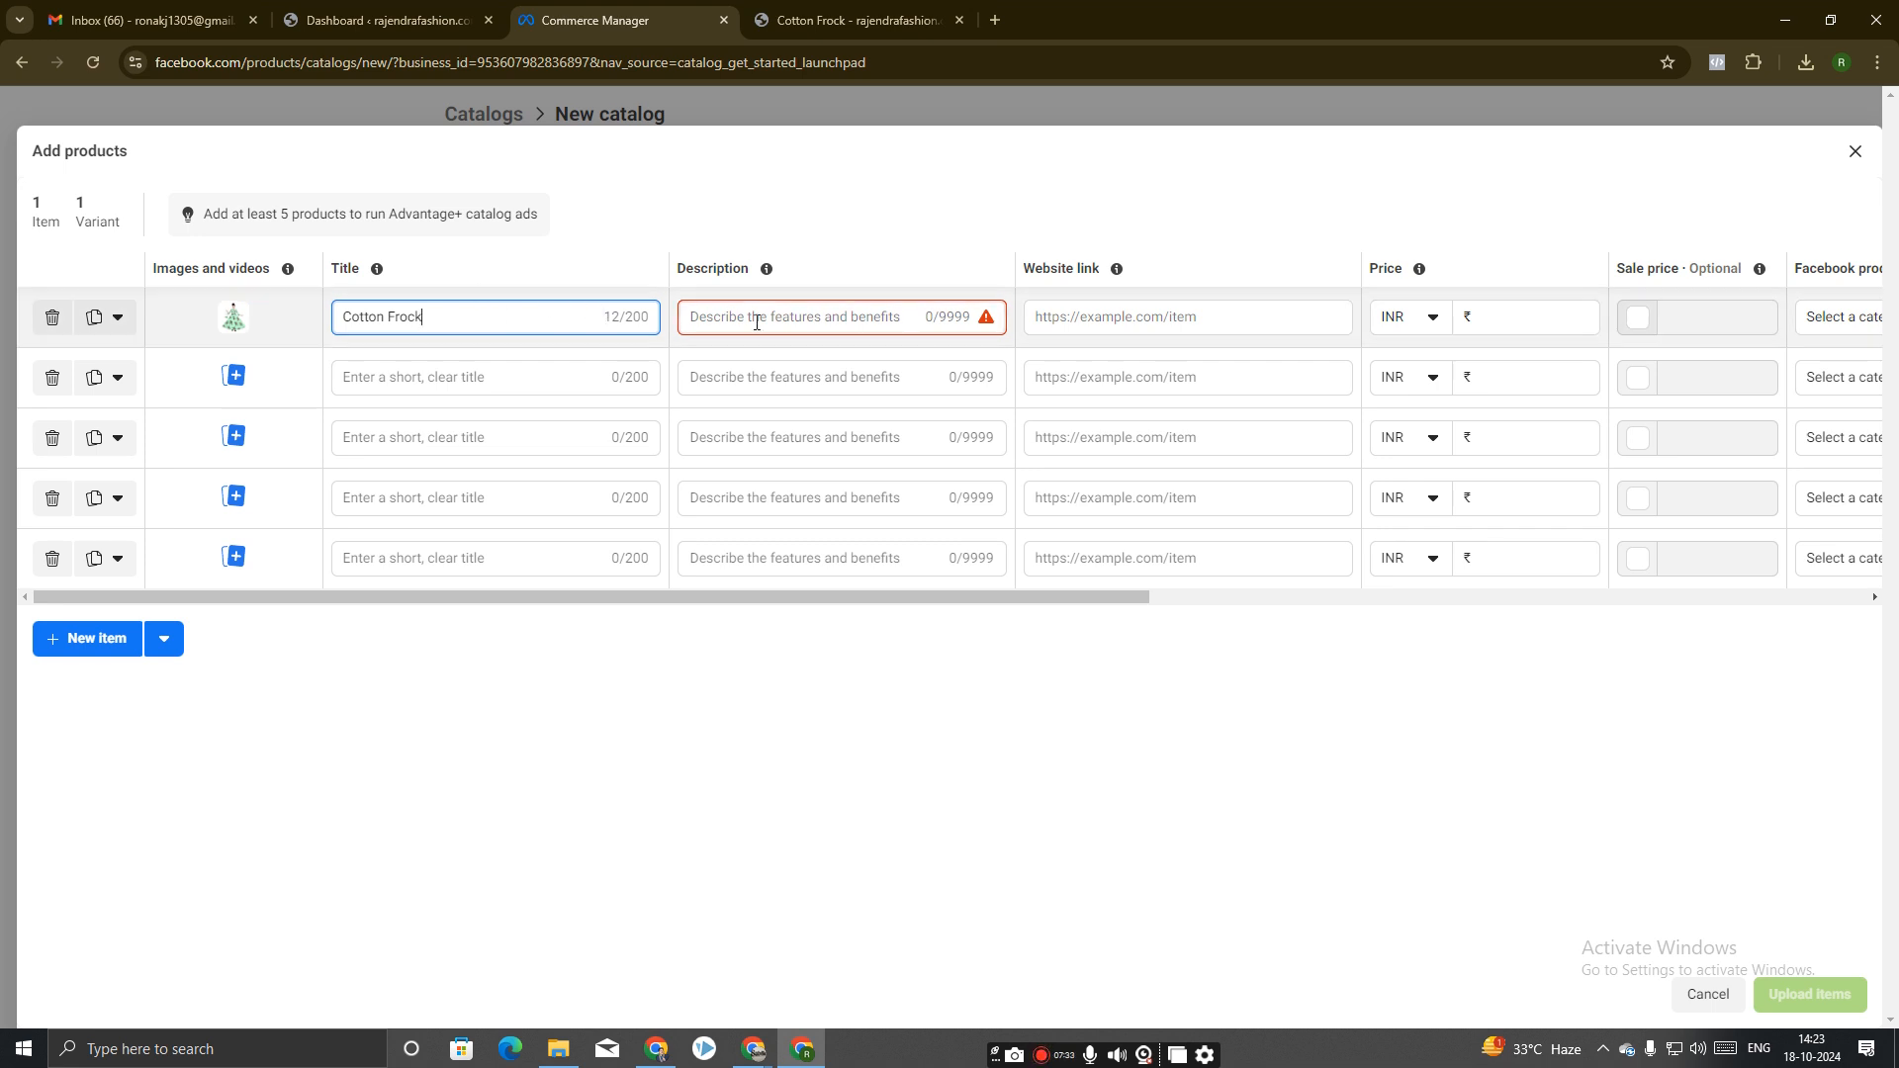
Copy the material, colour, size and extra item details from the store's Cotton Frock product page.
left_click(846, 20)
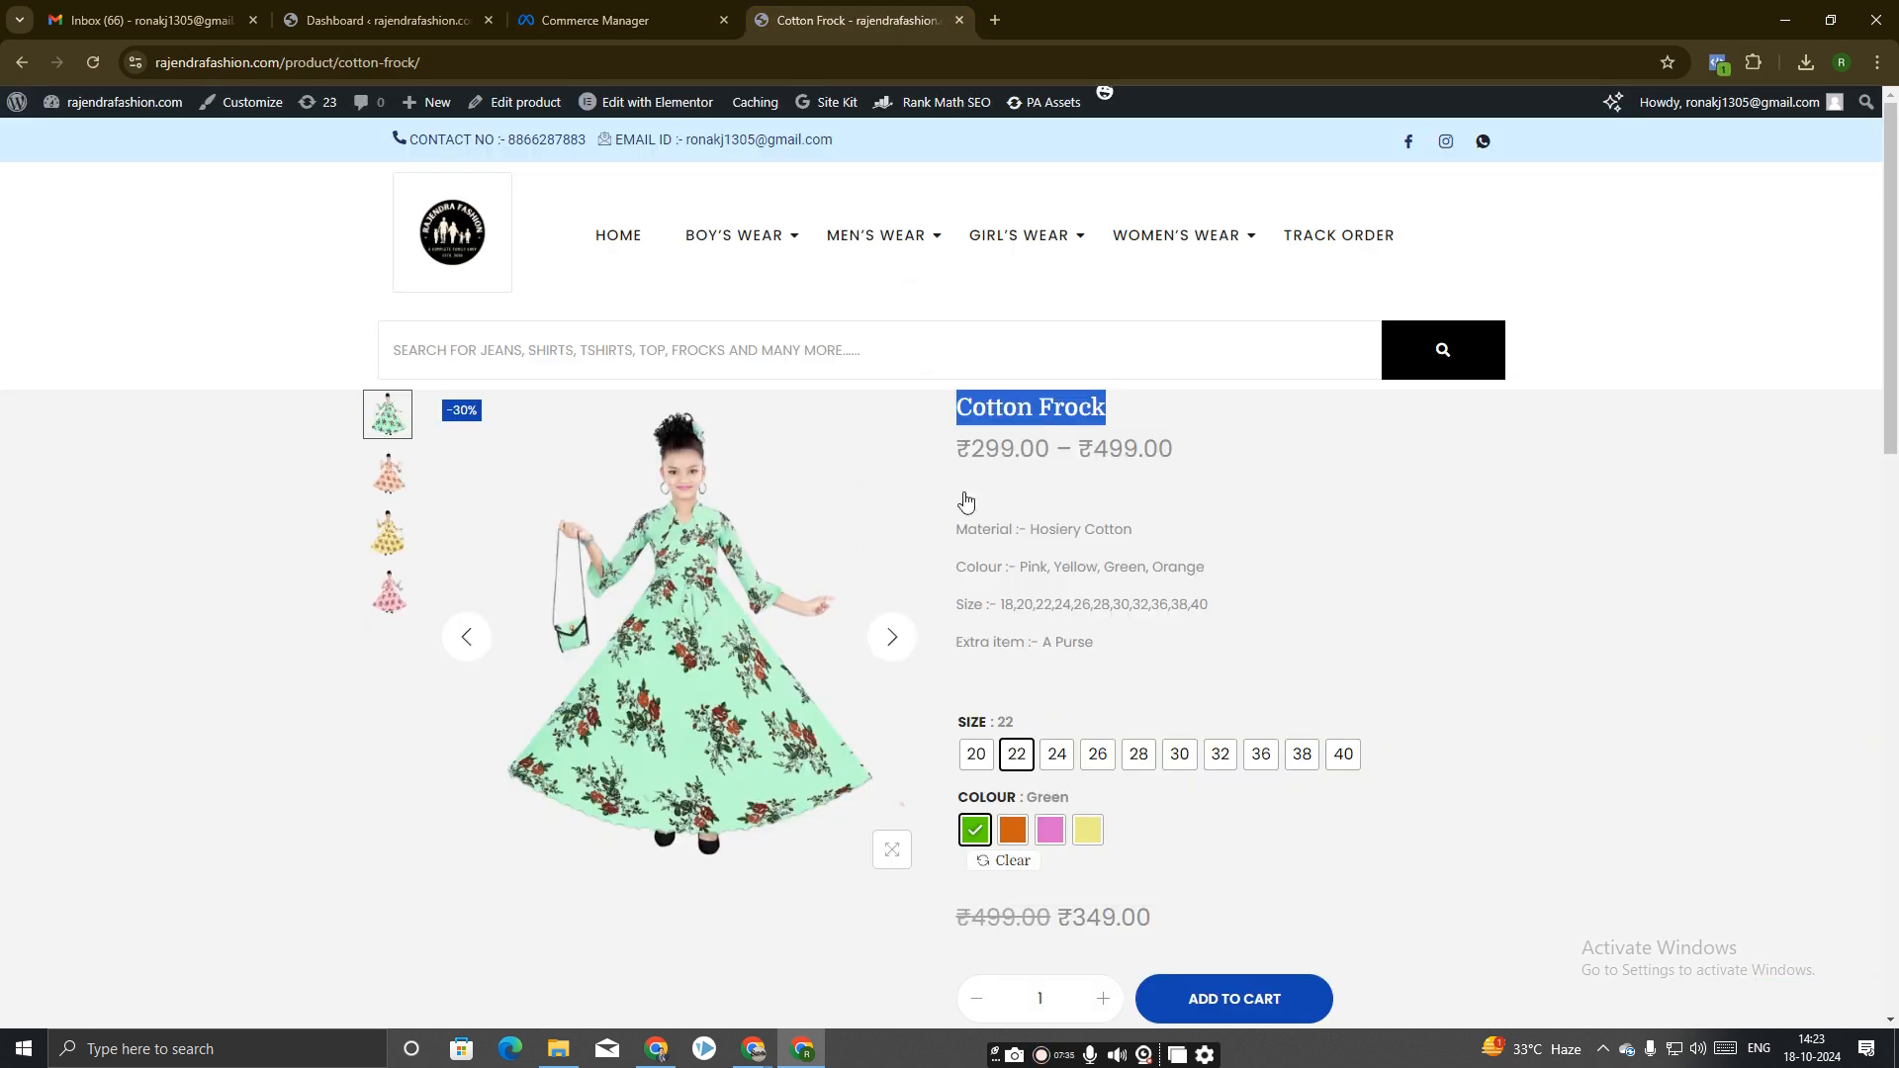
scroll(834, 720, "down", 9)
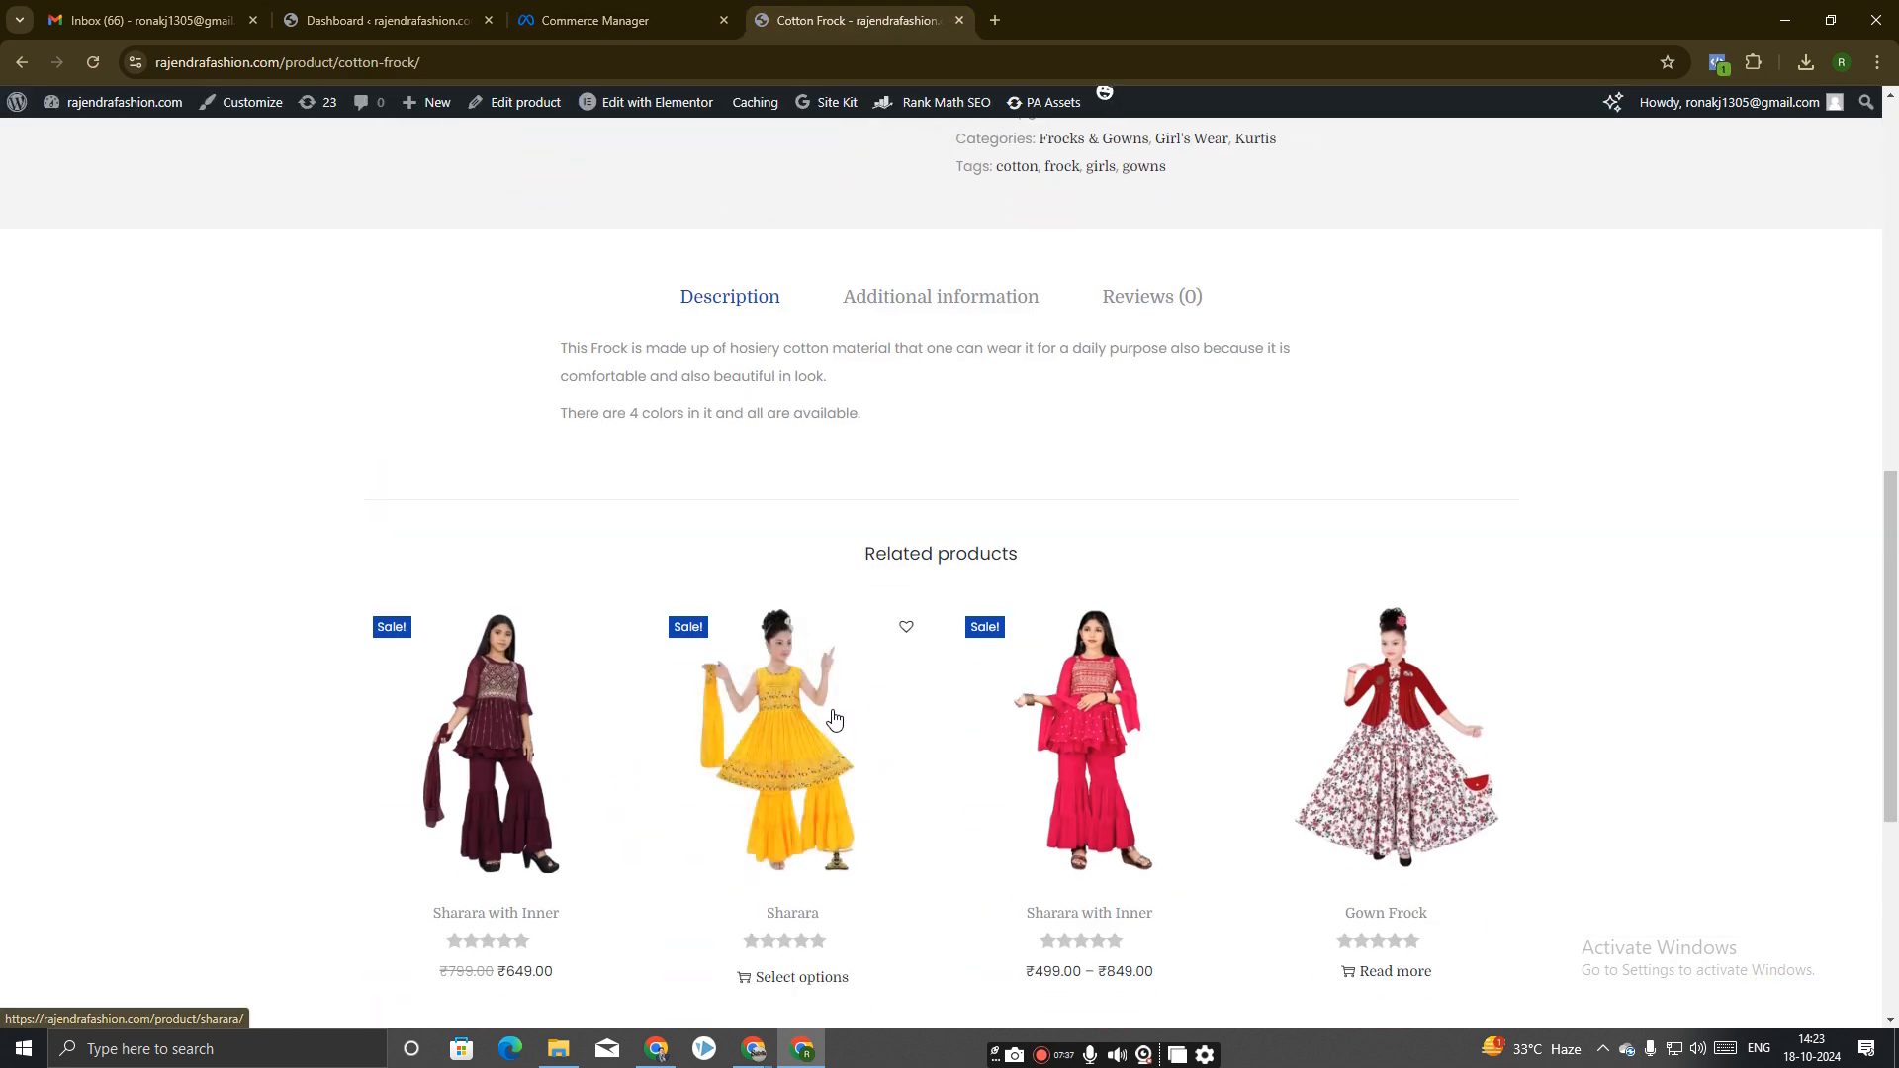
left_click_drag(557, 348, 927, 450)
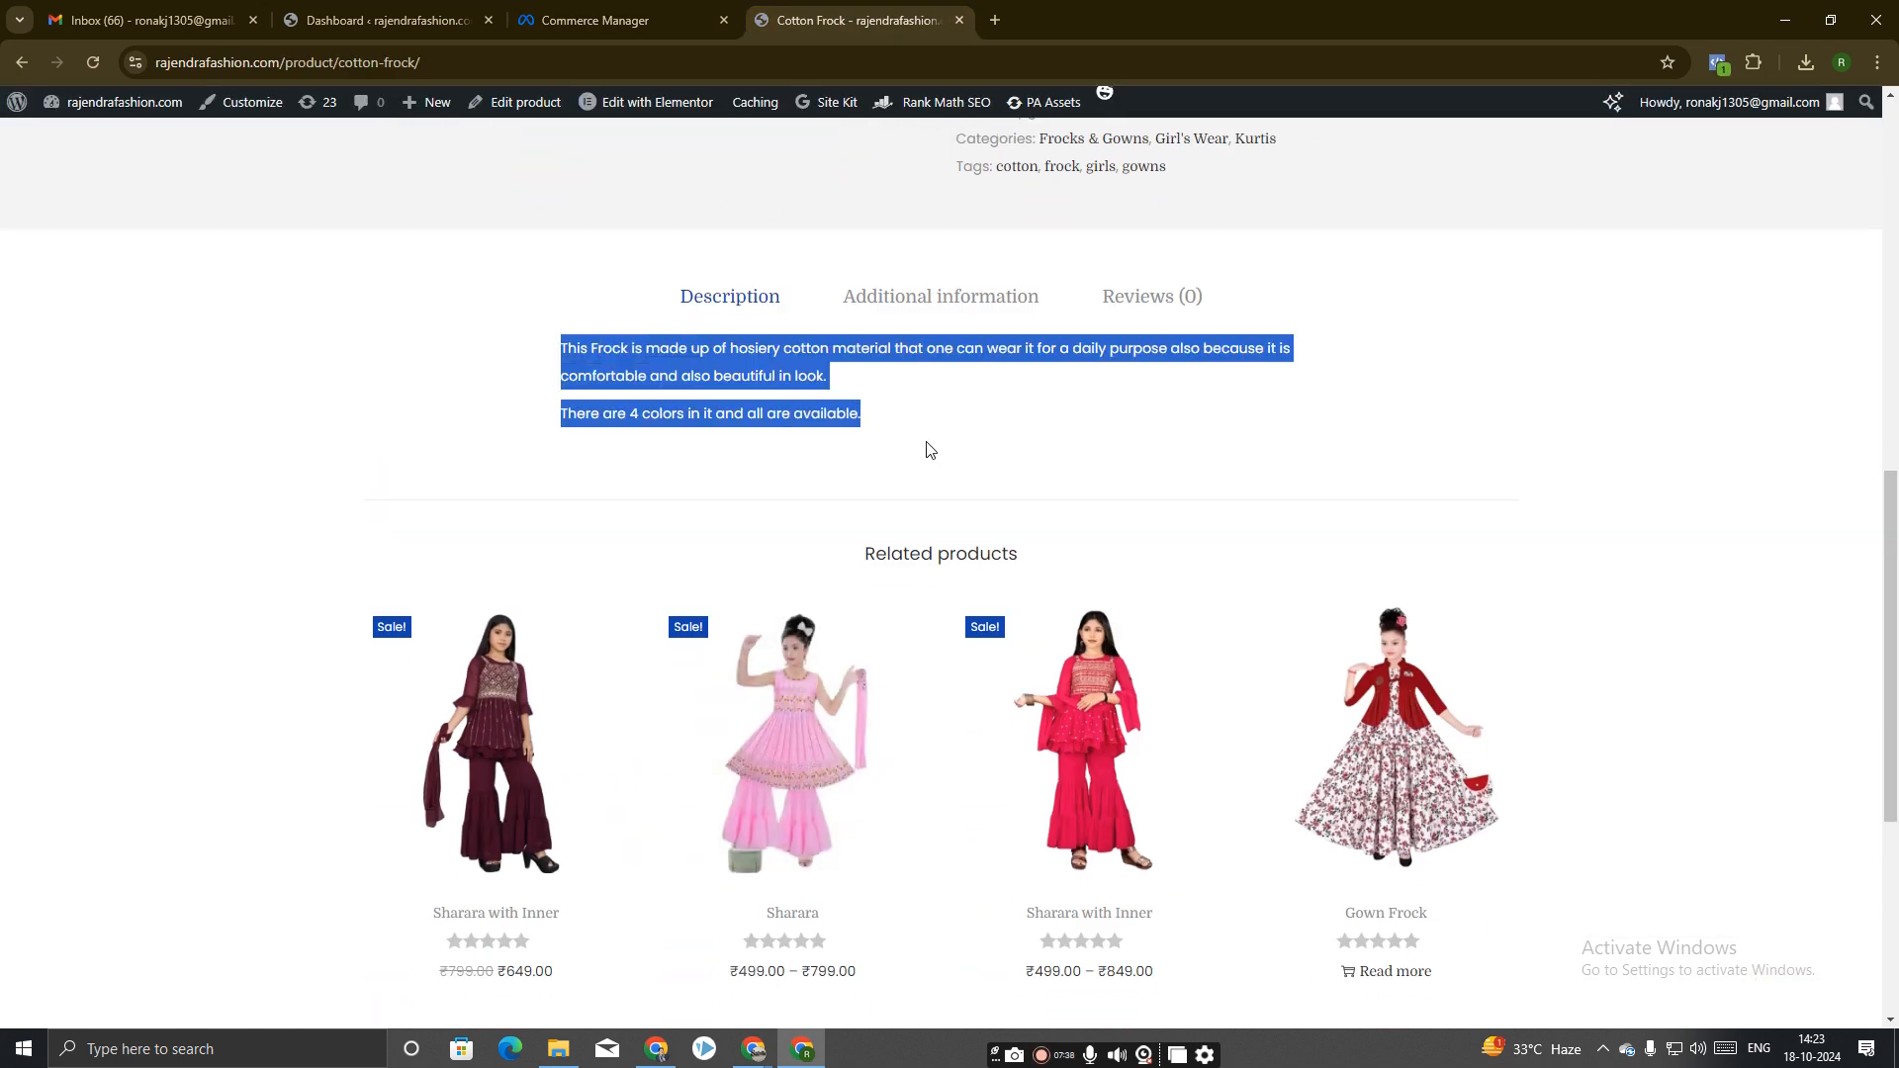
scroll(744, 393, "up", 8)
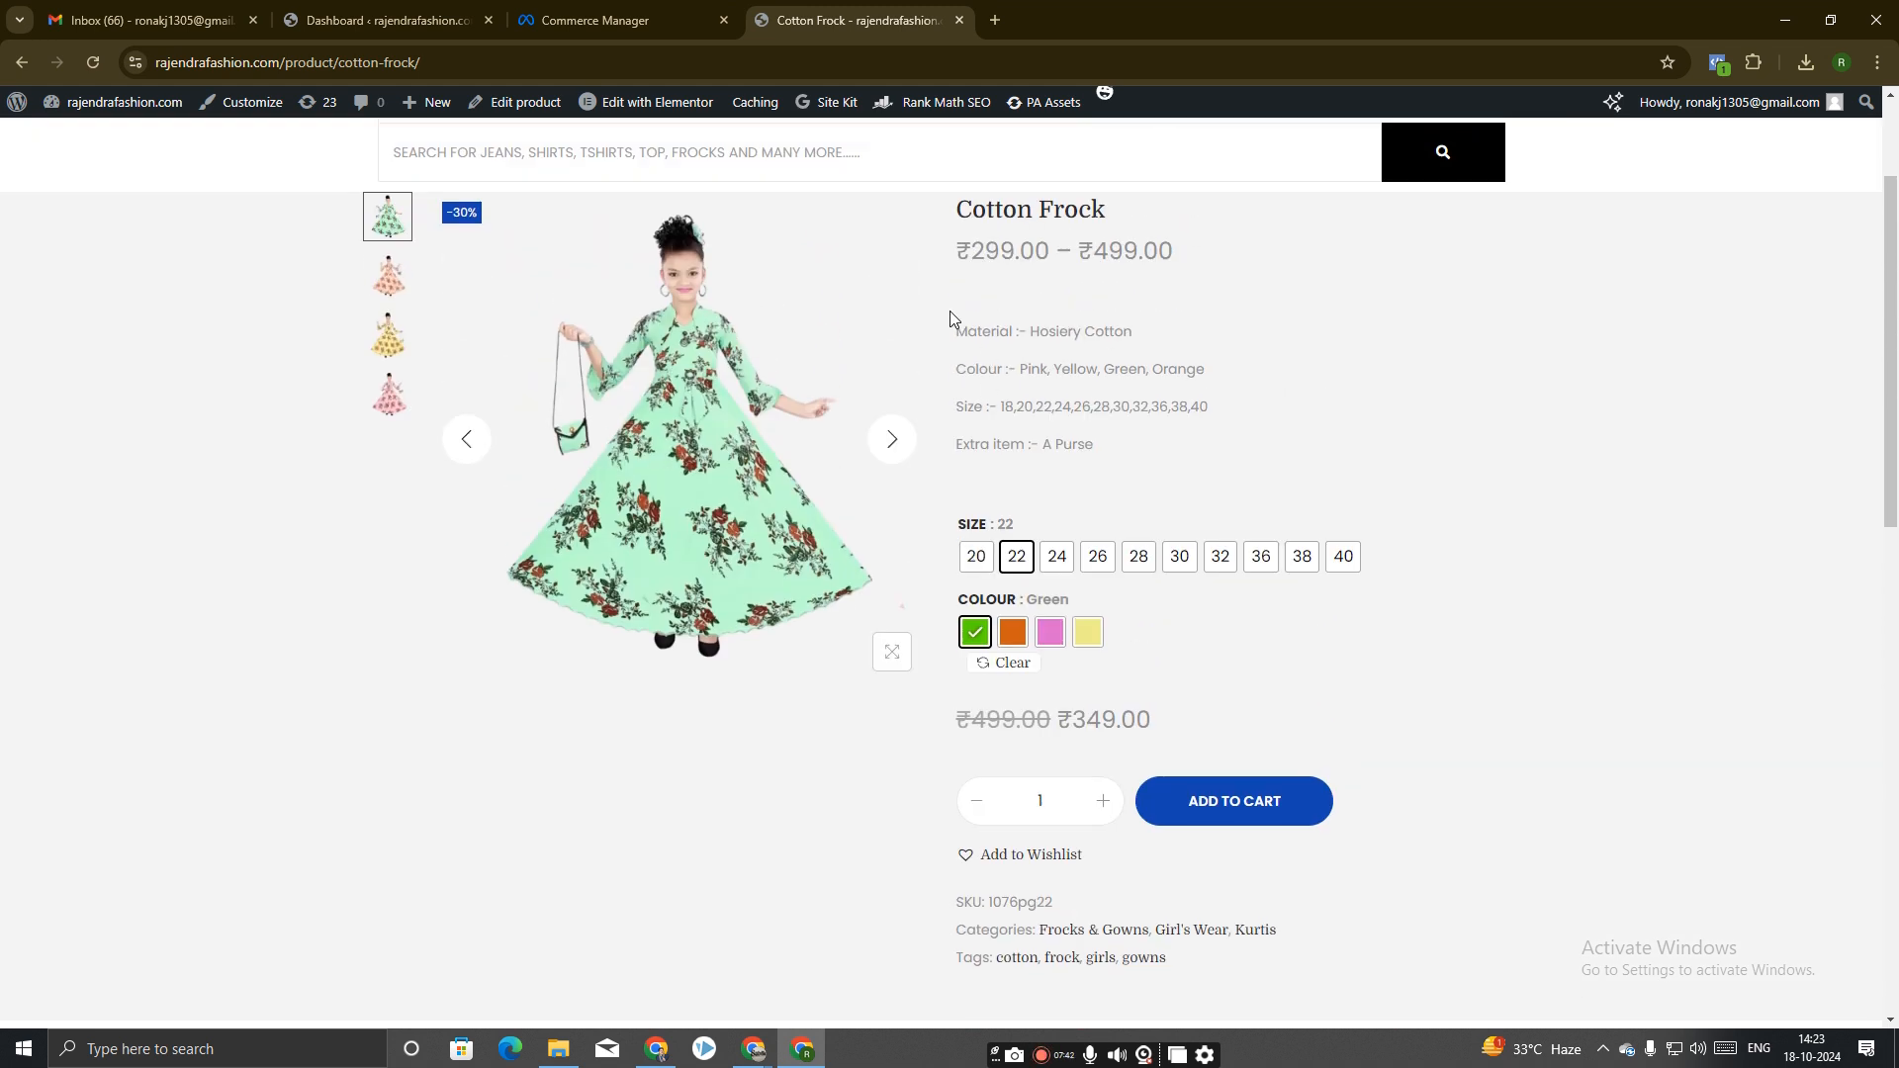
left_click_drag(950, 311, 1115, 458)
right_click(1033, 361)
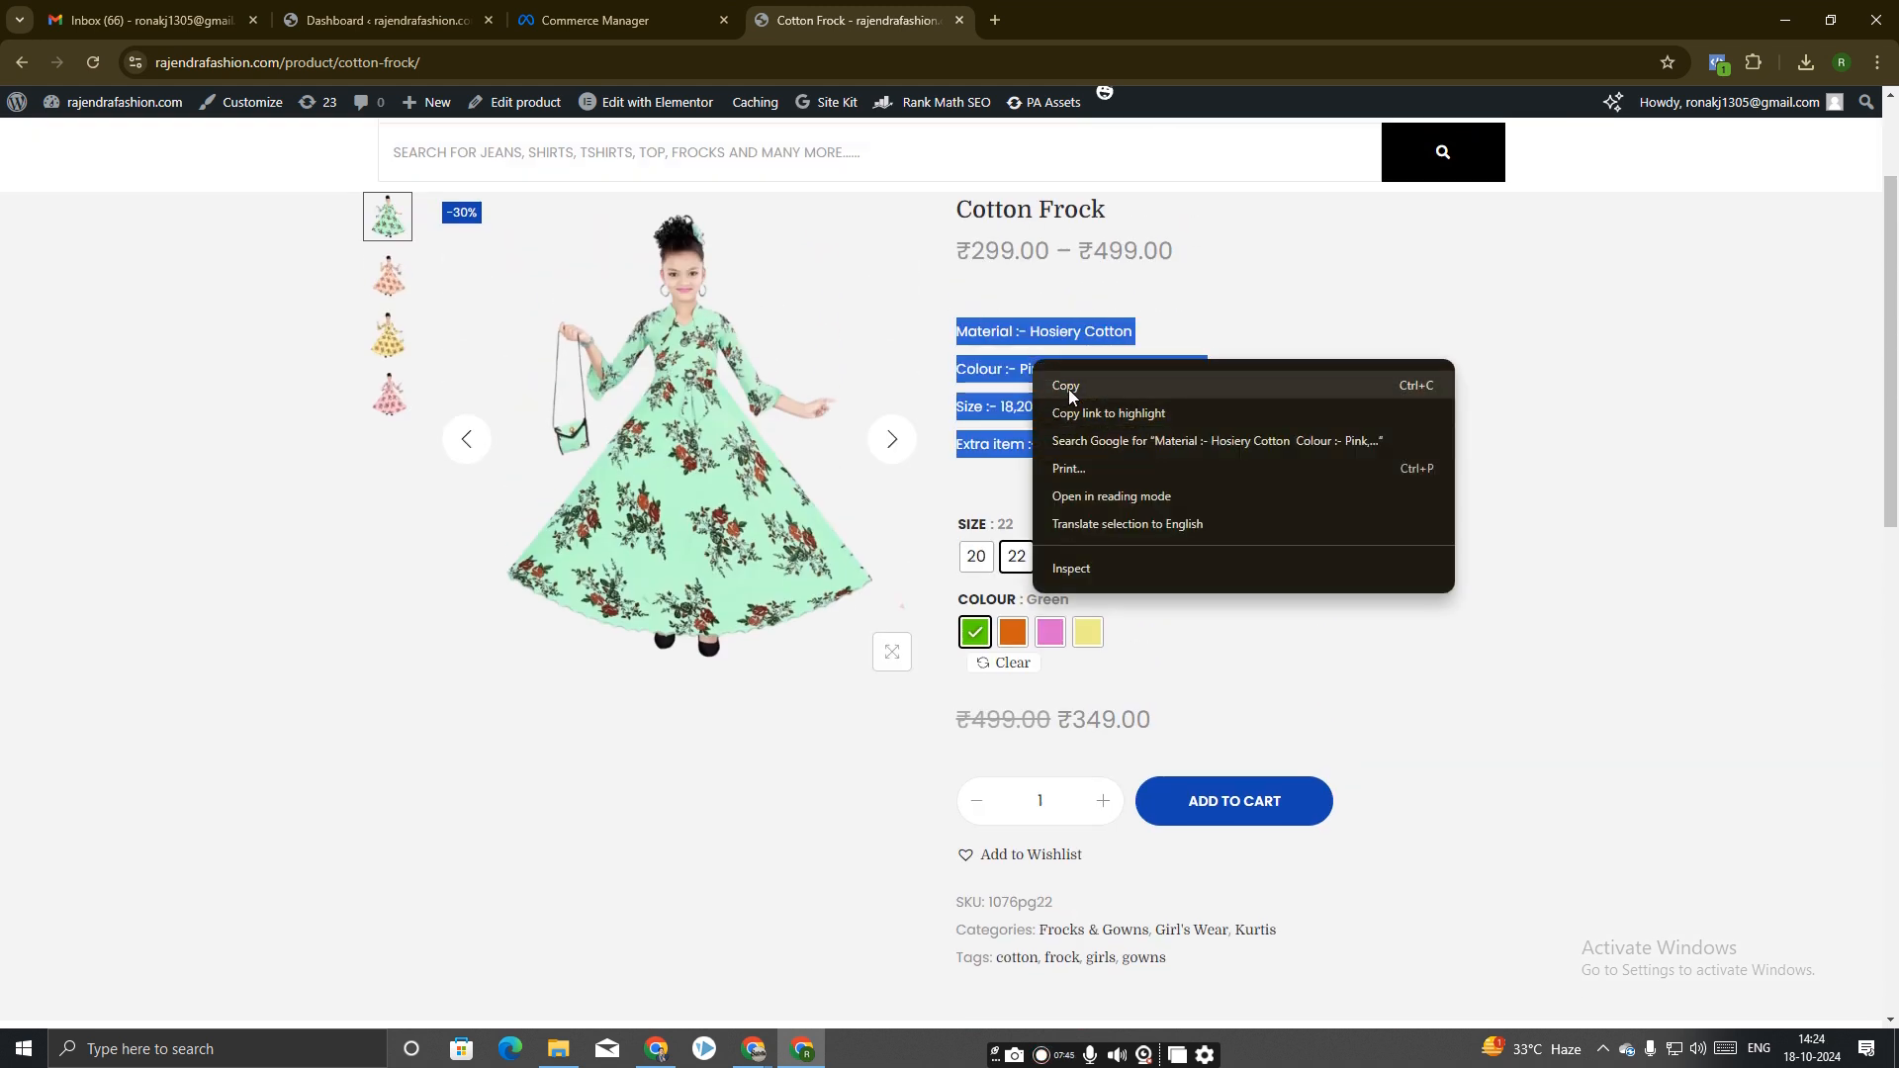
left_click(1069, 386)
Paste the copied product details into the first item's description in Commerce Manager.
left_click(619, 20)
left_click(736, 322)
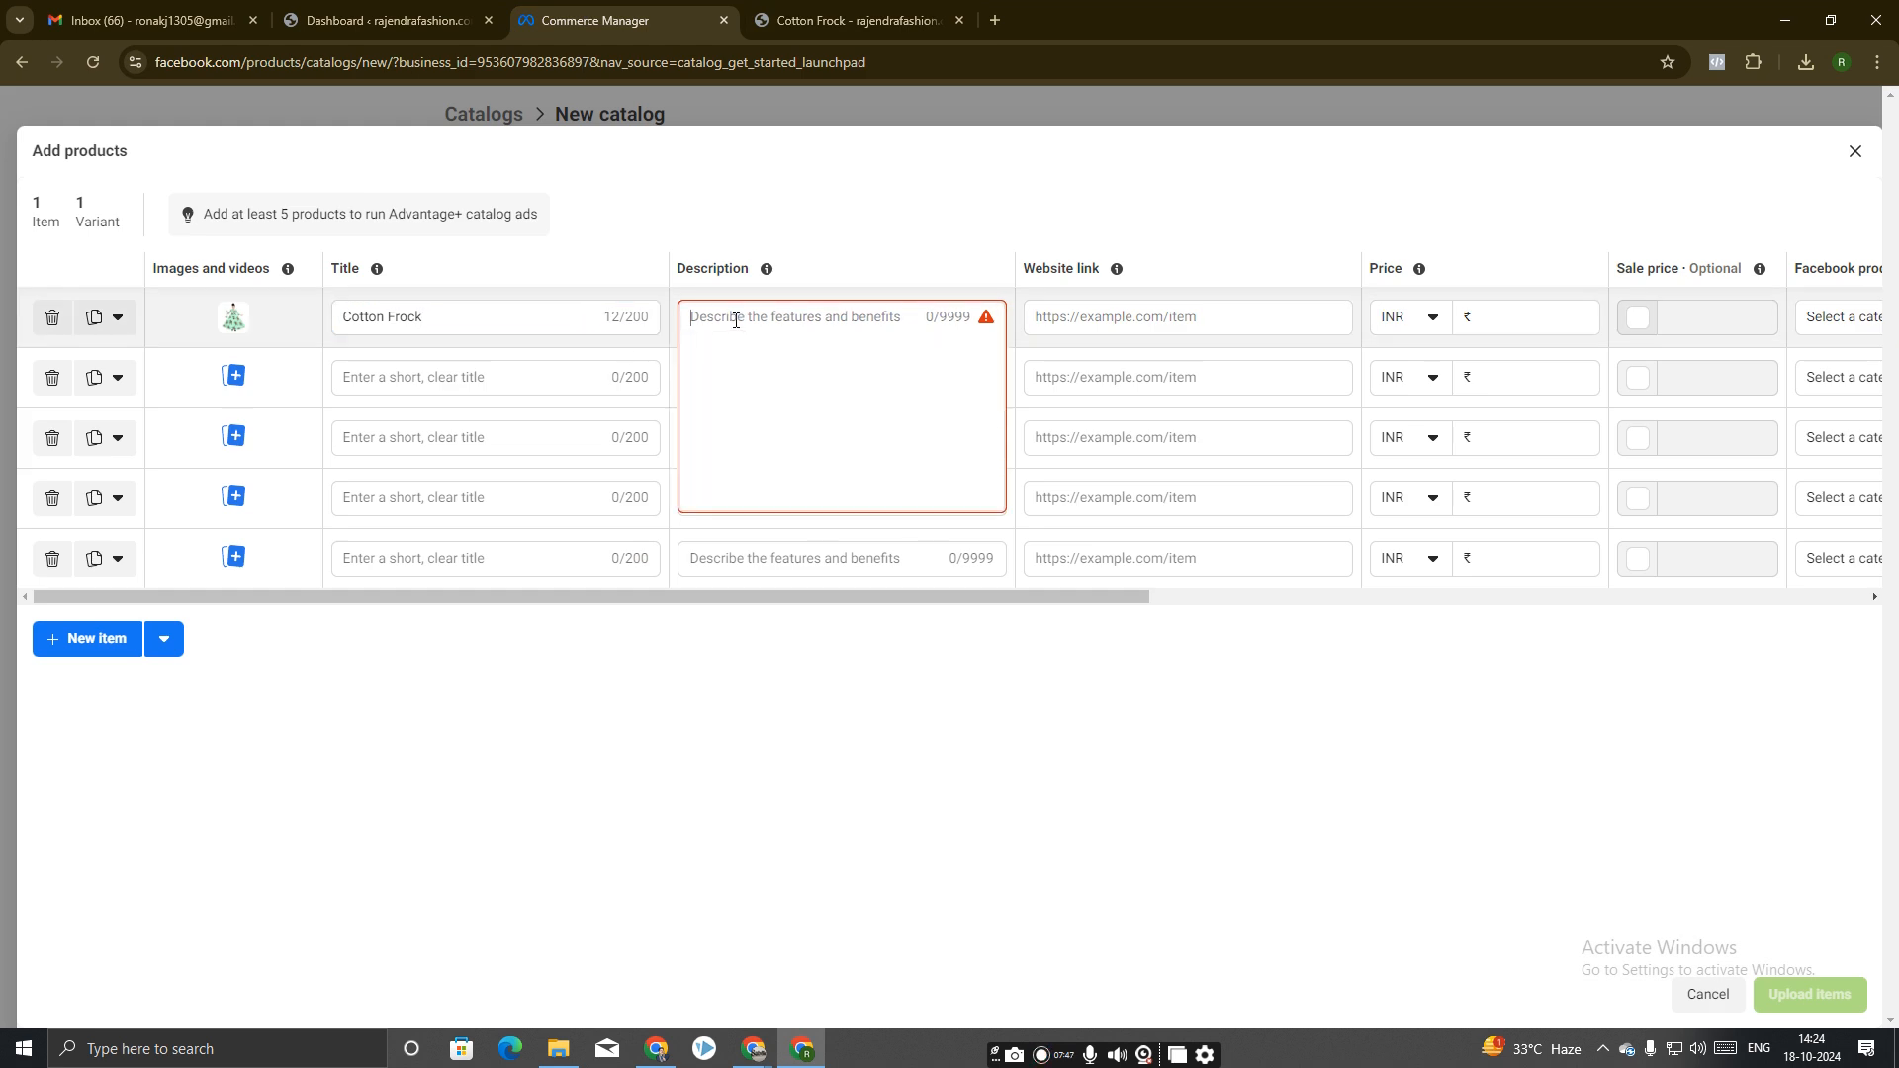
key("ctrl+v")
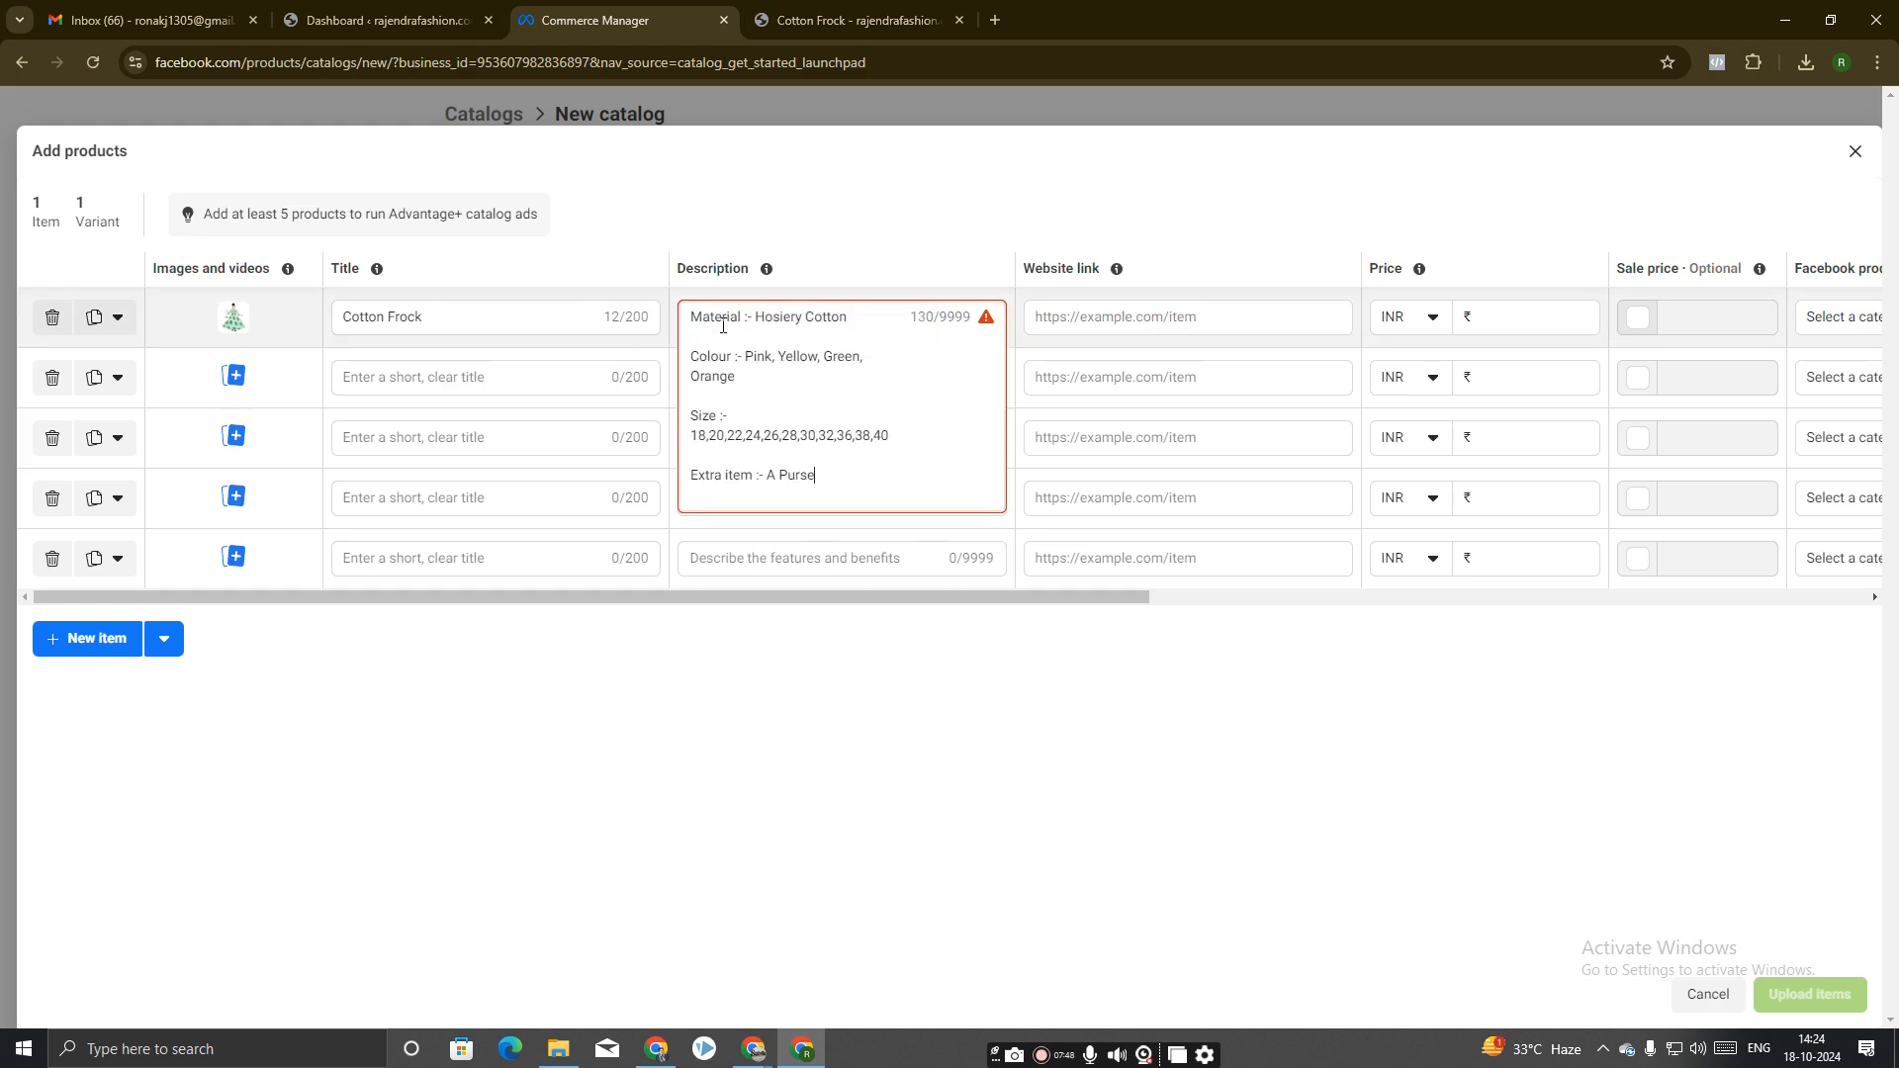
left_click(911, 241)
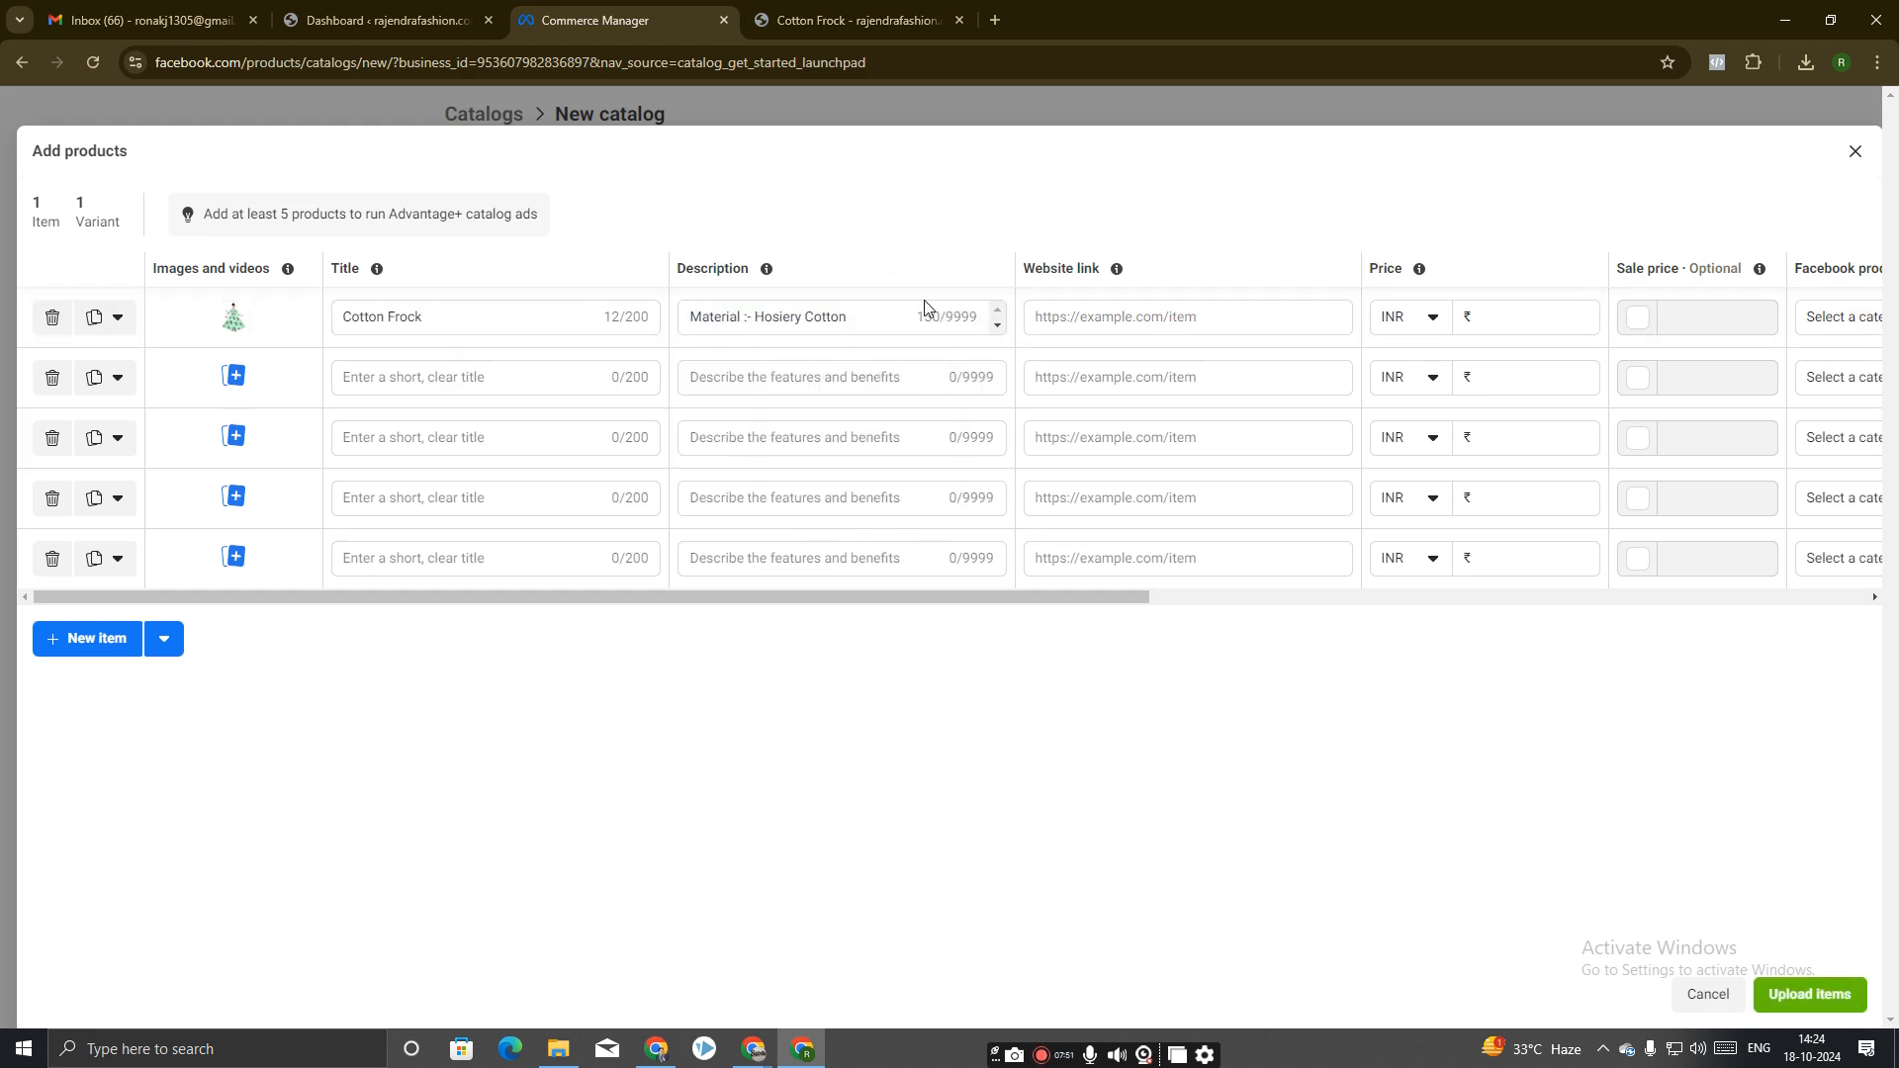
Copy the web address of the store's Cotton Frock page and use it as the first item's website link.
left_click(1063, 324)
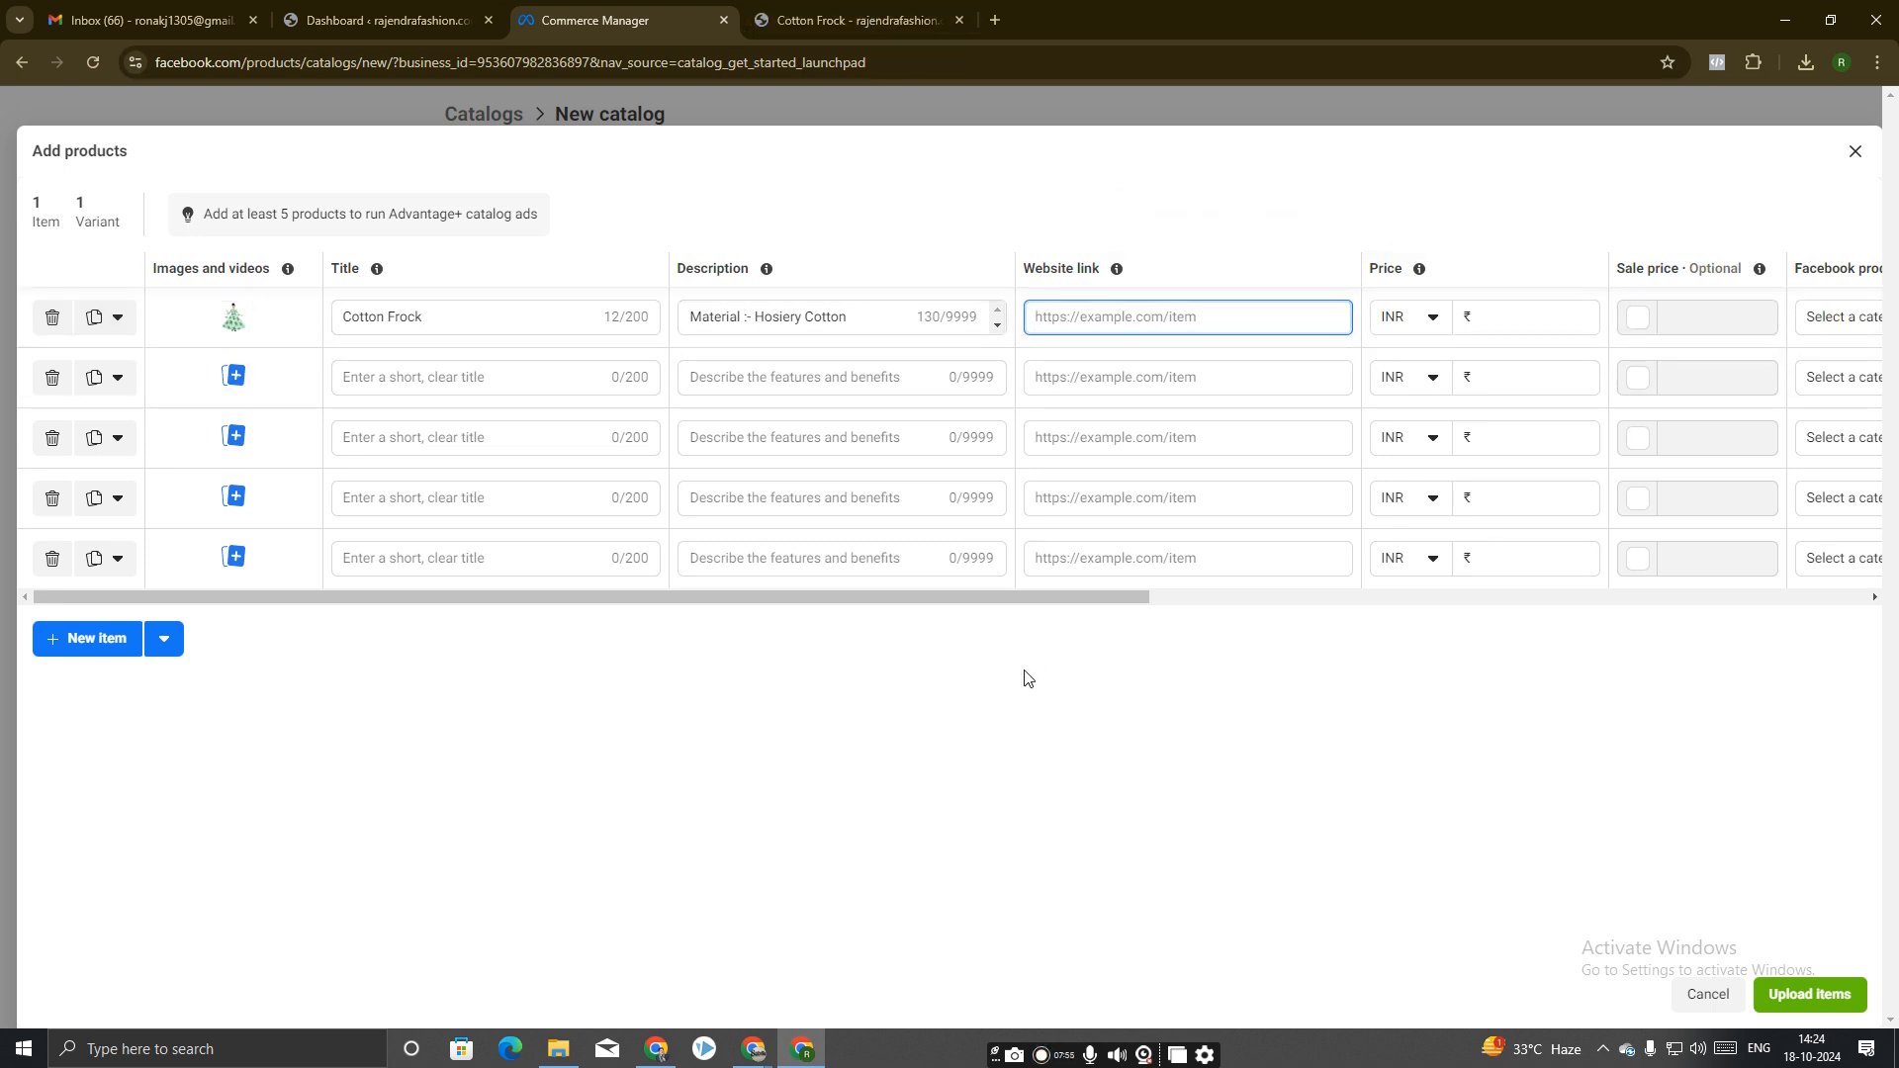
left_click_drag(1001, 597, 605, 715)
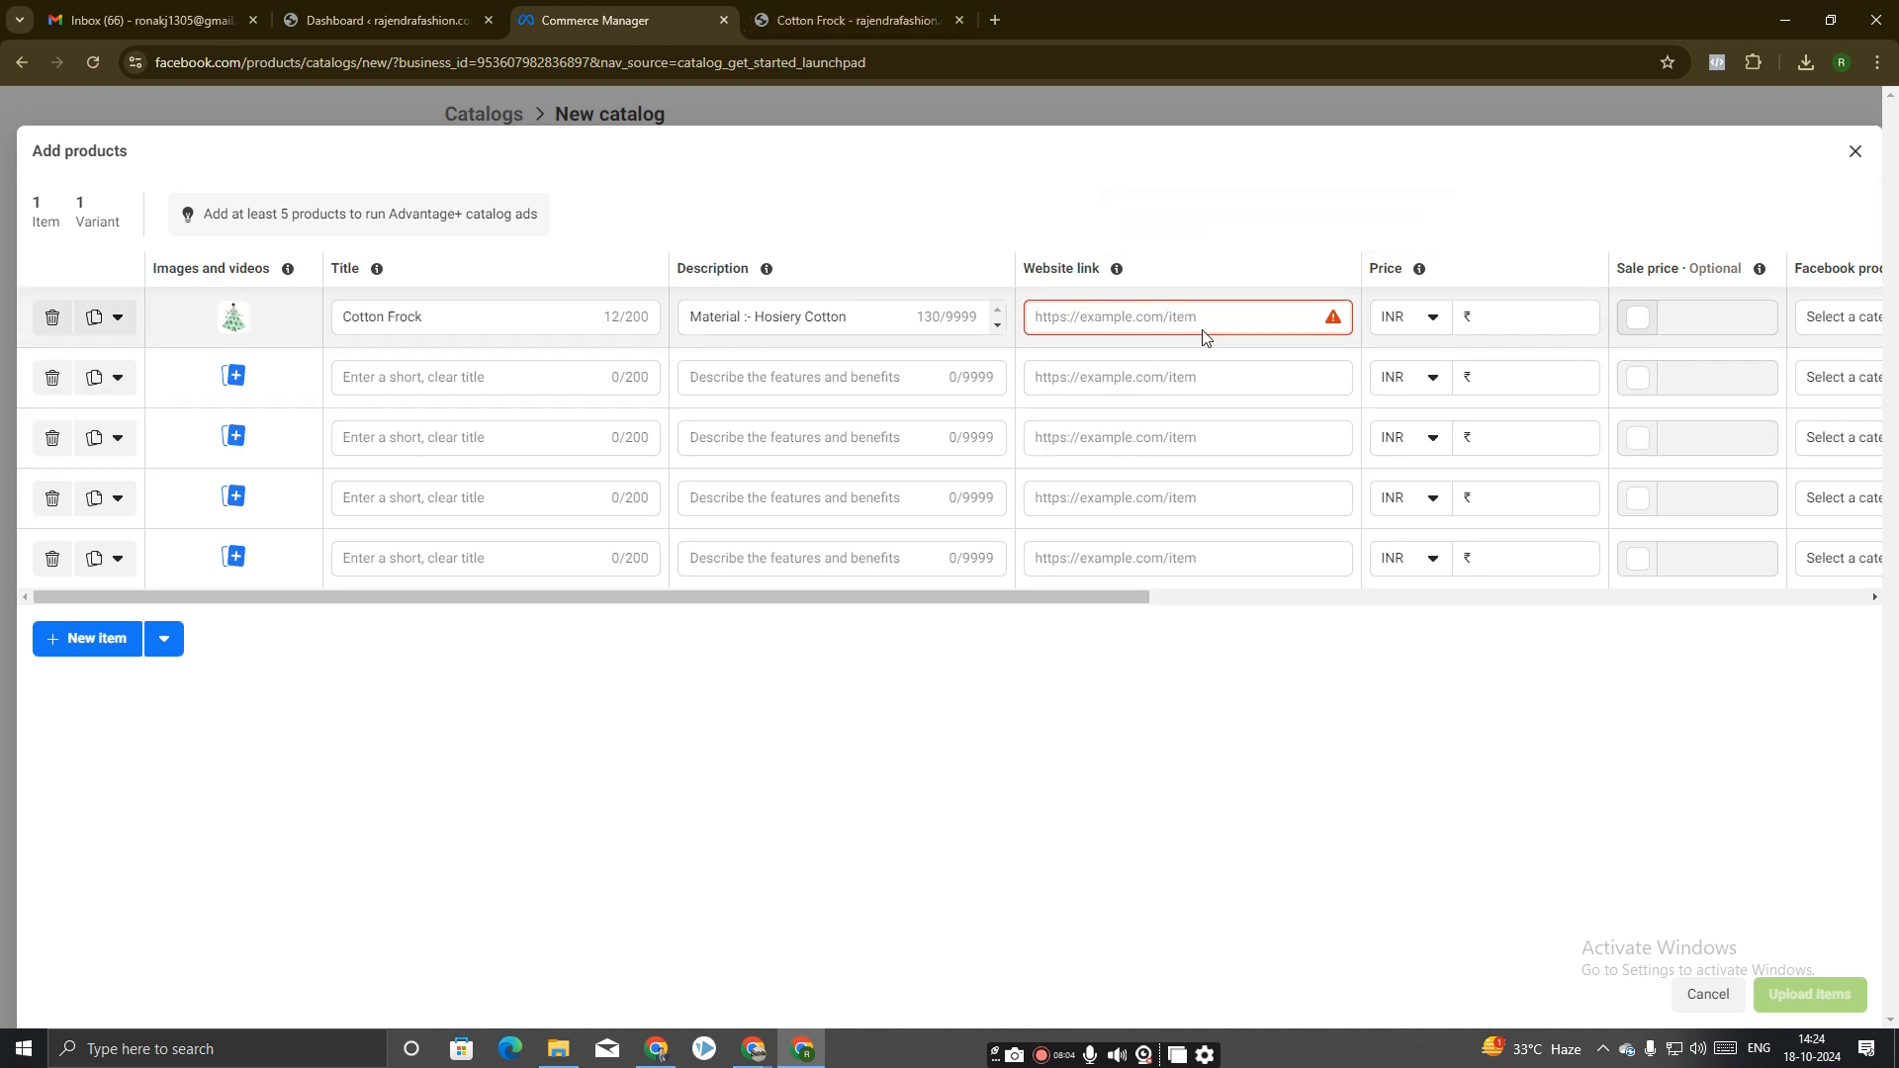
left_click(803, 30)
left_click(386, 62)
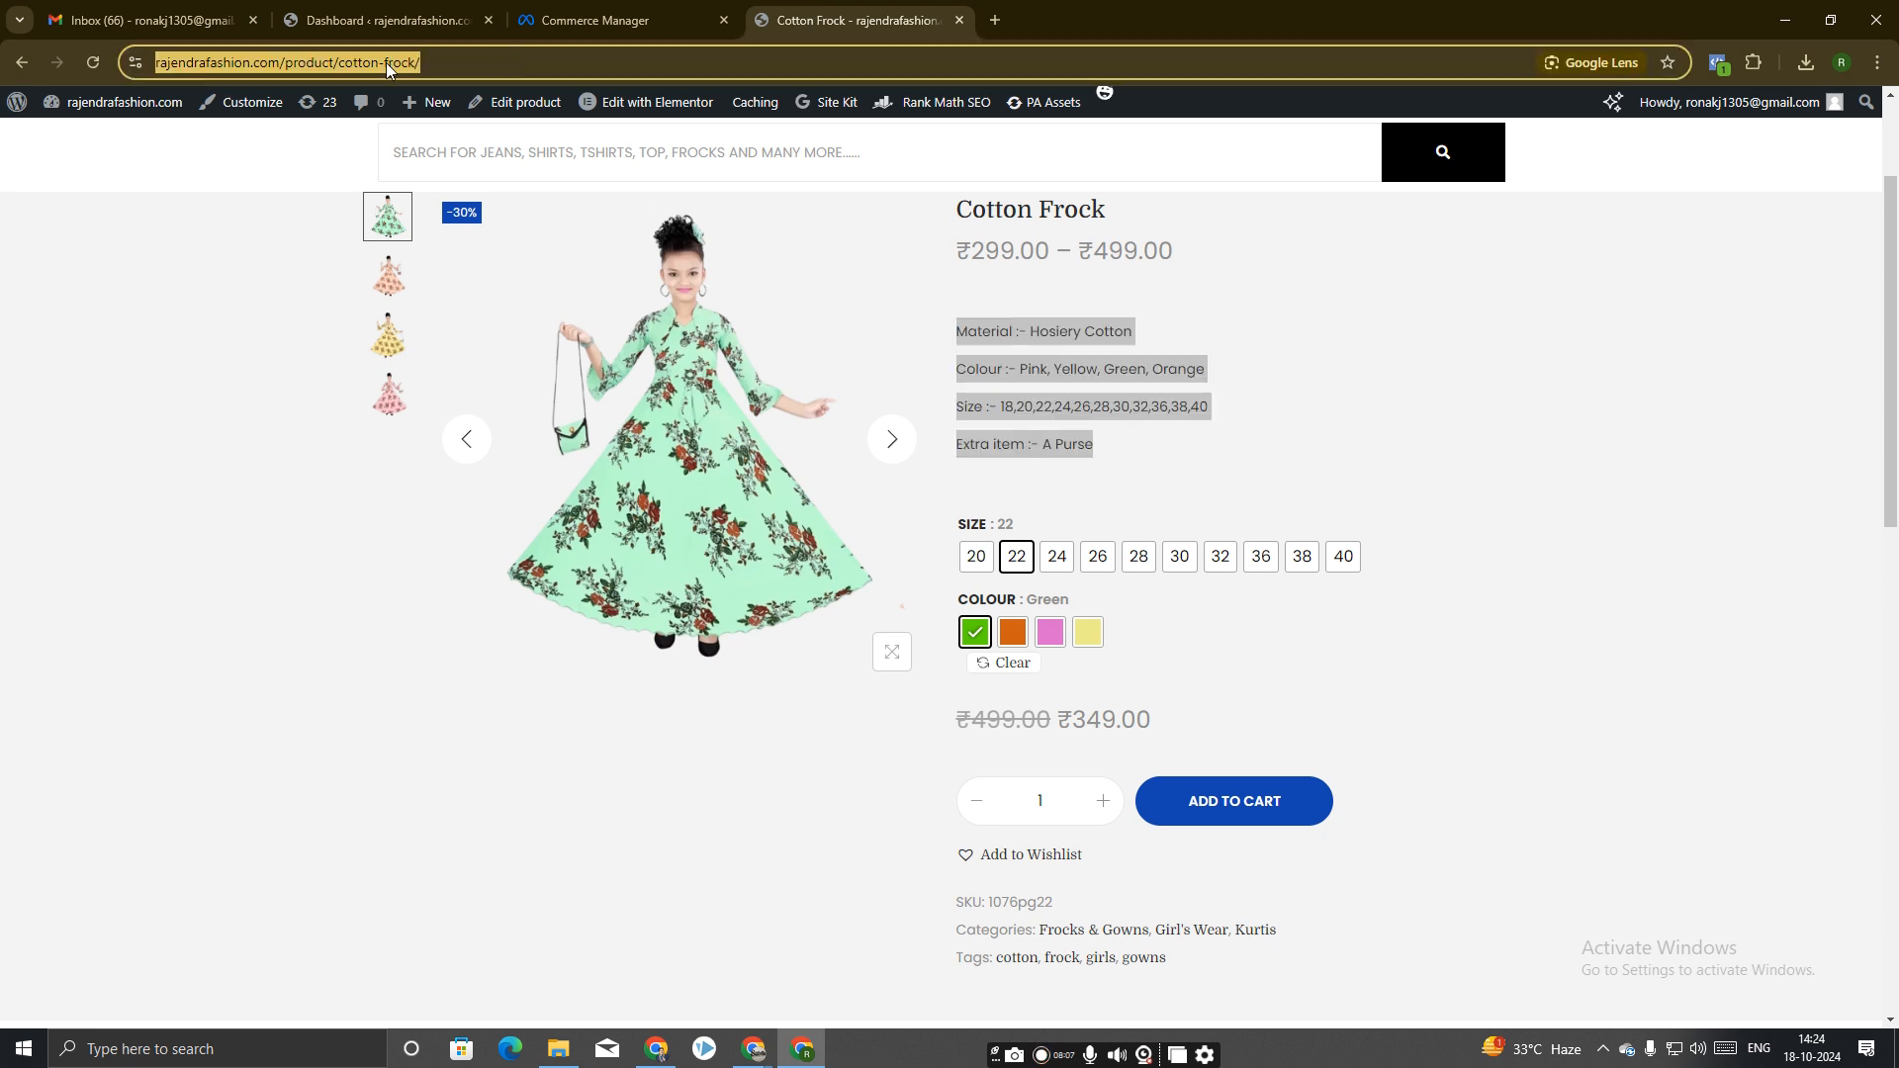
right_click(385, 62)
left_click(462, 243)
left_click(454, 14)
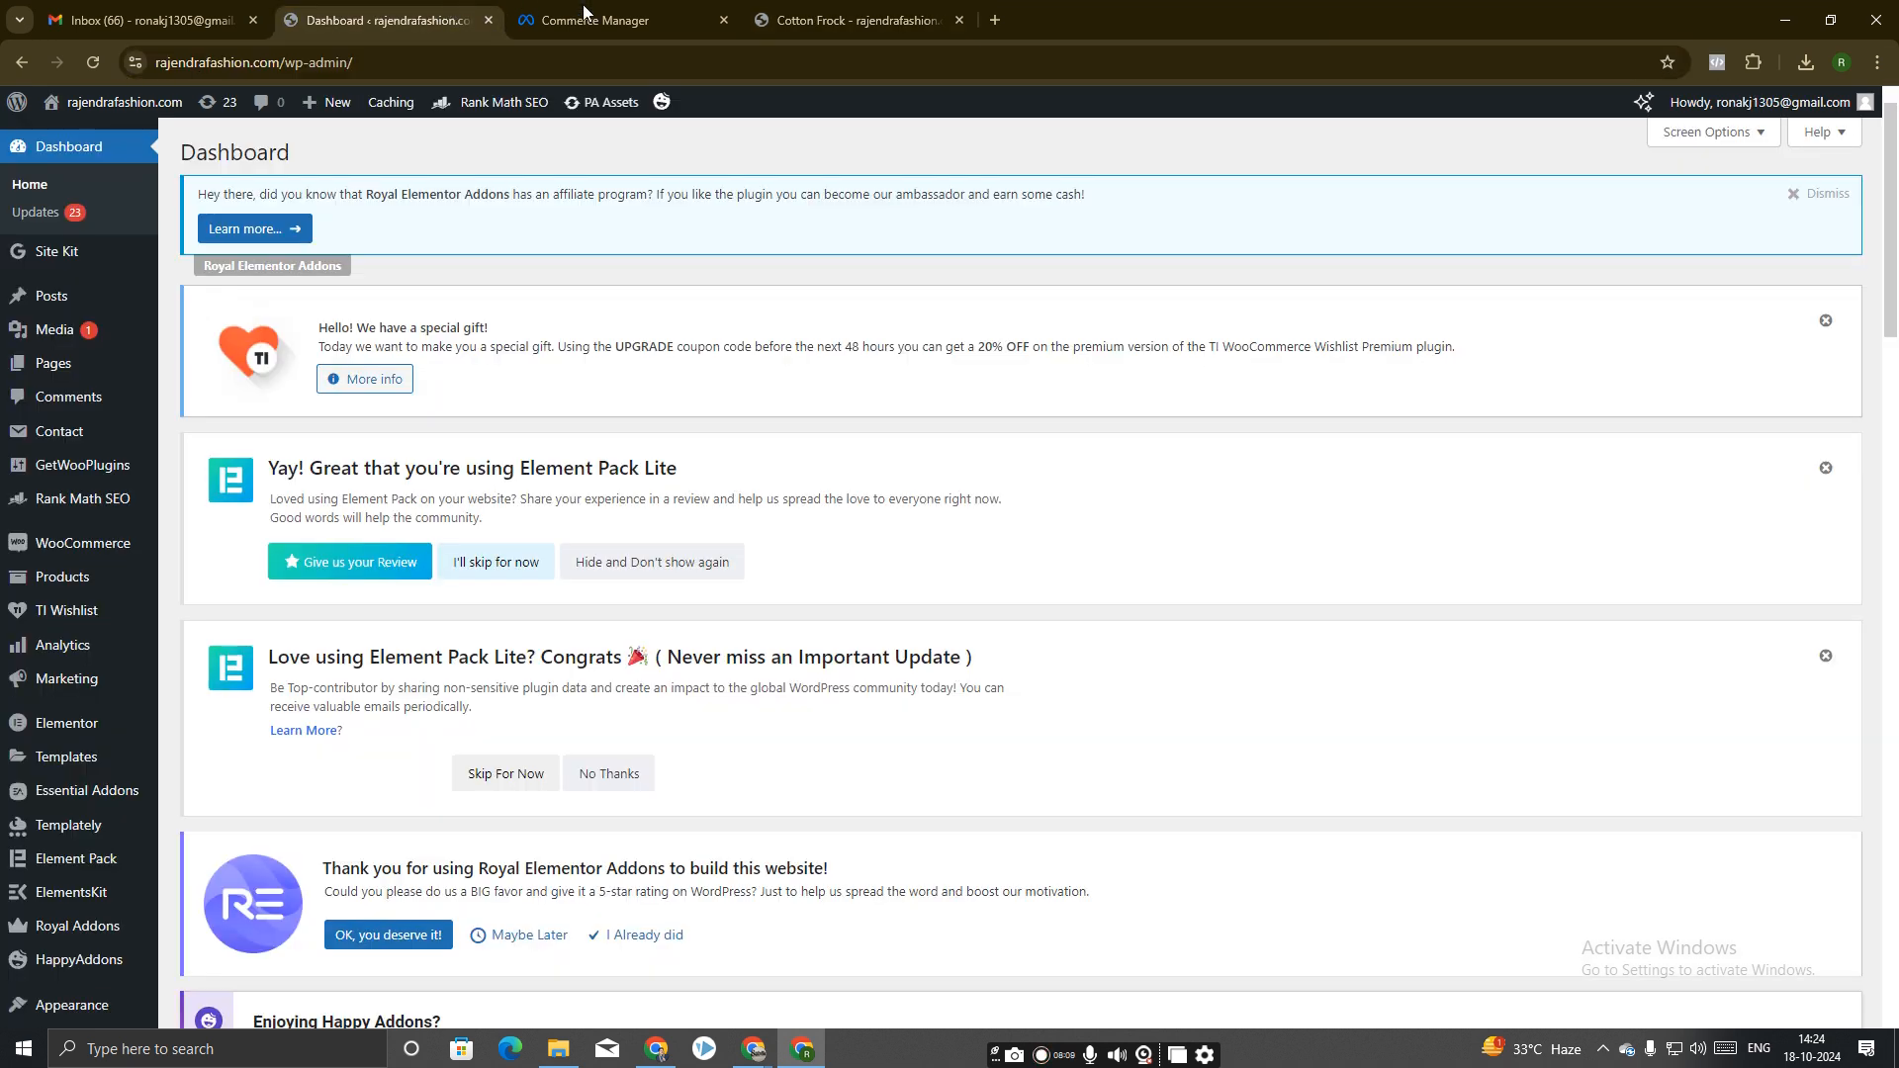
left_click(529, 11)
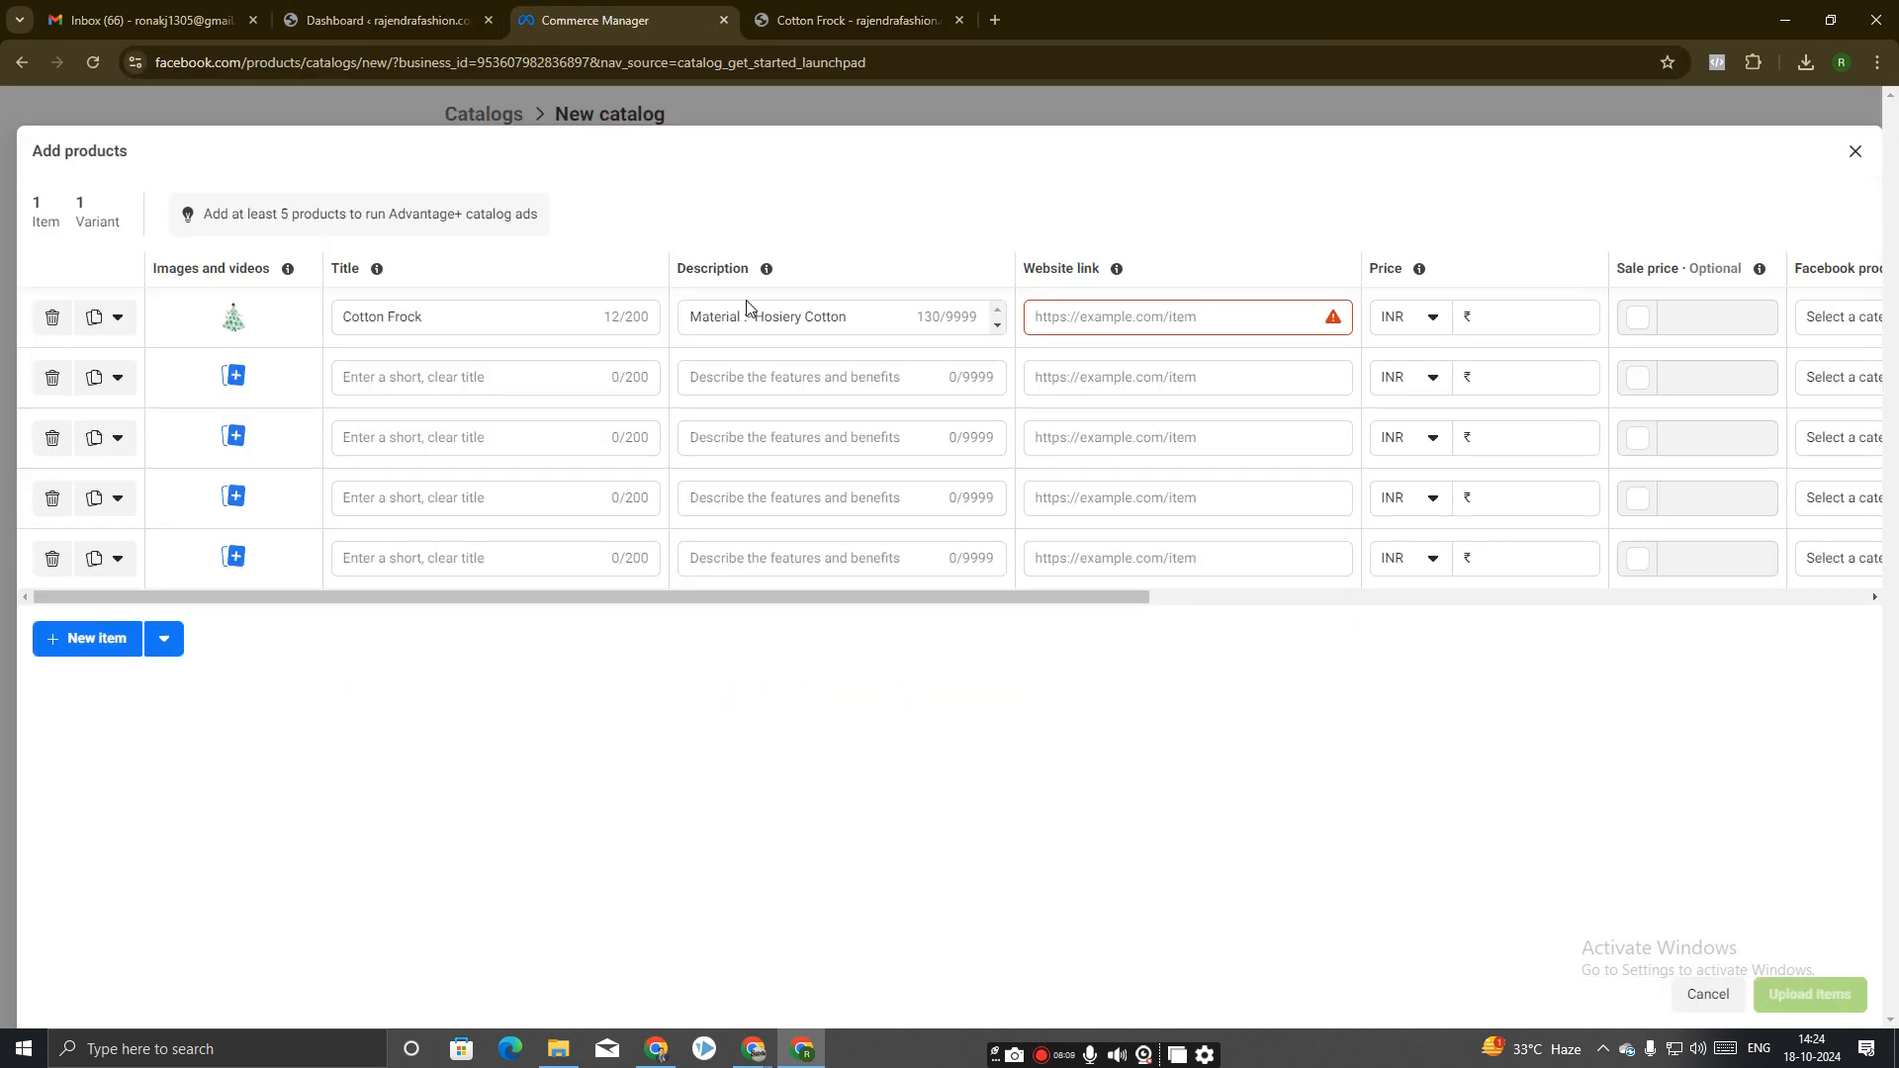
left_click(1072, 318)
key("ctrl+v")
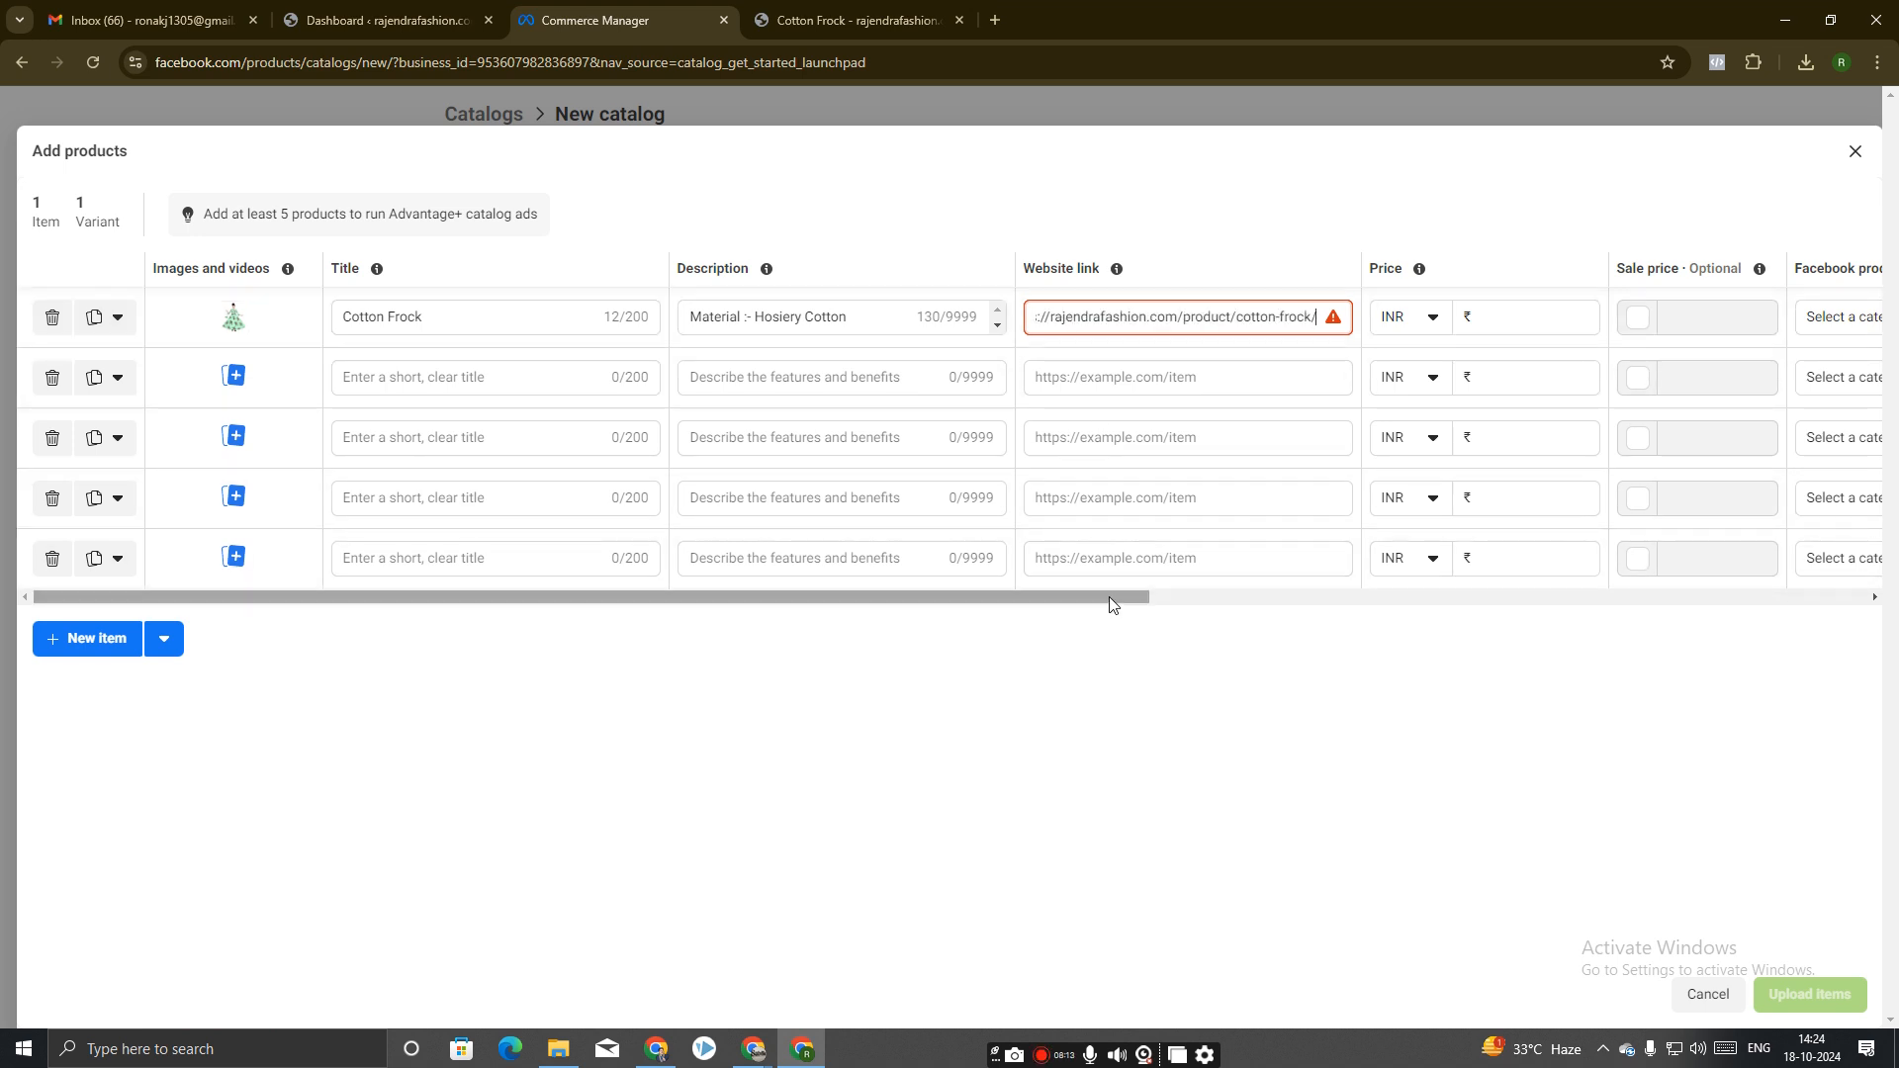
Look up the frock's price on the store page and enter 349.00 INR as the first item's price.
left_click_drag(1114, 597, 1340, 620)
left_click(807, 14)
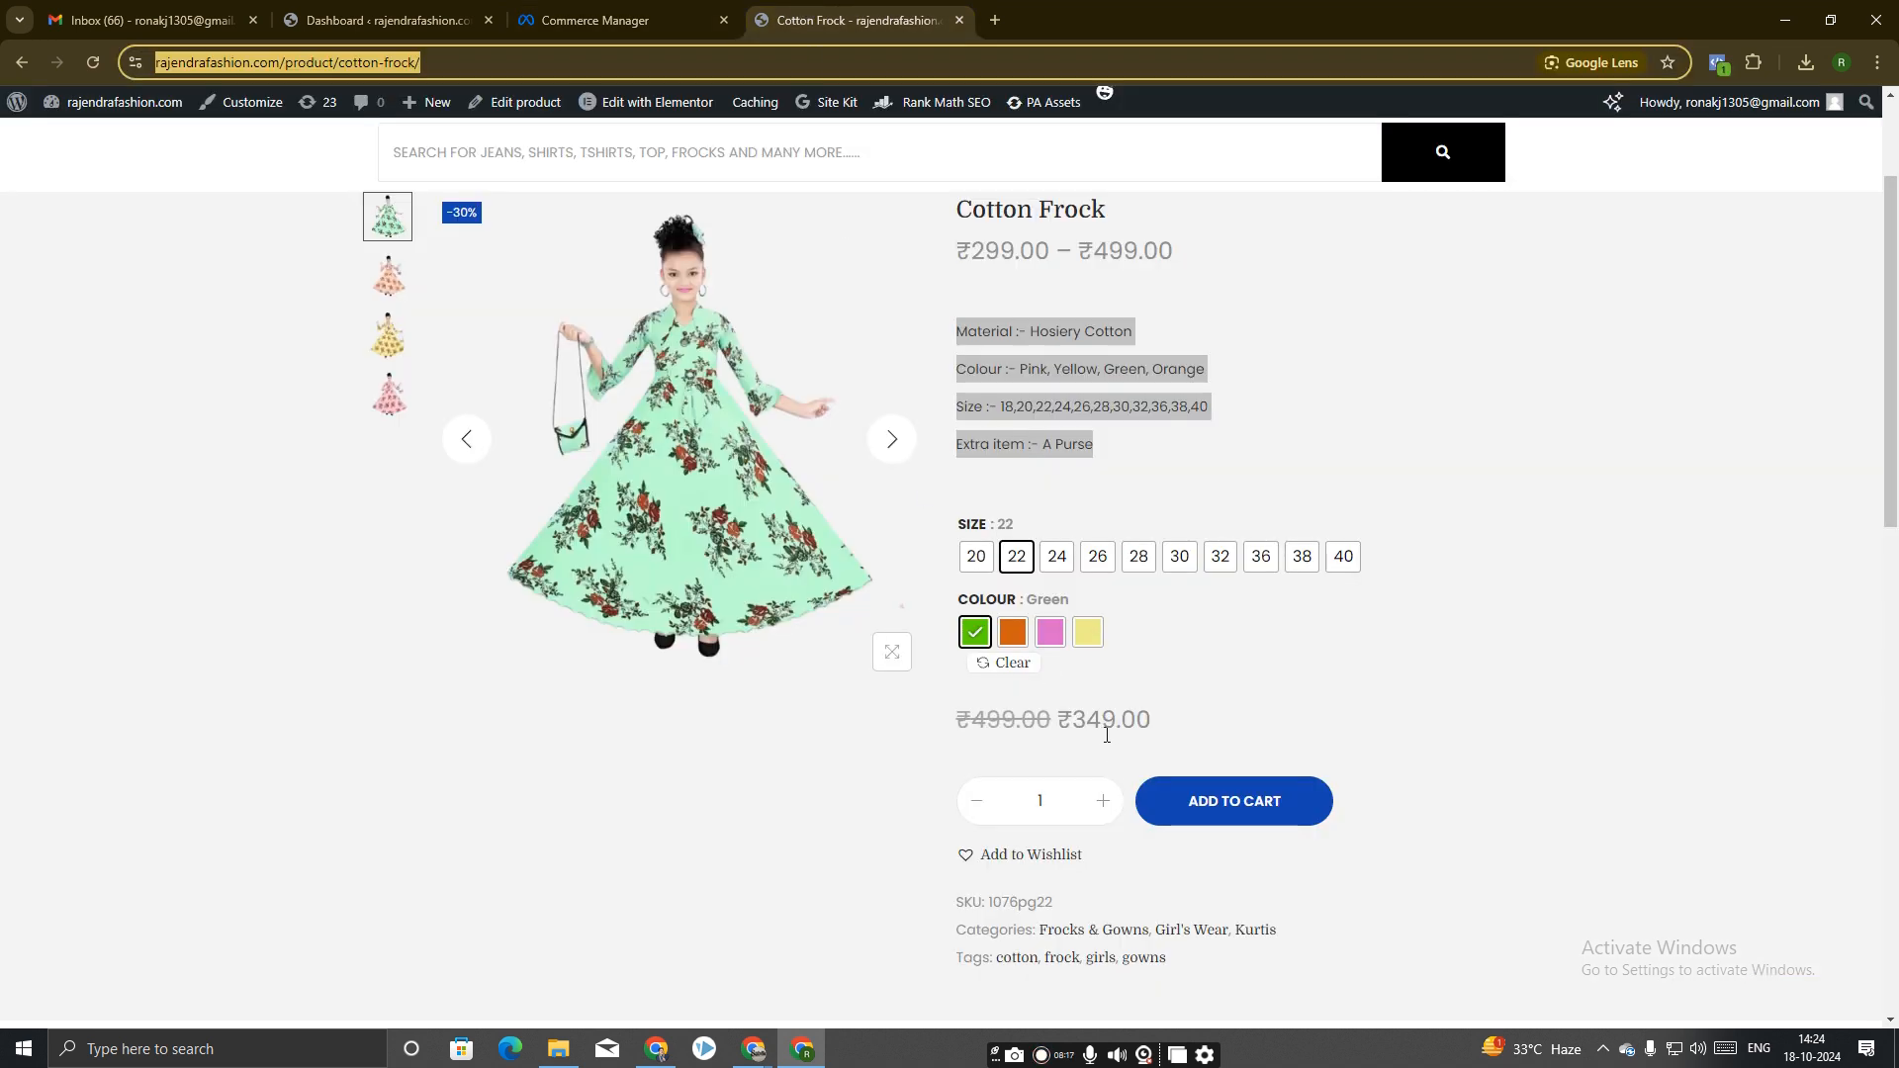
left_click(593, 20)
left_click(1115, 317)
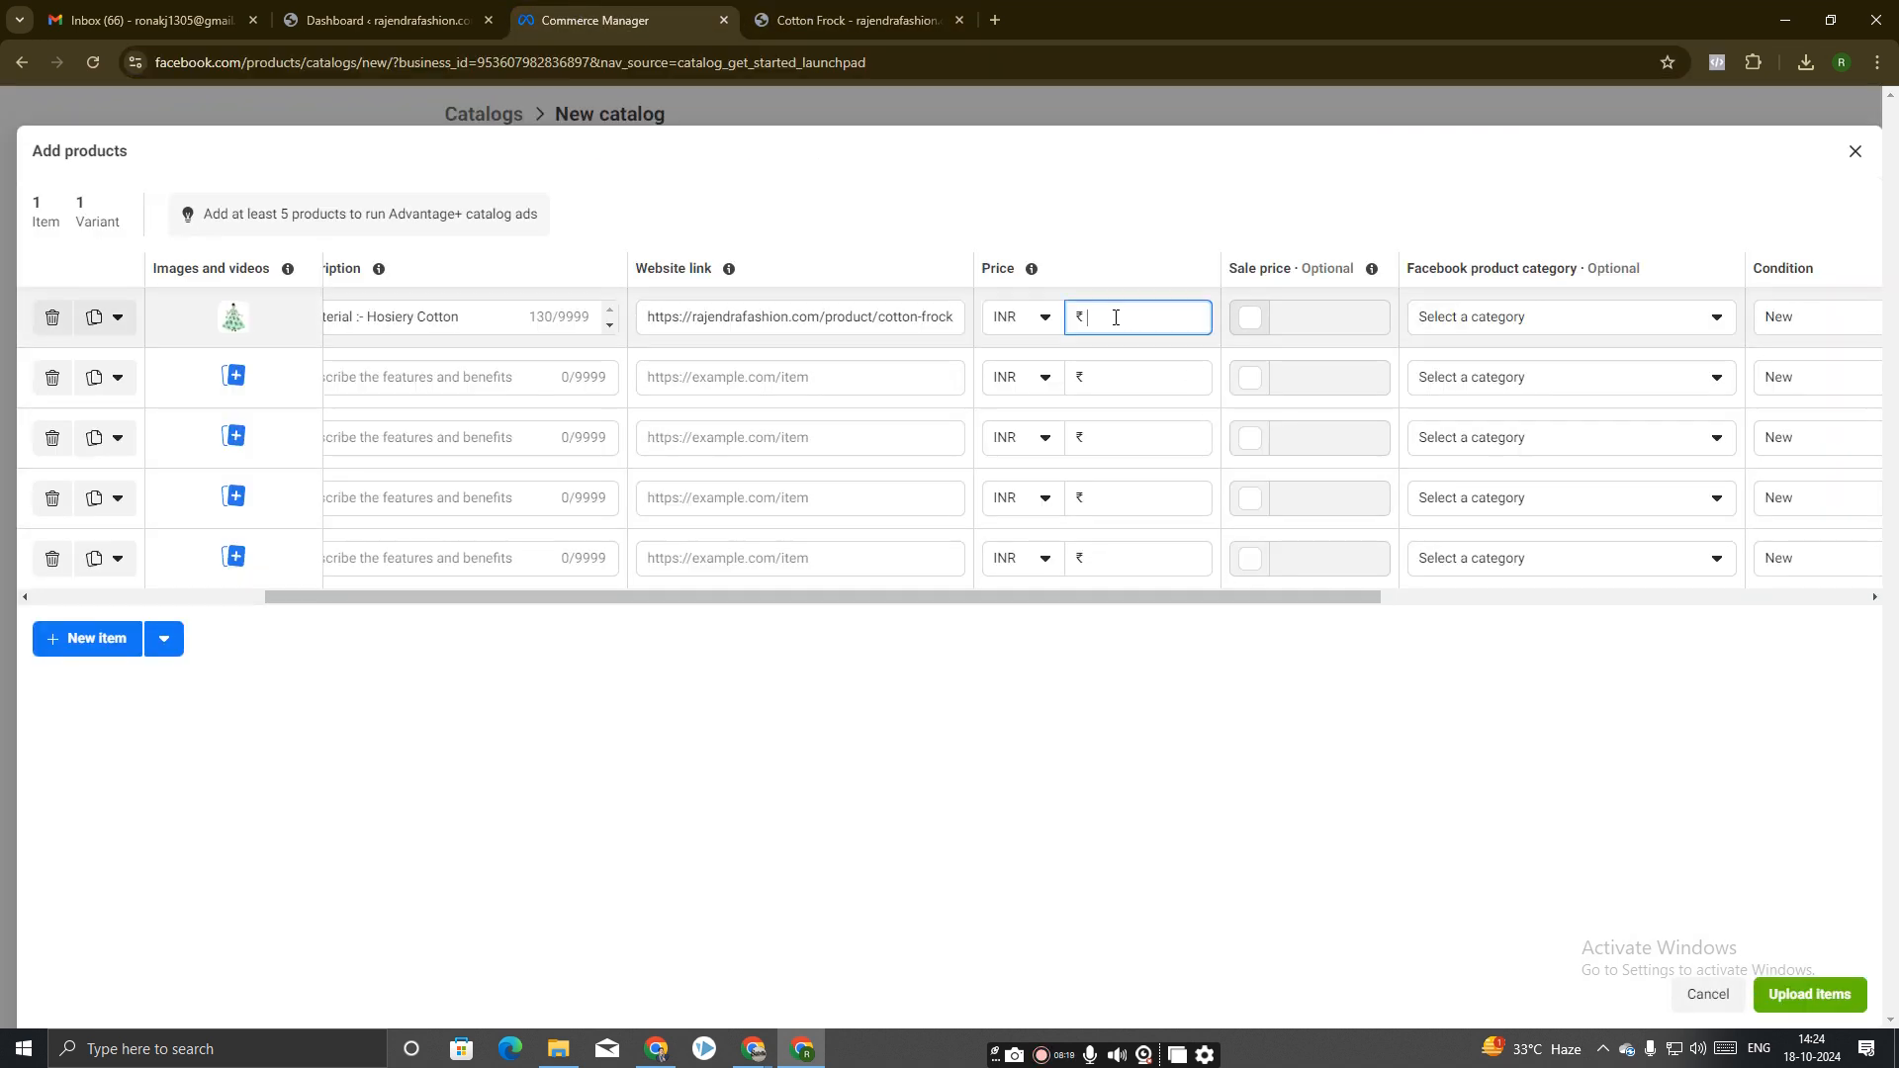
left_click(1224, 742)
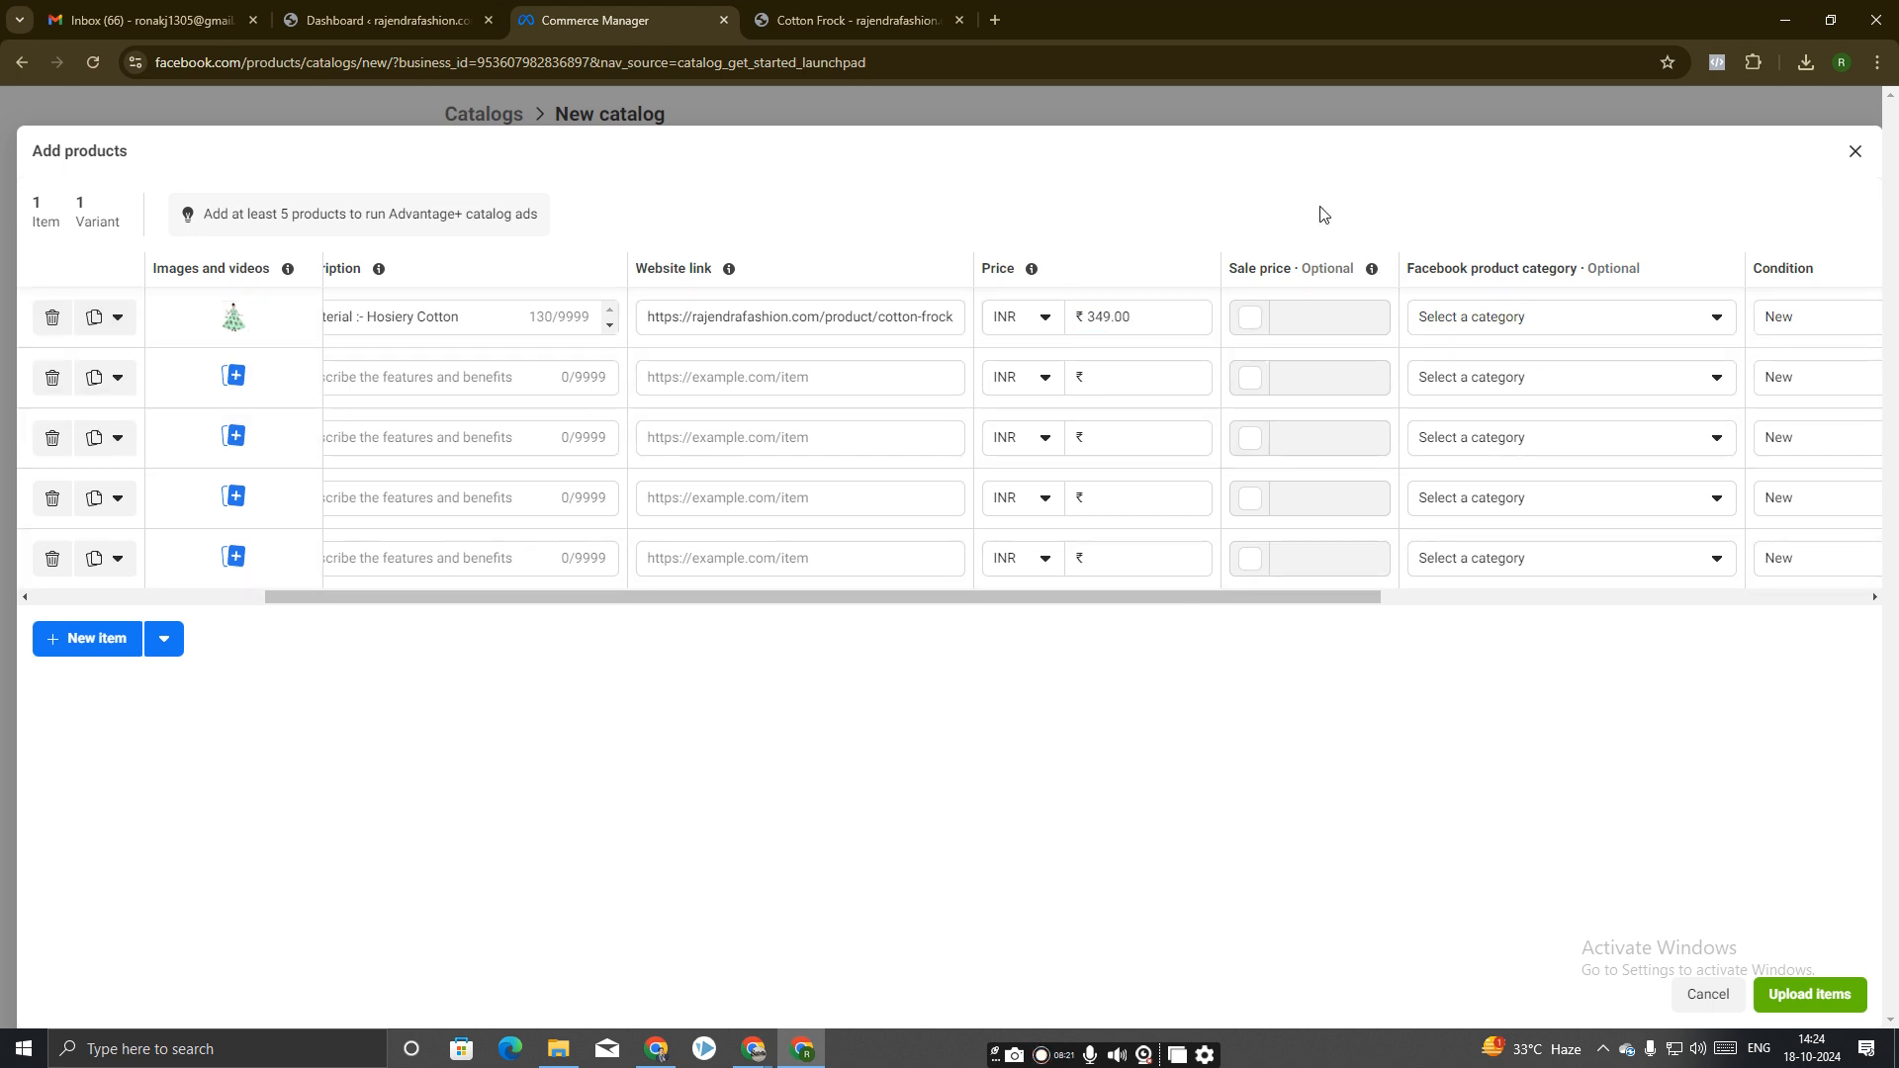
Following the store page's prices, set the first item's price to 499.00 INR and enable a sale price of 349.00.
left_click(841, 19)
left_click(1217, 642)
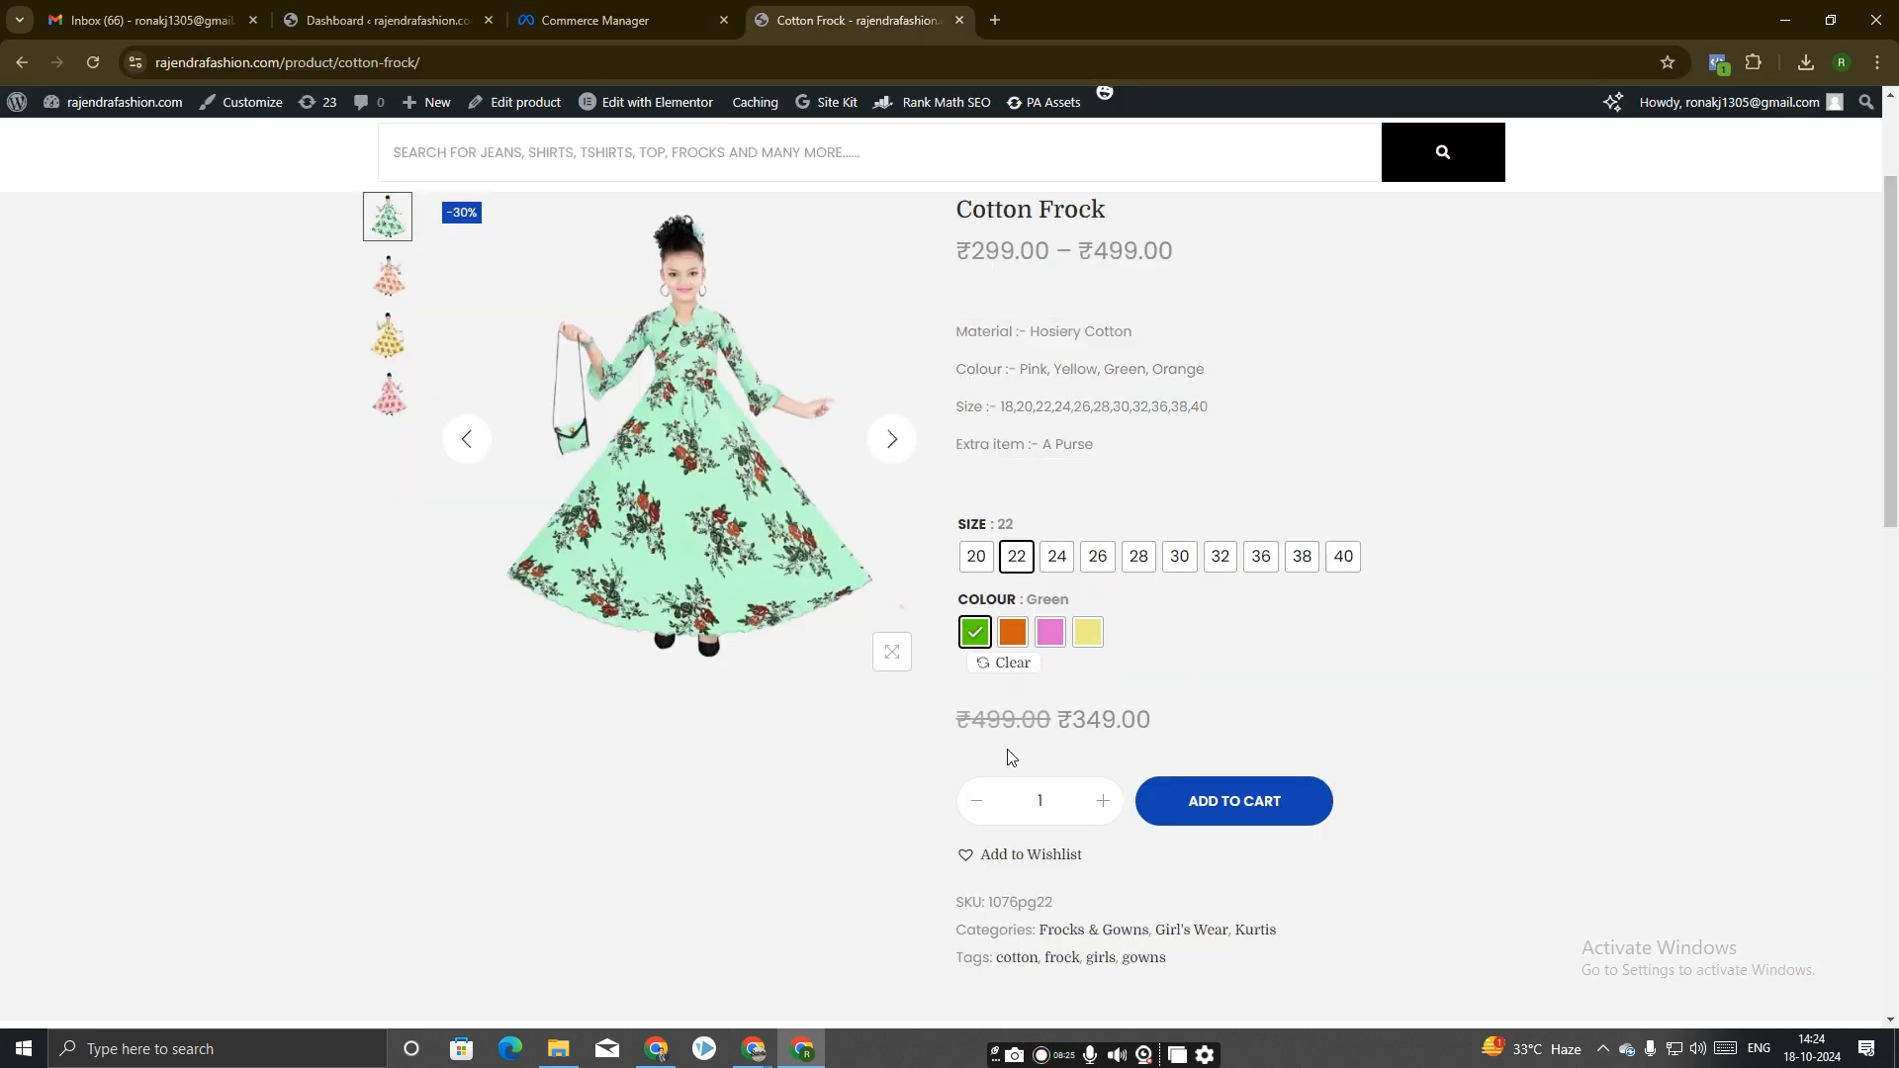
left_click(643, 18)
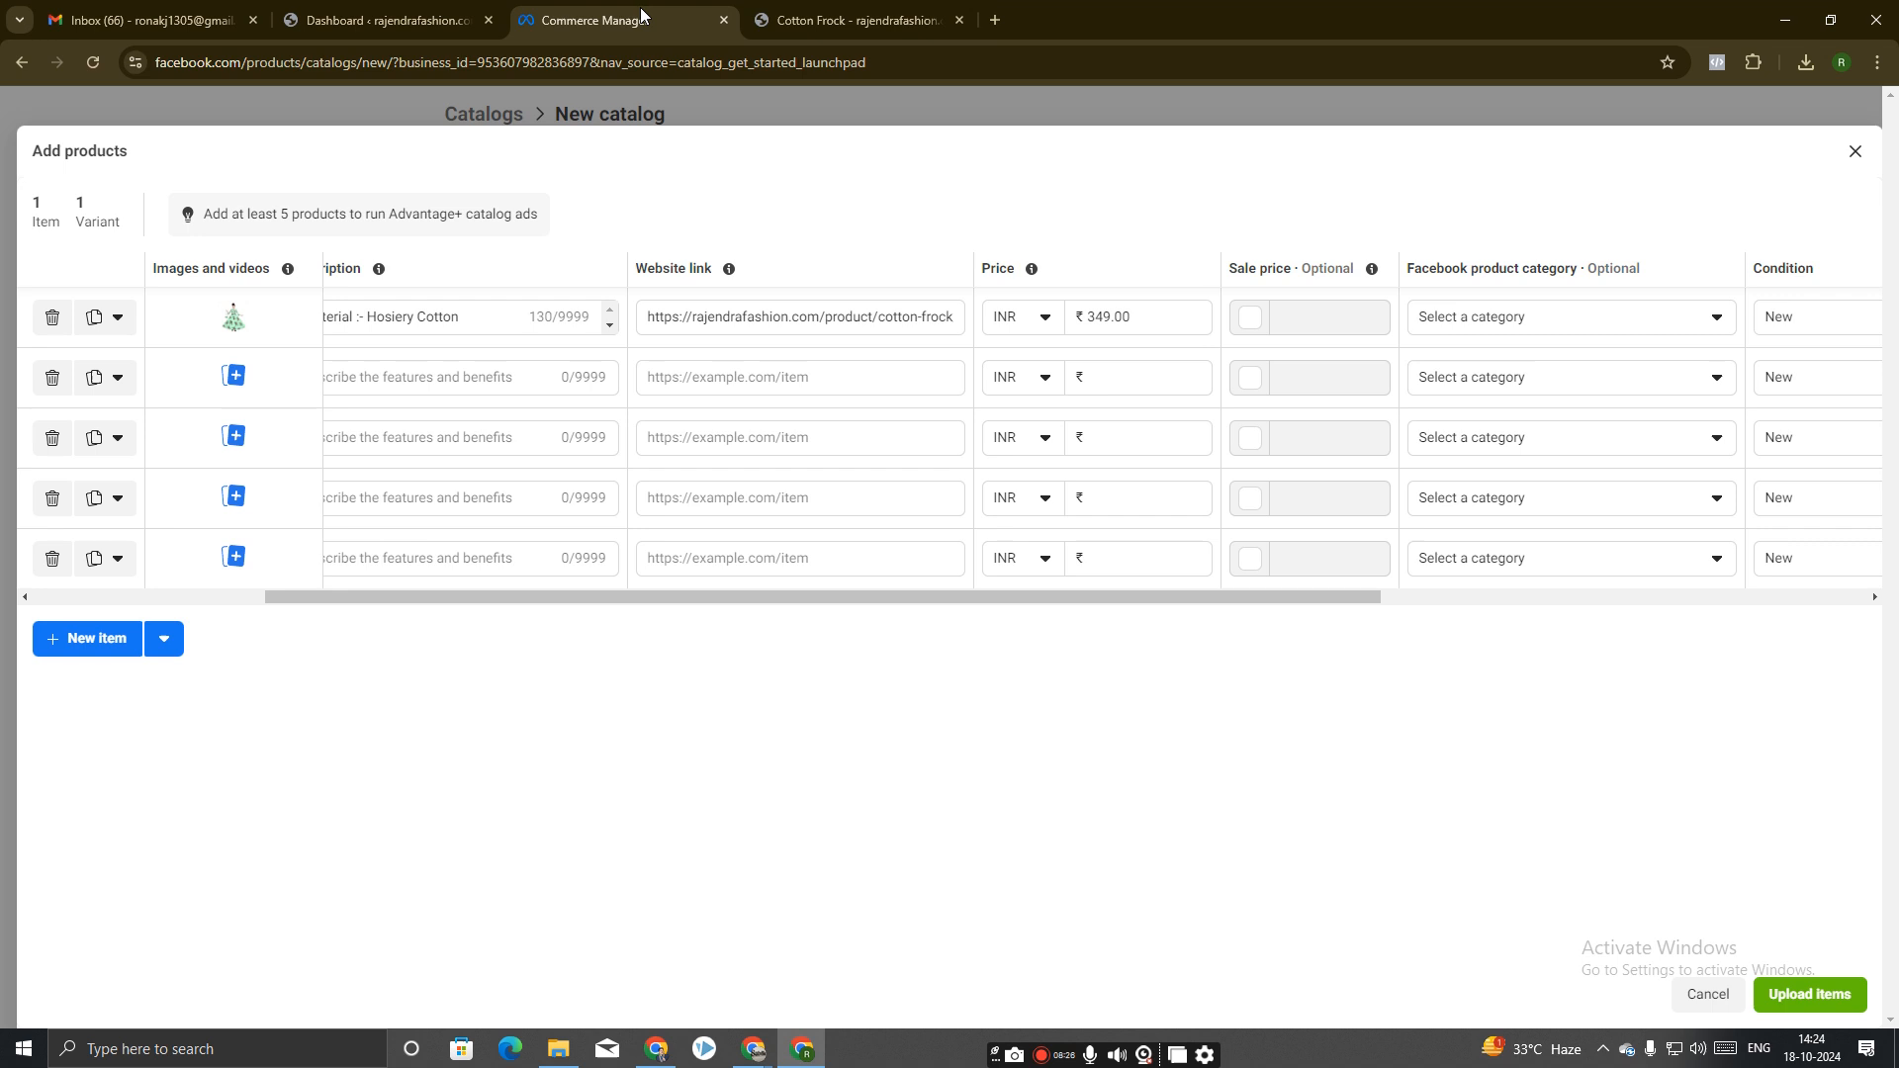
left_click(1096, 318)
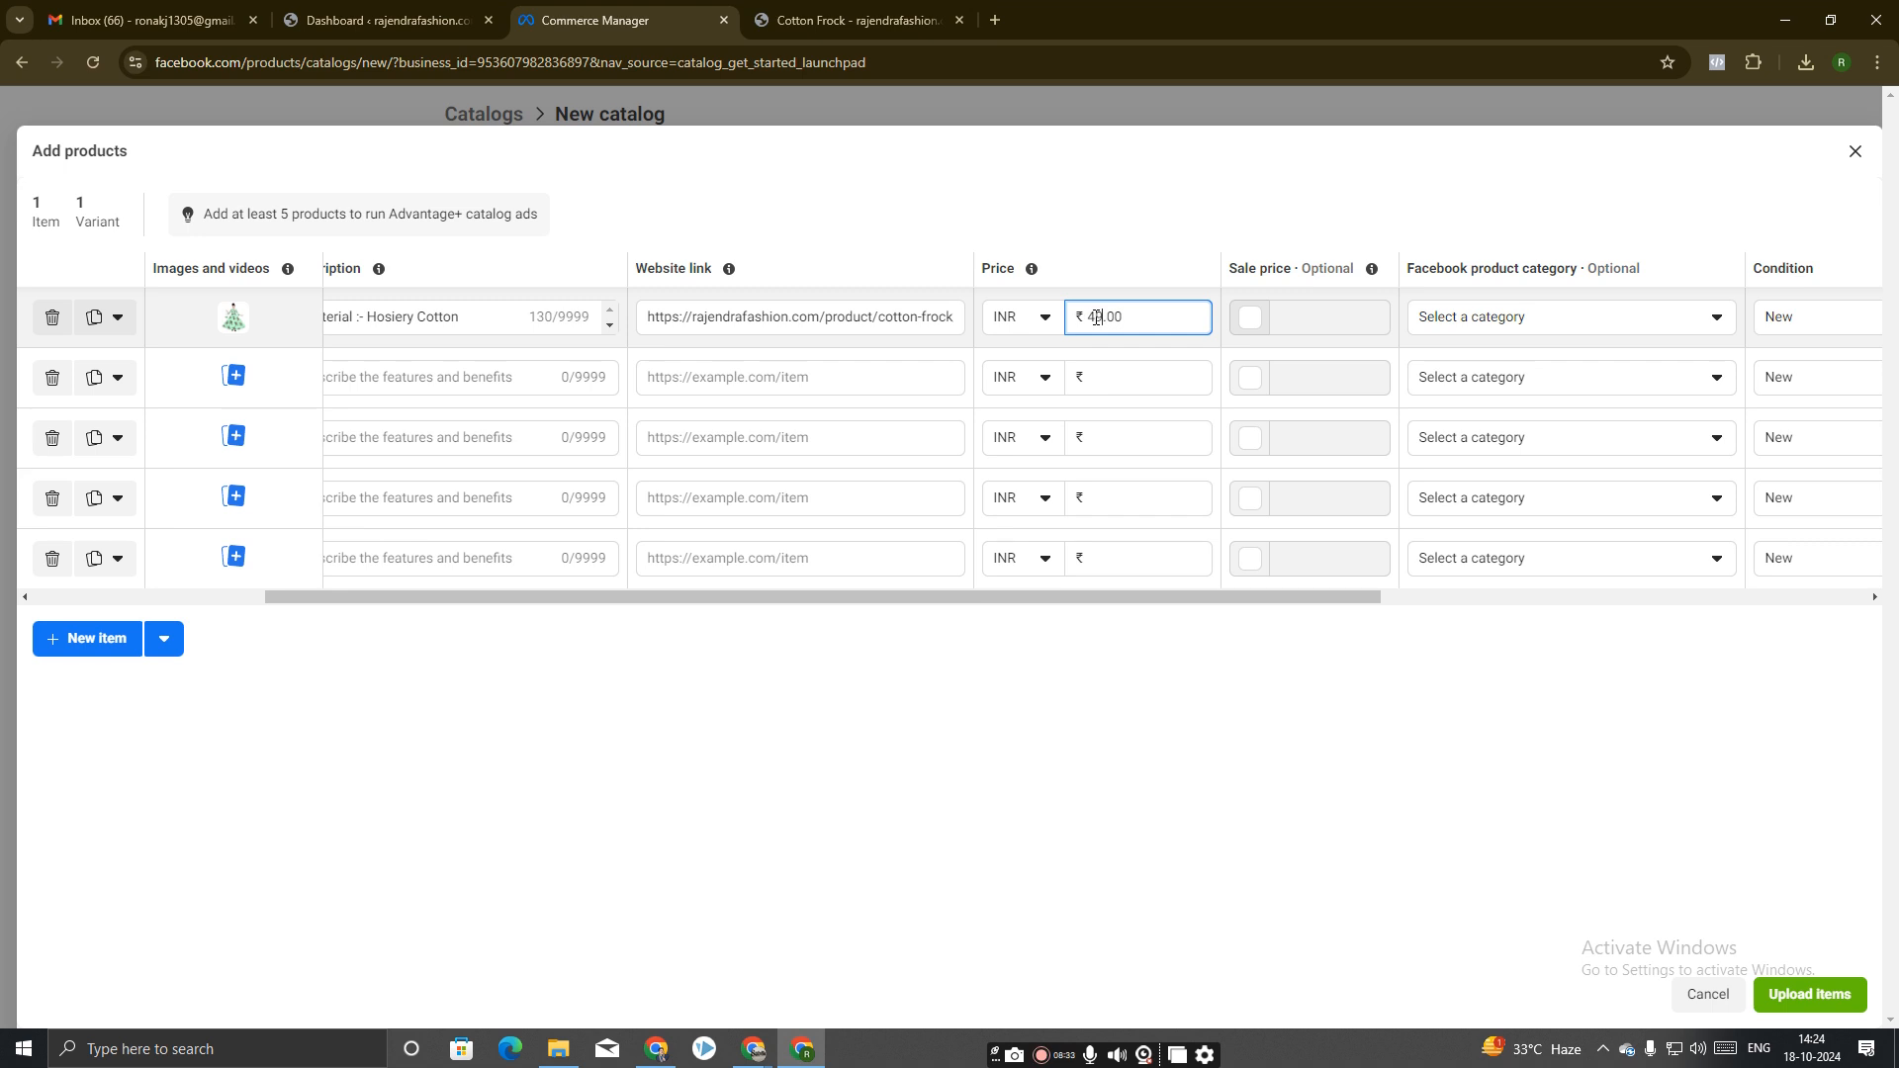
left_click(1250, 317)
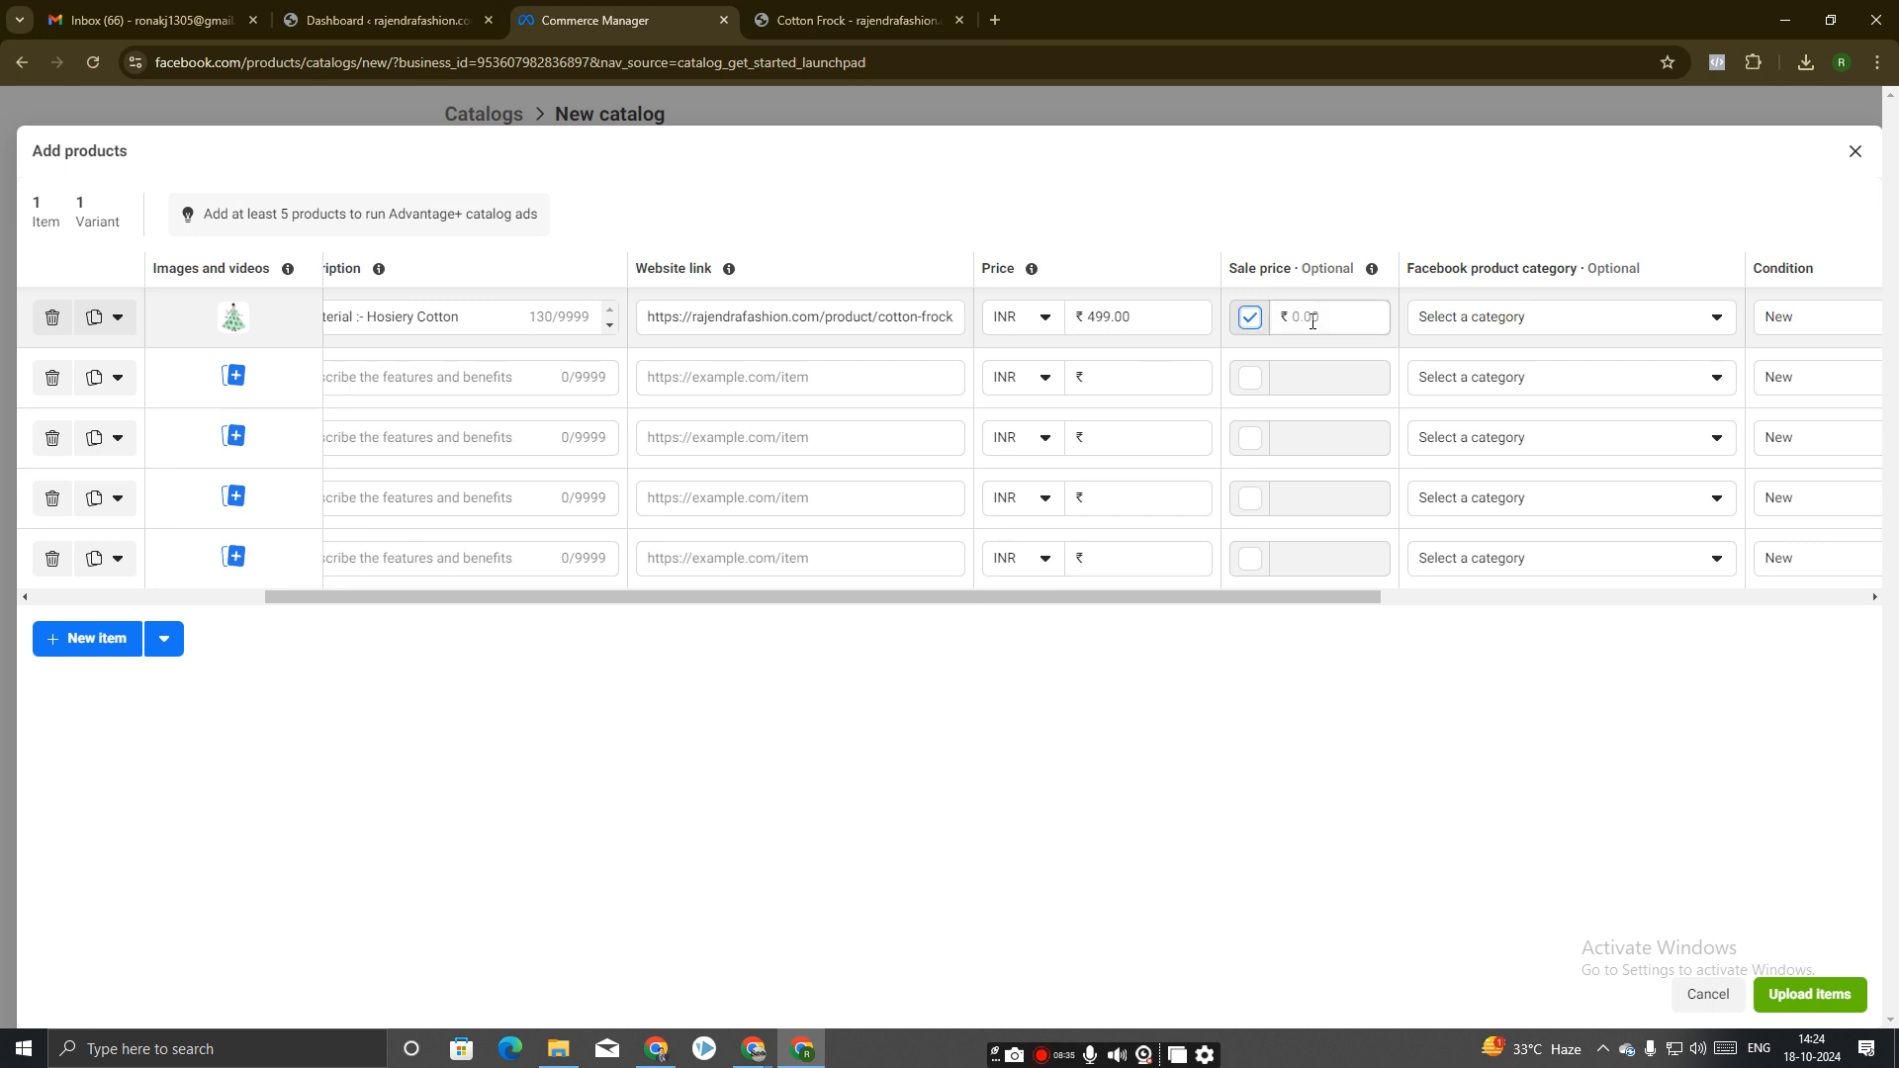
left_click(1285, 322)
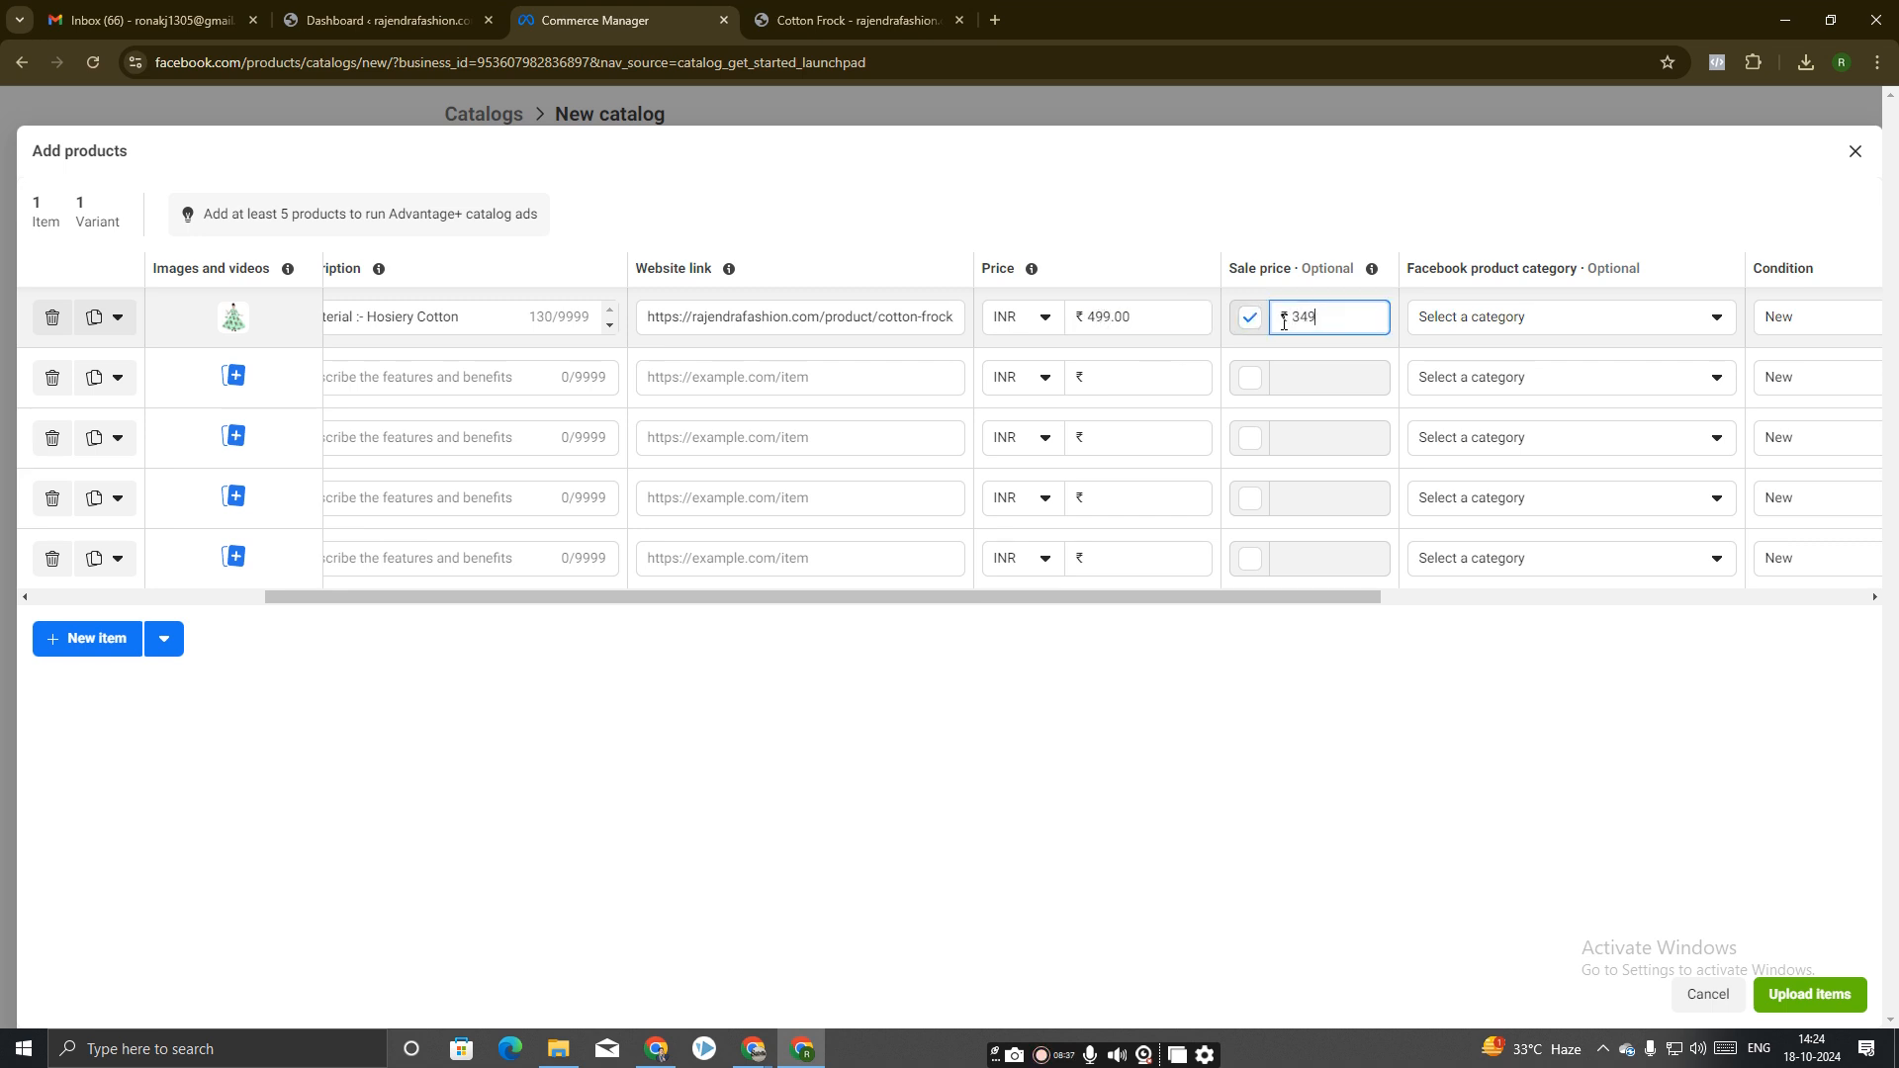
Set the first item's Facebook product category to Clothing & Accessories > Clothing.
left_click_drag(1237, 596, 1358, 598)
left_click(1383, 321)
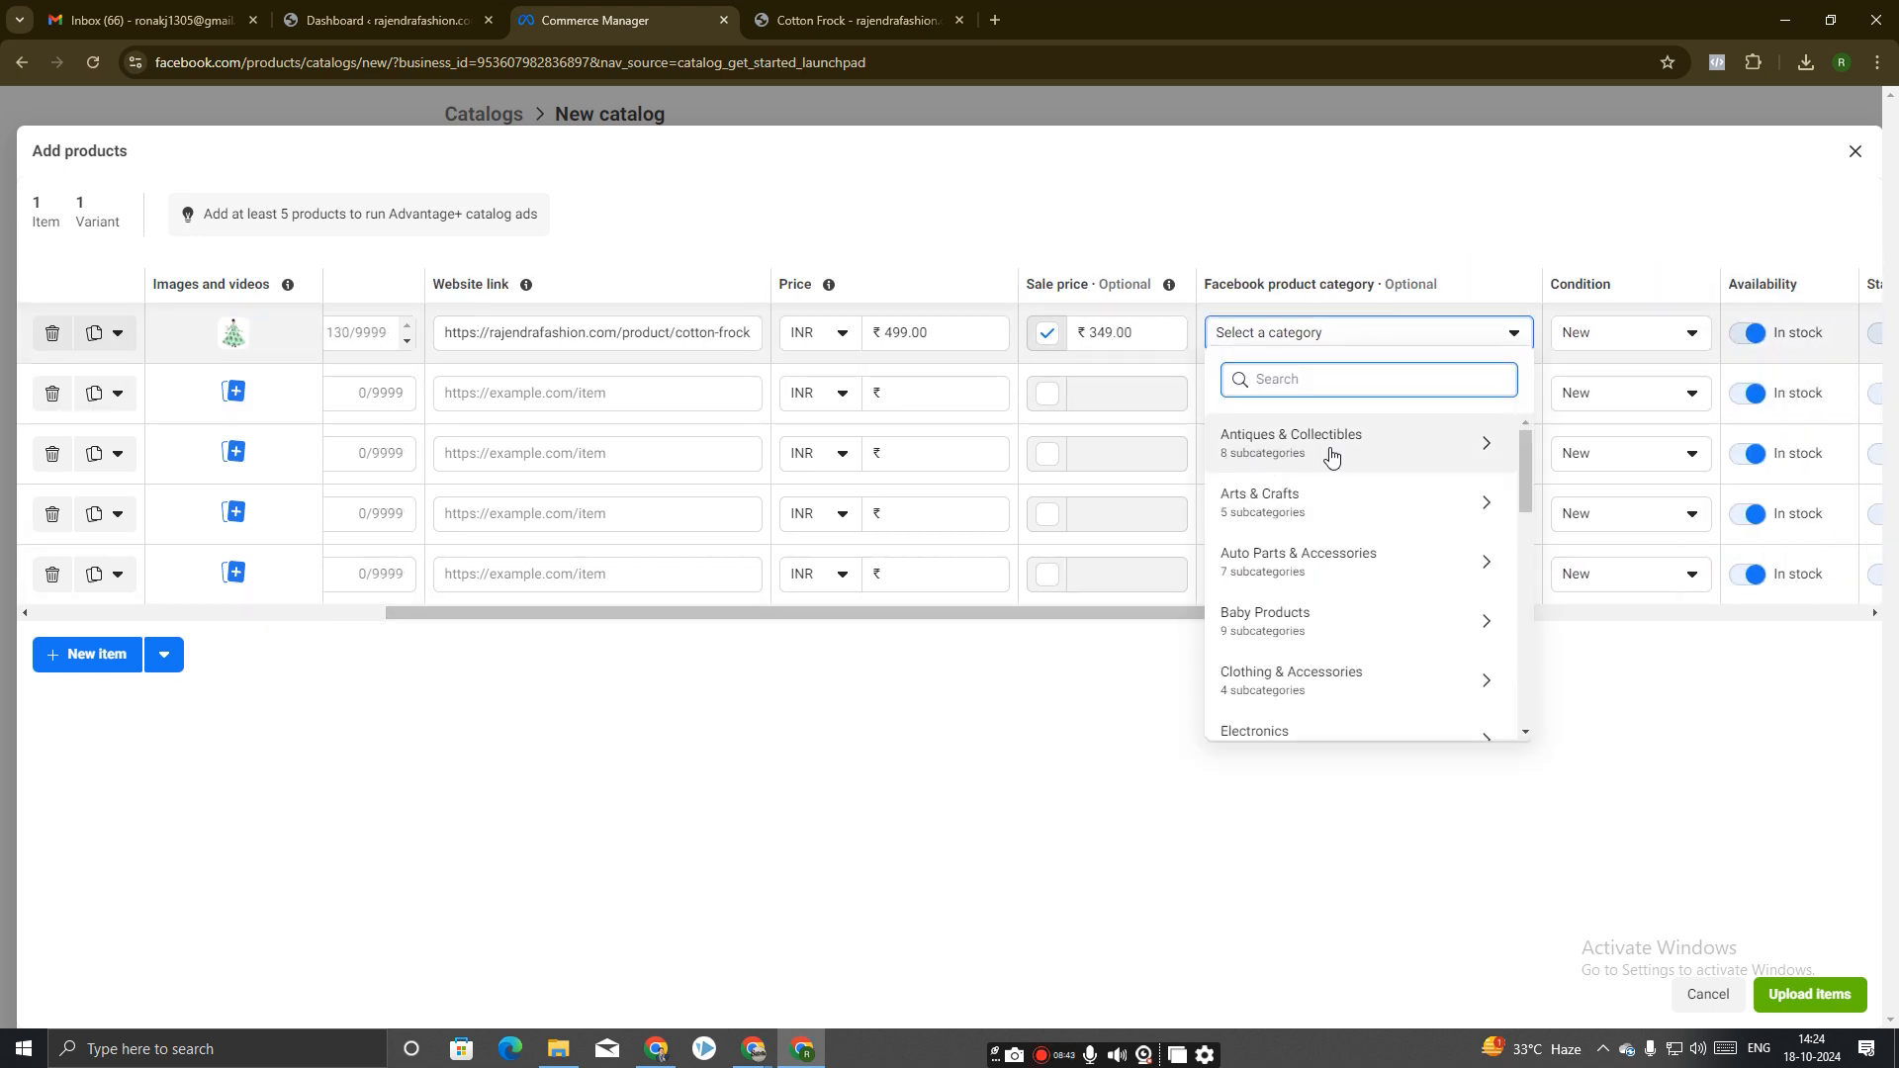
scroll(1308, 577, "down", 1)
scroll(1326, 653, "down", 1)
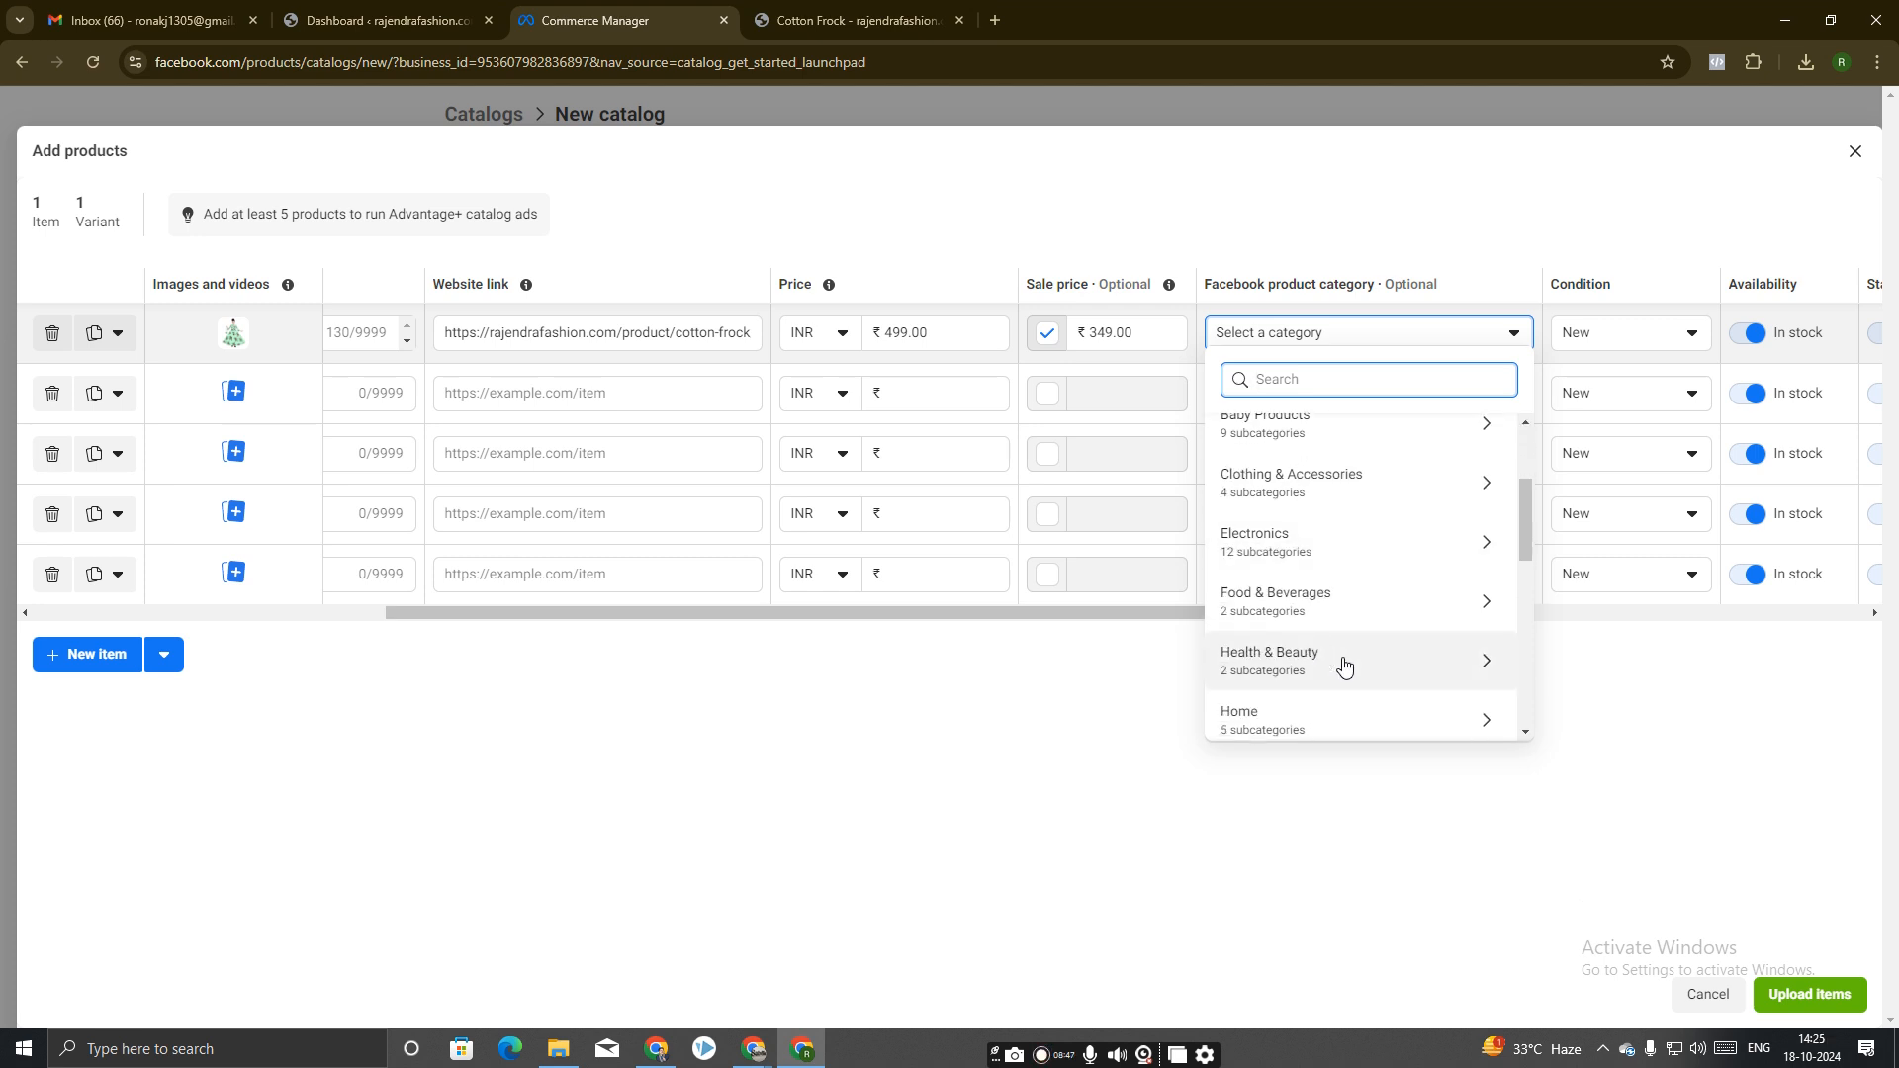
scroll(1306, 661, "up", 2)
left_click(1484, 441)
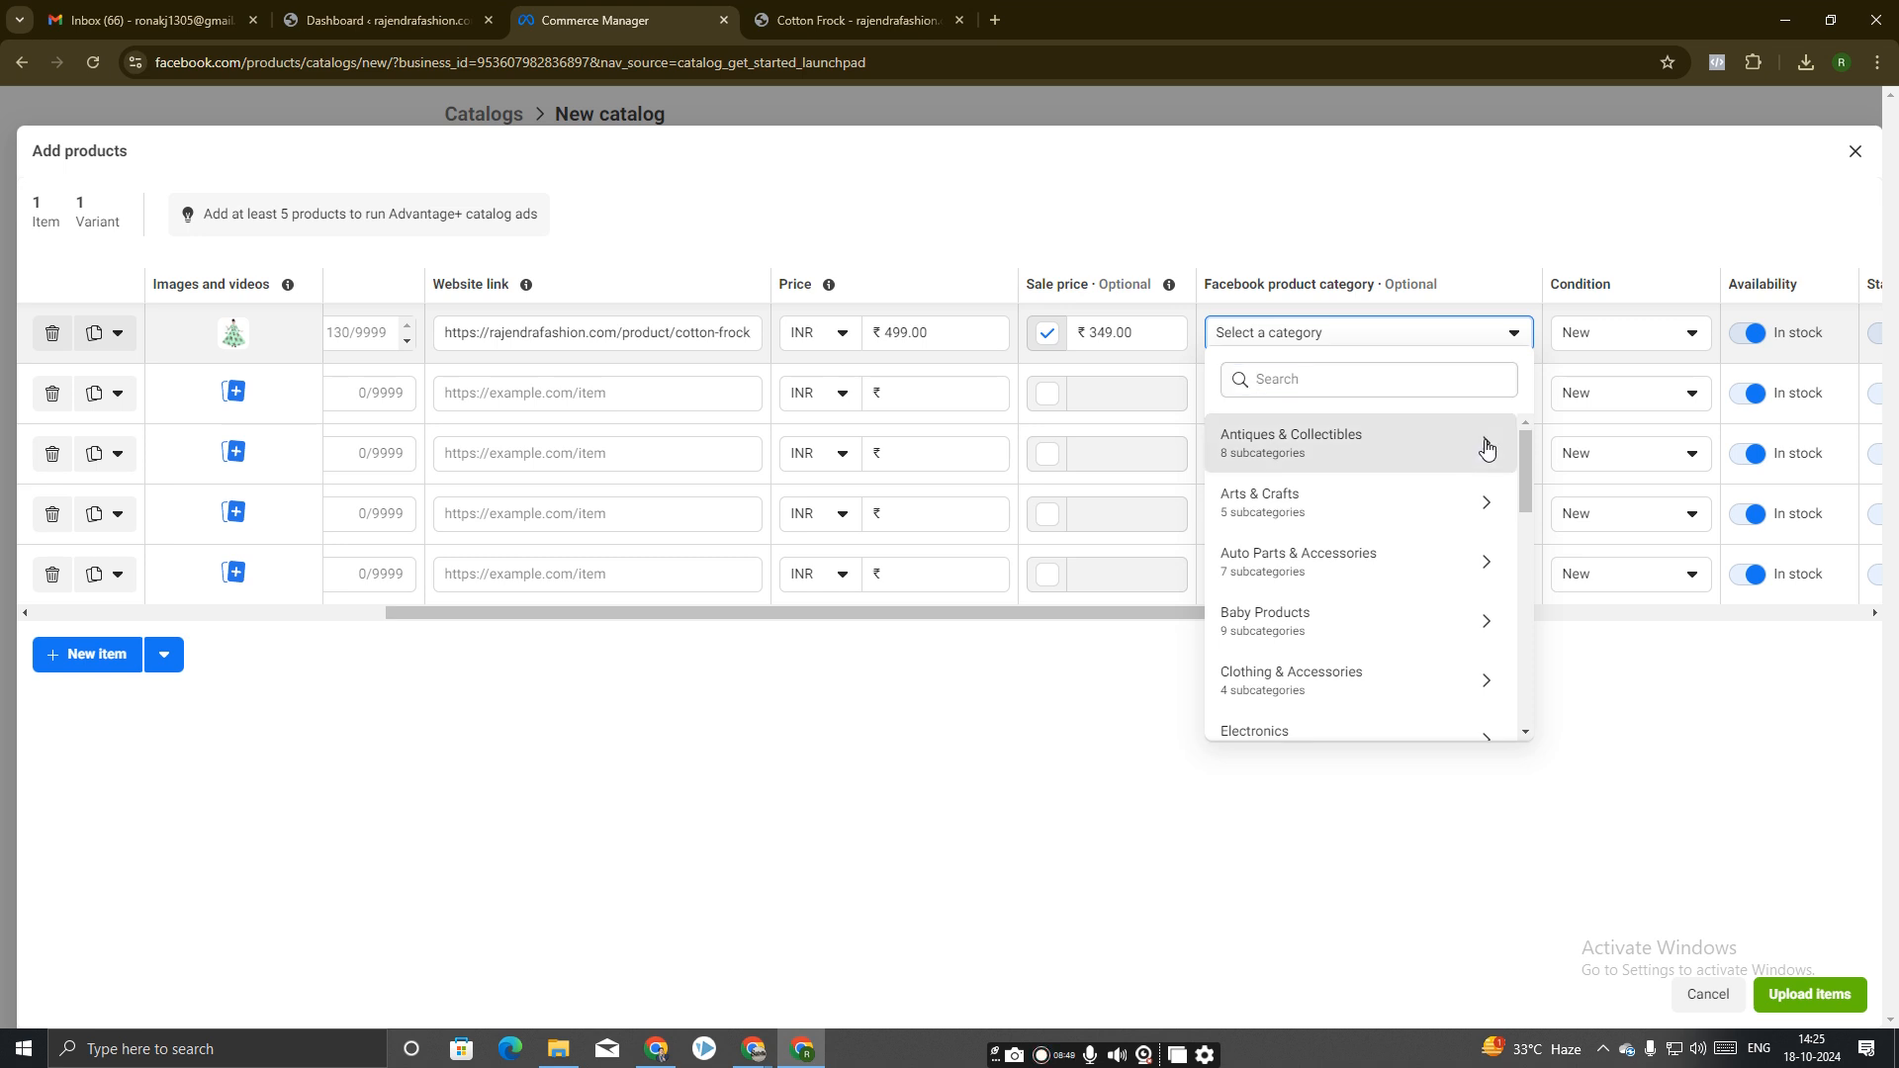
scroll(1375, 594, "down", 1)
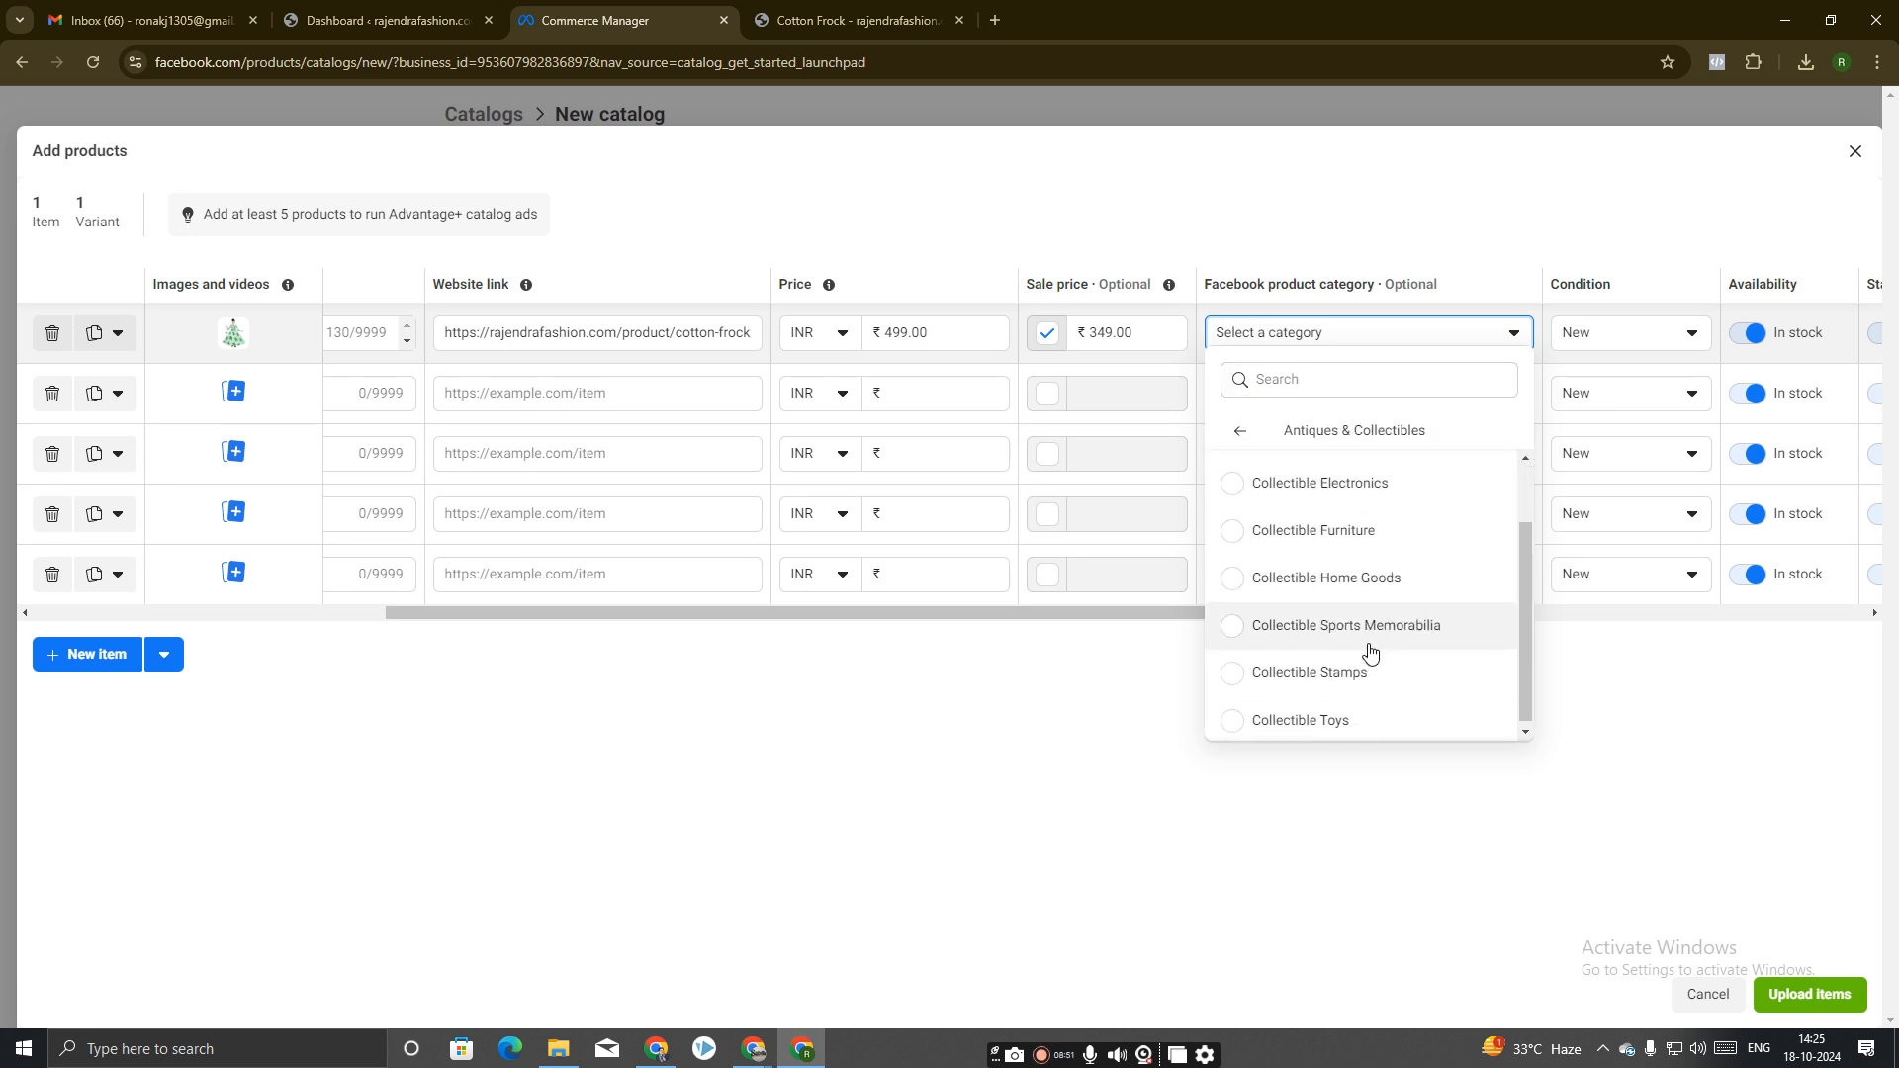
scroll(1346, 643, "up", 2)
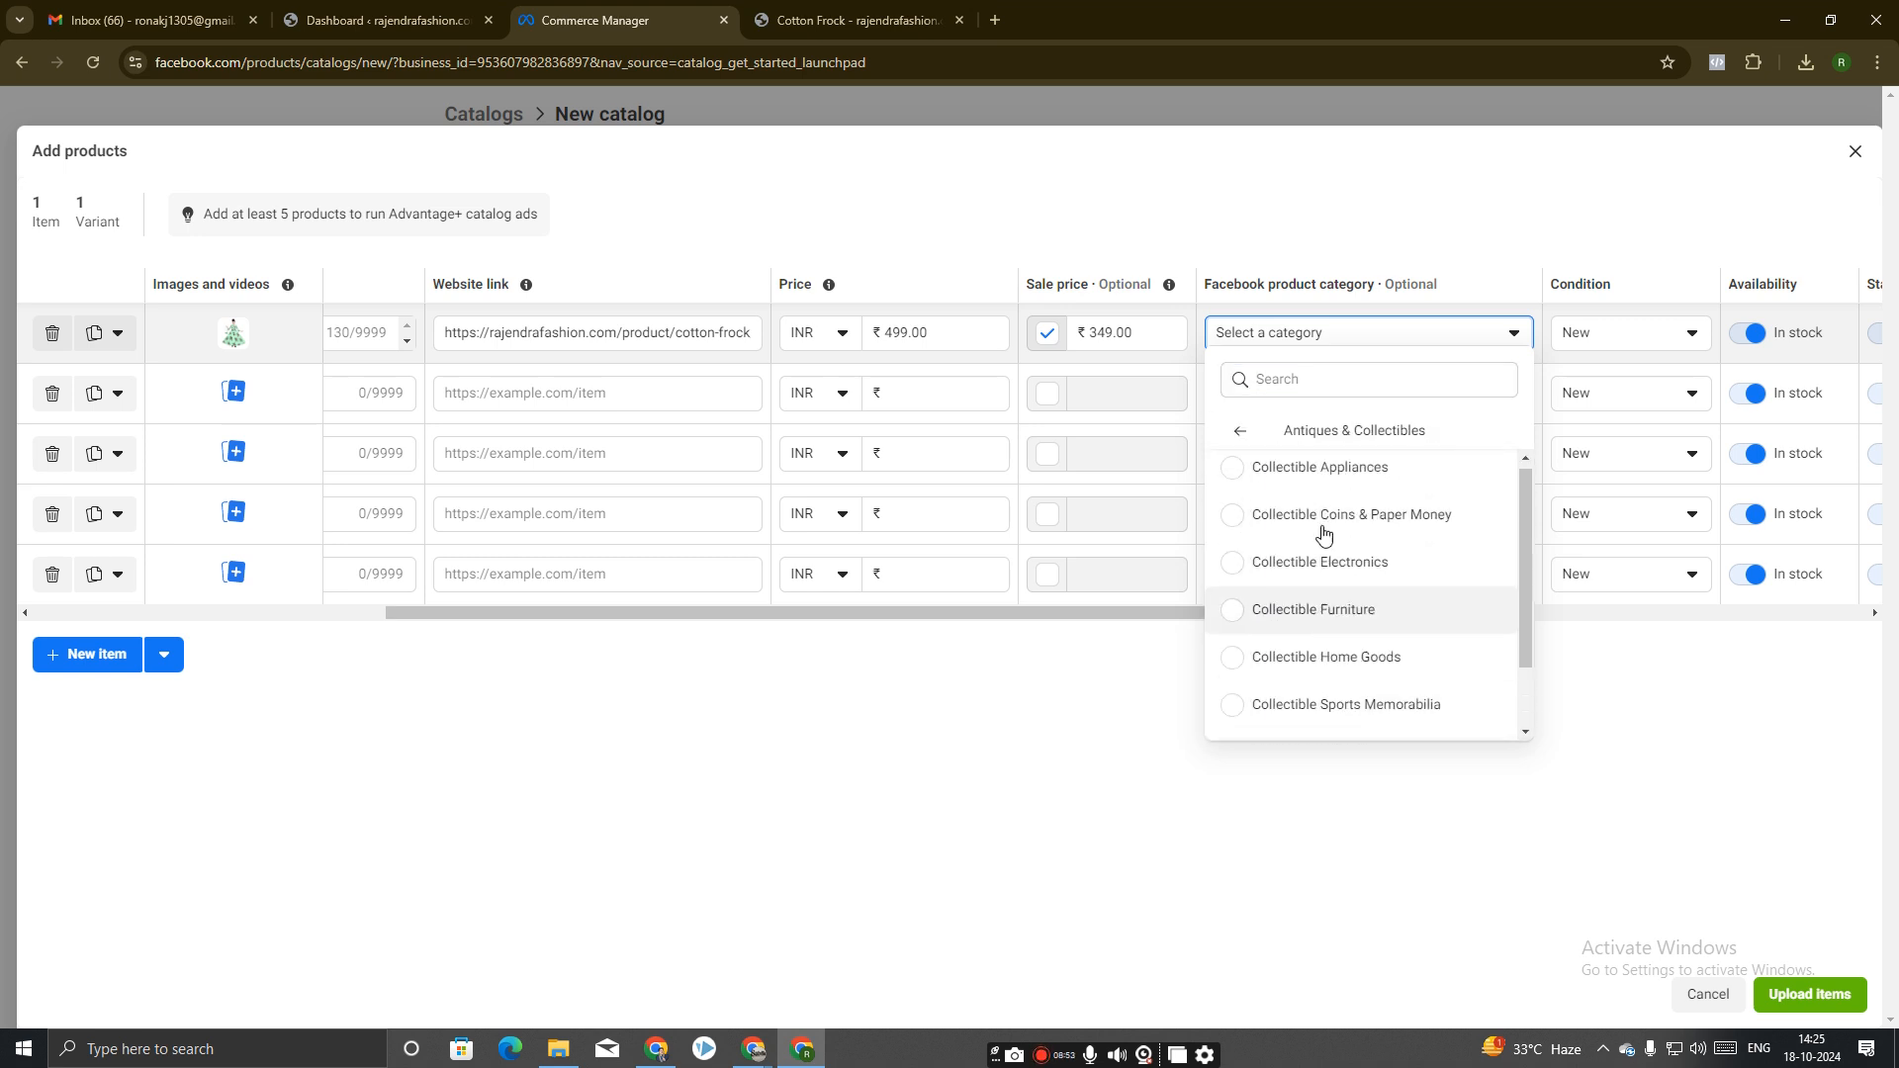
left_click(1241, 430)
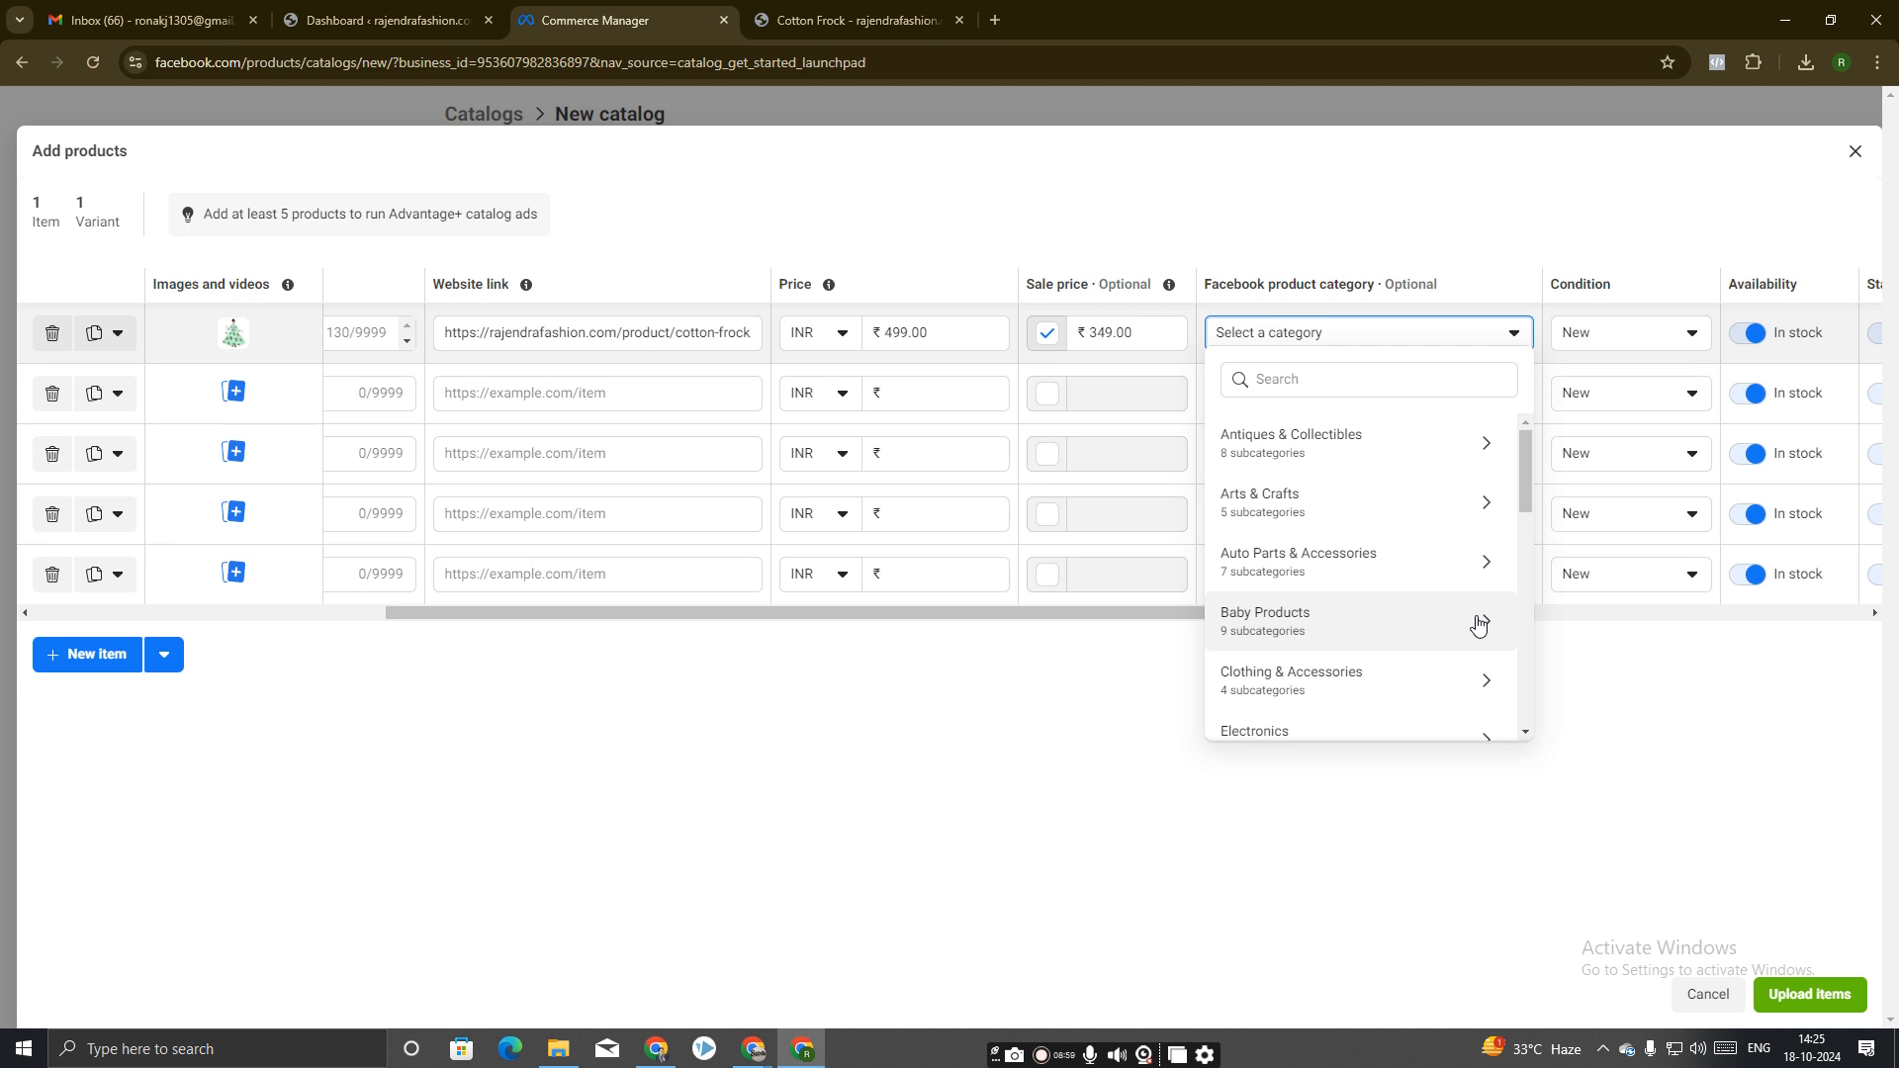
left_click(1478, 680)
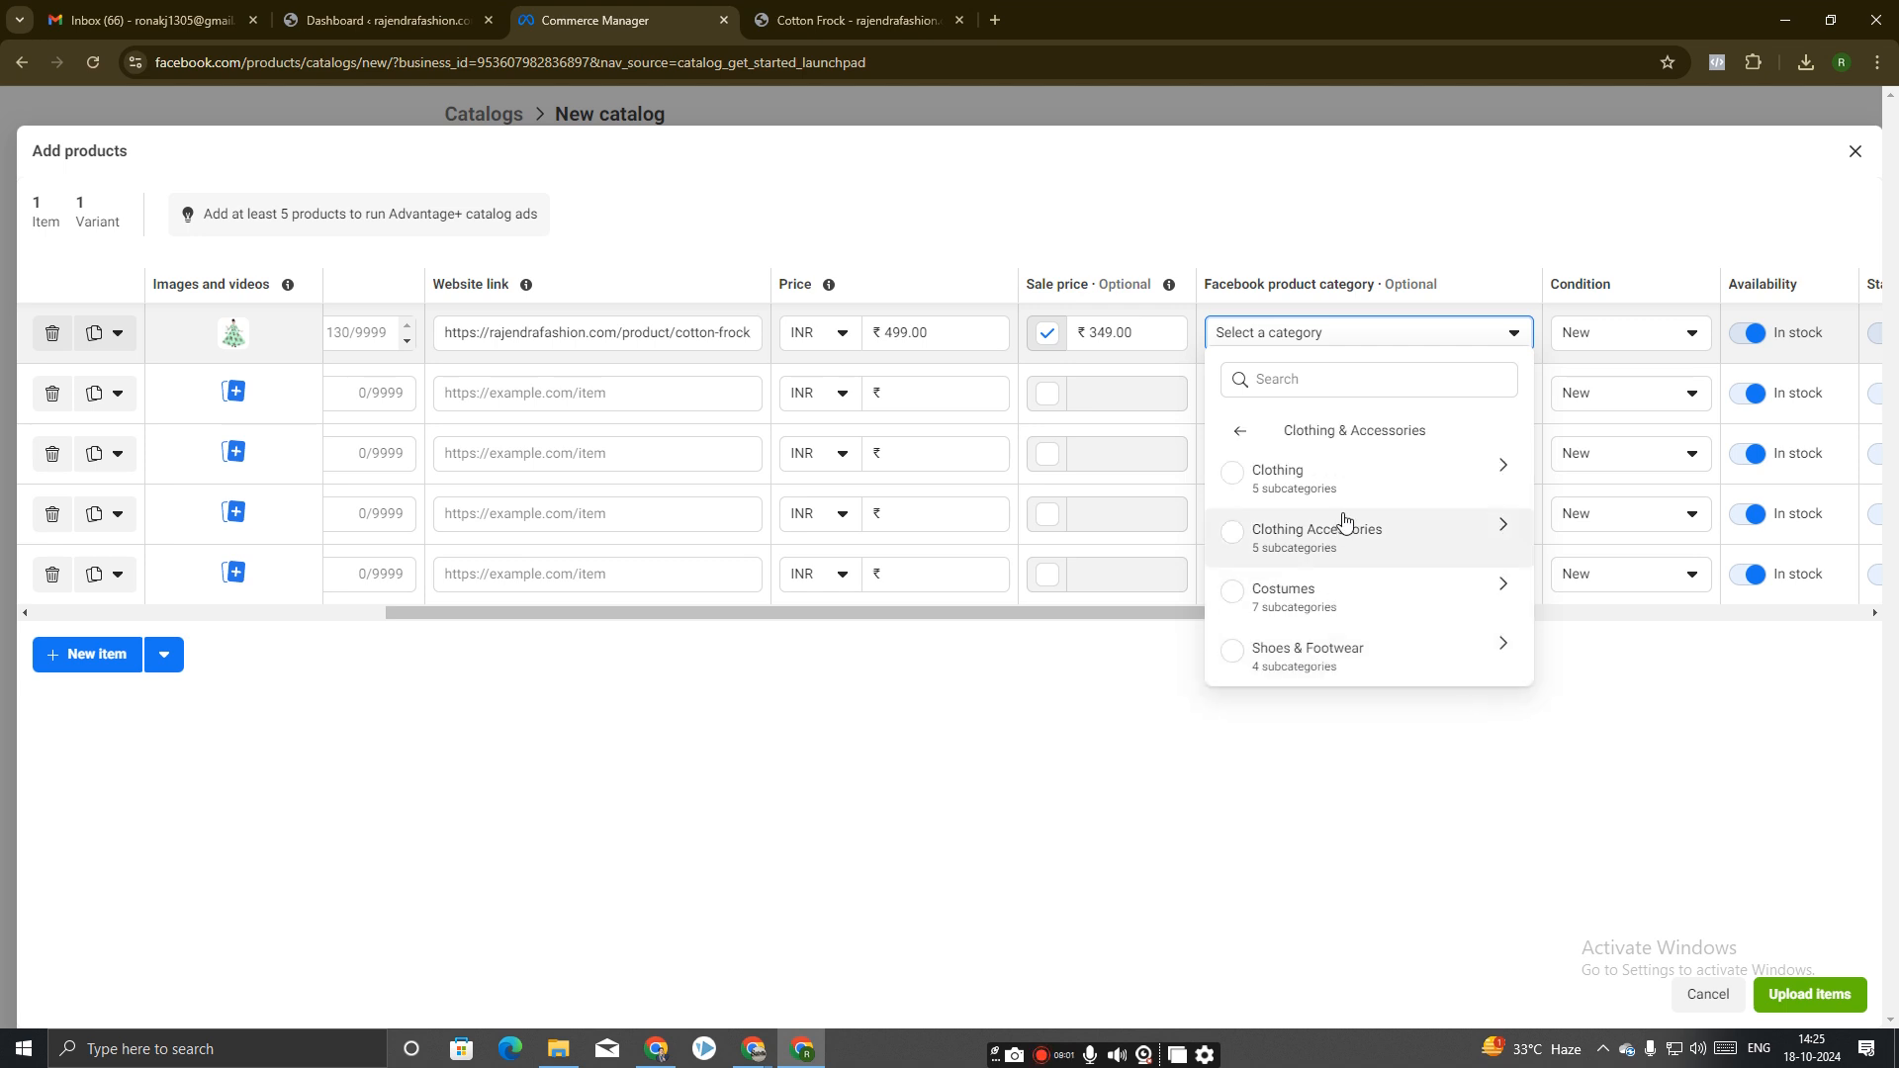
left_click(1239, 482)
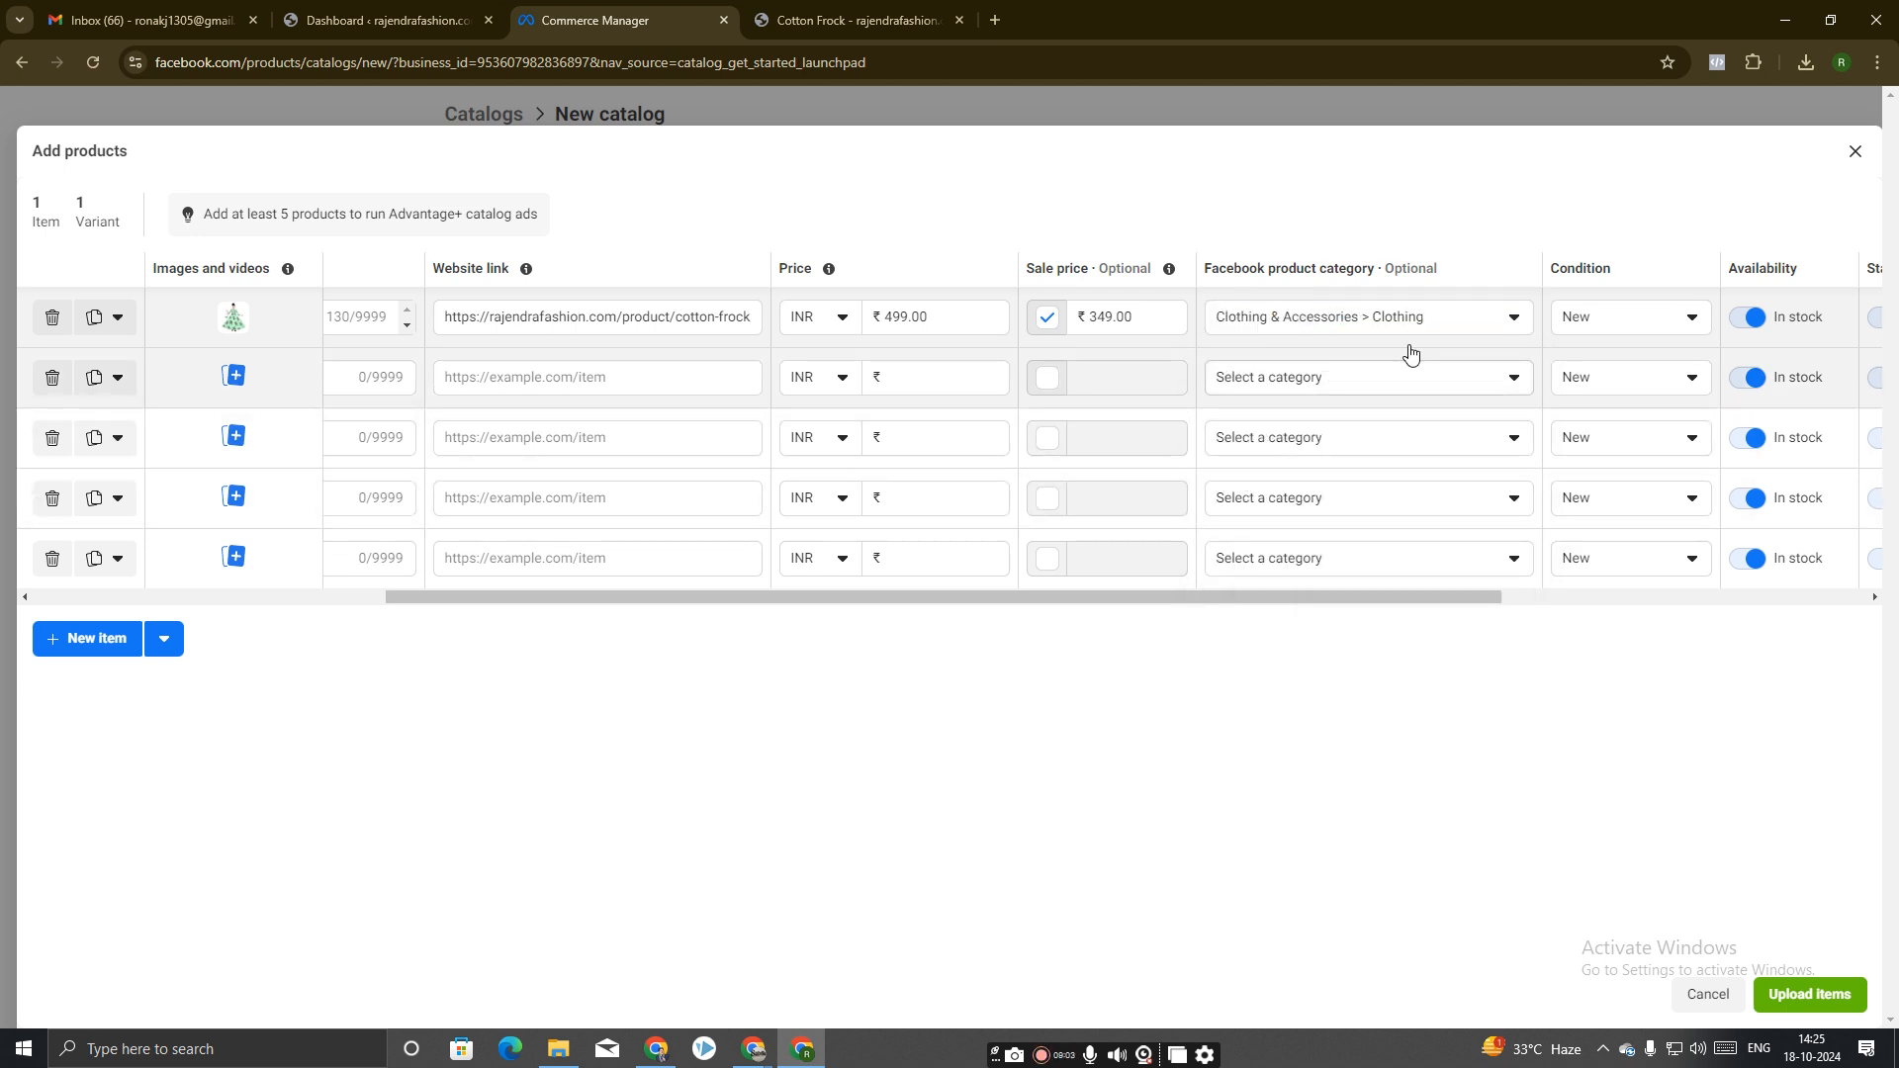
Copy the store name from the Cotton Frock page's web address and enter it as the first item's brand, capitalised as Rajendrafashion.
left_click_drag(946, 599, 1332, 623)
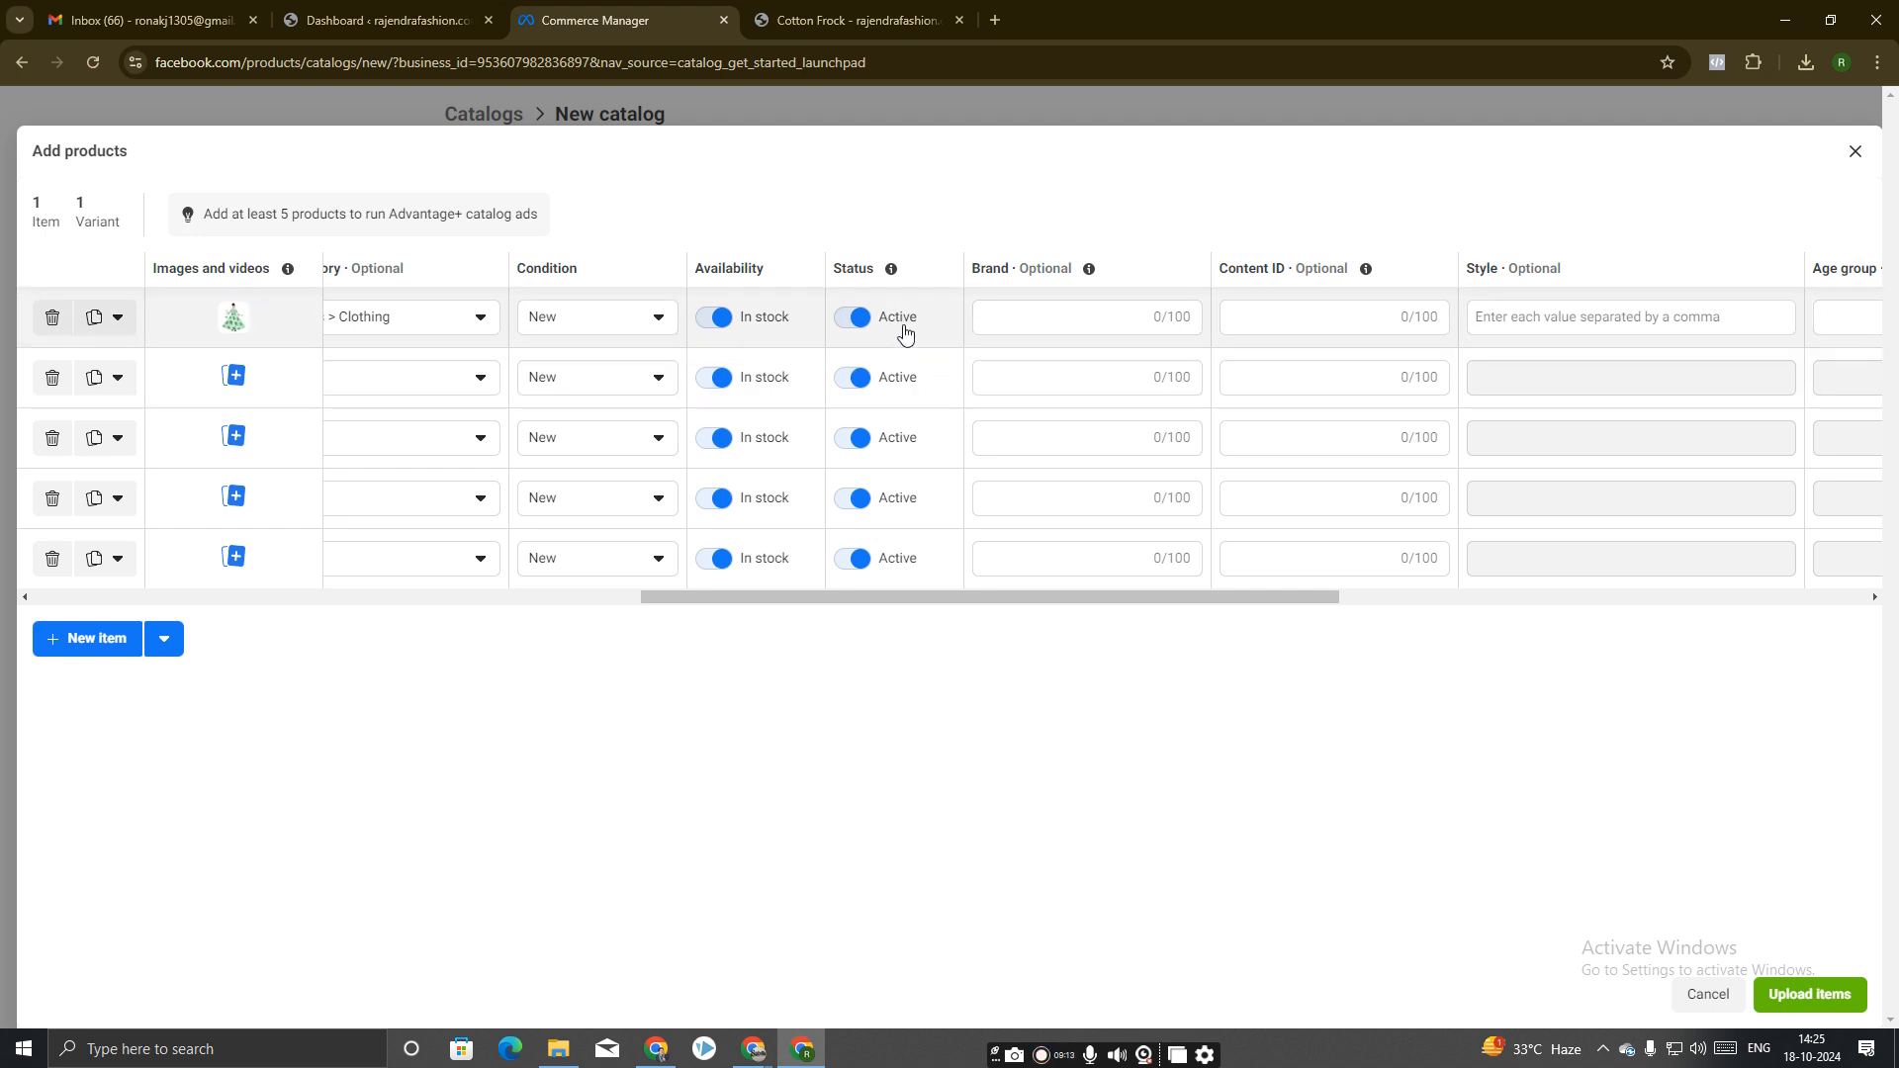
left_click(1024, 315)
left_click(863, 22)
scroll(1193, 416, "up", 2)
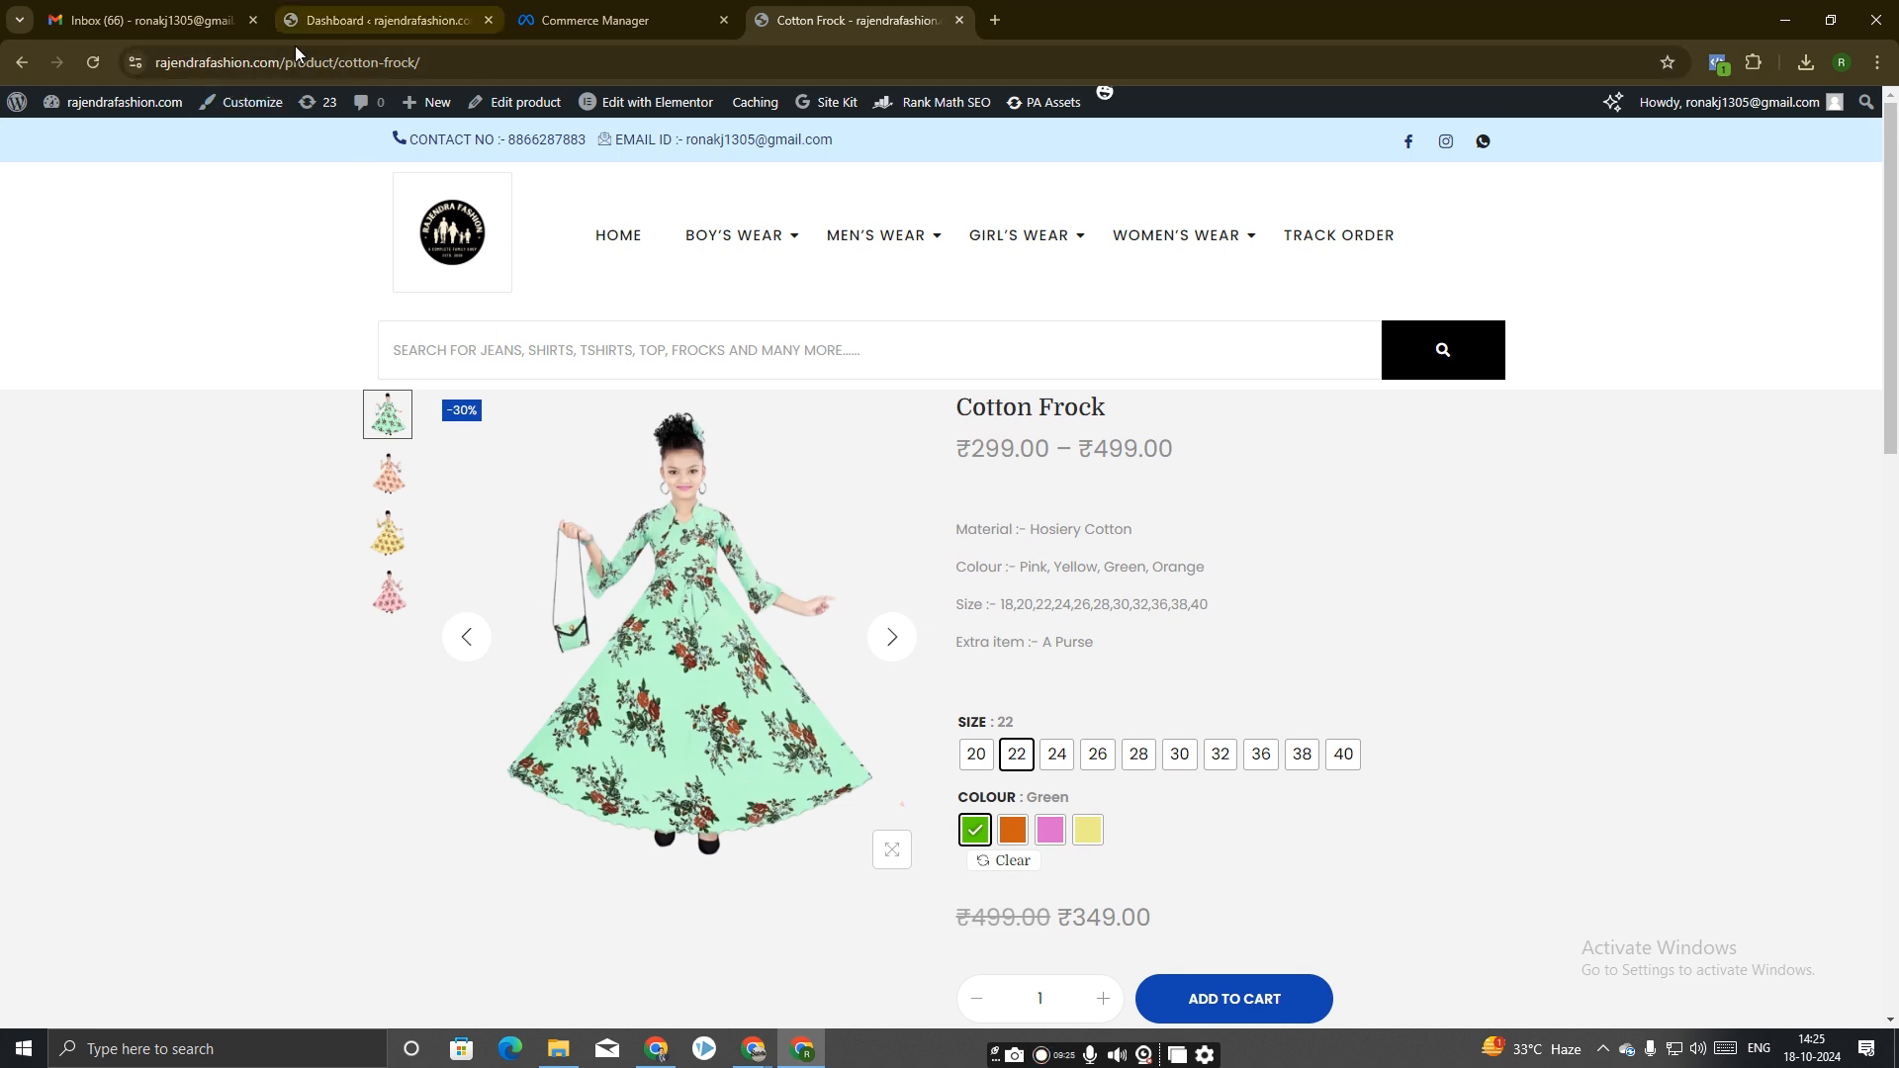
left_click_drag(155, 63, 238, 65)
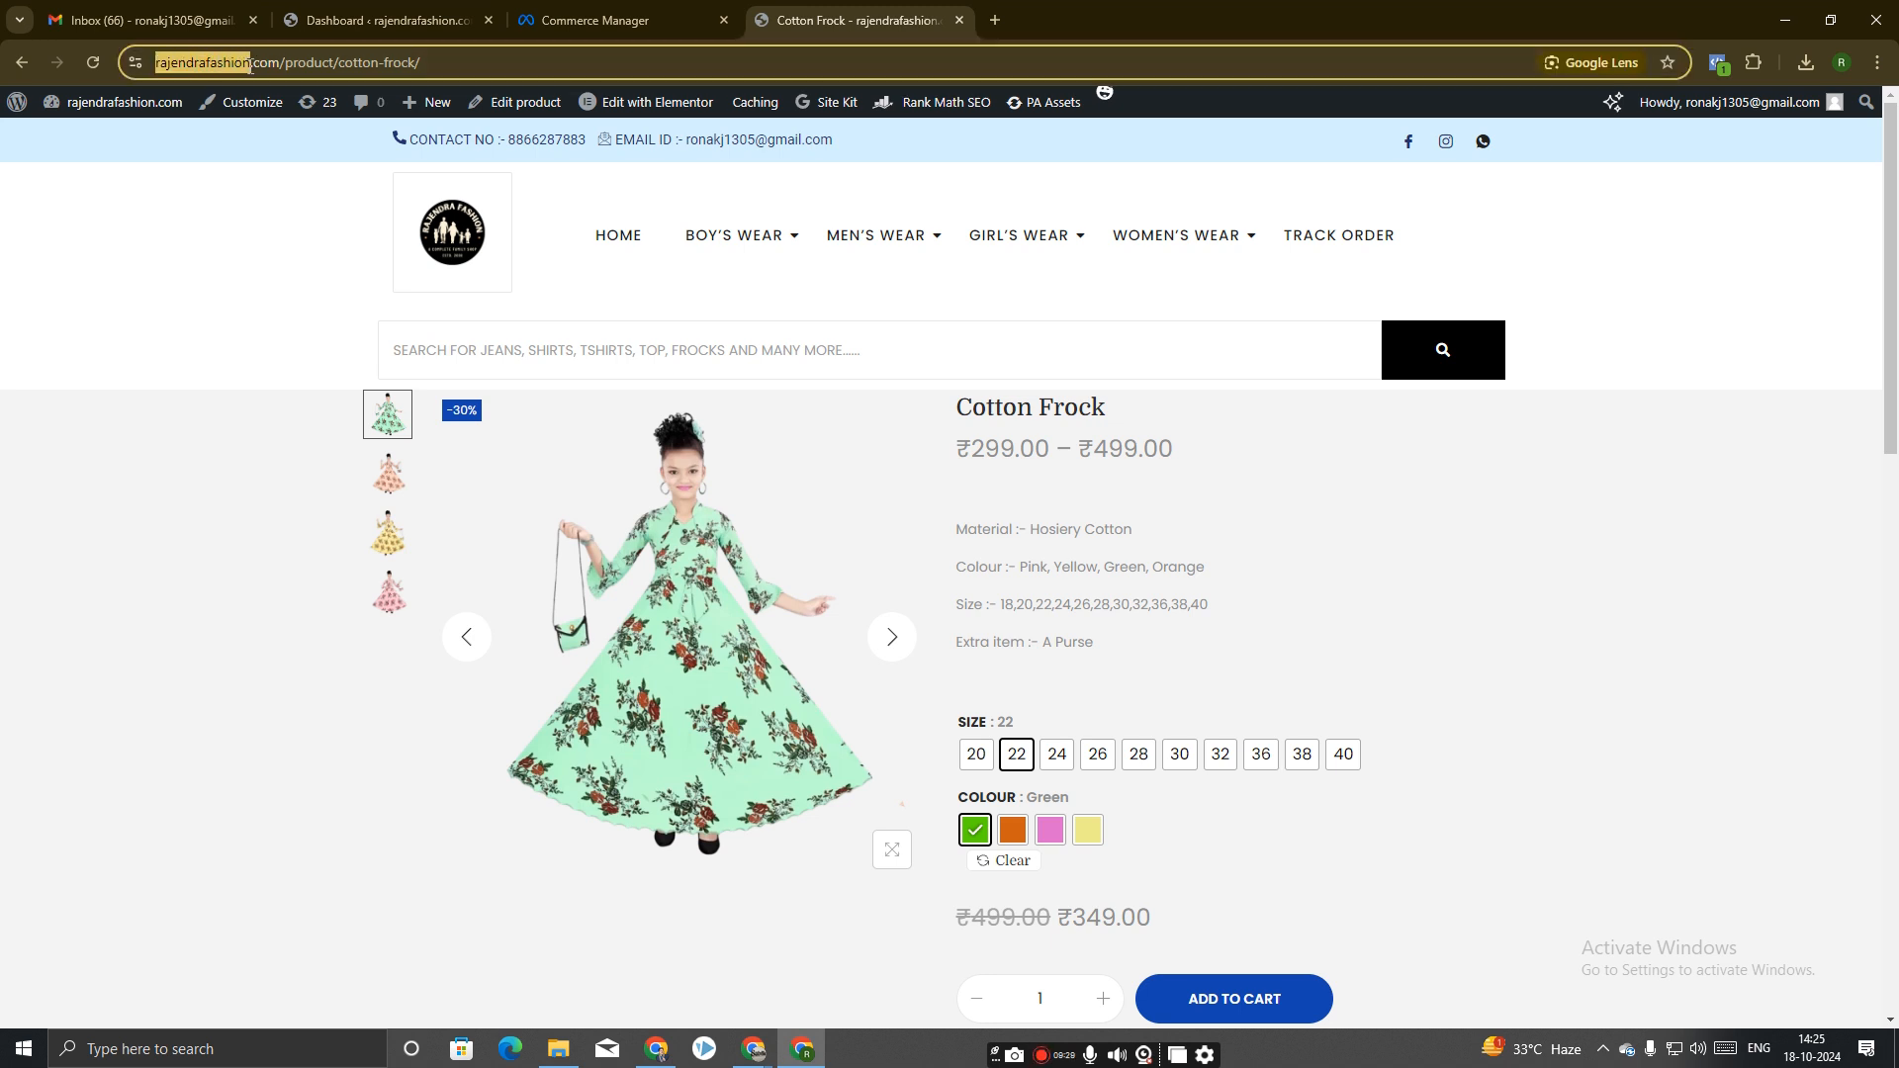
left_click_drag(249, 67, 250, 67)
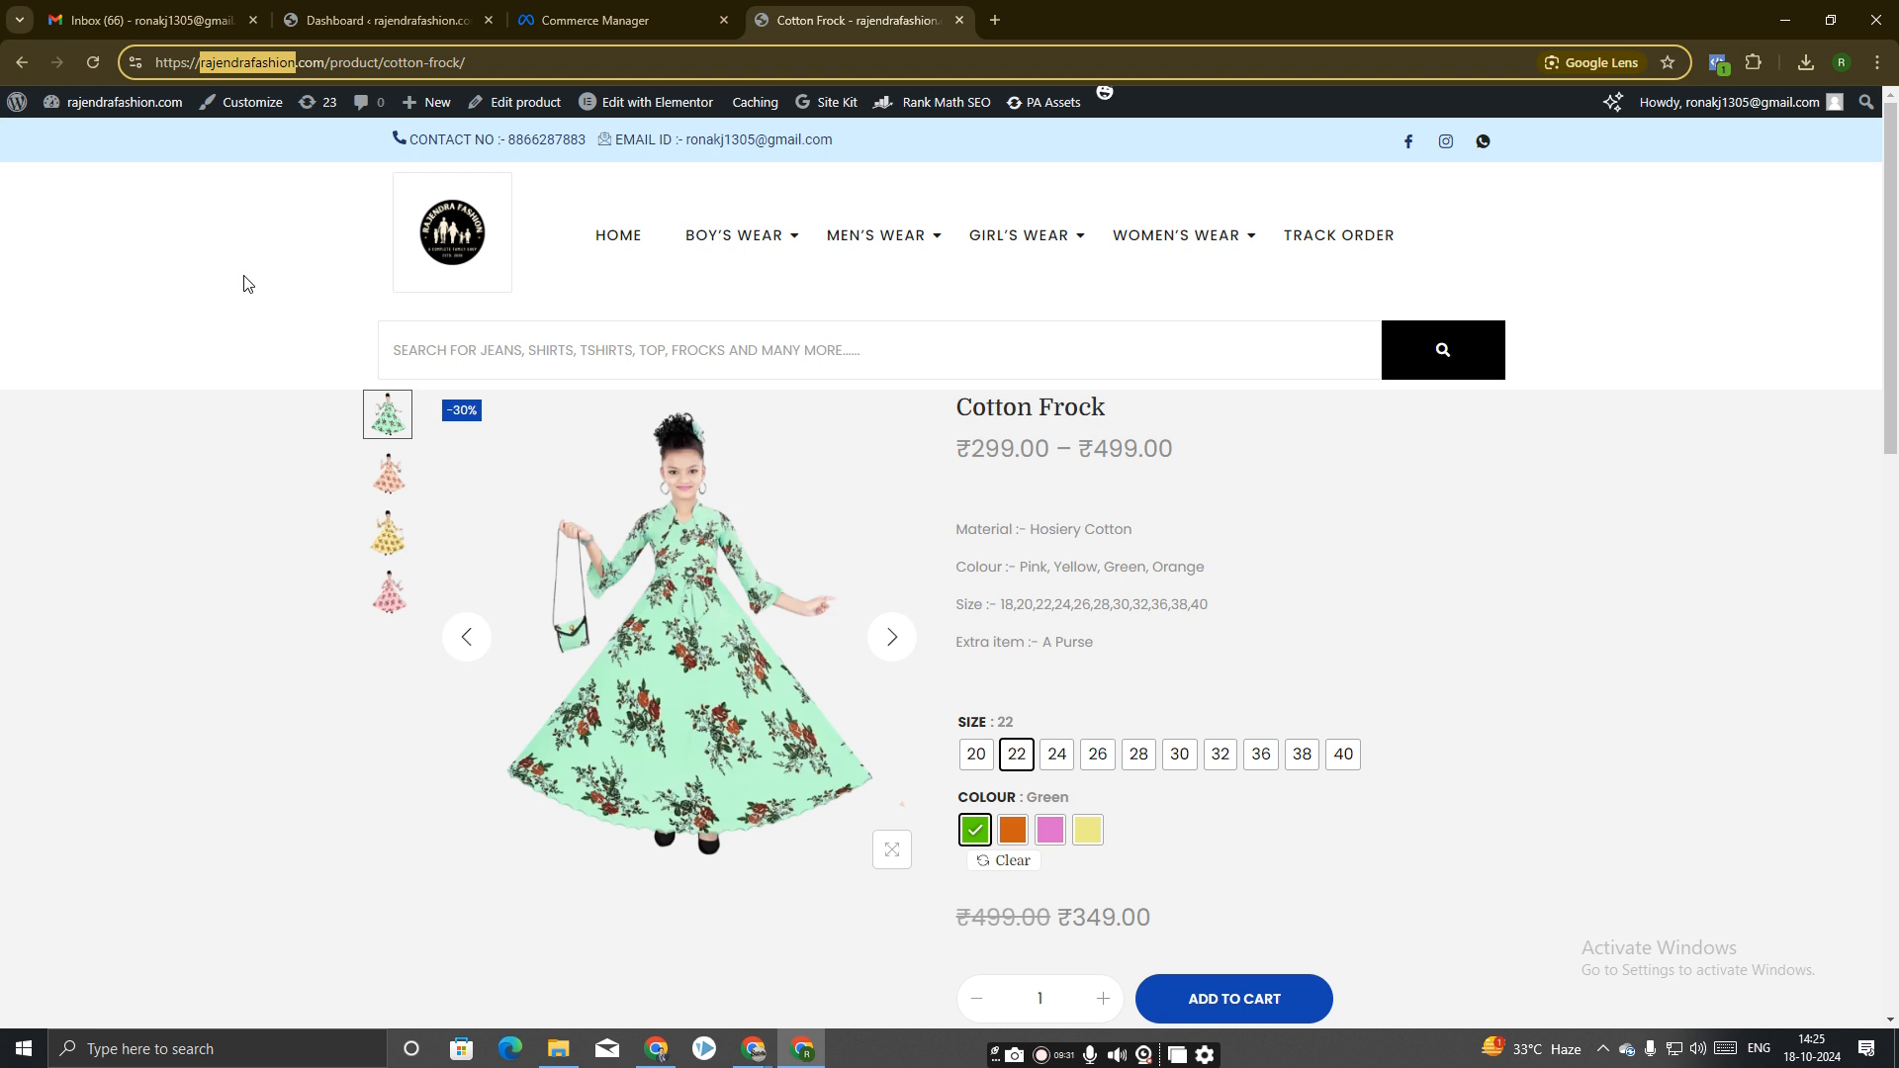
left_click(596, 20)
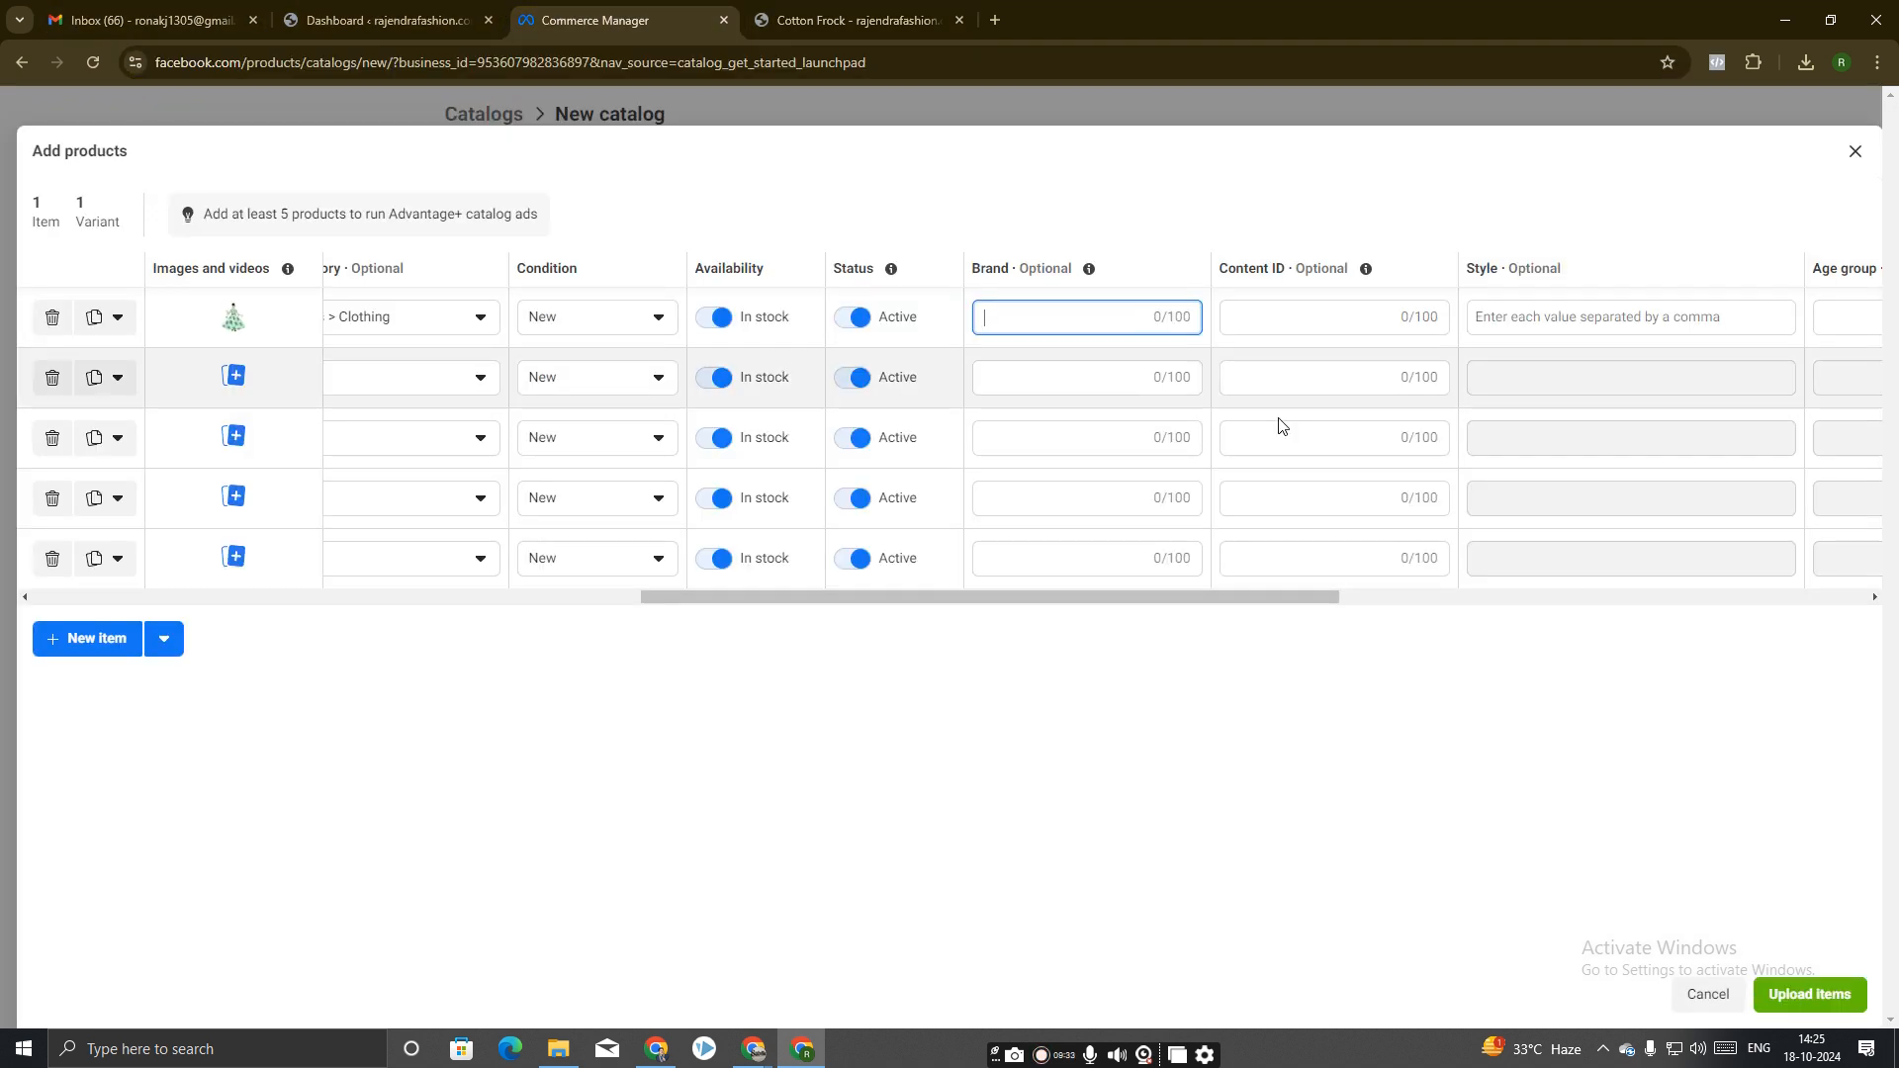
type("rajendrafashion")
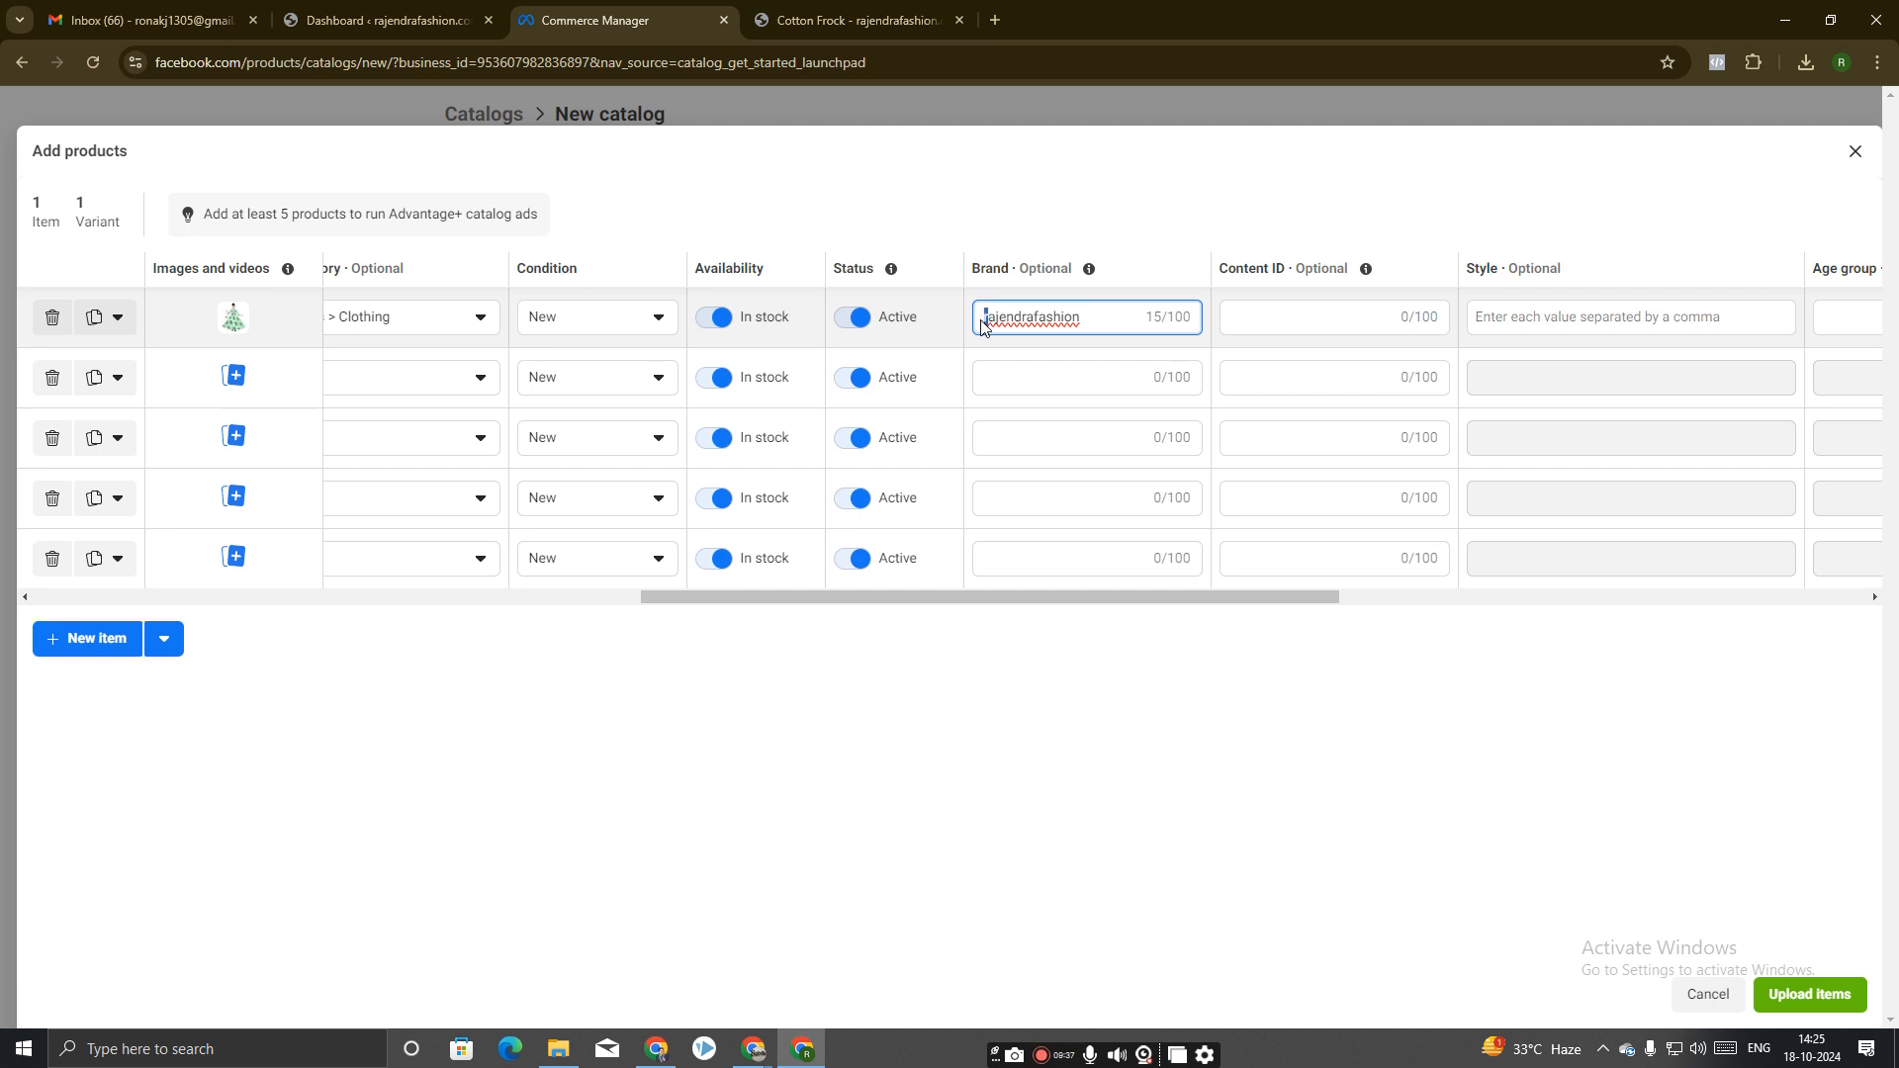
type("R")
Review the first item's row with the content ID left empty, and upload the item to the catalog.
left_click(1251, 327)
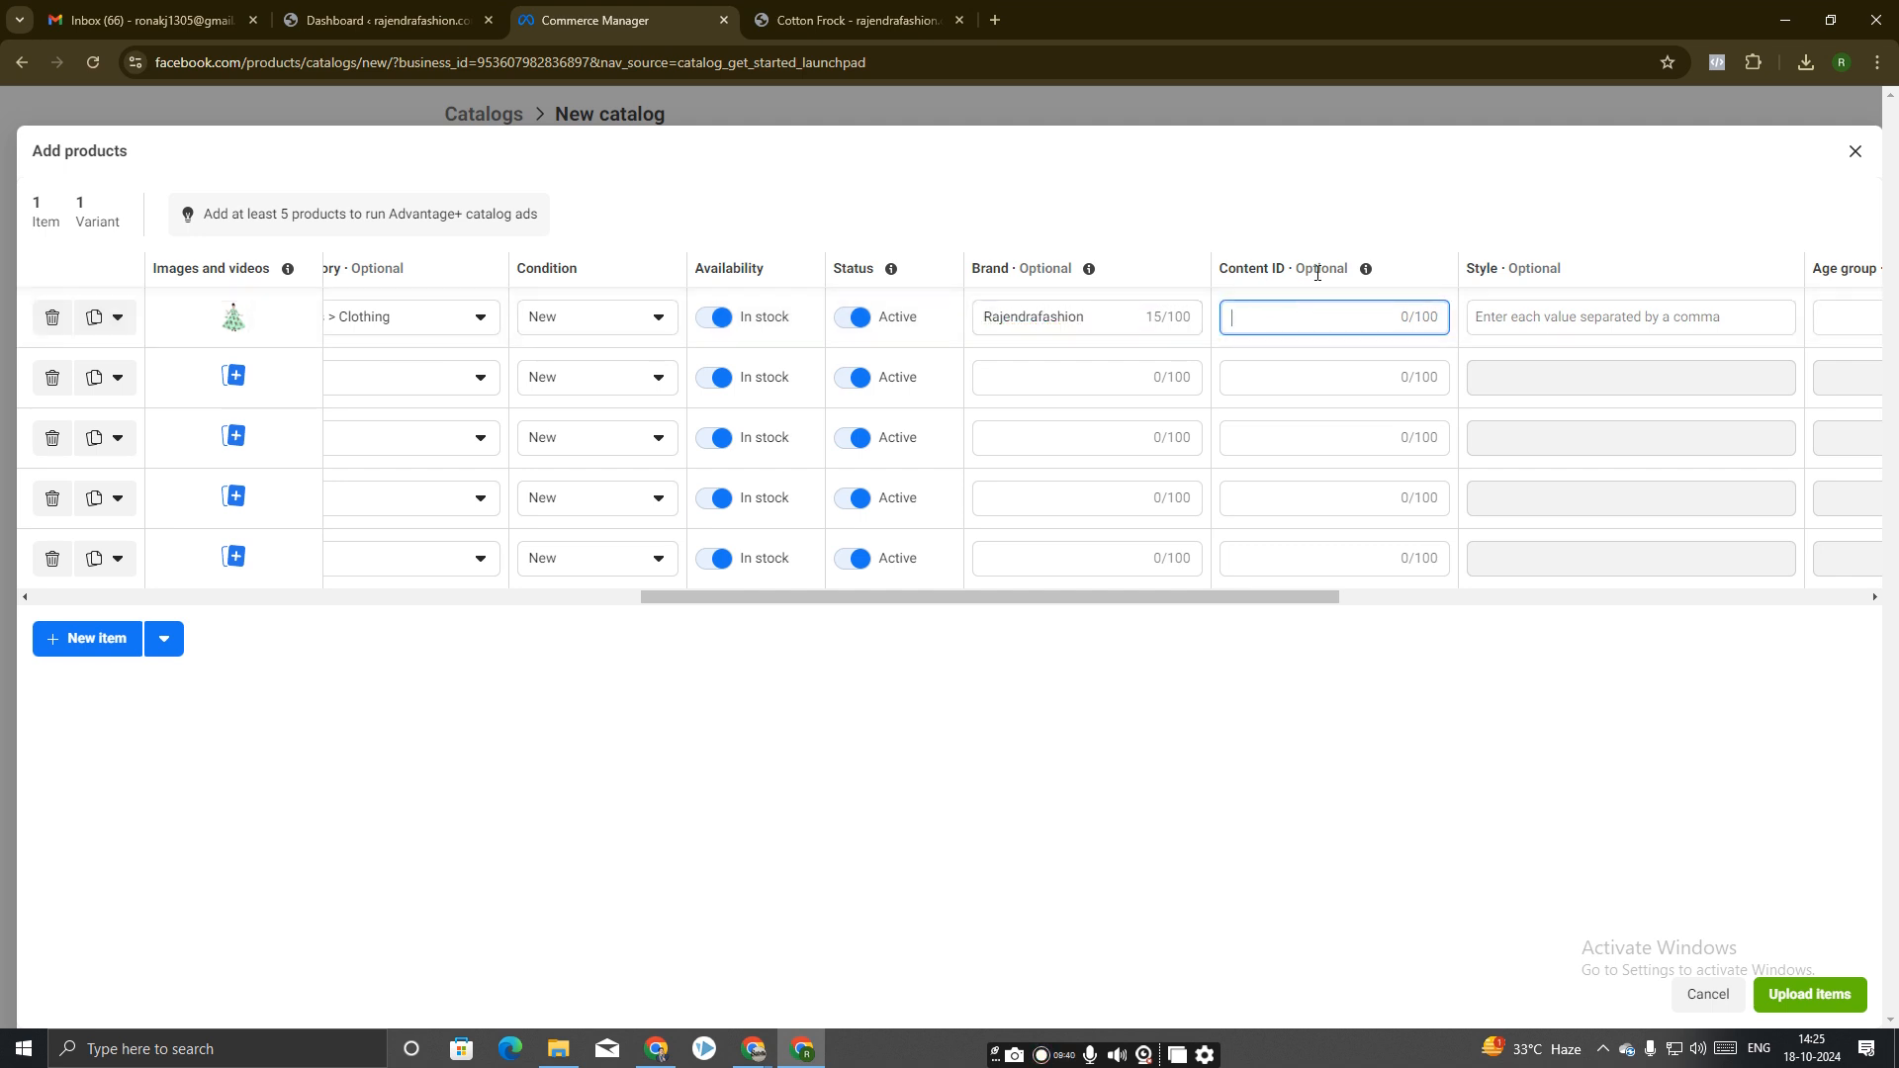
left_click_drag(1257, 597, 573, 644)
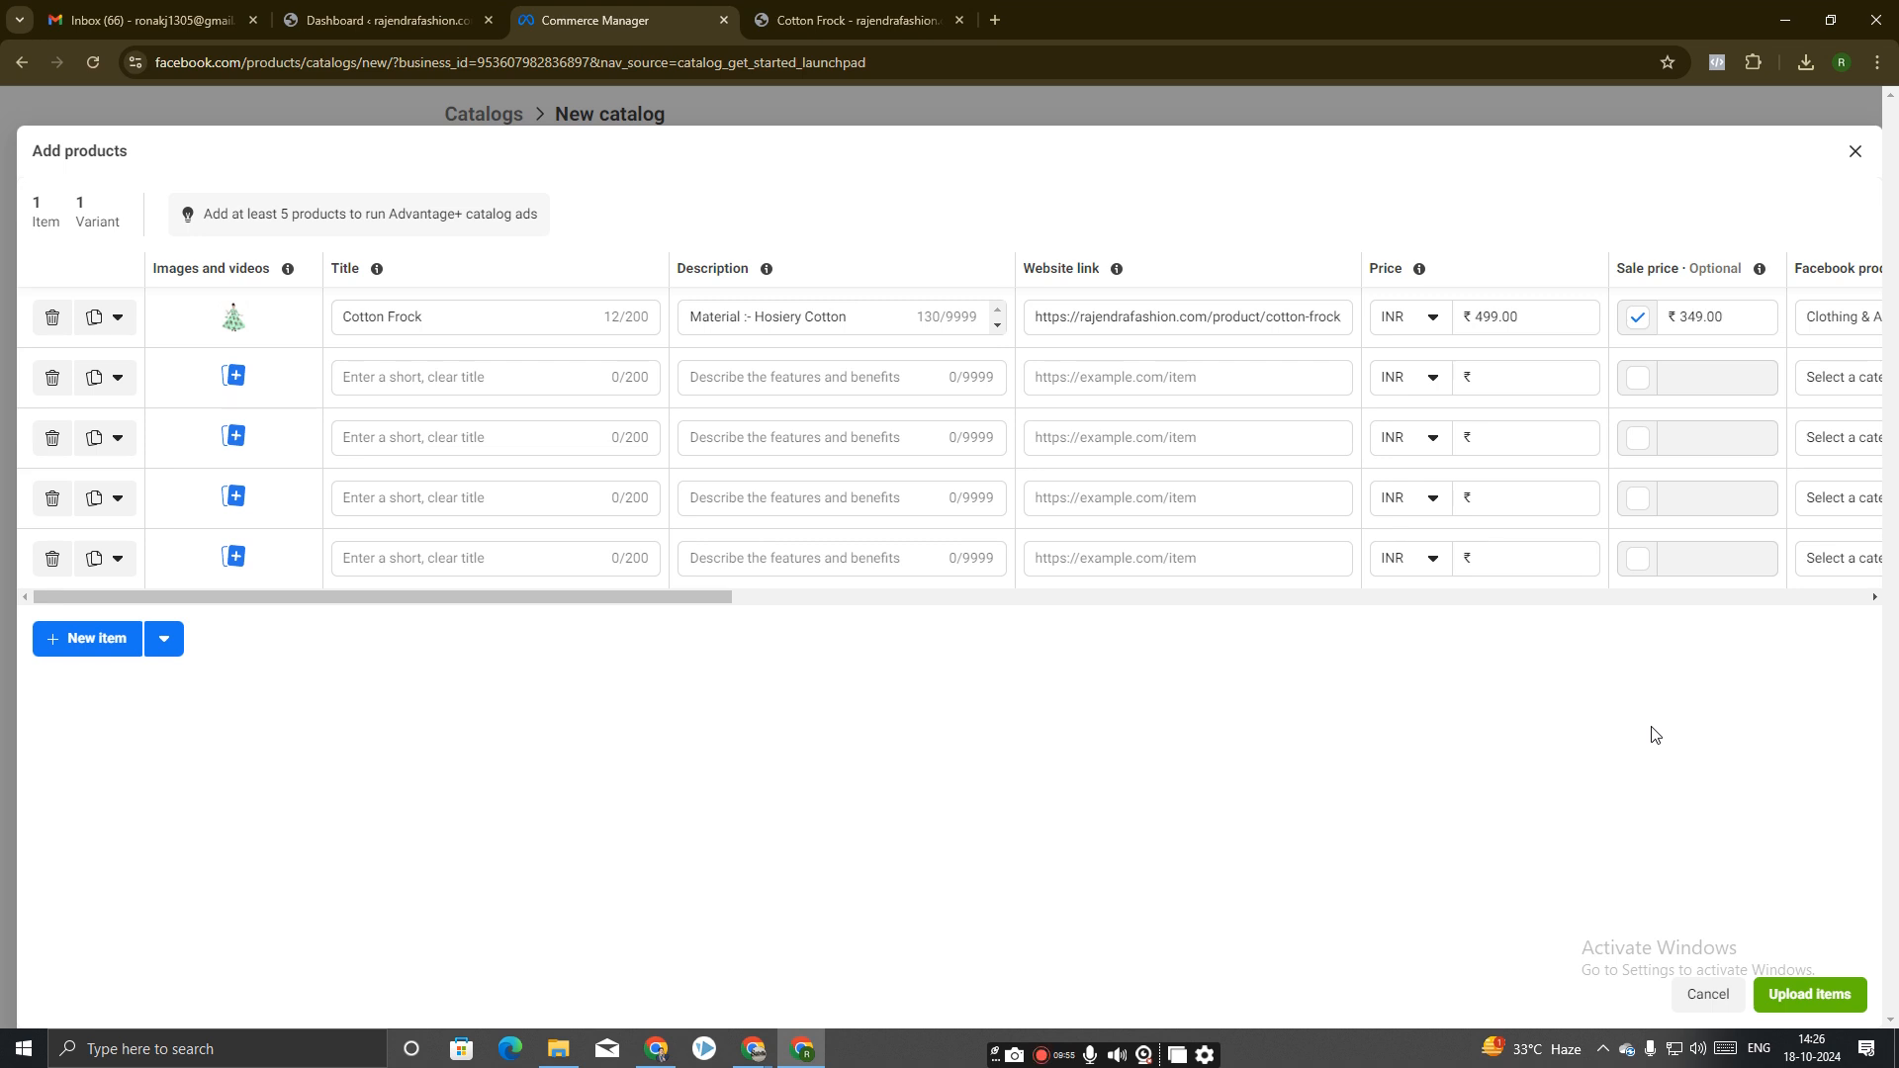
left_click(1793, 998)
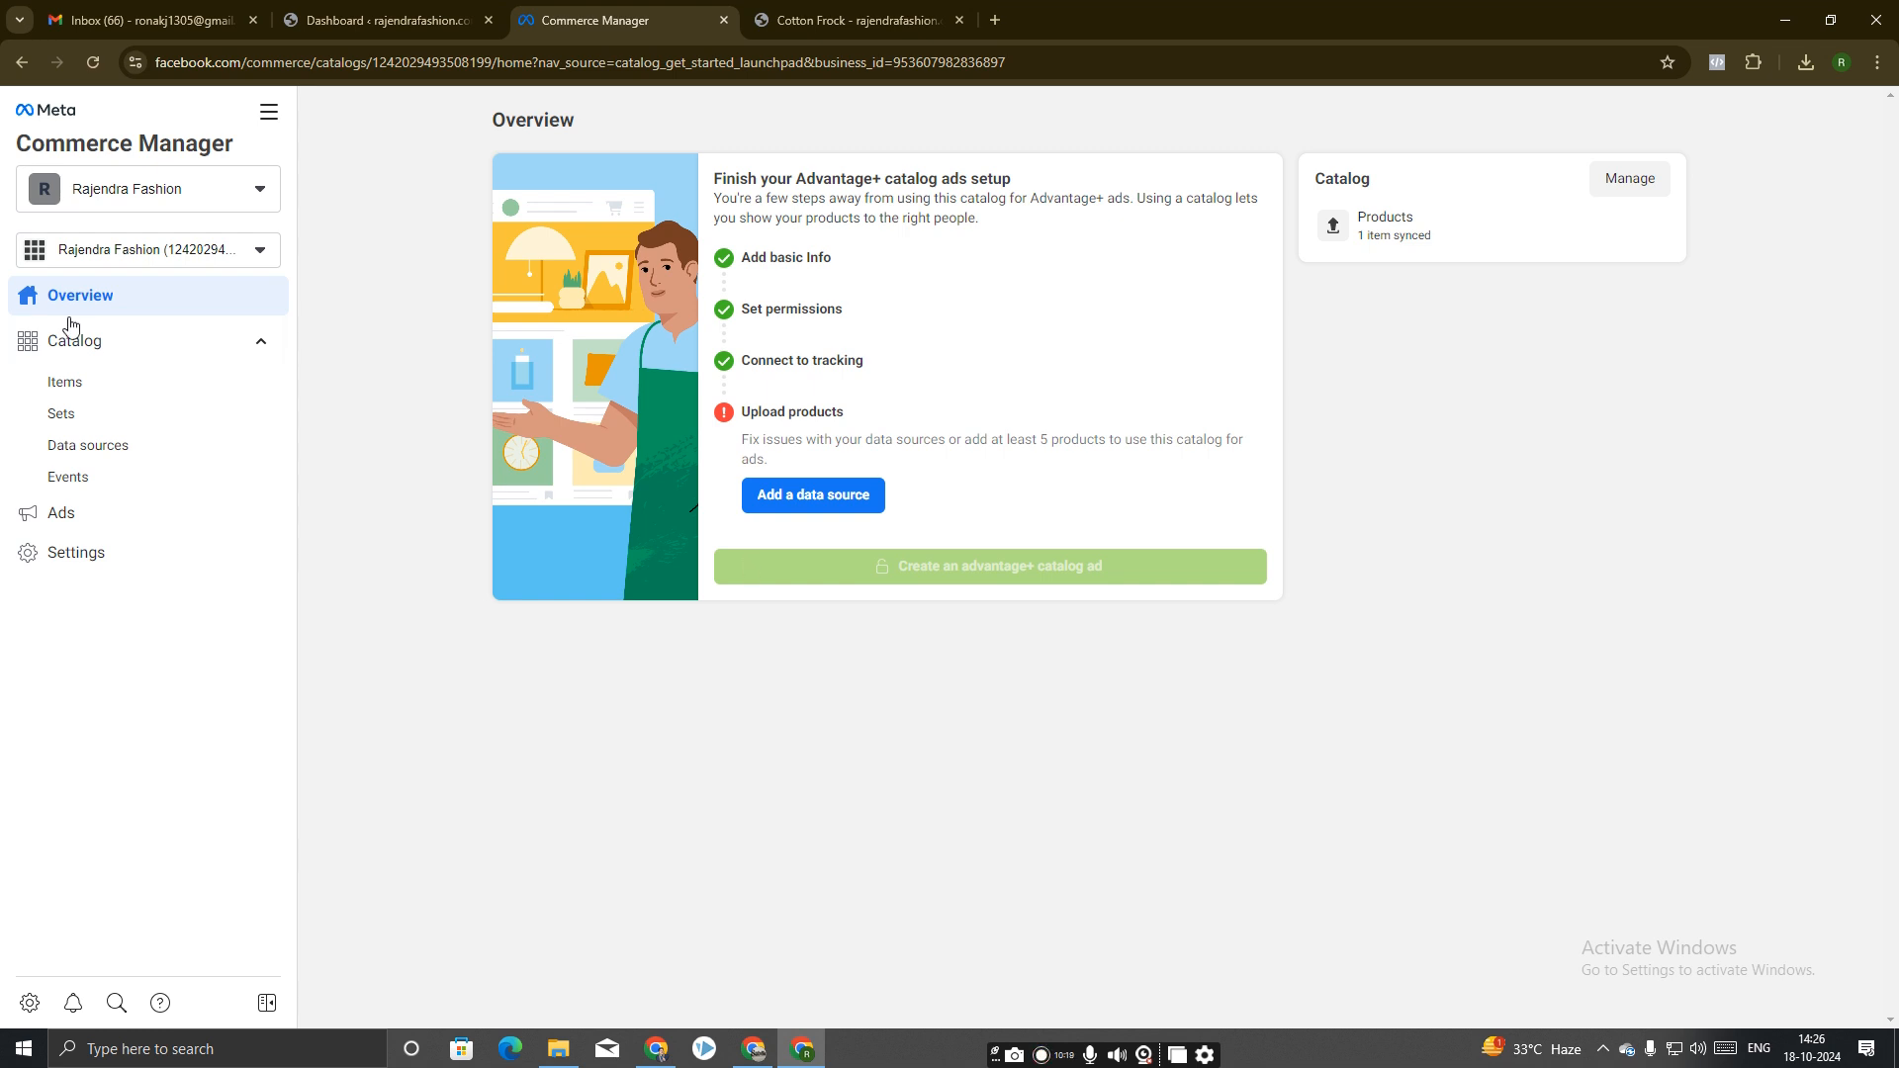
Start adding a data source to the catalog with the Data feed option and download the standard .xlsx template.
left_click(827, 507)
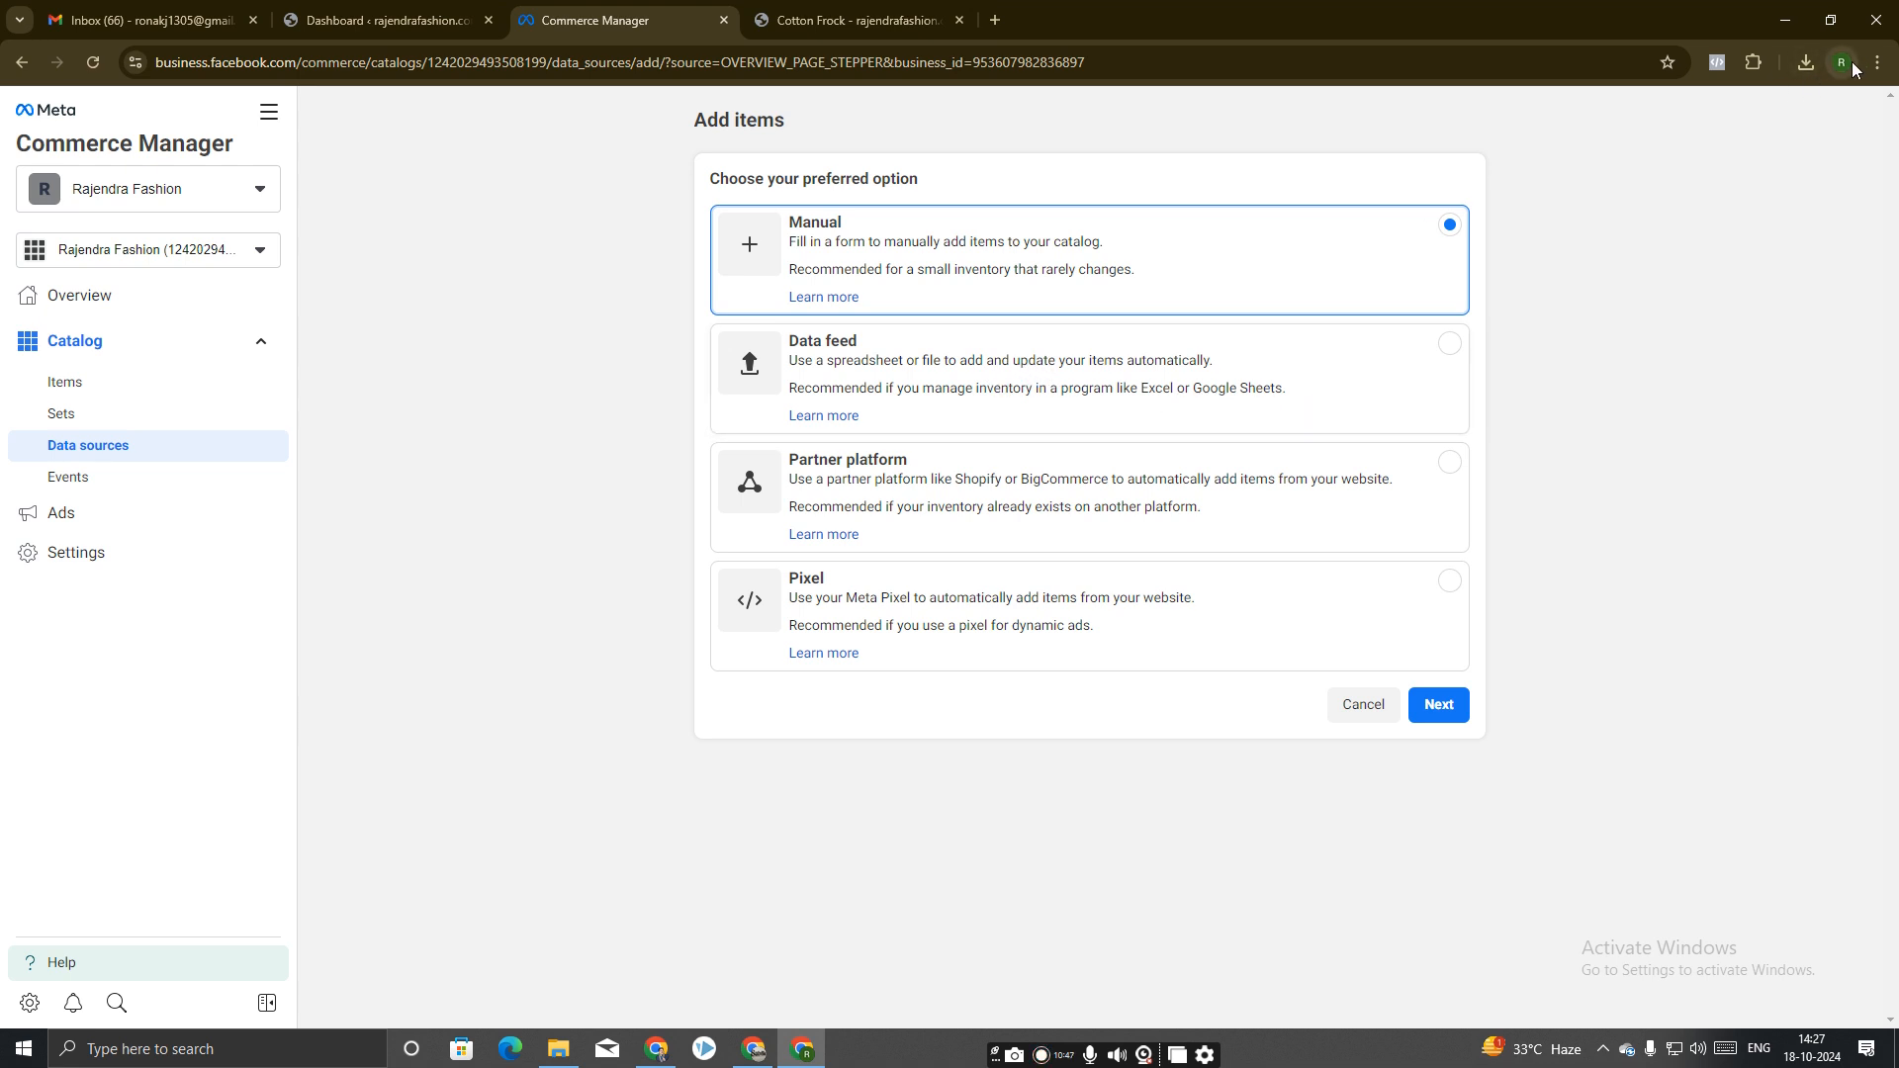
left_click(990, 383)
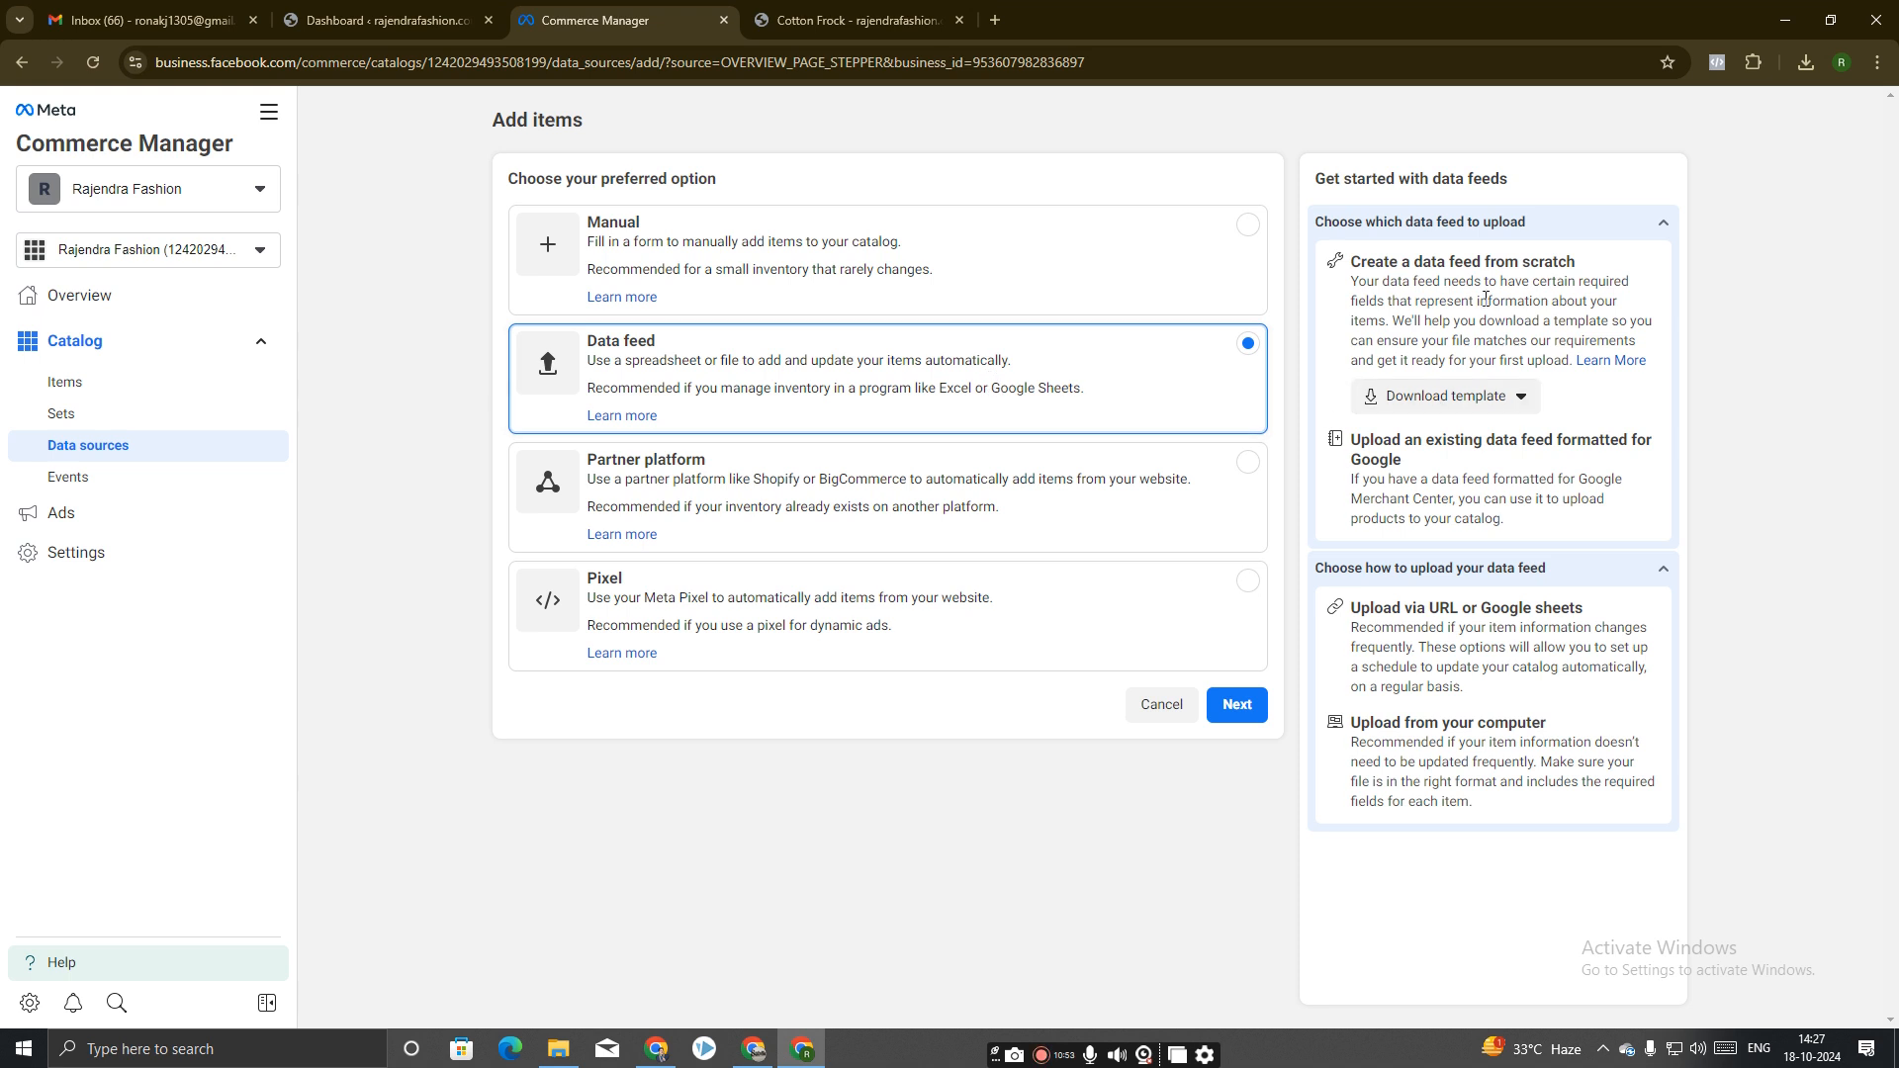
left_click(1438, 401)
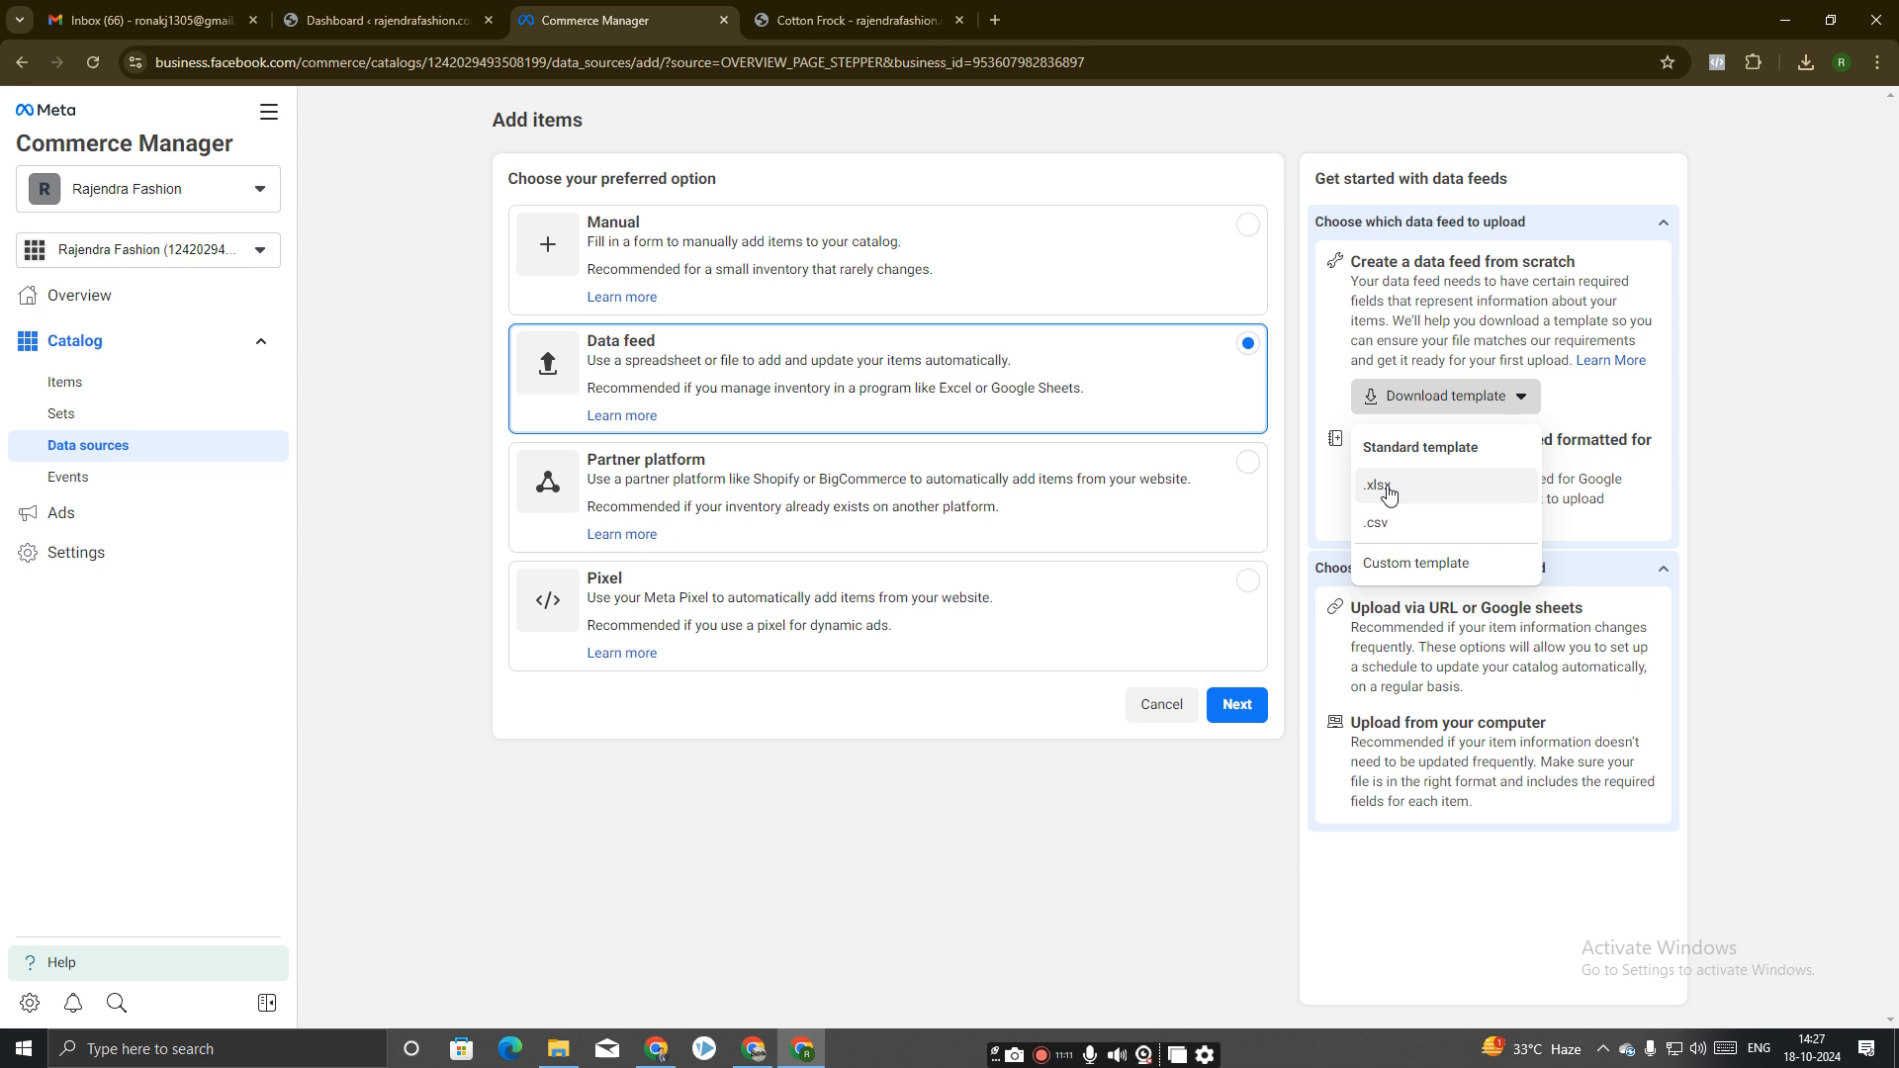
left_click(1389, 493)
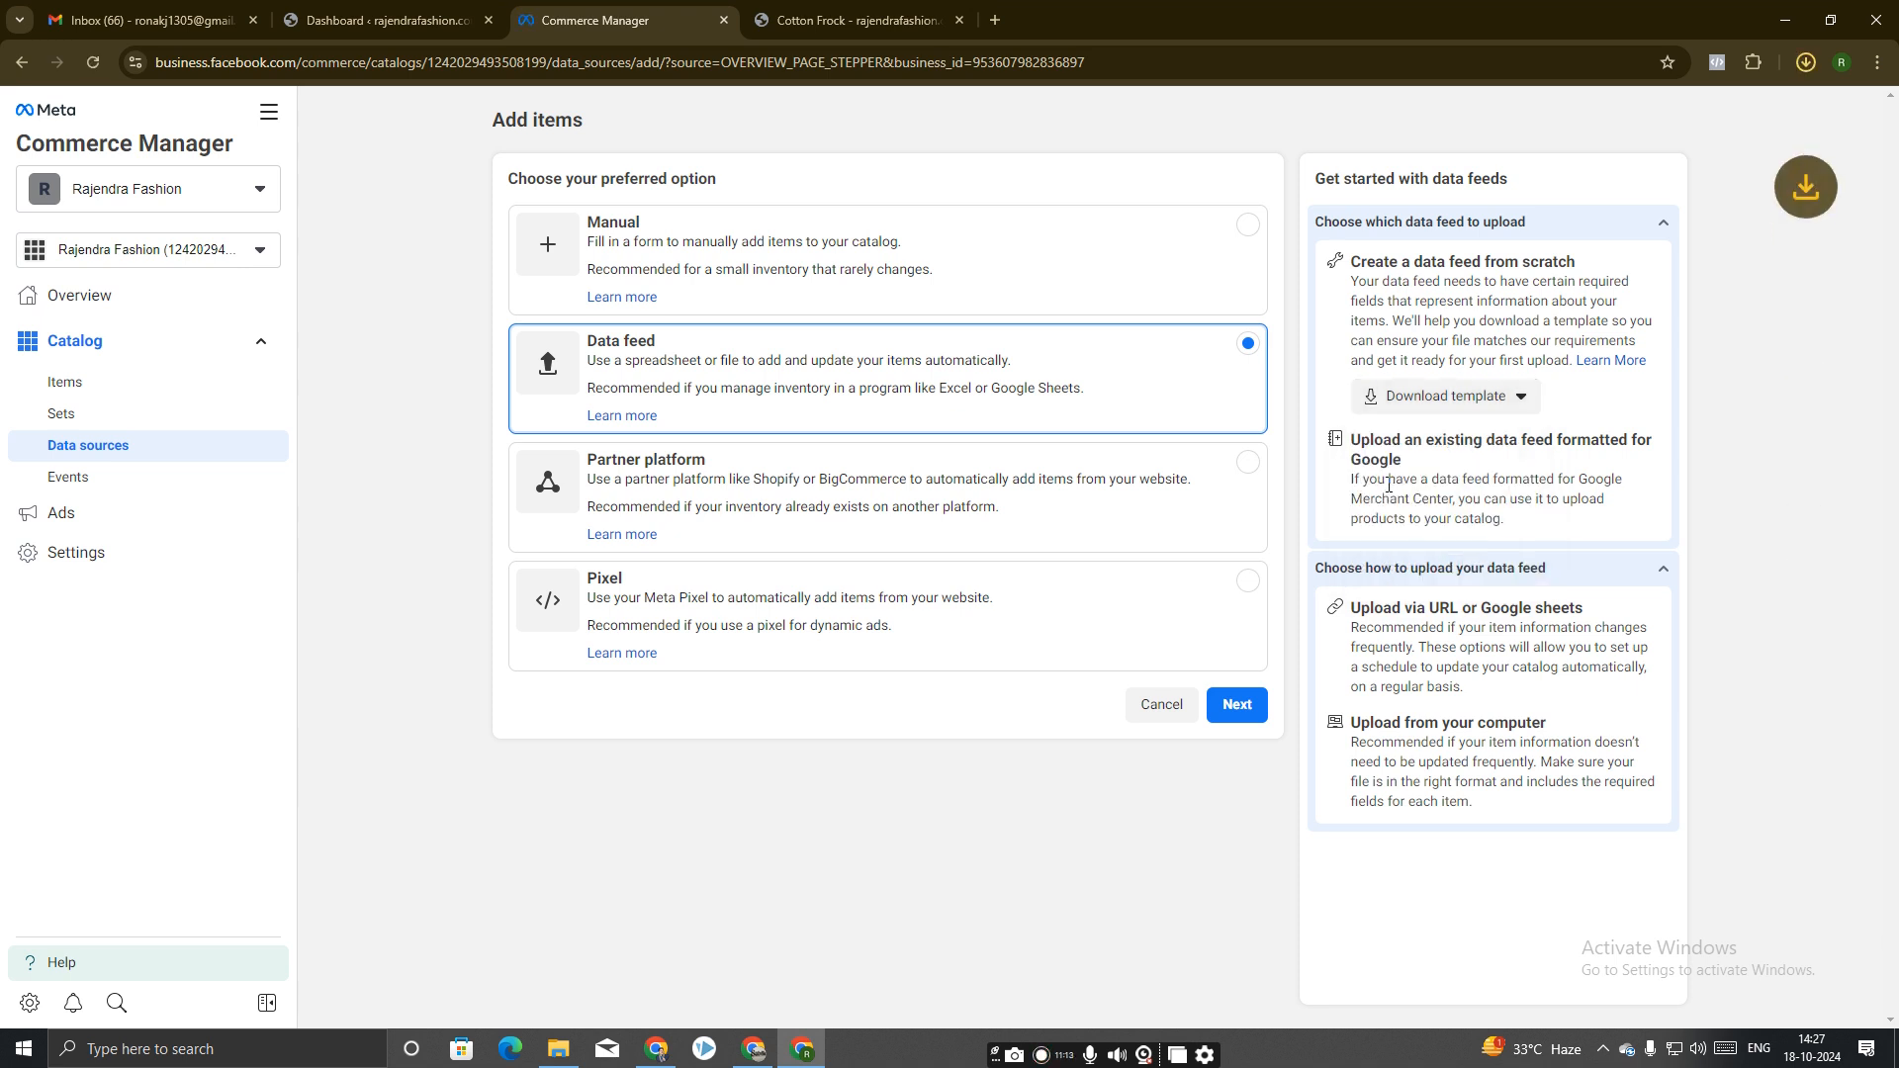
Open the downloaded catalog products template in Excel and enable editing.
left_click(1751, 111)
double_click(305, 364)
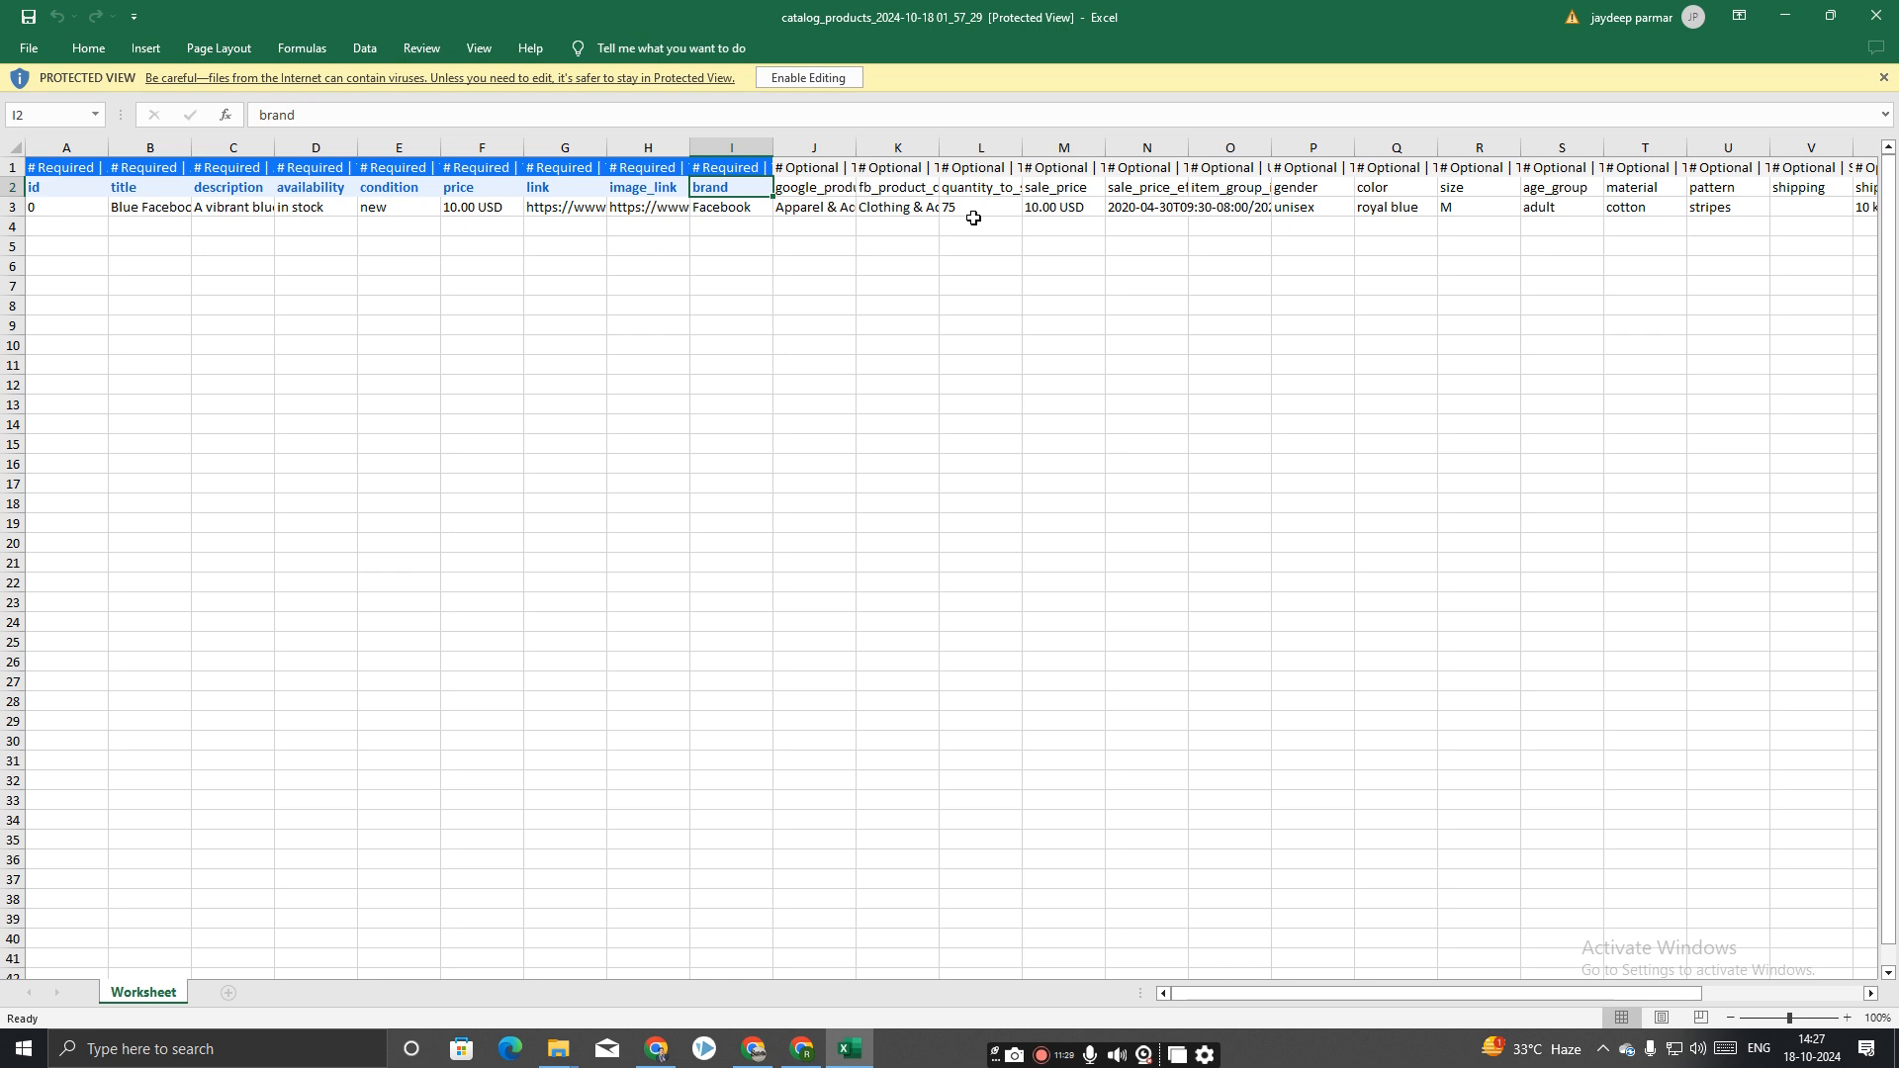
left_click(819, 79)
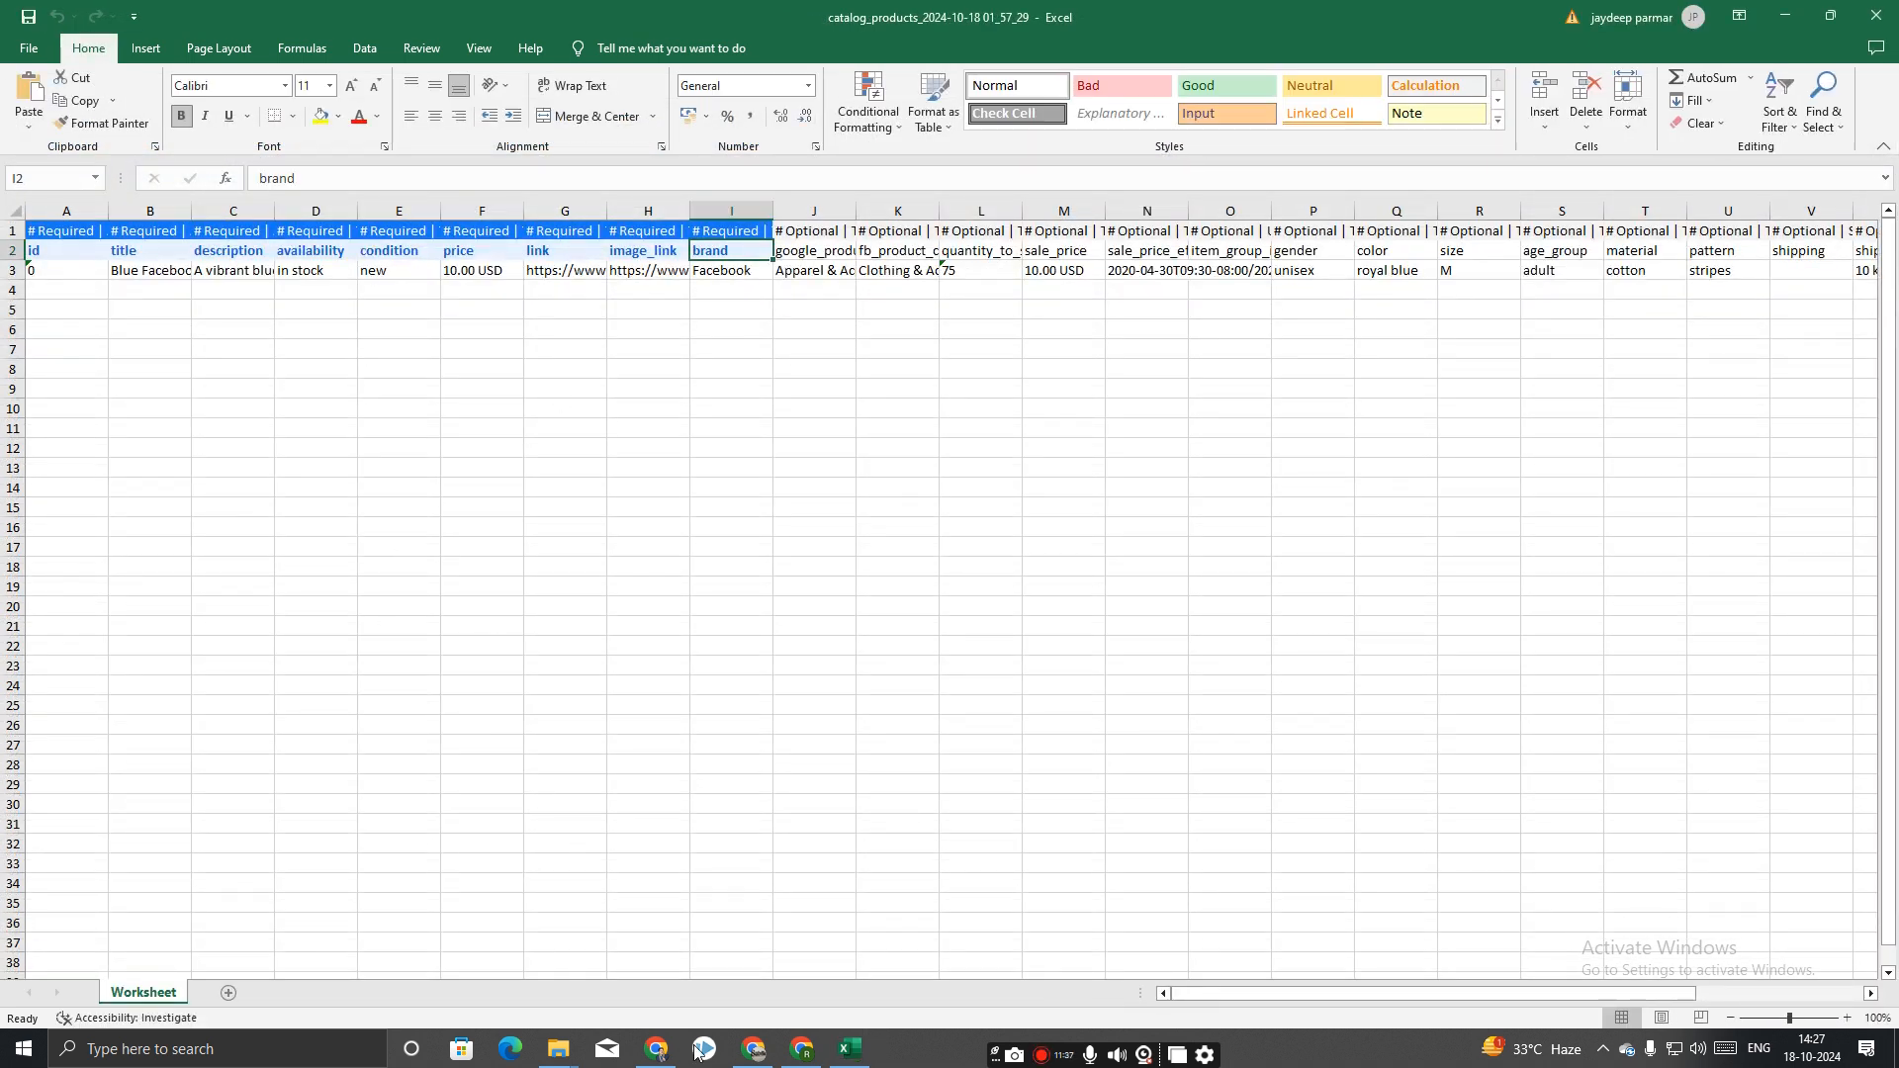
Switch back to the browser and open the Add New Plugin page from the store's WordPress dashboard.
left_click(803, 1050)
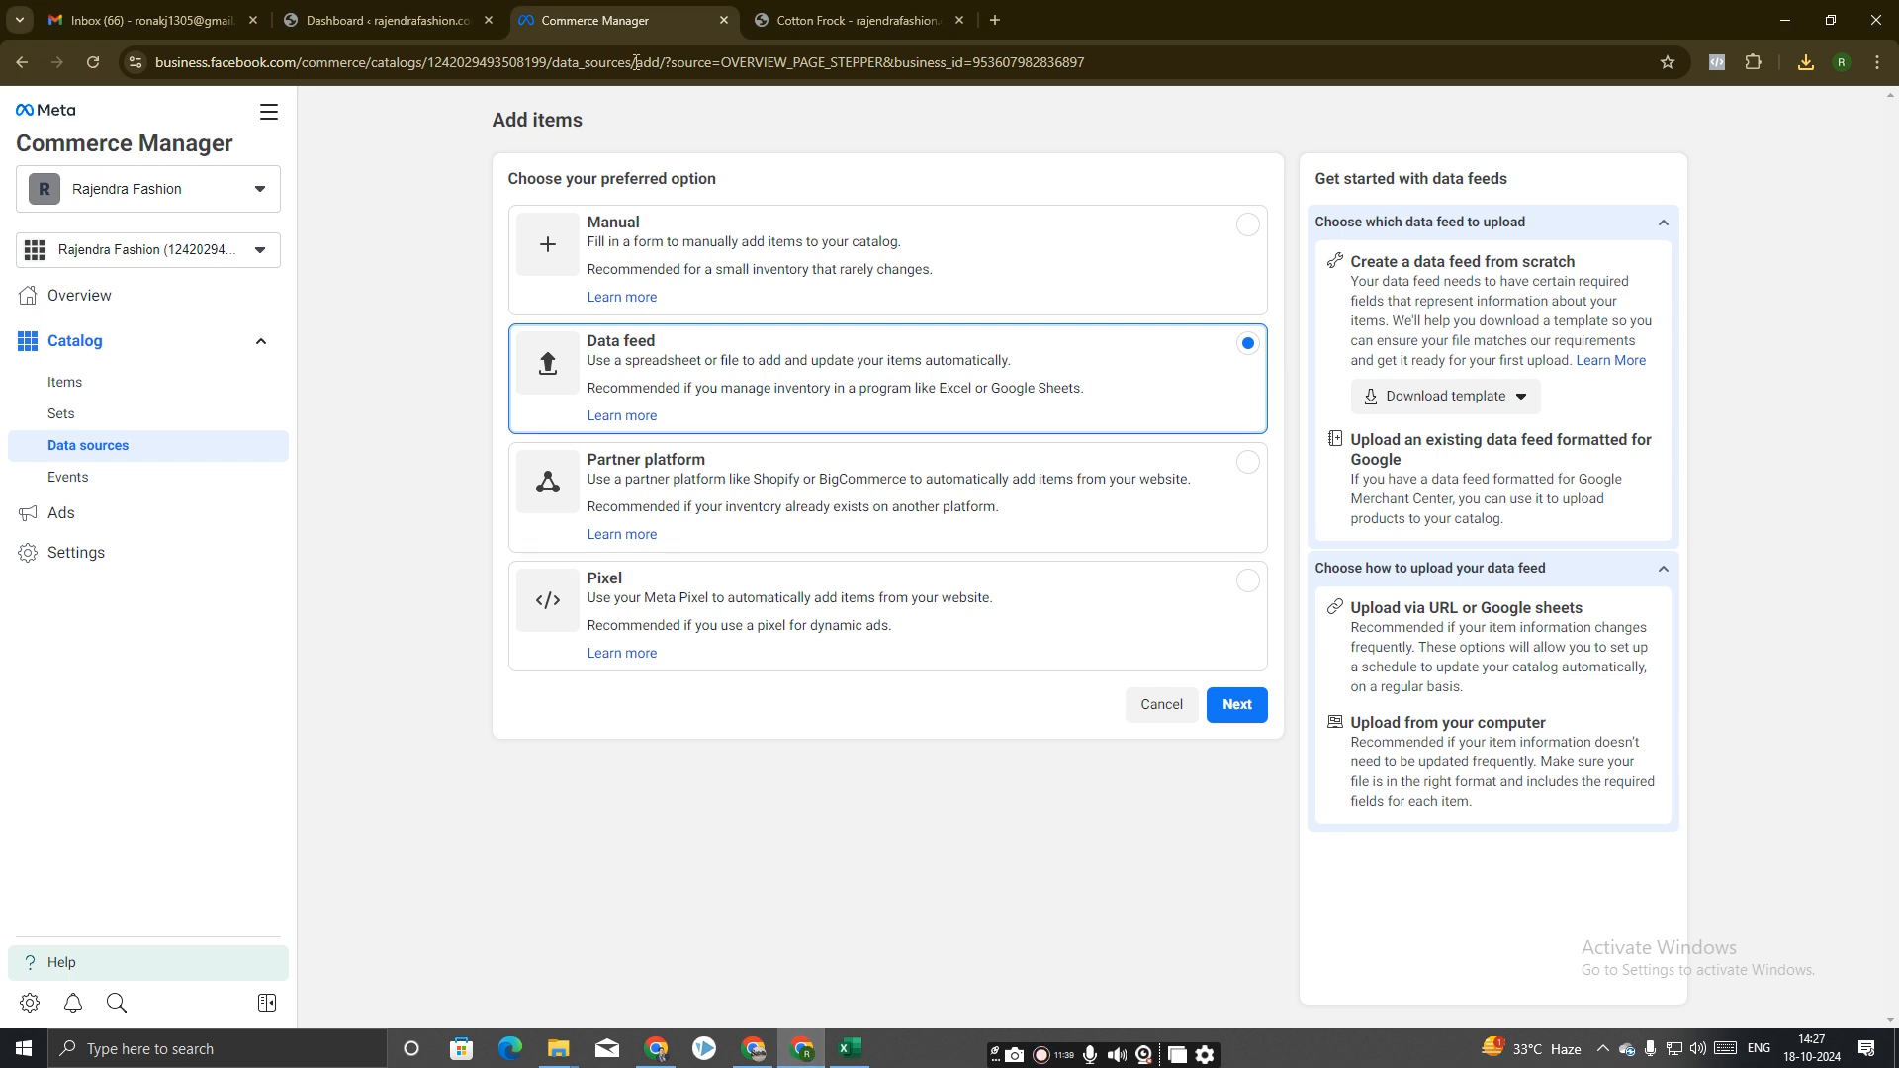
left_click(350, 12)
scroll(693, 467, "down", 4)
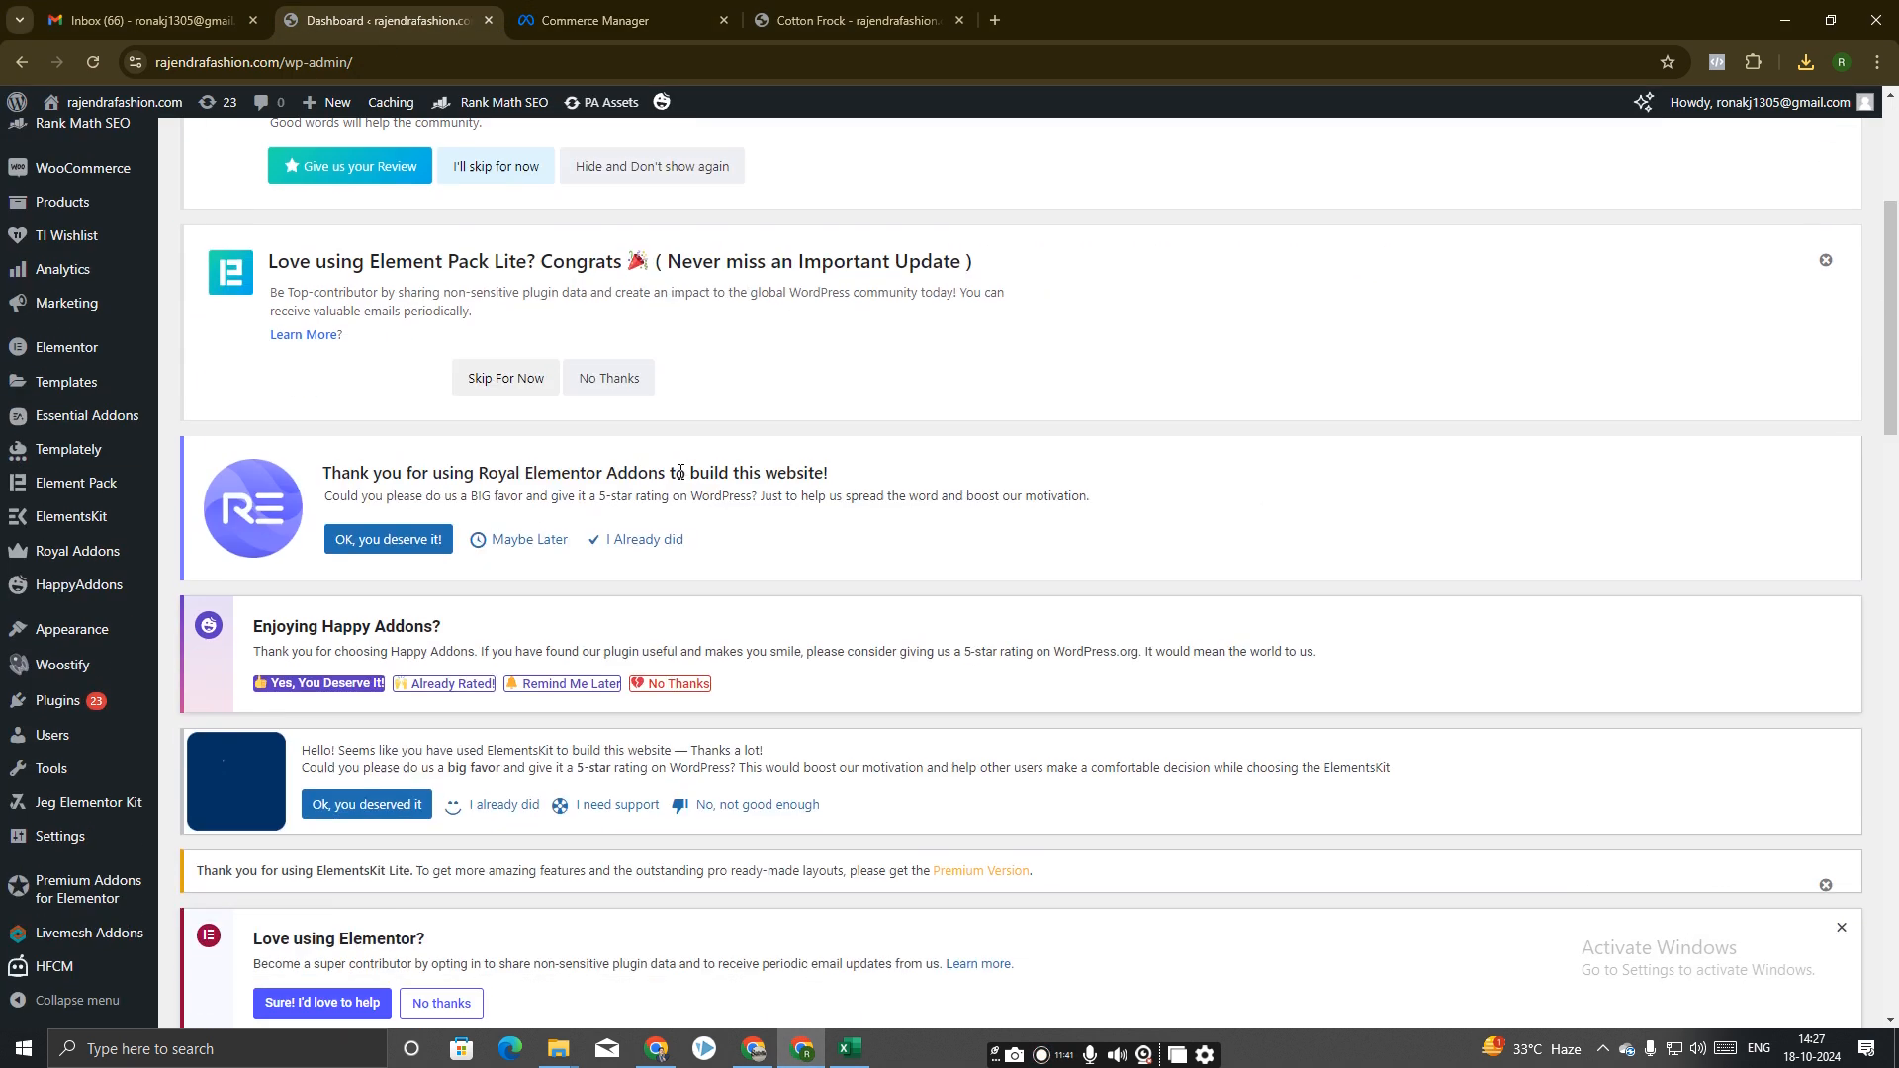
scroll(680, 475, "down", 6)
scroll(680, 475, "down", 10)
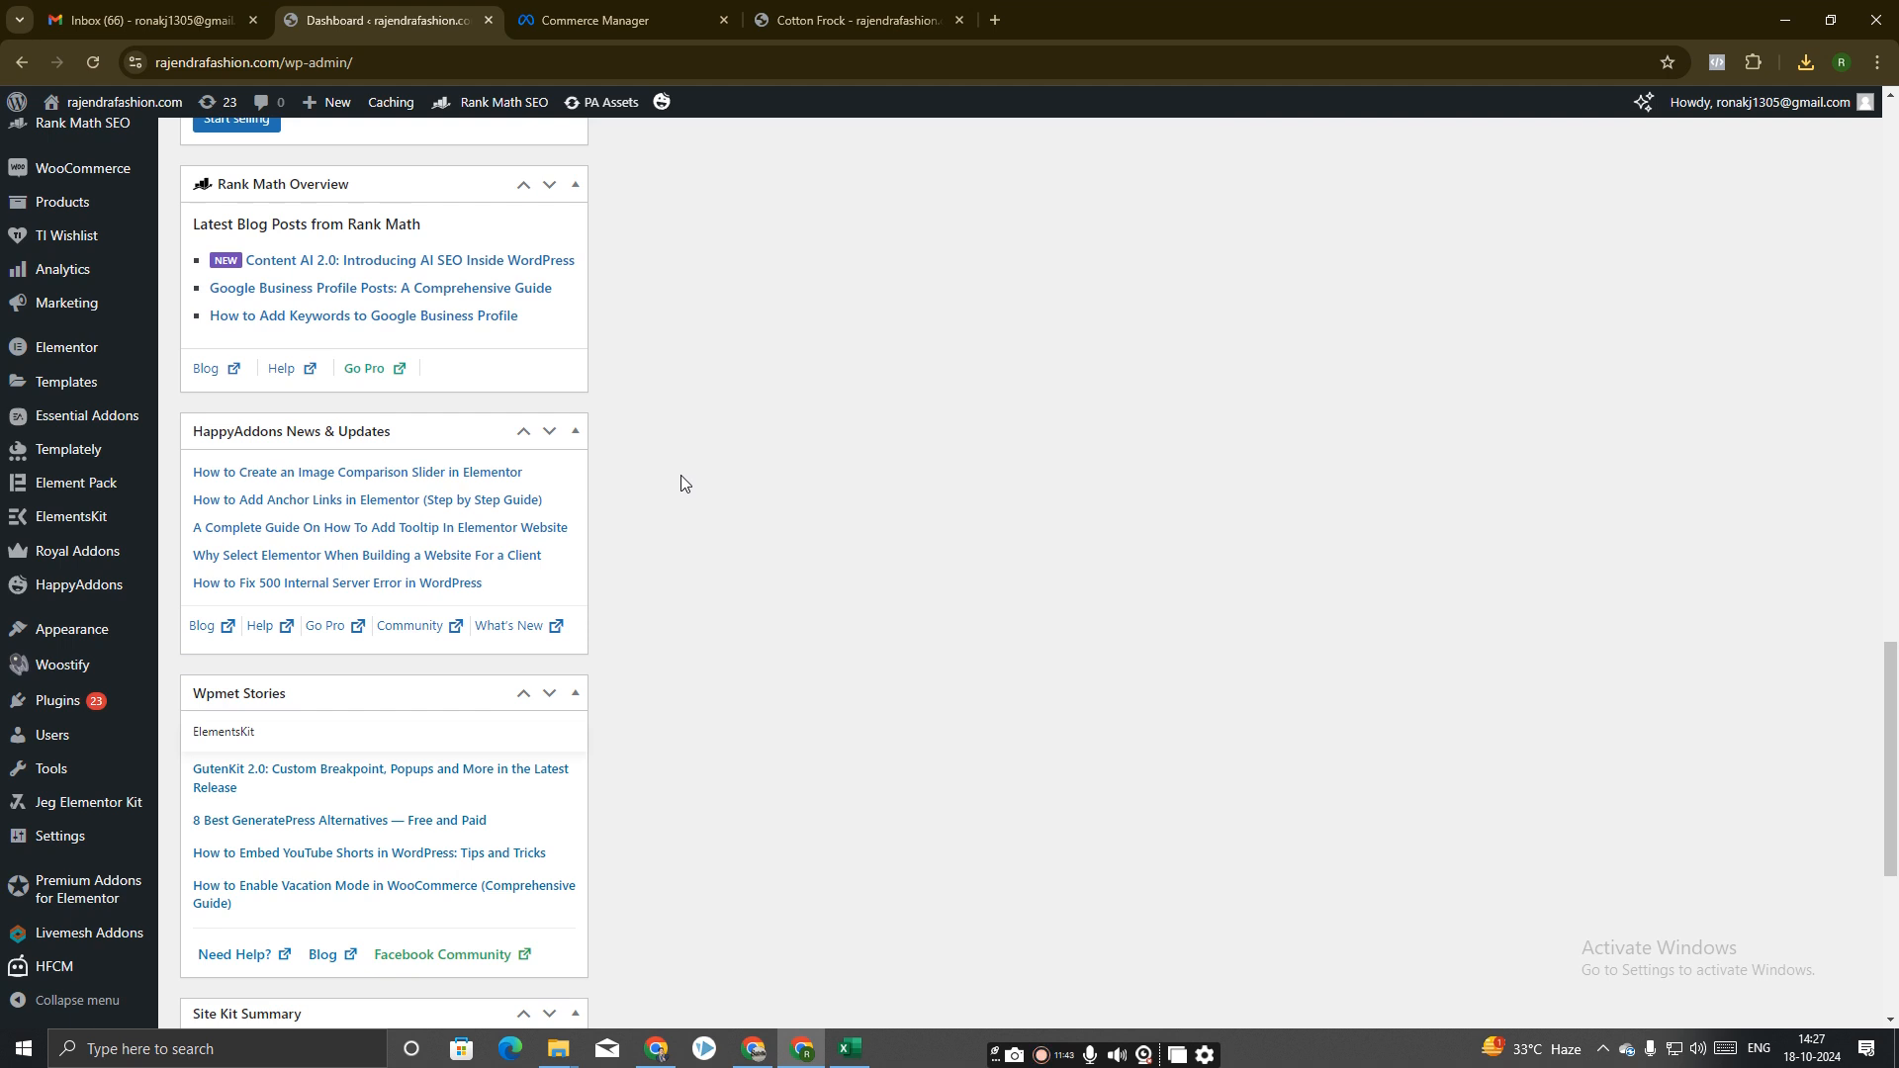
scroll(681, 475, "up", 14)
scroll(681, 475, "up", 7)
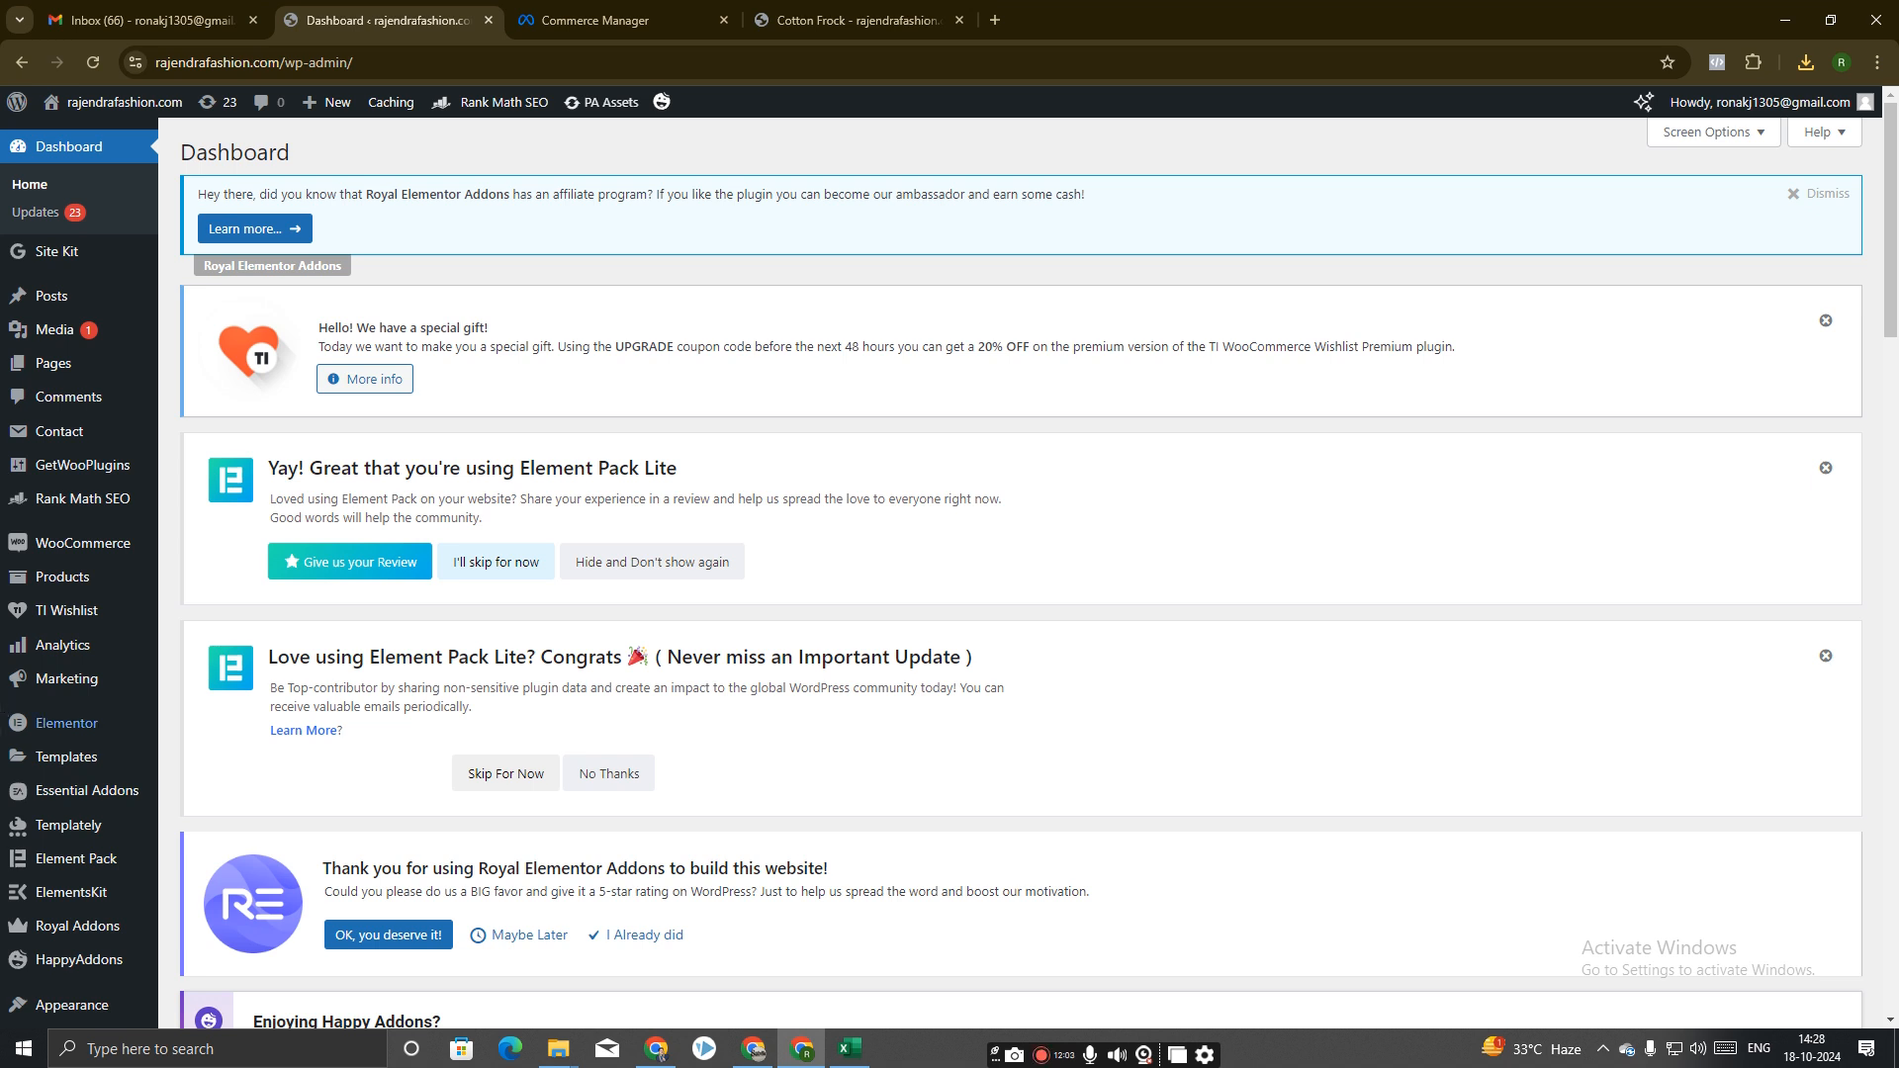
scroll(24, 712, "down", 3)
mouse_move(49, 780)
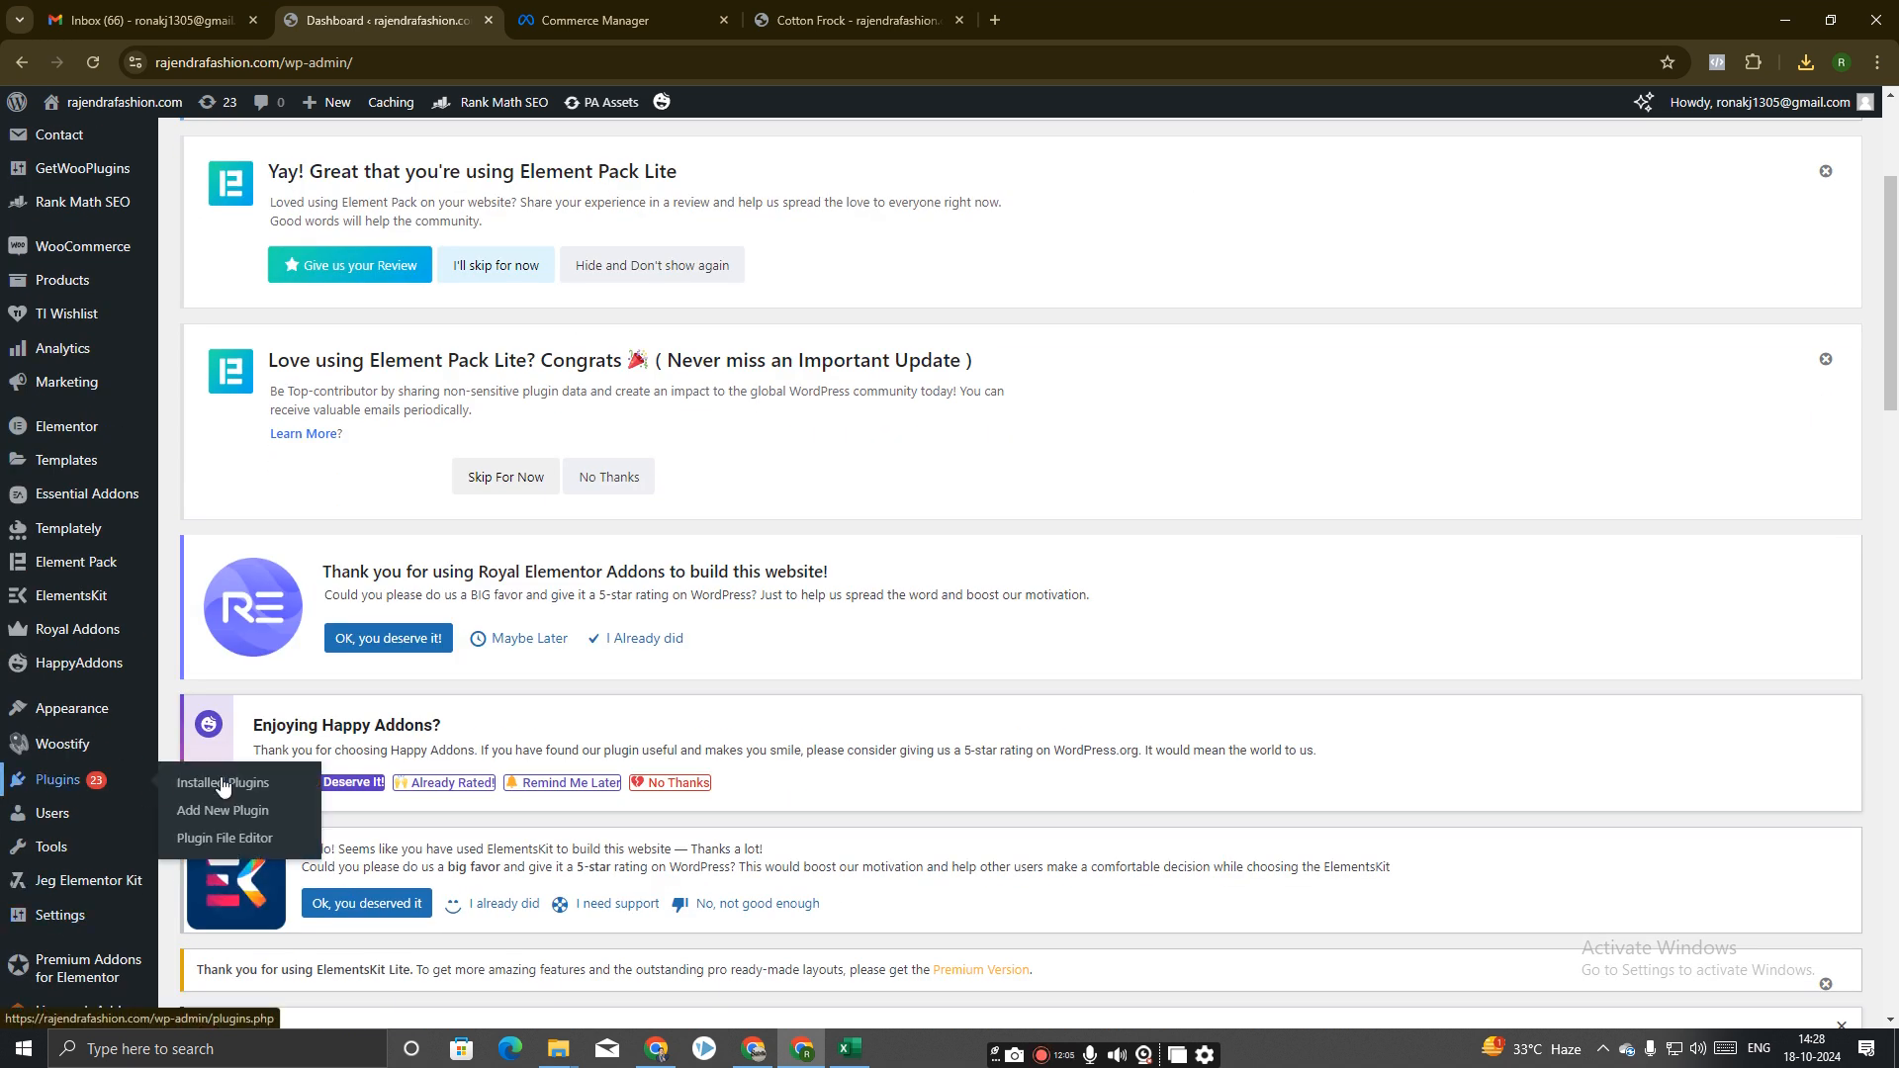
left_click(223, 811)
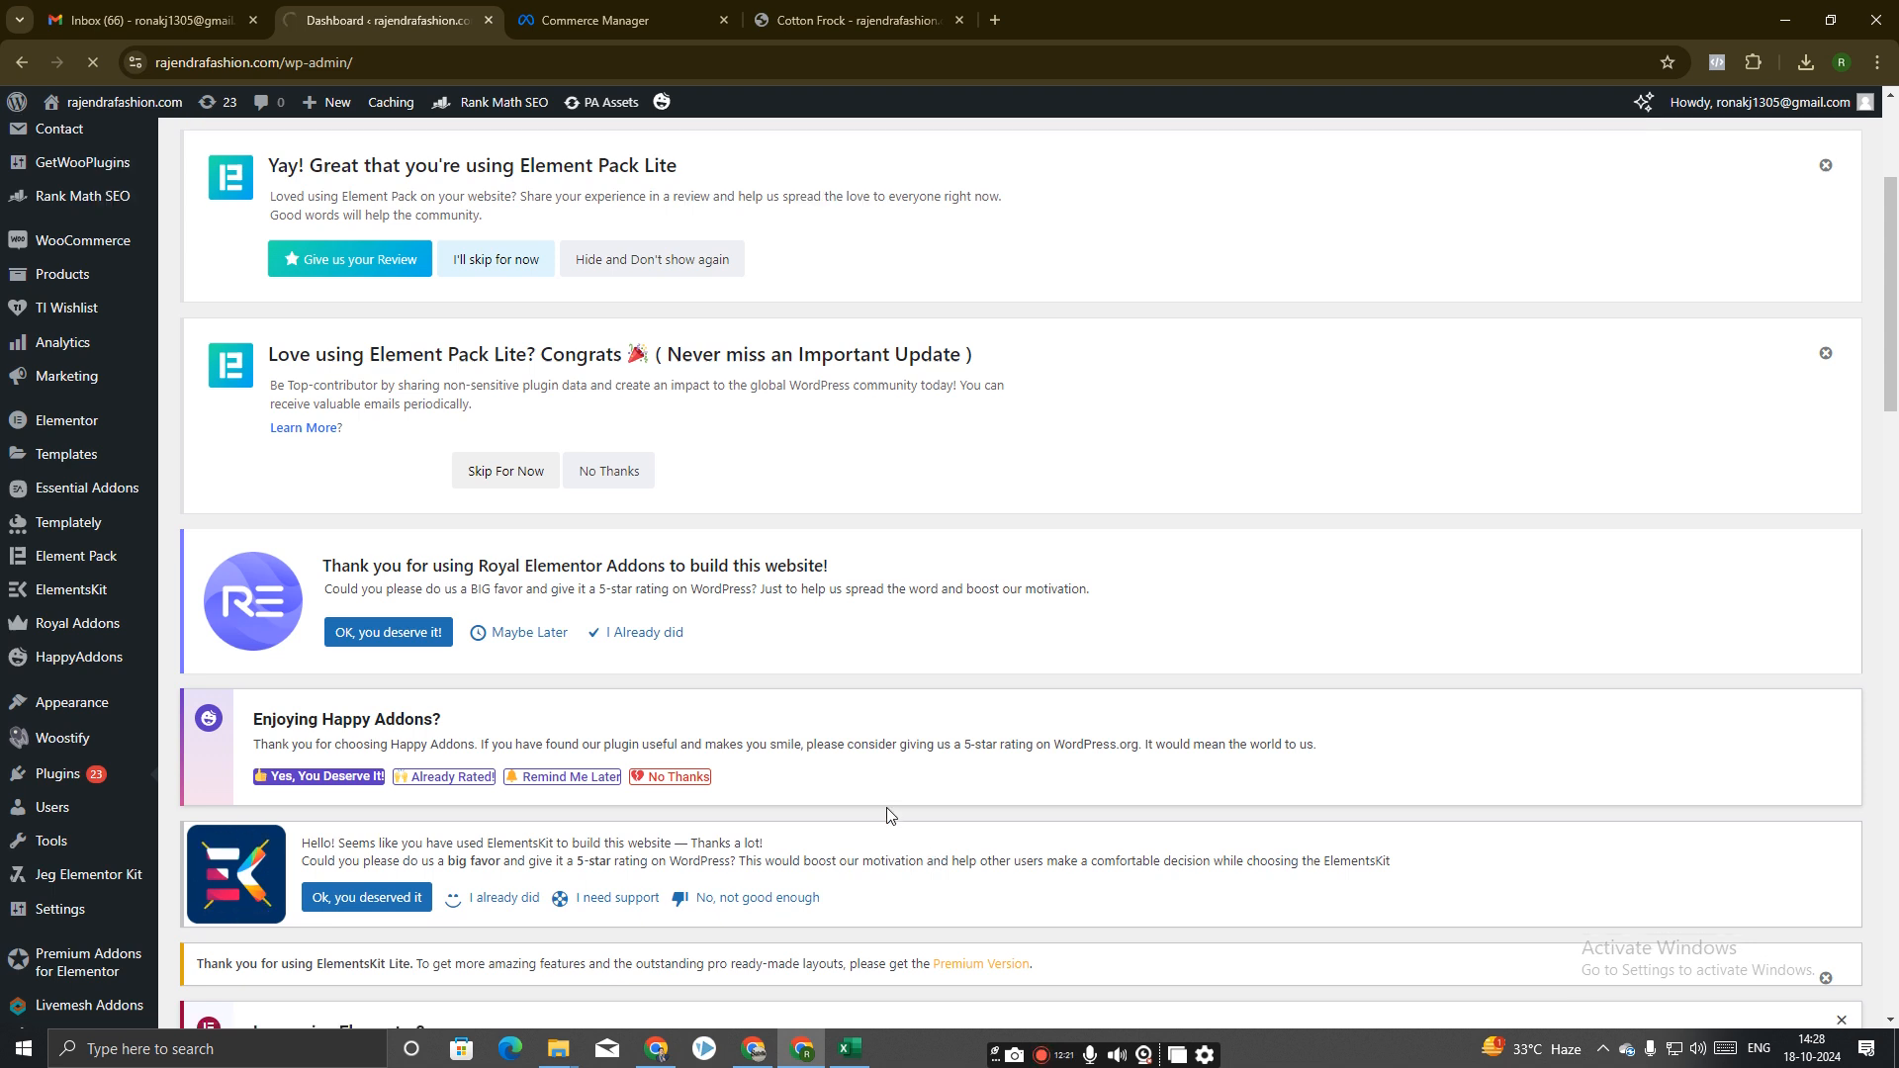
scroll(846, 570, "down", 4)
scroll(845, 569, "down", 5)
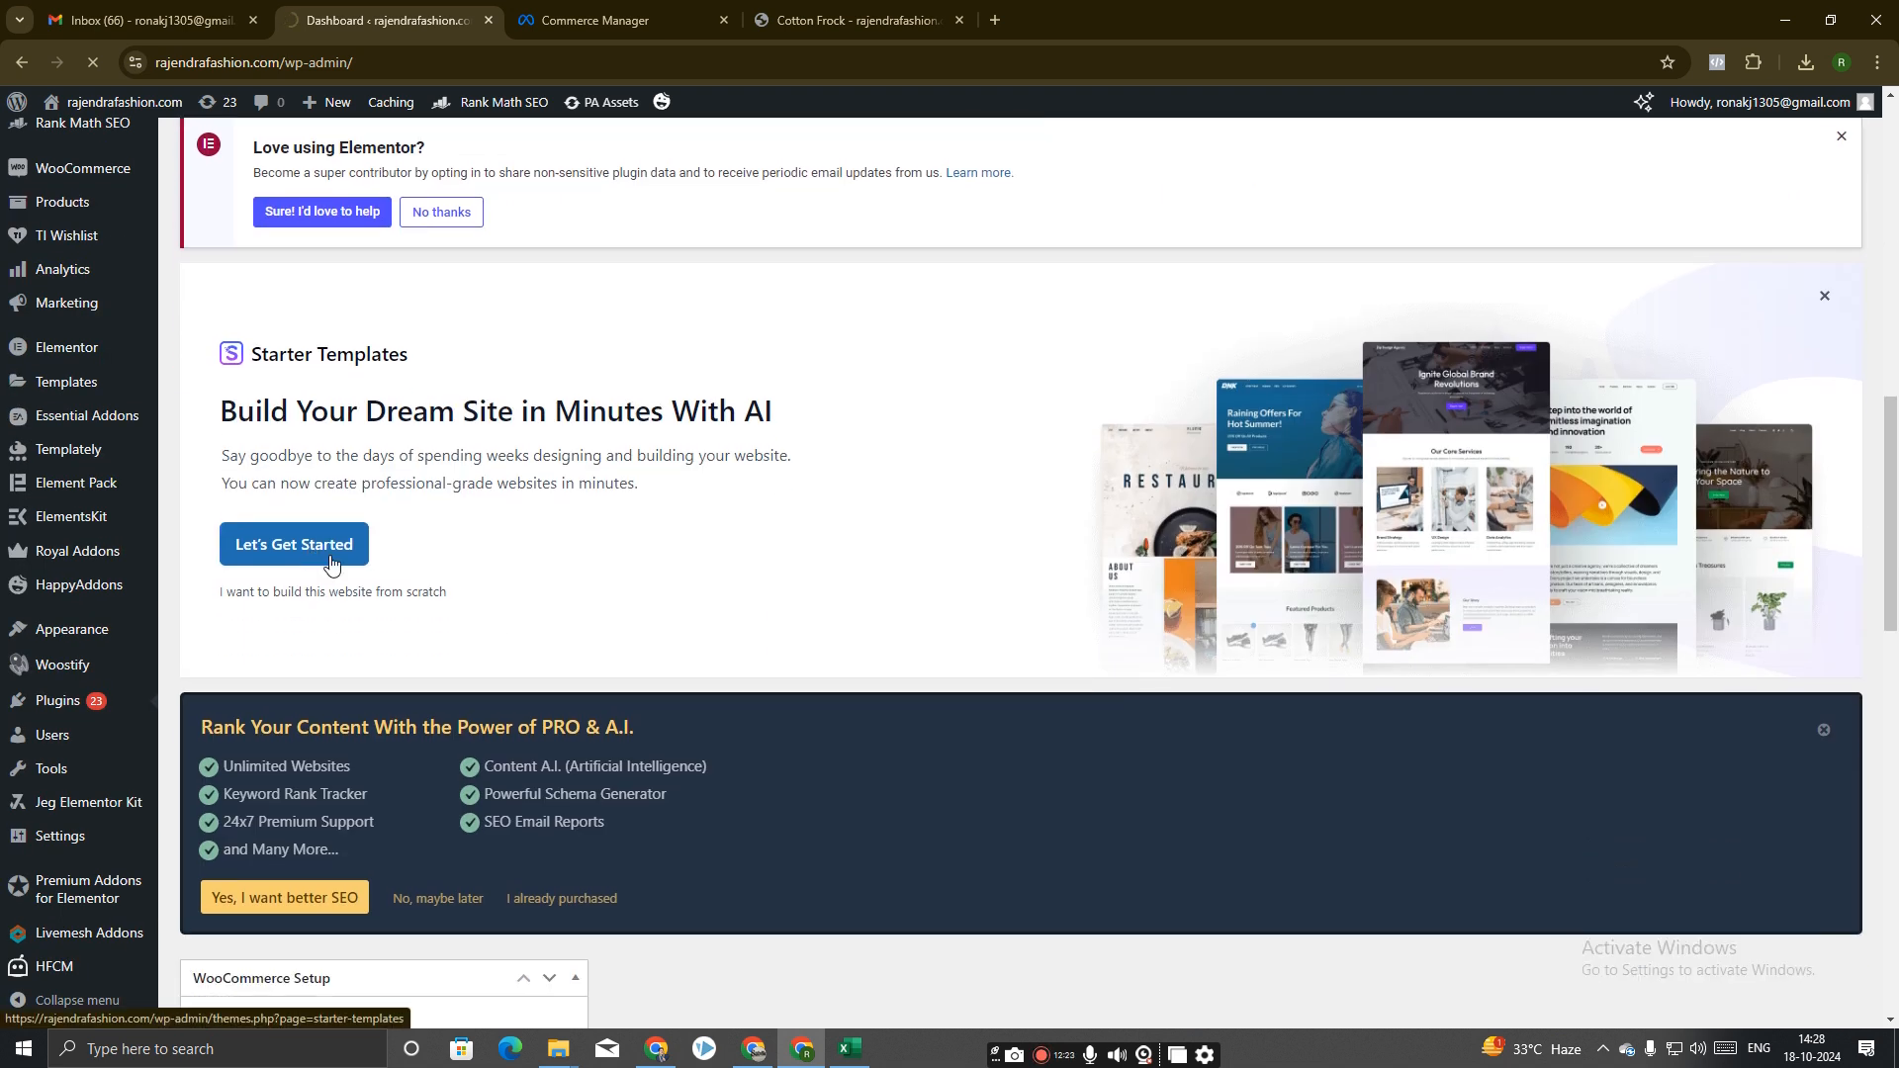
scroll(522, 641, "down", 4)
scroll(522, 641, "down", 4)
scroll(579, 574, "up", 15)
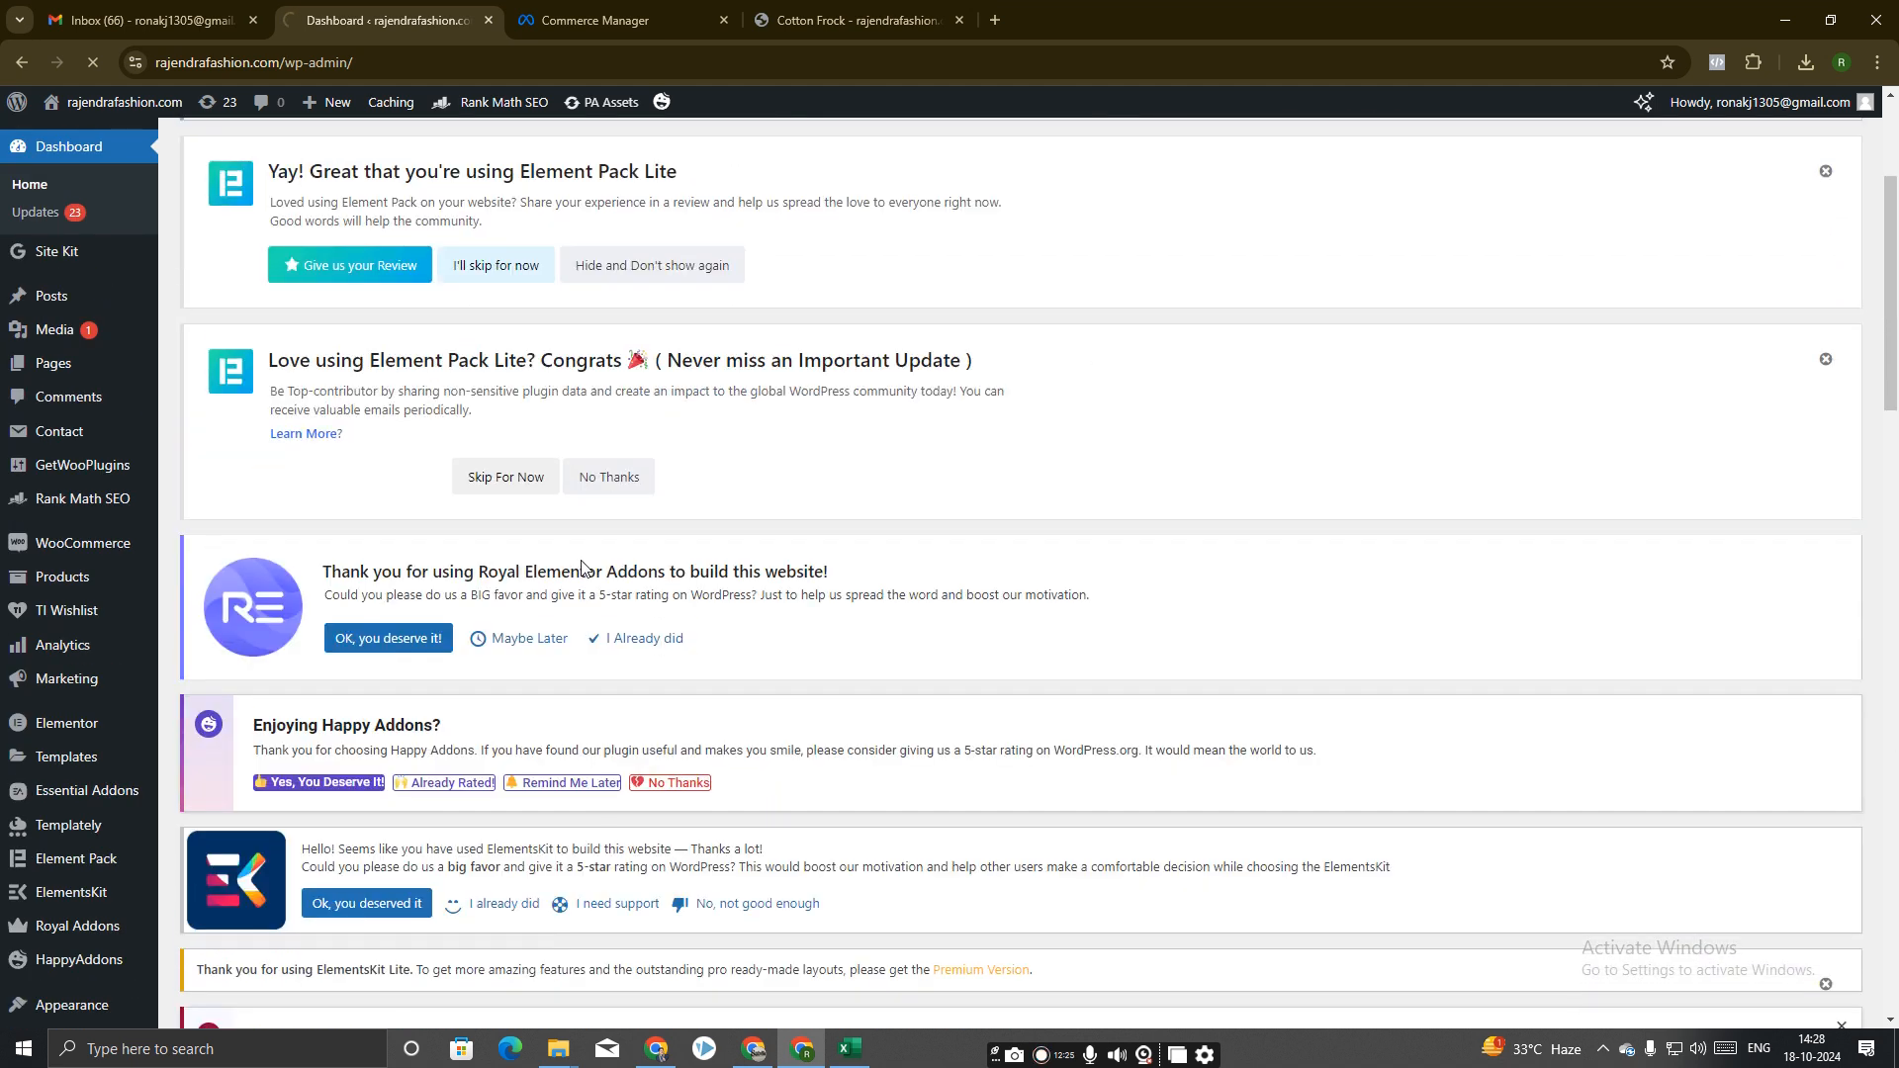
scroll(699, 458, "down", 3)
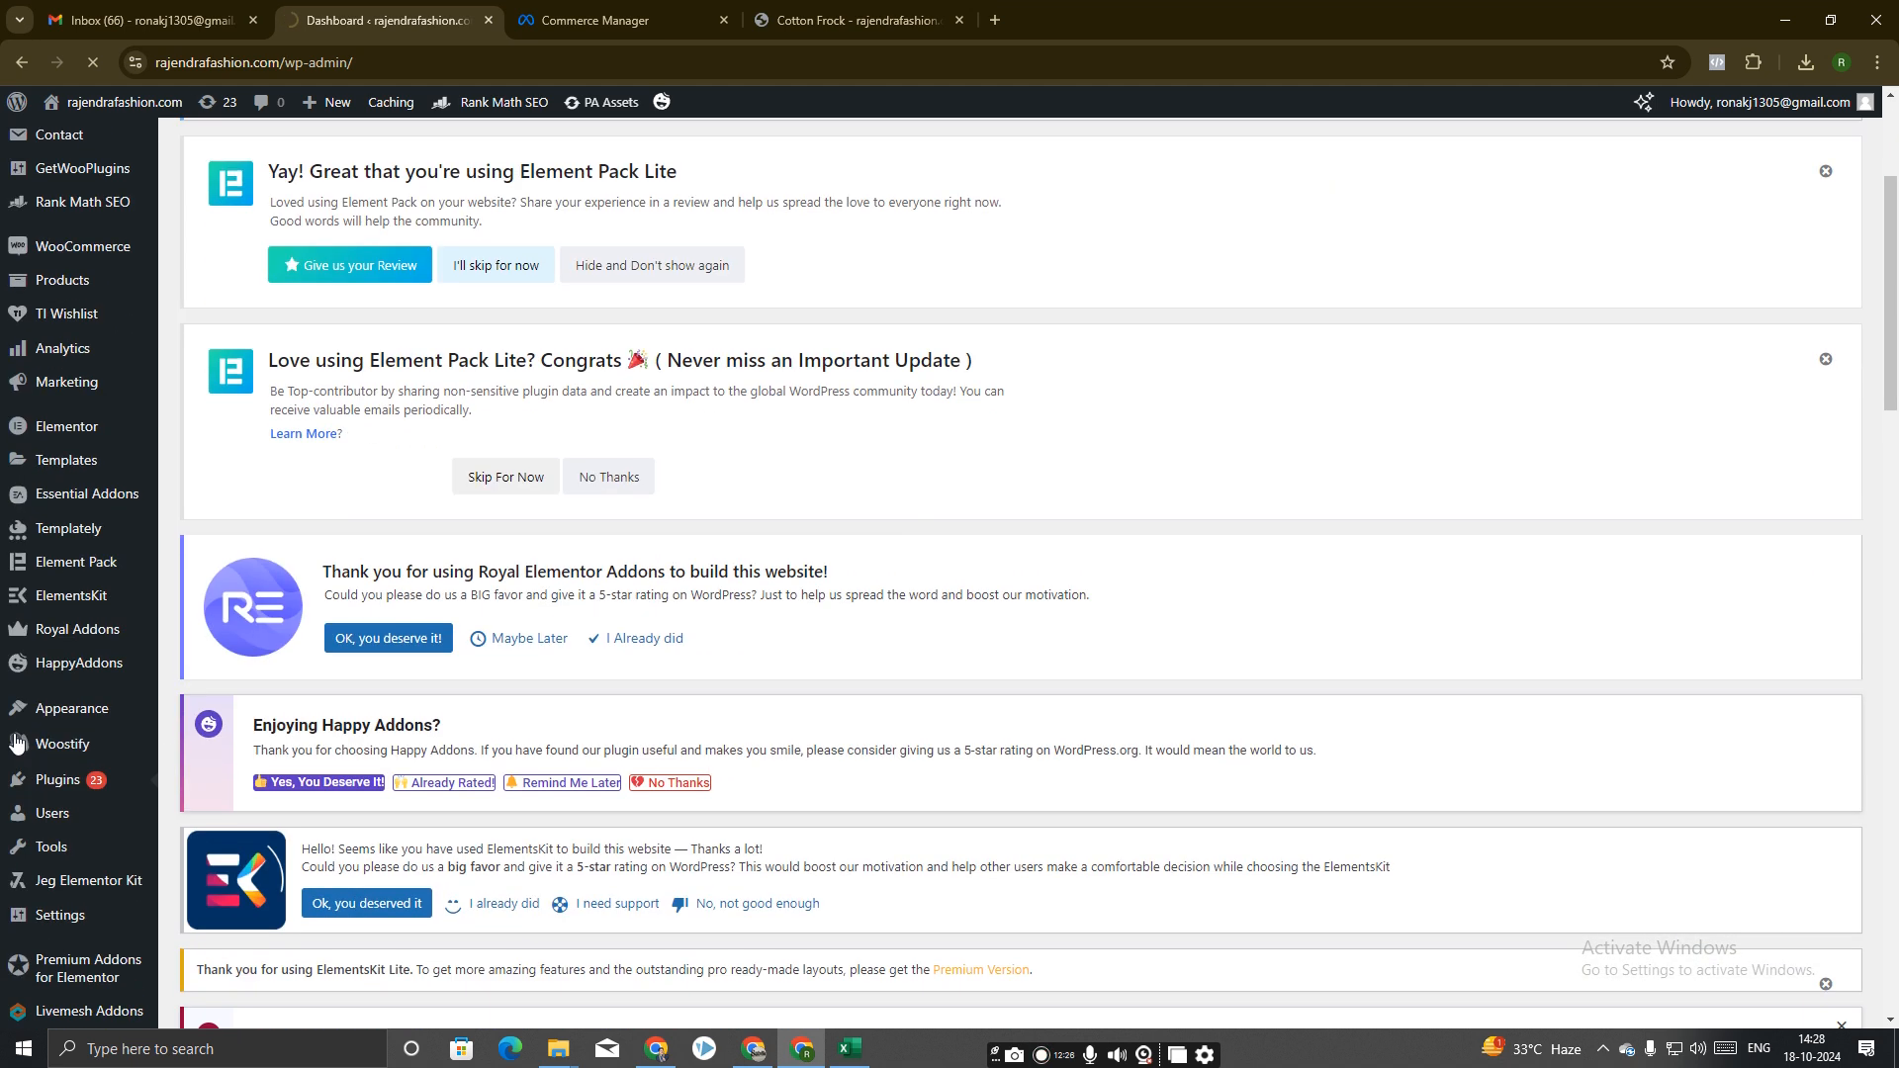
left_click(56, 768)
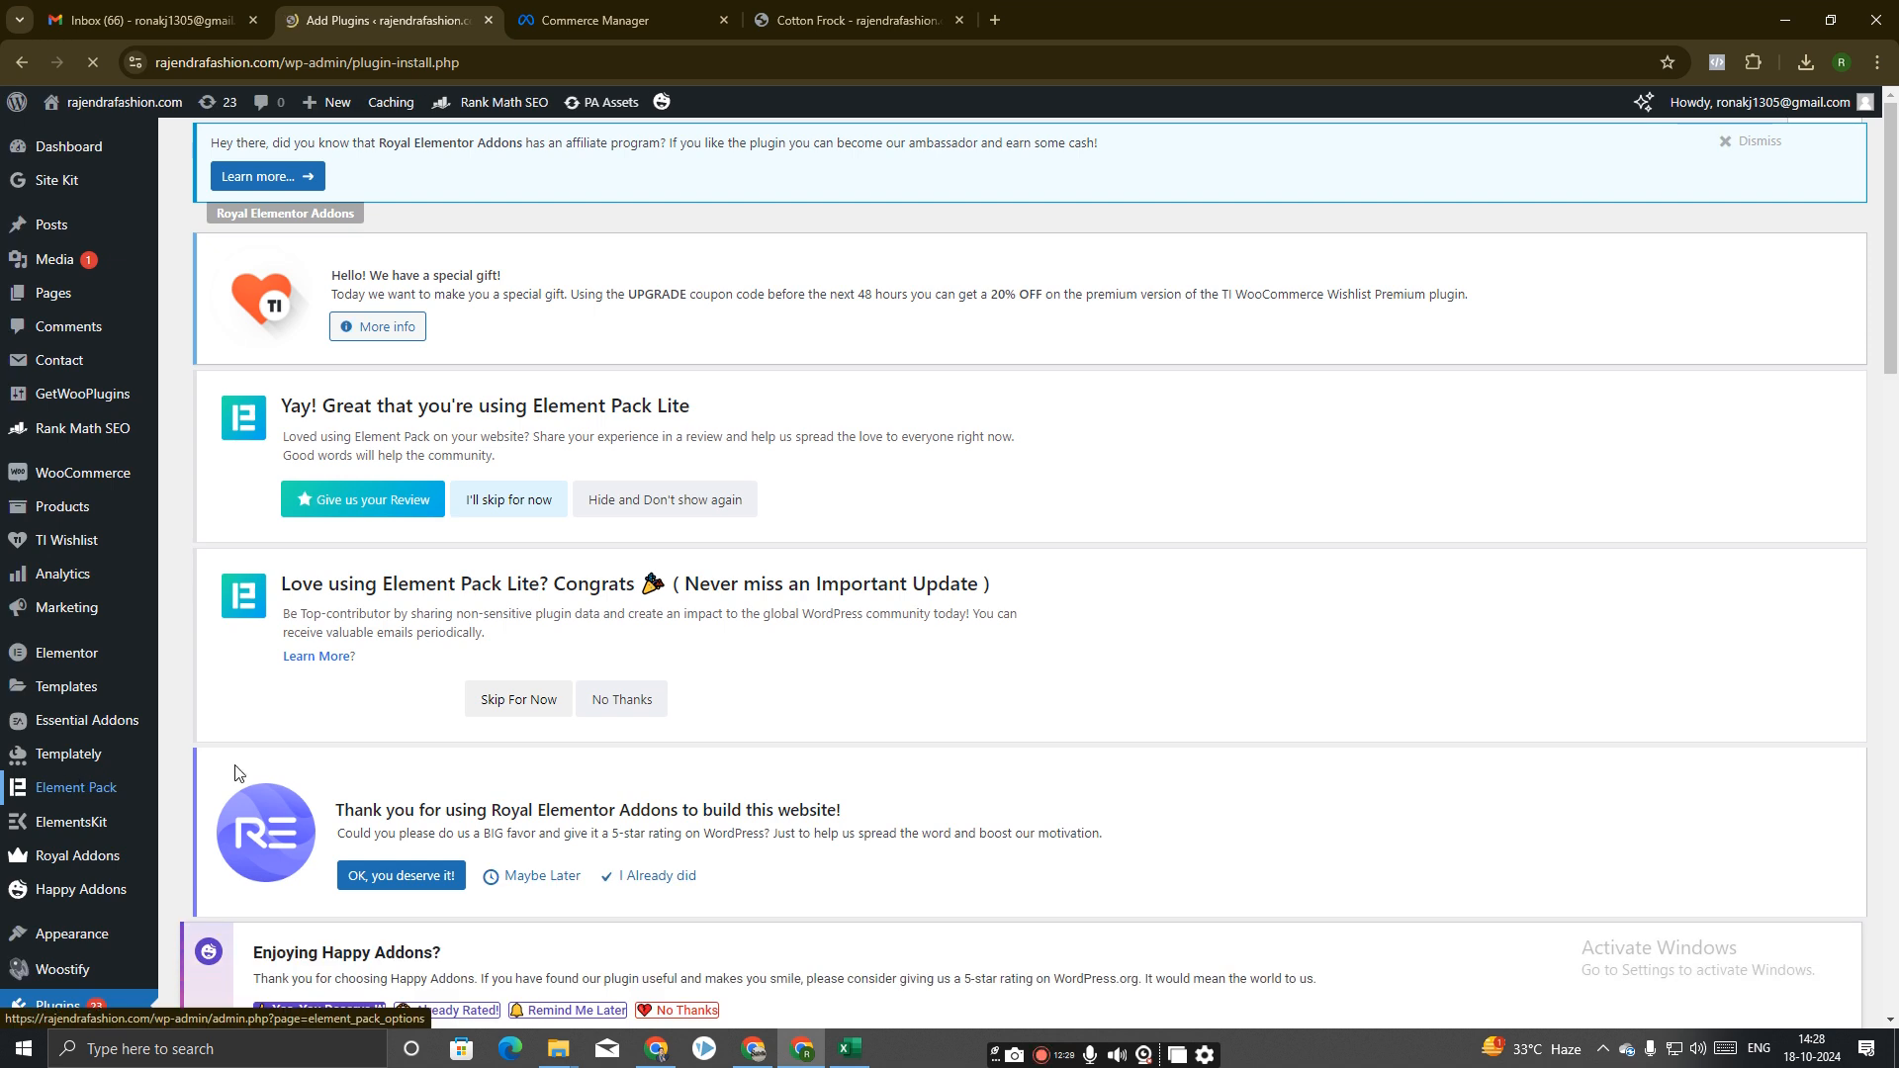
Search the WordPress plugin directory for CTX.
scroll(635, 726, "down", 6)
scroll(636, 726, "down", 7)
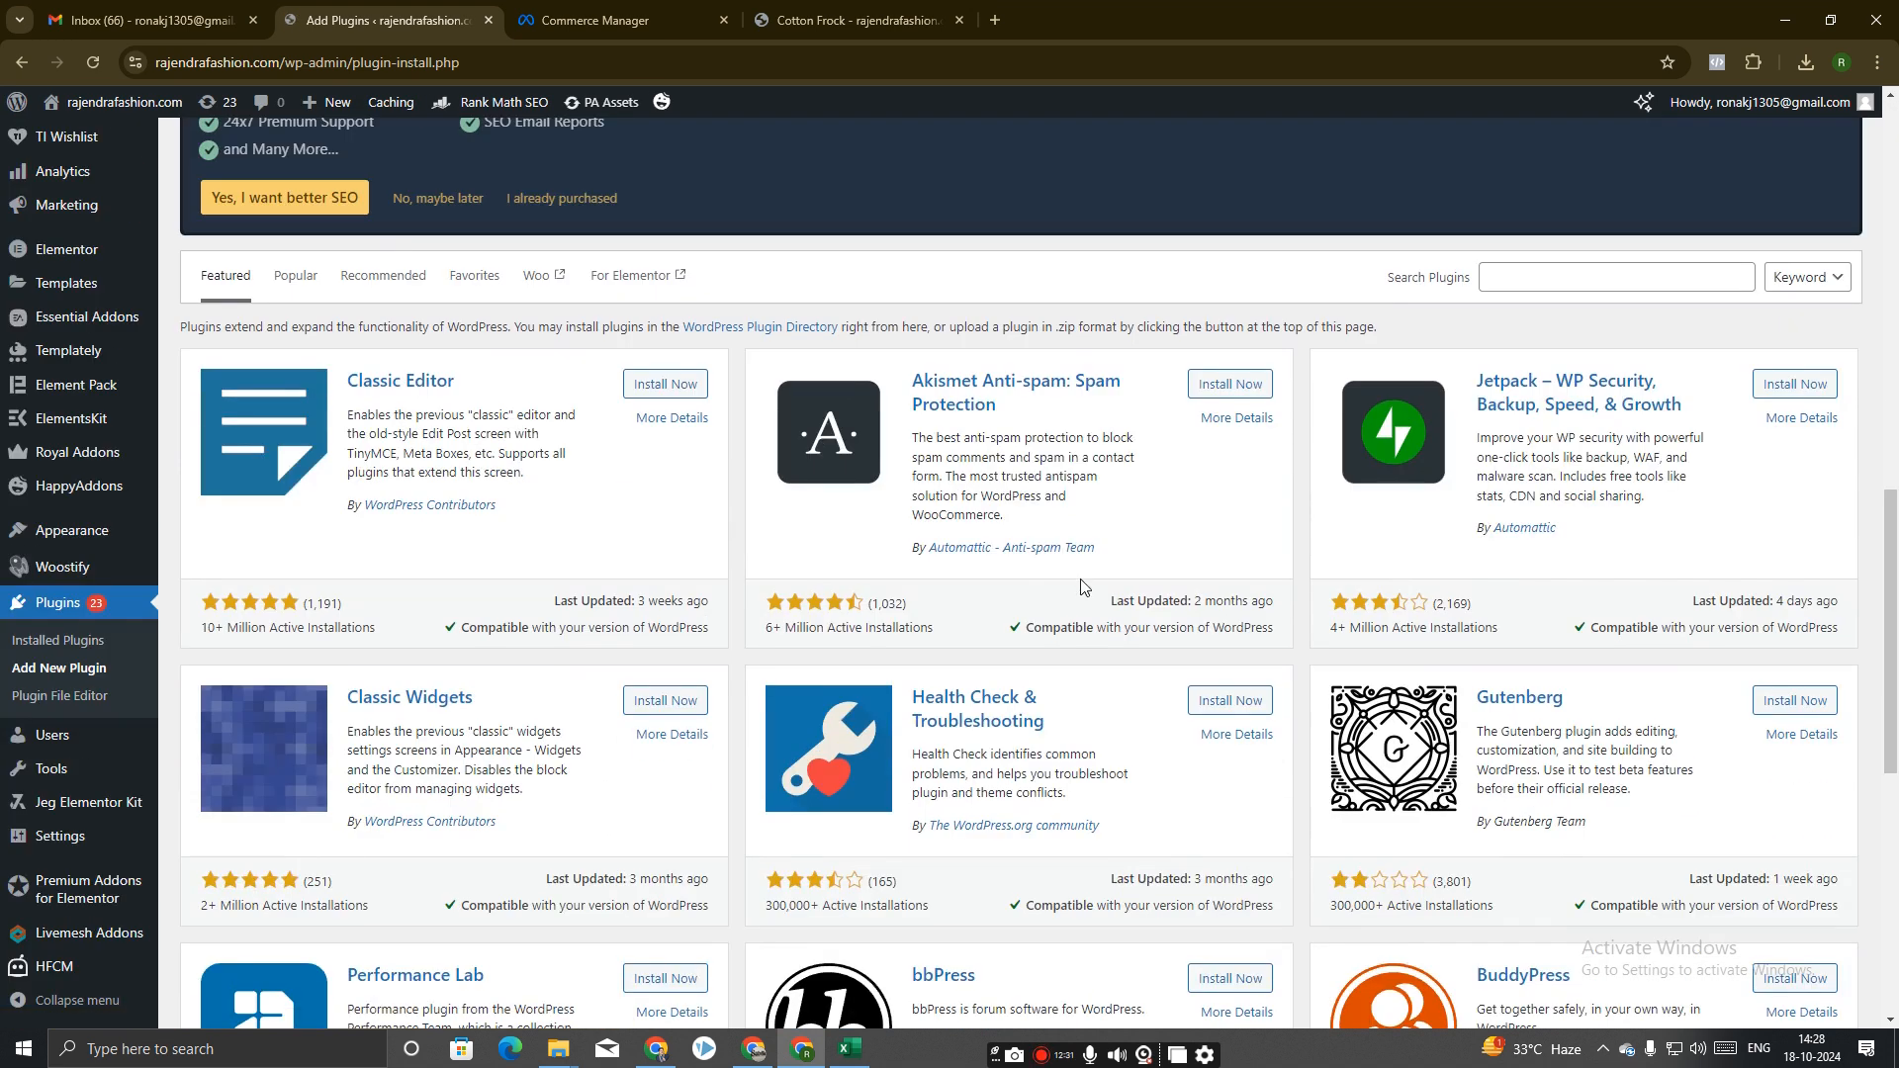
left_click(1513, 276)
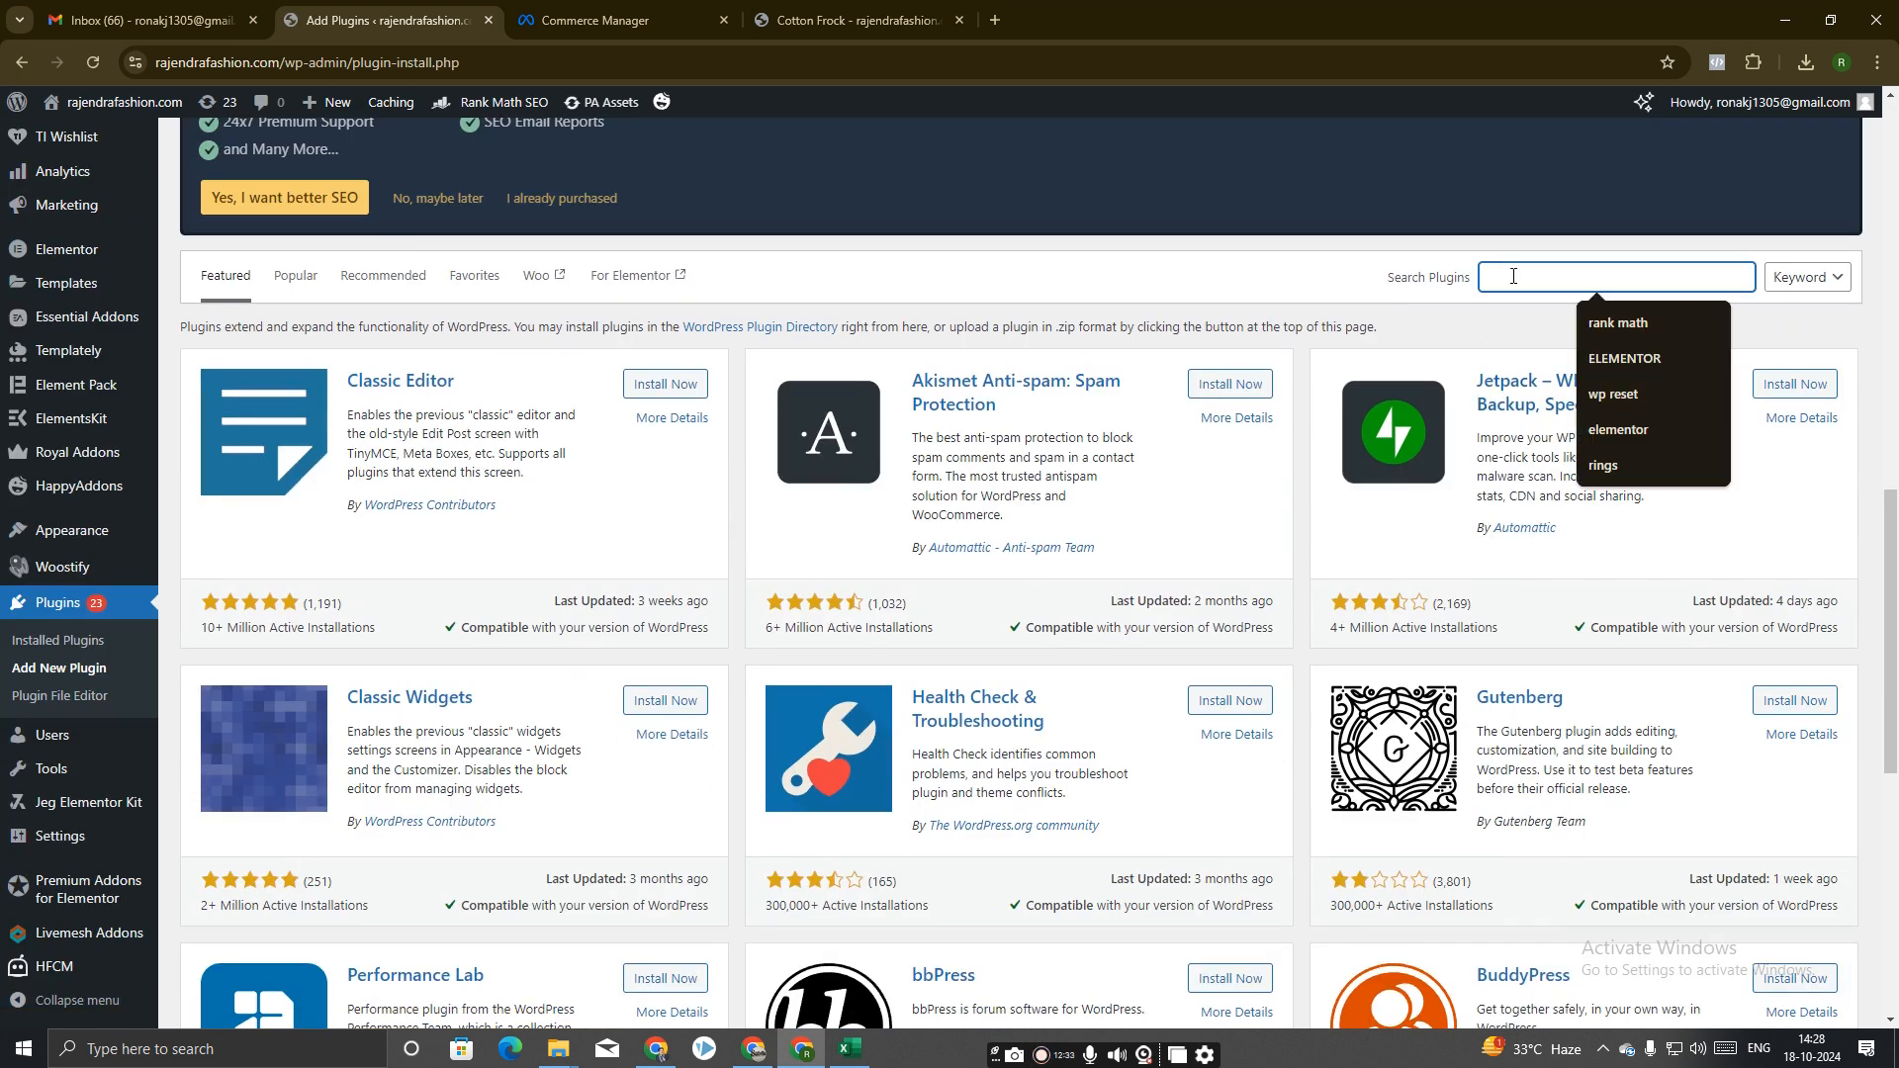
type("CTX")
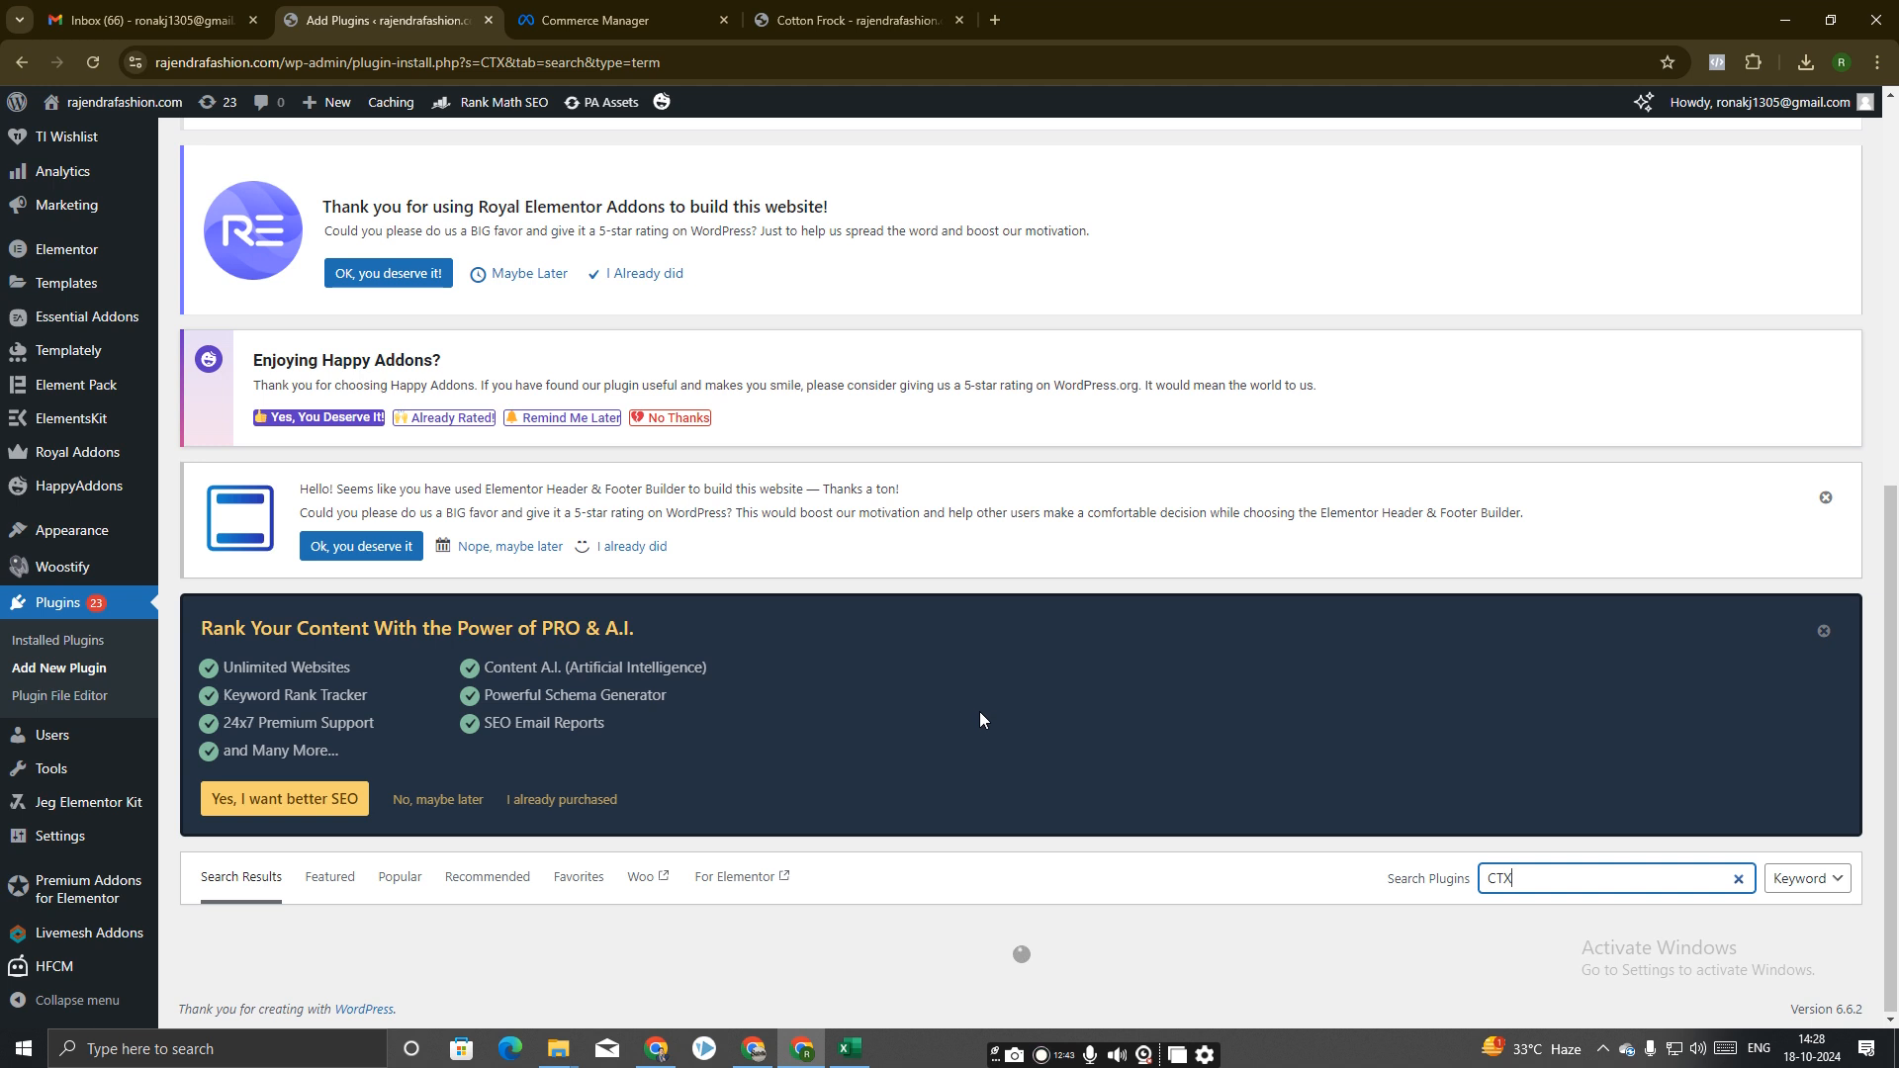
Dismiss the TI Wishlist, both Element Pack Lite, the Elementor Header & Footer Builder and the Rank Math notices above the plugin search results.
scroll(1348, 762, "up", 4)
scroll(1263, 751, "down", 4)
scroll(554, 742, "up", 6)
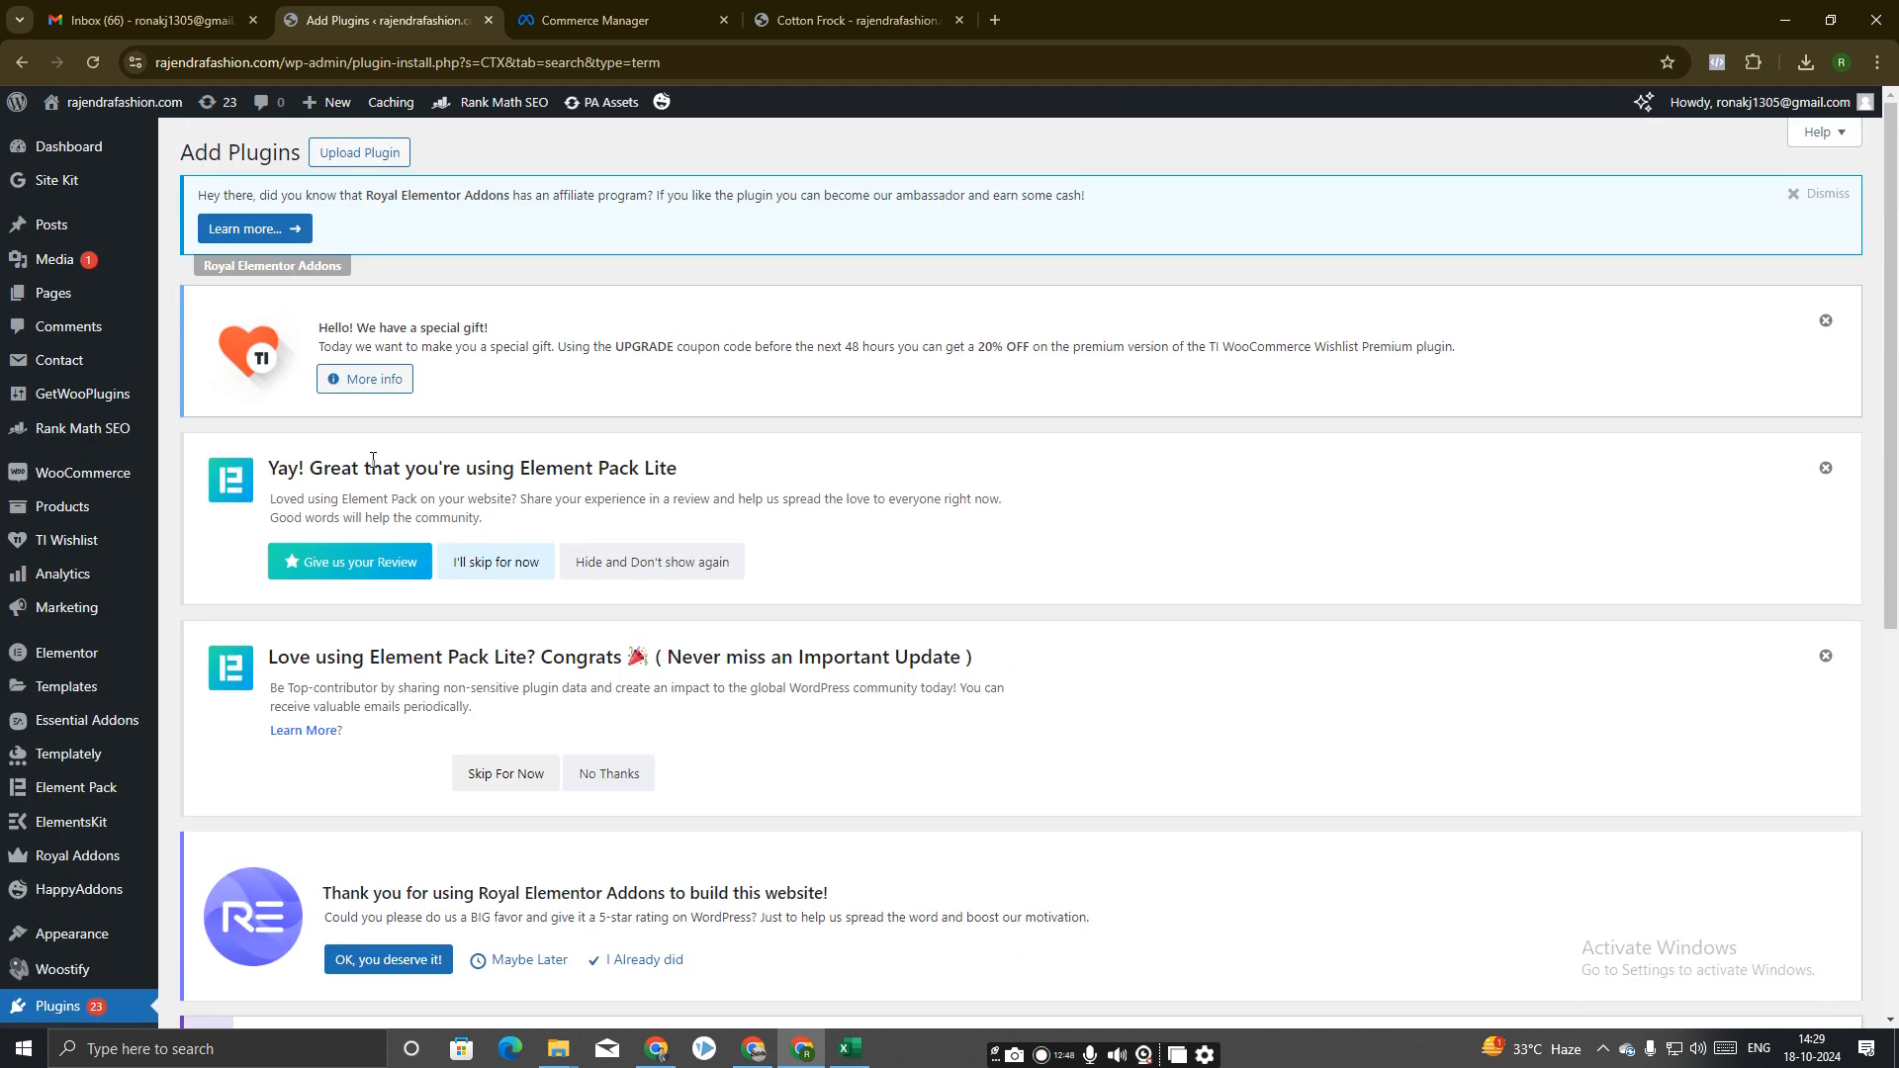
left_click(1825, 322)
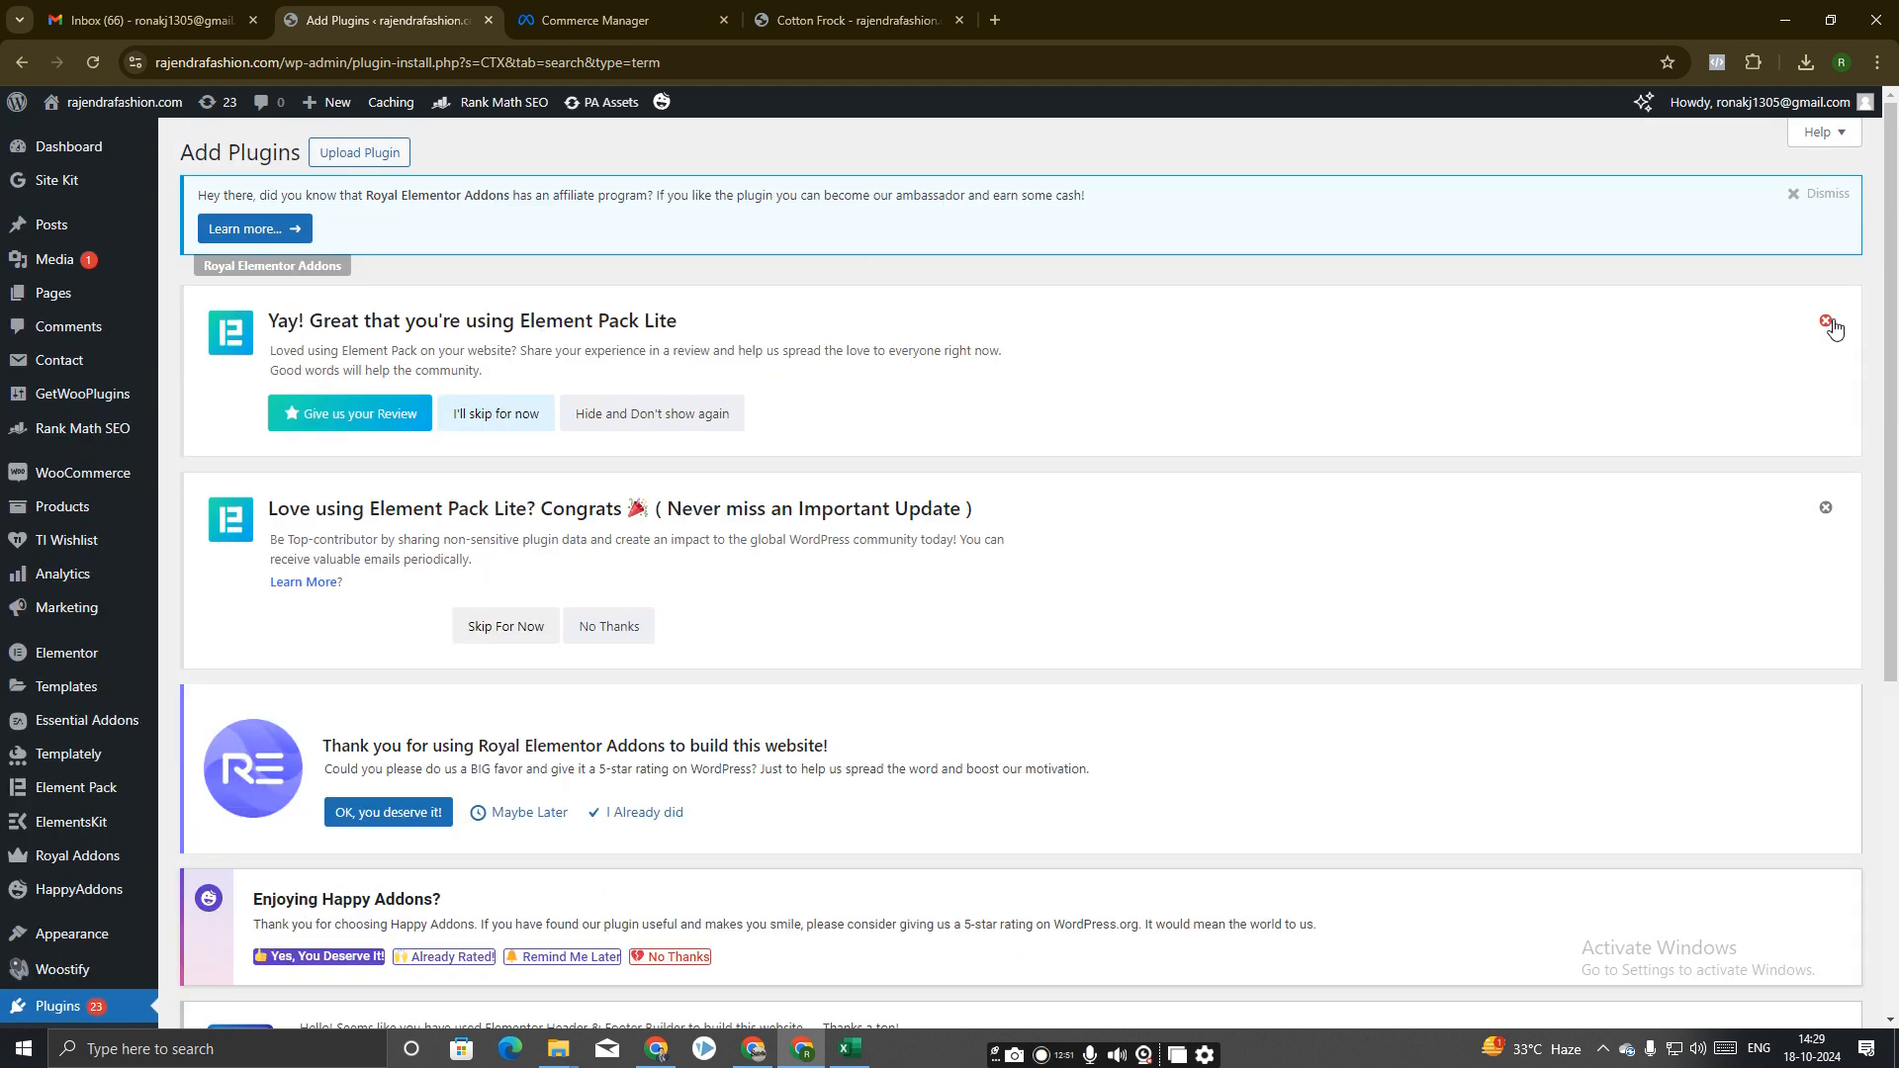
left_click(1827, 322)
left_click(1831, 327)
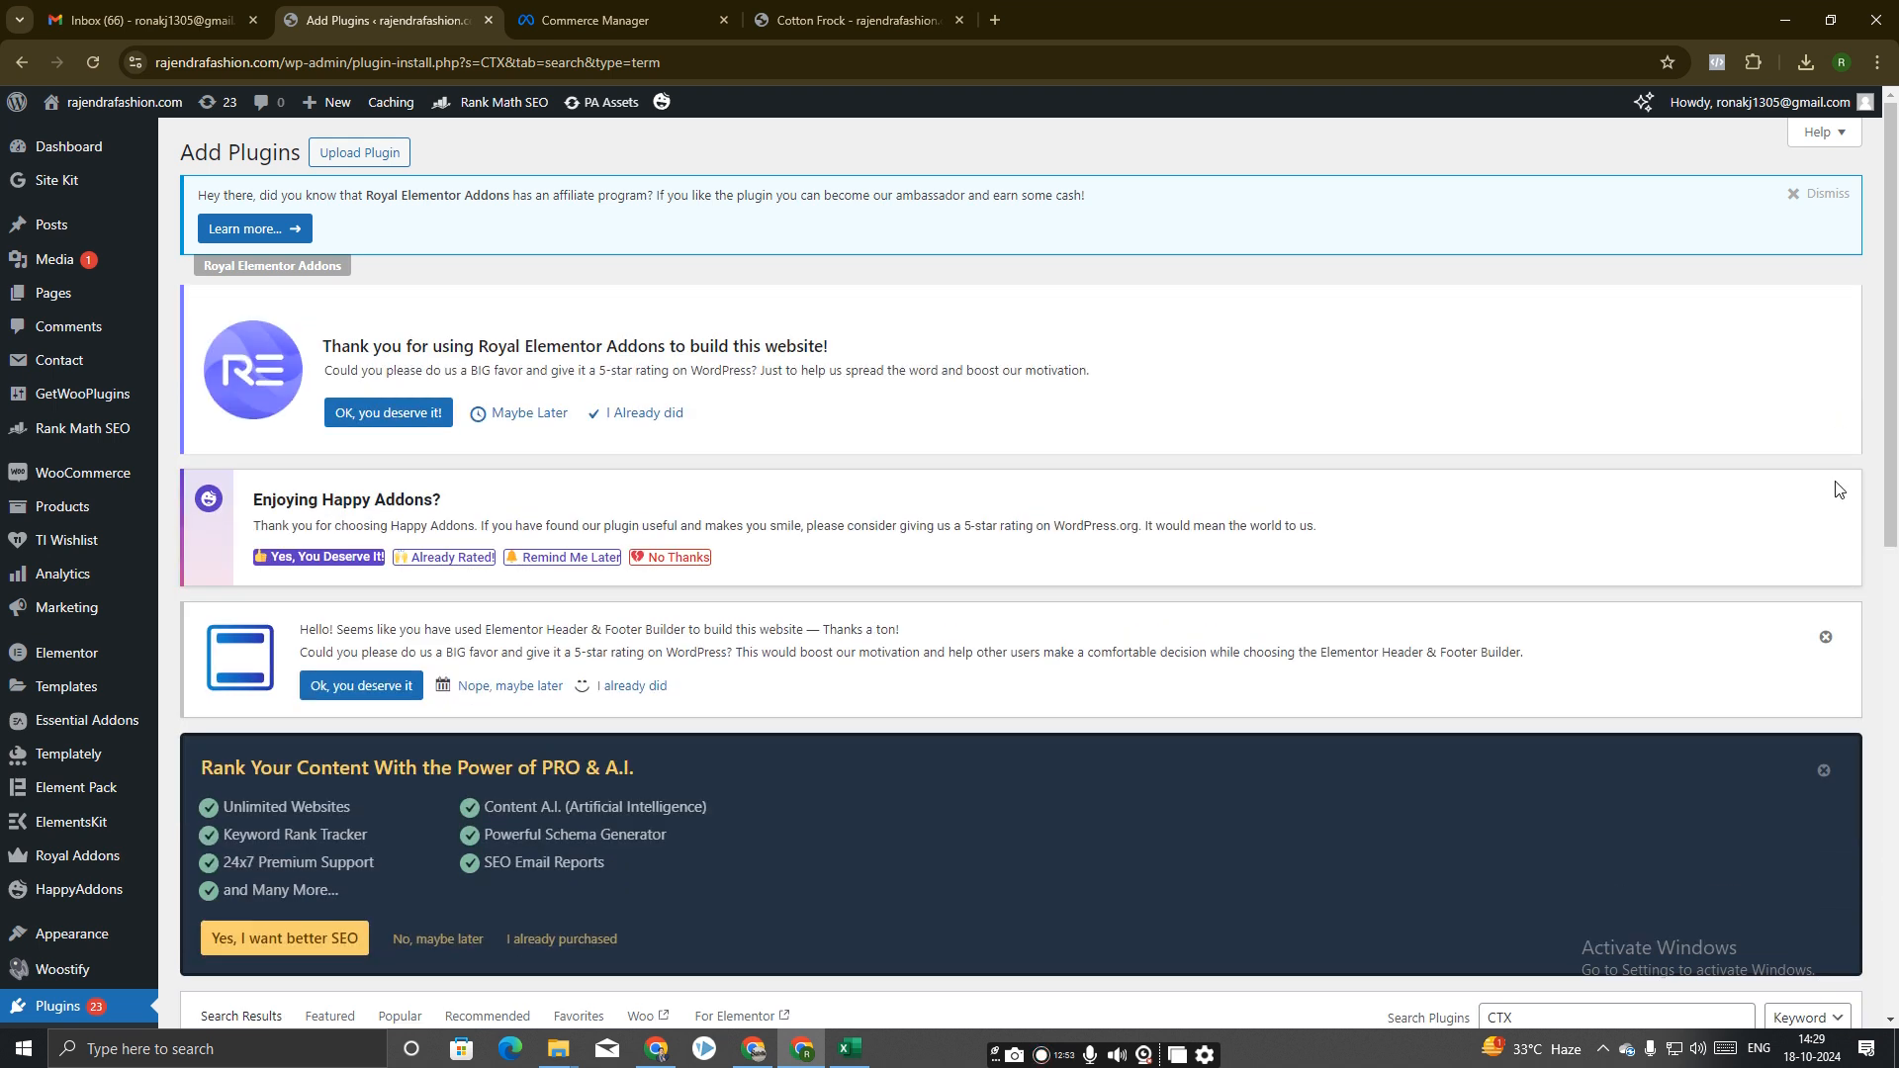
left_click(1825, 641)
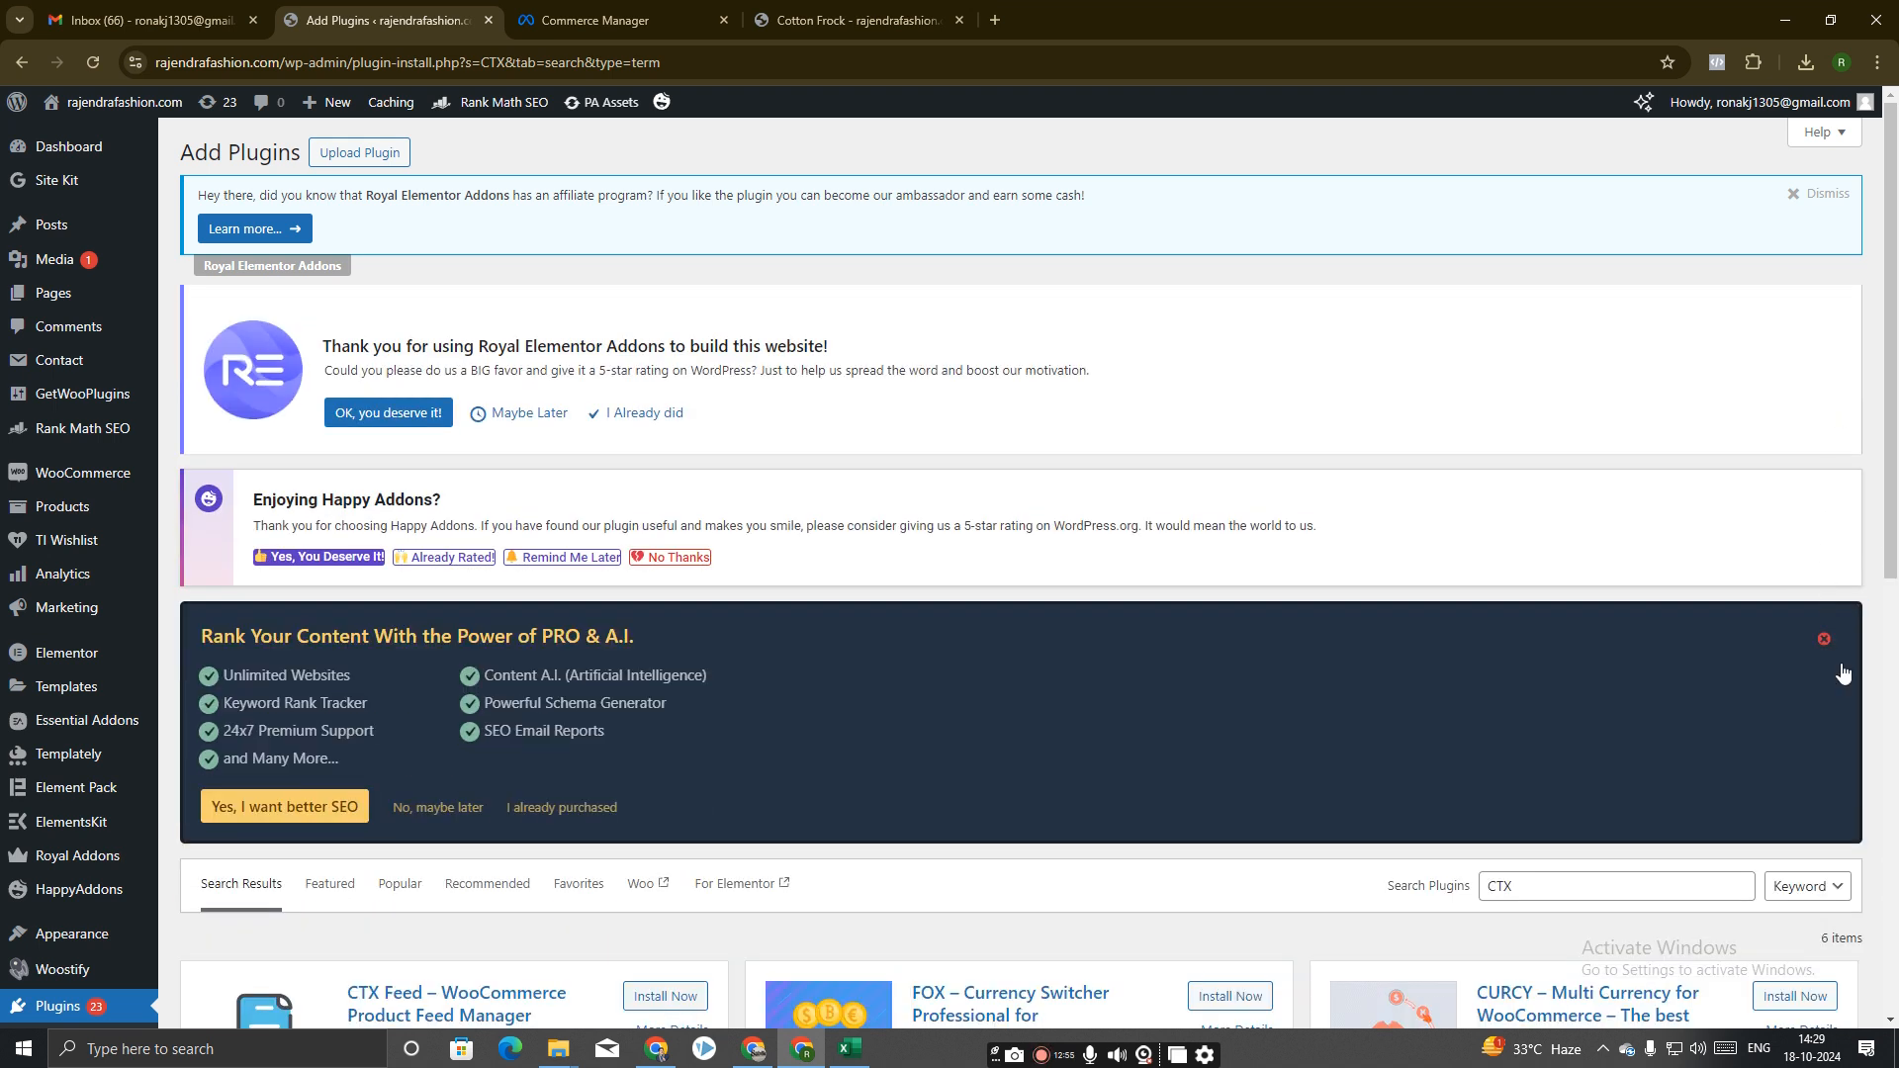
left_click(1825, 639)
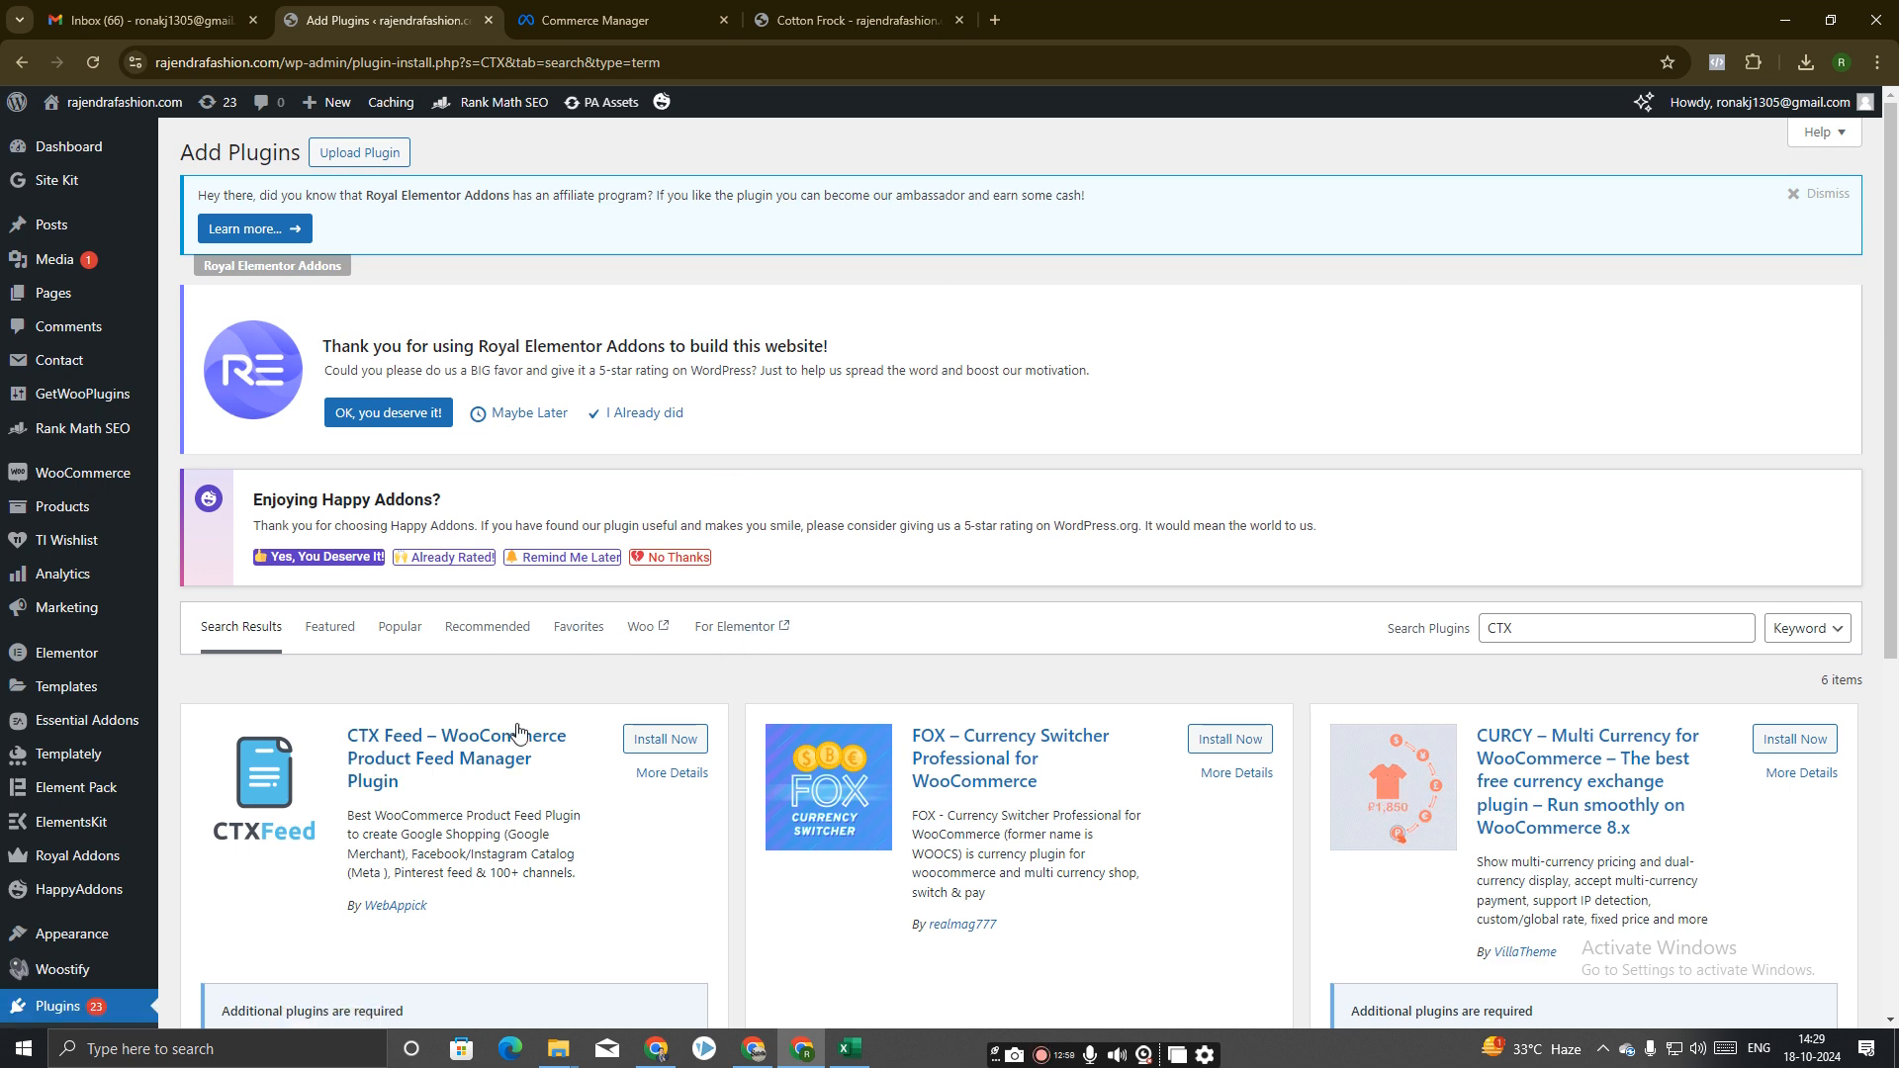
Install the CTX Feed – WooCommerce Product Feed Manager plugin from the search results.
scroll(416, 762, "down", 1)
left_click(665, 640)
double_click(1499, 529)
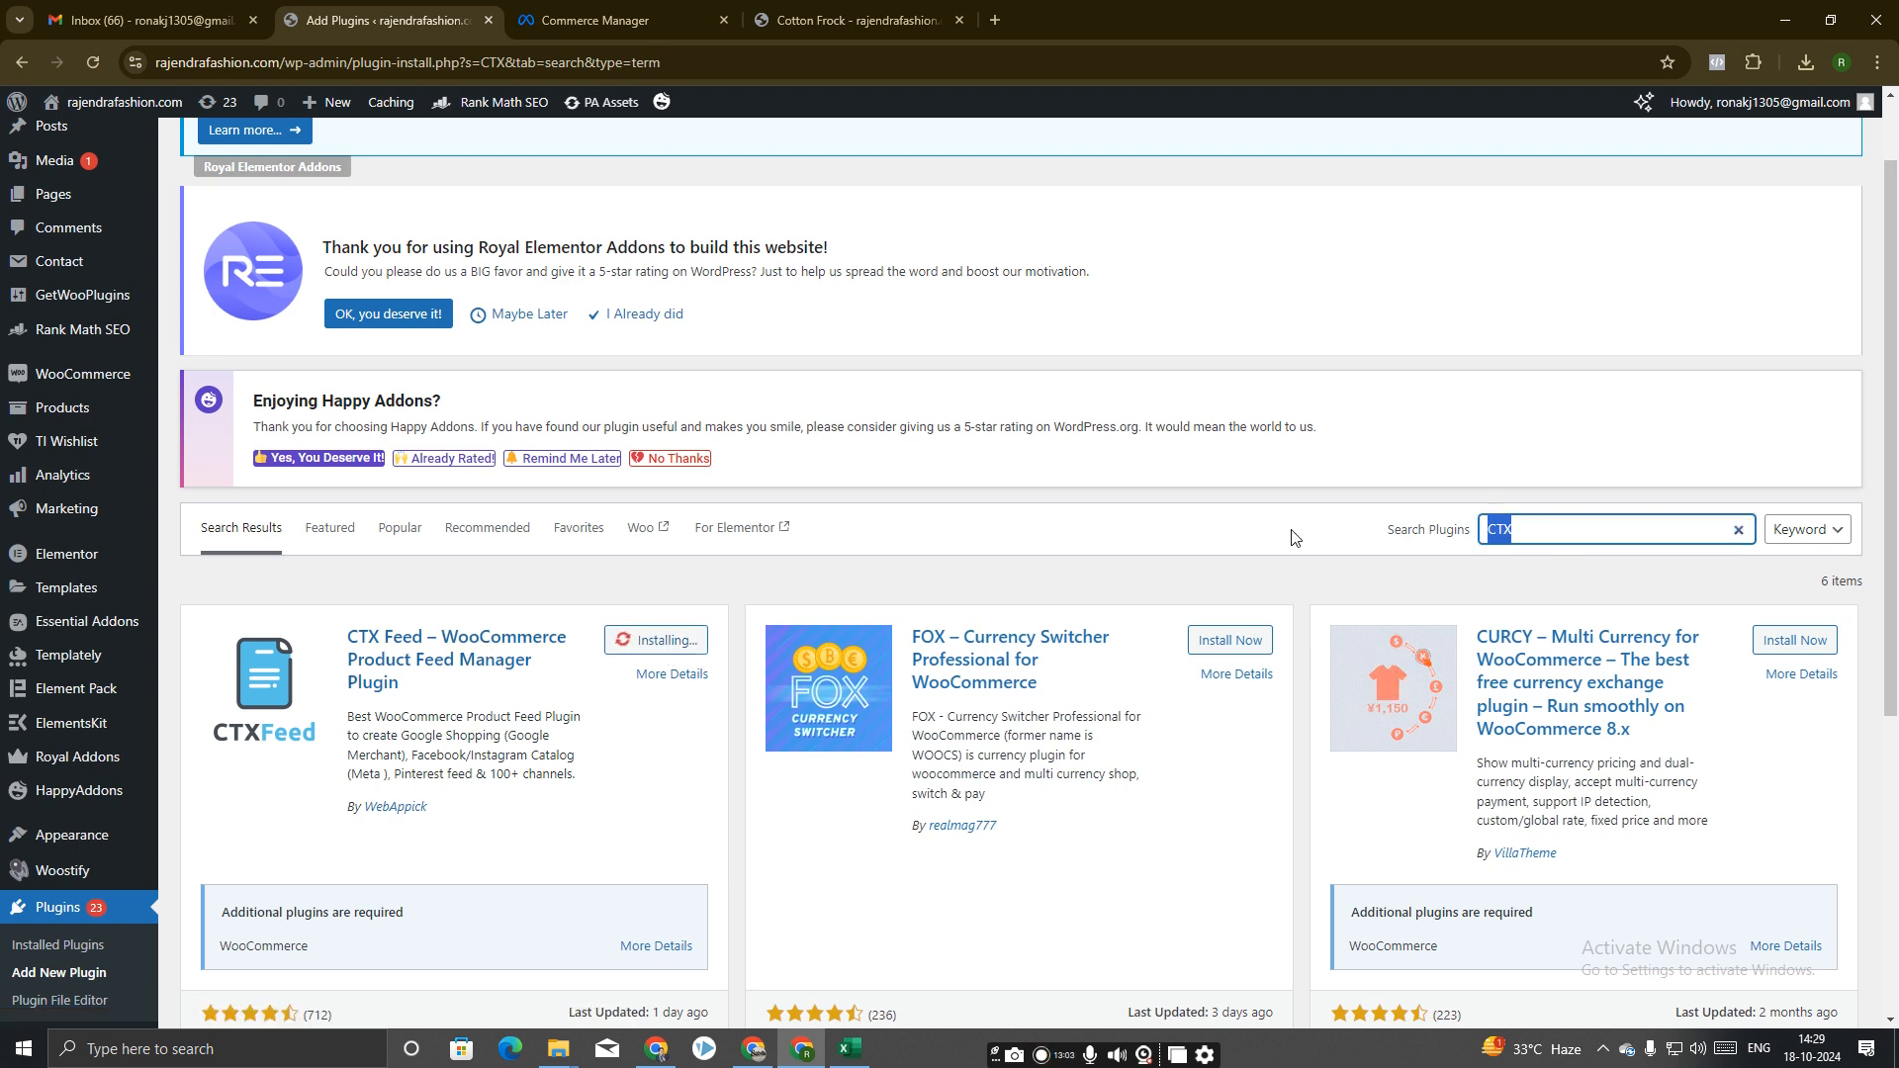
scroll(989, 900, "down", 4)
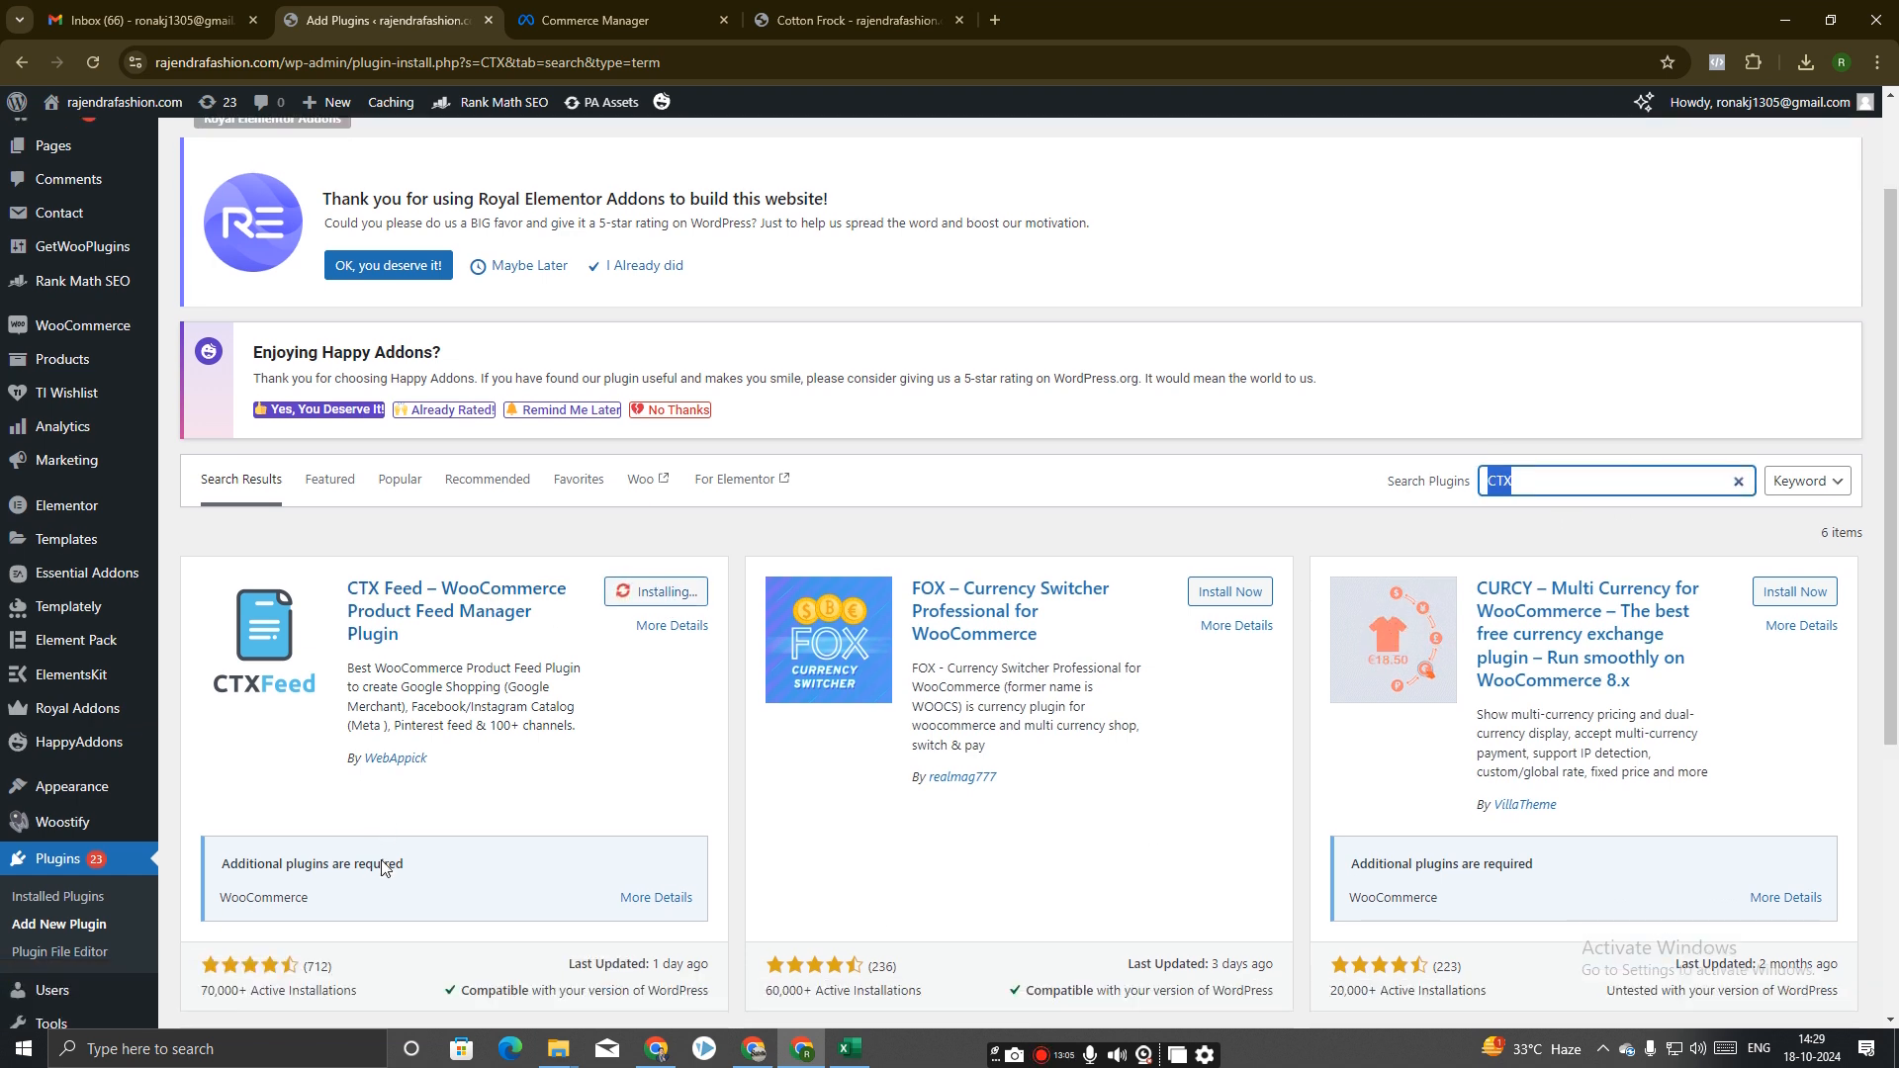
scroll(249, 591, "up", 3)
scroll(227, 732, "down", 2)
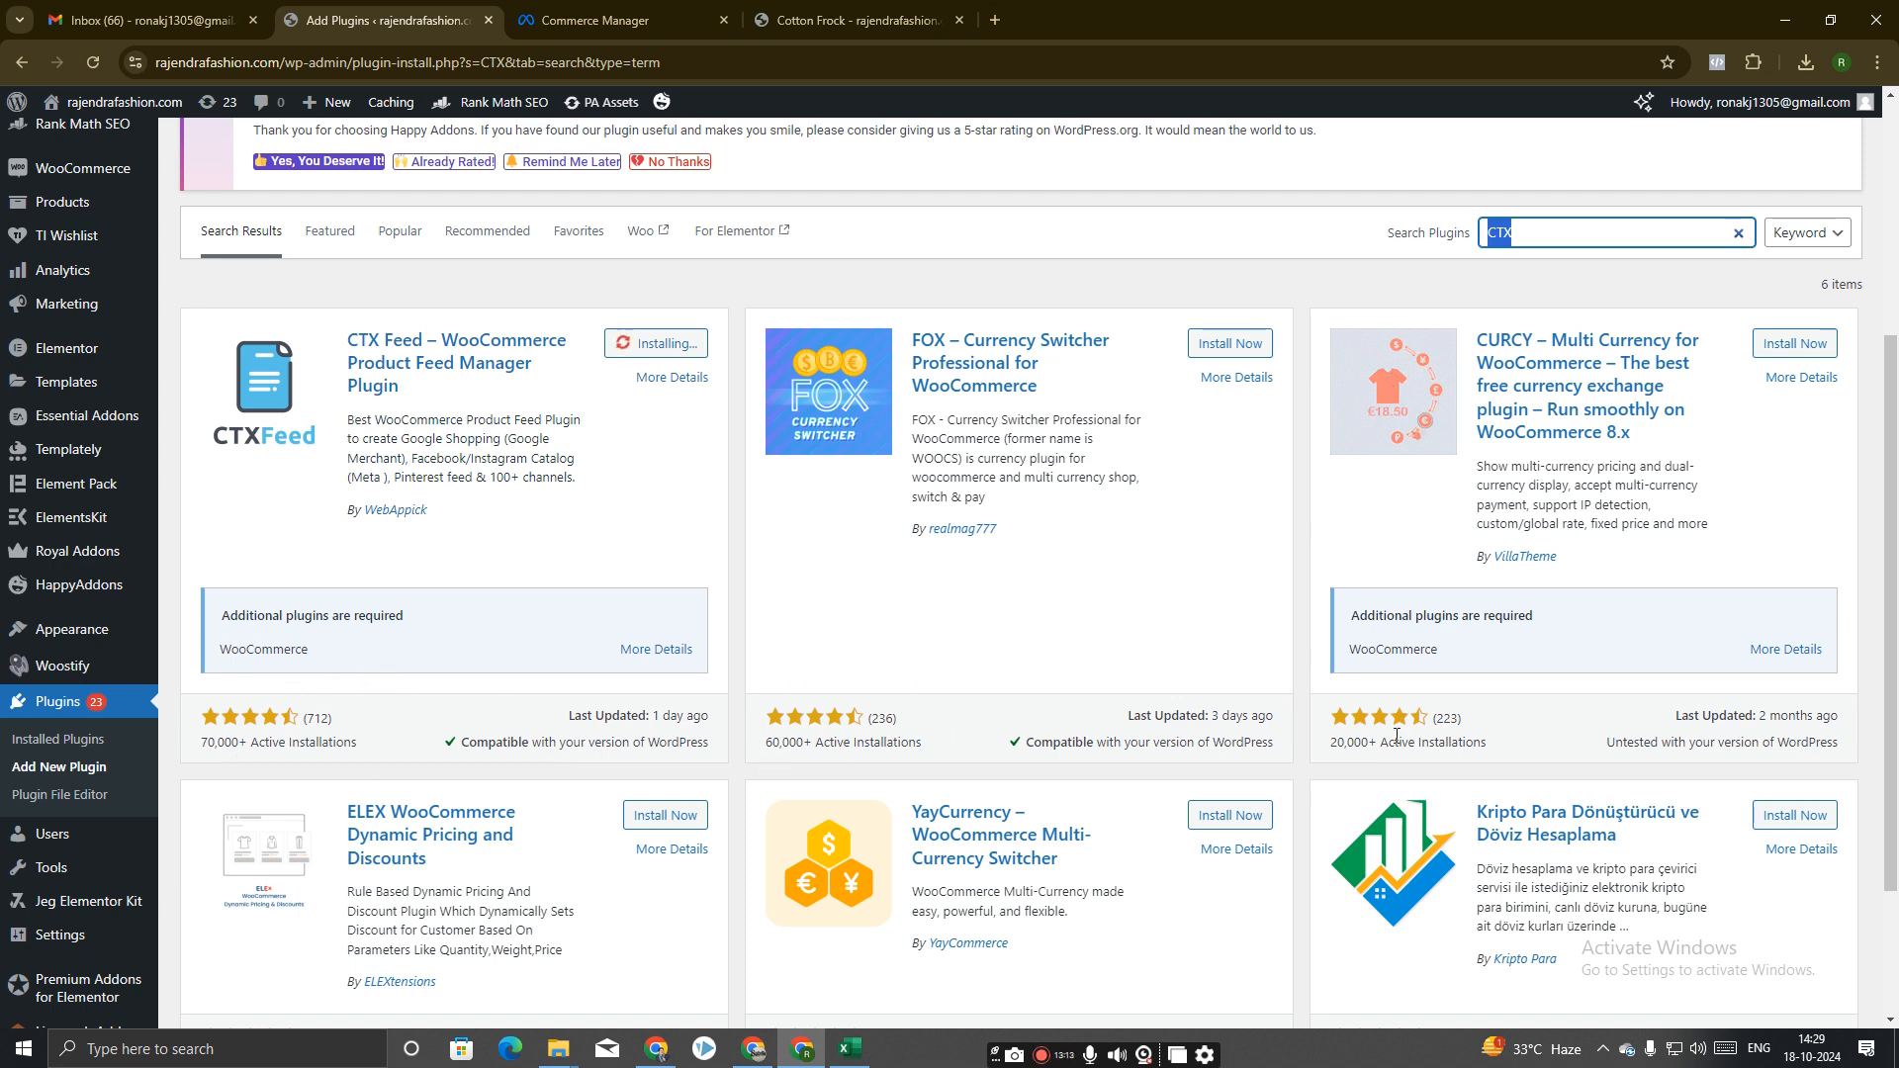
scroll(299, 888, "down", 2)
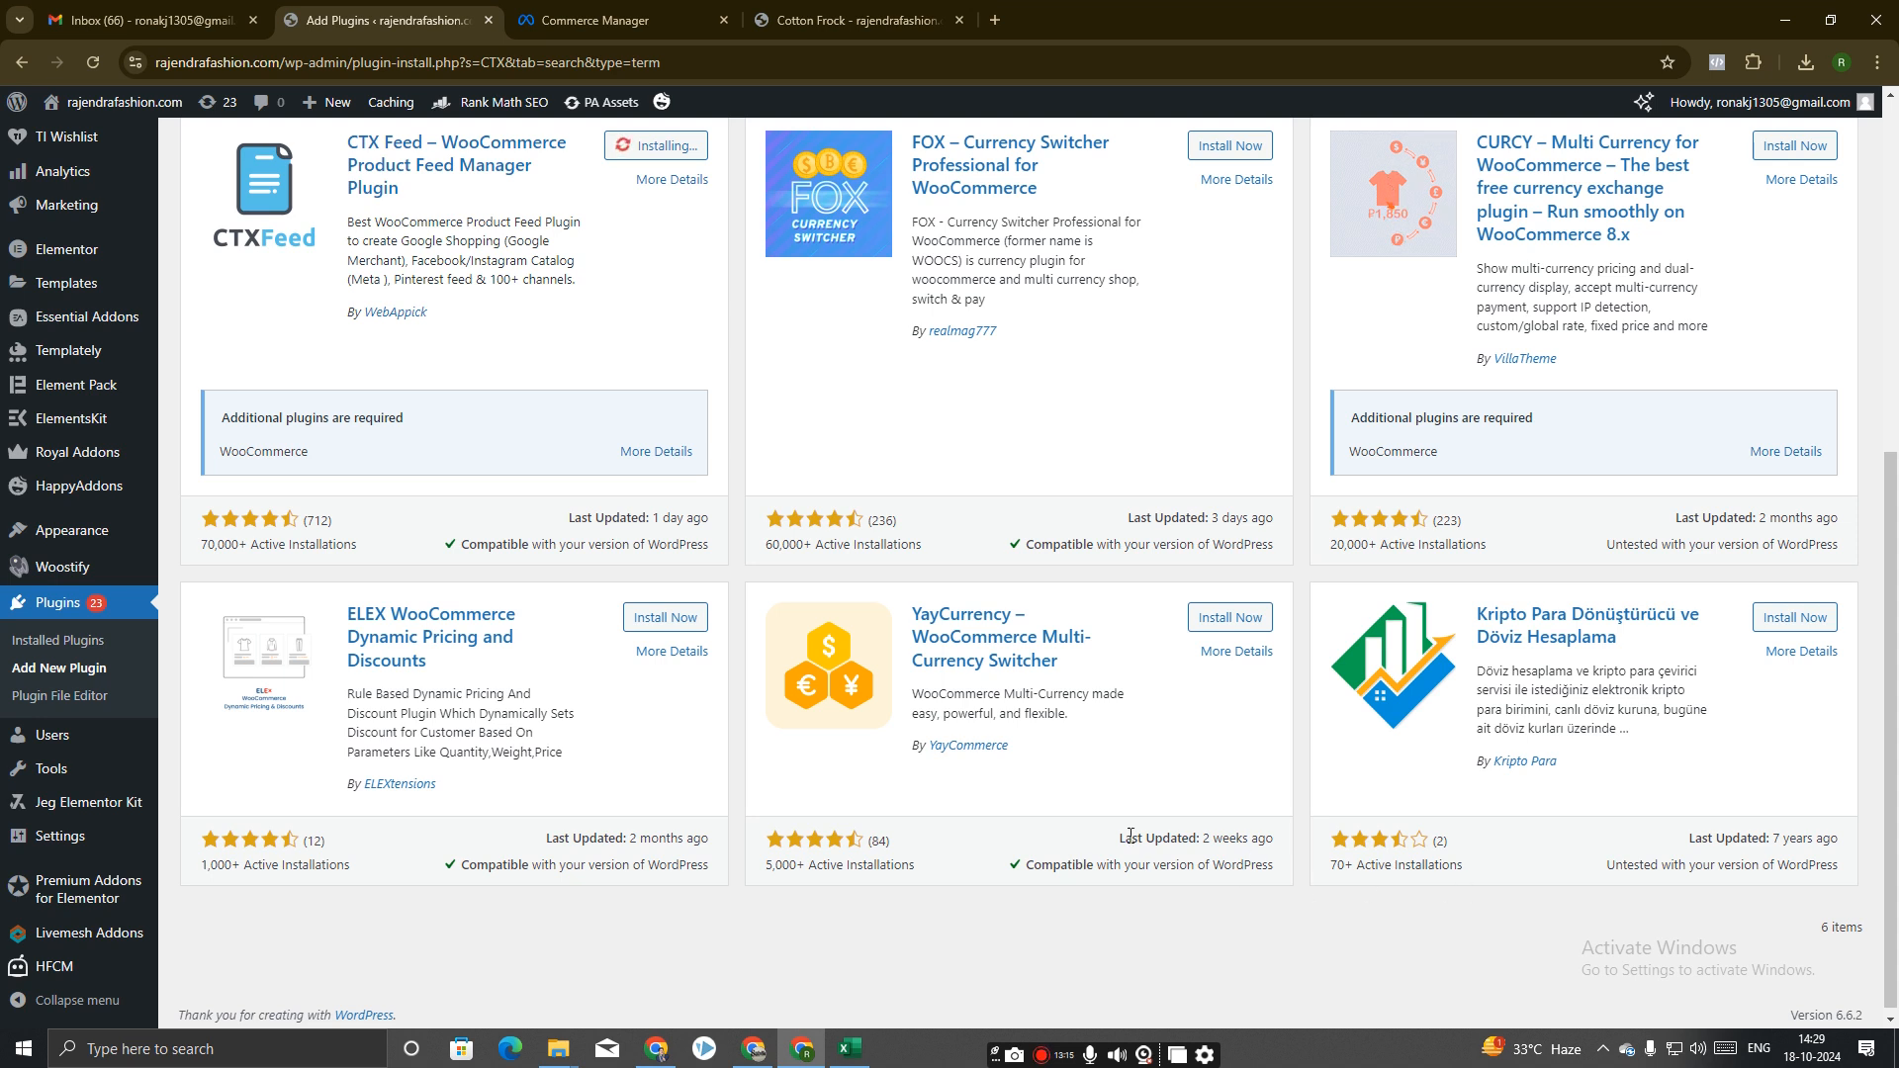
scroll(1254, 857, "up", 6)
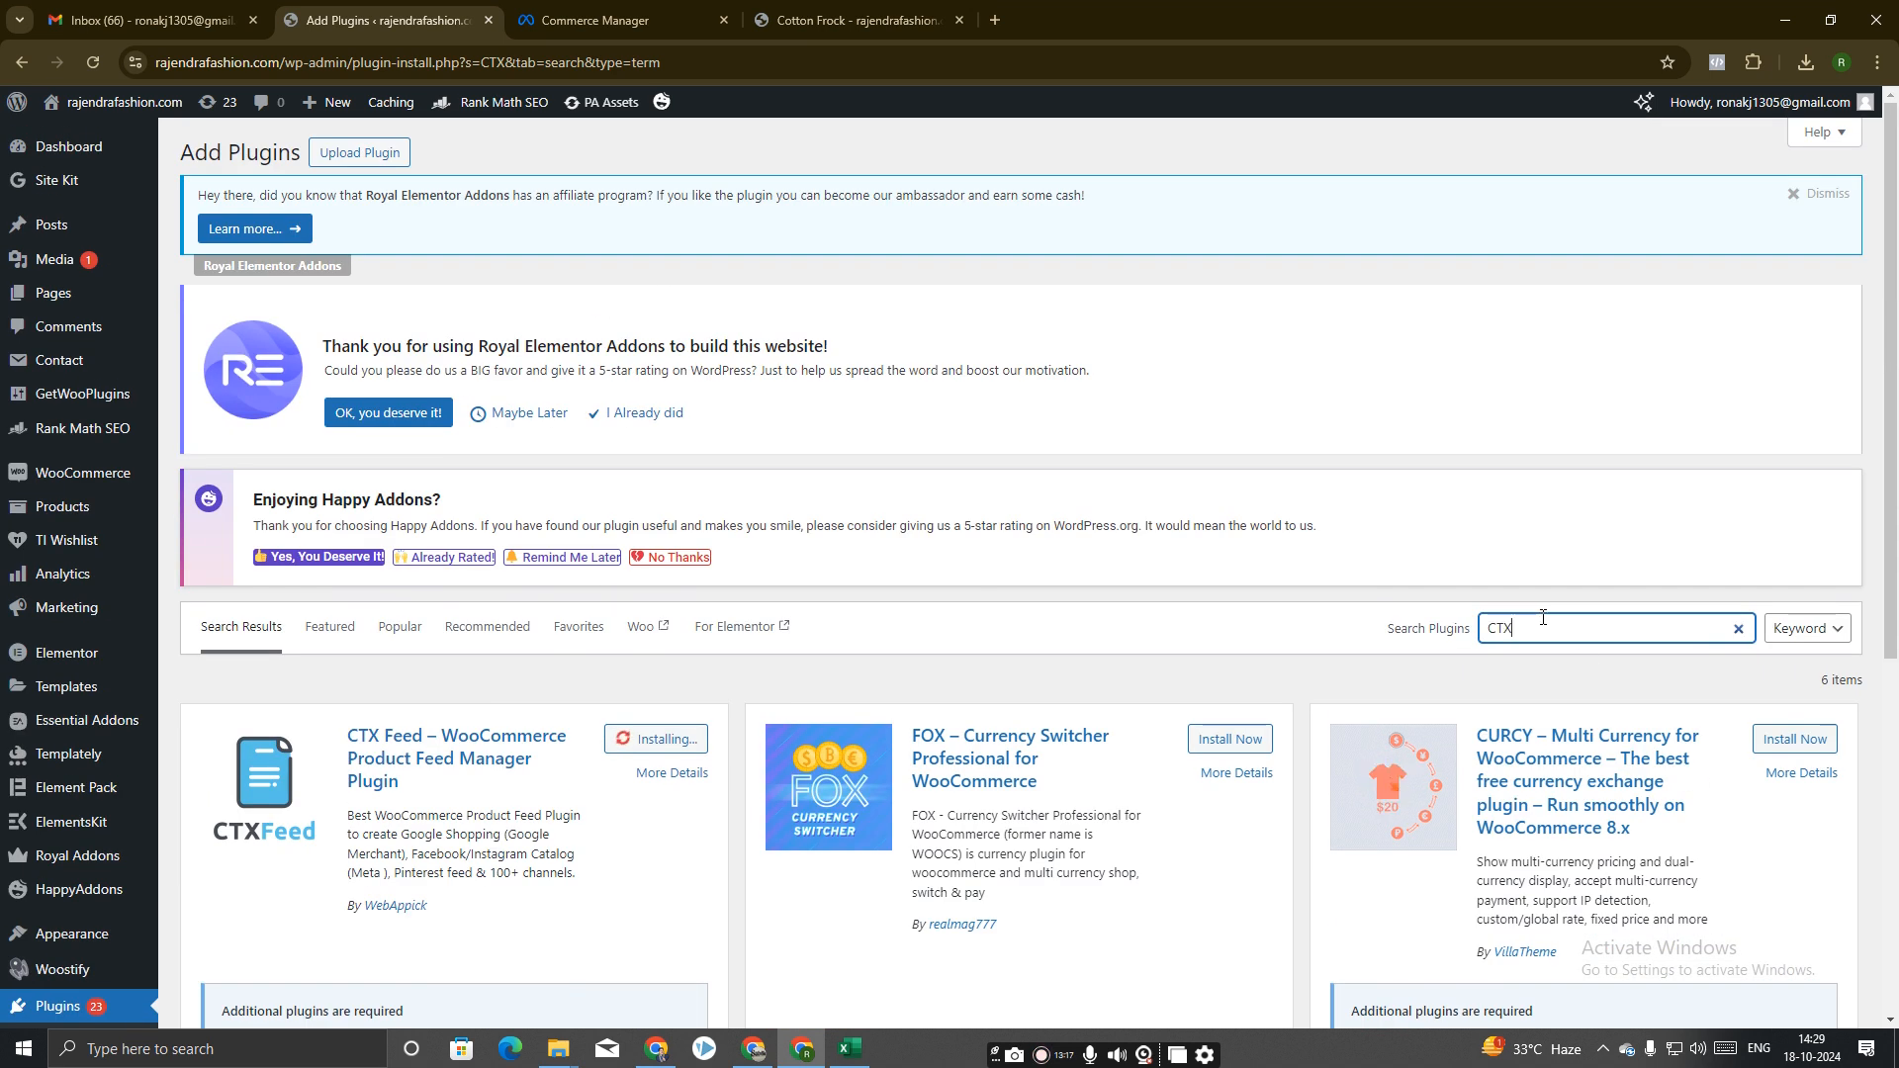
Search the WordPress plugin directory for feed.
double_click(1542, 618)
scroll(1538, 613, "down", 3)
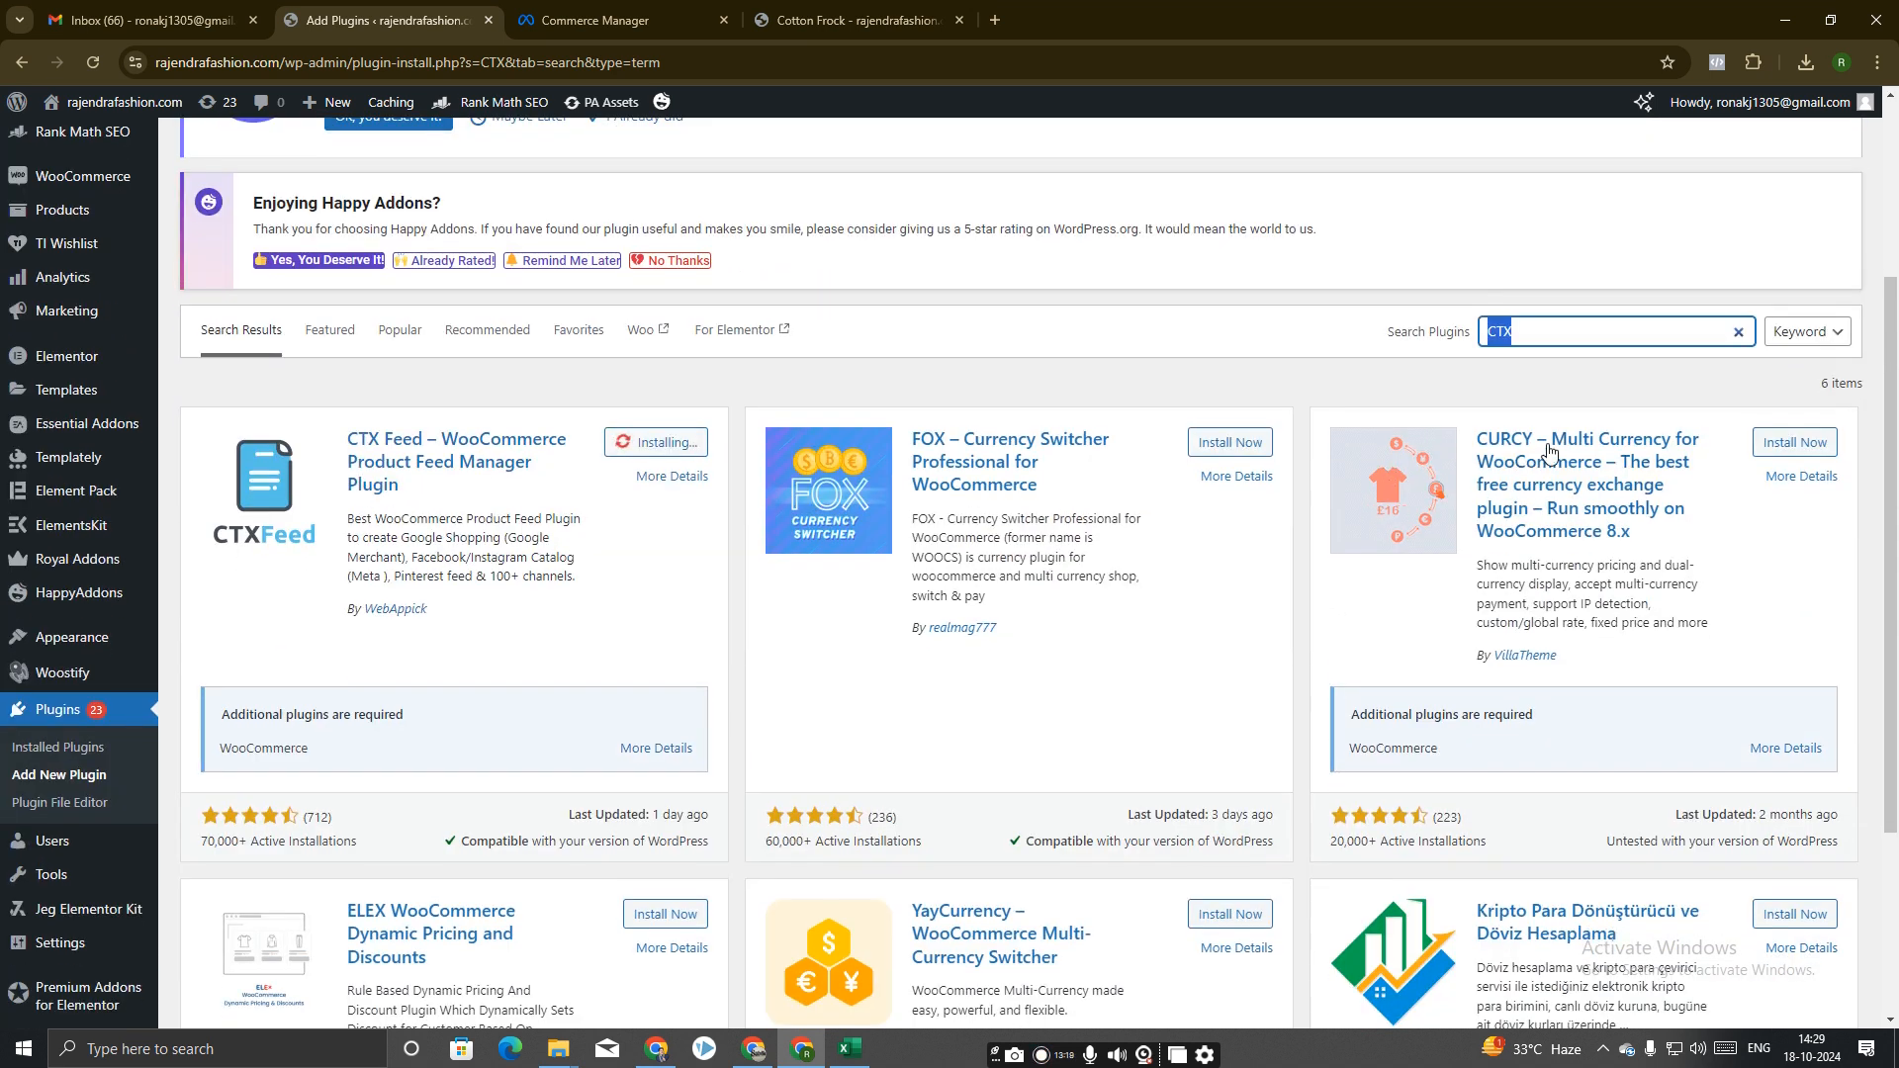
type("f")
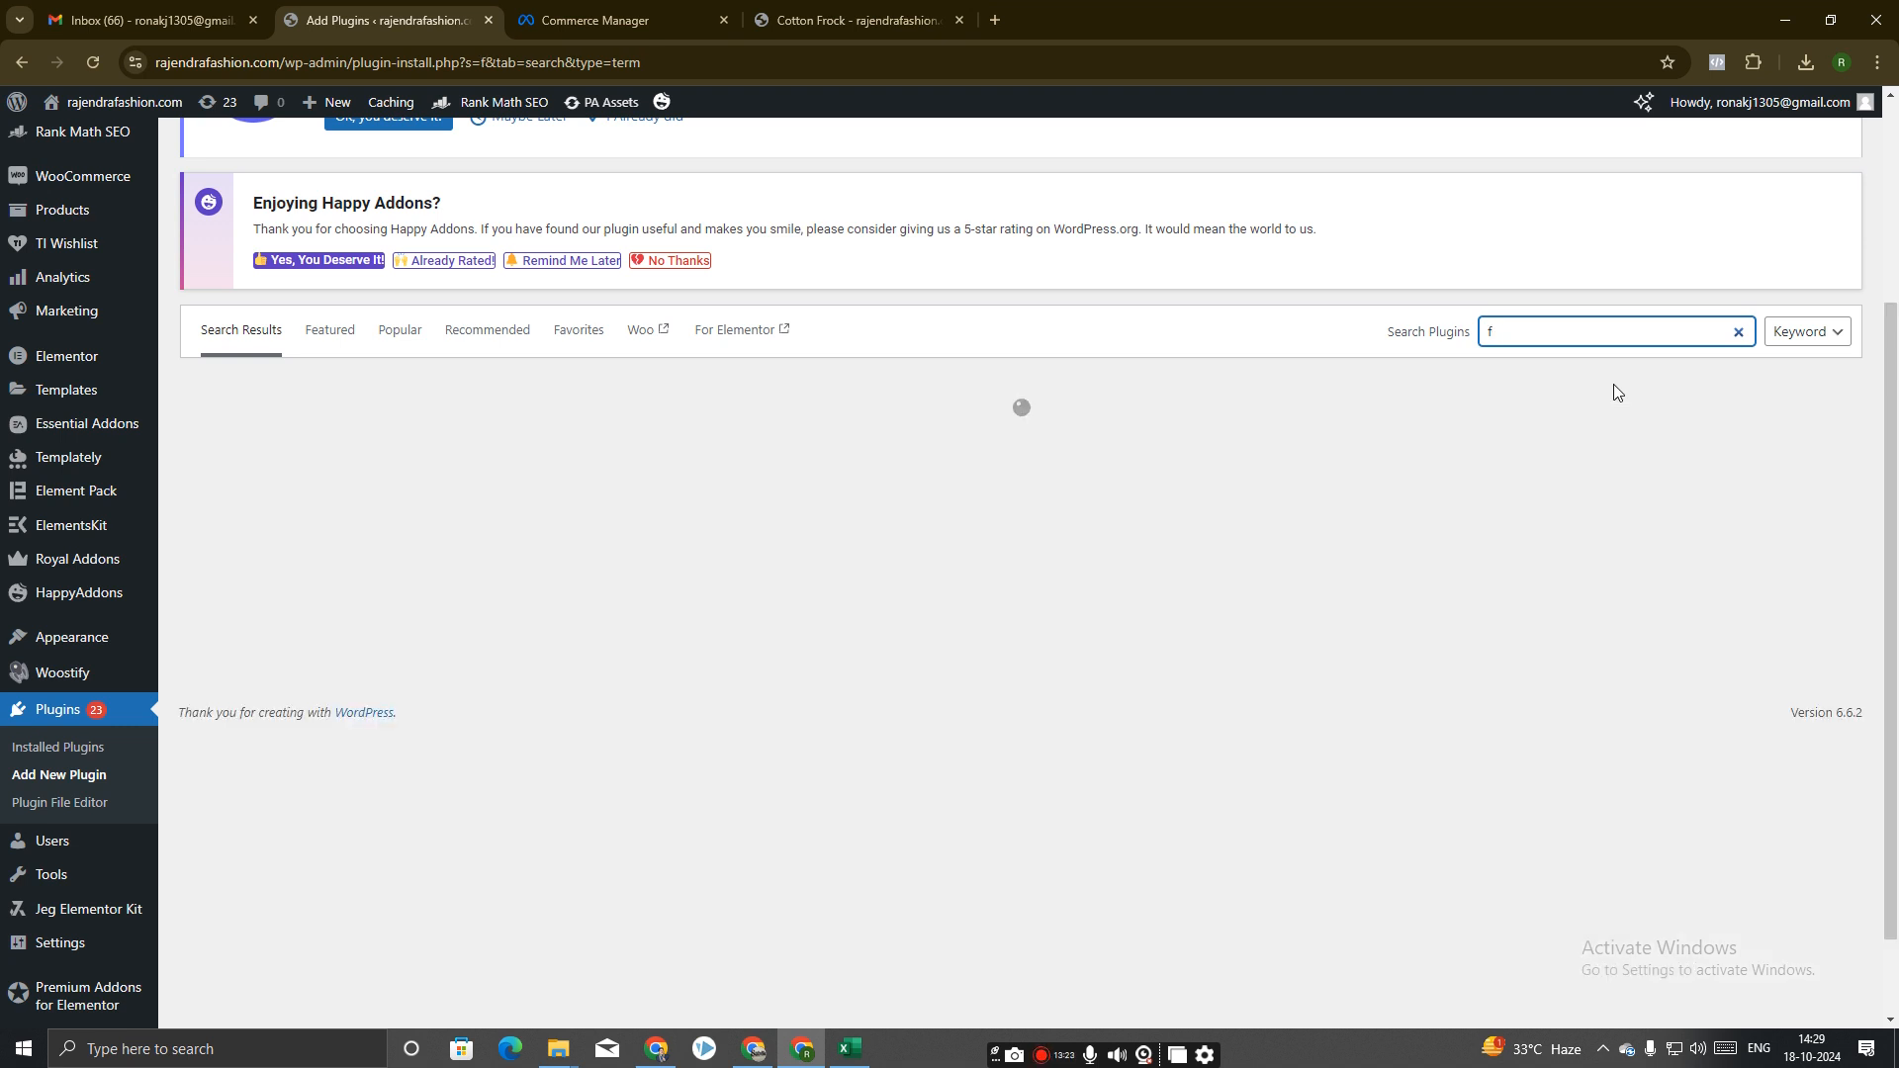
key("BackSpace")
type("feed")
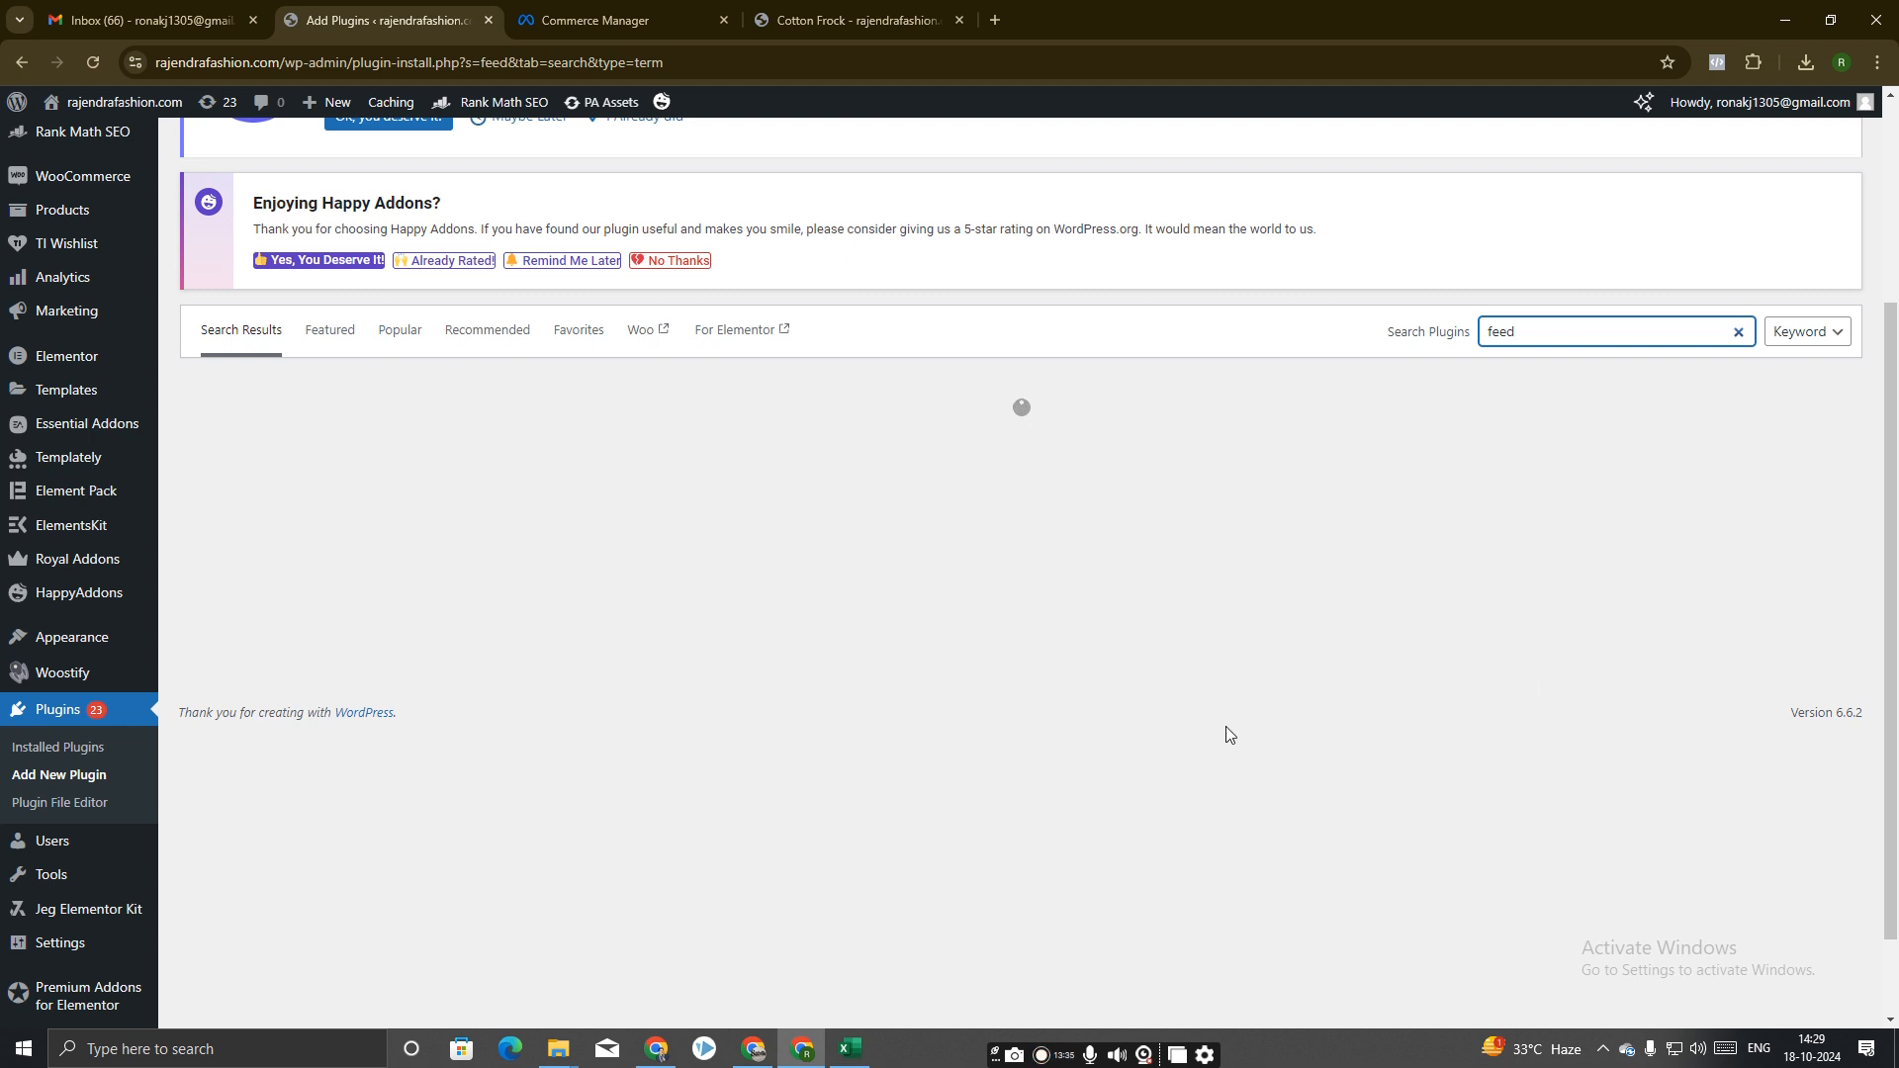
Postpone the Royal Elementor Addons rating request, try the same for Happy Addons, and stay on the plugin search page.
scroll(1230, 733, "up", 3)
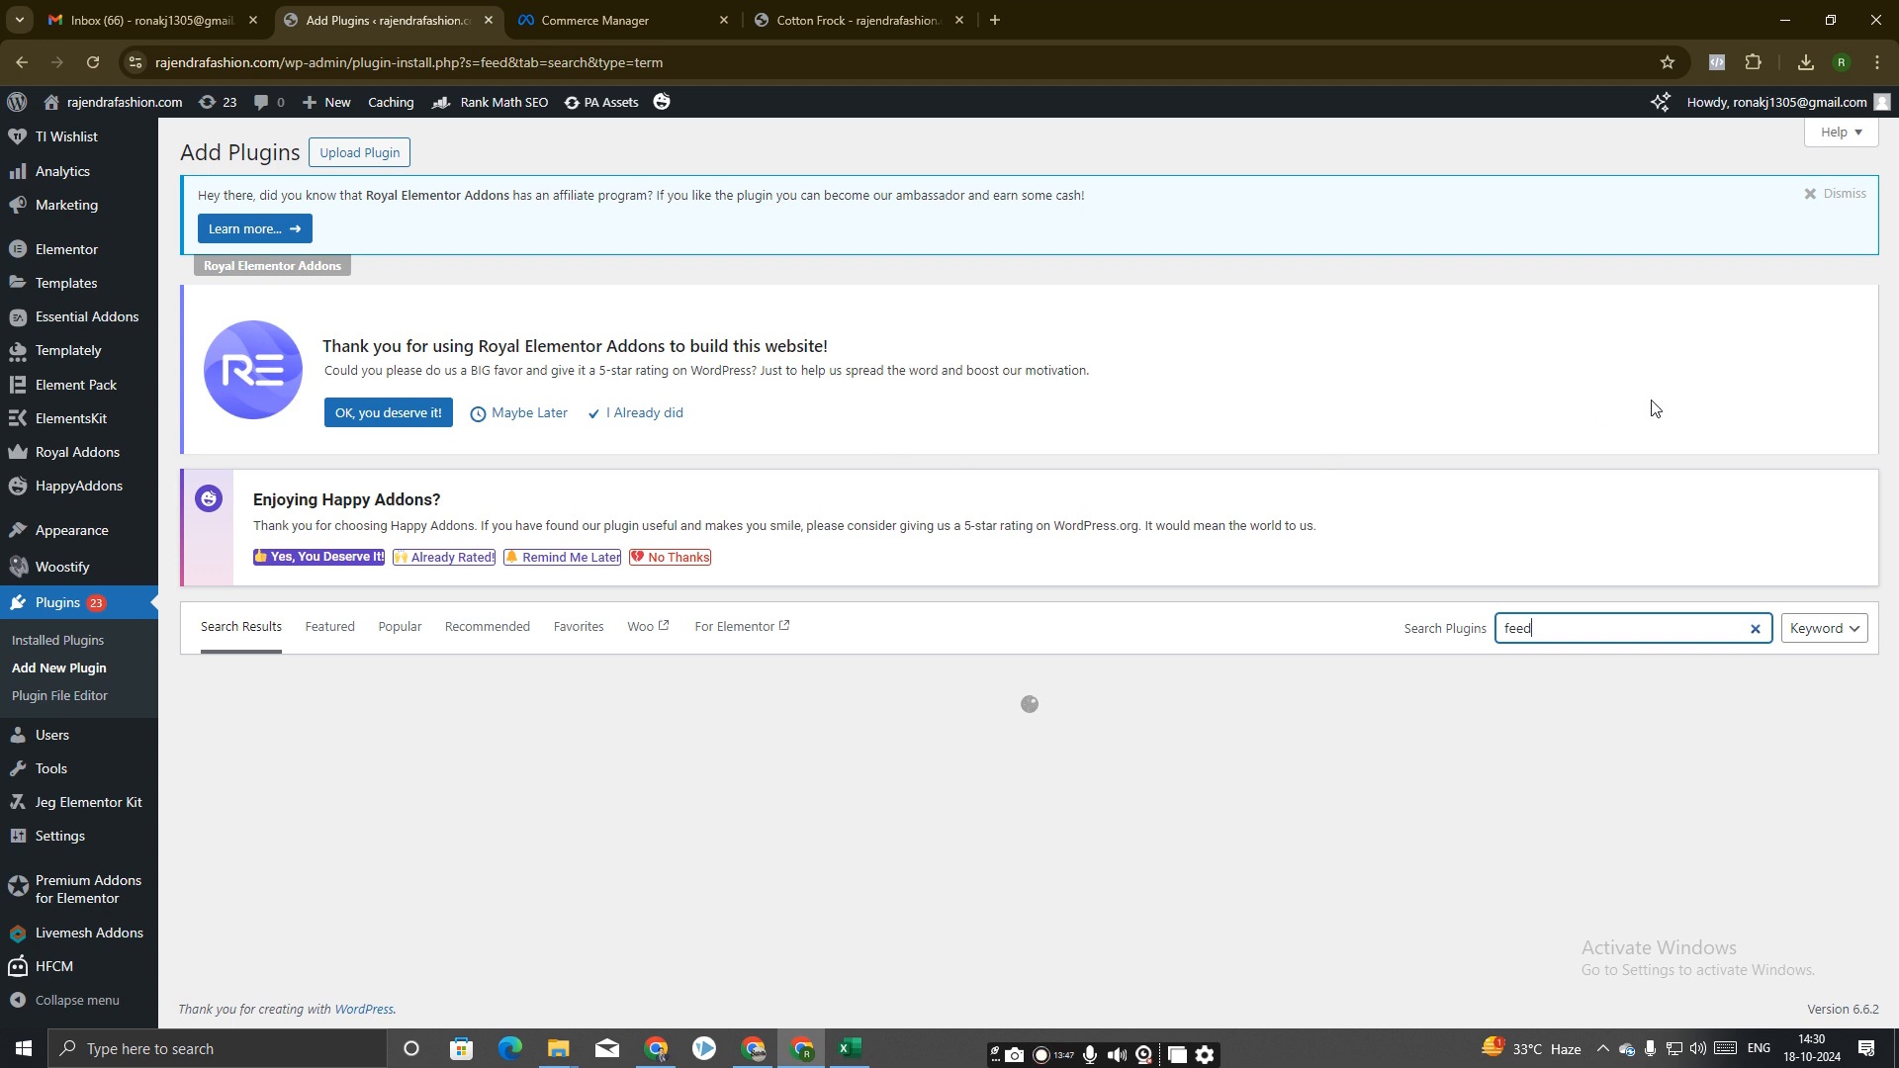
left_click(544, 416)
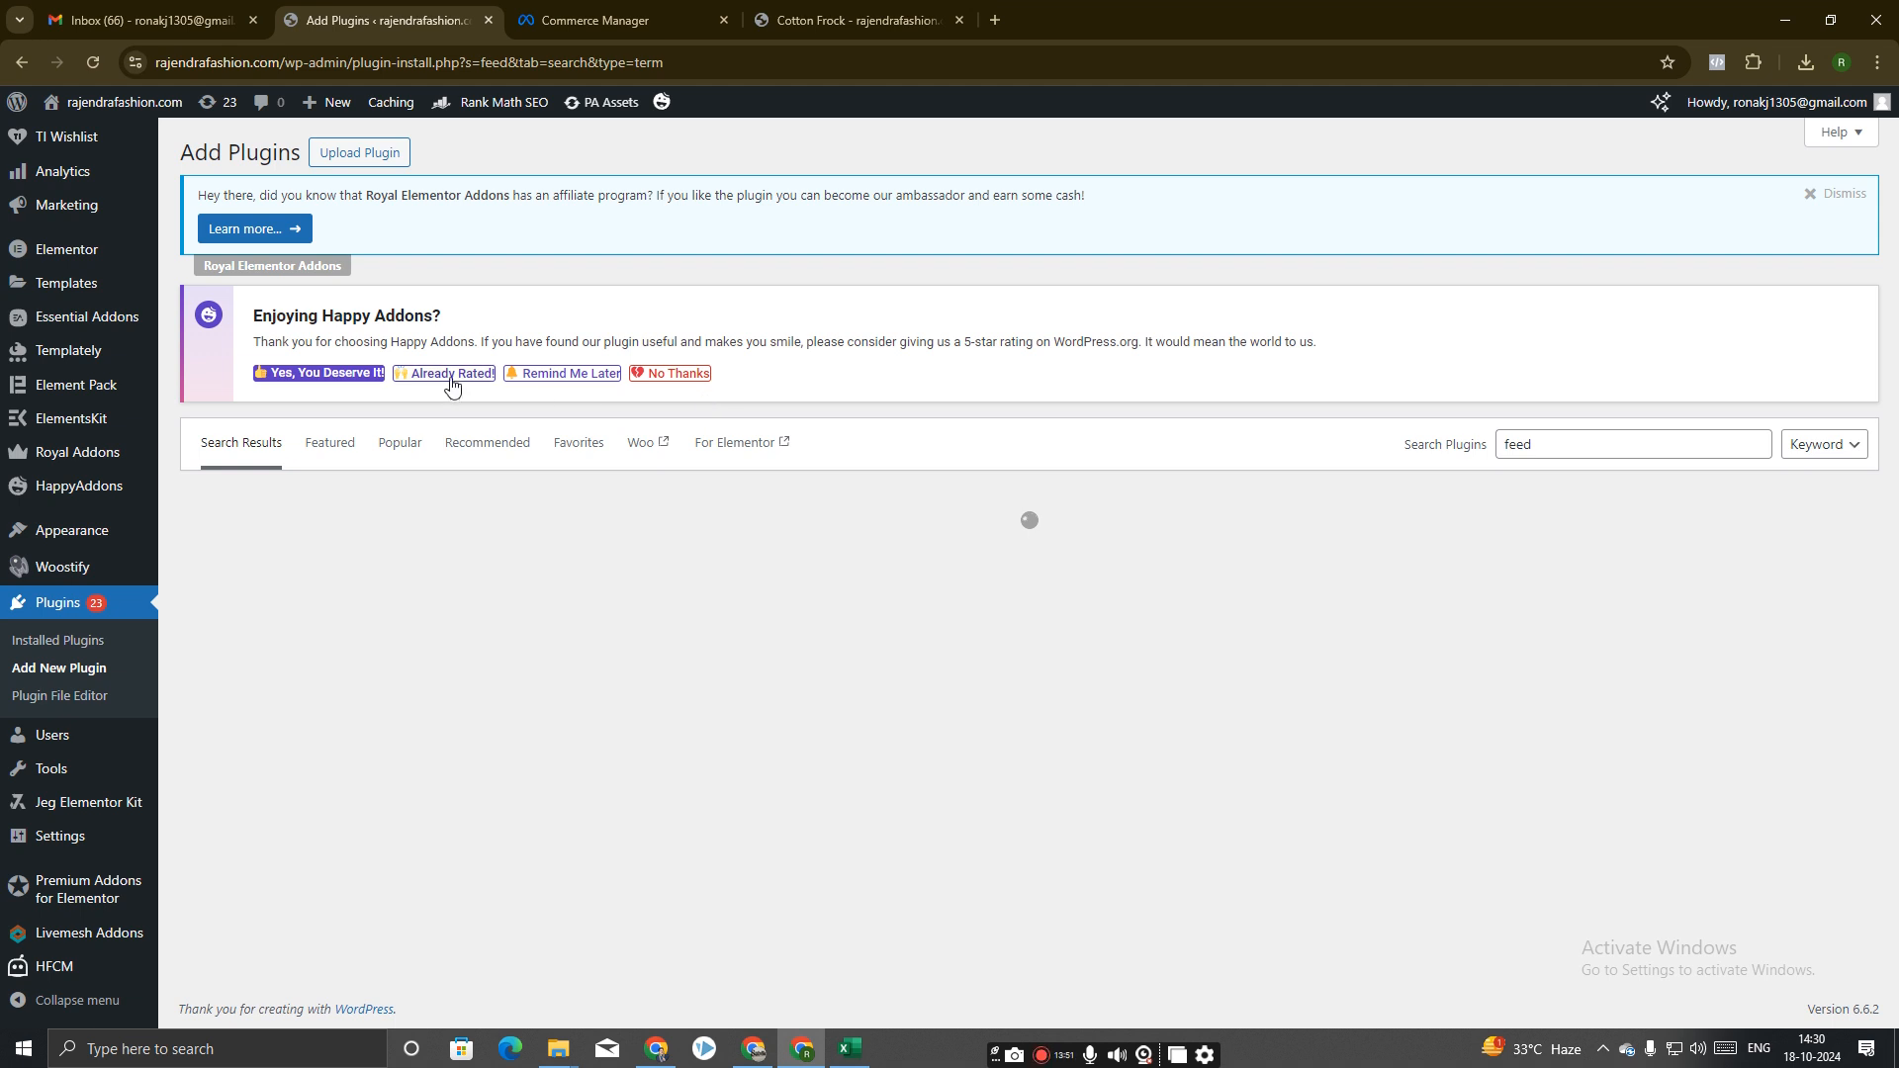
left_click(551, 376)
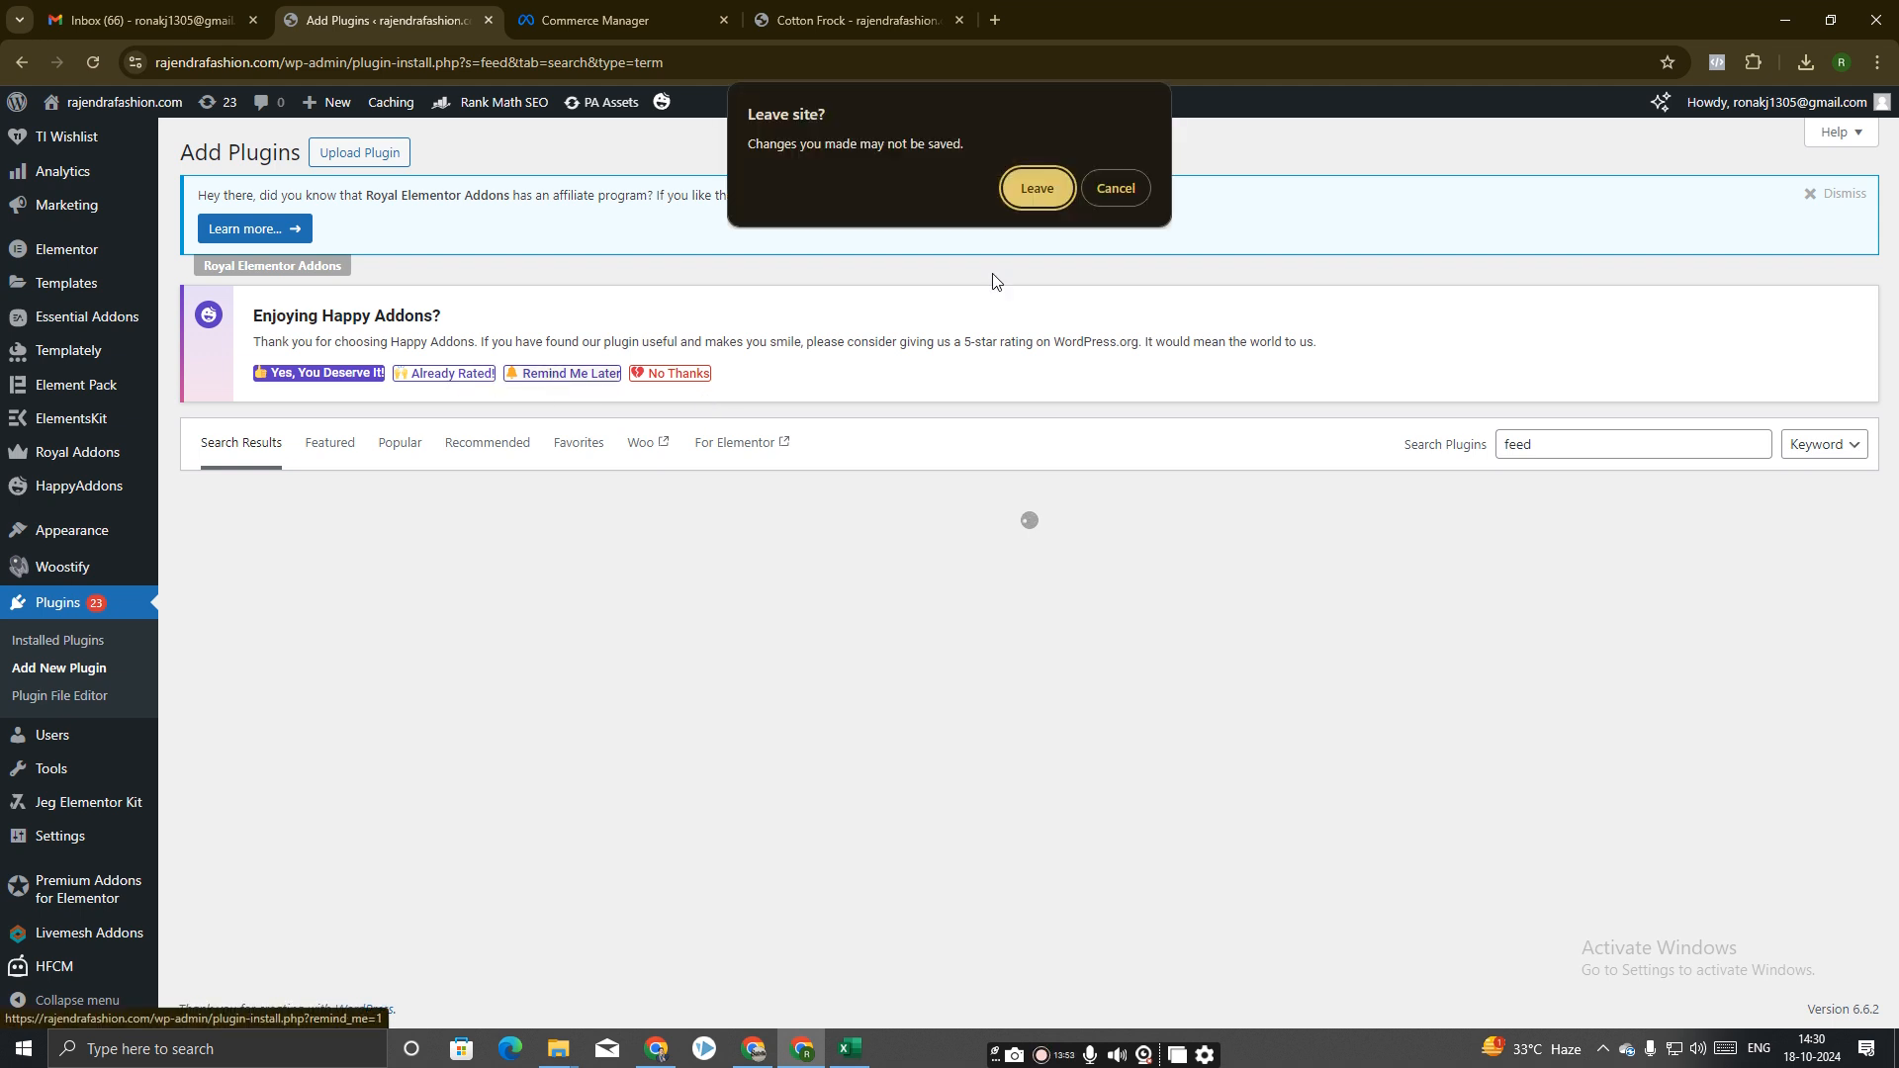
left_click(1128, 190)
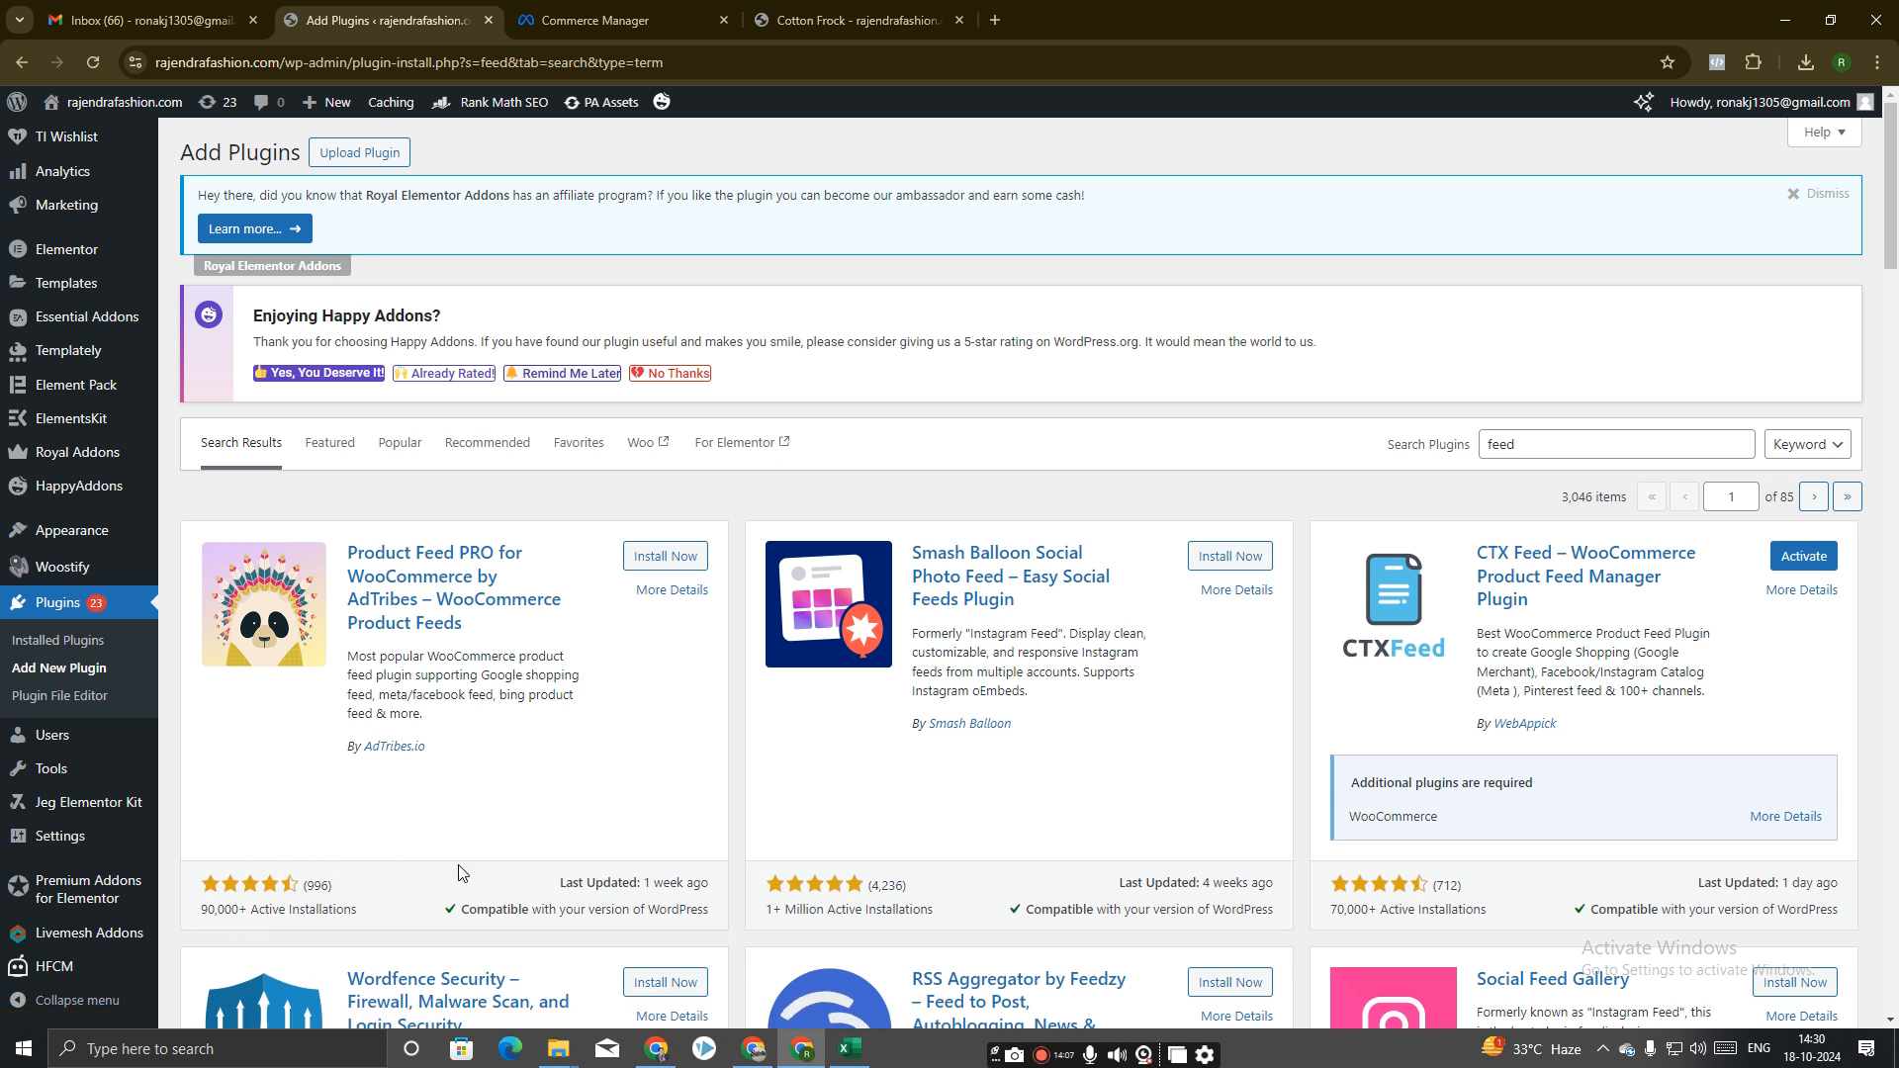
Activate the CTX Feed – WooCommerce Product Feed Manager plugin and confirm leaving the search page.
left_click(1778, 557)
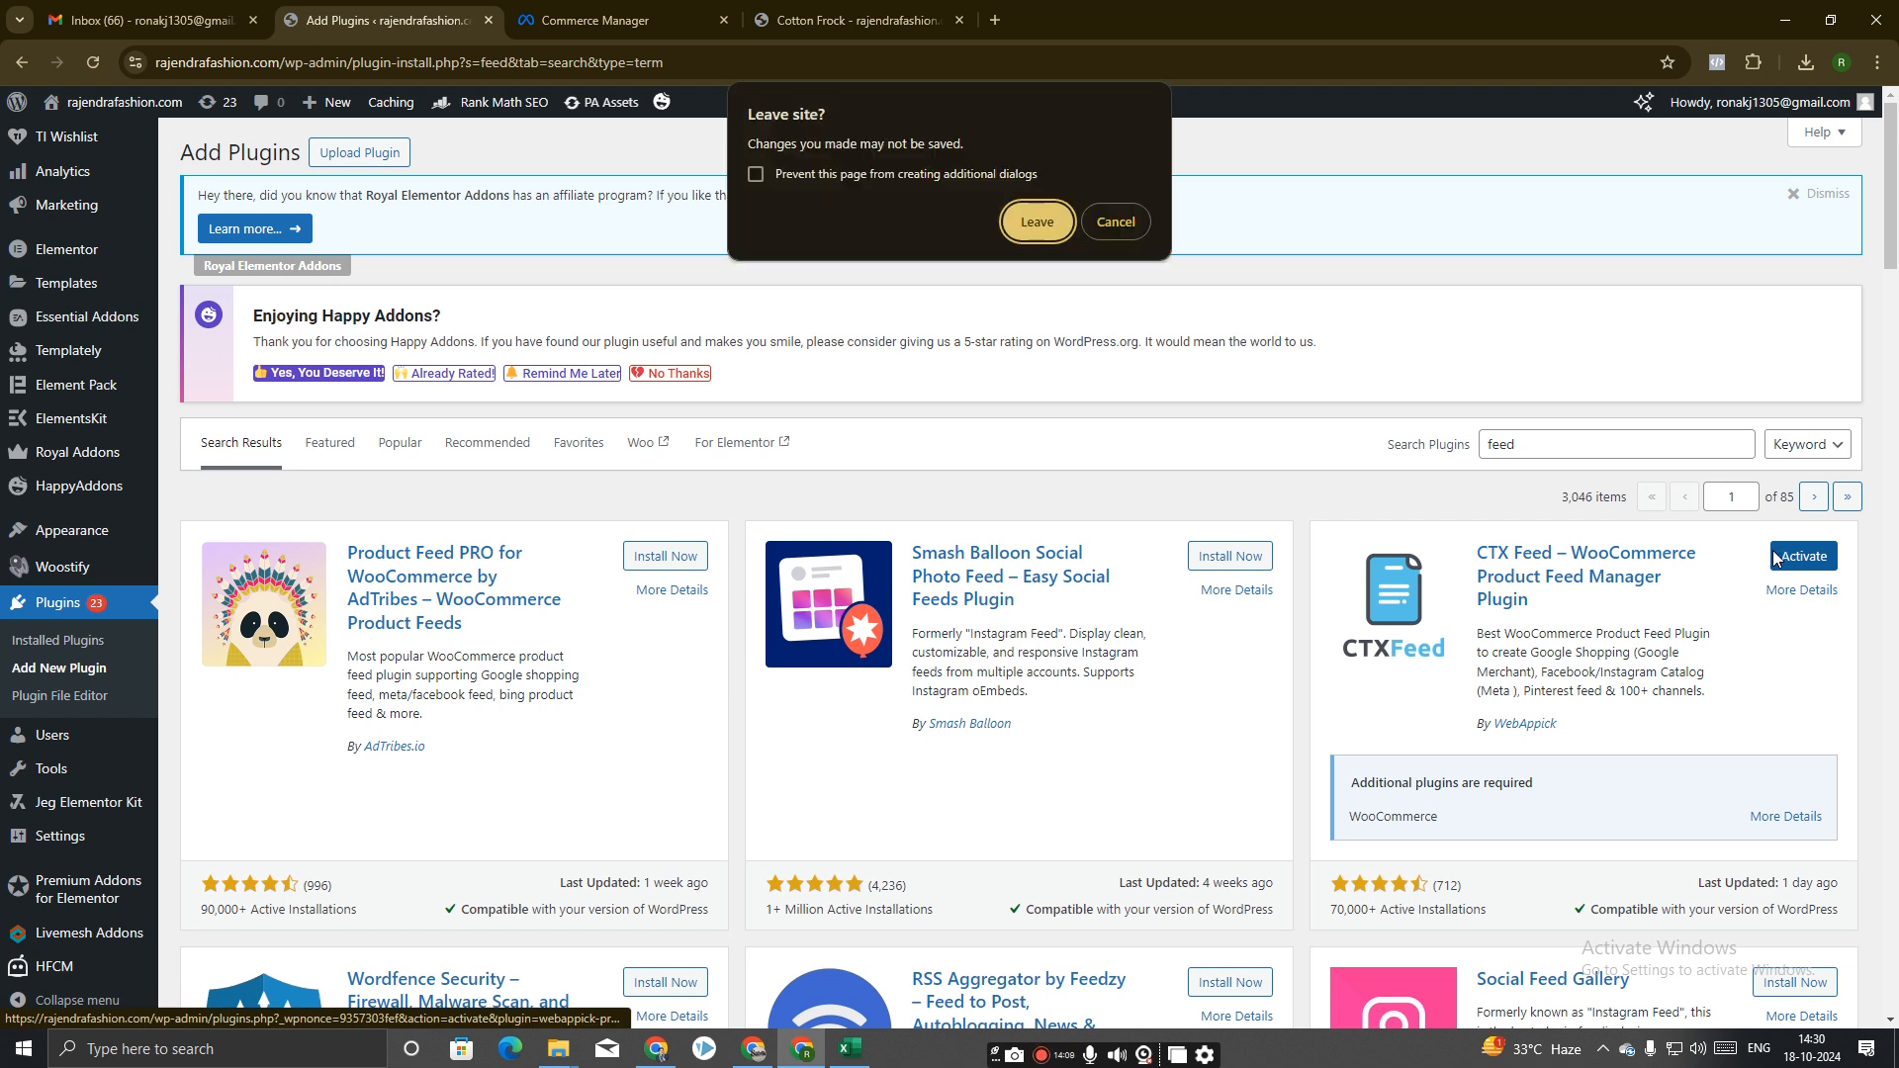
left_click(1039, 226)
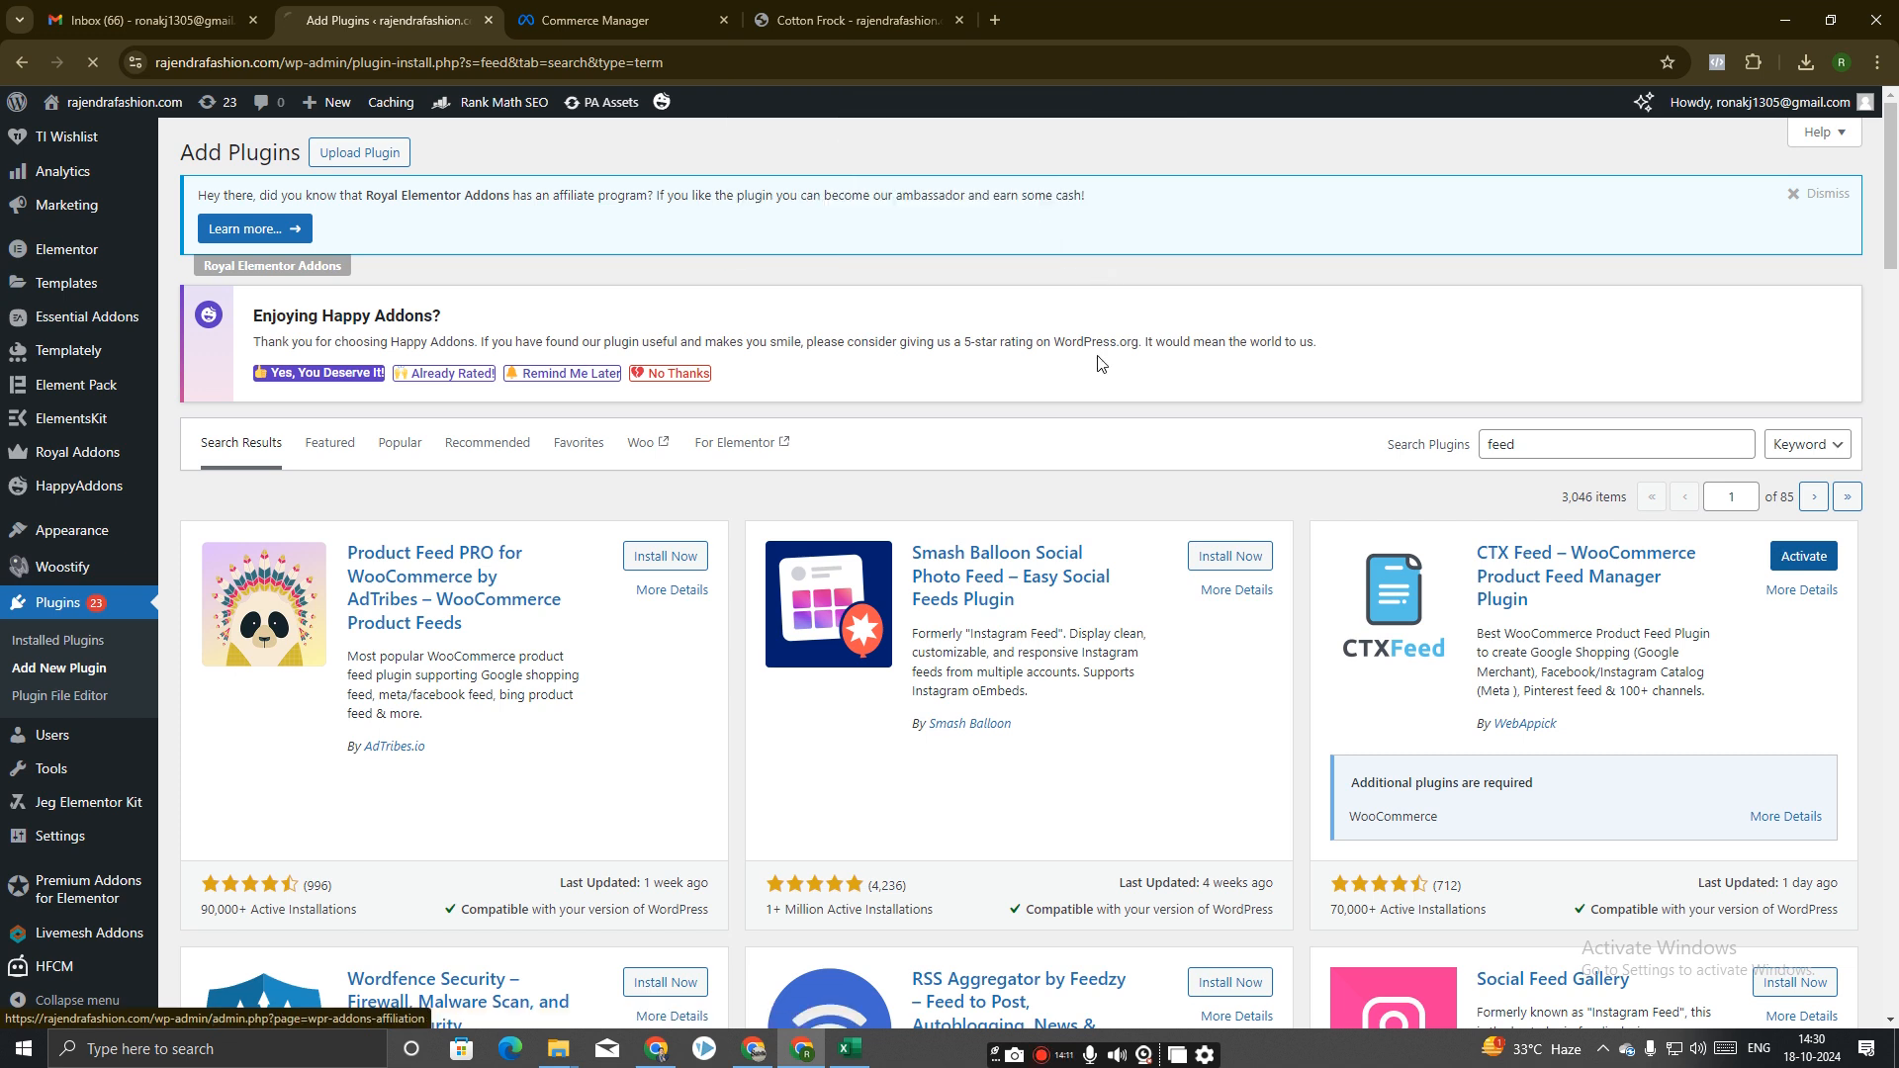
left_click(1792, 568)
left_click(1123, 232)
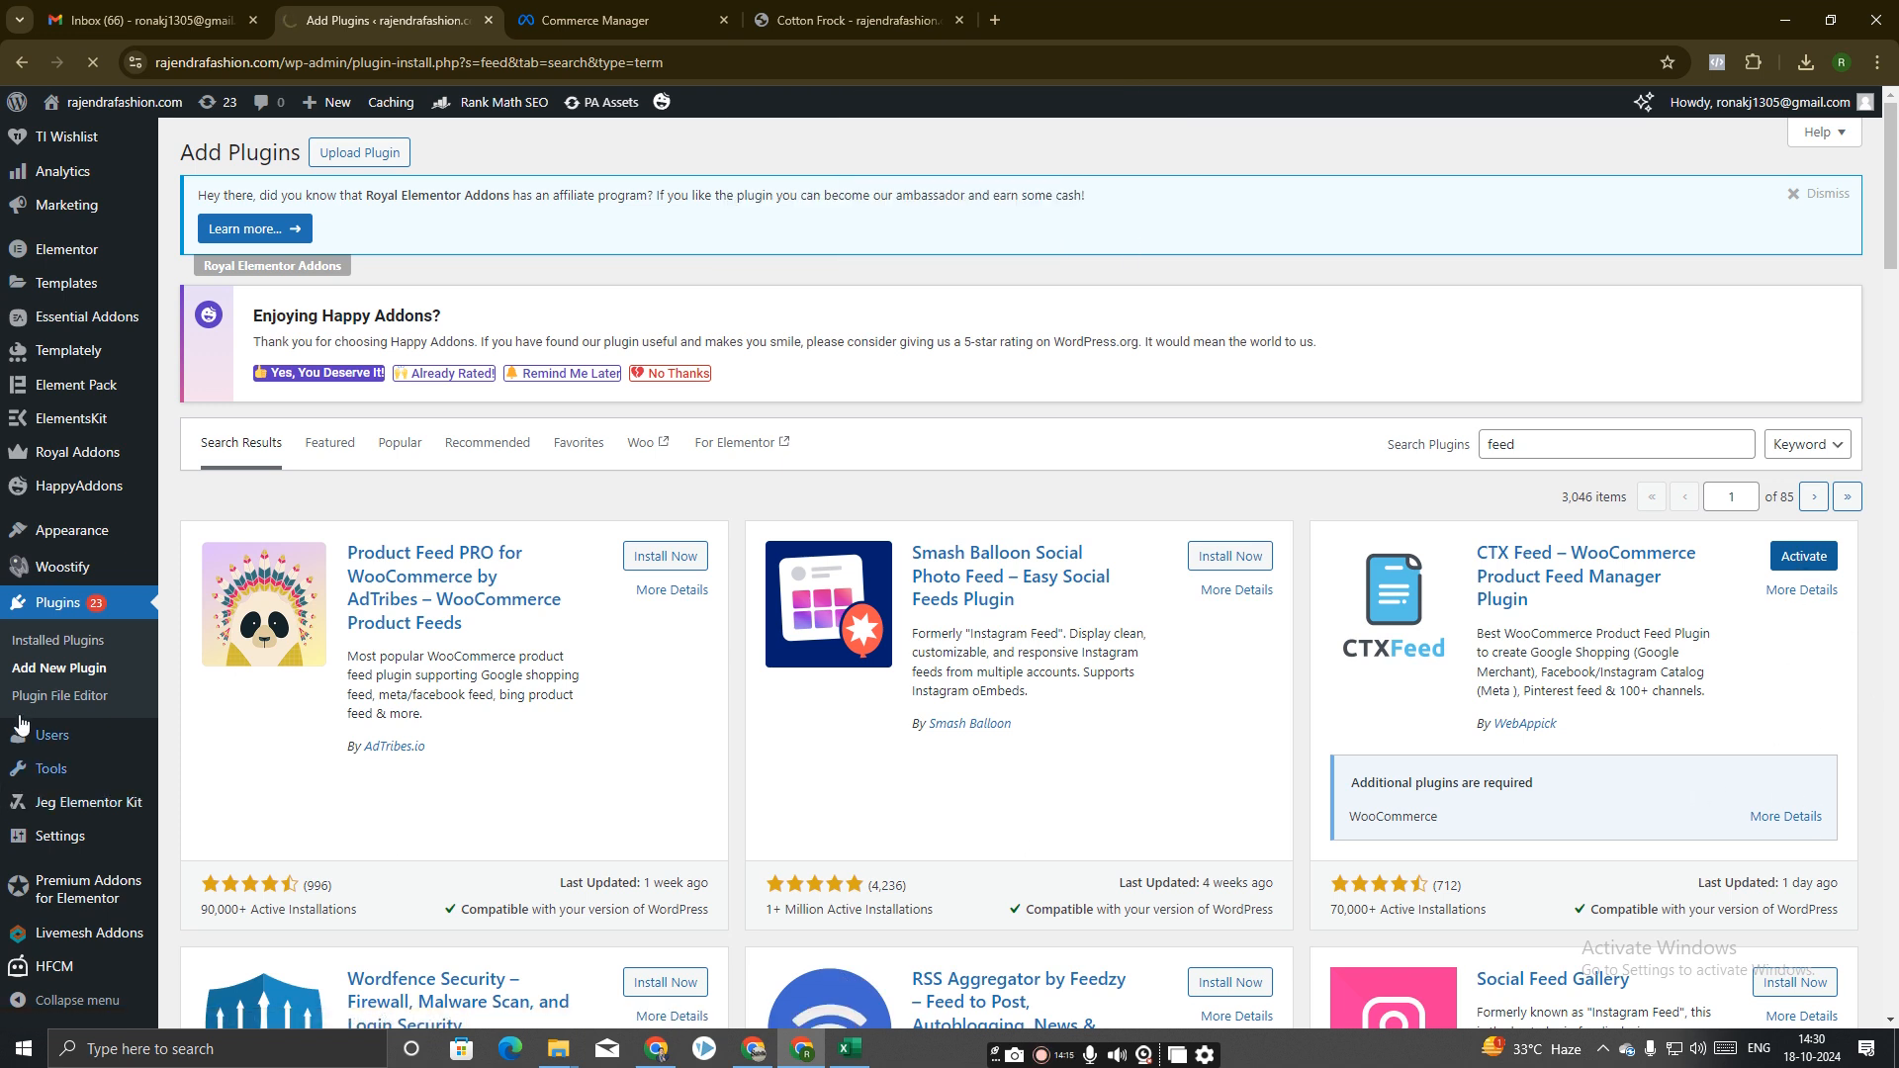
Go to the store's Installed Plugins page, confirming that the plugin search page may be left.
left_click(57, 640)
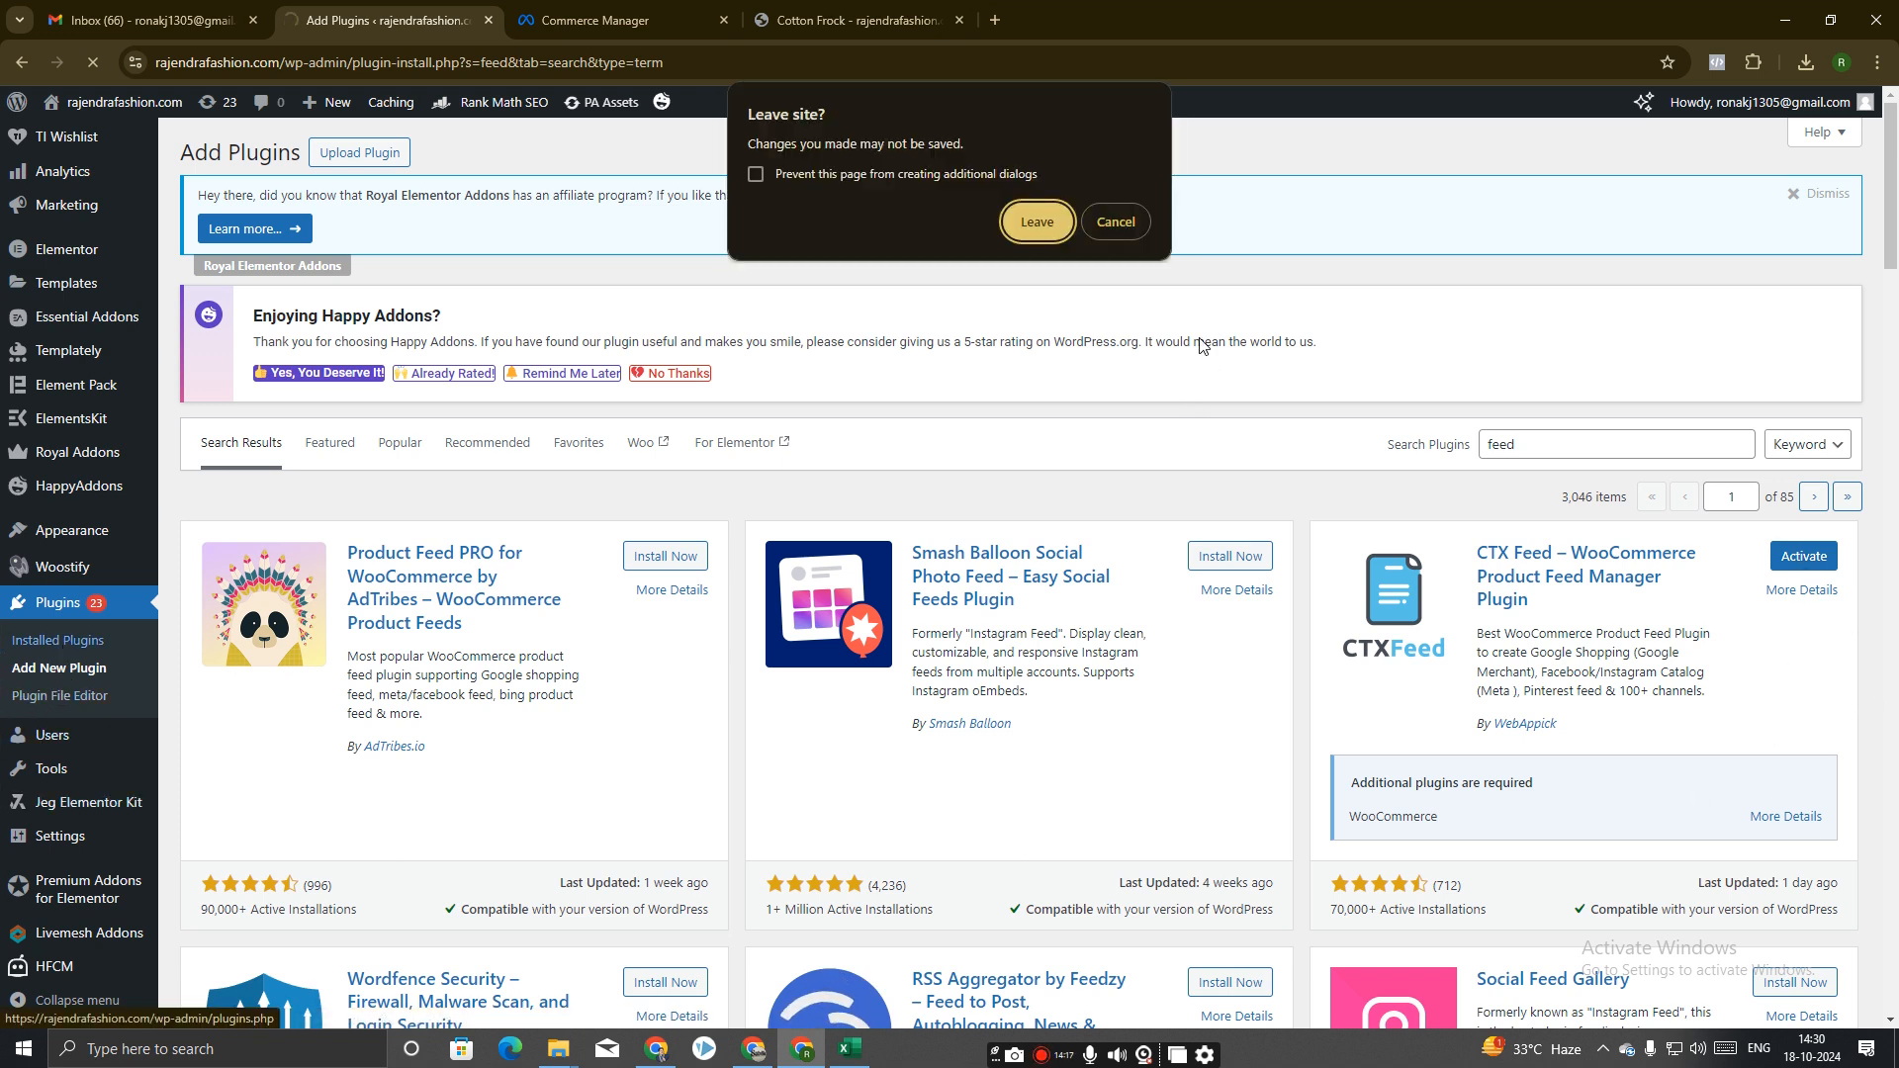
left_click(1038, 223)
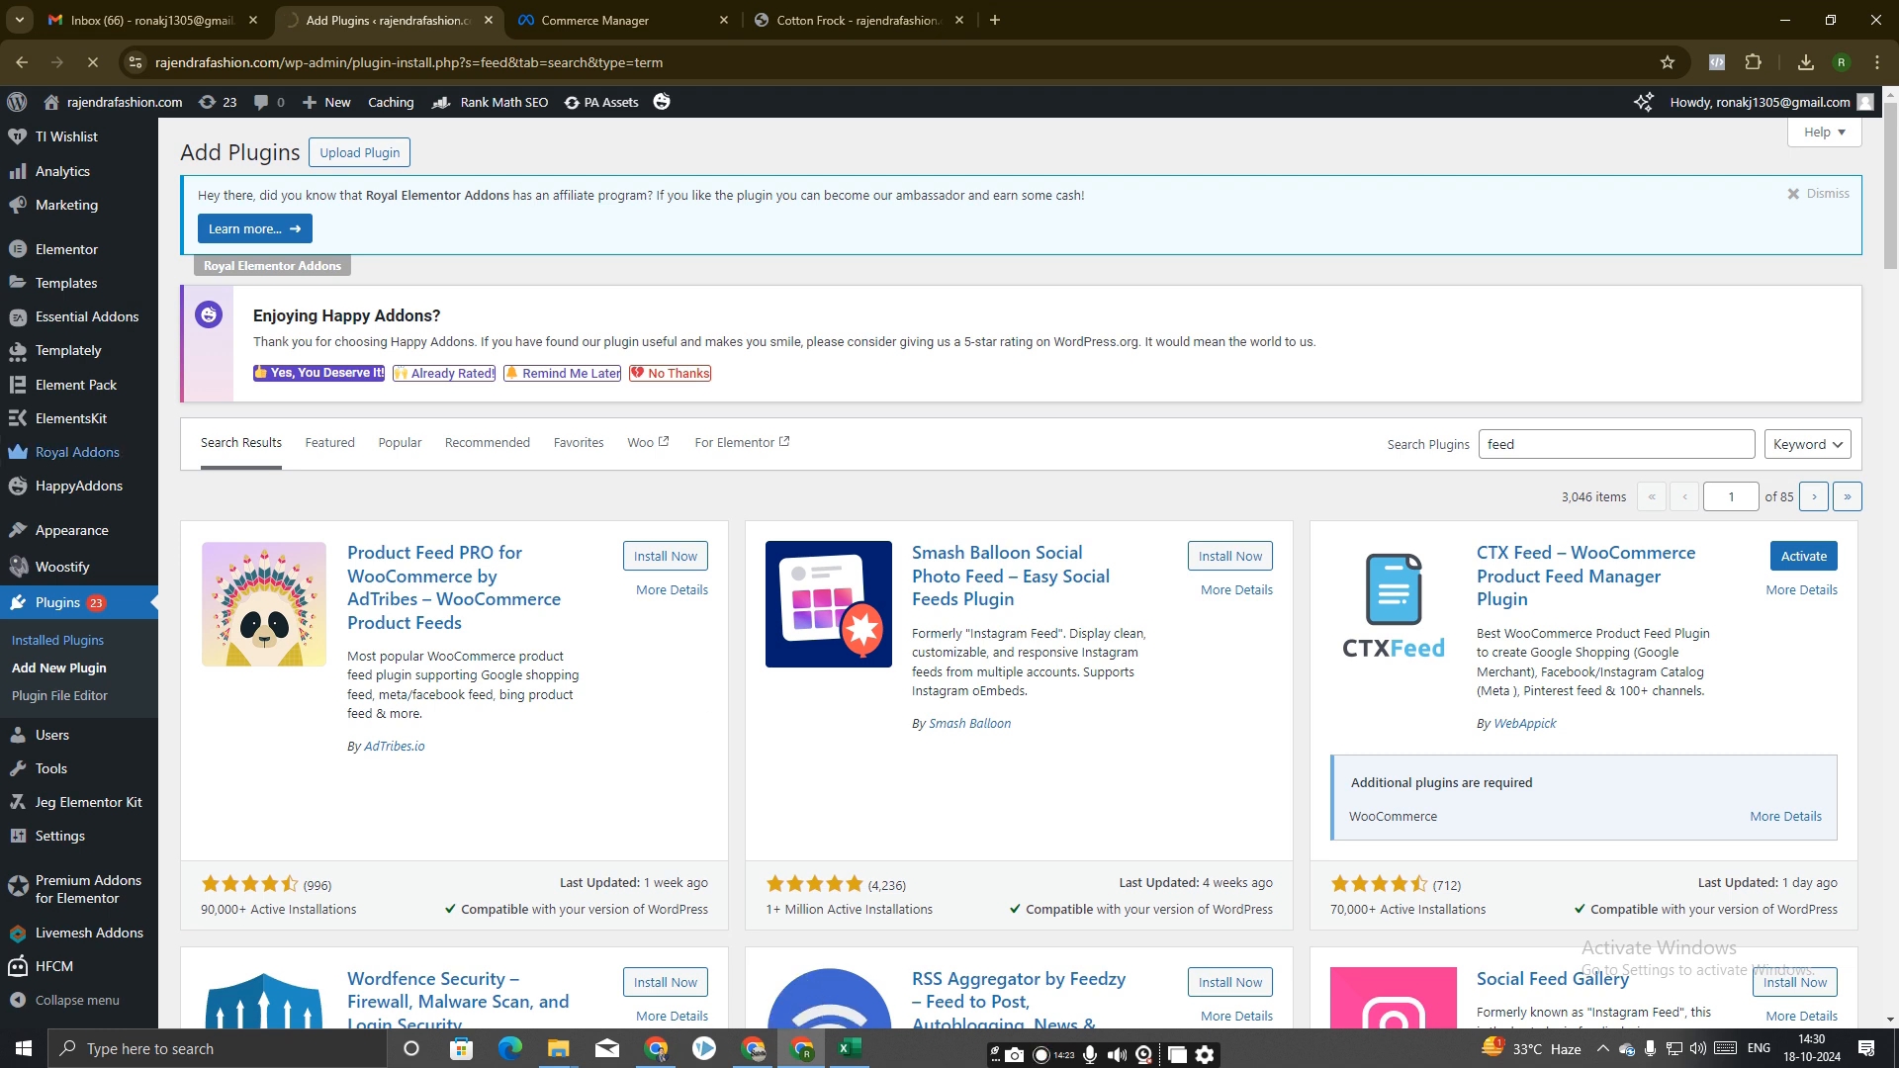
scroll(82, 670, "down", 2)
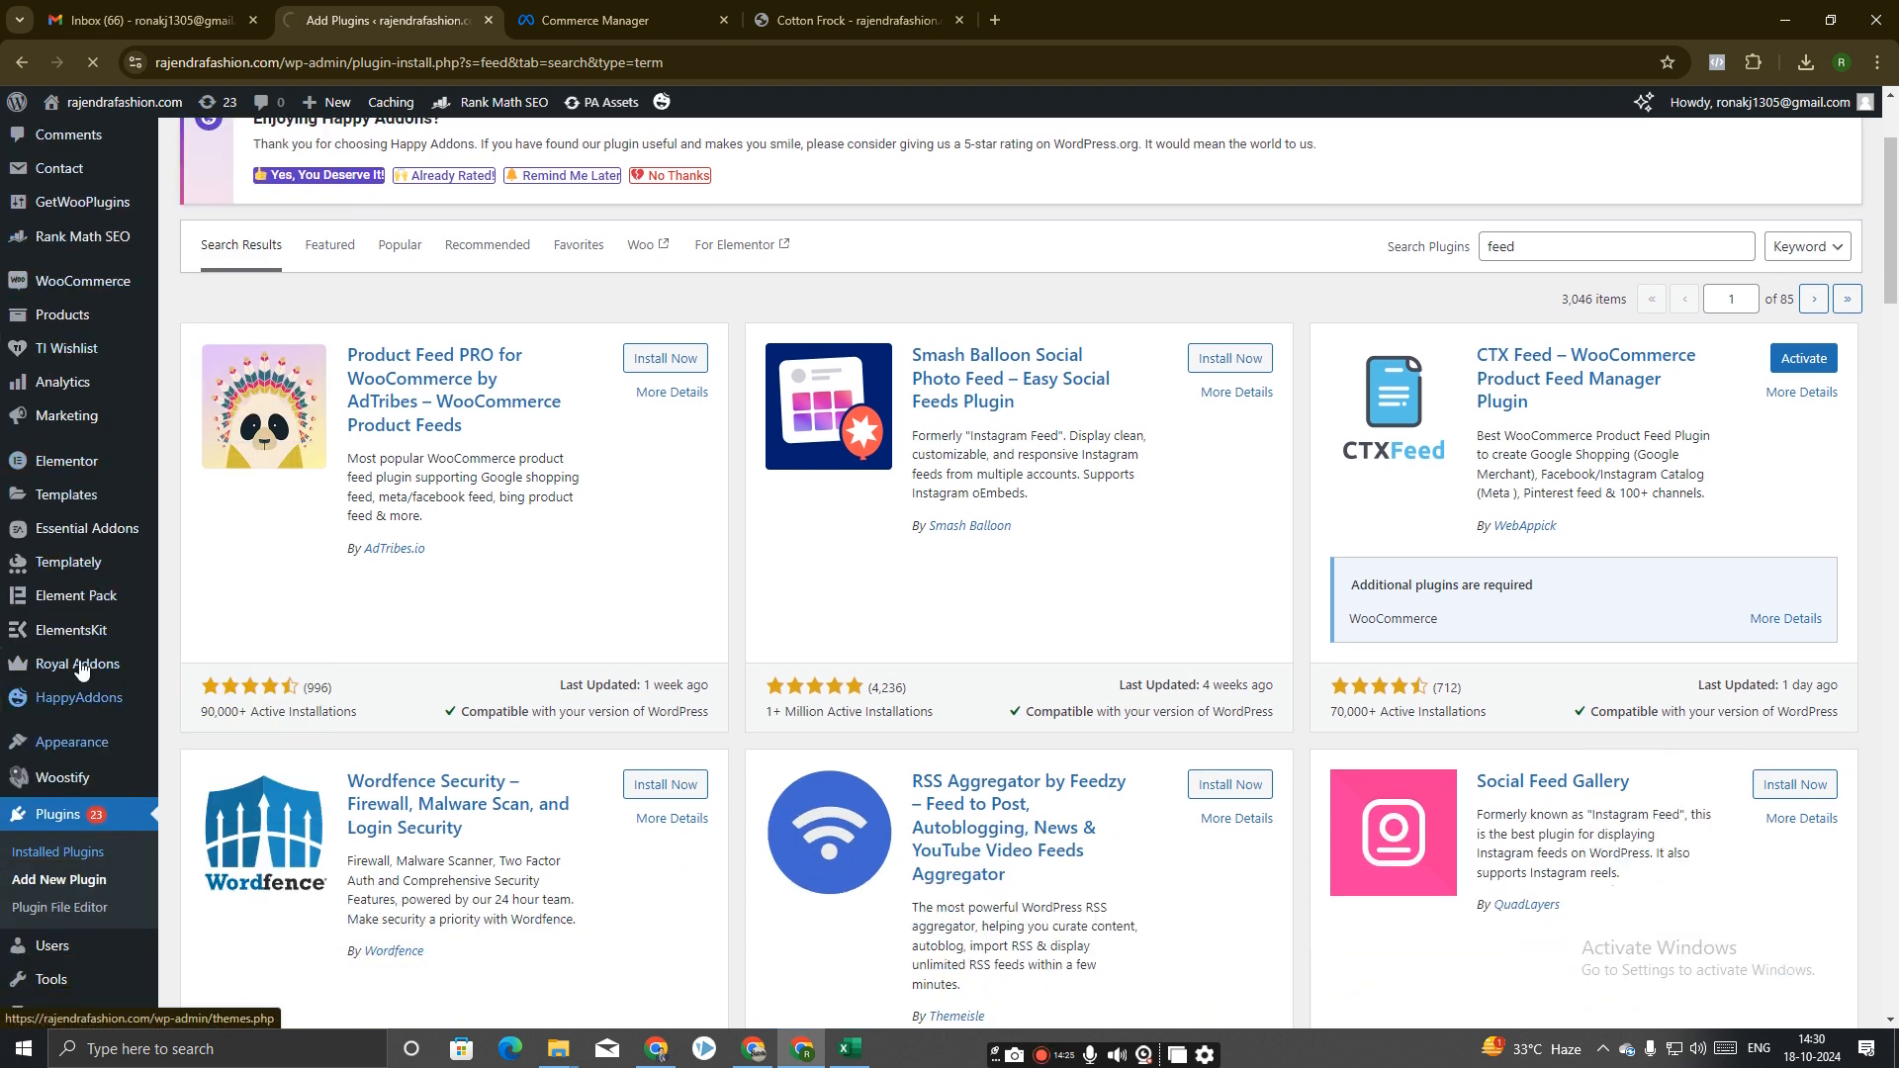
scroll(81, 670, "up", 1)
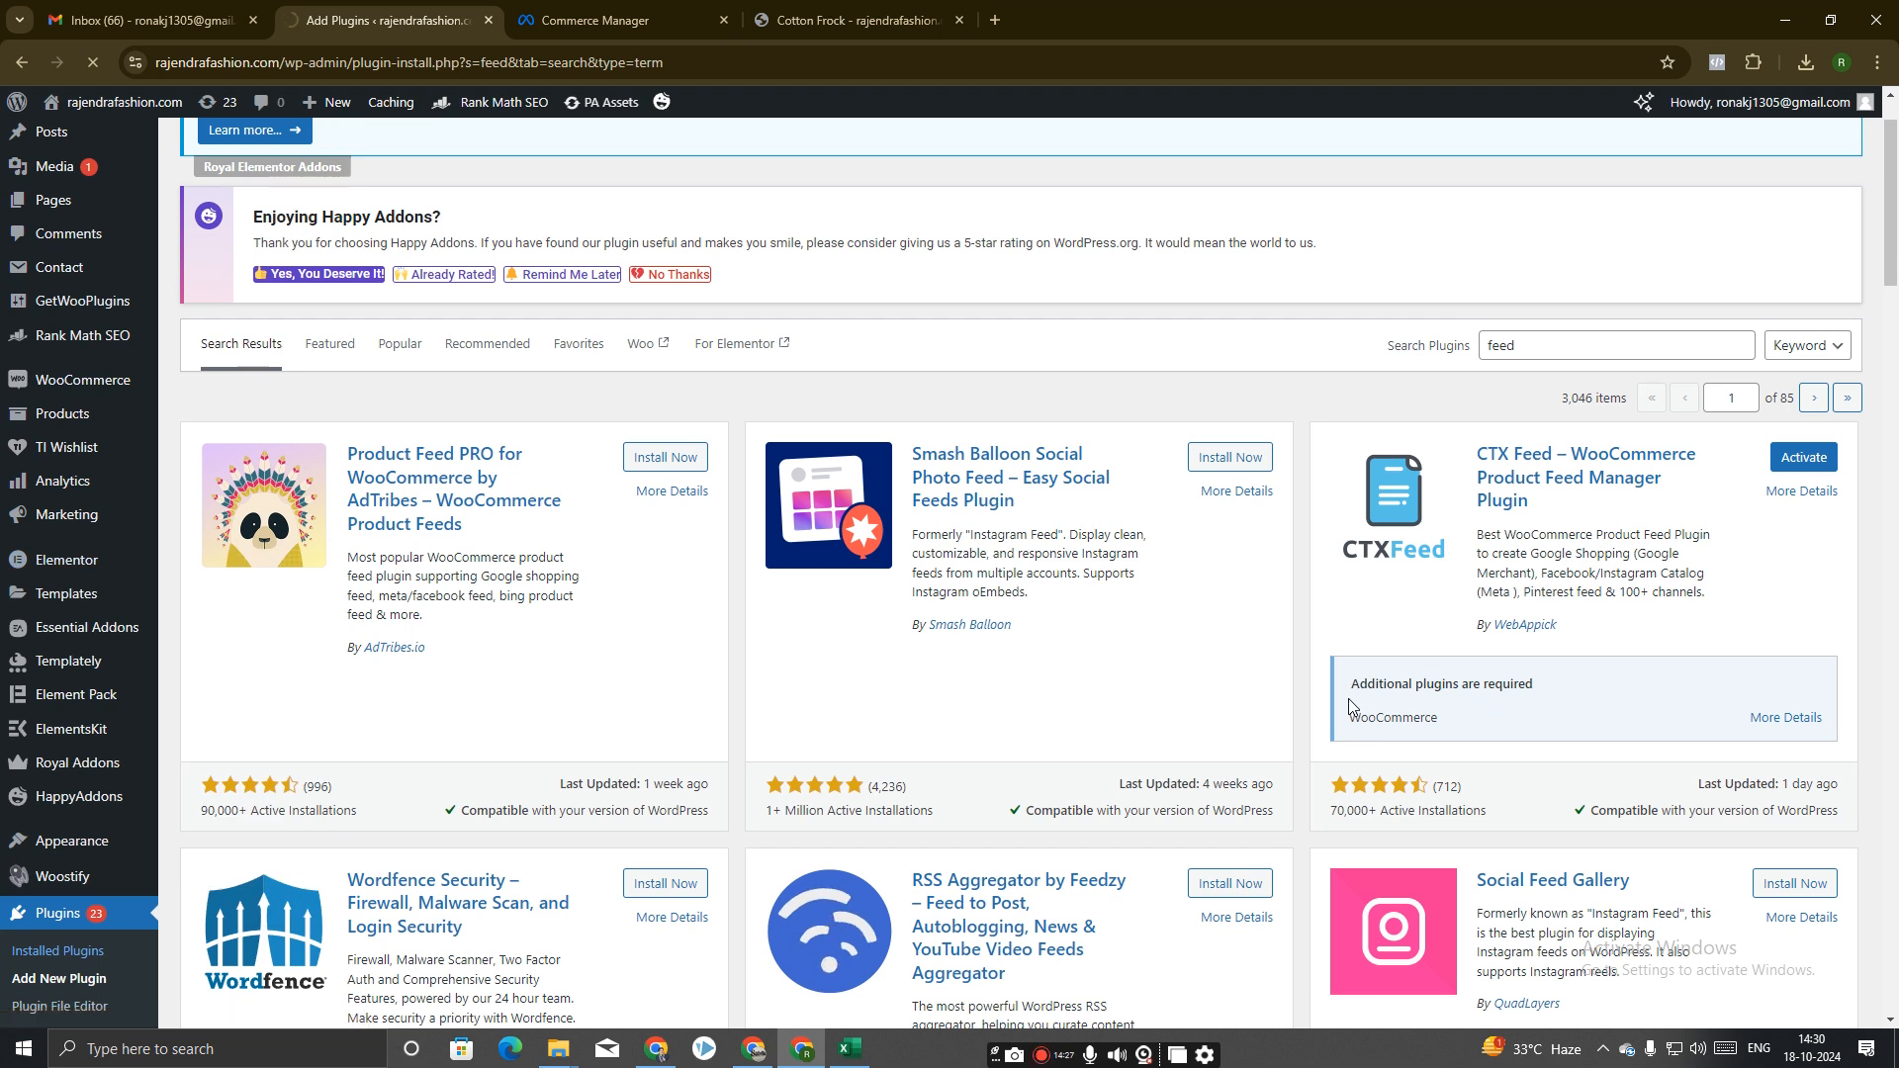
left_click_drag(1349, 702, 1615, 705)
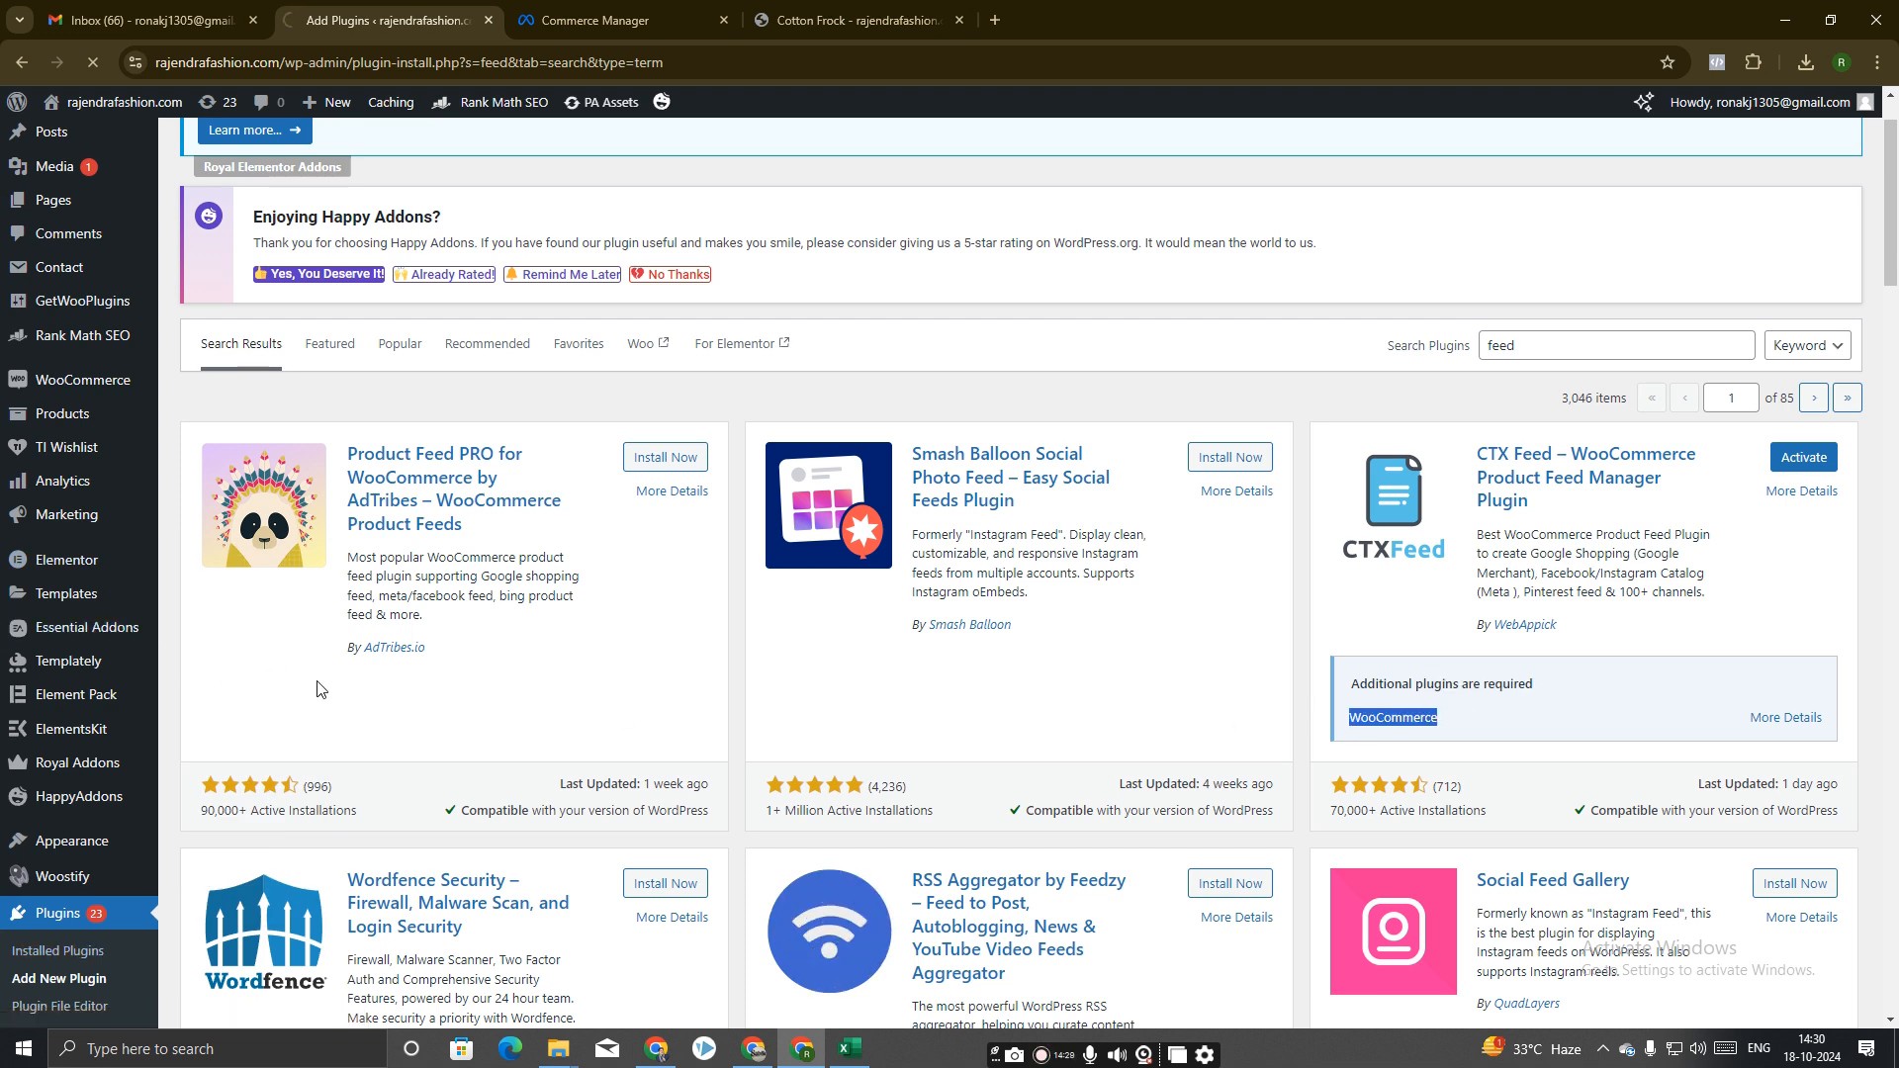
scroll(30, 719, "down", 2)
scroll(34, 715, "down", 1)
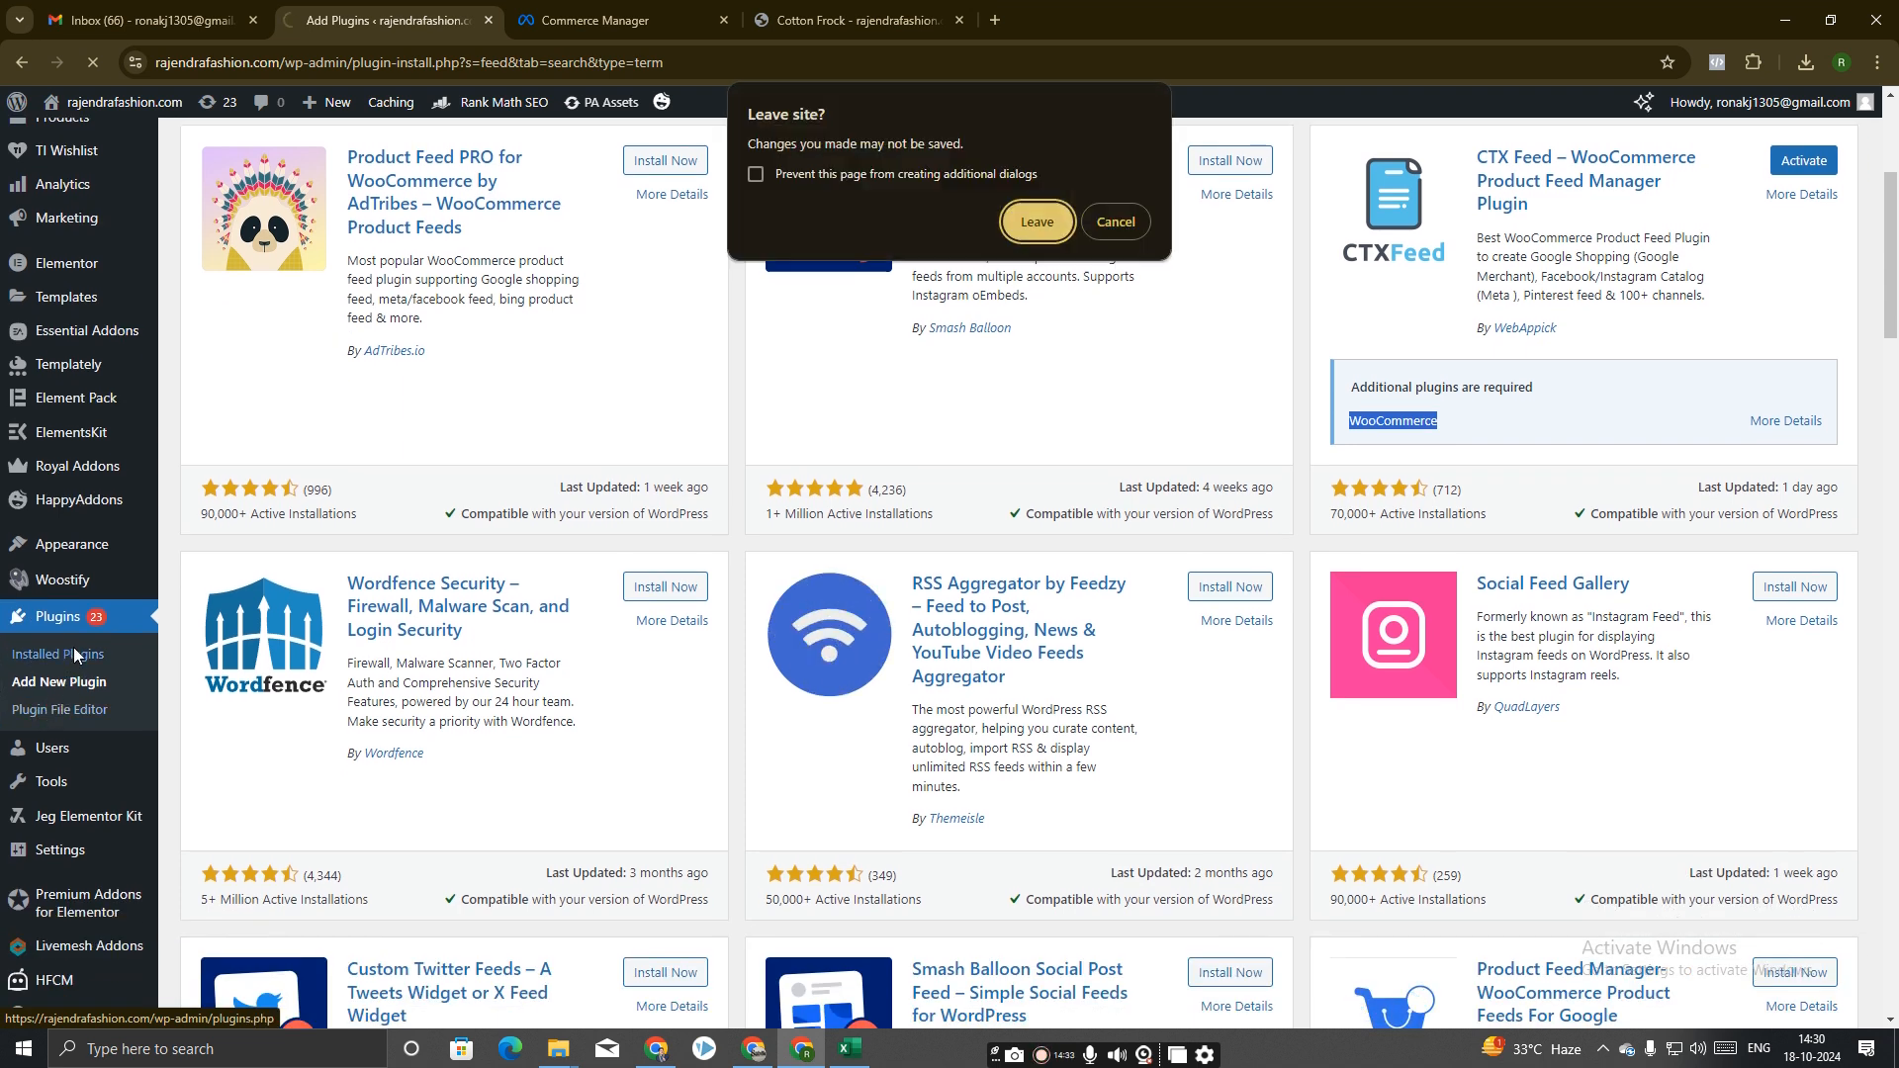
left_click(1041, 229)
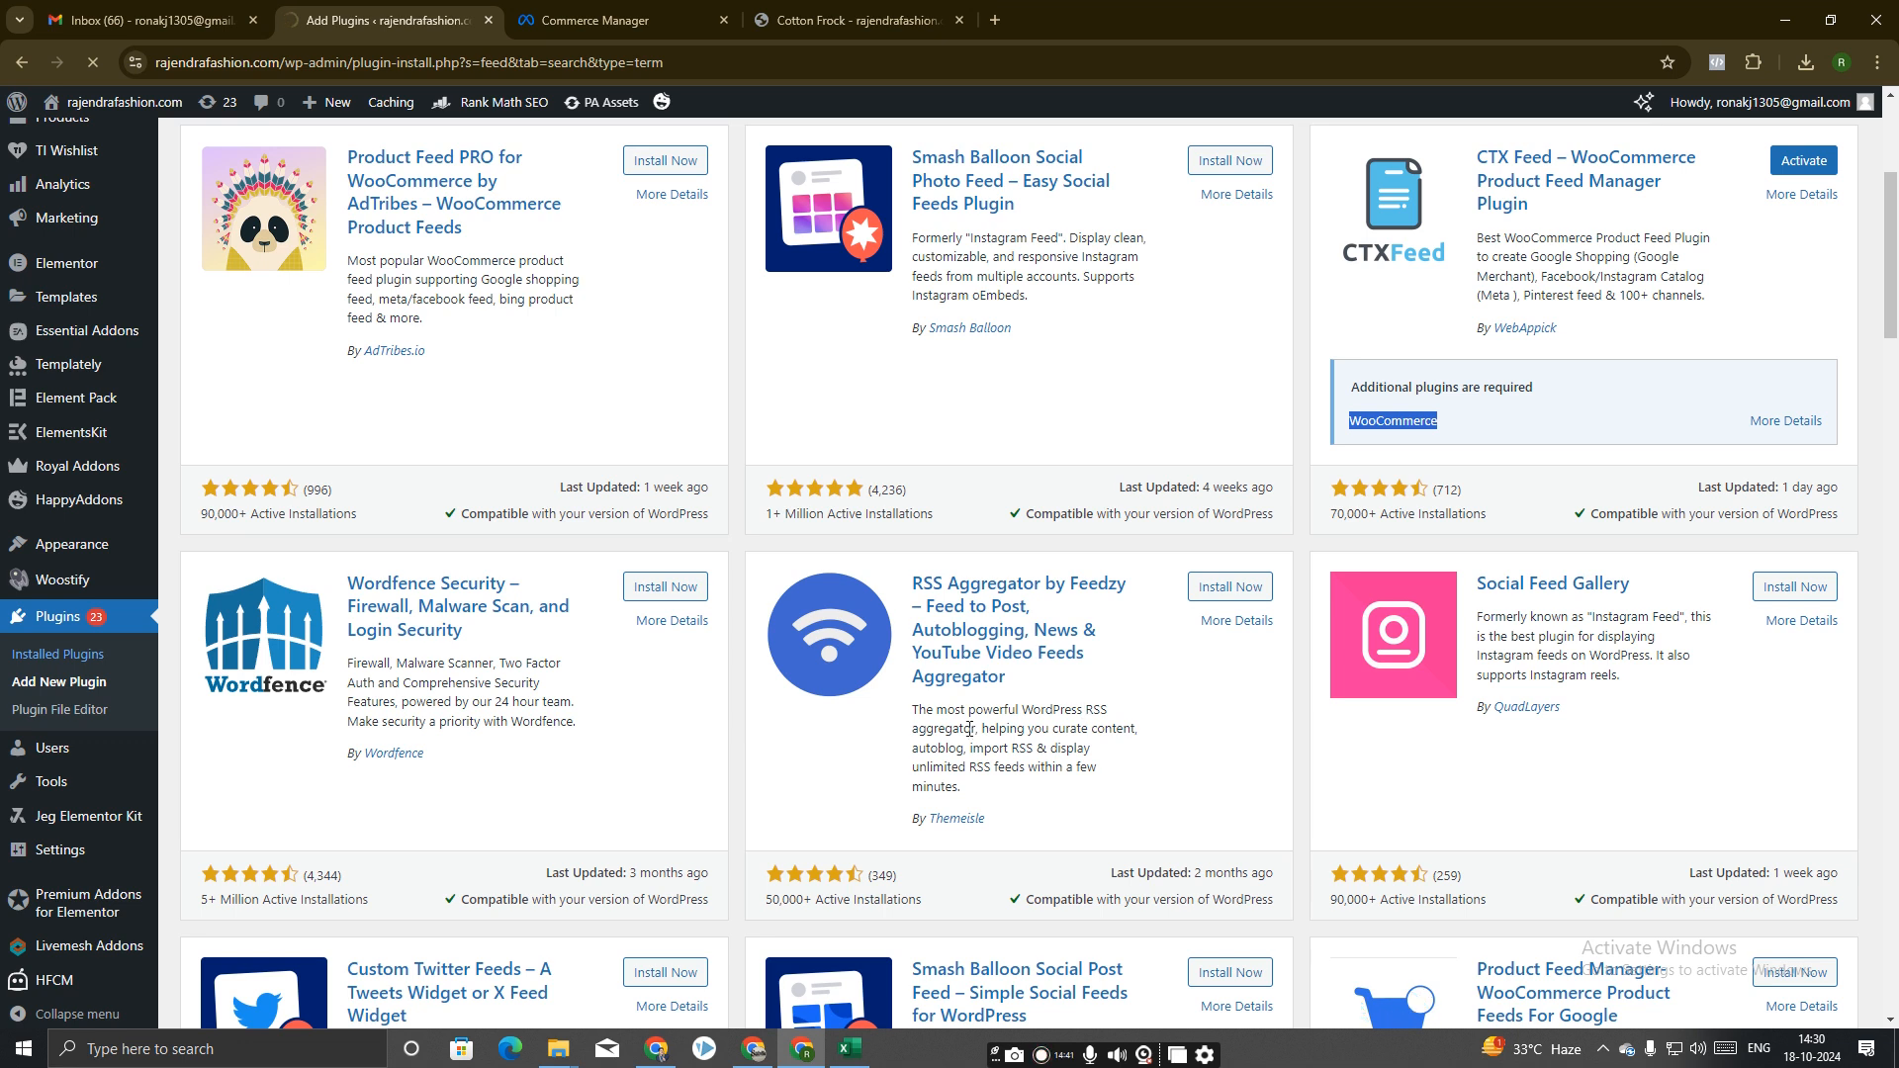
left_click(64, 655)
left_click(1053, 216)
Close the Cotton Frock product page and return to the WordPress plugins page.
left_click(572, 12)
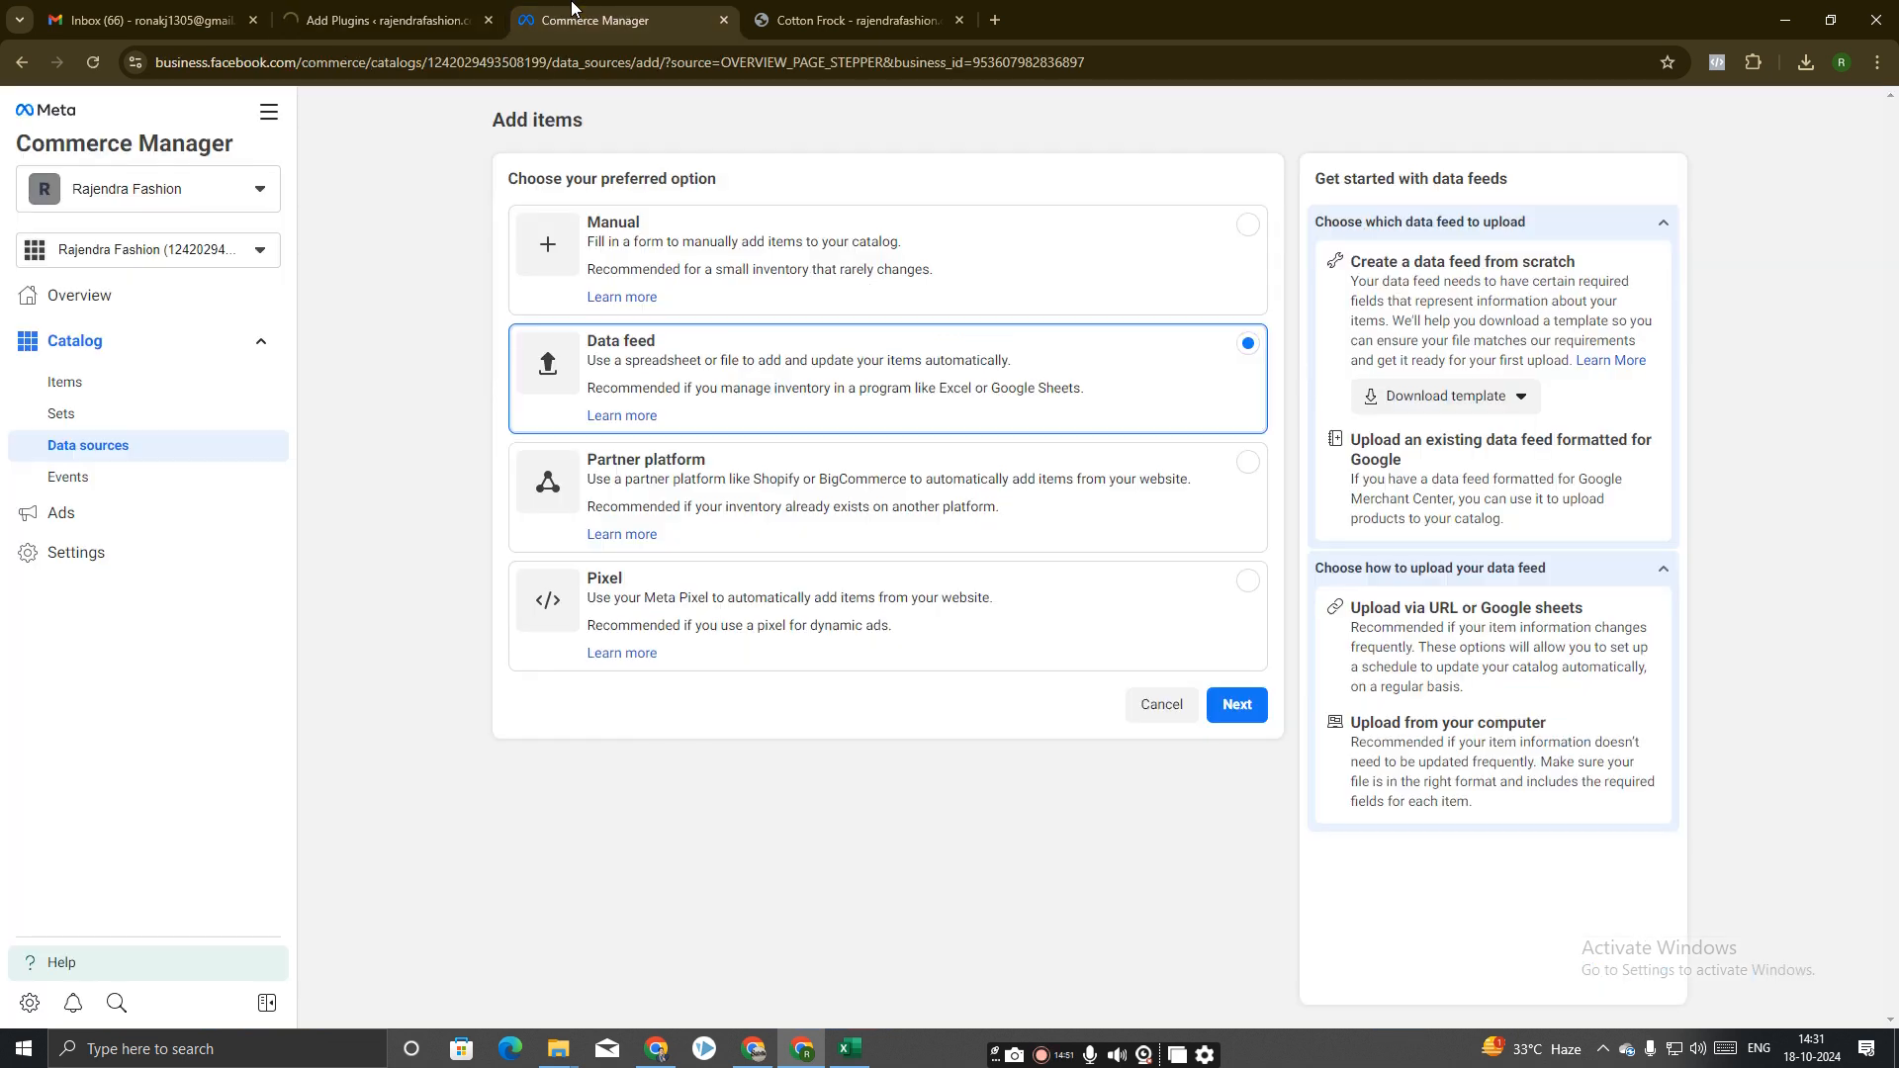
left_click(391, 20)
left_click(852, 20)
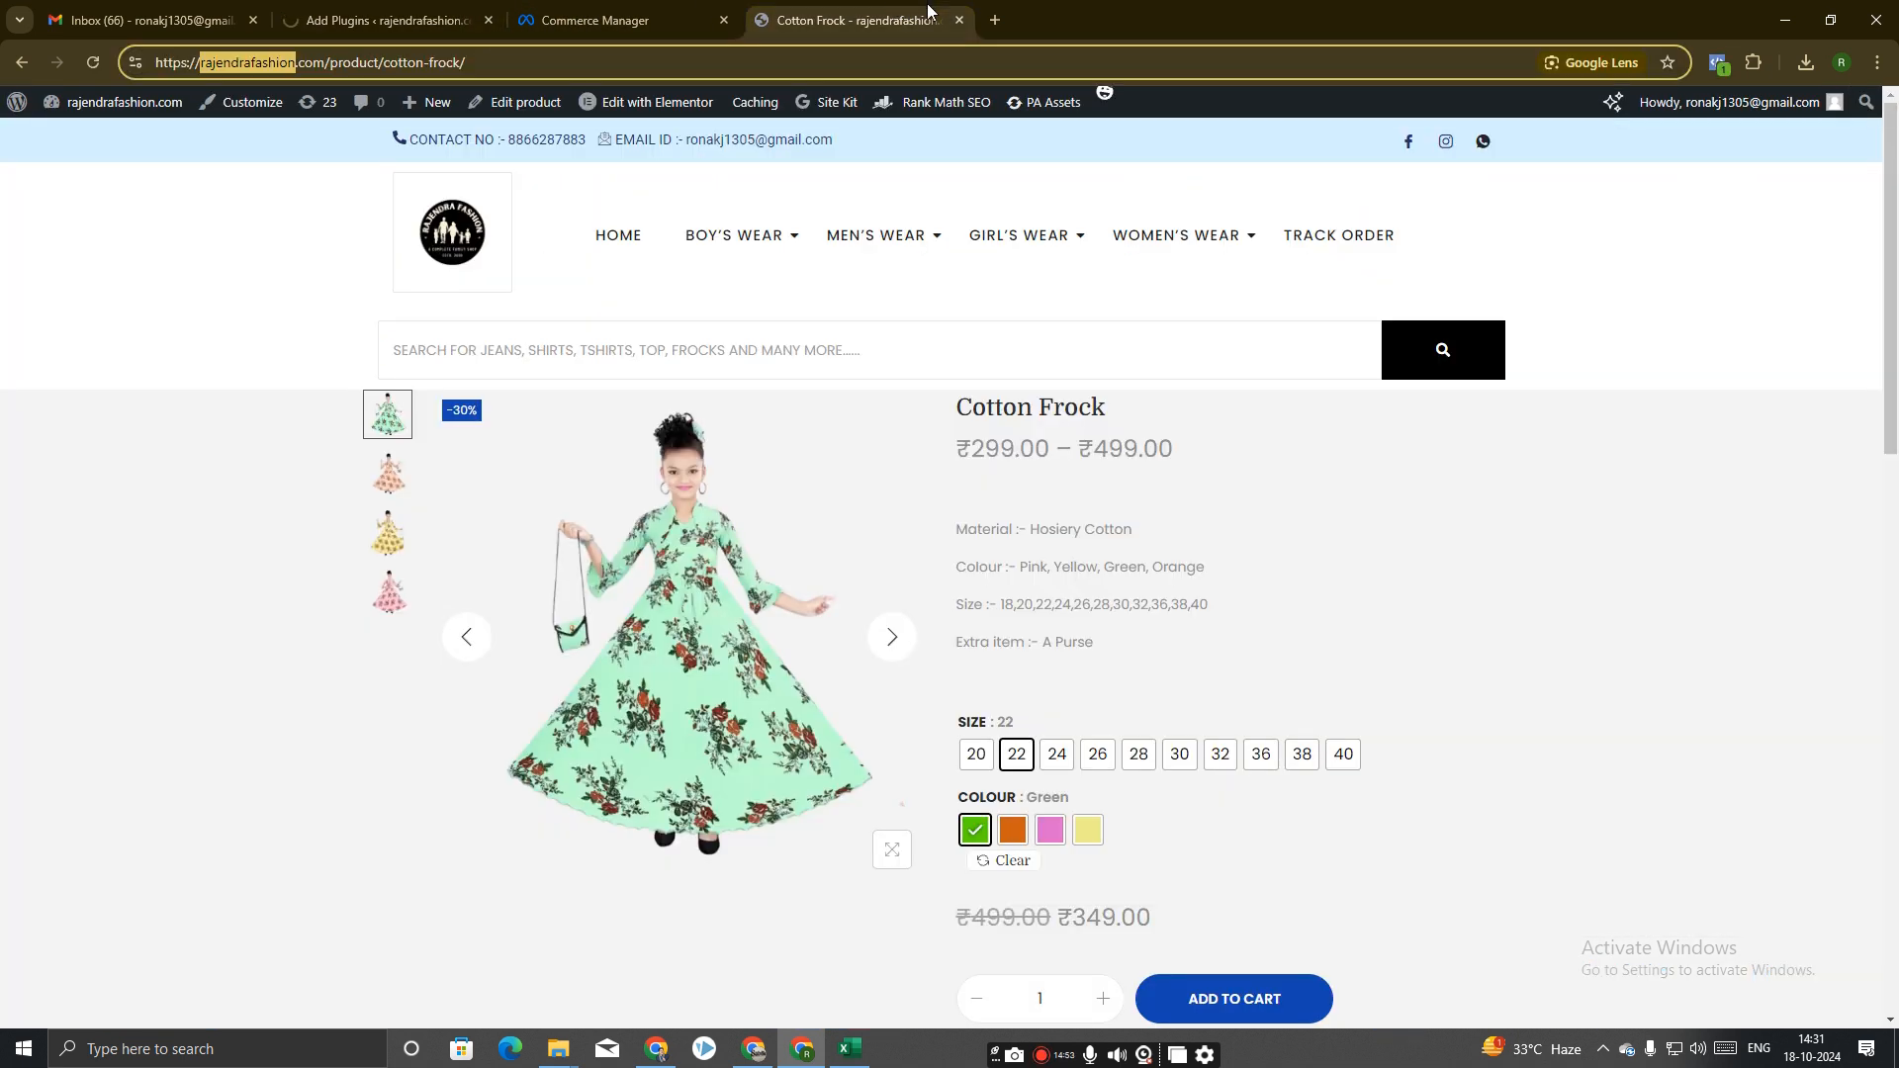
left_click(957, 20)
left_click(390, 20)
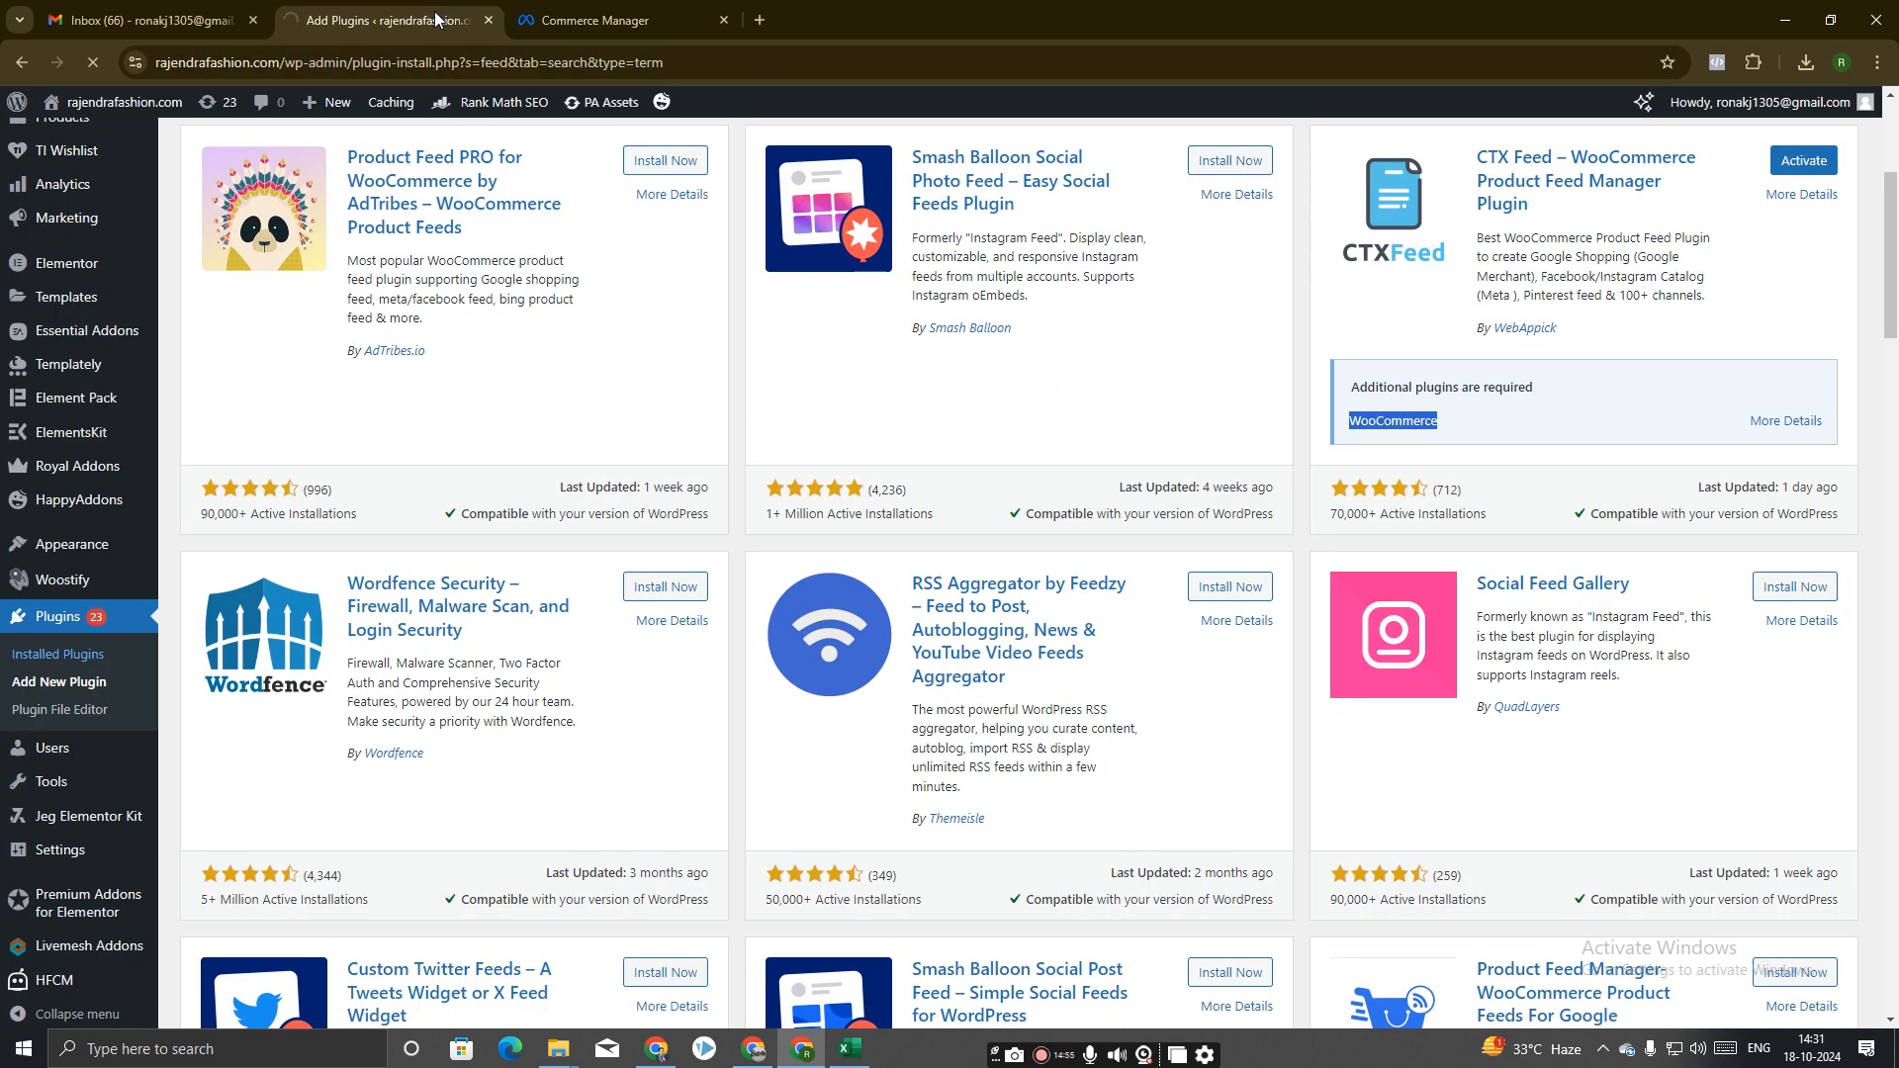
Check CTX Feed in the installed plugins list and open its Manage Feeds page.
scroll(593, 672, "up", 3)
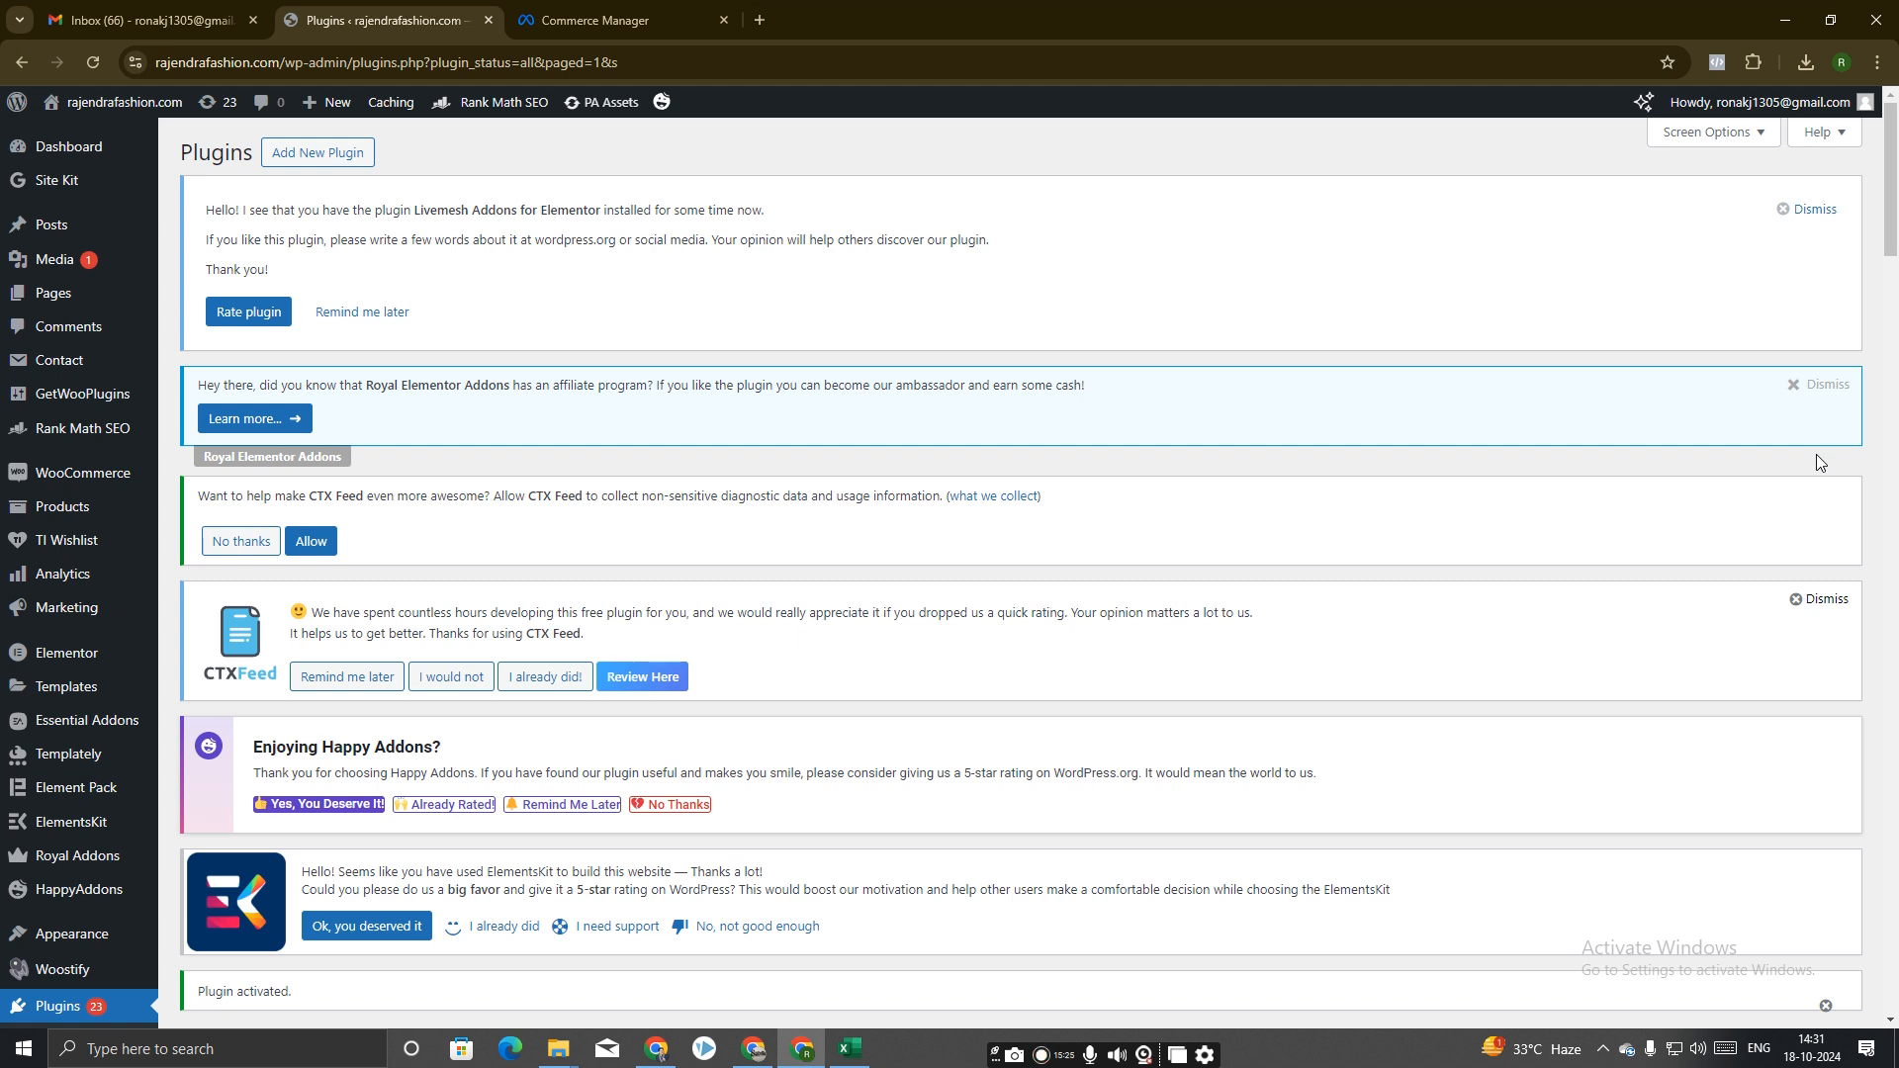
scroll(720, 777, "down", 7)
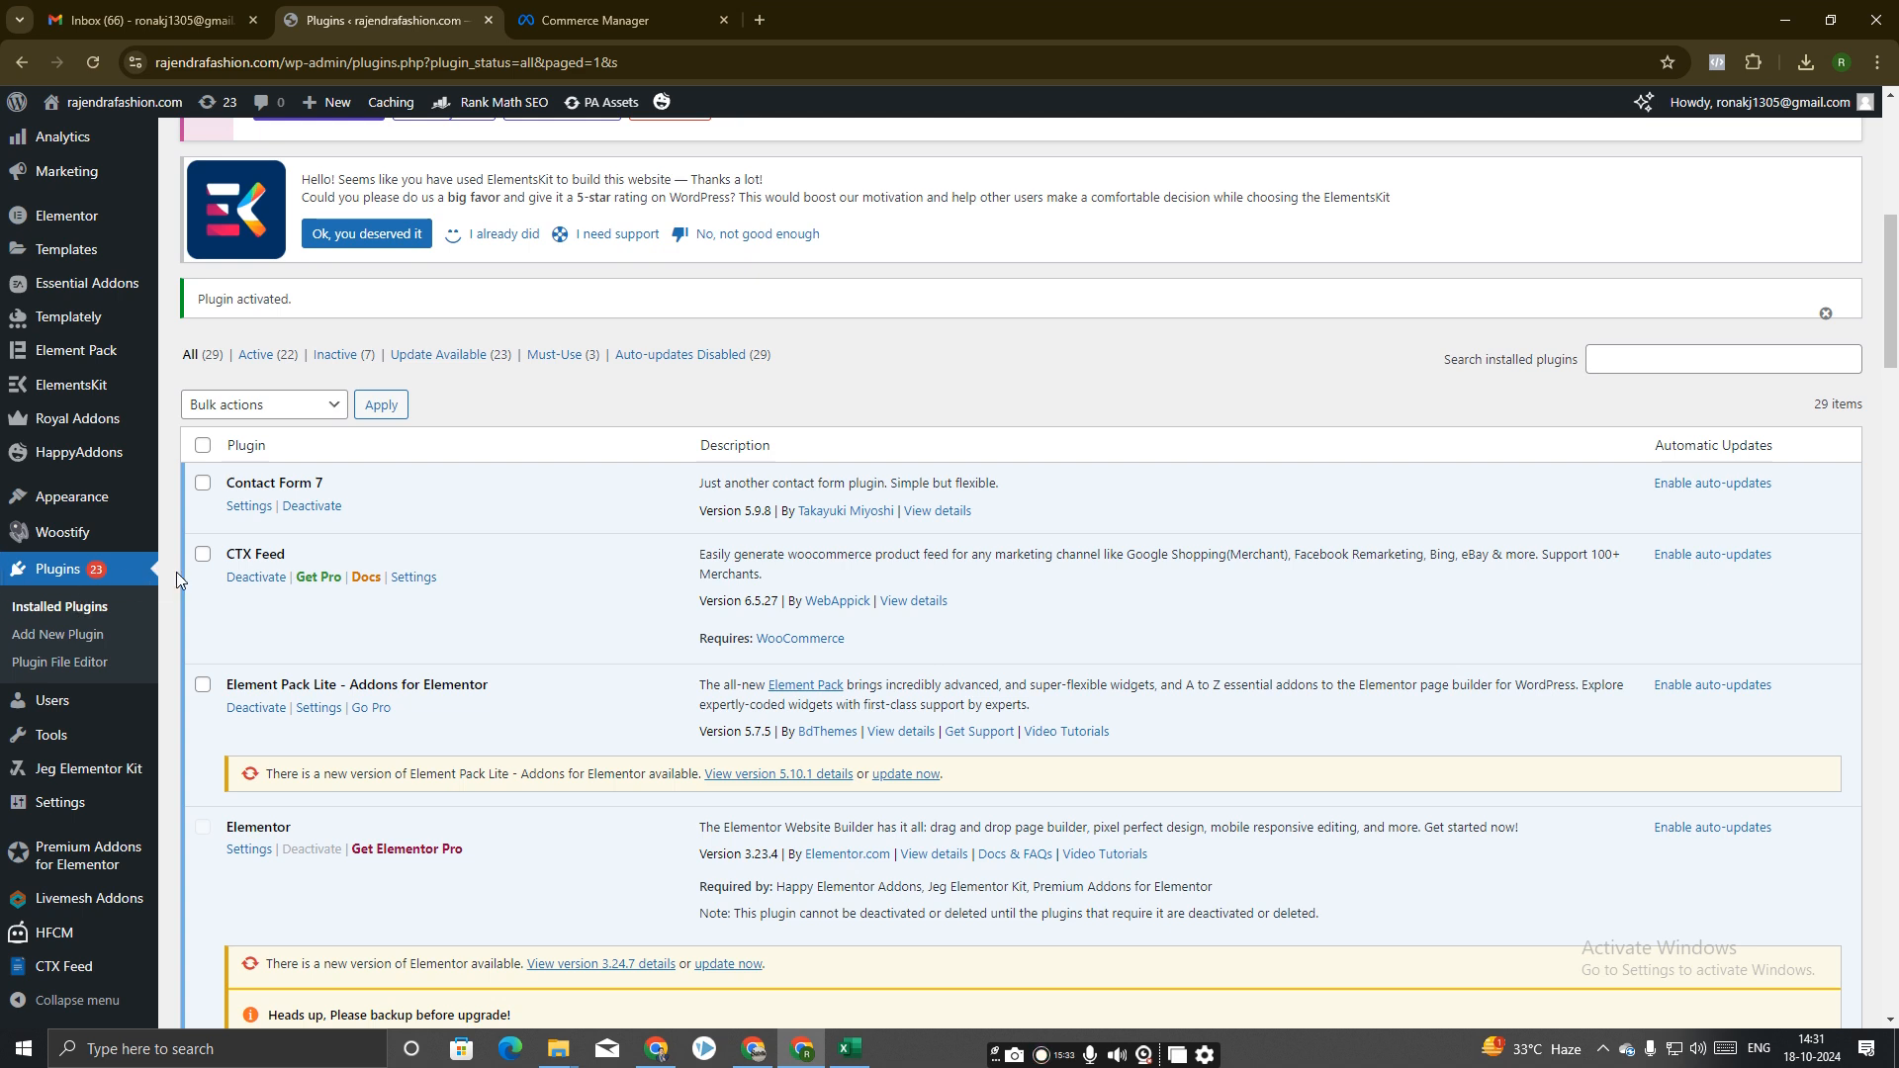
scroll(164, 568, "down", 1)
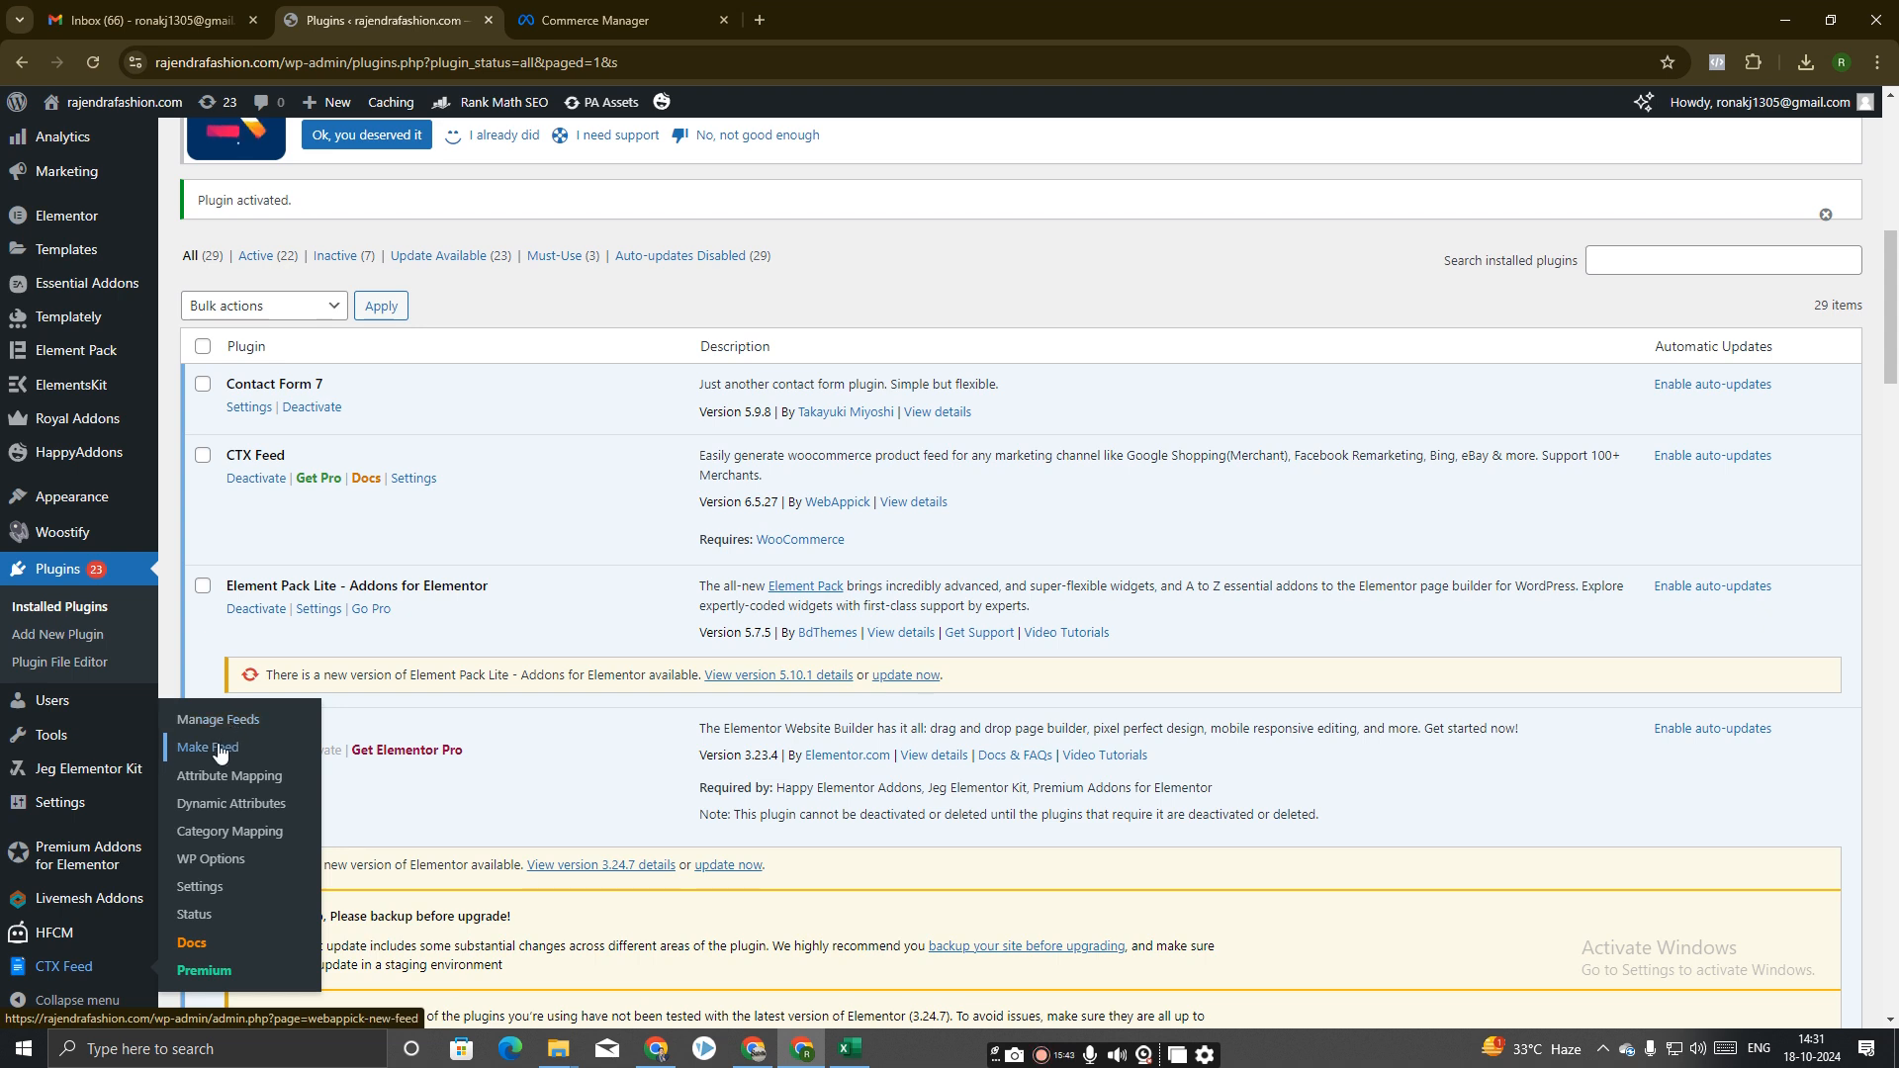
left_click(241, 719)
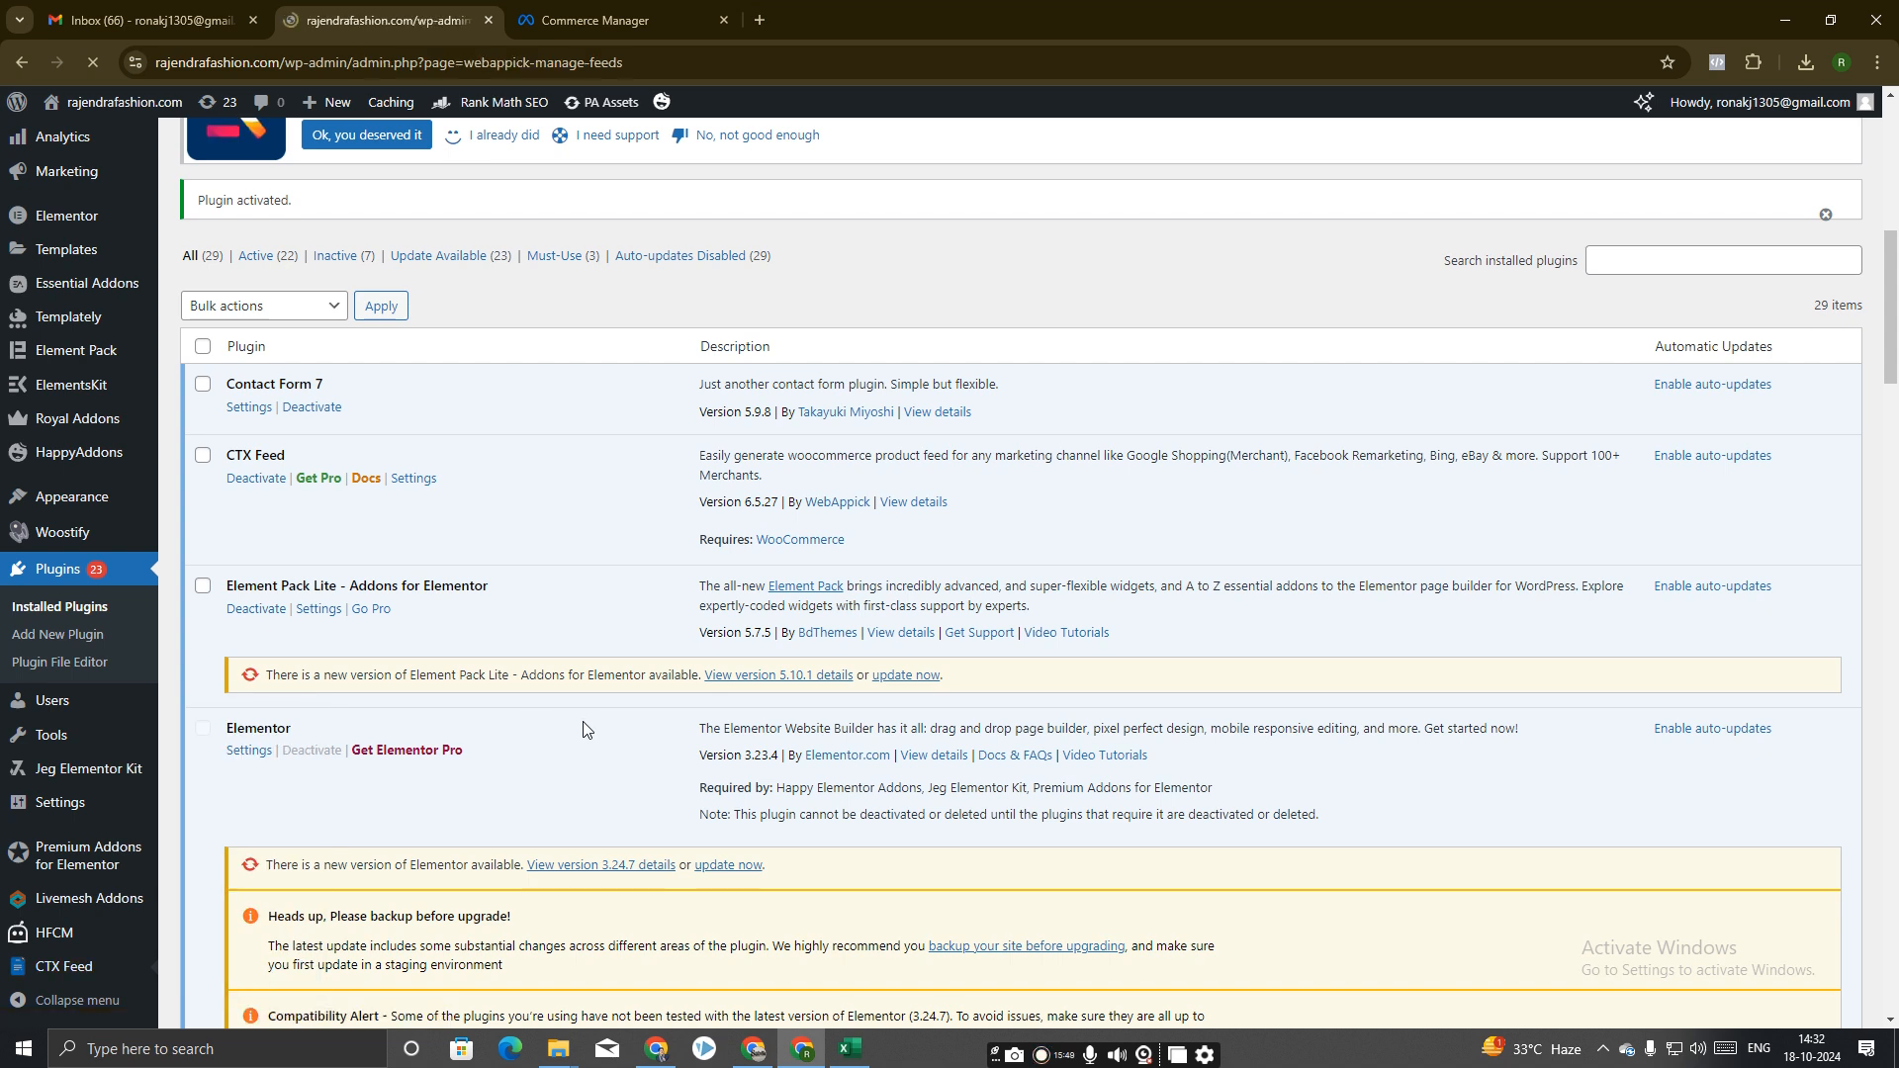
scroll(568, 728, "down", 2)
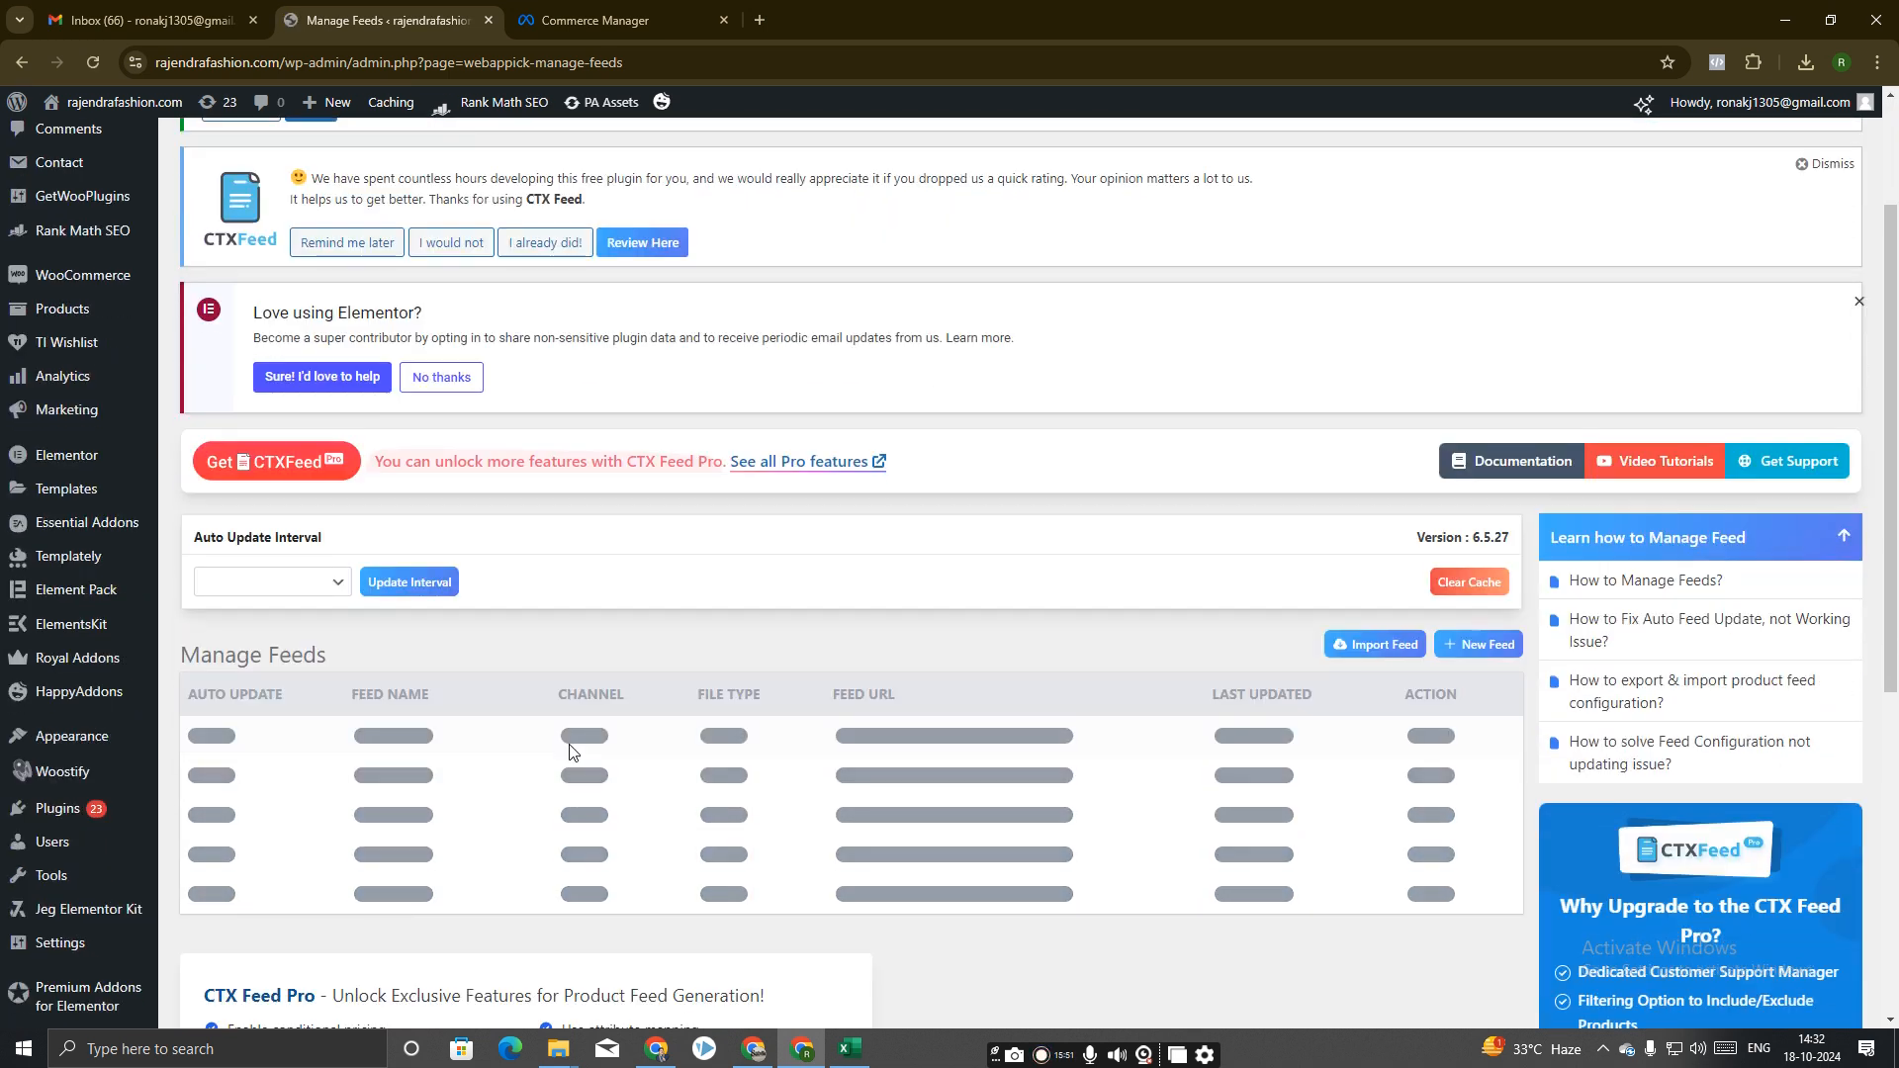
scroll(562, 729, "down", 5)
scroll(562, 729, "up", 6)
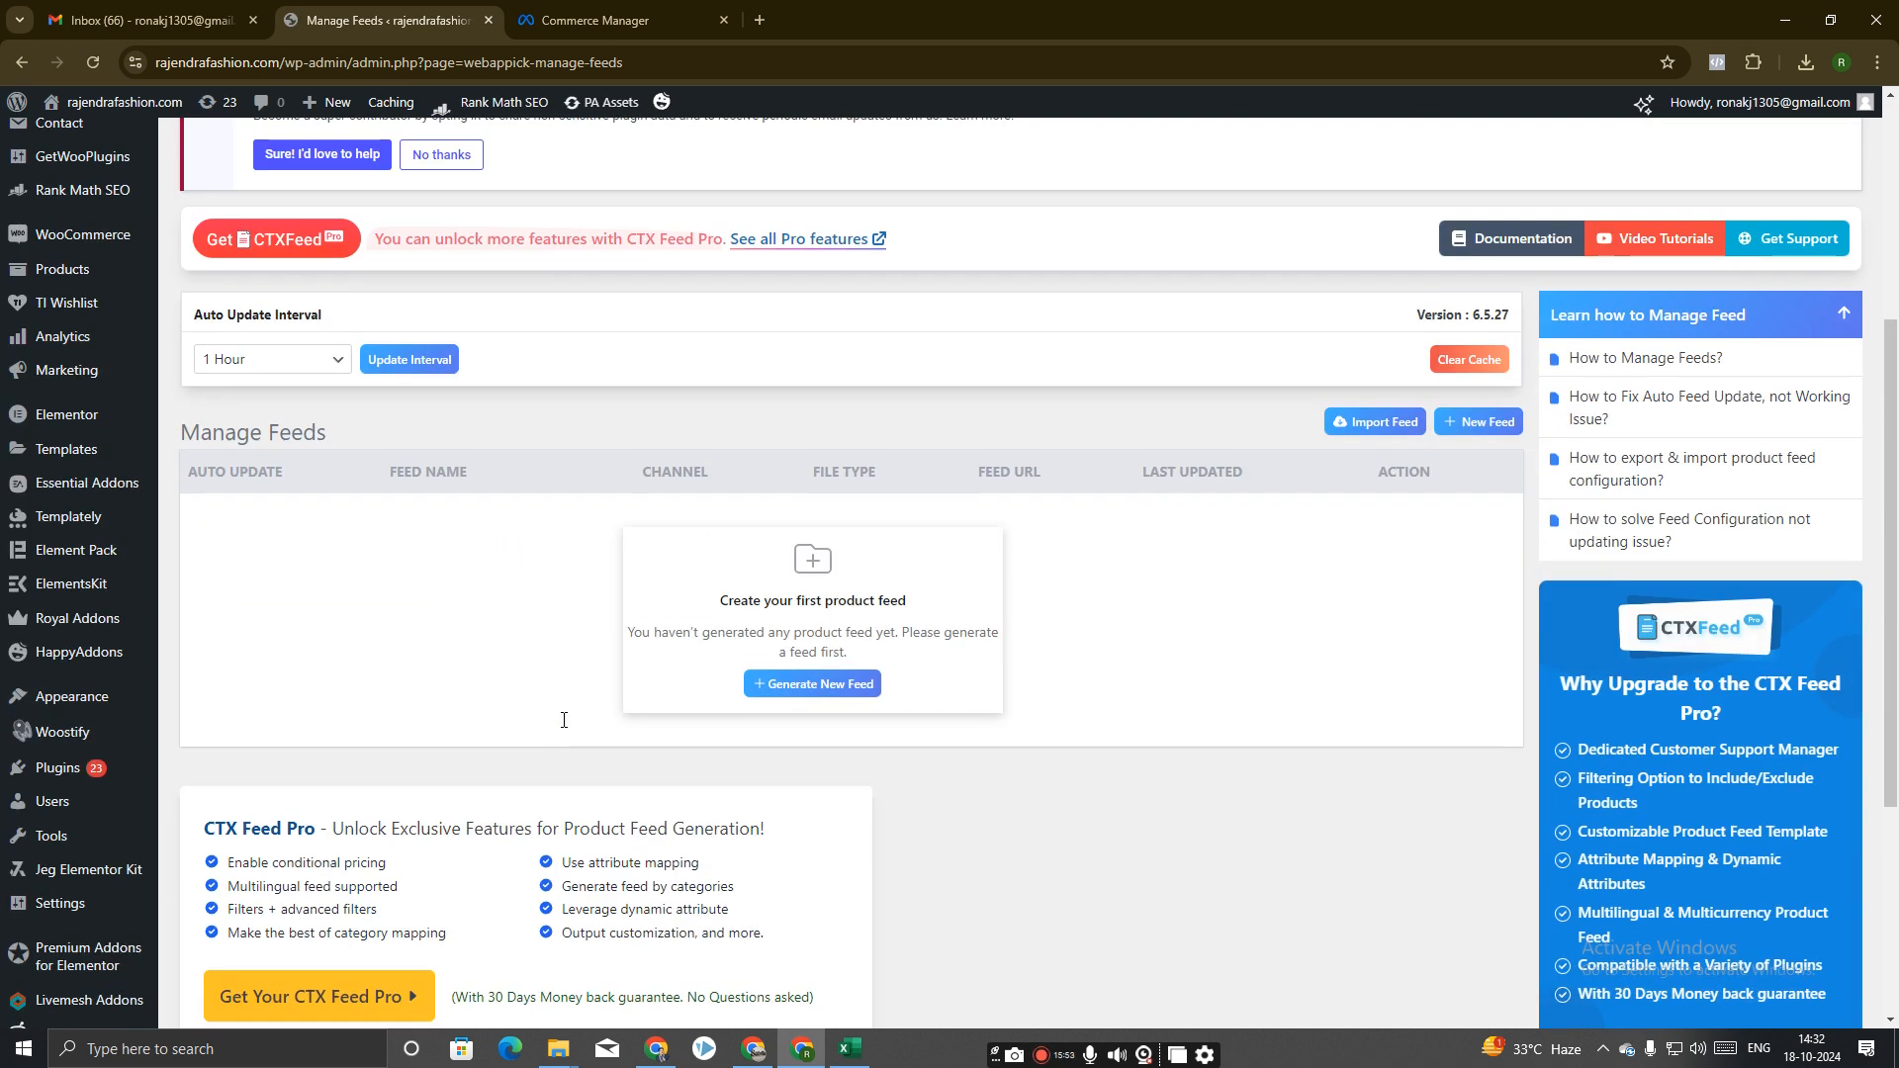
scroll(562, 728, "up", 1)
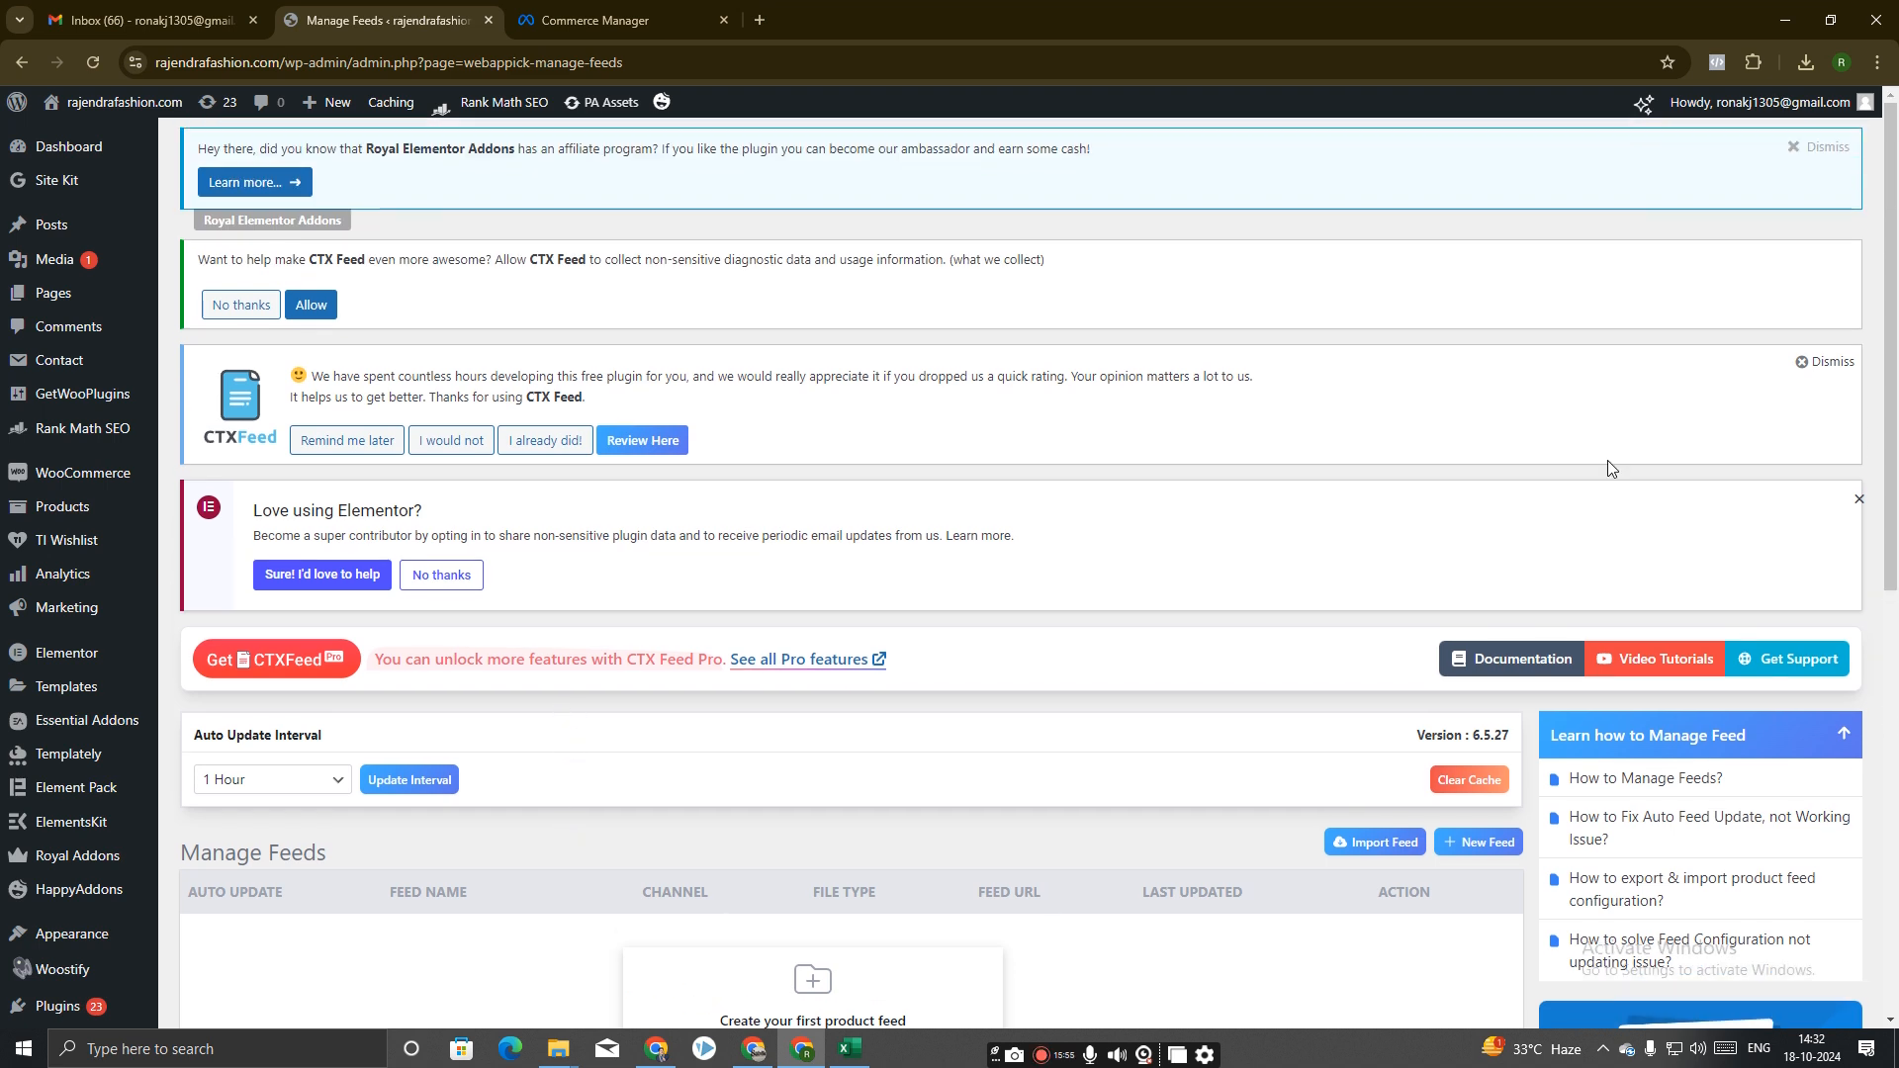
Dismiss the Elementor and Royal Elementor Addons notices and allow CTX Feed to collect diagnostic data.
left_click(1859, 500)
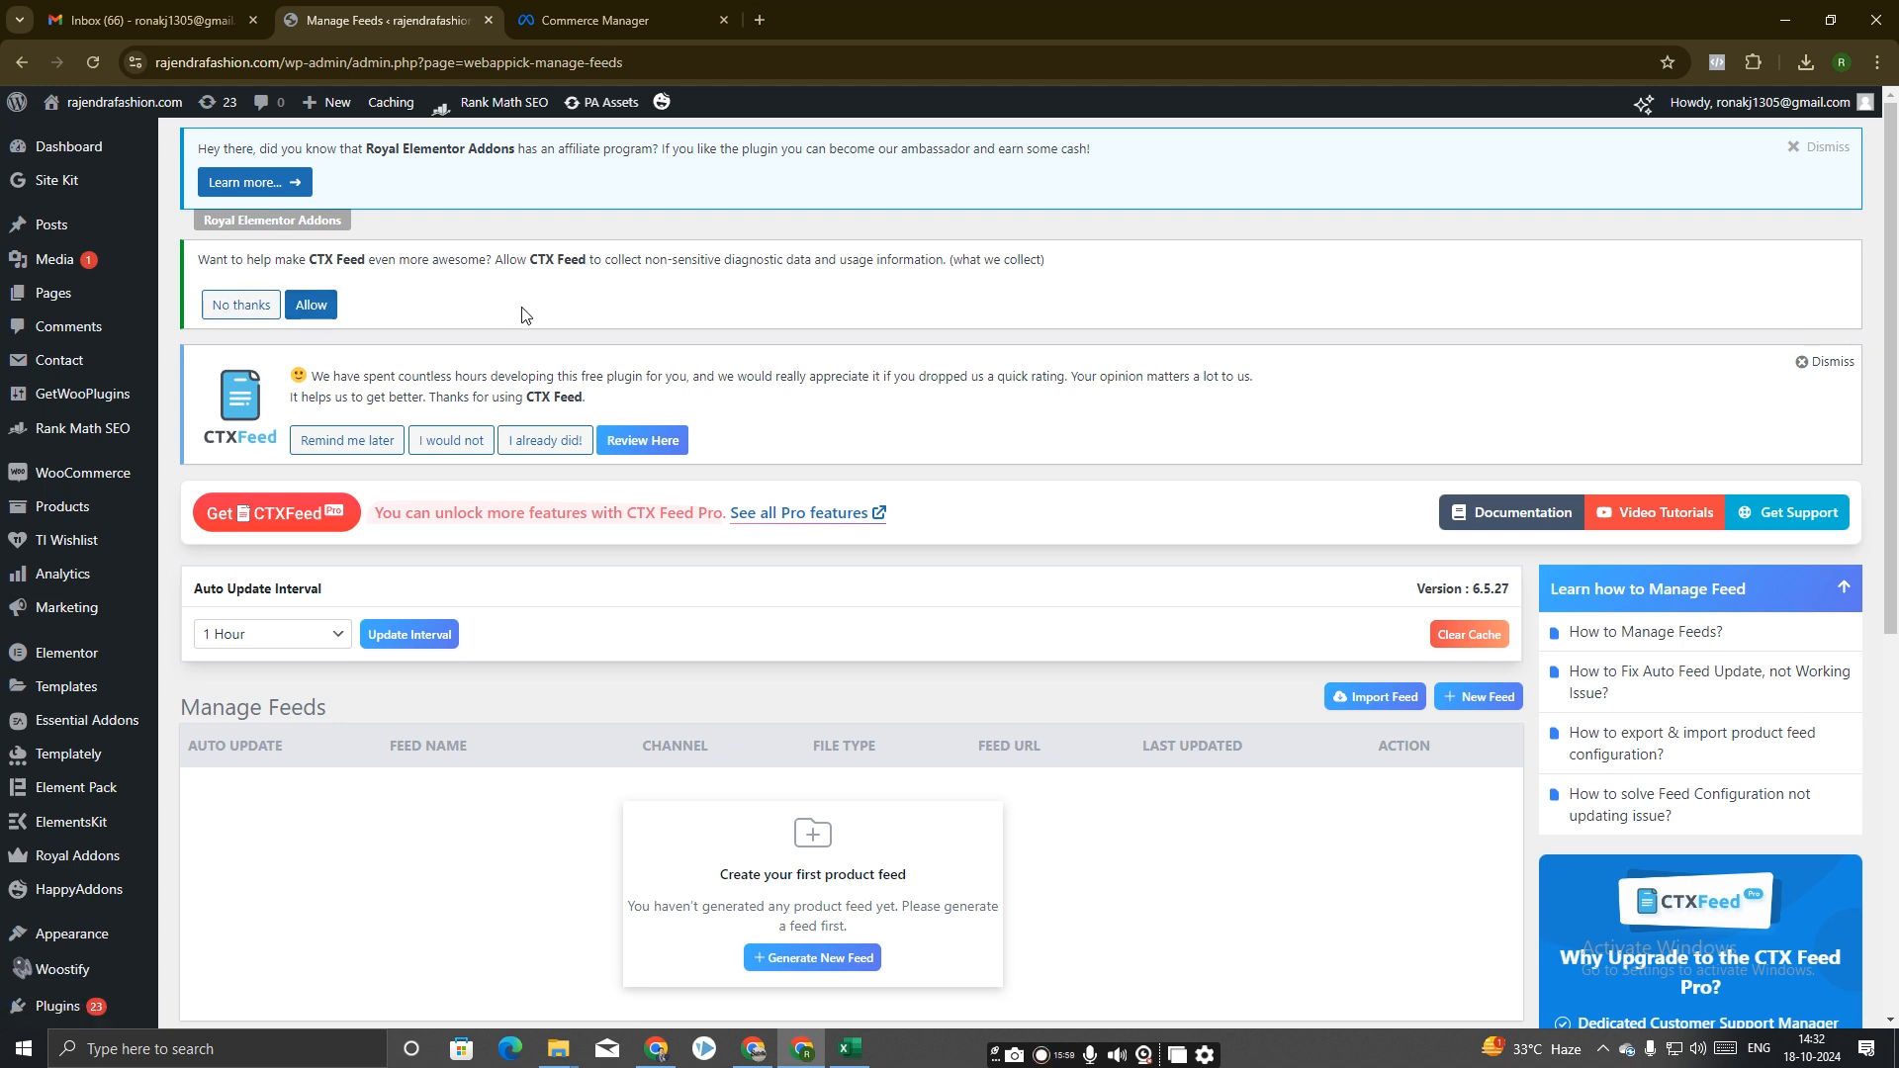
left_click(311, 306)
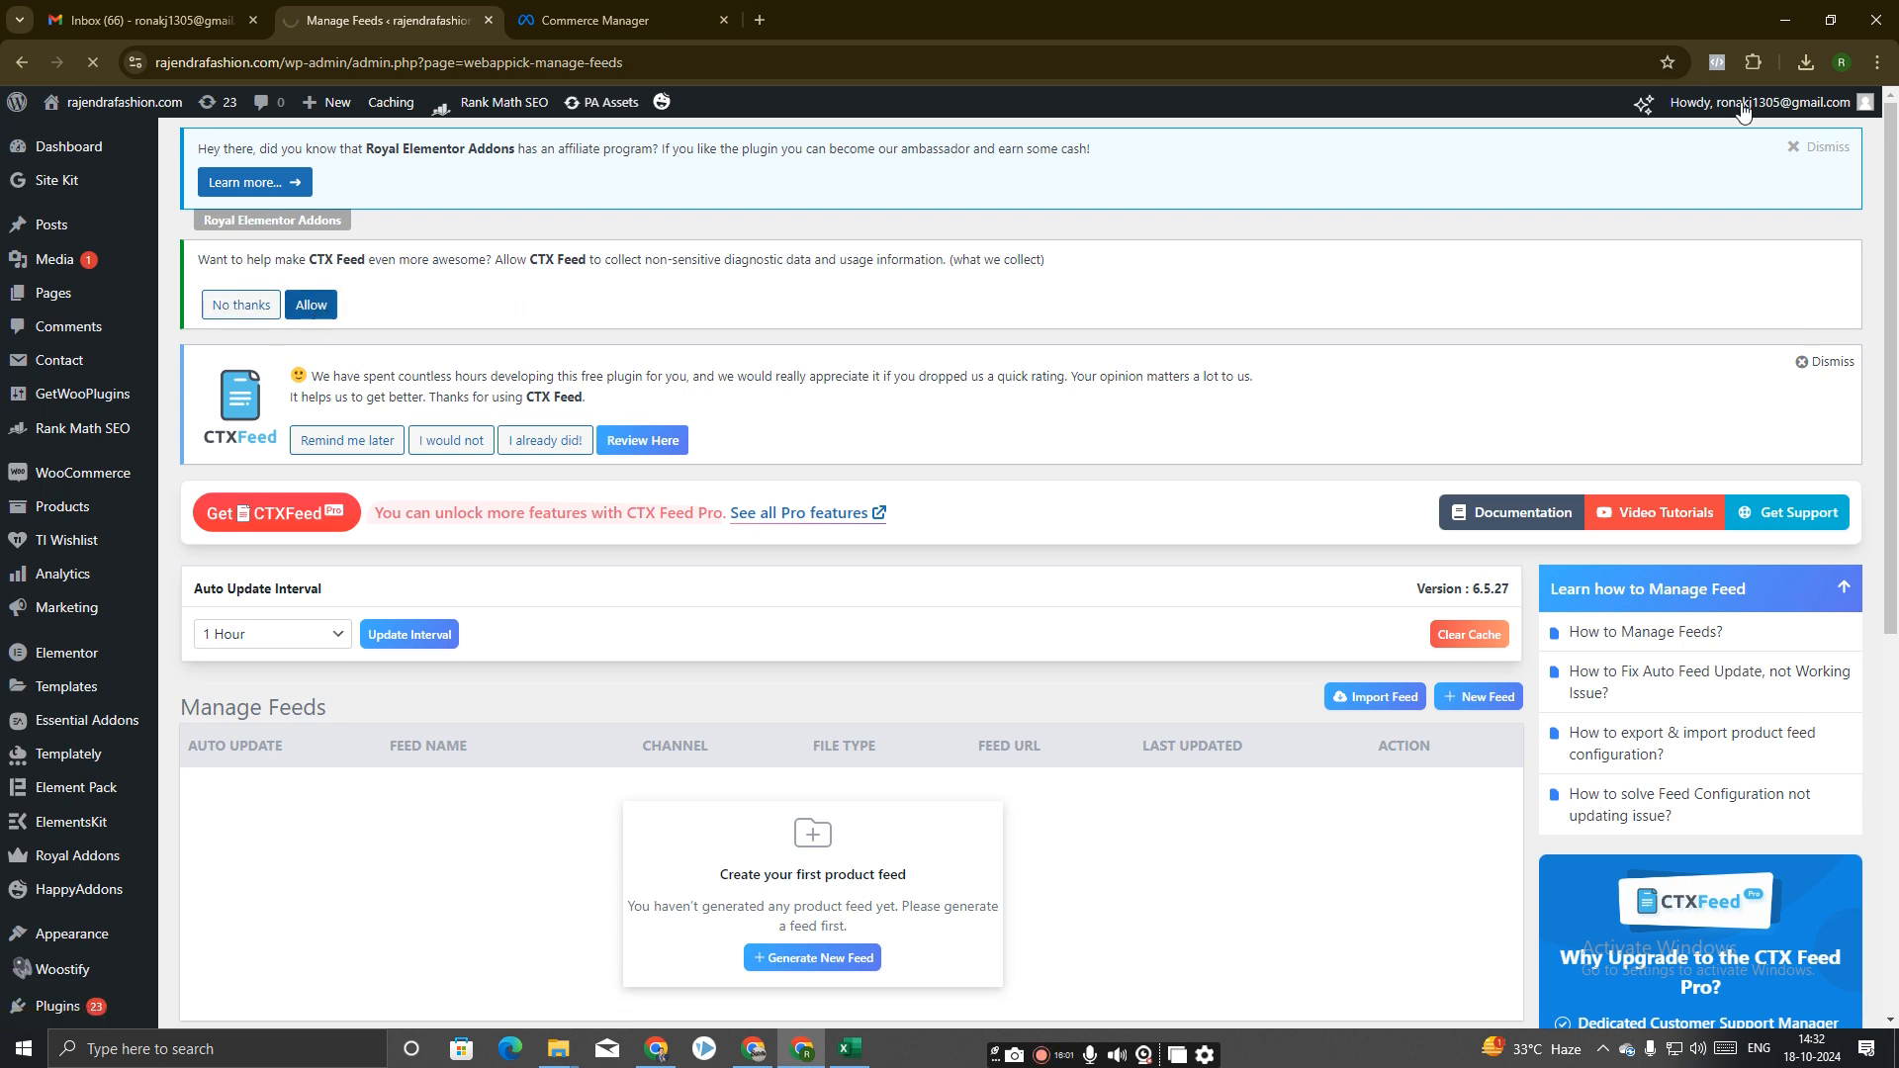
left_click(1803, 146)
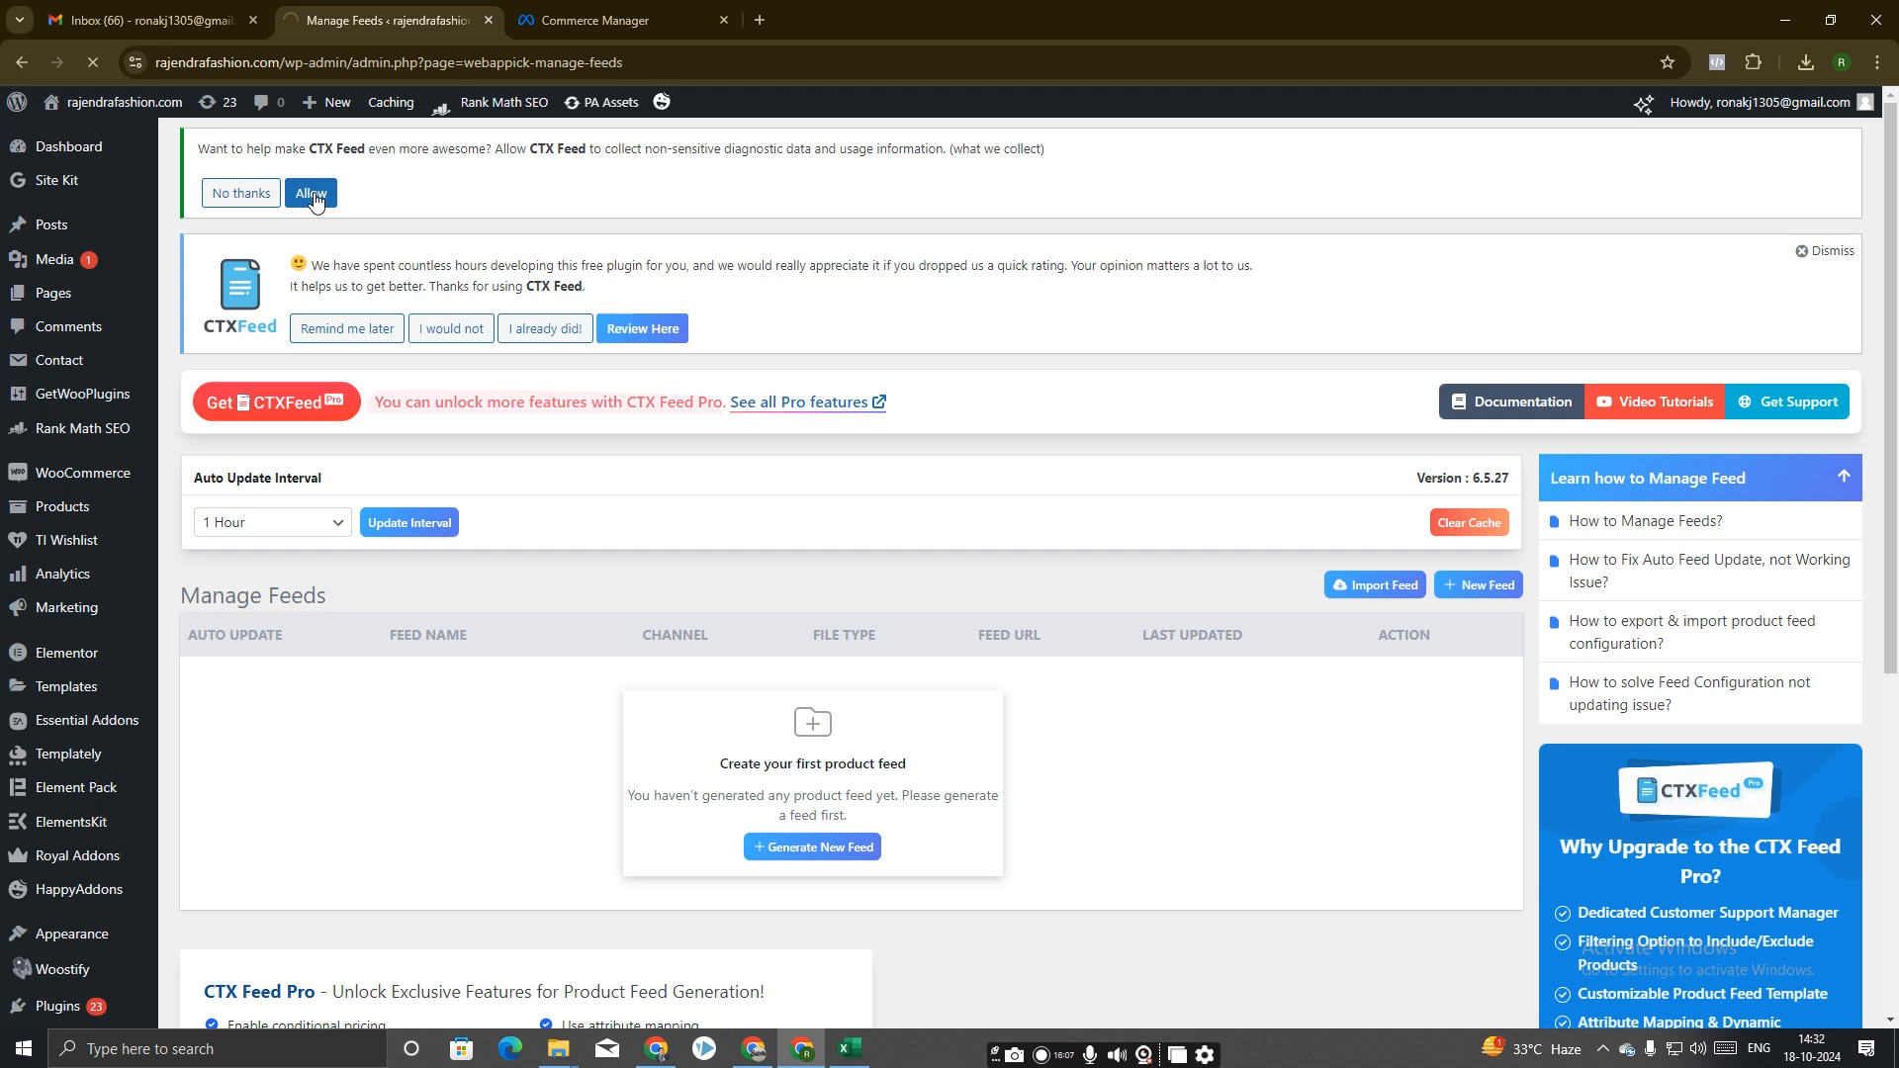
scroll(650, 373, "down", 3)
scroll(649, 373, "up", 3)
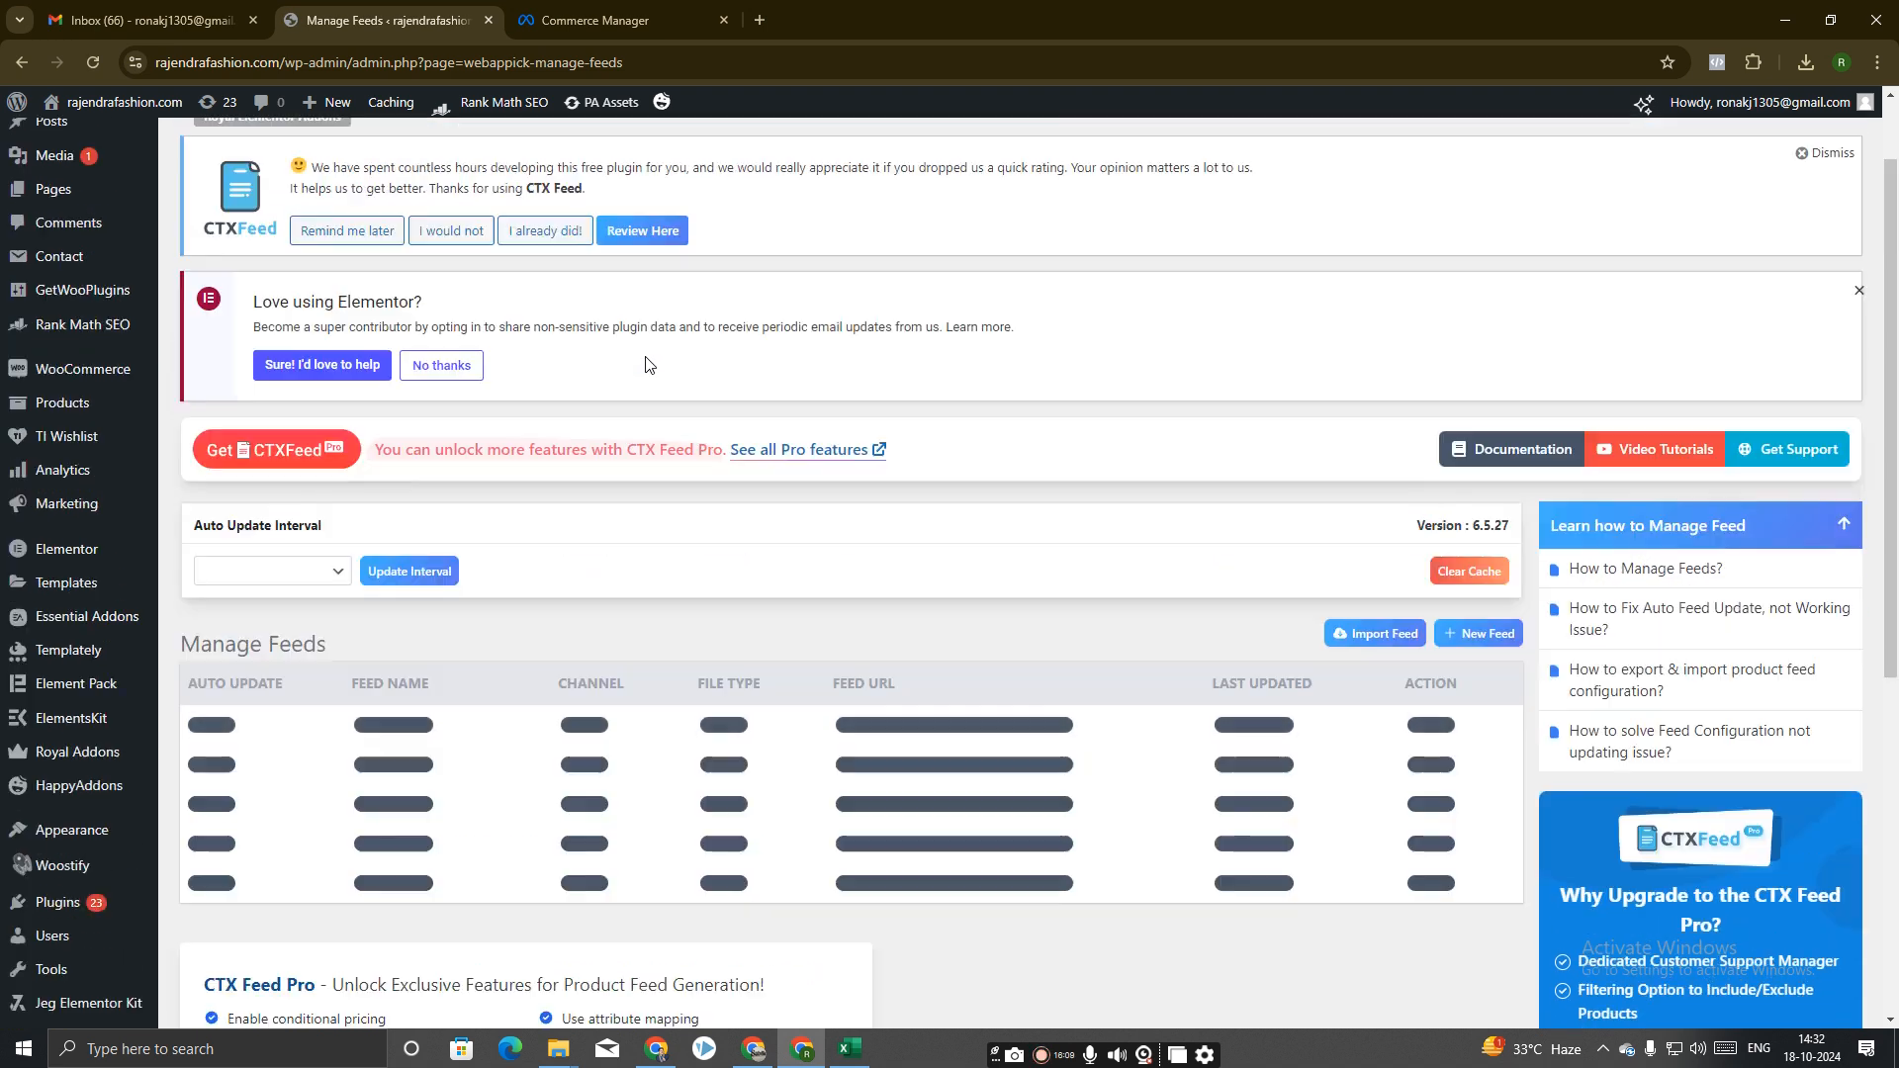
scroll(650, 373, "down", 4)
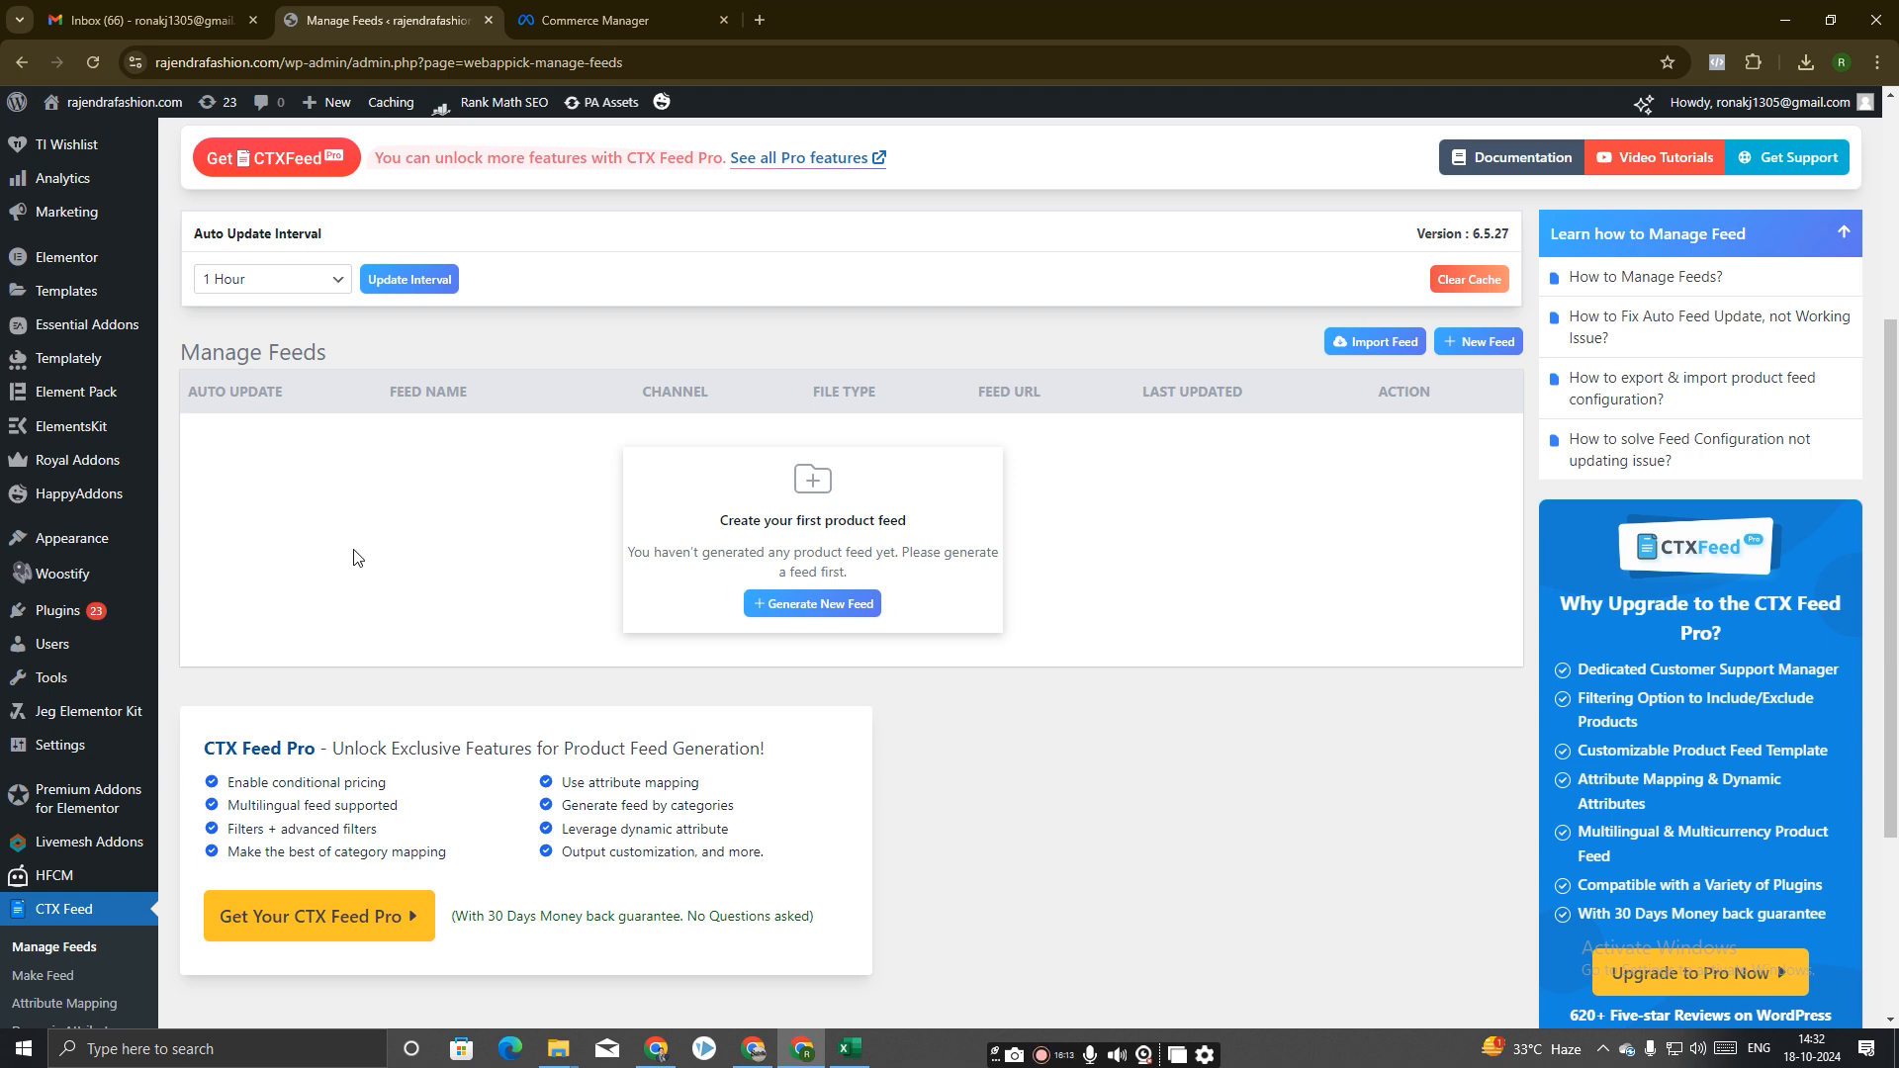
Postpone the CTX Feed rating request and dismiss the Elementor contributor notice on the Manage Feeds page.
scroll(356, 557, "up", 4)
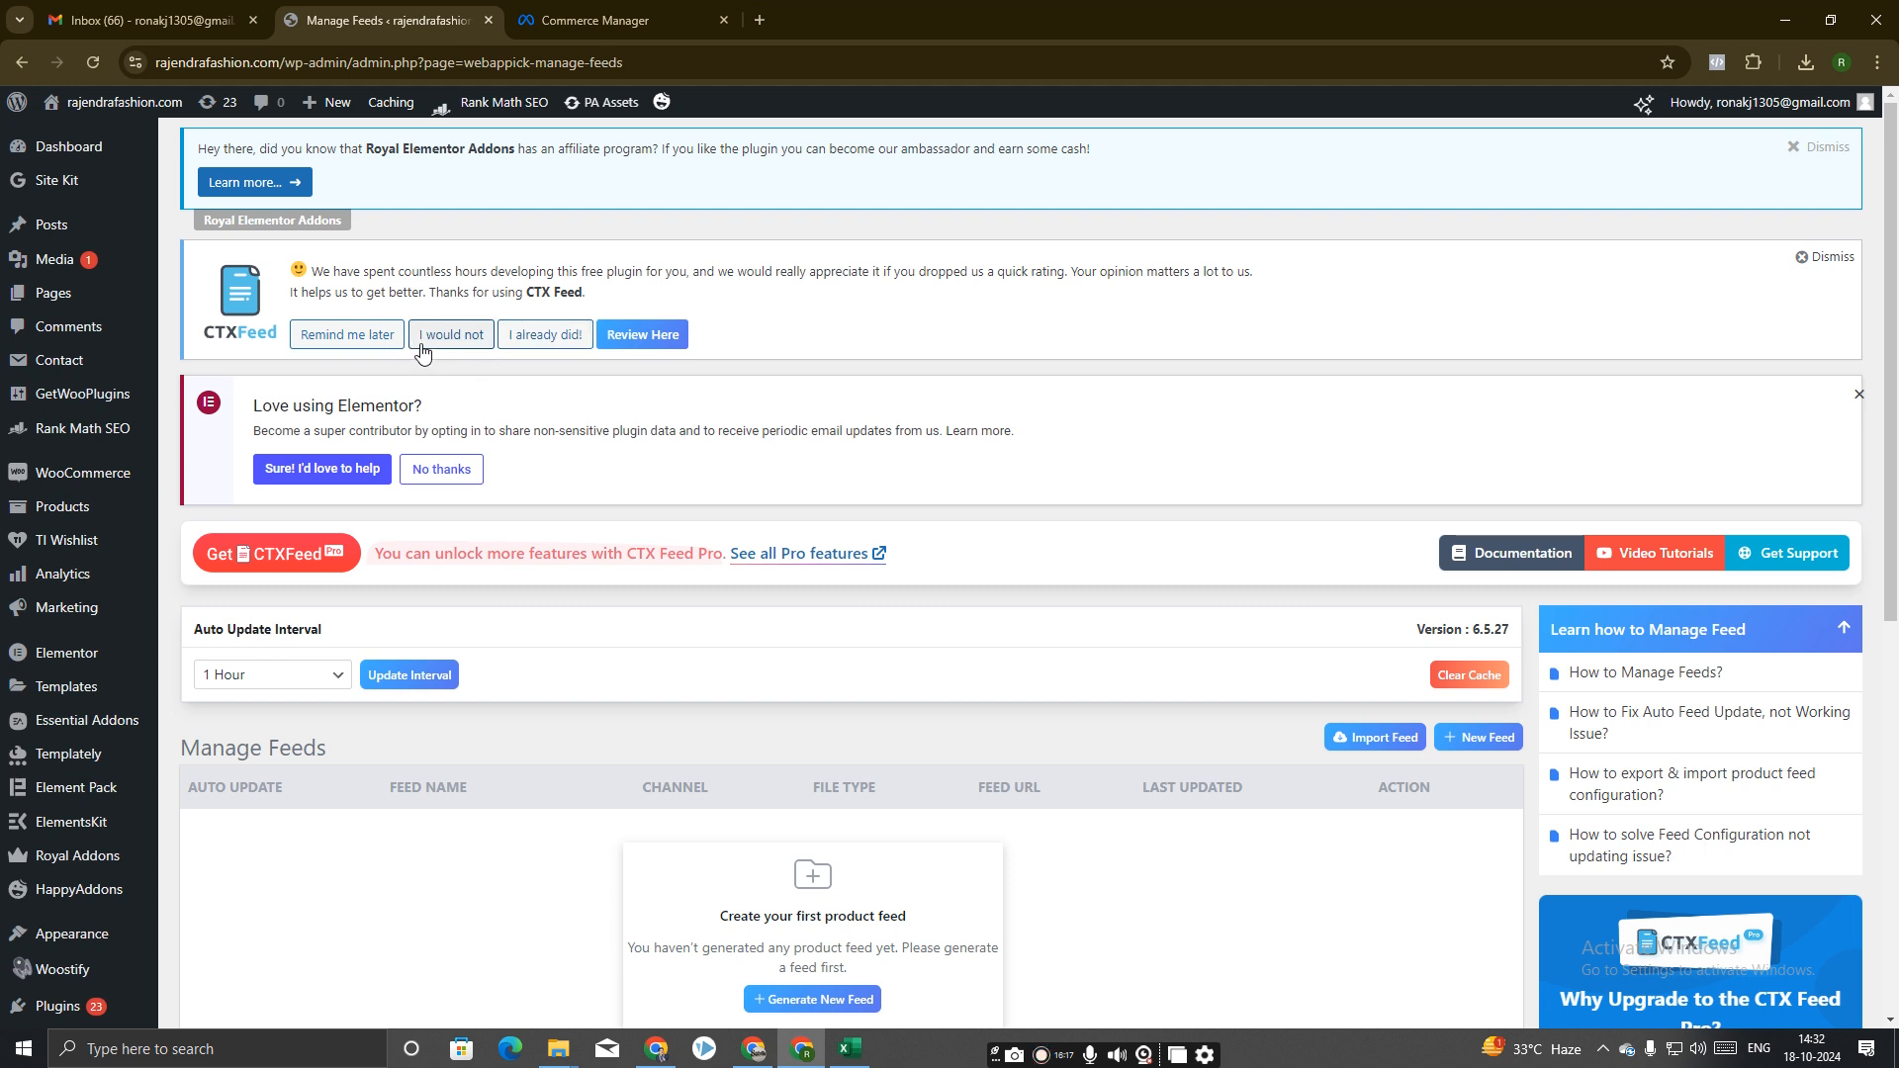
left_click(351, 339)
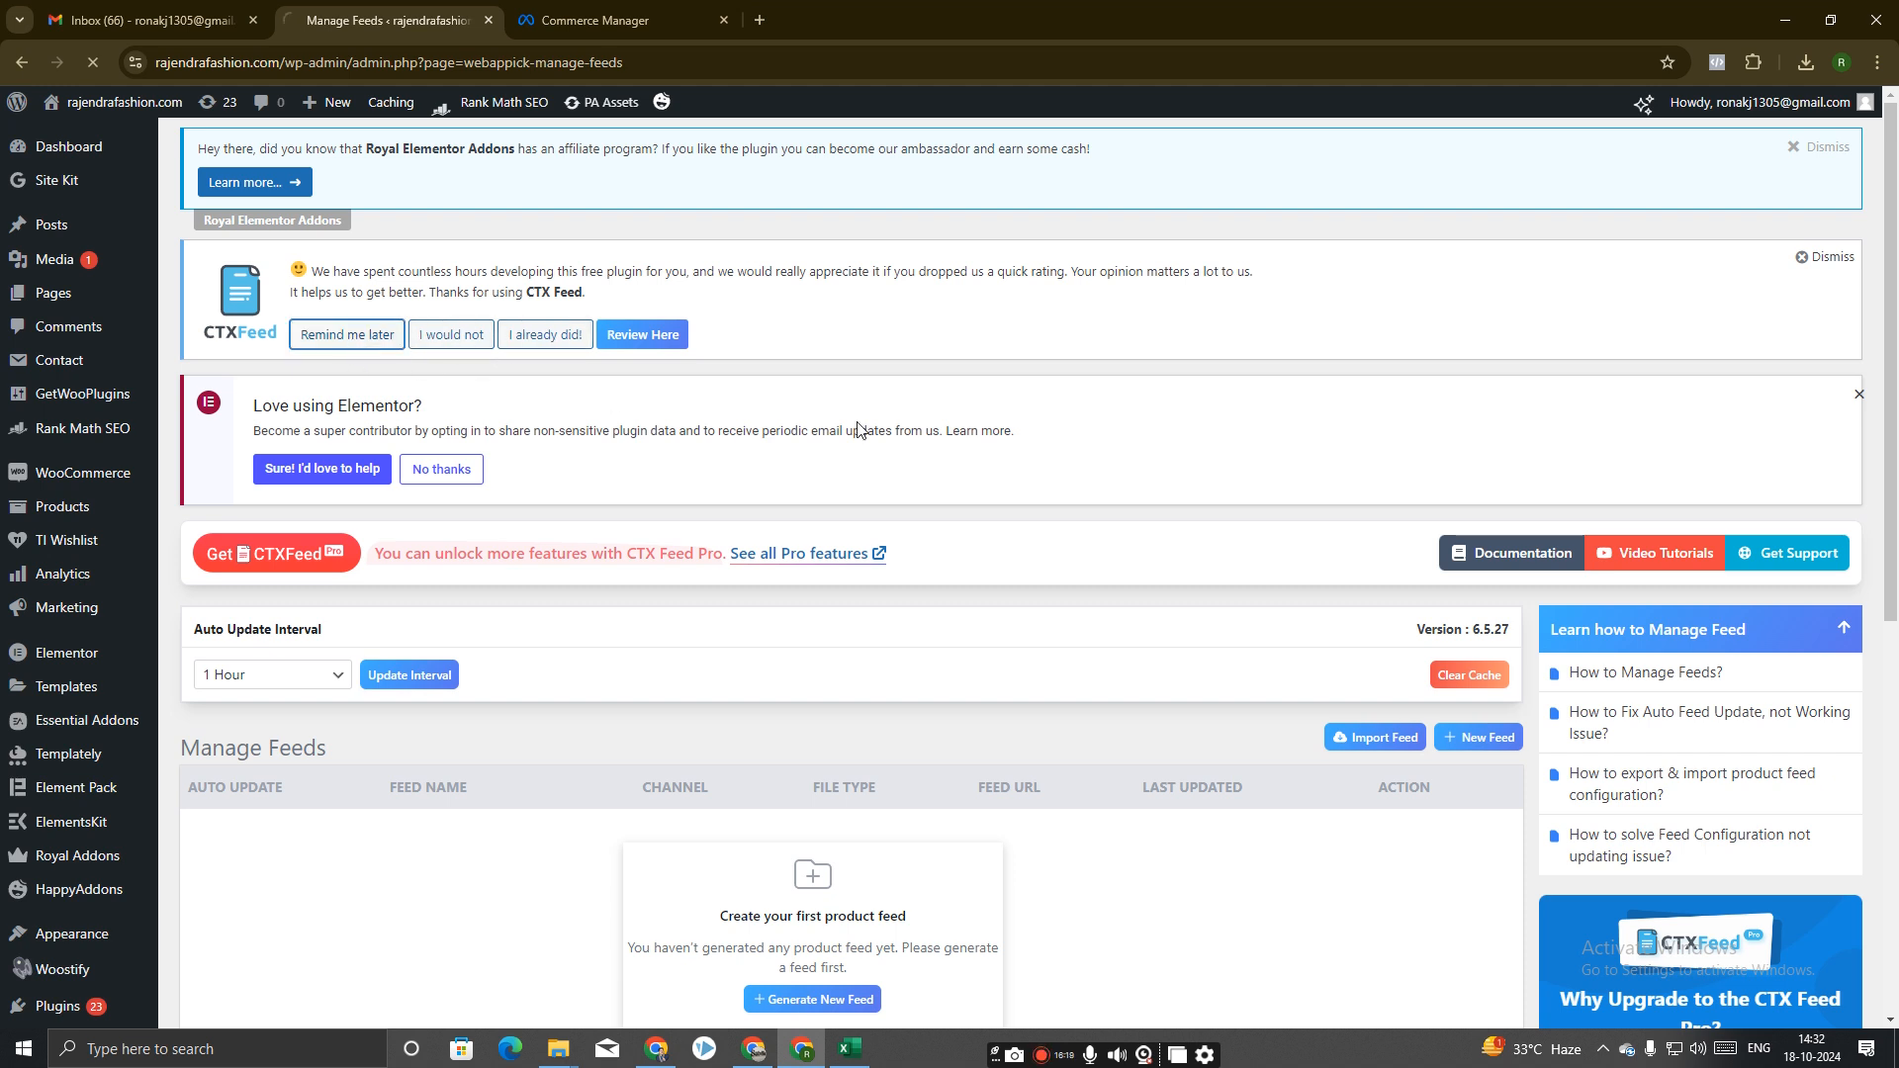
left_click(1859, 395)
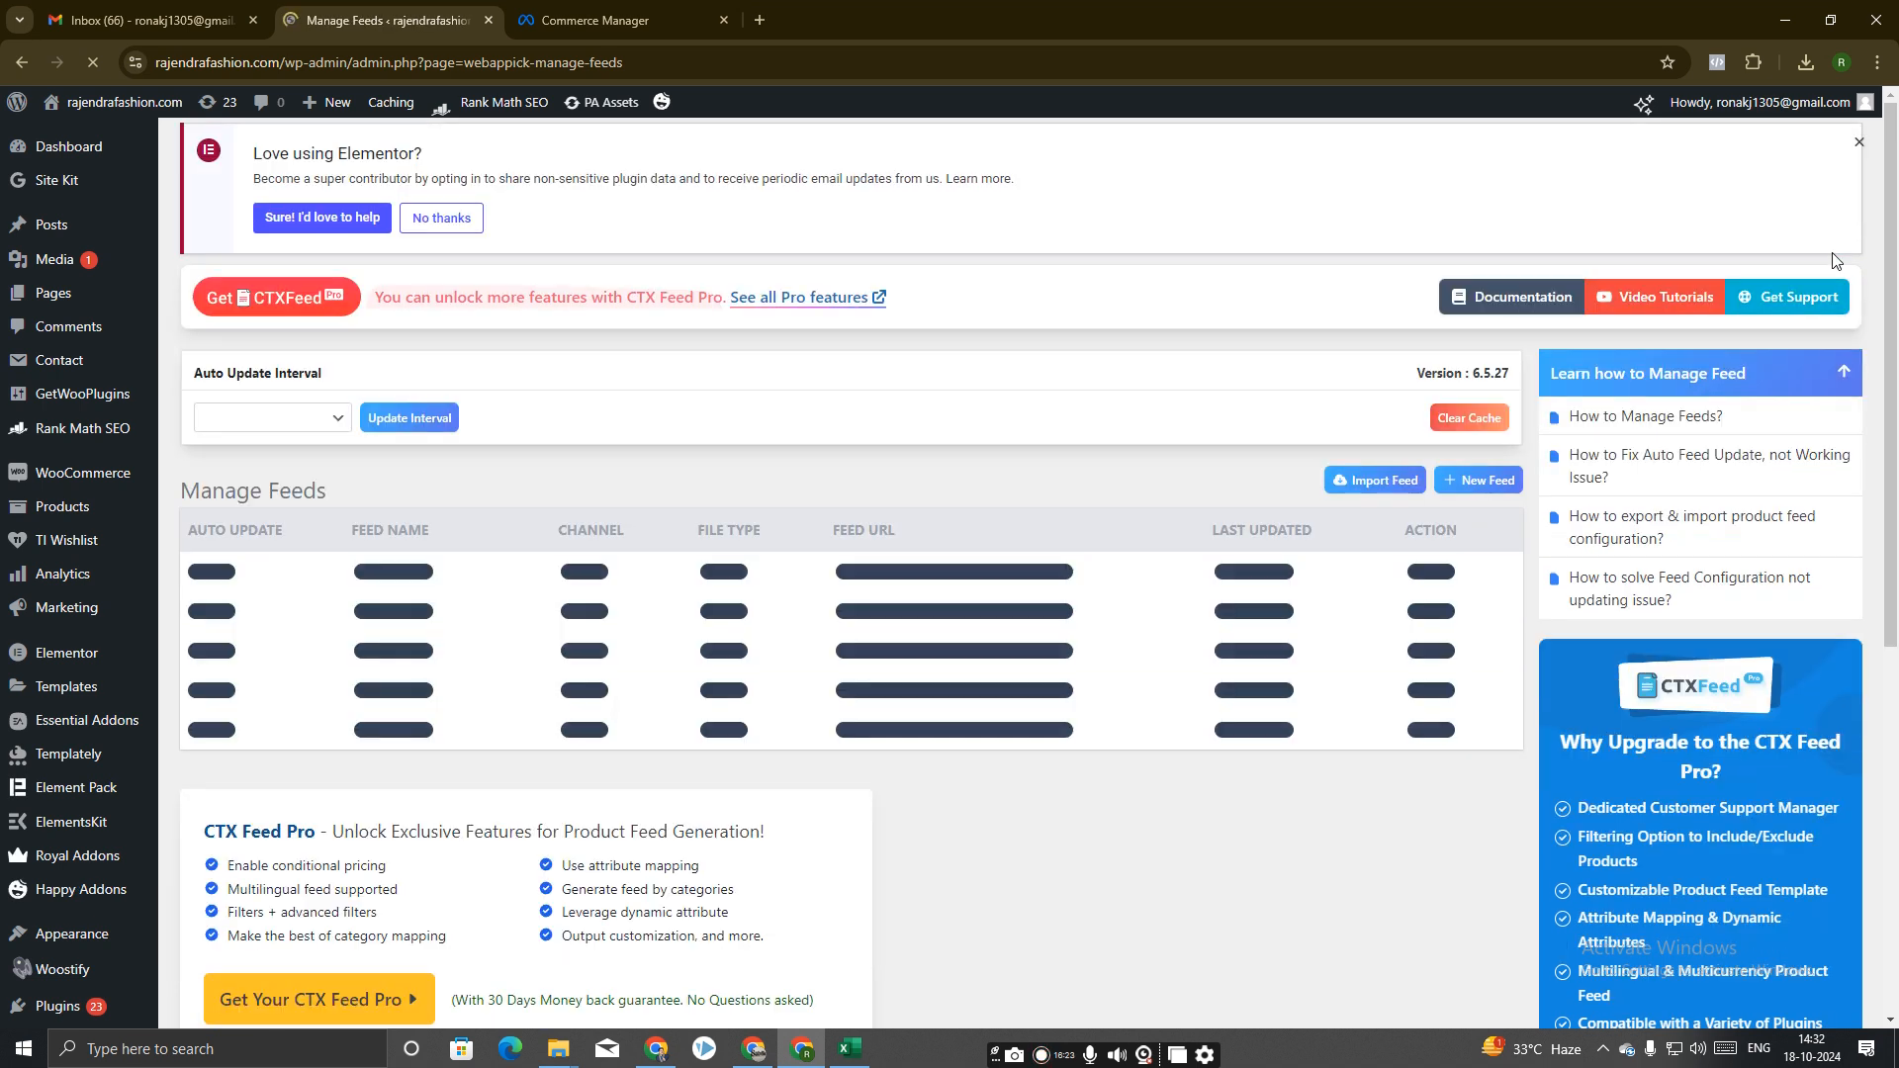
left_click(1860, 151)
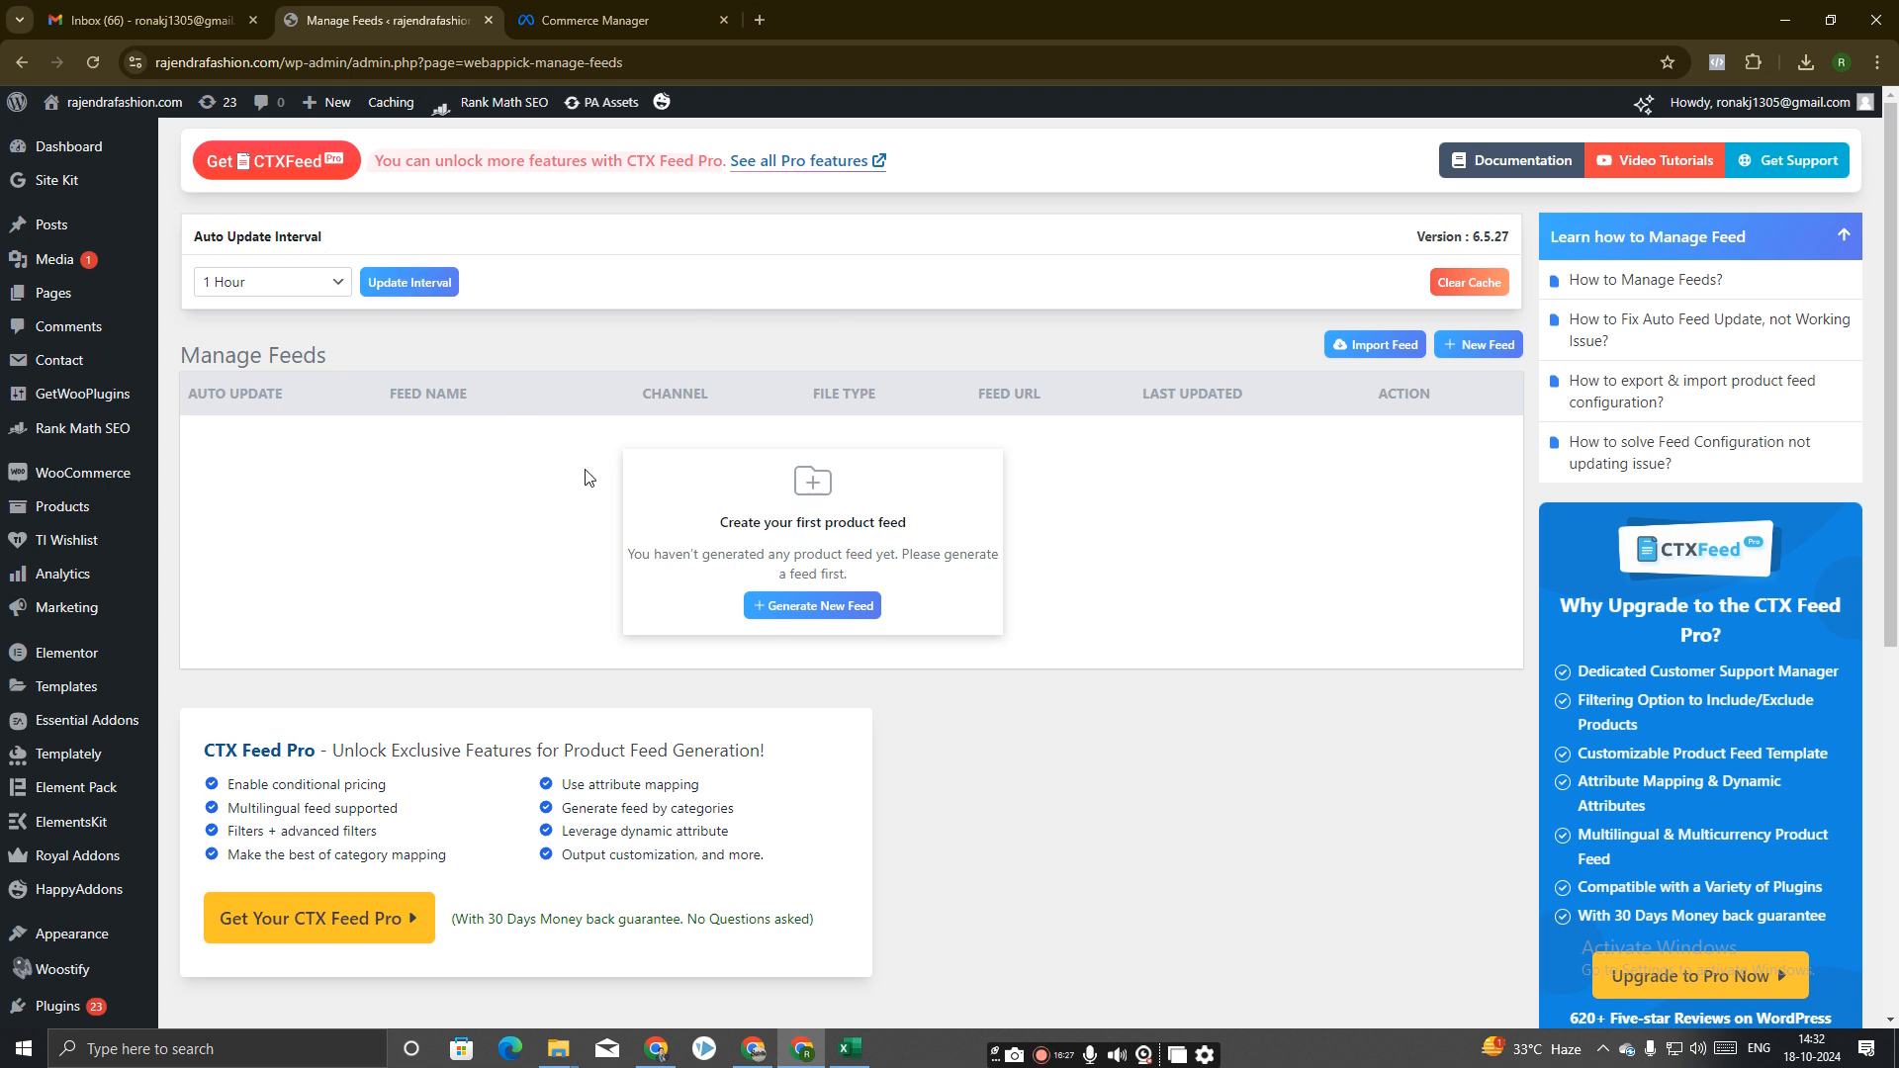
Start a new product feed with India as the country and Facebook Catalog / Instagram as the template.
left_click(844, 611)
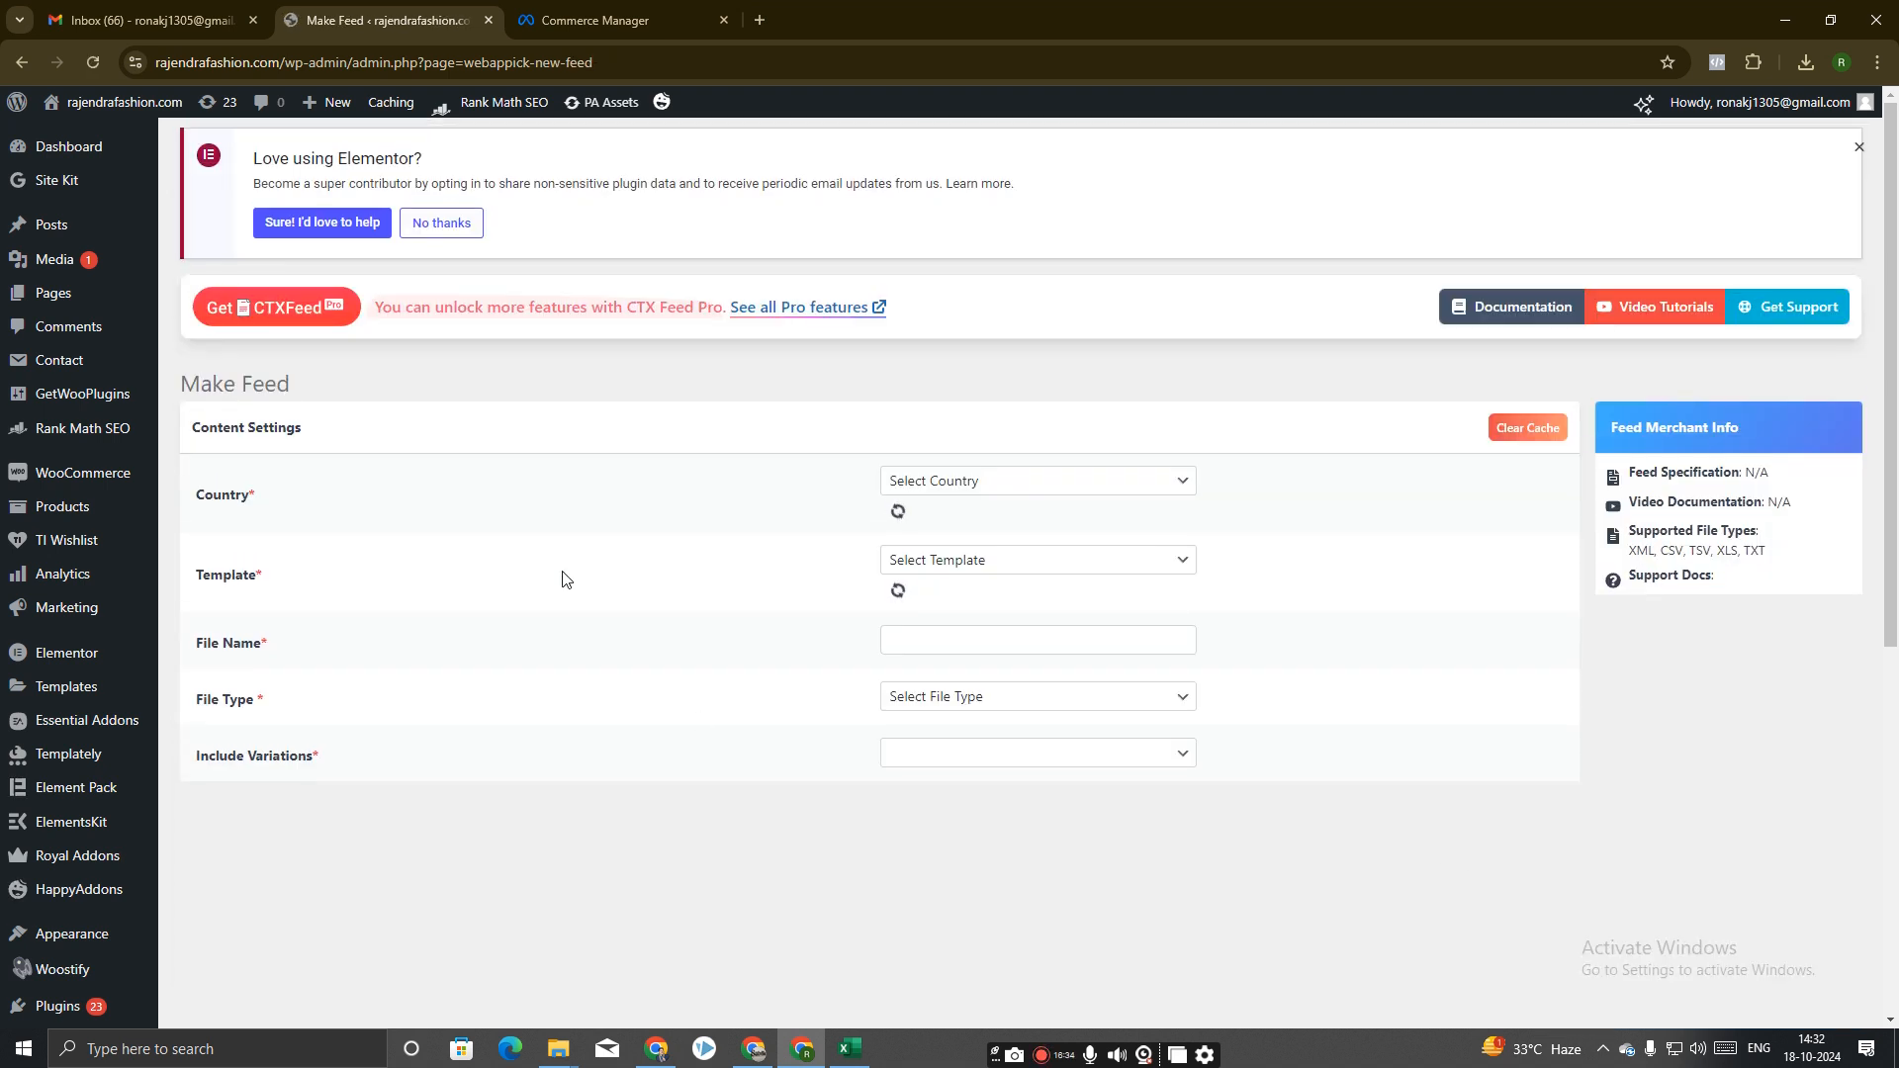
left_click(1051, 489)
left_click(1050, 490)
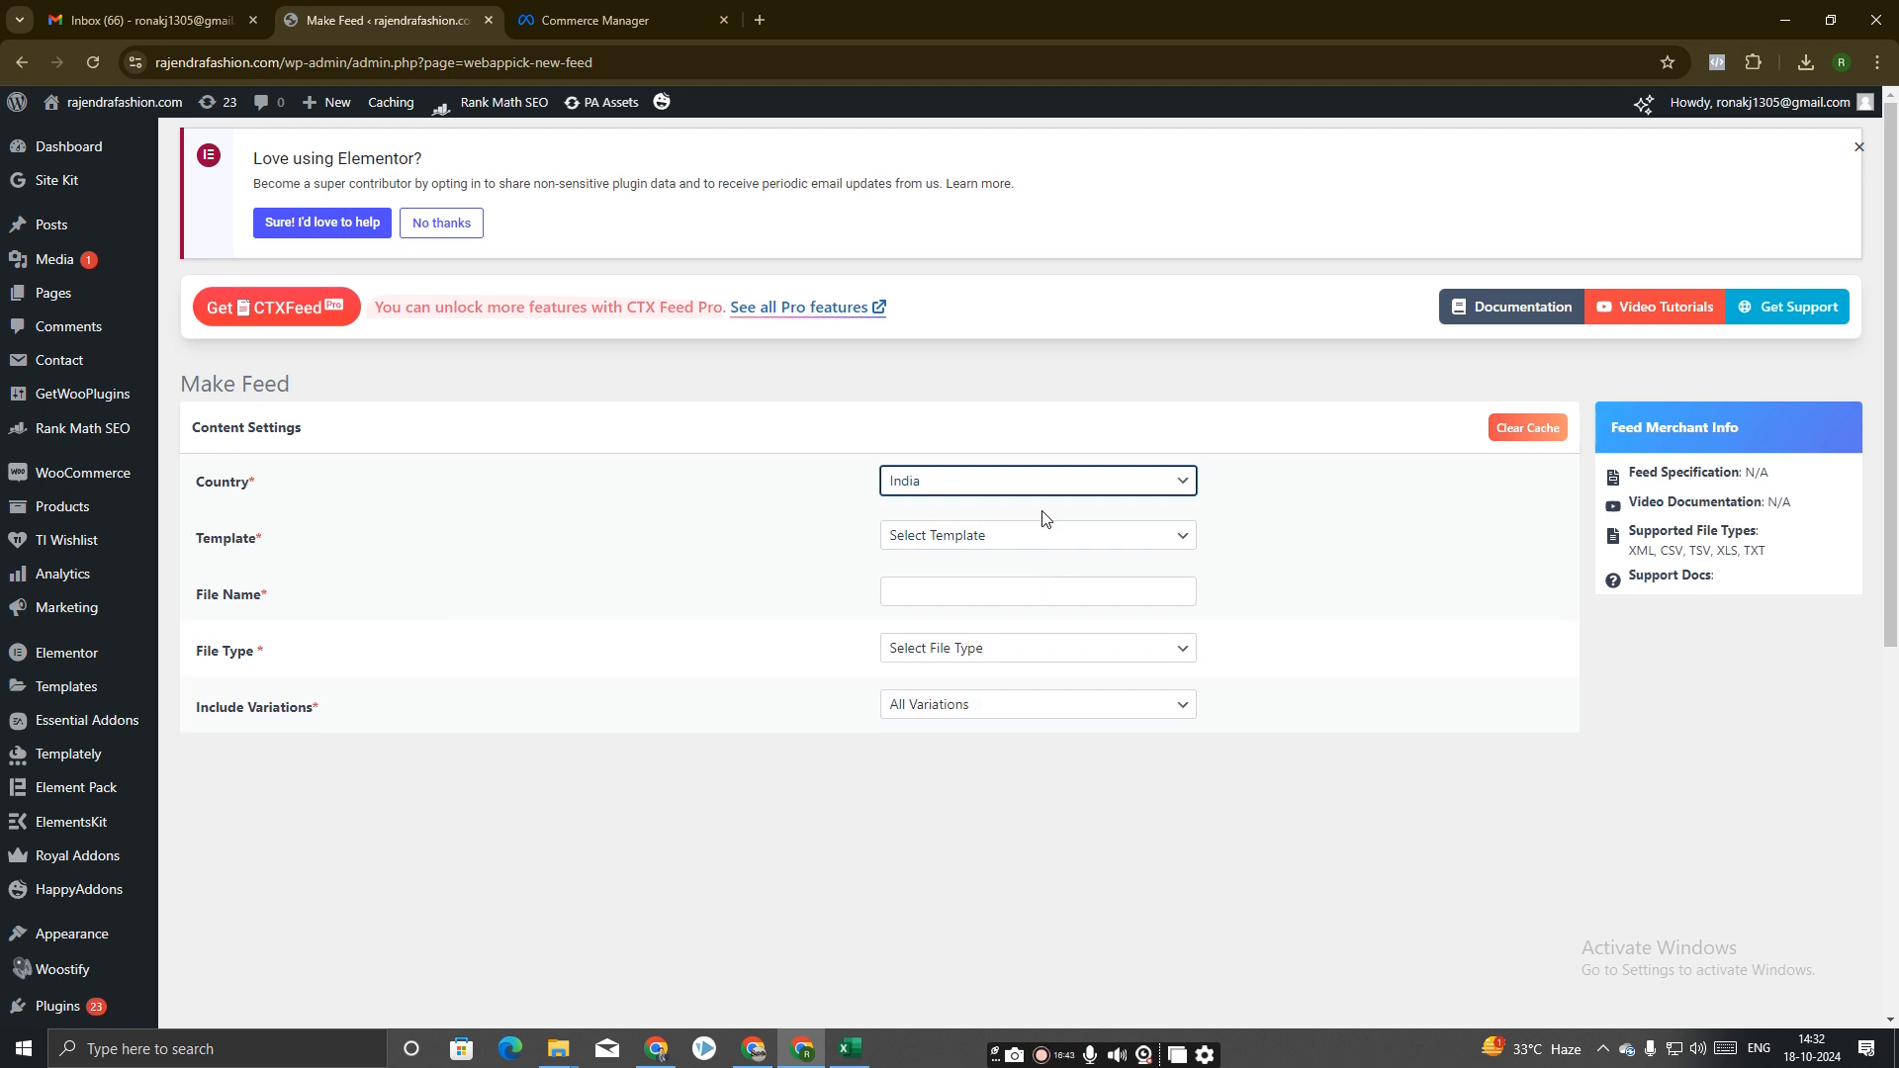
left_click(983, 484)
left_click(984, 492)
left_click(976, 536)
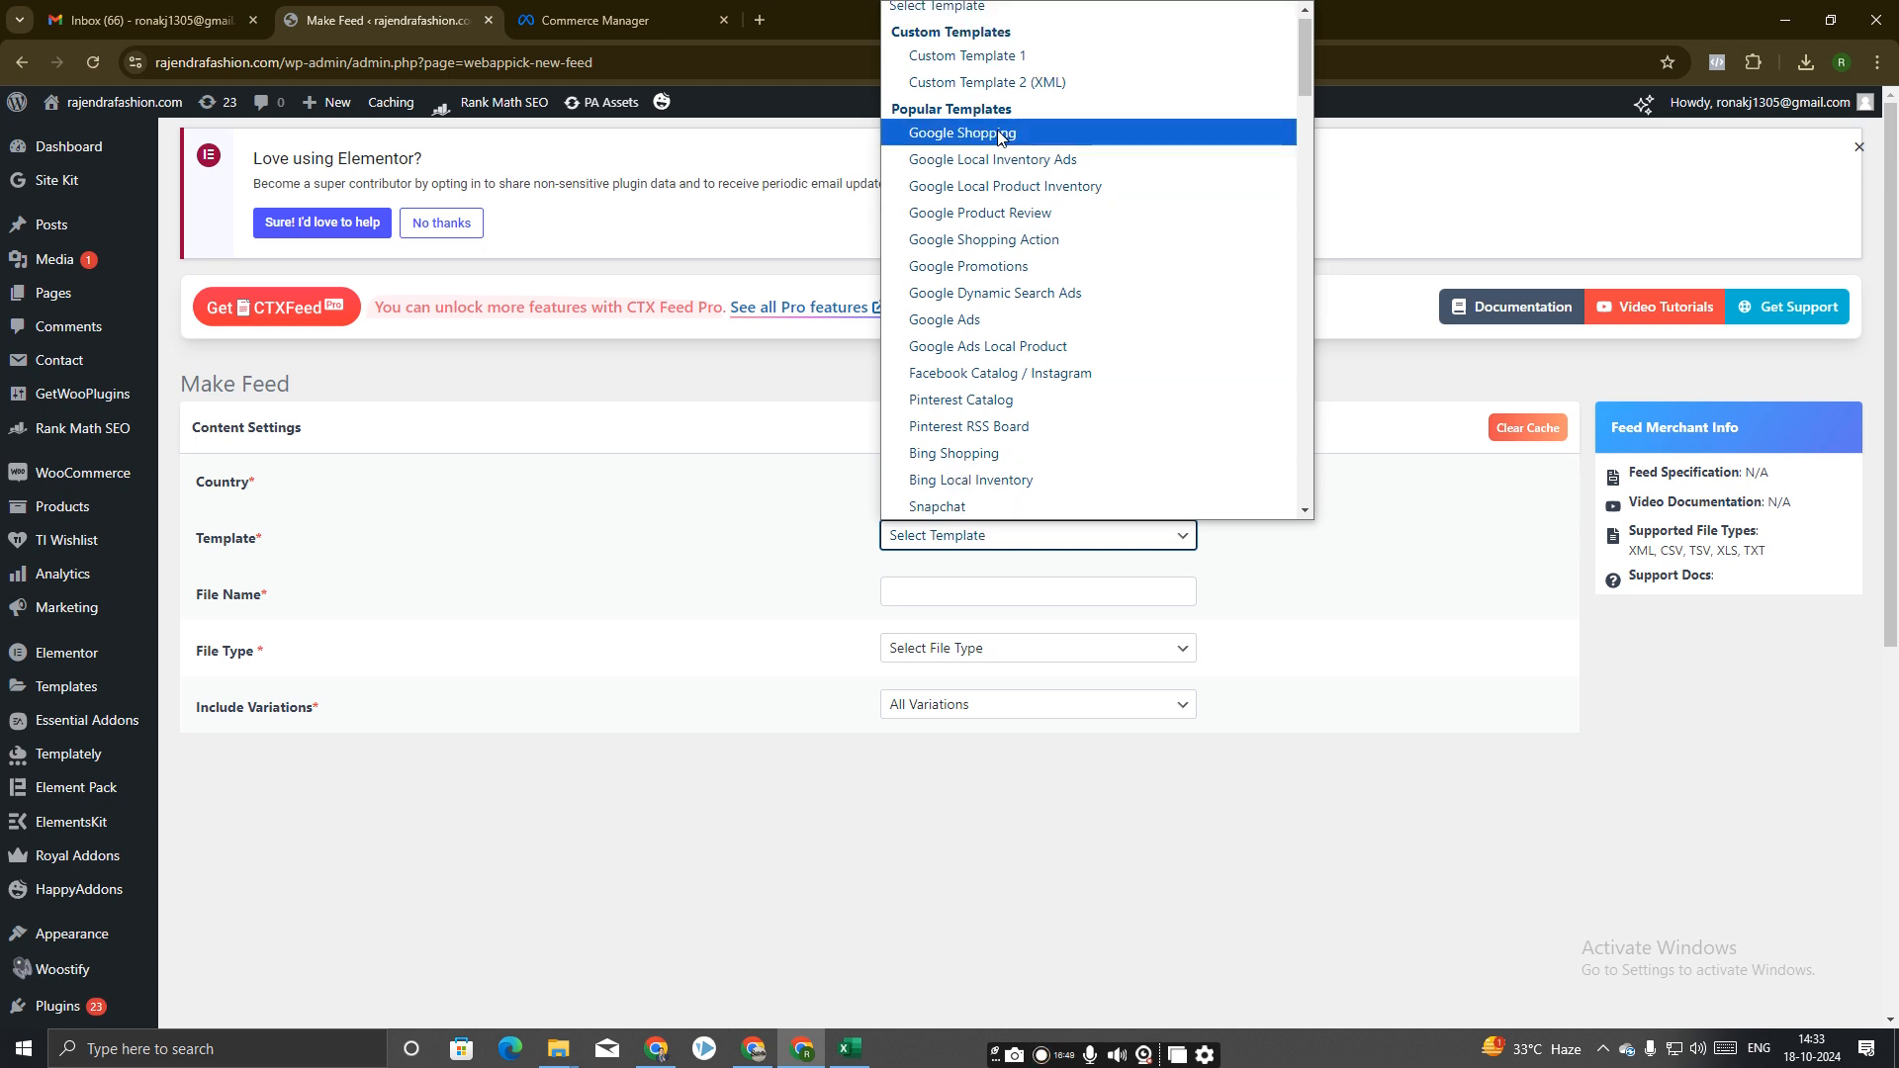
left_click(1034, 376)
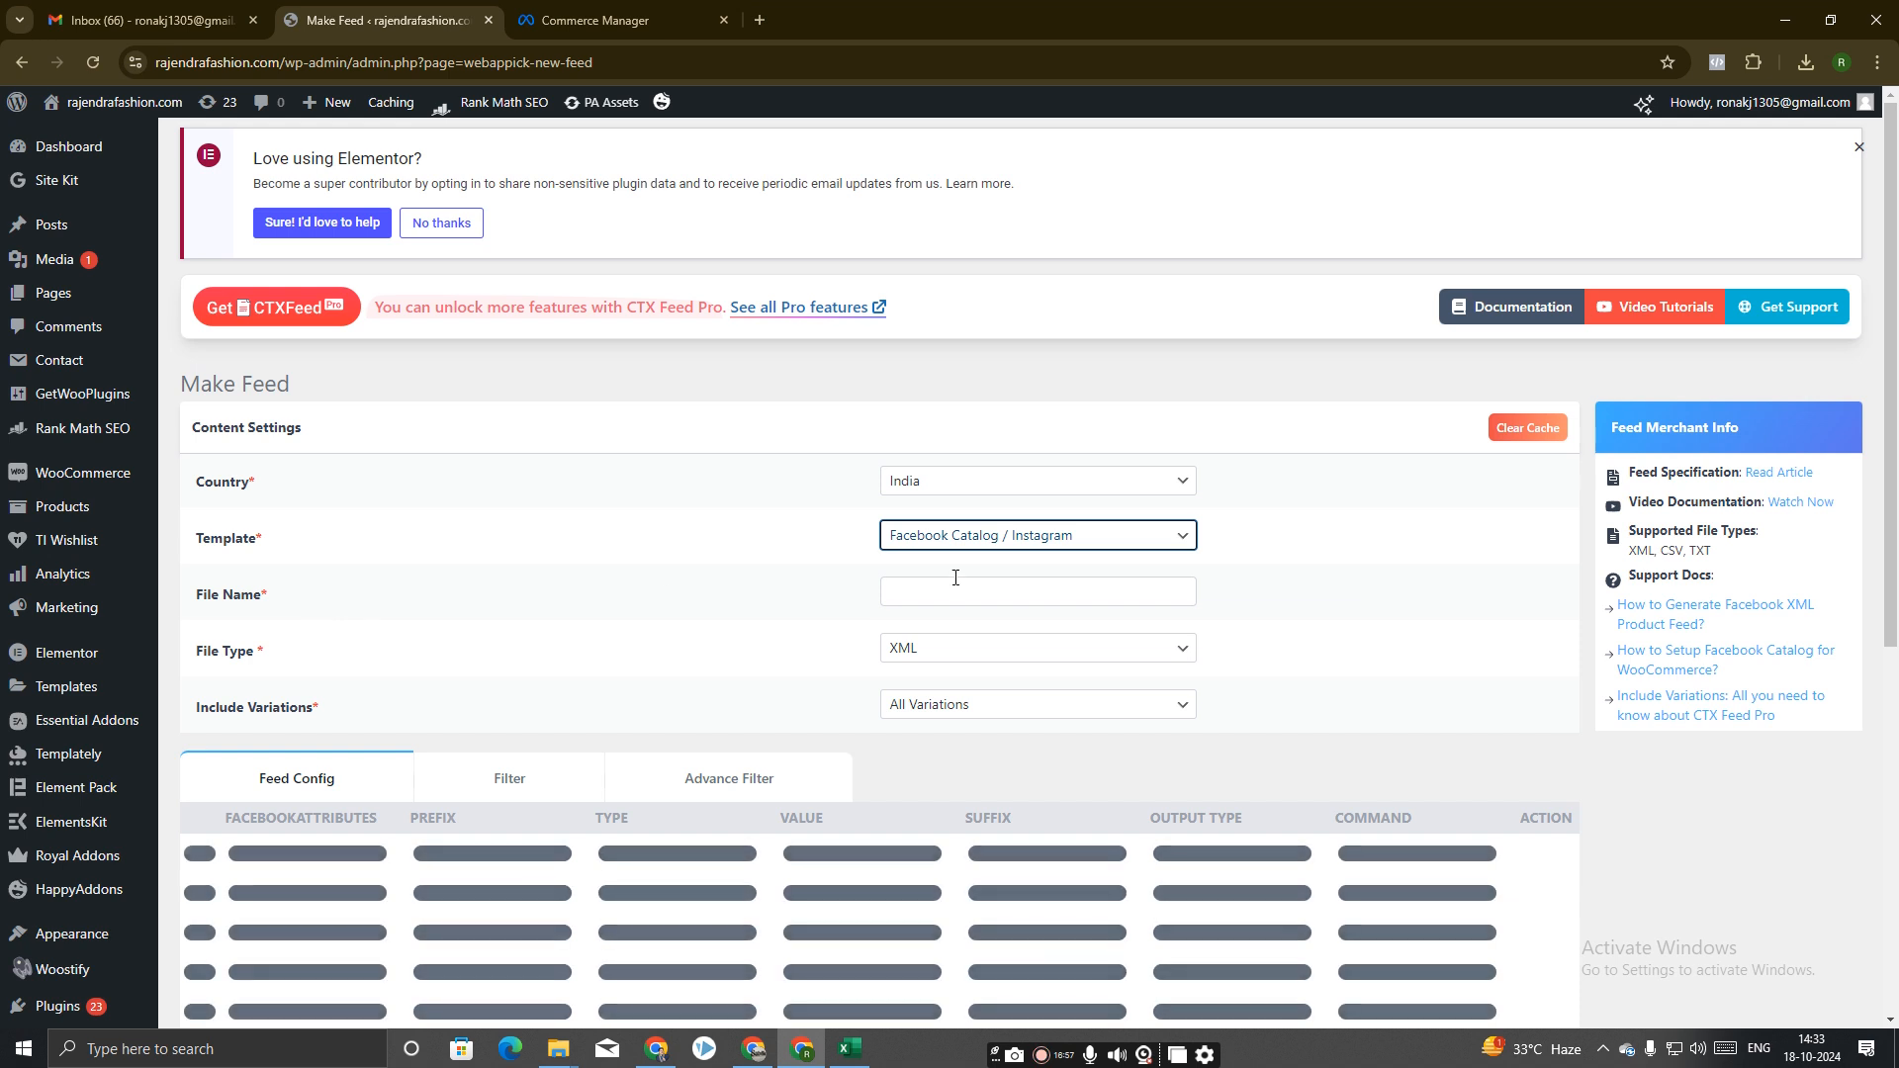
Name the feed file "Fb catalog Rajendra fashion", correcting its spelling, and set the file type to CSV.
left_click(952, 594)
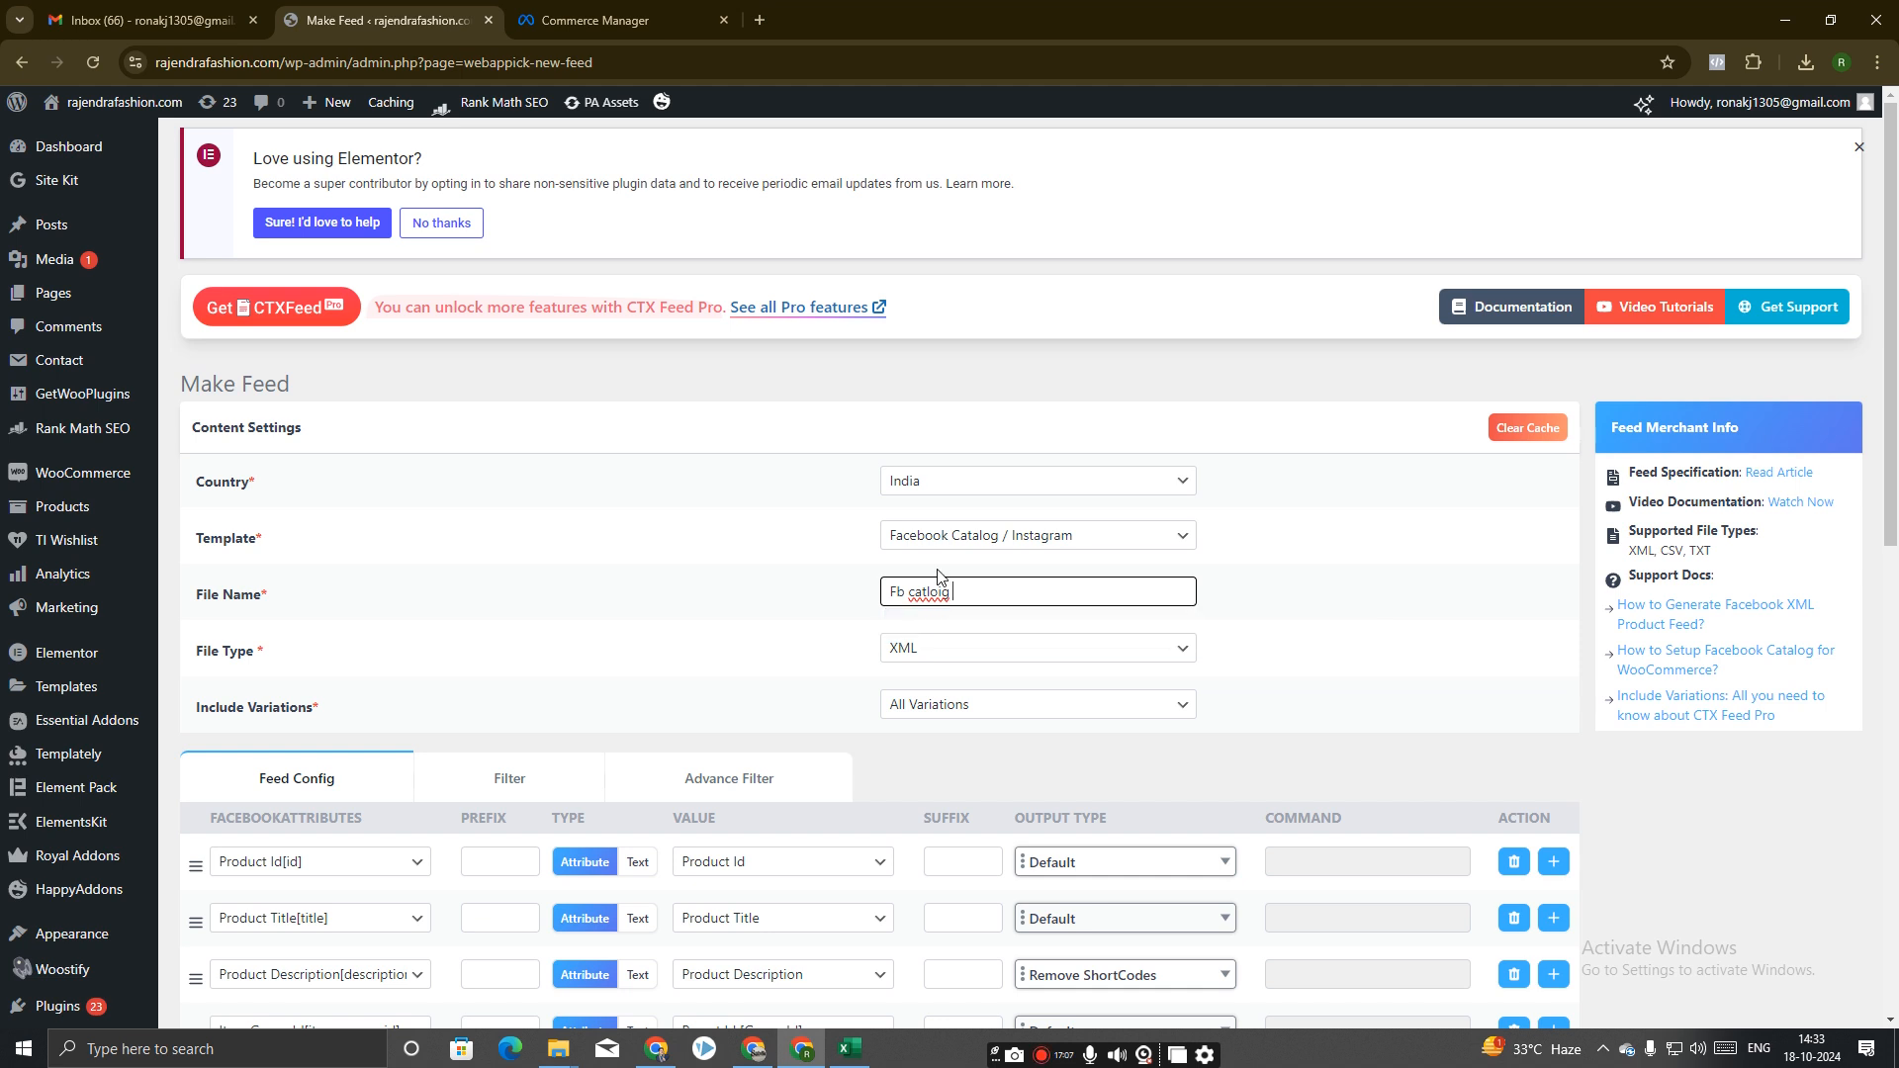
right_click(929, 592)
left_click(1003, 174)
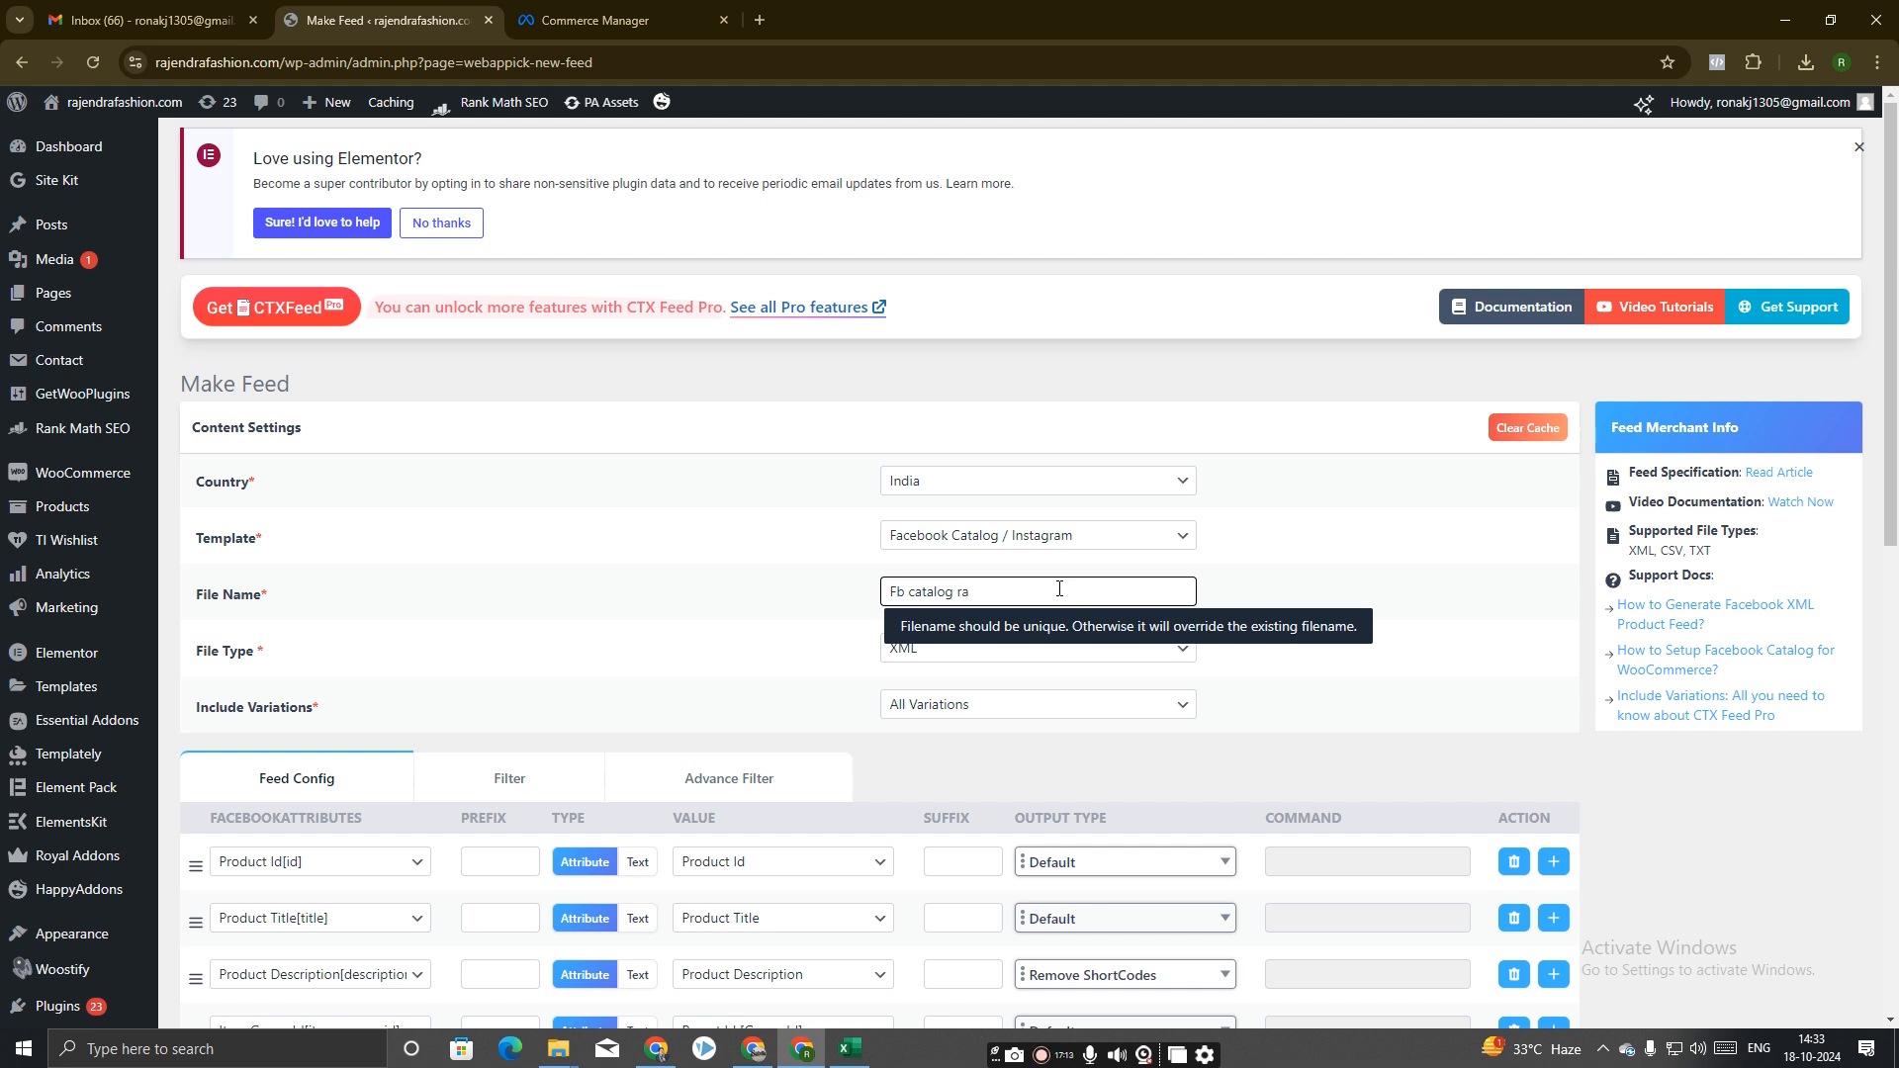
type("rajednra fashion")
right_click(987, 591)
left_click(1033, 222)
left_click(908, 651)
left_click(923, 731)
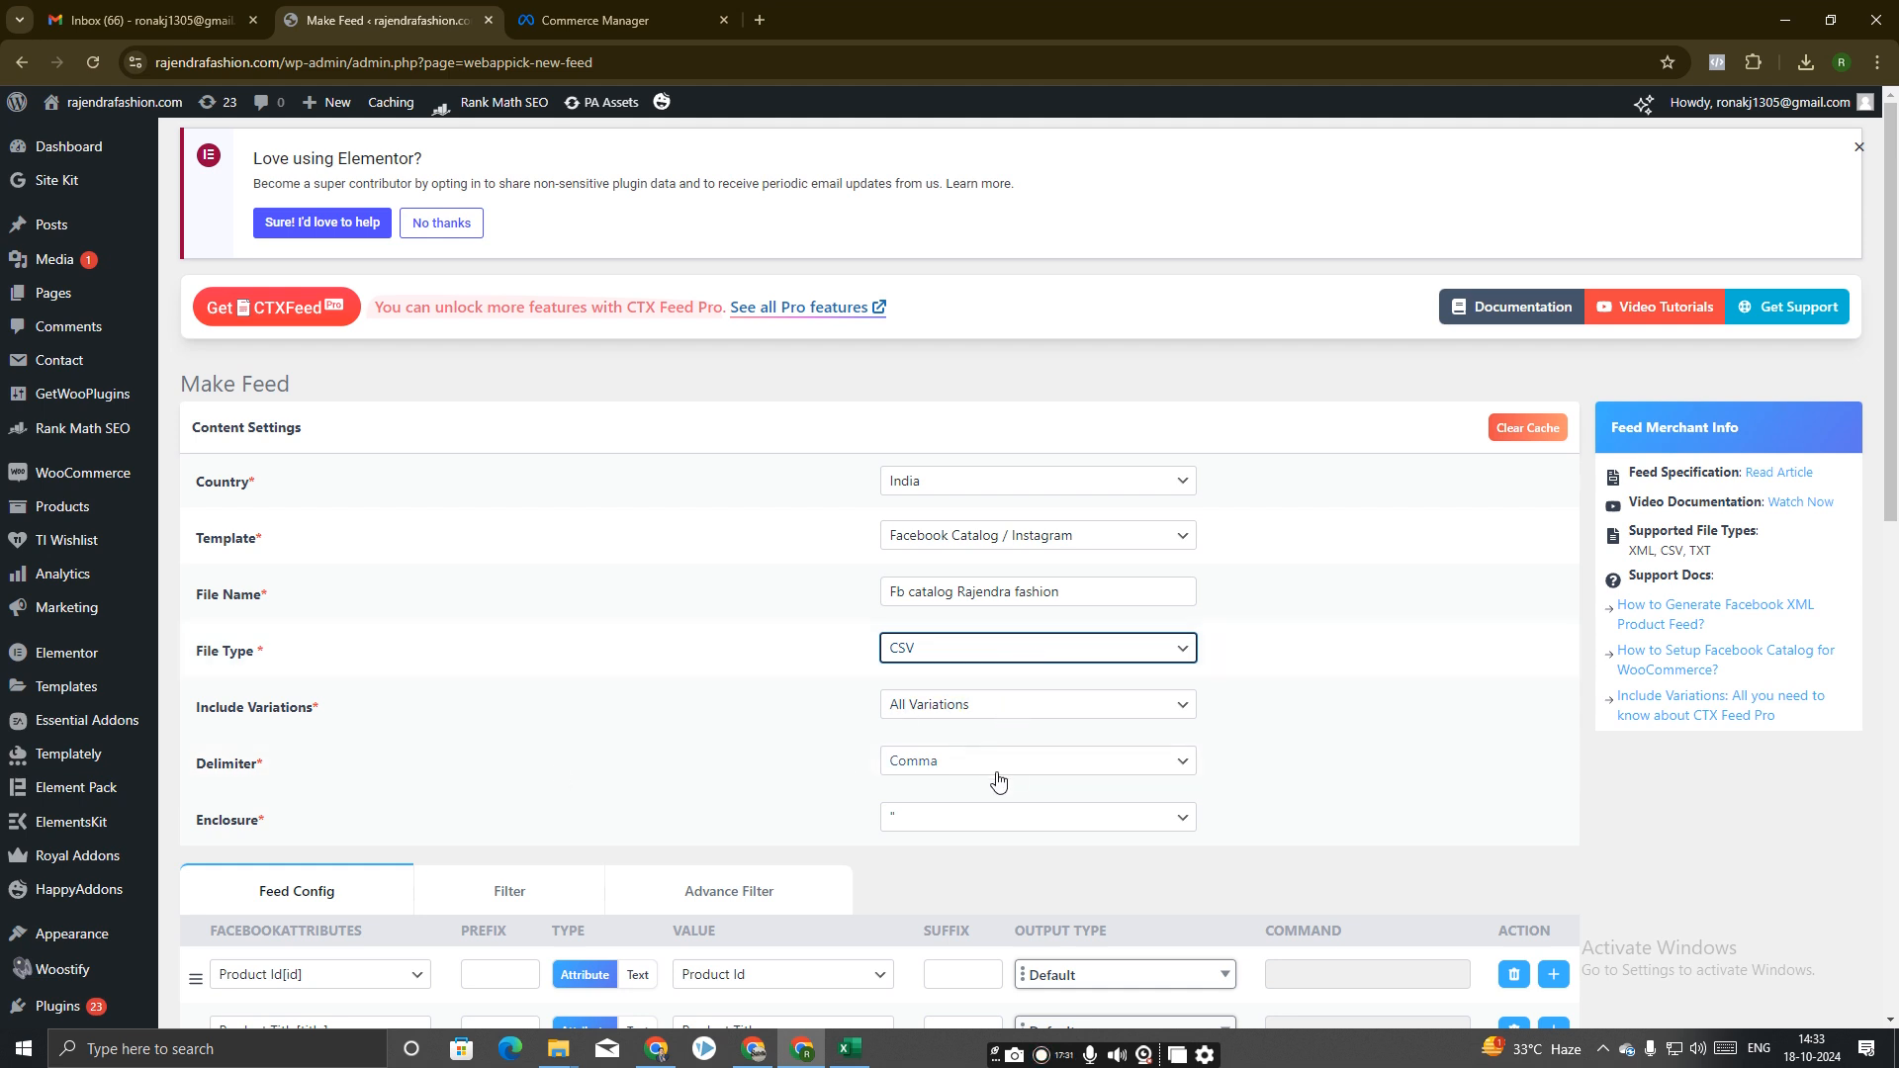
Compare the feed's attribute rows with the required columns of the catalog_products template in Excel.
scroll(693, 713, "down", 4)
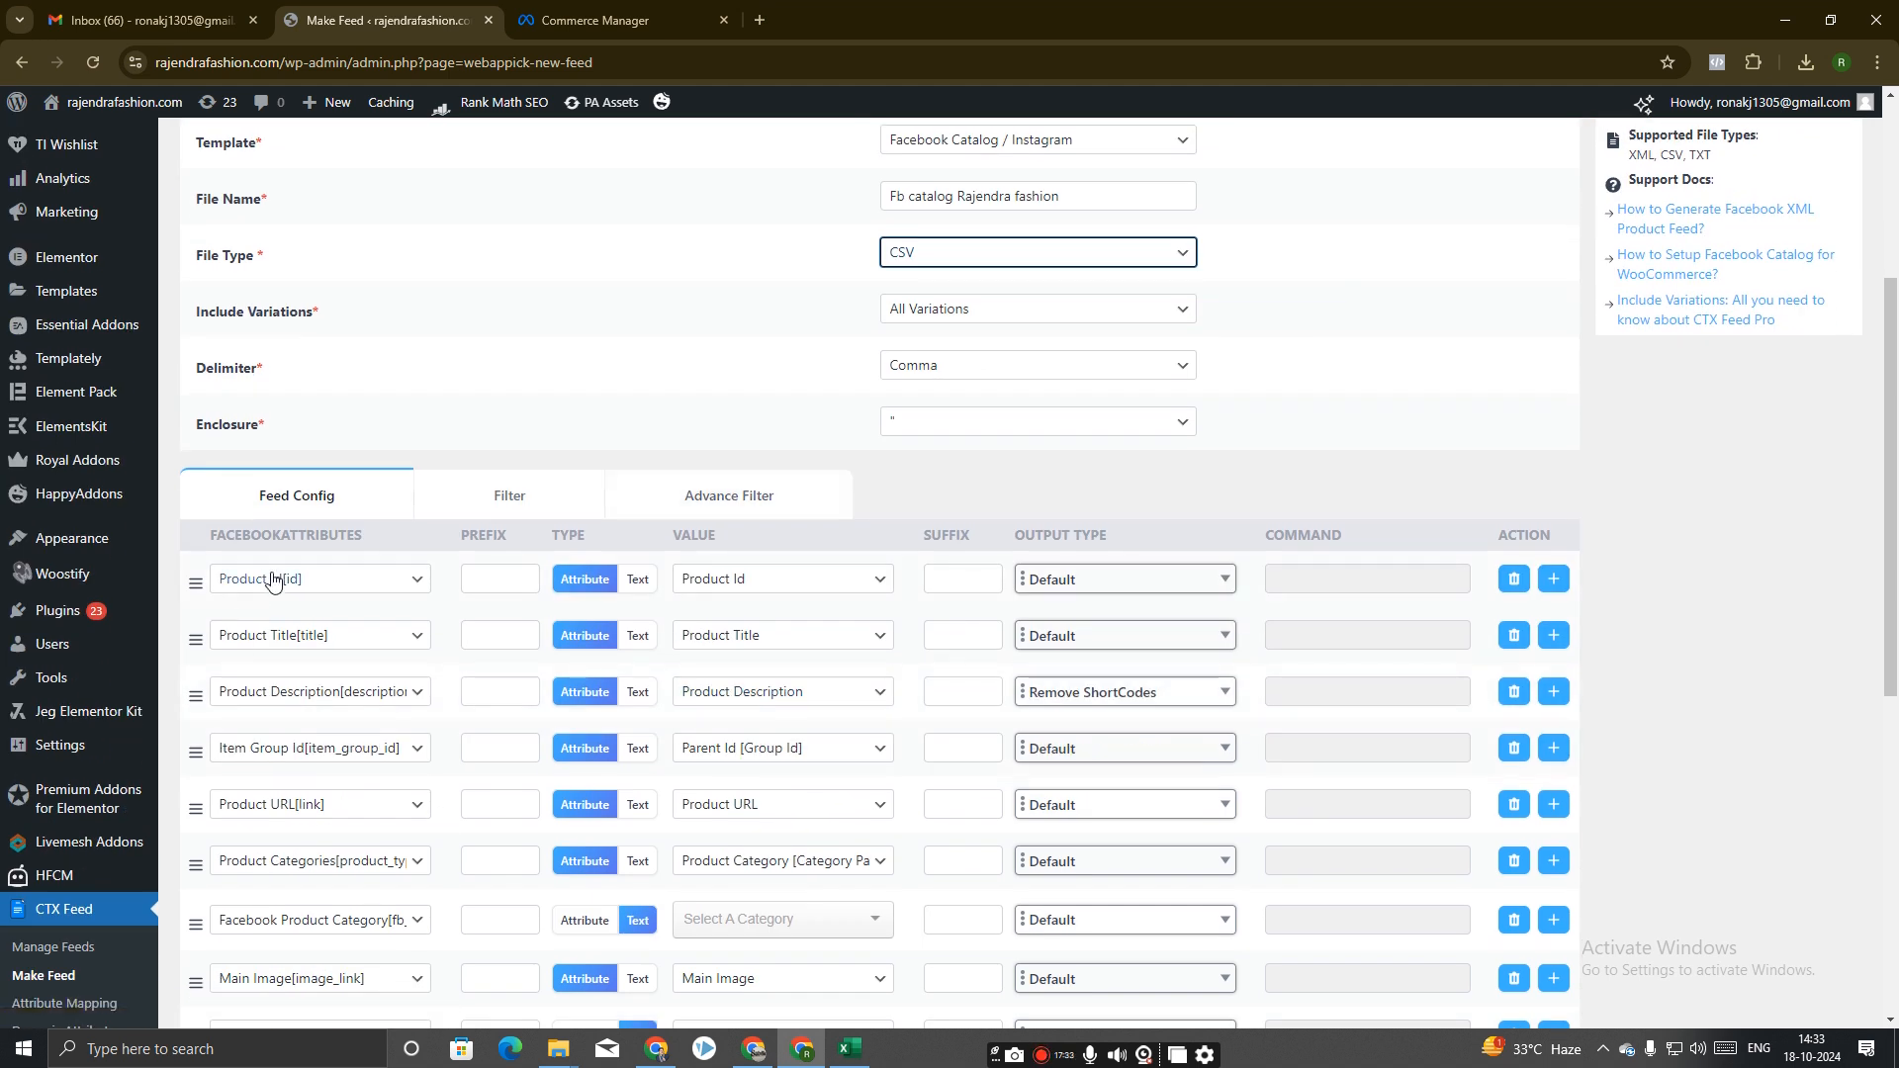
scroll(282, 583, "down", 1)
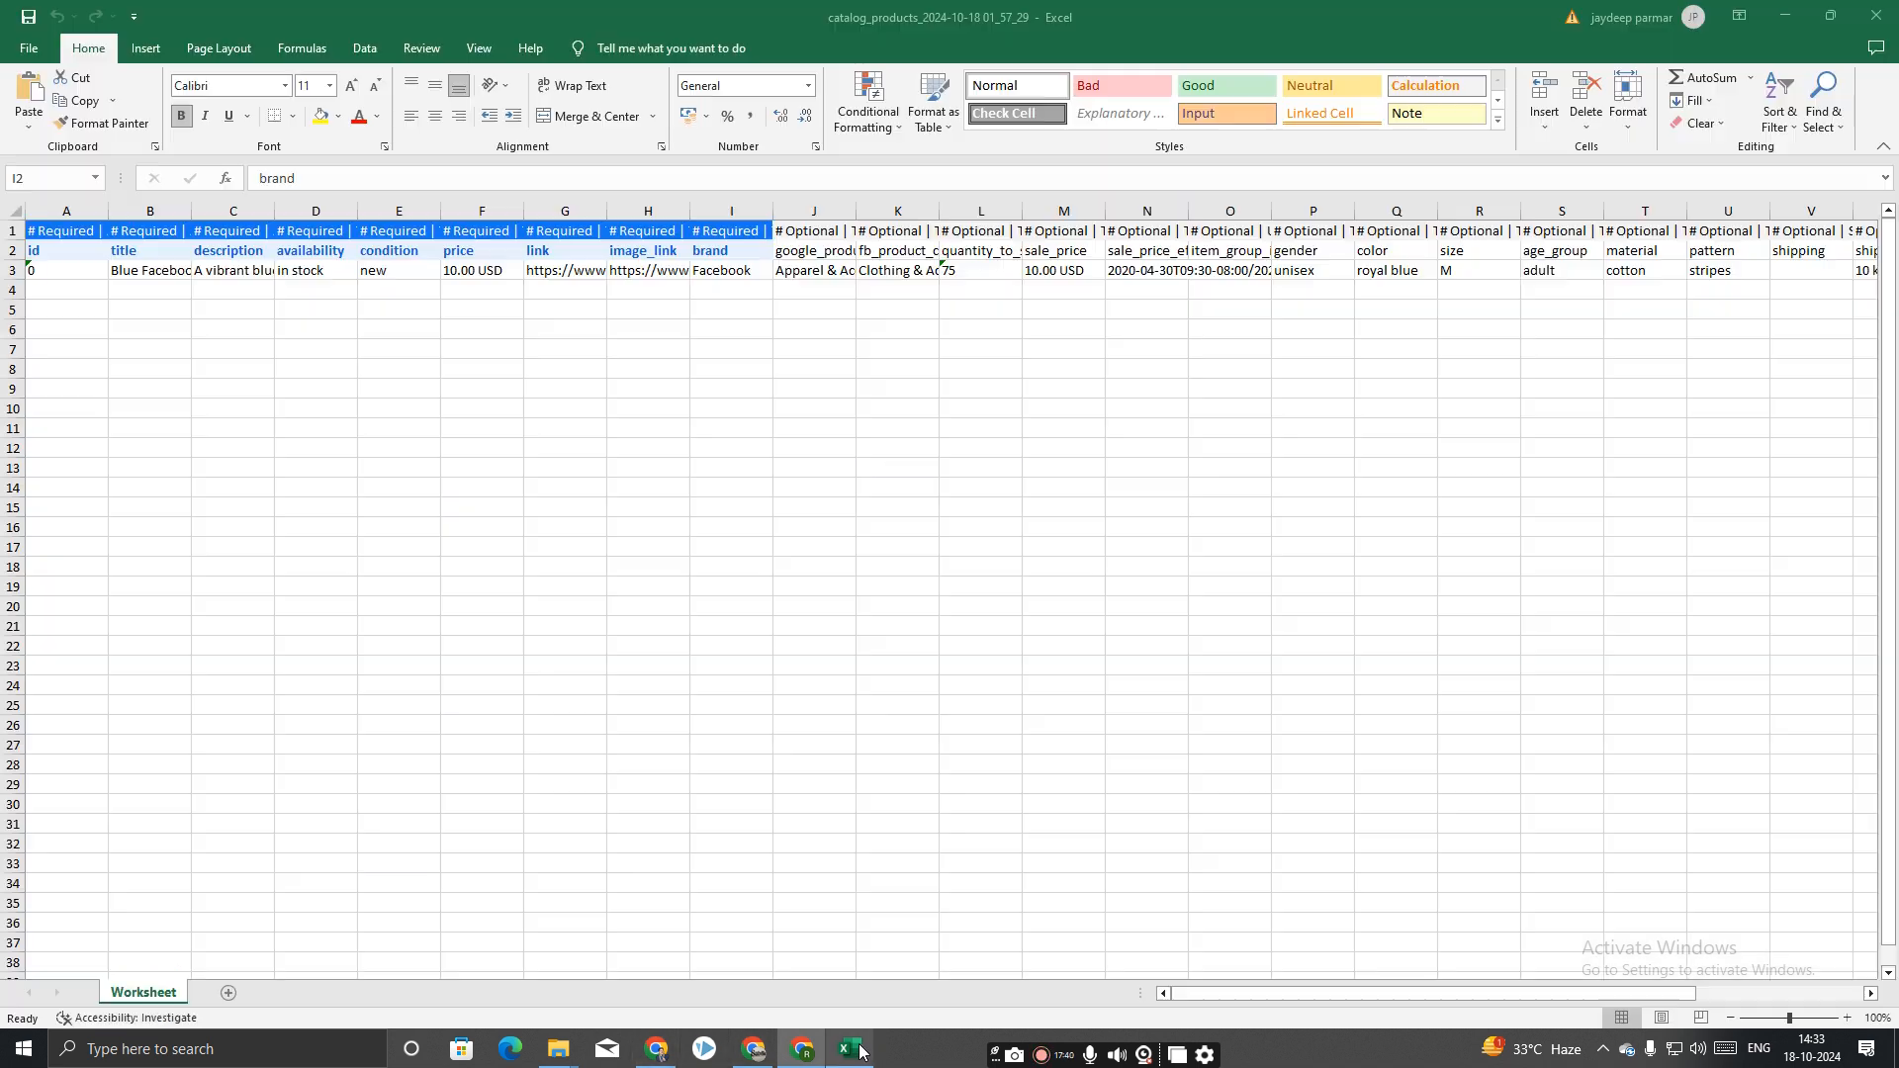
left_click(849, 1049)
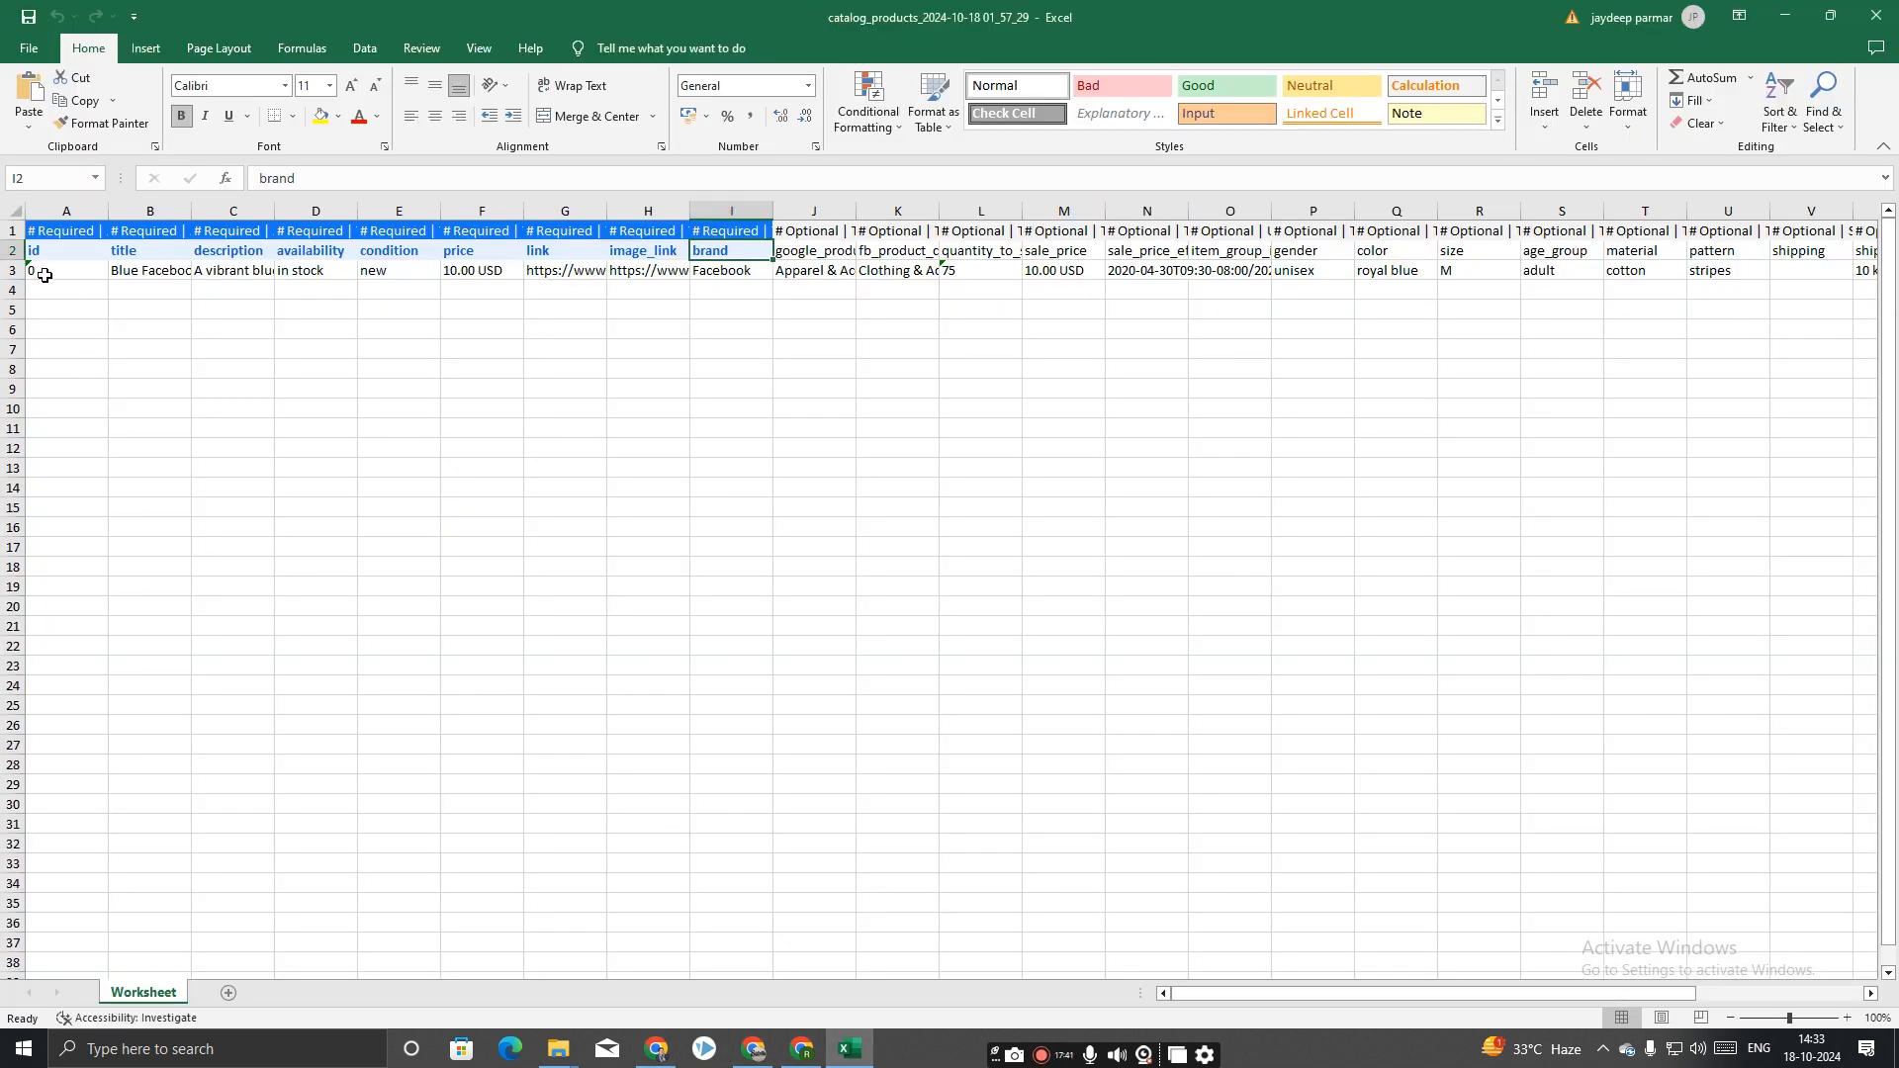
left_click(802, 1048)
mouse_move(196, 594)
left_mouse_down()
mouse_move(195, 529)
mouse_move(195, 615)
left_mouse_up()
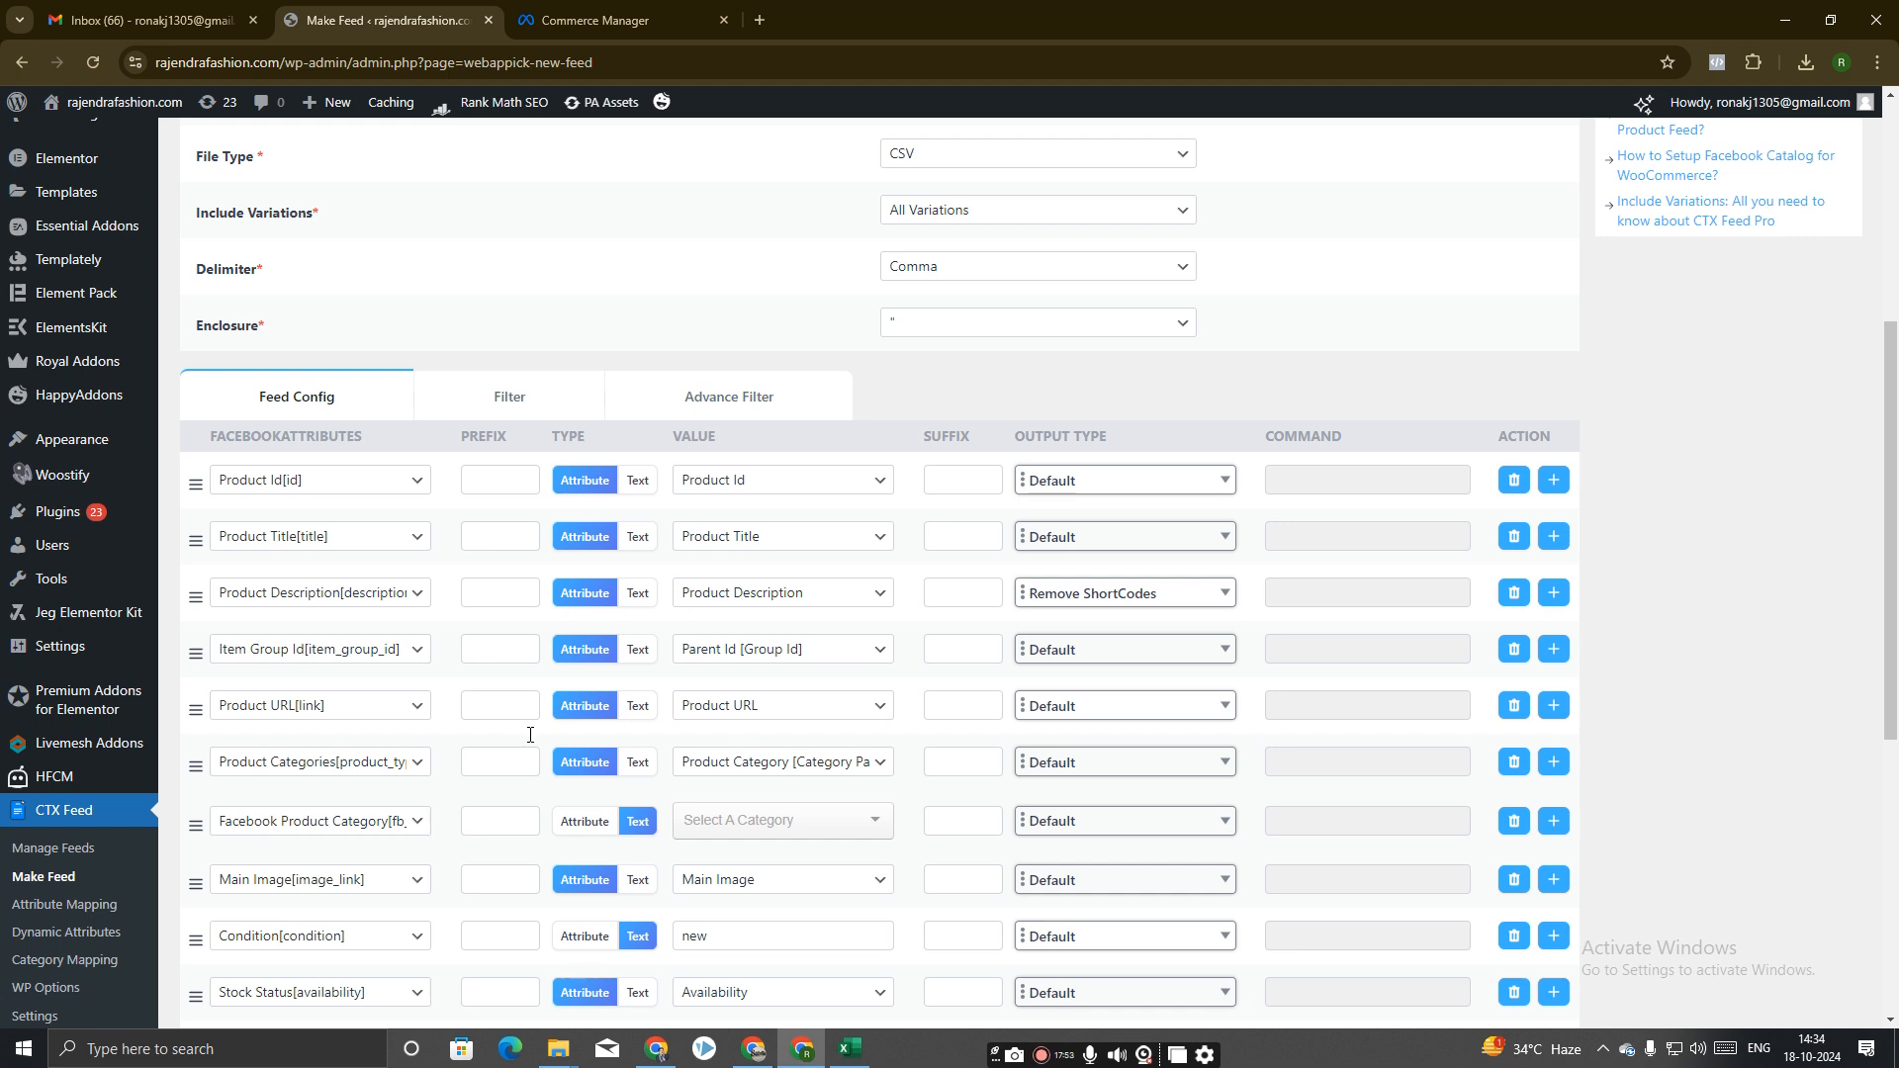
scroll(529, 734, "down", 1)
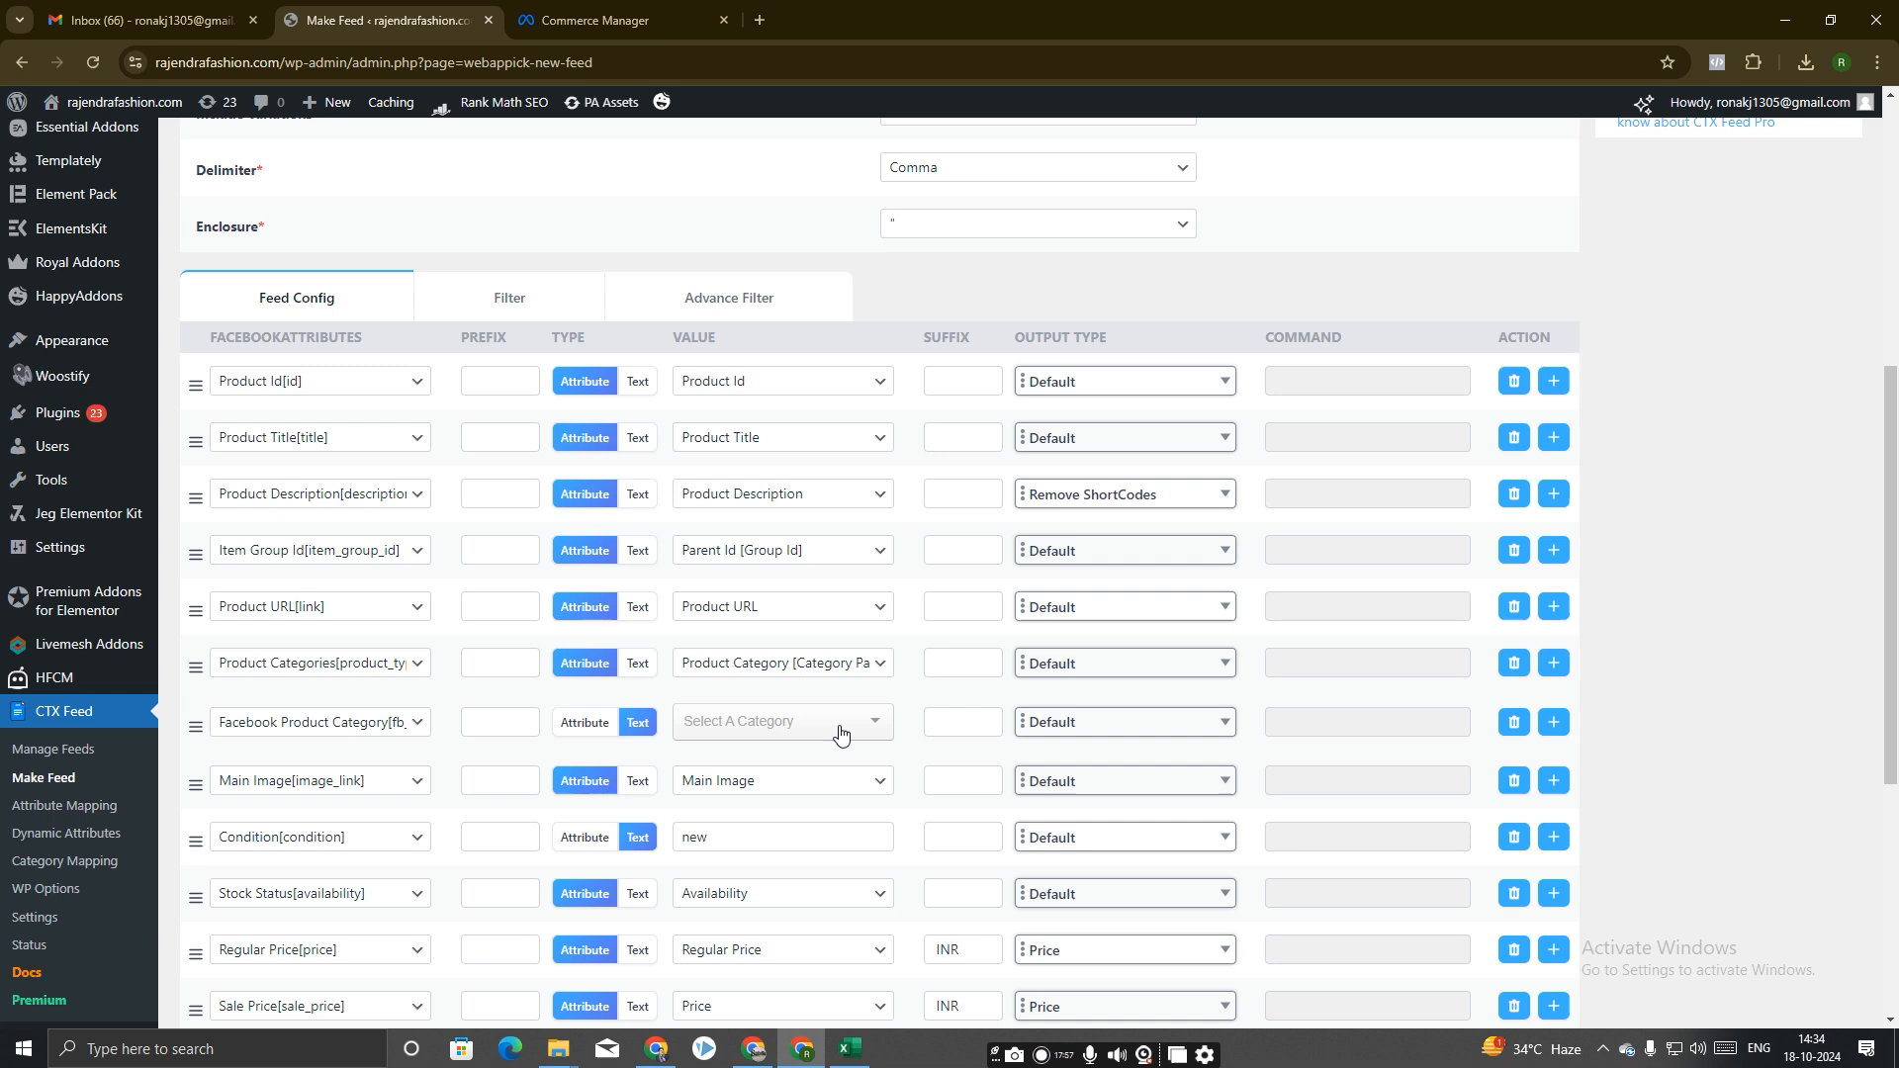
Set the Facebook Product Category value to "378 - clothing & accessories > clothing accessories > women's accessories > belts".
left_click(848, 664)
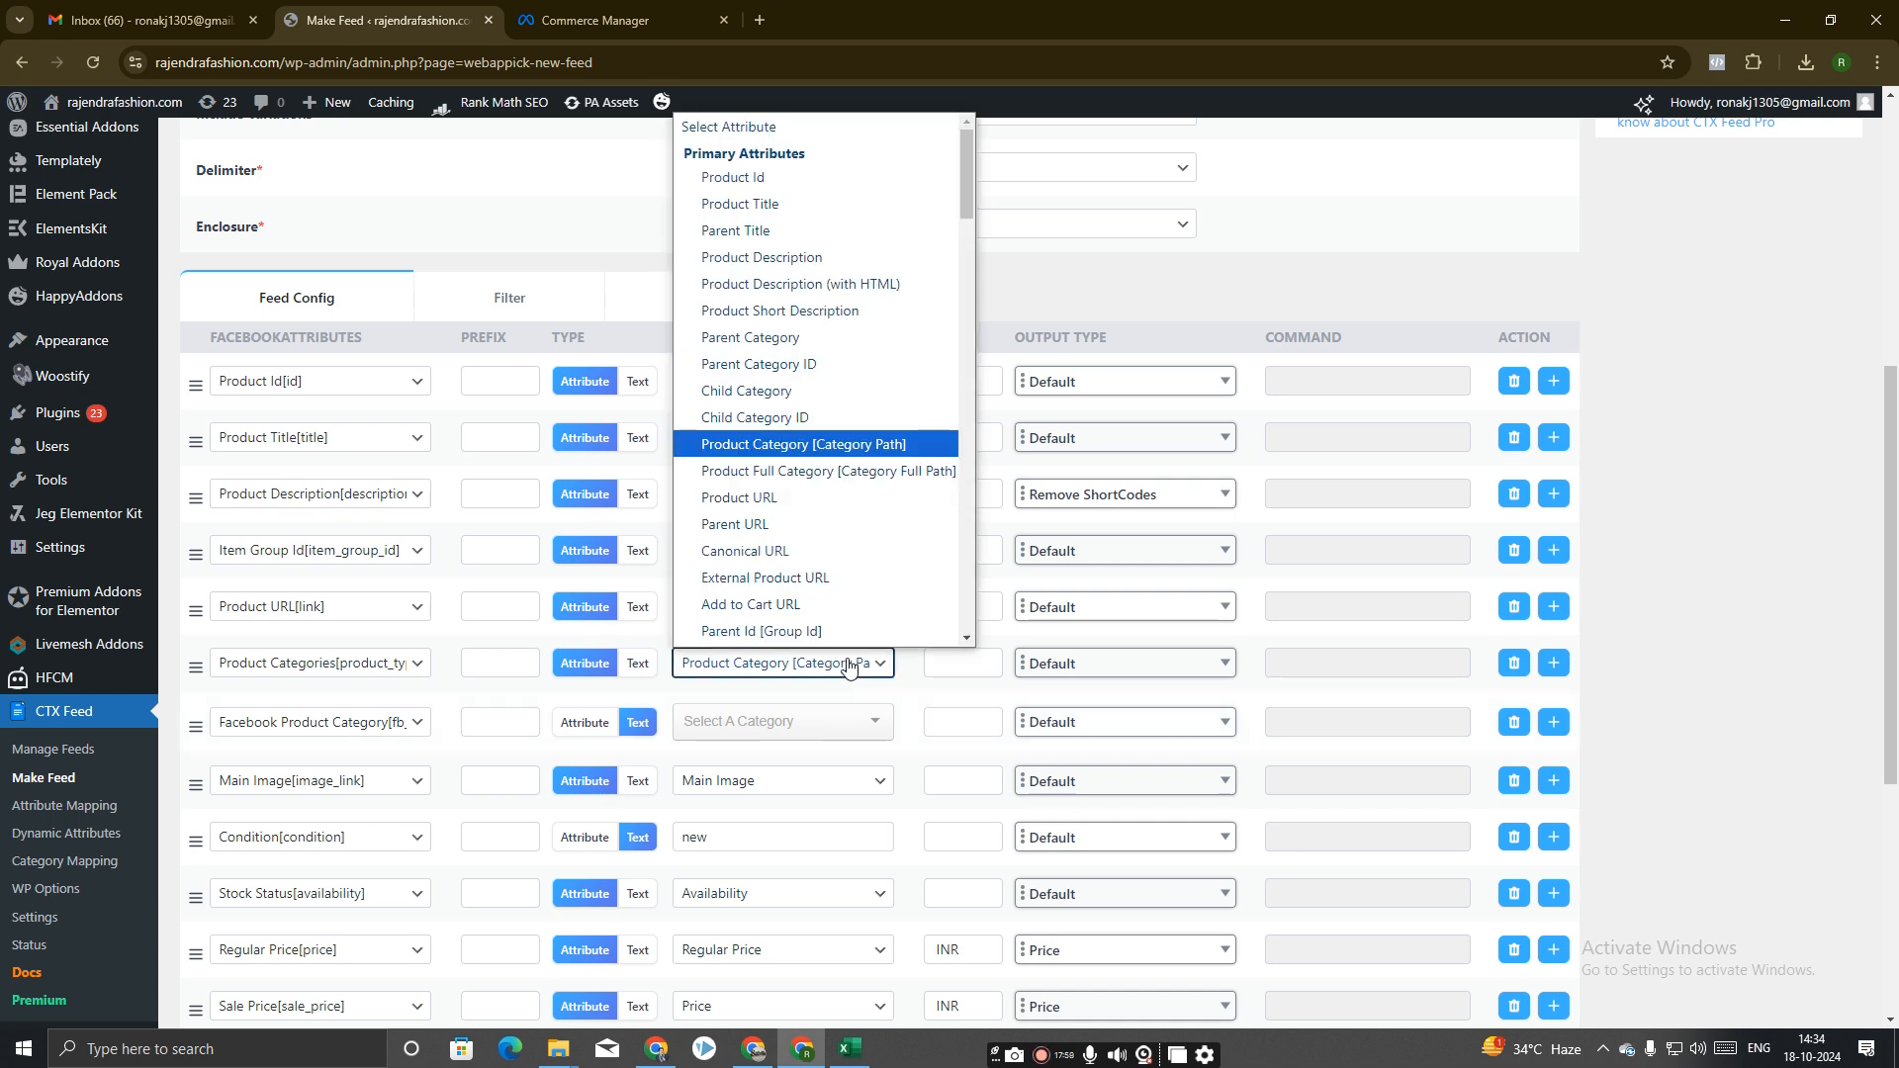
left_click(848, 664)
left_click(874, 732)
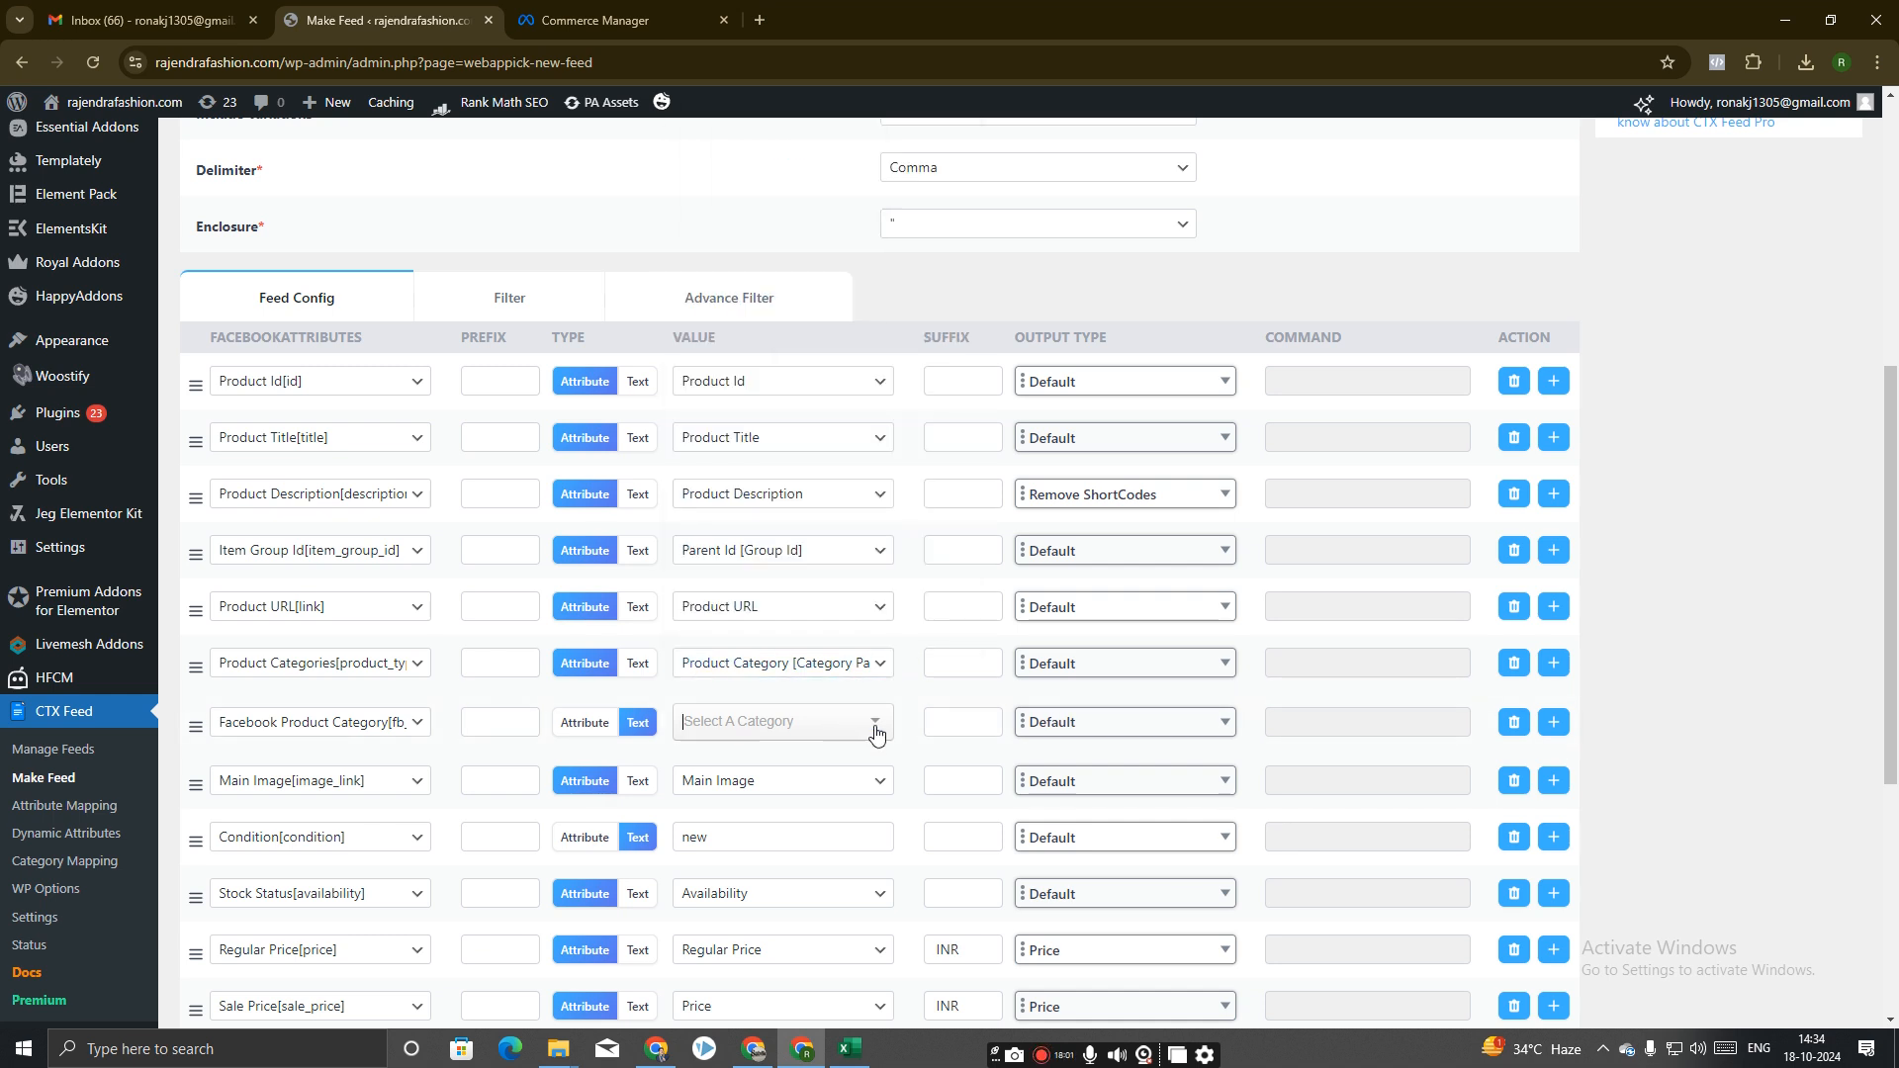
left_click(731, 732)
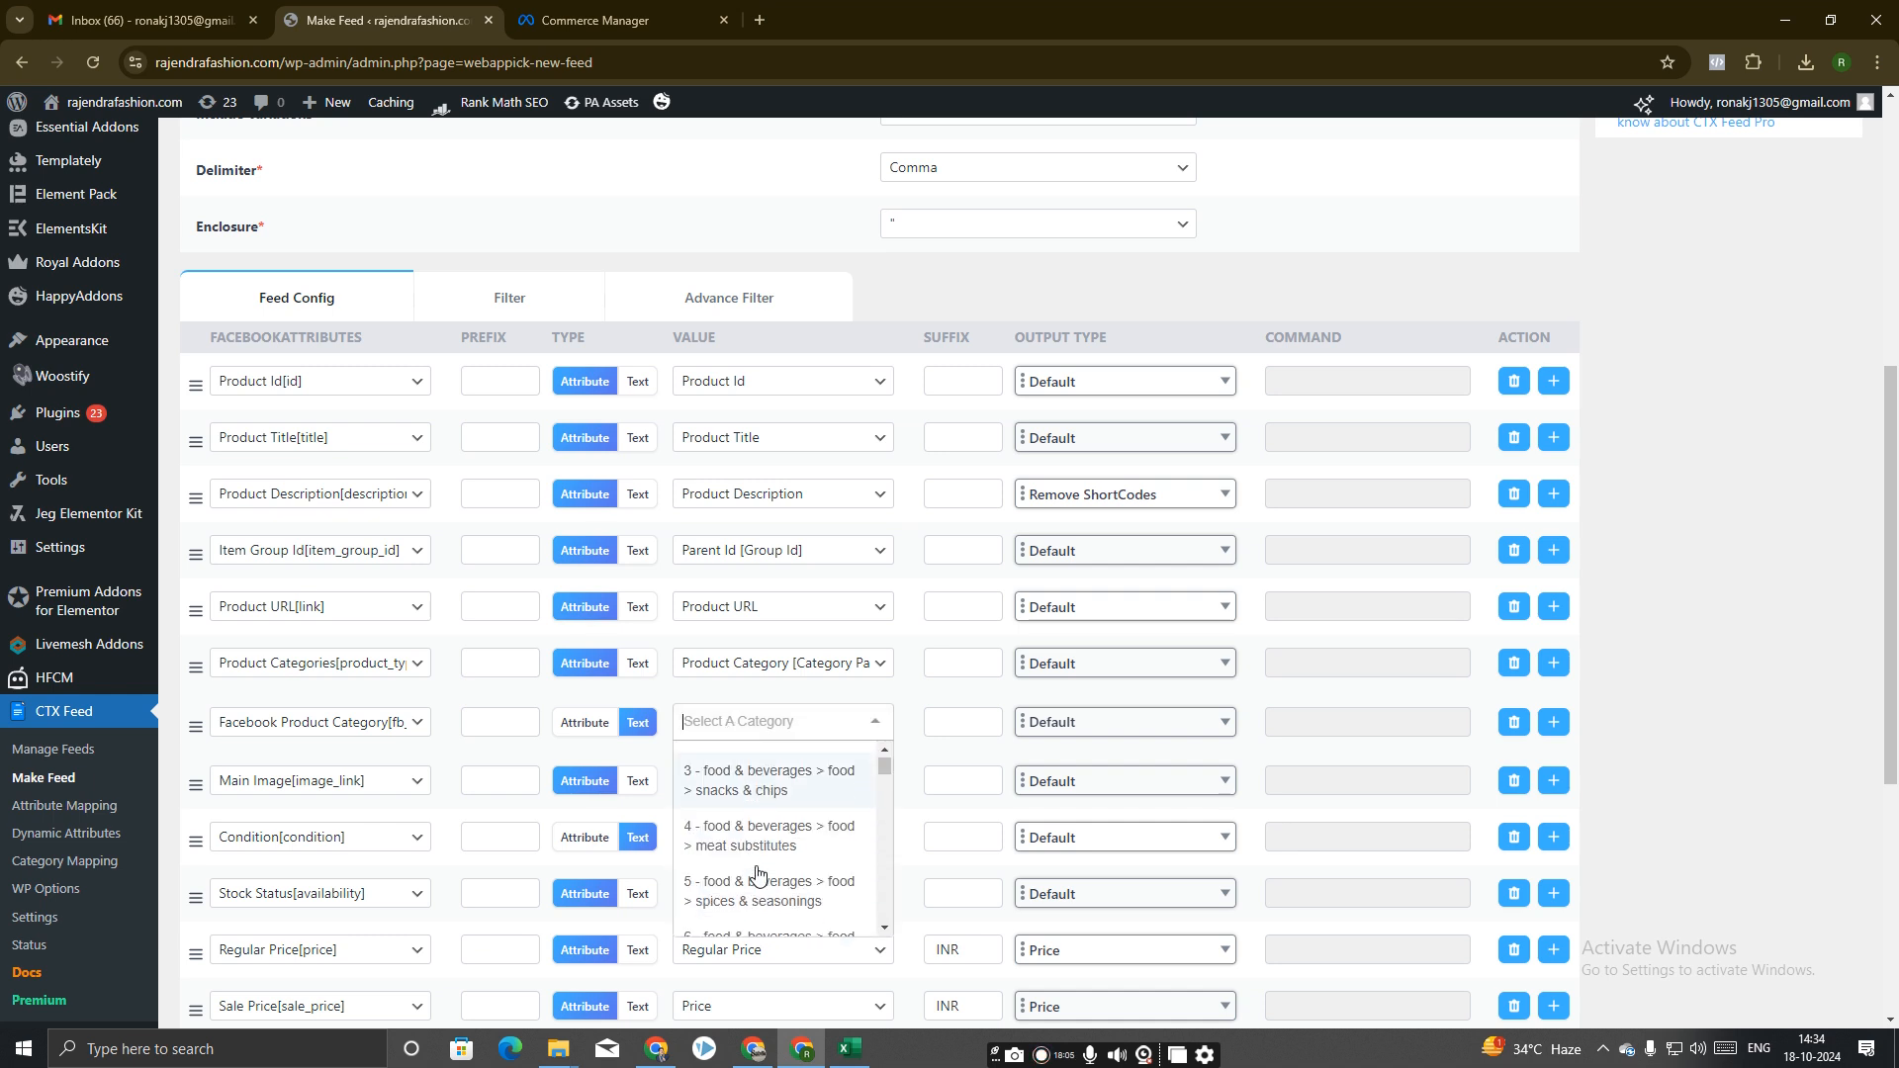
scroll(757, 872, "down", 3)
scroll(757, 868, "down", 2)
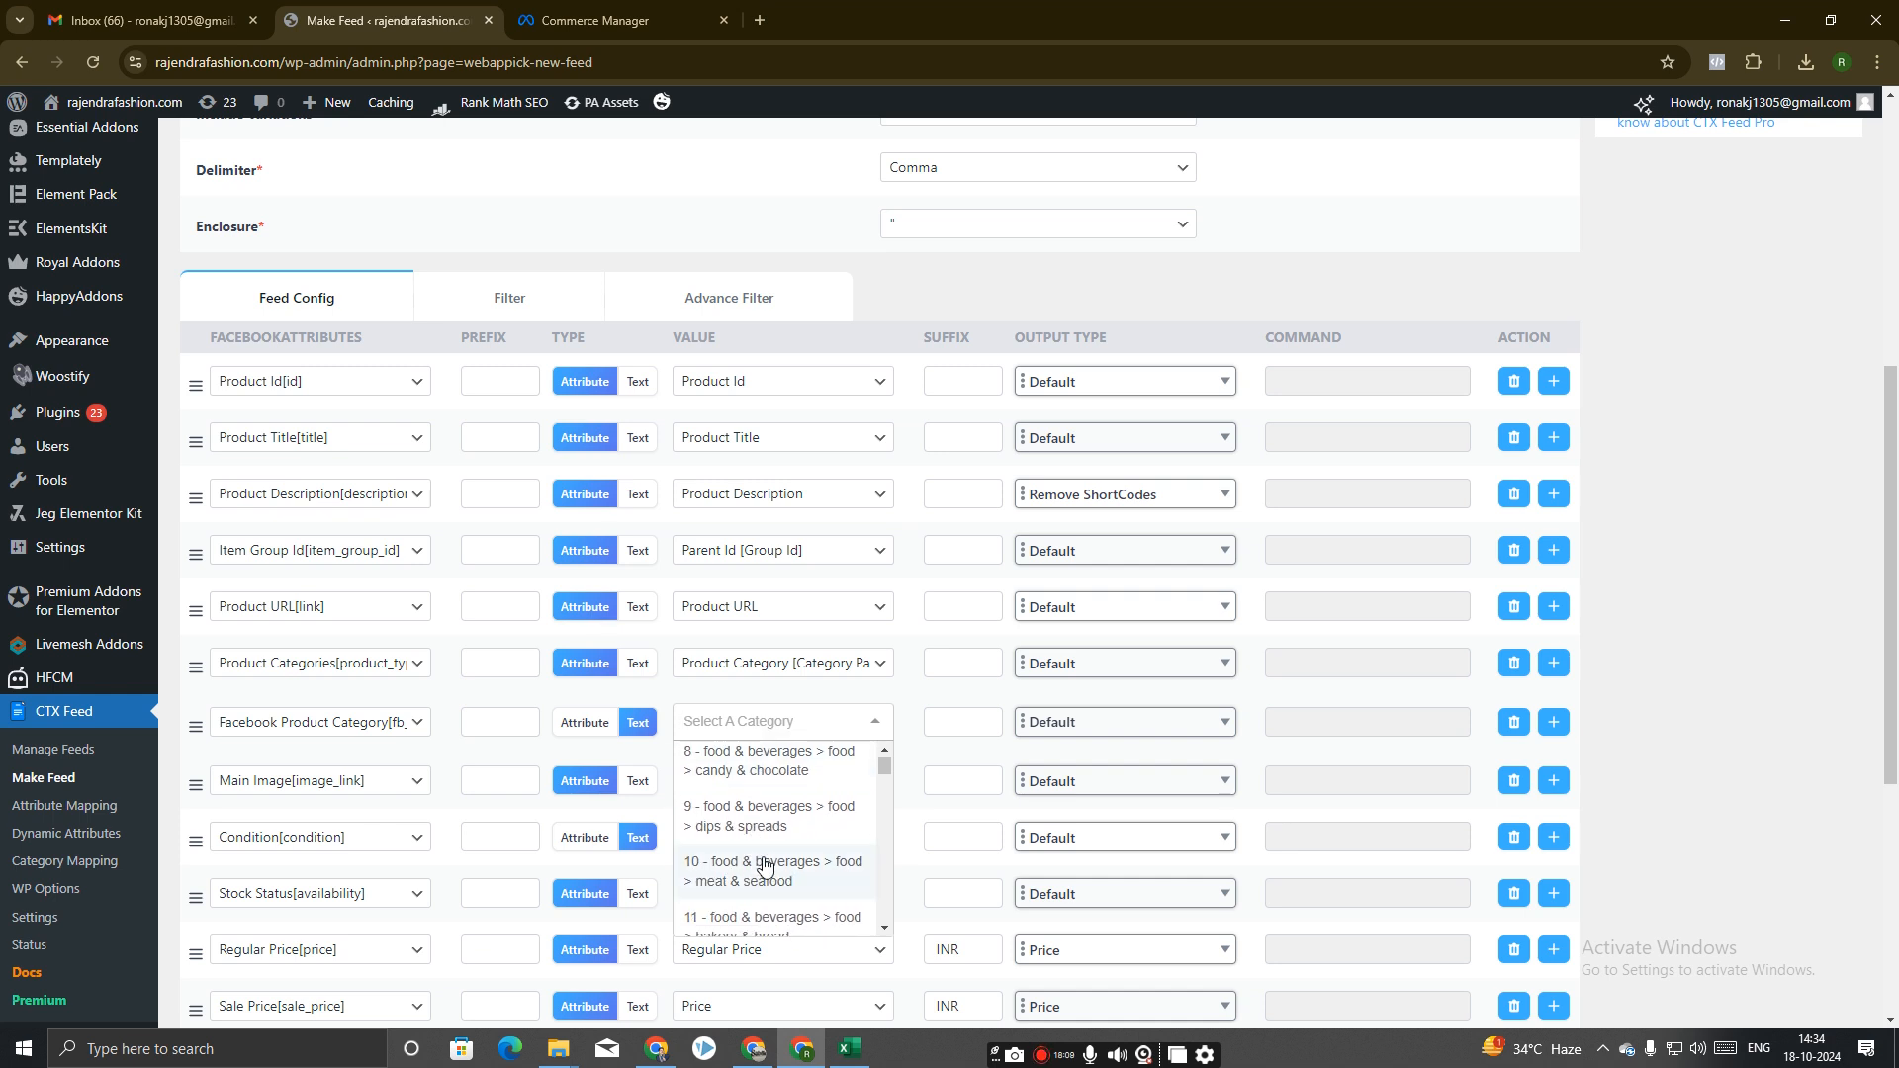
type("clo")
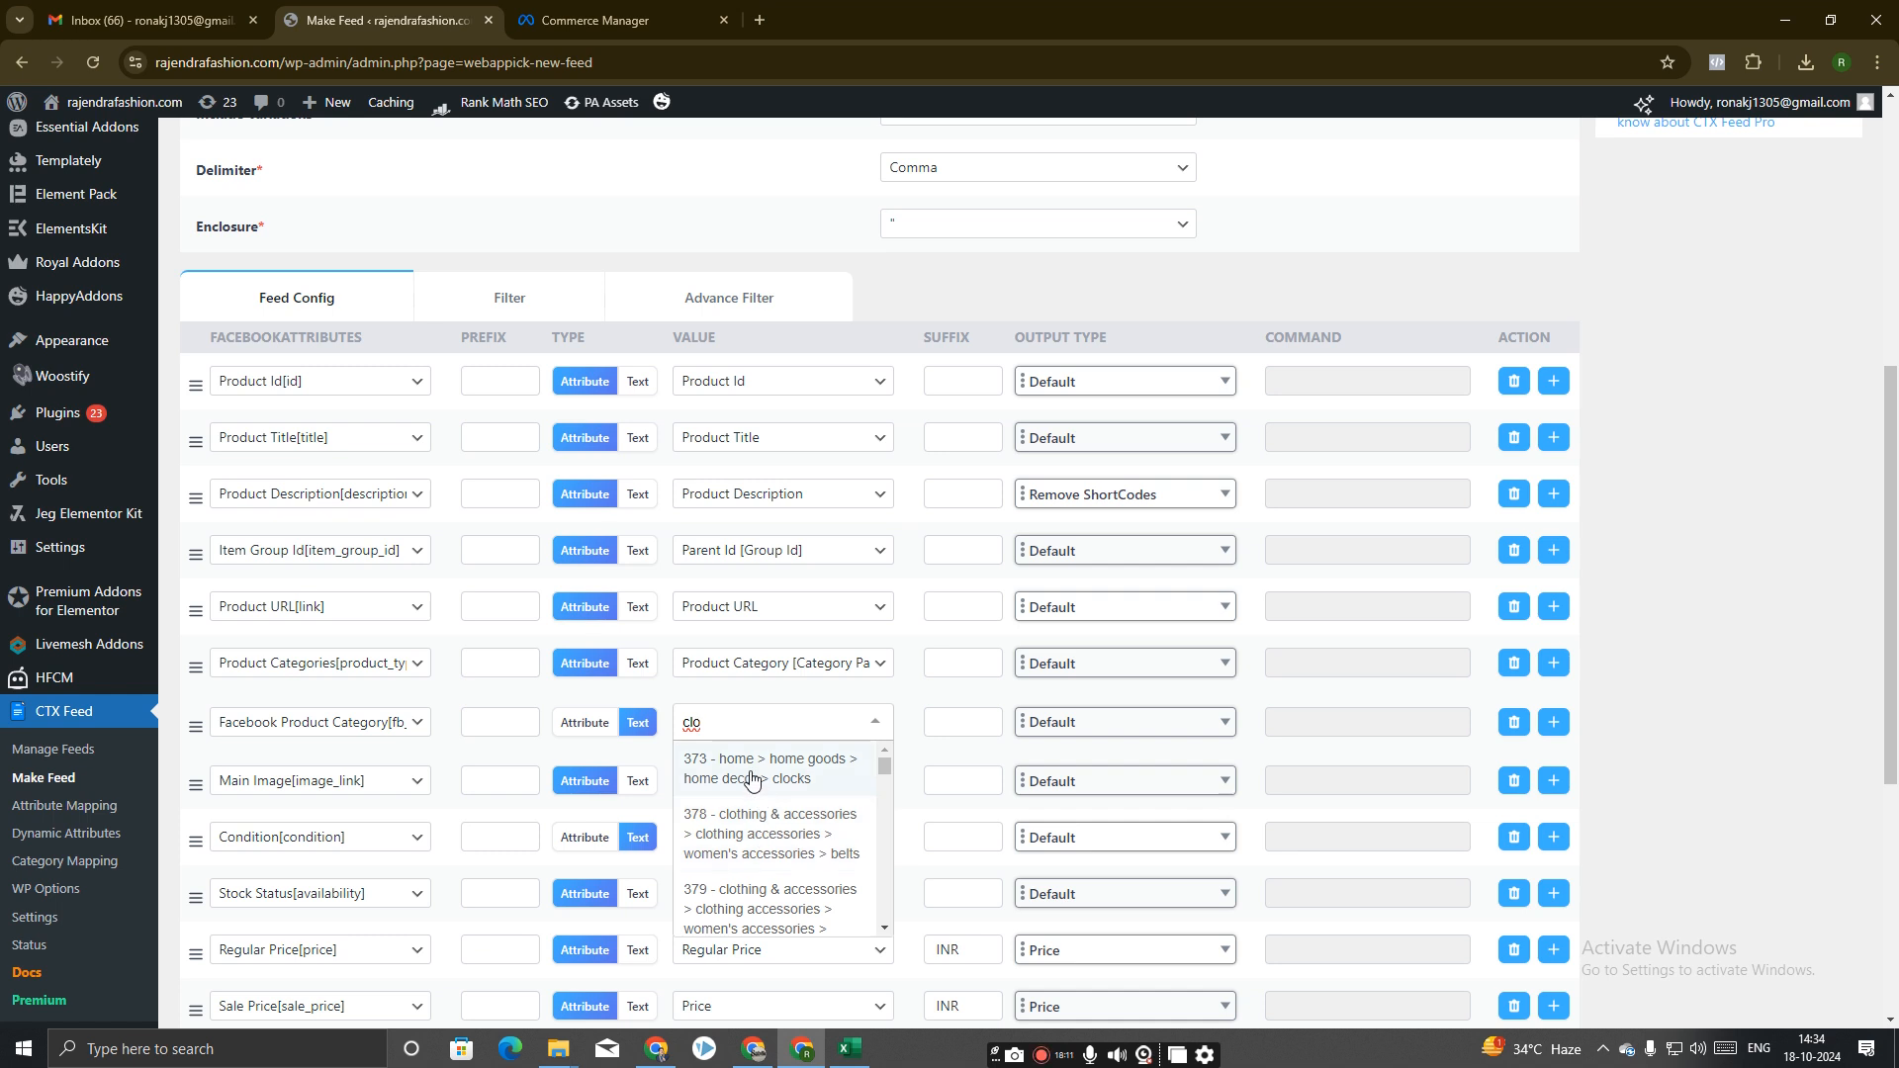
left_click(756, 829)
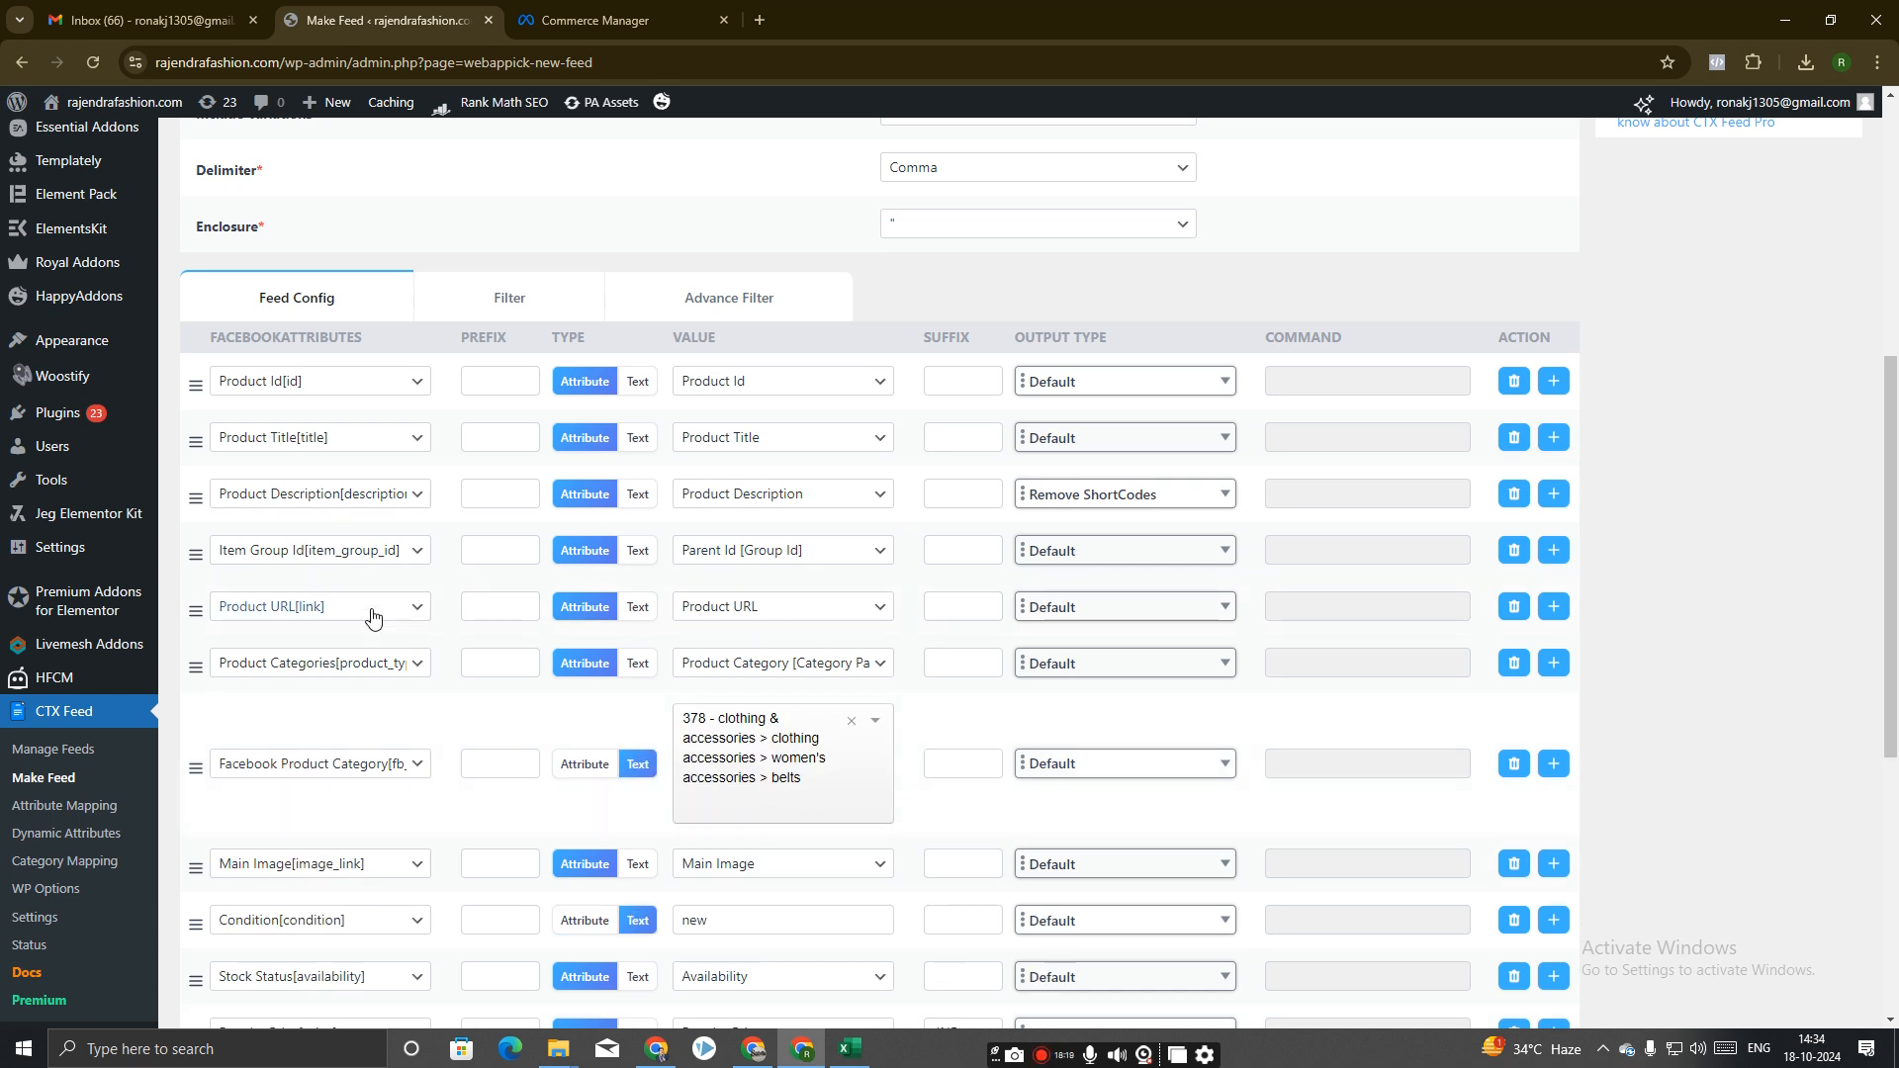
Update and generate the feed, download the CSV from its feed URL and show the file in the Downloads folder.
scroll(396, 673, "down", 6)
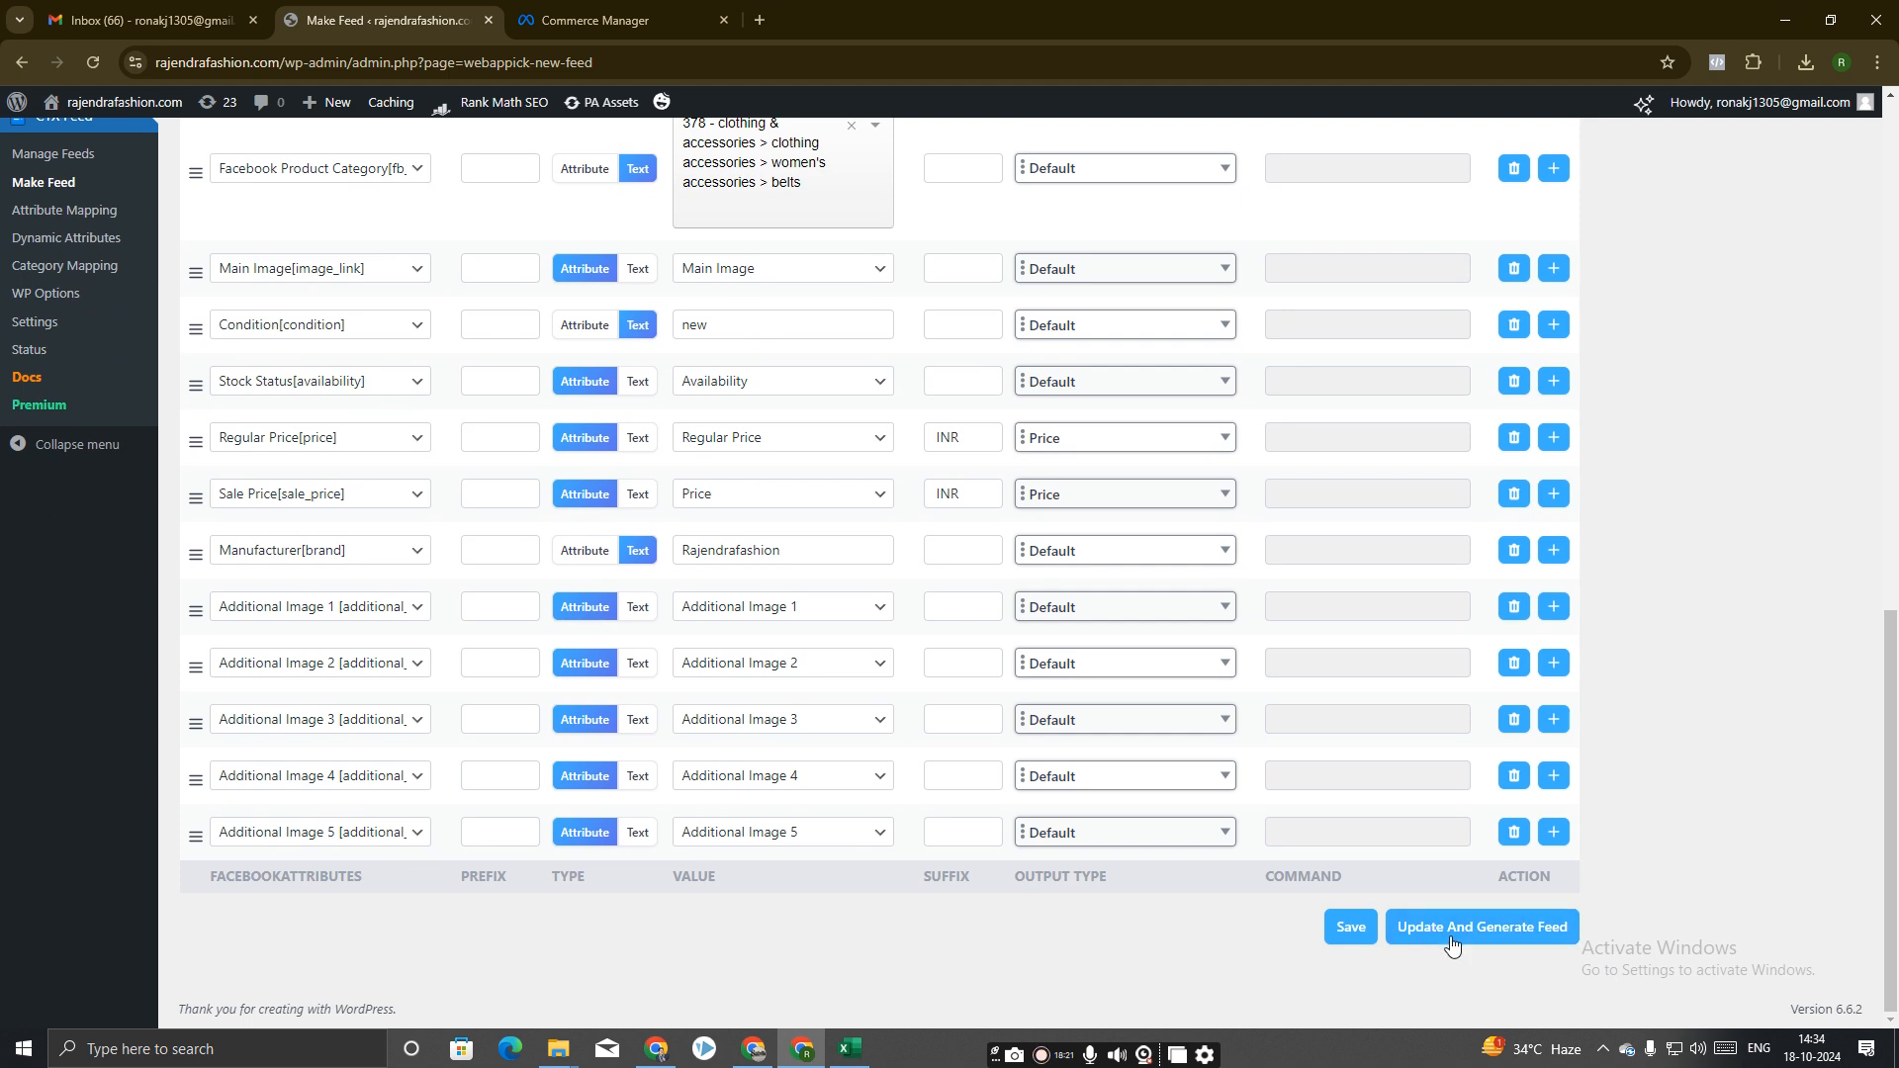
left_click(1455, 927)
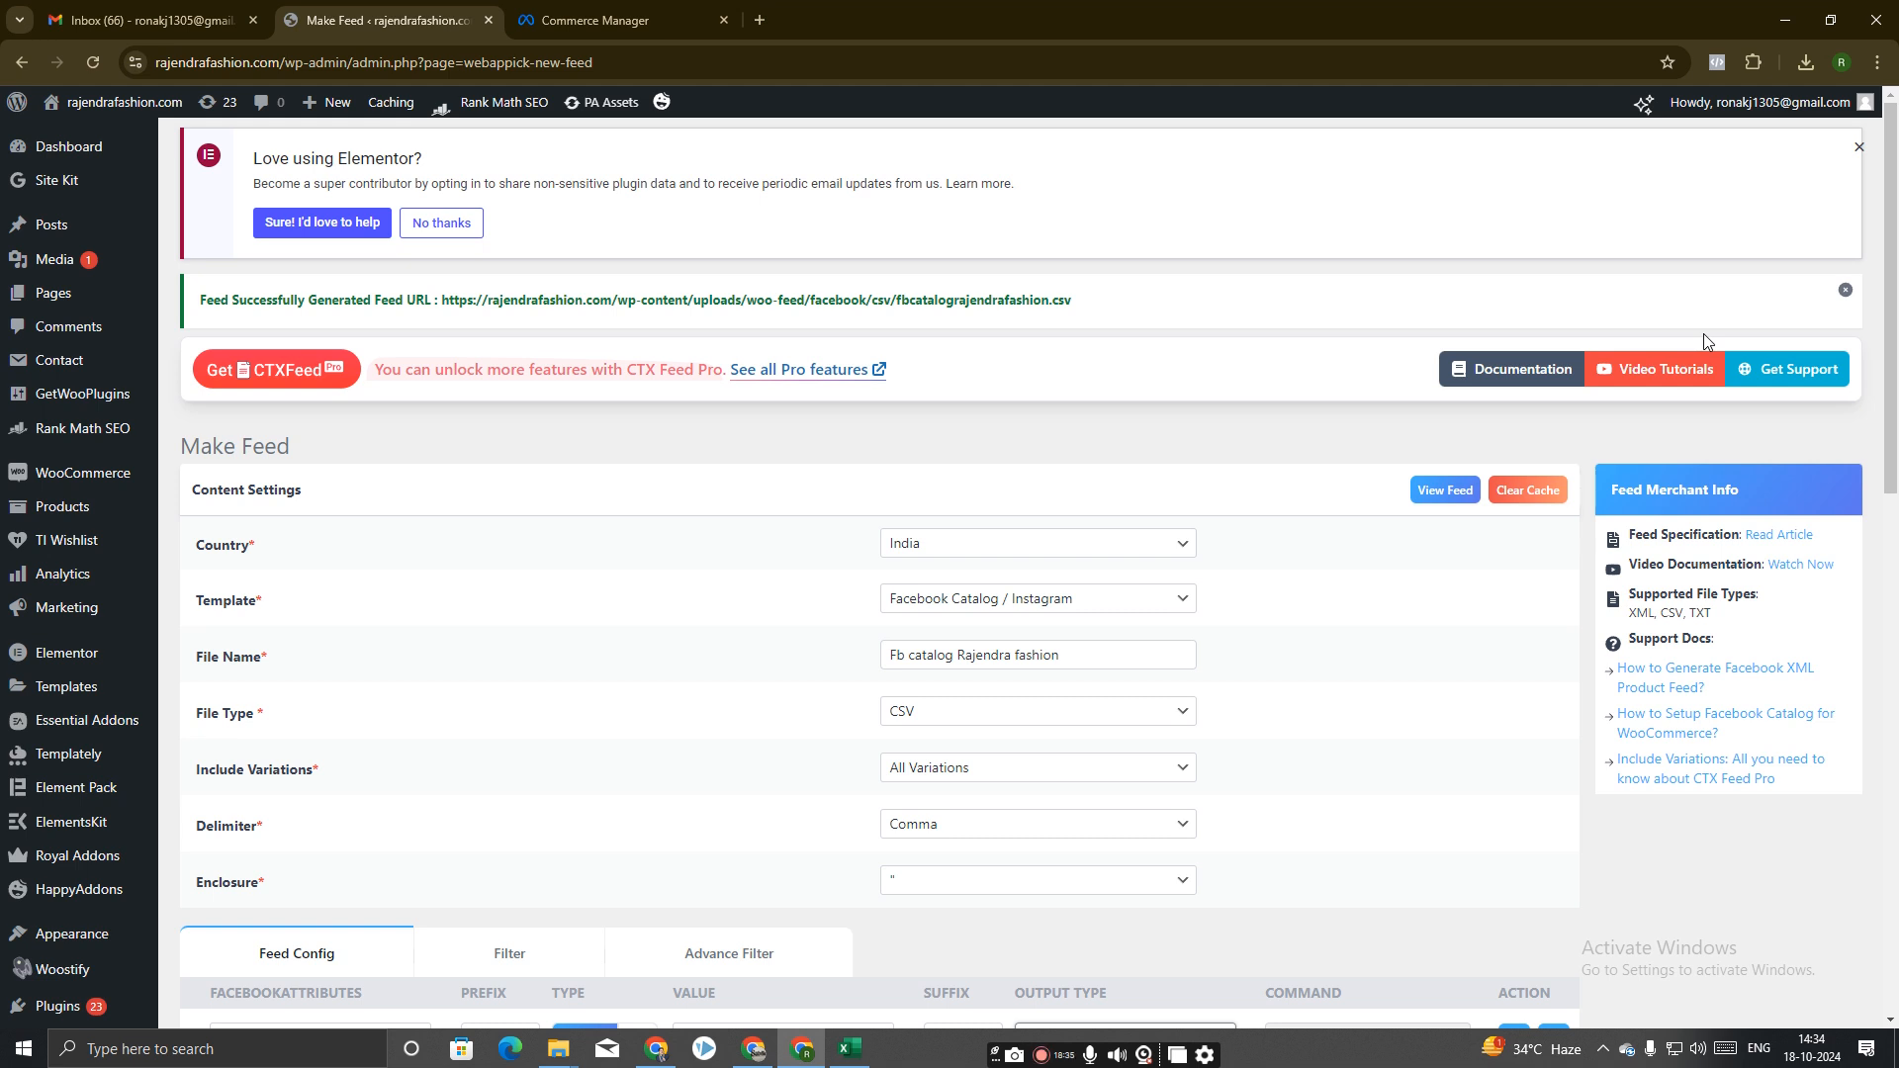
left_click(795, 302)
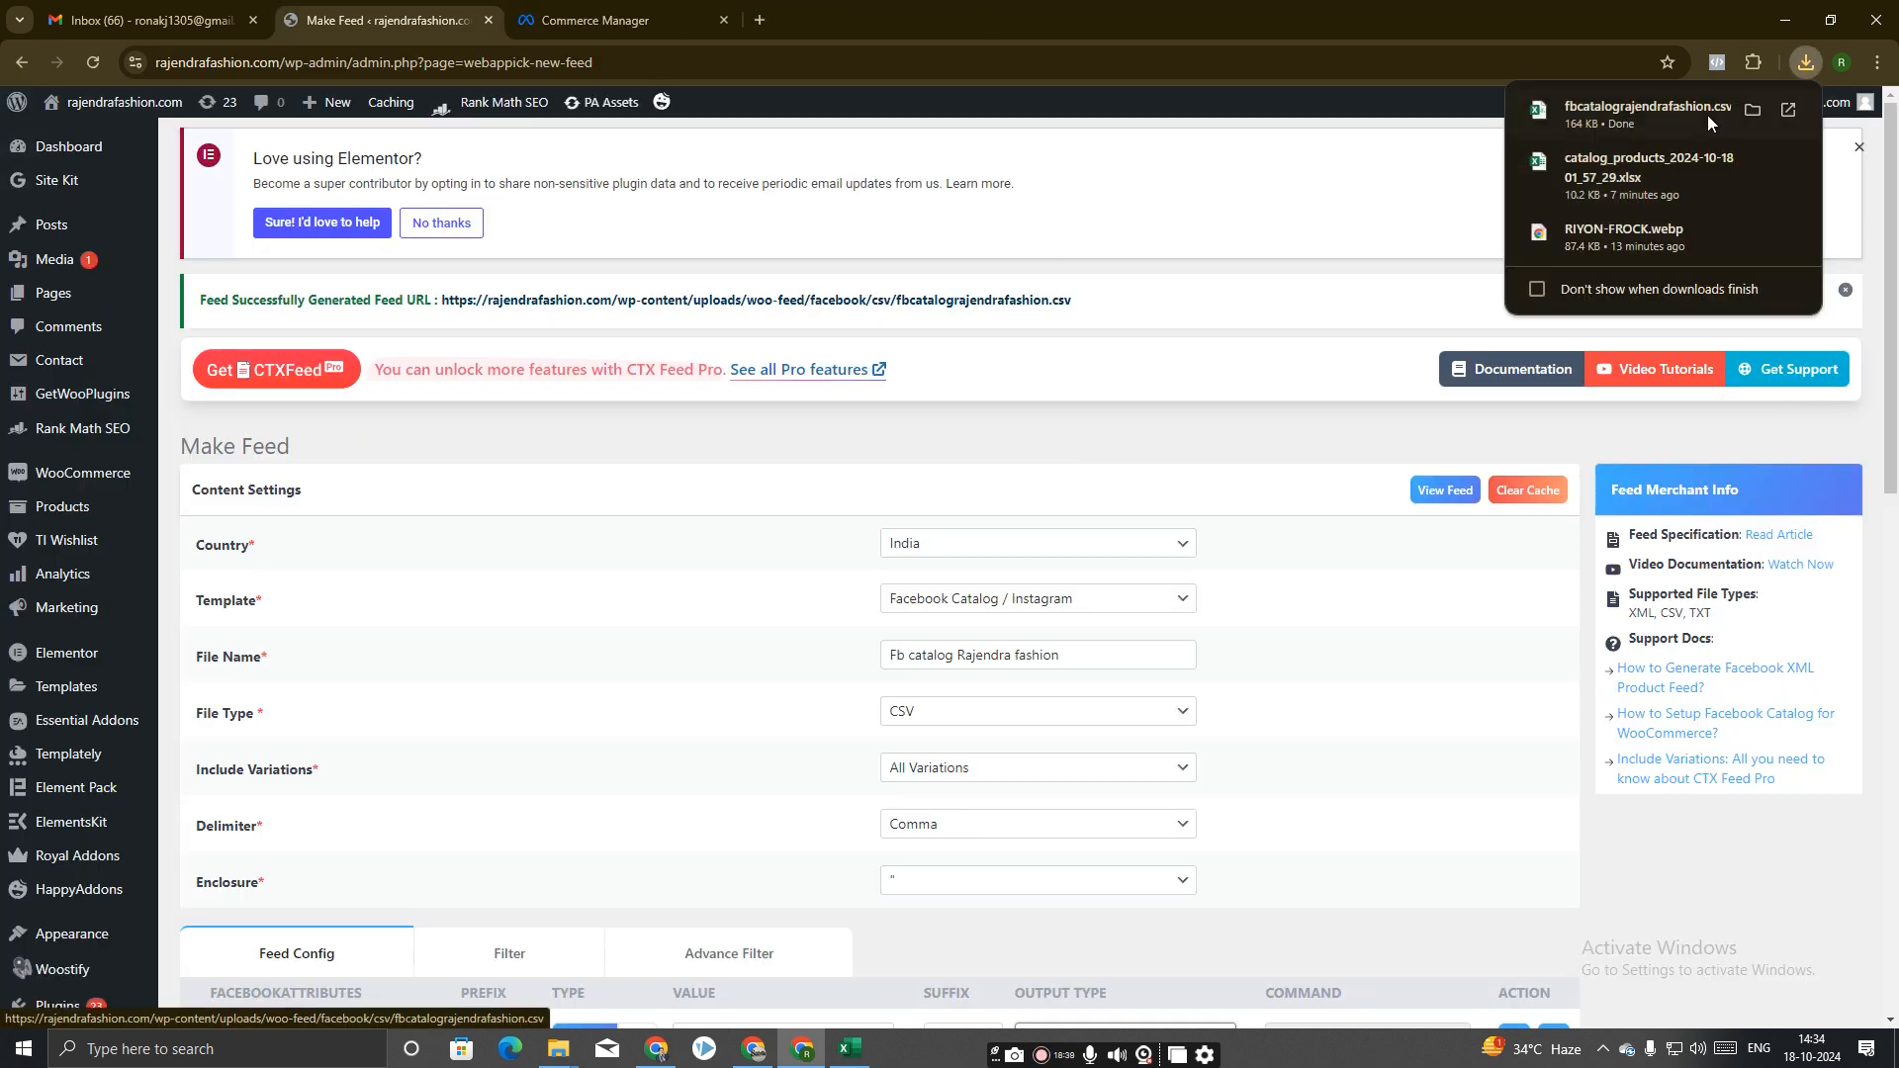
left_click(1752, 109)
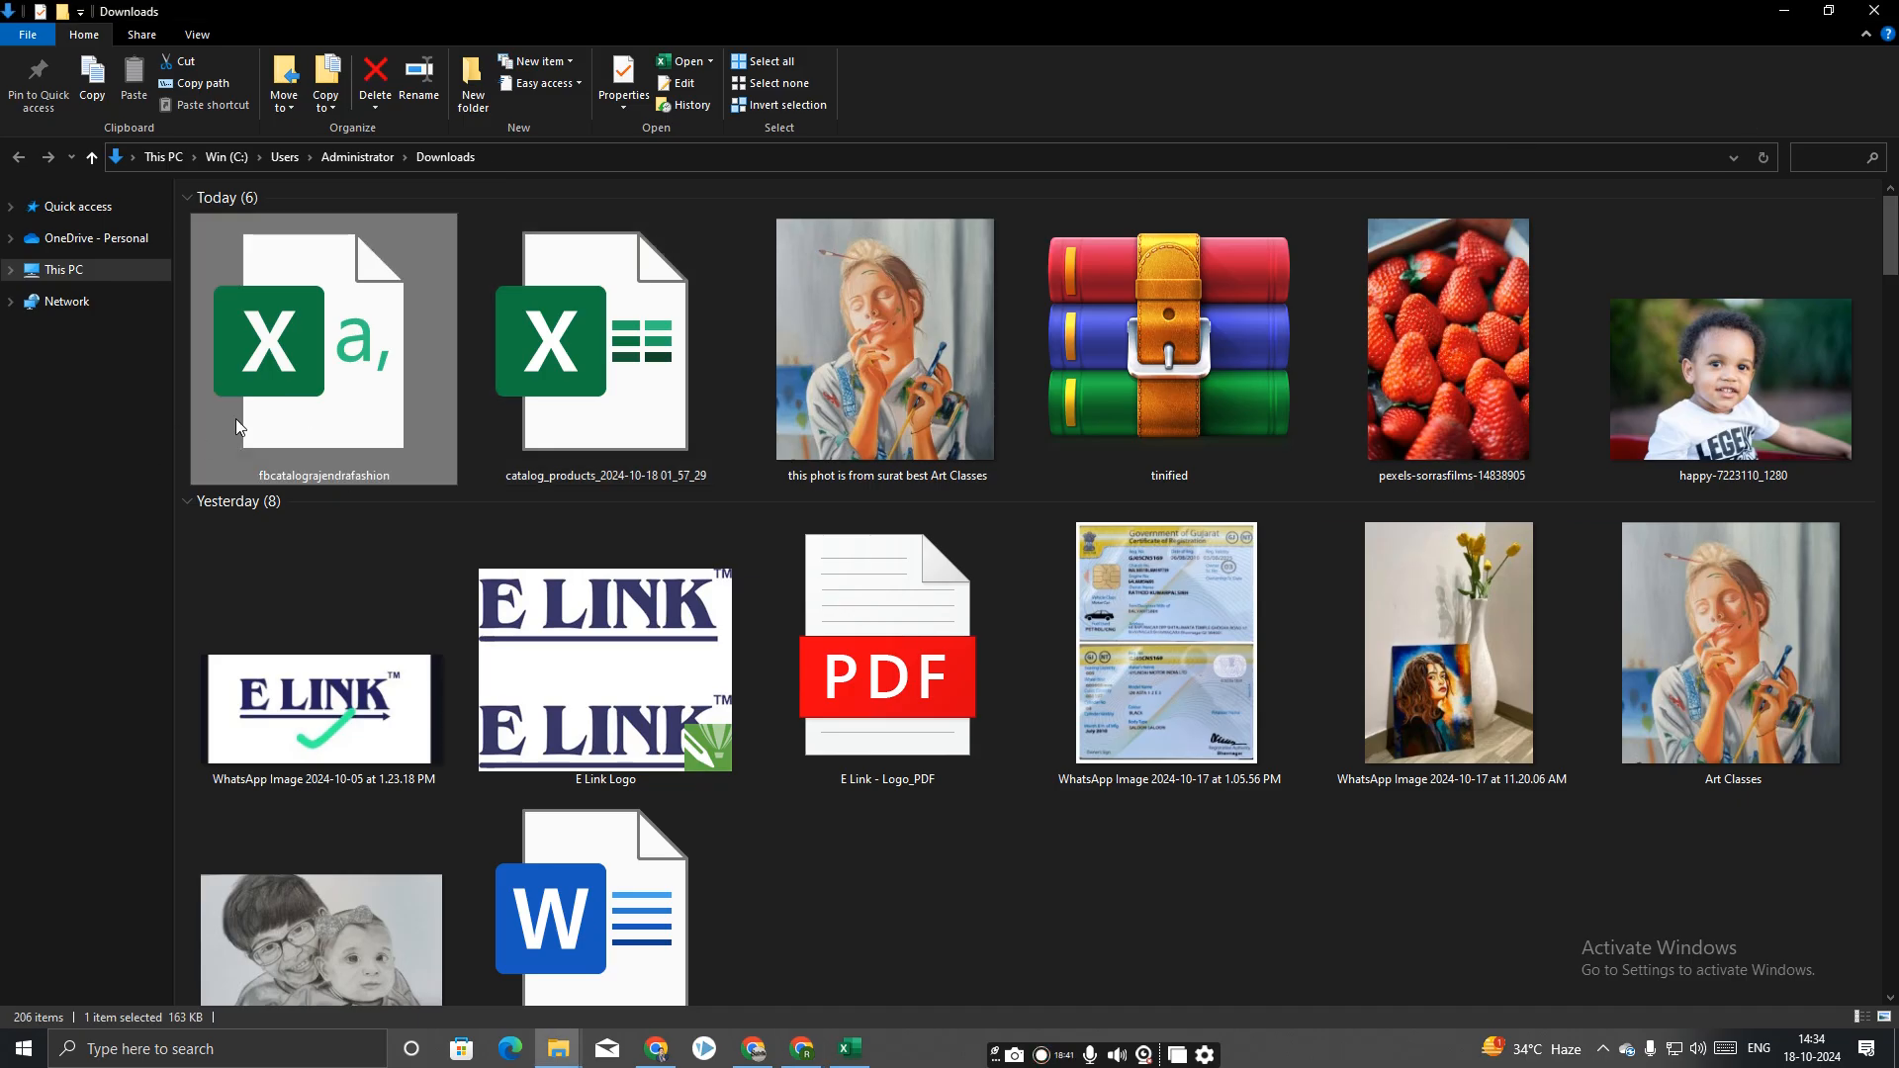
left_click(851, 1049)
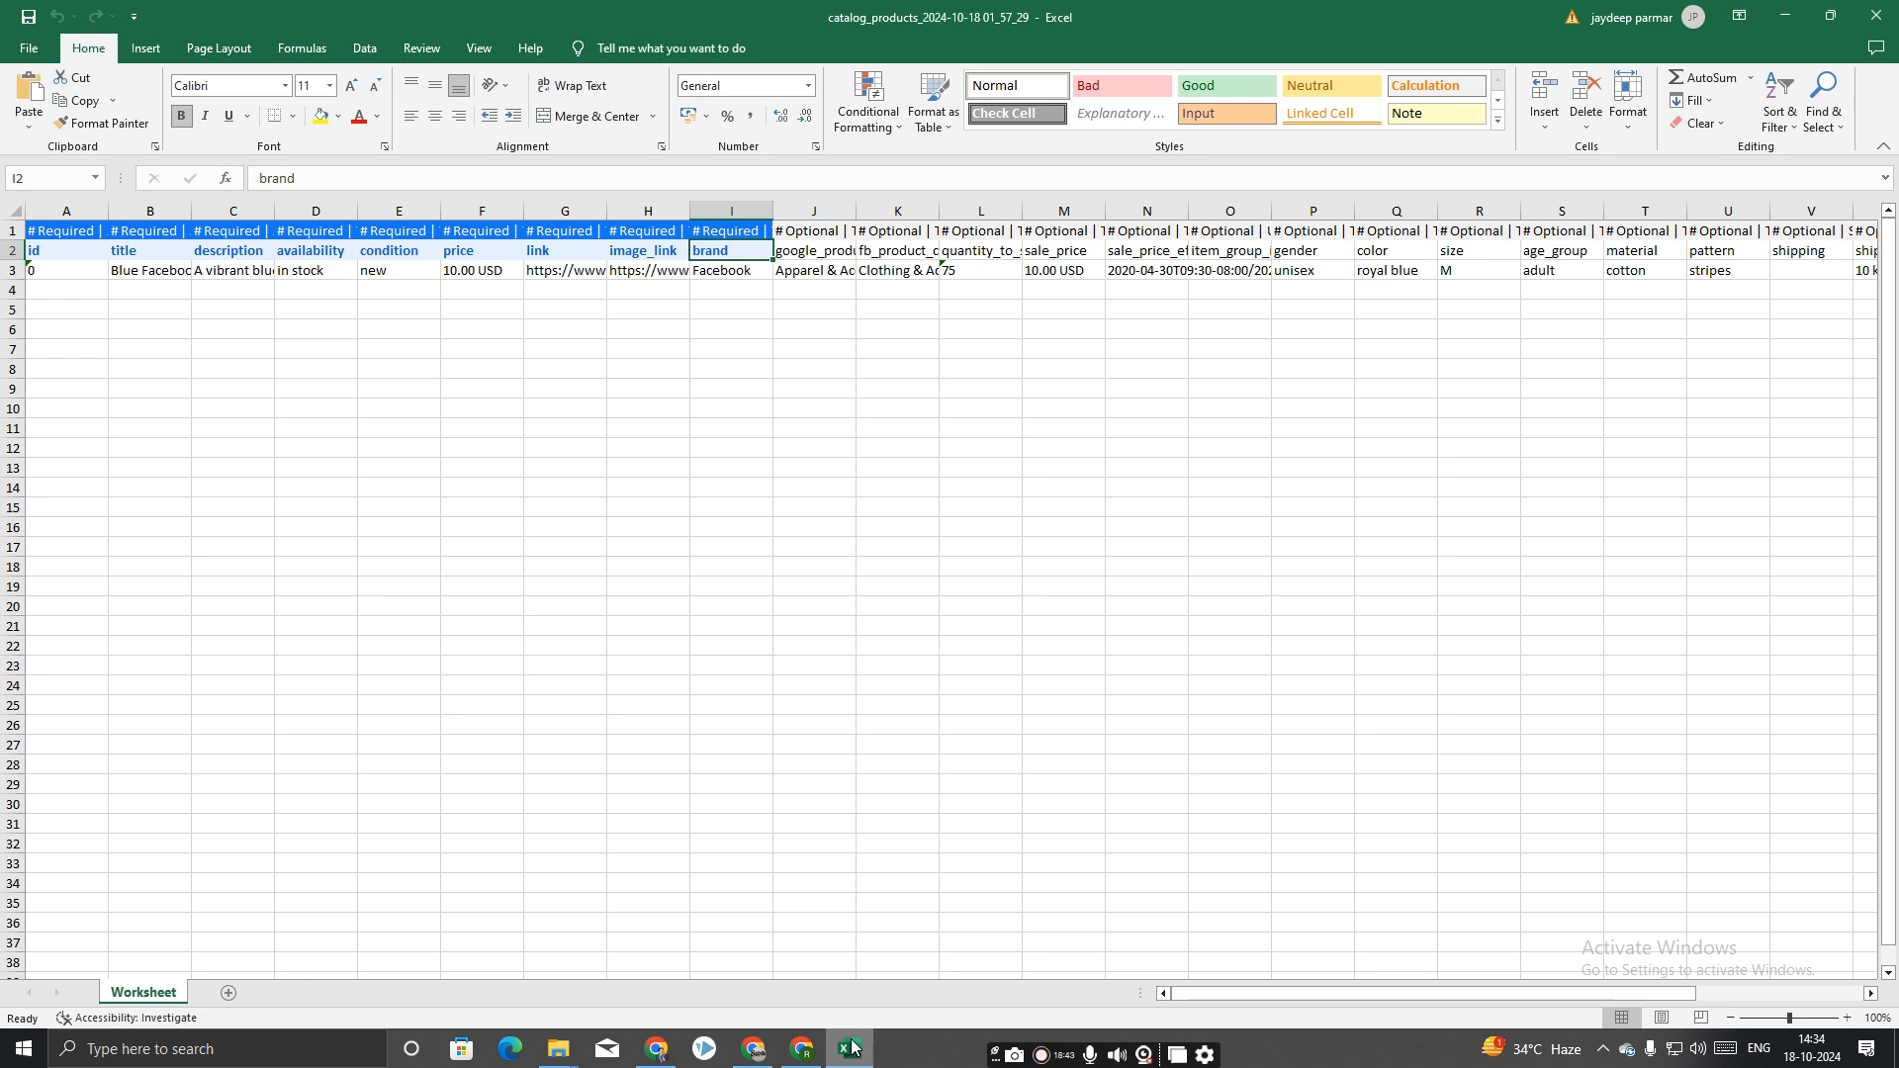
left_click(30, 50)
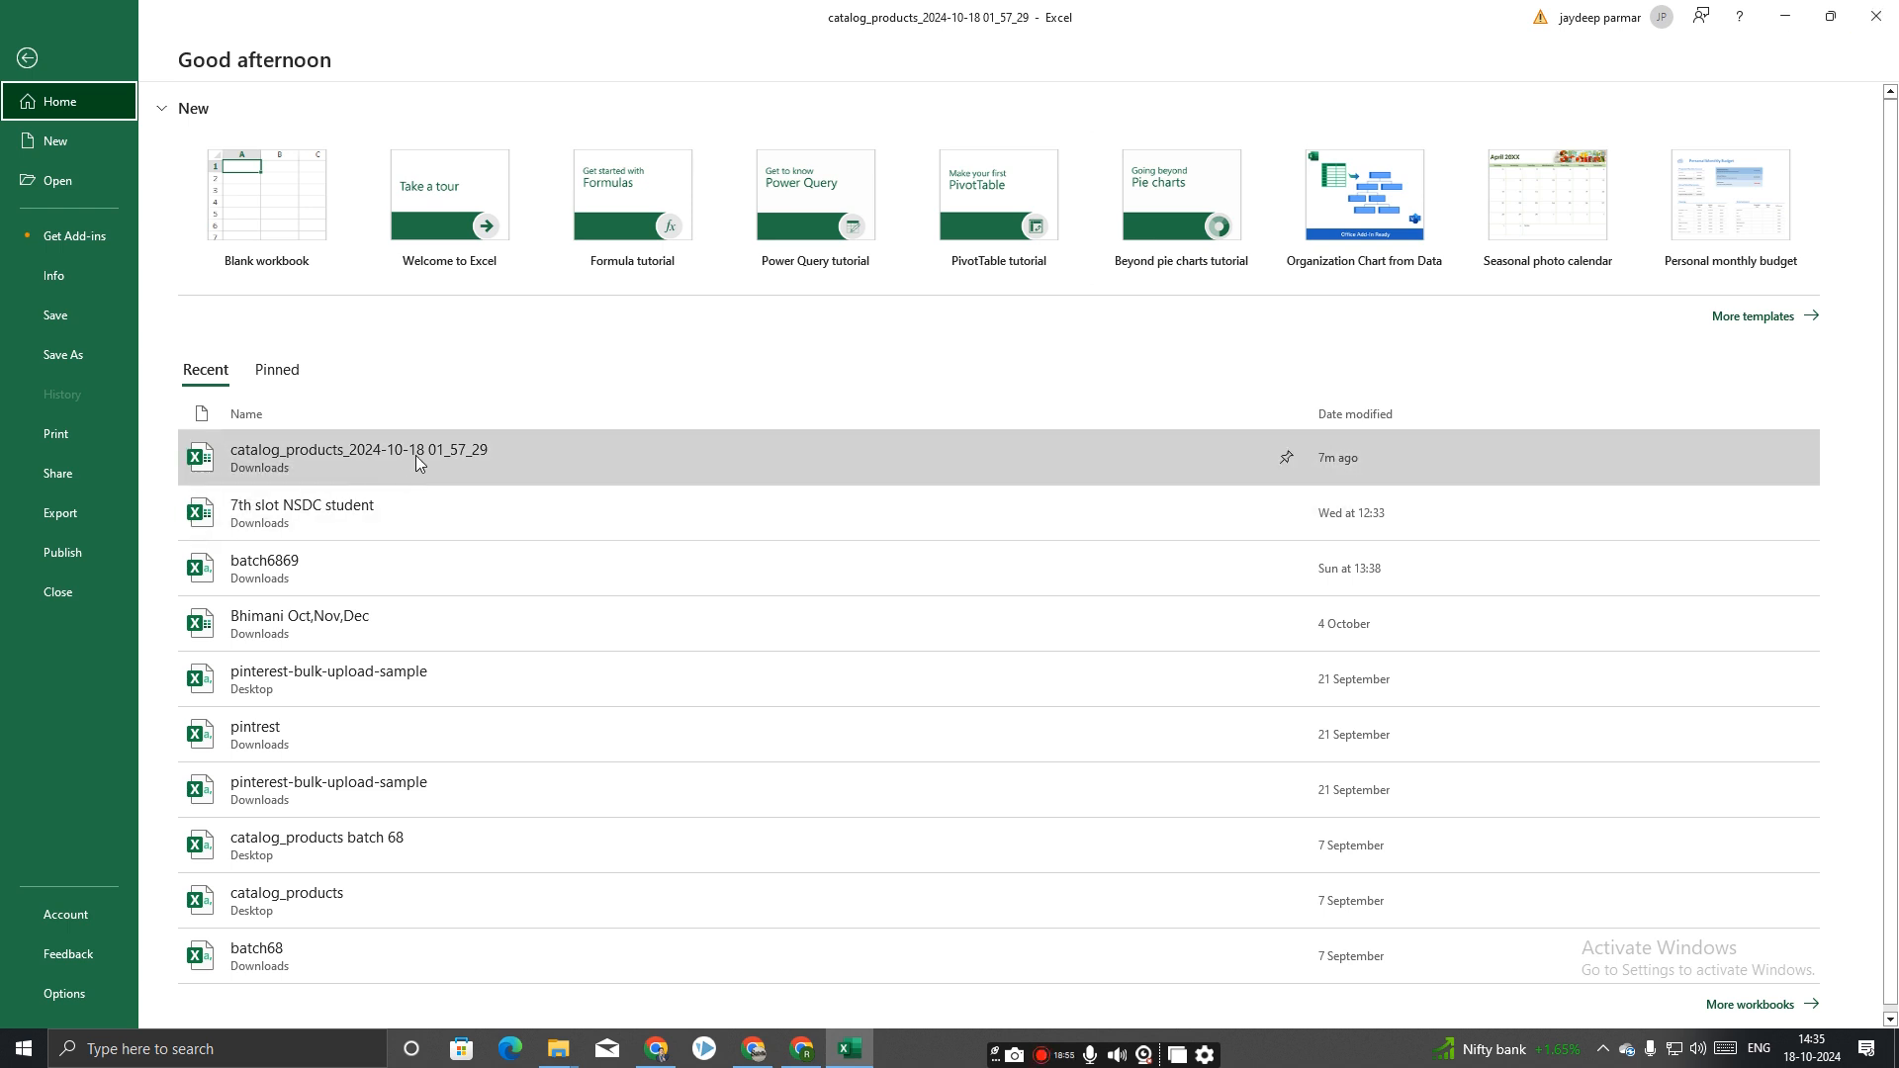
left_click(350, 459)
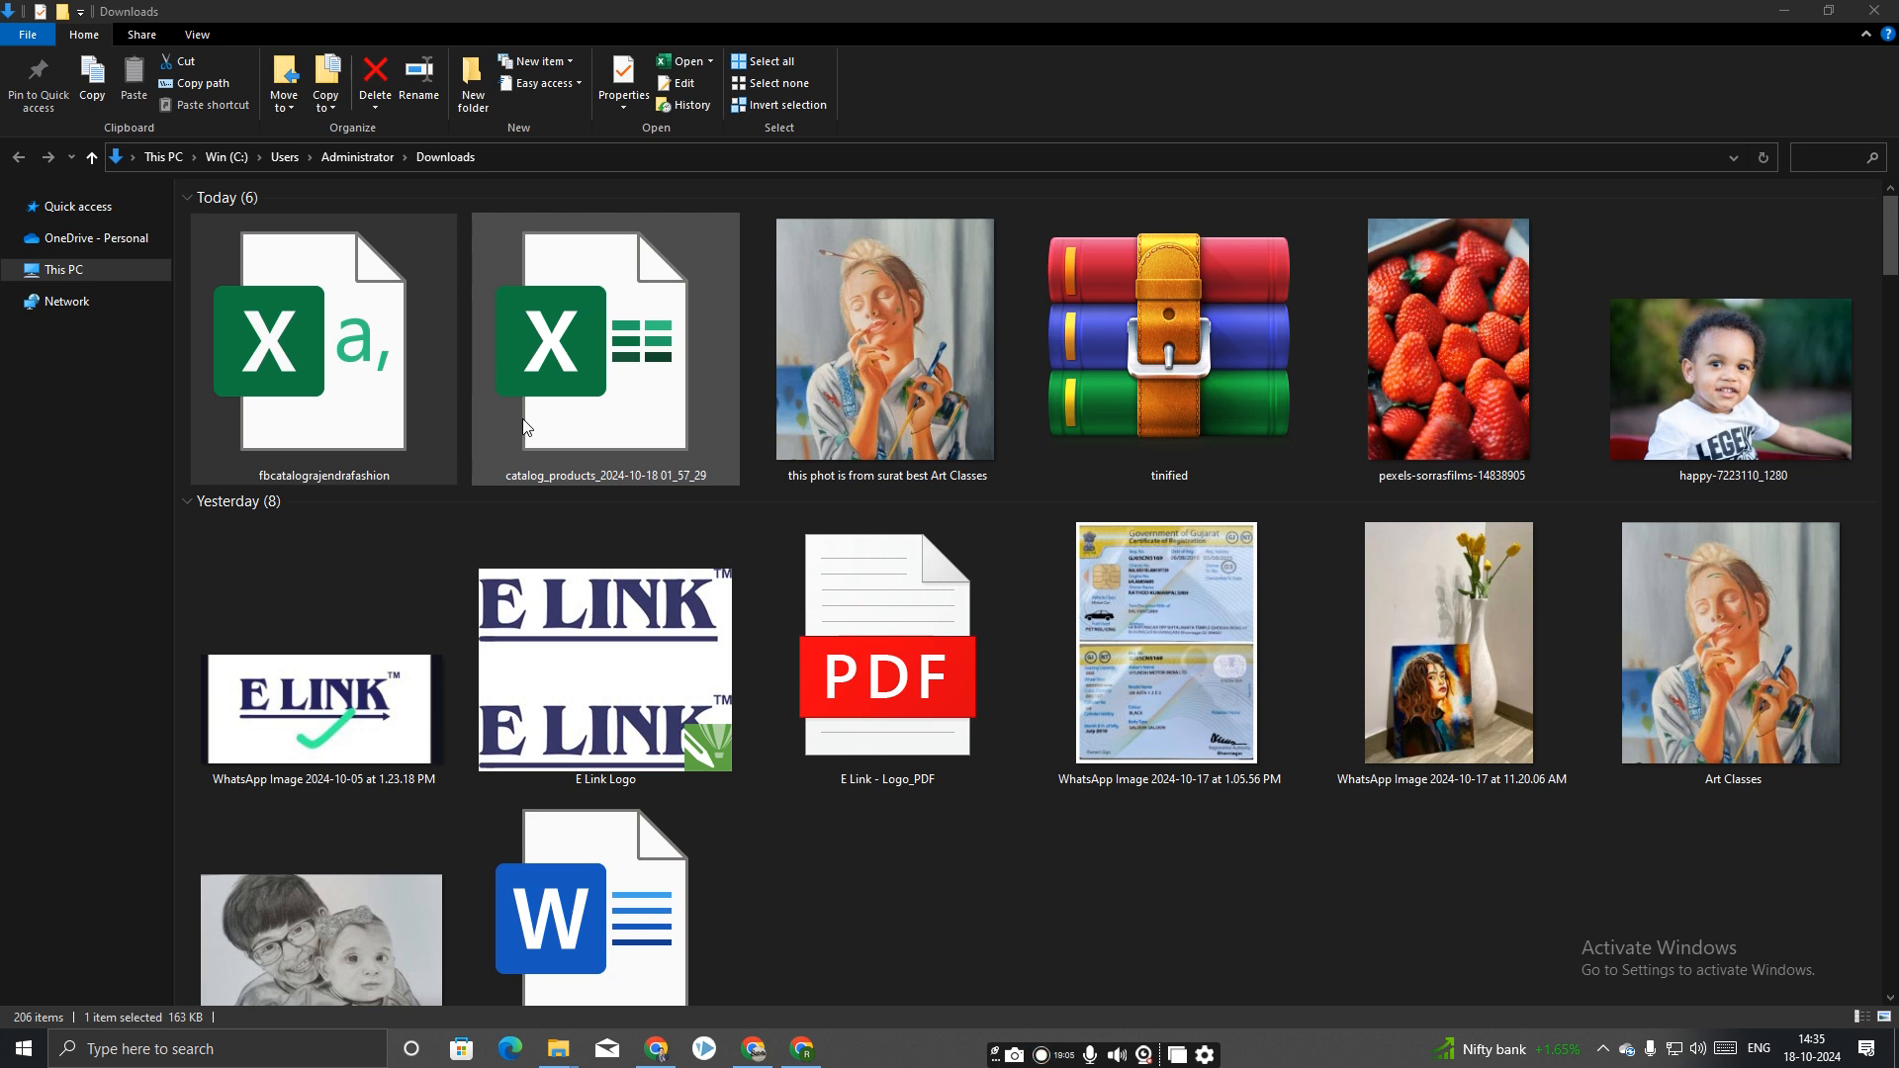
Open the downloaded fbcatalograjendrafashion file in Excel and review its product rows through to the end of the list.
left_click(331, 375)
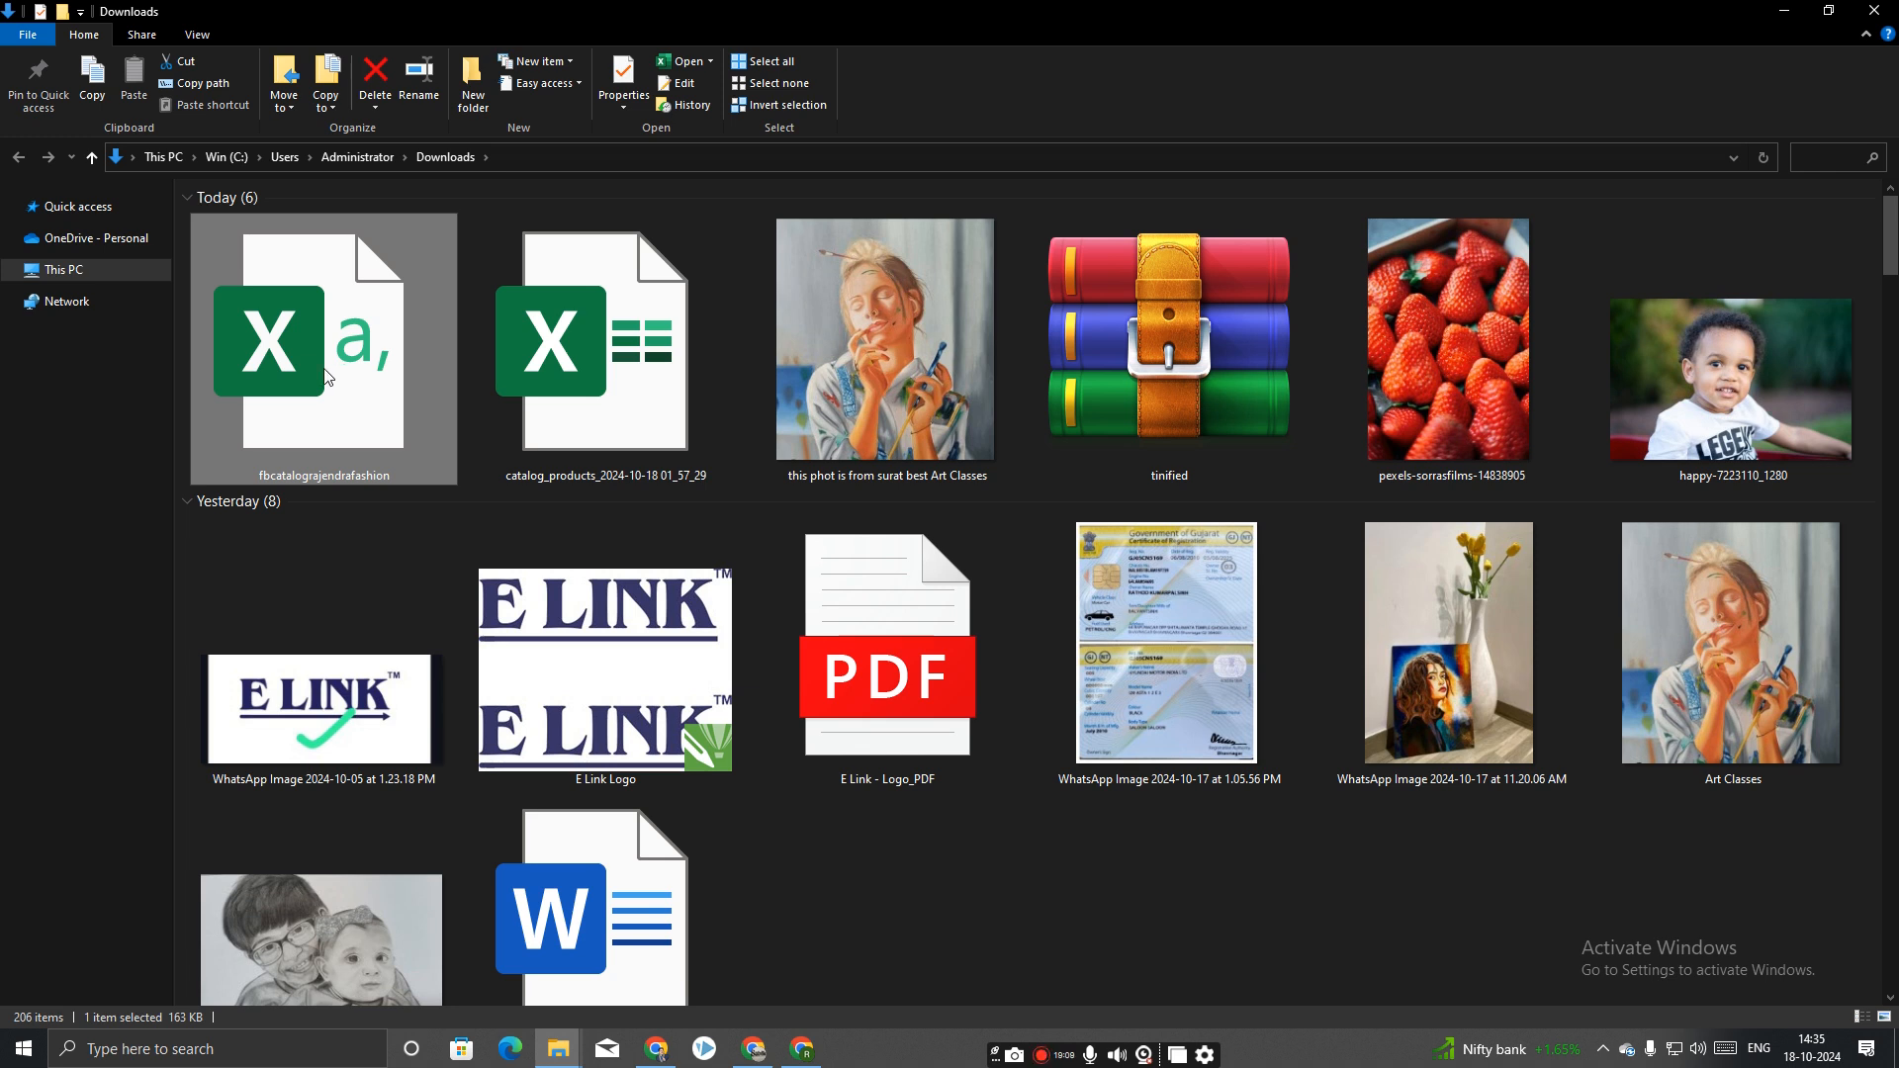
double_click(332, 375)
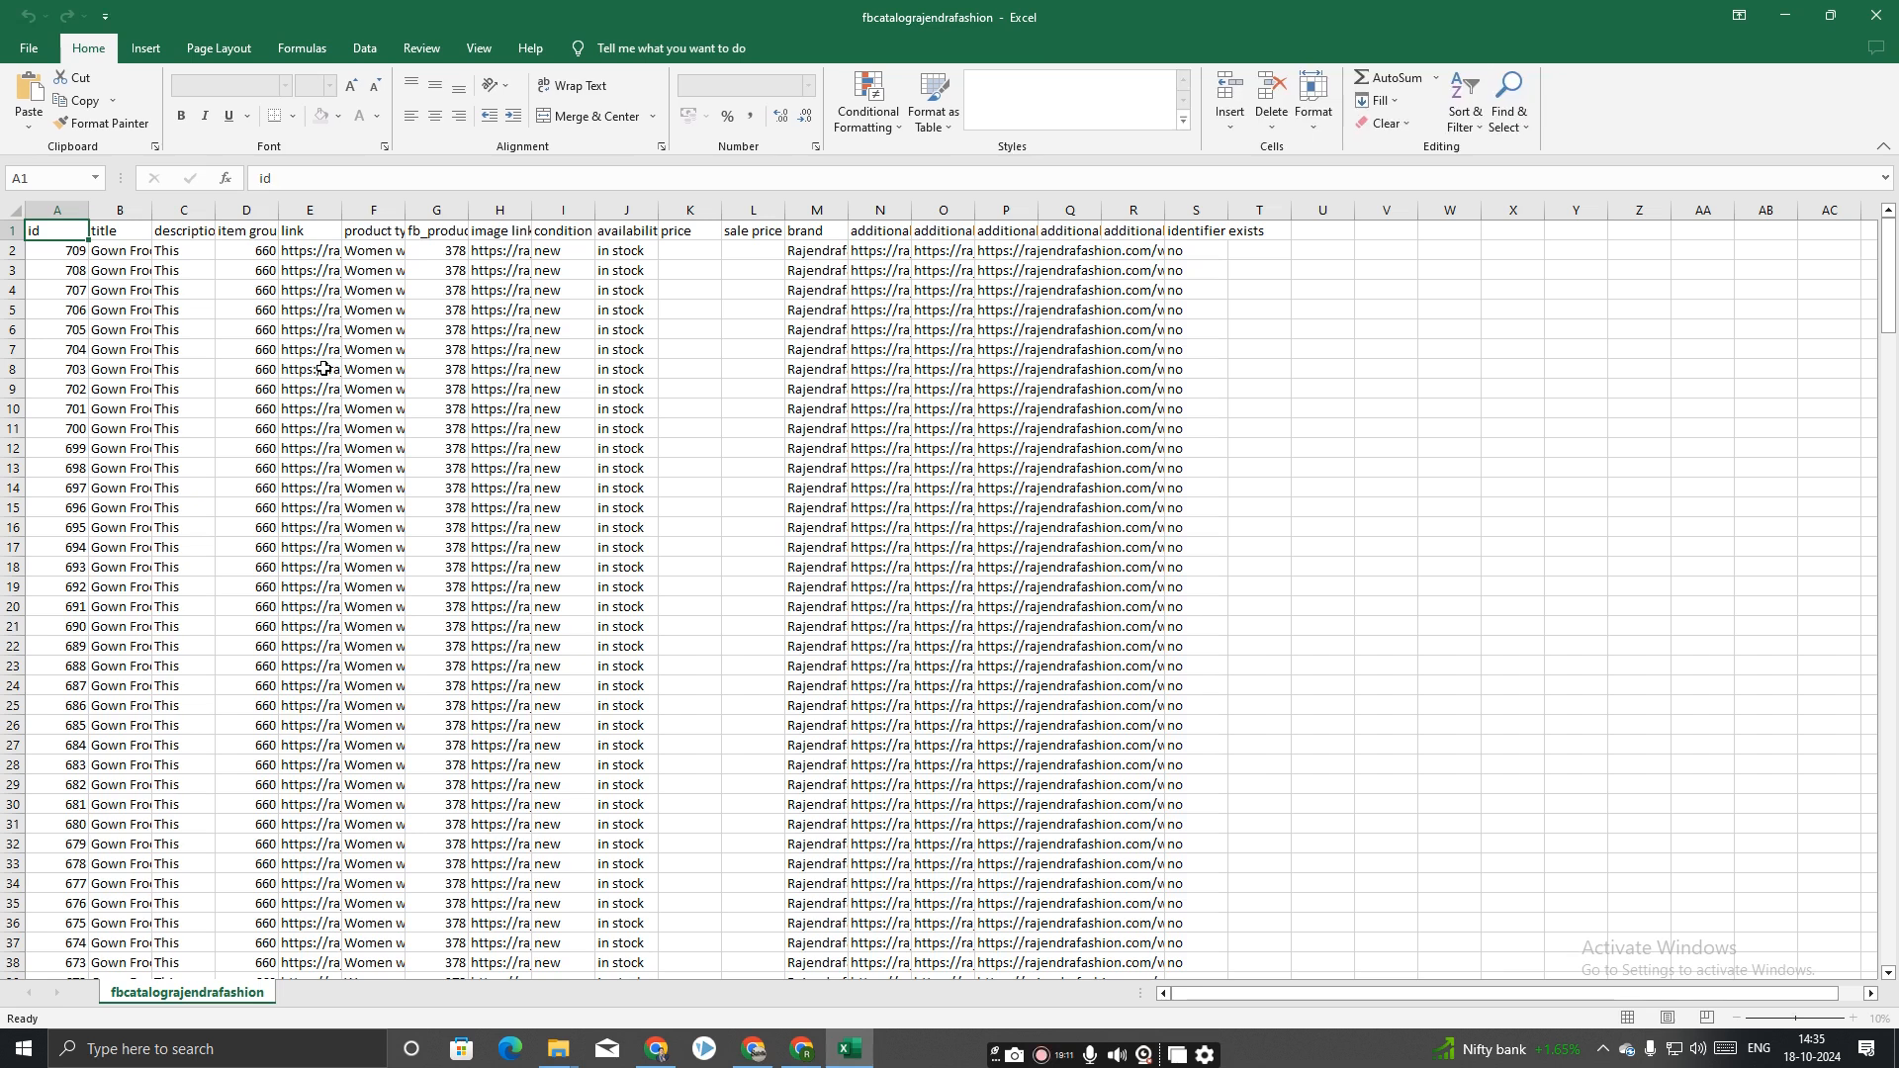
scroll(93, 543, "down", 16)
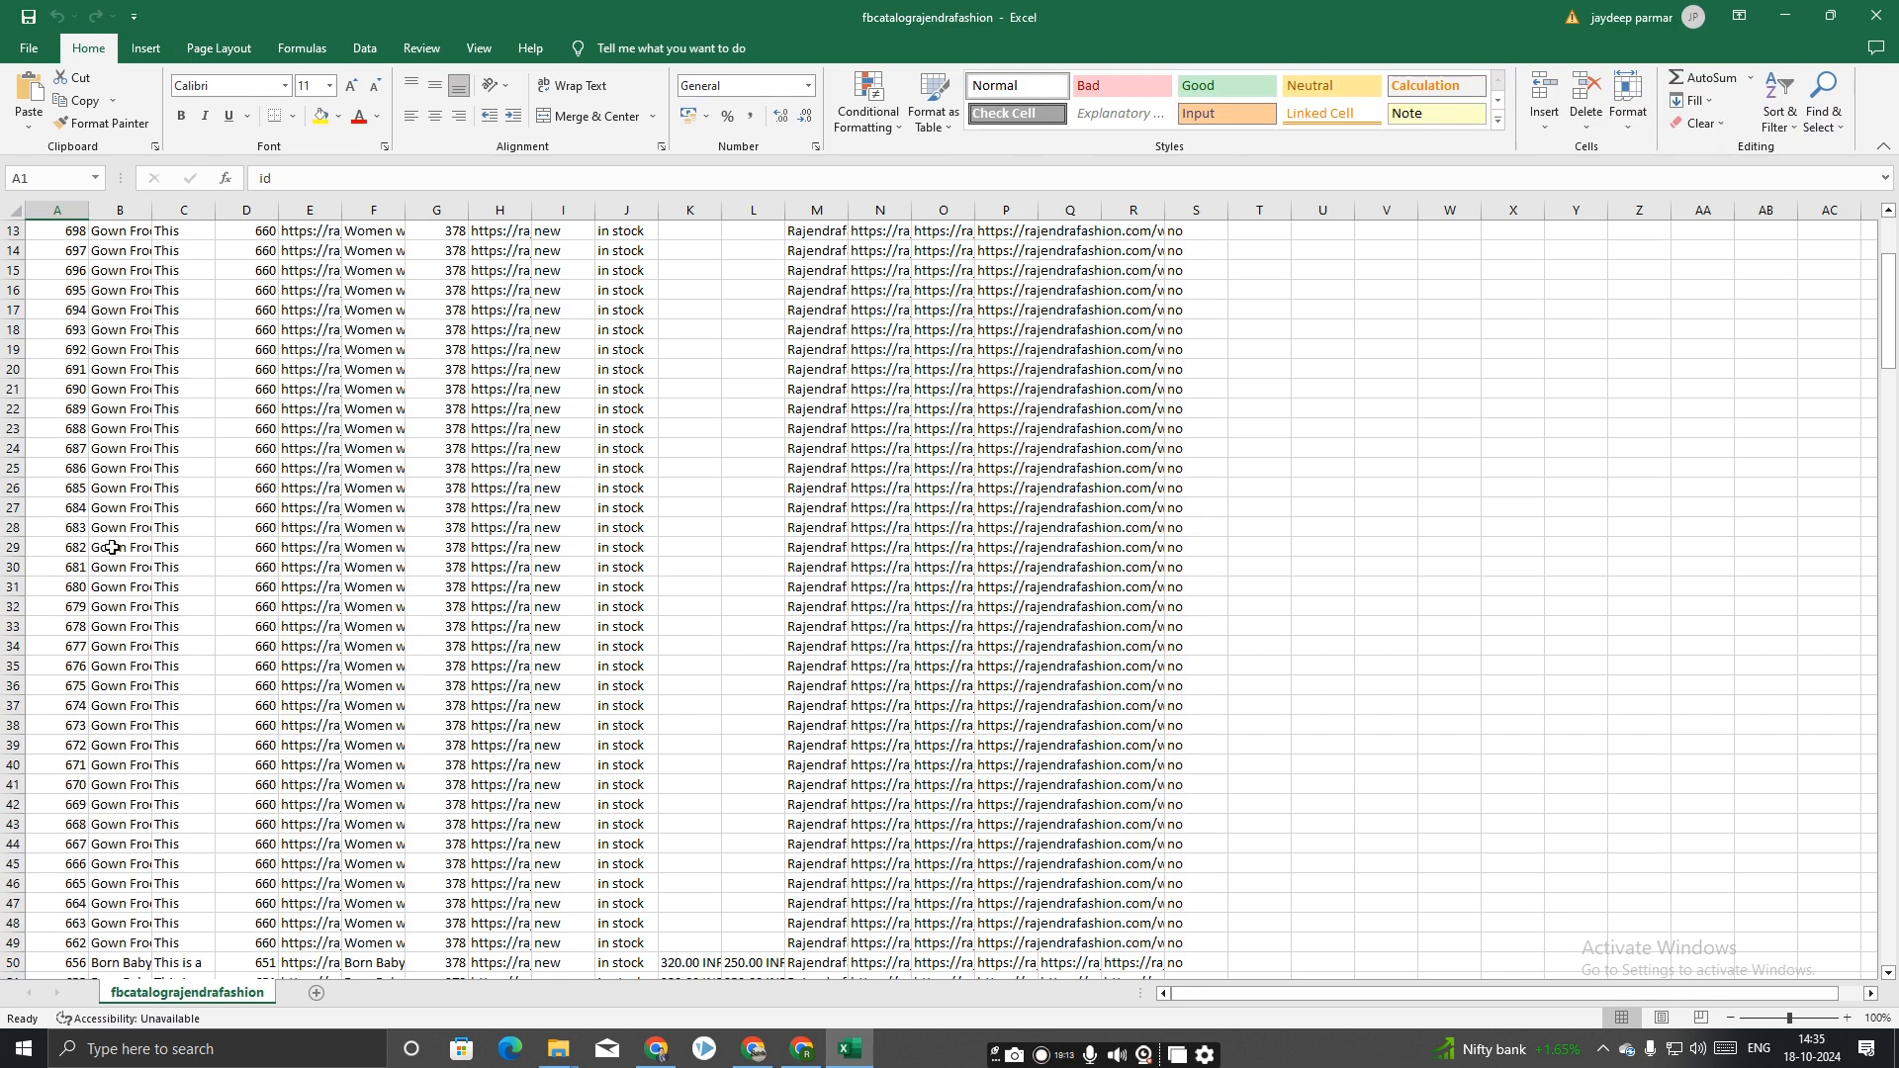
scroll(213, 781, "down", 3)
scroll(188, 742, "up", 19)
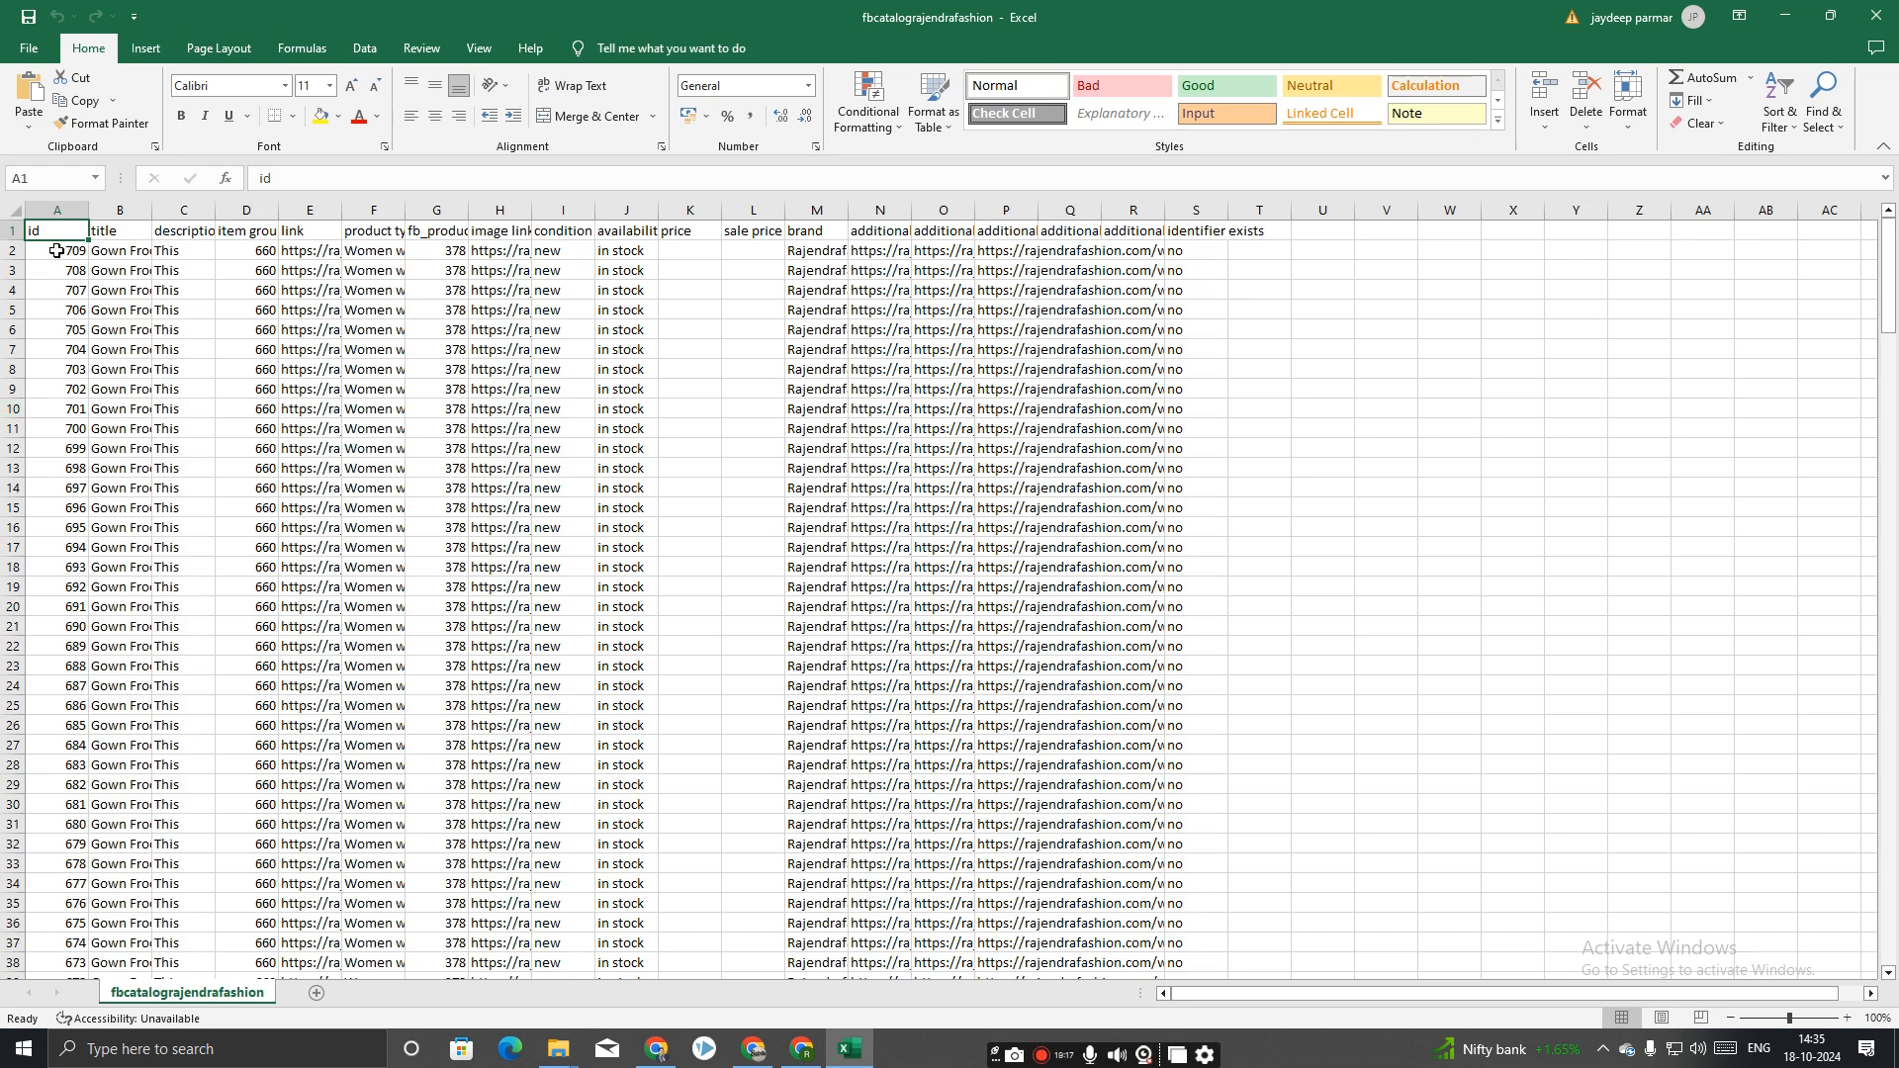
scroll(61, 502, "down", 20)
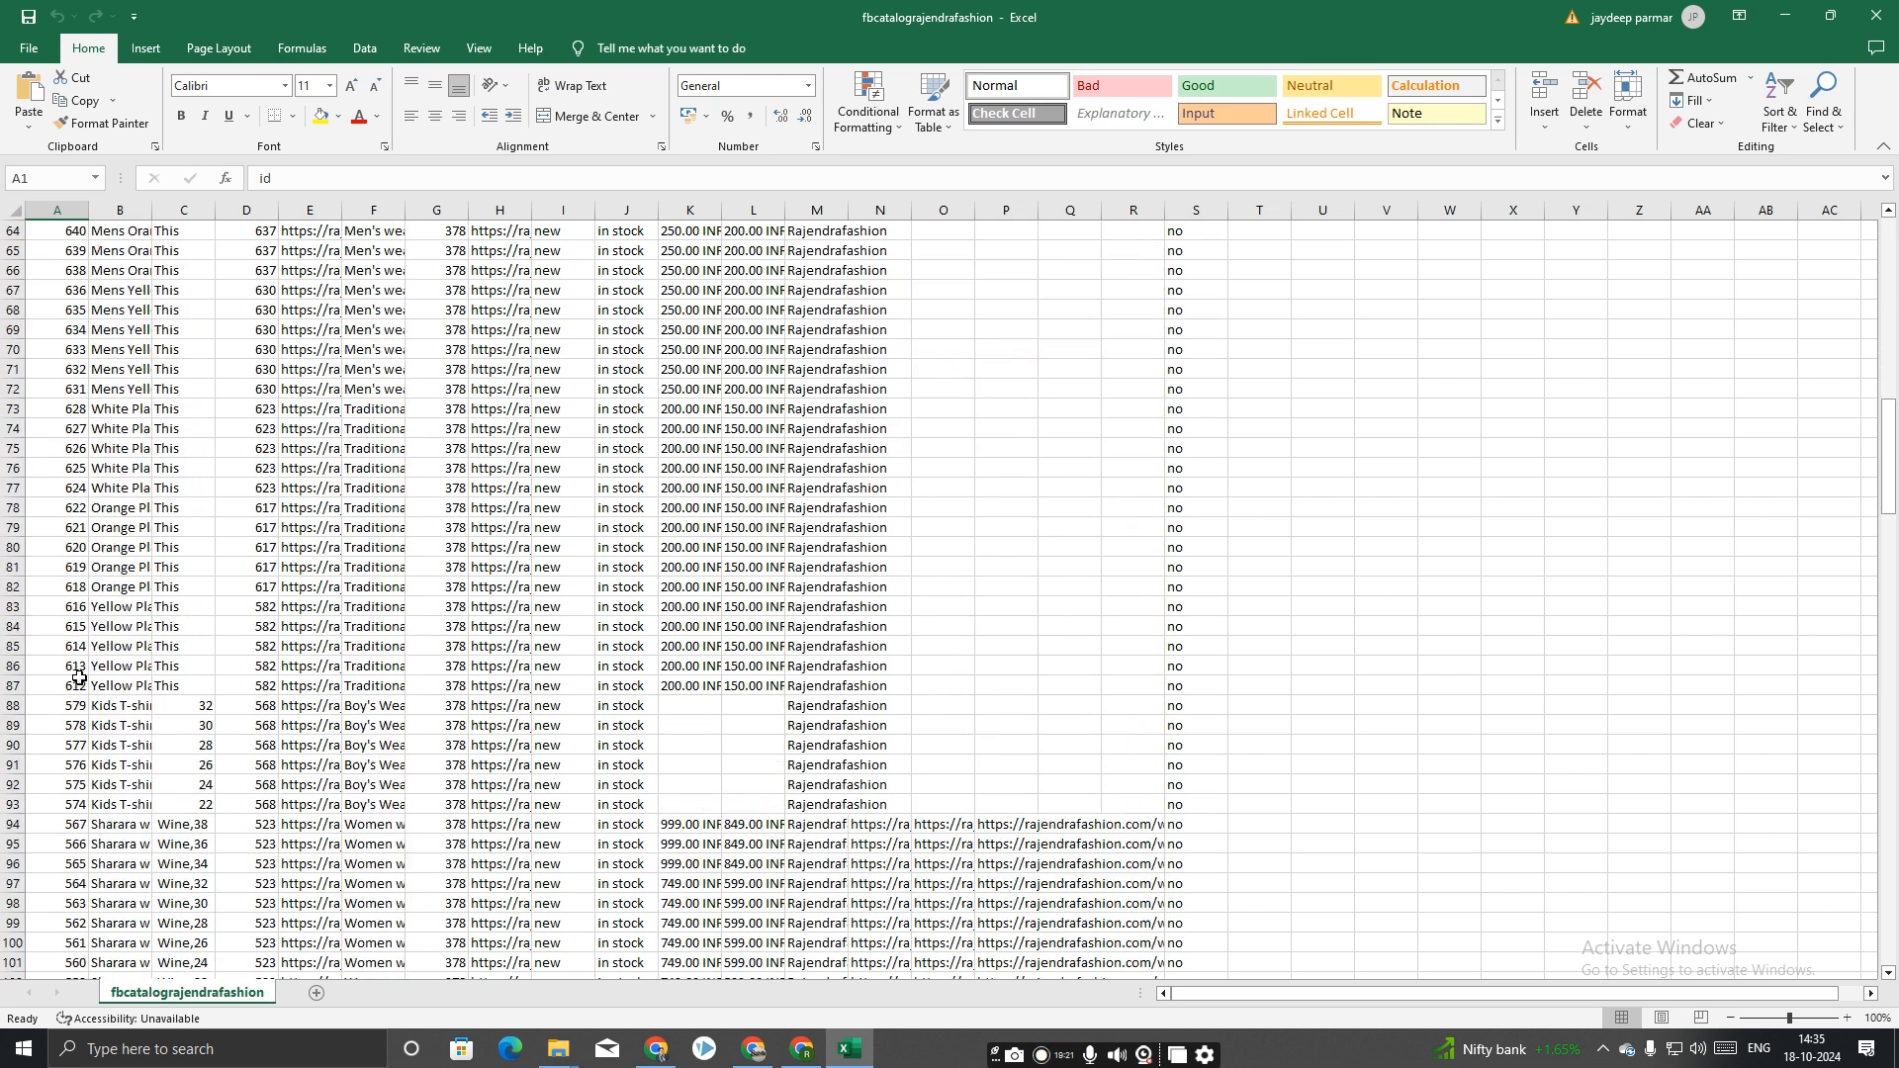
scroll(79, 677, "down", 20)
scroll(79, 677, "down", 20)
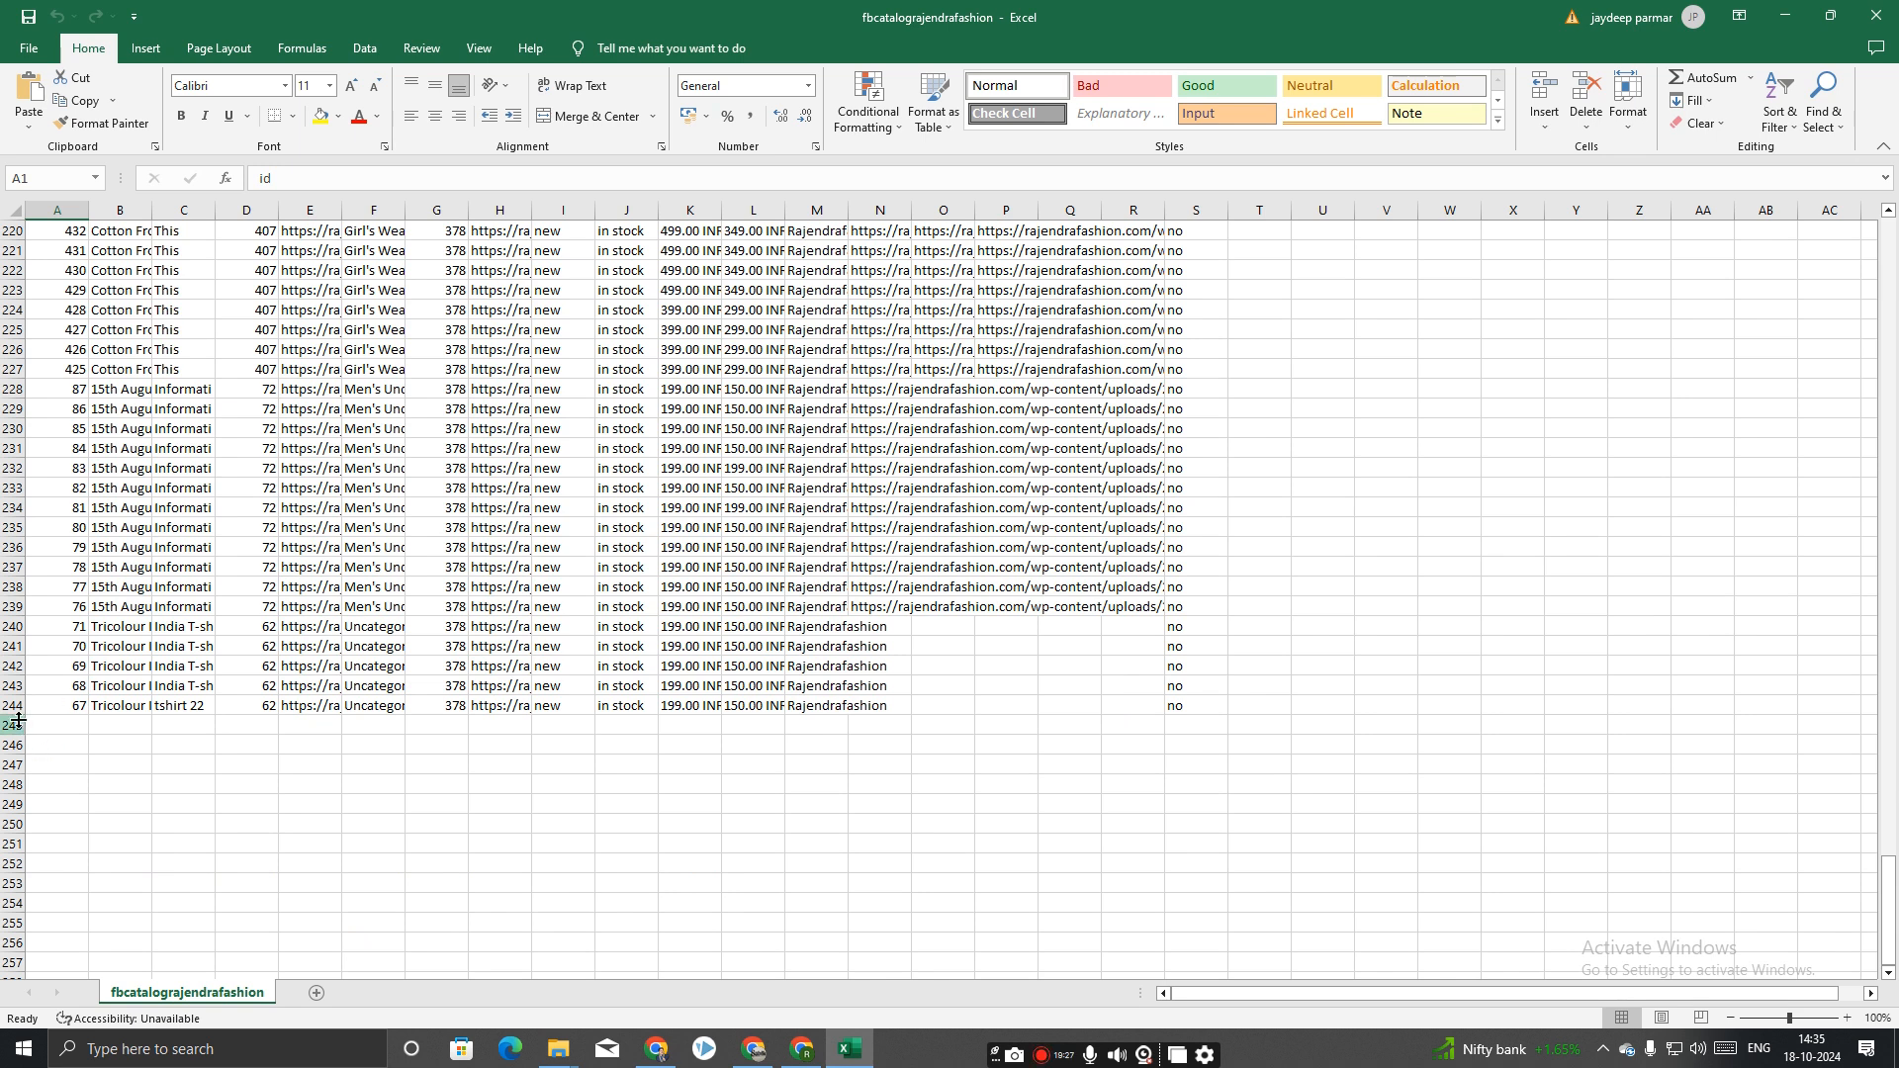
Review the product rows from the last entry back to the header, checking the id and price columns.
left_click(64, 709)
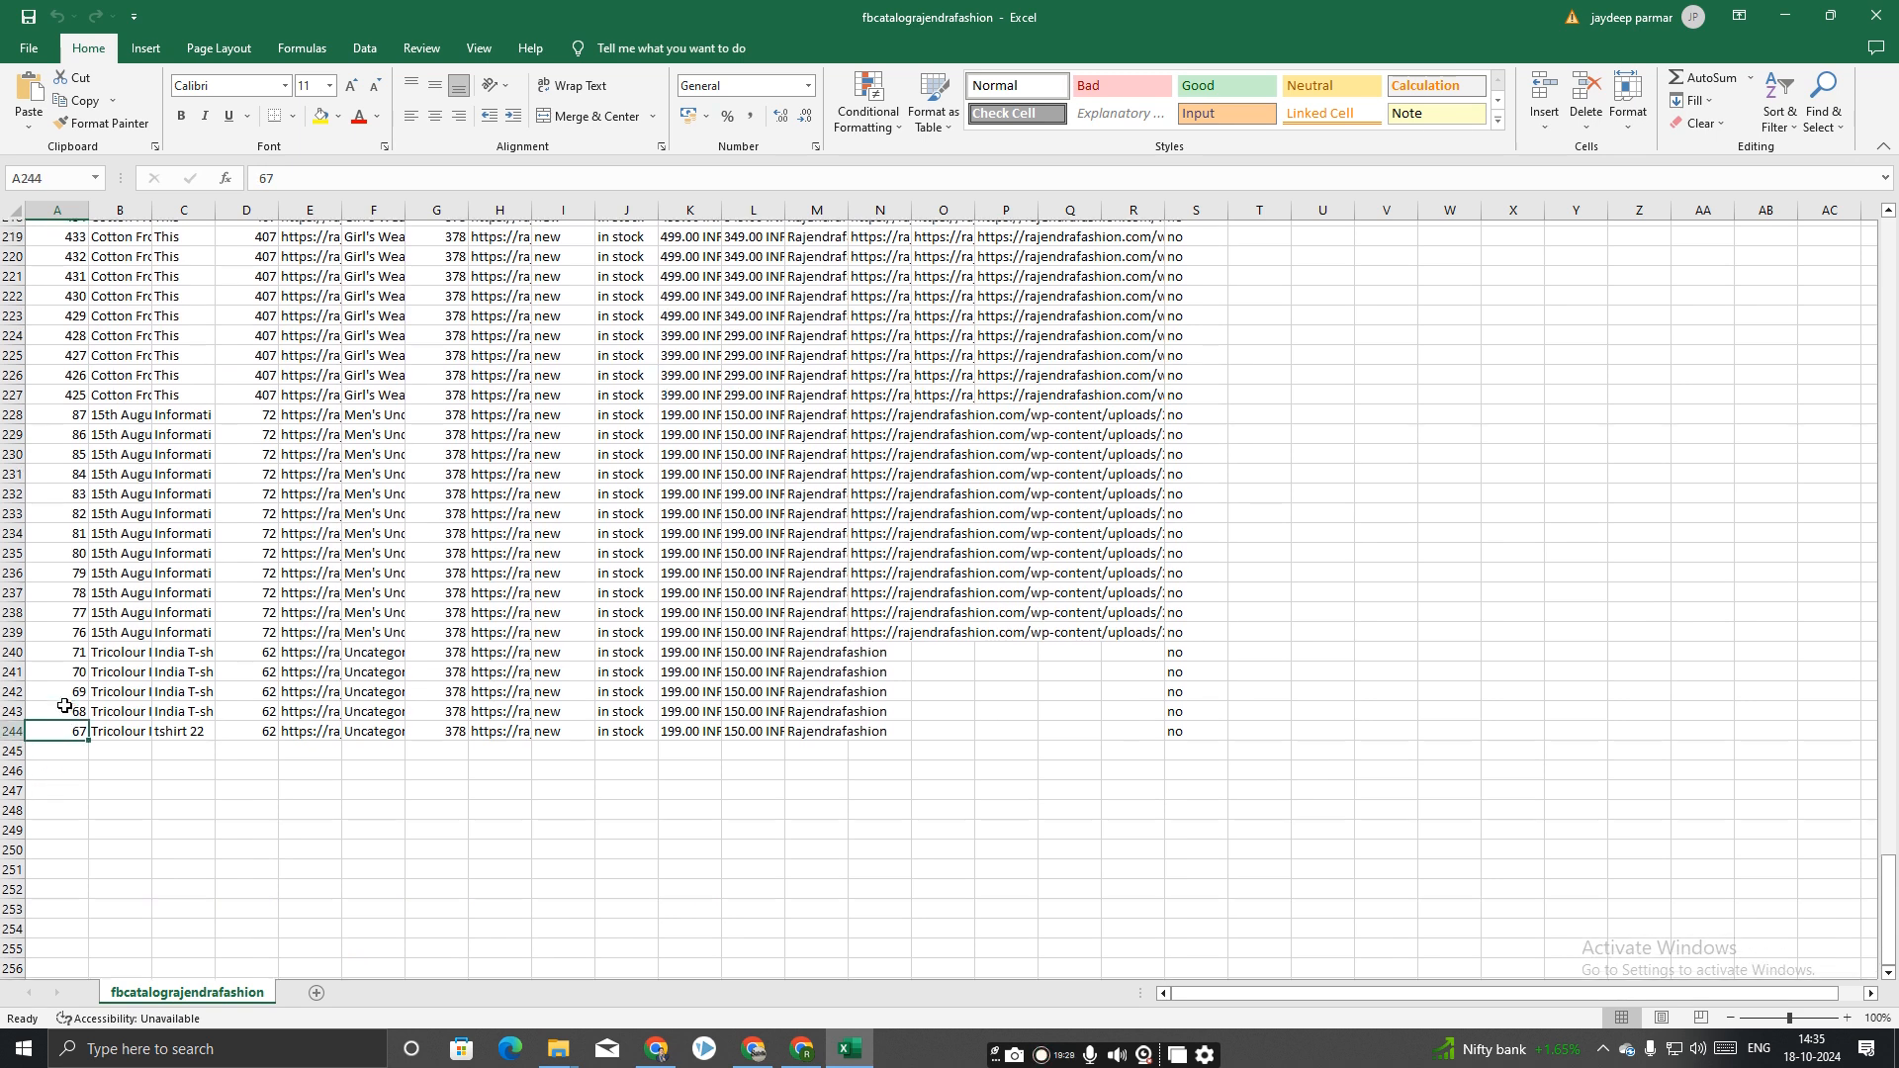
scroll(63, 709, "up", 20)
scroll(63, 701, "up", 20)
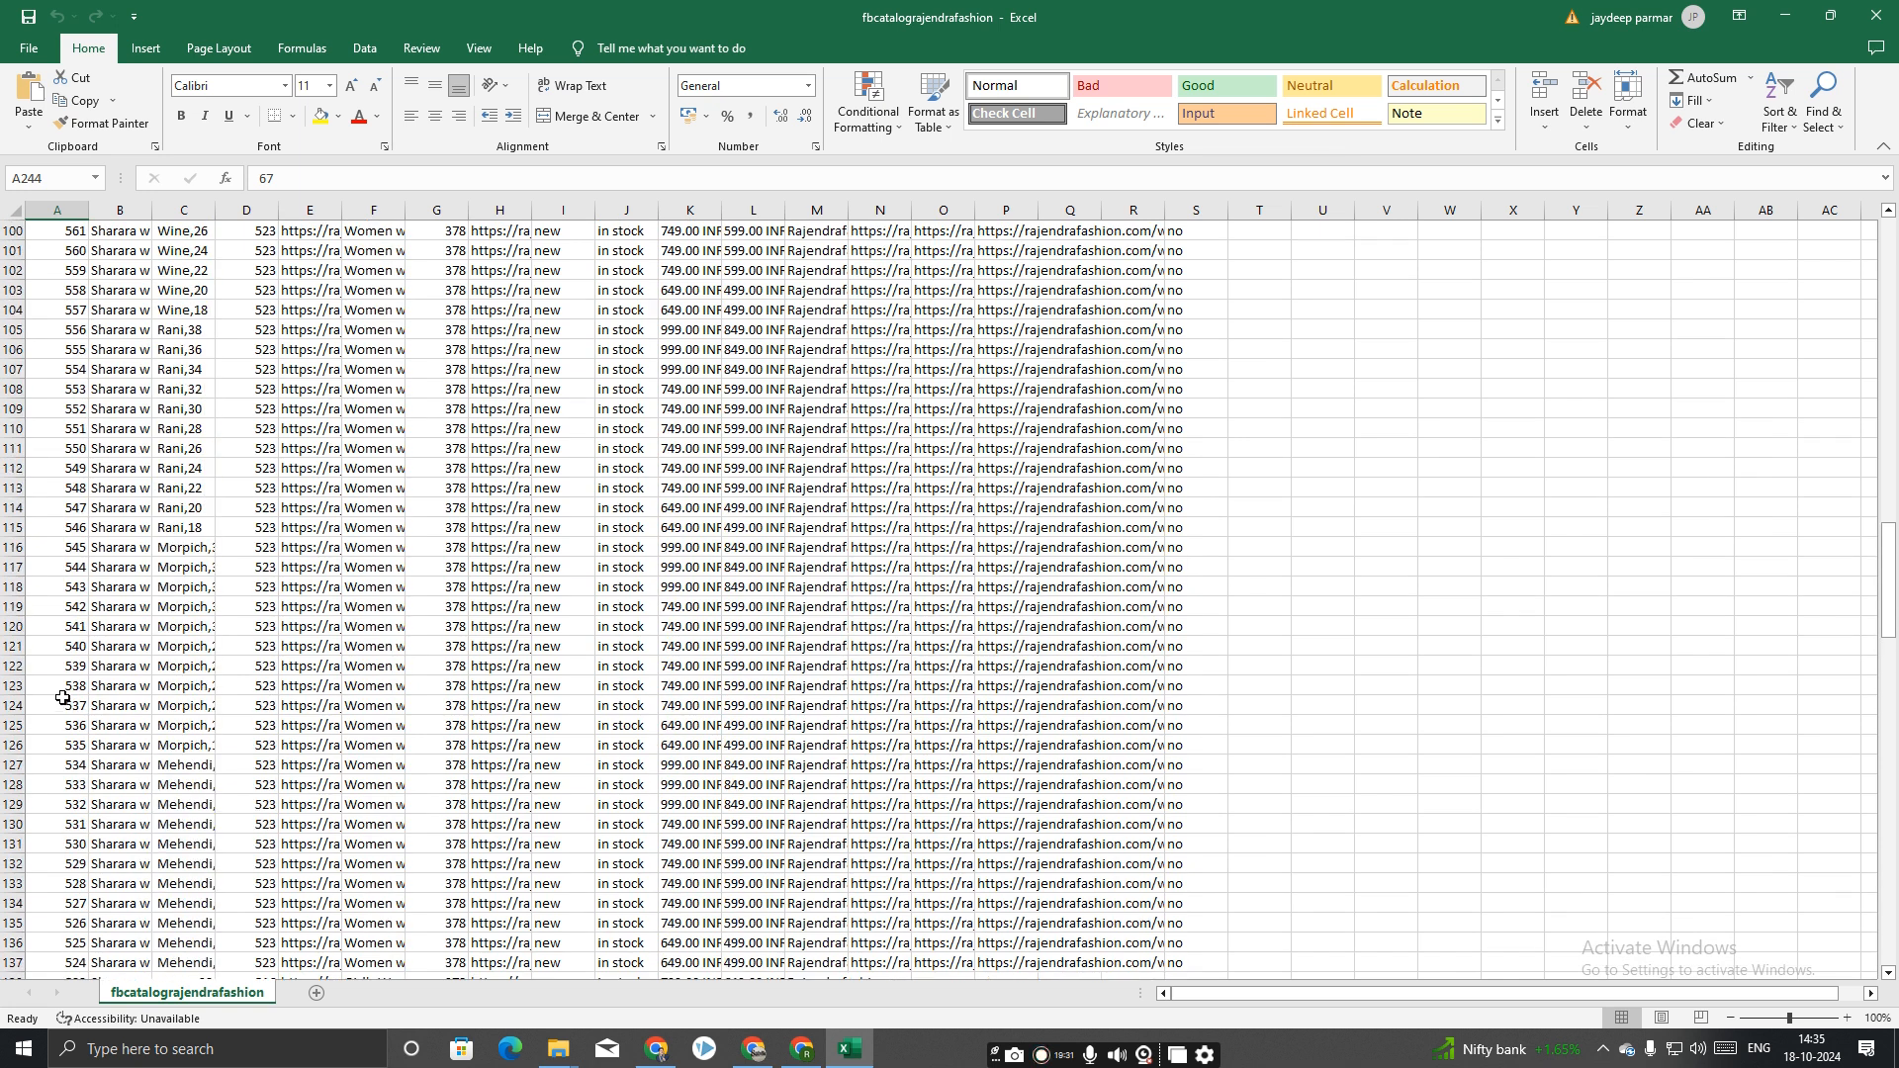
scroll(63, 696, "up", 5)
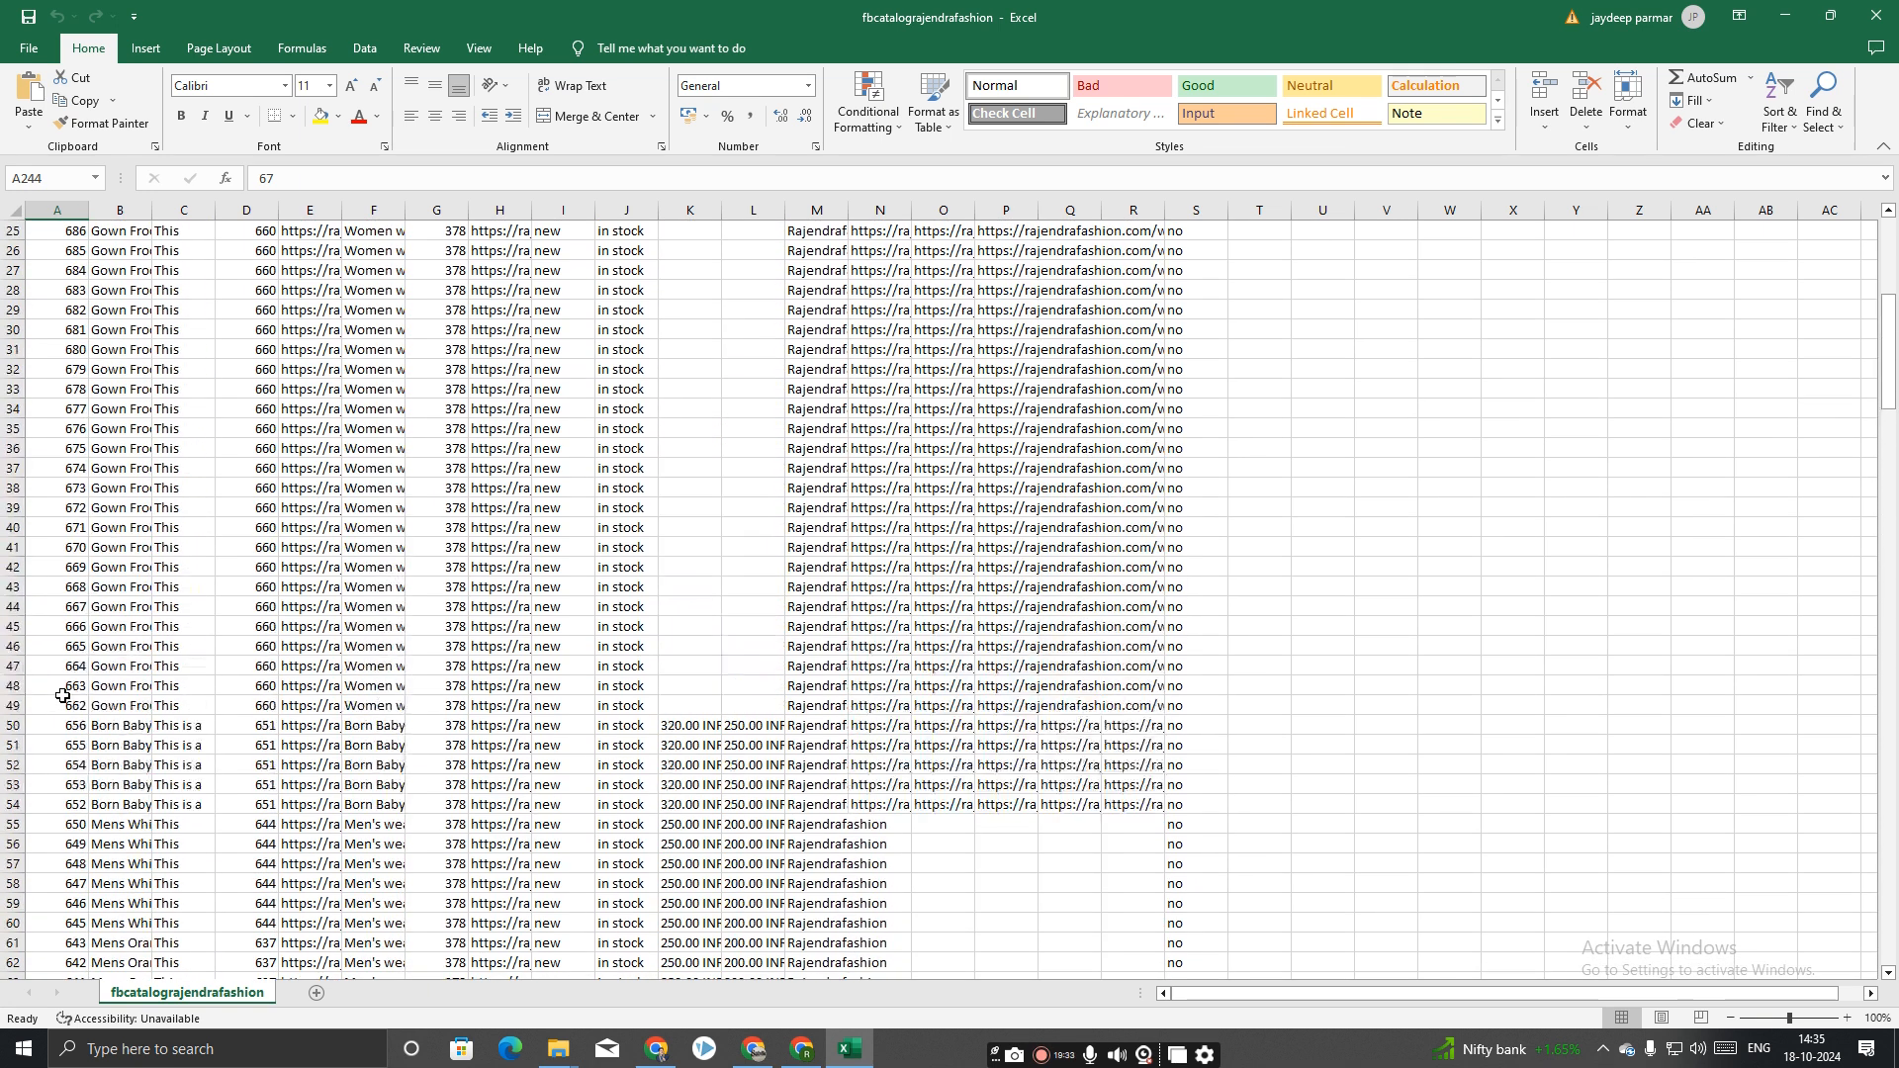
scroll(63, 696, "up", 8)
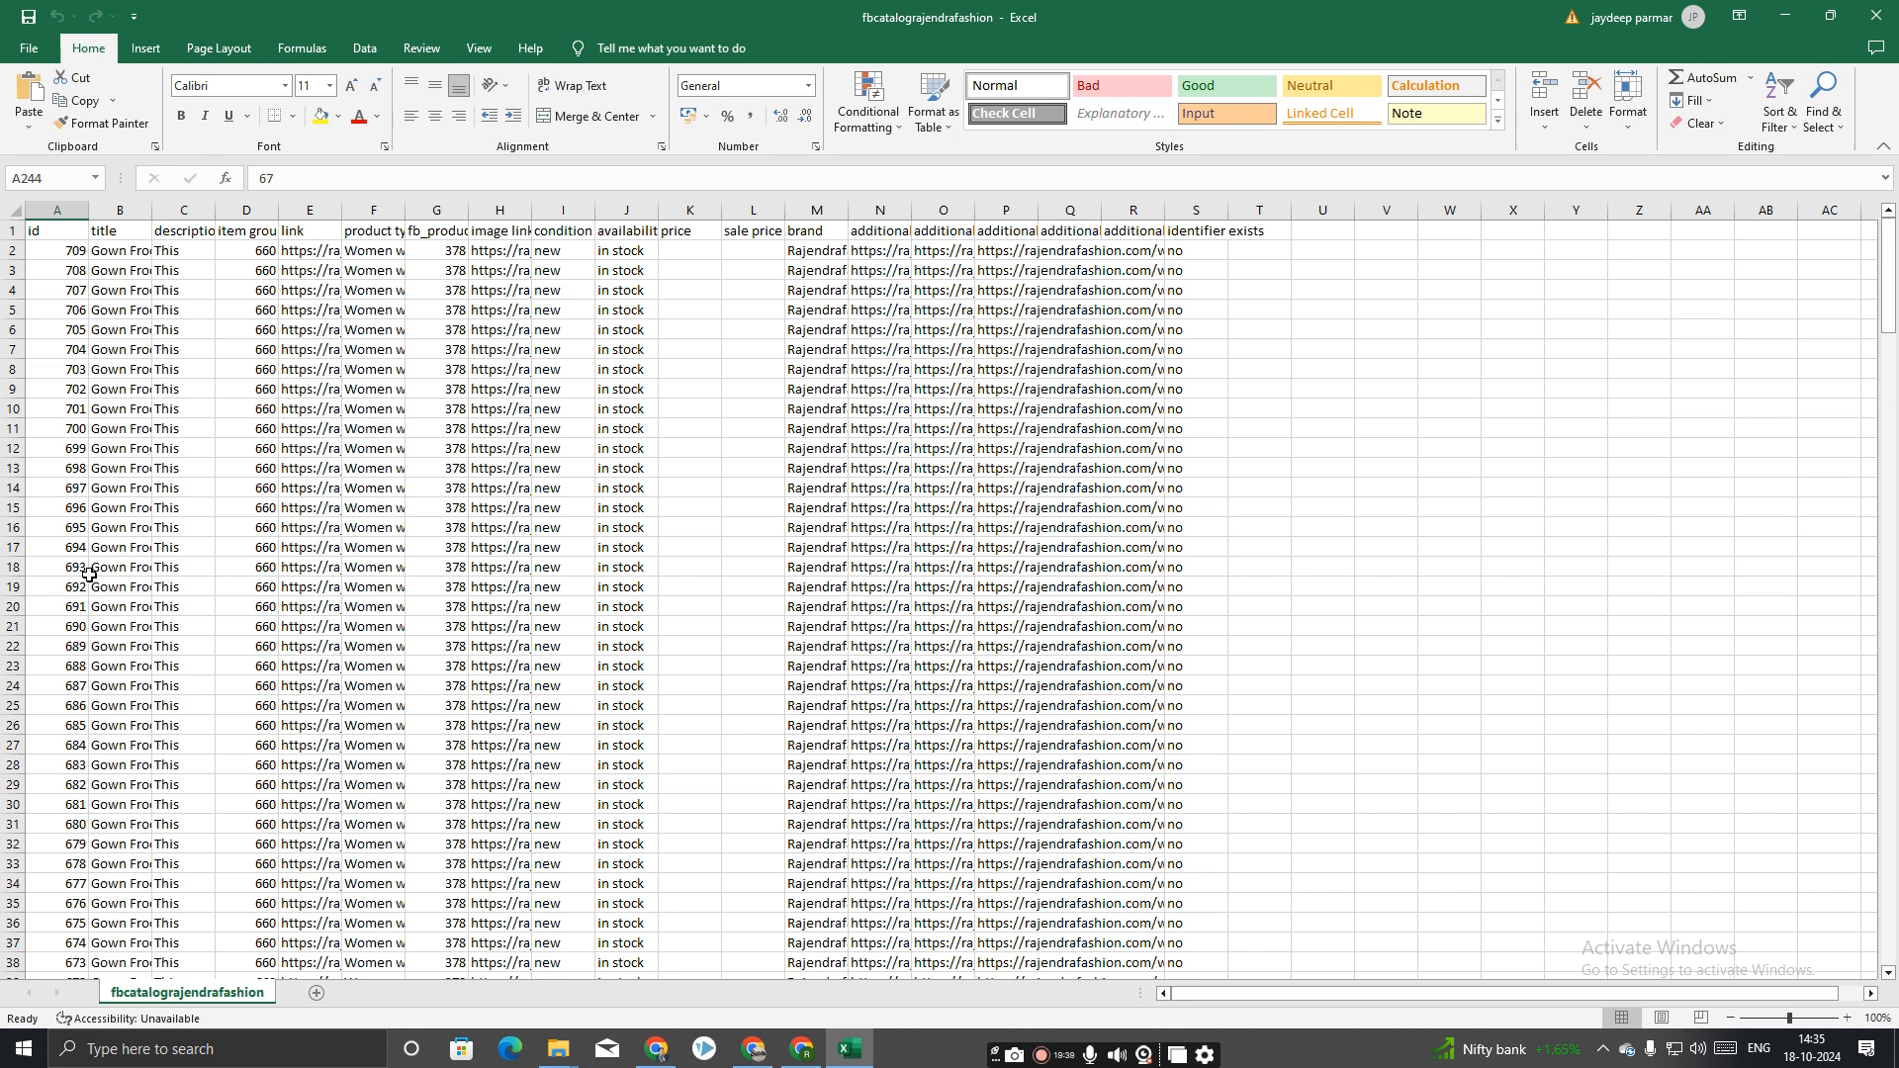
left_click(48, 726)
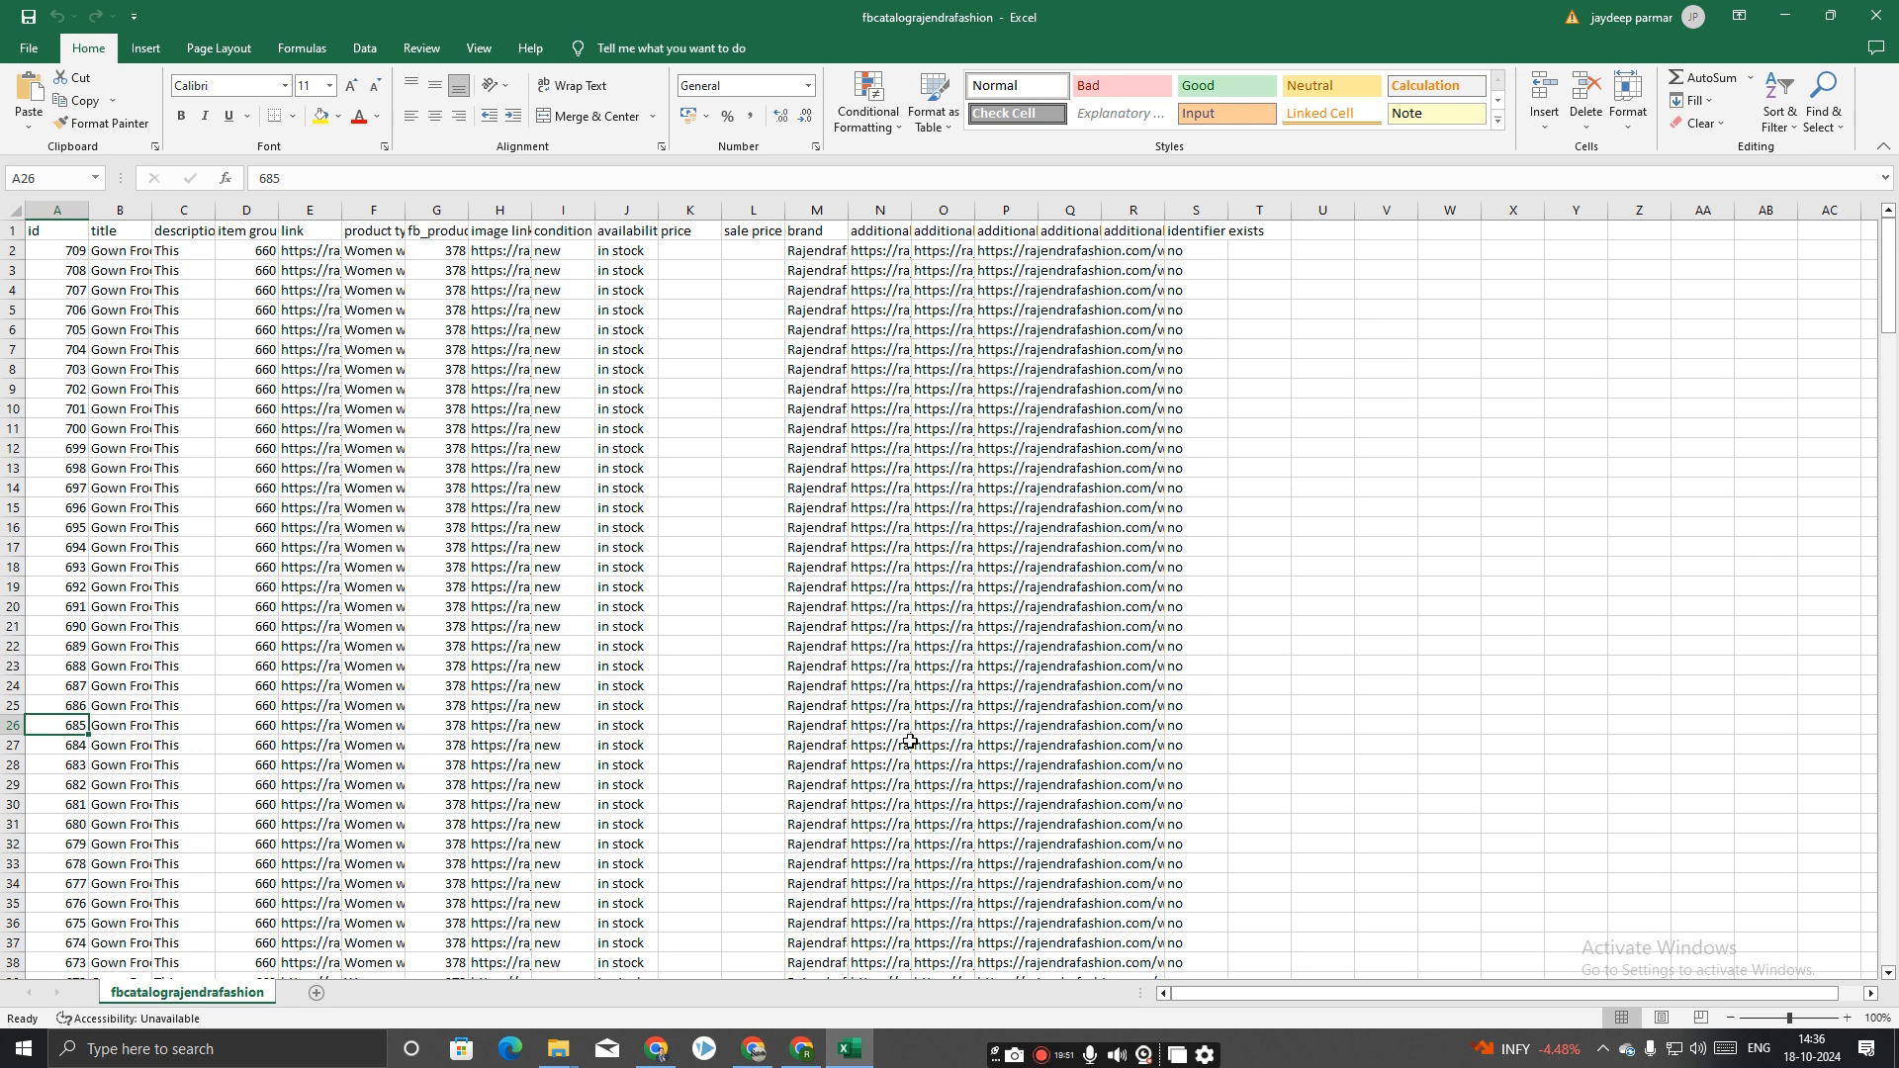
scroll(621, 865, "down", 9)
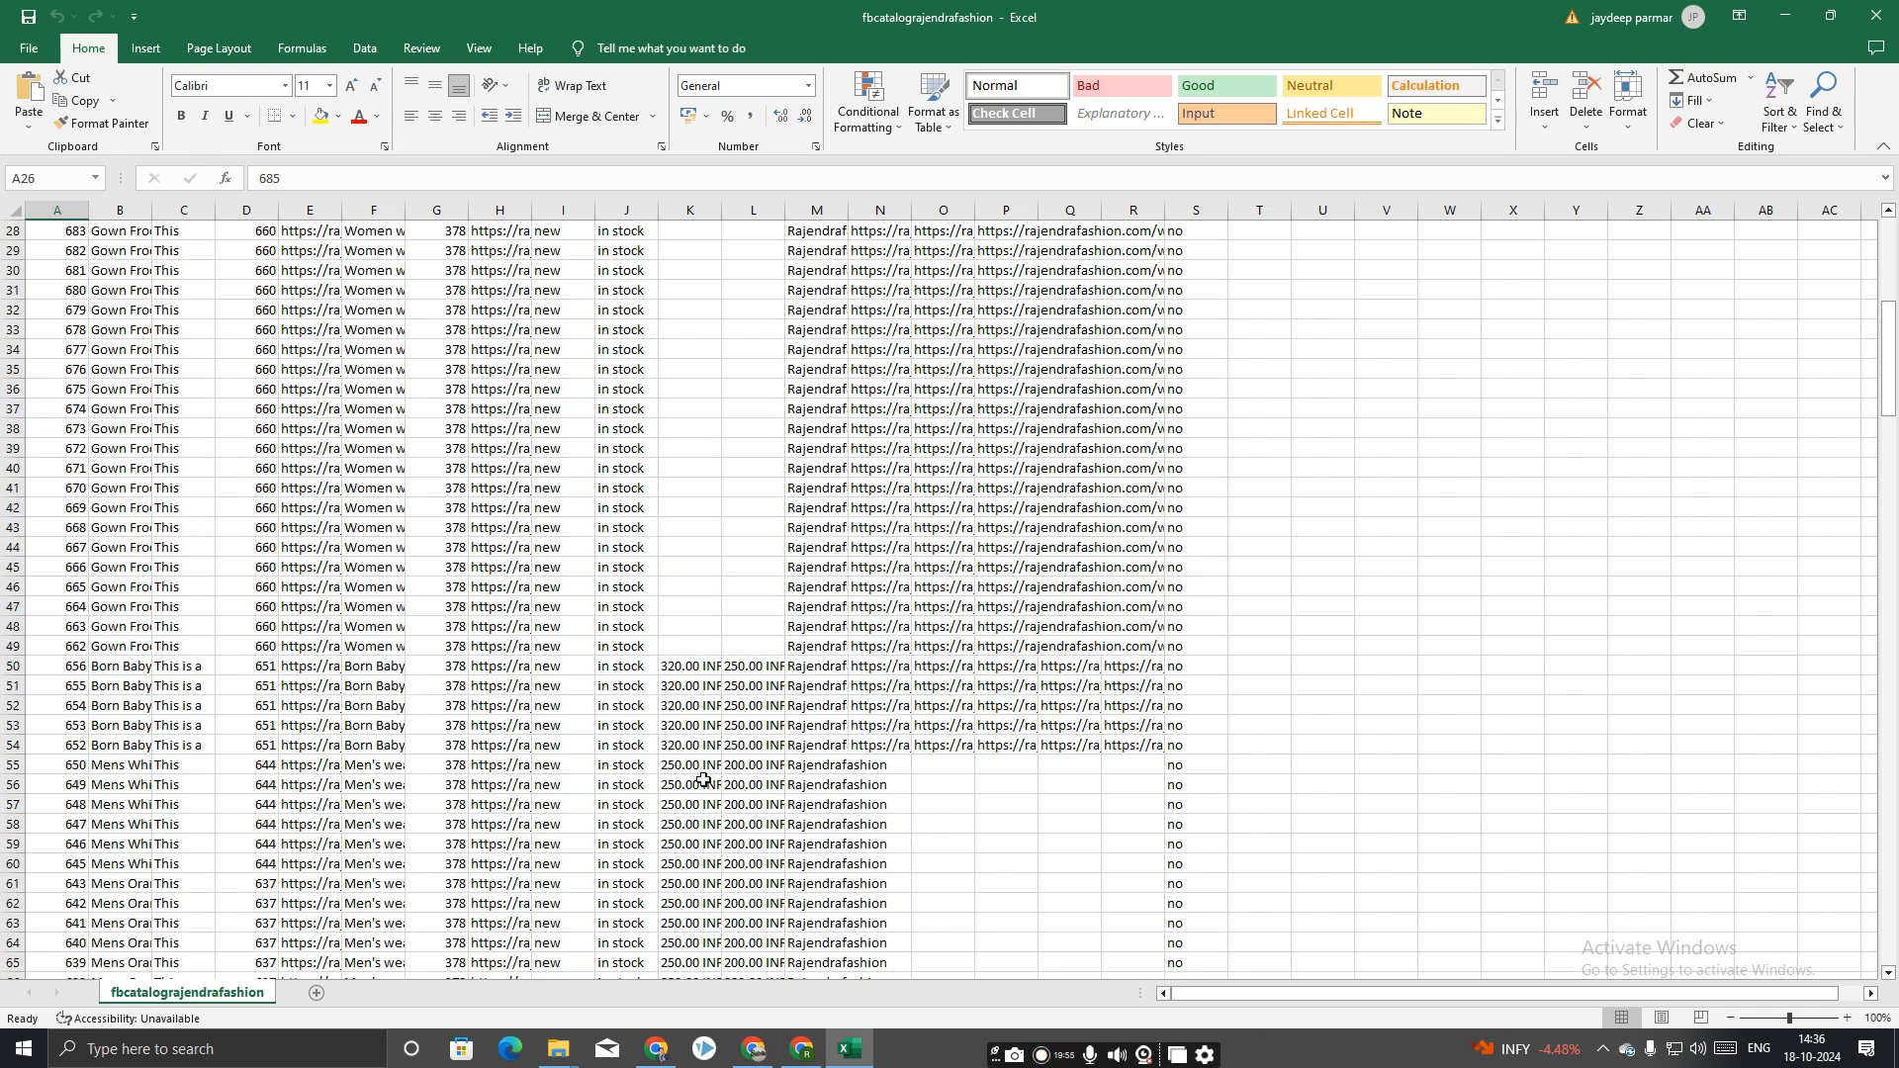
scroll(709, 798, "up", 3)
scroll(61, 285, "up", 6)
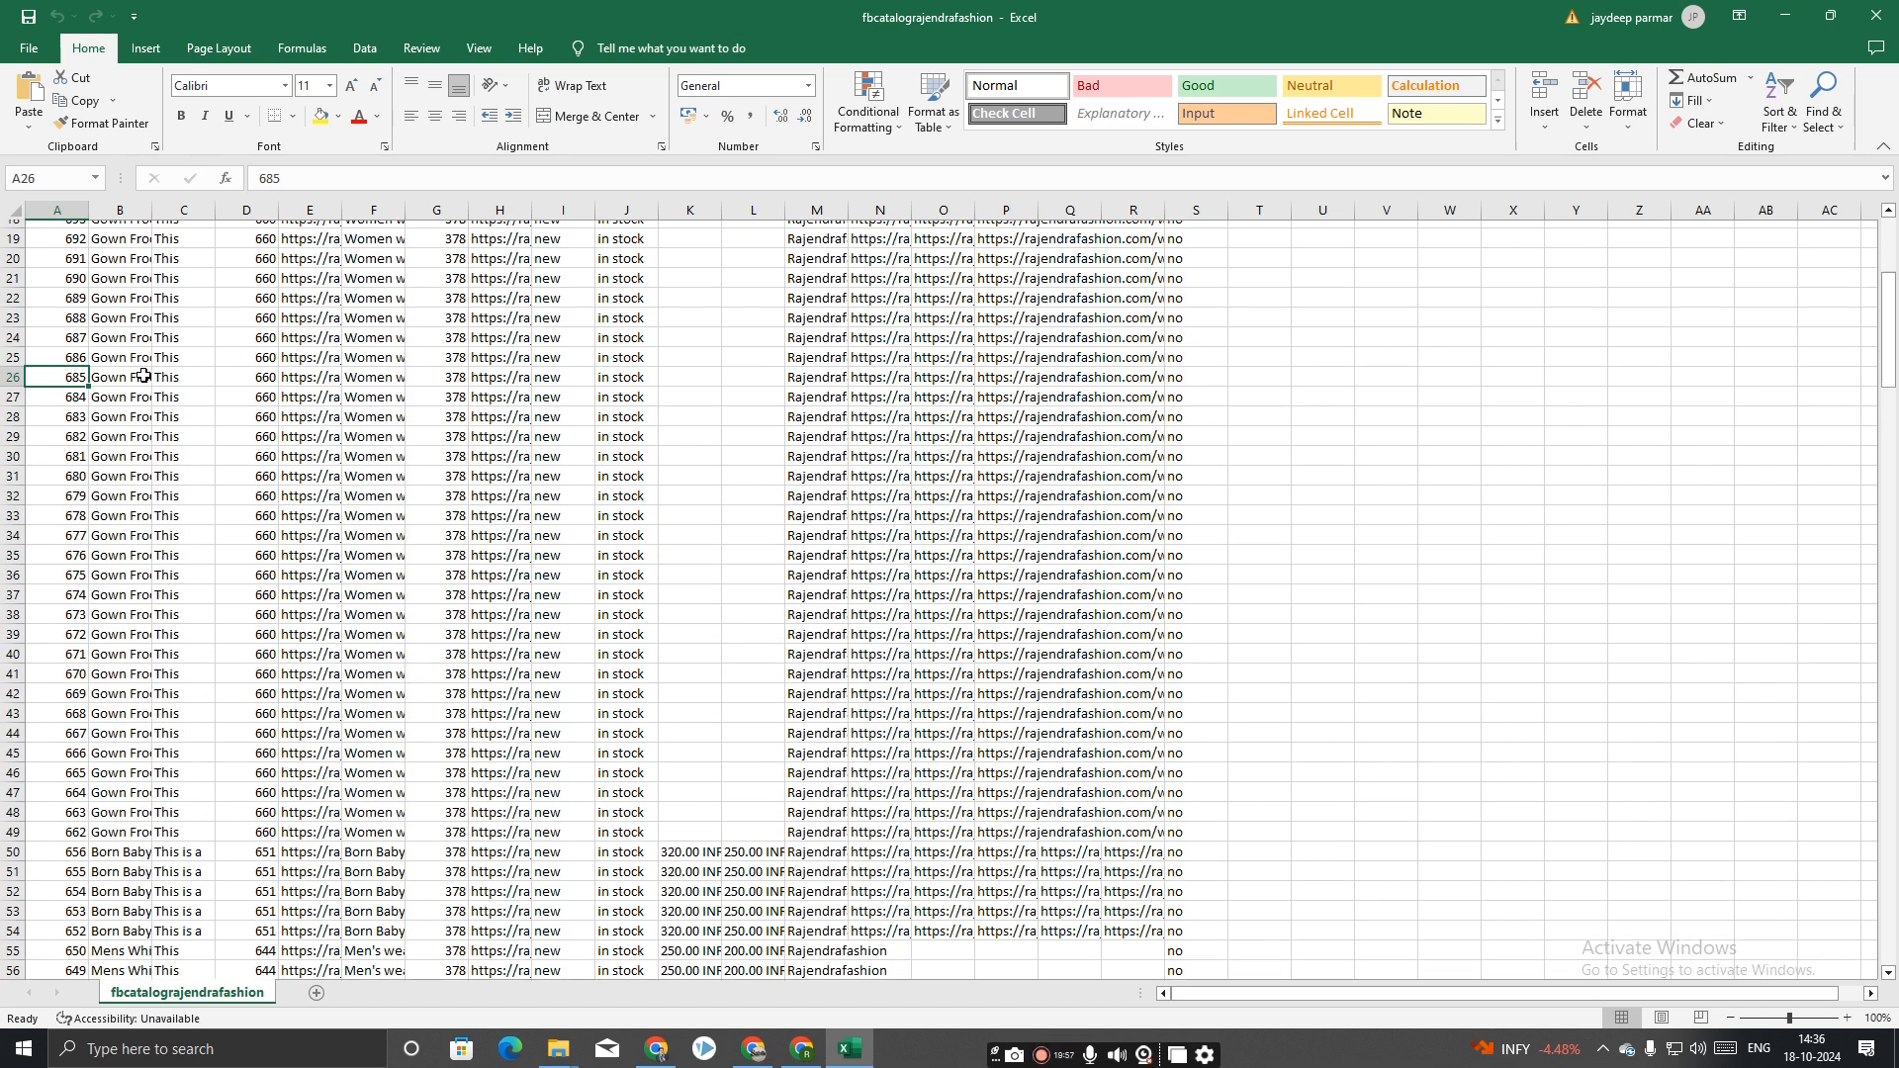
Clear the contents of cells A2 through Y48, covering the gown product entries.
left_click(38, 250)
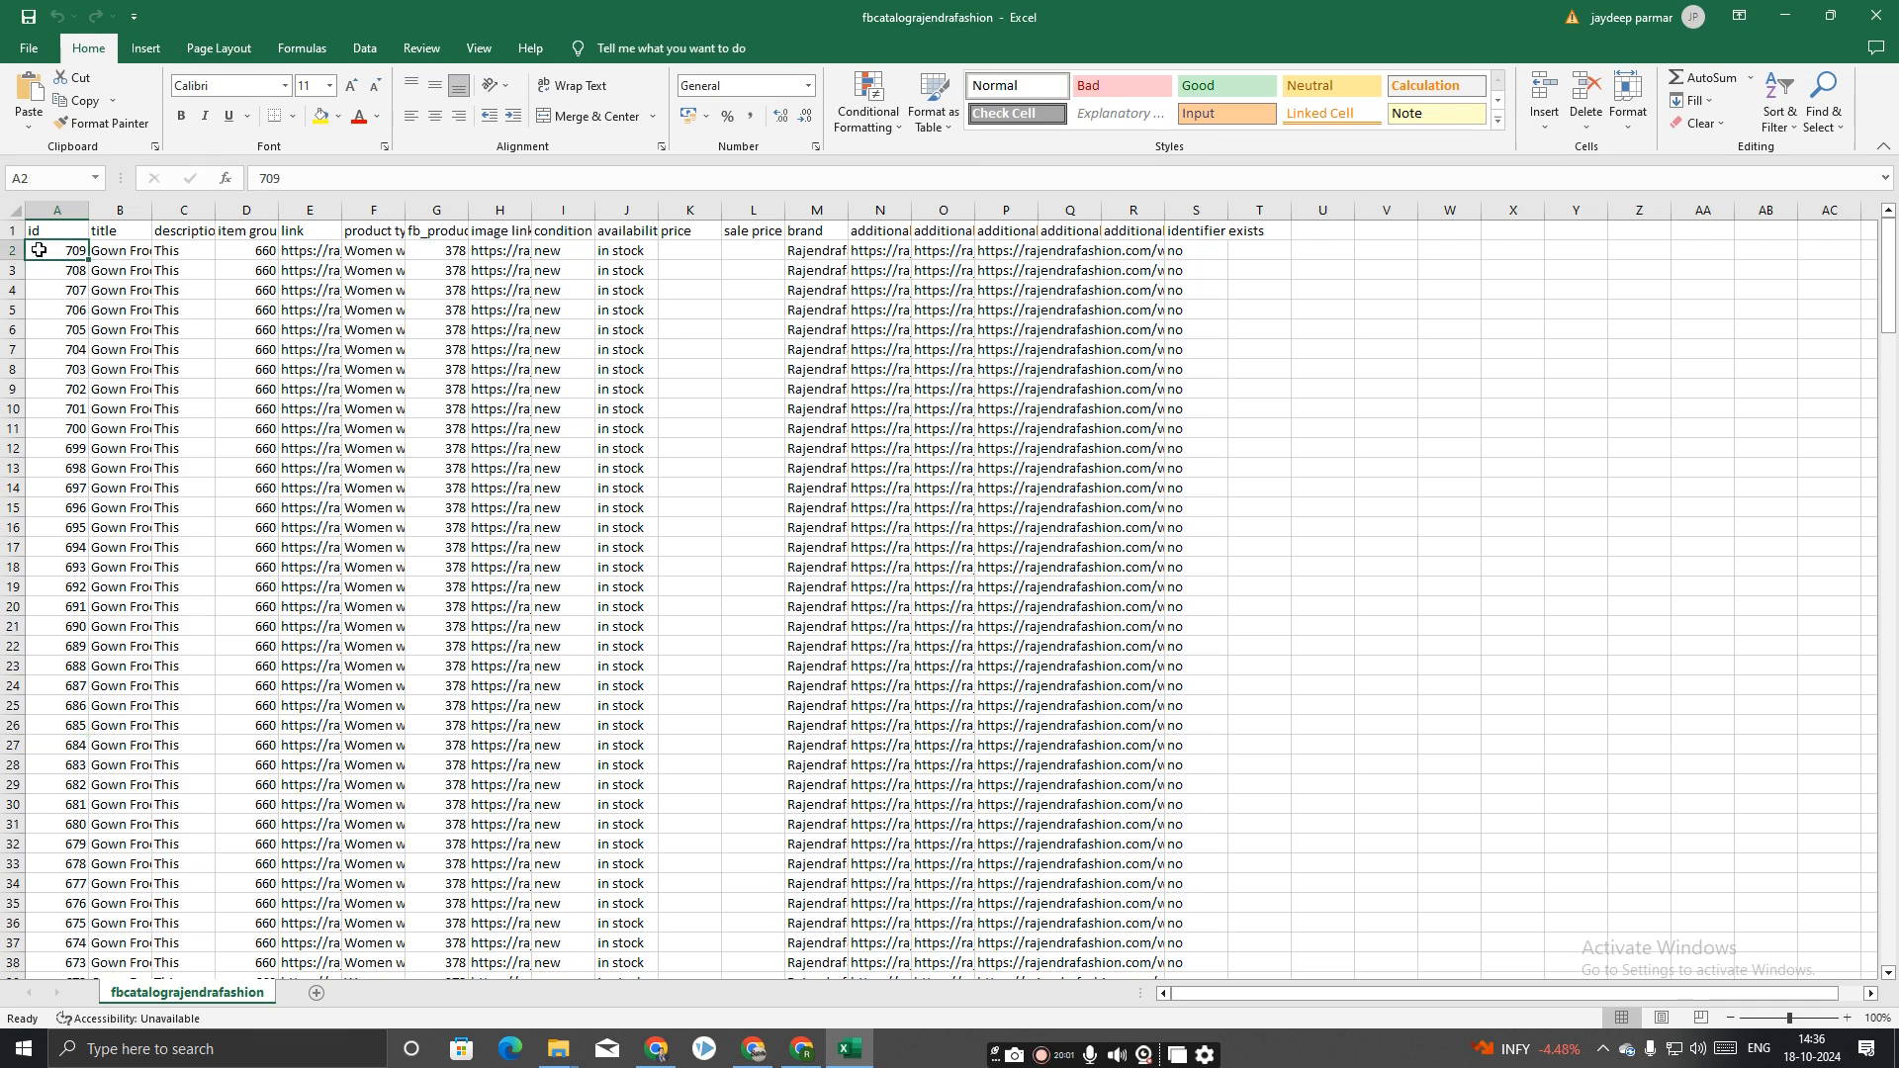
key("shift+Down")
key("shift+Down")
key("shift+Down")
key("shift+Down")
key("shift+Down")
key("shift+Down")
key("shift+Down")
key("shift+Down")
key("shift+Down")
key("shift+Down")
key("shift+Down")
key("shift+Down")
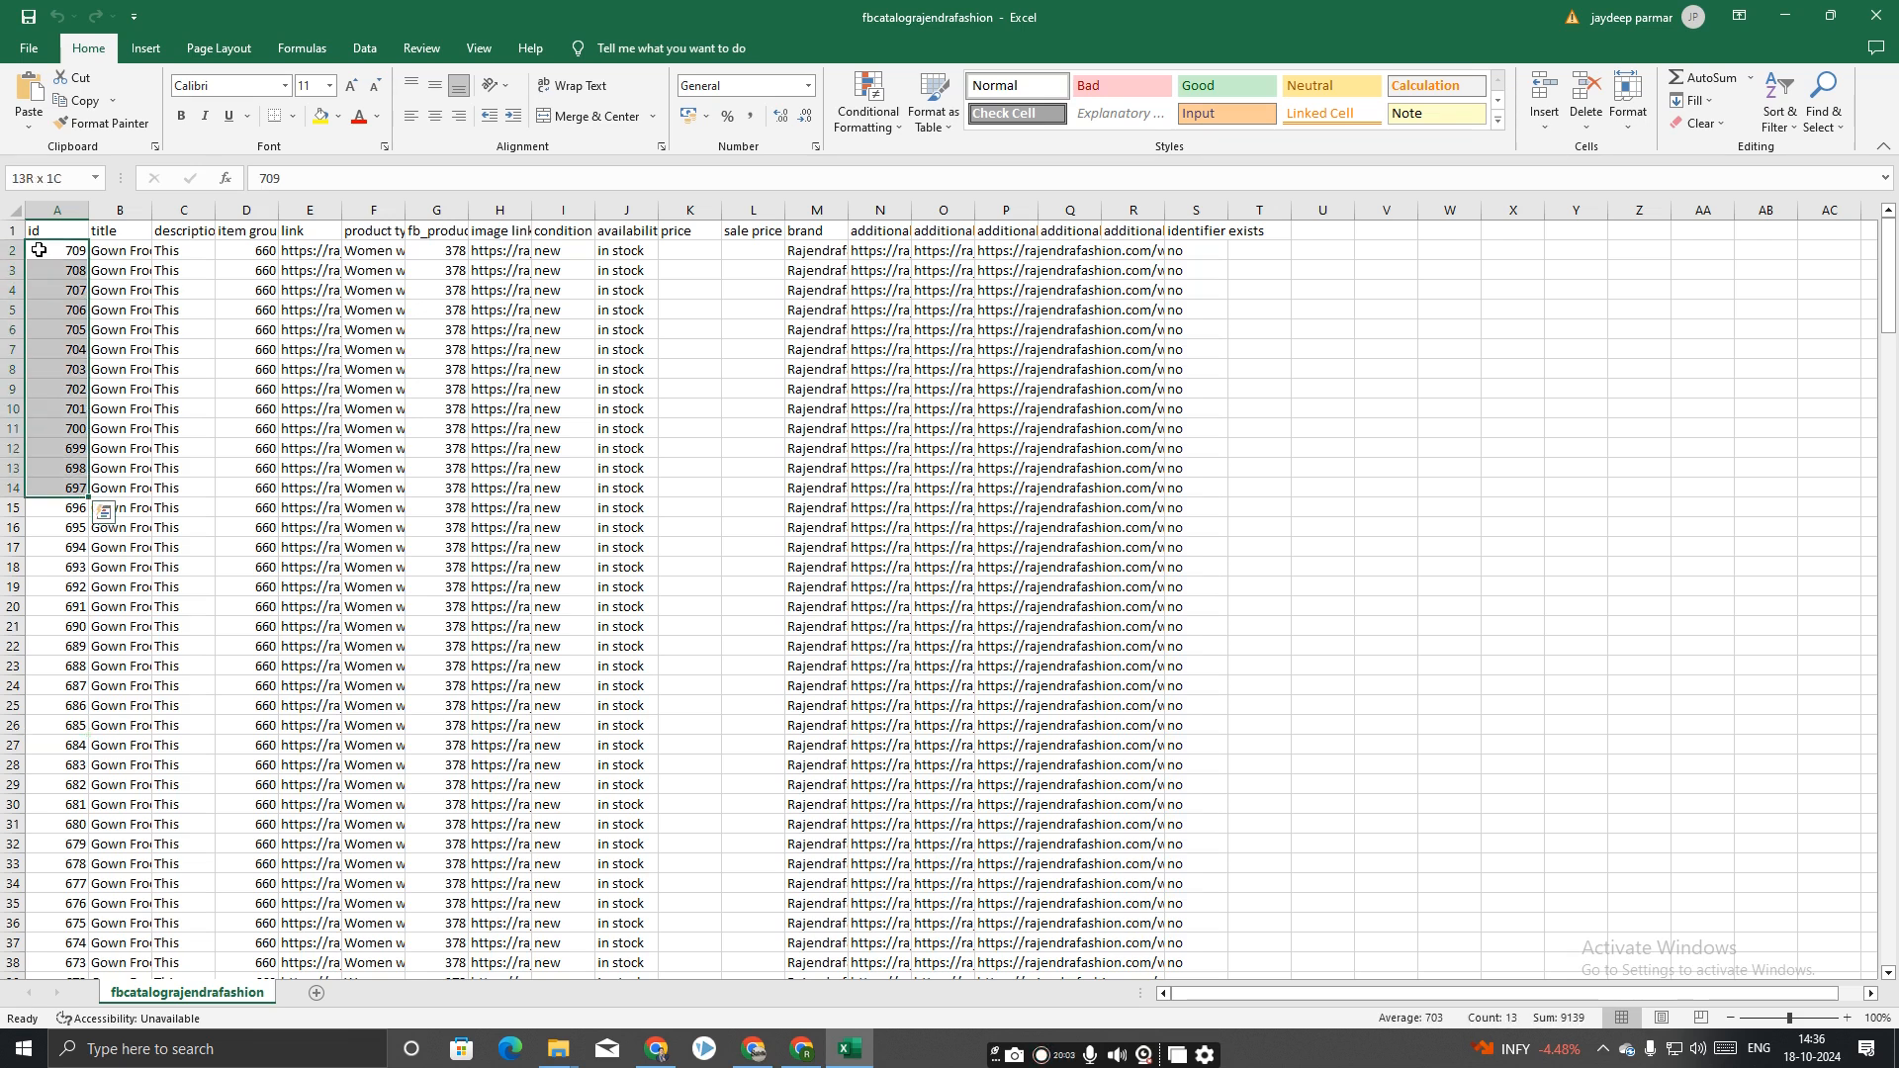
key("shift+Down")
key("shift+Down")
key("shift+Down")
key("shift+Down")
key("shift+Down")
key("shift+Down")
key("shift+Down")
key("shift+Down")
key("shift+Down")
key("shift+Down")
key("shift+Down")
key("shift+Down")
key("shift+Down")
key("shift+Down")
key("shift+Down")
key("shift+Down")
key("shift+Down")
key("shift+Down")
key("shift+Down")
key("shift+Down")
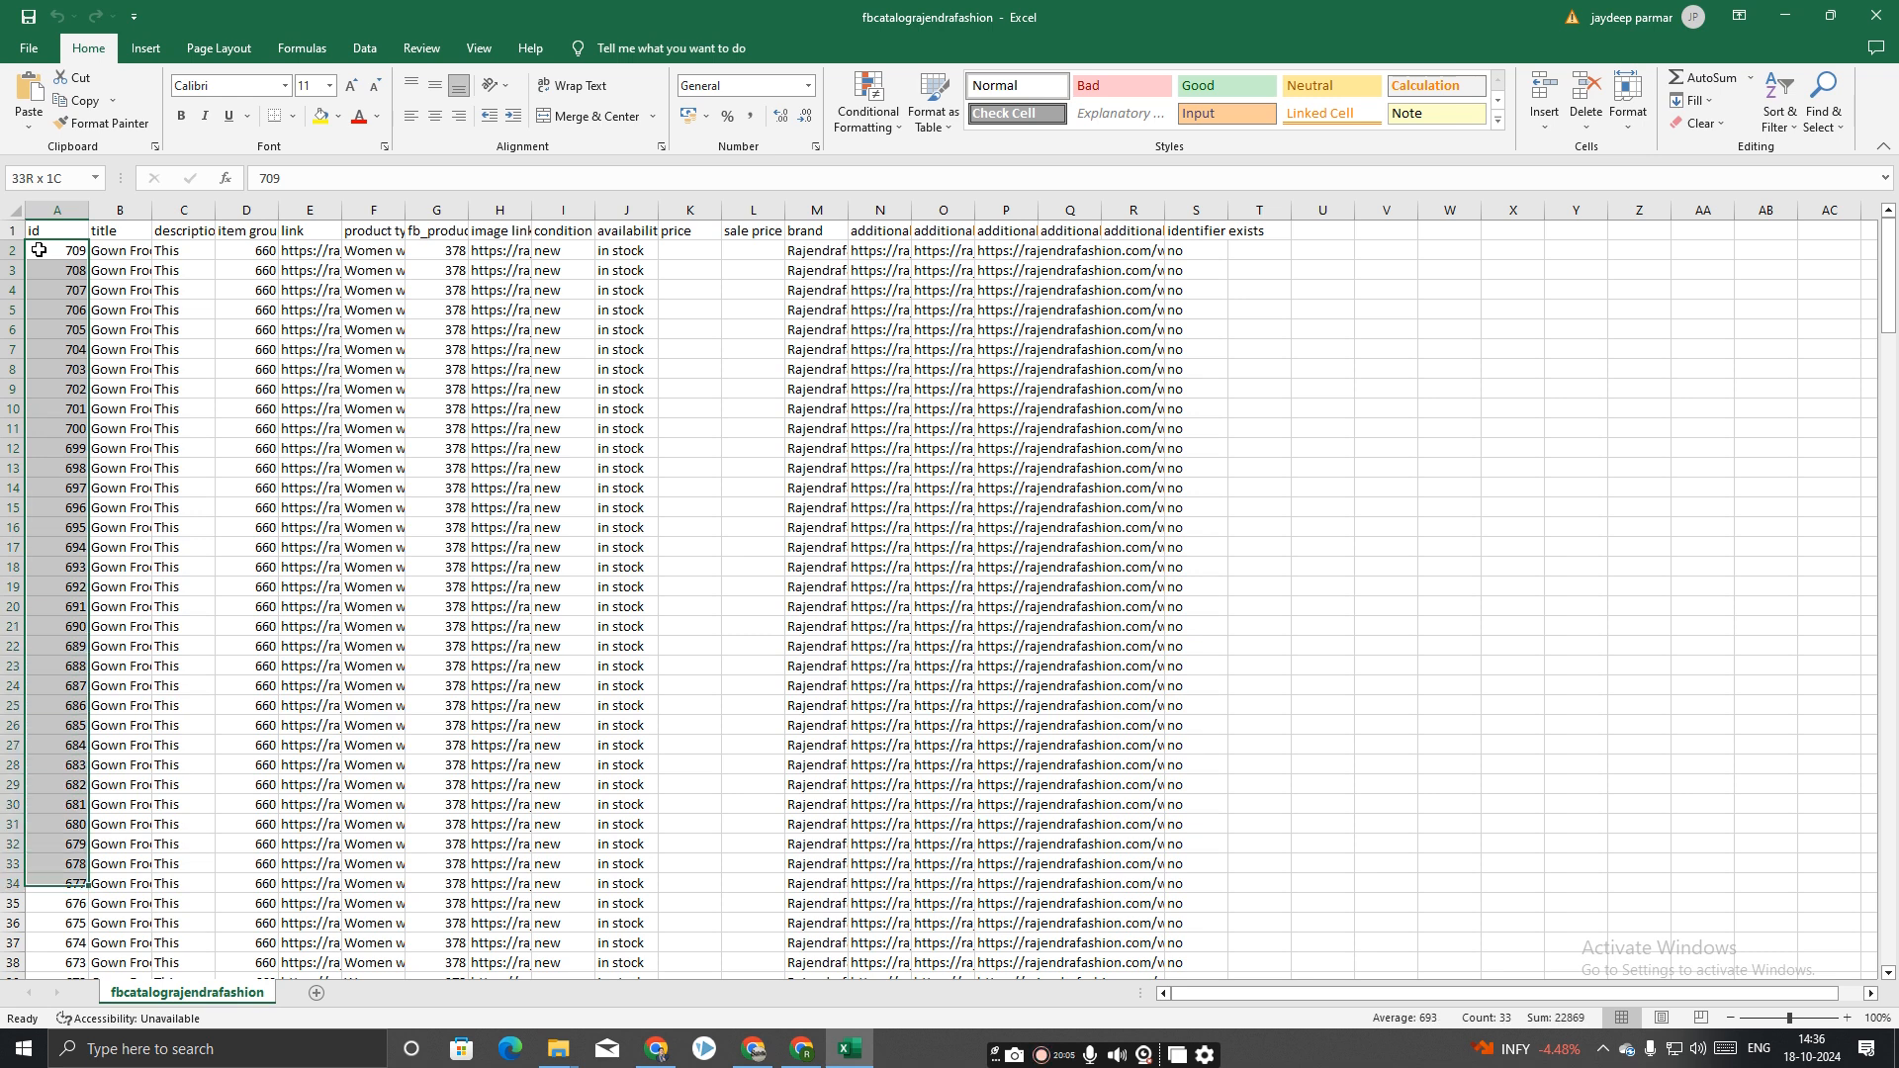
key("shift+Down")
key("shift+Down")
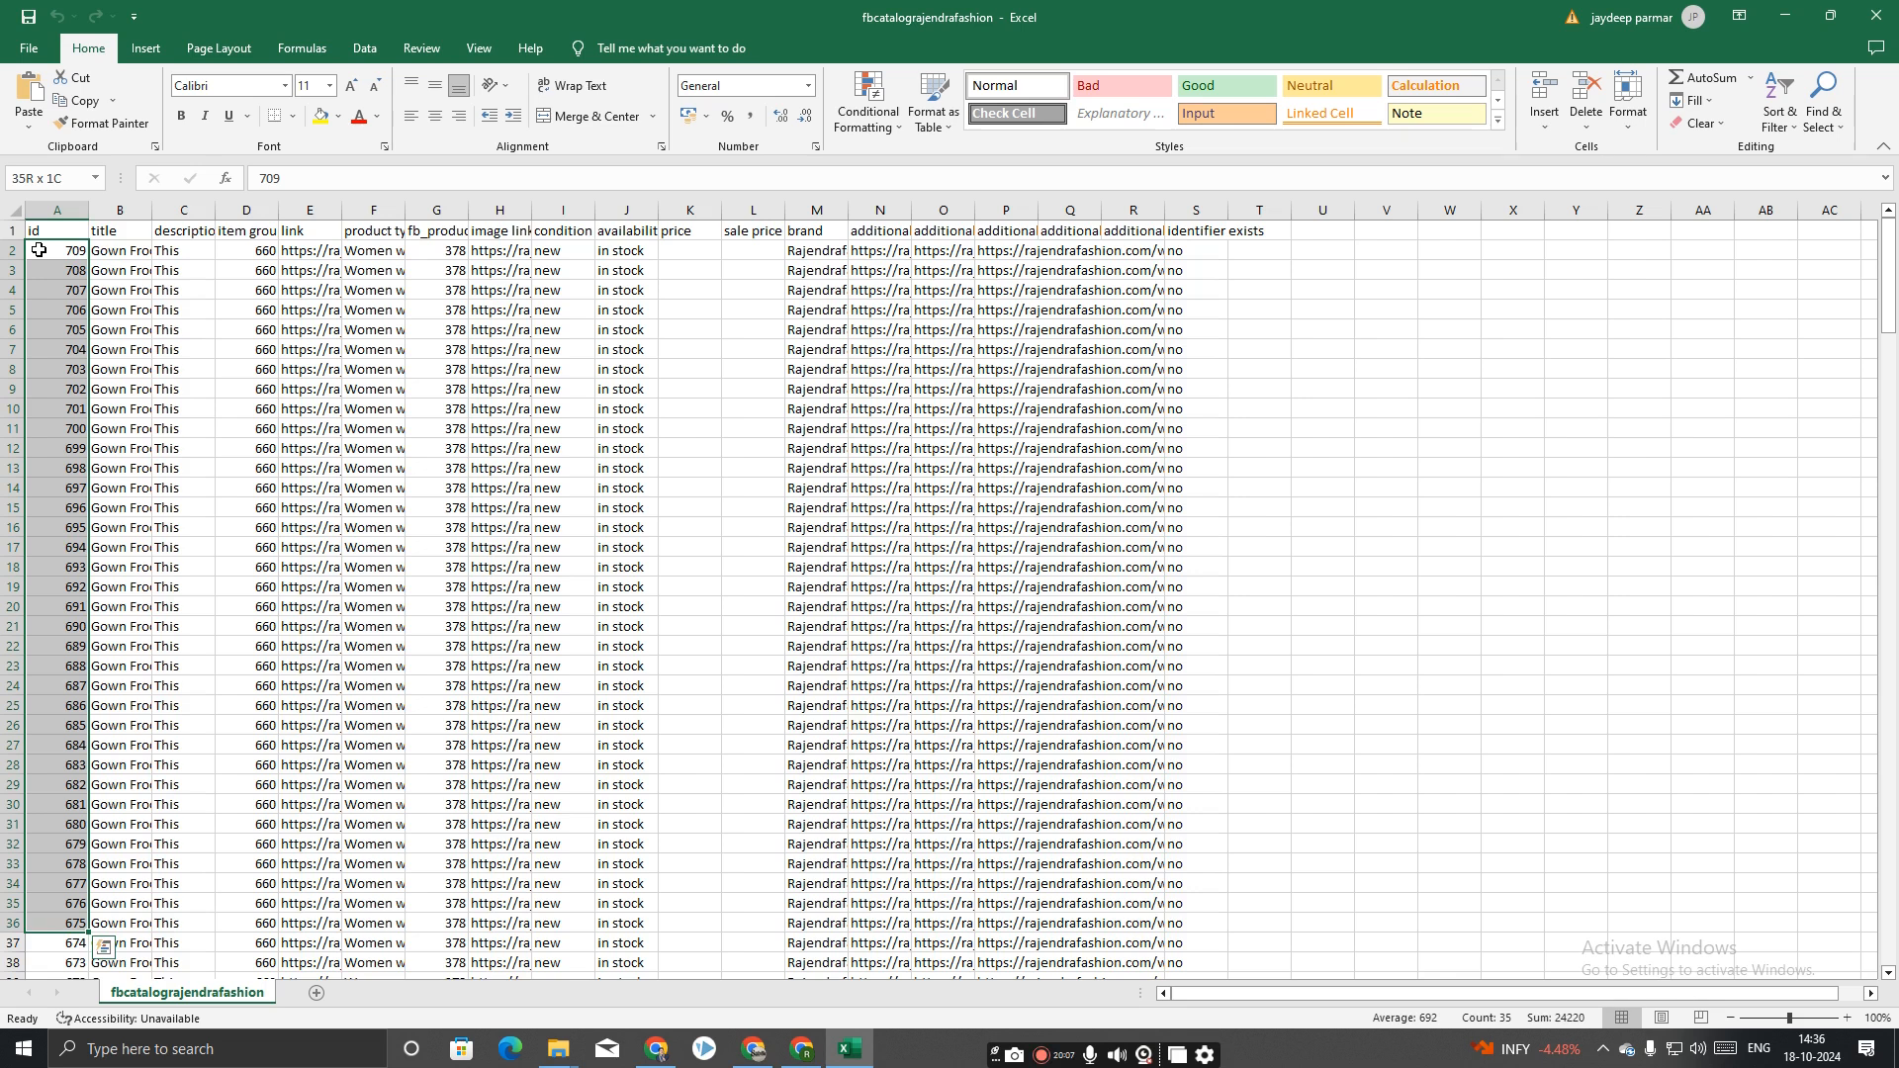
key("shift+Down")
key("shift+Down")
key("shift+Down")
key("shift+Down")
key("shift+Down")
key("shift+Down")
key("shift+Down")
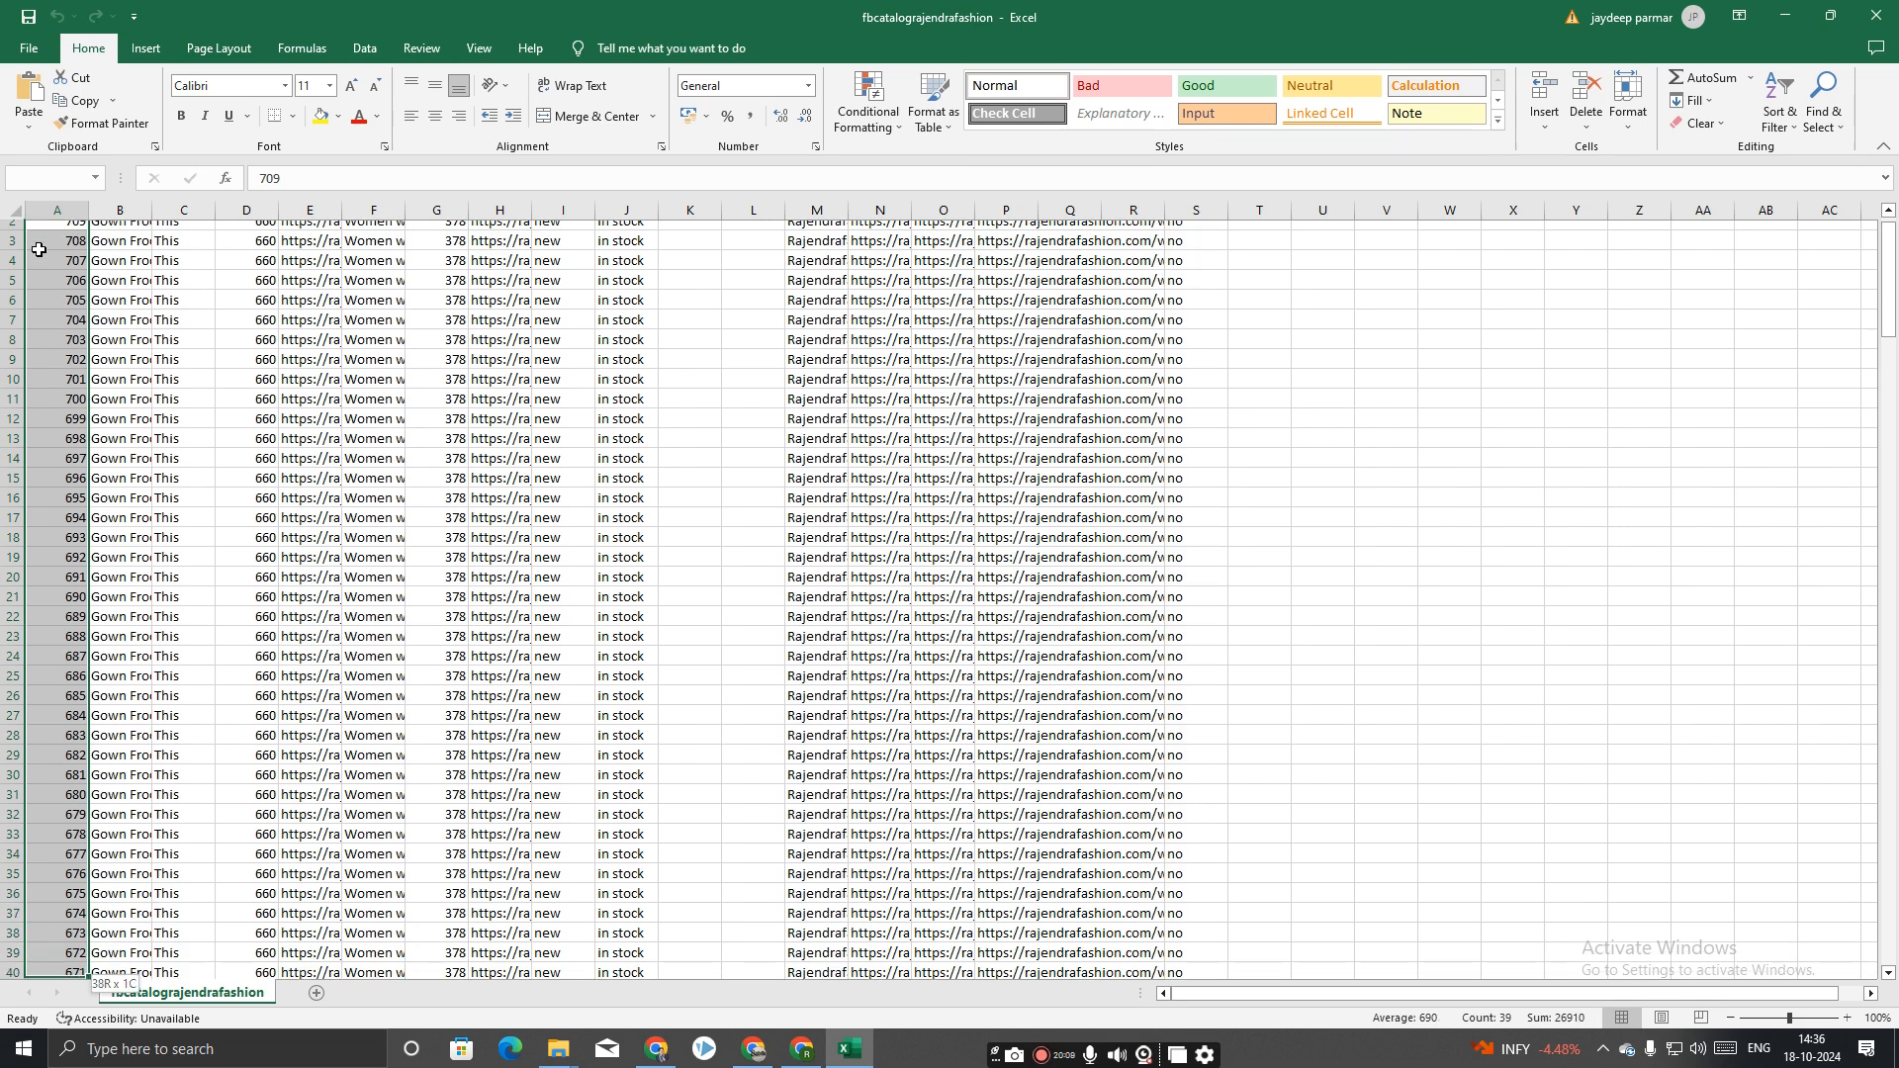
key("shift+Down")
key("shift+Down")
key("shift+Down")
key("shift+Down")
key("shift+Down")
key("shift+Down")
key("shift+Down")
key("shift+Down")
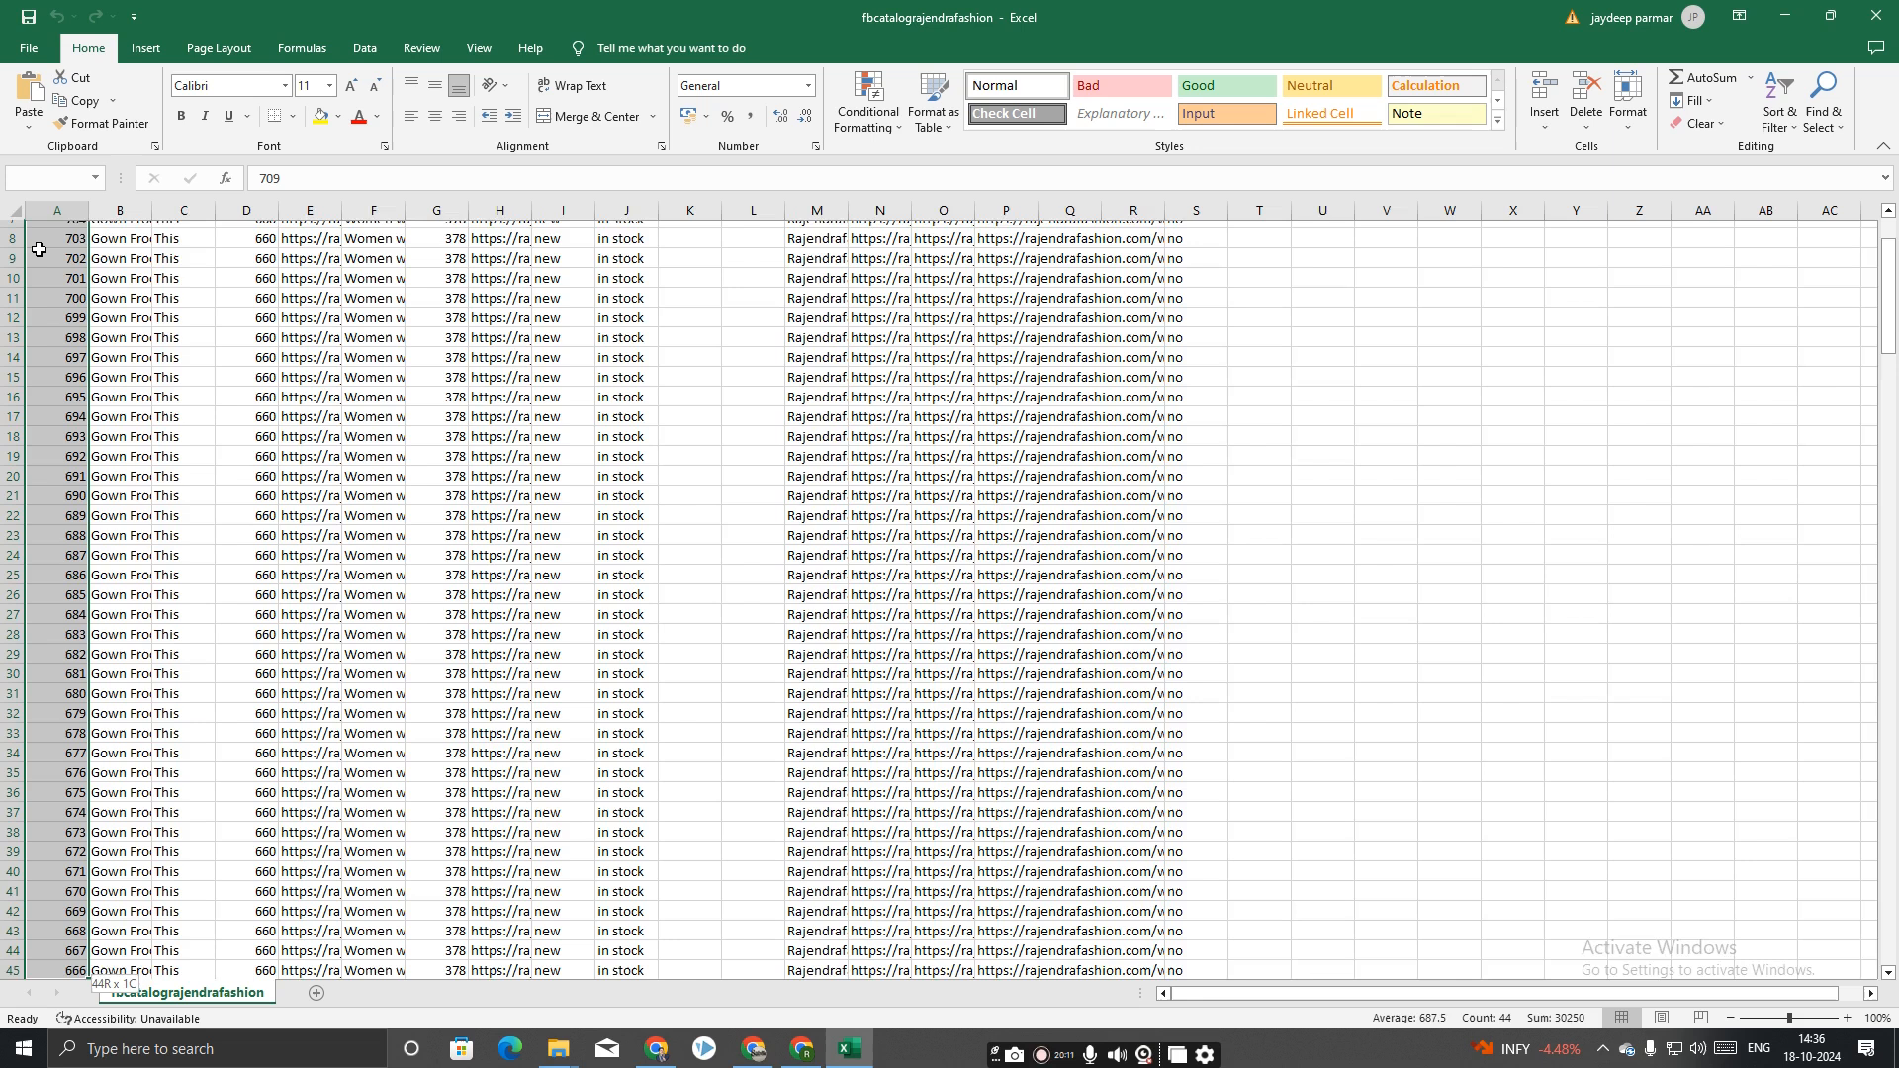
key("shift+Up")
key("shift+Up")
key("shift+Up")
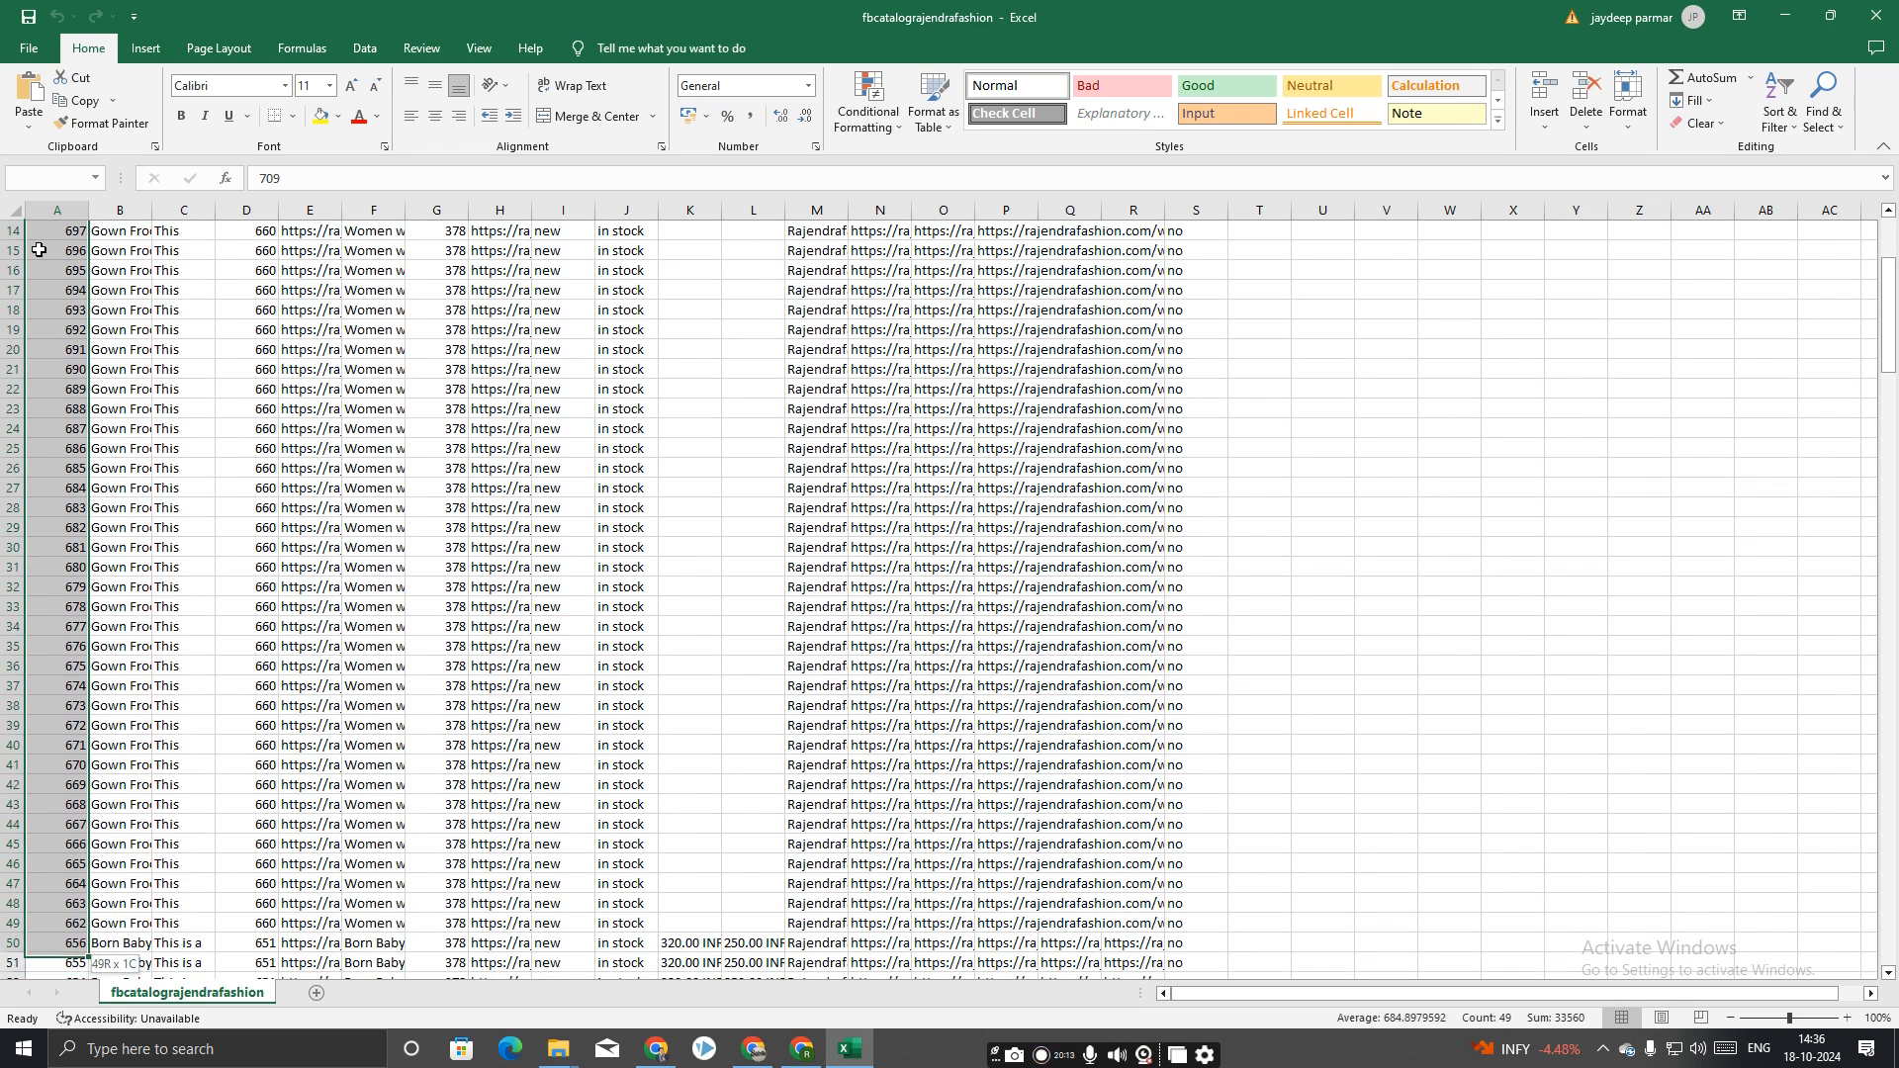
key("shift+Right")
key("shift+Right")
key("shift+Right")
key("shift+Right")
key("shift+Right")
key("shift+Right")
key("shift+Right")
key("shift+Right")
key("shift+Right")
key("shift+Right")
key("shift+Right")
key("shift+Right")
key("shift+Right")
key("shift+Right")
key("shift+Right")
key("shift+Right")
key("shift+Right")
key("shift+Right")
key("shift+Right")
key("shift+Right")
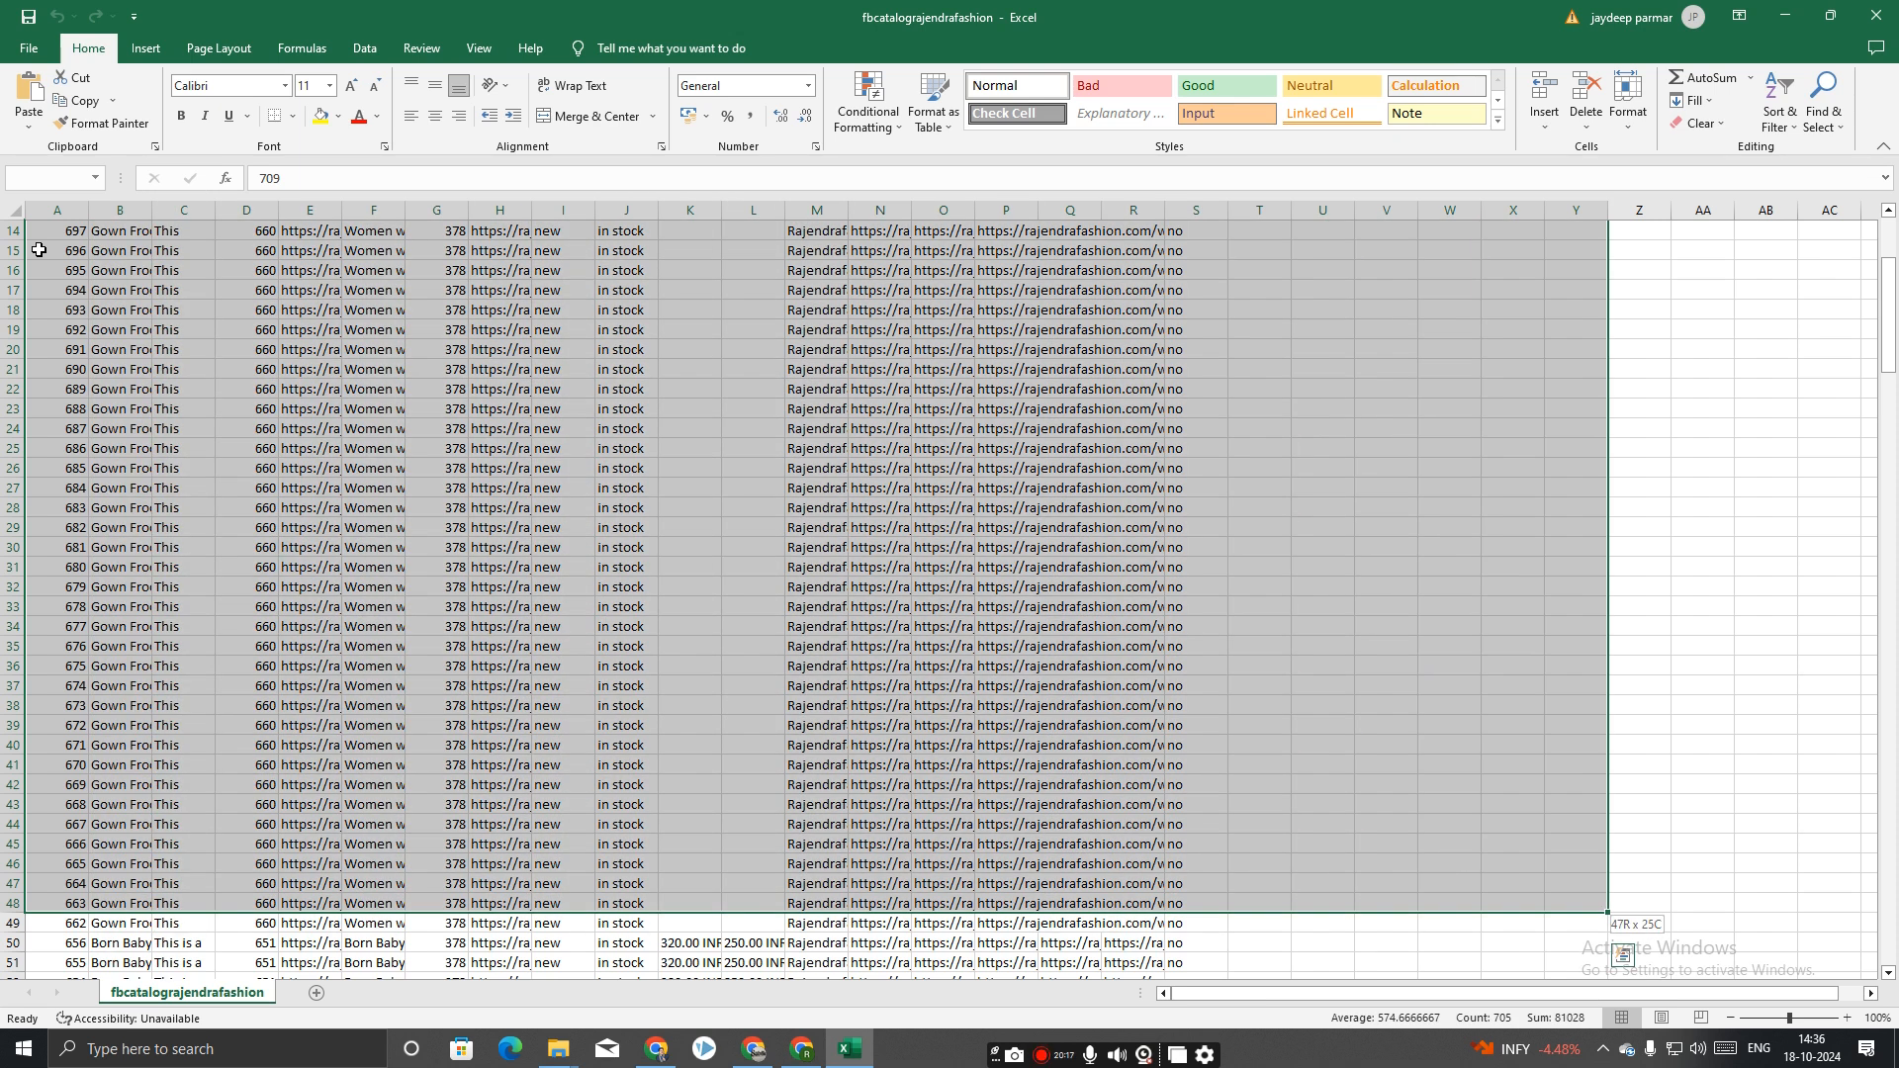
key("Delete")
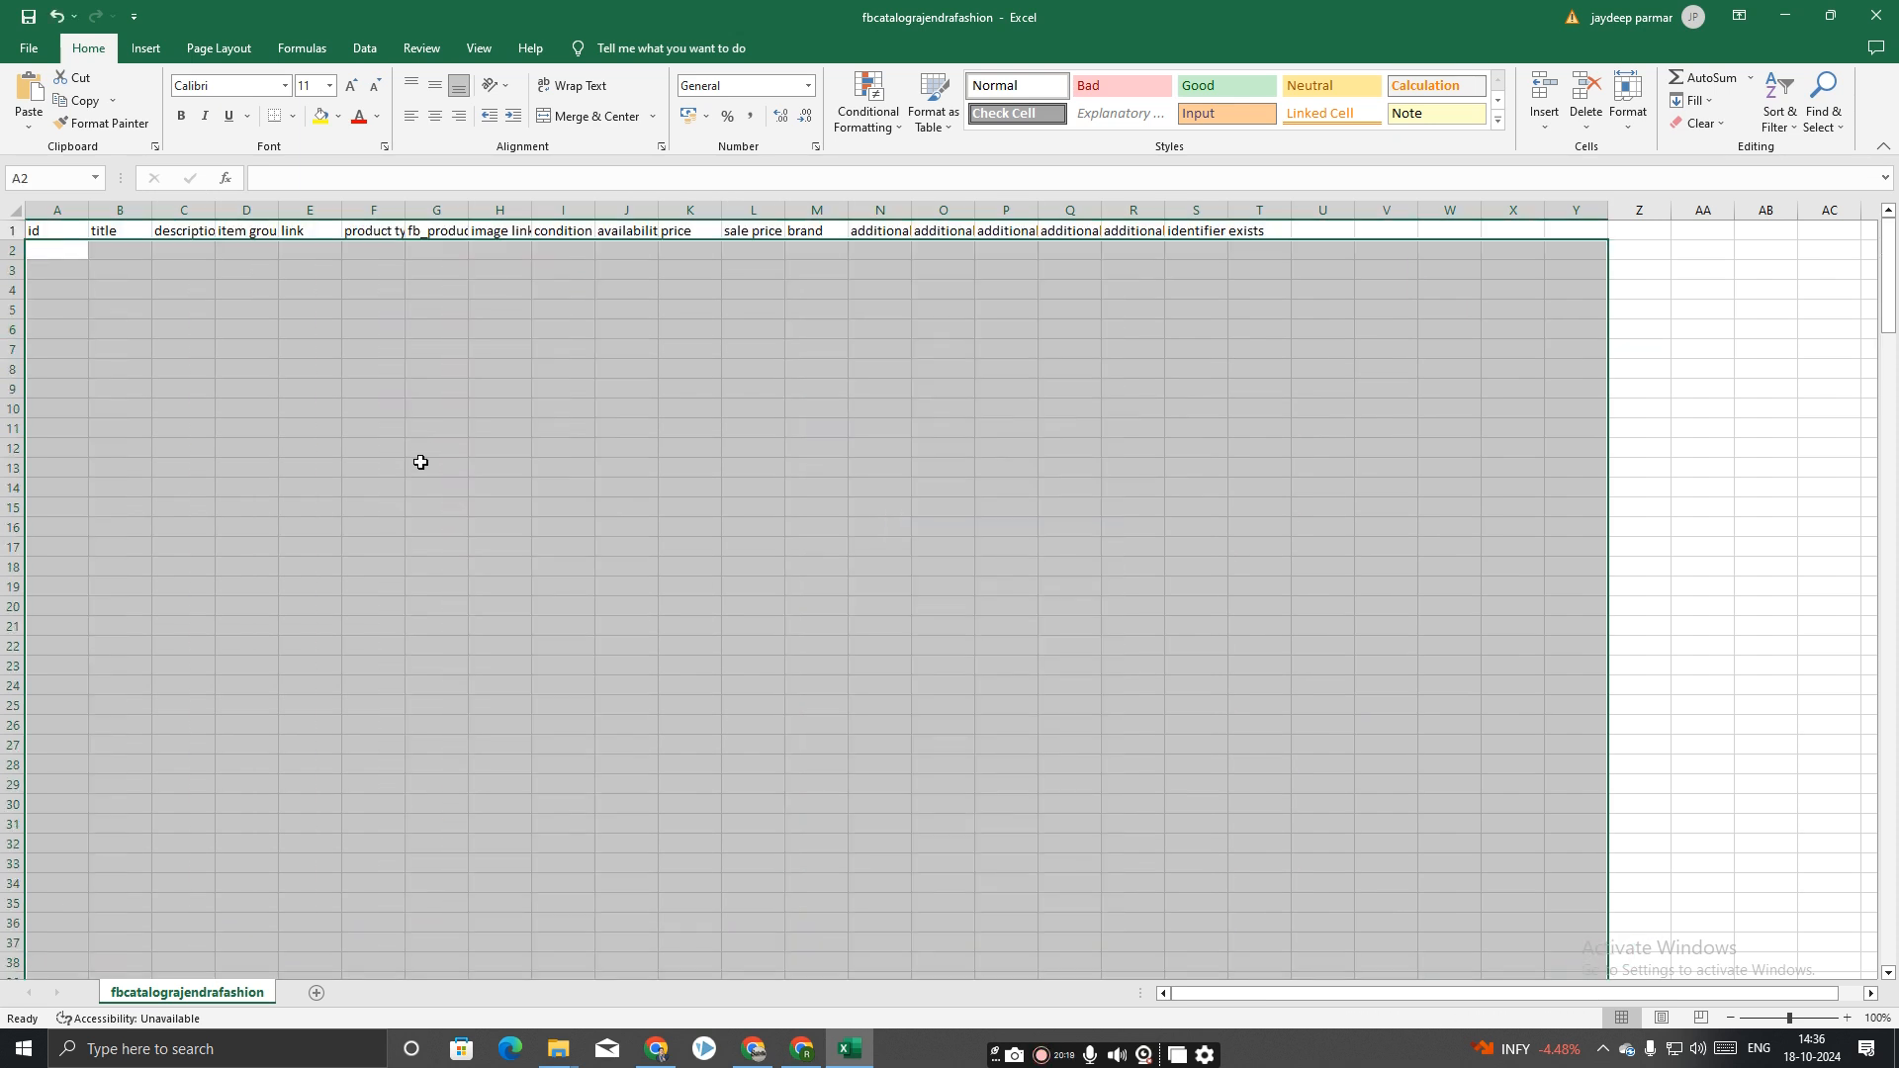
Delete rows 2 through 48 so the remaining products move up beneath the header row.
left_click(434, 489)
scroll(302, 542, "down", 5)
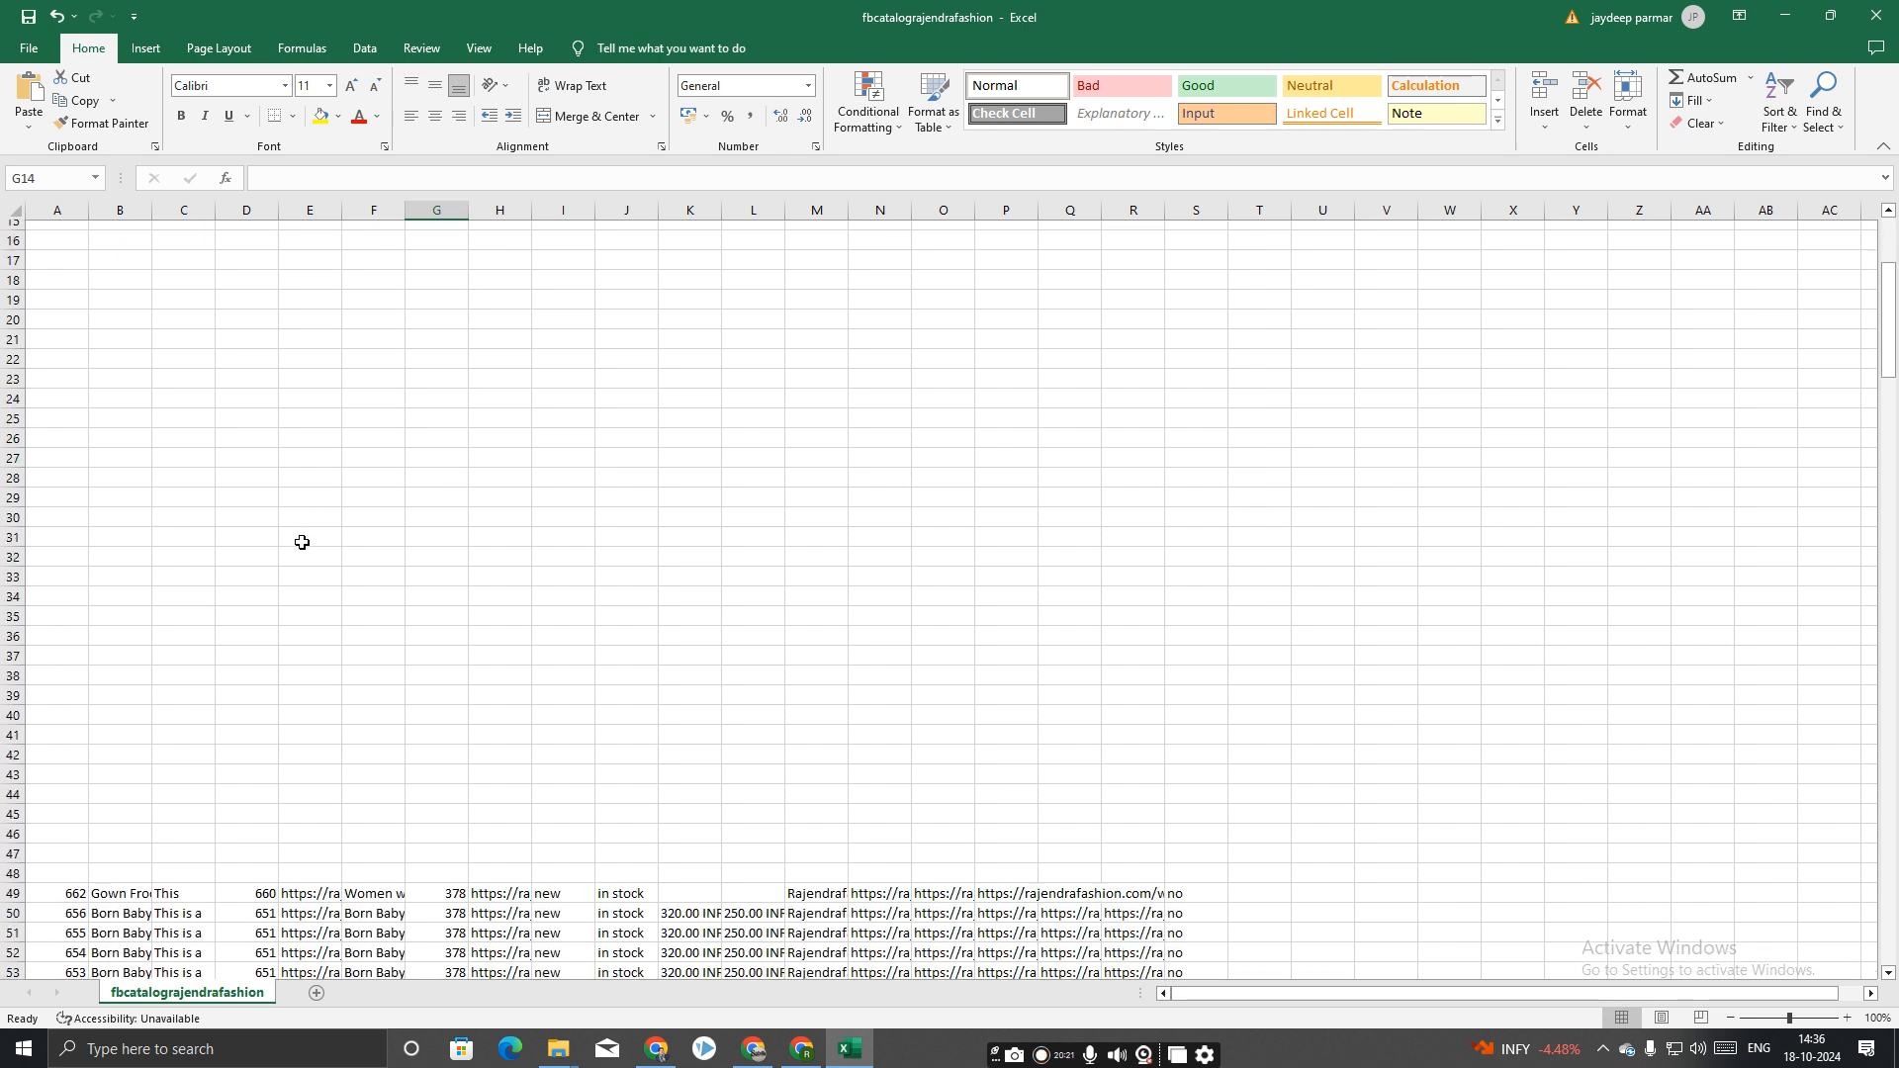
left_click(14, 864)
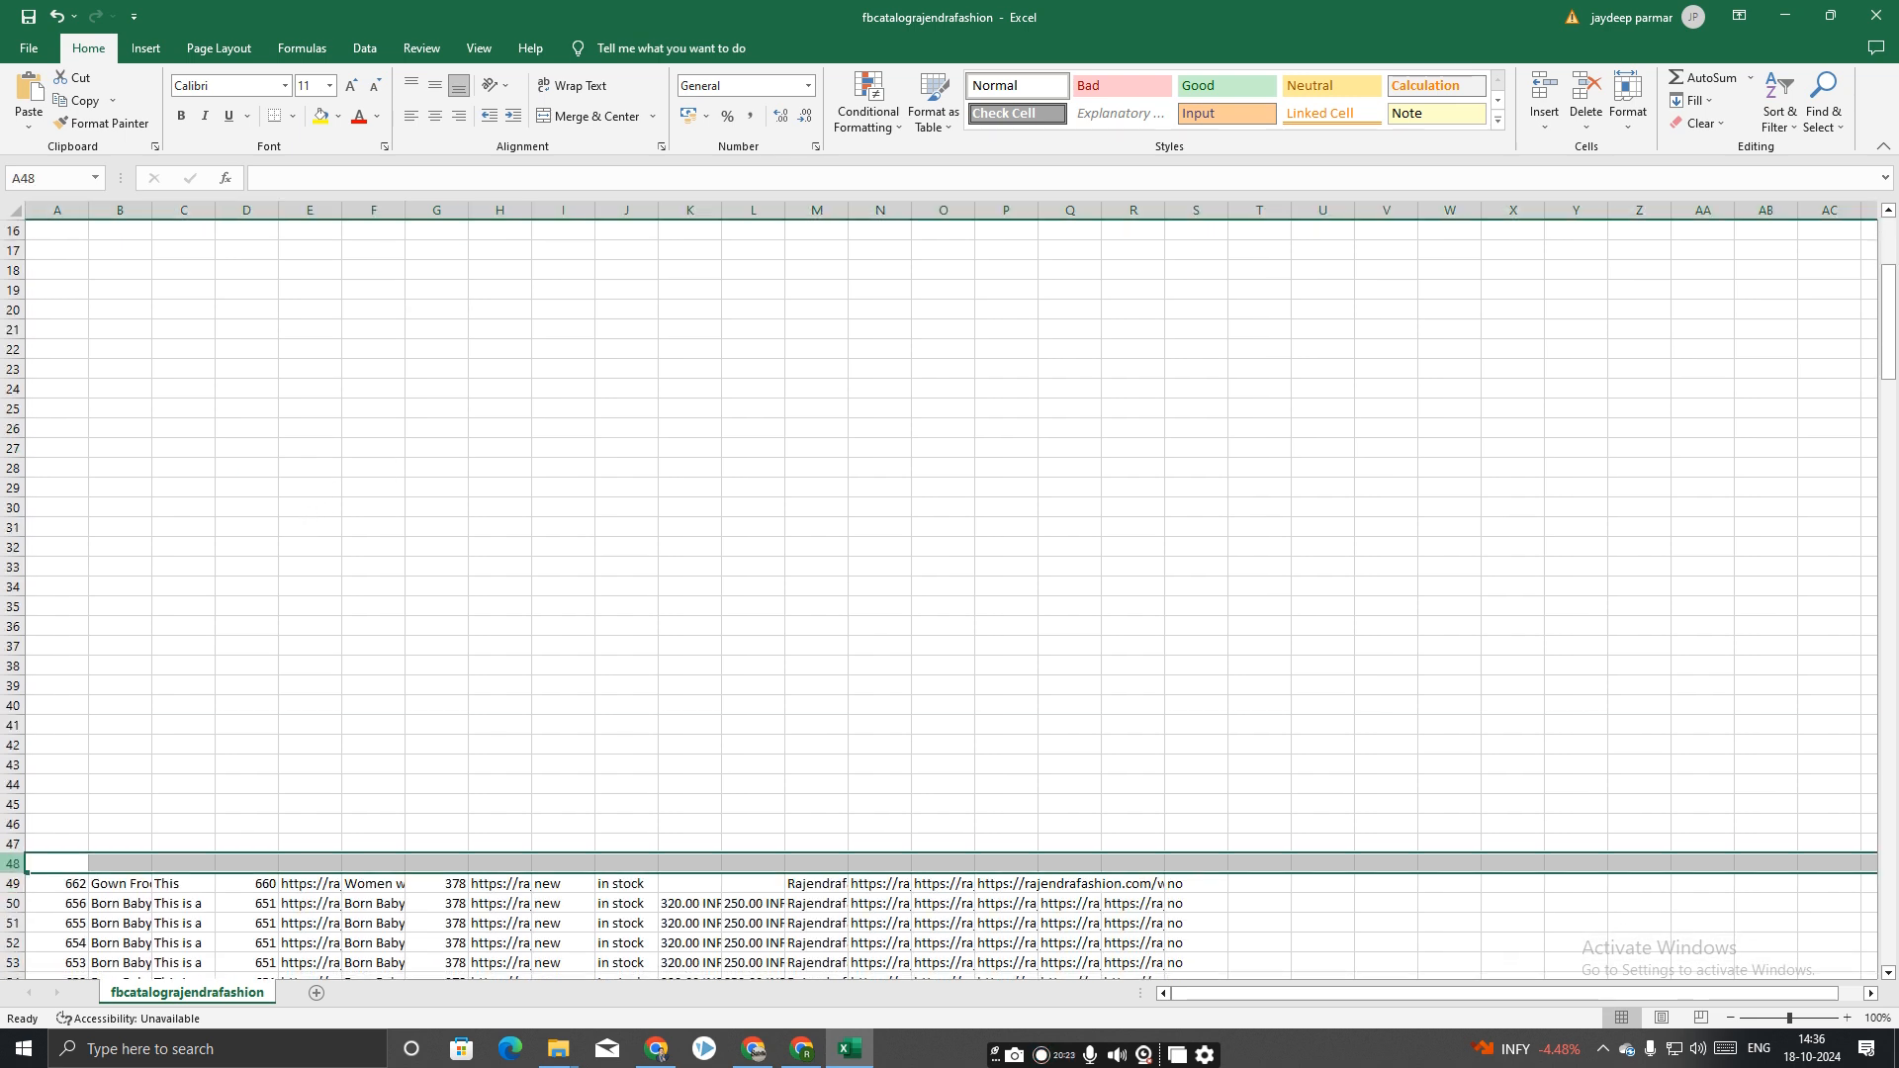
mouse_move(14, 865)
left_mouse_down()
mouse_move(13, 222)
mouse_move(14, 249)
left_mouse_up()
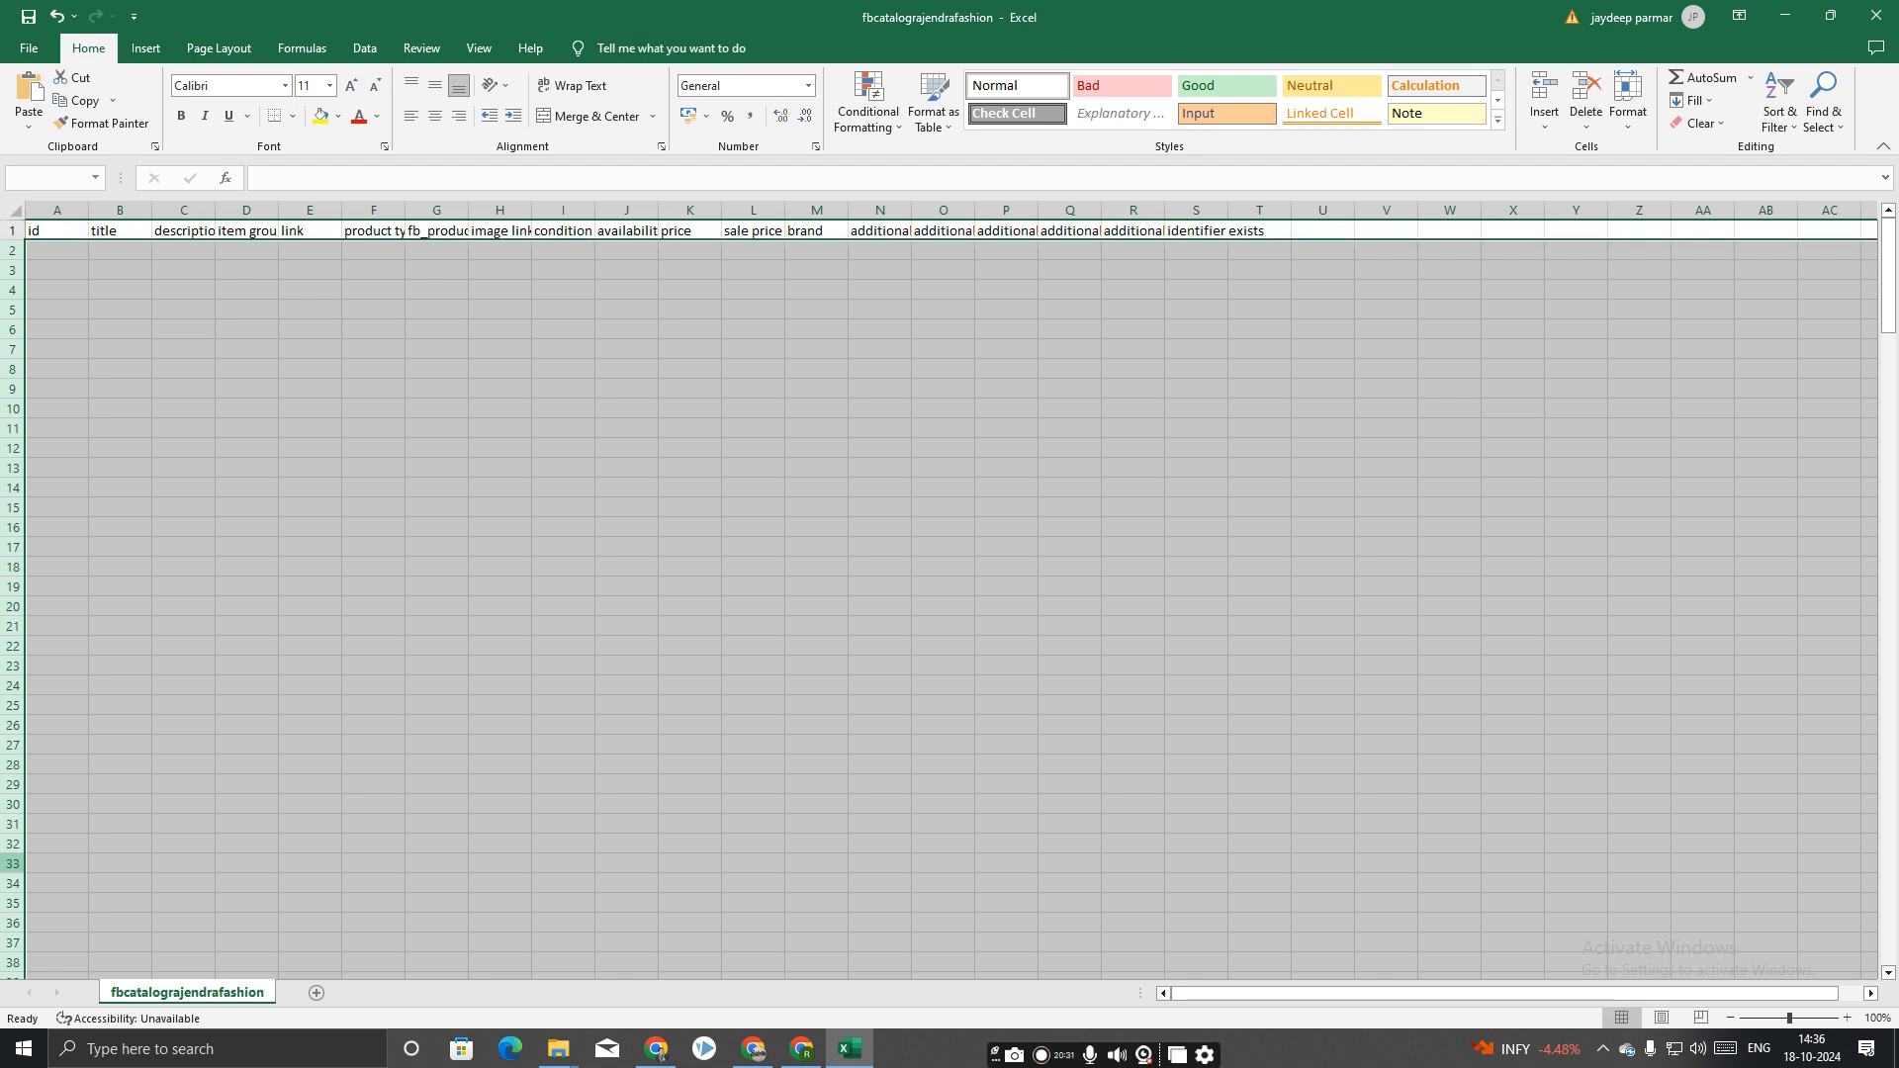
scroll(940, 594, "down", 9)
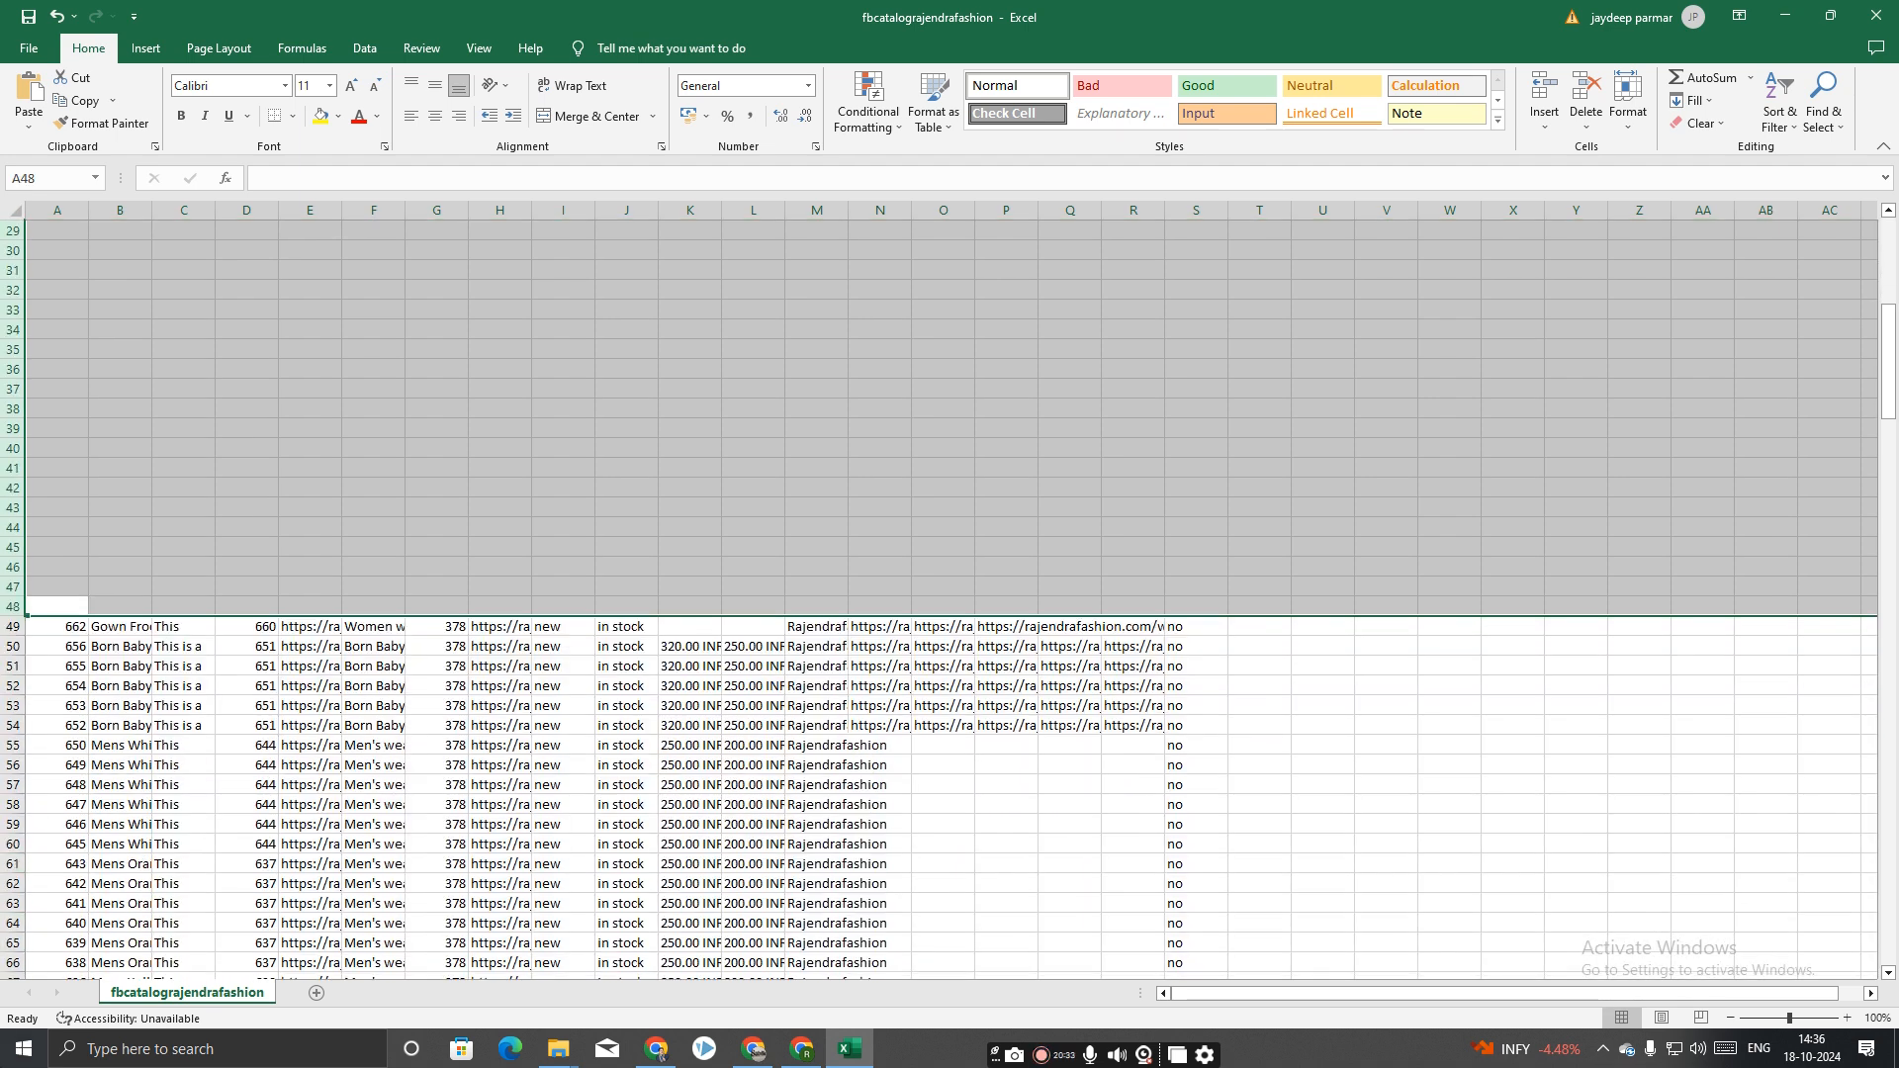
right_click(5, 528)
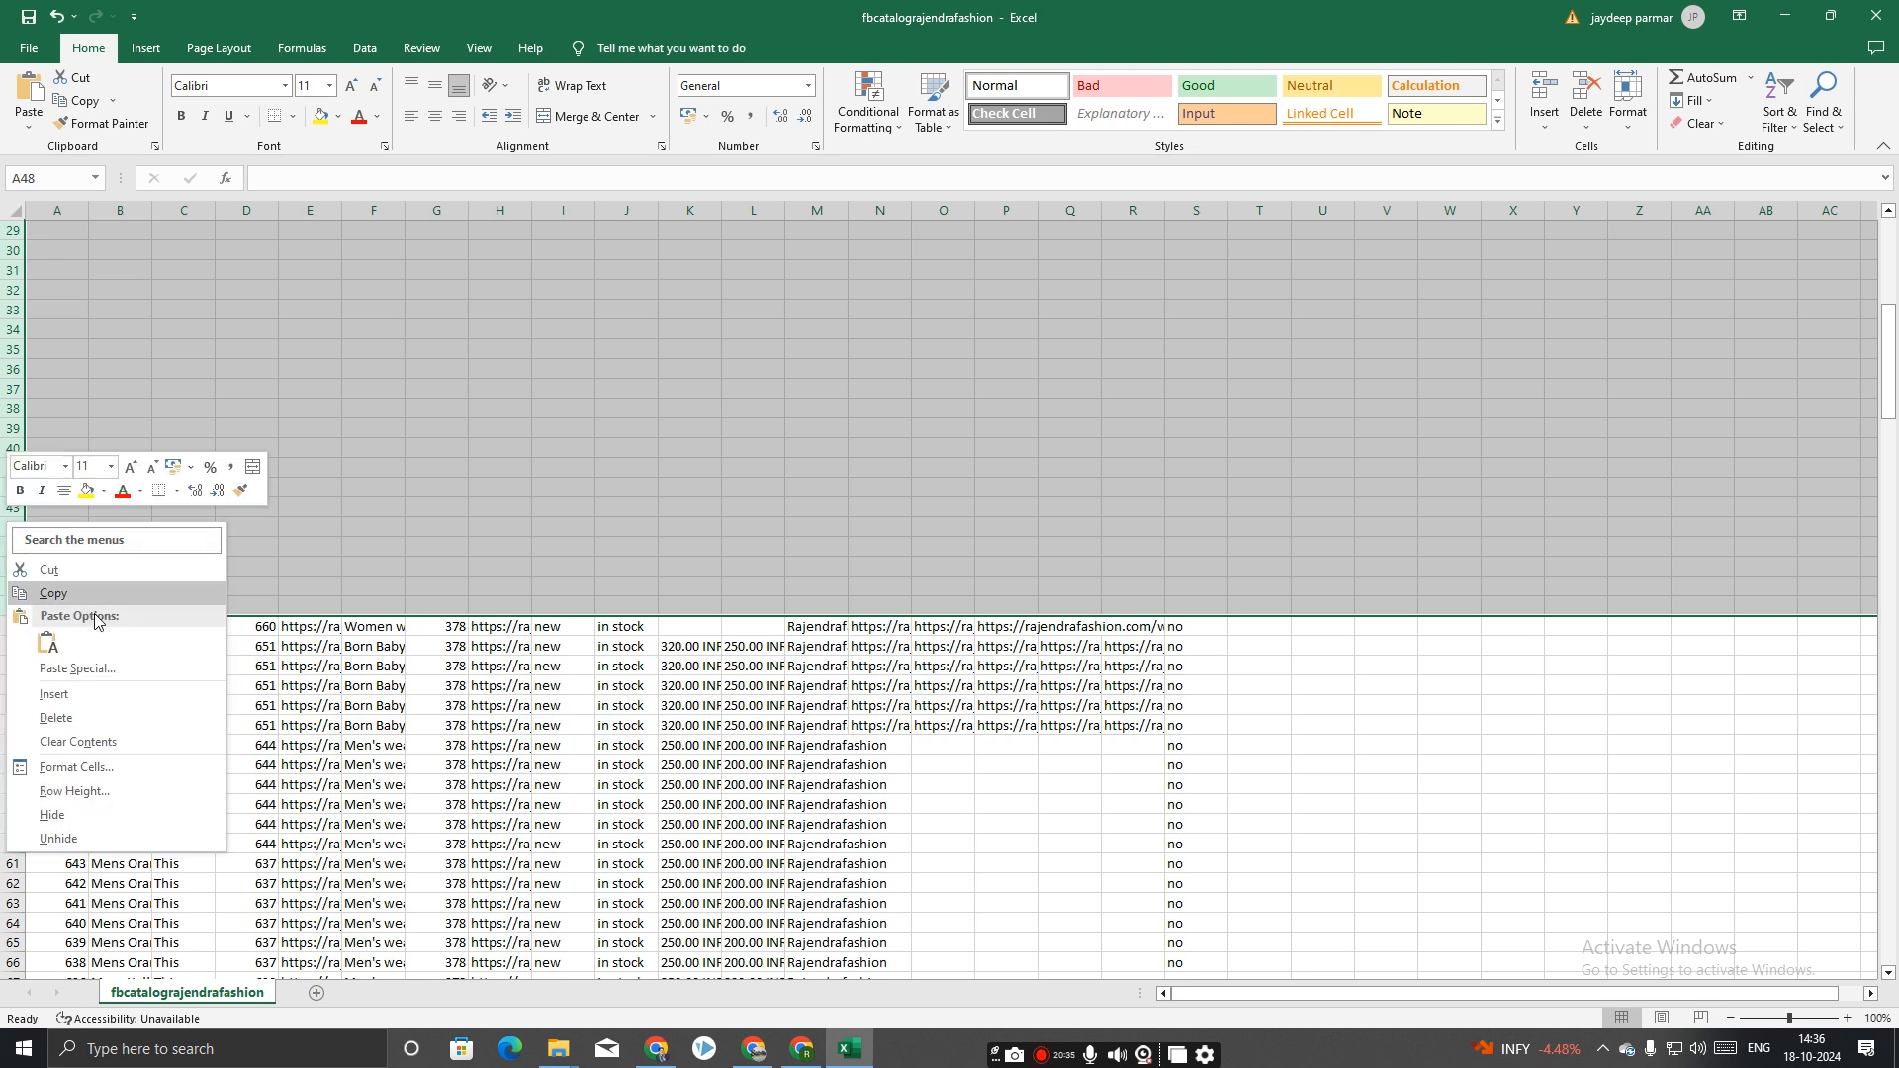
left_click(141, 719)
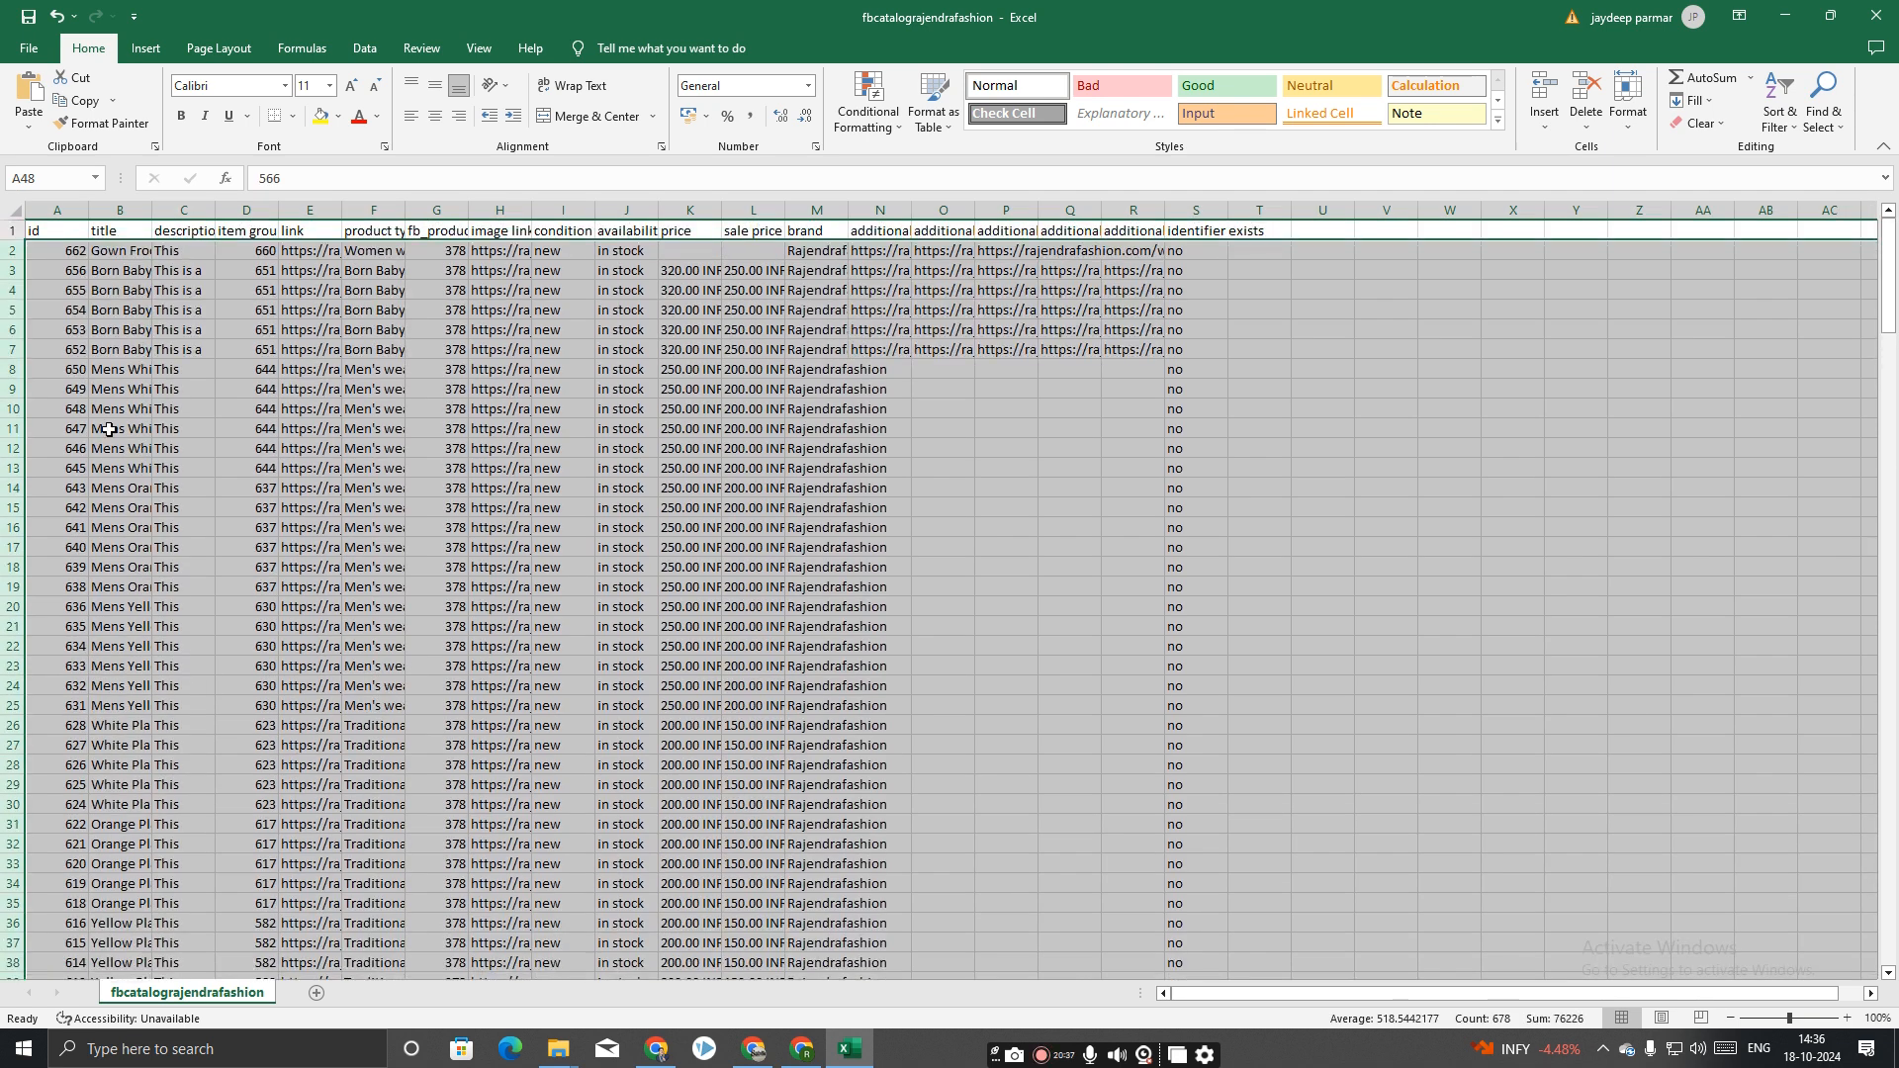
left_click(624, 349)
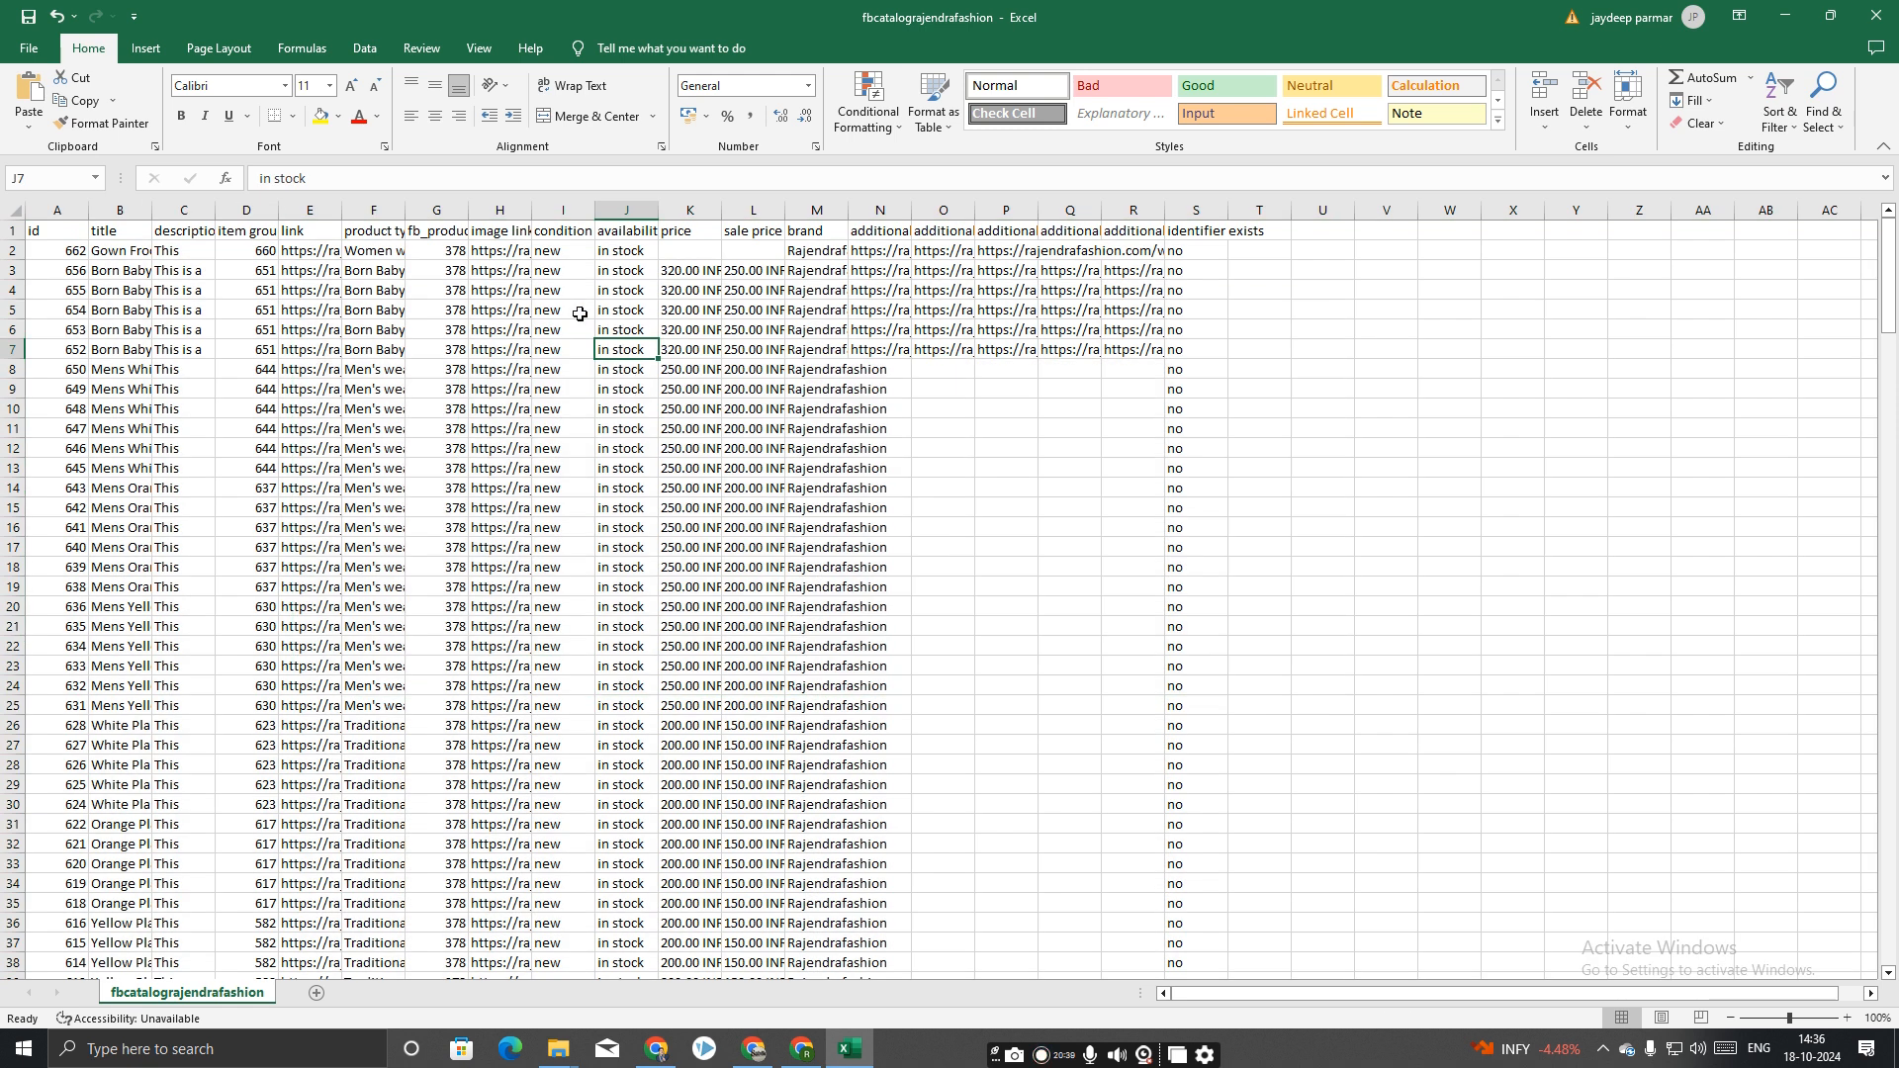
Delete rows 13 through 39 from the product list.
scroll(732, 474, "down", 1)
scroll(730, 479, "up", 1)
scroll(435, 633, "down", 7)
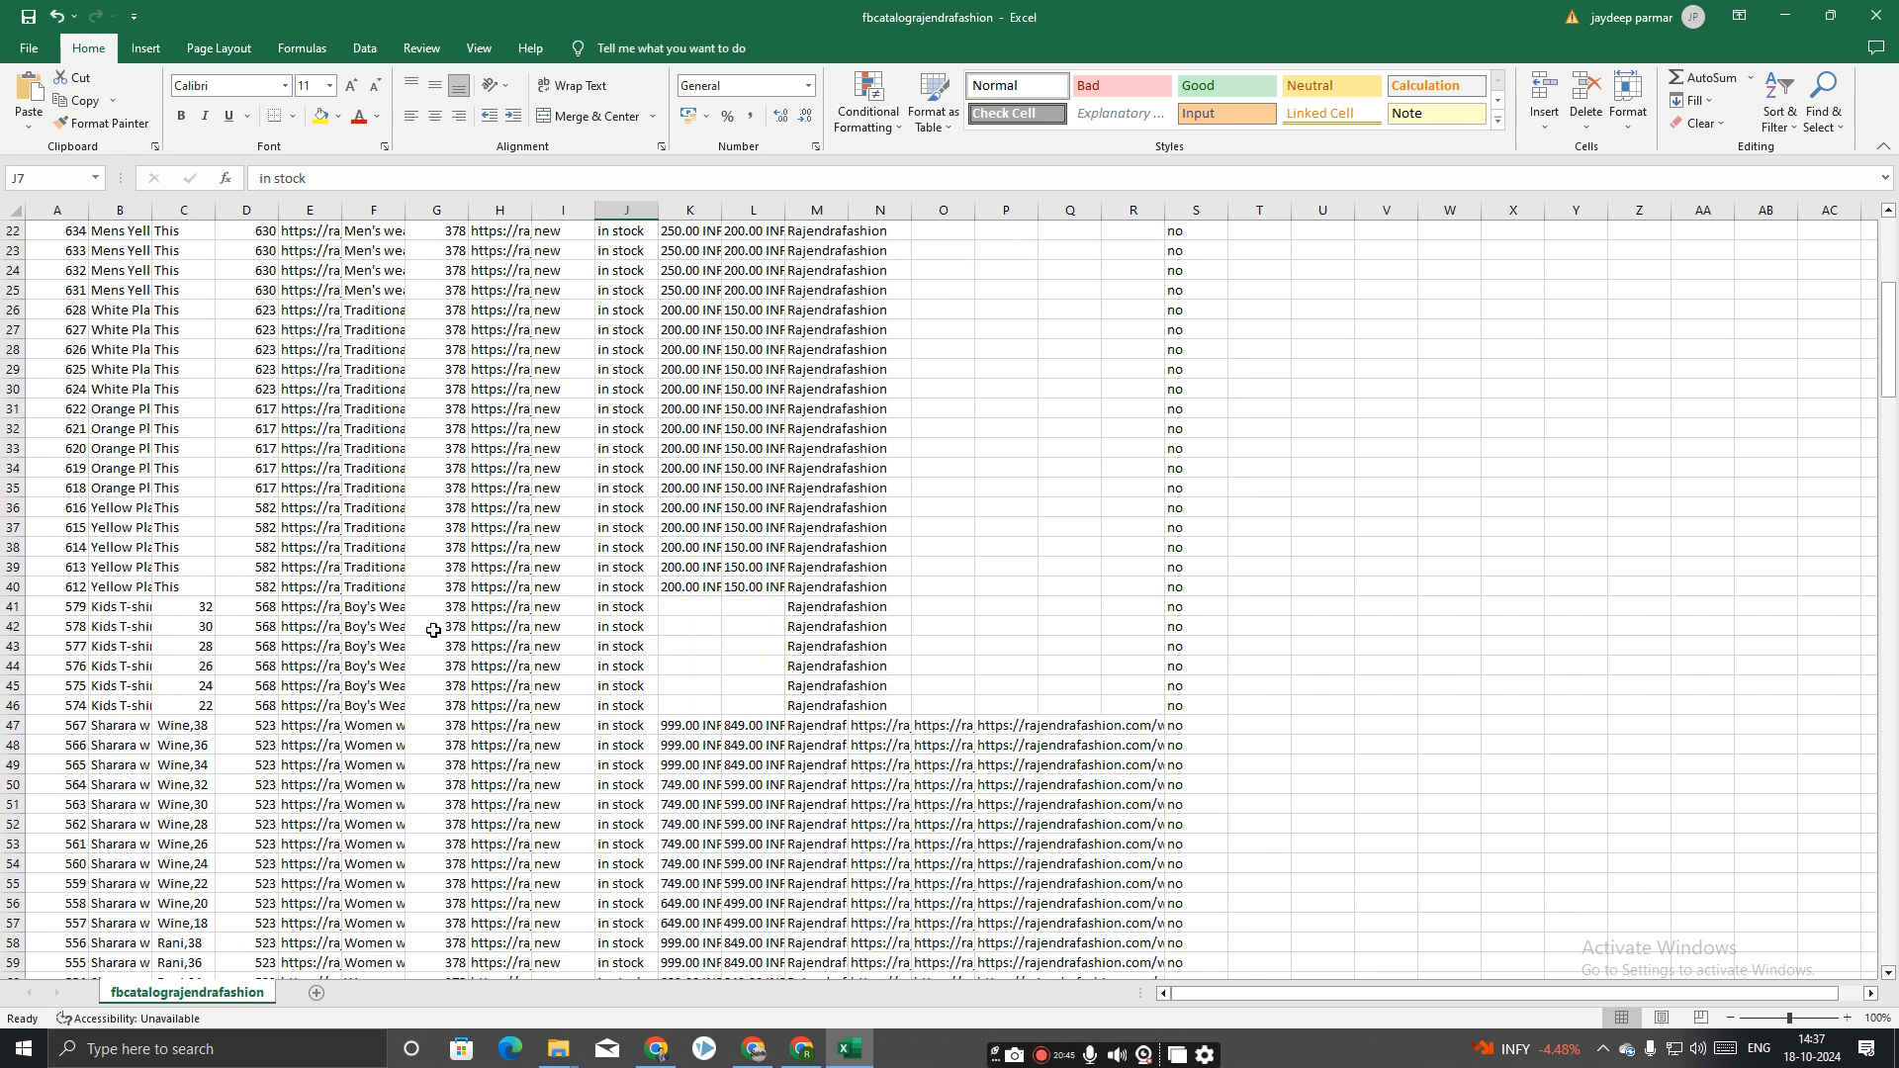
scroll(433, 630, "up", 3)
scroll(432, 628, "up", 3)
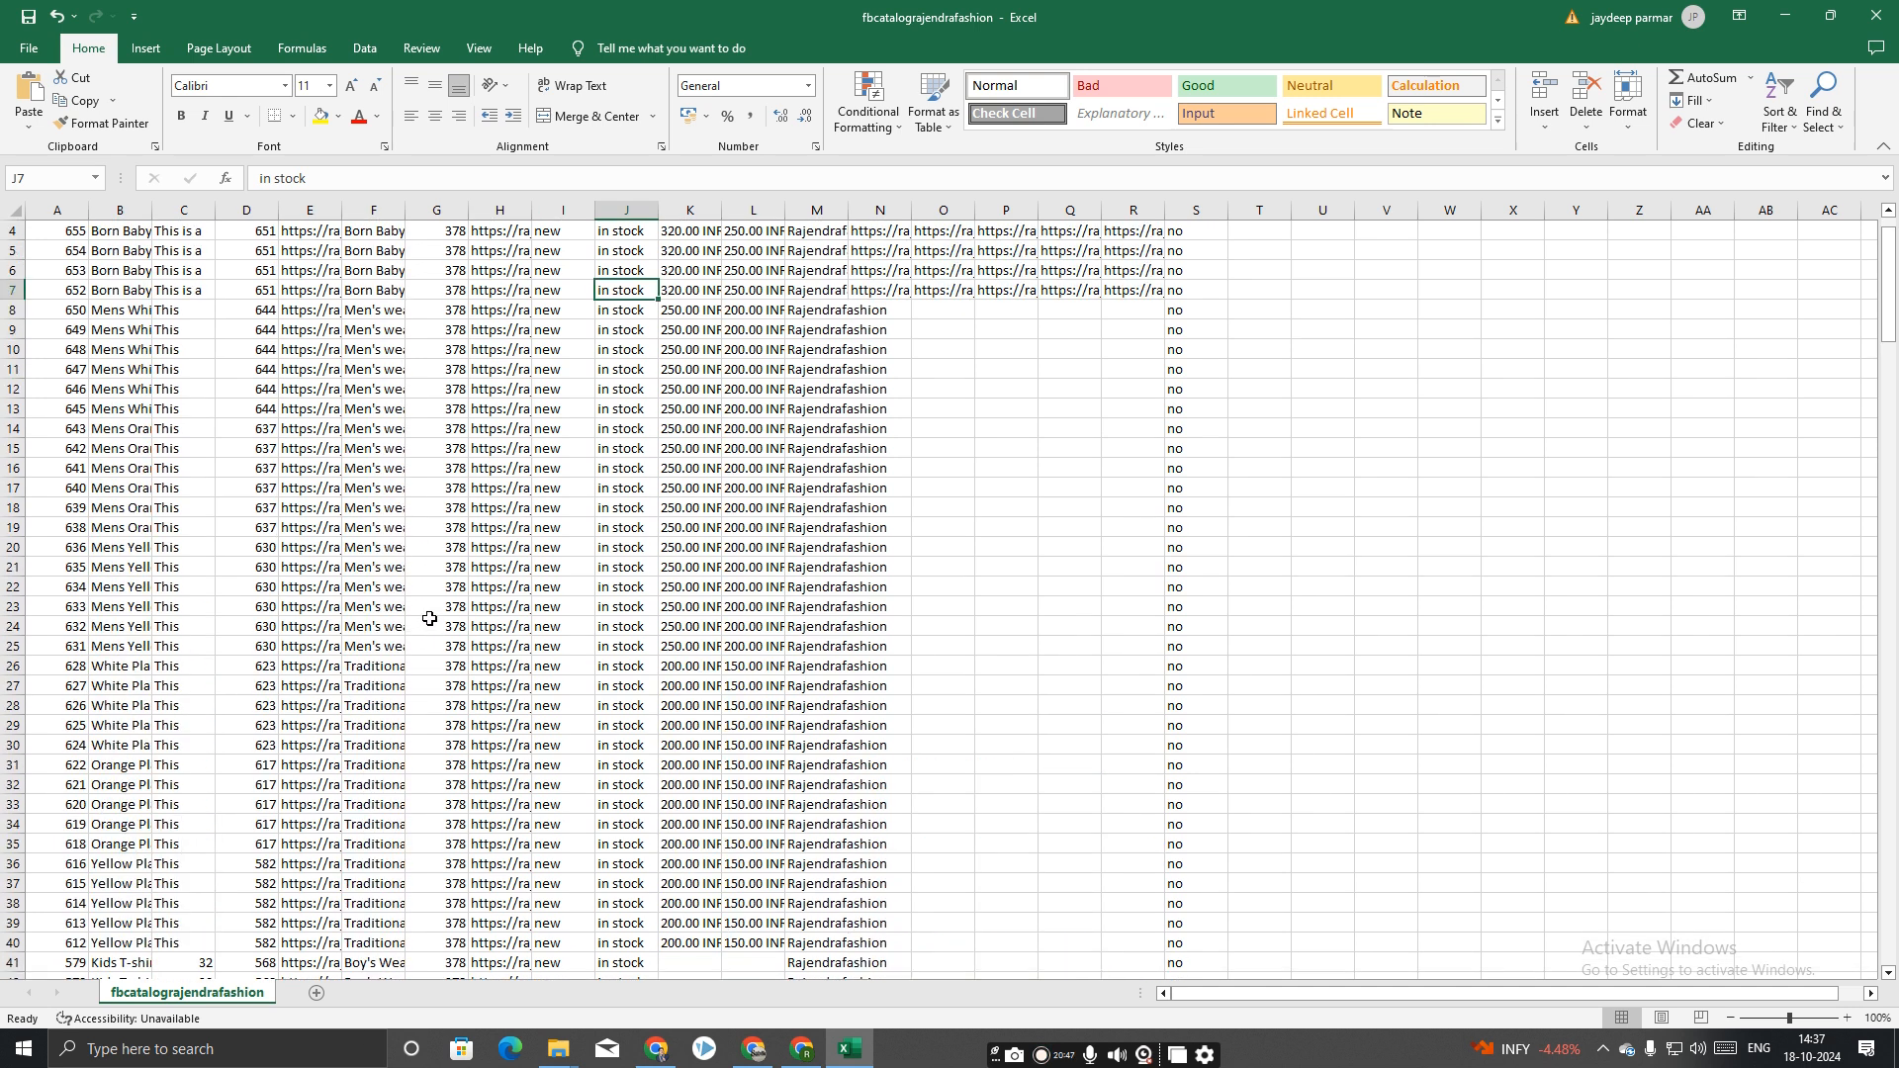
left_click(14, 408)
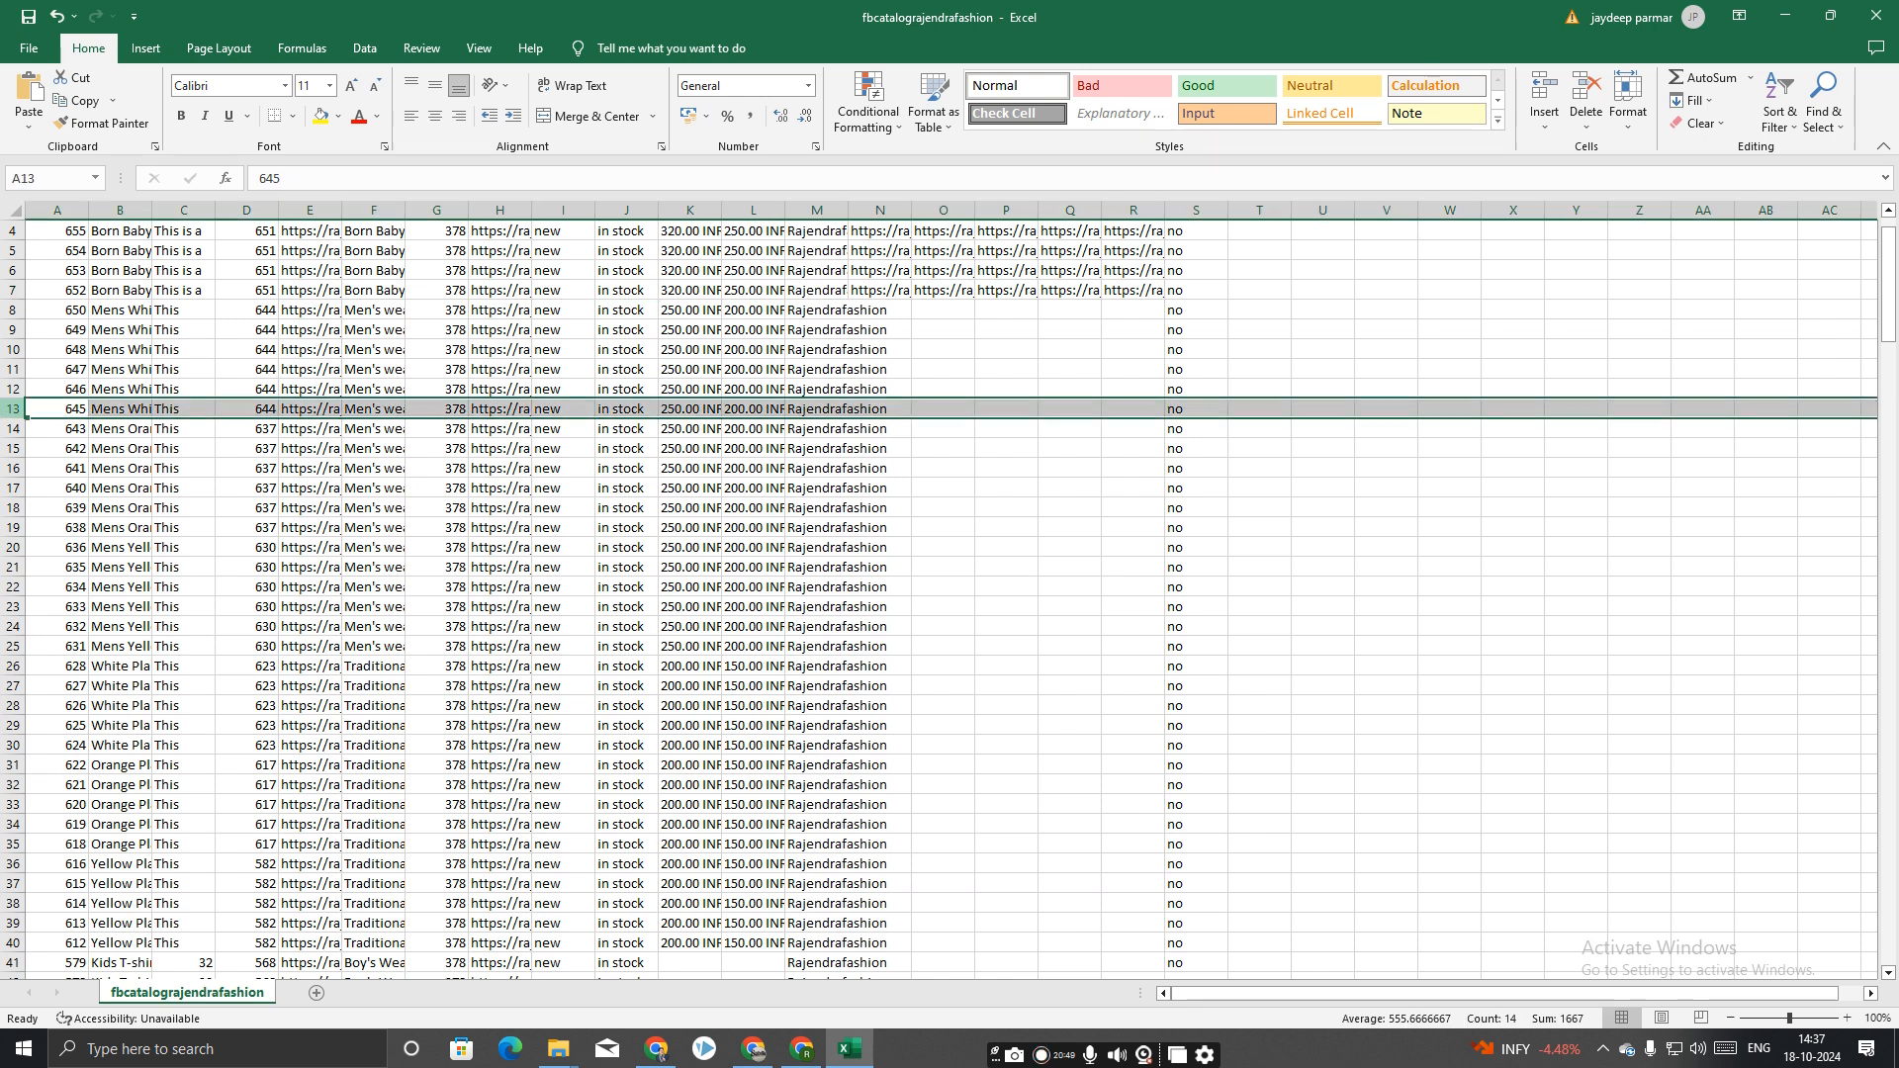
left_click_drag(14, 409, 14, 925)
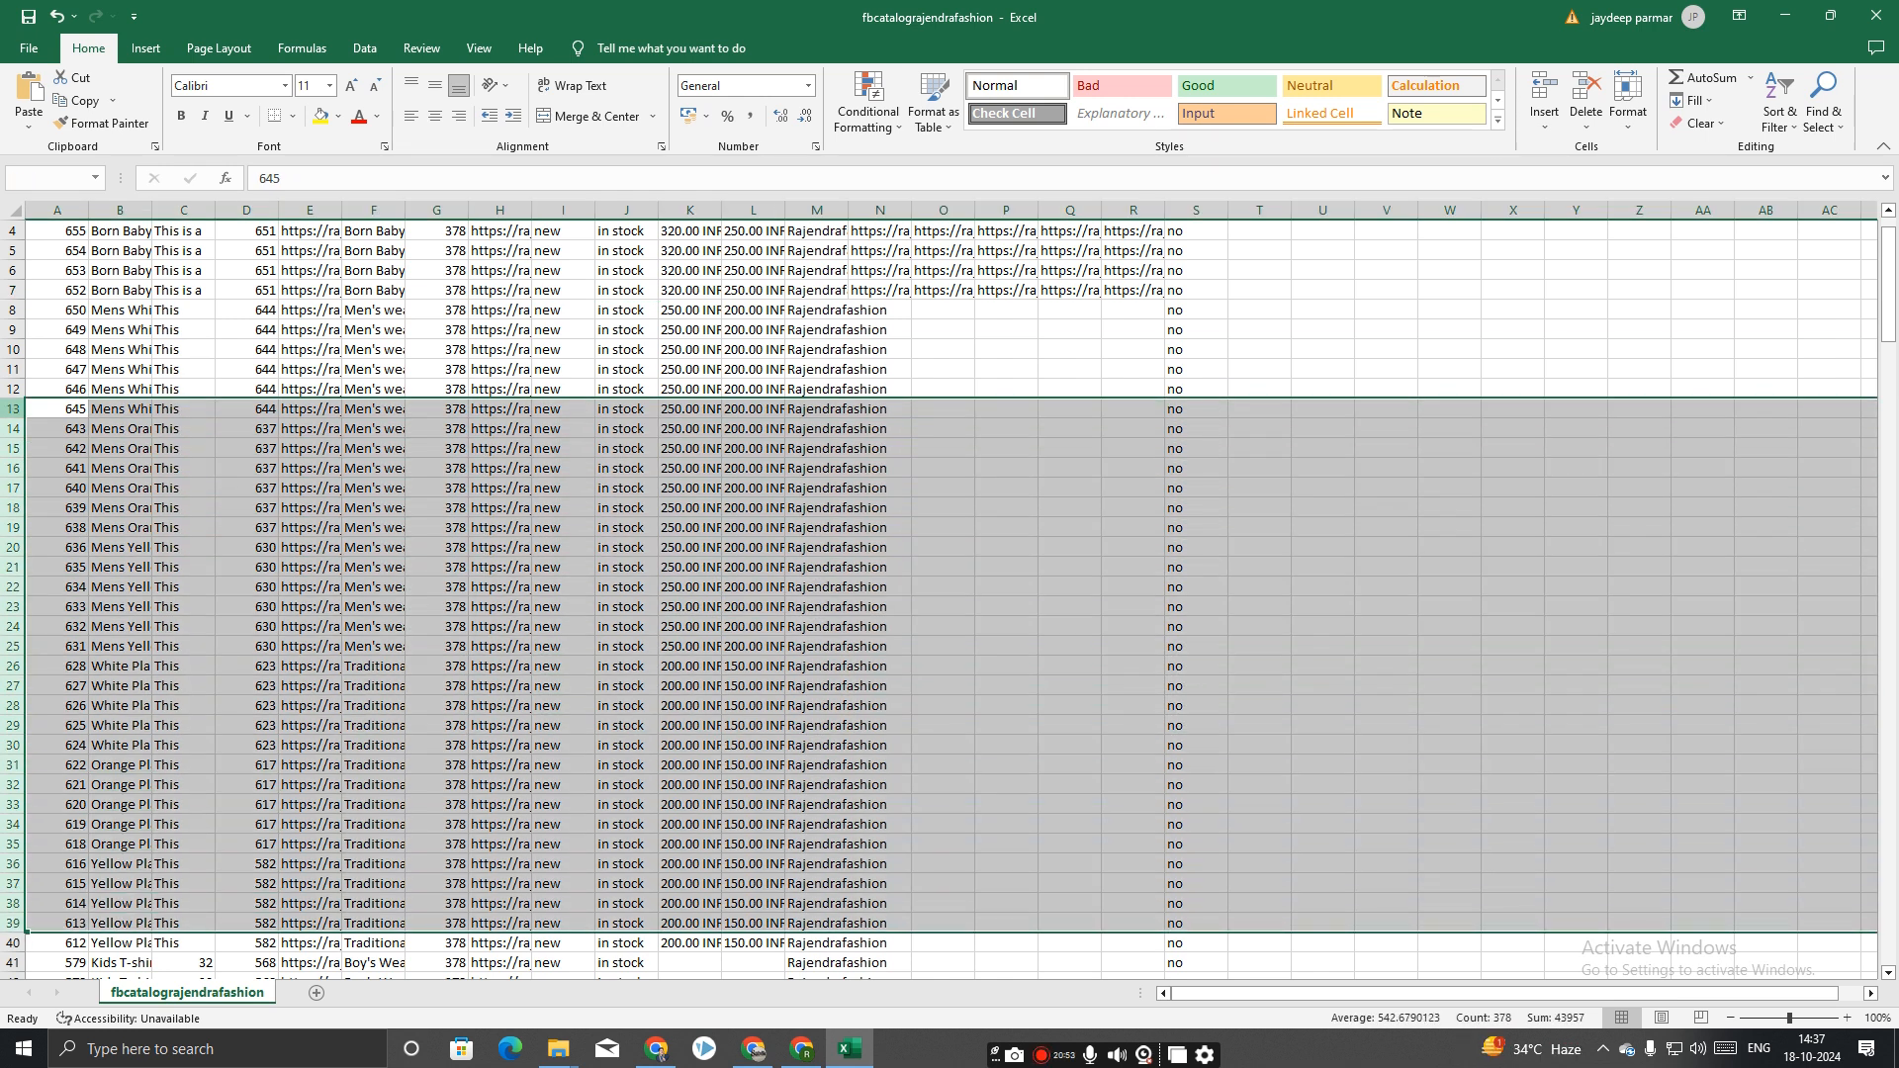
right_click(3, 450)
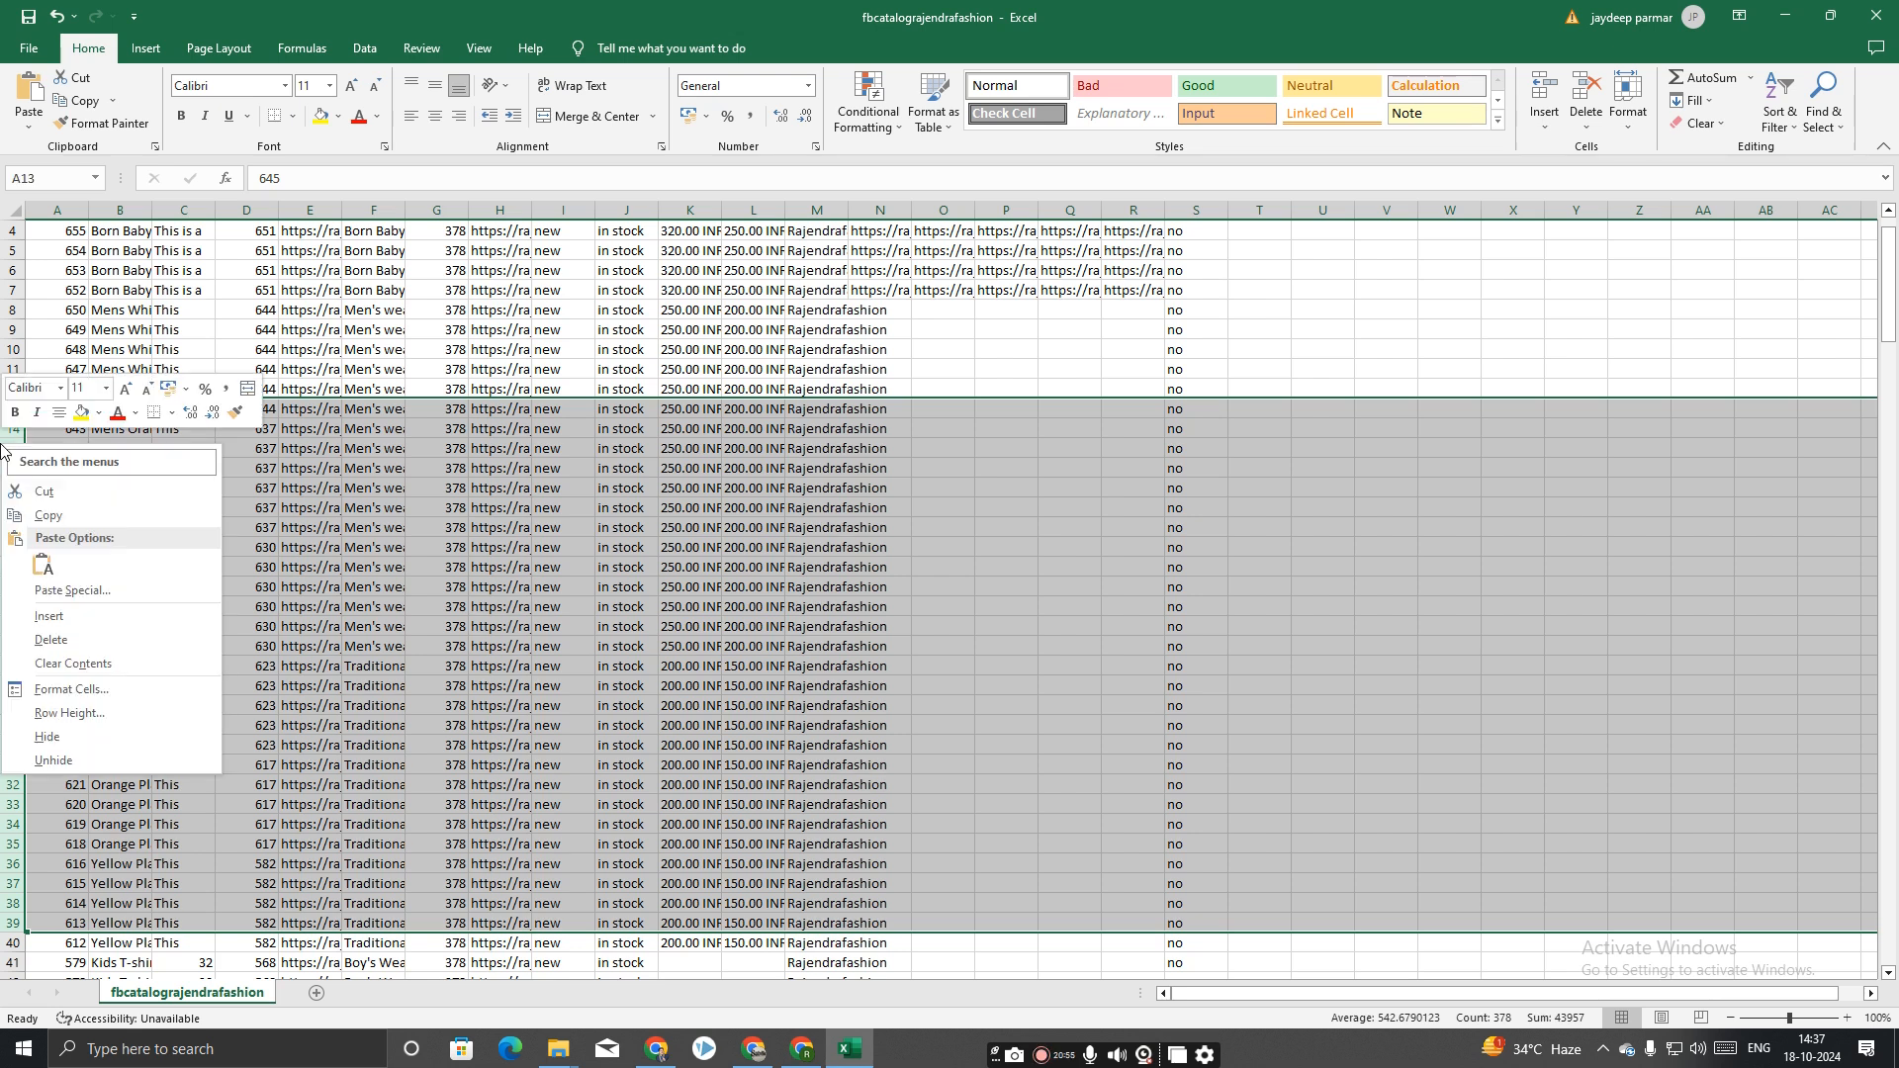
left_click(51, 640)
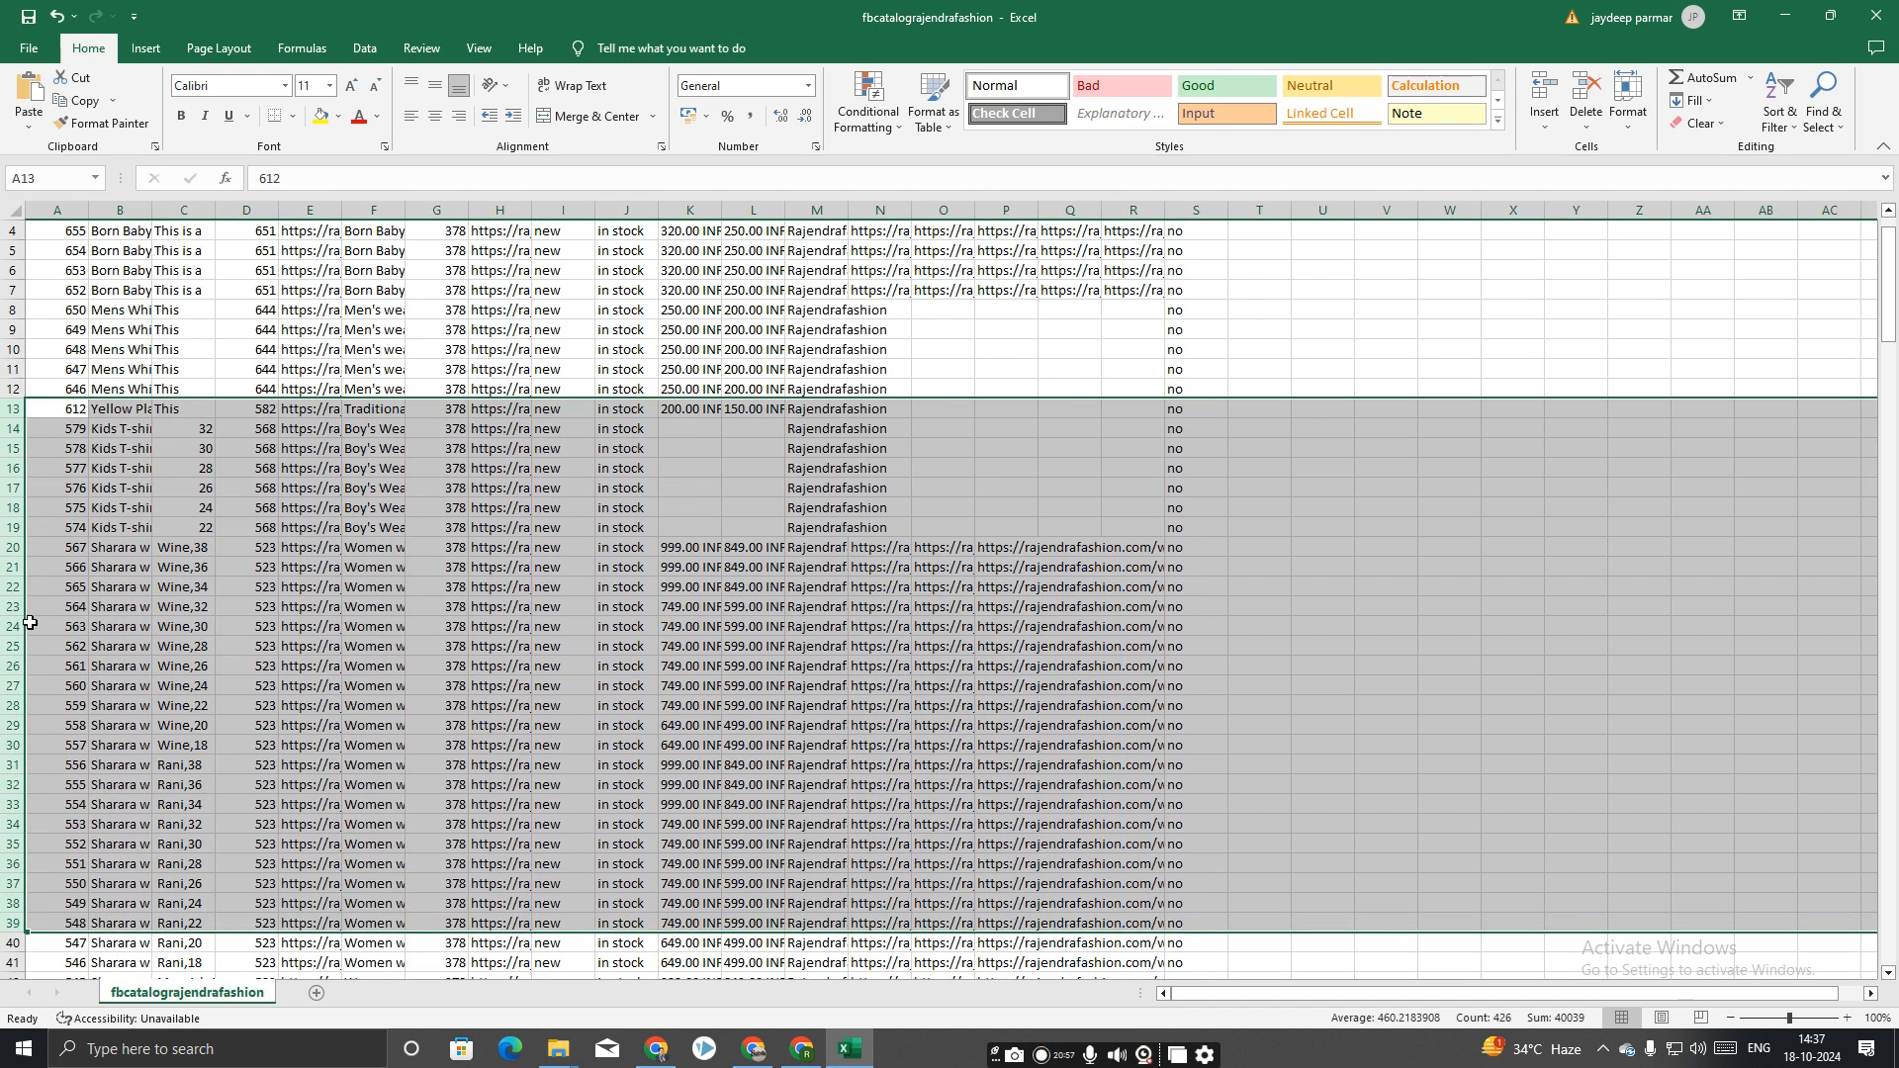
Delete all rows from row 42 through the end of the product list, and return to cell A2.
scroll(29, 622, "down", 7)
scroll(32, 619, "down", 2)
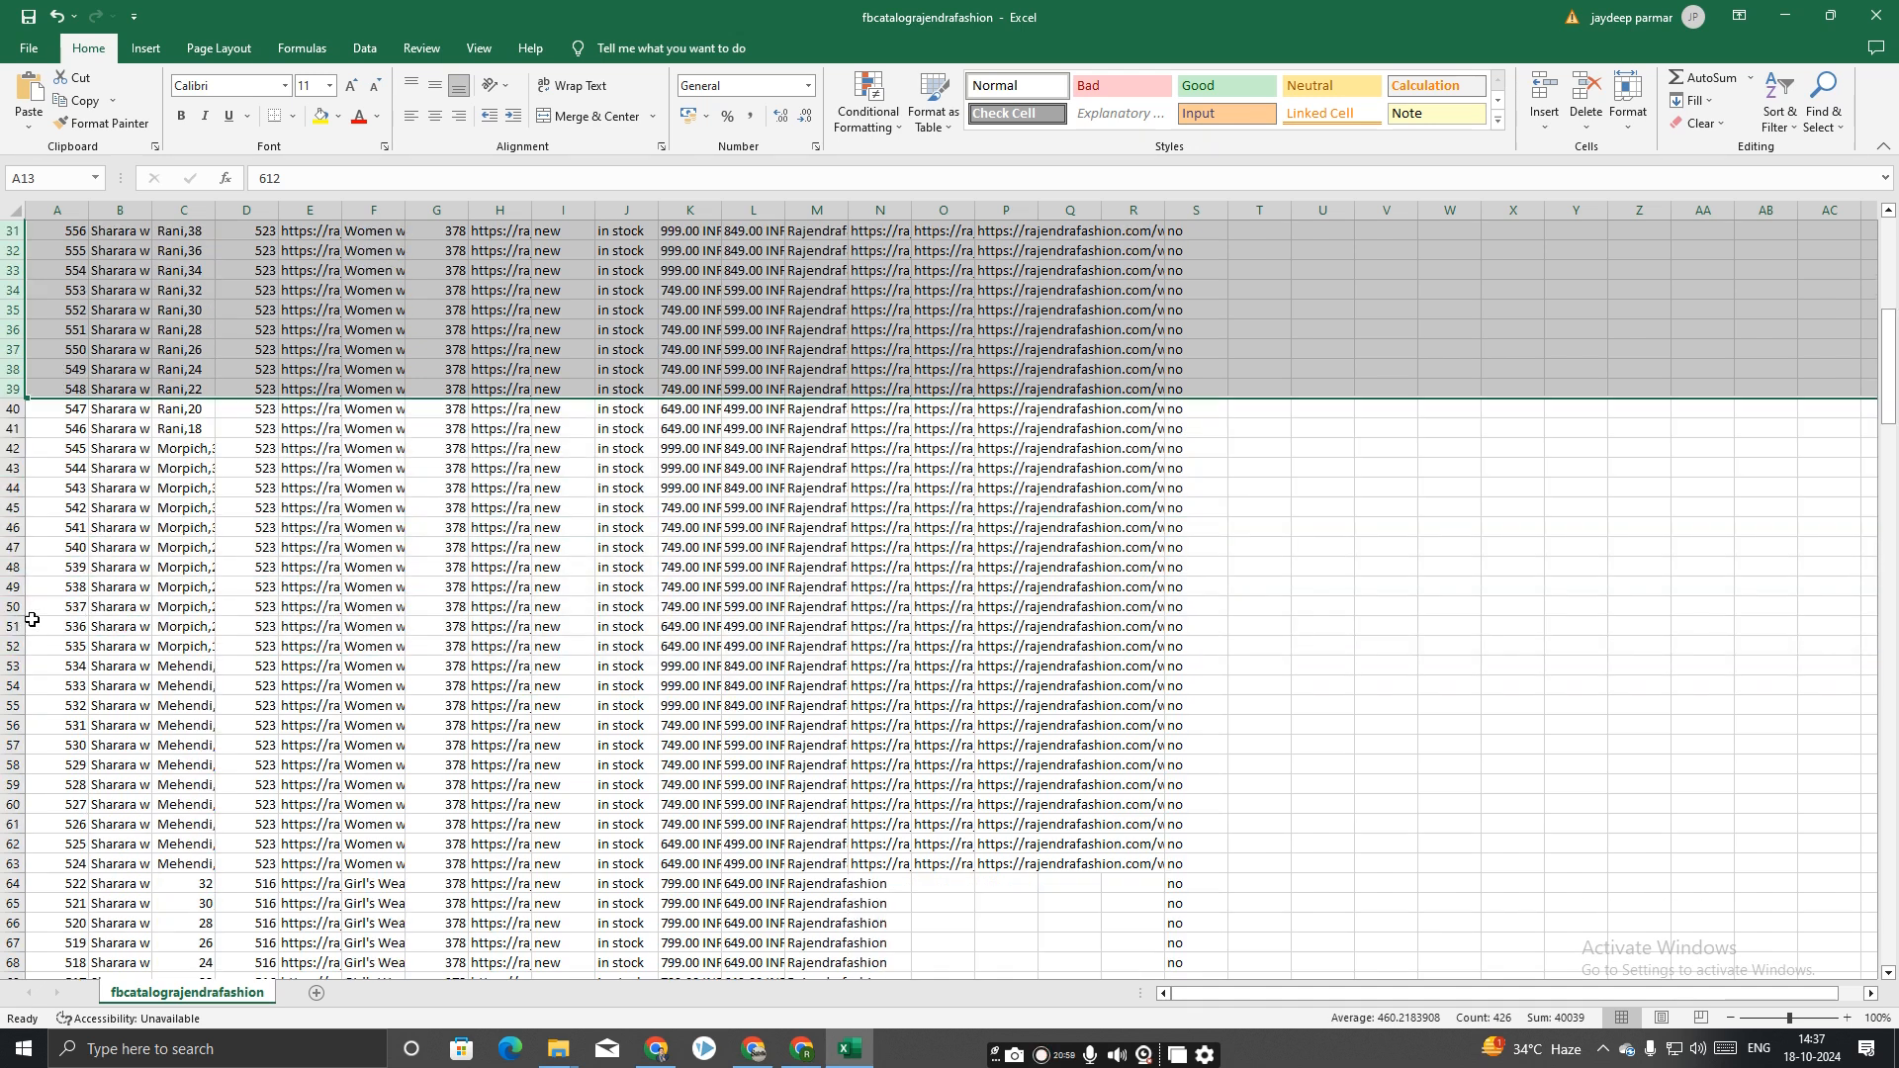
left_click(14, 450)
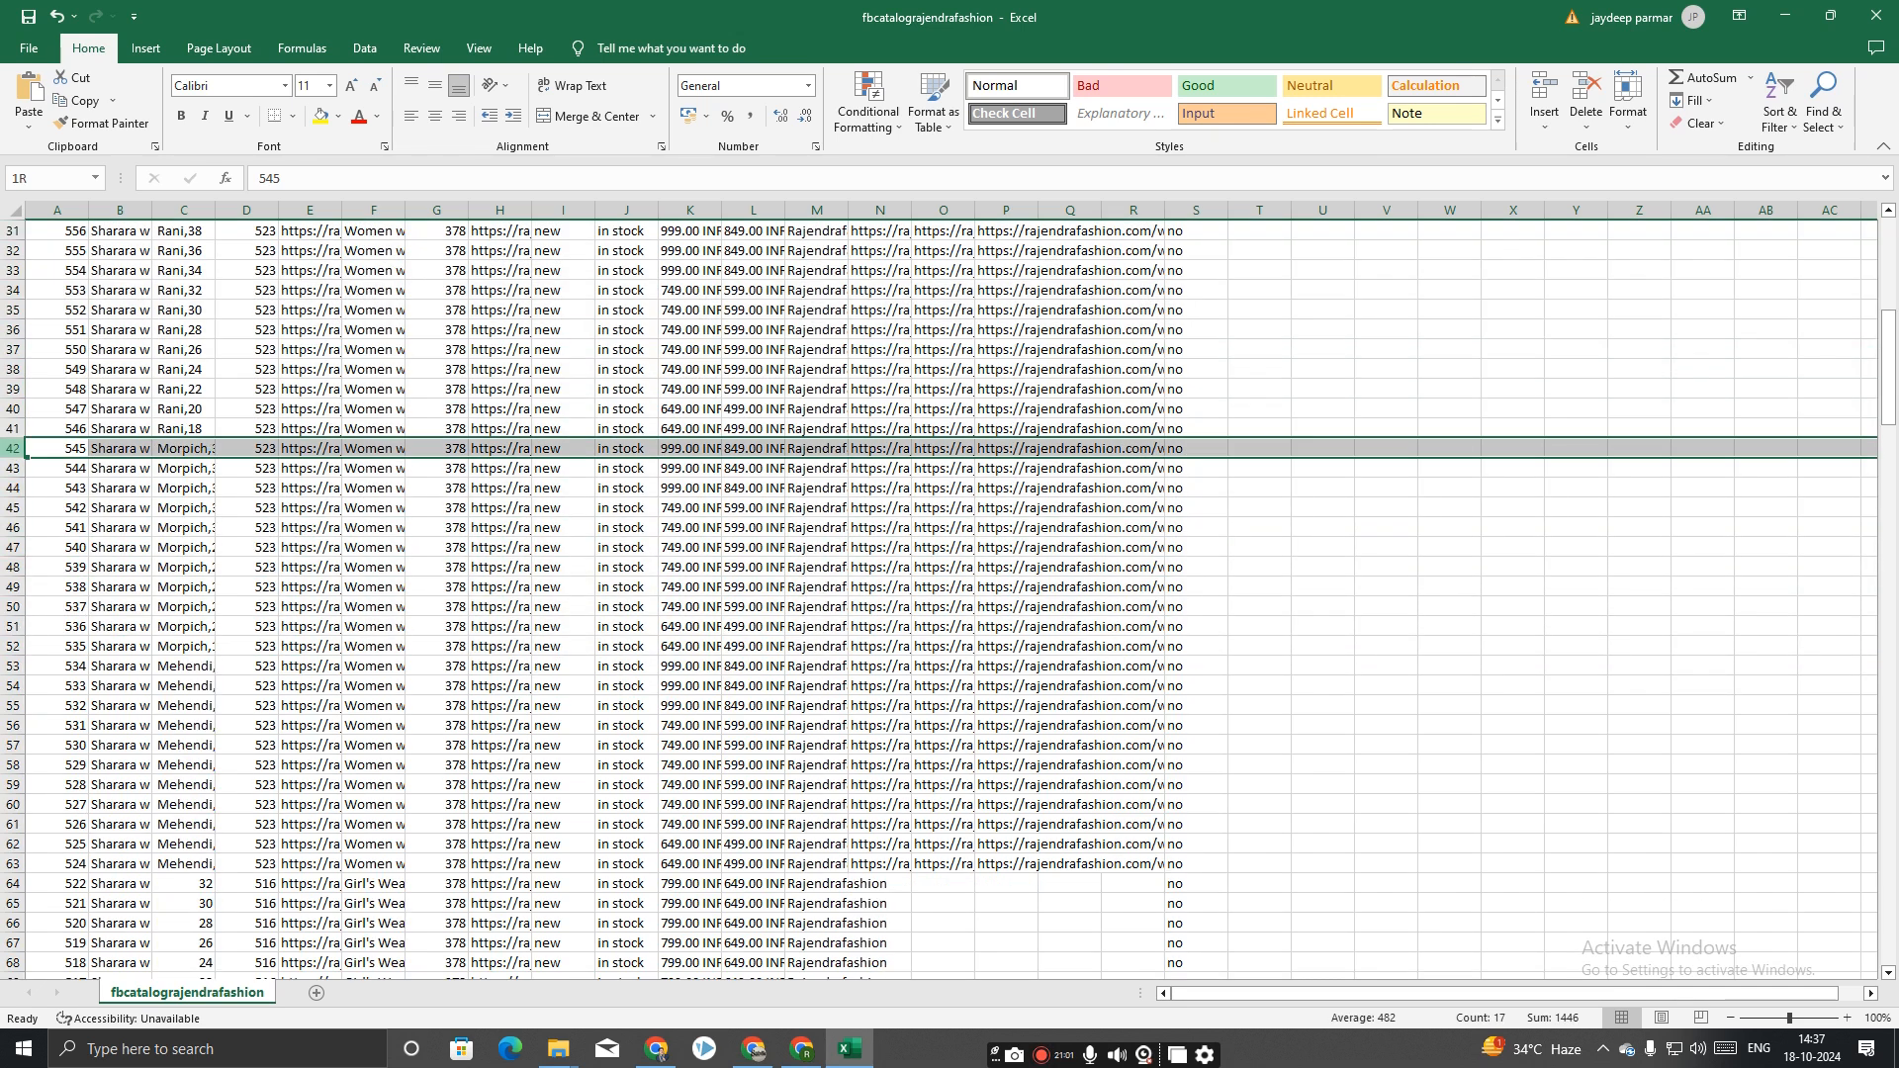
left_click_drag(14, 450, 14, 979)
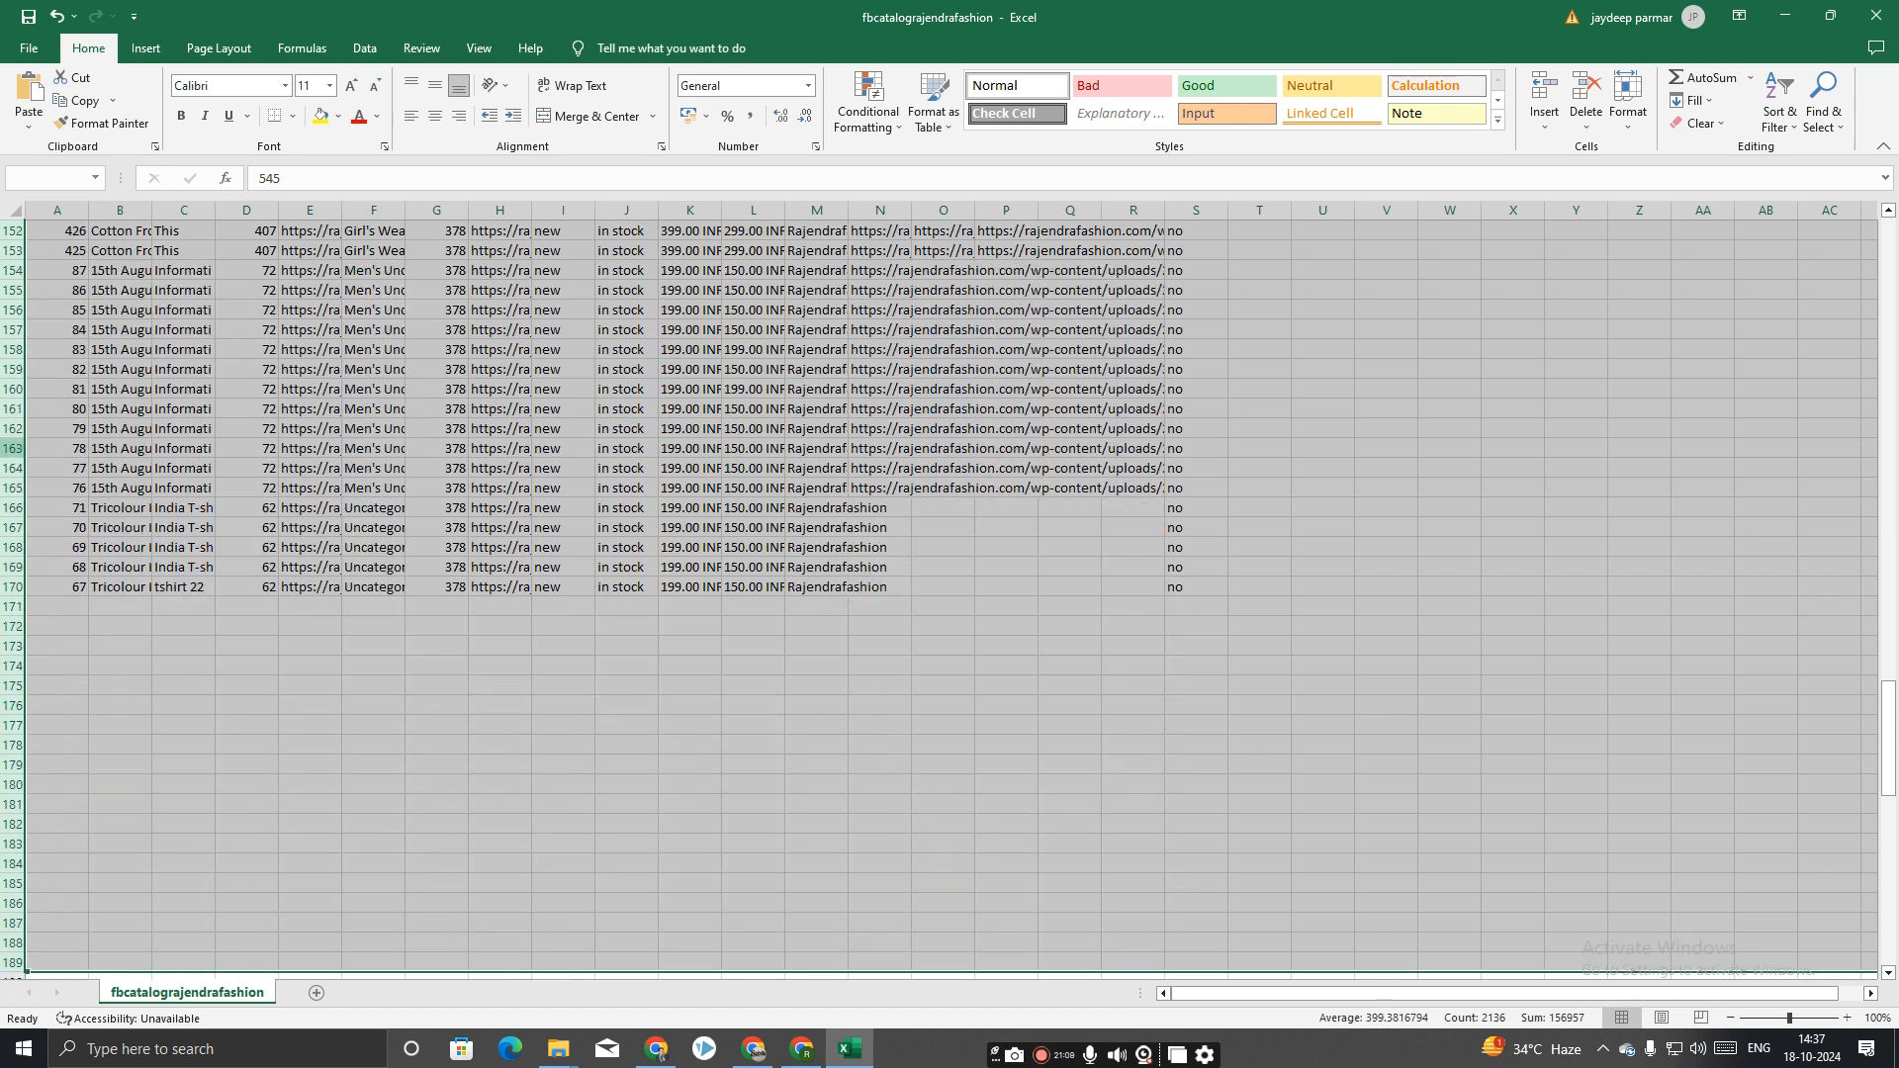
right_click(12, 448)
left_click(82, 656)
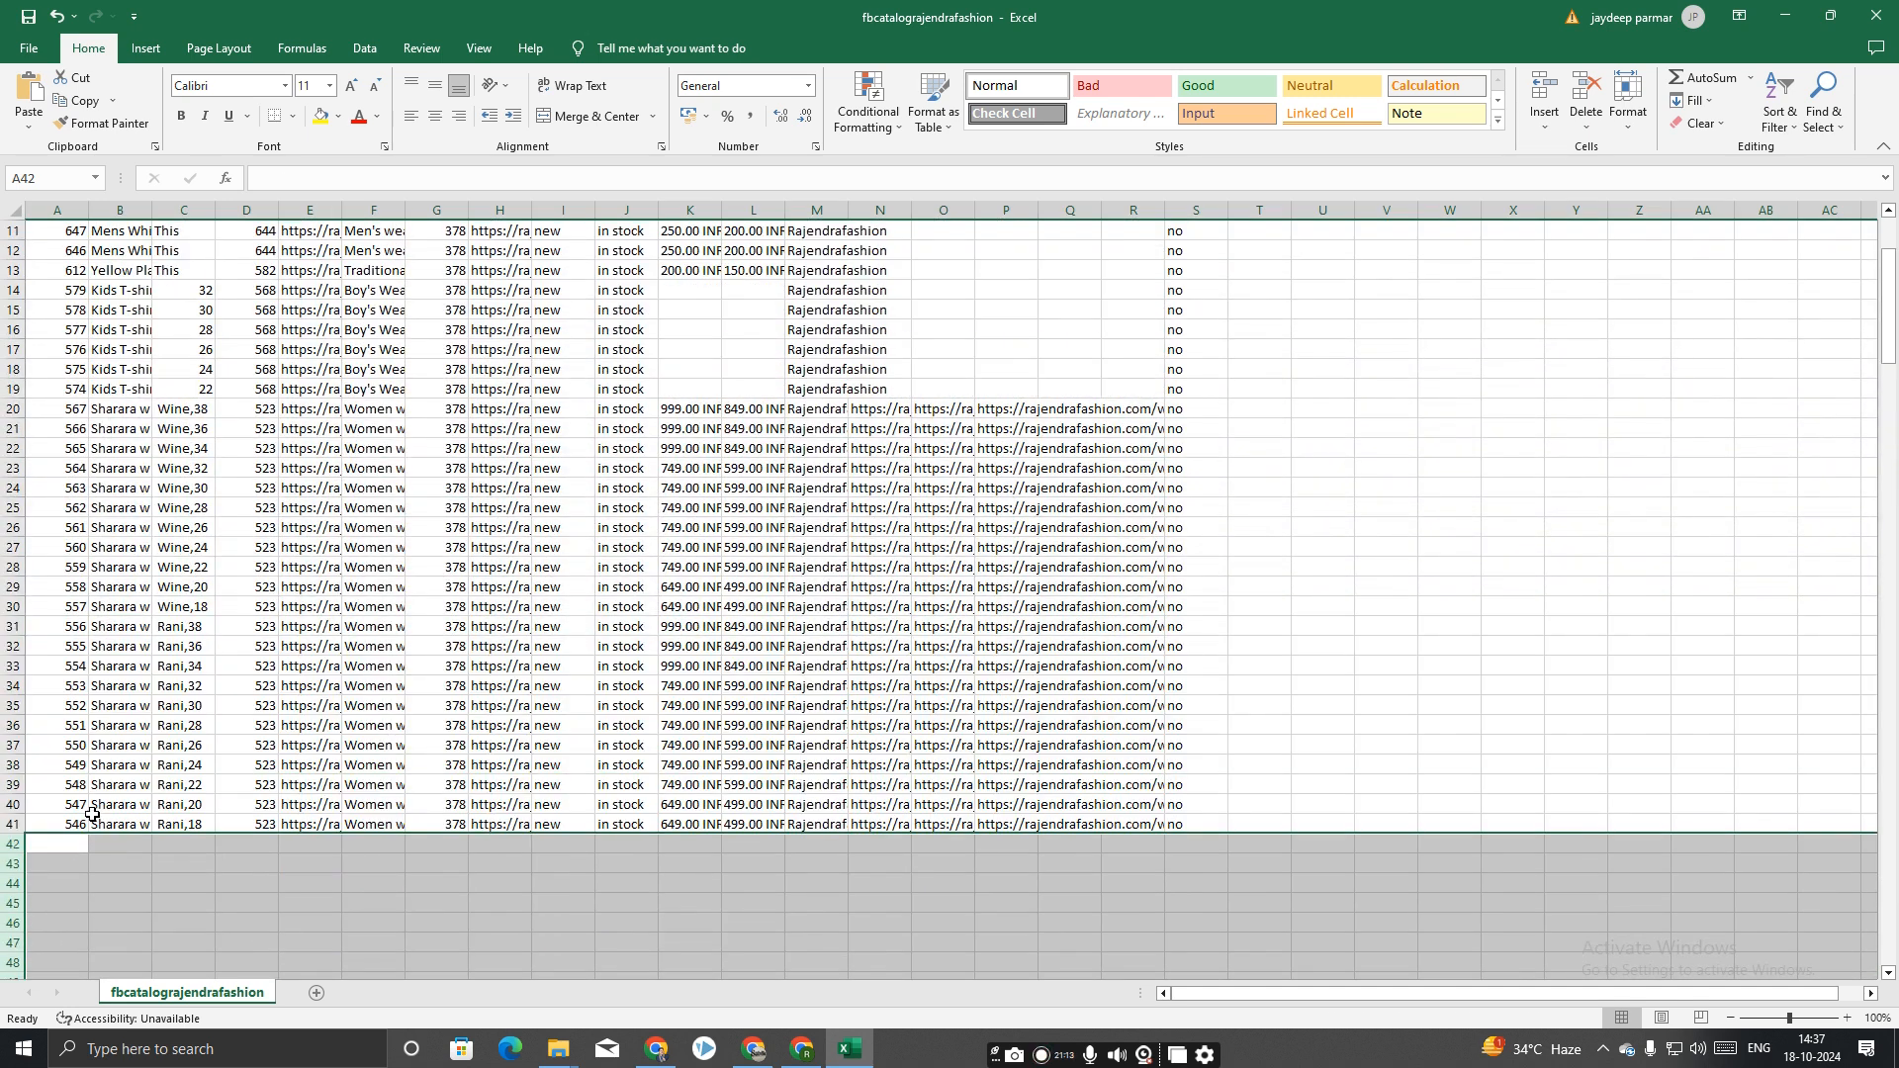
scroll(108, 762, "up", 4)
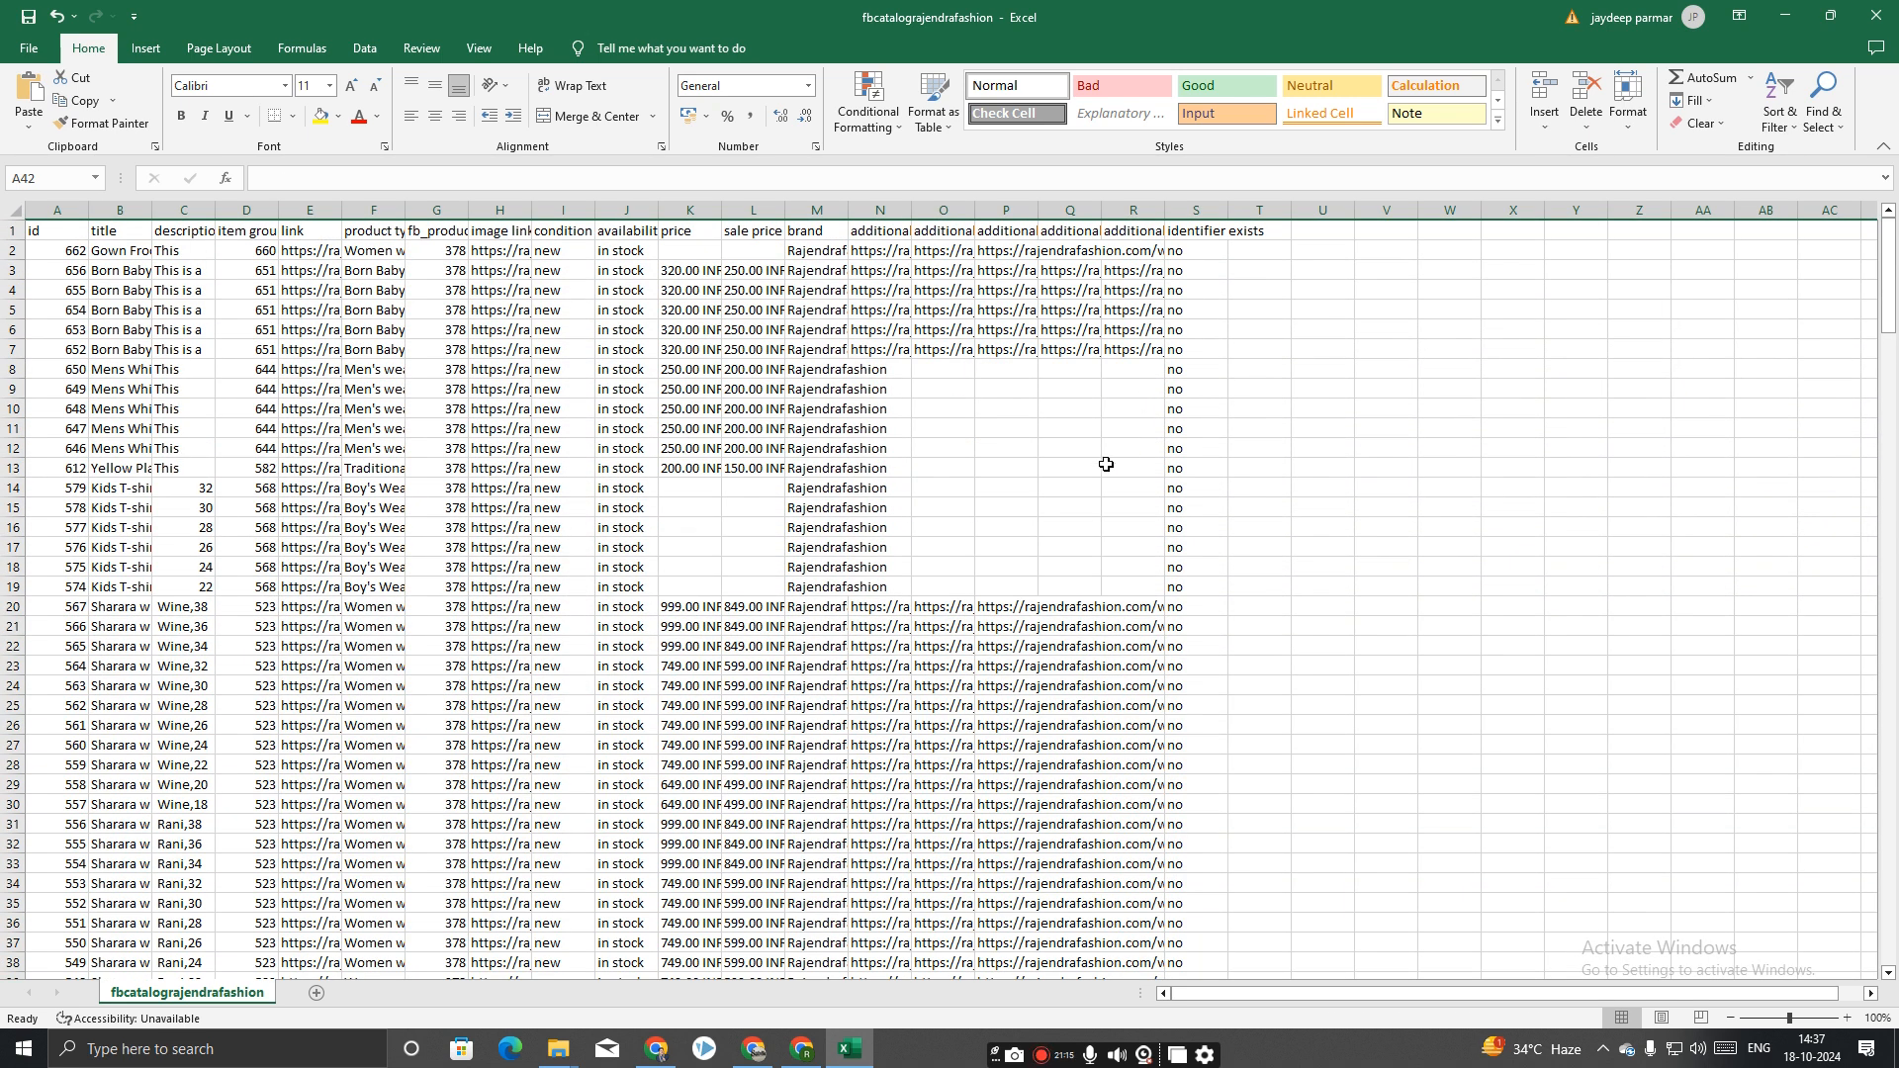
left_click(49, 259)
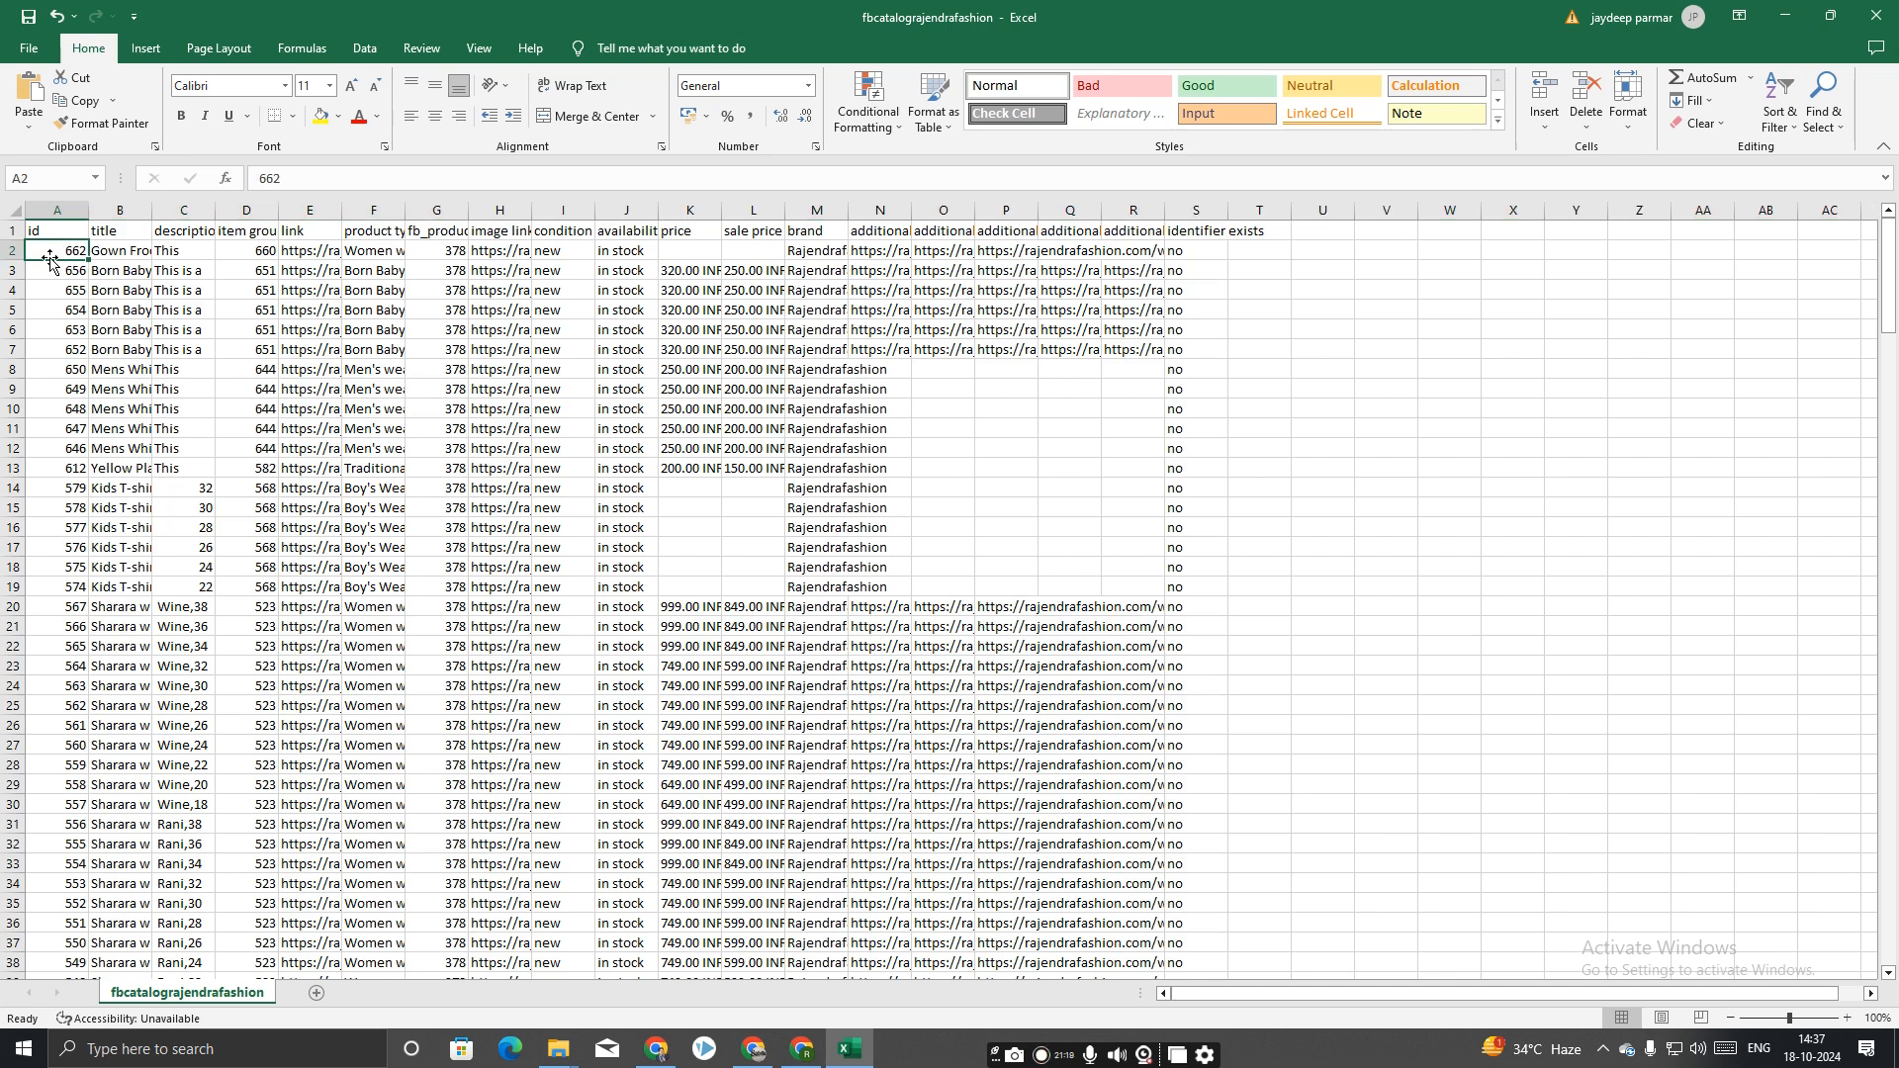
Copy the product IDs in cells A2 through A41 of the feed.
key("ctrl+shift+Down")
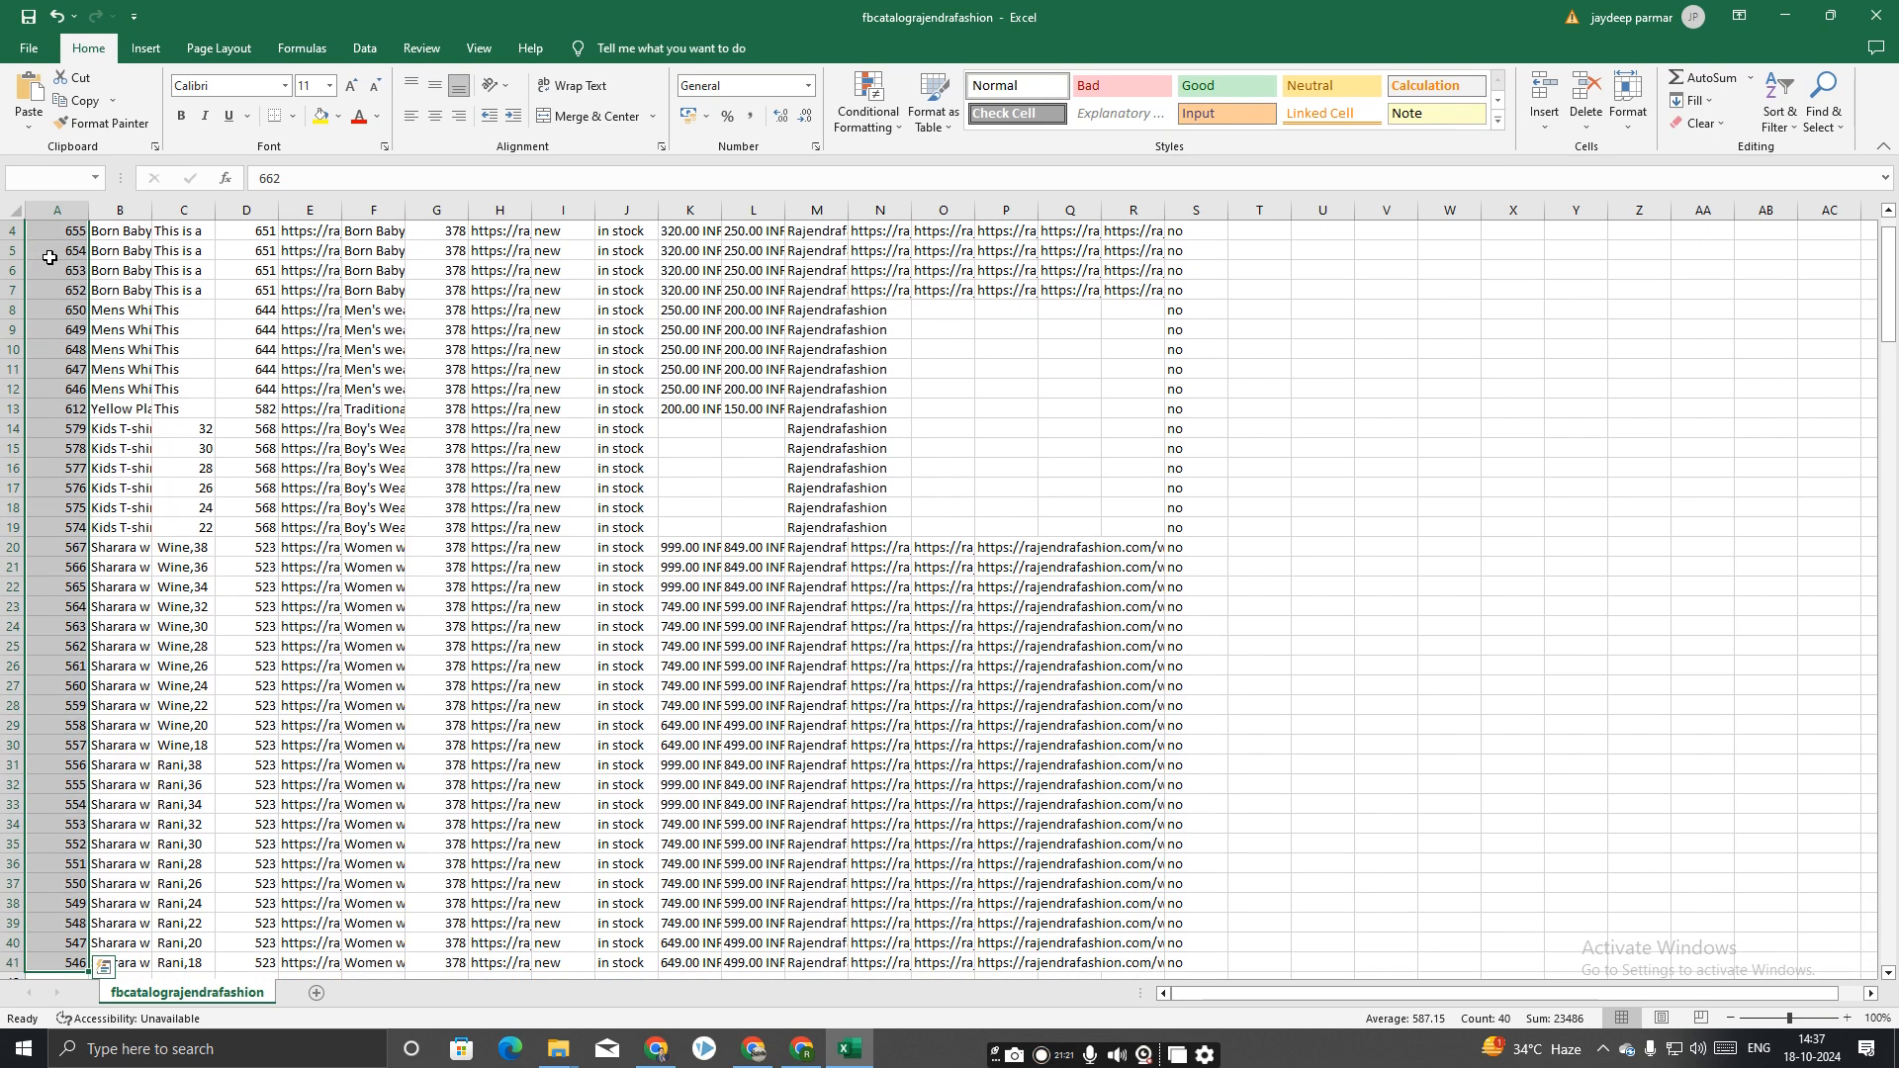
right_click(48, 286)
left_click(97, 357)
scroll(495, 593, "up", 1)
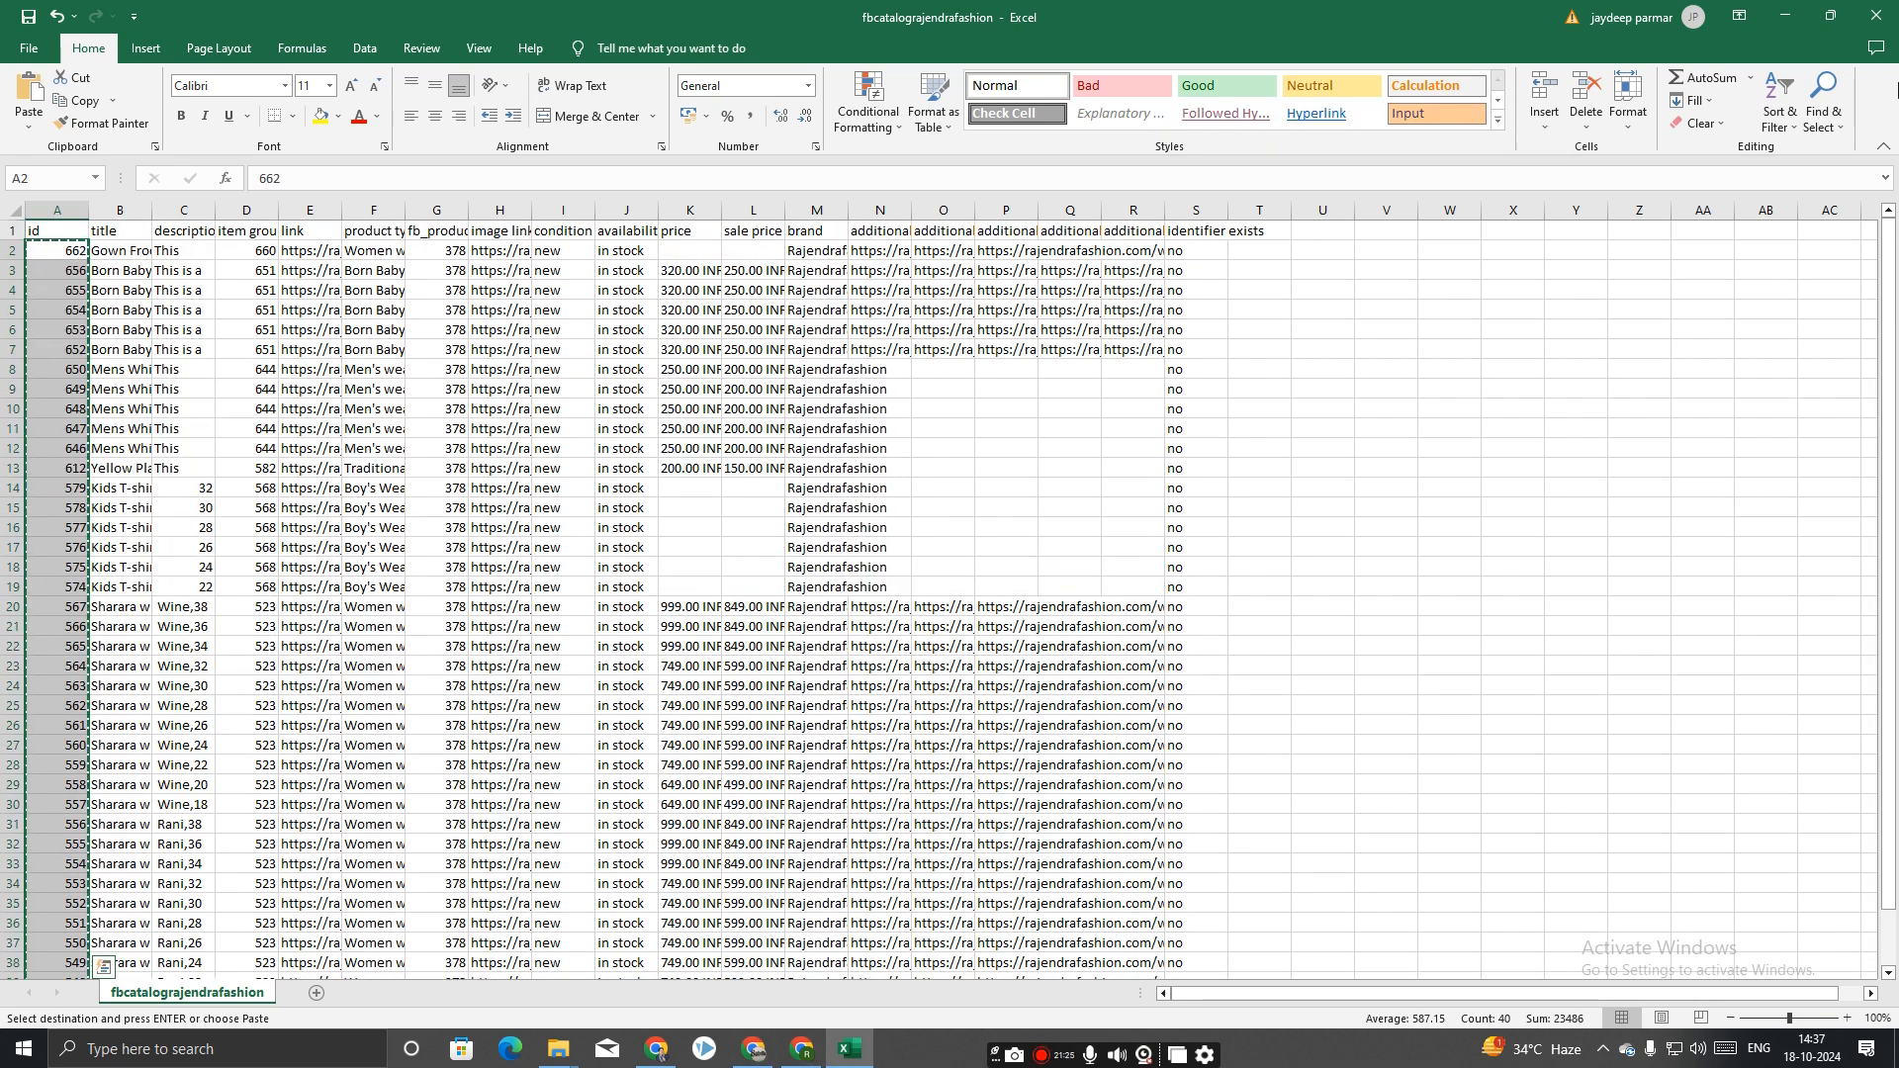
left_click(1778, 12)
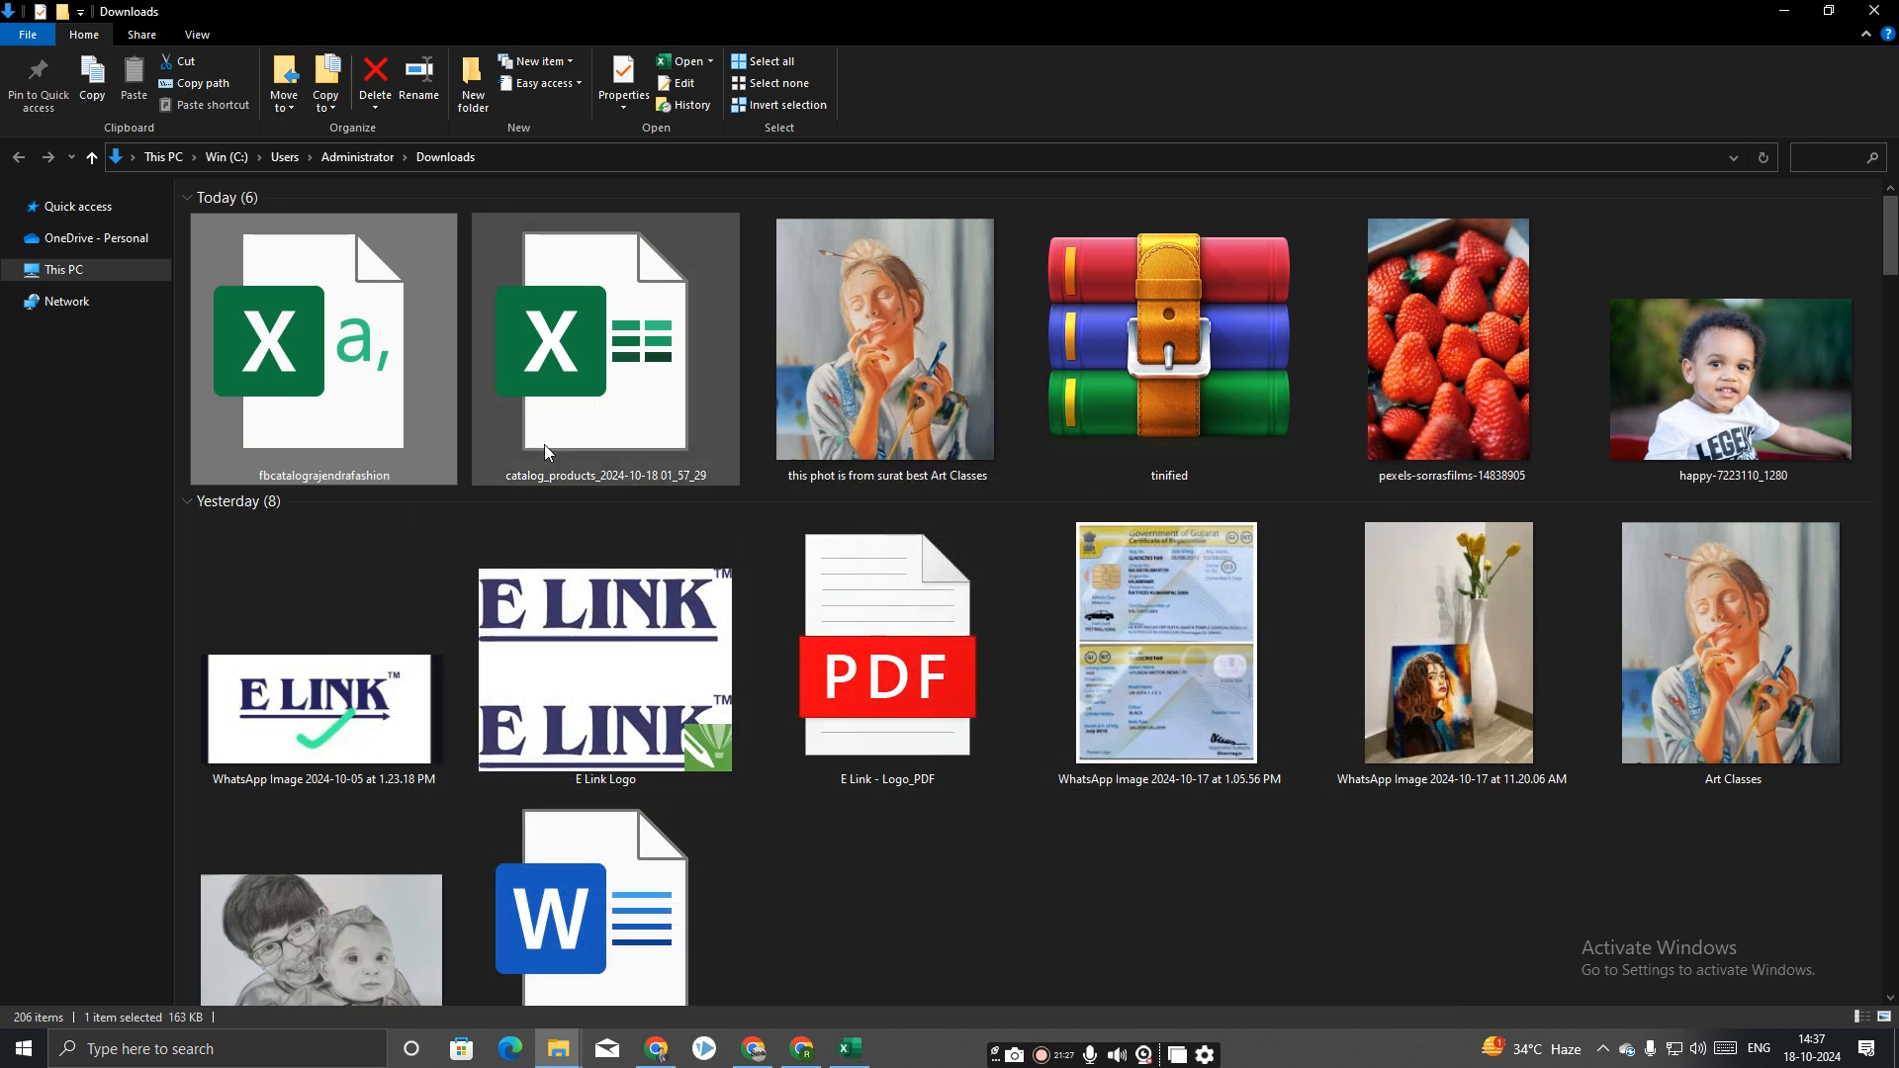
double_click(601, 406)
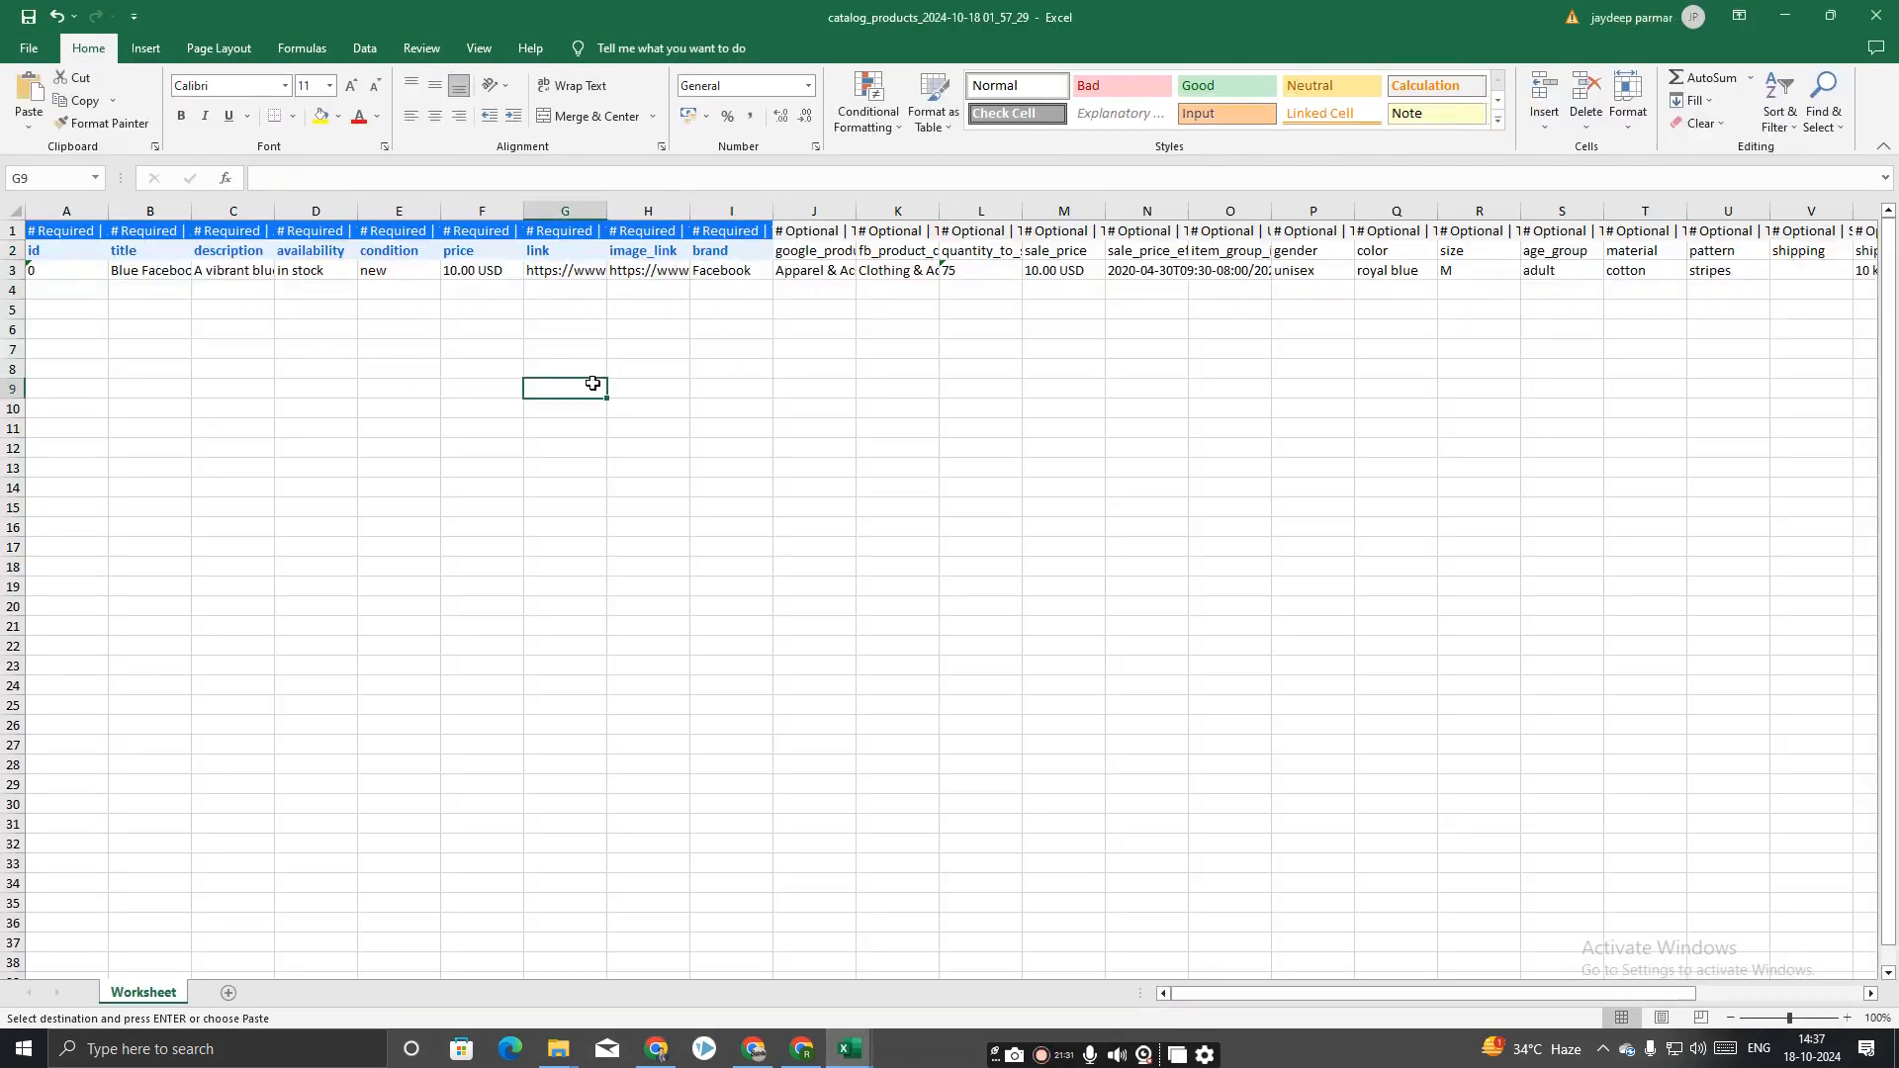
left_click(56, 278)
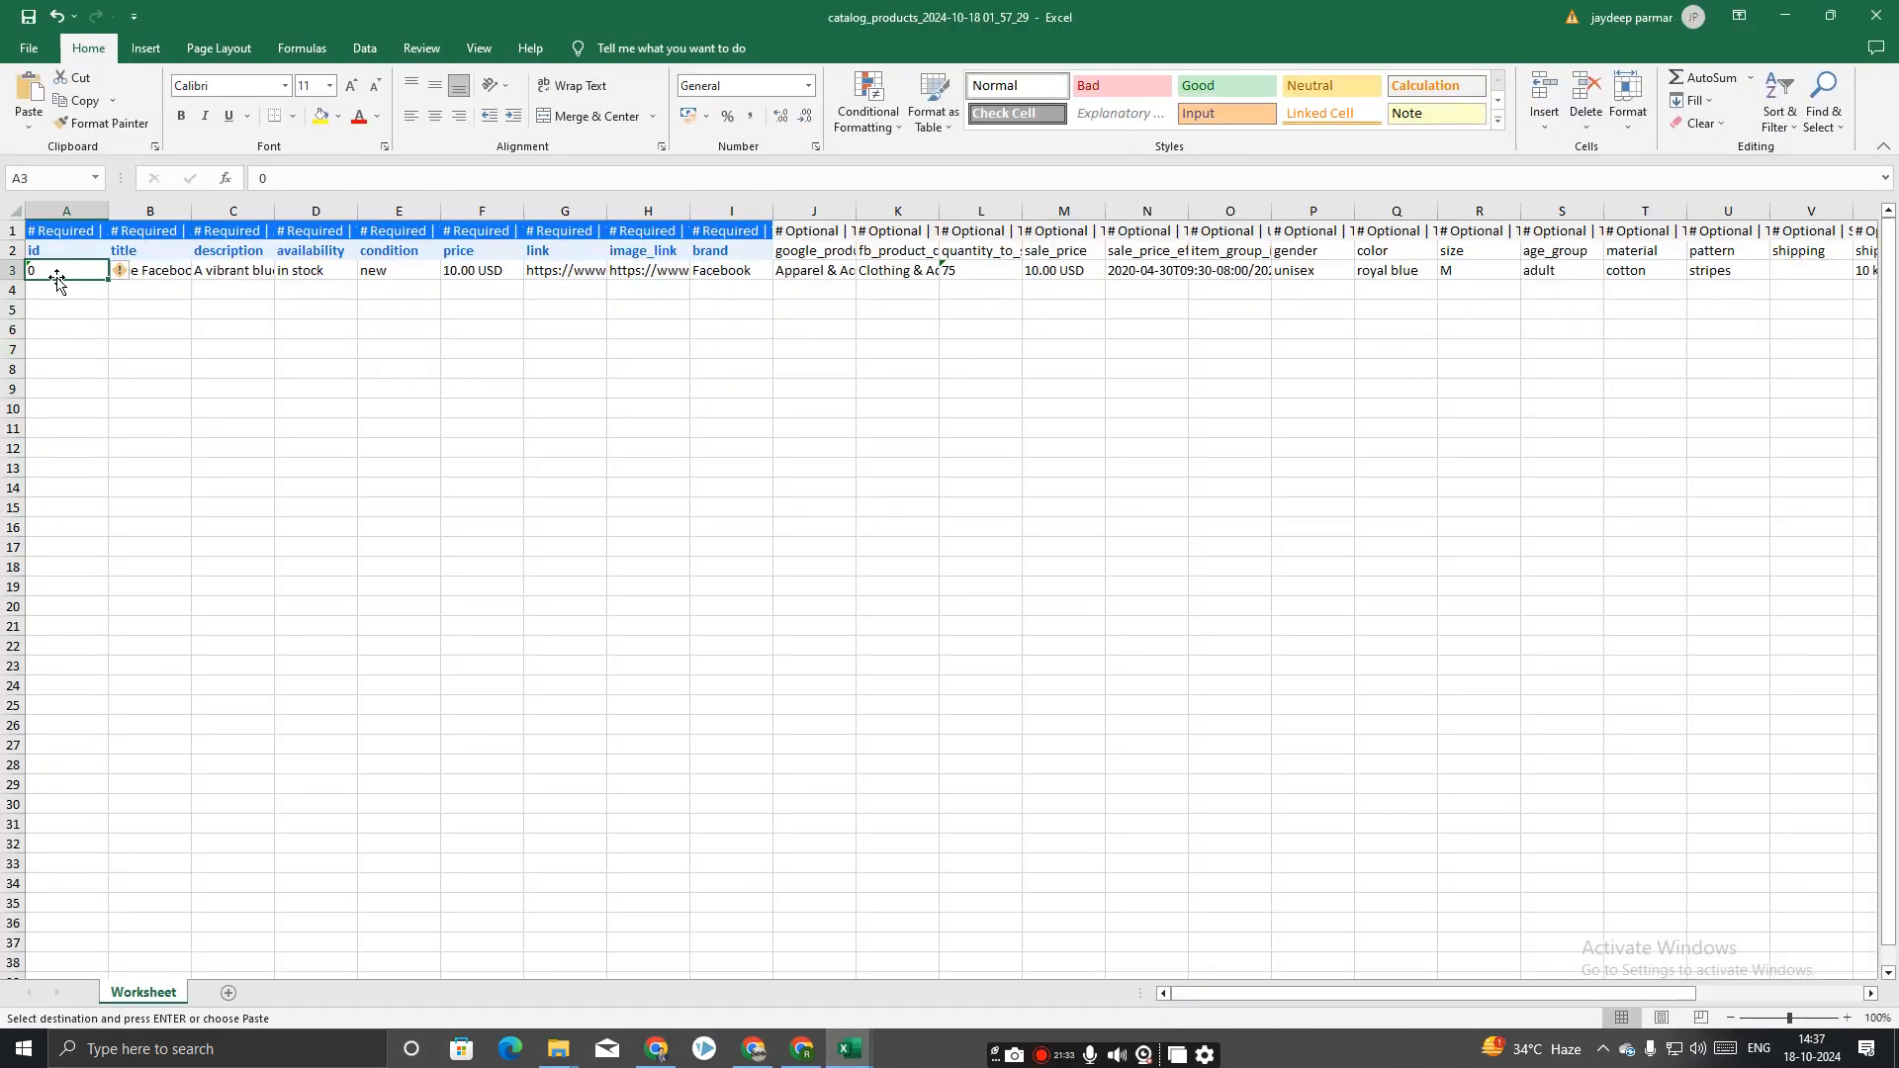
key("ctrl+v")
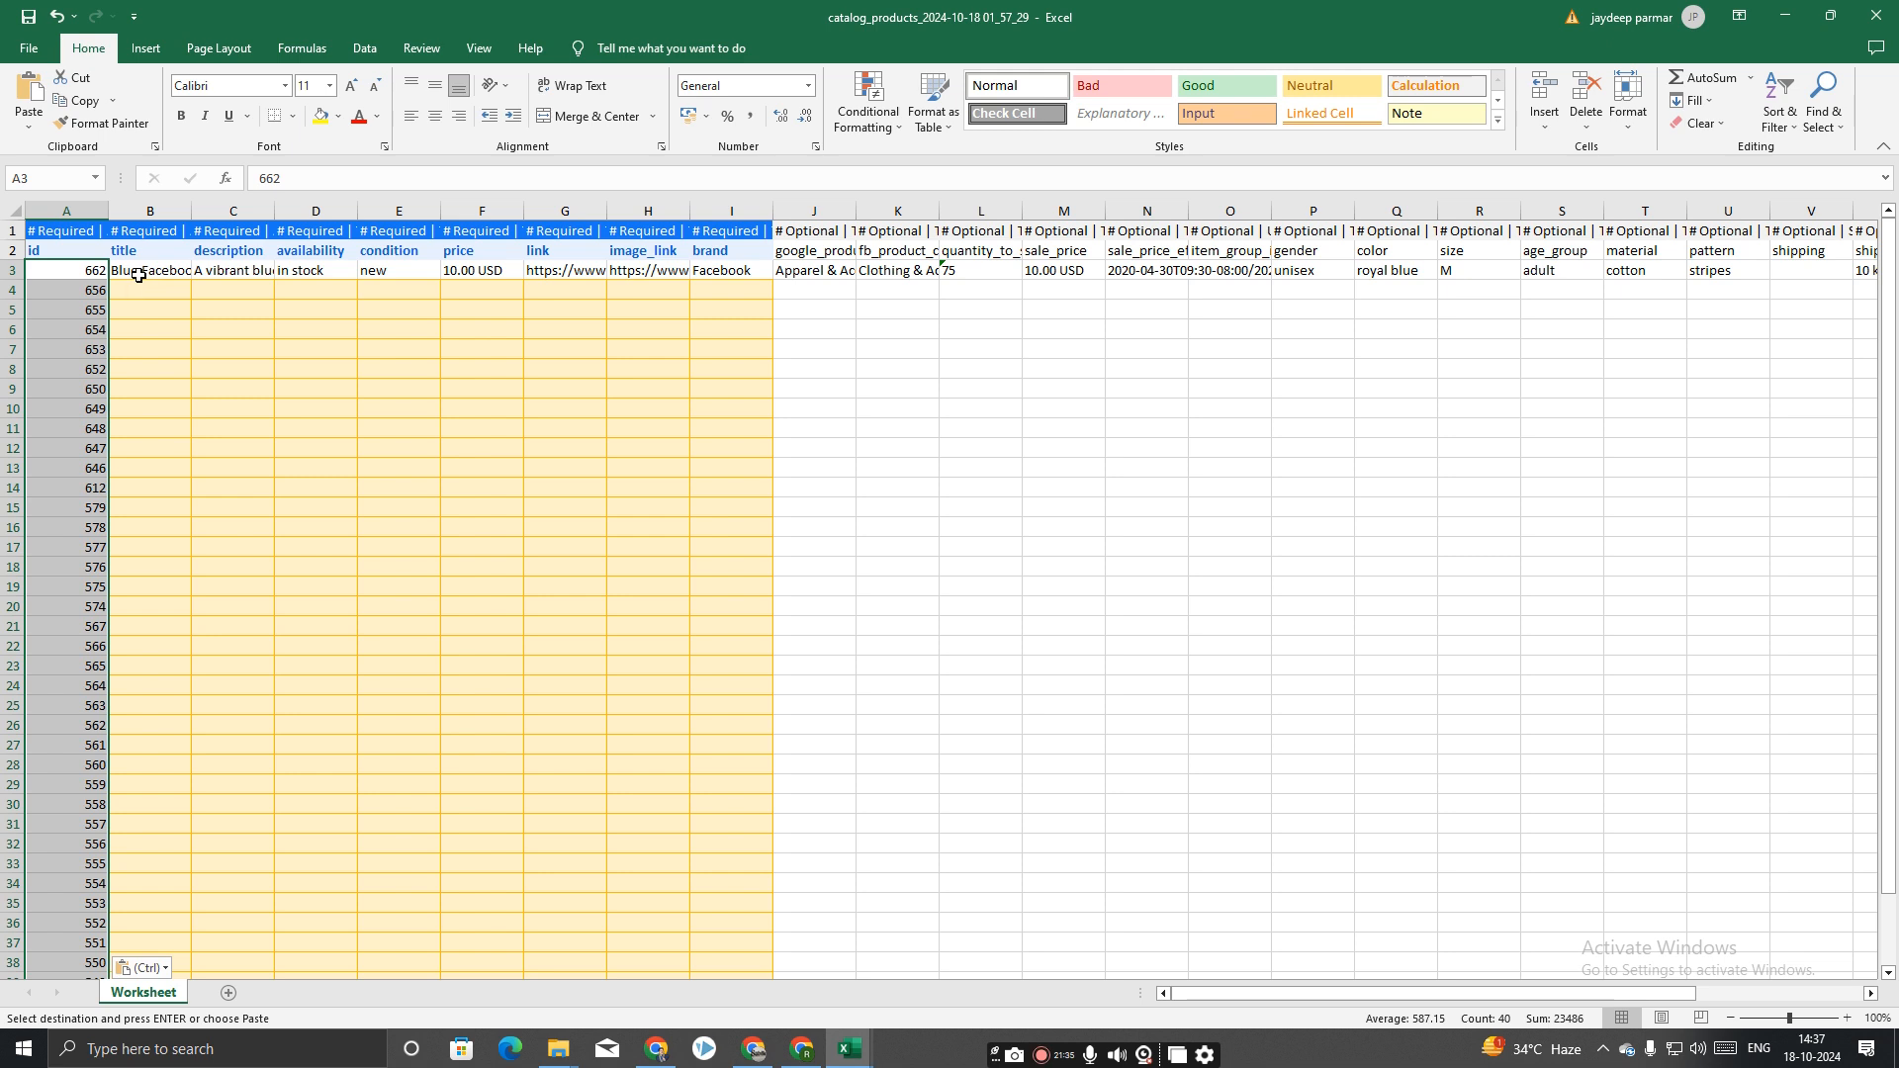
Copy the product titles in B2 through B41 of the feed into the template's title column starting at B3.
left_click(139, 276)
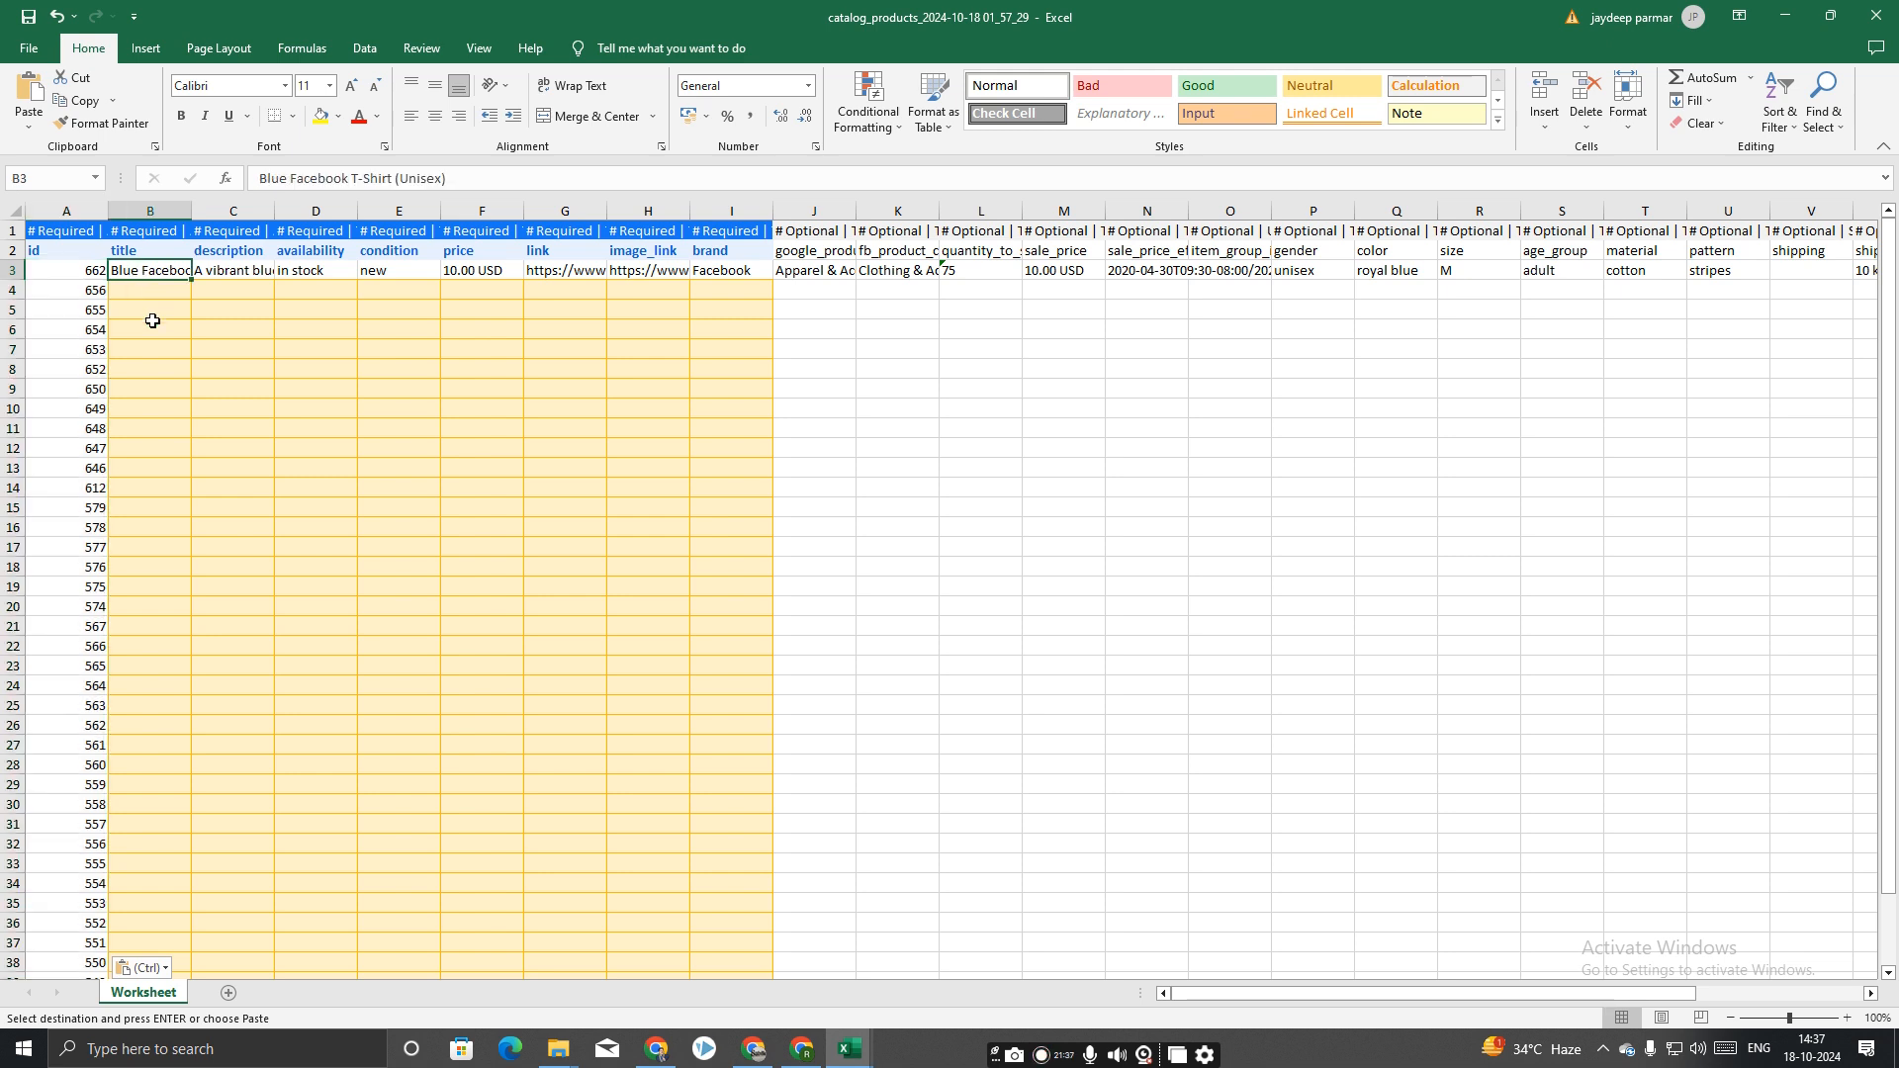
key("alt+Tab")
left_click(124, 248)
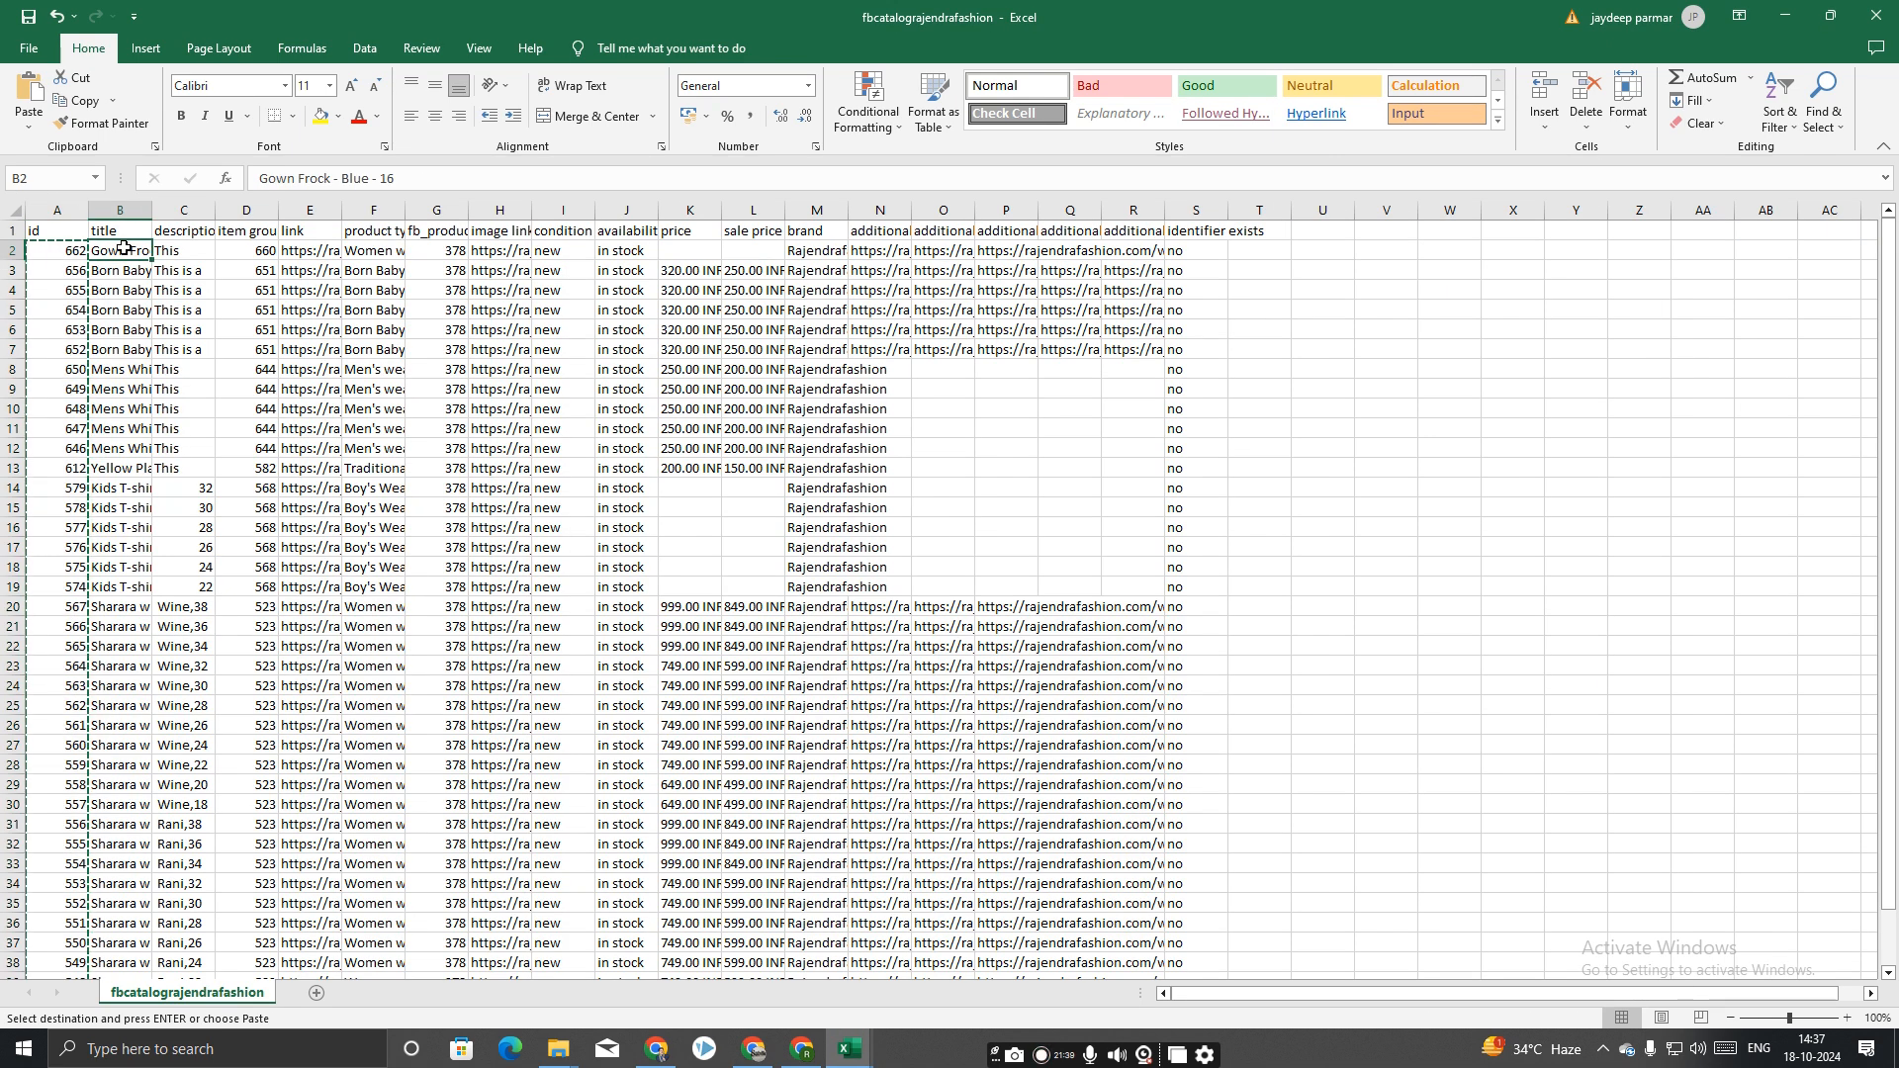
key("ctrl+shift+Down")
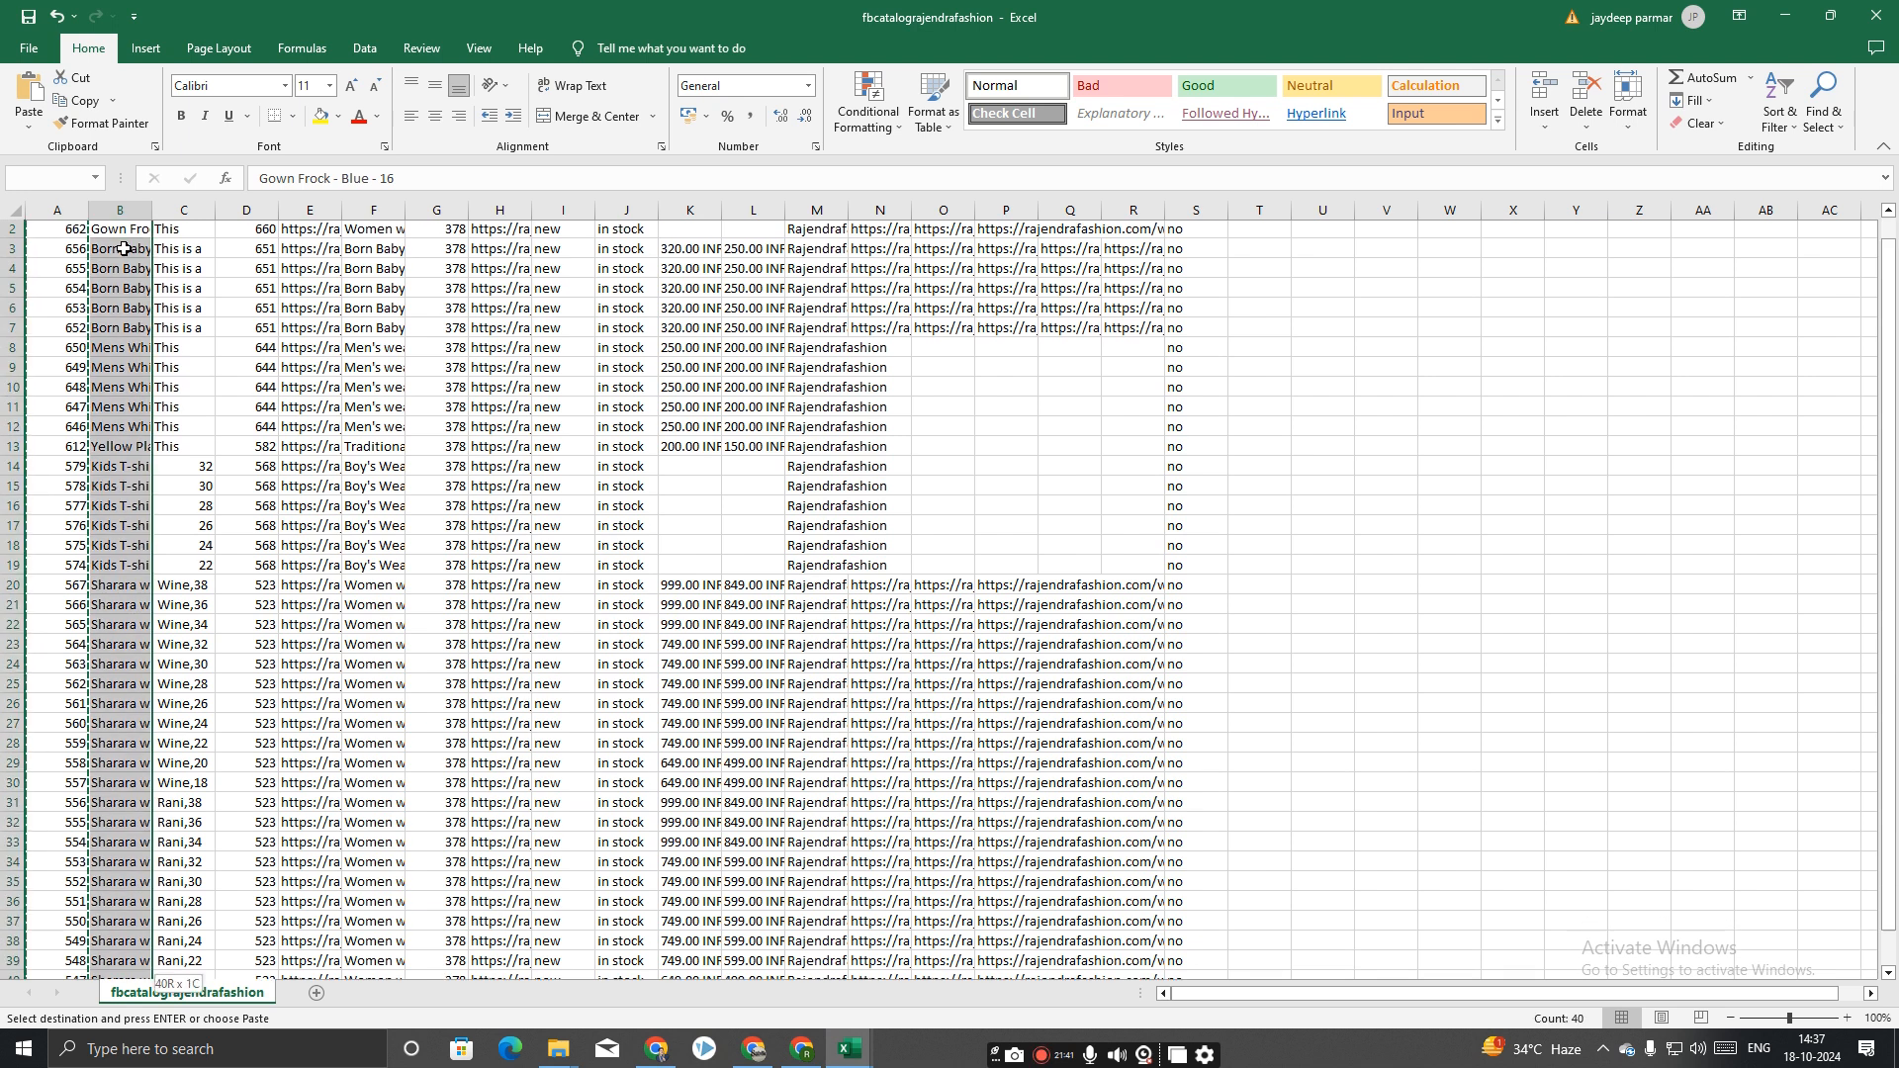
key("ctrl+c")
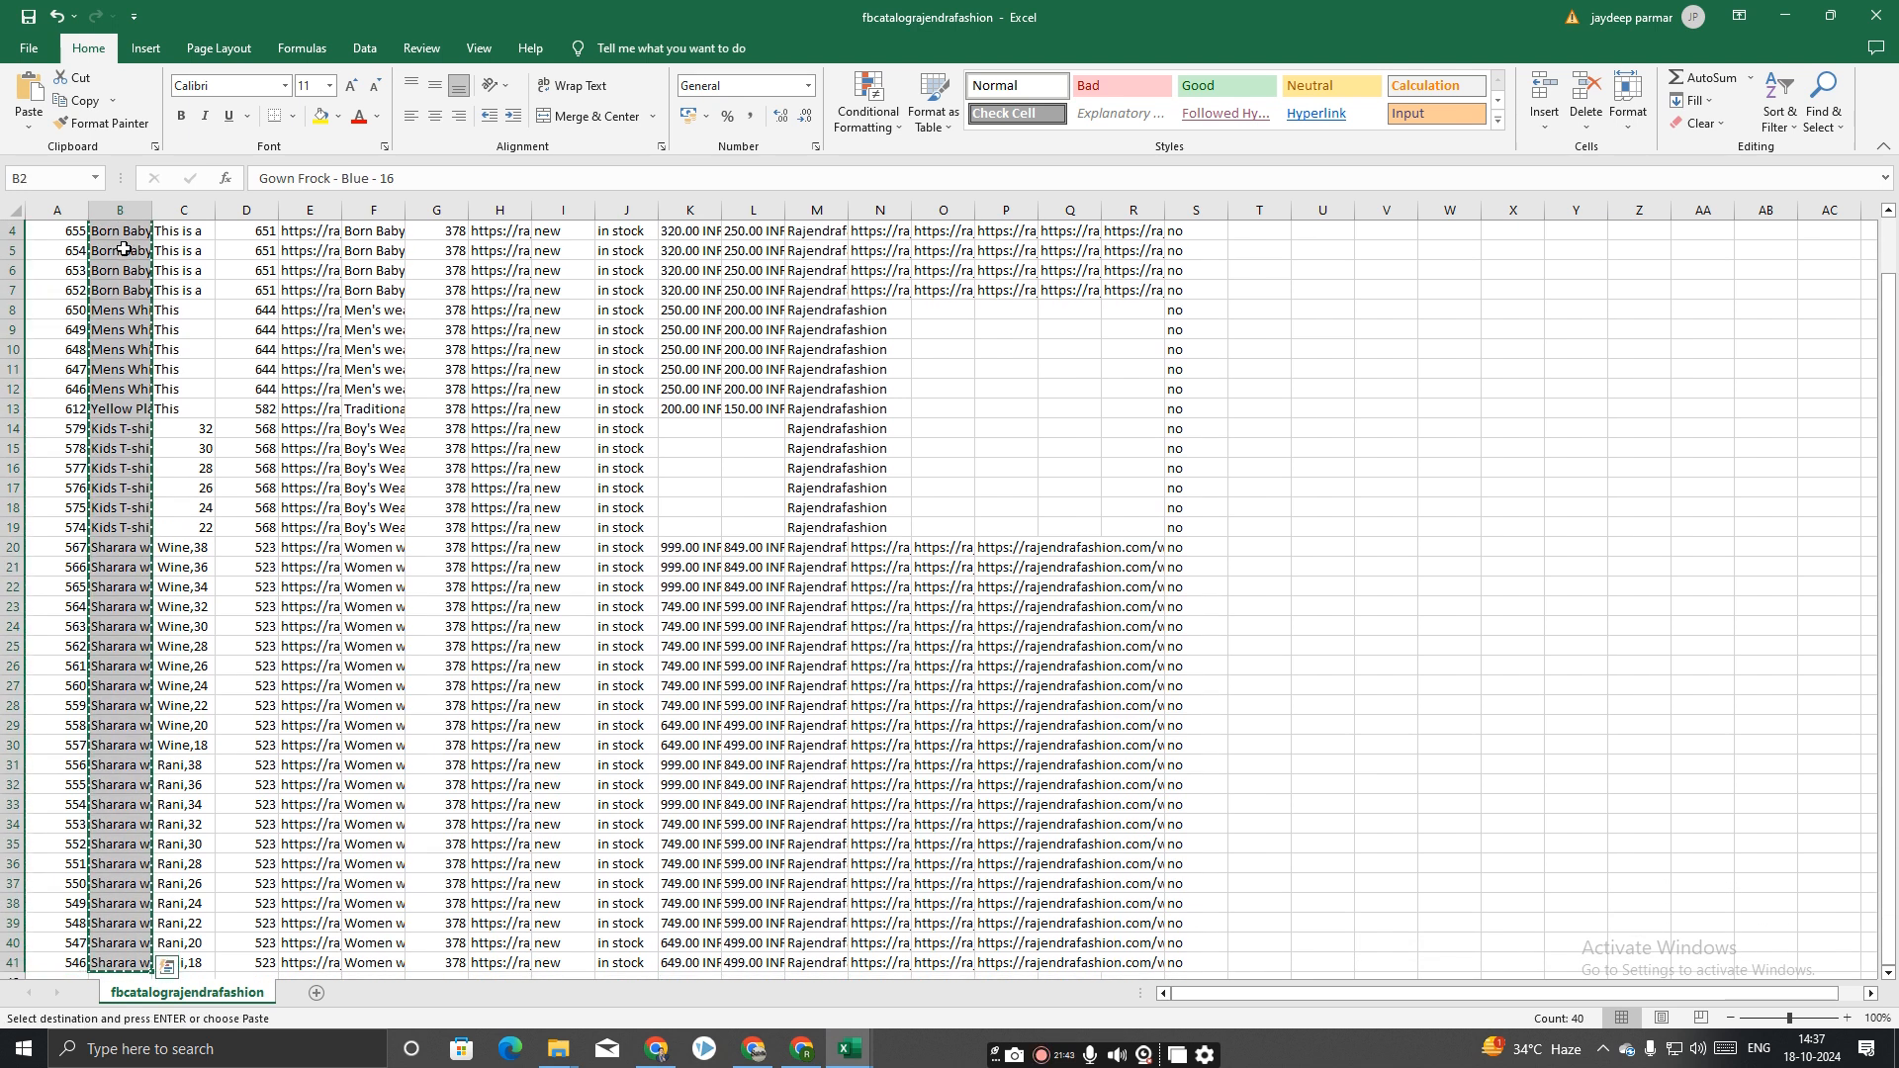
key("alt+Tab")
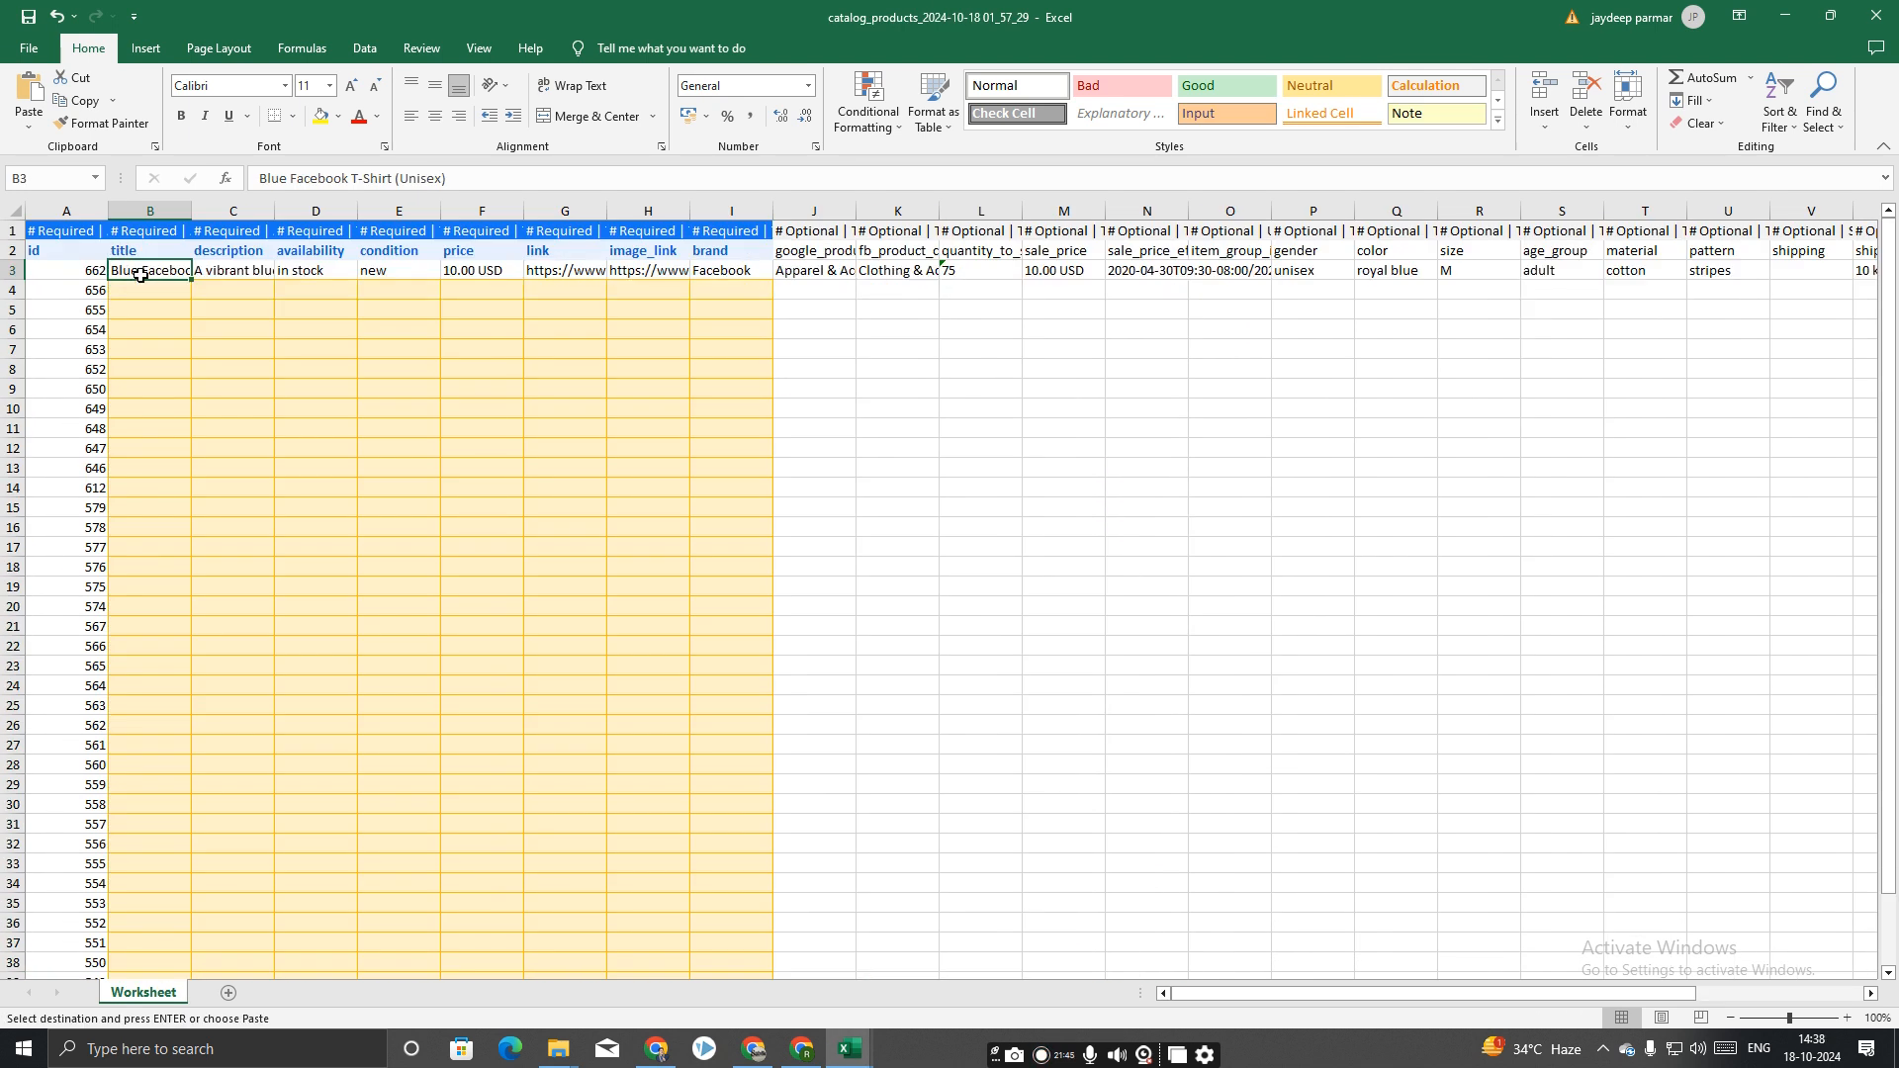
key("ctrl+v")
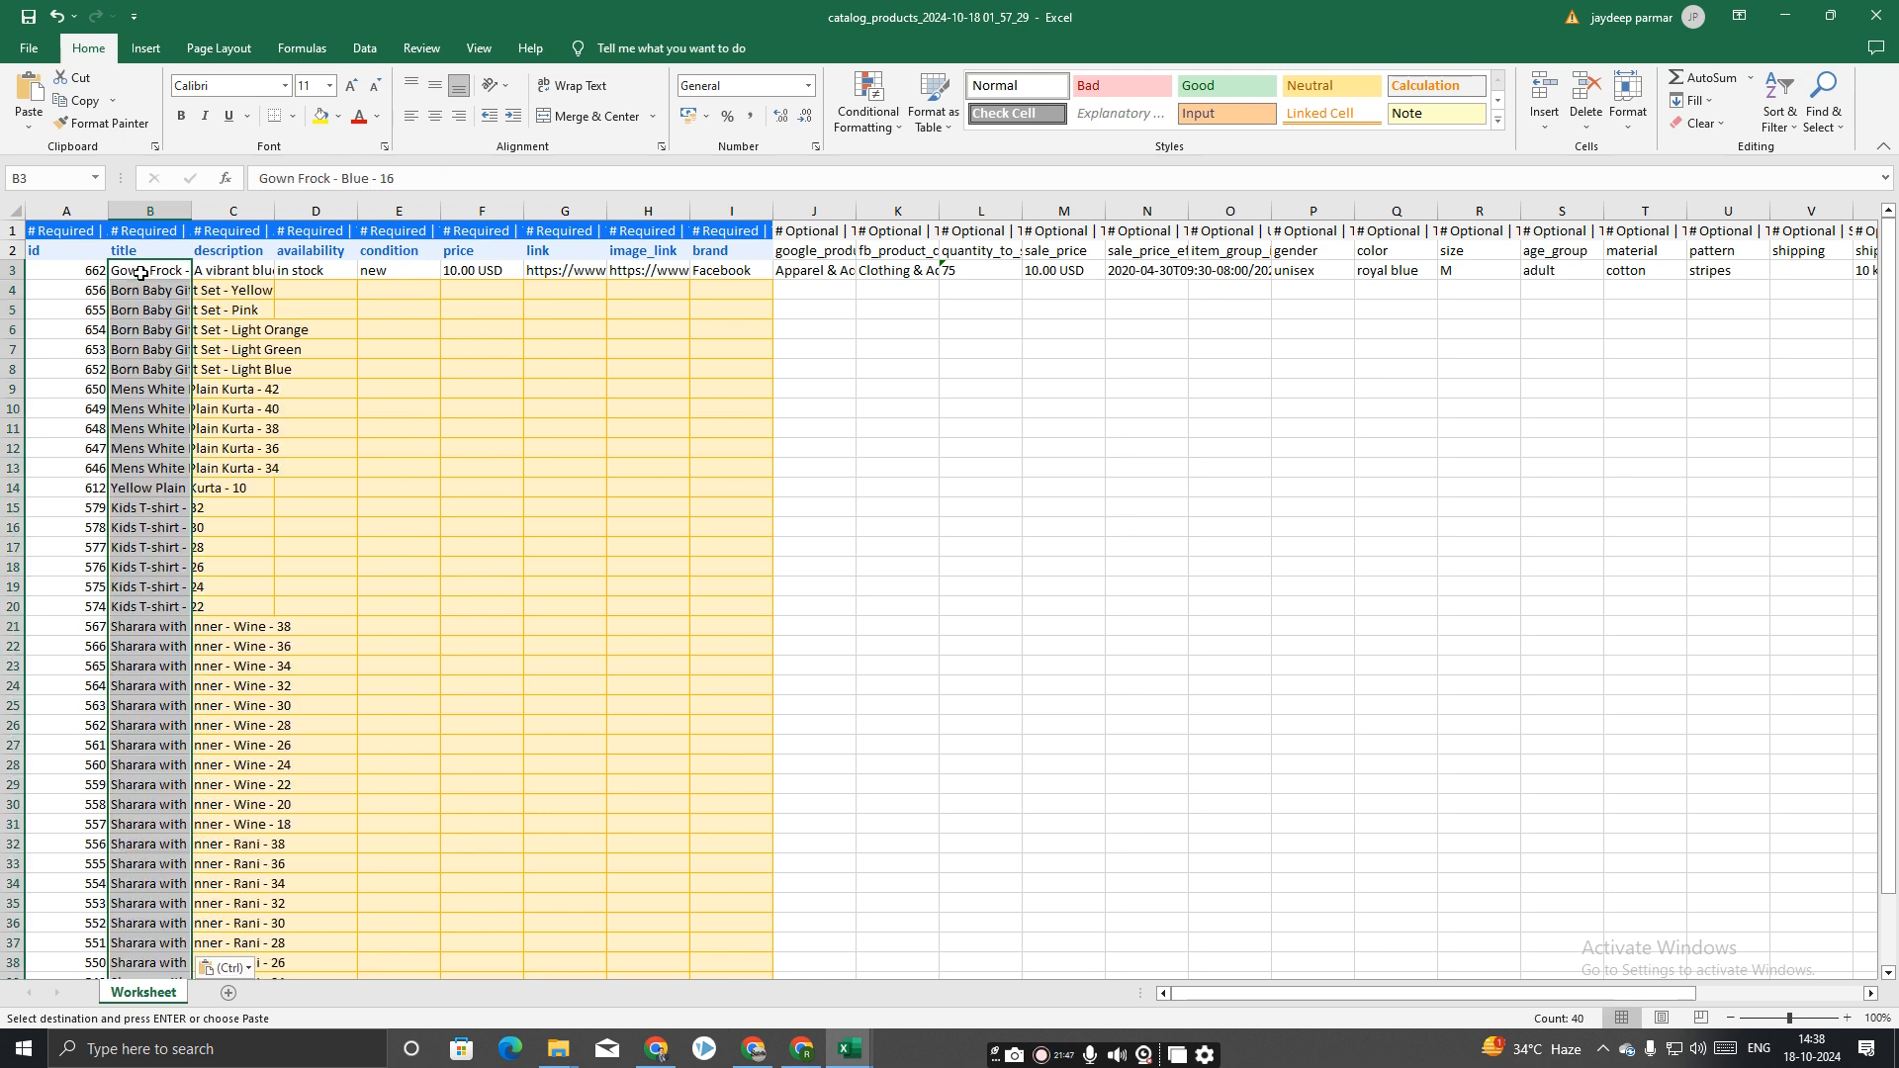
Copy the descriptions in C2 through C41 of the feed into the template's description column starting at C3.
left_click(215, 273)
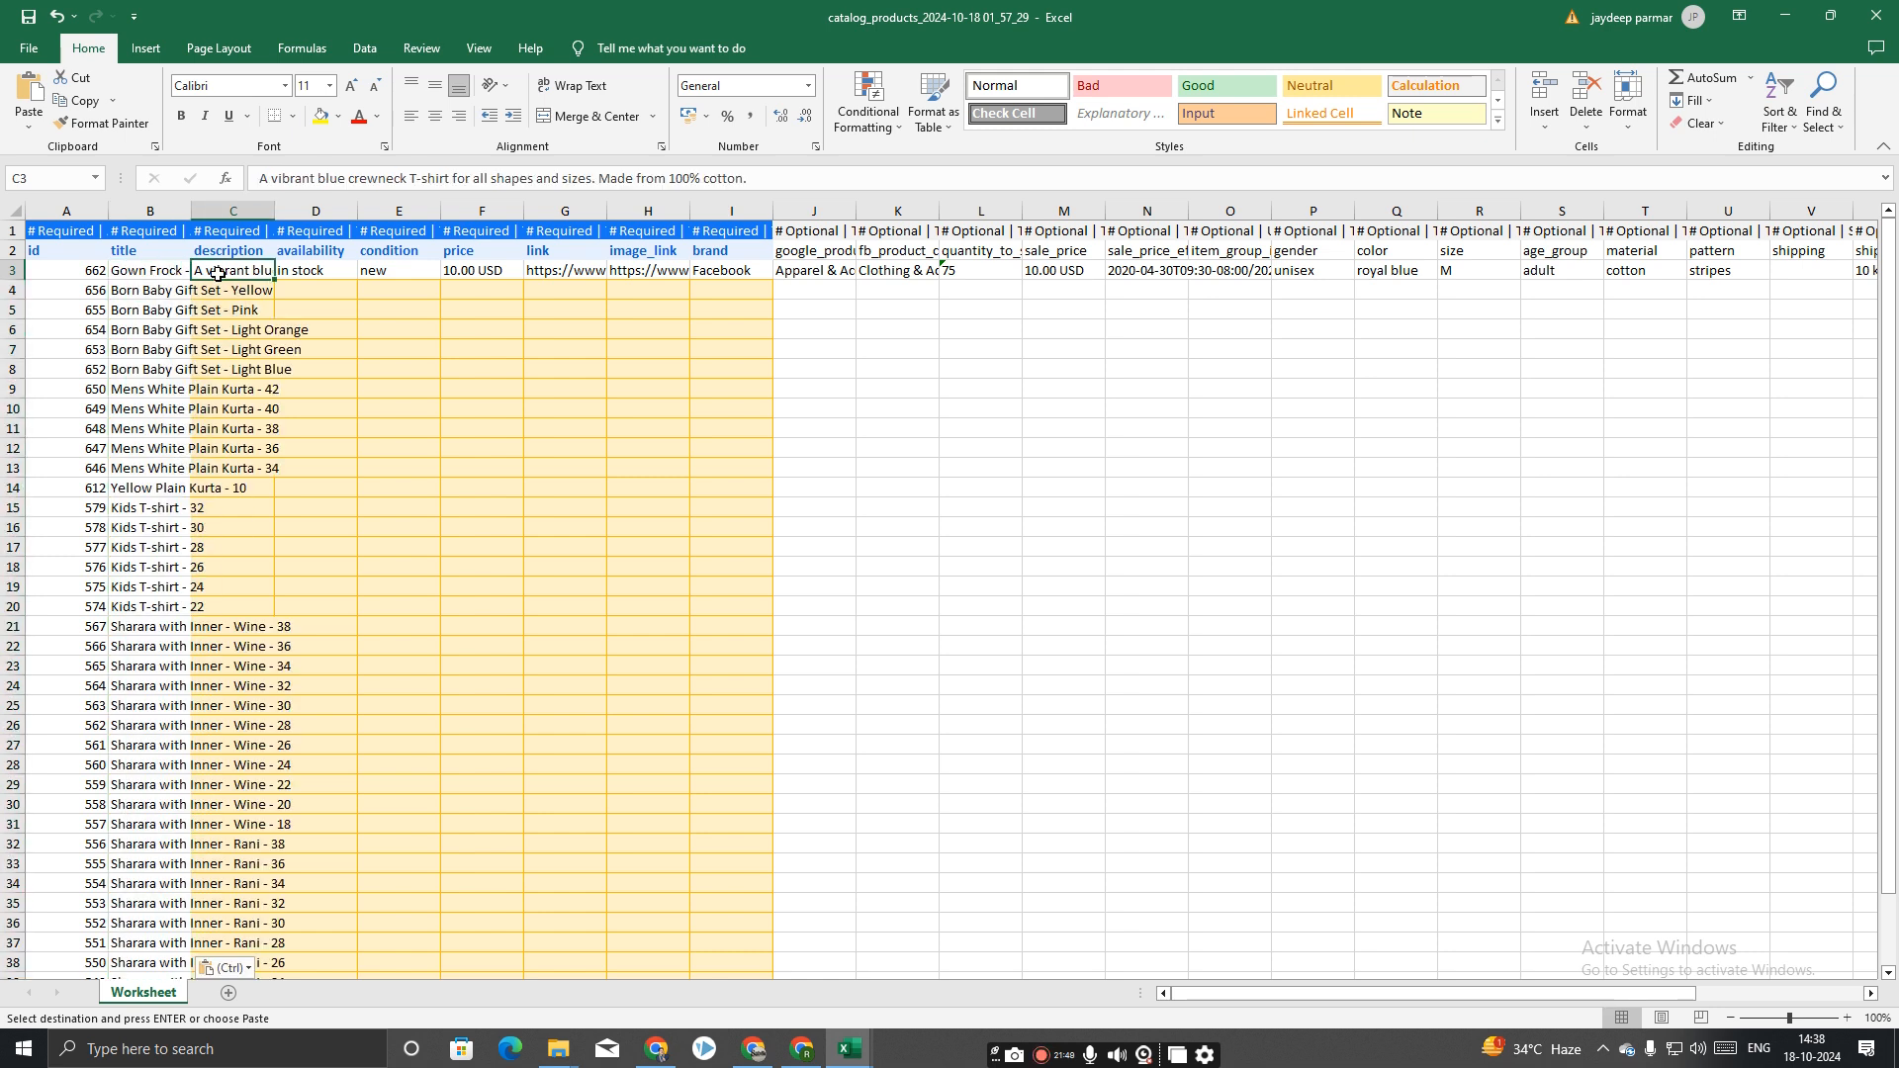
key("alt+Tab")
scroll(185, 250, "up", 1)
left_click(185, 255)
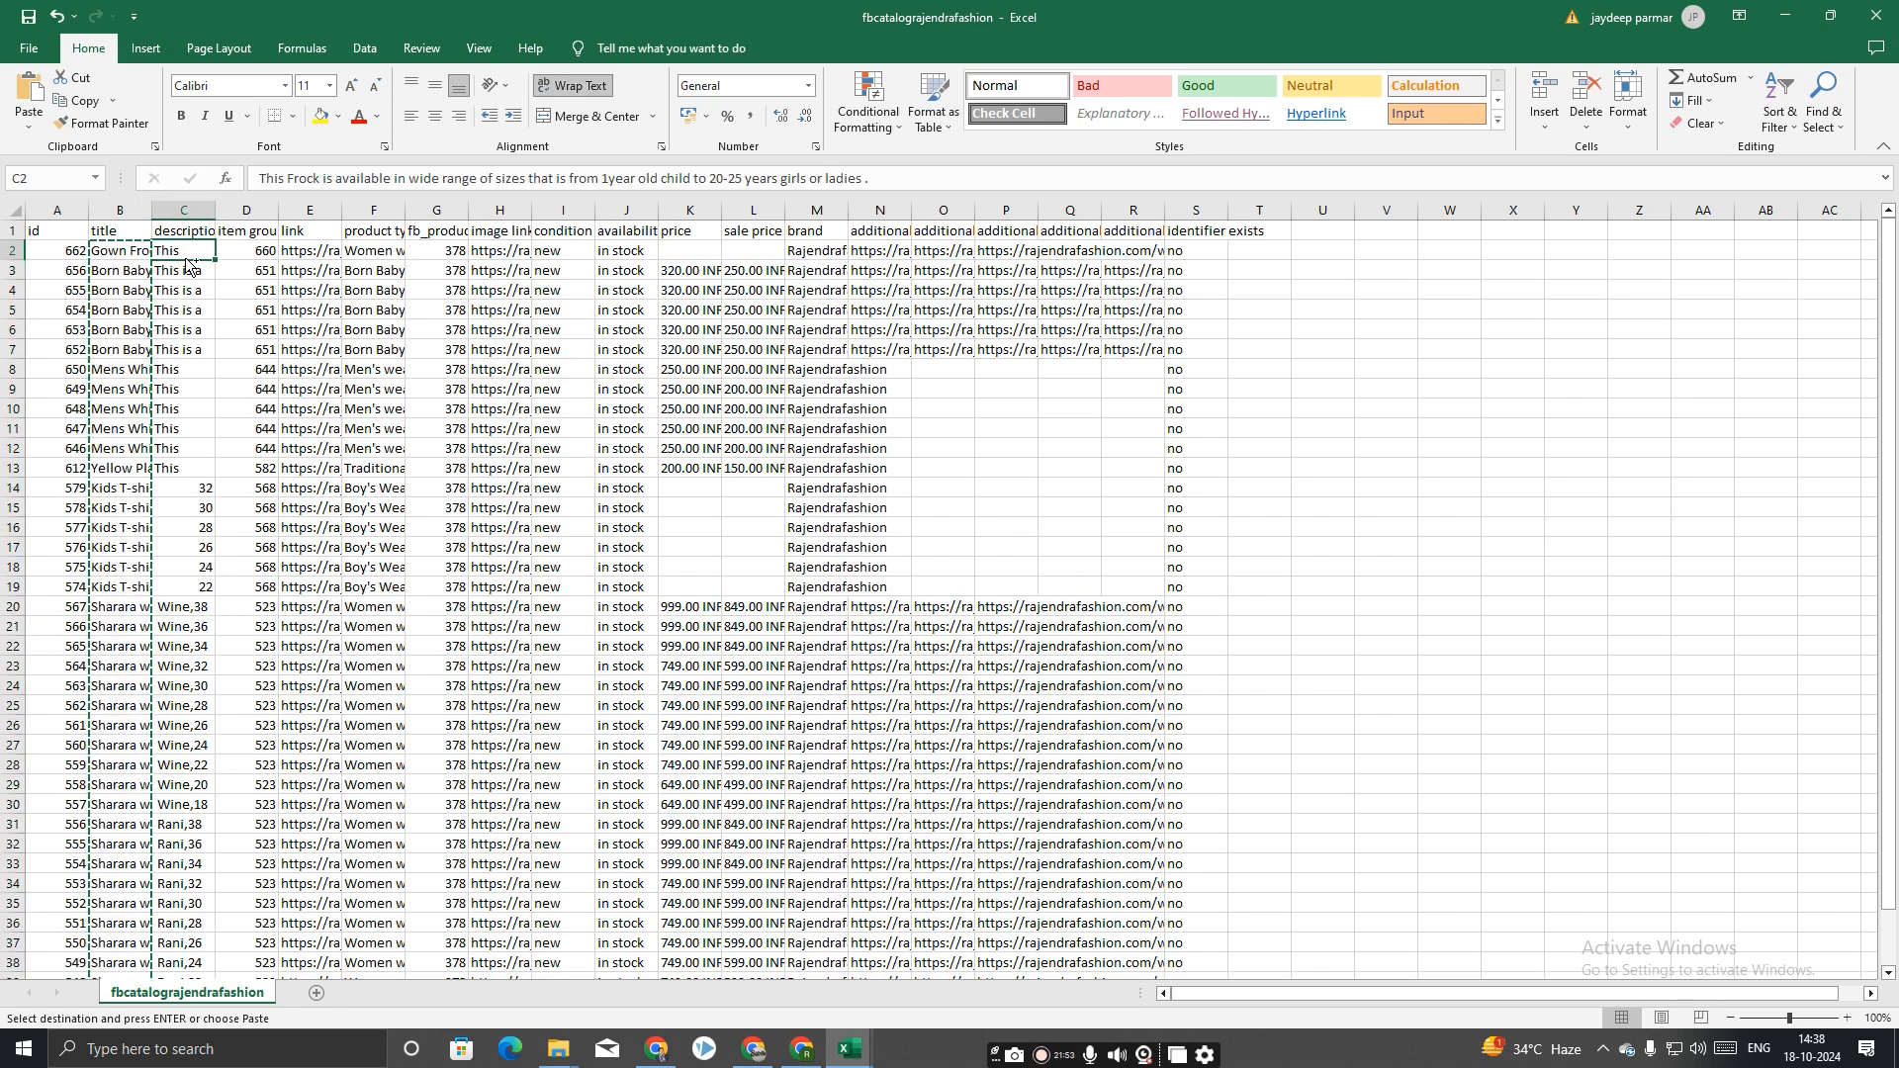
key("ctrl+shift+Down")
key("ctrl+c")
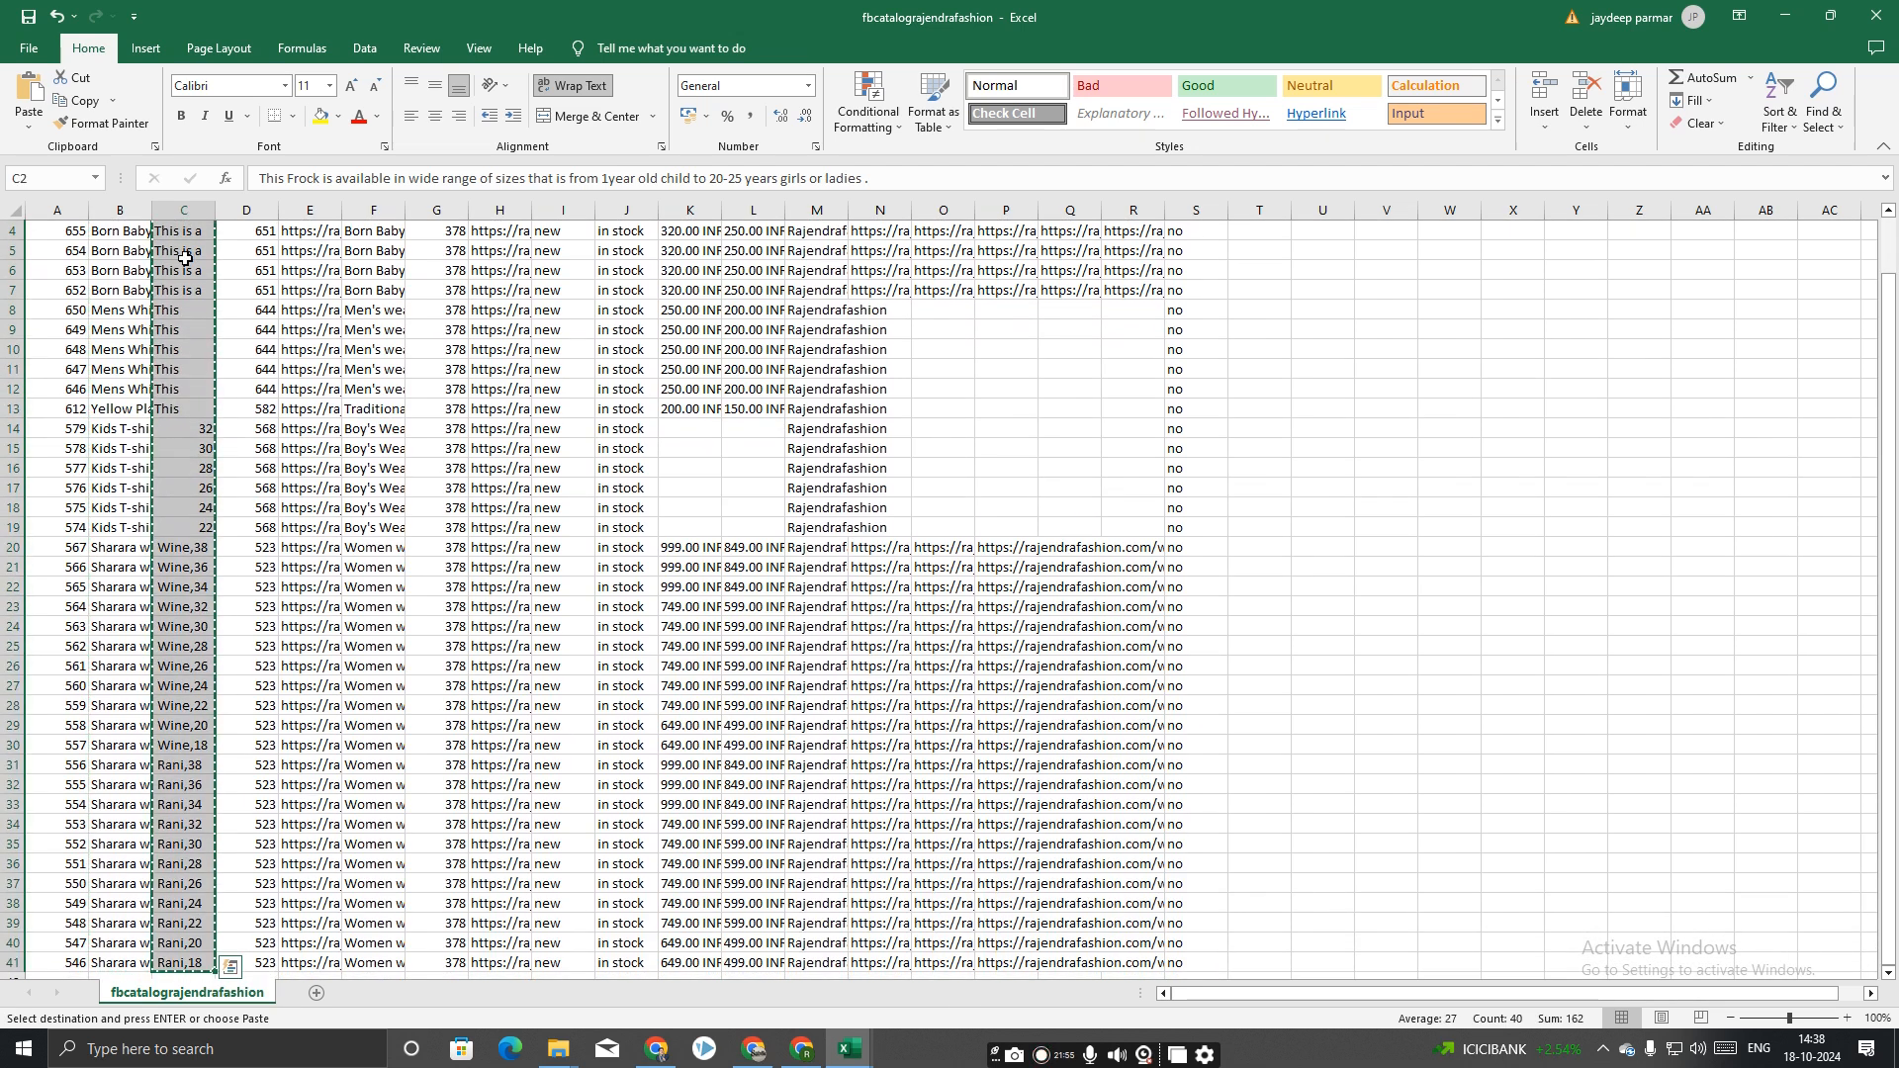
key("alt+Tab")
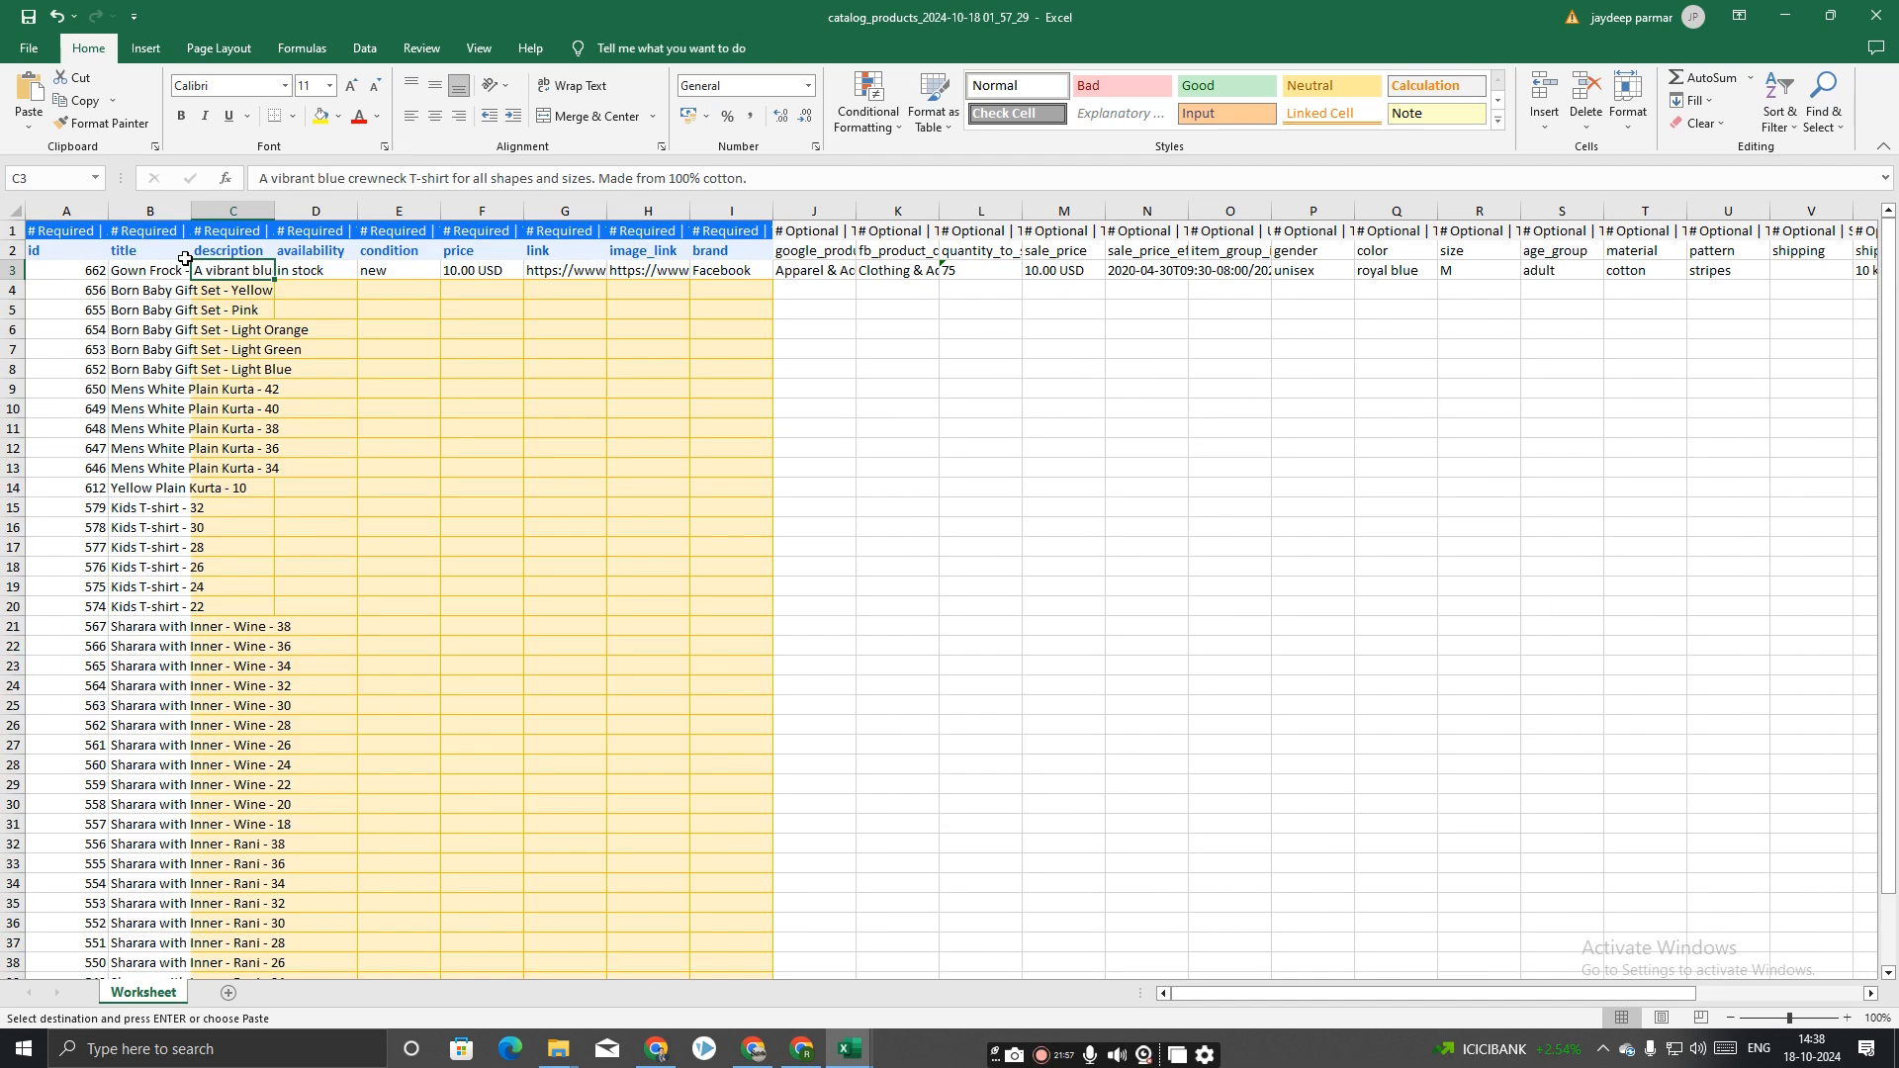
key("ctrl+v")
left_click(314, 269)
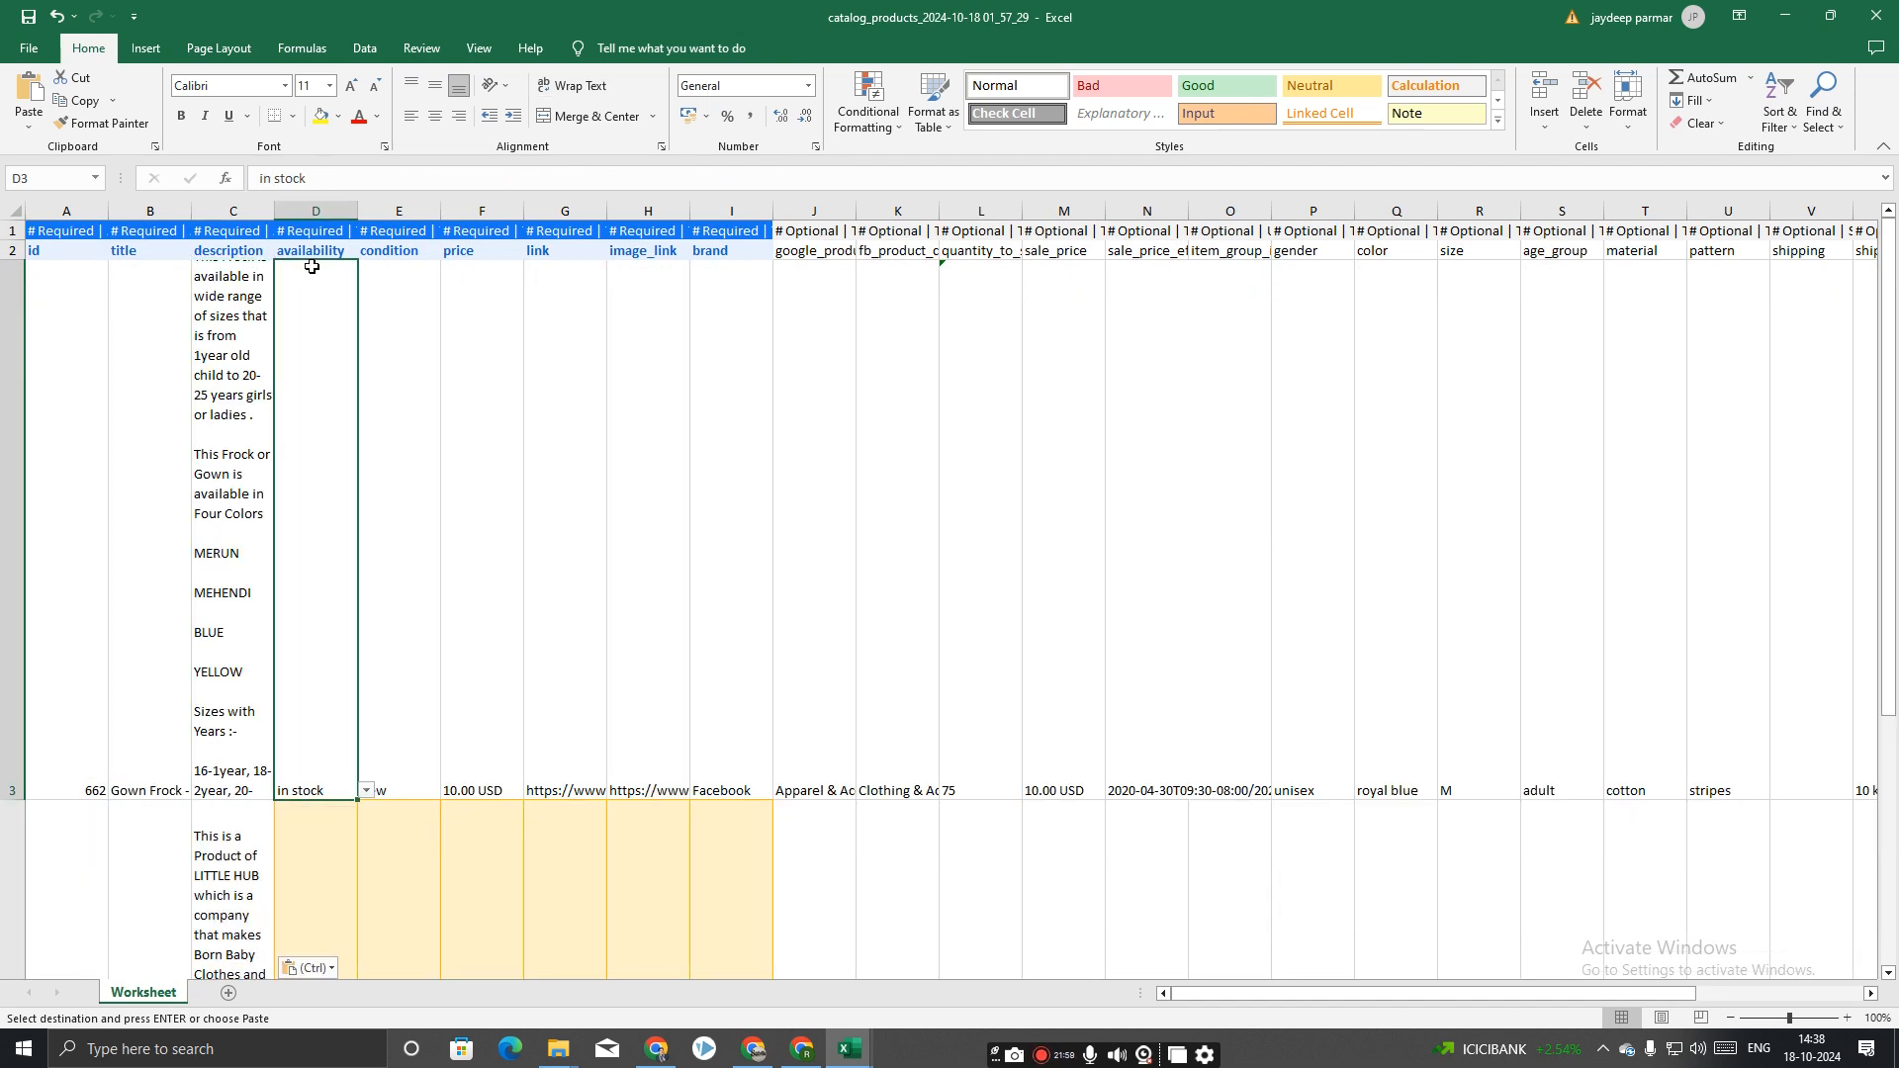
key("alt+Tab")
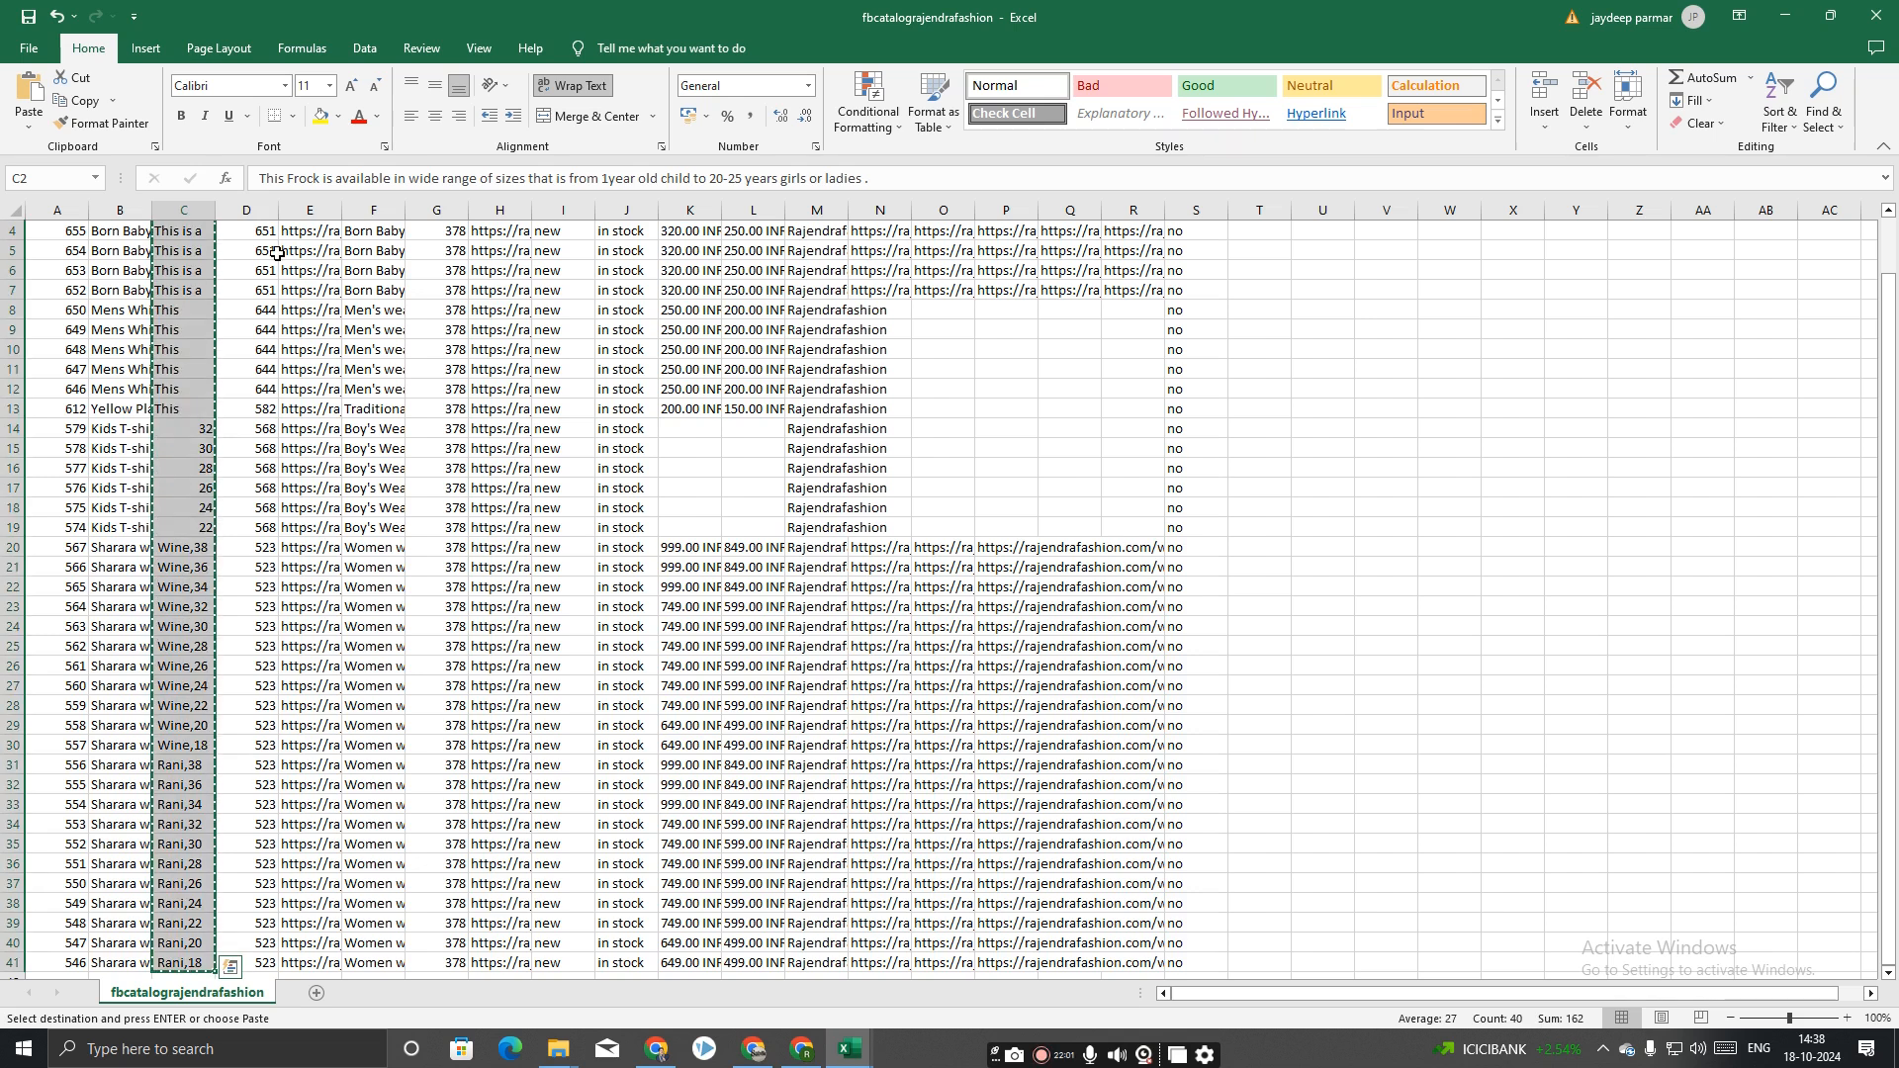
scroll(262, 280, "up", 1)
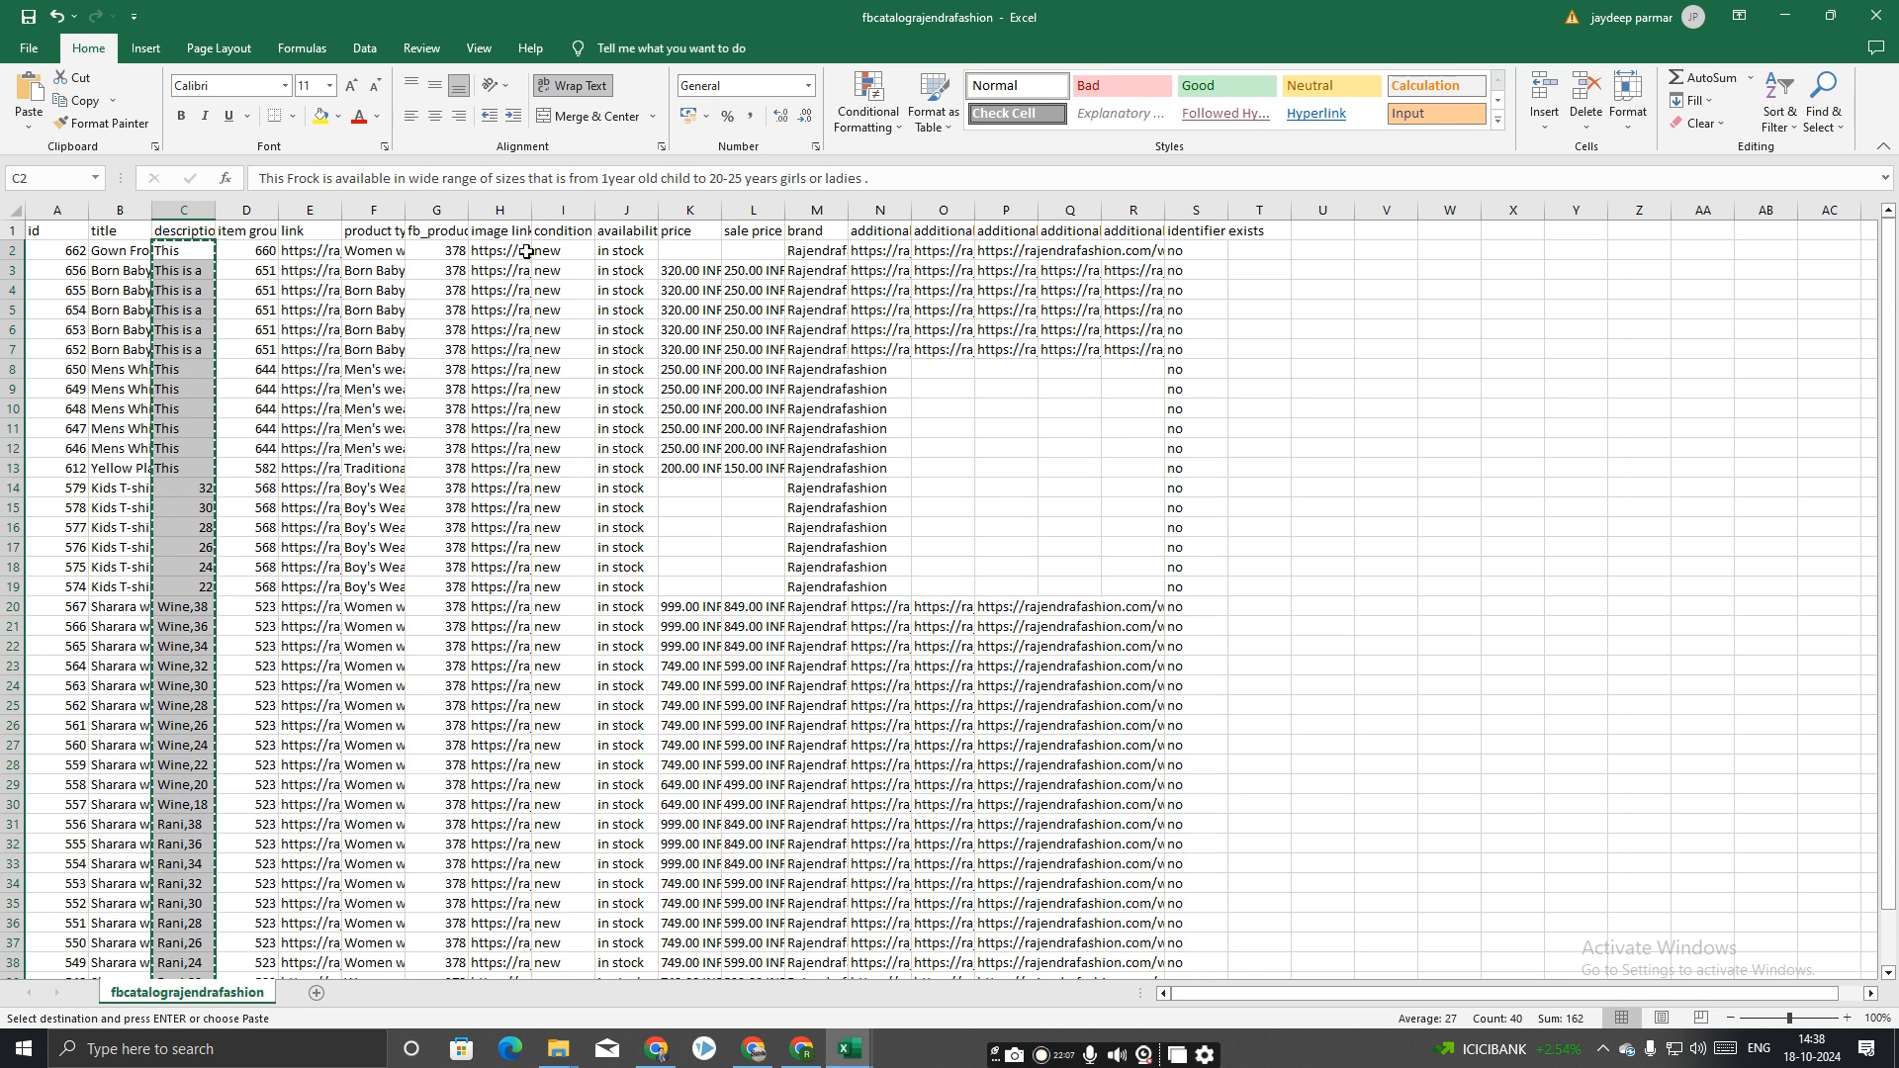
left_click(623, 257)
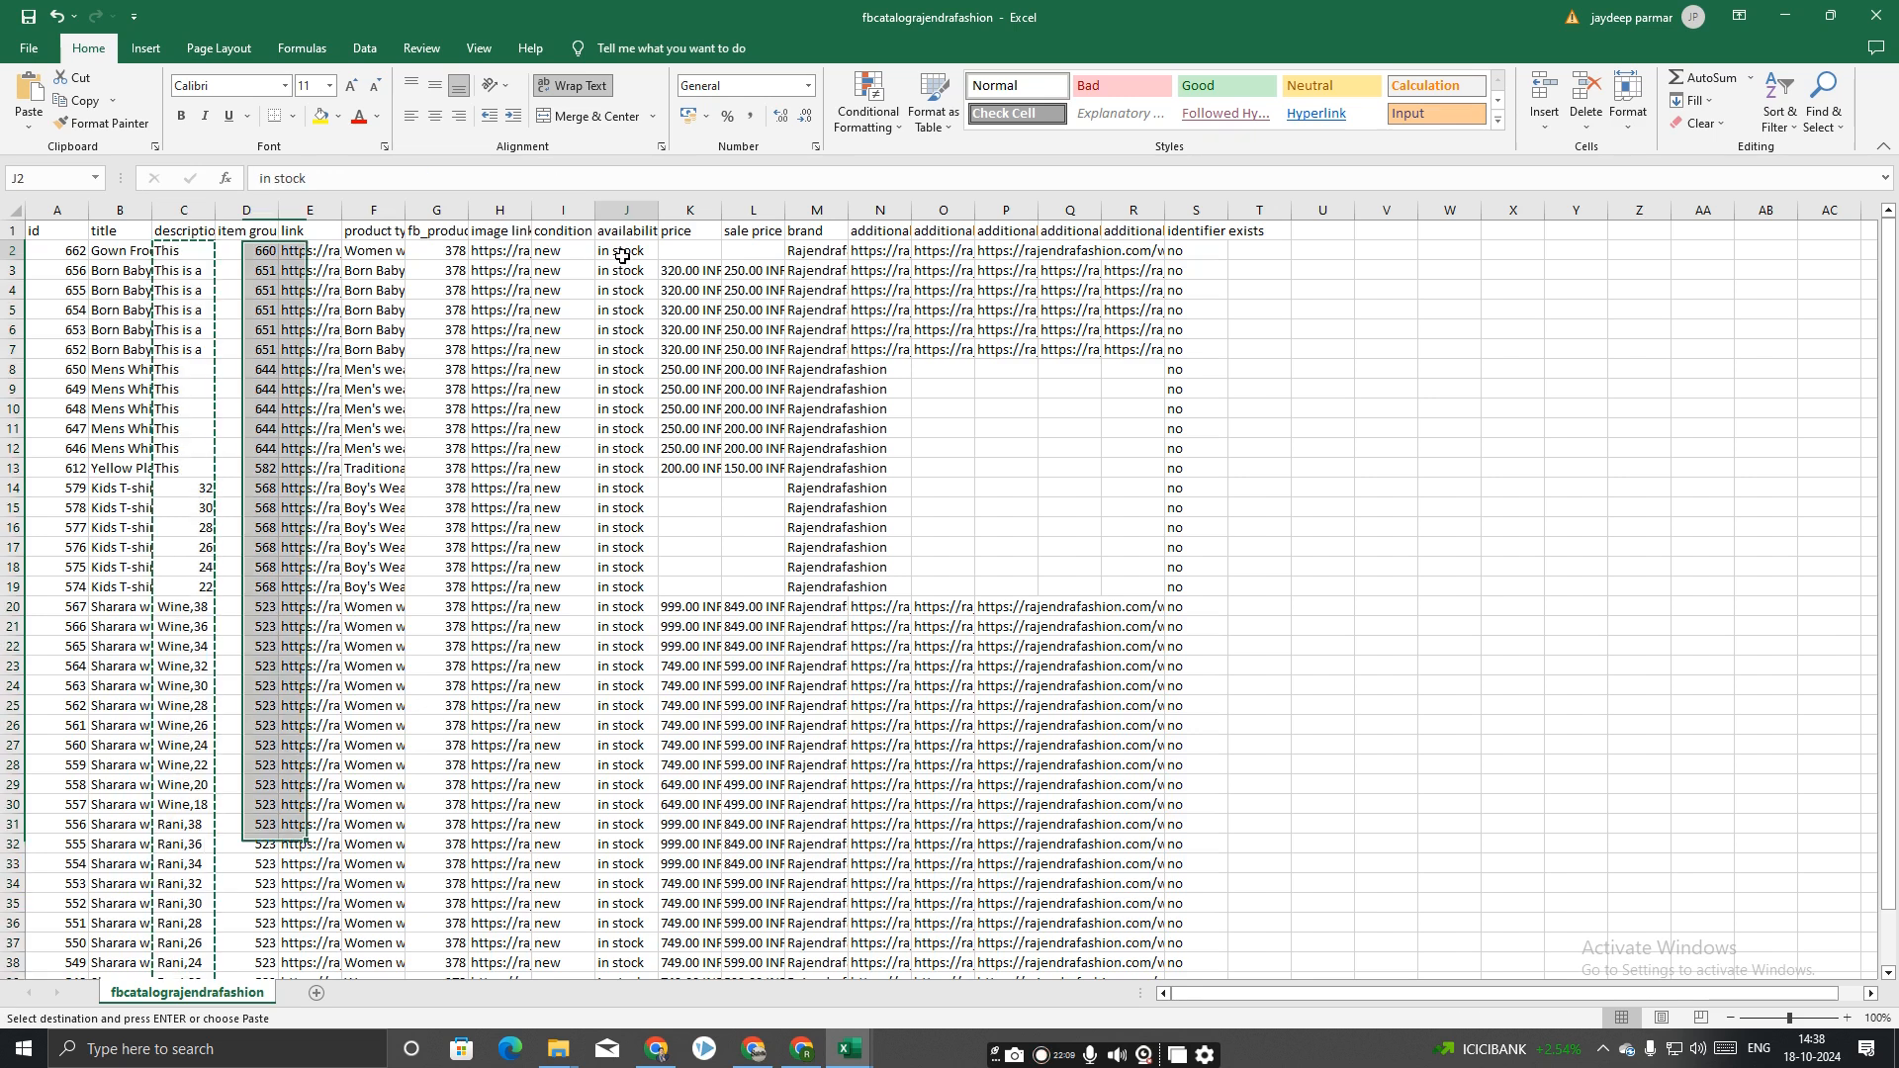
key("ctrl+c")
key("alt+Tab")
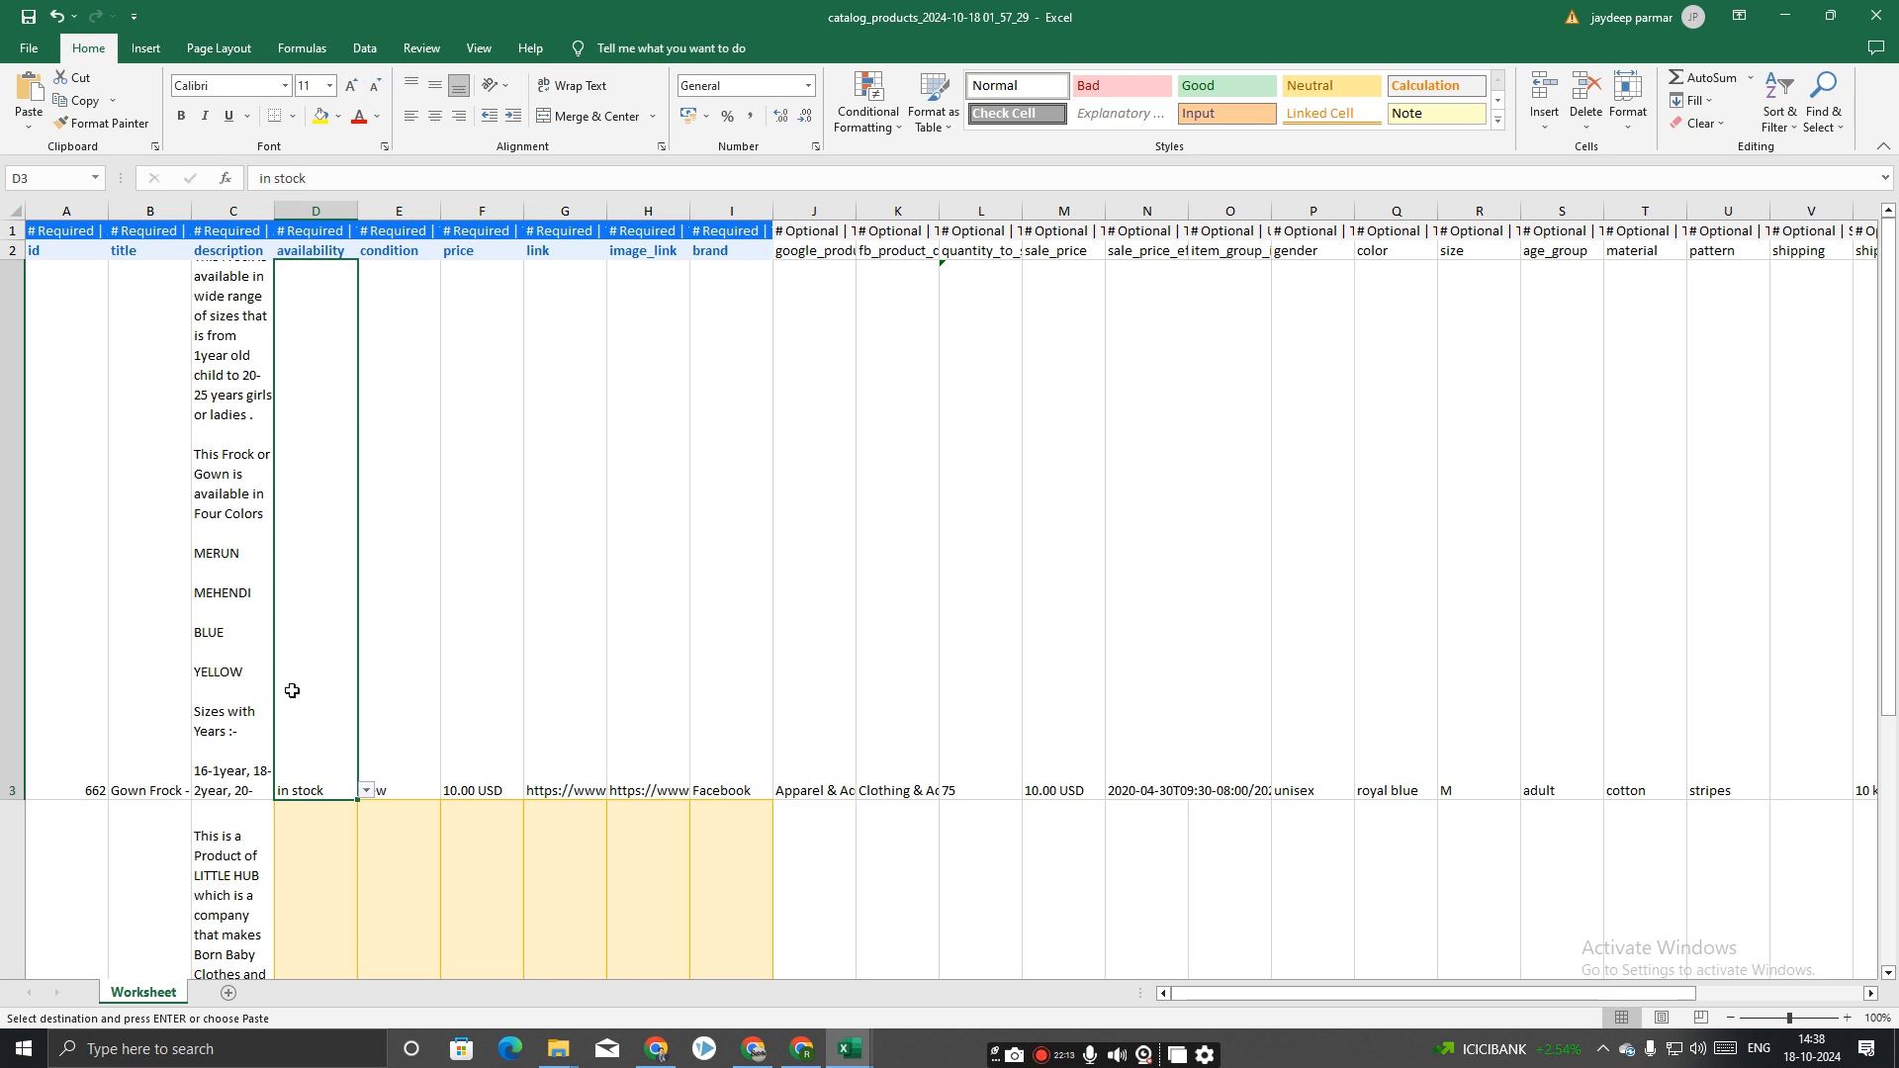
scroll(315, 665, "down", 1)
scroll(280, 441, "up", 1)
key("ctrl+shift+End")
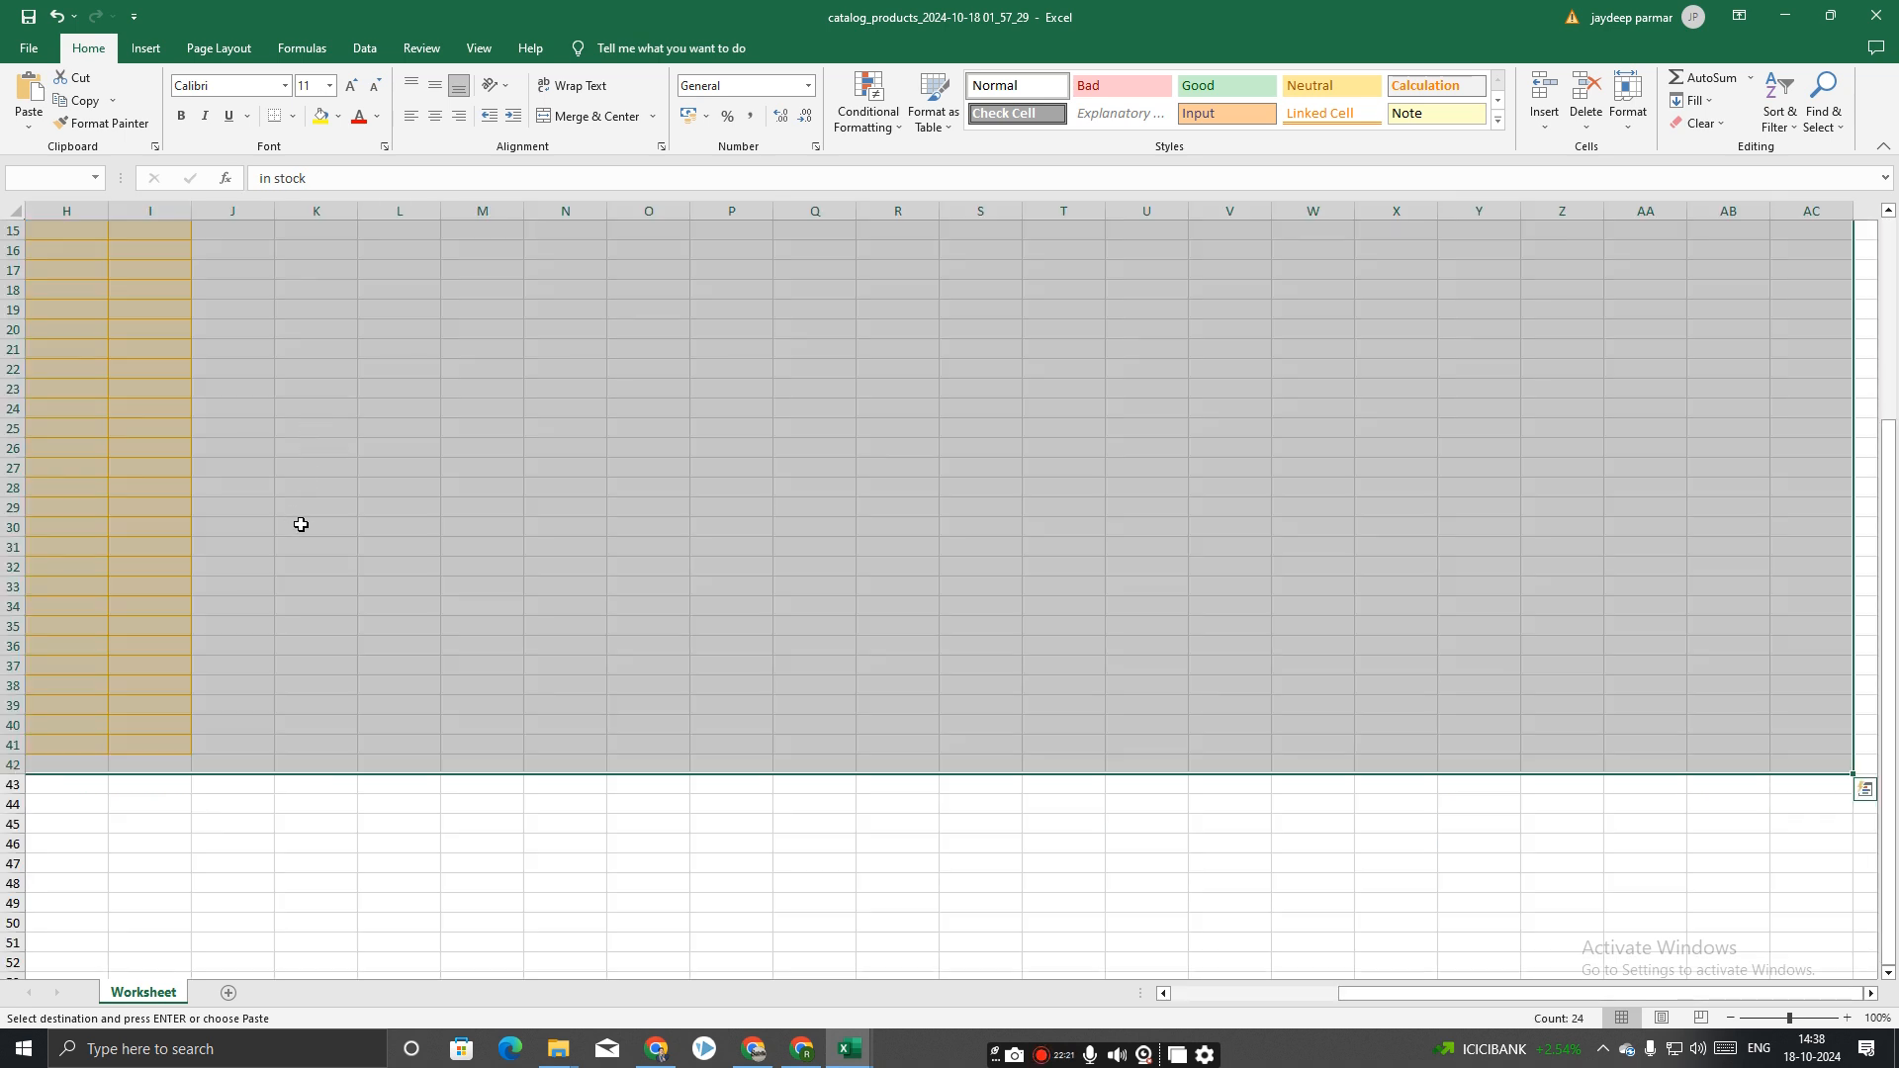
scroll(279, 419, "up", 5)
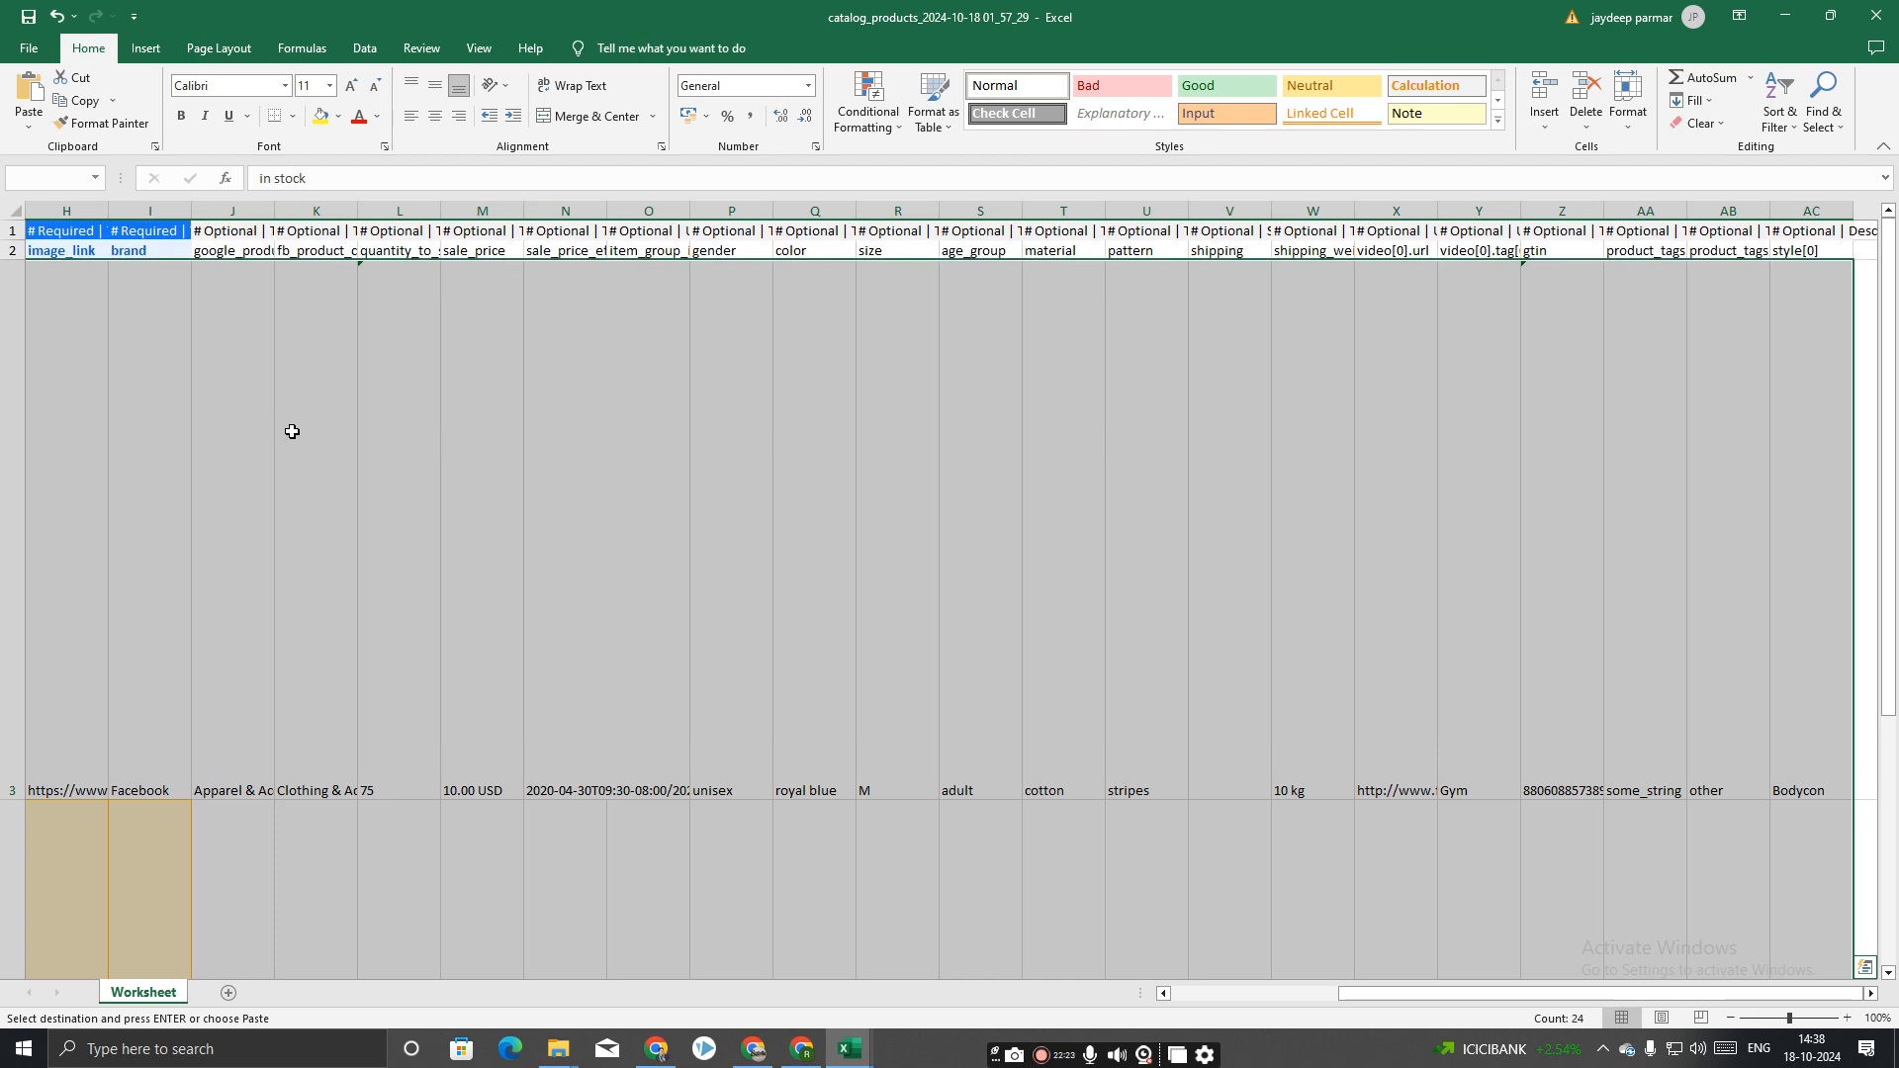
left_click(98, 278)
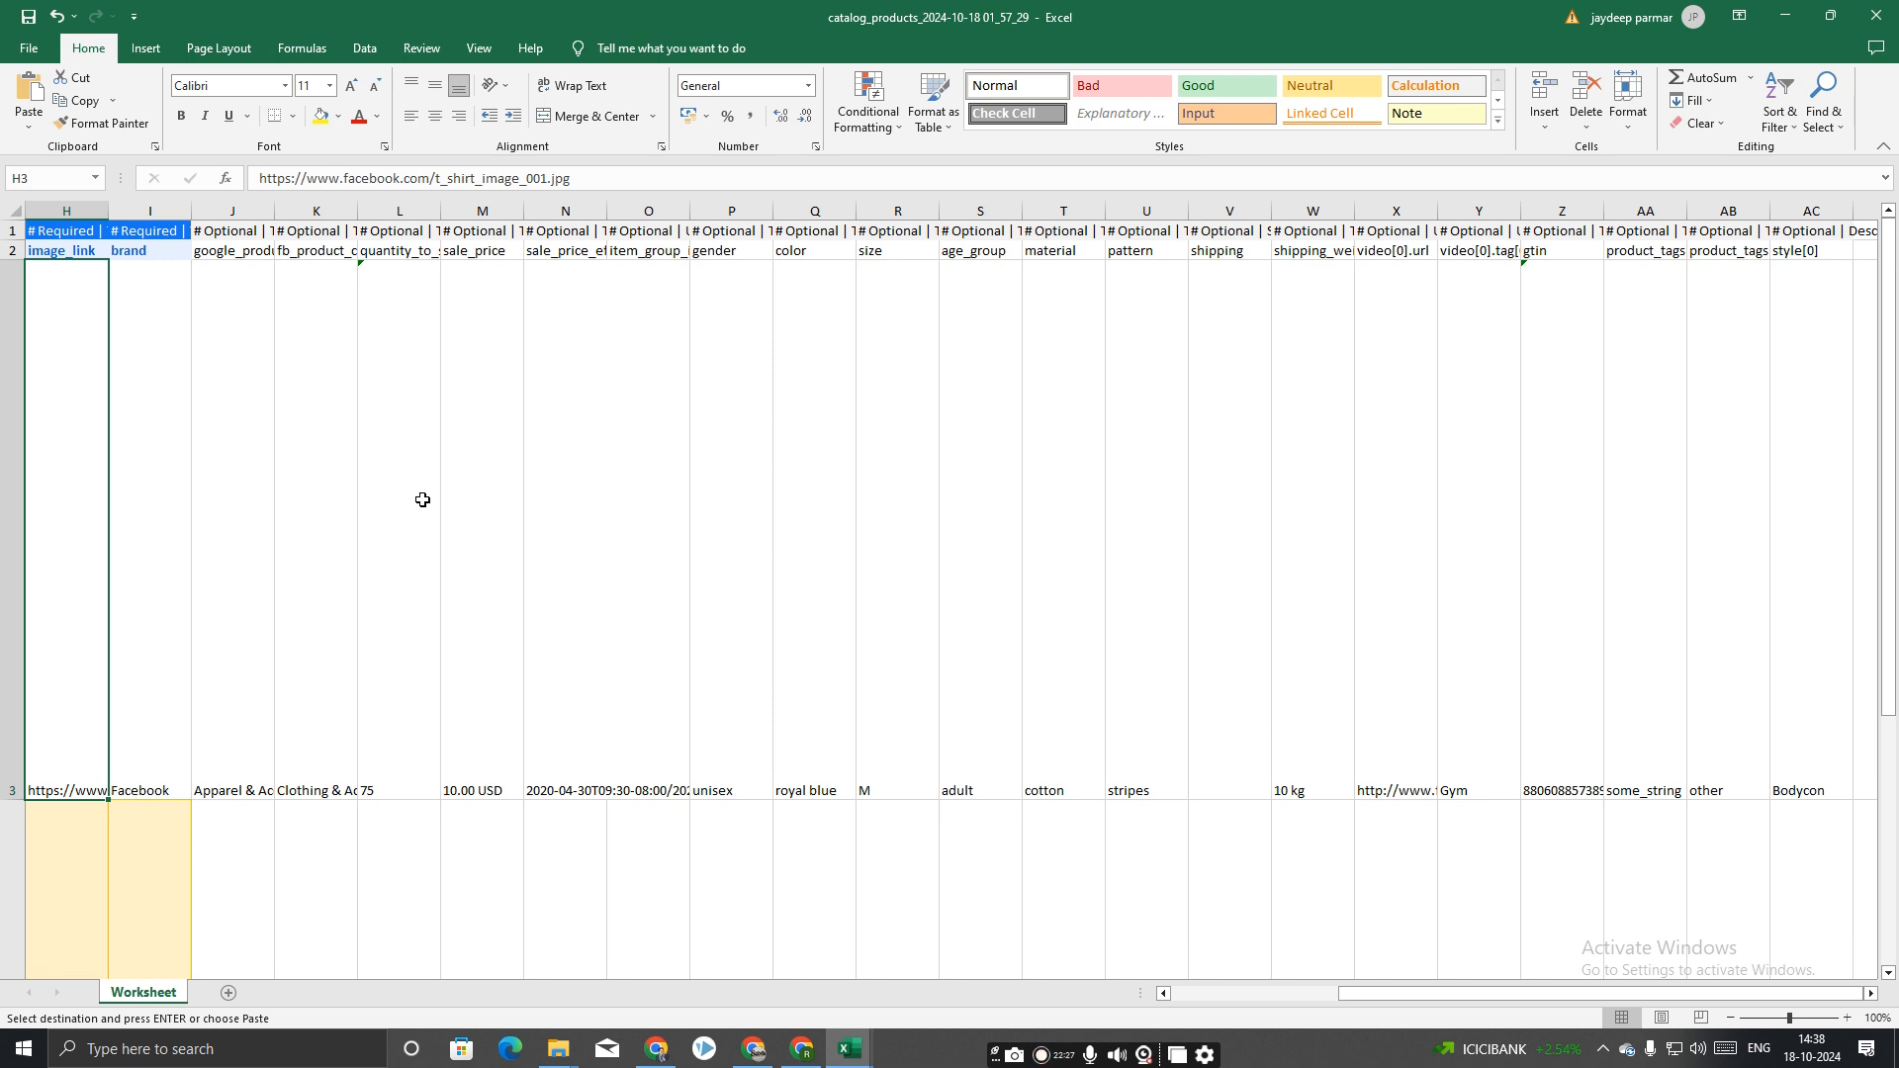
Undo the paste of the descriptions into the template.
key("ctrl+z")
left_click(153, 405)
left_click(199, 293)
left_click(154, 291)
Fill the availability value "in stock" from D3 down through D42.
left_click(145, 275)
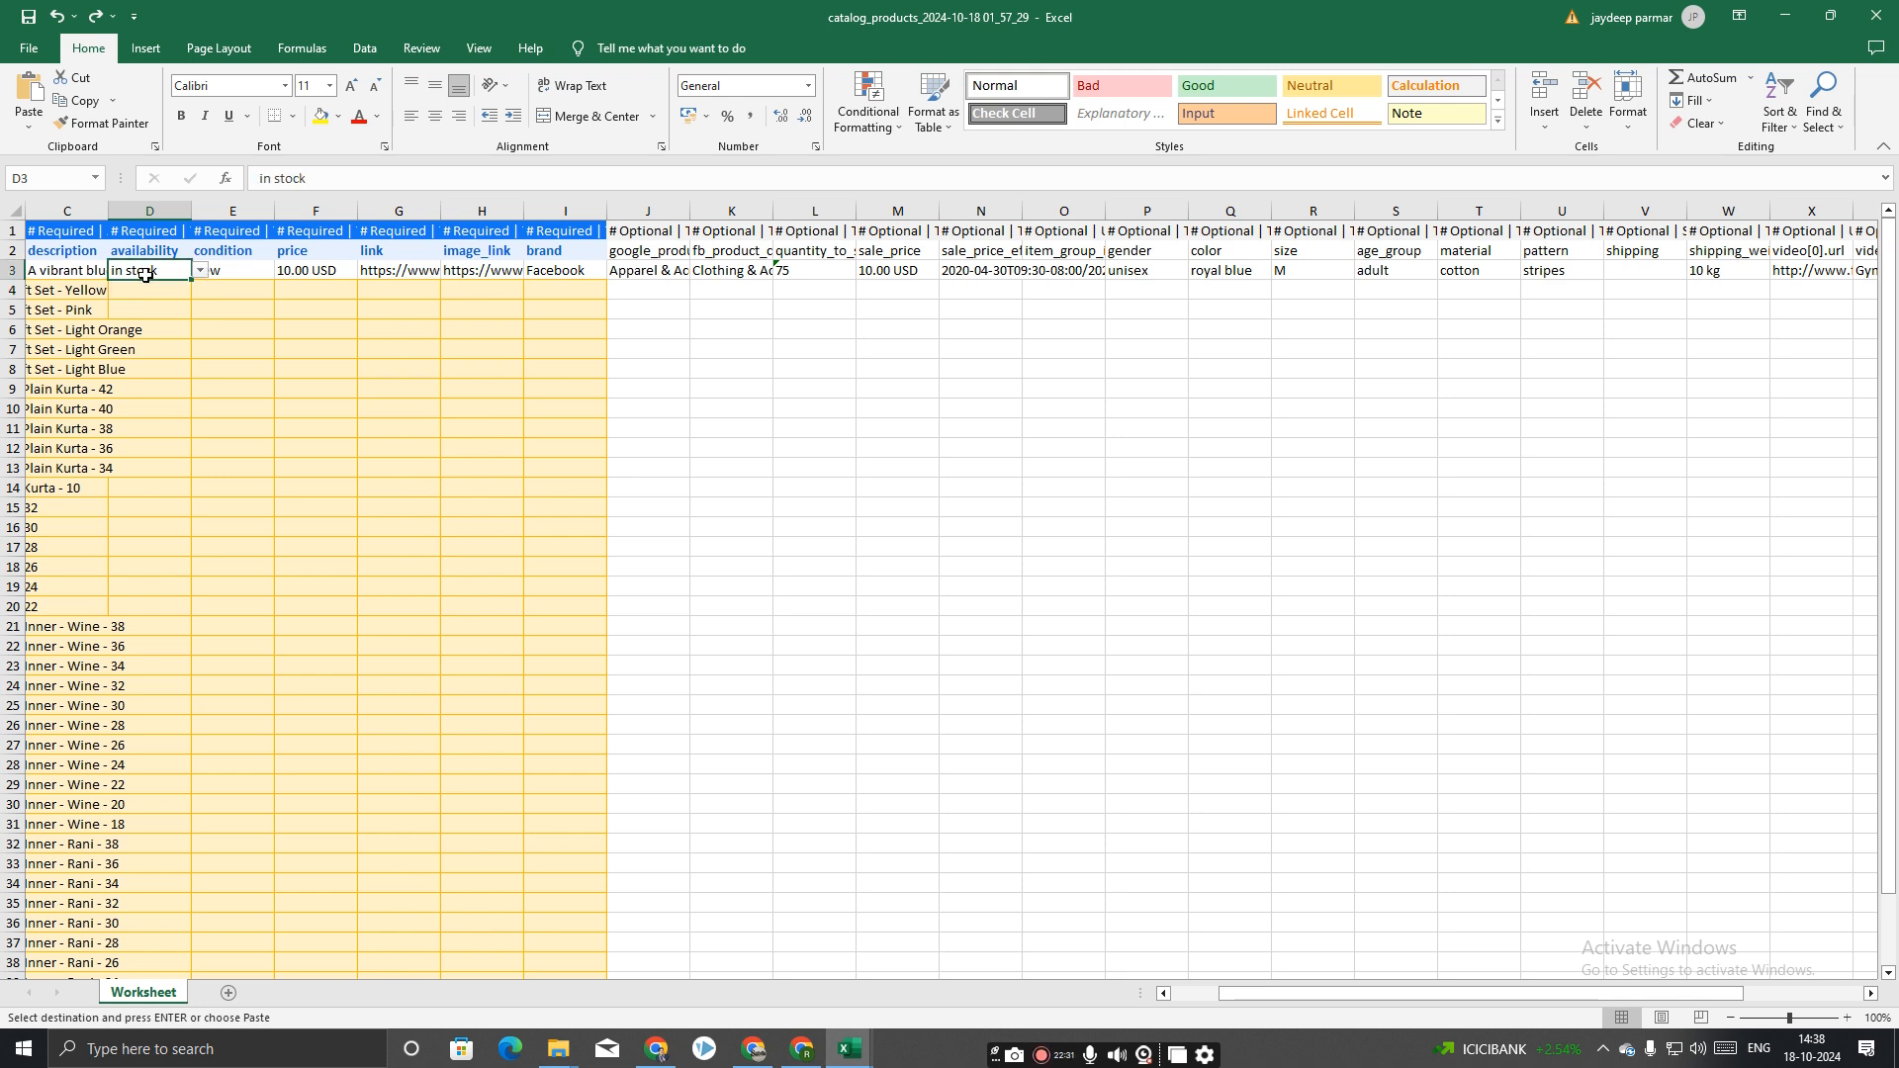
left_click_drag(193, 280, 221, 934)
scroll(249, 648, "up", 2)
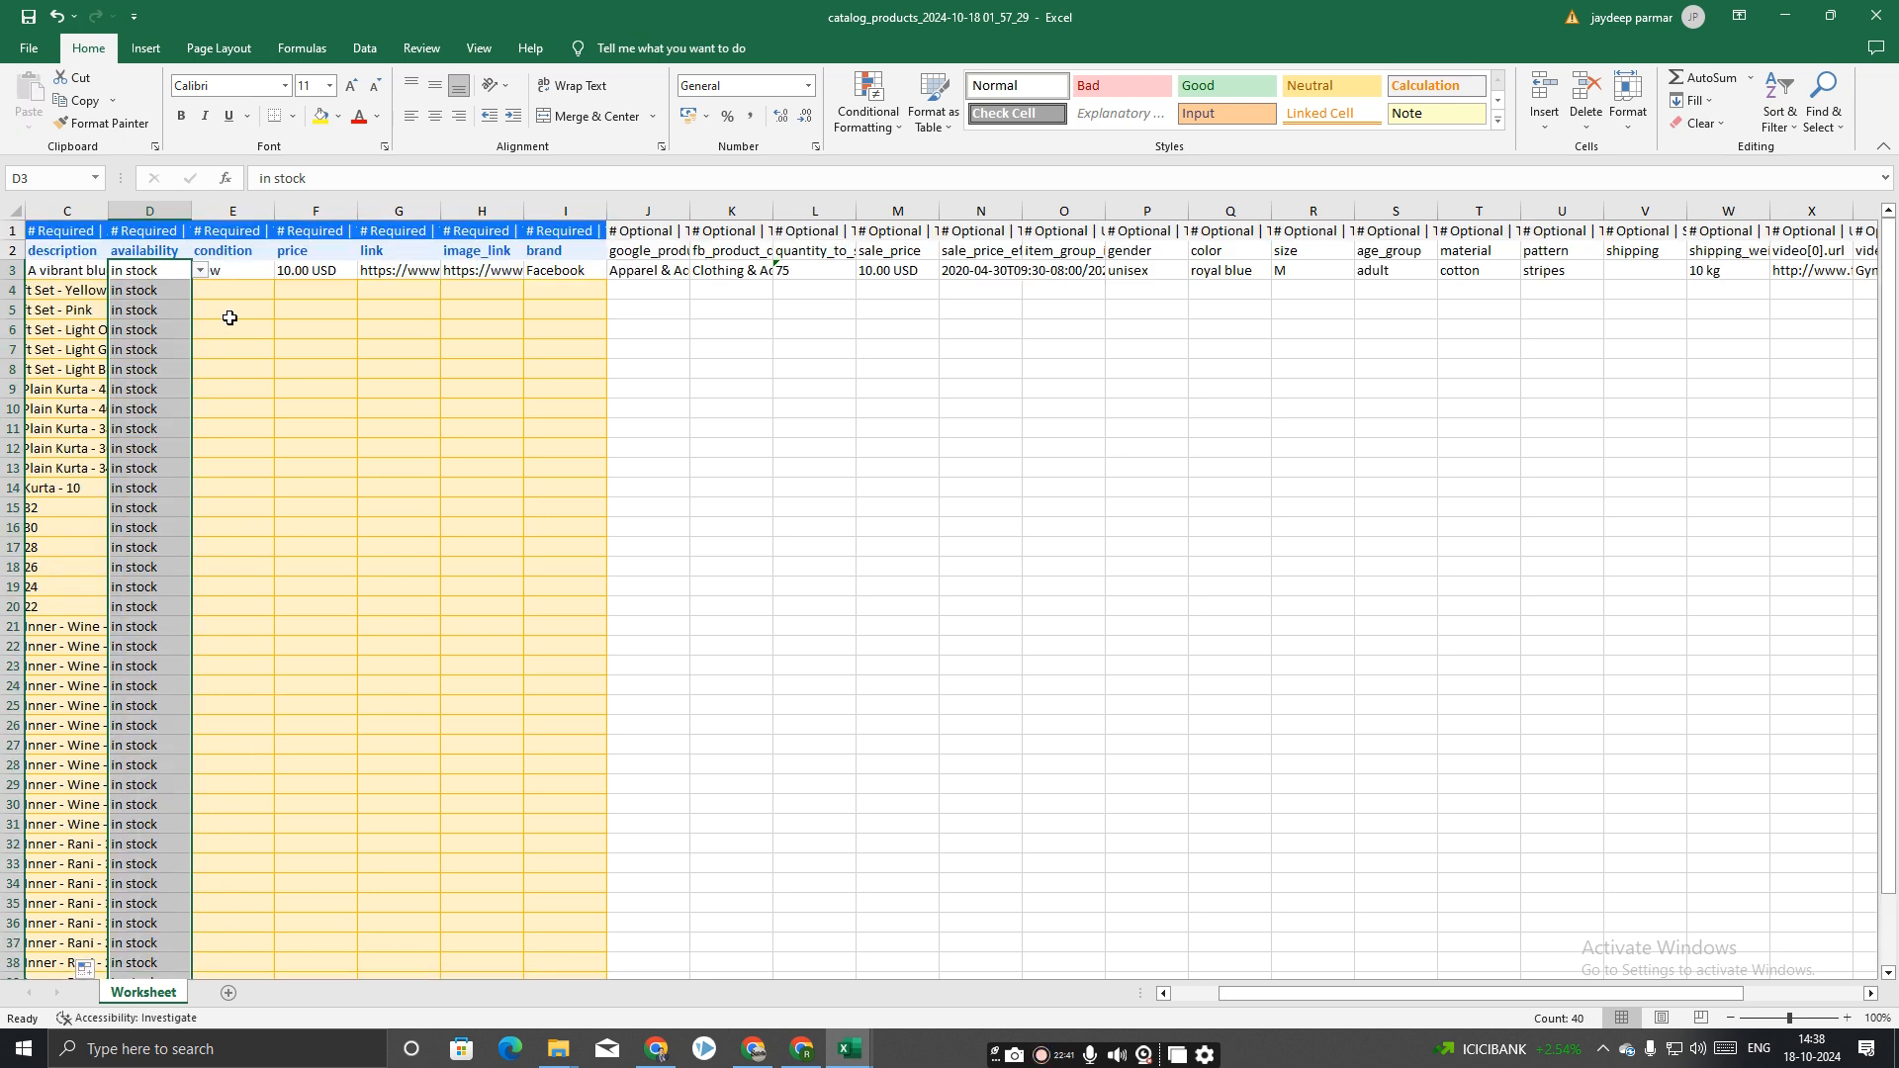
Fill the condition value "new" from E3 down through E42, keeping "new" as the choice in E3.
left_click(240, 269)
left_click_drag(275, 281, 354, 896)
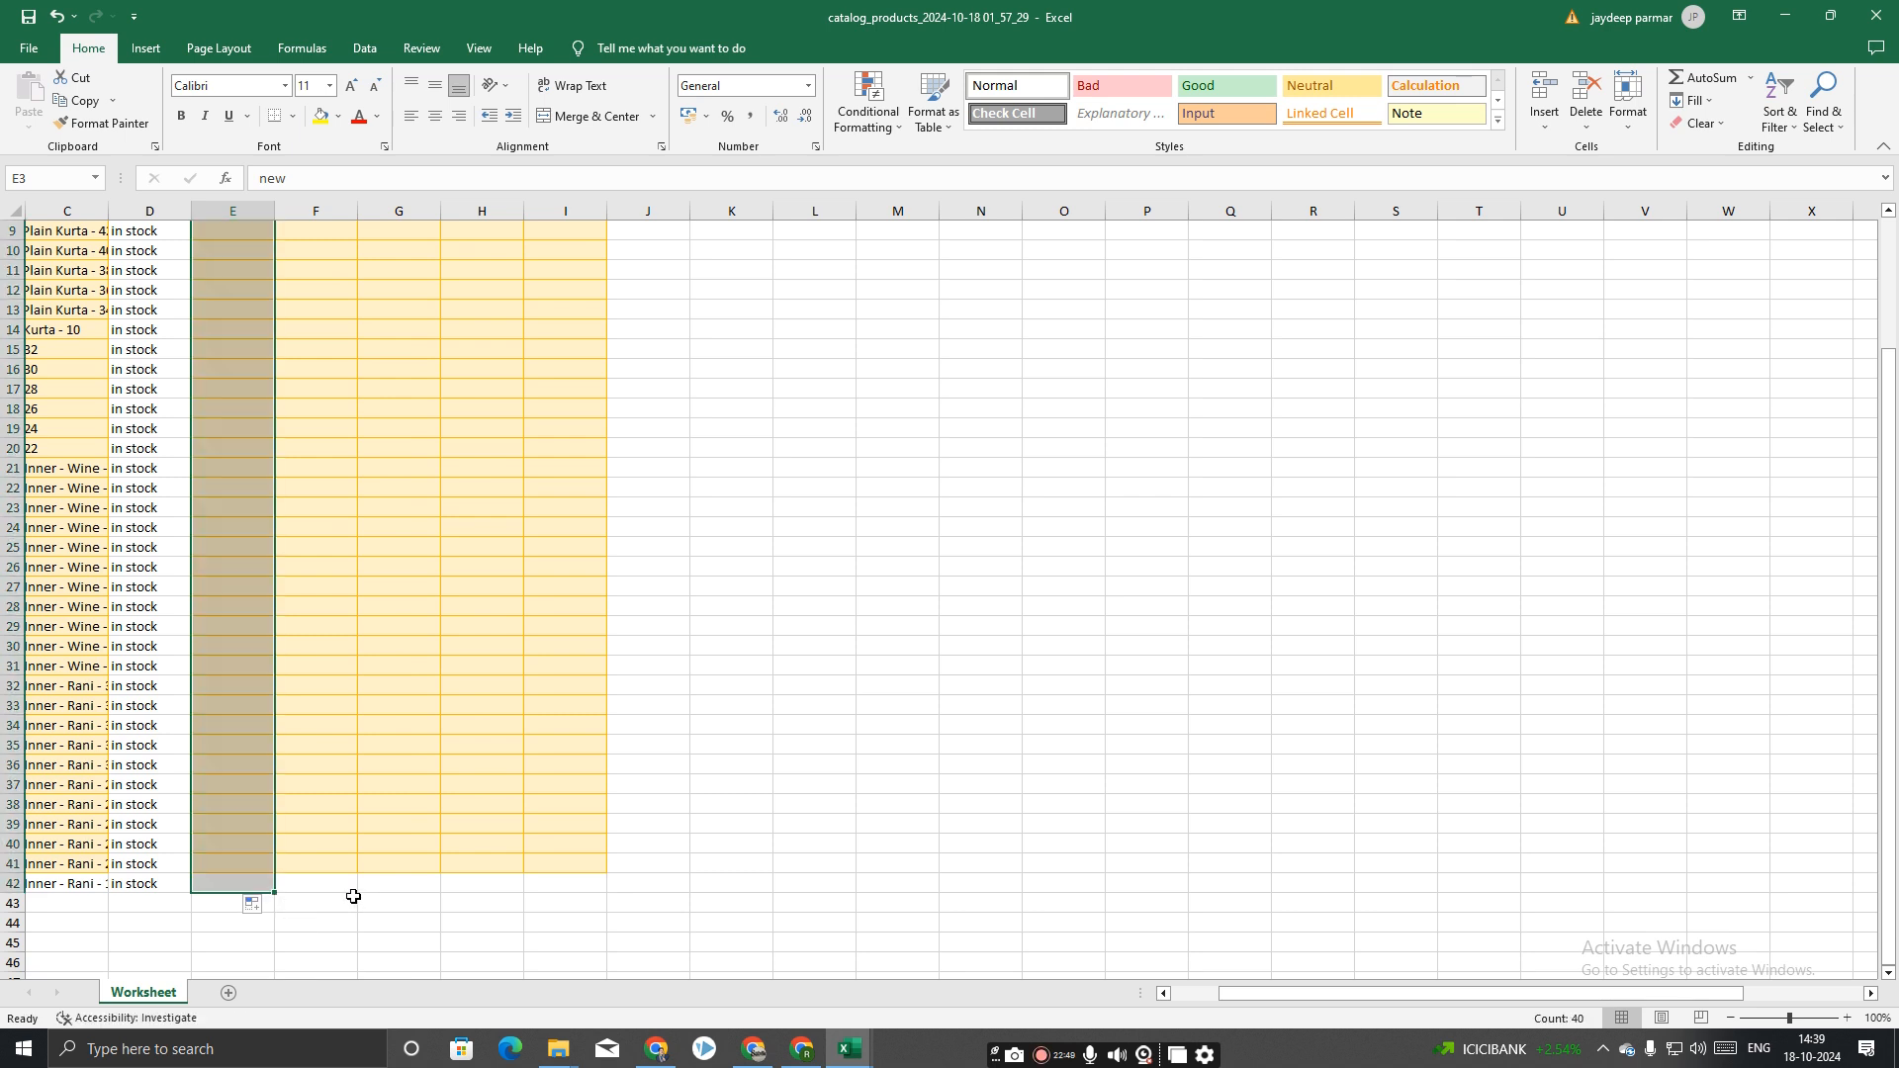
scroll(337, 737, "up", 3)
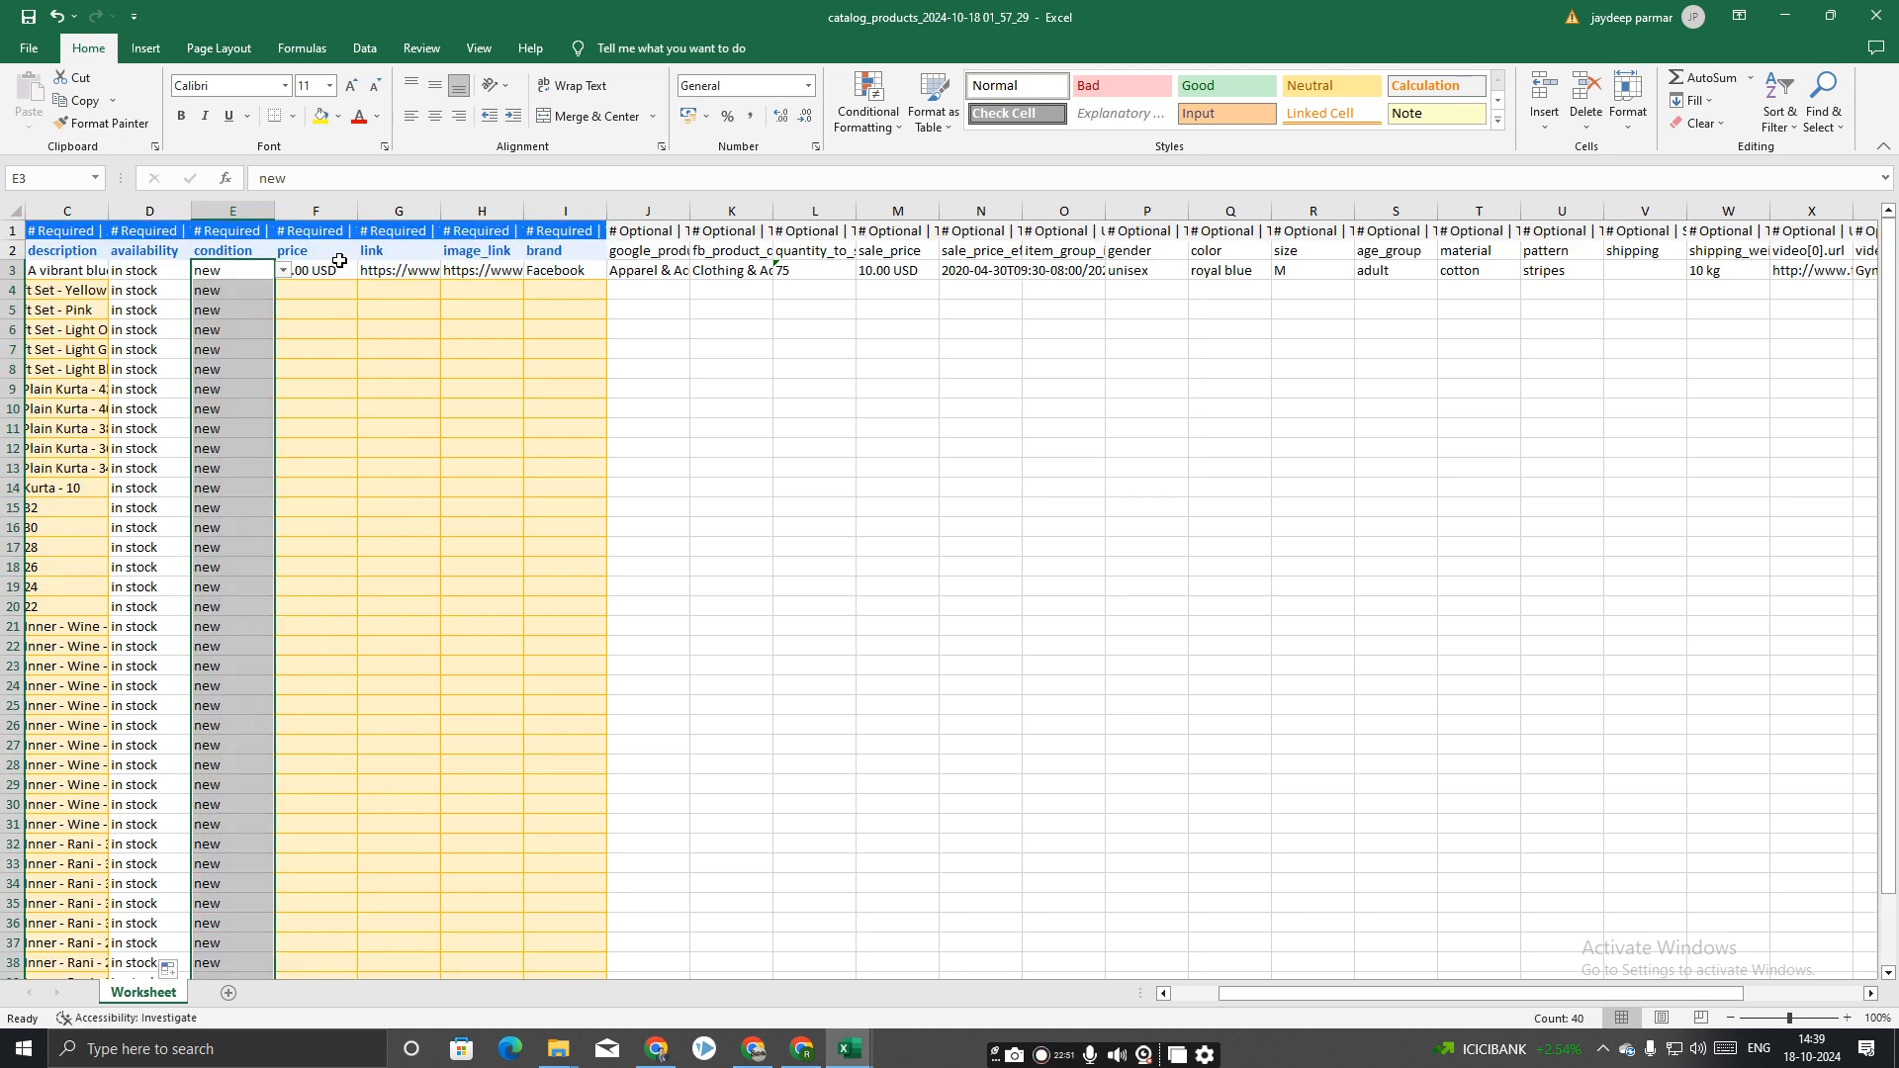
left_click(284, 271)
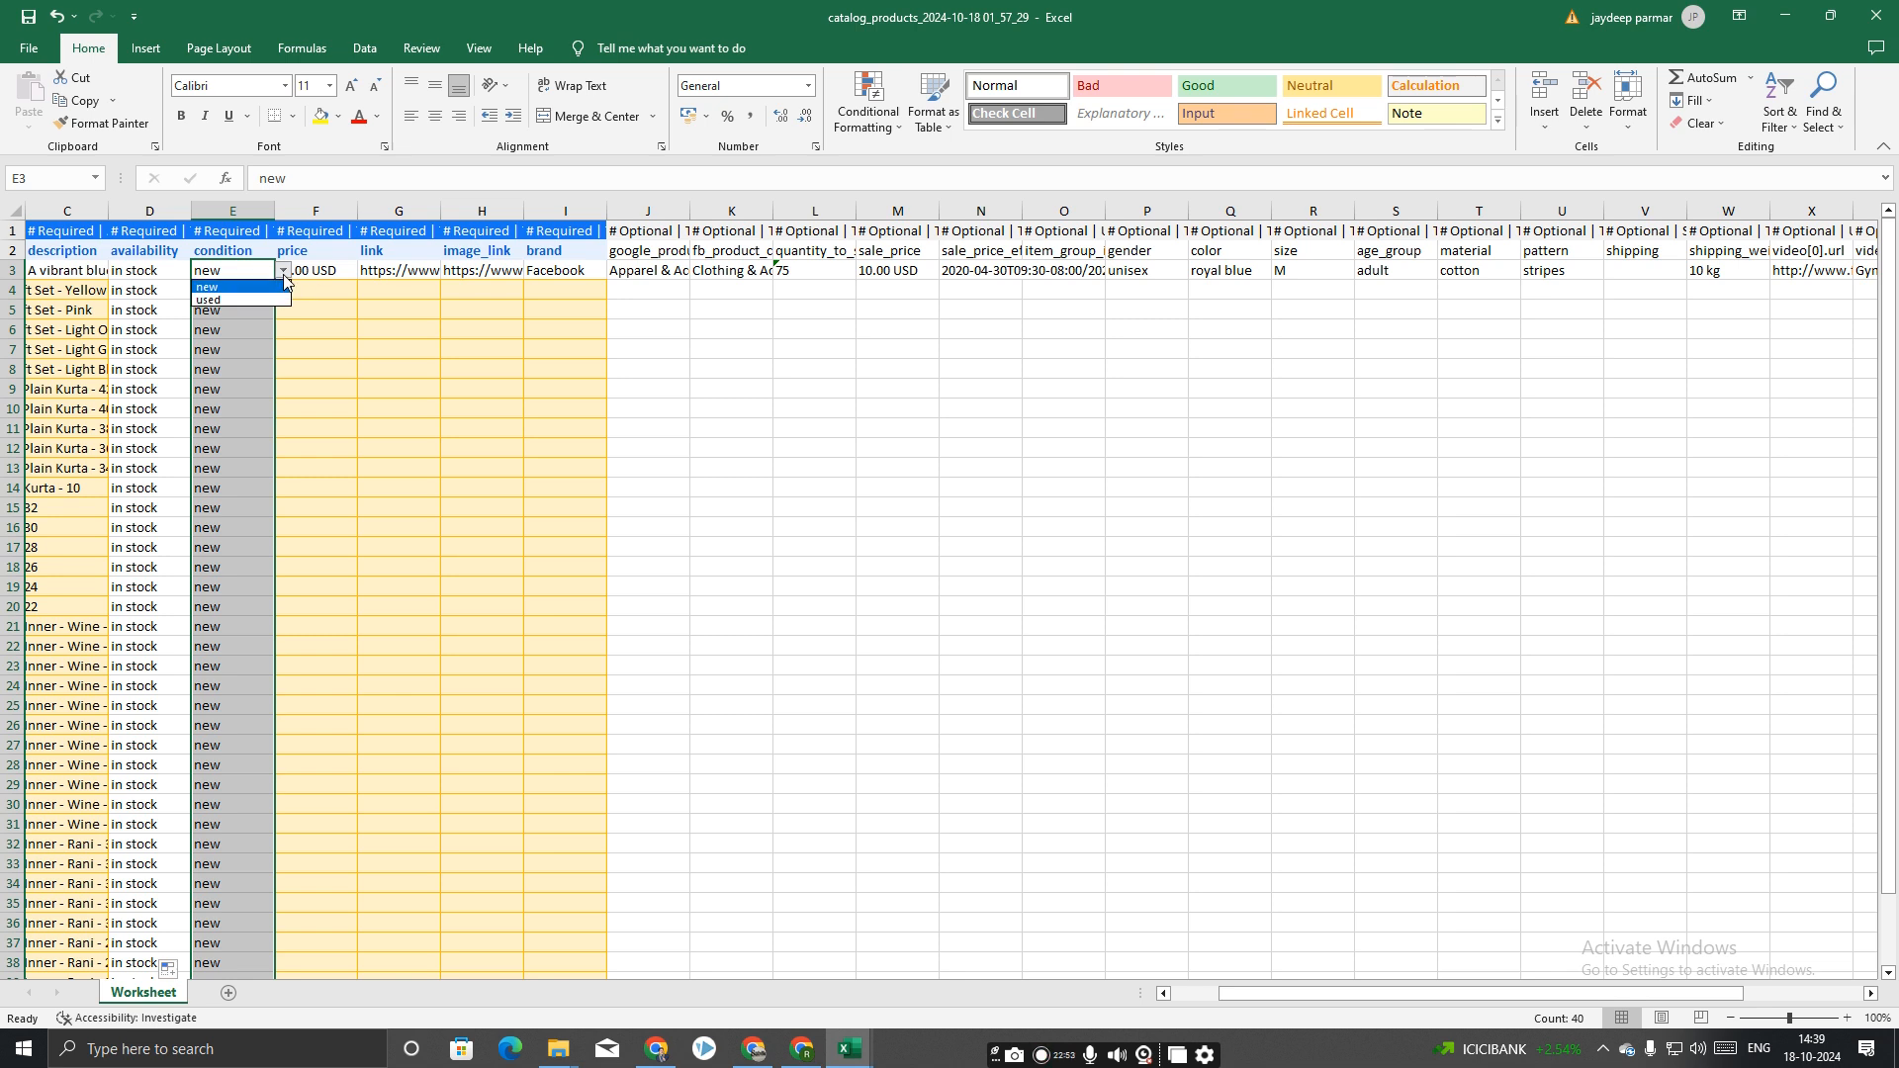
left_click(261, 287)
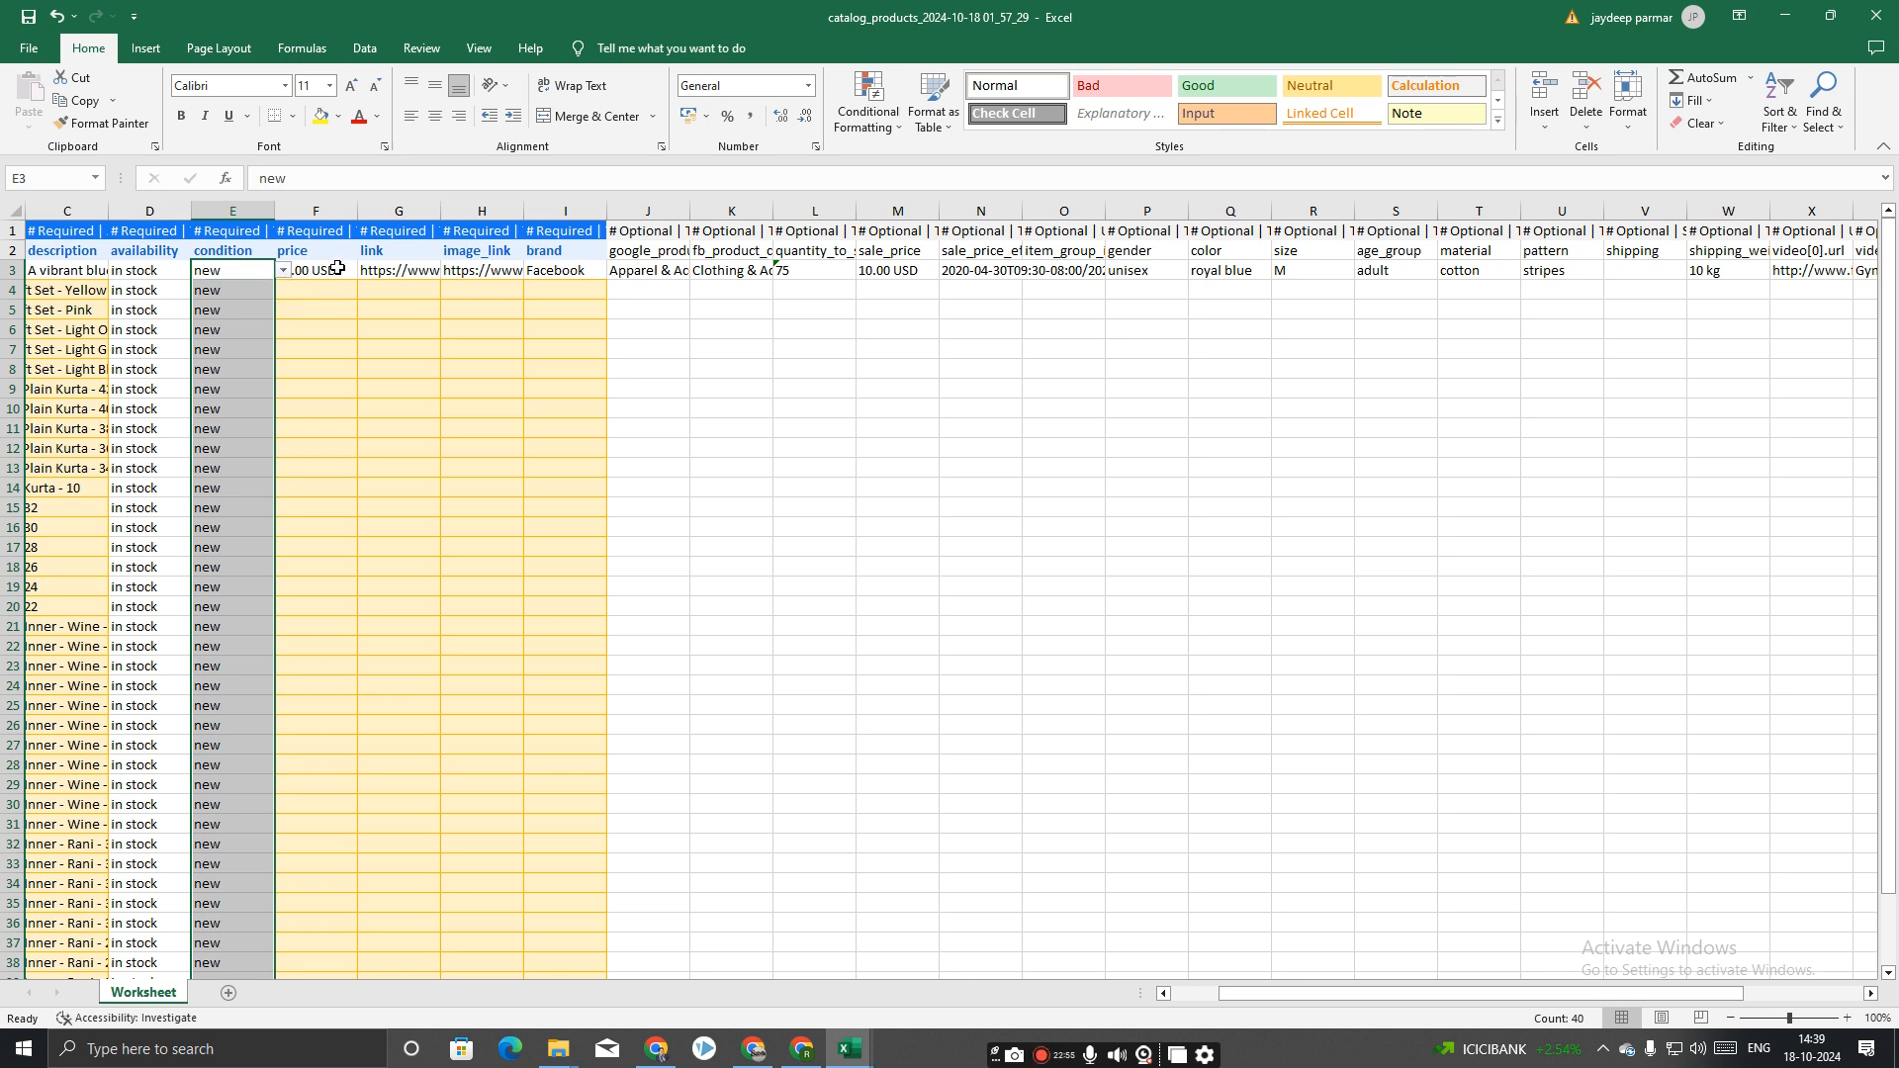
Clear the sample price from F3 of the template and switch to the fbcatalograjendrafashion feed workbook.
left_click(331, 269)
left_click(340, 178)
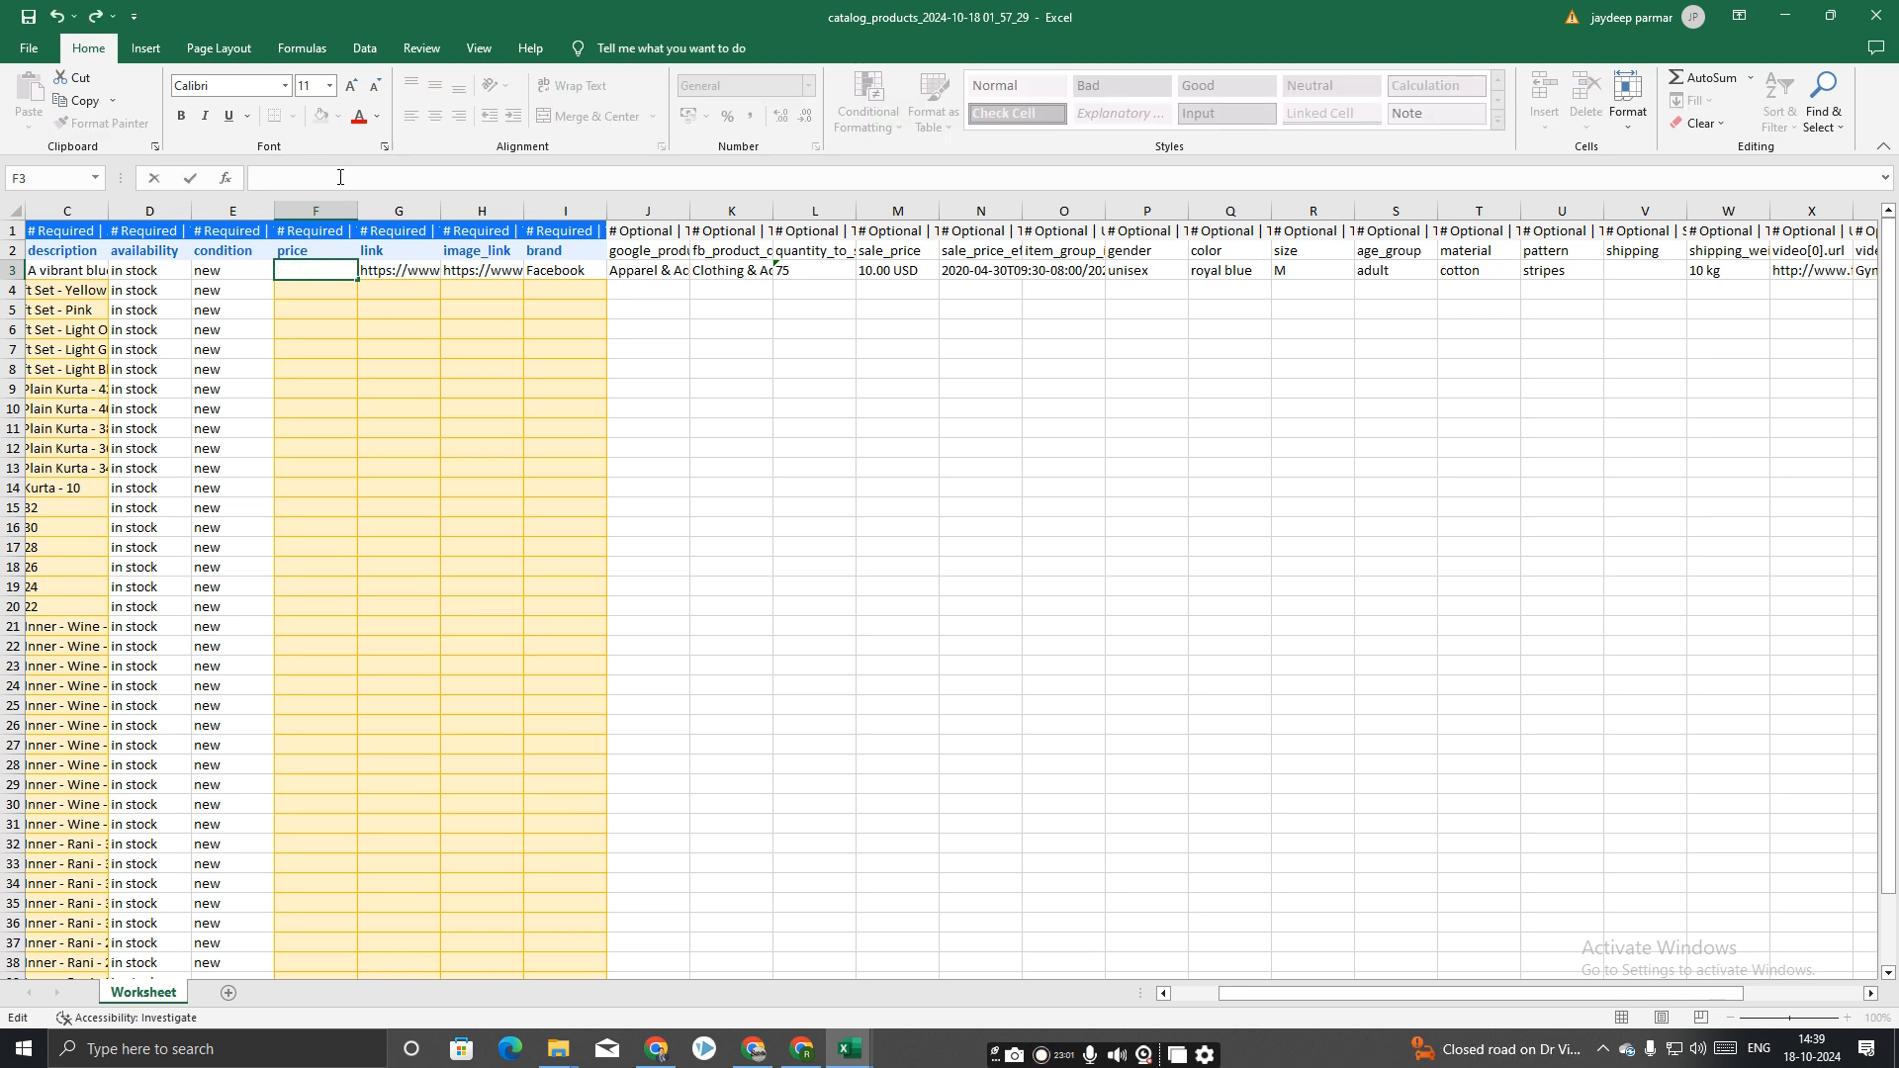
key("alt+Tab")
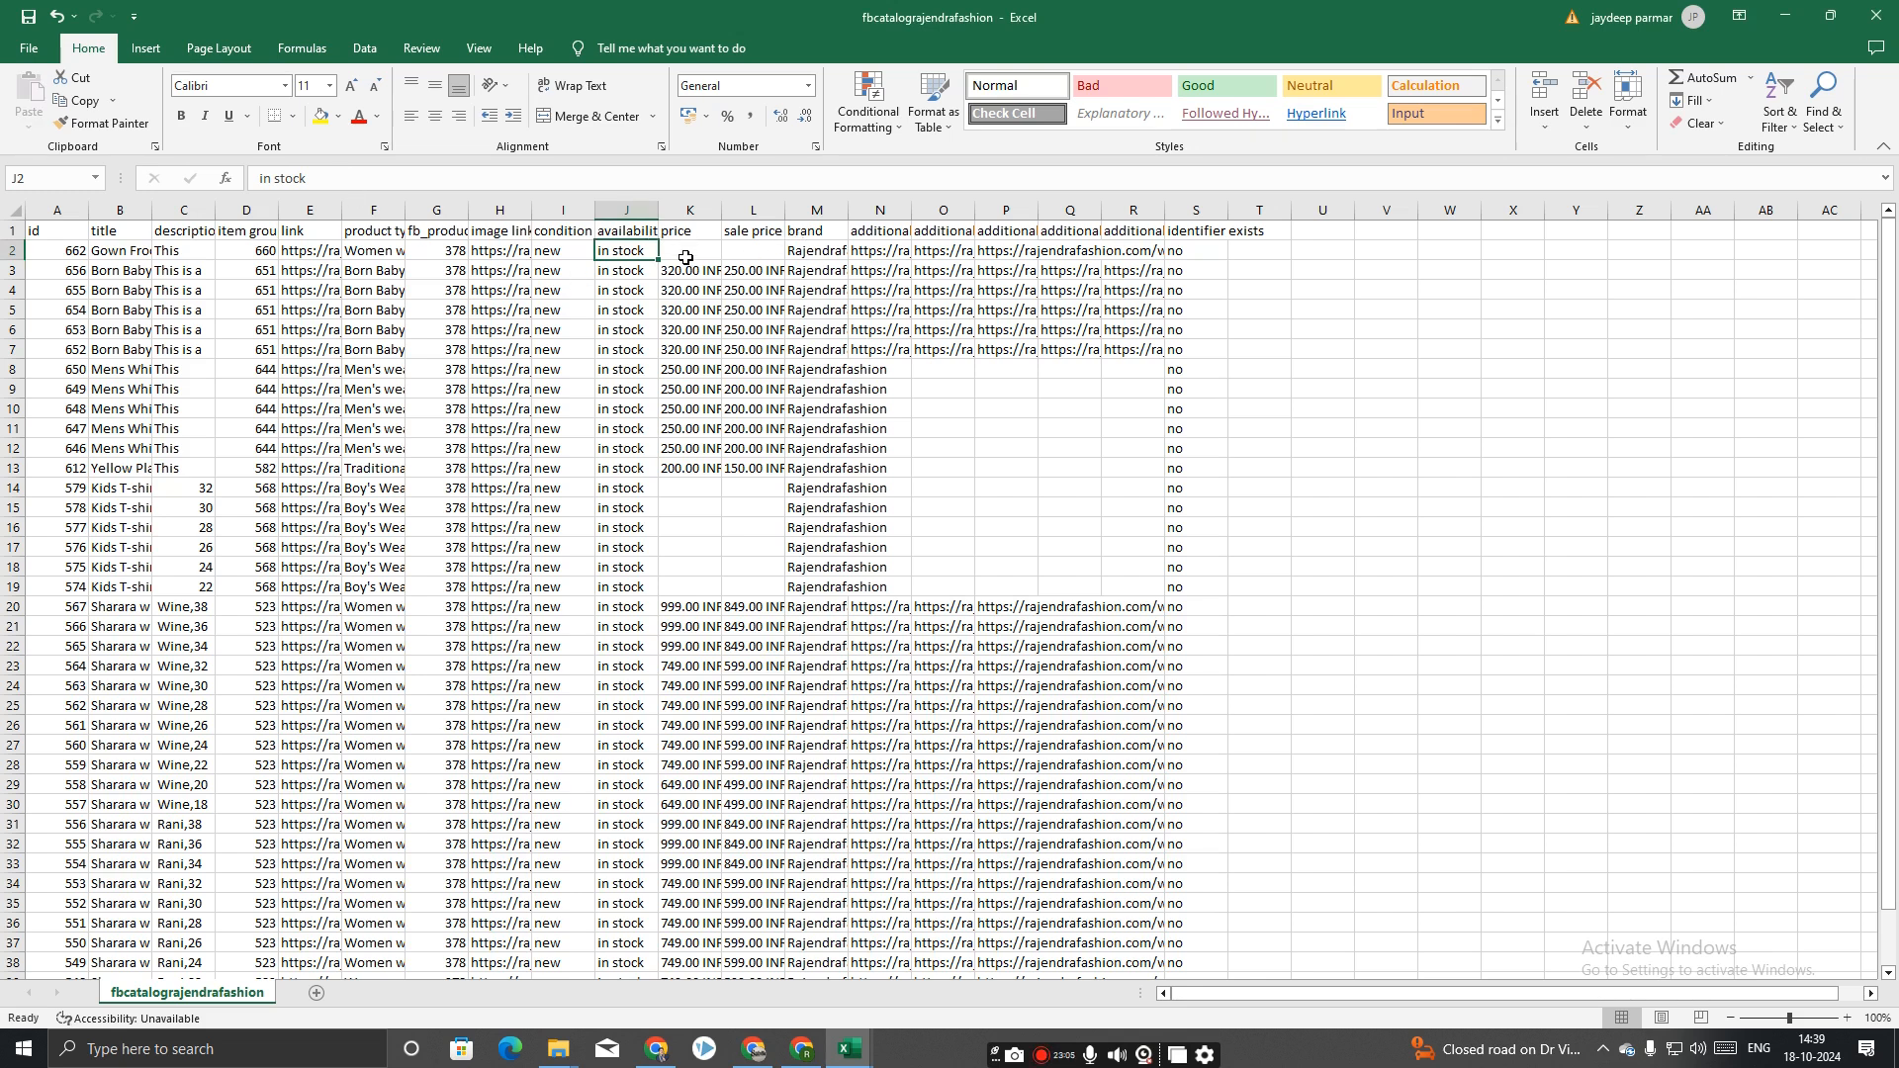
left_click(686, 254)
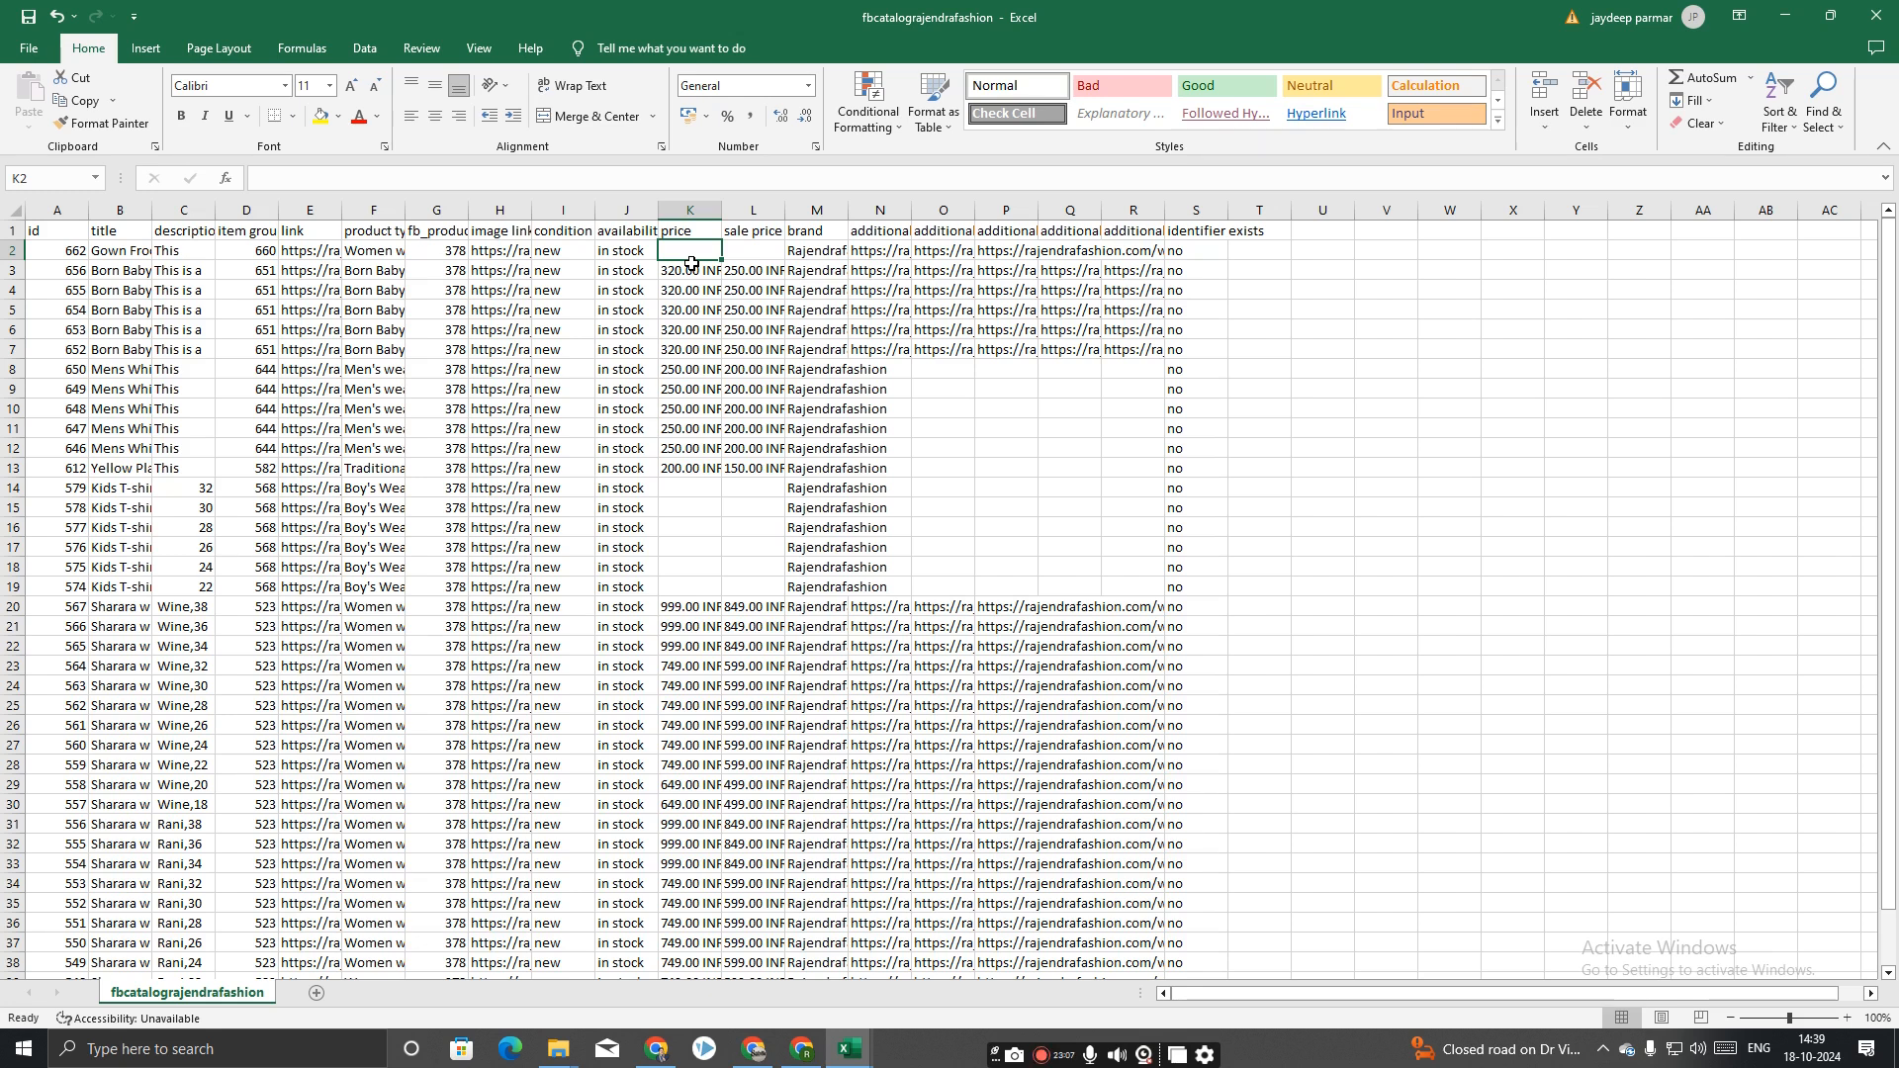
left_click_drag(691, 263, 690, 265)
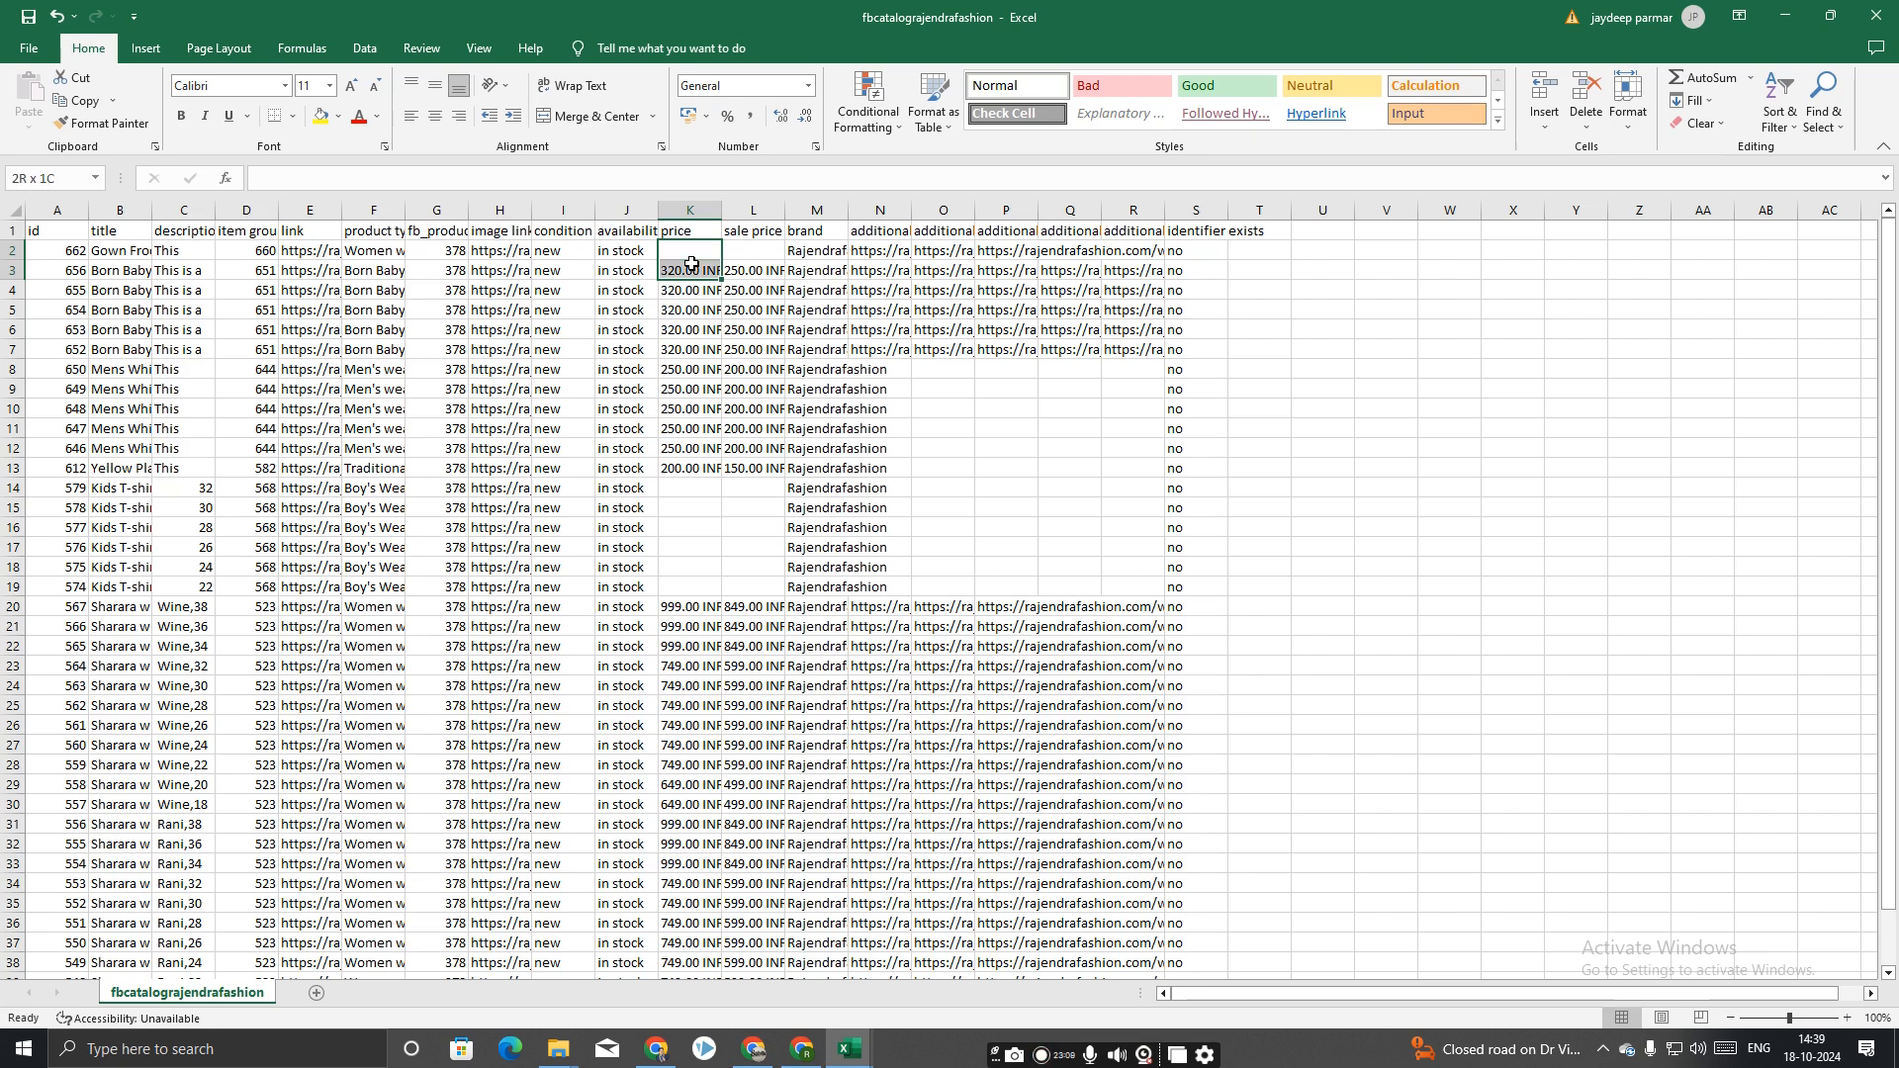
left_click(685, 255)
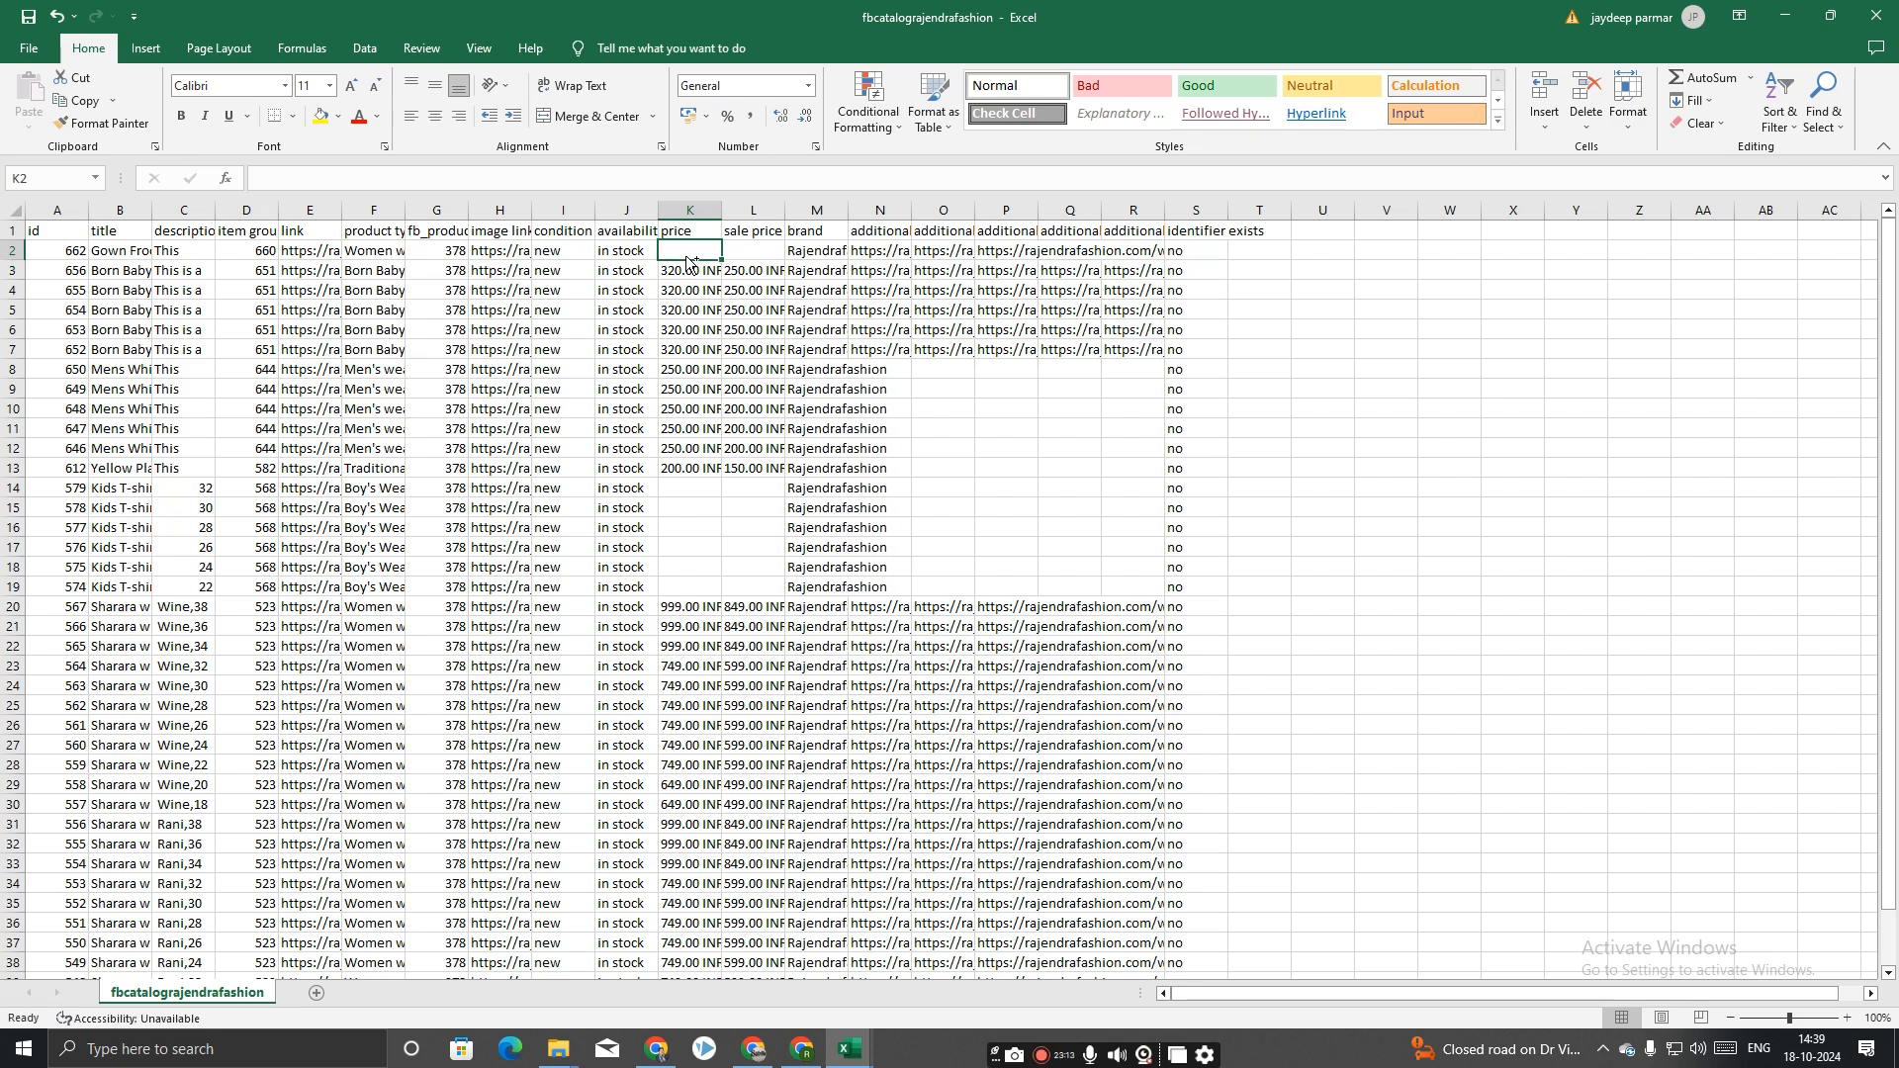
left_click_drag(687, 256, 686, 256)
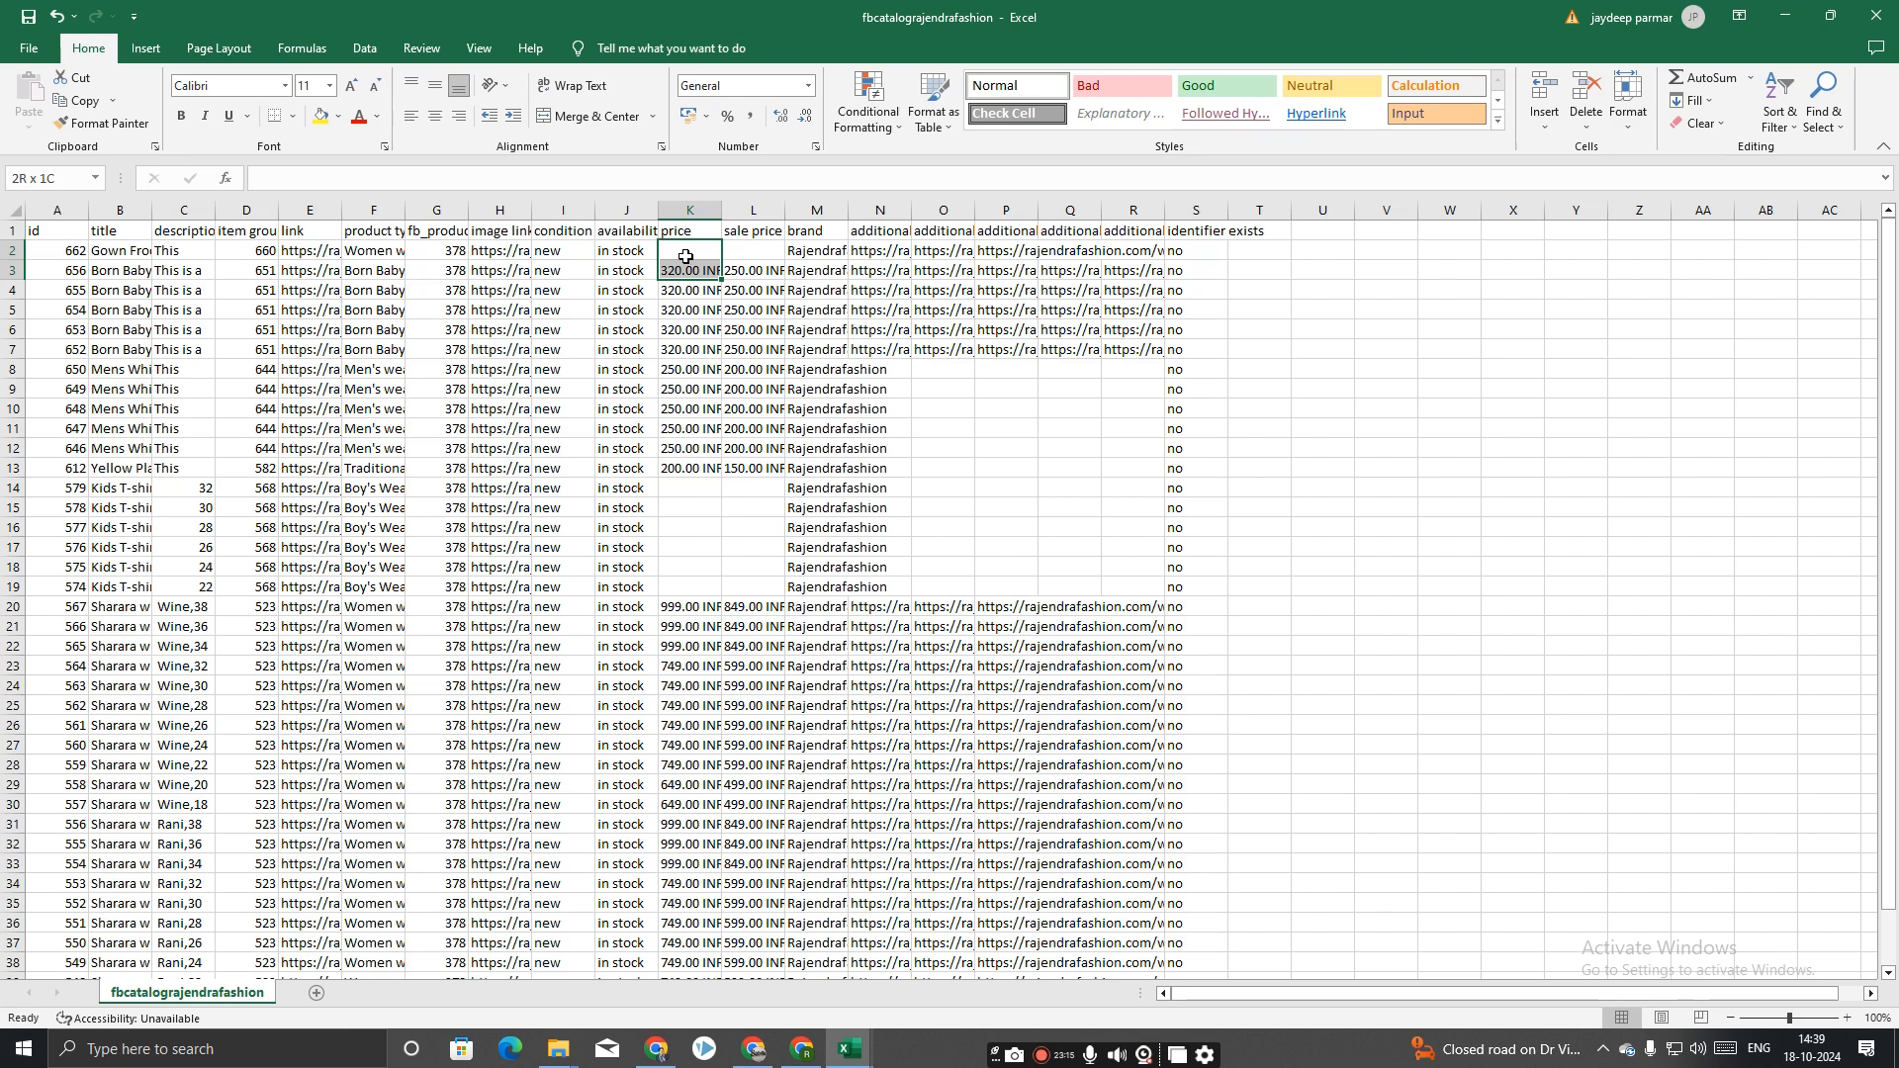
key("ctrl+shift+Down")
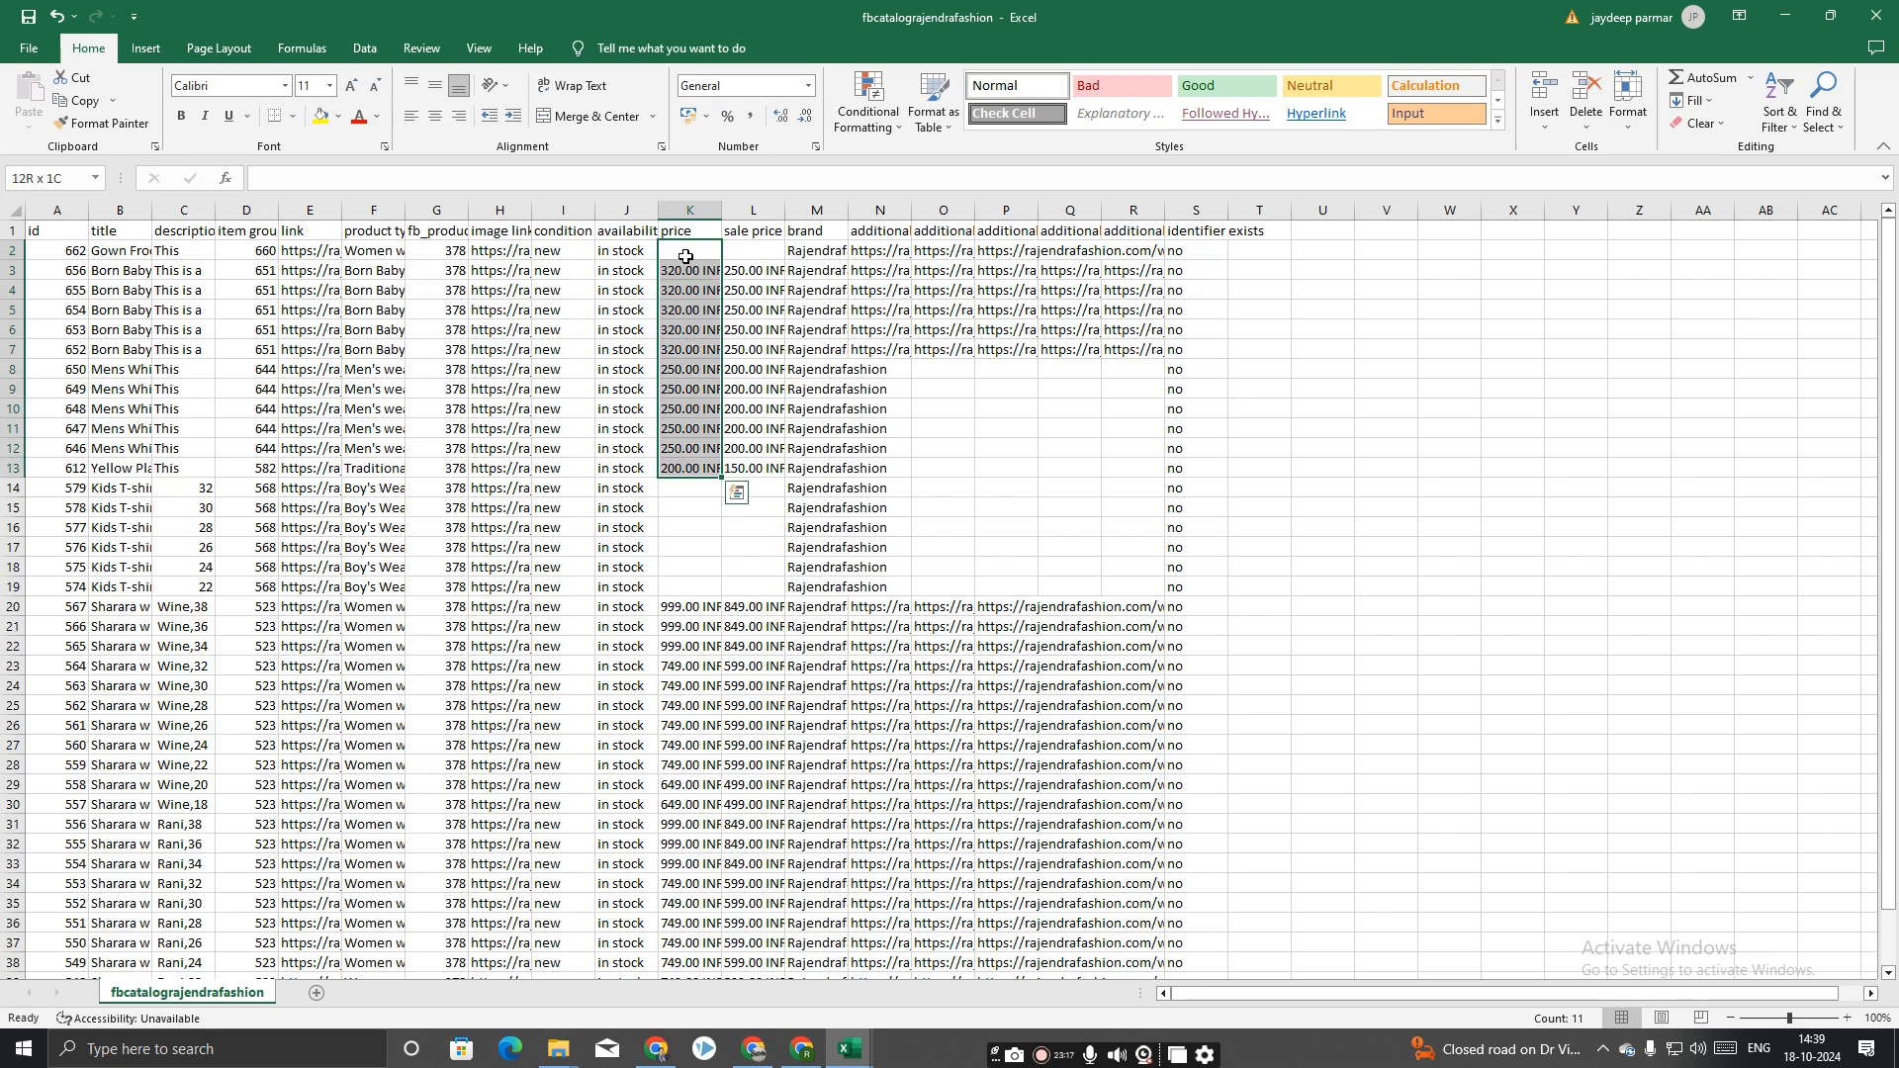
key("ctrl+shift+Down")
key("ctrl+shift+Down")
key("ctrl+shift+Down")
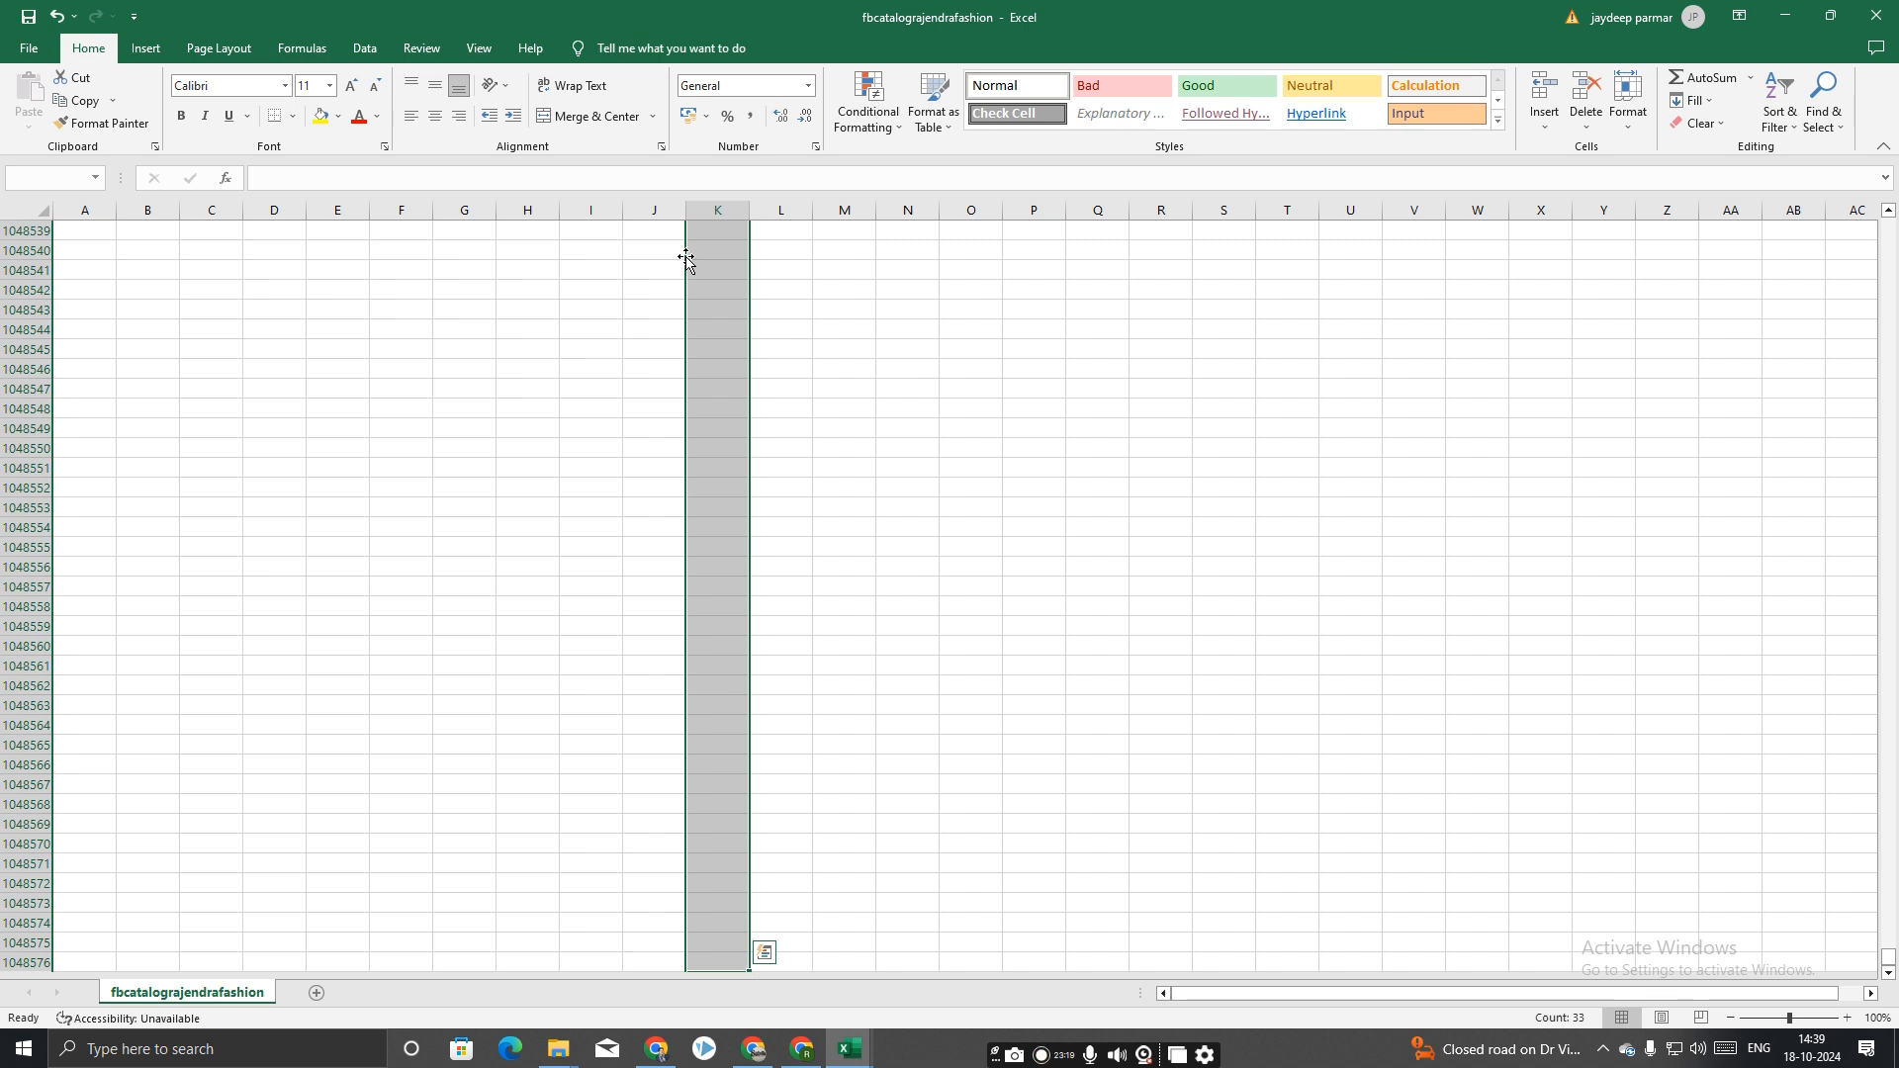
left_click(883, 406)
scroll(759, 458, "up", 14)
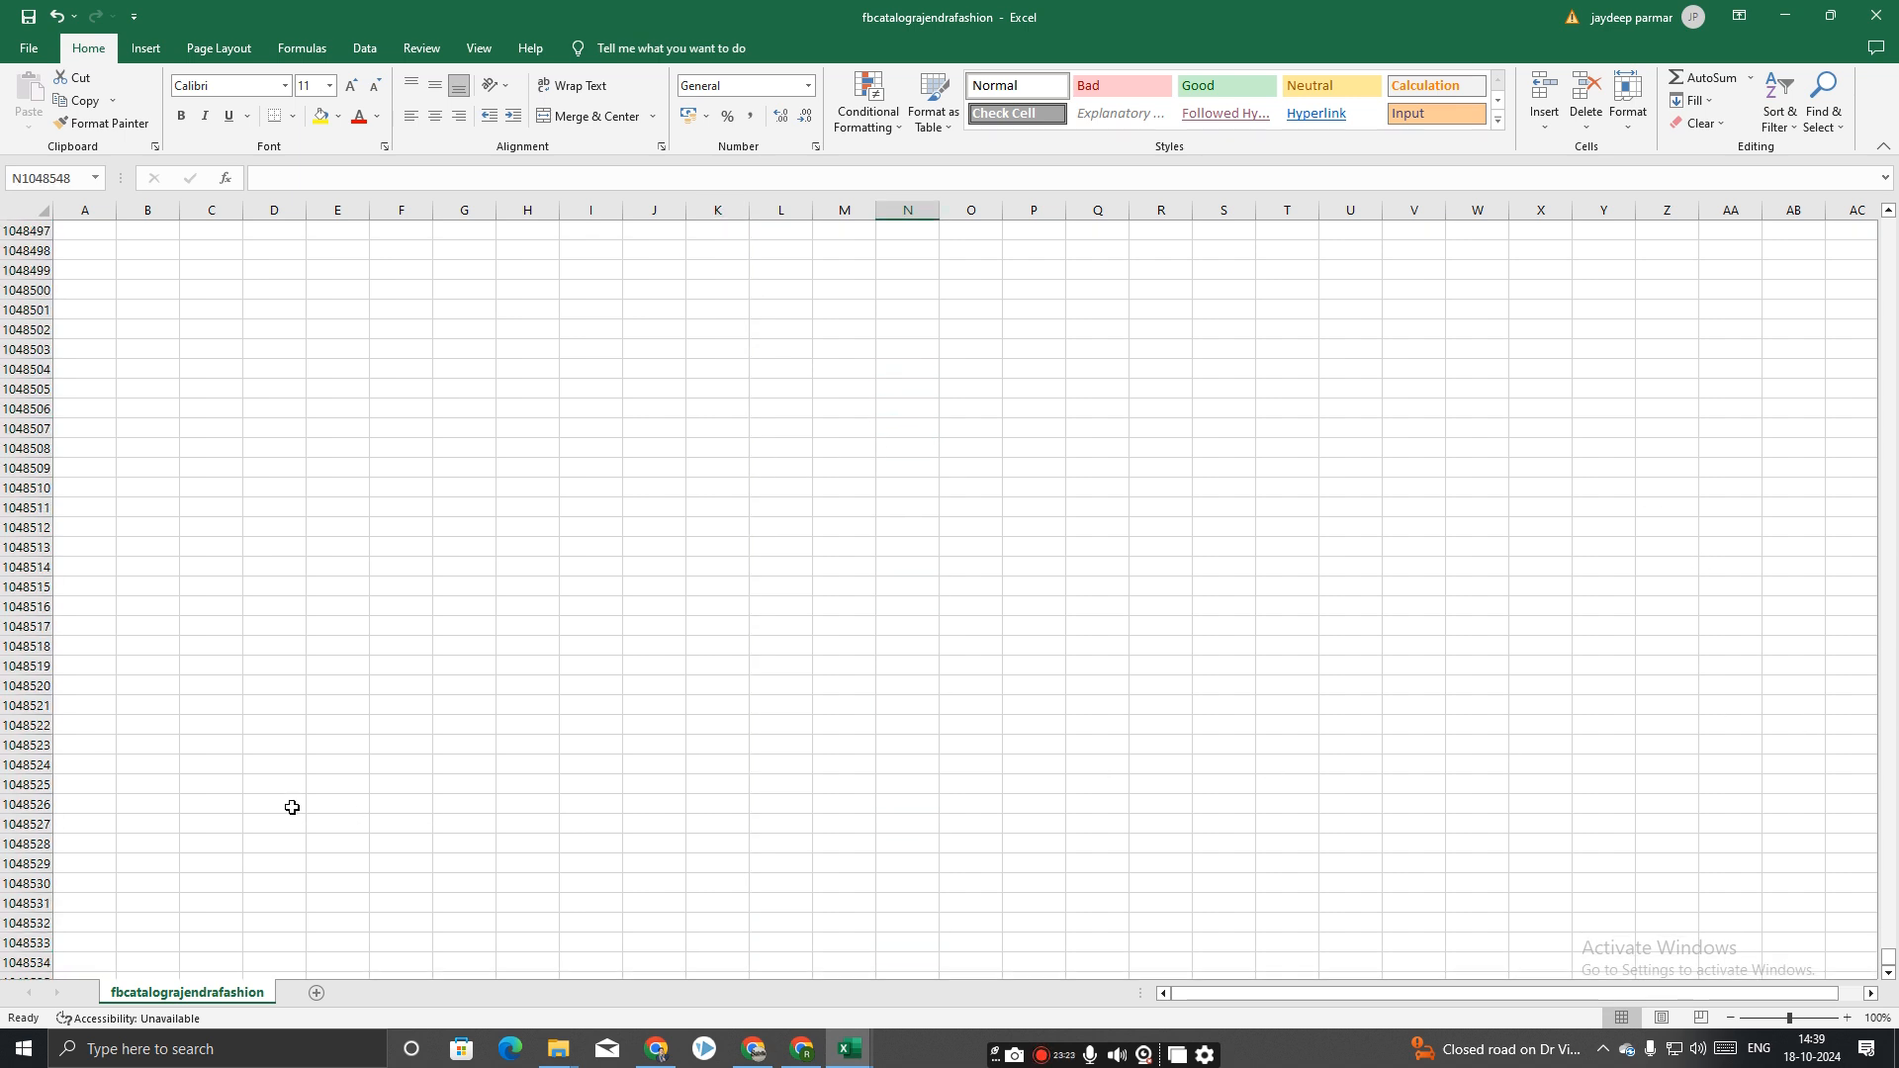
key("Home")
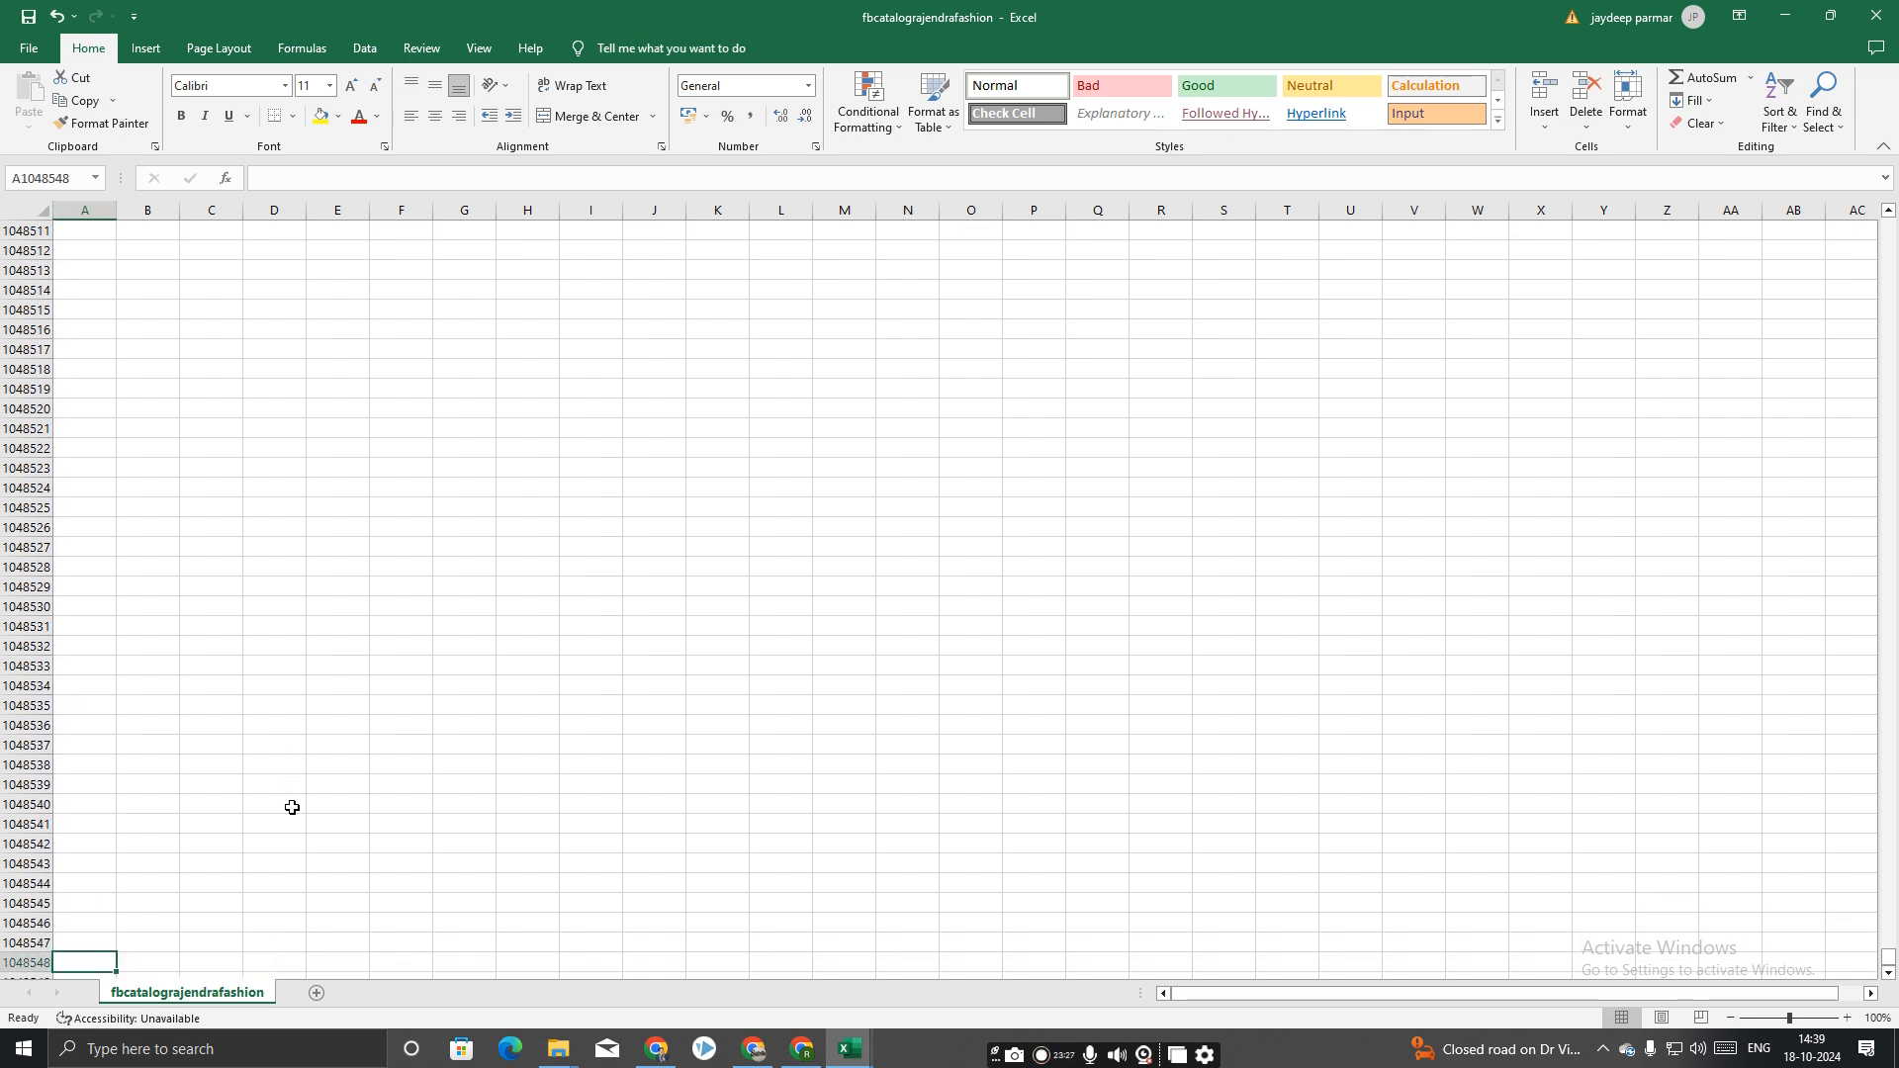
left_click_drag(1892, 957, 1862, 8)
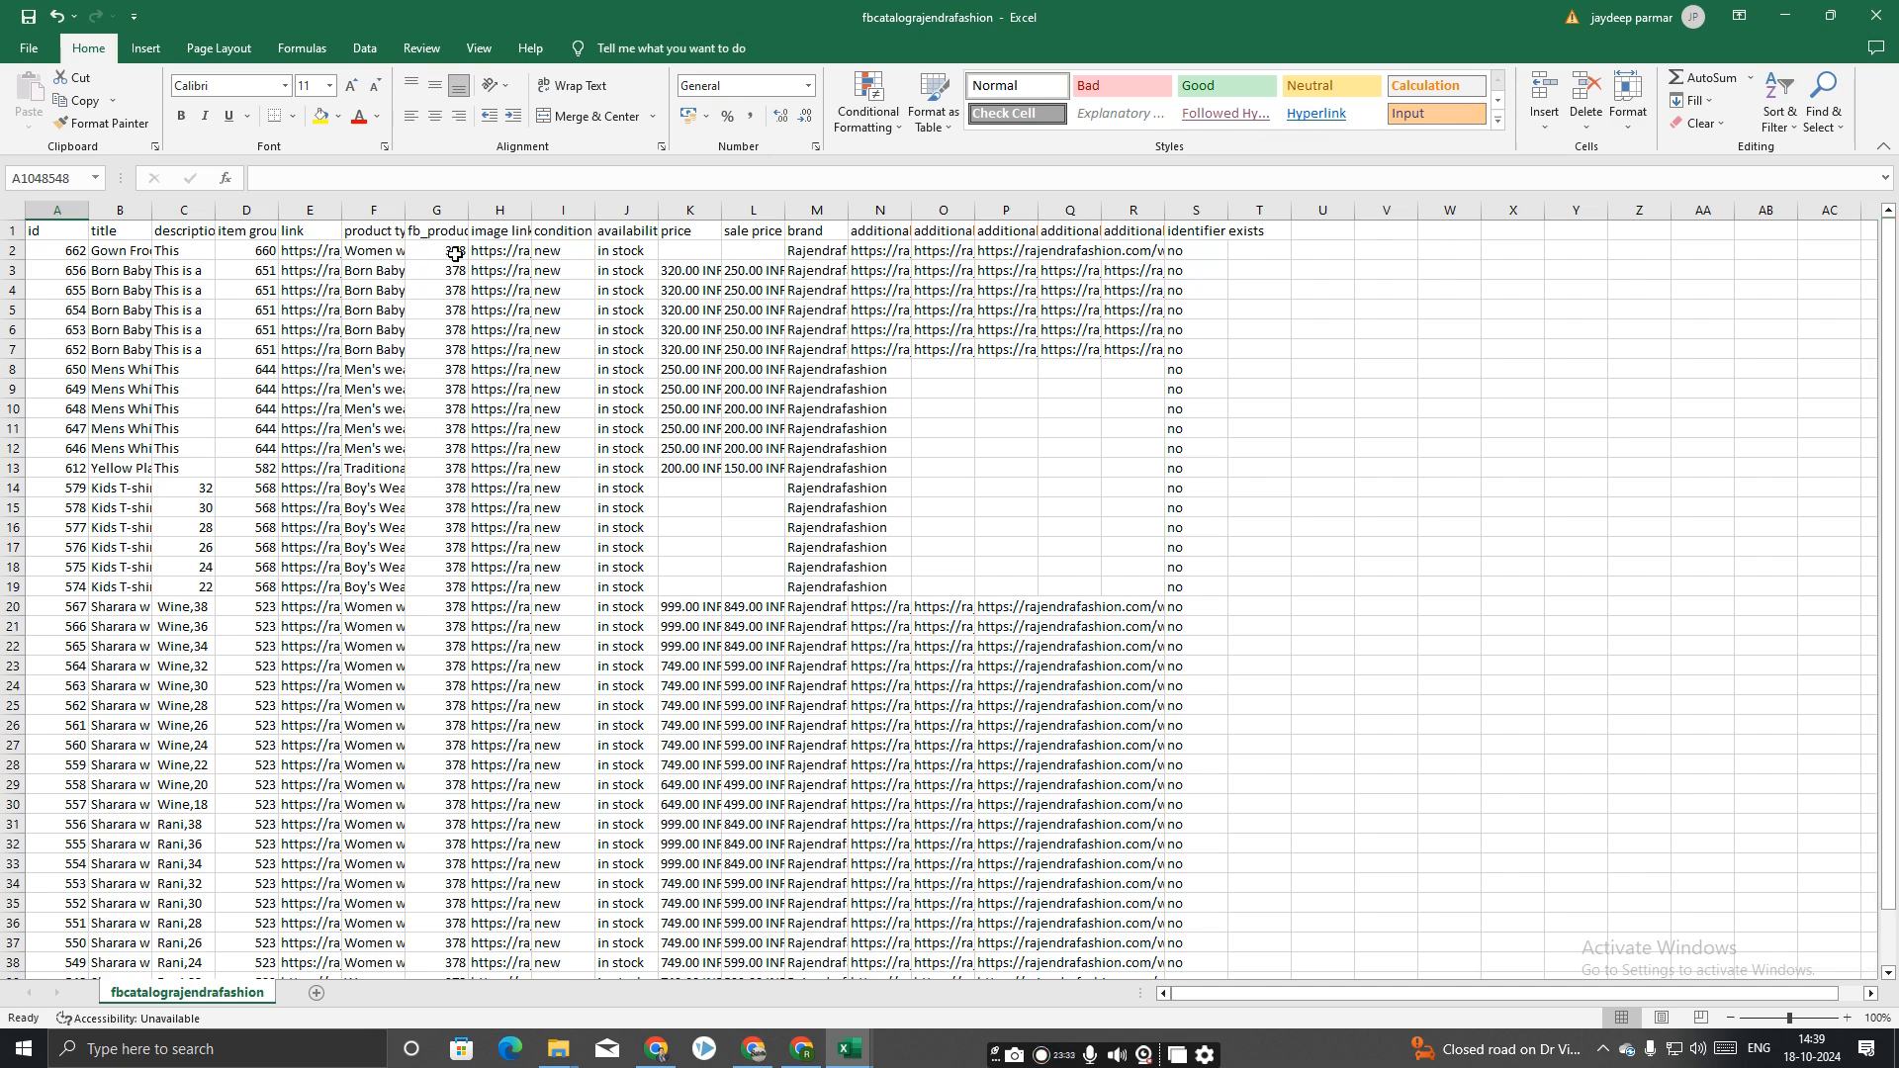
Copy the prices in K2 through K41 of the feed into the template's price column starting at F3.
left_click(683, 258)
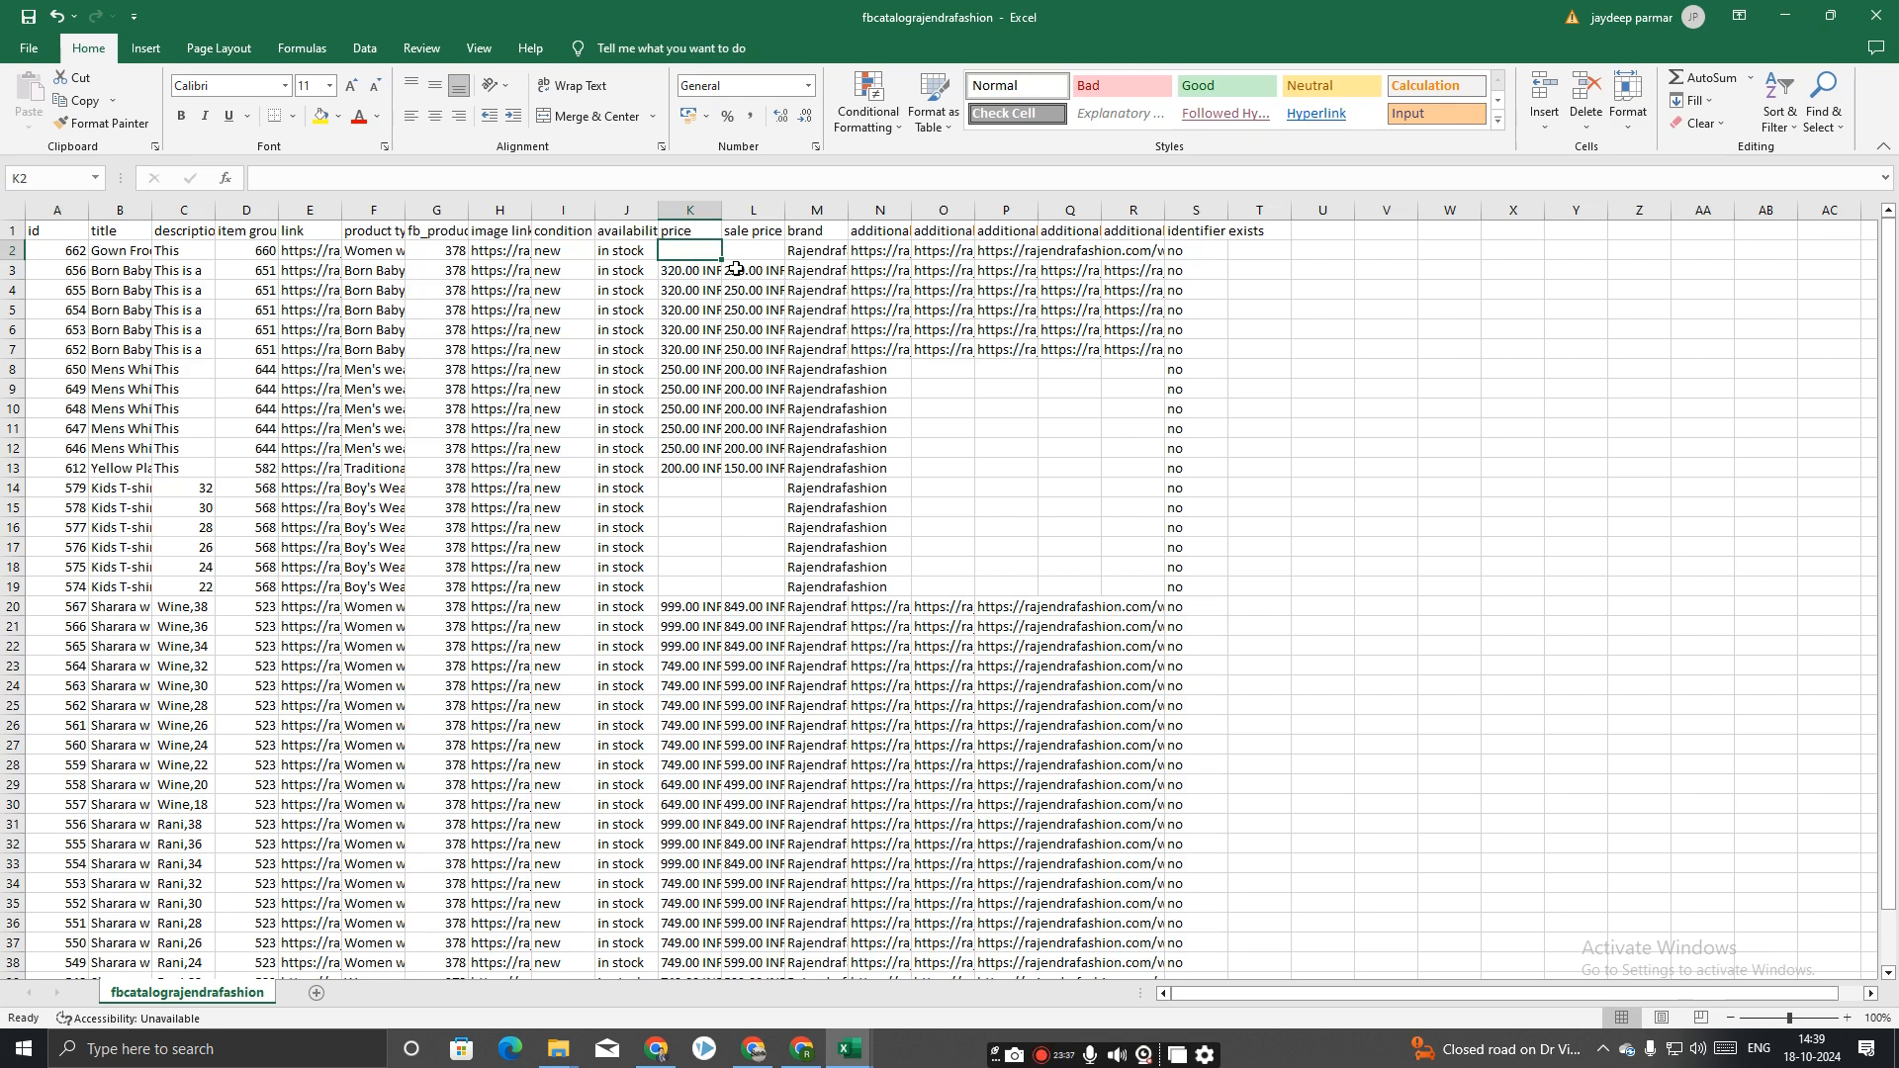
key("shift+Down")
key("shift+Down")
key("shift+Down")
key("shift+Down")
key("shift+Down")
key("shift+Down")
key("shift+Down")
key("shift+Down")
key("shift+Down")
key("shift+Down")
key("shift+Down")
key("shift+Down")
key("shift+Down")
key("shift+Down")
key("shift+Down")
key("shift+Down")
key("shift+Down")
key("shift+Down")
key("shift+Down")
key("shift+Down")
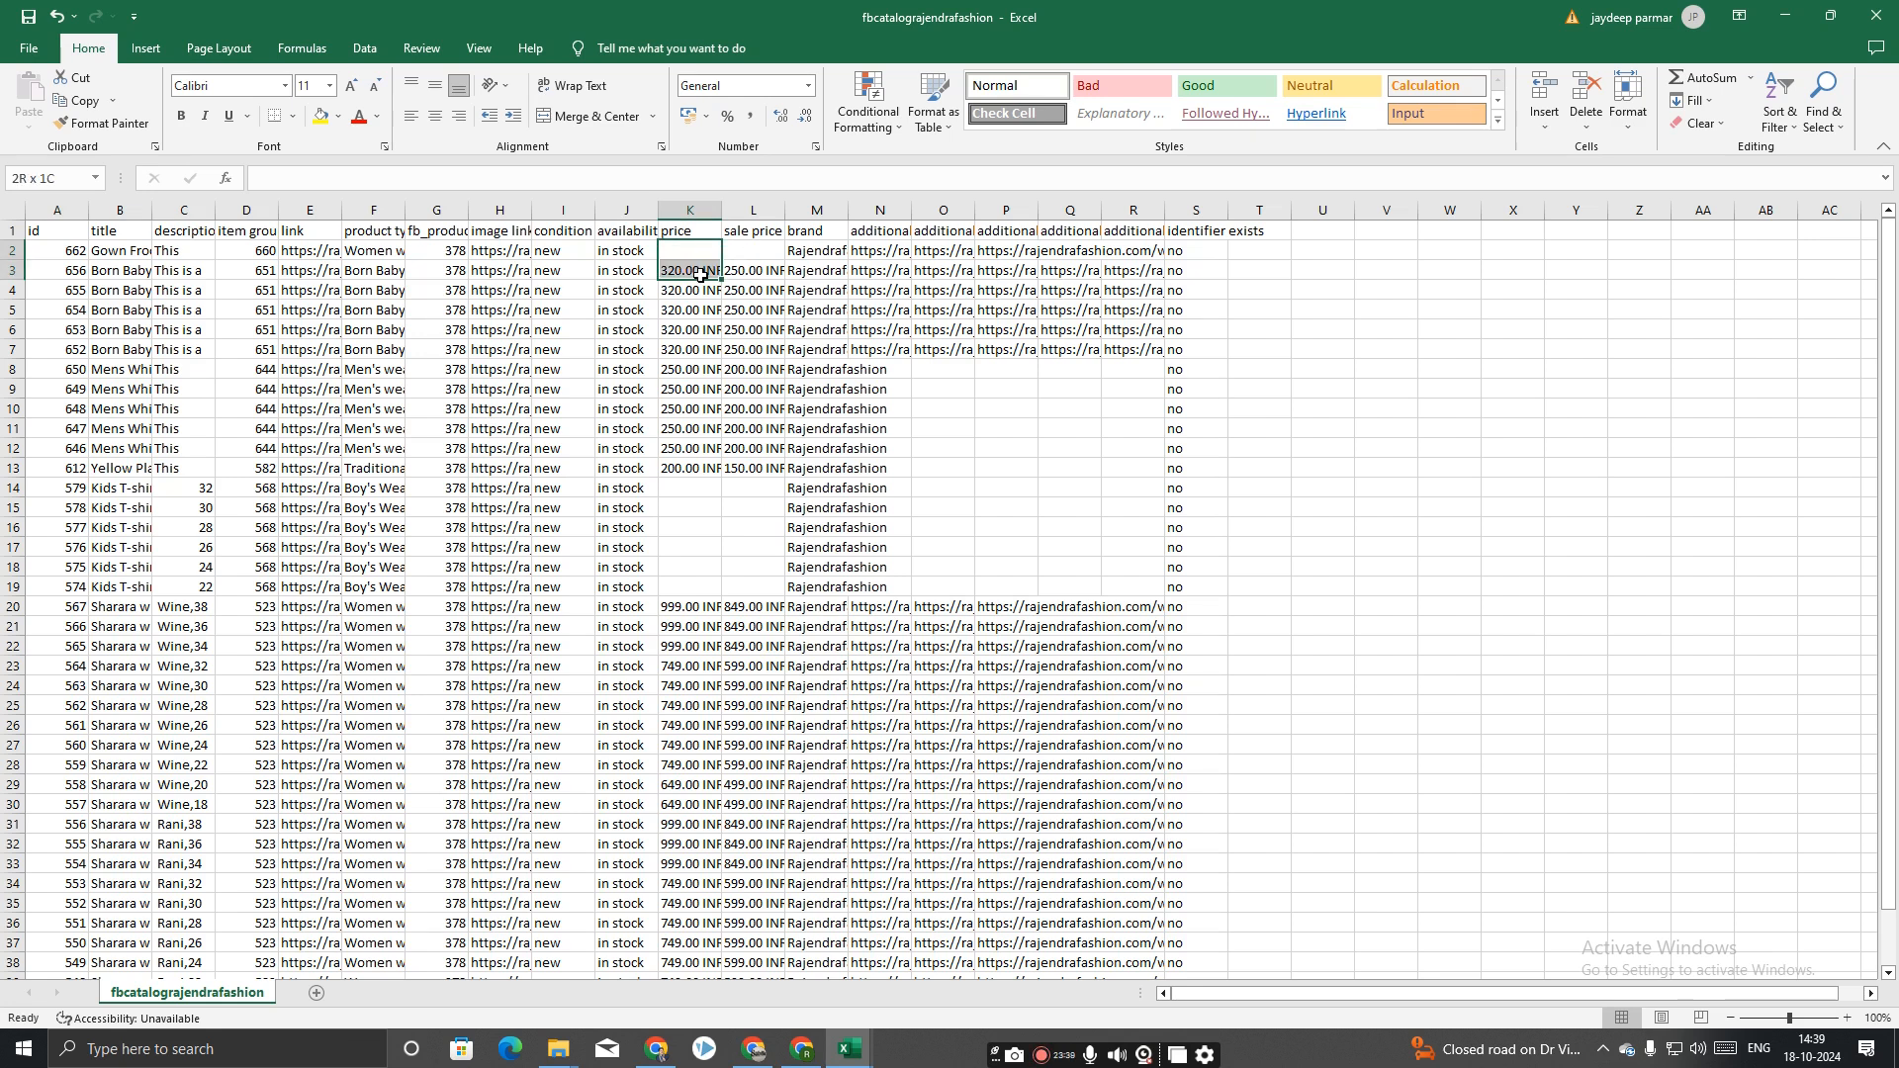
key("shift+Down")
key("shift+Down")
key("shift+Down")
key("shift+Down")
key("shift+Down")
key("shift+Down")
key("shift+Down")
key("shift+Down")
key("shift+Down")
key("shift+Down")
key("shift+Down")
key("shift+Down")
key("shift+Down")
key("shift+Down")
key("shift+Down")
key("shift+Down")
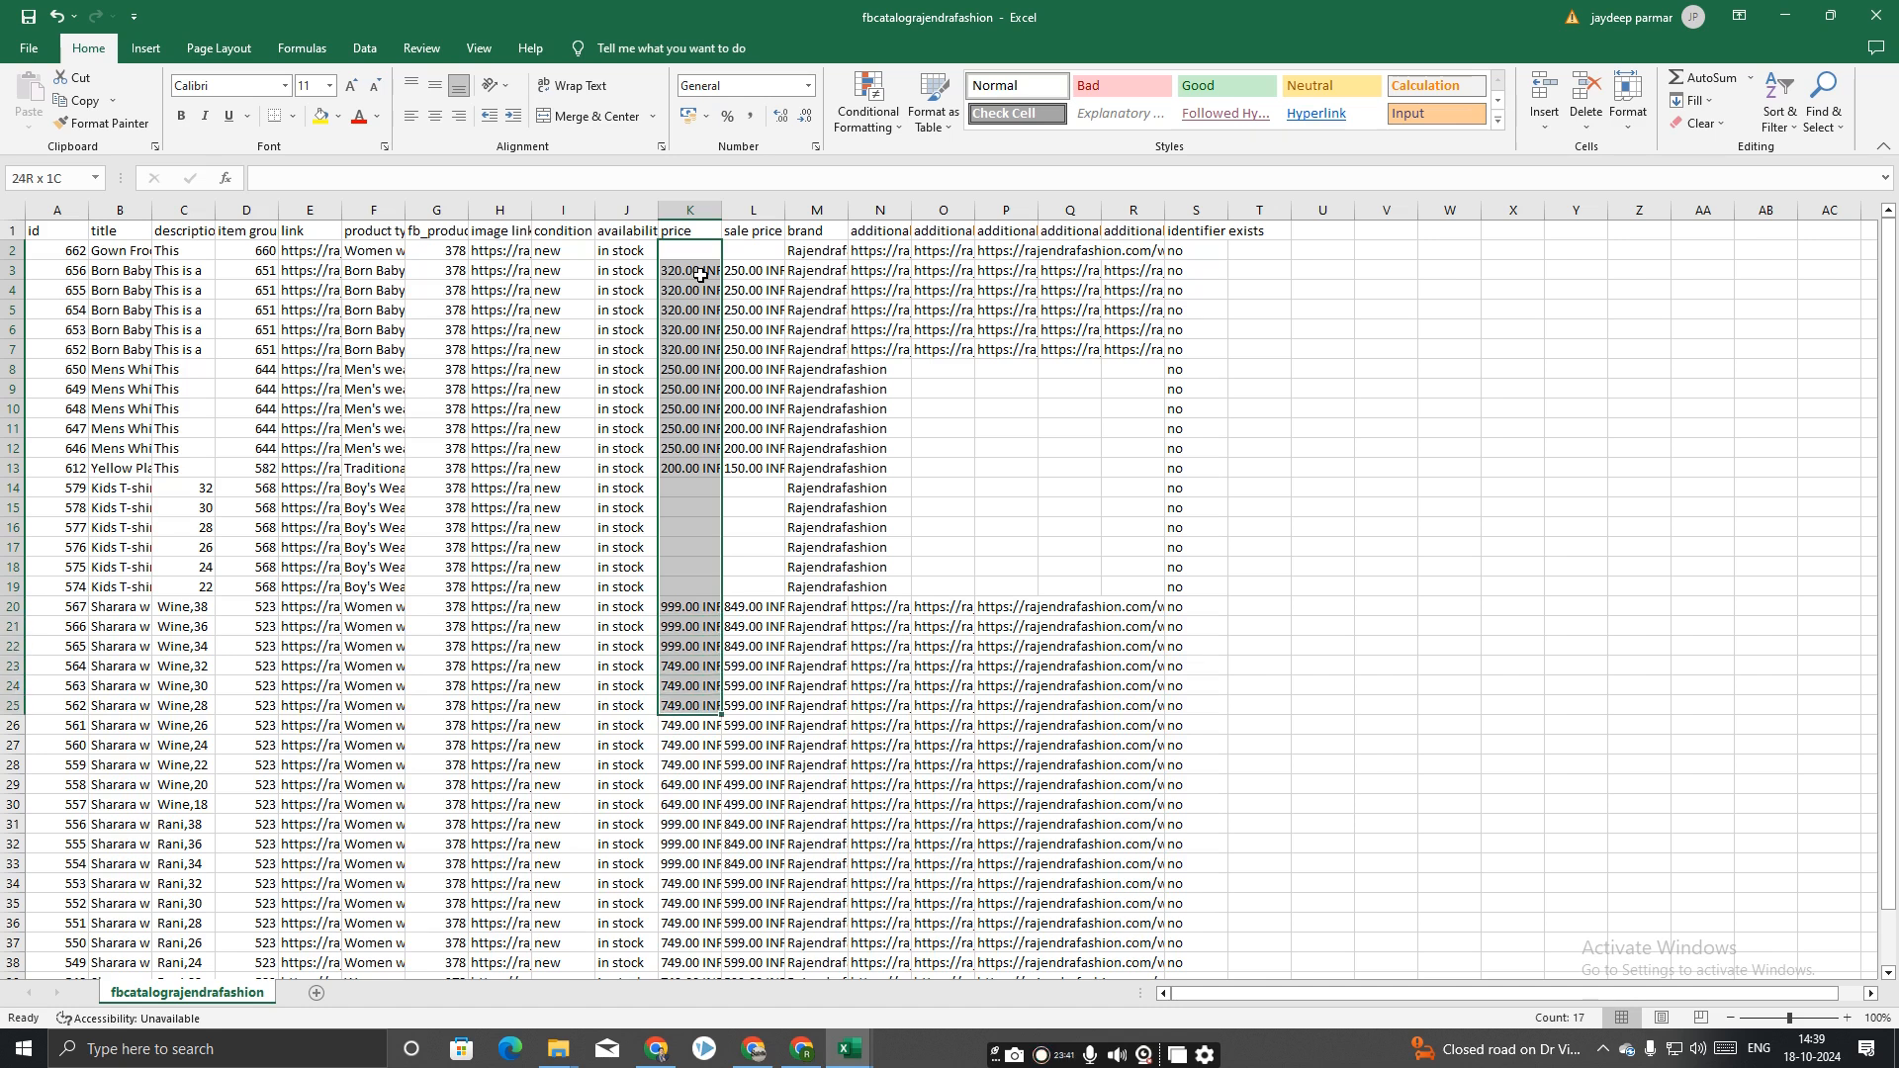
key("shift+Down")
key("shift+Down")
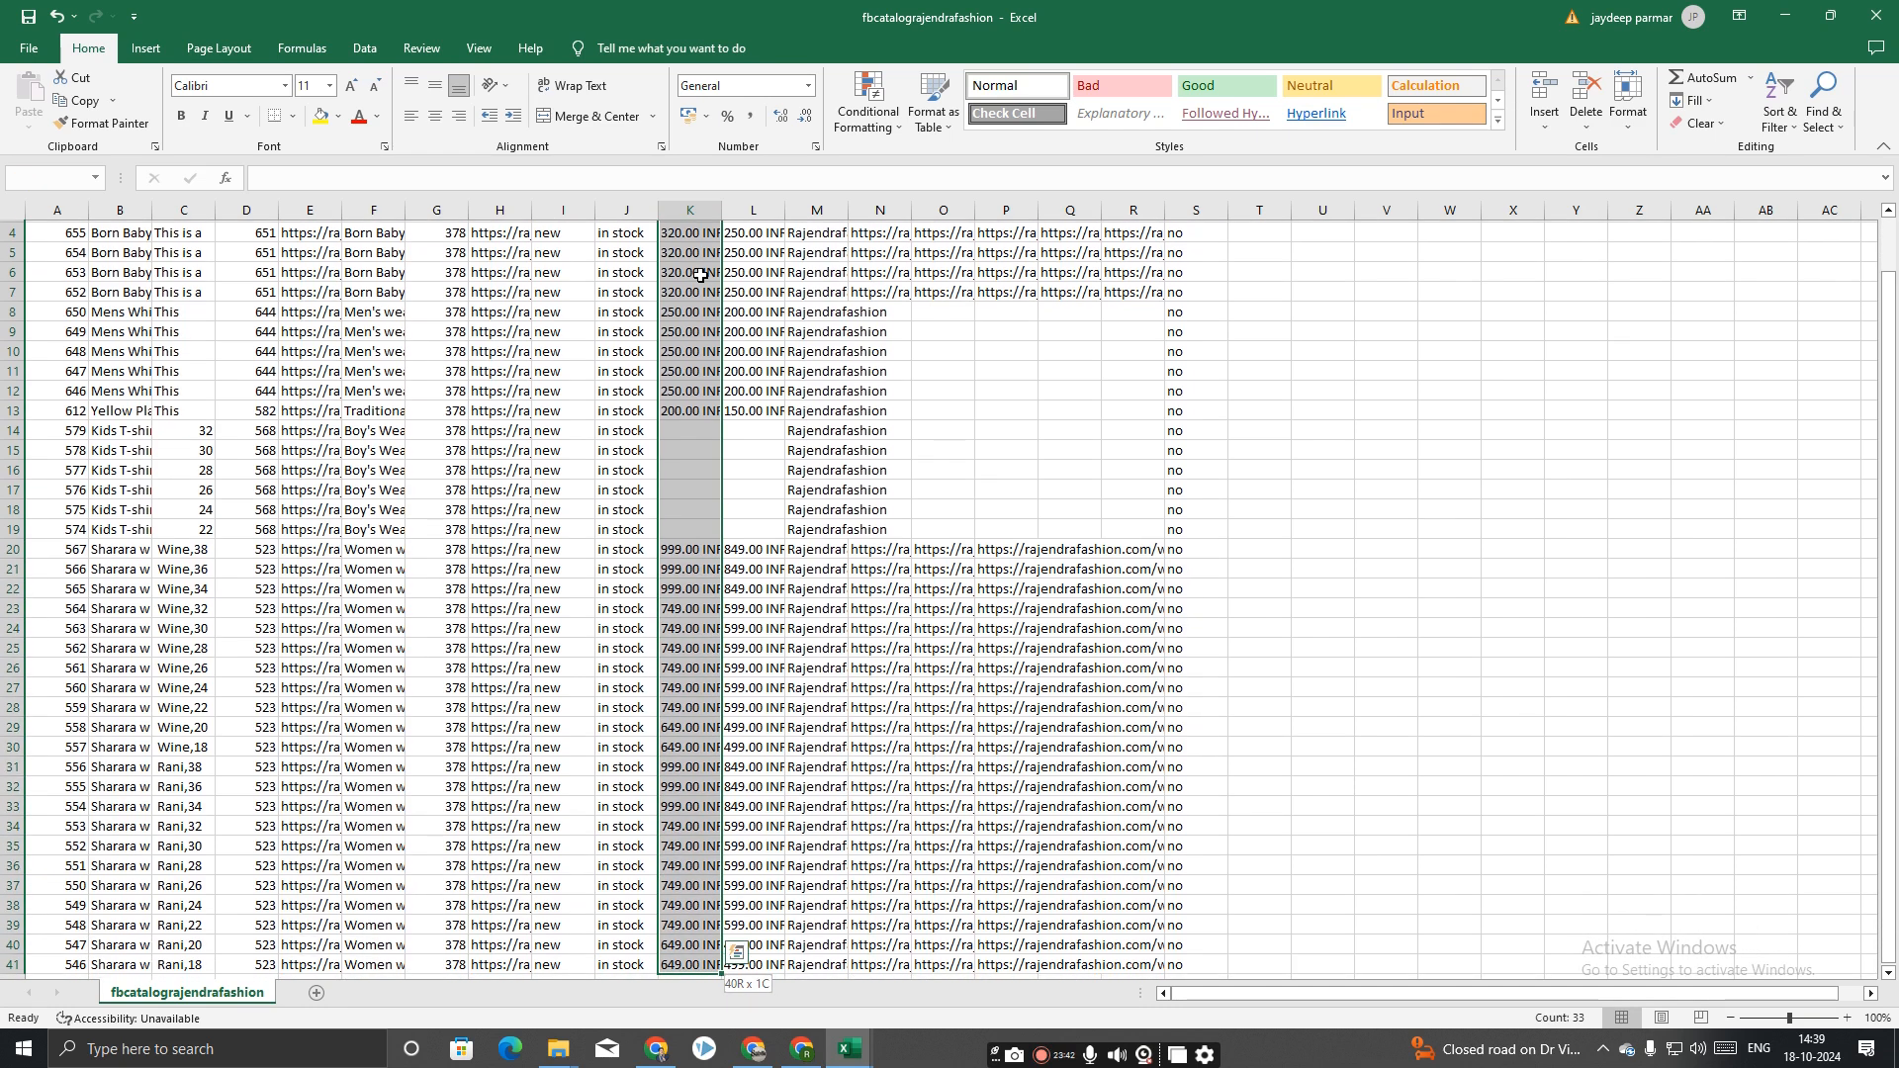
scroll(700, 276, "down", 1)
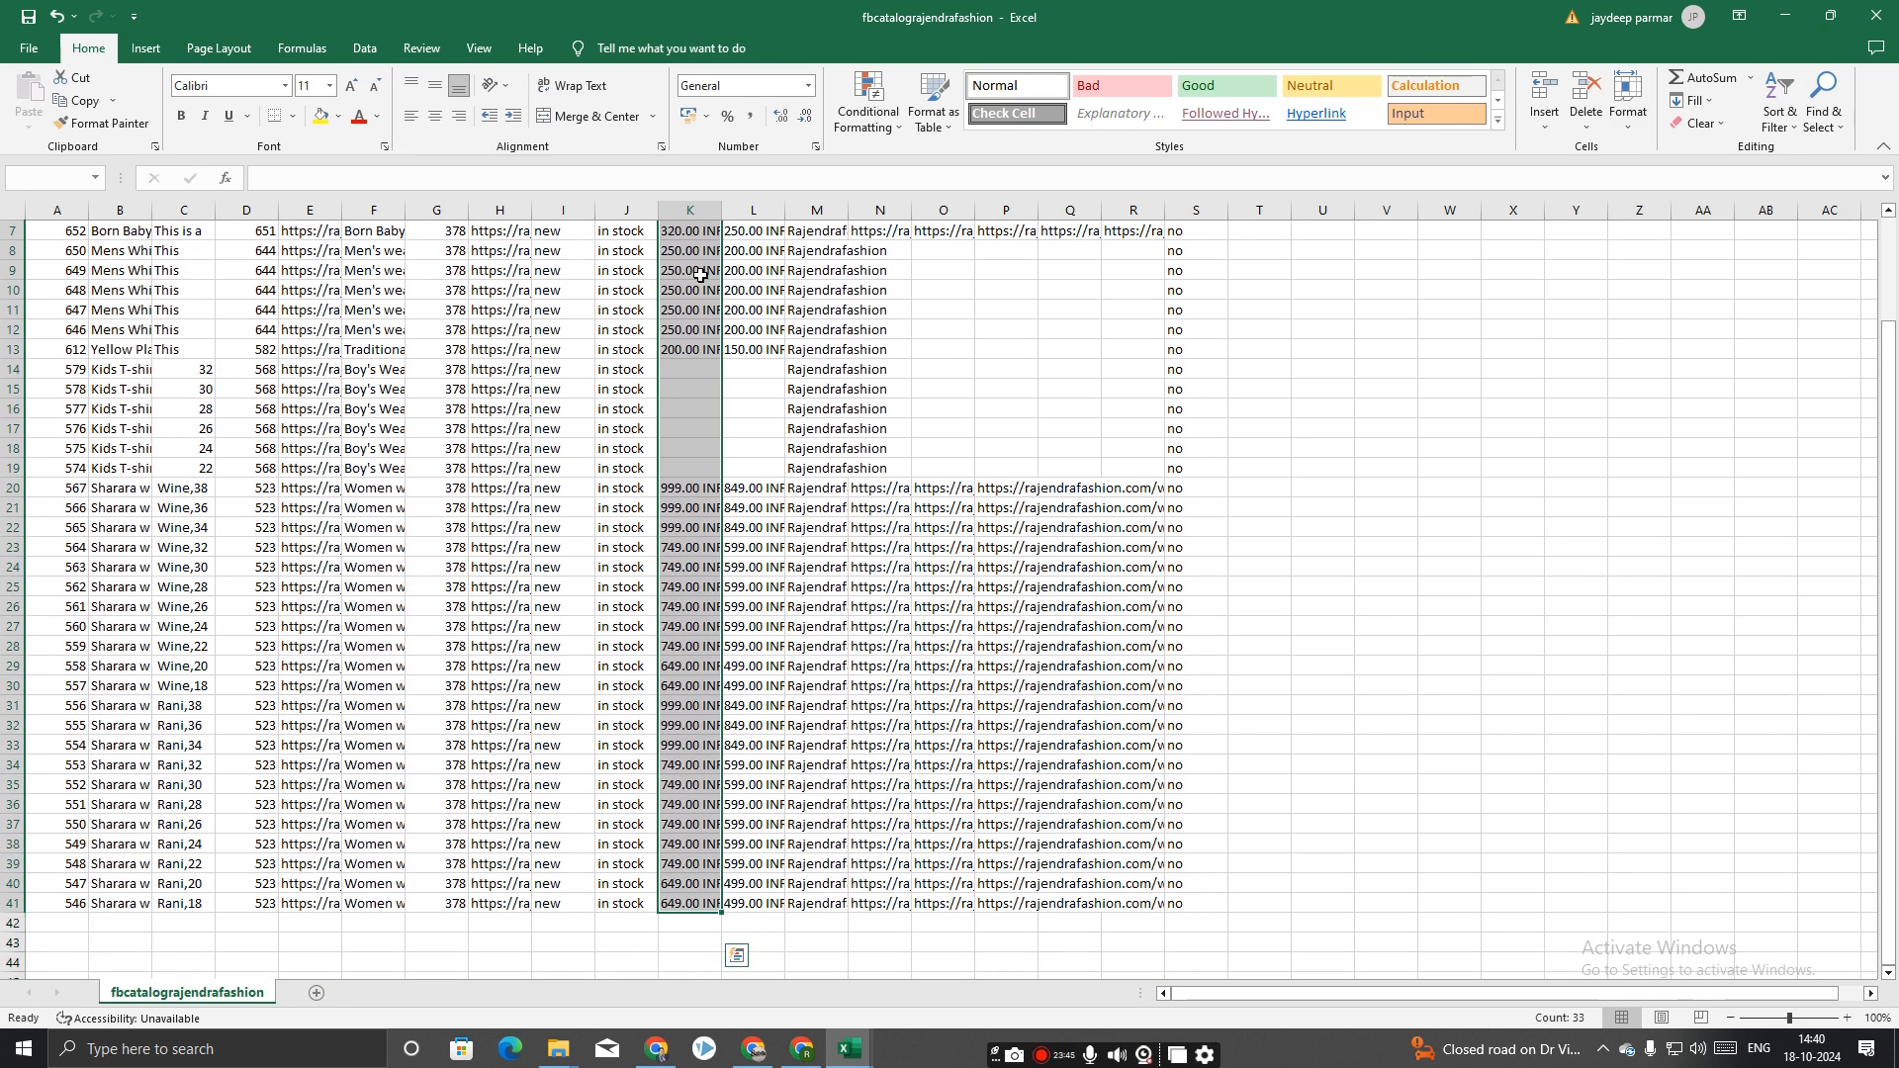
key("ctrl+c")
key("alt+Tab")
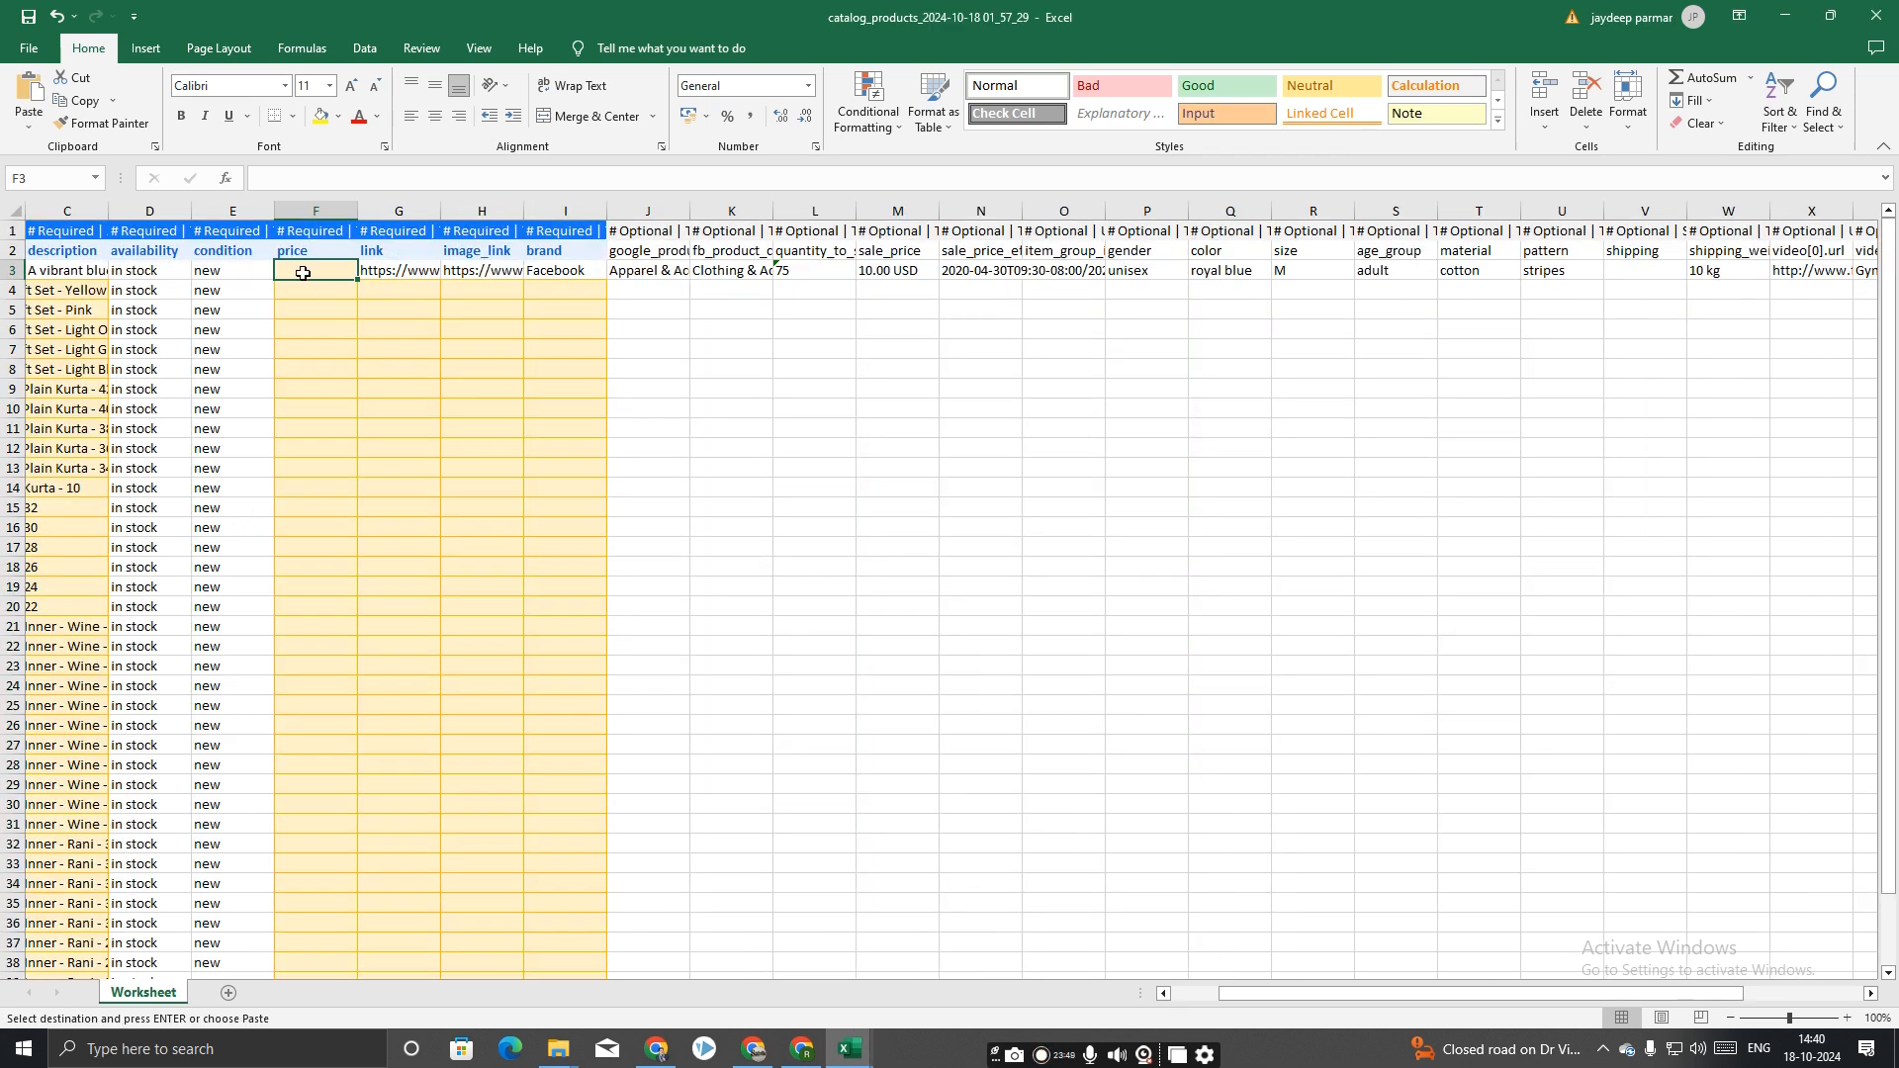
key("ctrl+v")
Fill the 200.00 INR price from F14 down through F20 to cover the blank price cells.
left_click(294, 488)
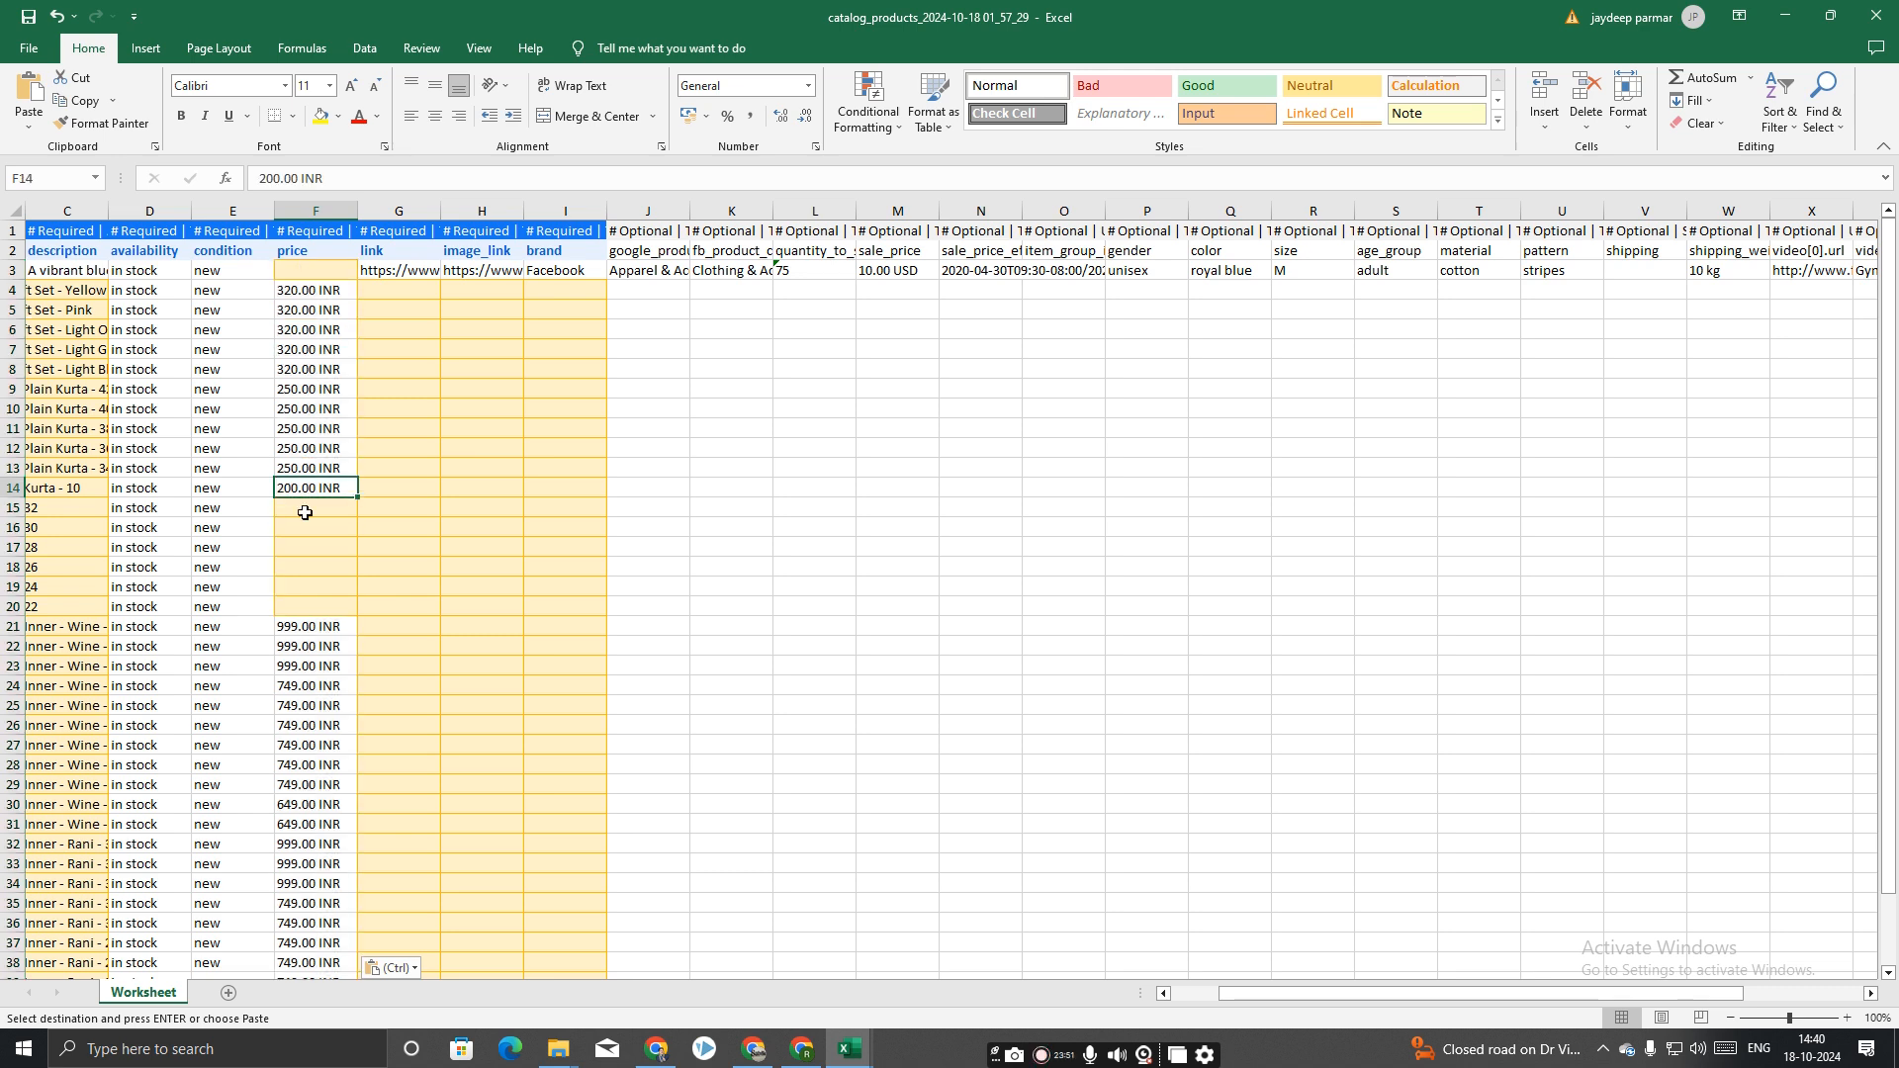
left_click_drag(359, 500, 359, 614)
scroll(410, 611, "down", 4)
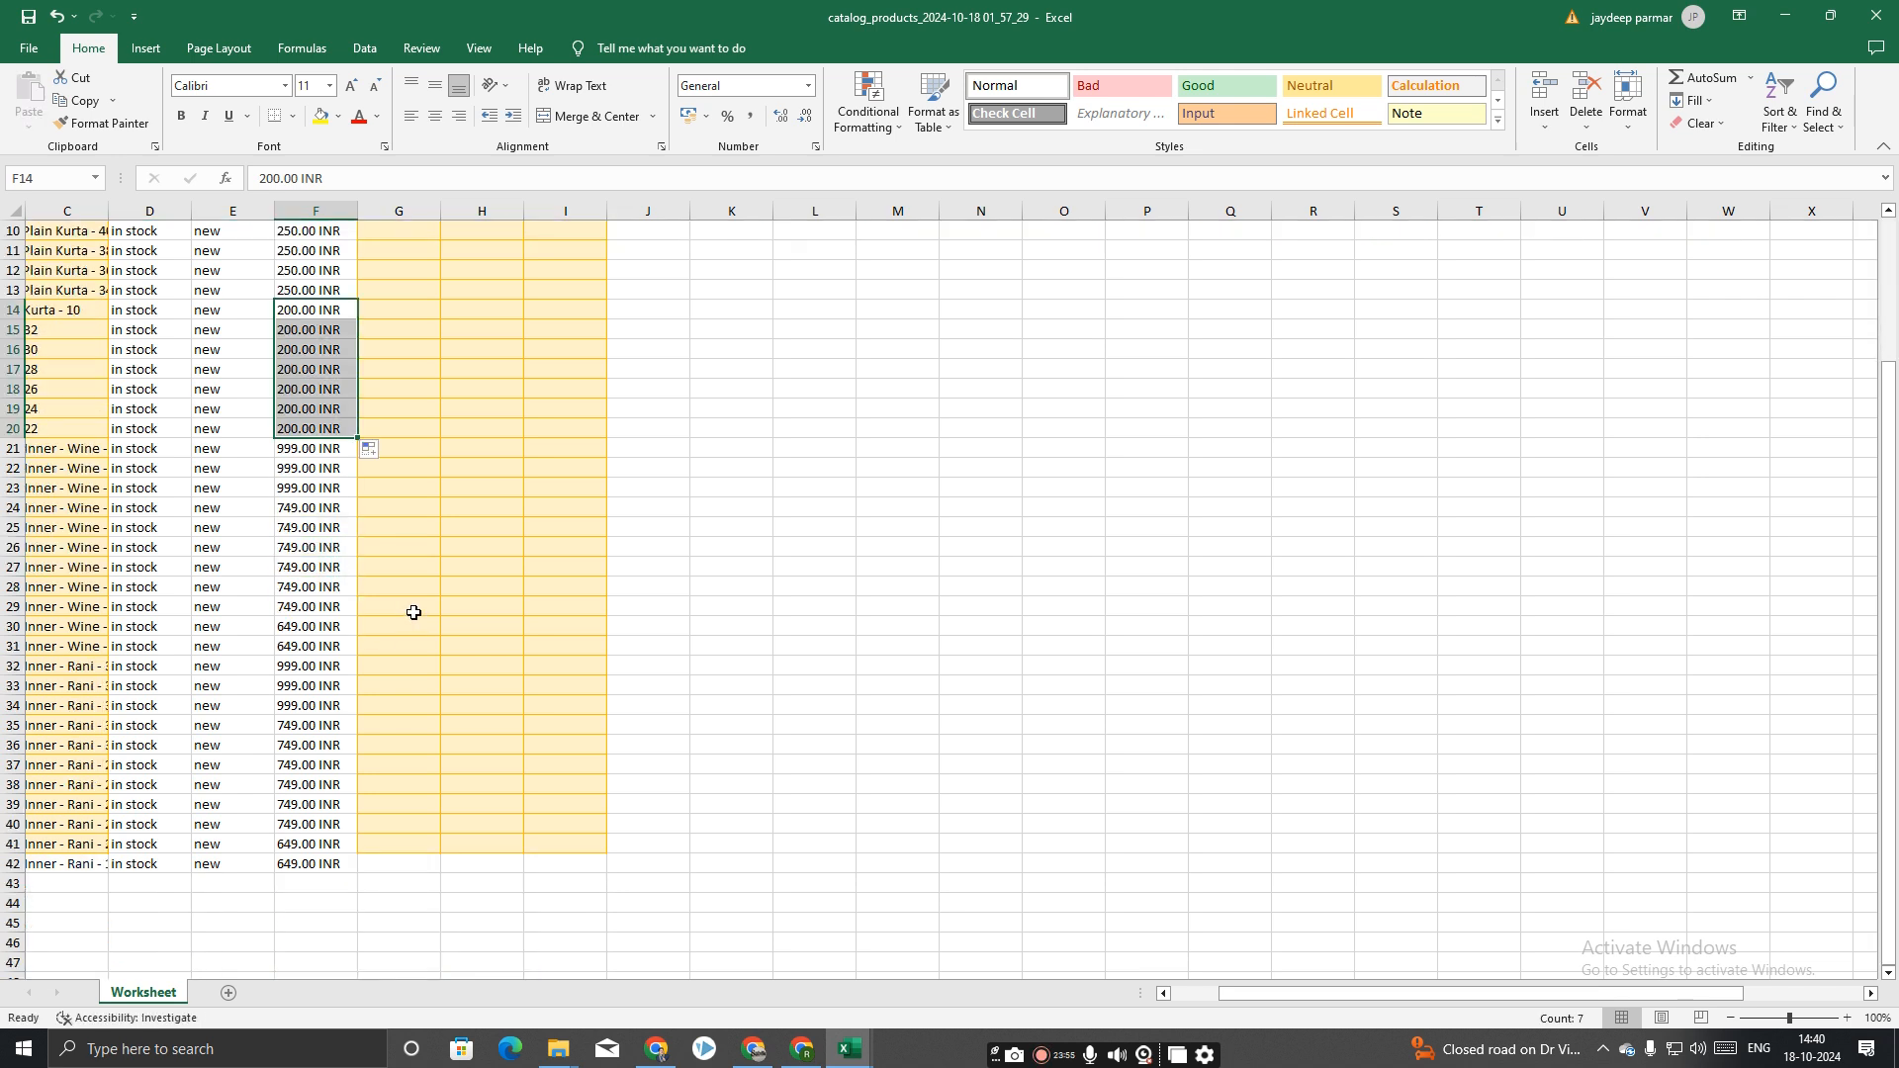
scroll(326, 750, "up", 4)
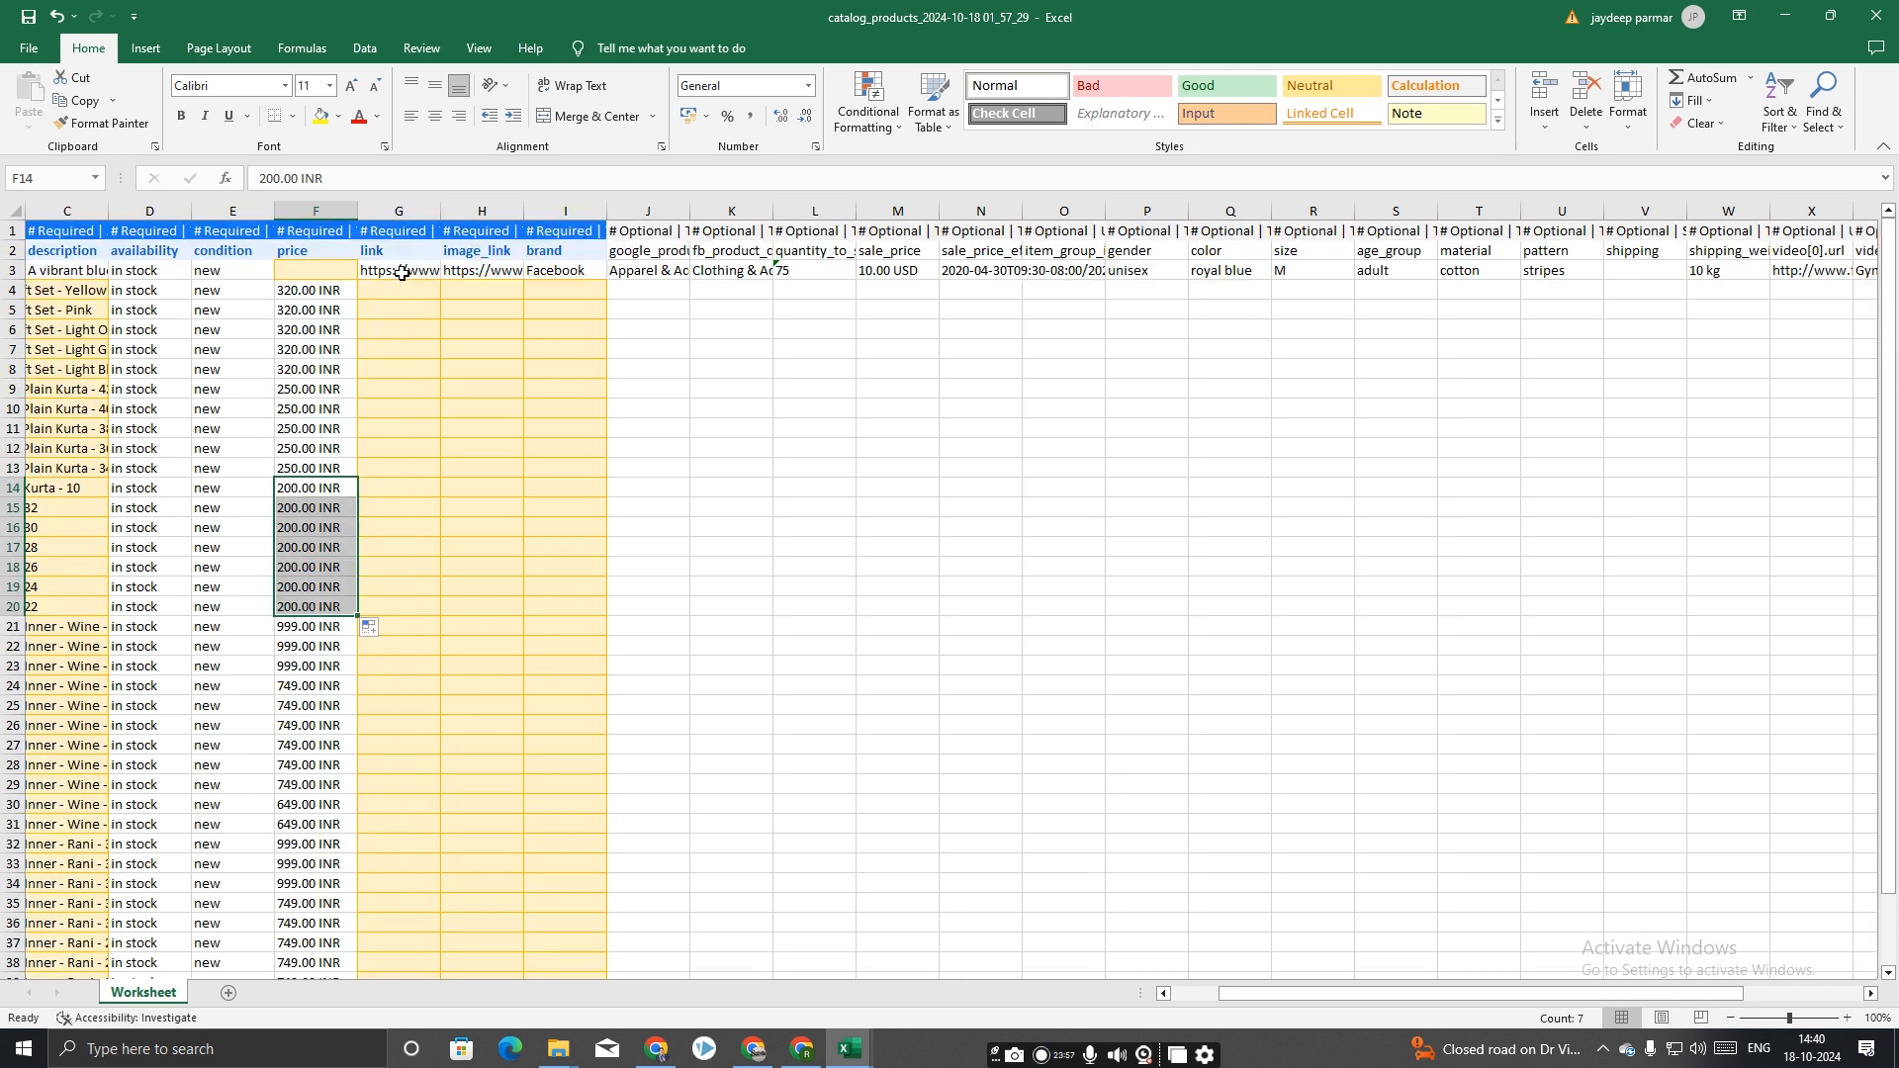
Check the link column's requirement note in G1 and its sample URL in G3.
left_click(393, 270)
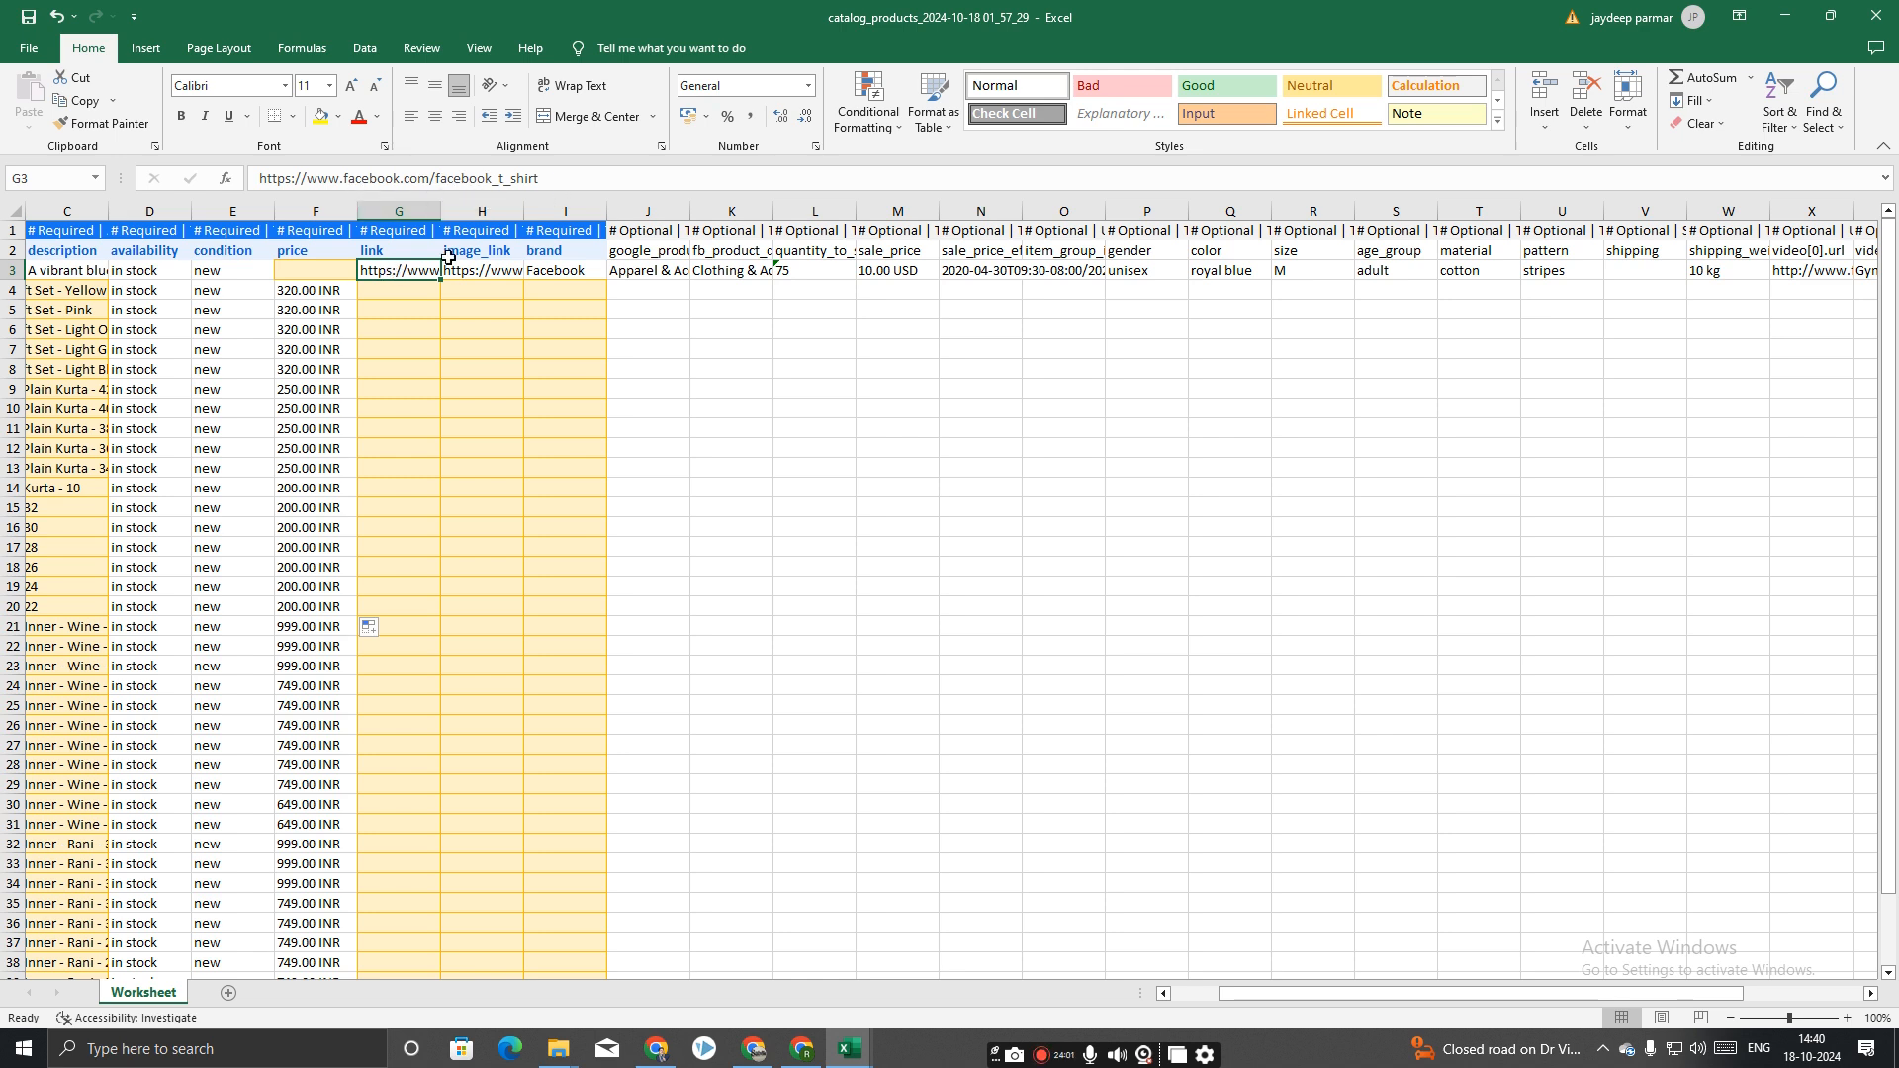
left_click(396, 231)
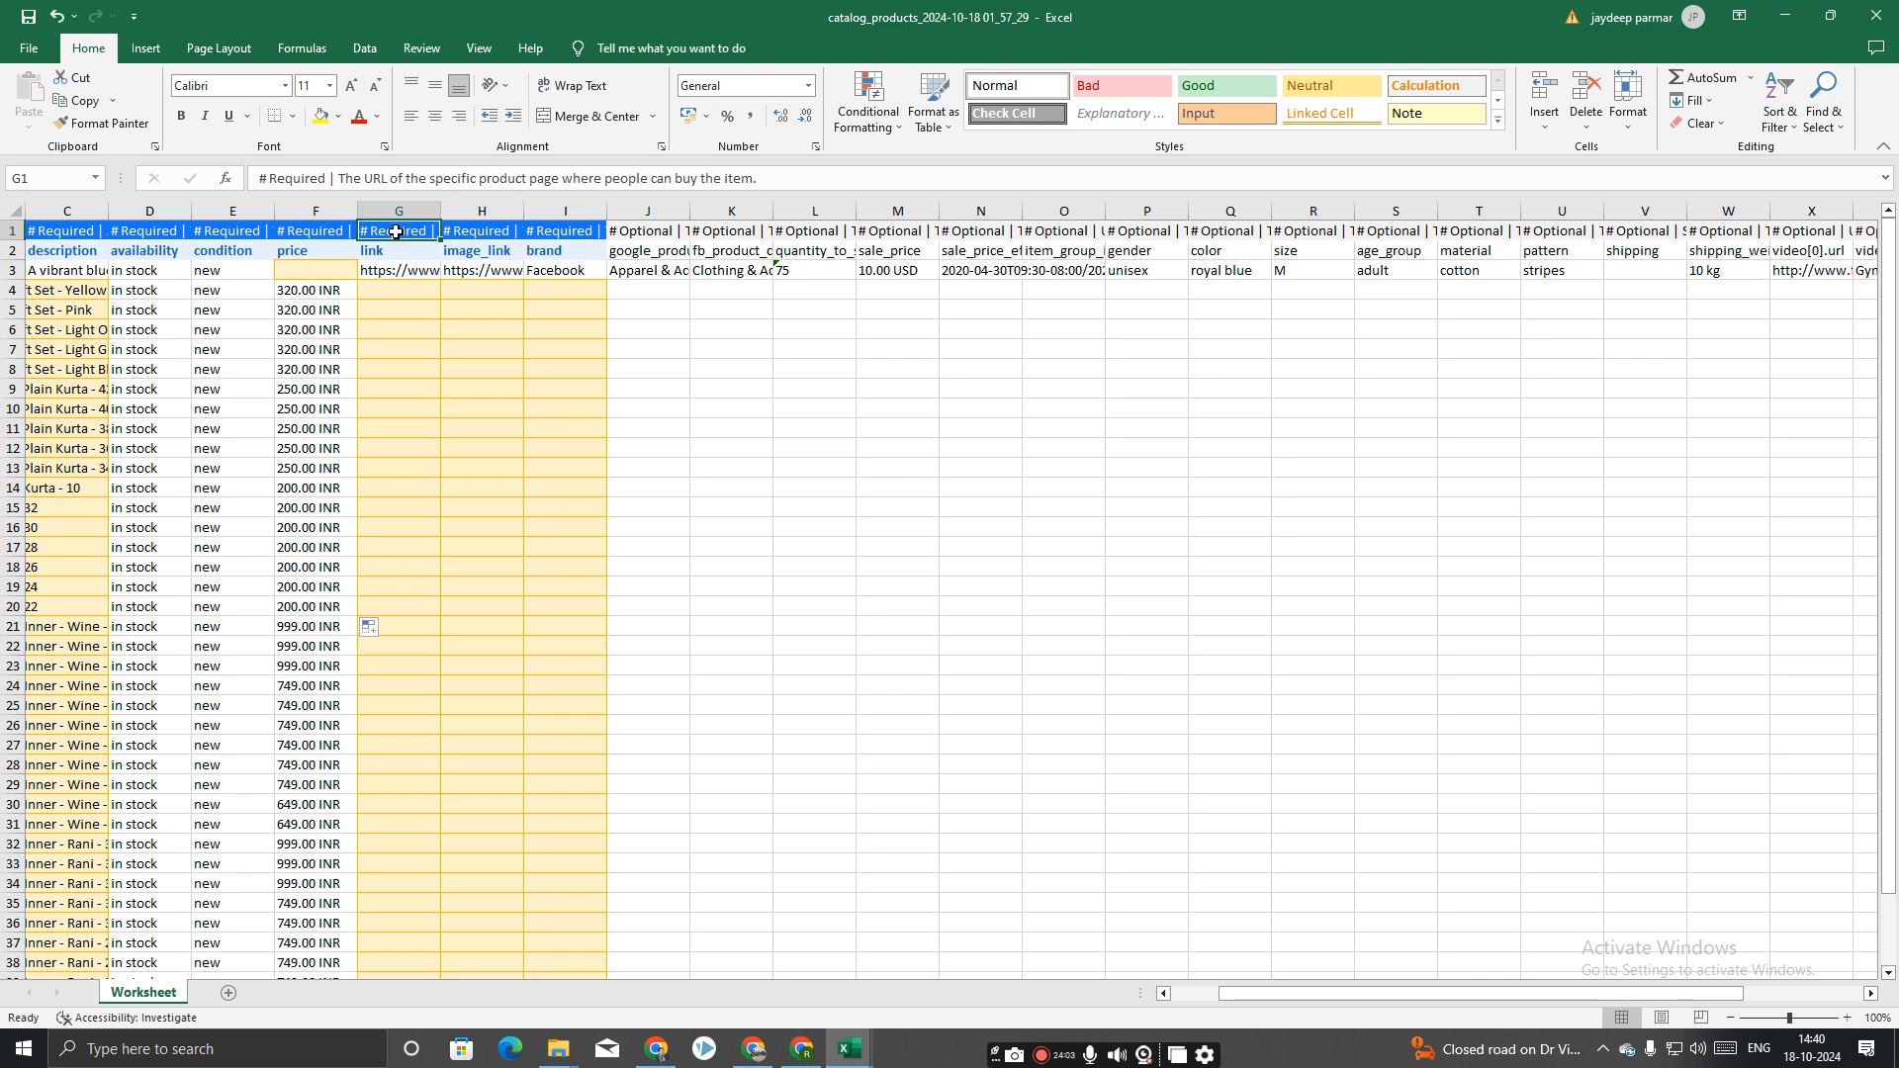
left_click(412, 280)
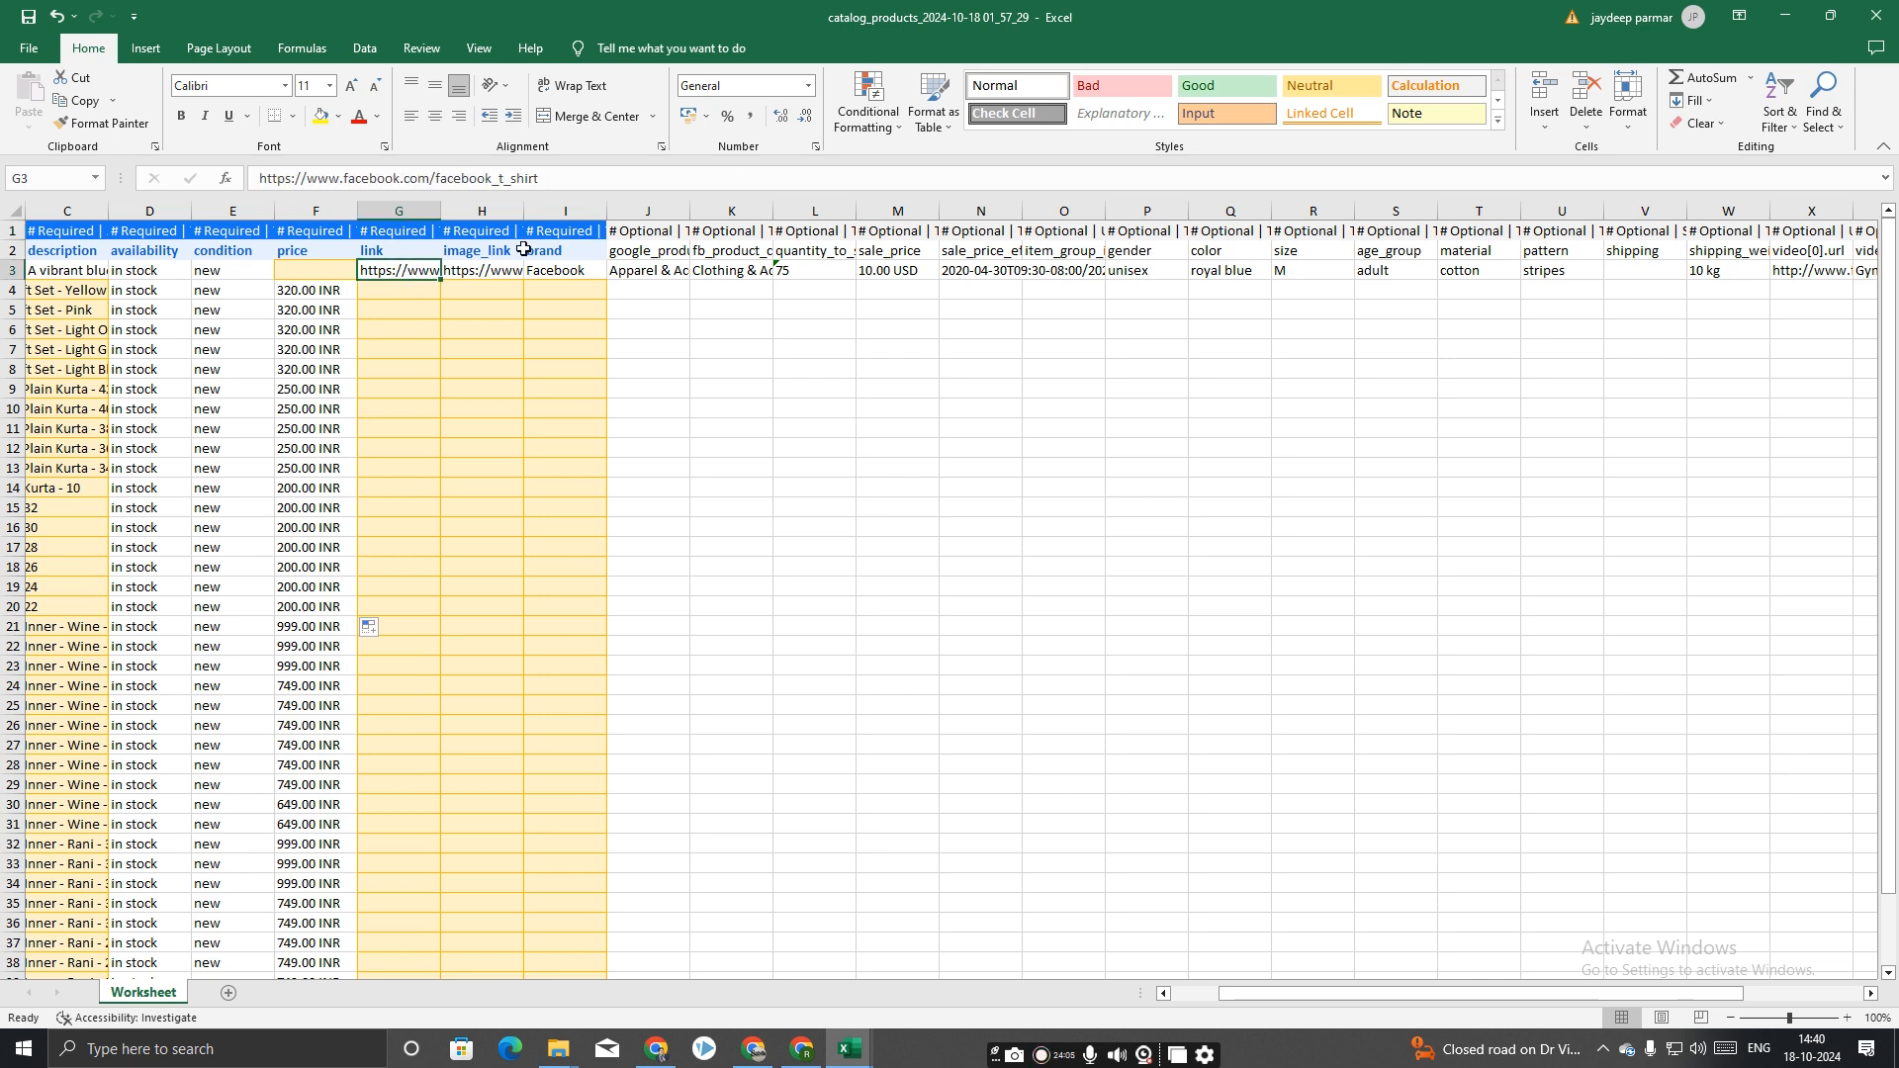
Copy all product URLs from the link column of fbcatalograjendrafashion into the catalog template's link column, starting at G3.
key("alt+Tab")
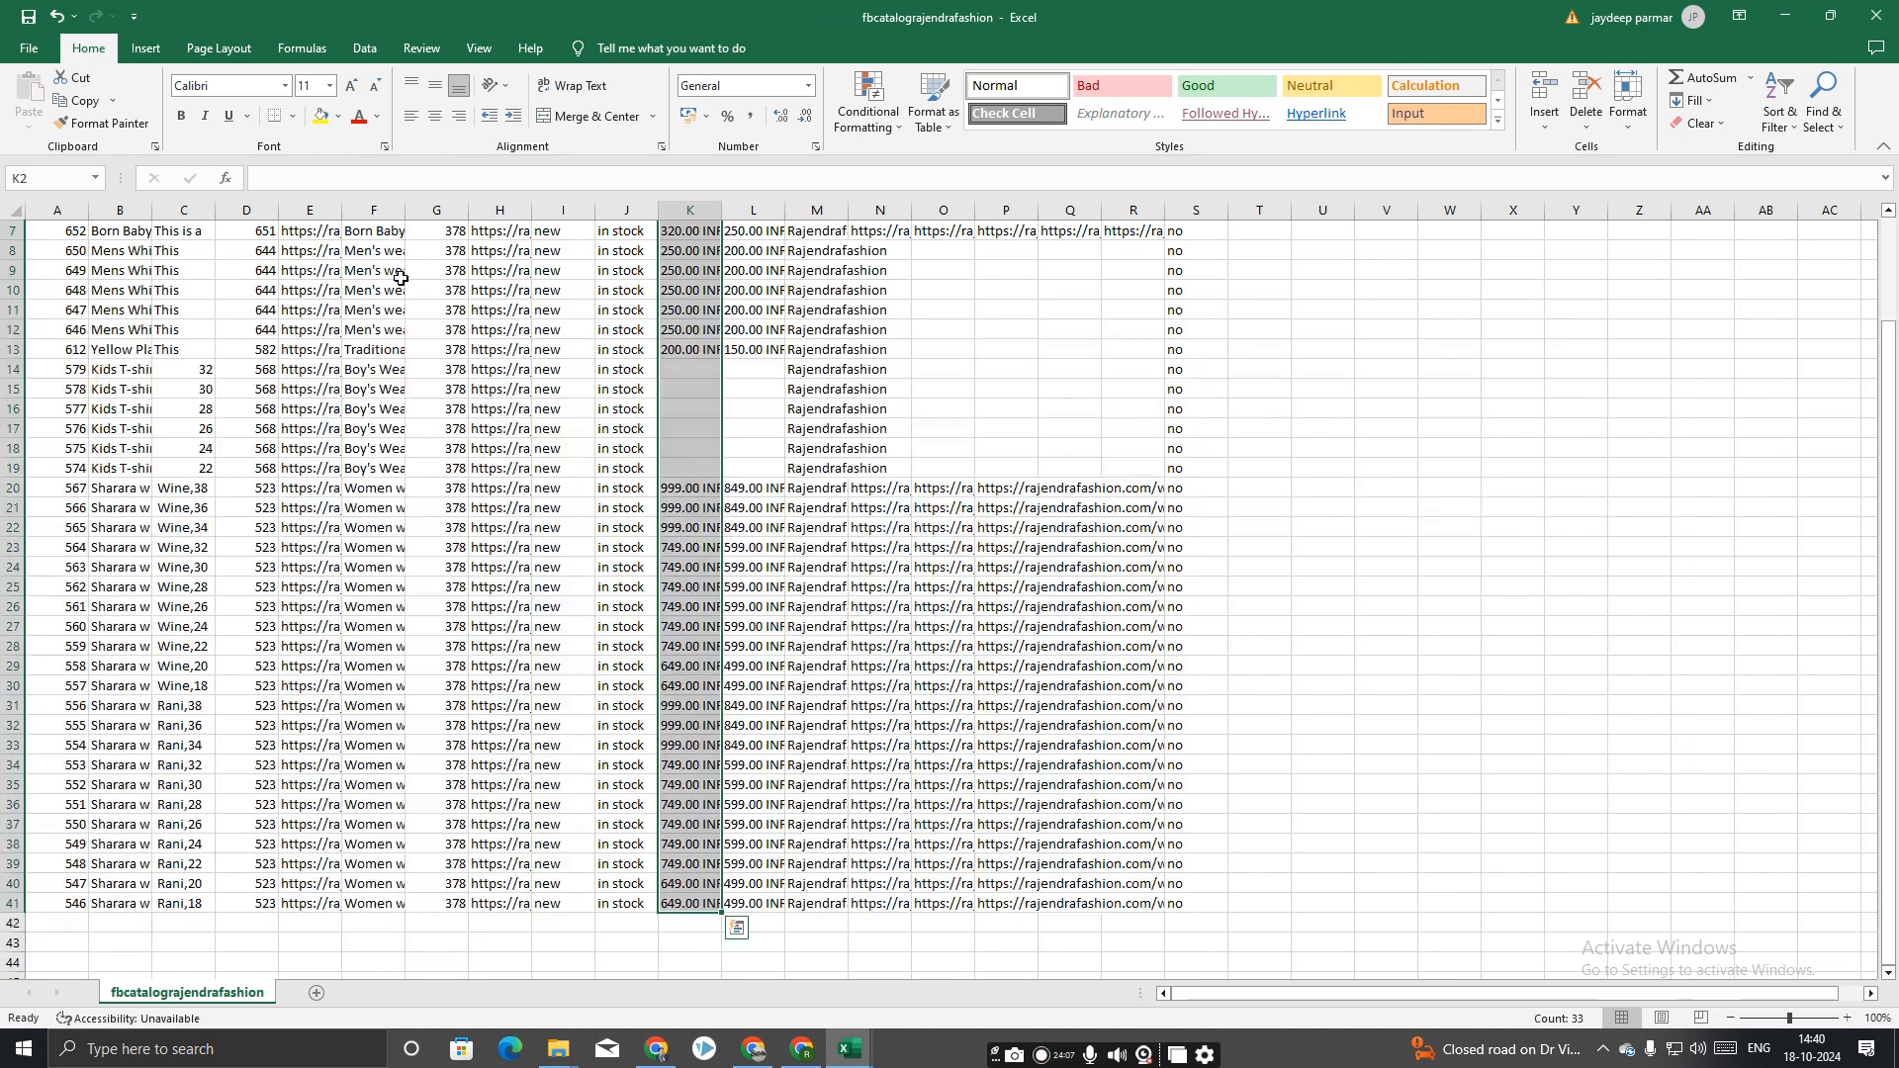
scroll(545, 341, "up", 2)
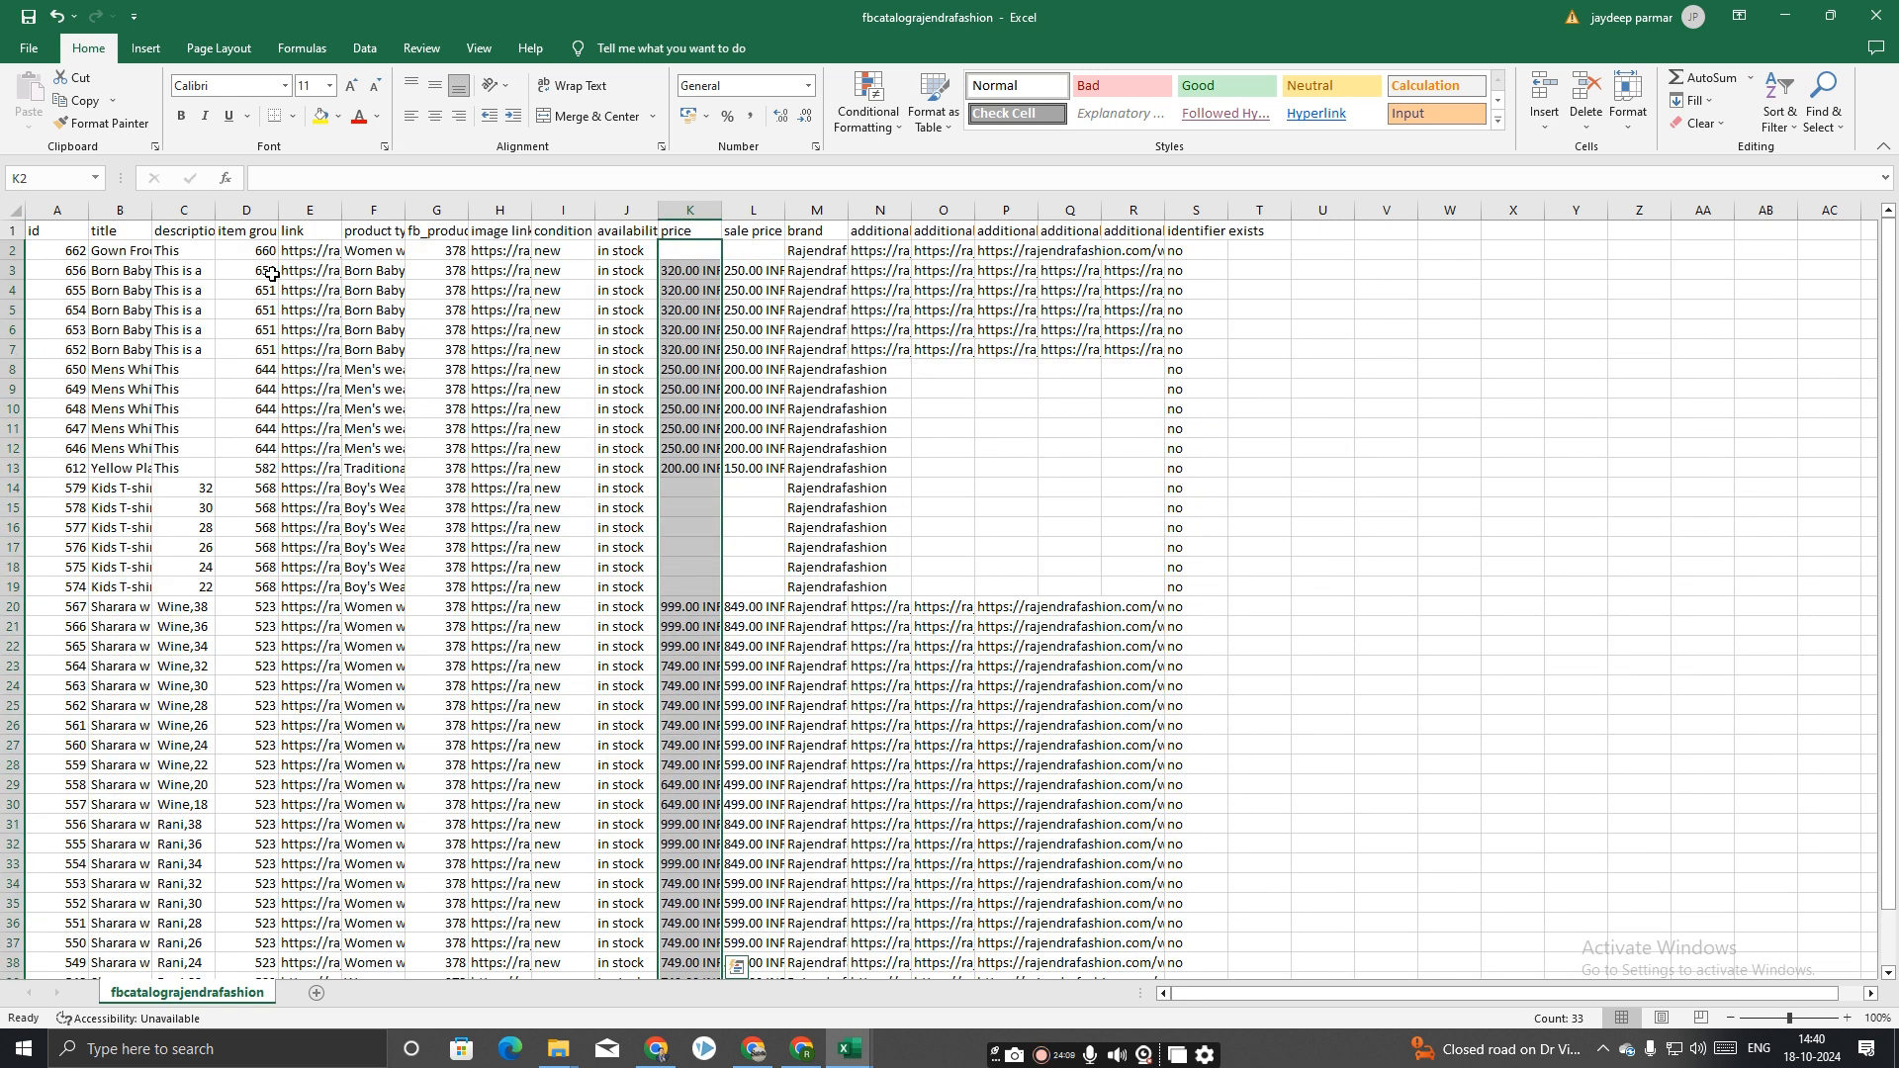
left_click(299, 252)
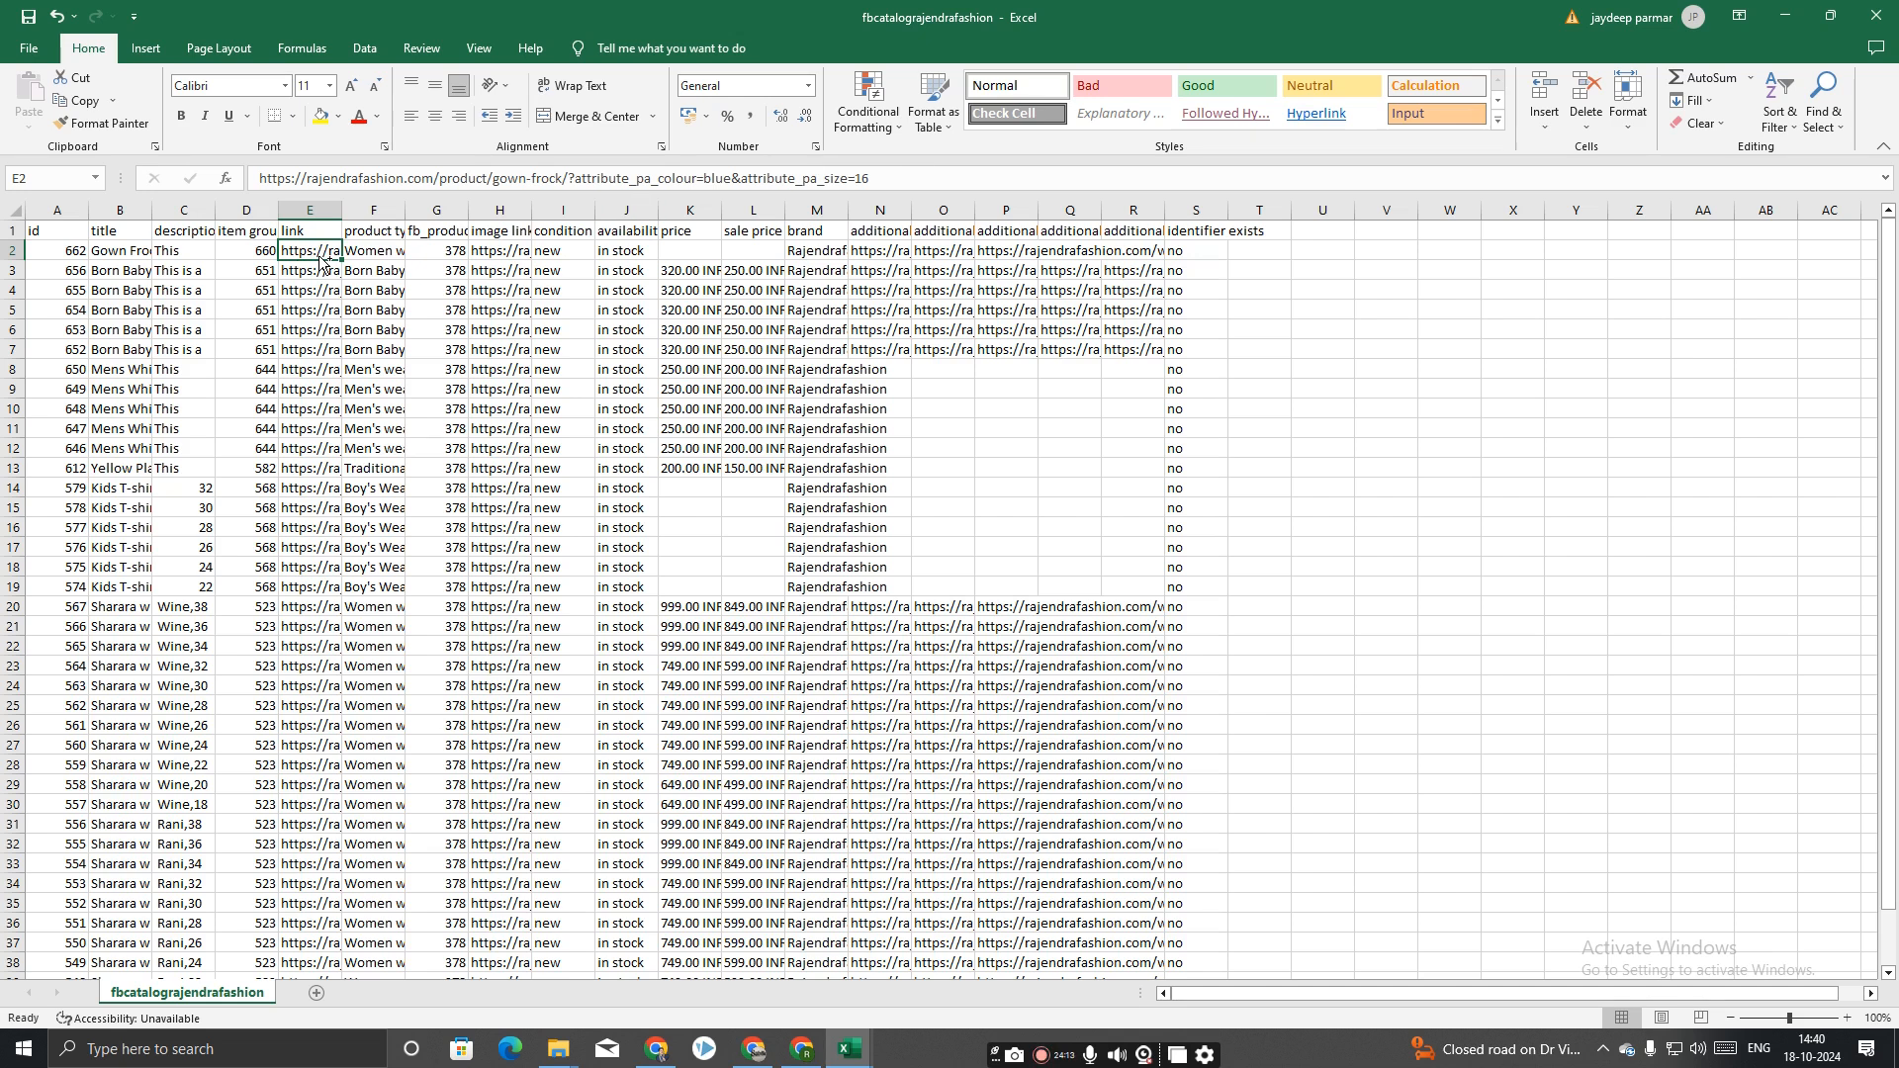
key("ctrl+shift+Down")
key("ctrl+c")
key("alt+Tab")
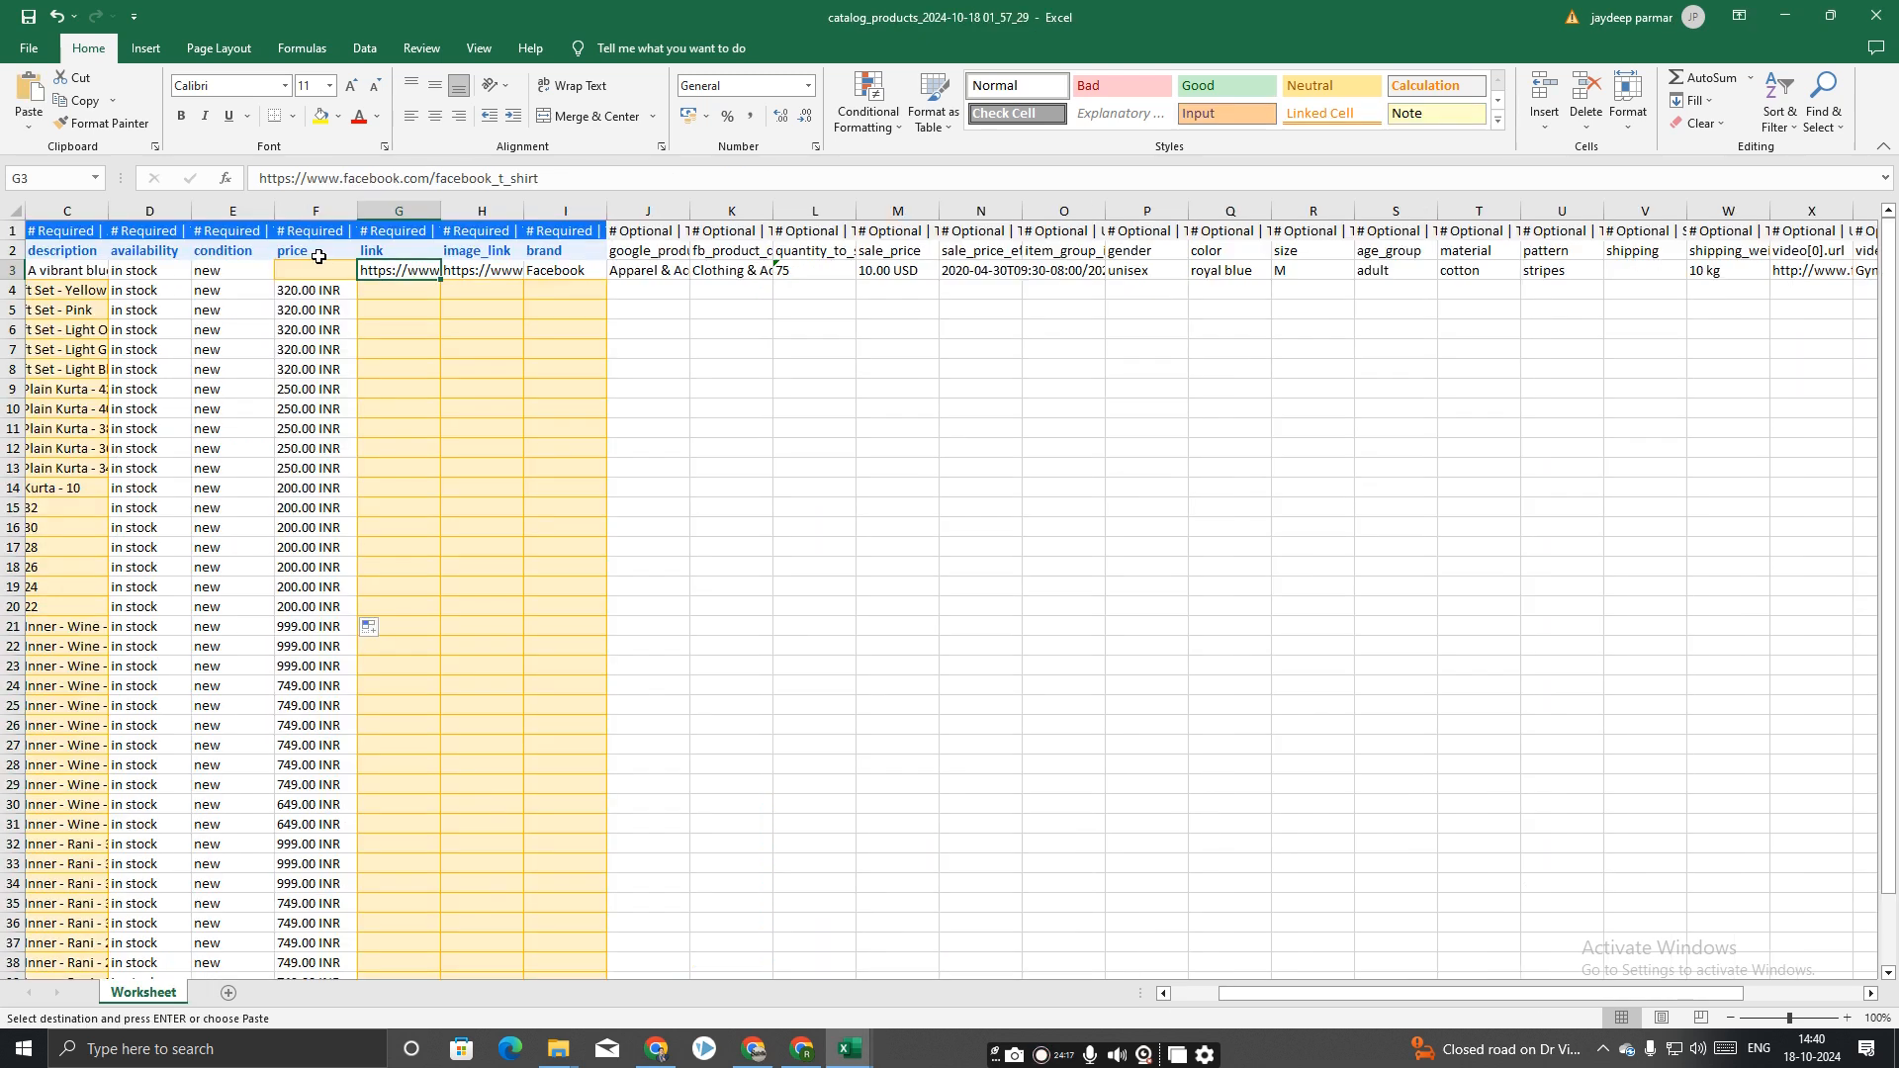
key("ctrl+v")
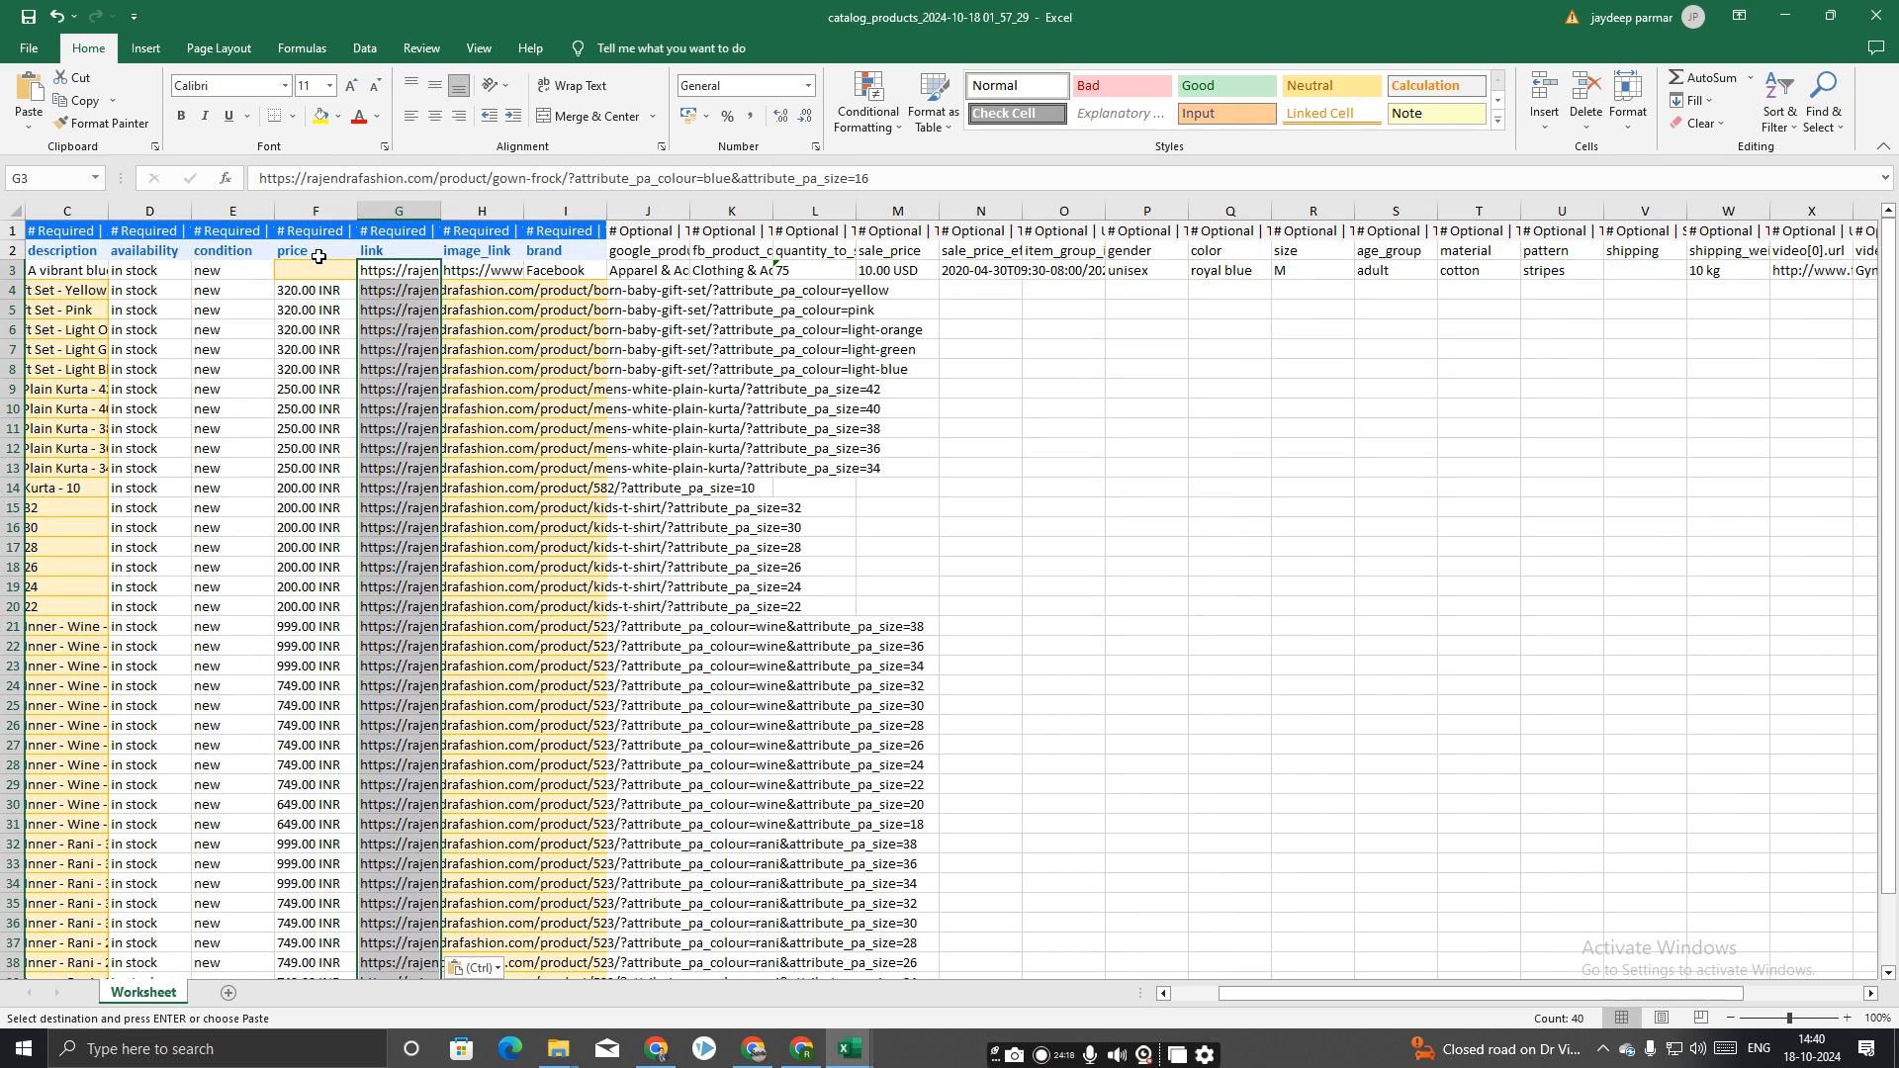
Copy all image URLs from fbcatalograjendrafashion's image link column into the template's image_link column, starting at H3.
left_click(475, 270)
key("alt+Tab")
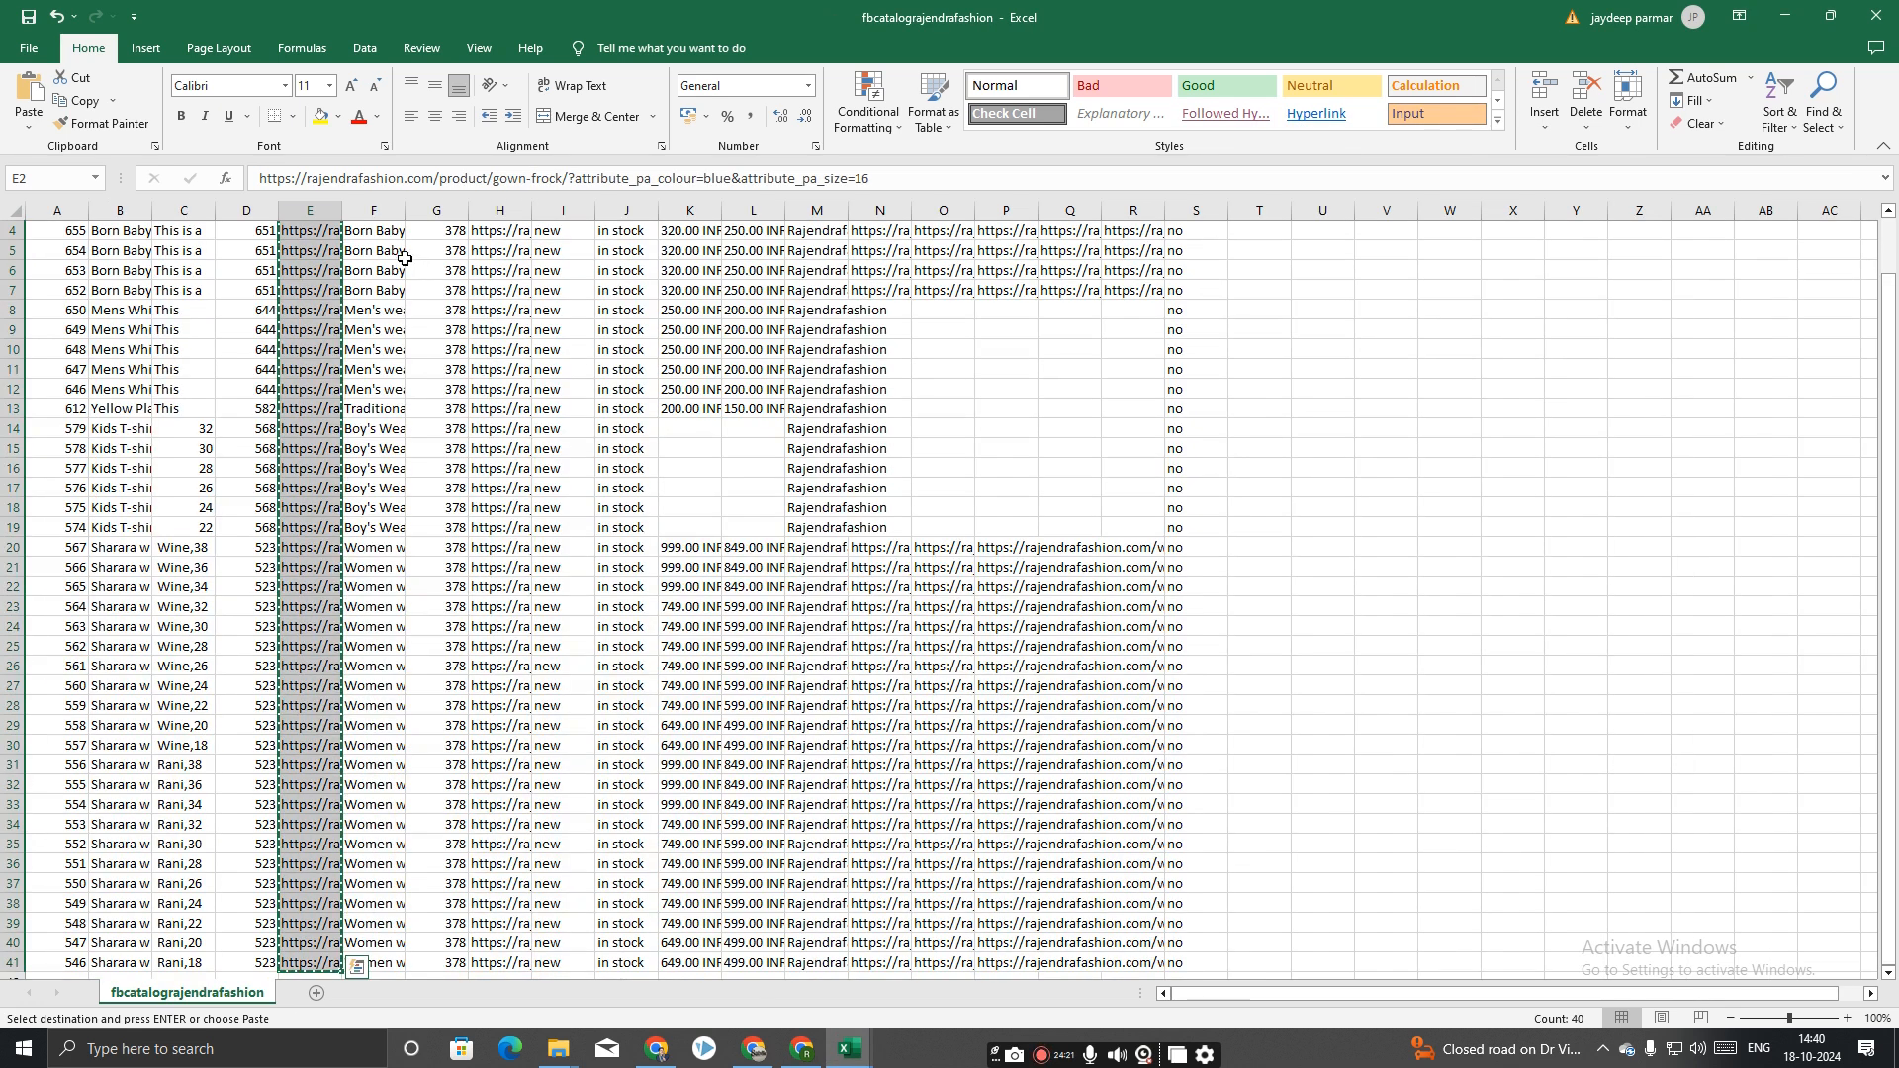
scroll(394, 268, "up", 2)
left_click(491, 255)
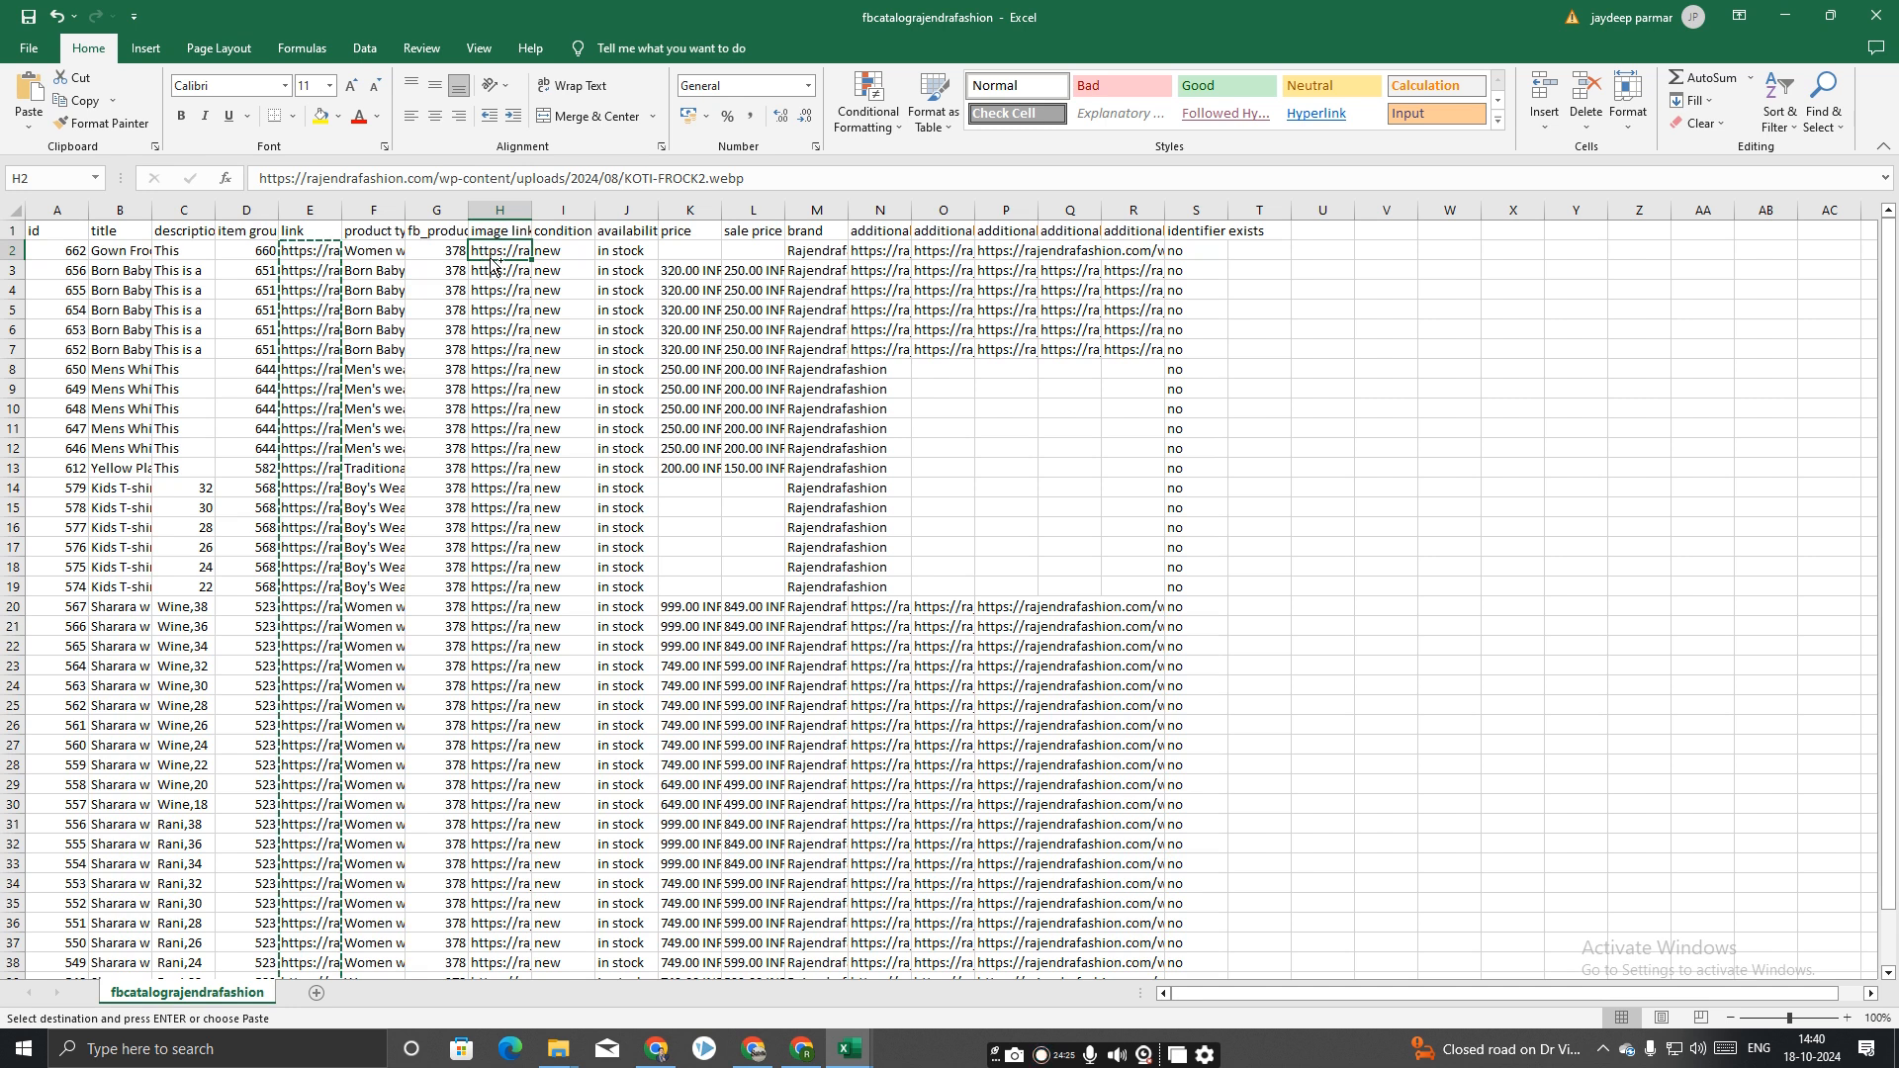
key("ctrl+v")
key("ctrl+c")
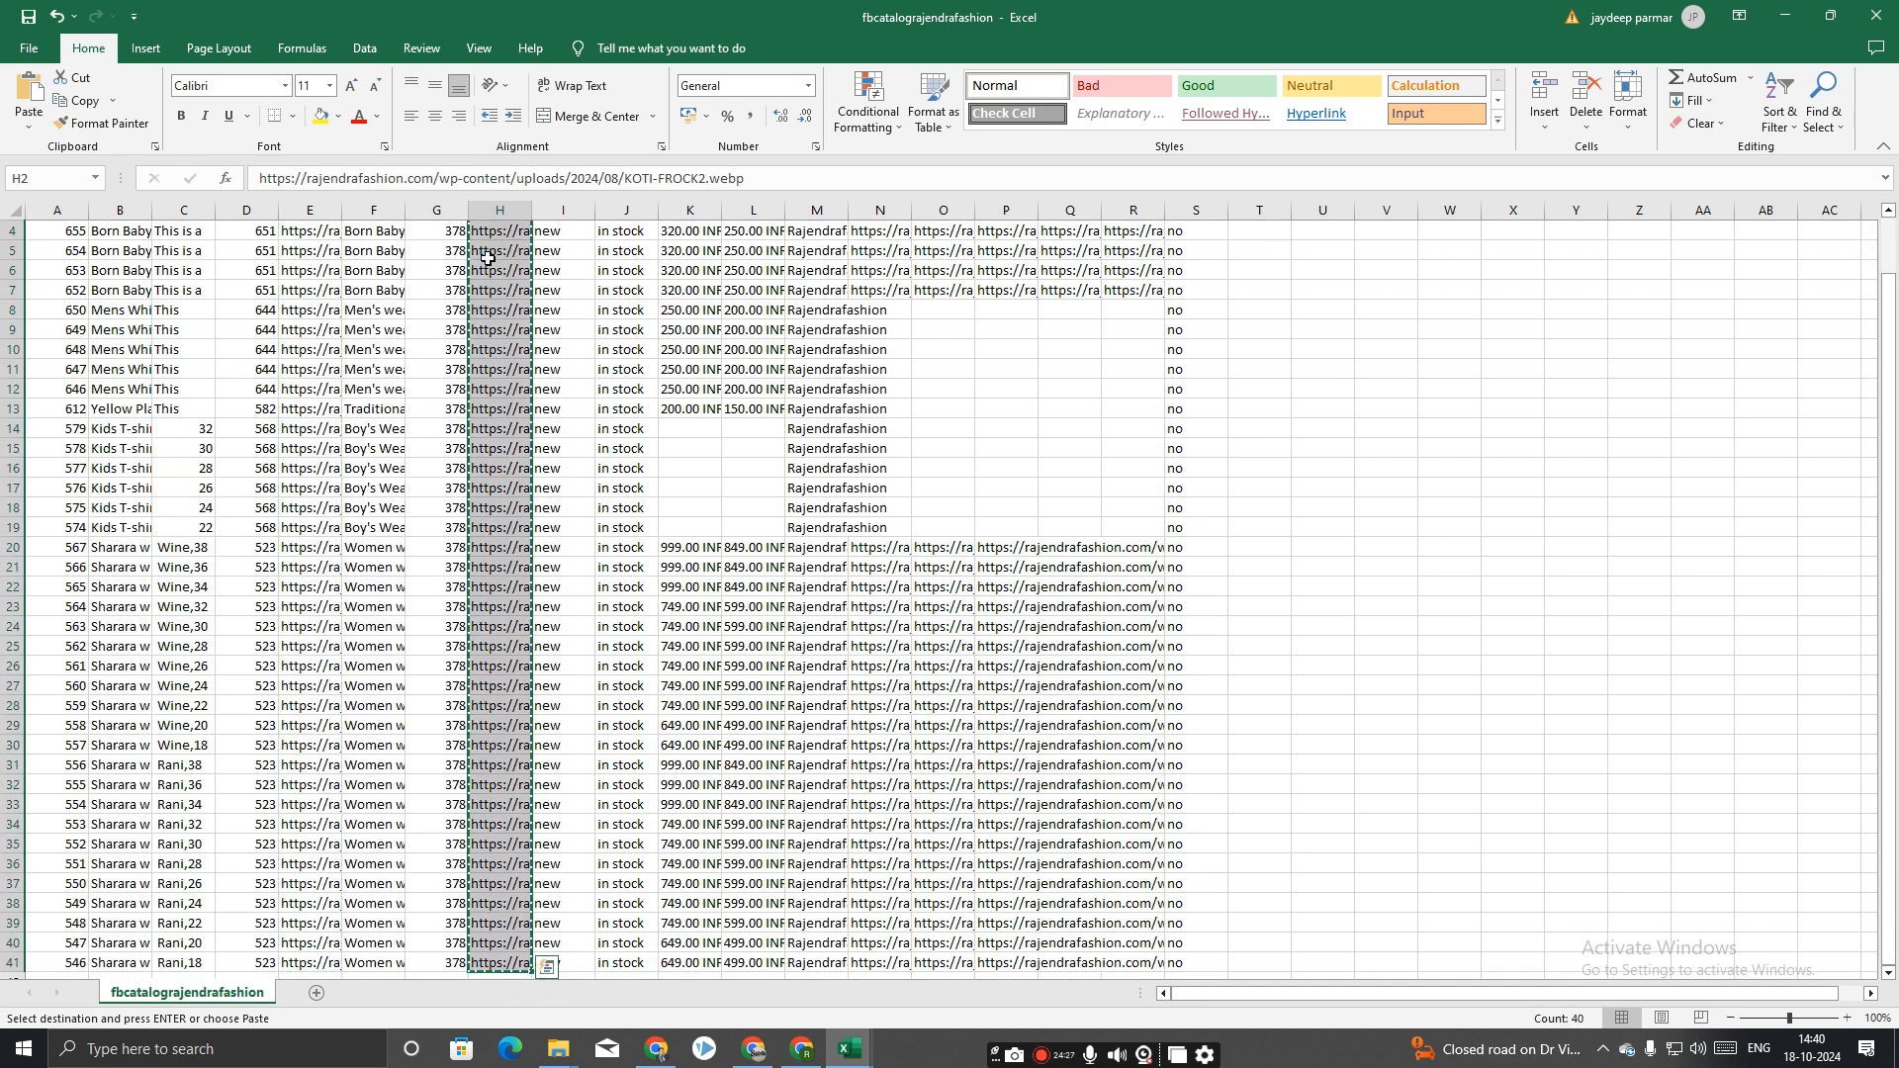
key("alt+Tab")
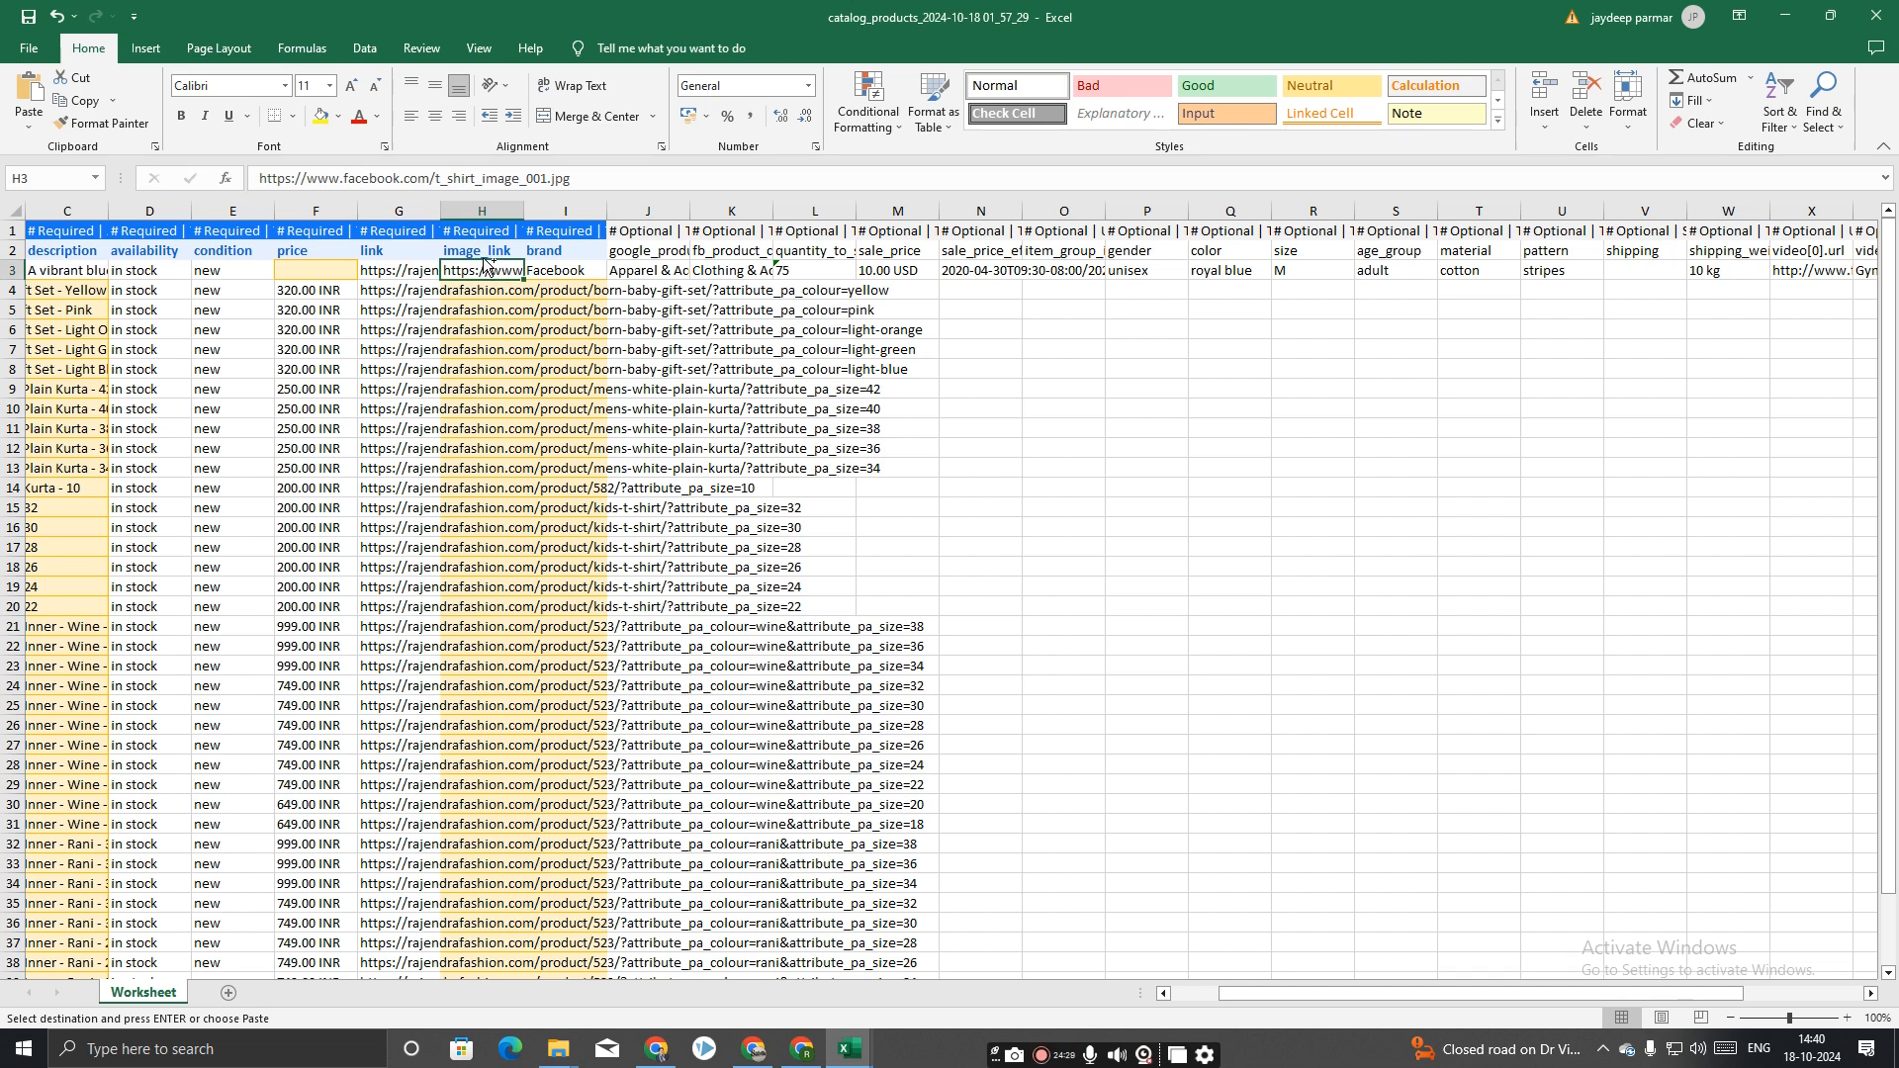
key("ctrl+v")
Copy all Rajendrafashion entries from the feed workbook's brand column into the template's brand column, starting at I3.
left_click(560, 268)
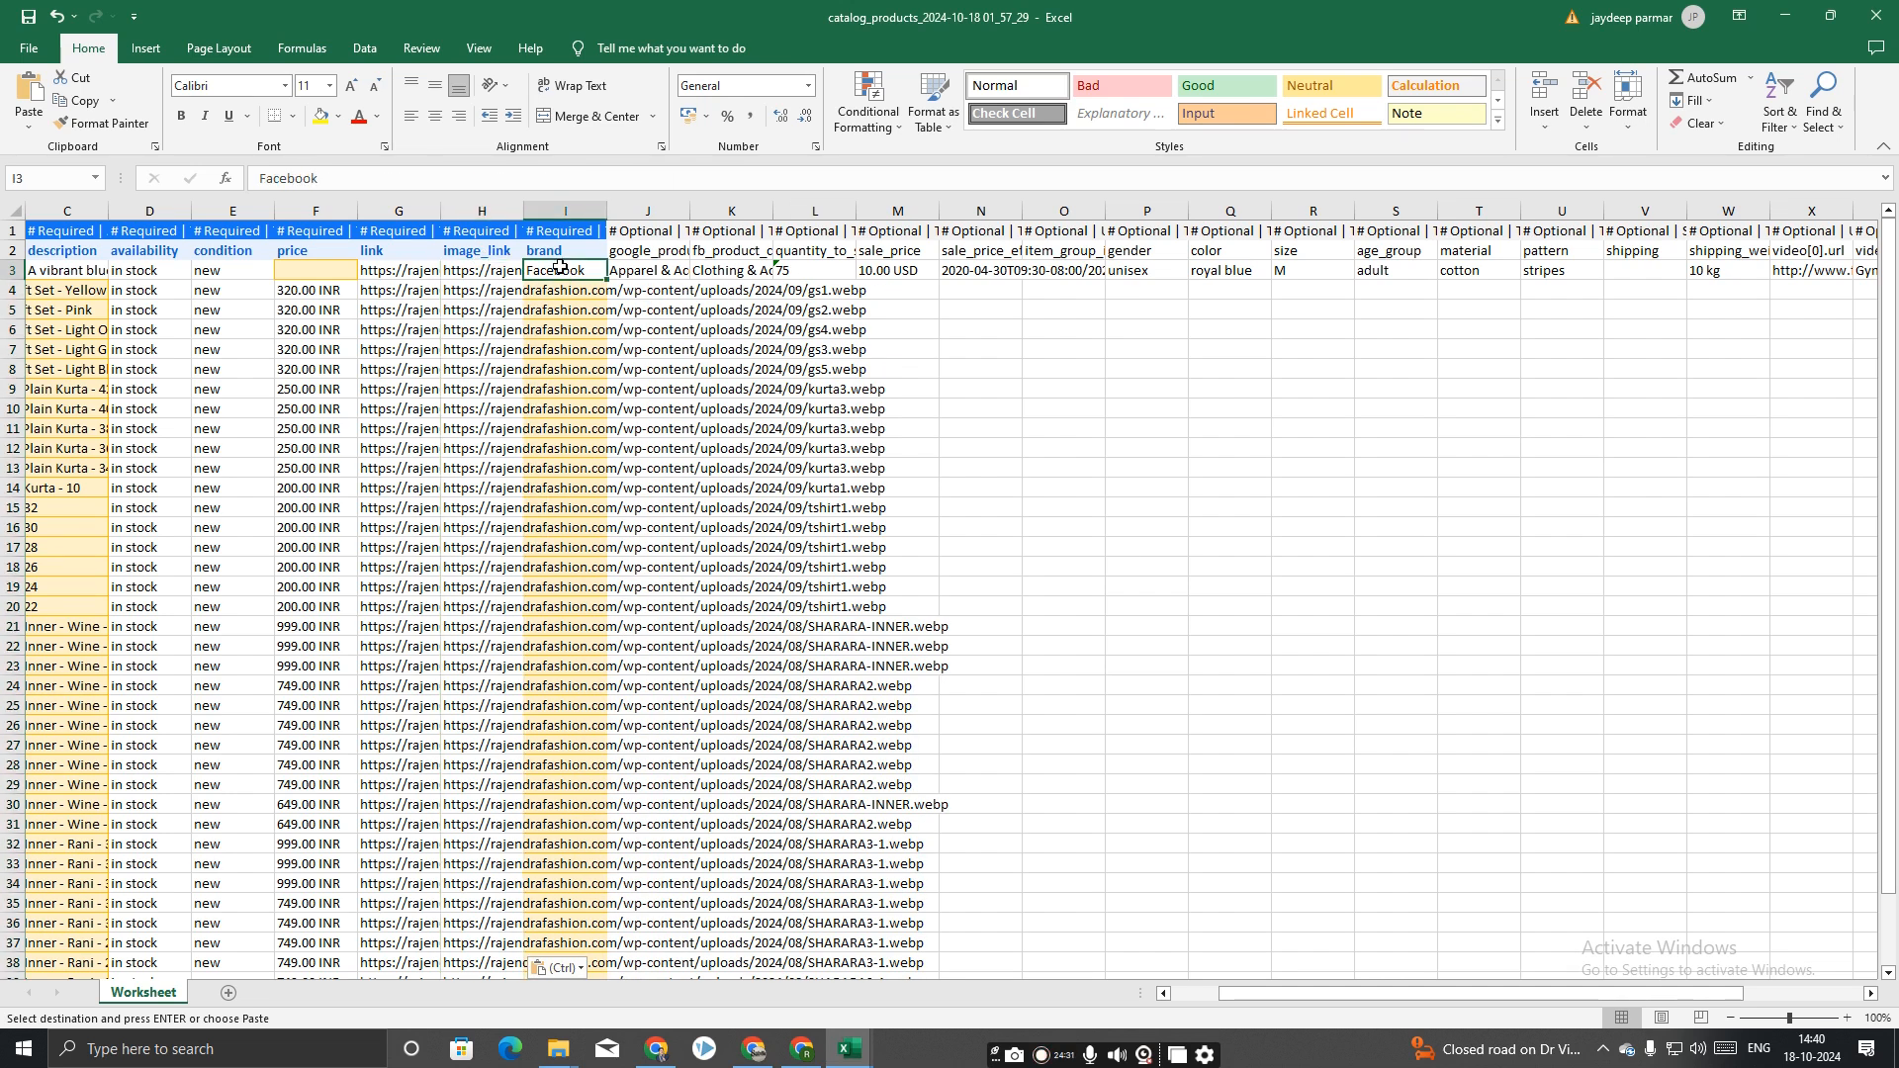
key("alt+Tab")
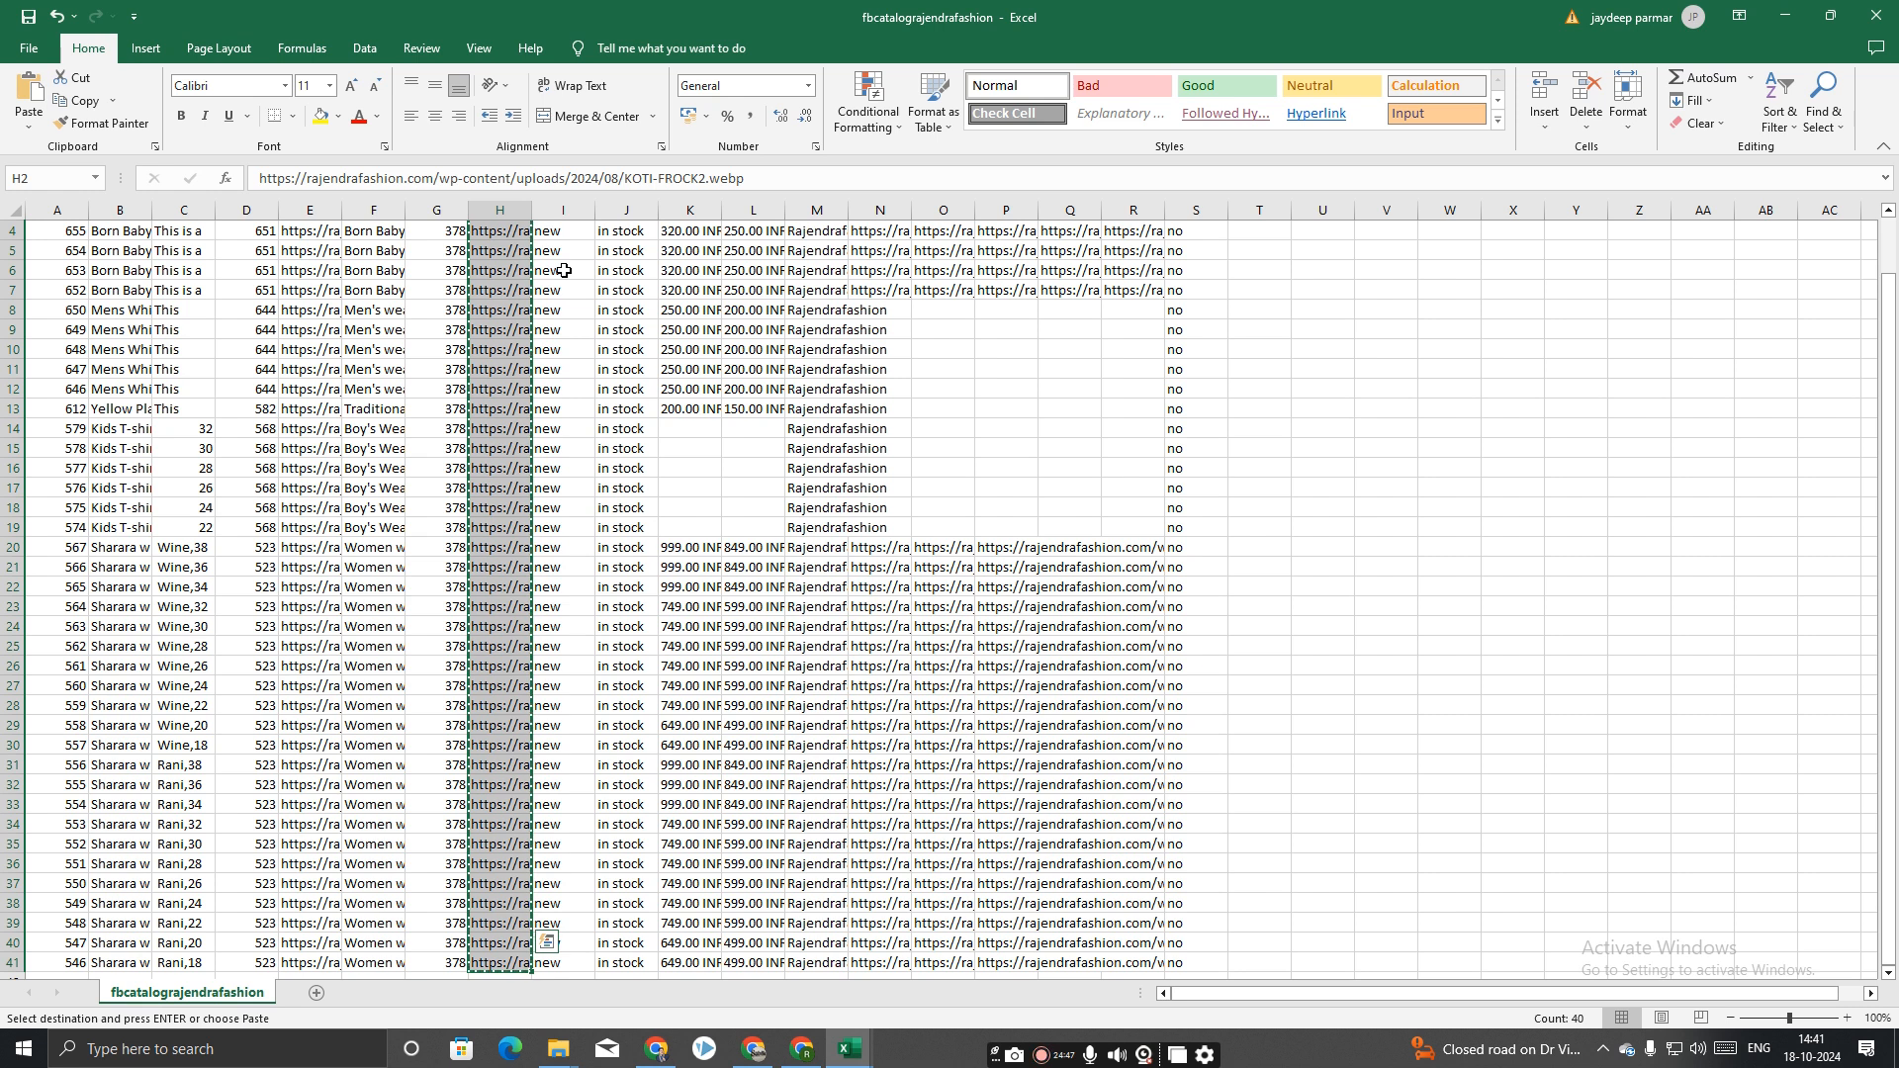
scroll(593, 336, "up", 1)
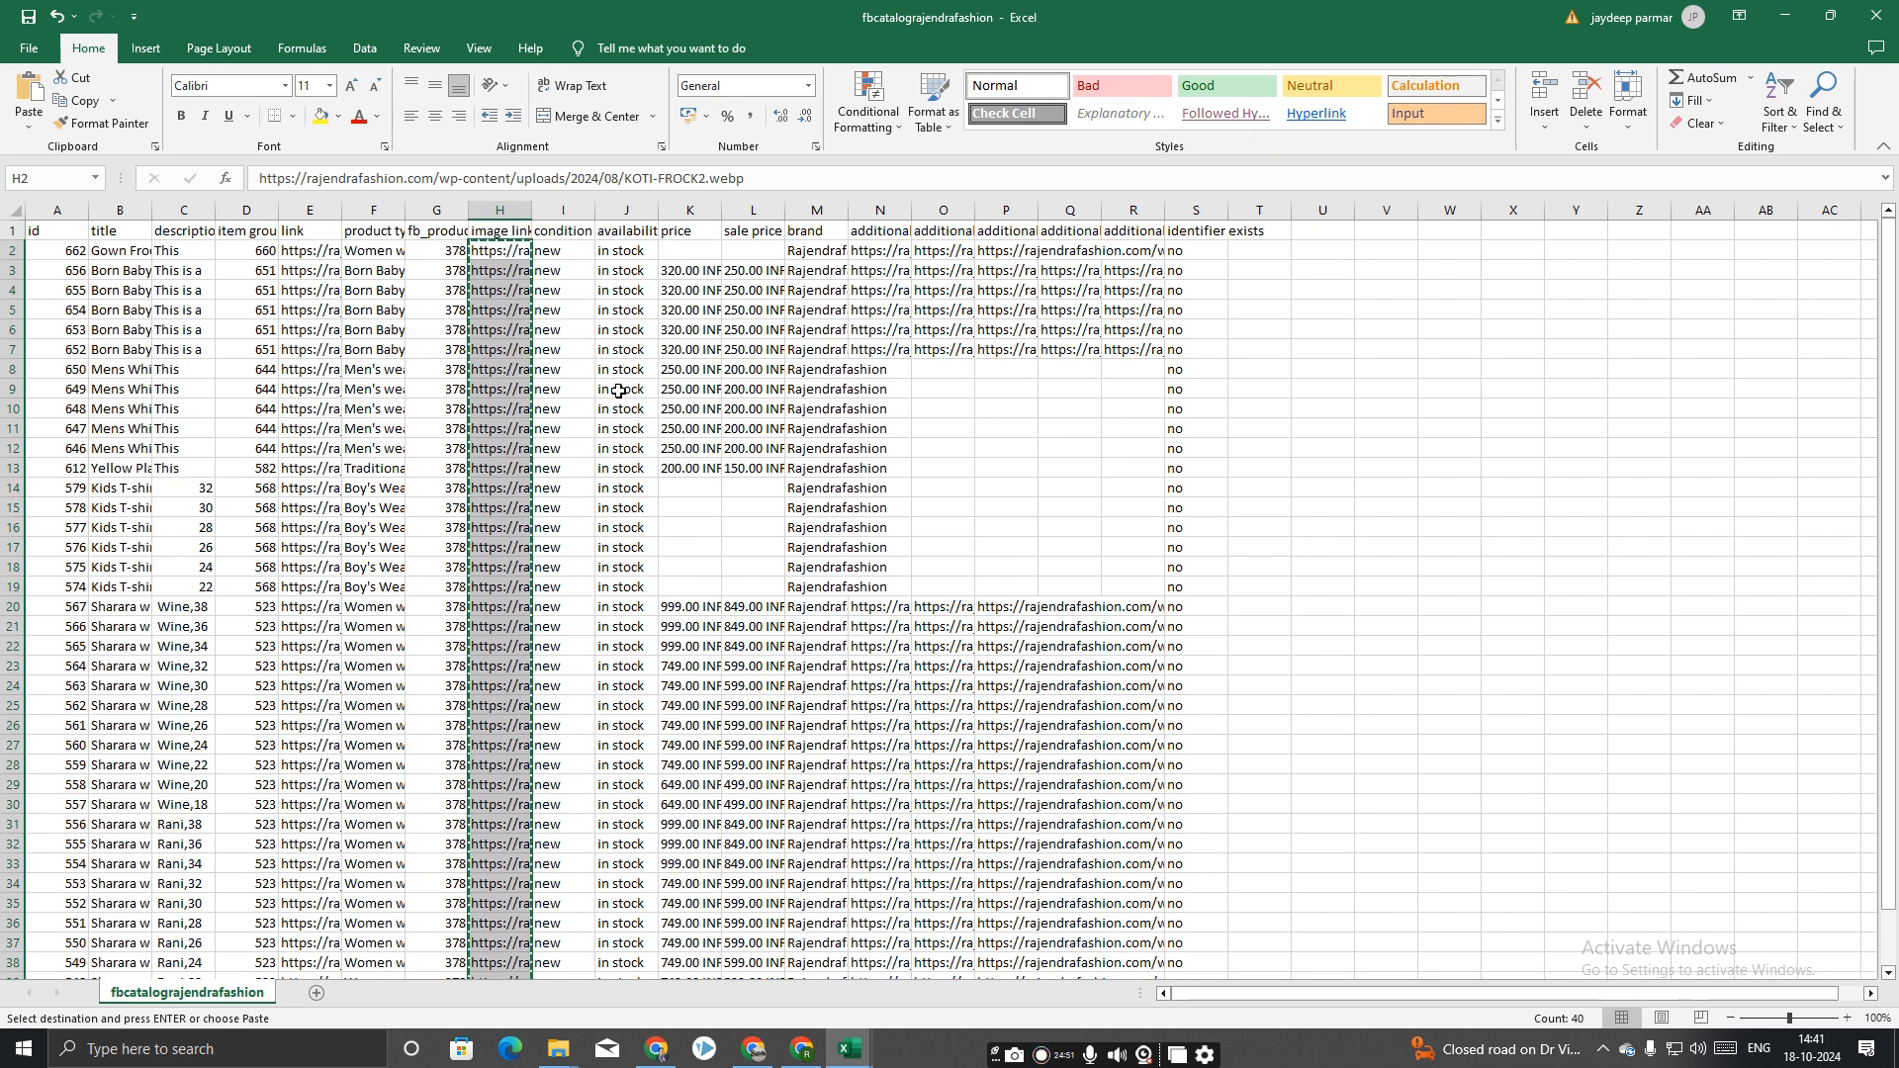
key("alt+Tab")
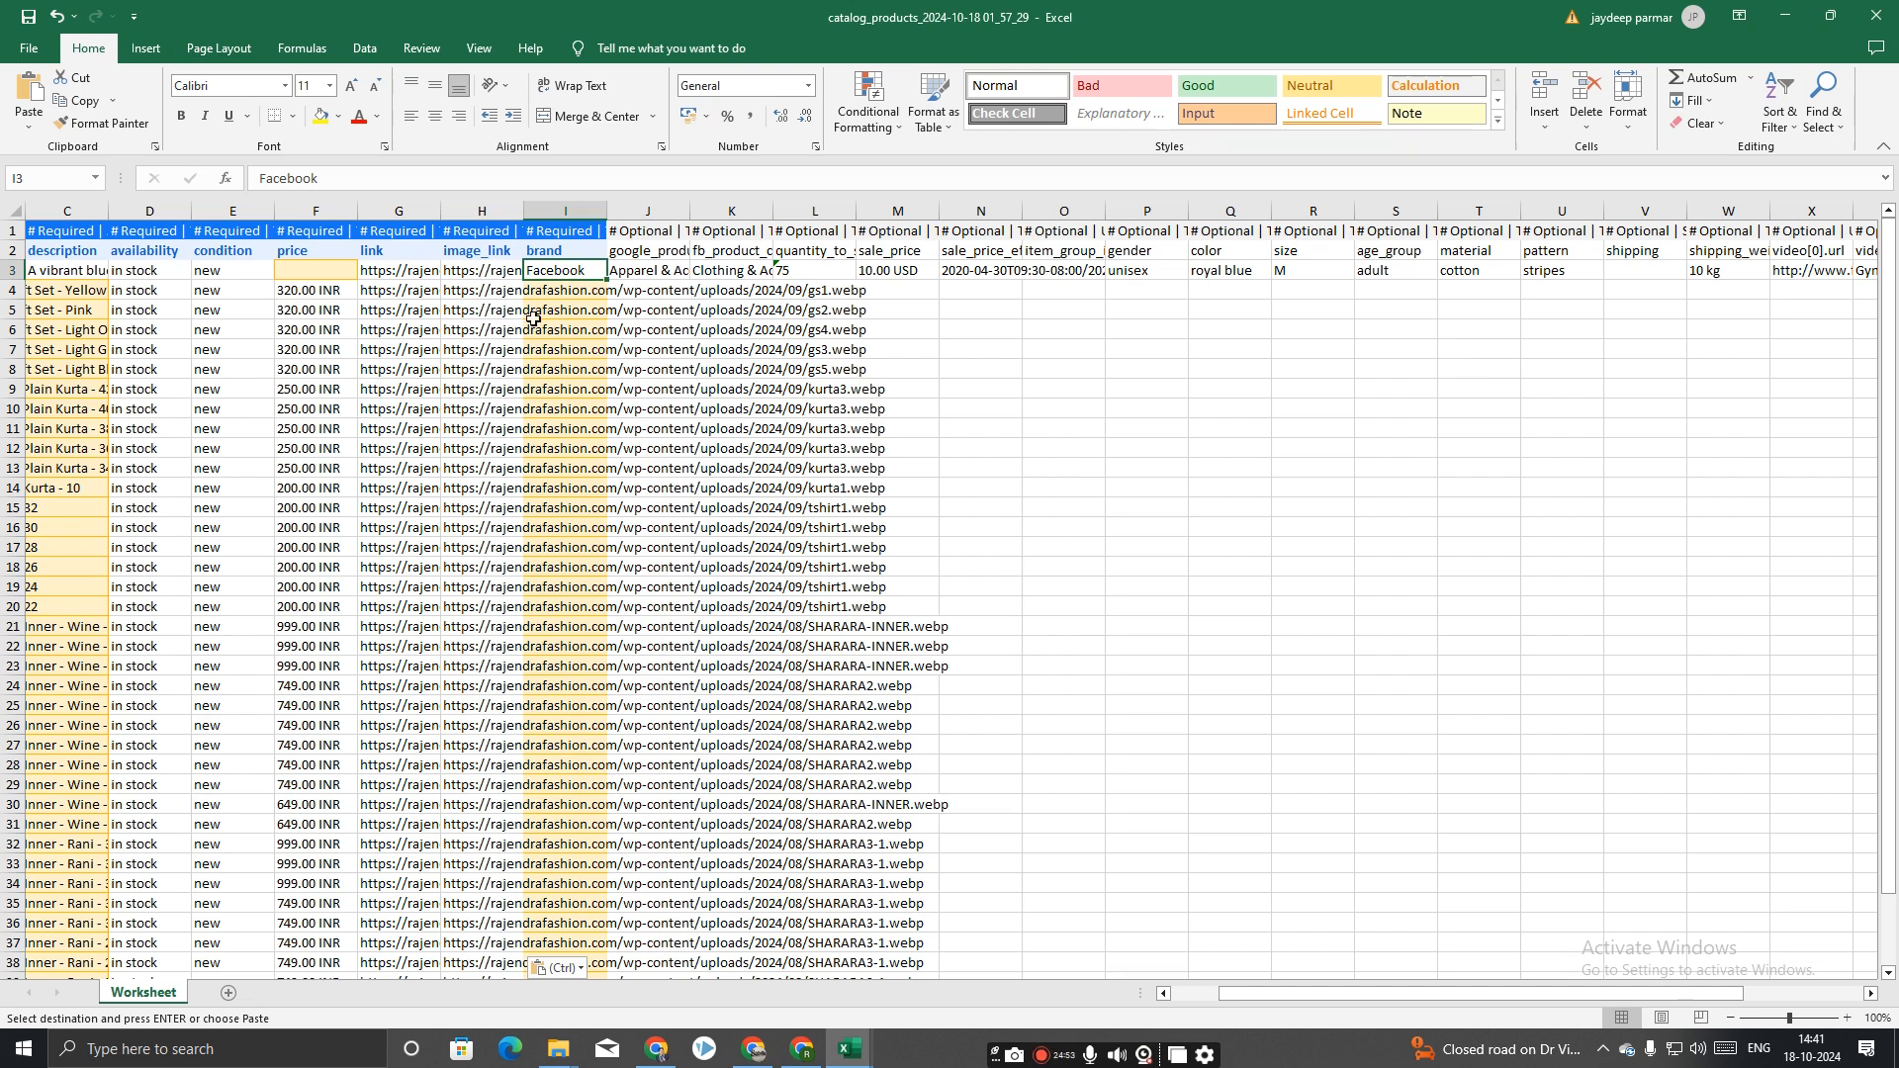
key("alt+Tab")
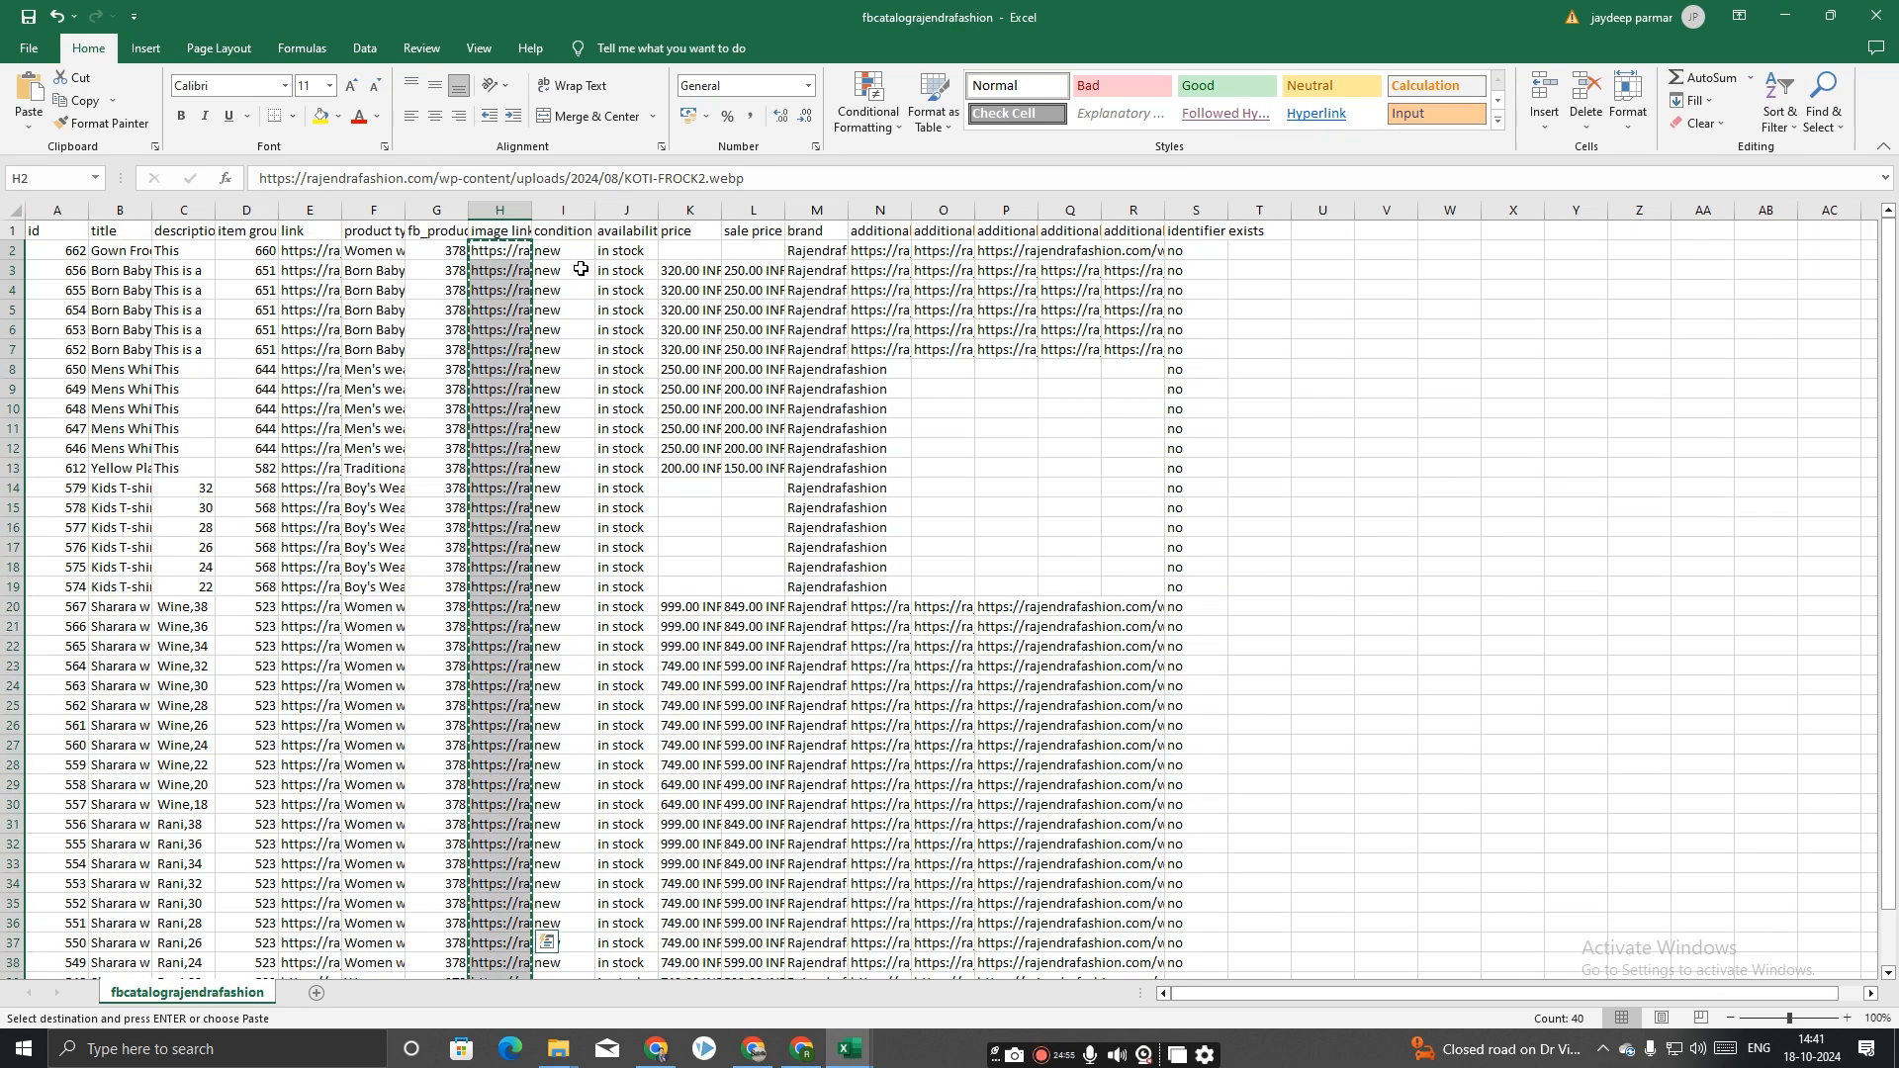
left_click_drag(817, 251, 817, 290)
left_click(822, 255)
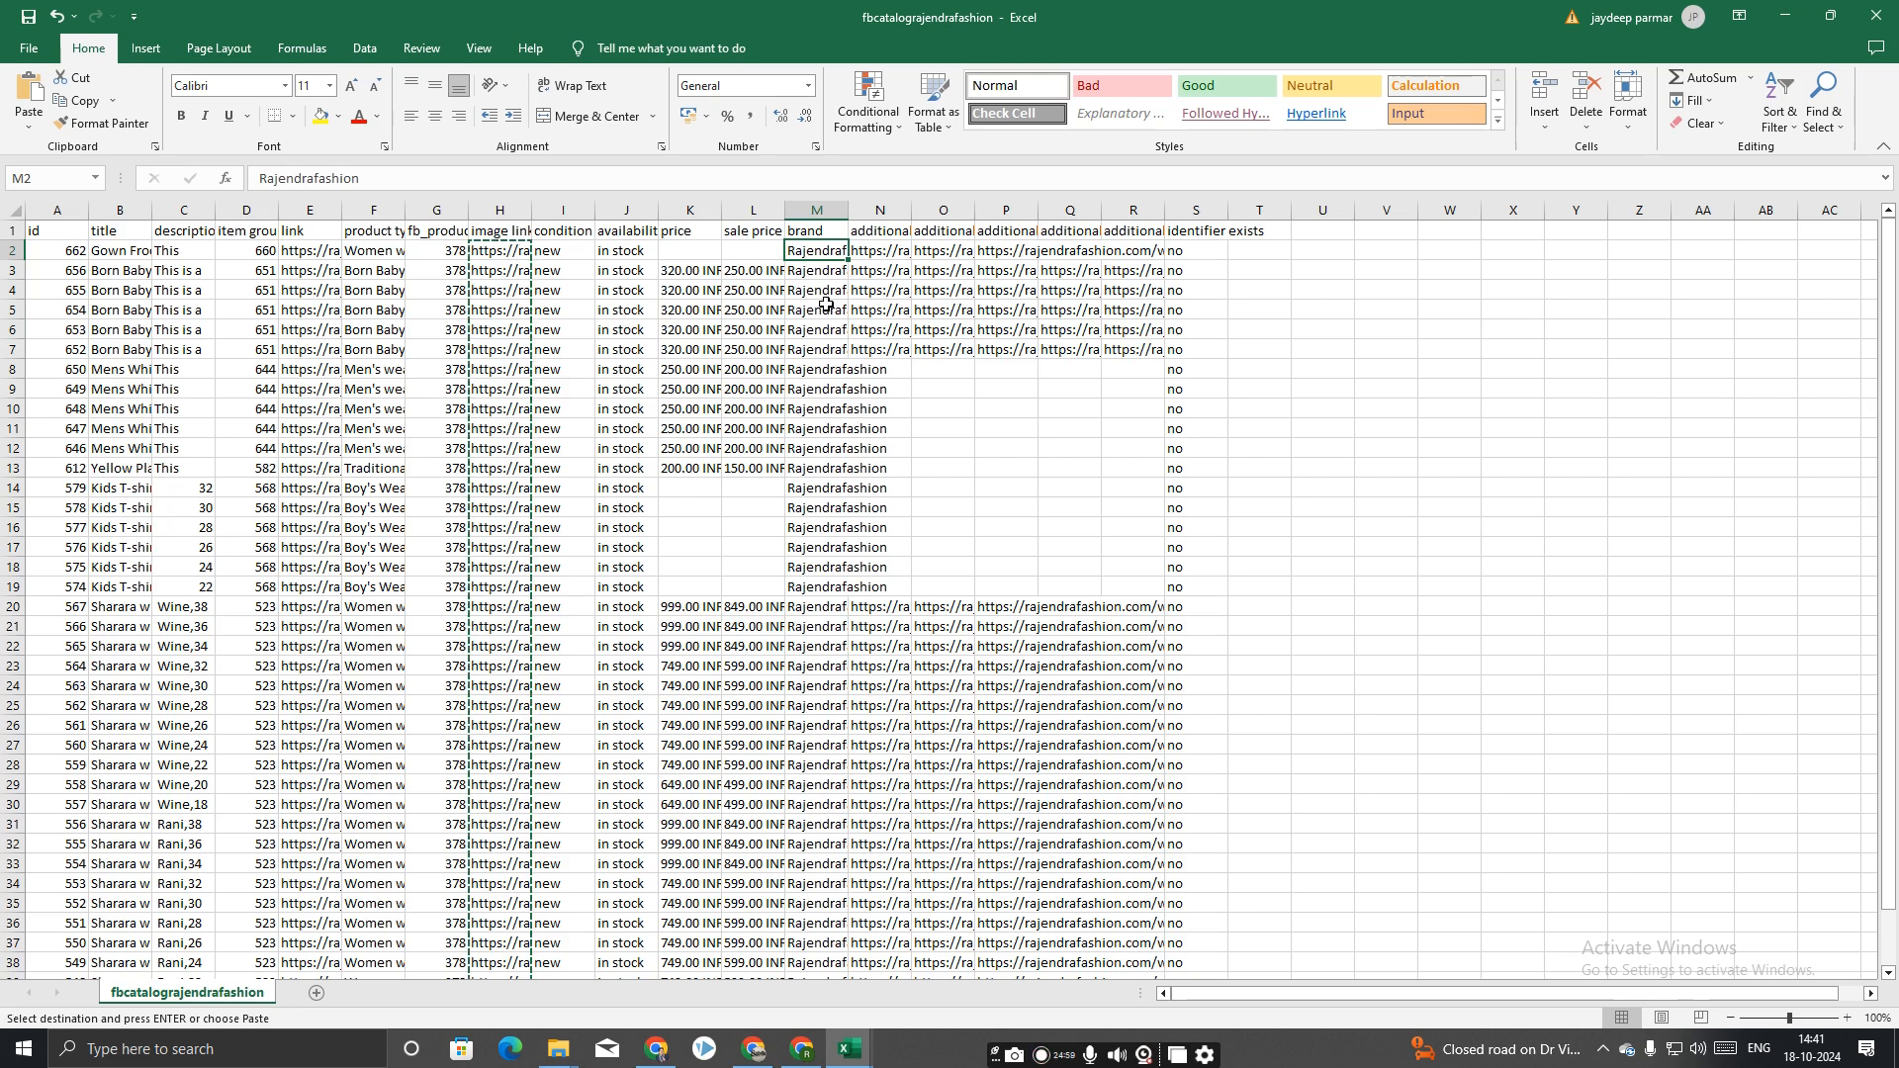
key("shift+Down")
key("shift+Down")
key("shift+Down")
key("shift+Down")
key("shift+Down")
key("shift+Down")
key("shift+Down")
key("shift+Down")
key("shift+Down")
key("shift+Down")
key("shift+Down")
key("shift+Down")
key("shift+Down")
key("shift+Down")
key("shift+Down")
key("shift+Down")
key("shift+Down")
key("shift+Down")
key("shift+Down")
key("shift+Down")
key("ctrl+c")
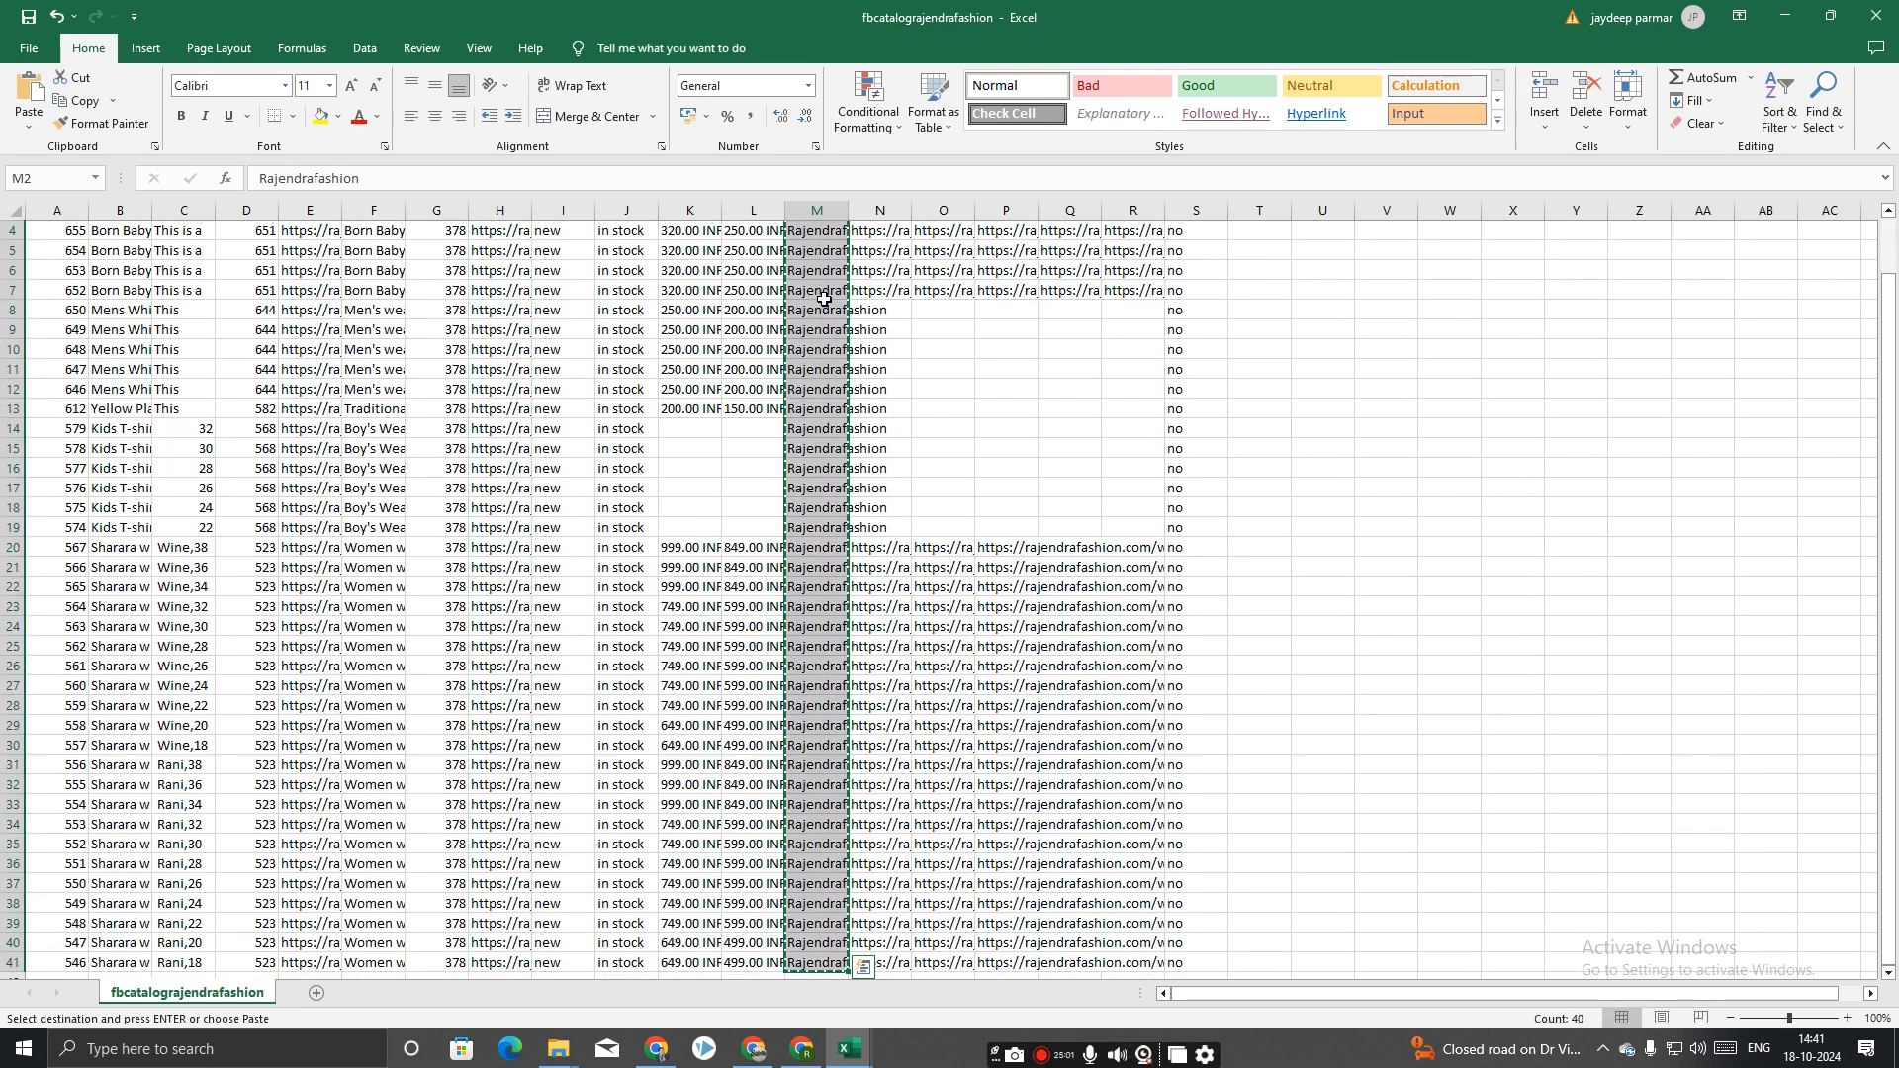
key("alt+Tab")
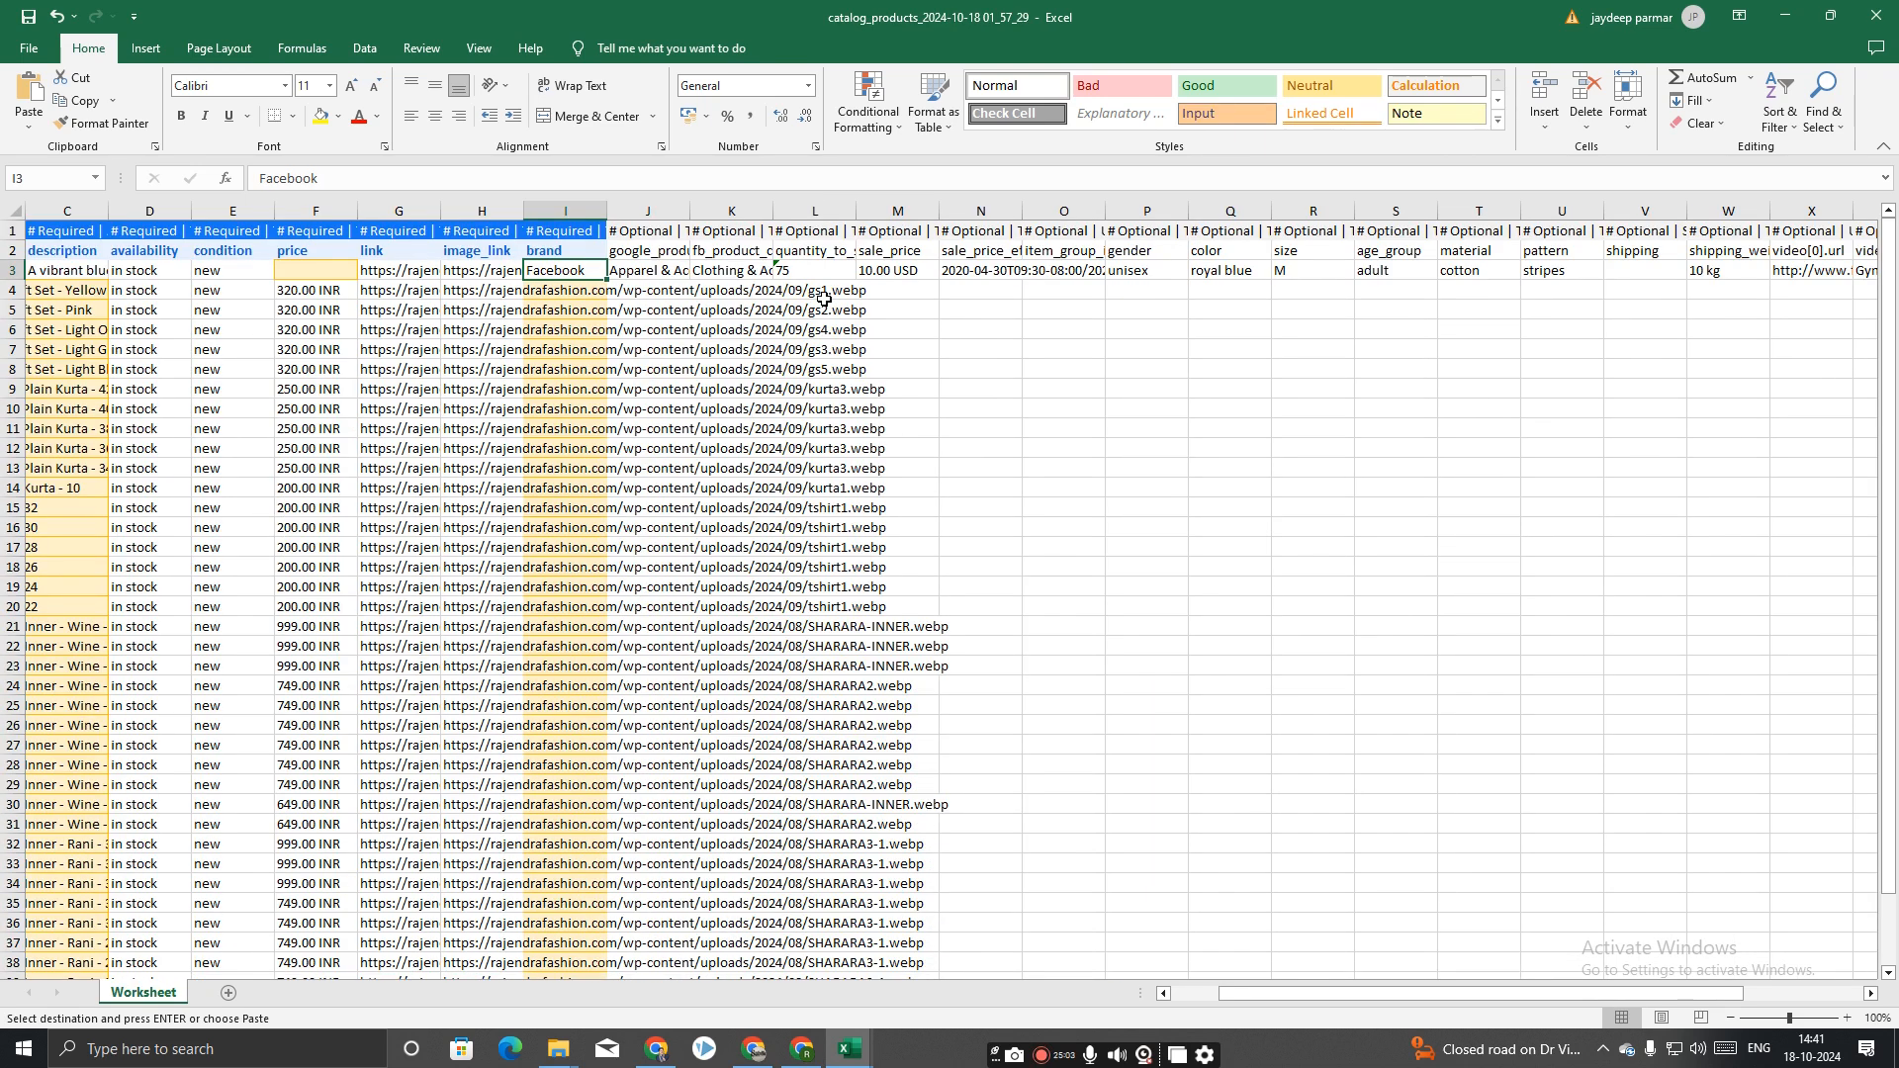
key("ctrl+v")
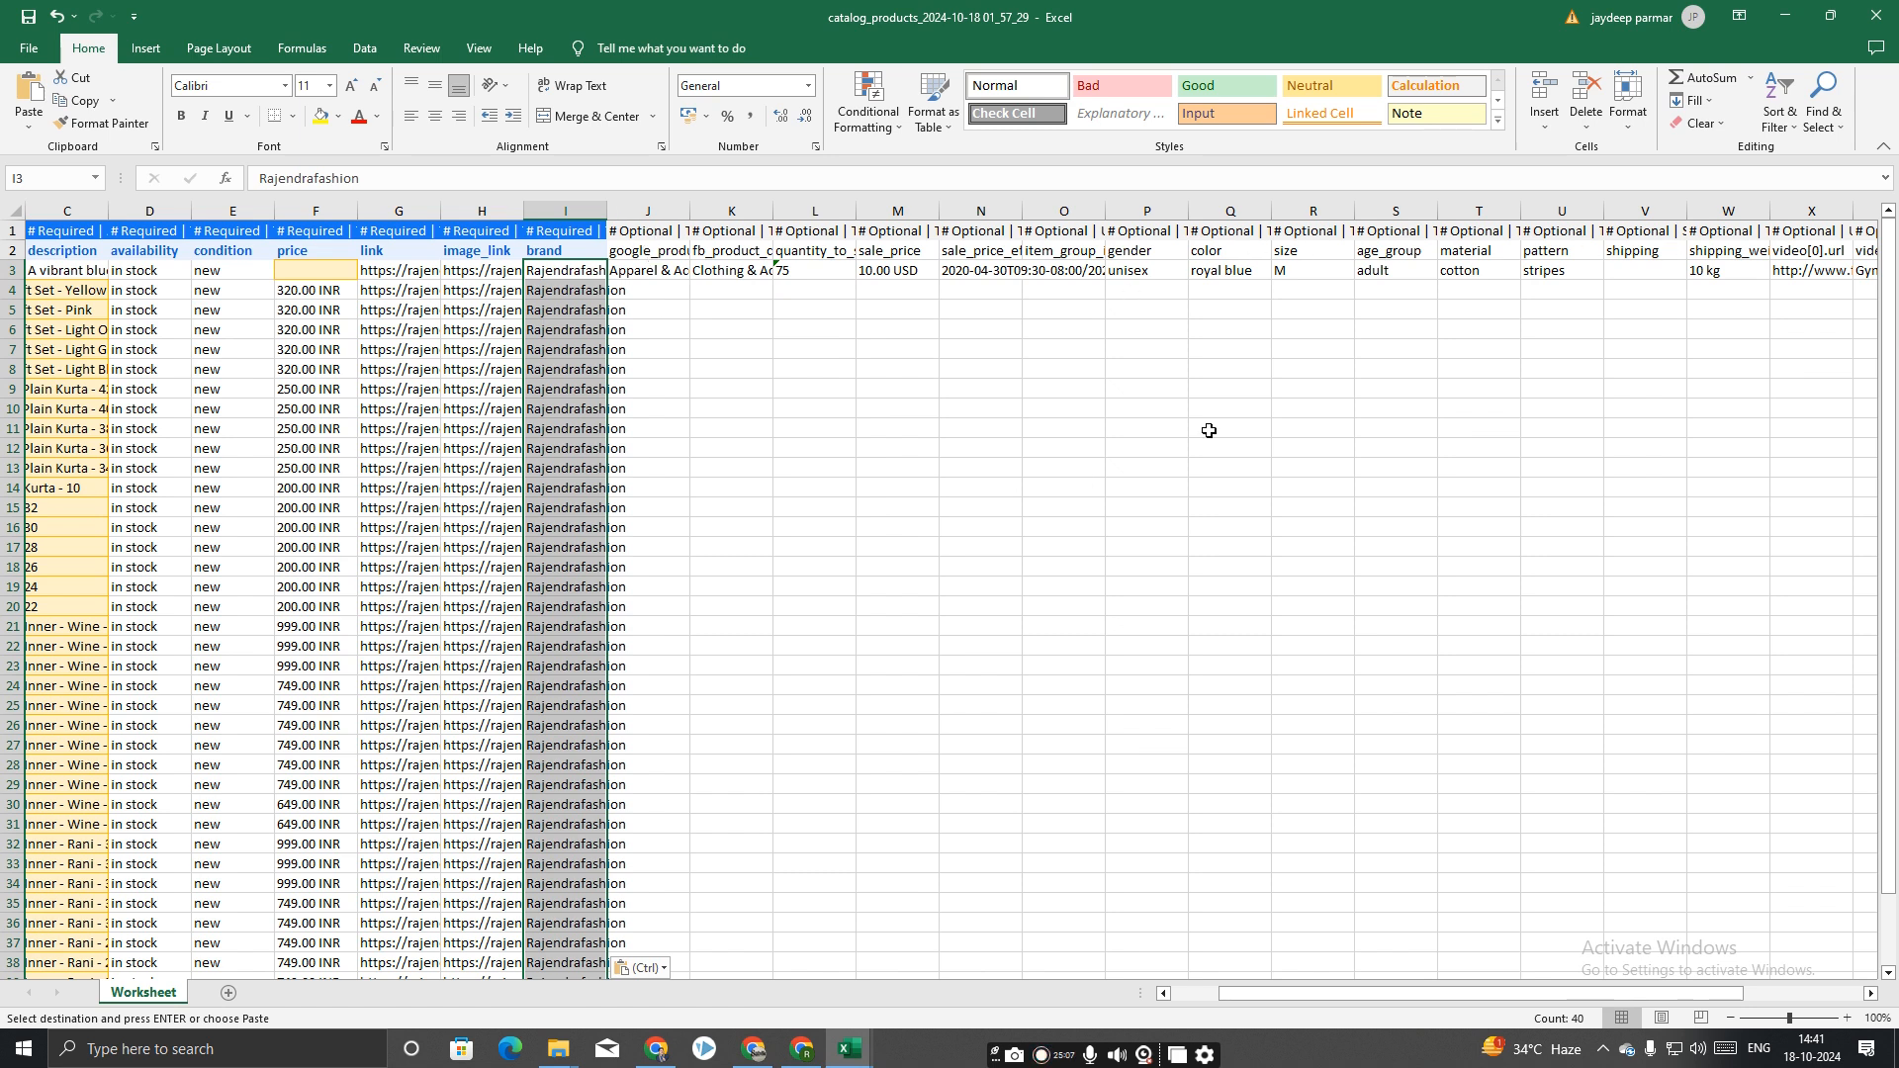
scroll(1209, 430, "down", 7)
scroll(1115, 624, "up", 7)
left_click(28, 48)
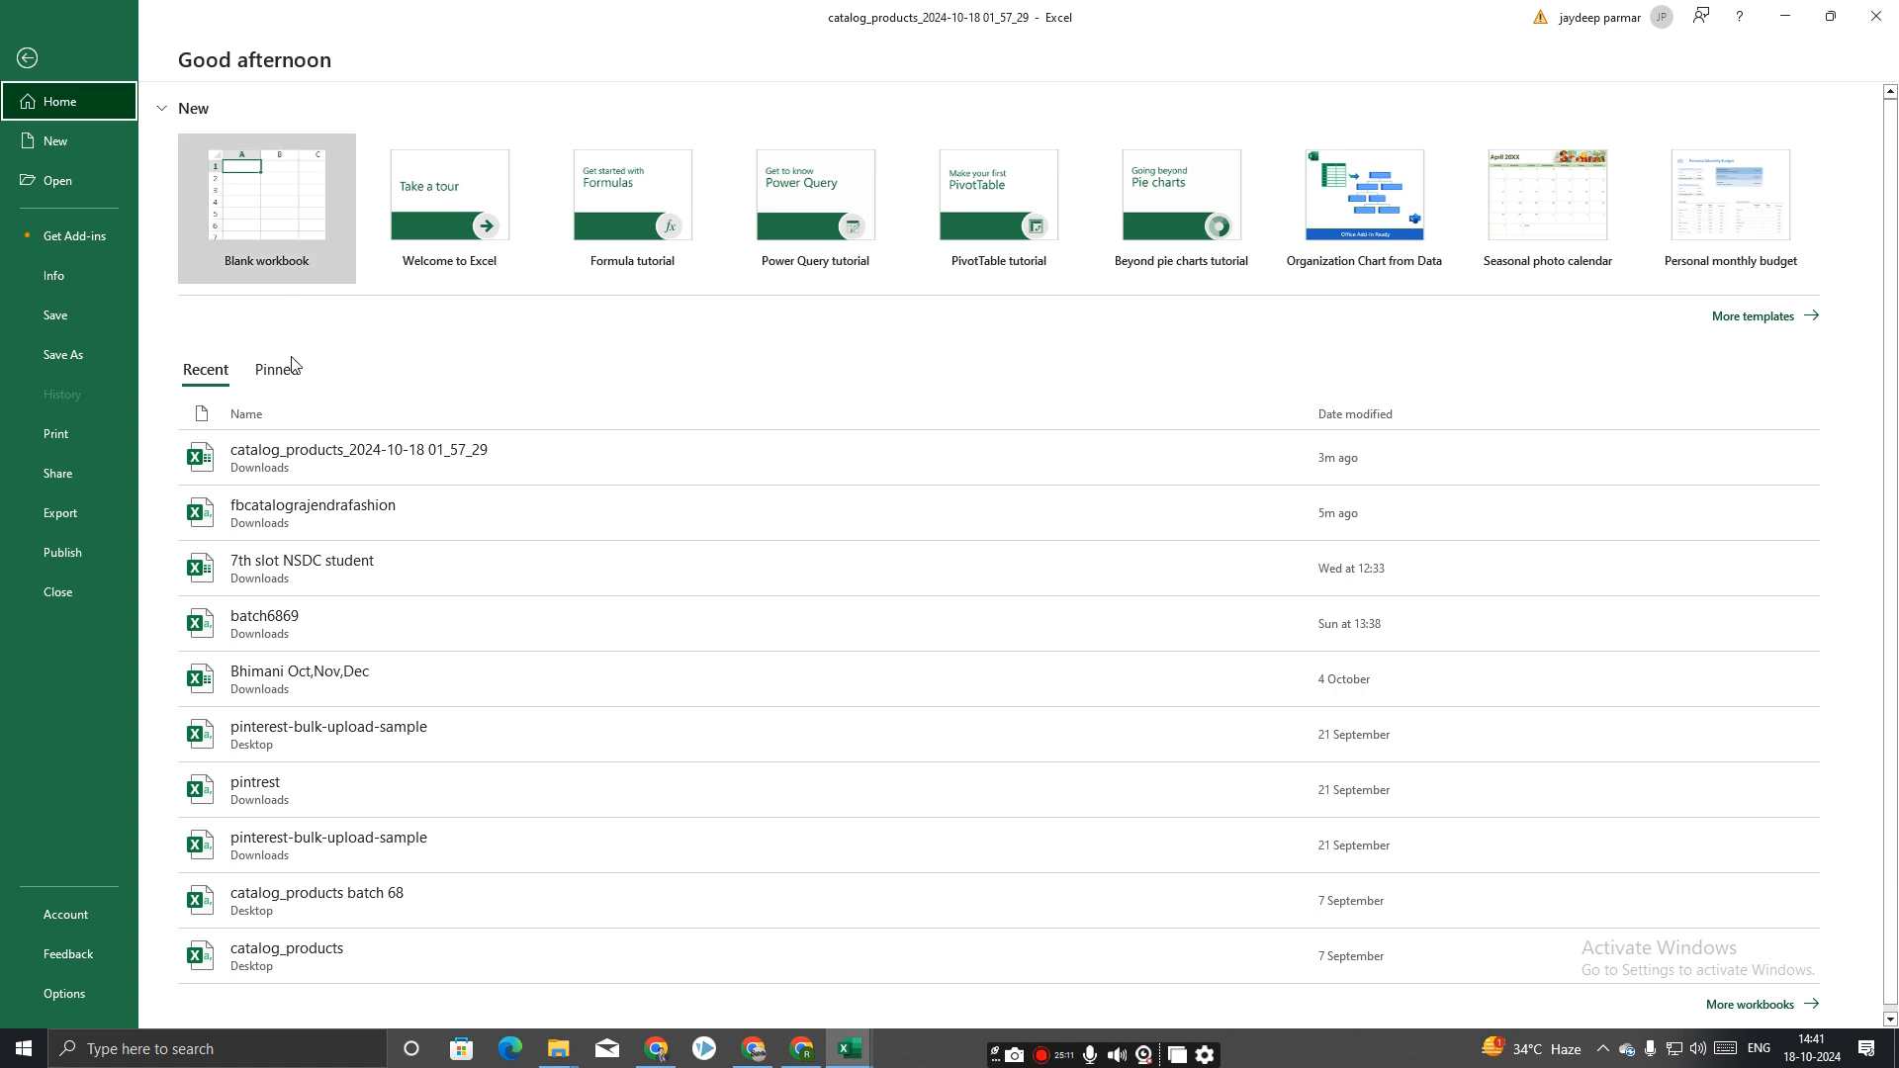
left_click(80, 352)
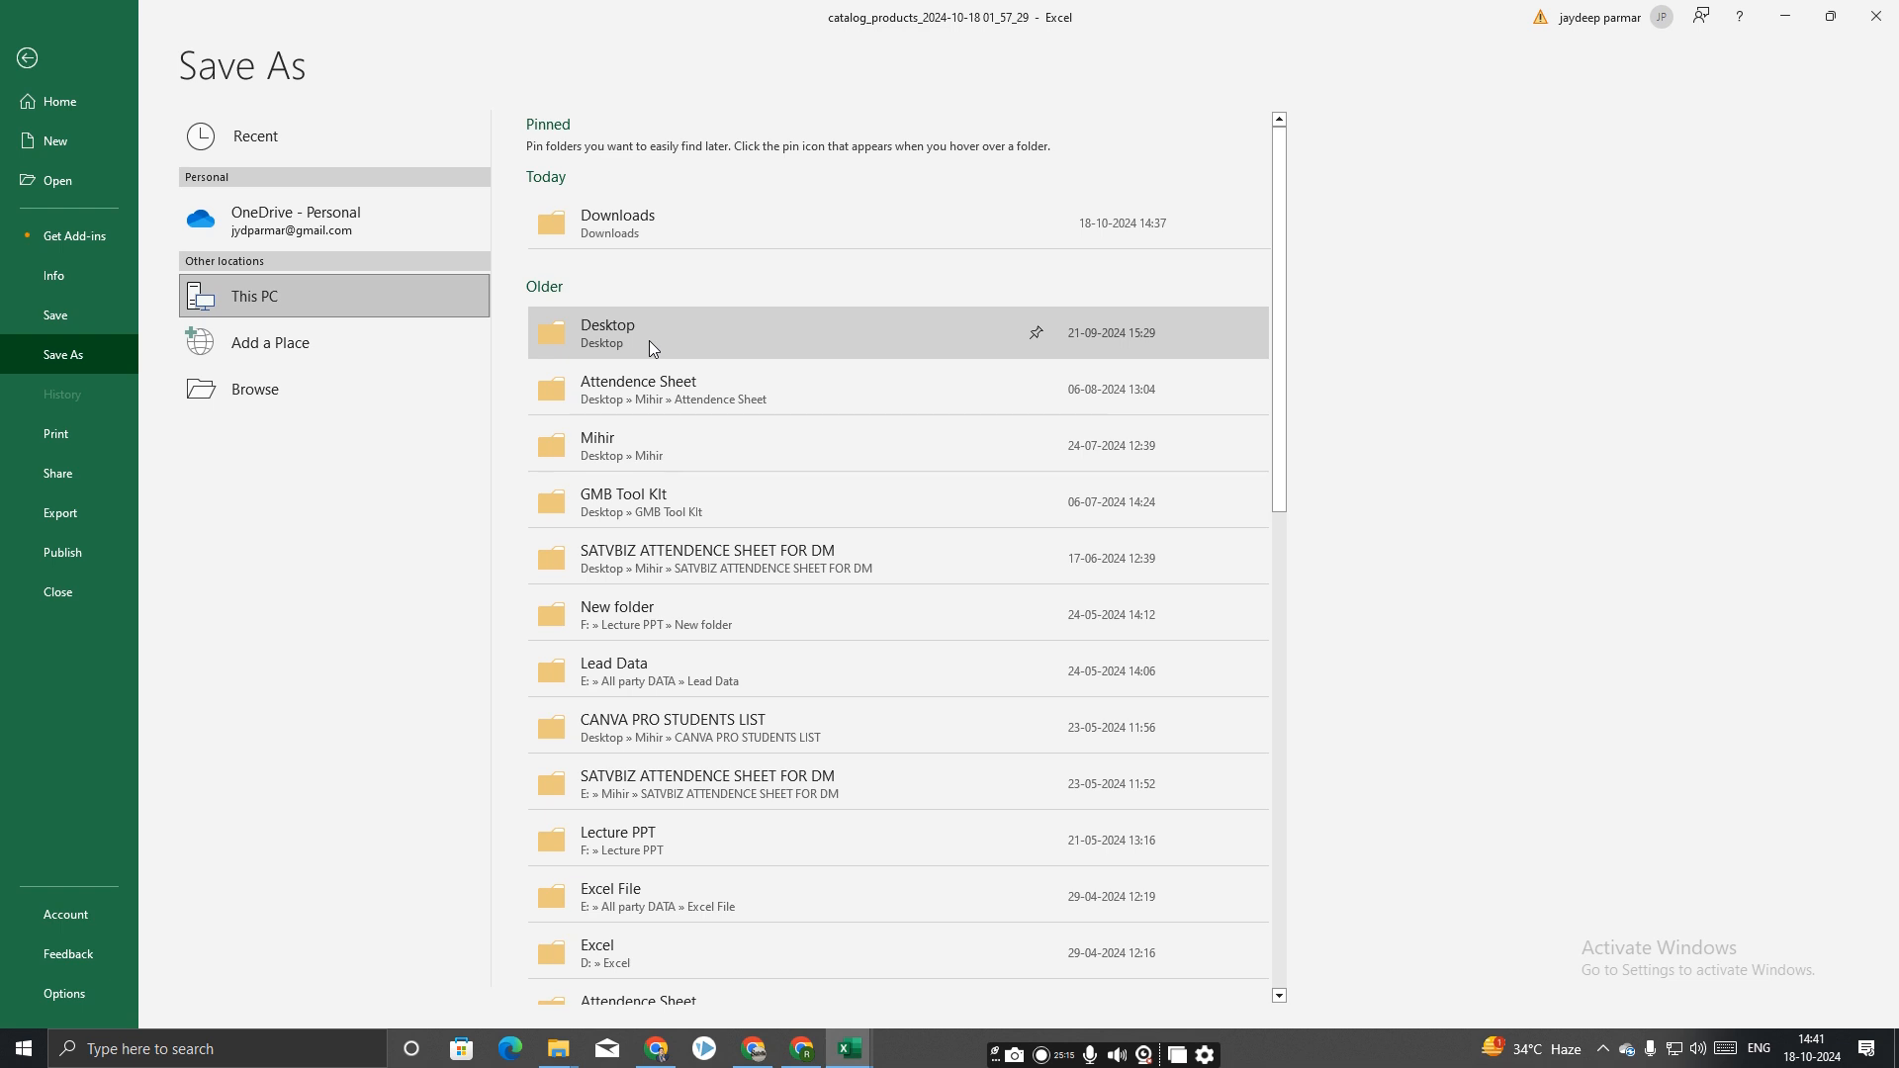
left_click(650, 341)
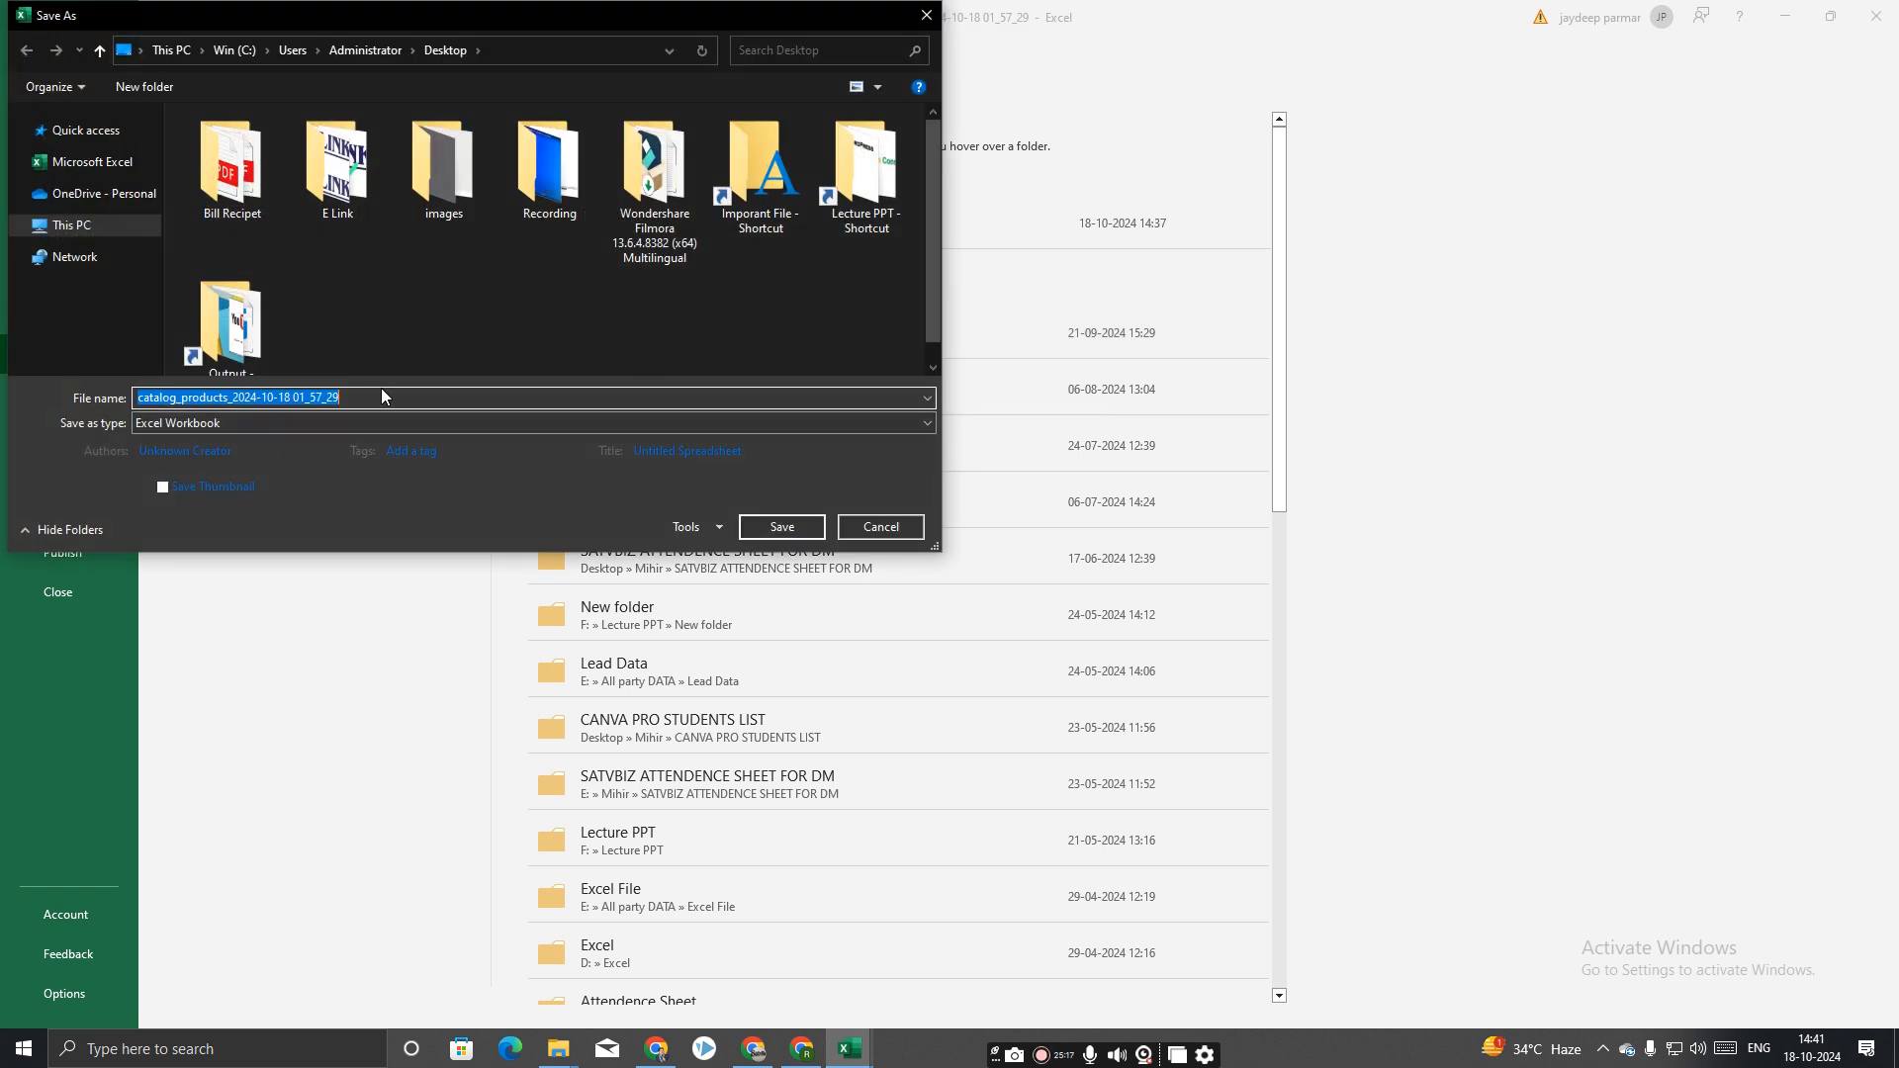
left_click(376, 398)
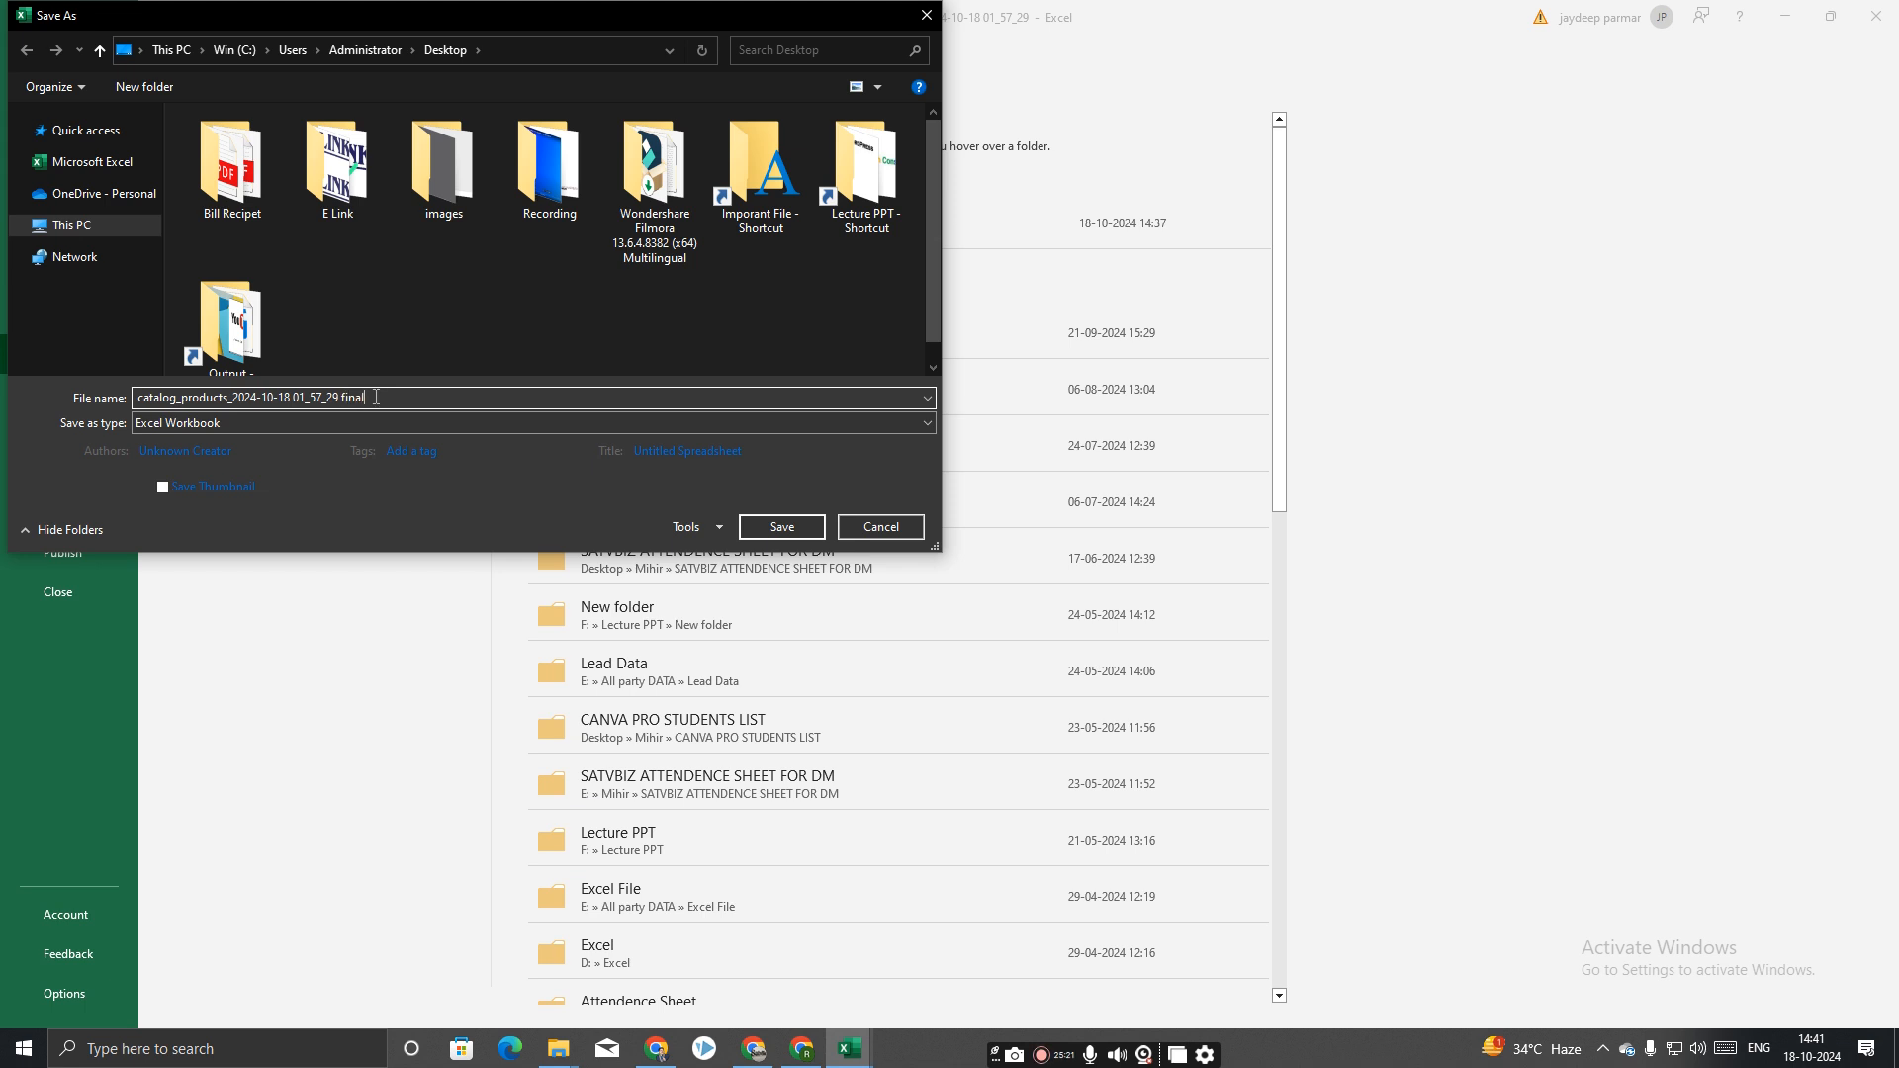
type("final")
left_click(798, 532)
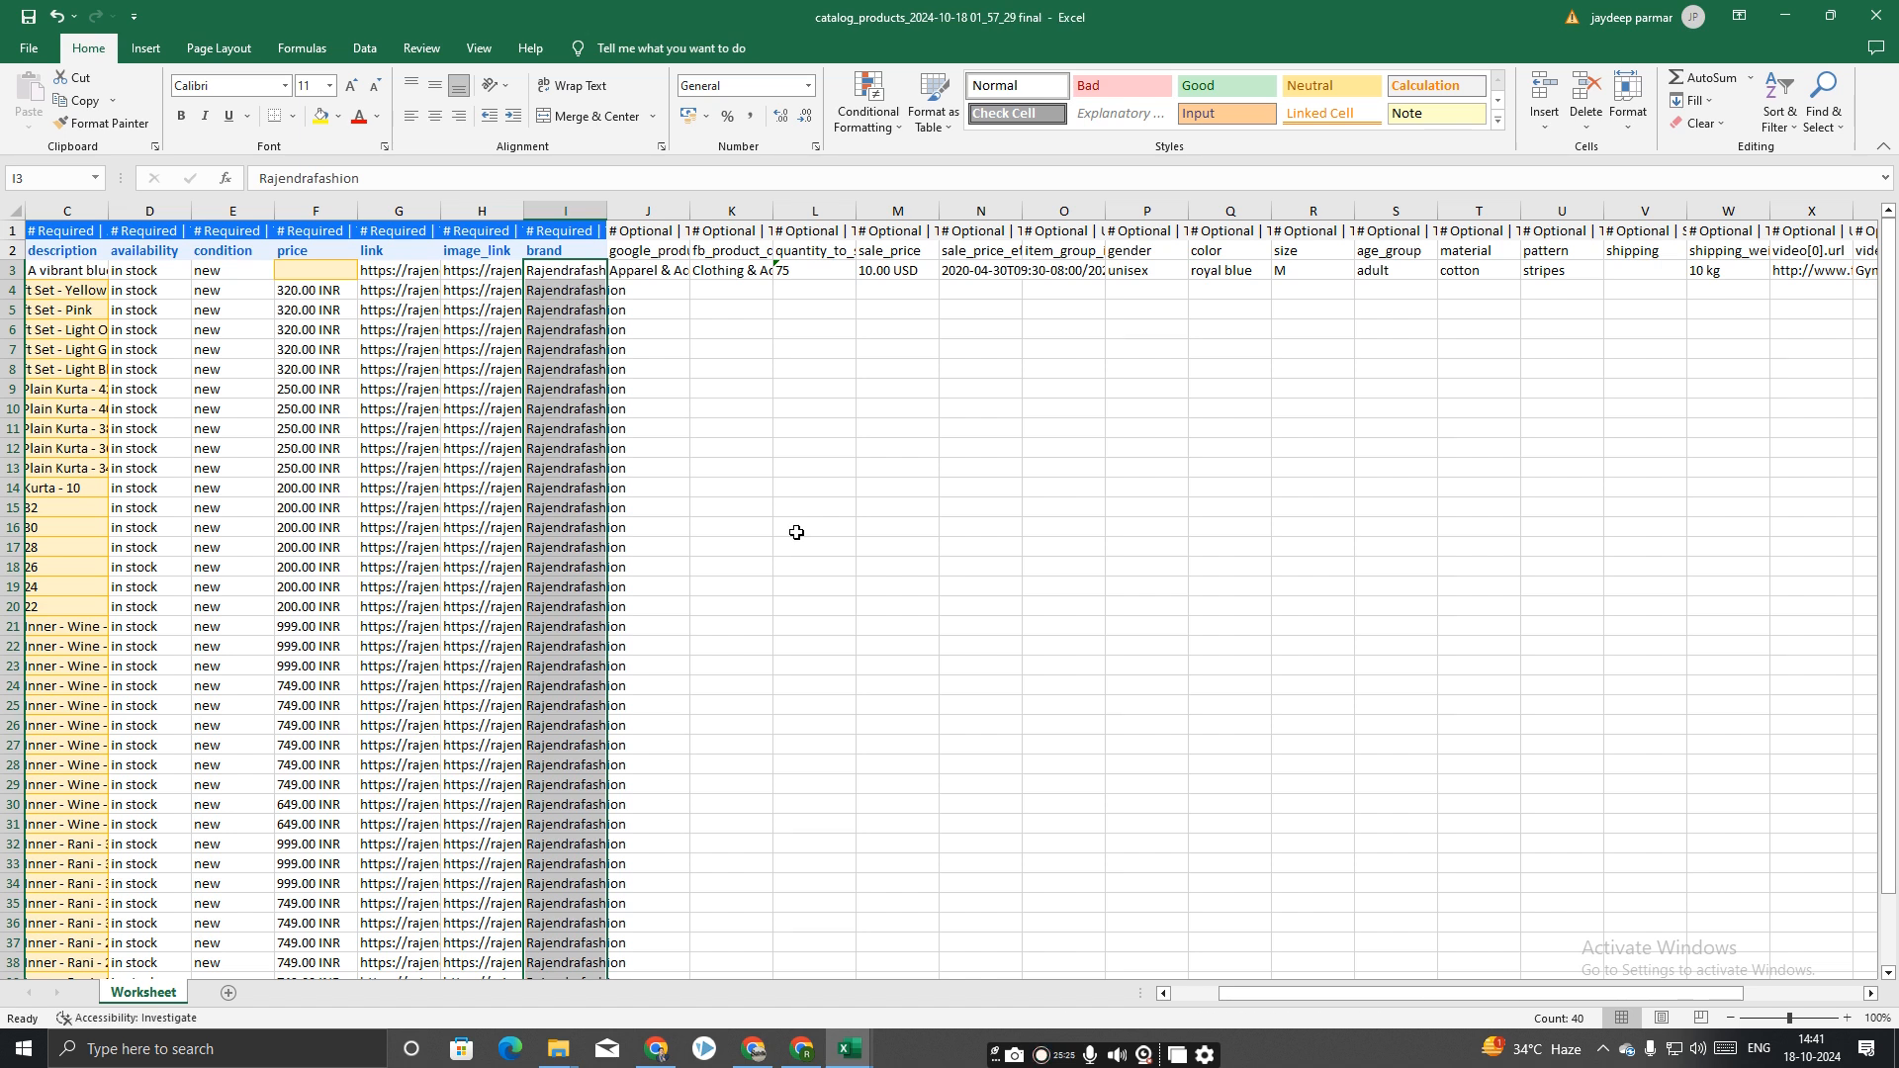
Close the finished catalog workbook and fbcatalograjendrafashion.csv, discarding the CSV's changes.
left_click(1869, 18)
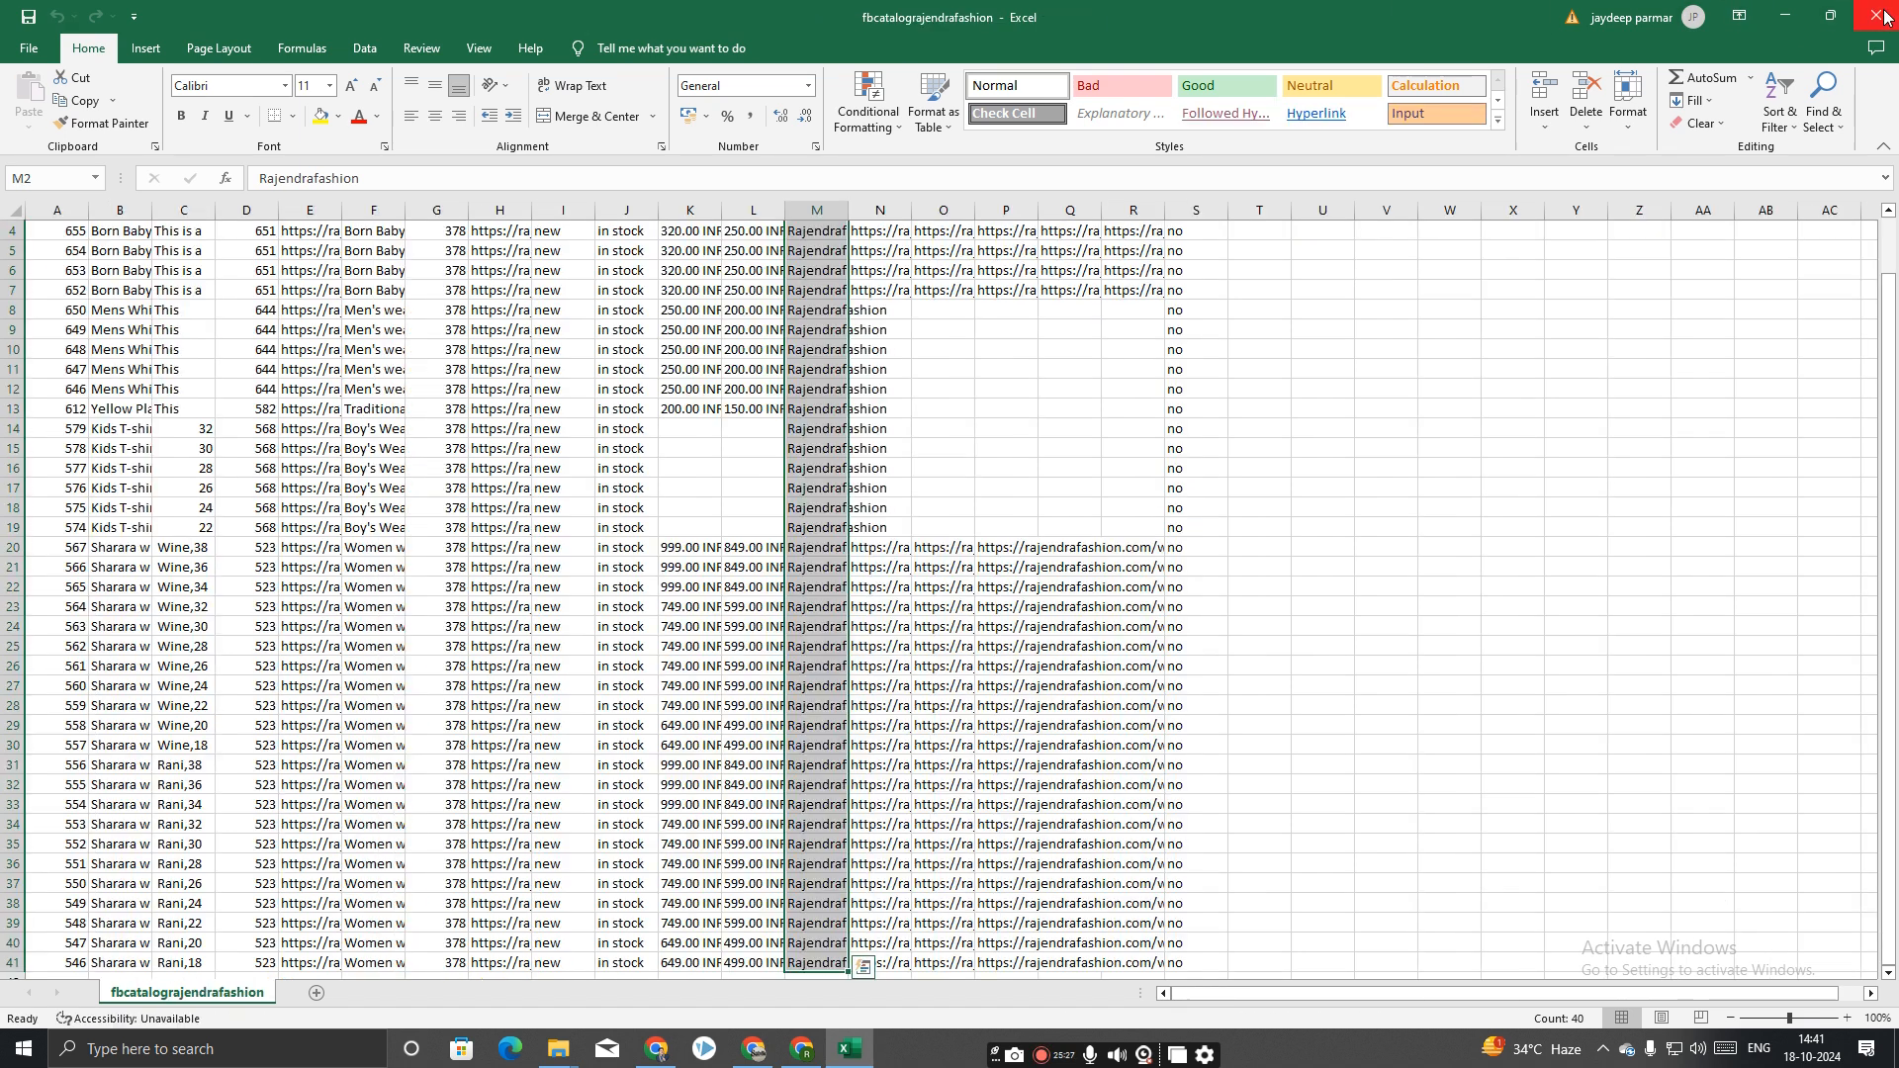
left_click(1859, 23)
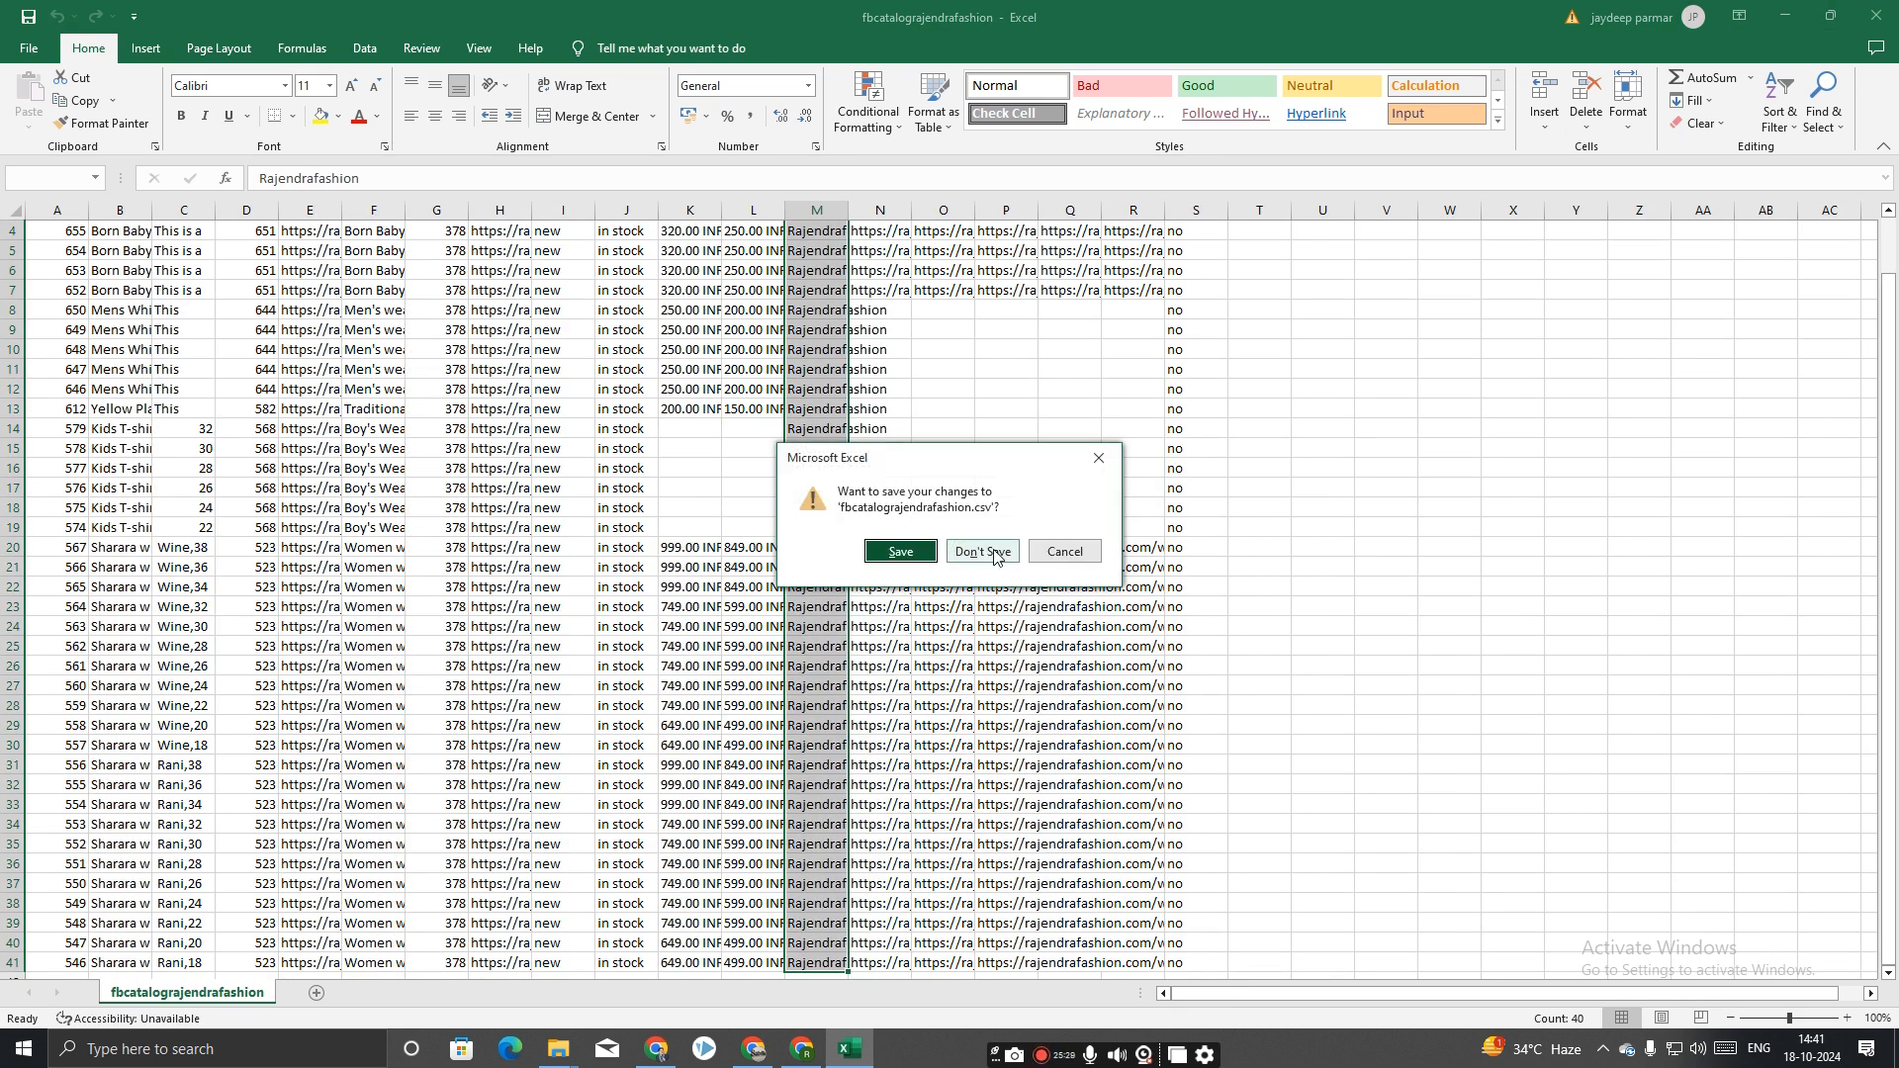
left_click(991, 551)
left_click(1874, 11)
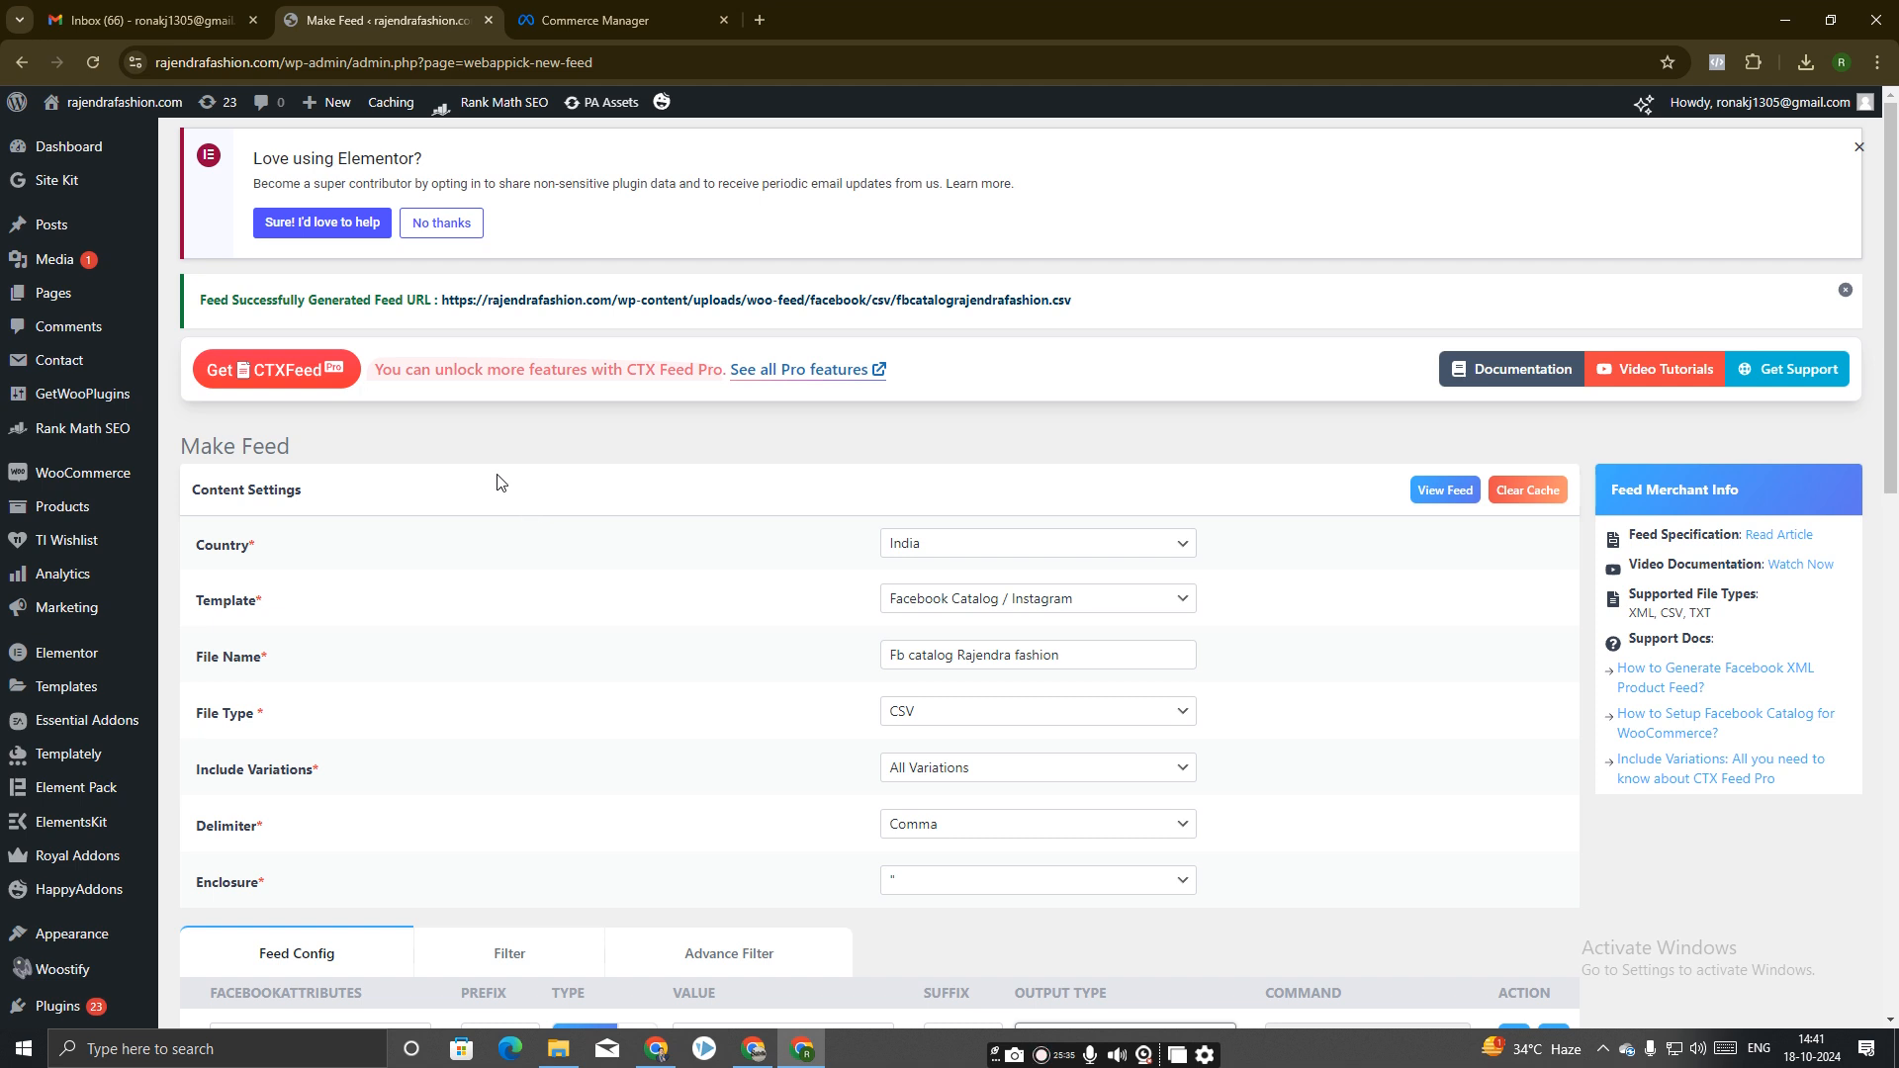
Review the Facebook catalog feed's content settings and attribute mapping on CTX Feed's Make Feed page.
scroll(382, 670, "down", 3)
scroll(387, 669, "up", 3)
scroll(387, 667, "down", 3)
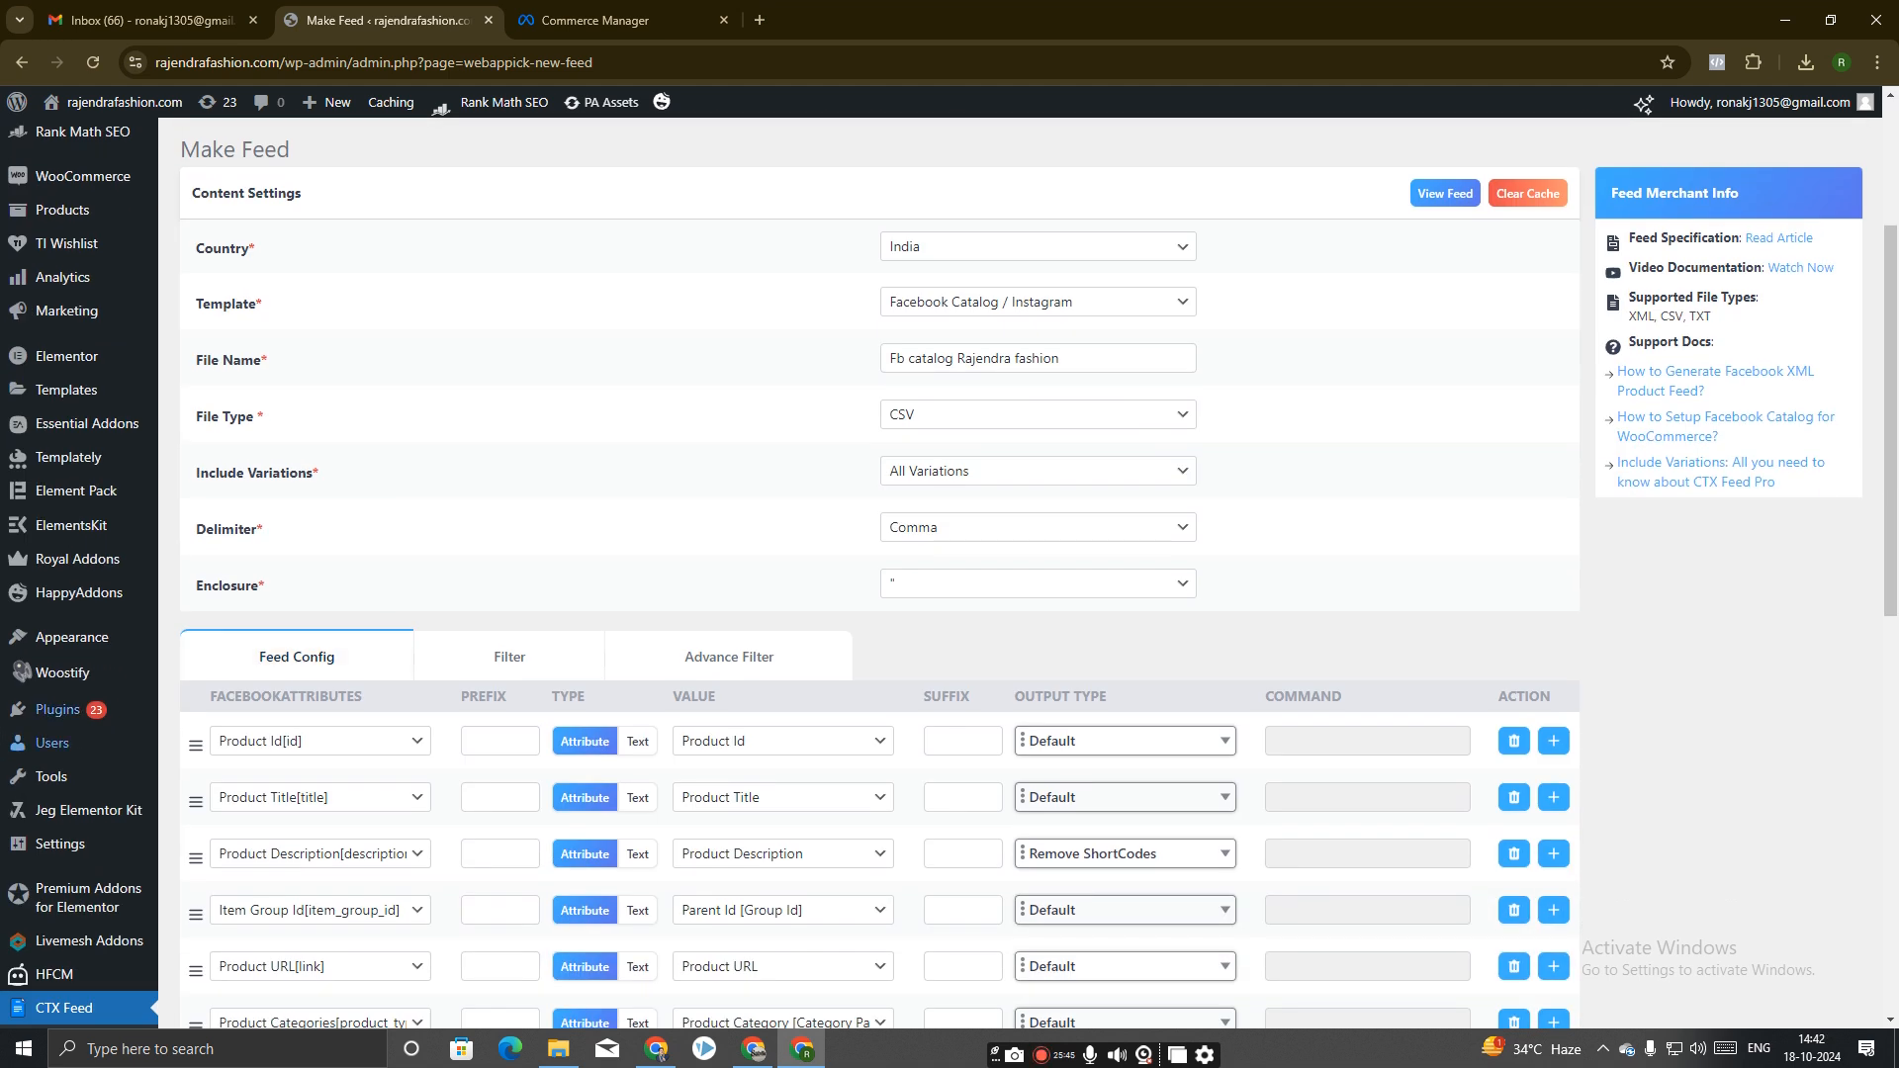
scroll(140, 770, "down", 2)
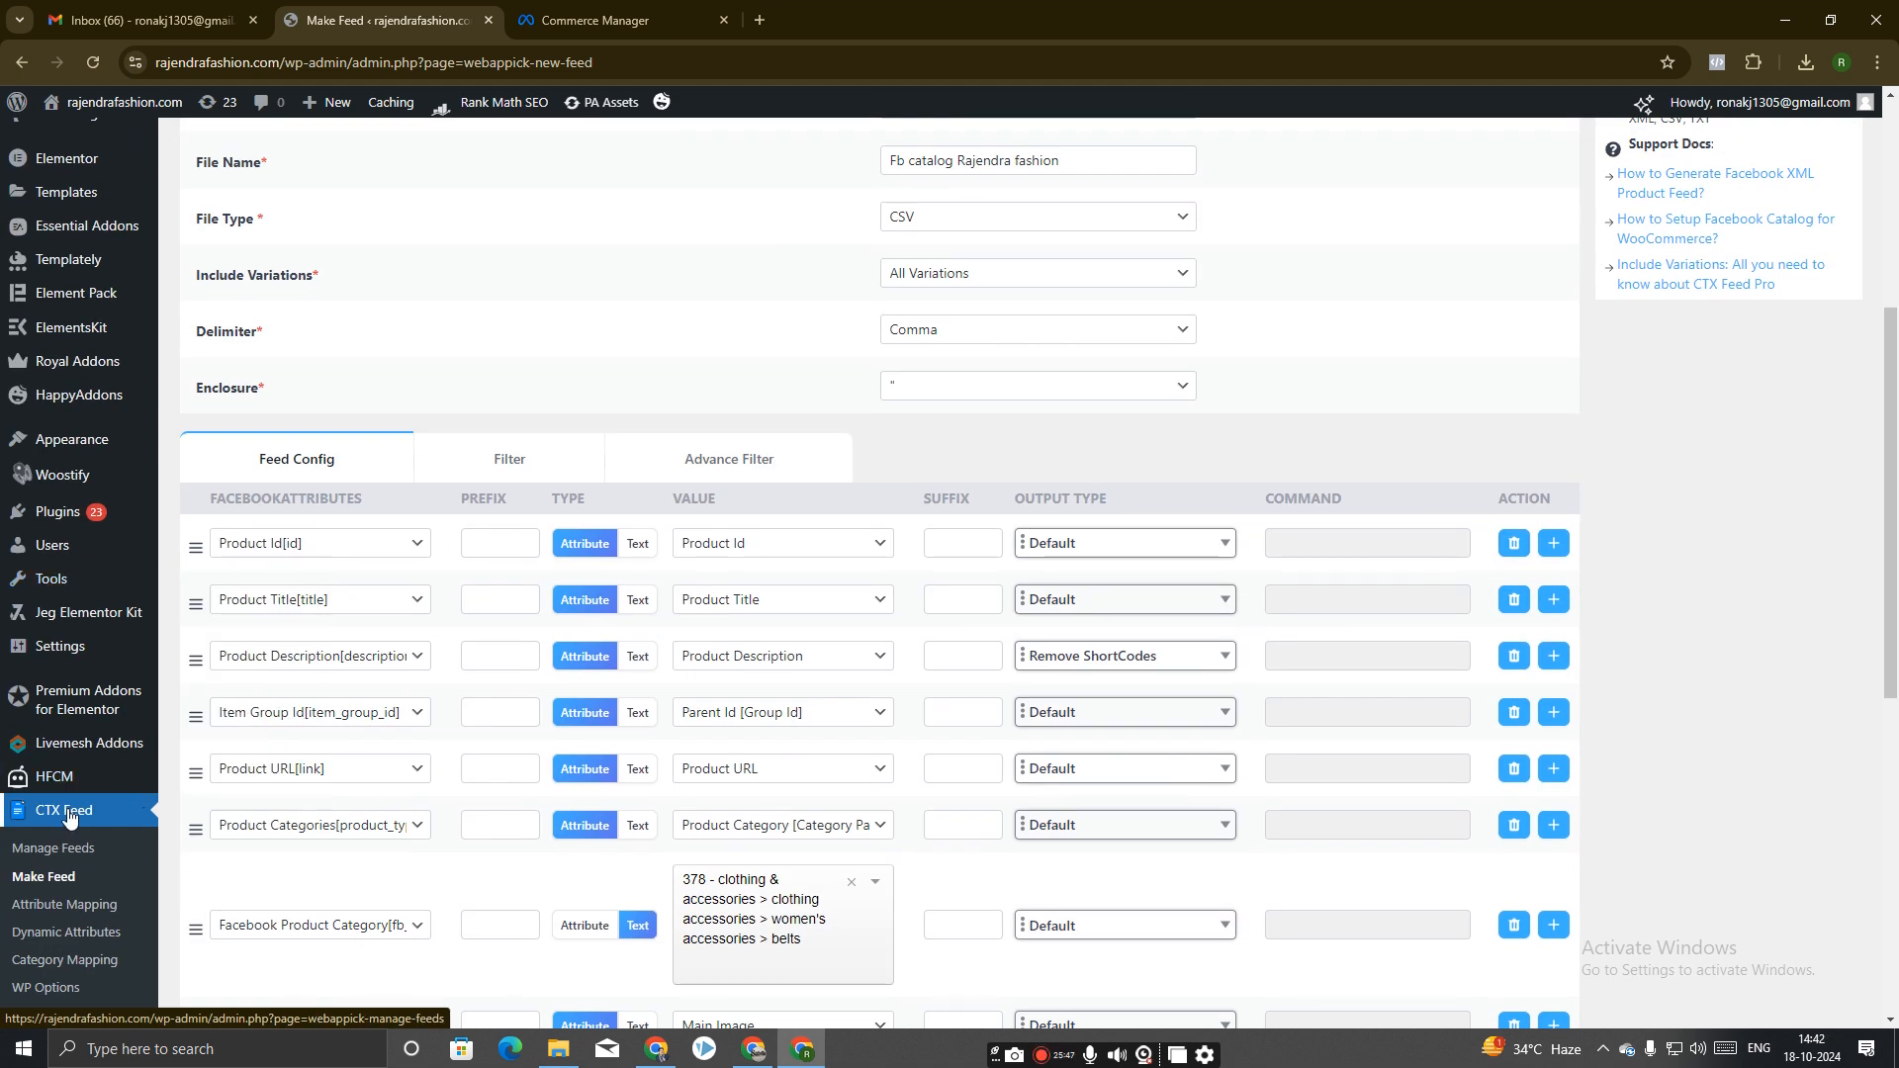
left_click(51, 880)
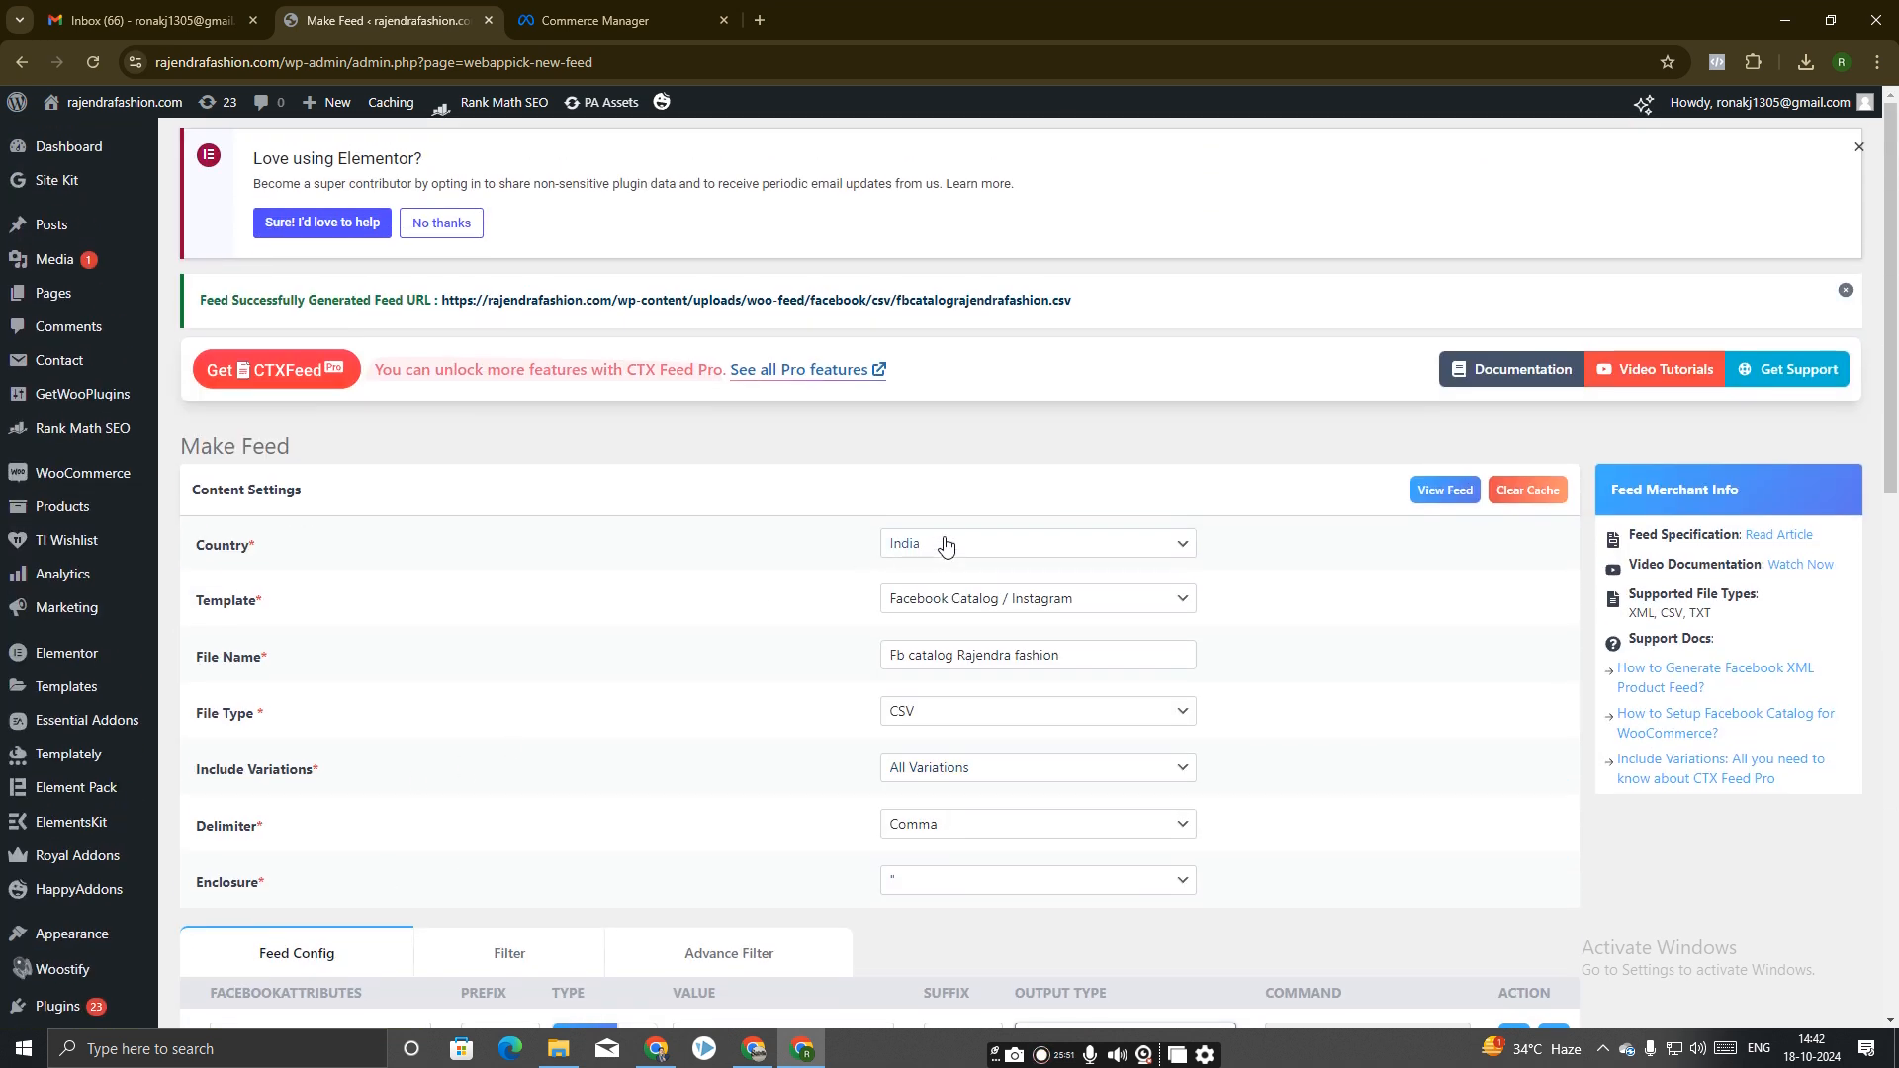
scroll(1037, 603, "down", 10)
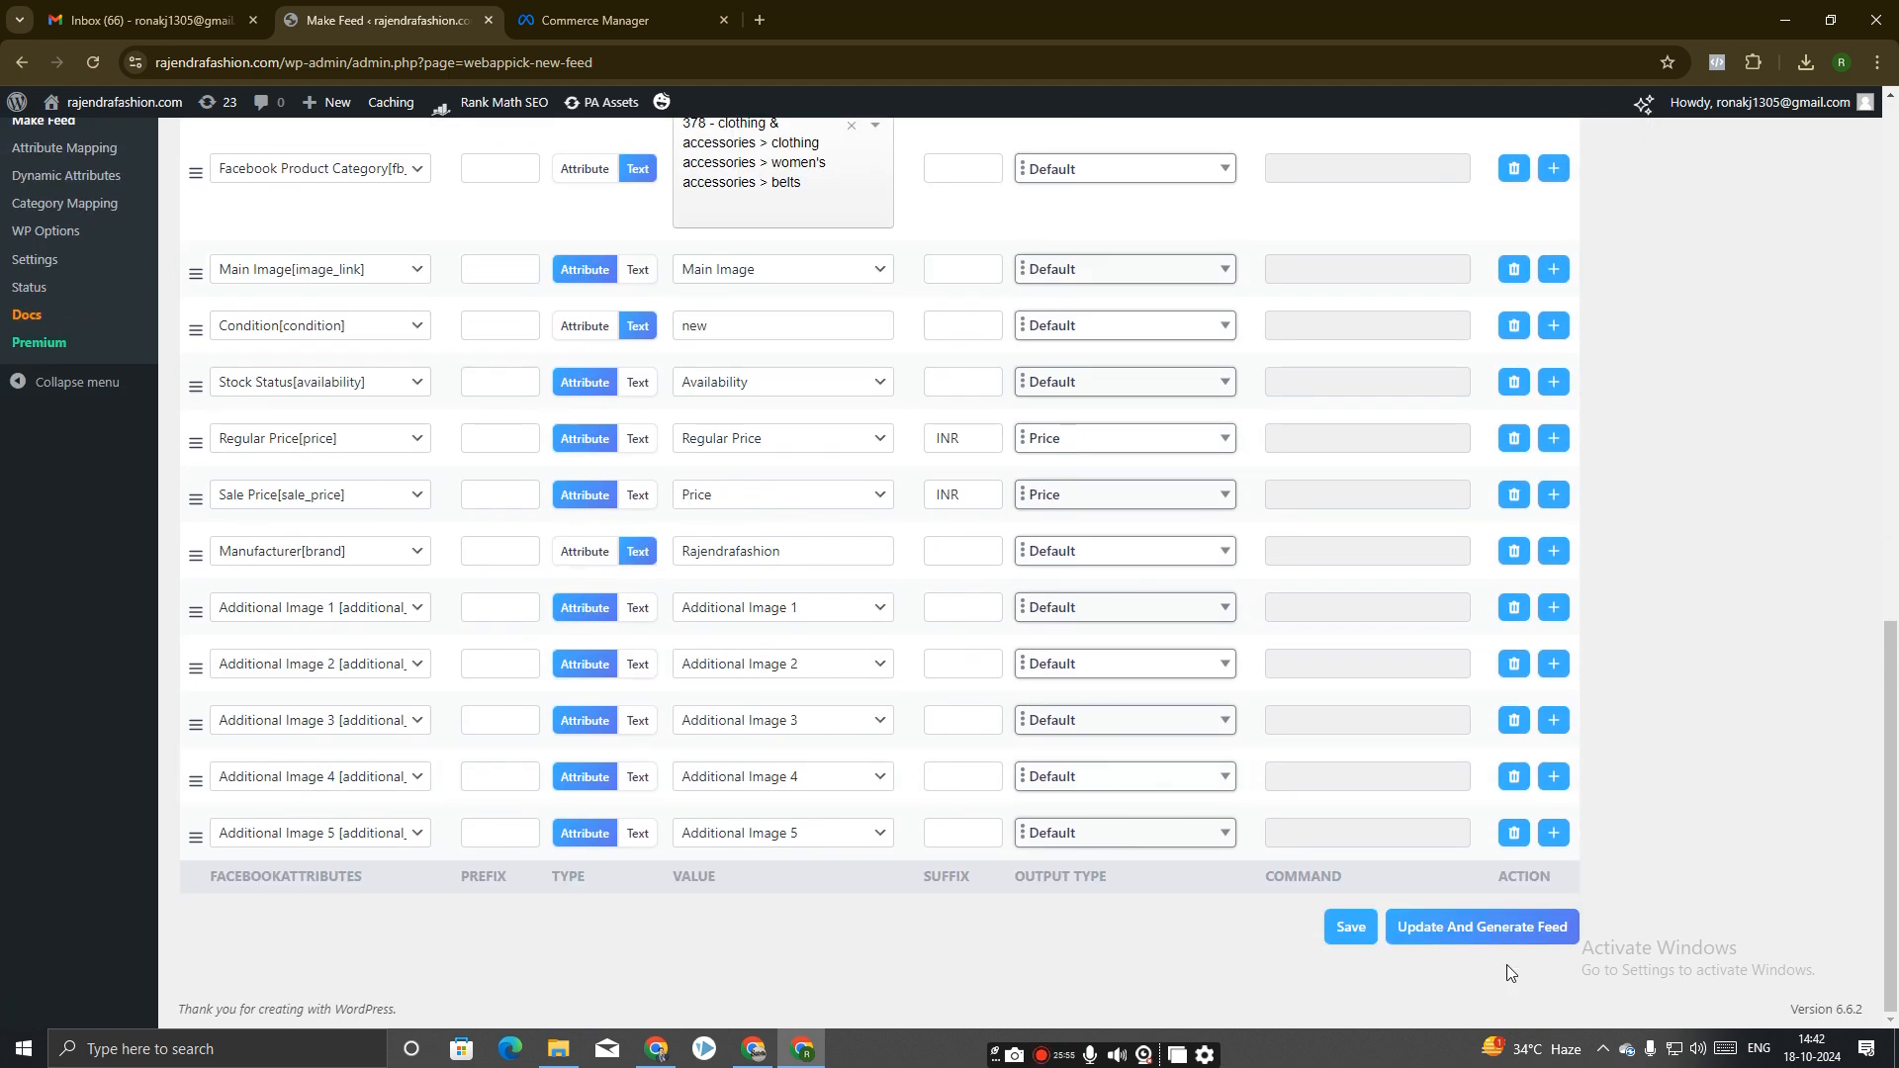
Update and generate the Facebook catalog feed with its current settings, and download the CSV from its feed URL.
left_click(1478, 930)
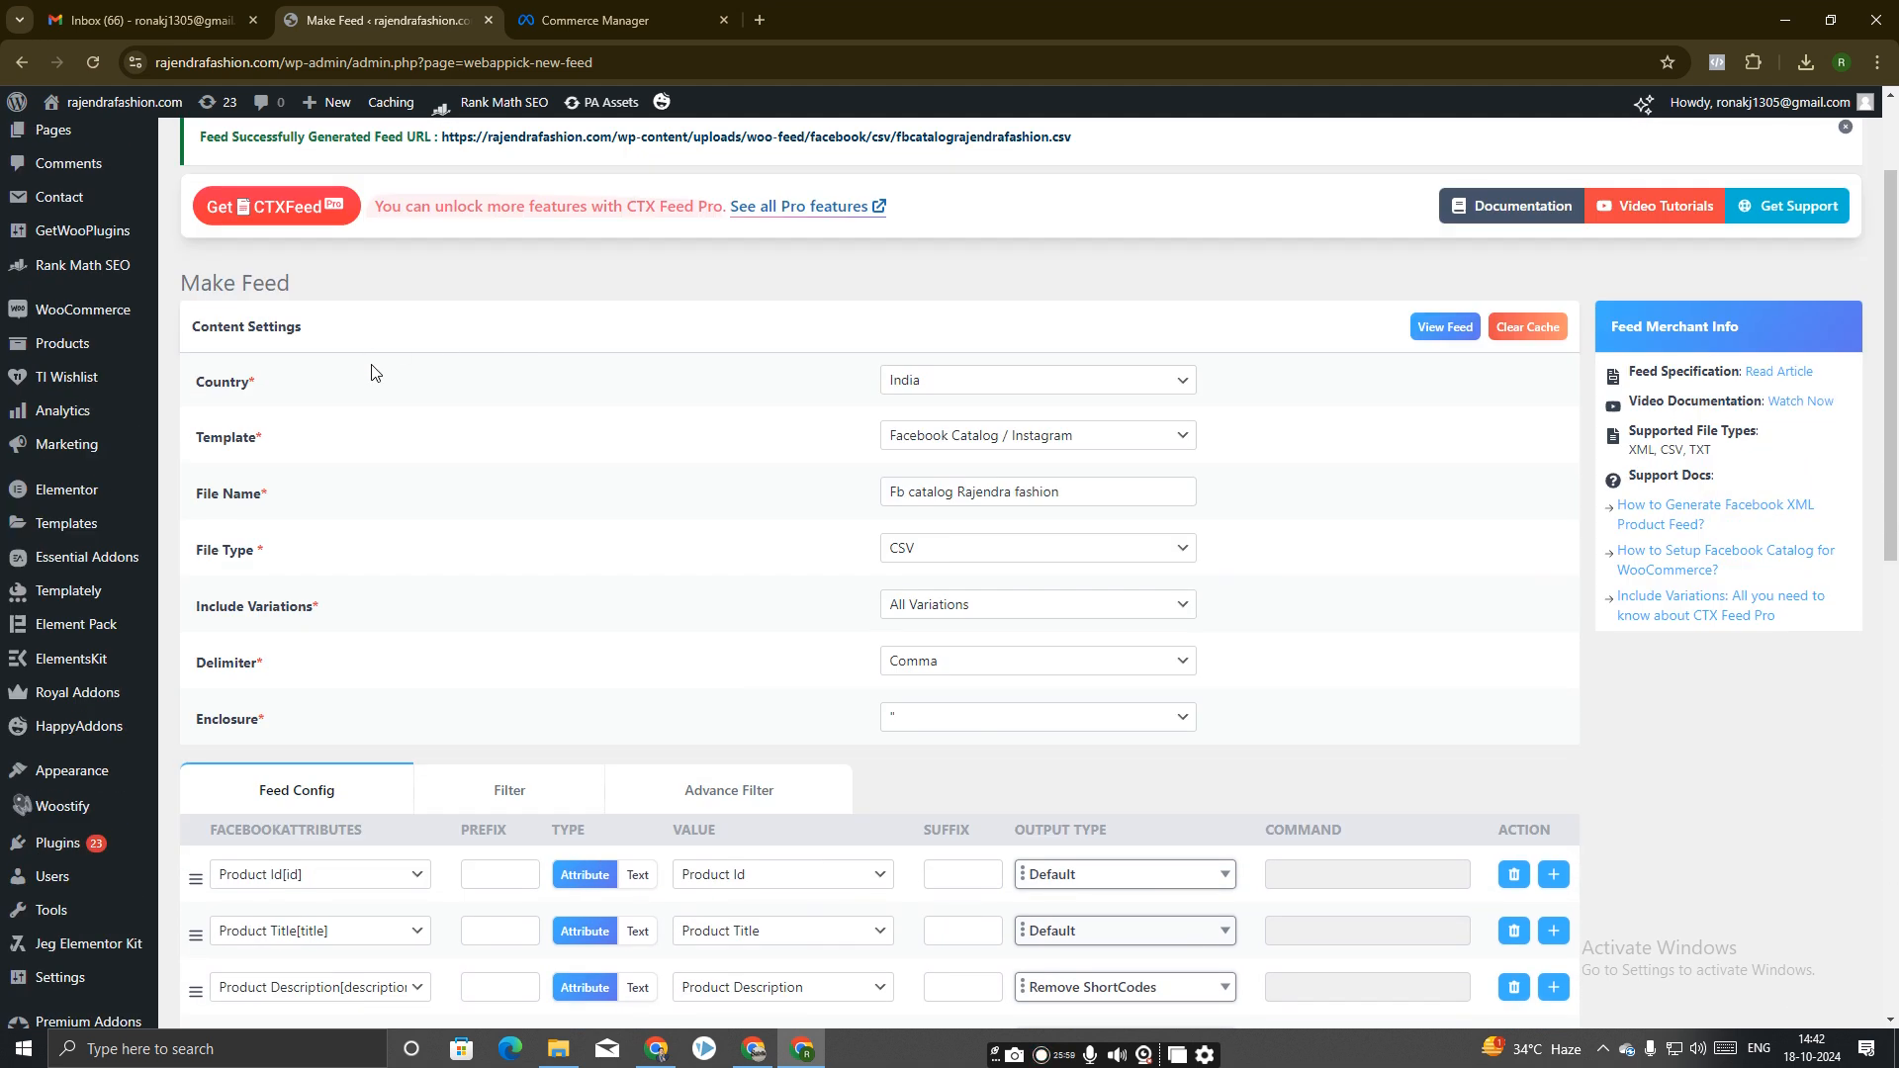
scroll(475, 367, "up", 2)
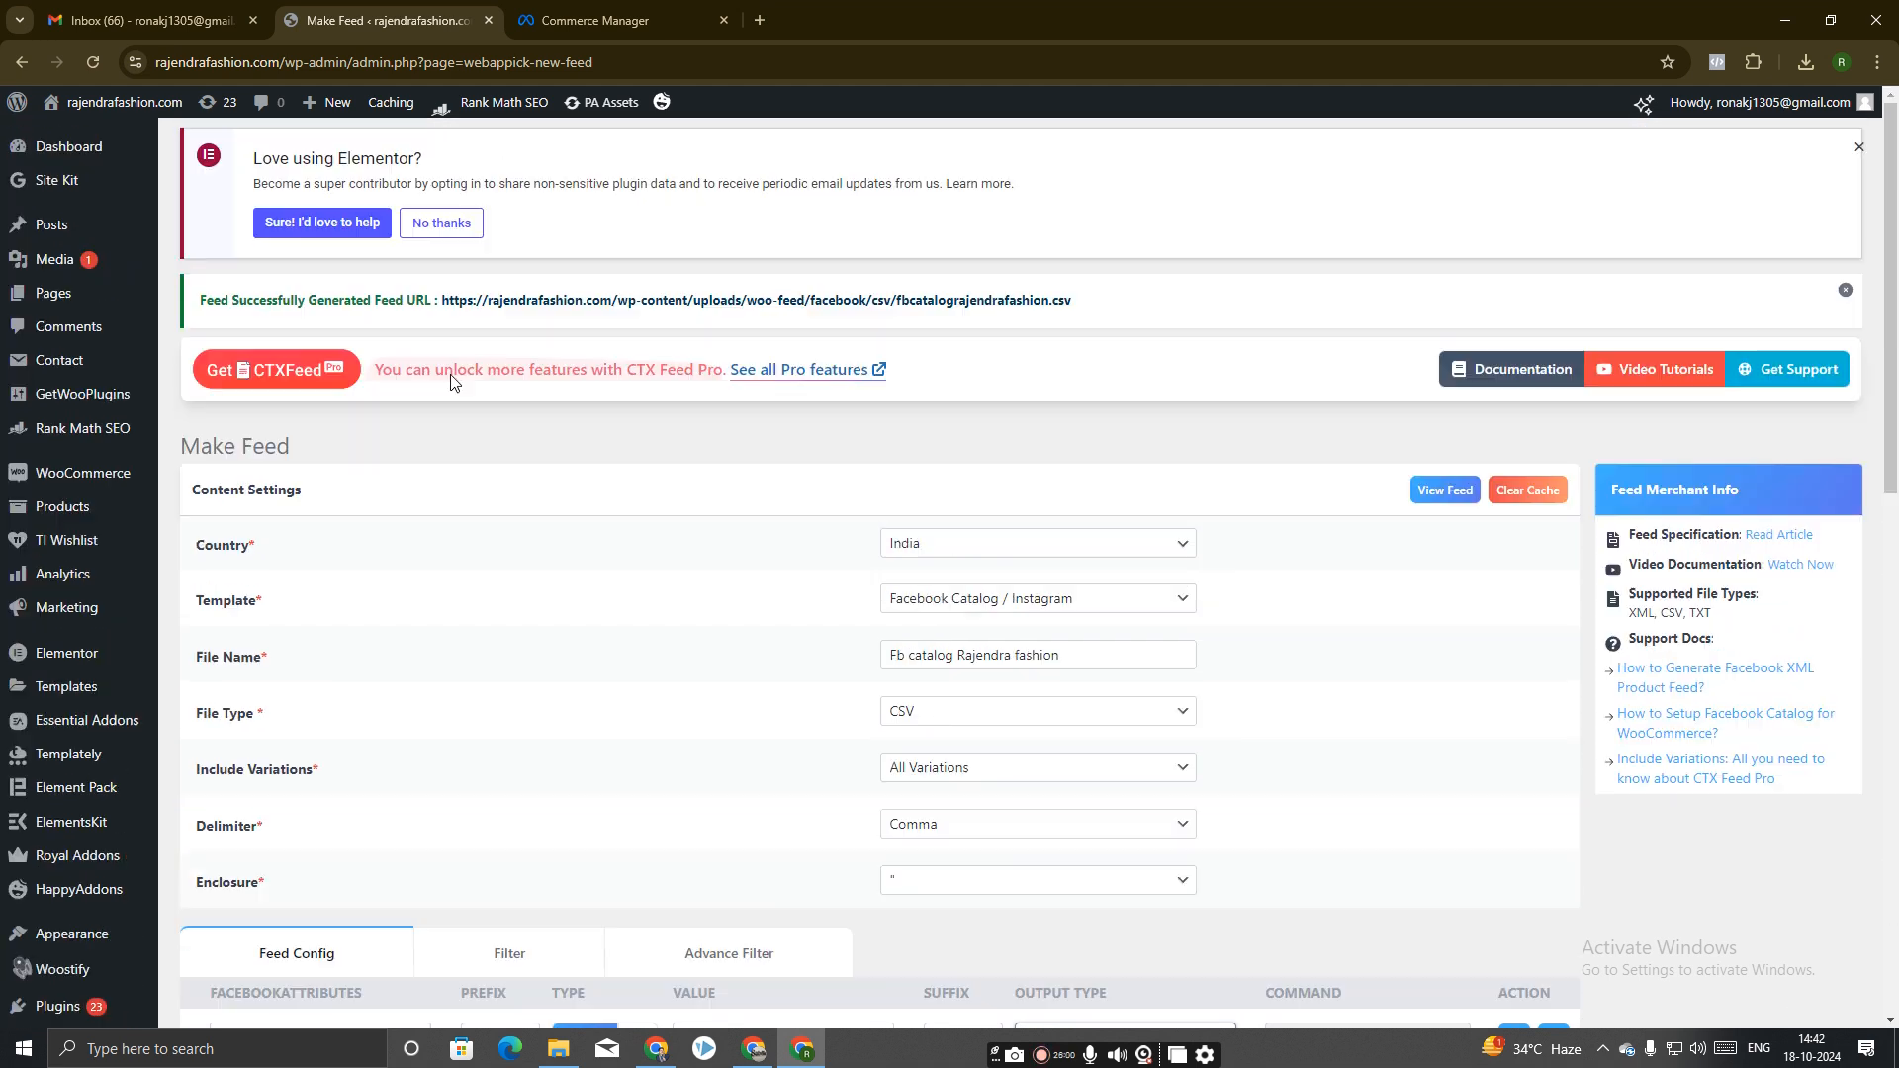
left_click(845, 309)
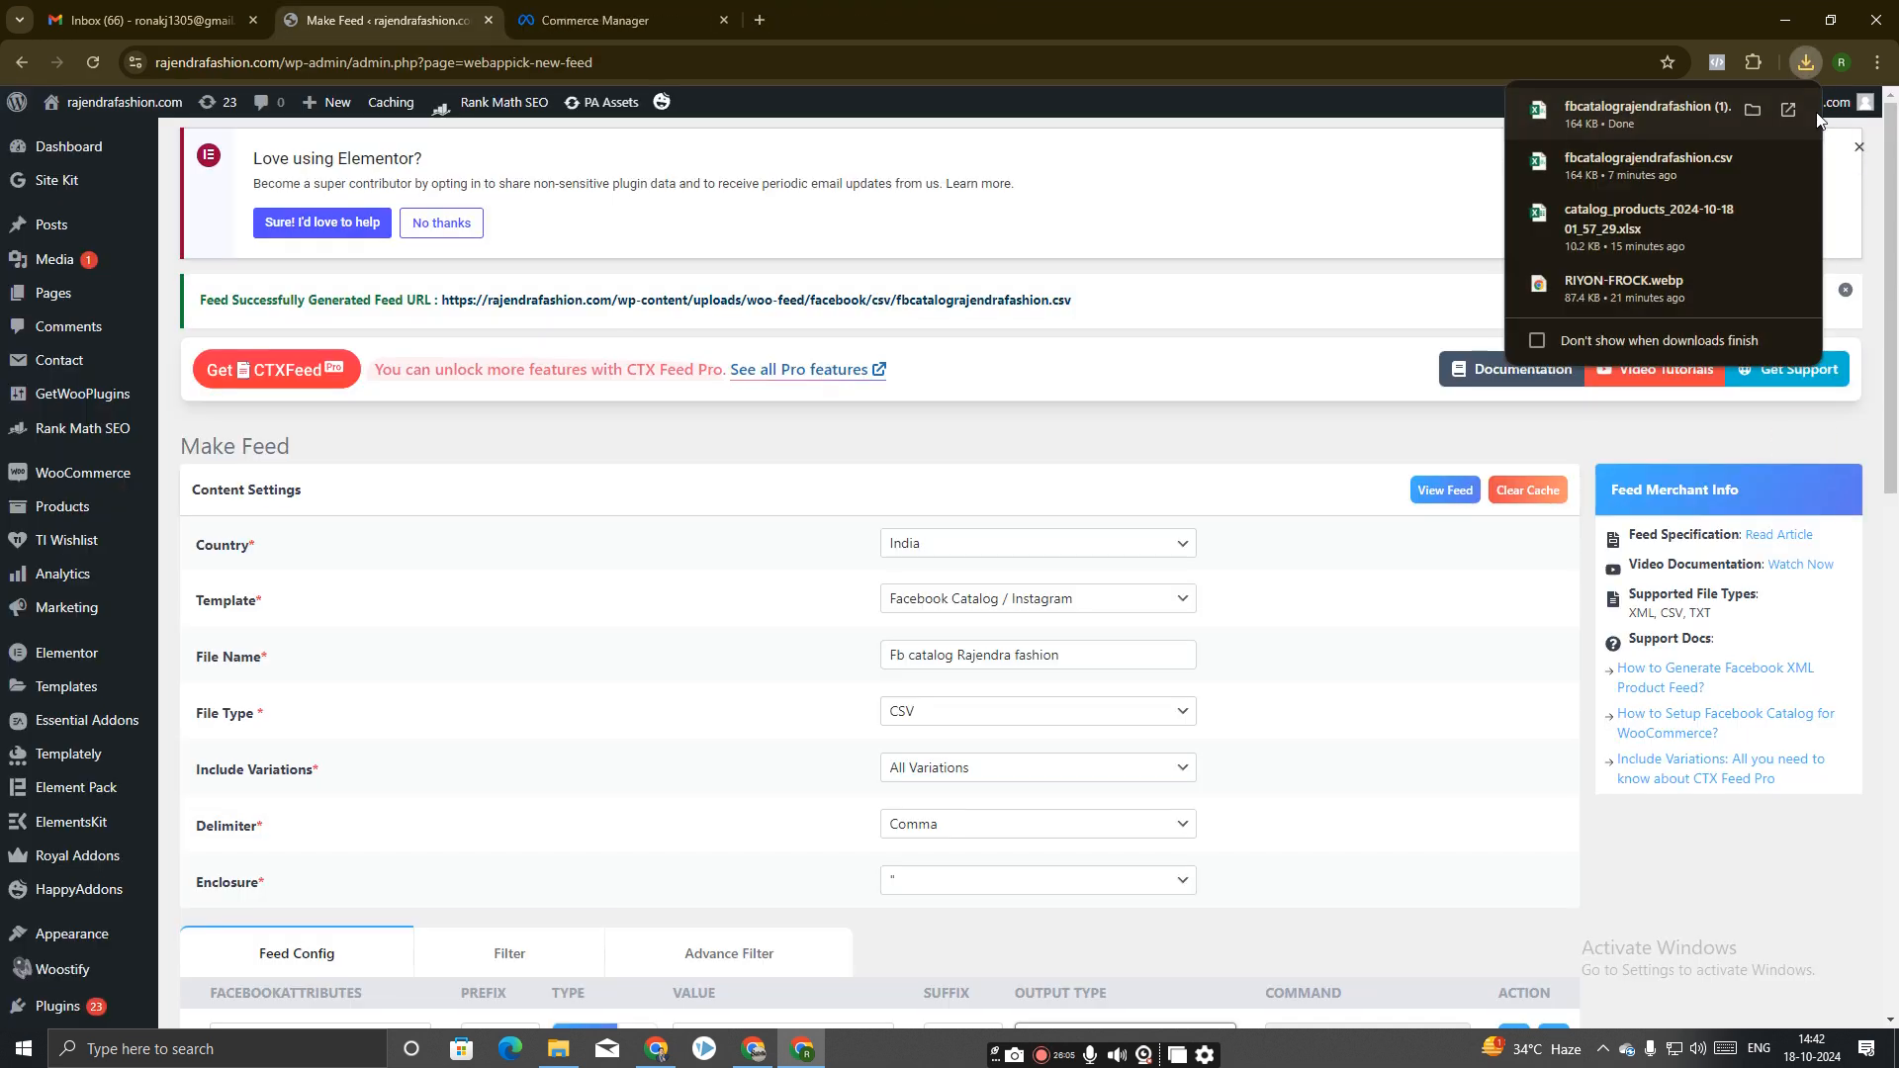
Open Google Sheets from the Google apps in a new browser tab.
left_click(596, 19)
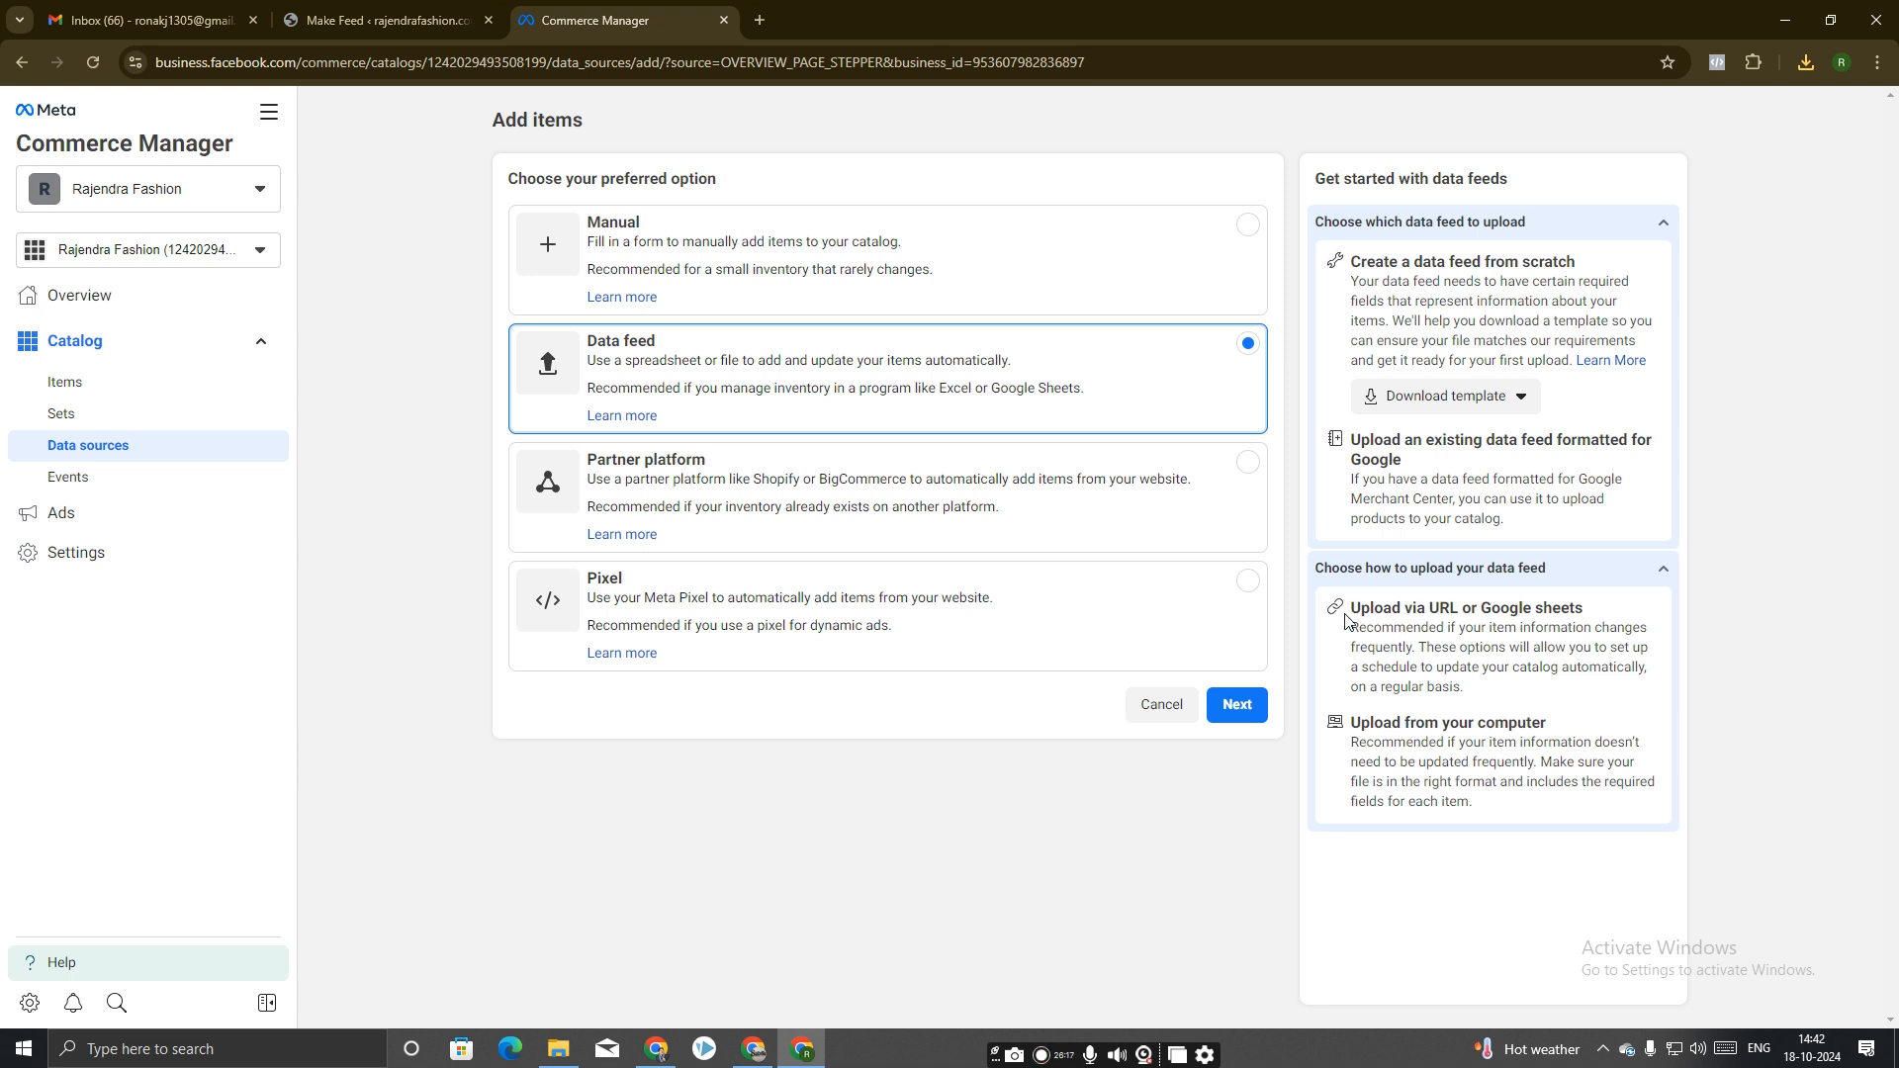
left_click(758, 19)
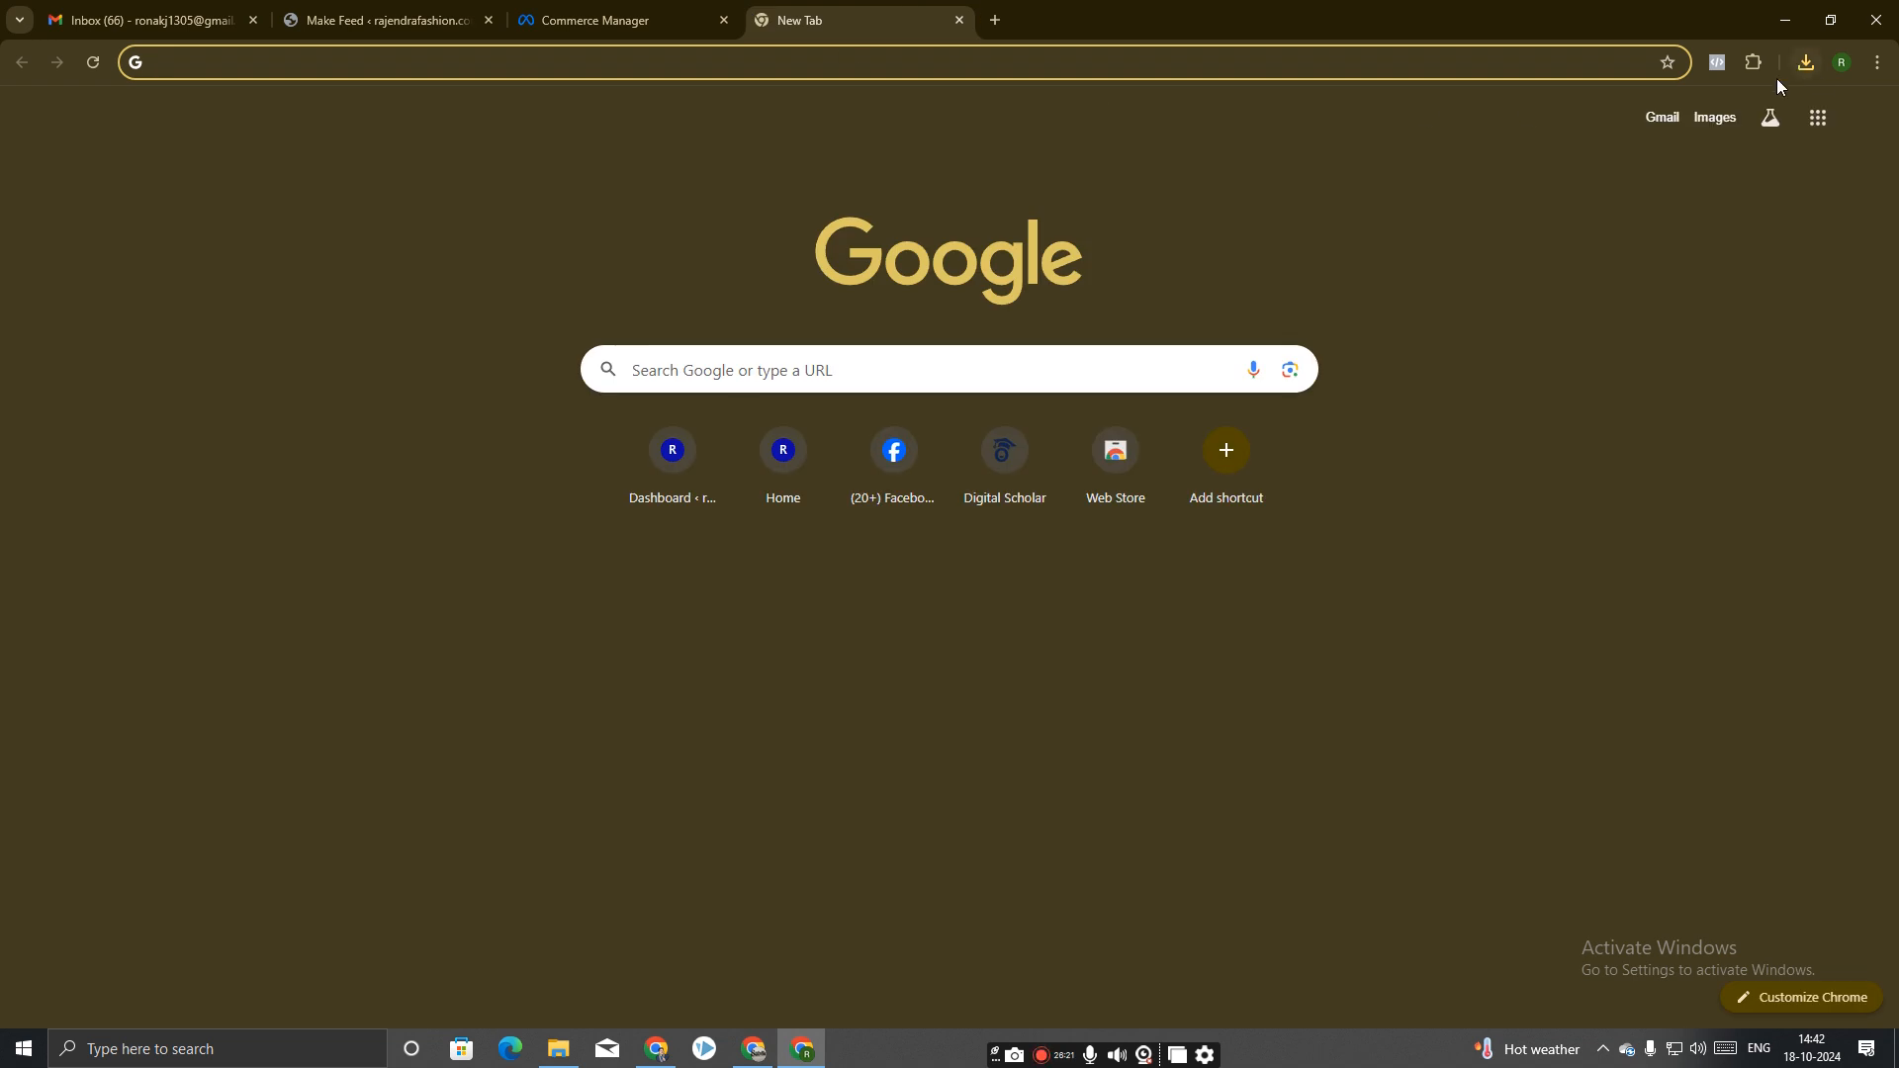
left_click(1817, 118)
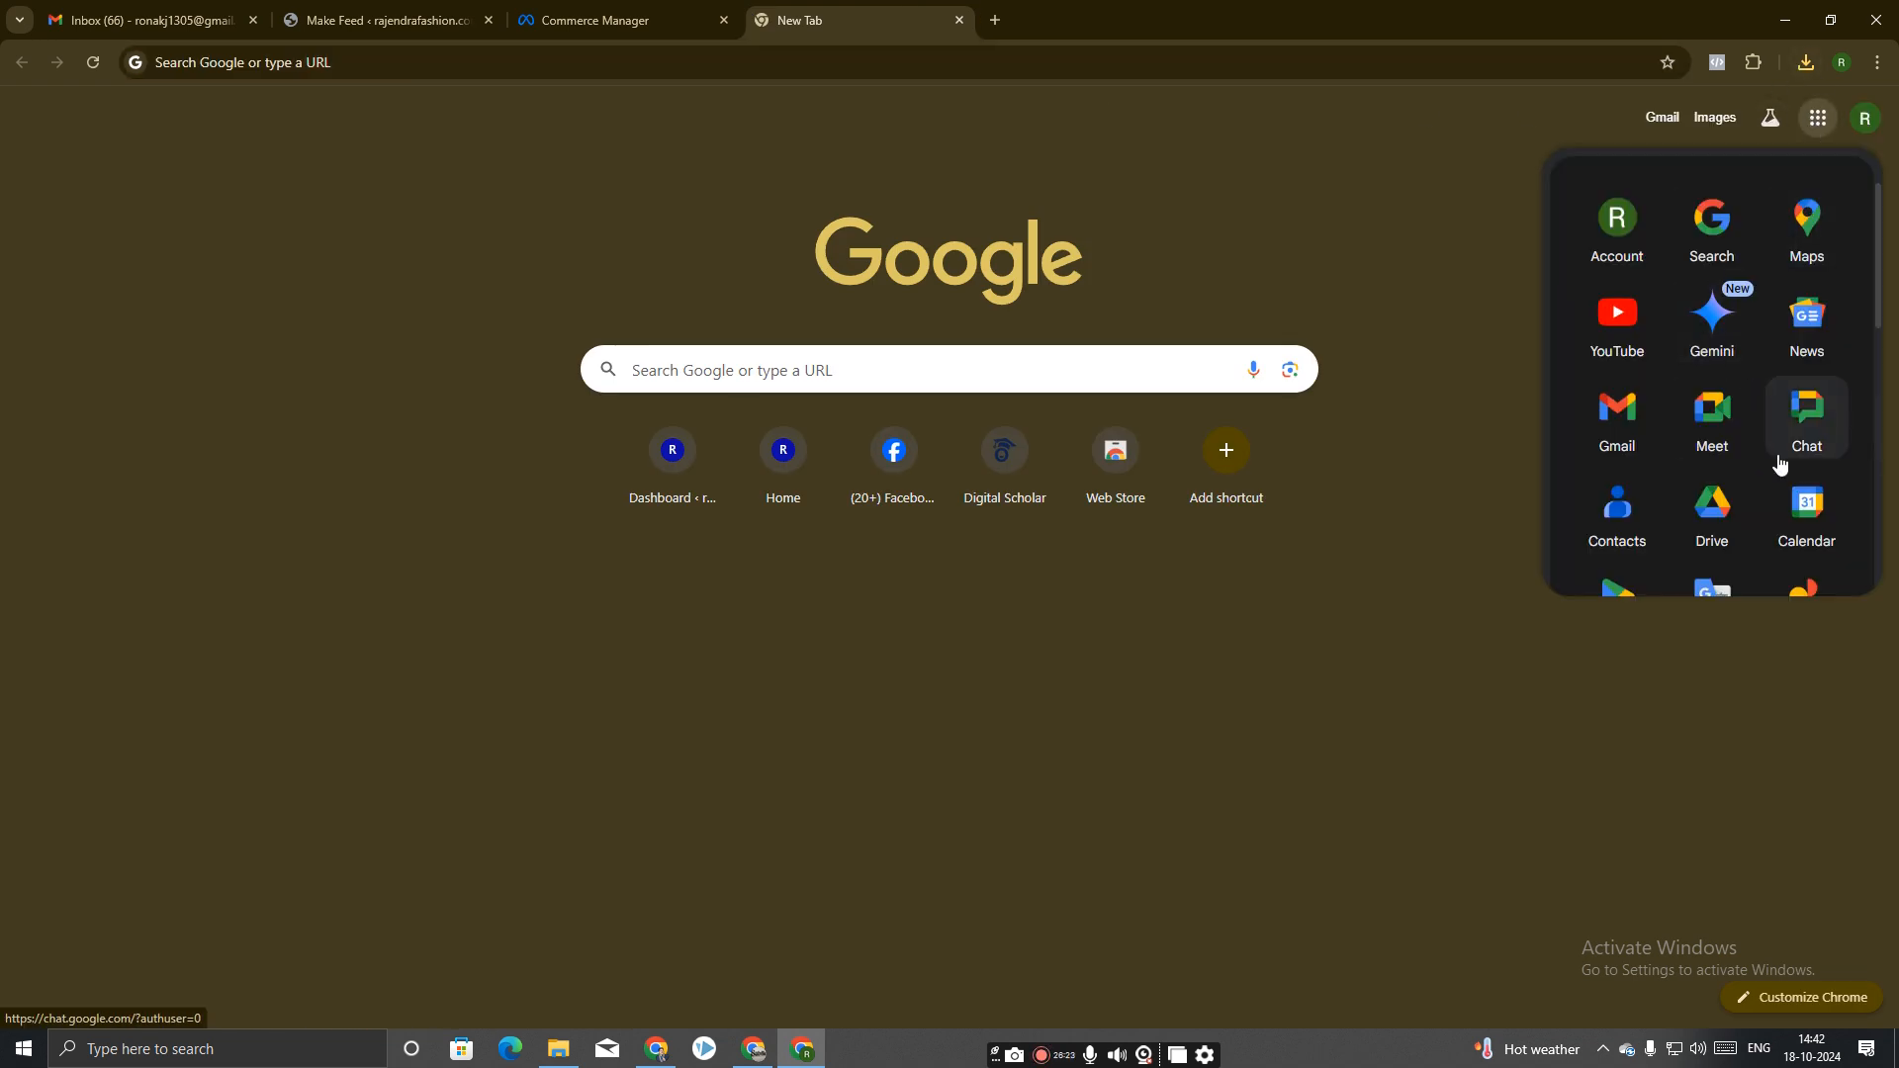
scroll(1670, 408, "down", 2)
scroll(1670, 405, "up", 2)
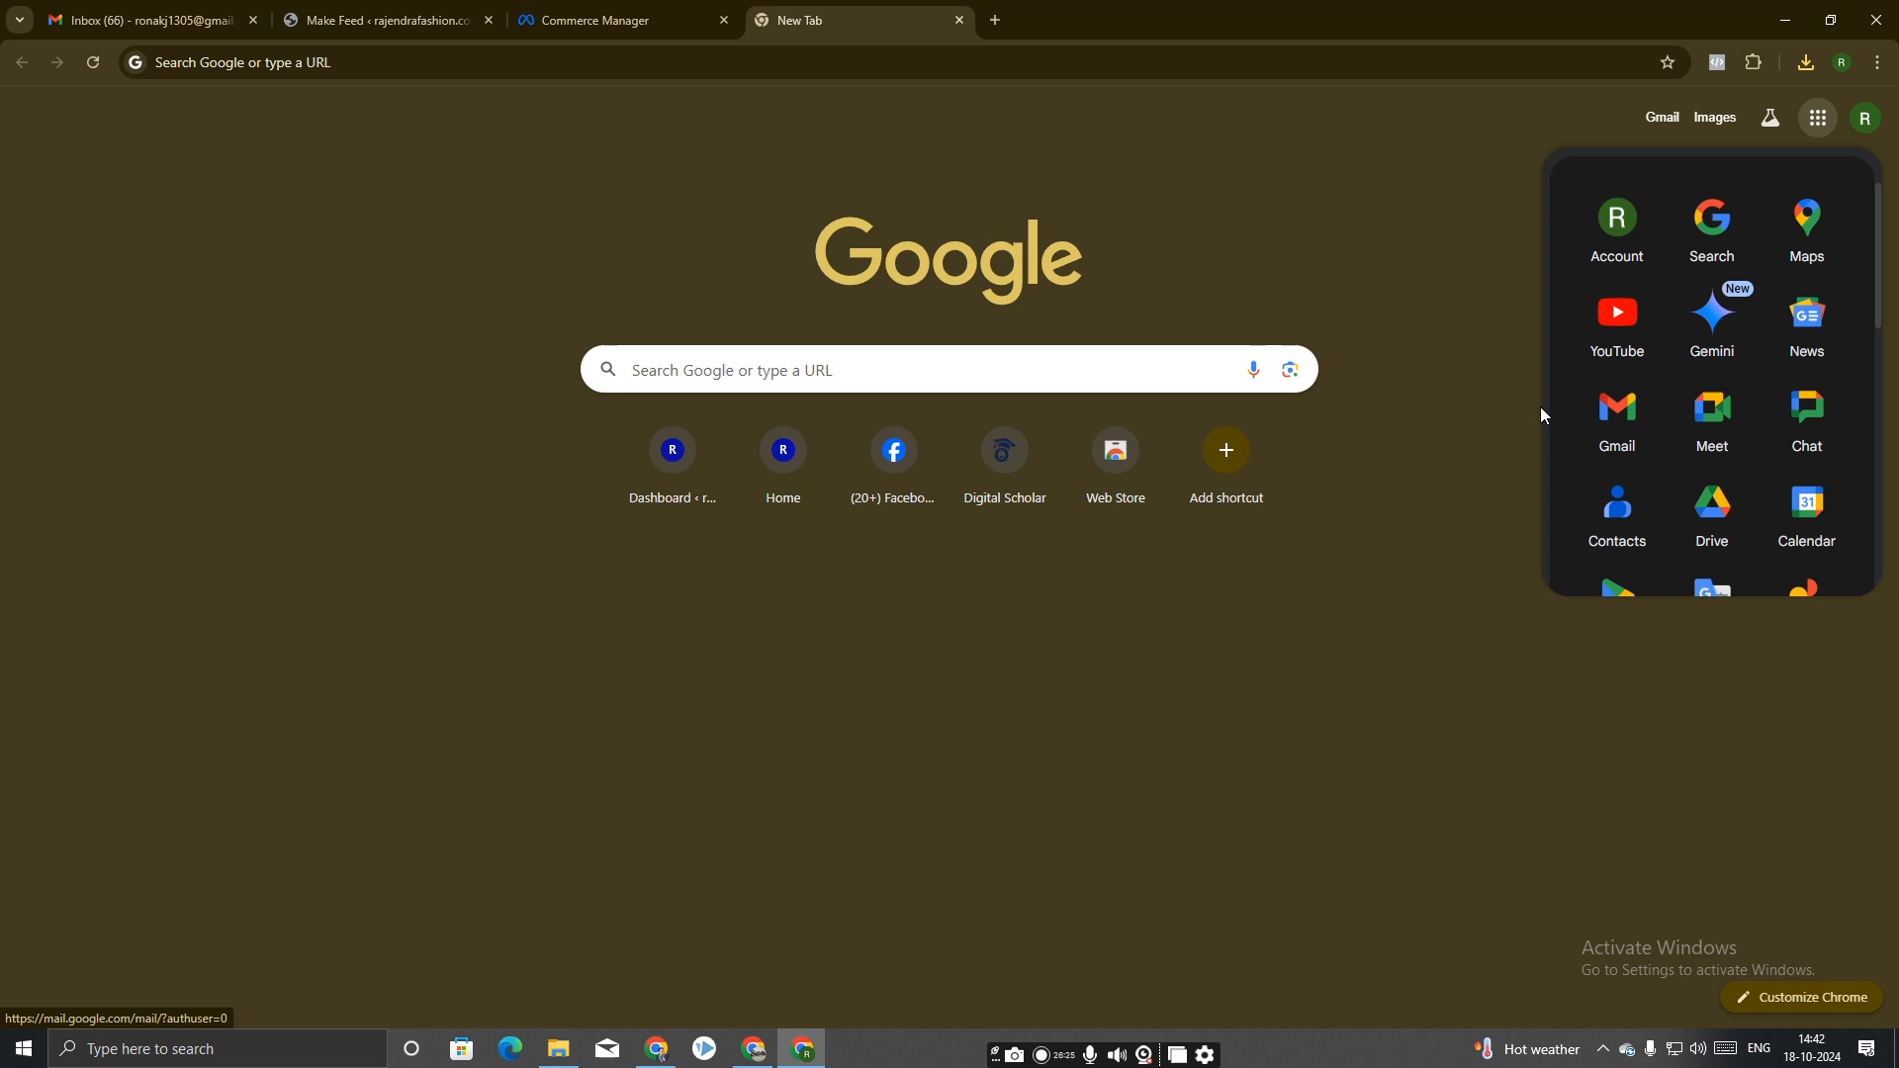
scroll(1612, 426, "down", 3)
scroll(1631, 482, "down", 2)
left_click(1820, 367)
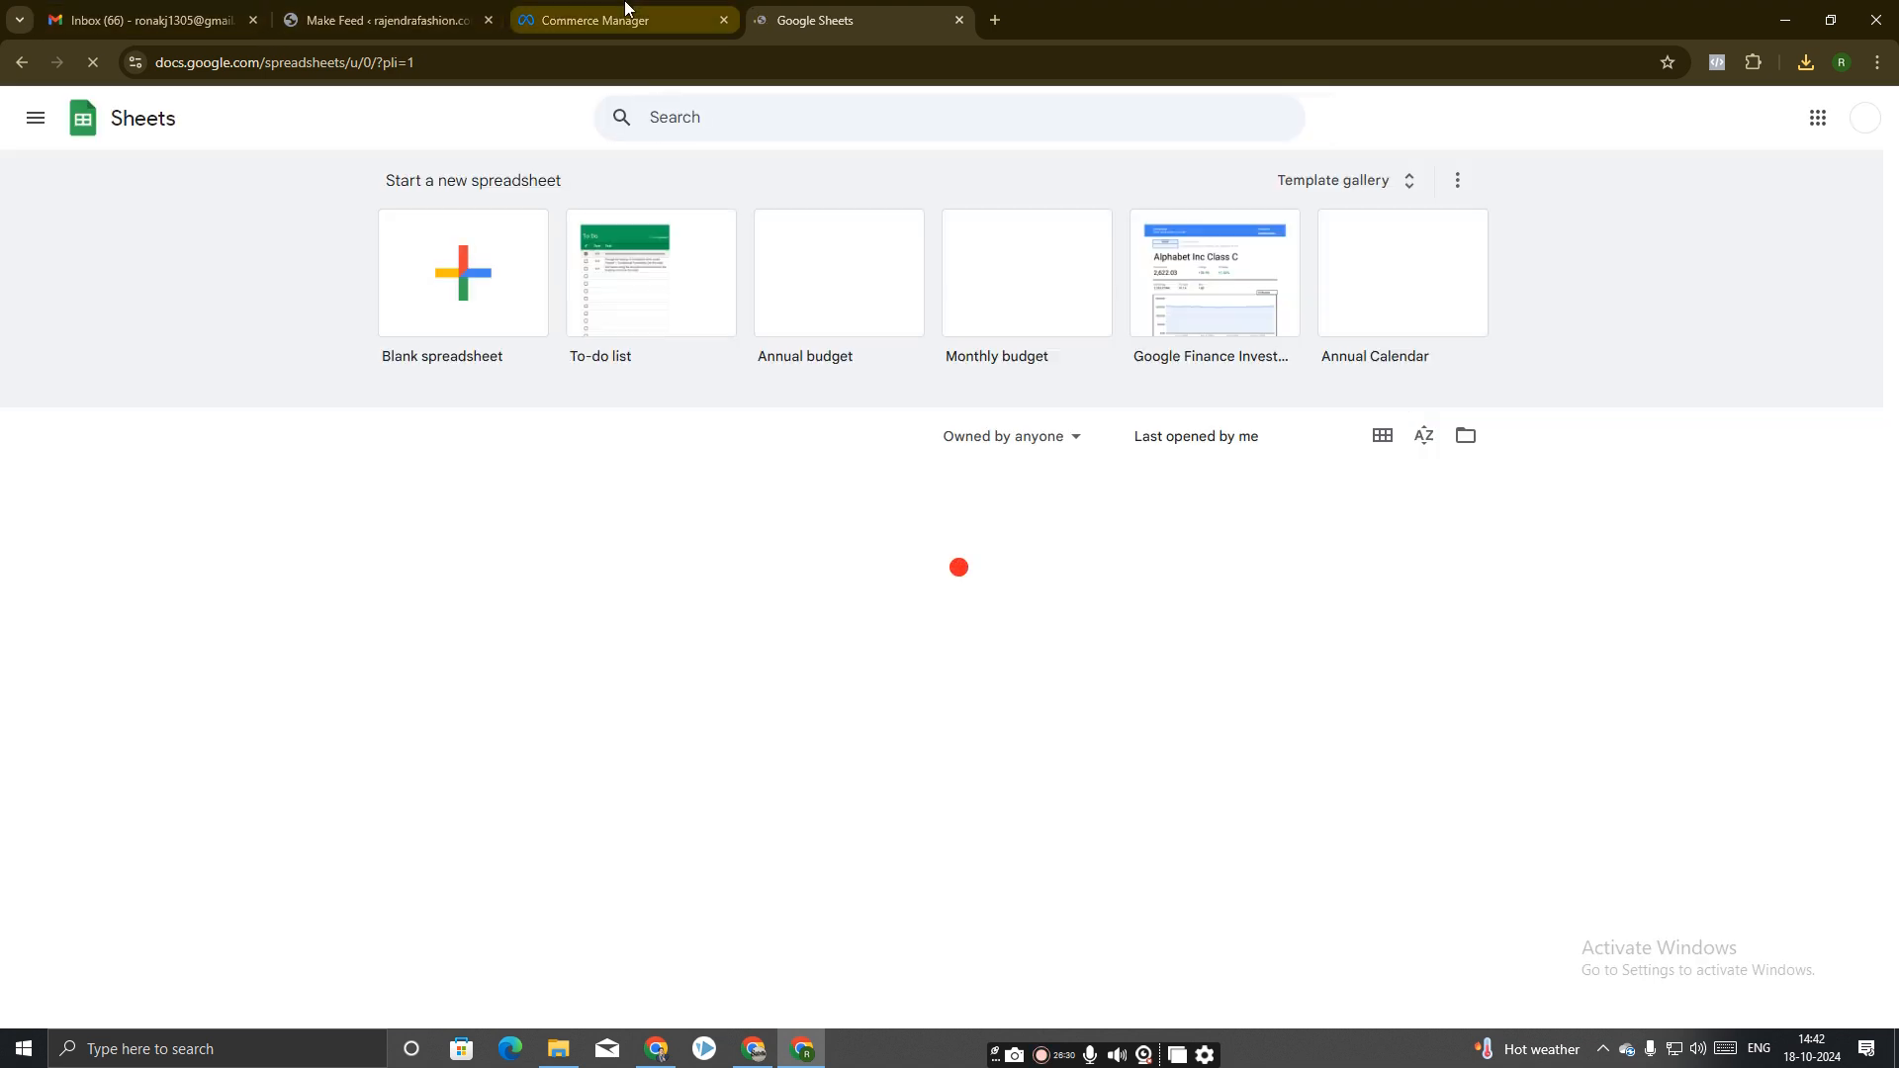
left_click(625, 8)
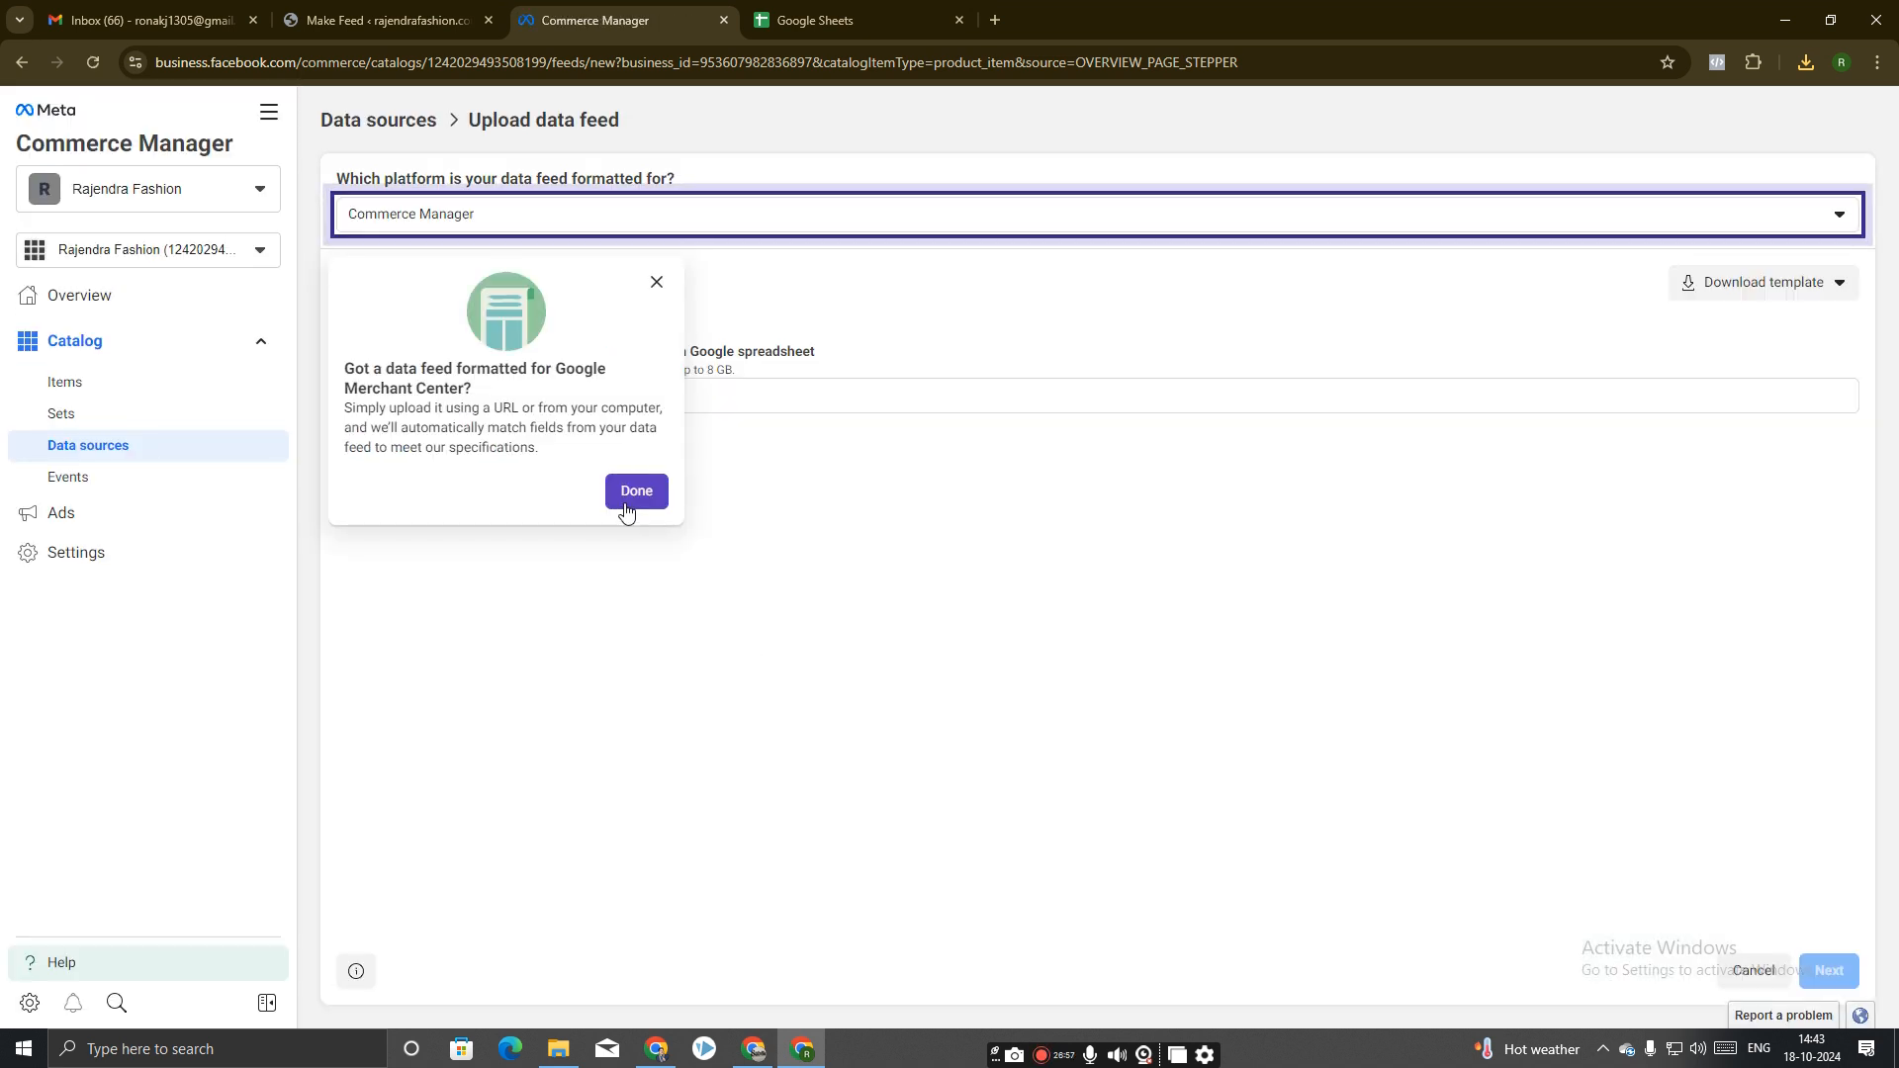
left_click(638, 494)
left_click(472, 396)
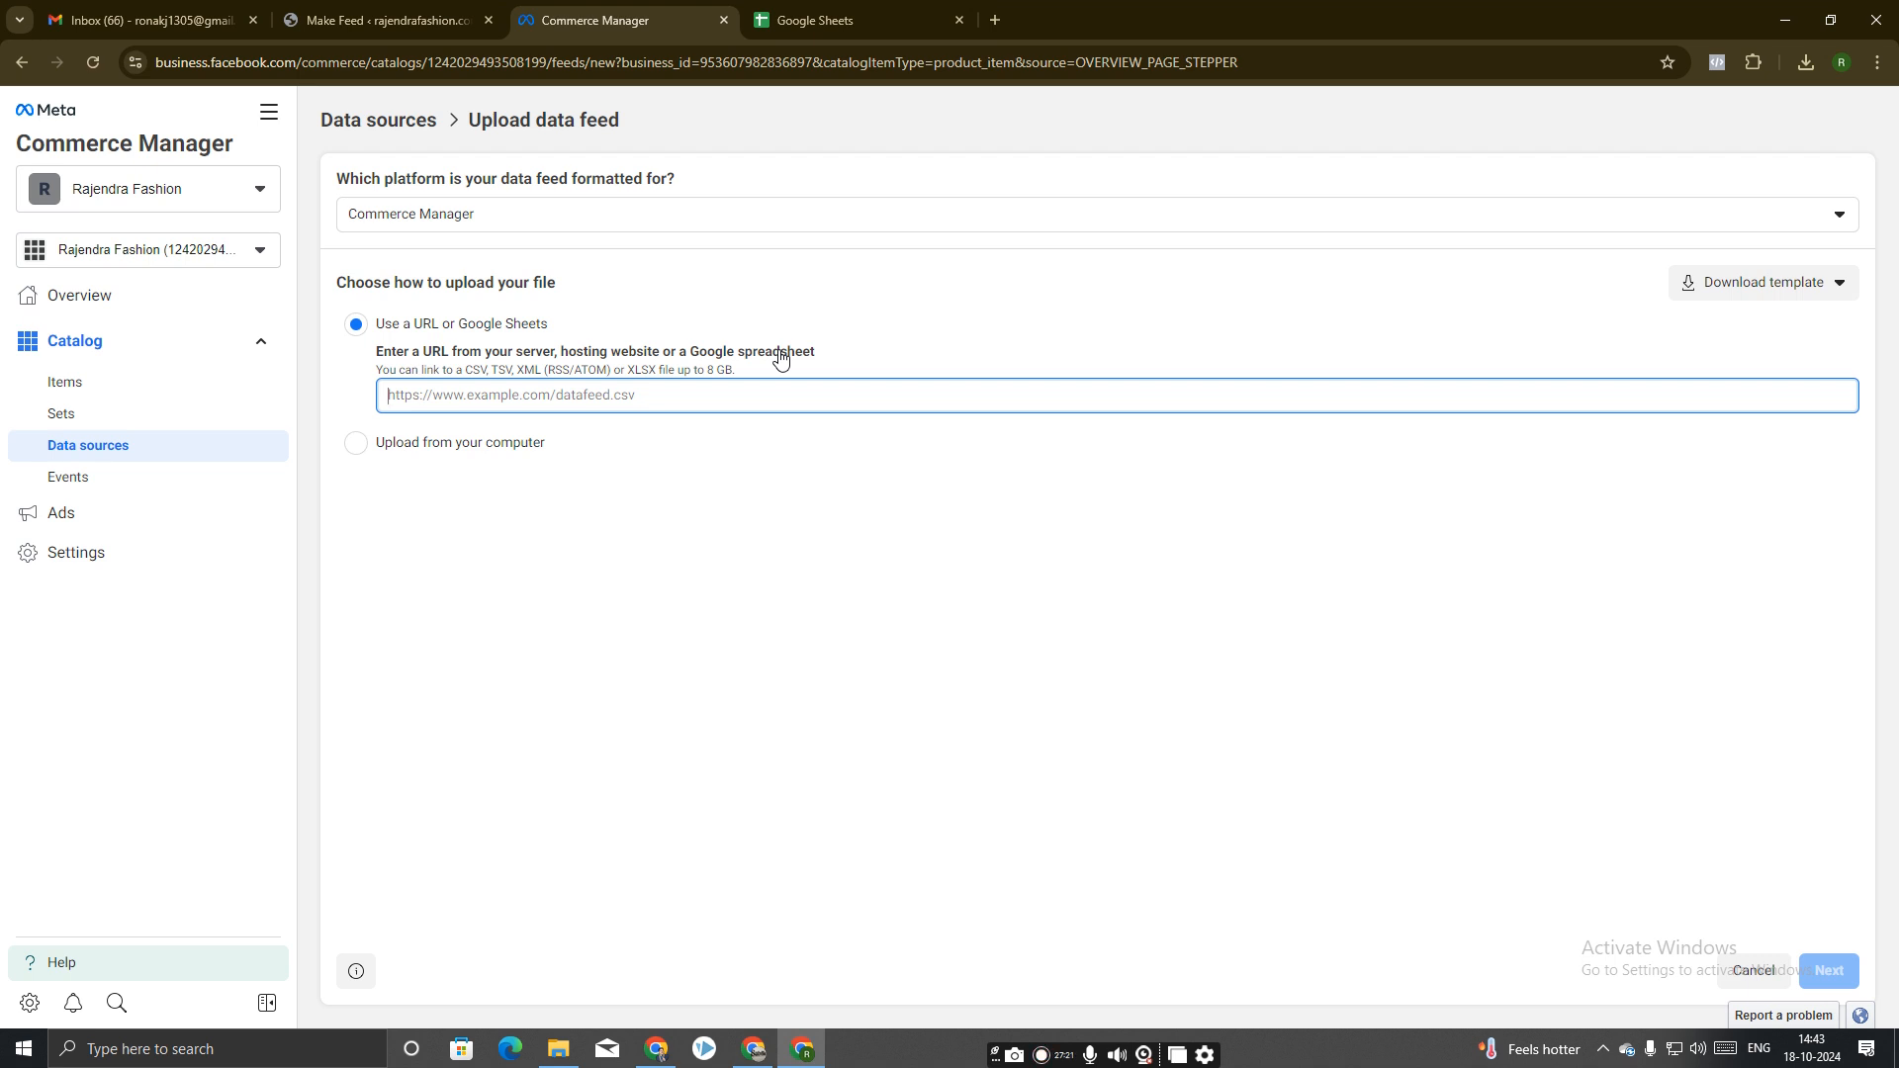
left_click(358, 447)
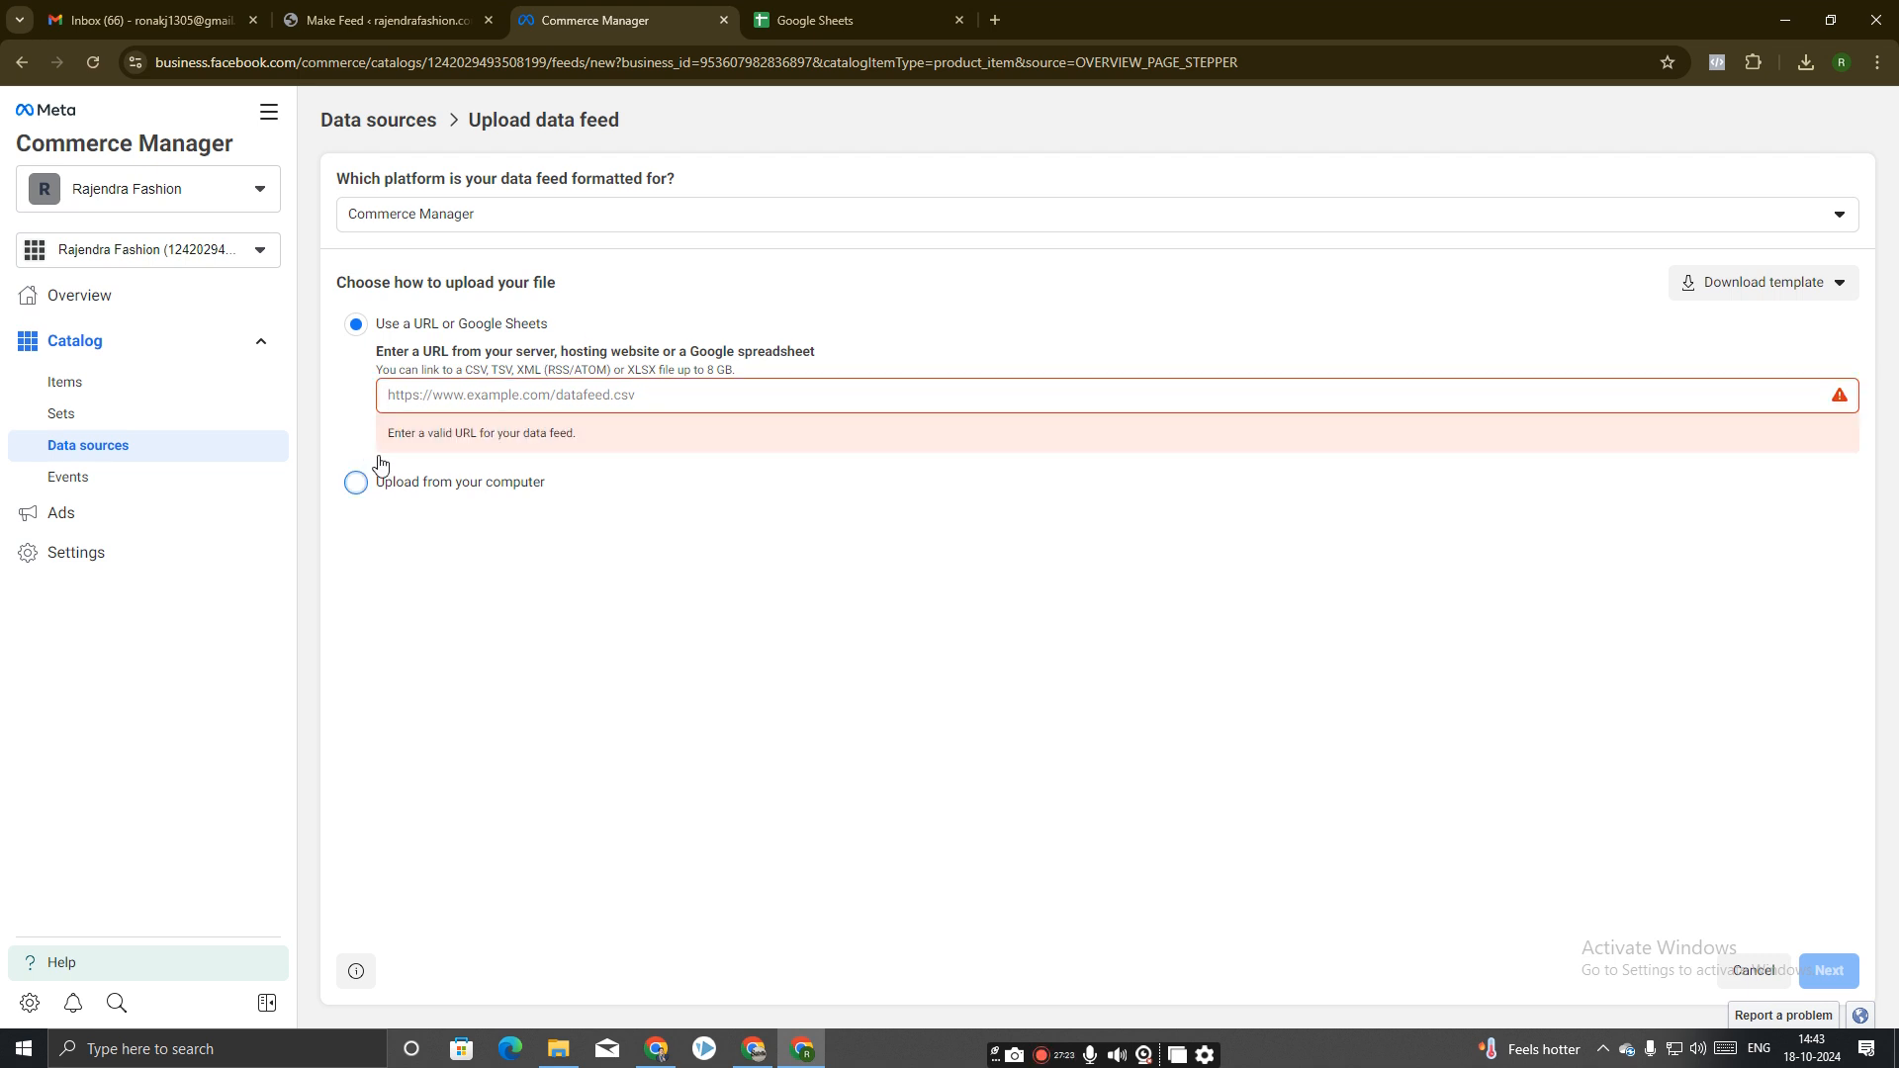
left_click(356, 482)
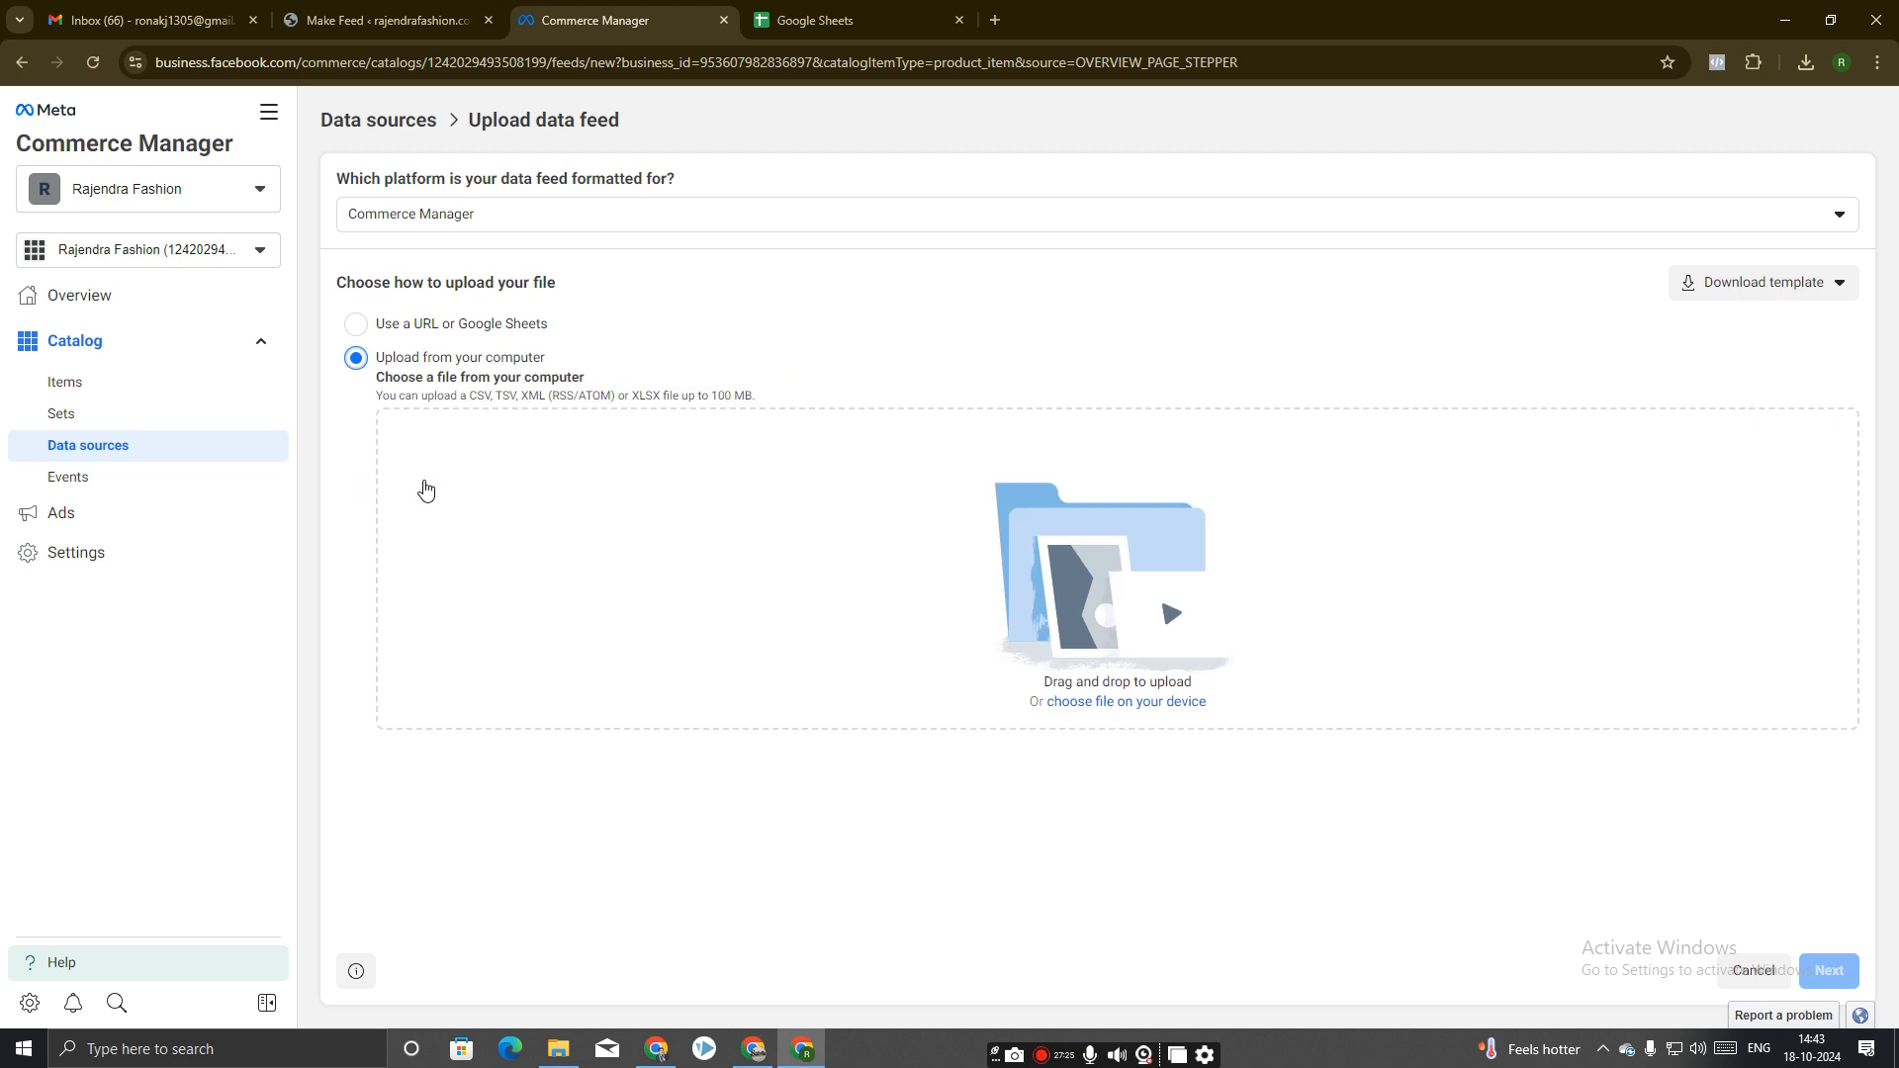
left_click(1092, 702)
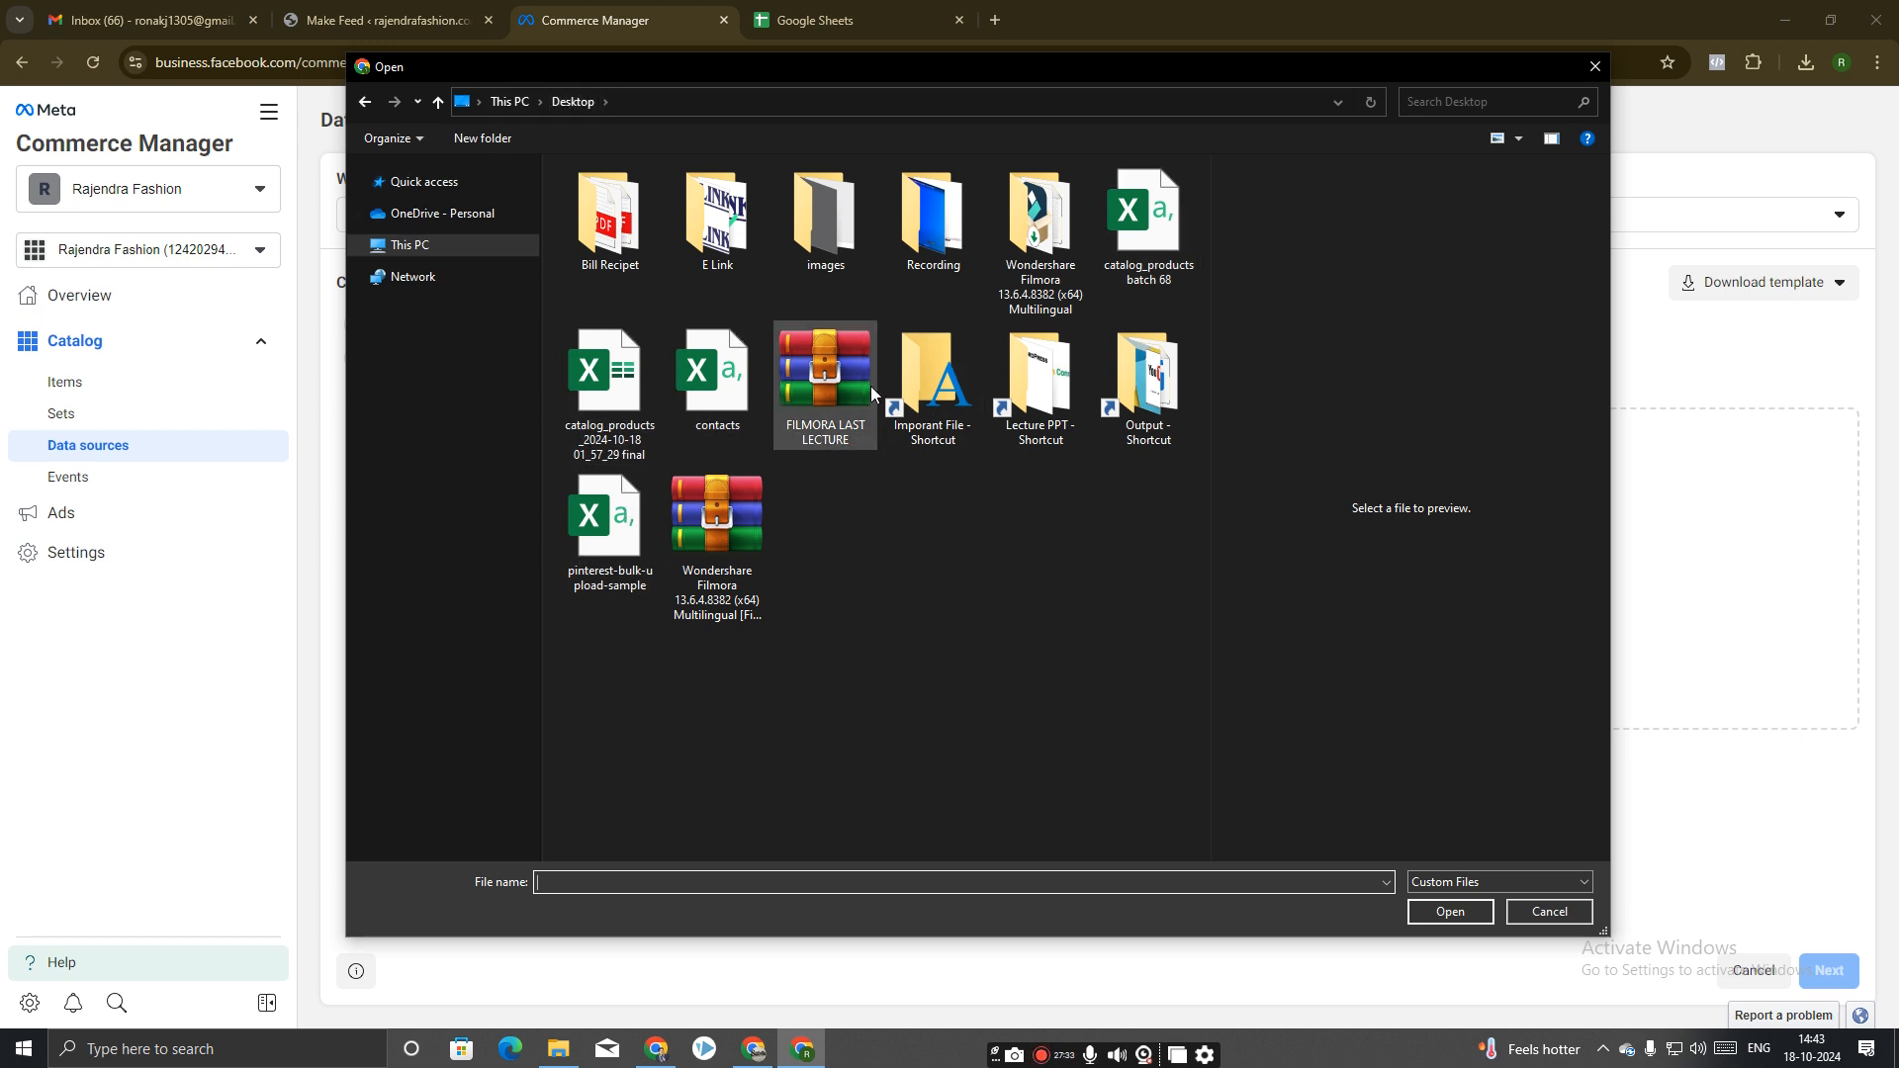
left_click(614, 427)
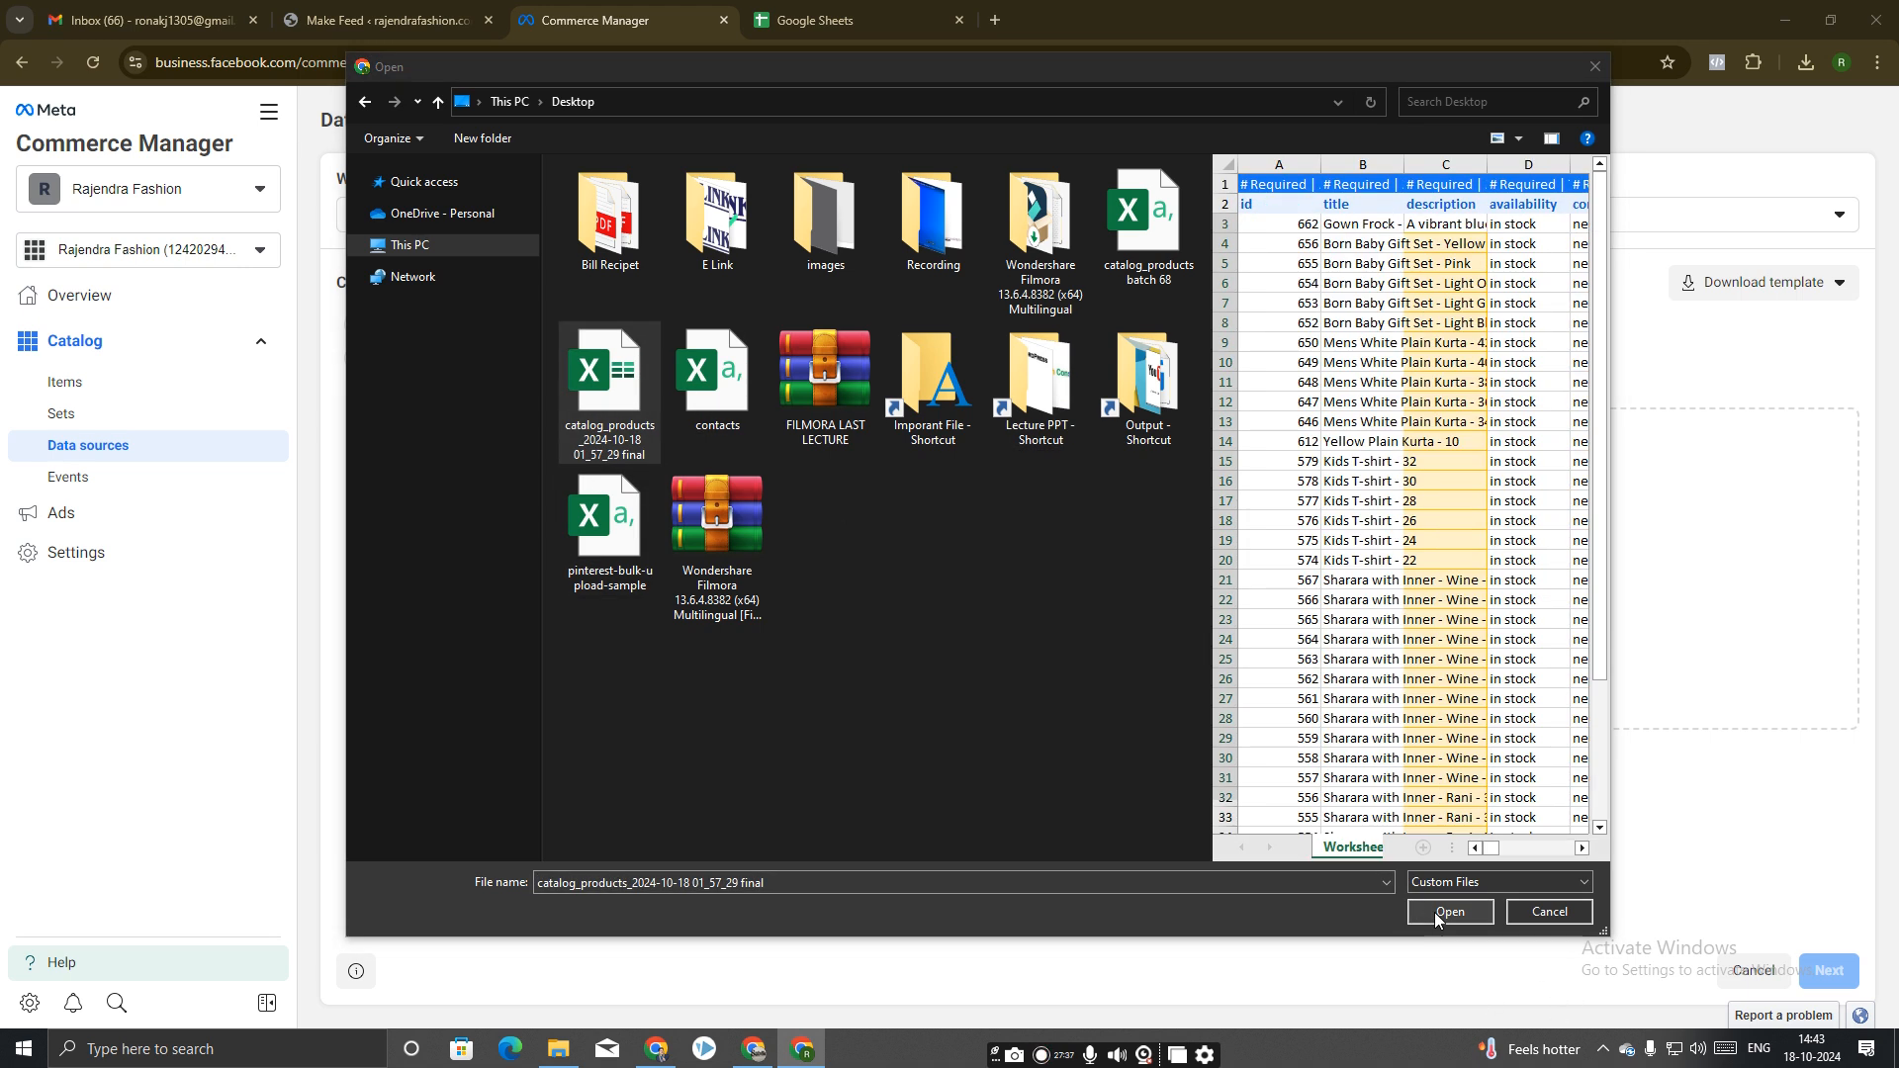
left_click(1450, 911)
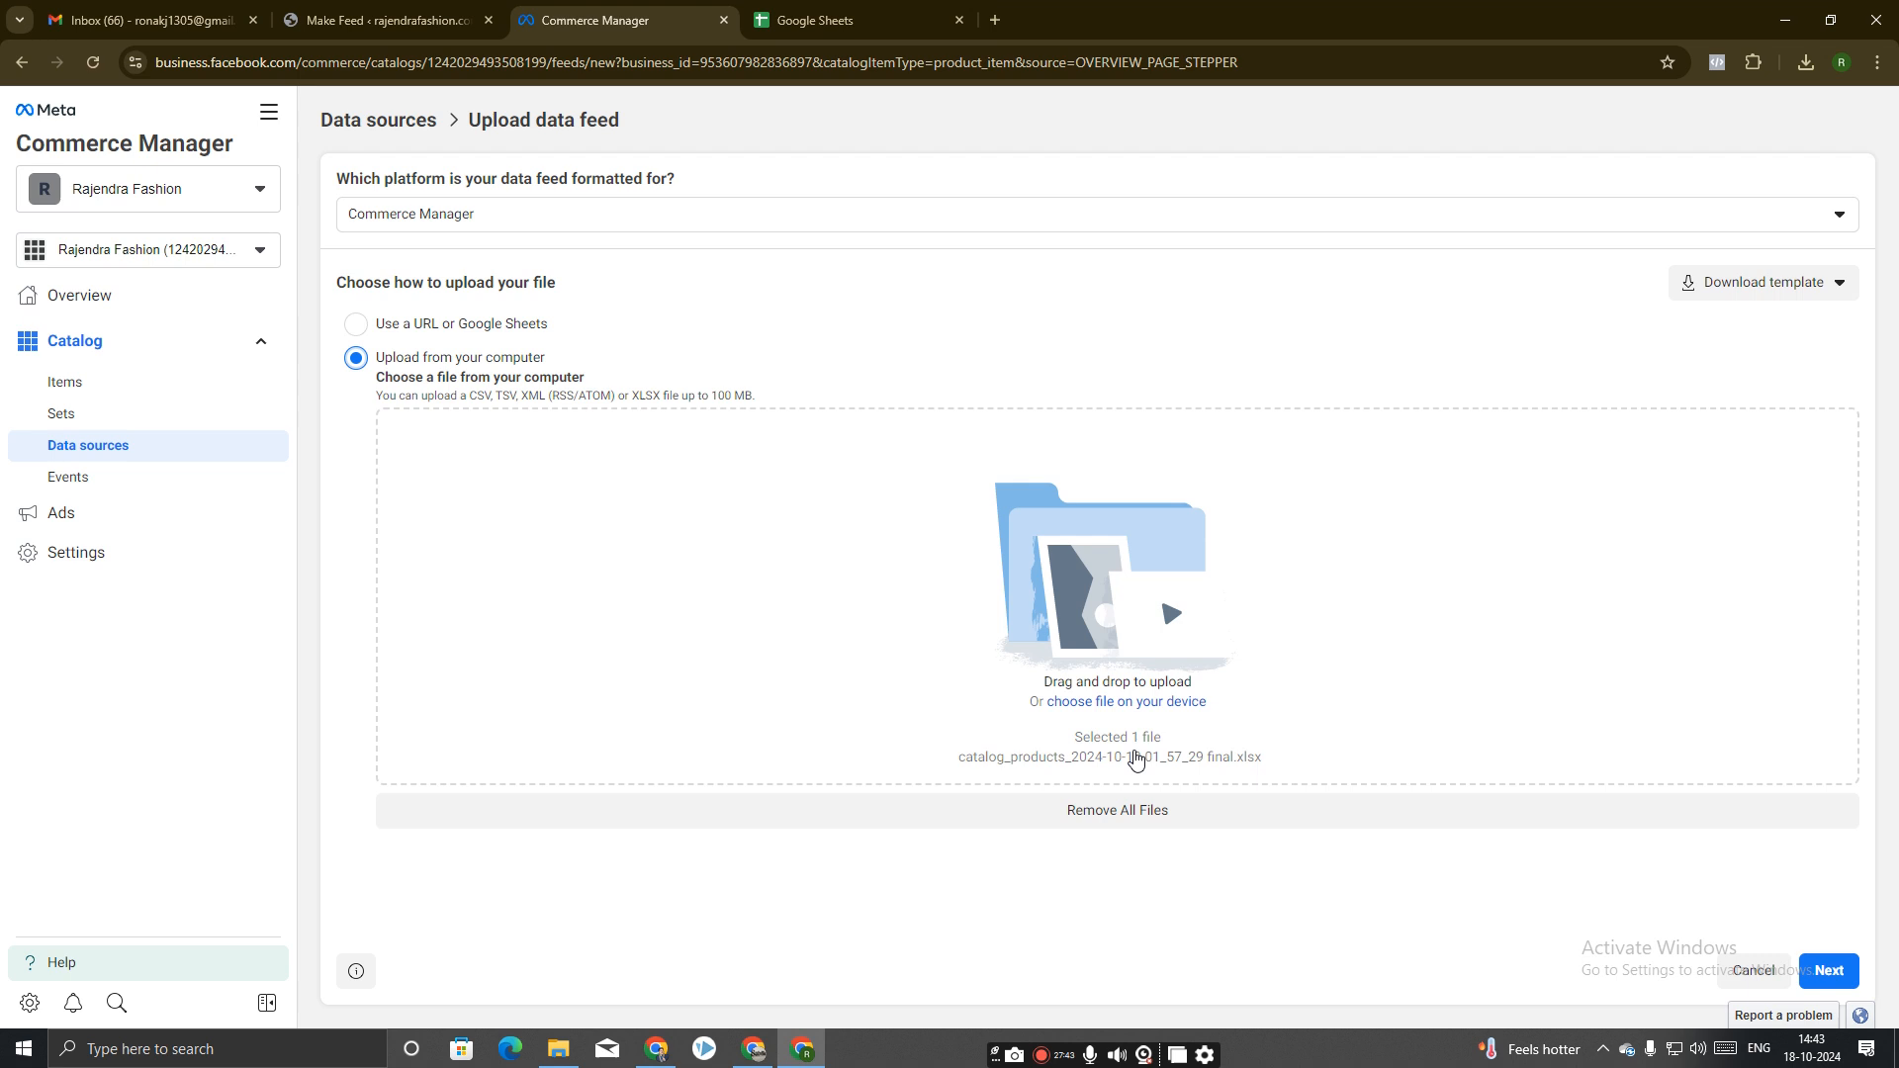
left_click(1832, 973)
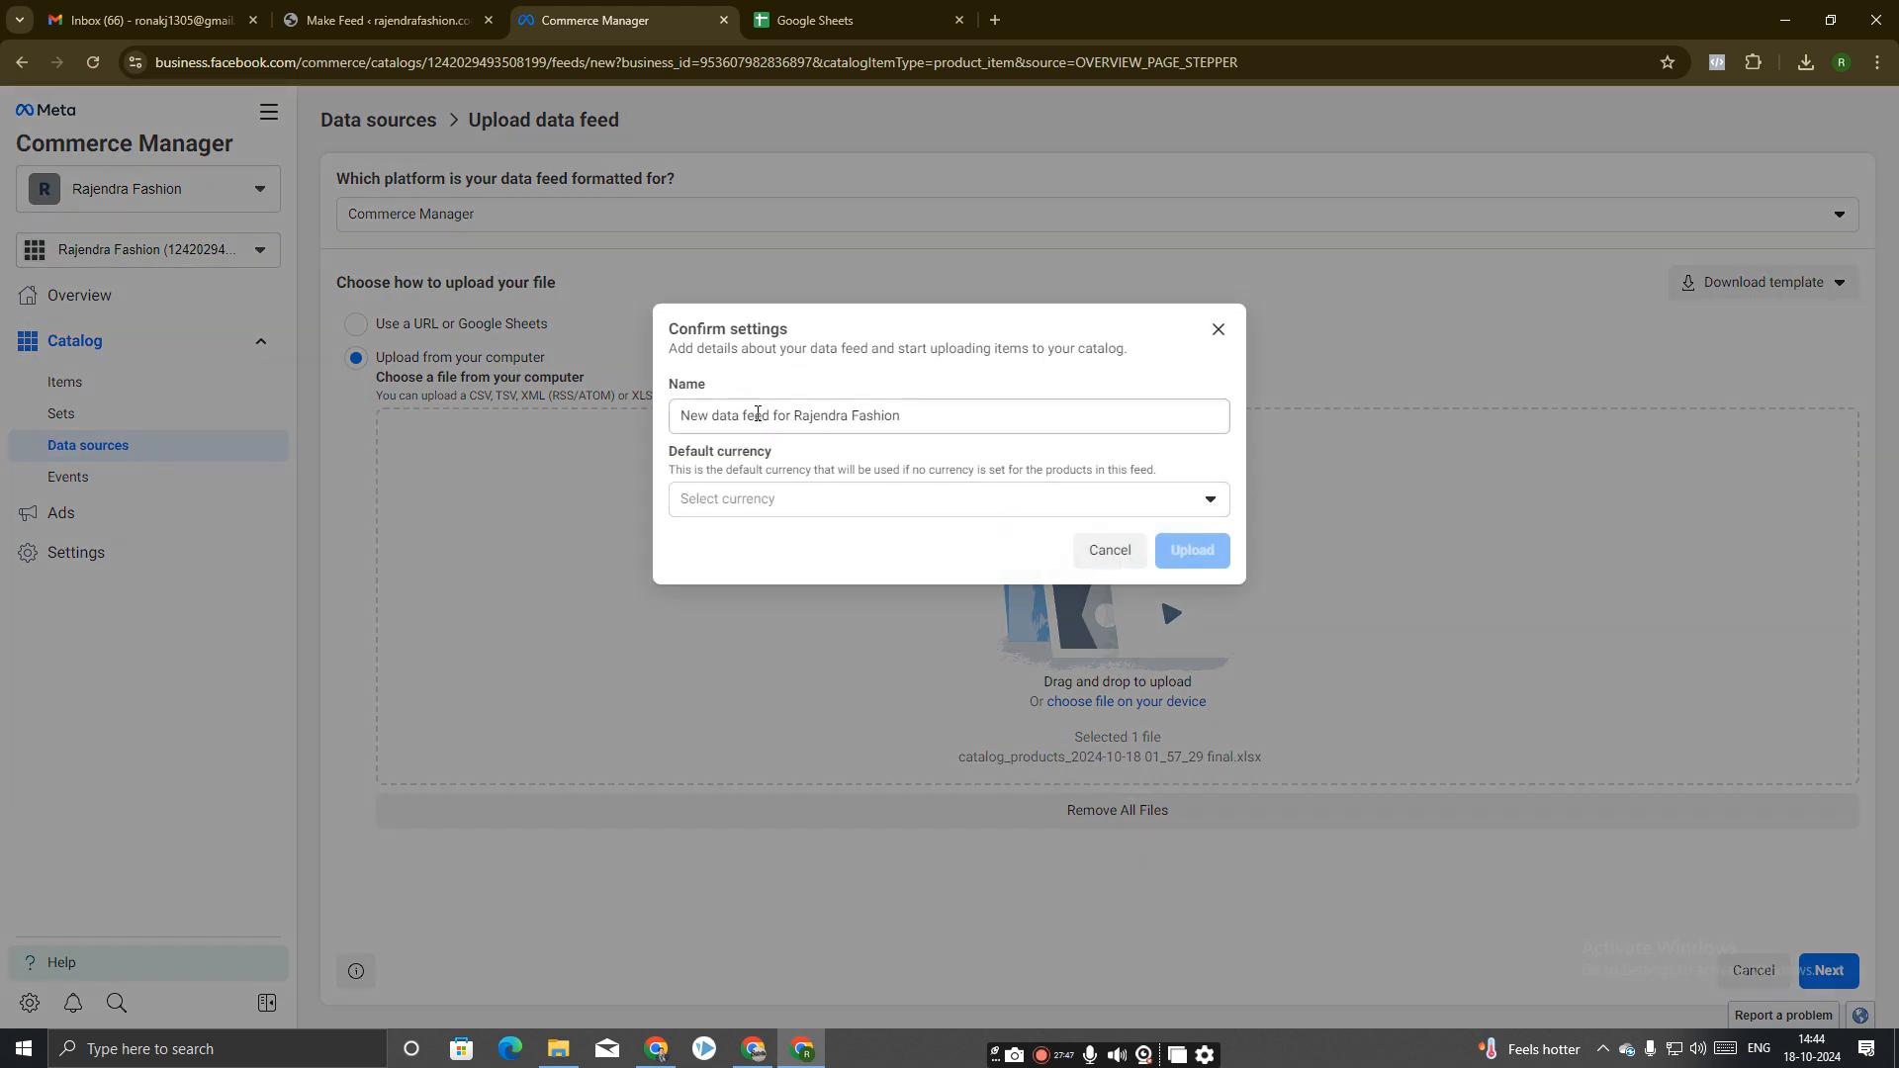
Keep the feed name "New data feed for Rajendra Fashion", set the default currency to INR – Indian Rupee, and upload the feed.
left_click_drag(918, 409, 655, 423)
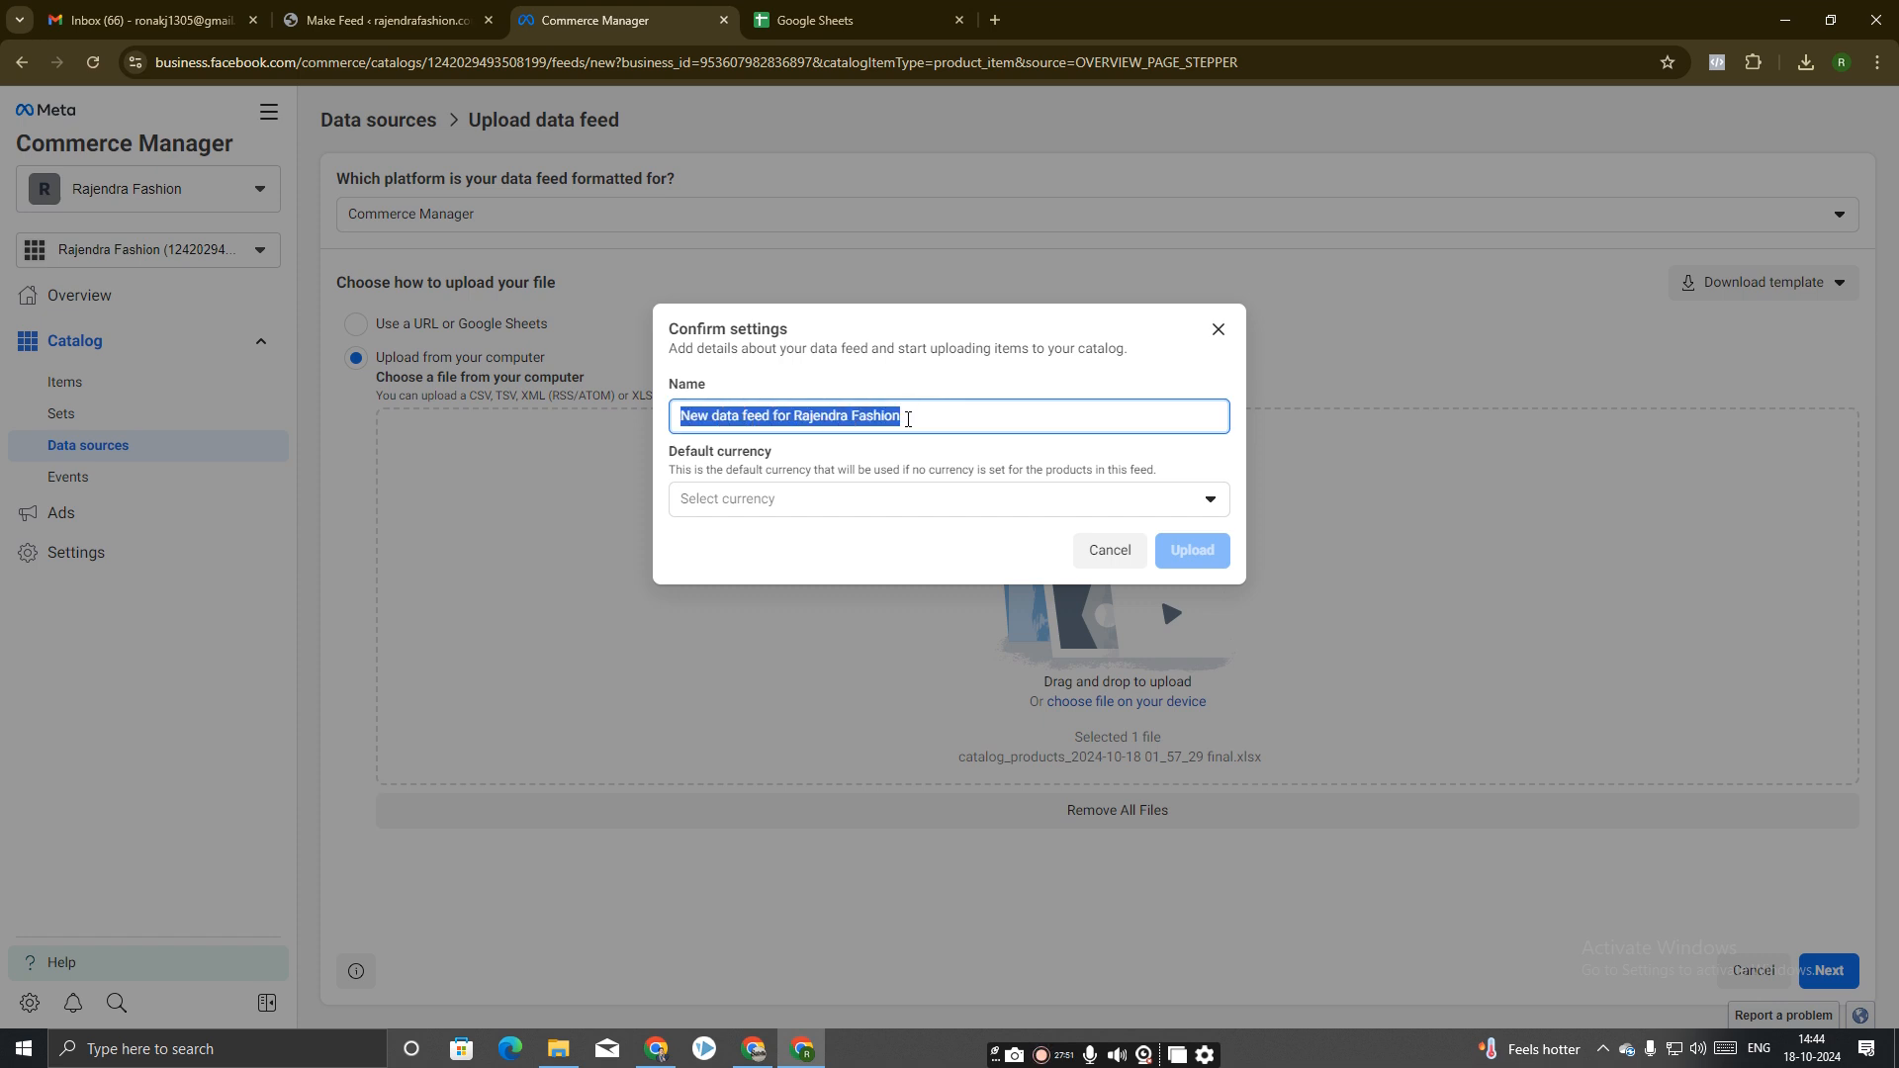
left_click(786, 511)
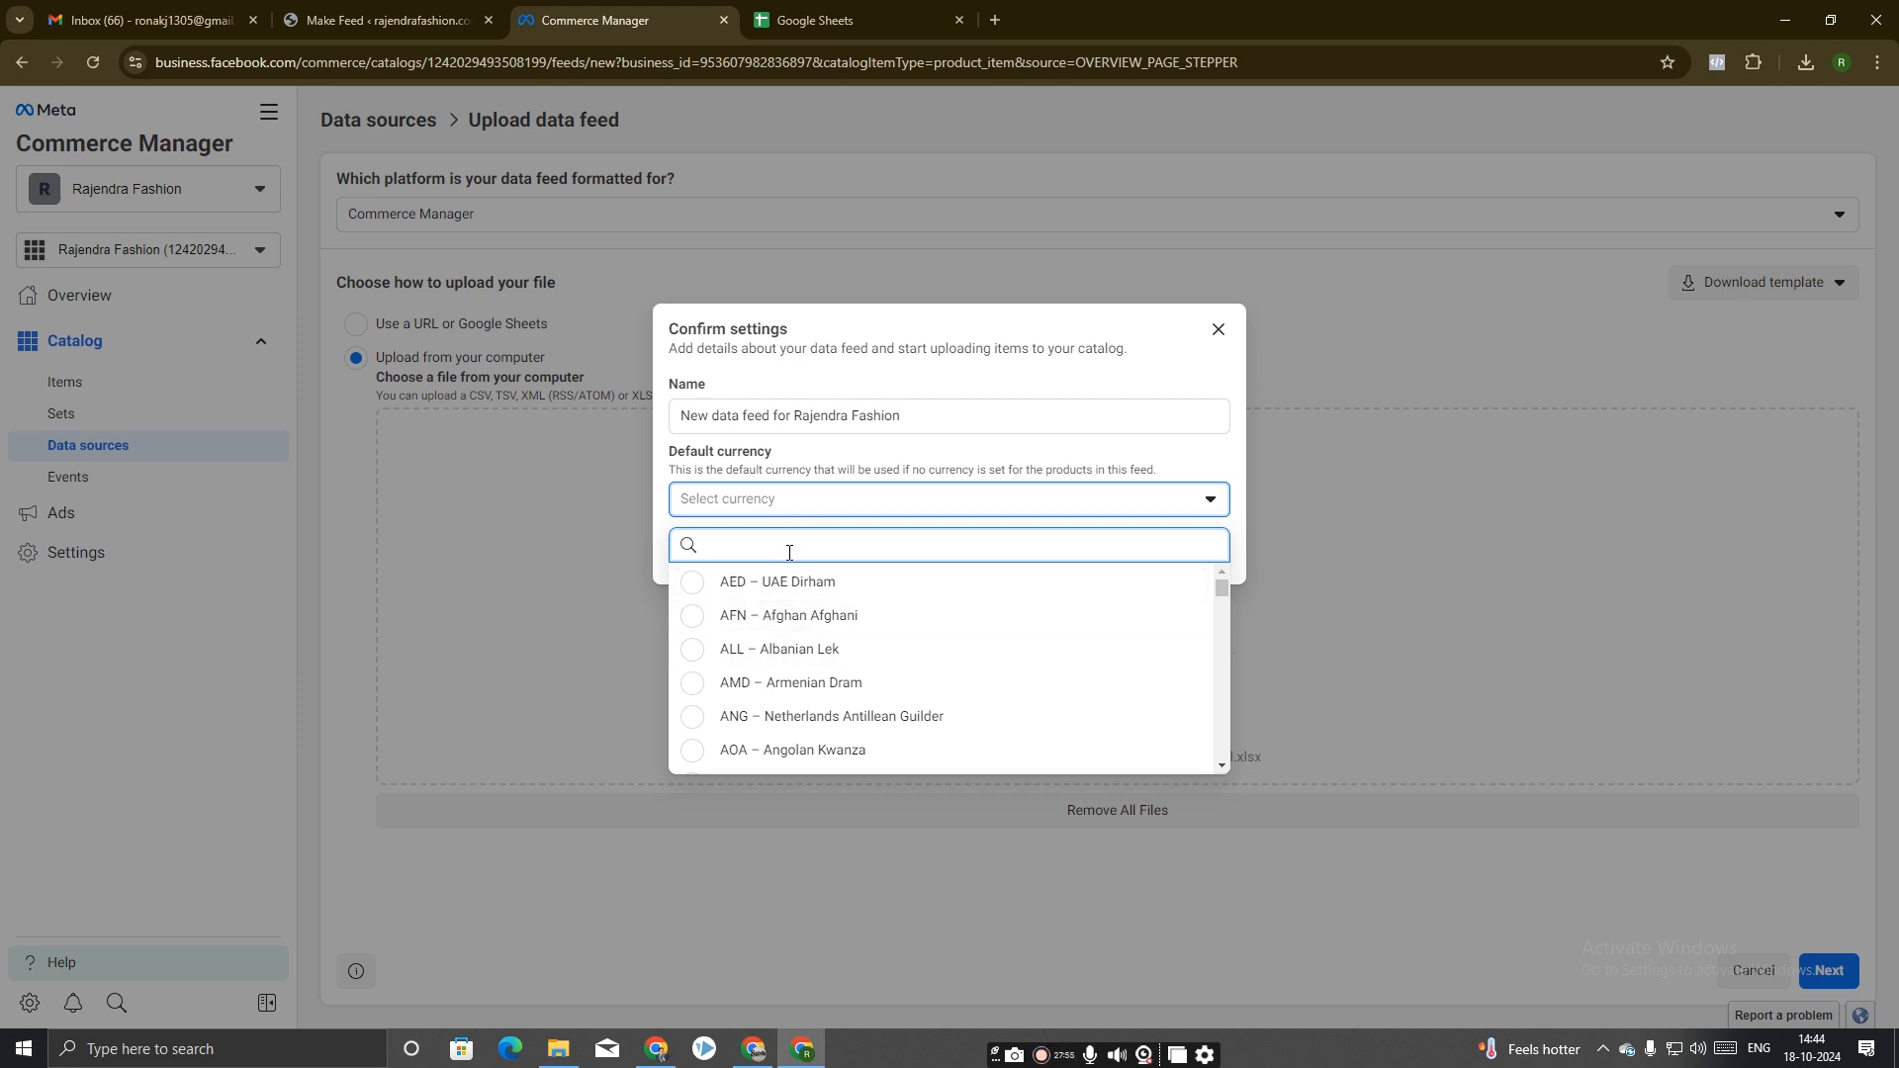
type("inr")
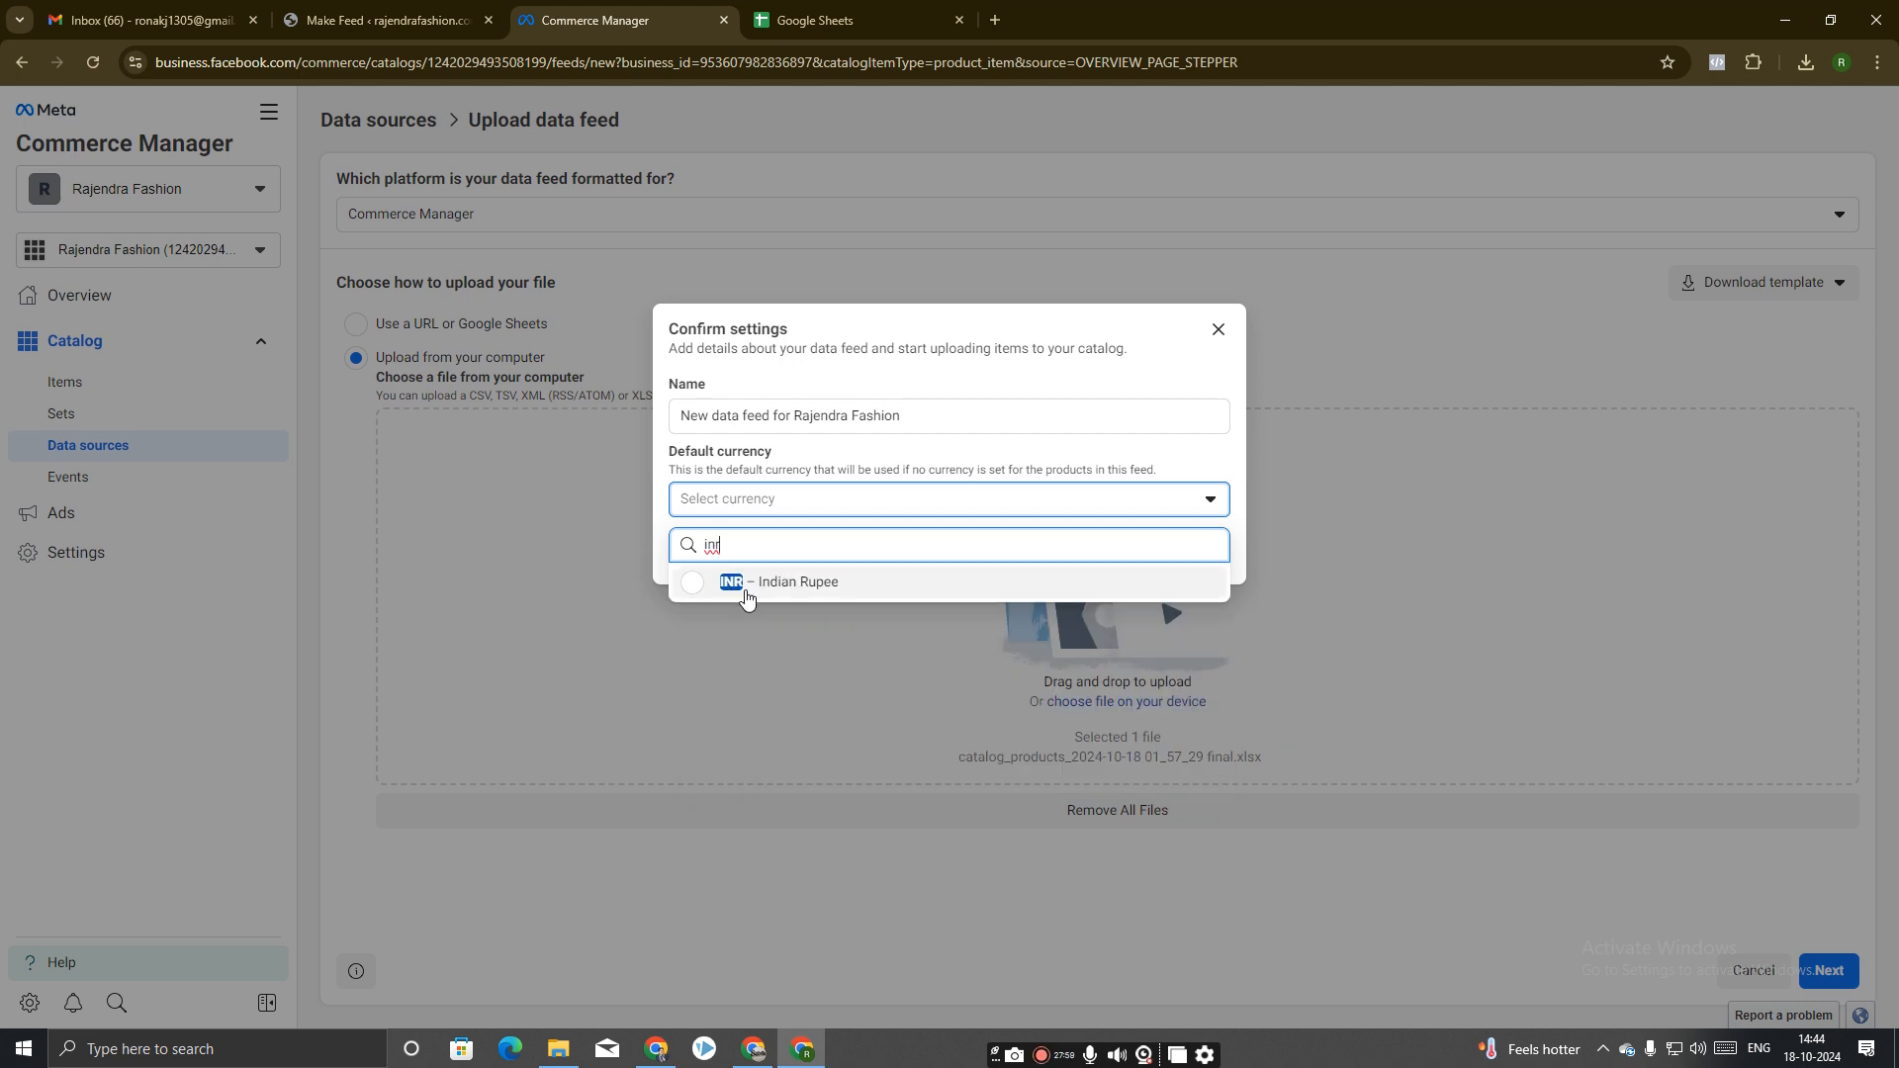
left_click(751, 584)
left_click_drag(744, 416, 607, 416)
left_click(981, 417)
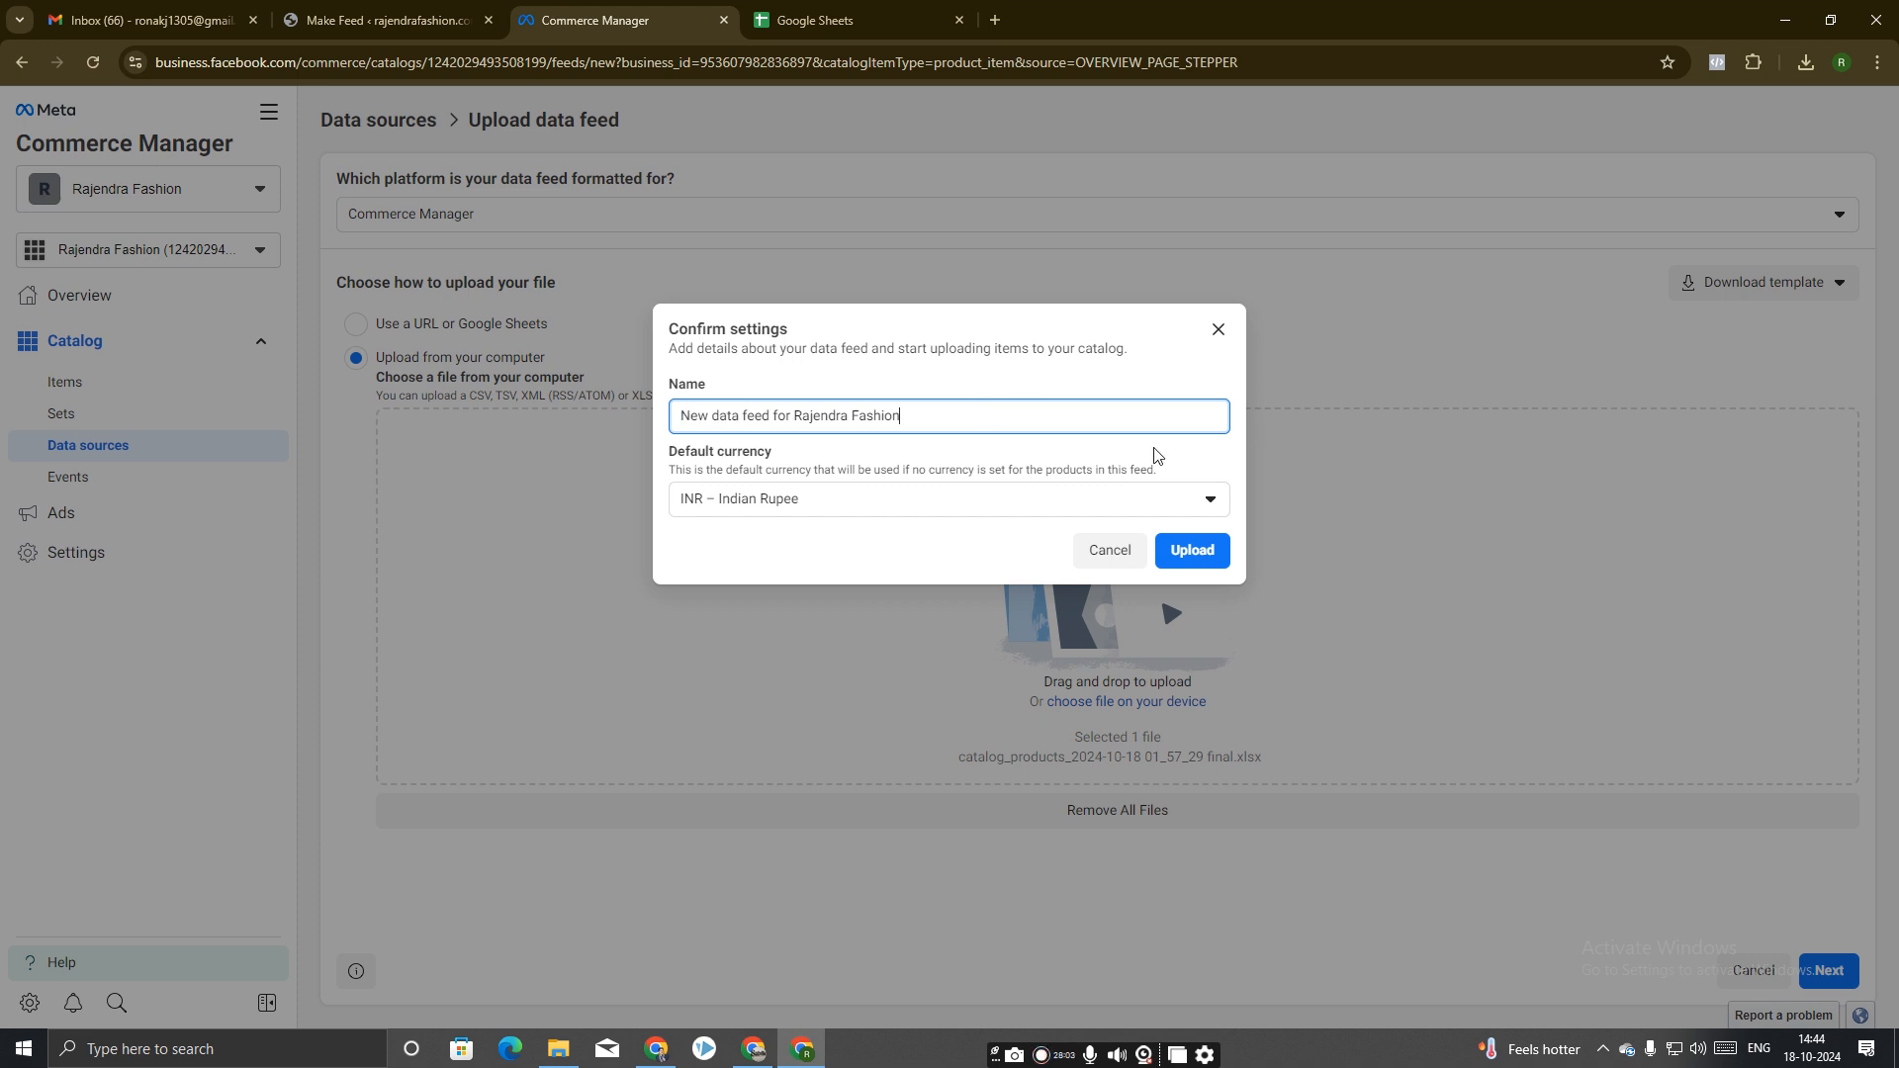
left_click(1194, 554)
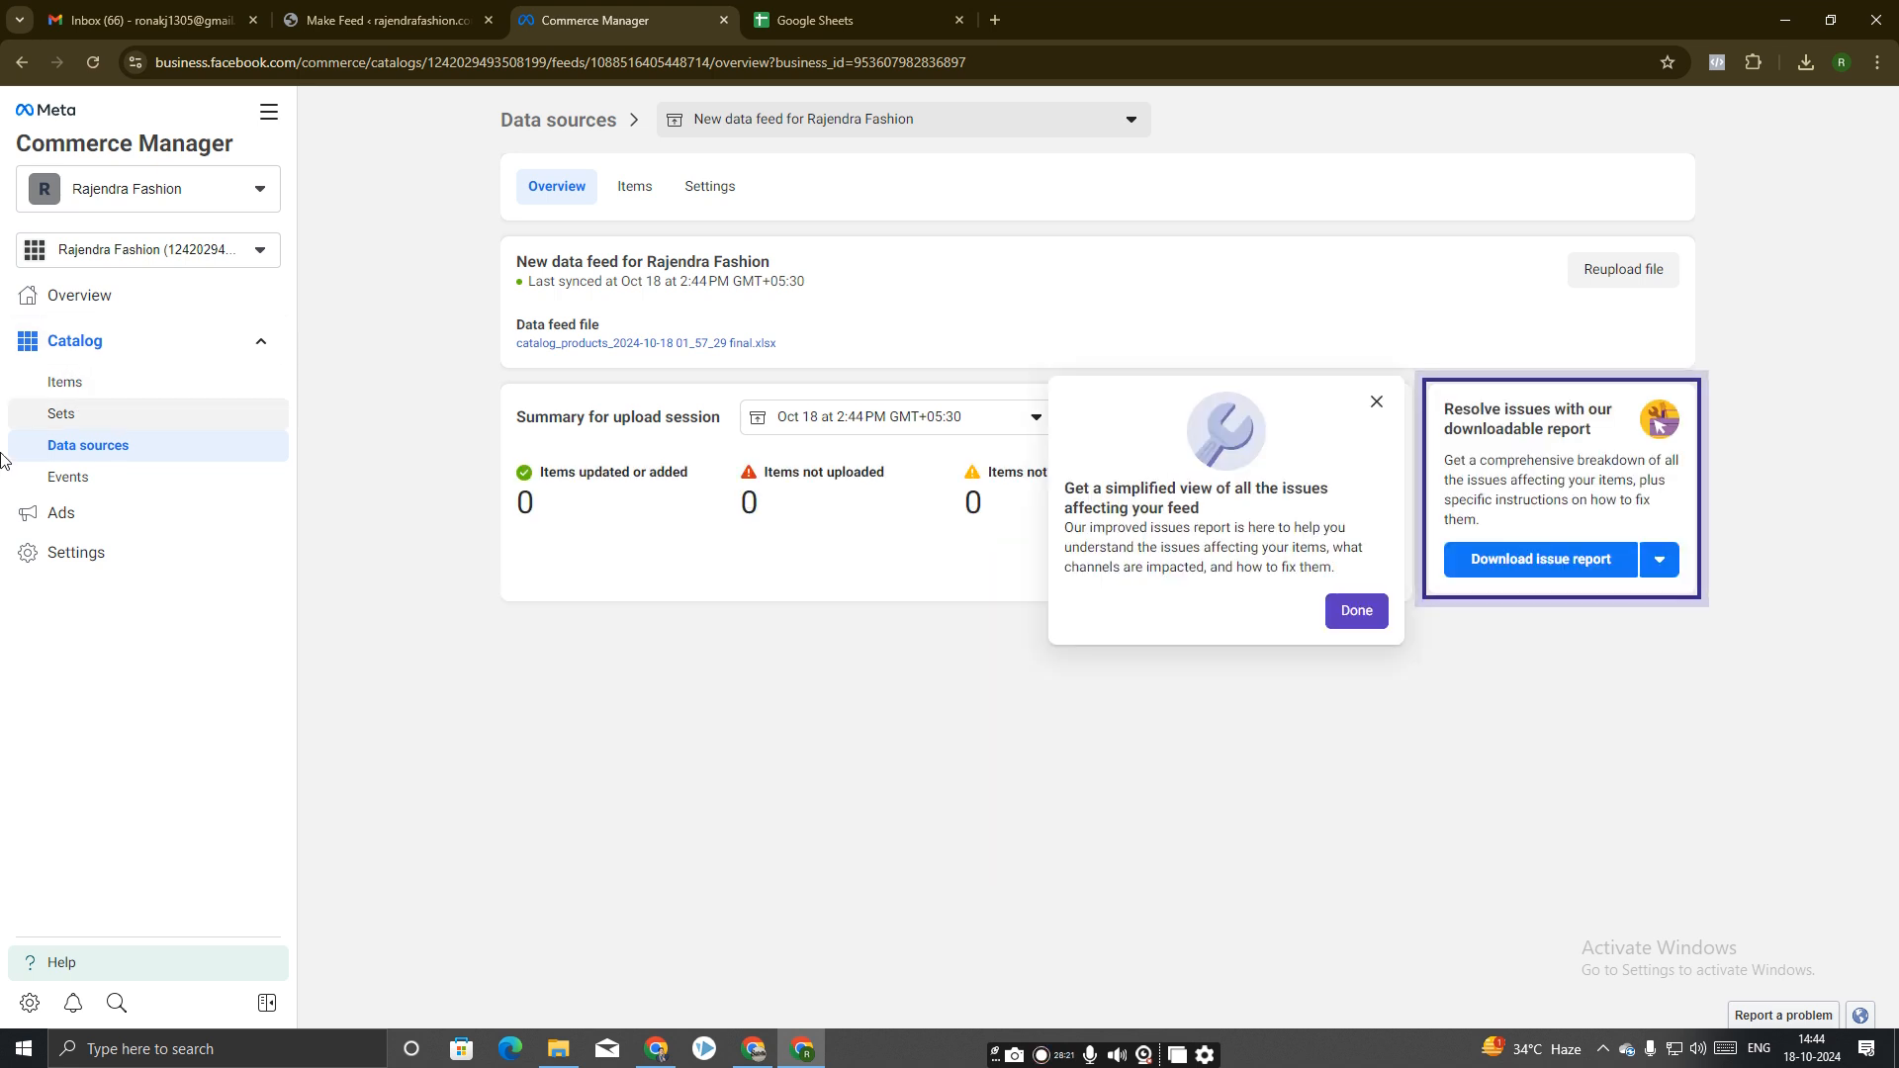
Dismiss the issue report tip and review the upload session's figures for added, not uploaded, not showing and removed items.
left_click(1357, 610)
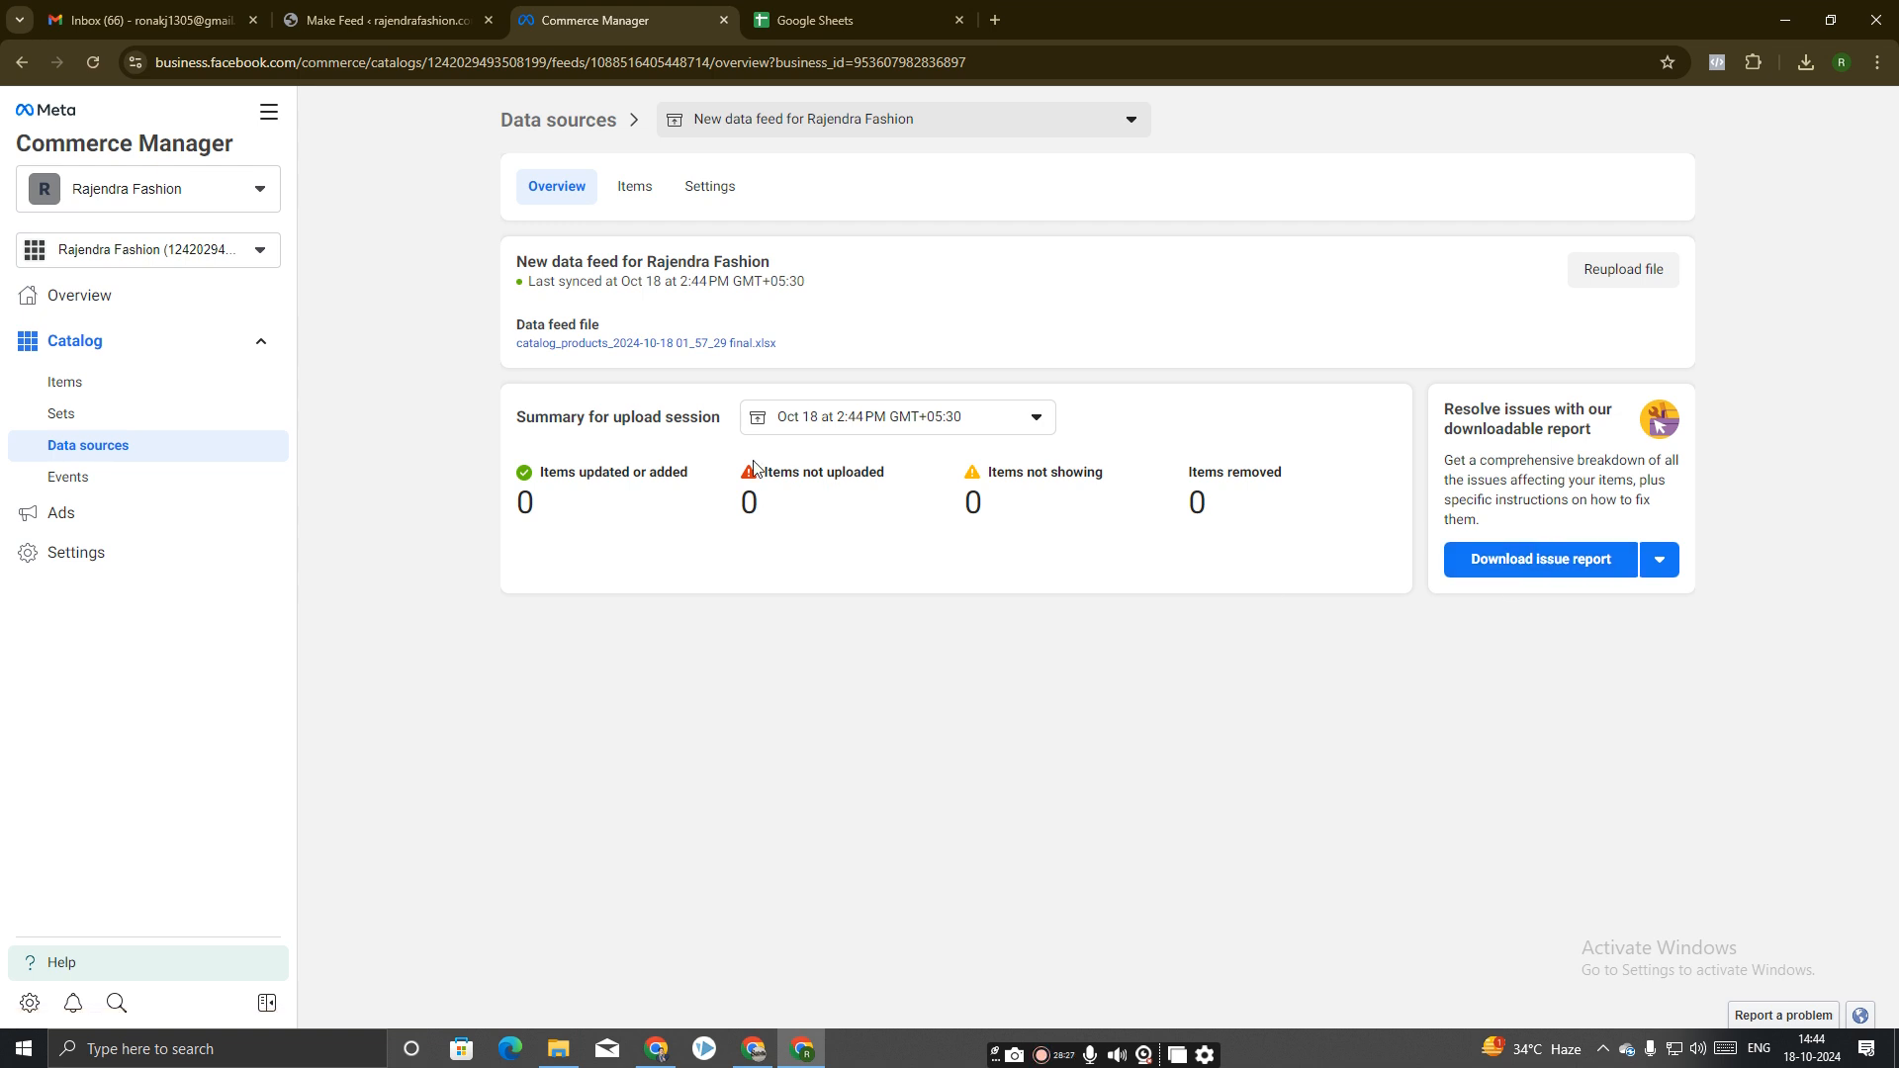
left_click_drag(763, 478, 1114, 479)
triple_click(1225, 475)
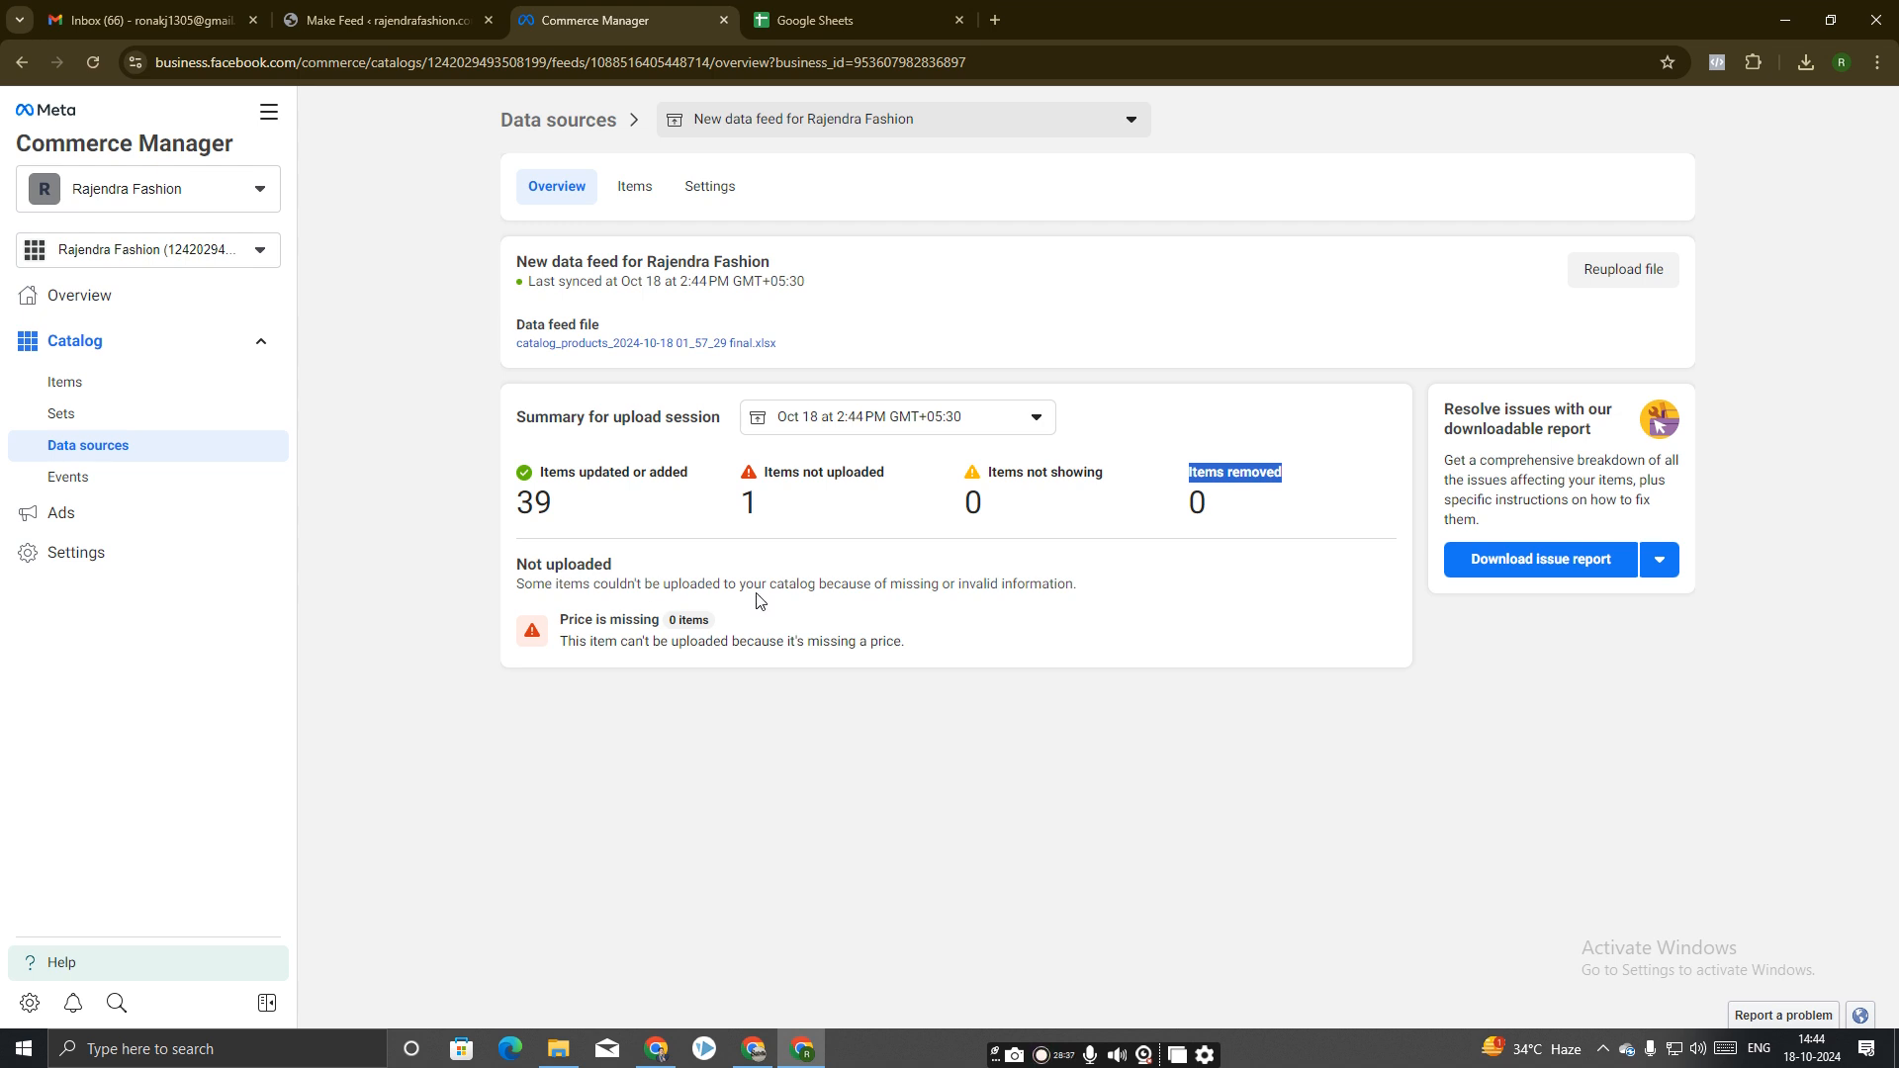
double_click(521, 507)
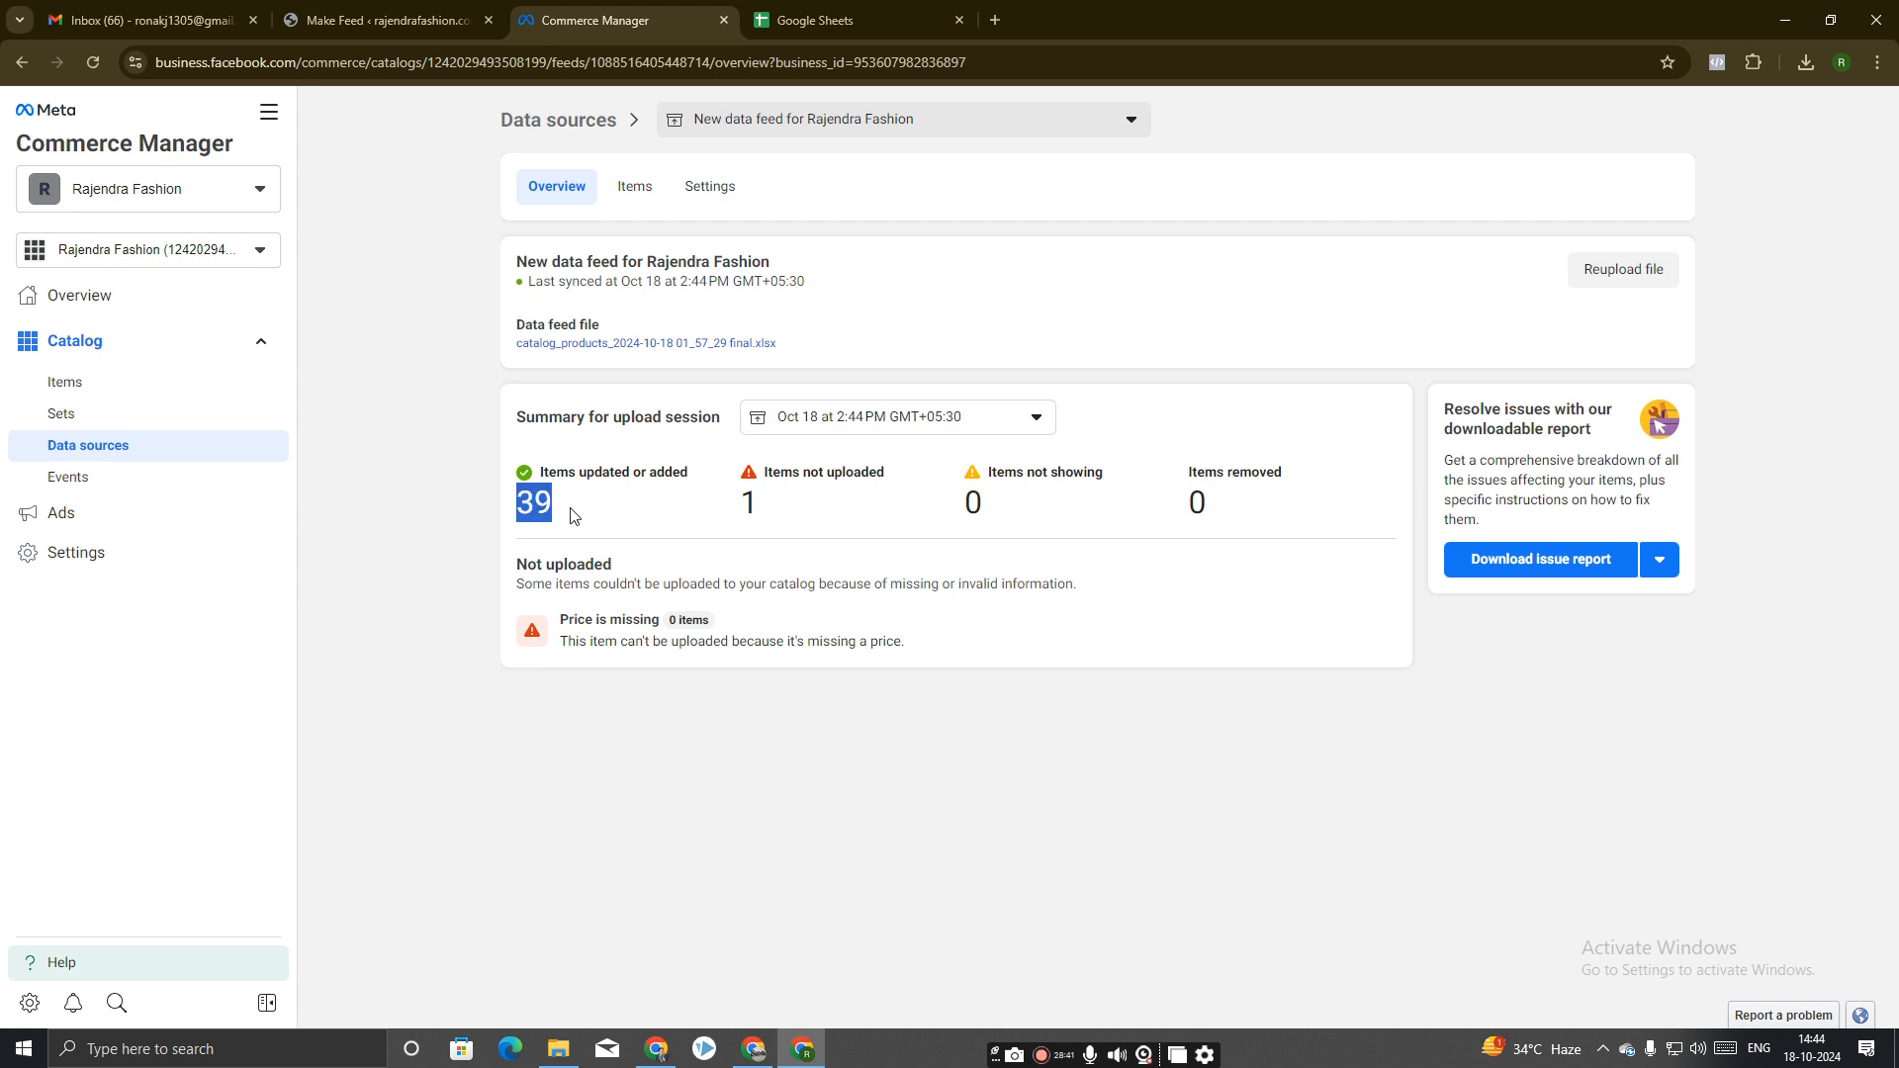
double_click(746, 504)
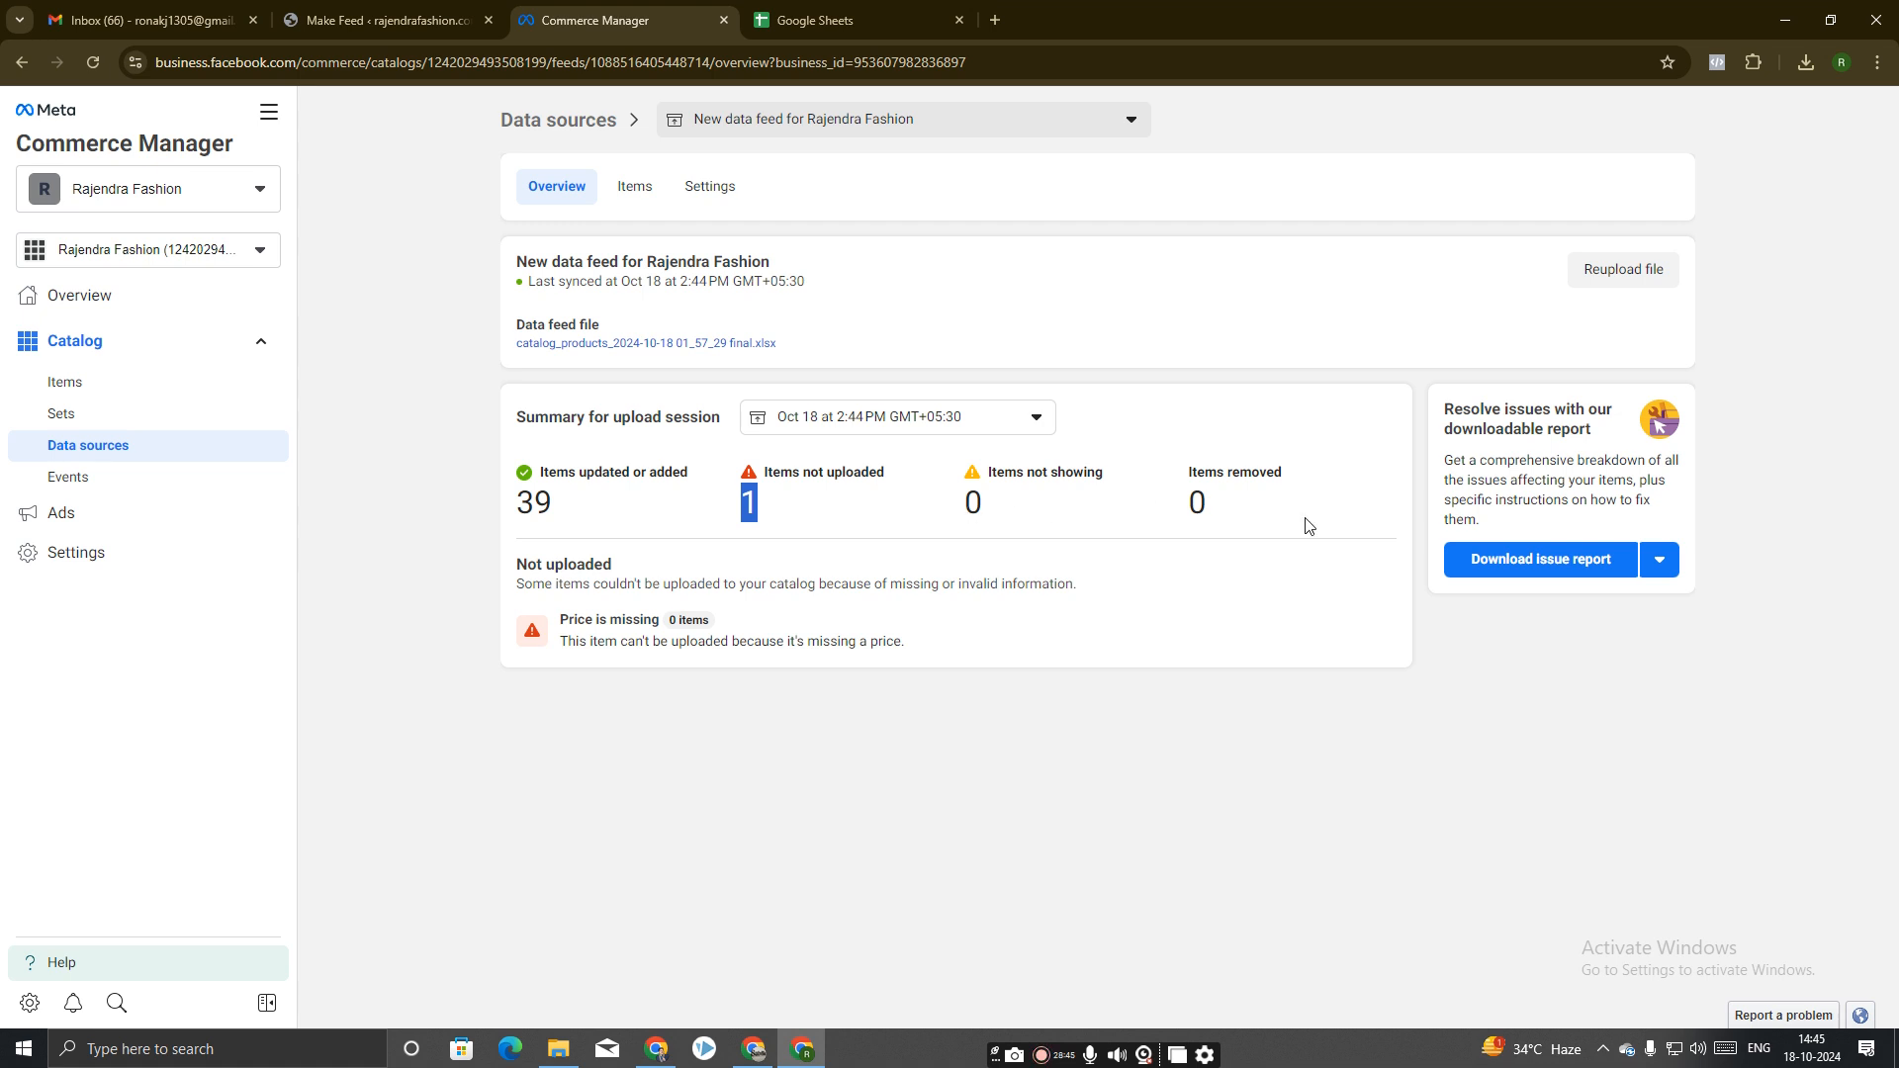
Request the downloadable issue report for the feed and examine the upload session's details on items that were not uploaded.
left_click(1567, 564)
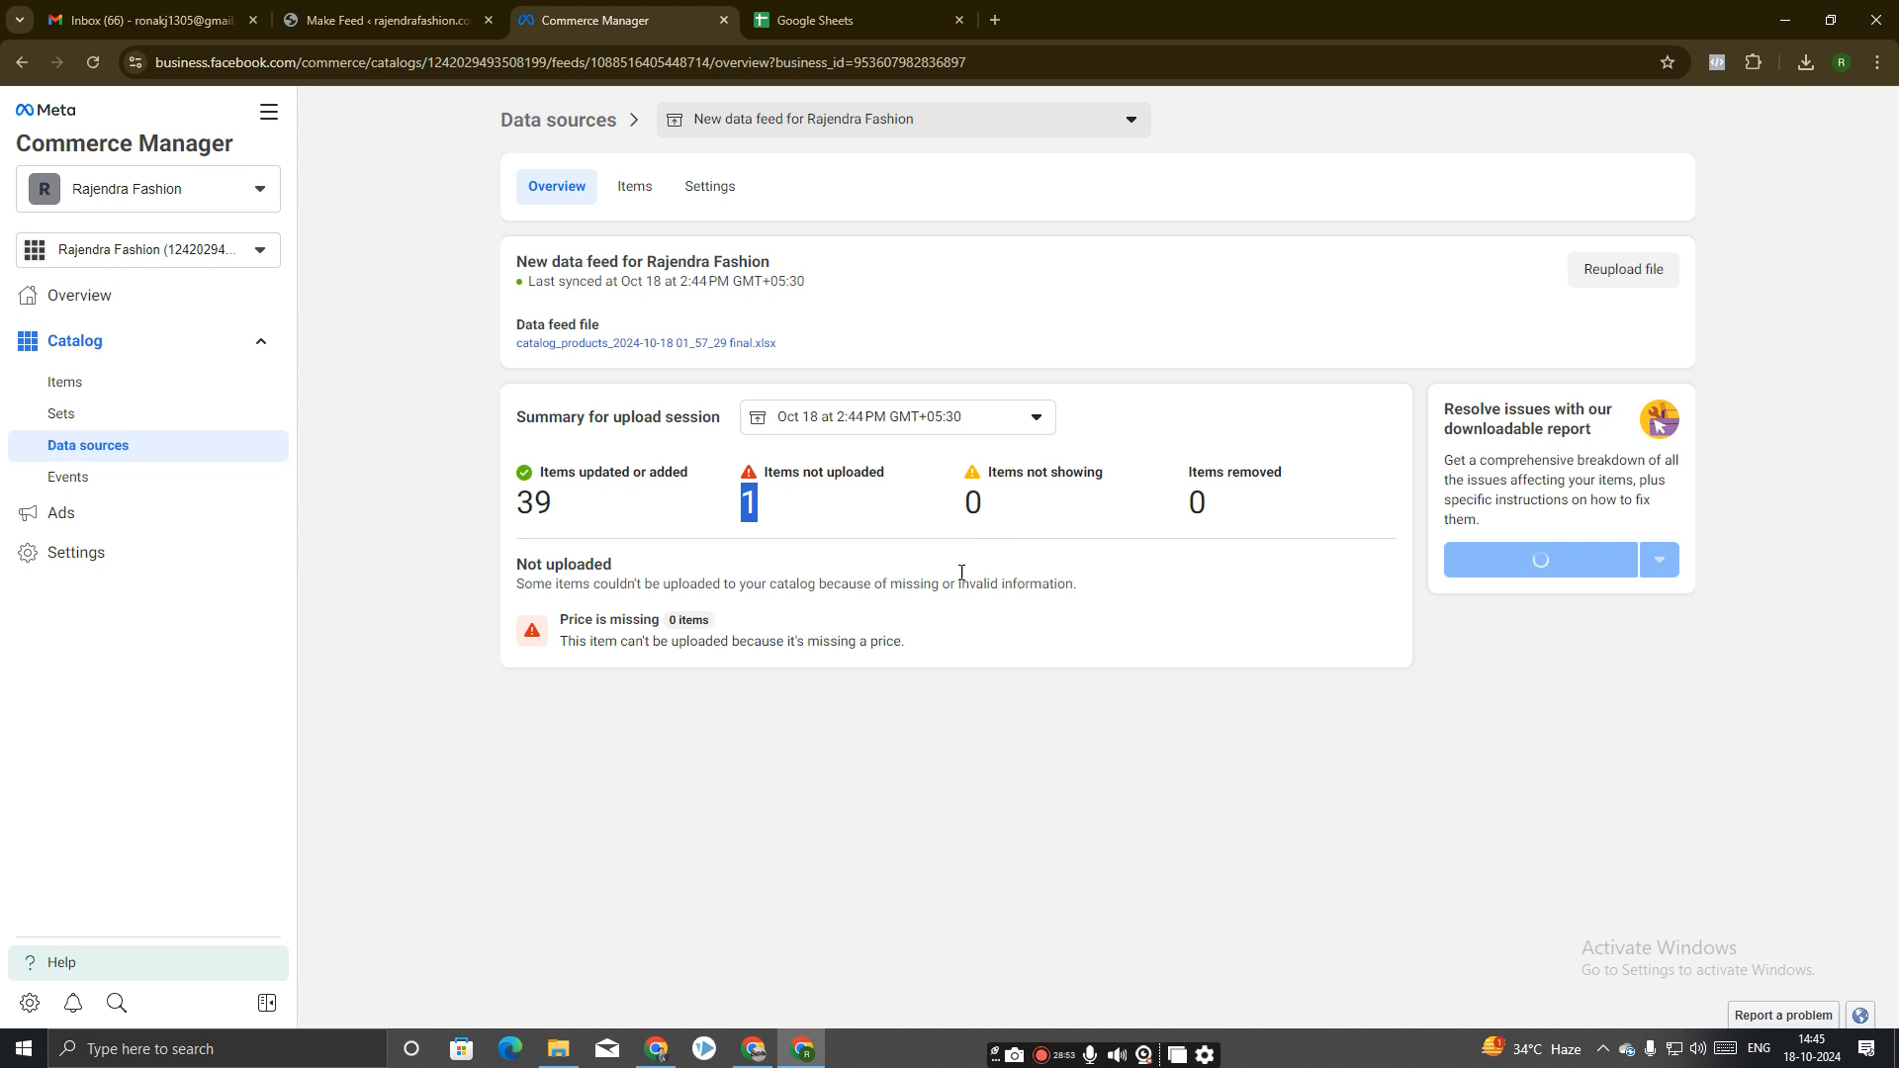
double_click(1194, 499)
left_click_drag(940, 509, 1004, 512)
left_click(1005, 512)
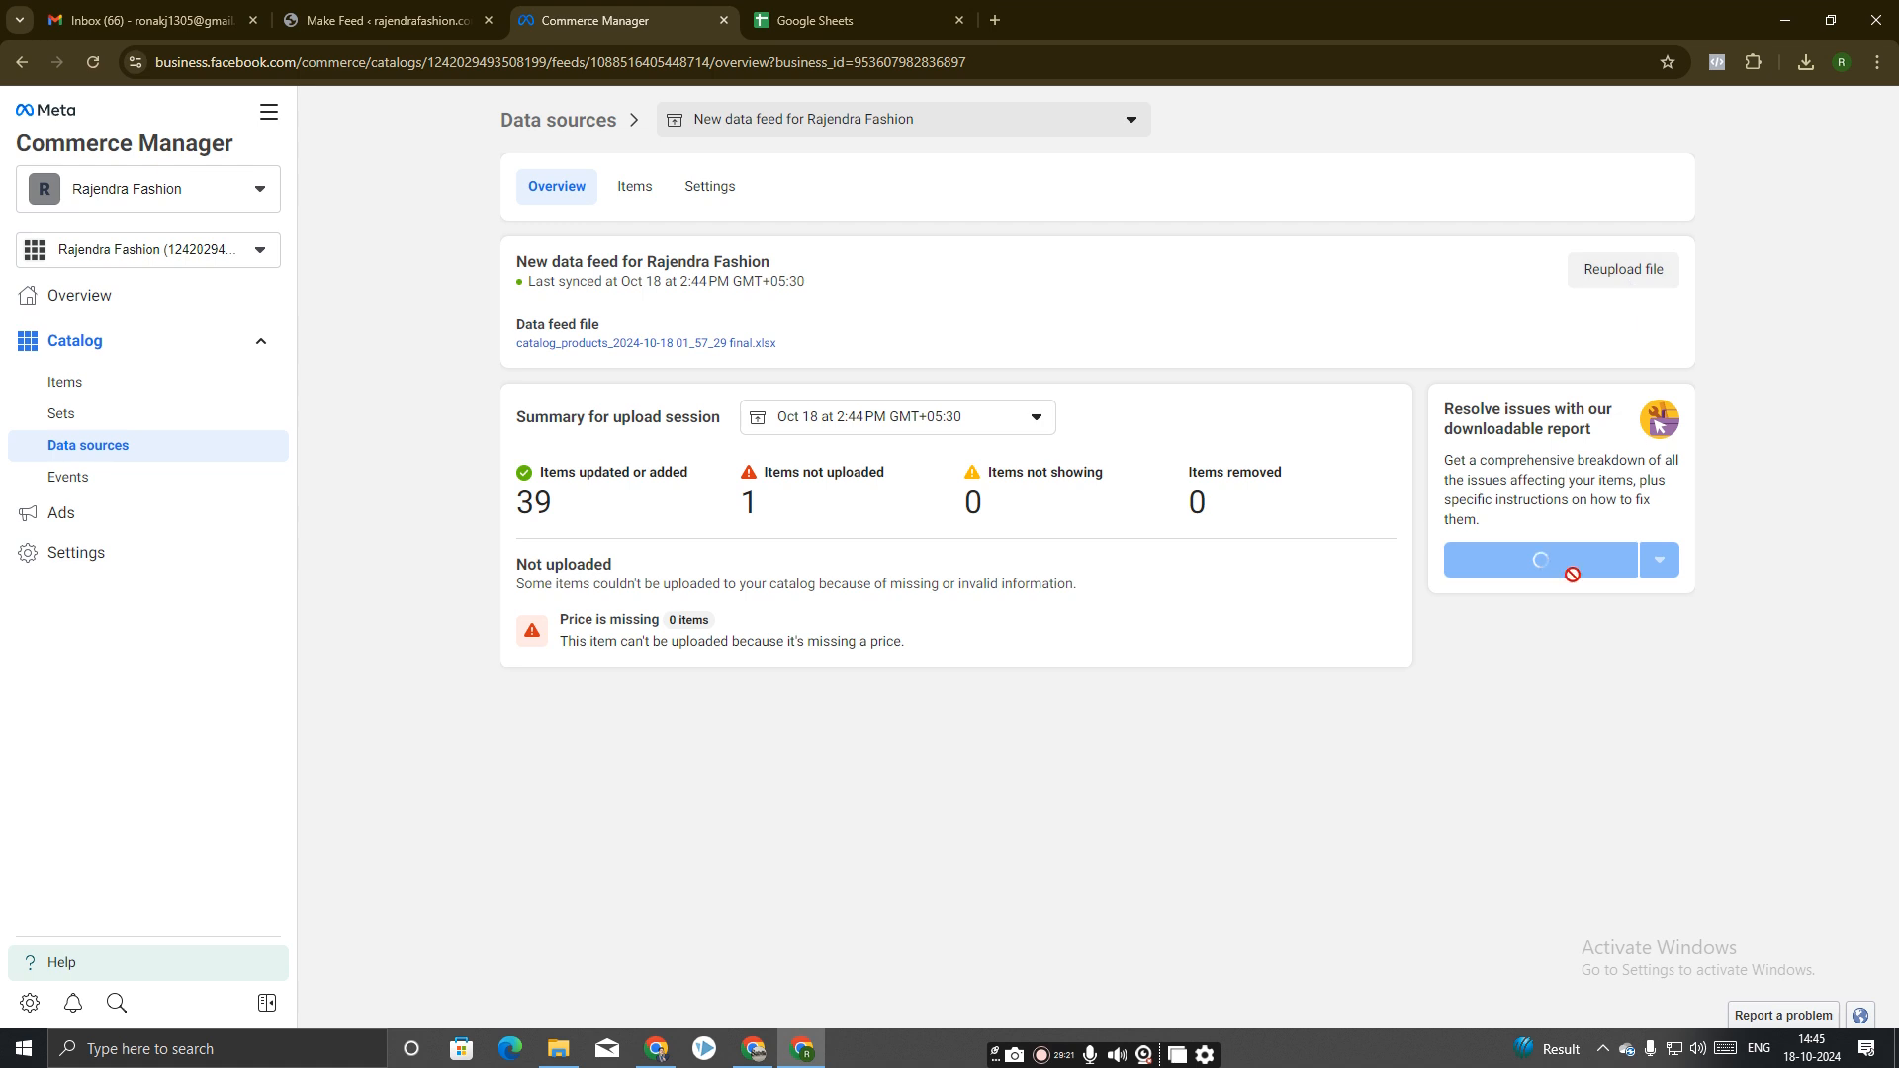
left_click_drag(745, 508, 788, 517)
left_click(628, 643)
left_click(939, 422)
left_click(939, 423)
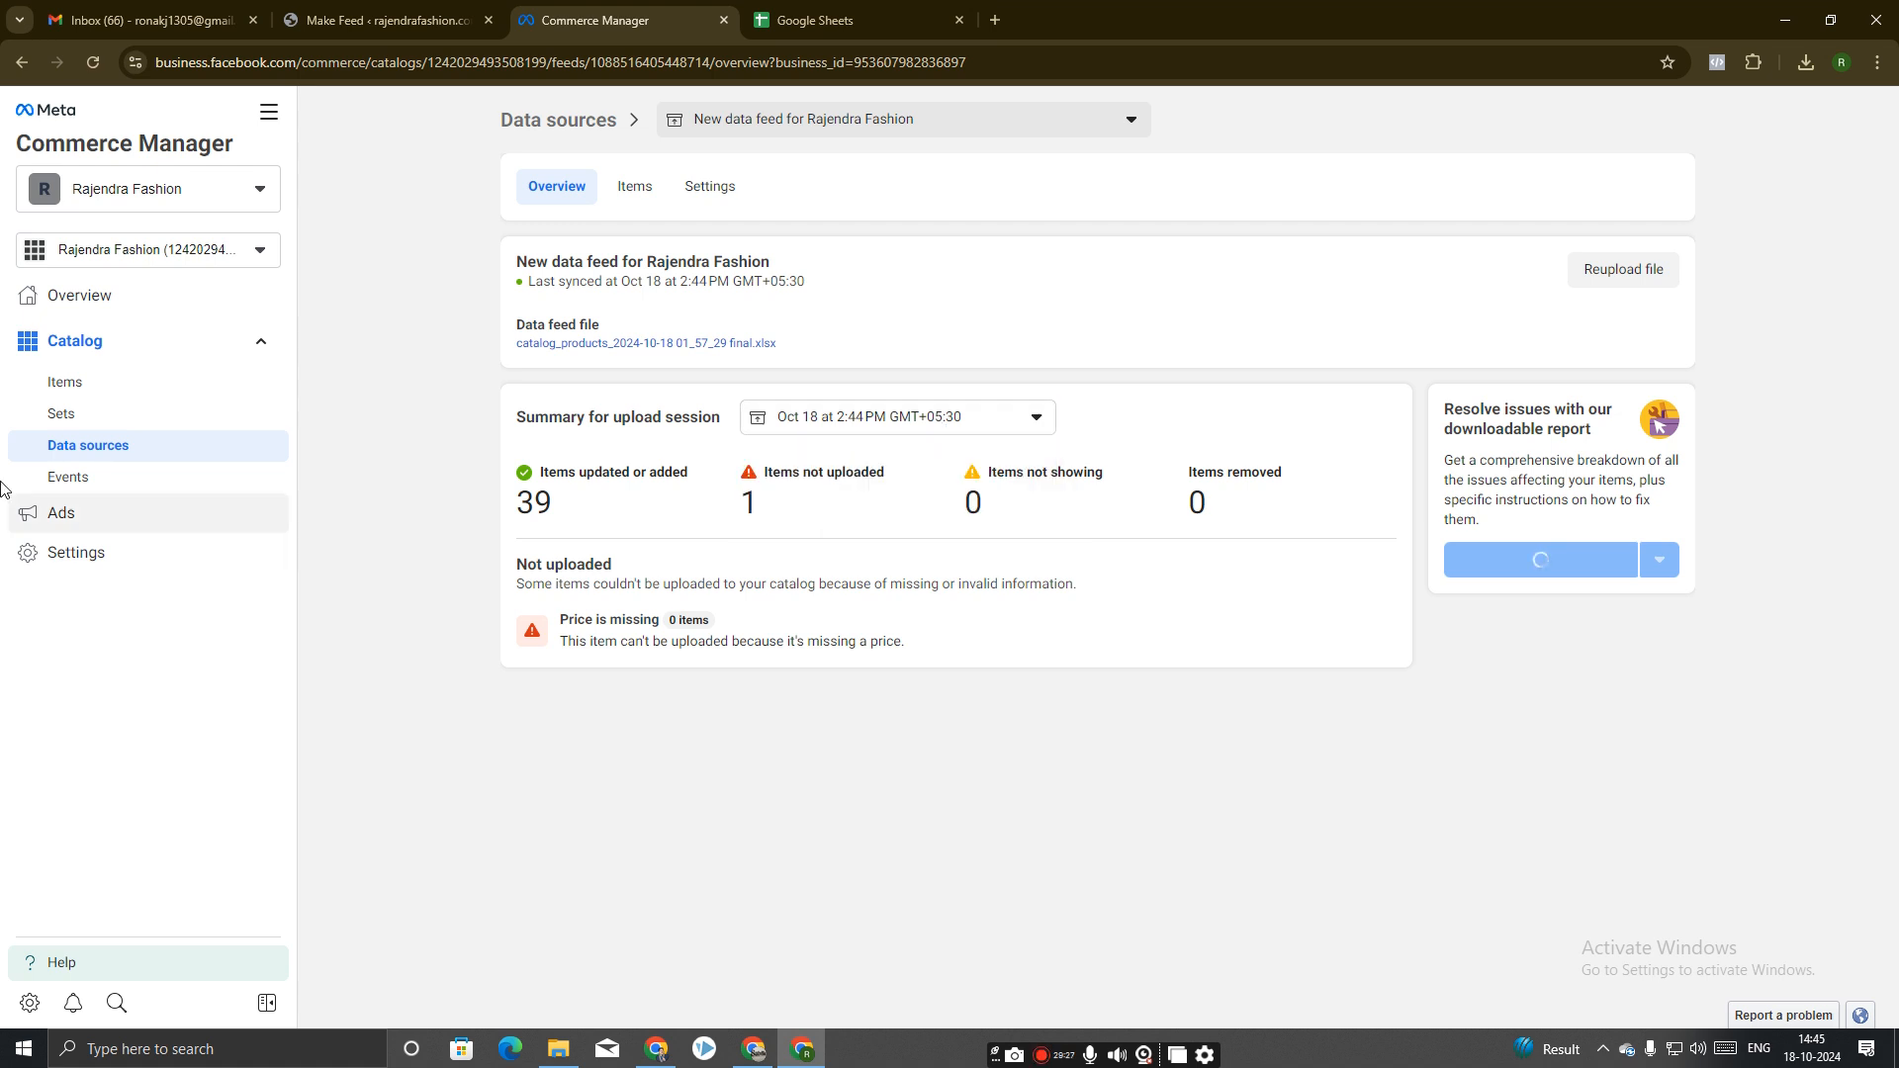
Review the catalog's item list and its options for adding items, and look through the All Products set.
left_click(66, 384)
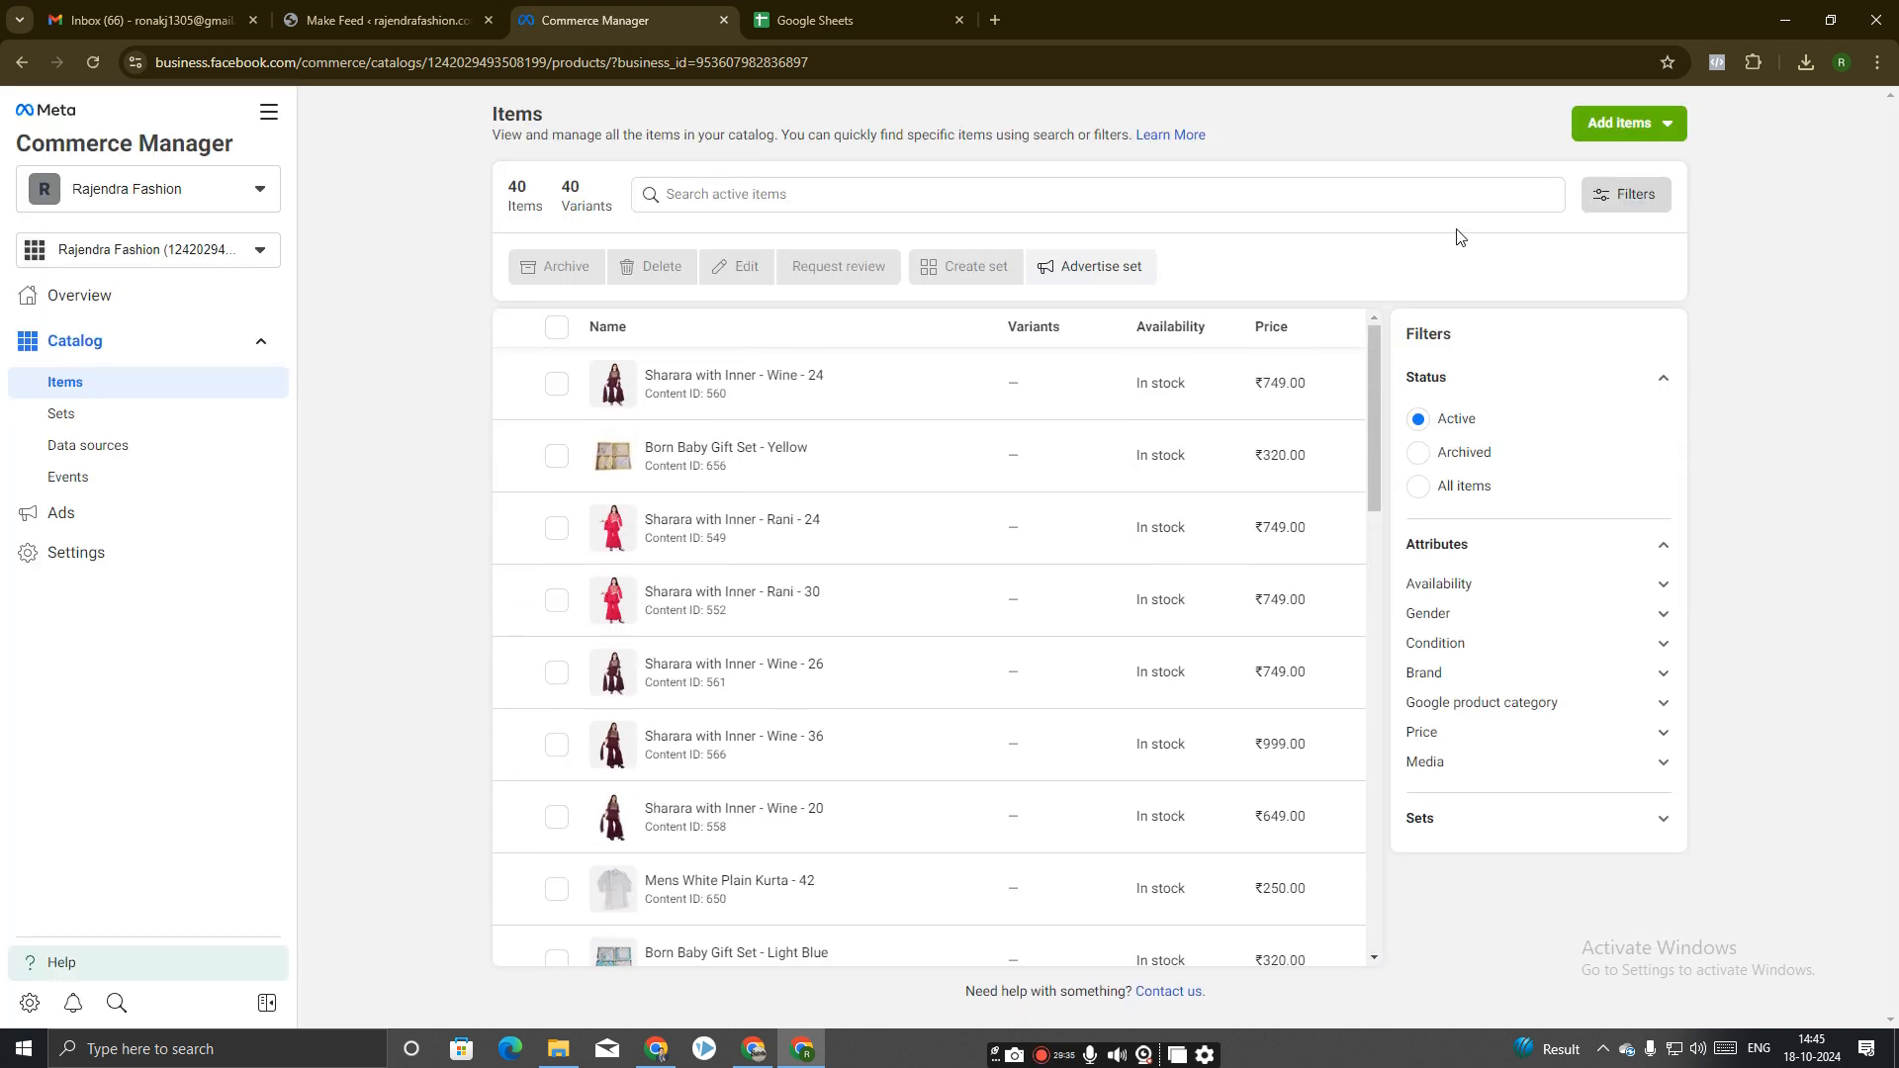
left_click(1619, 125)
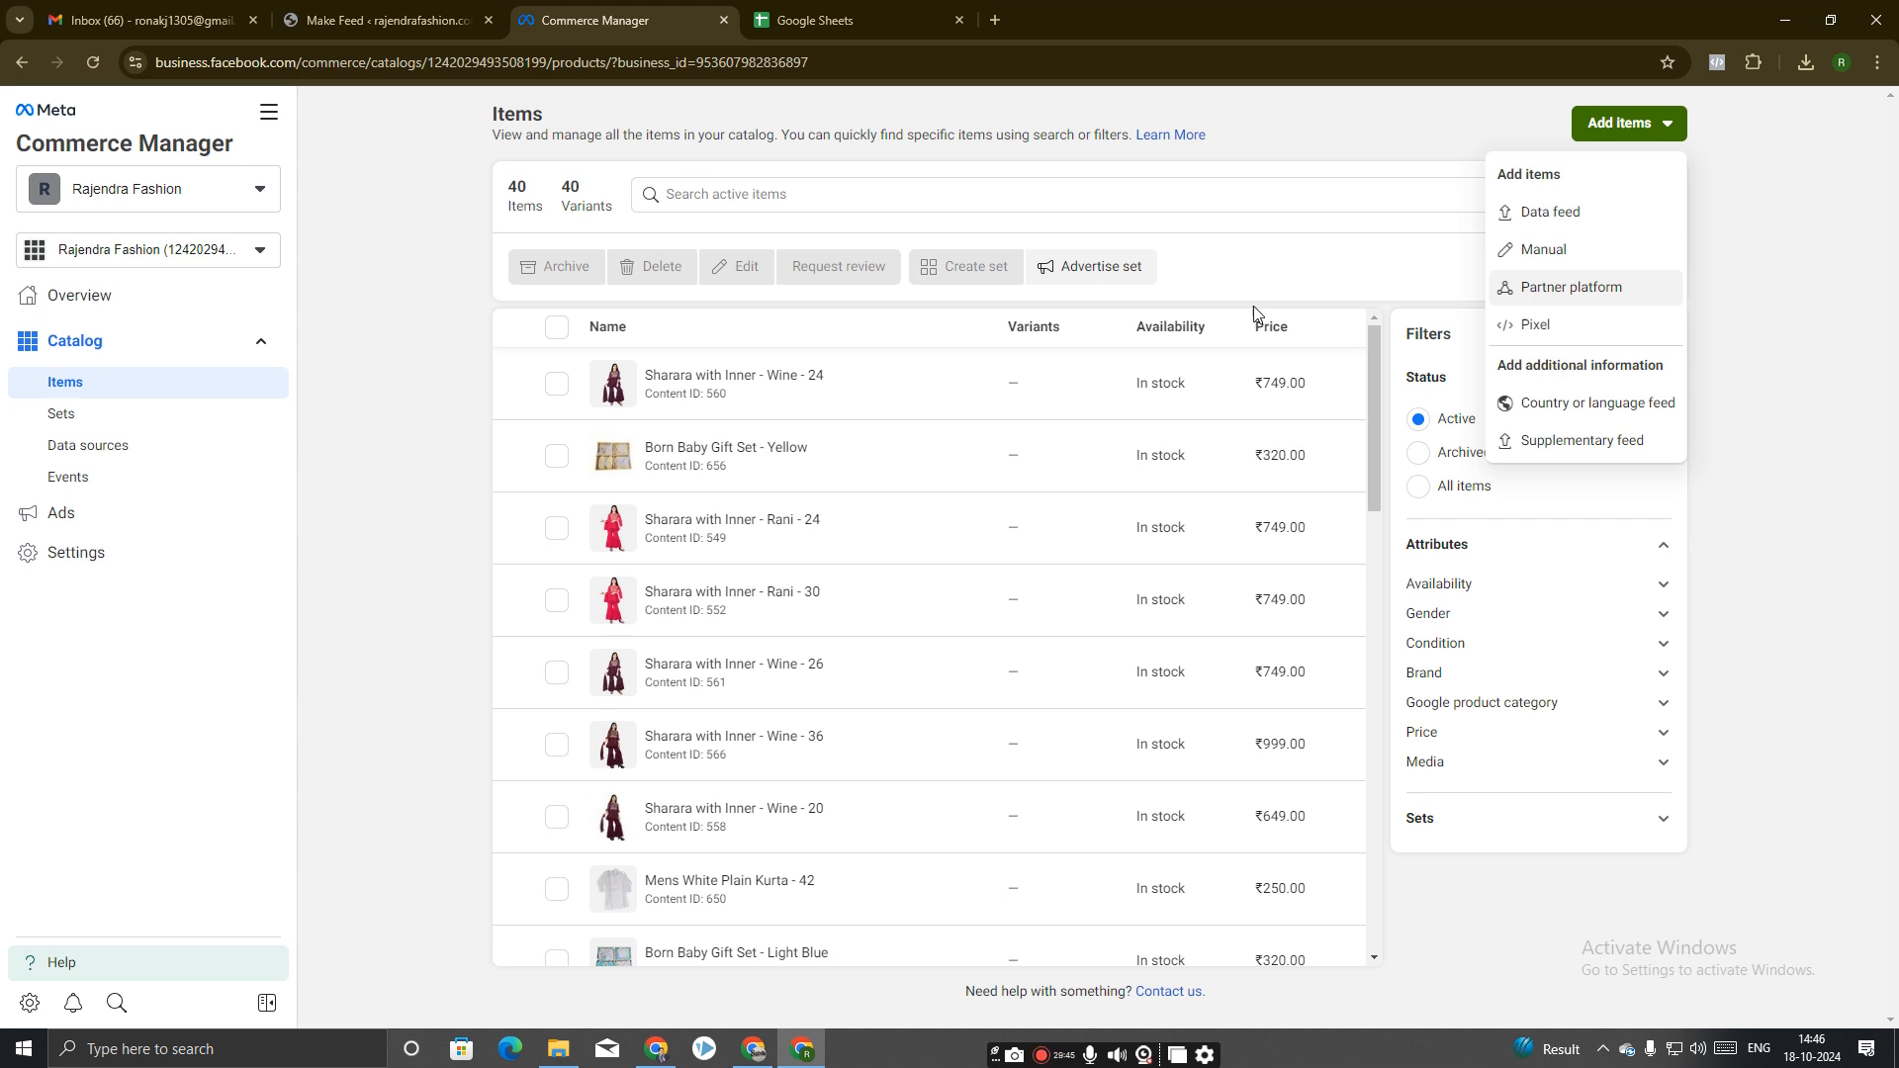
left_click(53, 421)
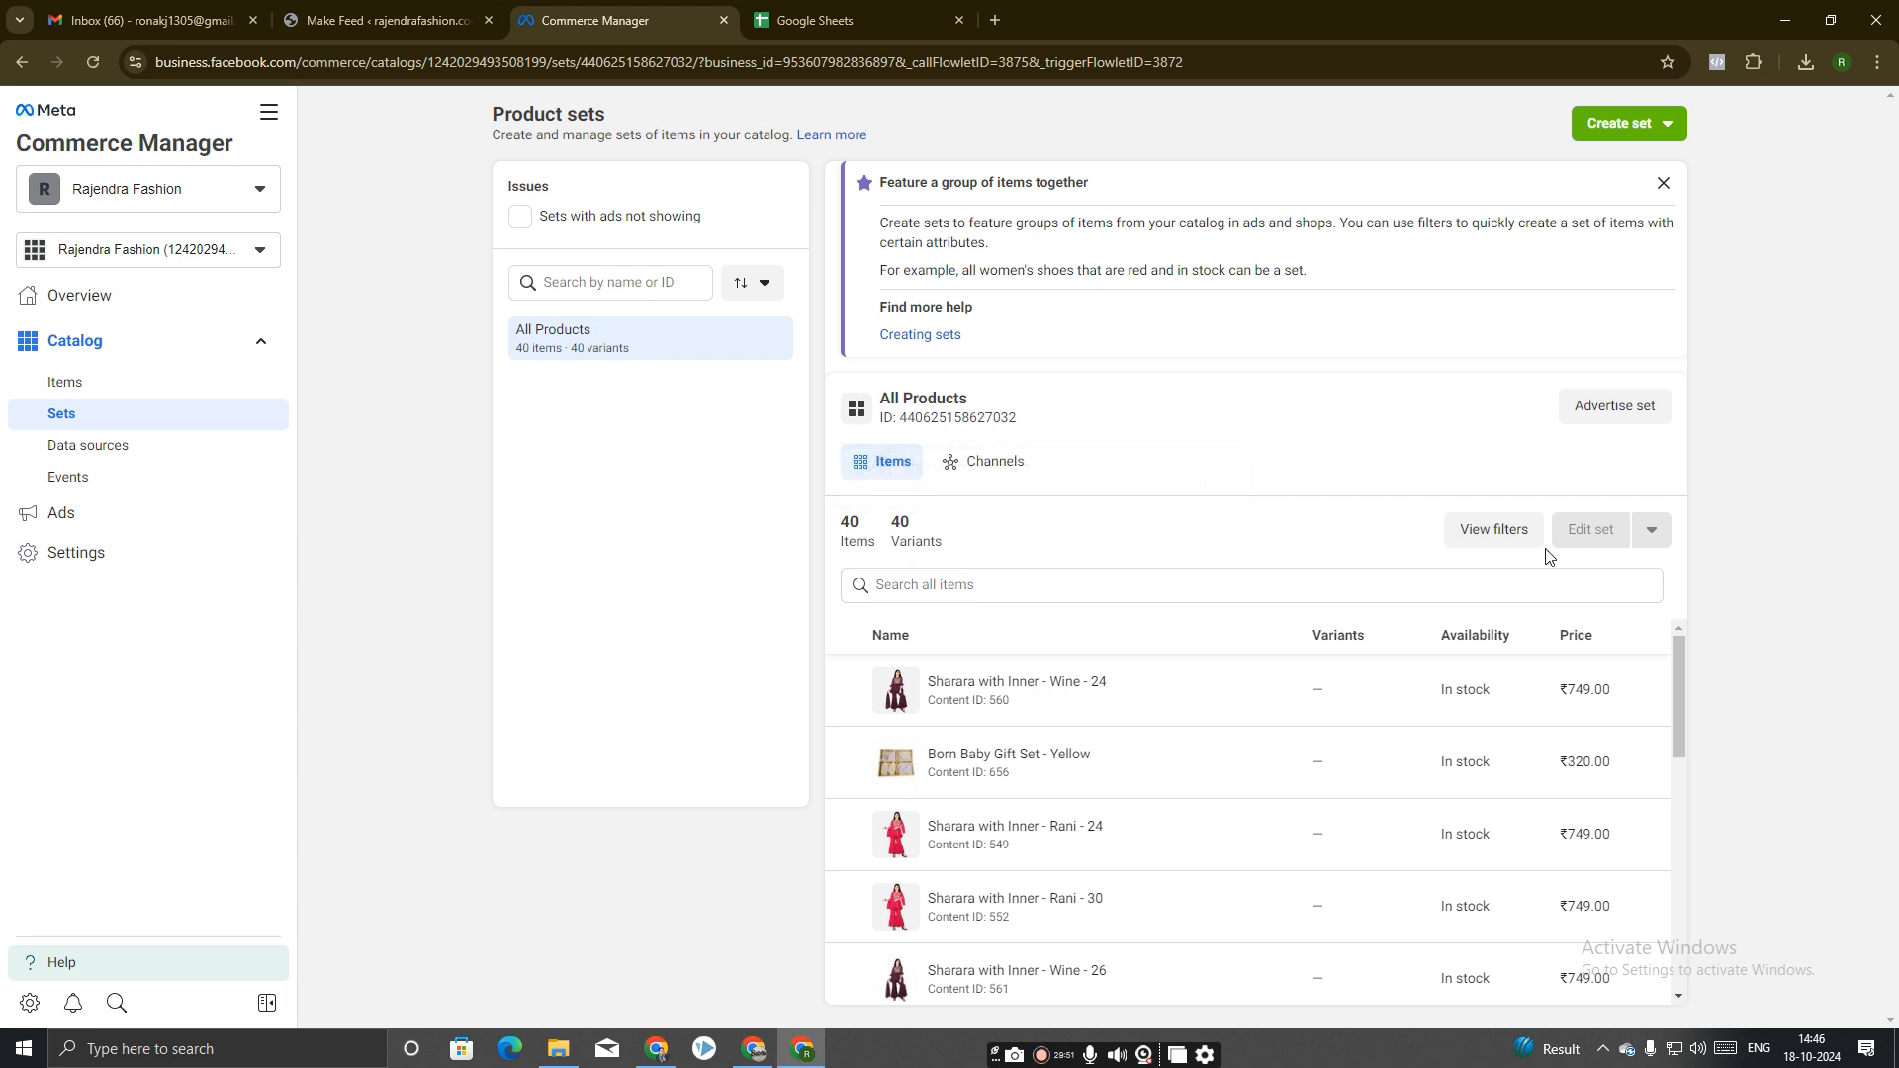
scroll(1286, 772, "down", 3)
scroll(1286, 773, "up", 3)
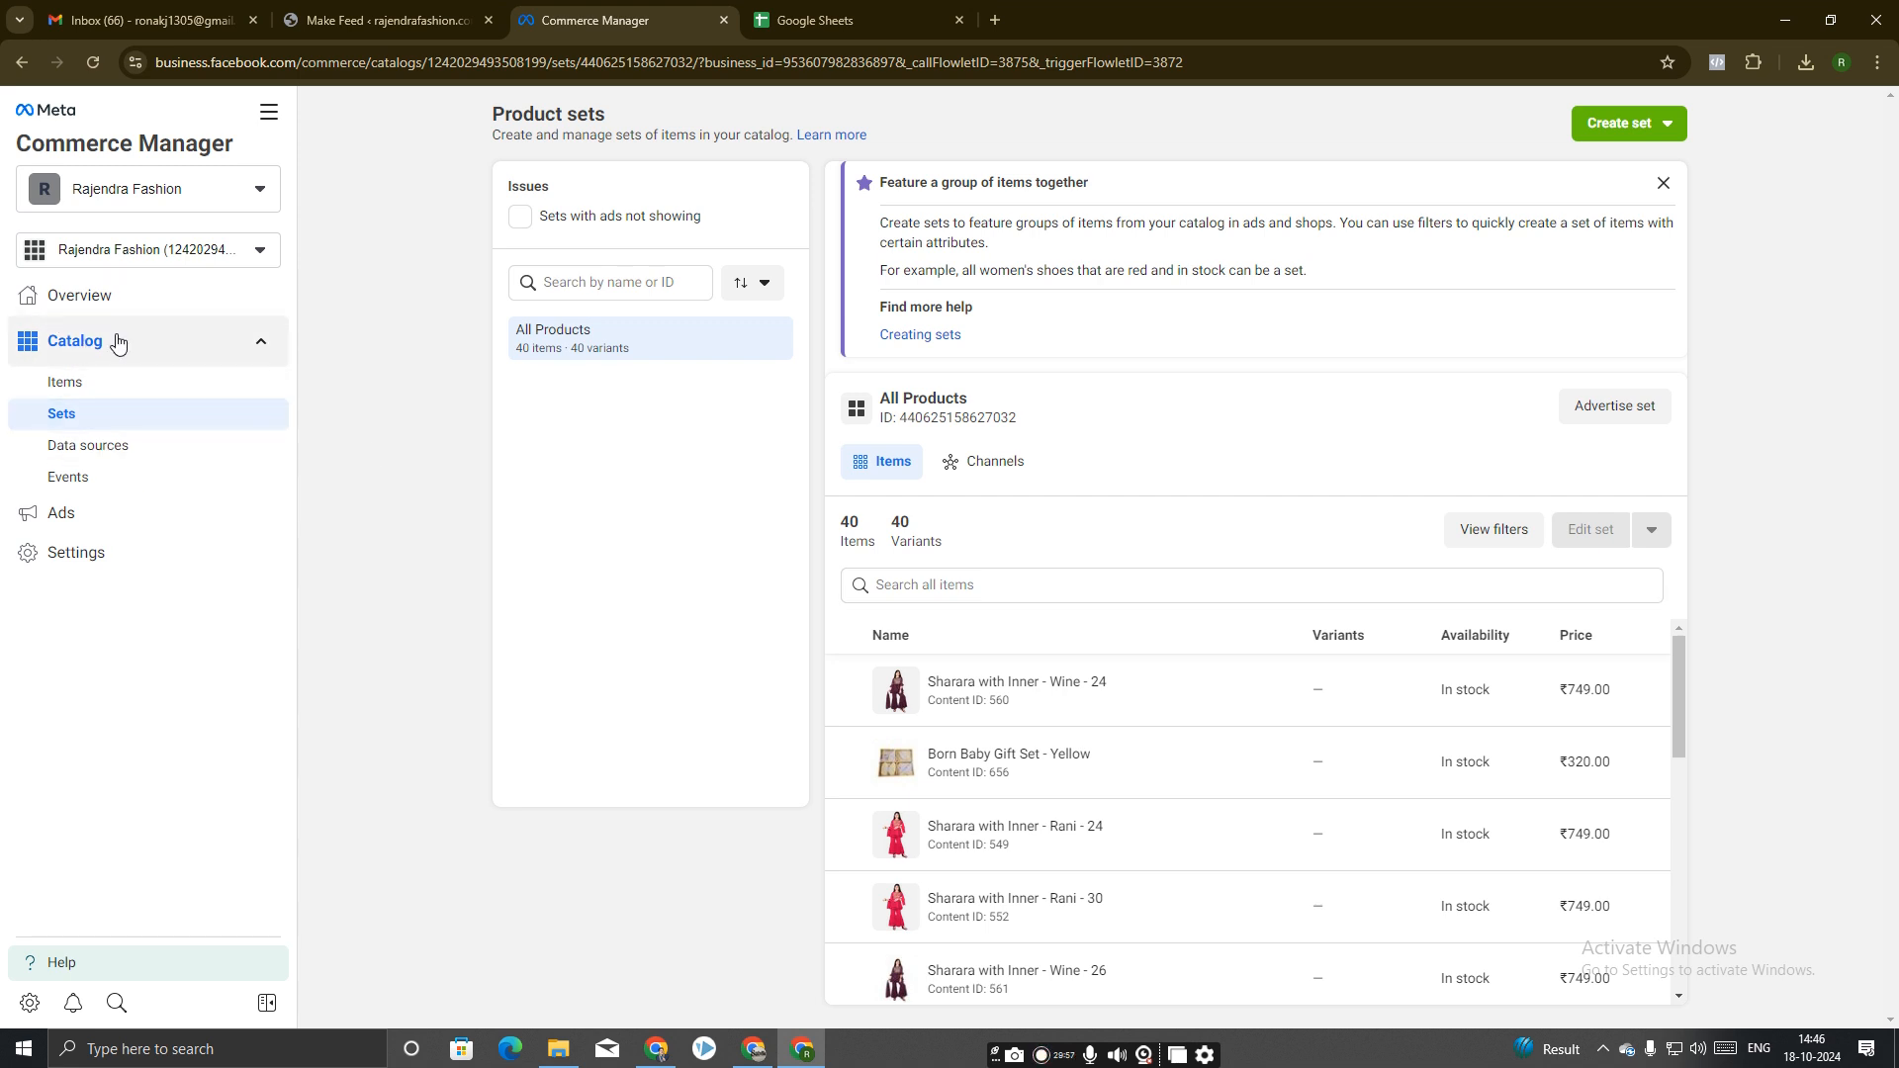
Check the catalog overview's setup status and the feed's managed items, including the available methods for adding items.
left_click(81, 296)
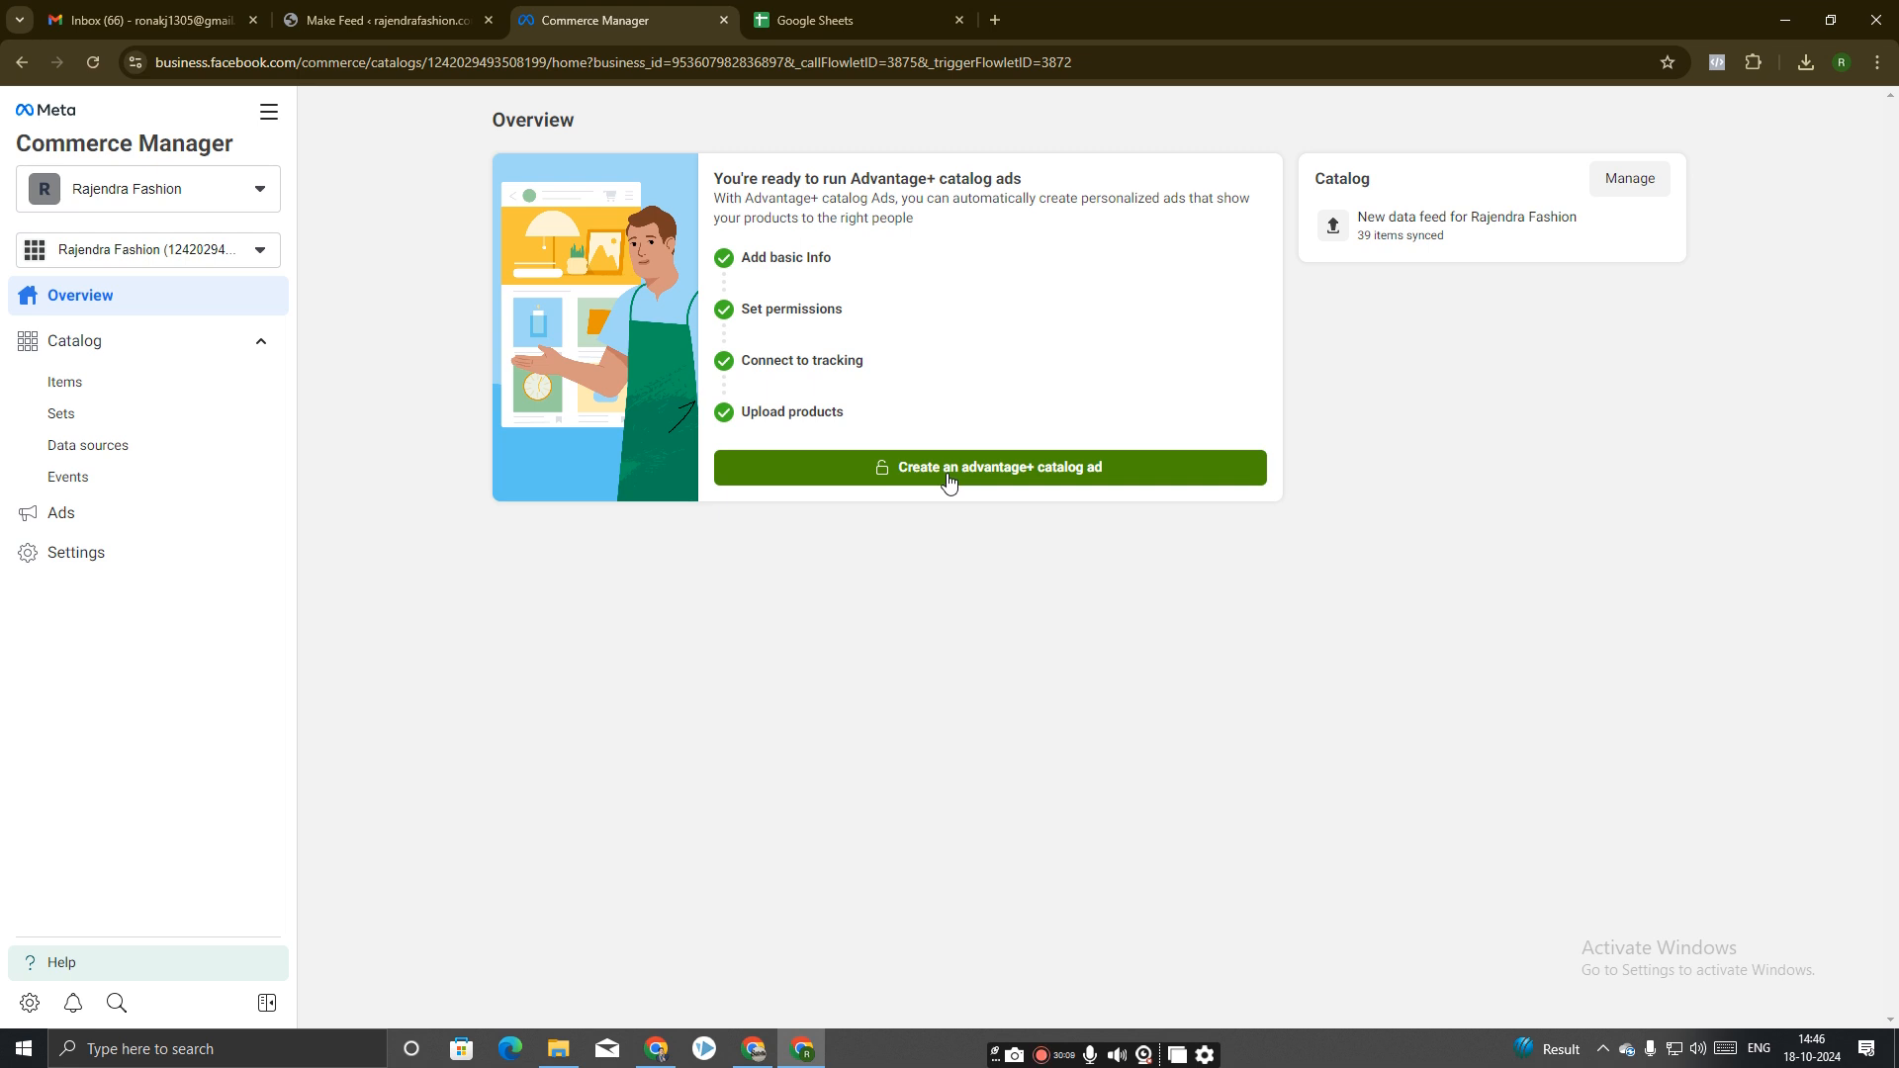
left_click(1630, 178)
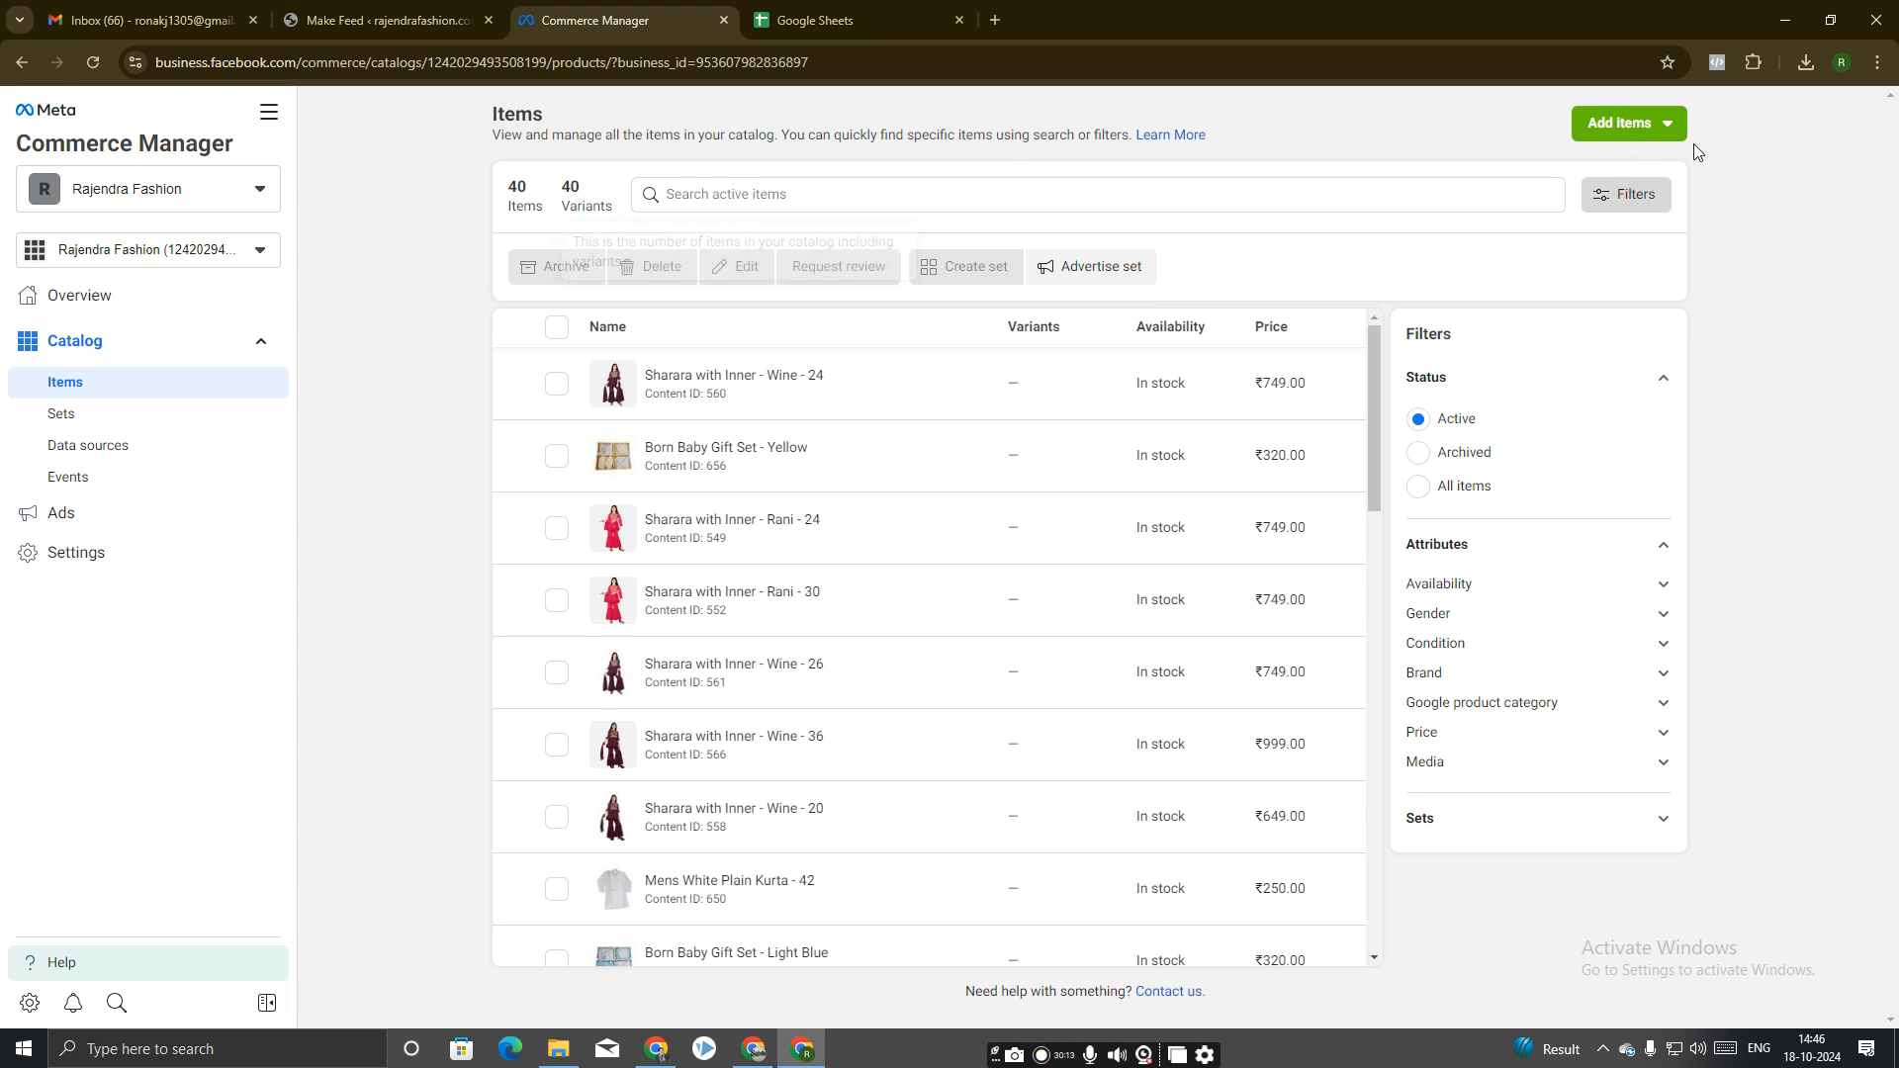
left_click(1657, 133)
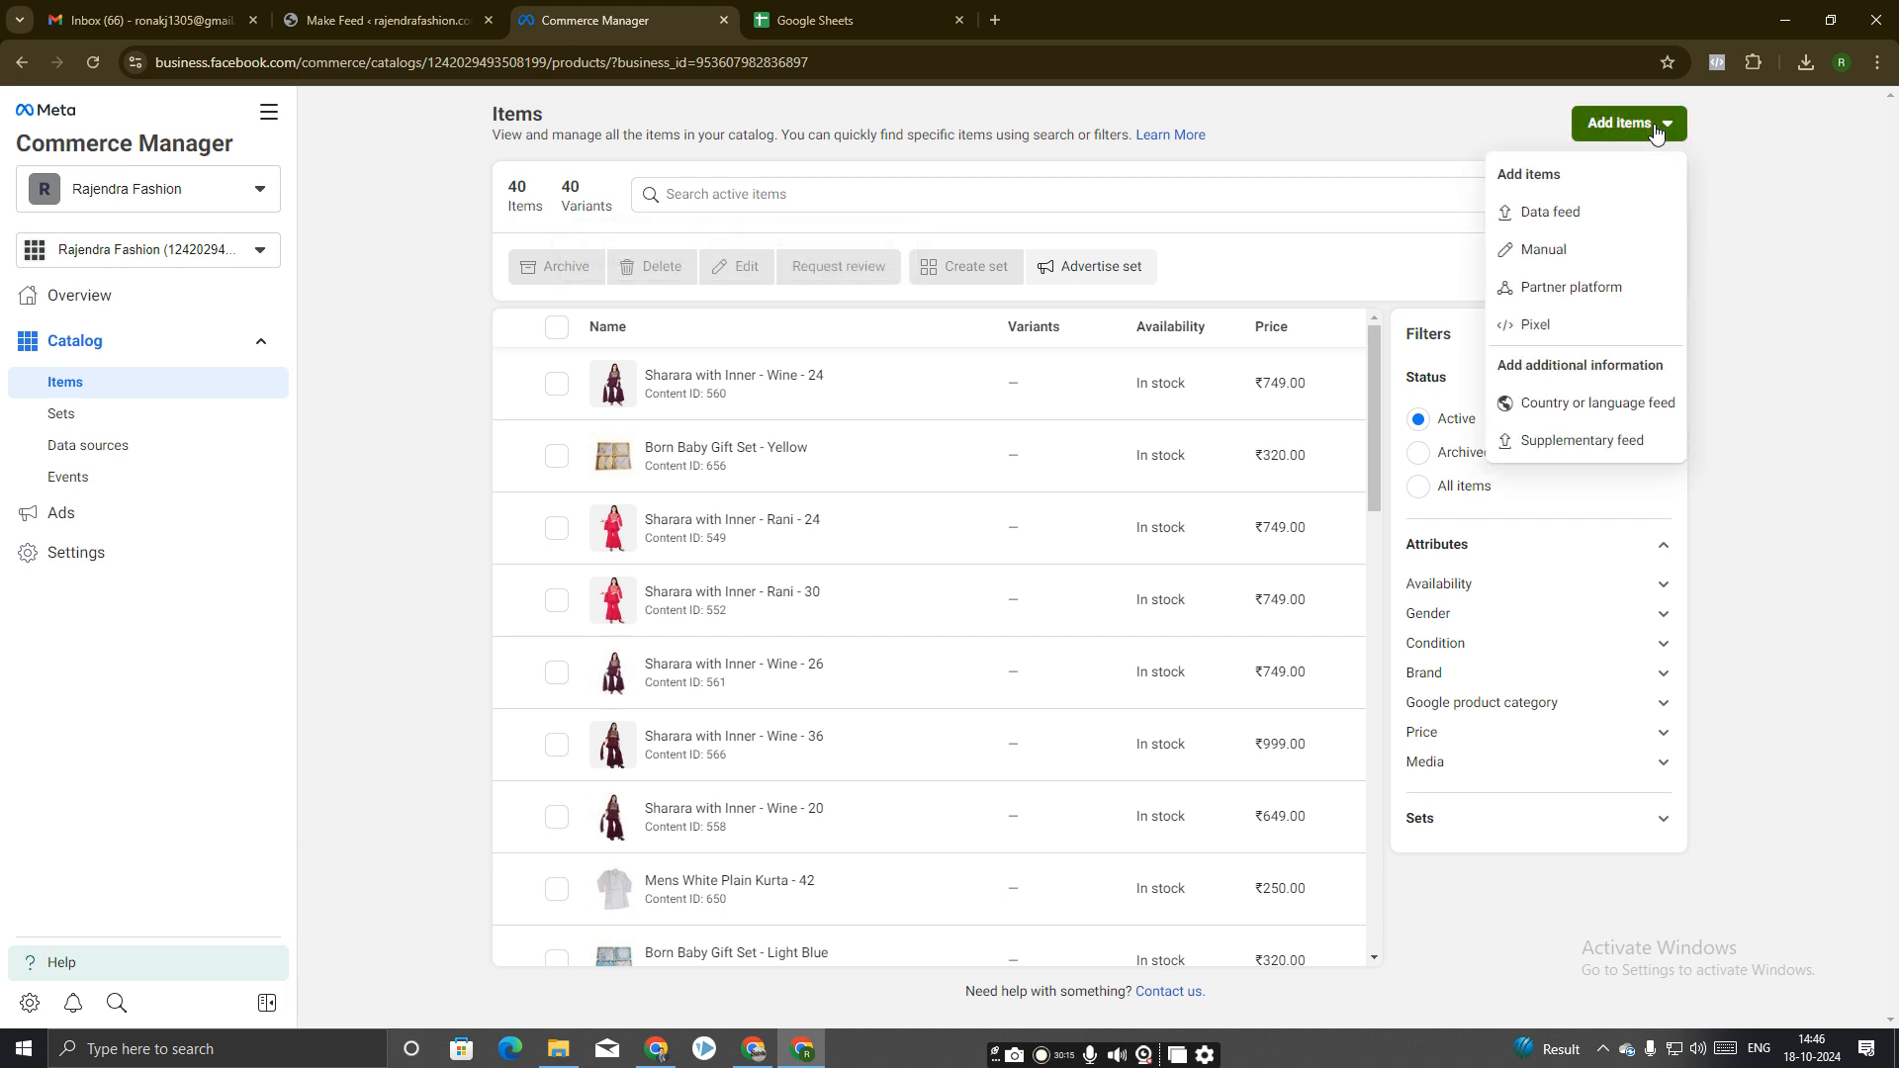
left_click(1798, 294)
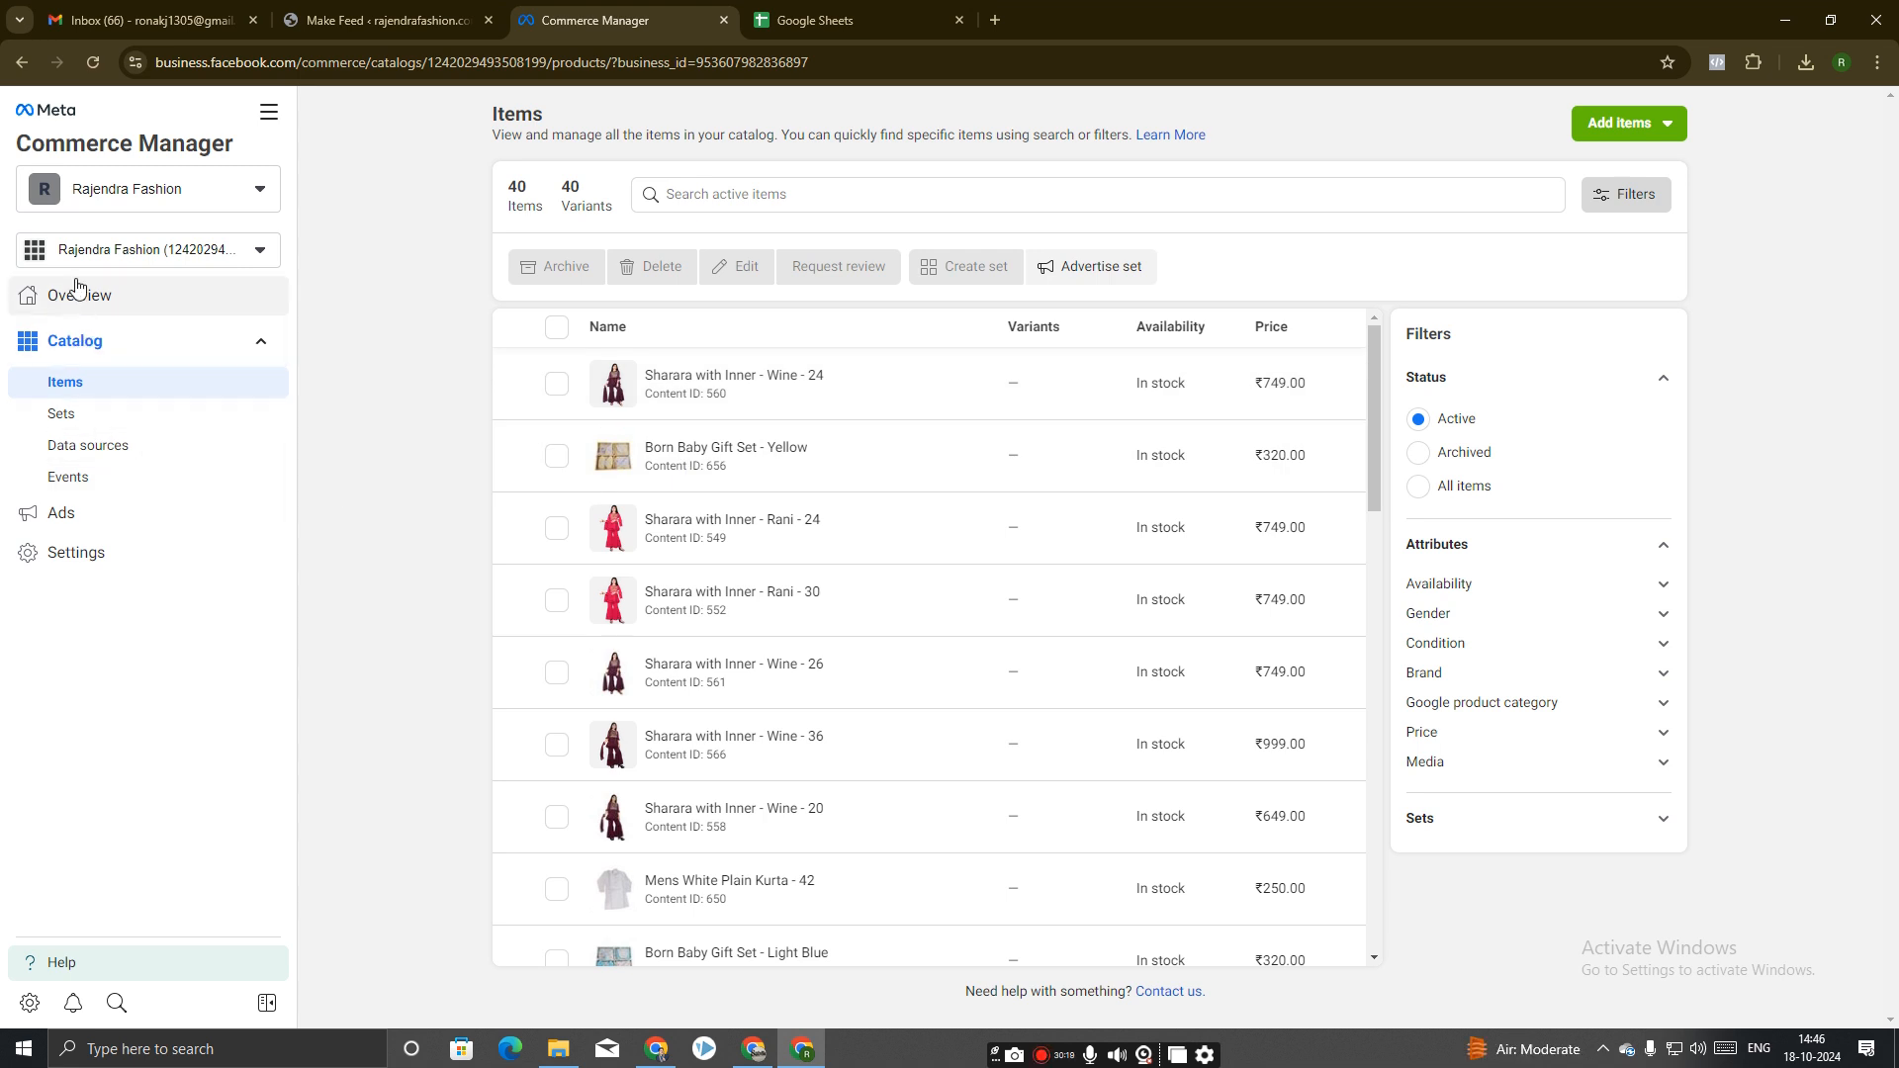
Open the catalog's general settings for editing and choose English as the default language.
left_click(104, 253)
left_click(393, 442)
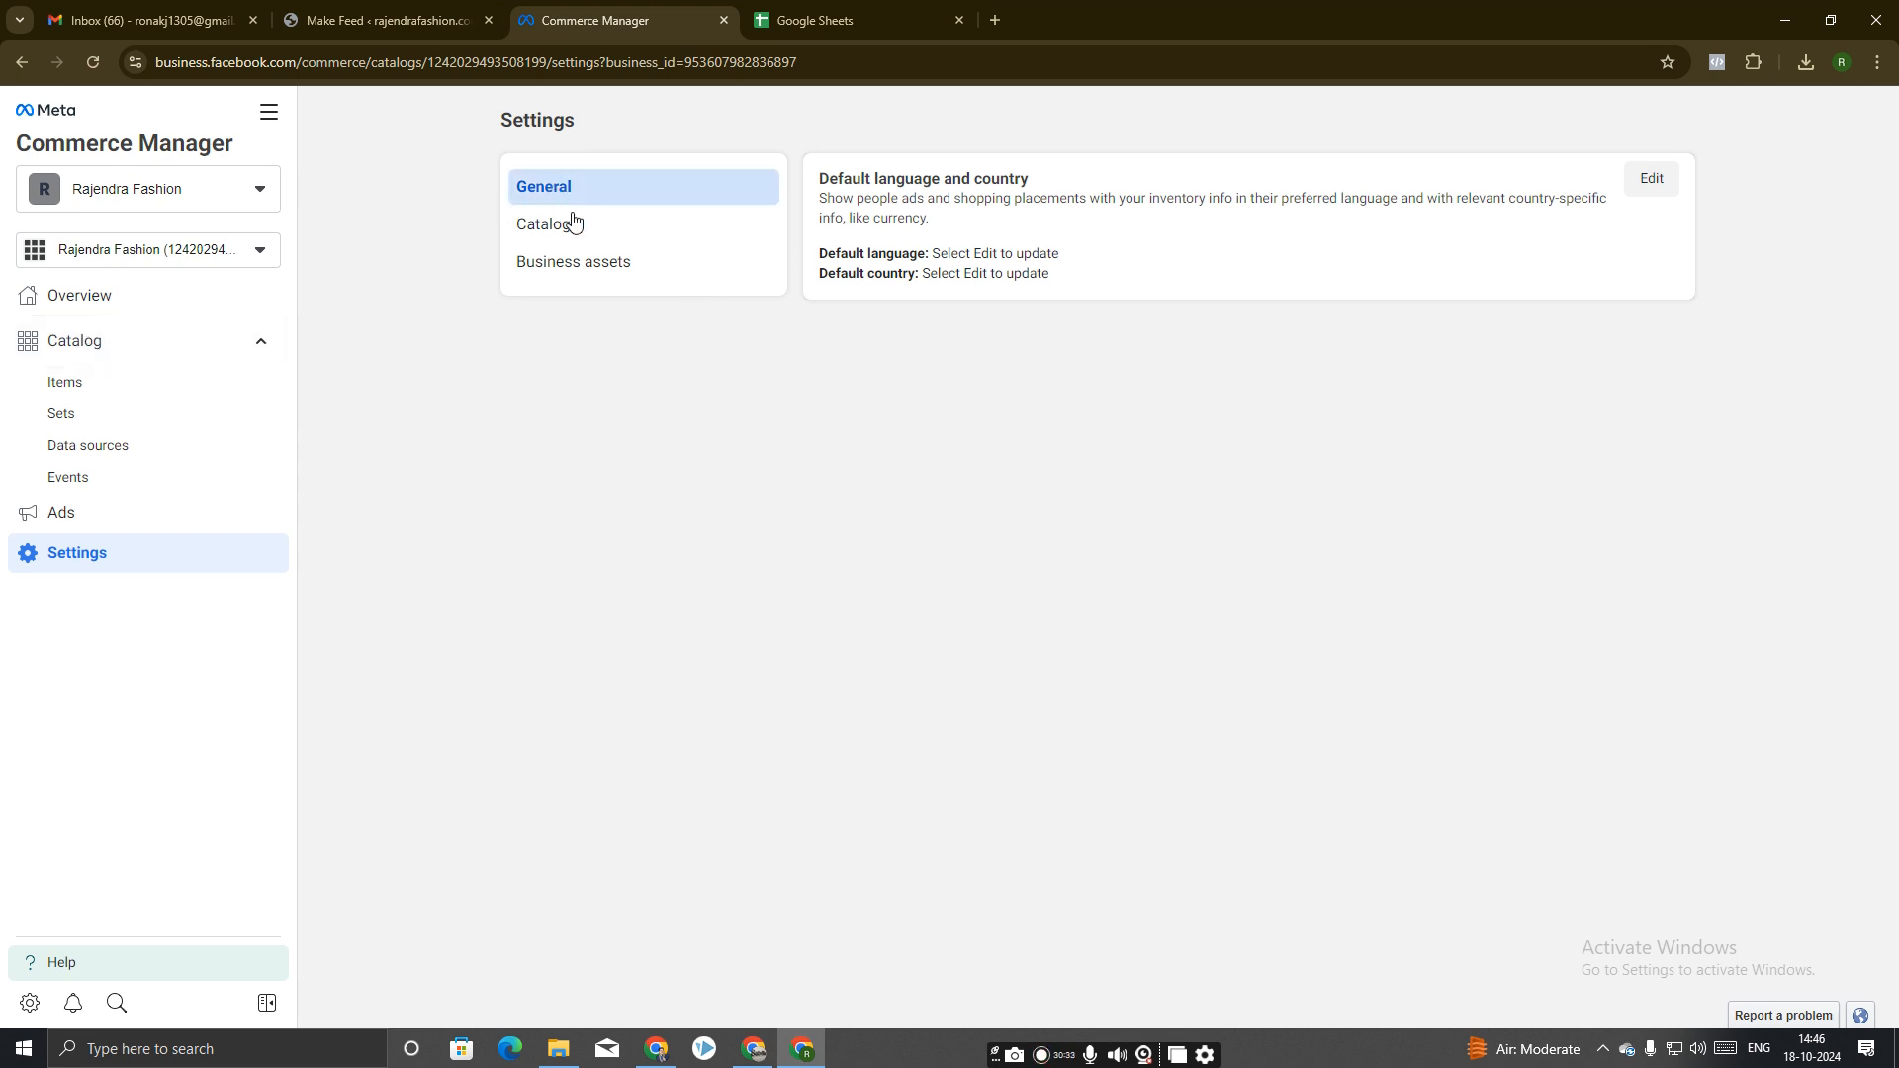
left_click(1652, 178)
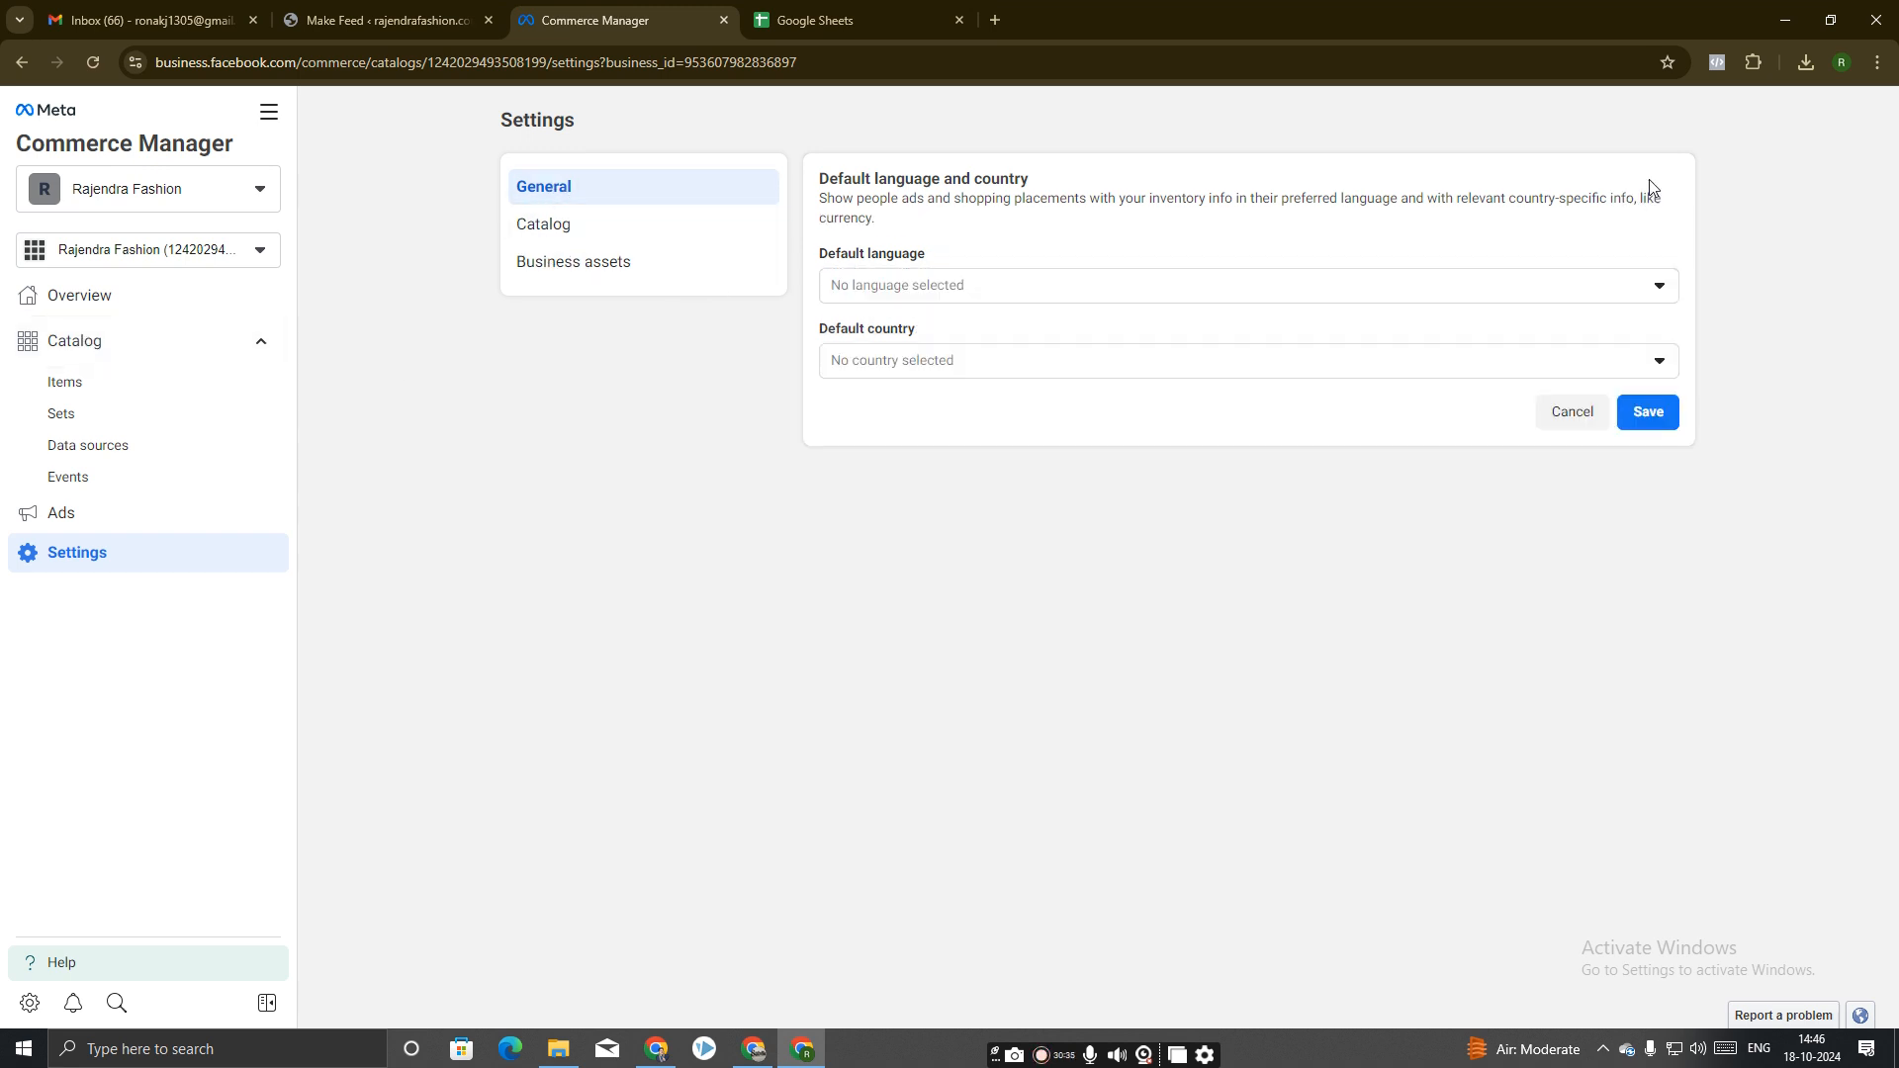
left_click(918, 286)
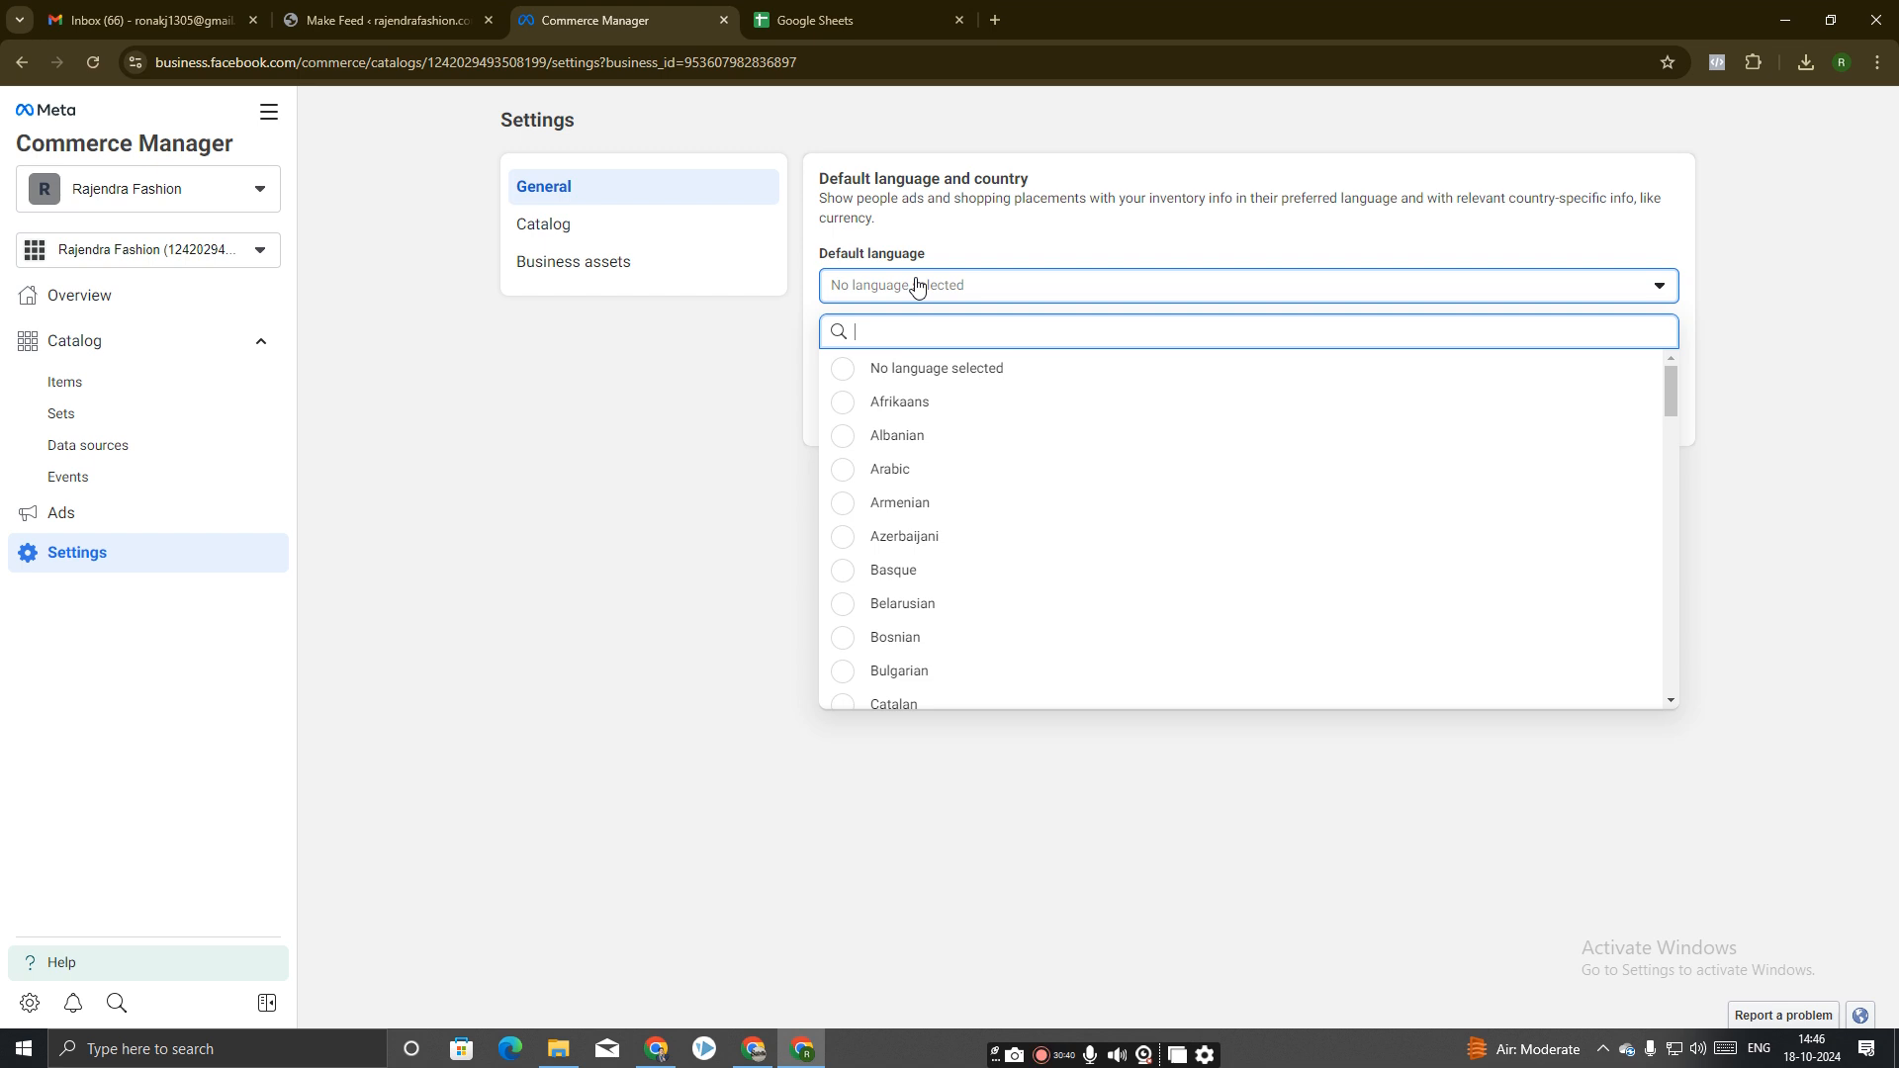
left_click(902, 336)
type("indi")
key("BackSpace")
key("BackSpace")
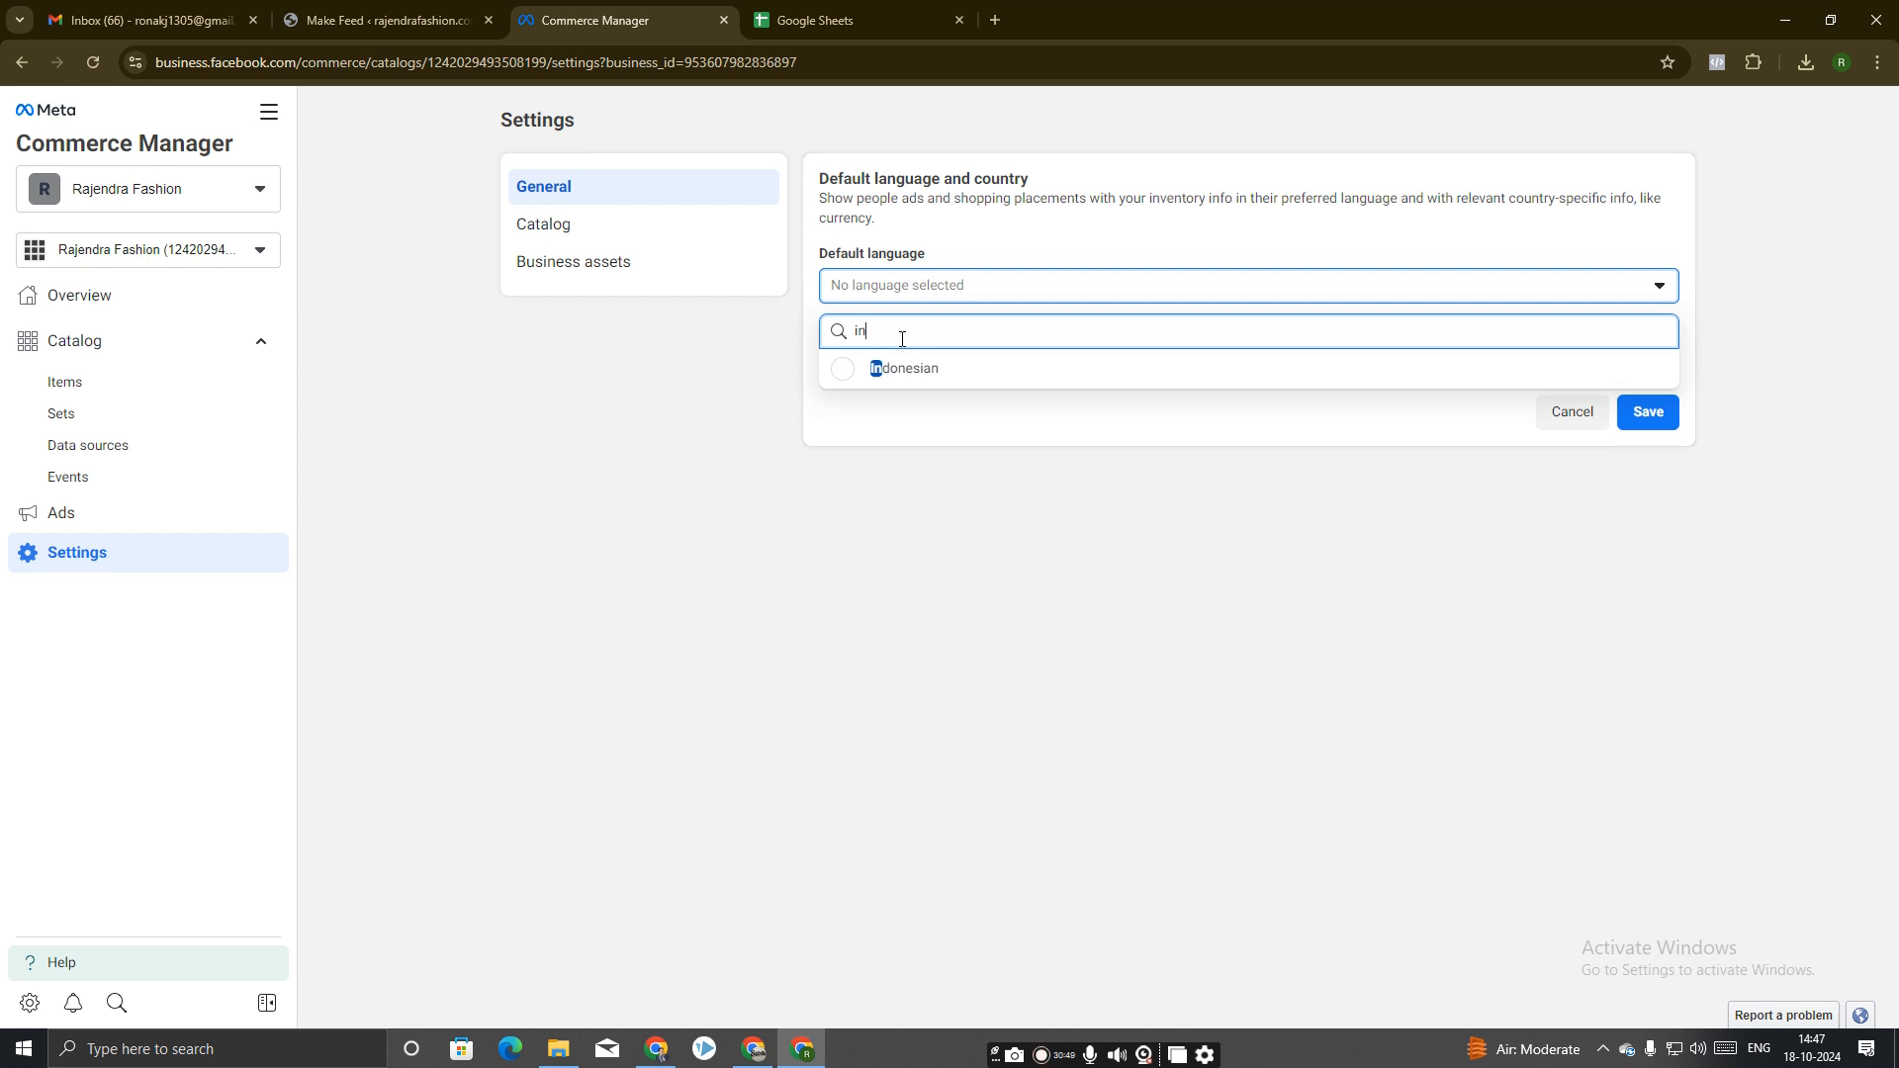
key("BackSpace")
key("BackSpace")
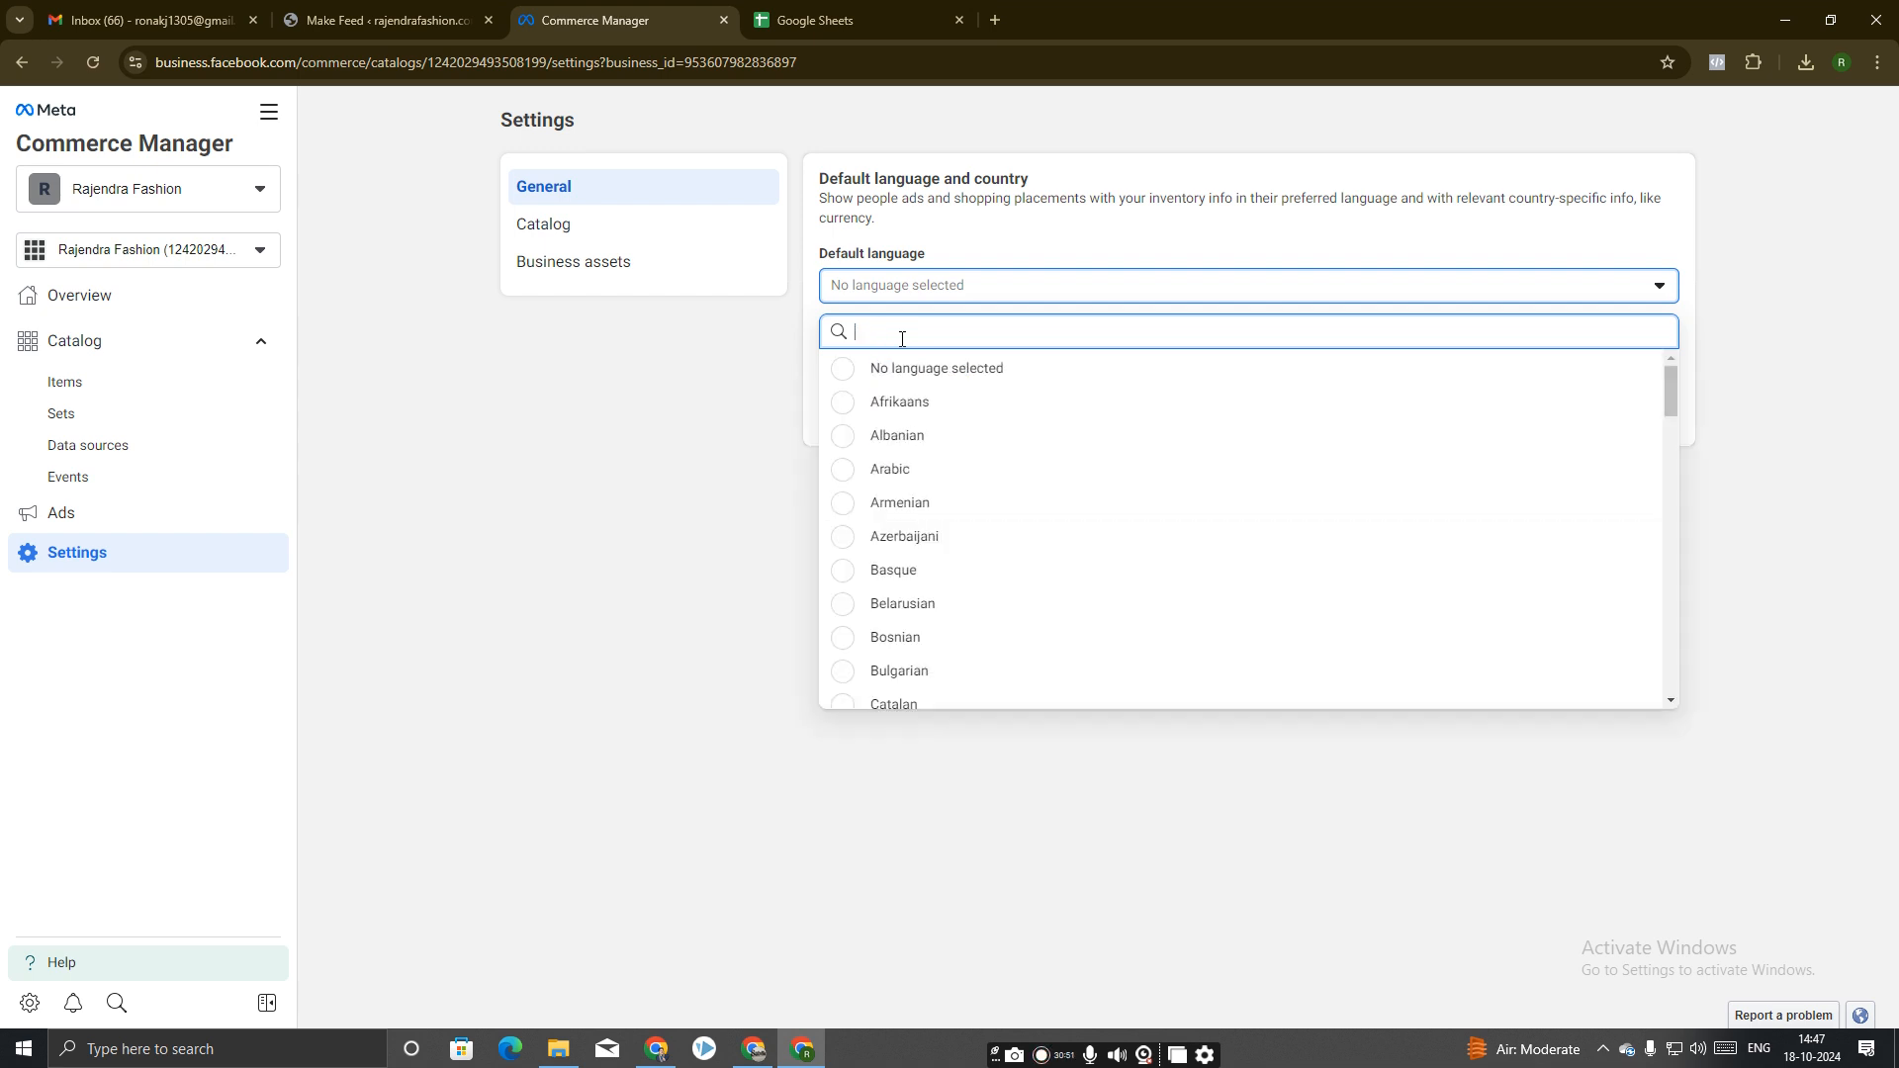
type("eng")
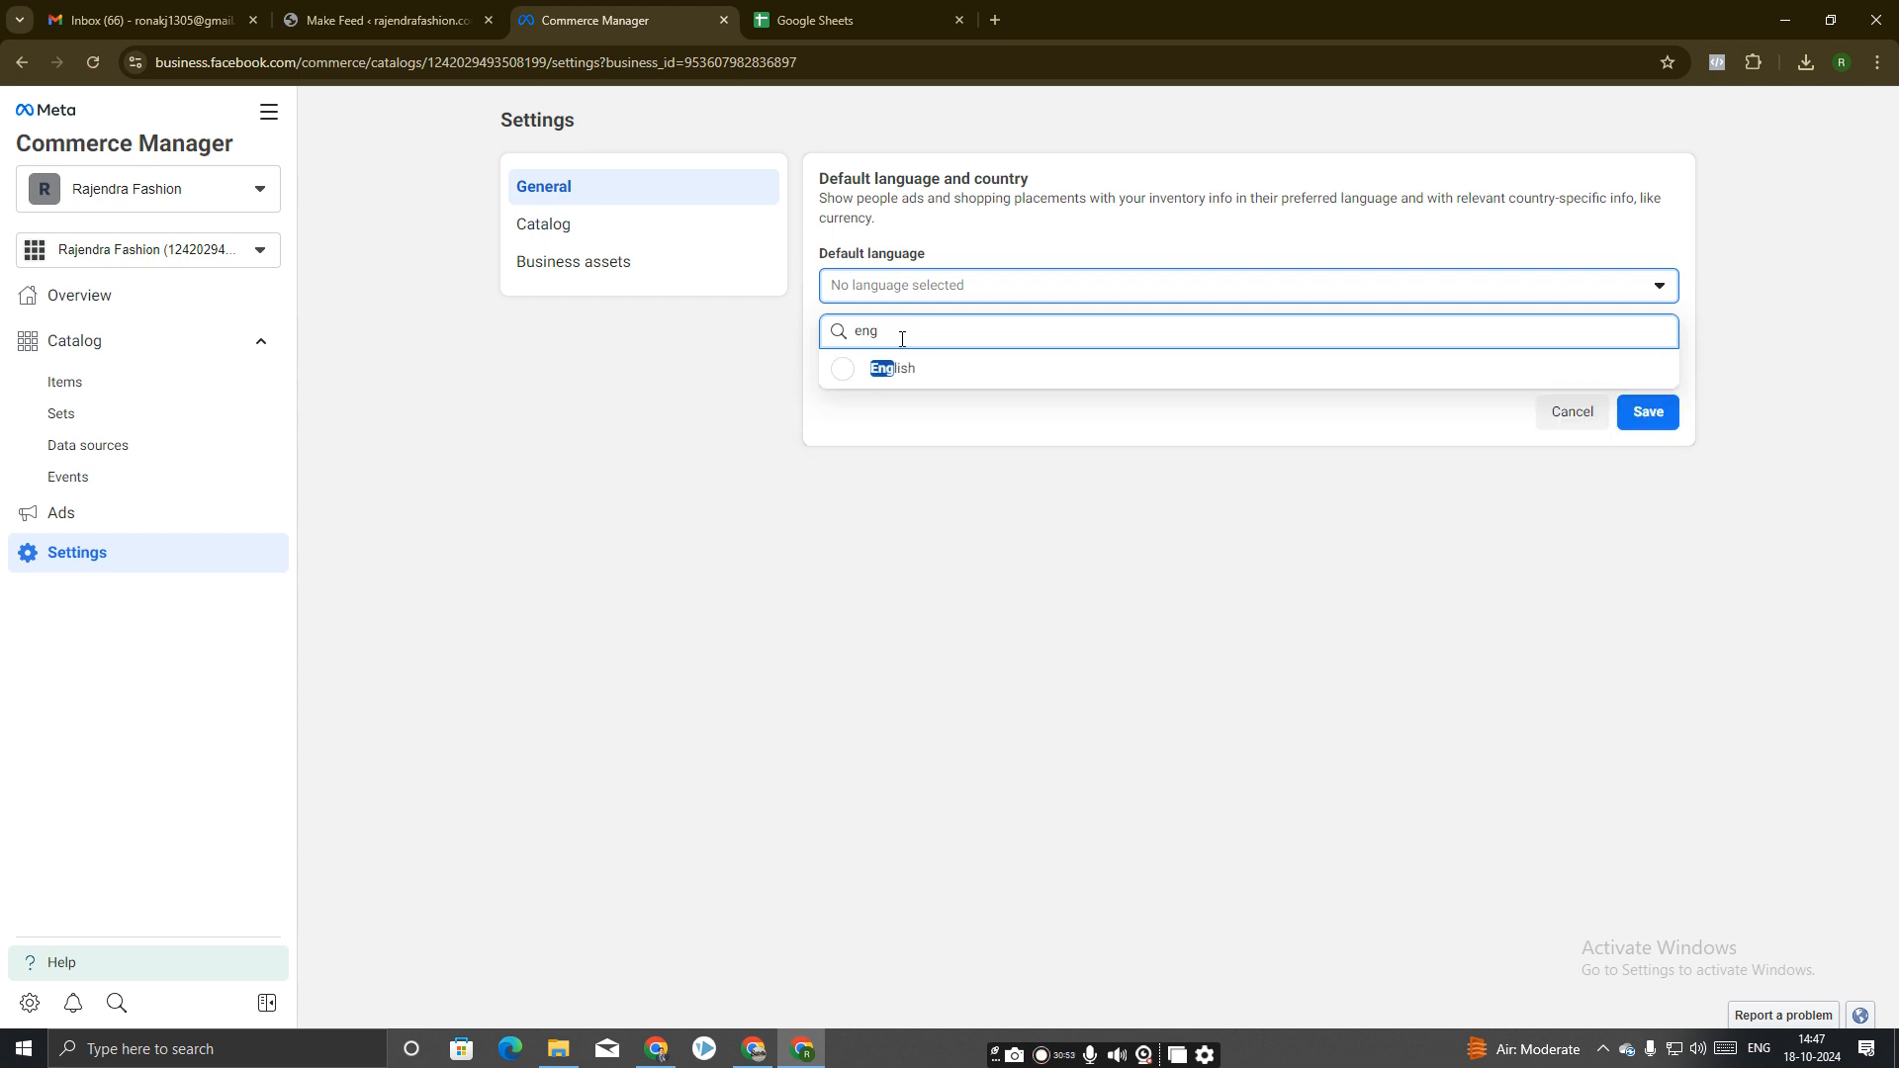
left_click(839, 369)
Set the default country to India and save the catalog's language and country settings.
left_click(947, 364)
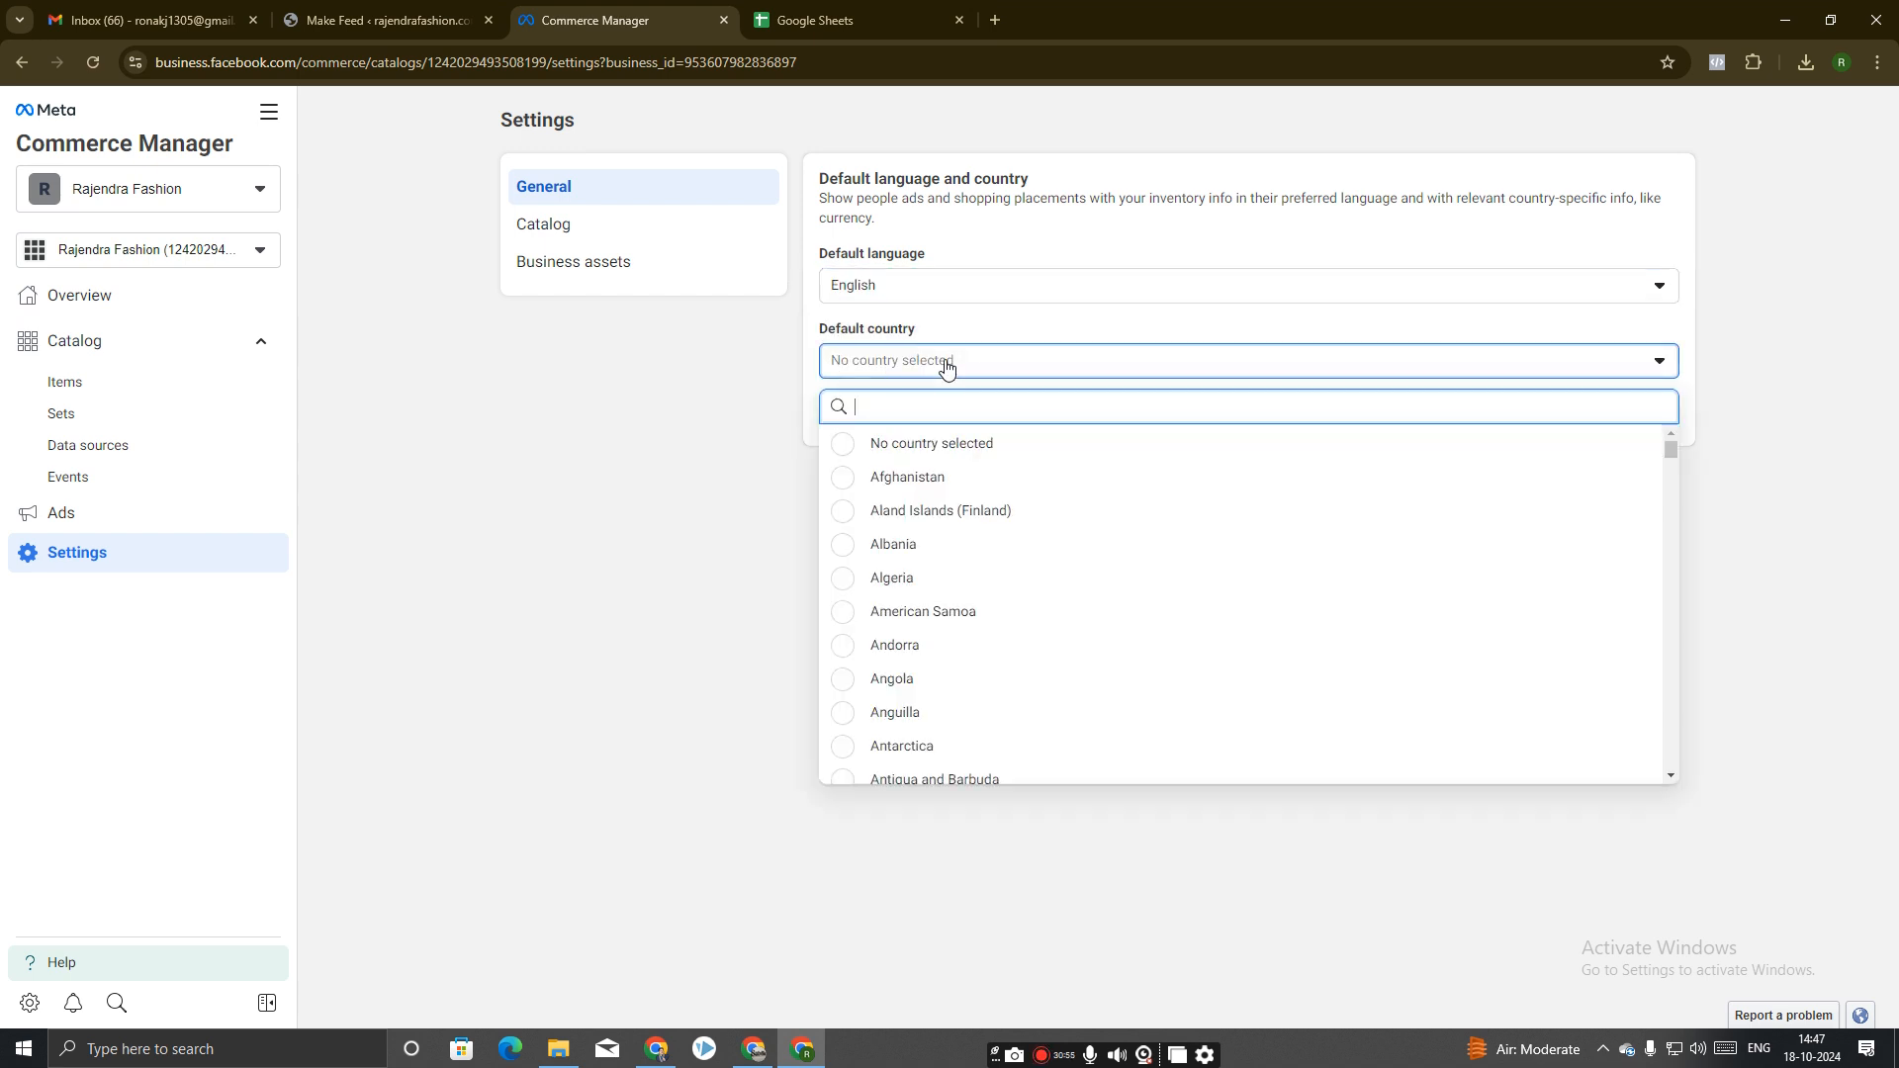
type("in")
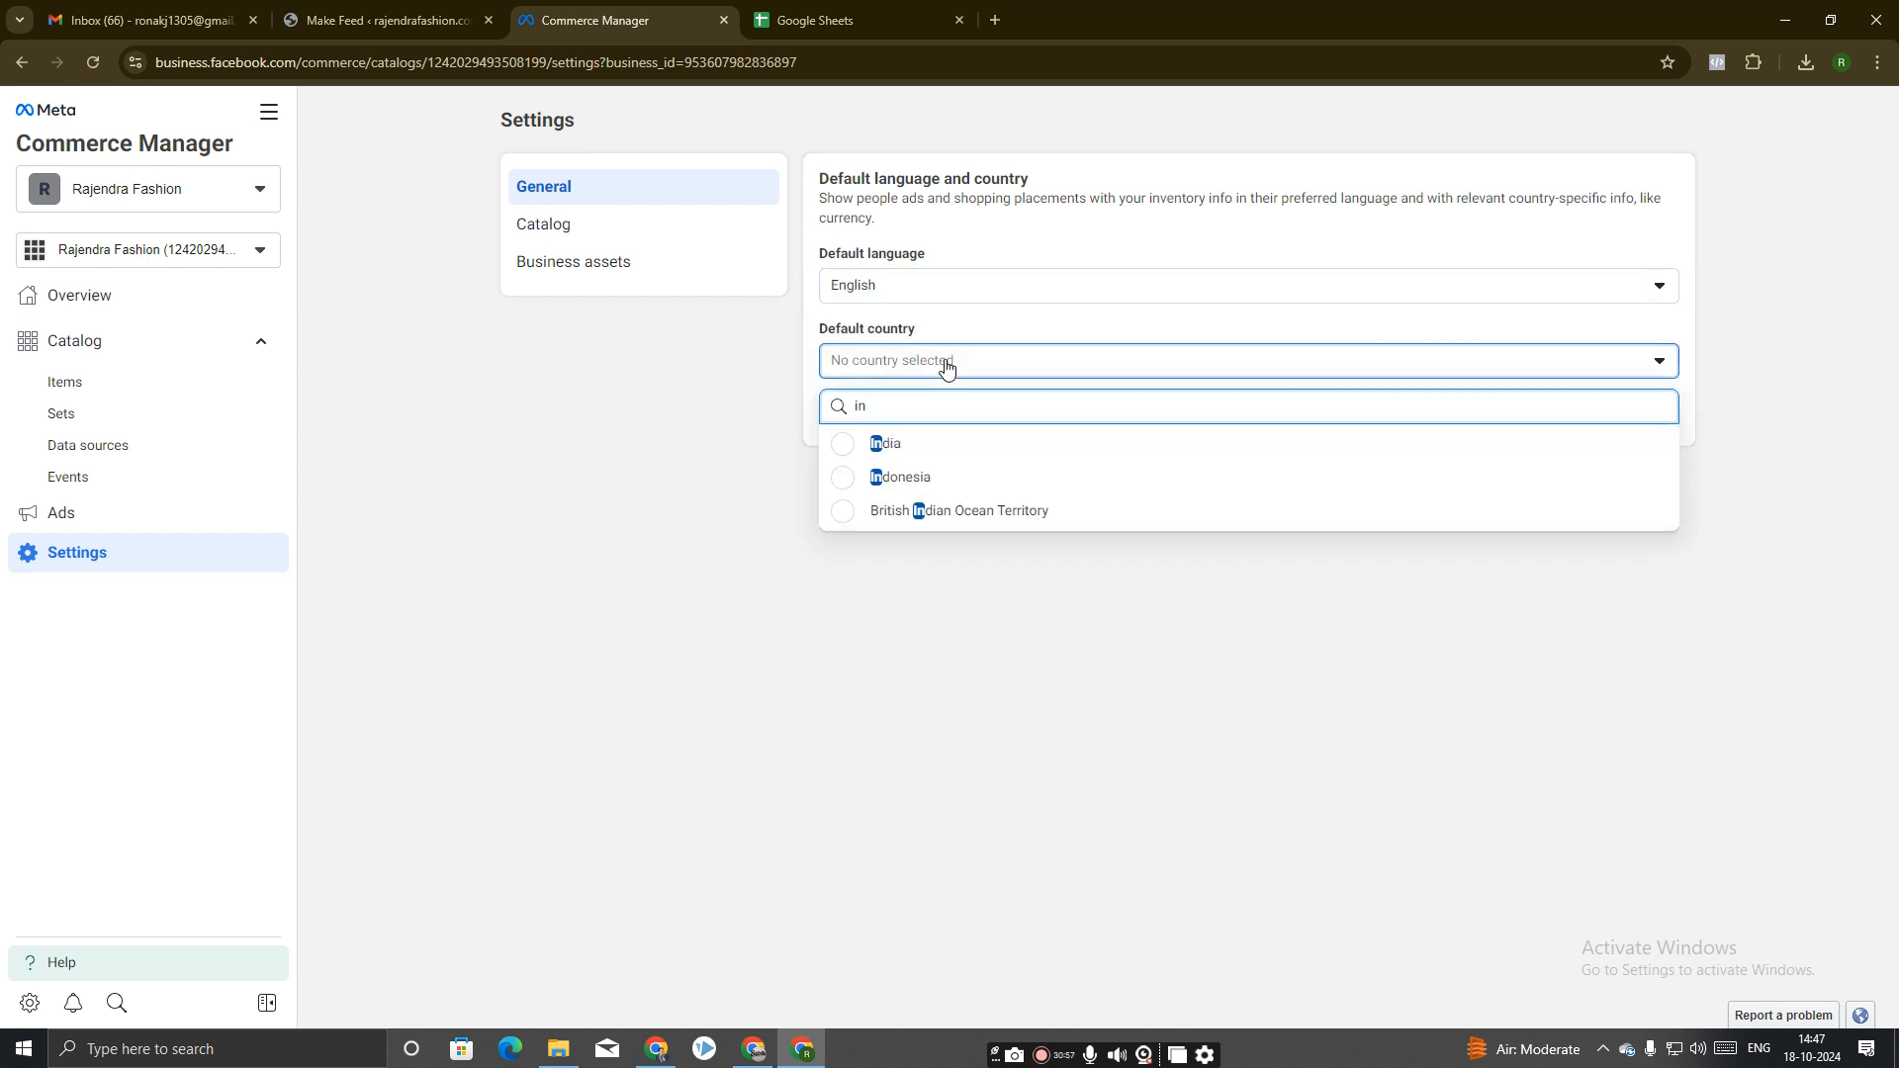
left_click(837, 445)
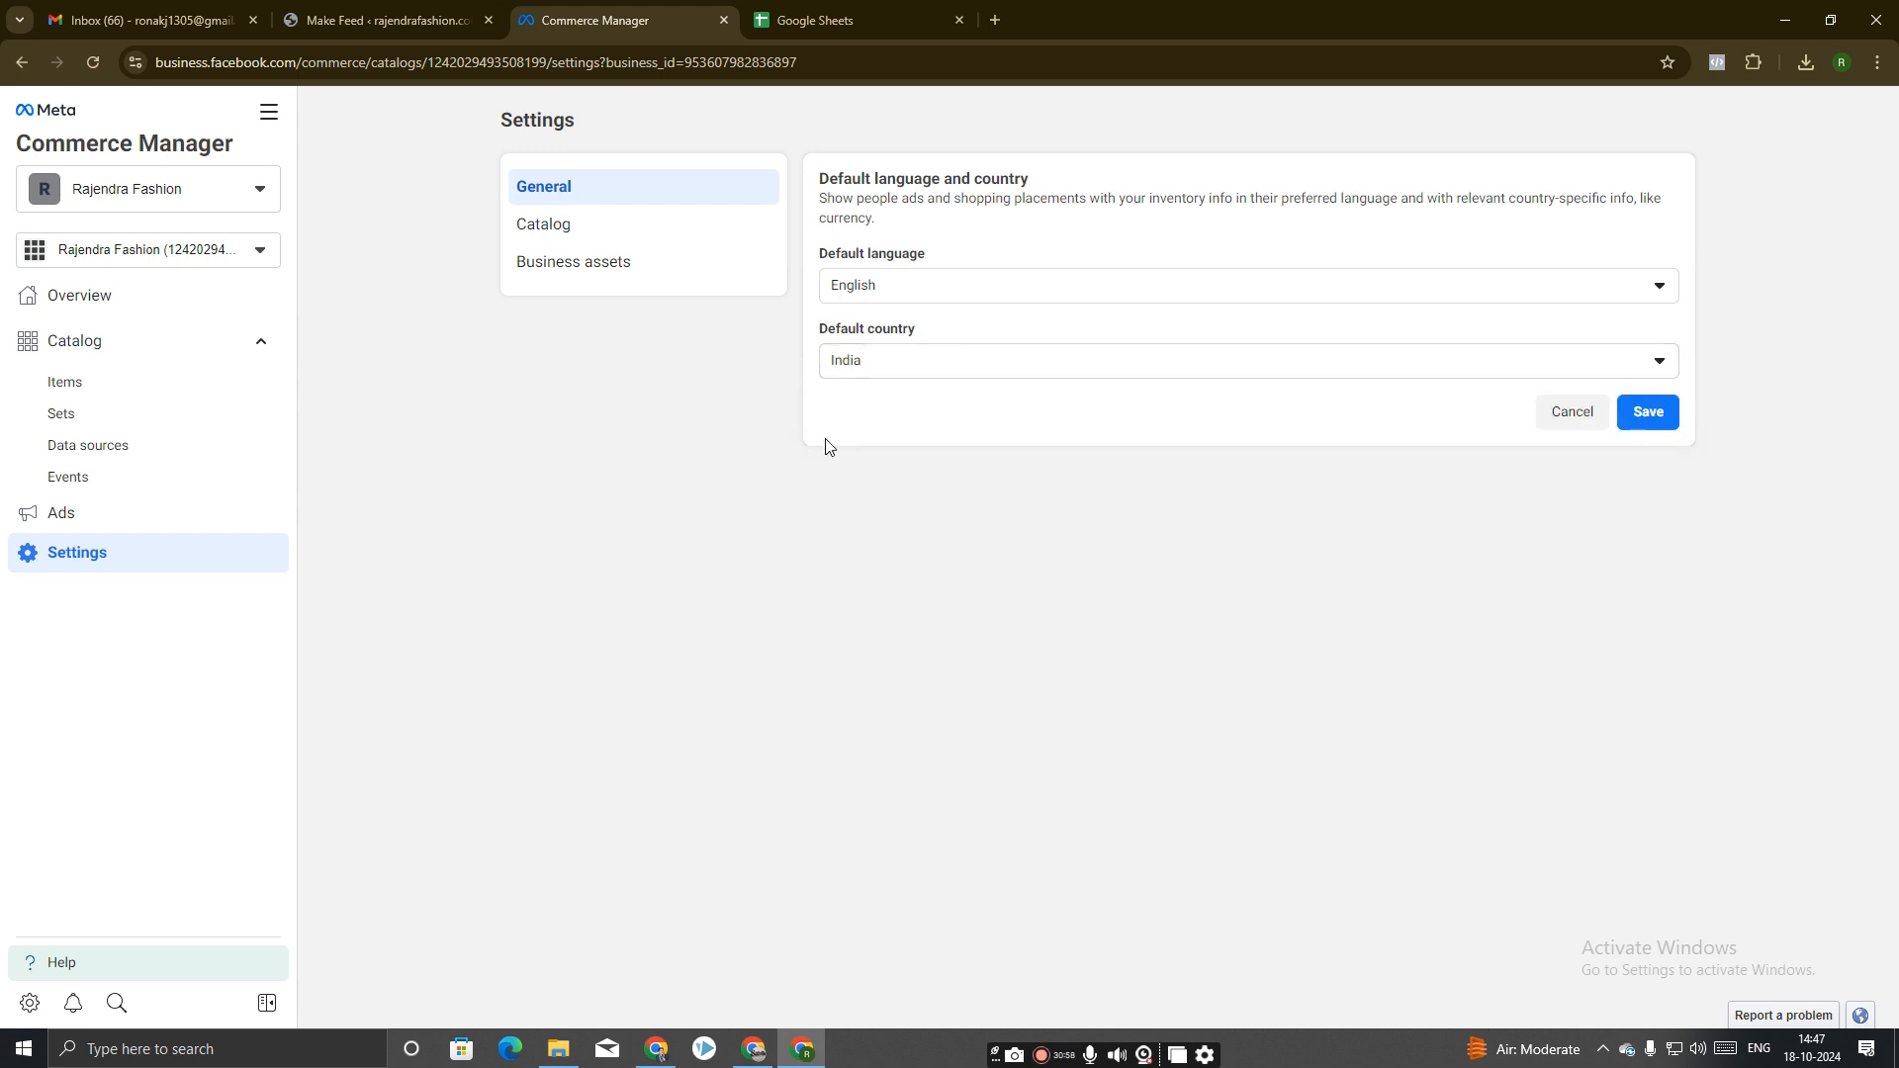
left_click(1648, 412)
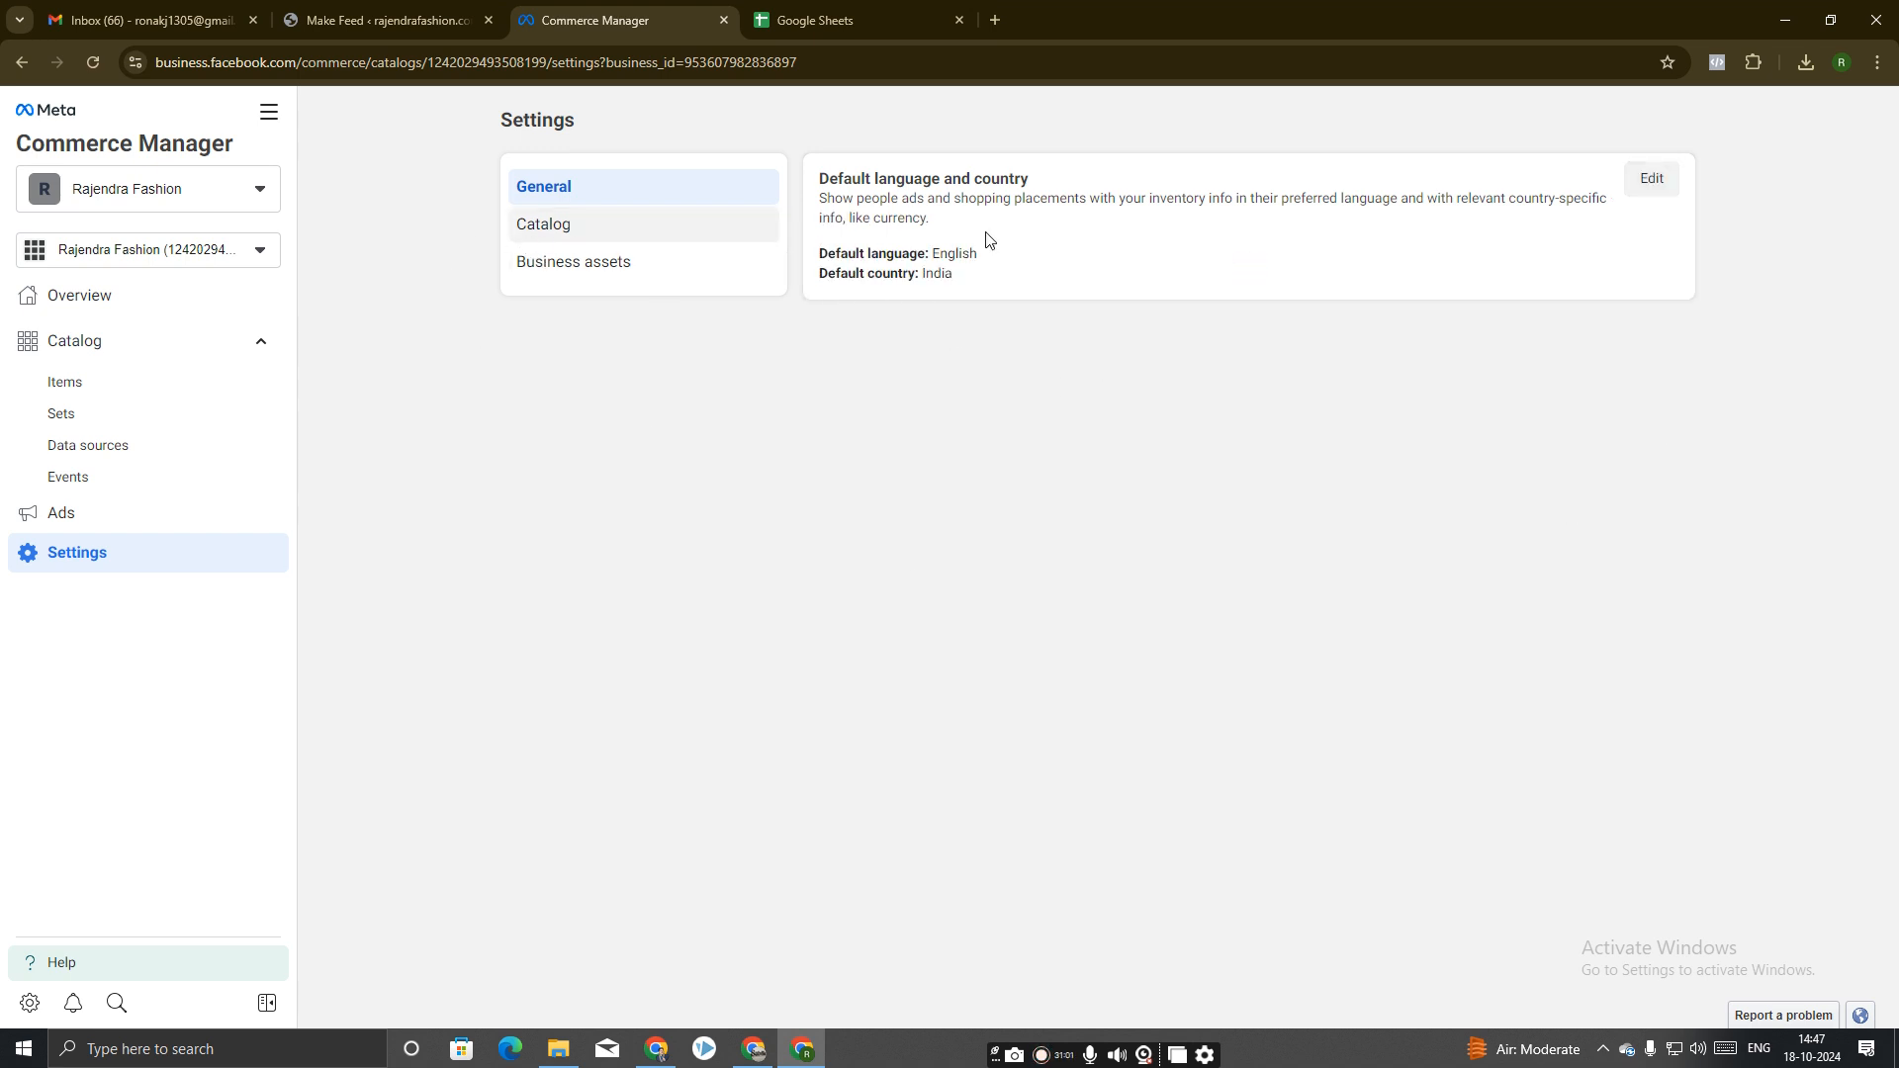
Review the catalog-specific settings, the list of available catalogs, and the connected business assets.
left_click(542, 229)
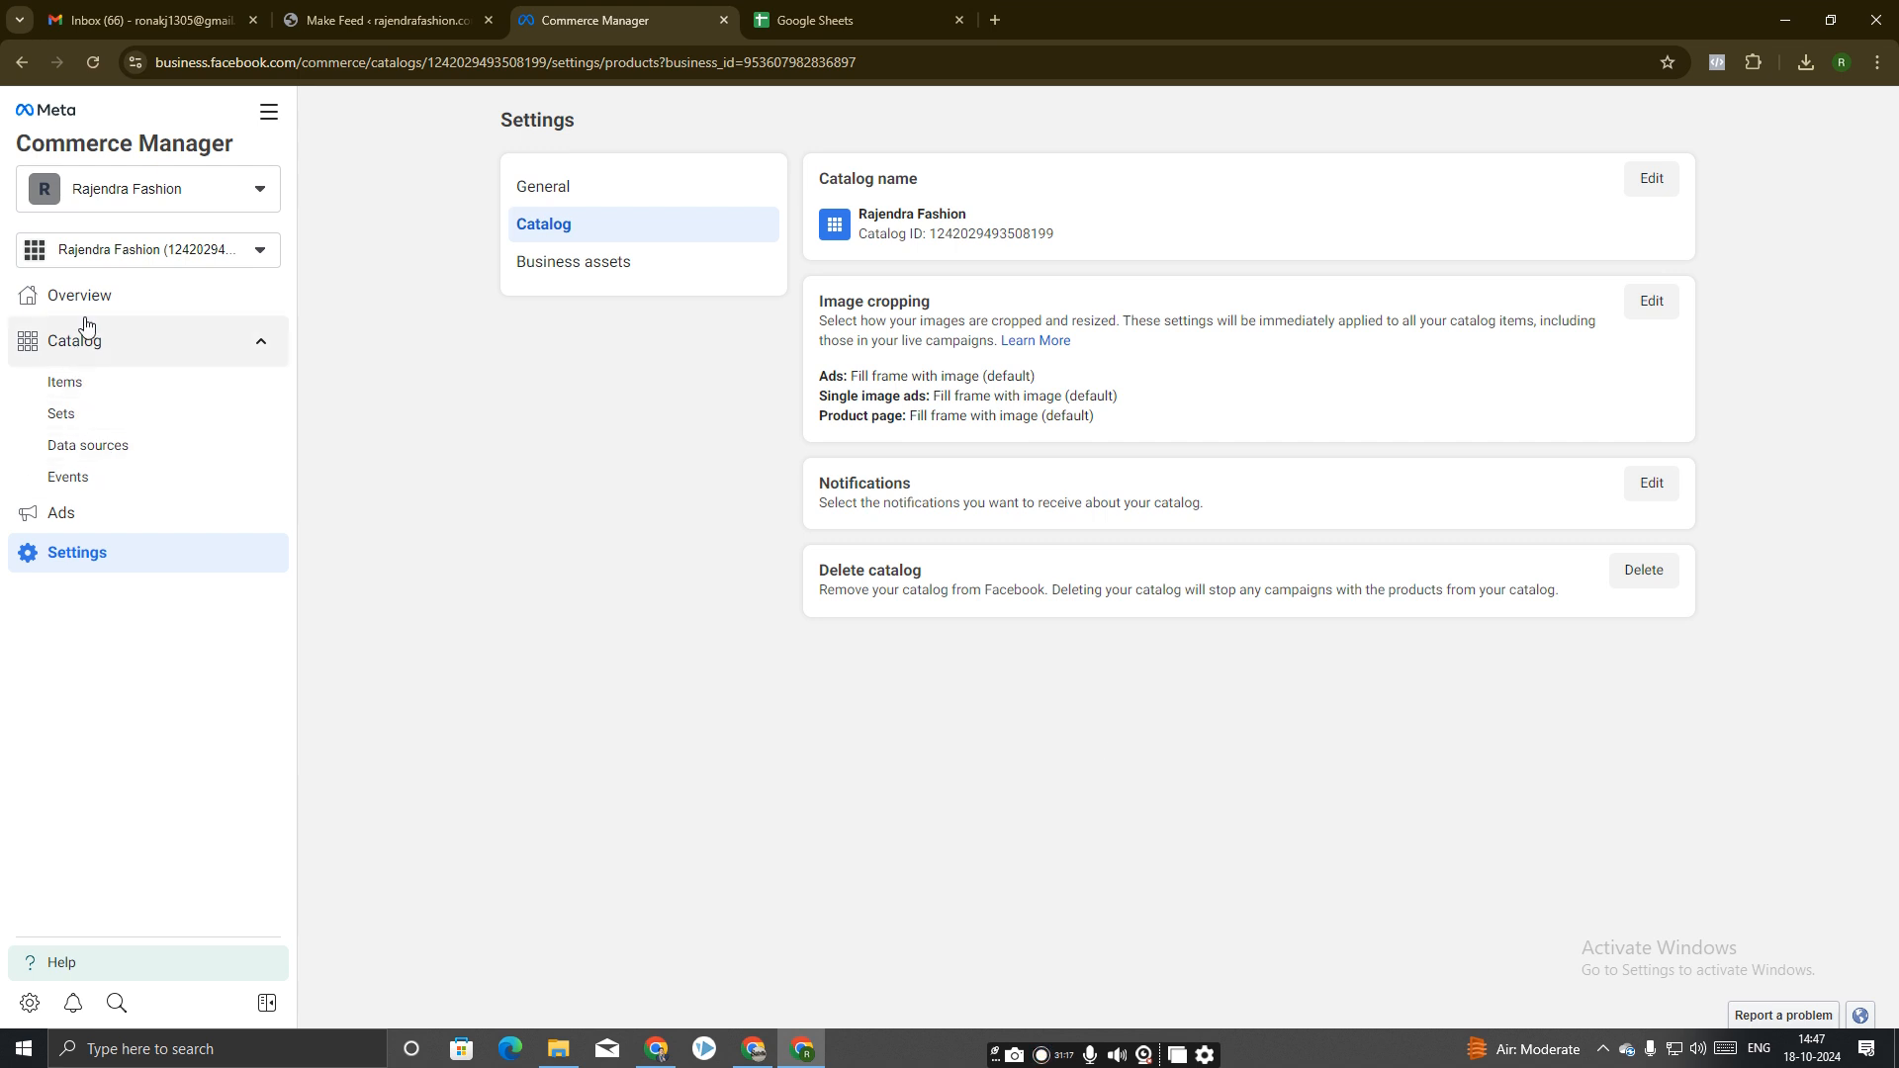
left_click(201, 258)
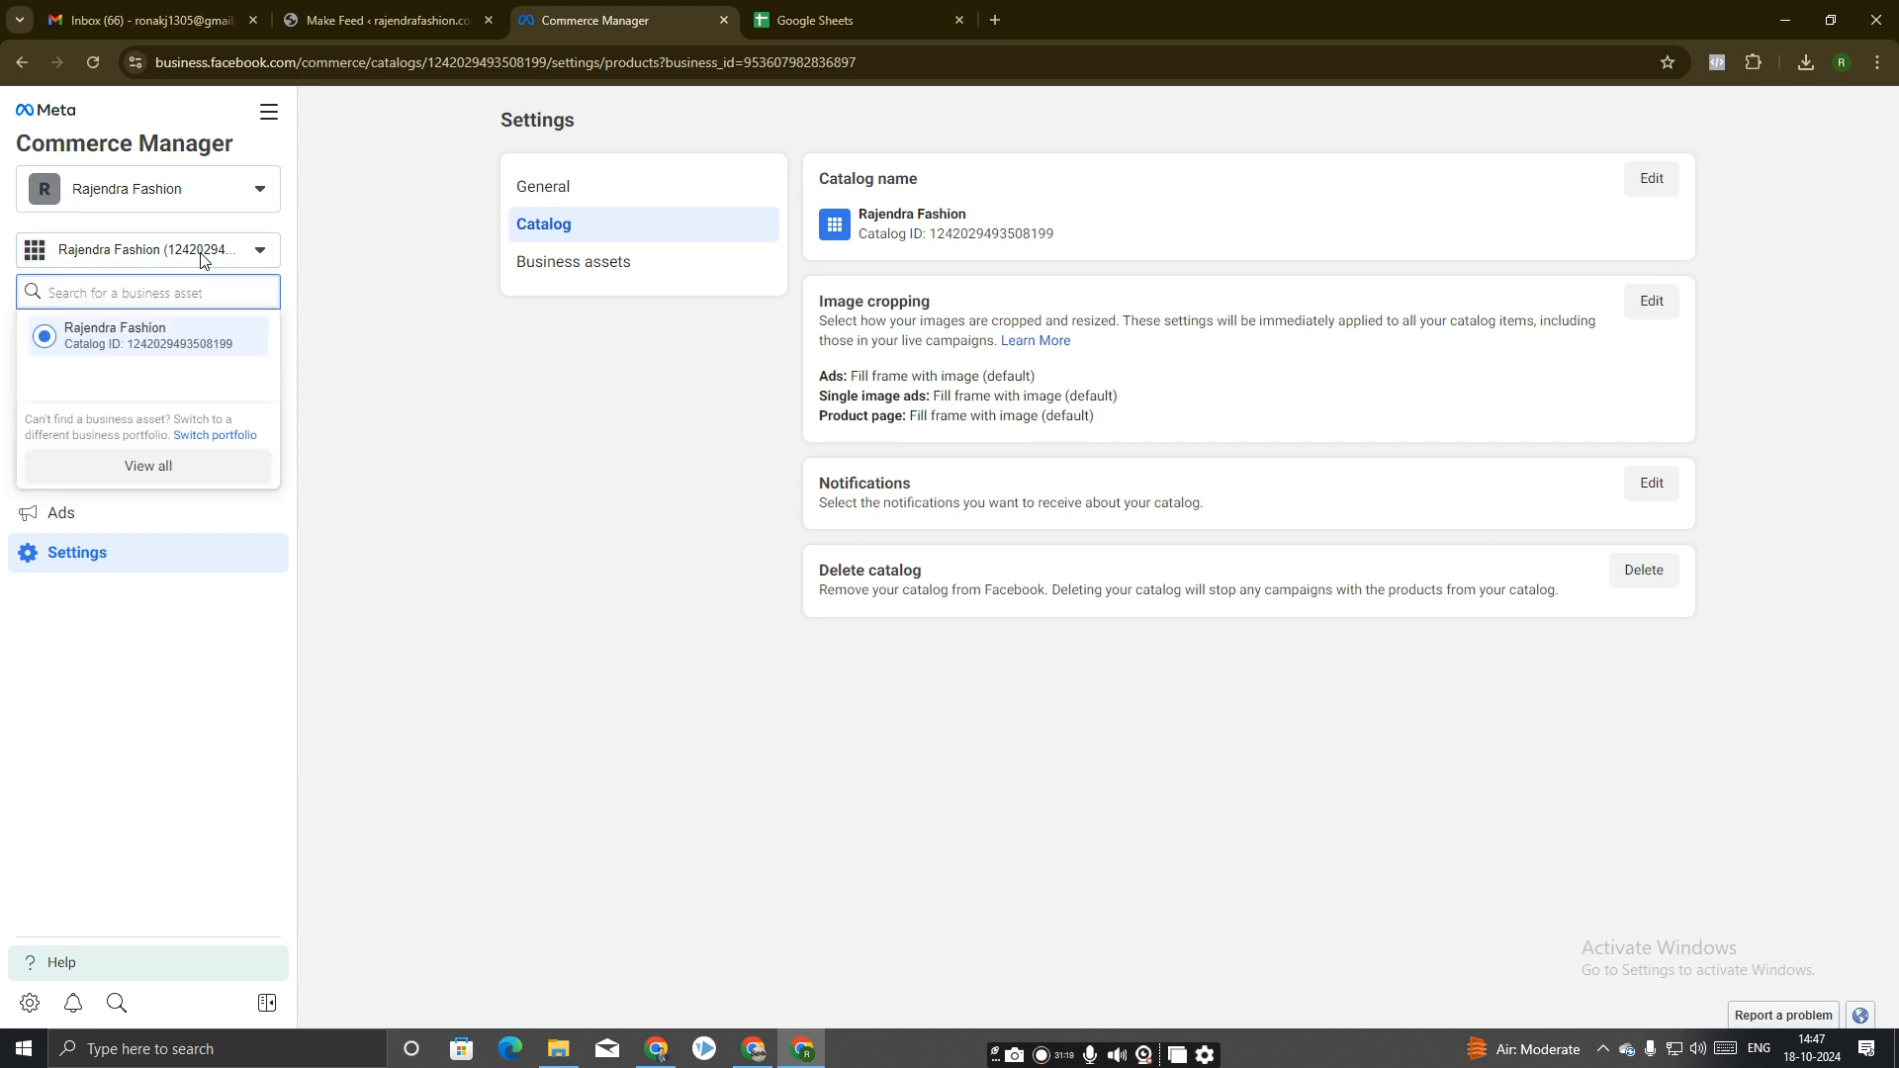
left_click(201, 258)
left_click(203, 256)
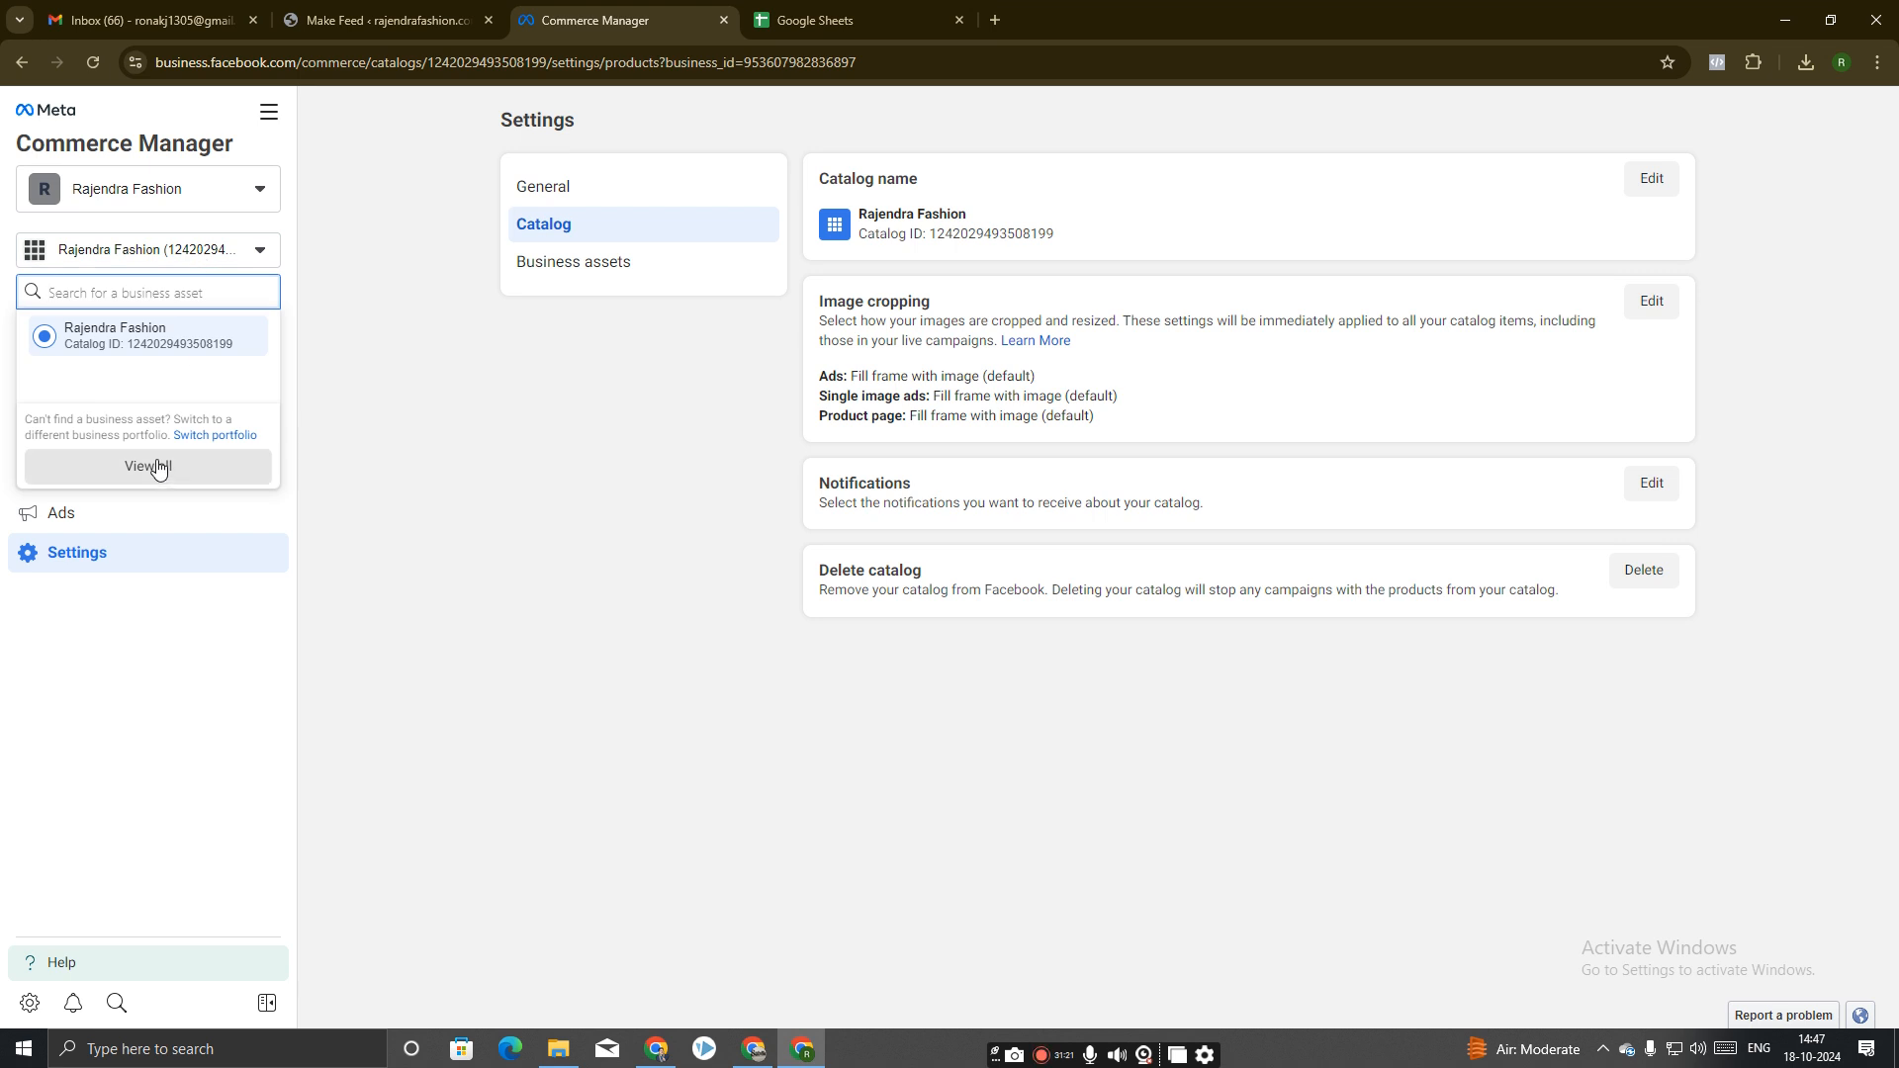
left_click(477, 356)
left_click(556, 262)
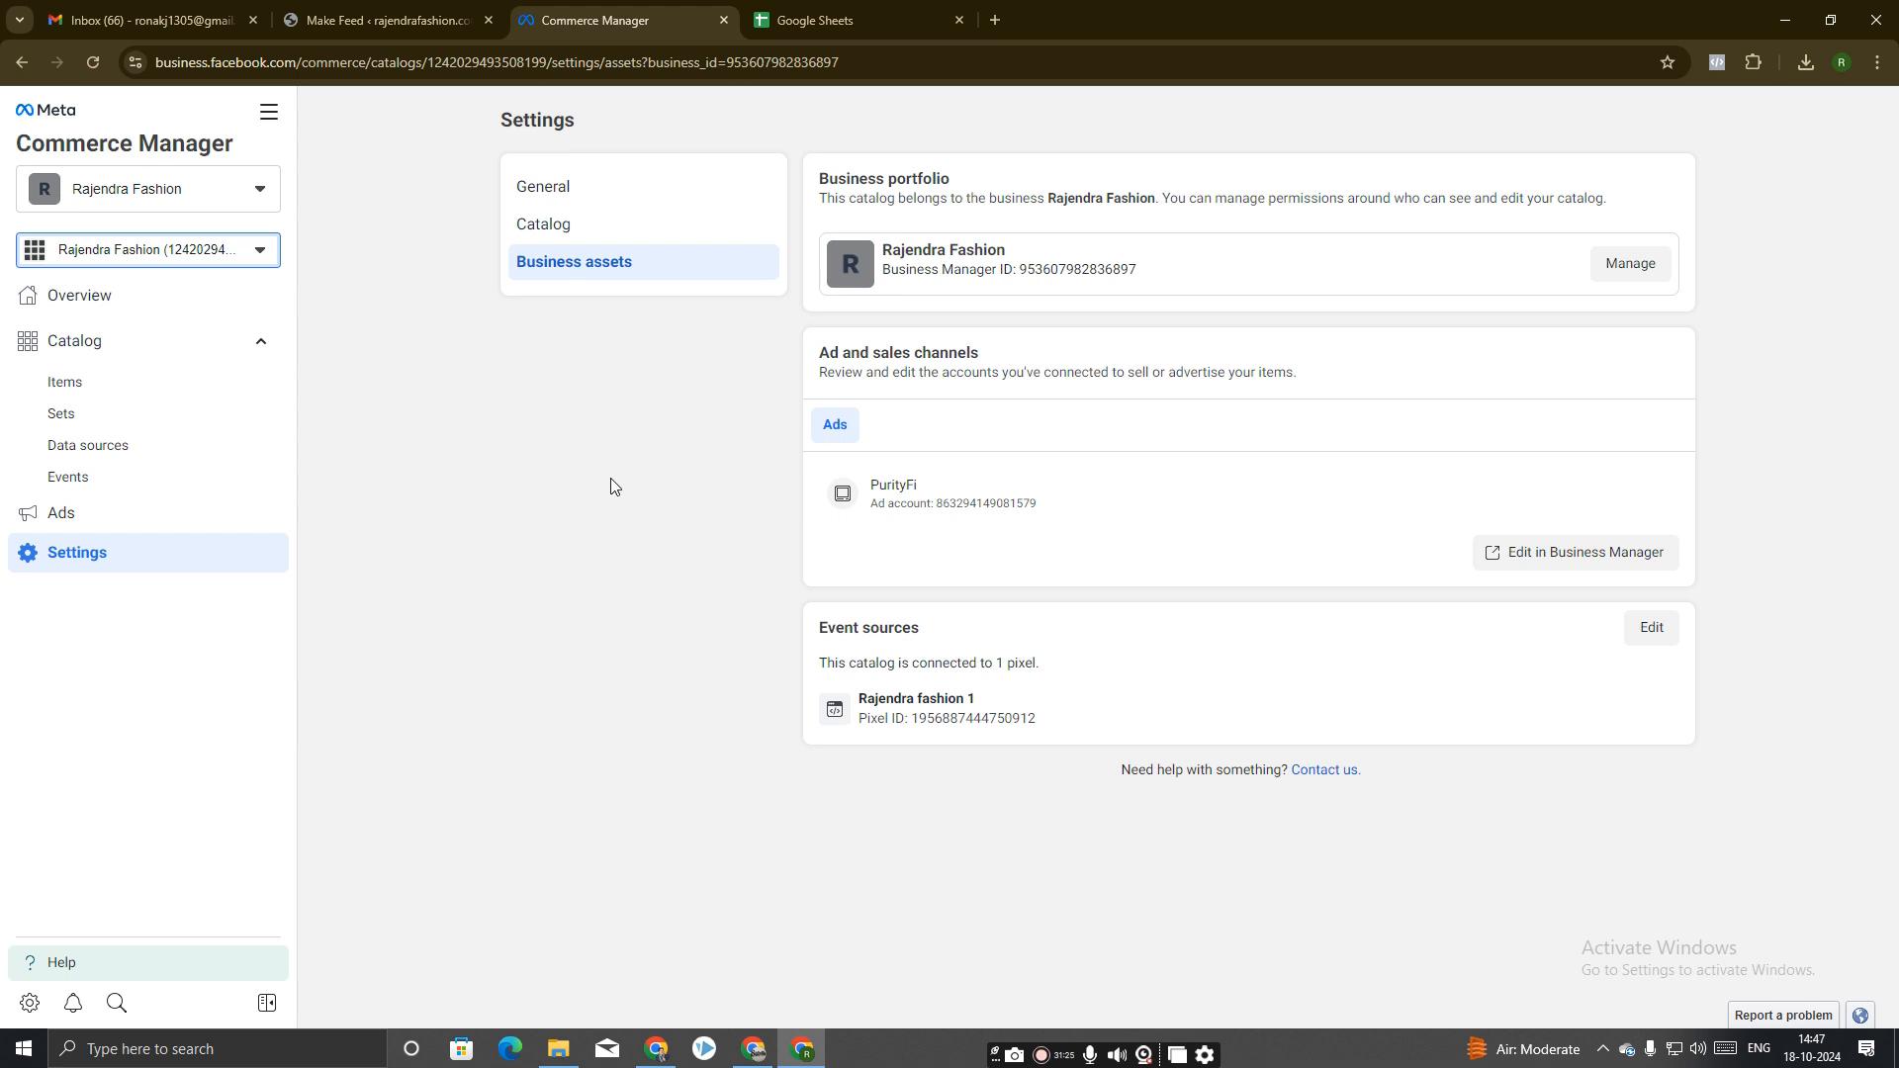
Return to the catalog-specific settings and save the catalog name as Rajendra Fashion.
left_click(525, 186)
left_click(527, 224)
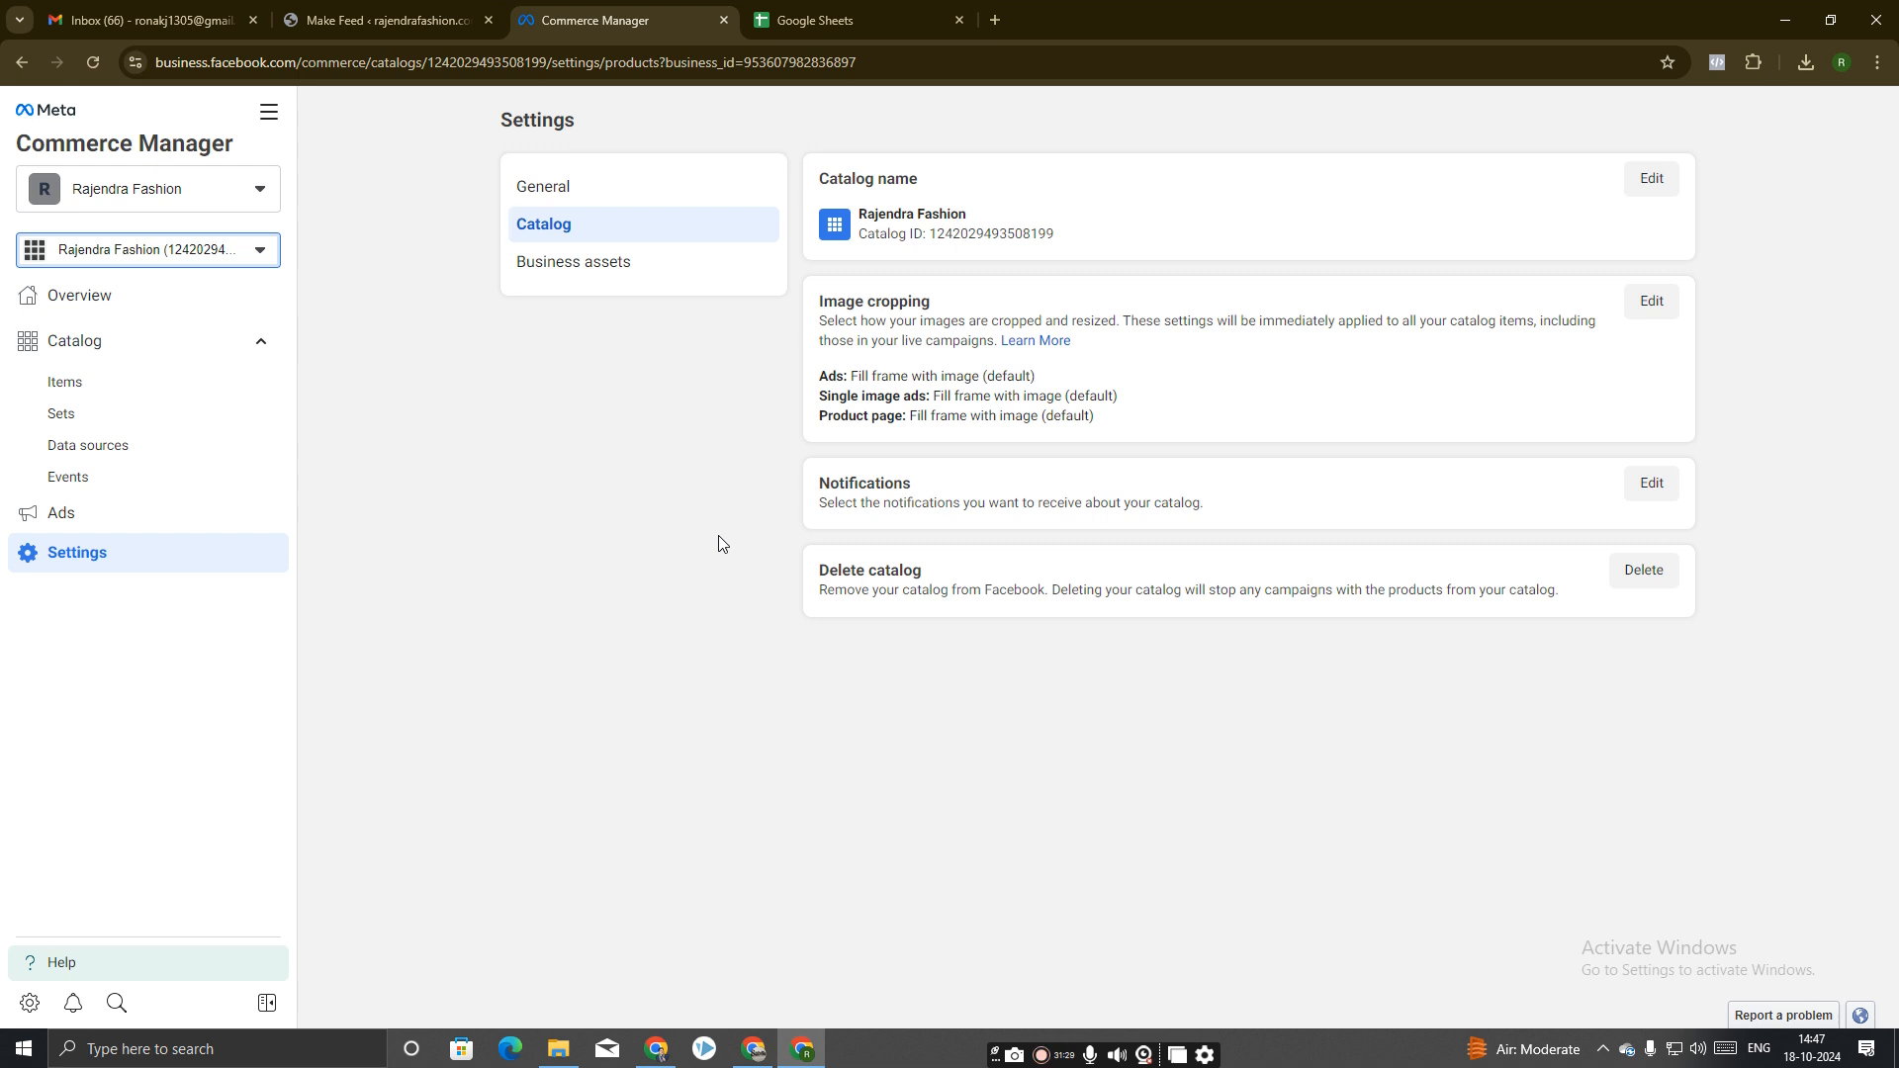
left_click(1651, 178)
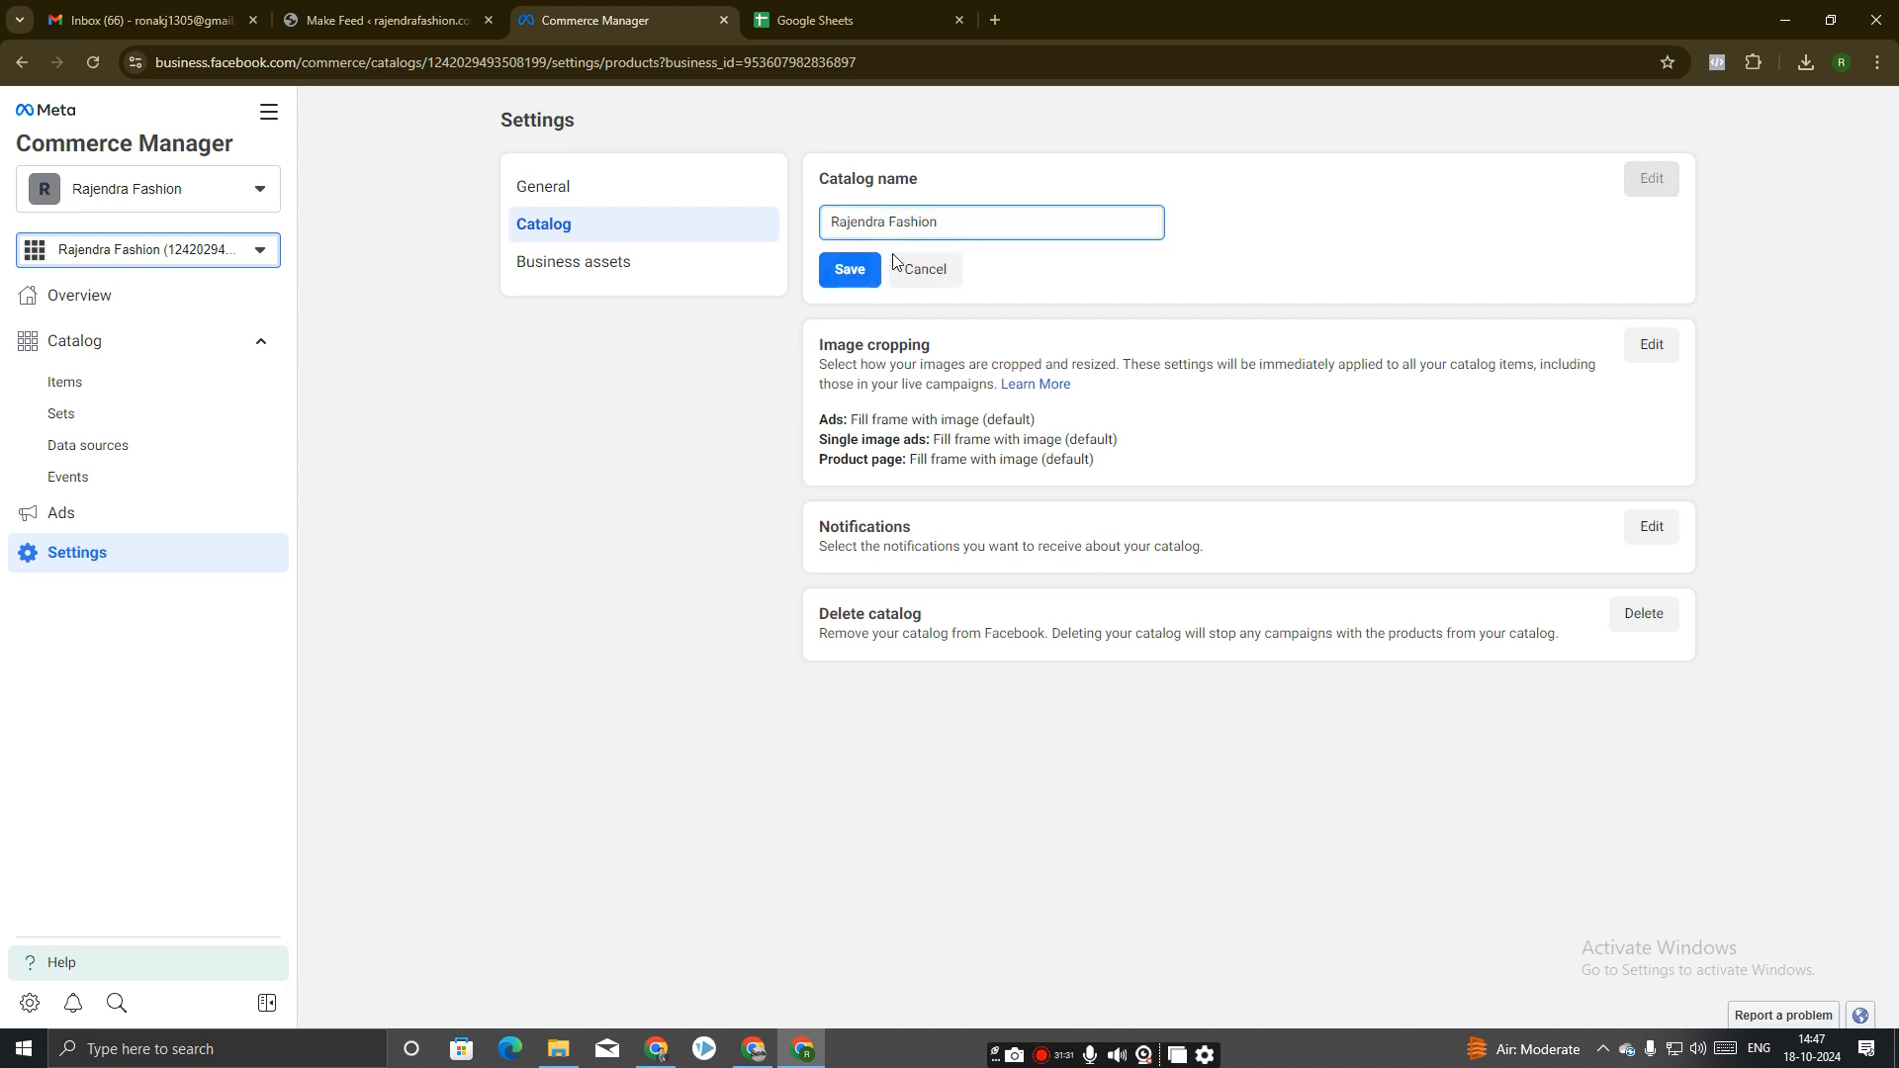
left_click(836, 274)
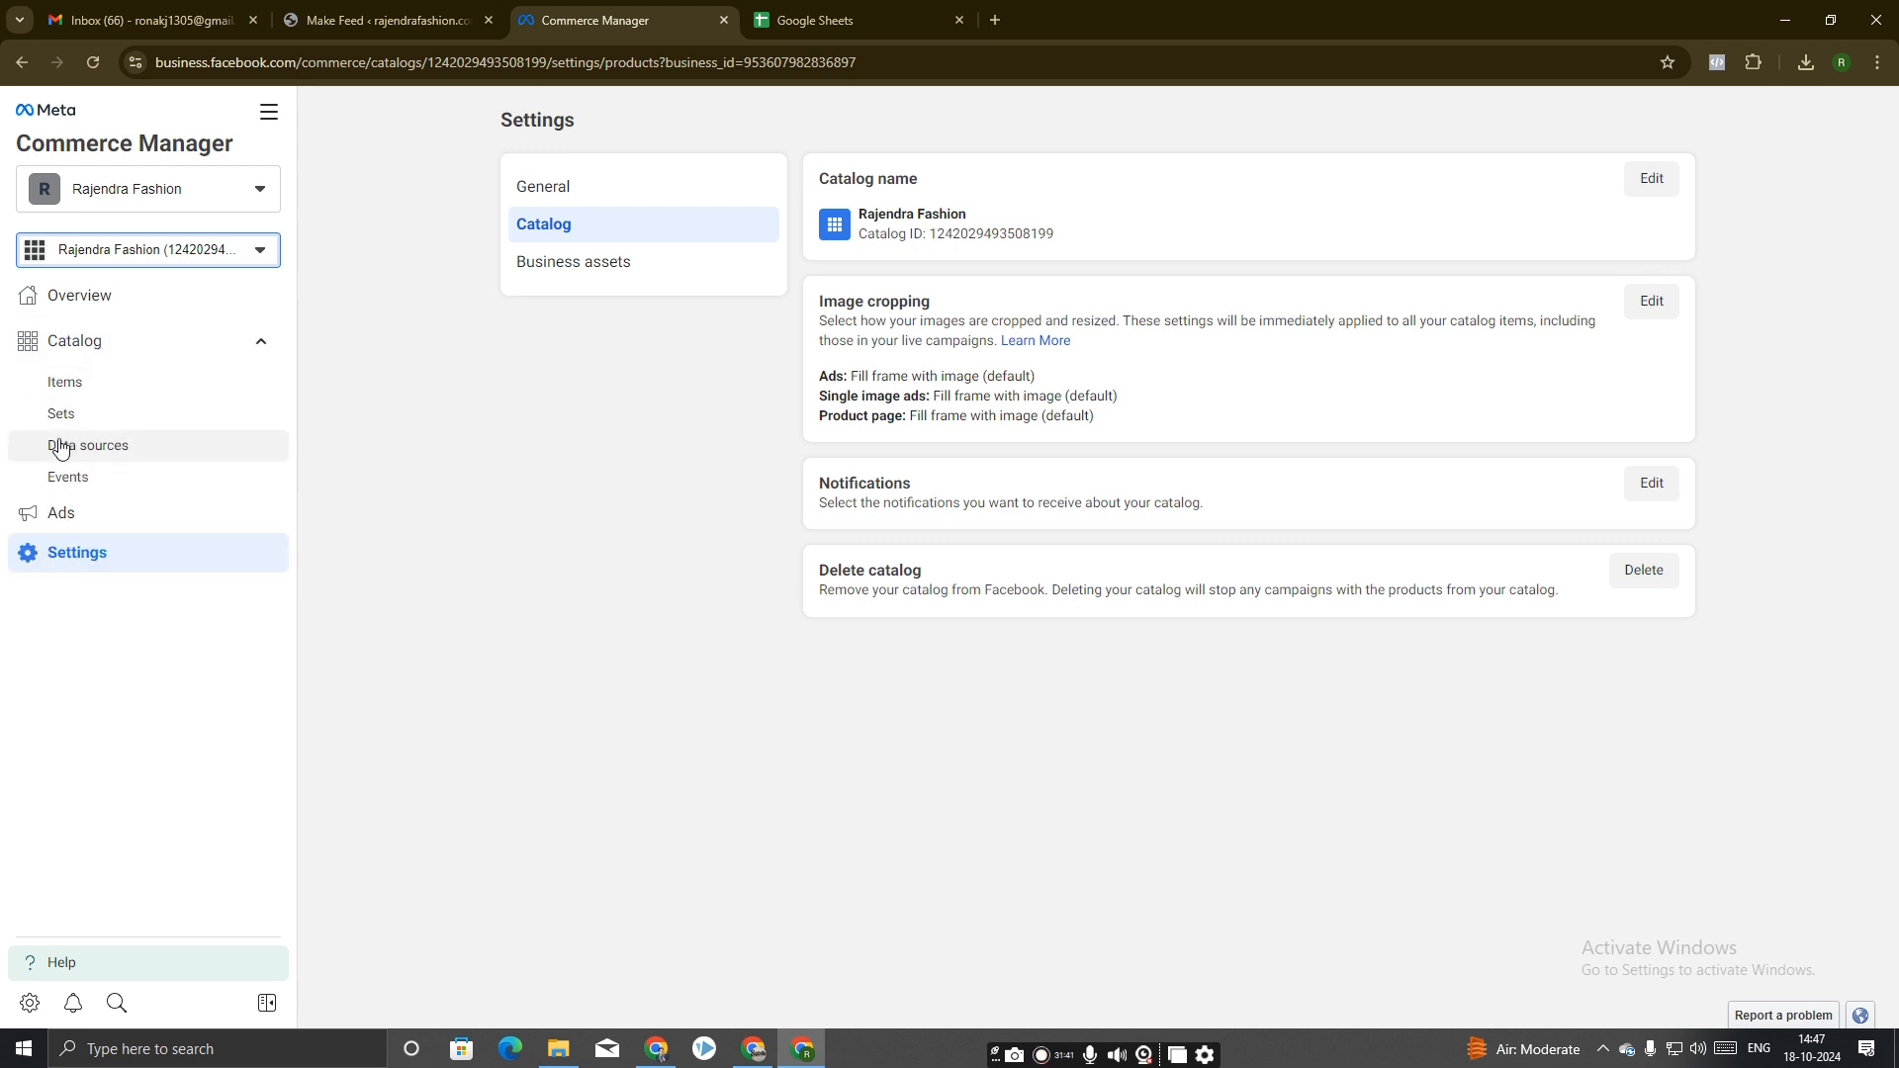
Check the catalog overview's setup checklist and open the catalog's advertising channels.
left_click(87, 298)
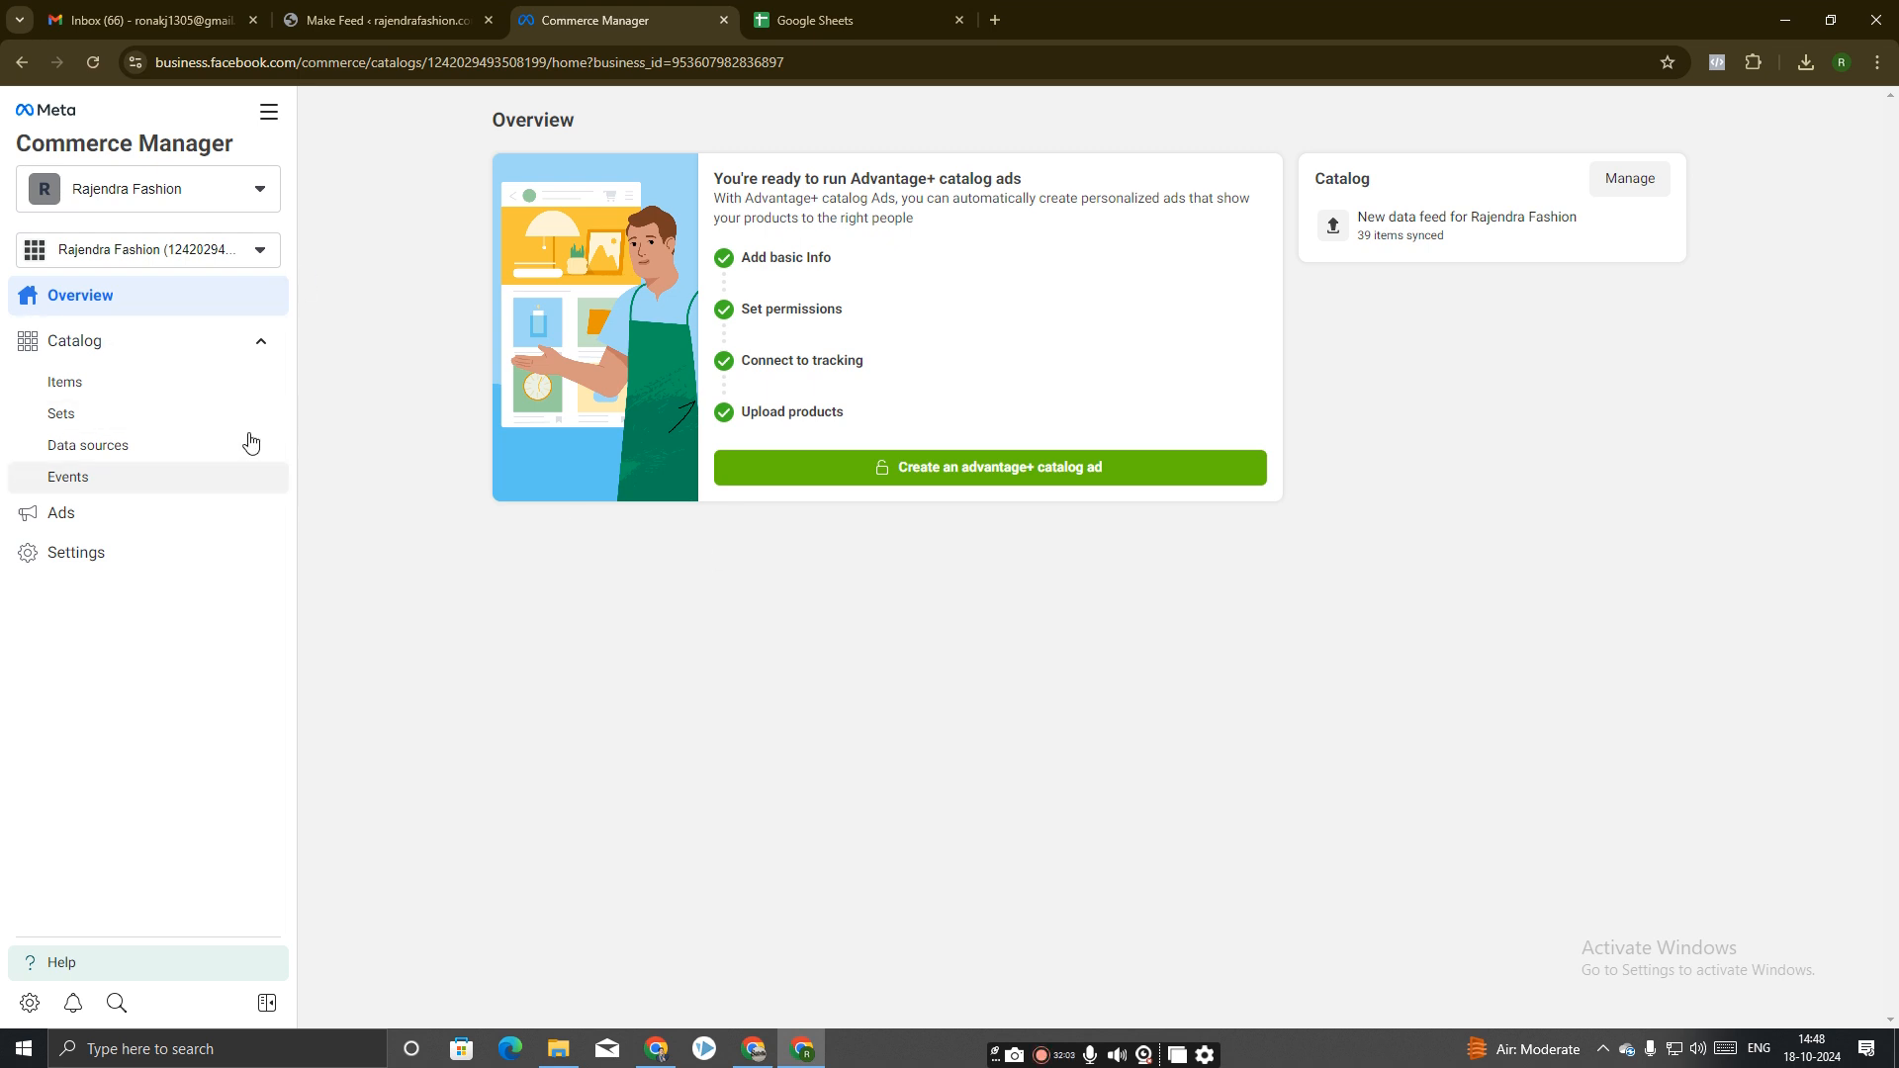
left_click(143, 343)
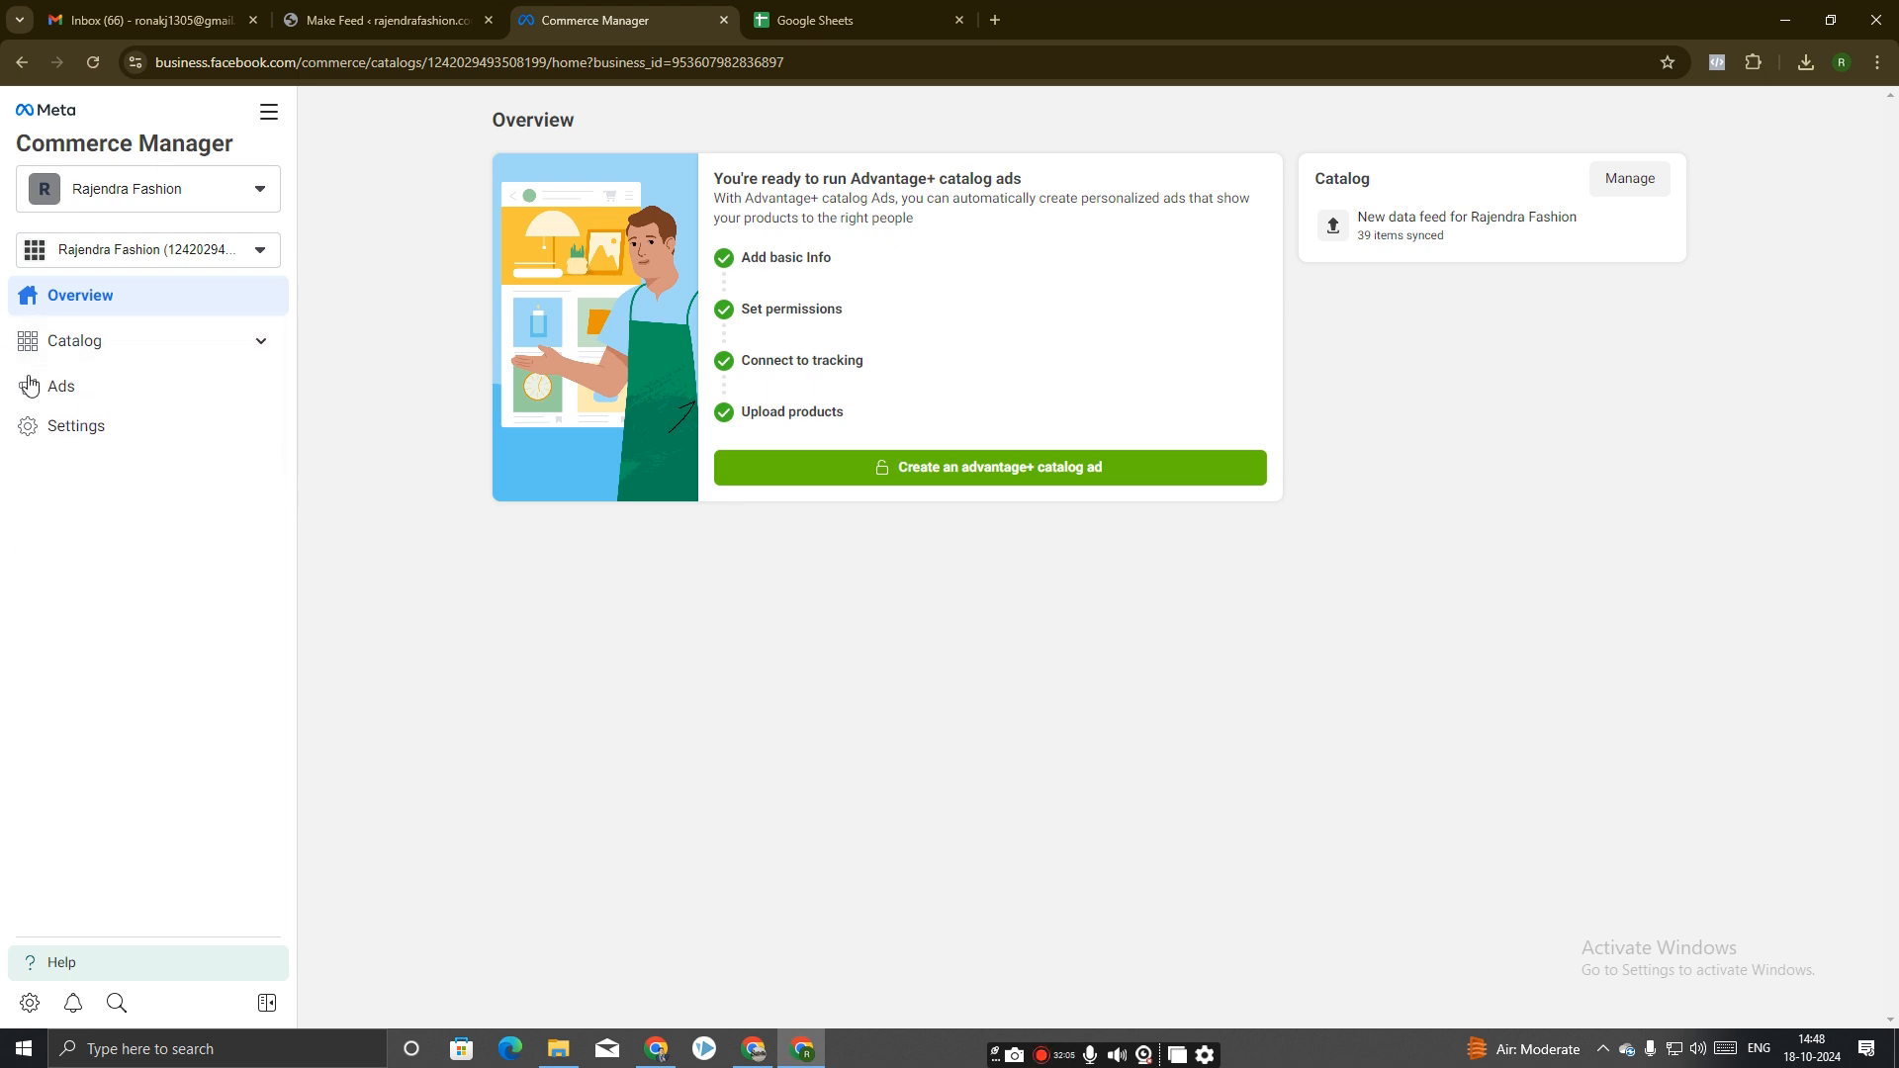
left_click(381, 20)
left_click(594, 19)
left_click(44, 388)
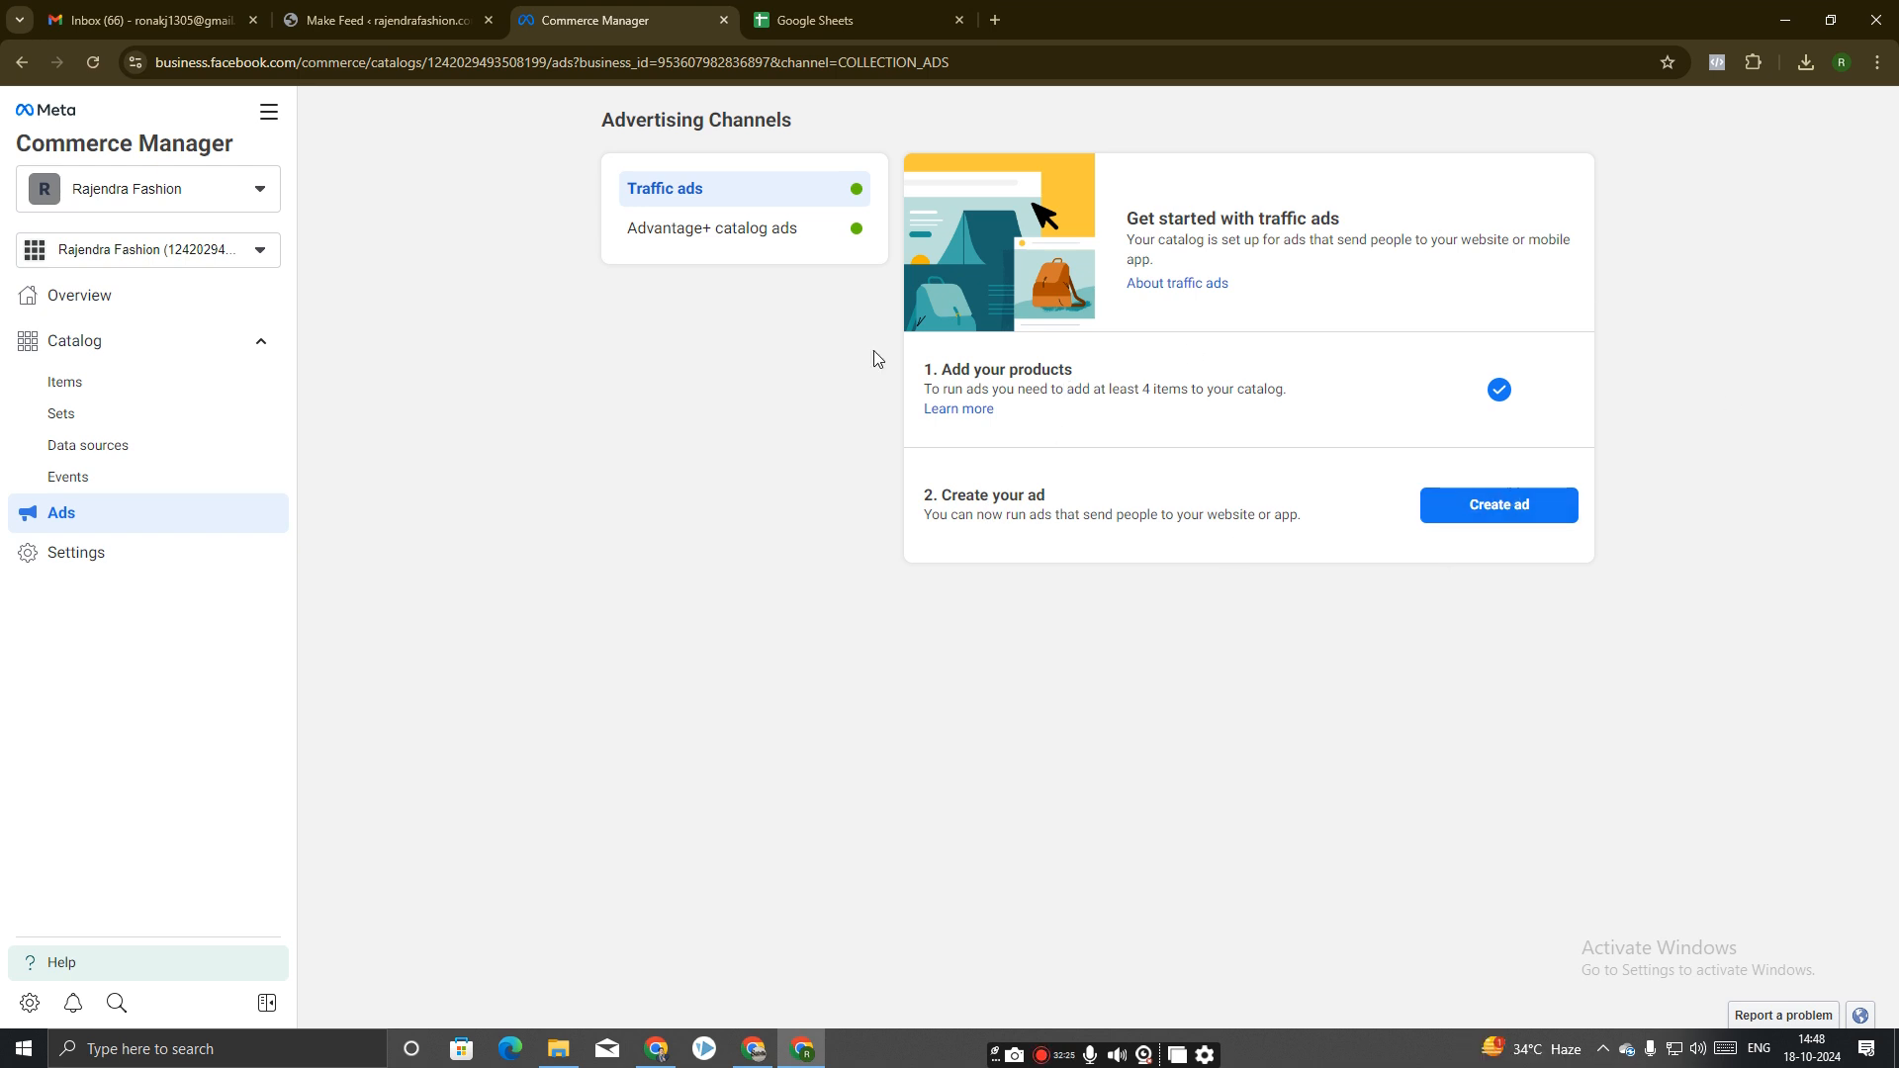
Open Facebook in a new browser tab, go to Ads Manager from there, and dismiss the payment method notice.
left_click(994, 20)
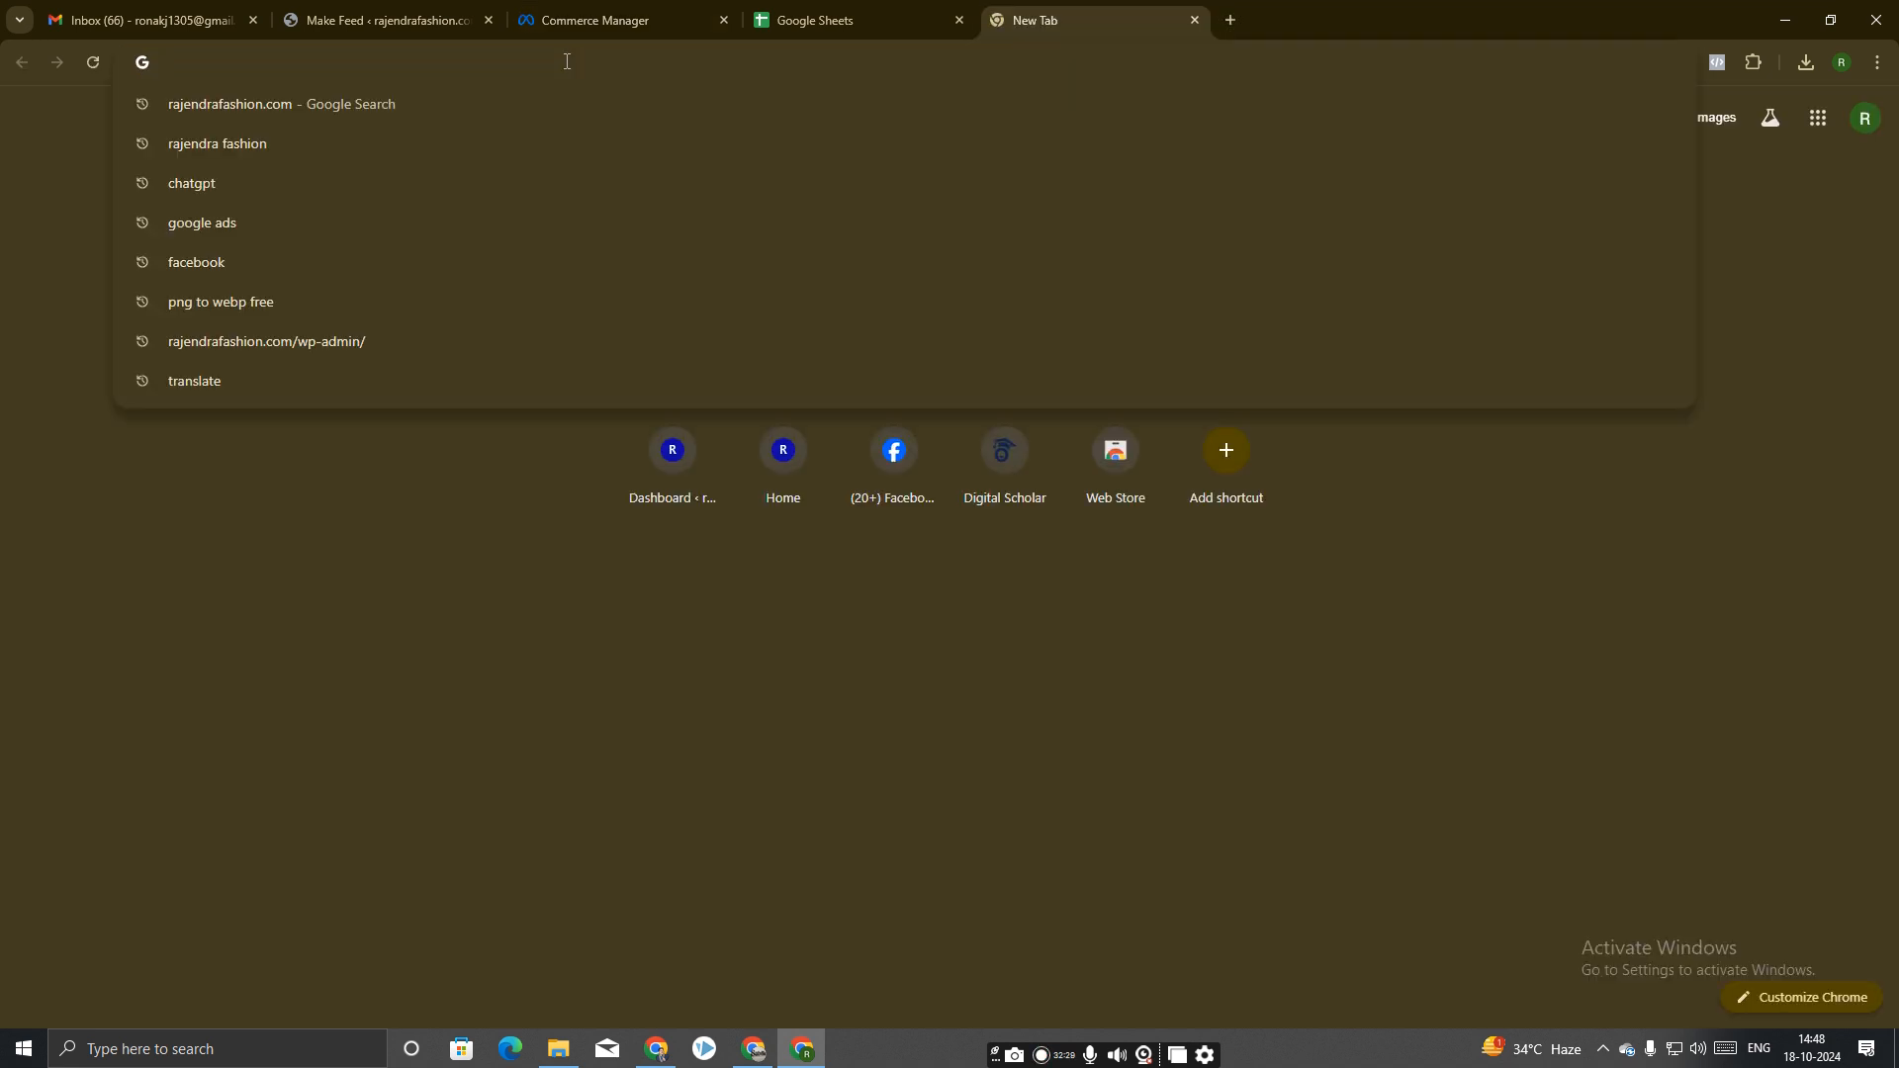
type("f")
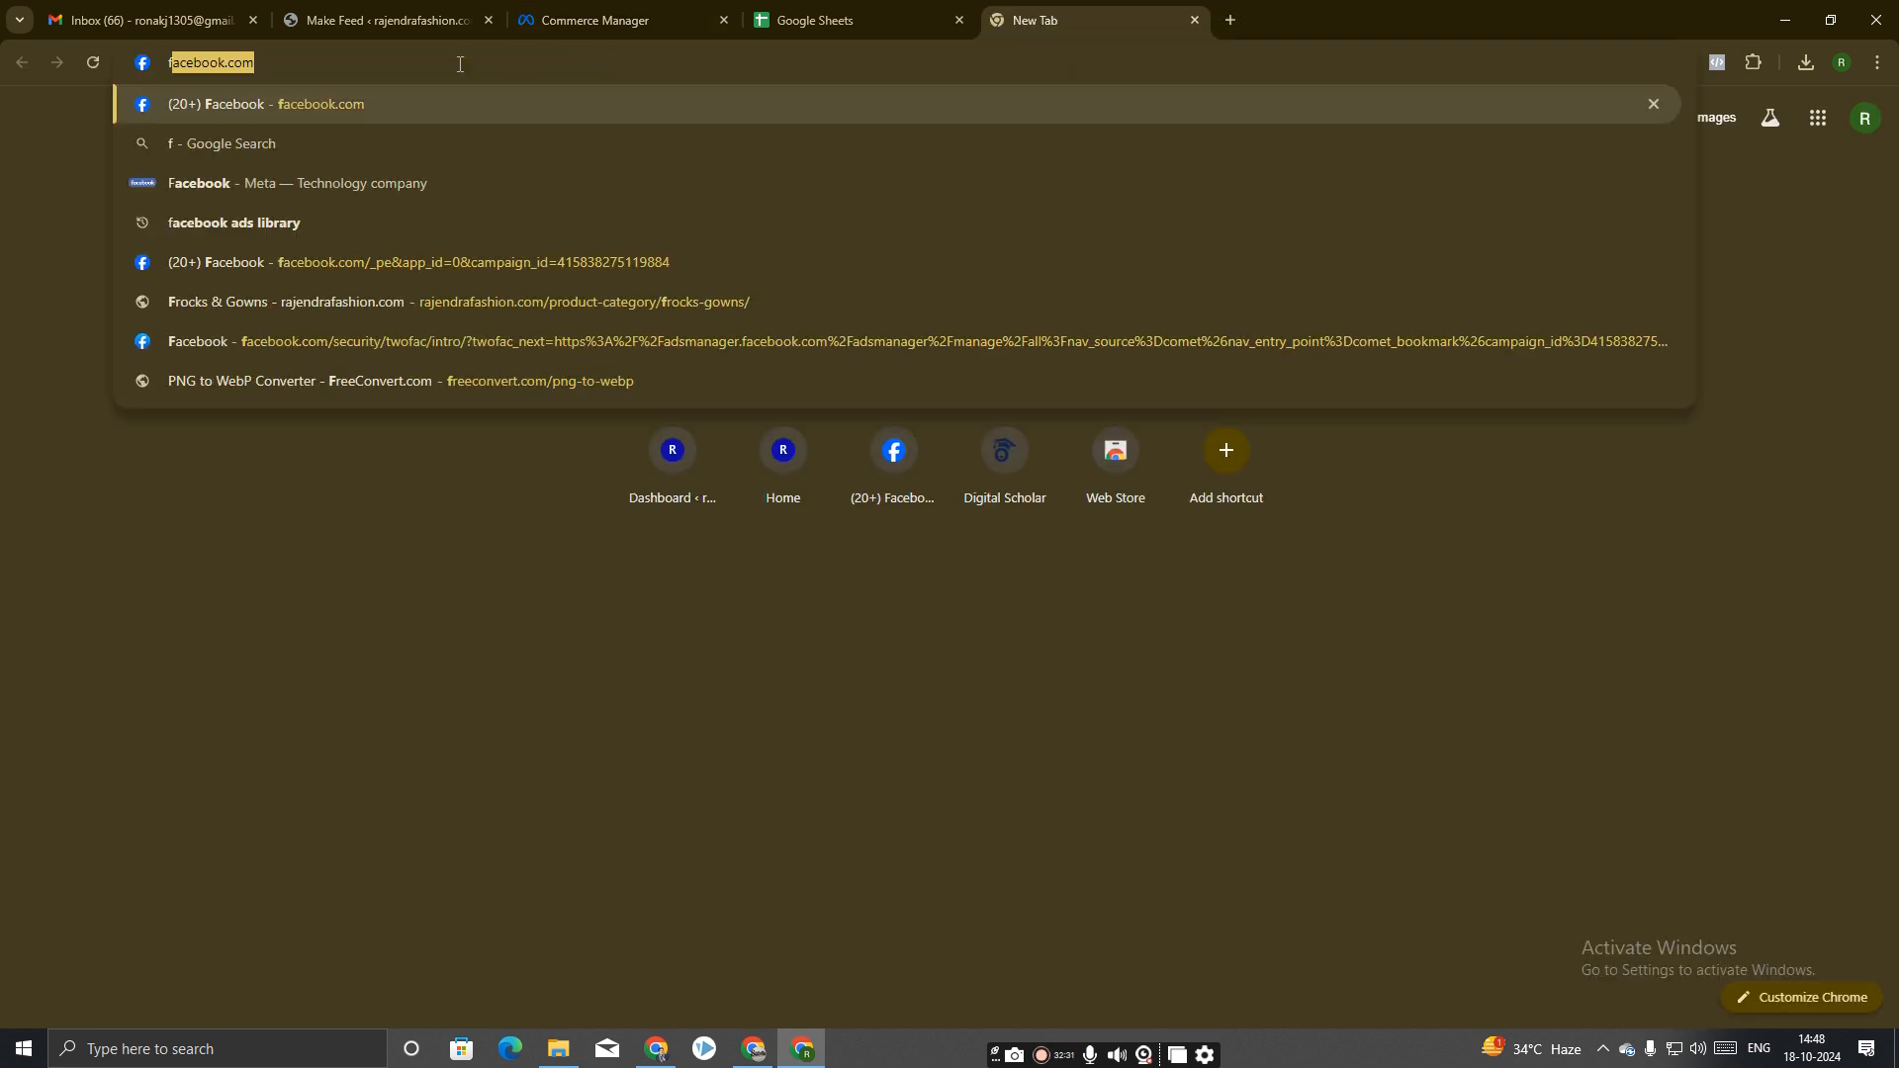
key("Right")
key("Return")
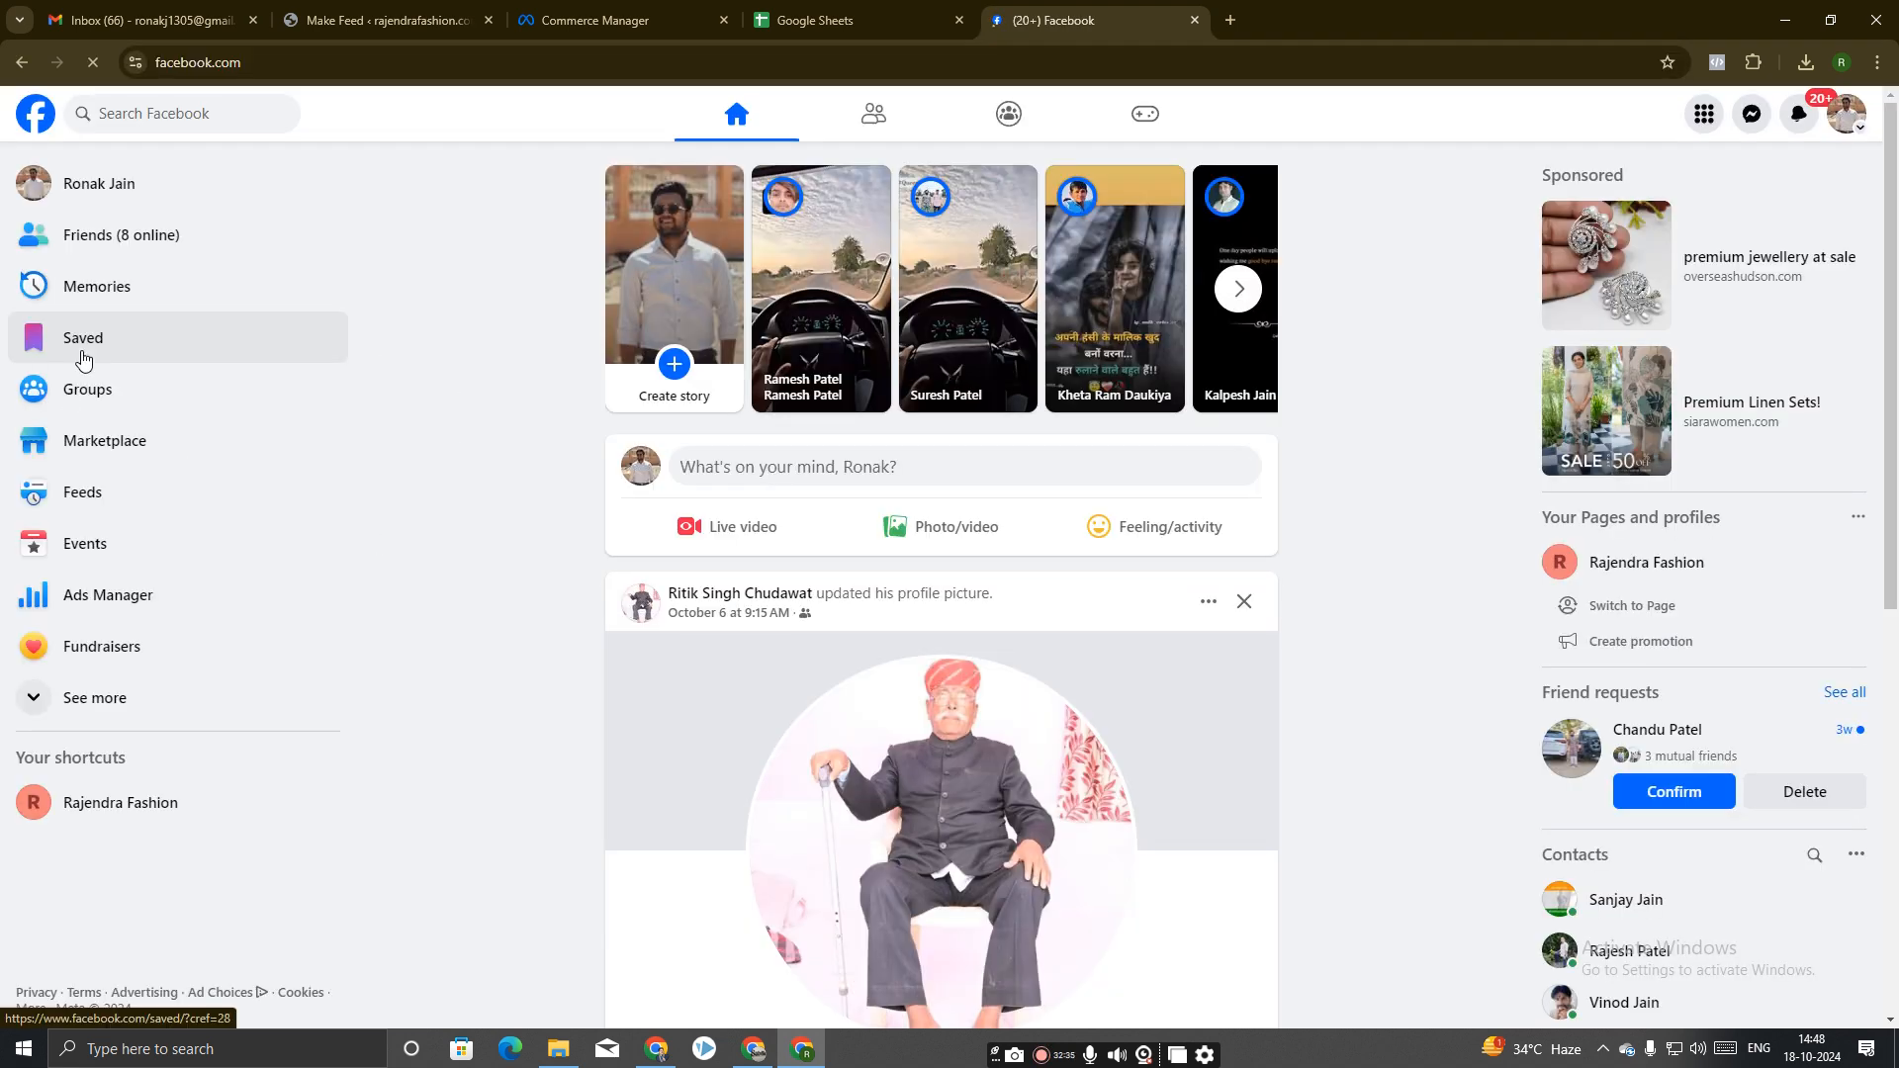
left_click(97, 698)
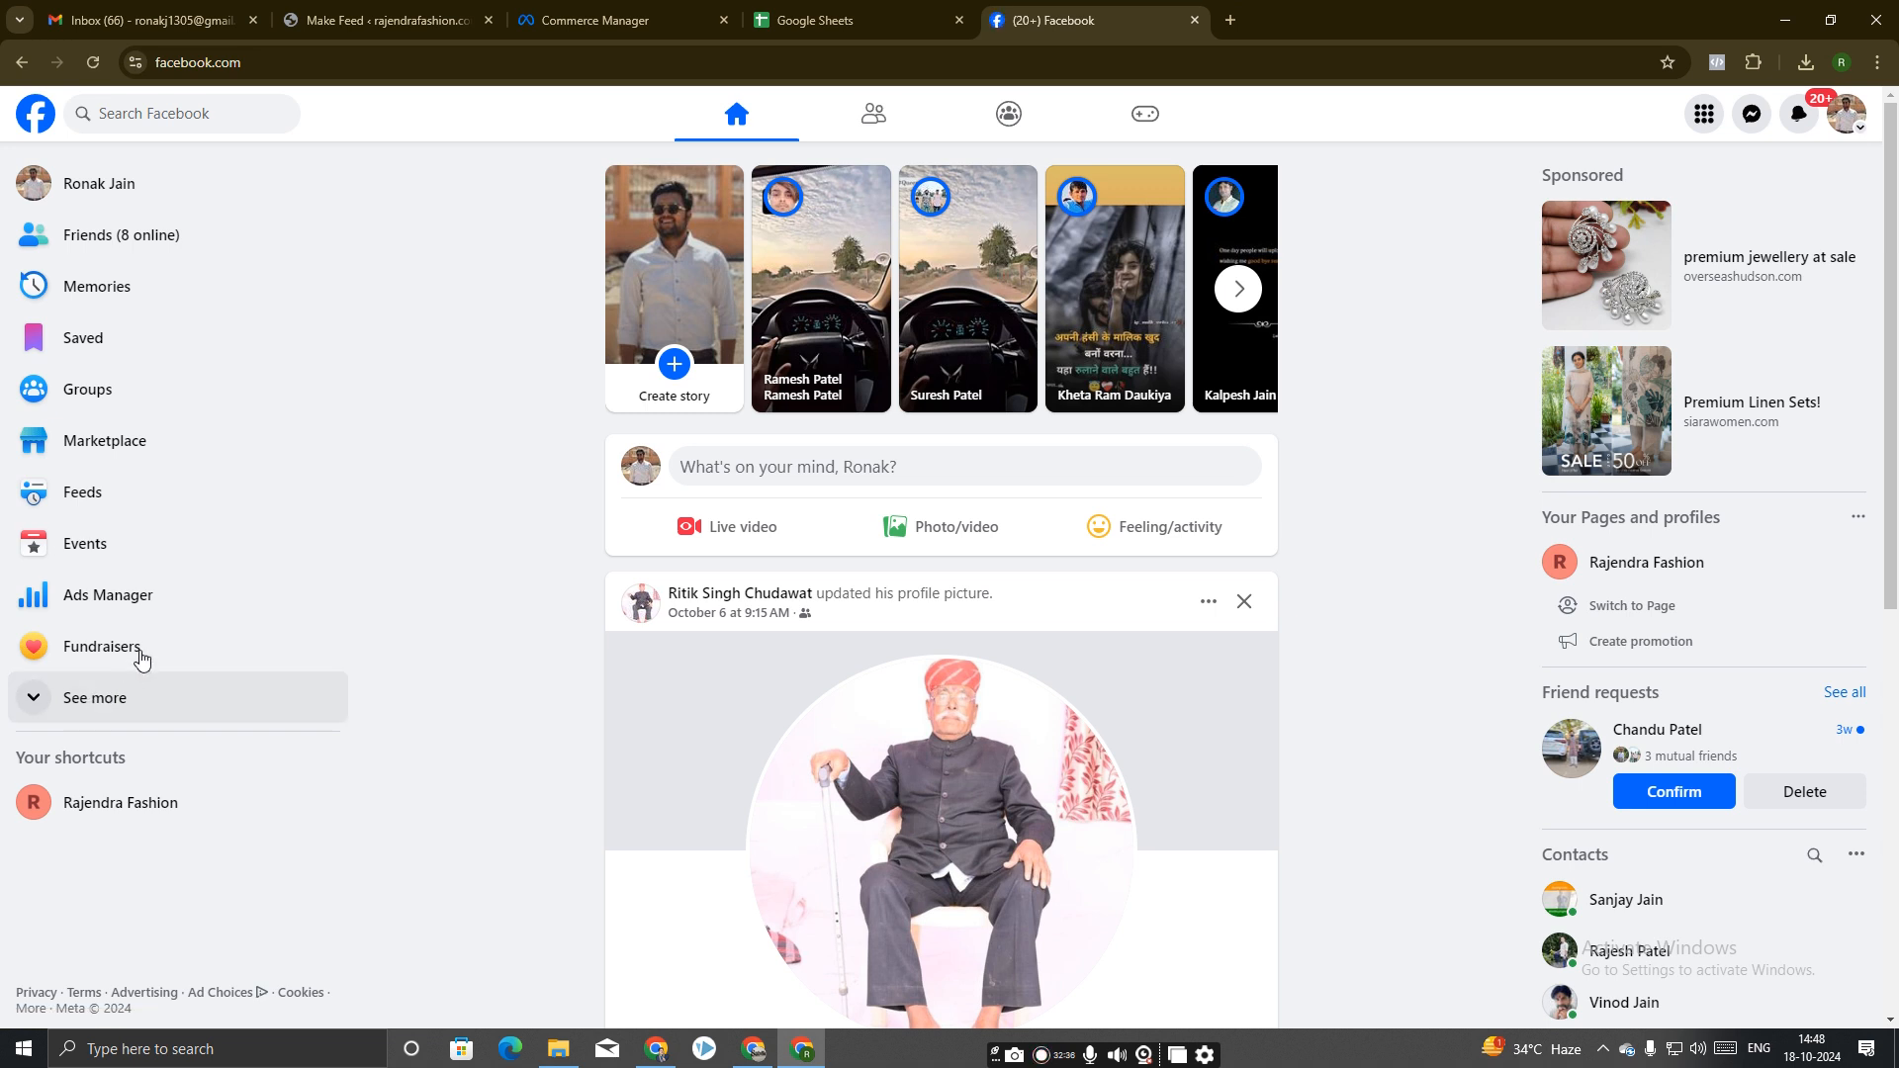
left_click(129, 606)
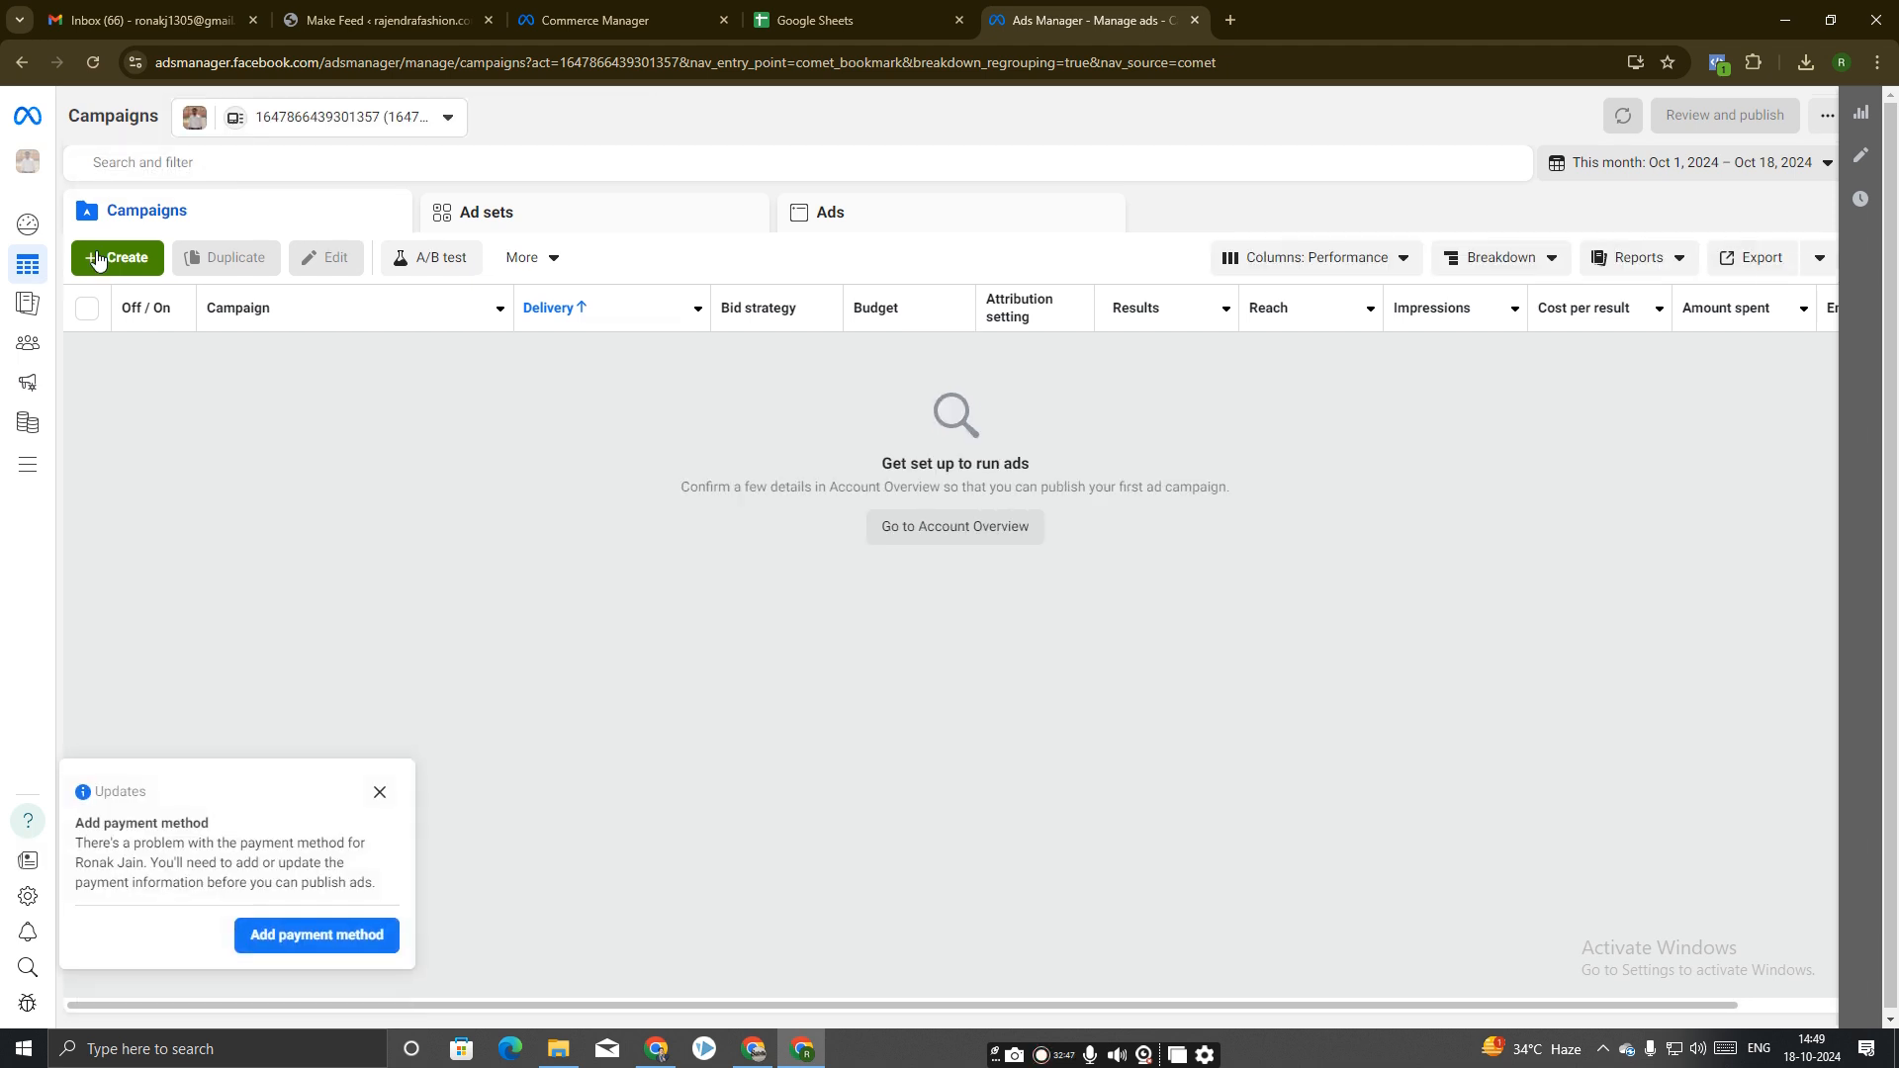
left_click(380, 802)
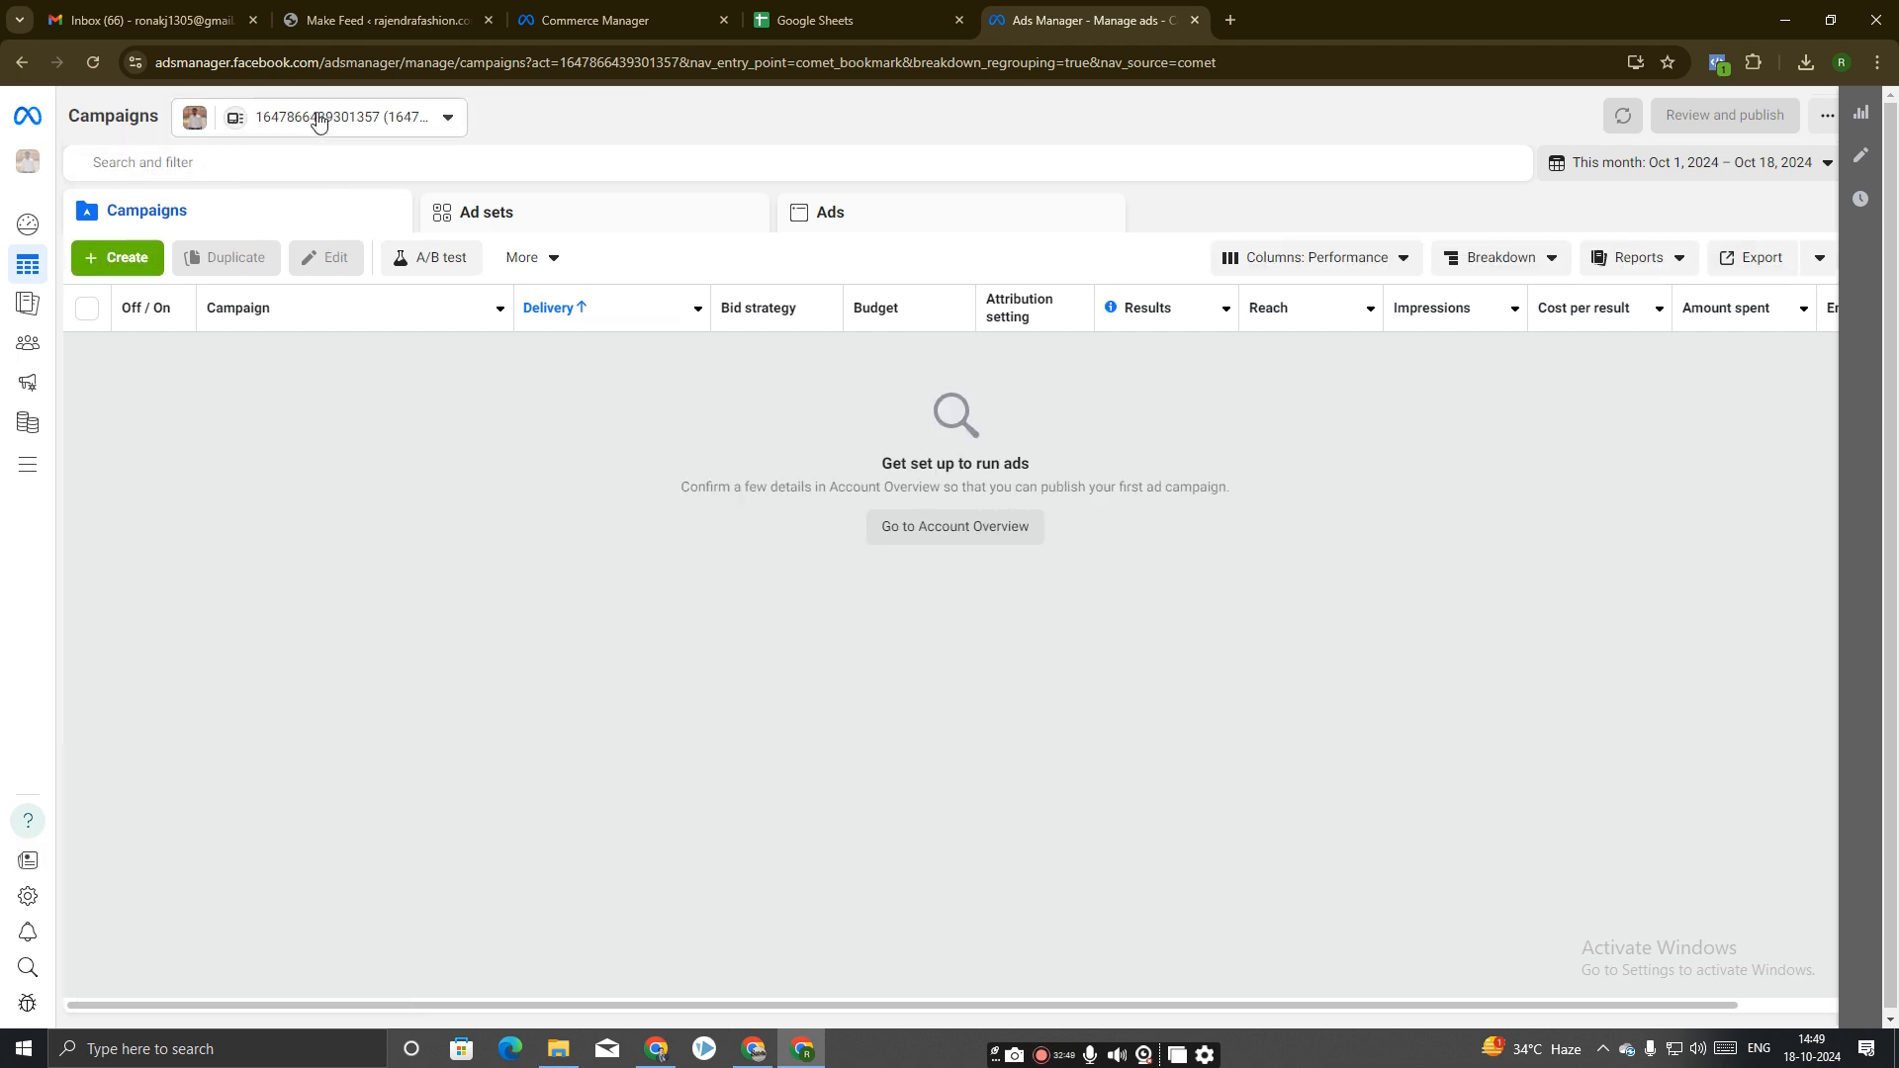
Switch back to Commerce Manager and check which catalogs and business portfolios are available.
left_click(633, 20)
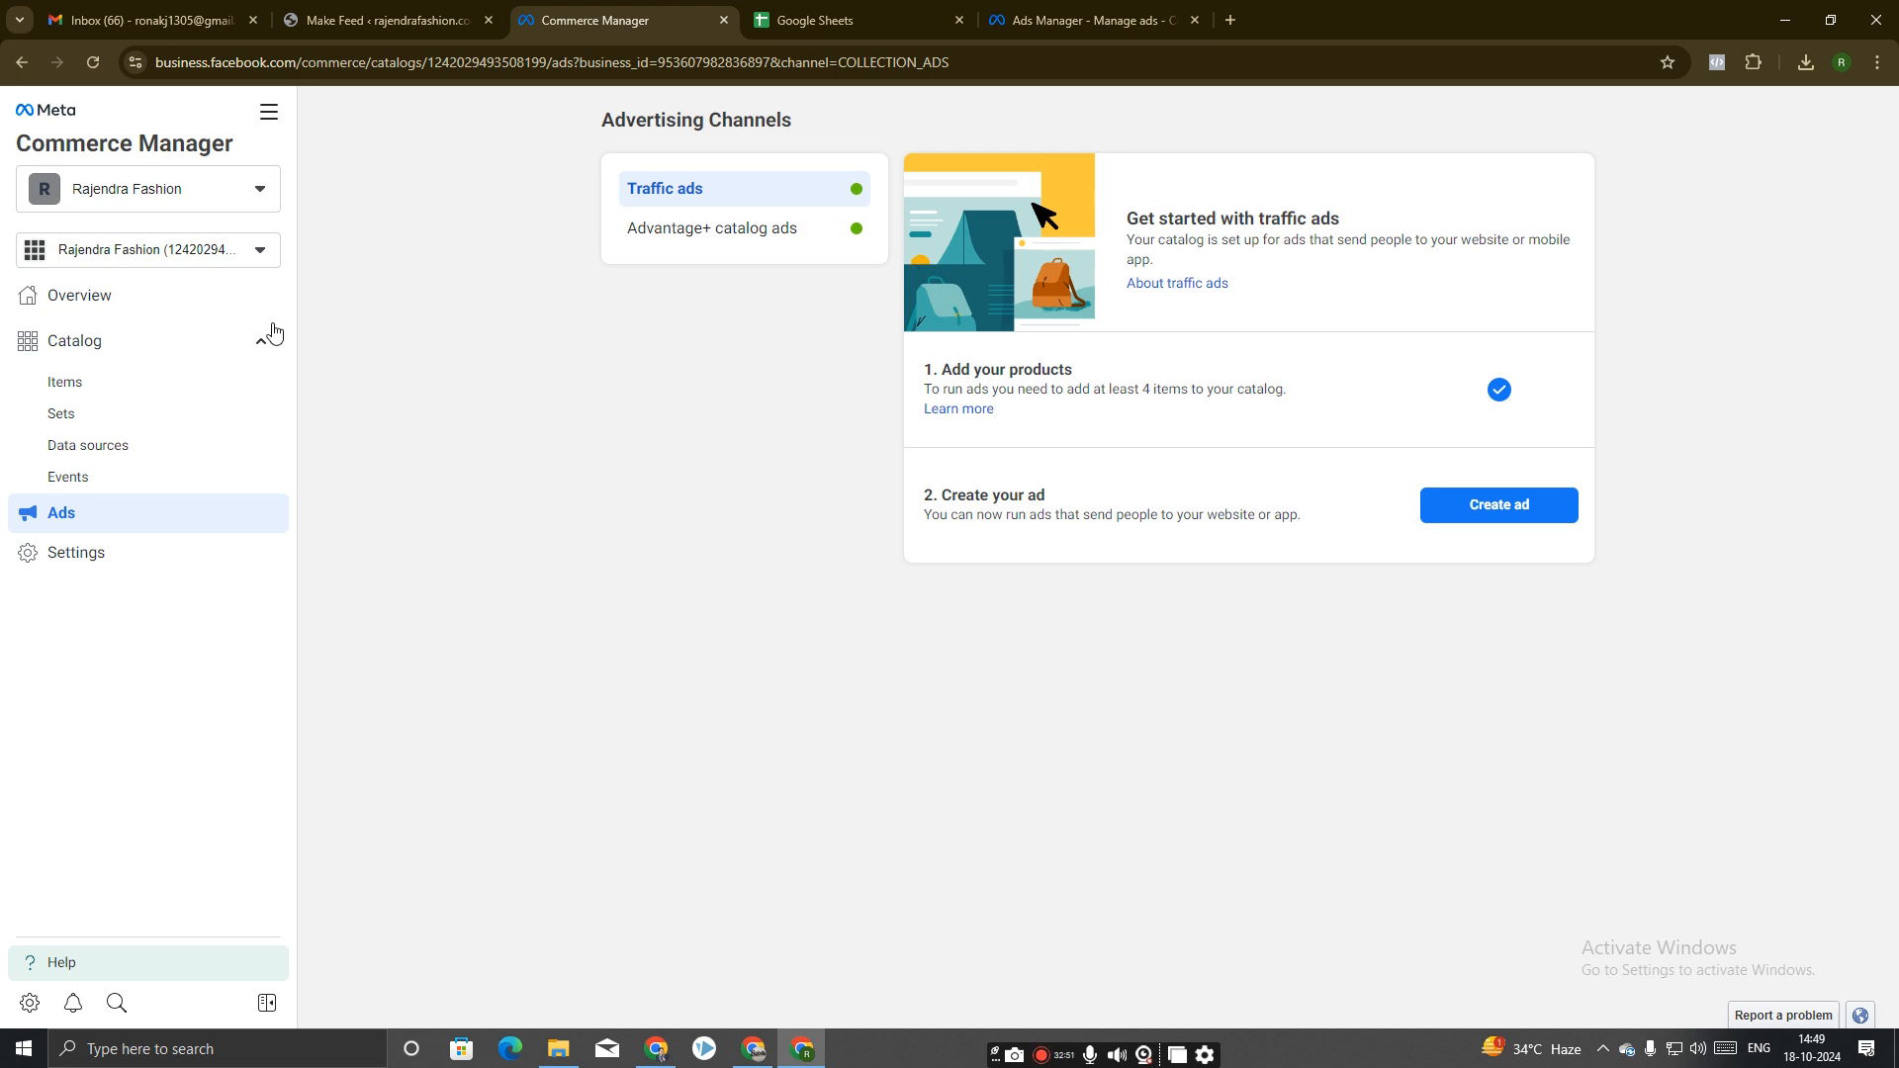
left_click(188, 257)
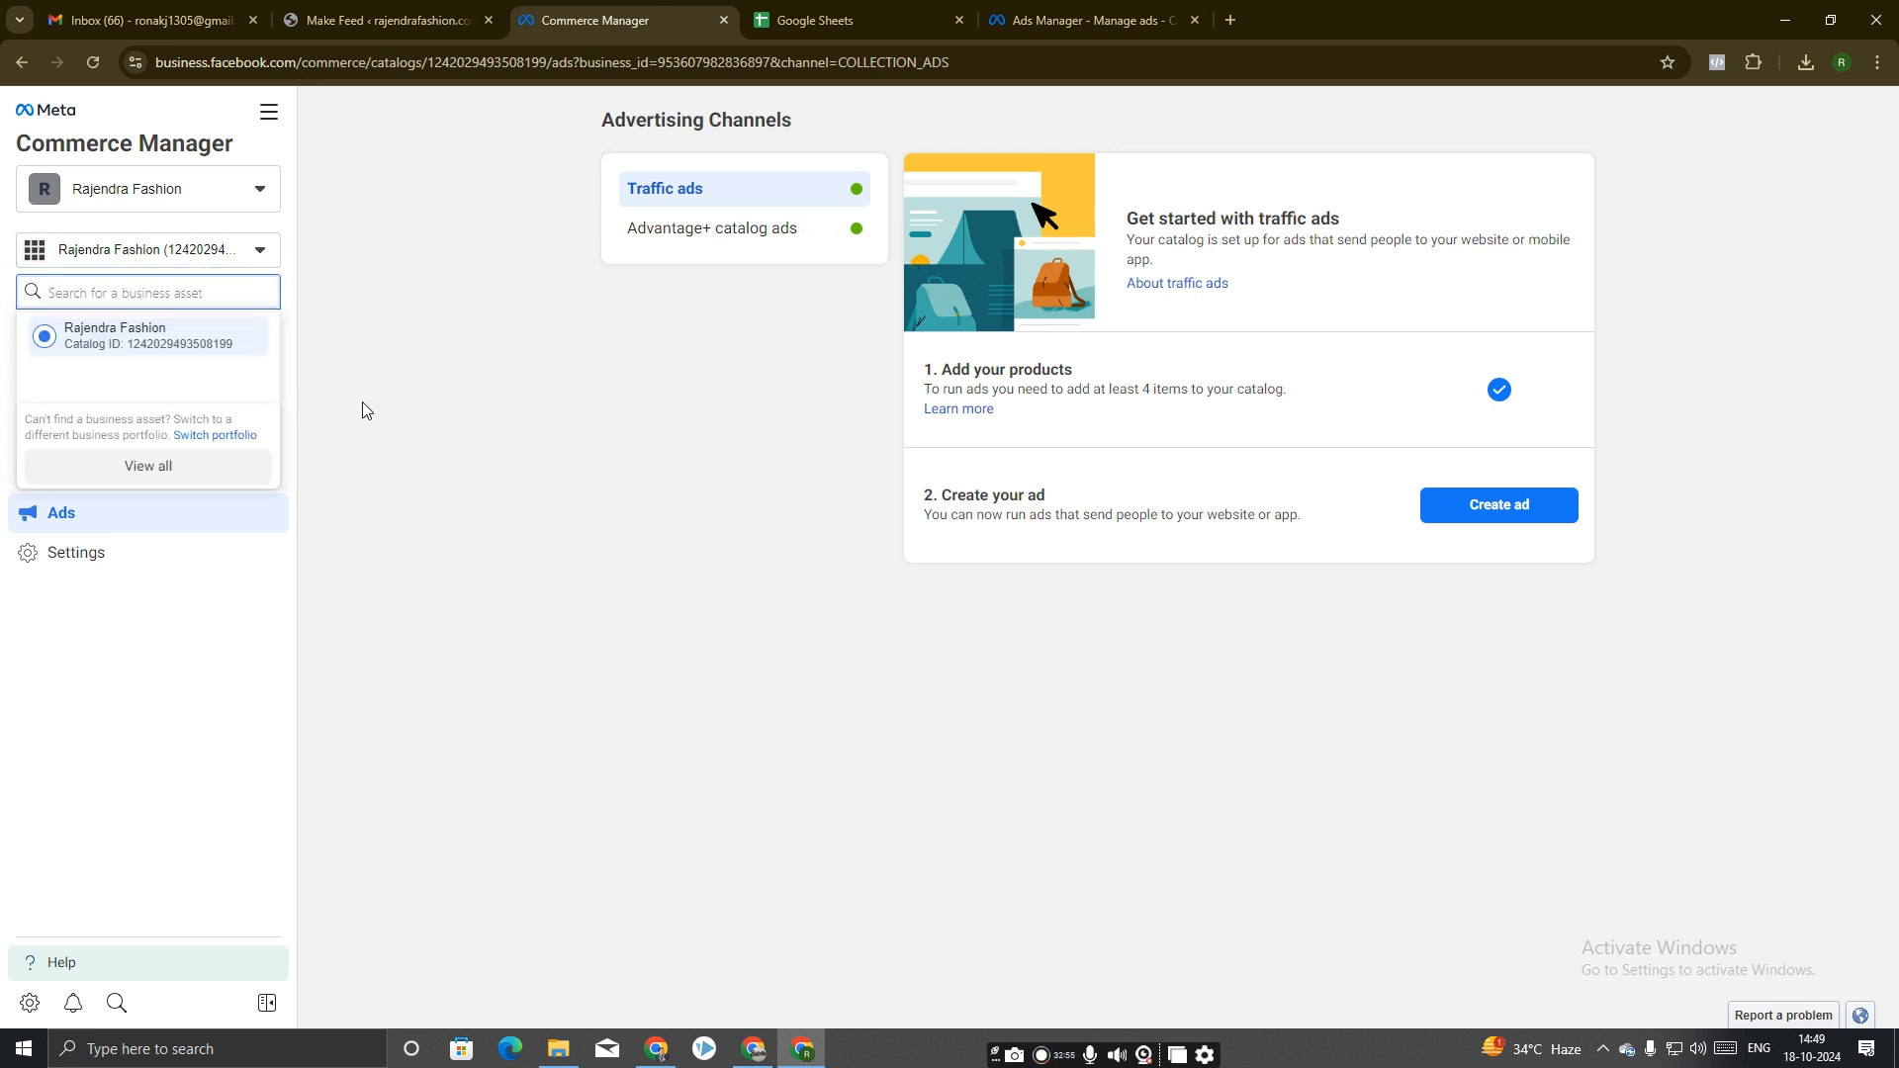
left_click(414, 322)
left_click(226, 202)
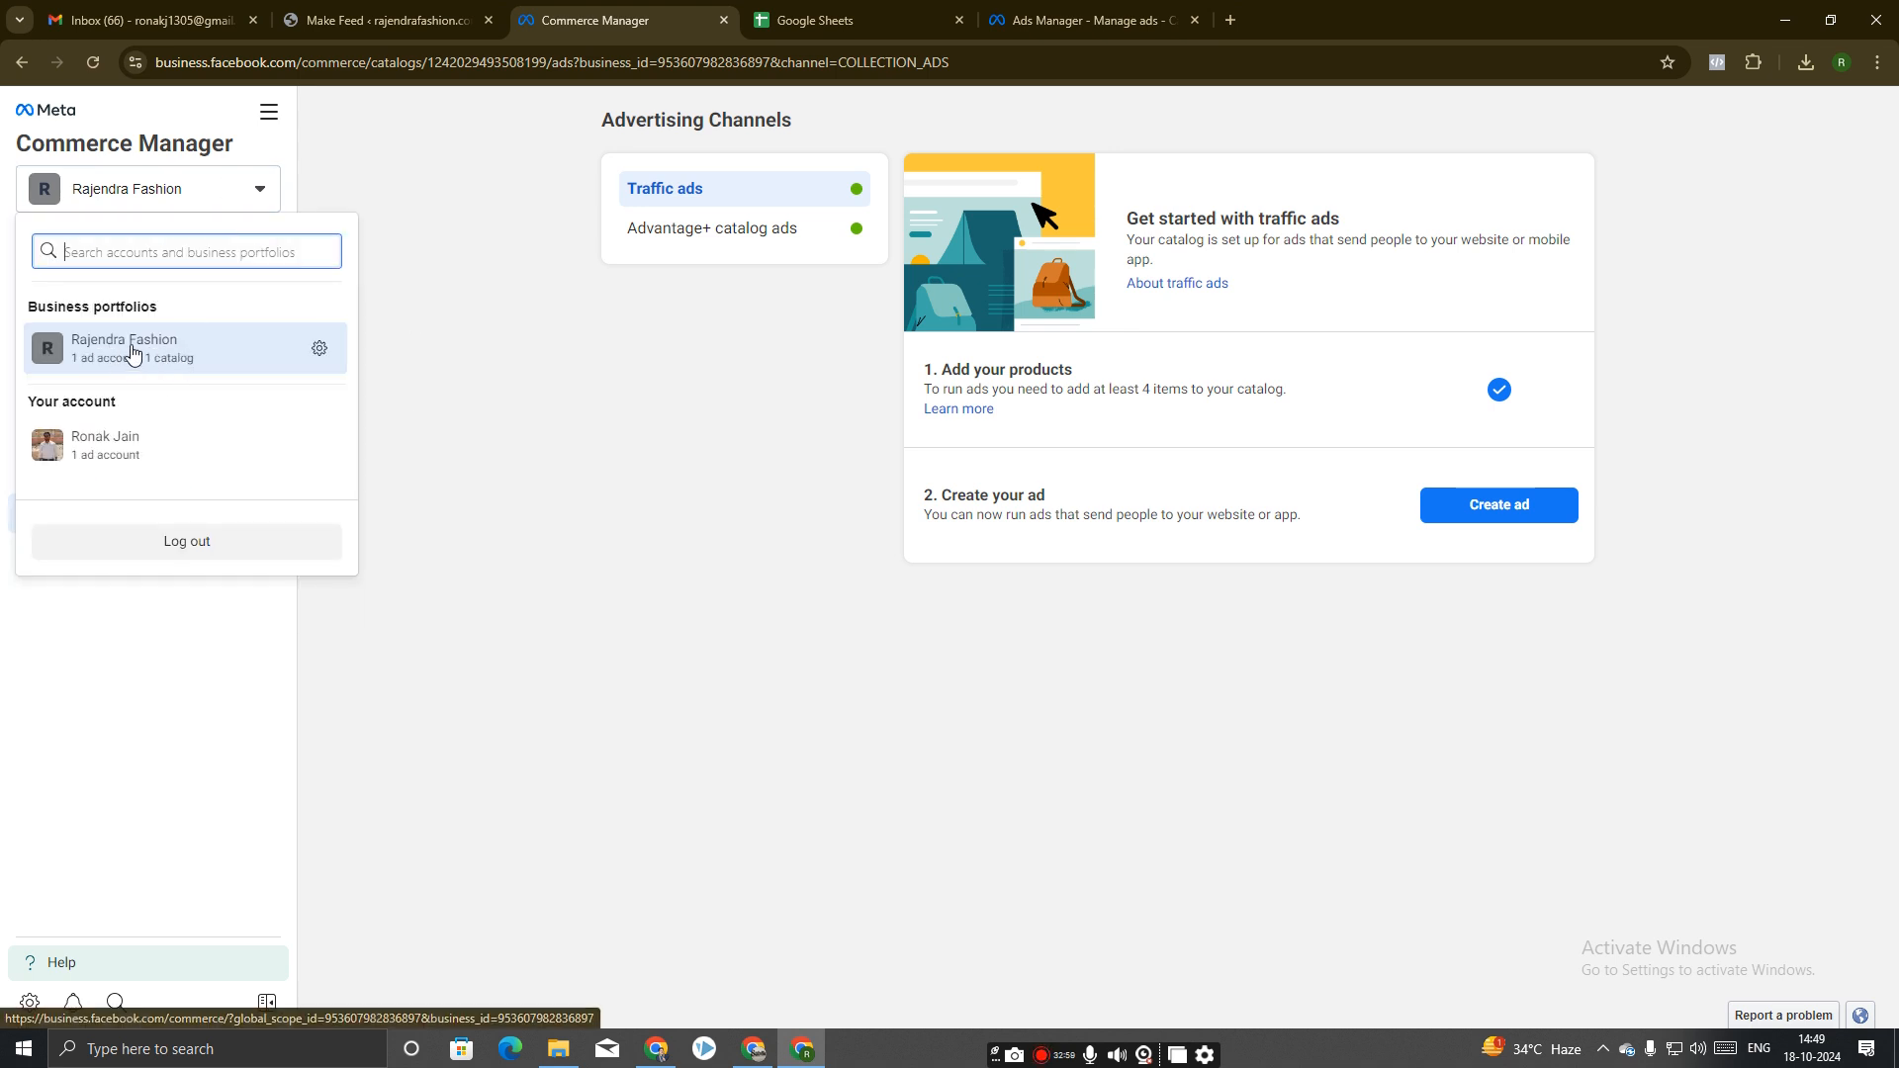
left_click(608, 436)
Switch to Ads Manager and look up the ad accounts under the Rajendra Fashion business portfolio.
left_click(1042, 15)
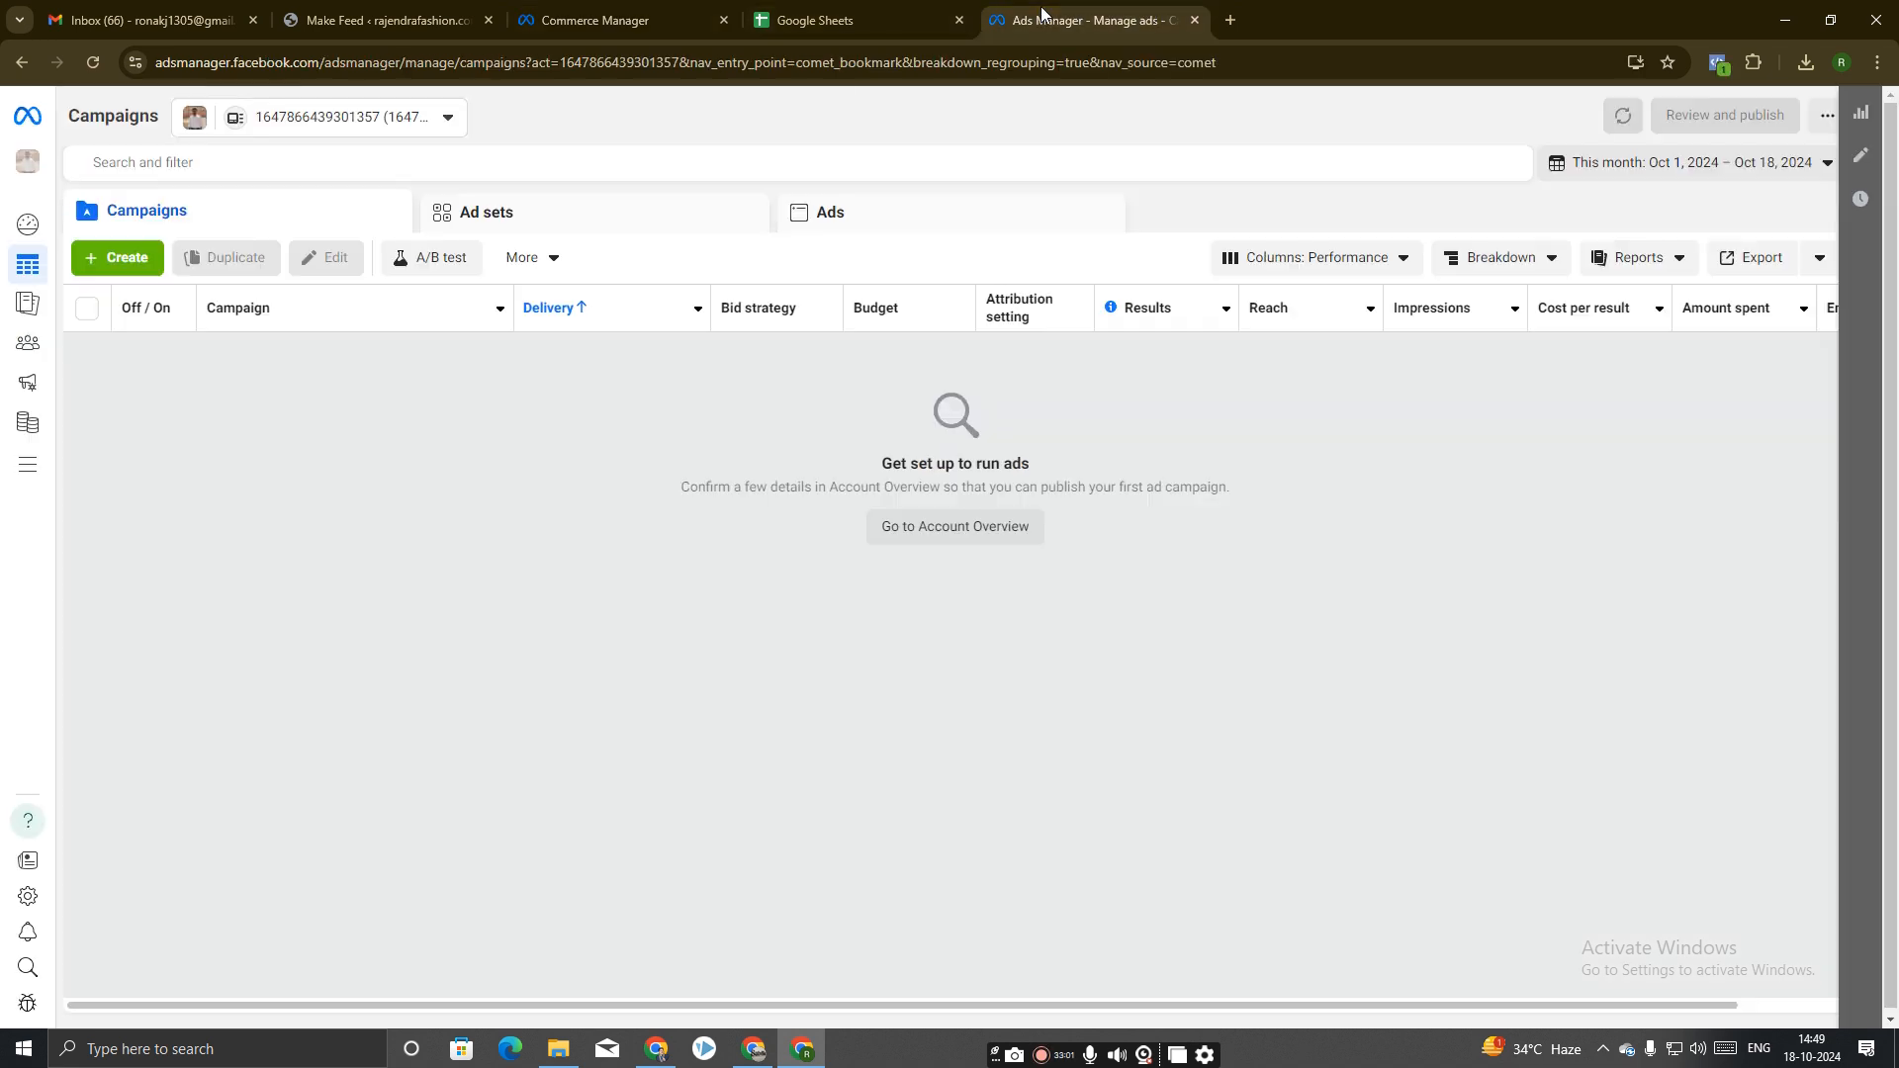
left_click(358, 121)
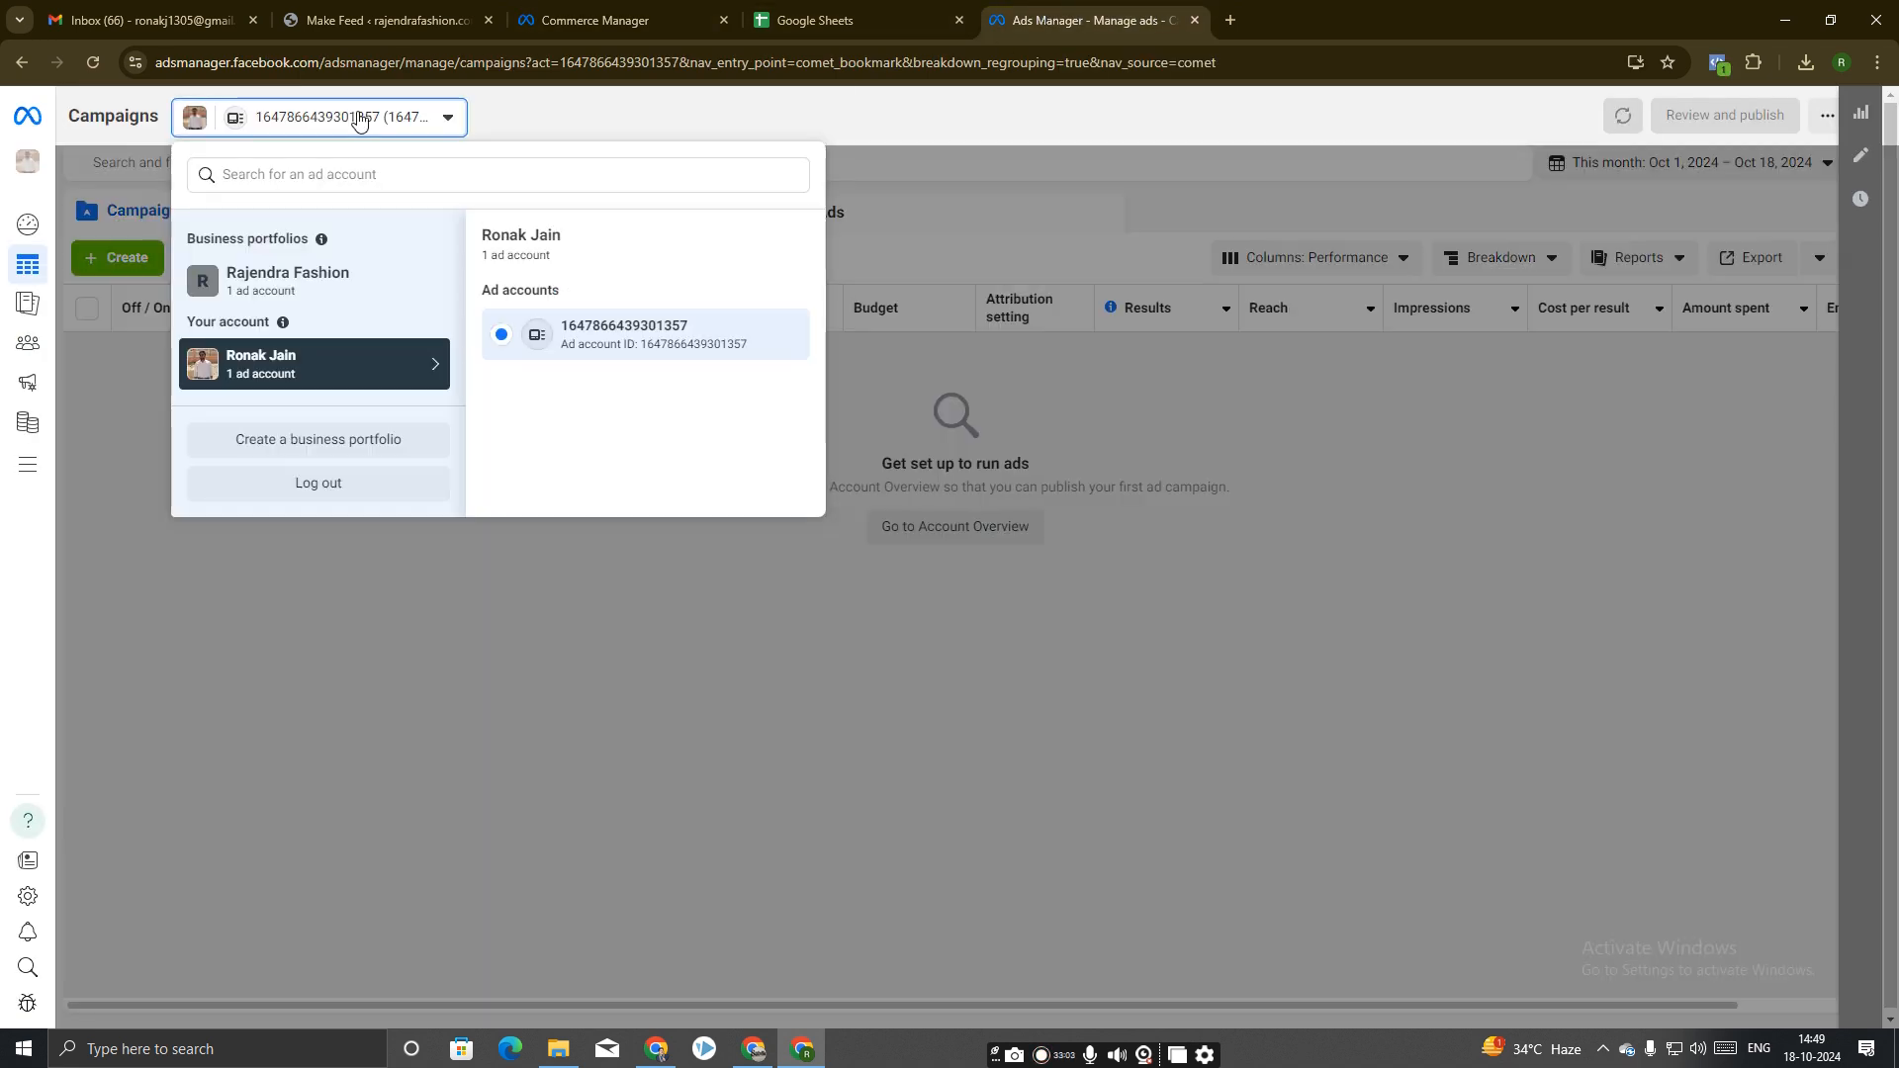
left_click(287, 294)
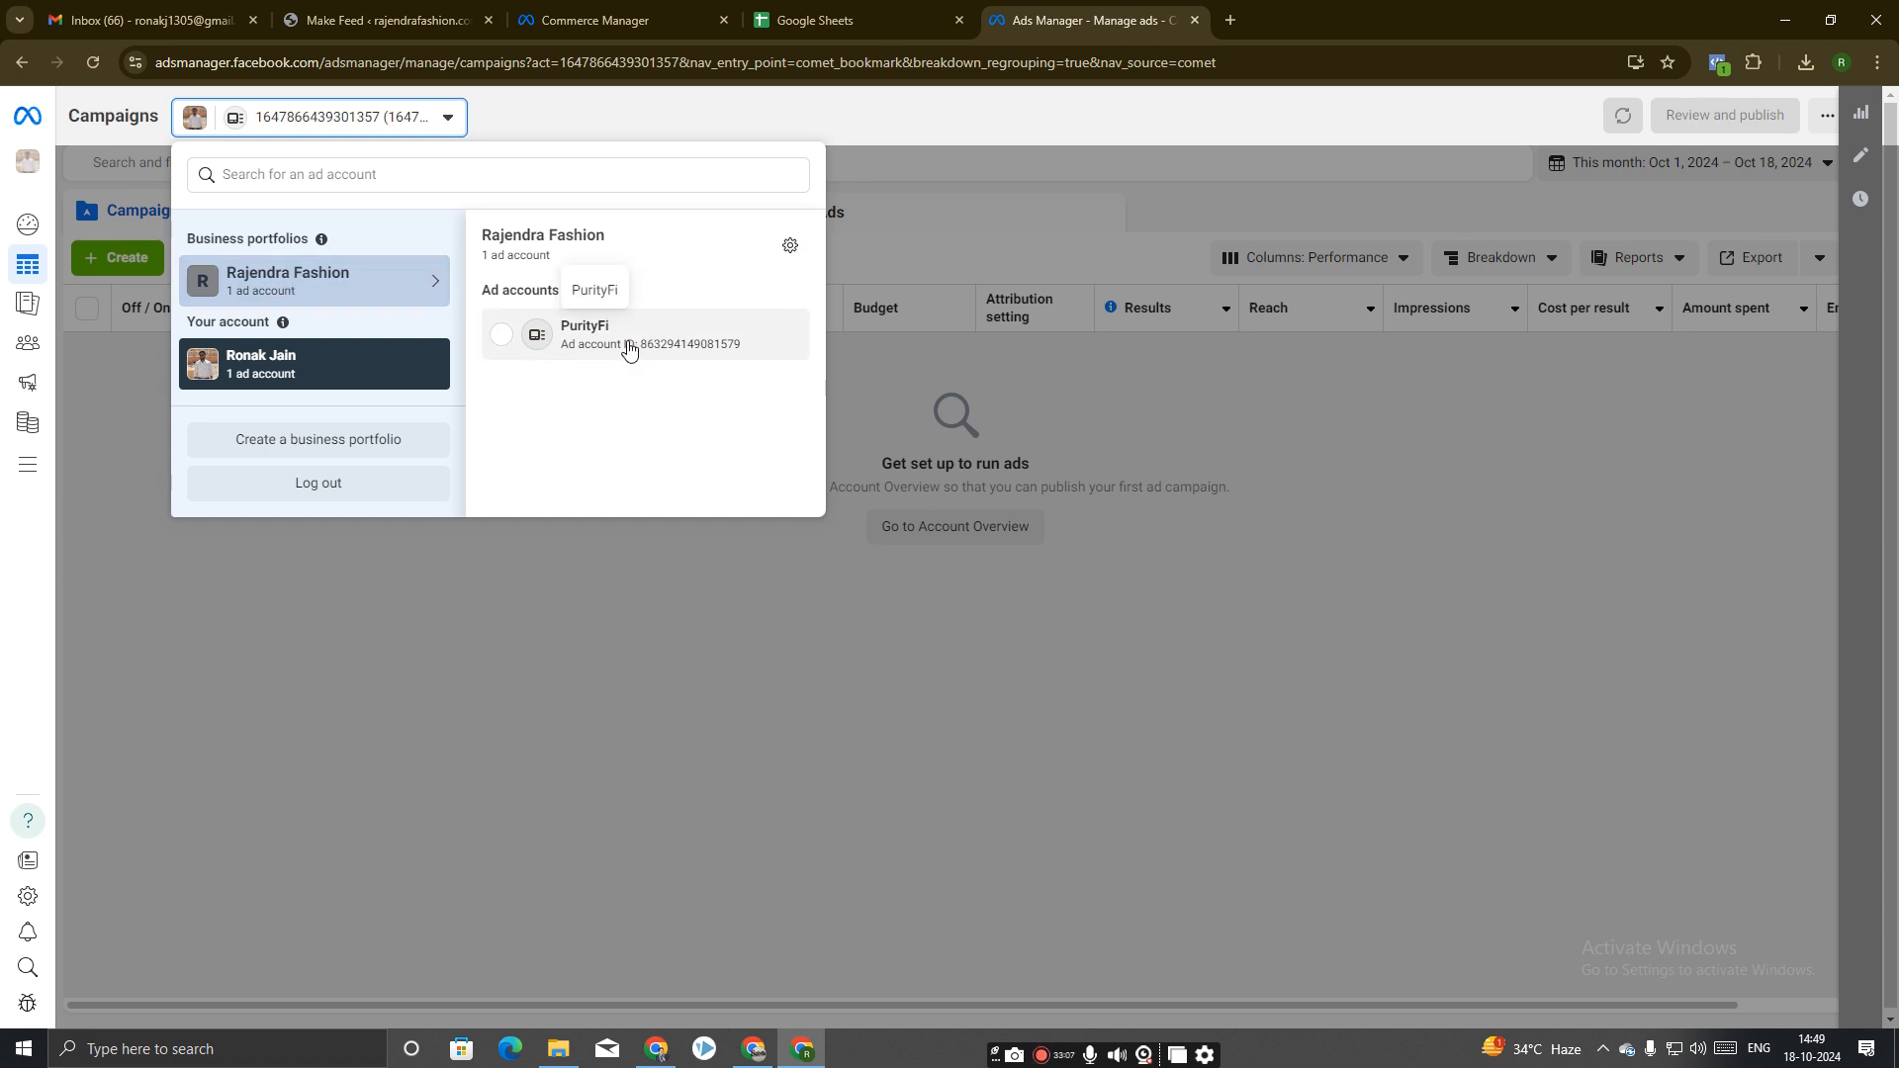
Switch back to Commerce Manager and start creating a traffic ad from the catalog with the PurityFi ad account.
left_click(595, 20)
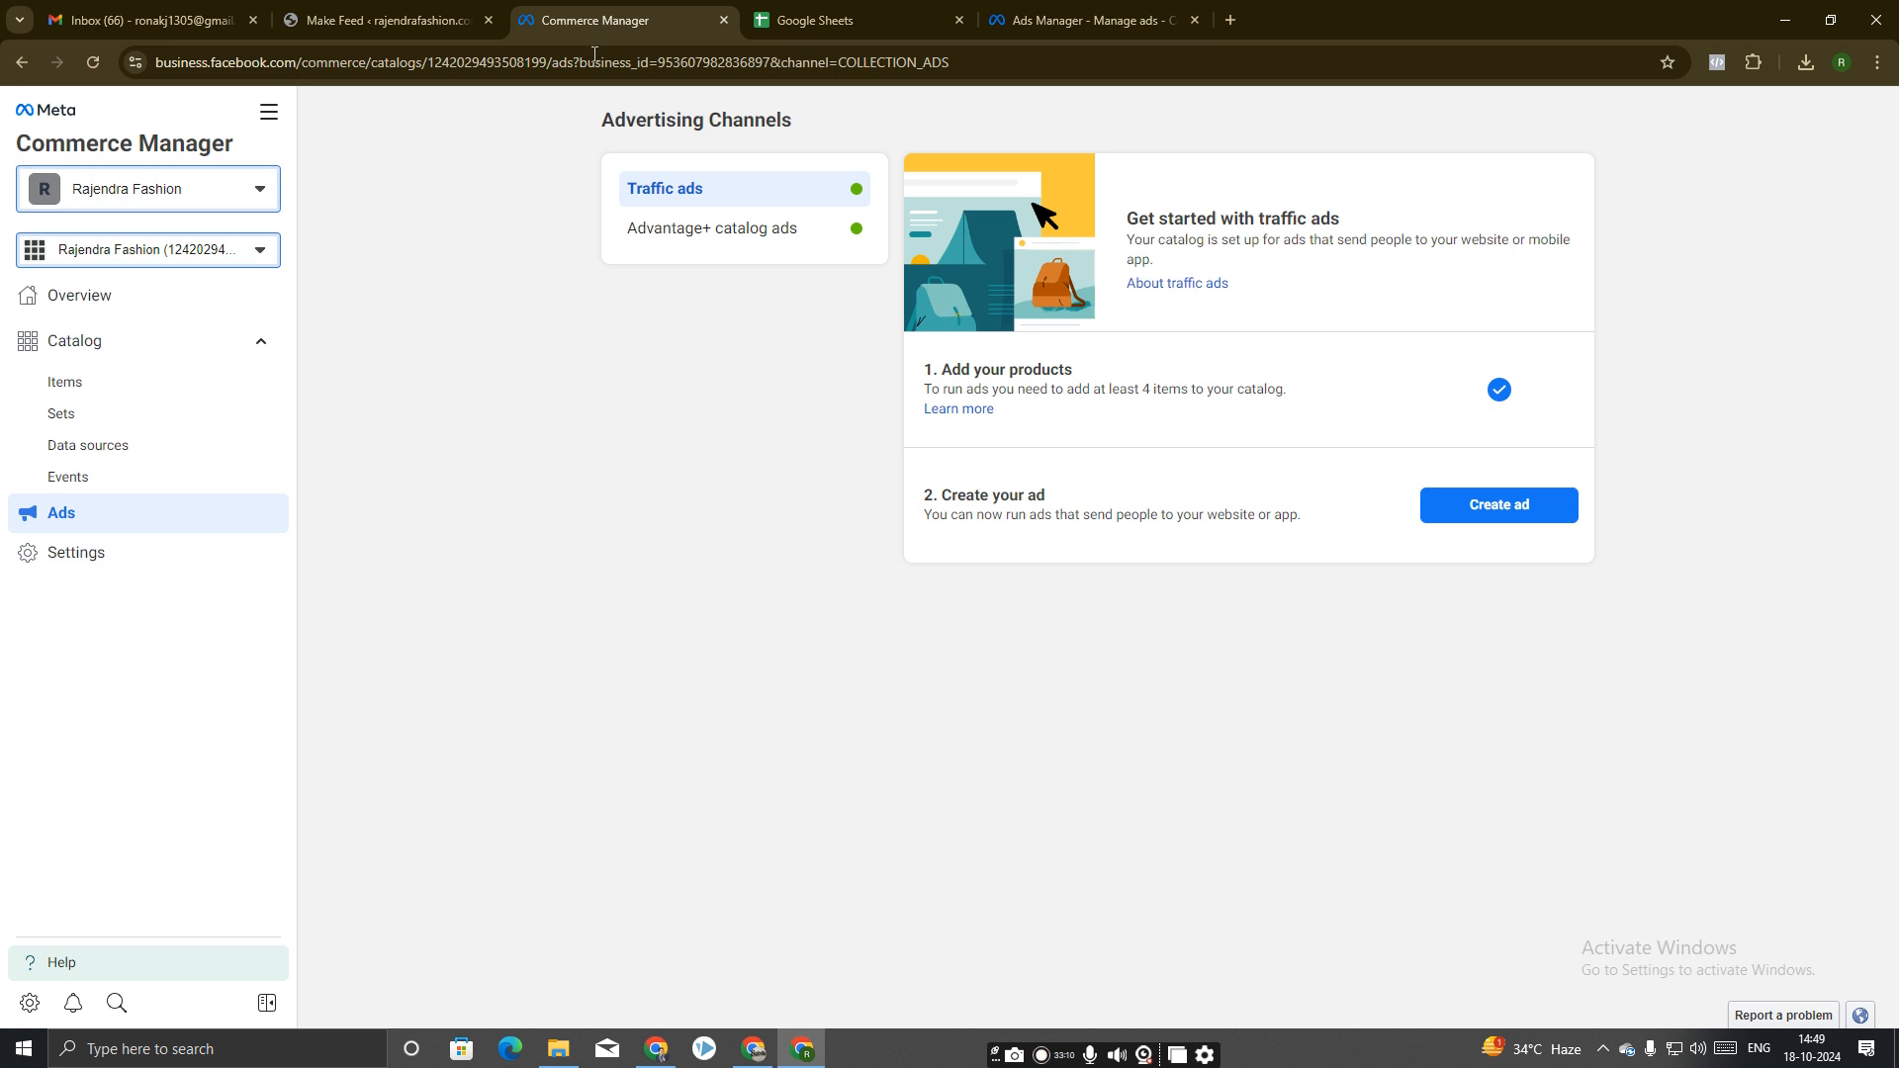
left_click(1517, 506)
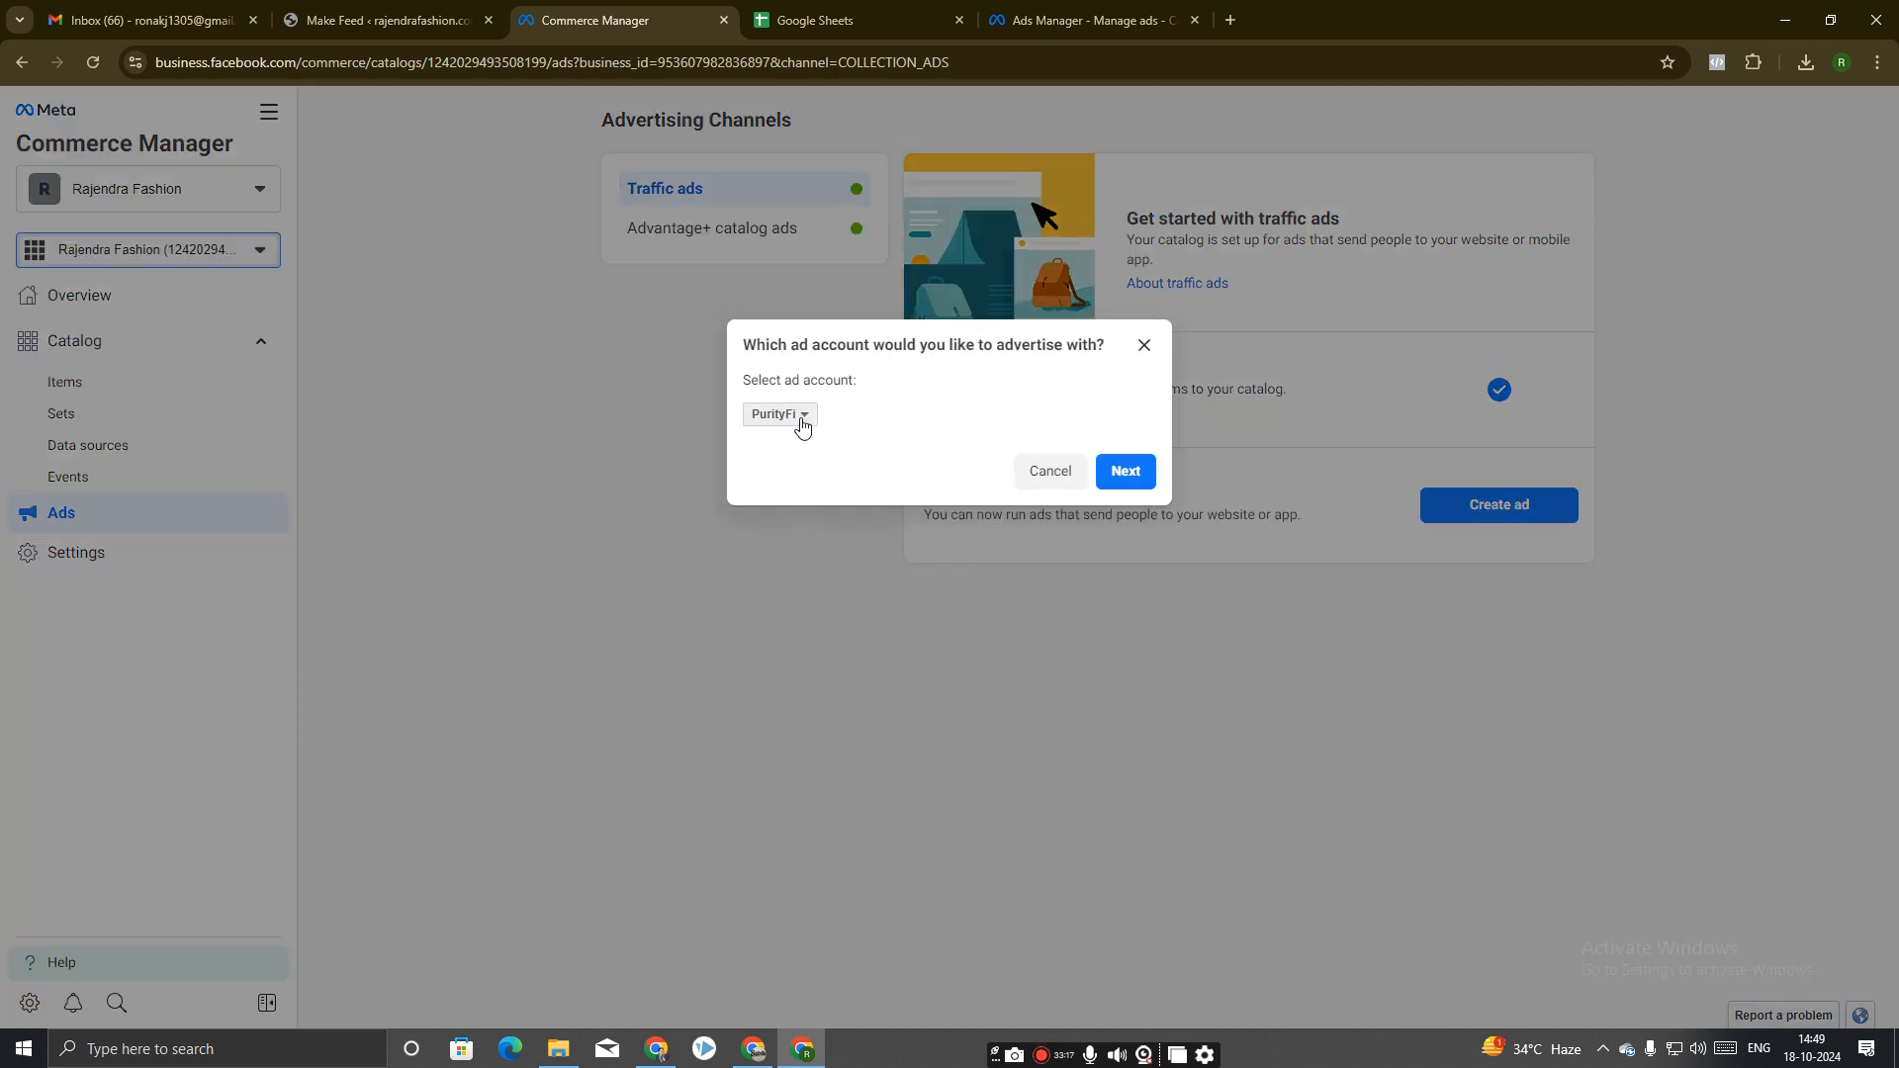
left_click(800, 422)
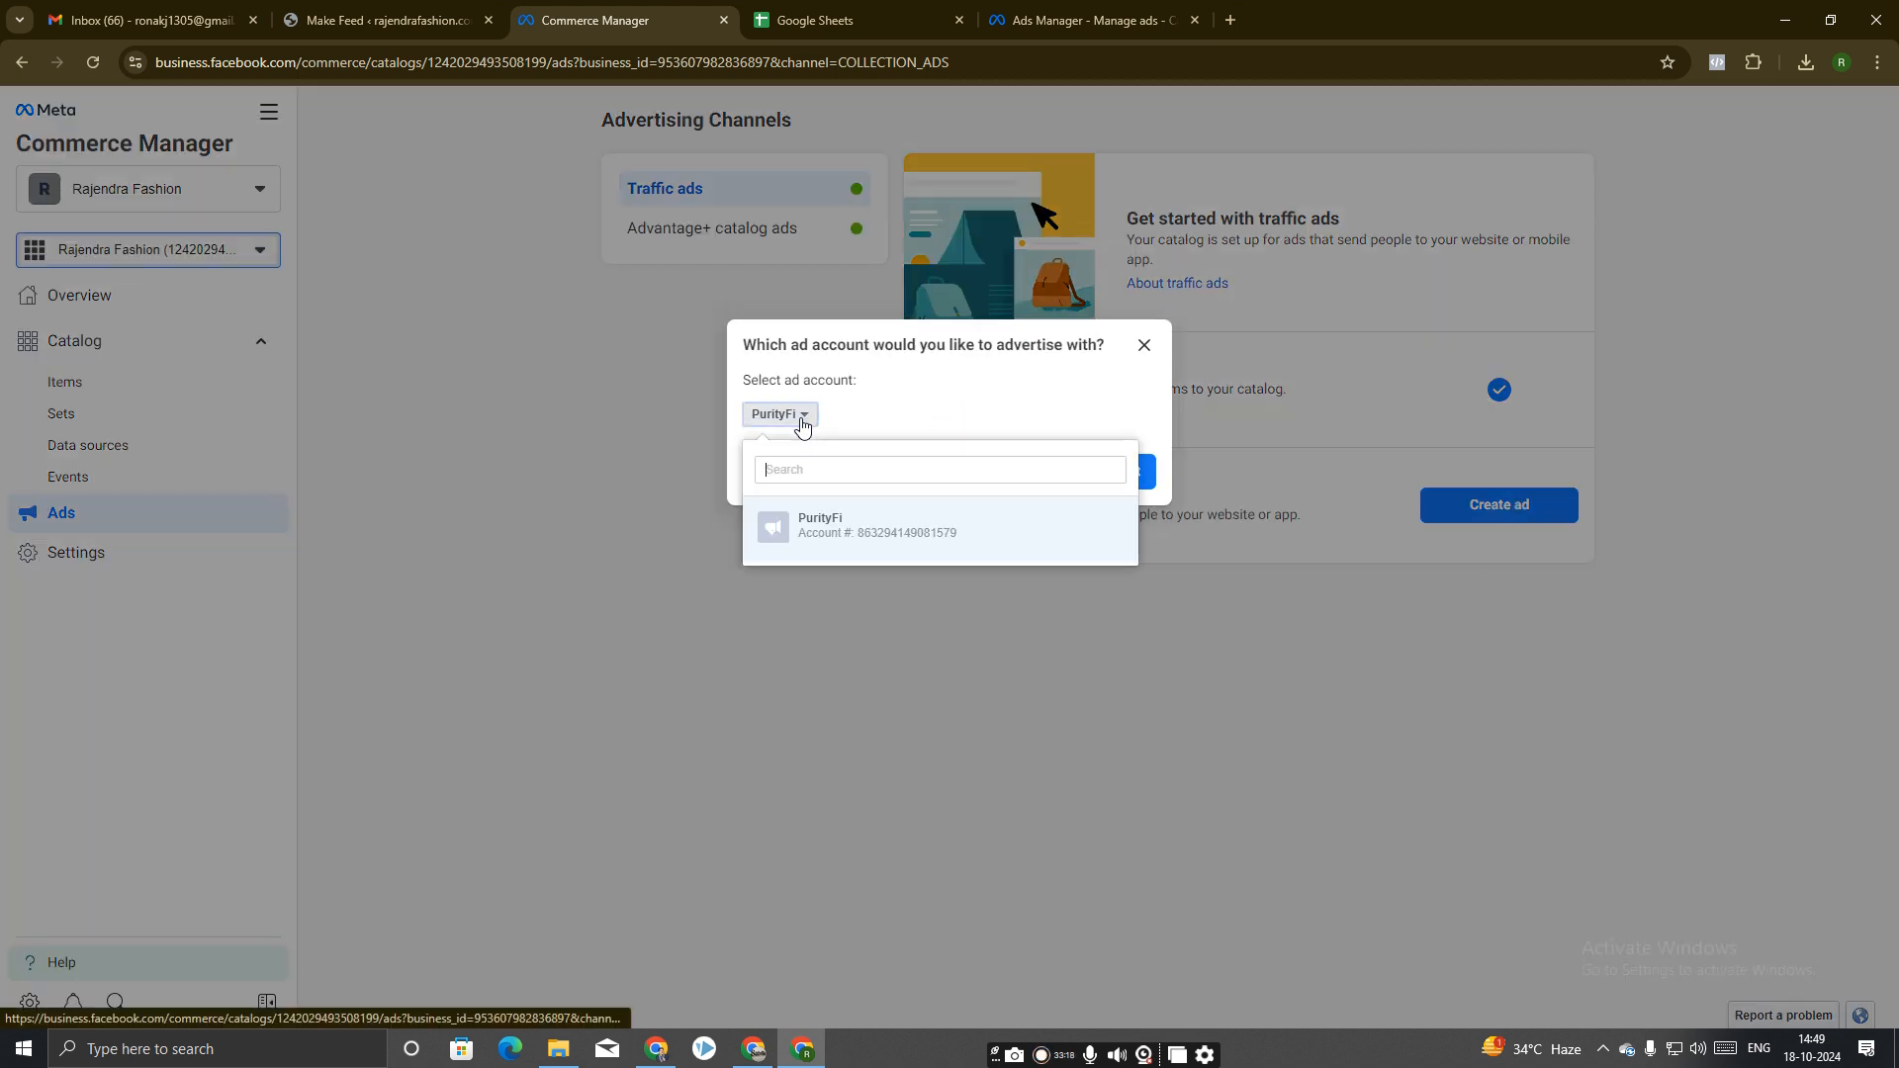
left_click(843, 532)
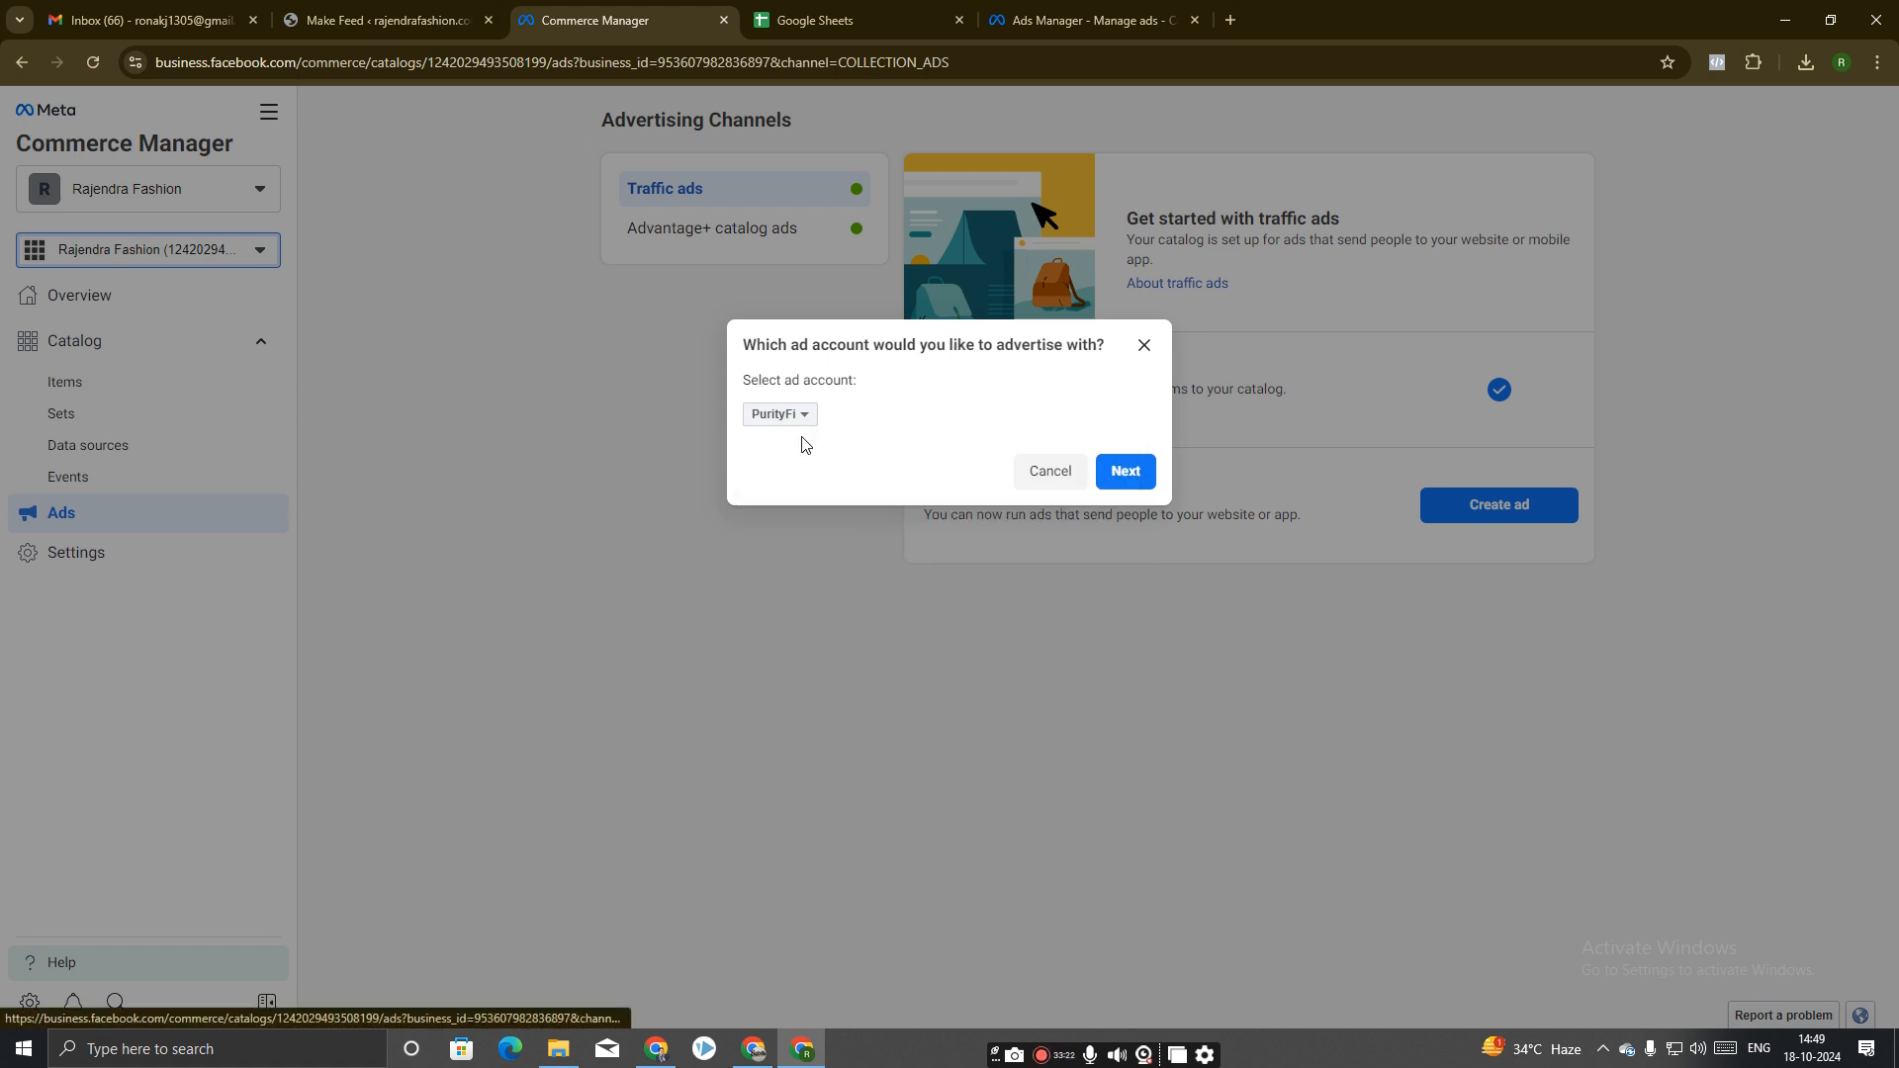
left_click(1118, 472)
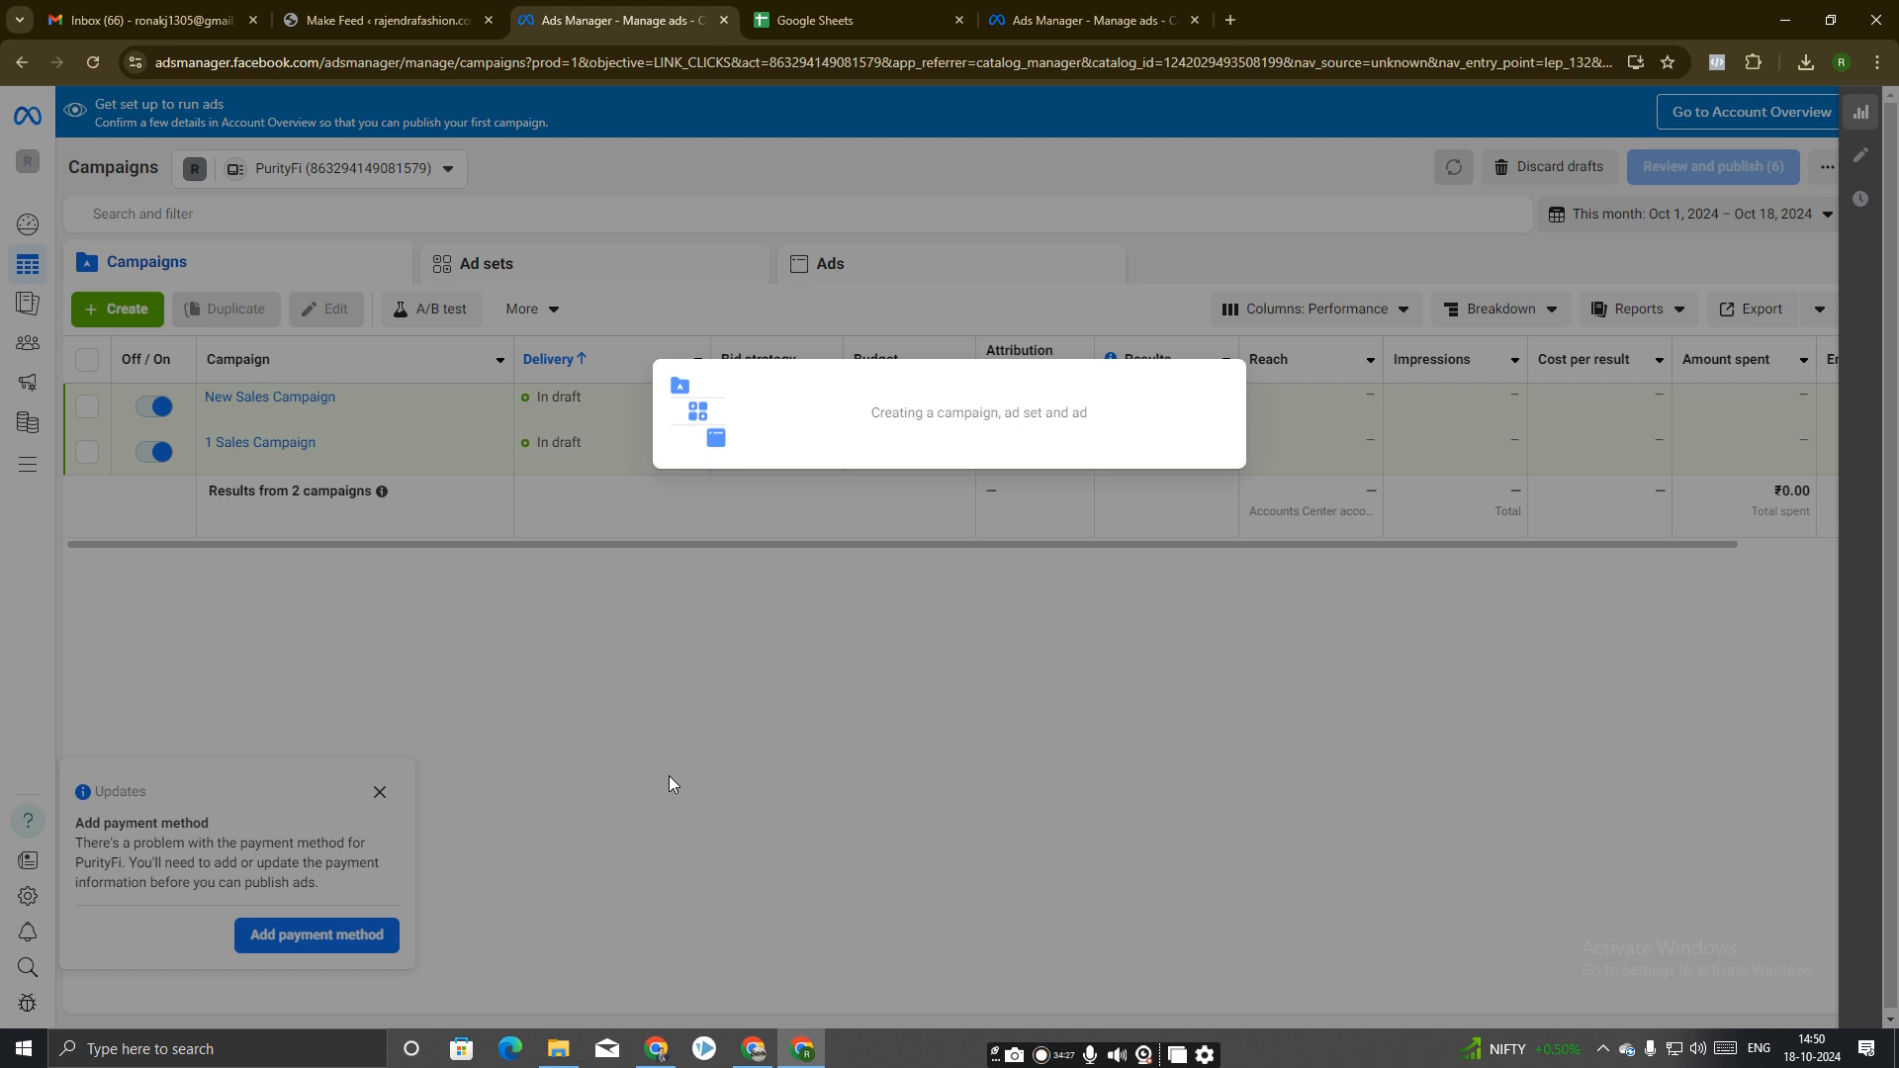
Switch to the other Ads Manager browser tab and select the PurityFi ad account there.
left_click(1058, 16)
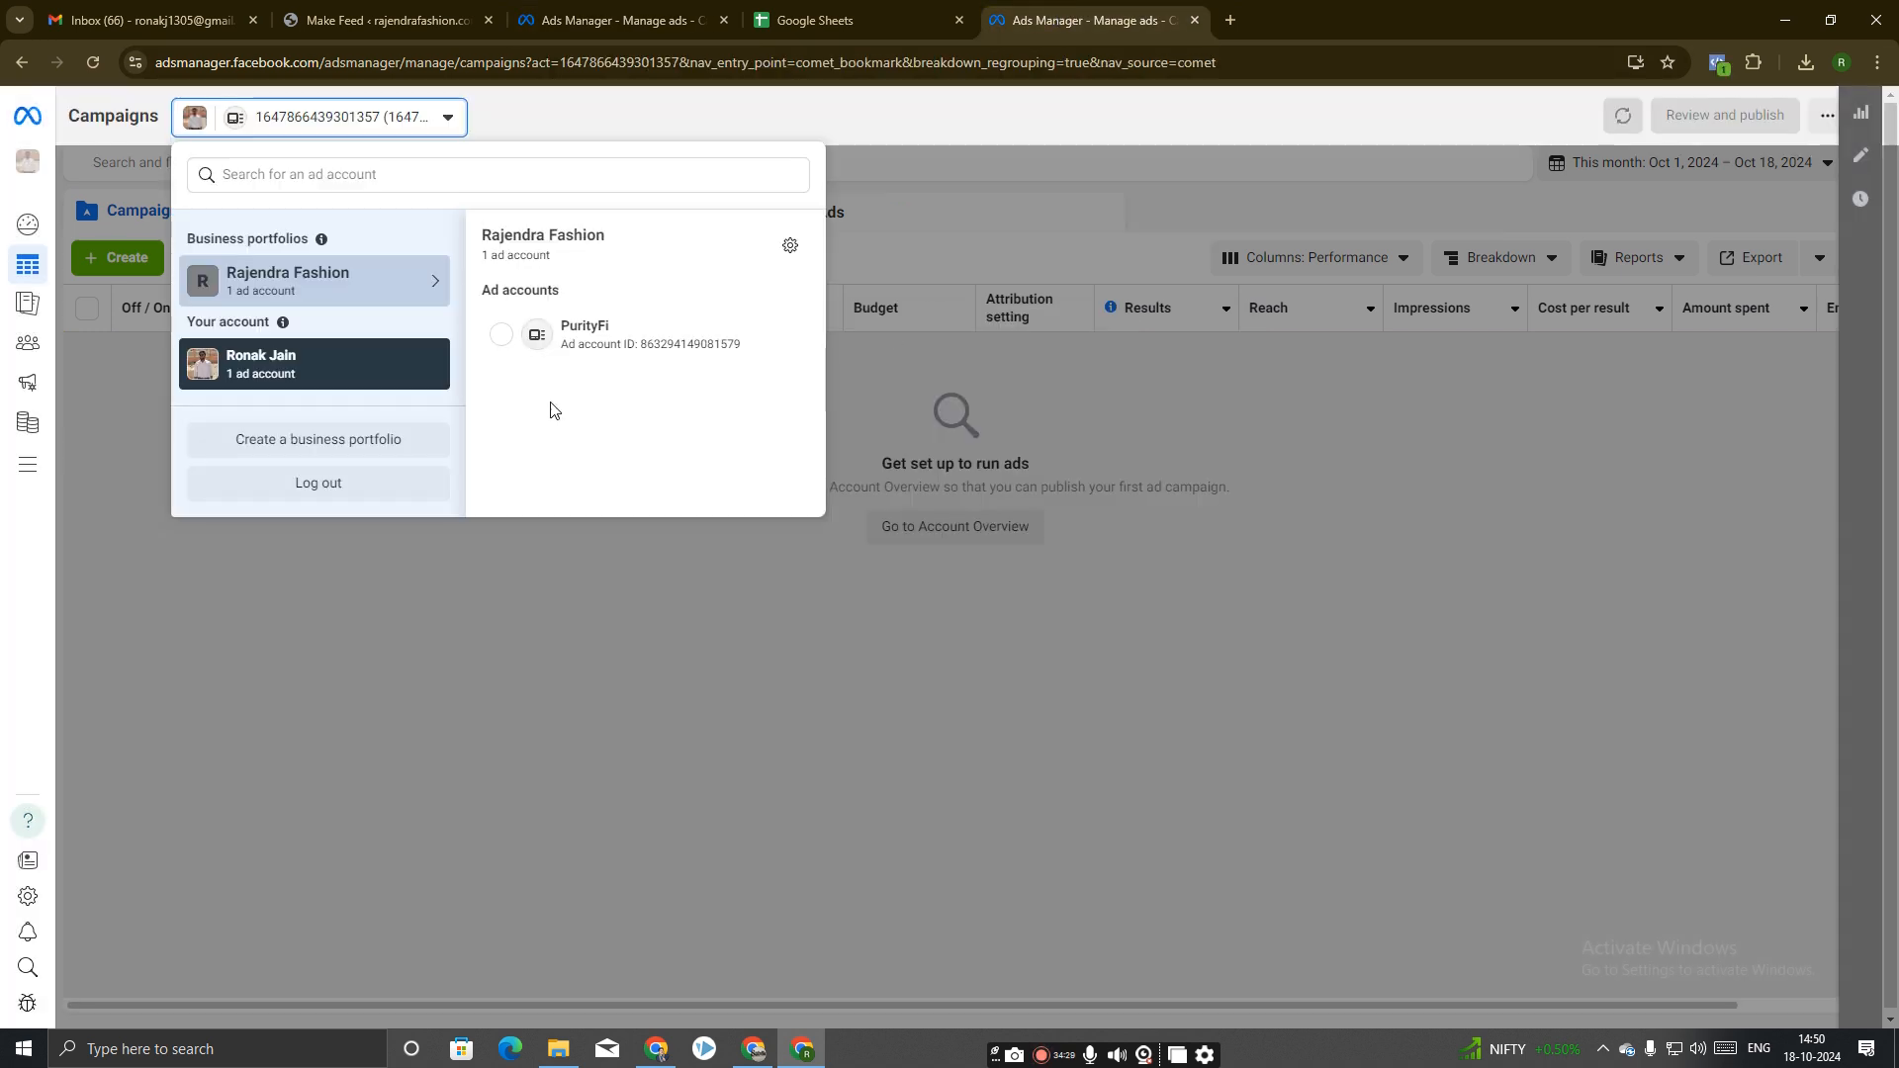
left_click(615, 335)
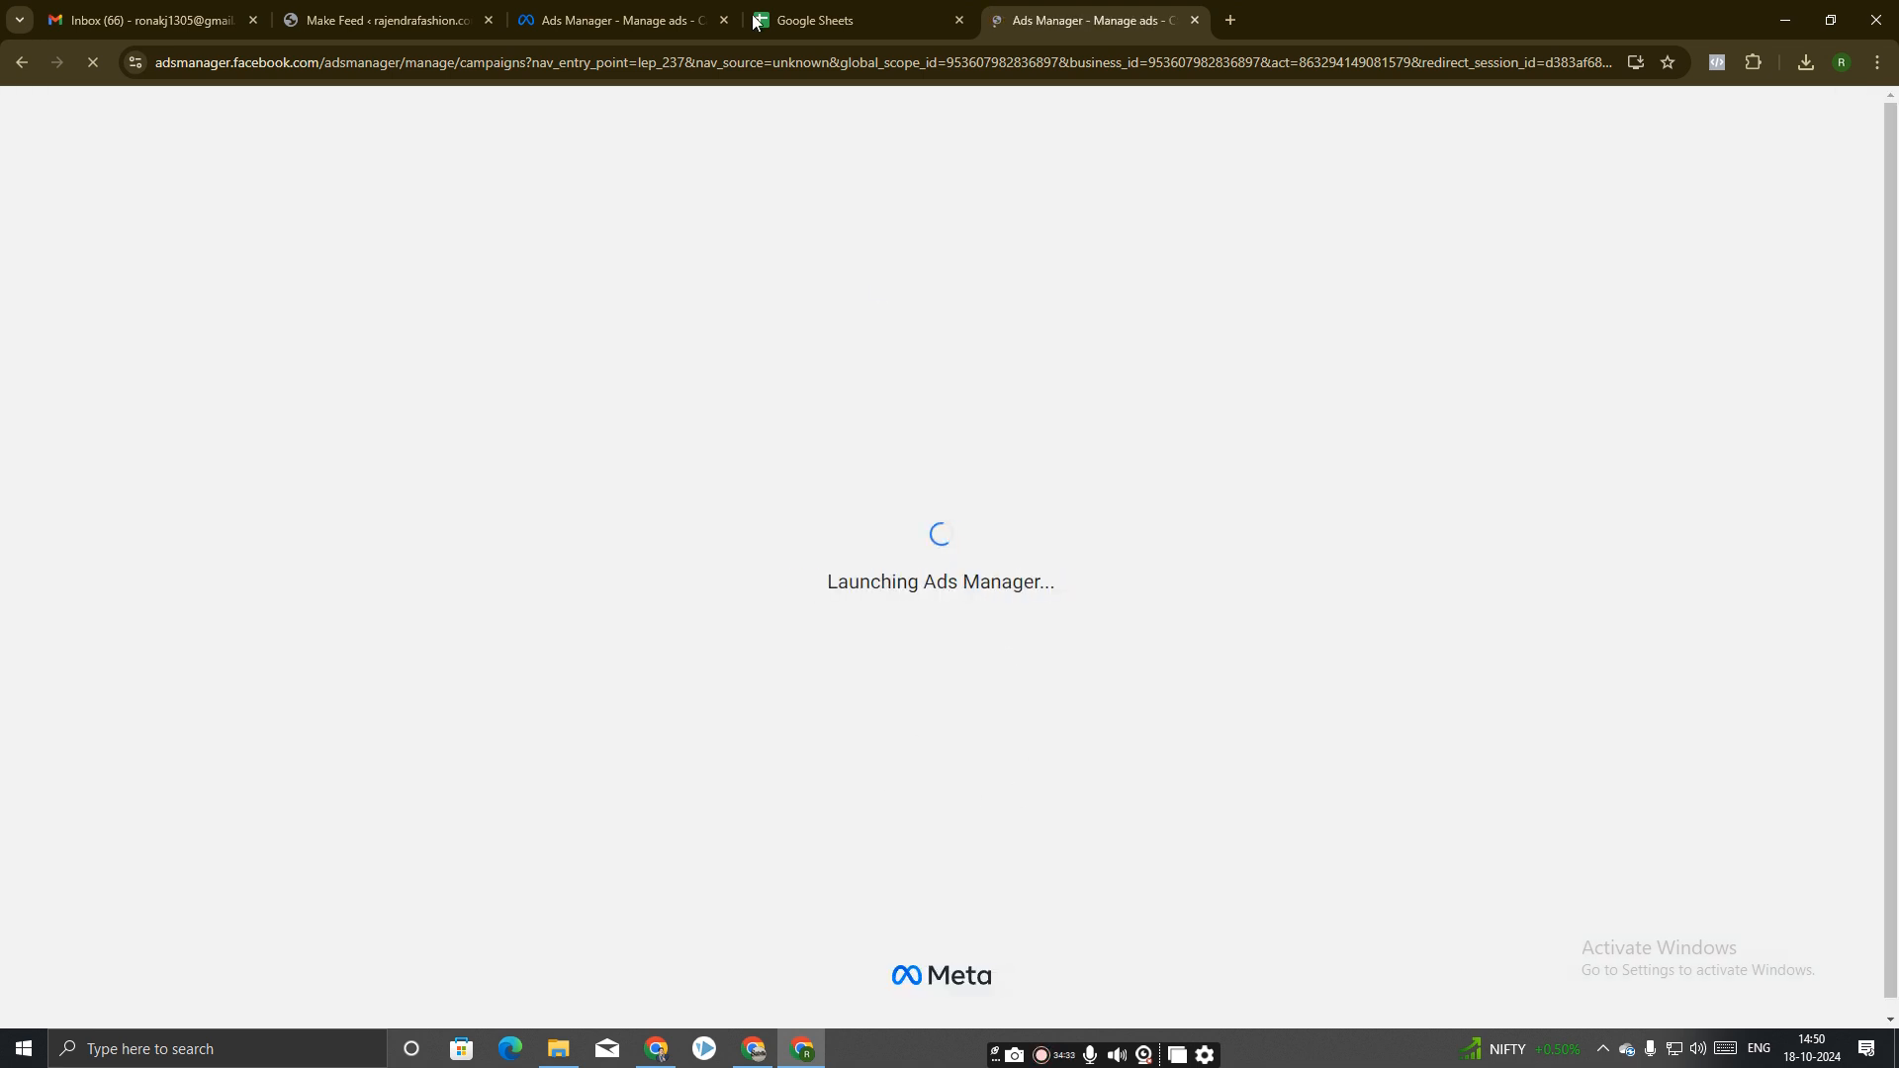
left_click(669, 9)
left_click(1068, 20)
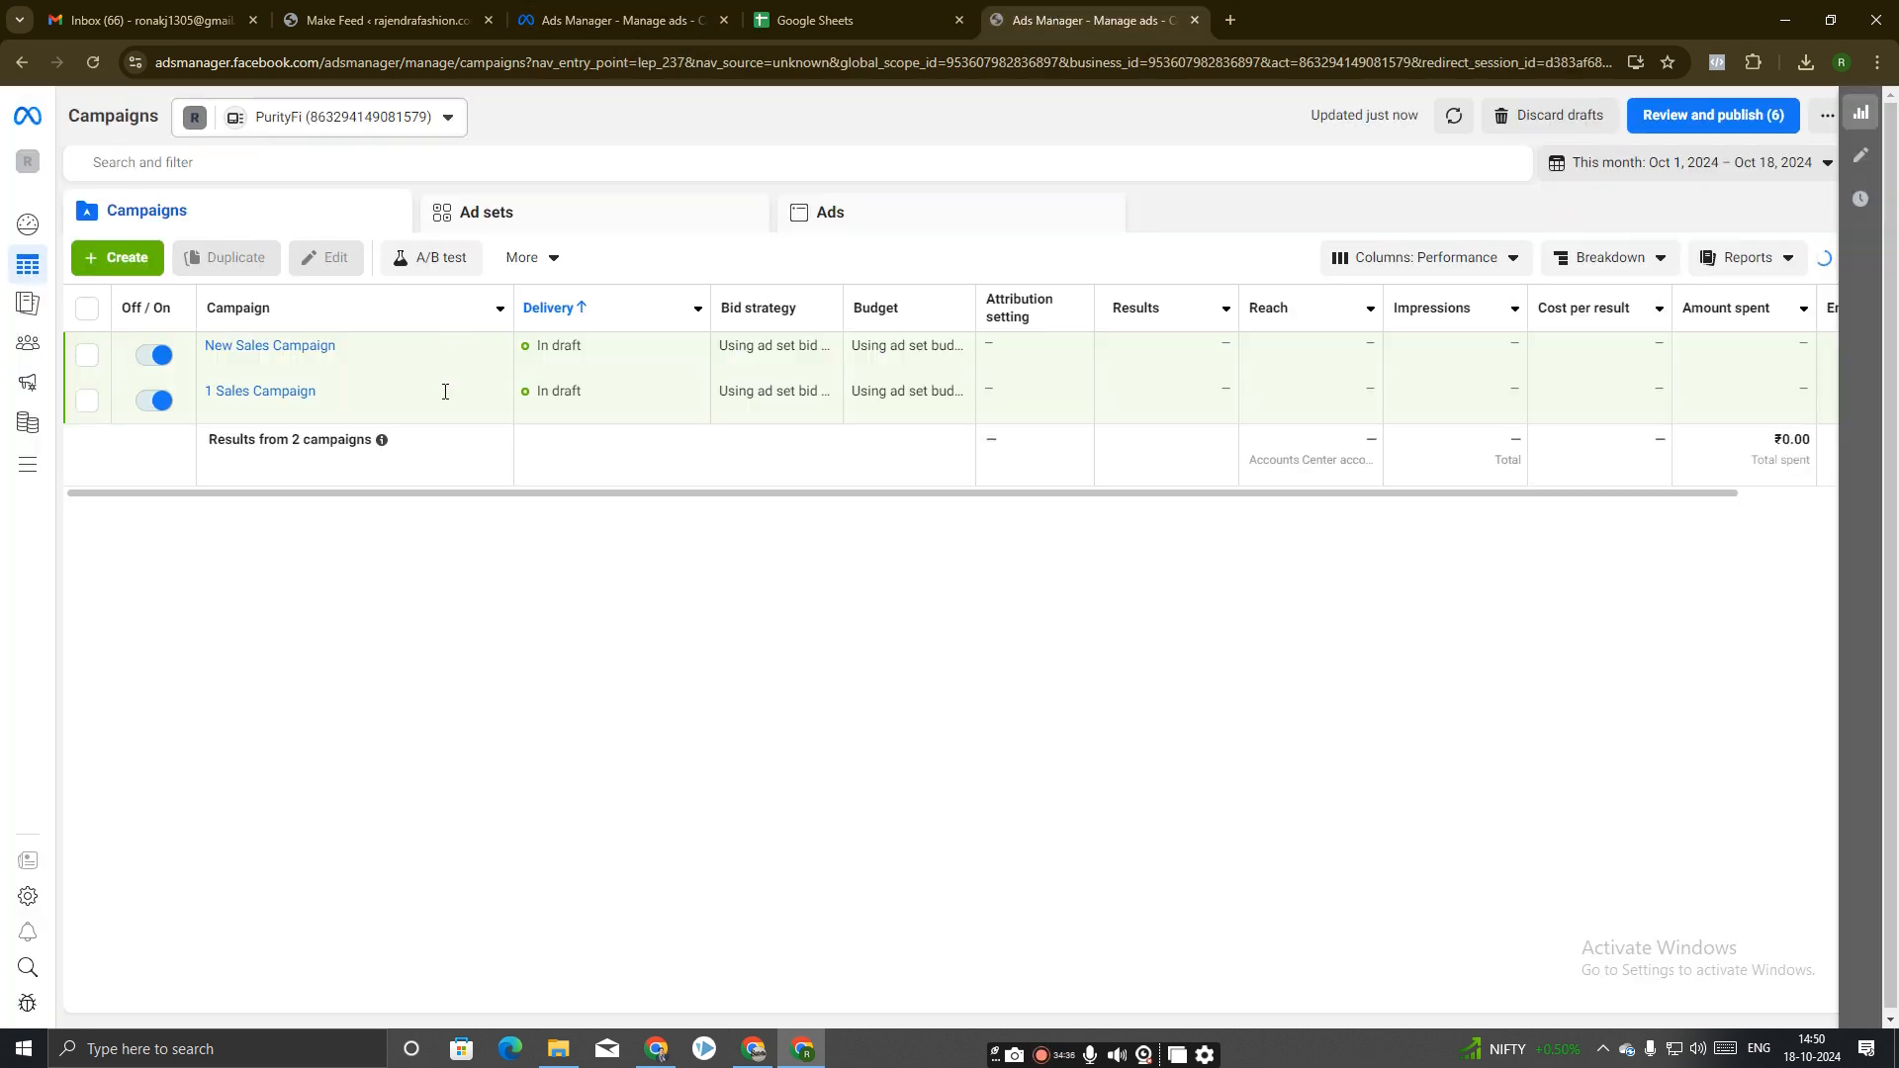
Go to the PurityFi account's payment settings under billing and start adding a payment method.
left_click(22, 464)
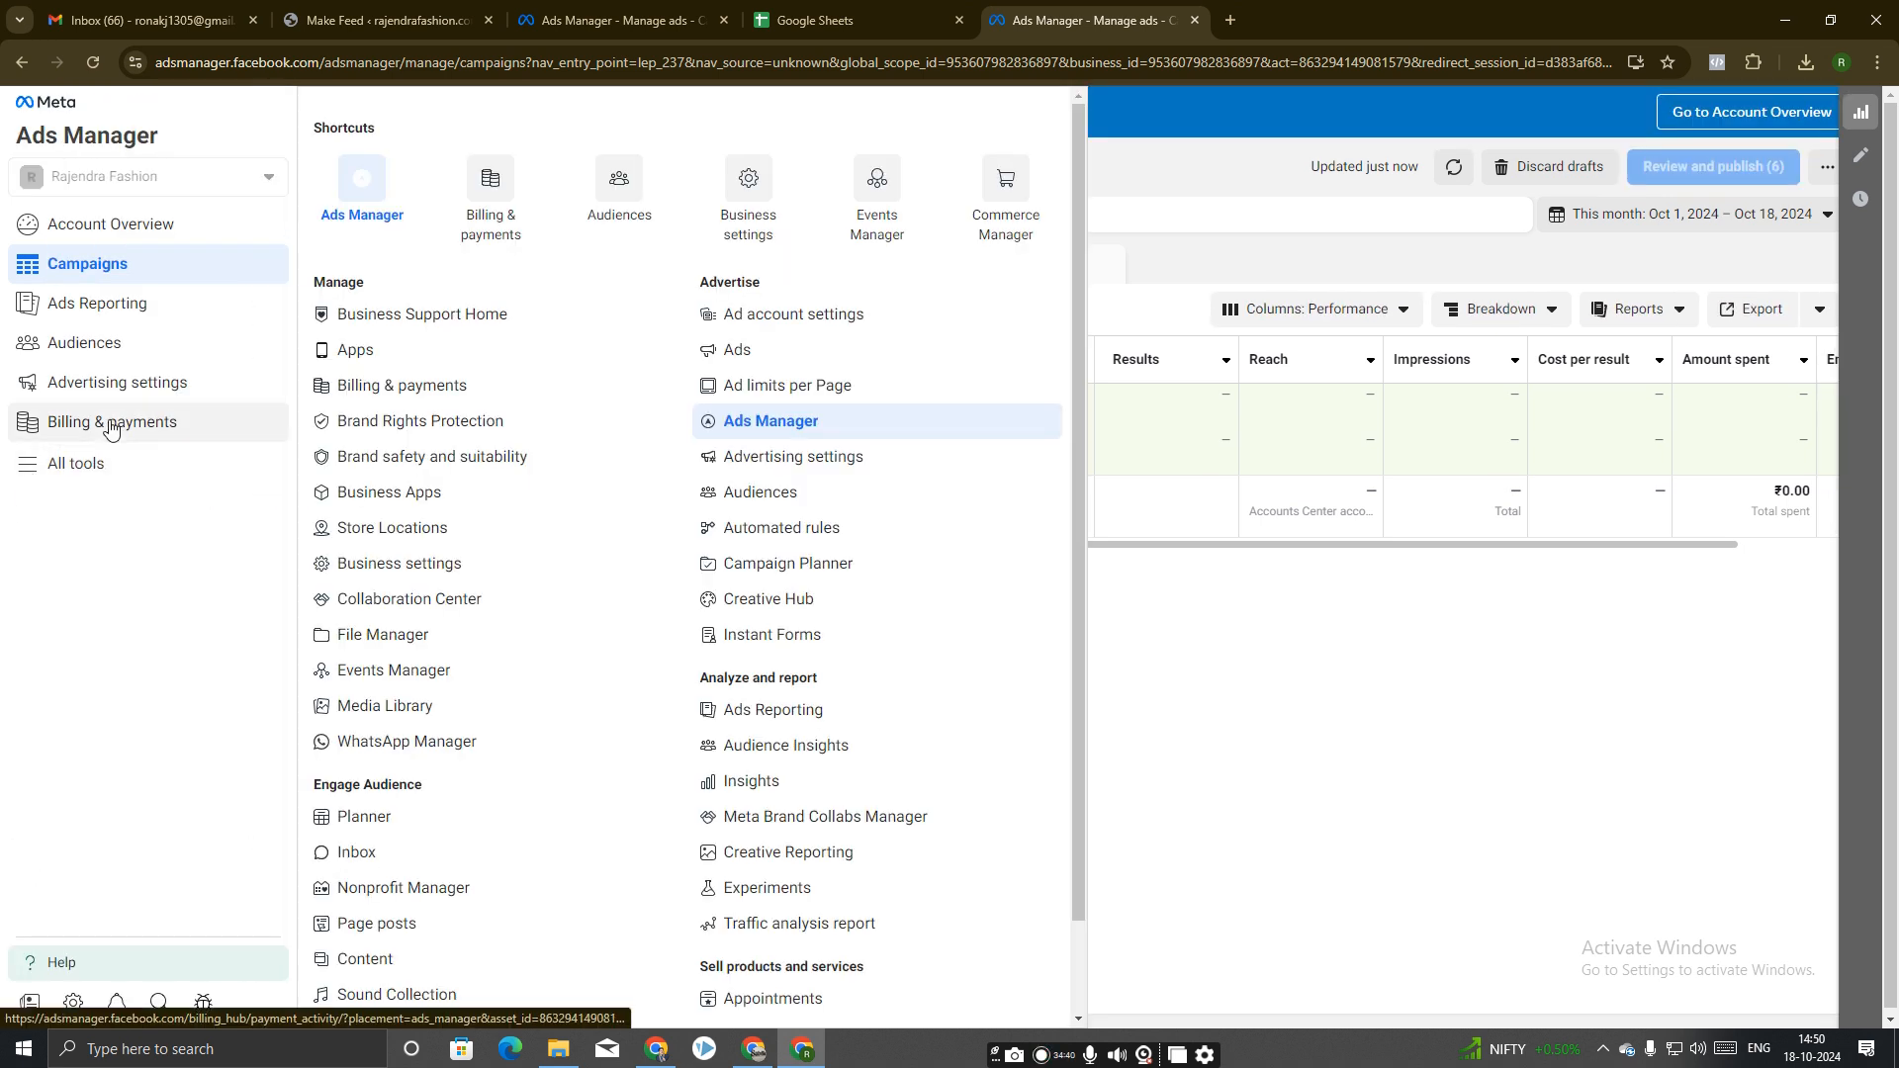
left_click(110, 426)
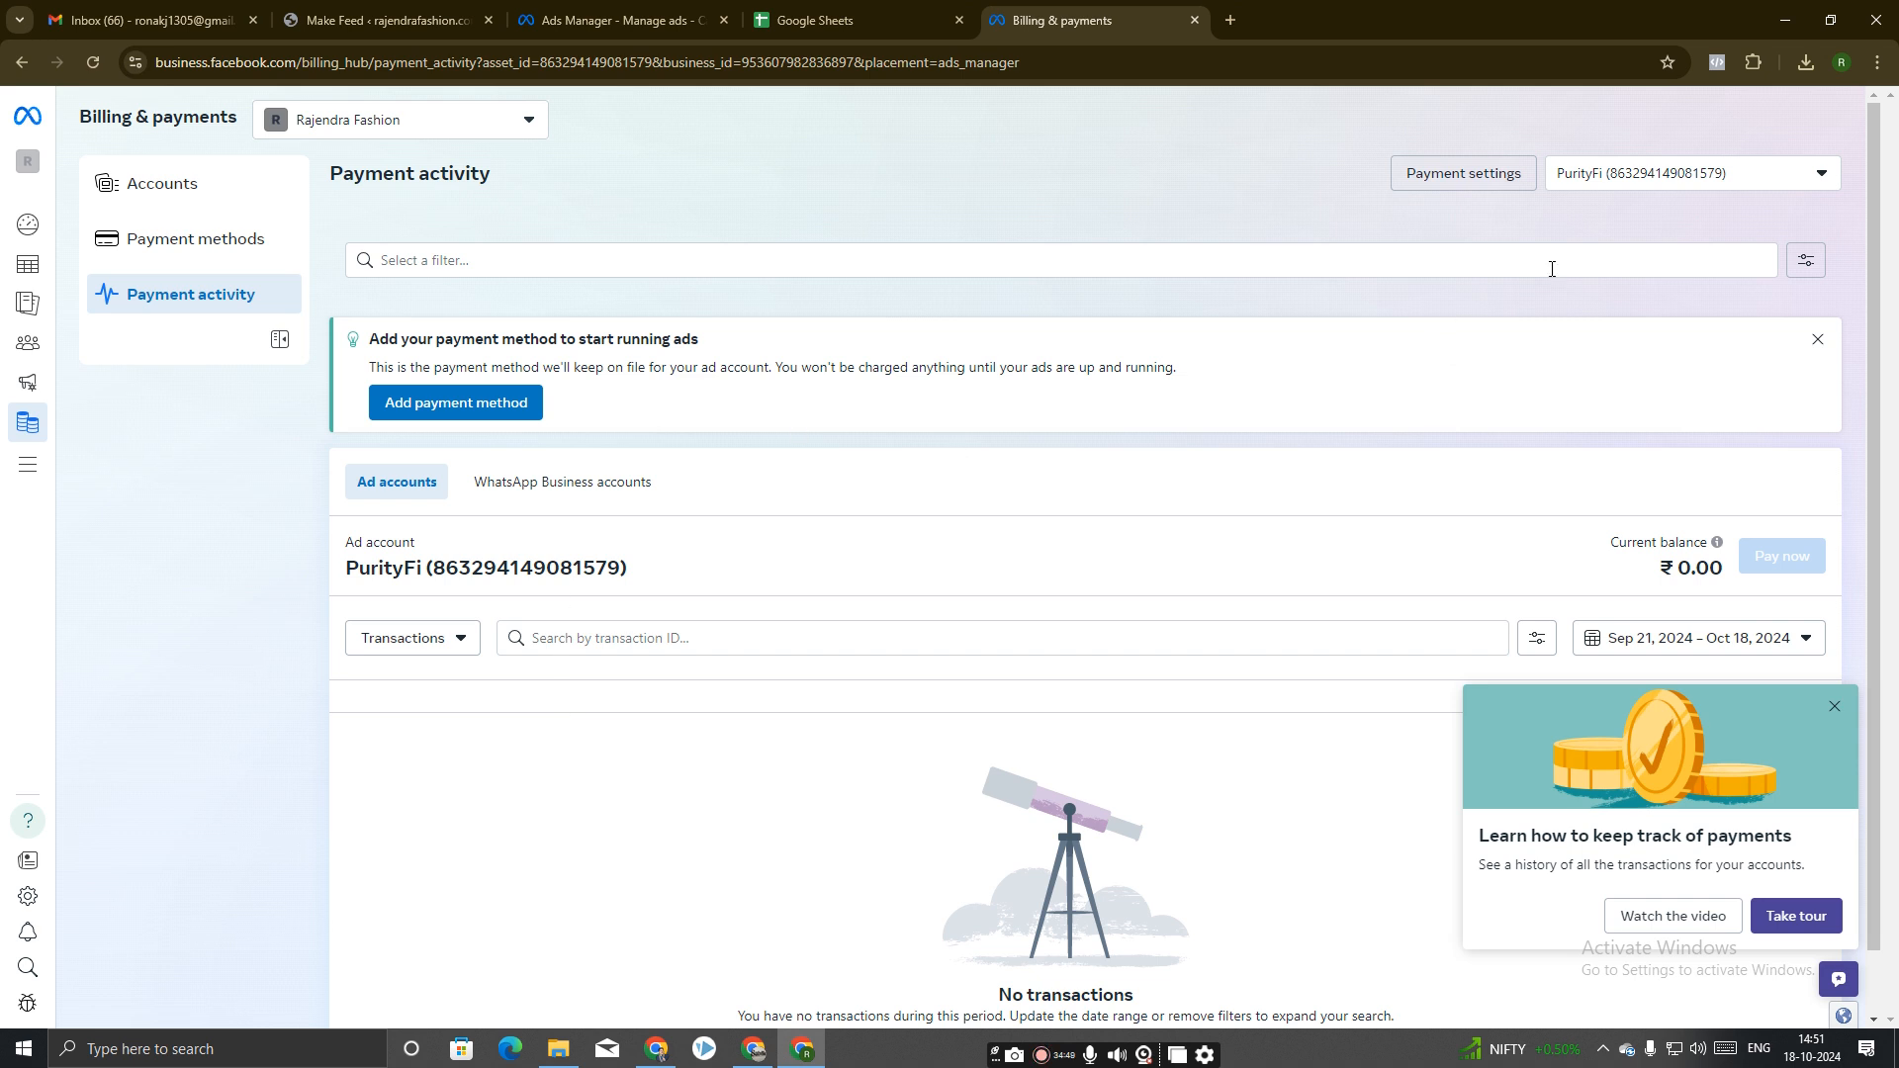
left_click(1469, 175)
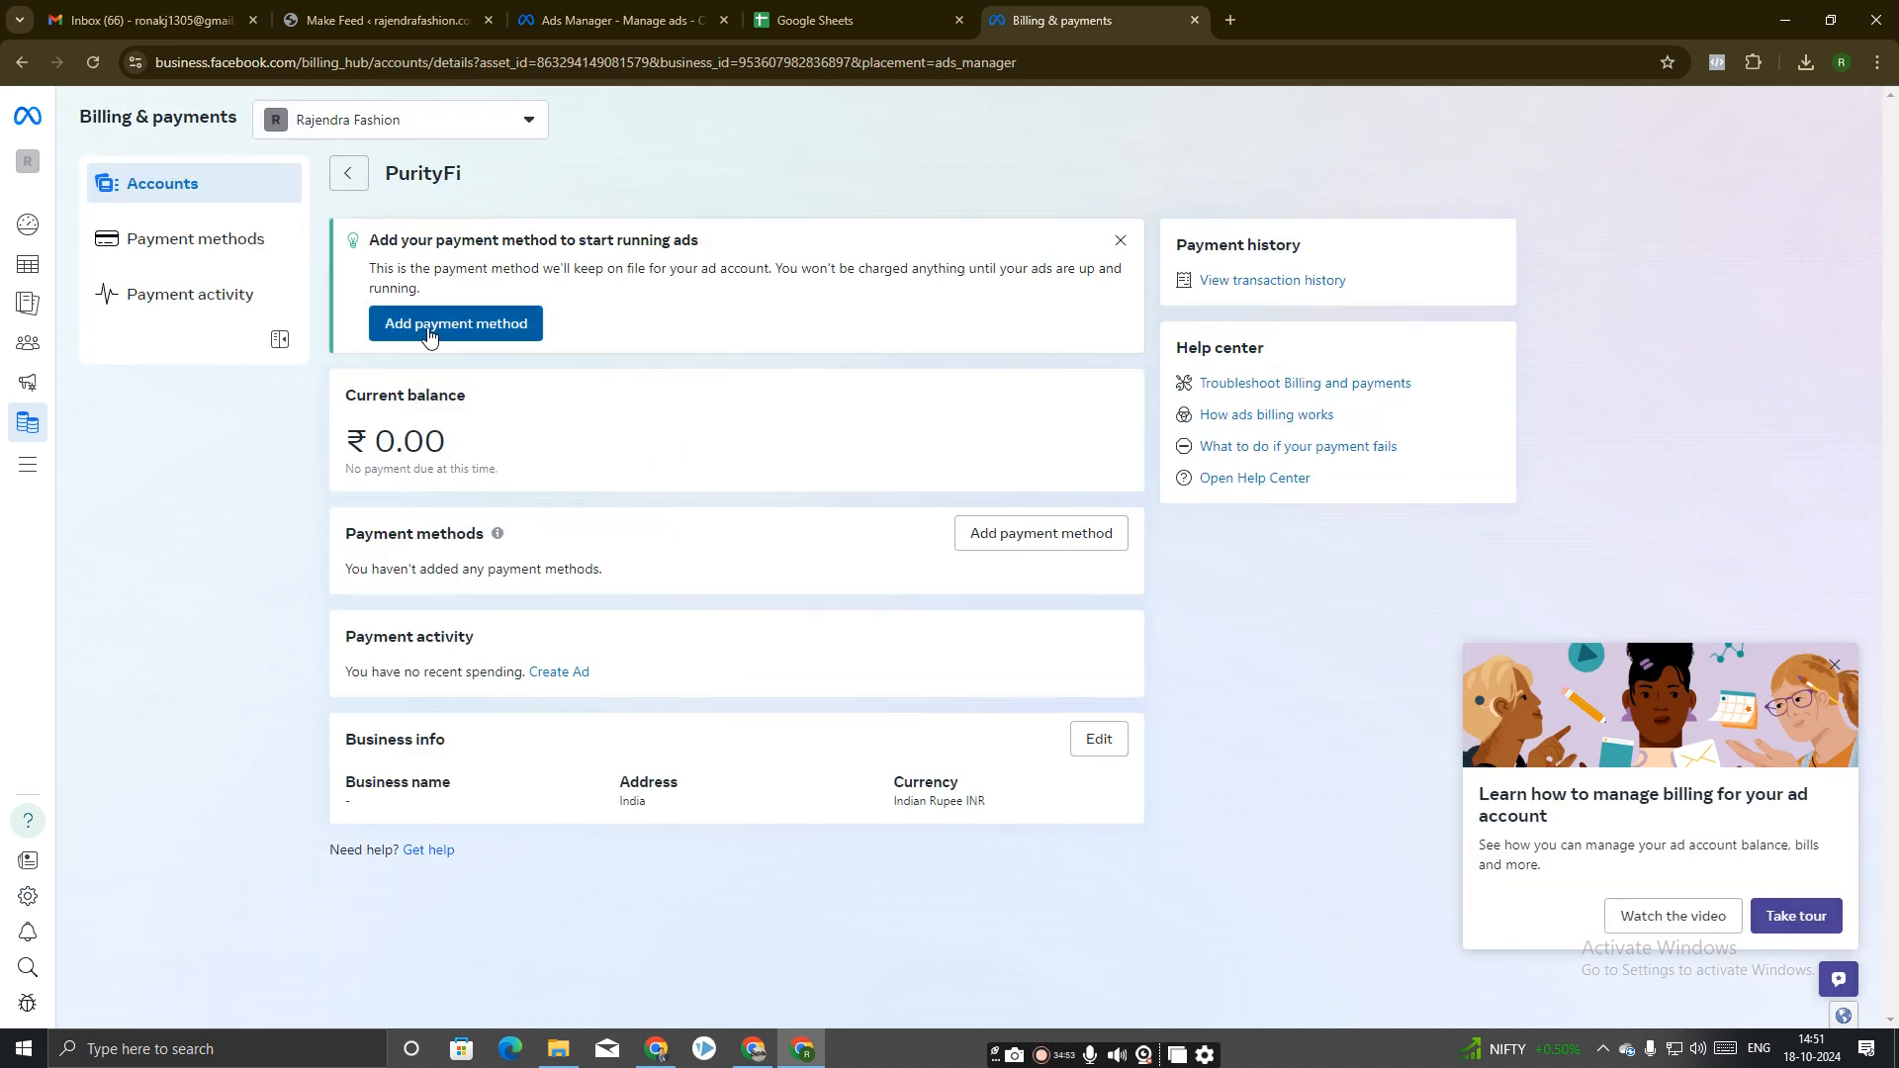
left_click(450, 327)
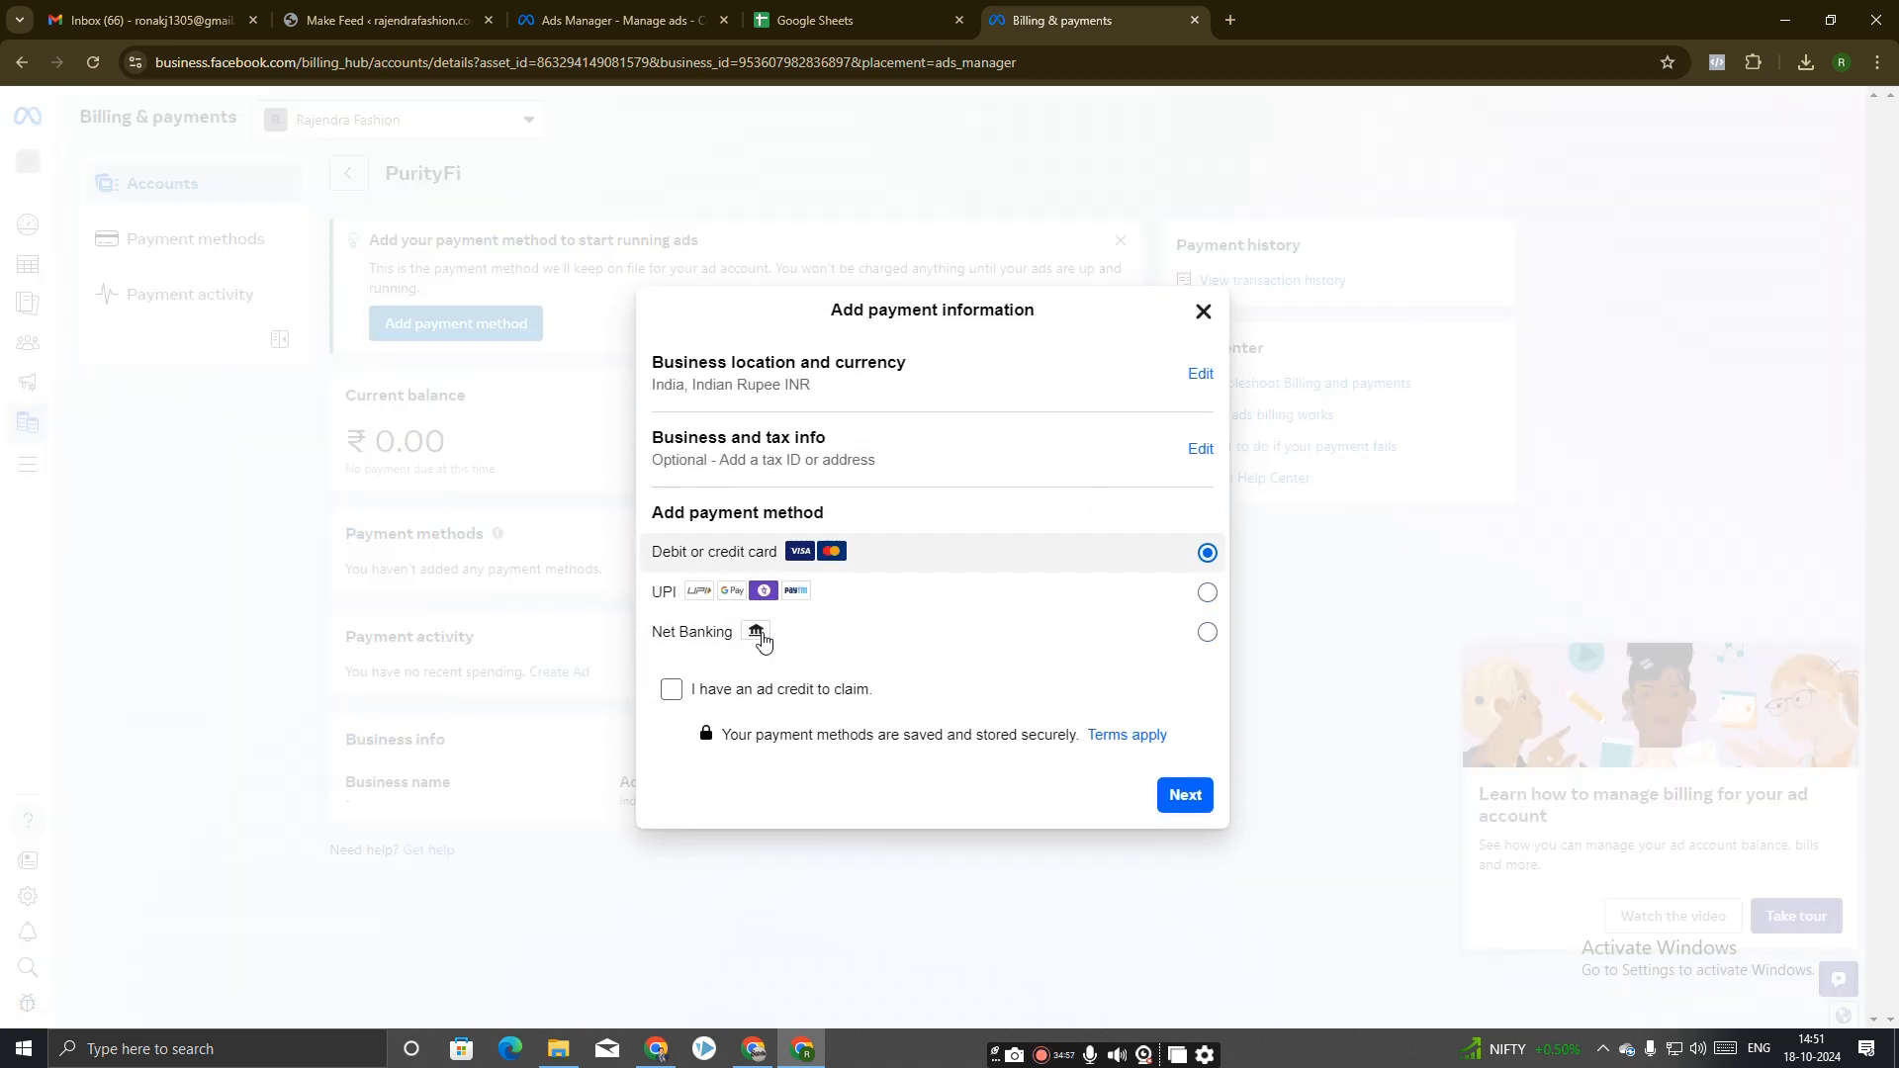
Mark that there is an ad credit to claim, choose UPI as the payment method, and continue to the business info form.
left_click(672, 692)
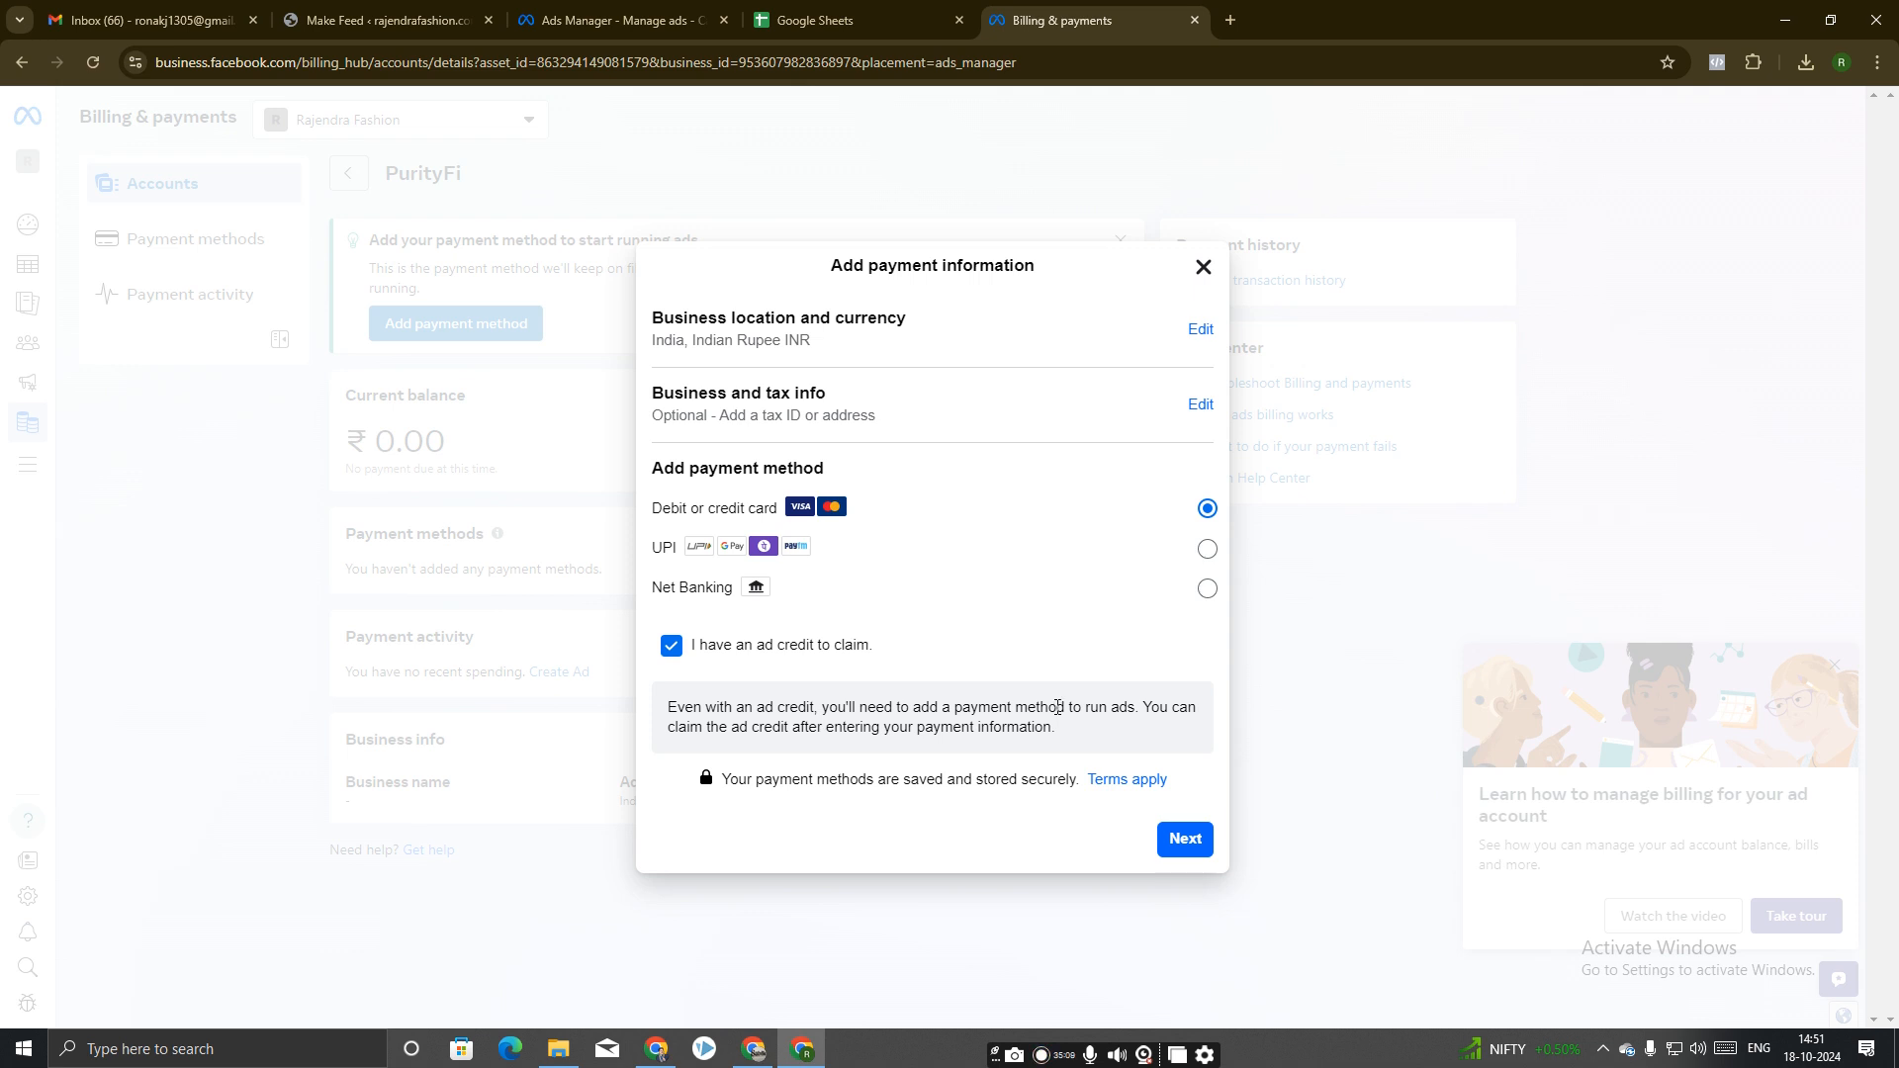
left_click(685, 589)
left_click(732, 560)
left_click(1183, 840)
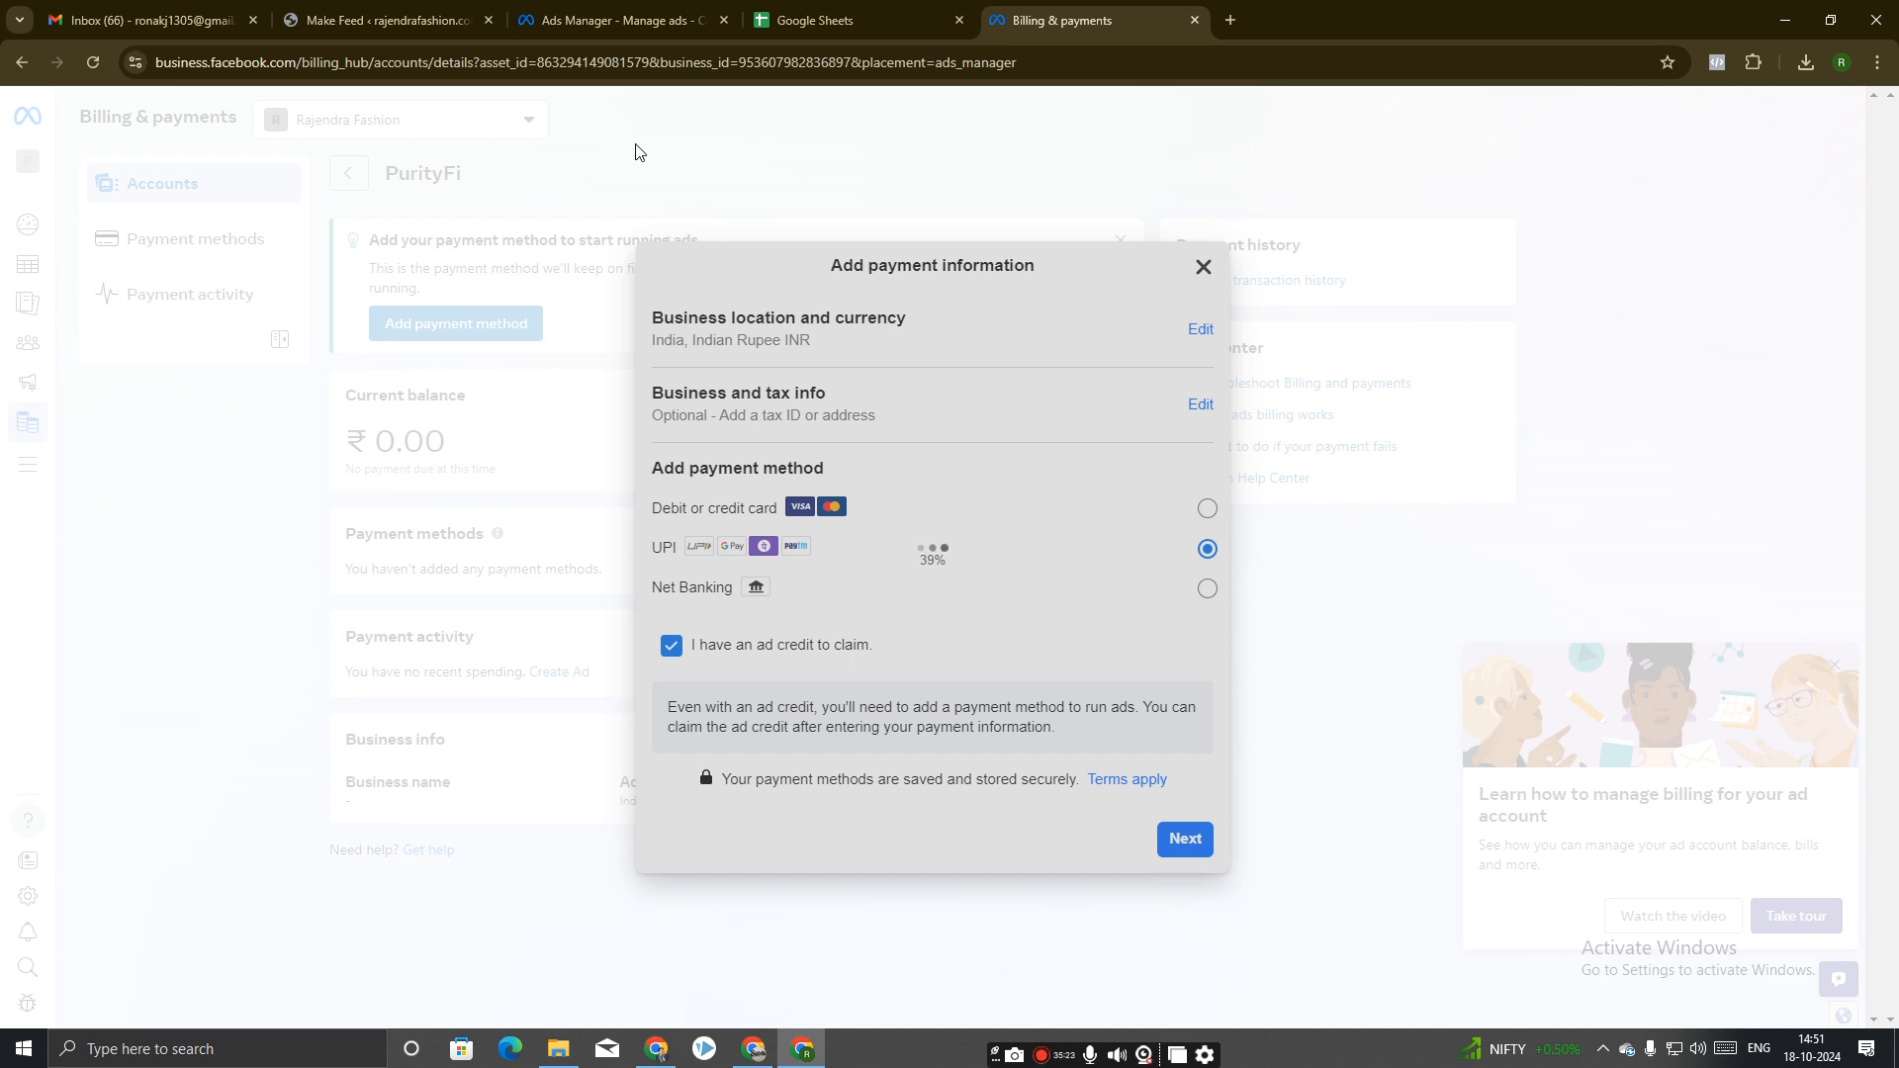
left_click(592, 19)
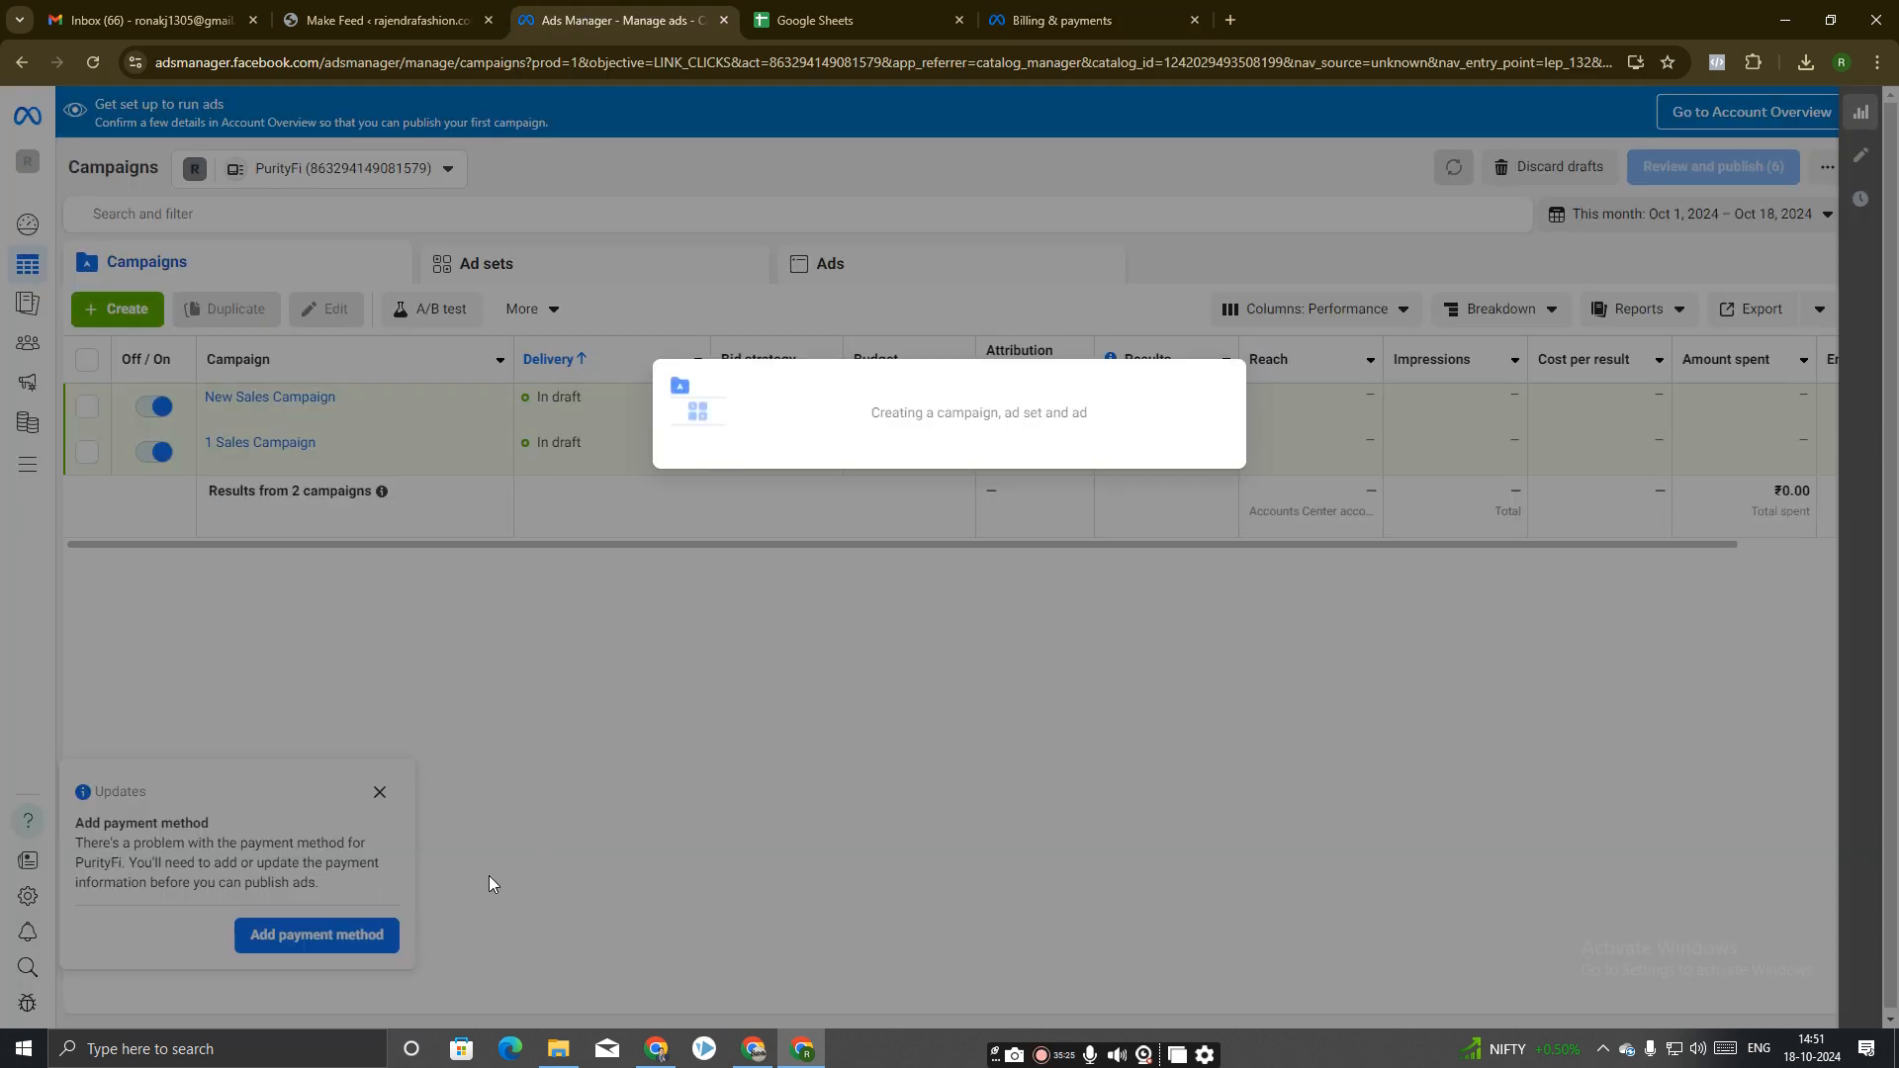
left_click(1063, 20)
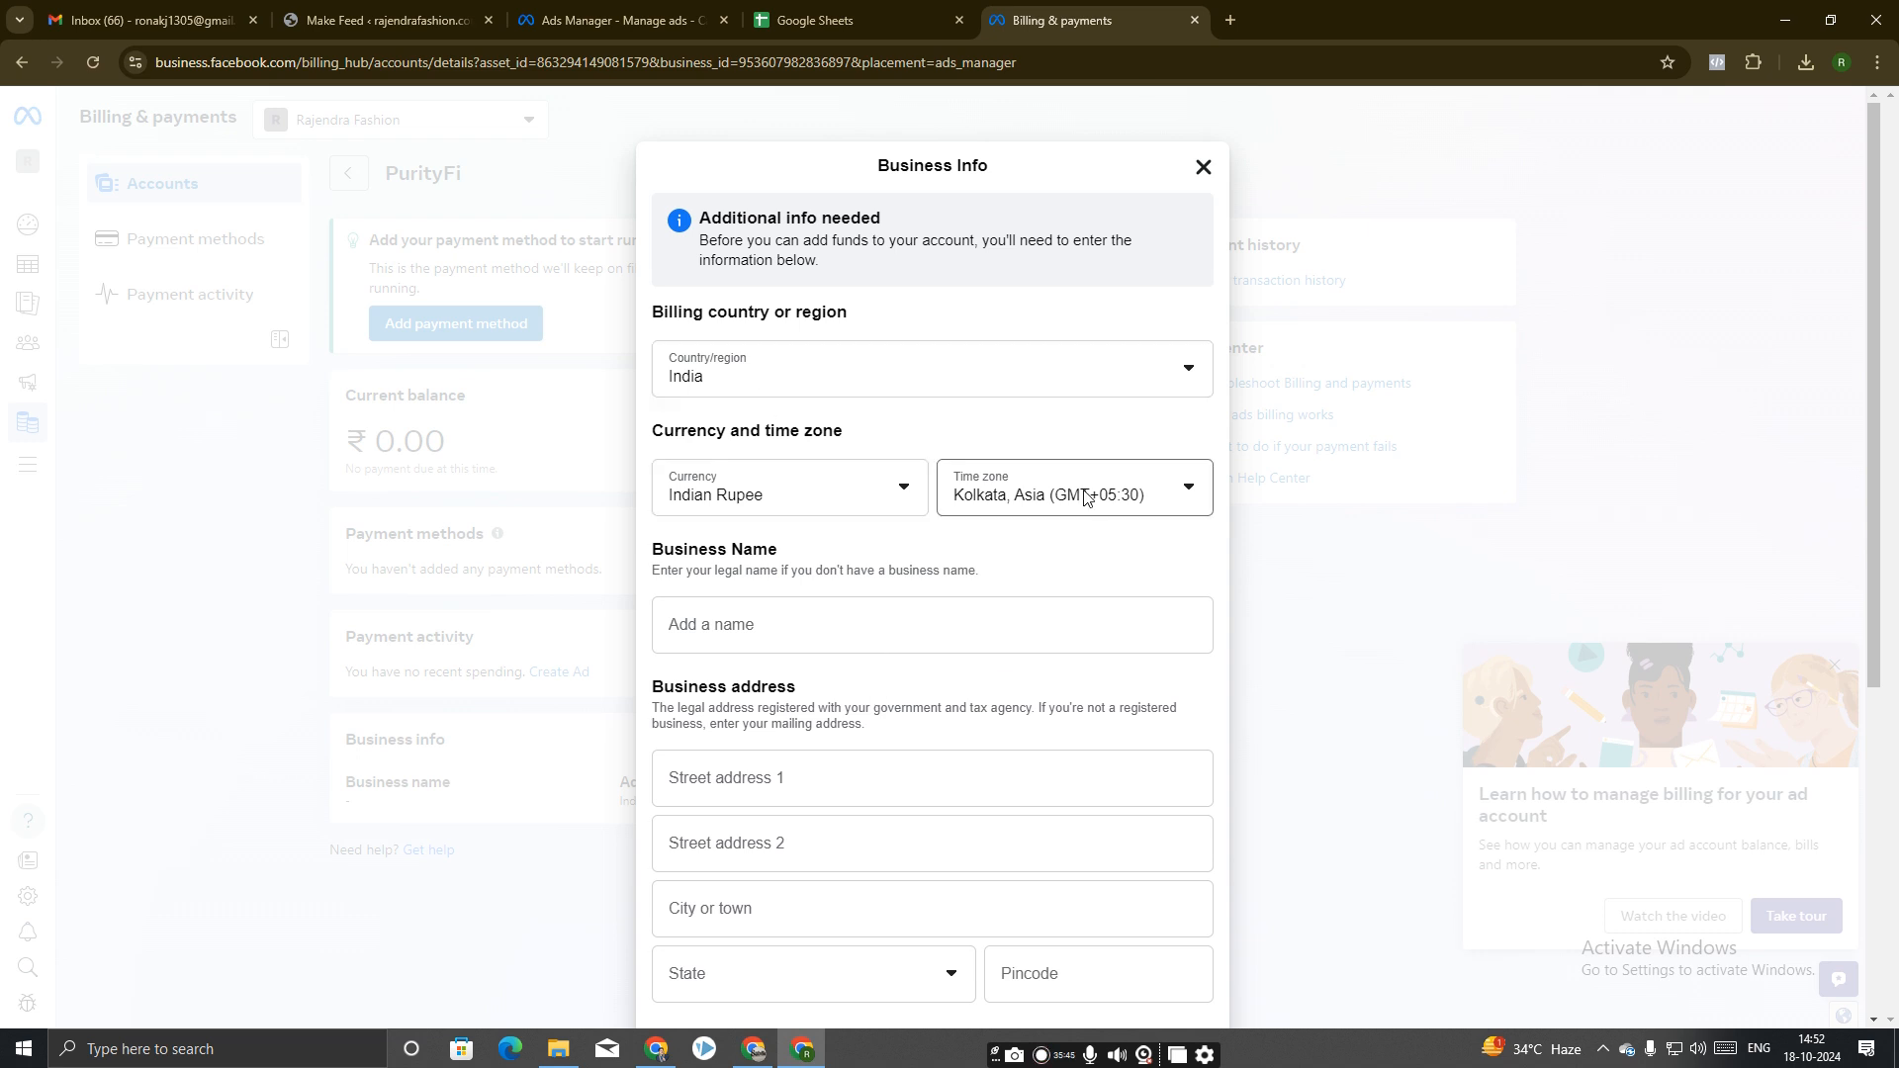
Enter Rajendra Fashion as the business name, correcting its spelling with the spell-check suggestion.
scroll(732, 638, "down", 2)
left_click(737, 432)
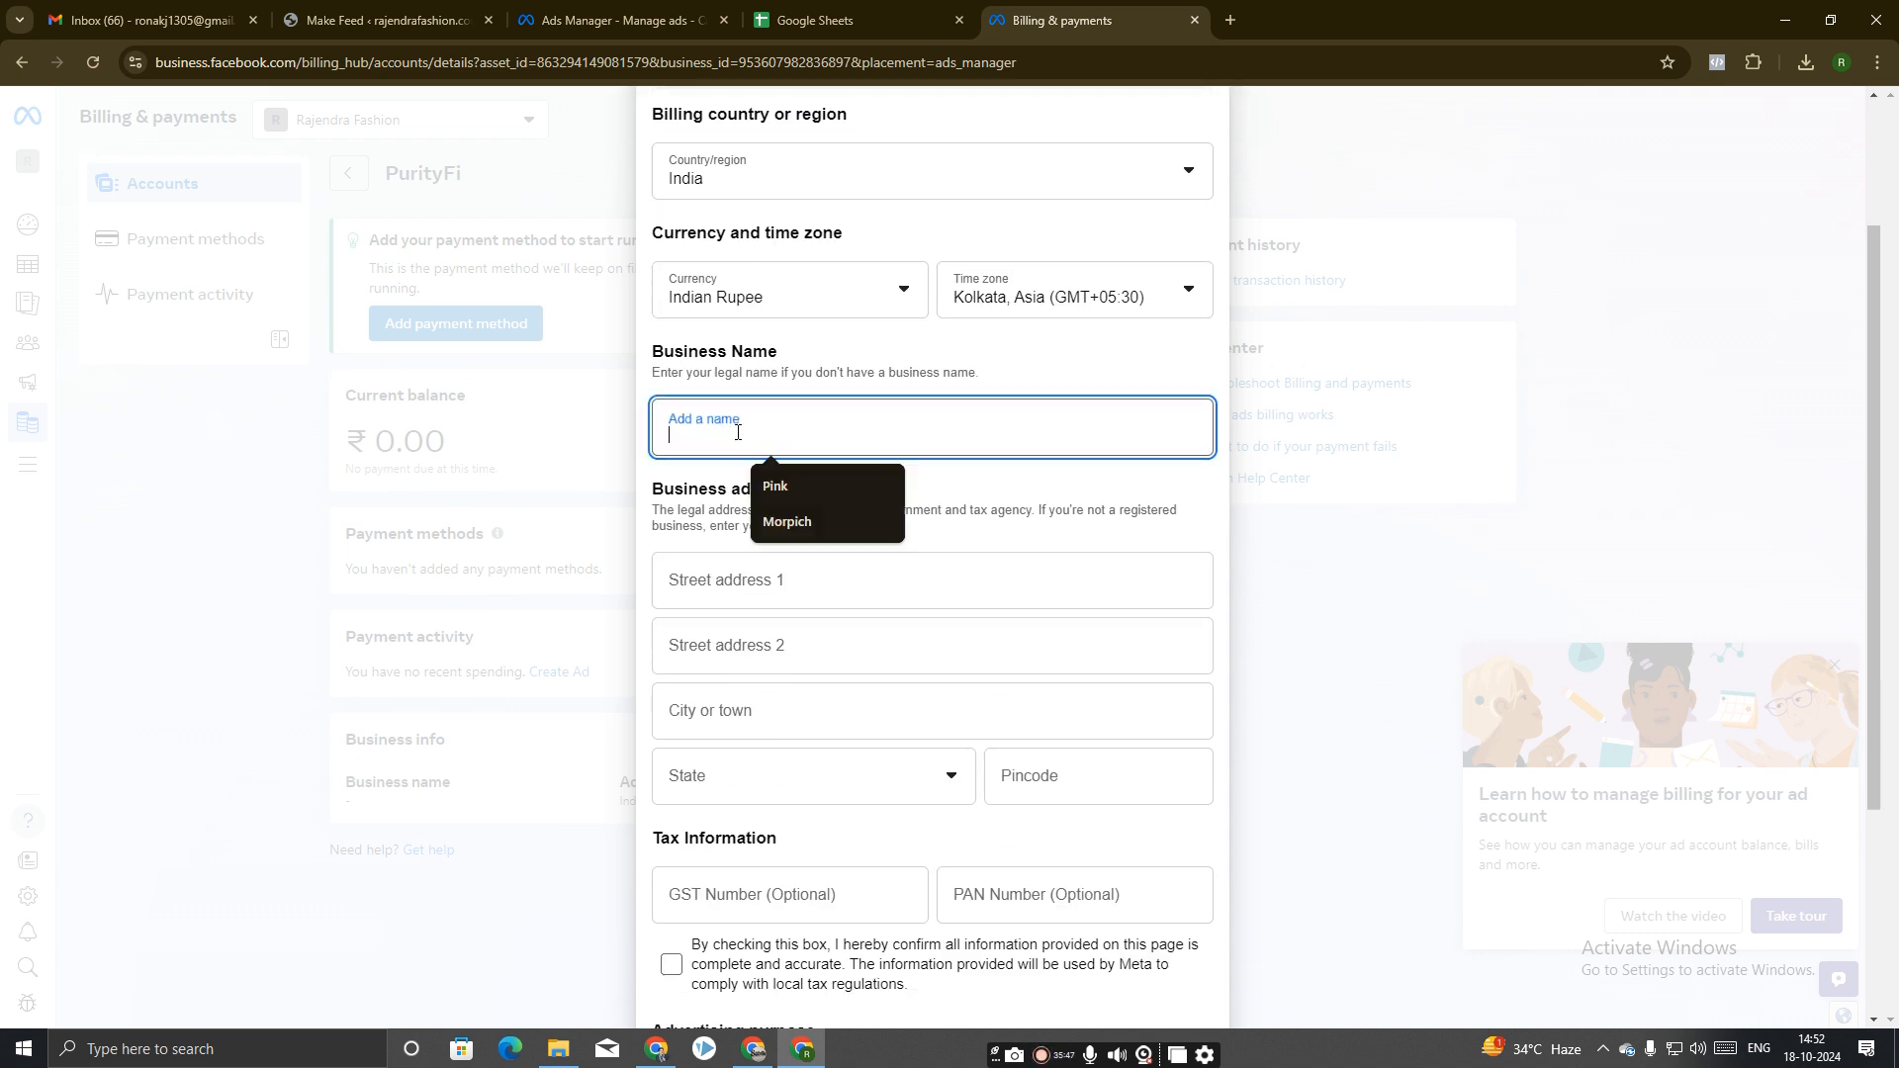
type("Rajedra Fashion")
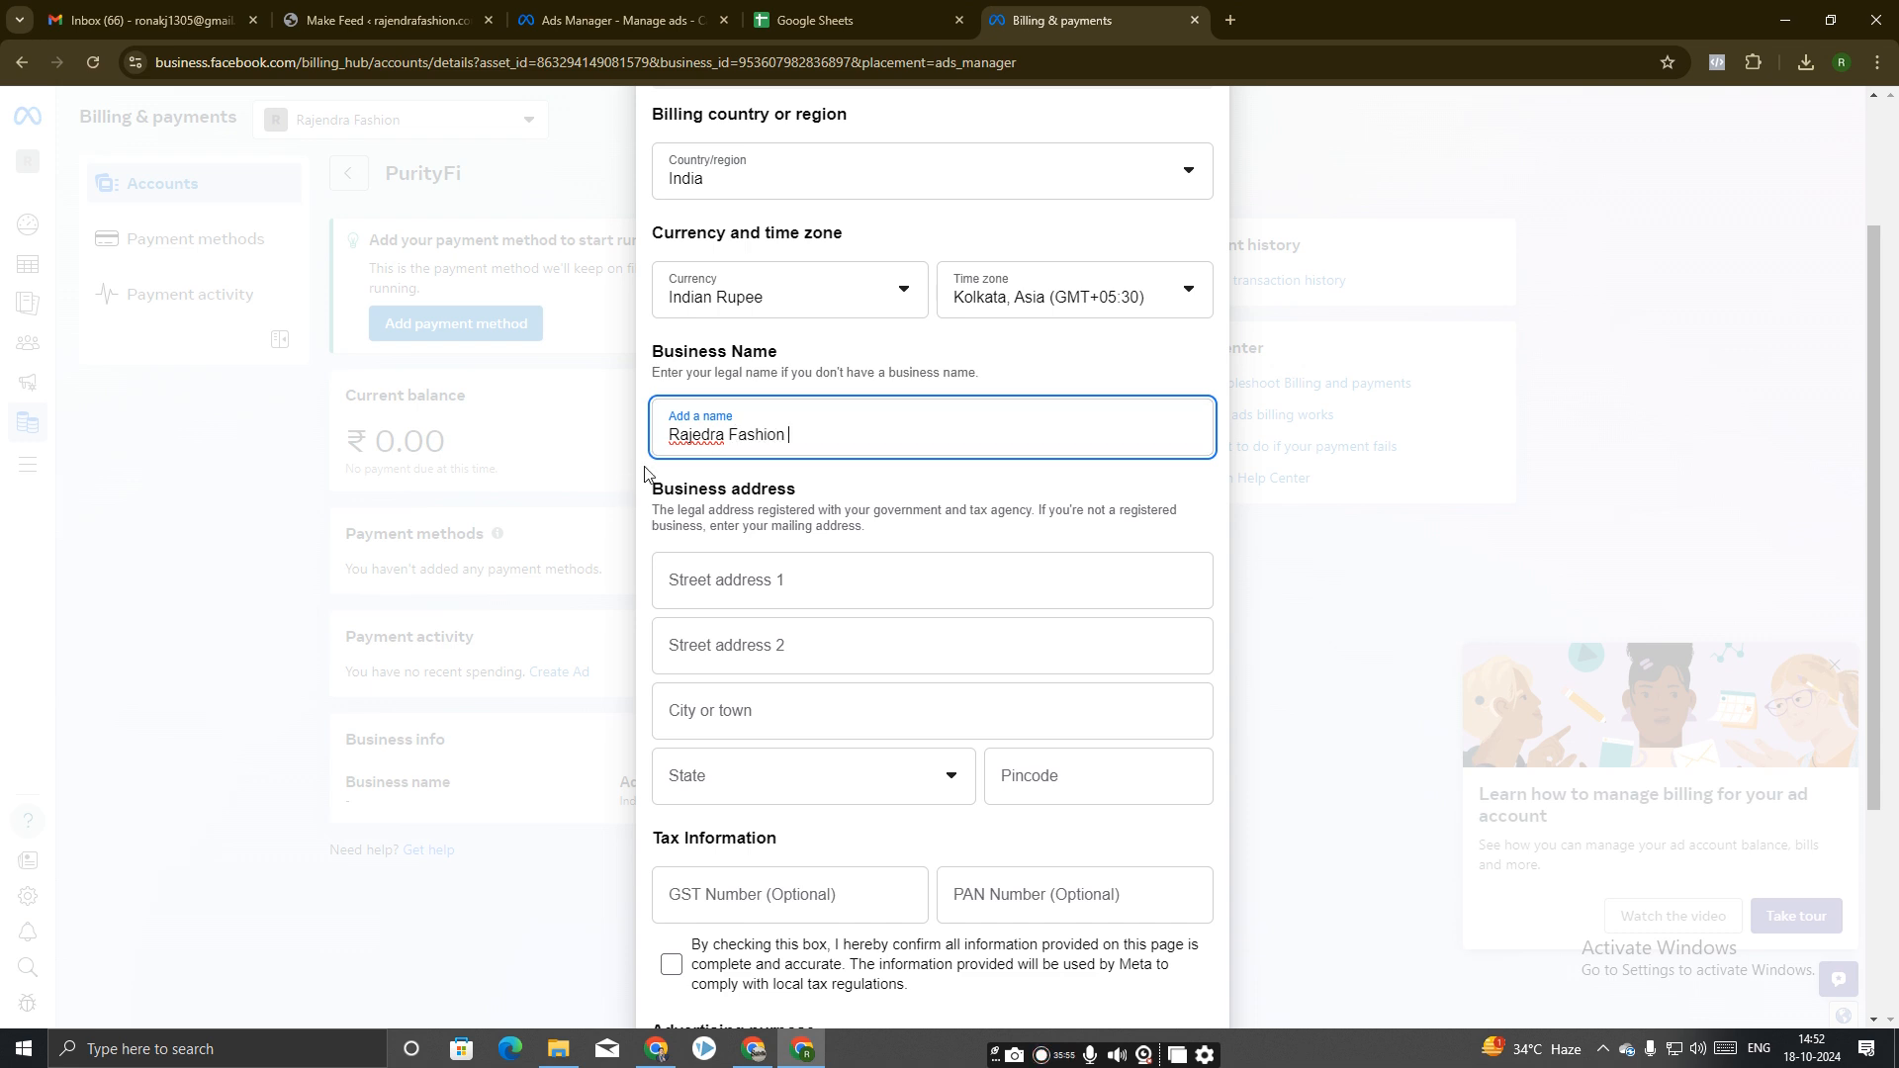
right_click(693, 438)
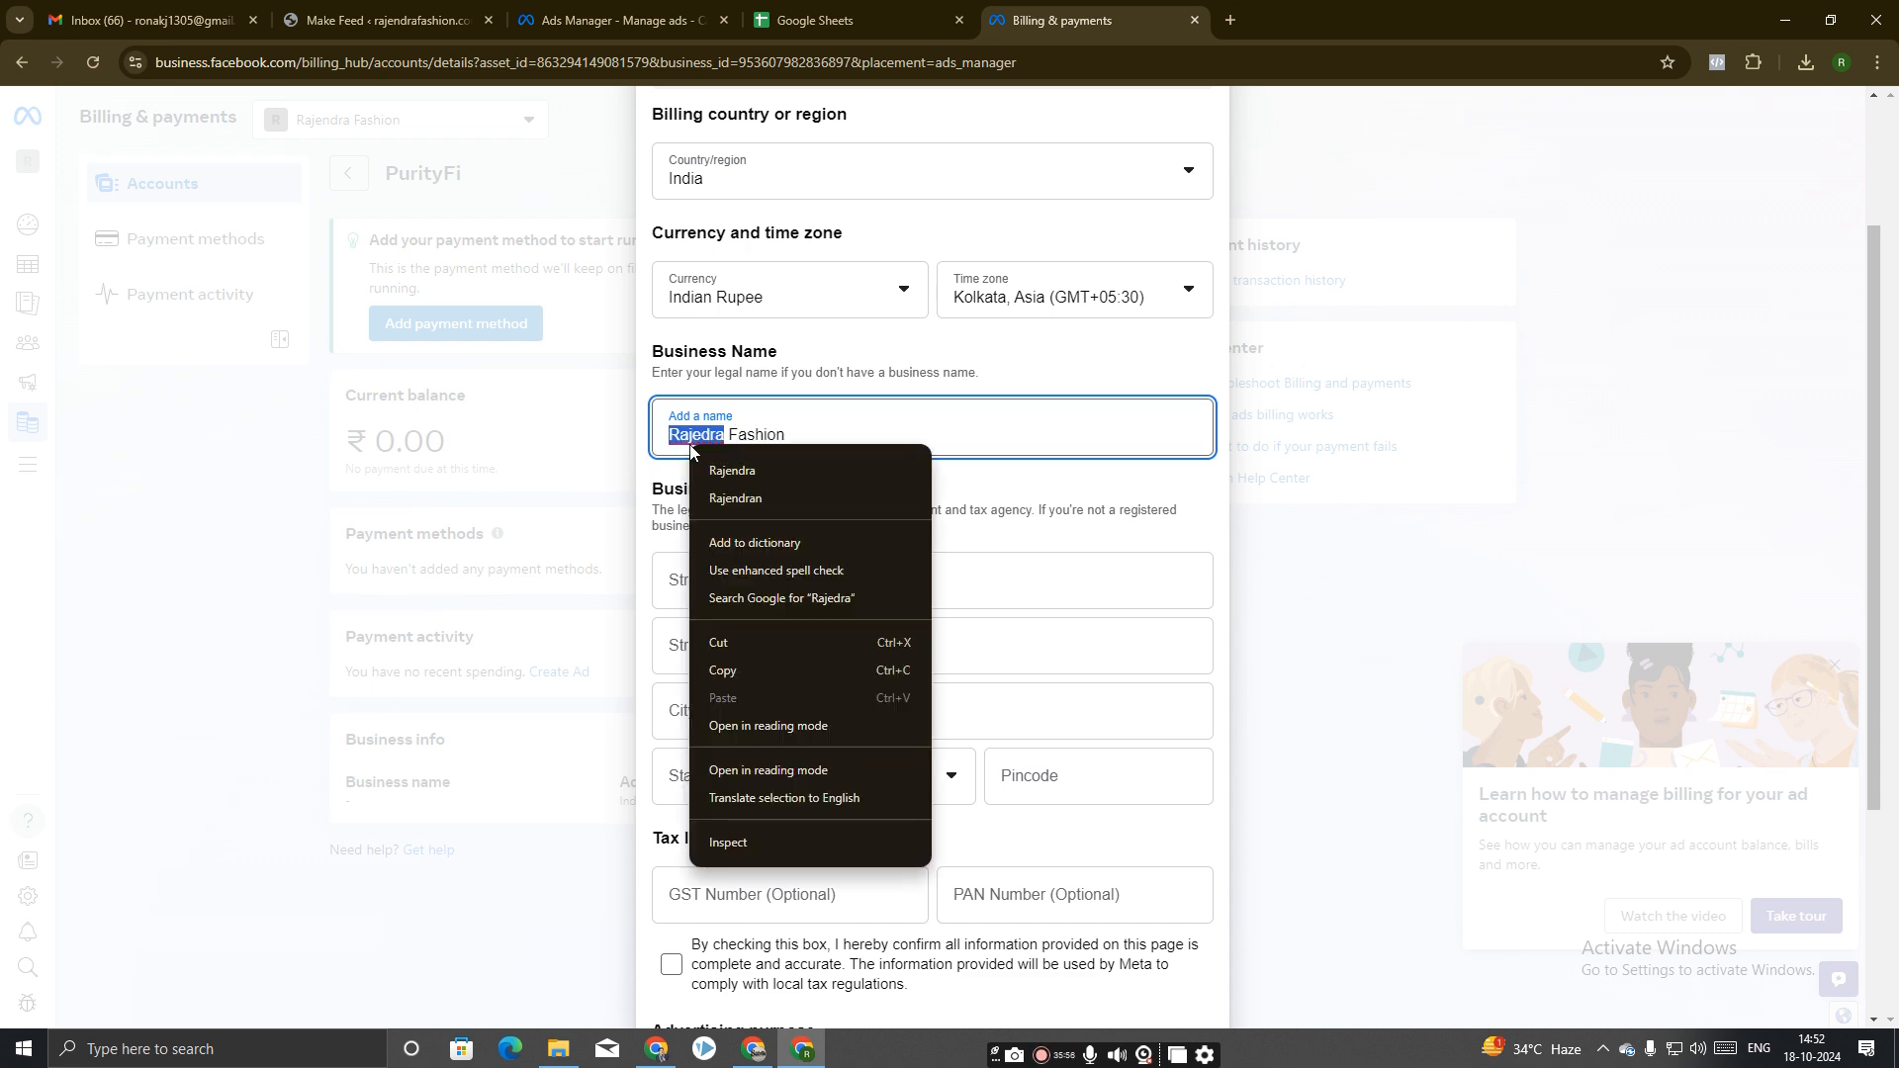
left_click(772, 471)
Fill in the business address from the browser's saved address and select Gujarat as the state.
left_click(745, 605)
left_click(900, 645)
scroll(758, 675, "down", 1)
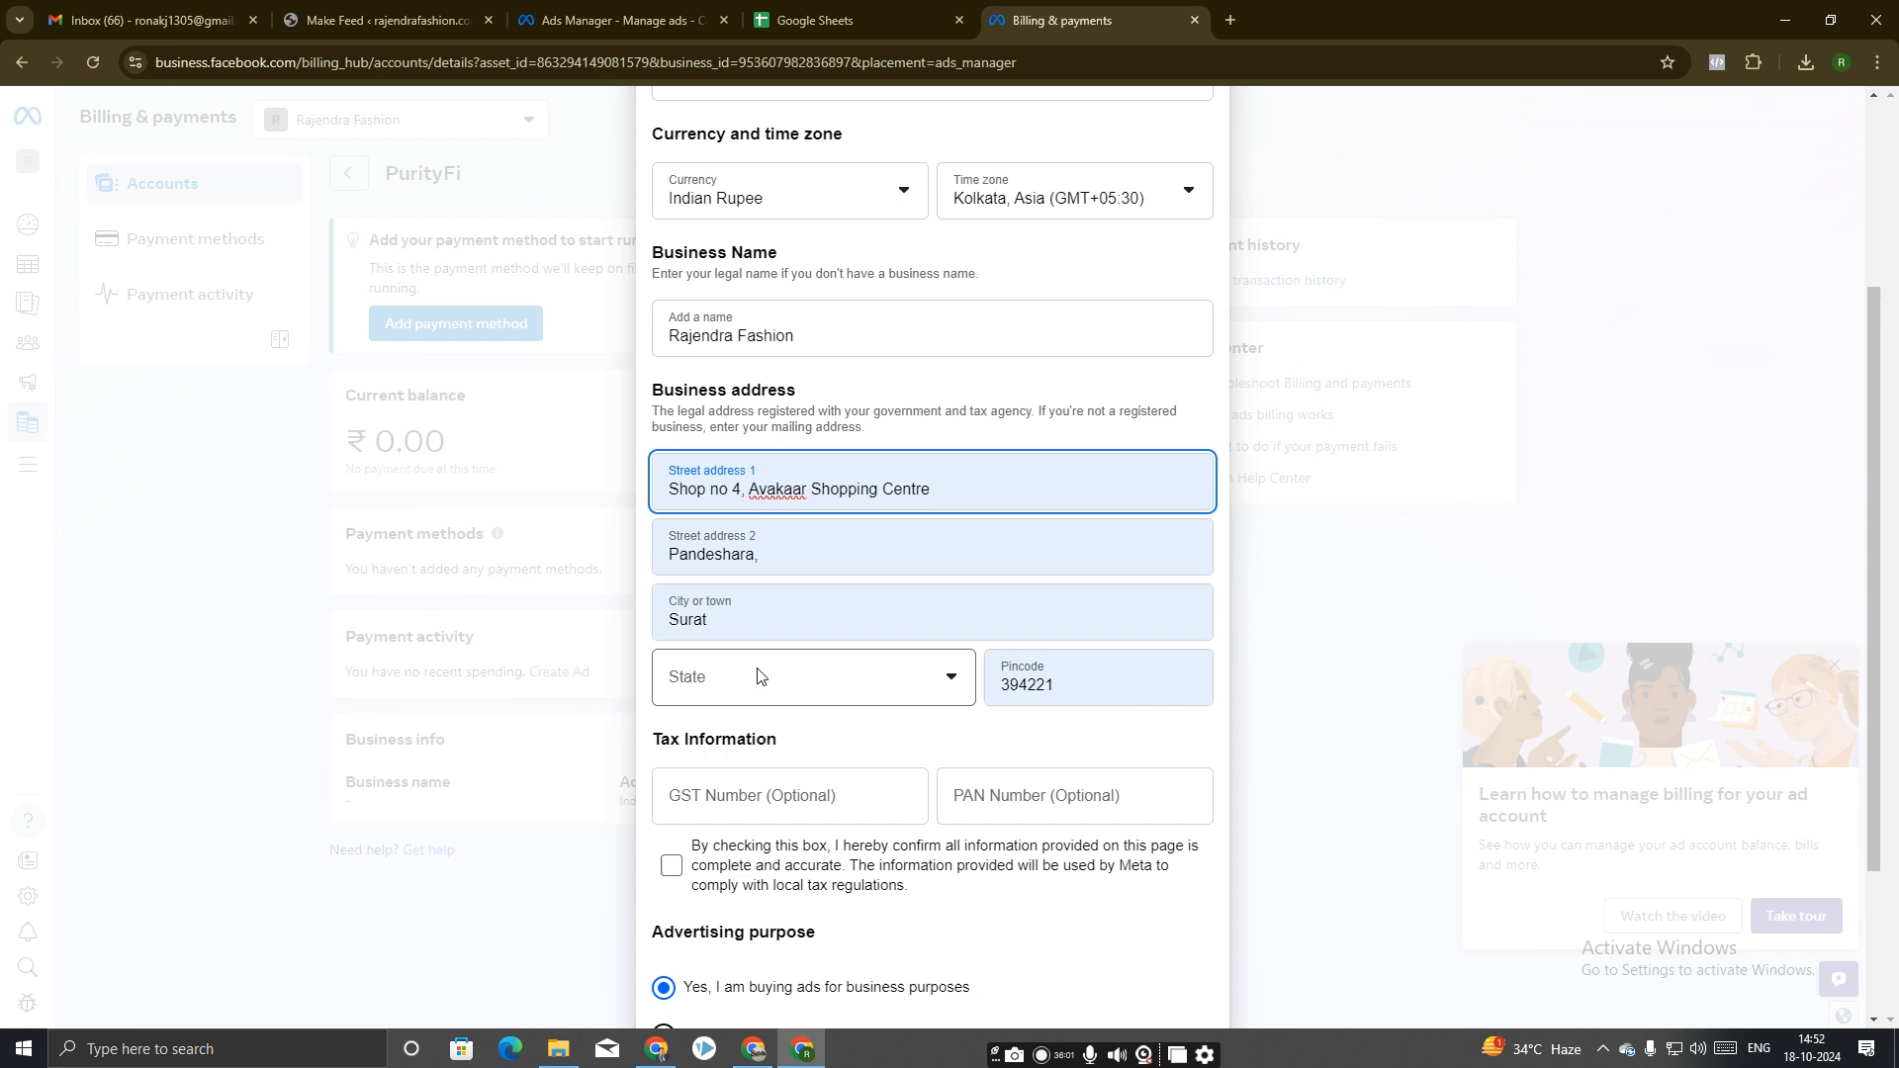
left_click(759, 674)
type("gu")
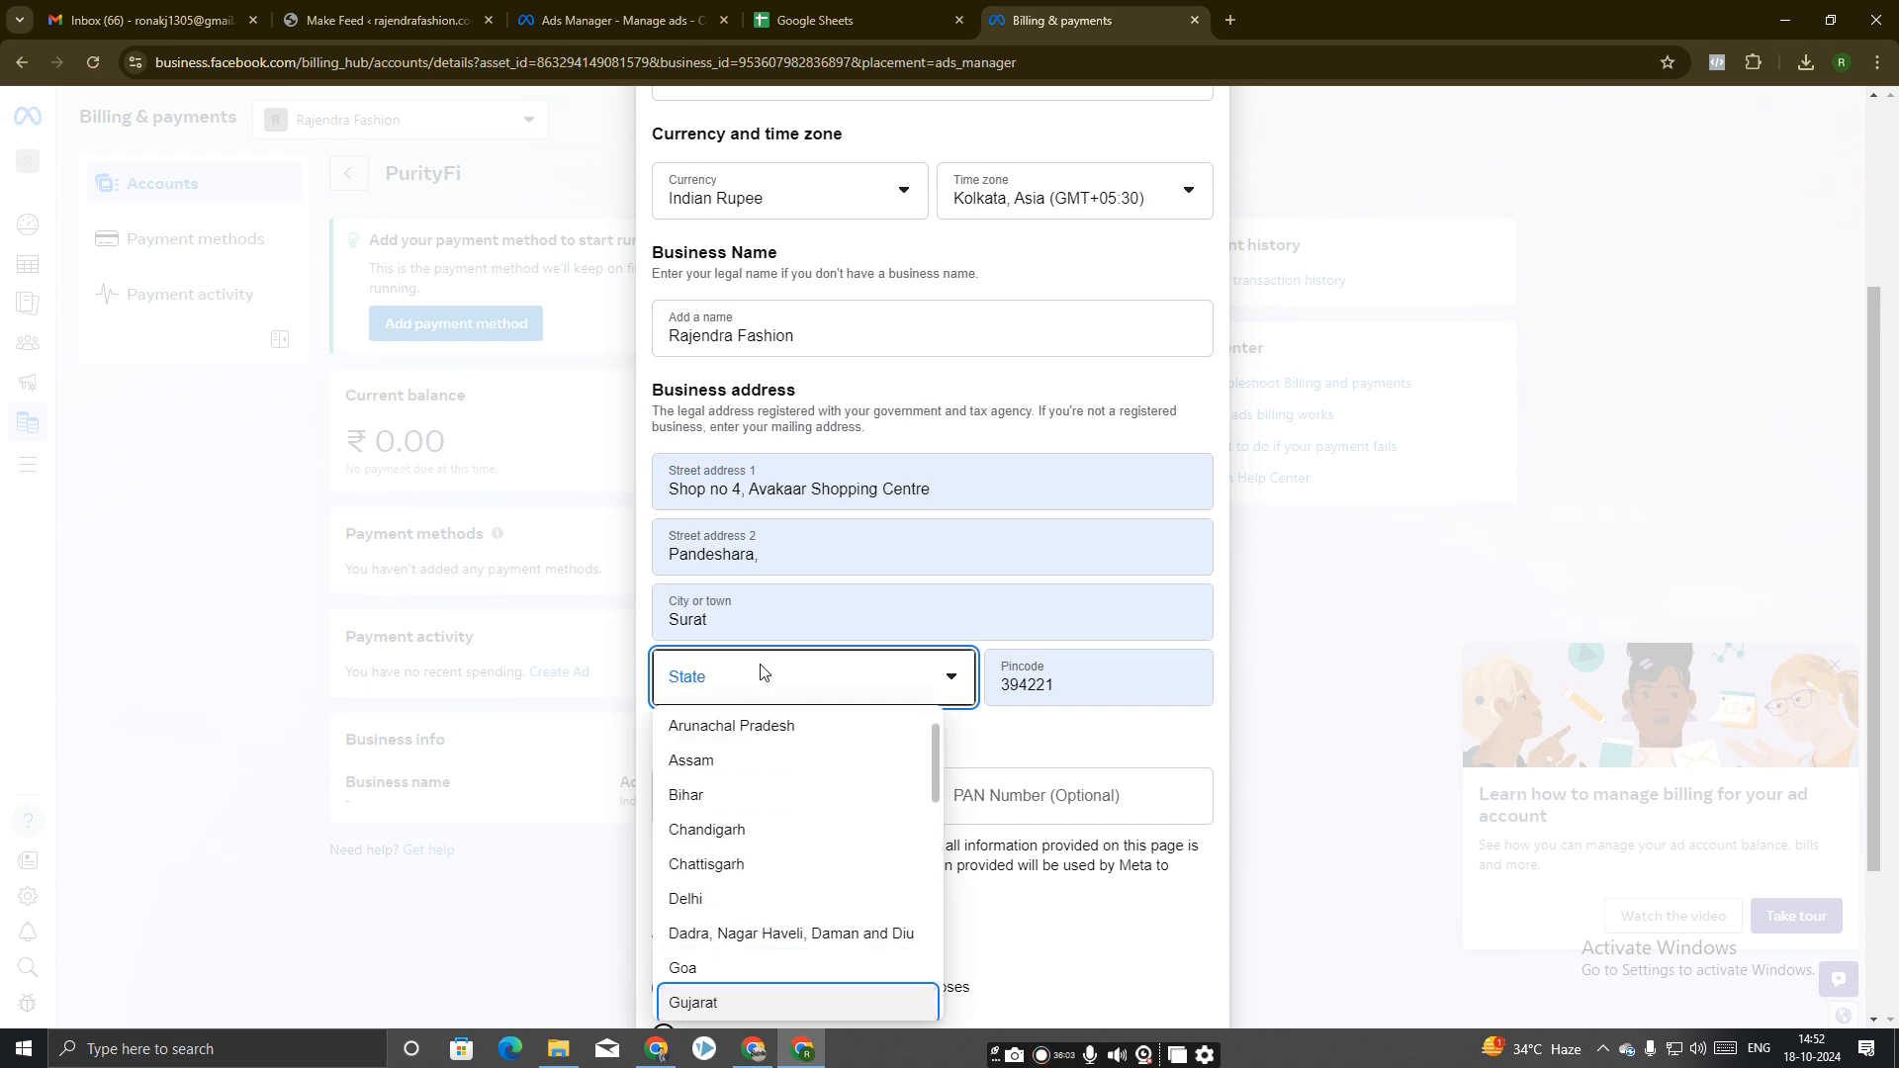
left_click(789, 1002)
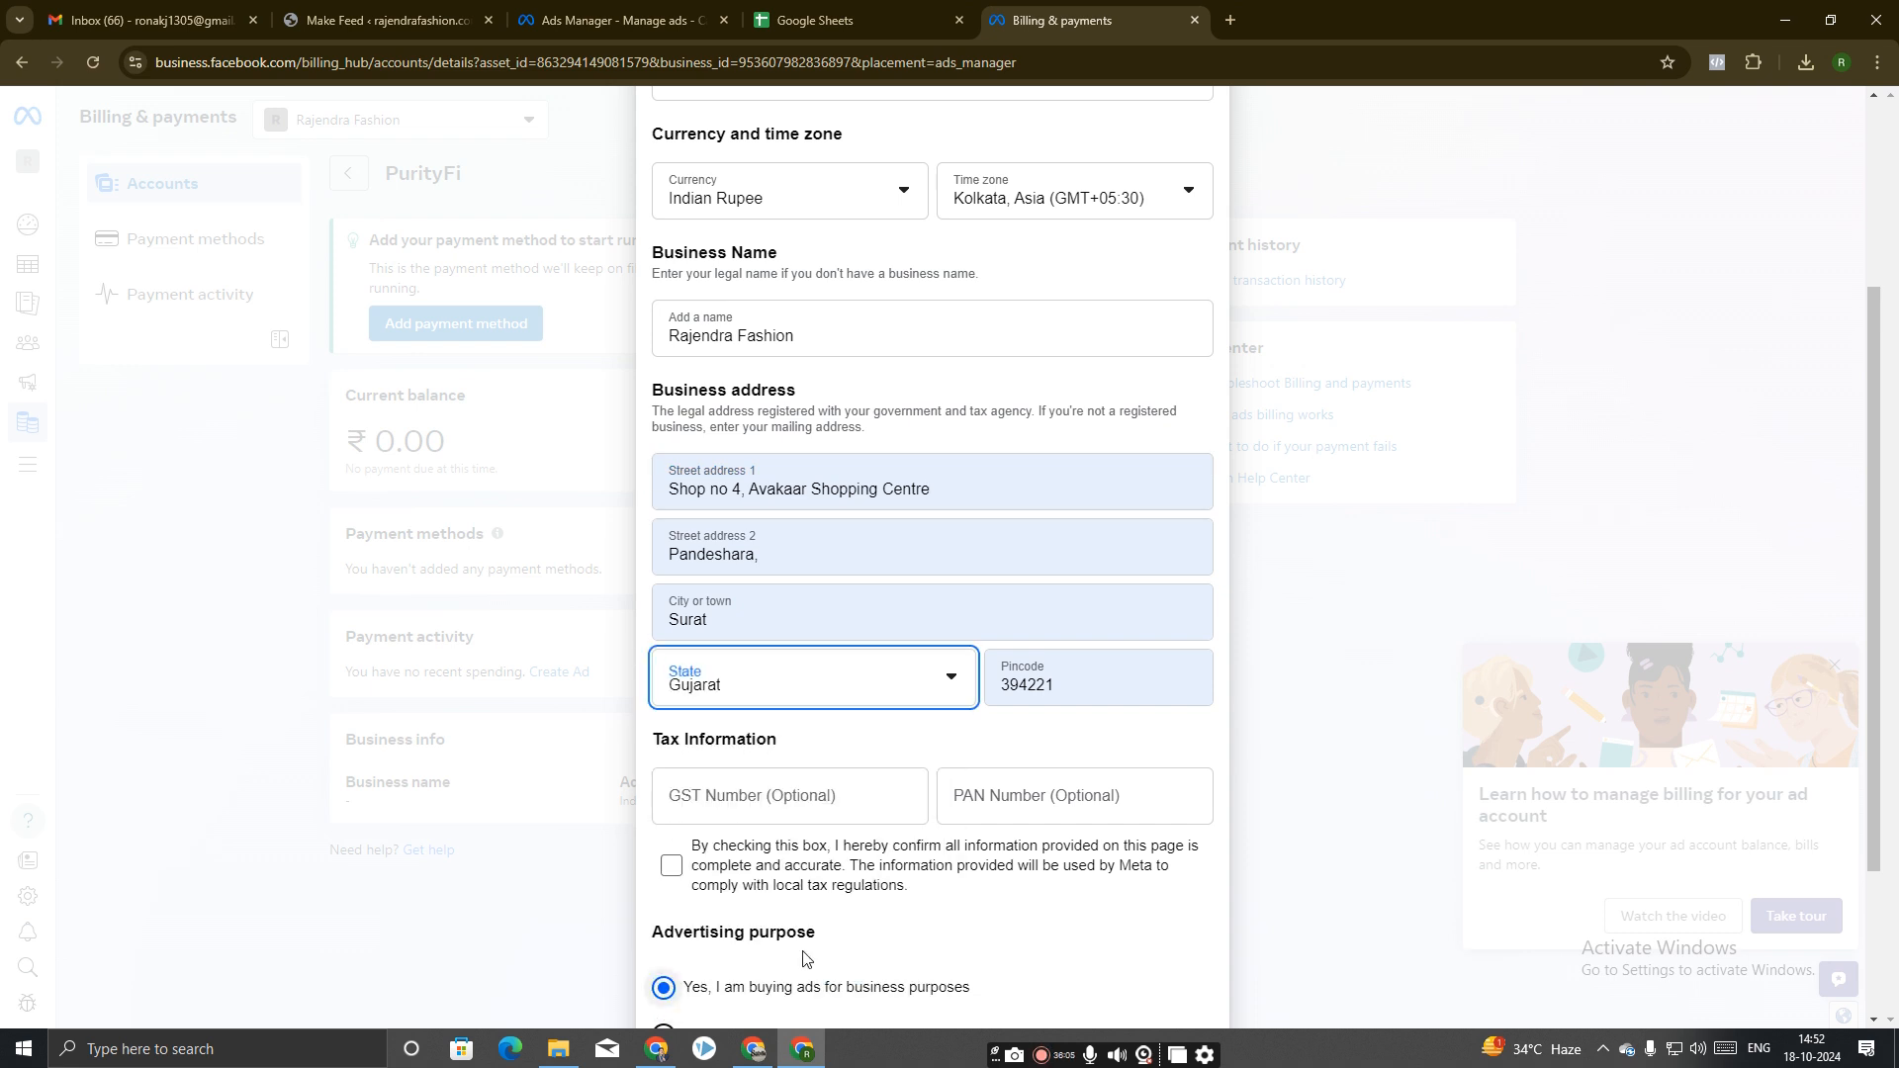
Correct the spelling of the locality in the second street address line.
left_click(797, 557)
key("BackSpace")
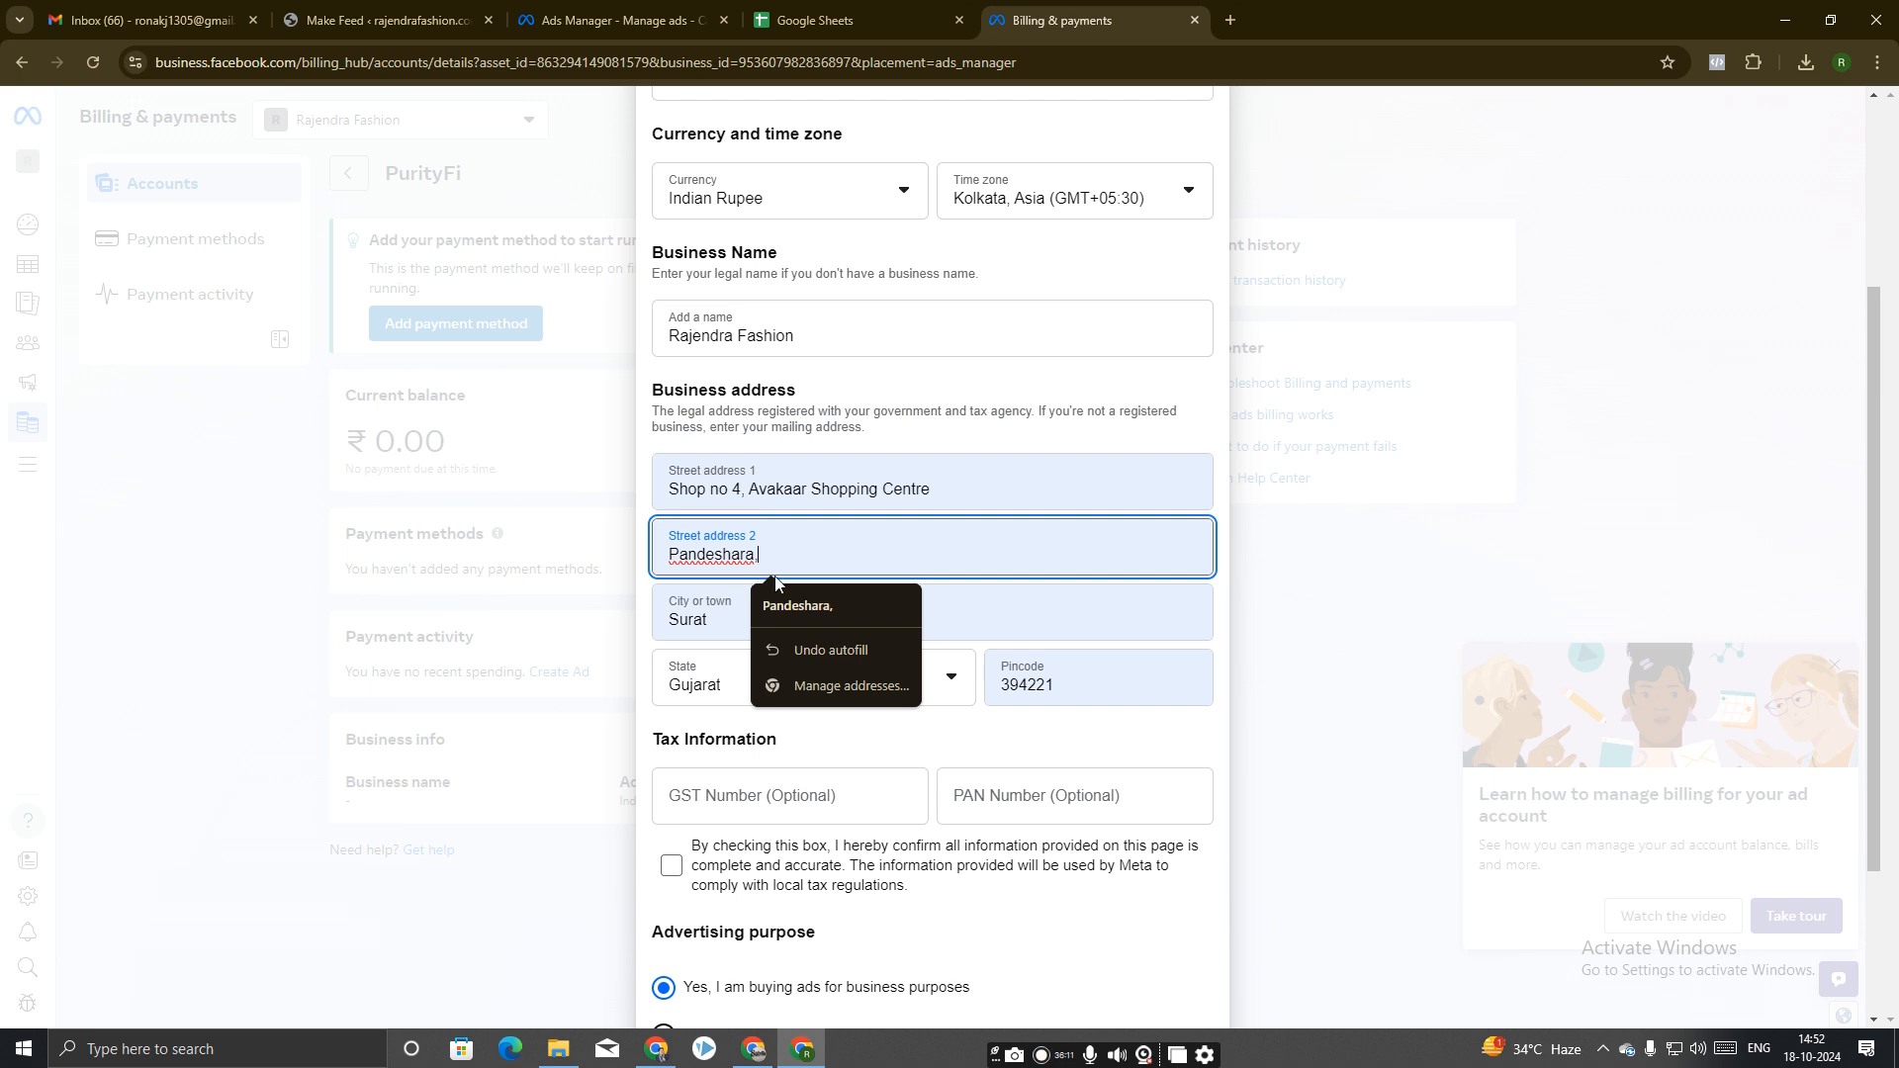
left_click(821, 607)
key("BackSpace")
key("BackSpace")
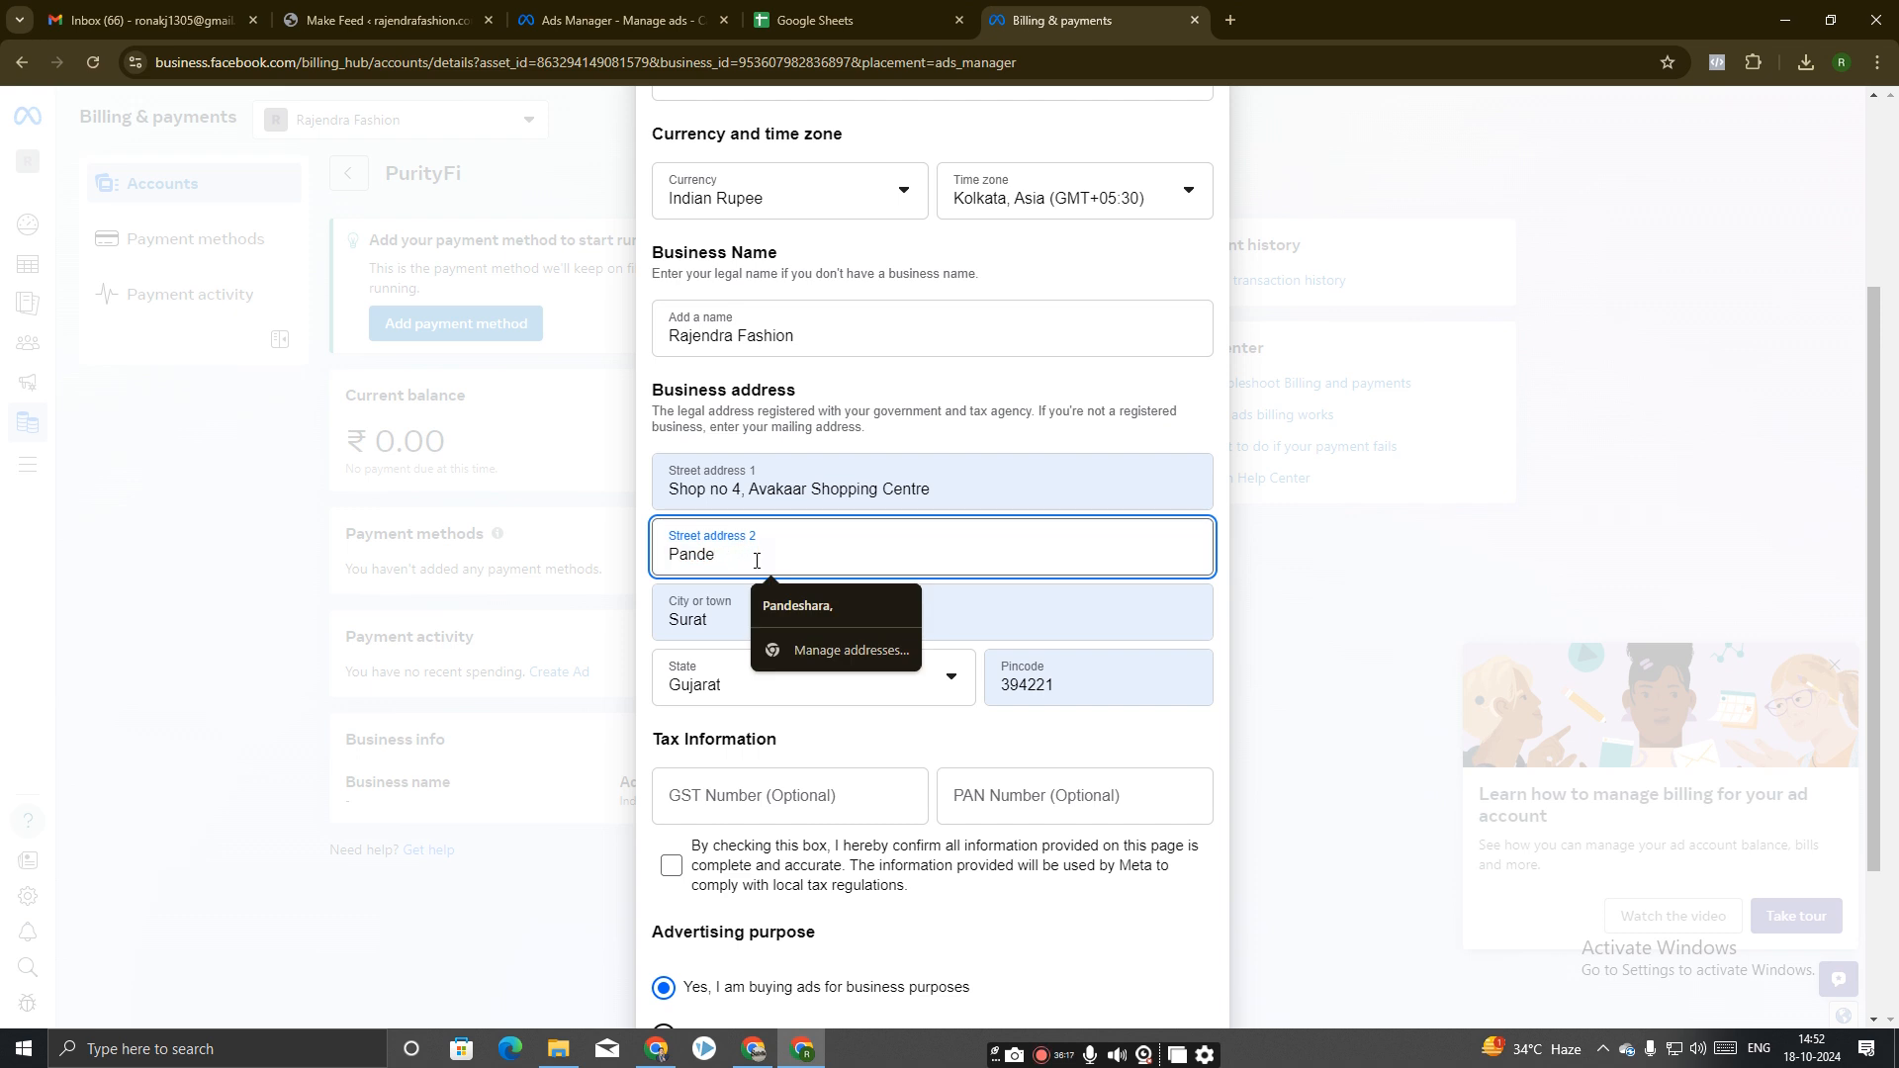
type("sara")
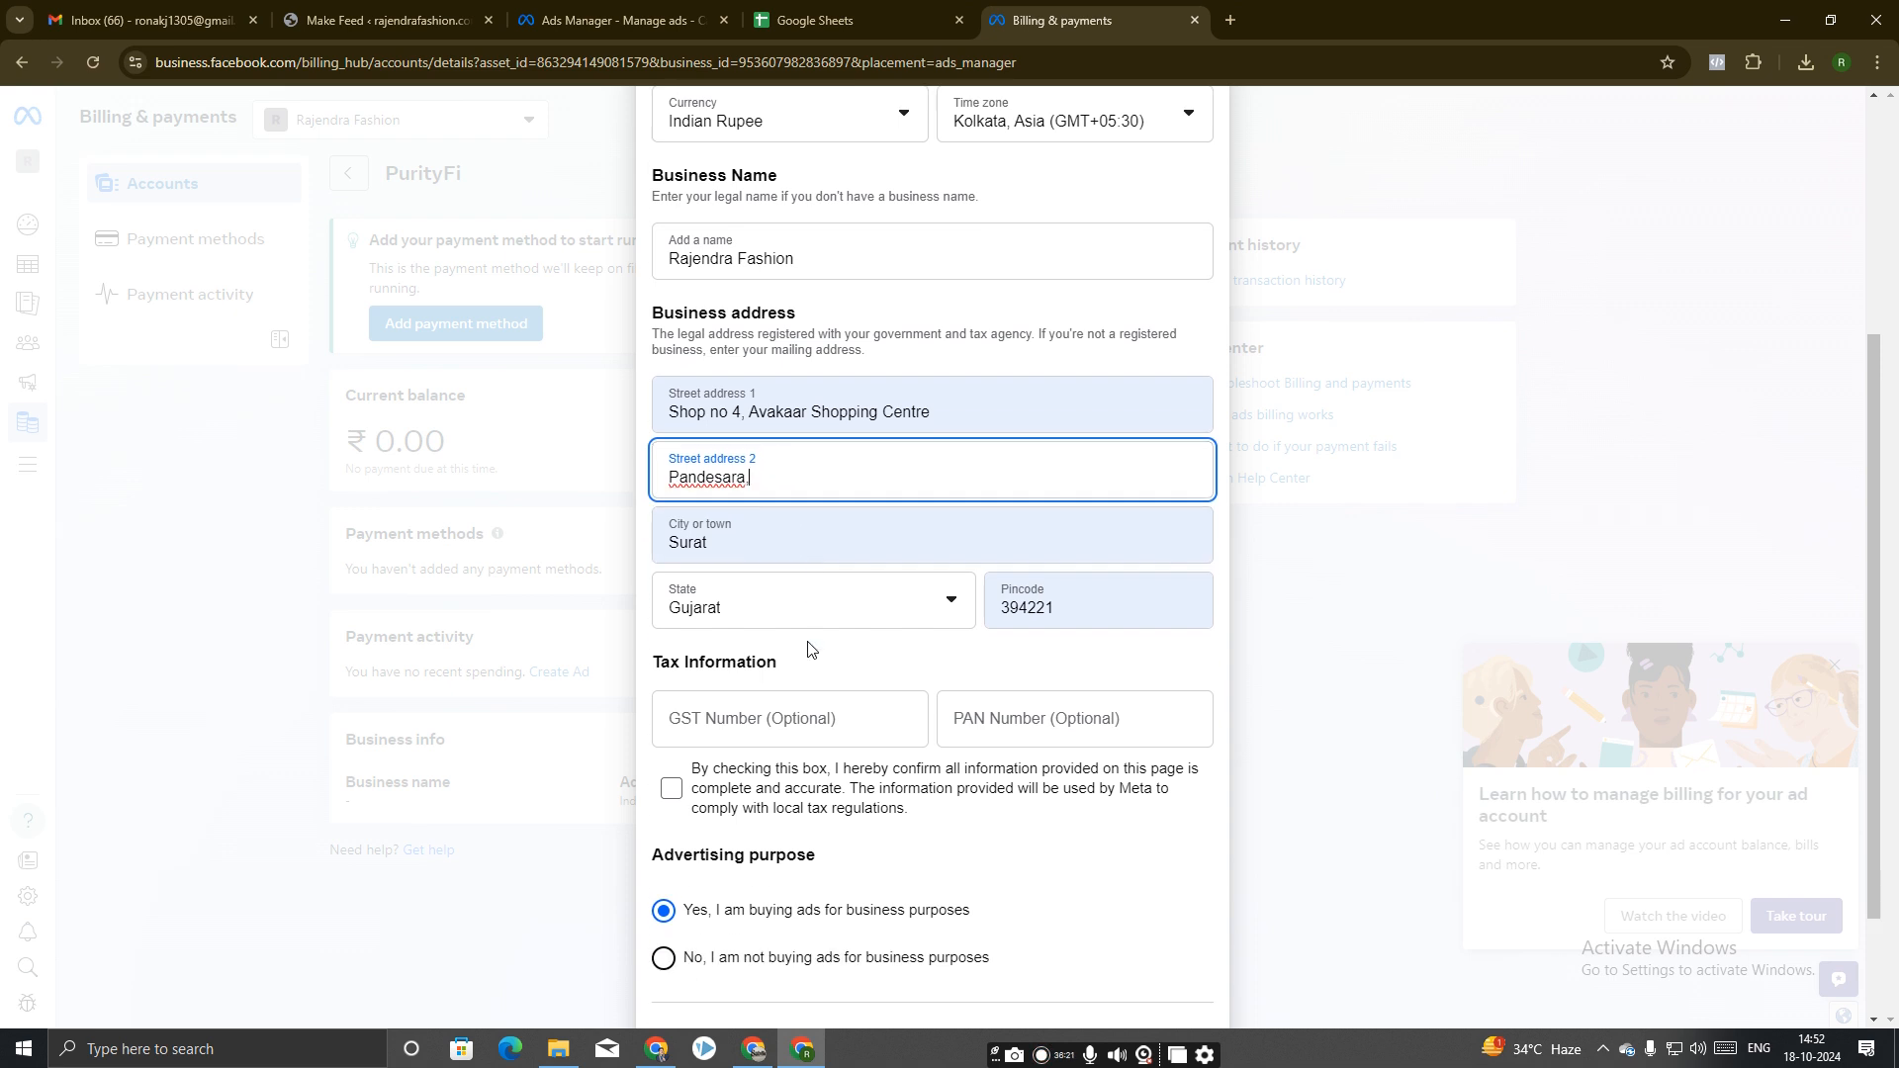
scroll(814, 644, "down", 1)
type(",")
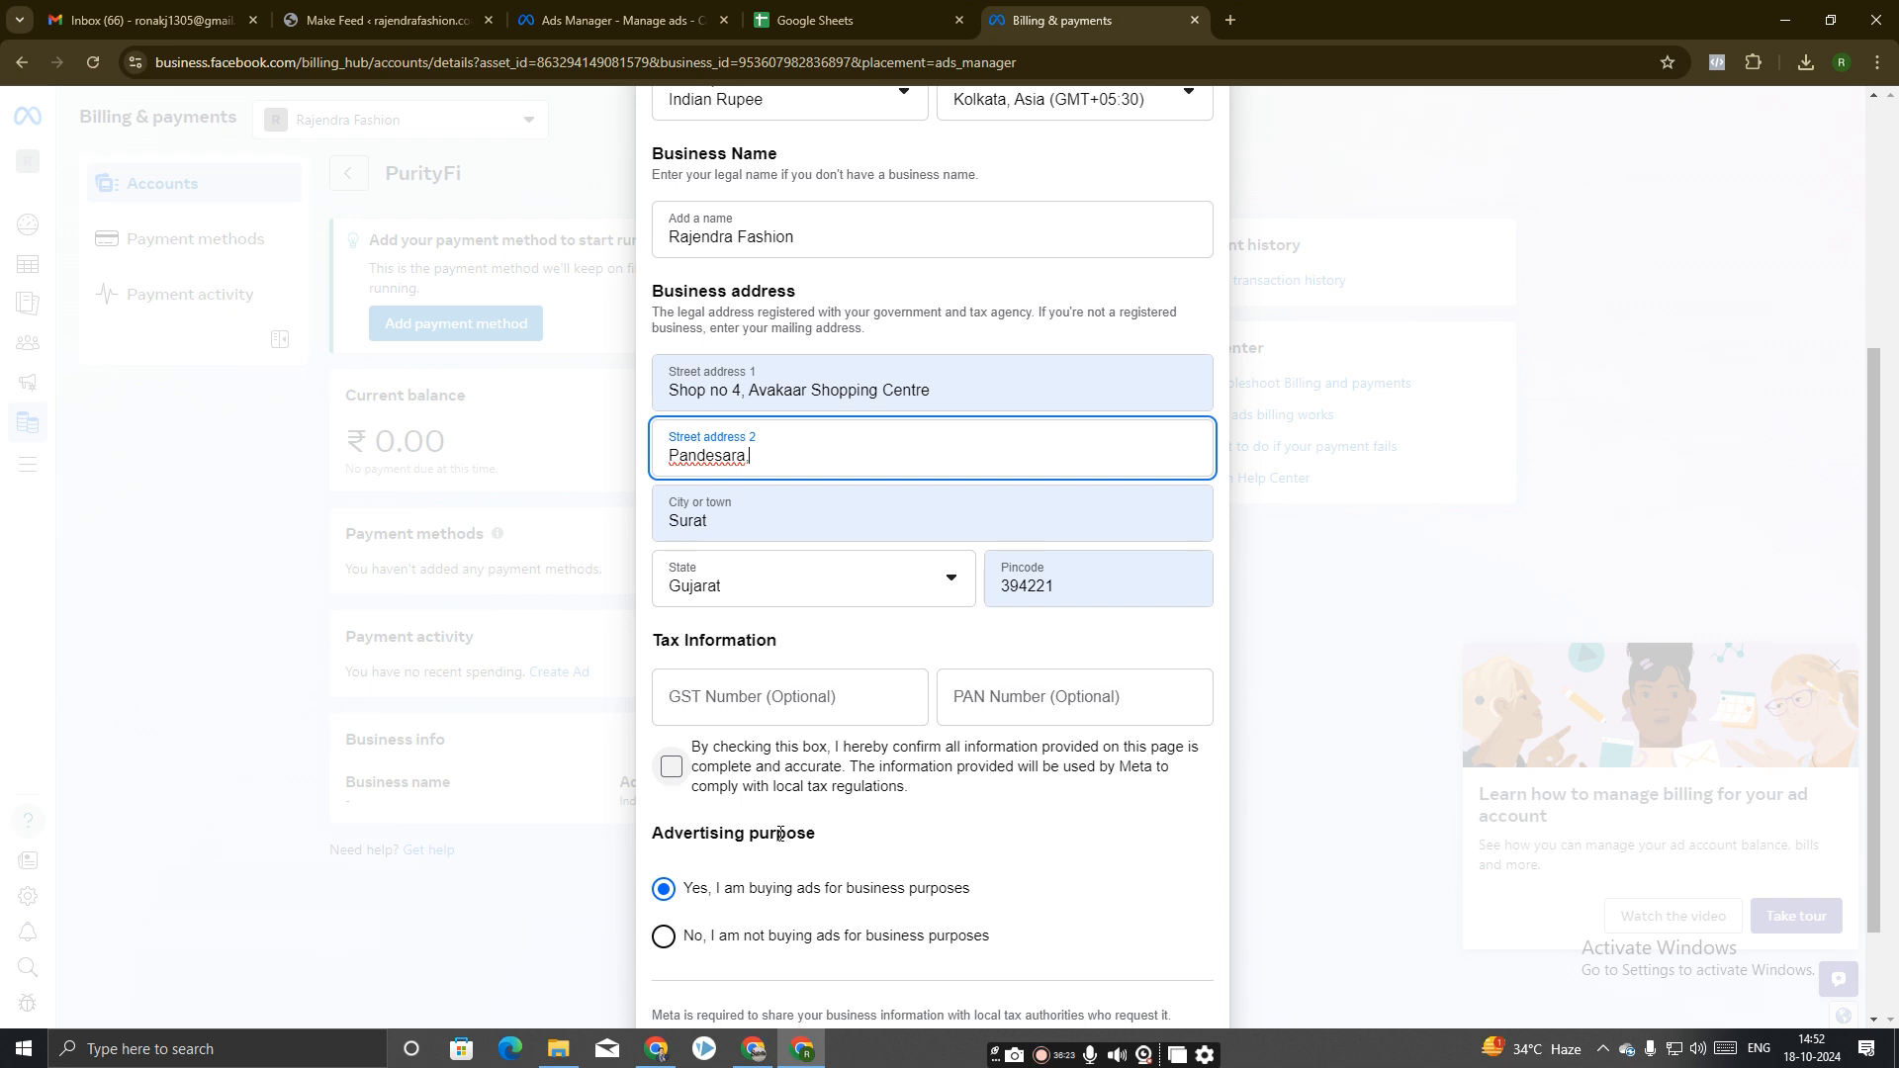
Declare that the ads are not bought for business purposes, confirm the information is accurate, and save the business info.
scroll(708, 817, "down", 1)
left_click(668, 842)
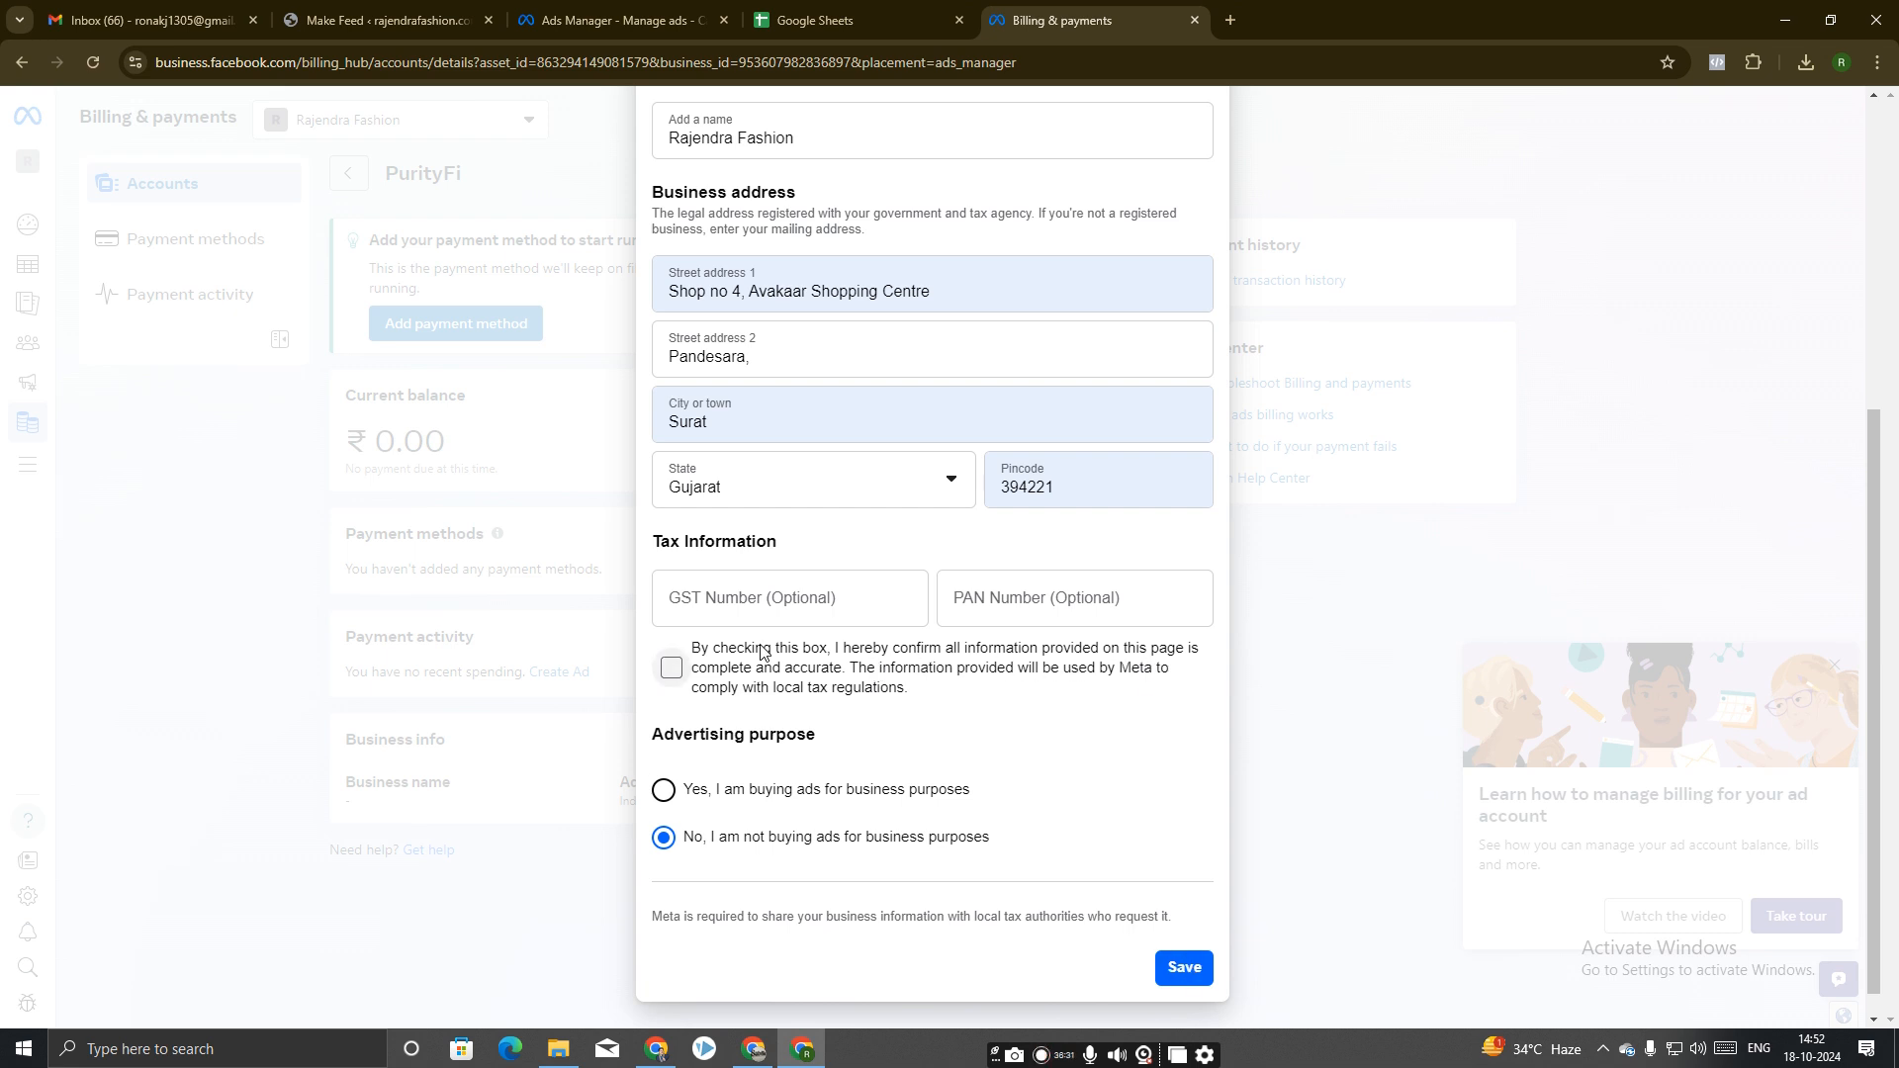
left_click(671, 667)
left_click(1183, 968)
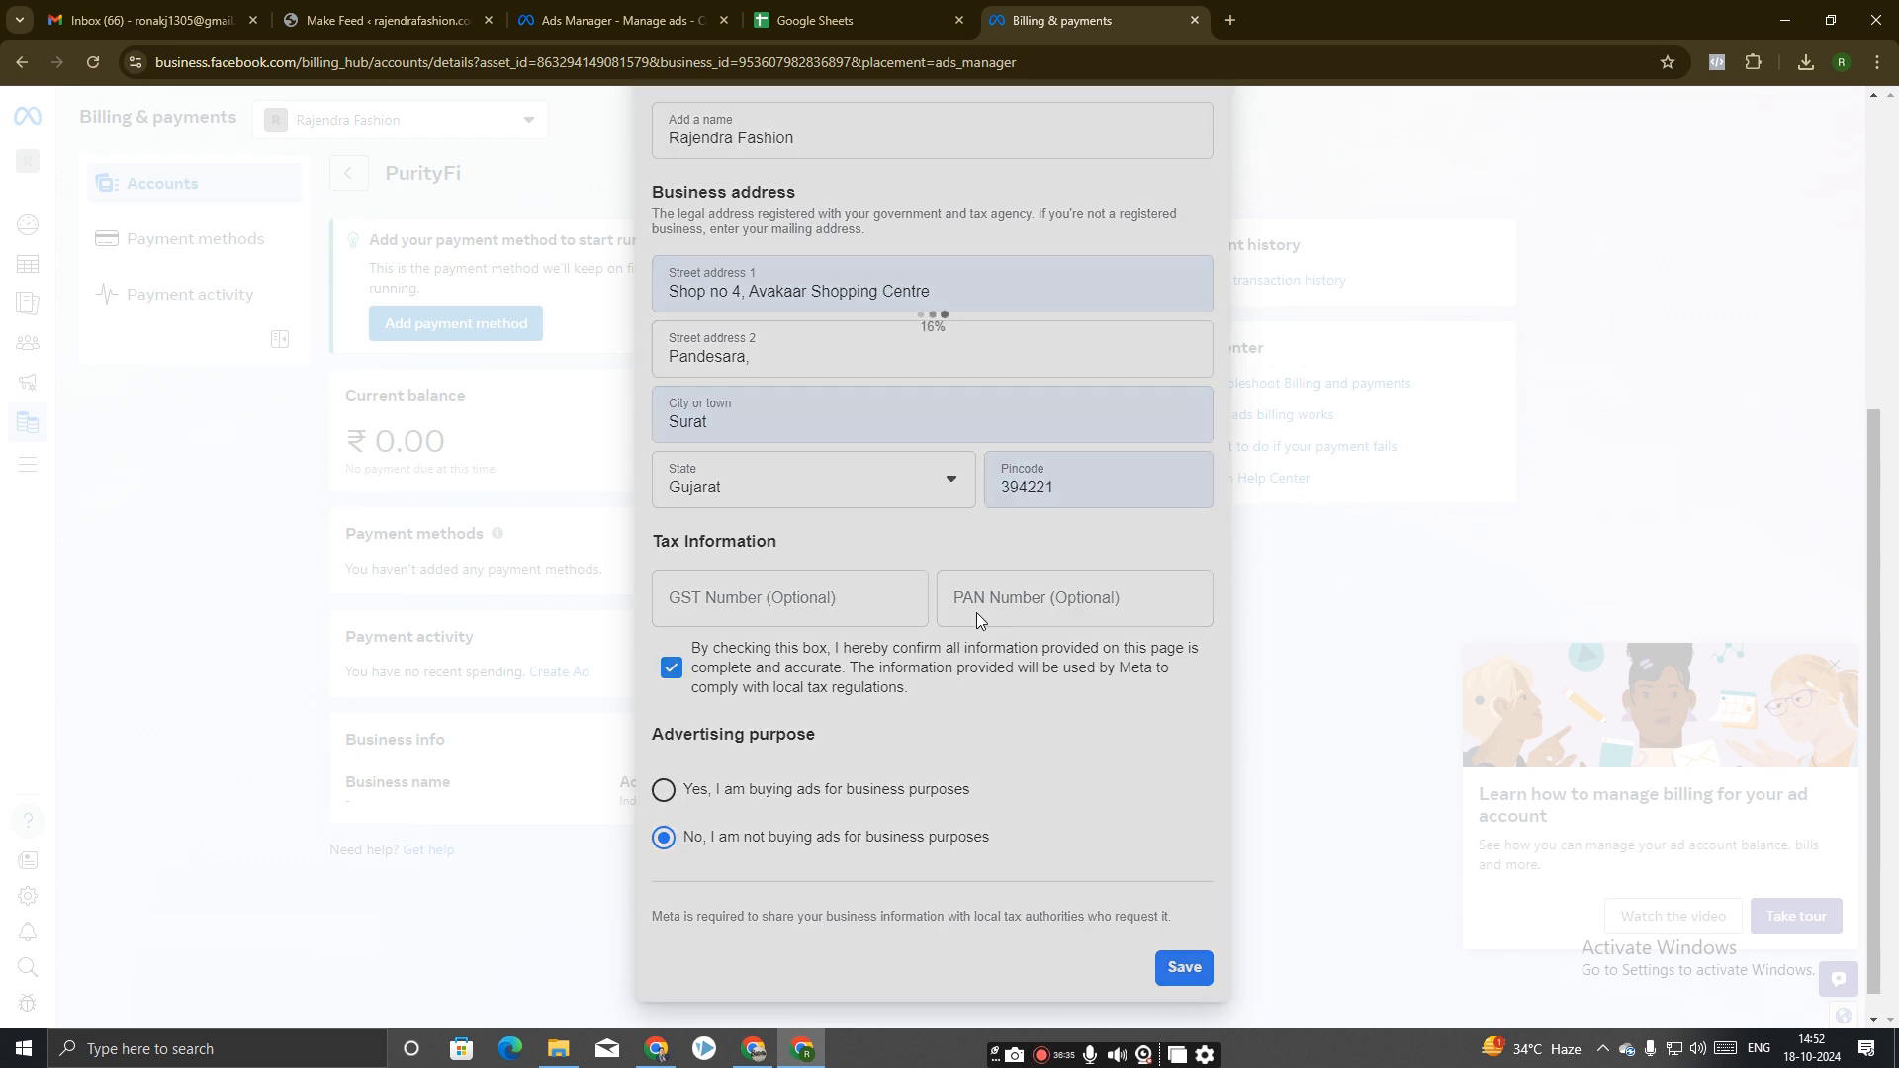
Check the campaign creation progress in the Ads Manager tab and return to the billing page.
left_click(376, 27)
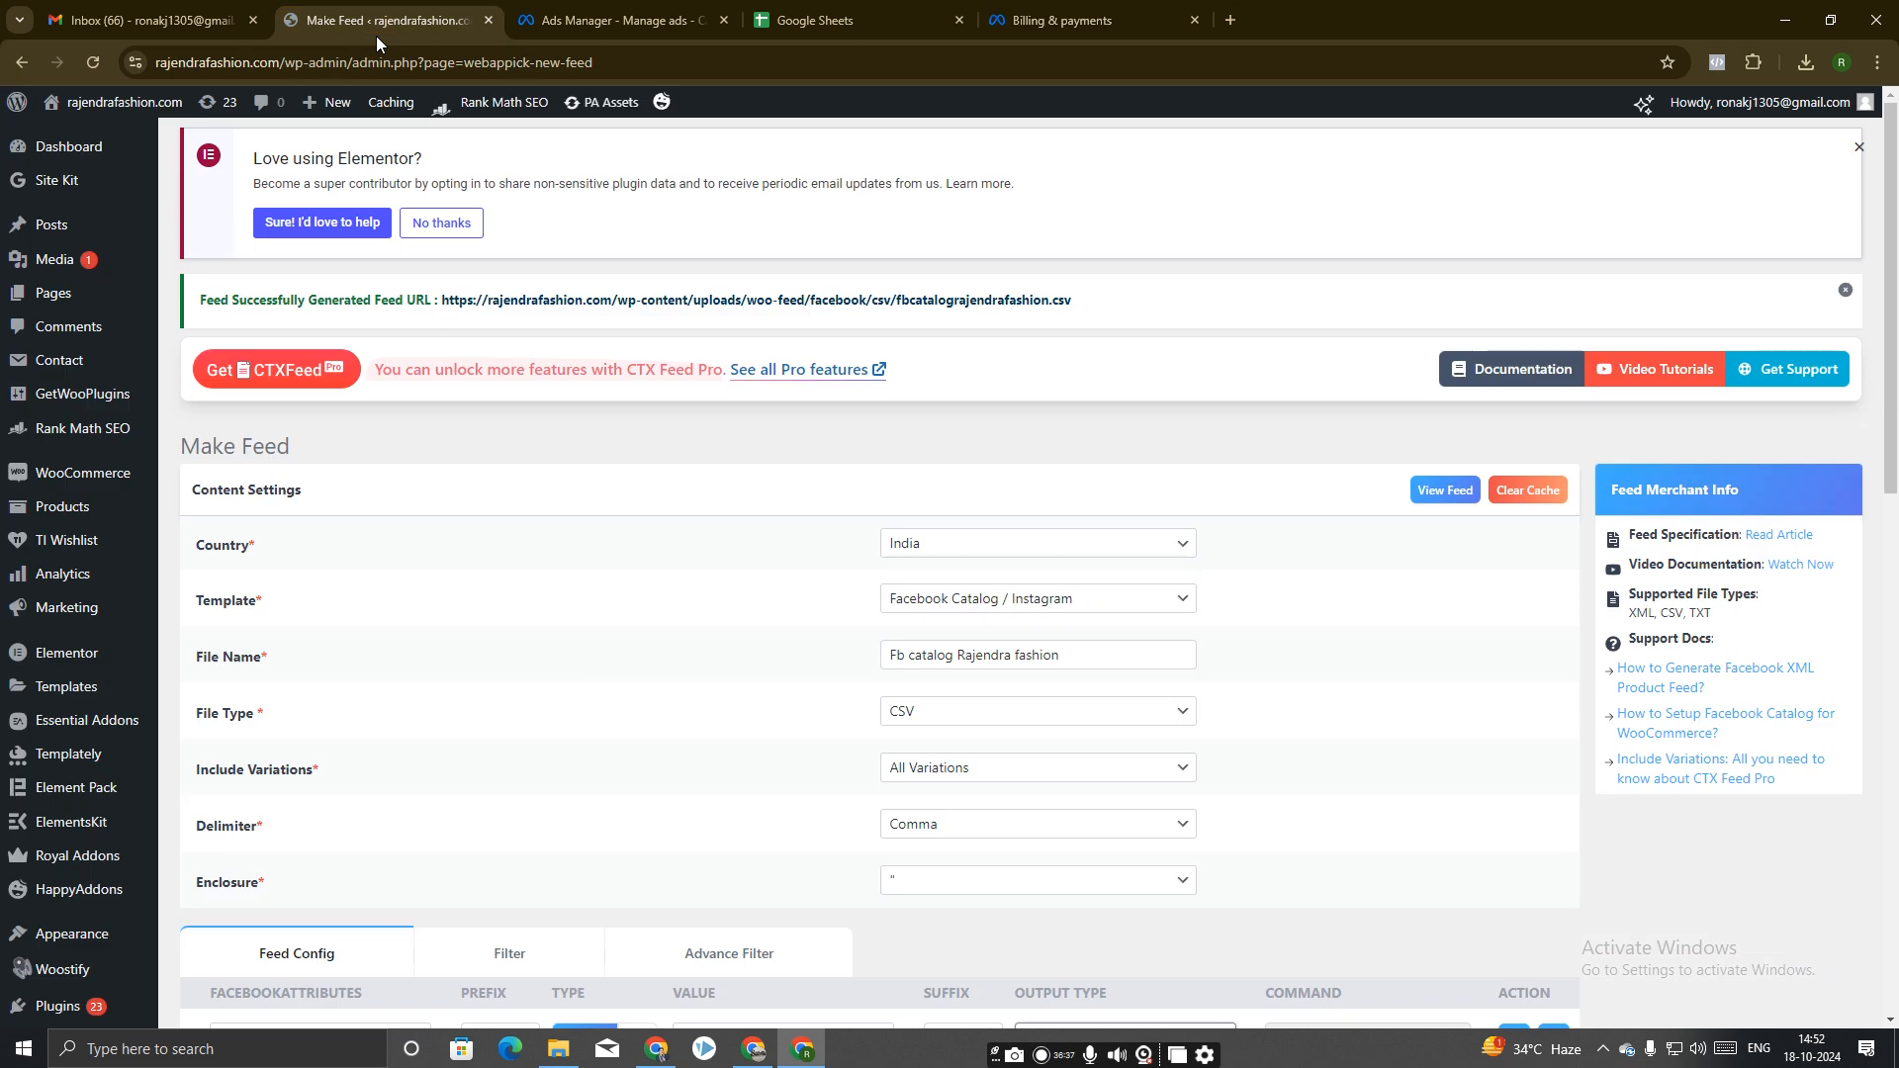
left_click(532, 22)
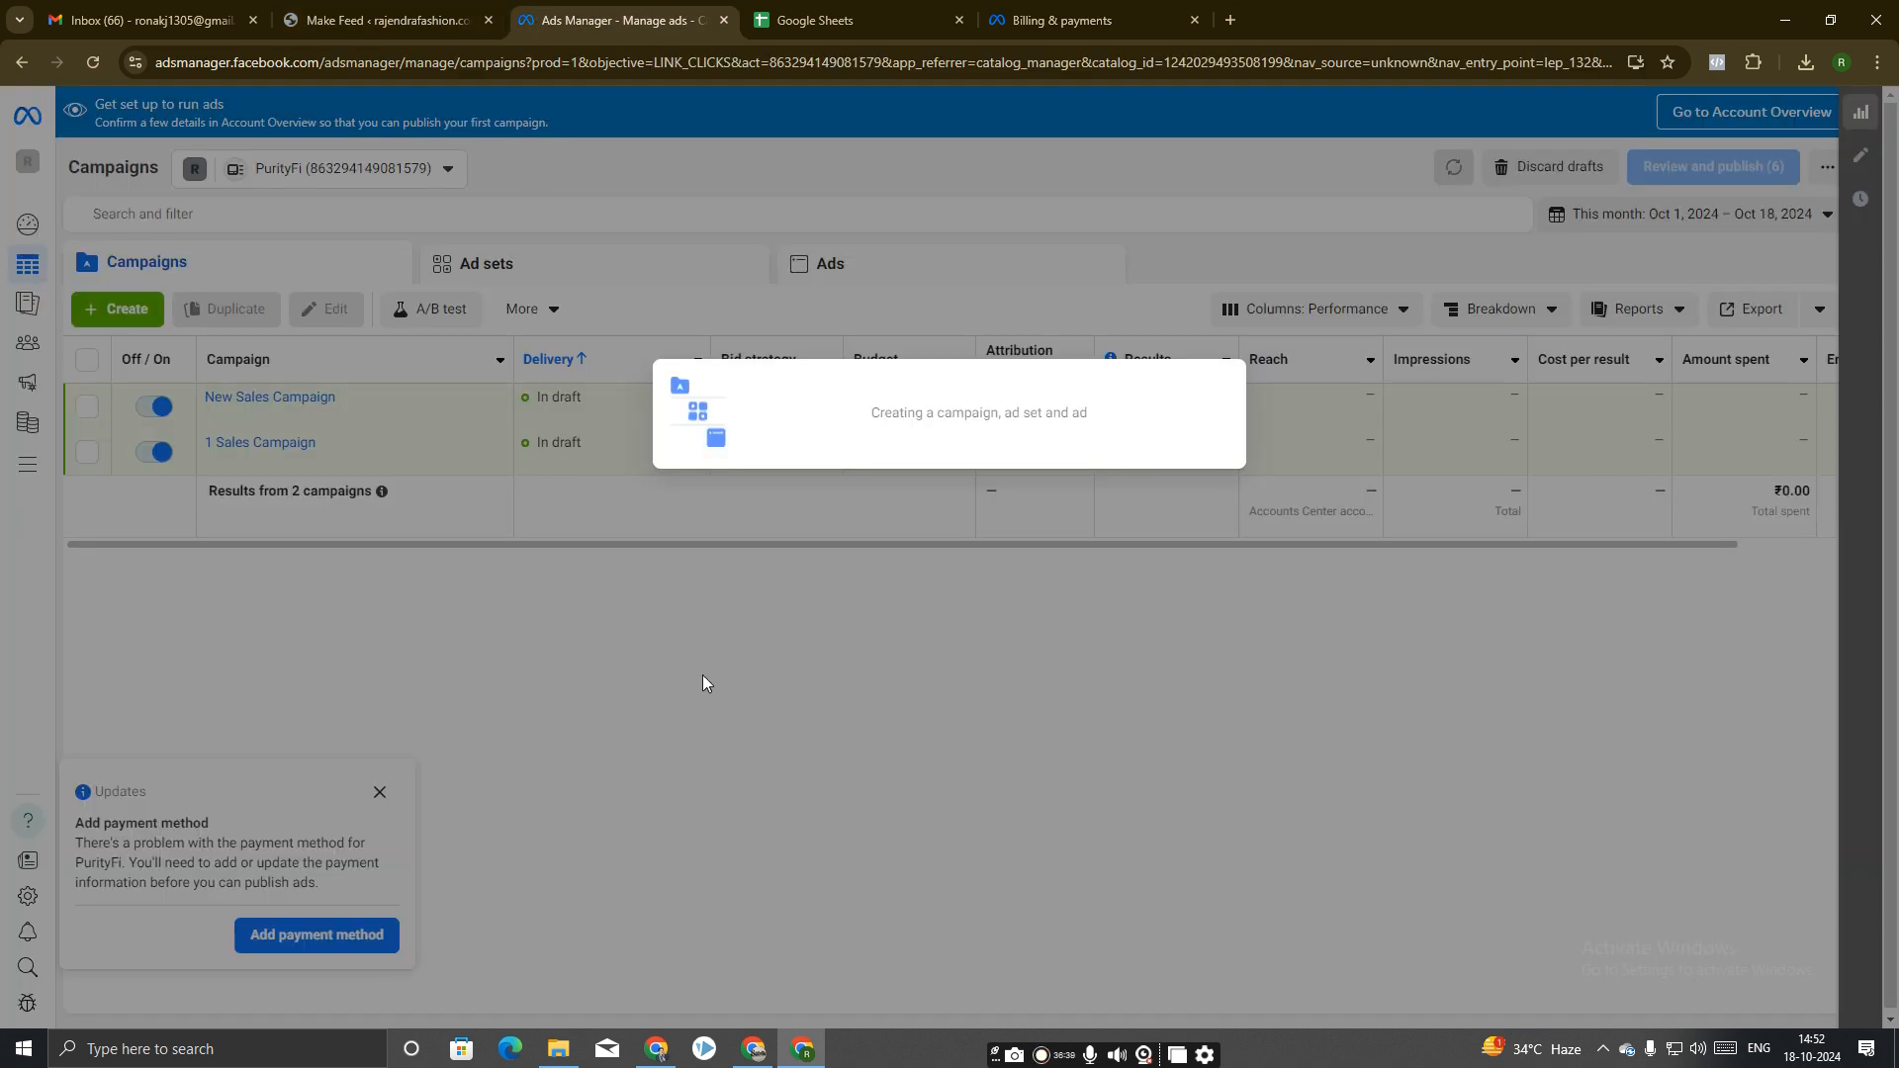
left_click(1062, 22)
Add ₹100 in funds to the ad account through UPI, generating a QR code on the payment page to pay.
left_click(718, 559)
double_click(717, 559)
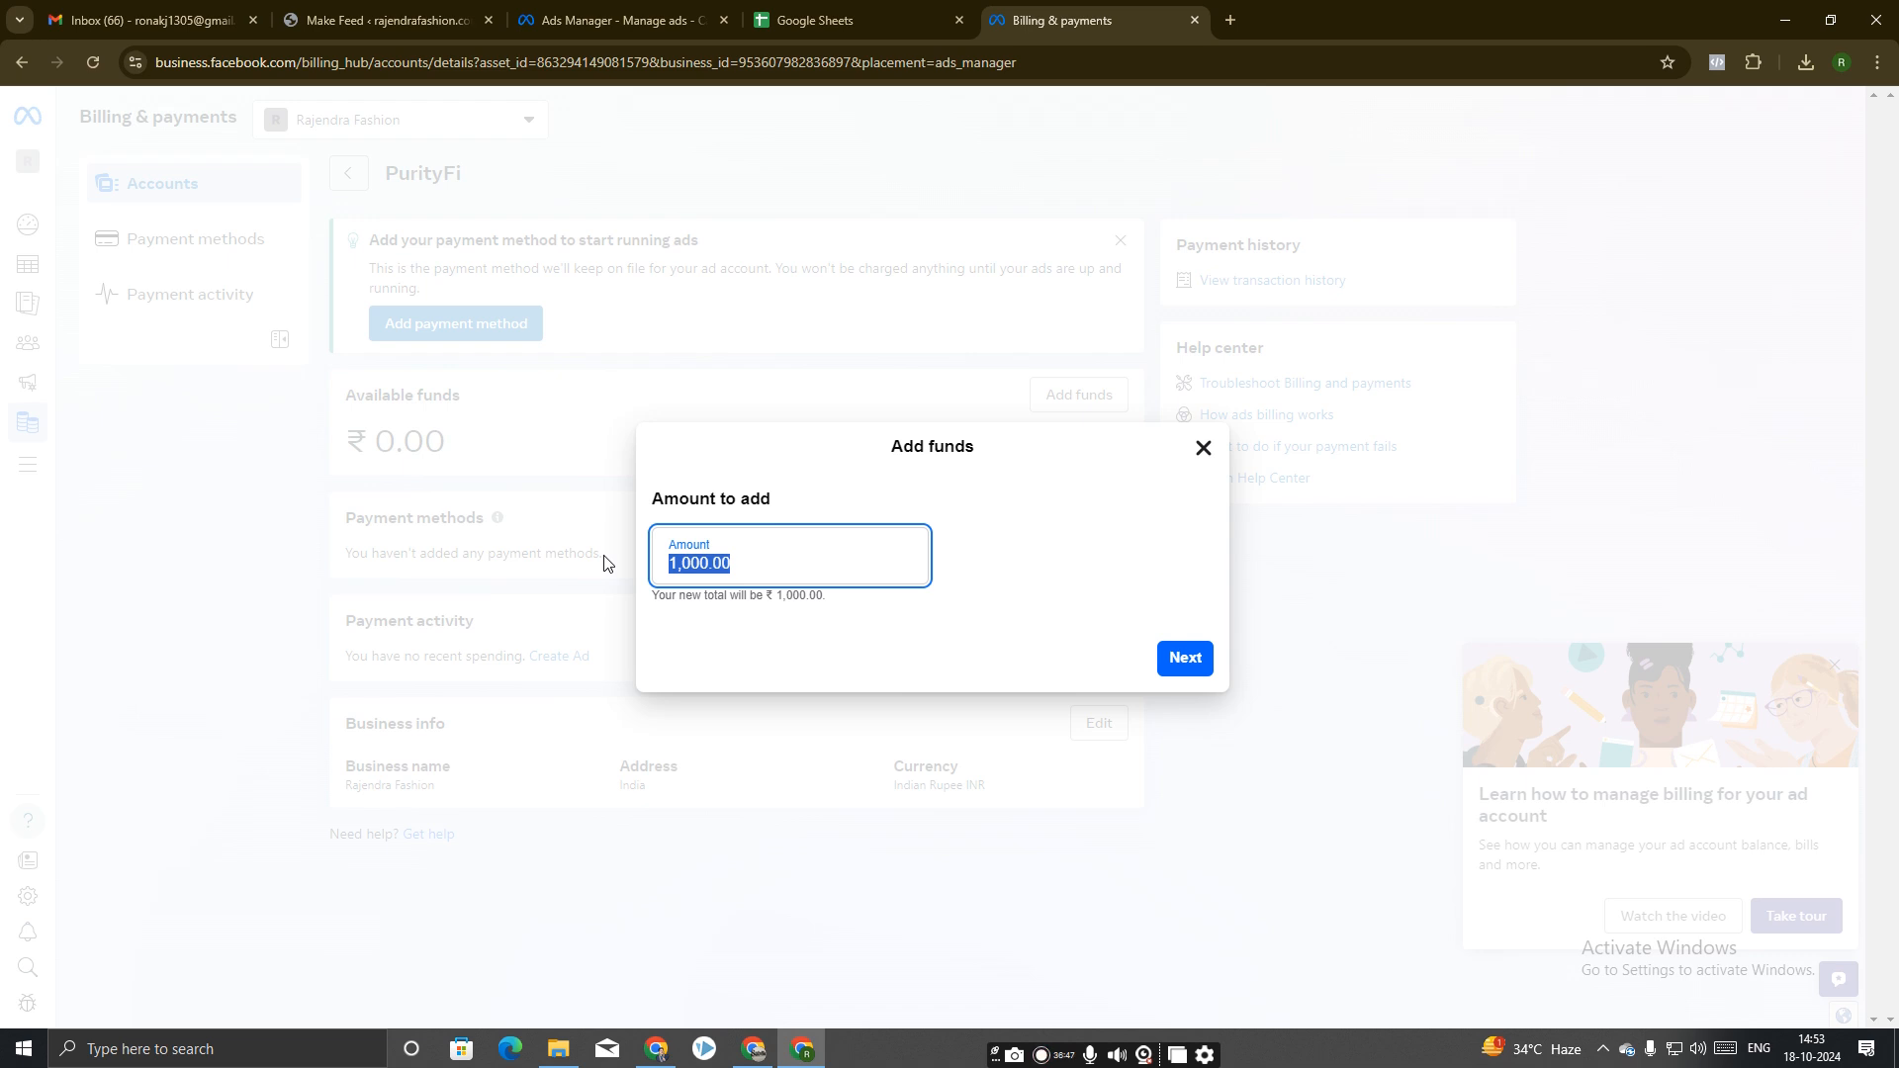
type("100")
left_click(1179, 655)
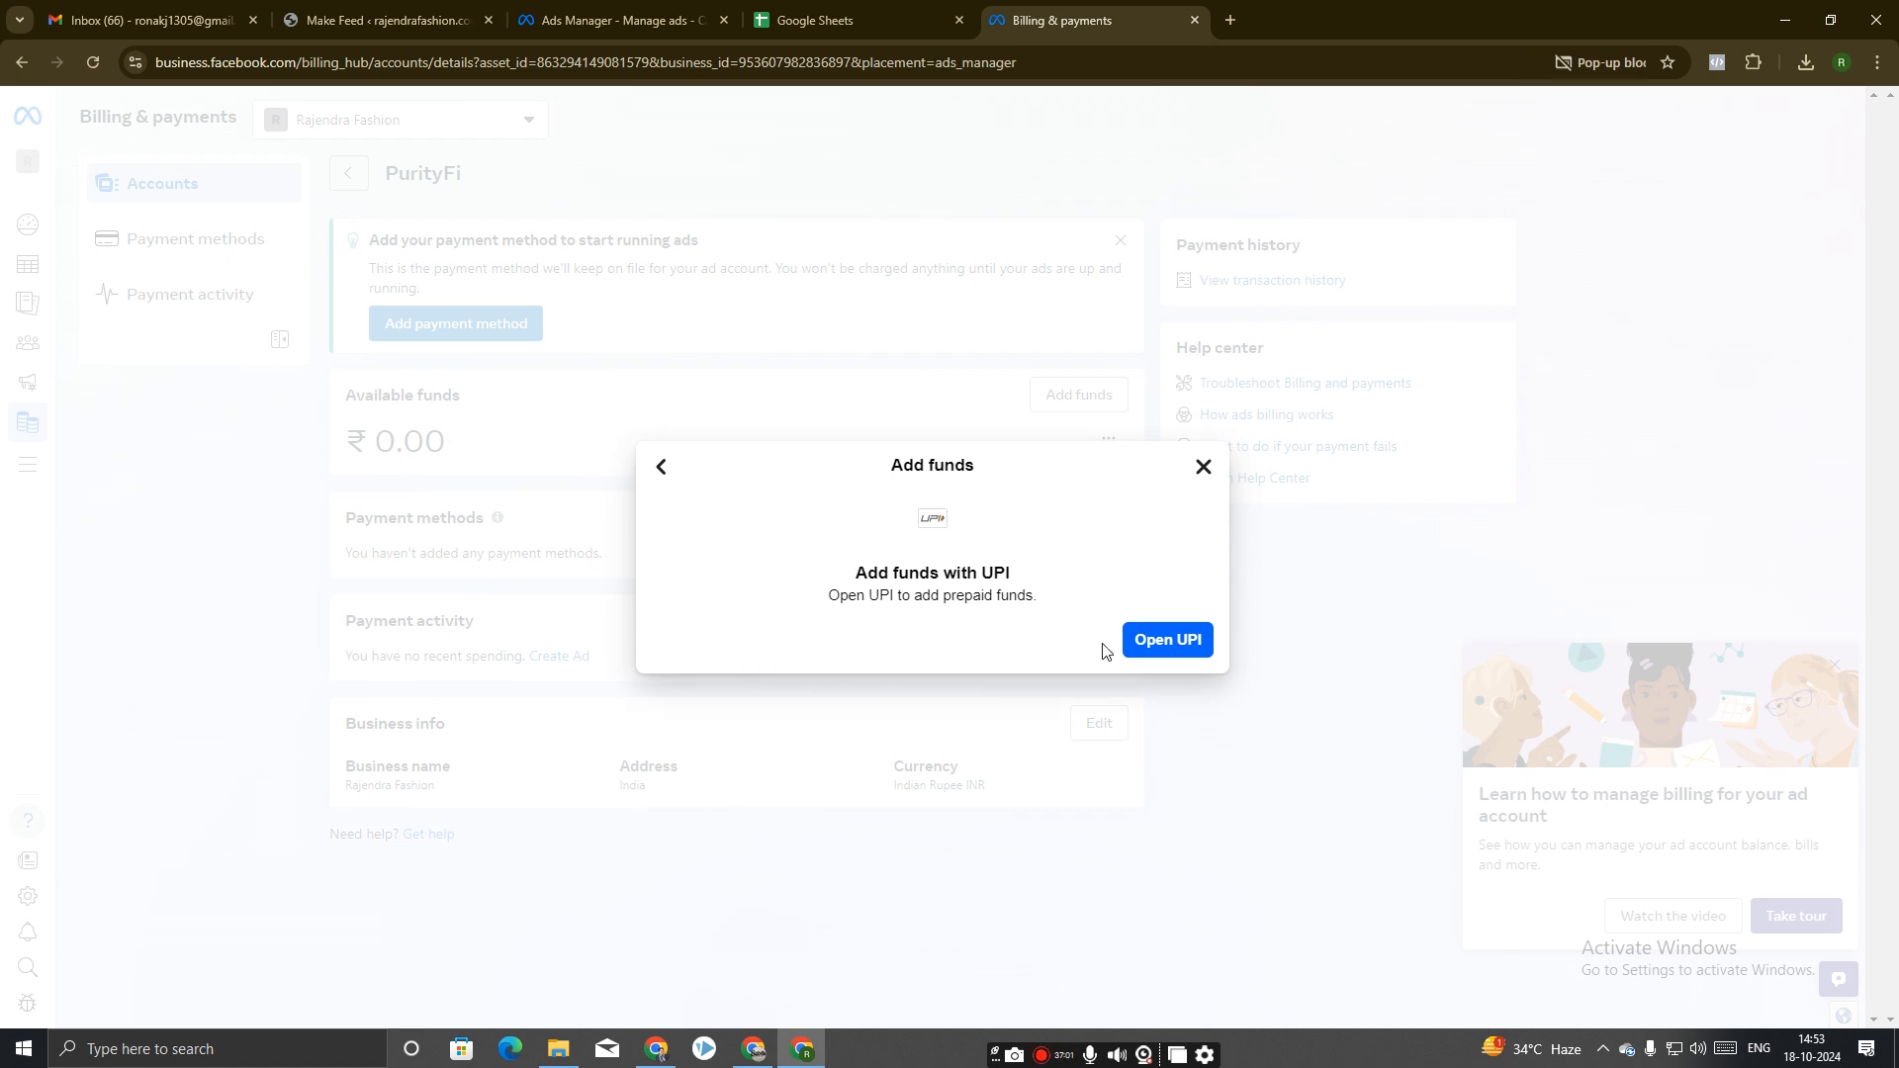
left_click(1156, 643)
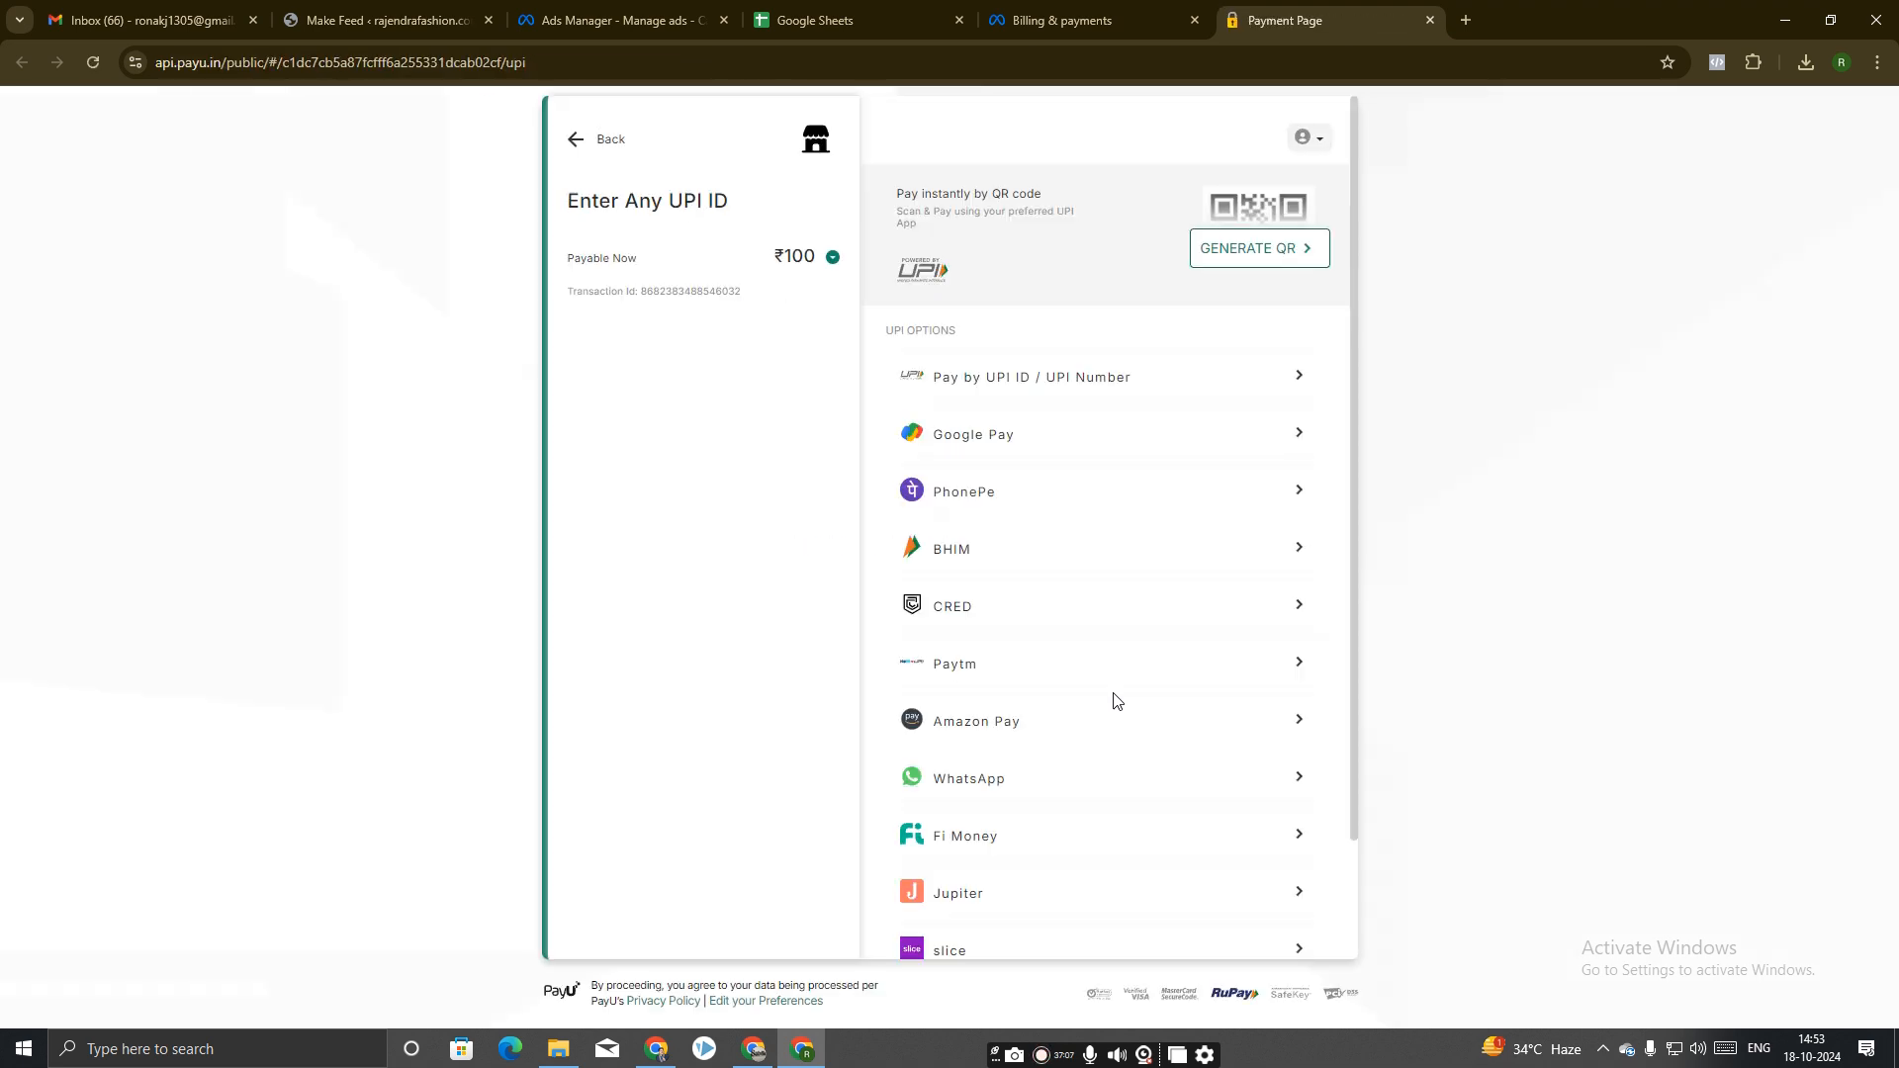
left_click(1256, 248)
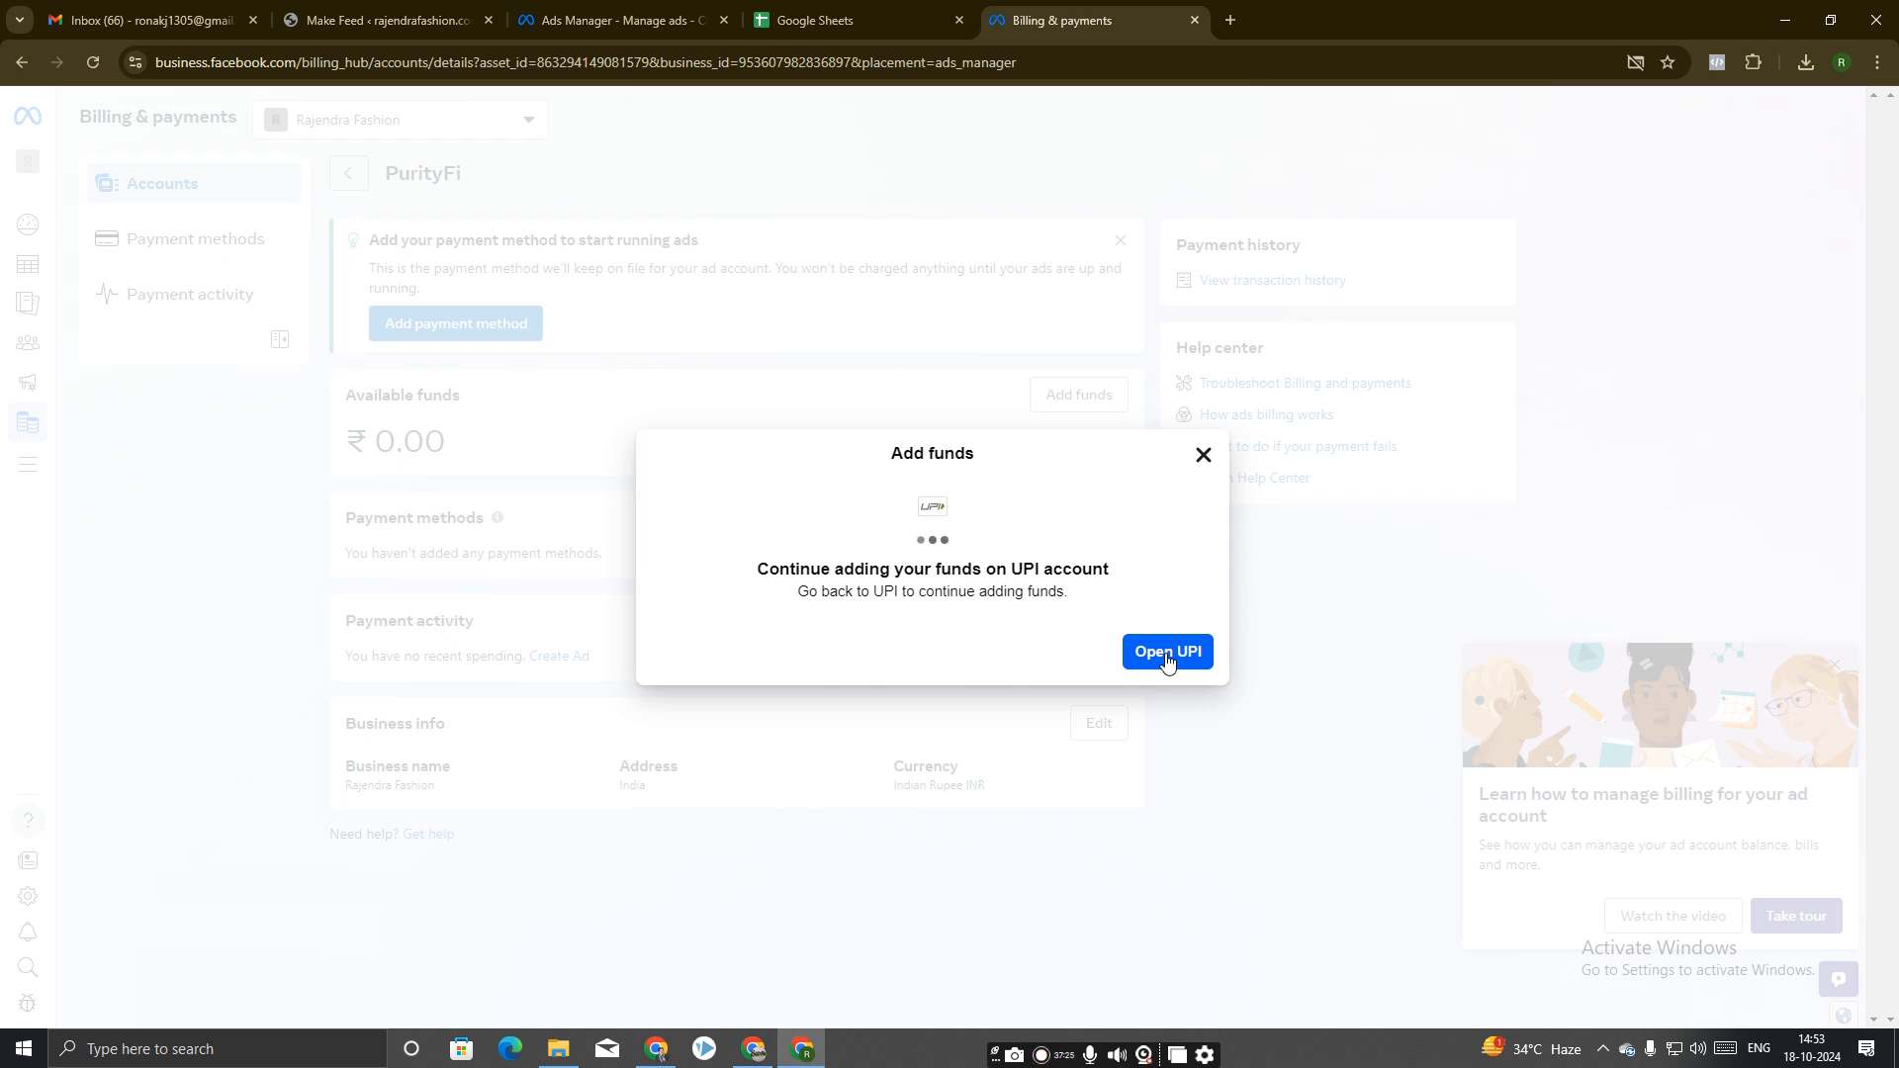
left_click(1167, 655)
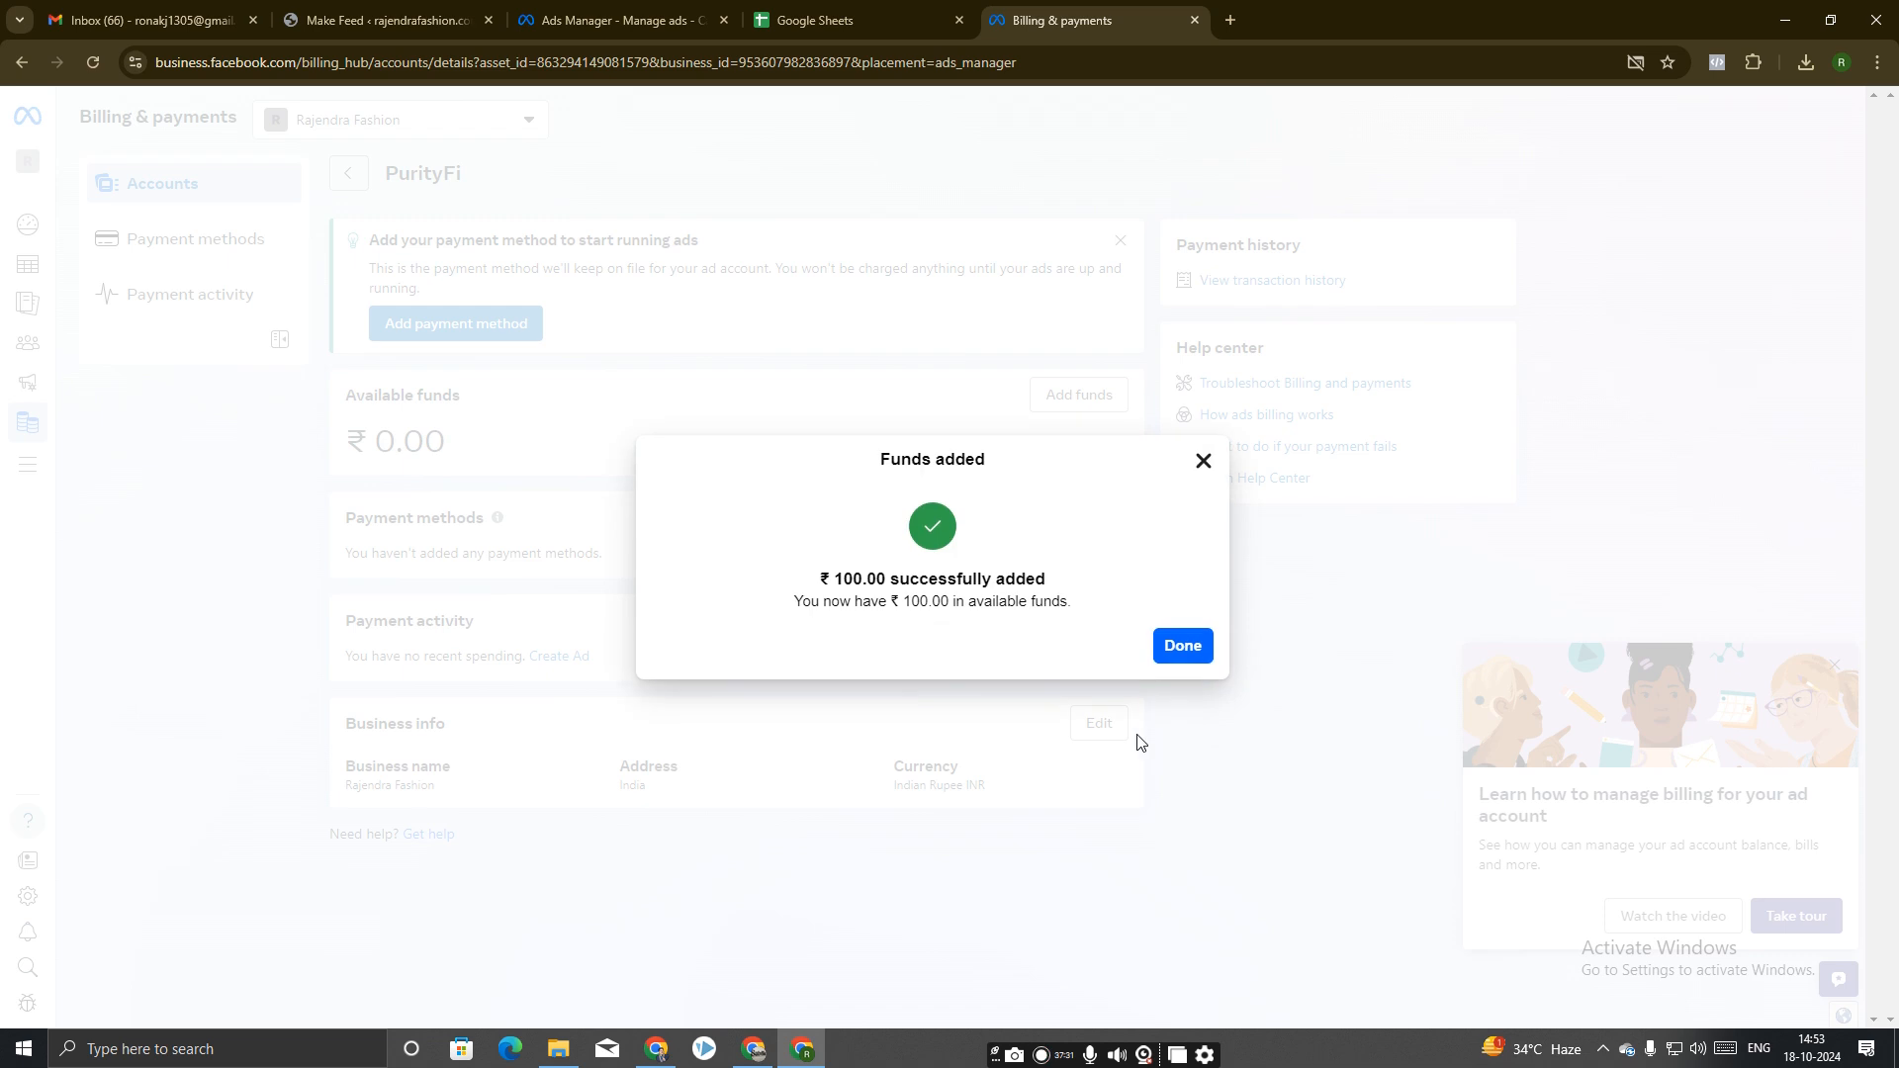
Dismiss the added-funds confirmation and open the account overview of the PurityFi ad account.
left_click(1202, 654)
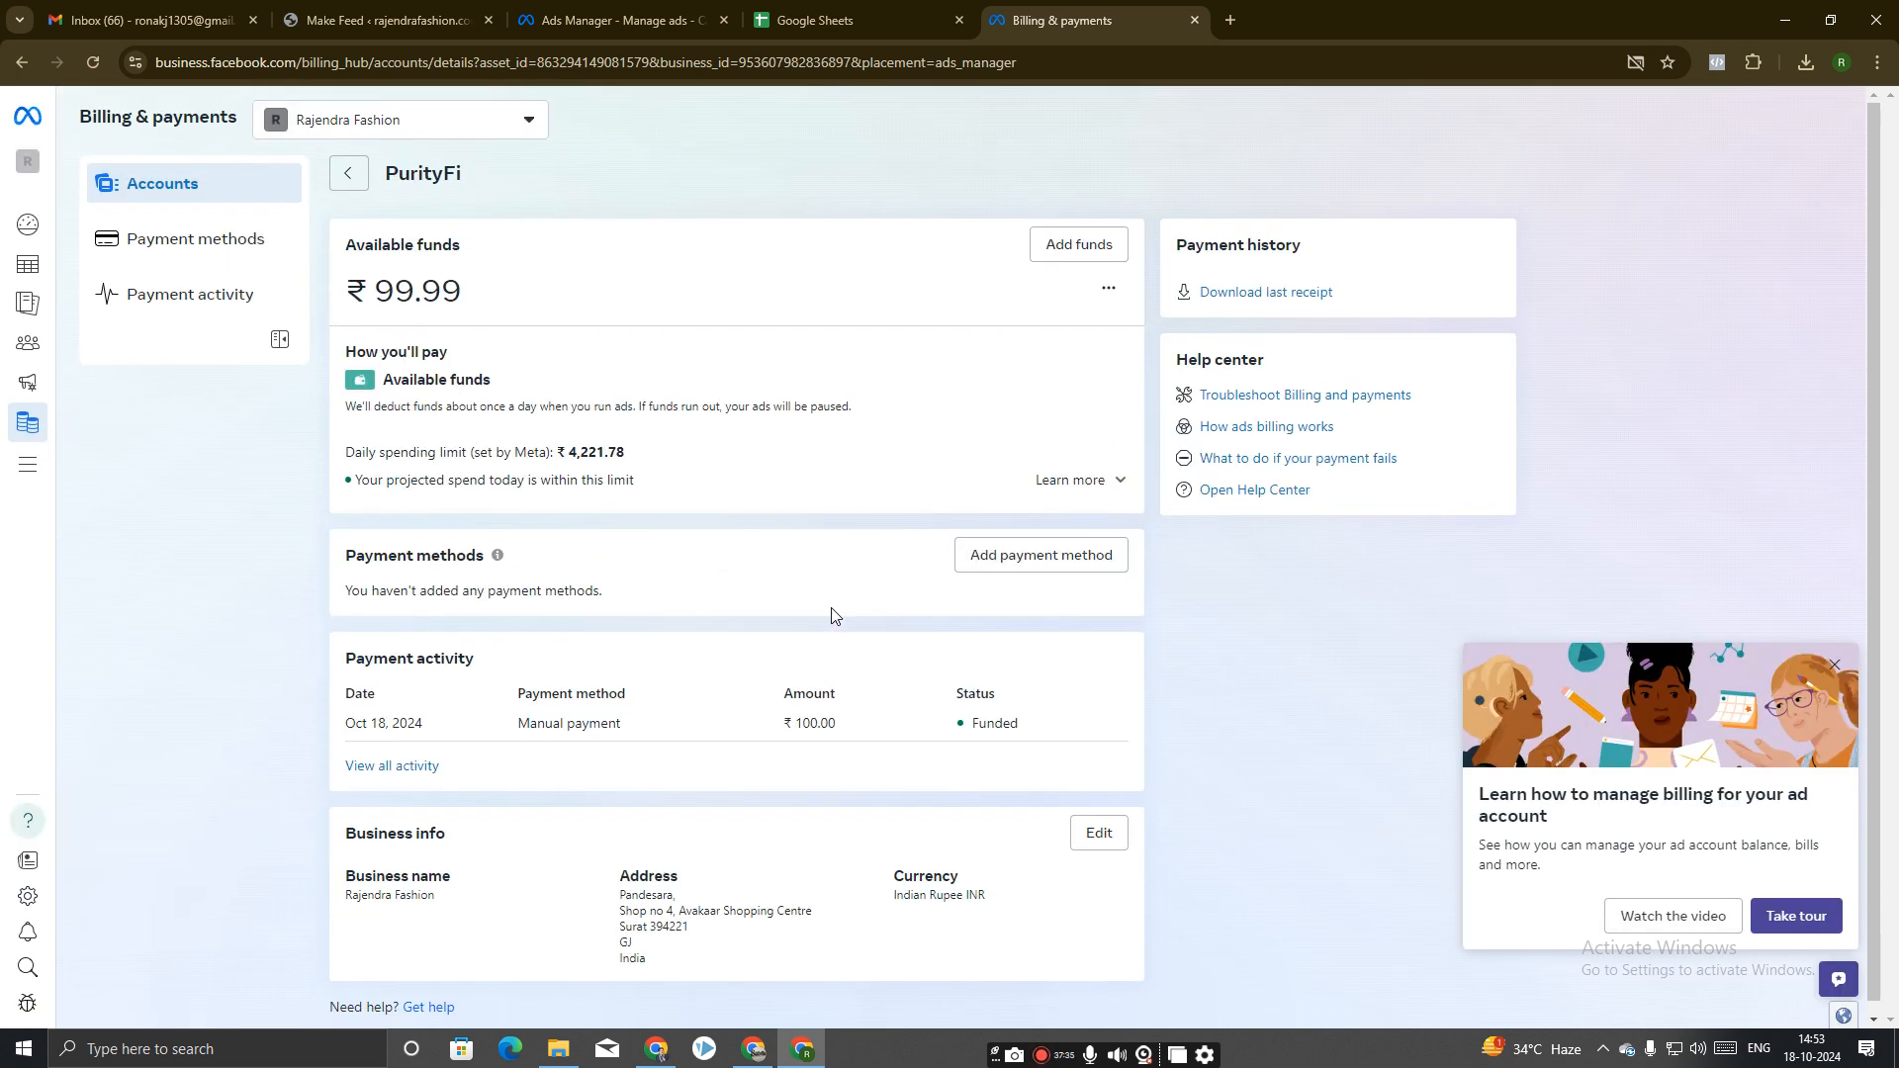
mouse_move(27, 467)
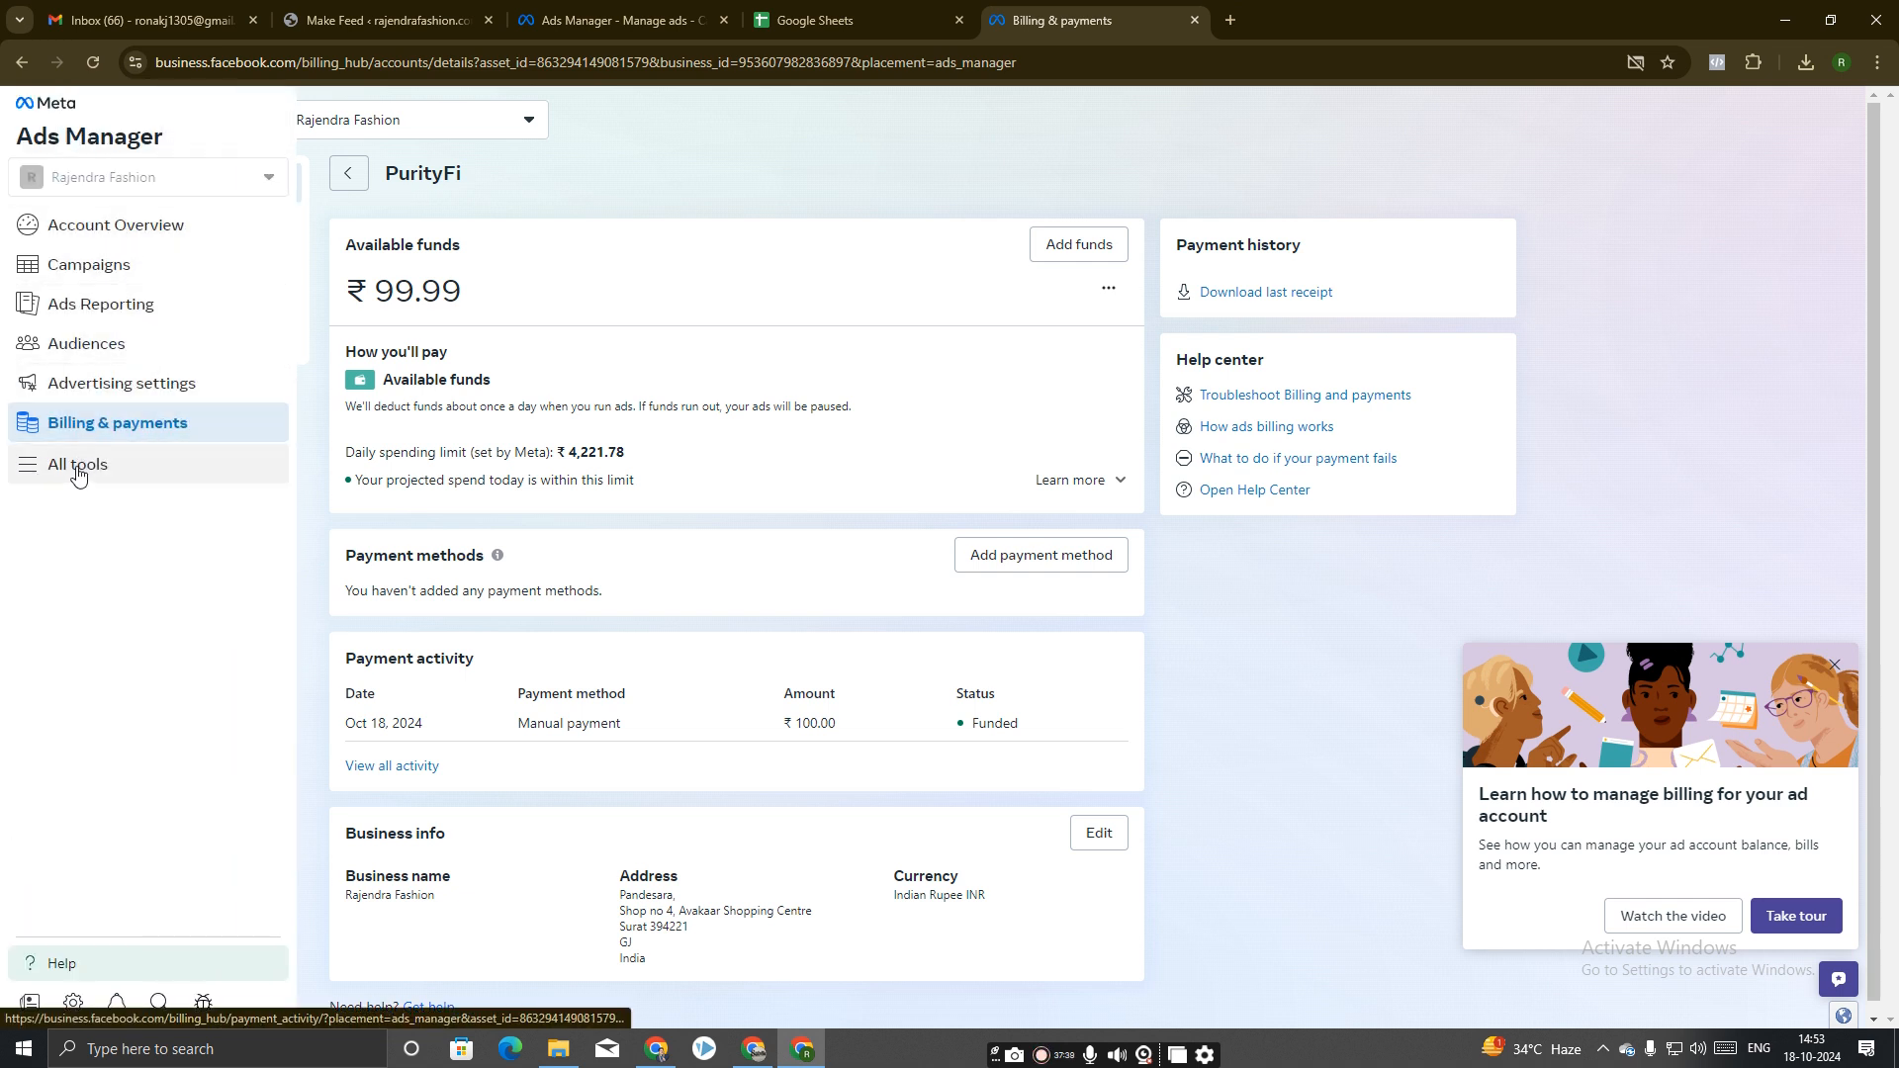
left_click(121, 225)
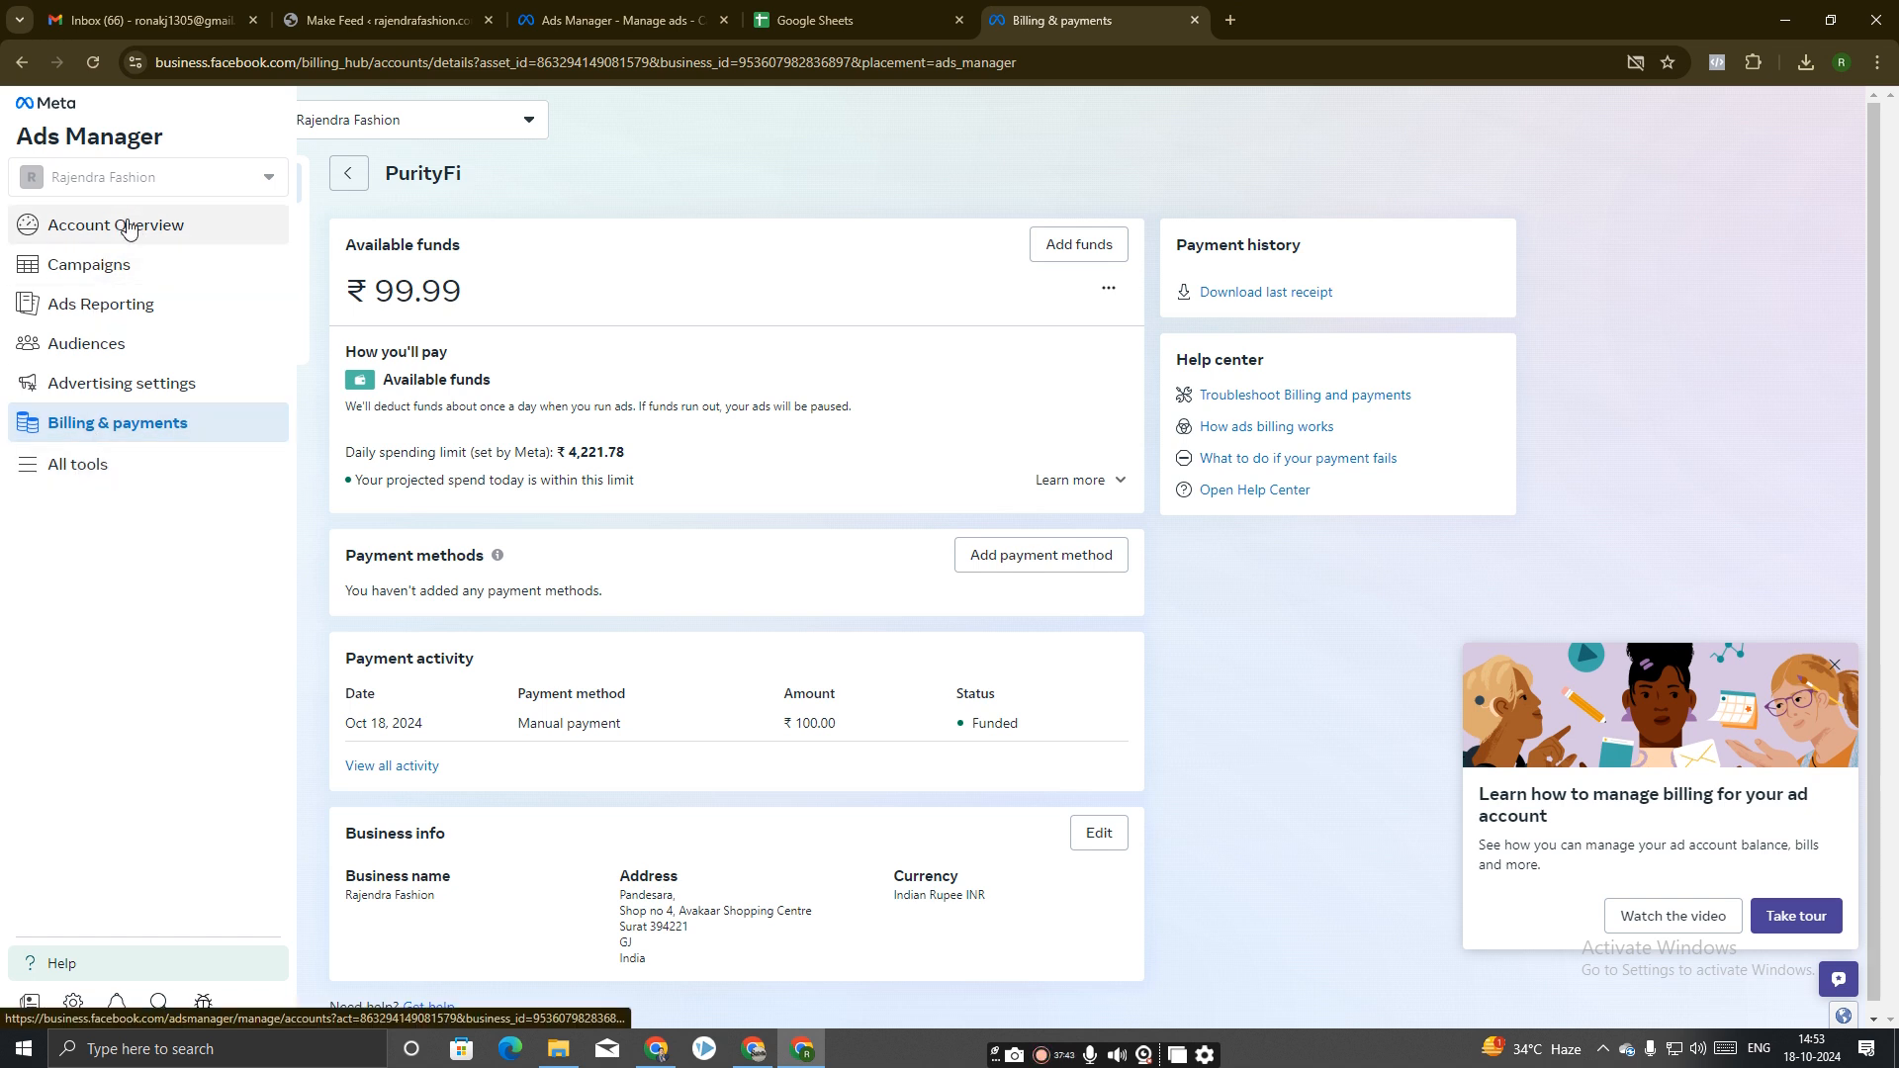
Close the unused Google Sheets tab and check the options for the 1 Sales Campaign draft in the account overview.
left_click(415, 18)
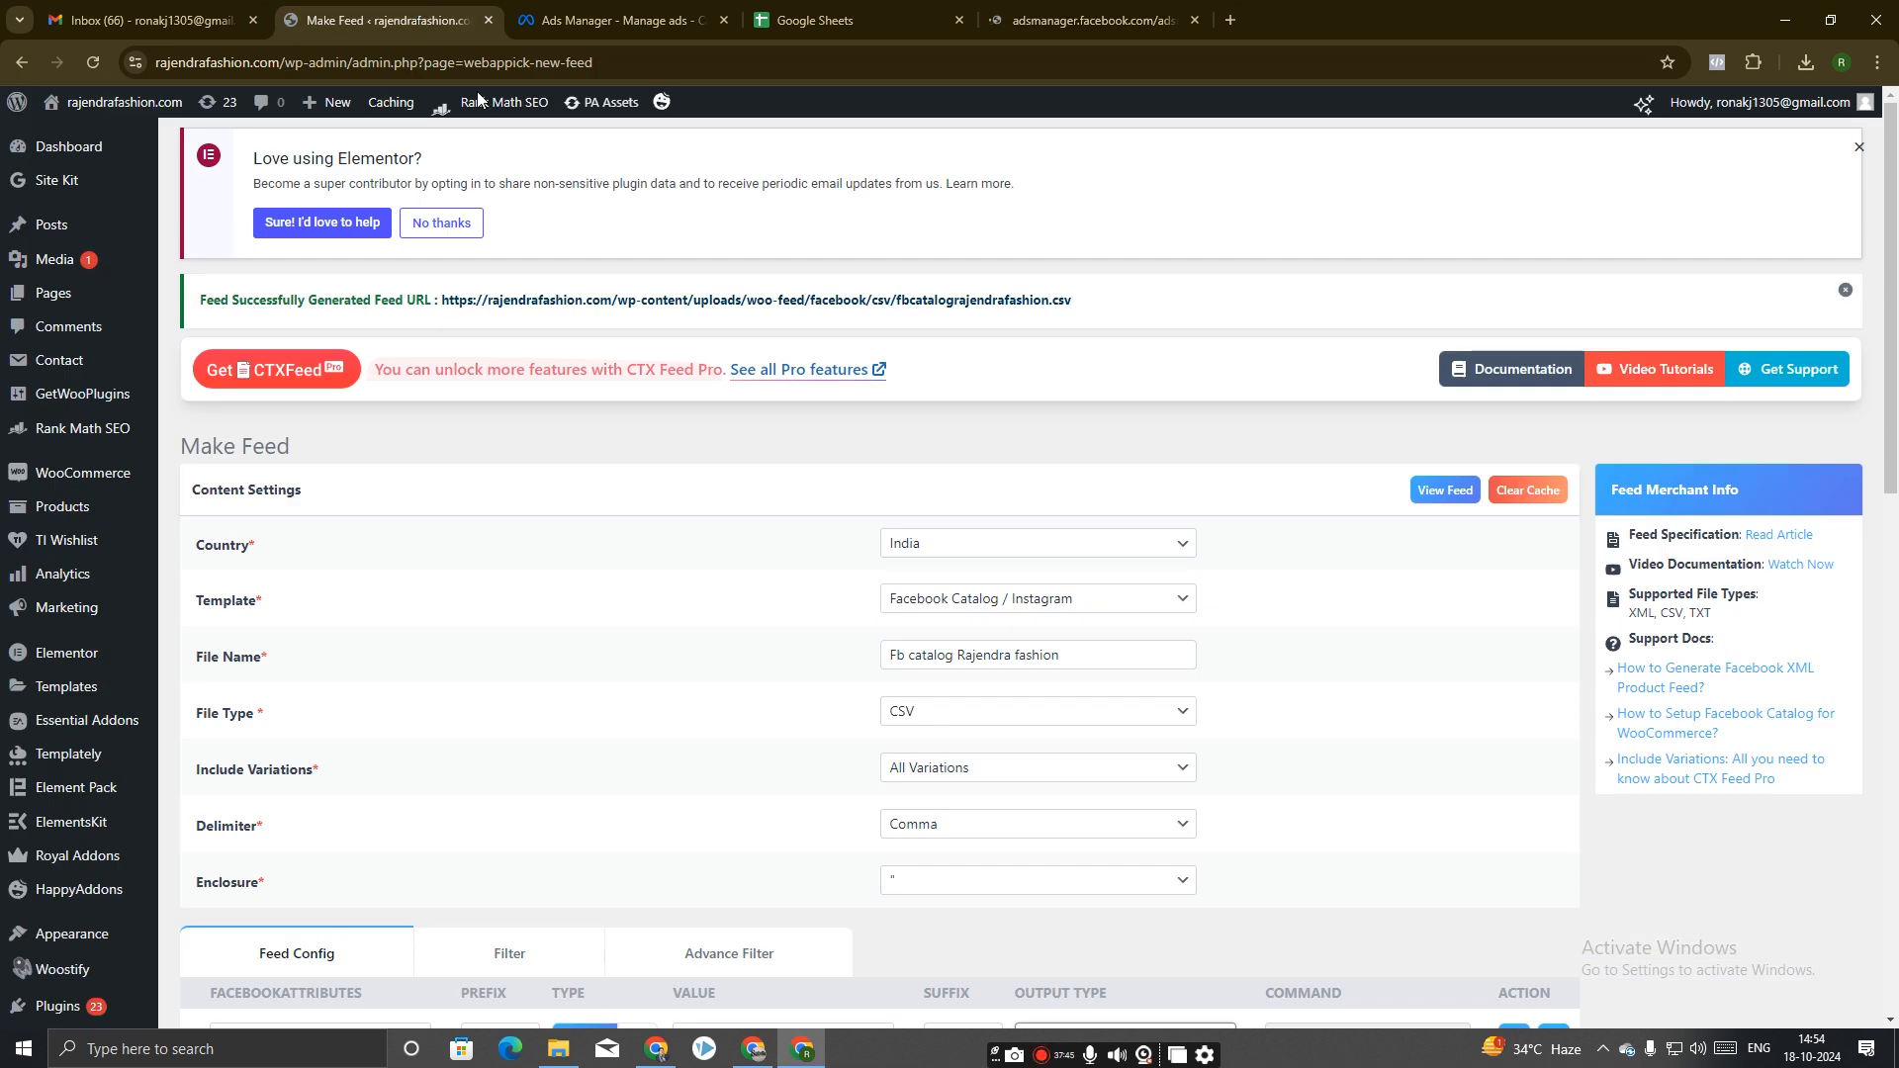
left_click(633, 20)
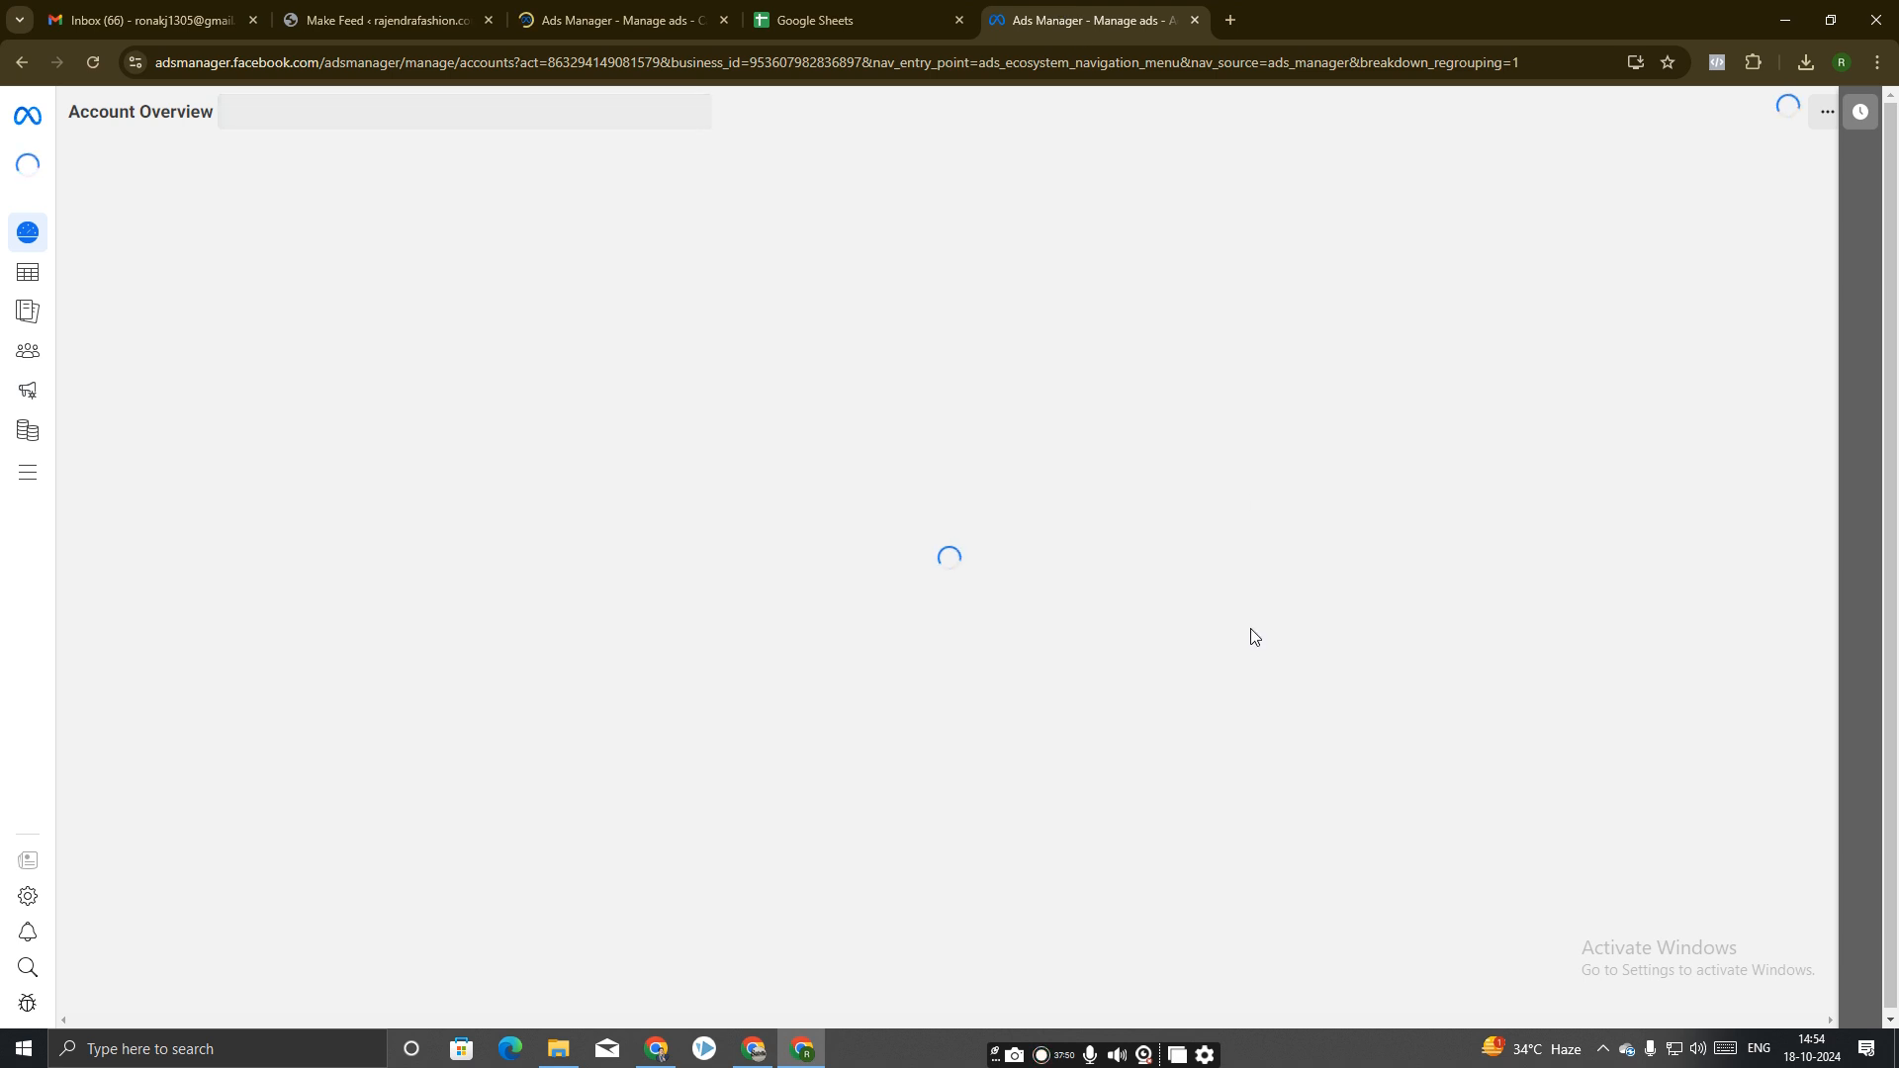
left_click(578, 26)
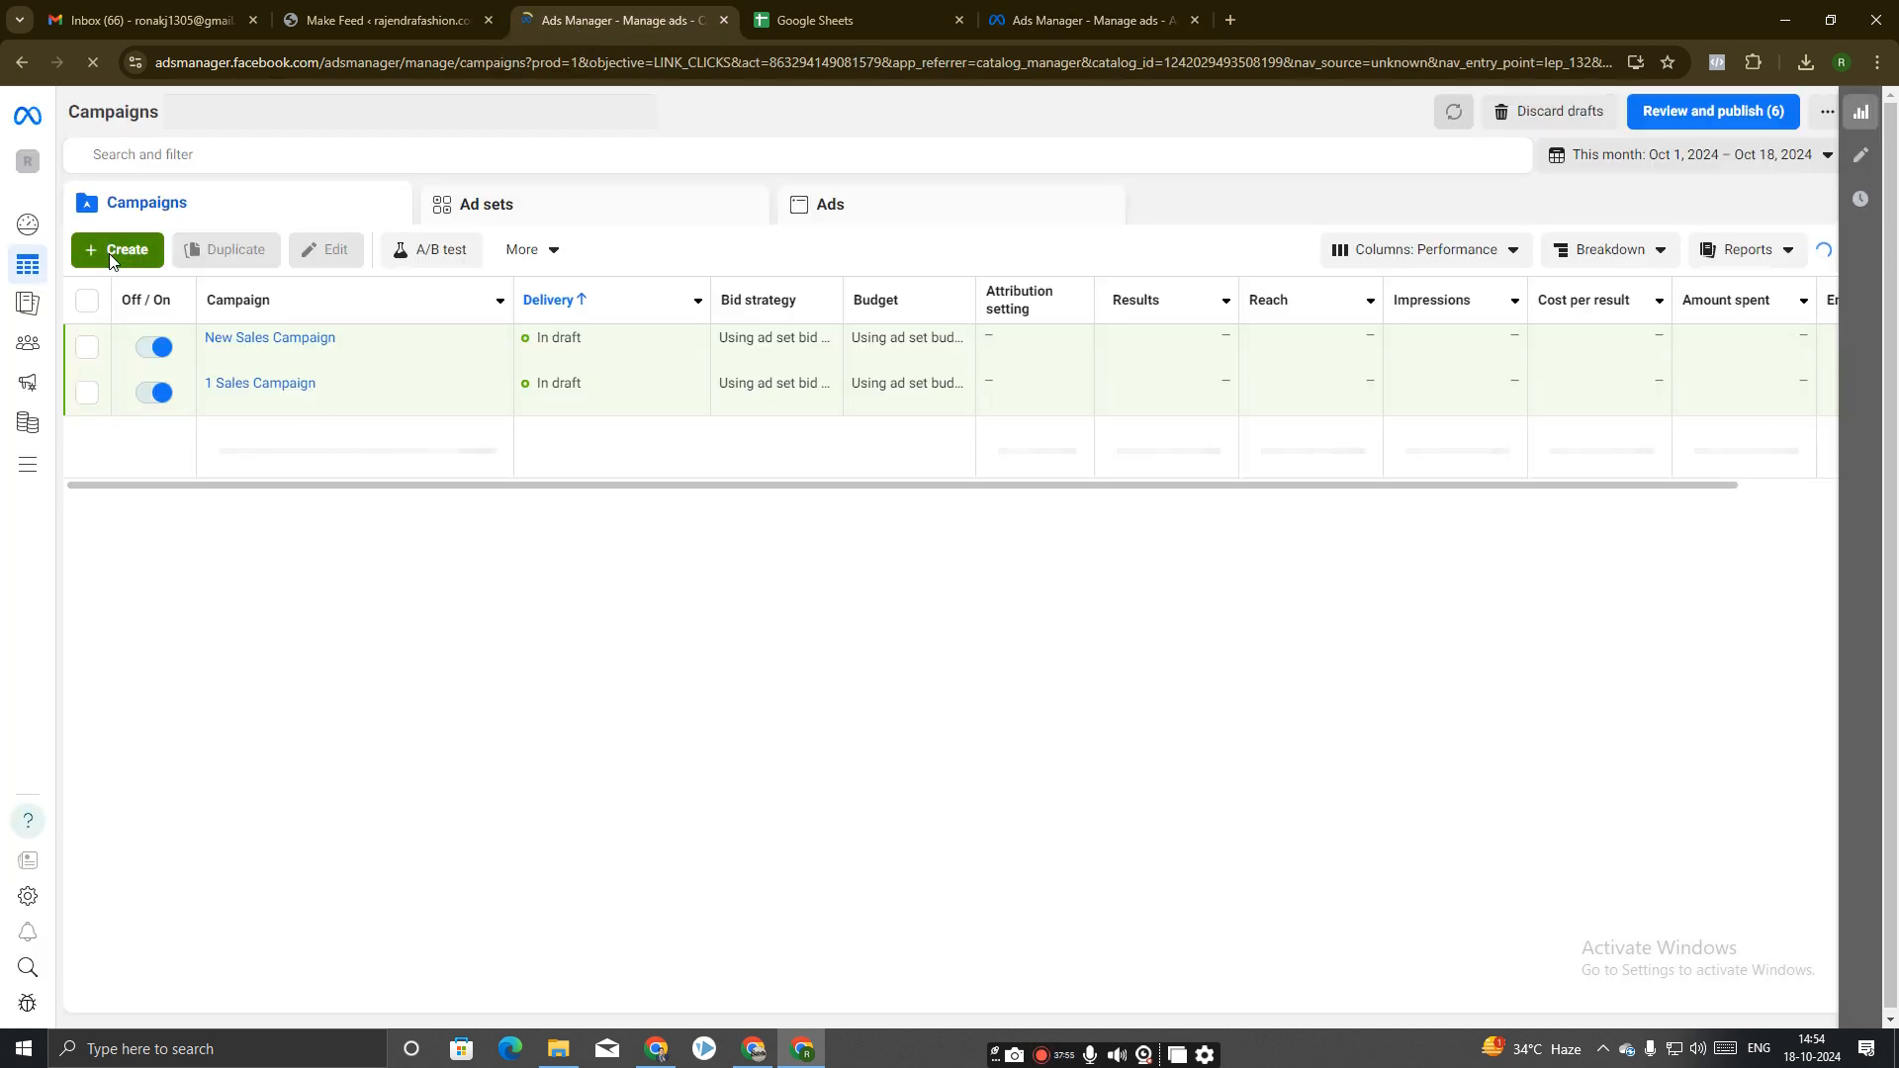
left_click(874, 13)
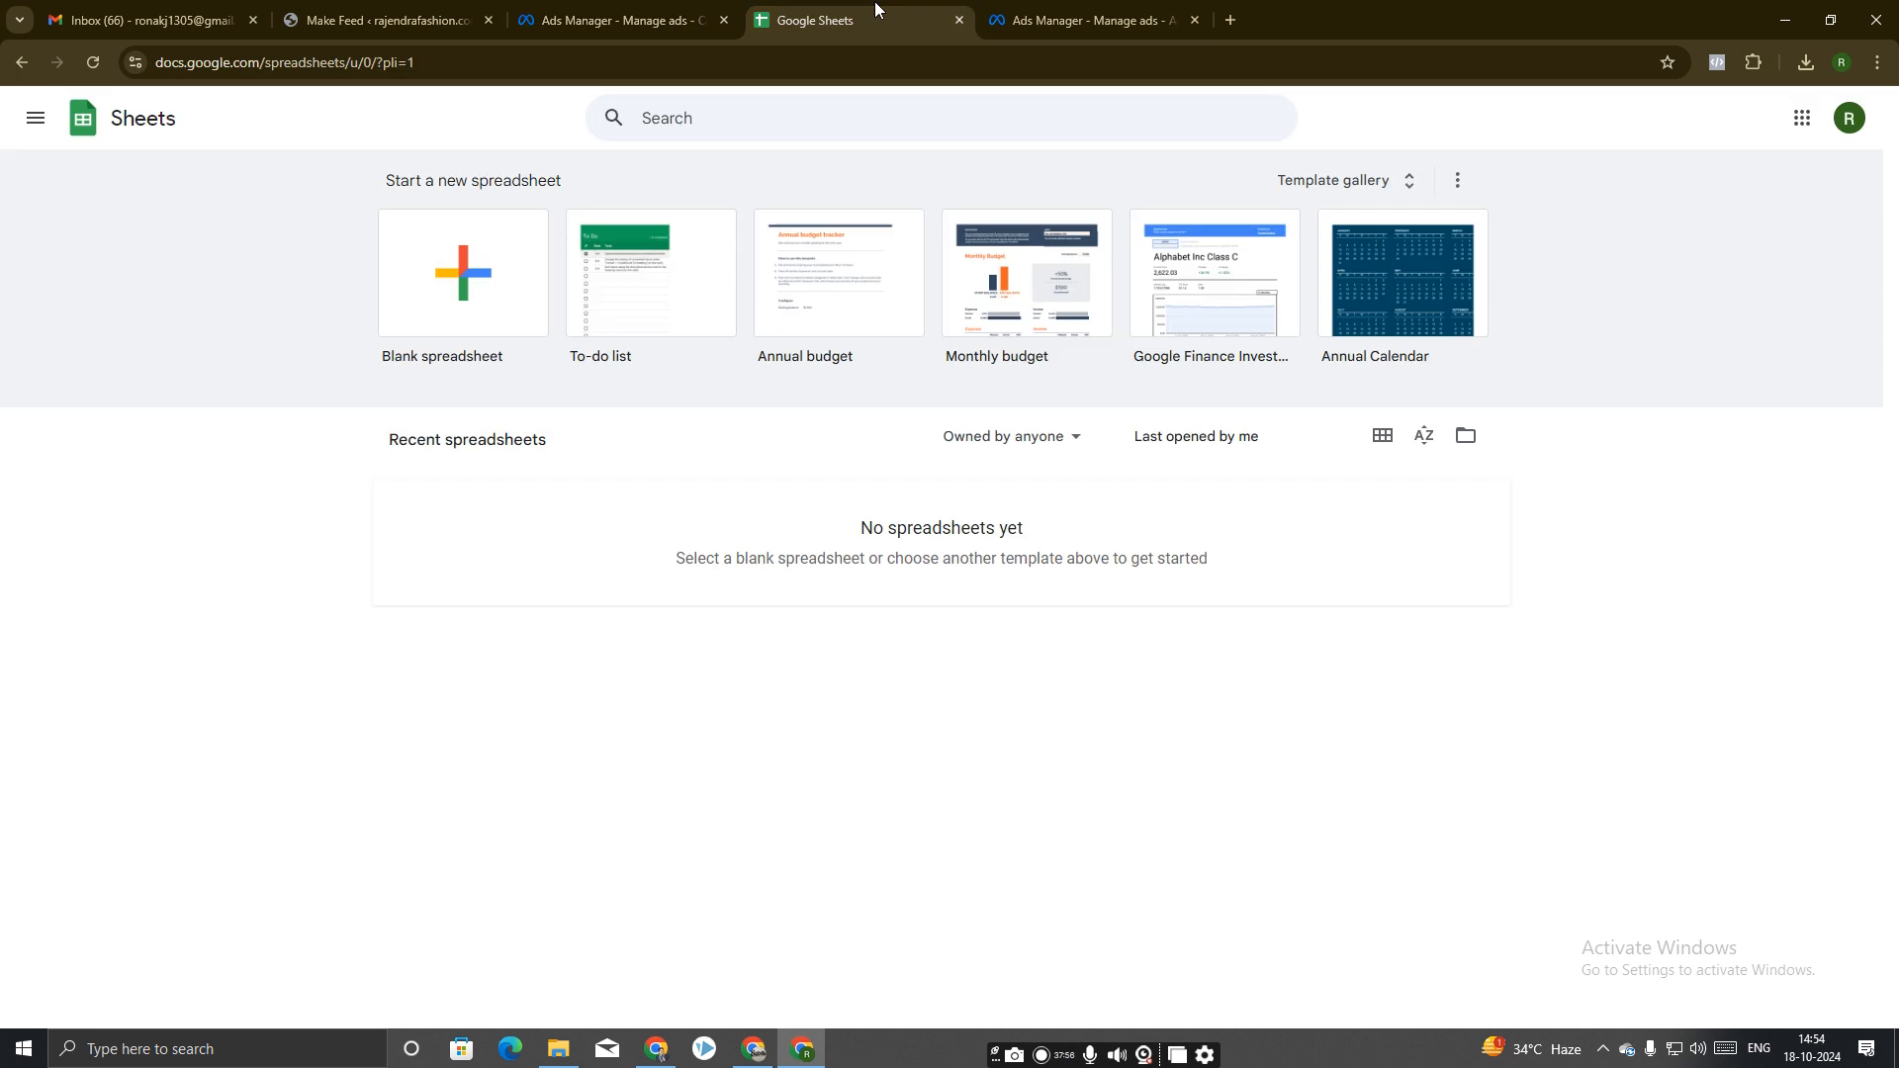
left_click(958, 21)
left_click(410, 22)
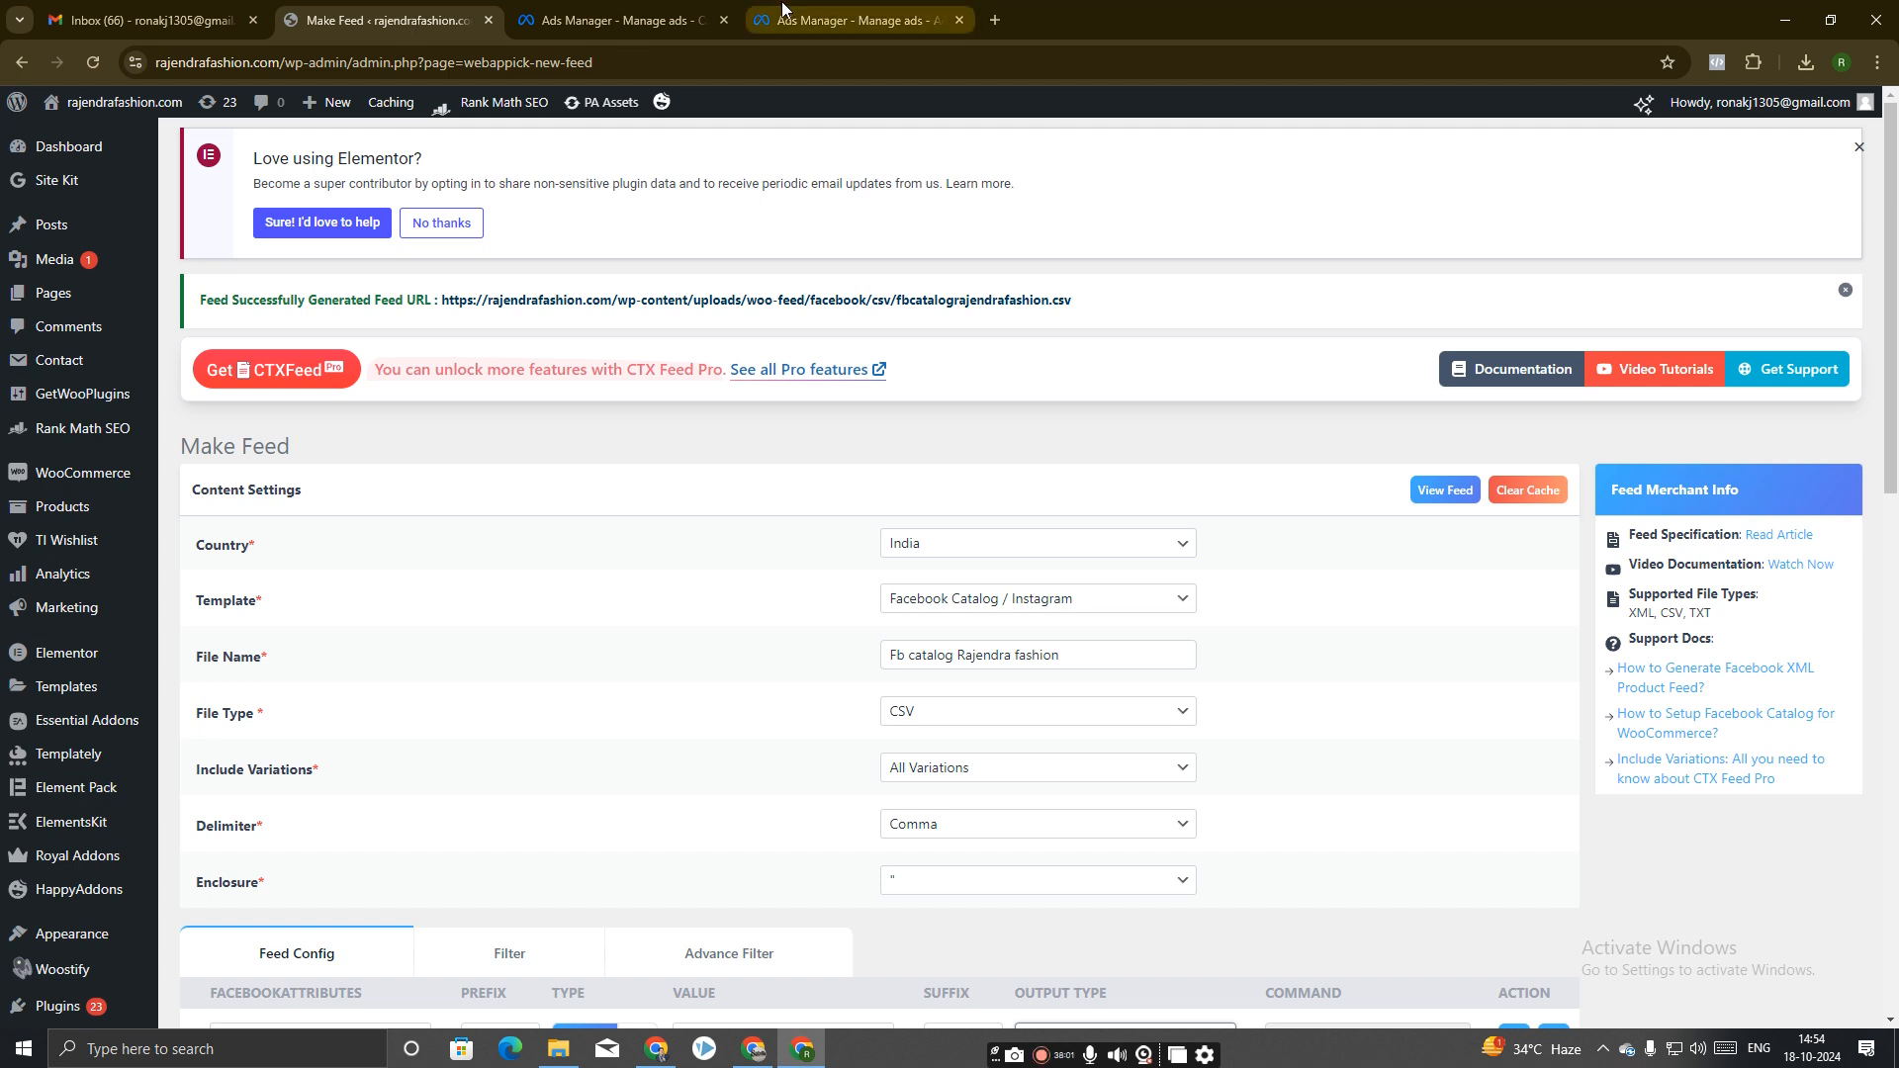
left_click(638, 18)
left_click(882, 20)
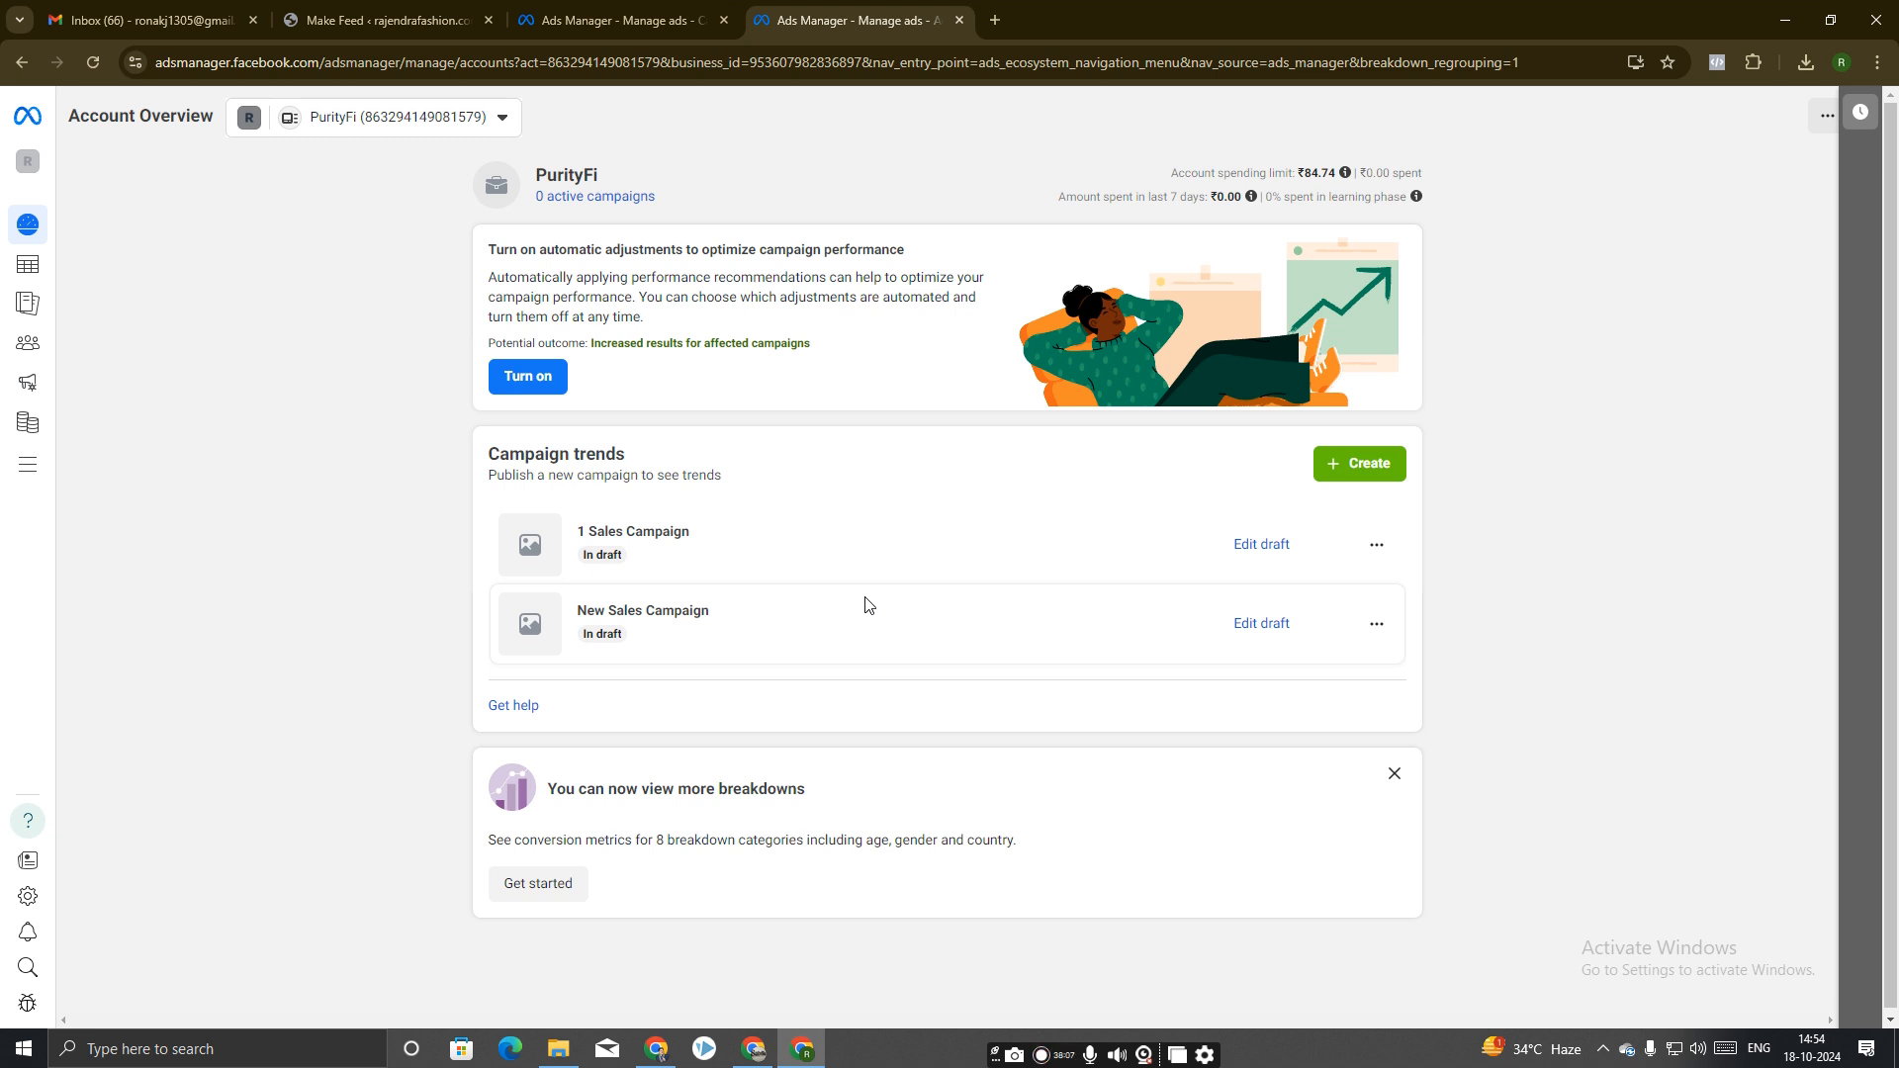
left_click(1376, 545)
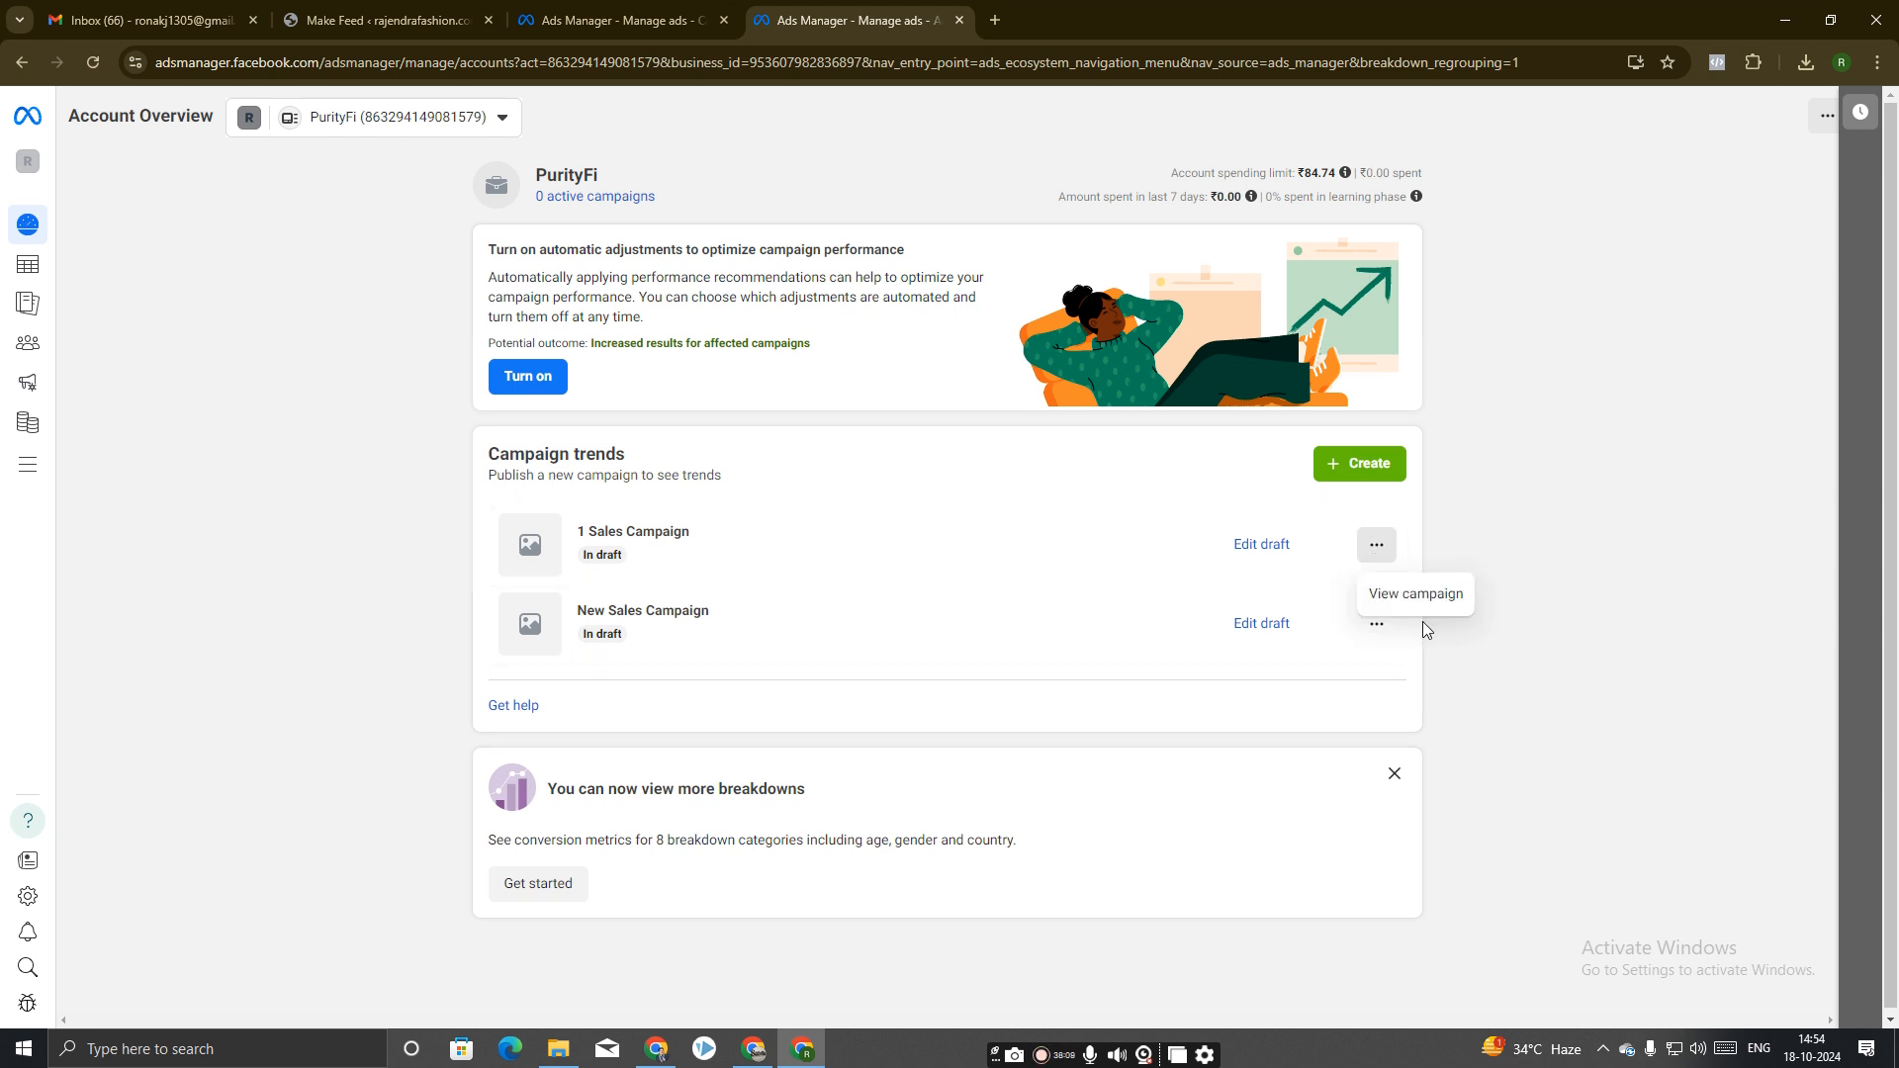
left_click(912, 596)
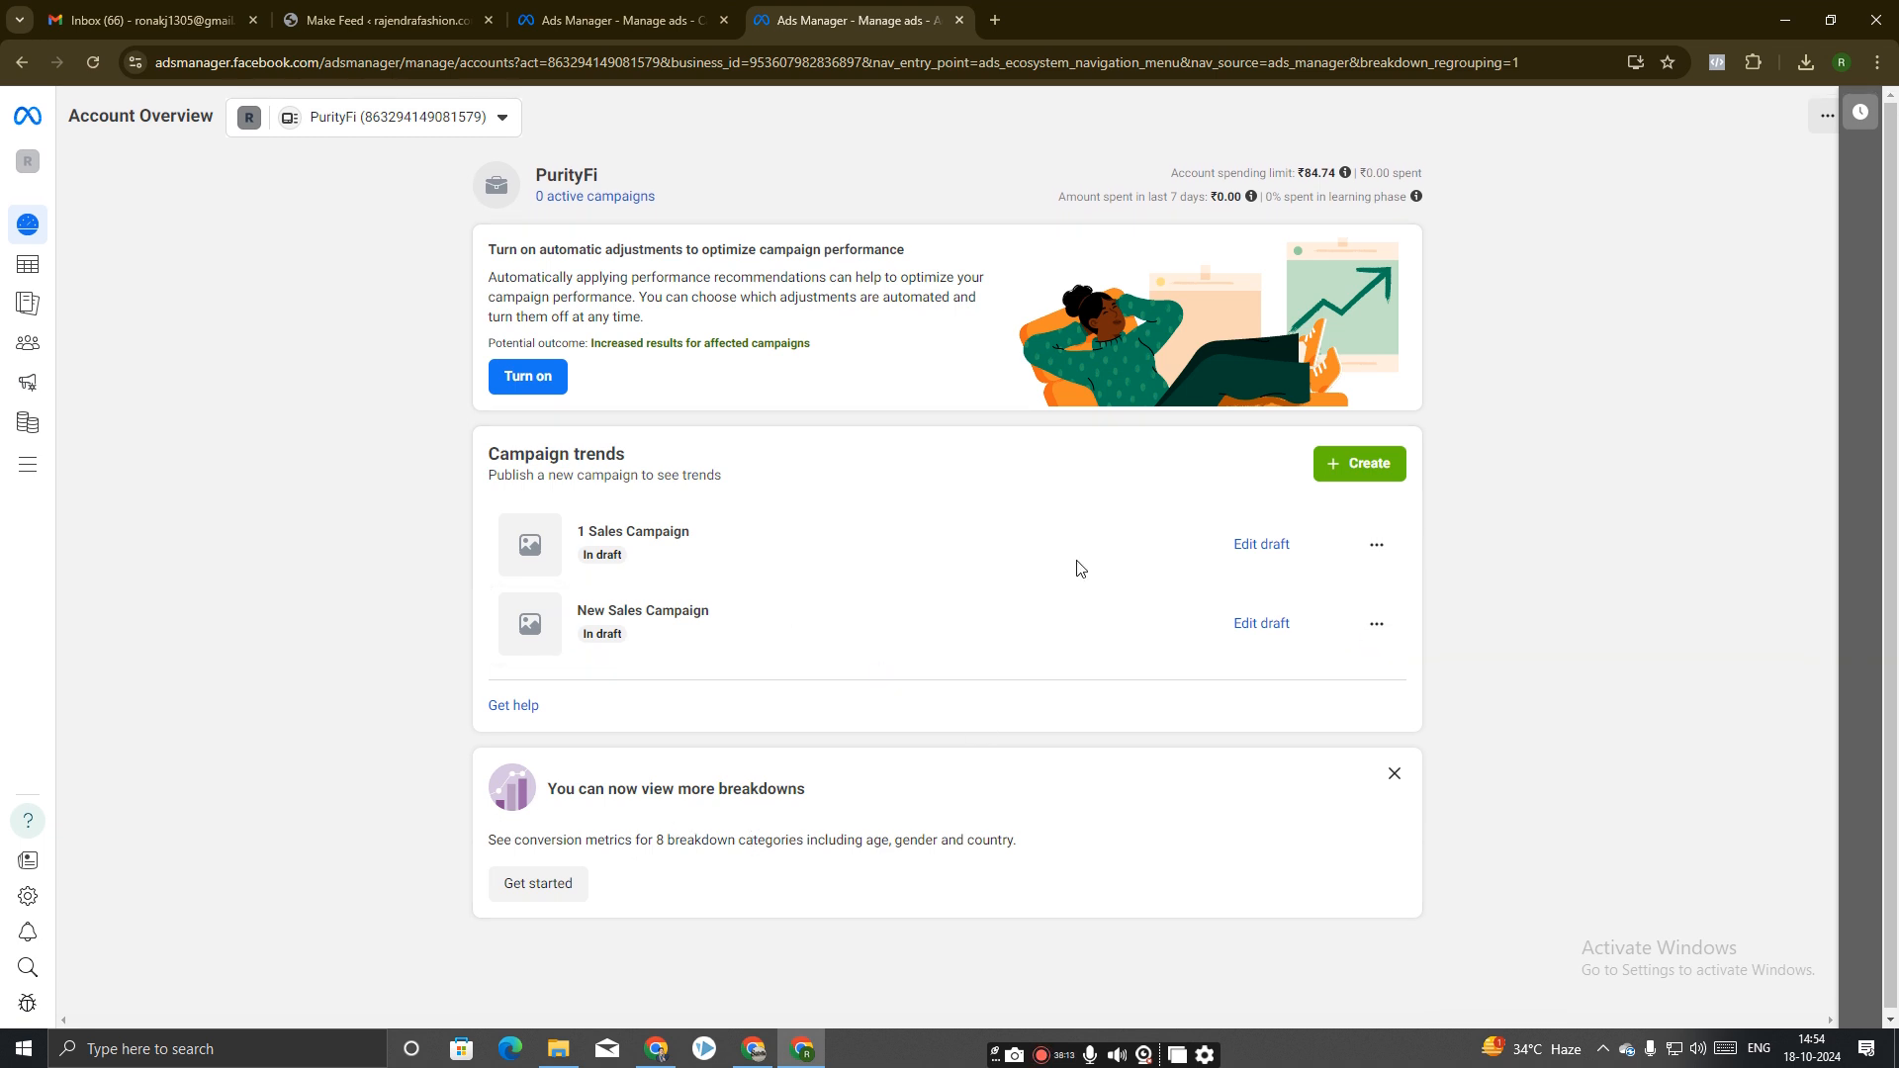
Create a new campaign with the Sales objective using the manual sales campaign setup.
left_click(1373, 464)
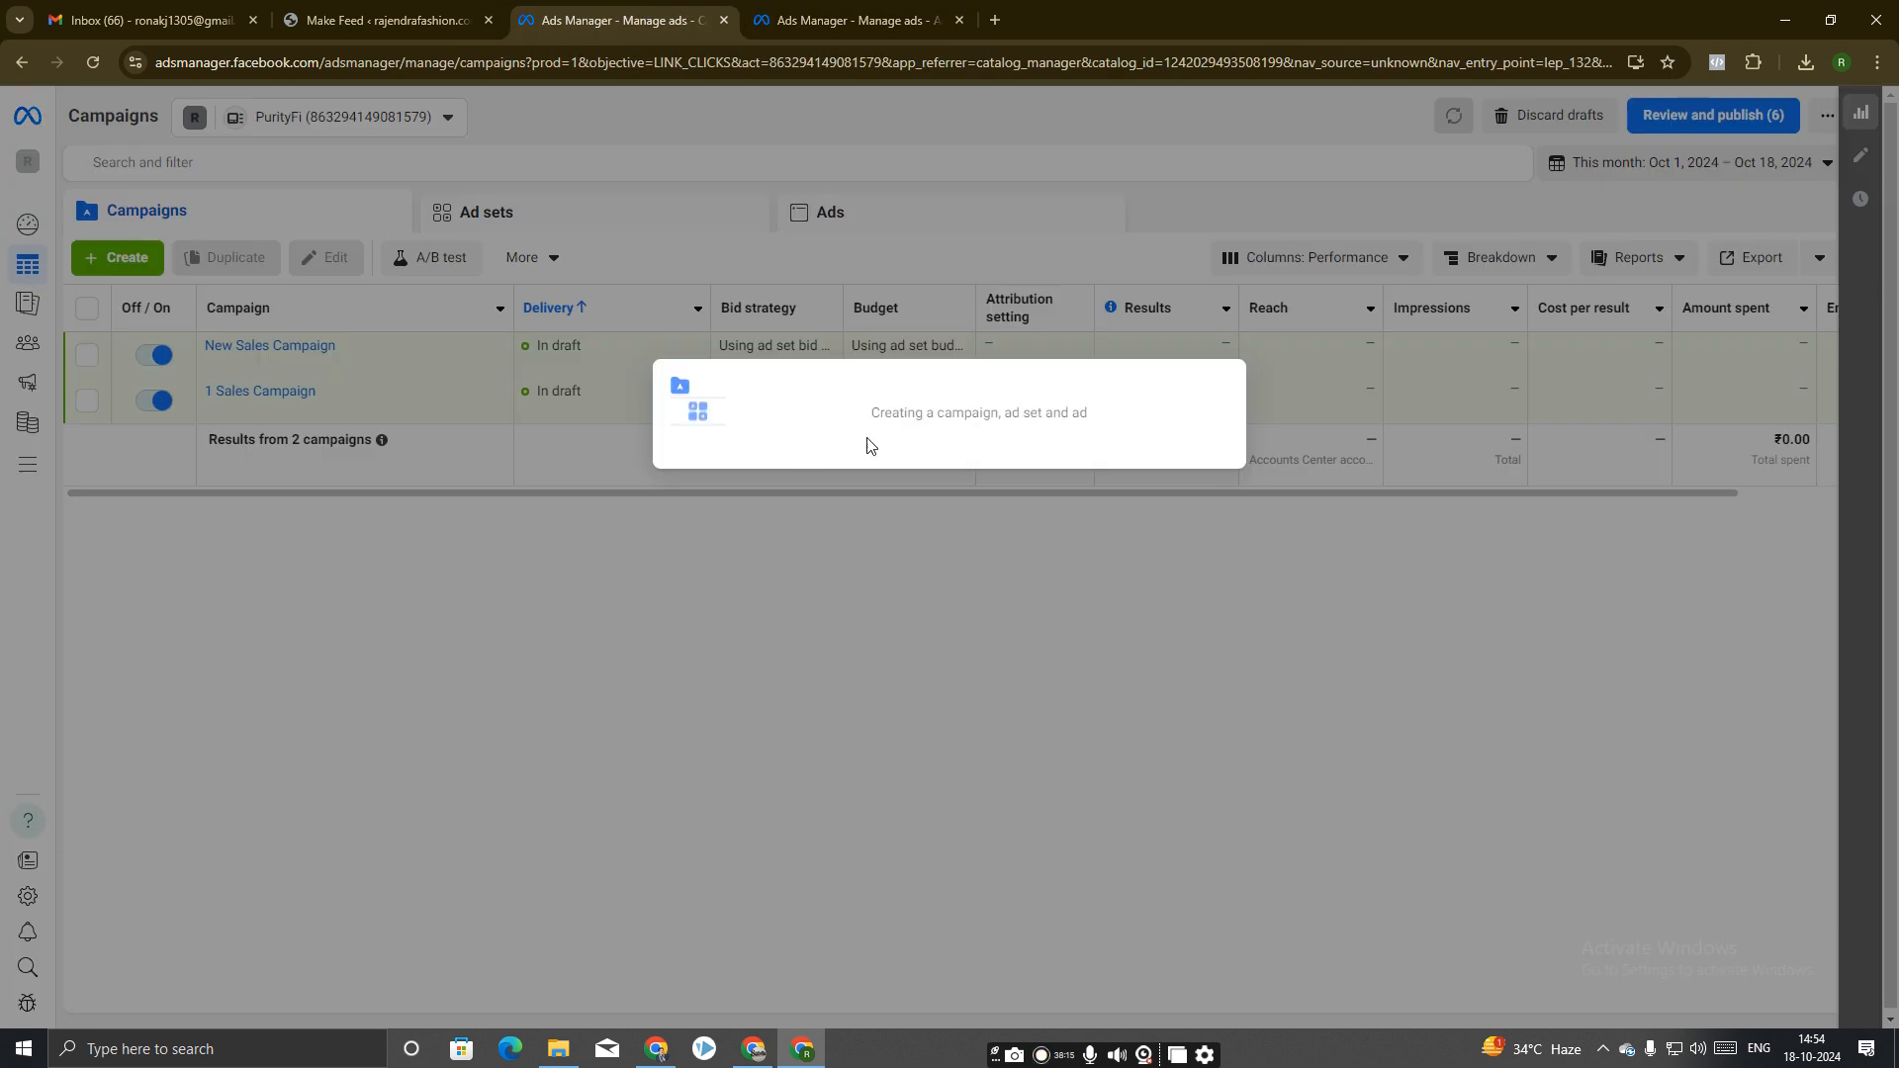
left_click(853, 19)
left_click(1379, 463)
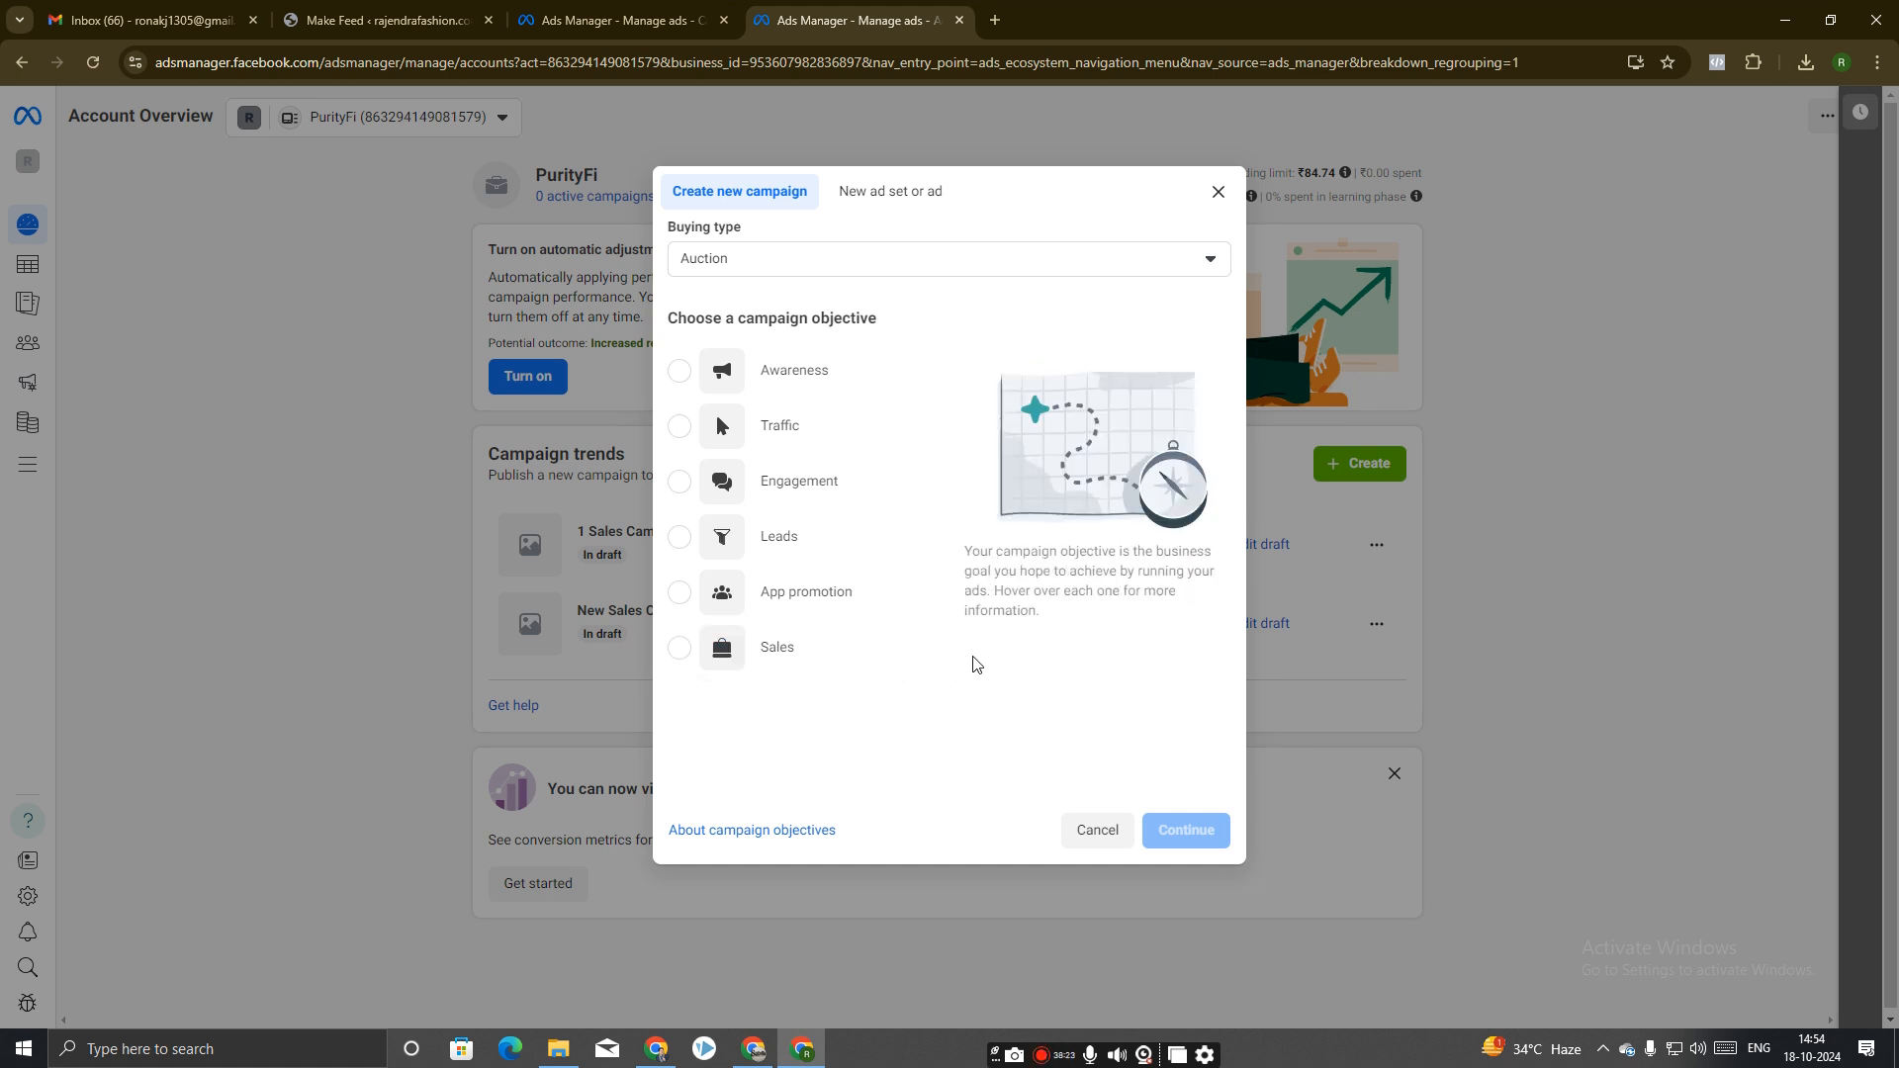
left_click(693, 648)
mouse_move(1006, 649)
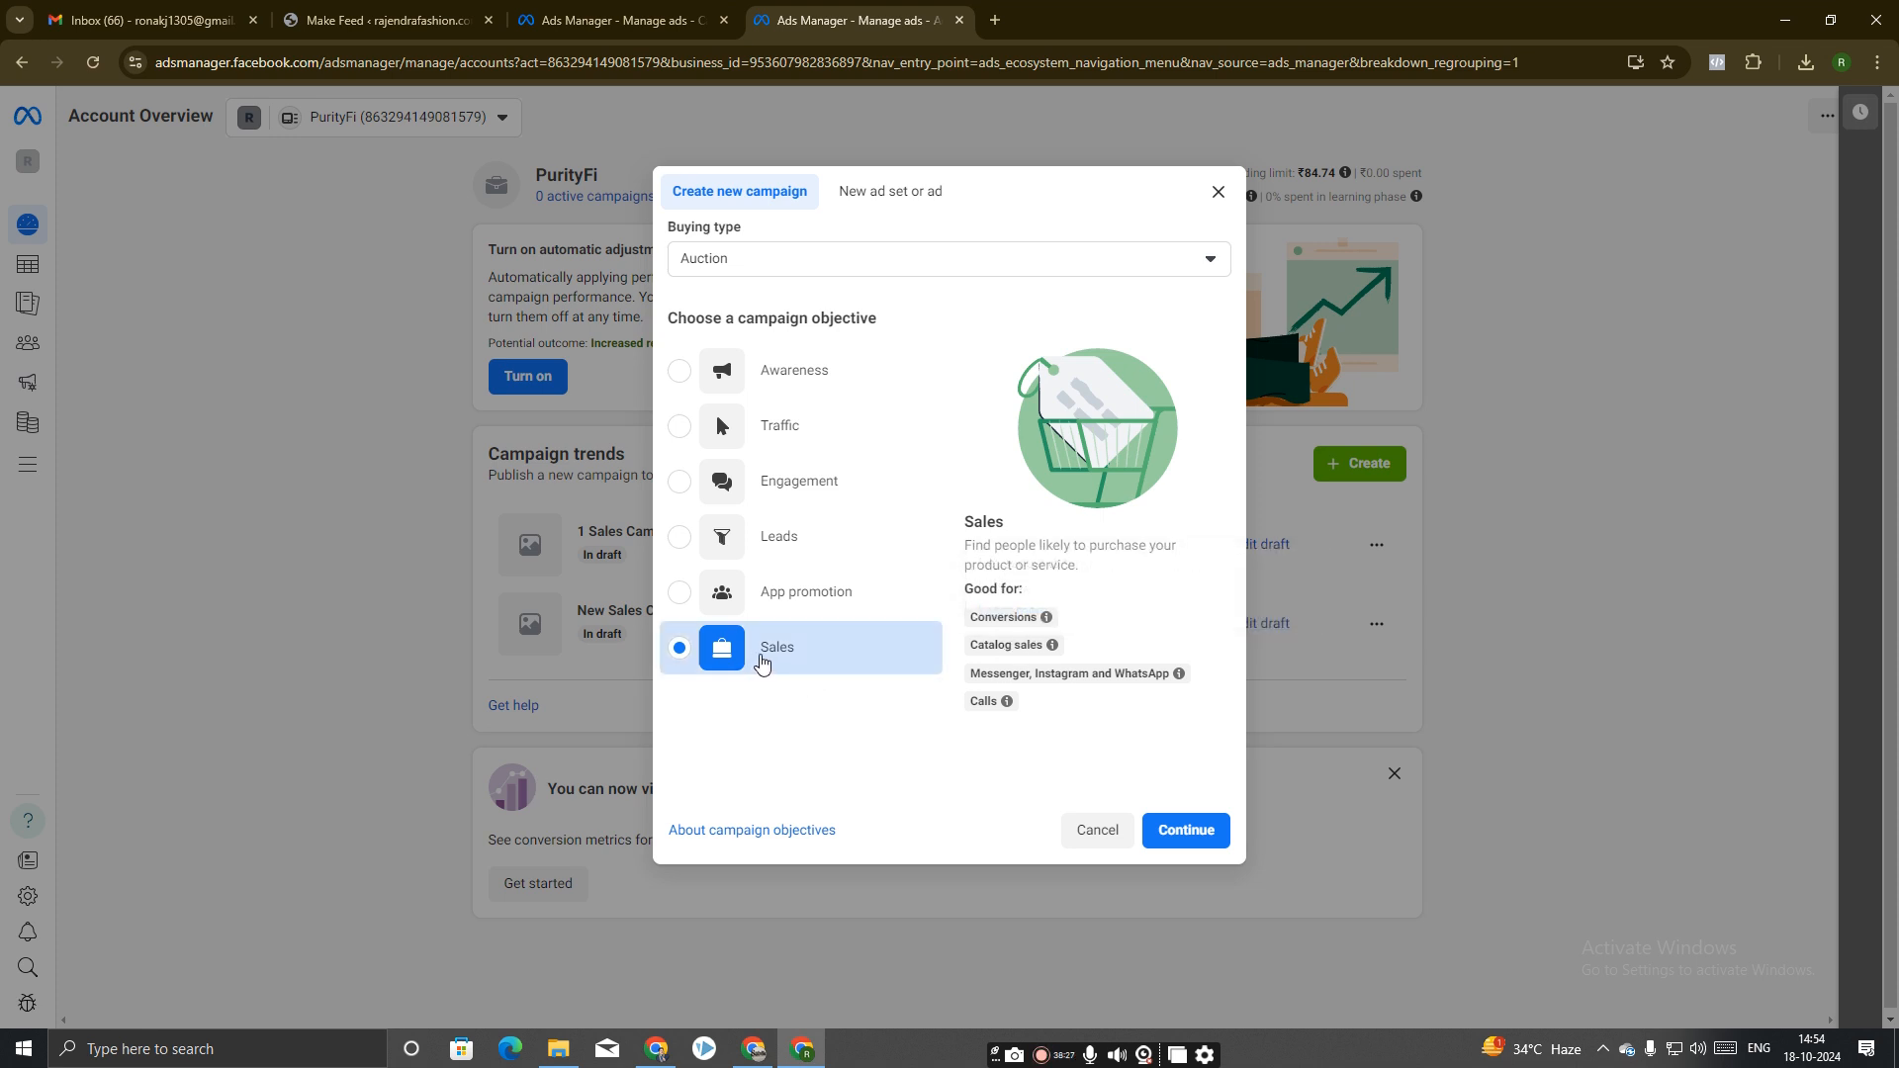
left_click(1191, 829)
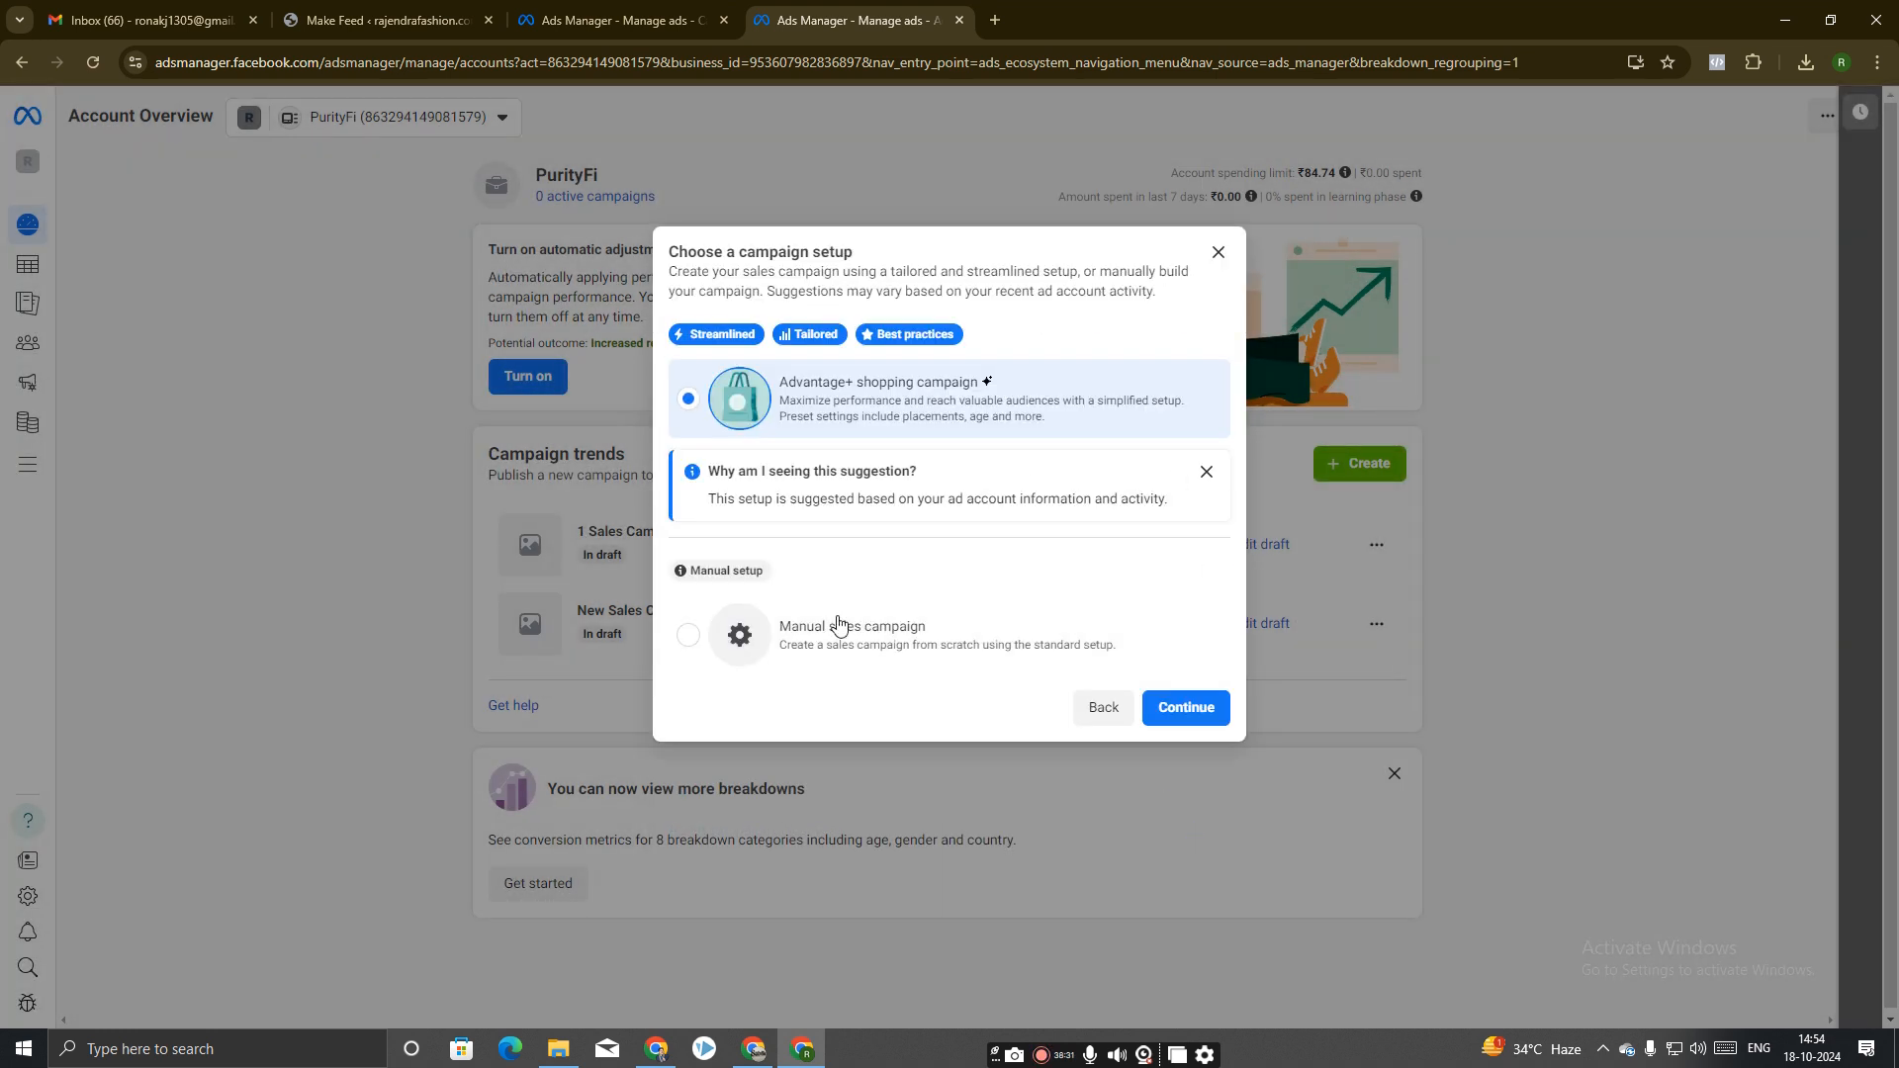
left_click(705, 648)
left_click(1188, 707)
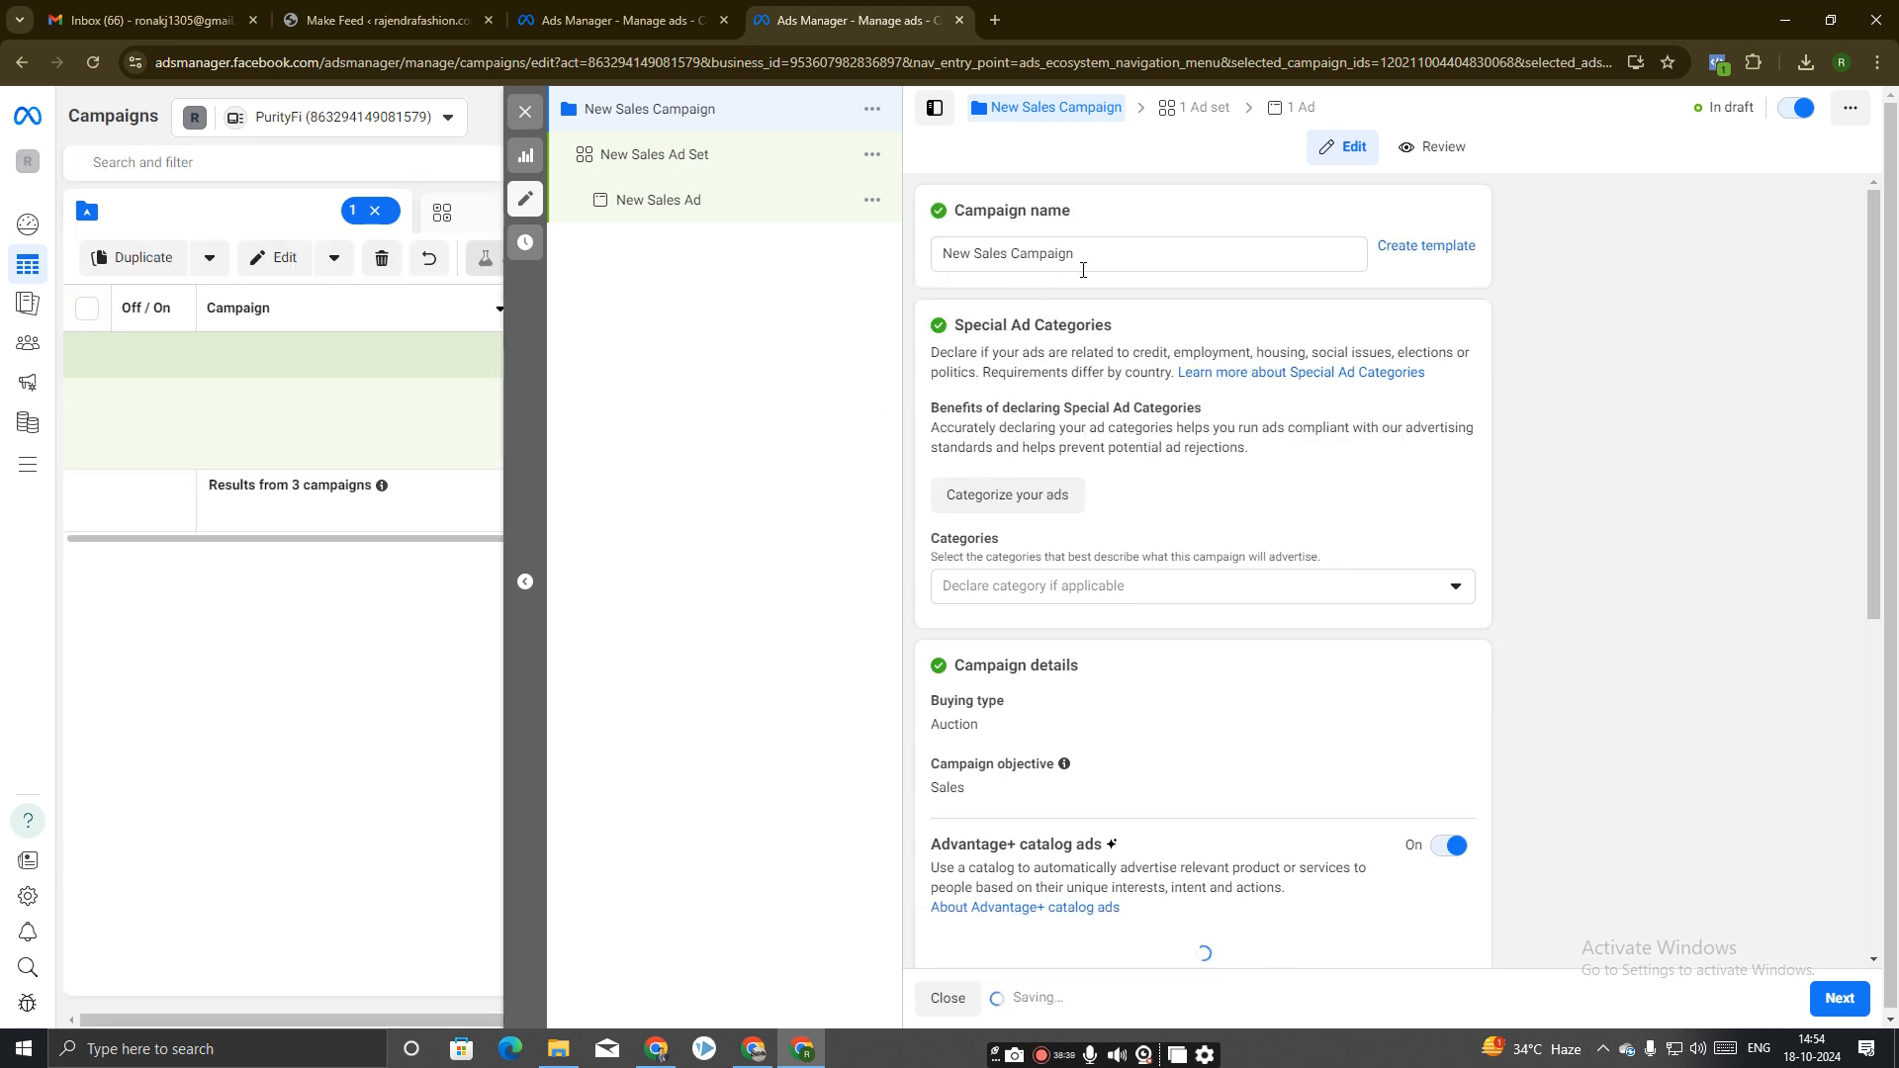
Rename the campaign as New Sales Campaign 1 and open its buying type for editing.
left_click(1084, 270)
type("1")
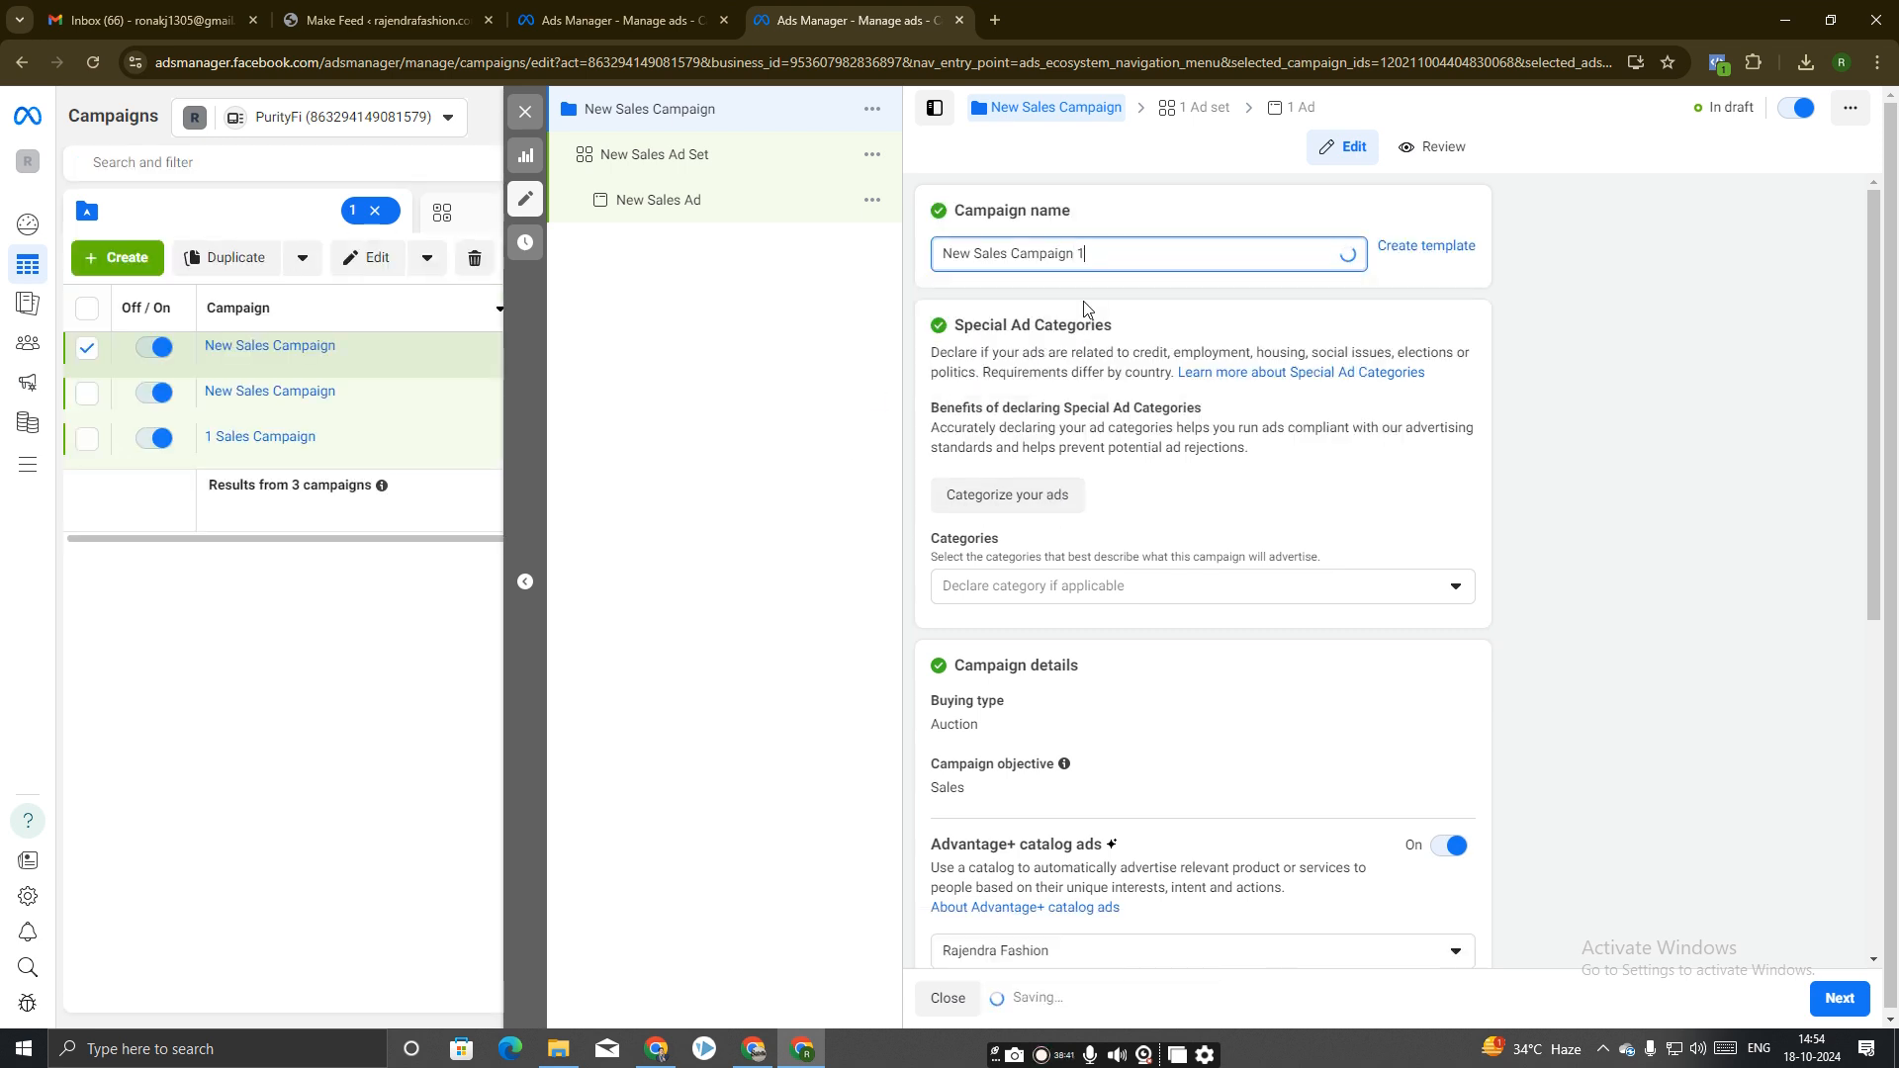
scroll(1186, 623, "down", 1)
scroll(1185, 623, "down", 4)
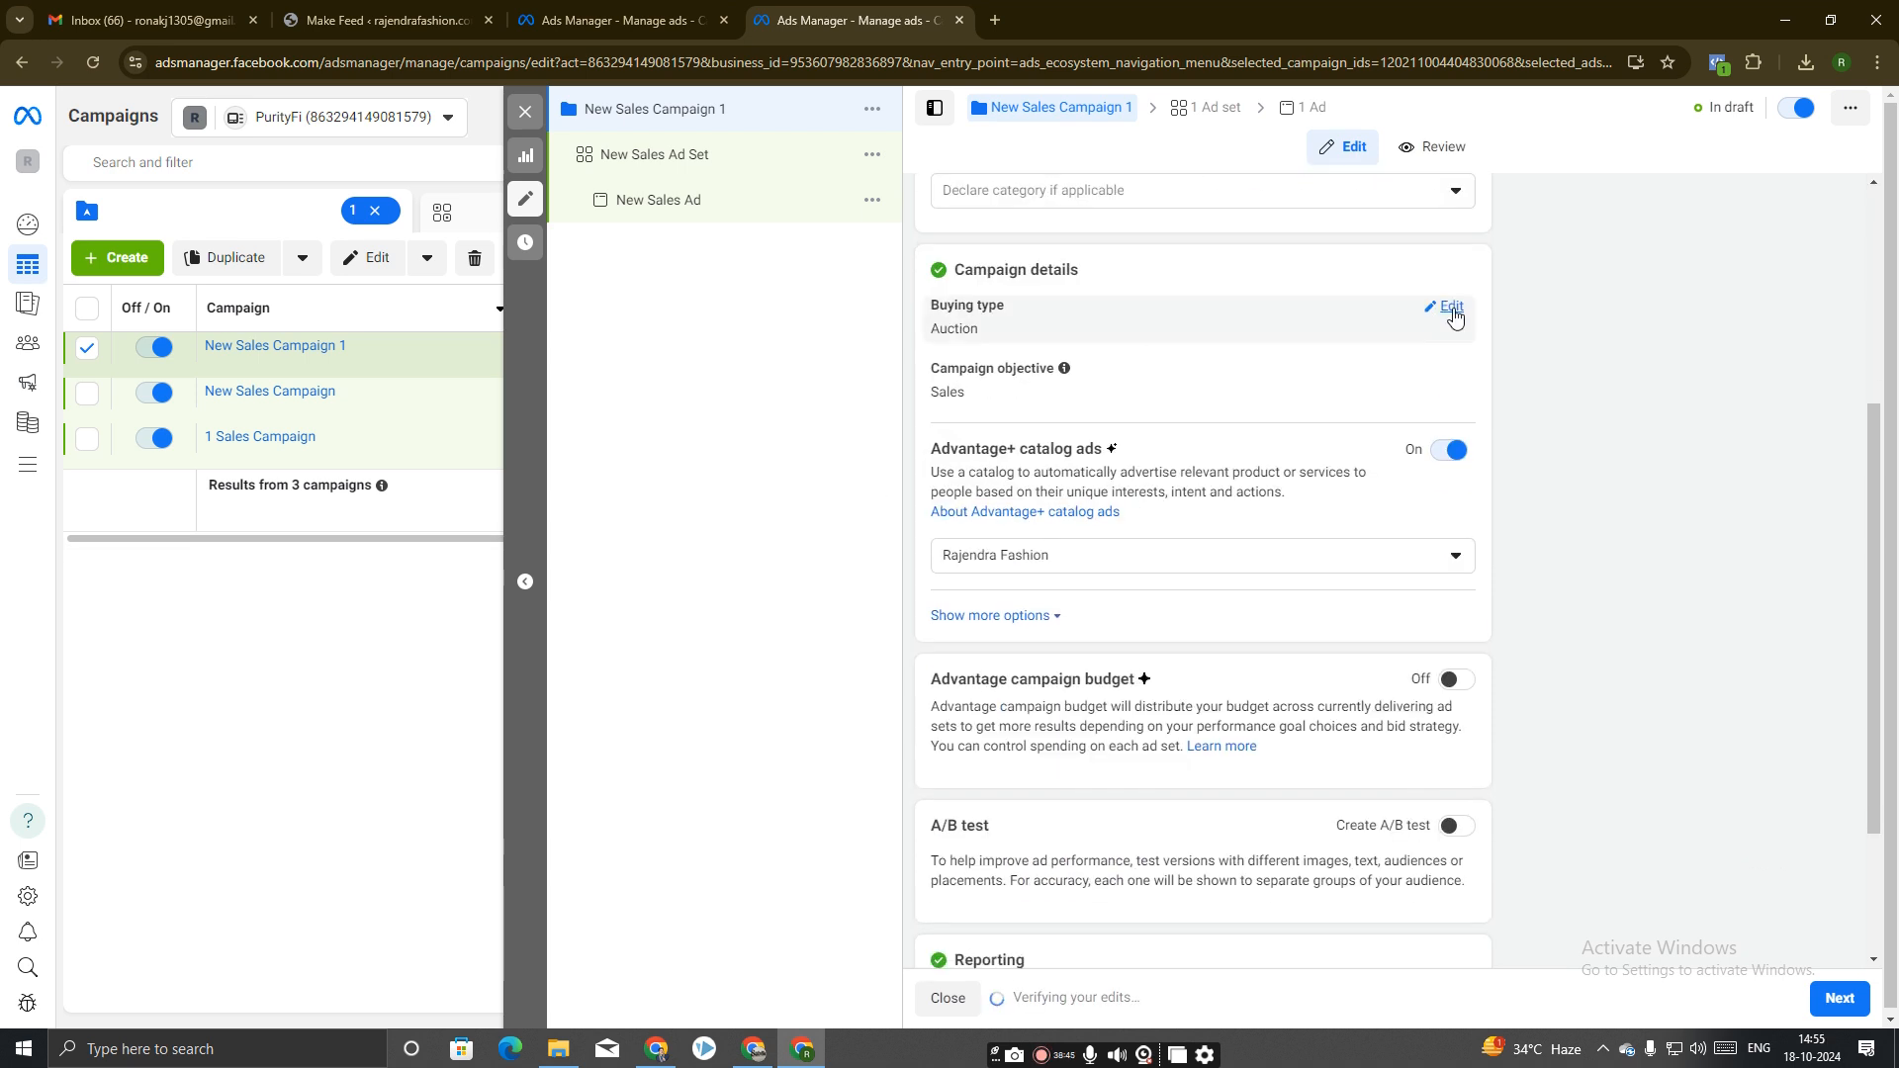
left_click(1452, 309)
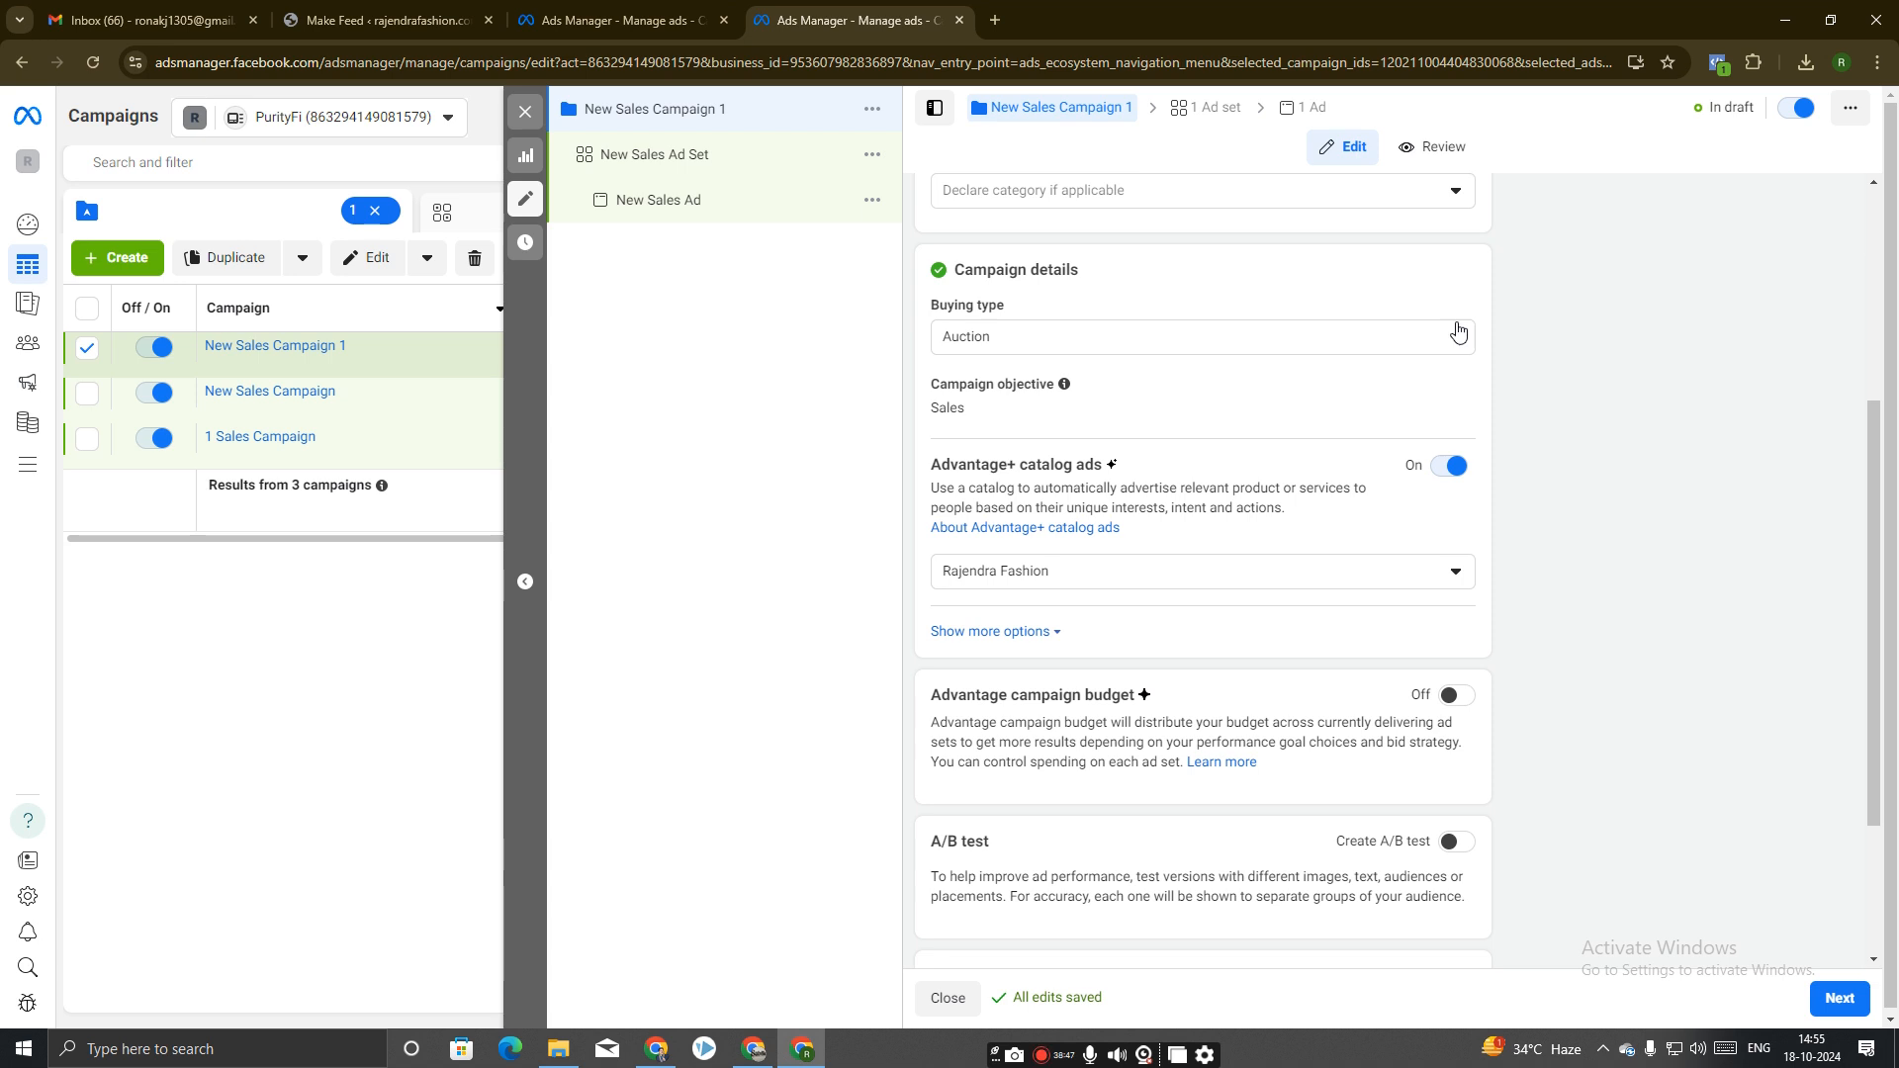
Select the Rajendra Fashion catalog for the campaign's Advantage+ catalog ads.
scroll(997, 530, "down", 2)
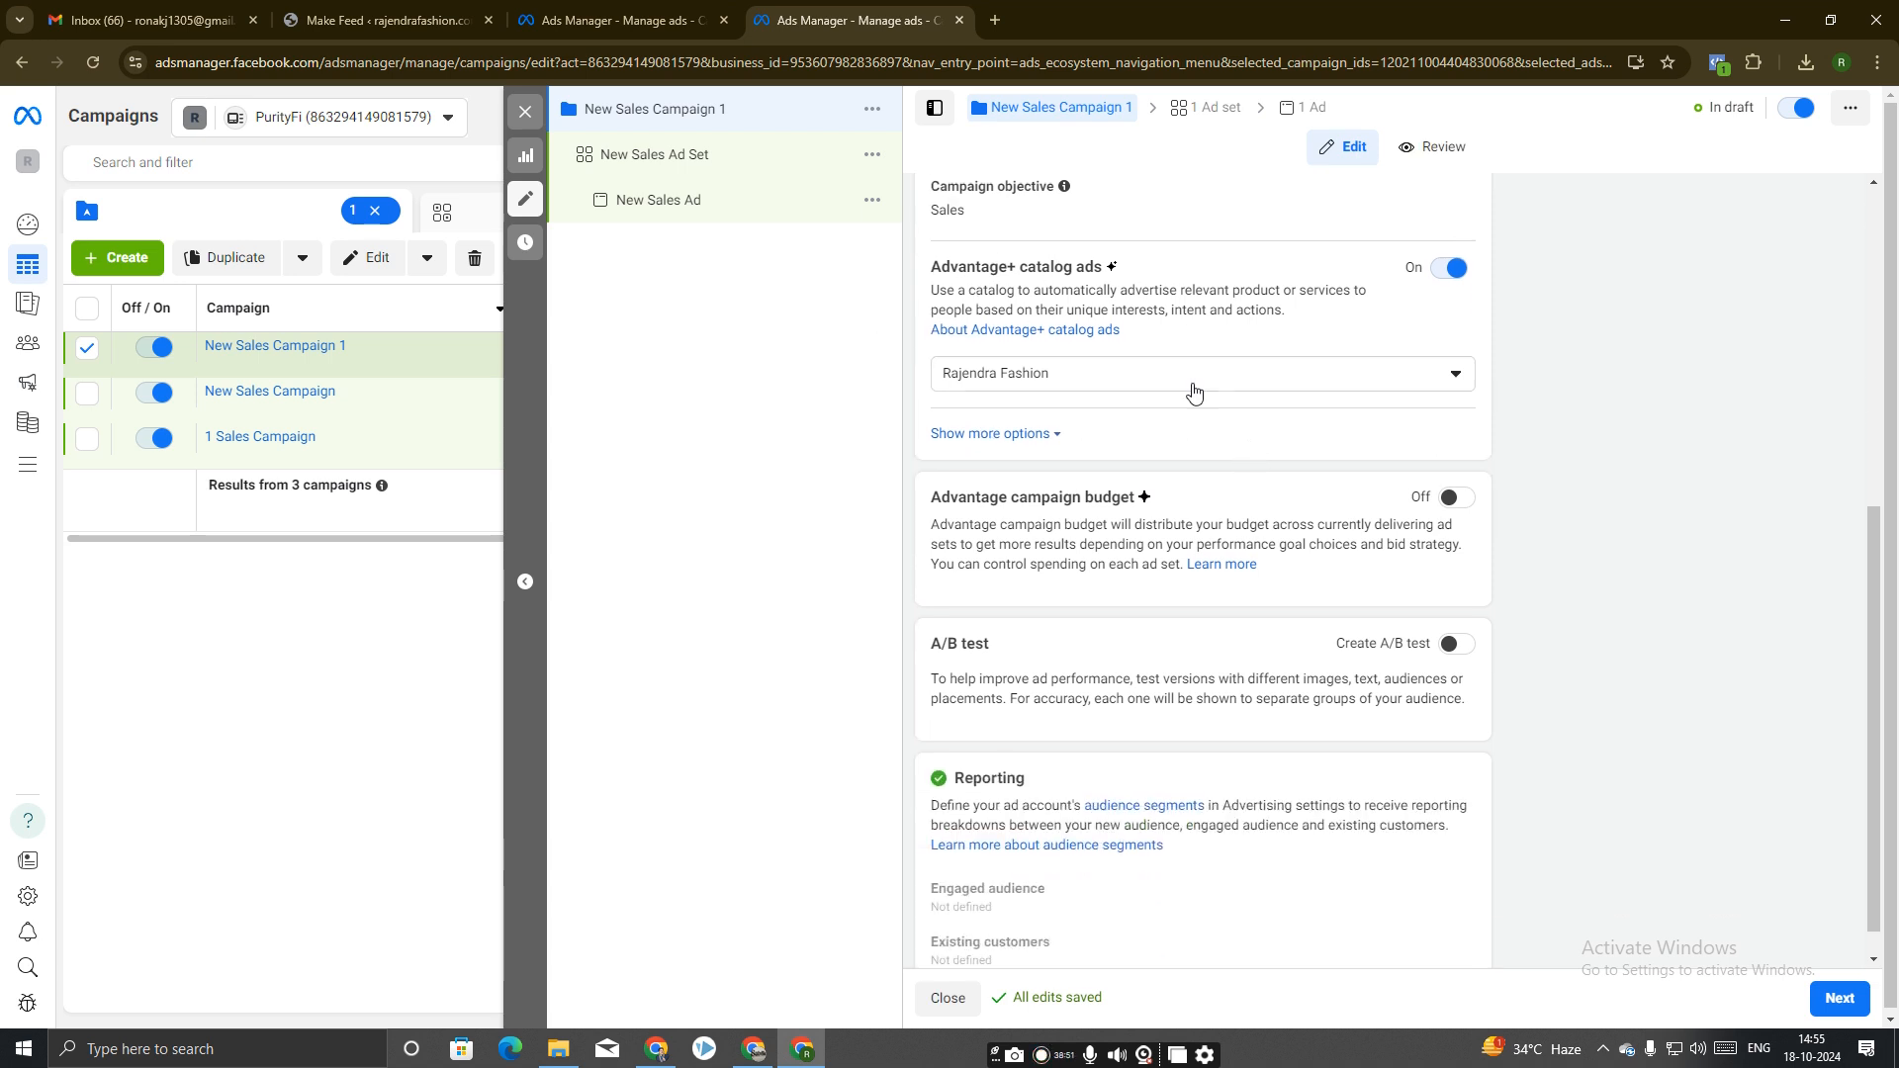
left_click(1063, 385)
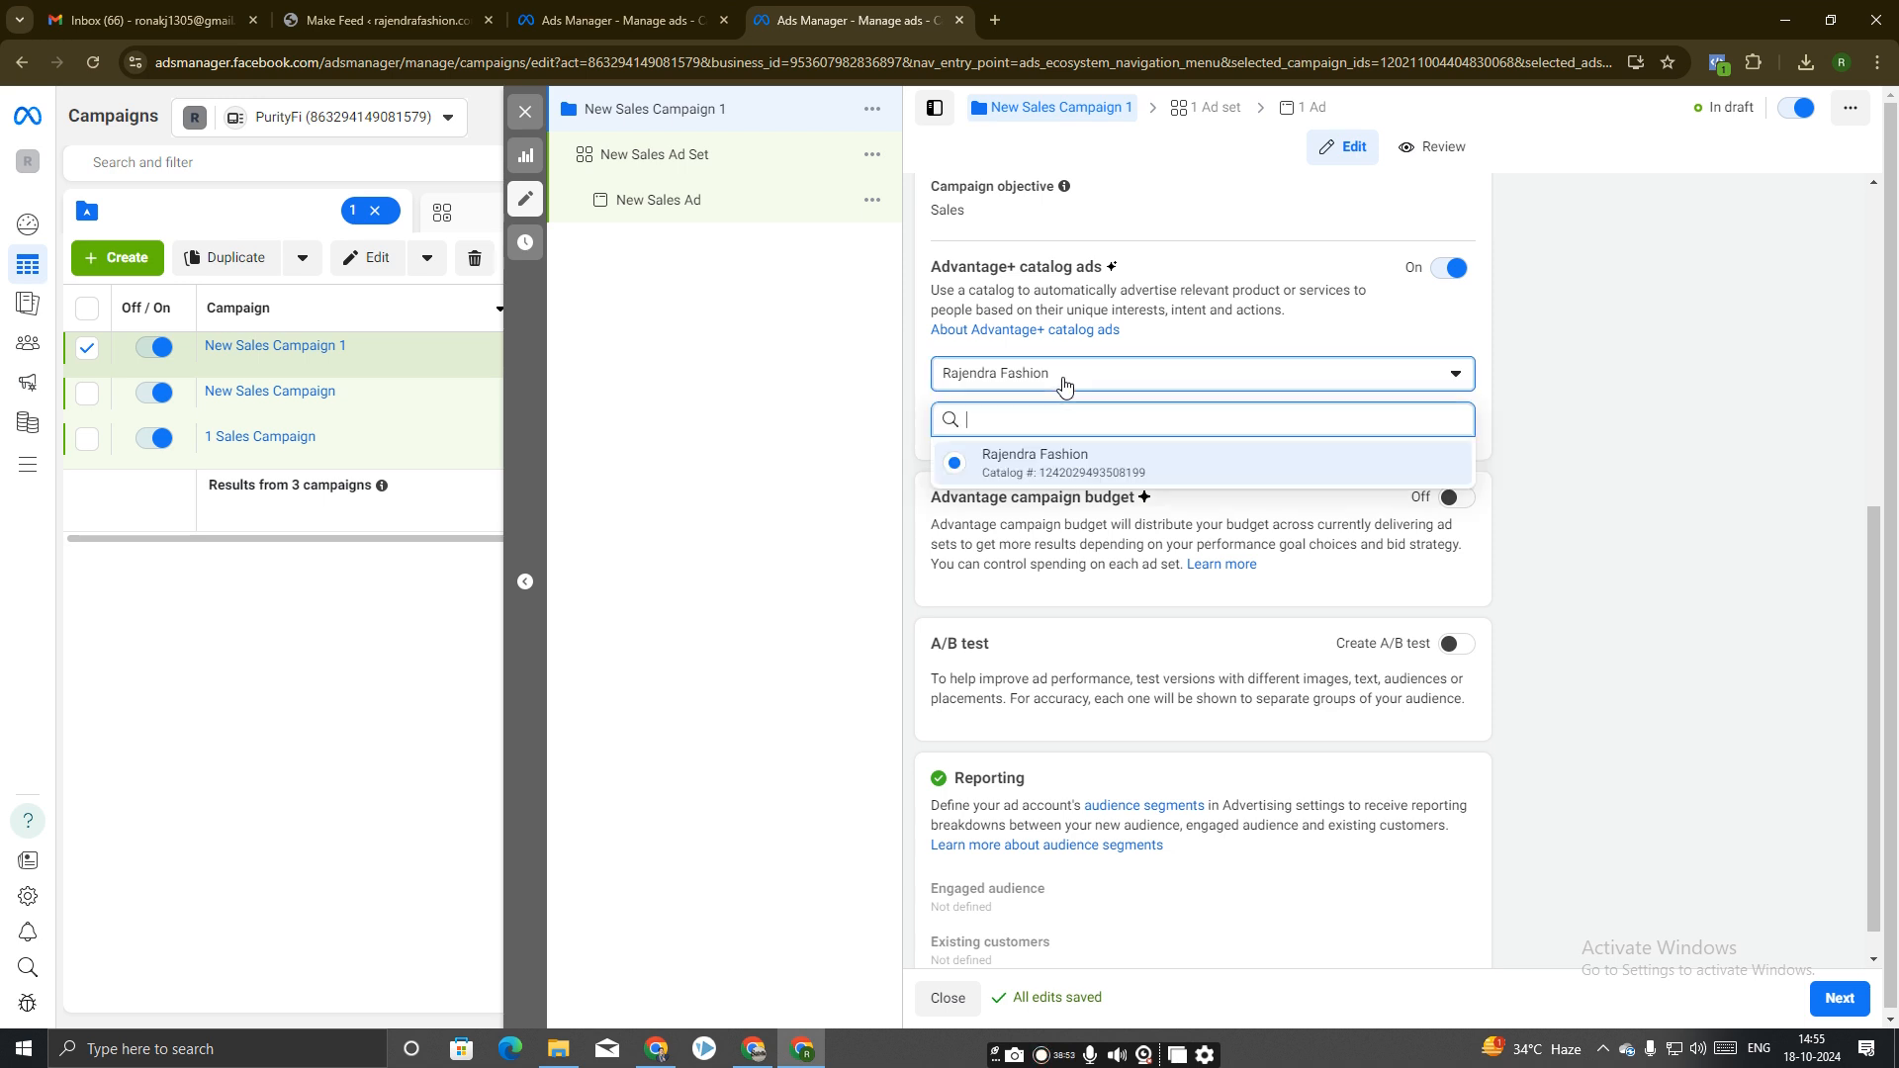
left_click(1088, 455)
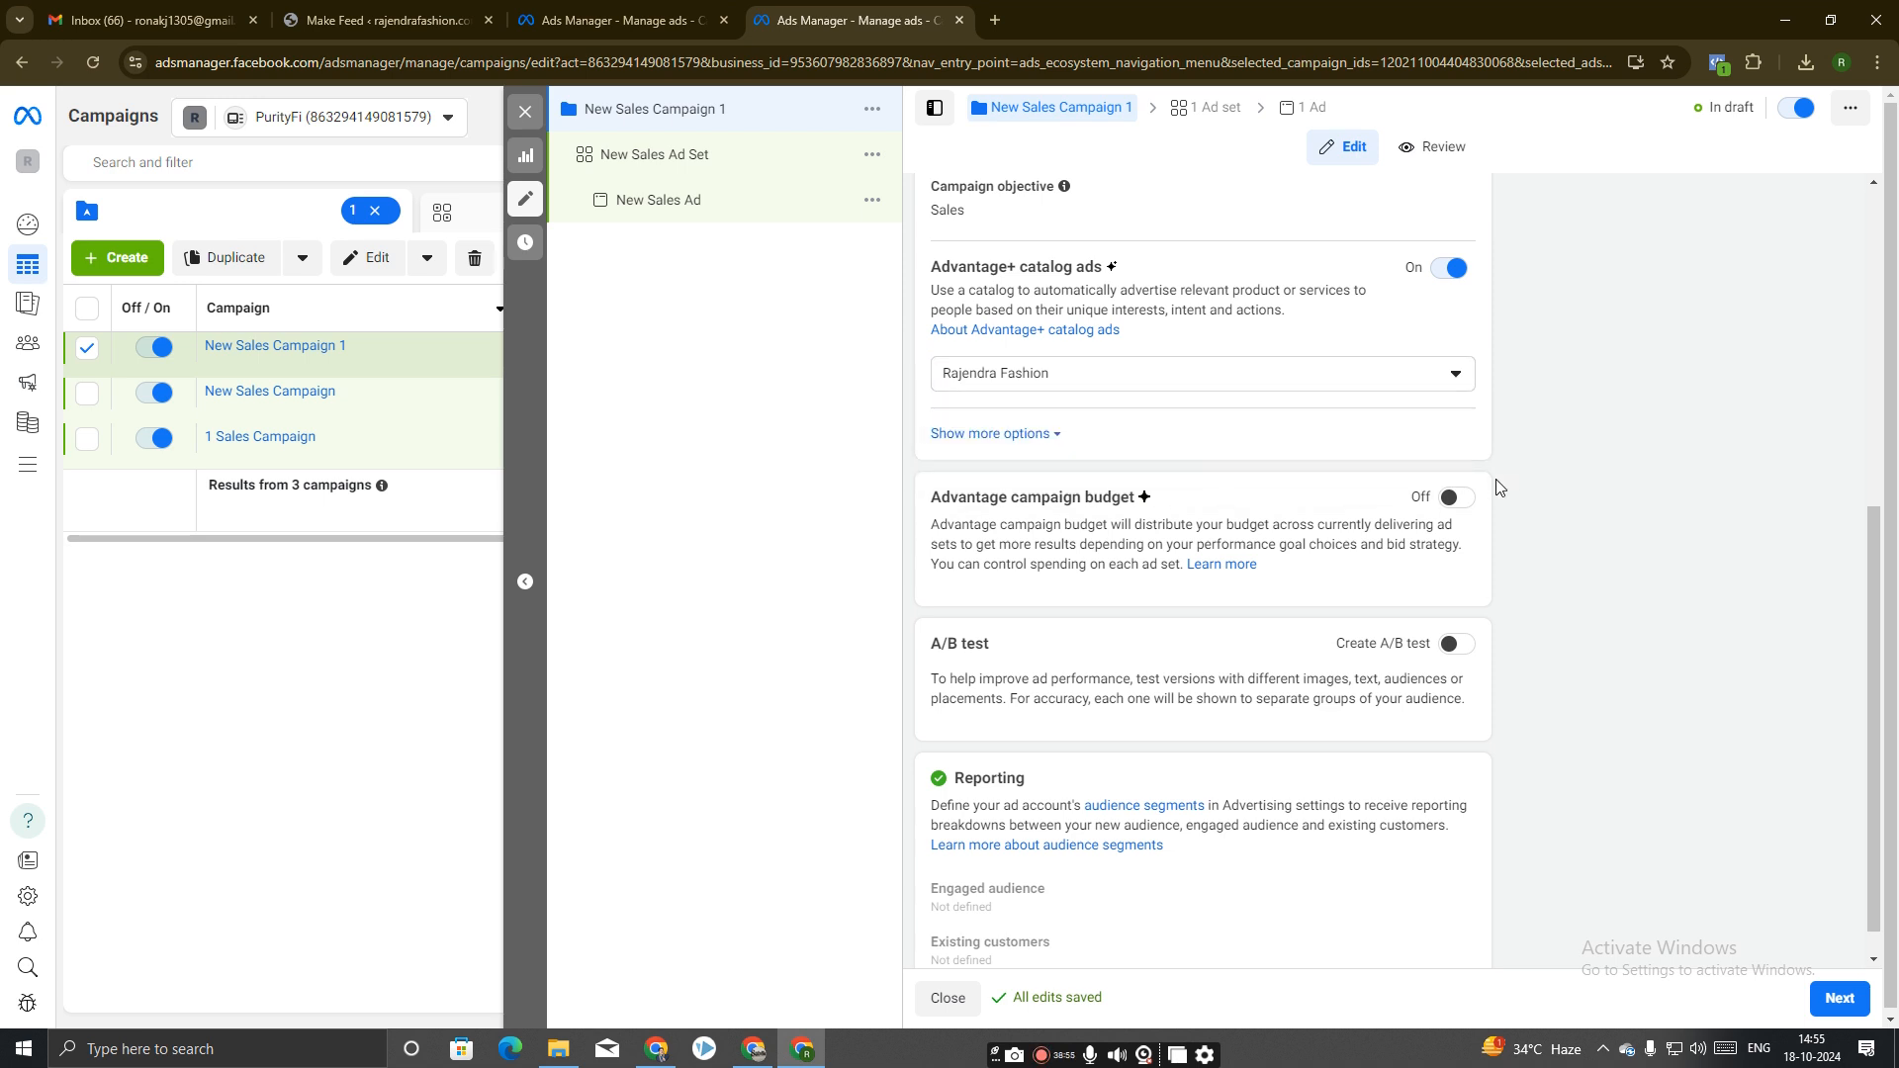
Turn on the Advantage campaign budget and set the daily budget to ₹2,000.
scroll(1385, 515, "down", 2)
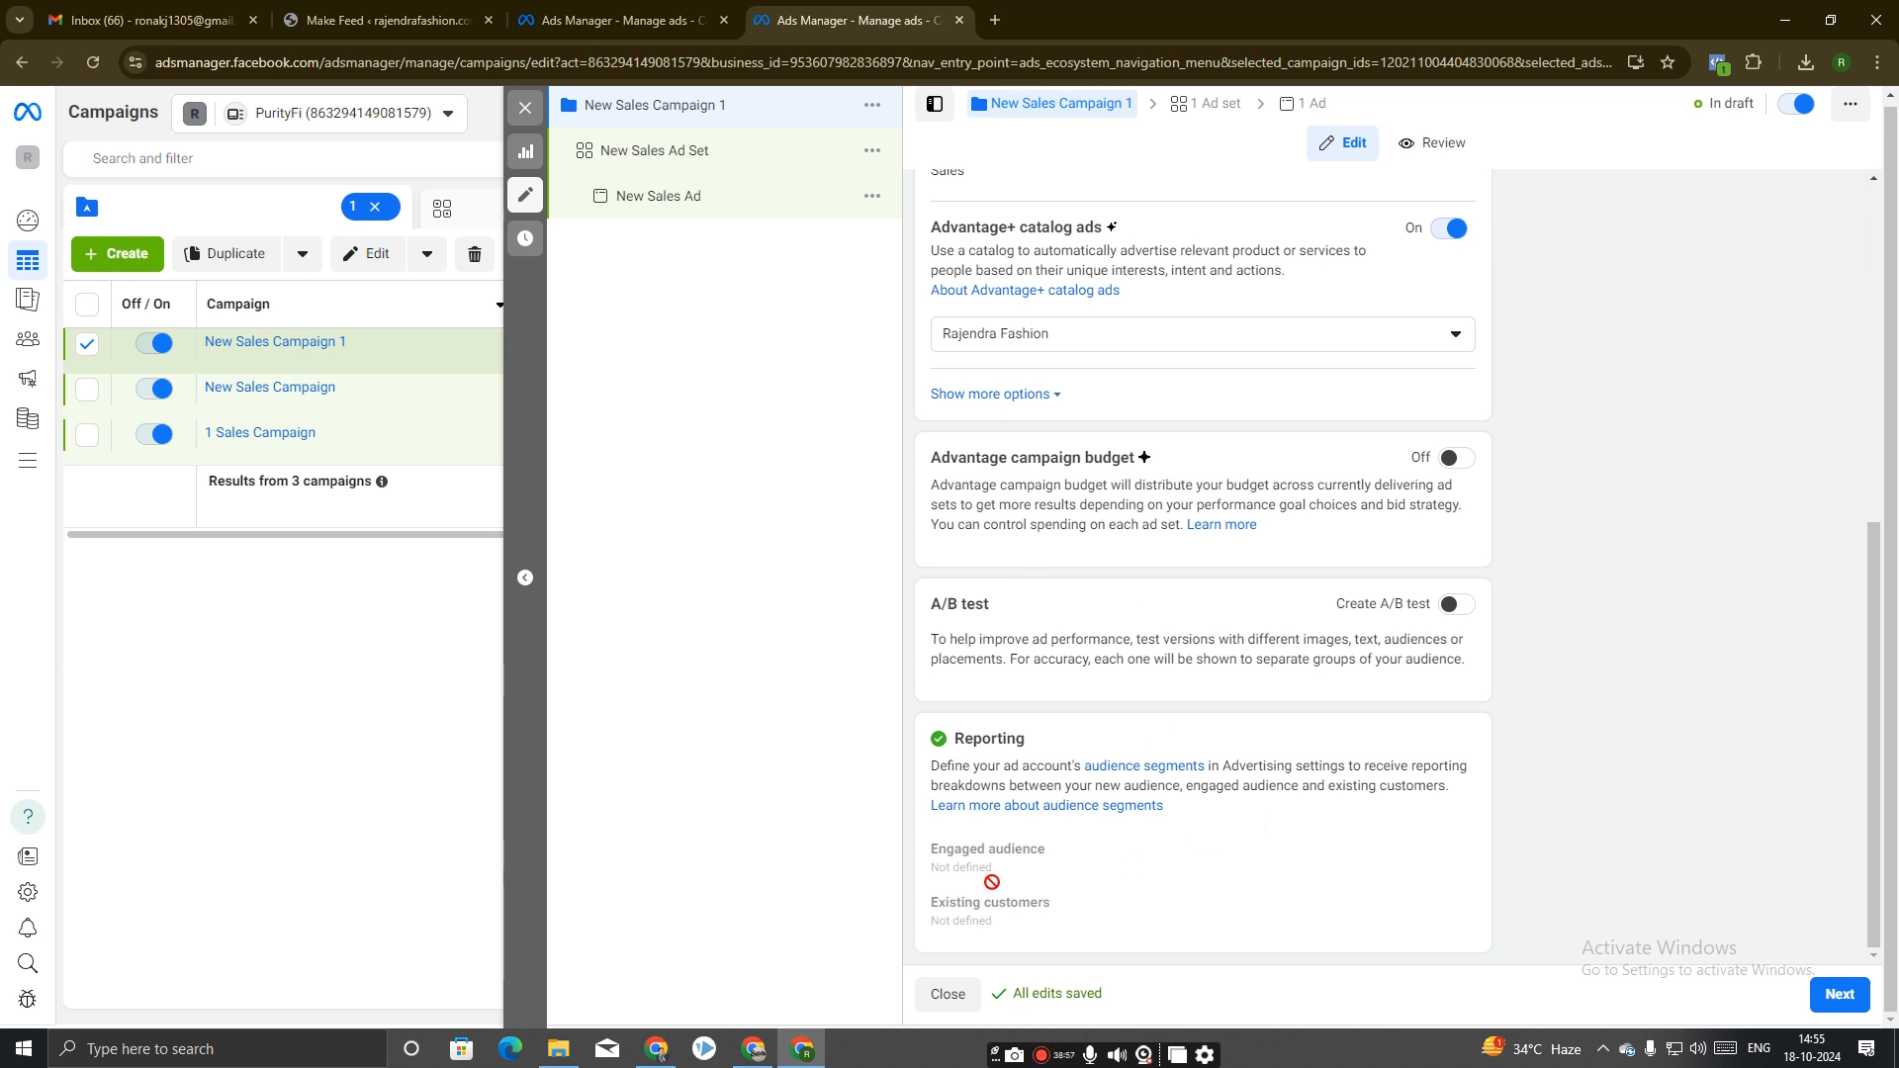
left_click(1456, 460)
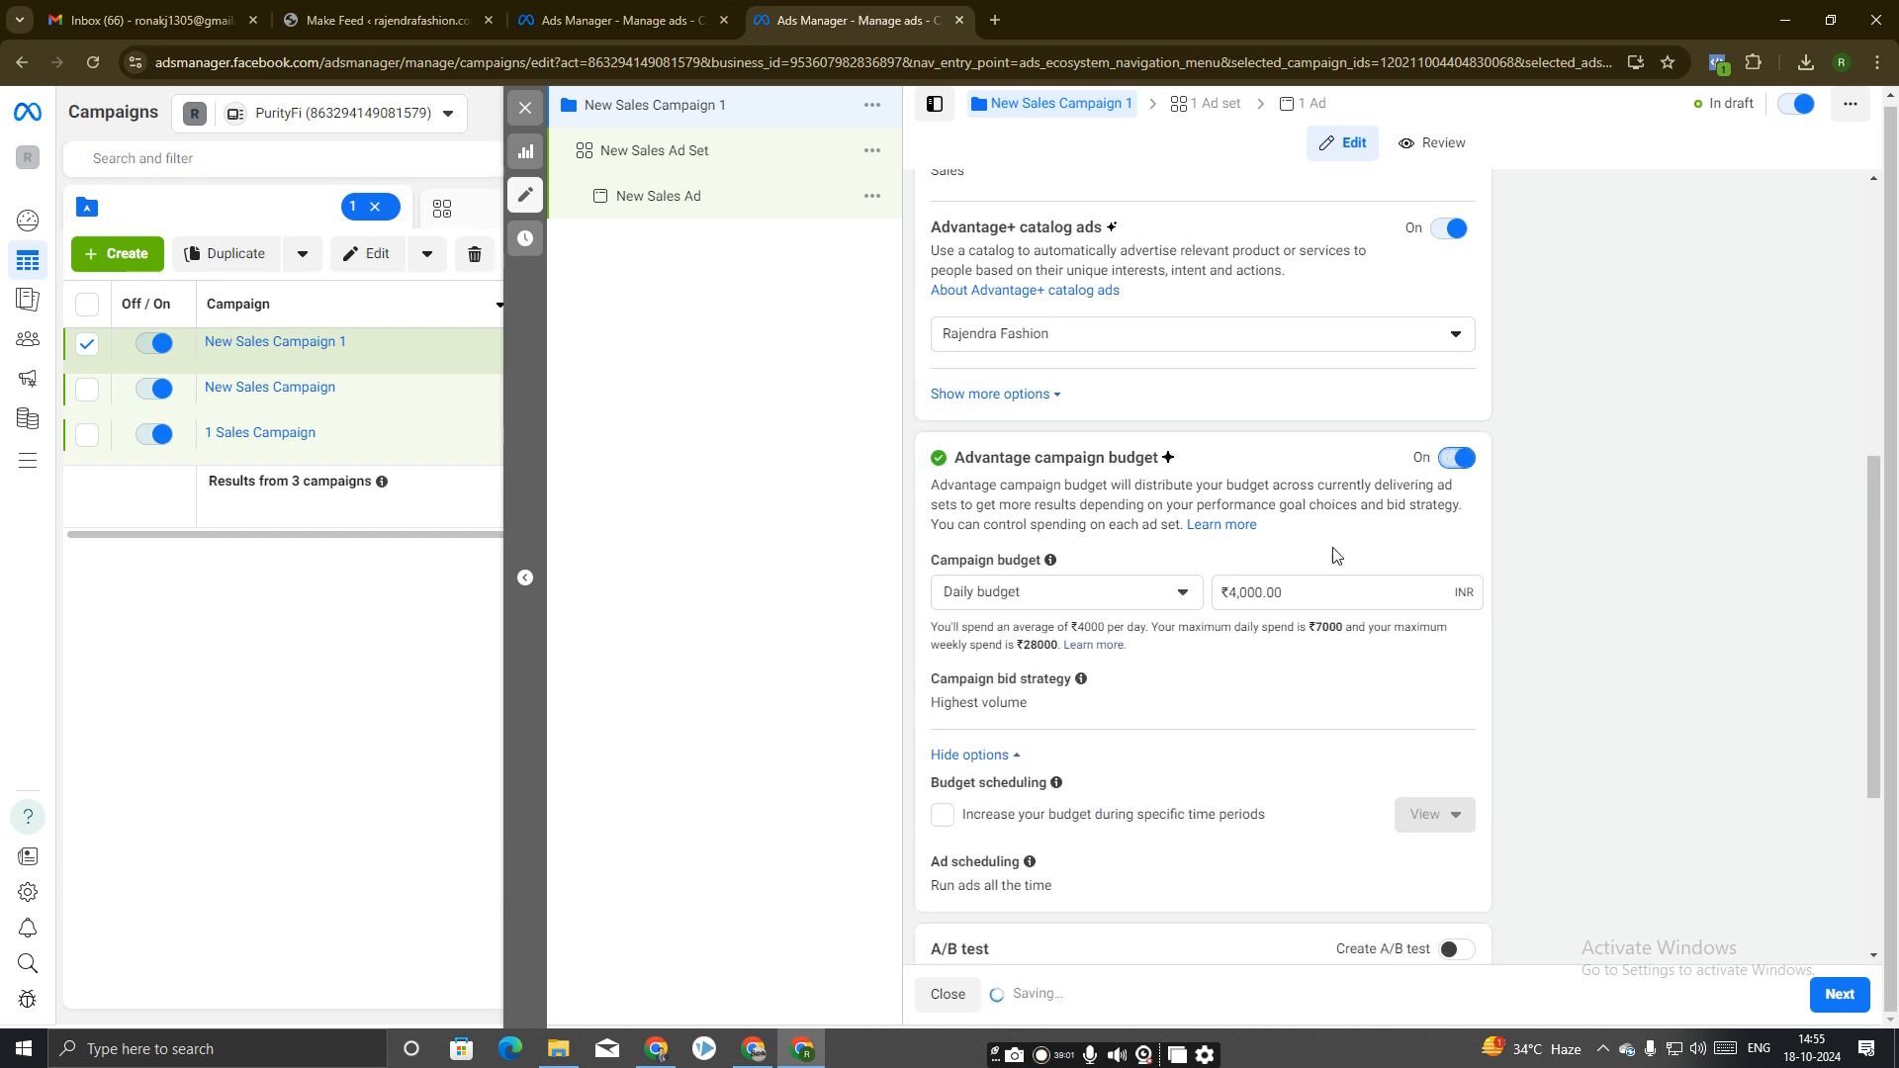
left_click_drag(1247, 594, 1220, 596)
type("2")
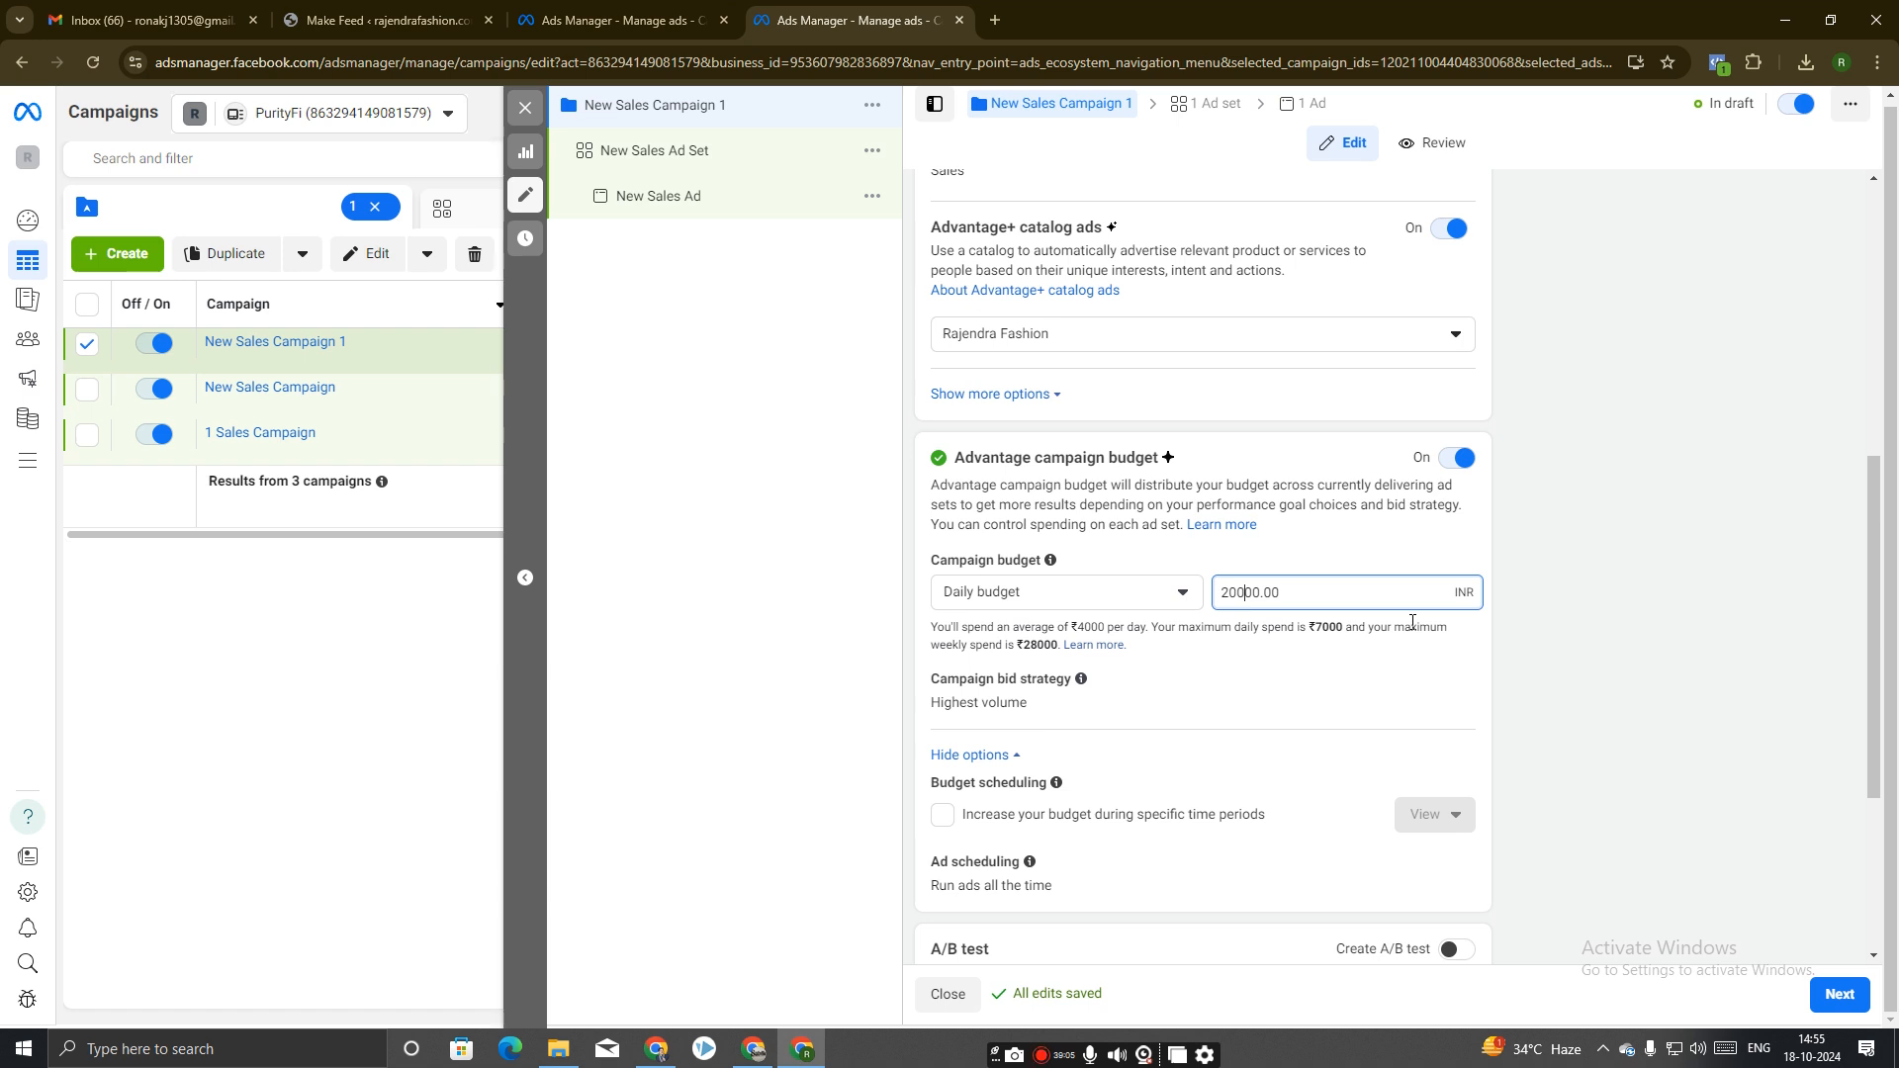
left_click(1610, 685)
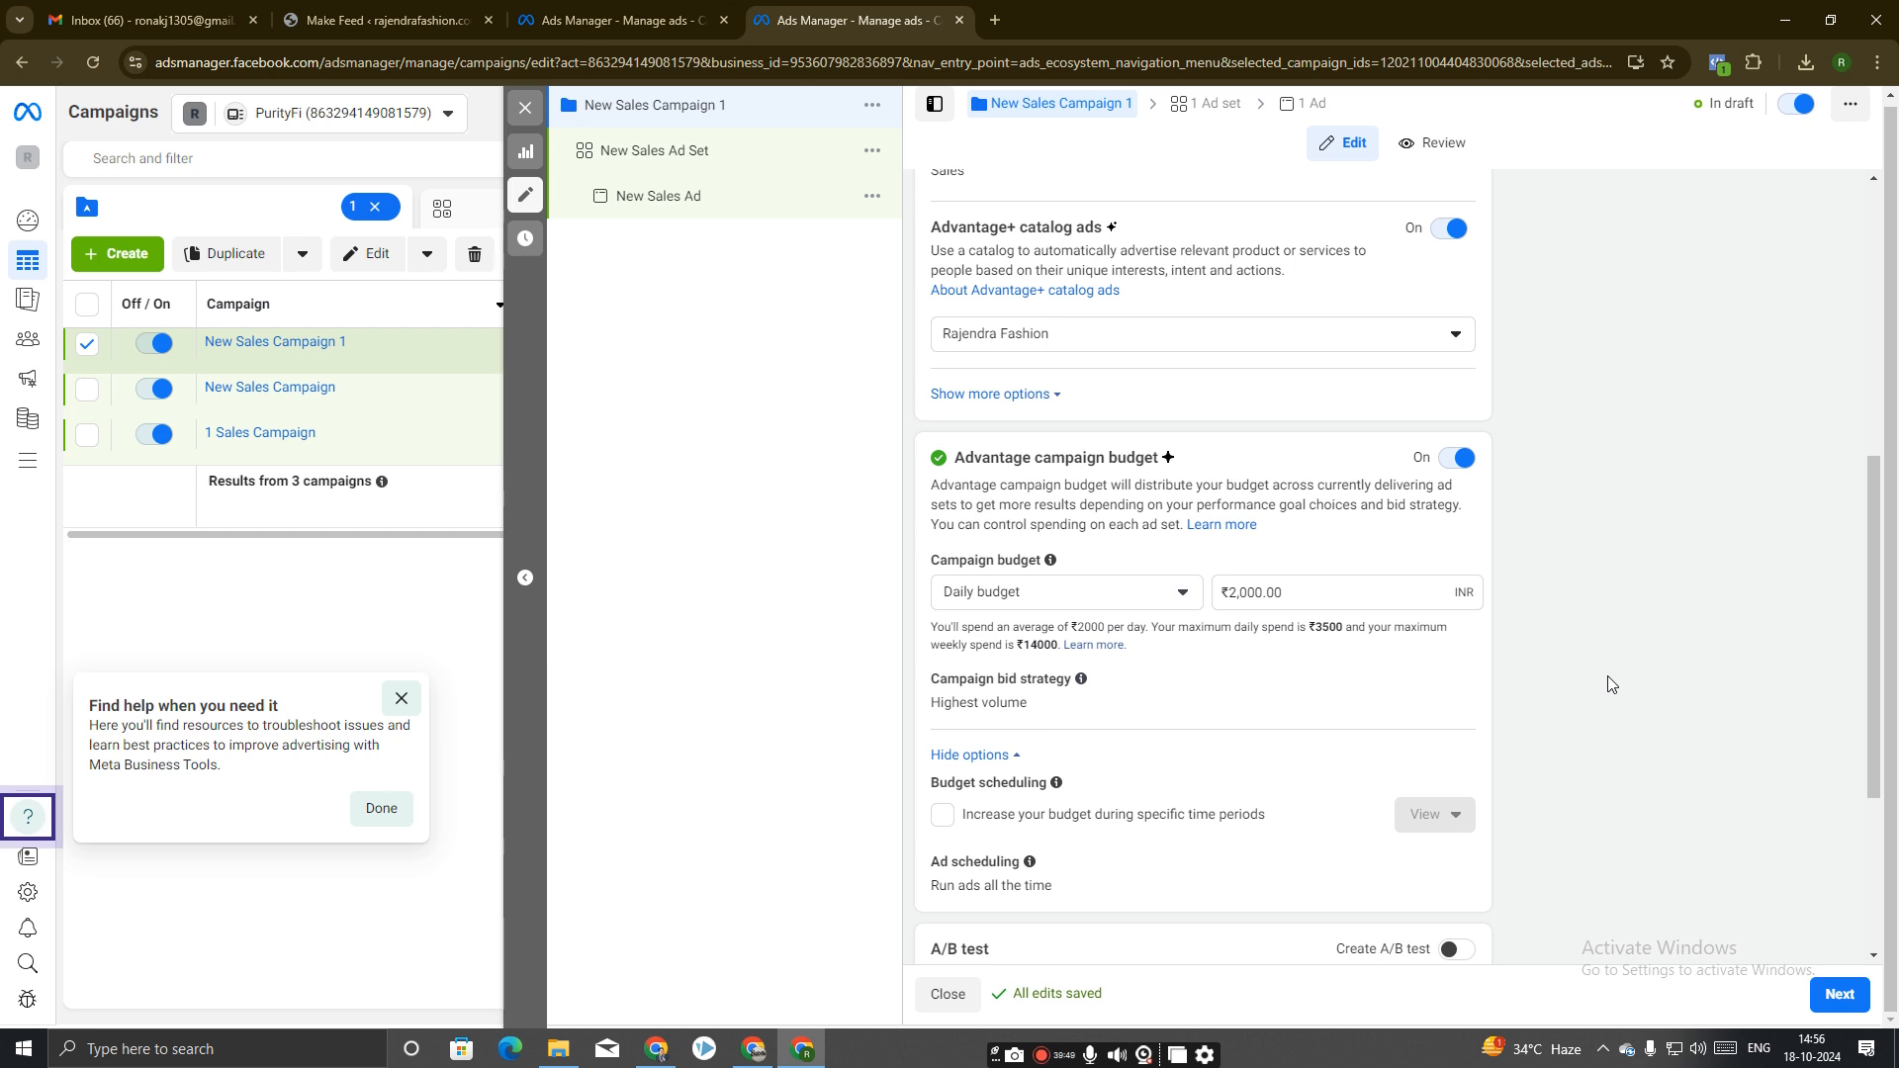
Review the maximum daily spend and the remaining campaign settings, and continue to the ad set.
scroll(1328, 732, "down", 2)
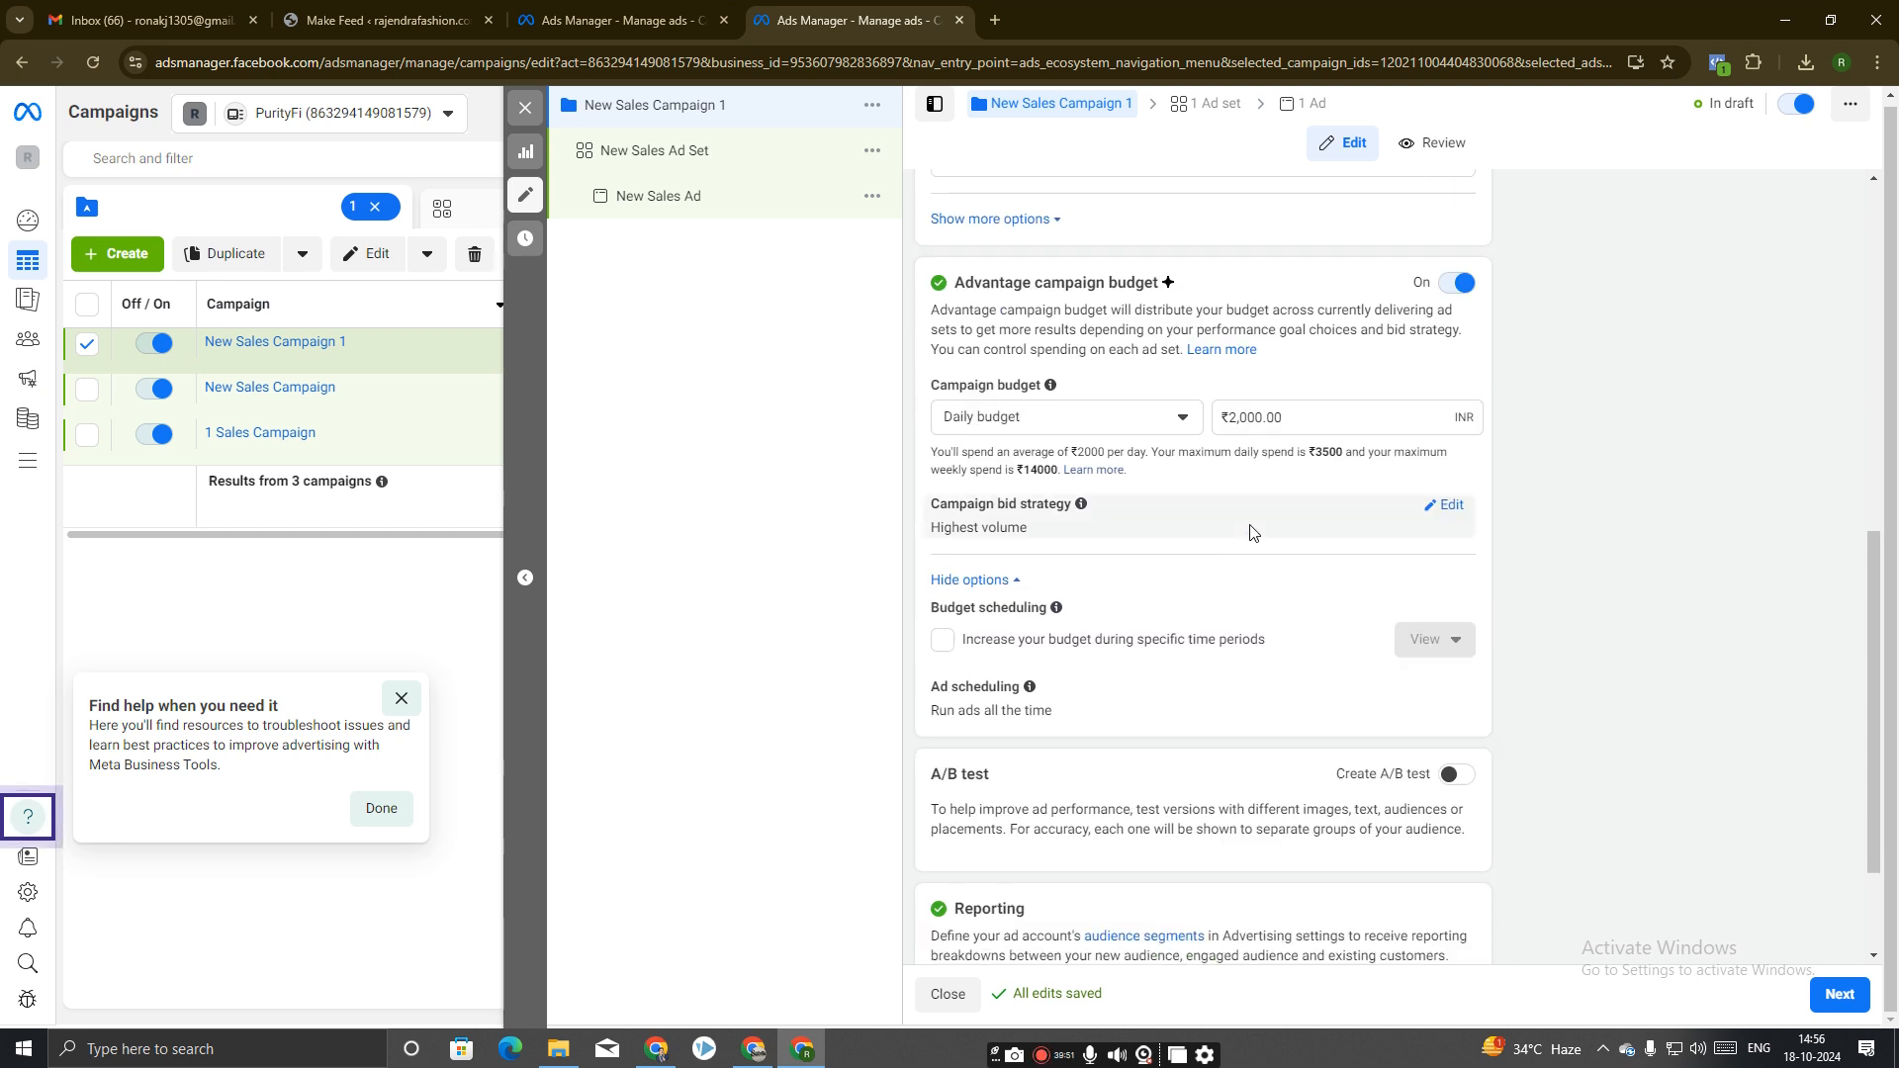
left_click_drag(1312, 431, 1347, 434)
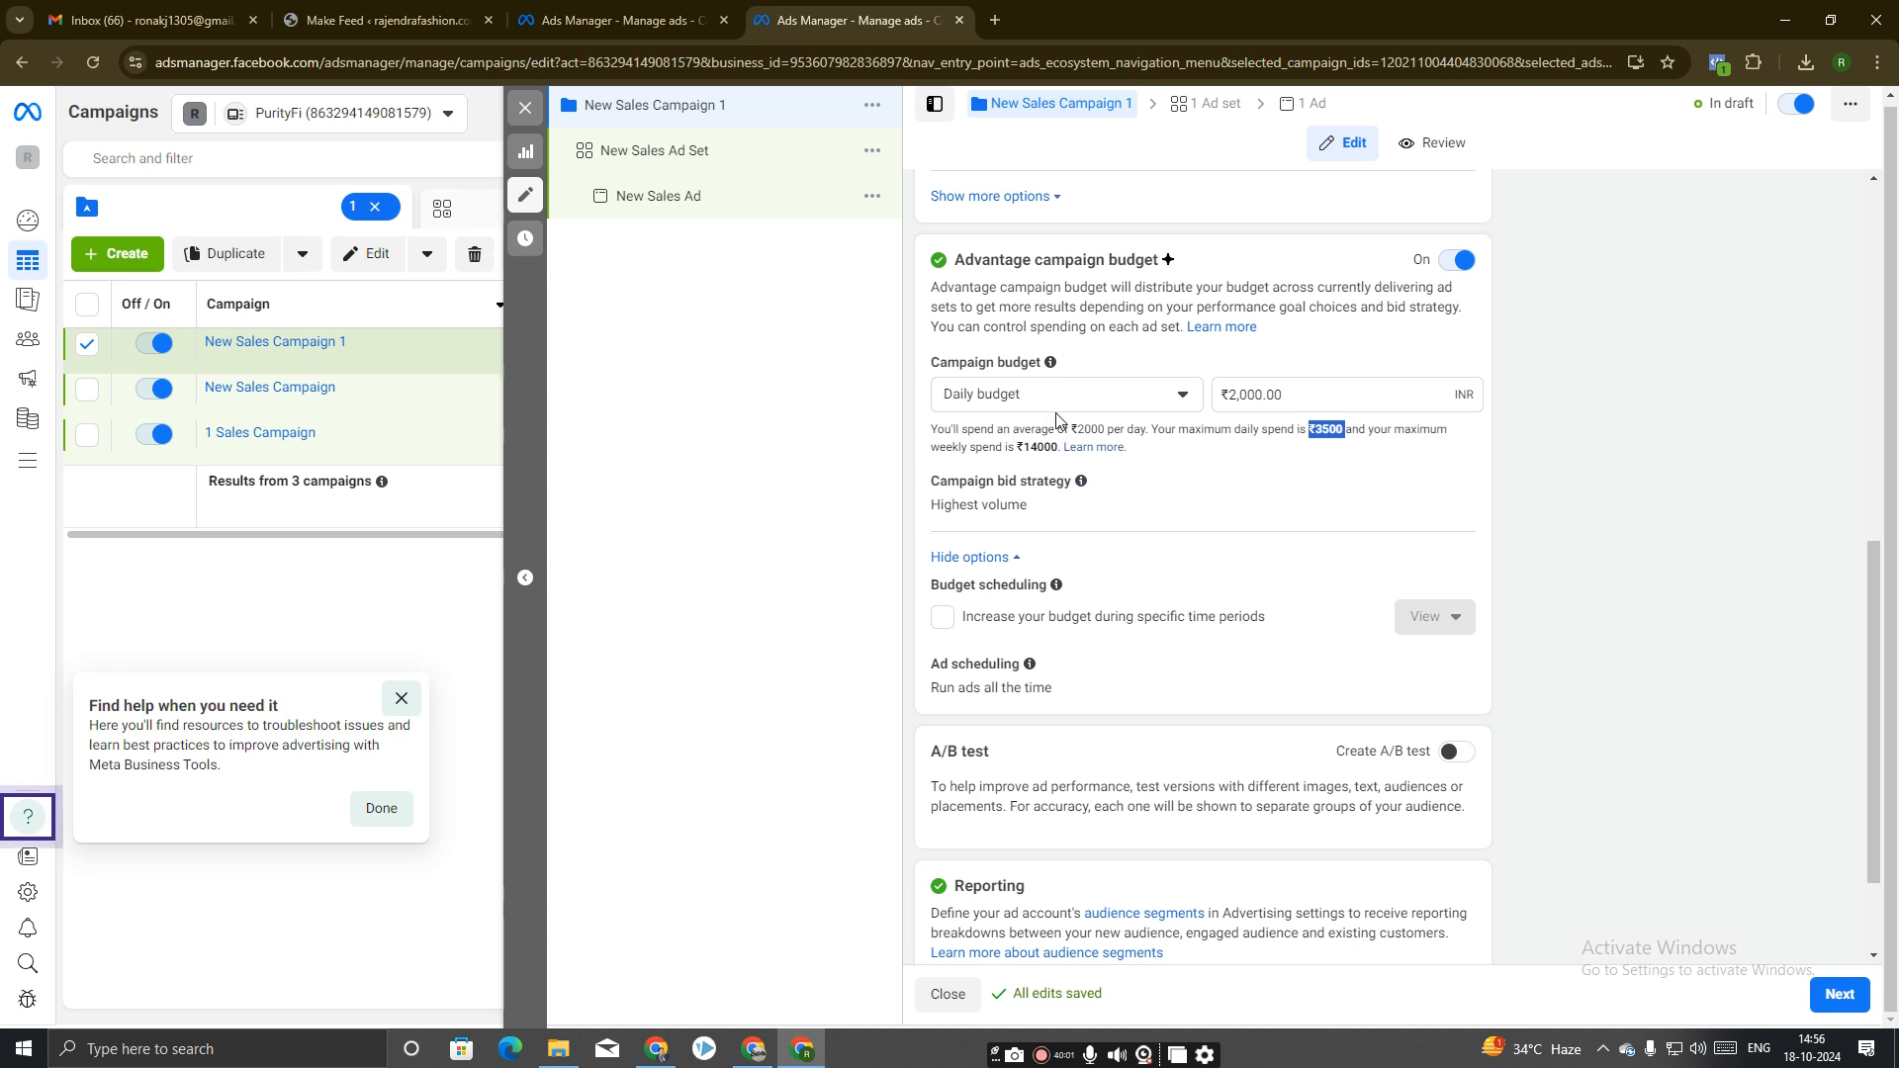
scroll(1237, 481, "down", 2)
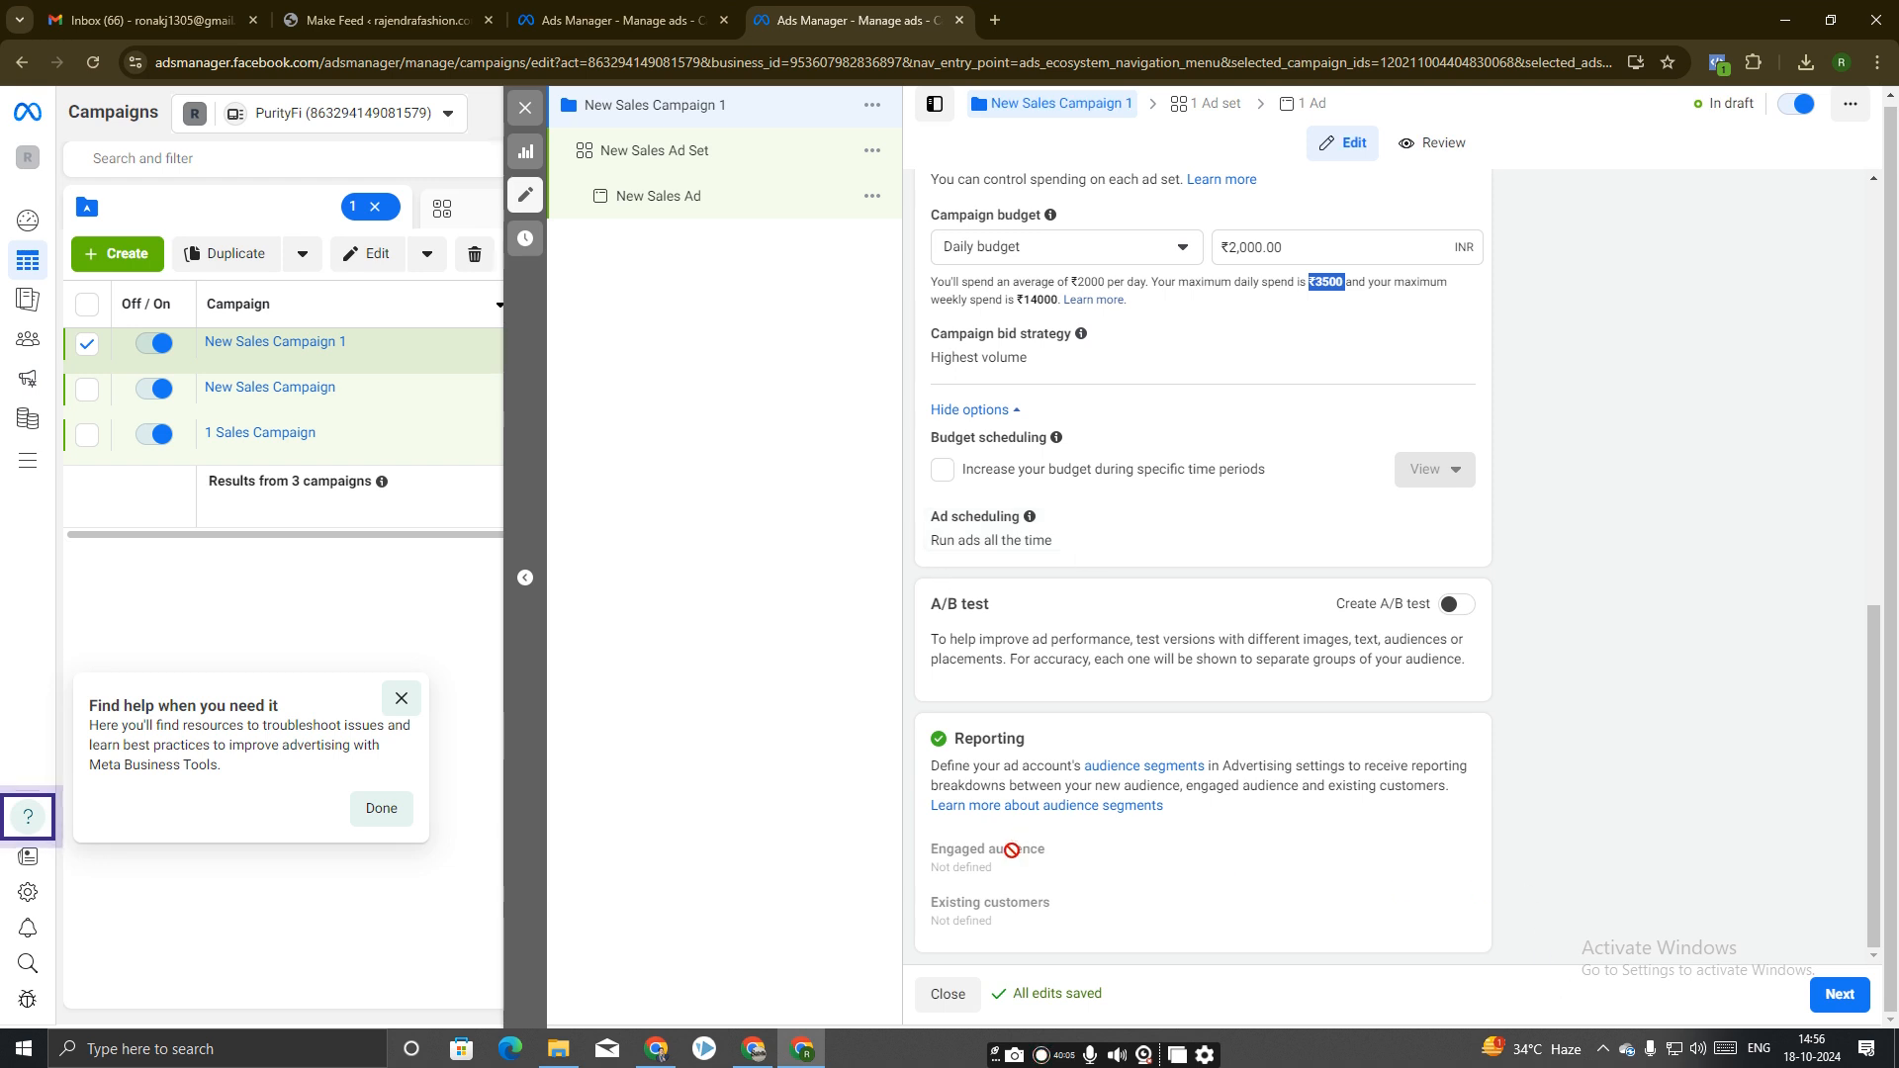
left_click(1836, 996)
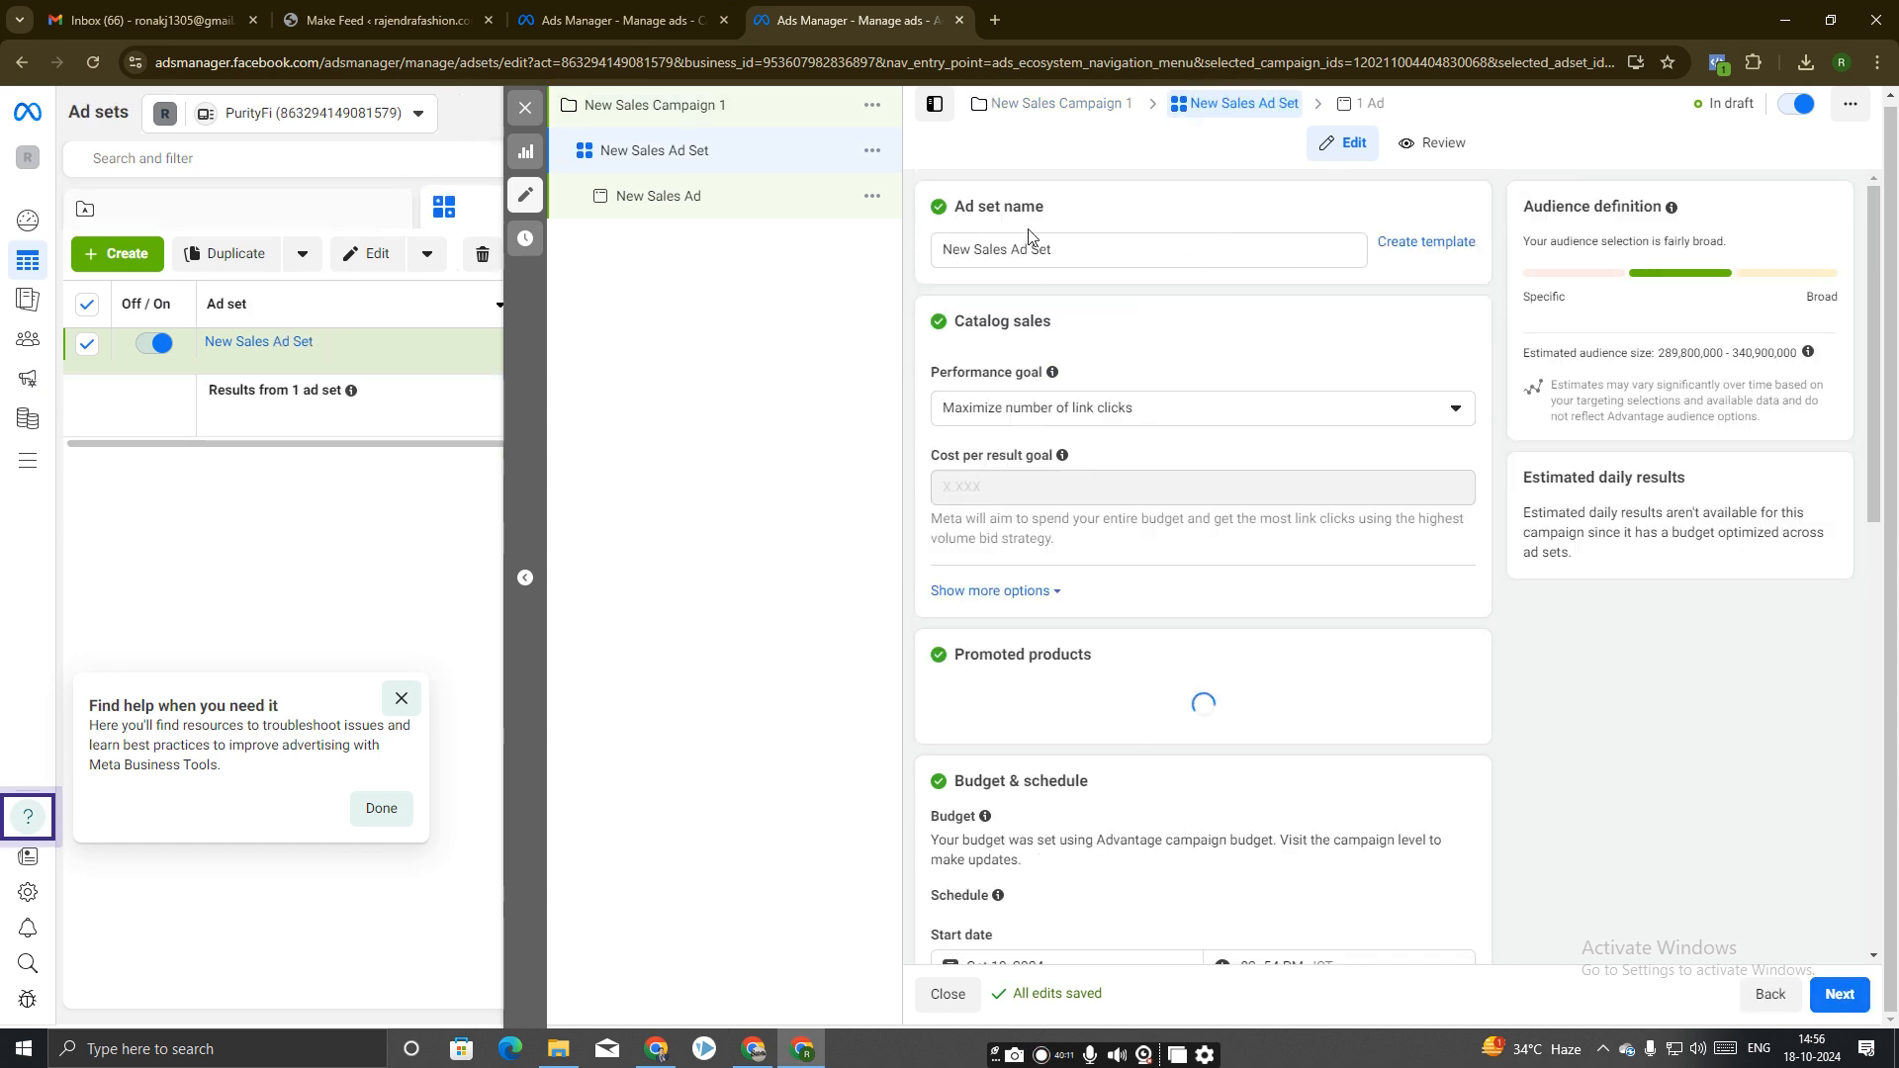
Rename the ad set as New Sales Ad Set 1.
left_click(1069, 249)
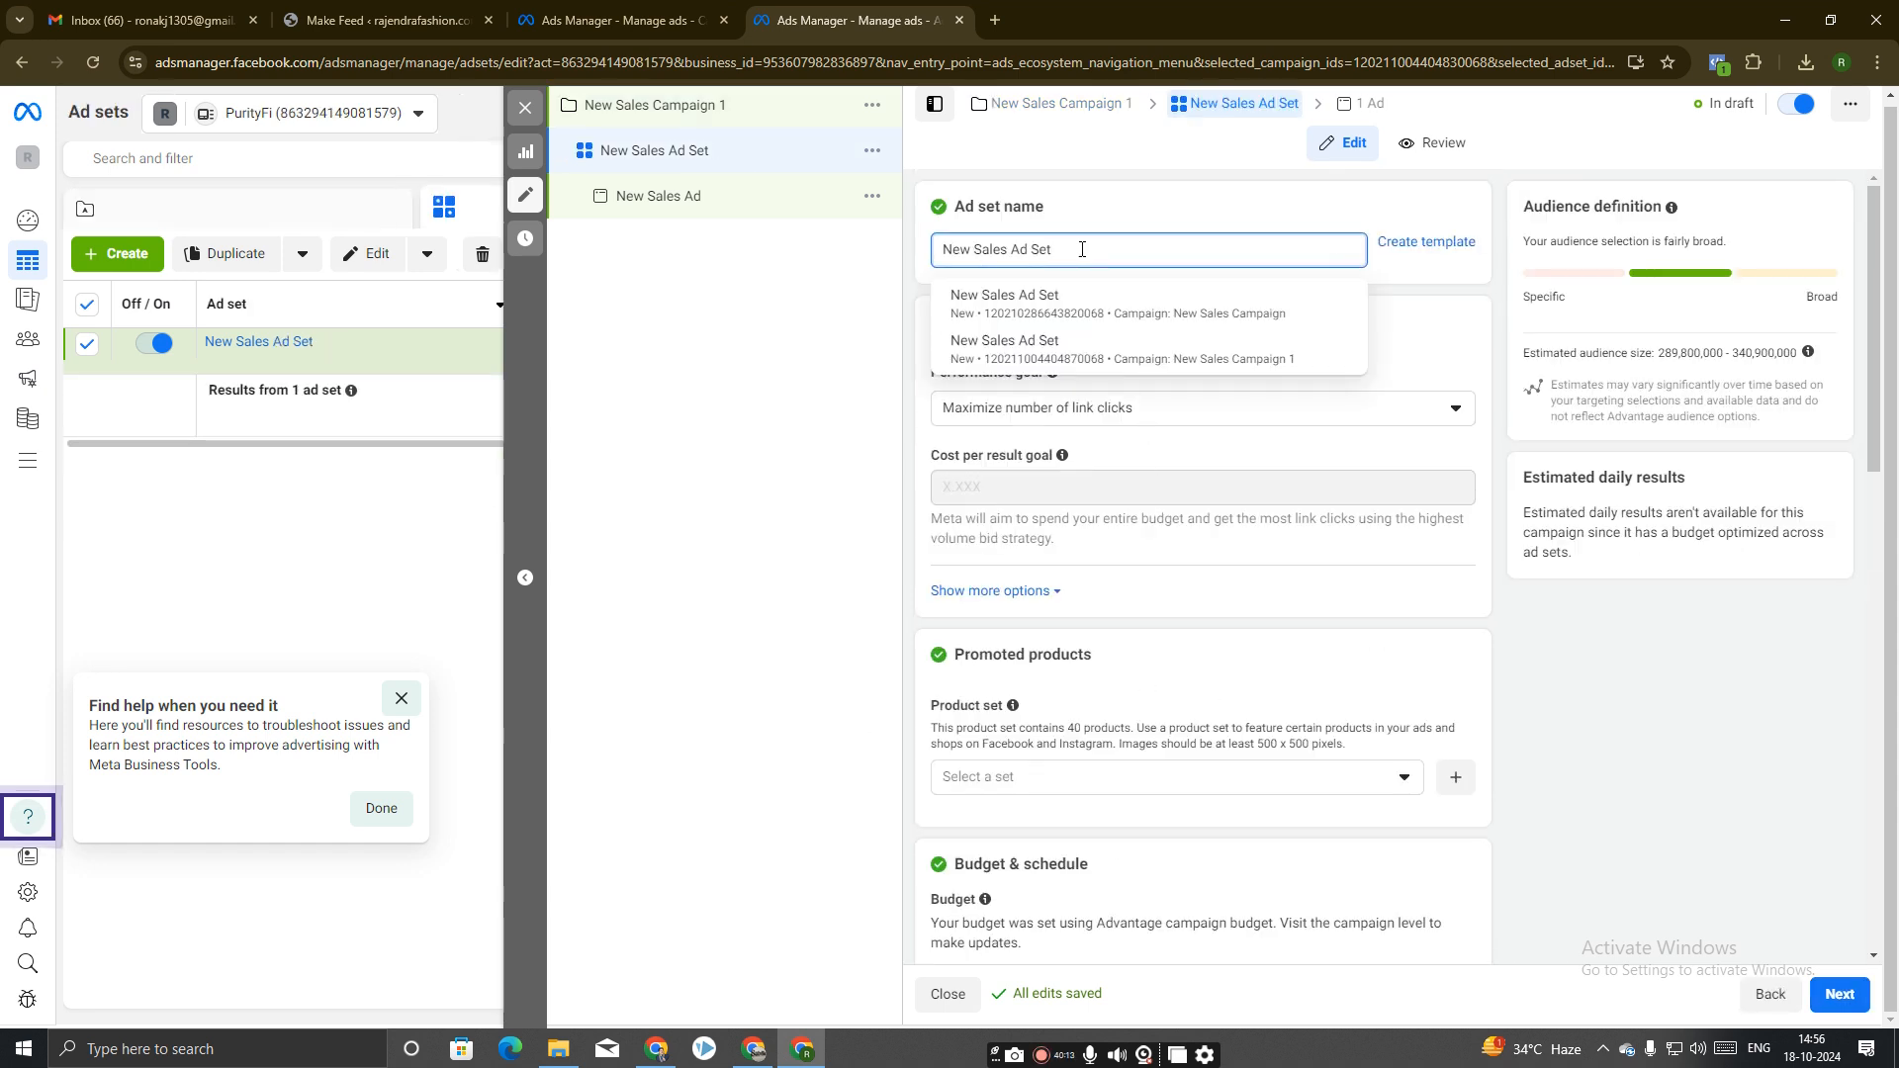
type("1")
left_click(774, 428)
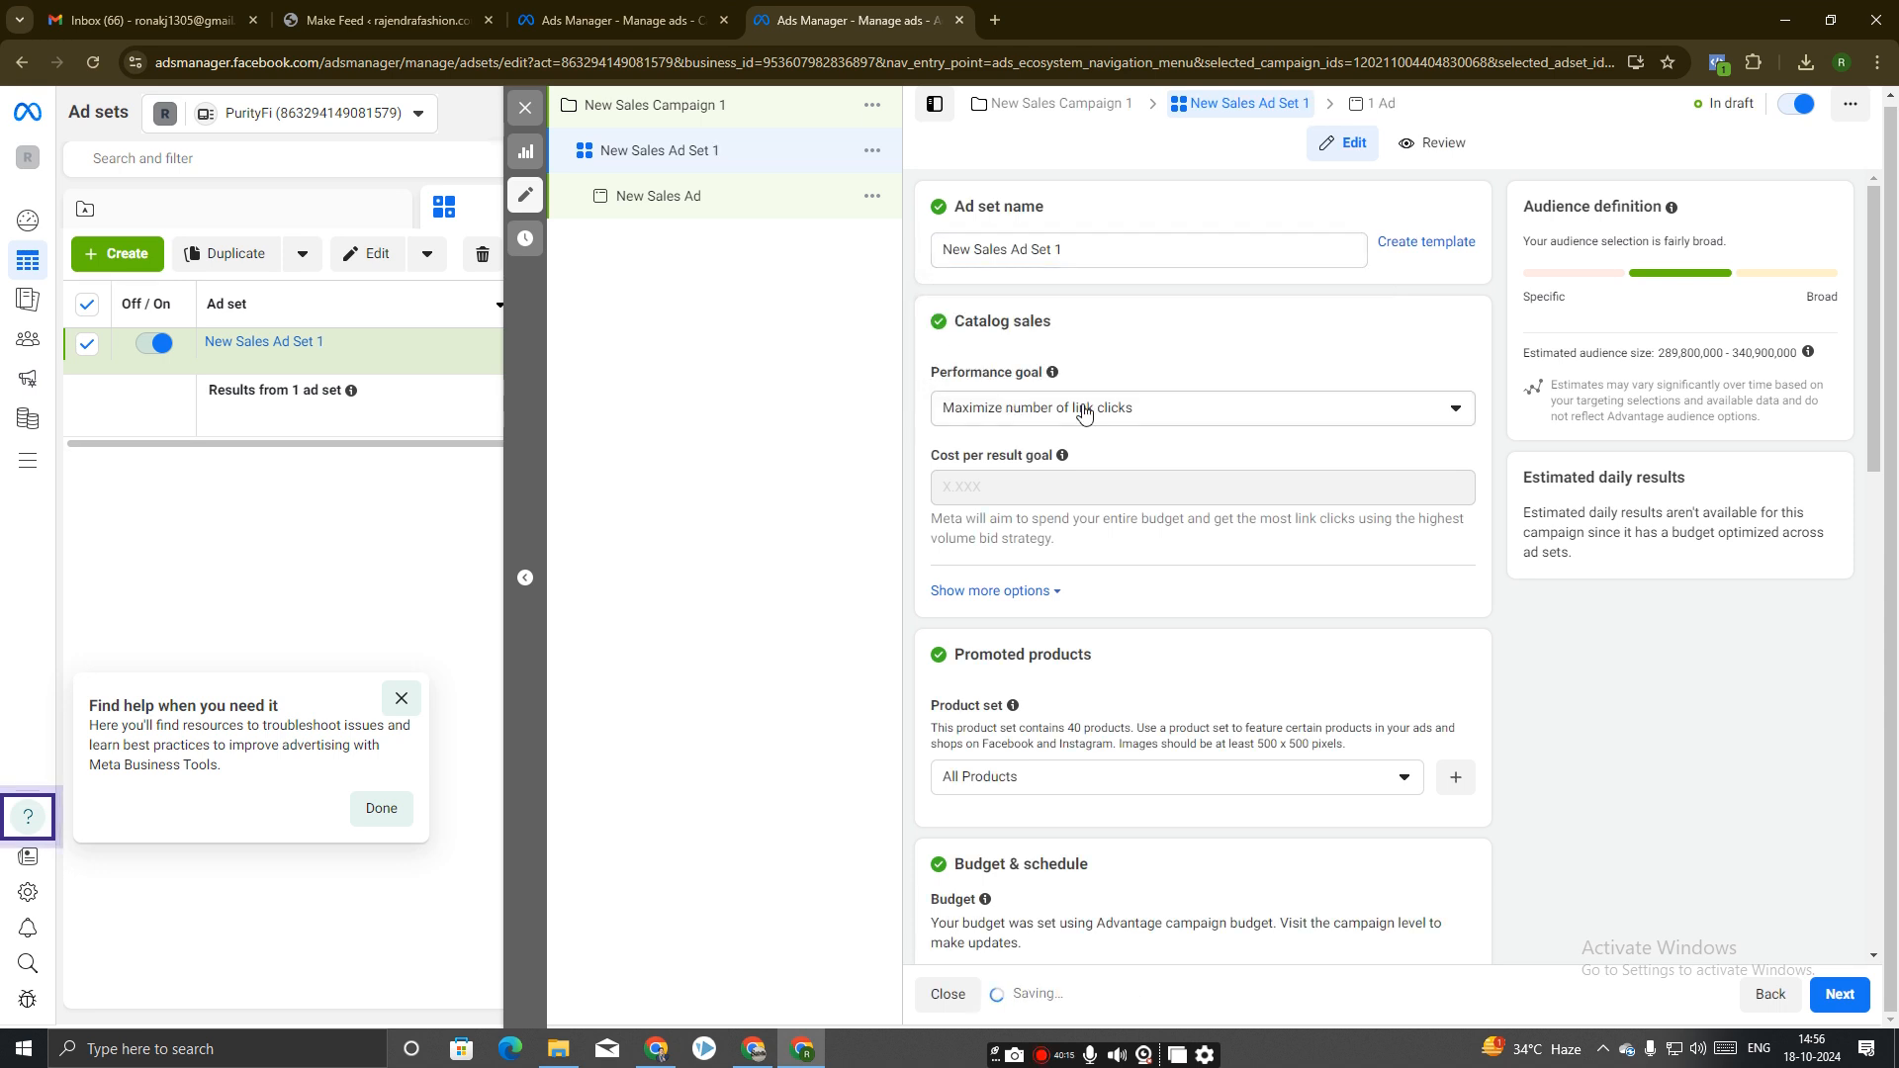
Choose All Products as the promoted product set and open the form for creating a new product set.
scroll(1091, 526, "down", 2)
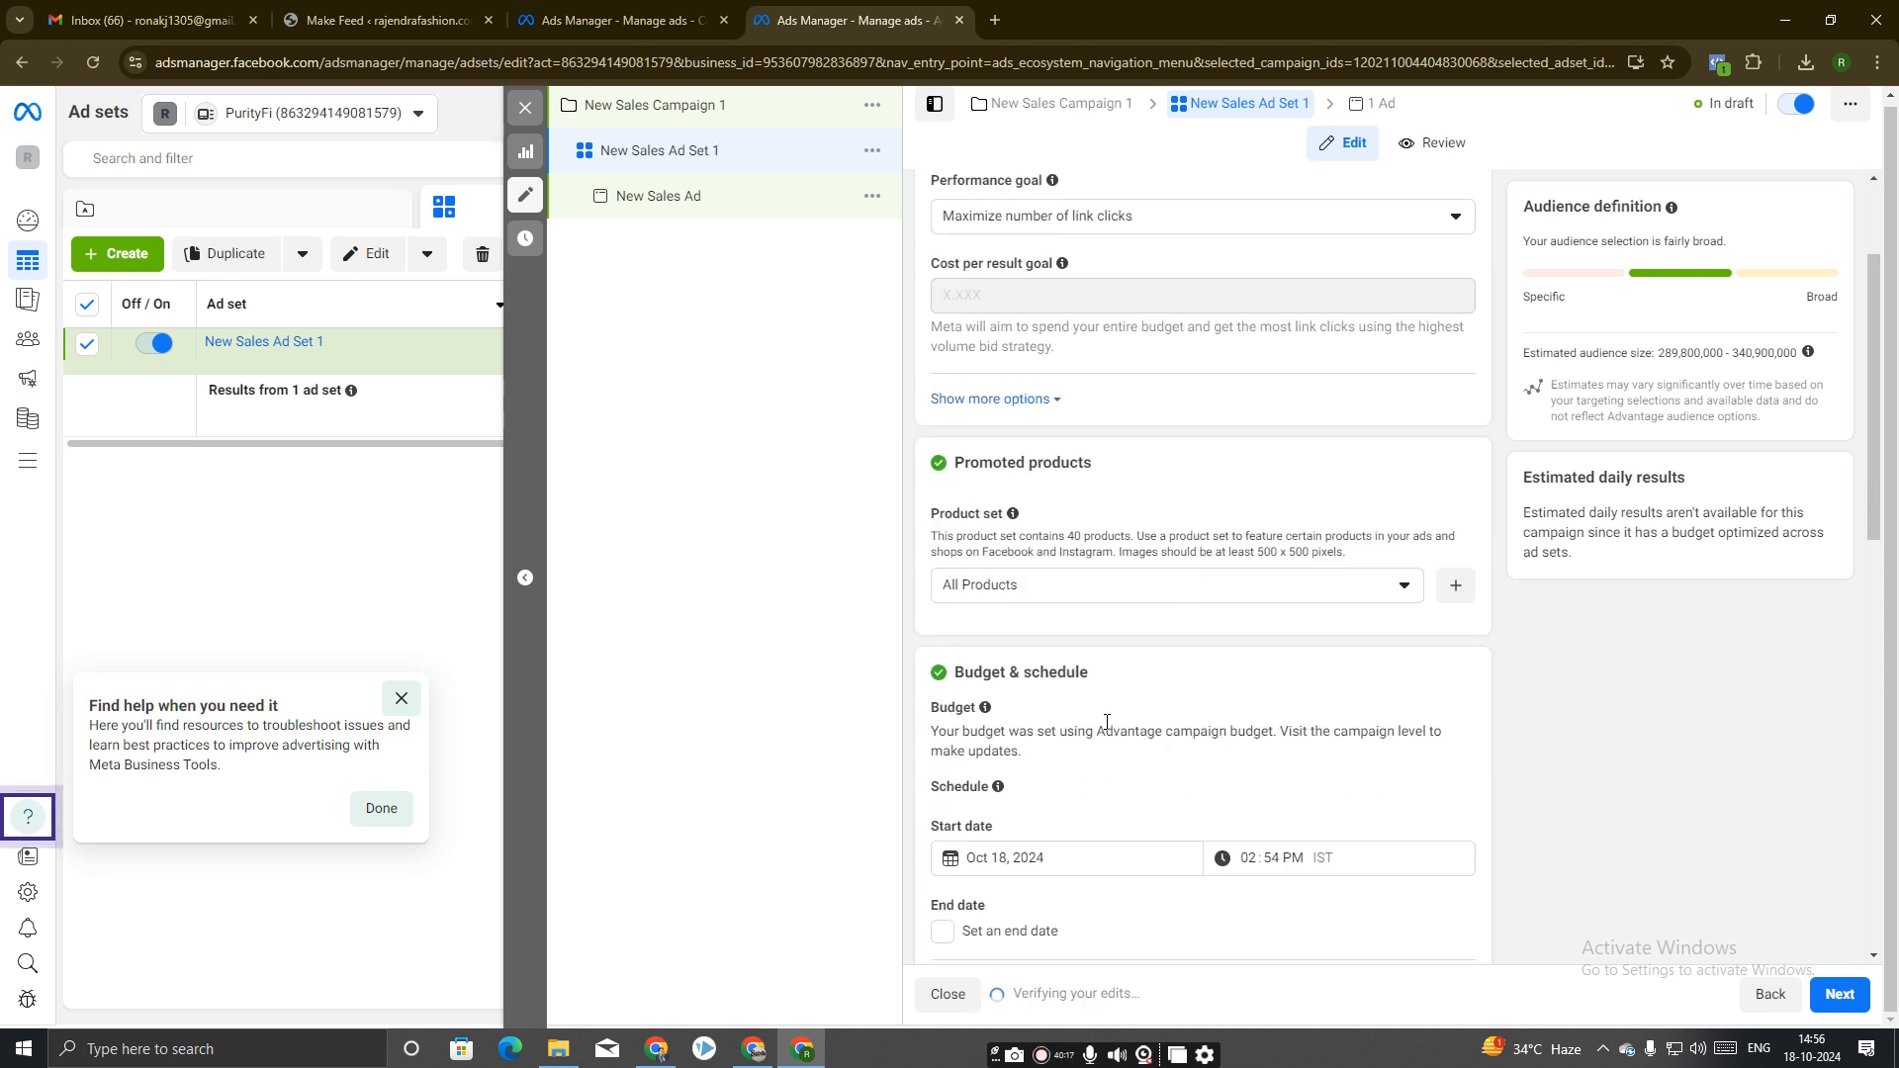
left_click(1073, 590)
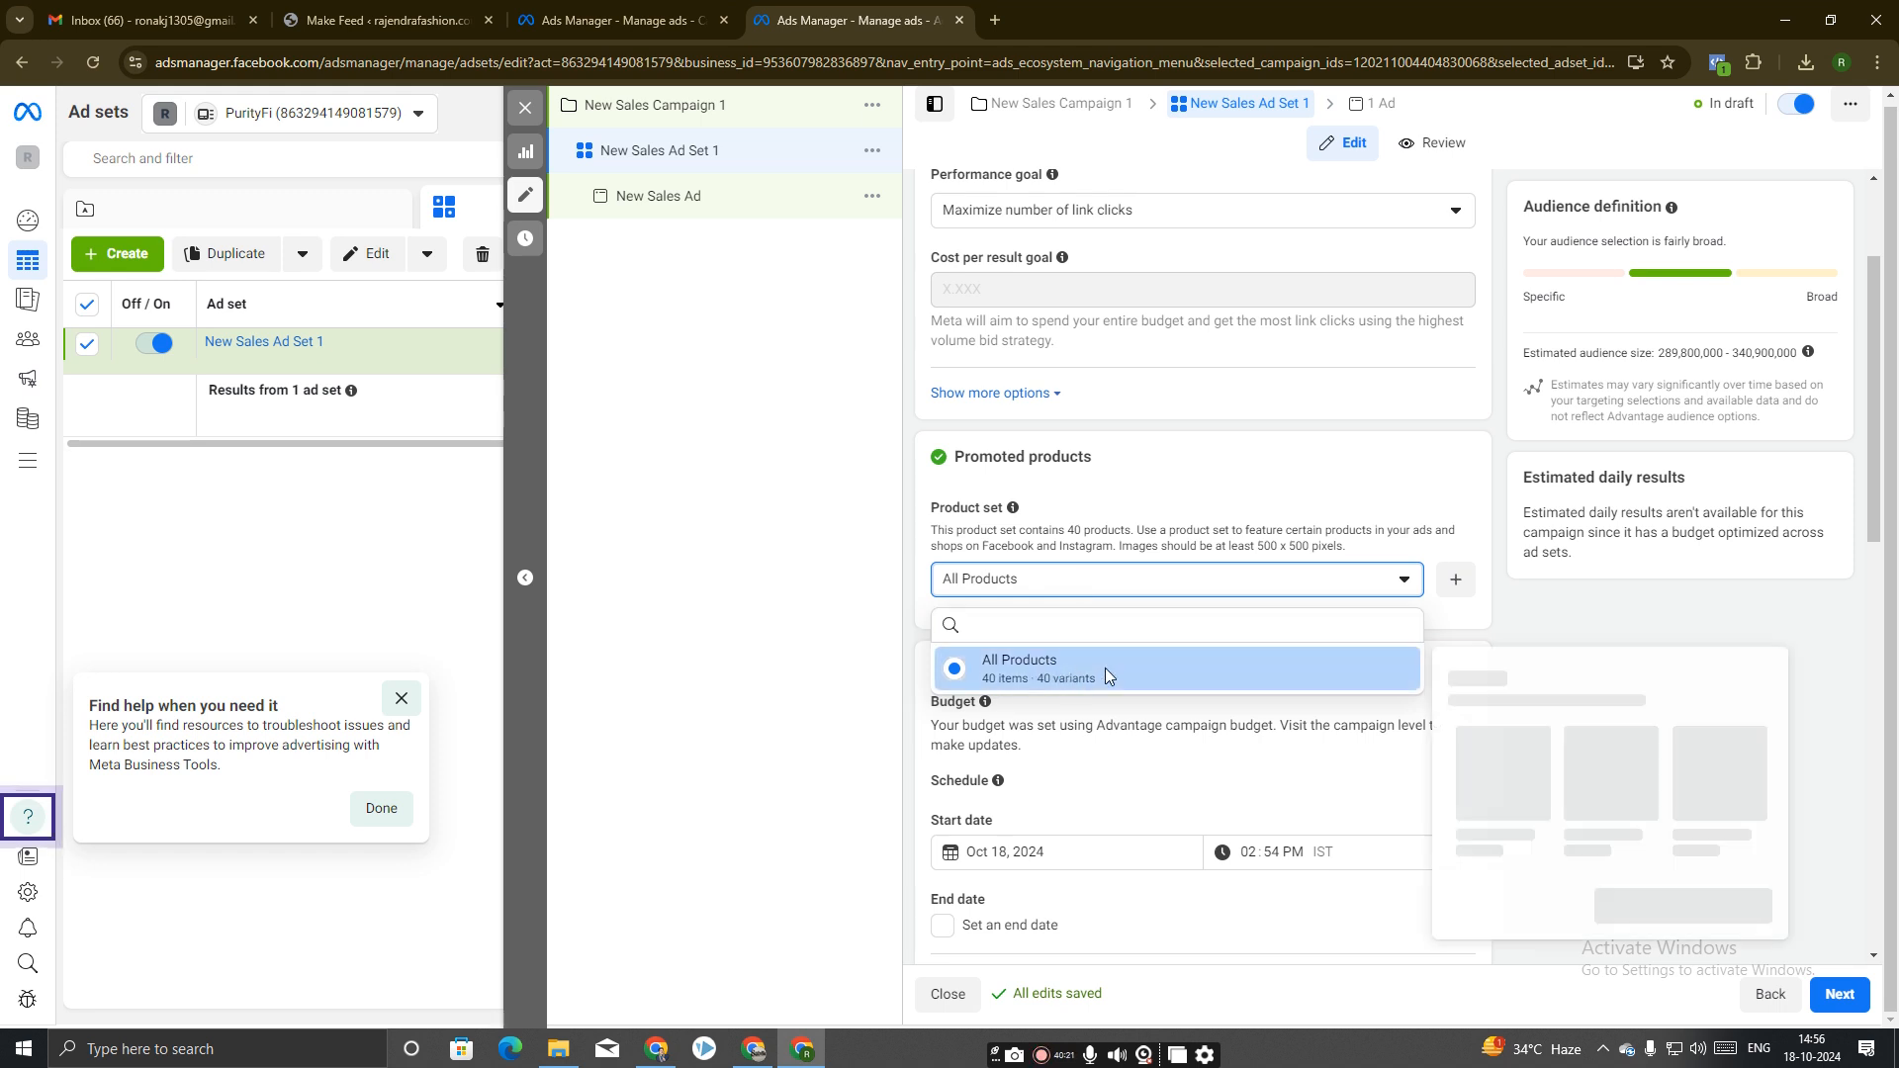
left_click(1106, 669)
left_click(1455, 580)
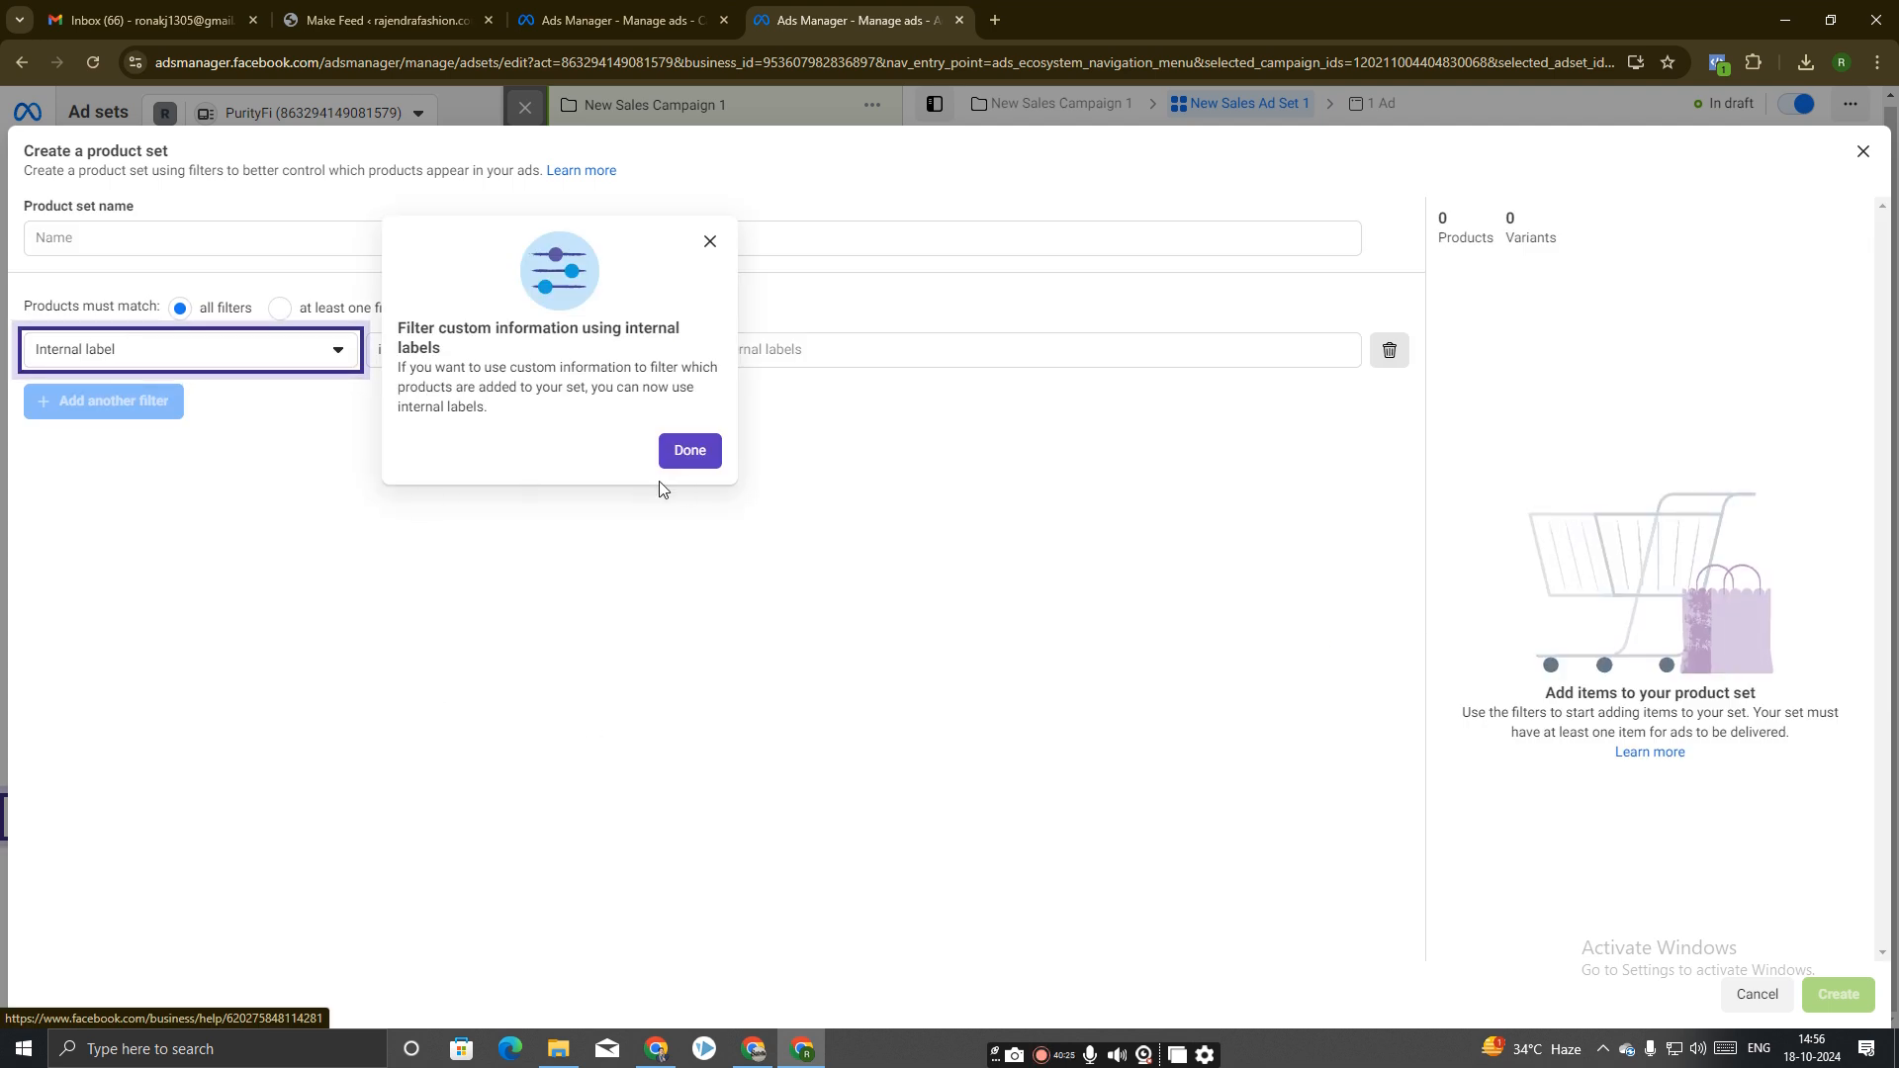
Make the new product set match at least one filter and set that filter to Price is less than.
left_click(702, 523)
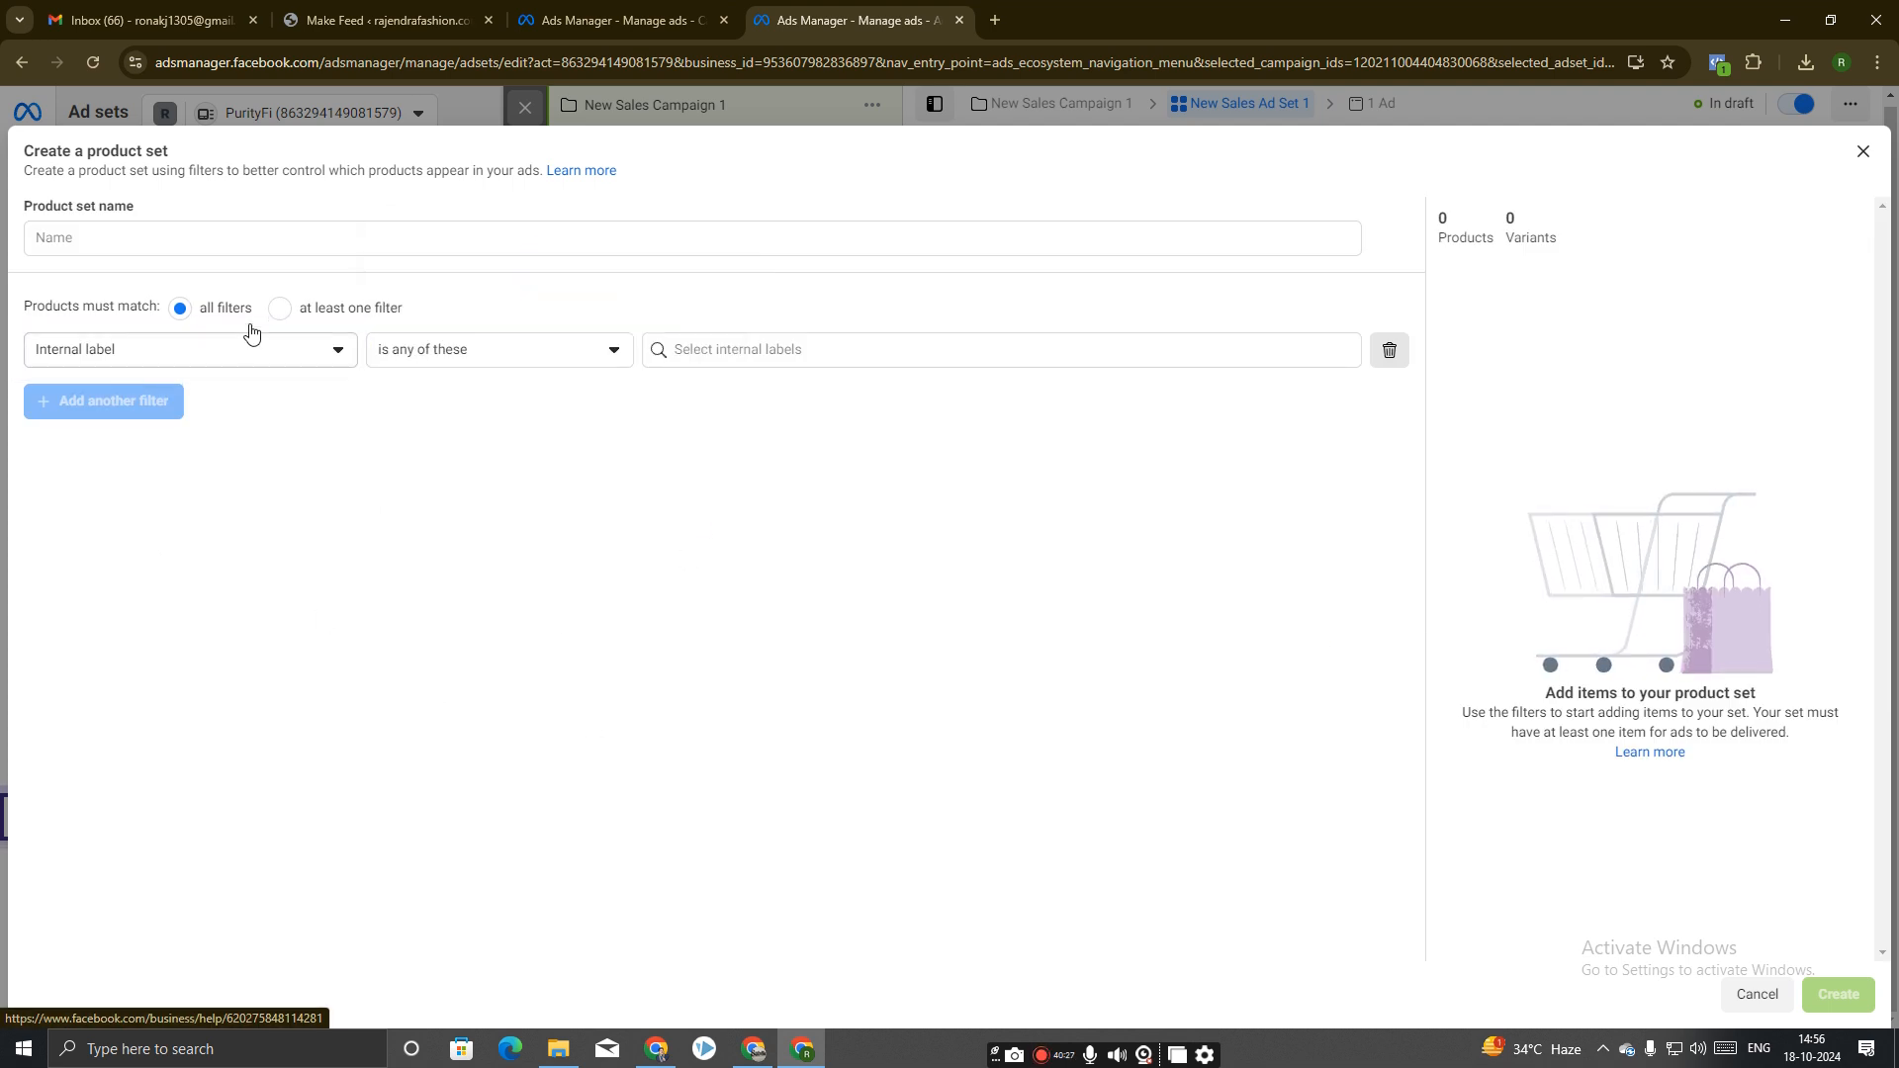
left_click(293, 315)
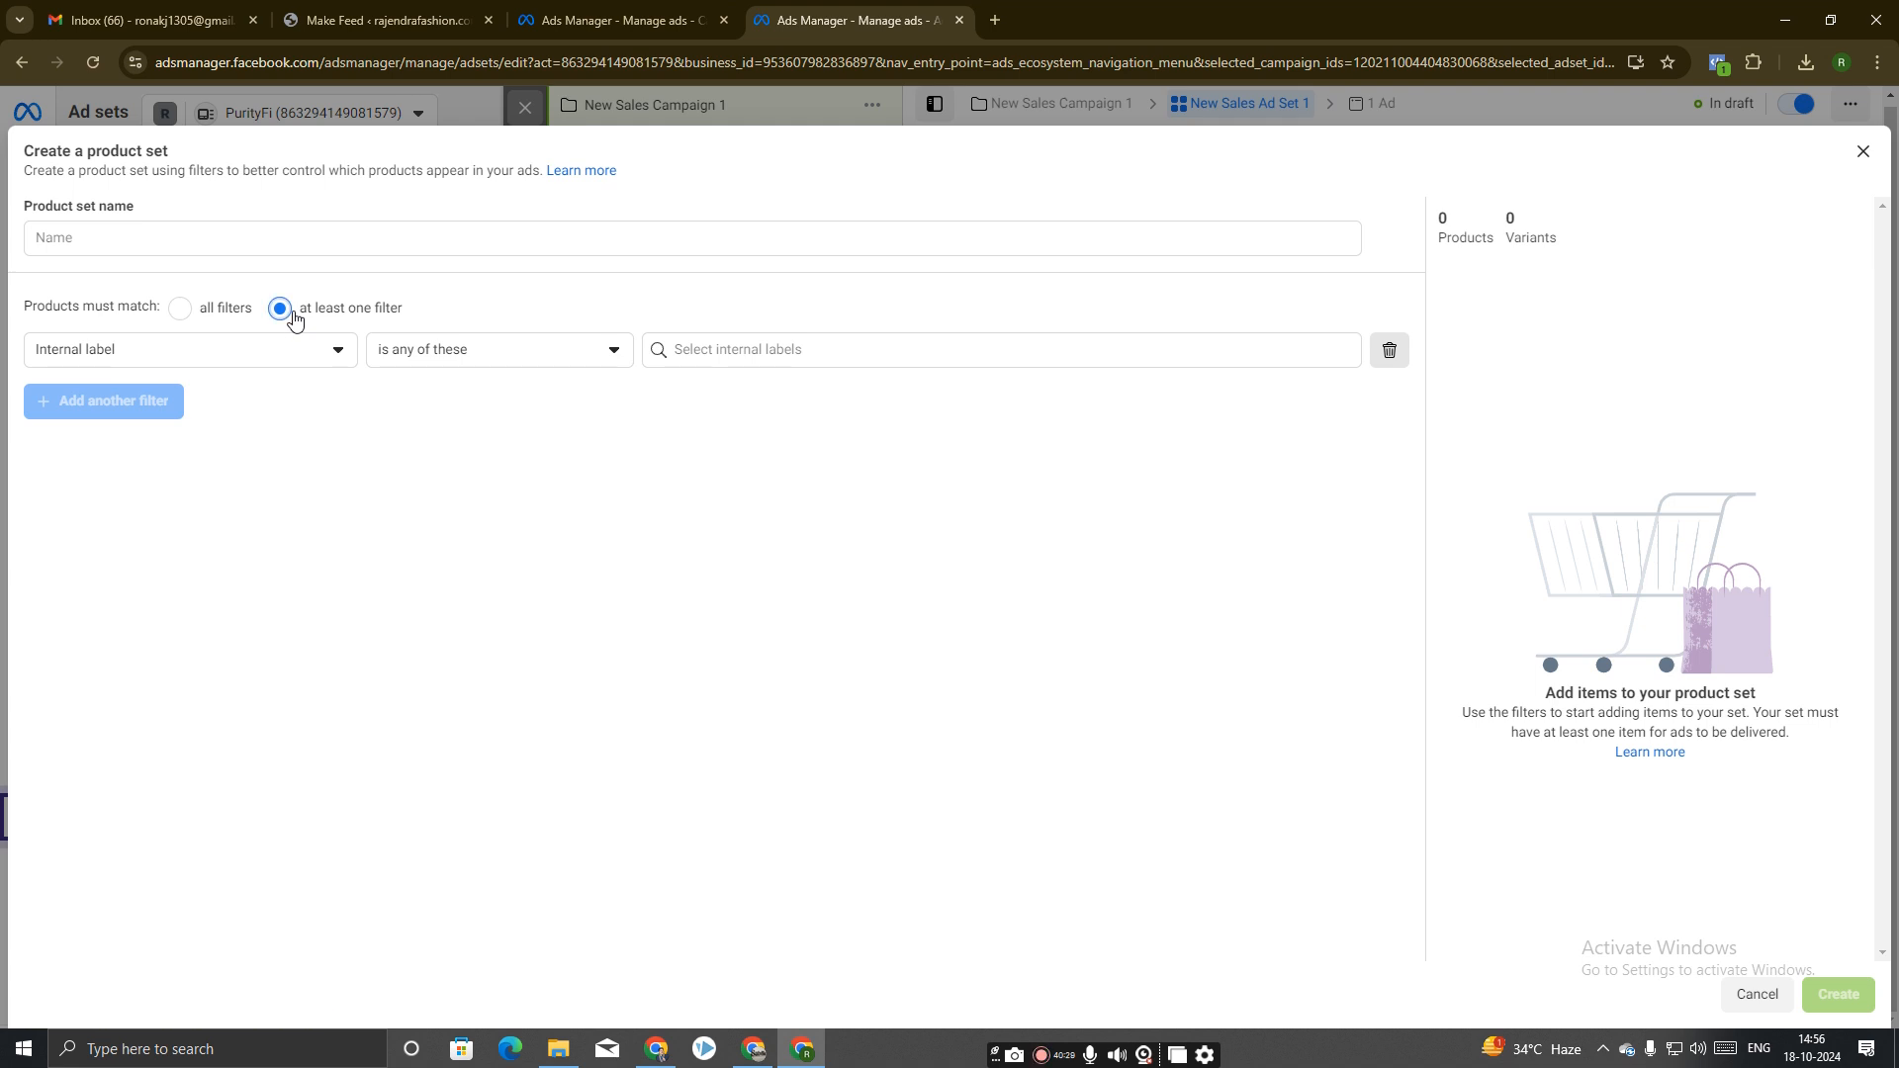
left_click(293, 353)
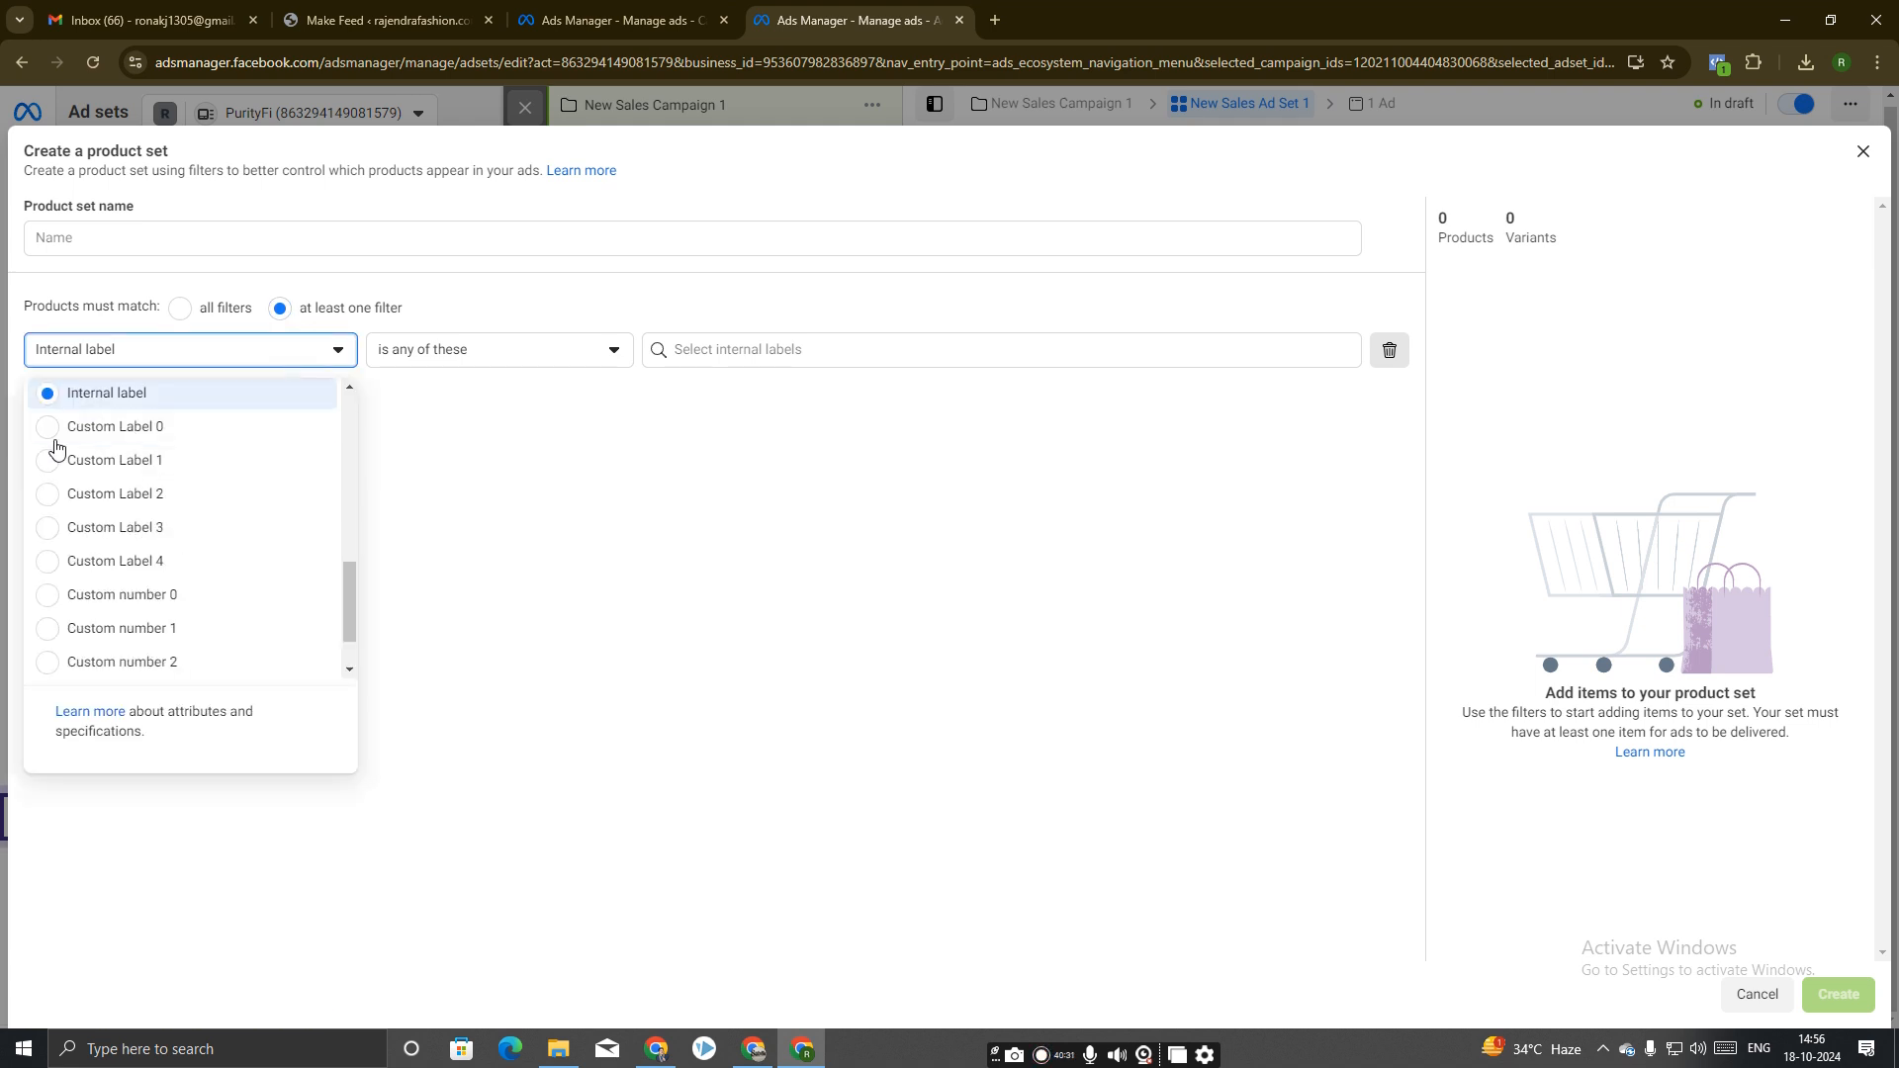
scroll(157, 619, "down", 1)
scroll(68, 512, "up", 4)
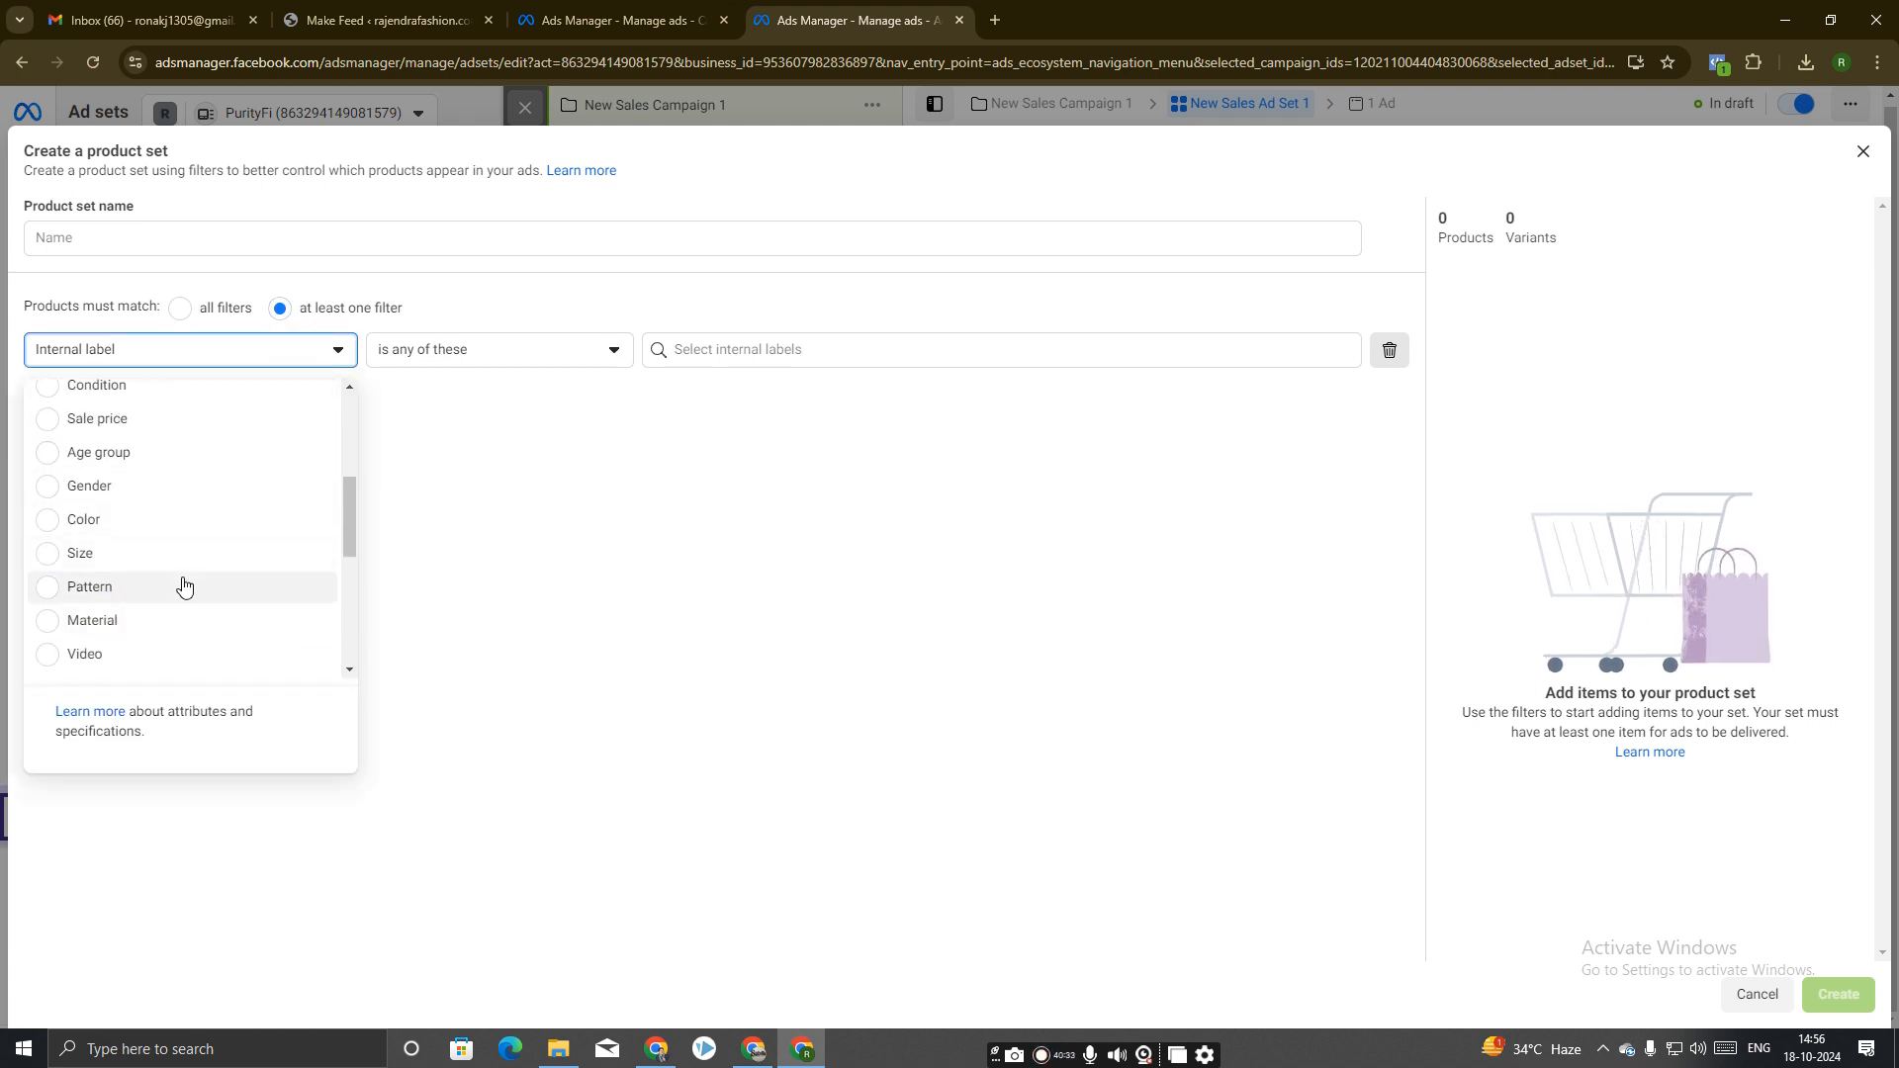
scroll(180, 579, "up", 3)
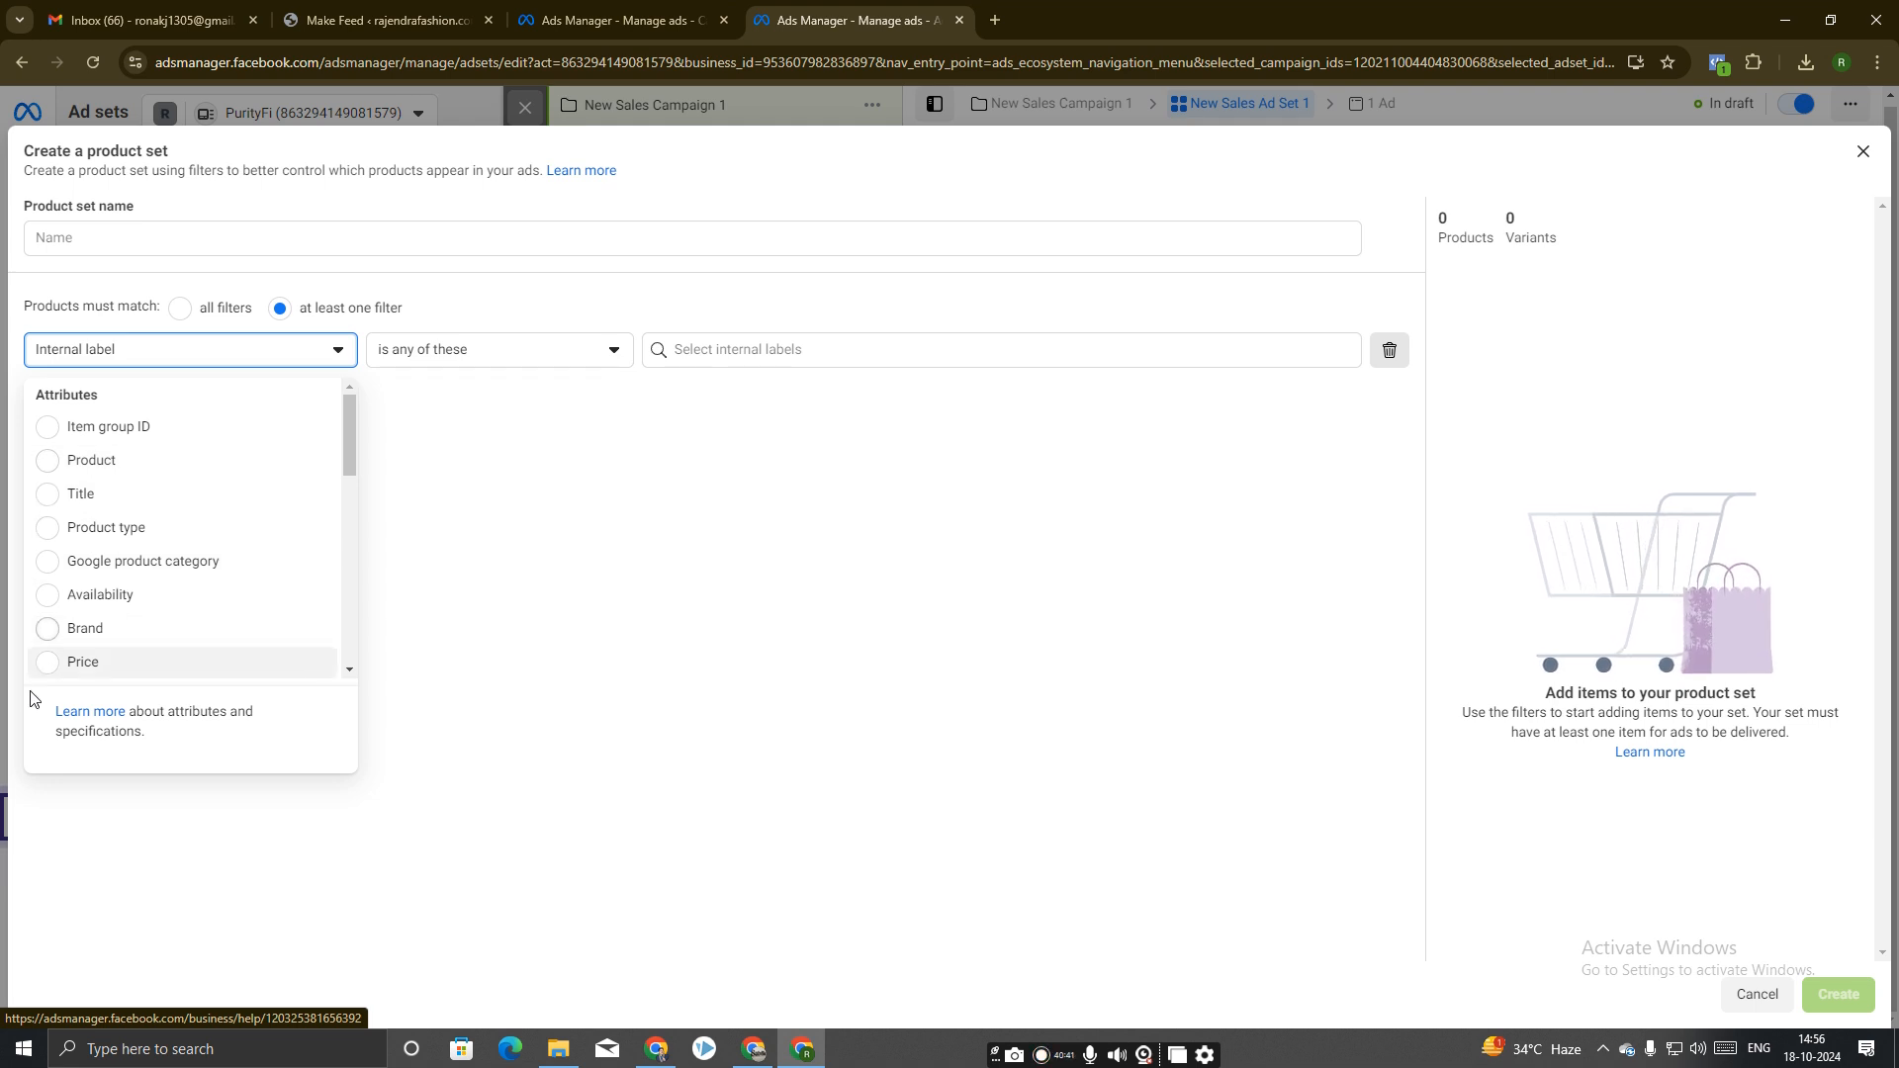
left_click(50, 668)
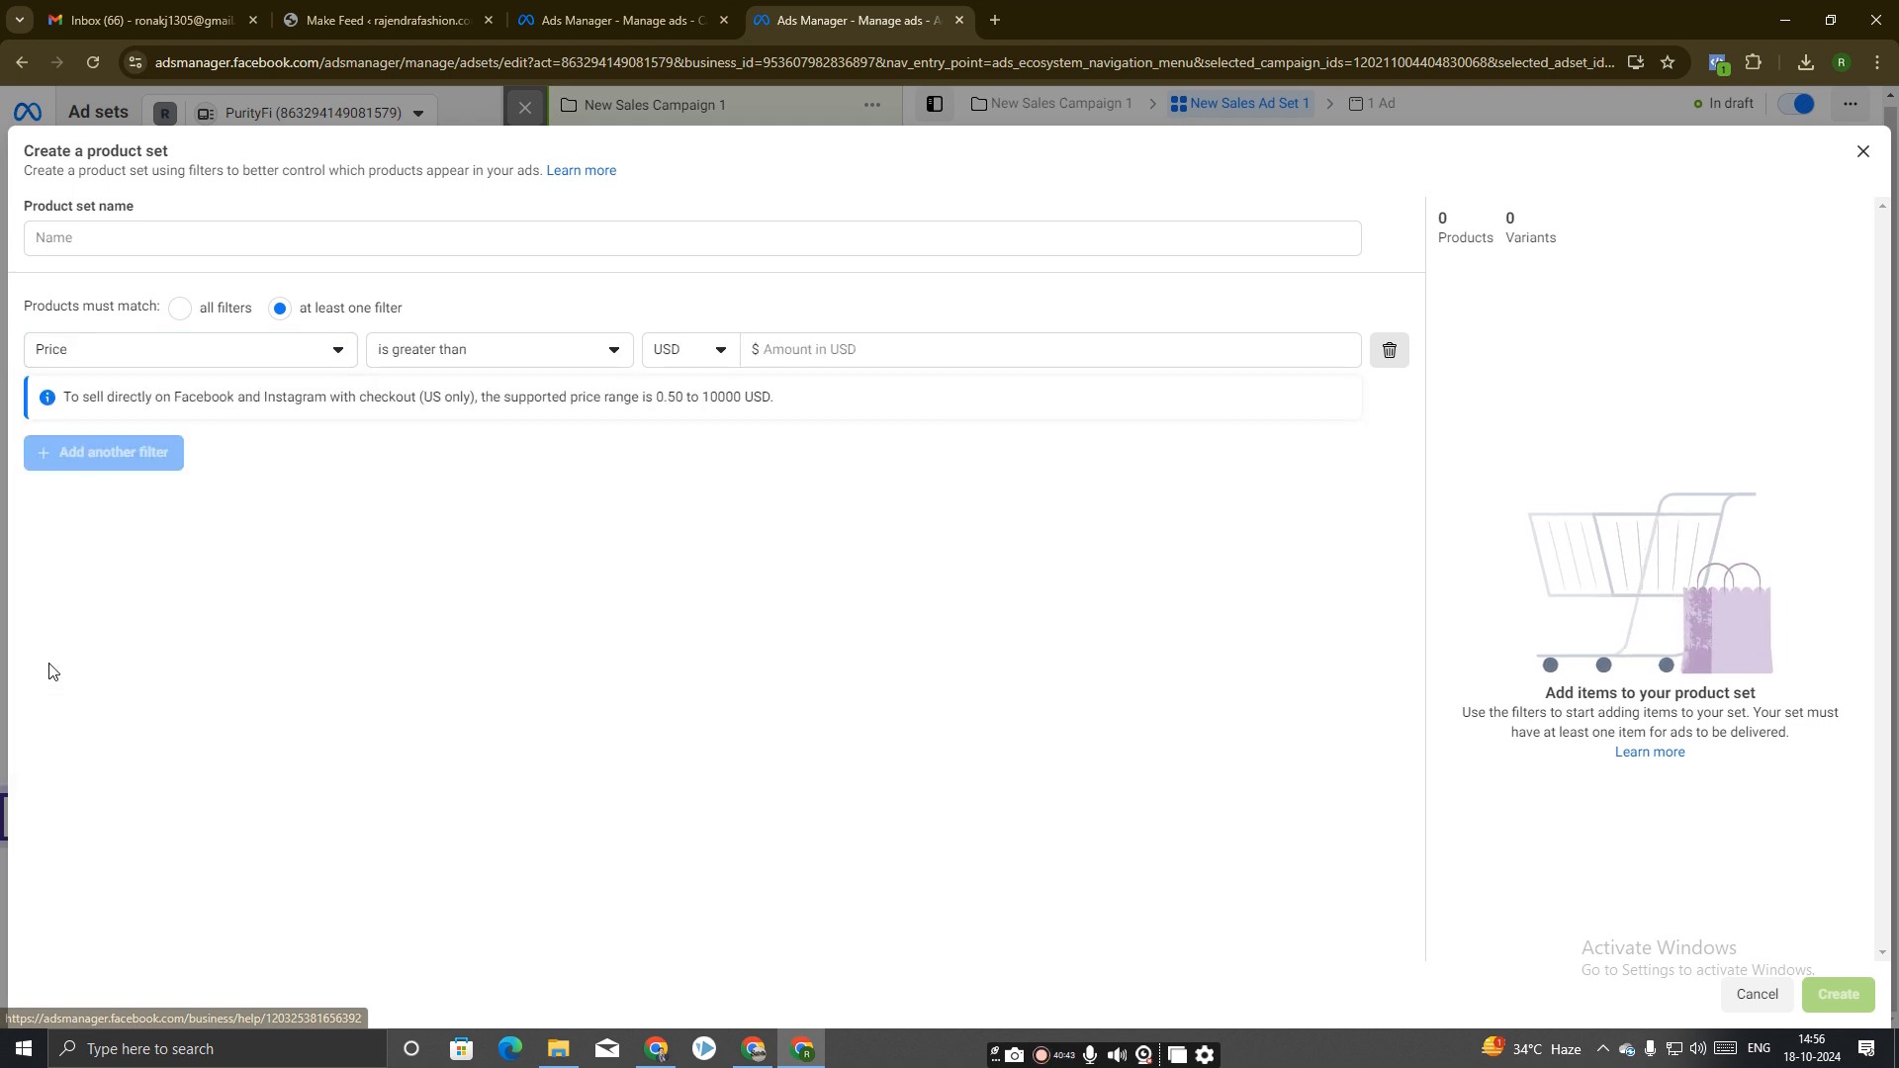
left_click(534, 364)
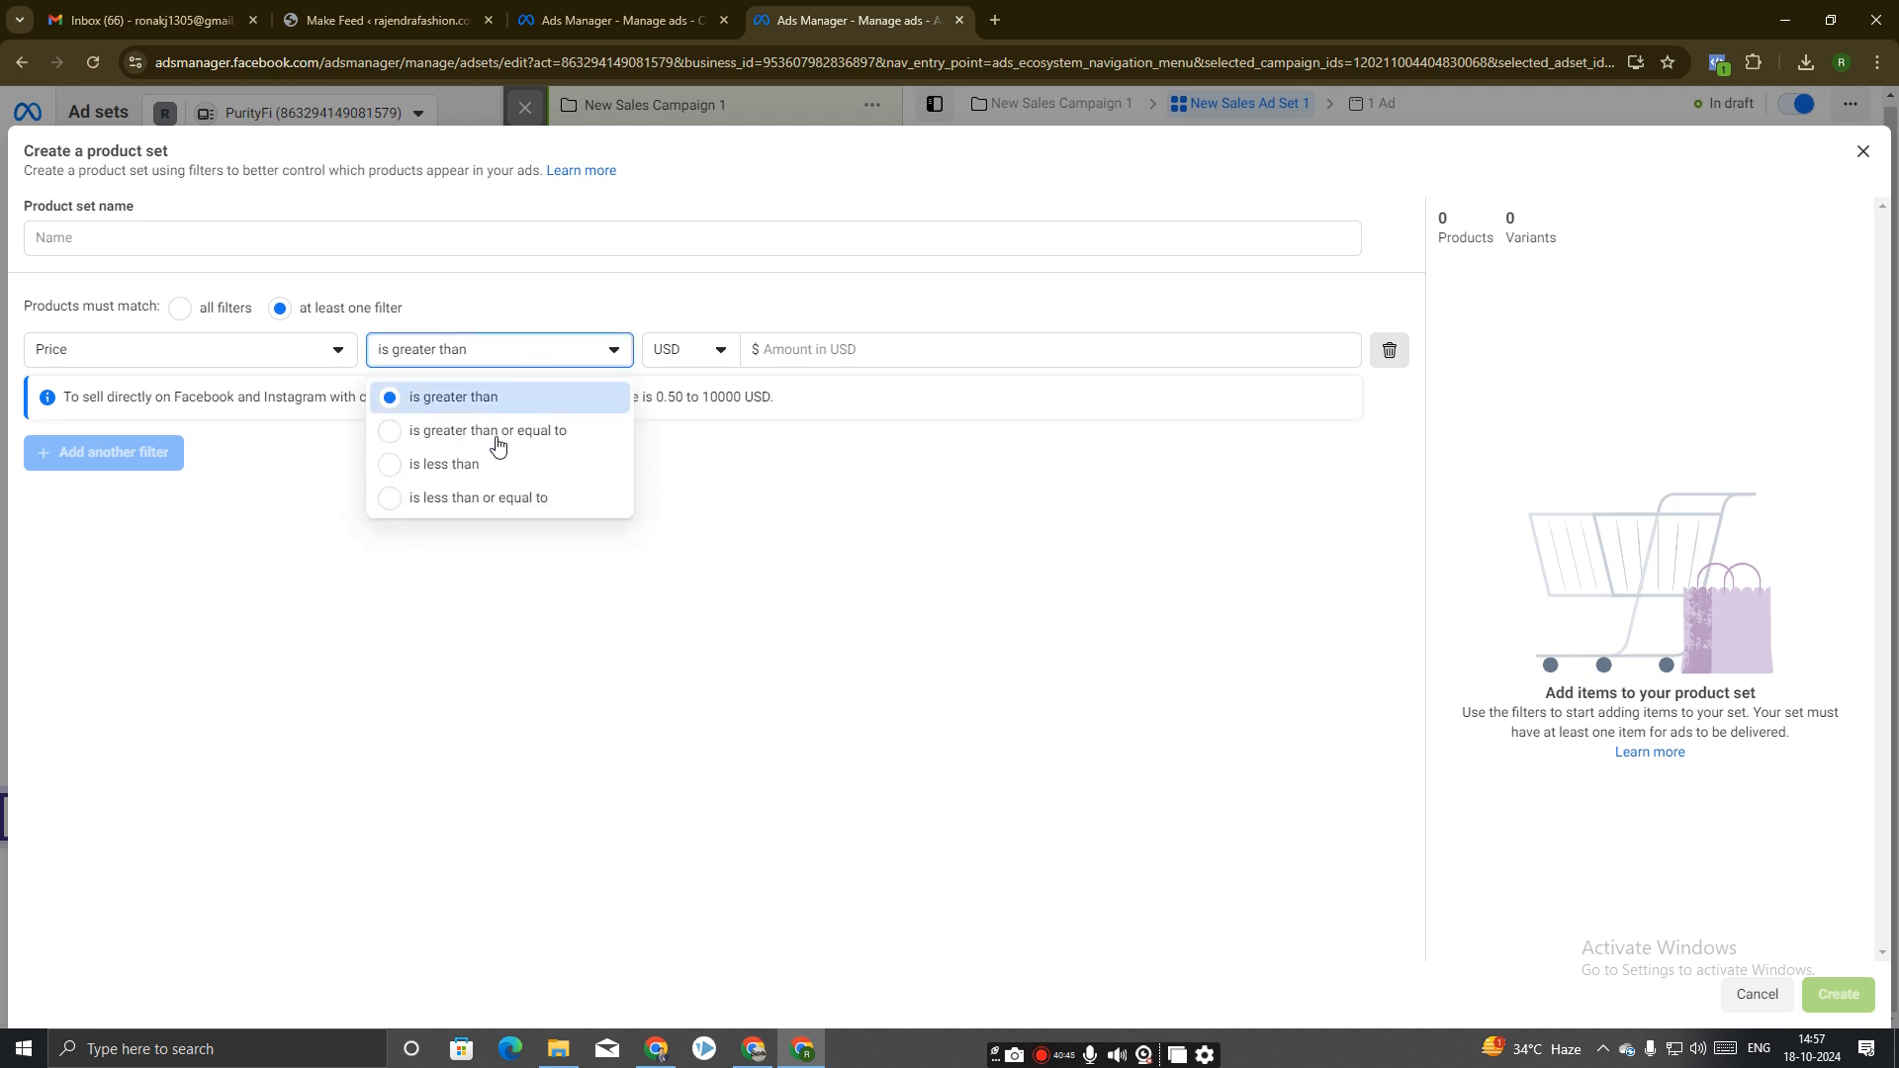
left_click(393, 471)
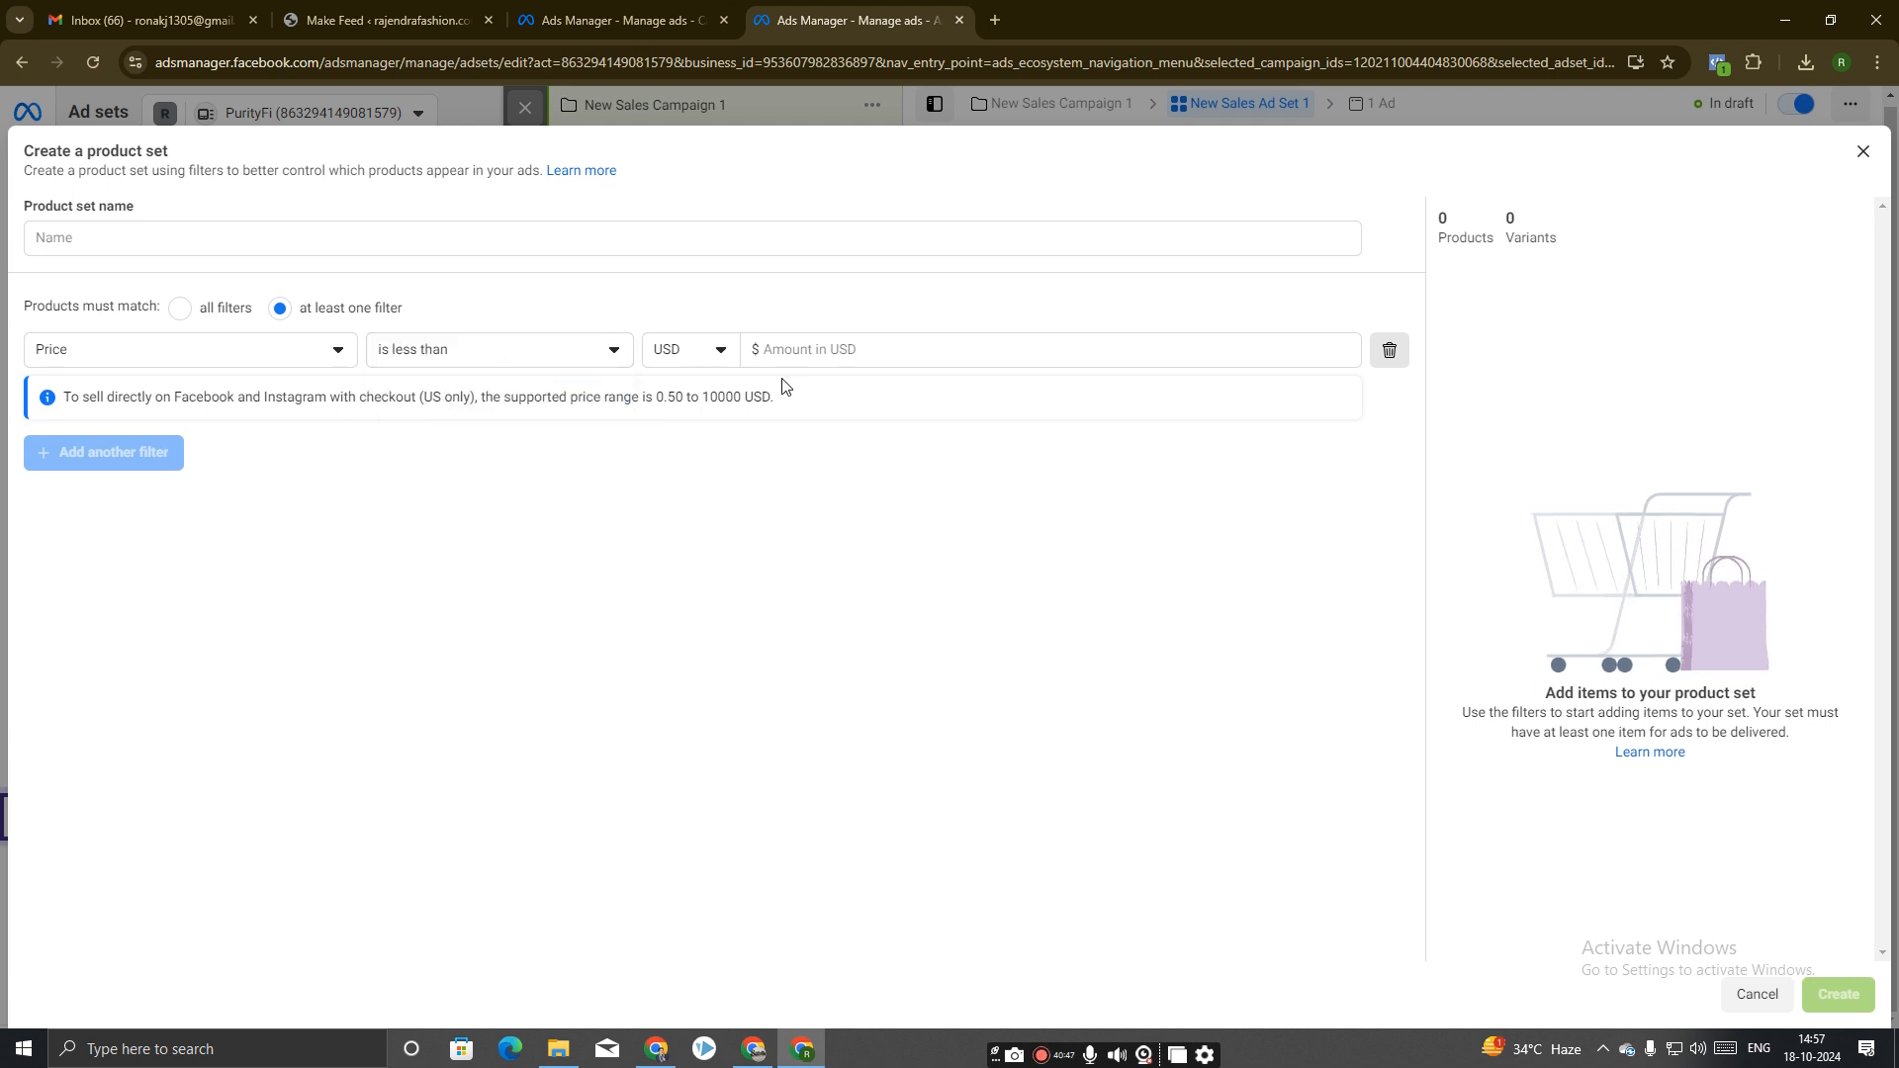
left_click(710, 355)
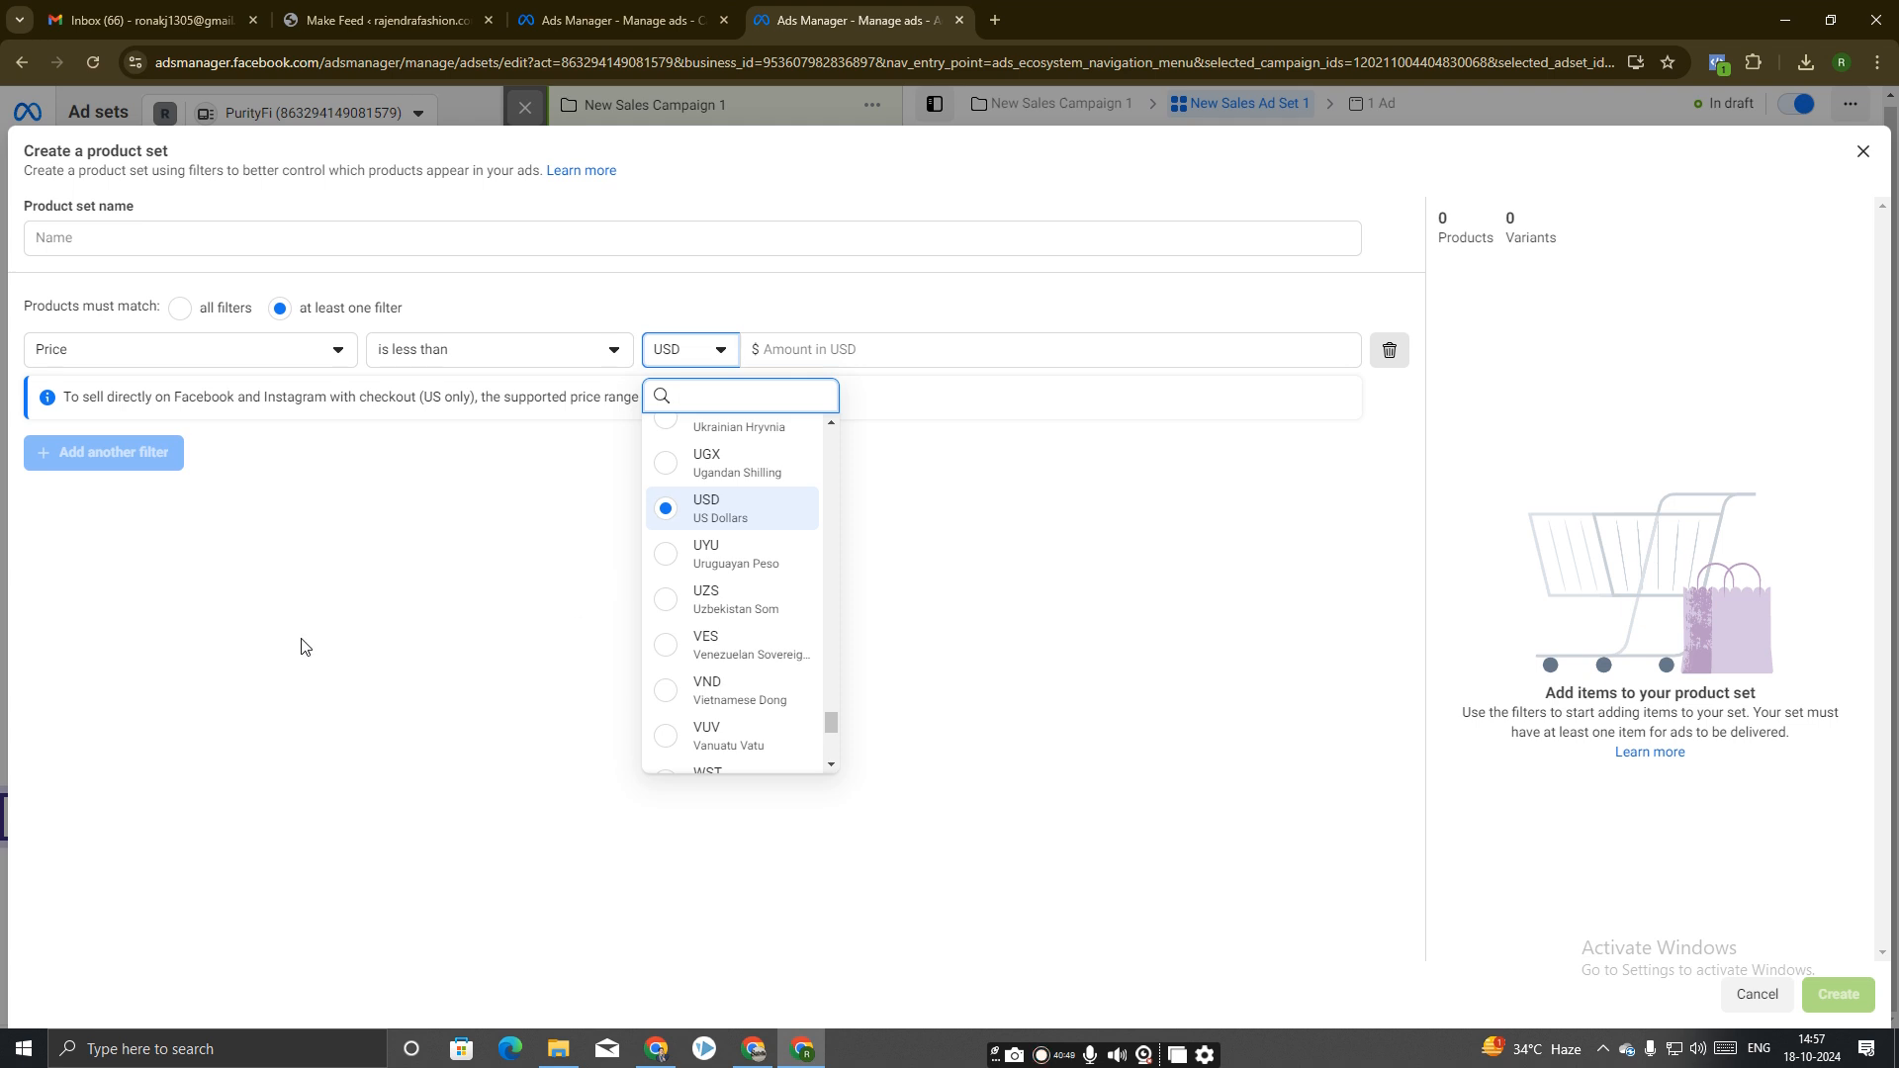
Examine the attributes and custom filters available for the product set, and close the form without creating it.
left_click(190, 358)
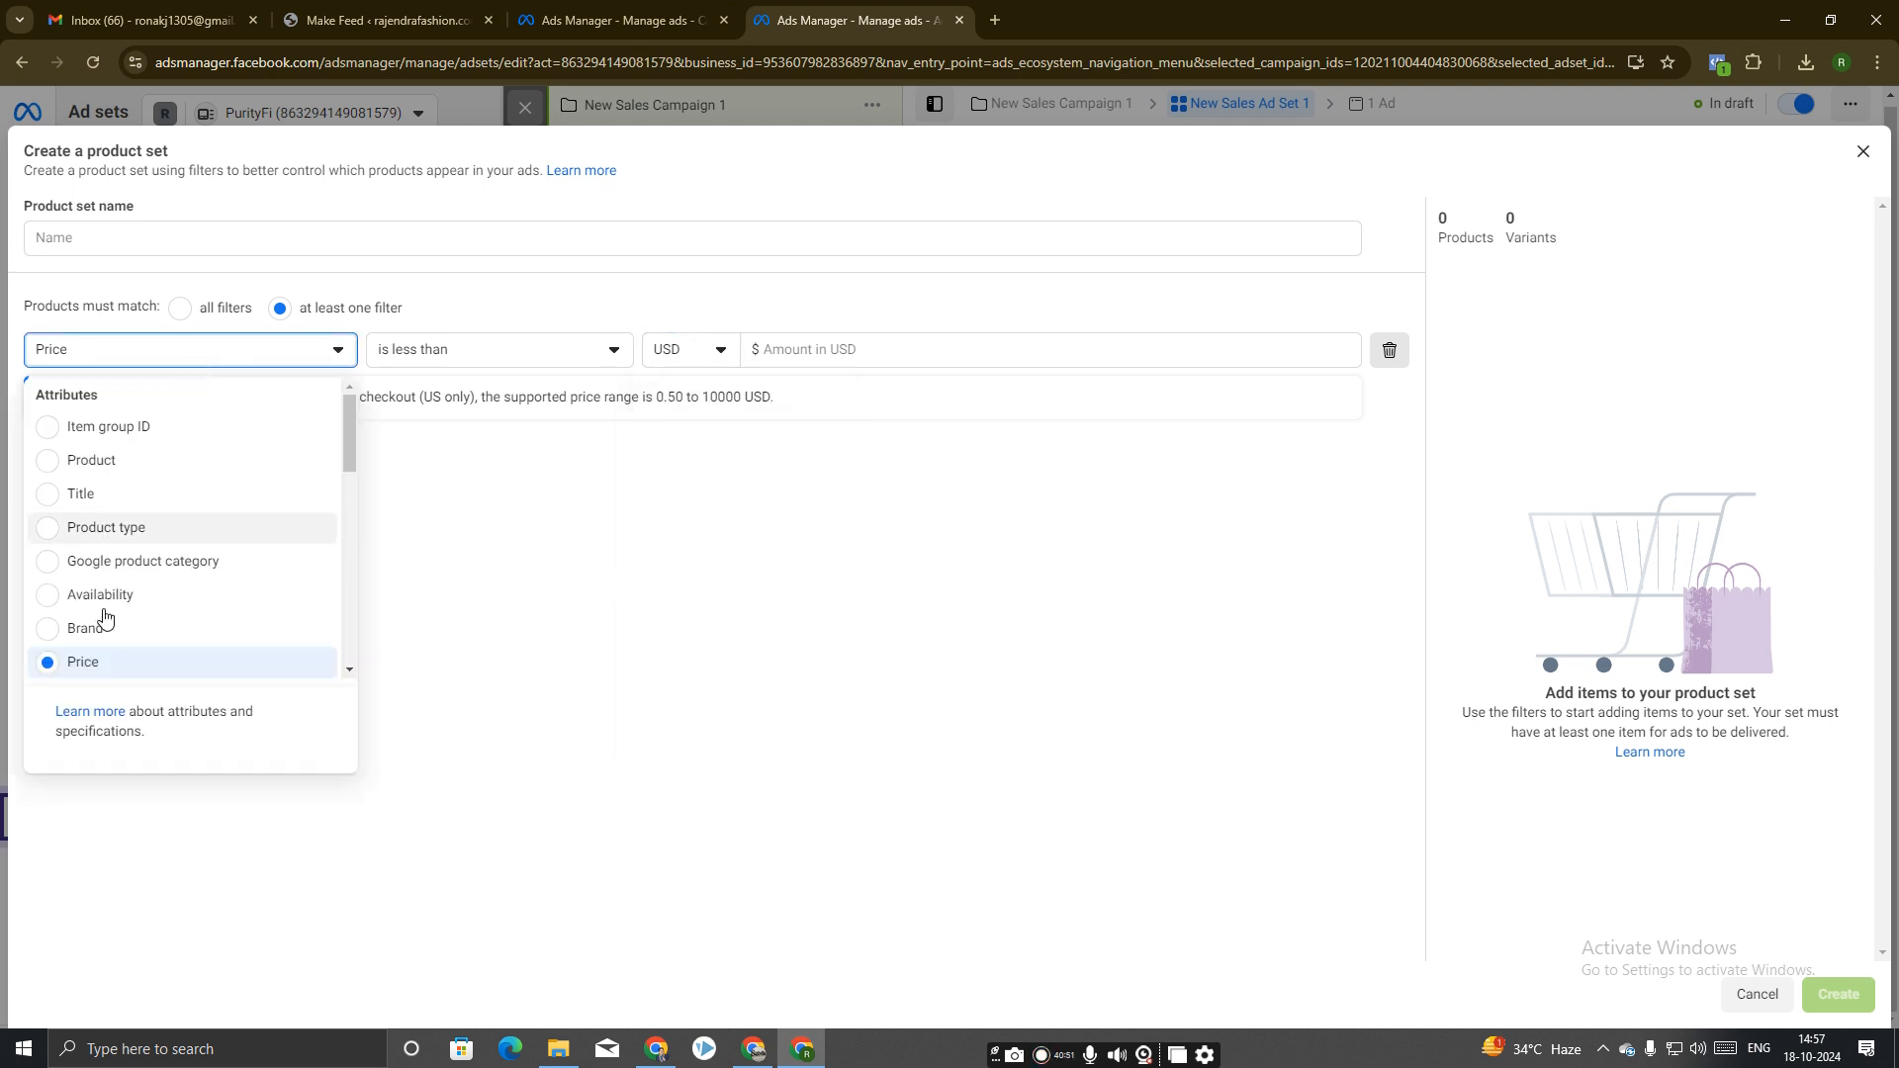
scroll(115, 627, "down", 2)
scroll(115, 626, "down", 3)
scroll(60, 626, "up", 2)
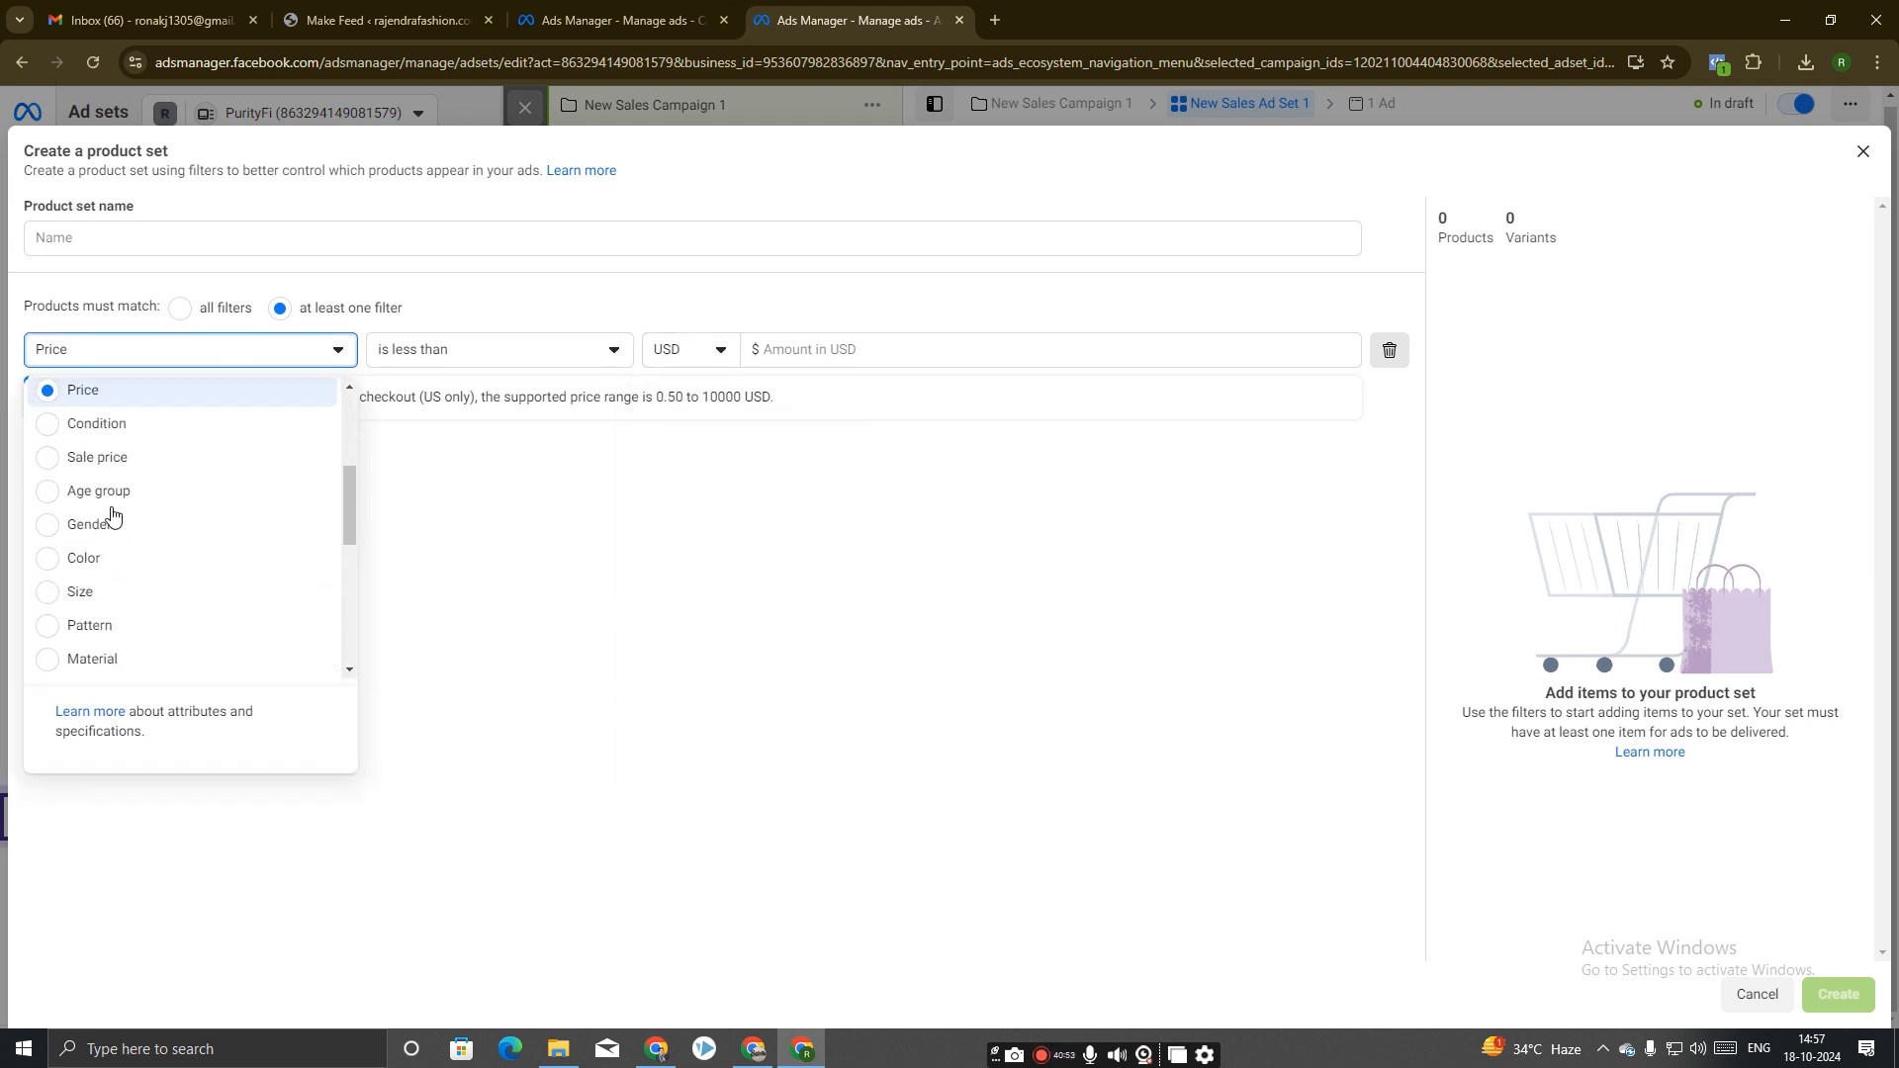
scroll(47, 643, "down", 2)
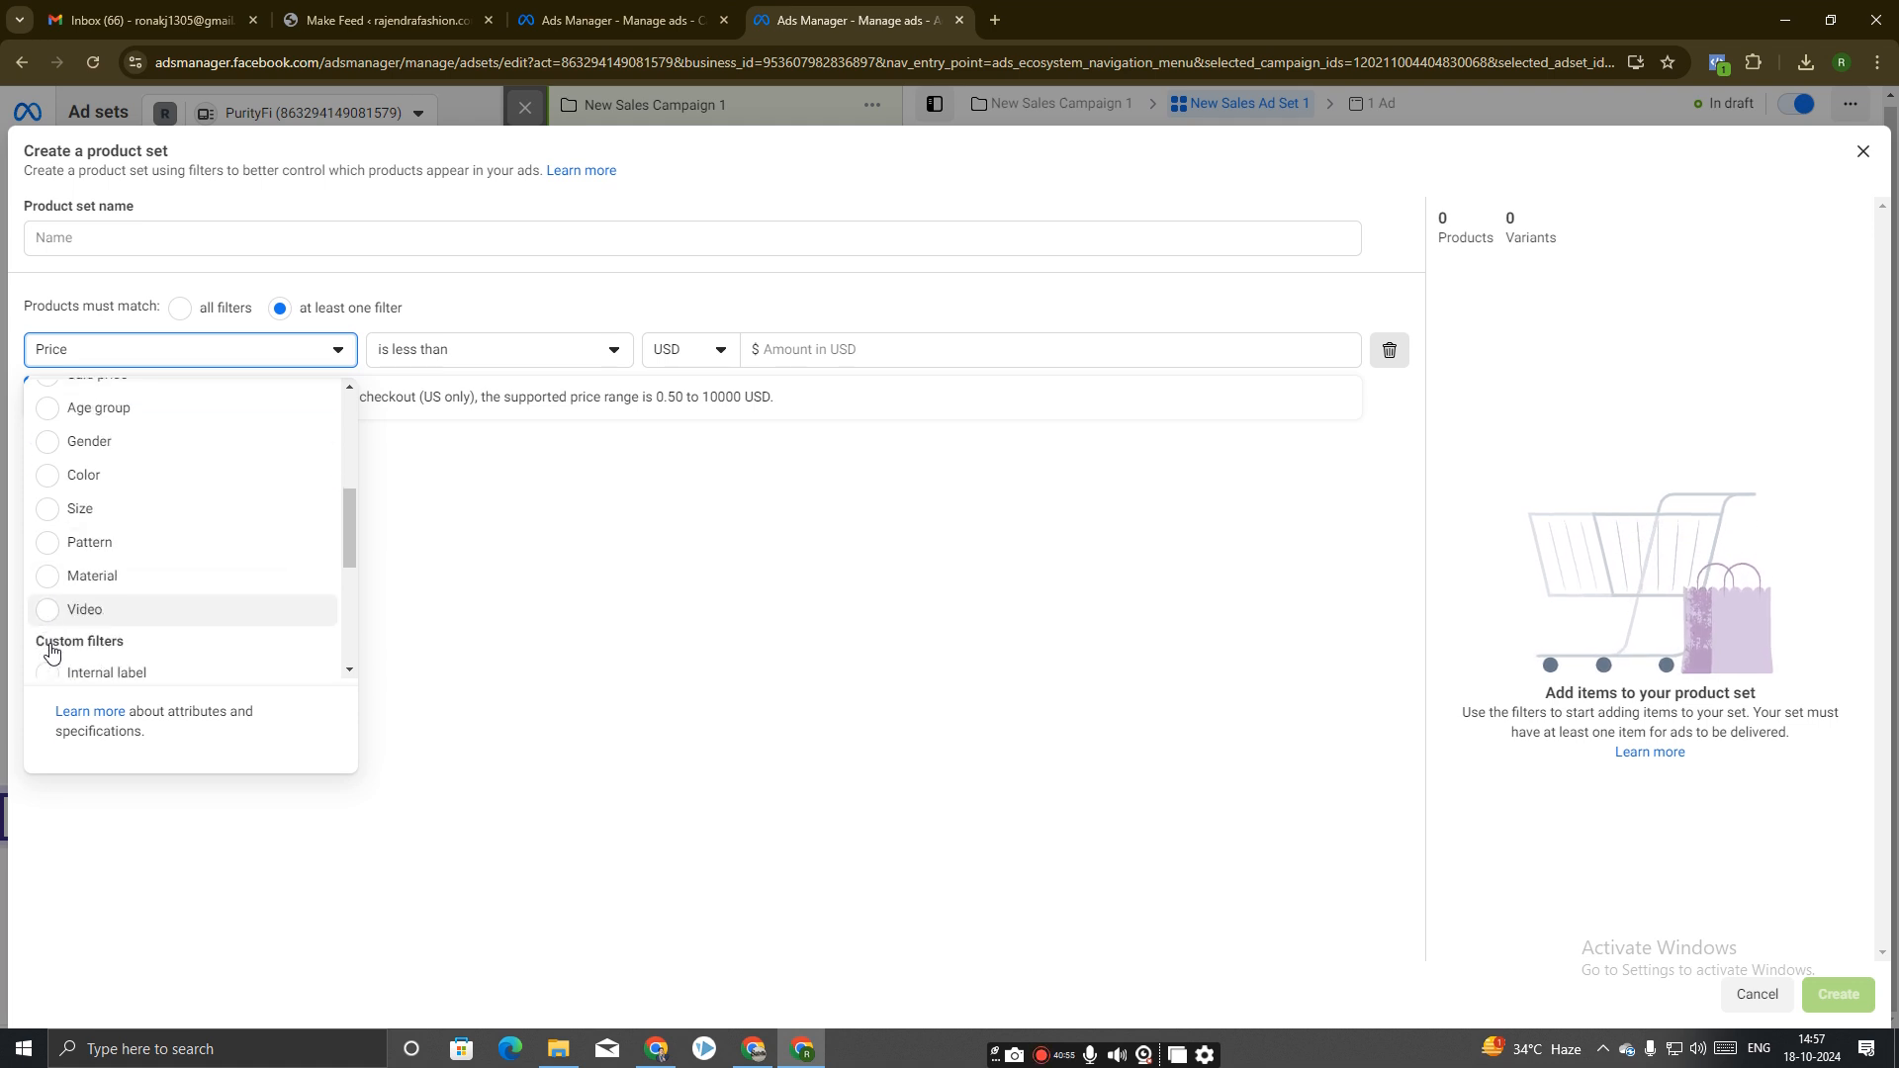
scroll(60, 663, "down", 2)
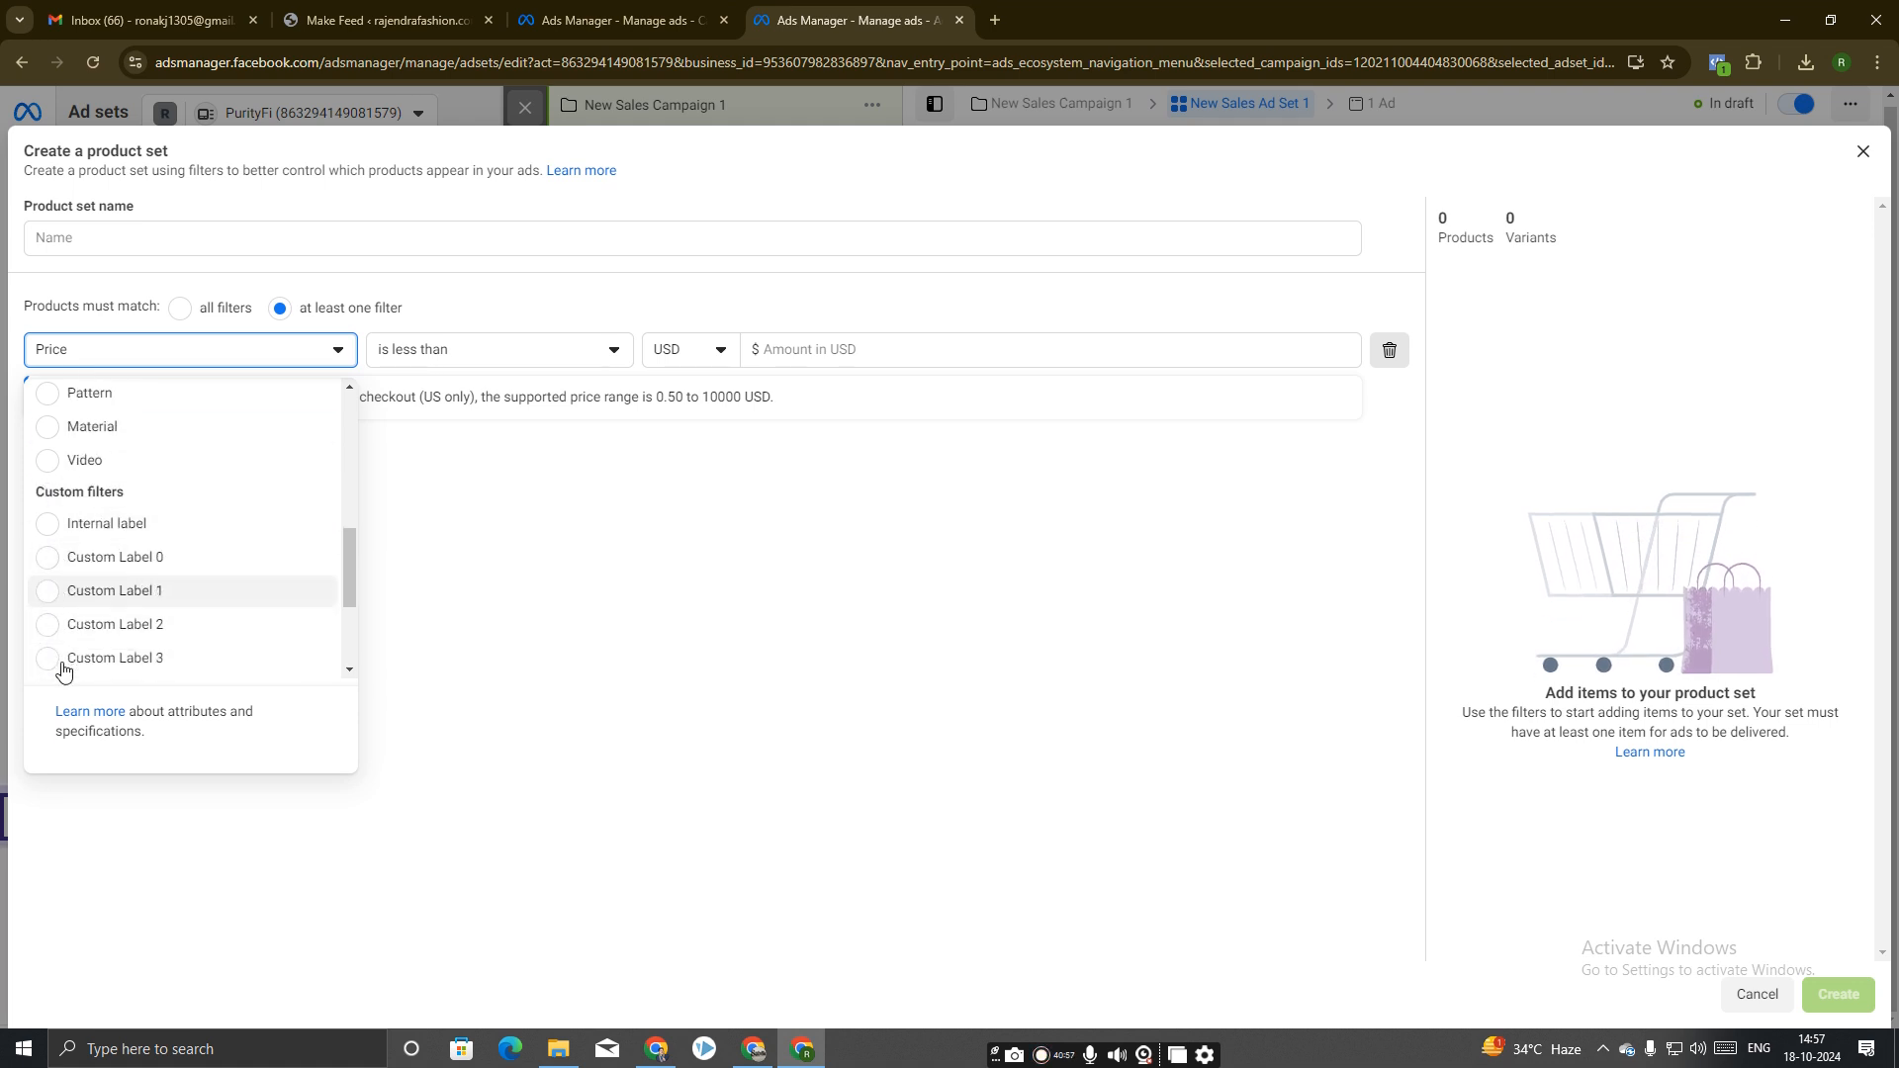
scroll(48, 614, "down", 2)
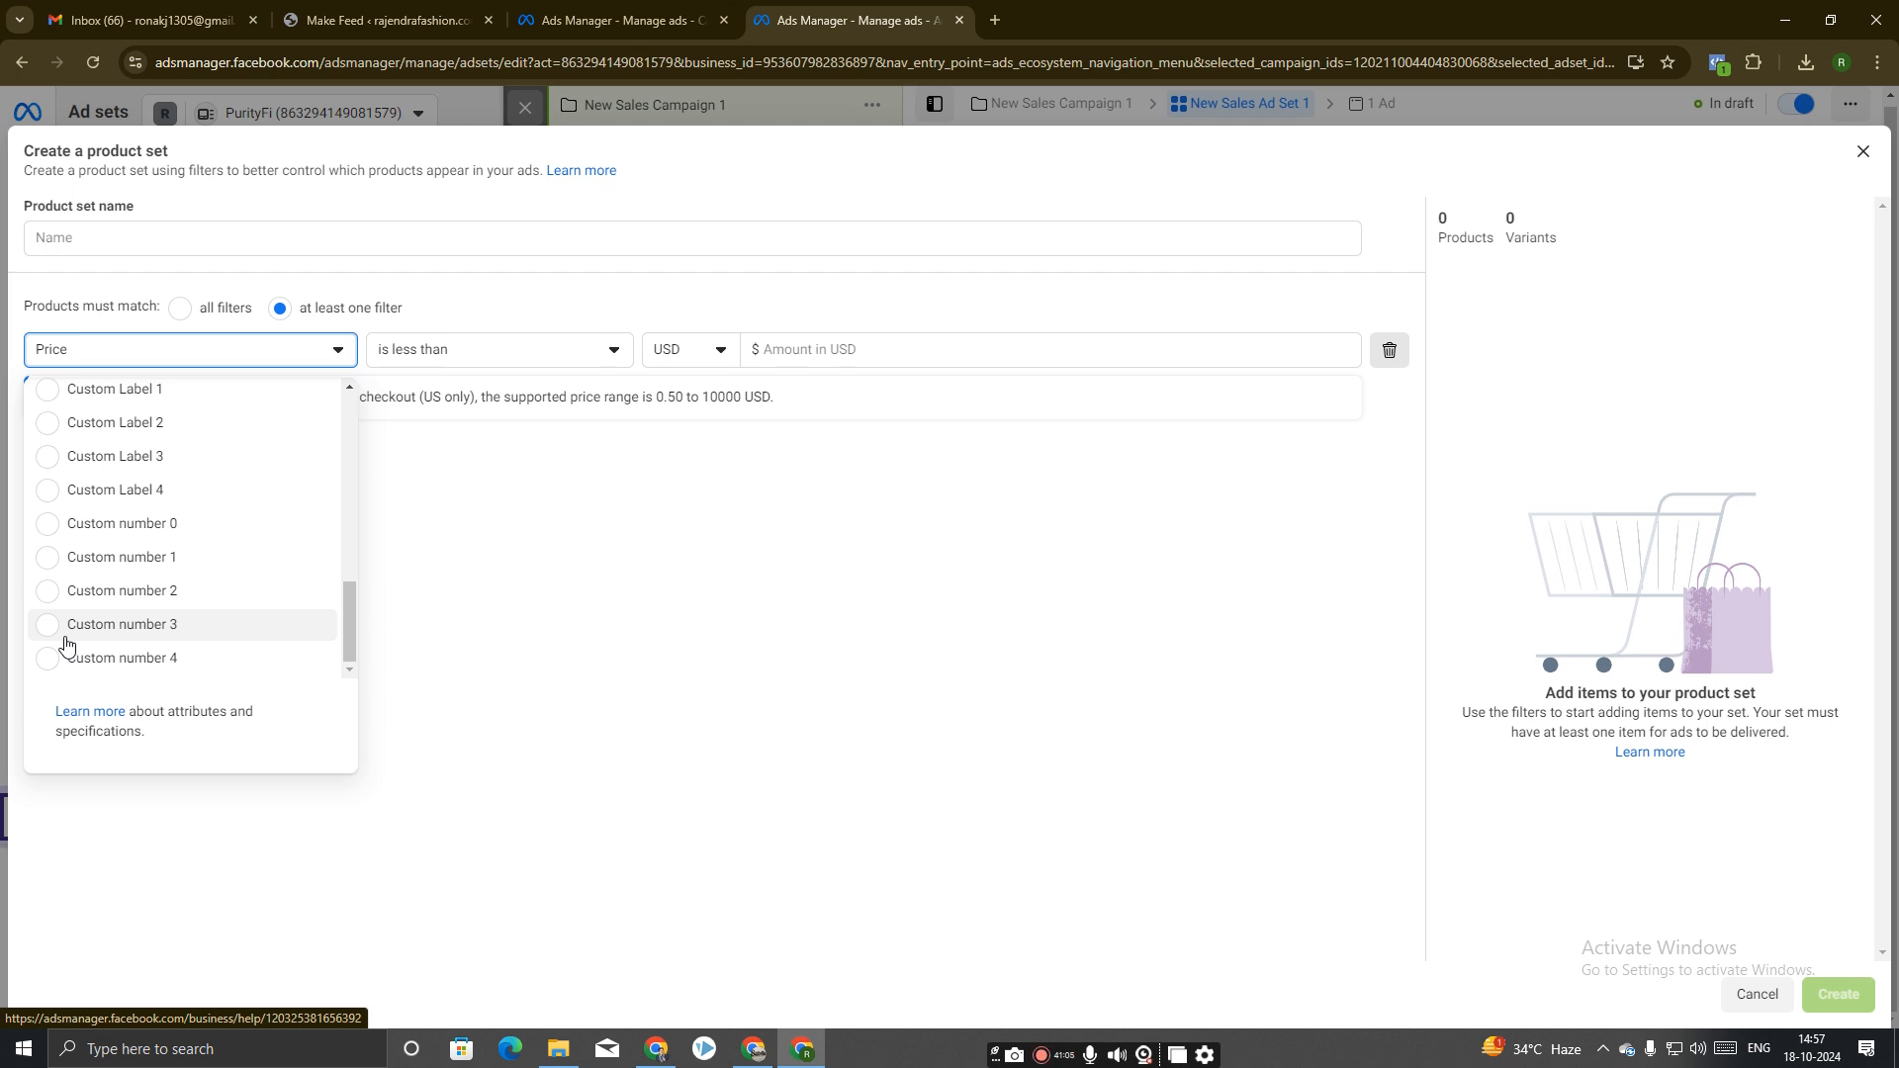
scroll(77, 616, "up", 8)
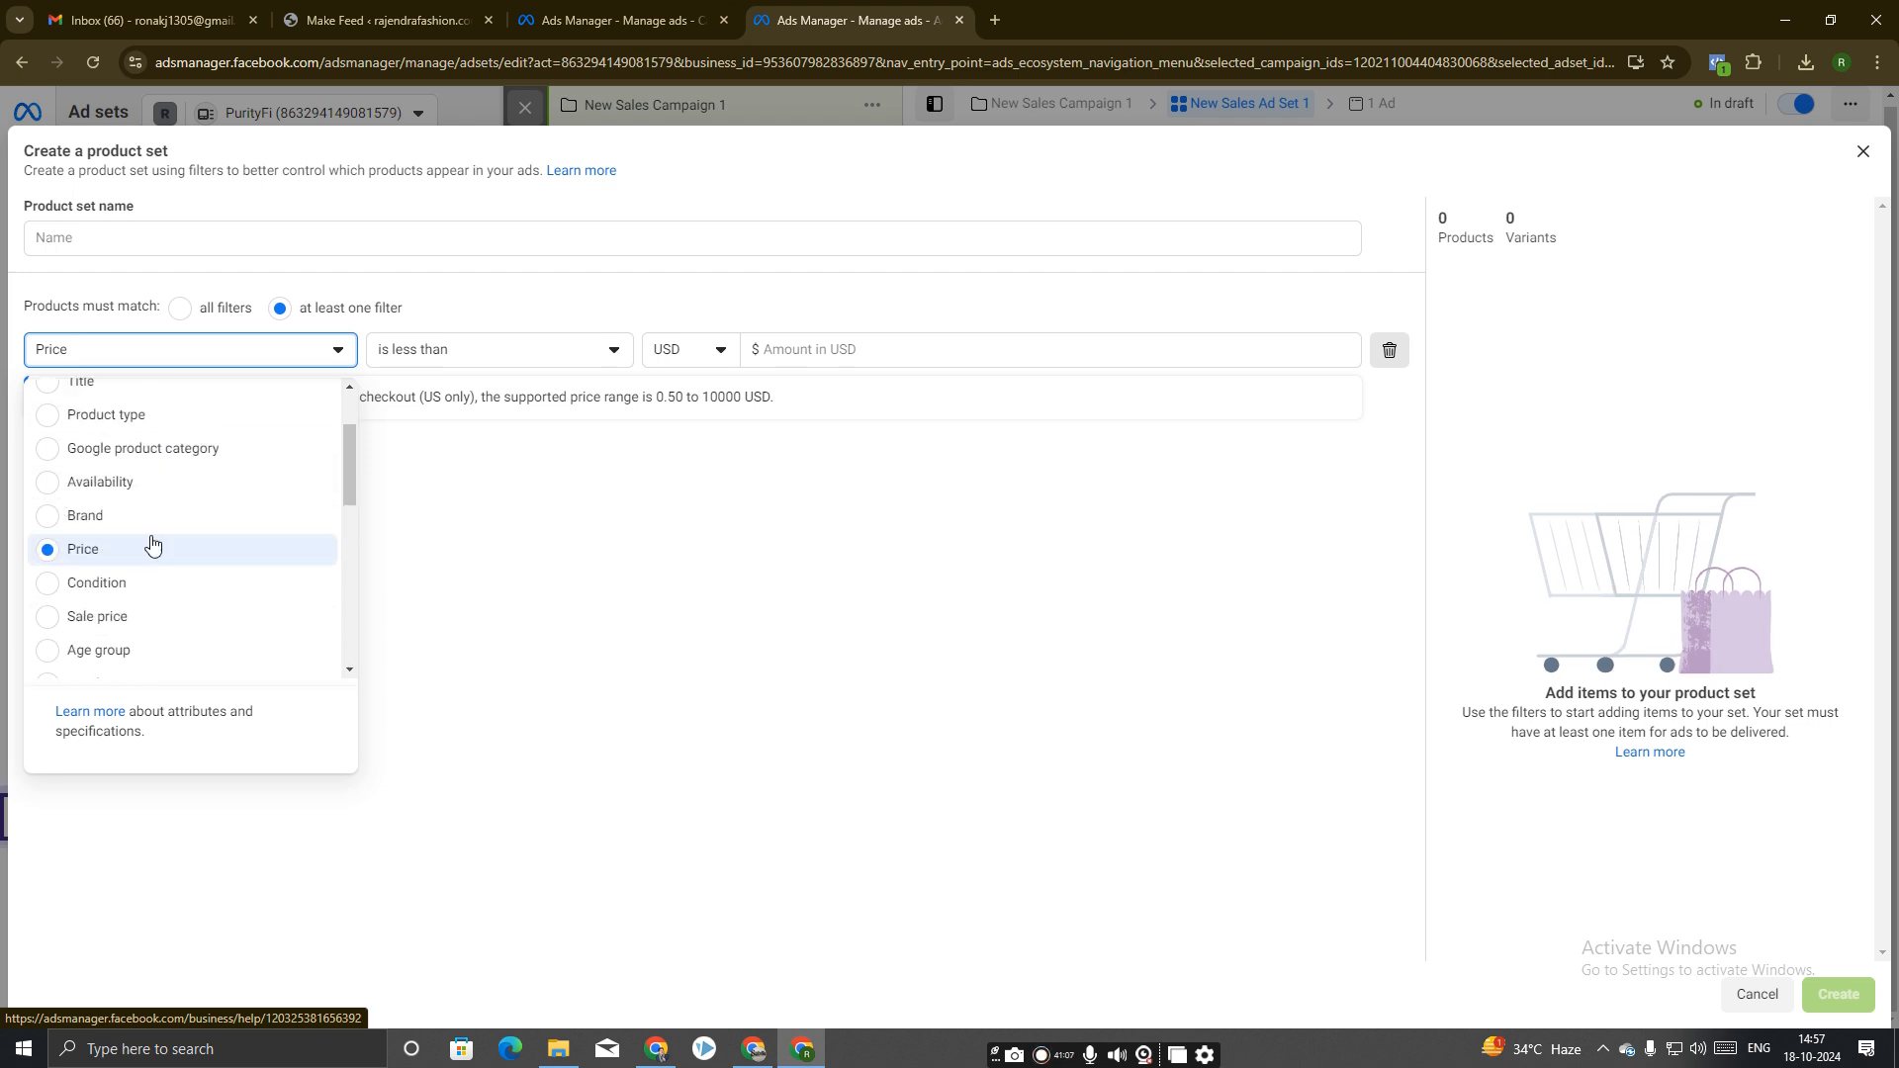
scroll(140, 583, "down", 5)
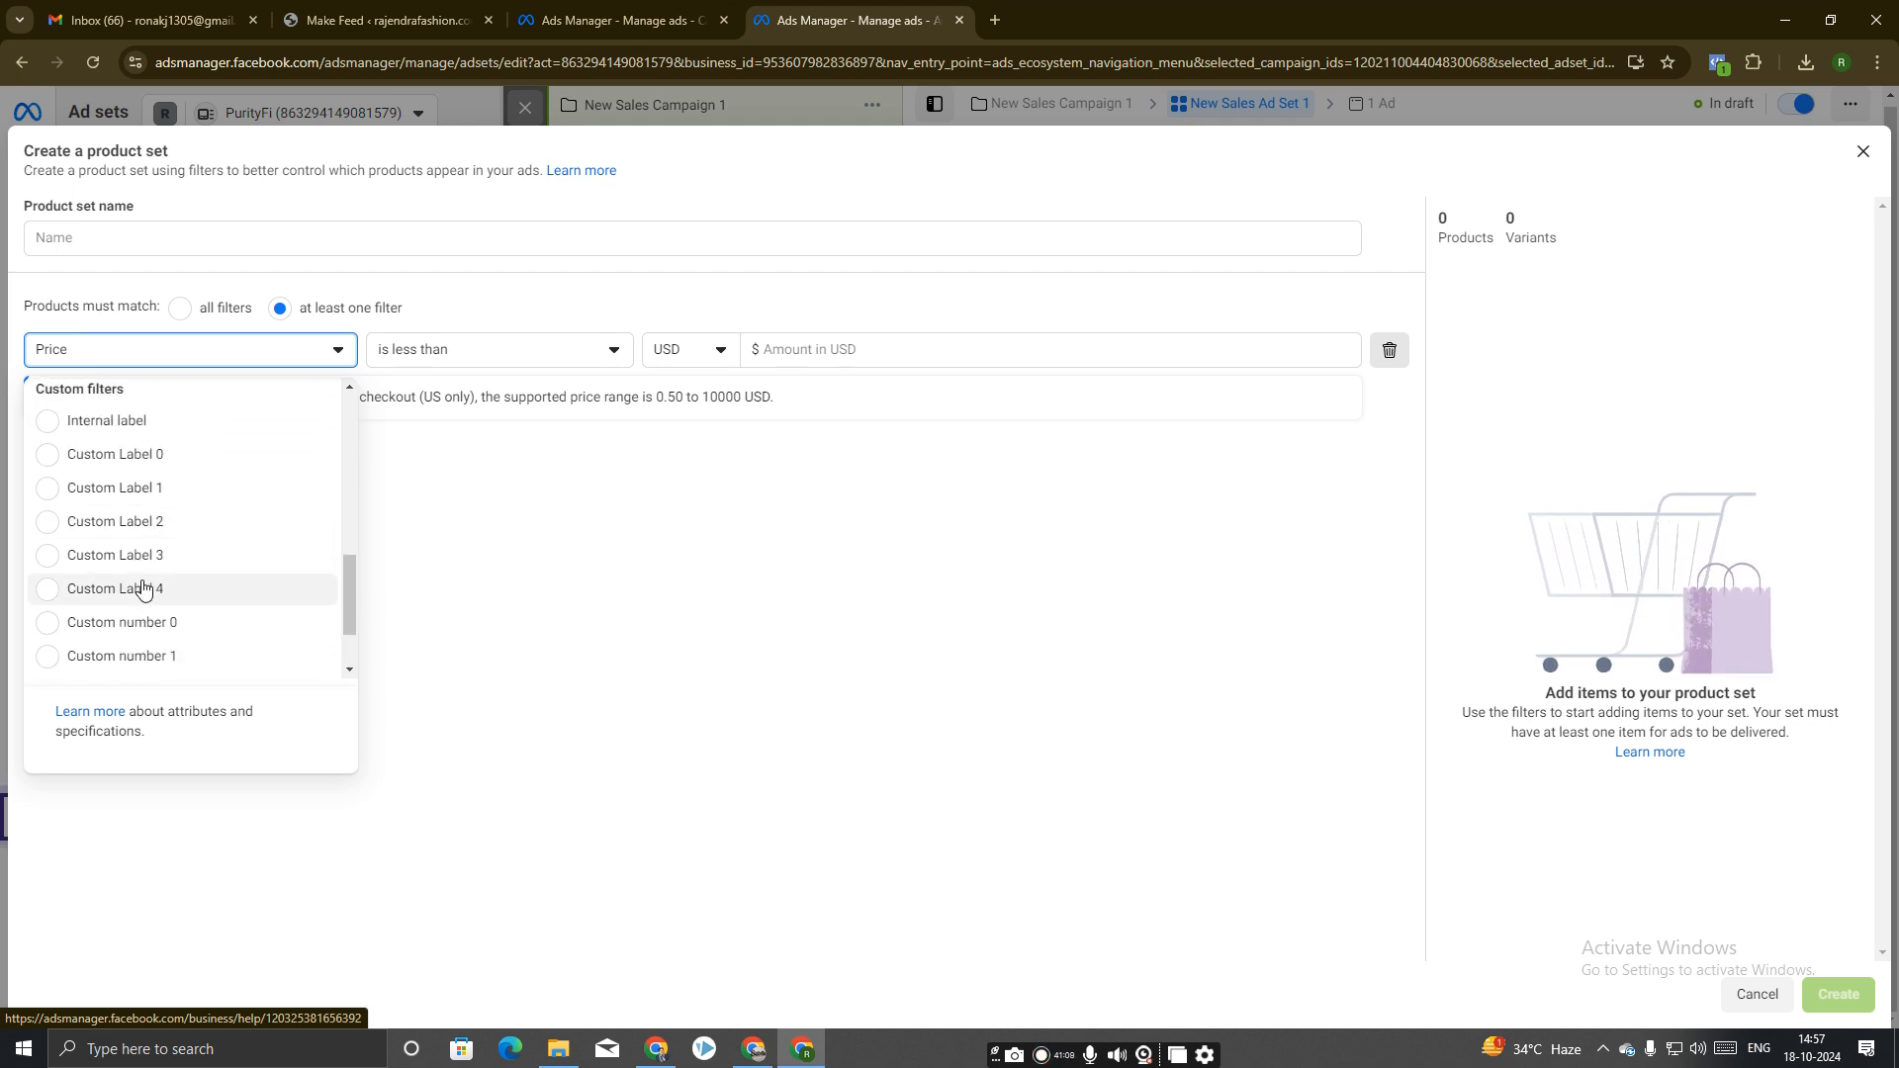
left_click(1863, 158)
left_click(1863, 158)
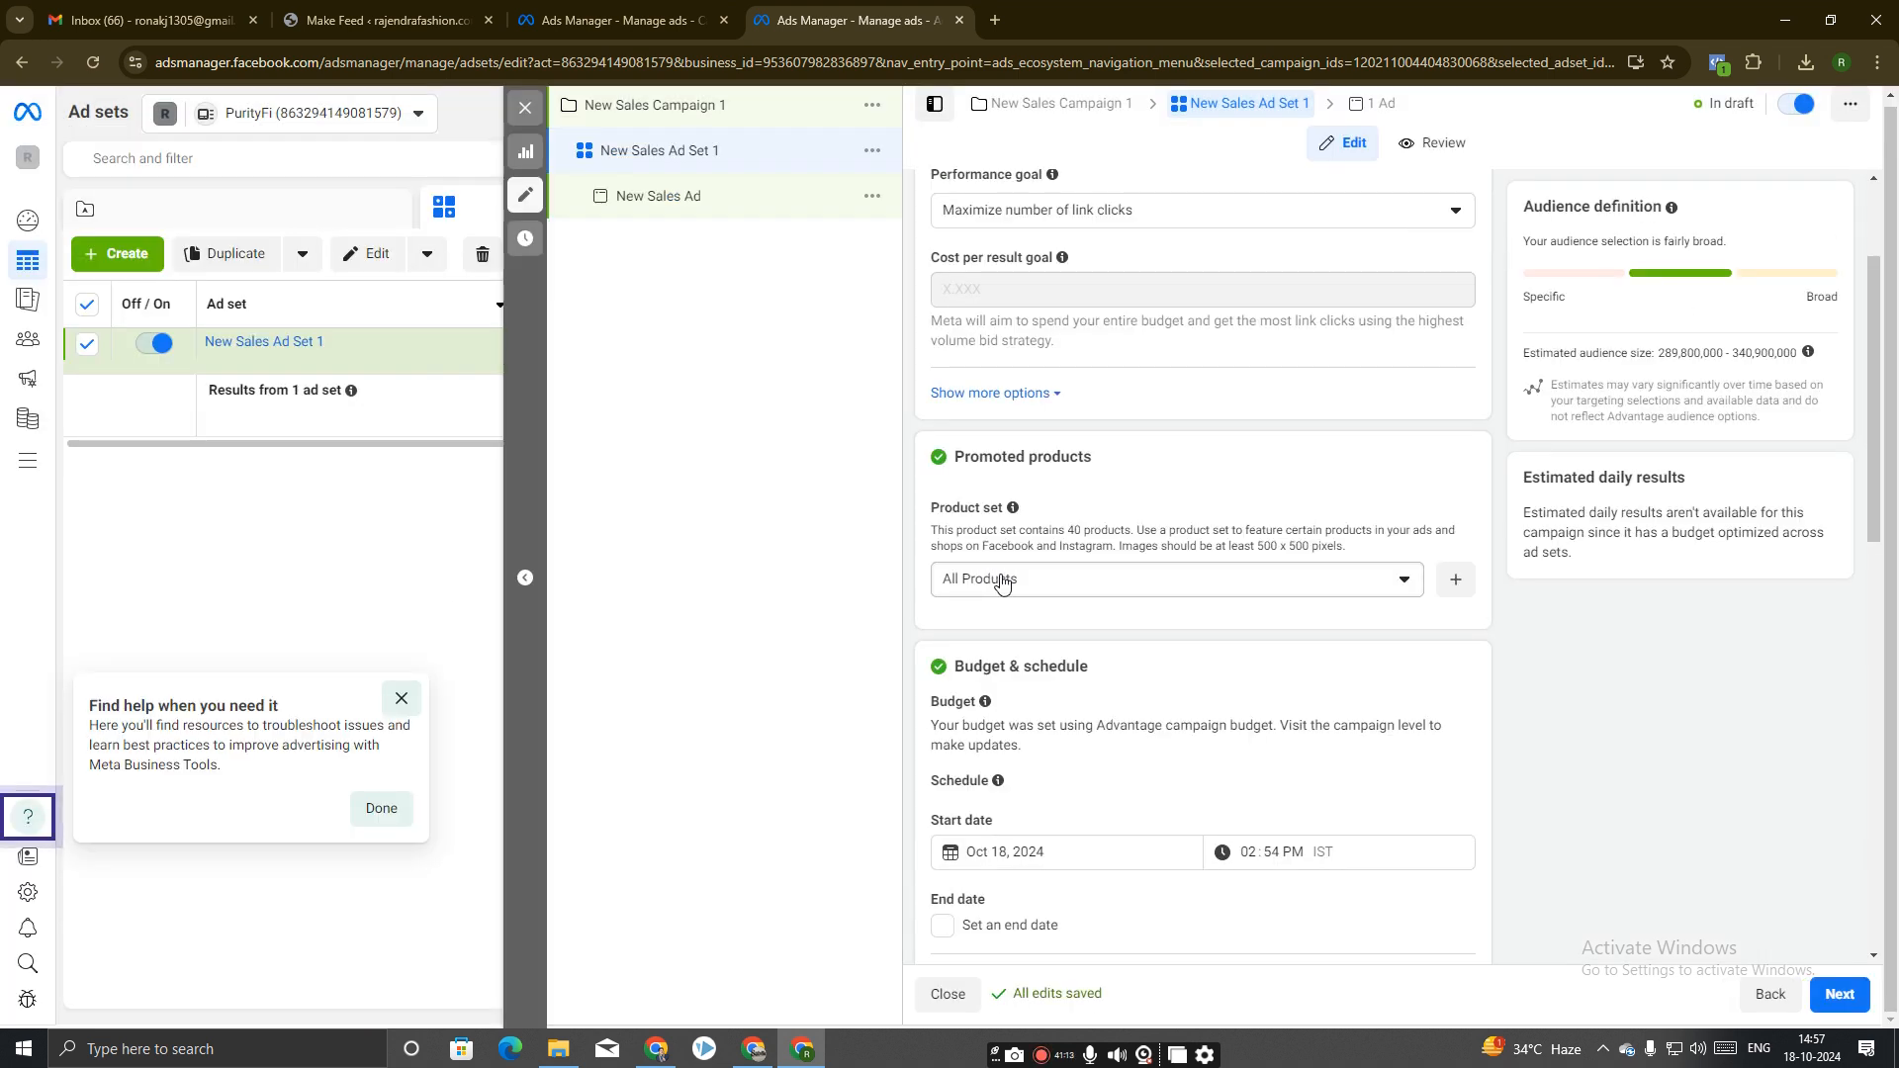
Start another new product set and filter it to products with a price greater than 200 INR.
left_click(1455, 592)
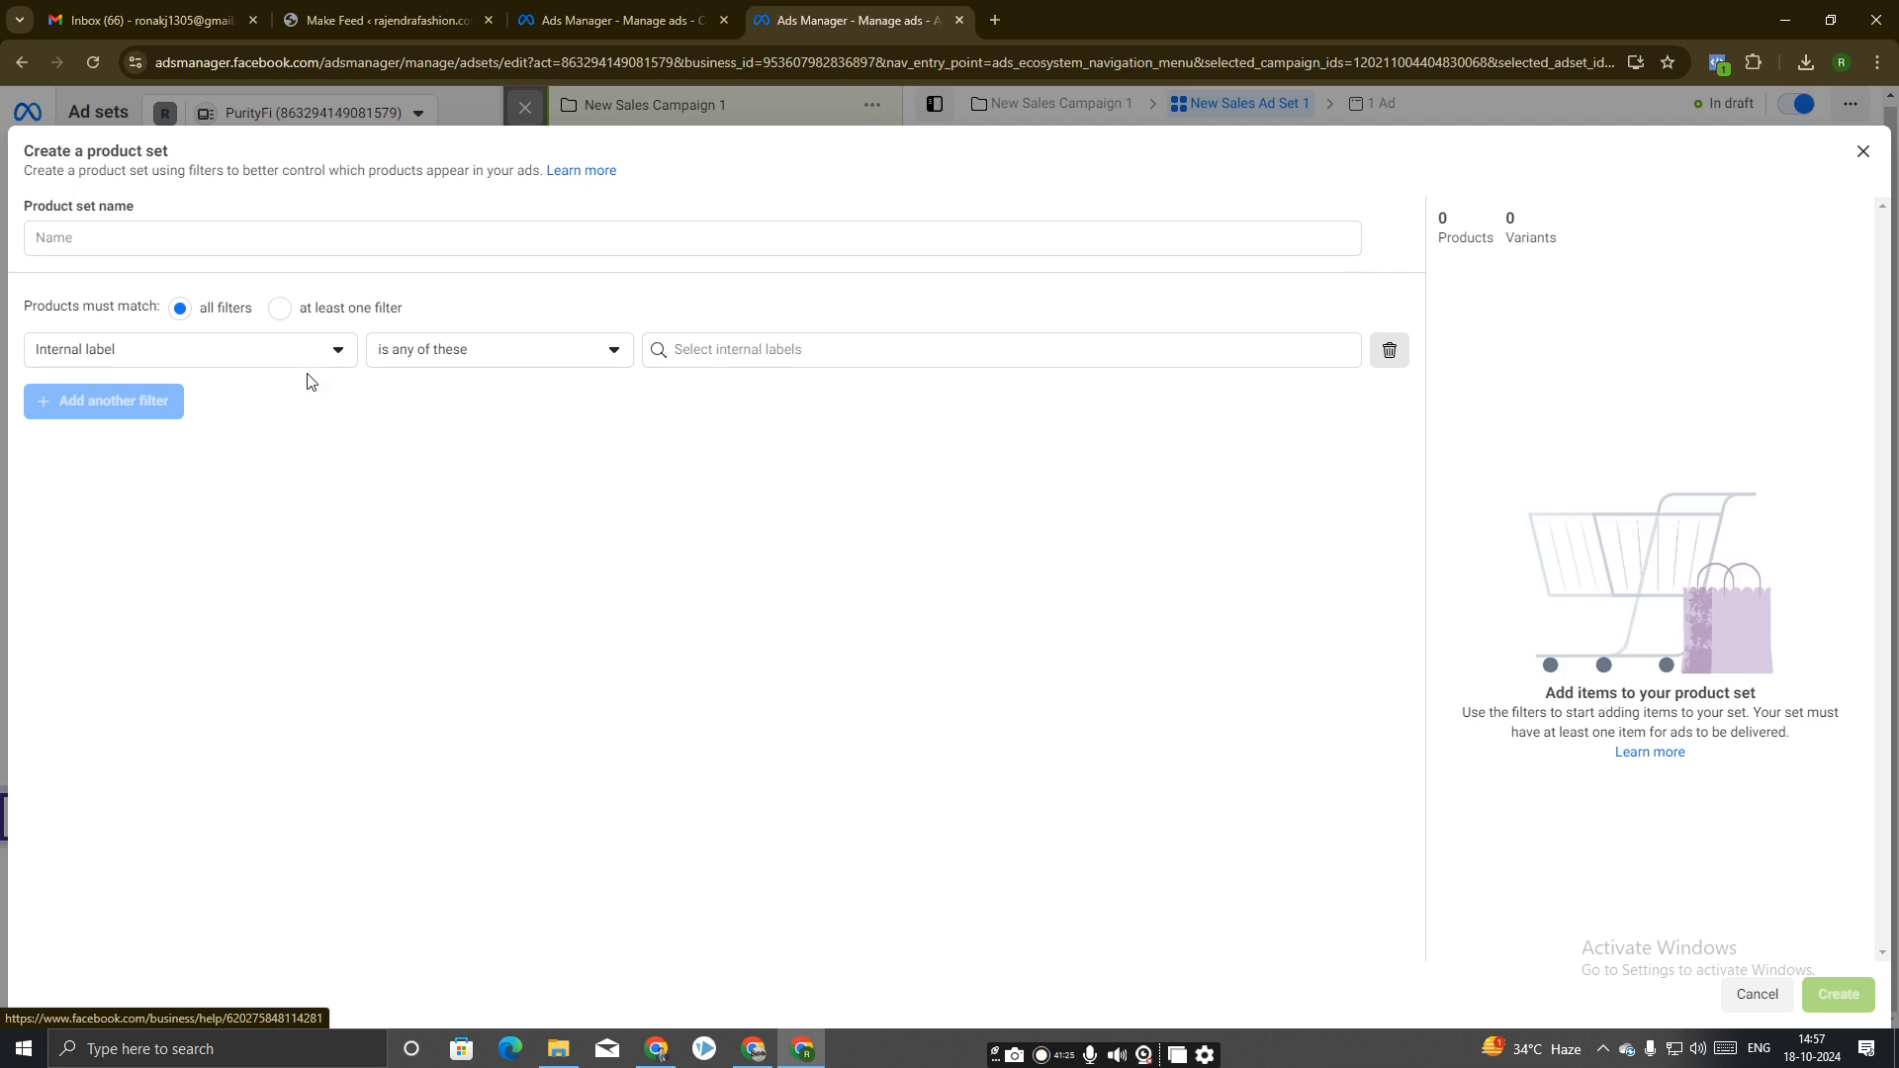
left_click(301, 361)
scroll(93, 538, "down", 2)
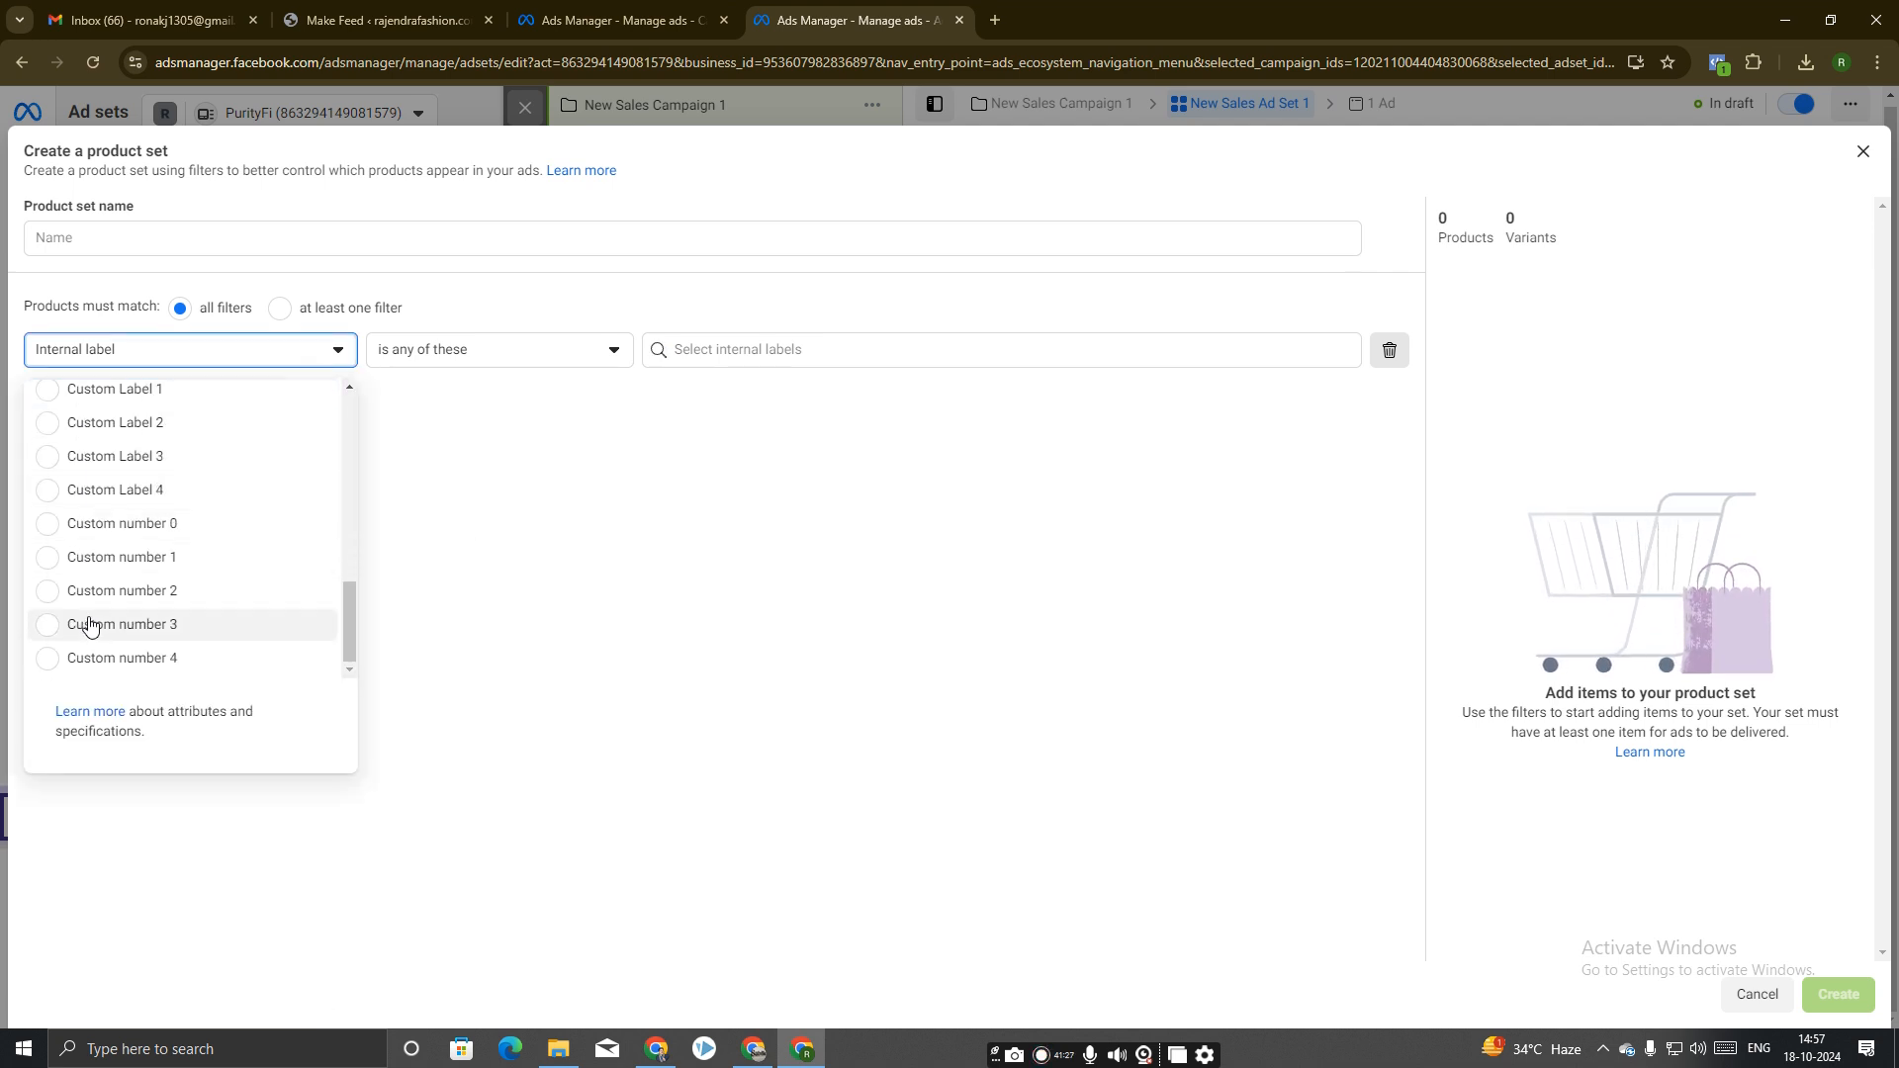
scroll(132, 564, "up", 10)
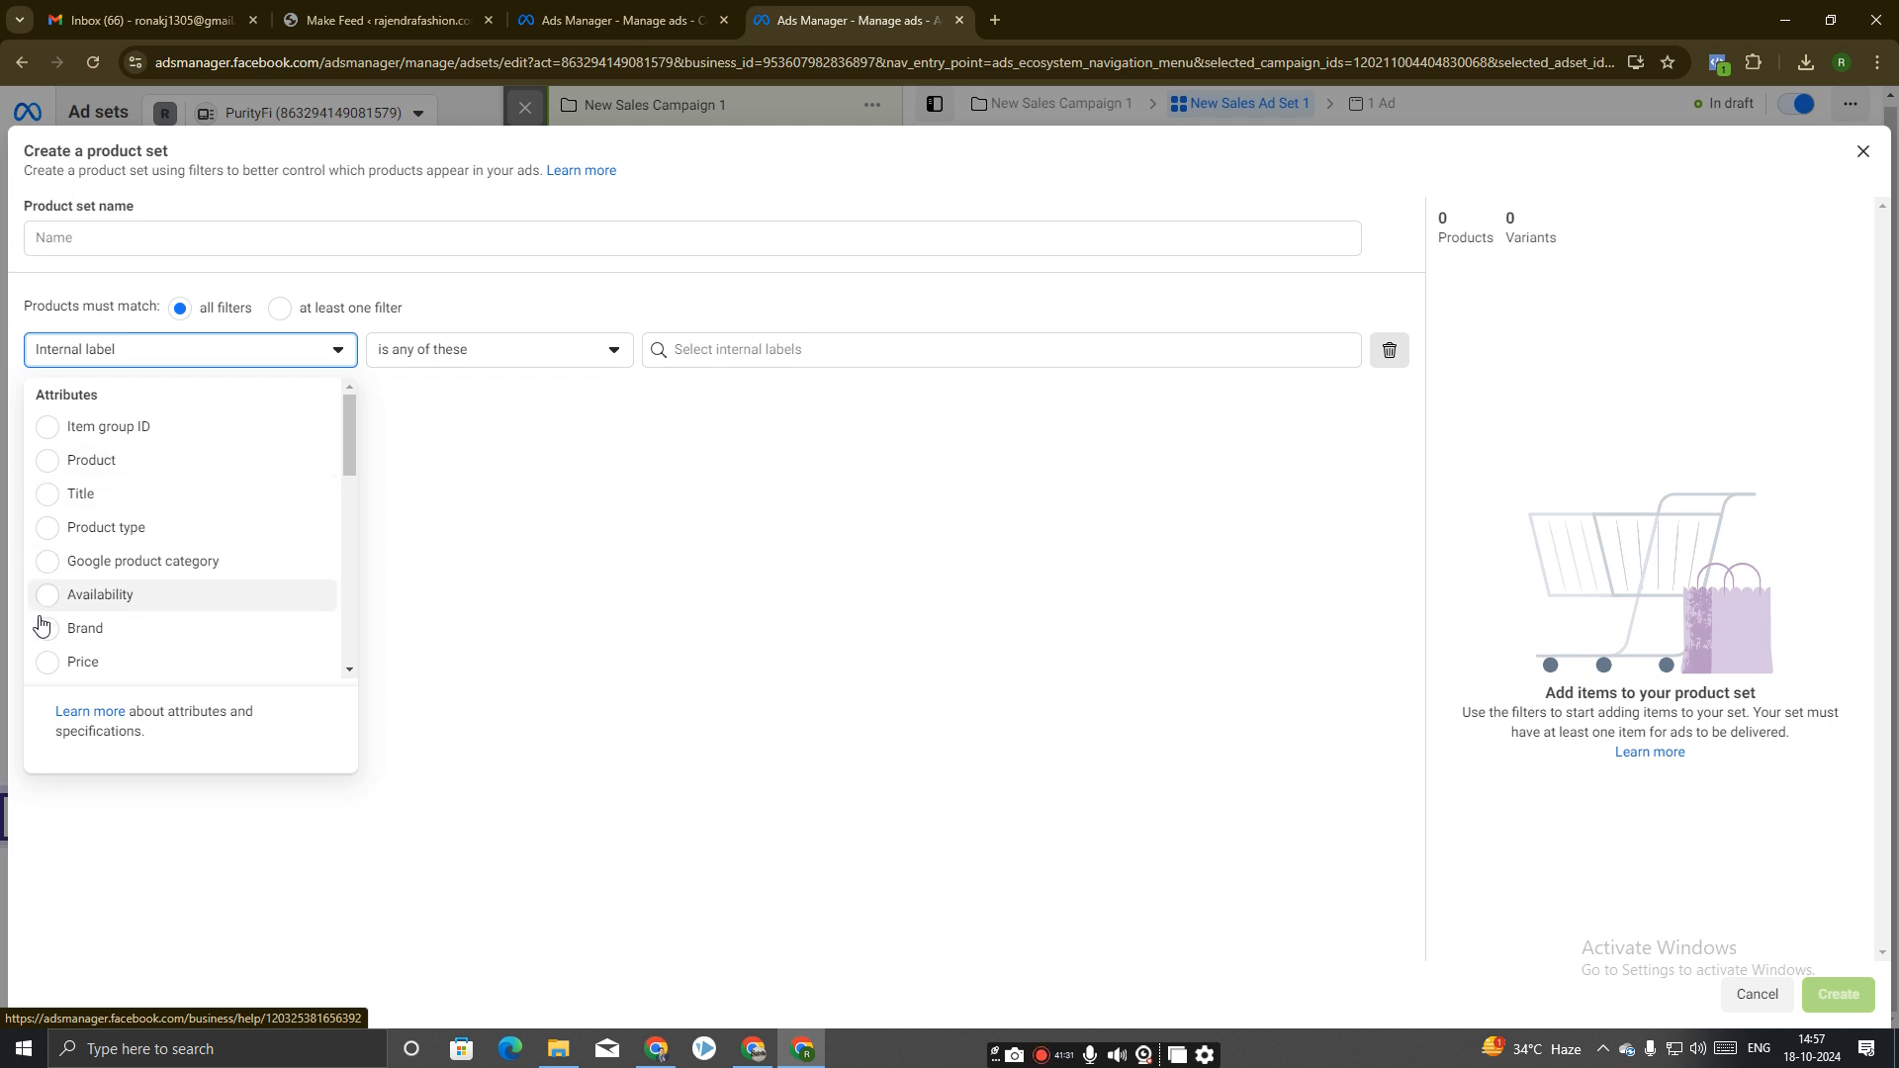
scroll(49, 603, "down", 1)
left_click(47, 563)
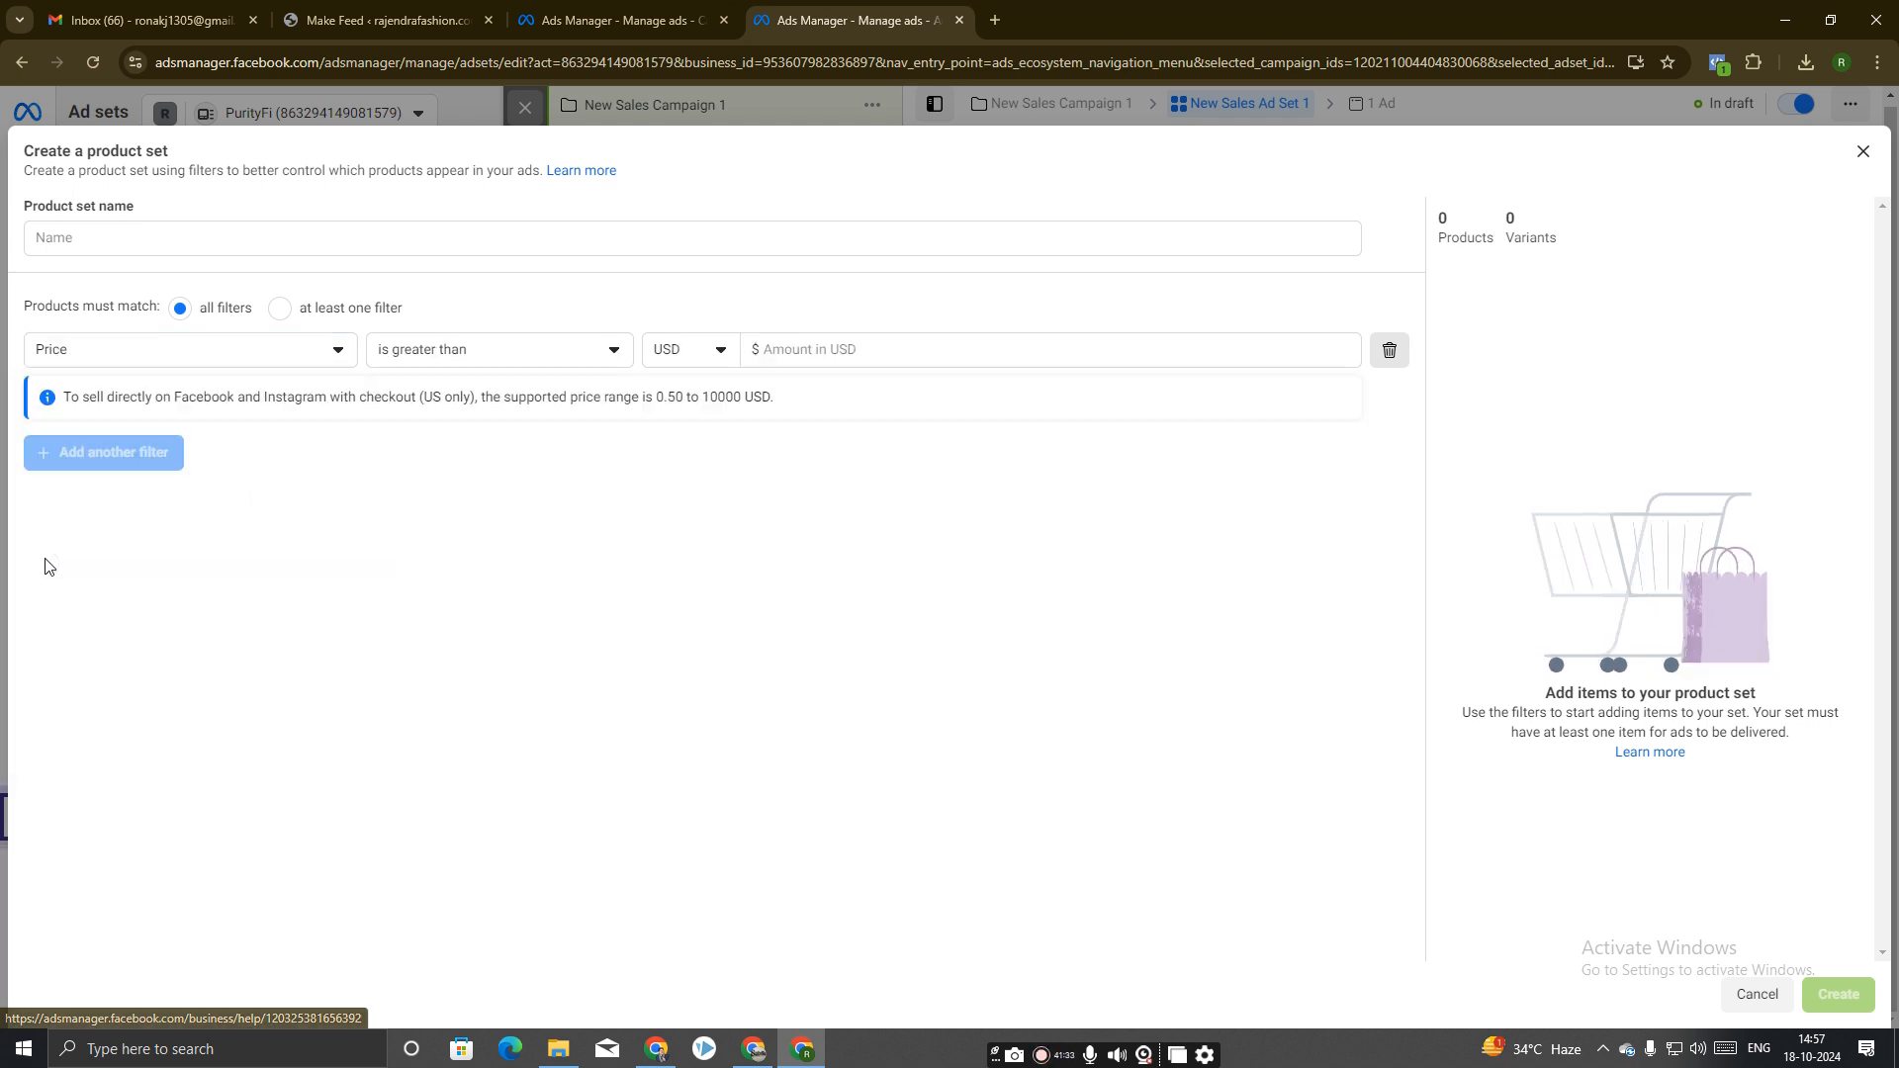
left_click(707, 362)
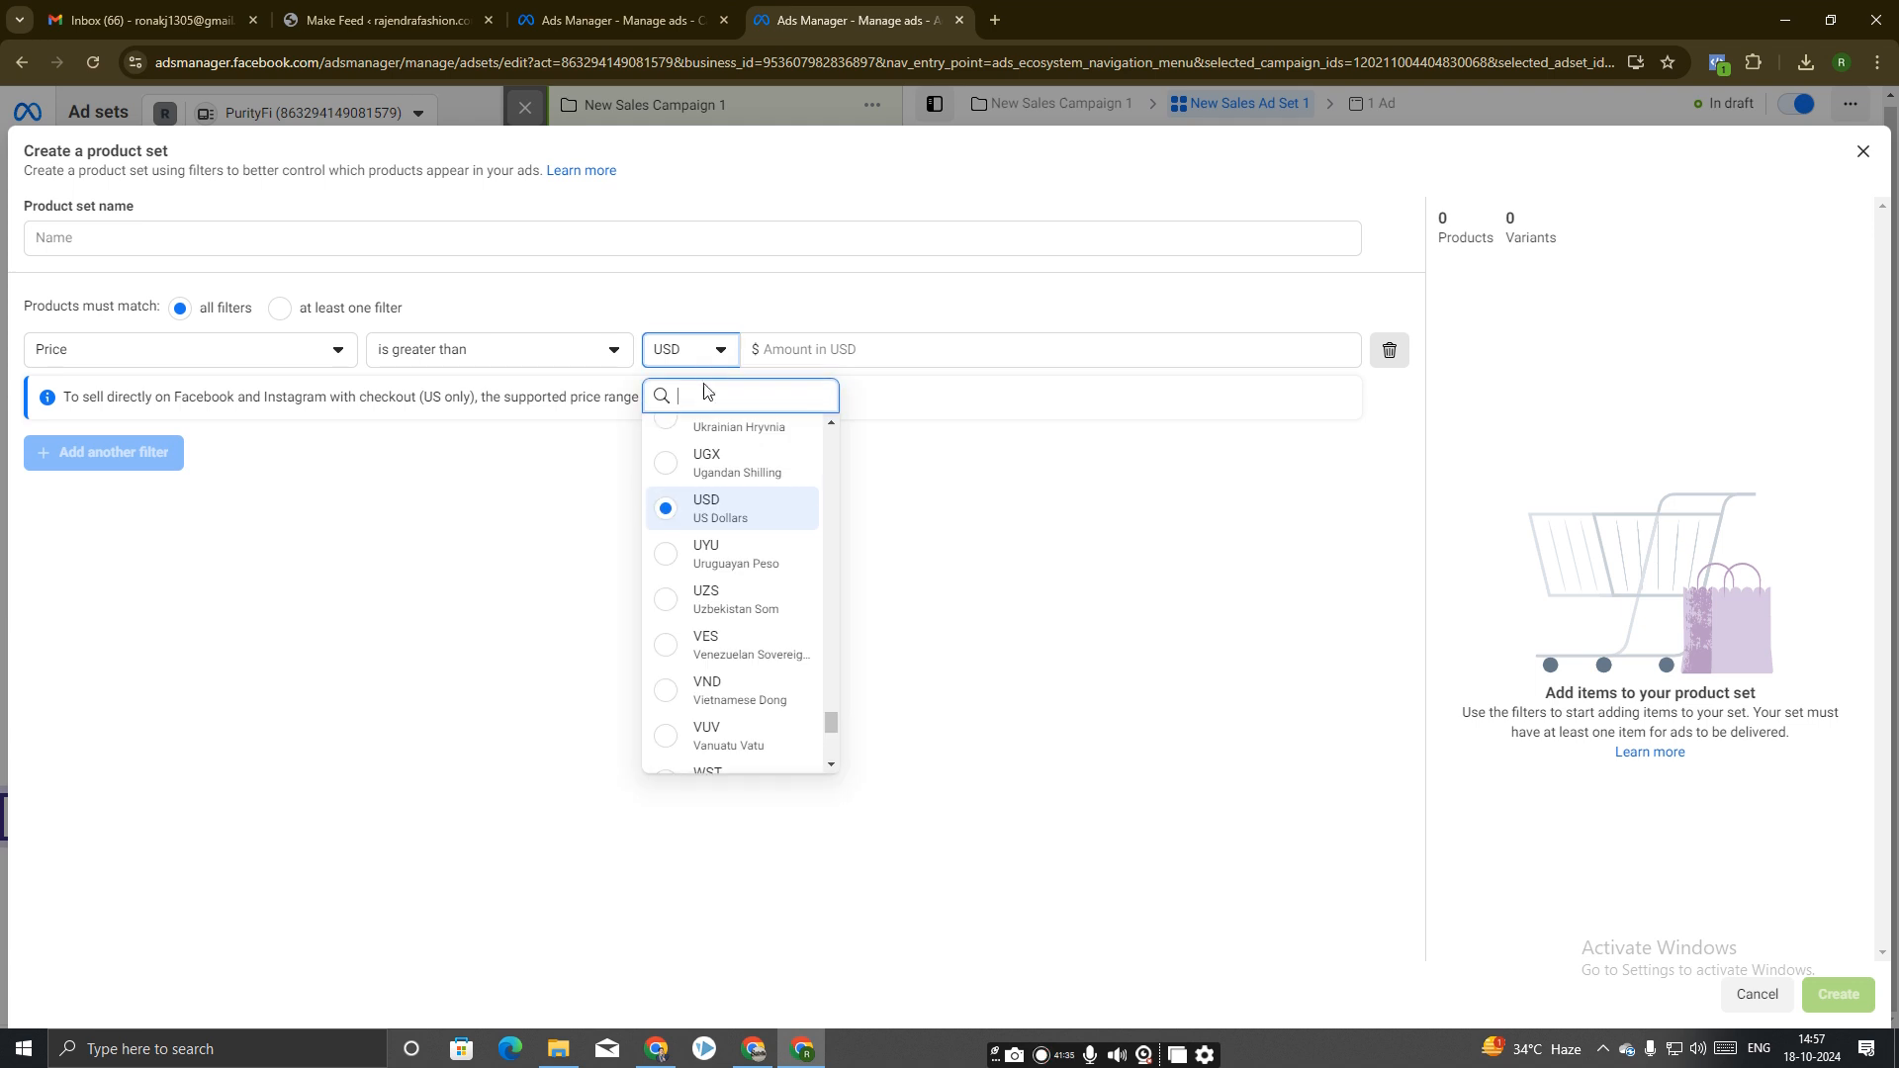
type("INR")
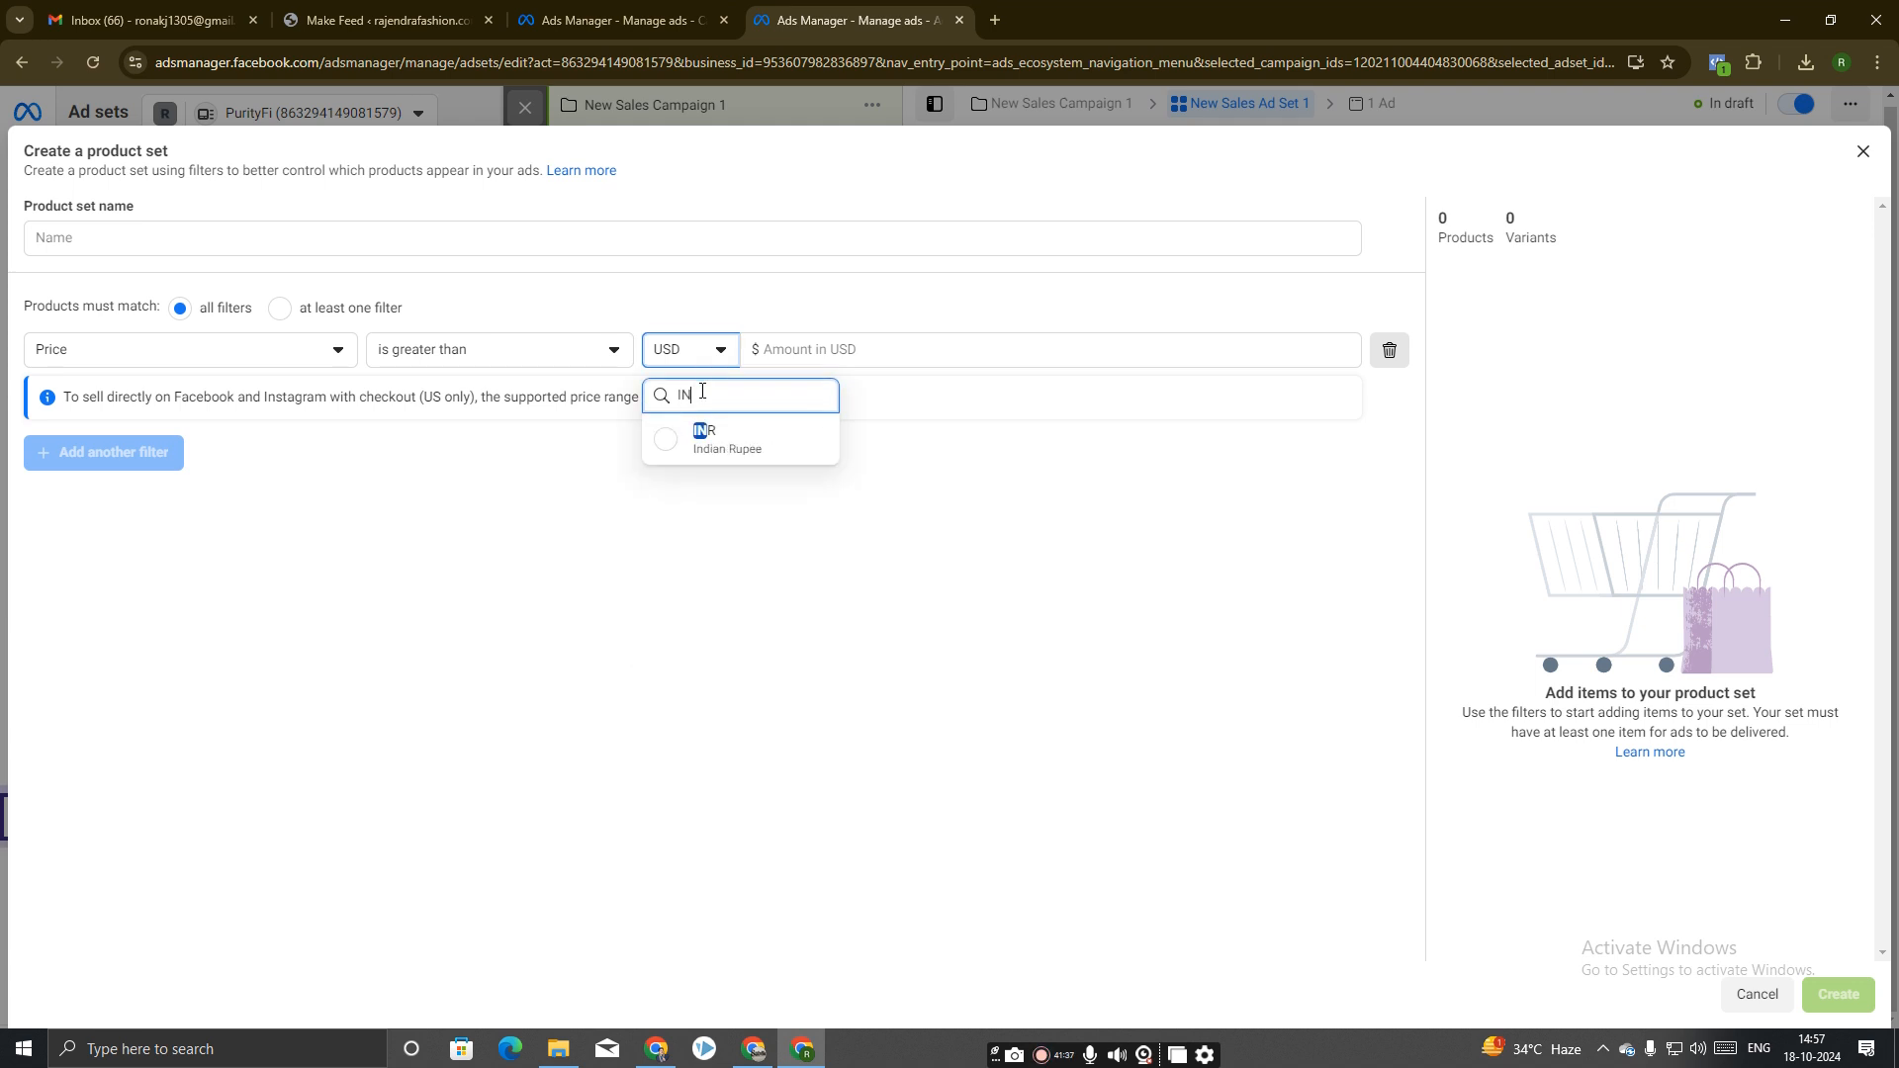
left_click(663, 447)
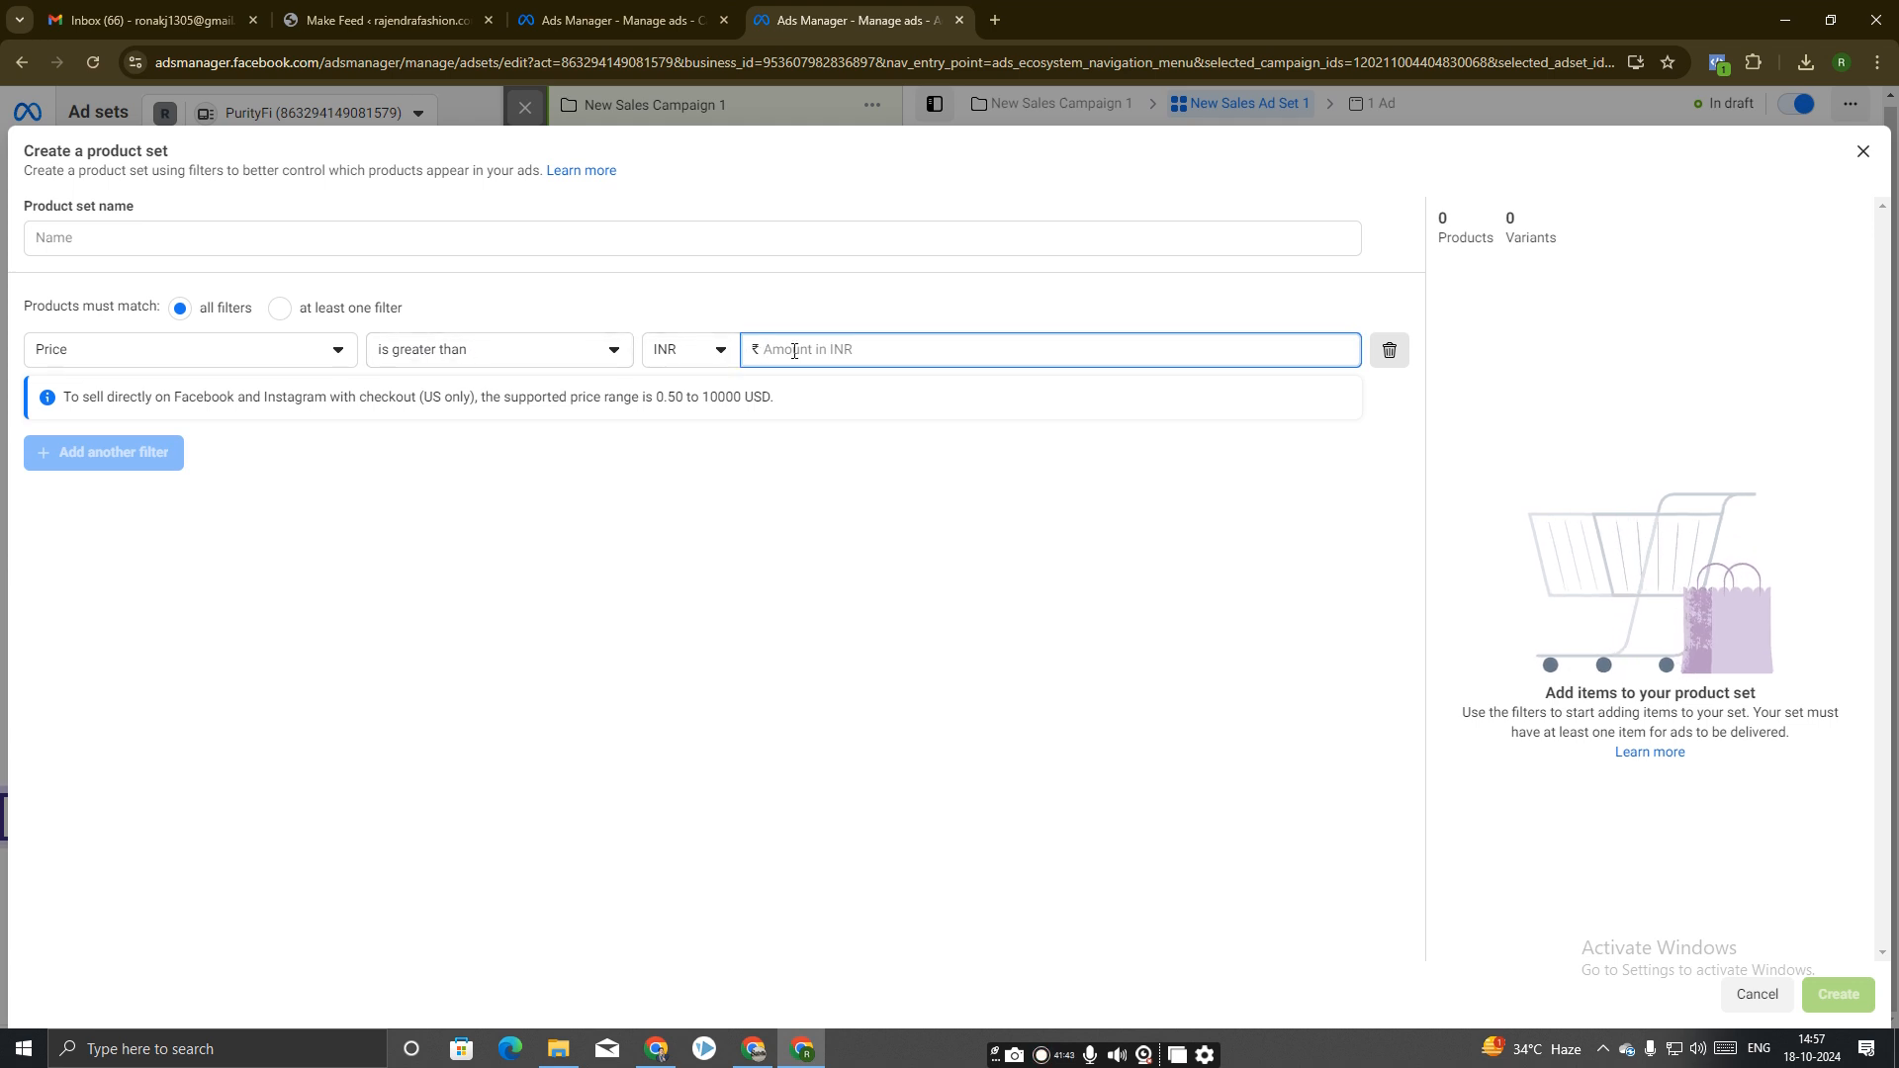
type("200")
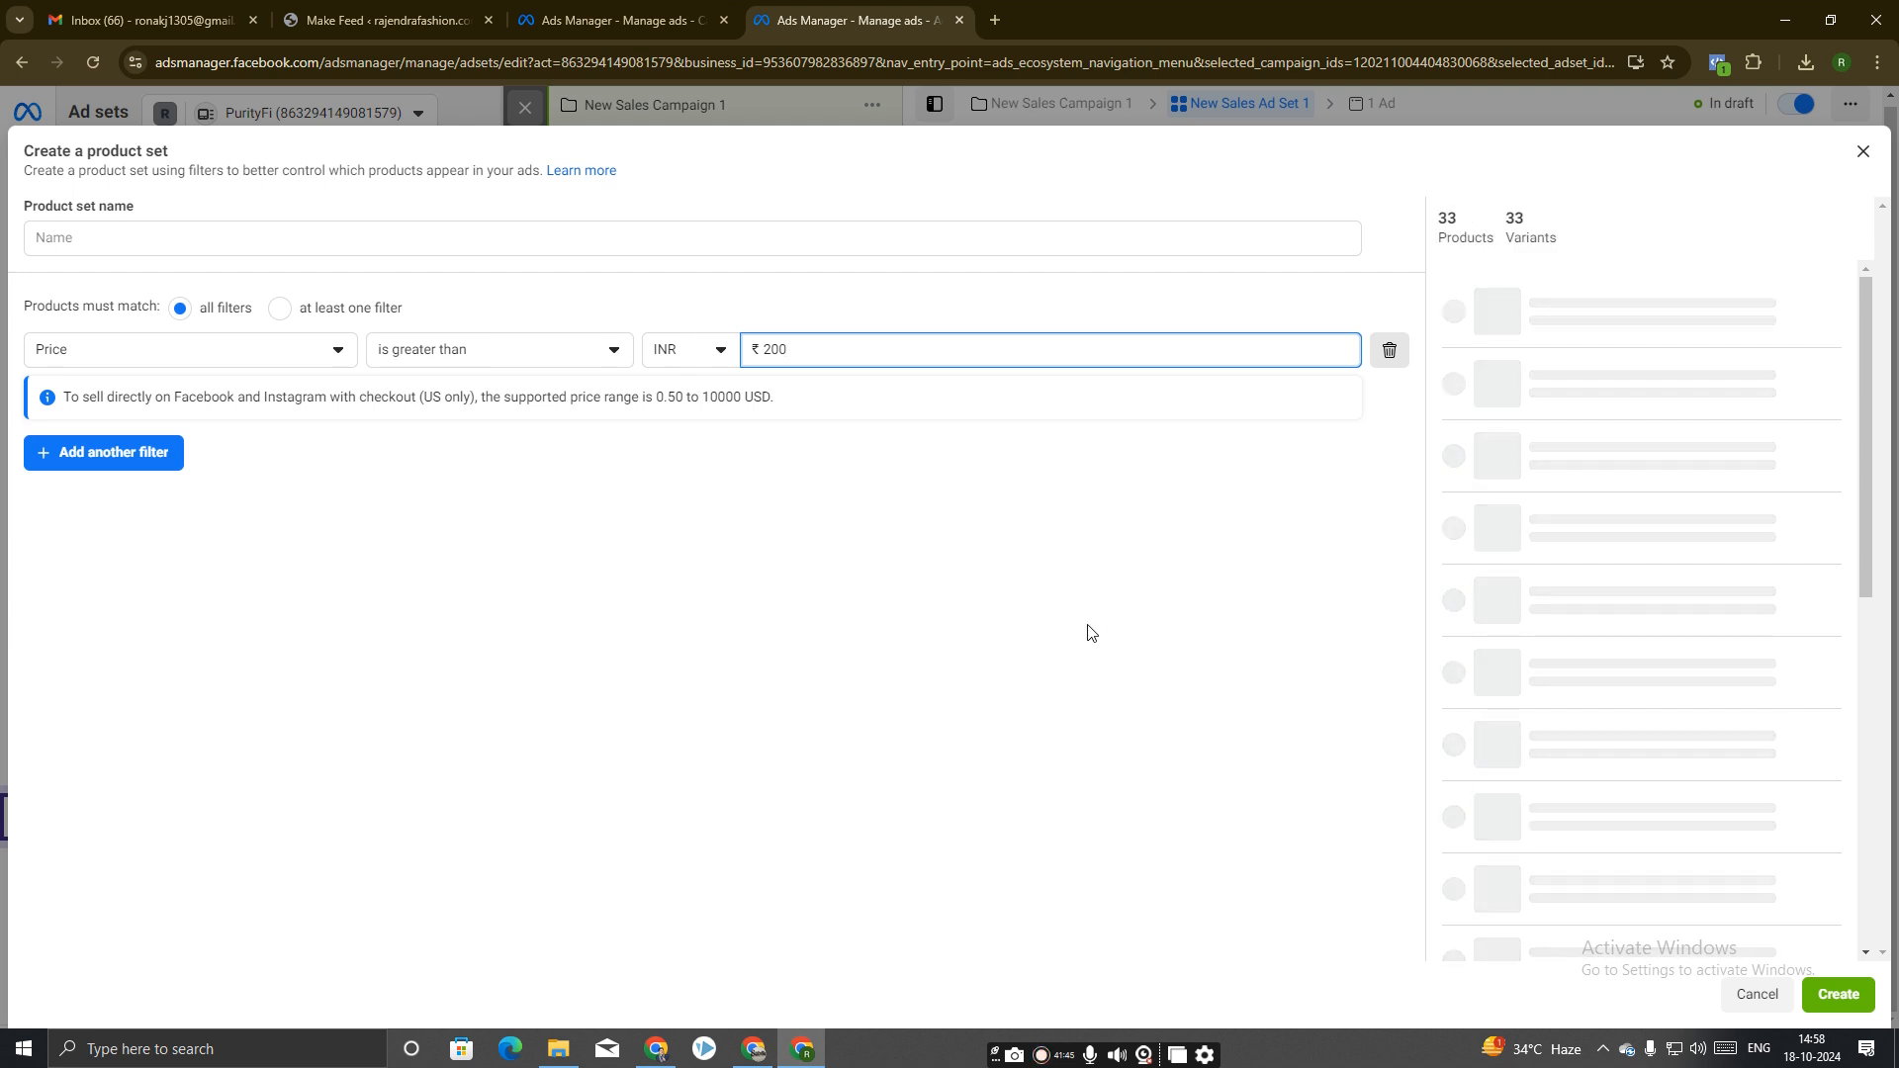
Look through the products matching the price filter and close the product set form without creating it.
scroll(1631, 577, "down", 6)
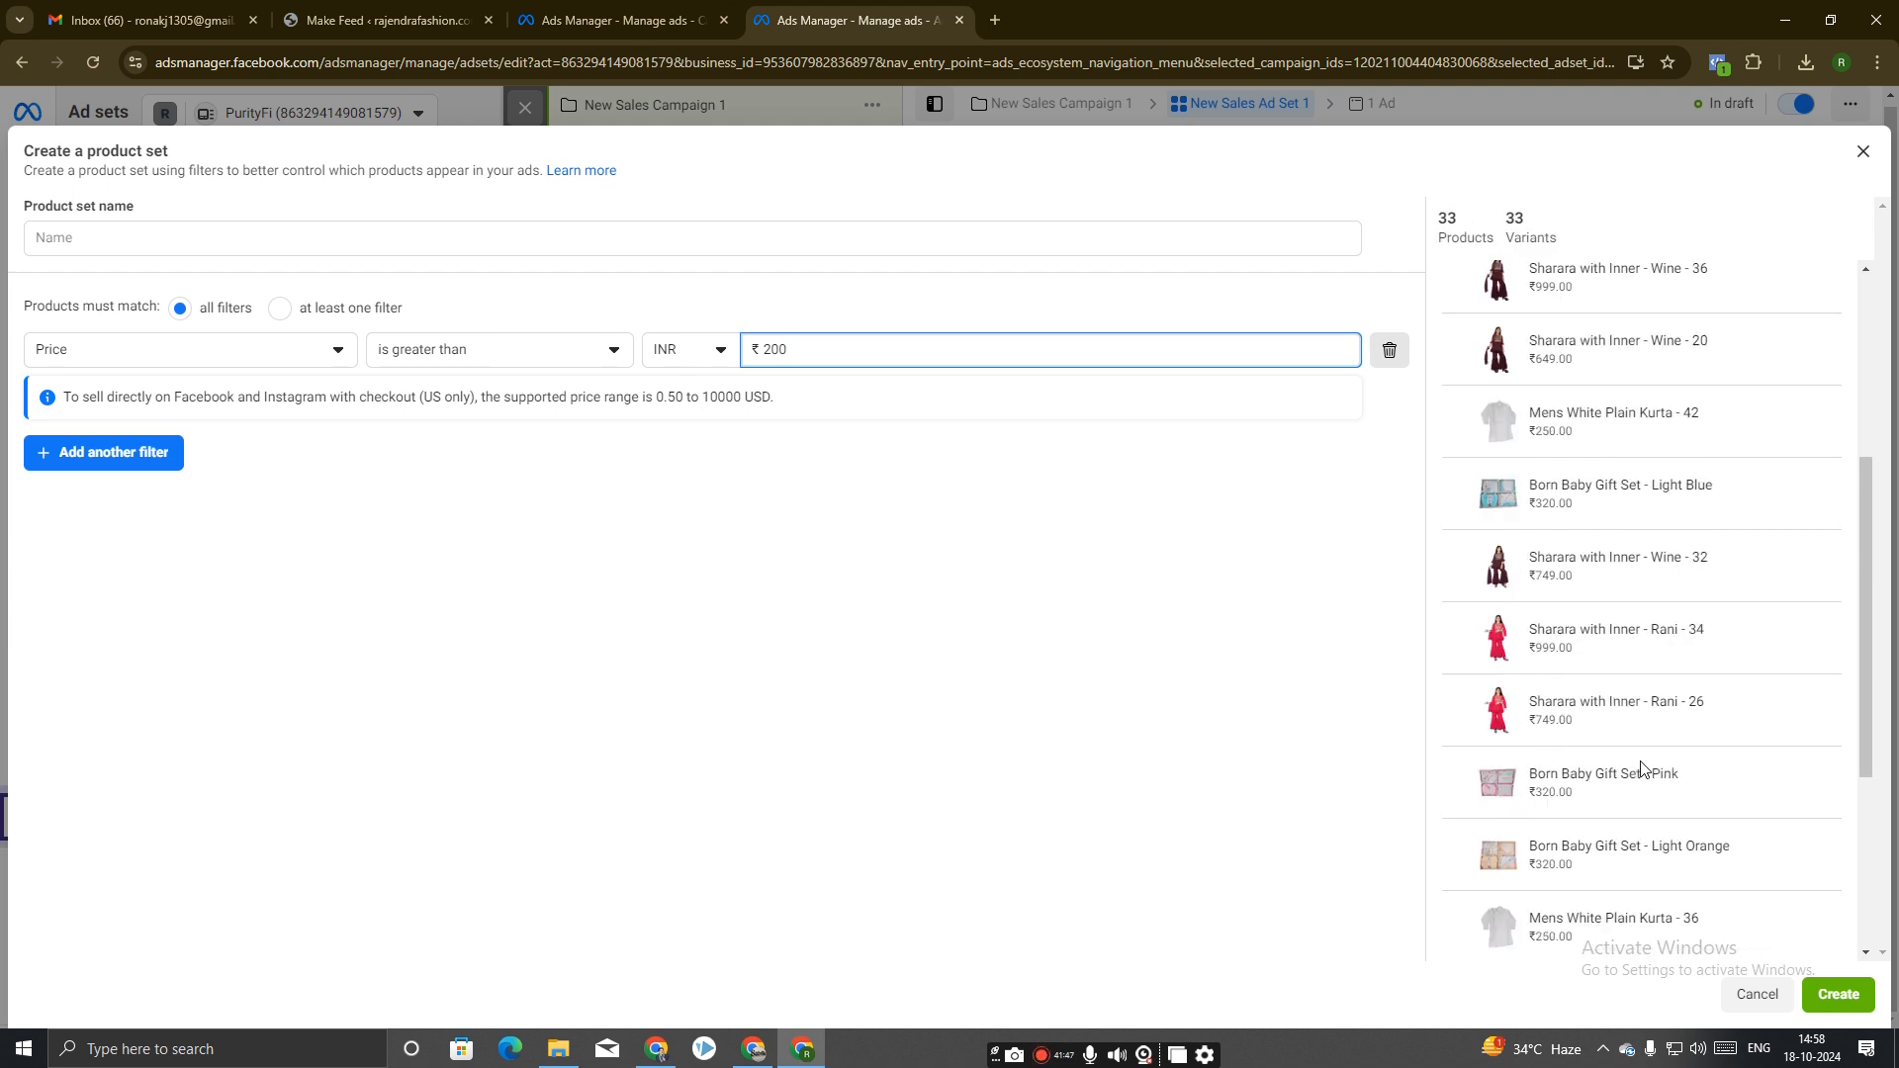
scroll(1630, 891, "up", 4)
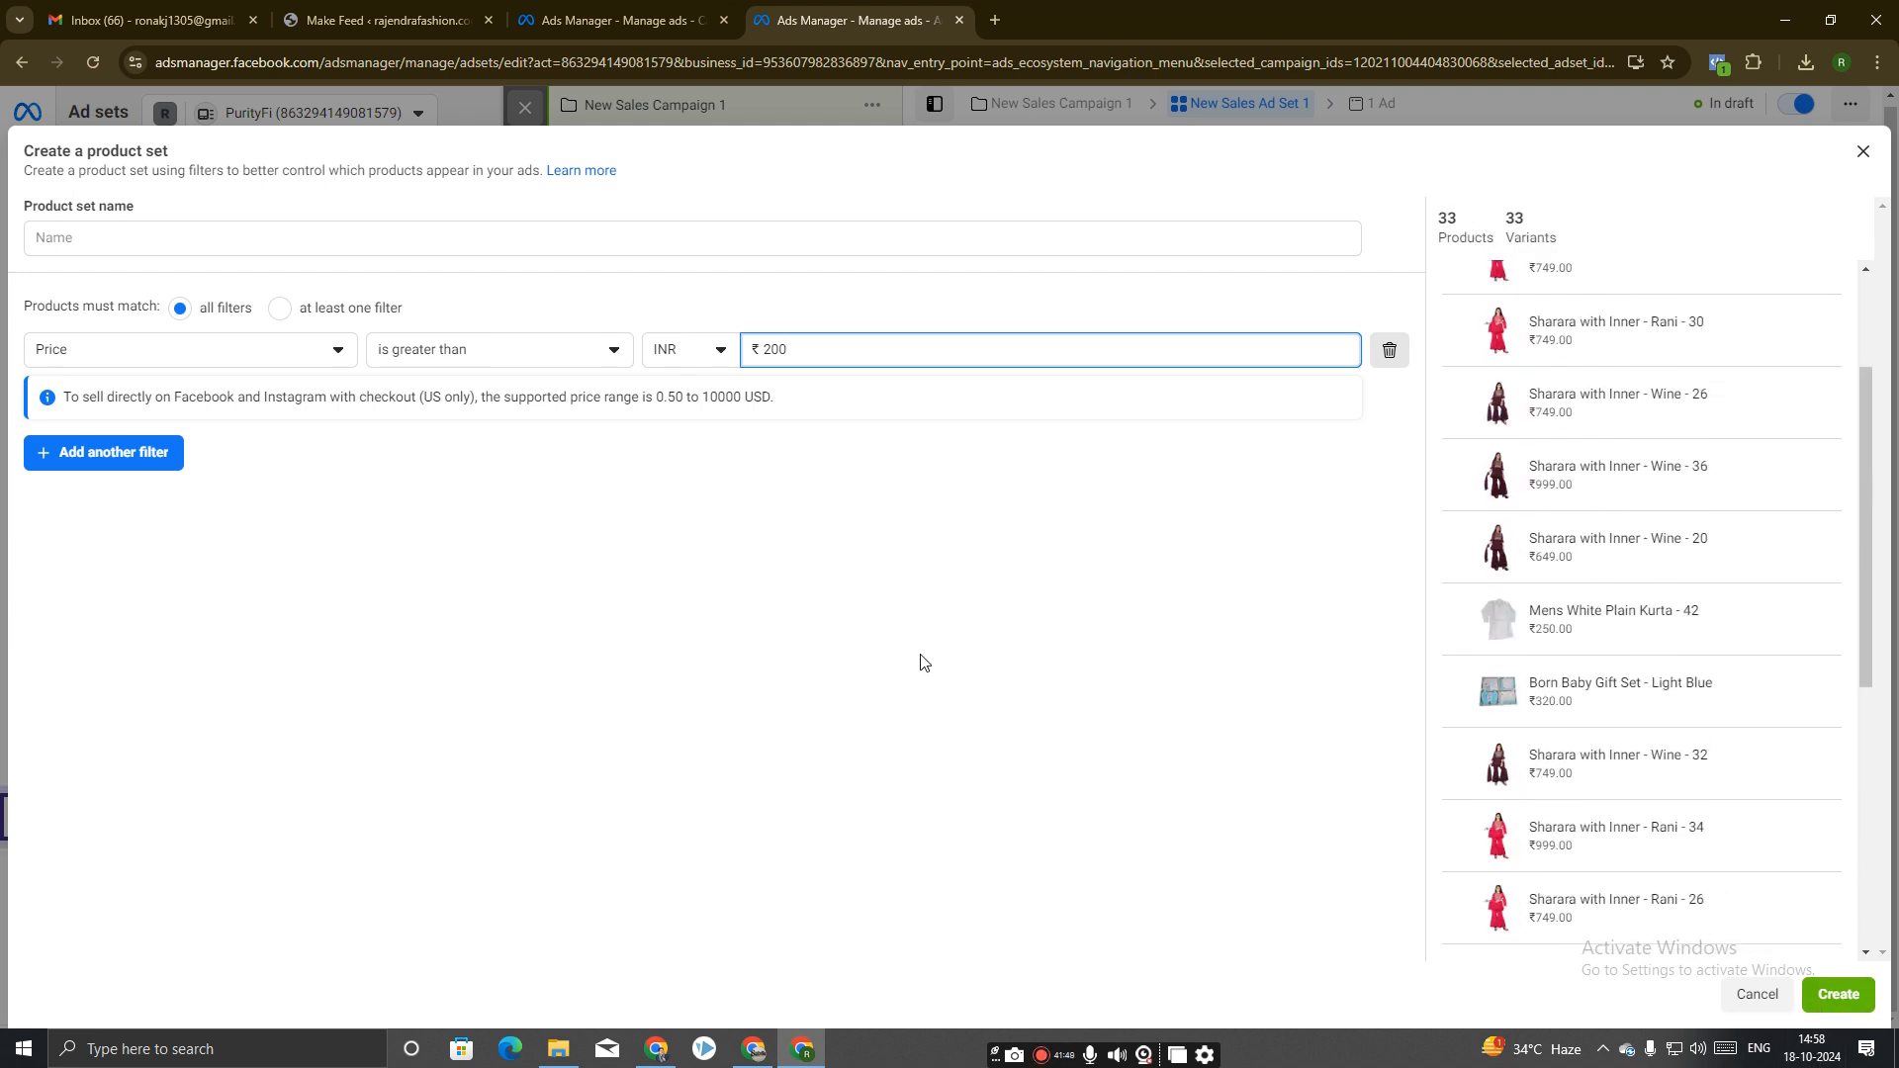
left_click(92, 356)
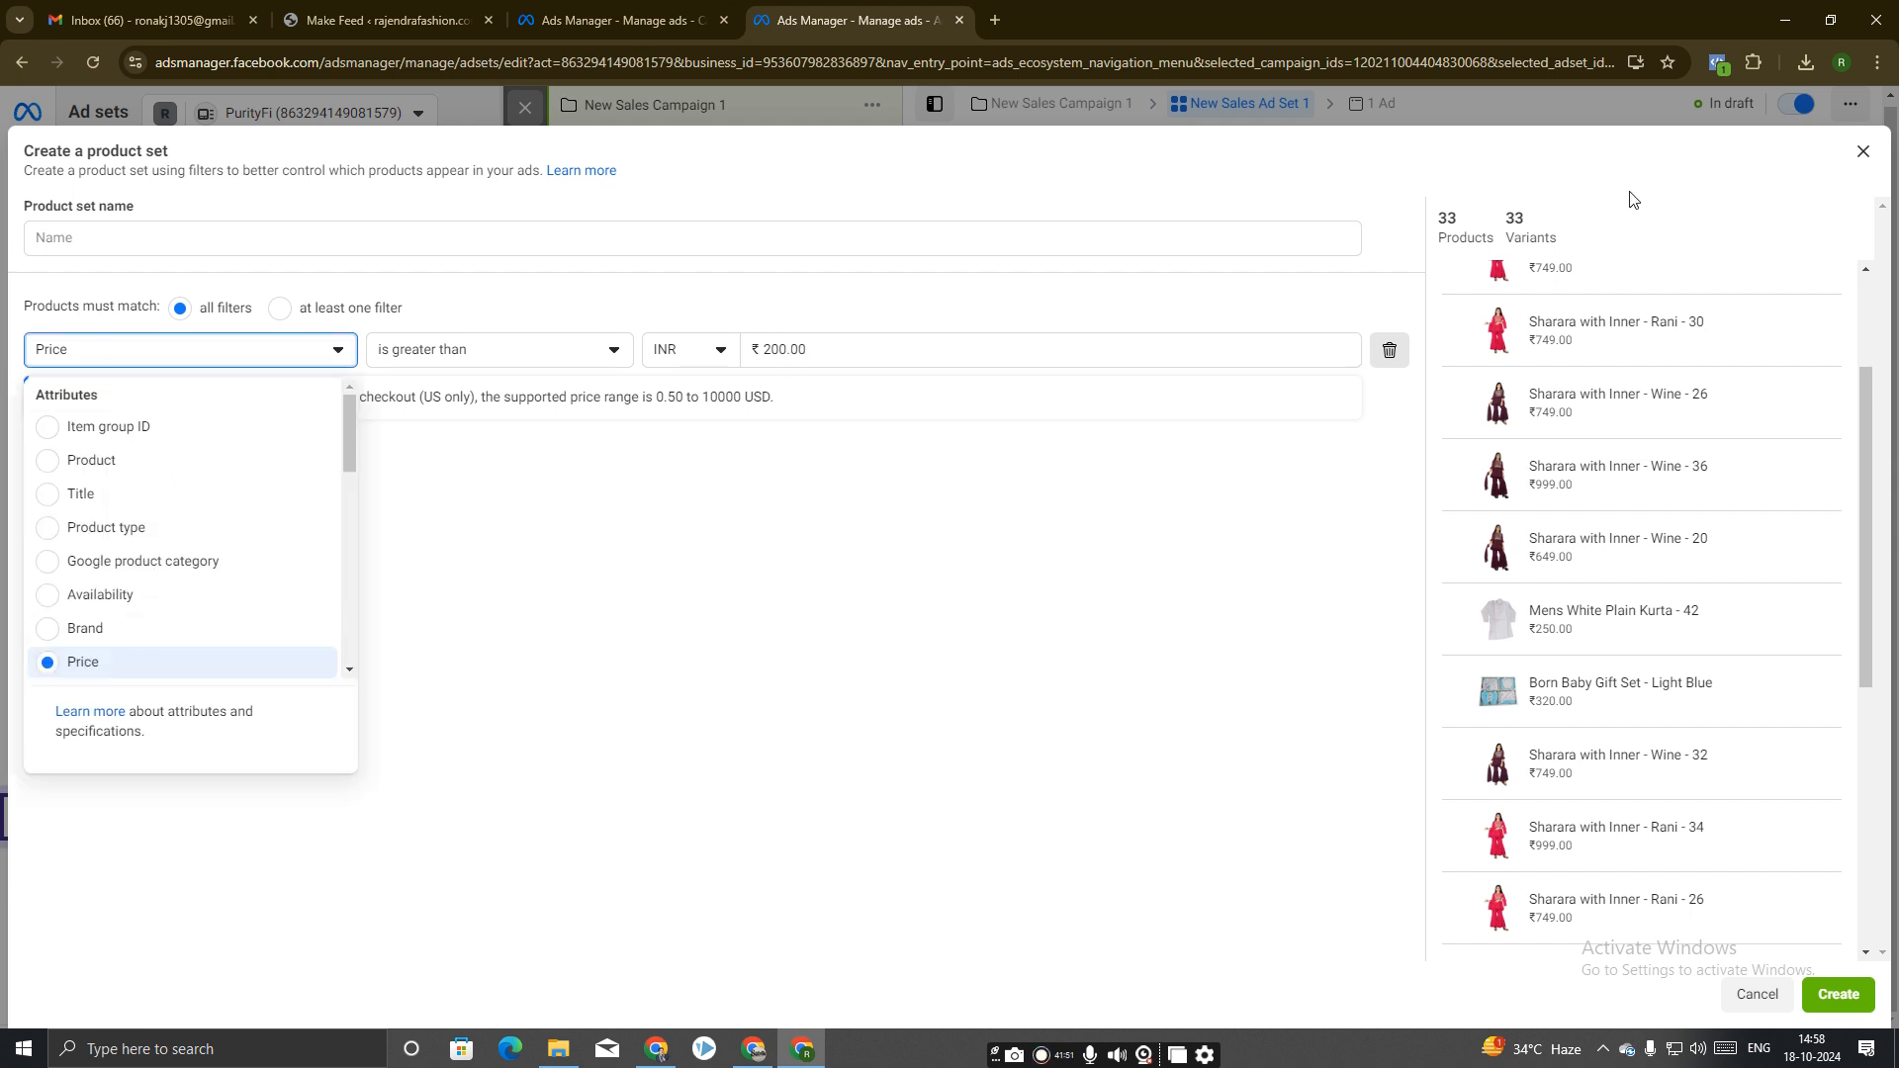
left_click(1865, 155)
left_click(1865, 154)
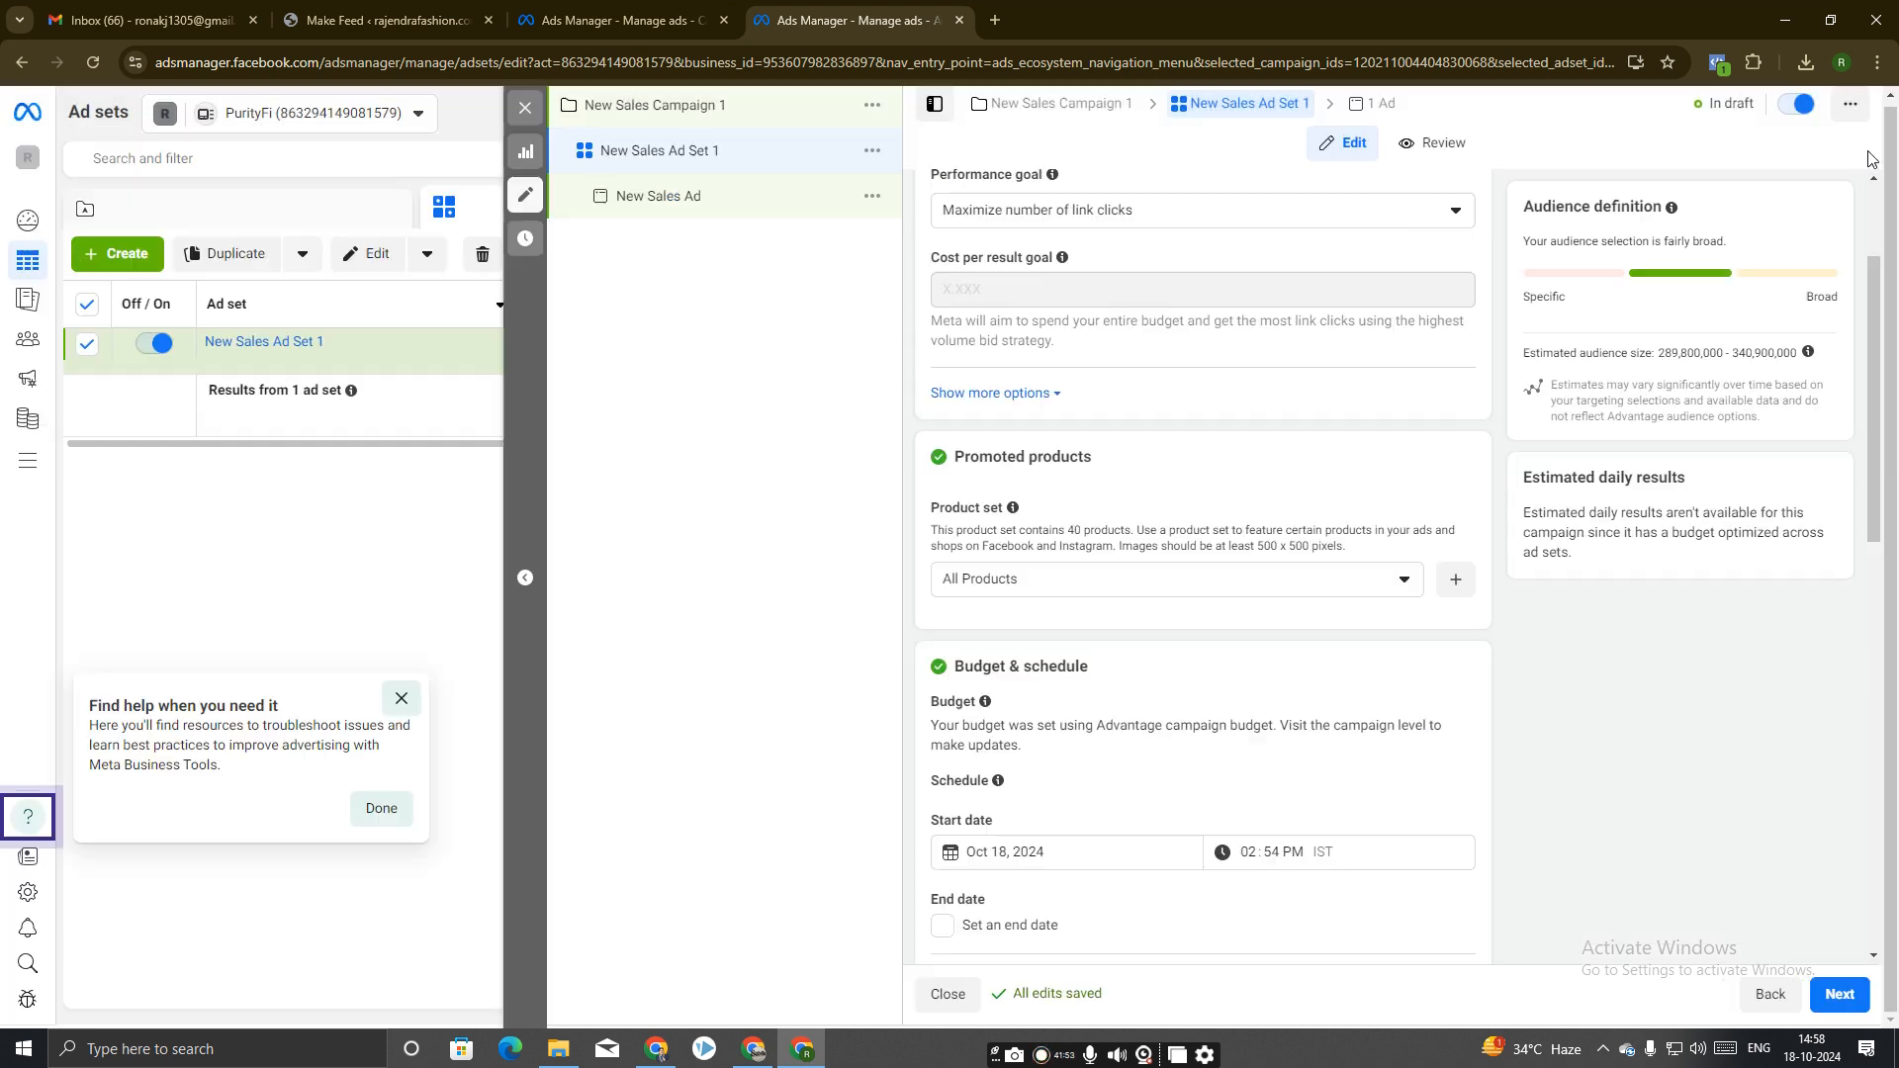
Review the ad set's schedule, audience type and location settings, and open the placements for editing.
scroll(1044, 606, "down", 3)
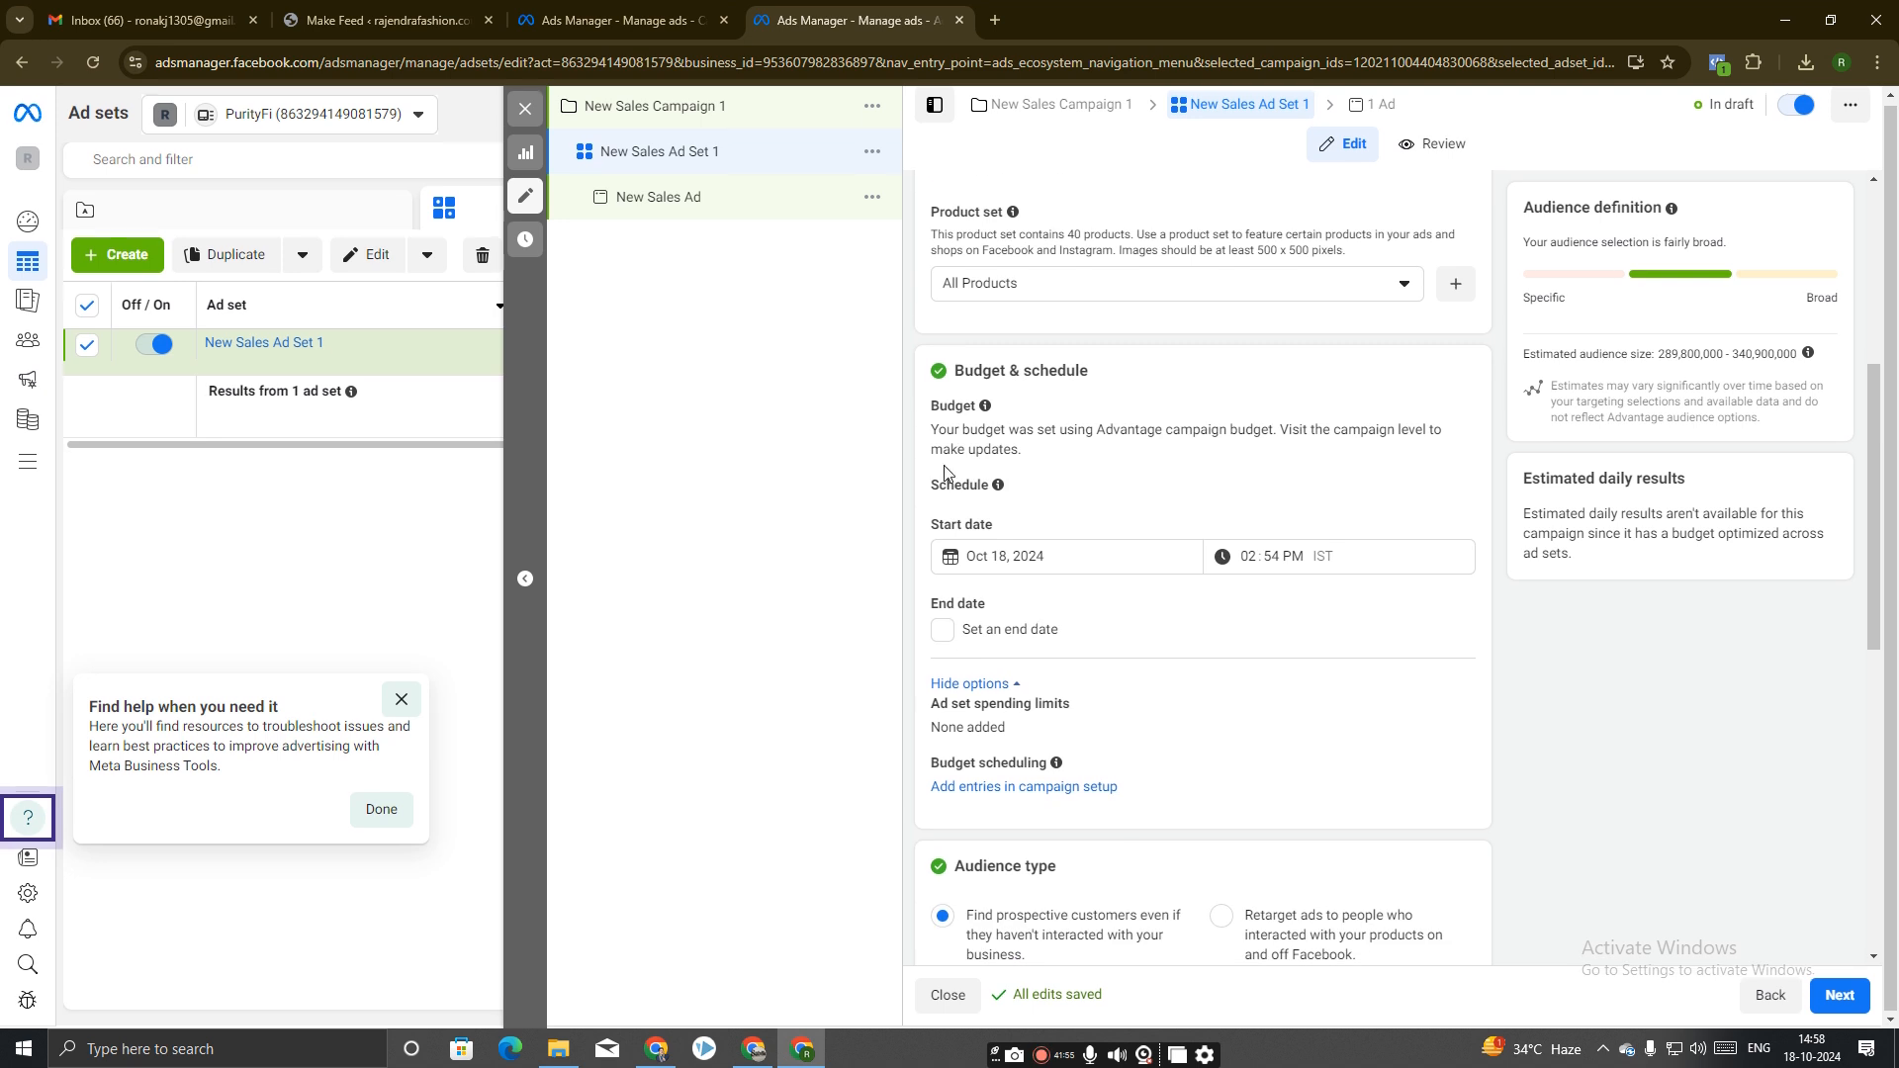
scroll(1175, 678, "down", 2)
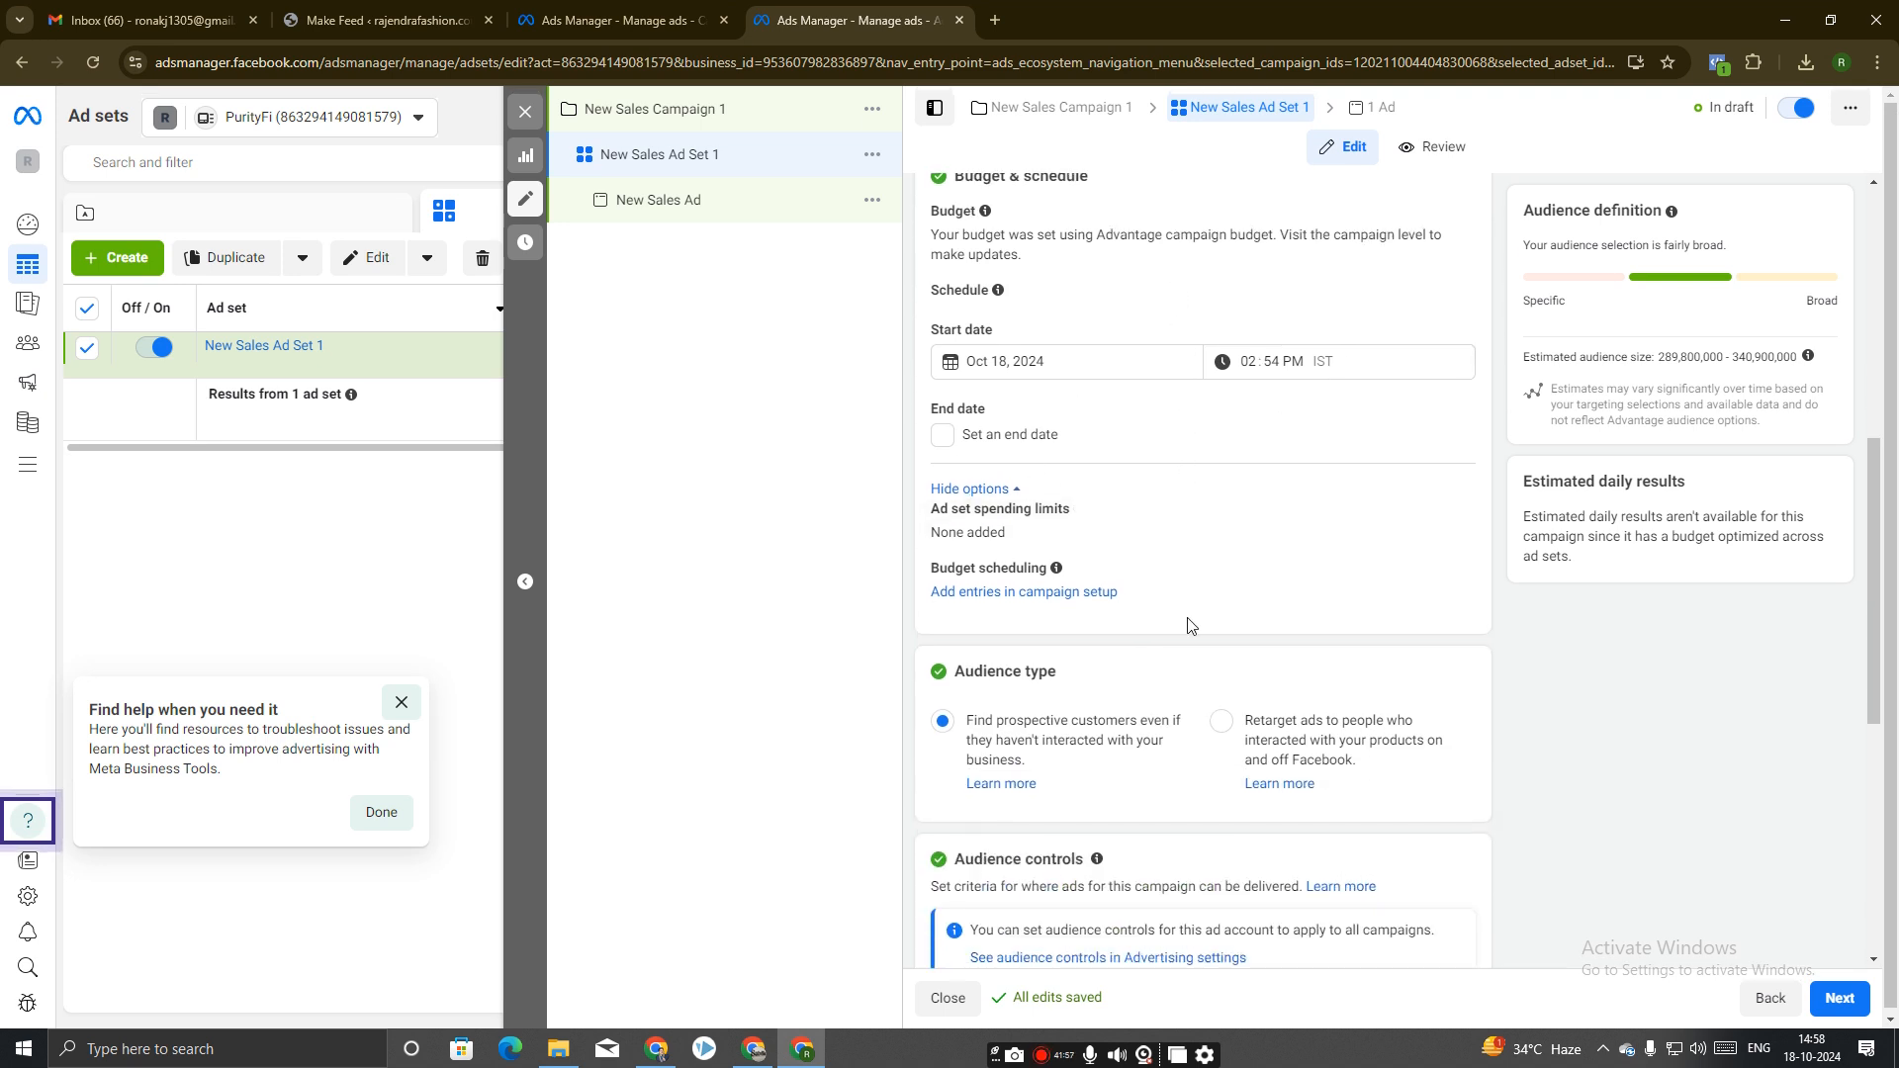
scroll(1088, 613, "down", 1)
scroll(1101, 514, "down", 2)
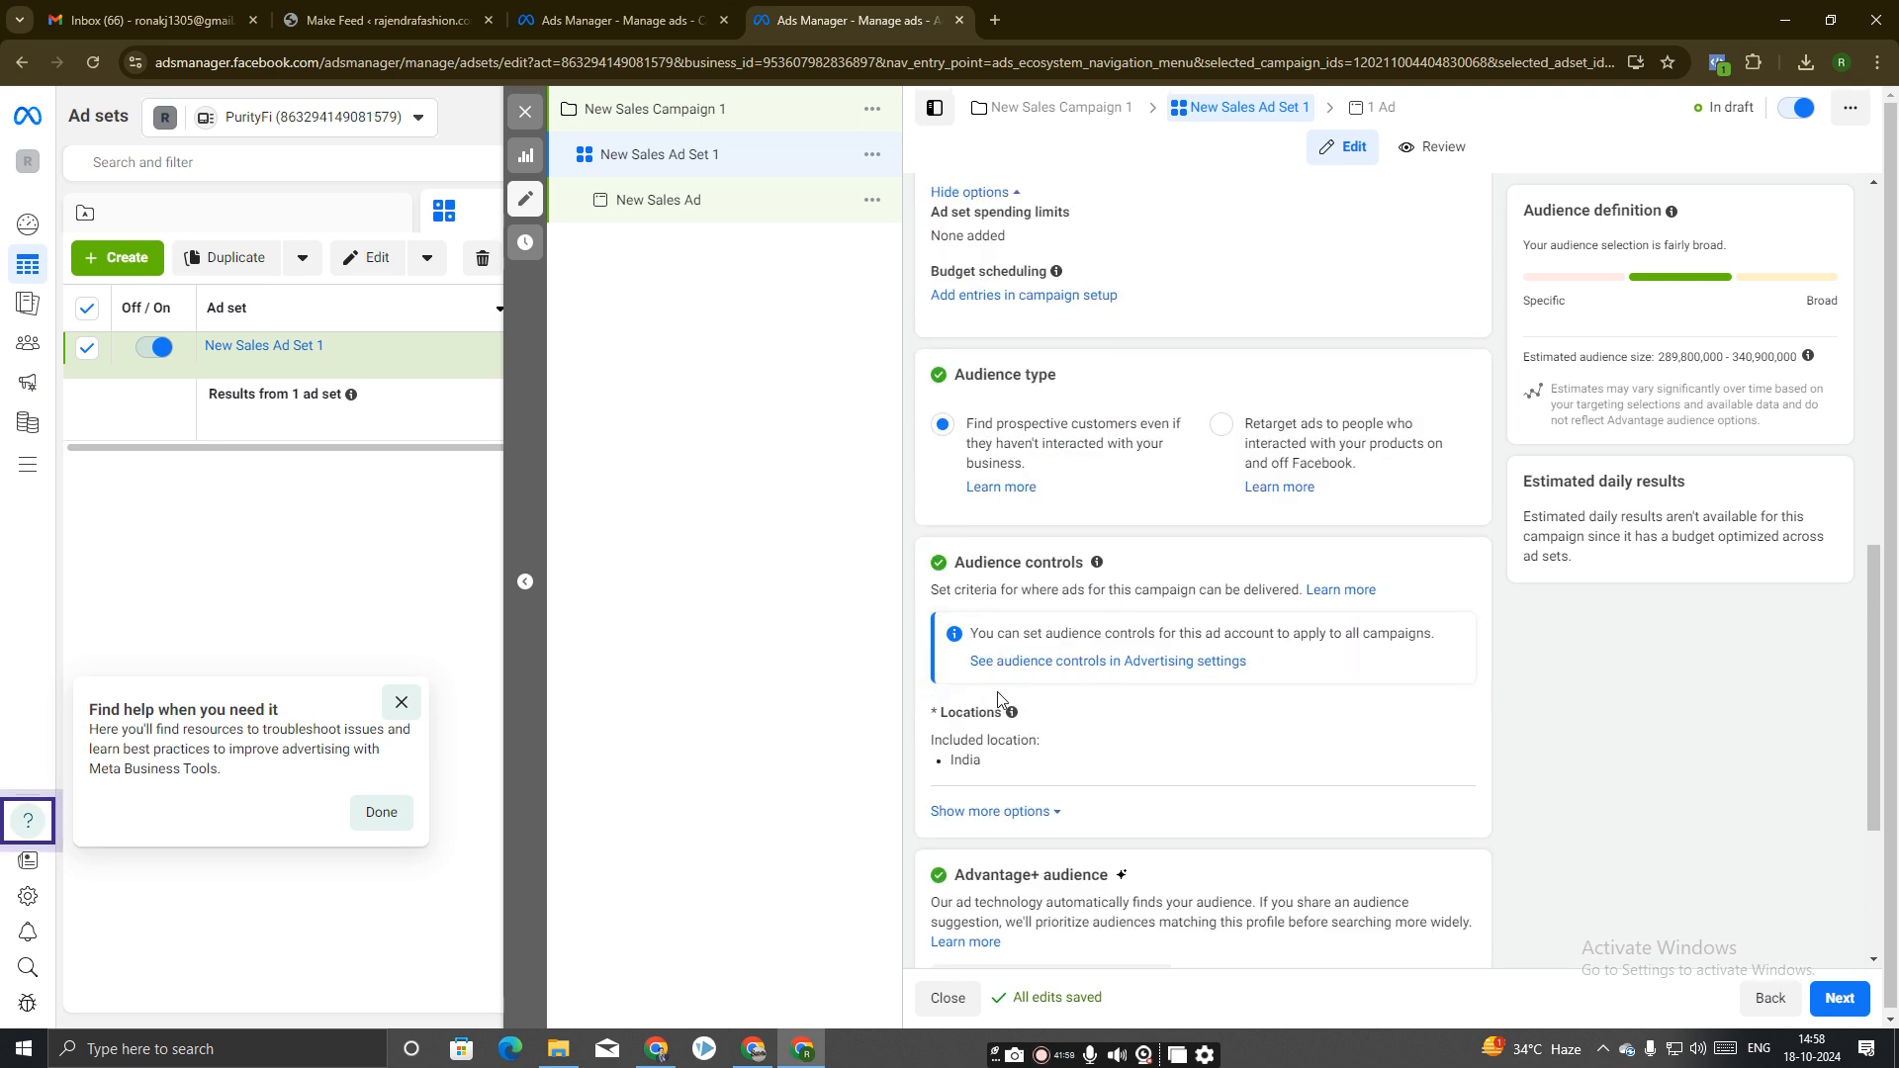
mouse_move(1445, 718)
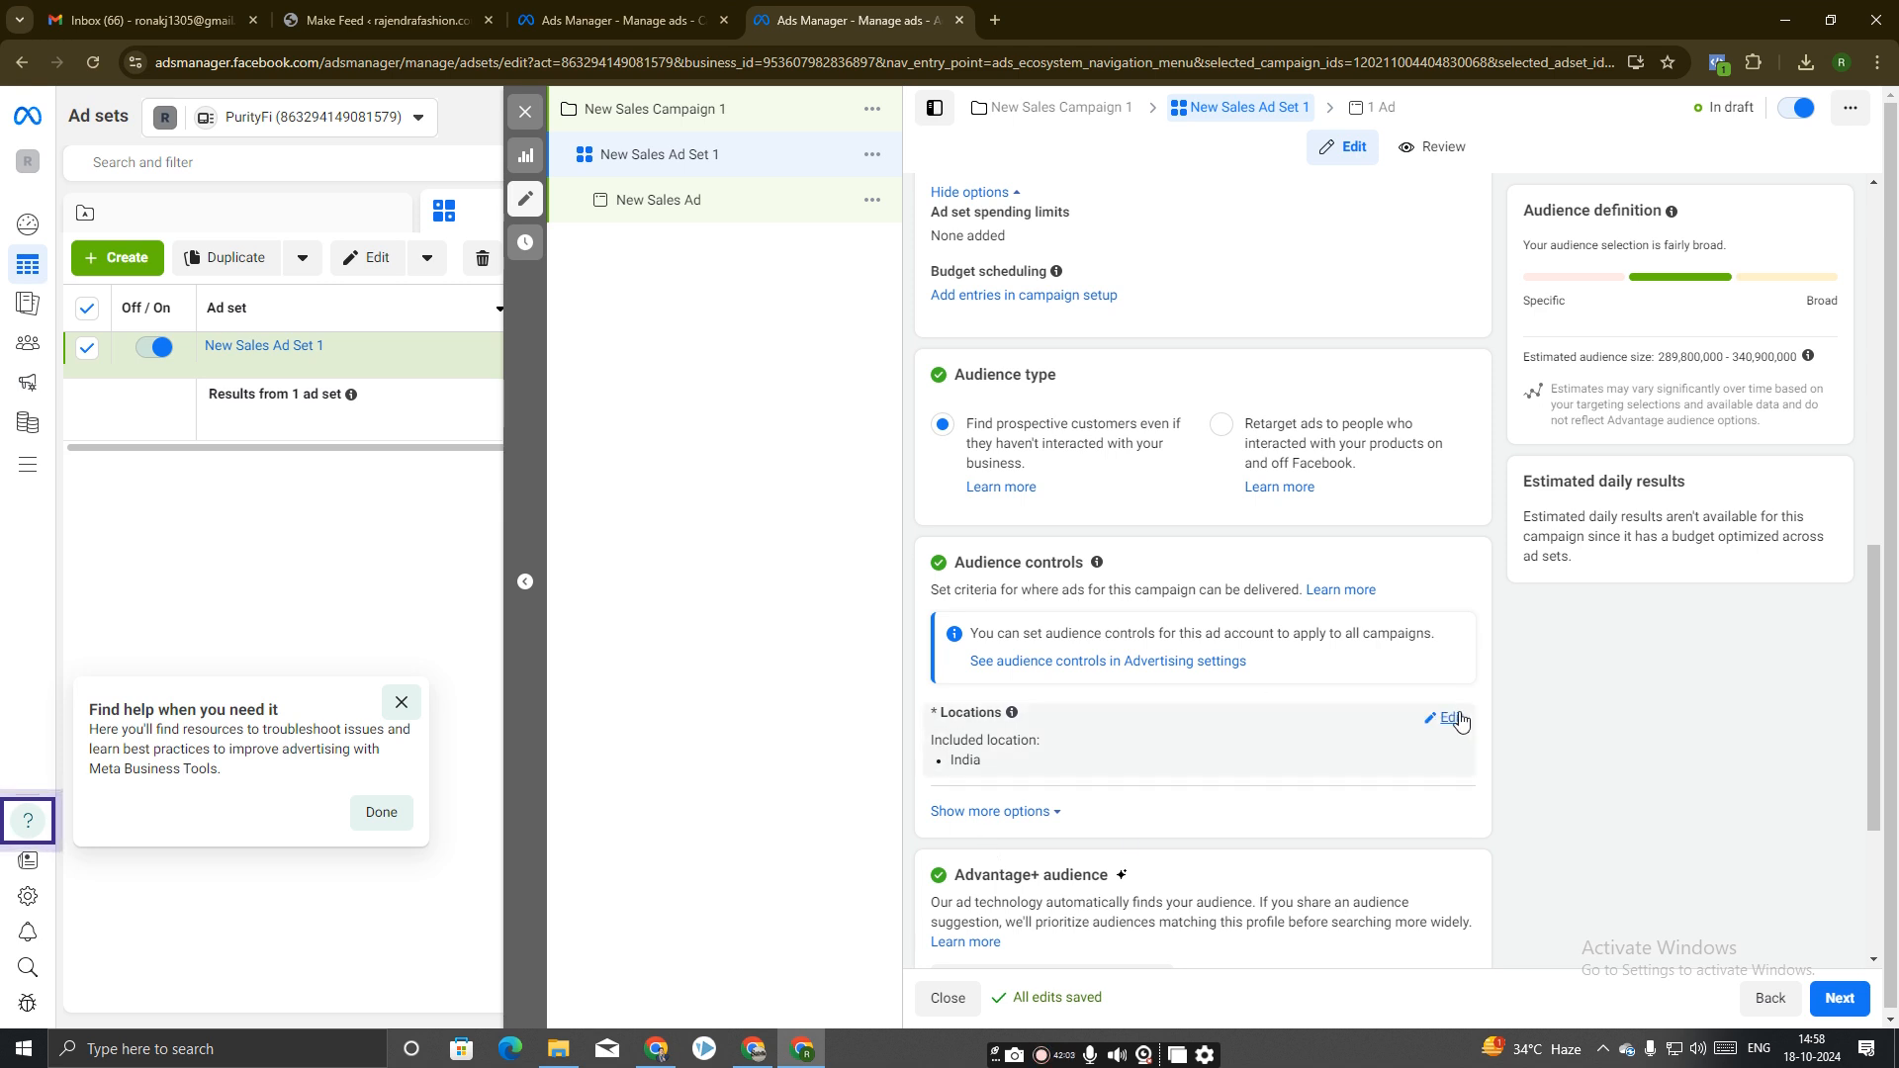
scroll(1454, 703, "down", 3)
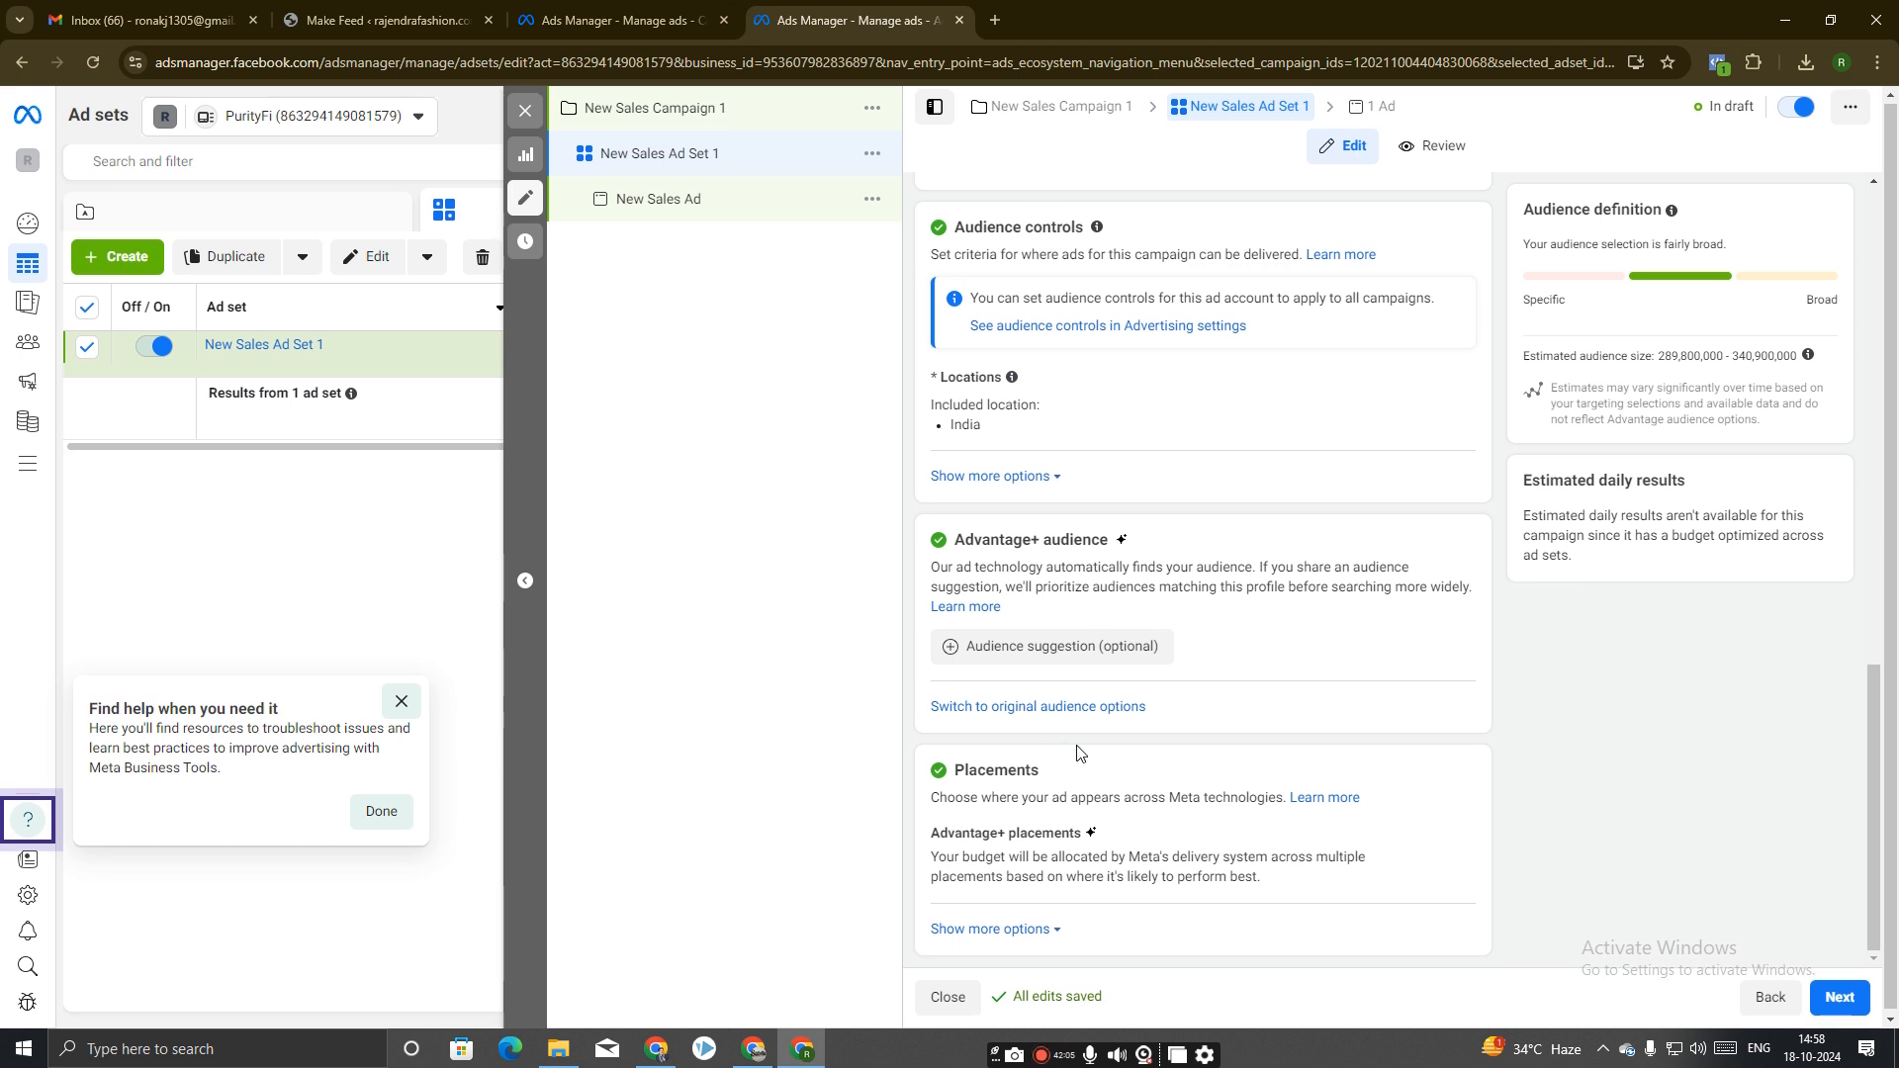
left_click(1449, 834)
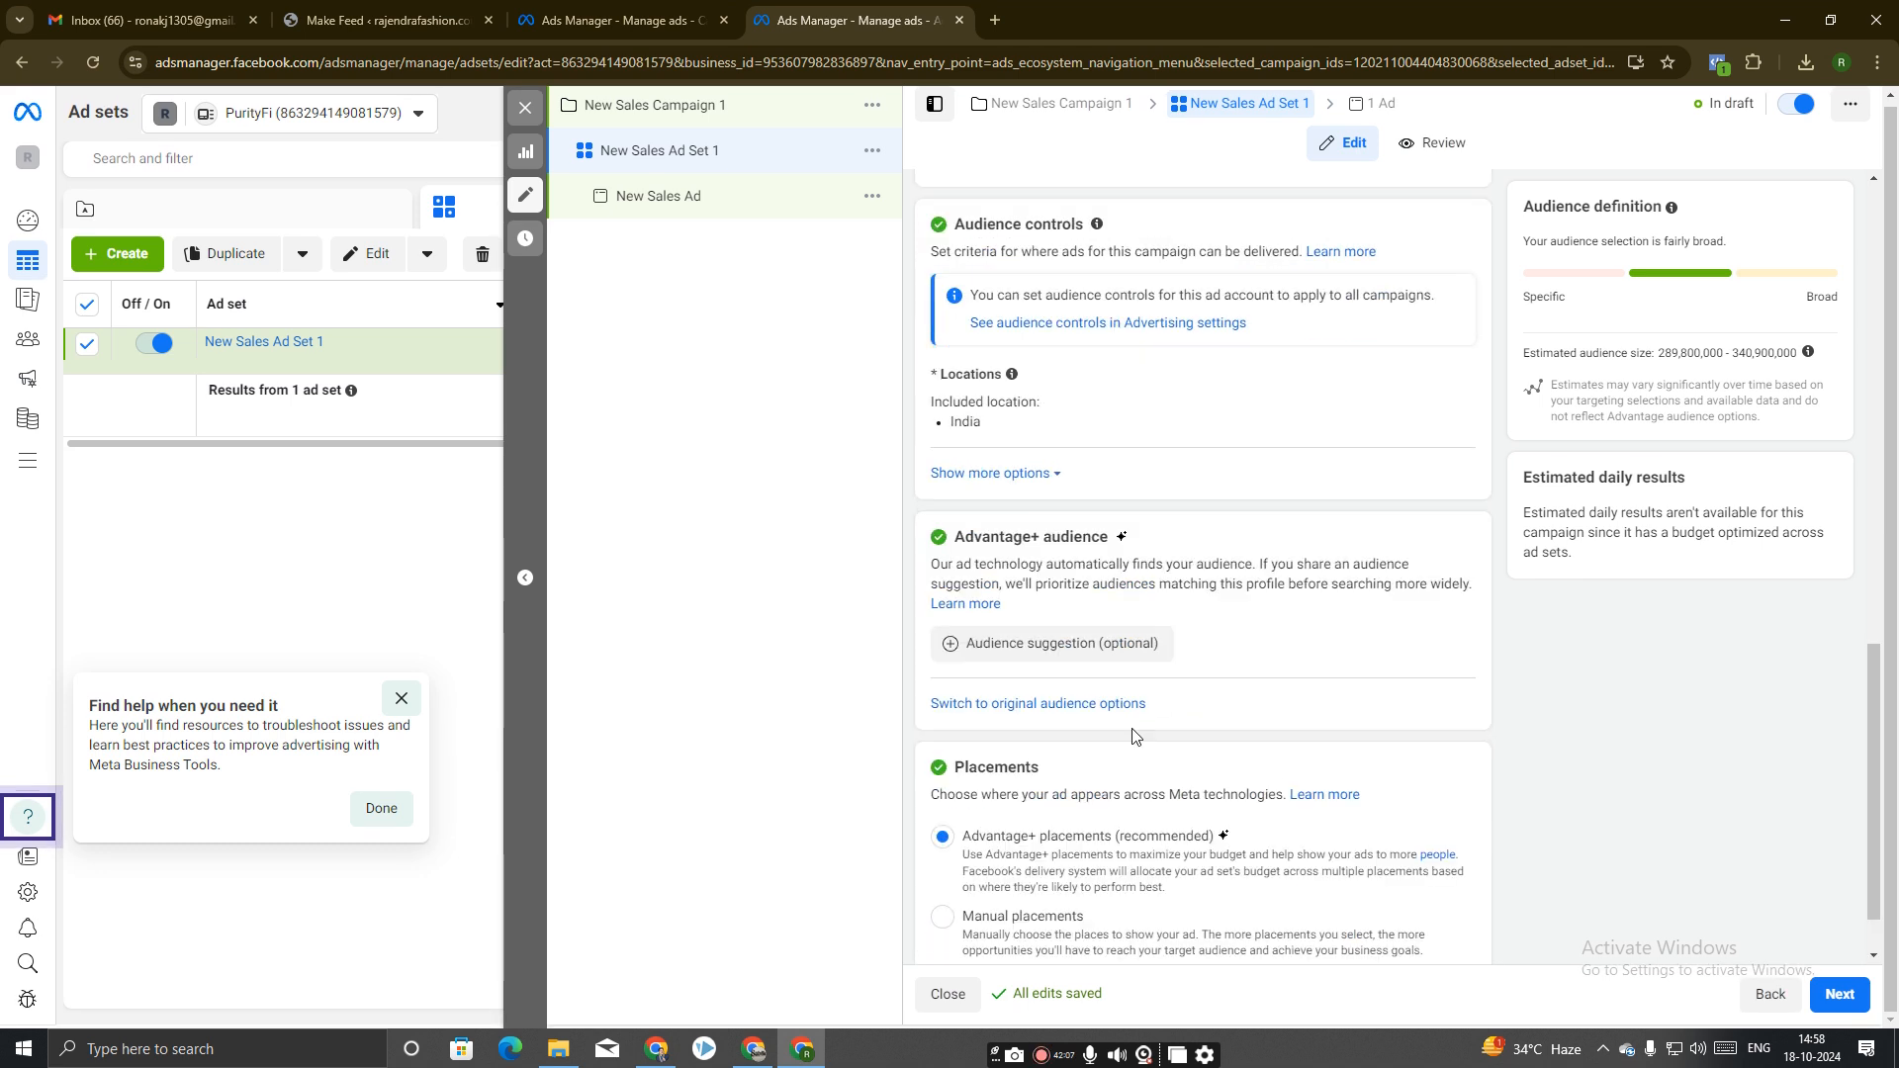
Switch the ad set to manual placements, keeping all listed platforms enabled, and continue to the ad.
scroll(989, 841, "down", 1)
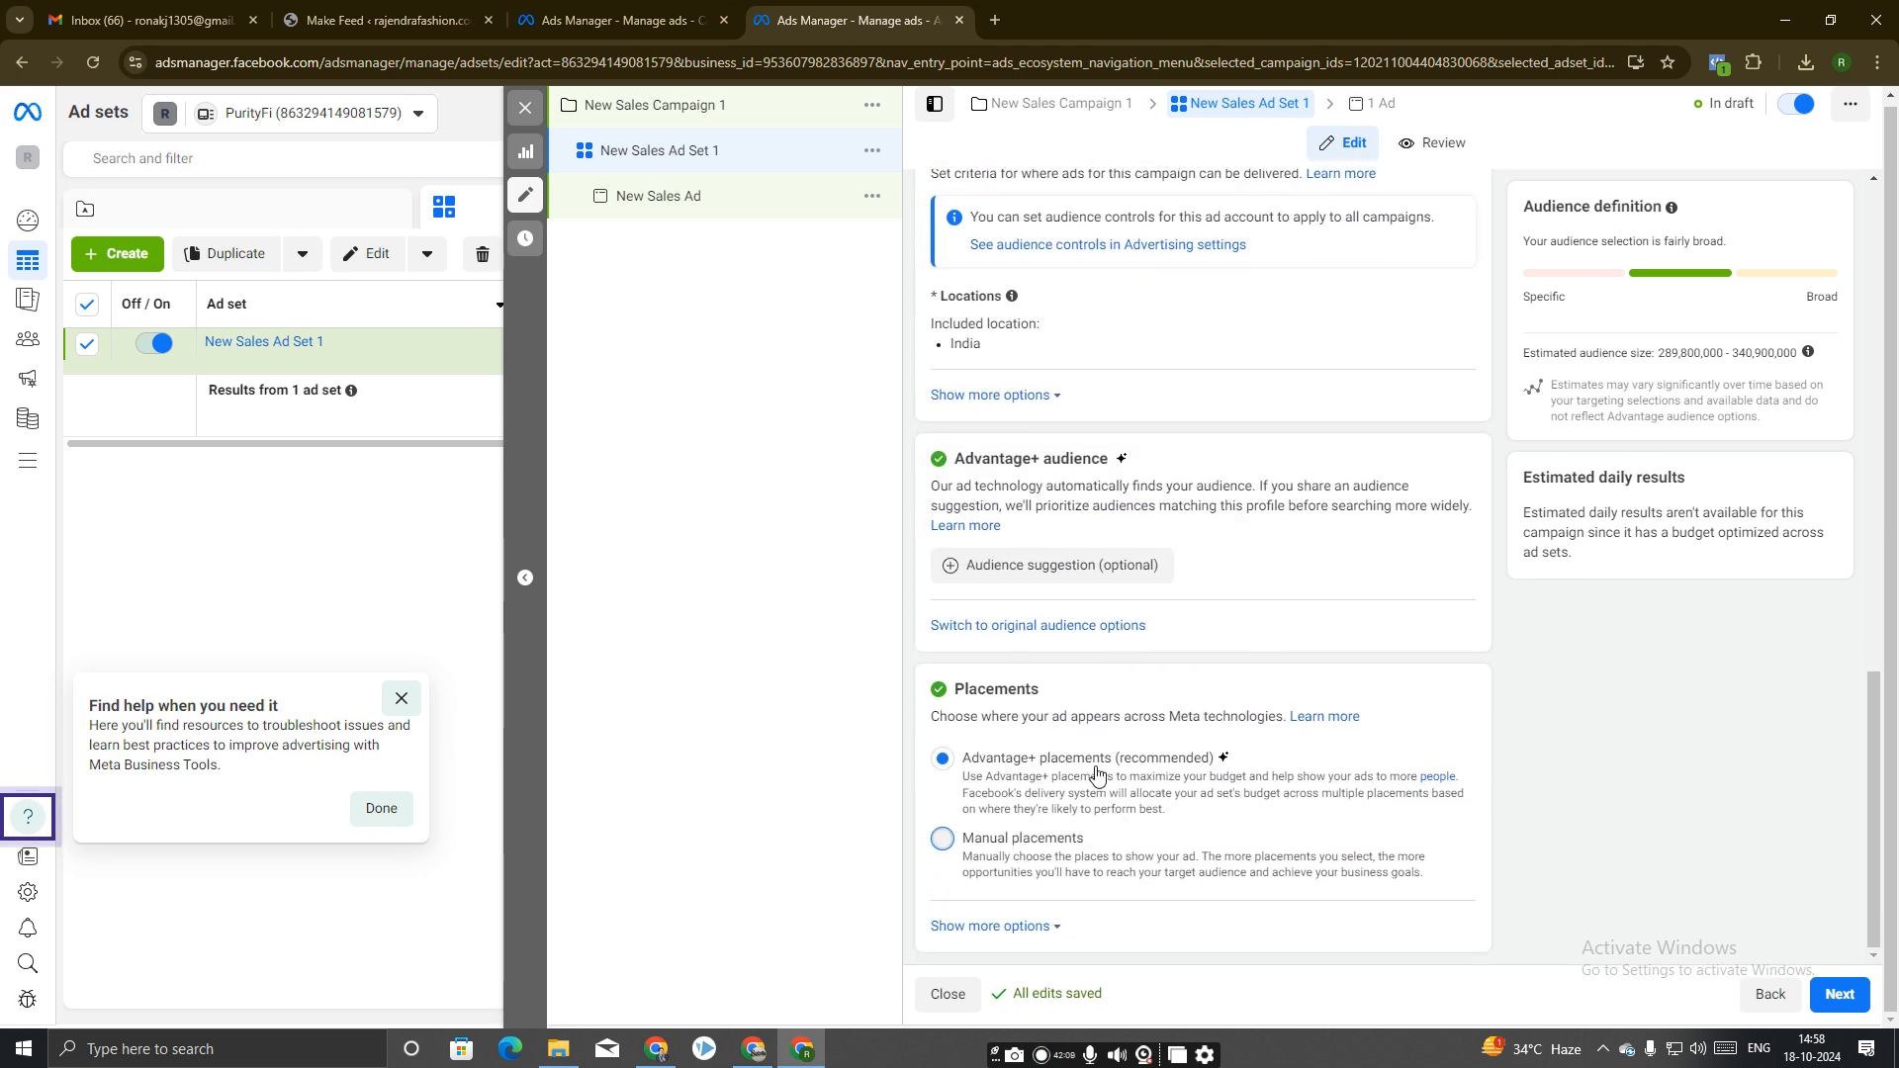
left_click(943, 838)
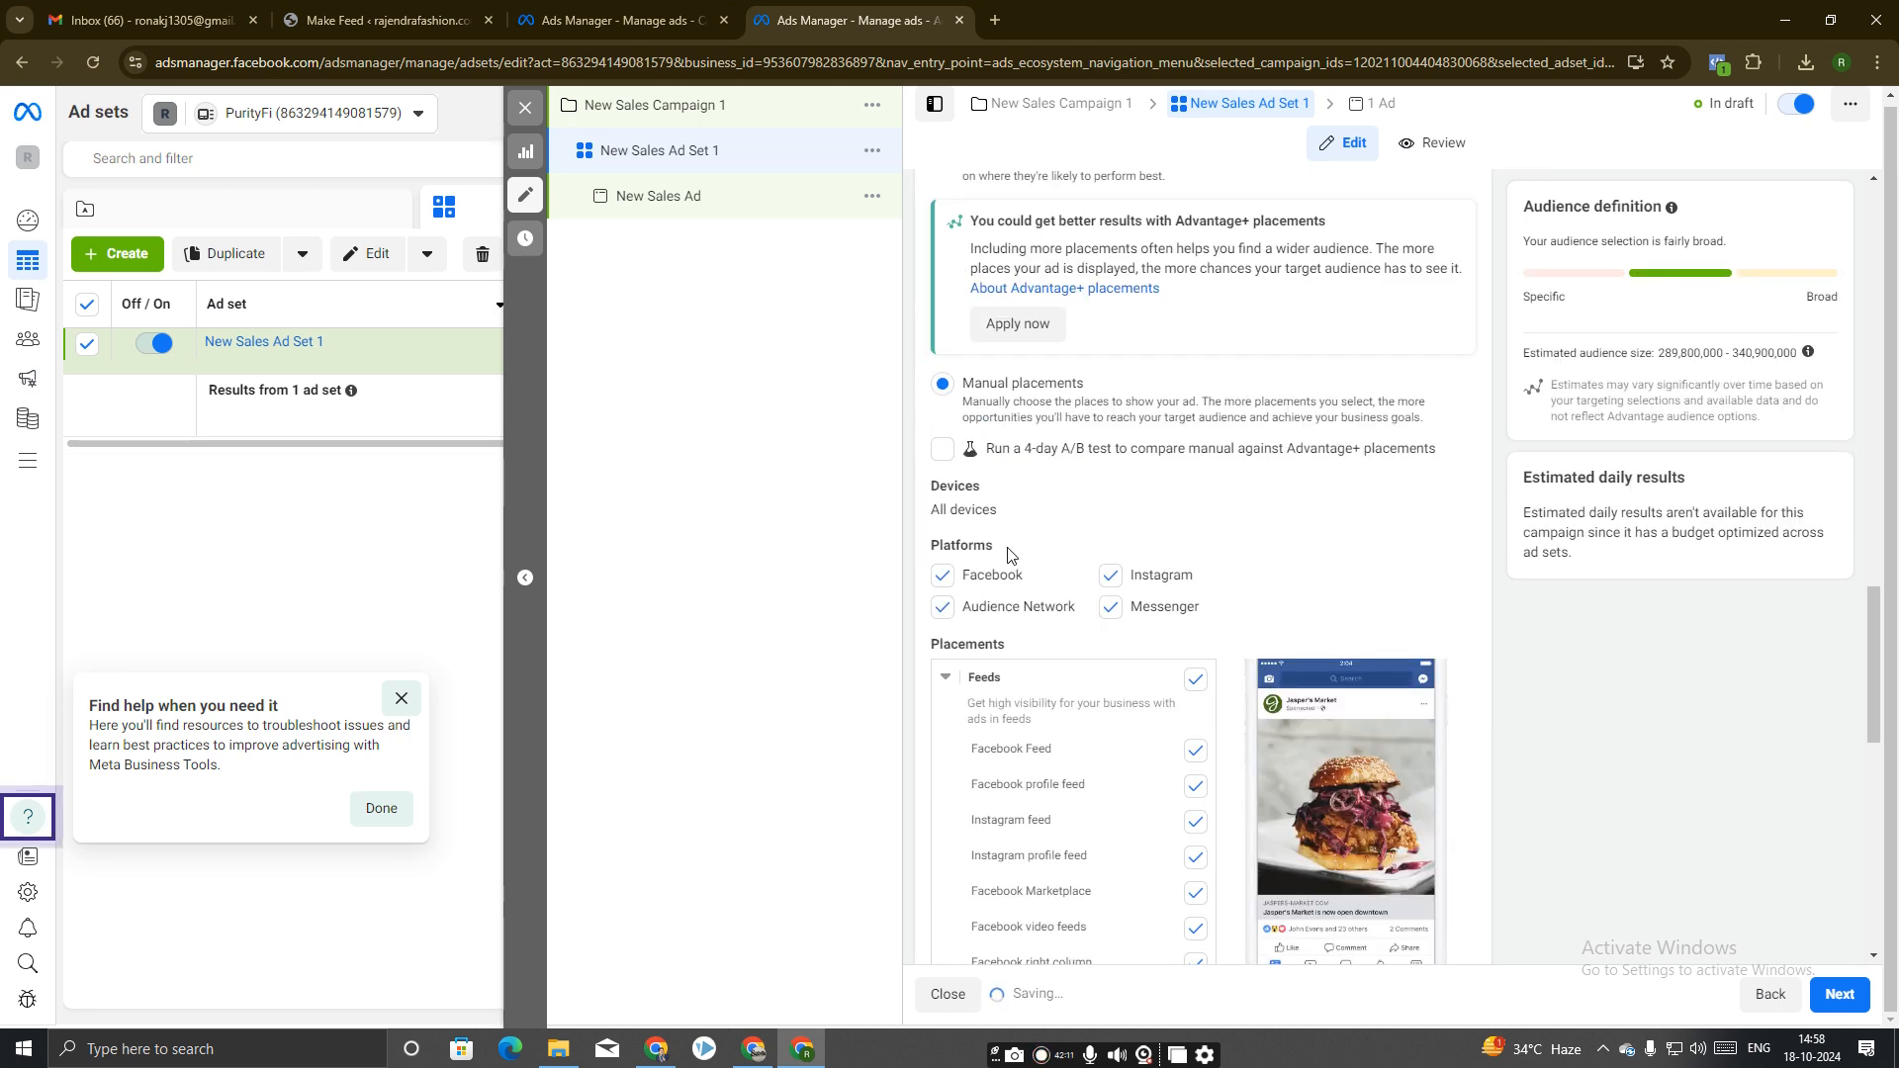
scroll(1414, 779, "down", 9)
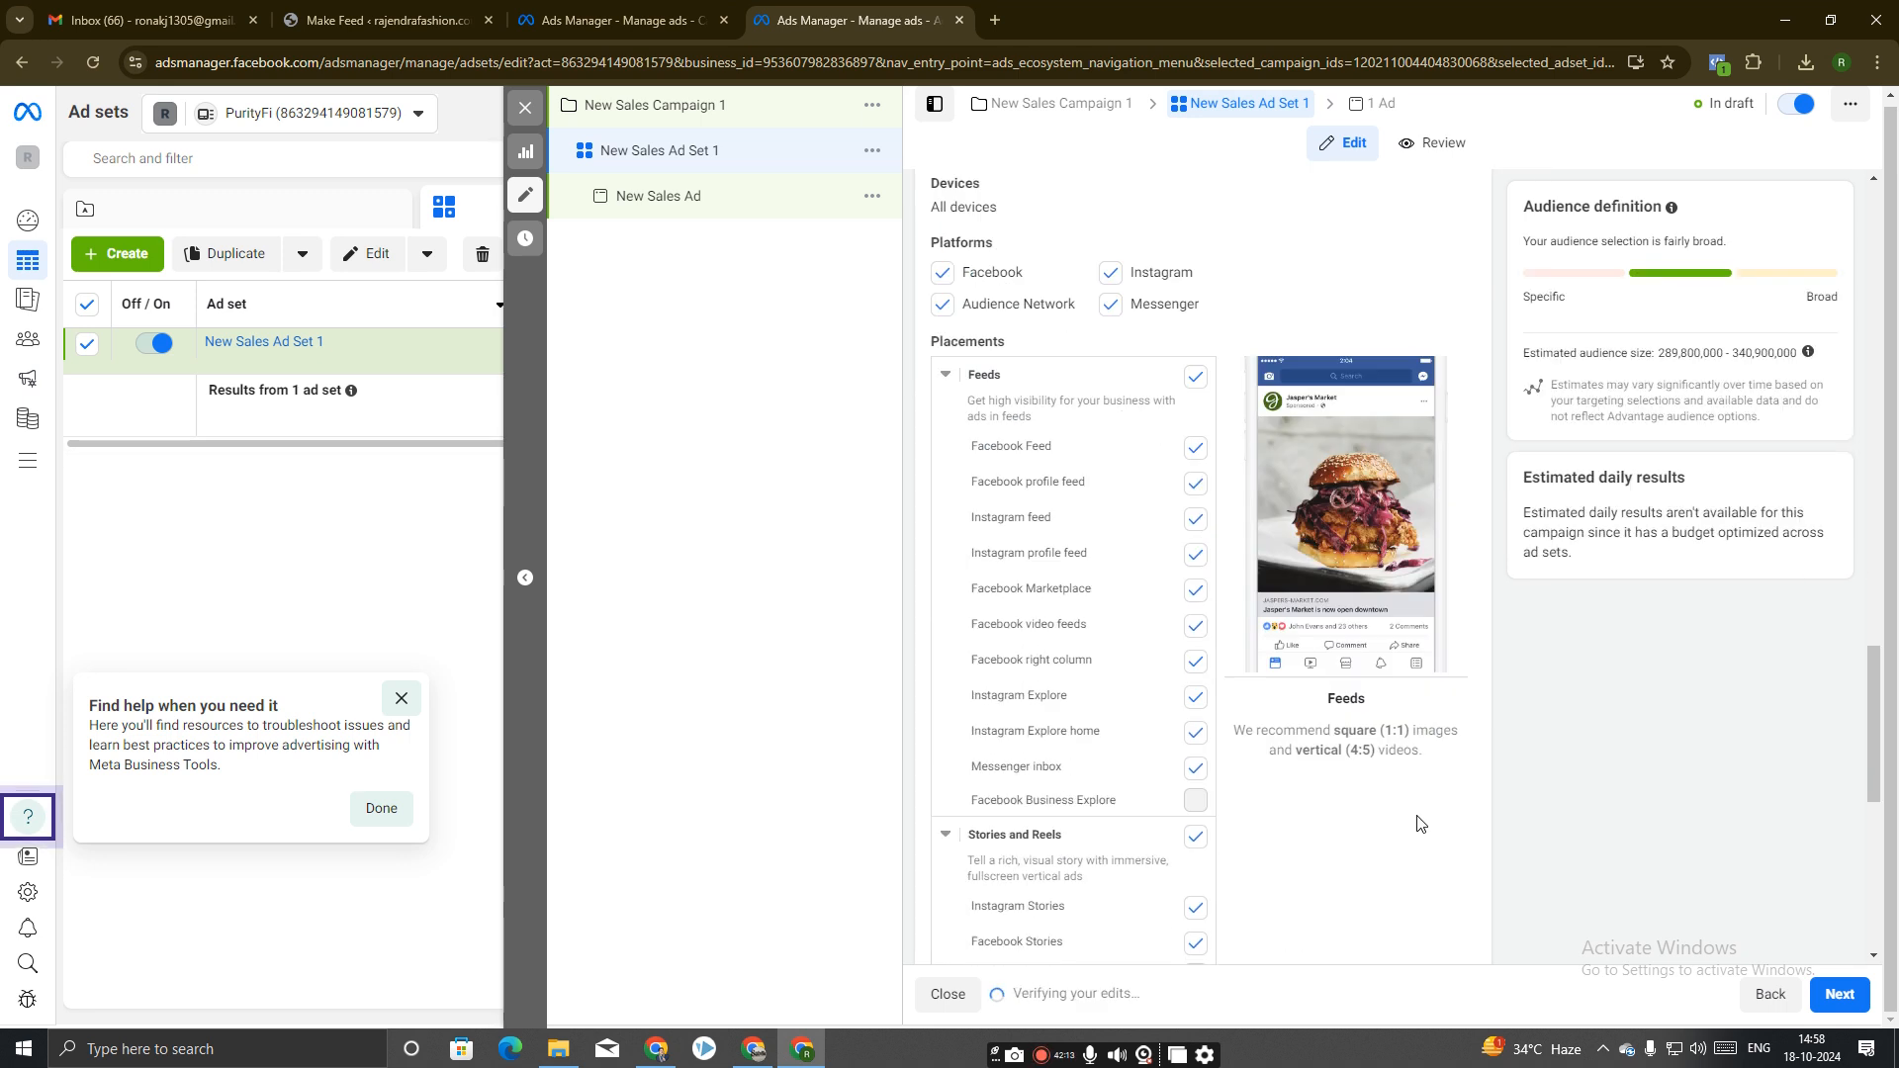
left_click(1835, 996)
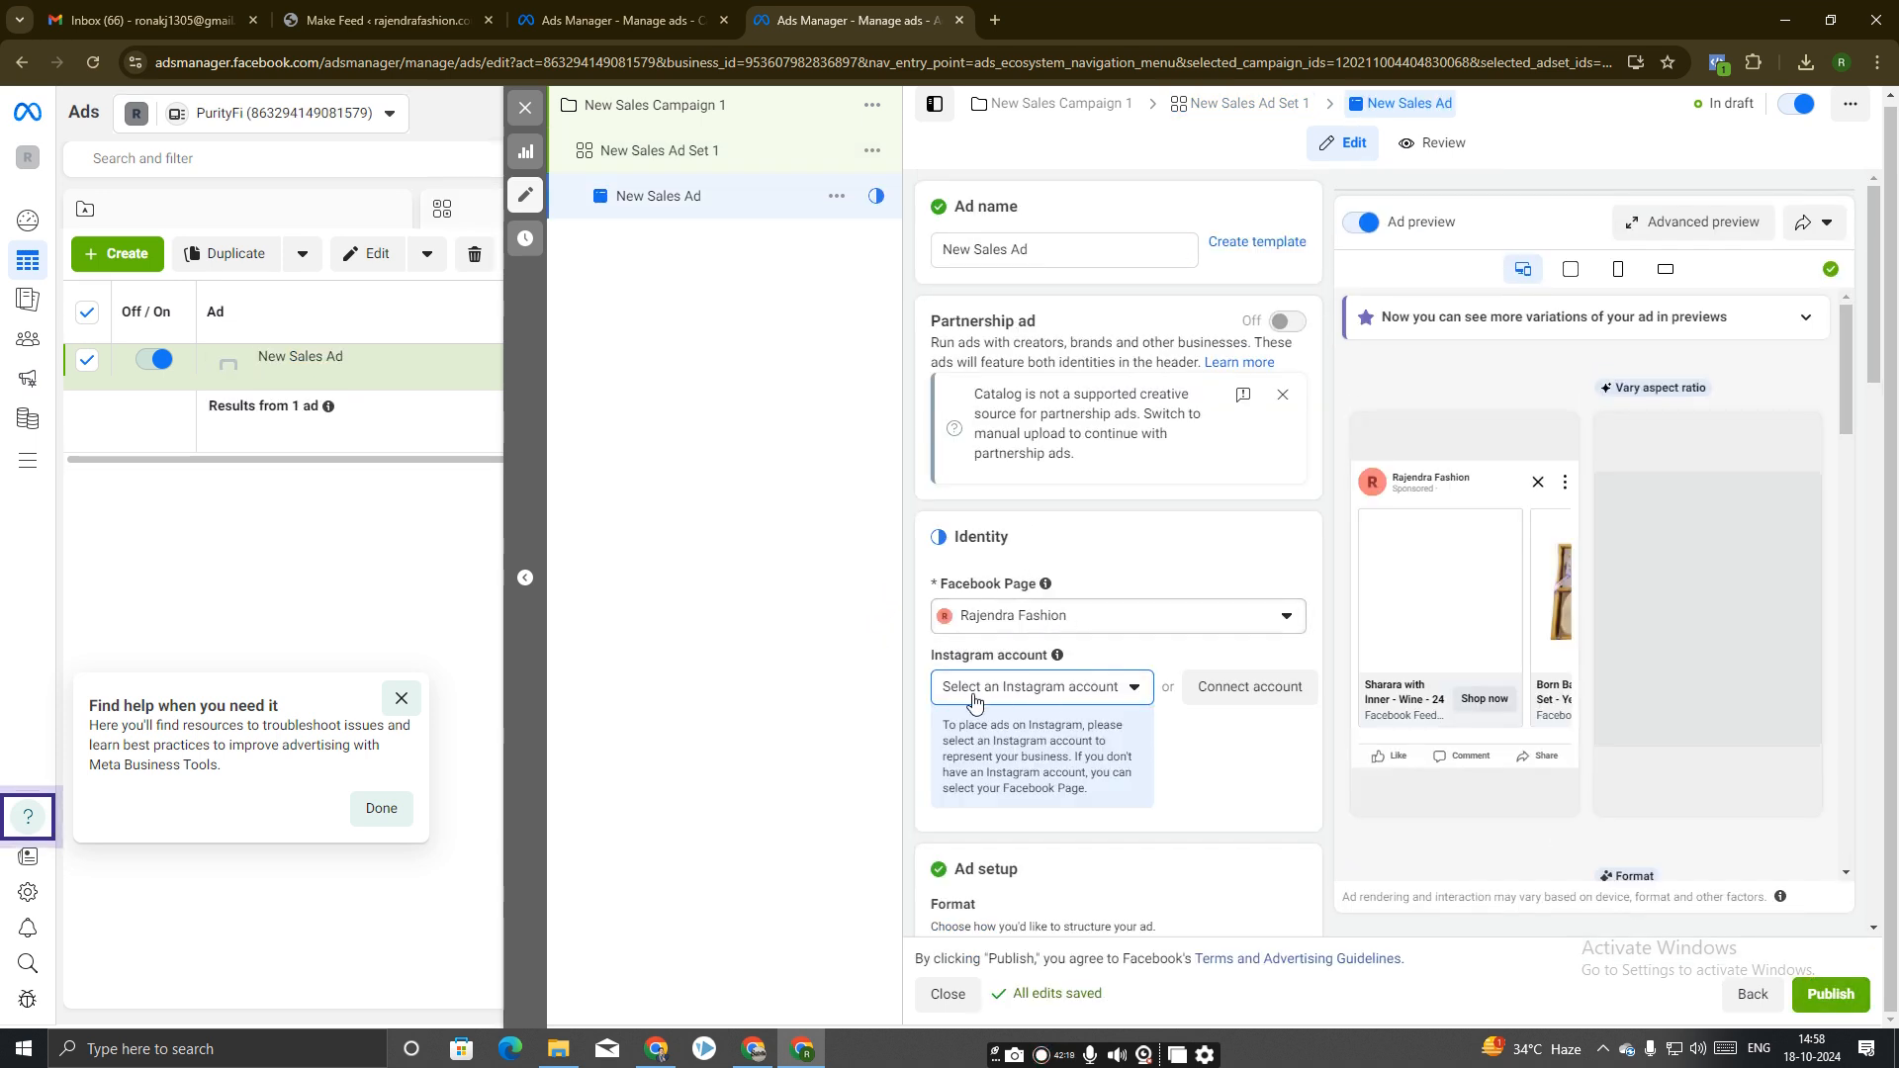
Review the ad's Instagram account choices, carousel format and preview, and catalog creative options.
left_click(1114, 697)
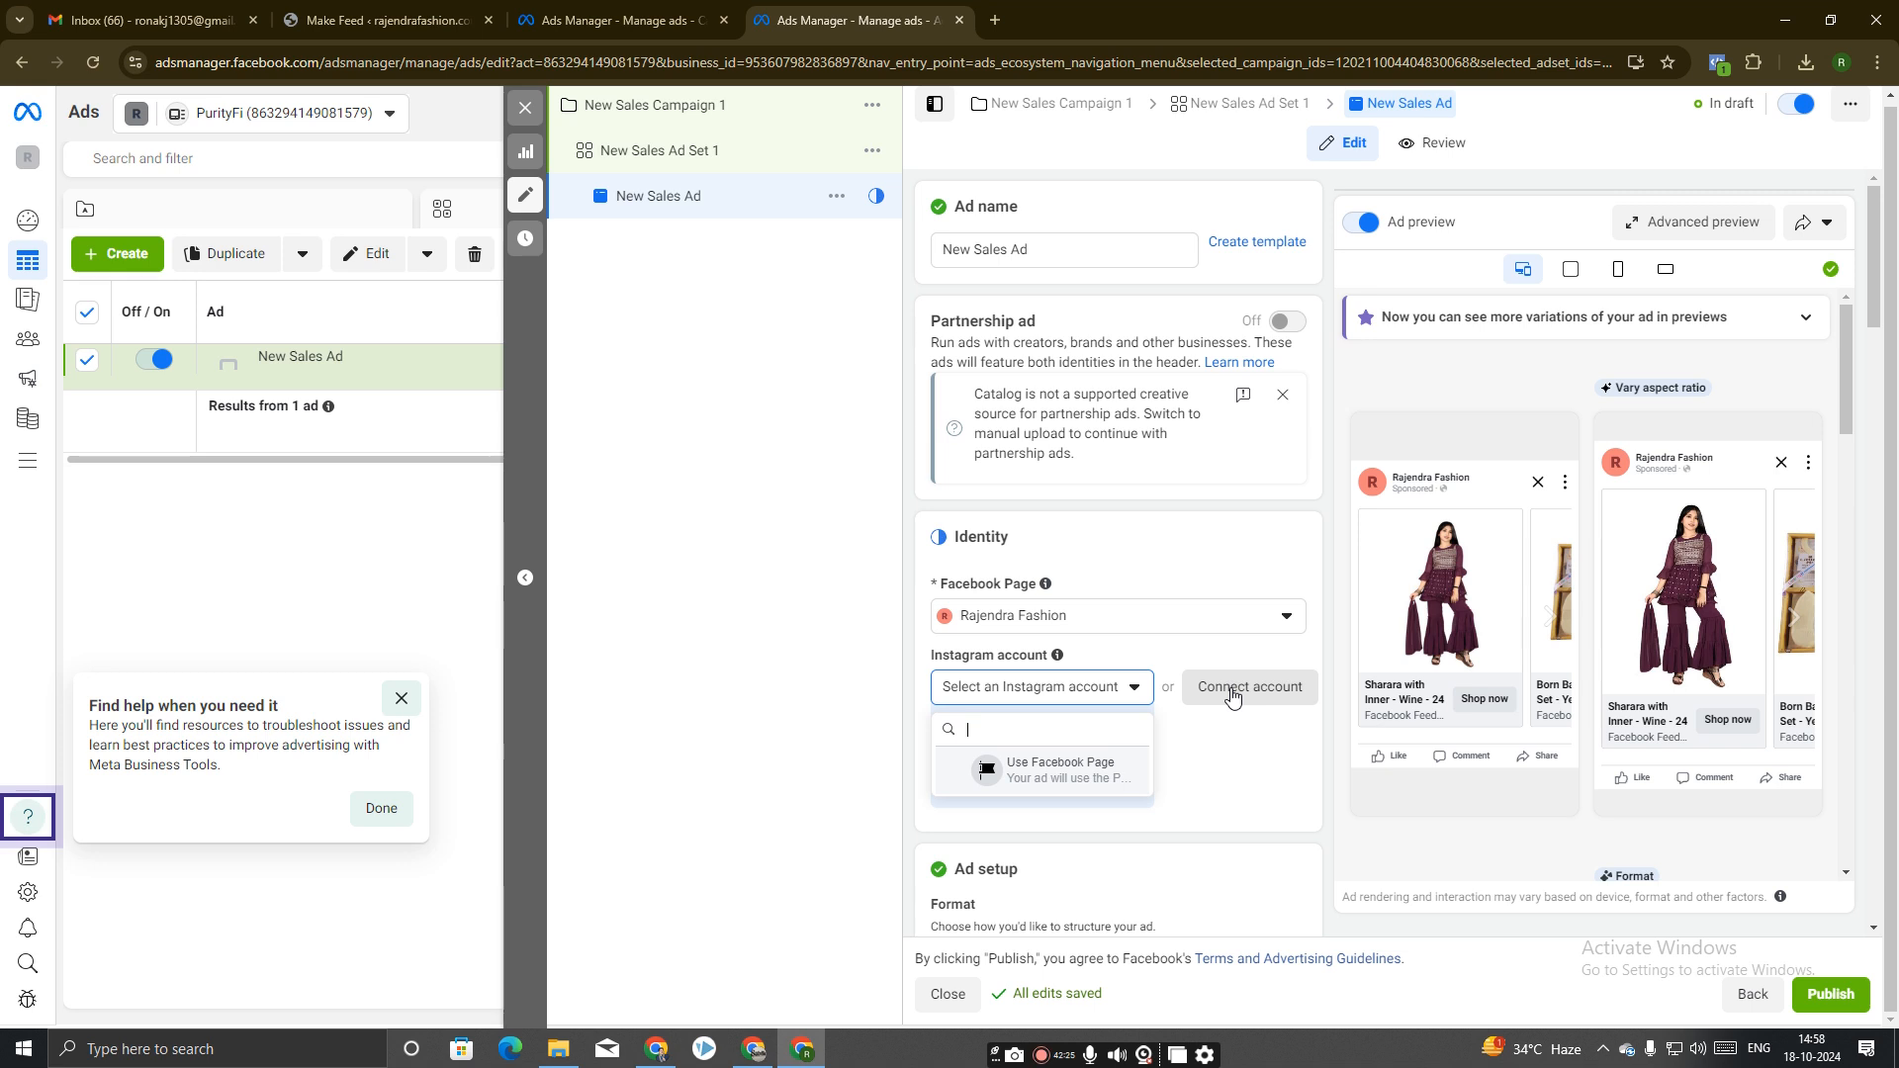
scroll(1232, 697, "down", 5)
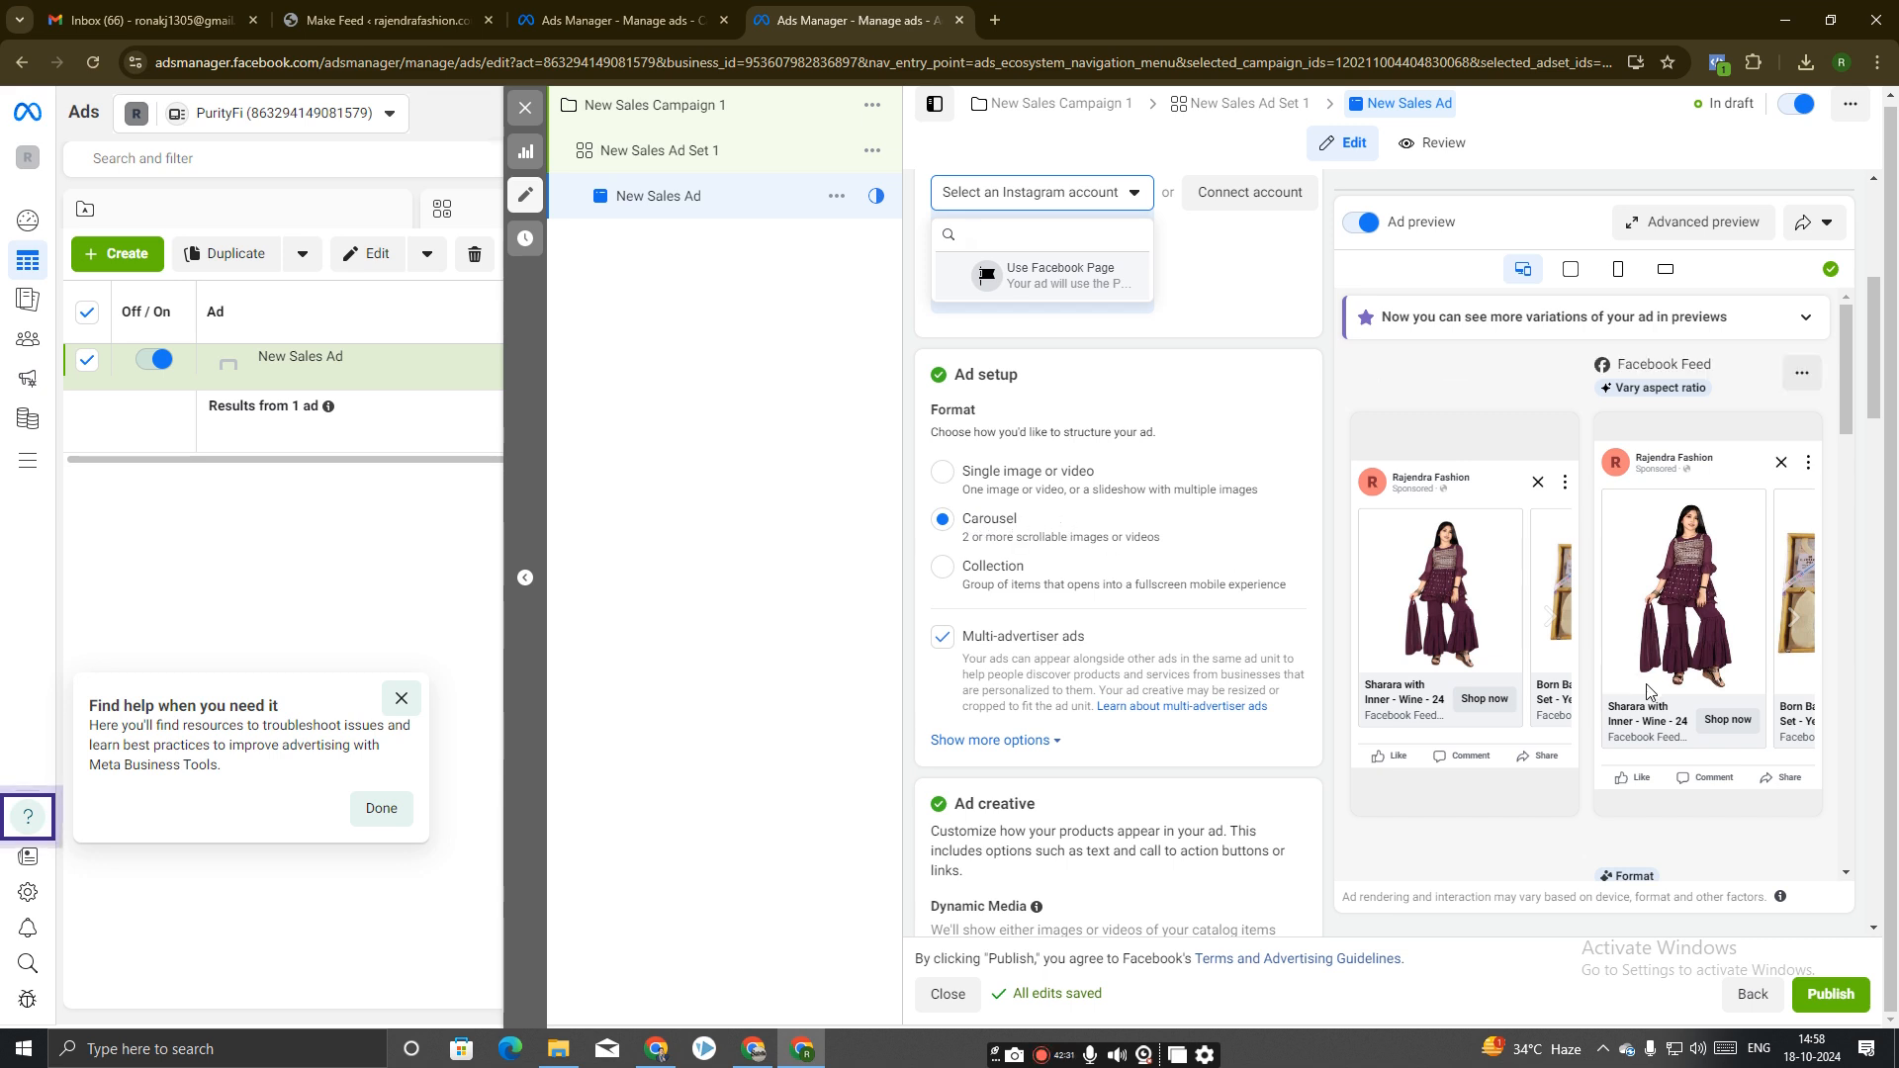
left_click(1793, 619)
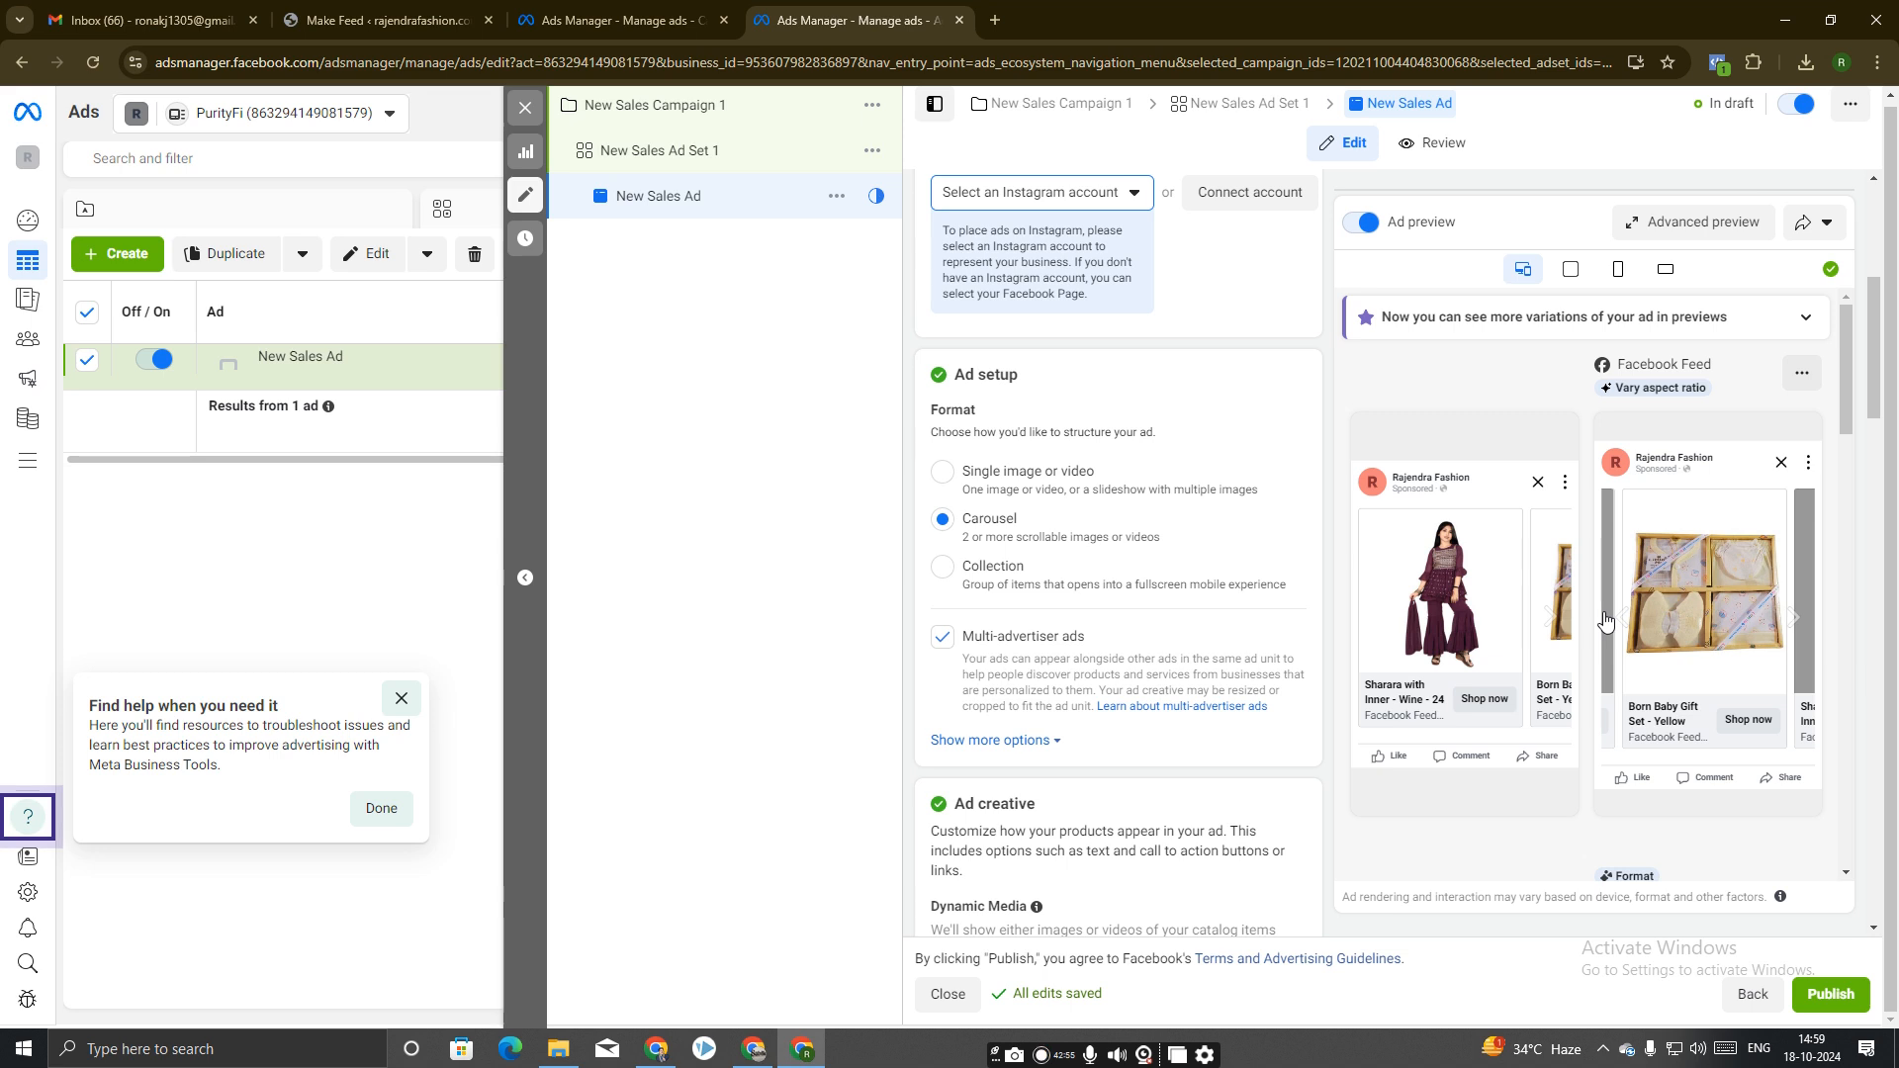
scroll(1603, 618, "down", 3)
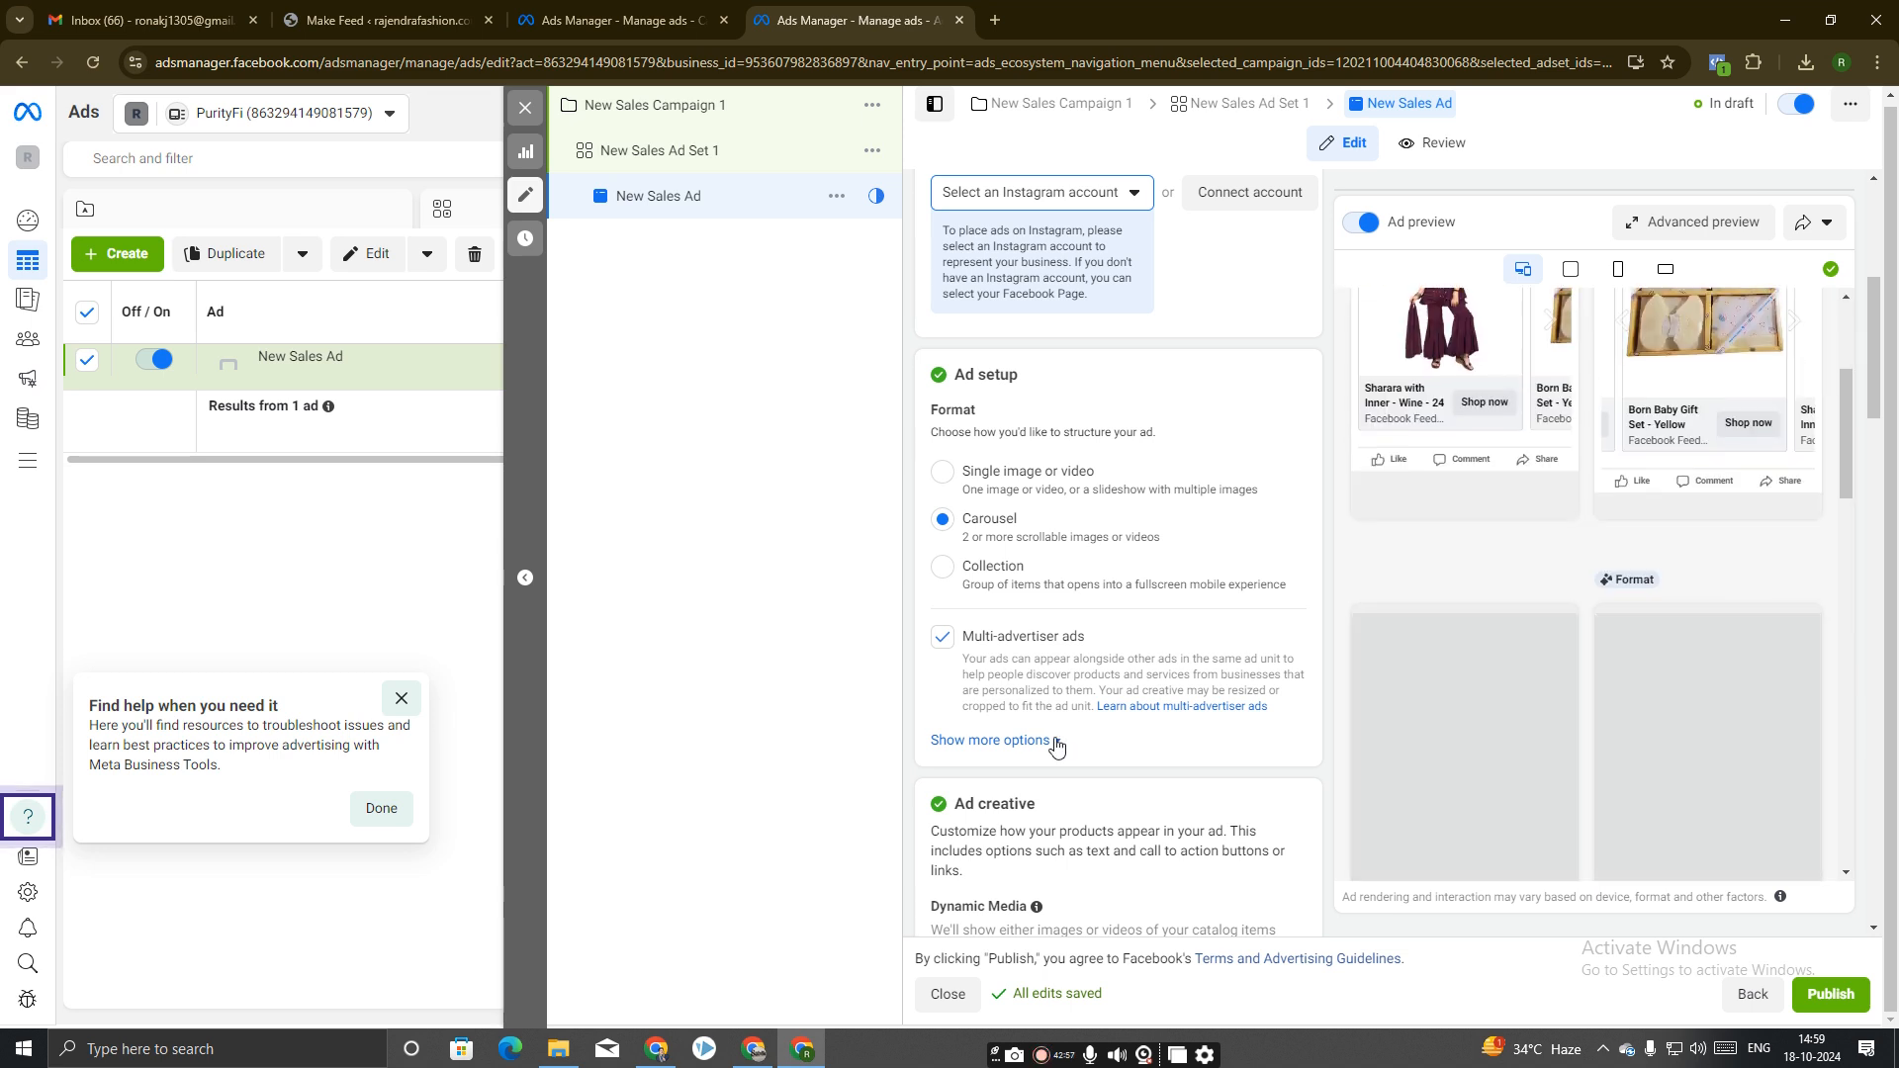
scroll(1051, 742, "down", 7)
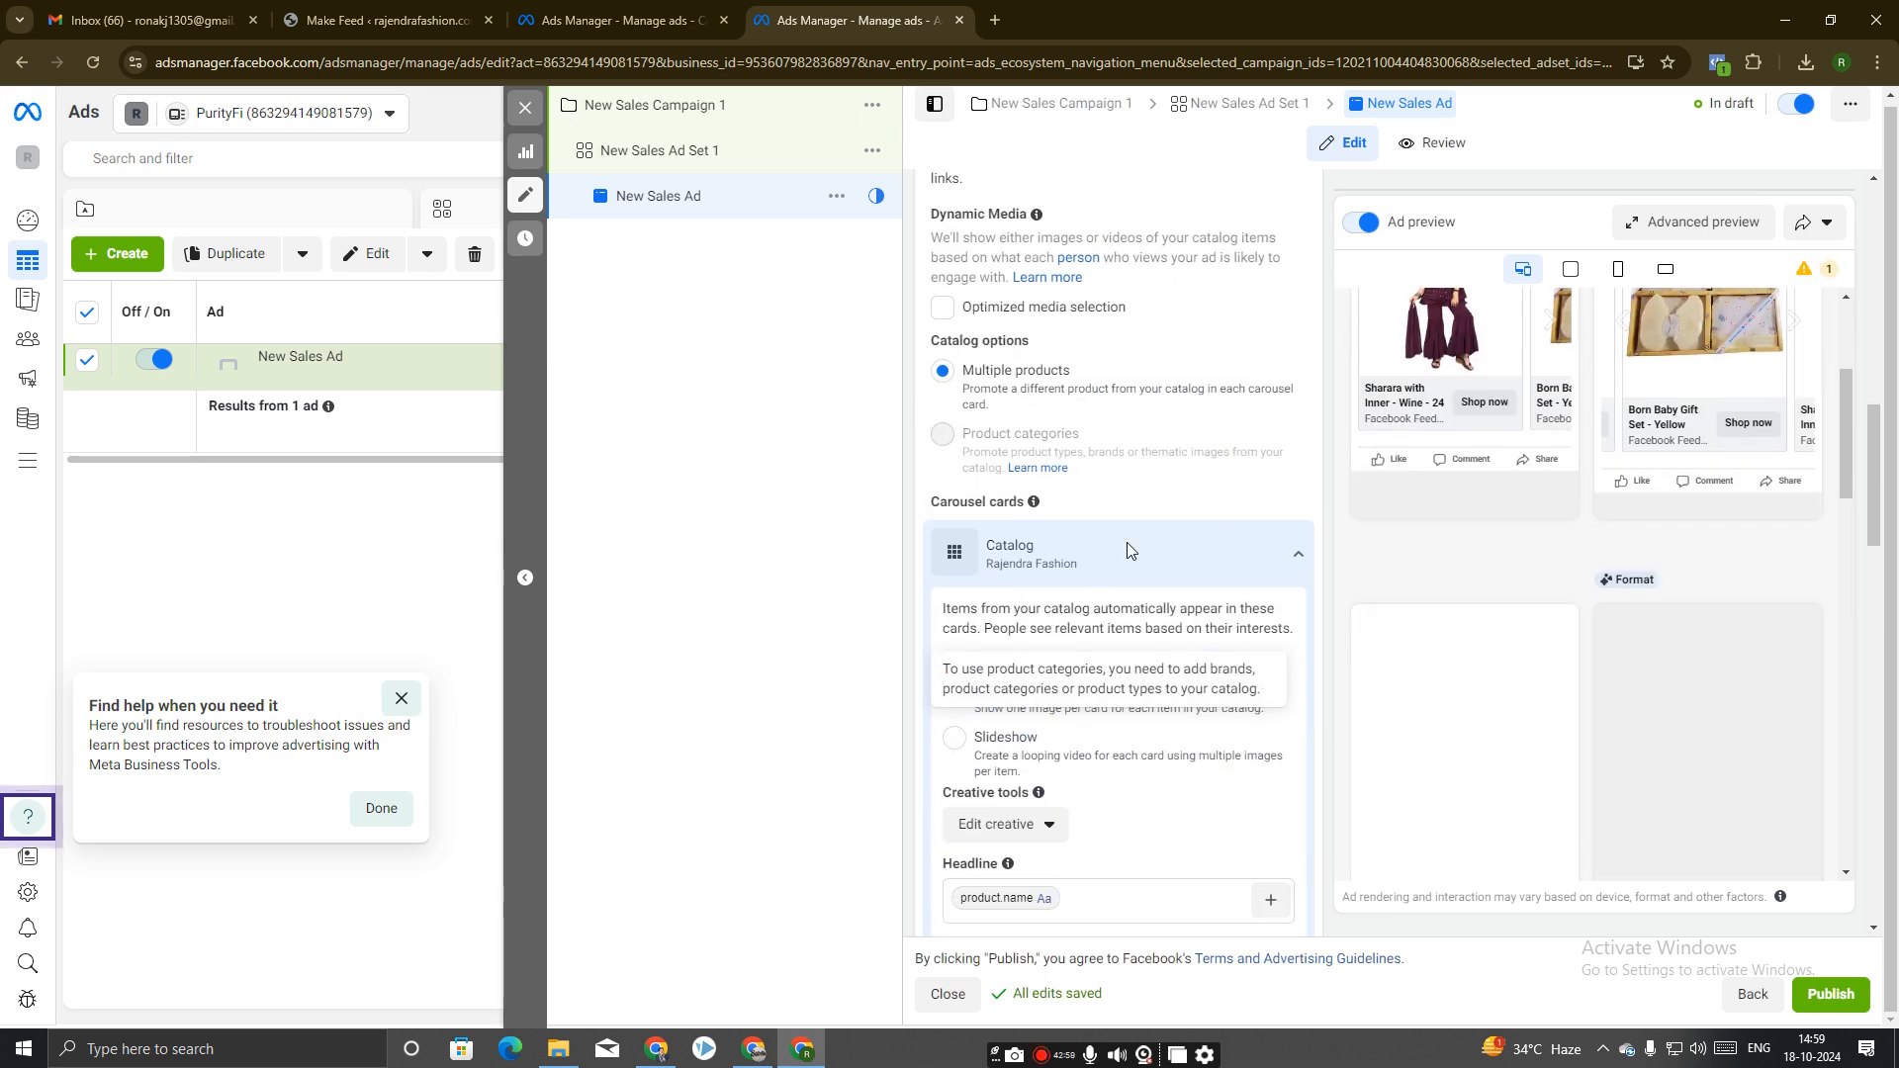
scroll(1029, 696, "down", 5)
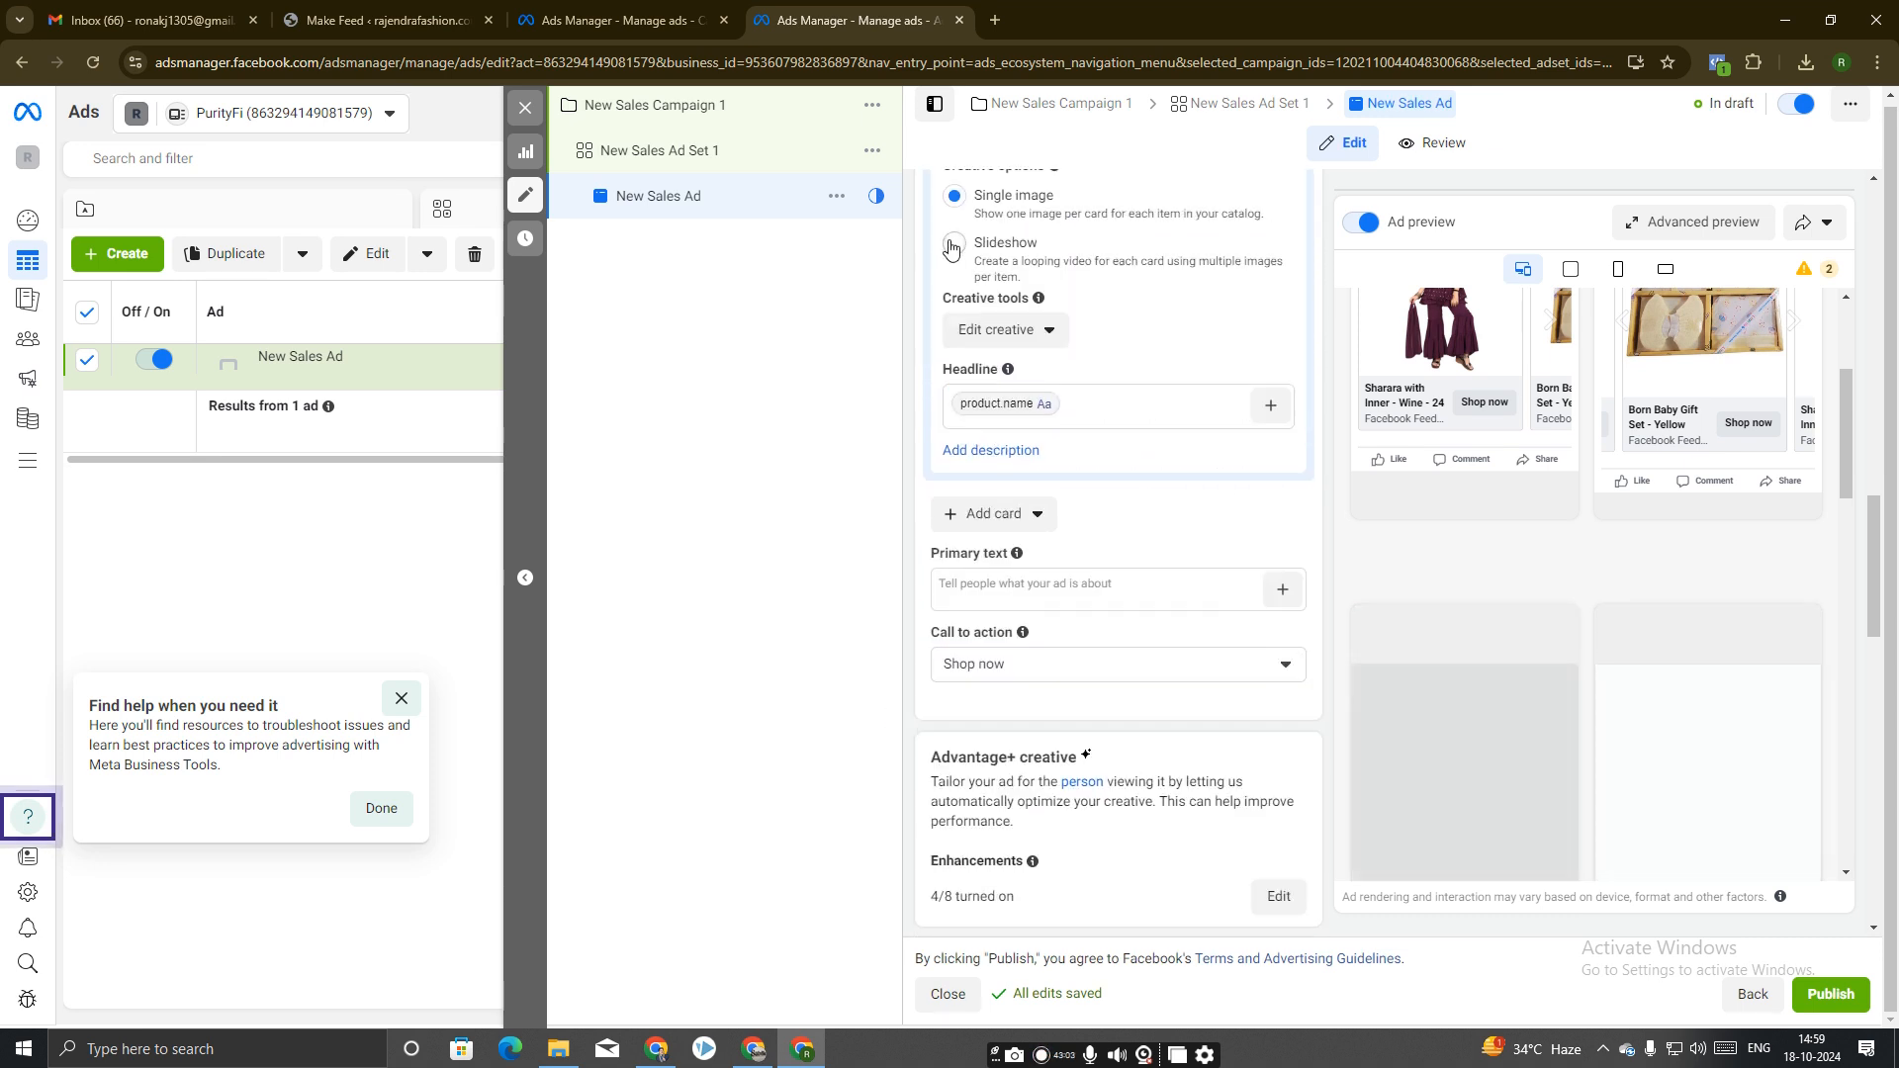
scroll(1029, 554, "down", 1)
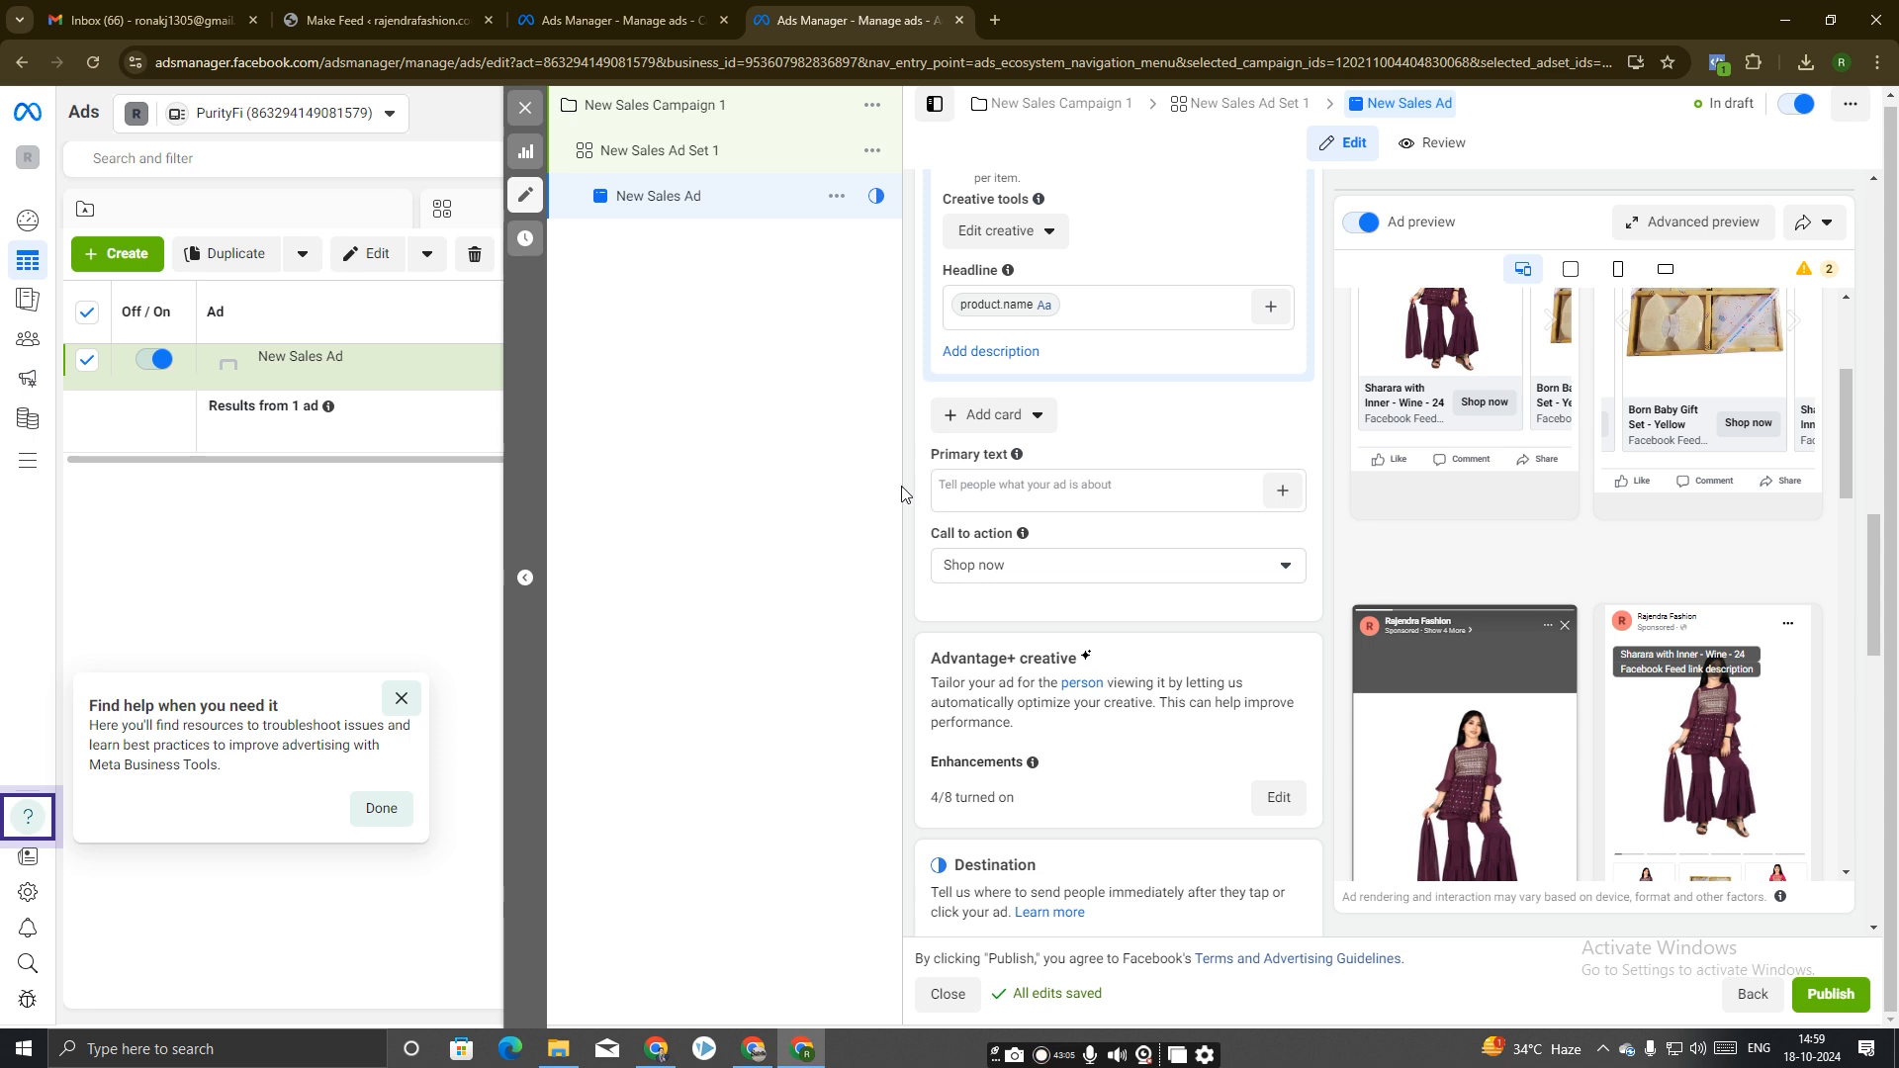
Enter "test" as the ad's primary text and keep Shop now as the call to action.
left_click(1062, 483)
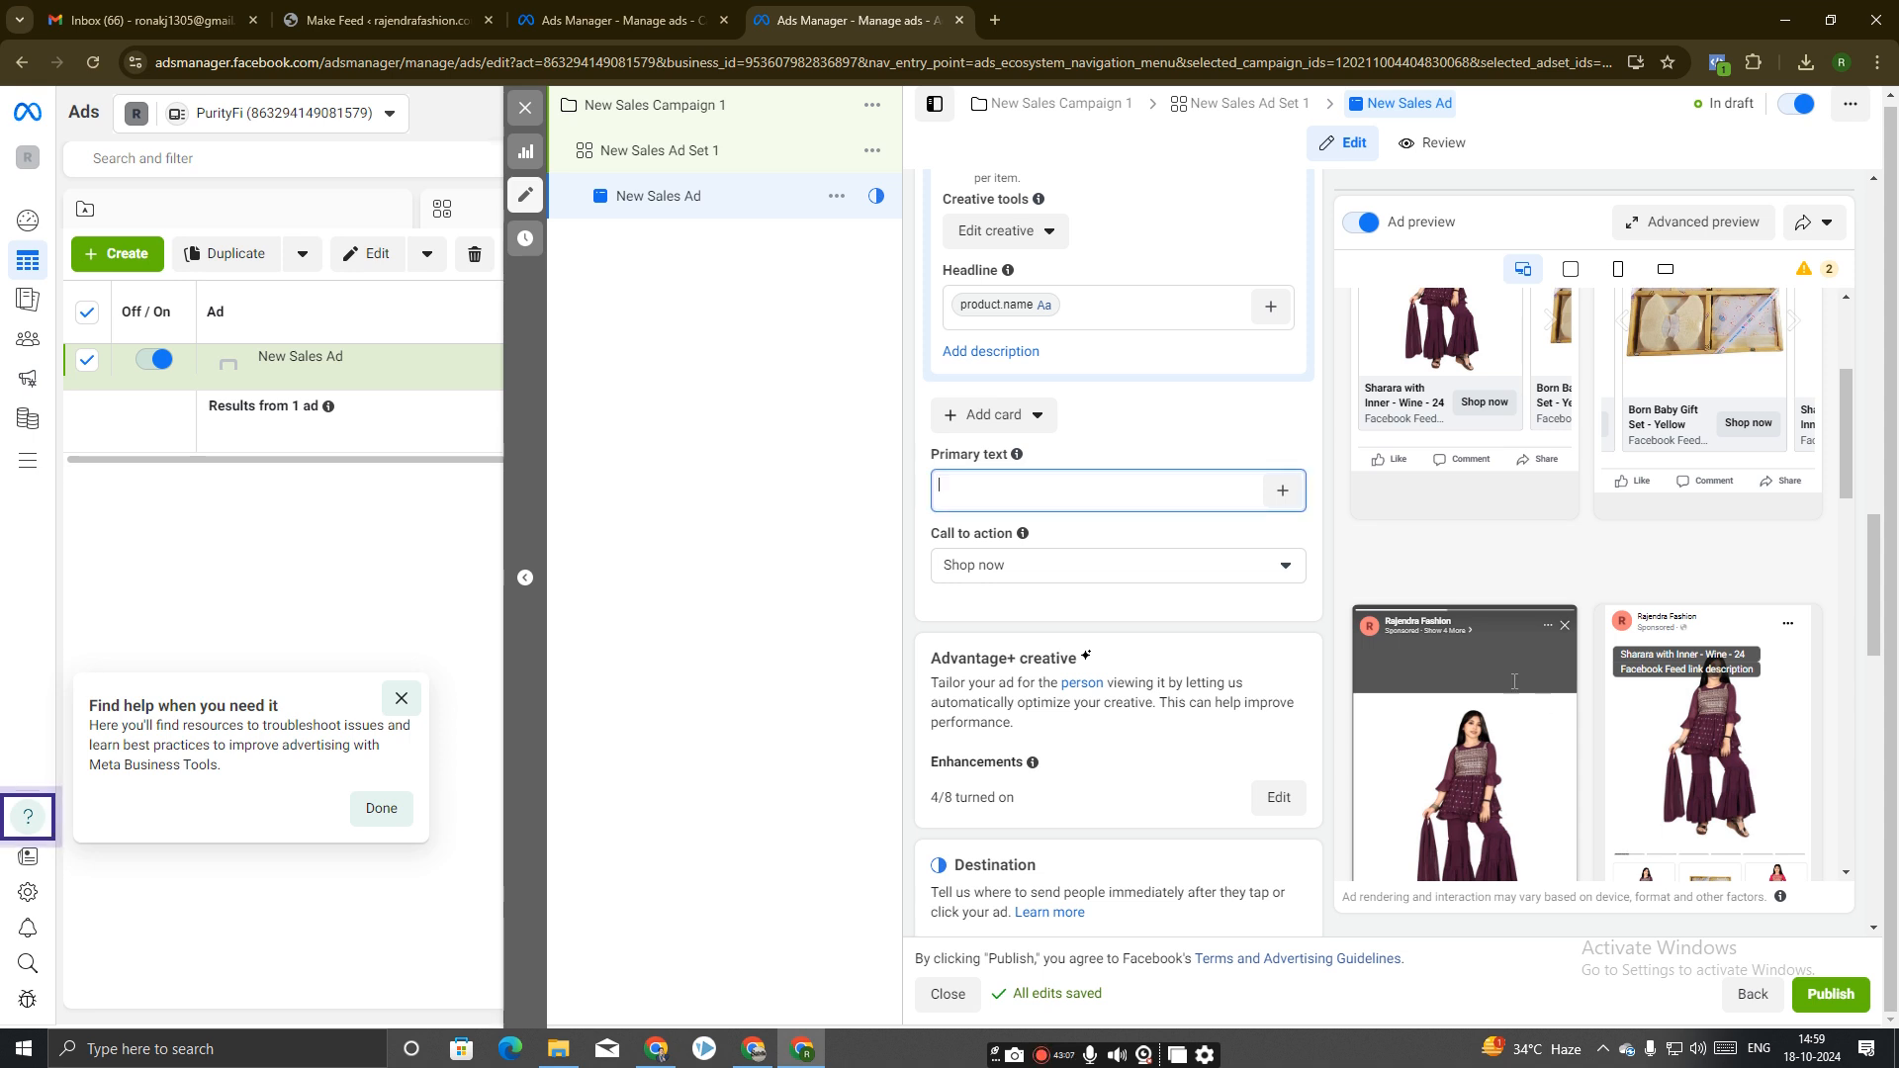
type("te")
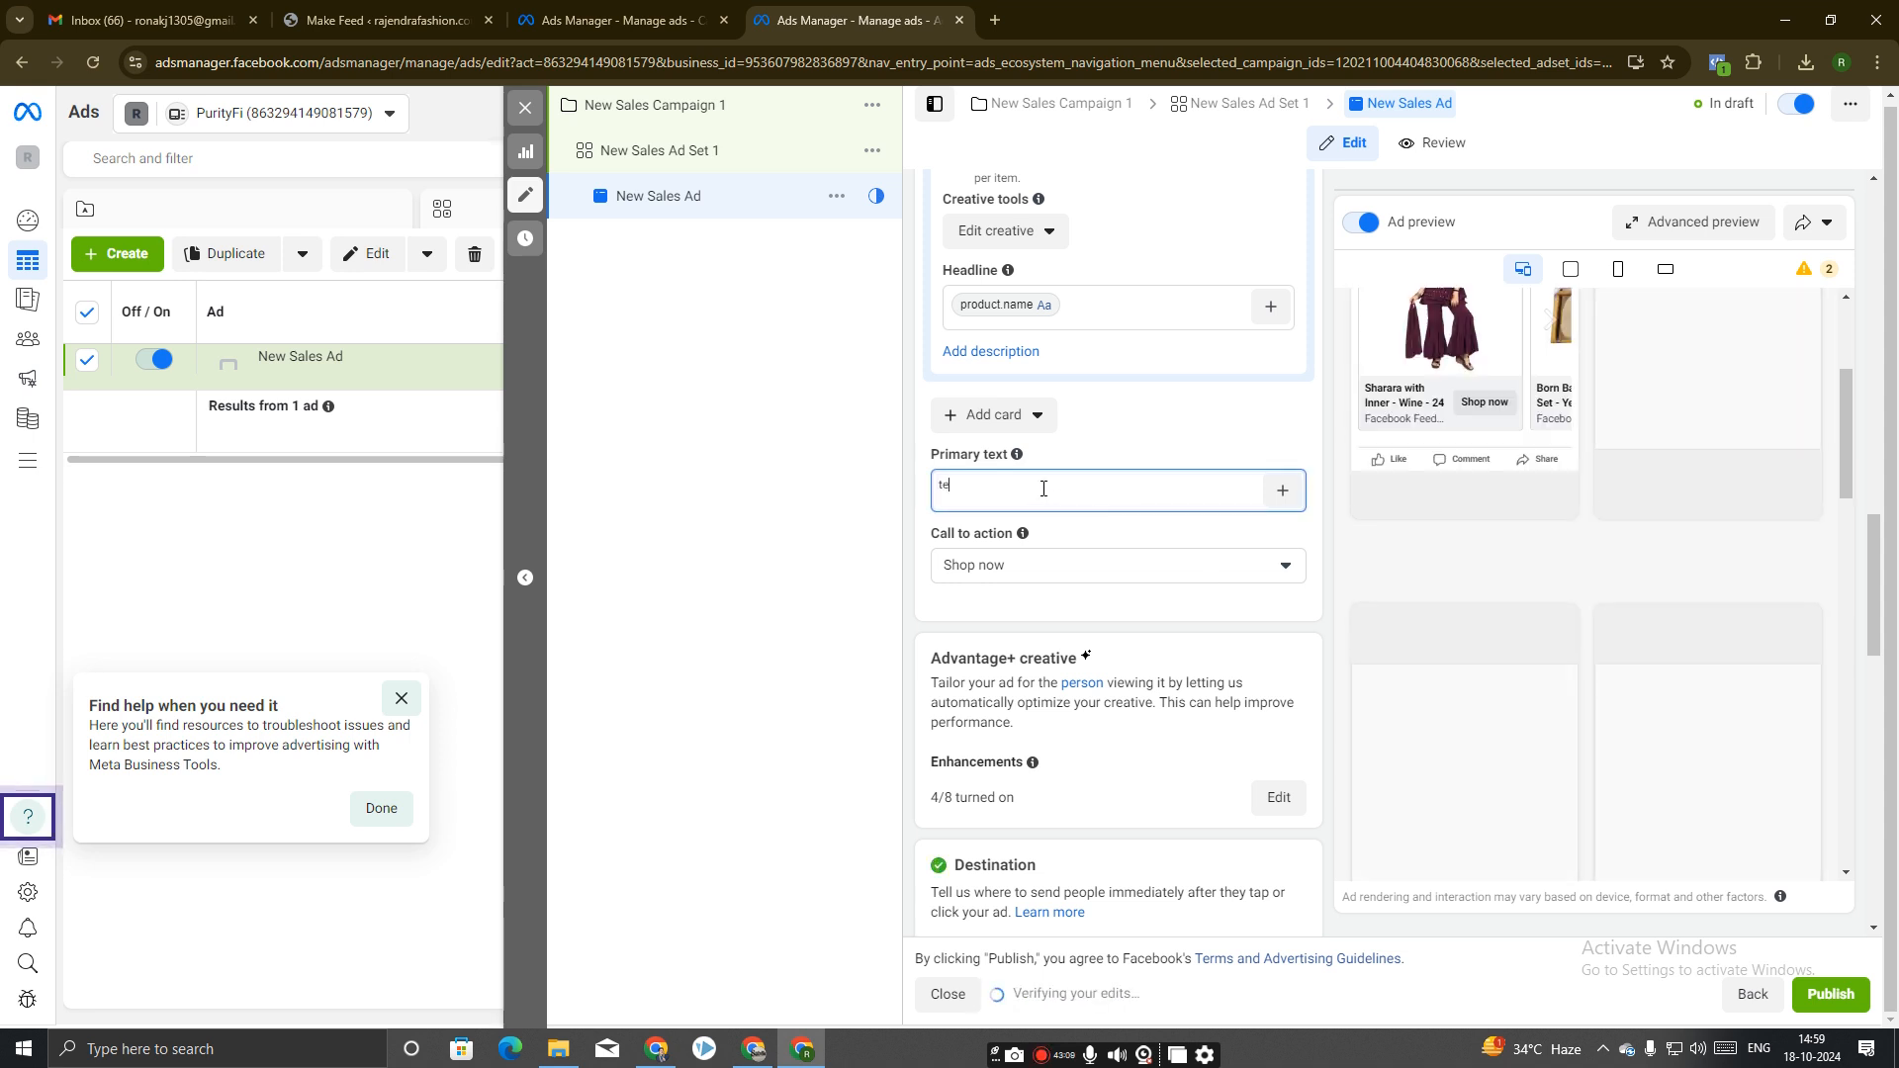
type("st")
left_click(1057, 577)
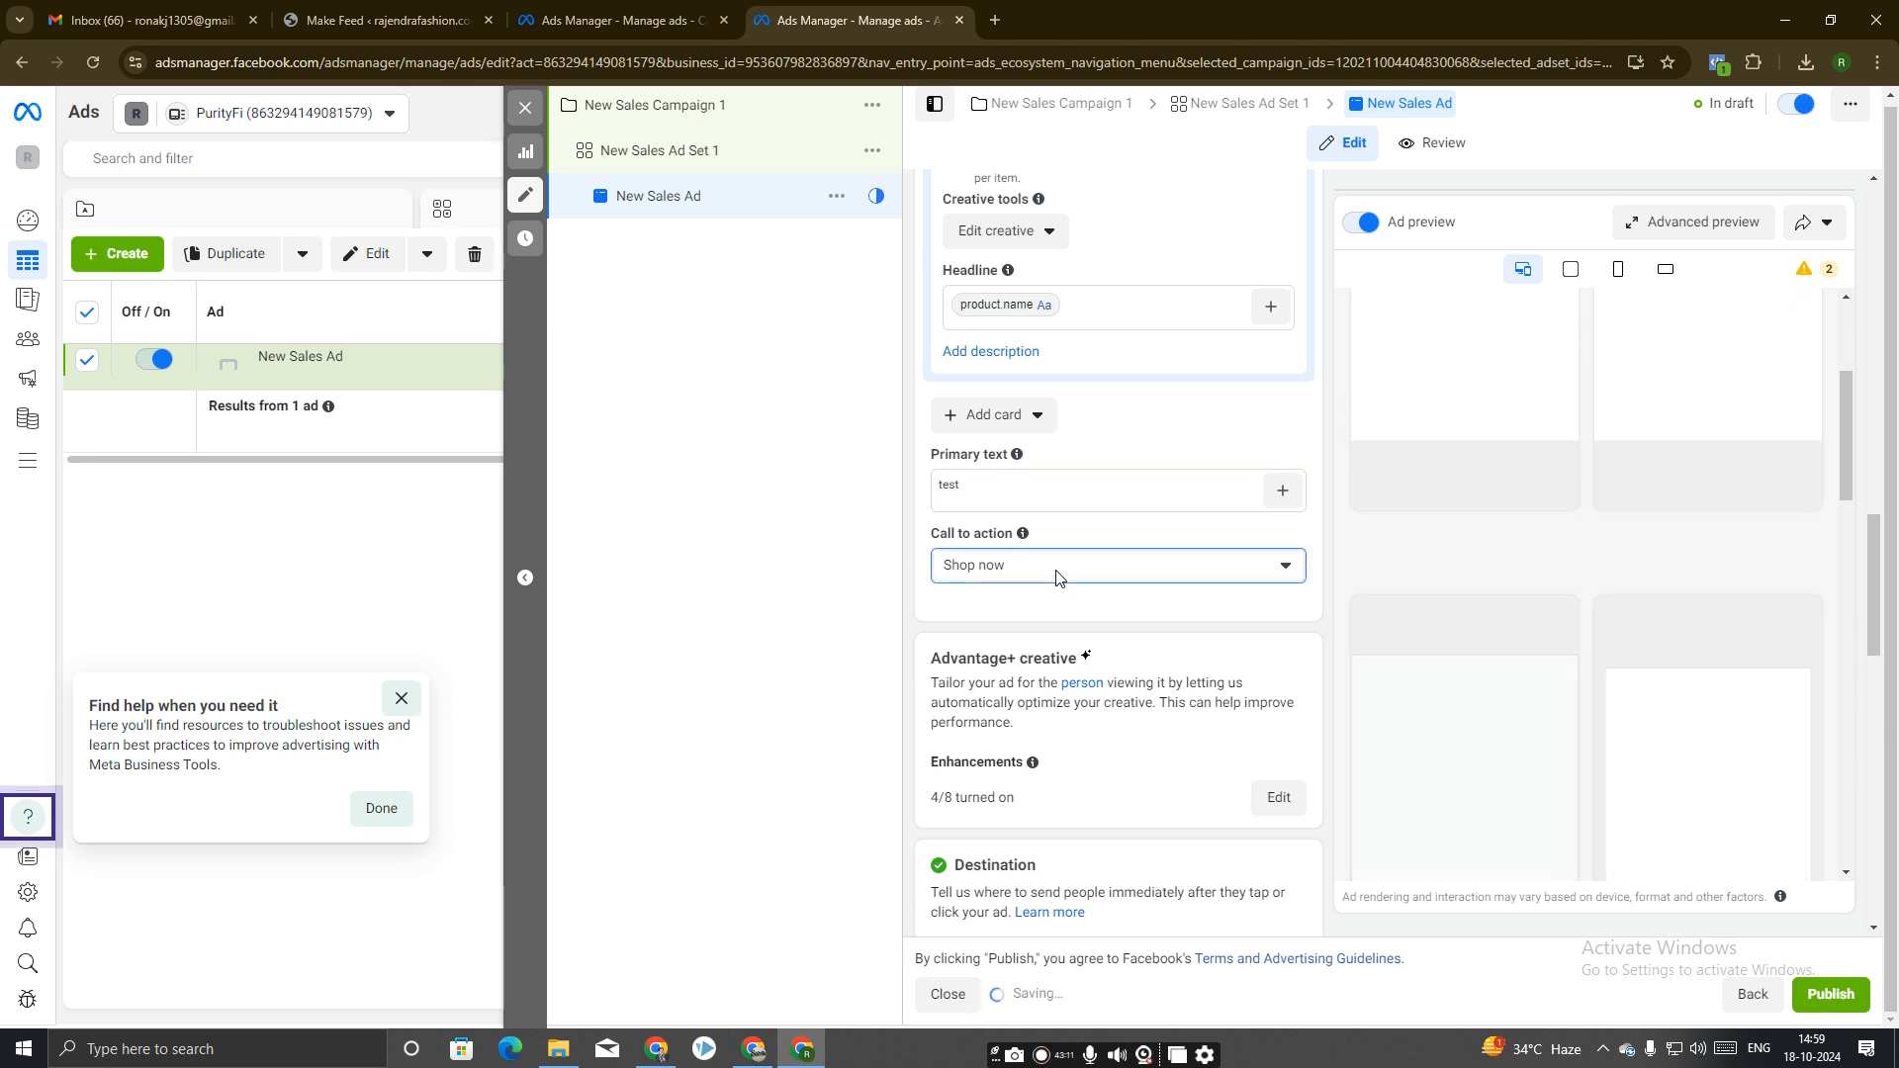
left_click(1056, 574)
Review the ad's destination, website and app links, languages and tracking settings without filling them in.
scroll(1093, 725, "down", 5)
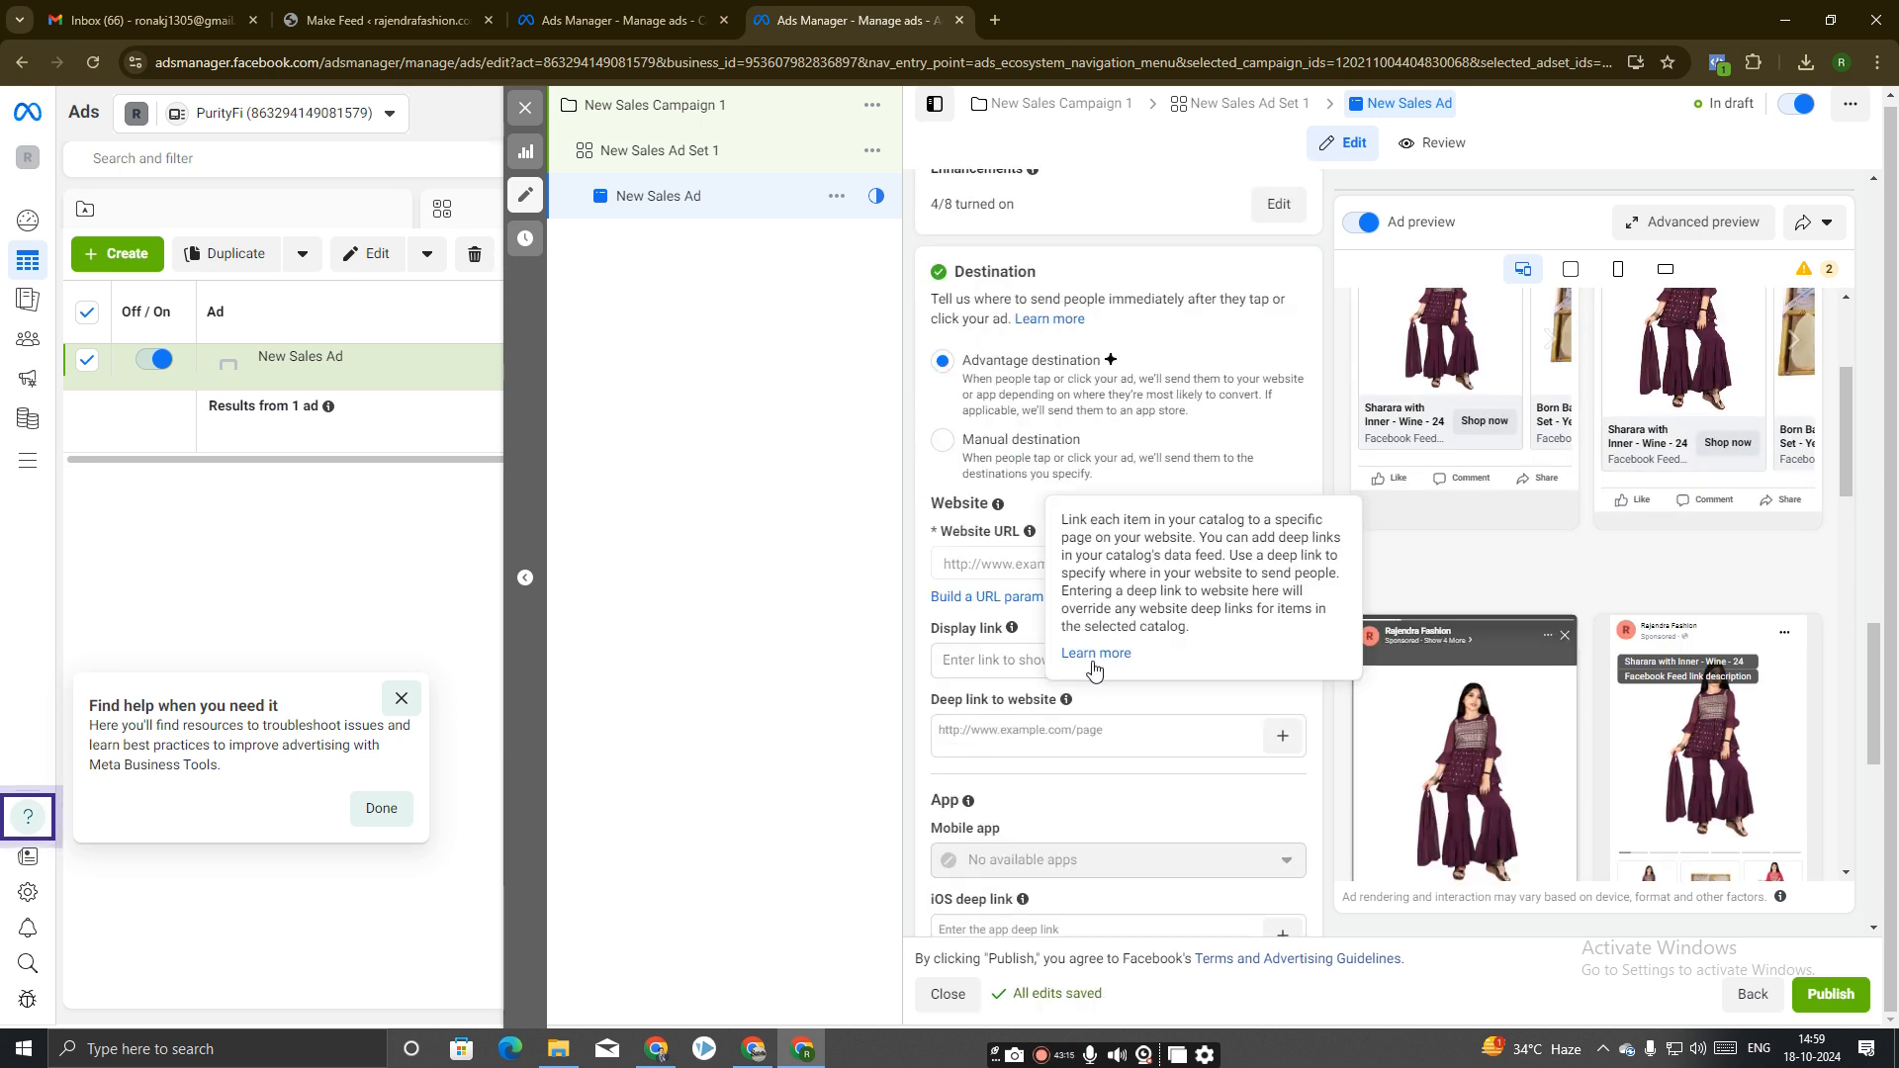
scroll(1094, 666, "down", 3)
left_click(1086, 464)
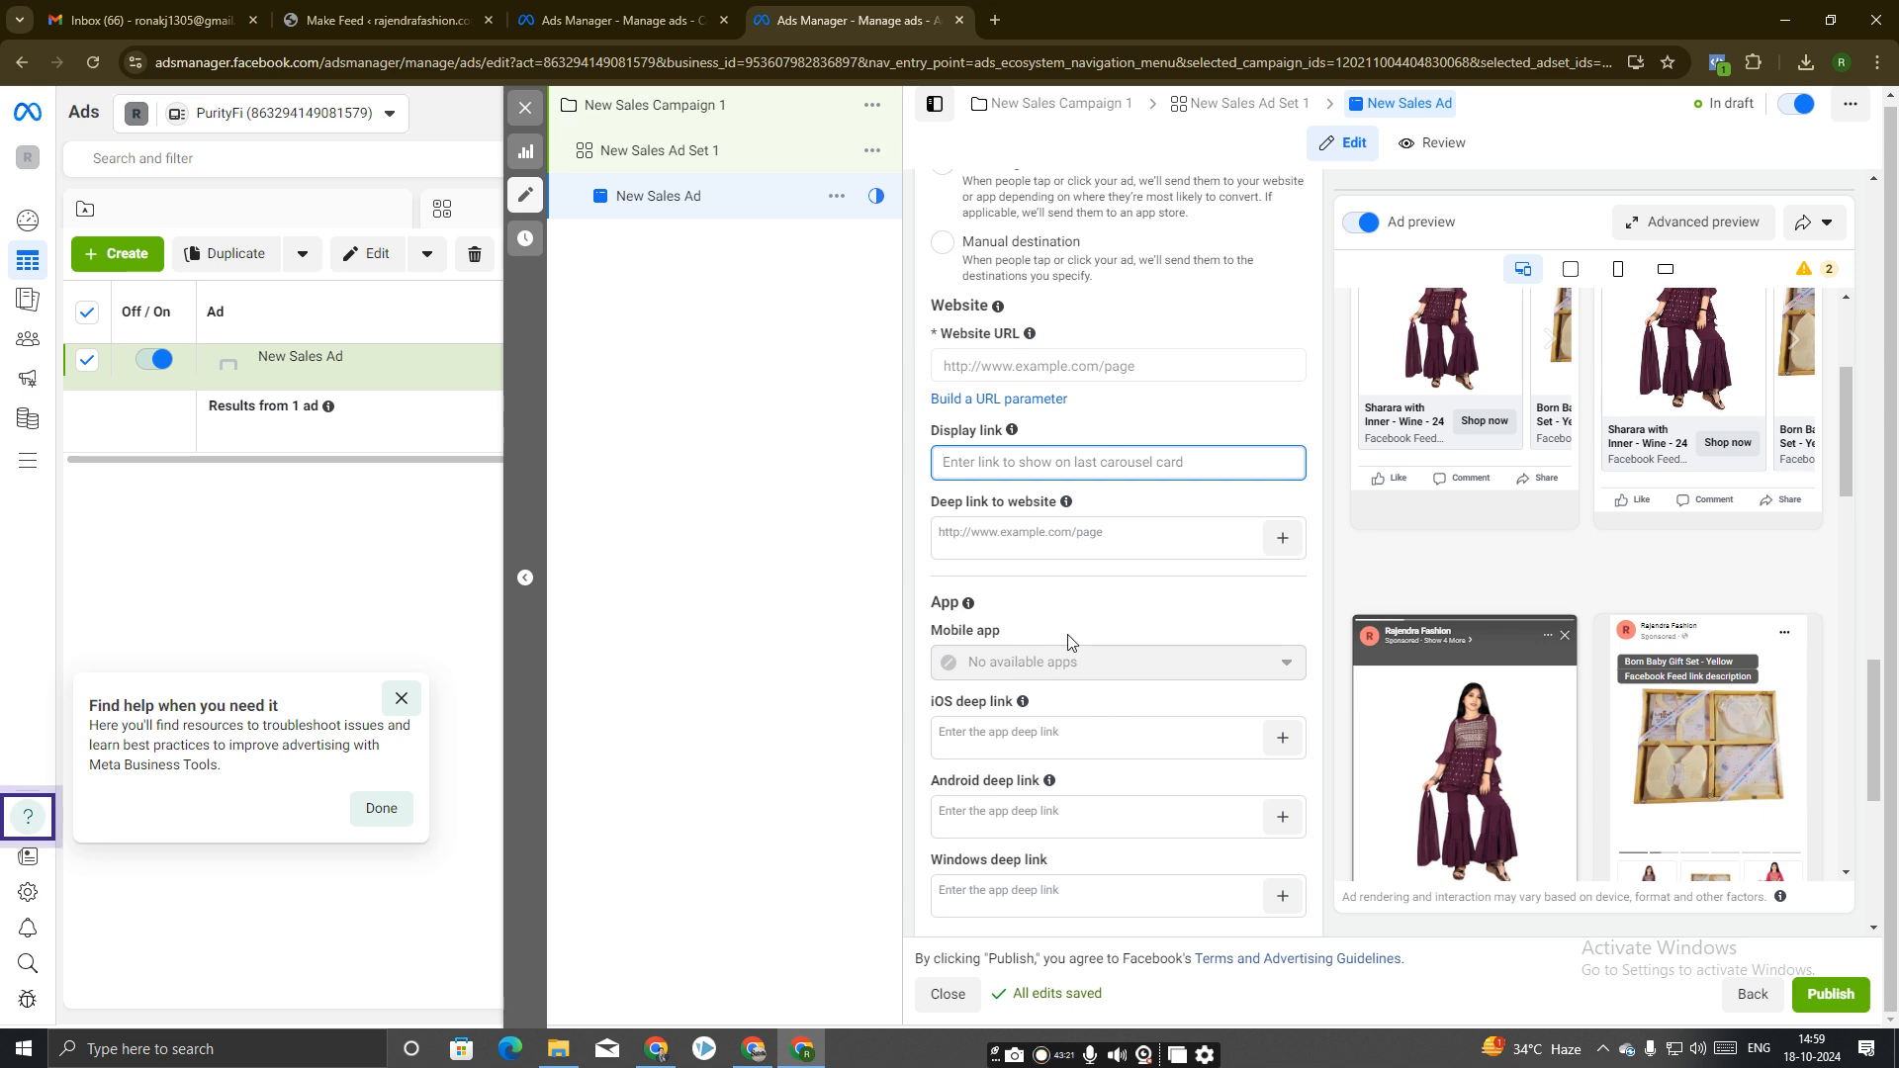
scroll(1125, 857, "down", 6)
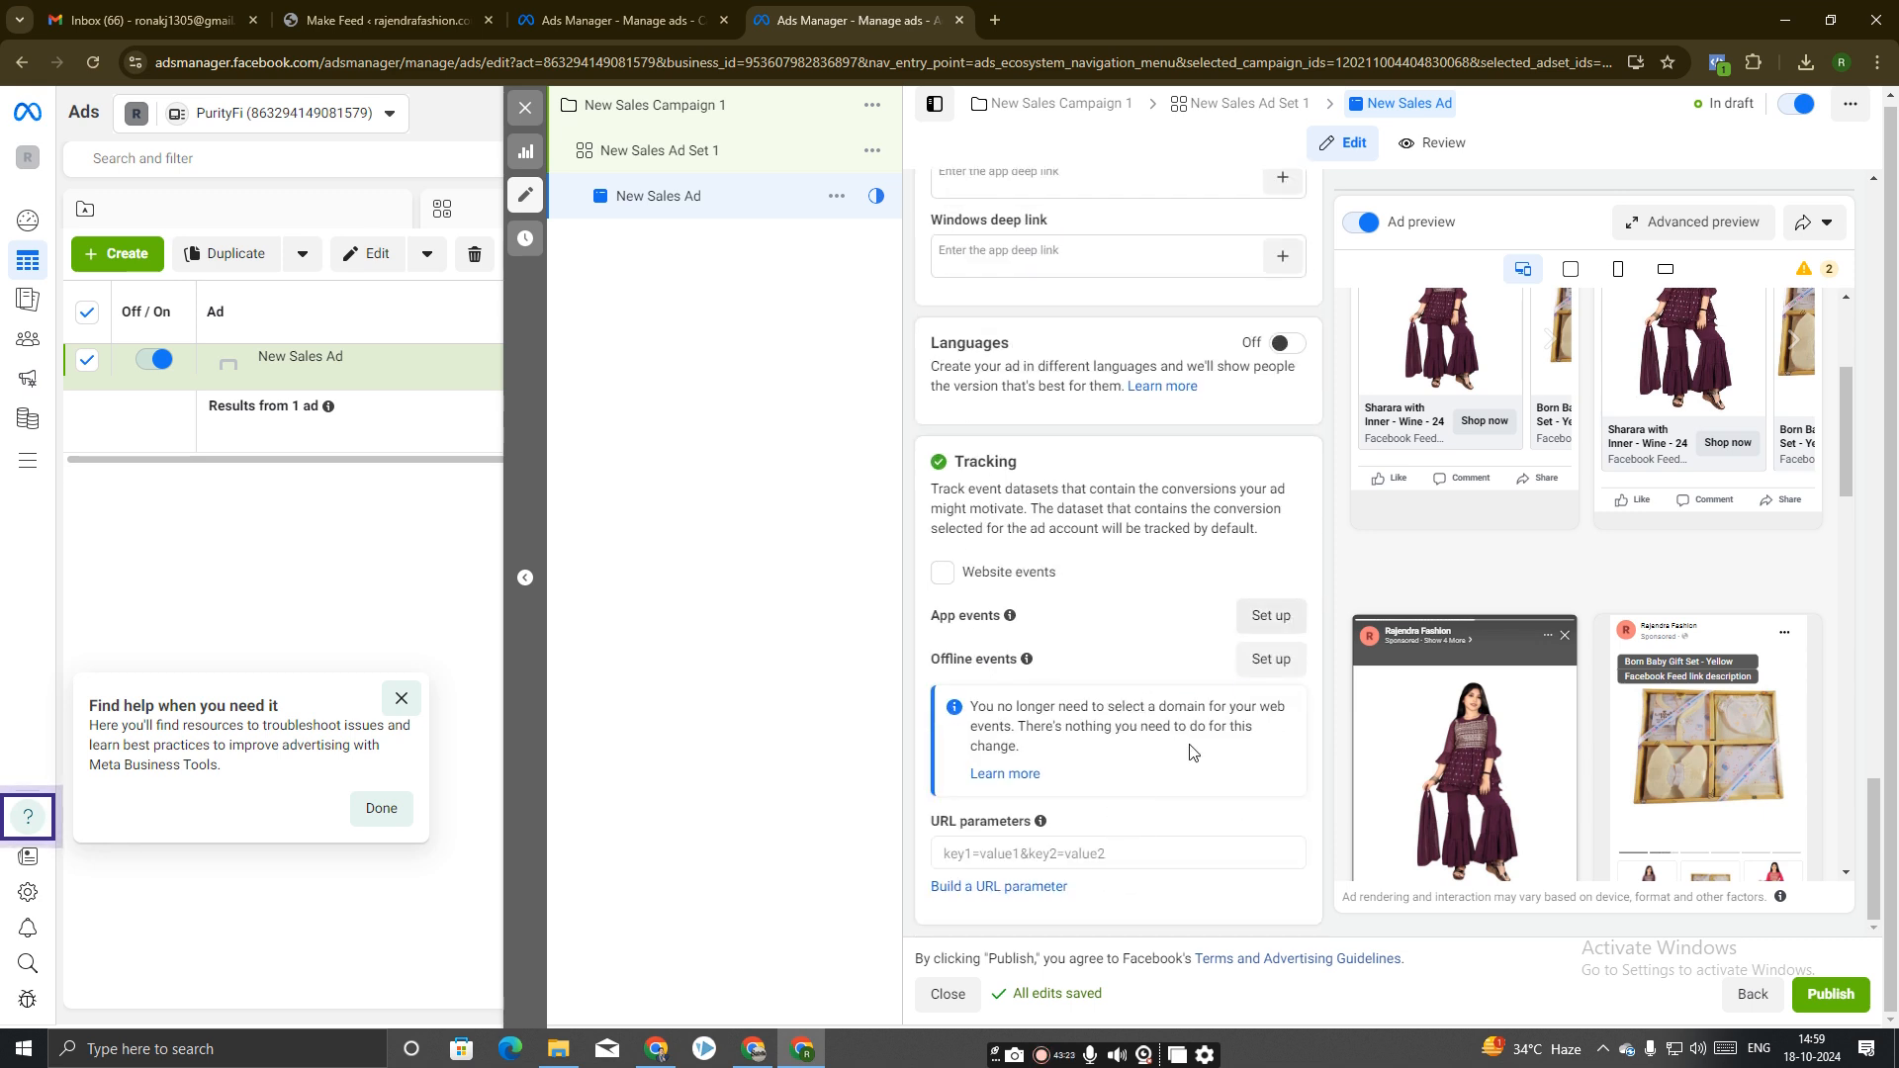
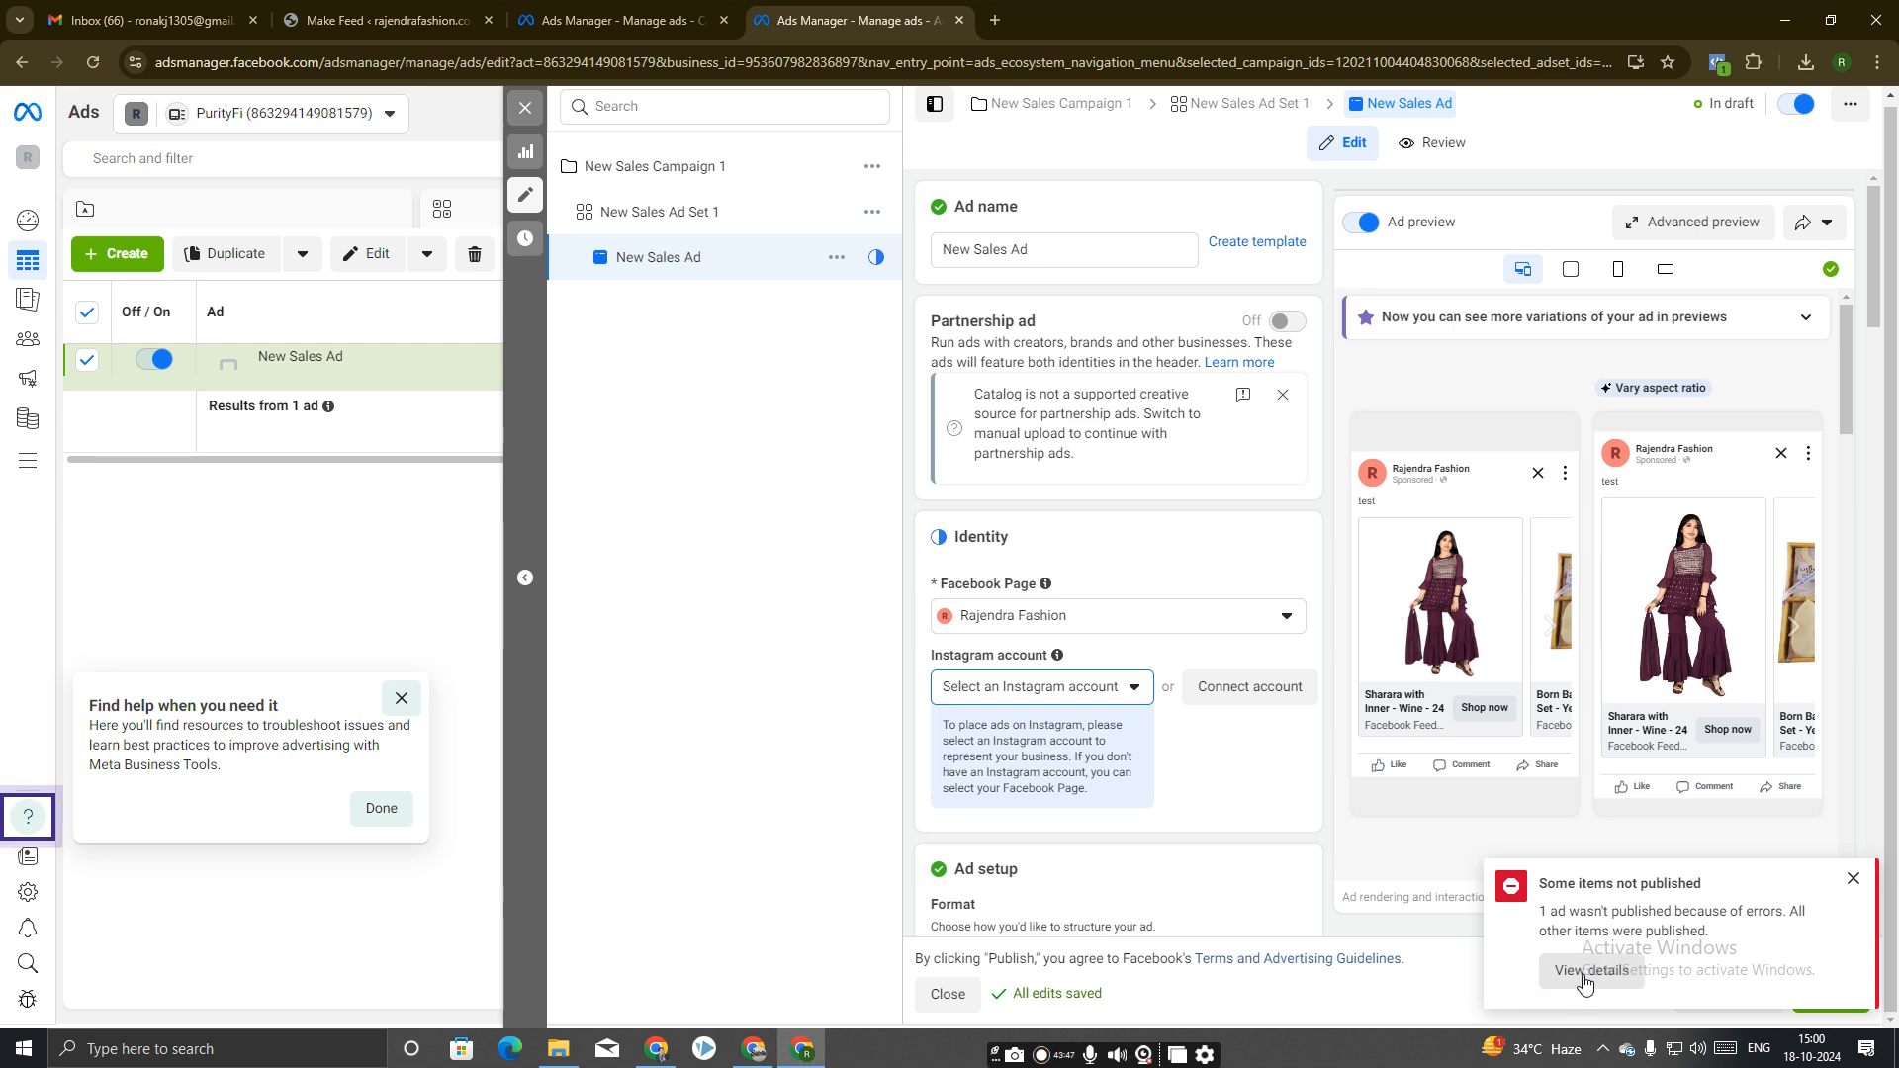
Open the ad's publishing details, go to fix the errors, and look through the ad form for the field that needs completing.
left_click(1584, 974)
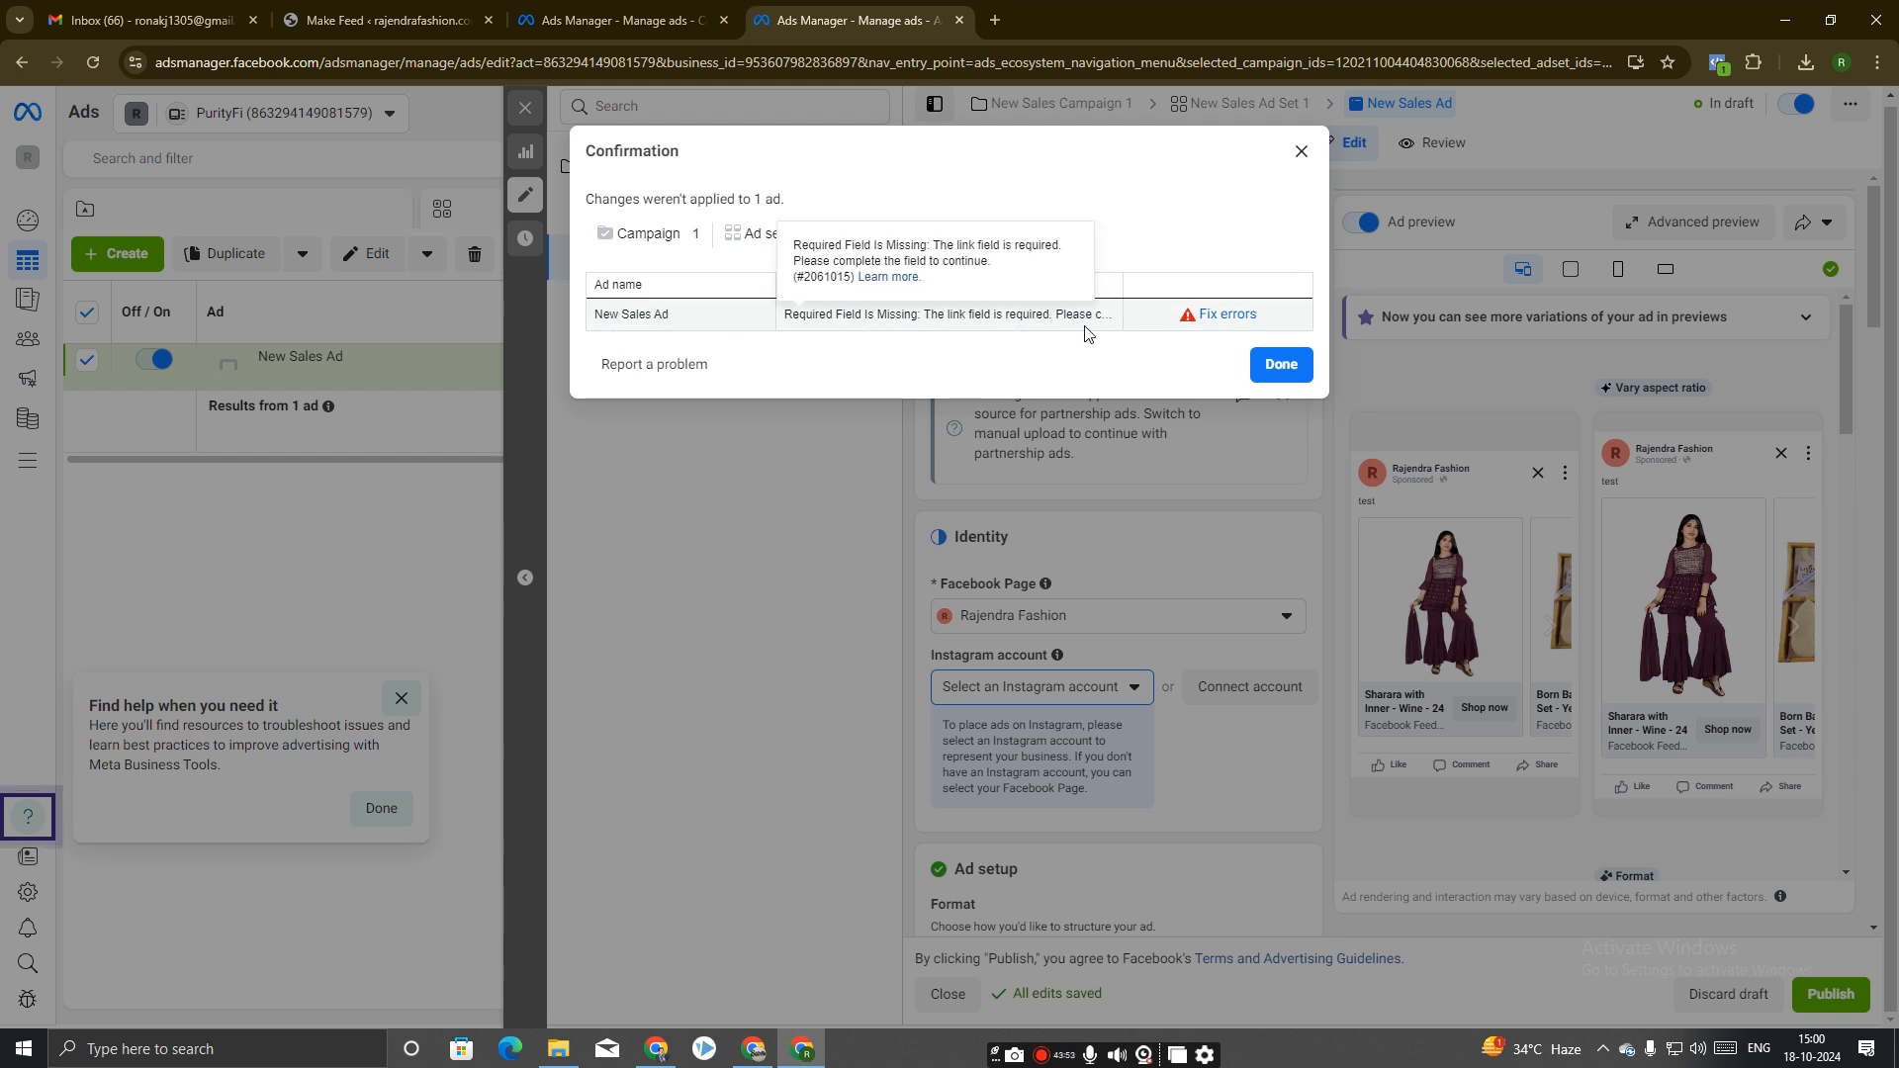
left_click(1223, 317)
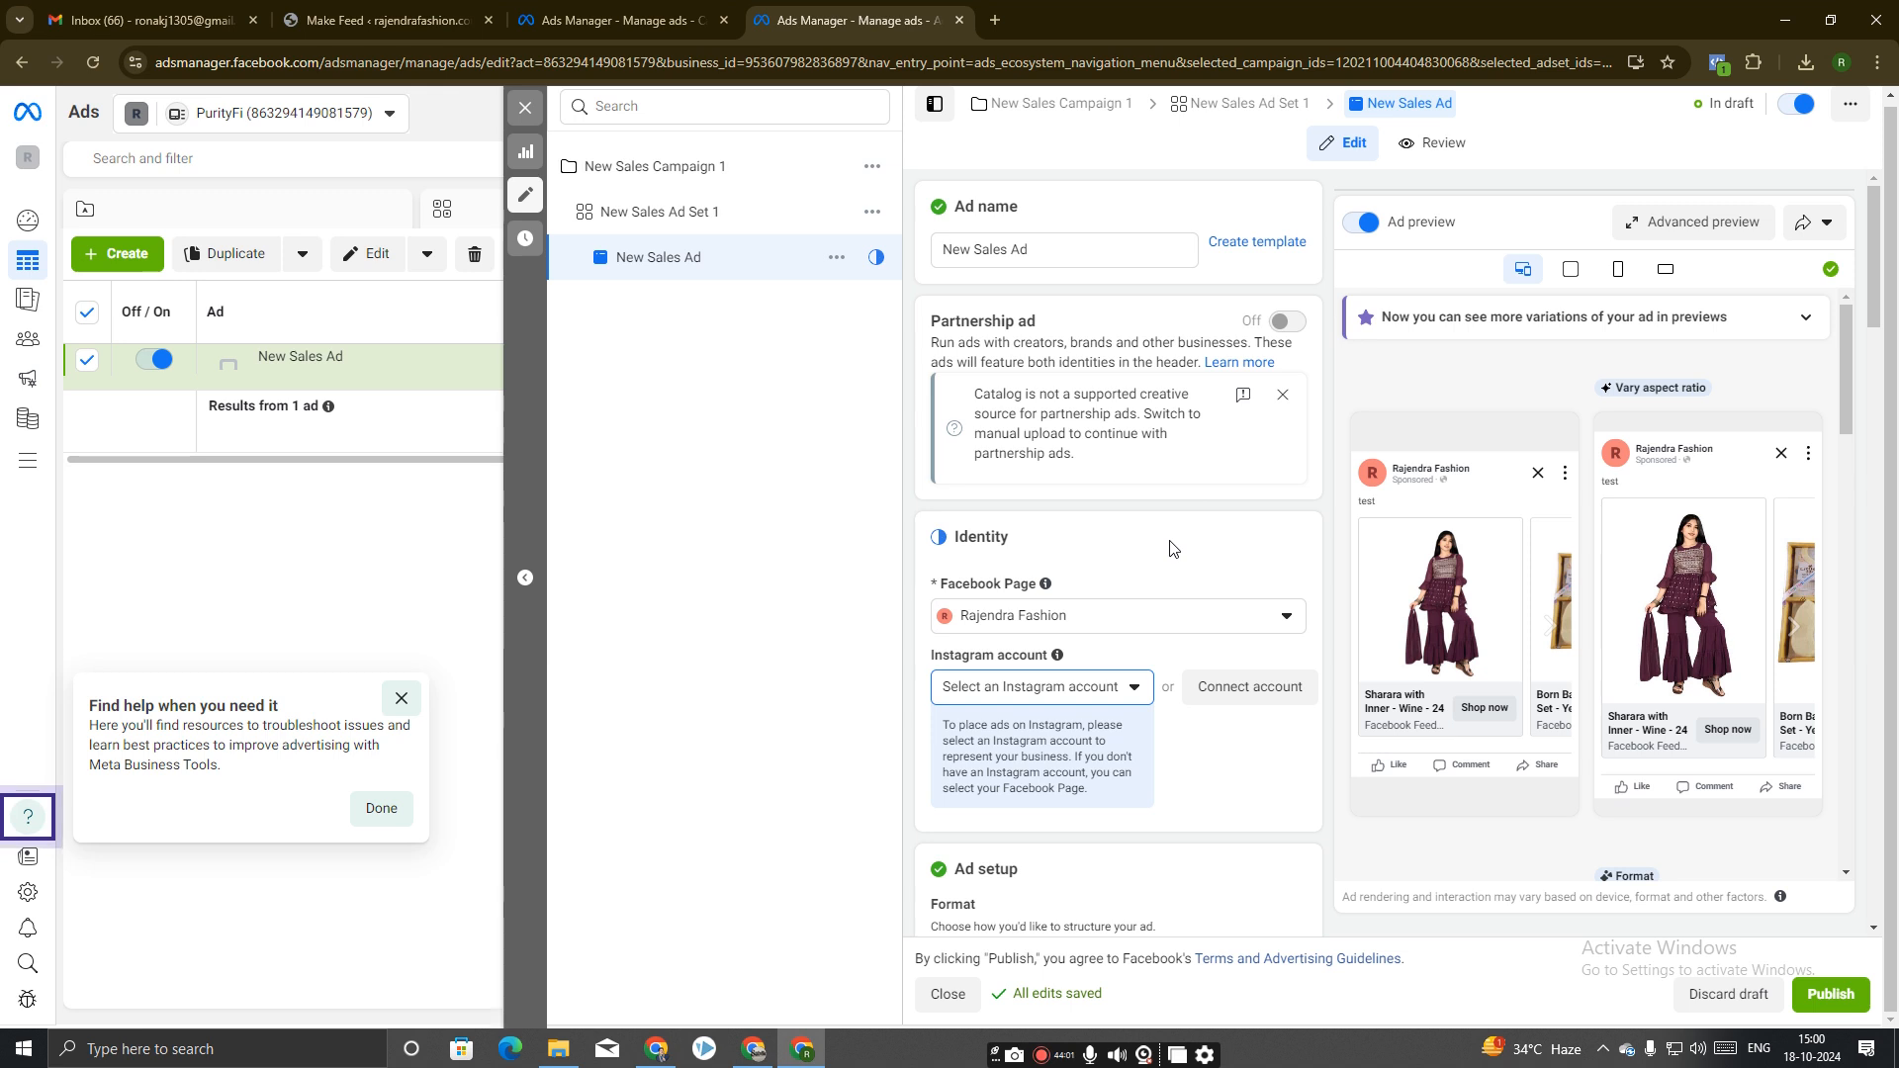
scroll(1170, 547, "down", 3)
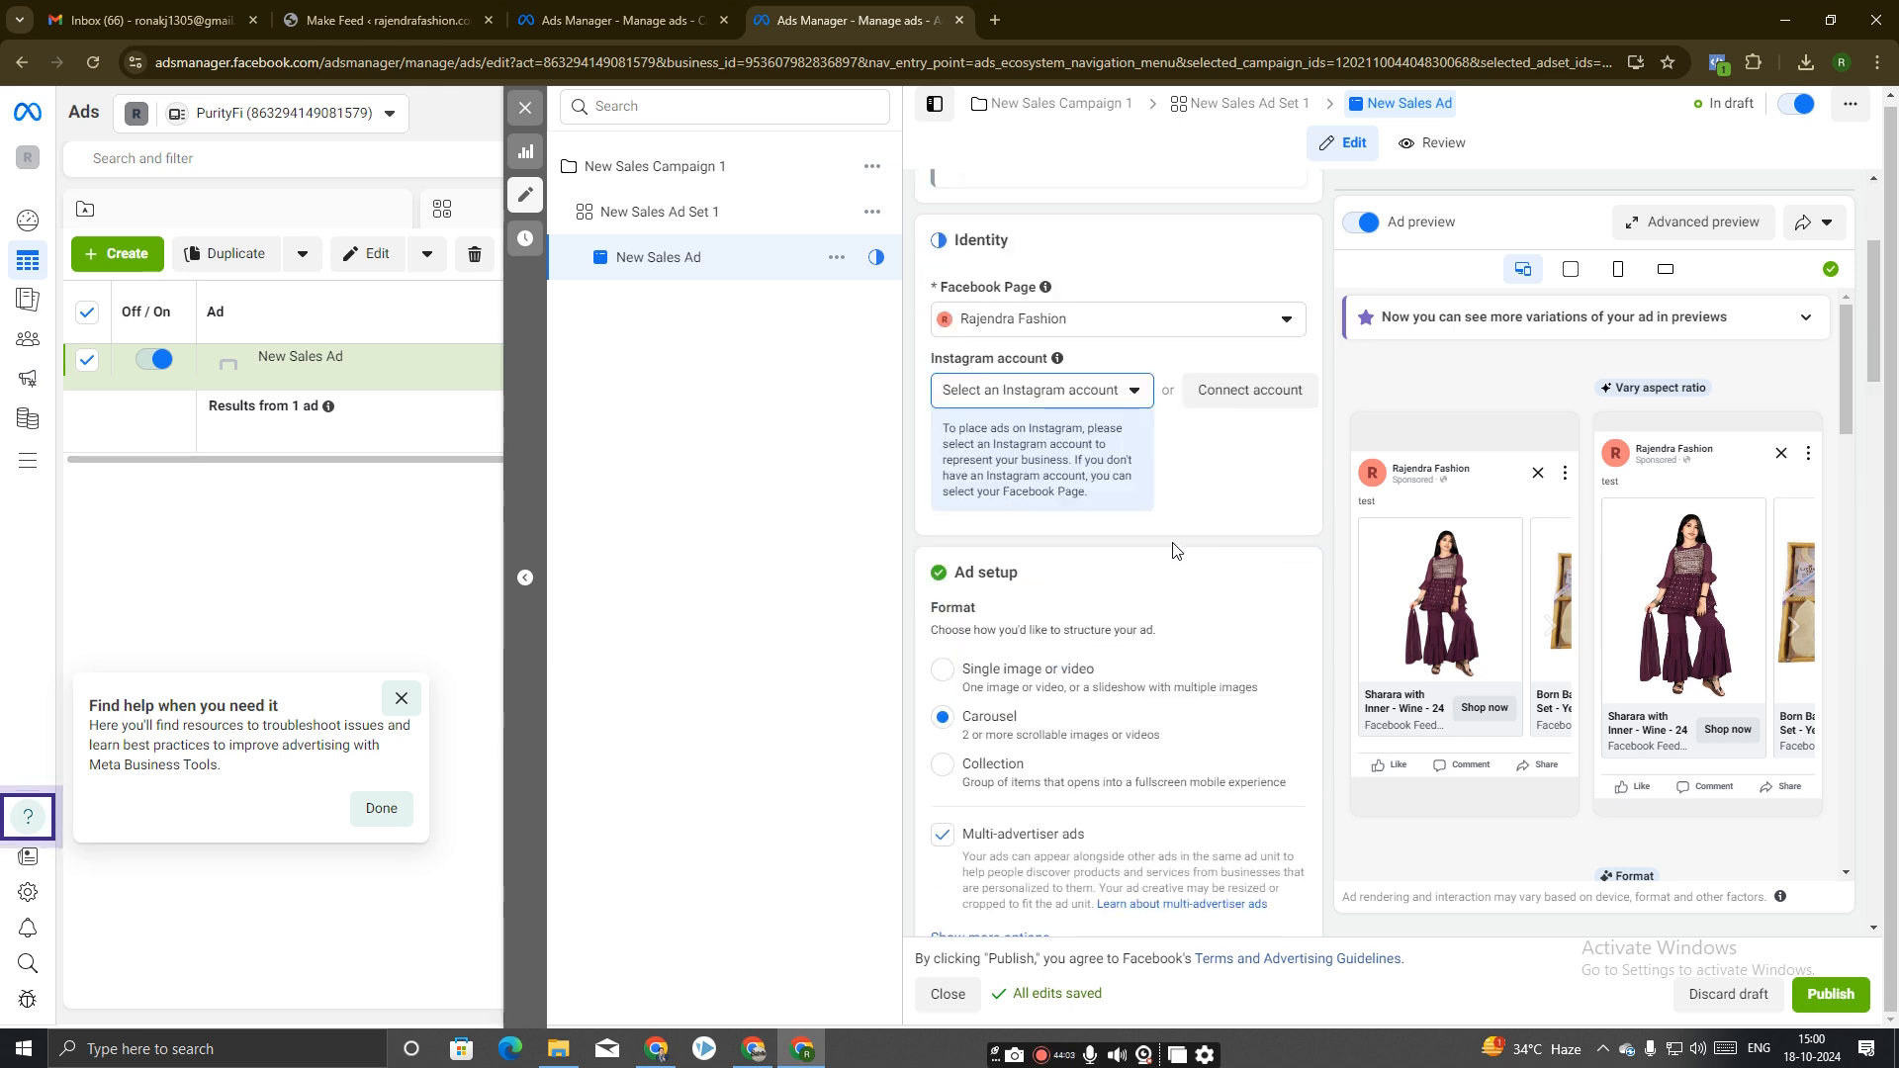
left_click(1076, 396)
left_click(1076, 396)
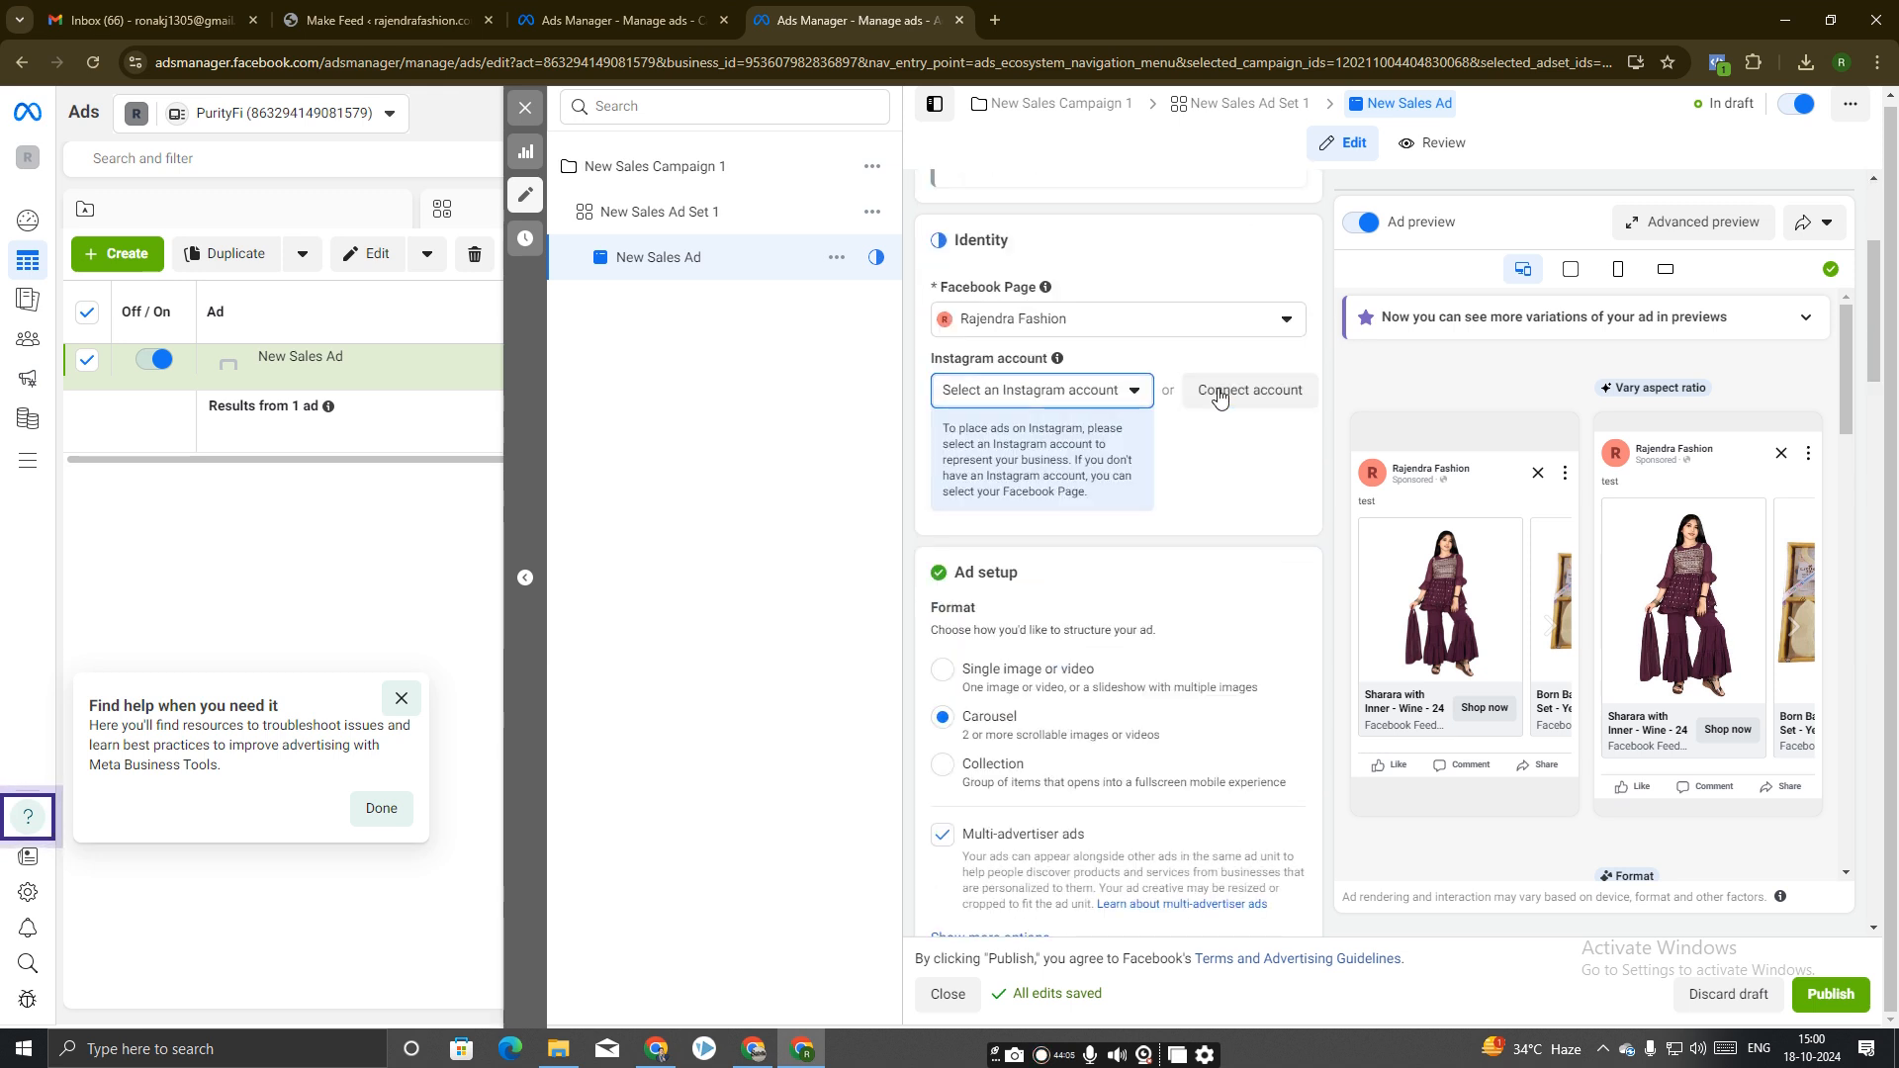
scroll(1264, 729, "down", 8)
scroll(1248, 734, "down", 8)
scroll(1237, 732, "up", 12)
scroll(1184, 624, "up", 5)
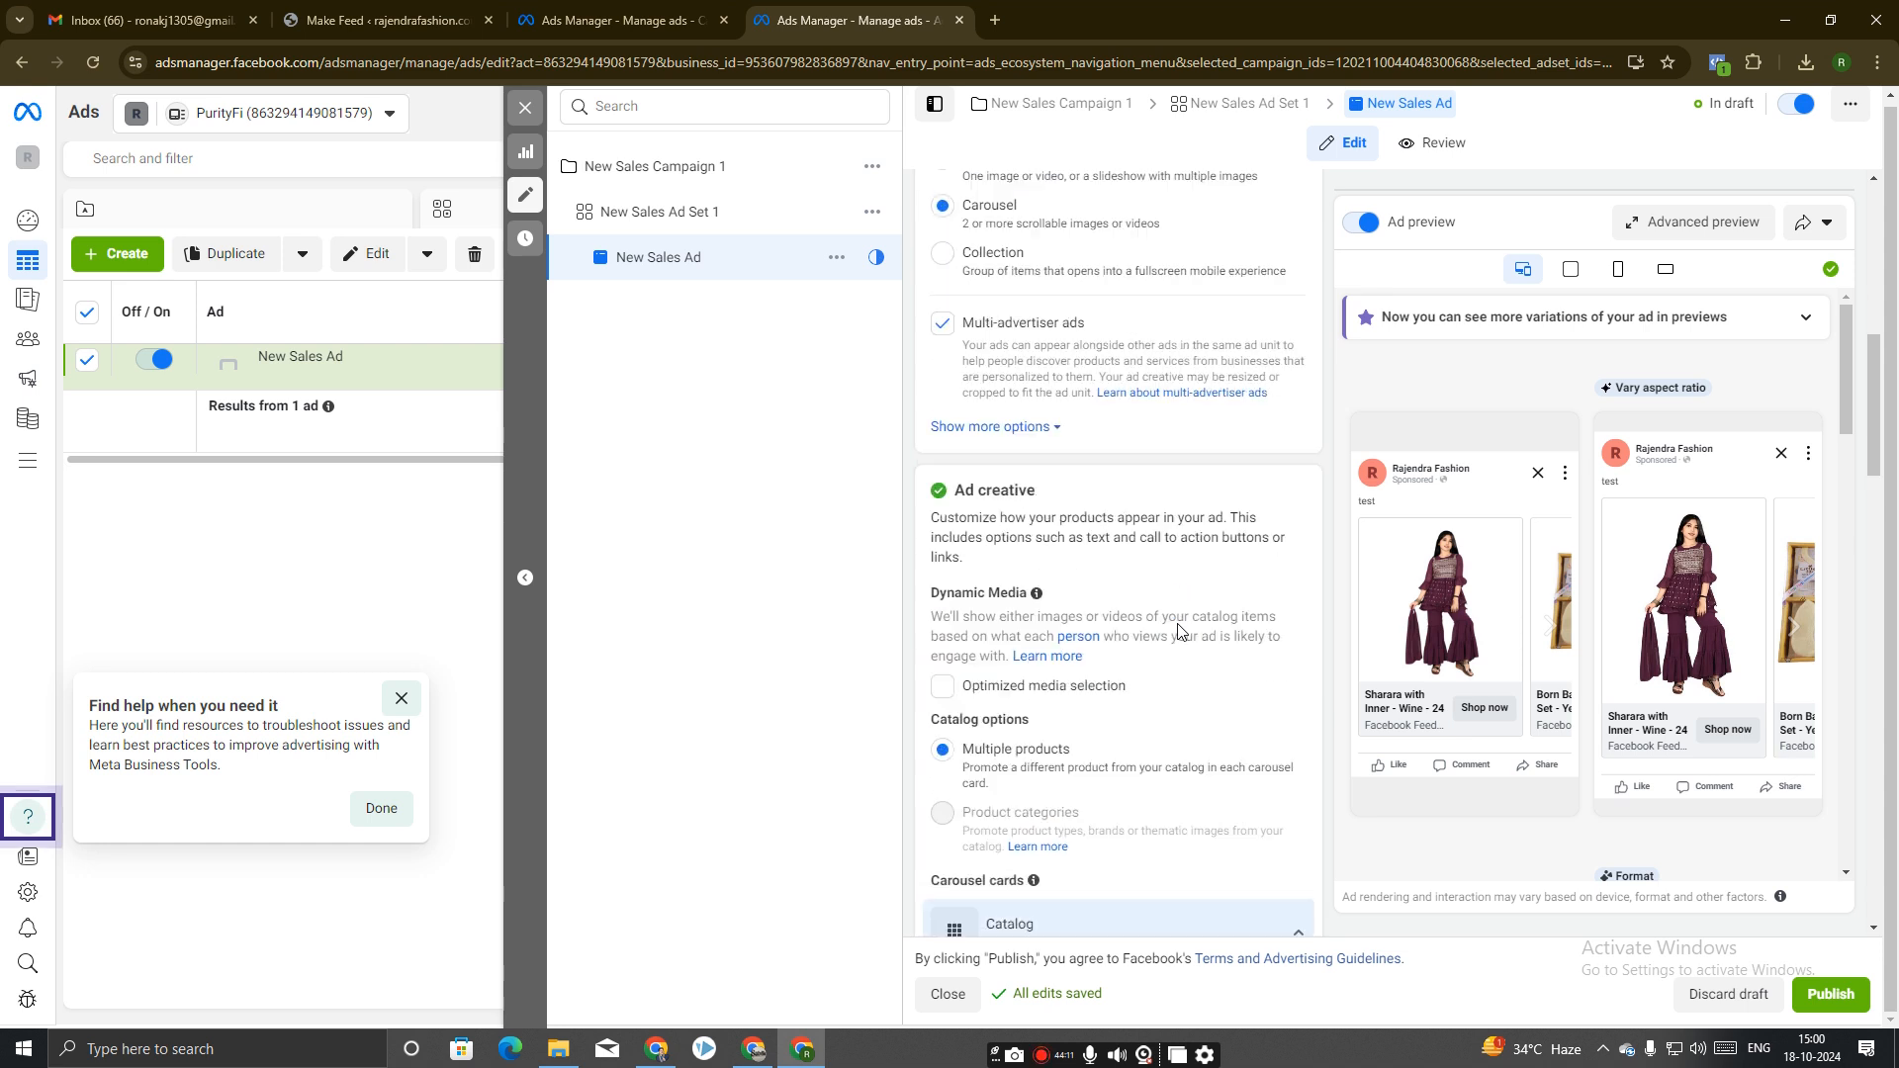
scroll(1183, 623, "down", 10)
scroll(1179, 621, "up", 8)
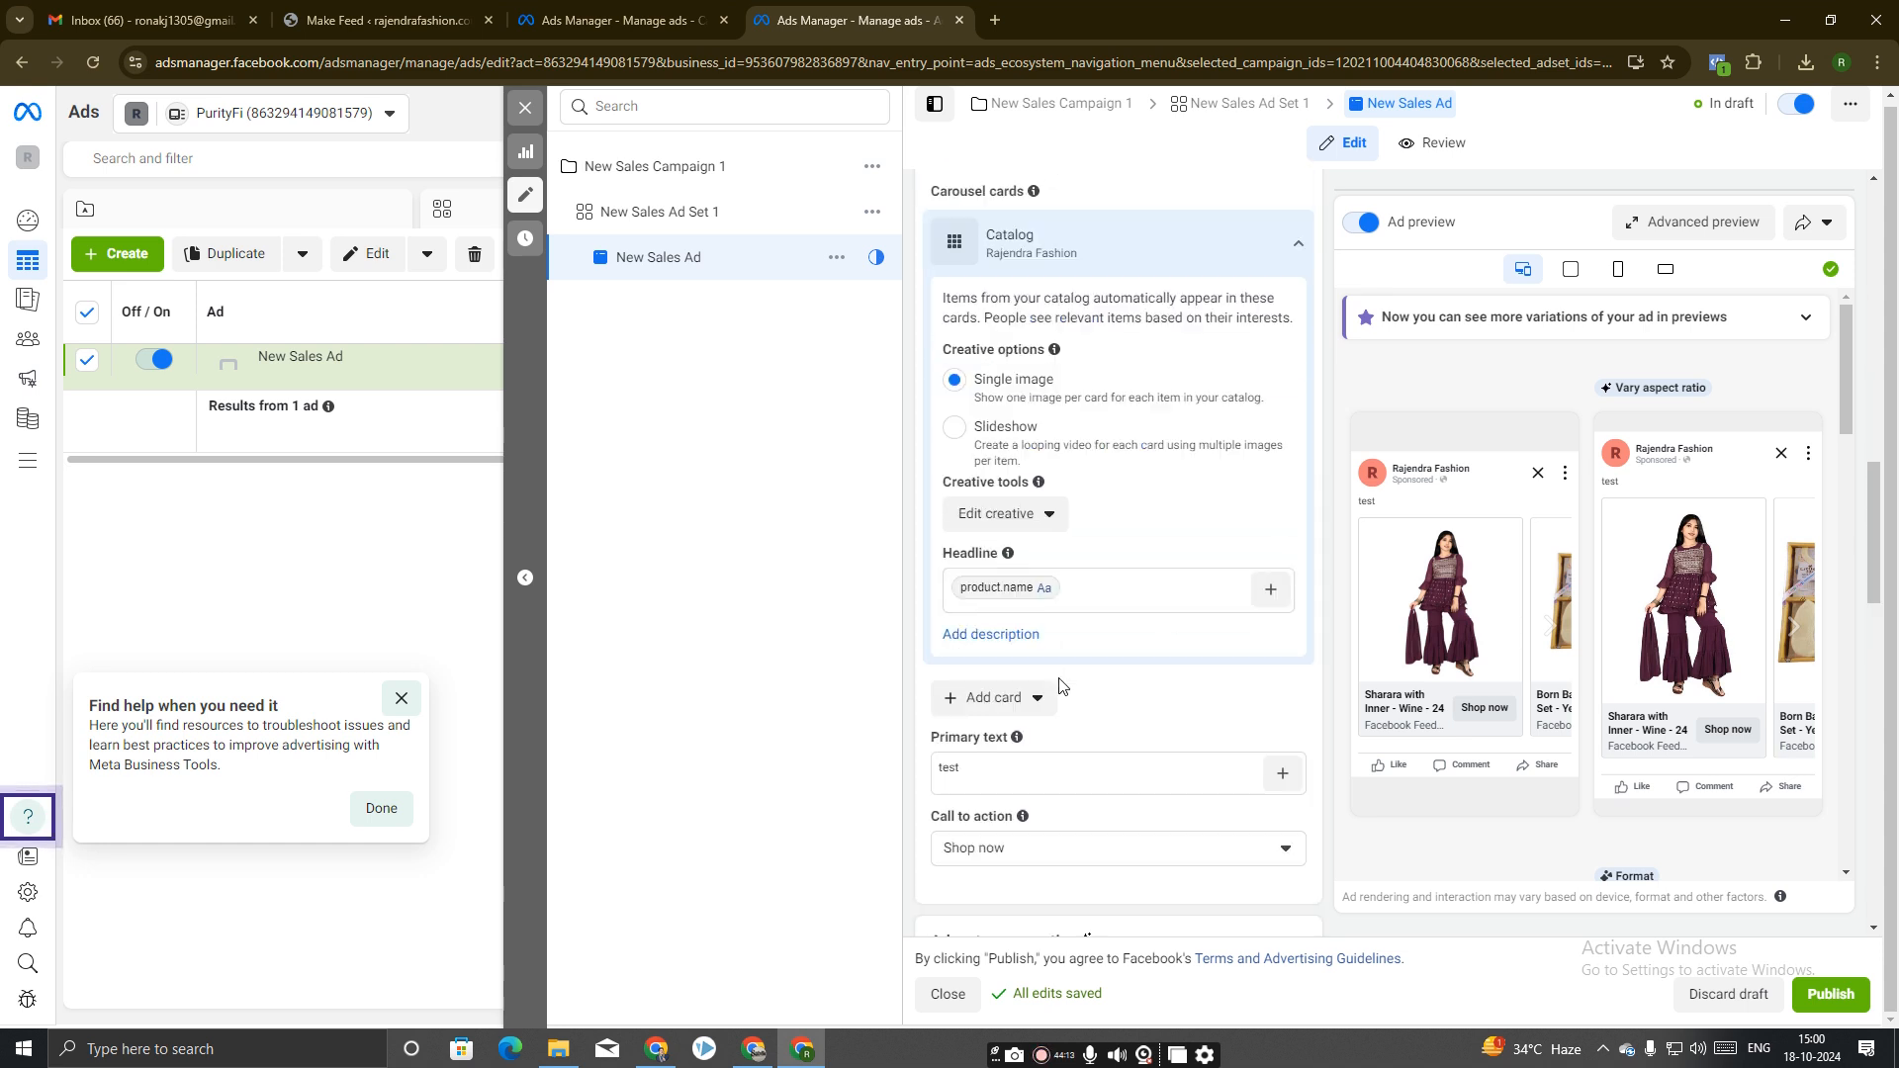
scroll(1081, 634, "up", 8)
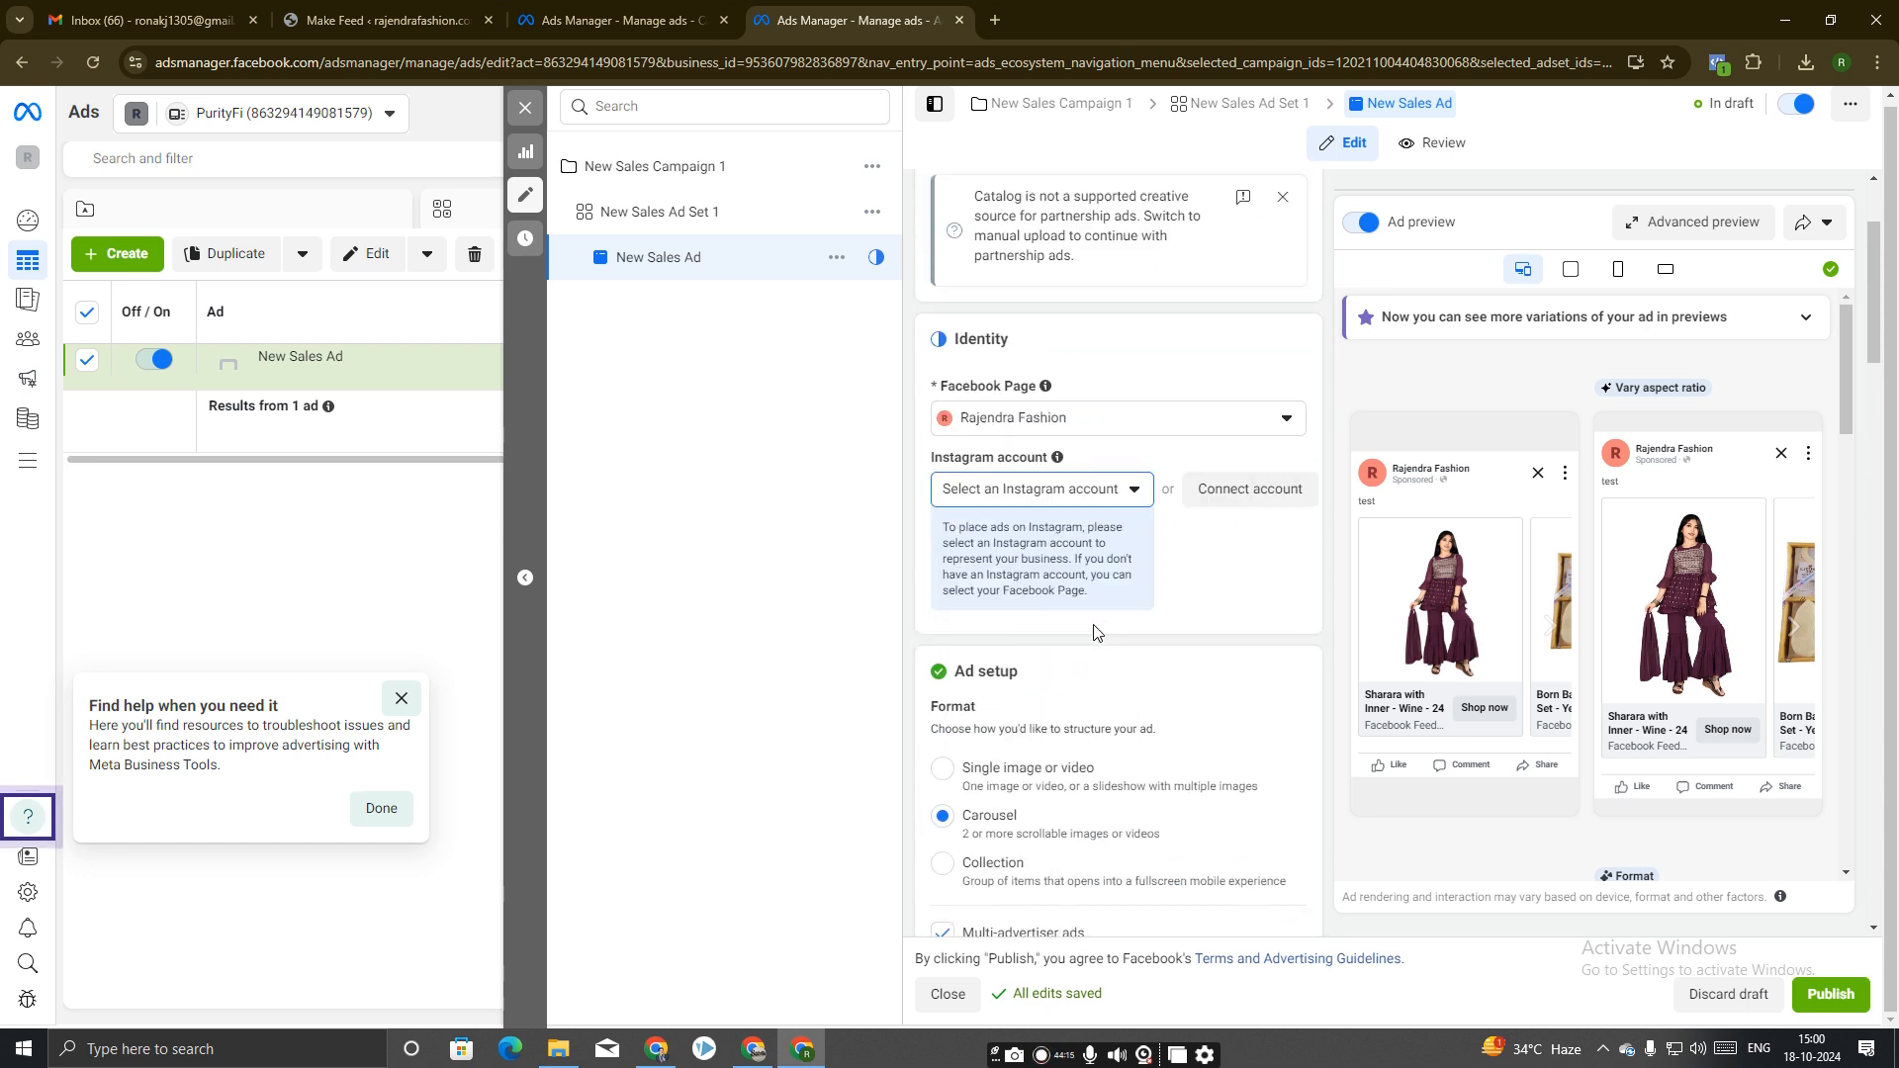
Connect the rajendra__fashion Instagram account to the ad and check the updated ad preview.
left_click(1267, 488)
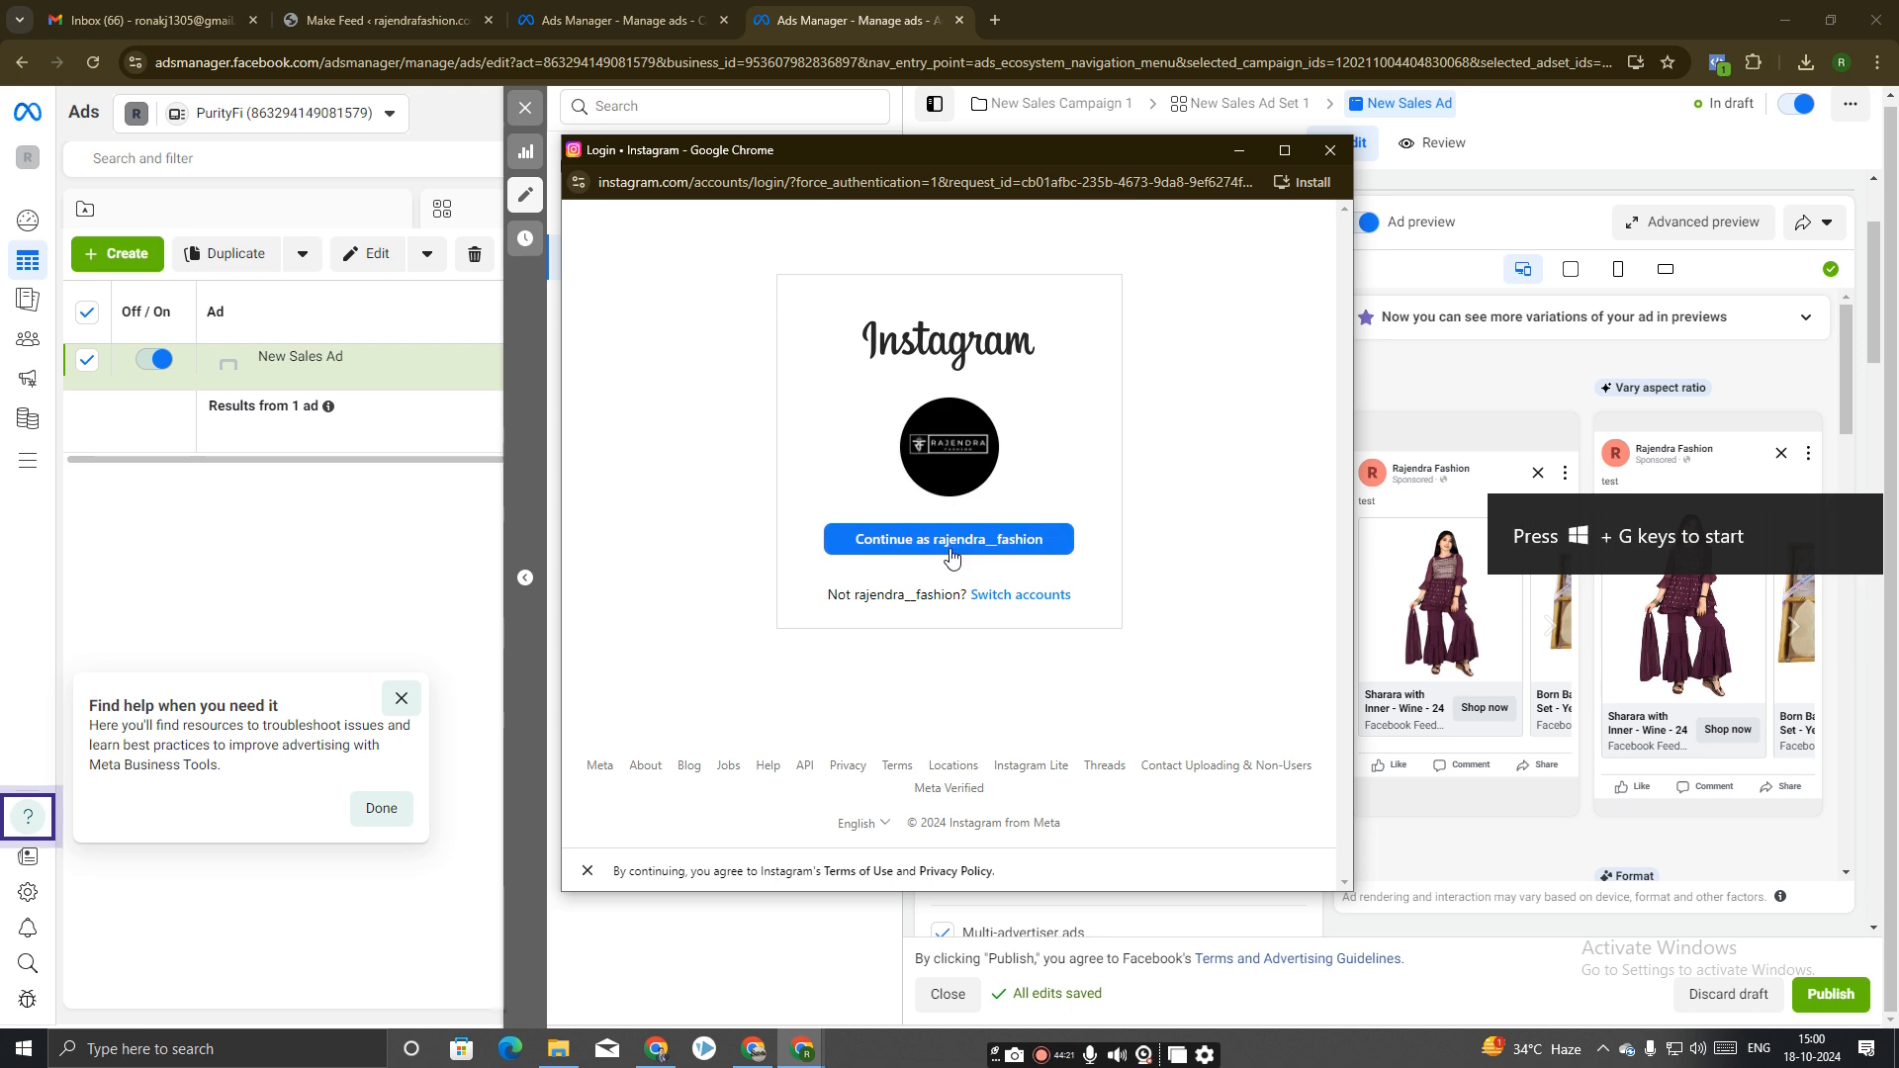
left_click(953, 549)
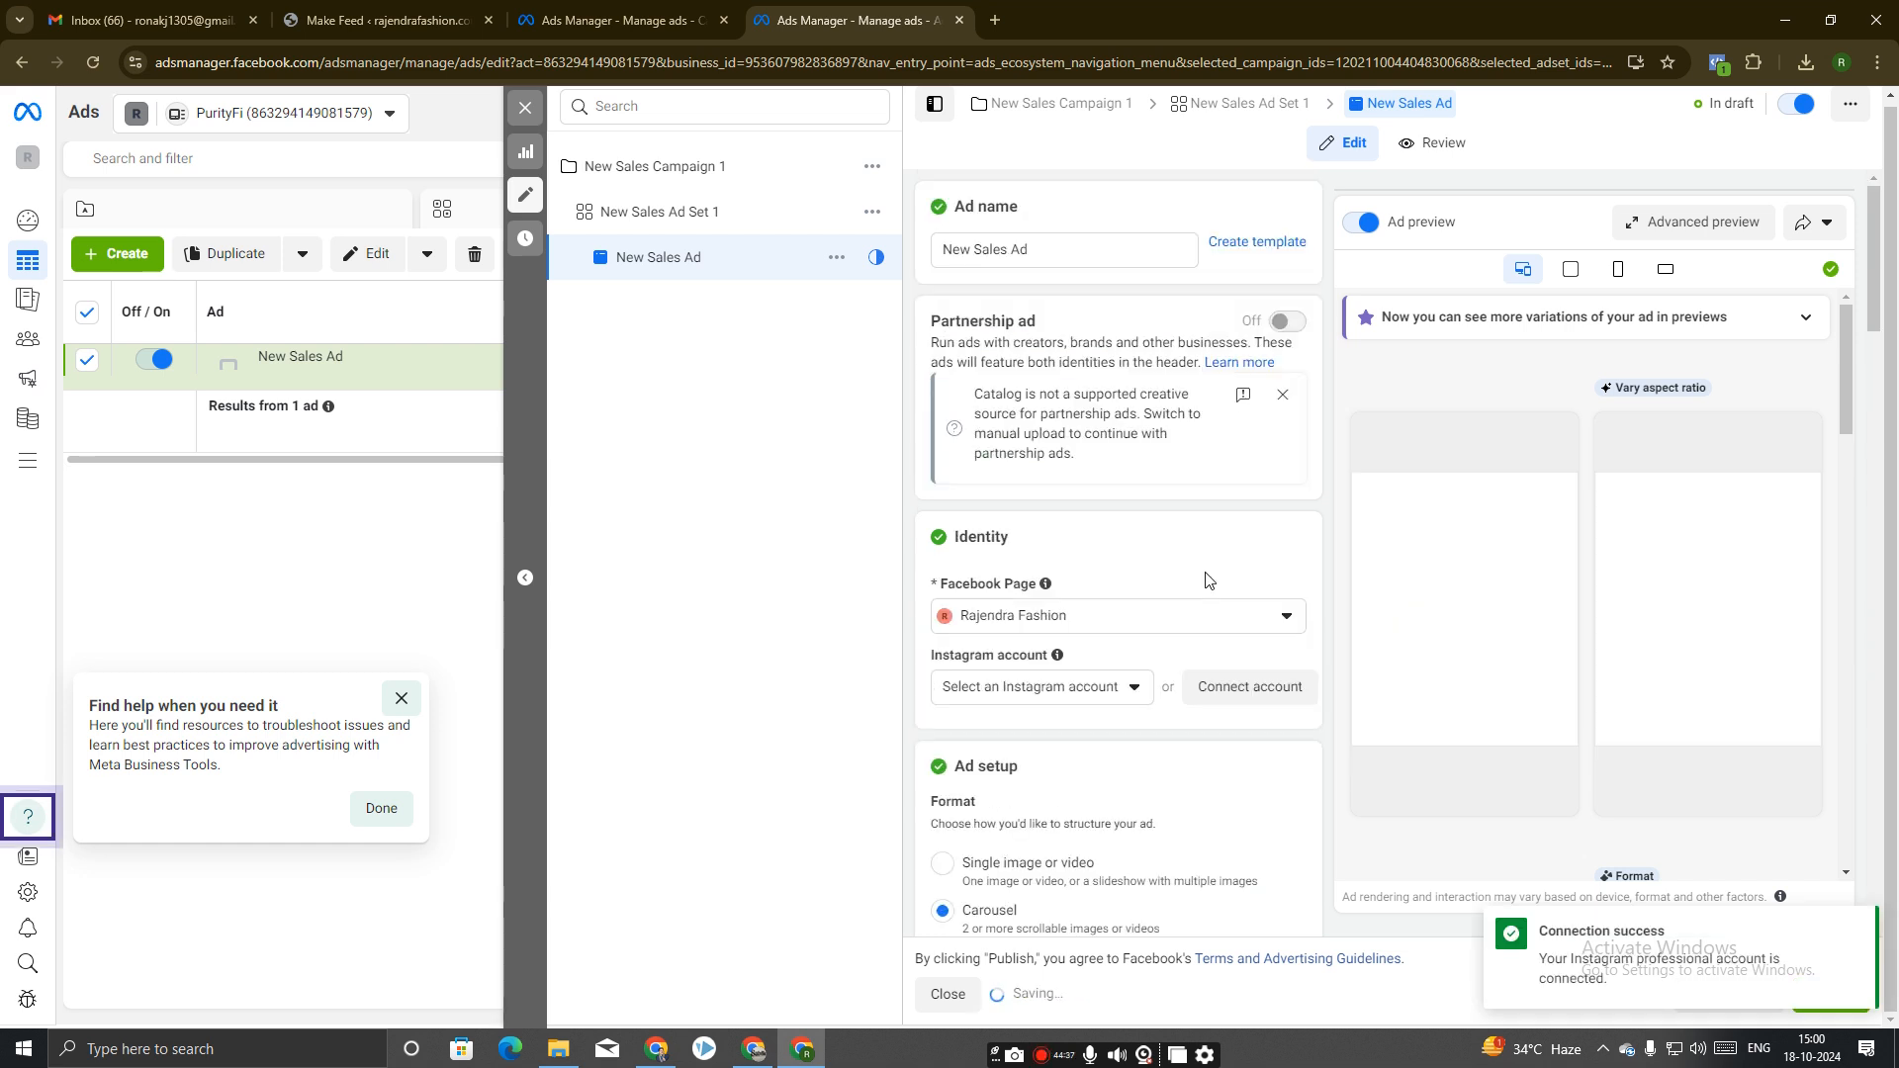
scroll(1205, 579, "down", 3)
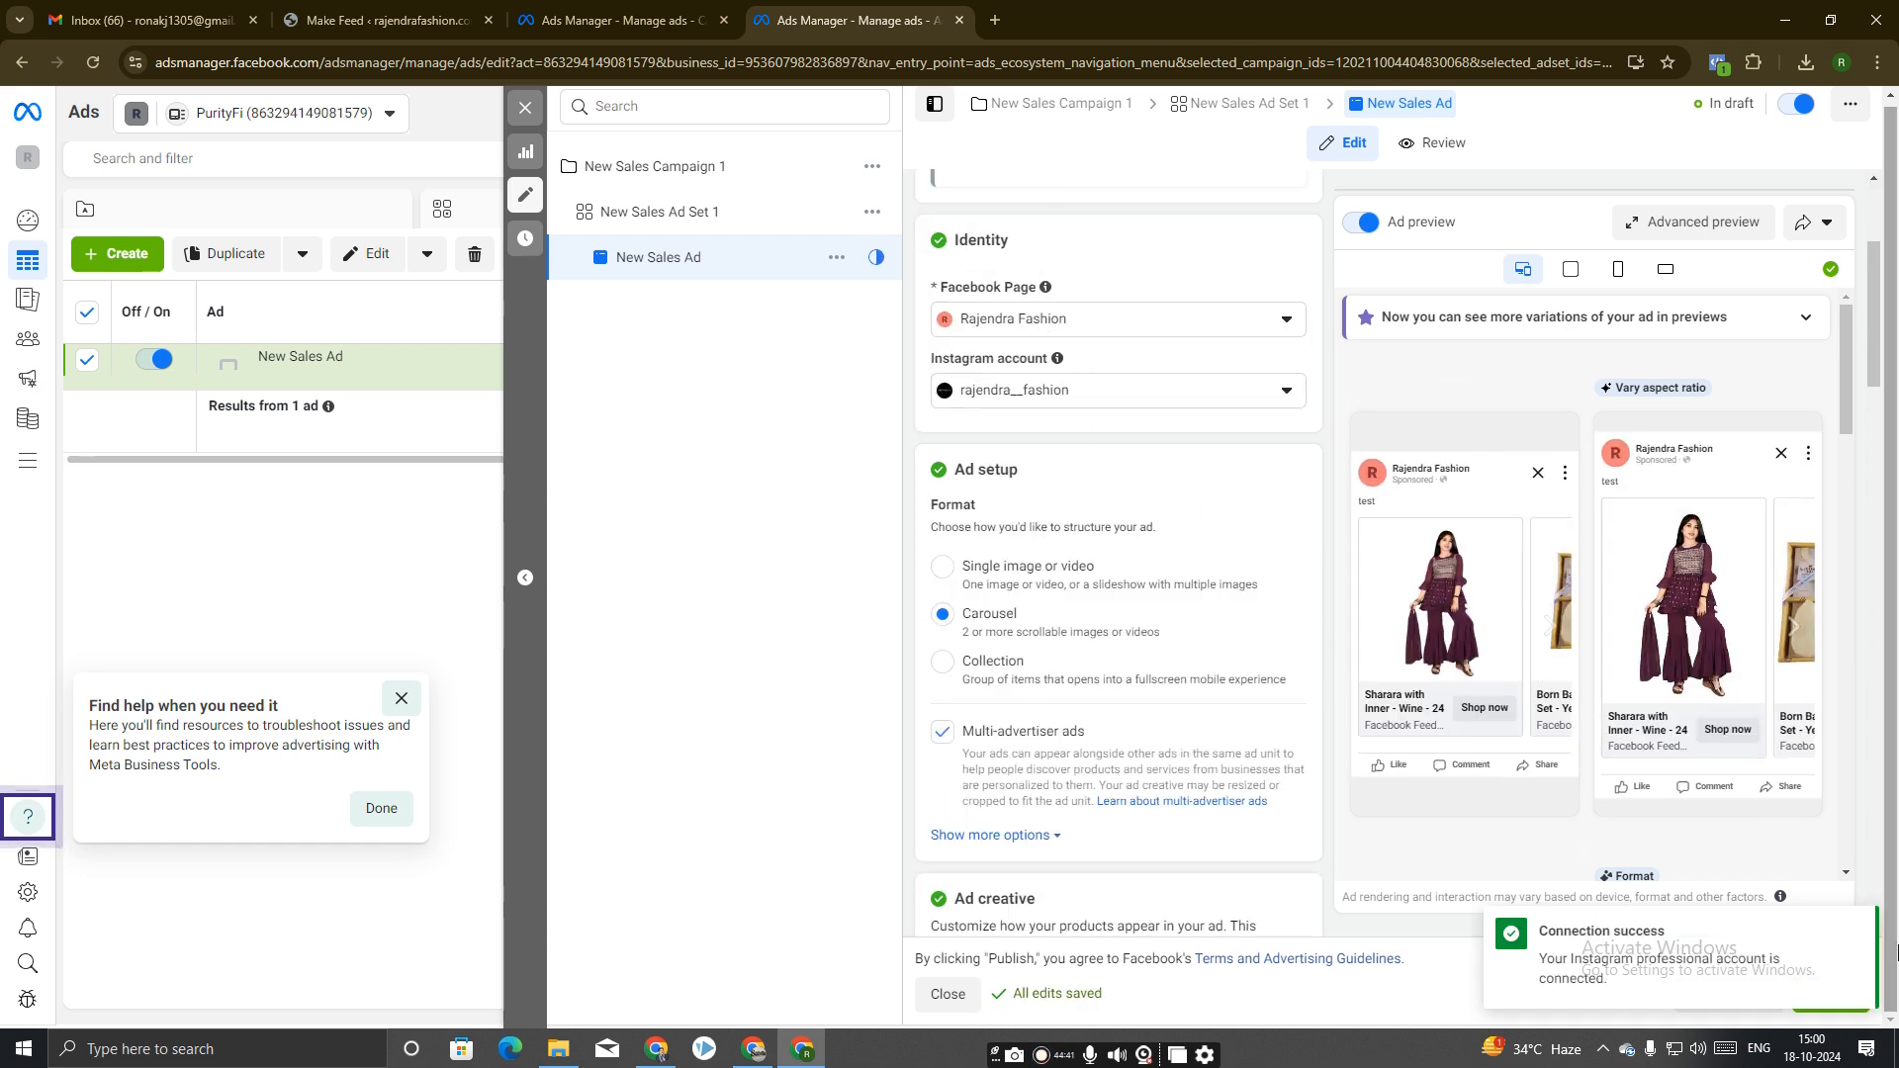
scroll(1605, 825, "down", 6)
Try to publish New Sales Ad again, read its publishing details, and close them.
left_click(1849, 927)
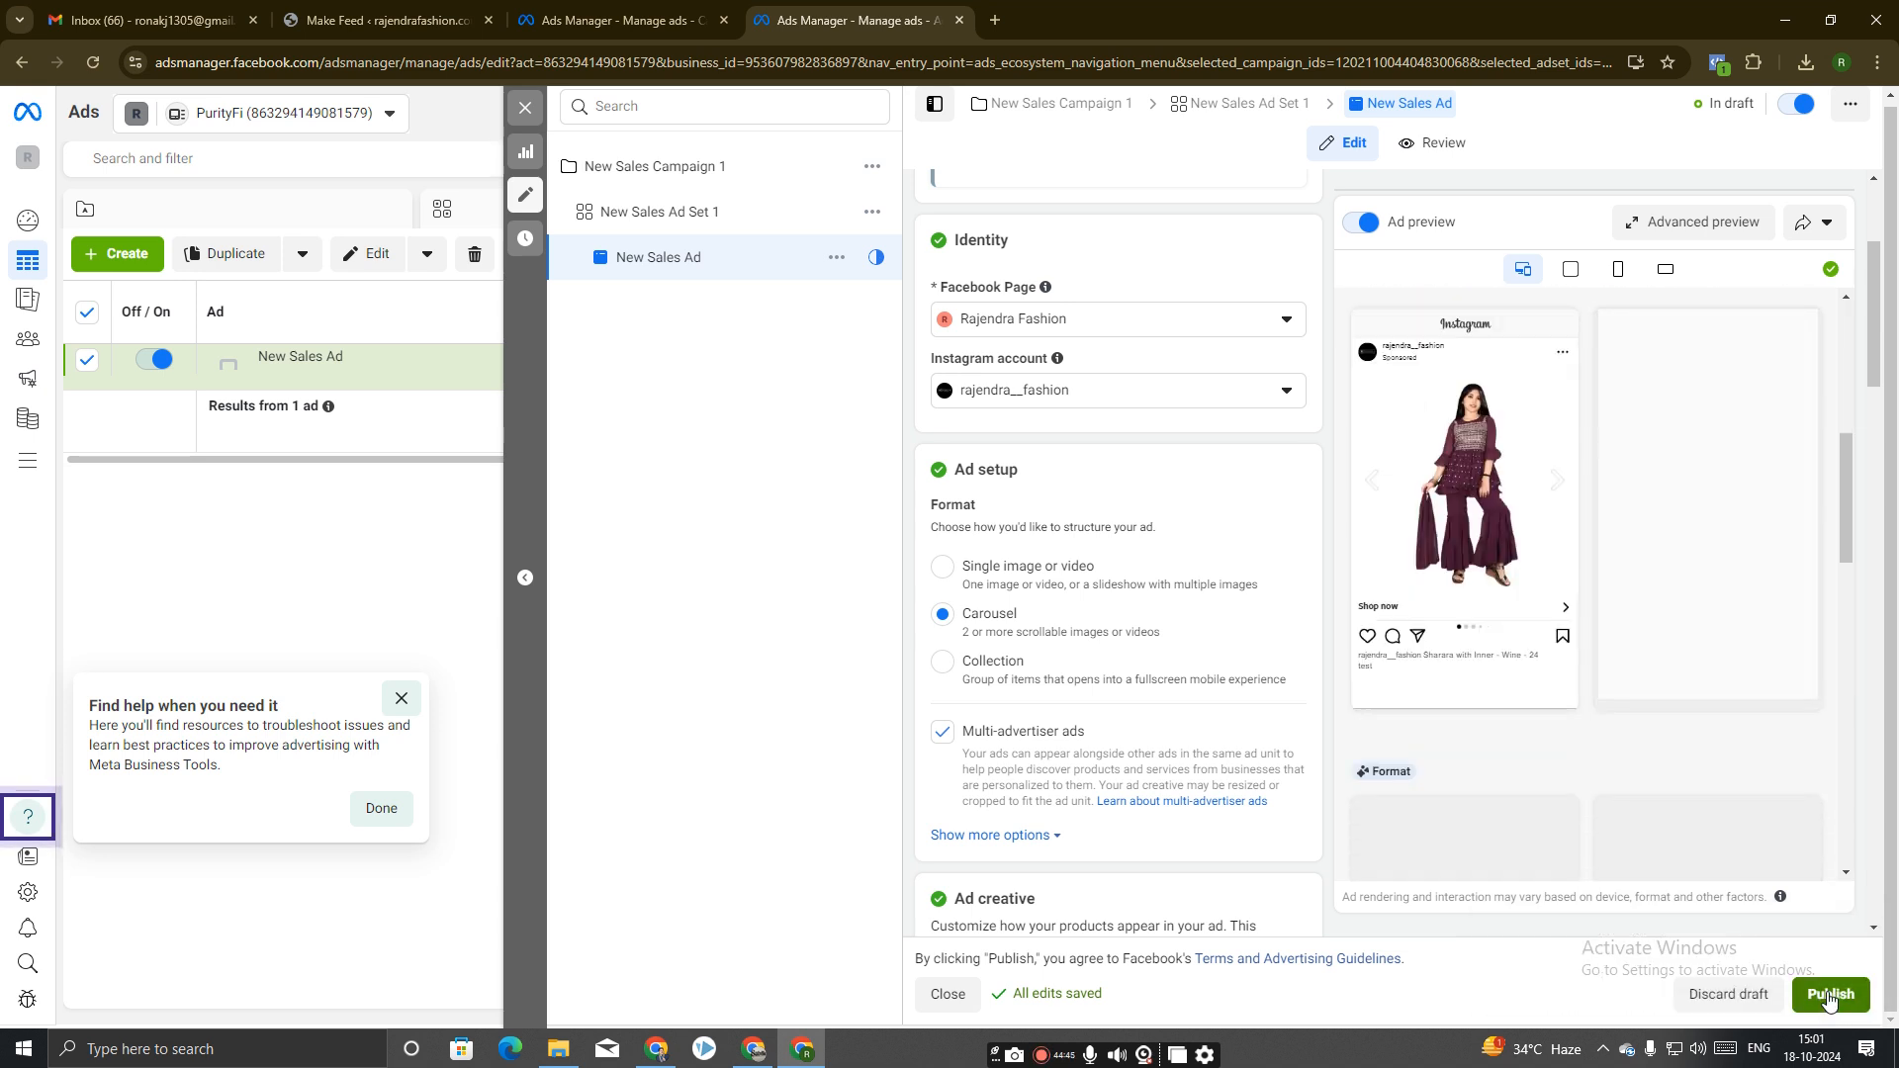
left_click(1829, 997)
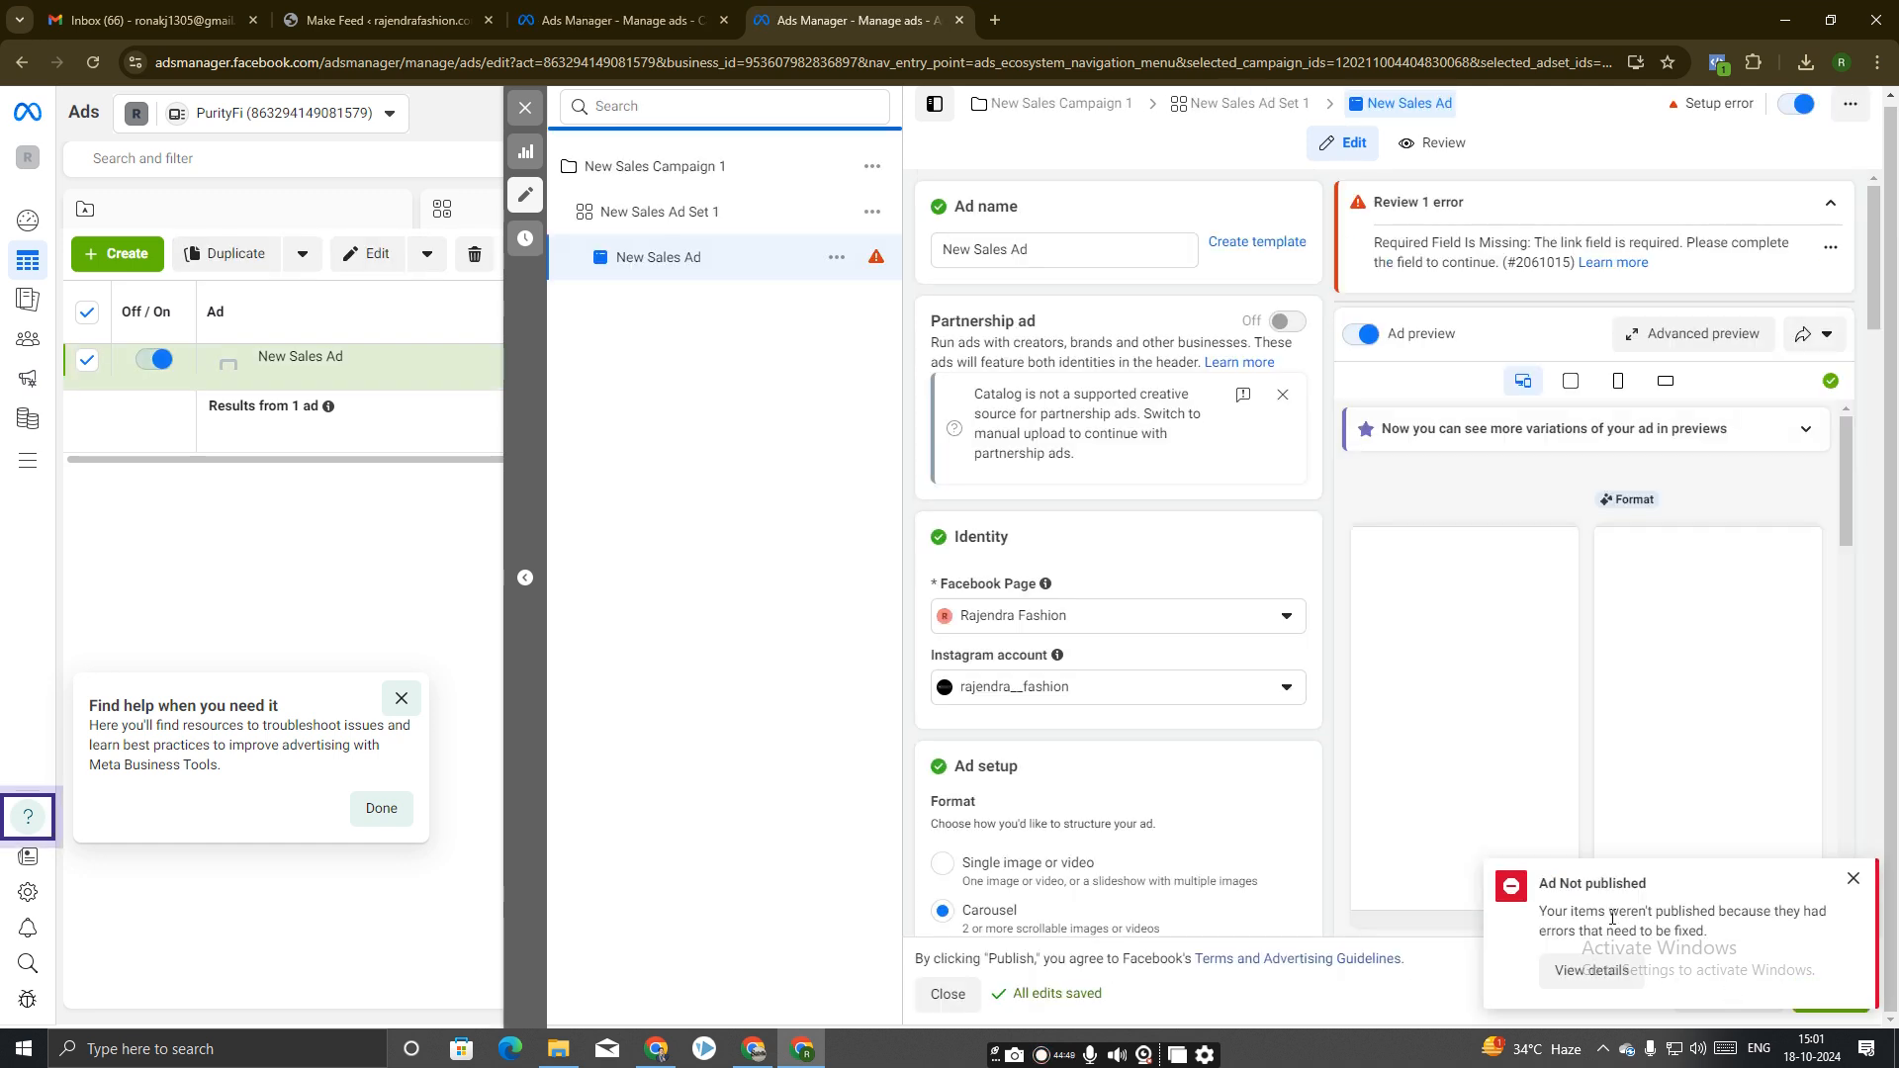
left_click(1586, 971)
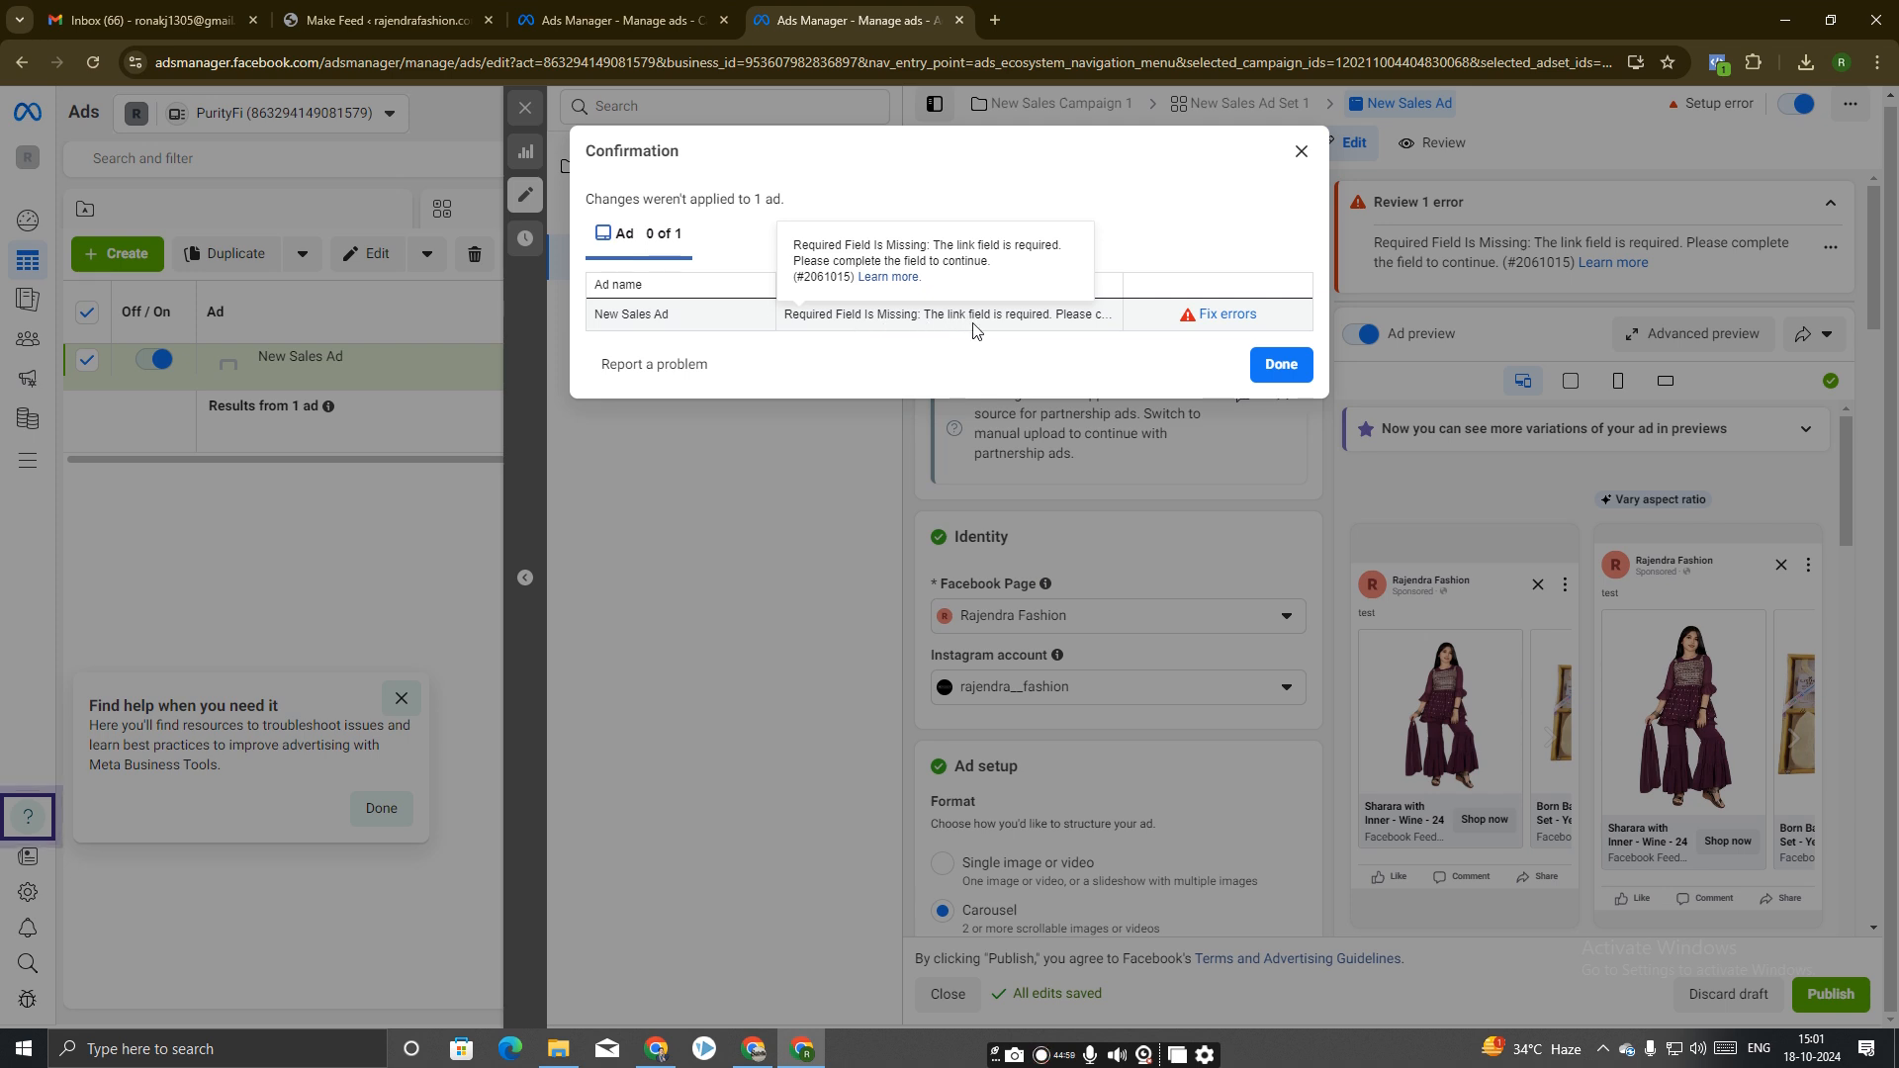
left_click_drag(928, 317, 1106, 320)
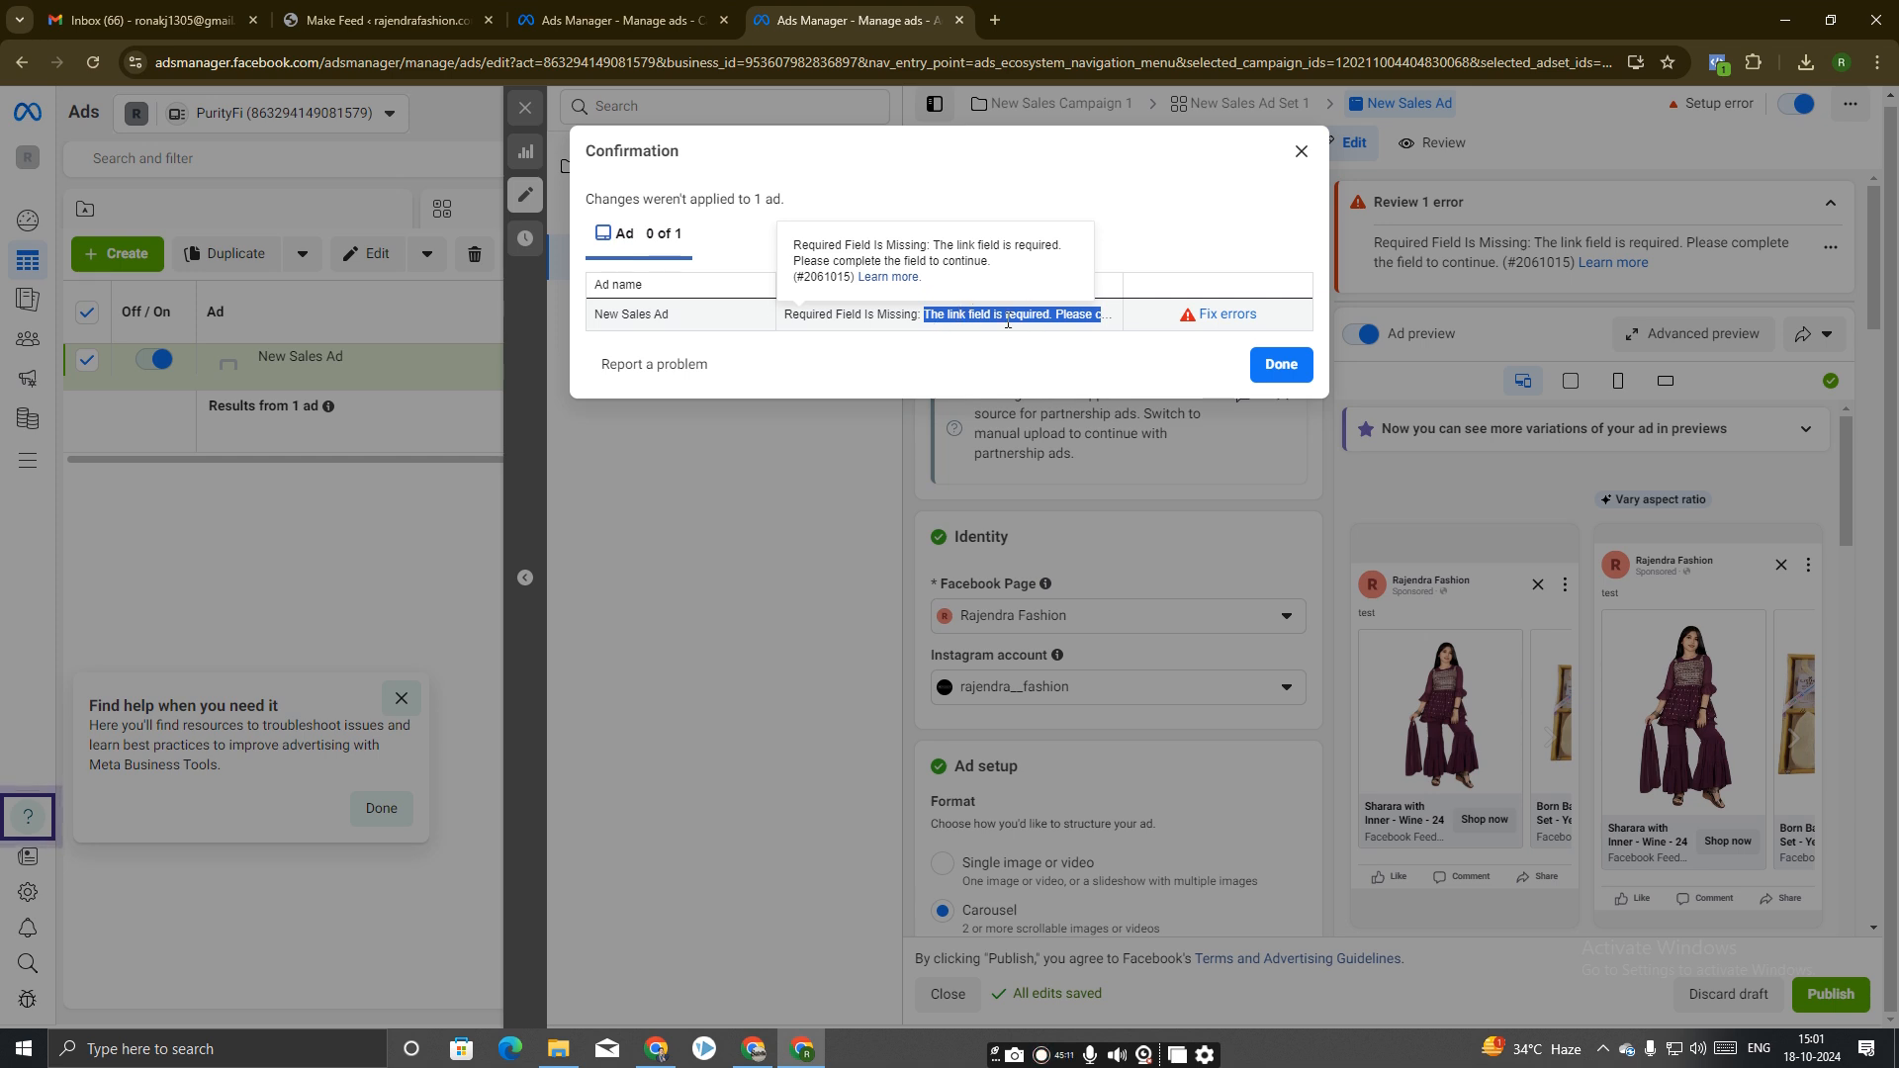
left_click(1278, 366)
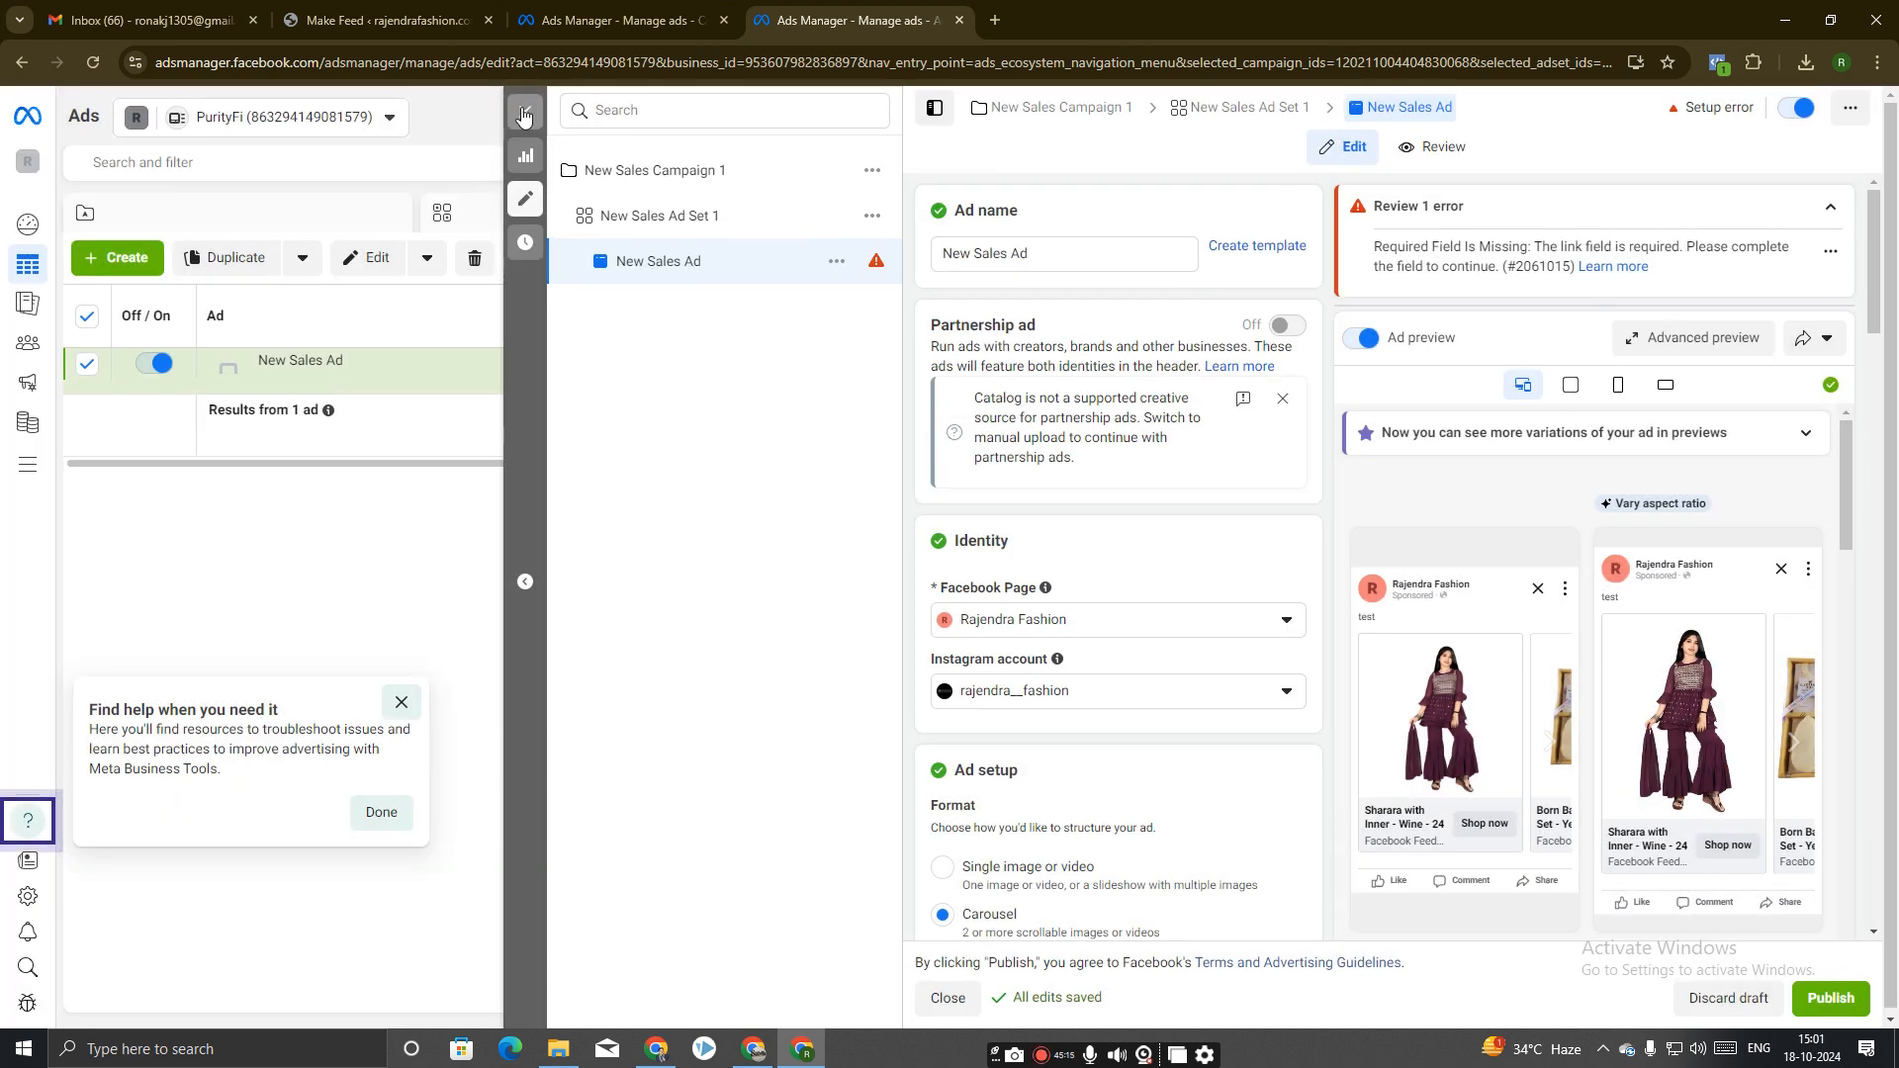
Close the ad editor and publish the draft items for New Sales Ad.
left_click(524, 113)
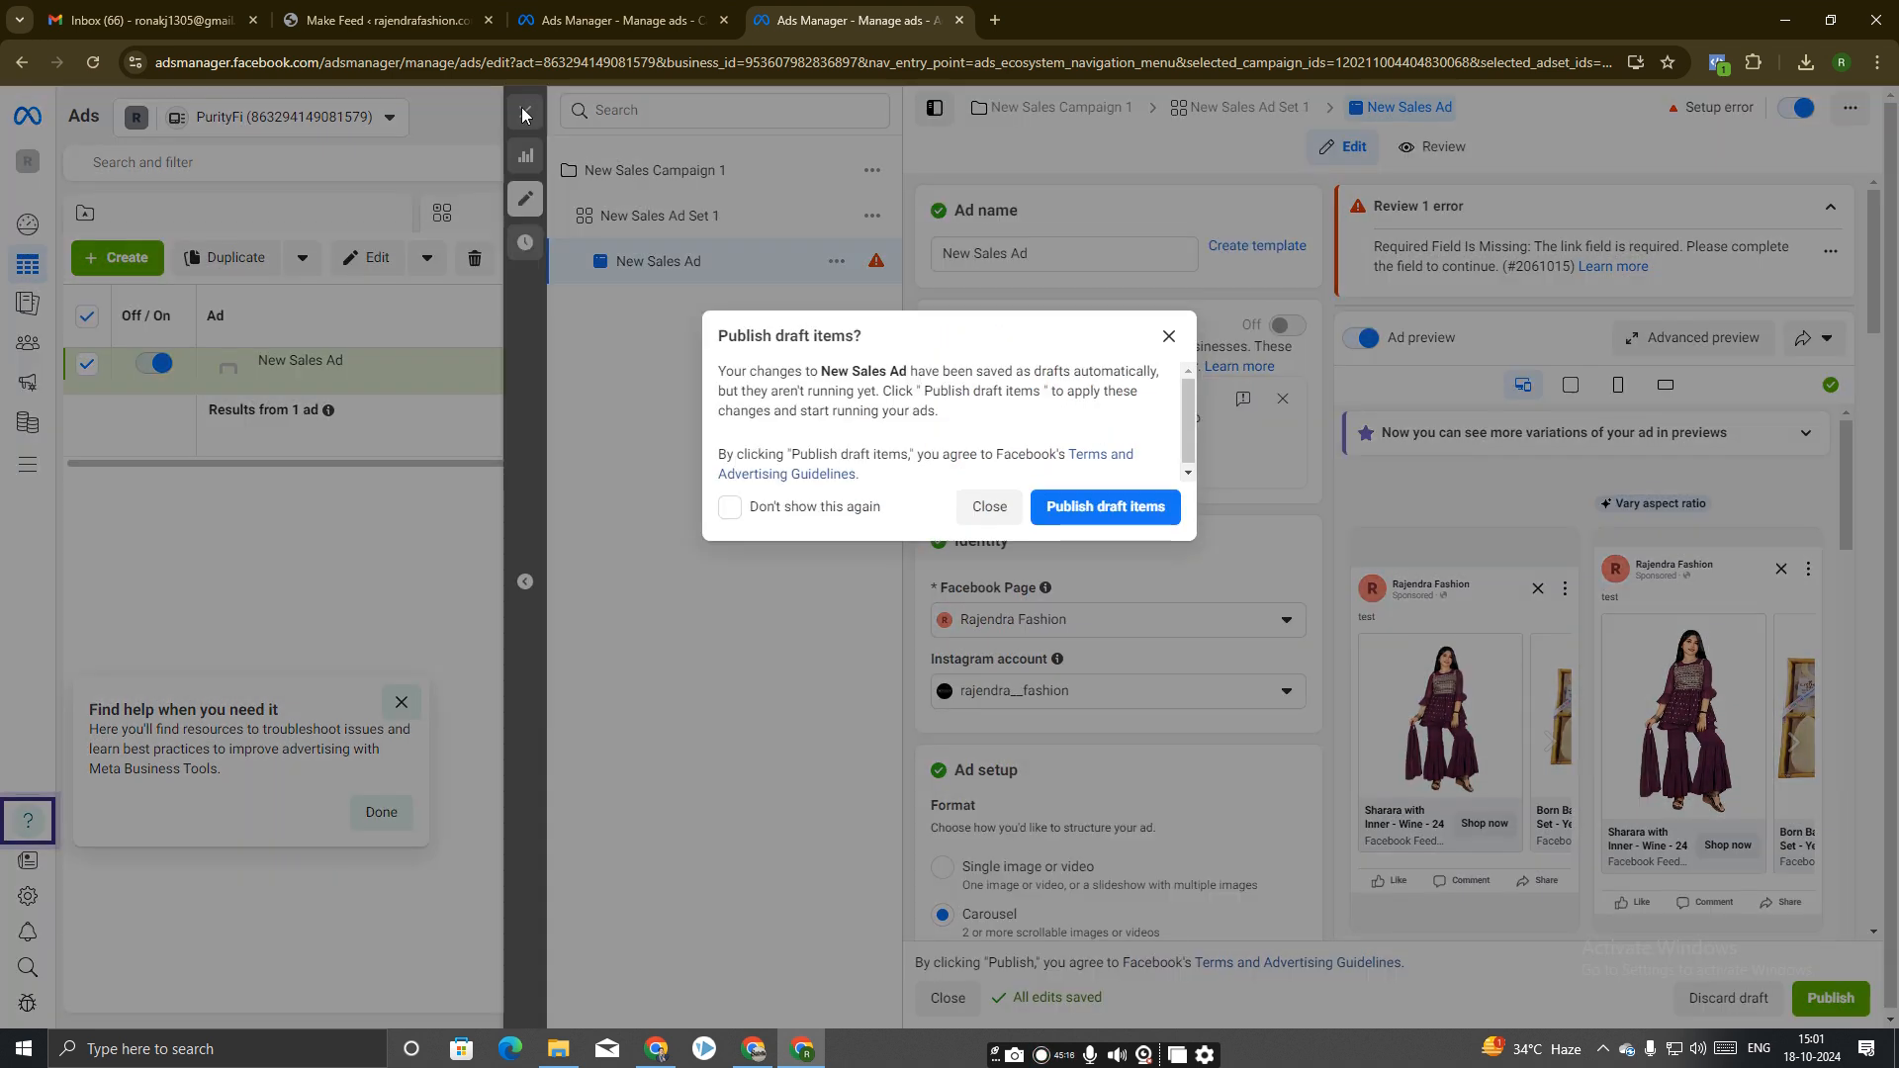
left_click(1061, 512)
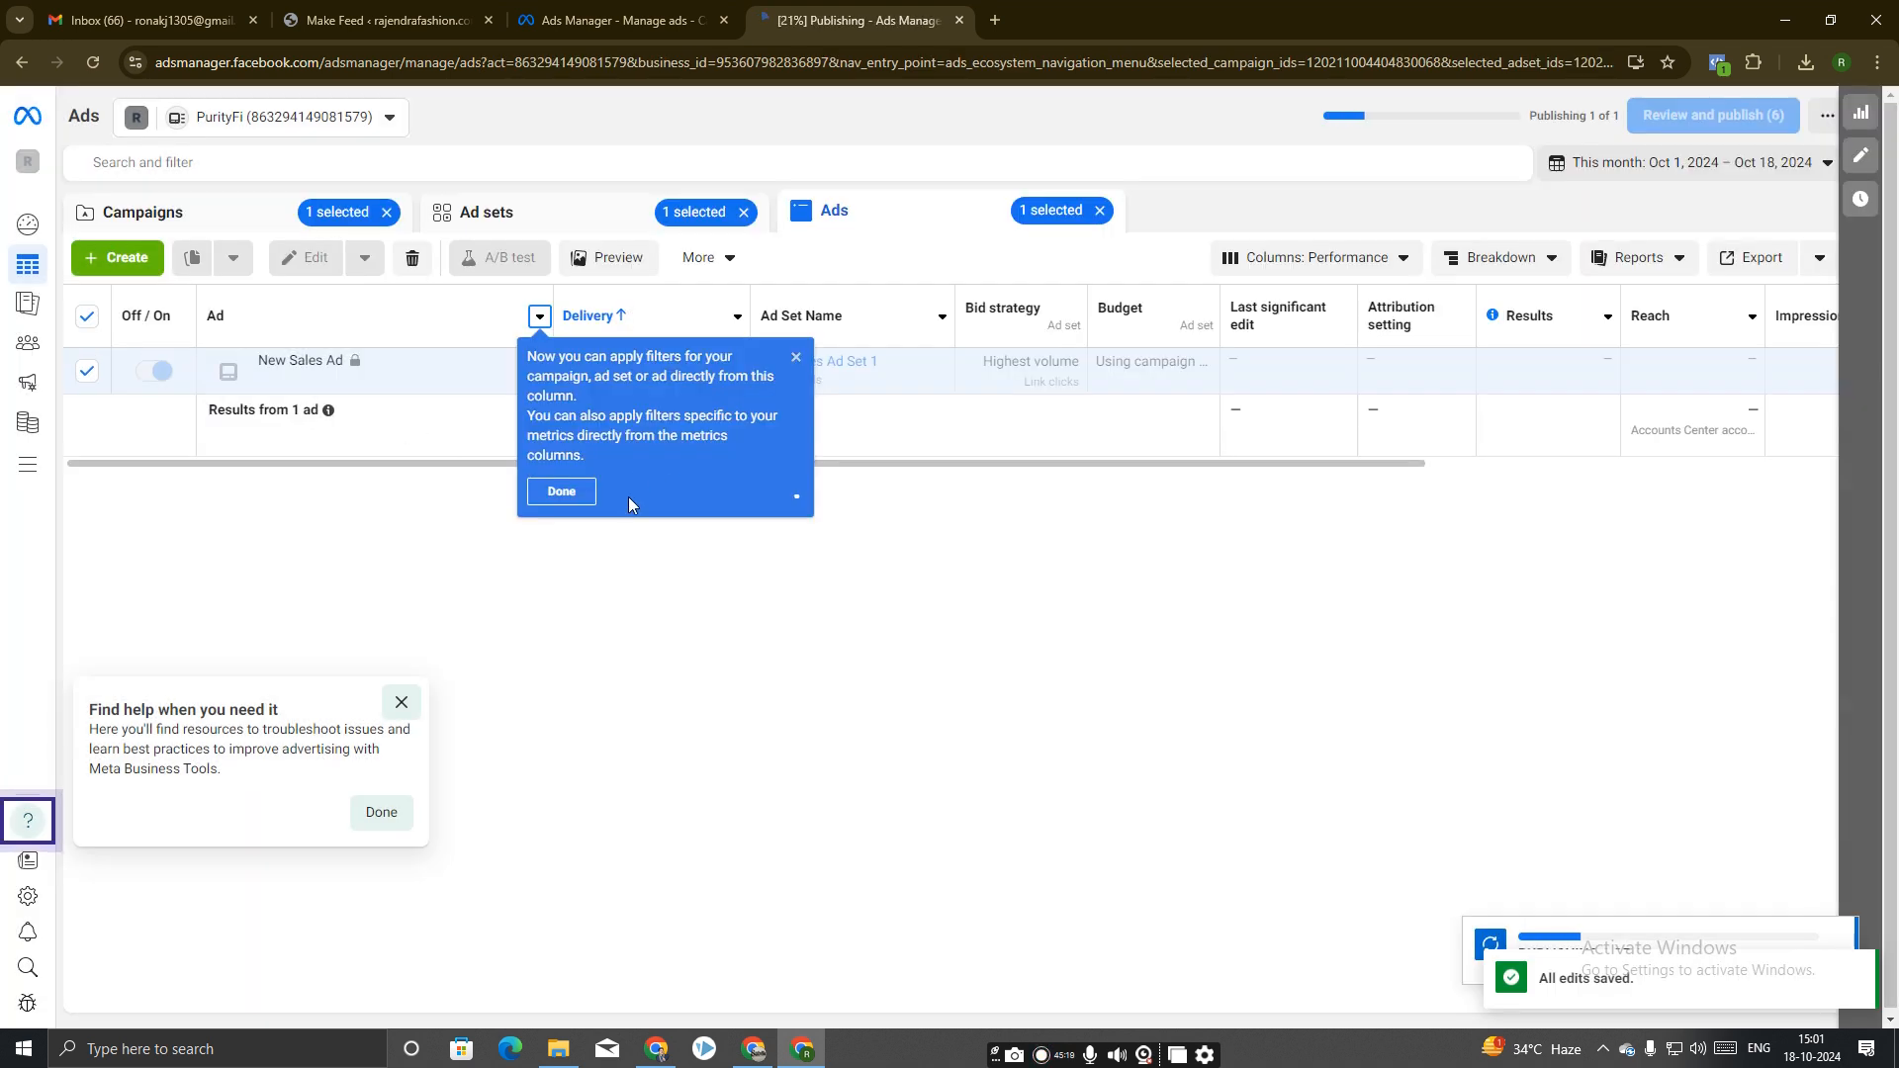
Turn New Sales Ad off, open it for editing from its setup error, and leave the editor without publishing the draft items.
left_click(796, 358)
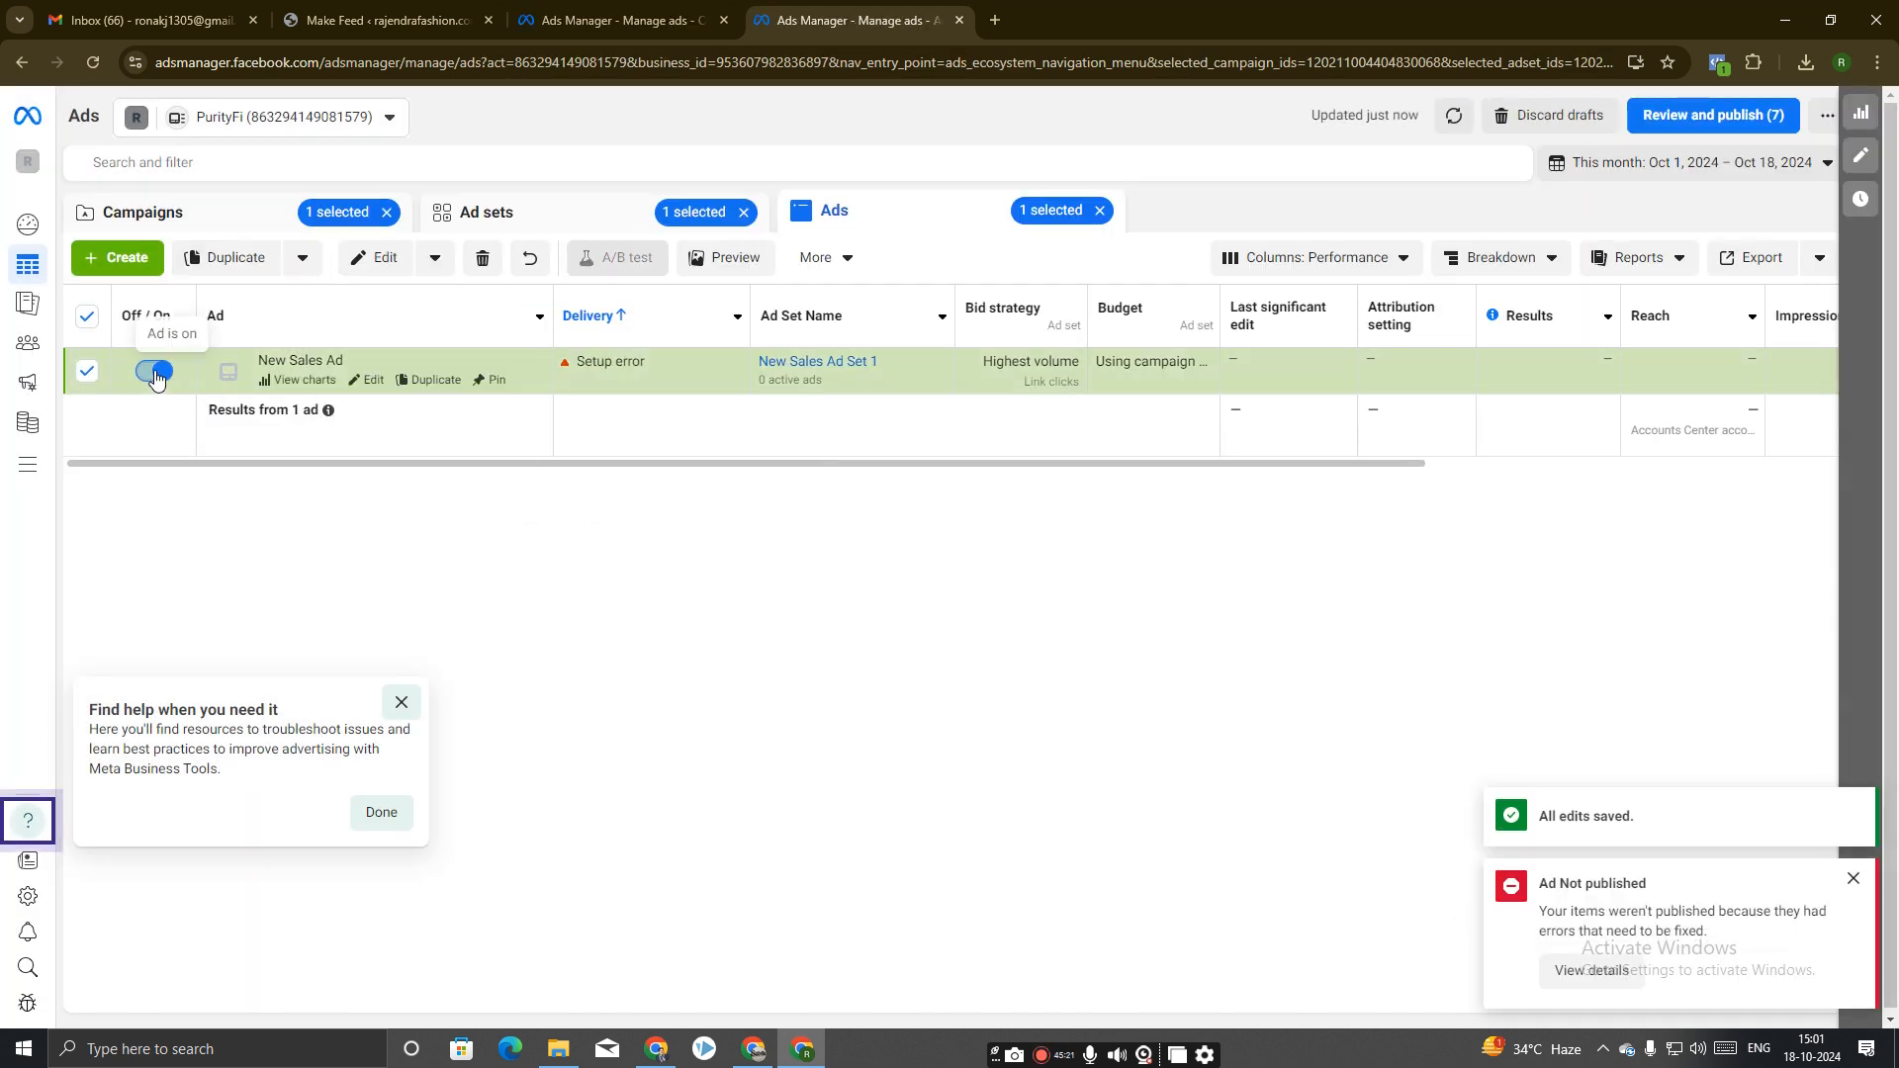
left_click(156, 374)
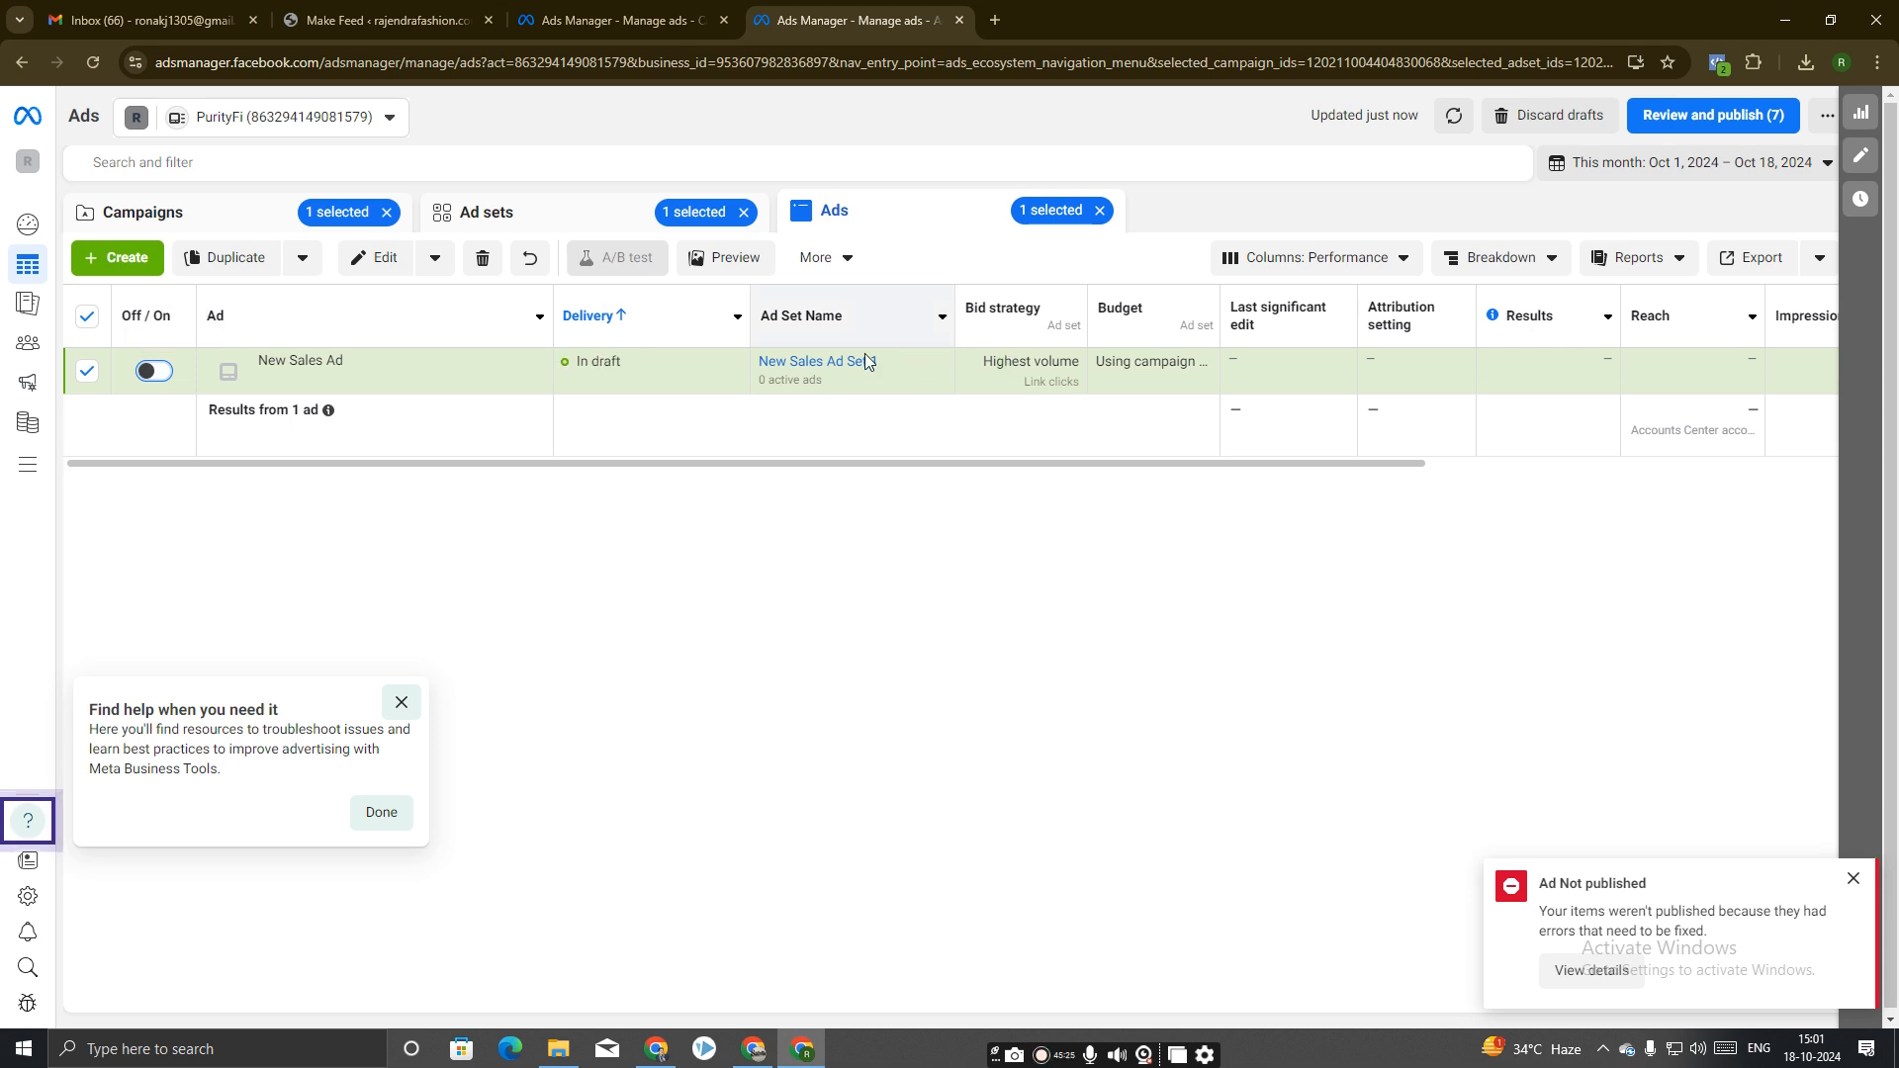
left_click_drag(587, 363, 647, 360)
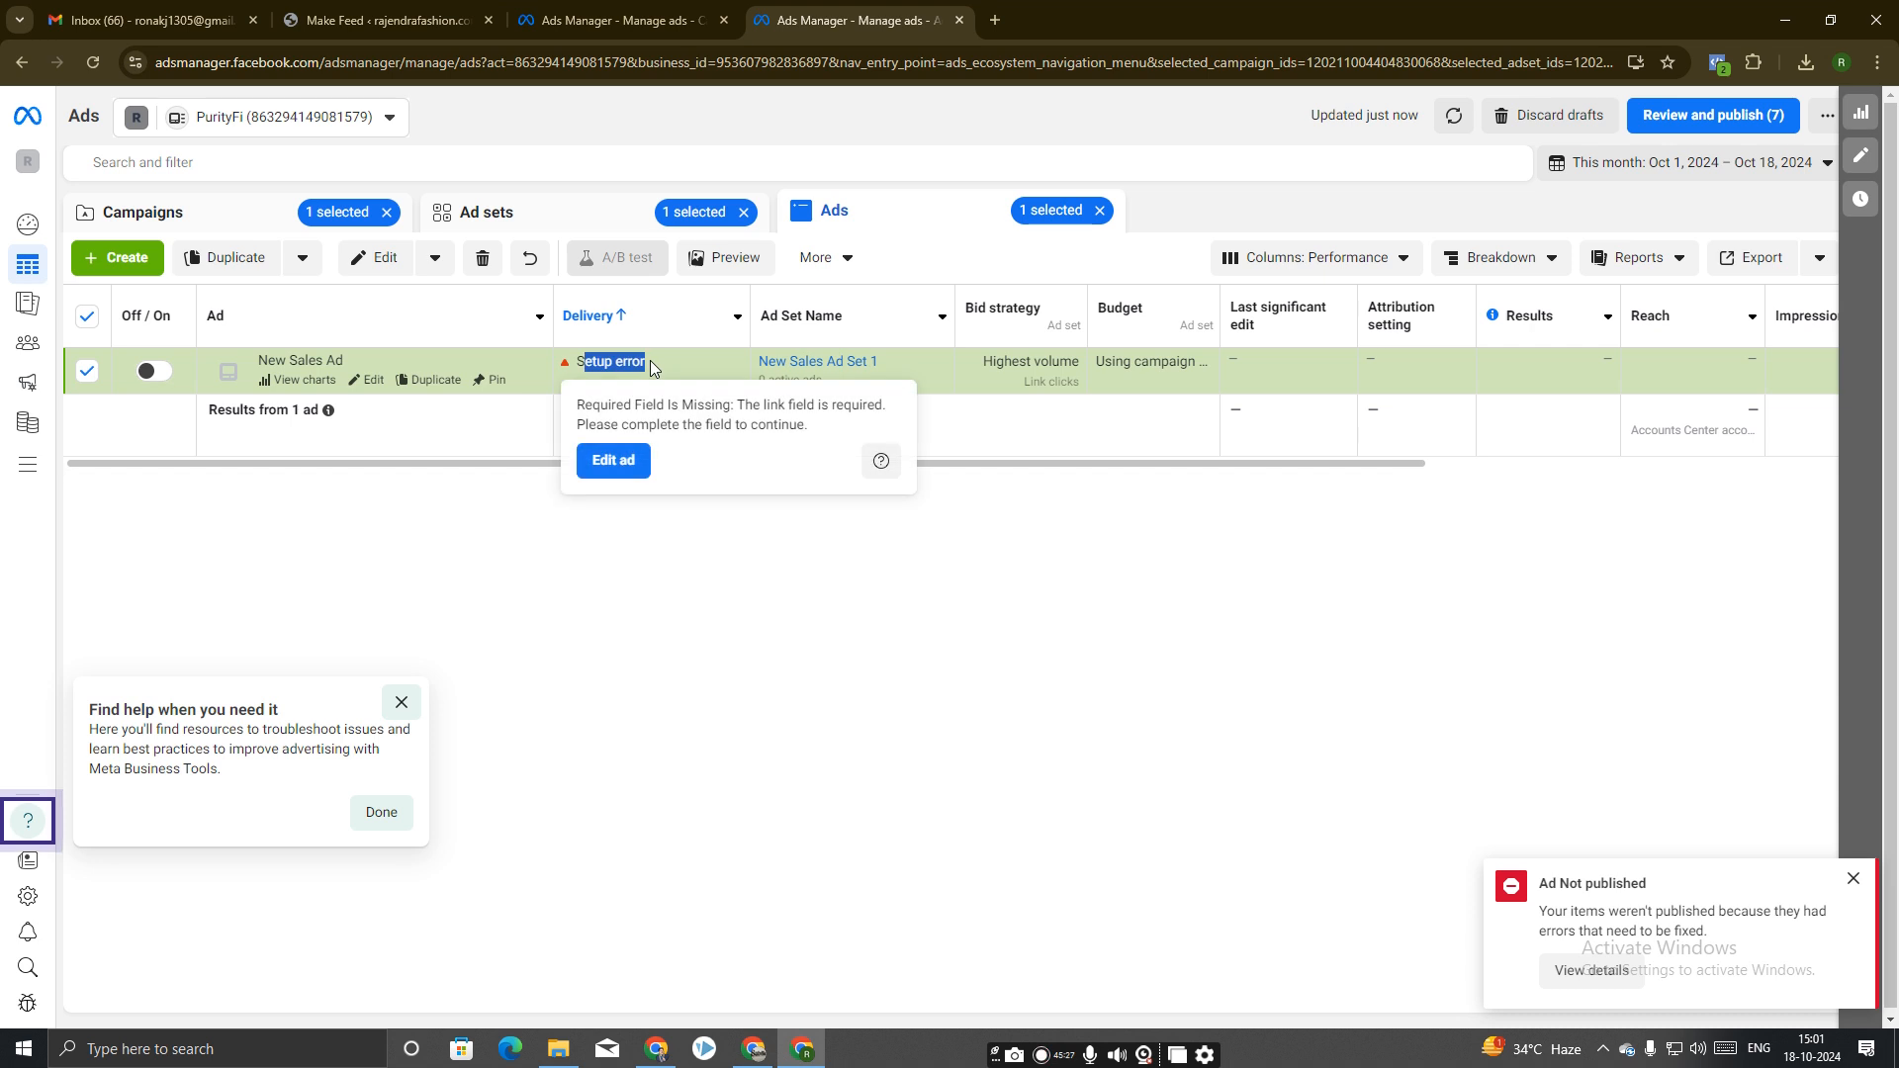
left_click(604, 463)
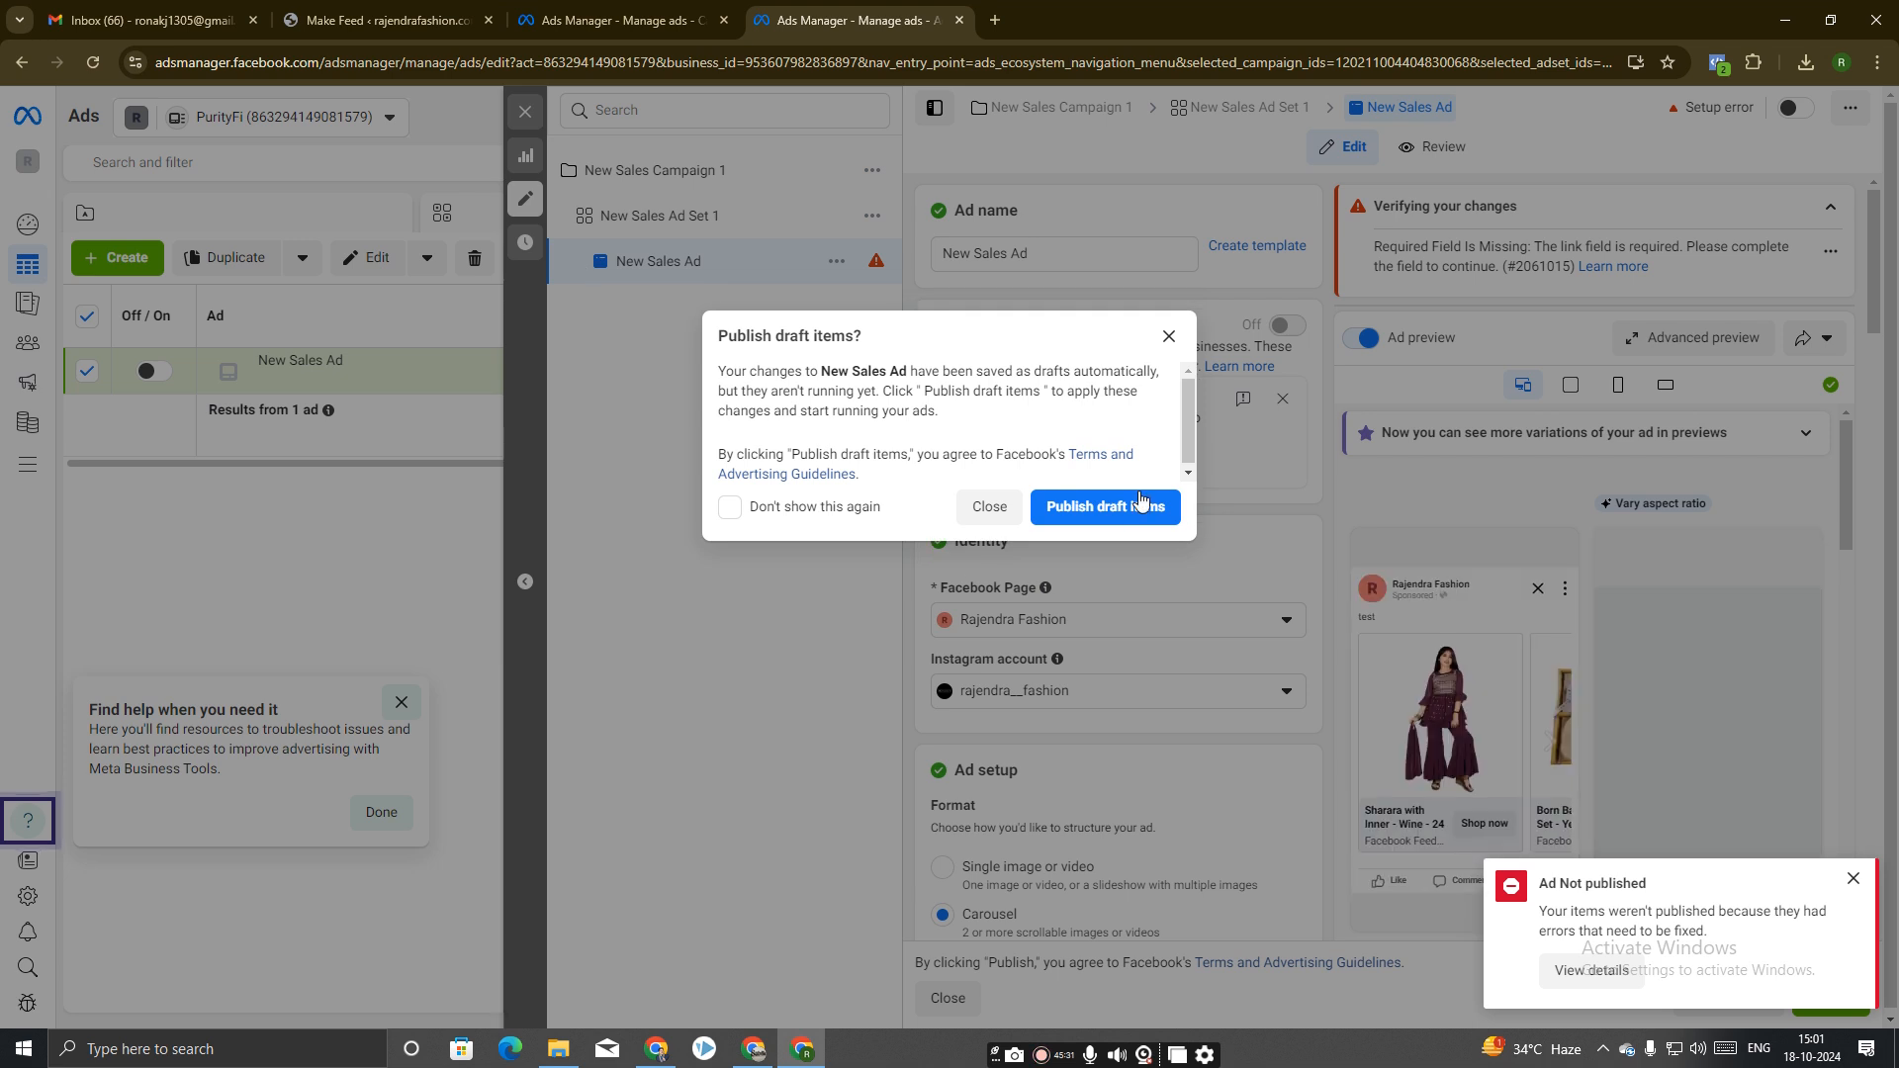
left_click(987, 507)
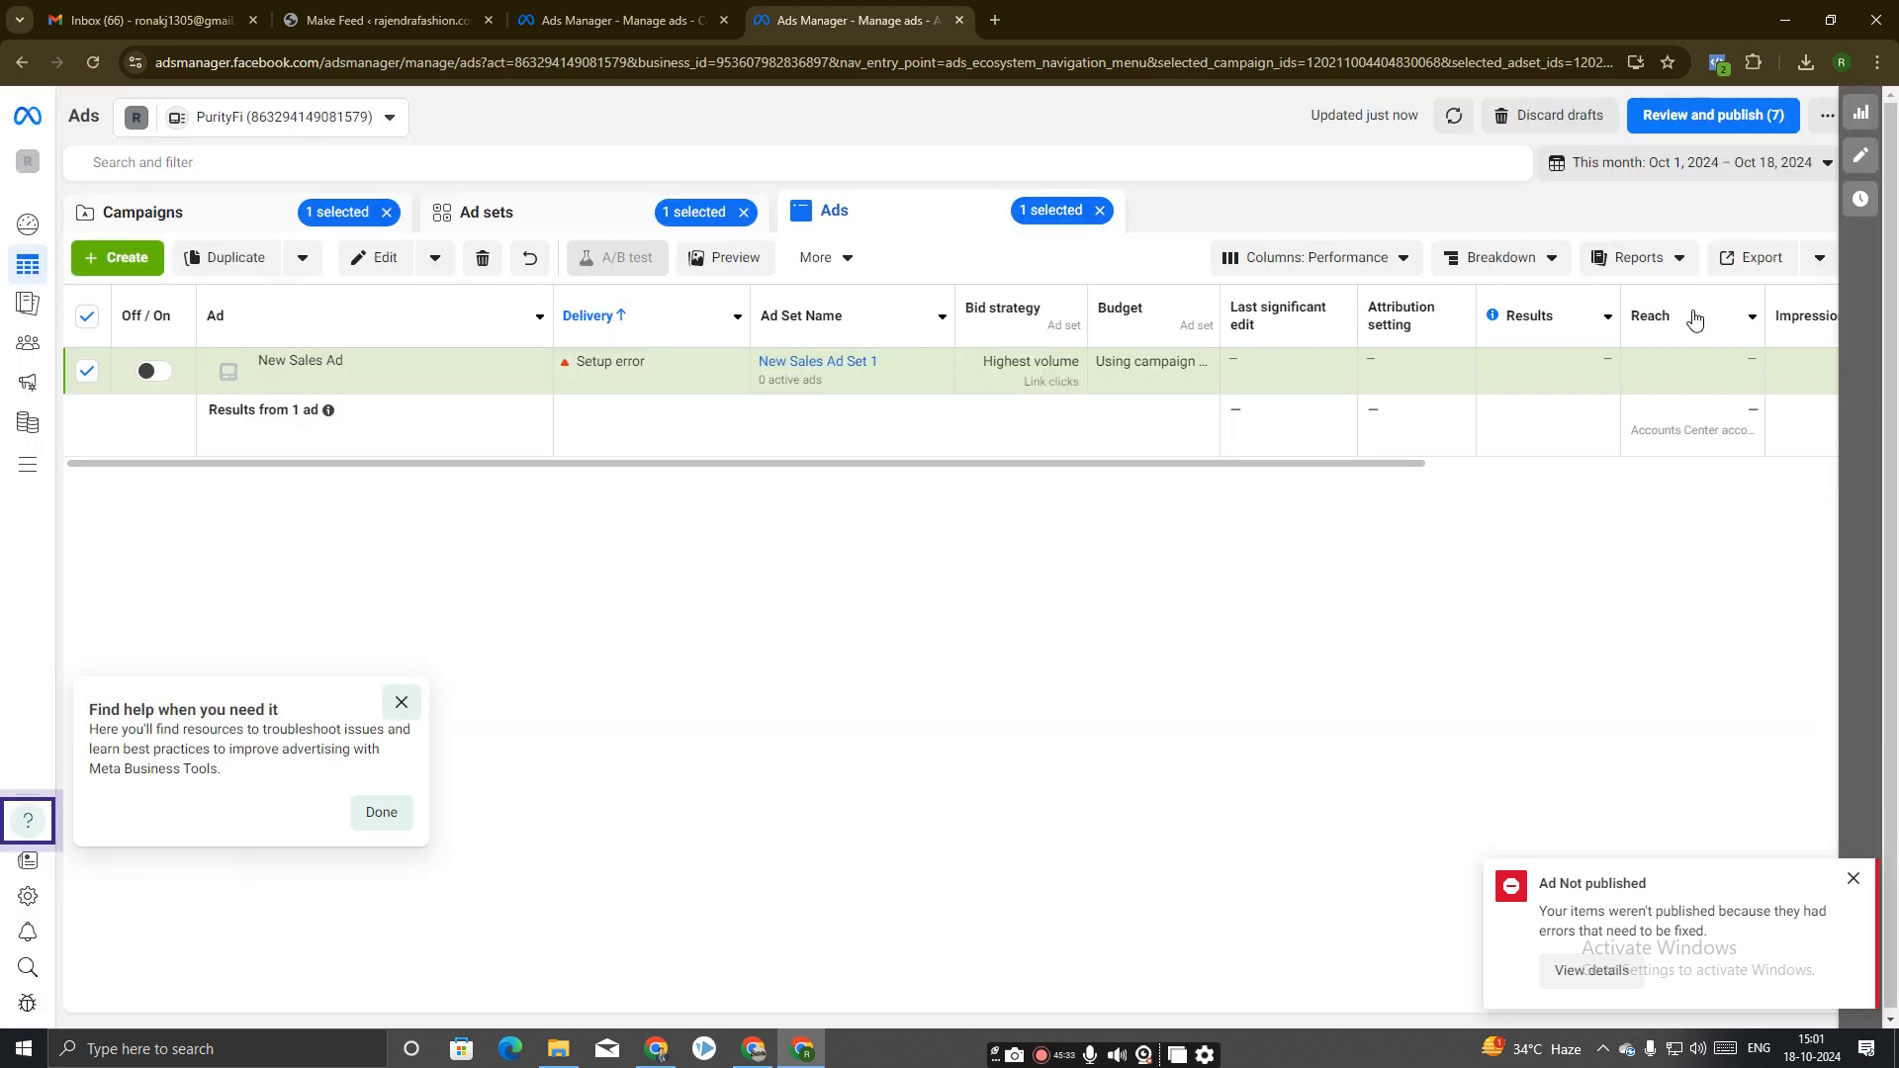
Dismiss the unpublished-ad notice and the help tip, and check which ad accounts are available.
left_click(1854, 879)
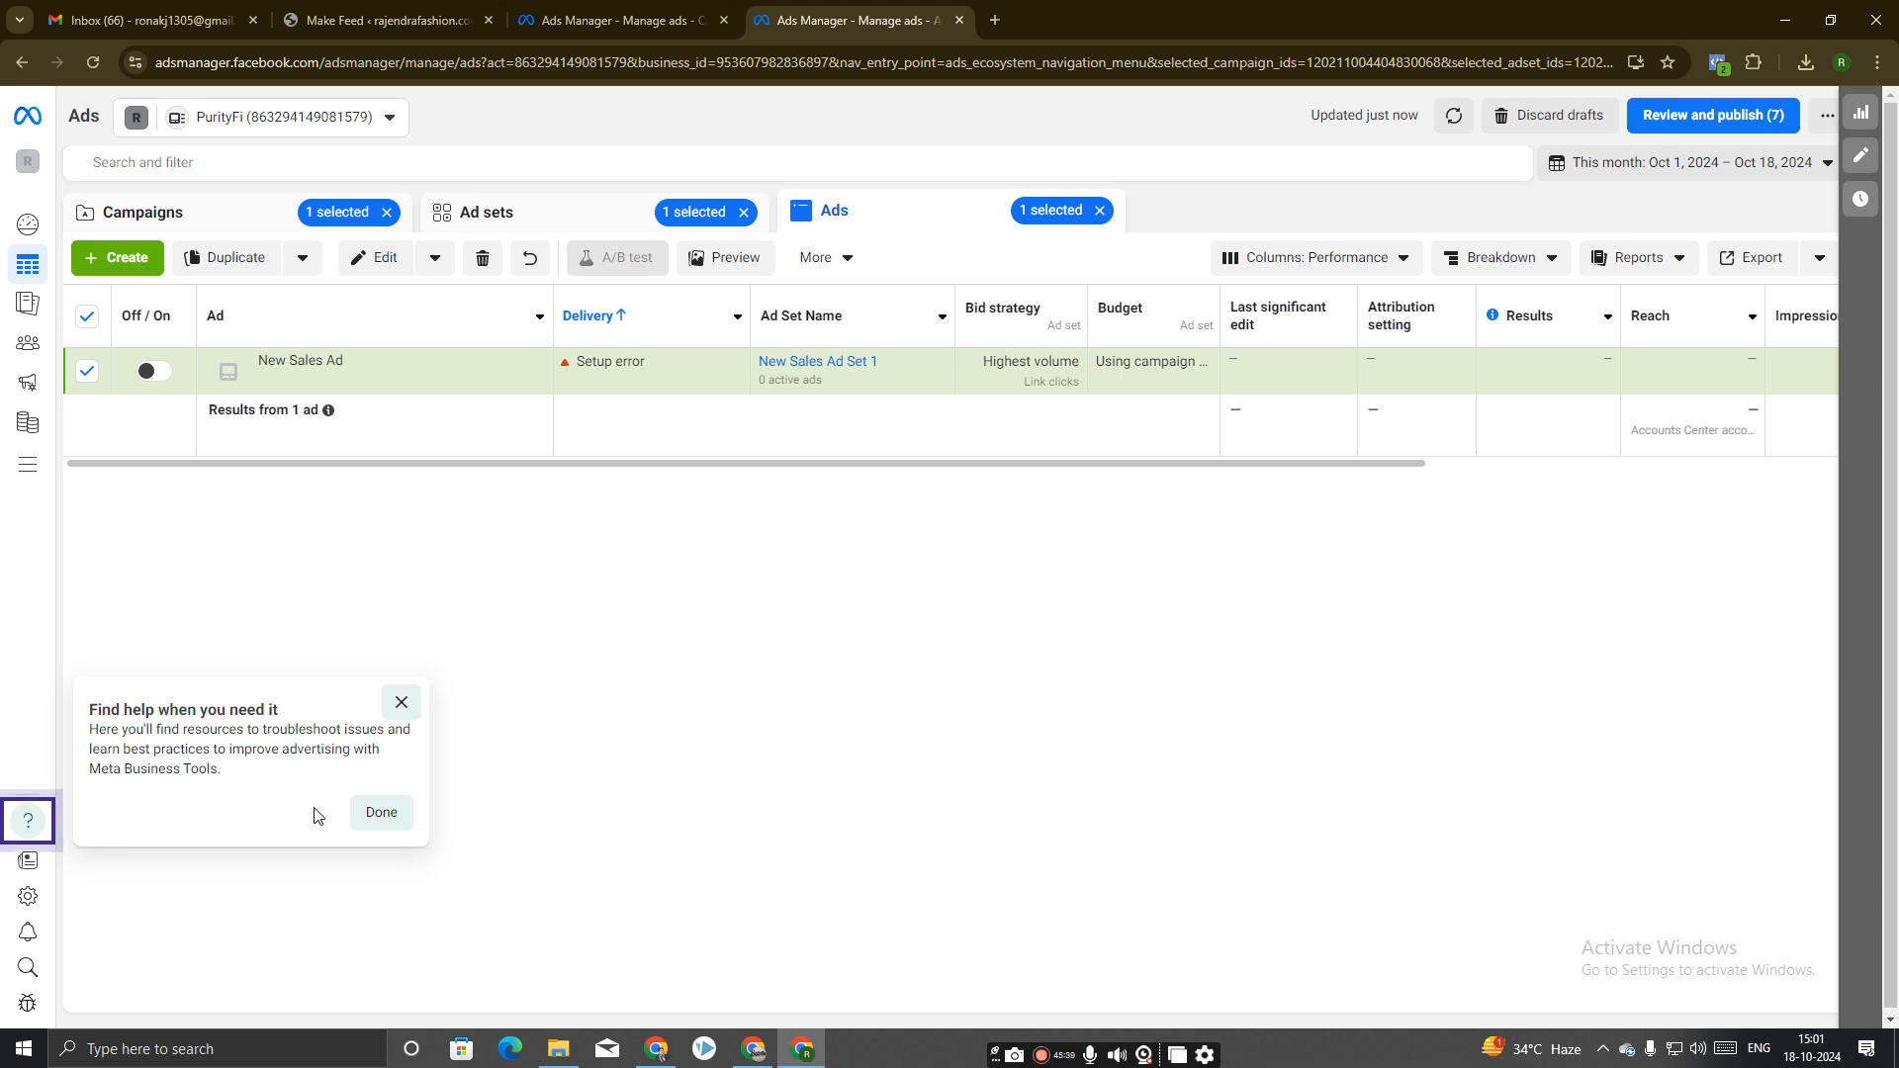
left_click(392, 811)
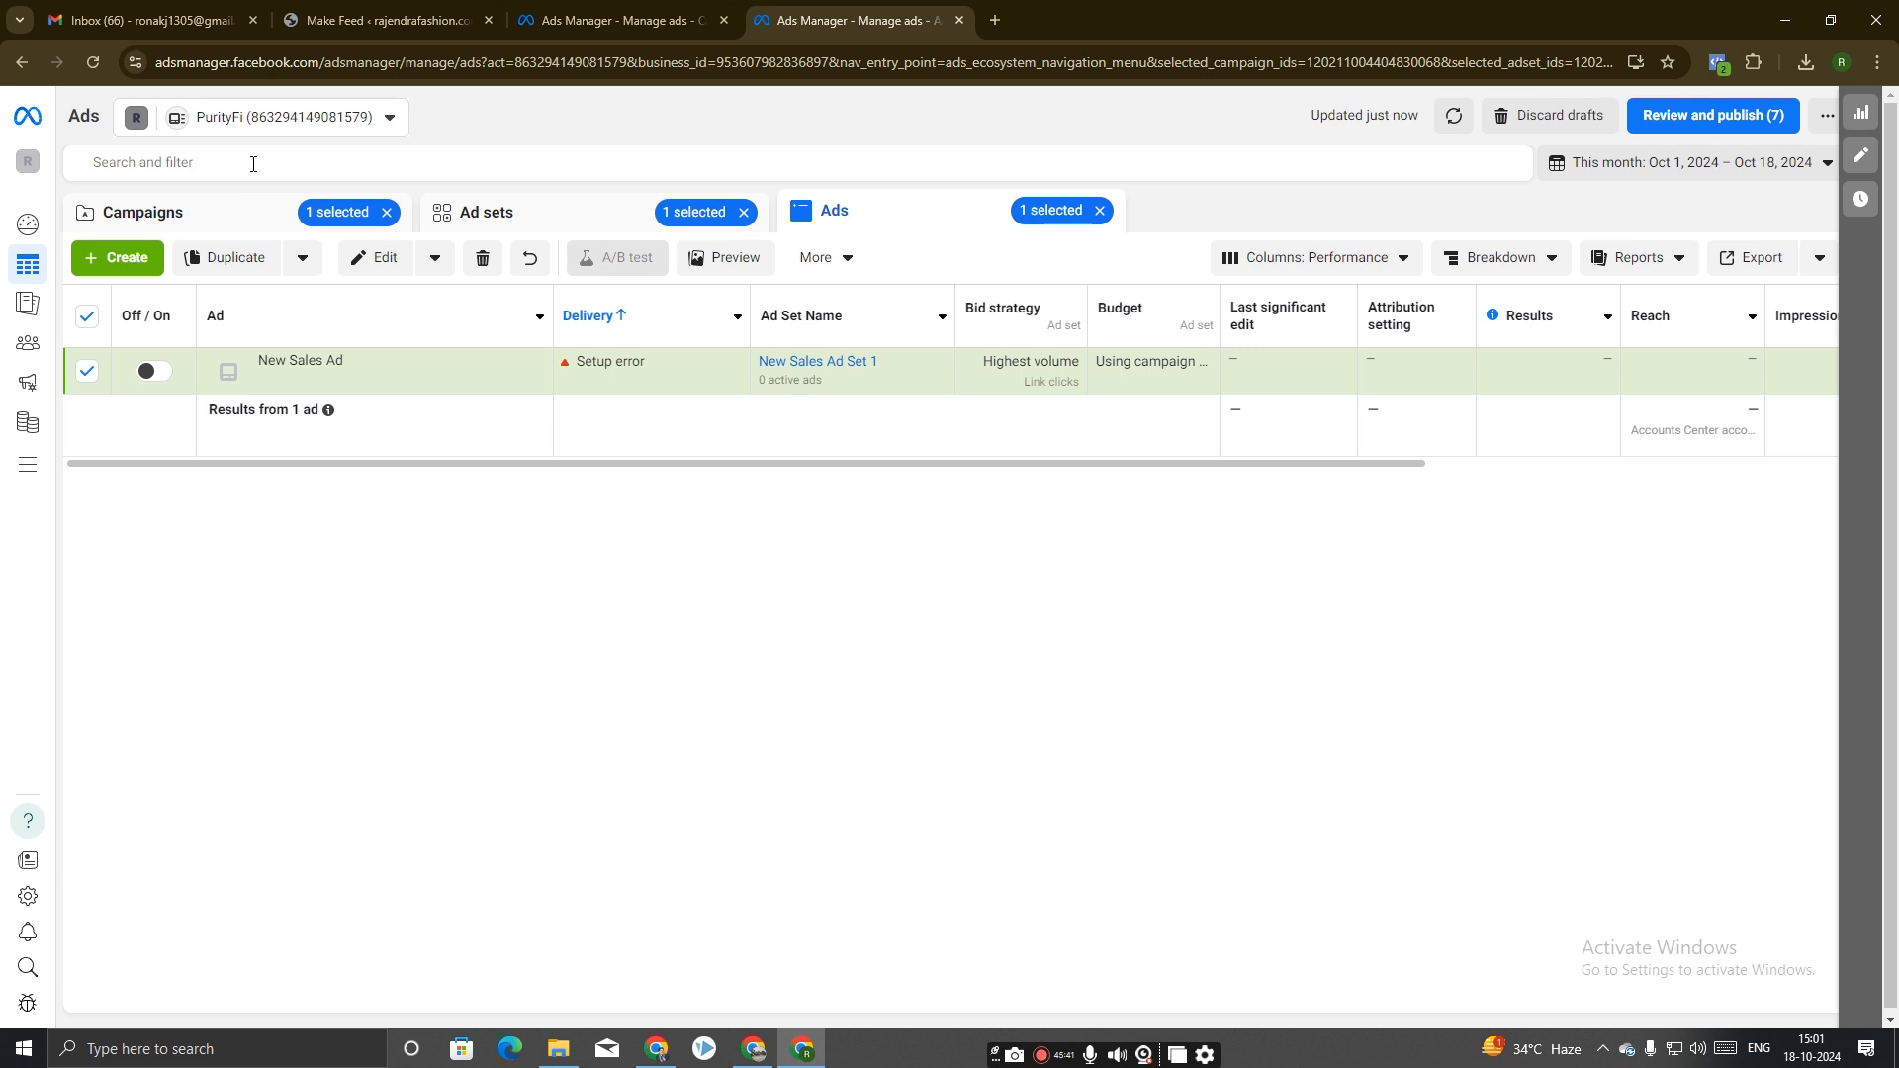
left_click(283, 137)
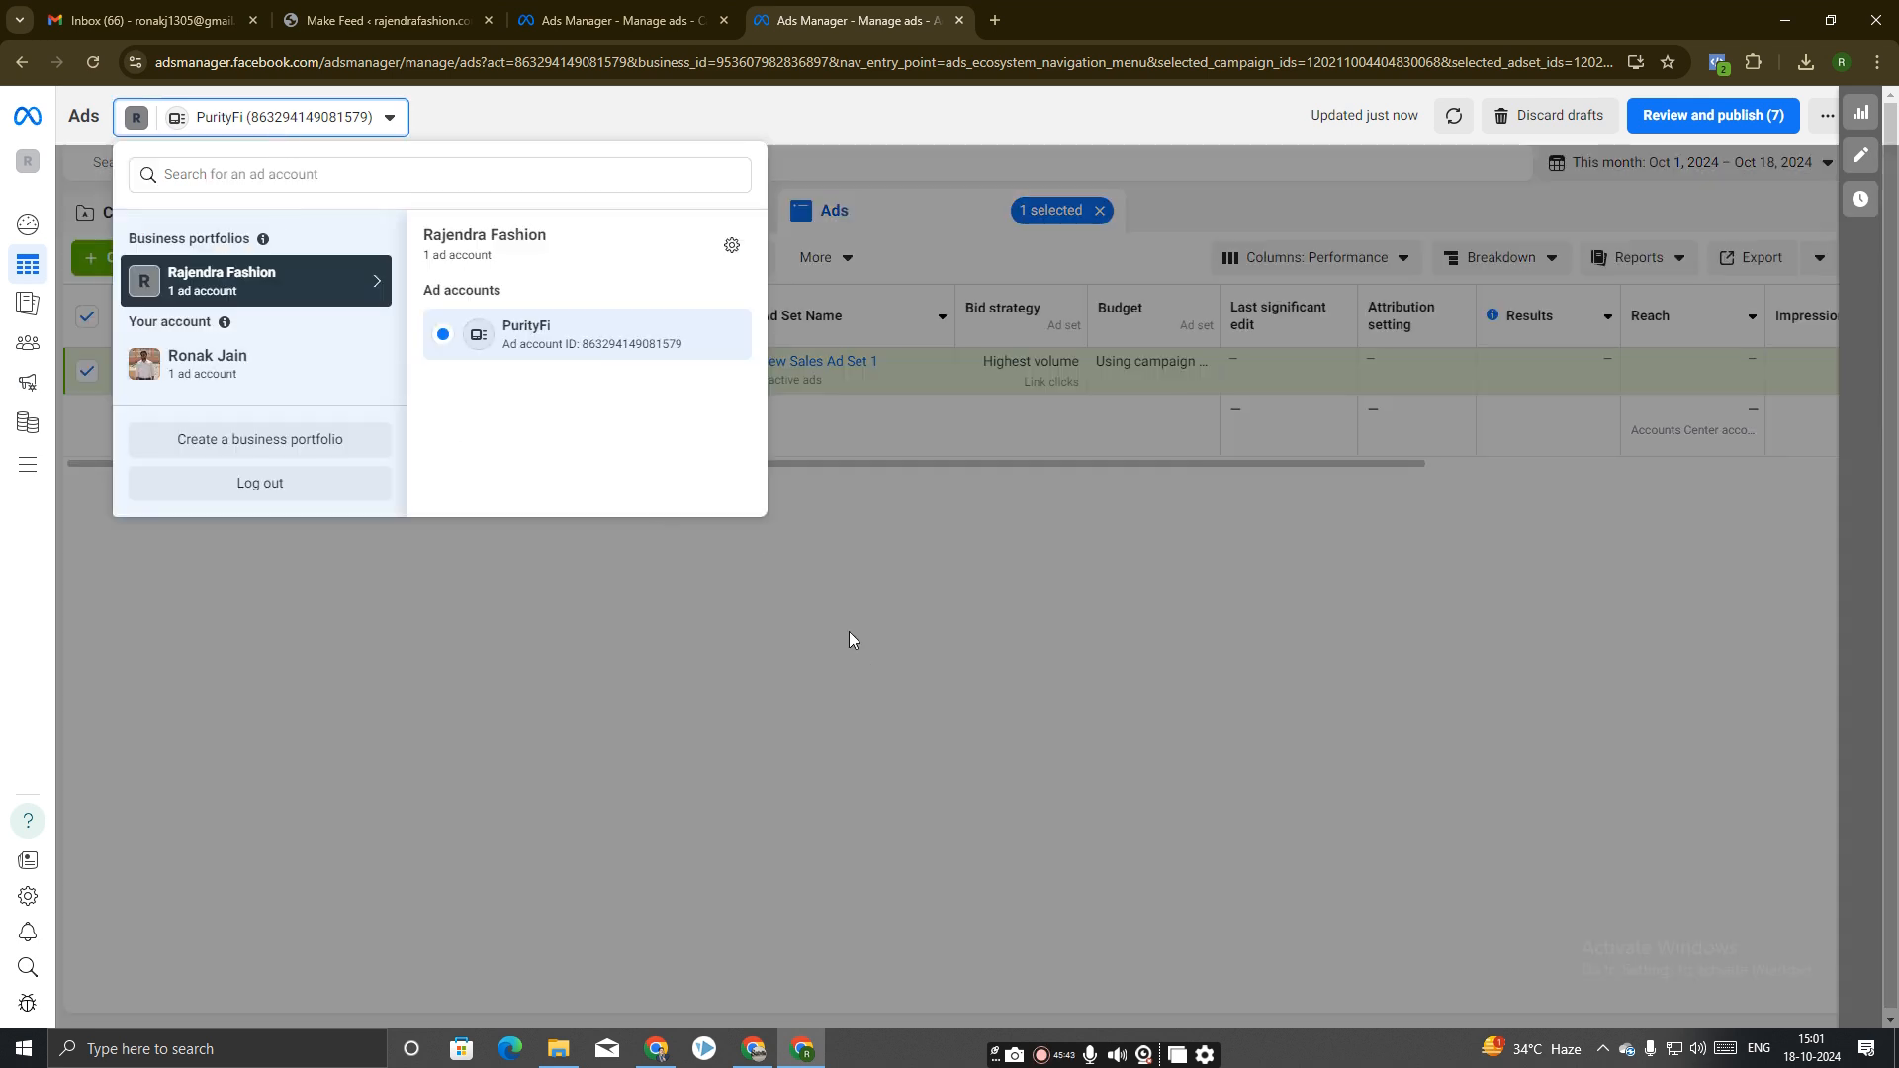
left_click(708, 523)
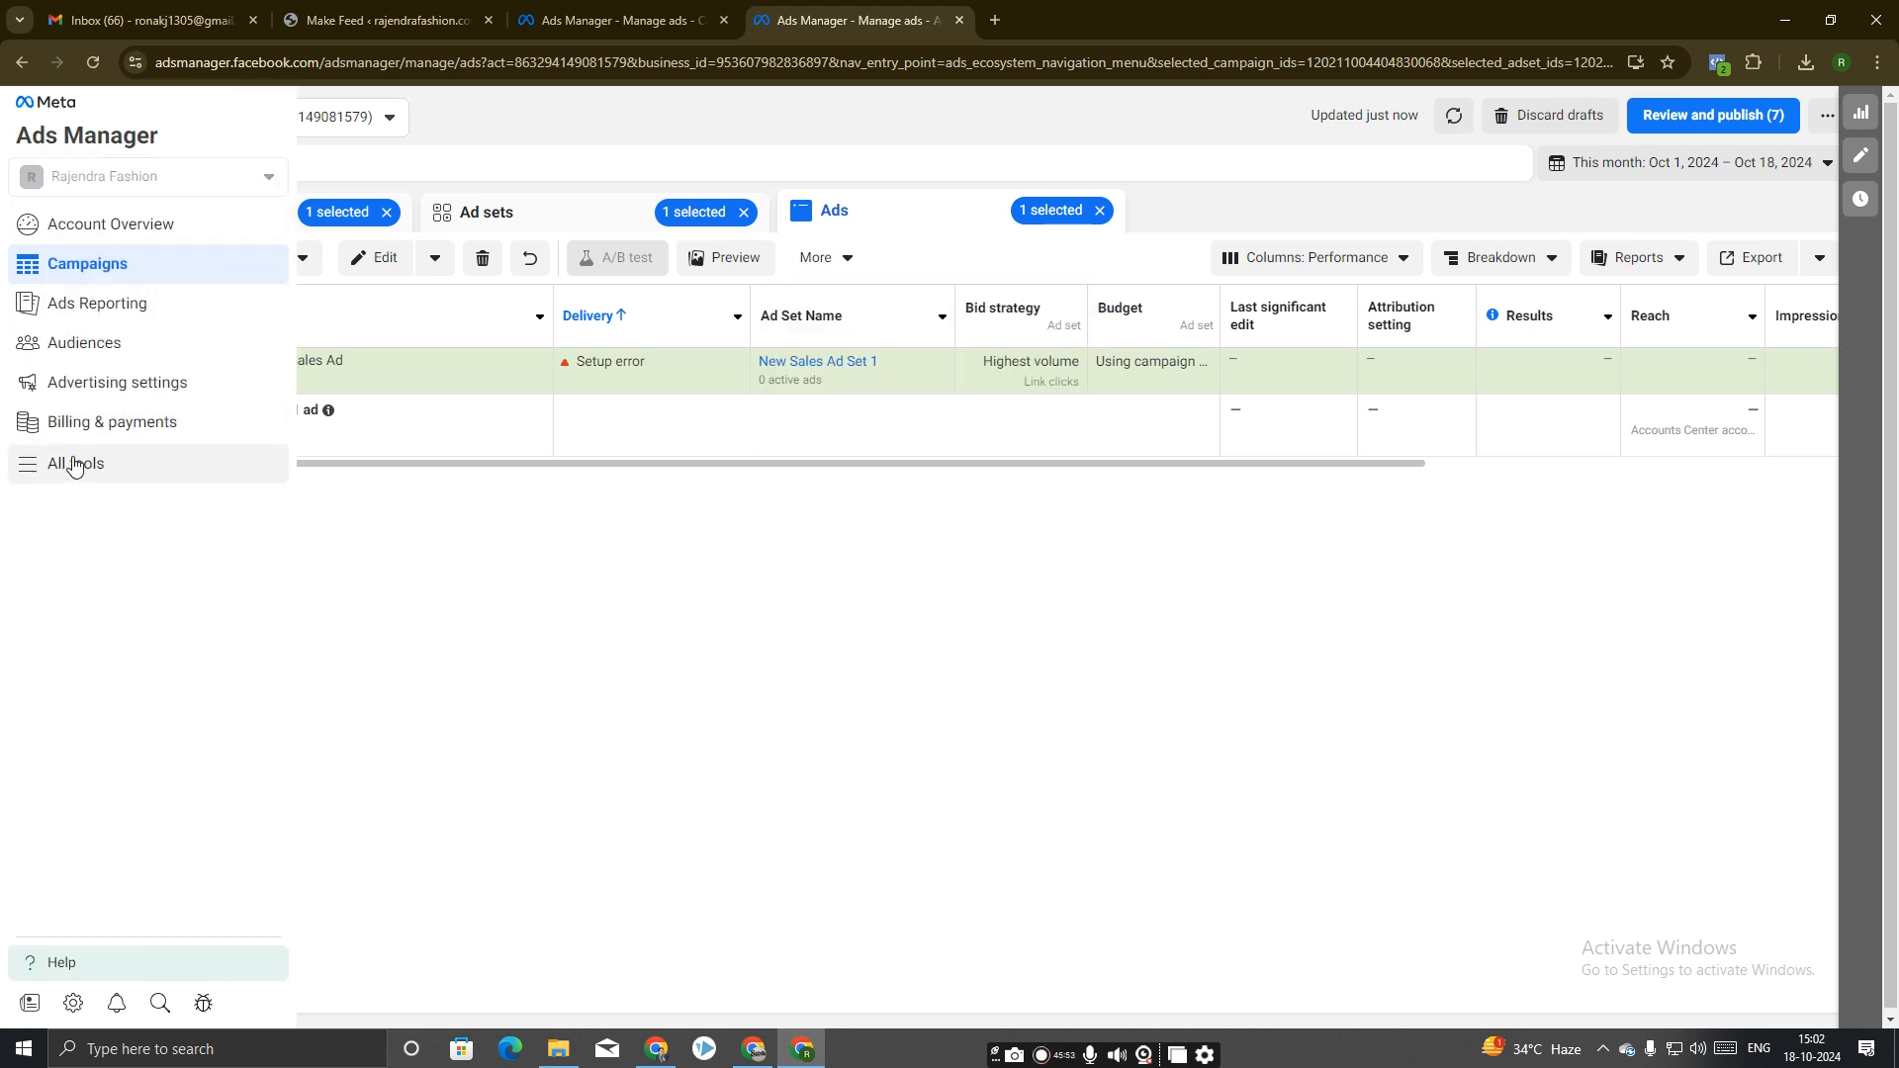
Open Commerce Manager for Rajendra Fashion and go through the introduction to local product catalogs.
left_click(67, 462)
left_click(1014, 259)
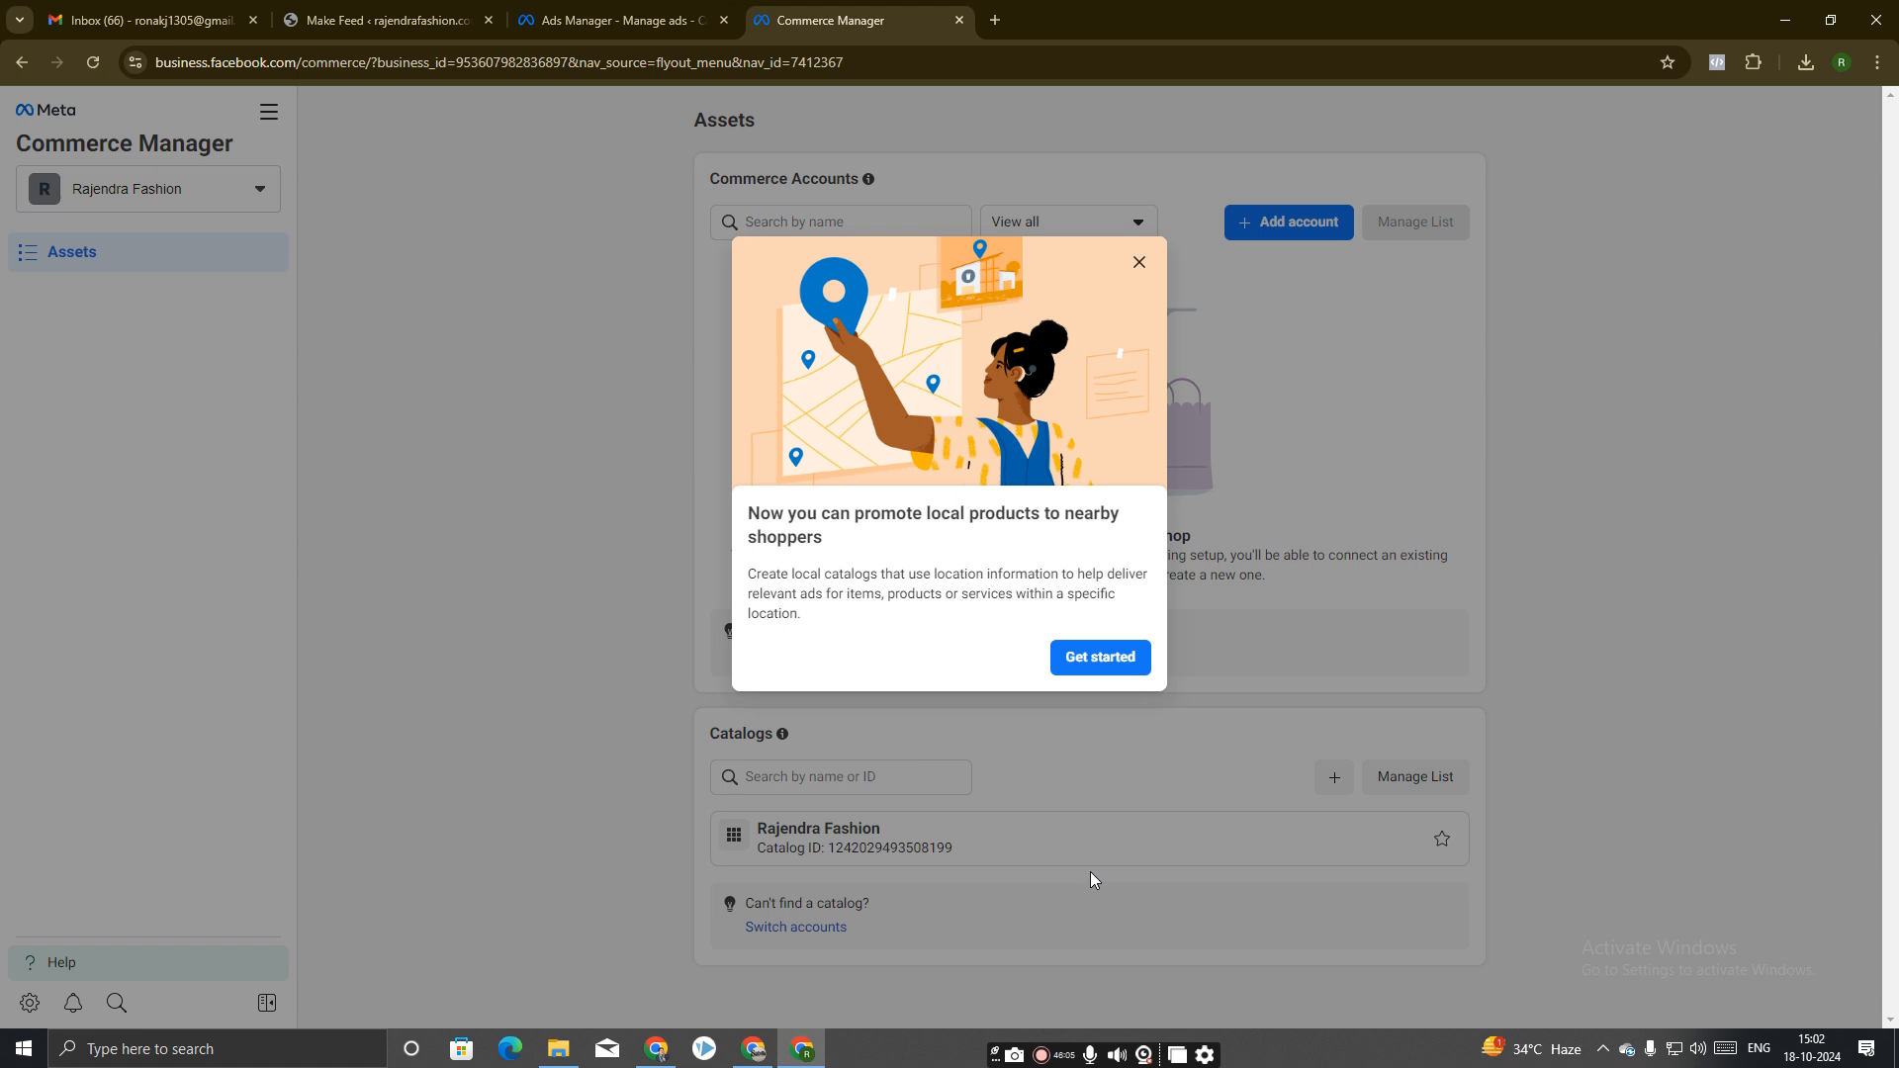
left_click(1081, 665)
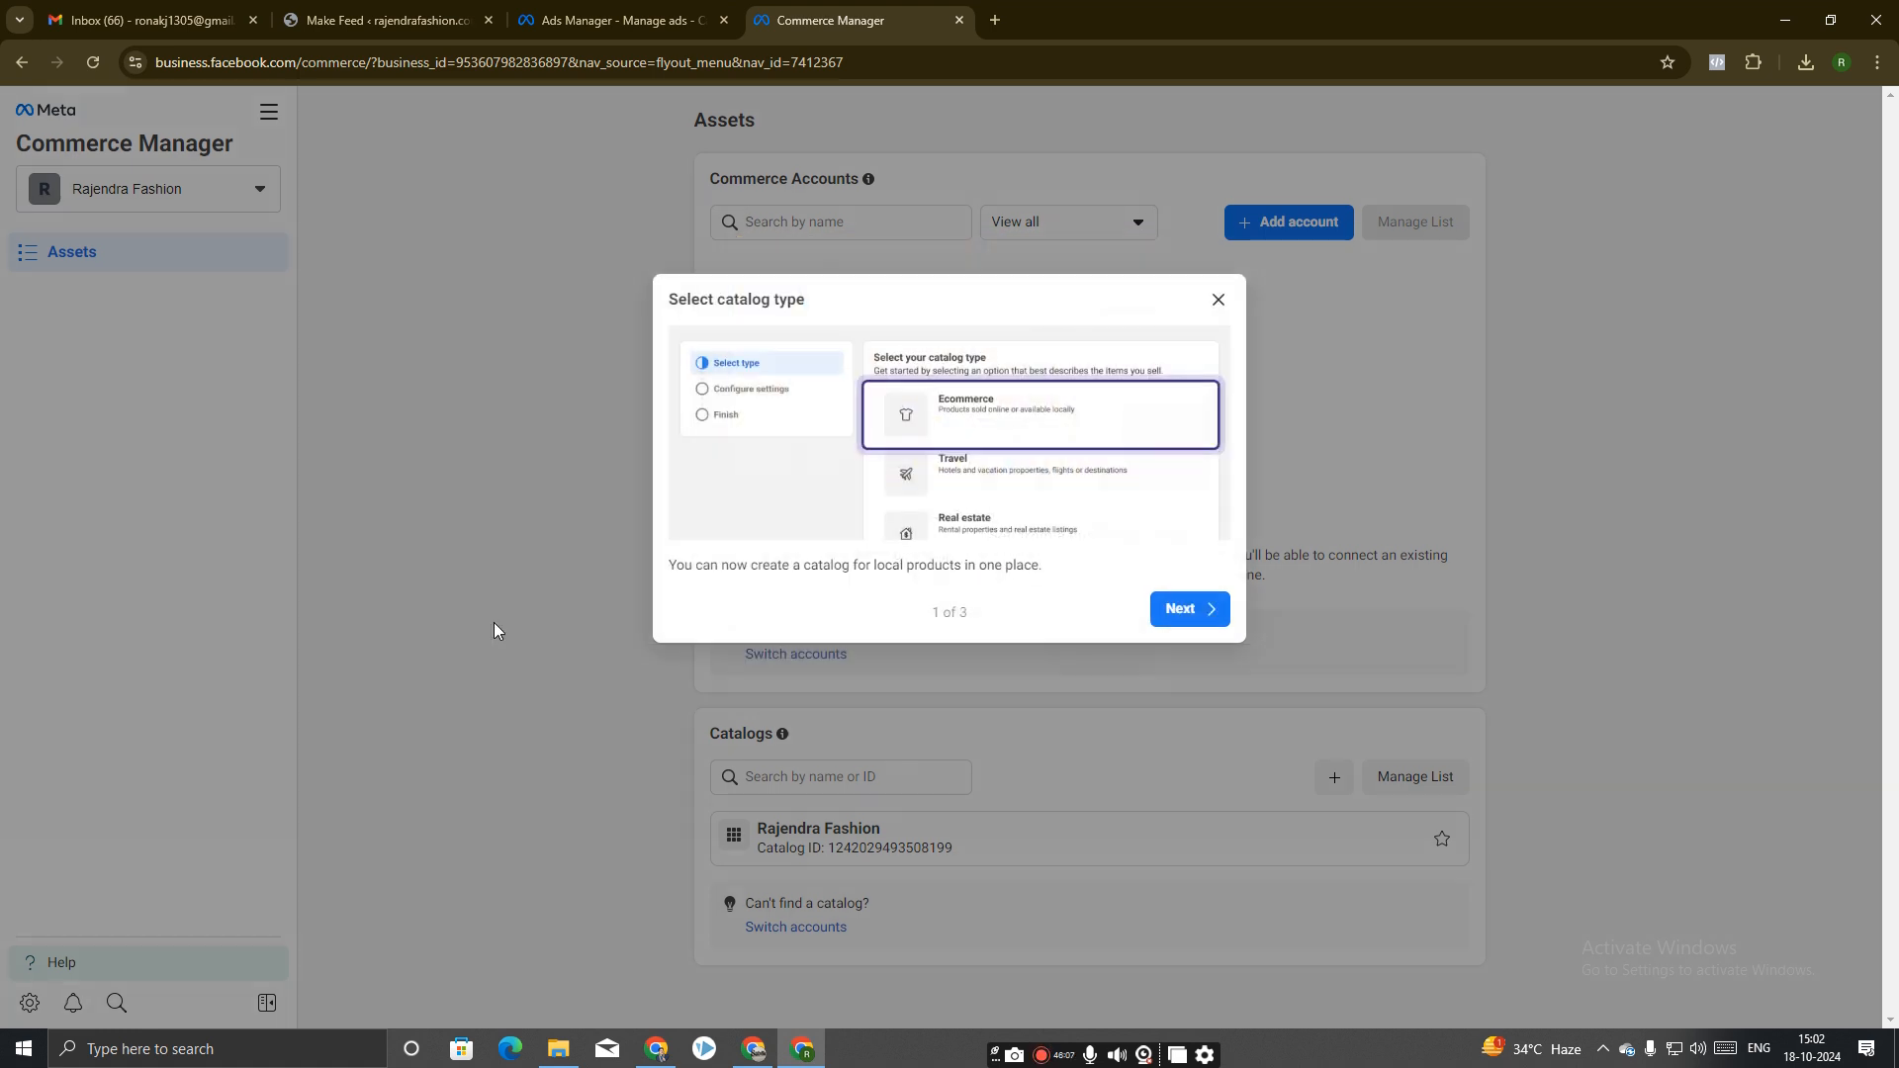
left_click(1175, 611)
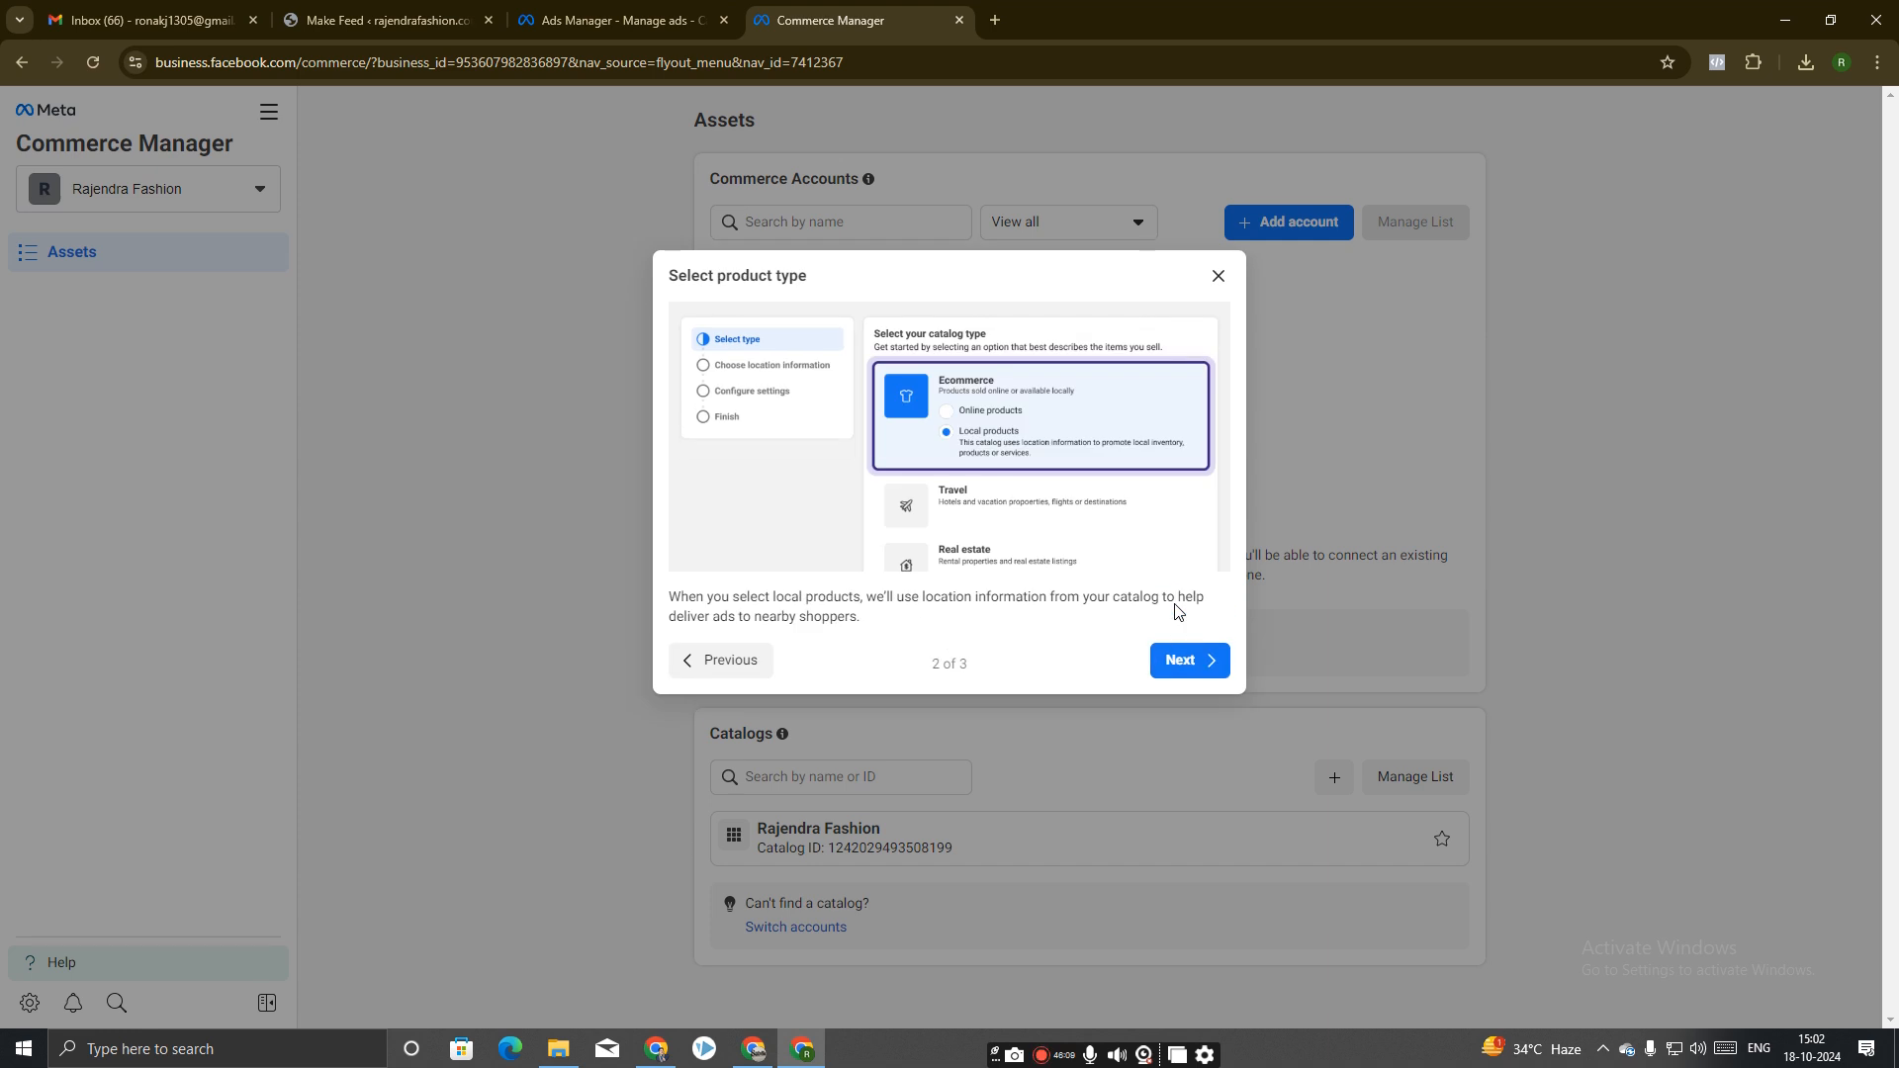
left_click(1184, 663)
left_click(1182, 667)
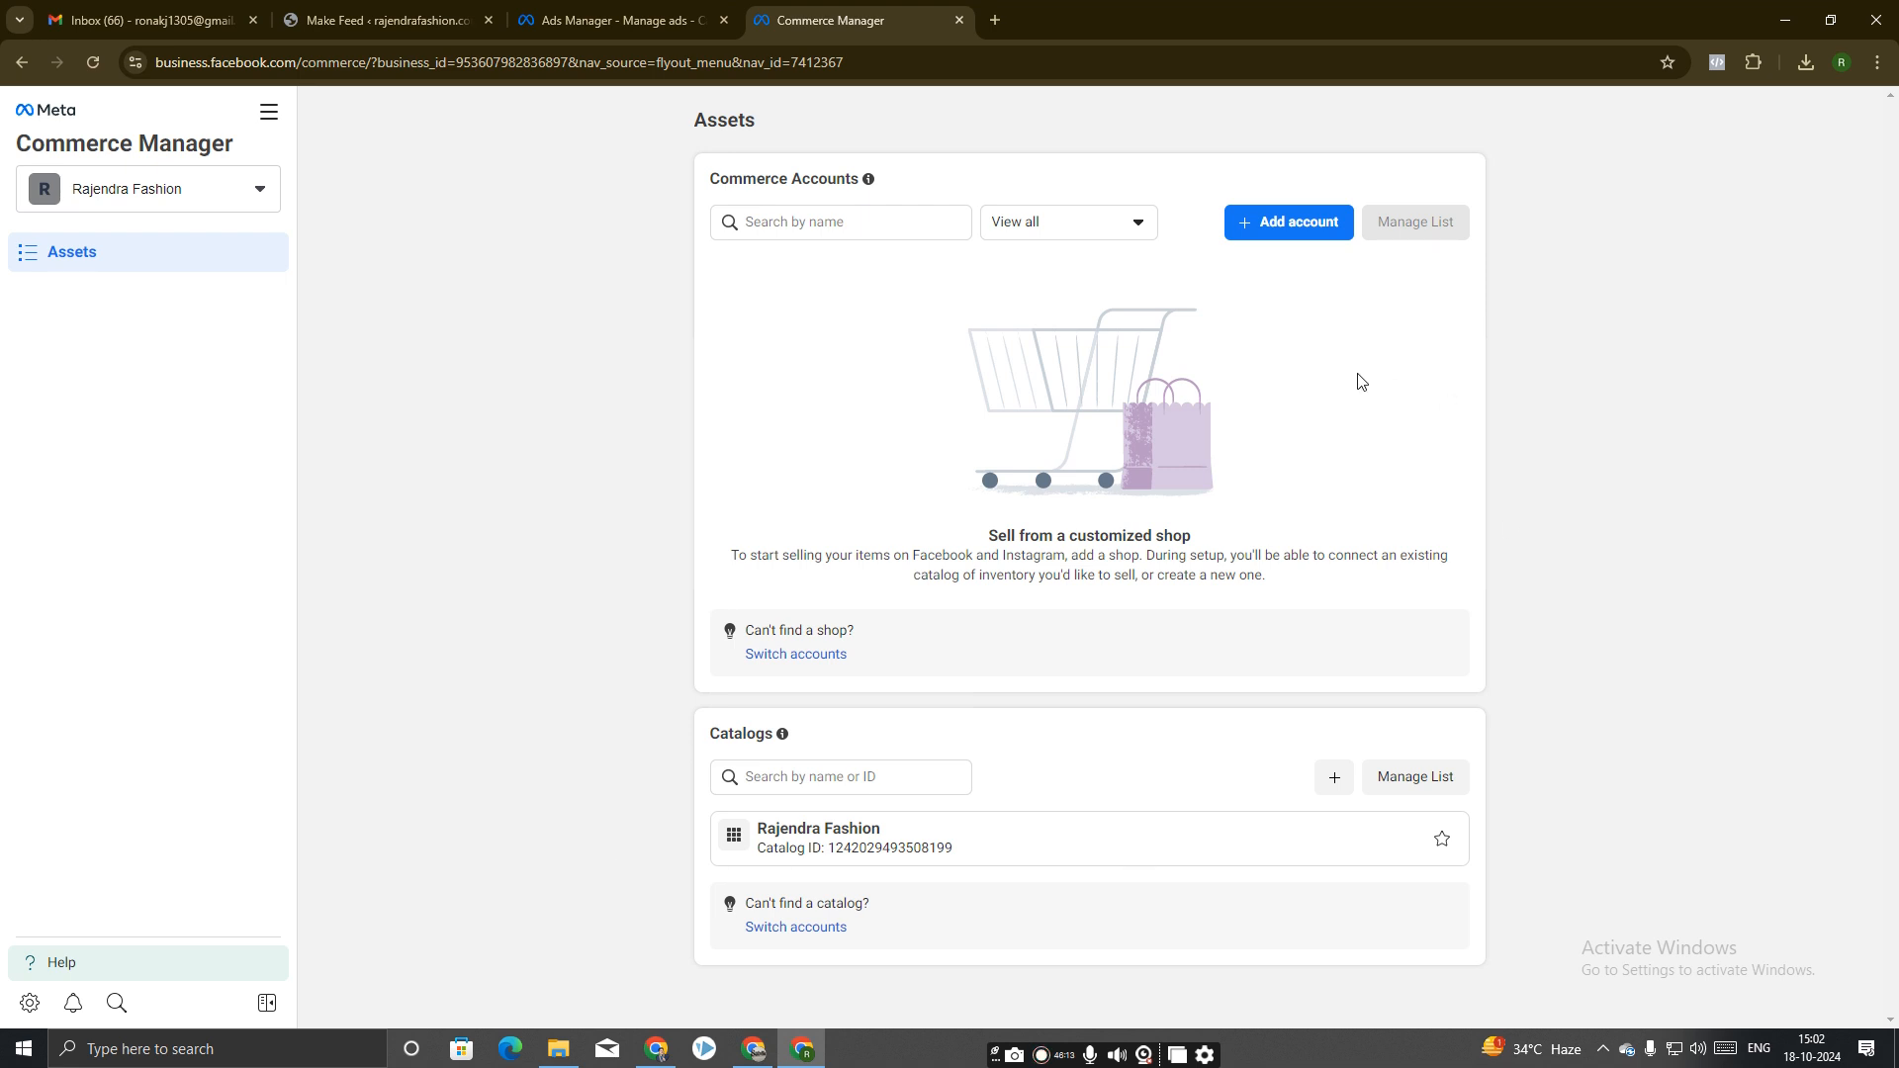
Check the business portfolio choices and the list of all tools, and reopen Commerce Manager from its shortcut.
left_click(234, 206)
left_click(556, 381)
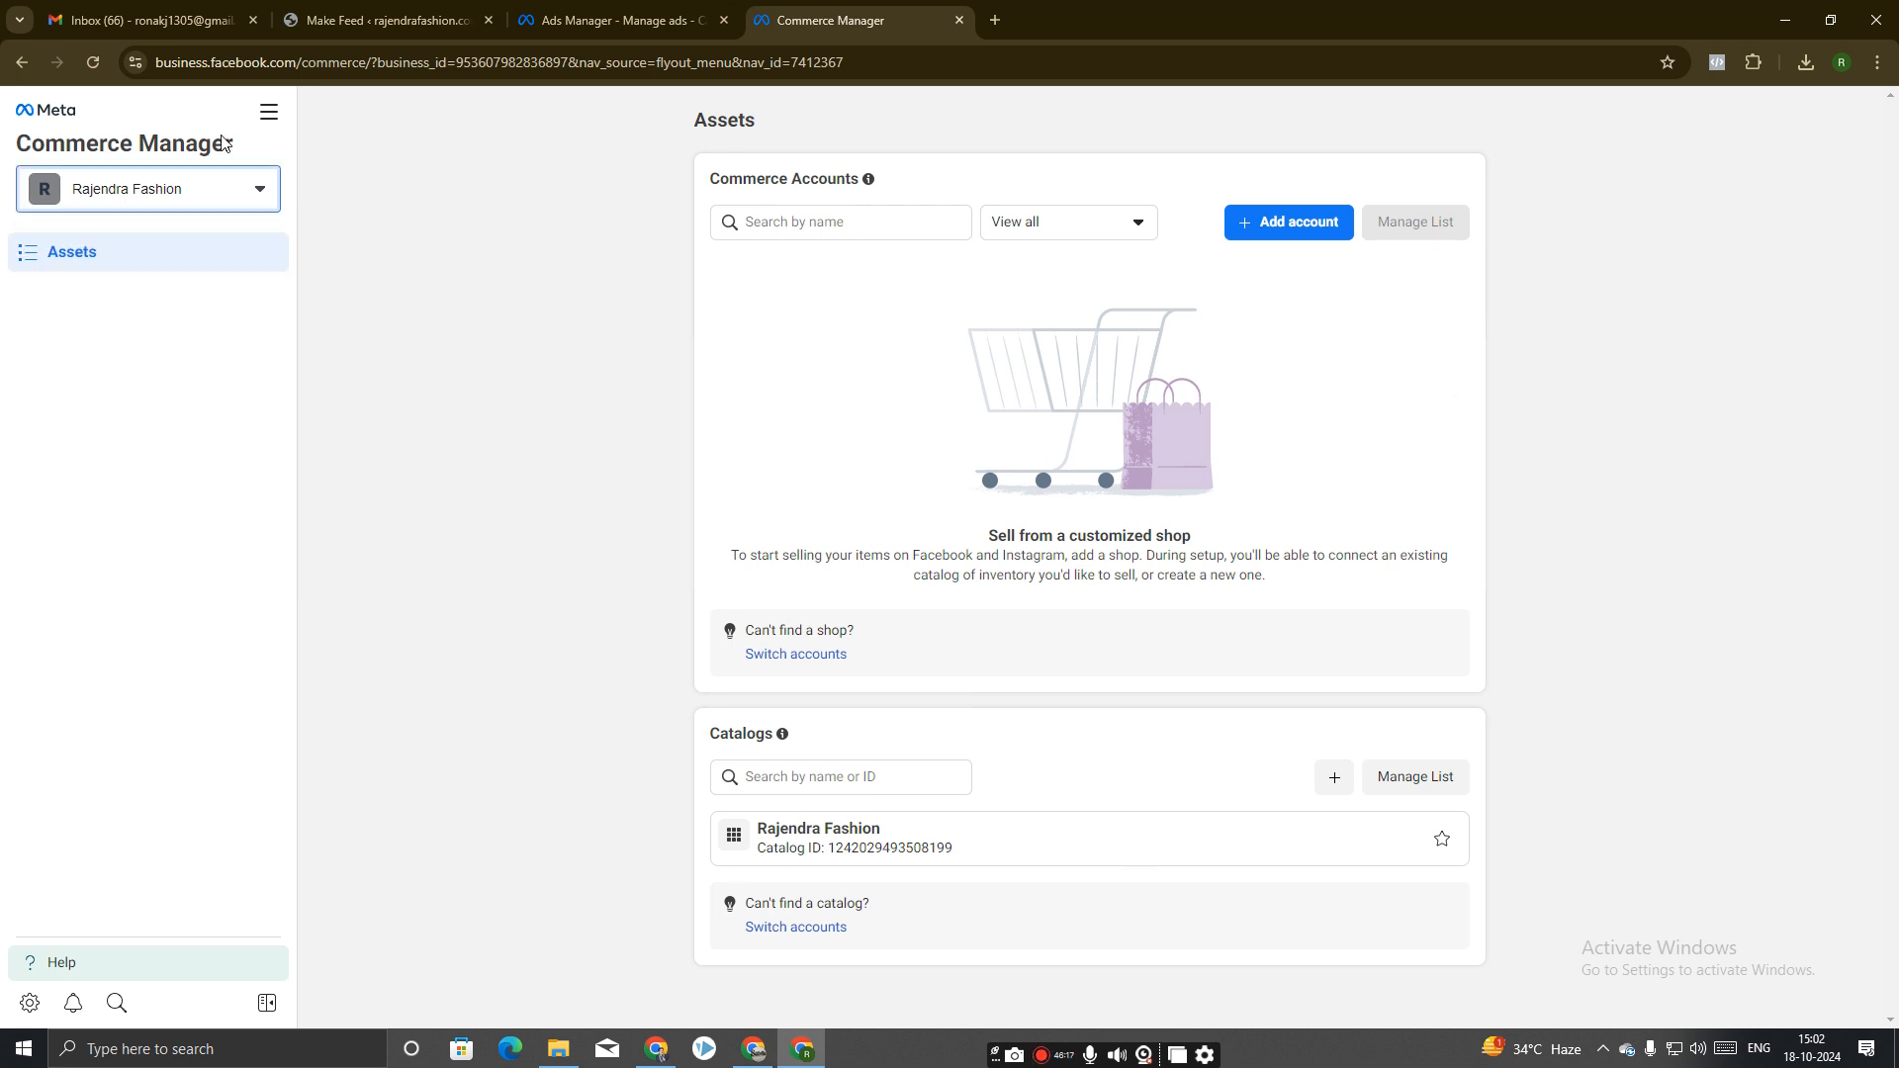
left_click(268, 111)
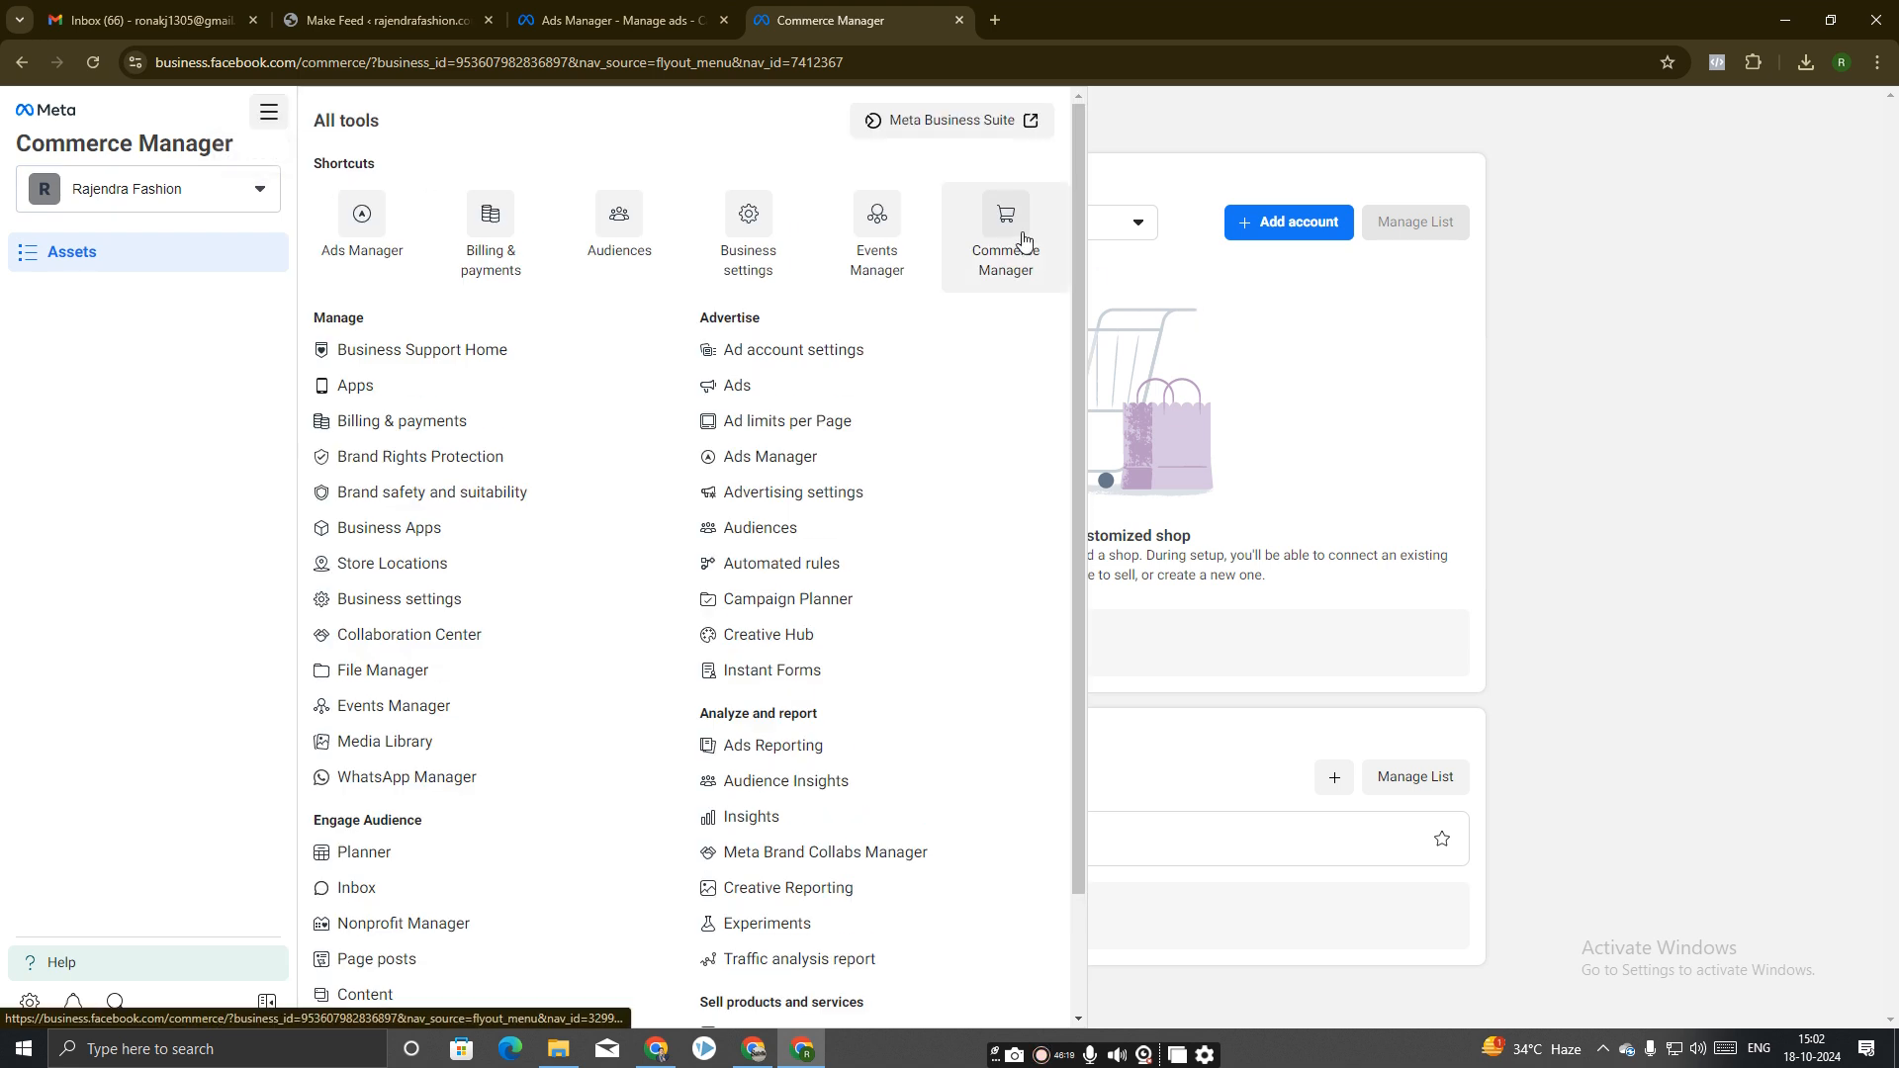
left_click(1368, 369)
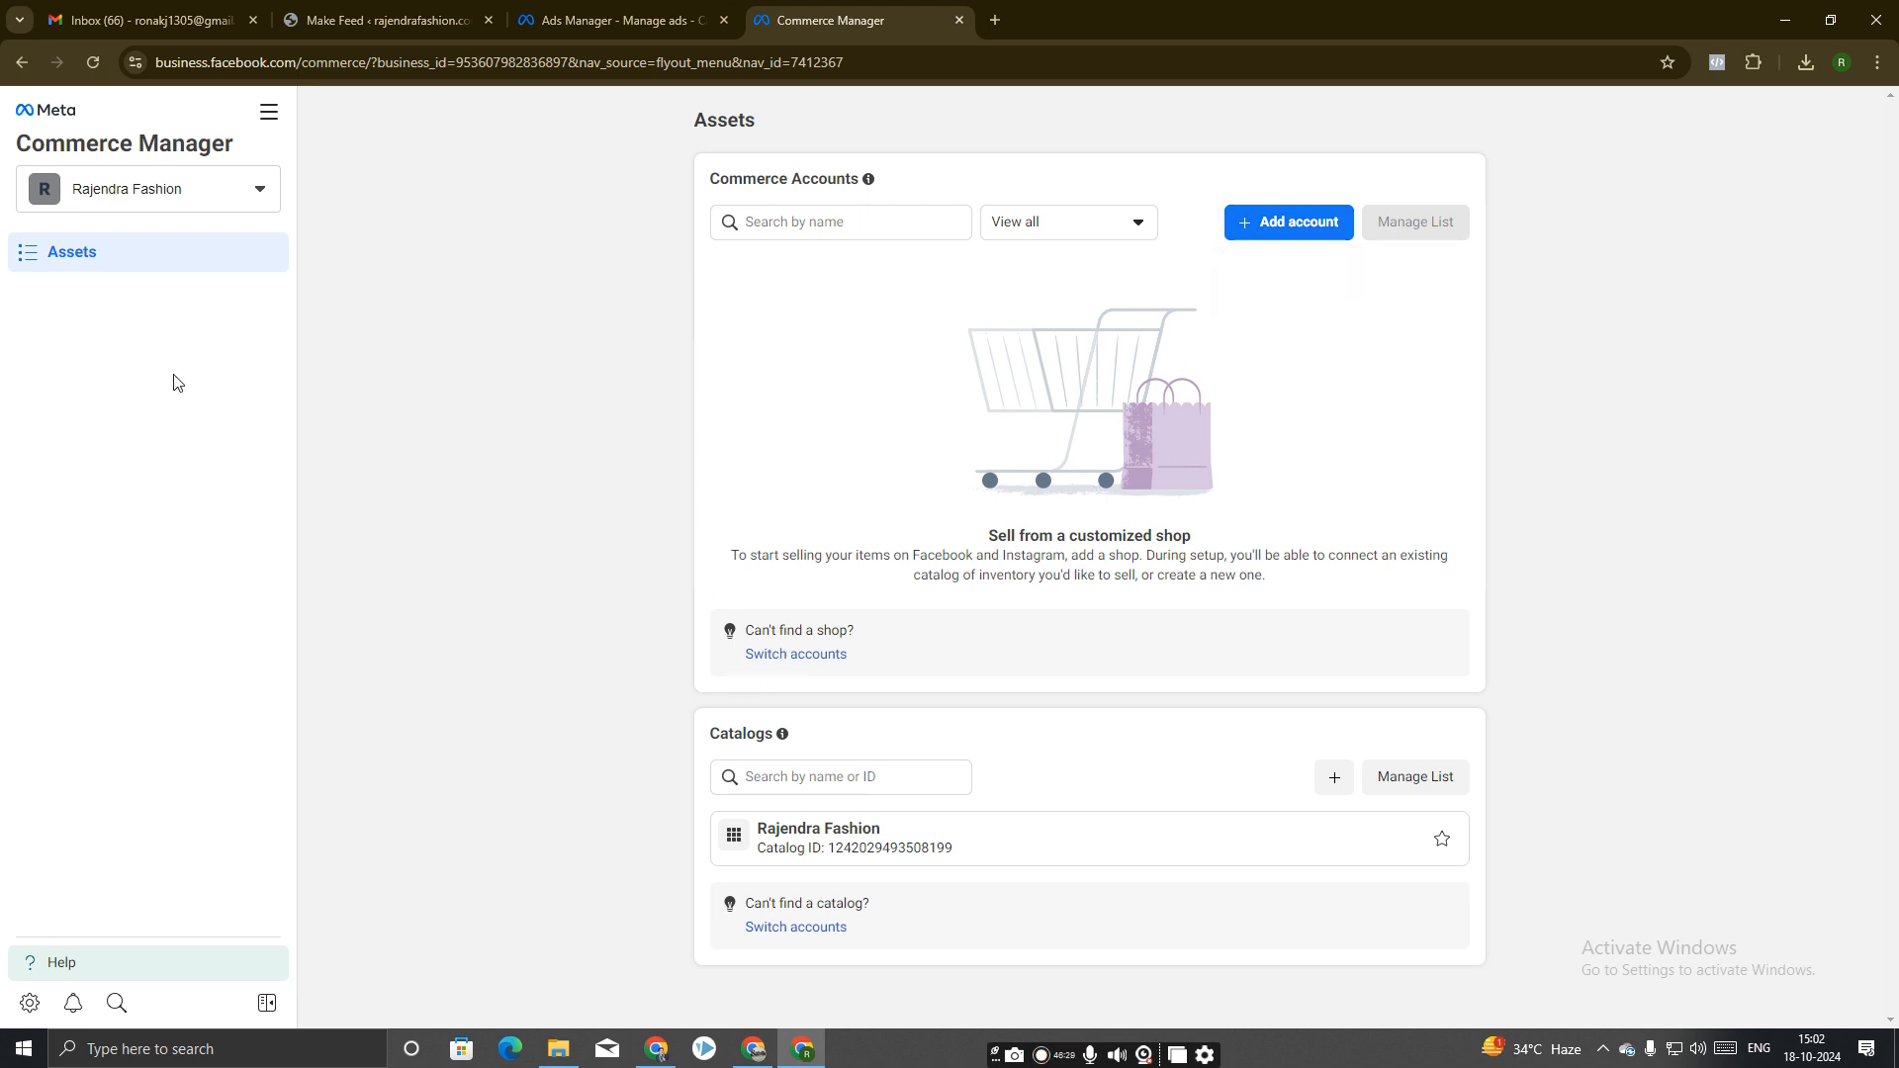
left_click(252, 192)
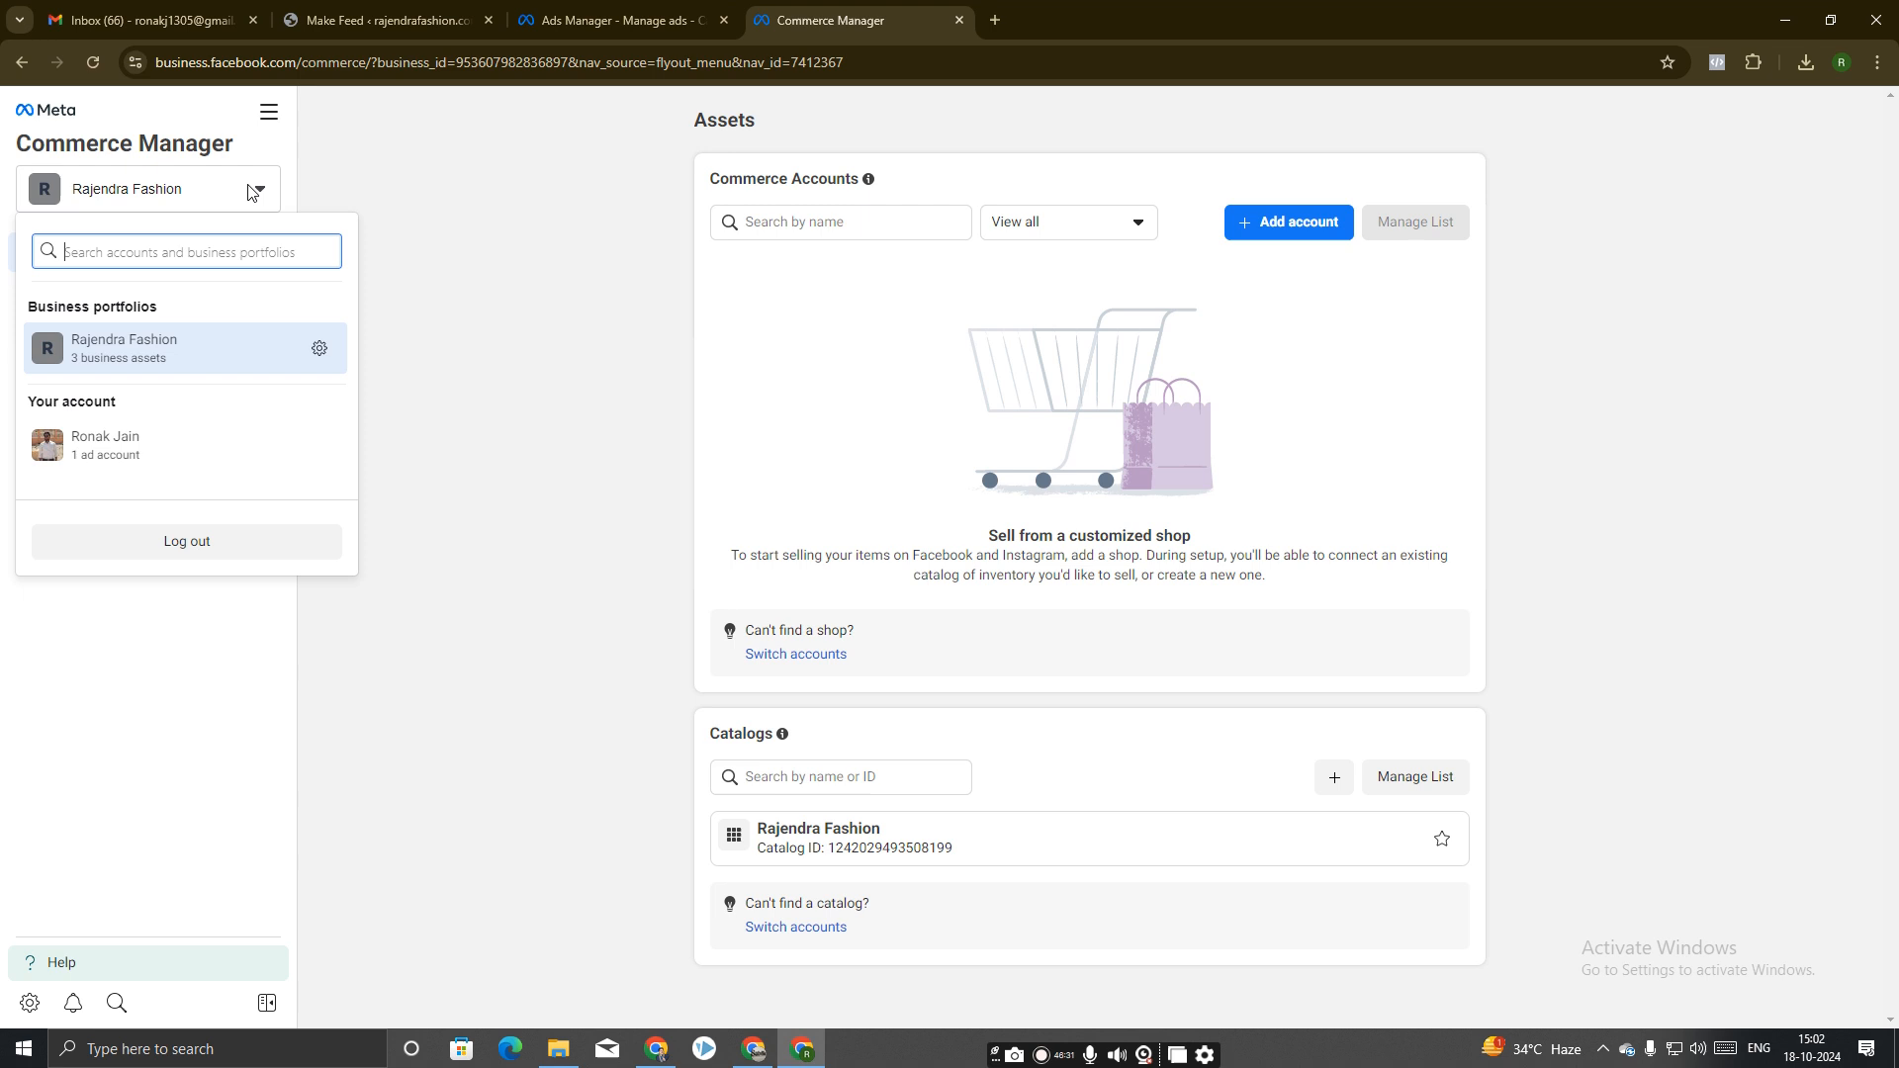
left_click(486, 387)
left_click(268, 116)
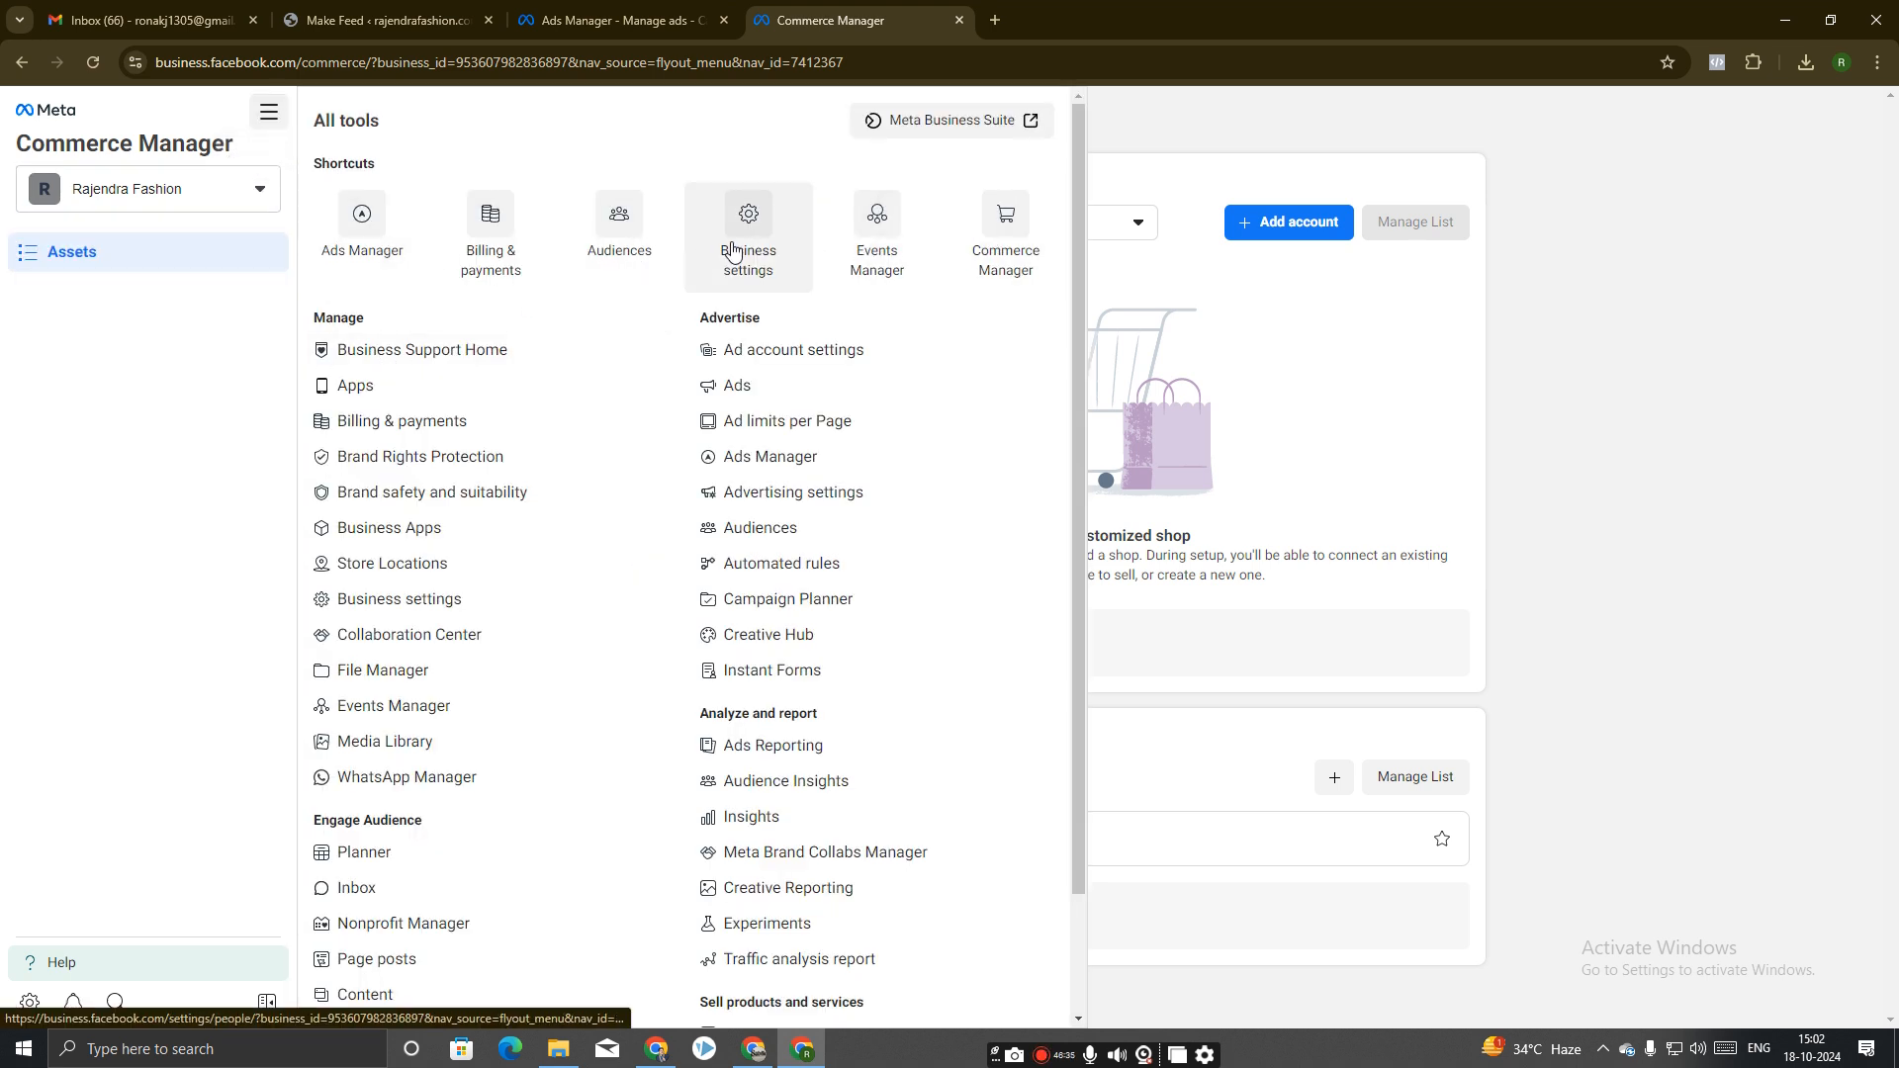
left_click(1005, 234)
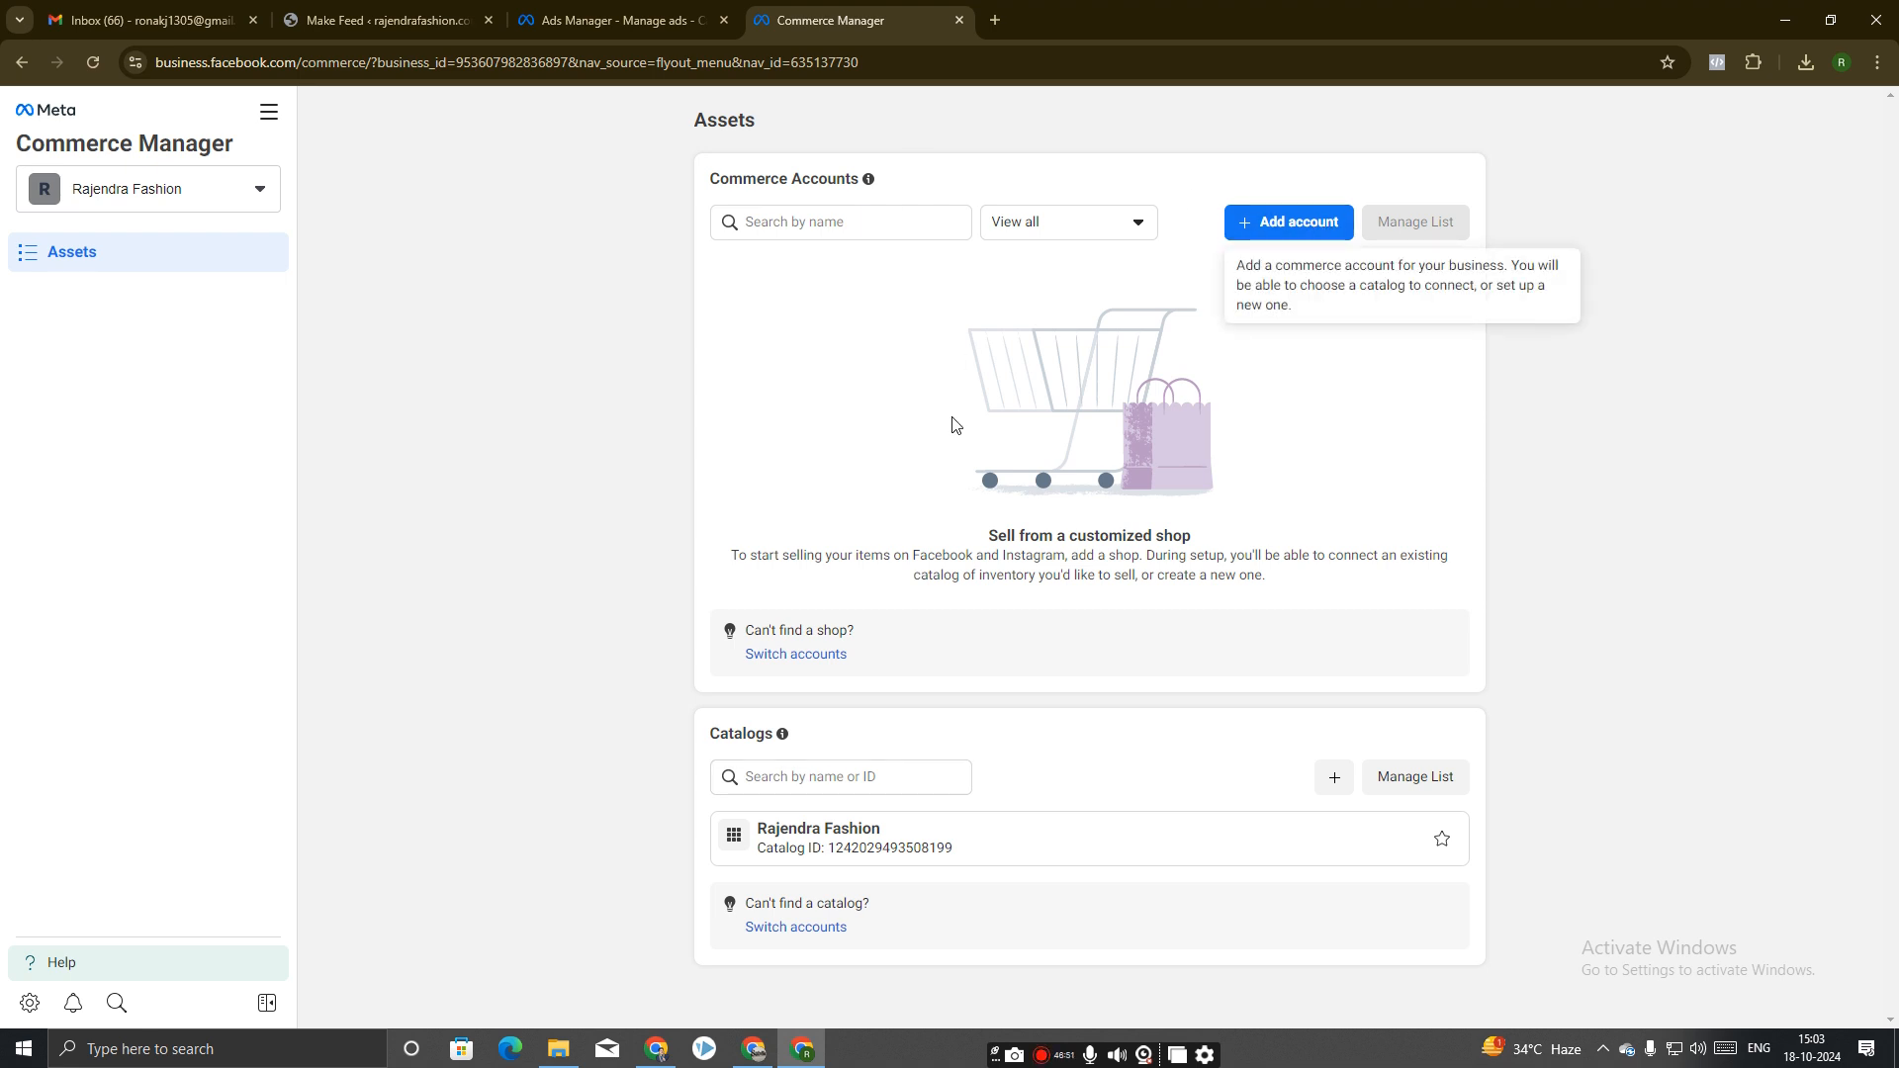
Start adding a commerce account and continue the shop setup with the "I don't use these platforms" option.
left_click_drag(1029, 534, 1225, 546)
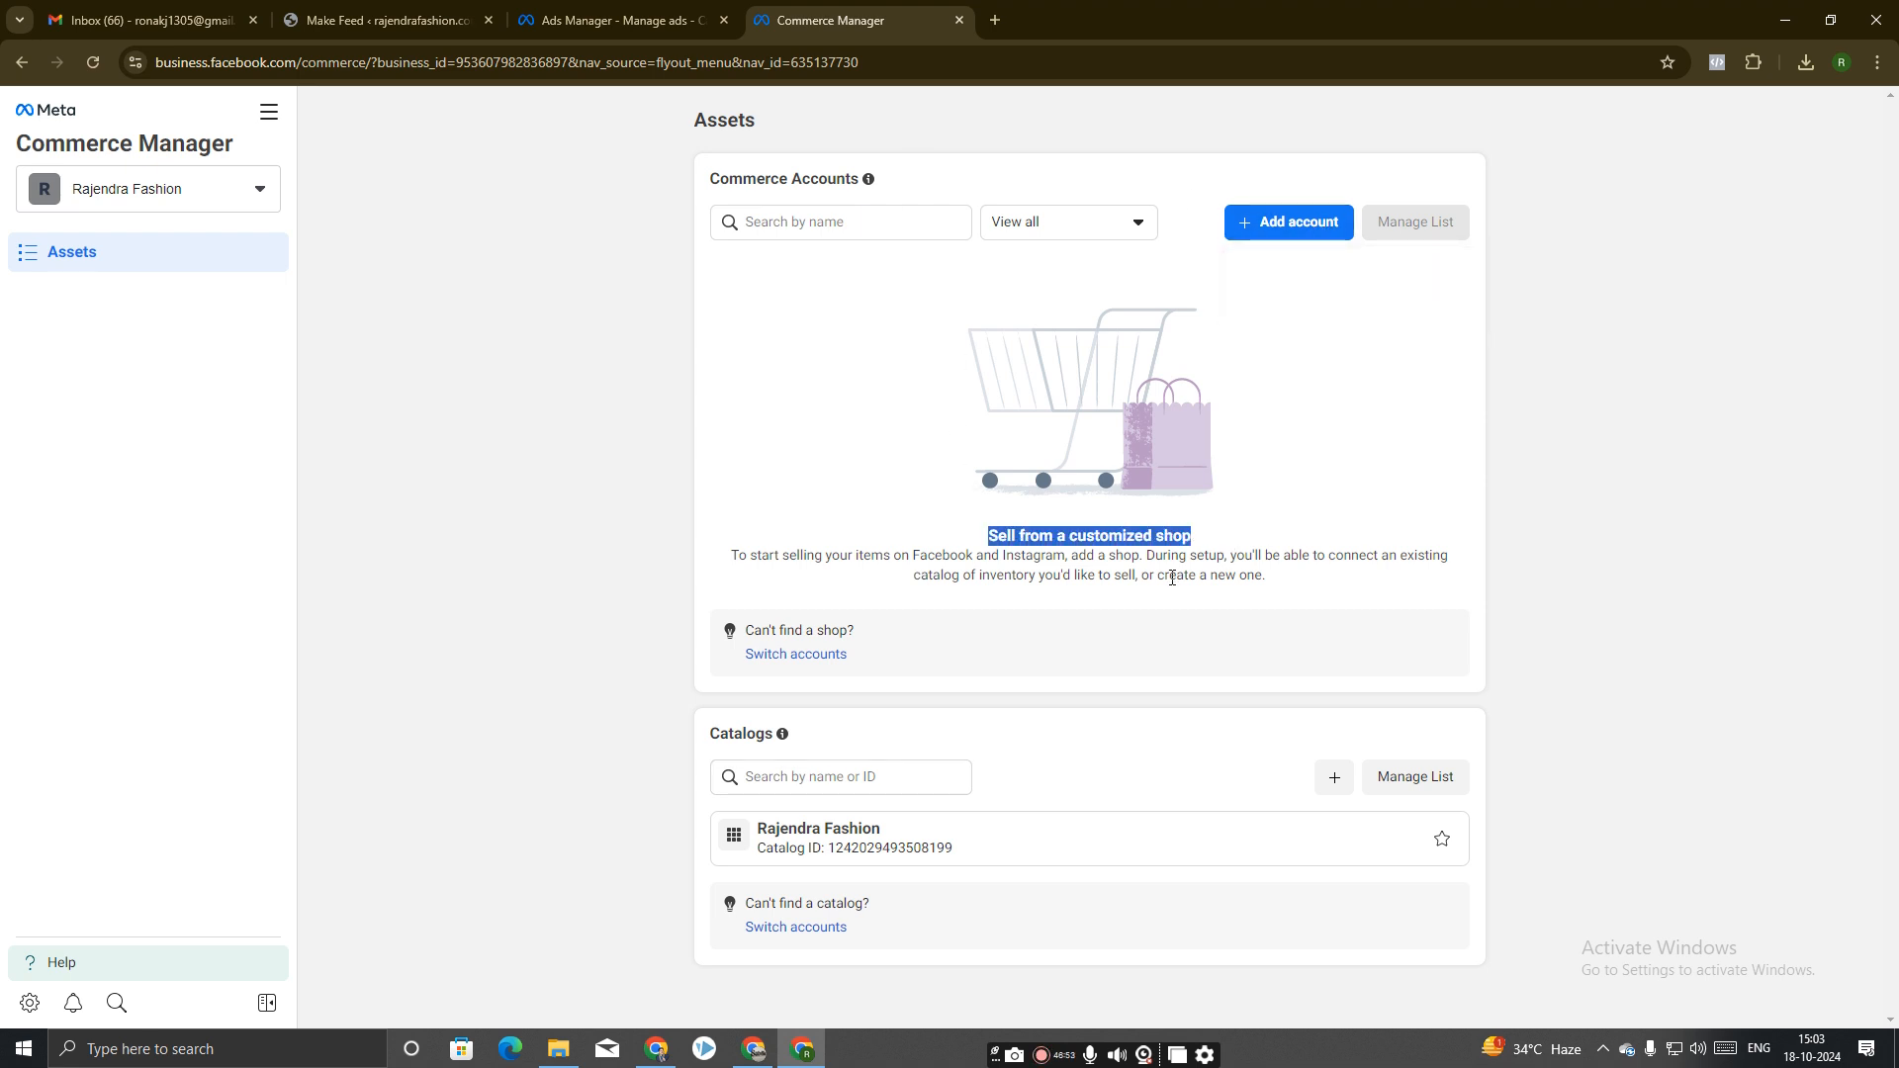
left_click(1291, 222)
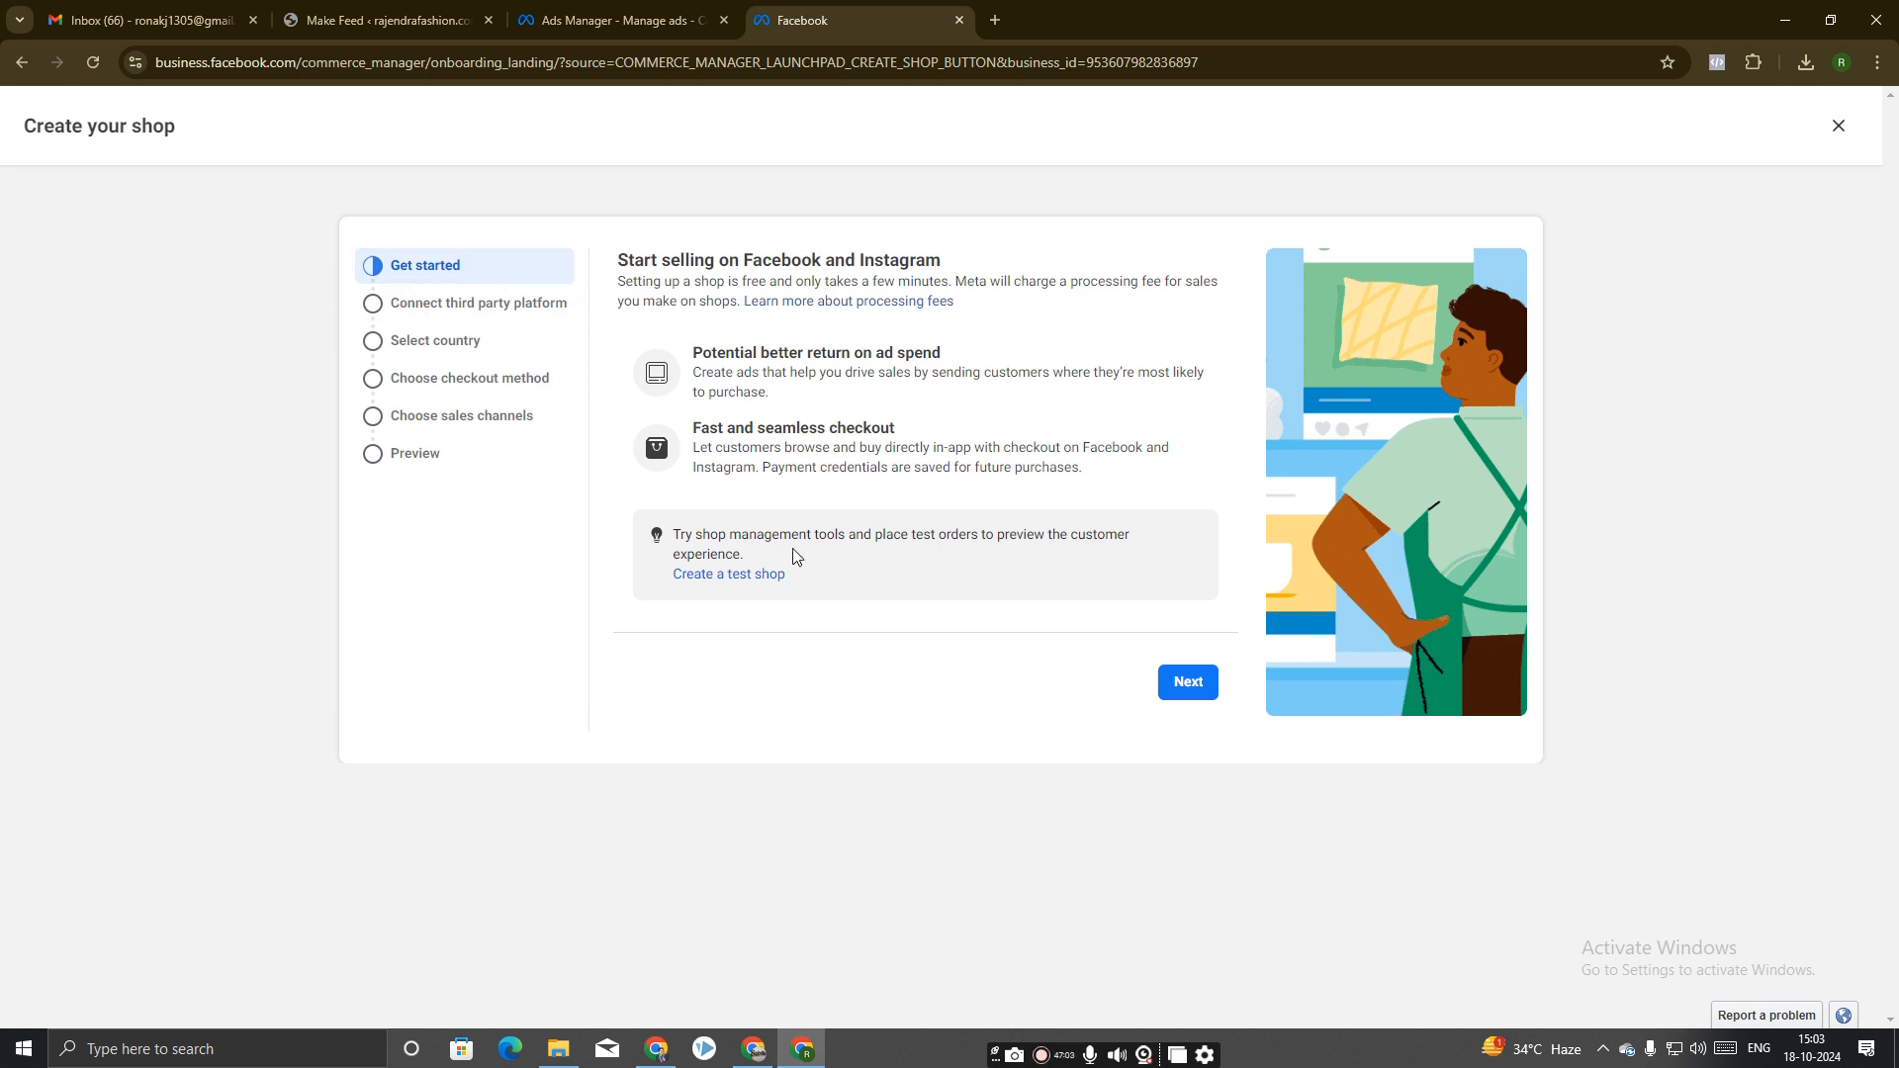
left_click(1198, 690)
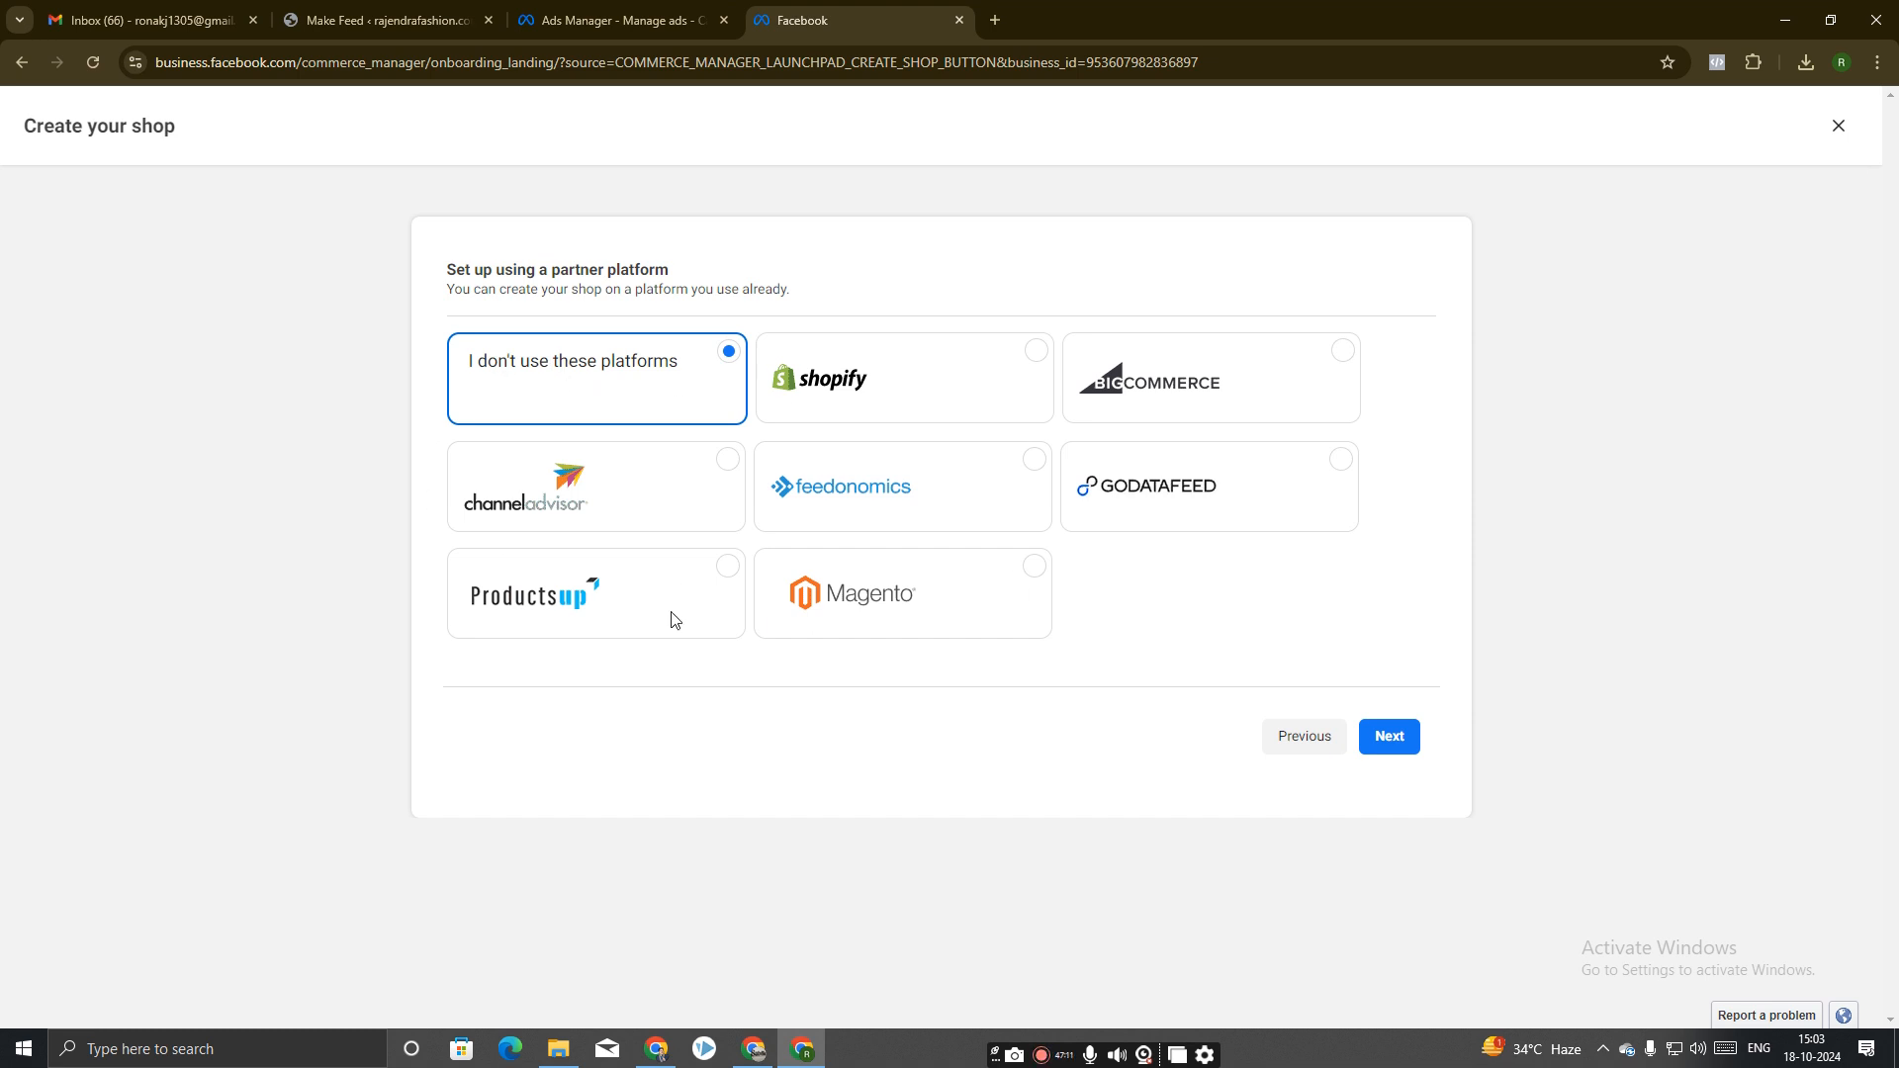
left_click(1402, 738)
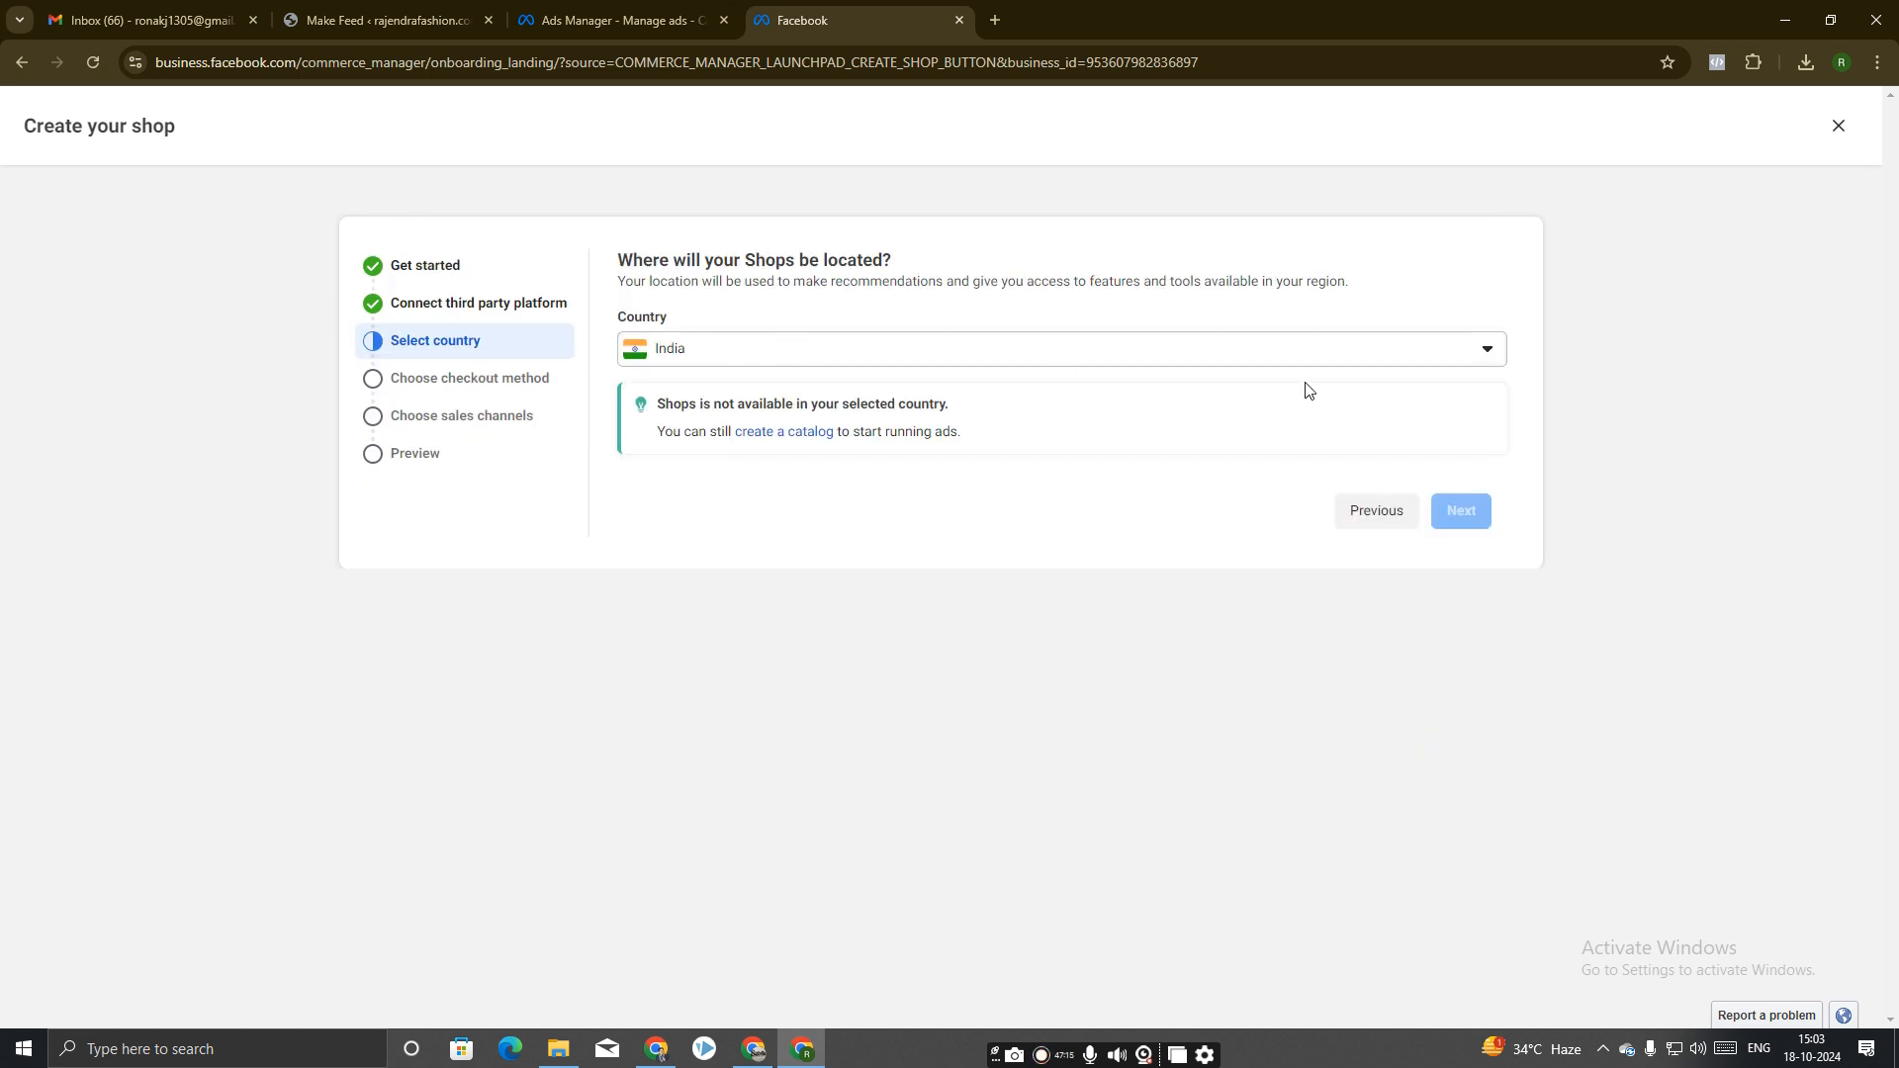
Check whether a shop can be created with India as its country.
left_click(1029, 361)
left_click(1027, 360)
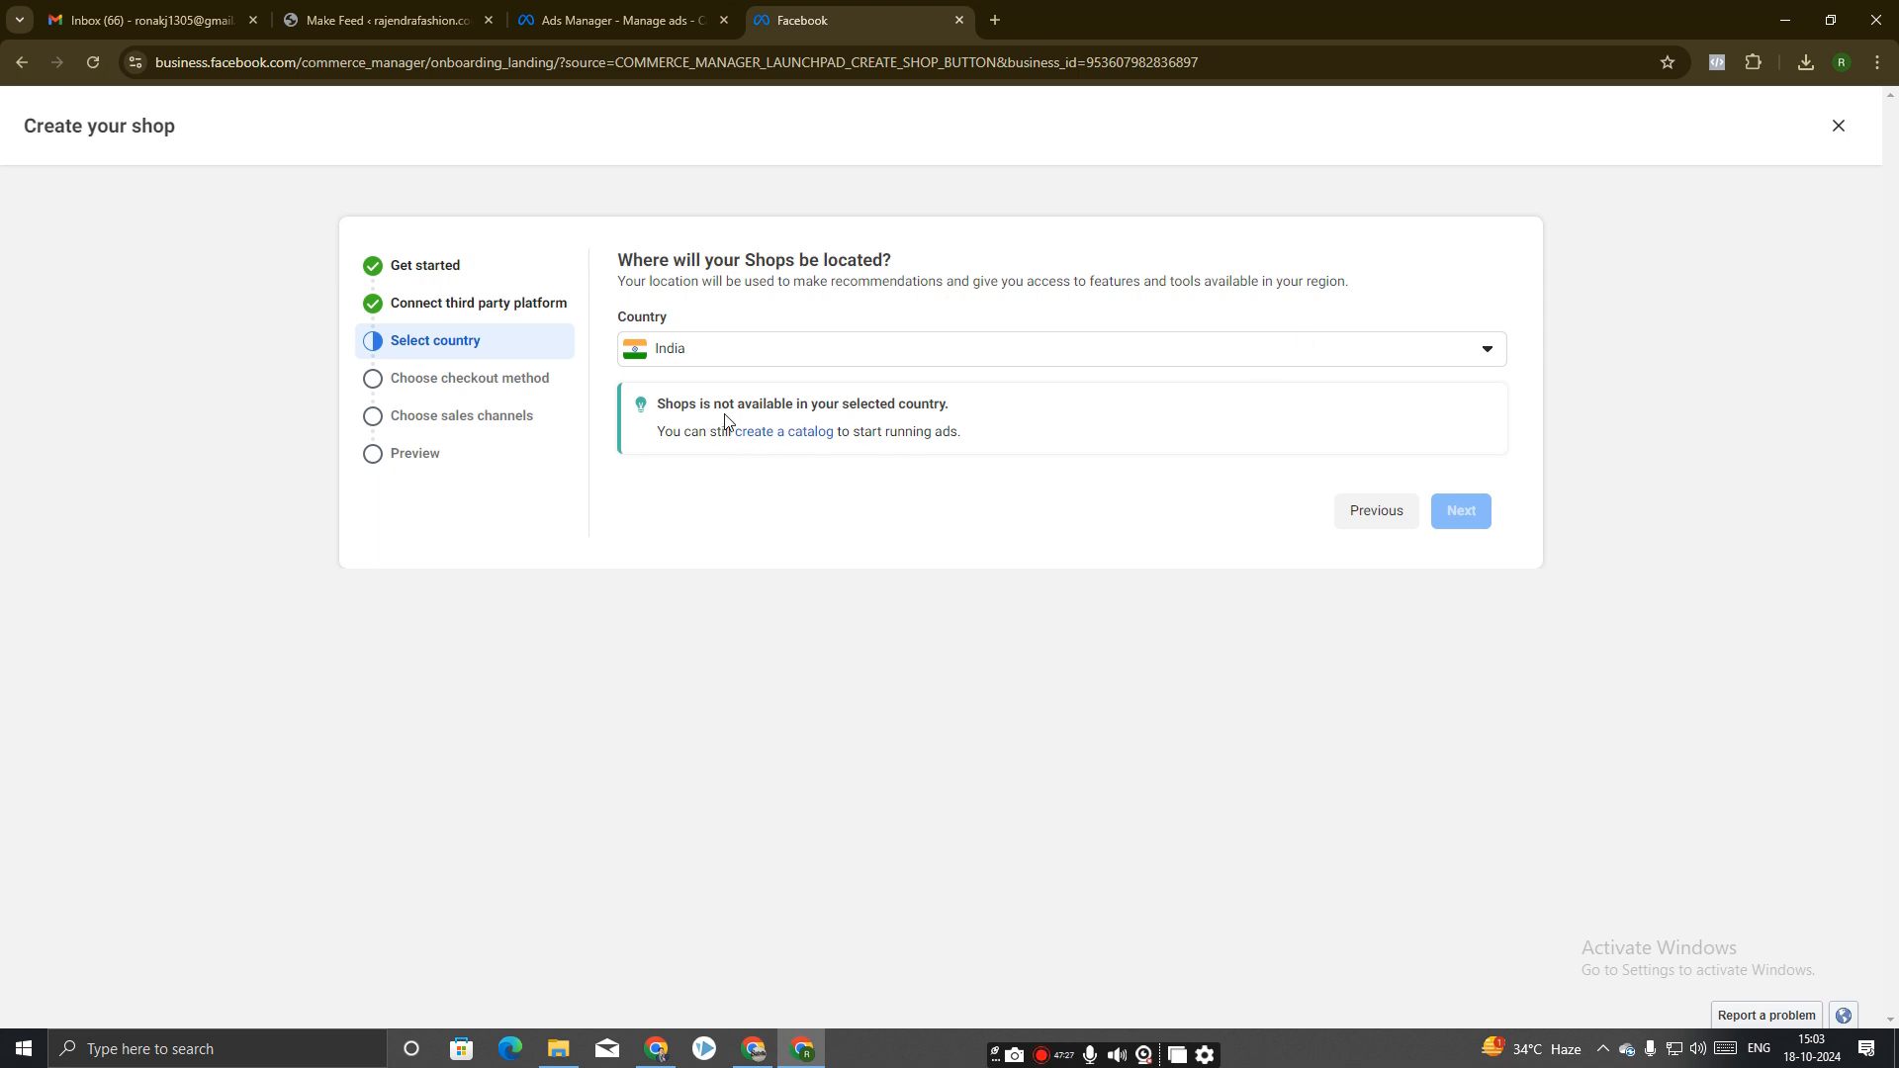
left_click_drag(663, 407, 939, 401)
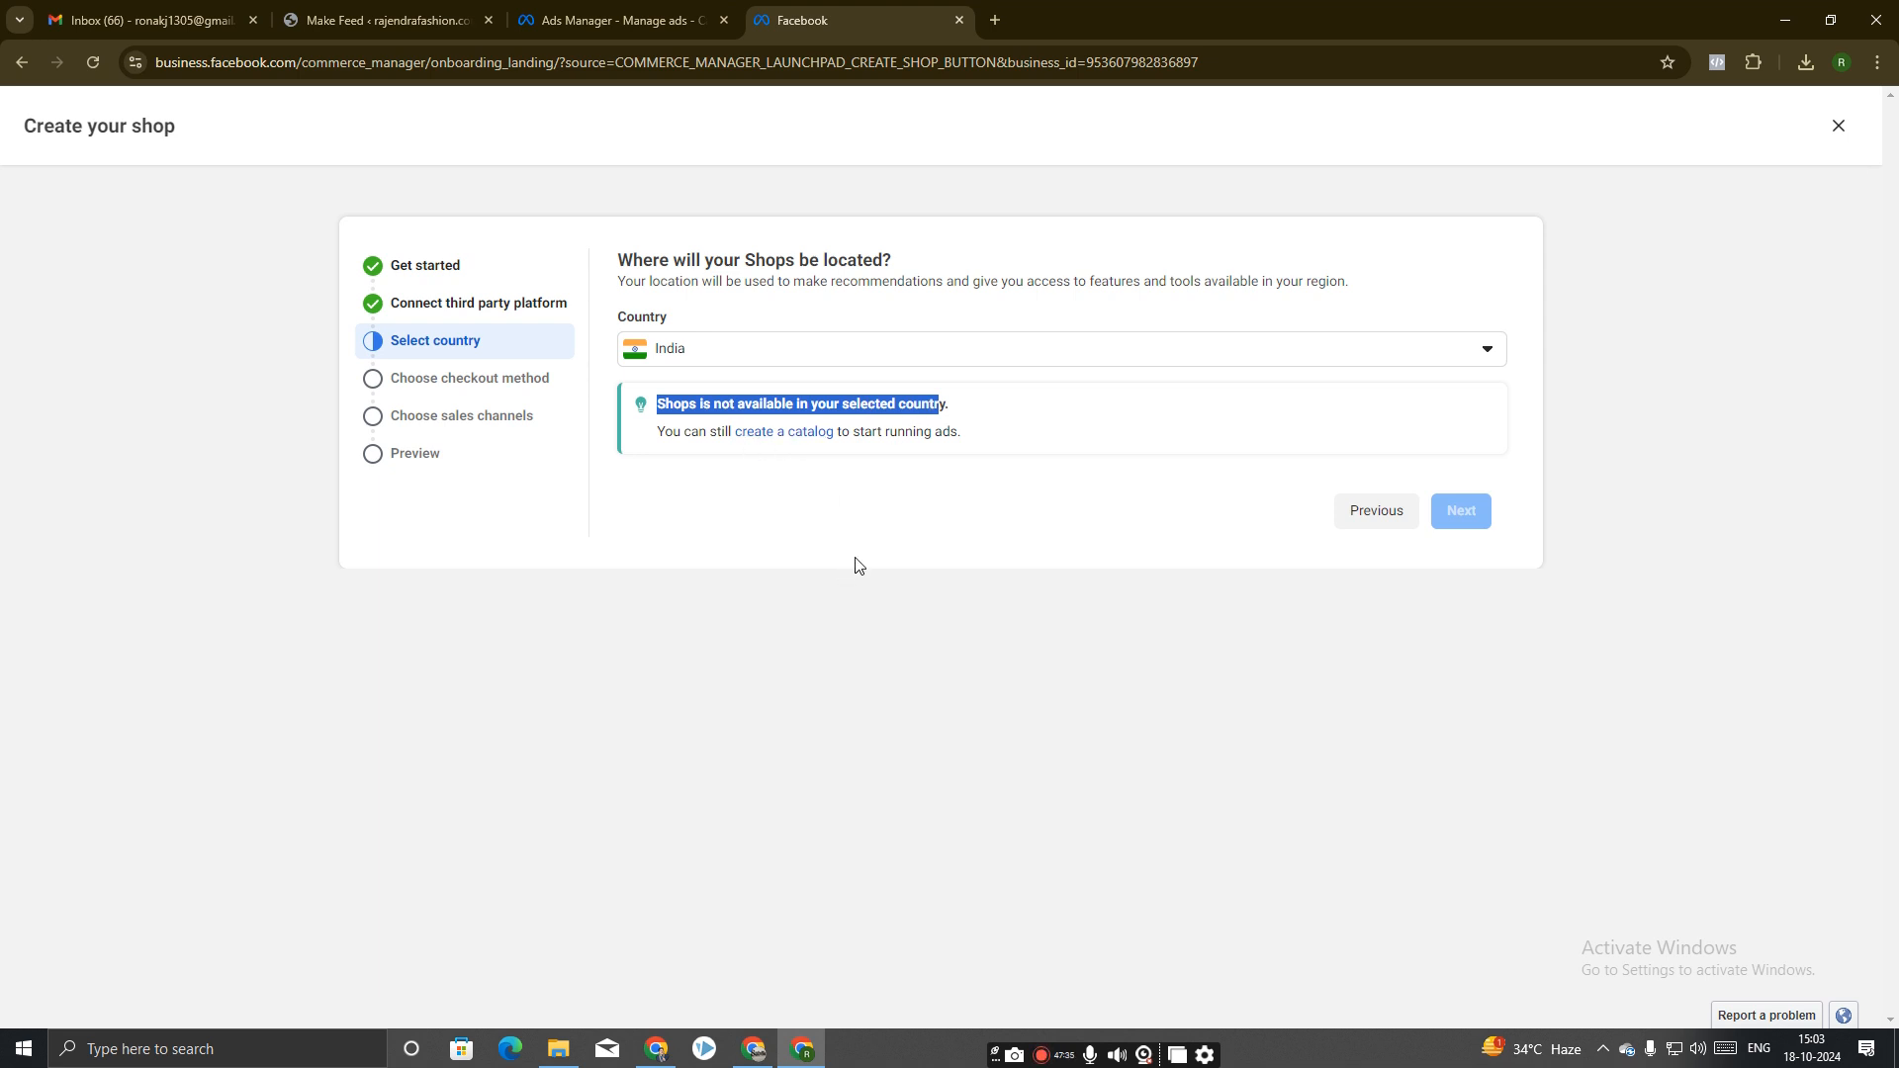
left_click(673, 397)
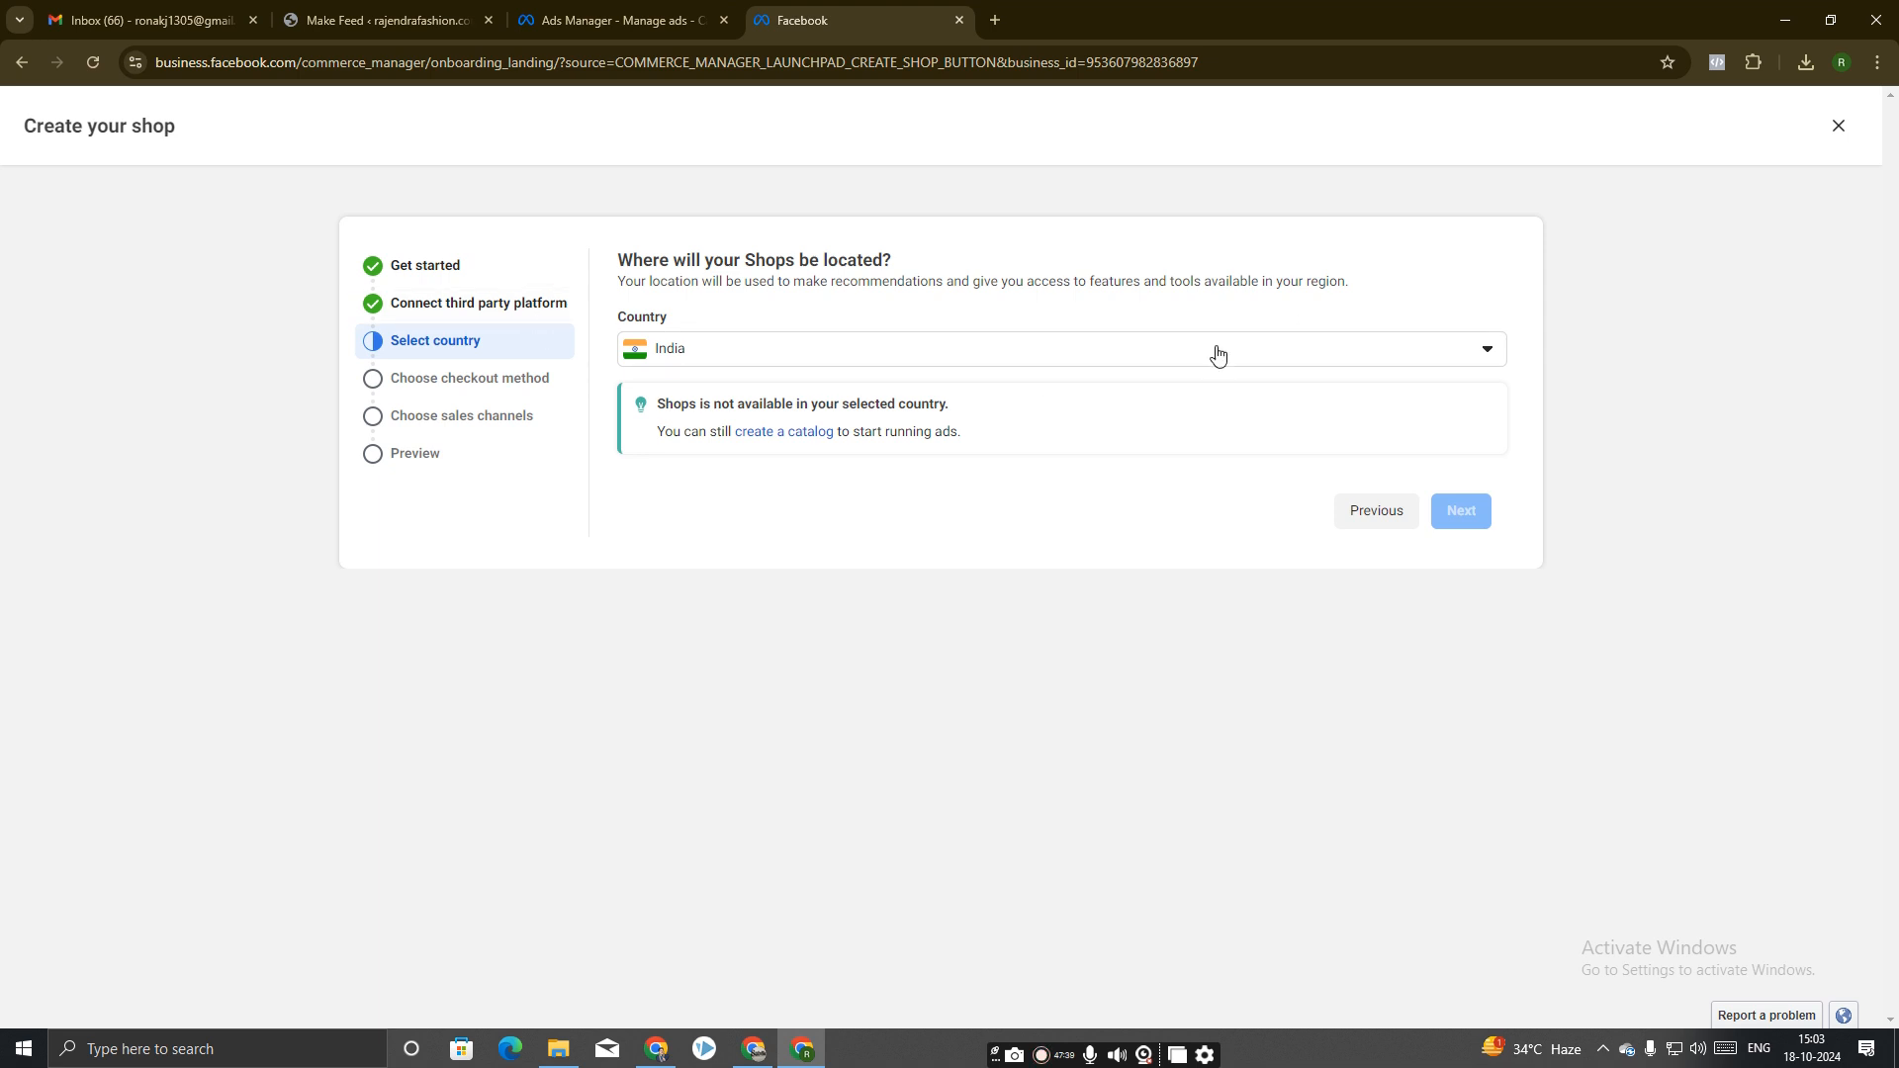
Try United States of America as the shop's country and look through the other countries offered.
left_click(925, 364)
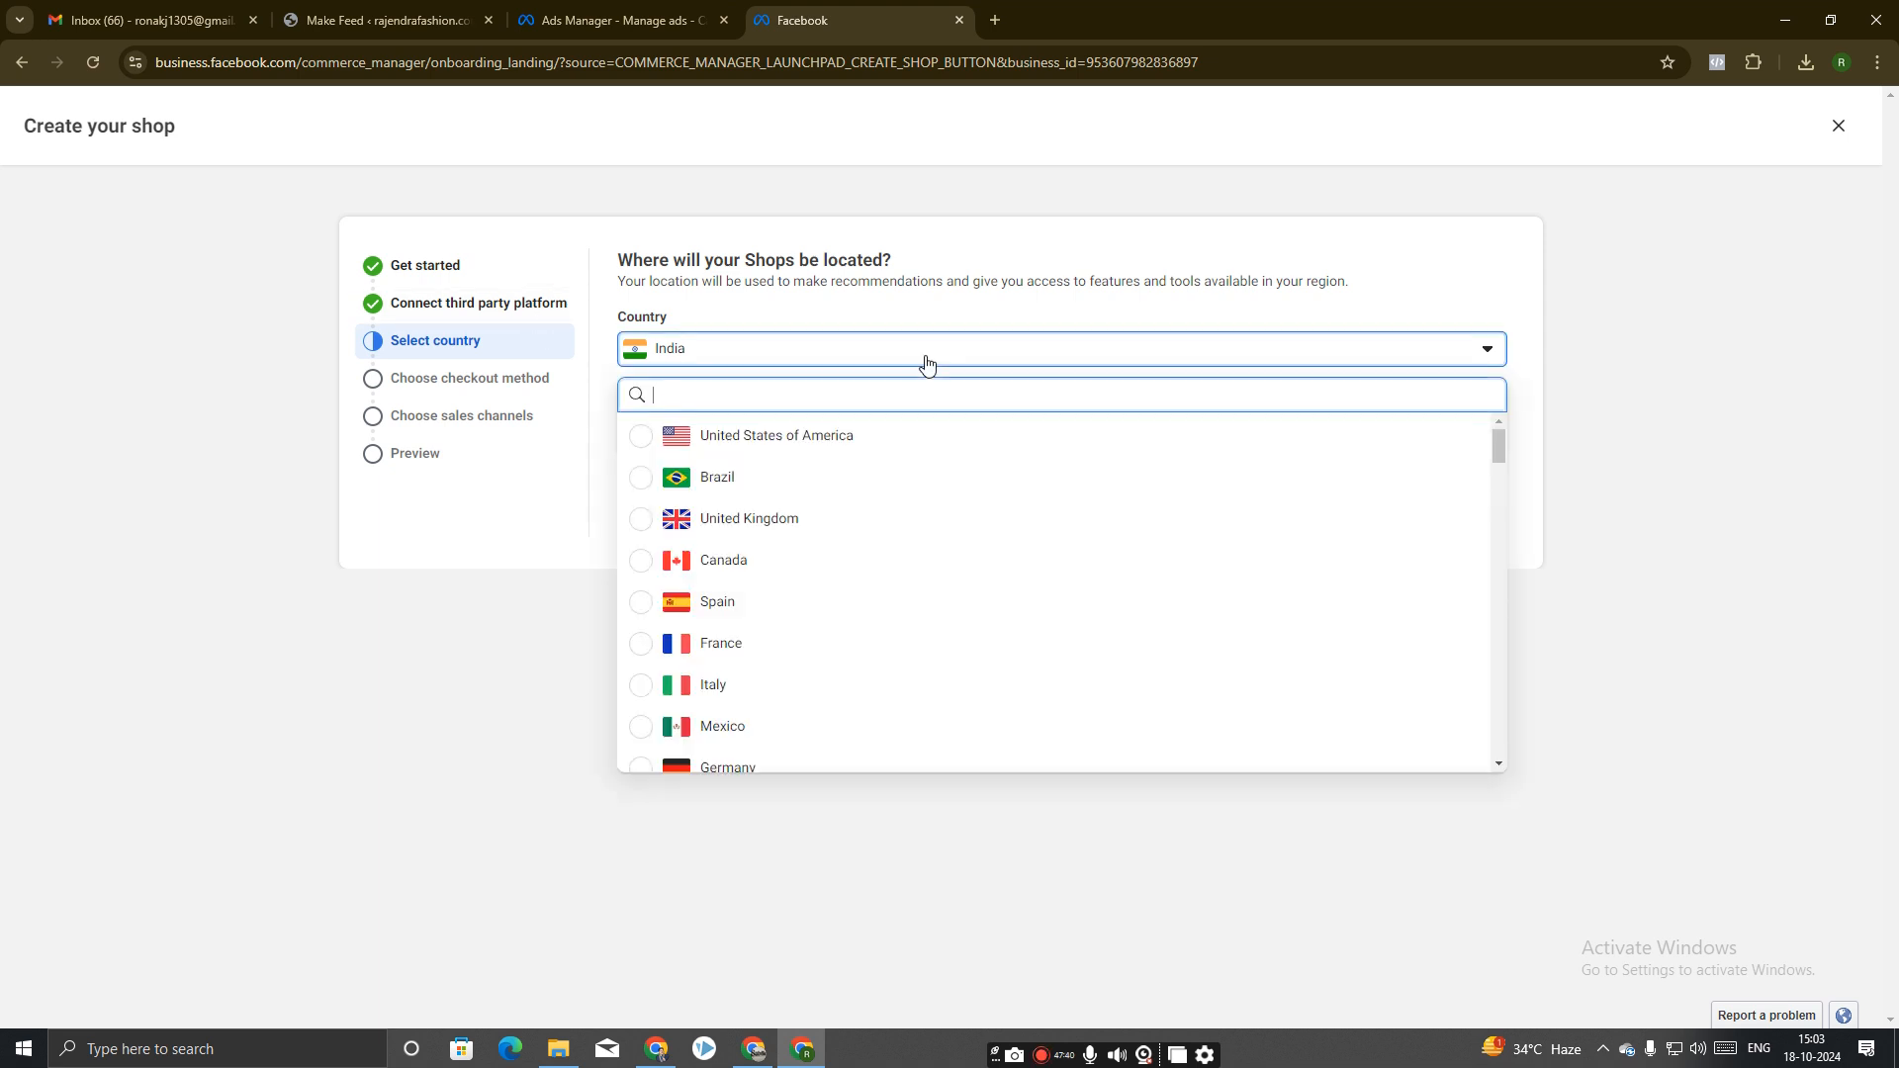
left_click(797, 448)
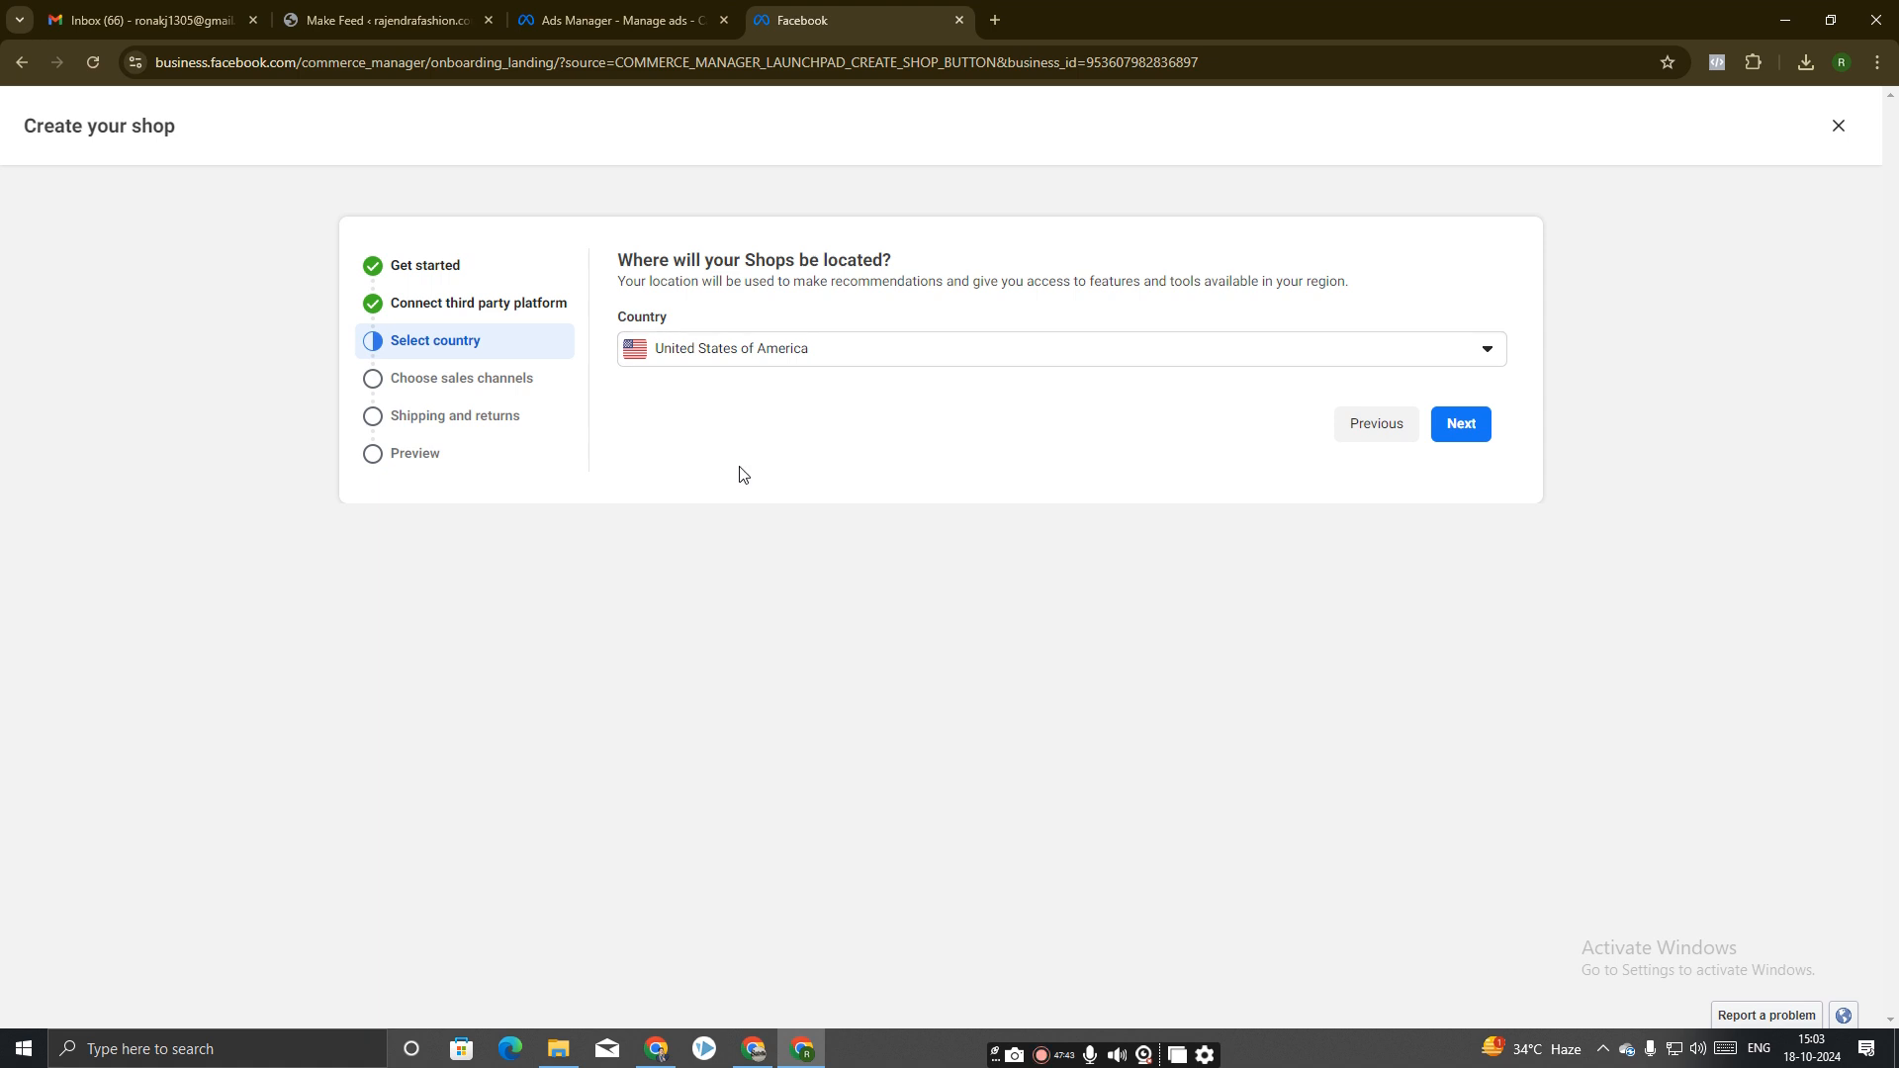
left_click(785, 362)
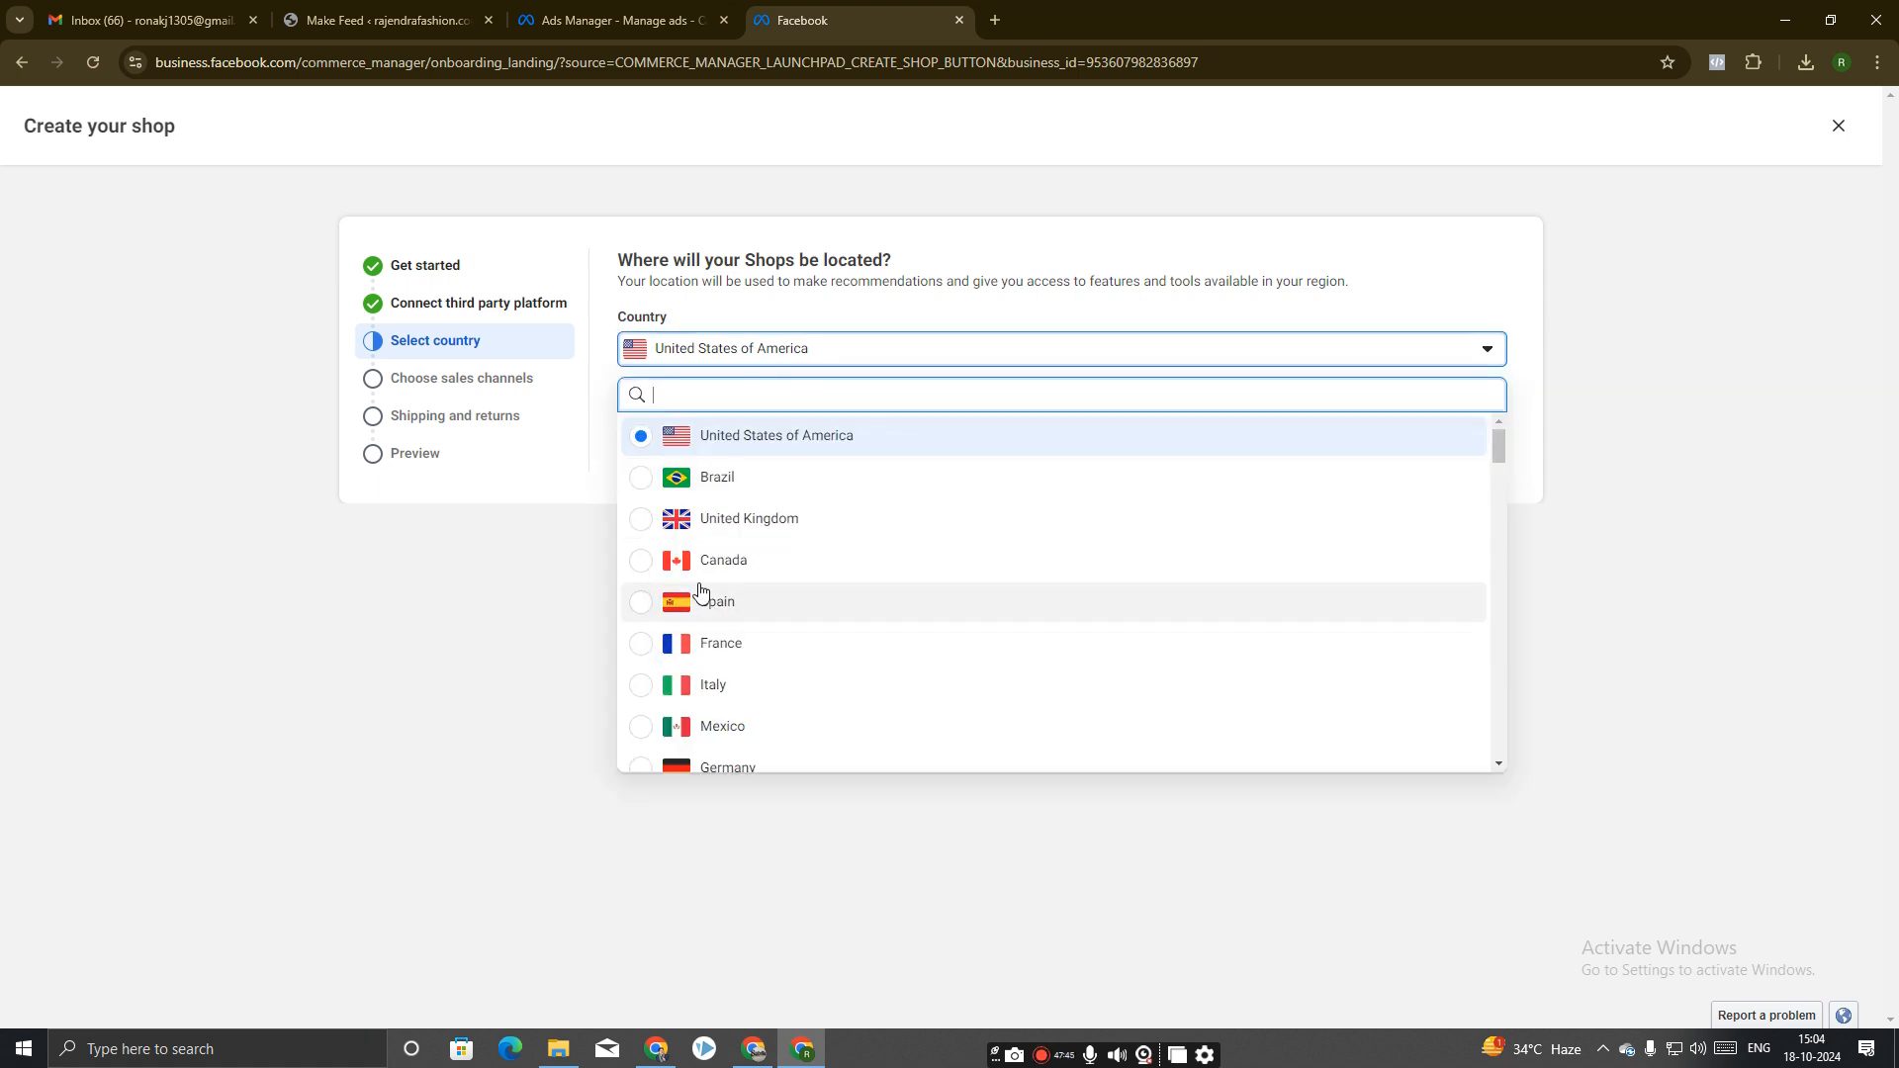
scroll(692, 605, "down", 3)
scroll(643, 645, "up", 3)
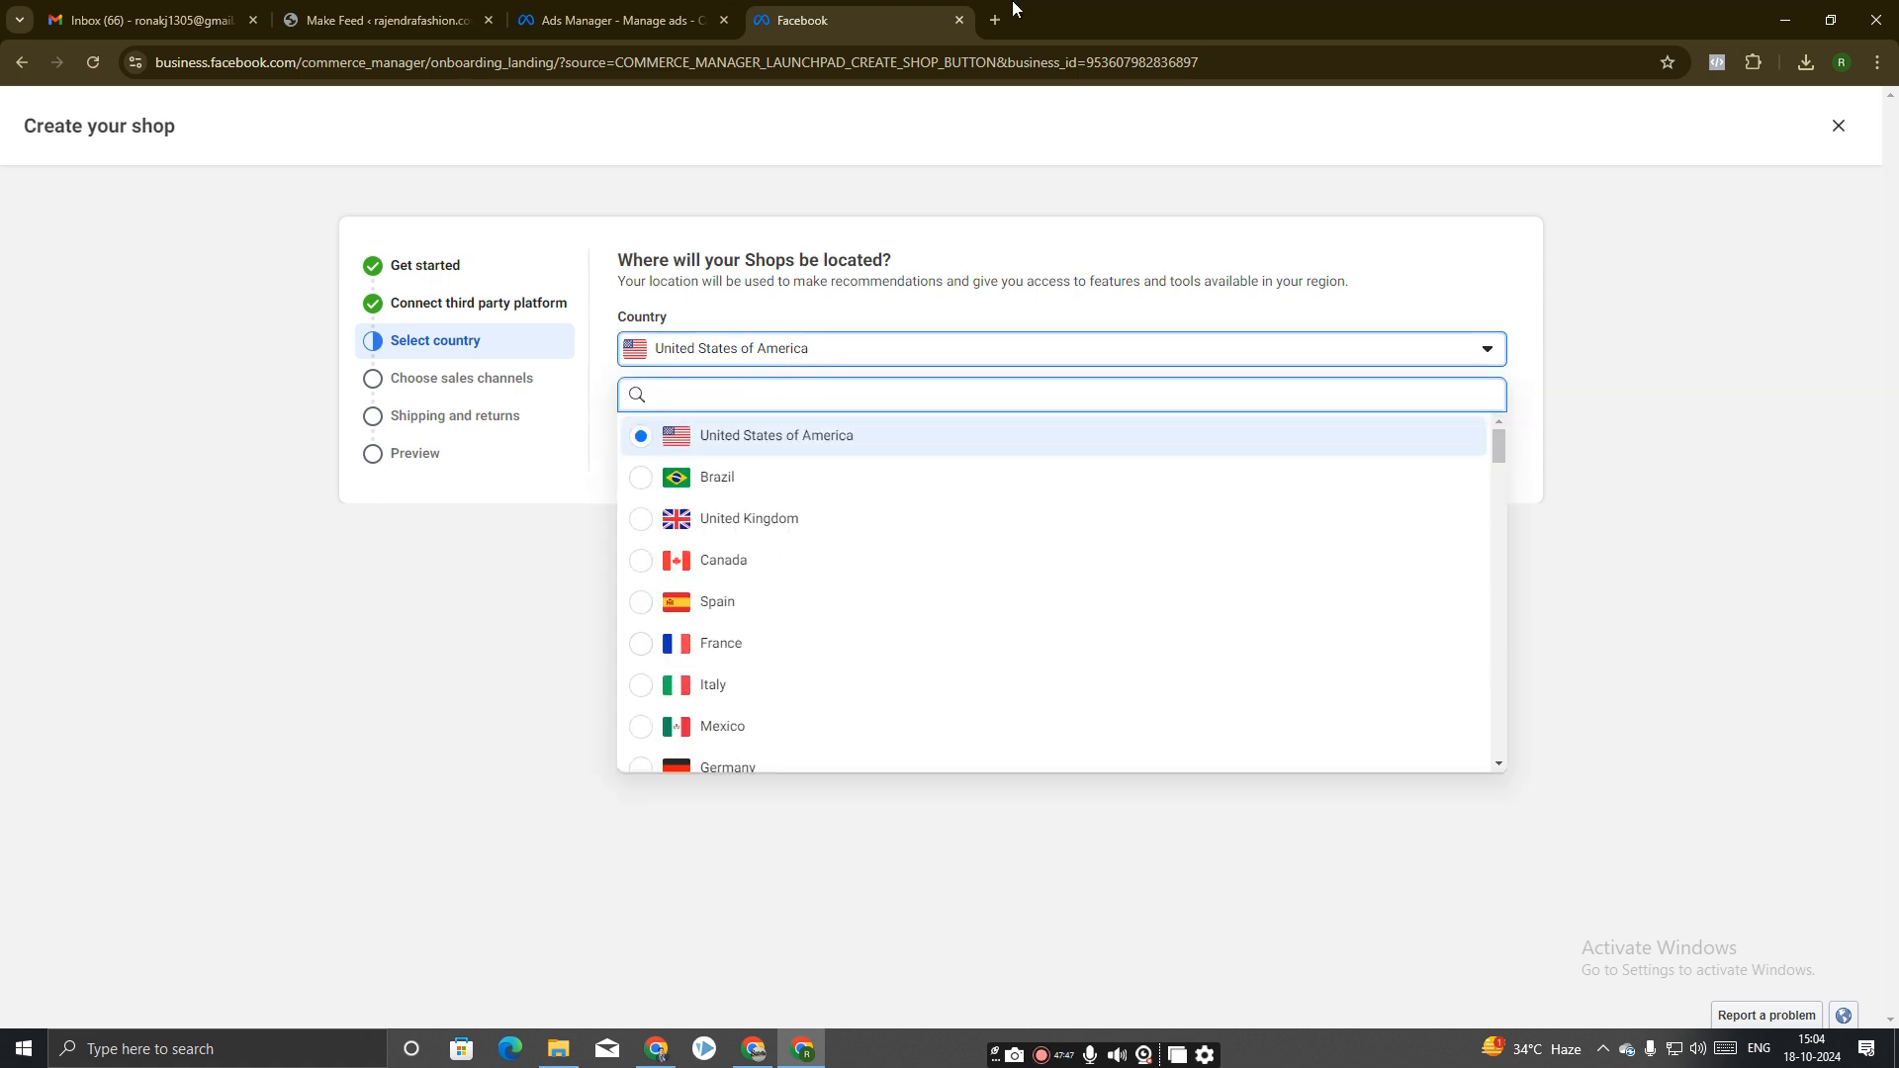
Close the shop setup and Ads Manager pages, and look over the Make Feed page of the rajendrafashion.com site.
left_click(958, 20)
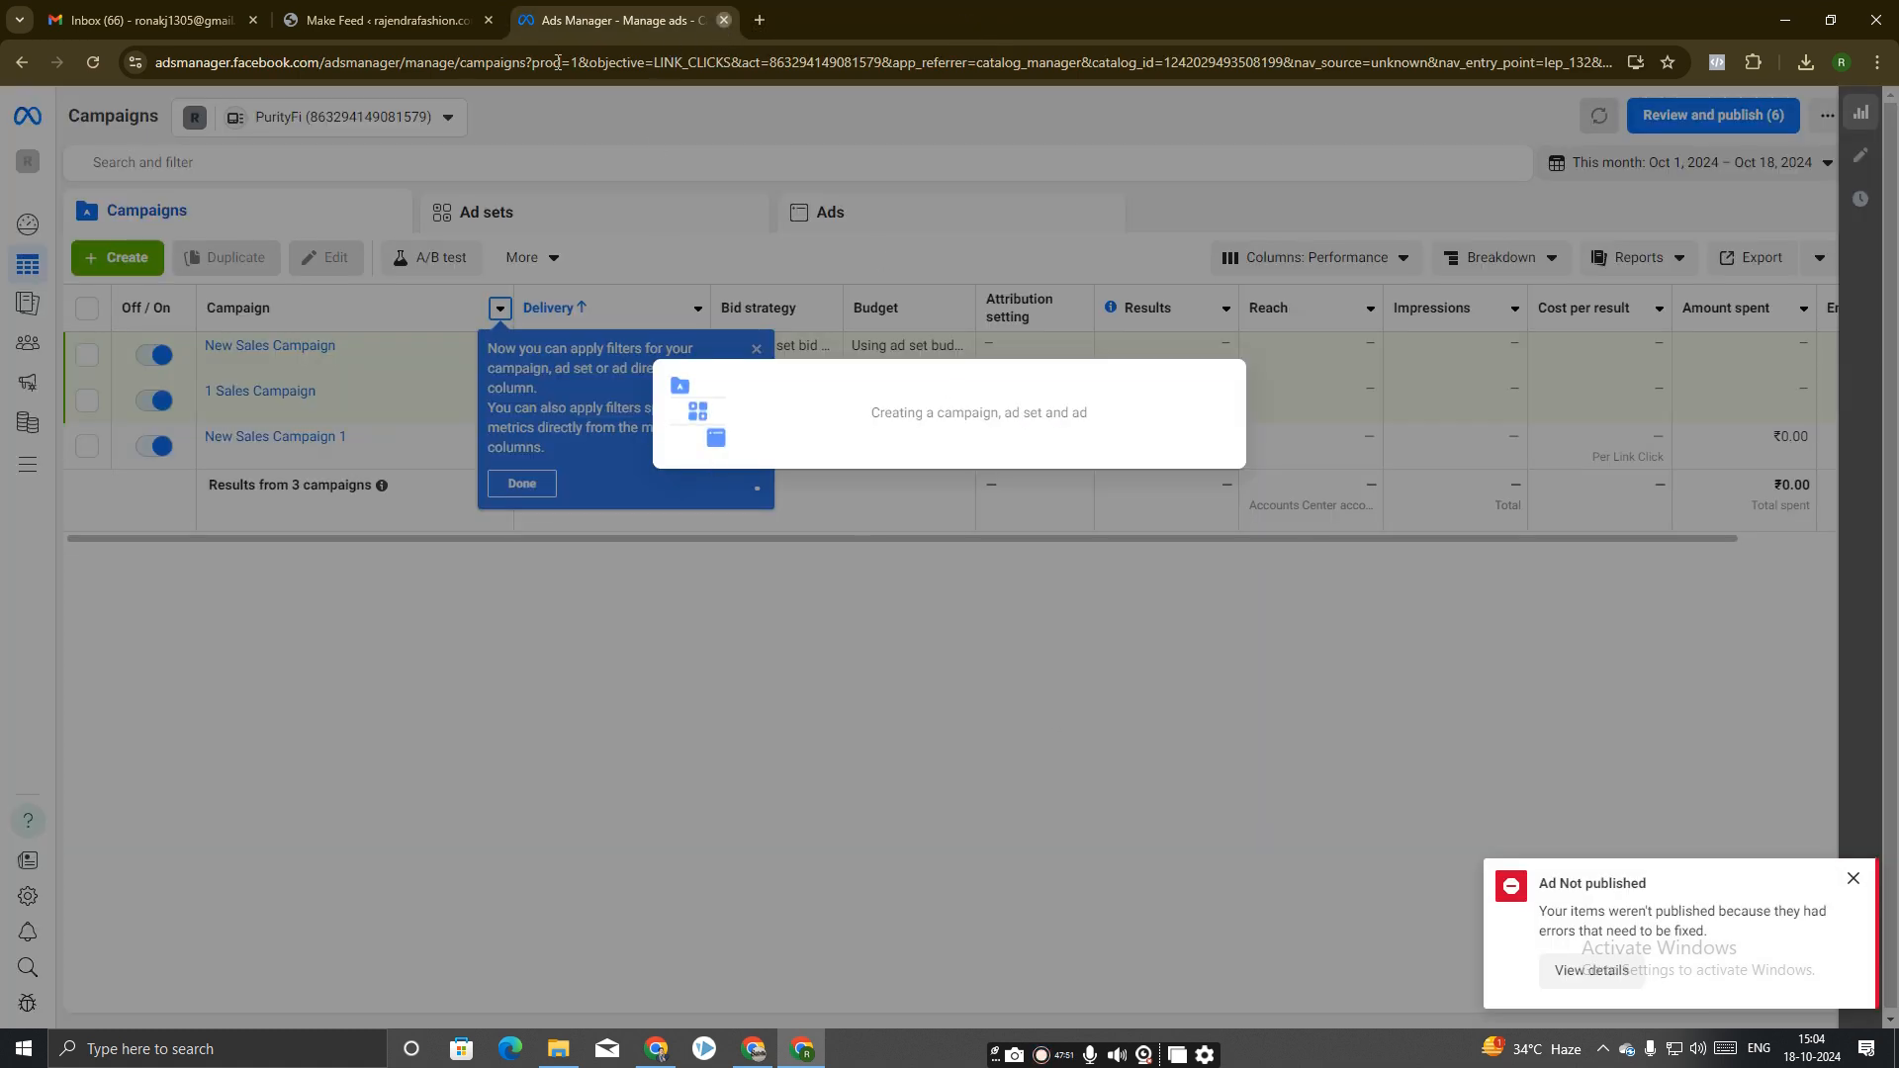
left_click(723, 21)
scroll(514, 594, "down", 3)
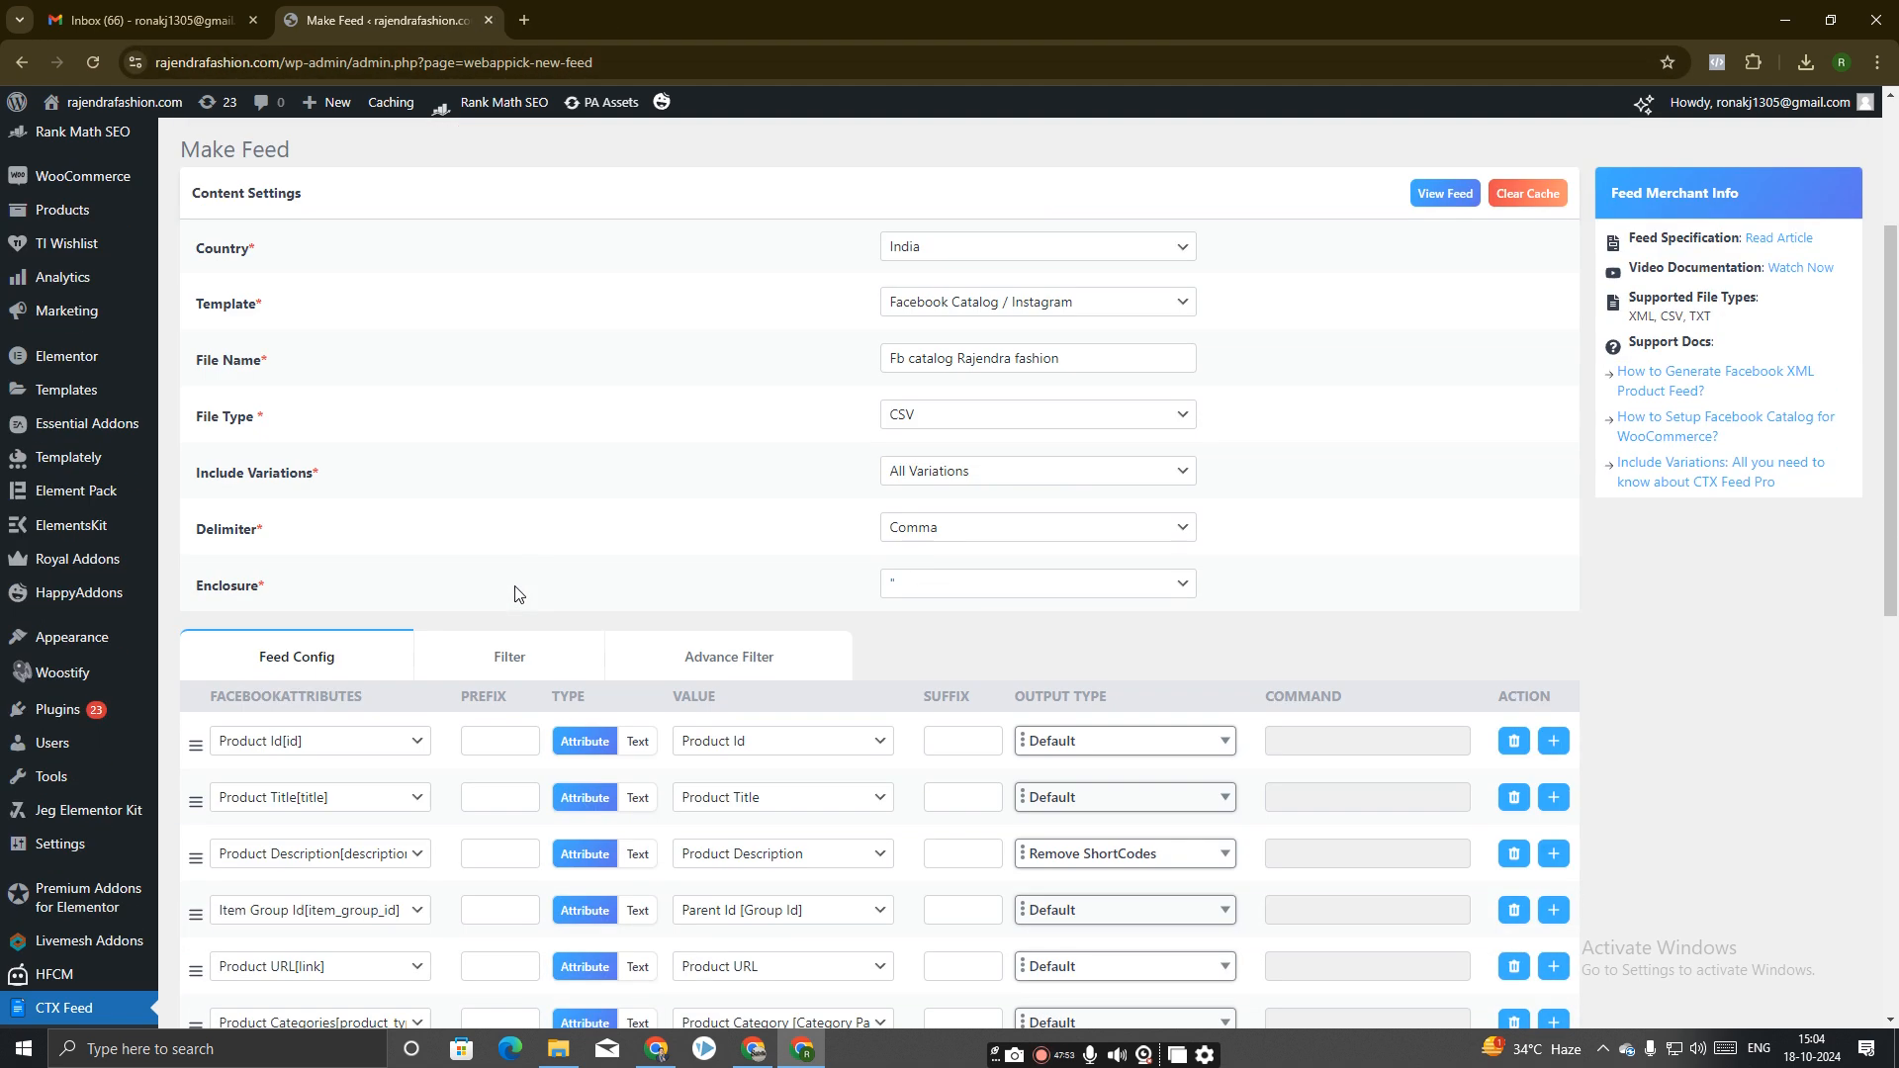
scroll(515, 593, "down", 4)
scroll(509, 574, "up", 7)
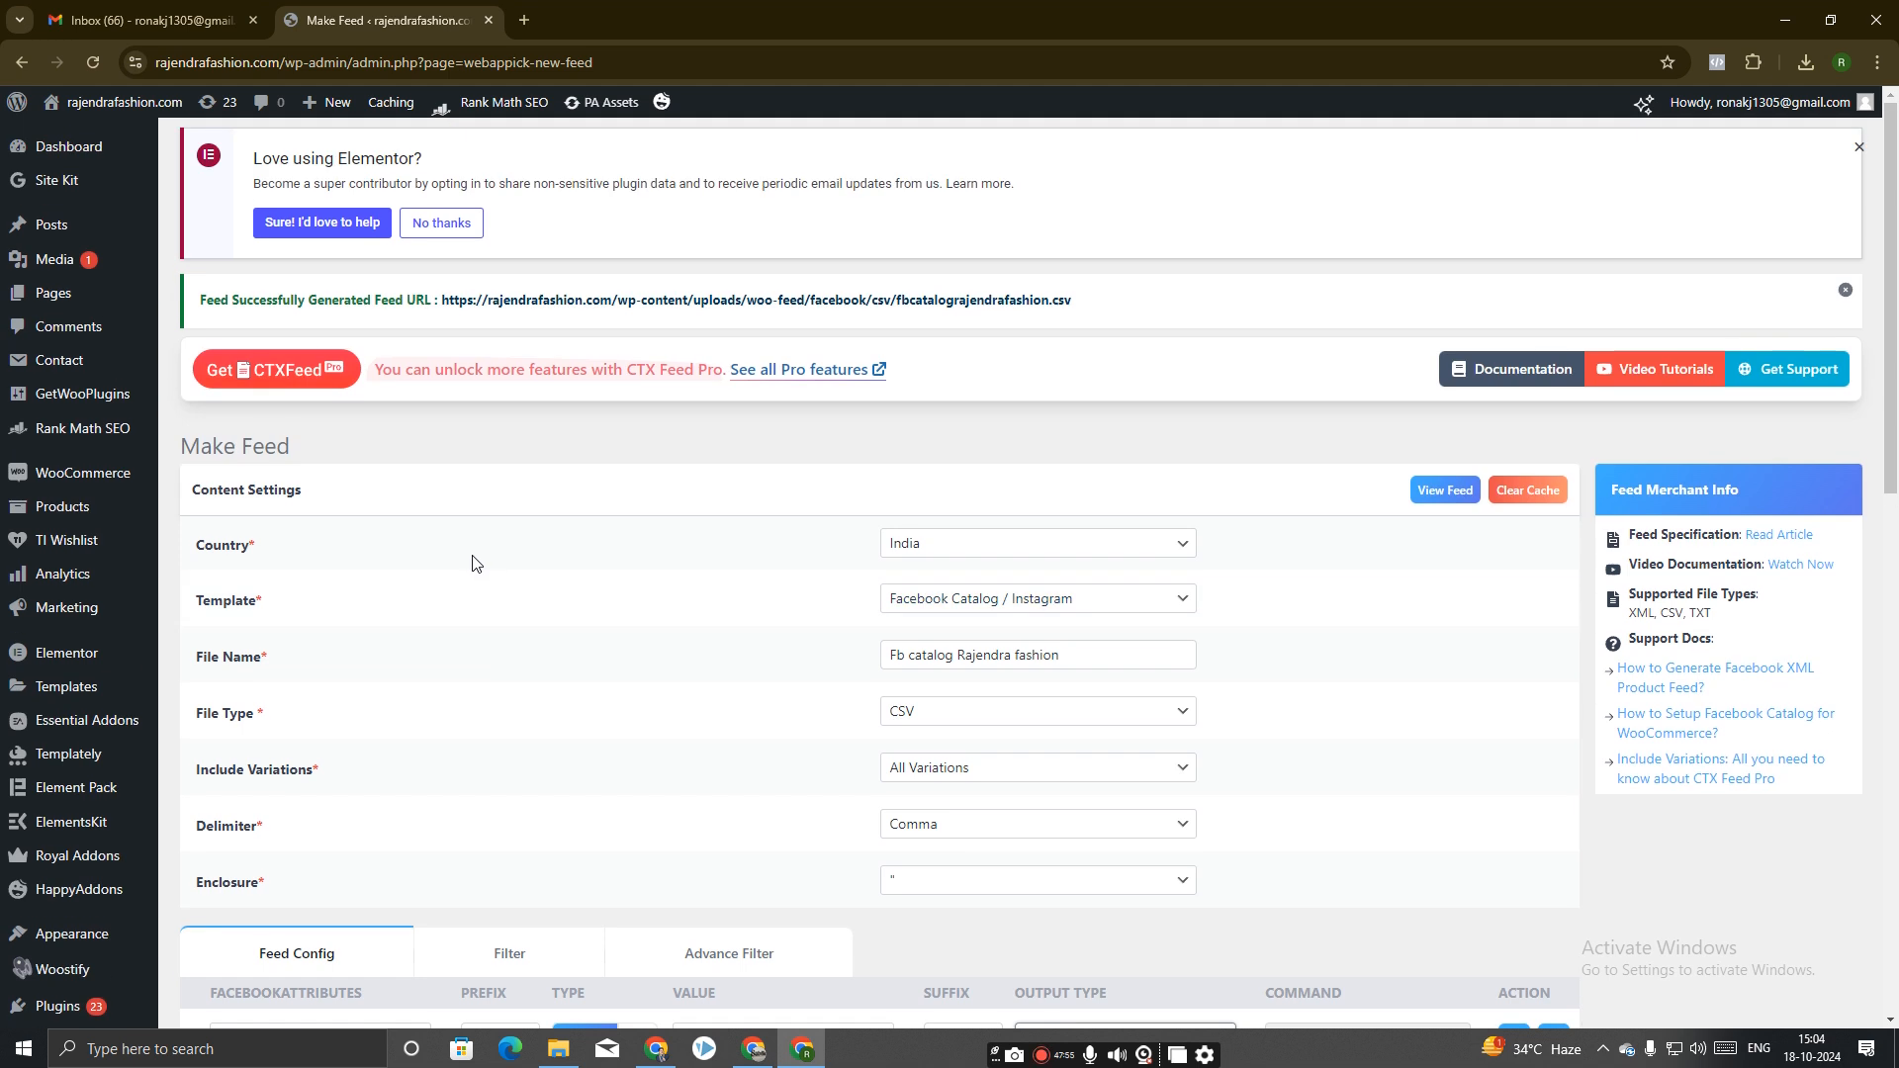
Open a blank browser tab and return to Make Feed to review the Facebook catalog feed's content settings and attribute mappings.
left_click(525, 20)
left_click(348, 16)
scroll(456, 587, "down", 4)
scroll(456, 588, "up", 4)
scroll(1046, 329, "down", 12)
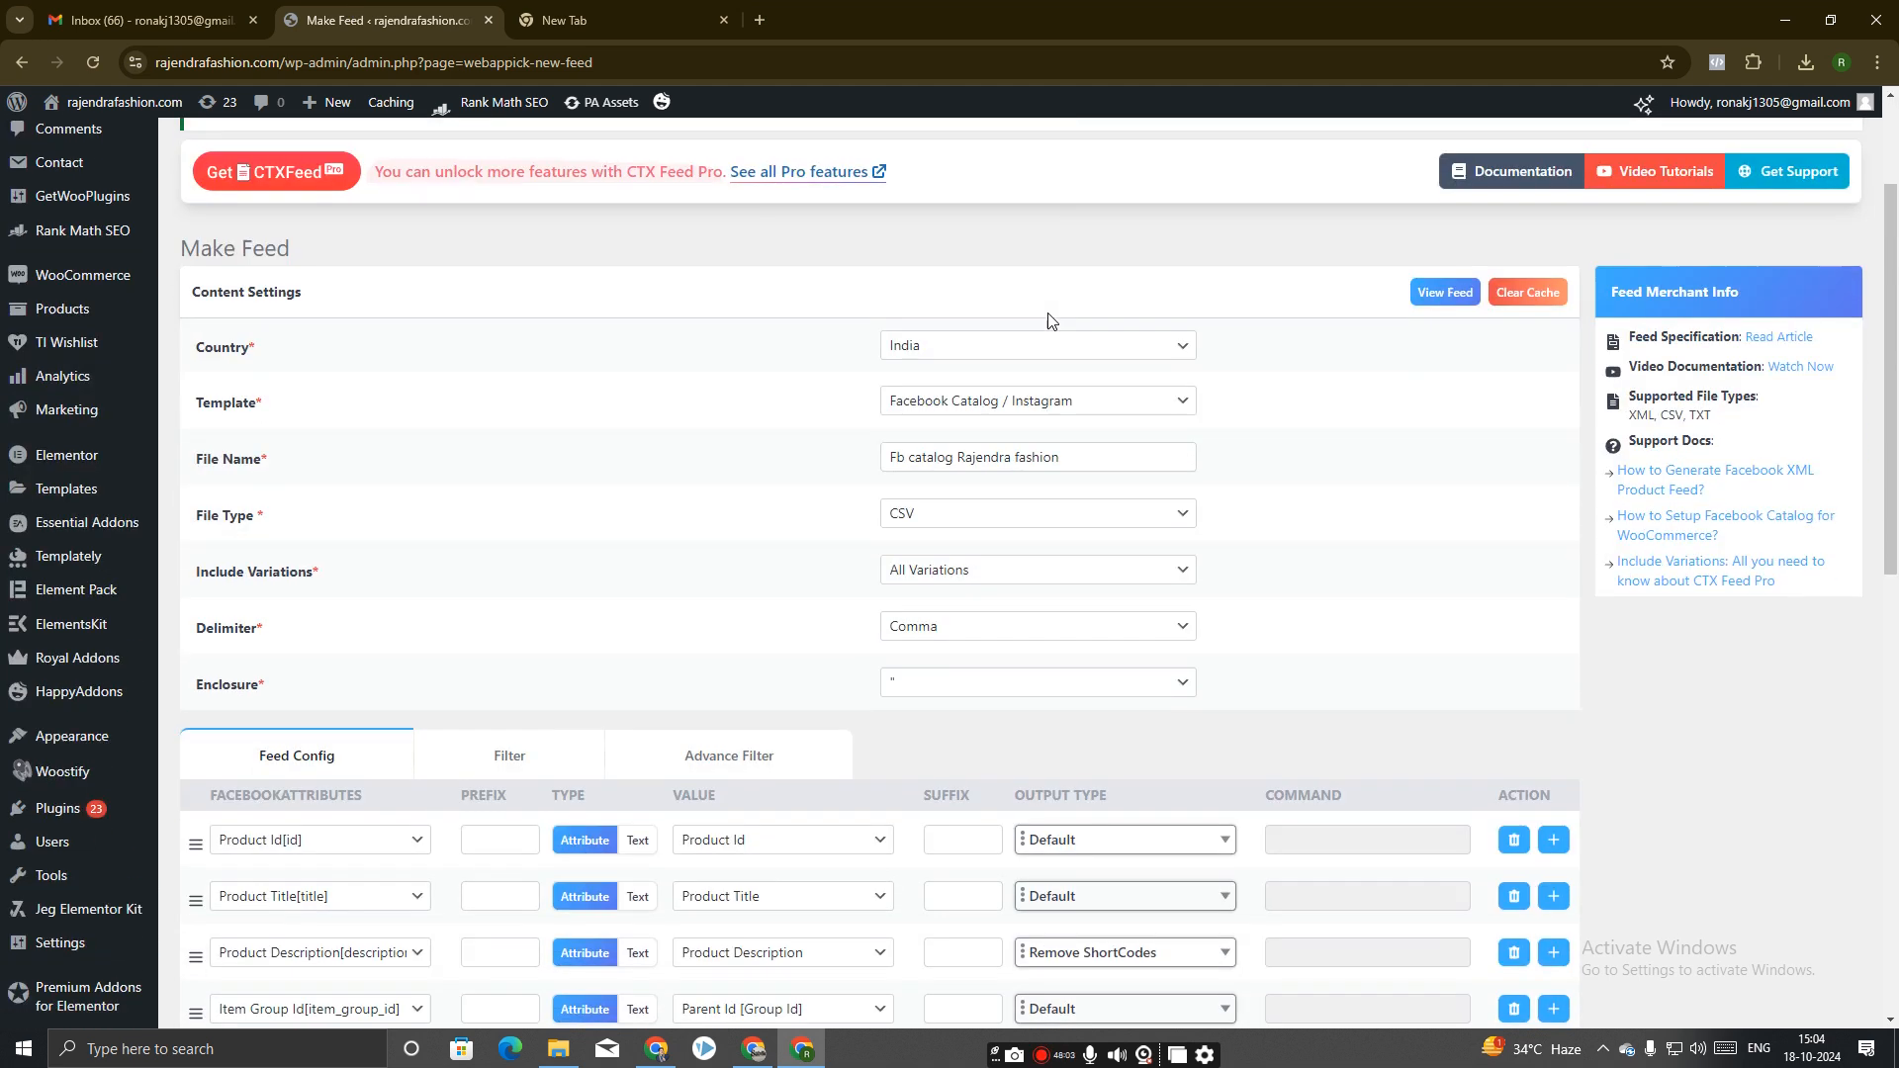
scroll(619, 522, "up", 12)
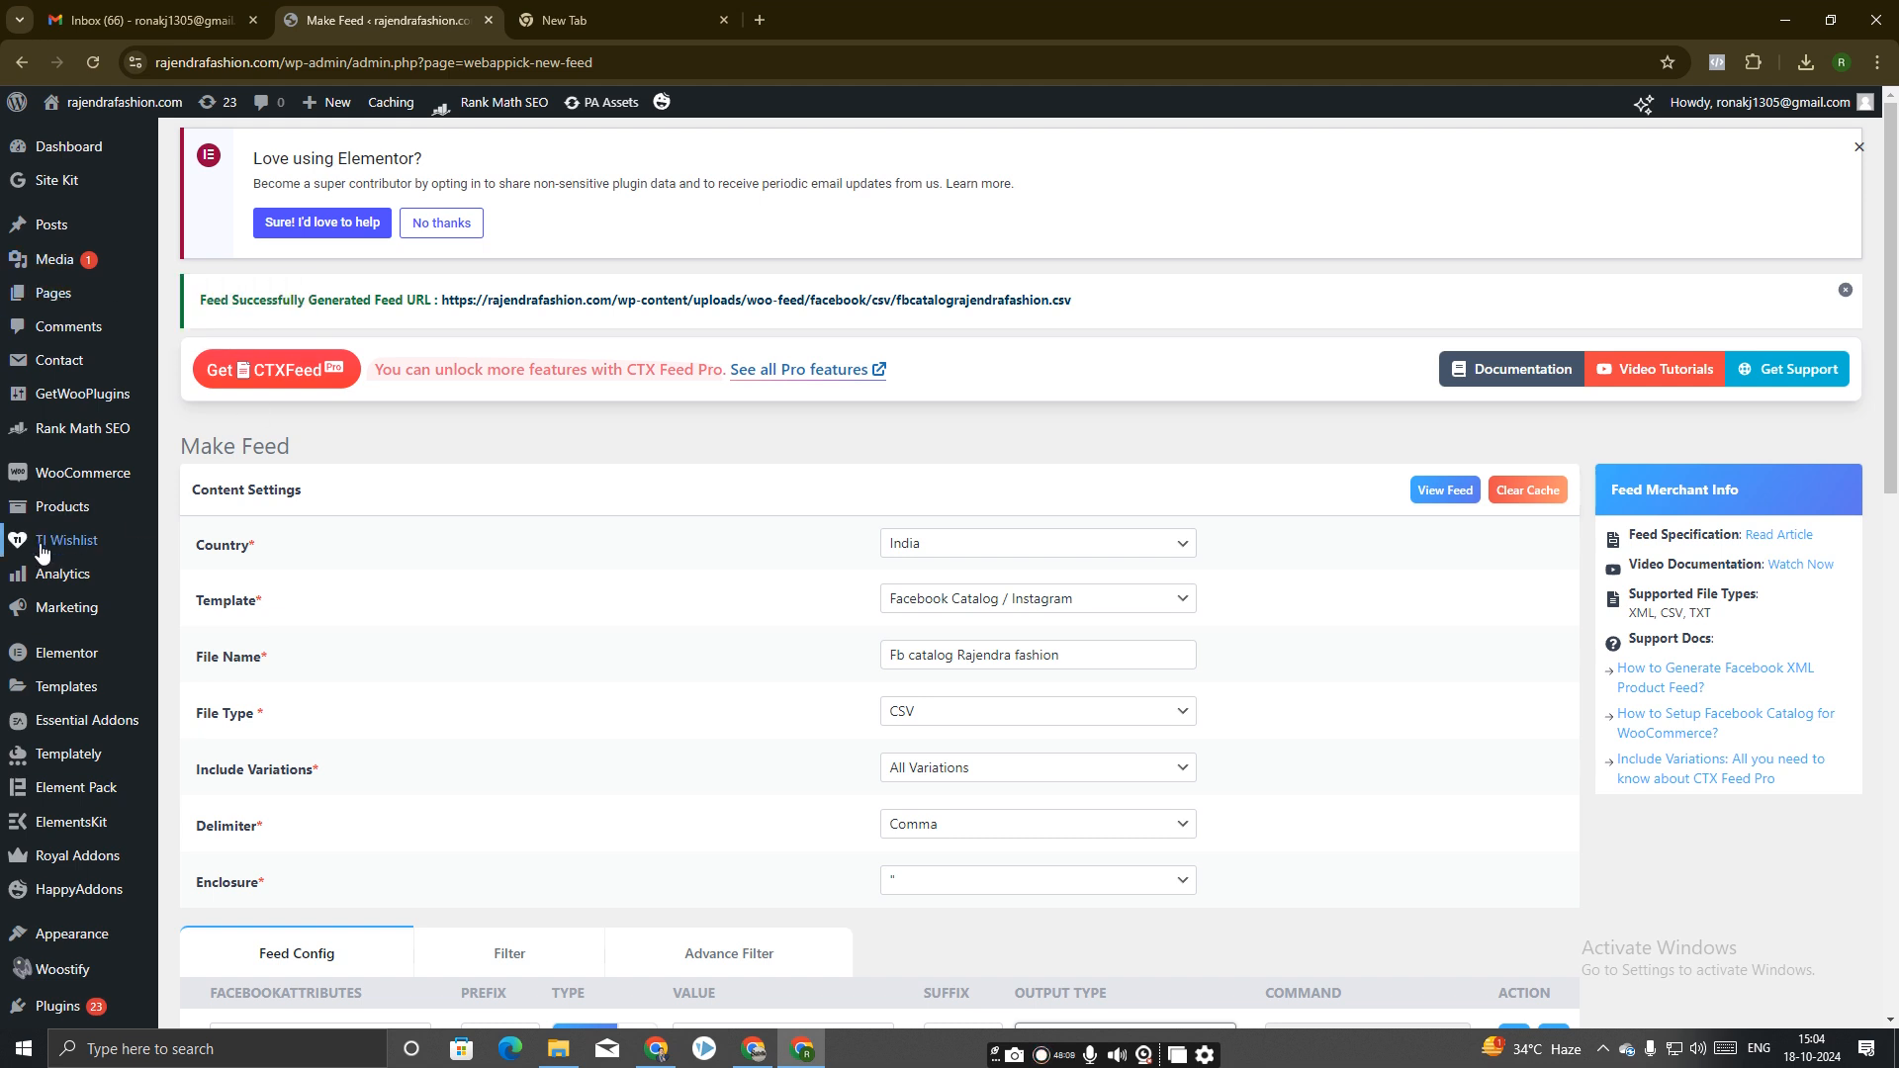
Look over the Facebook catalog feed's settings and attribute mappings, and open a blank Make Feed form.
scroll(559, 574, "down", 5)
scroll(564, 554, "up", 5)
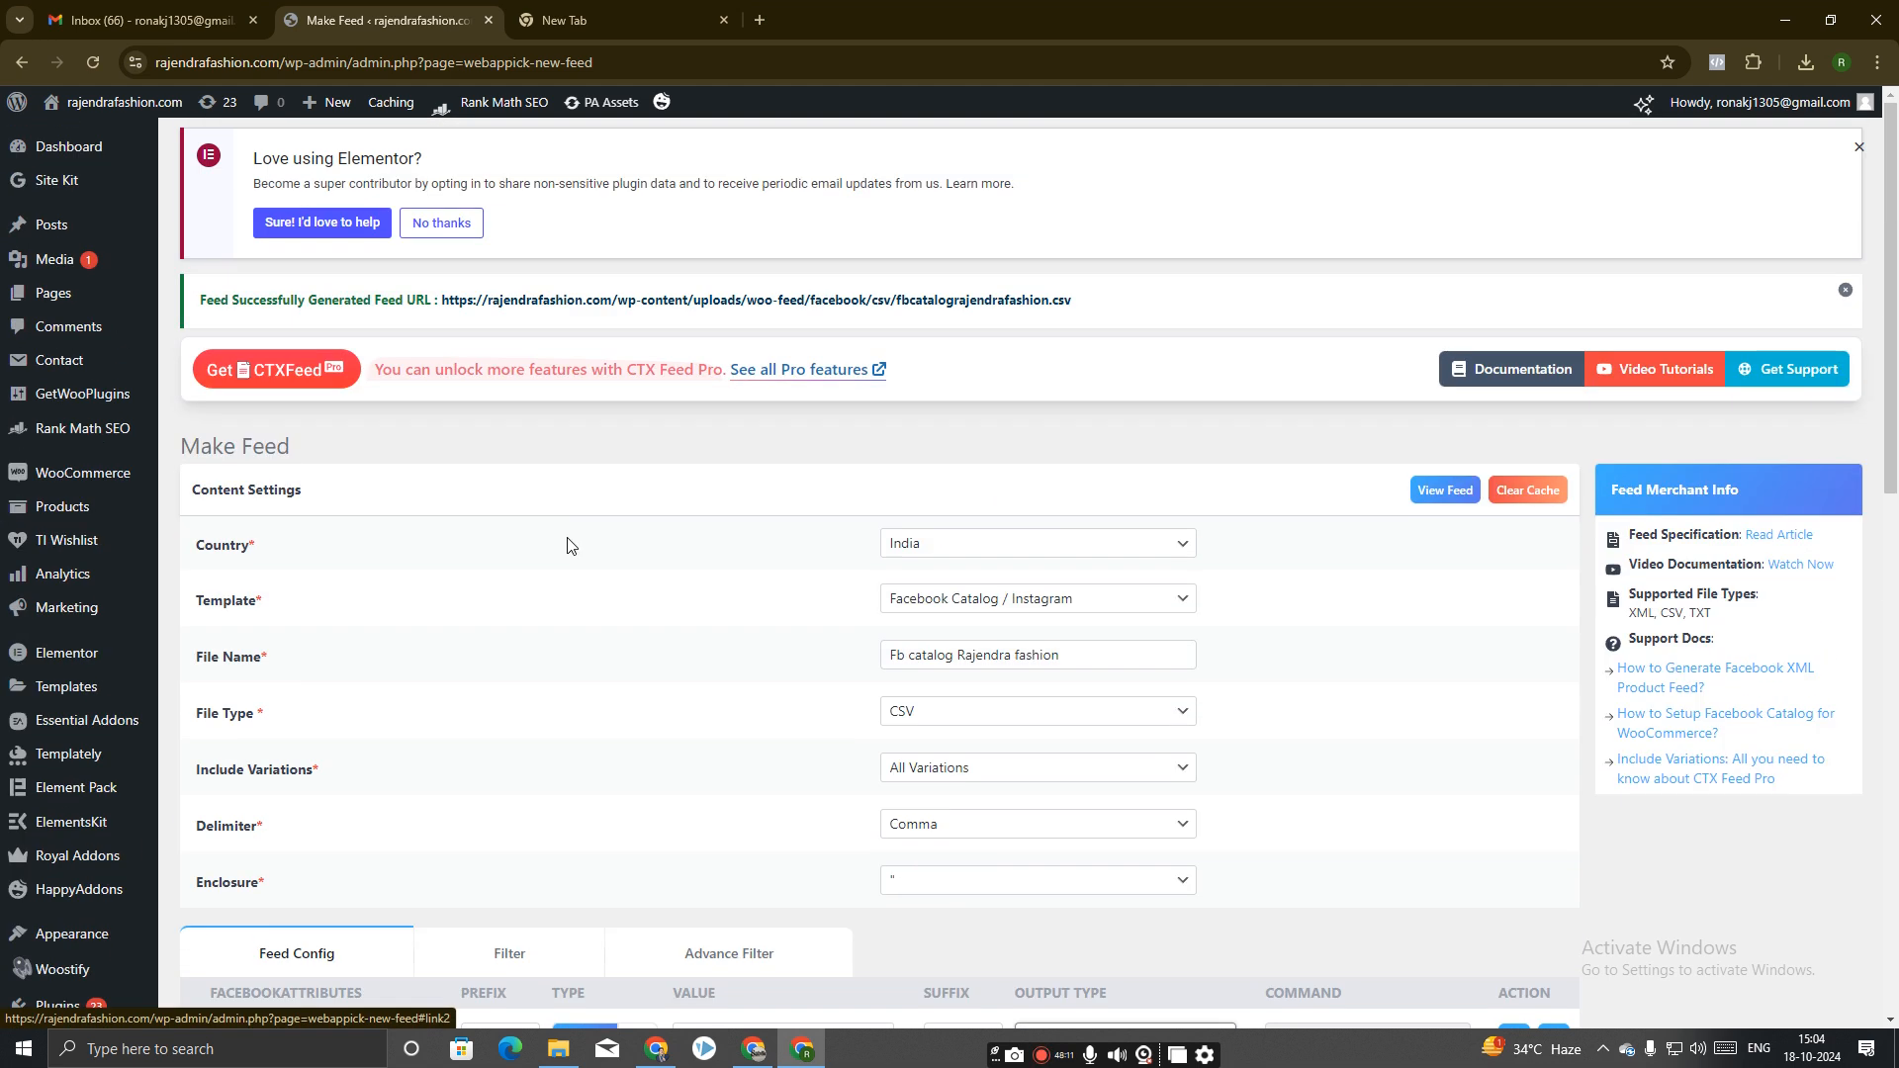
scroll(854, 373, "down", 12)
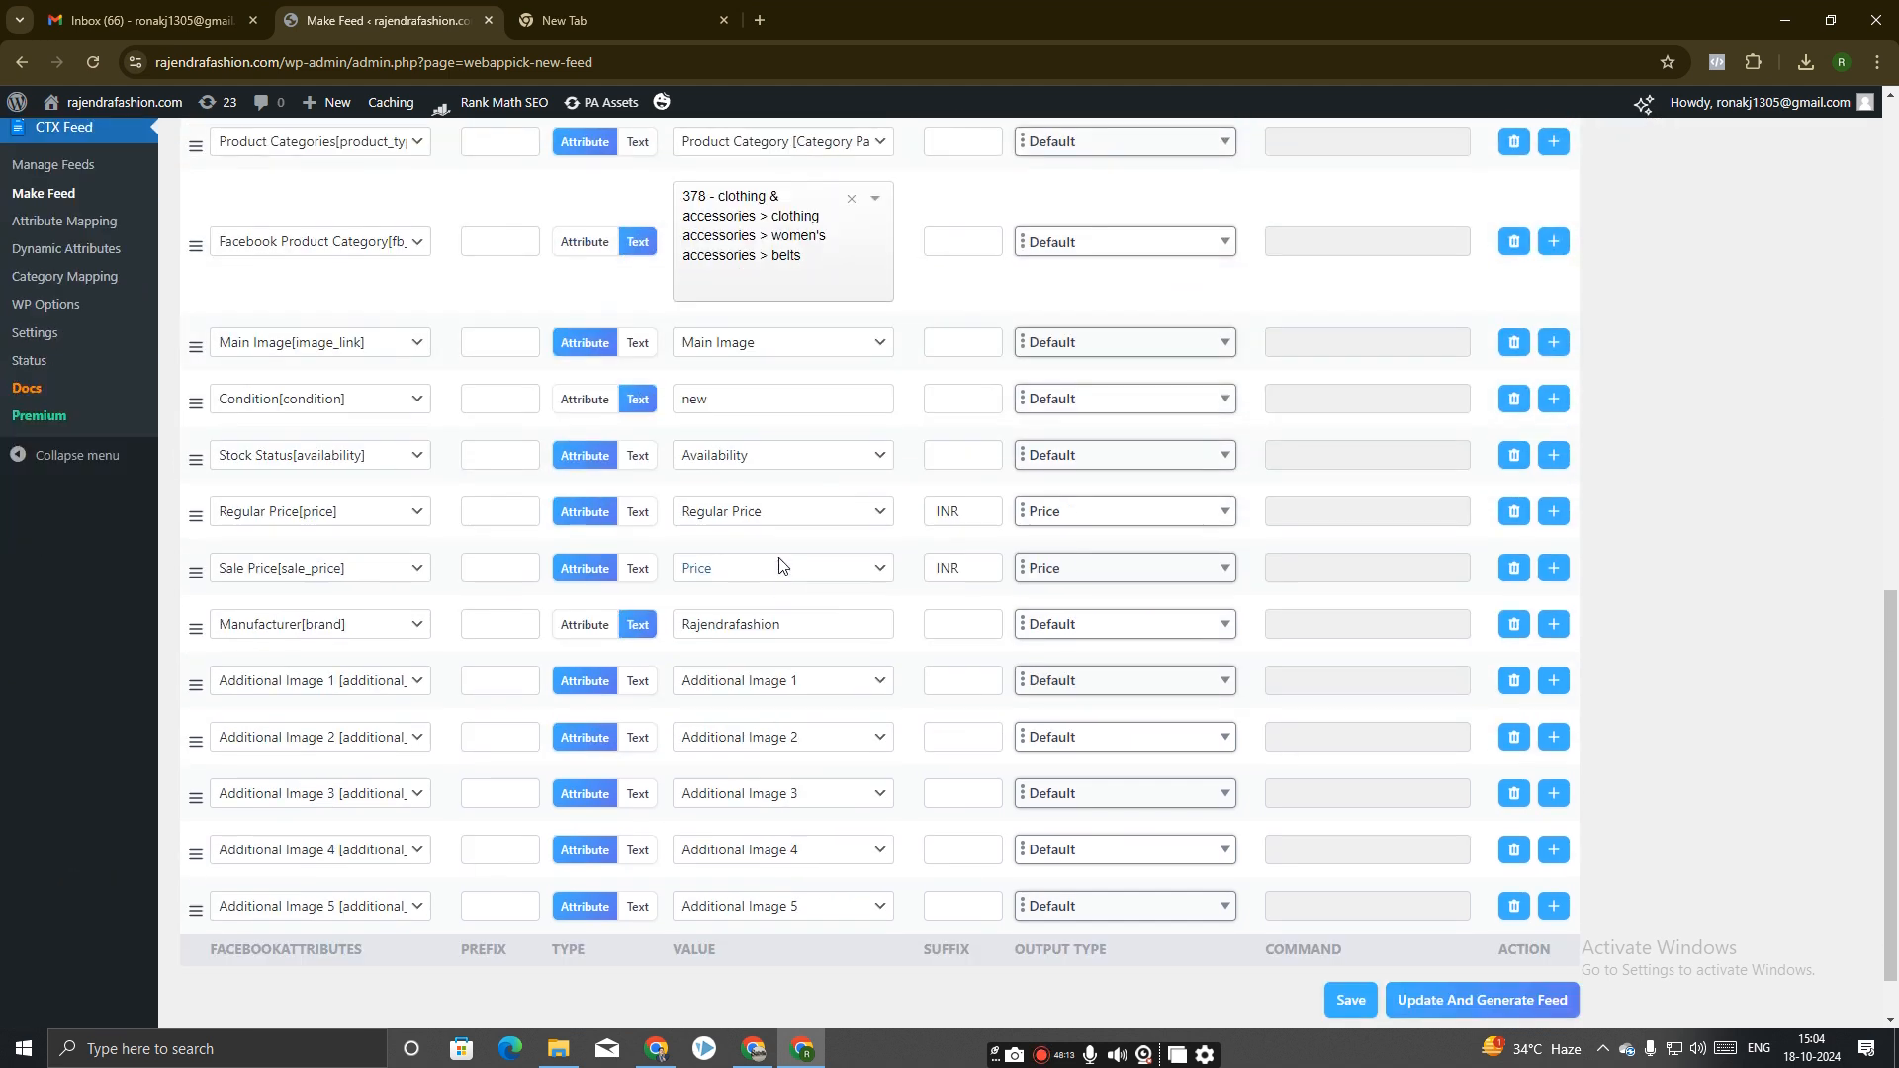
scroll(20, 693, "up", 8)
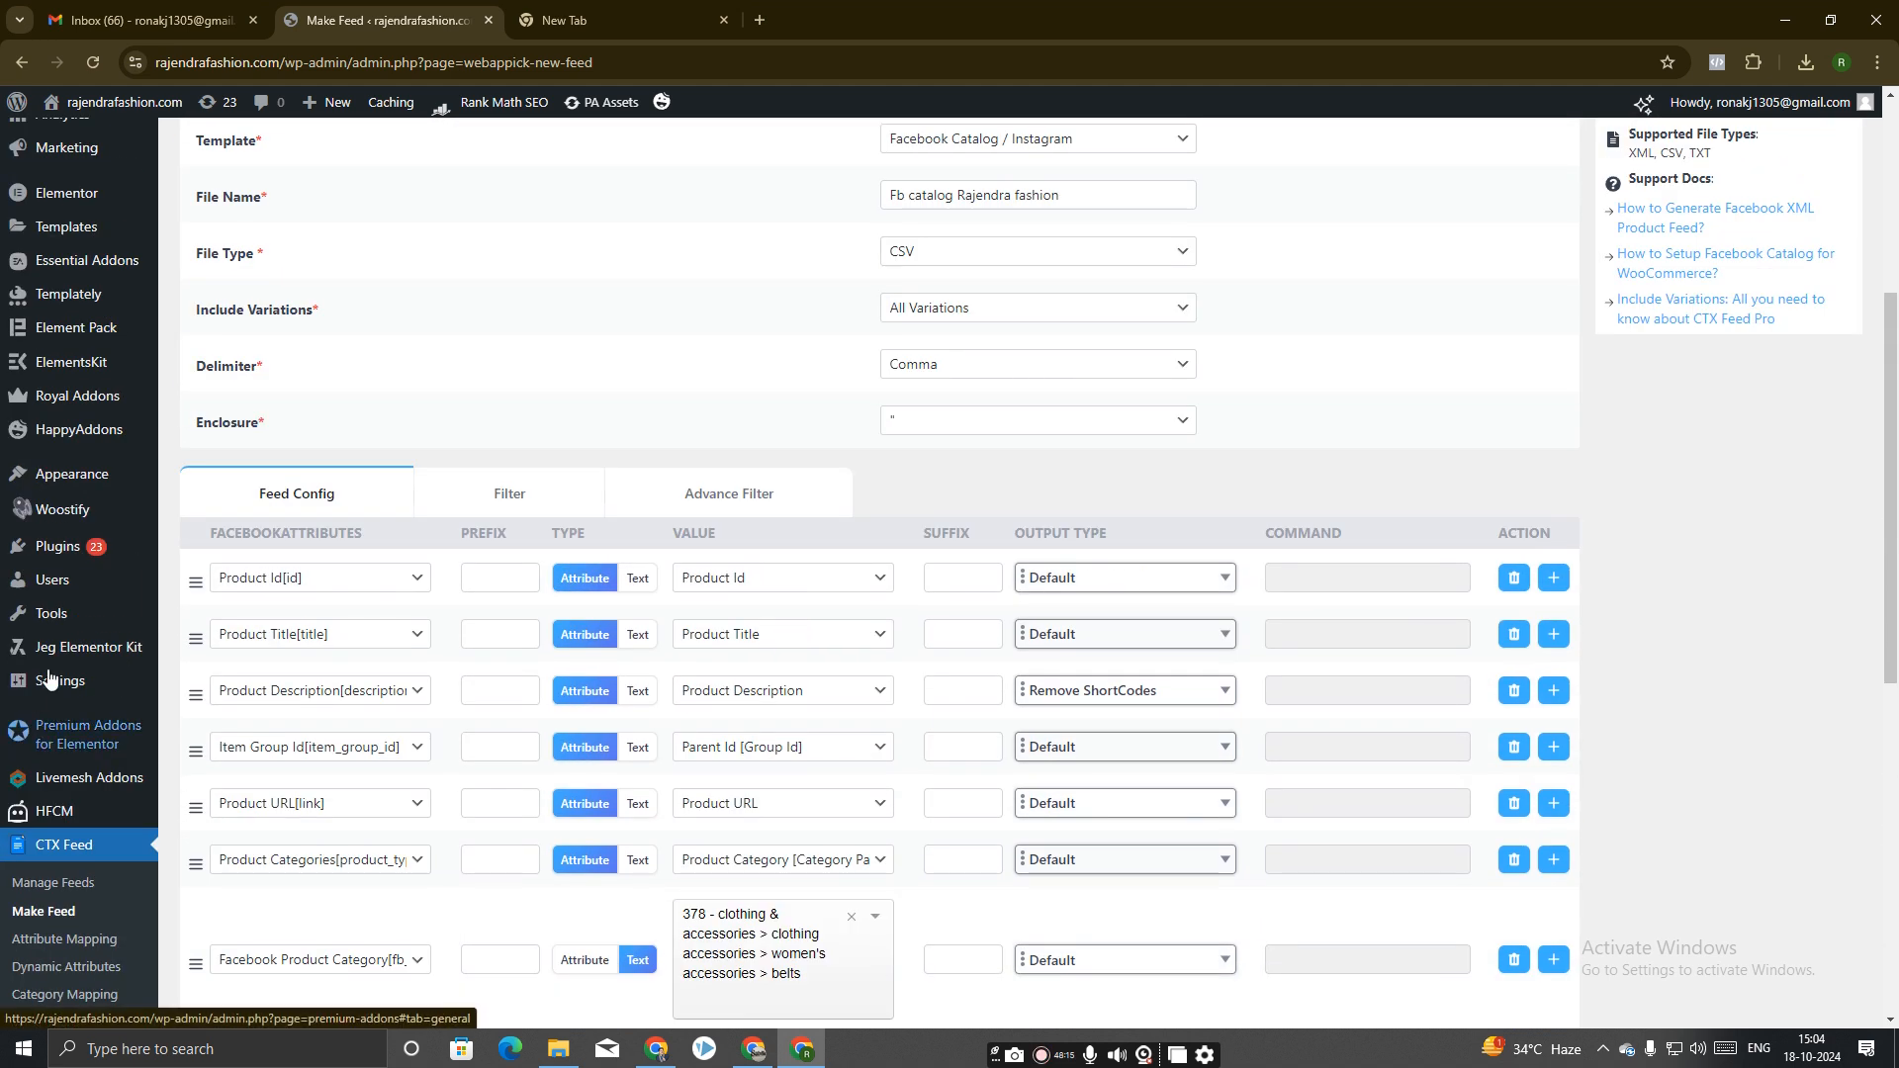
scroll(33, 653, "down", 4)
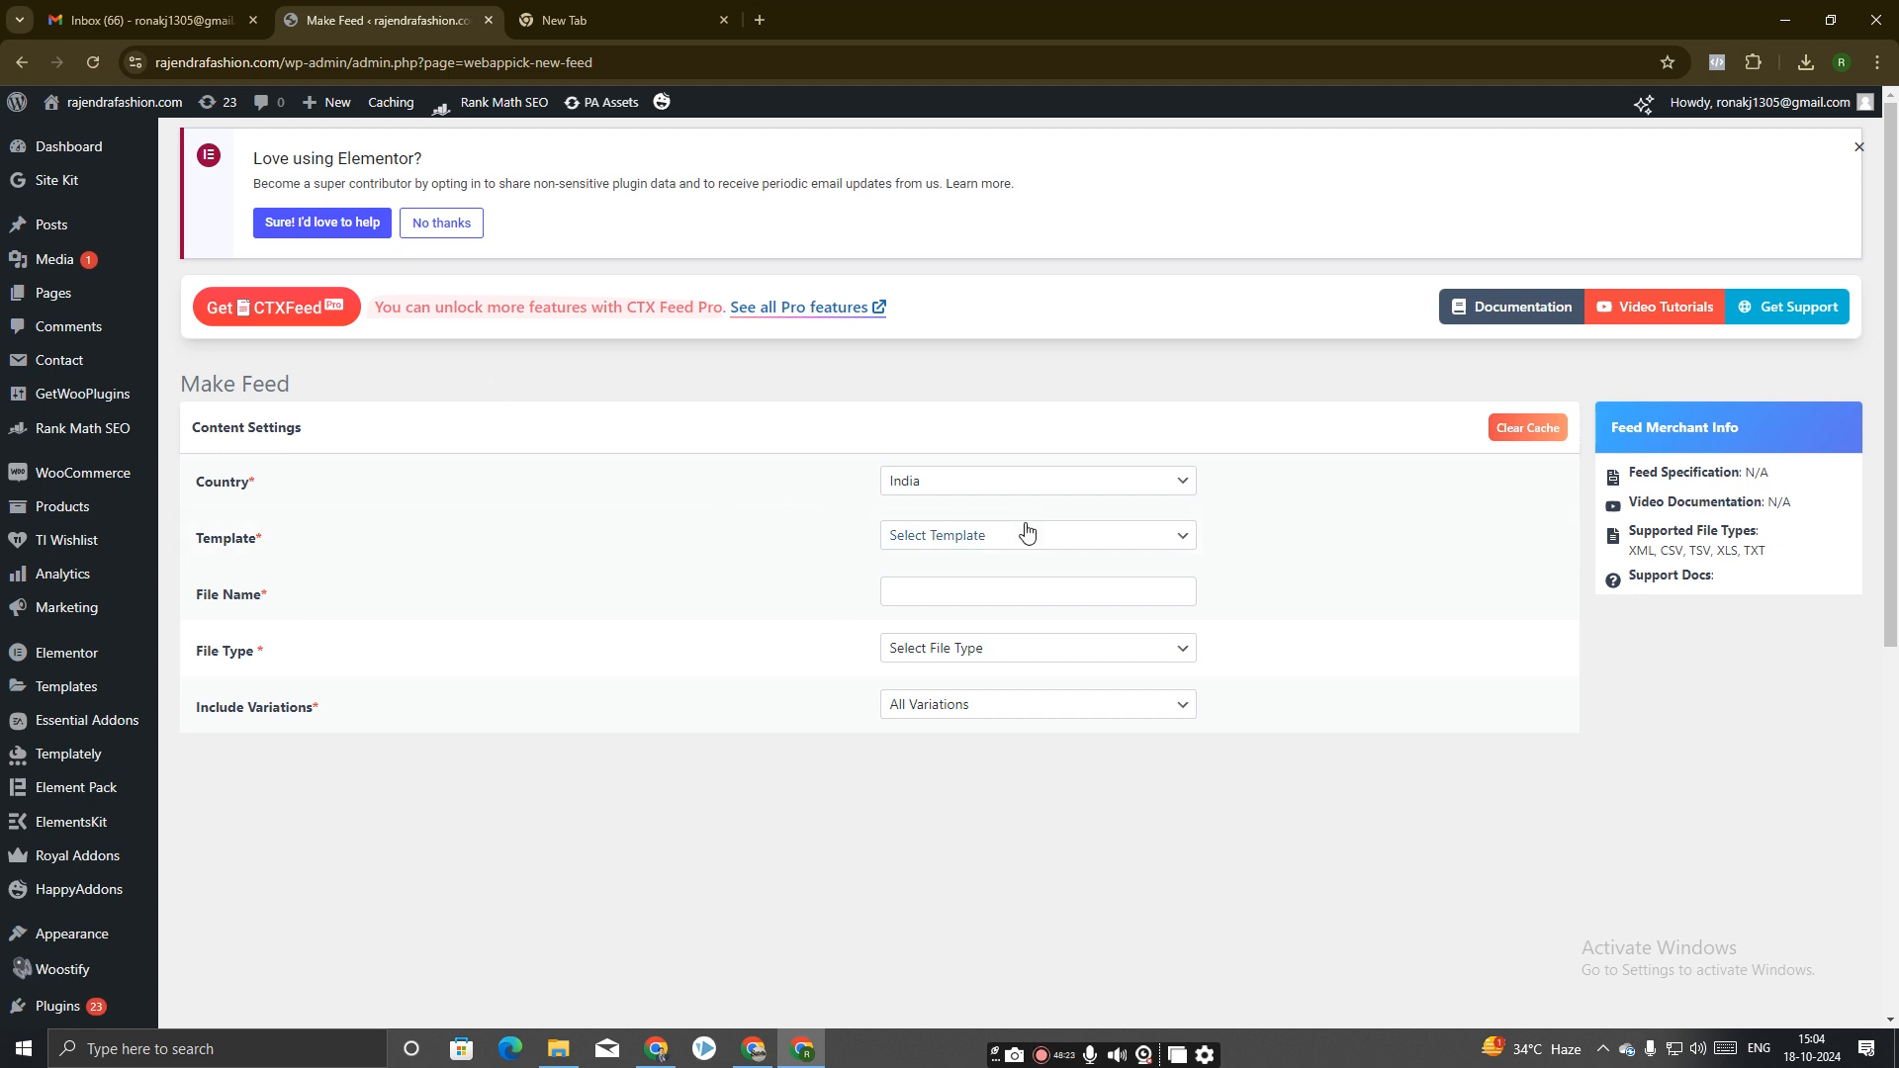
Set the new feed's template to Google Shopping, its file name to GMC and its file type to CSV.
left_click(953, 544)
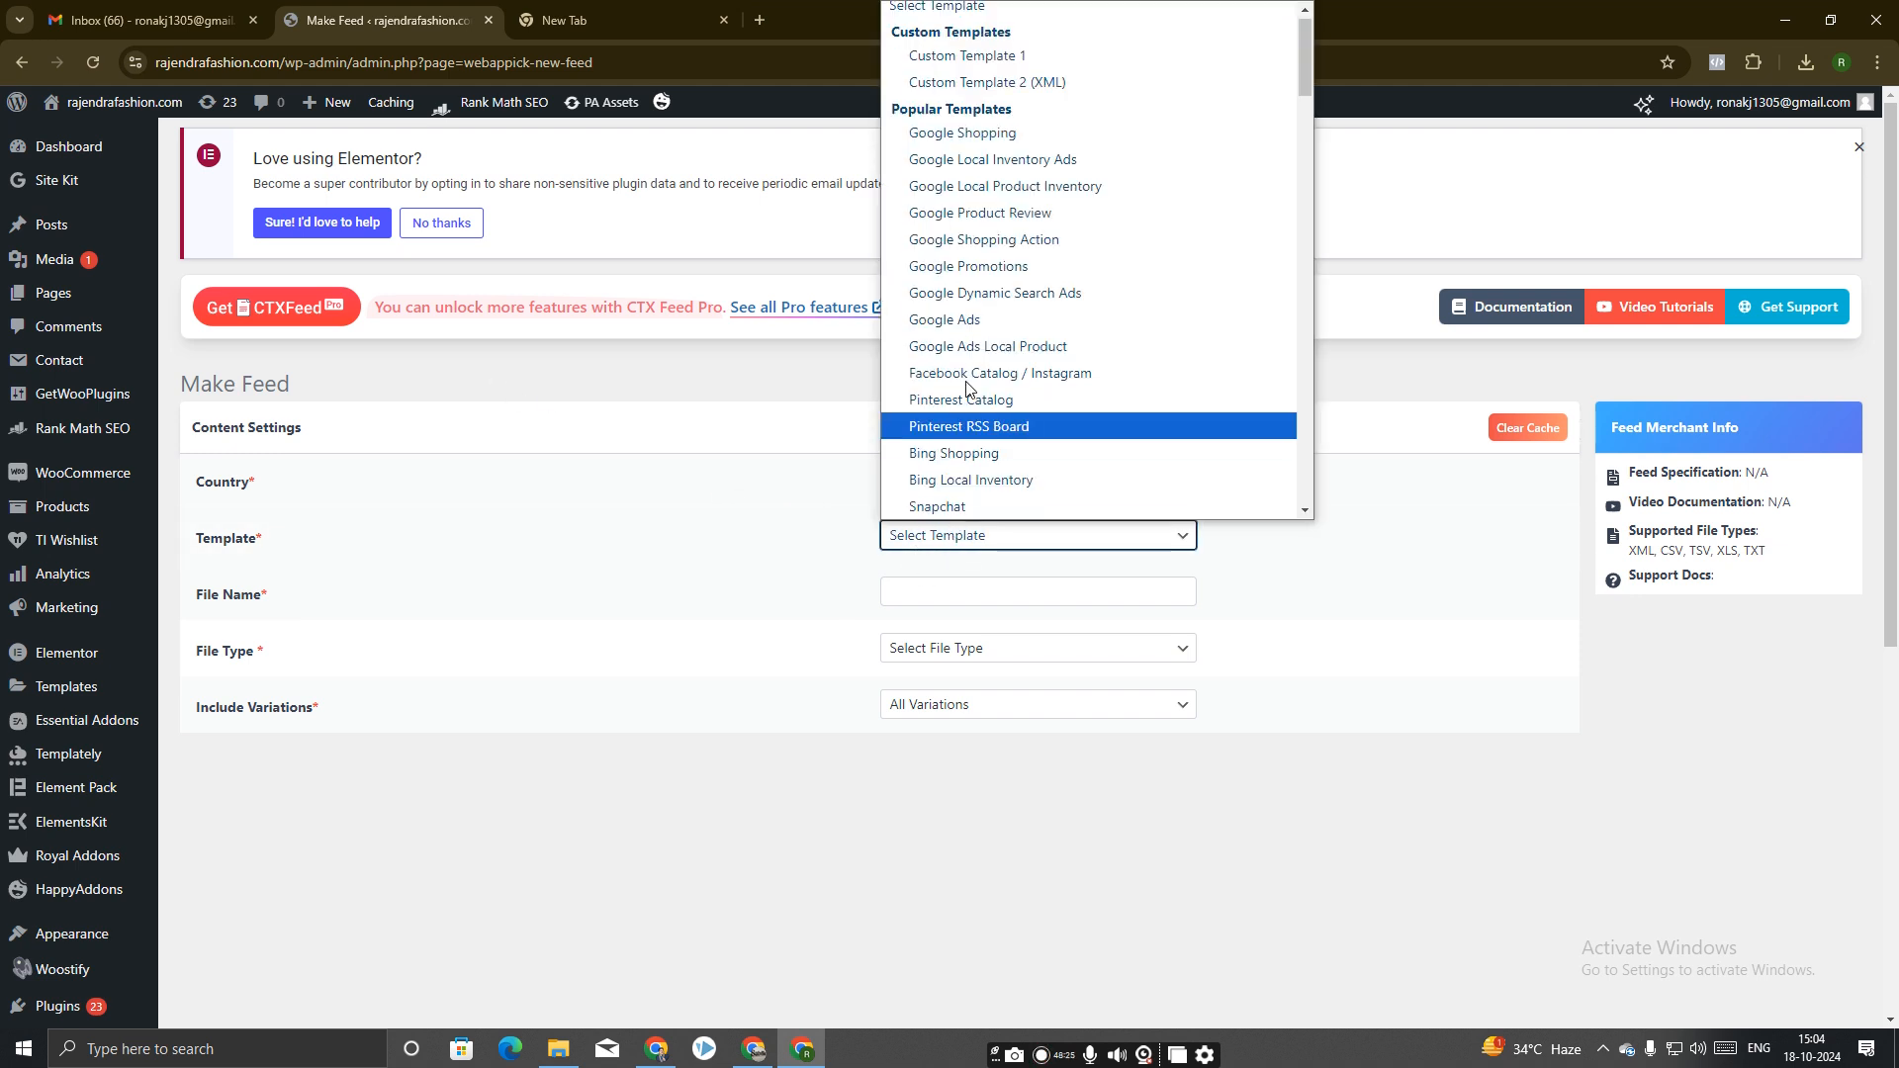
left_click(969, 141)
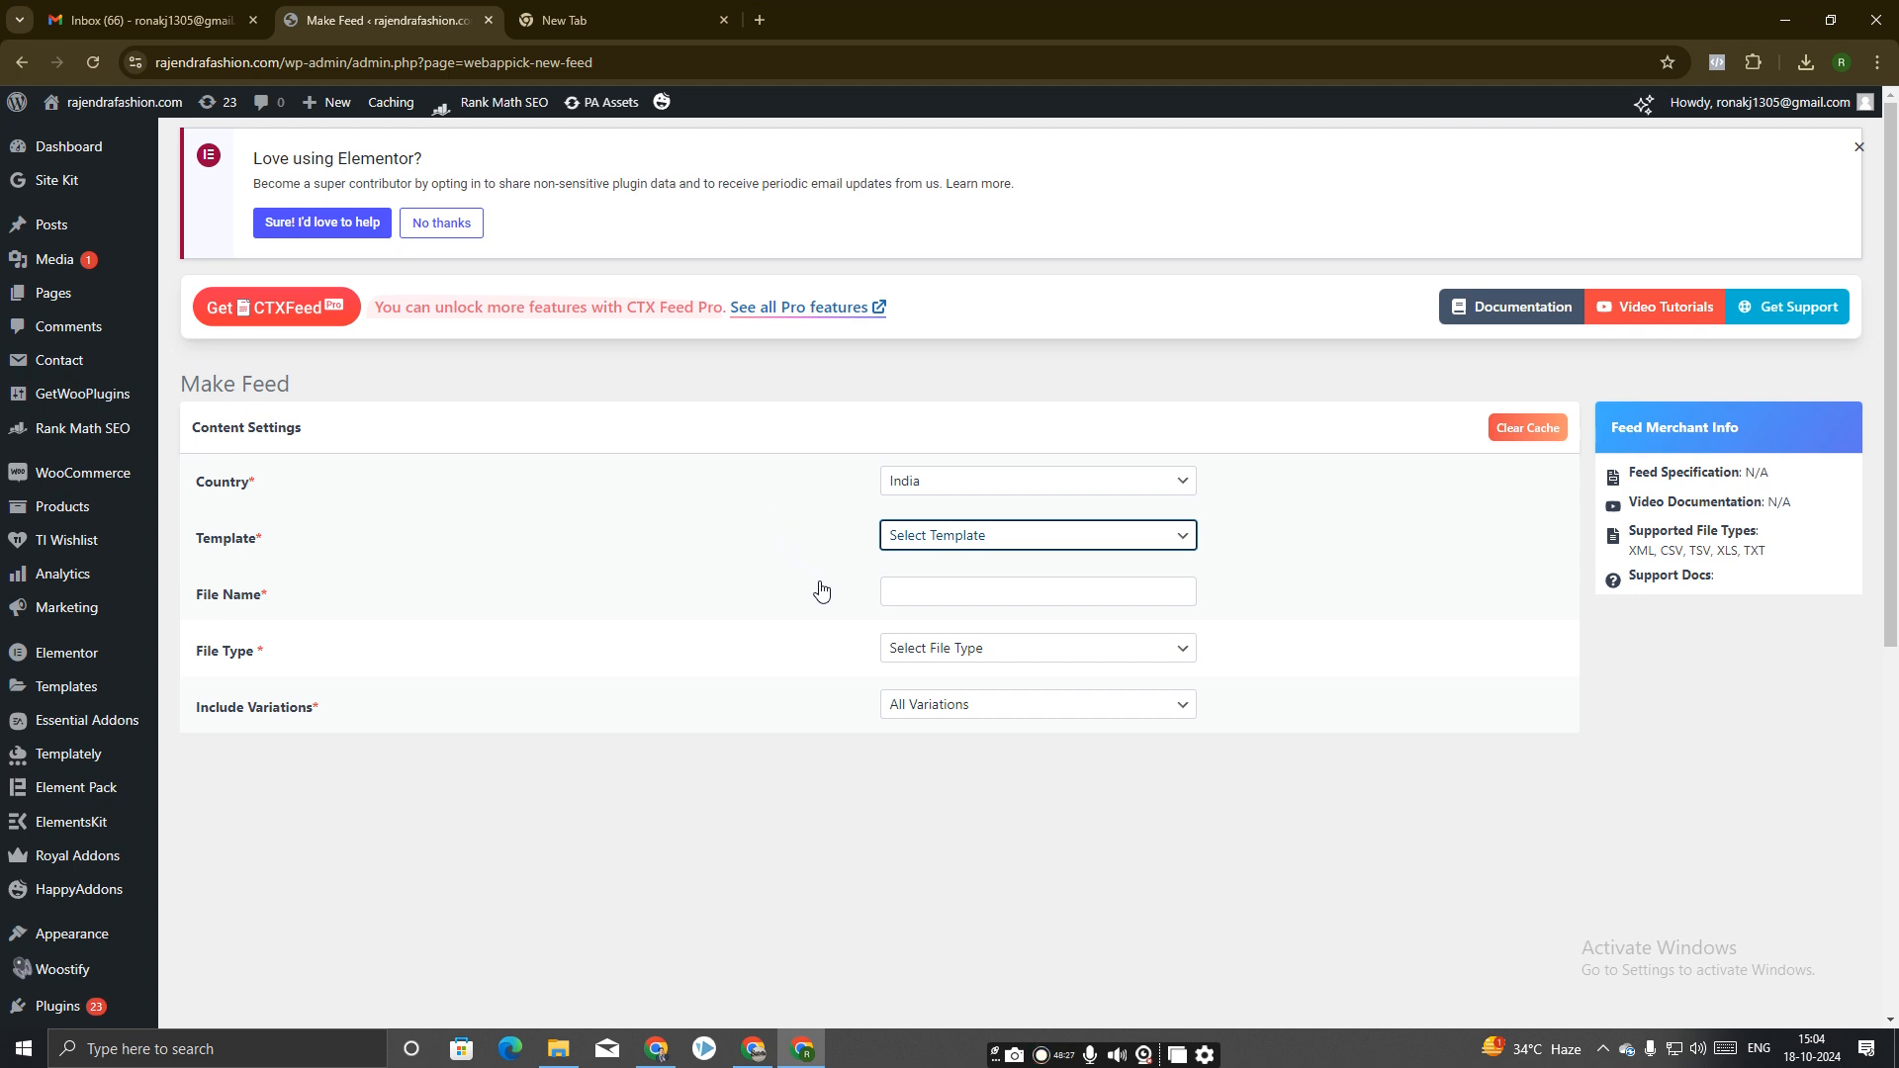
left_click(950, 590)
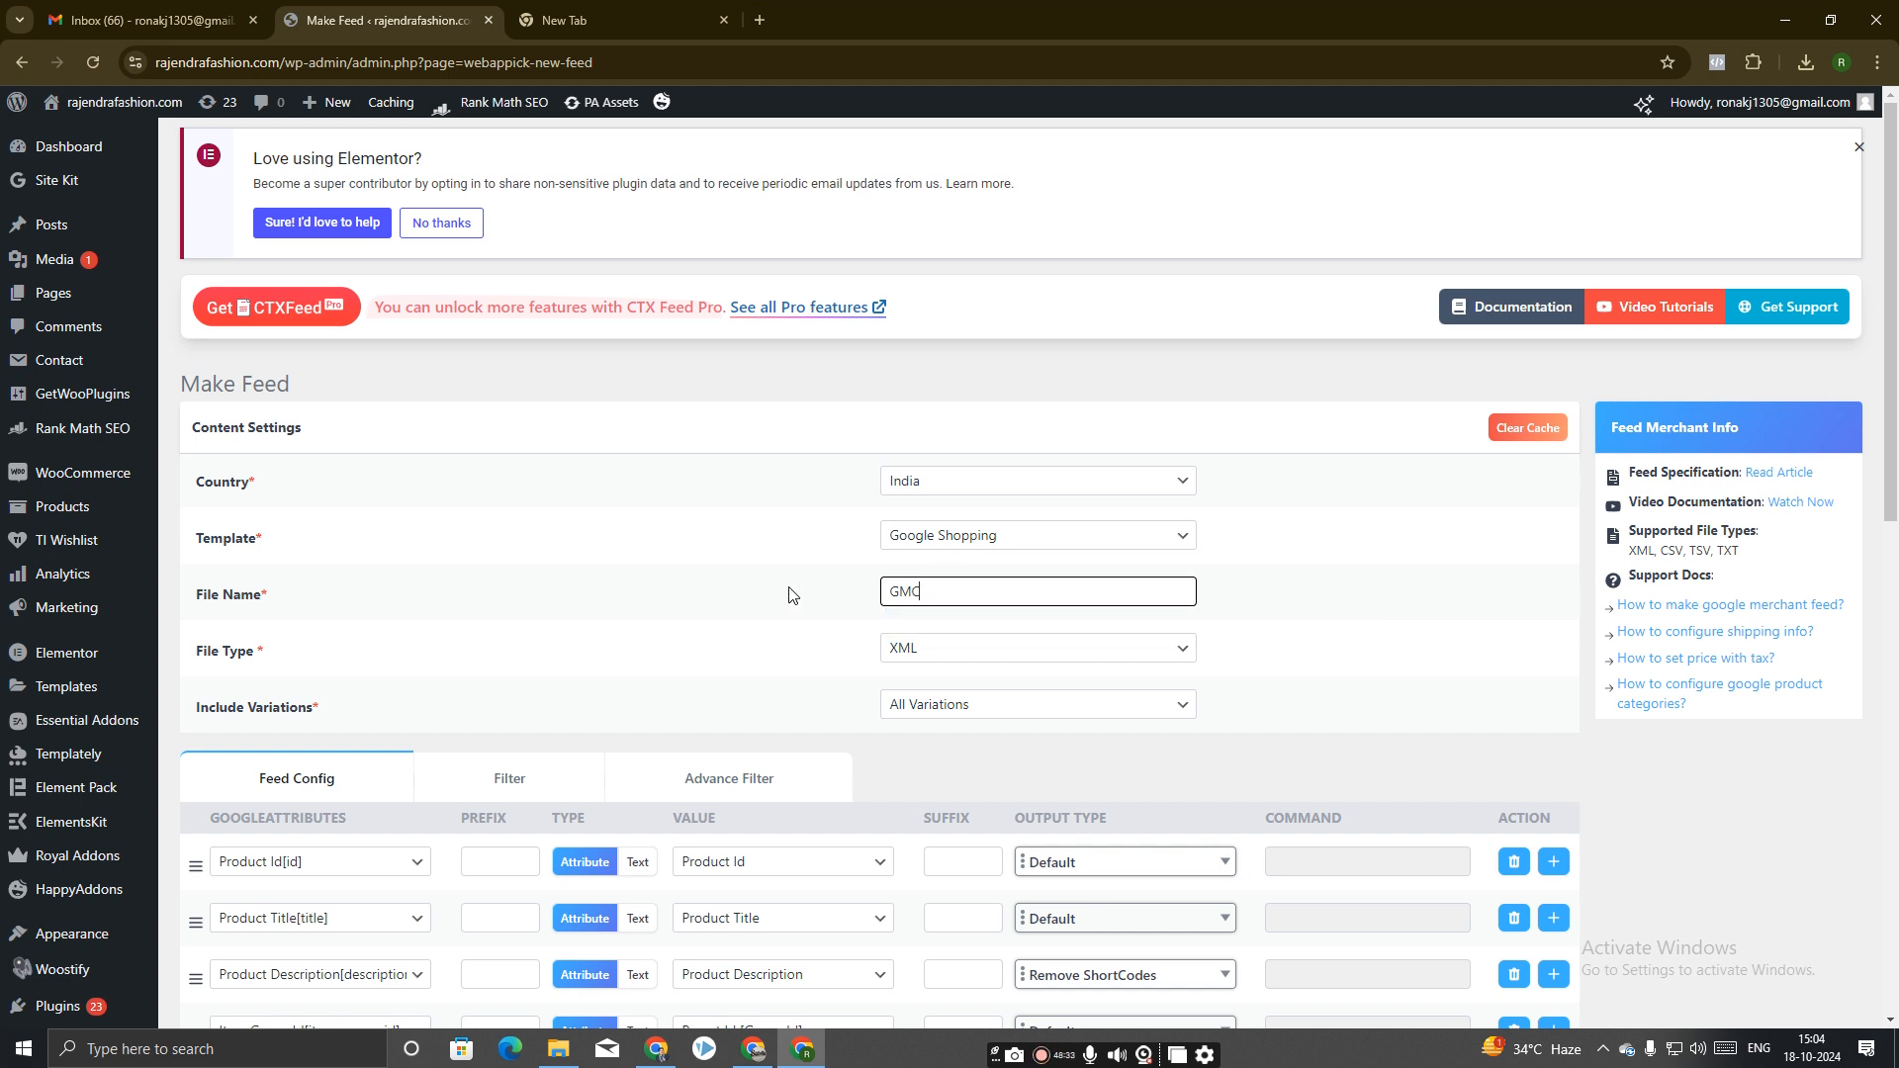
left_click(950, 653)
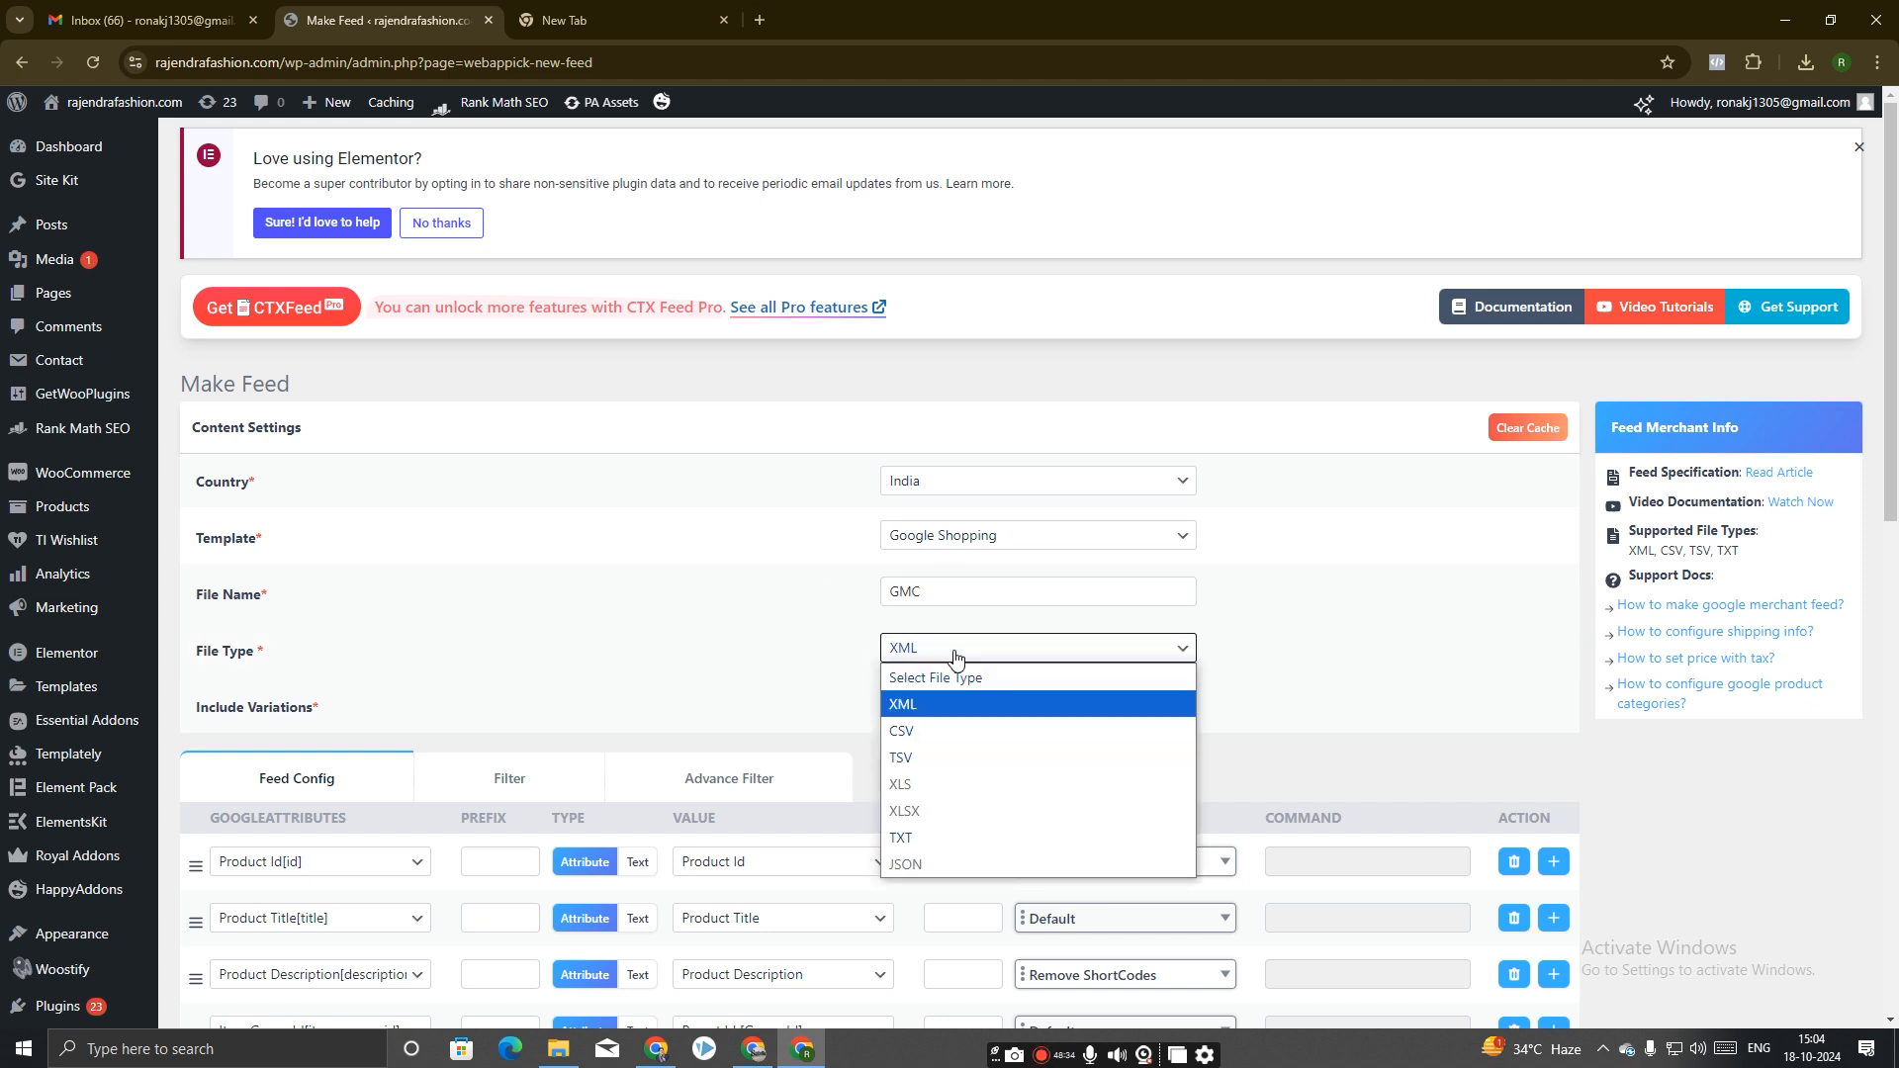
left_click(936, 729)
Review the Google attribute mappings and generate the GMC feed with the default configuration.
scroll(684, 664, "down", 4)
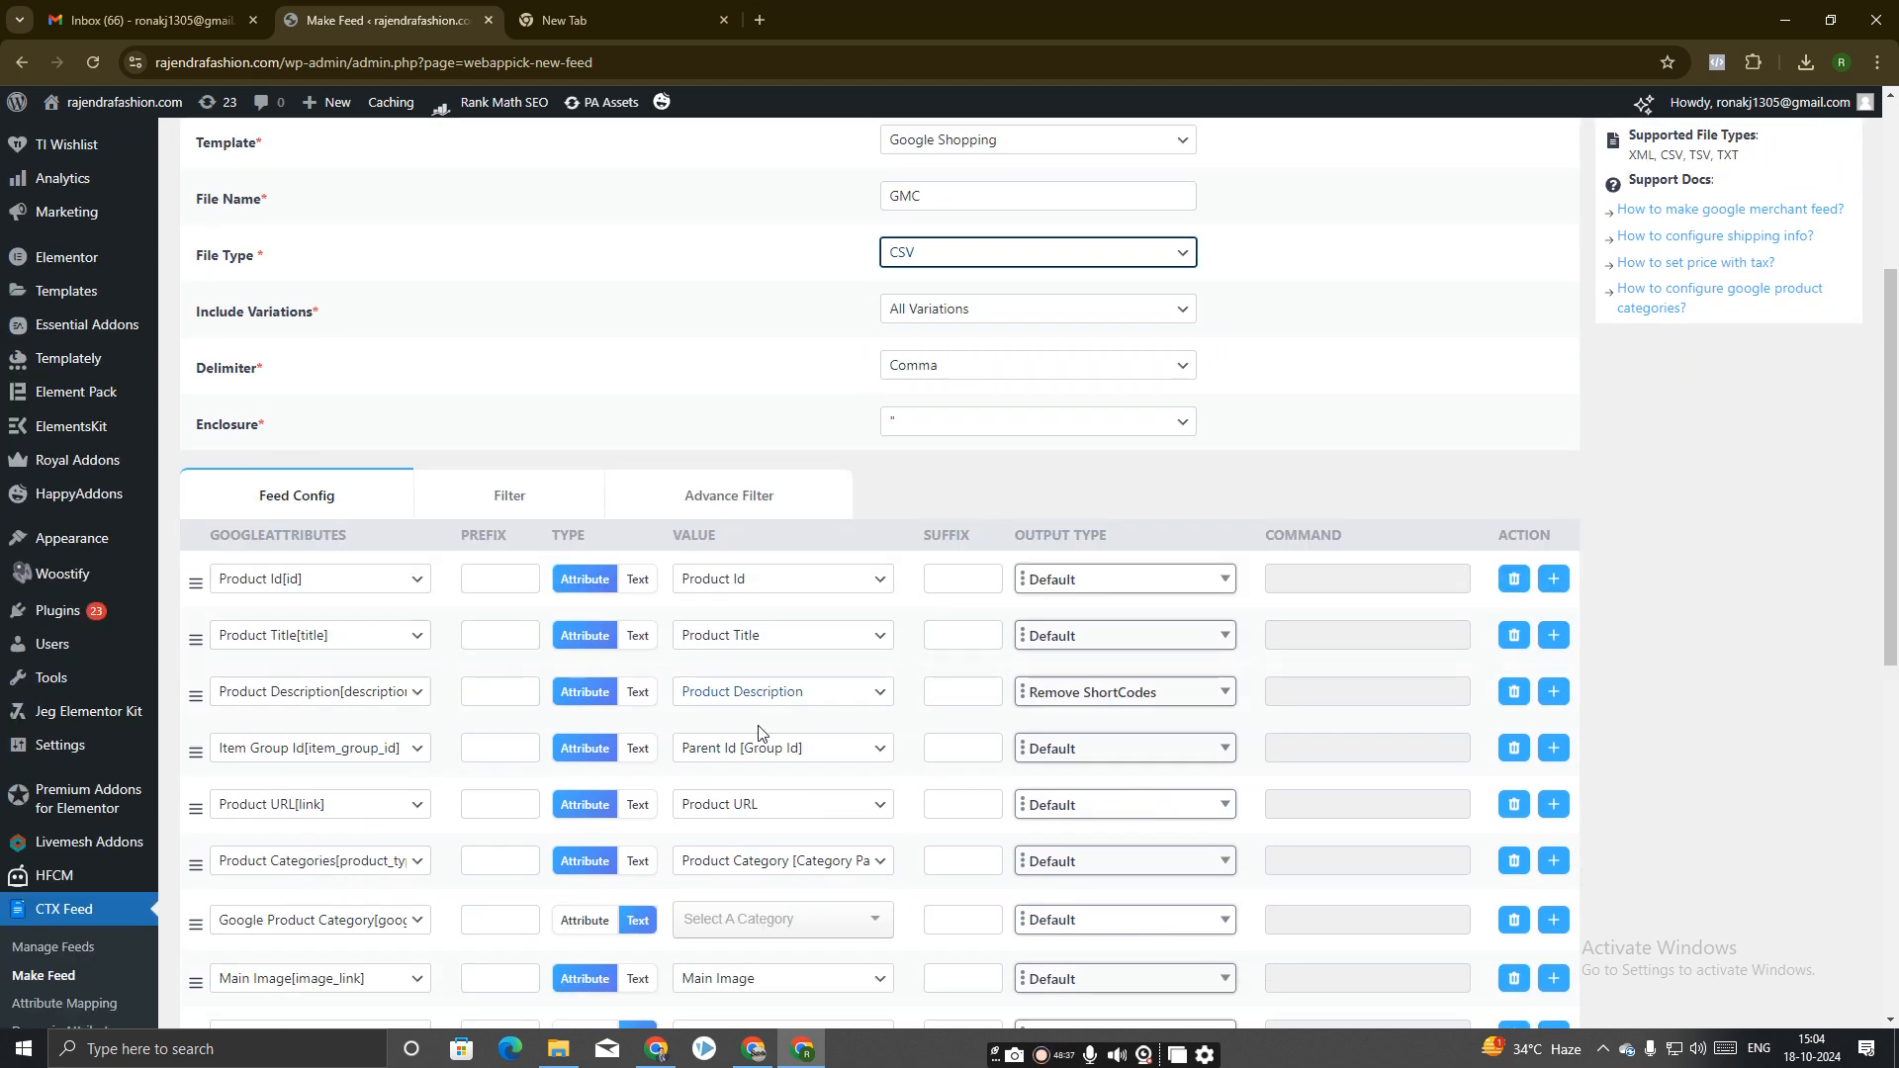
scroll(591, 700, "down", 2)
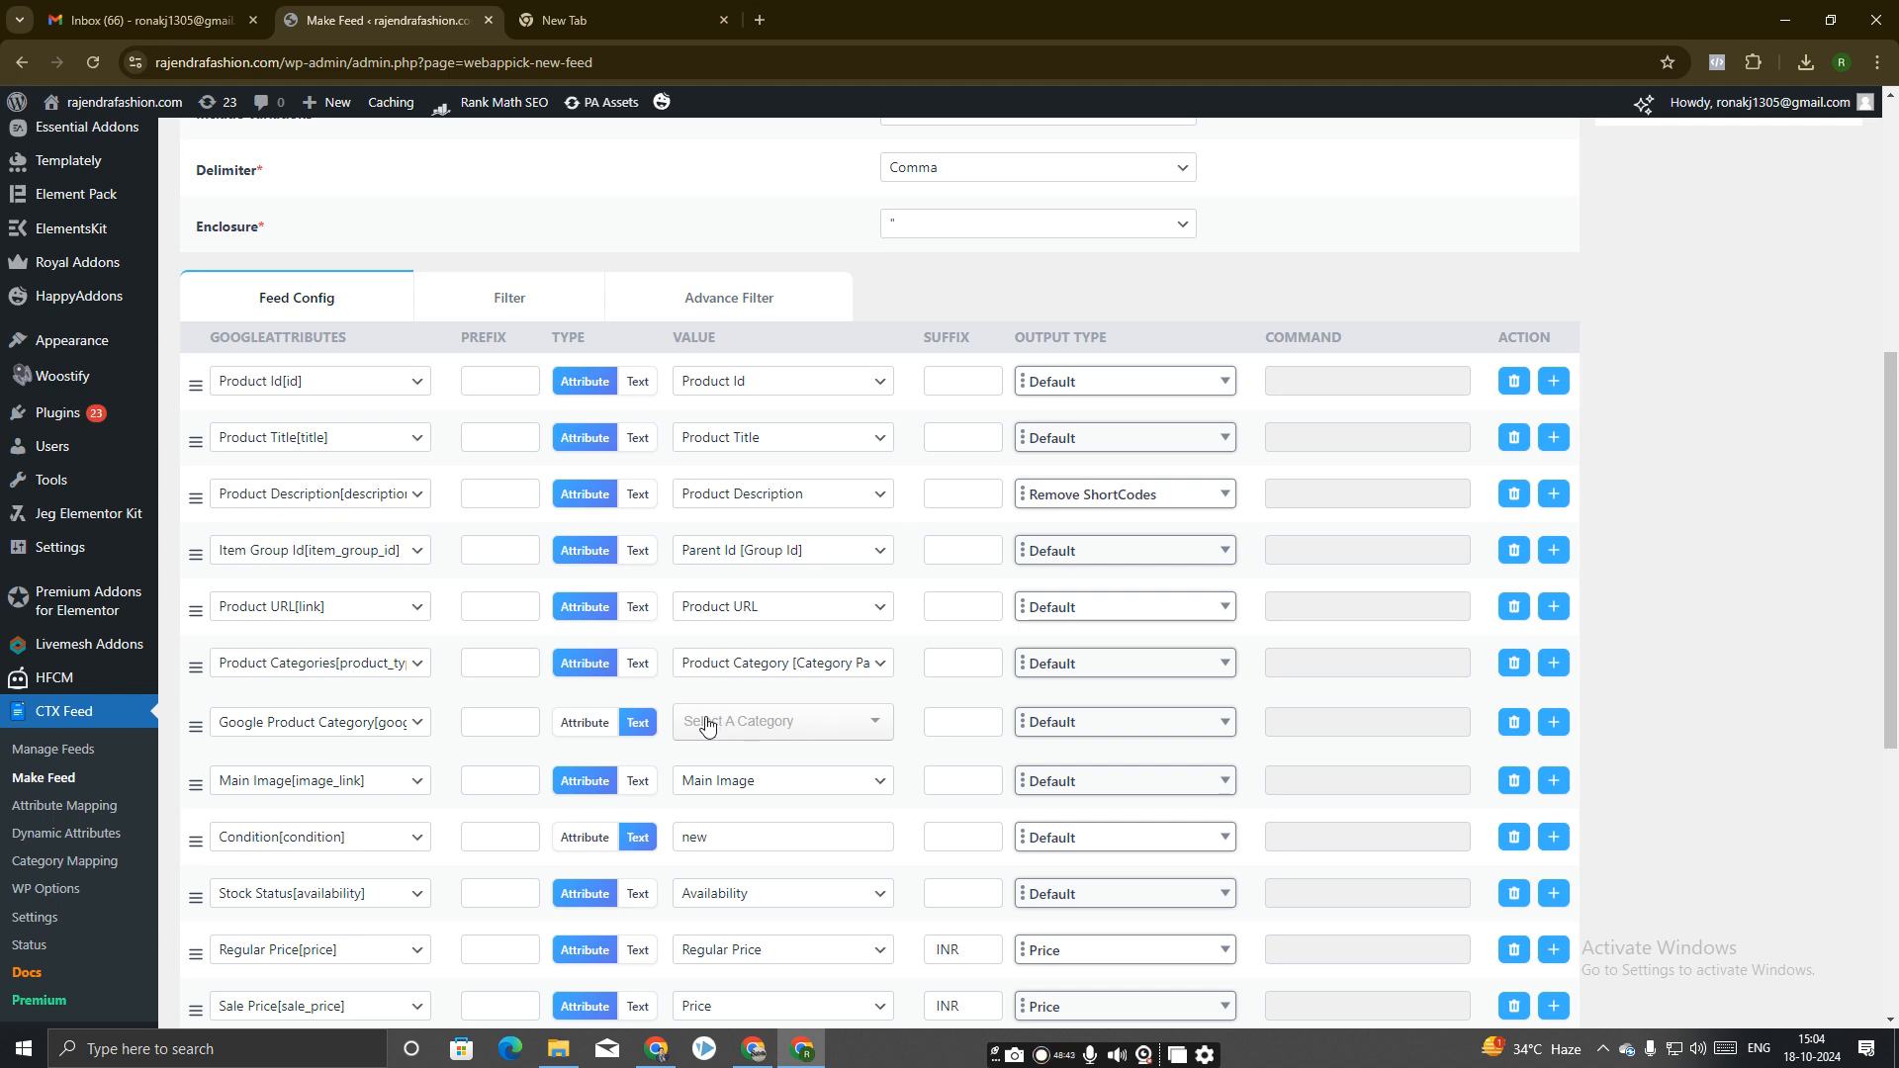
scroll(781, 653, "down", 5)
scroll(821, 698, "down", 1)
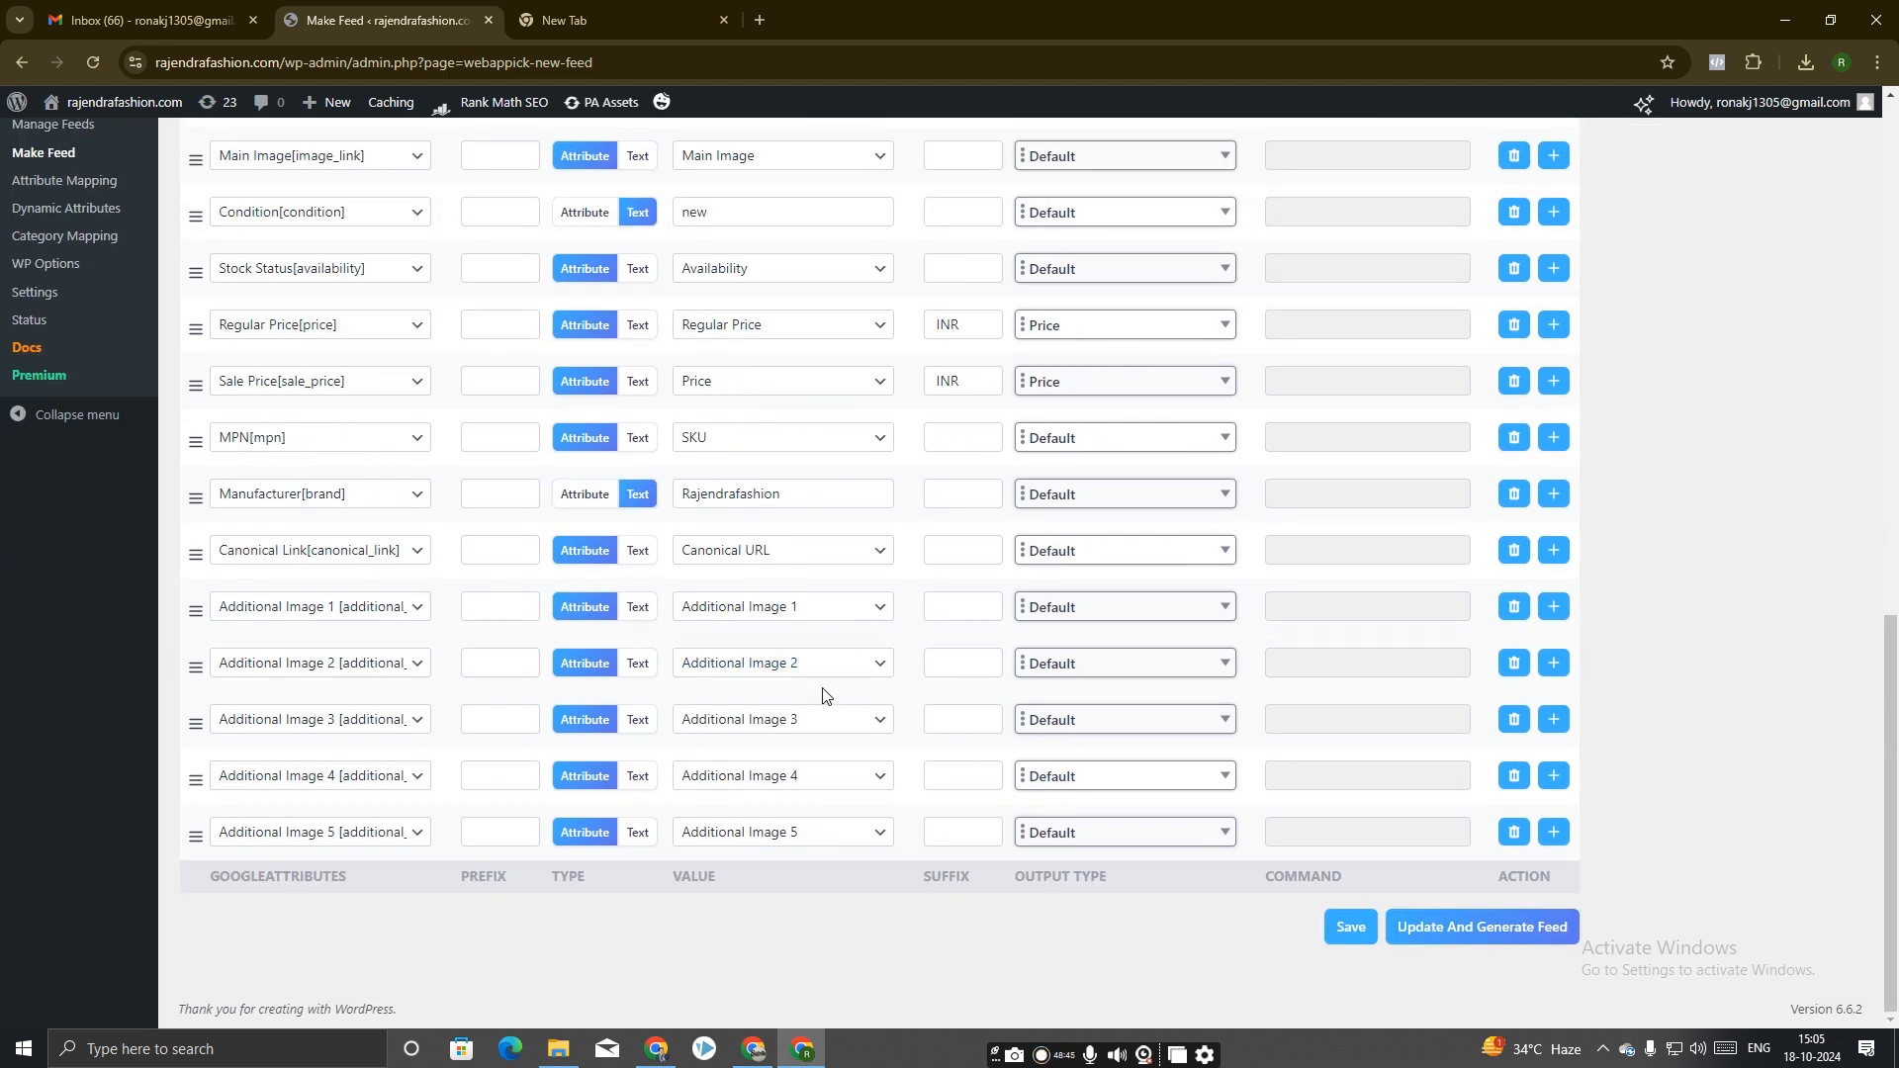
left_click(1443, 928)
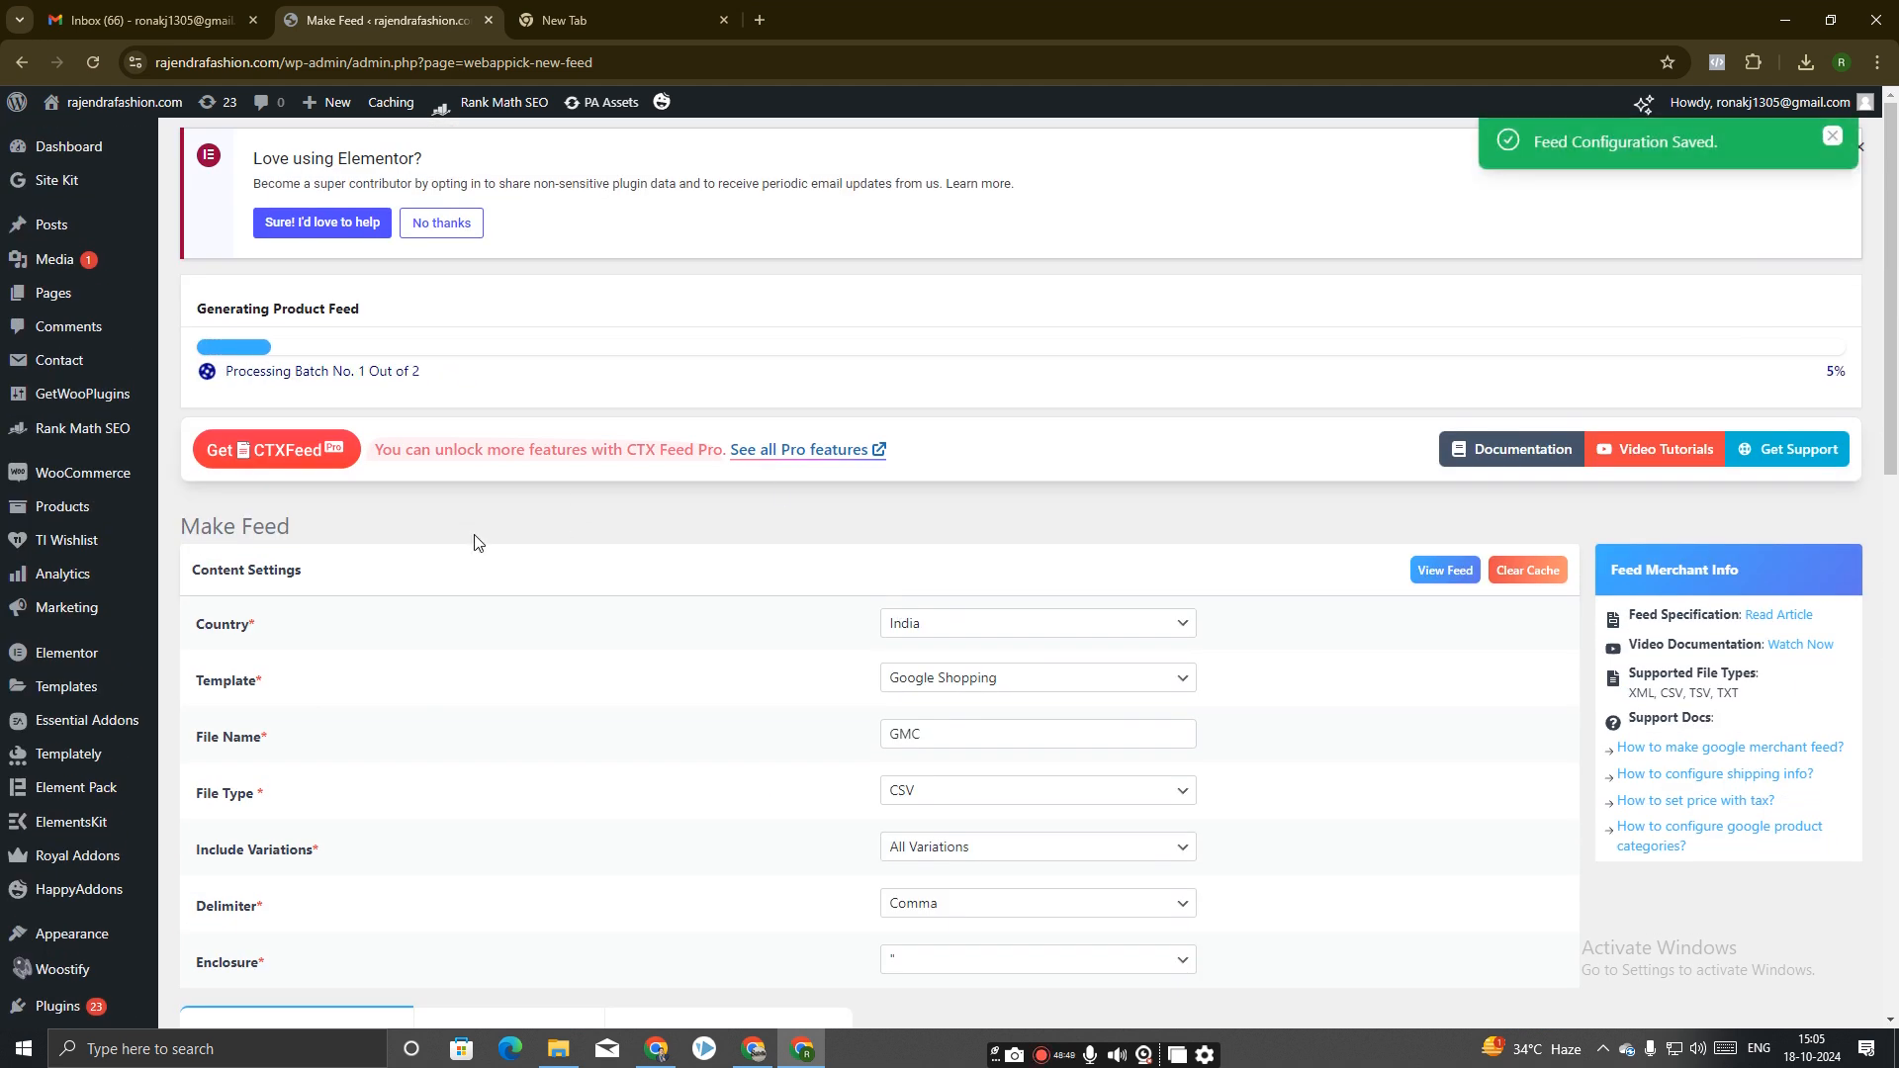
Download the generated gmc.csv feed from its feed URL and show the file in the Downloads folder.
scroll(714, 774, "down", 3)
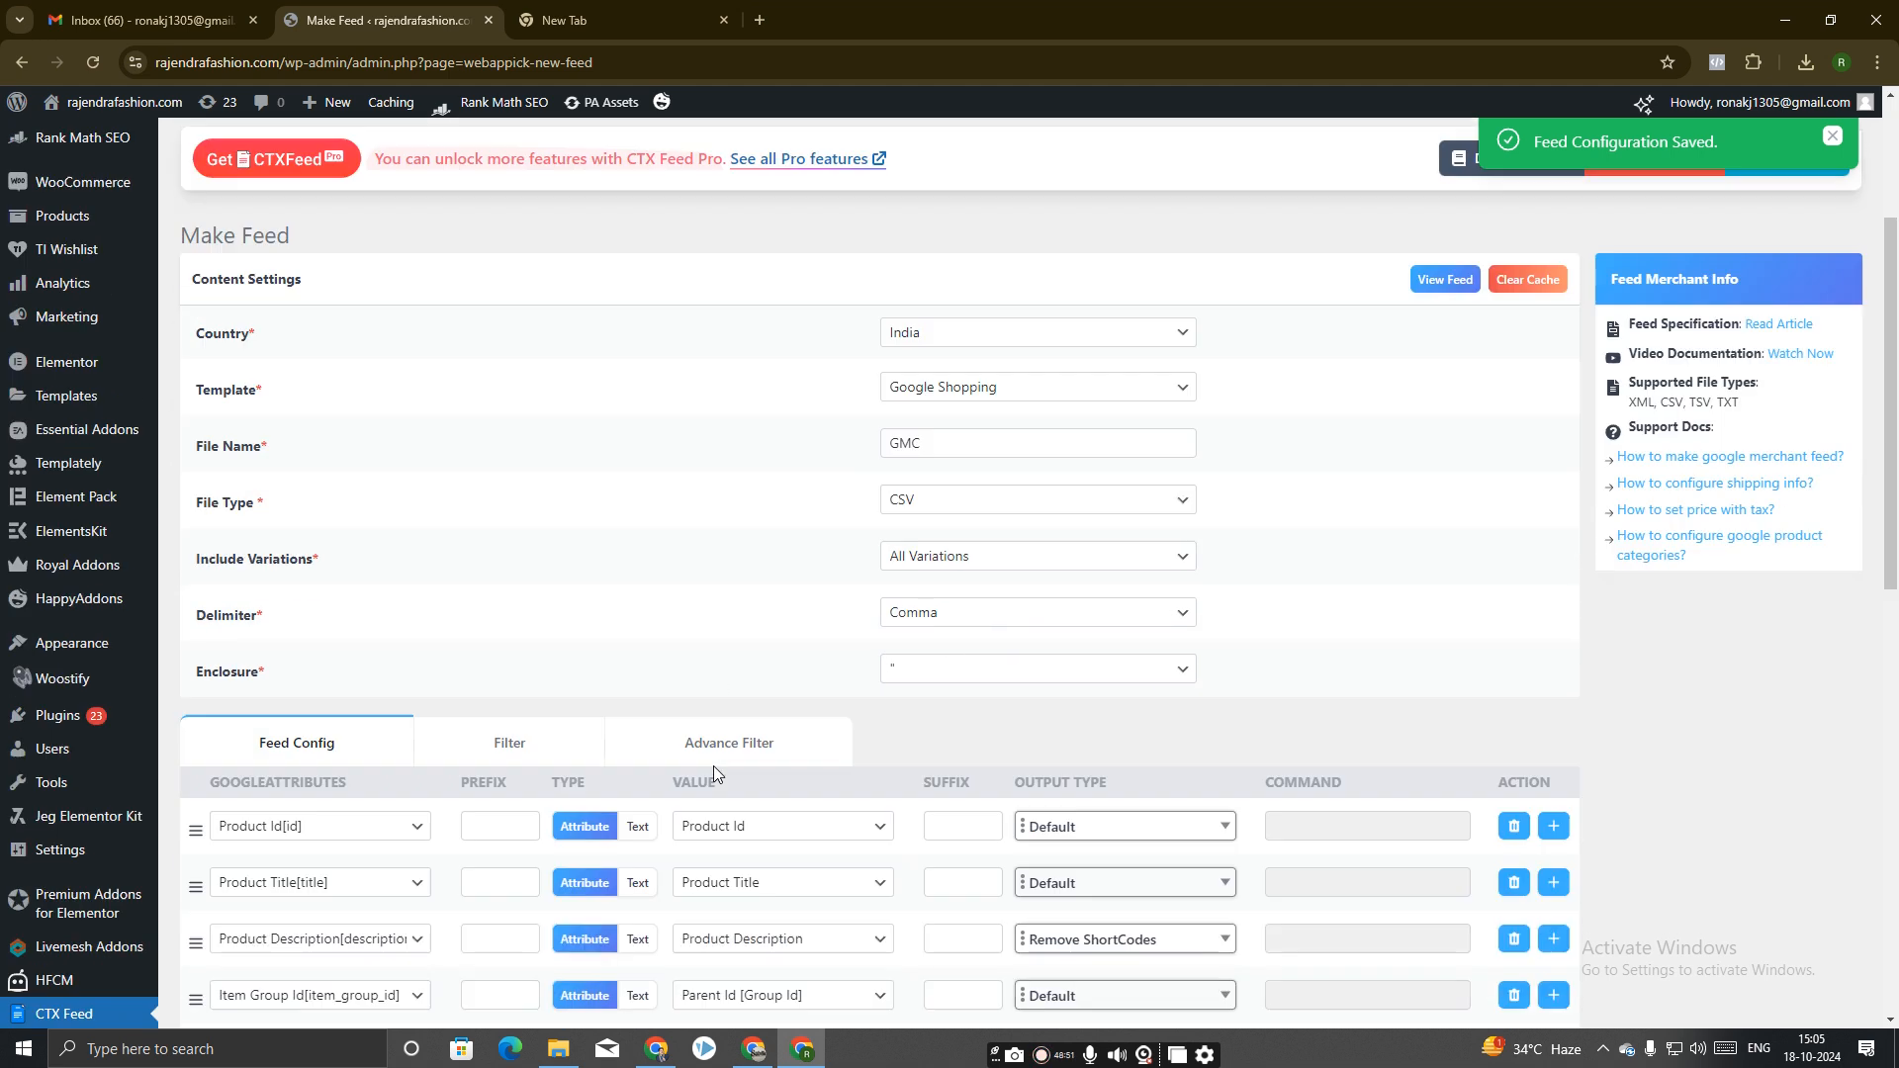
scroll(714, 766, "down", 1)
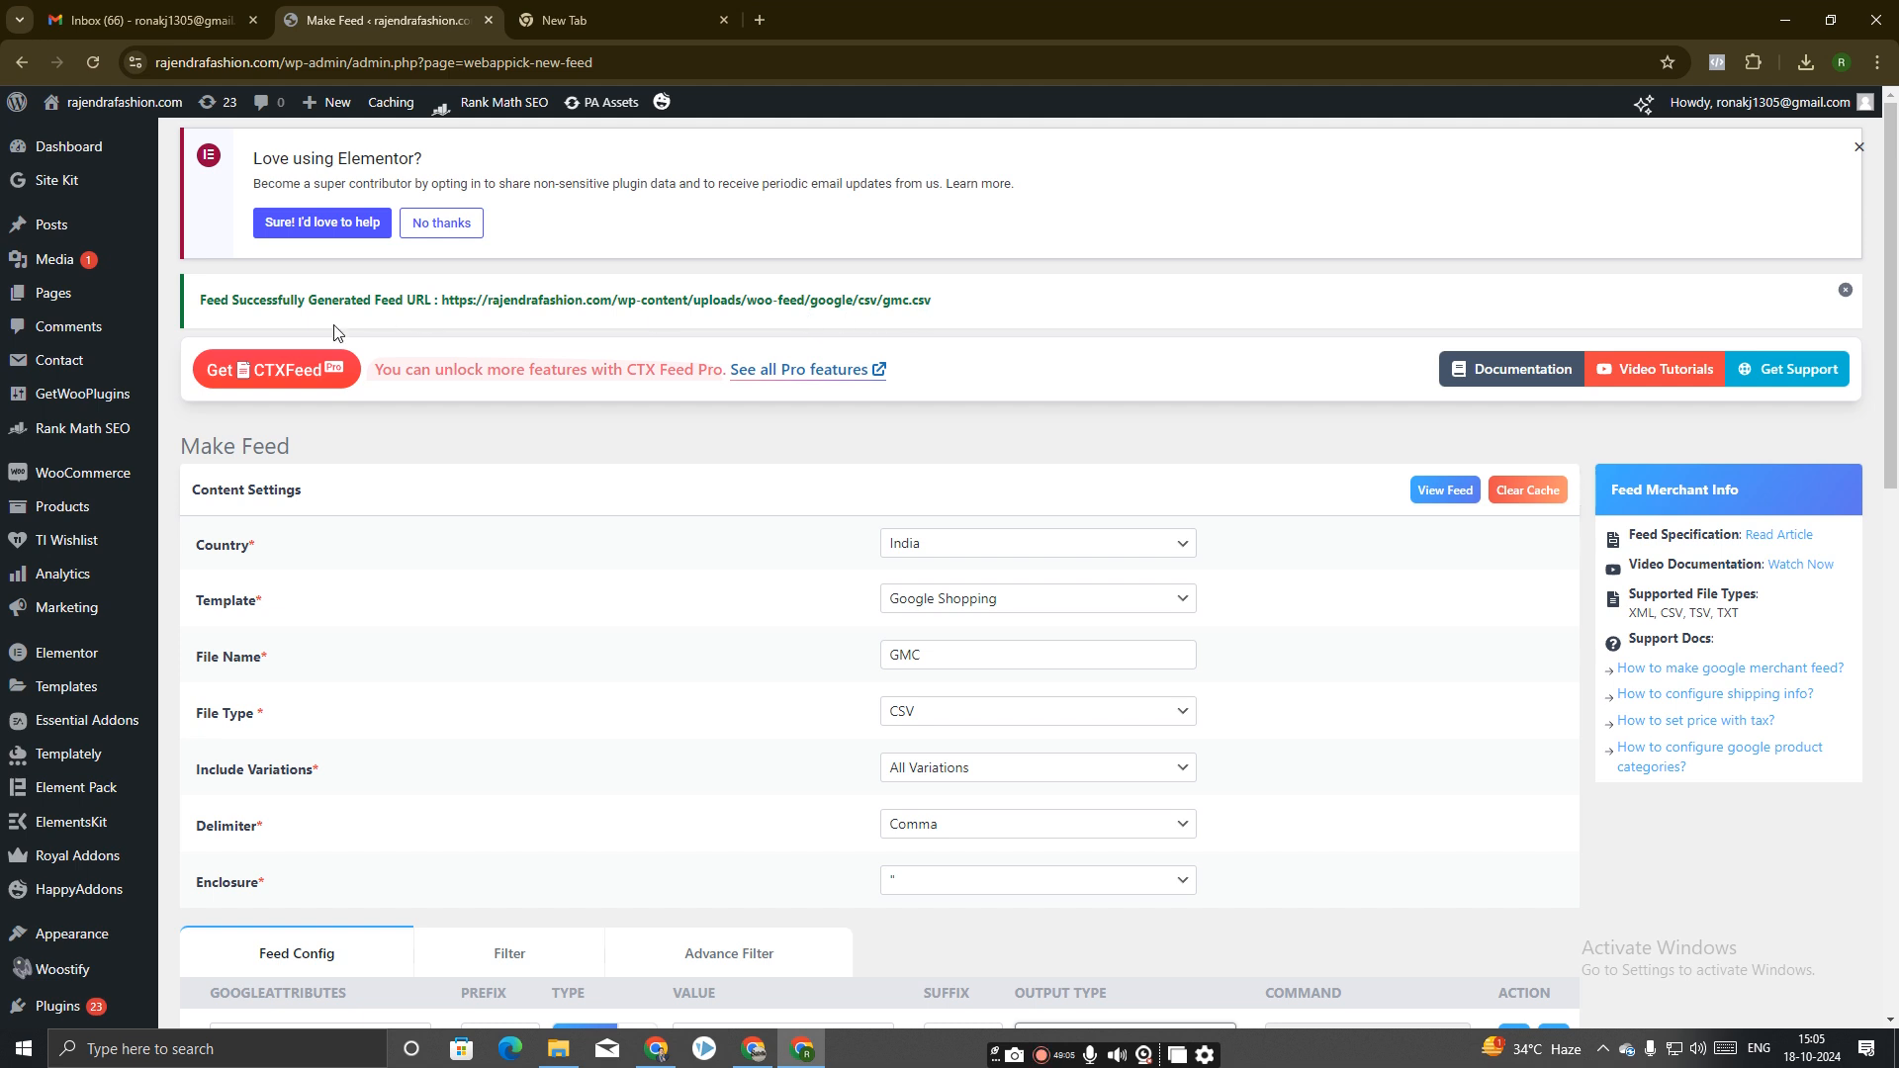
scroll(1177, 583, "down", 5)
scroll(805, 613, "up", 5)
scroll(742, 578, "down", 5)
scroll(736, 575, "up", 5)
left_click(812, 301)
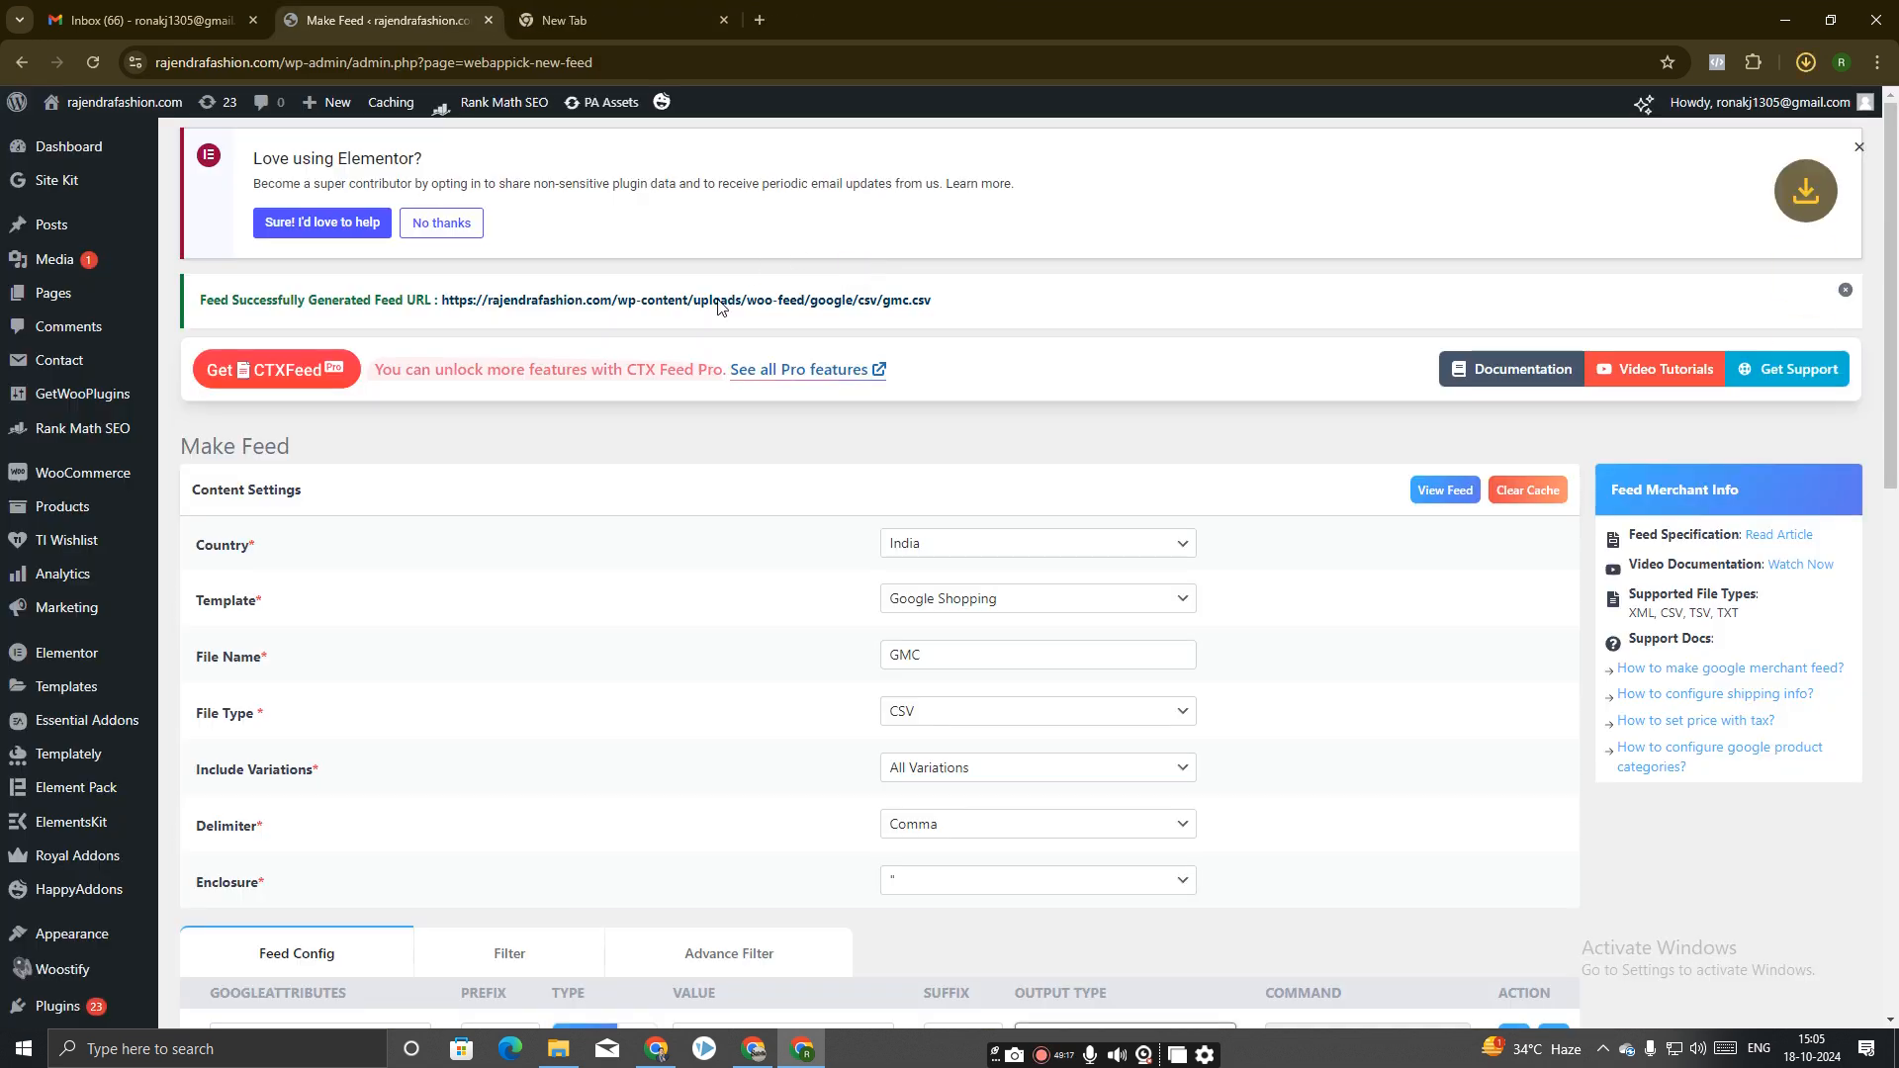
left_click(1751, 112)
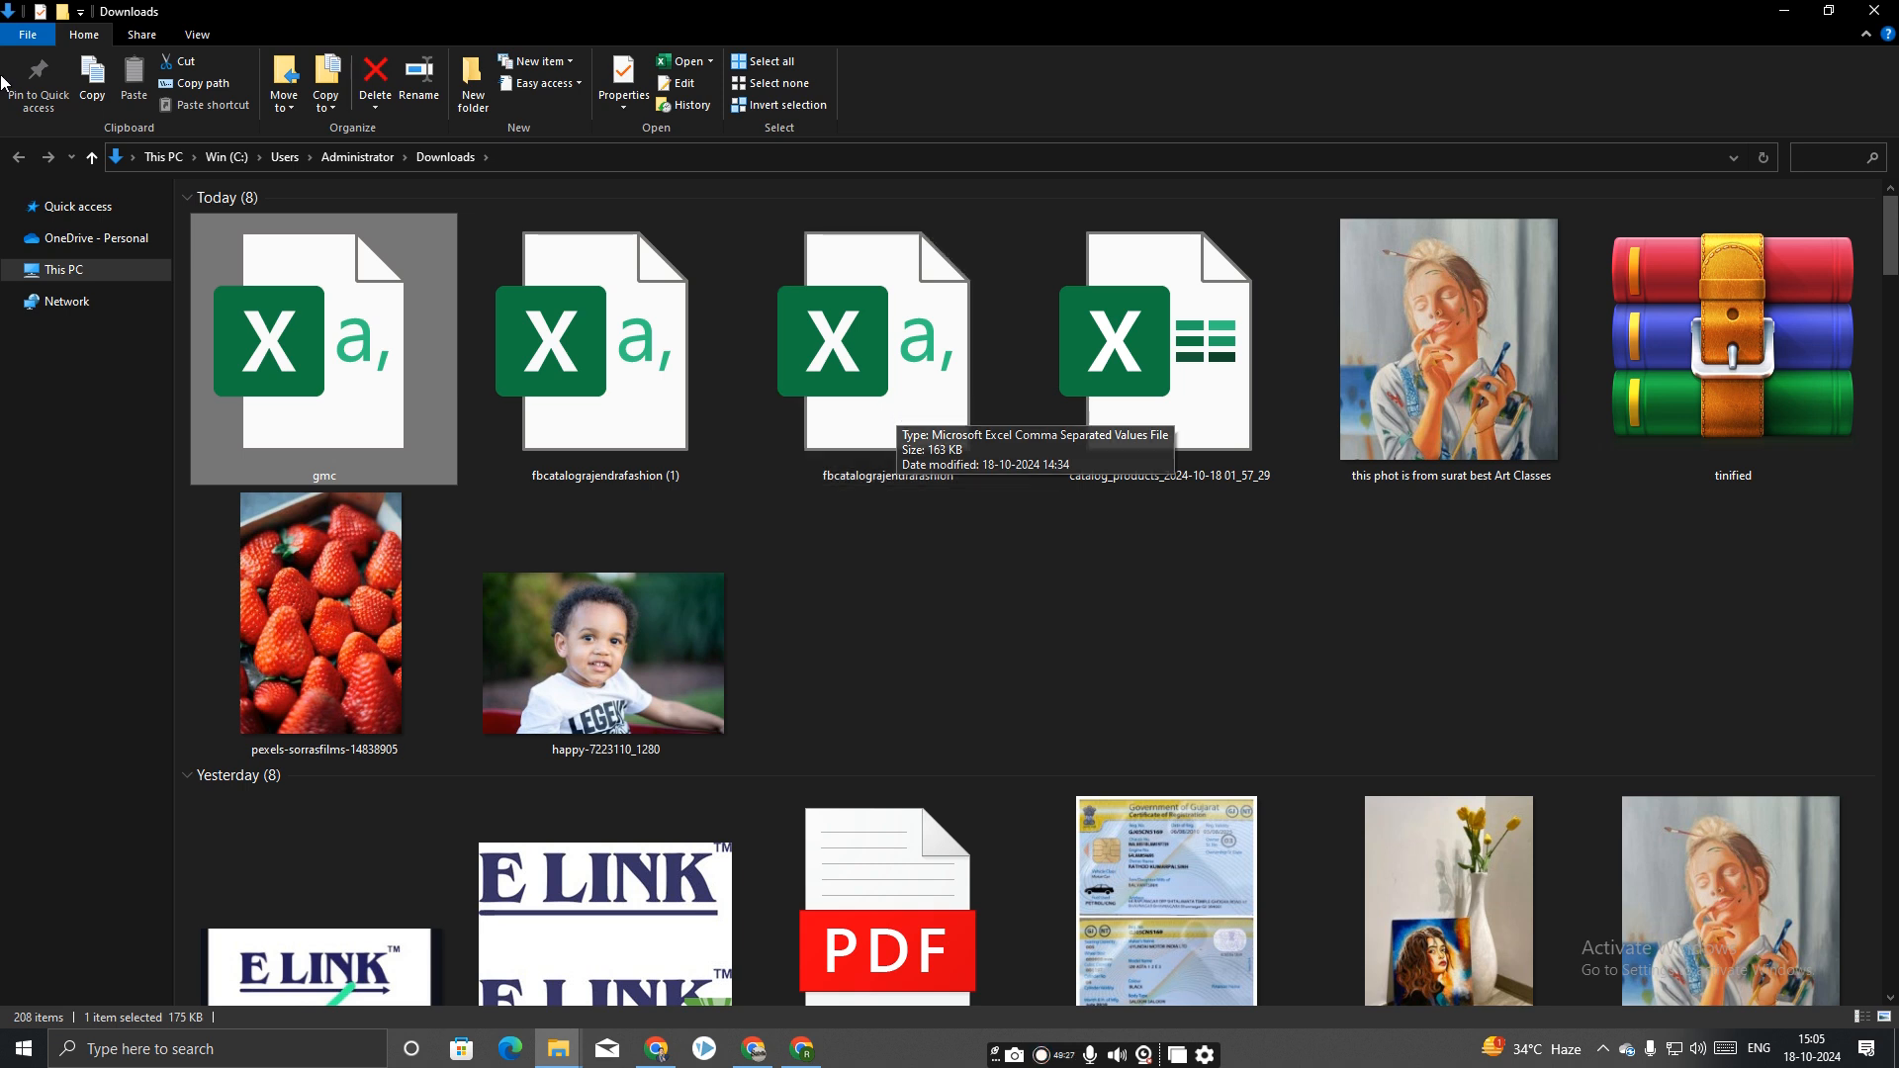
Close the Downloads folder and the browser window, and refresh the desktop.
left_click(1874, 10)
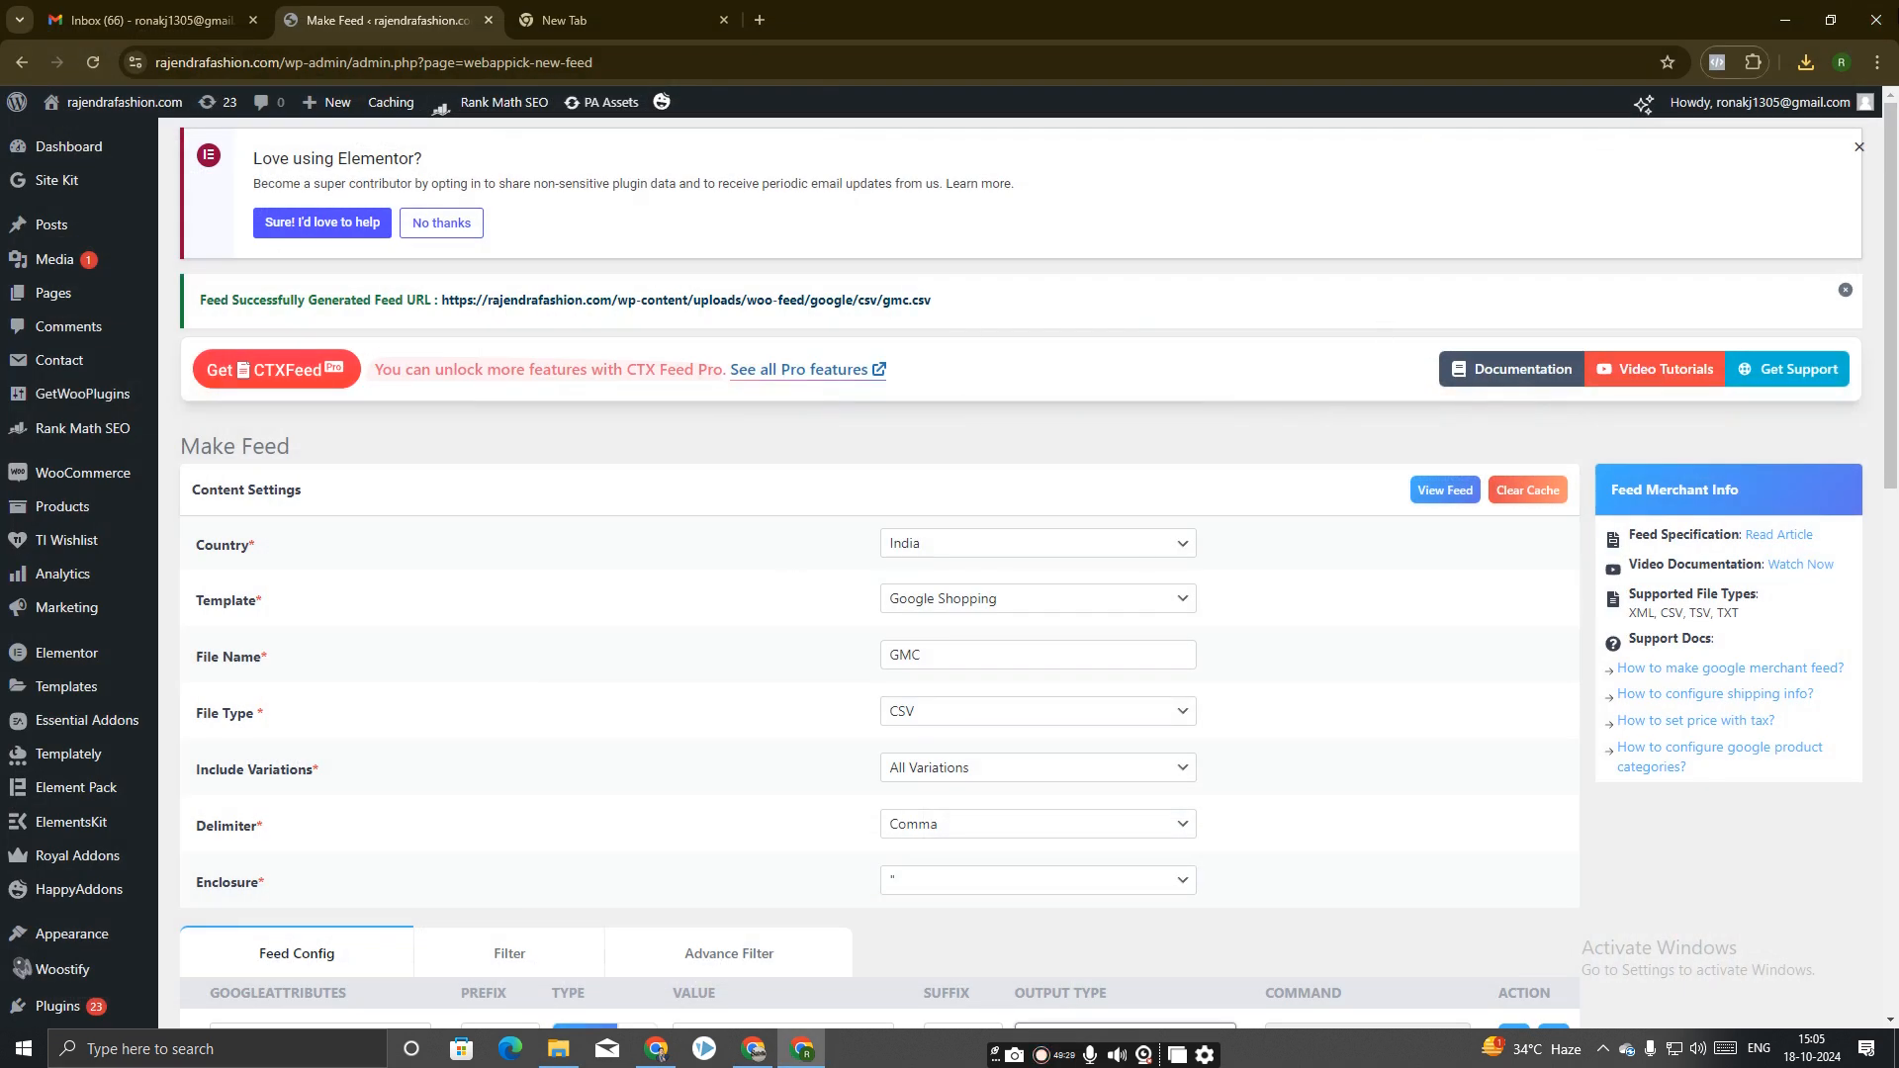
left_click(1877, 18)
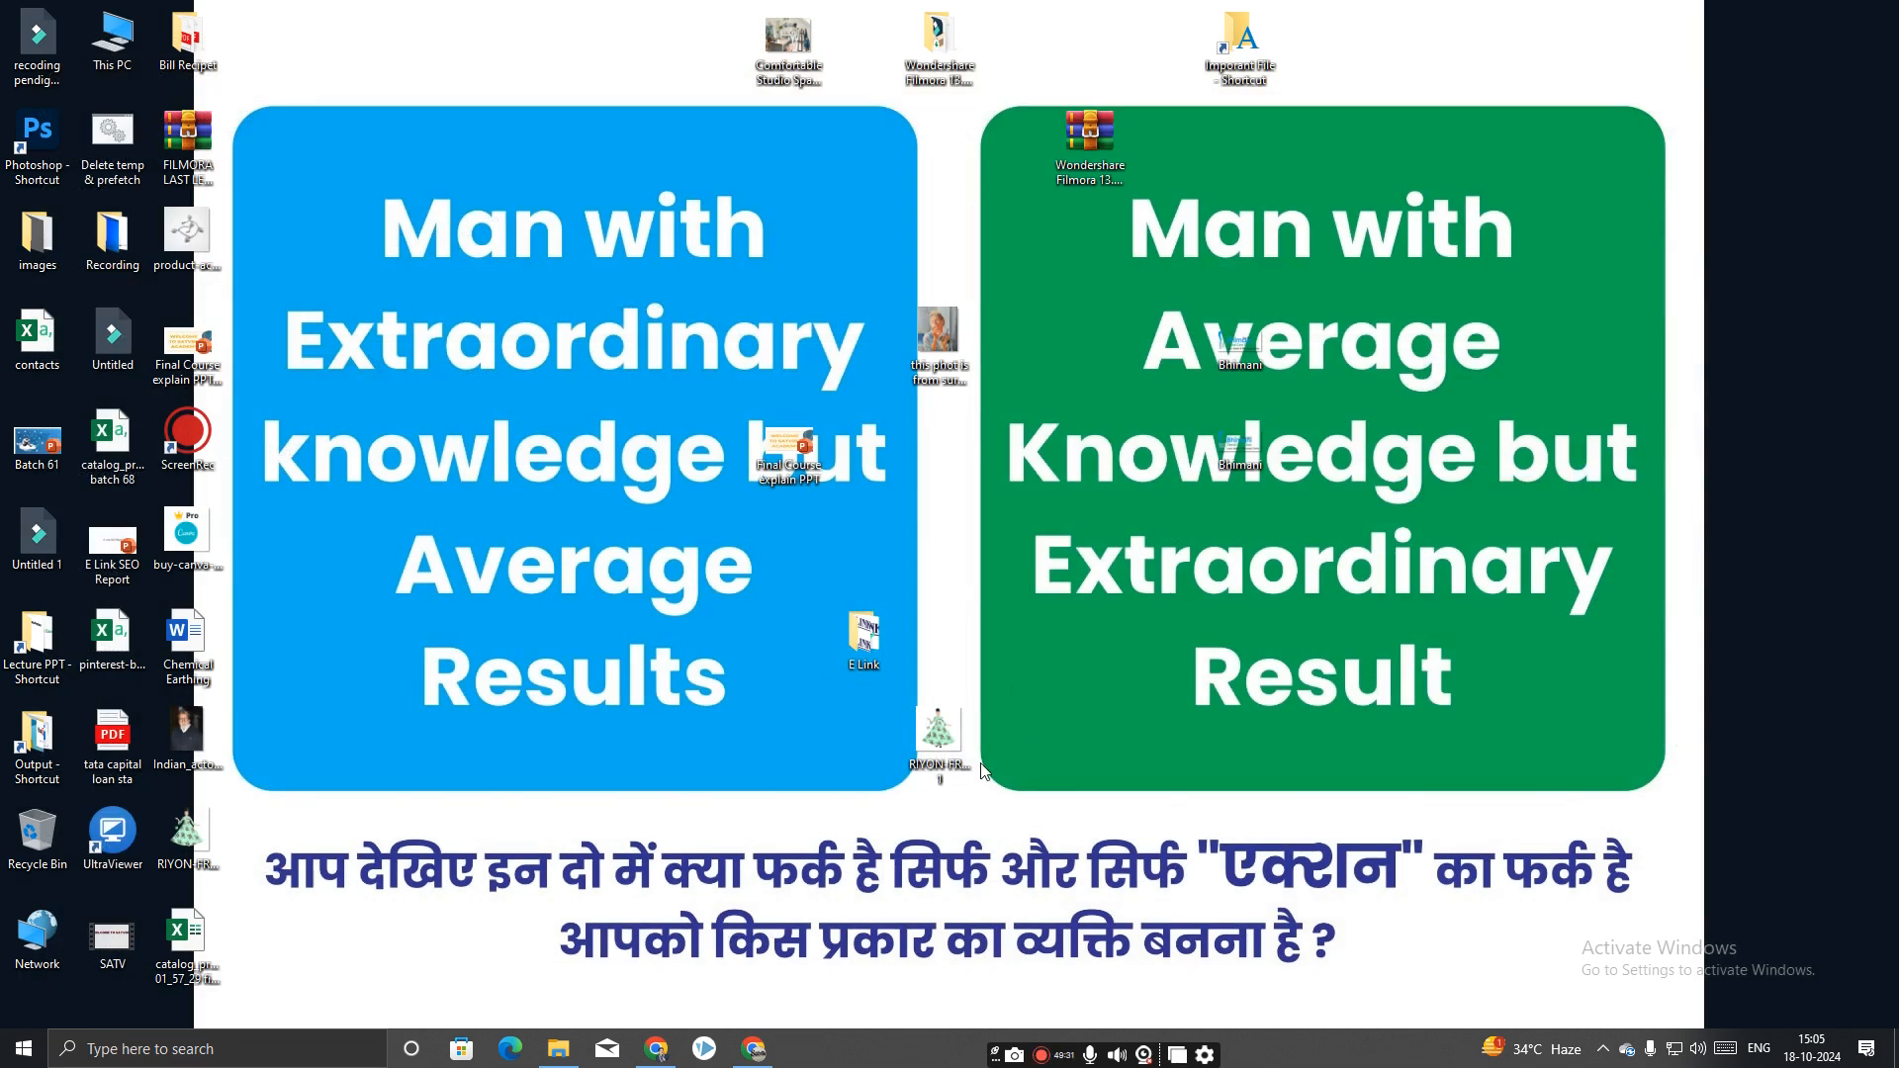
right_click(1102, 646)
left_click(1159, 705)
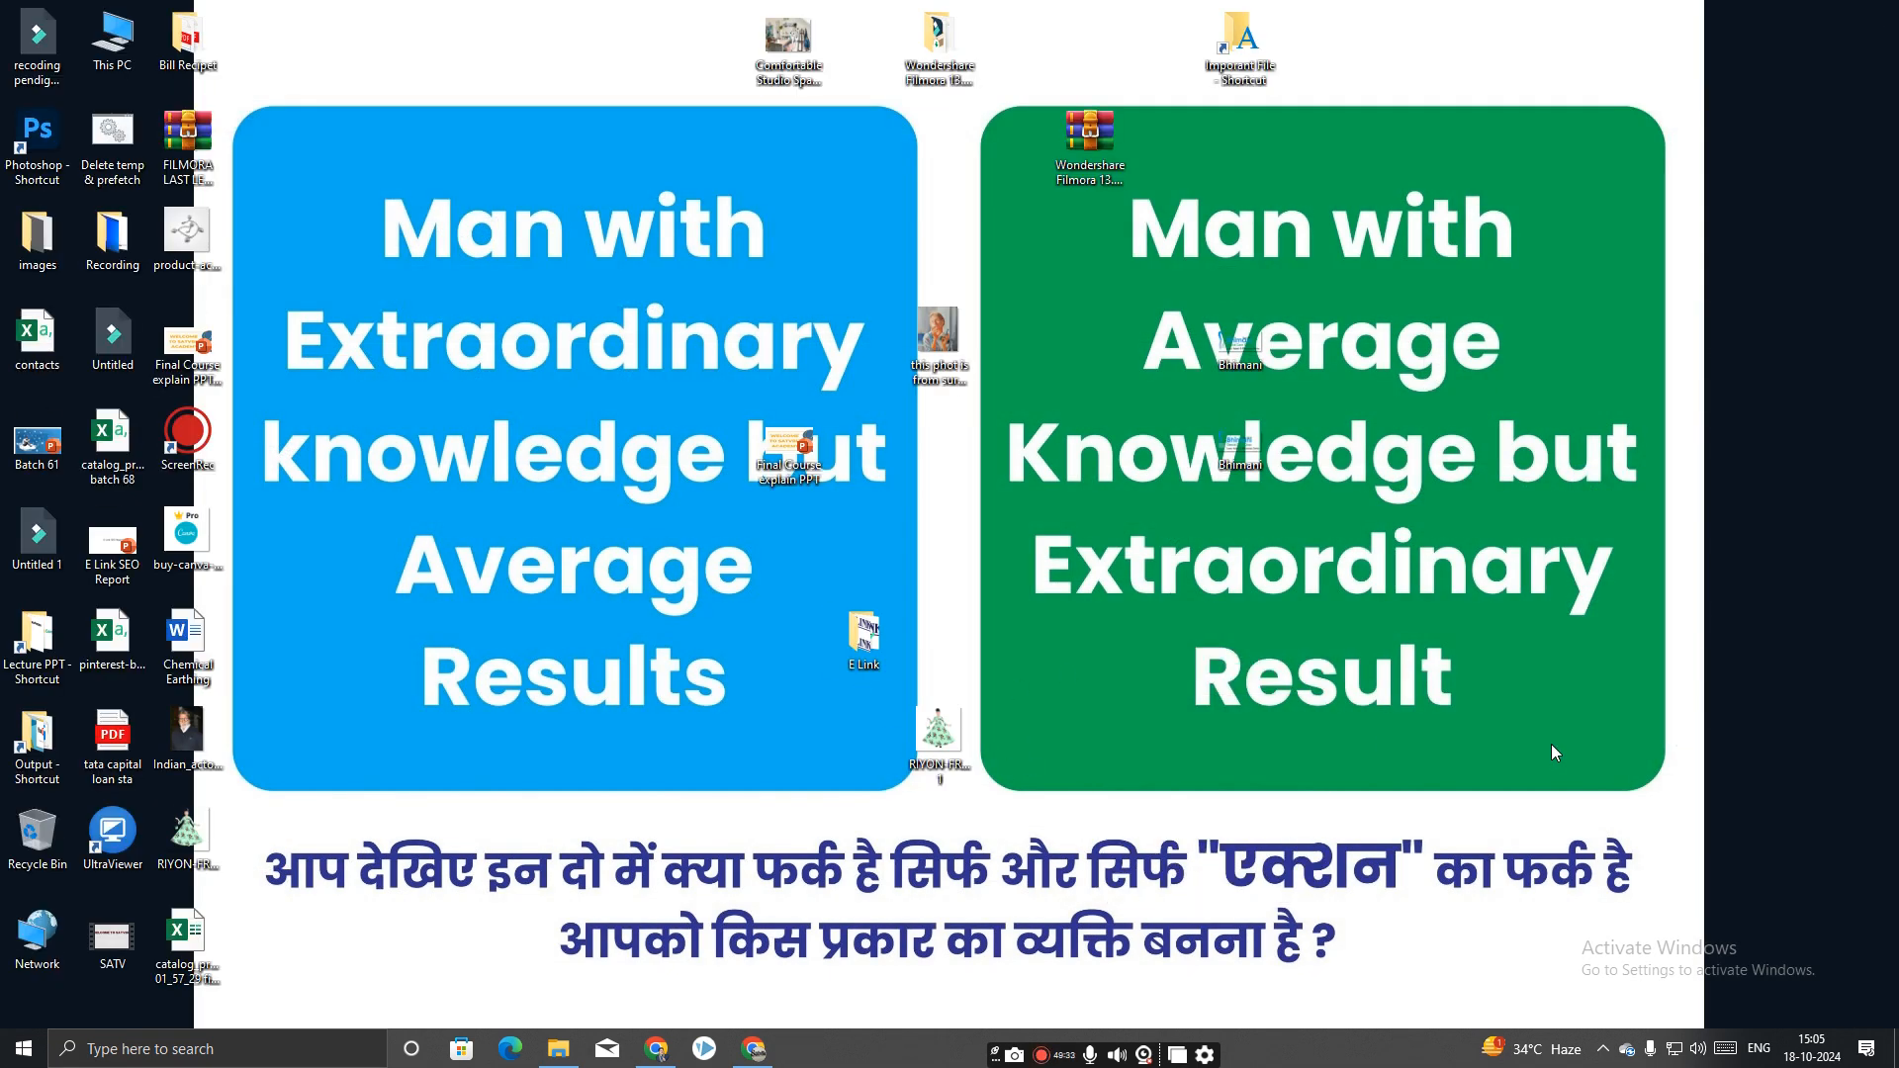